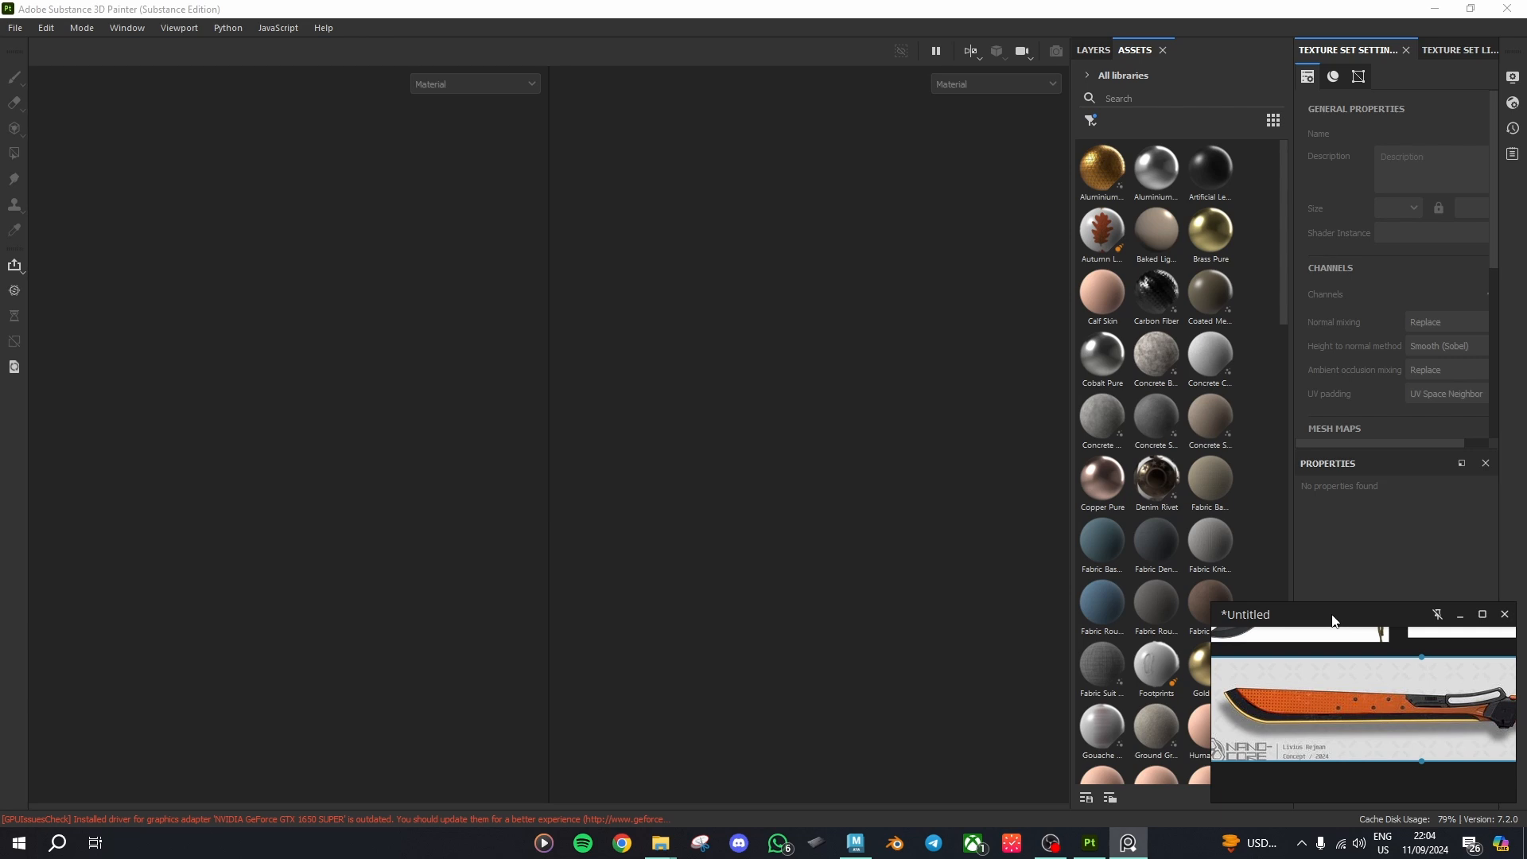
Step: Move the reference board window beside the viewports and reframe it on the orange machete image
left_click_drag(1333, 620, 1370, 603)
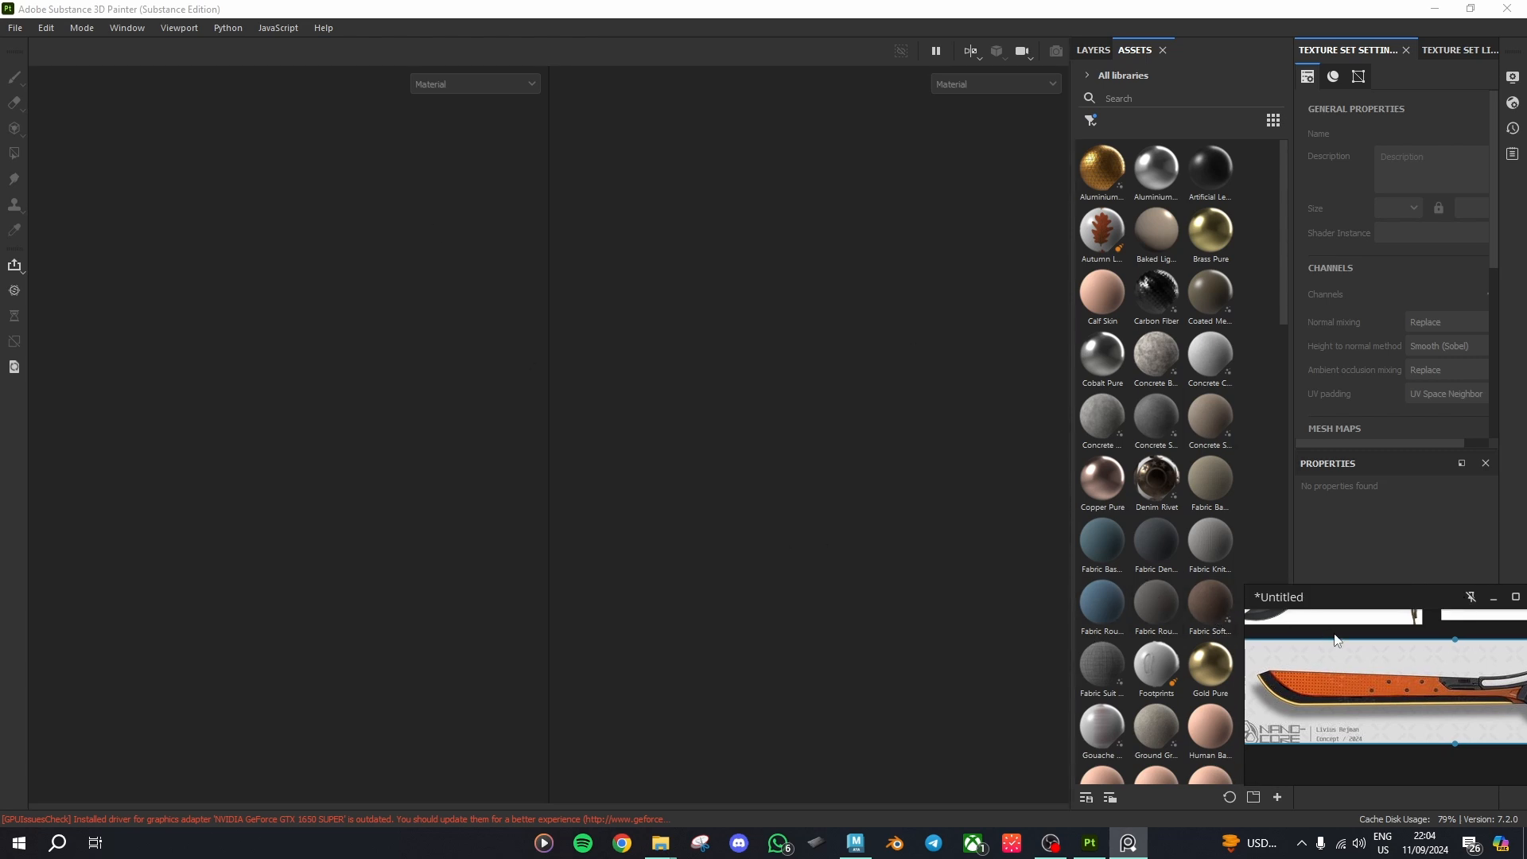
left_click_drag(1336, 640, 1038, 589)
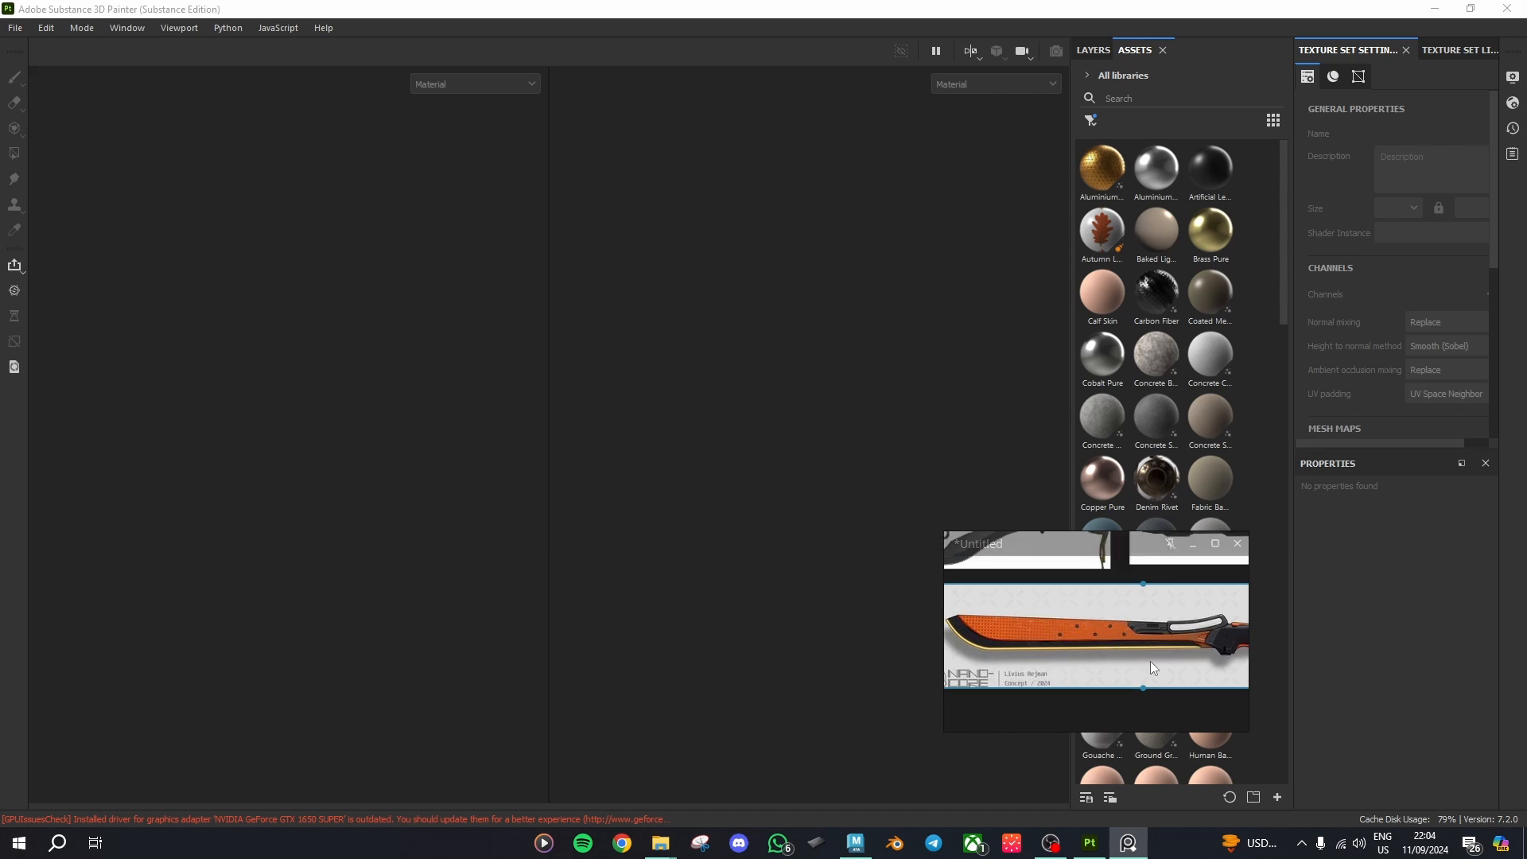
left_click(1189, 700)
middle_click_drag(1104, 696, 1066, 698)
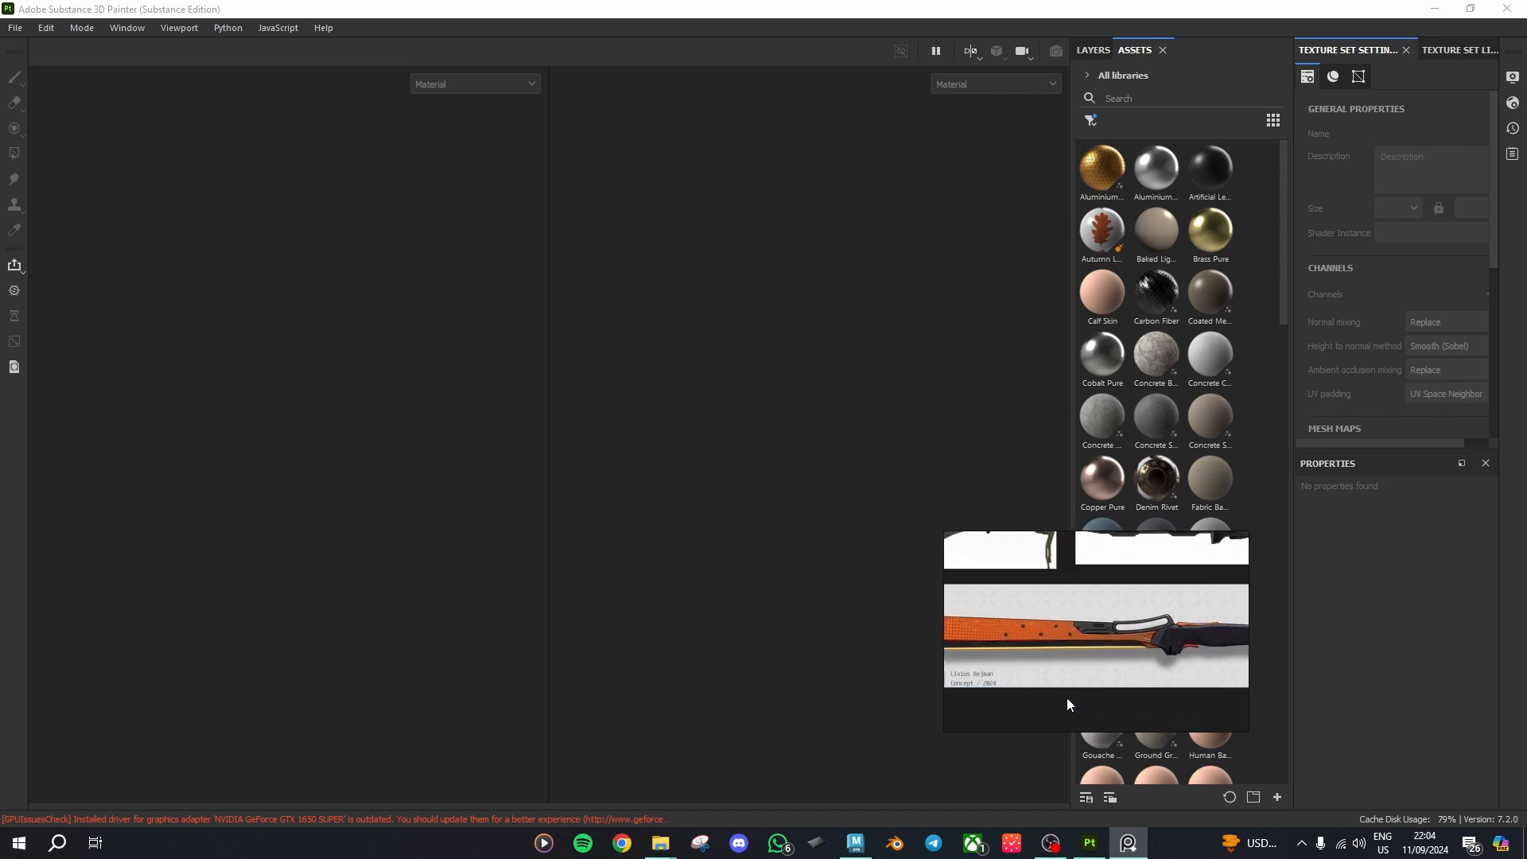
scroll(1073, 698, "down", 4)
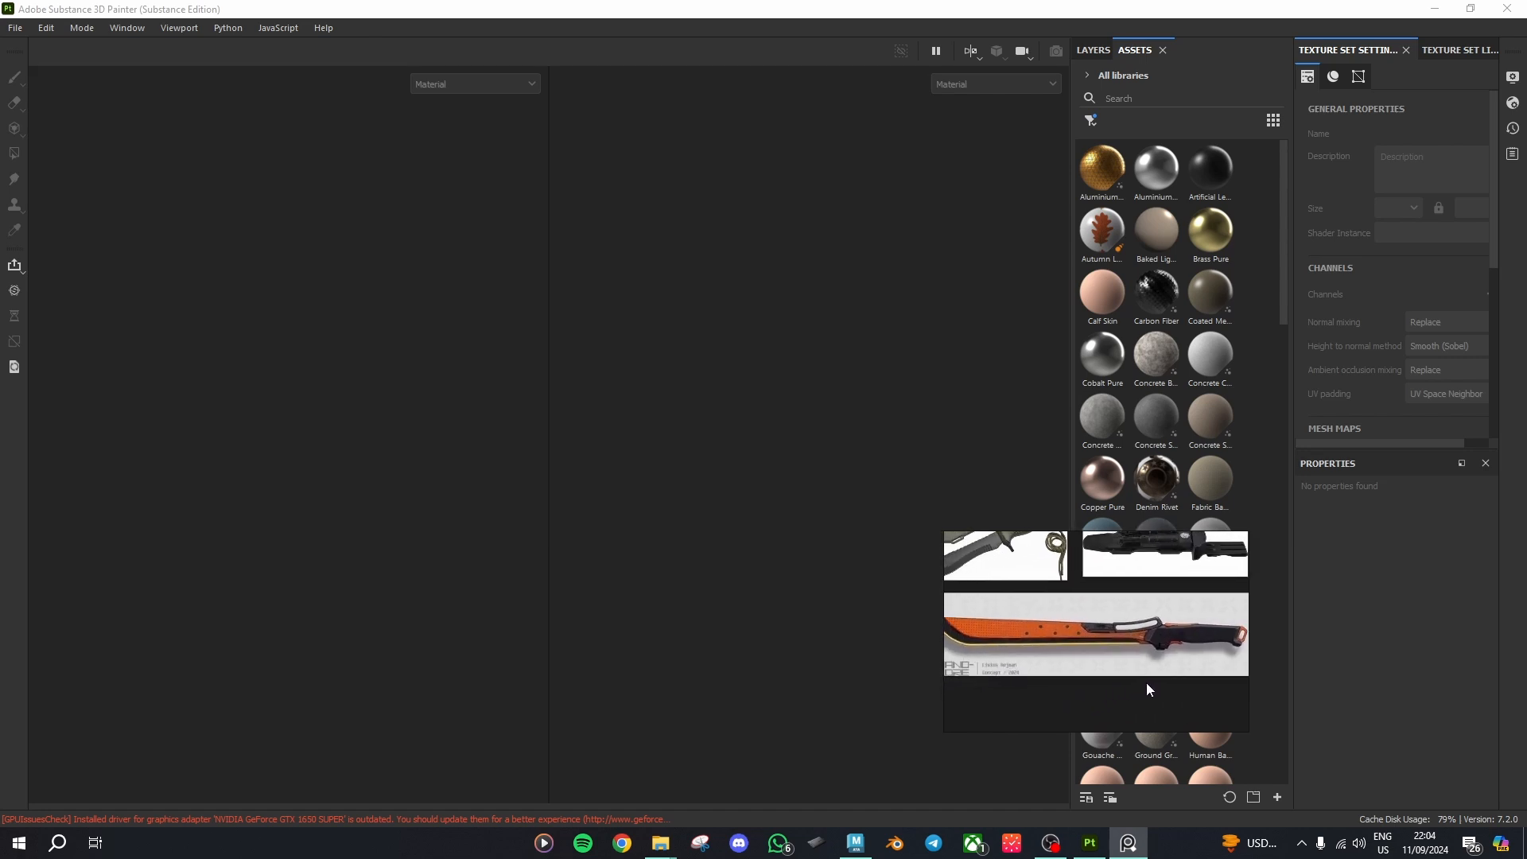
scroll(1146, 689, "up", 2)
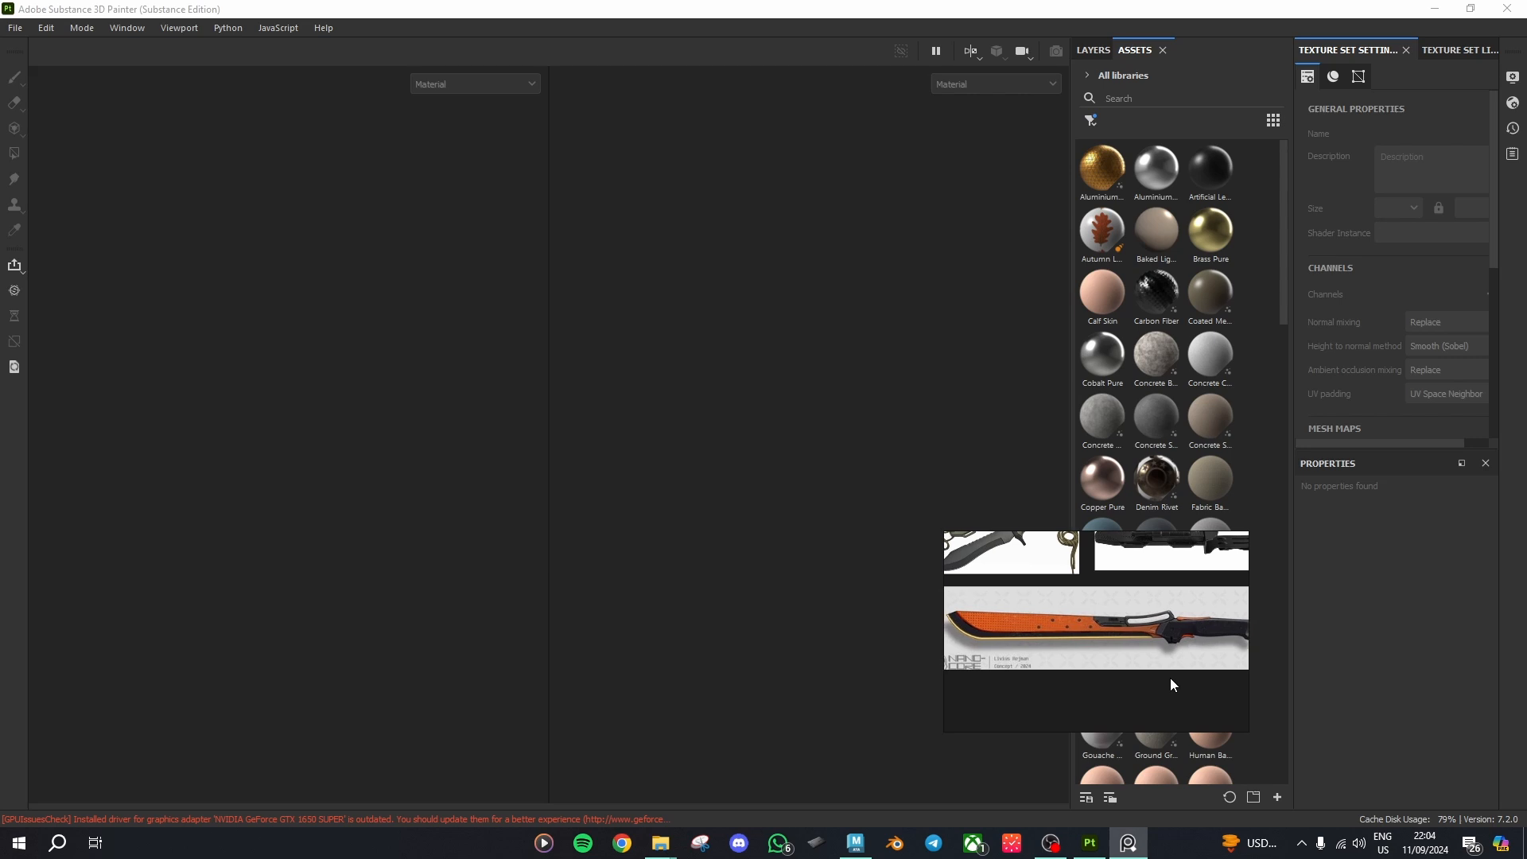
scroll(1170, 678, "up", 1)
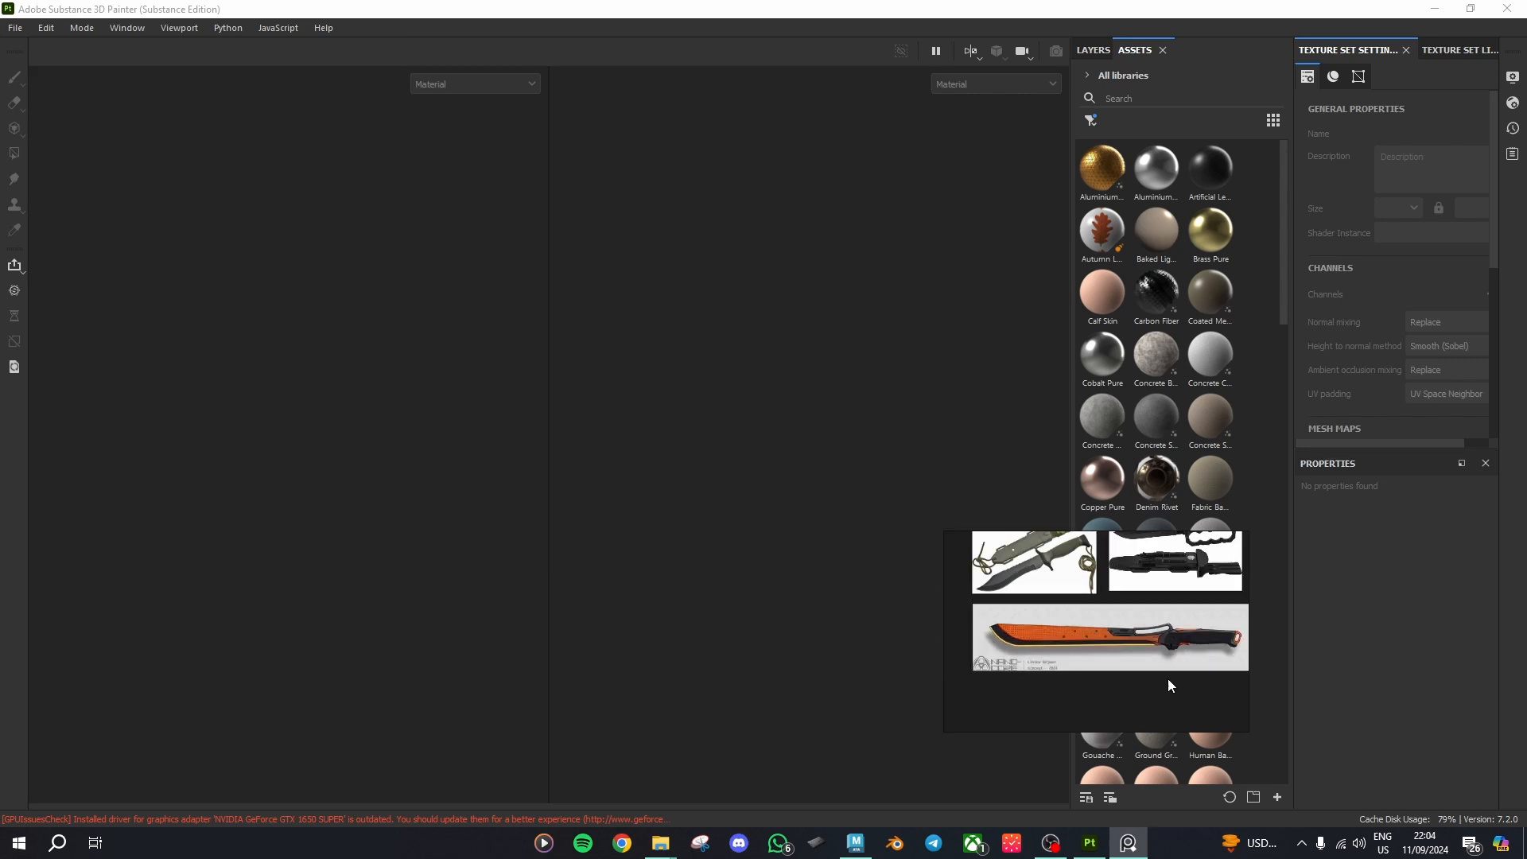
Step: Start a new project with the mesh "Sci fi sword texturing" from the Sword tree folder and a document resolution of 2048
left_click(16, 29)
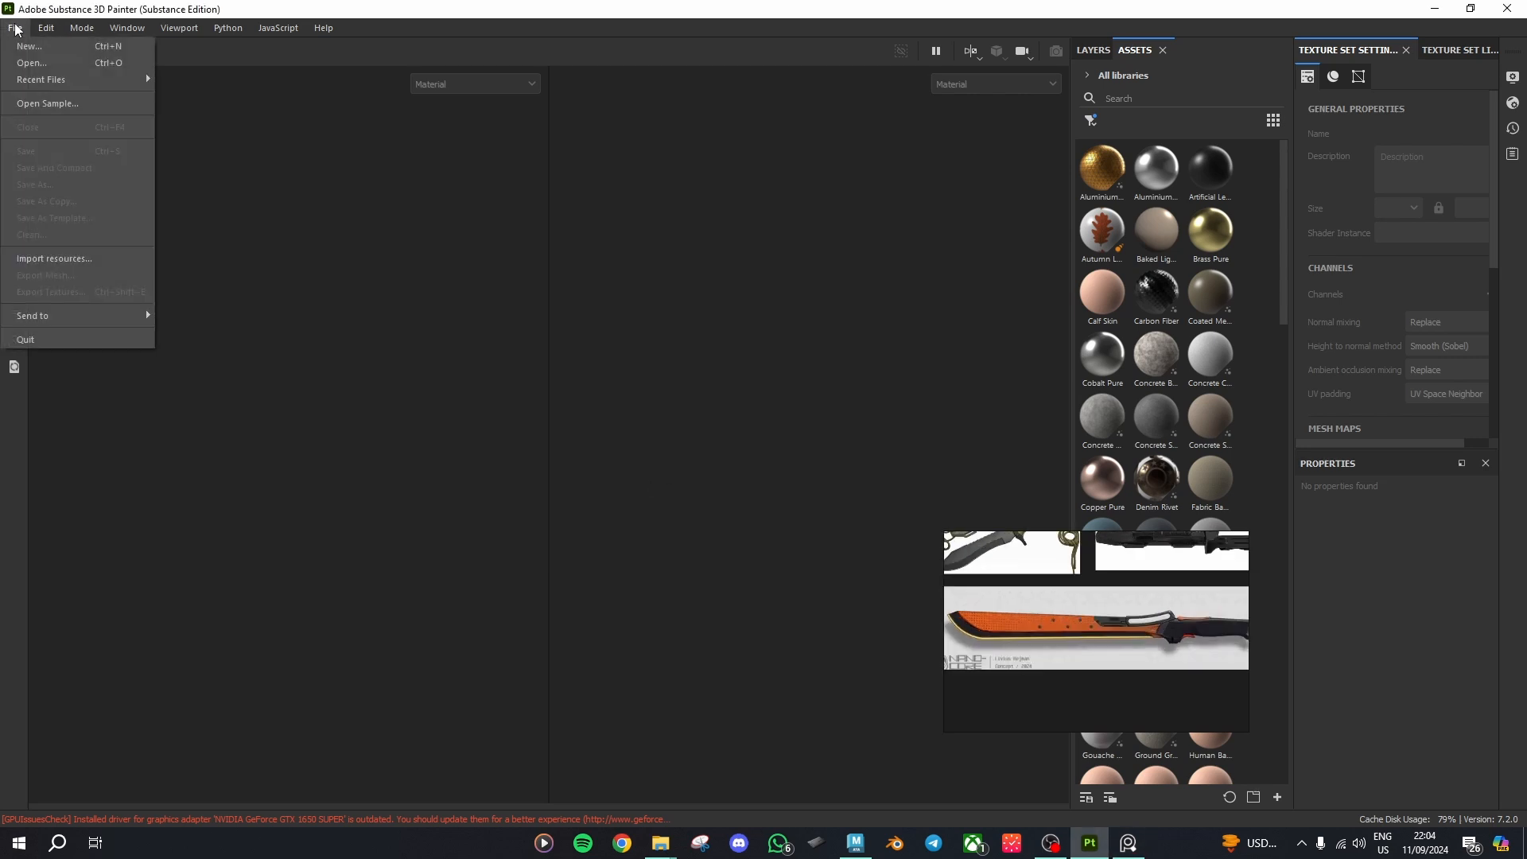
left_click(43, 52)
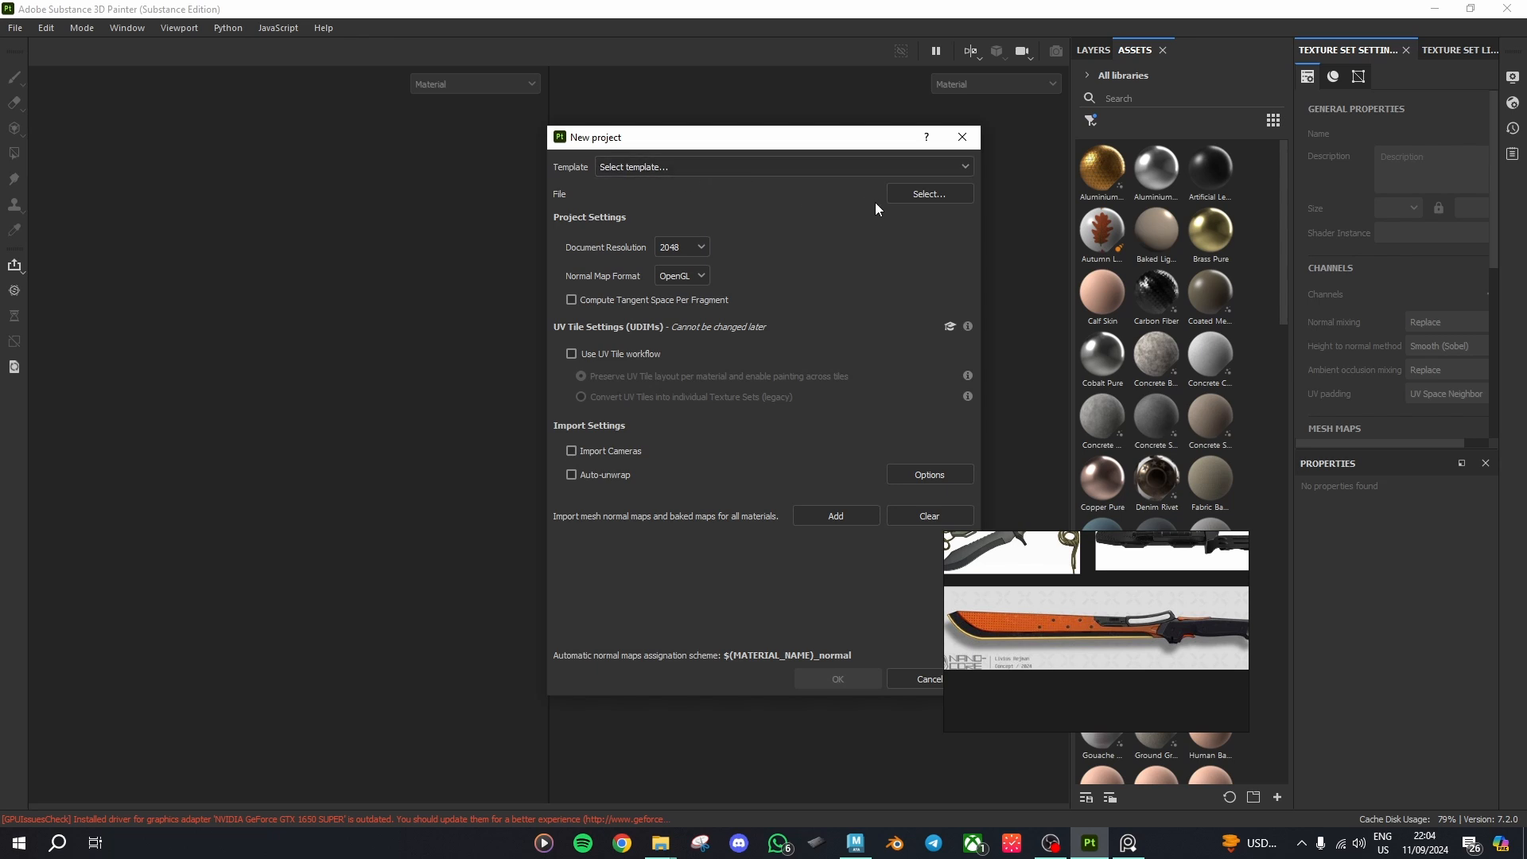
left_click(920, 193)
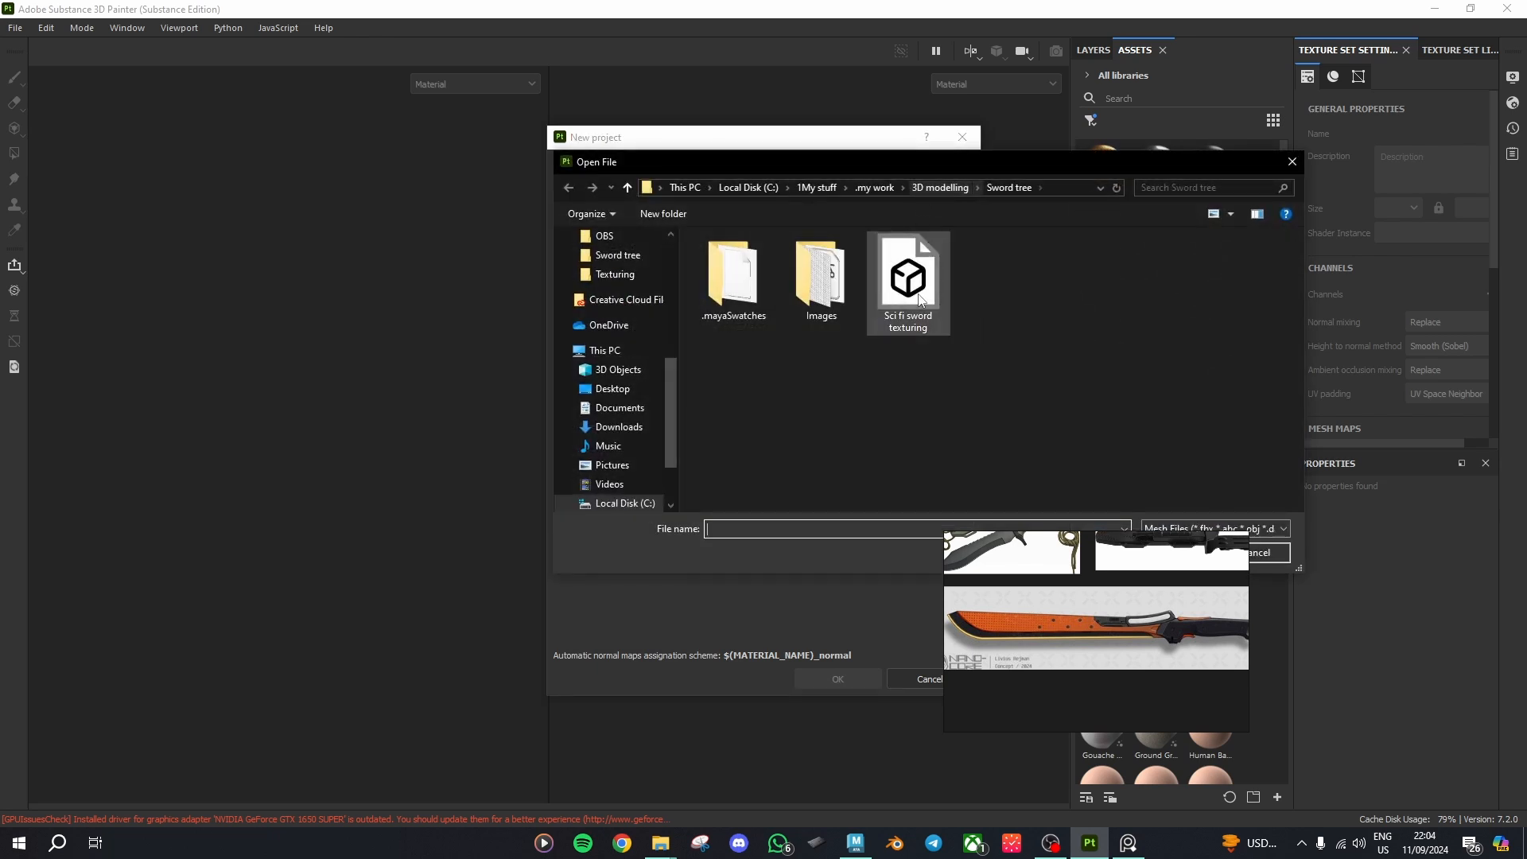
left_click(897, 322)
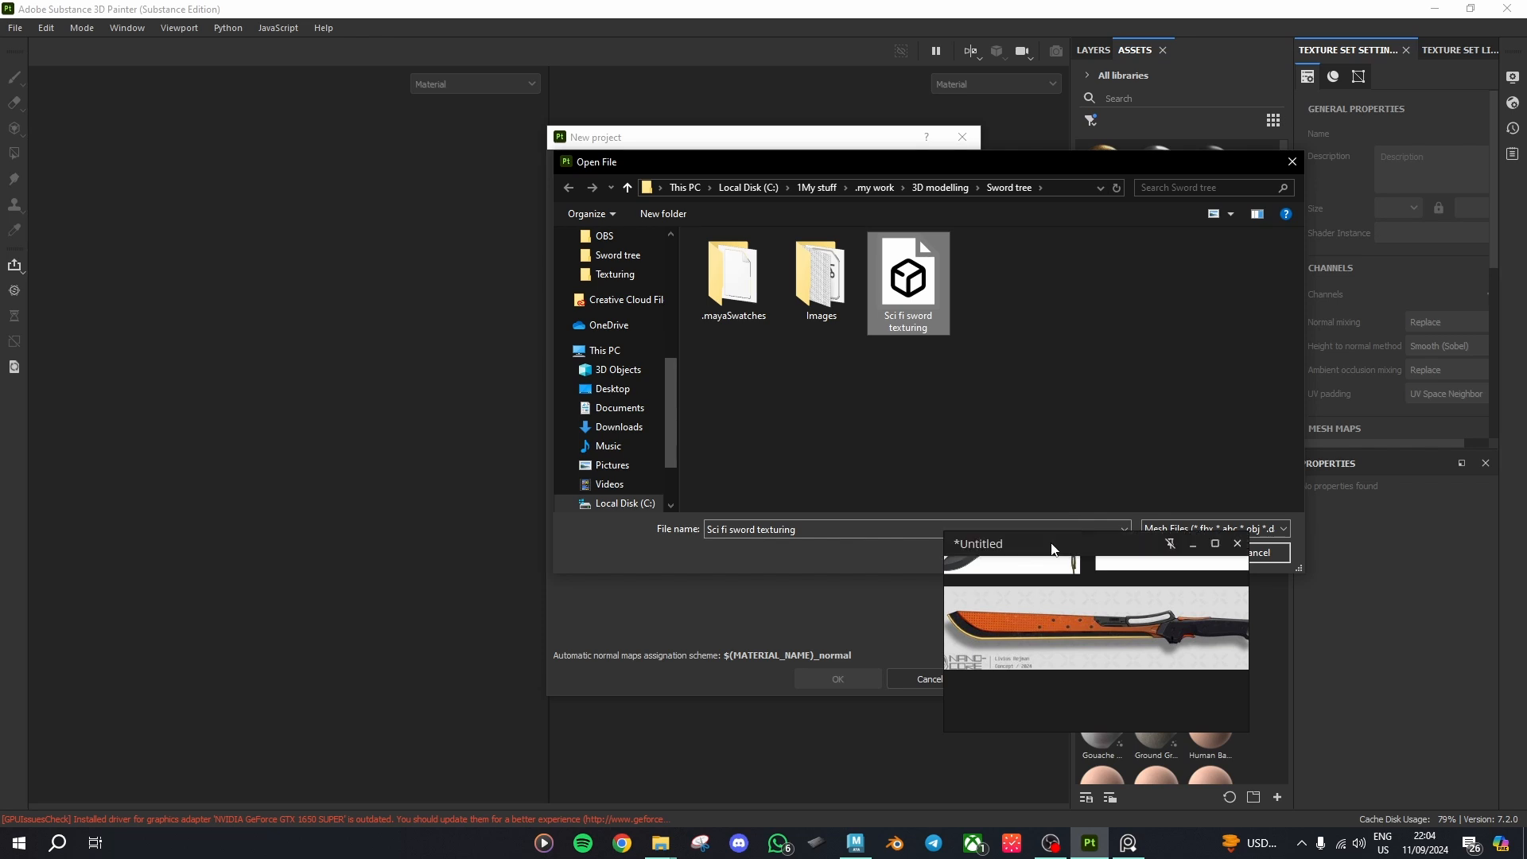
left_click_drag(1053, 550, 1239, 601)
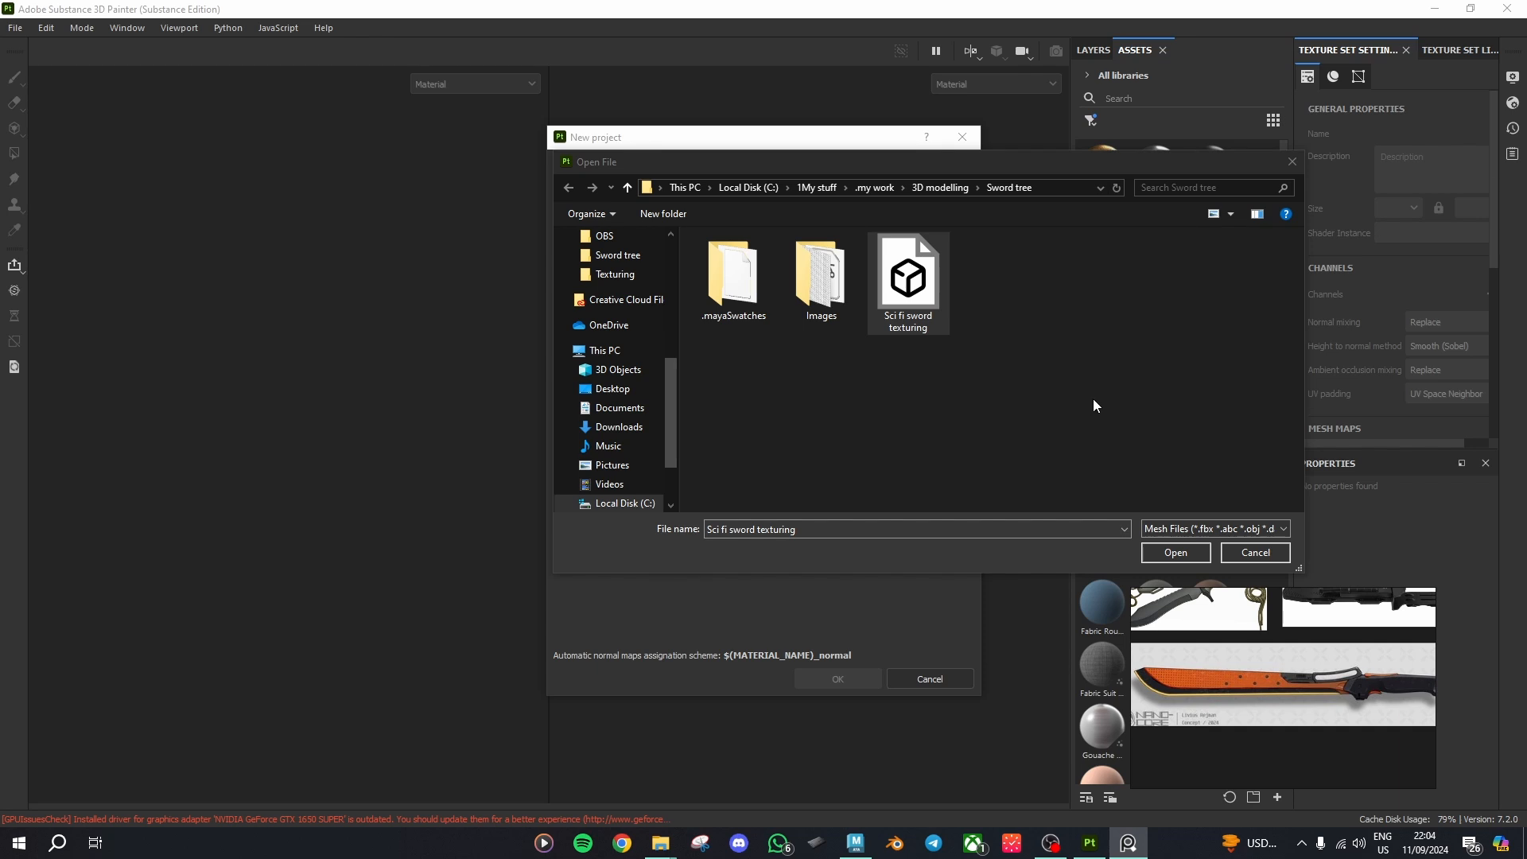
left_click(1183, 555)
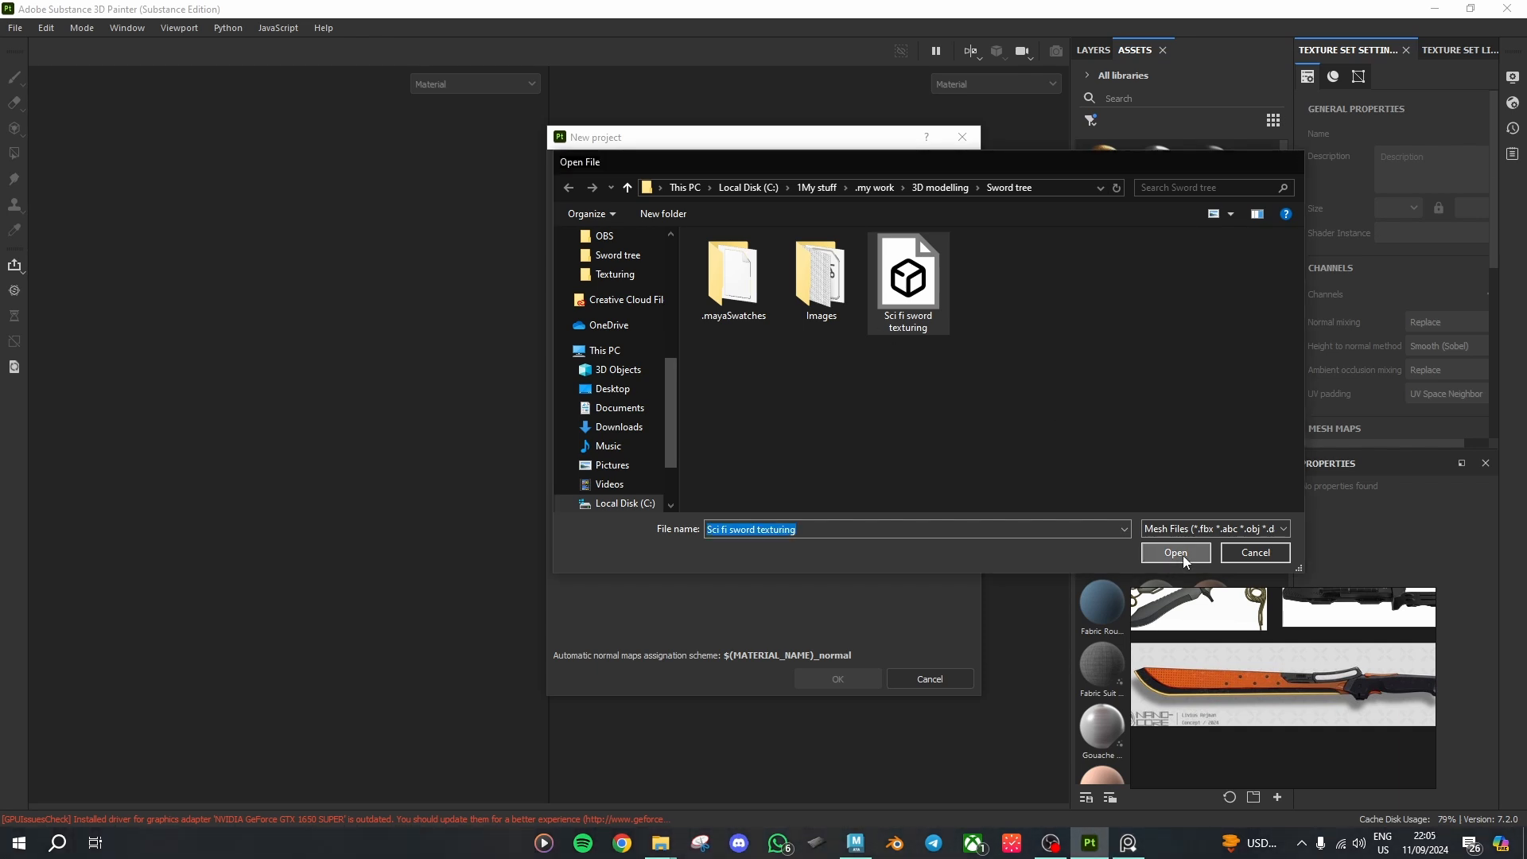
left_click(681, 249)
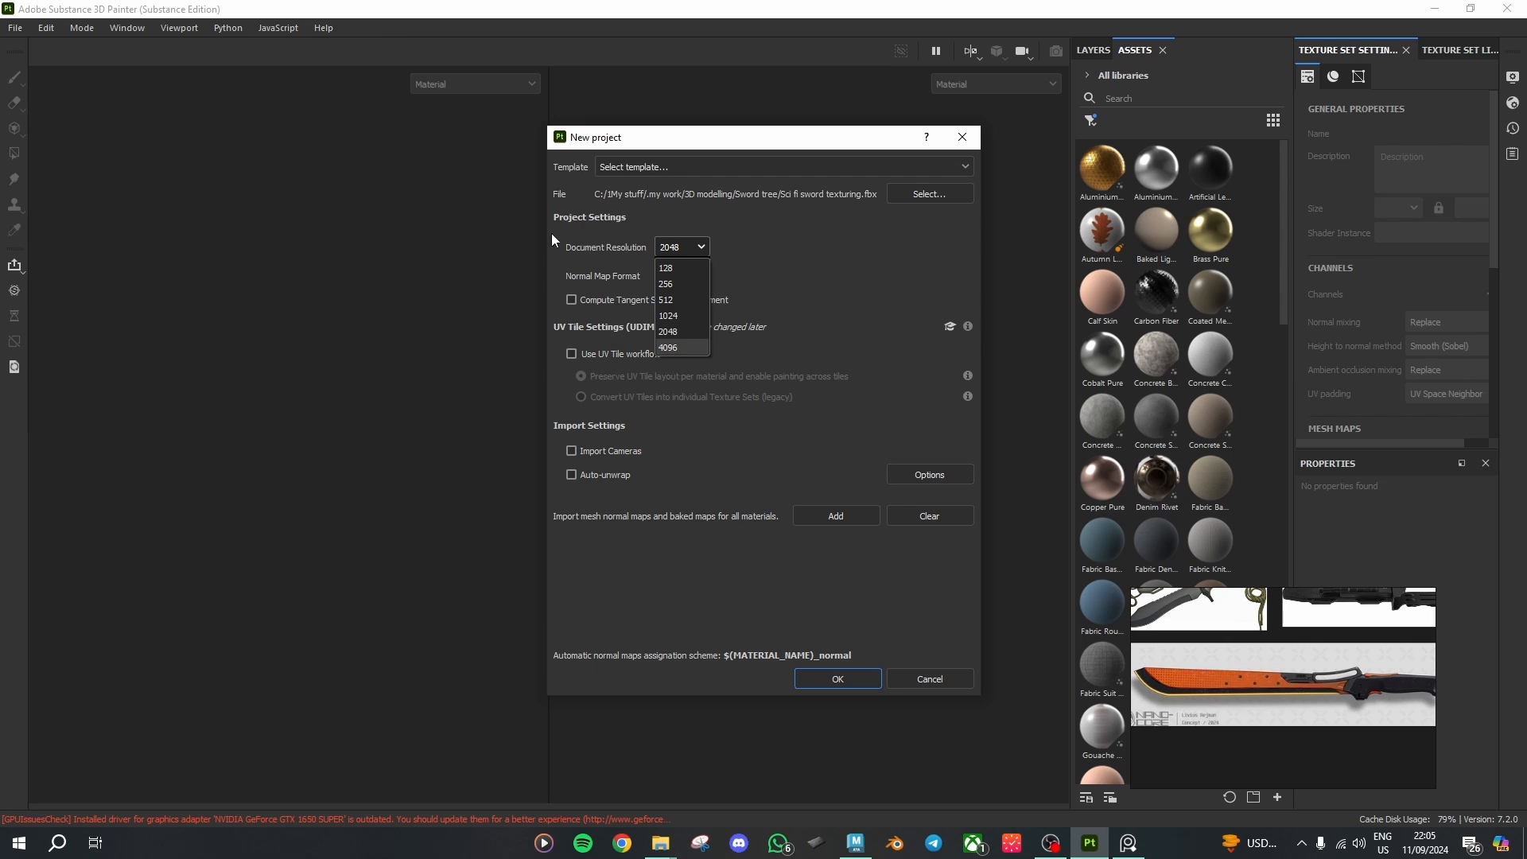
left_click(683, 331)
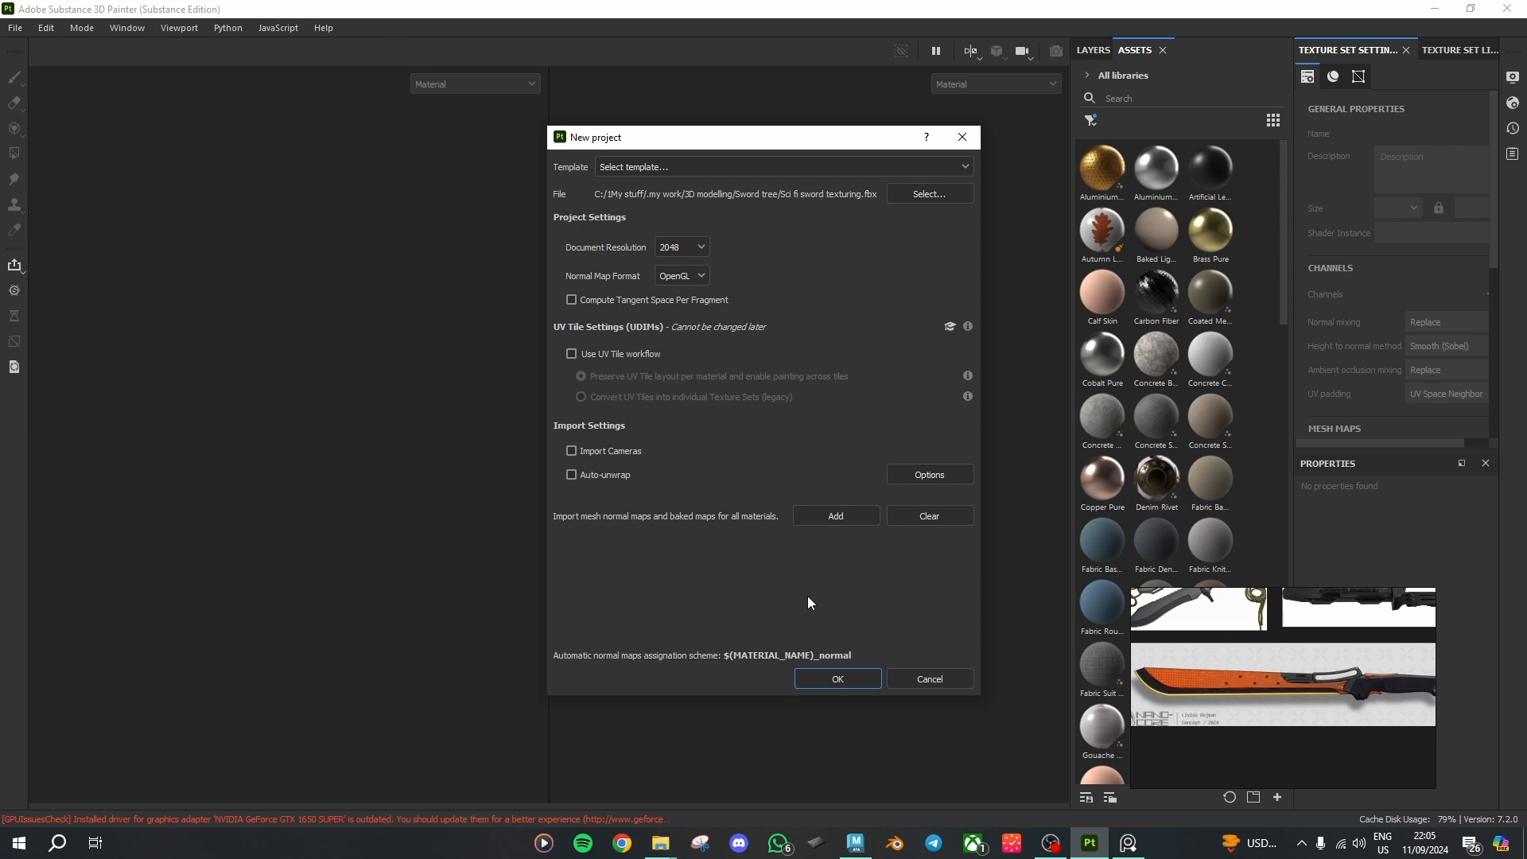
left_click(922, 194)
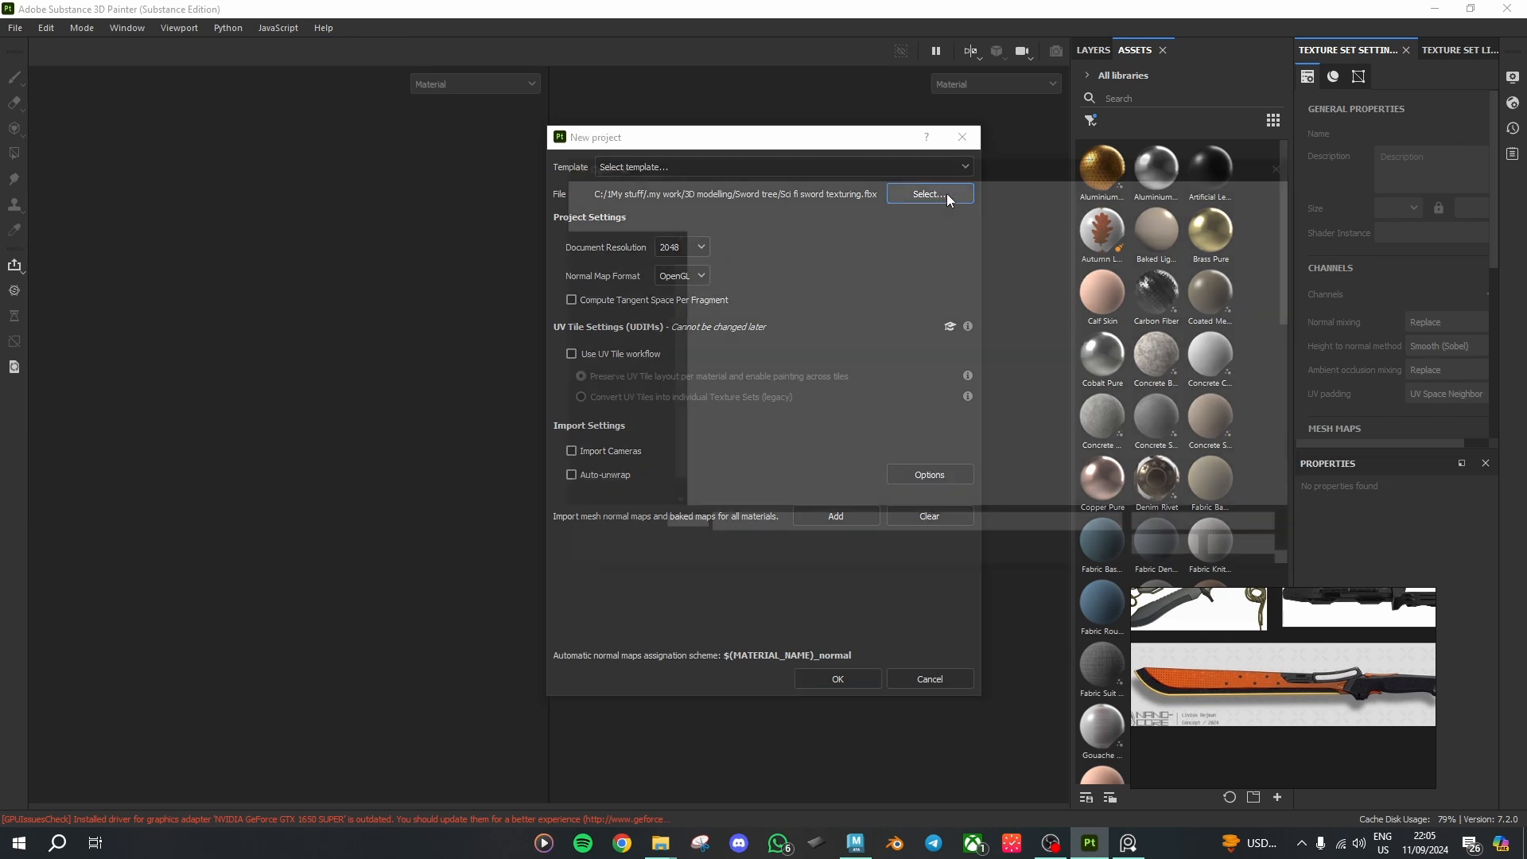
left_click(812, 529)
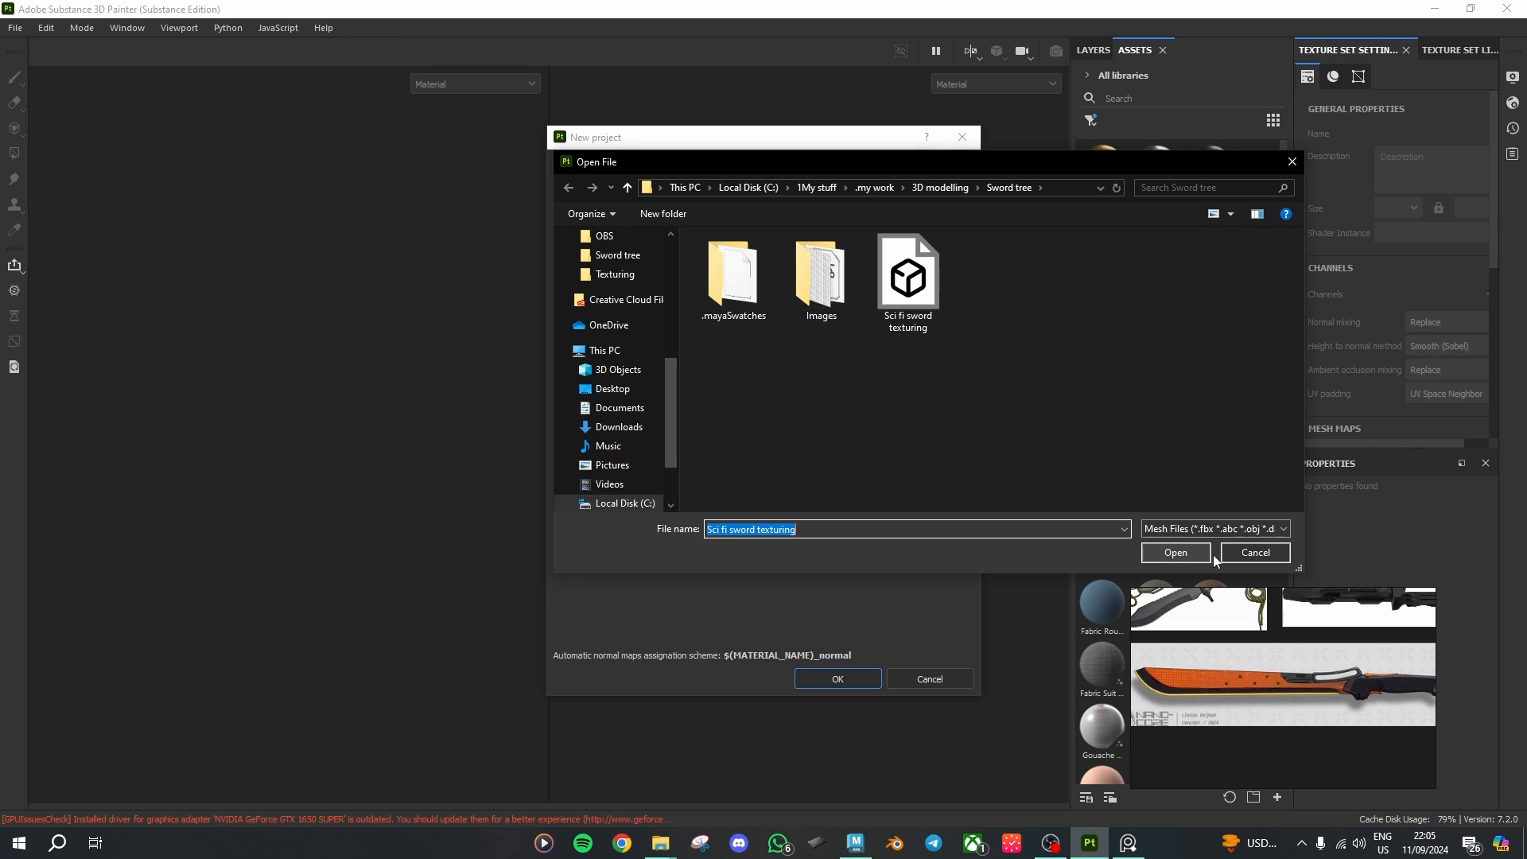
left_click(1254, 552)
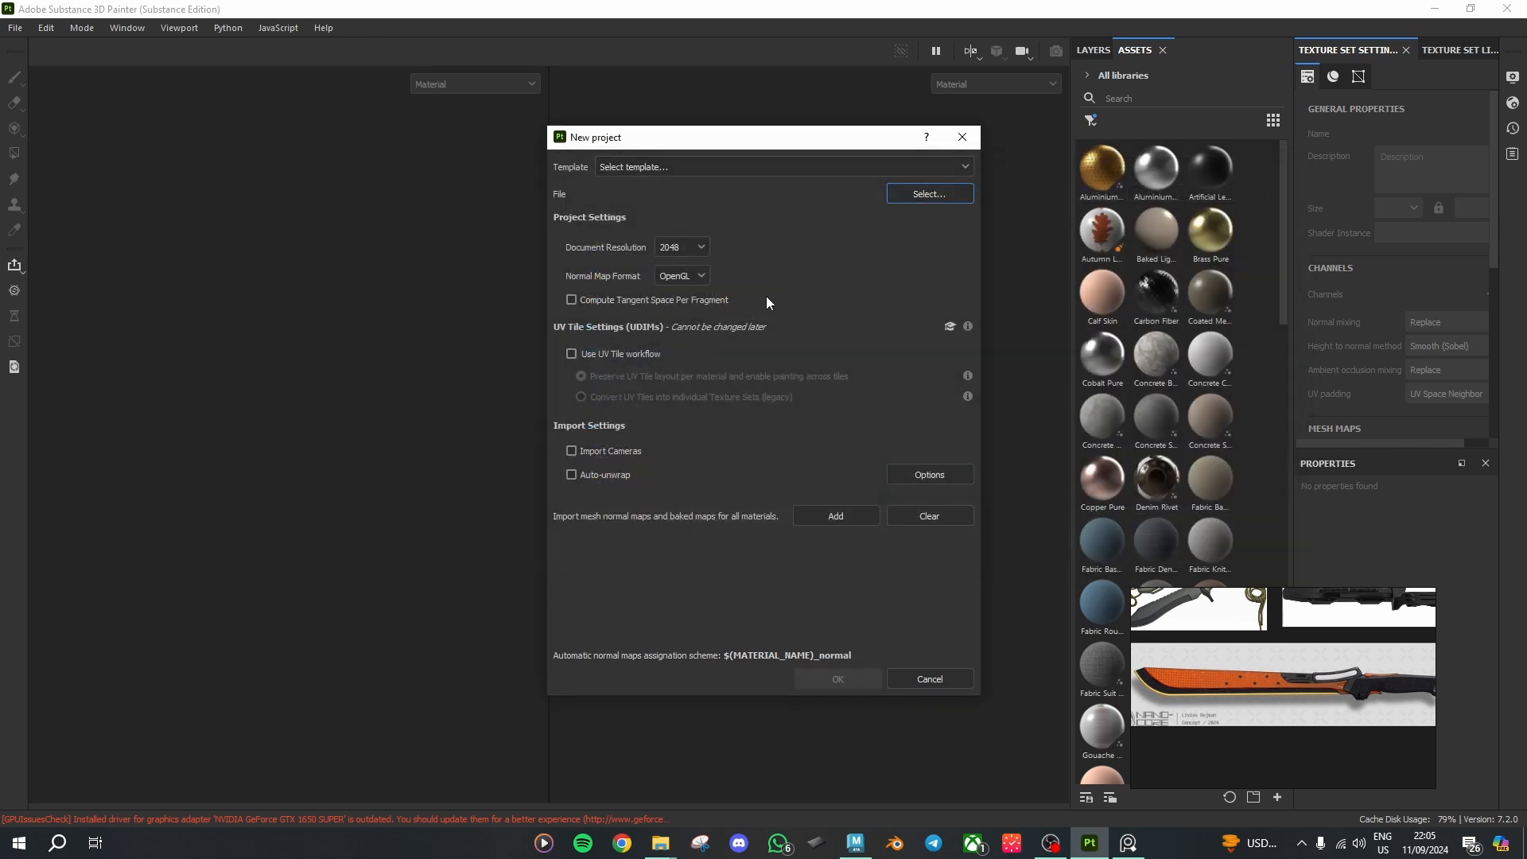
Step: Select the "Sci fi sword texturing" mesh again and create the project
left_click(922, 194)
left_click(906, 293)
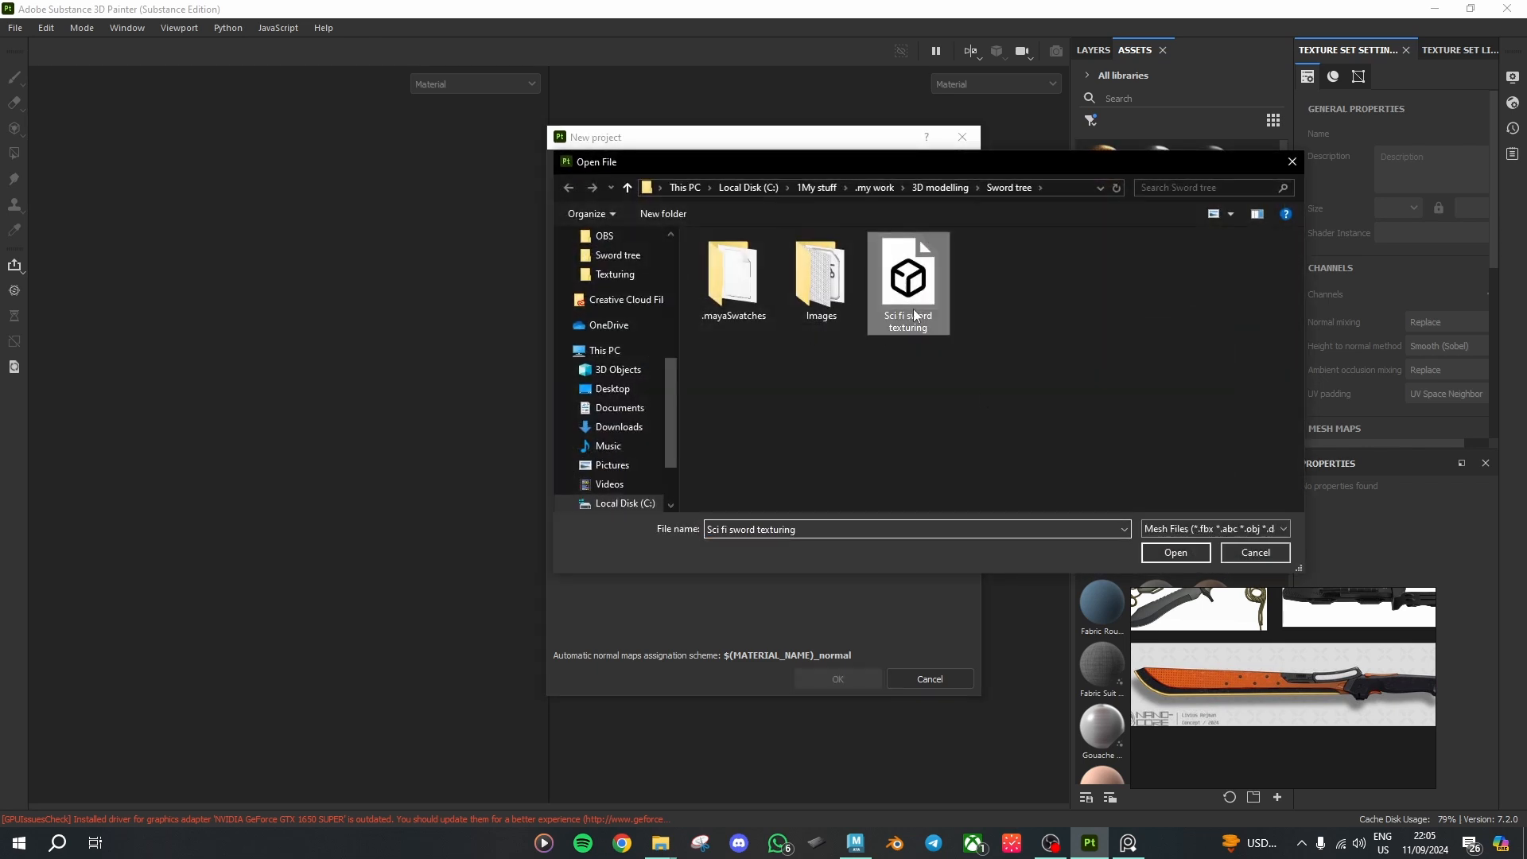
left_click(1180, 552)
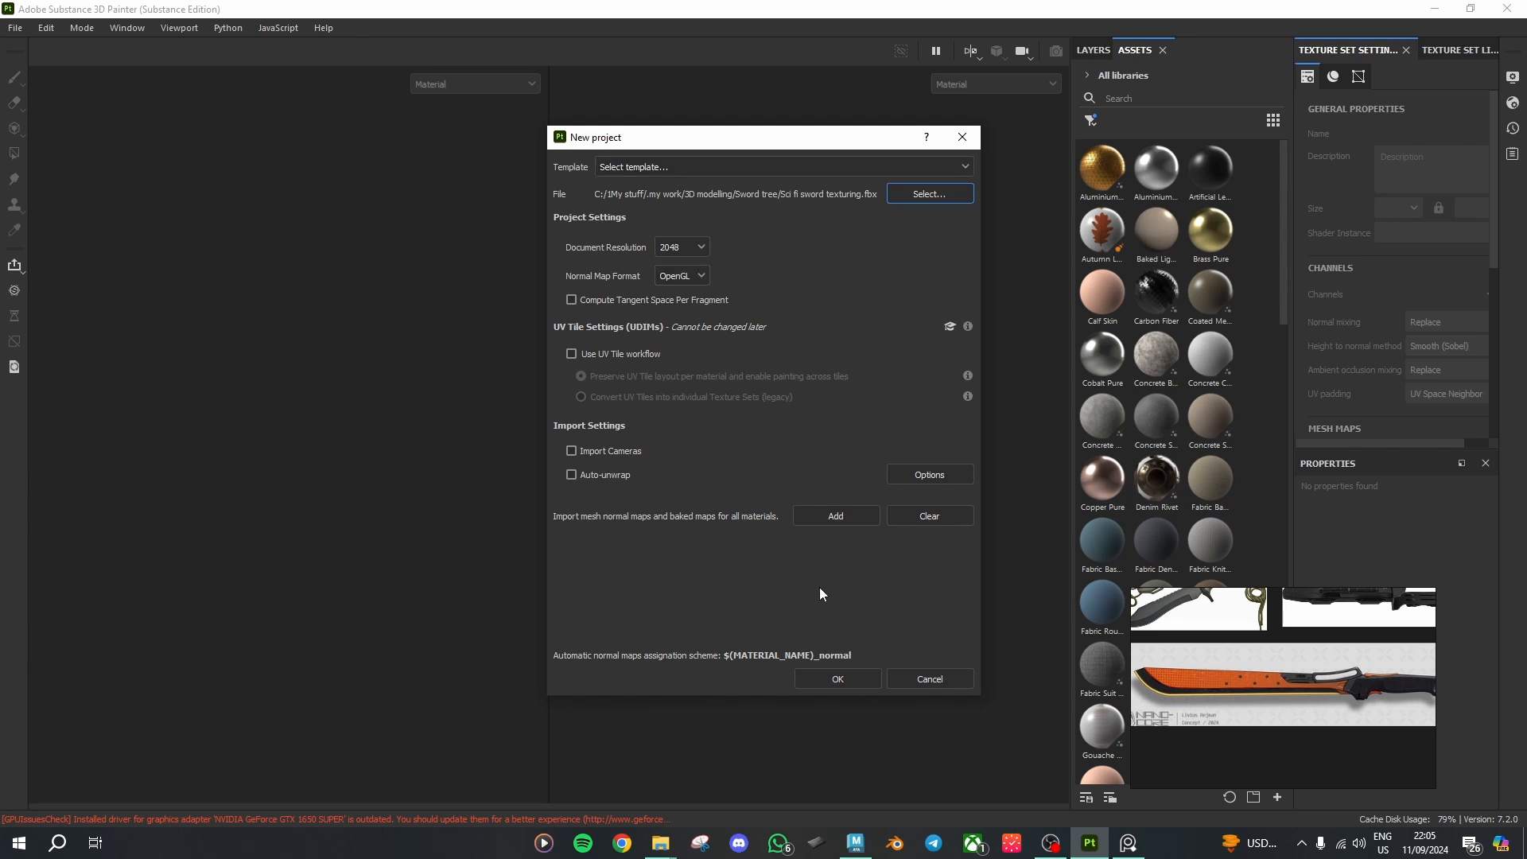
left_click(862, 675)
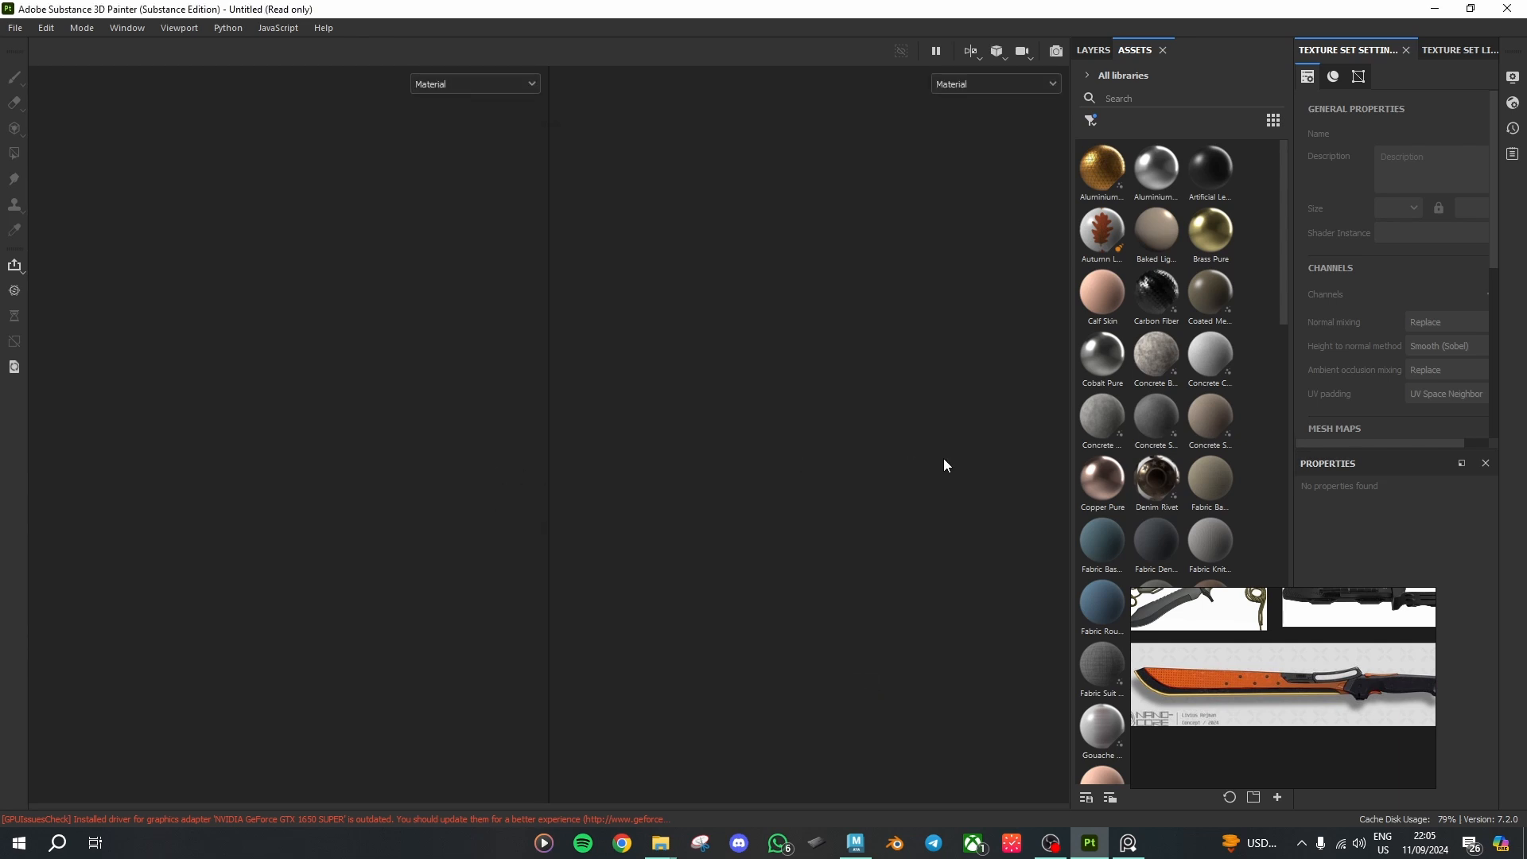
Step: Inspect the imported sword in the 3D view and place the reference board window over the UV layout
scroll(350, 484, "up", 5)
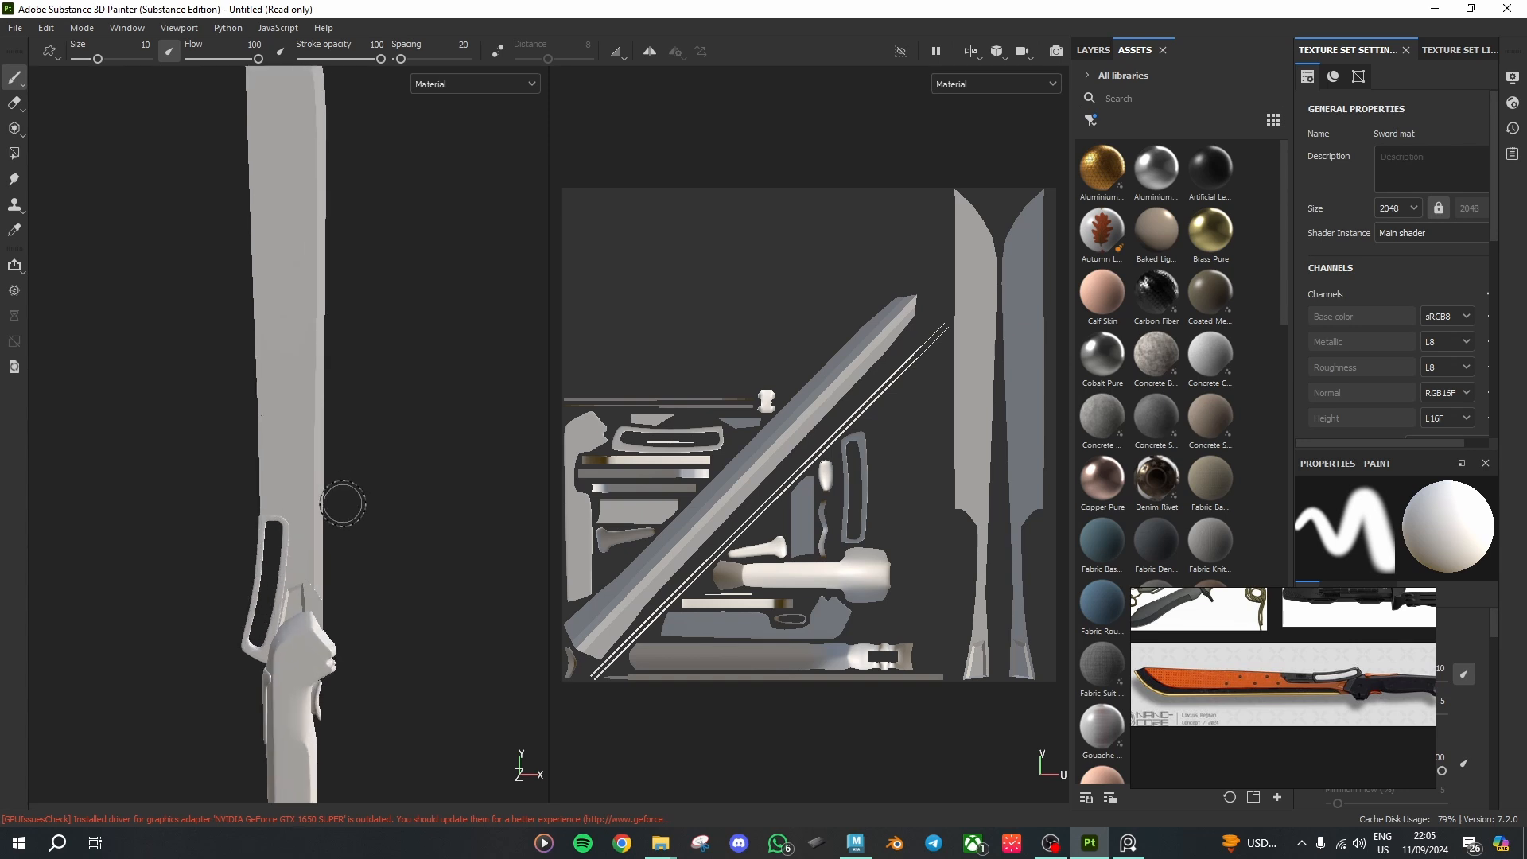
left_click_drag(319, 538, 456, 681, "alt")
scroll(384, 598, "down", 3)
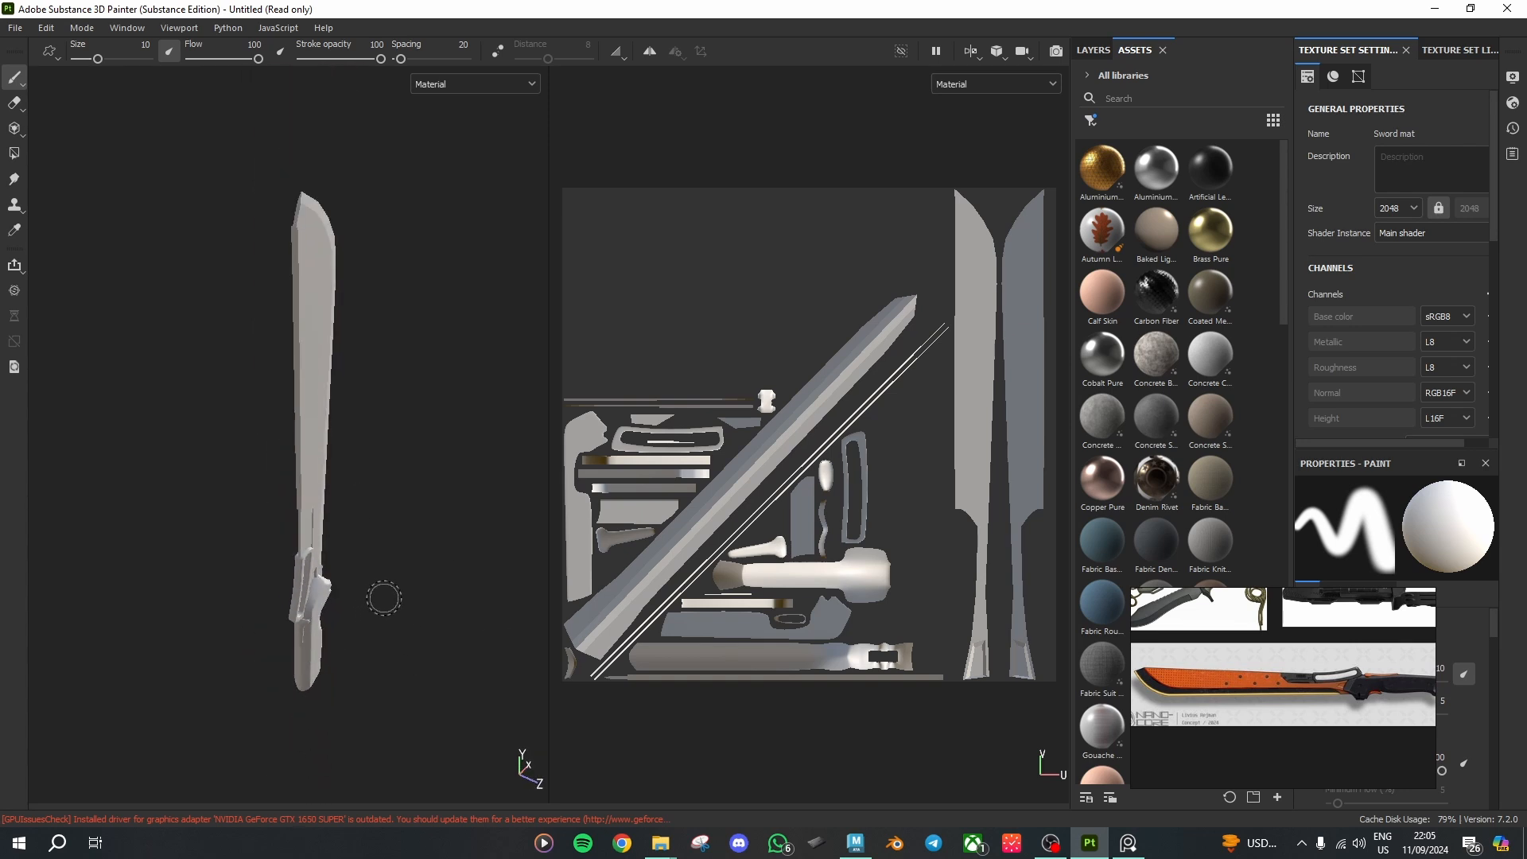
mouse_move(384, 598)
left_mouse_down("alt")
mouse_move(330, 563)
mouse_move(355, 601)
left_mouse_up("alt")
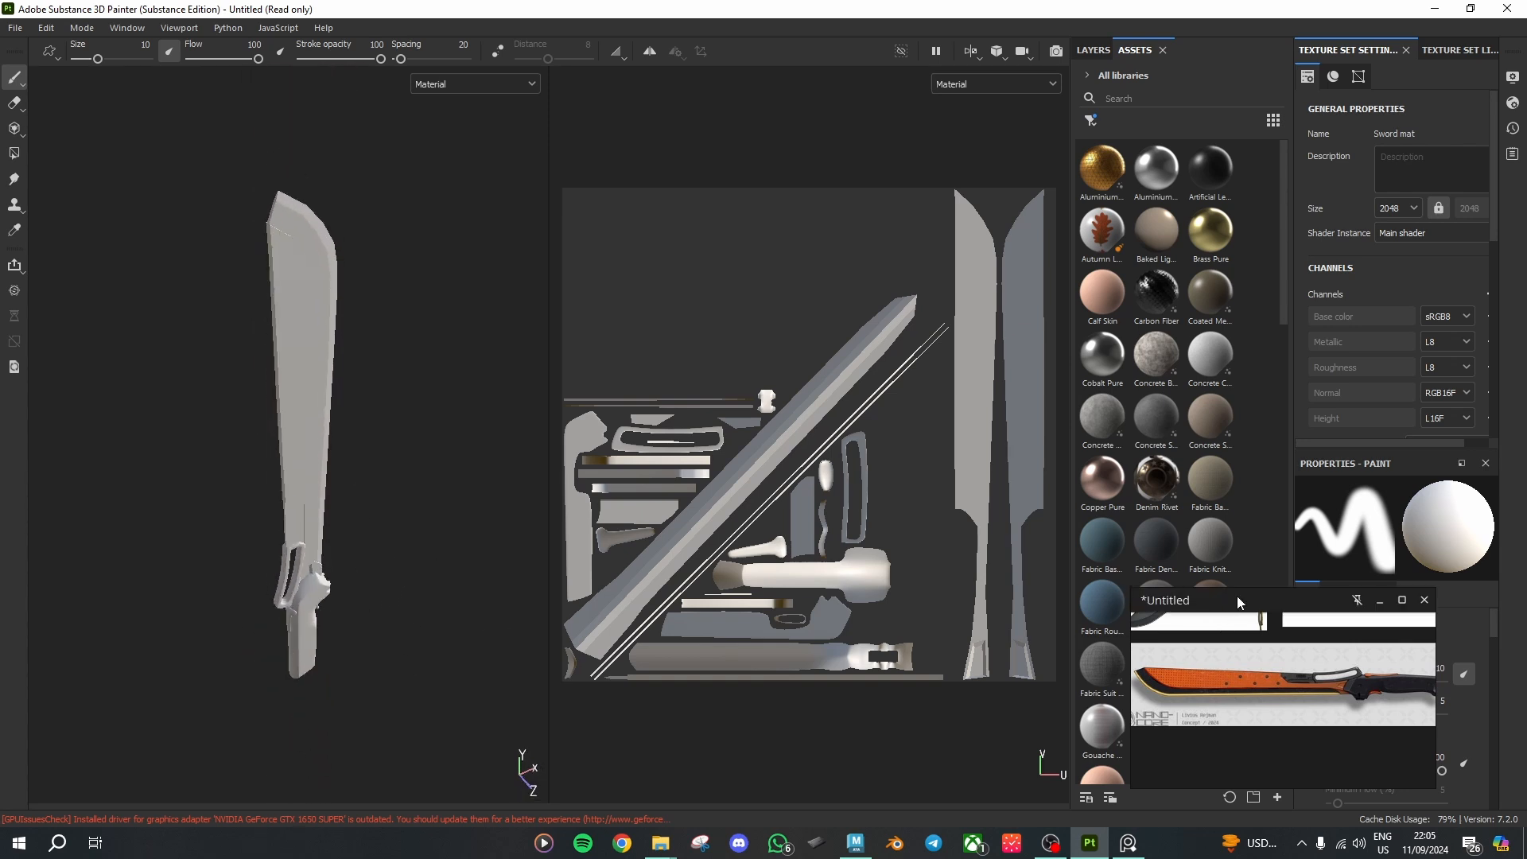
left_click_drag(1237, 601, 706, 578)
Step: Show the layer stack and open the mesh map baking settings for the sword's texture set
scroll(1408, 270, "down", 1)
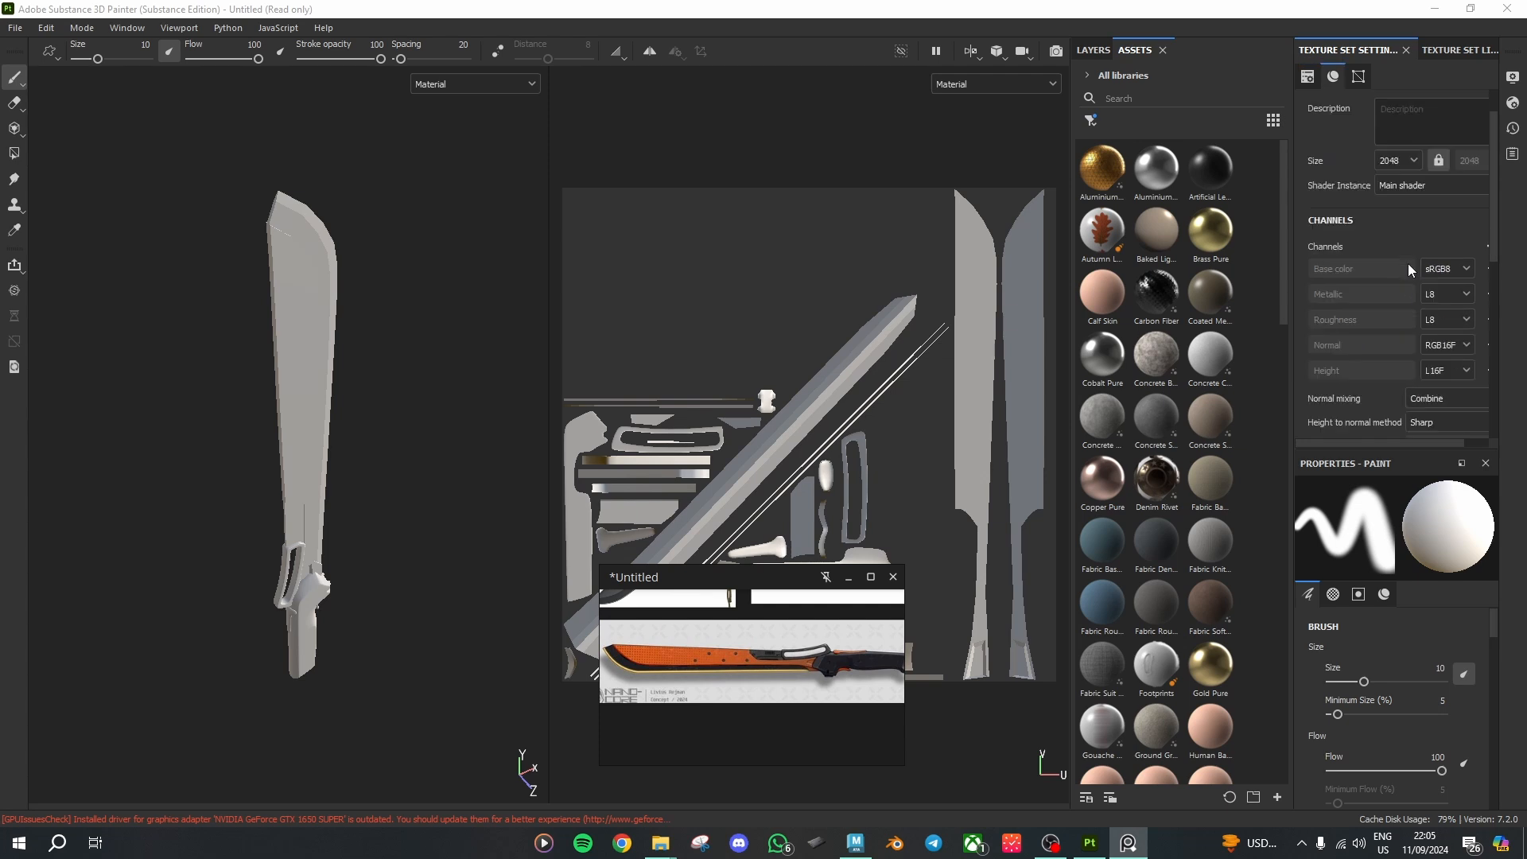
scroll(1408, 271, "up", 1)
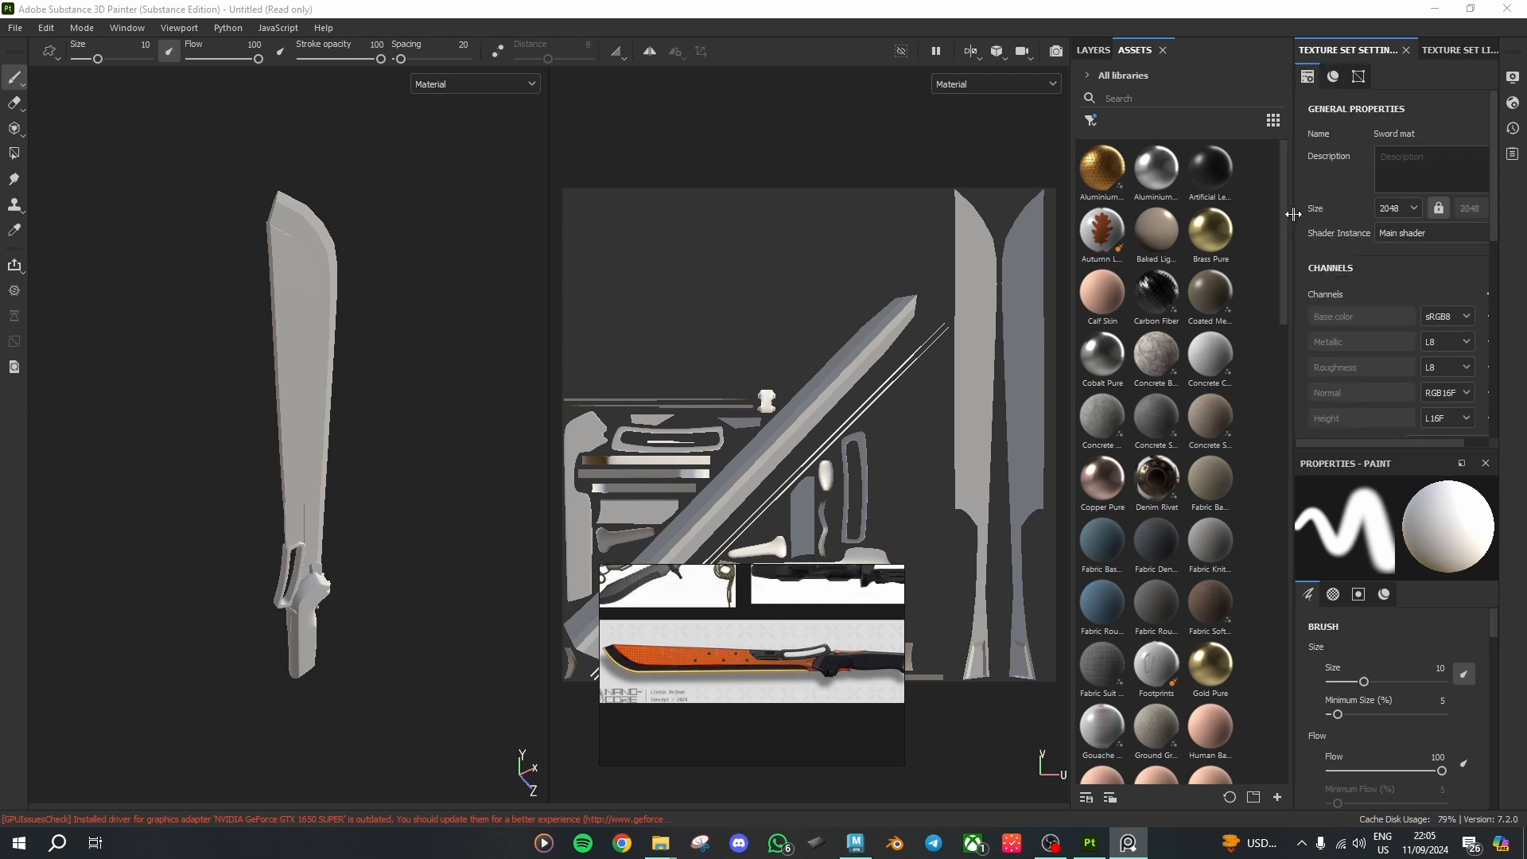
scroll(1366, 288, "down", 2)
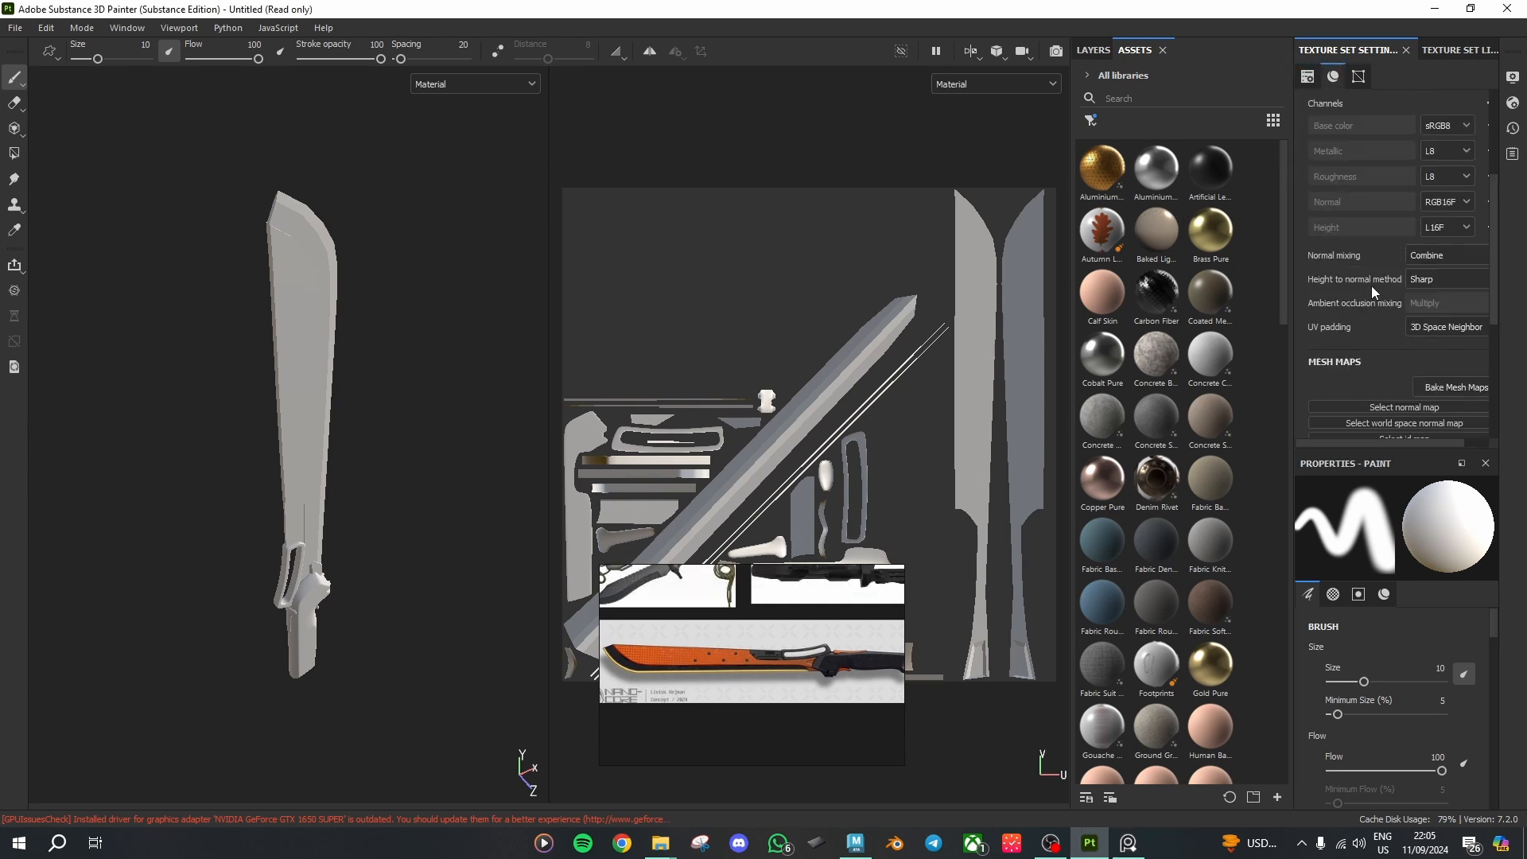
scroll(1371, 285, "down", 2)
left_click(1089, 50)
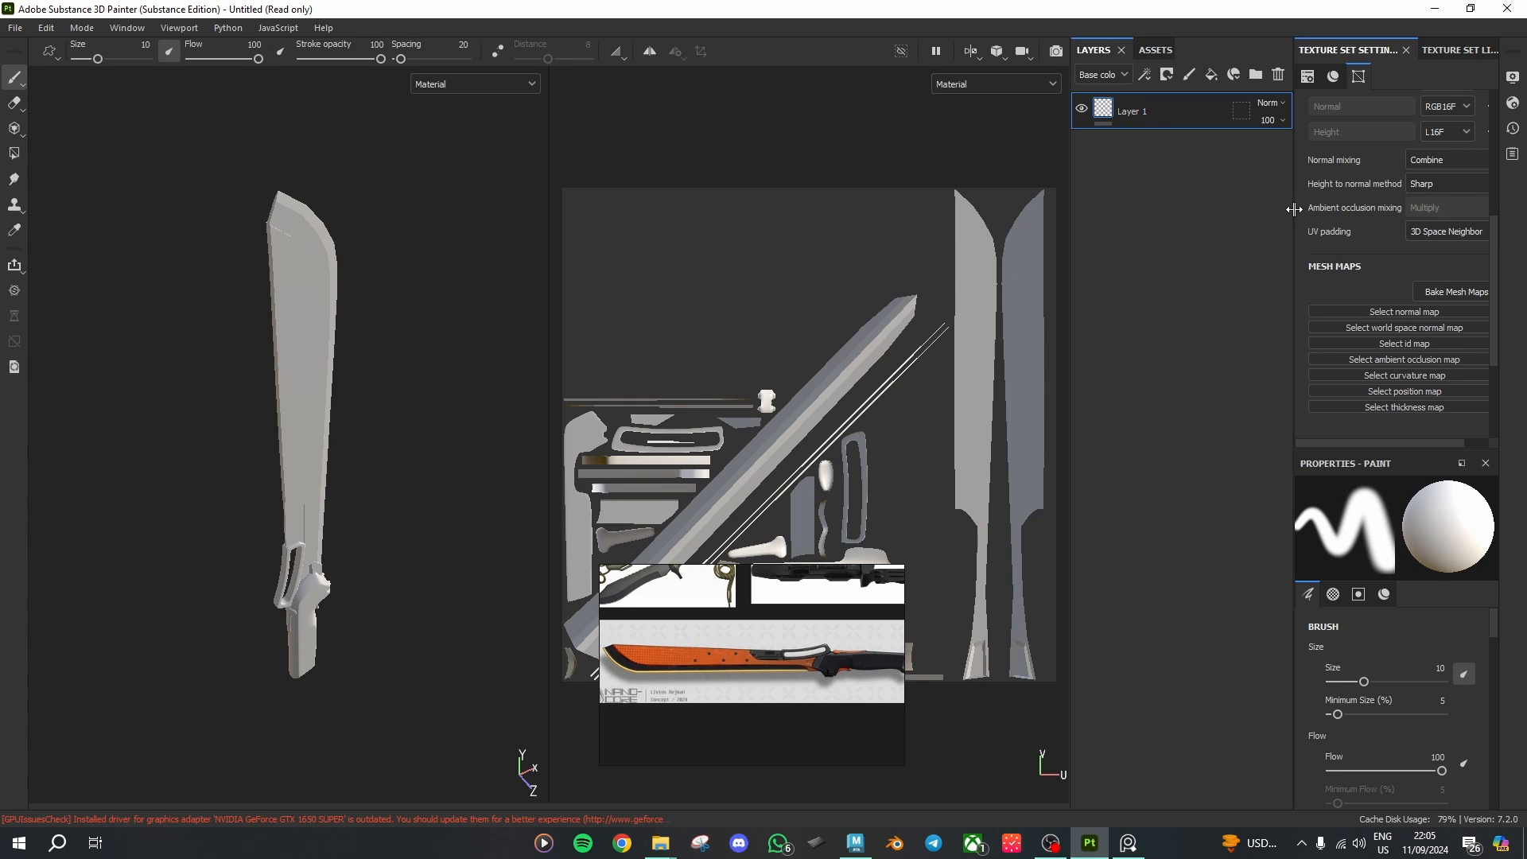
scroll(1358, 260, "down", 1)
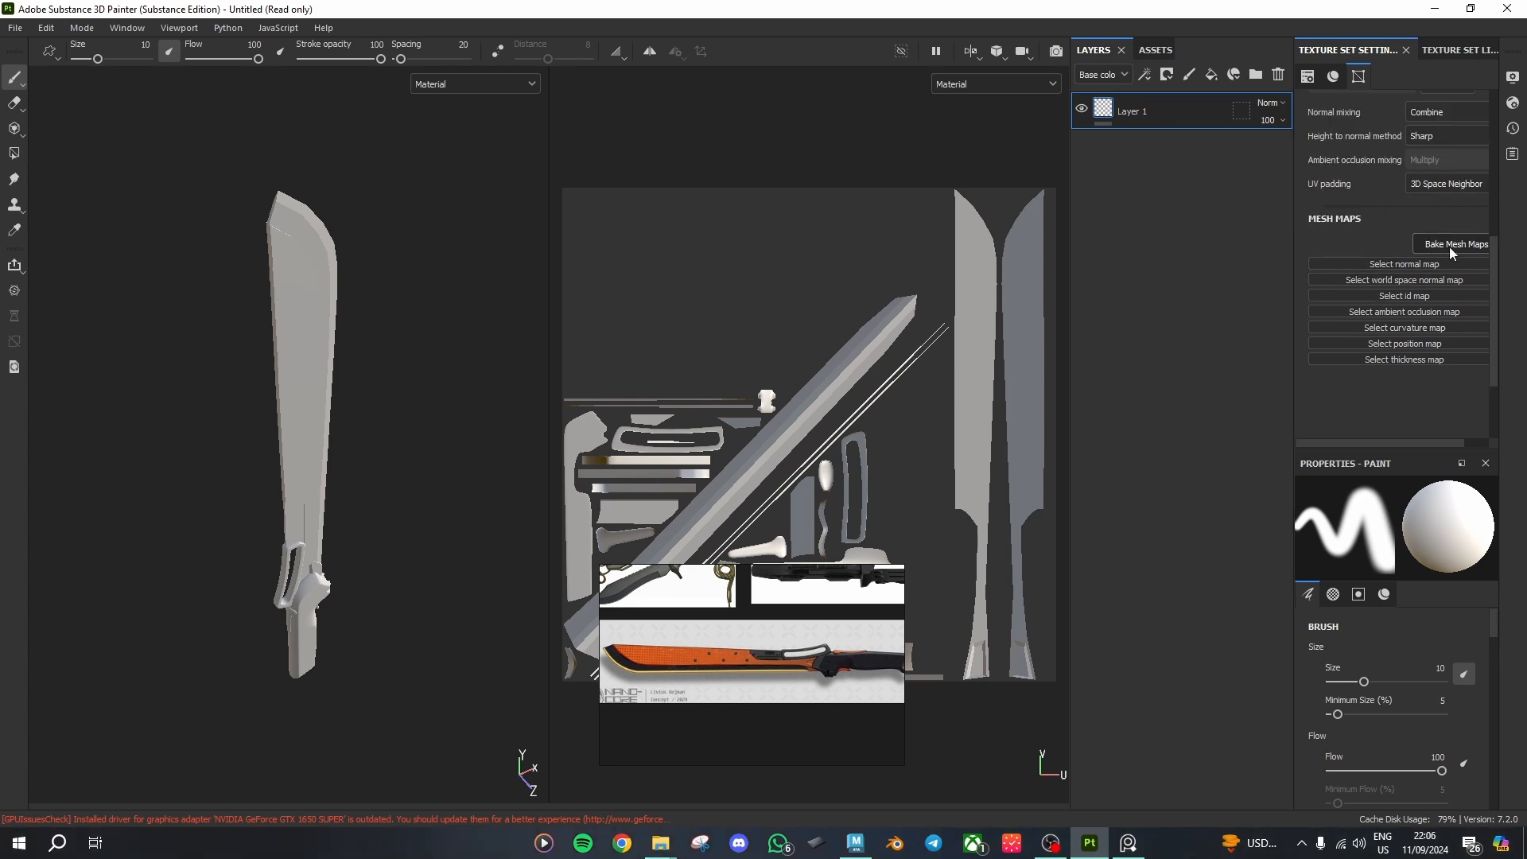
scroll(1388, 237, "up", 2)
scroll(1376, 207, "down", 3)
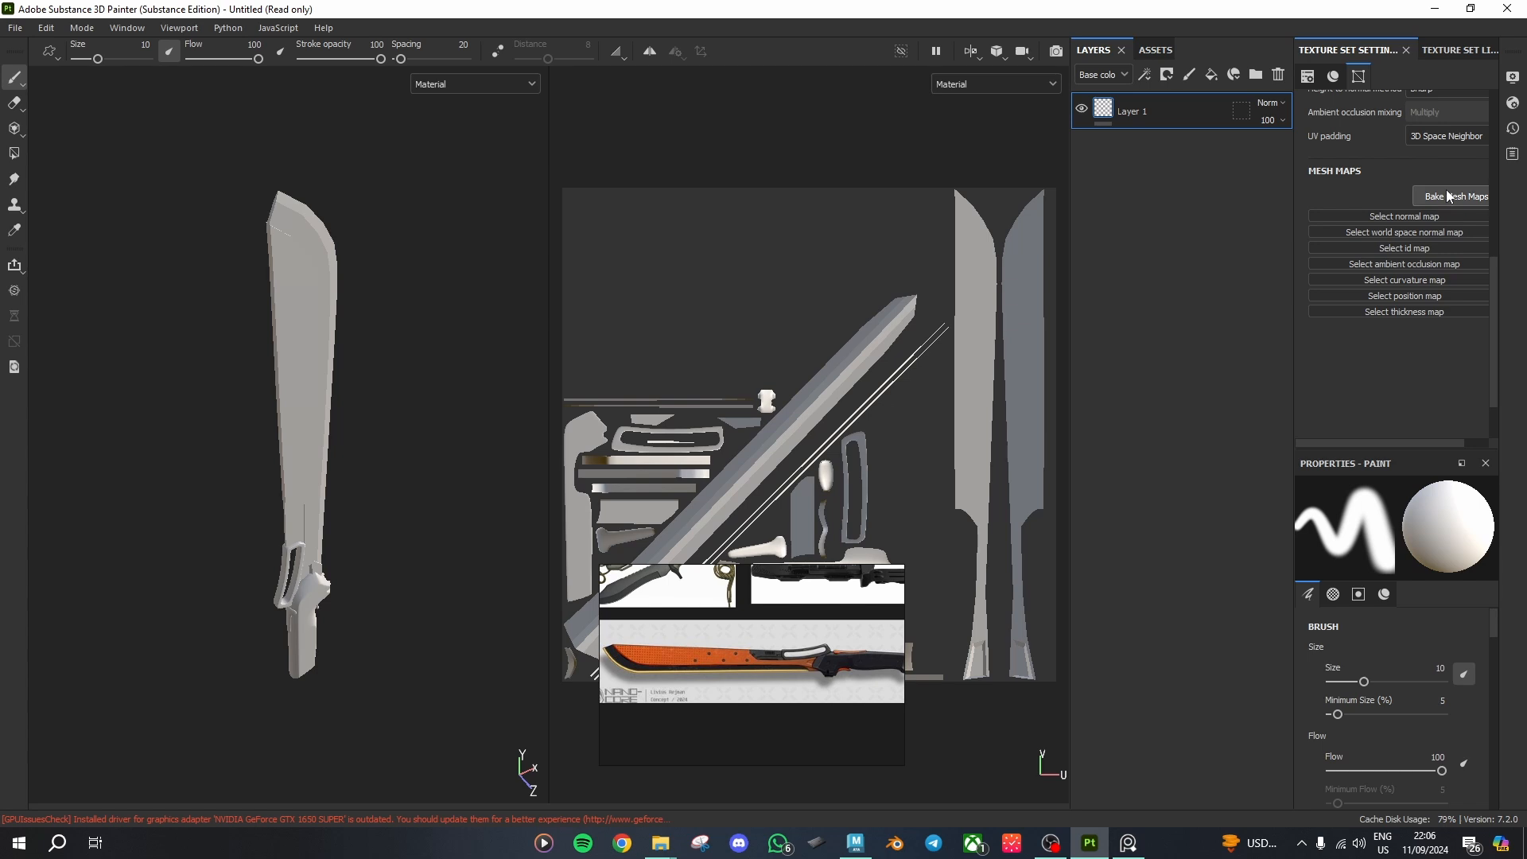
left_click(1446, 194)
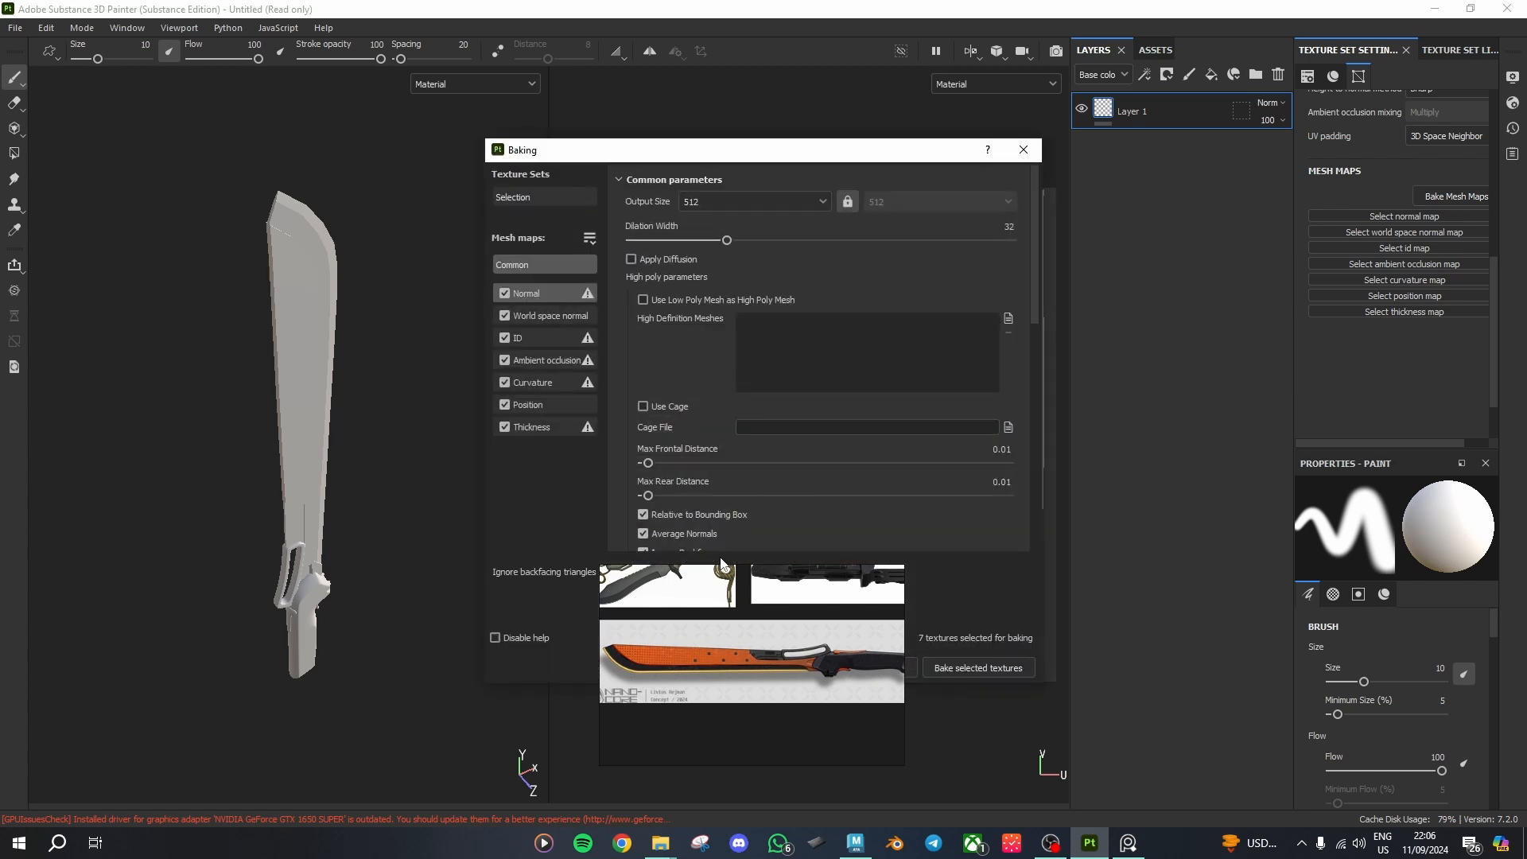
Step: Move the reference board window clear of the baking settings and the sword, and review the output sizes and common parameters
mouse_move(692, 579)
left_click_drag(692, 579, 207, 444)
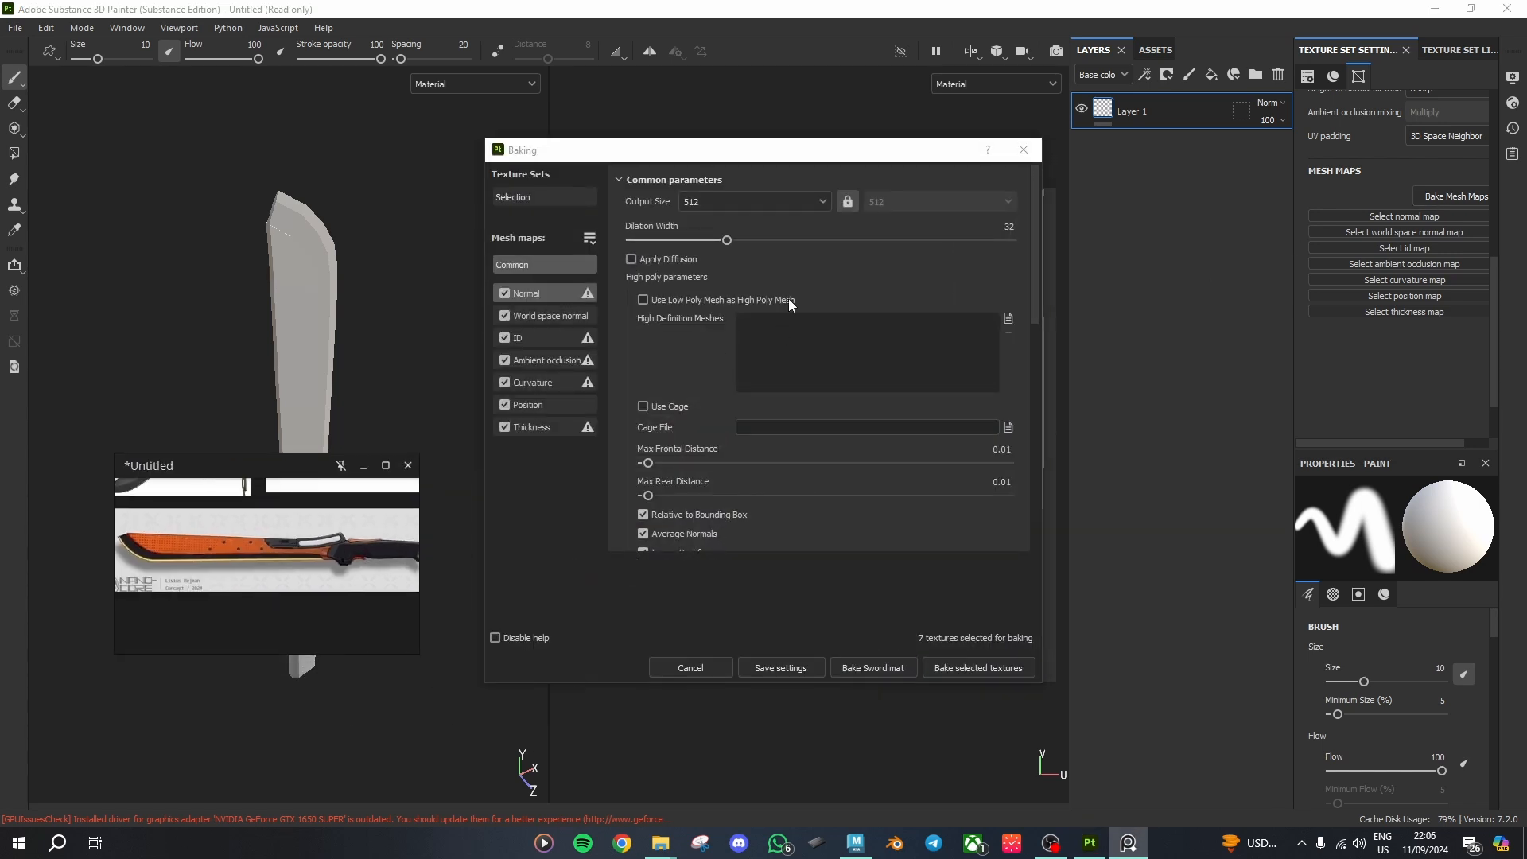
left_click(782, 202)
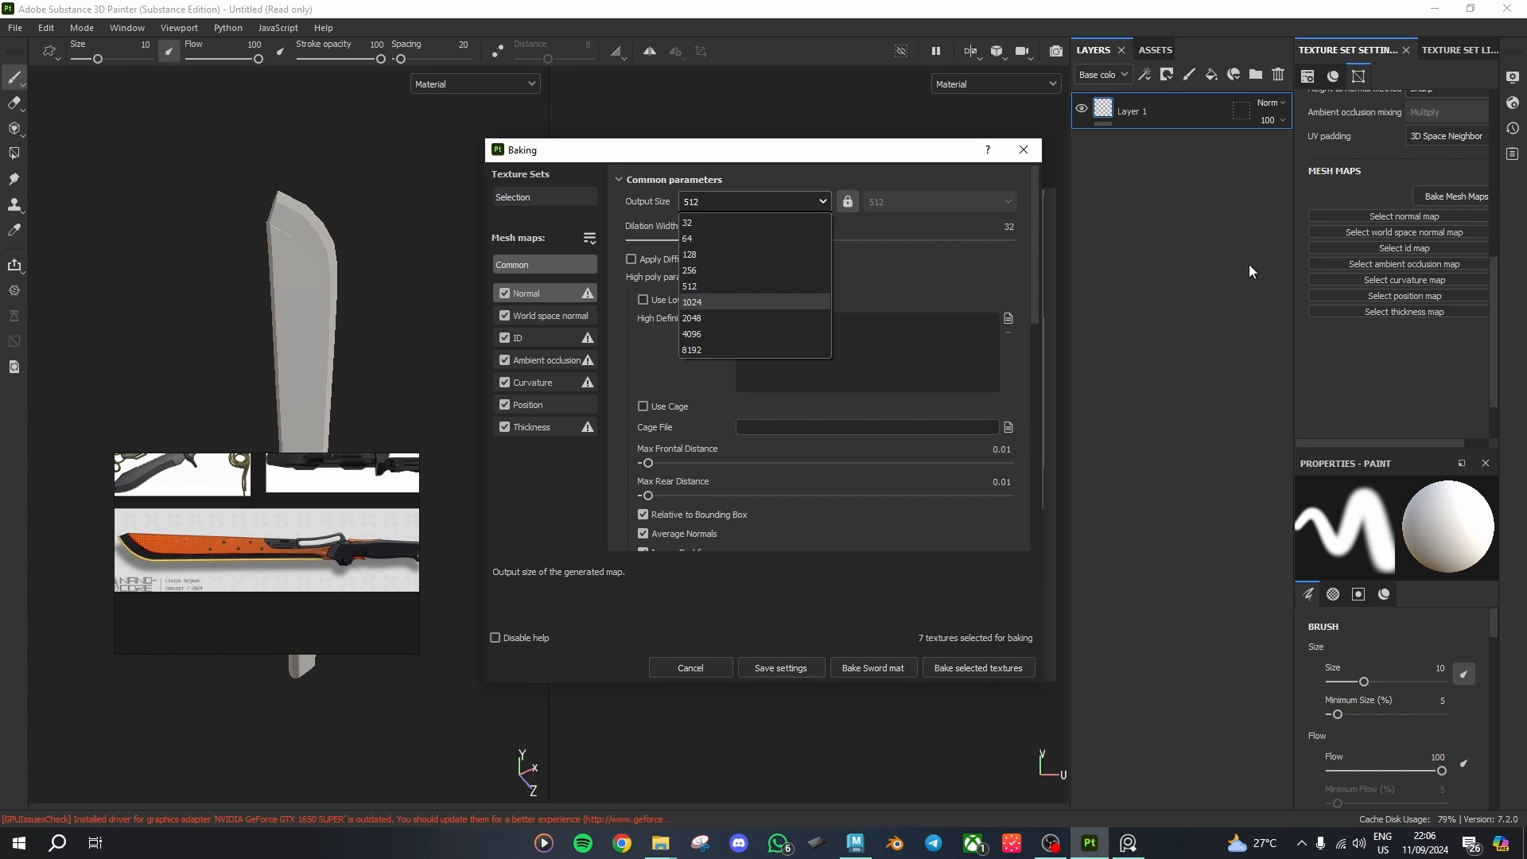
left_click_drag(308, 464, 207, 642)
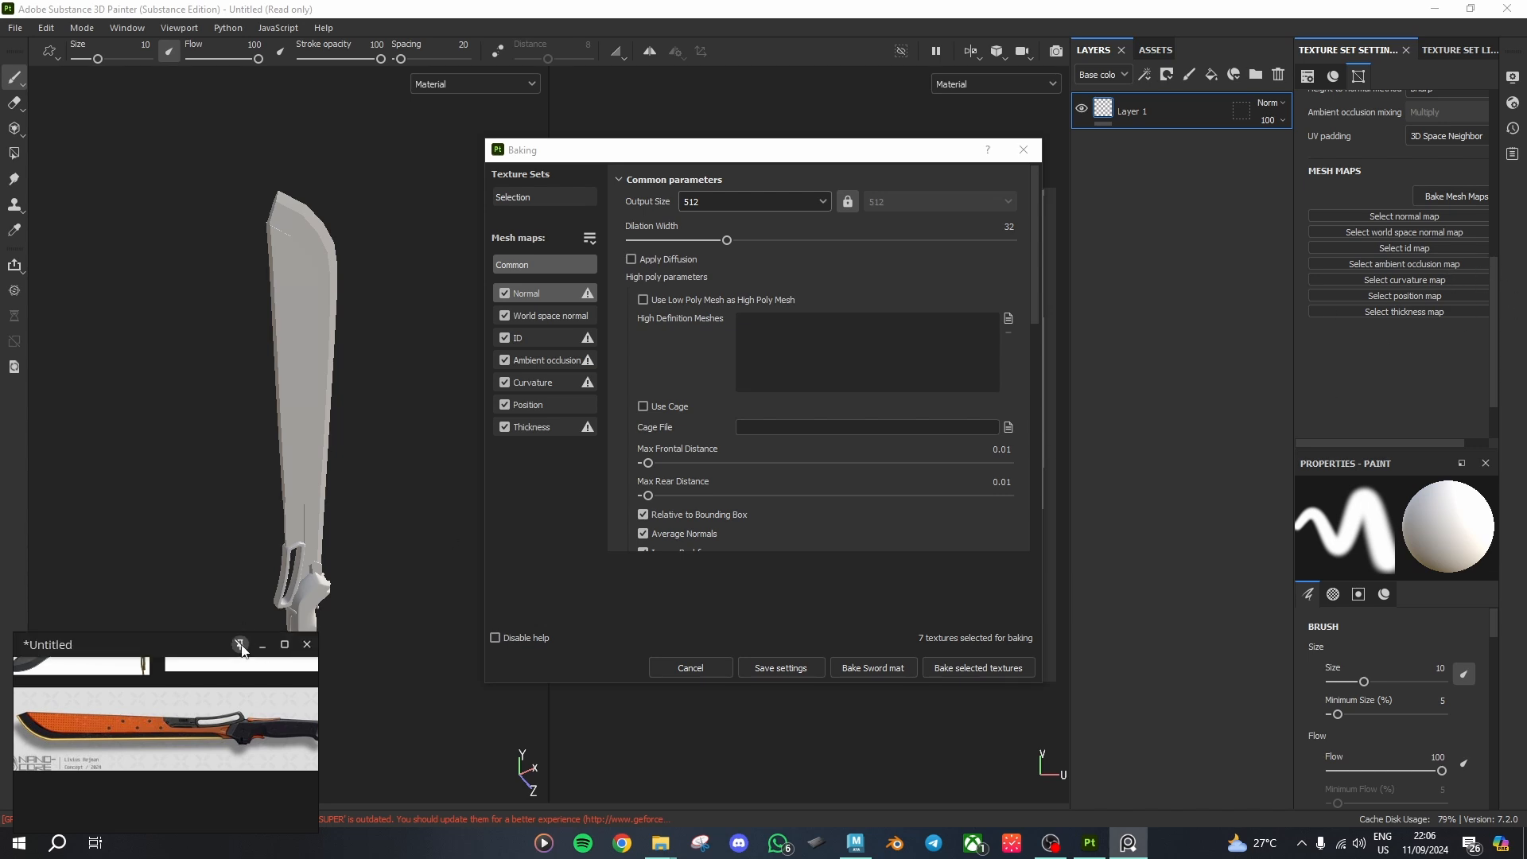
left_click_drag(199, 654, 112, 585)
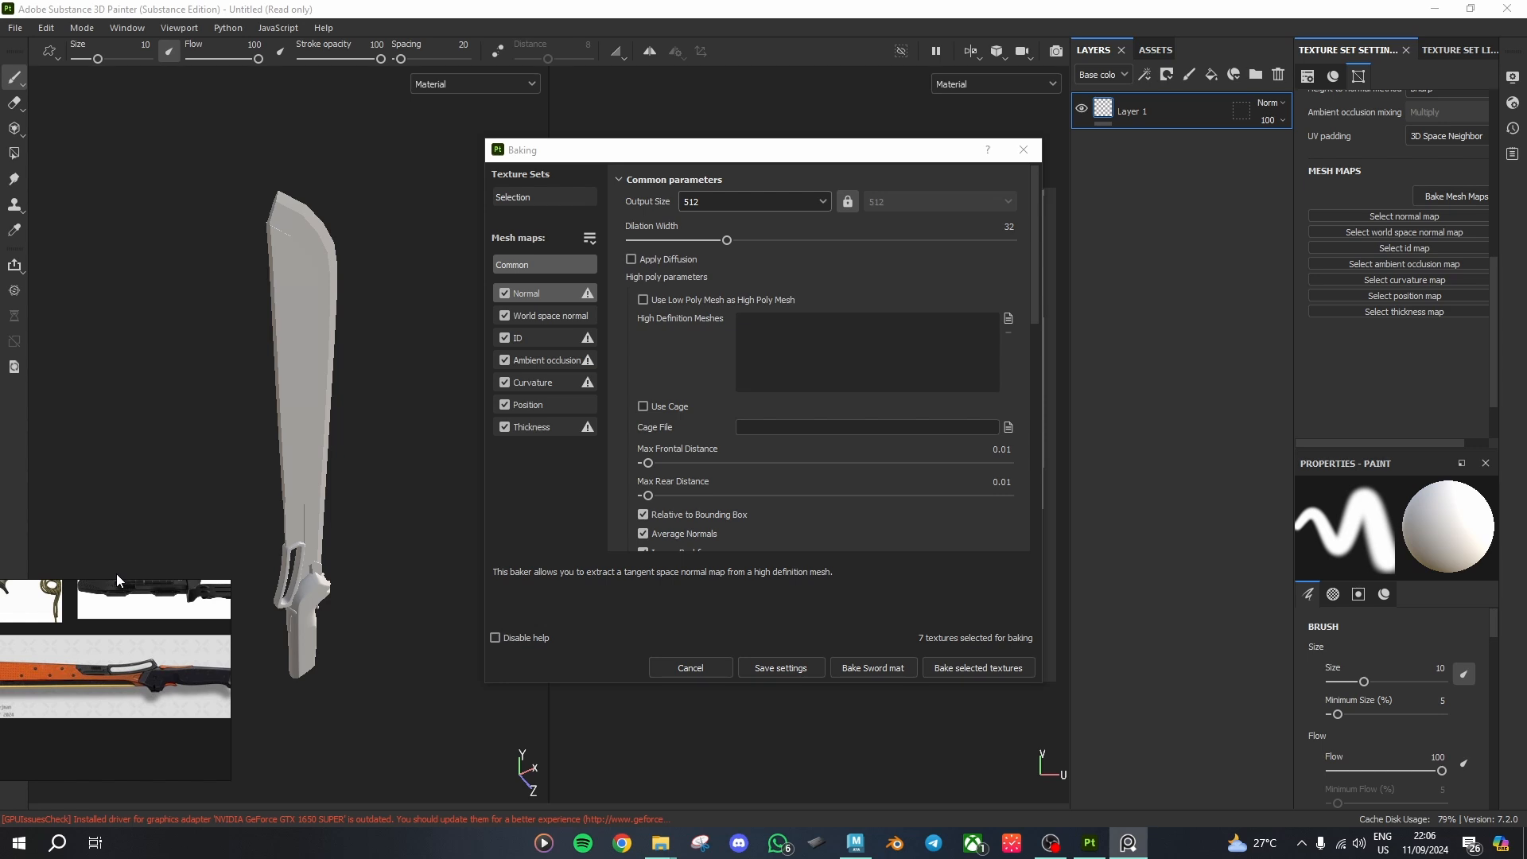
scroll(847, 455, "down", 3)
scroll(846, 455, "up", 3)
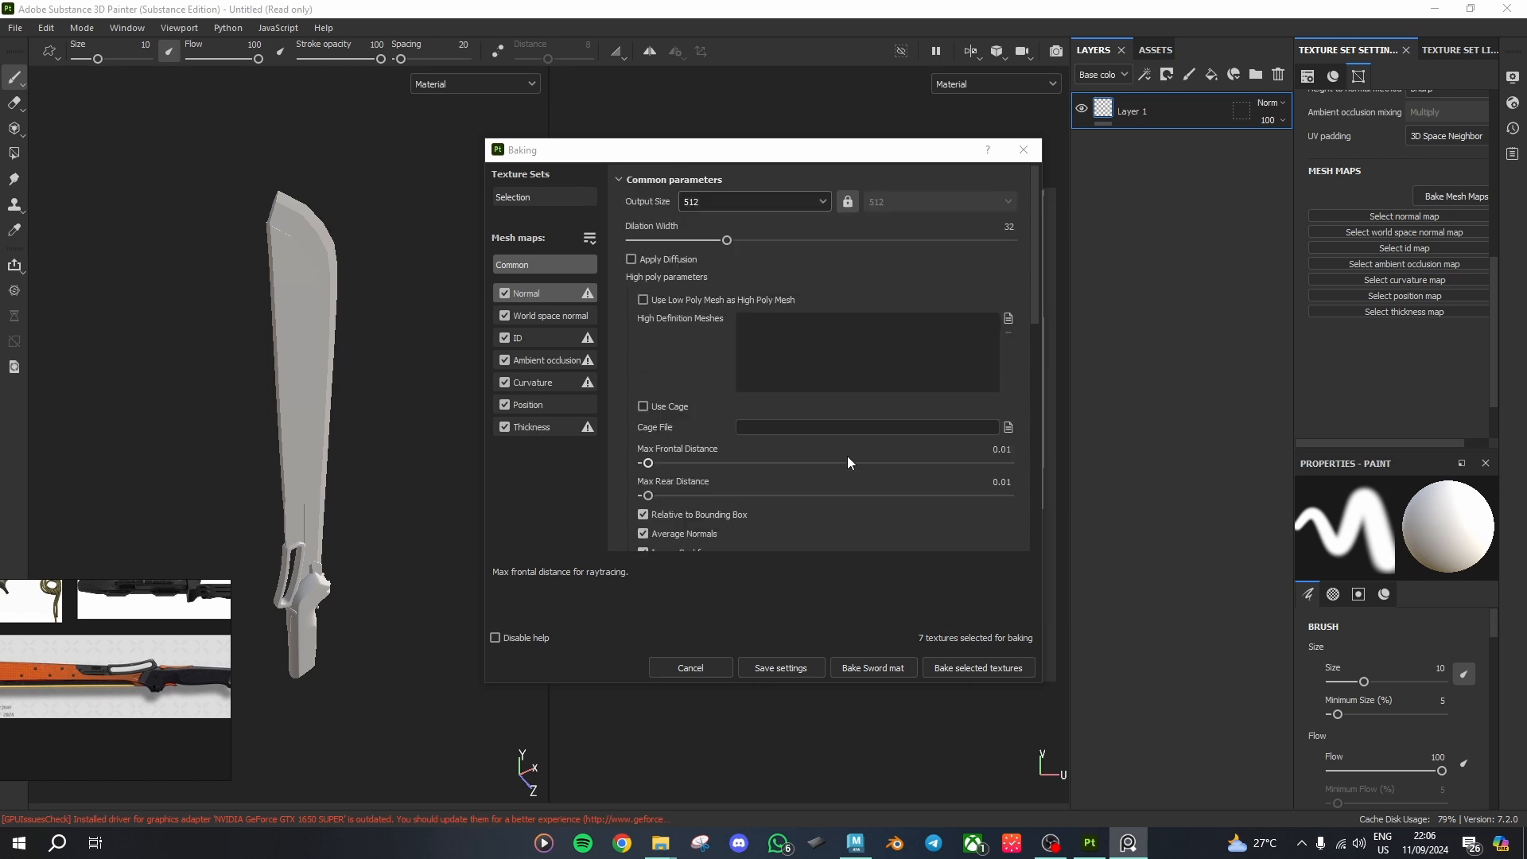
Step: Set the baking output size to 2048 and bake all mesh maps for the Sword mat texture set
left_click(807, 193)
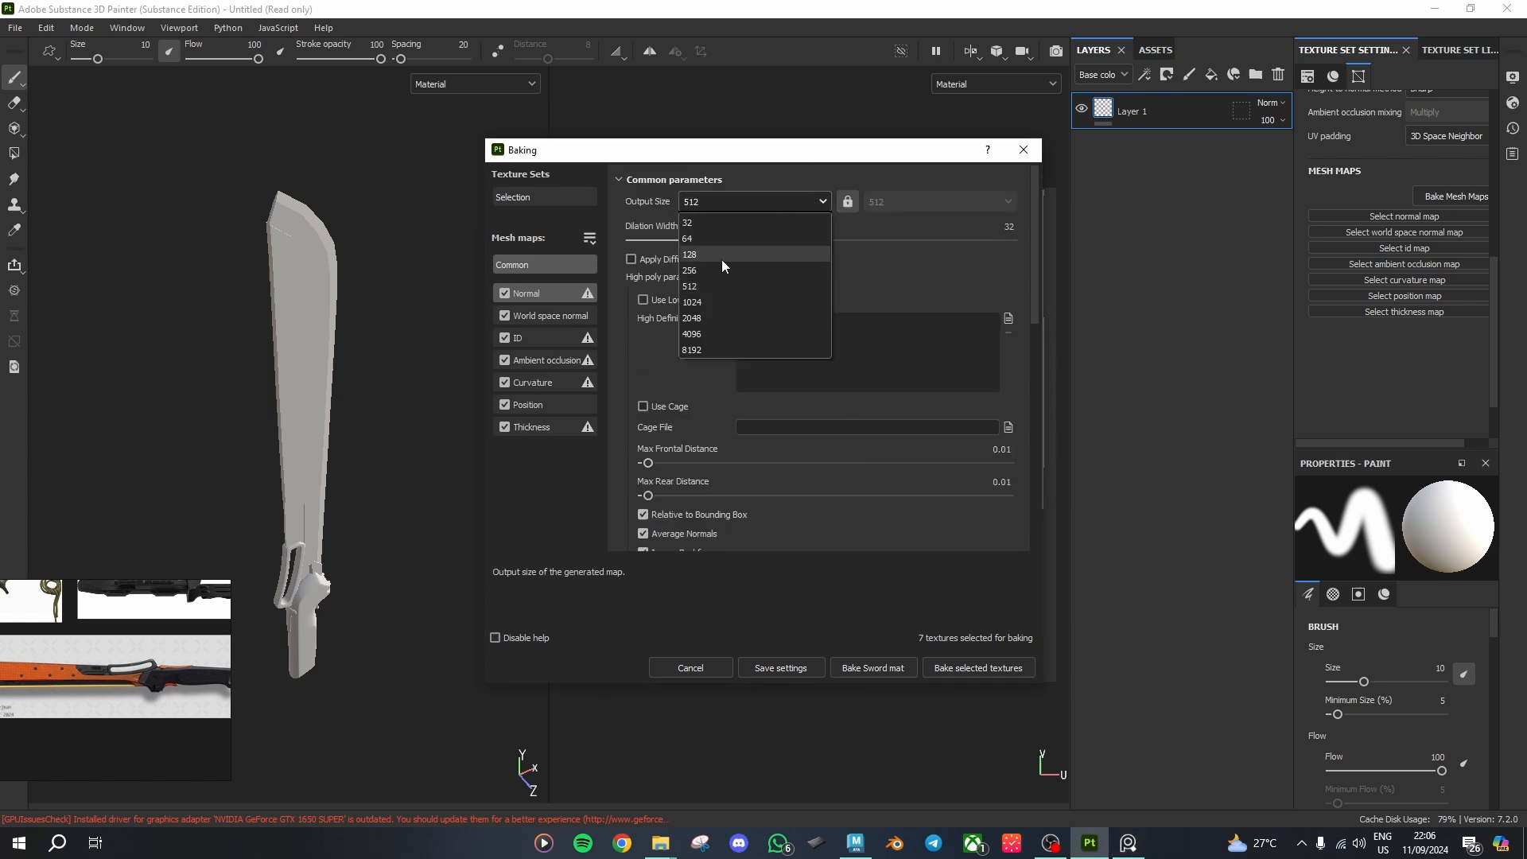
left_click(717, 317)
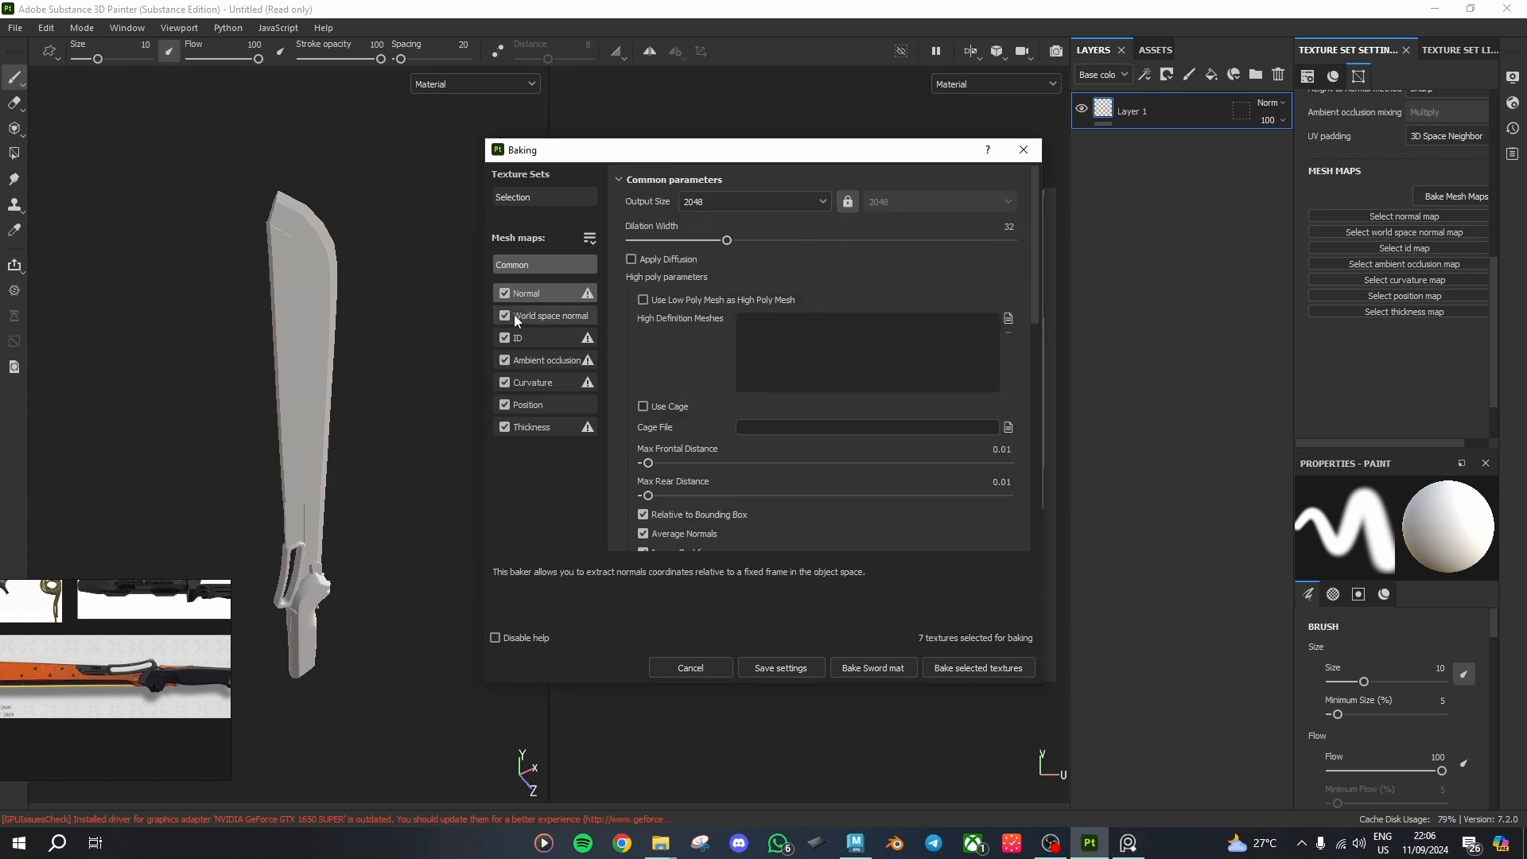
scroll(821, 434, "down", 4)
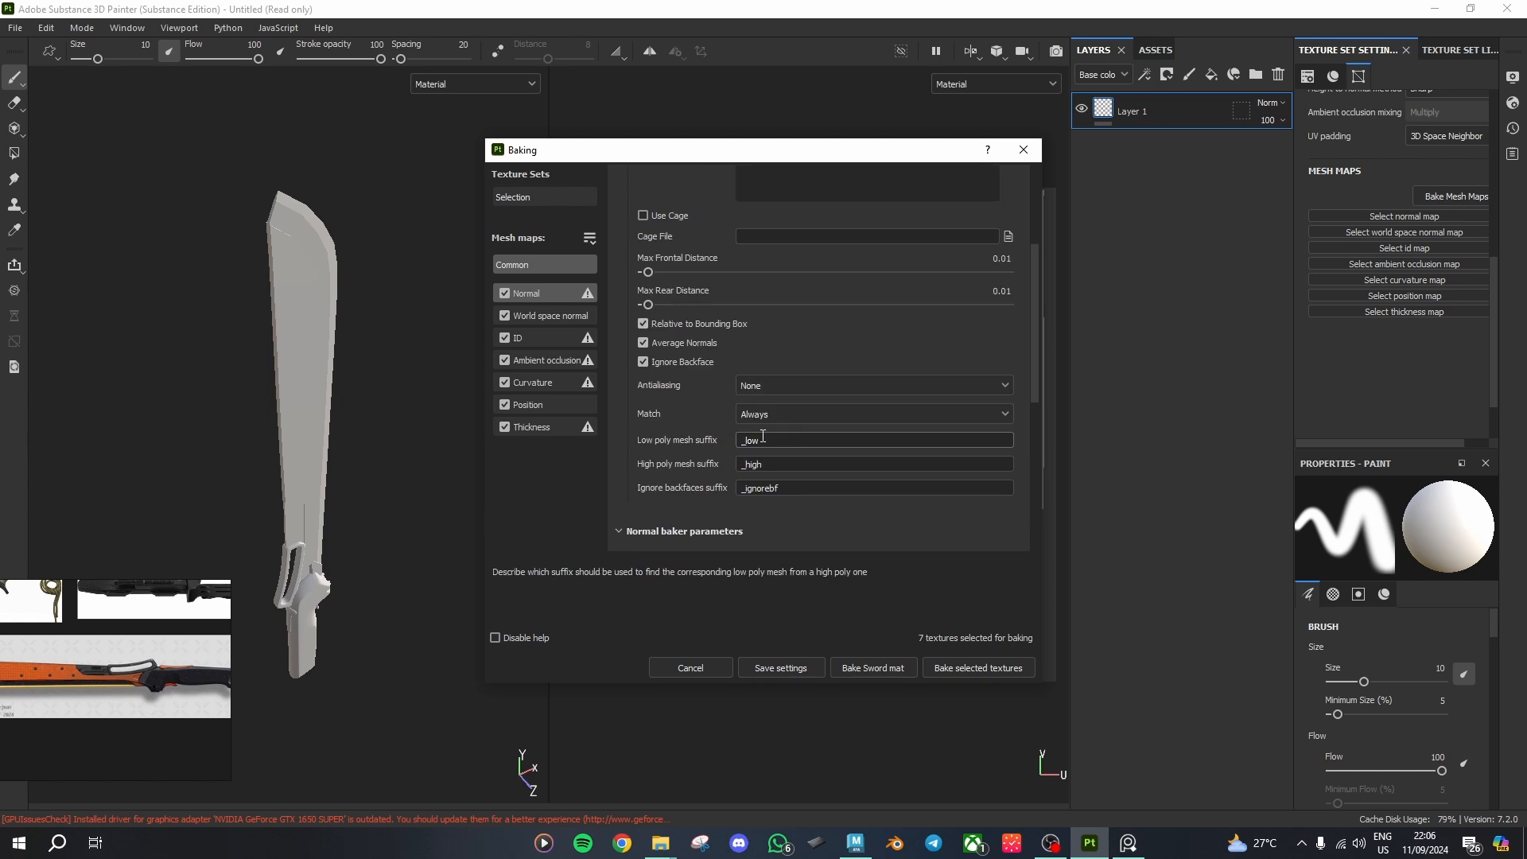
scroll(772, 433, "up", 1)
scroll(860, 431, "down", 2)
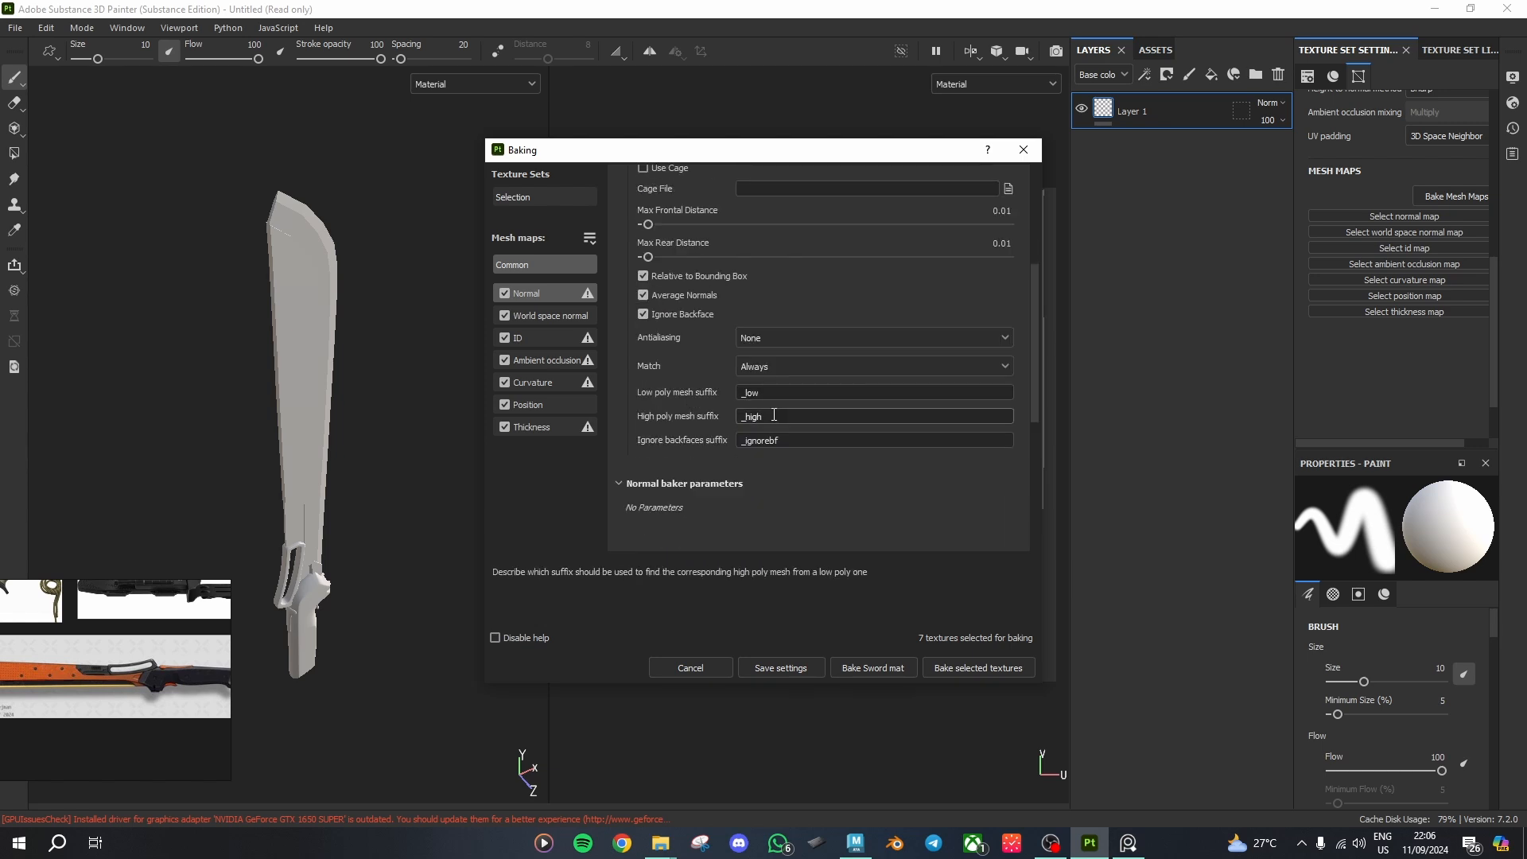
scroll(710, 395, "up", 5)
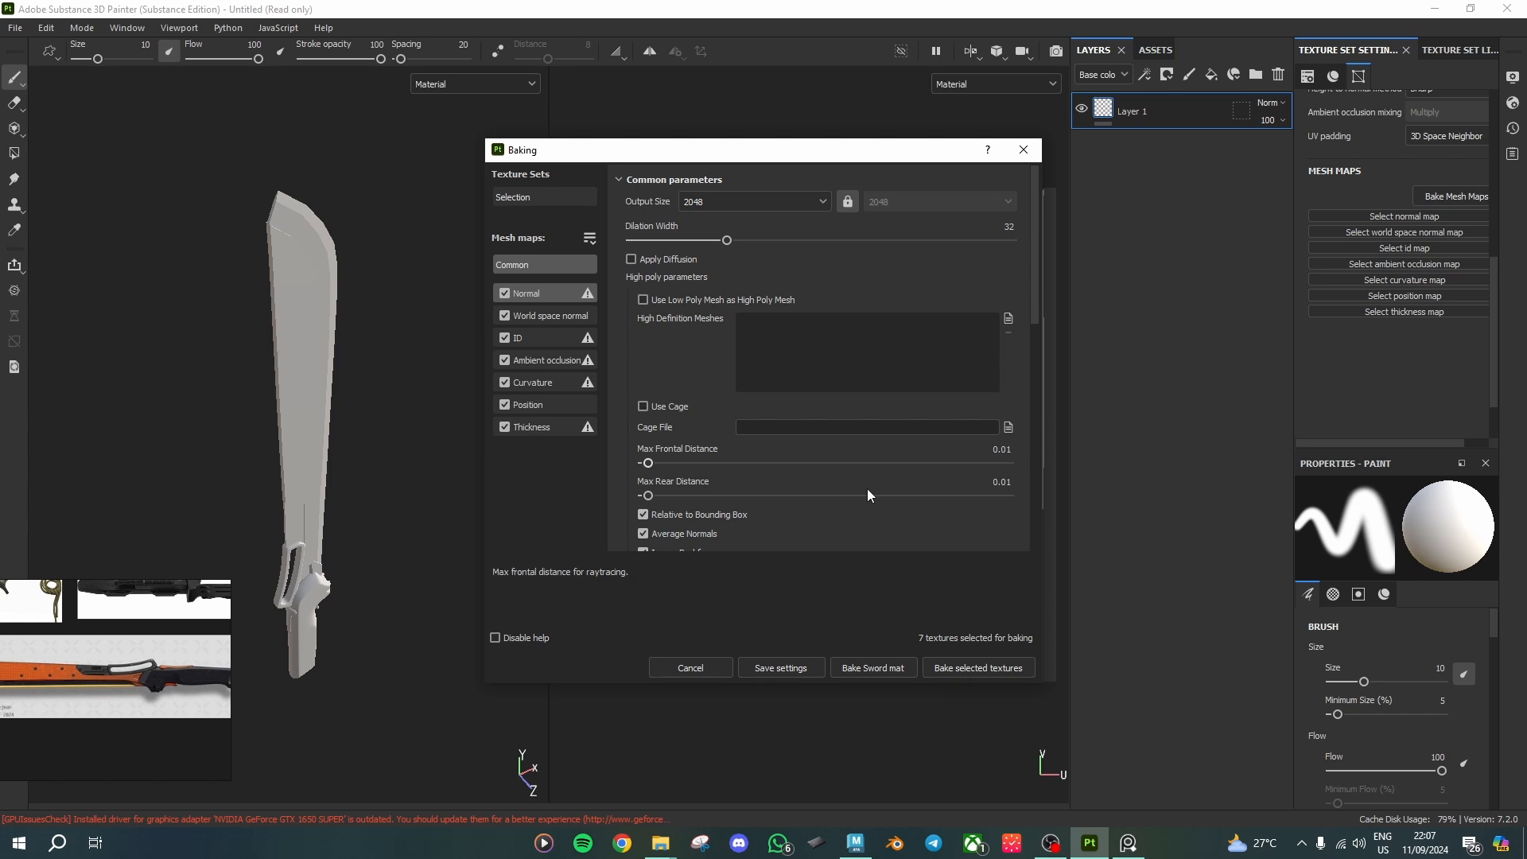
left_click(900, 670)
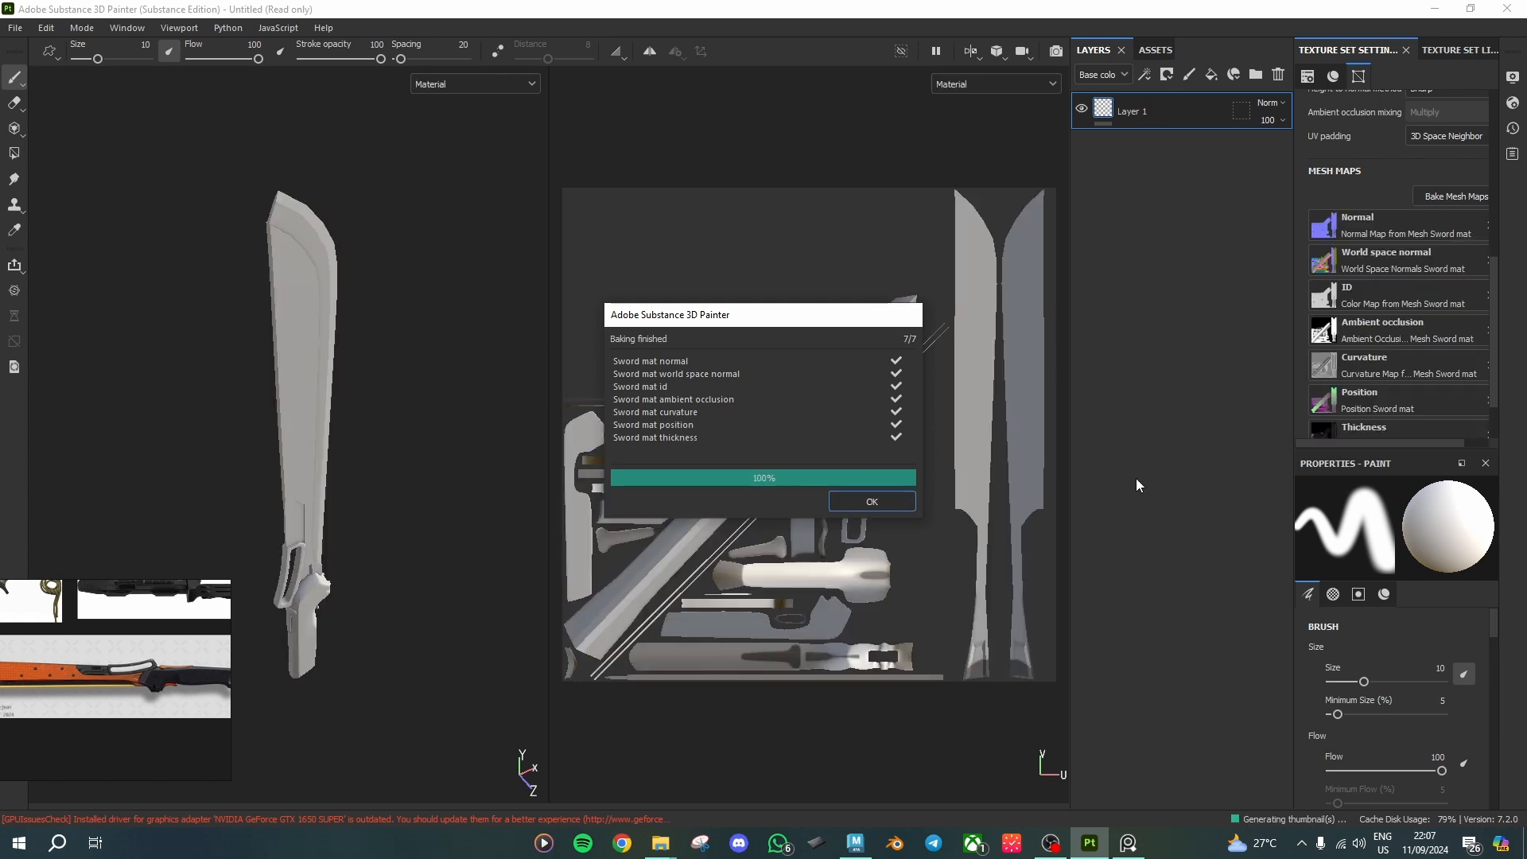
left_click(880, 500)
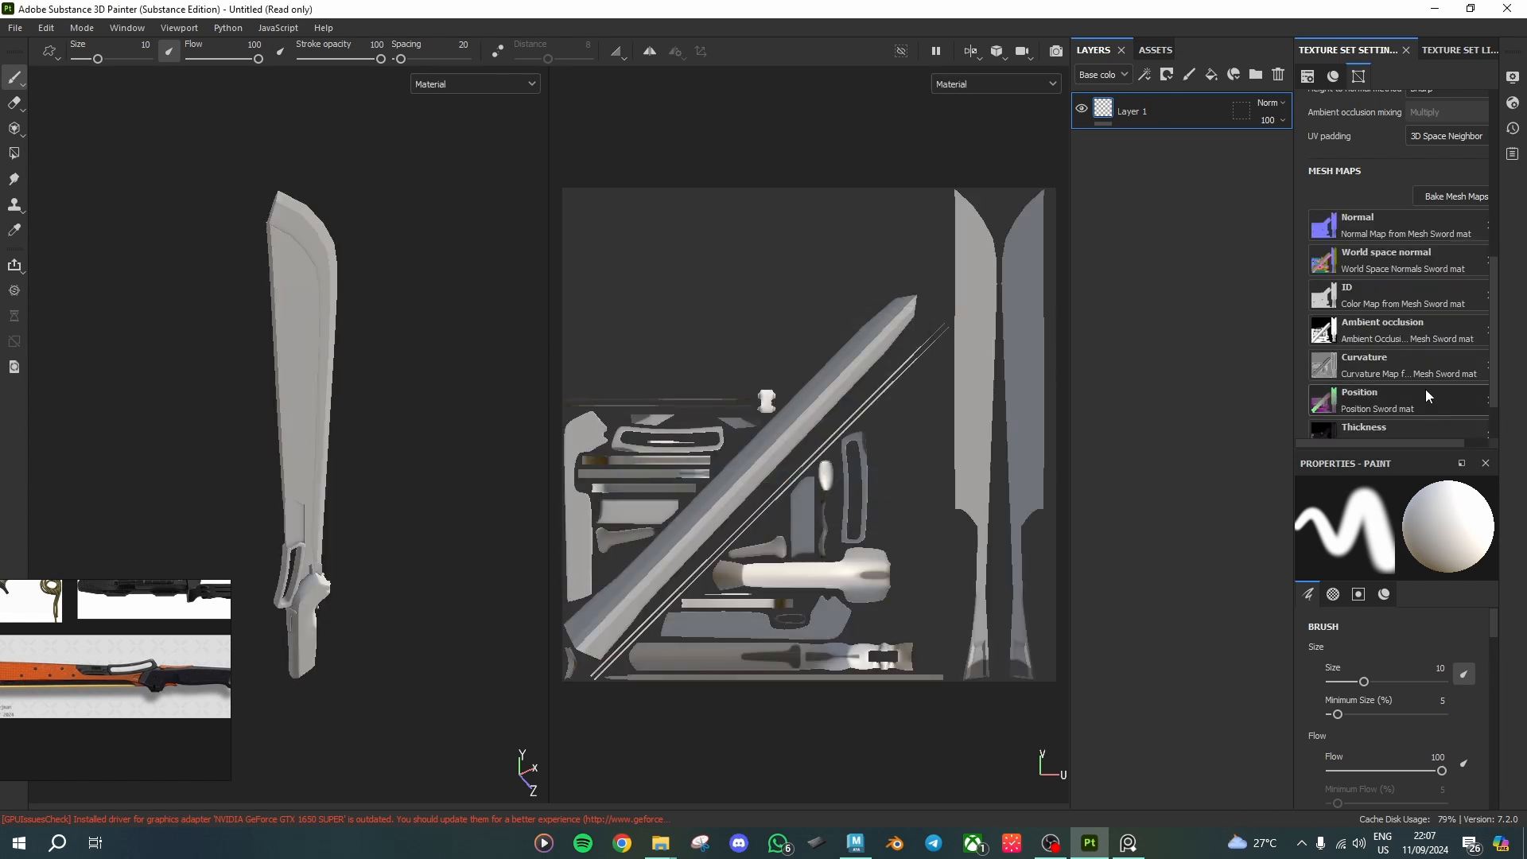
Step: Review the baked mesh maps, inspect the sword from its other side, and shift the reference board window slightly away from it
scroll(1423, 373, "up", 1)
left_click(1402, 349)
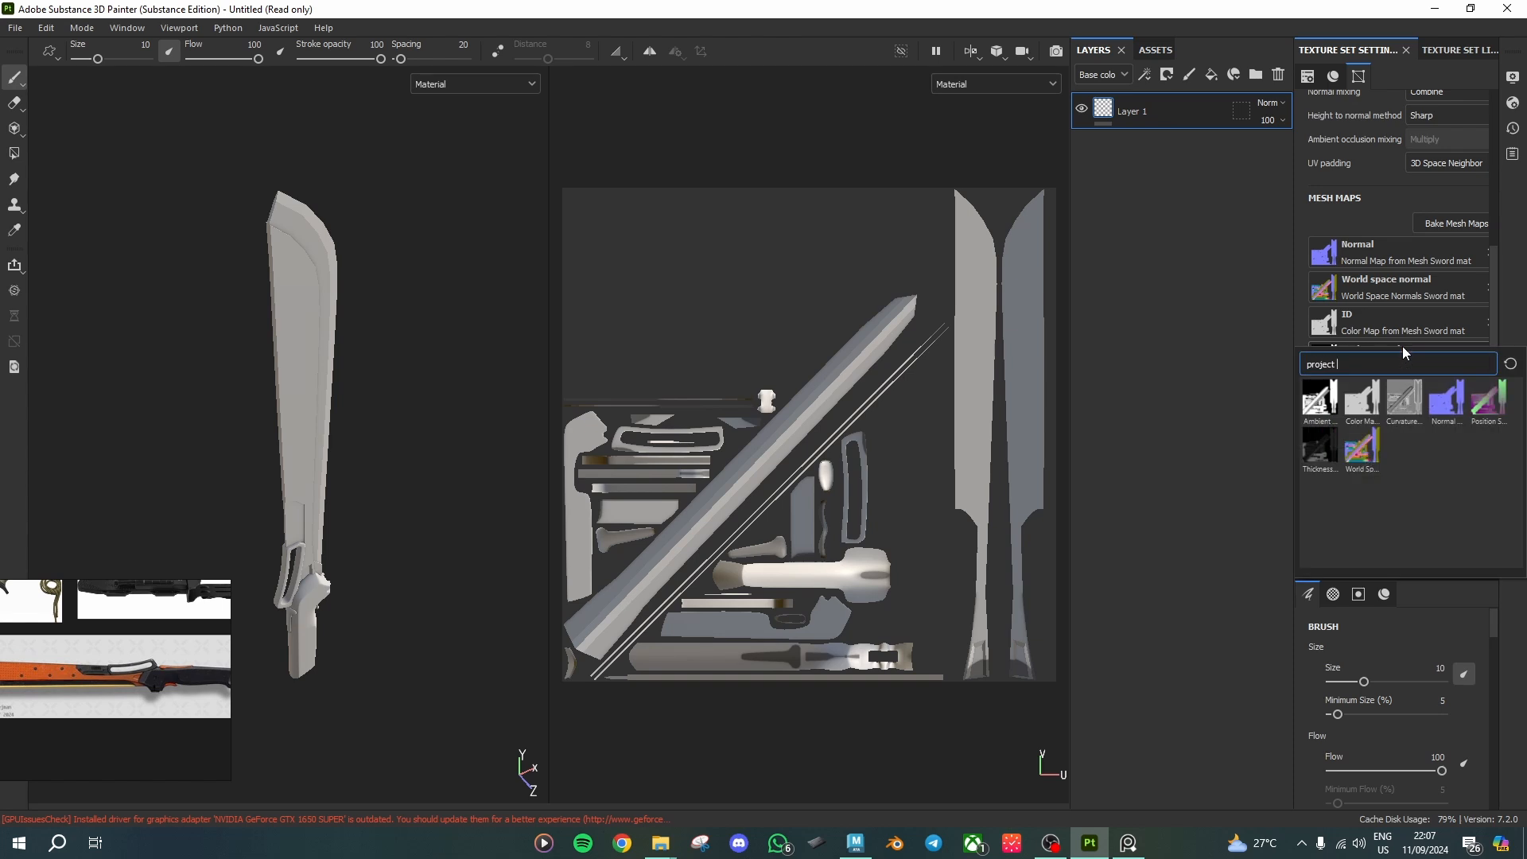
left_click(1382, 407)
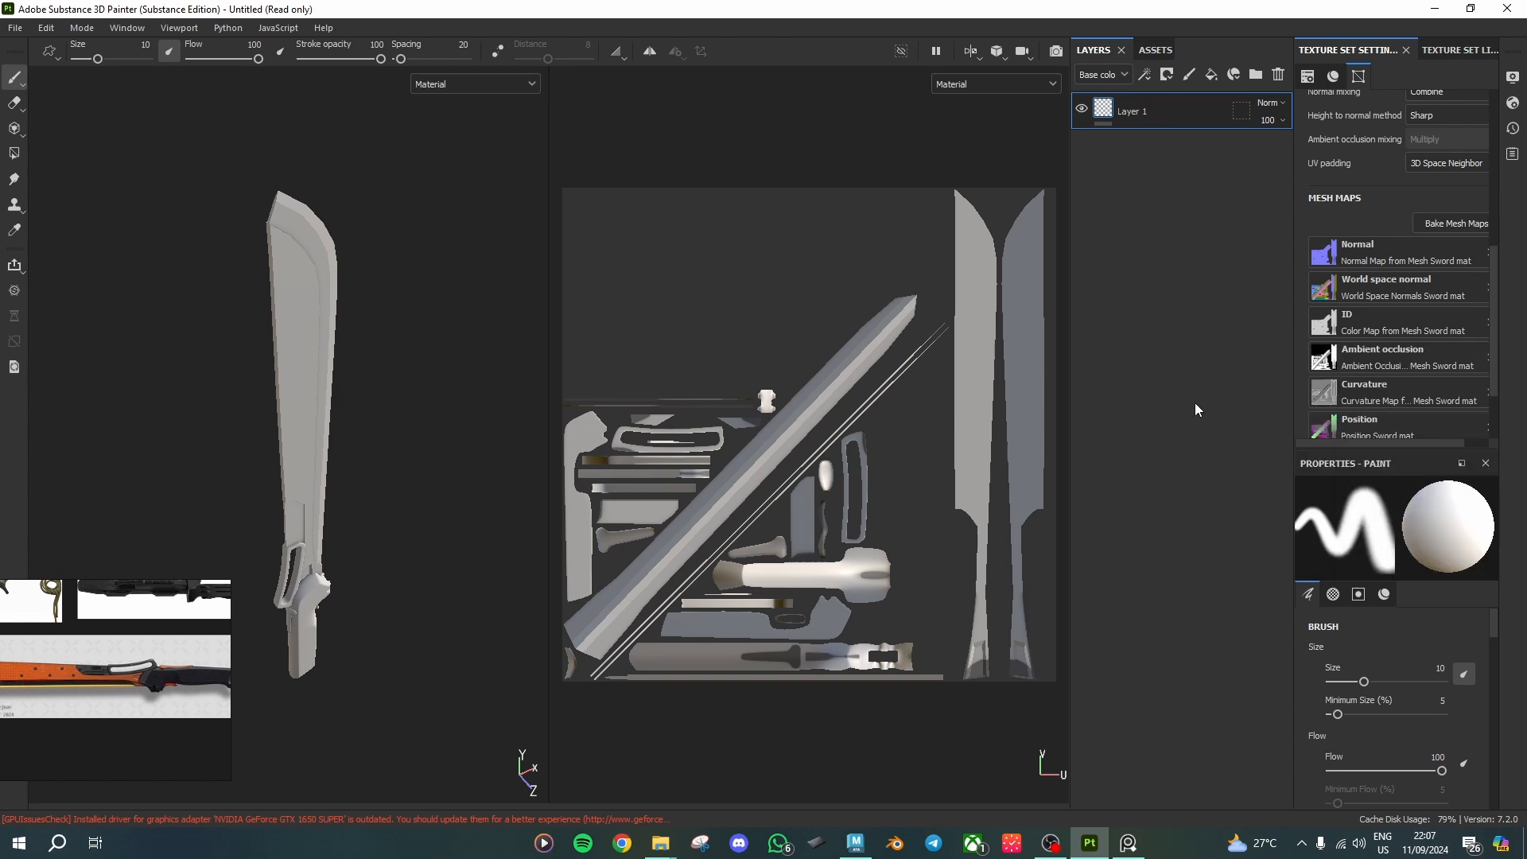
scroll(1411, 388, "down", 1)
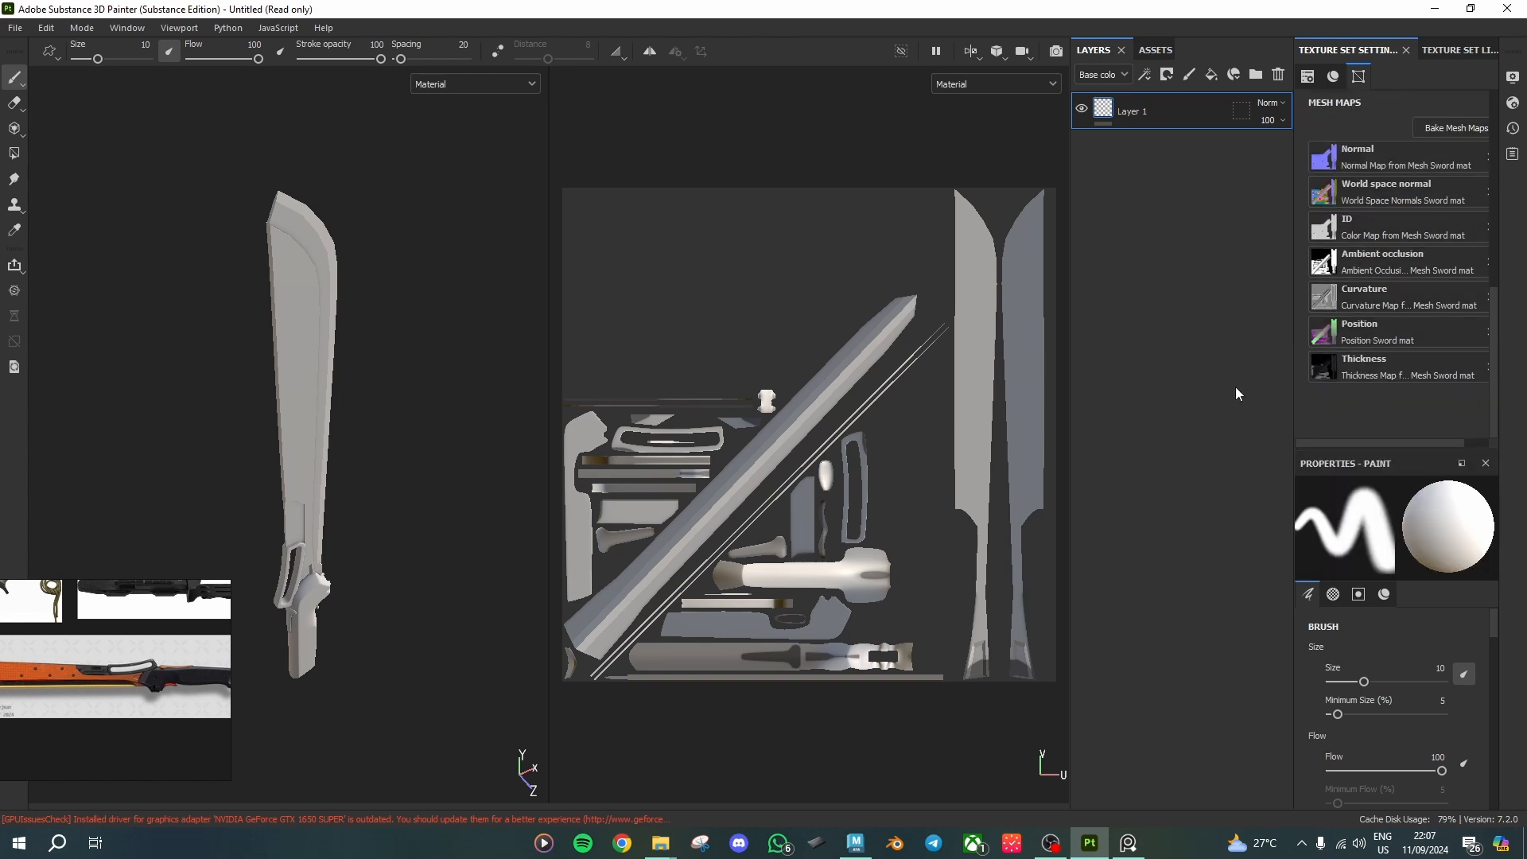
scroll(394, 433, "up", 4)
scroll(383, 454, "up", 3)
scroll(382, 454, "down", 6)
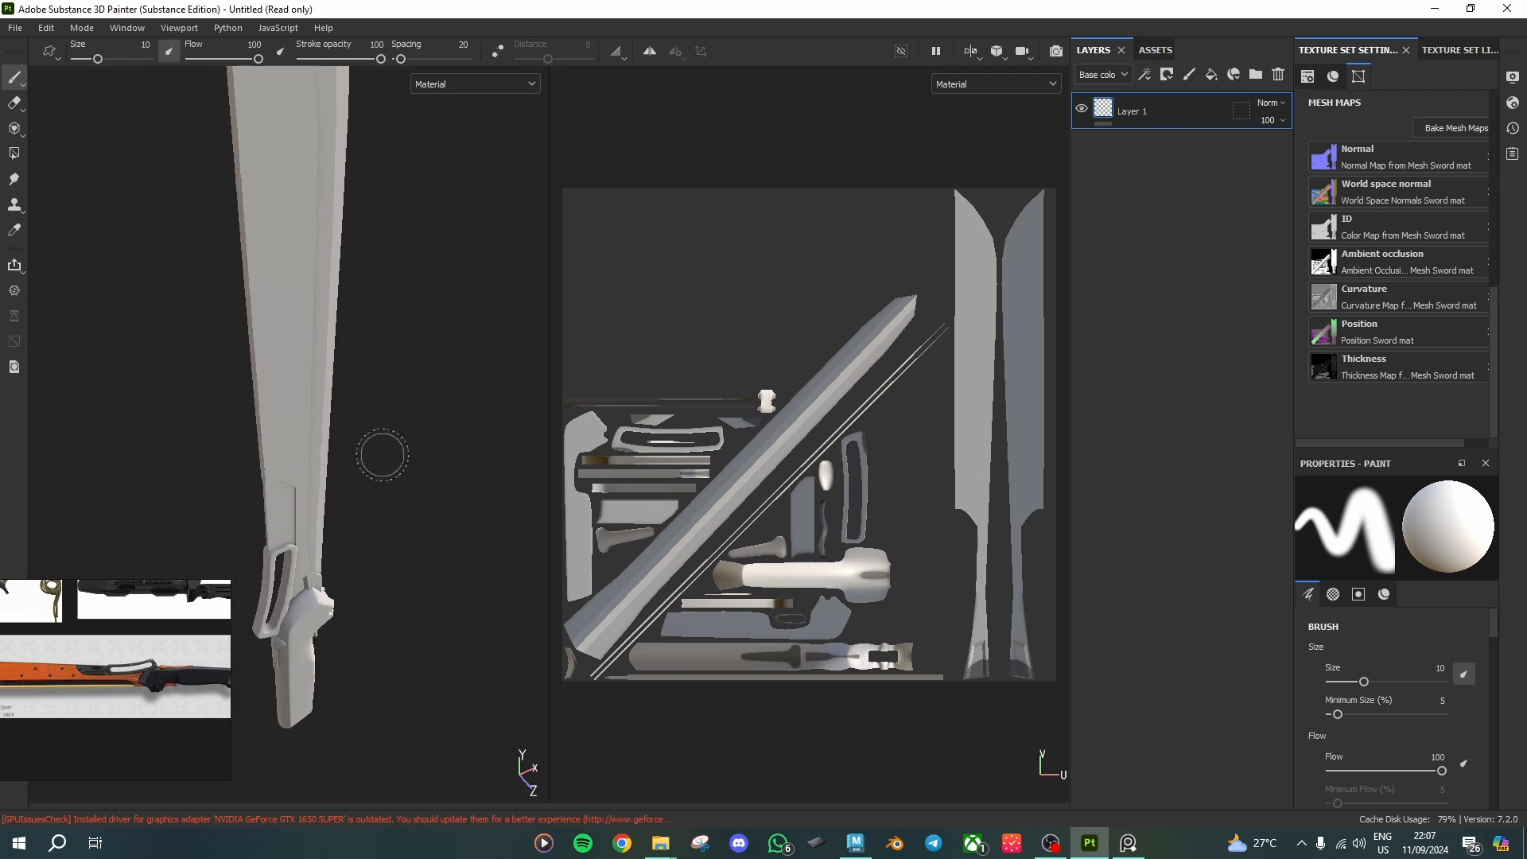
mouse_move(353, 538)
left_mouse_down("alt")
mouse_move(513, 518)
mouse_move(445, 557)
mouse_move(416, 546)
mouse_move(474, 511)
mouse_move(353, 525)
mouse_move(371, 518)
left_mouse_up("alt")
scroll(363, 523, "down", 1)
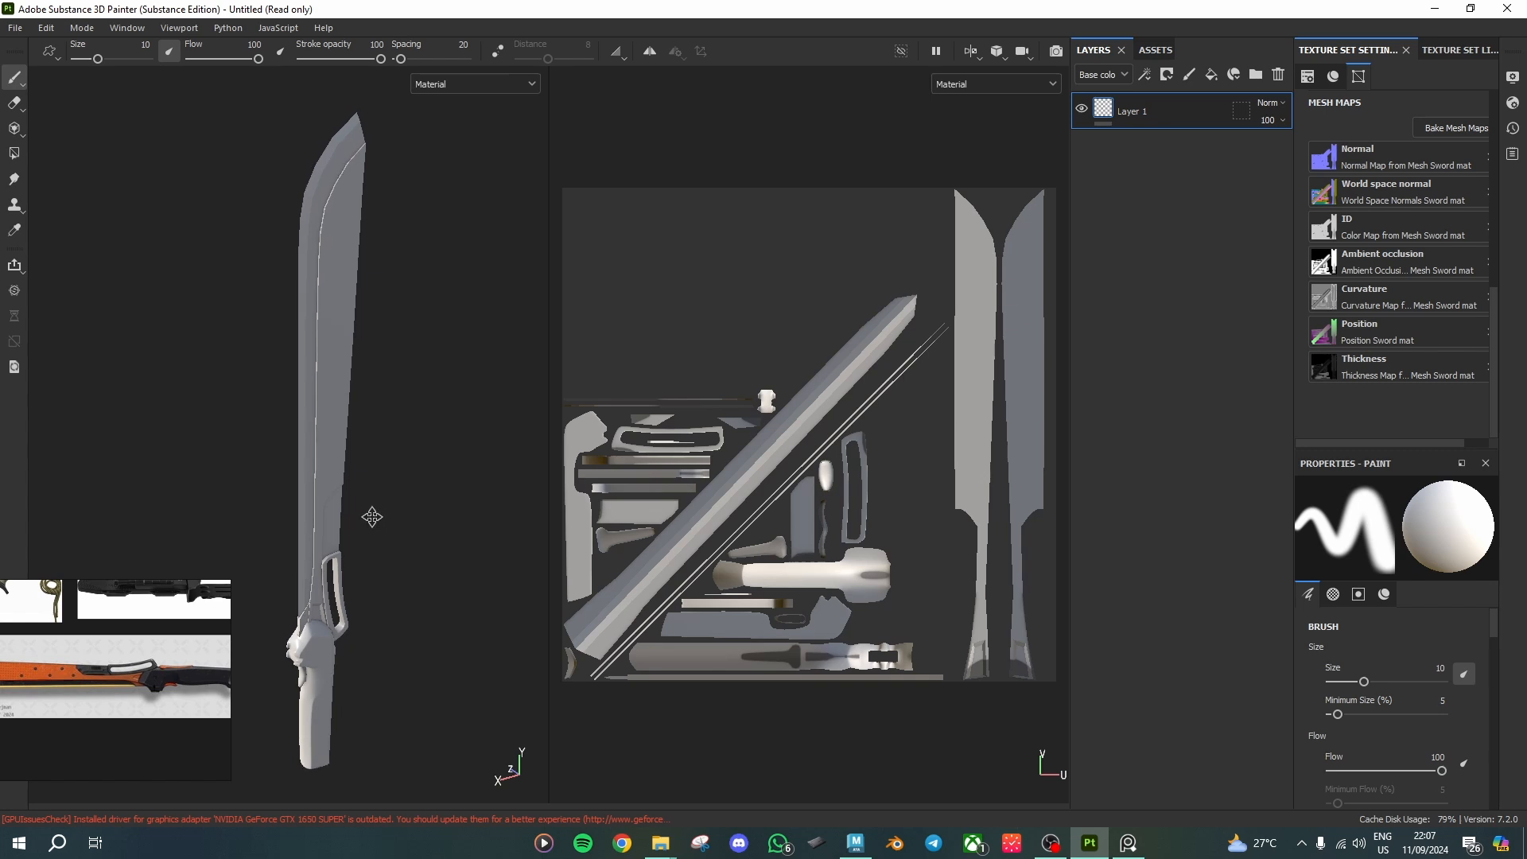
mouse_move(123, 596)
left_click_drag(124, 596, 108, 598)
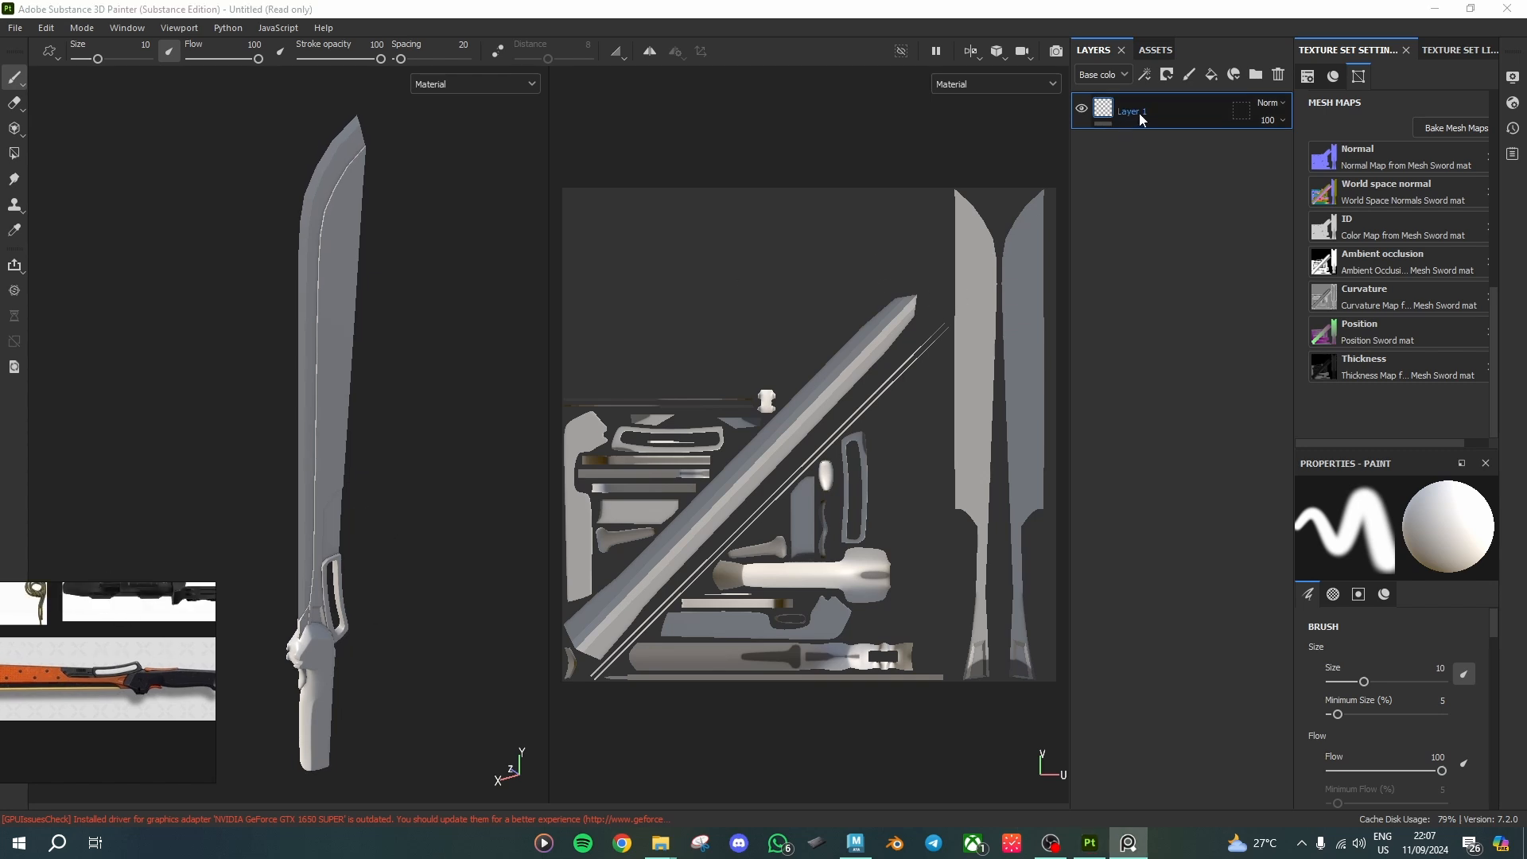
Step: Delete Layer 1 and add a fill layer in its place
left_click(1198, 110)
key("Delete")
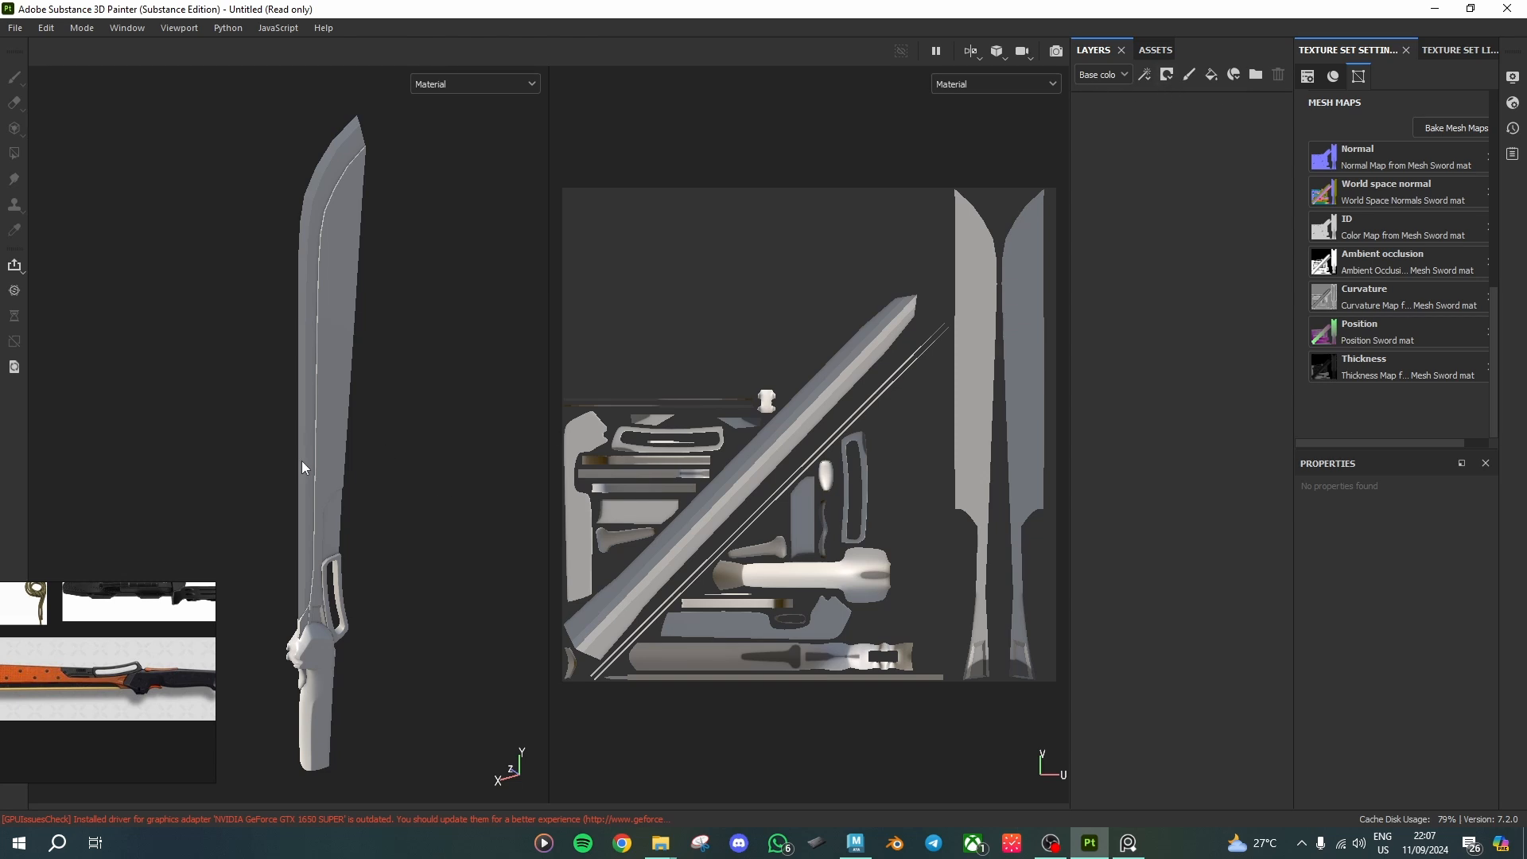
left_click(1212, 77)
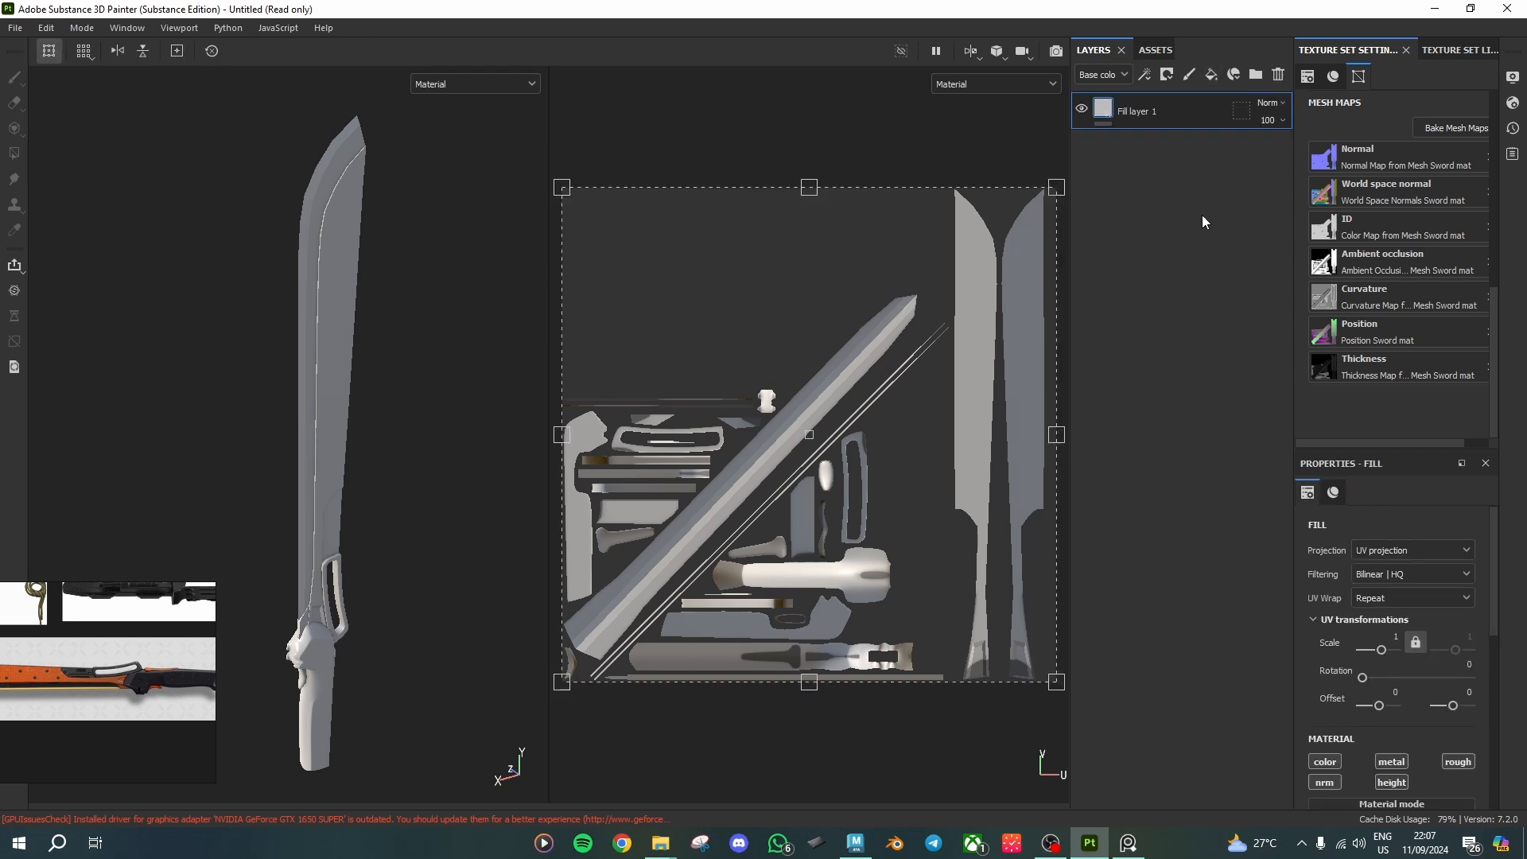
Step: Examine the orange machete's blade and handle on the reference board, and place its window in the empty area below the layer stack
scroll(336, 544, "up", 2)
scroll(381, 553, "up", 2)
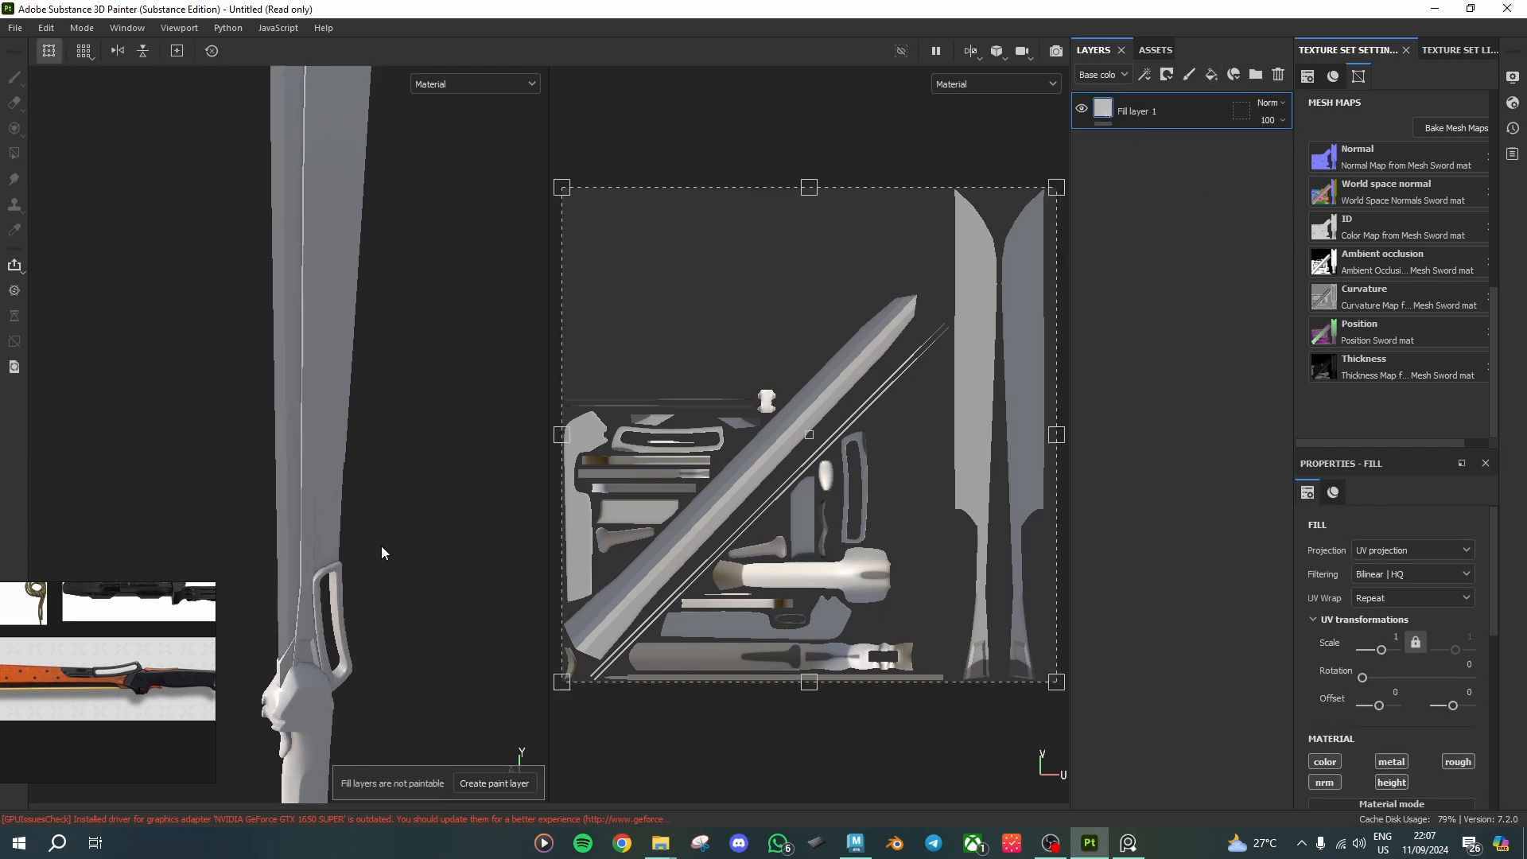
left_click_drag(46, 618, 544, 551)
scroll(628, 600, "up", 3)
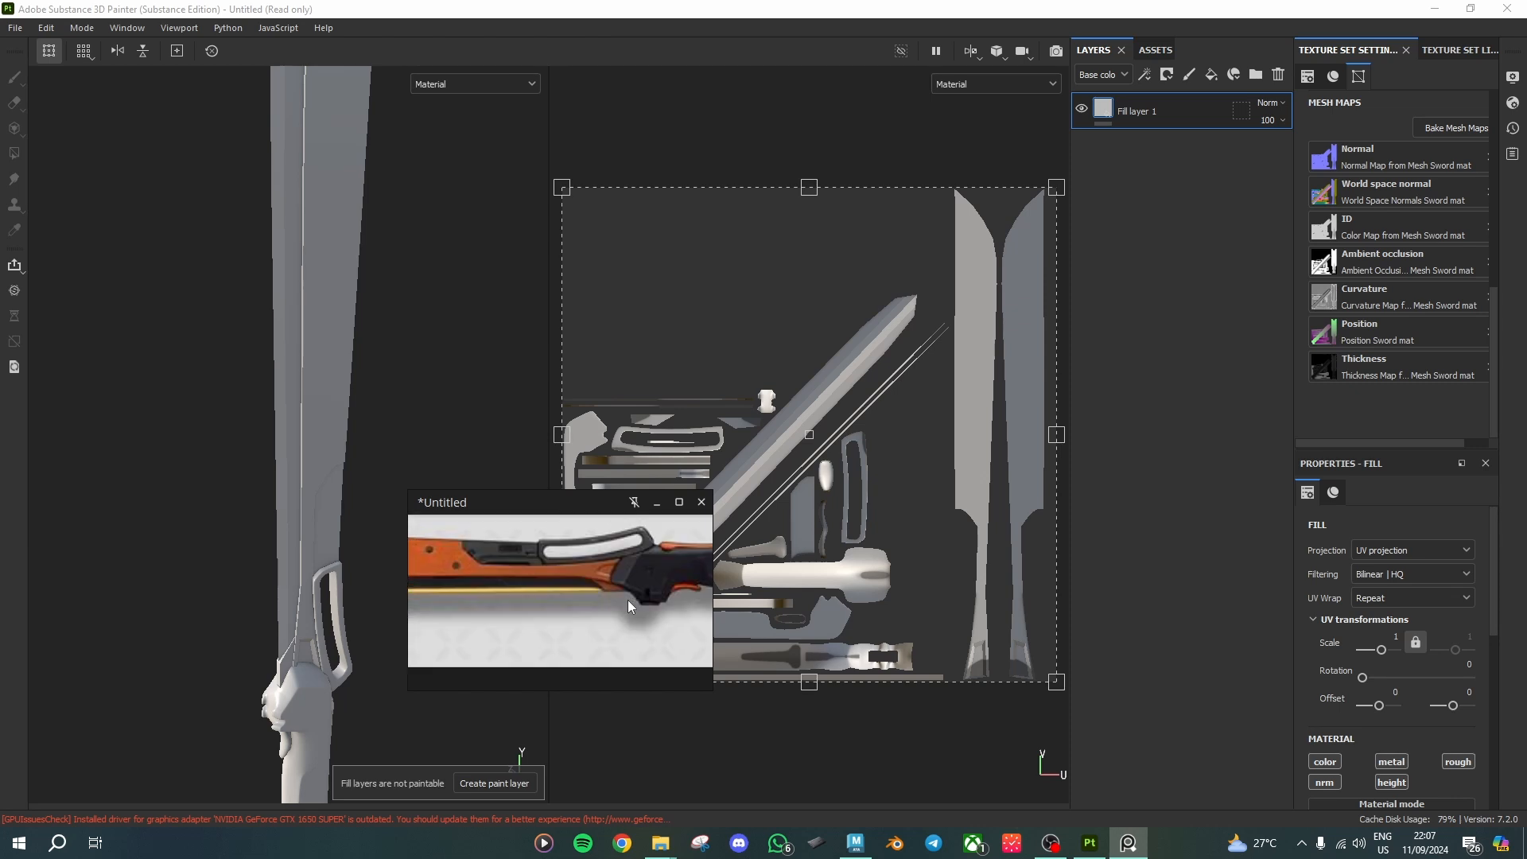
scroll(612, 592, "down", 5)
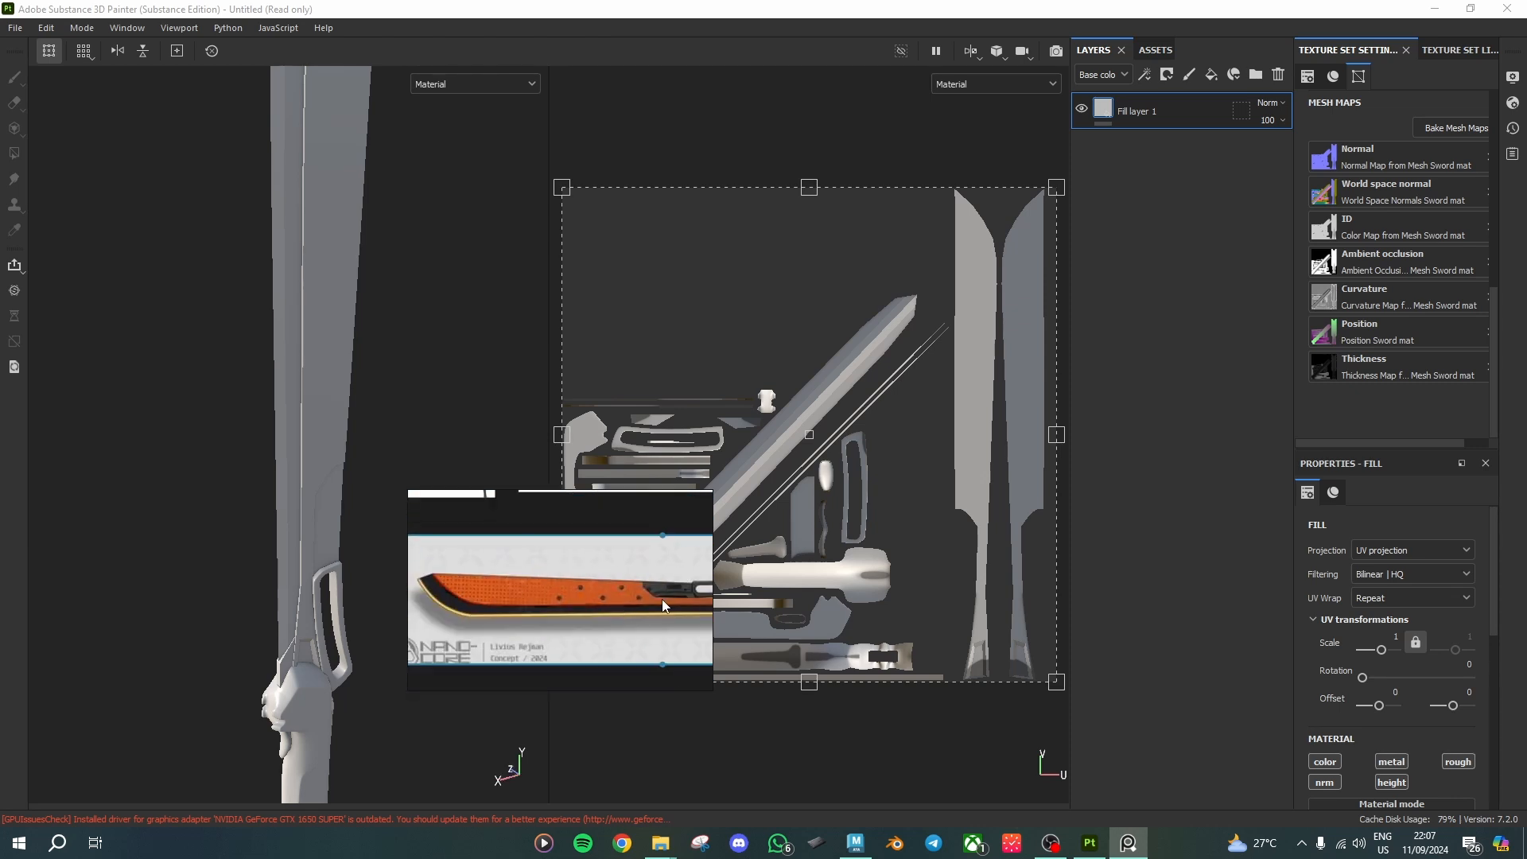
scroll(517, 591, "up", 2)
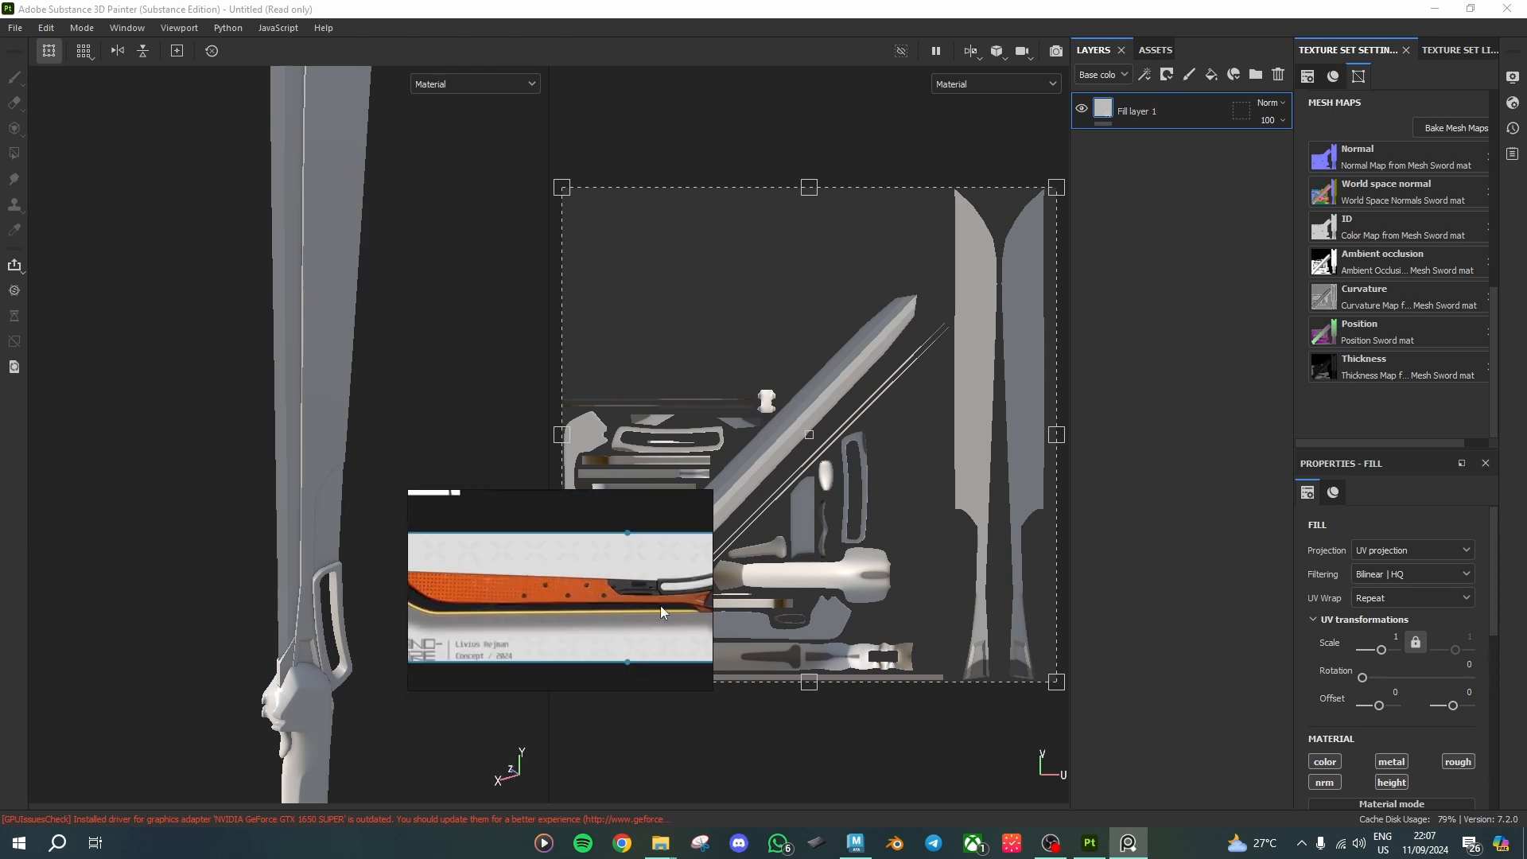
left_click_drag(531, 506, 1128, 608)
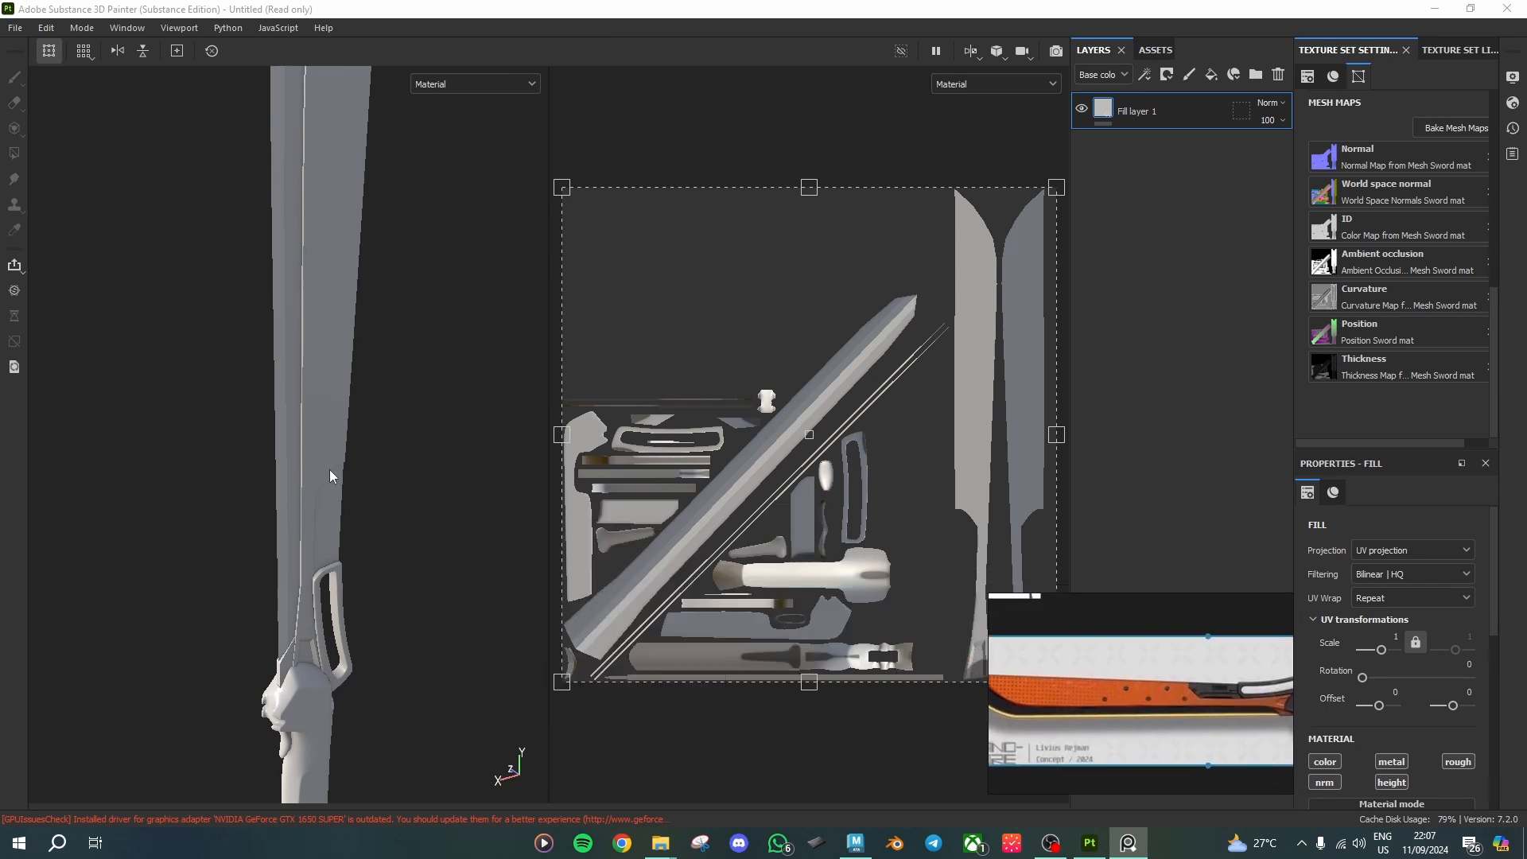
Step: Add a black mask to Fill layer 1, compare its fill and mask selections, and leave the mask selected
left_click_drag(284, 346, 272, 347, "alt")
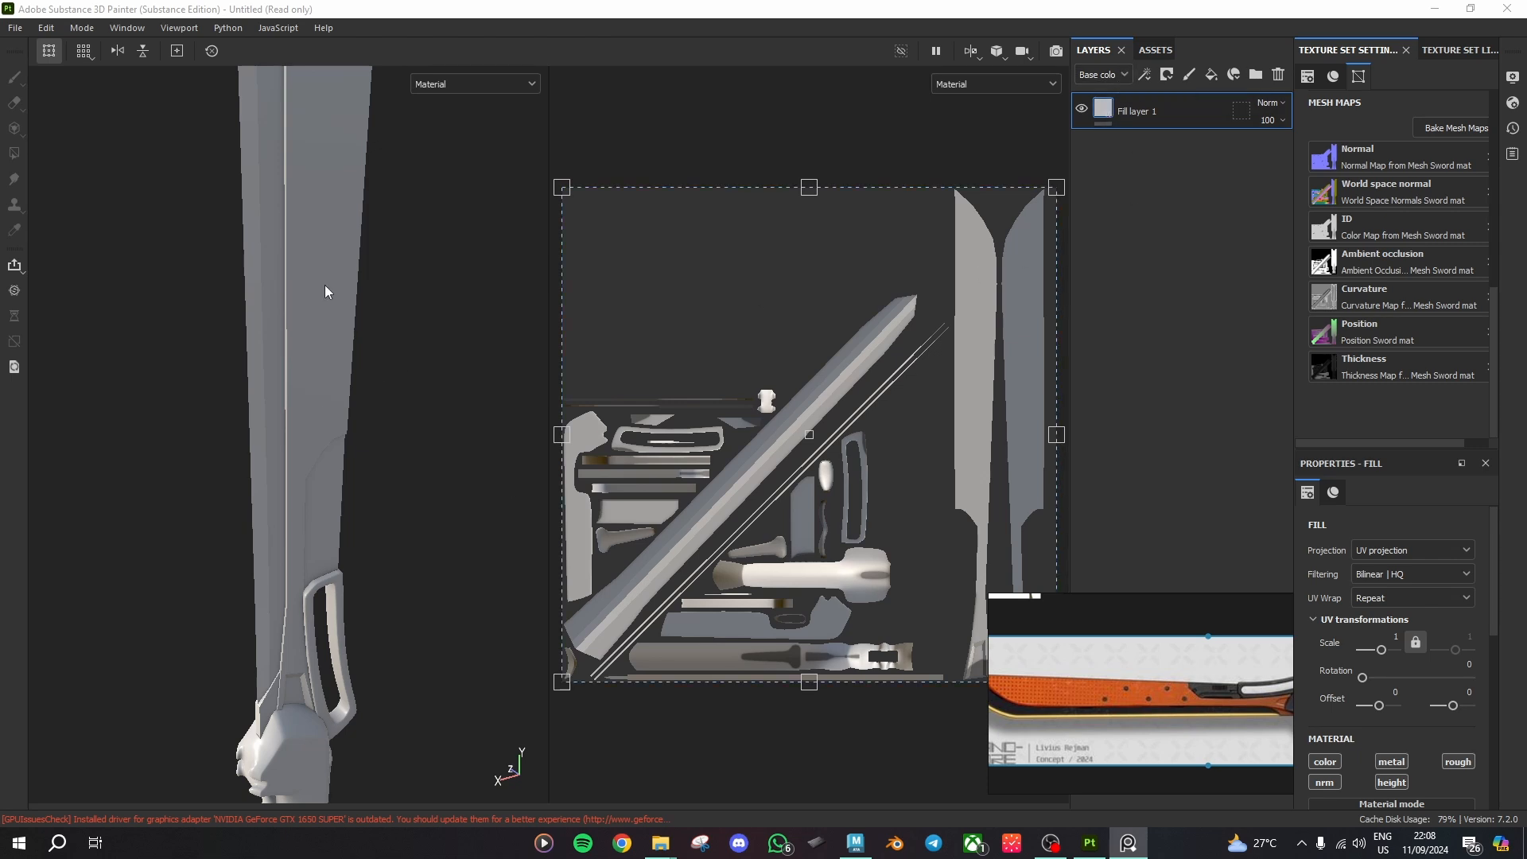
scroll(302, 447, "down", 3)
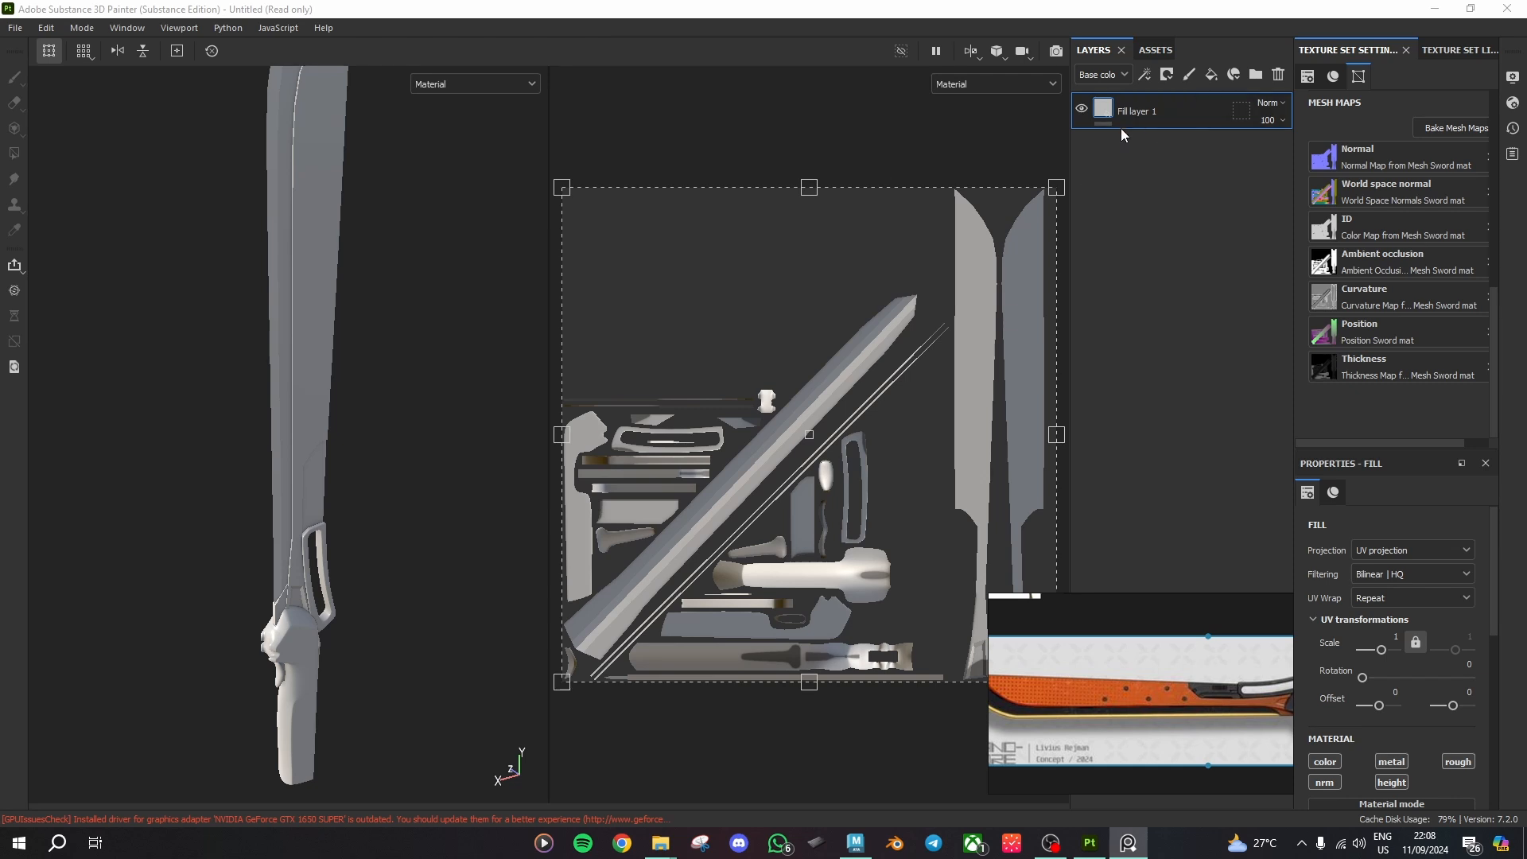
scroll(409, 555, "up", 4)
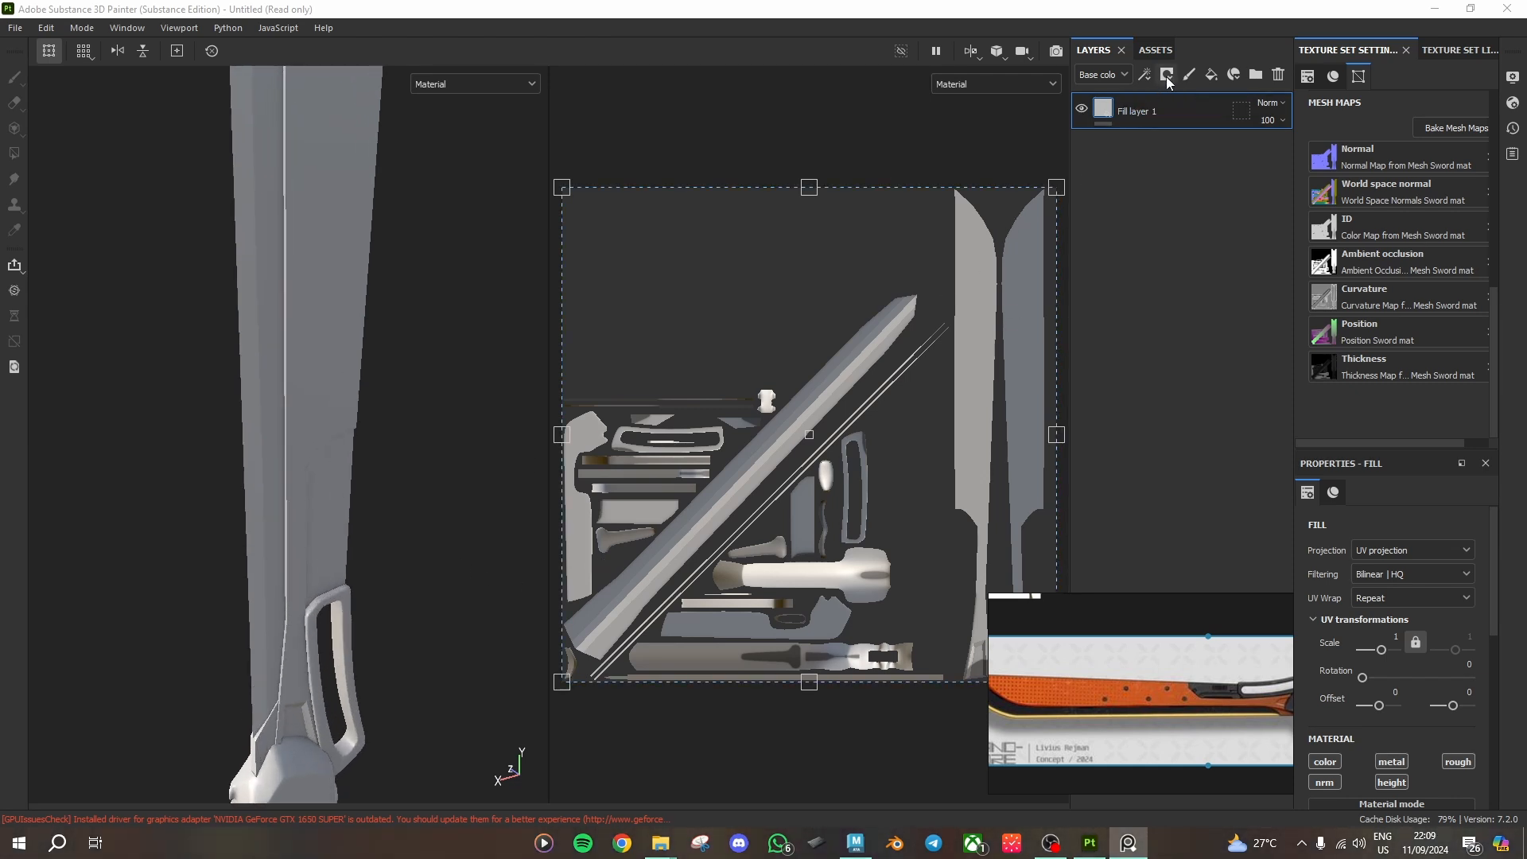
left_click(1167, 74)
left_click(1207, 118)
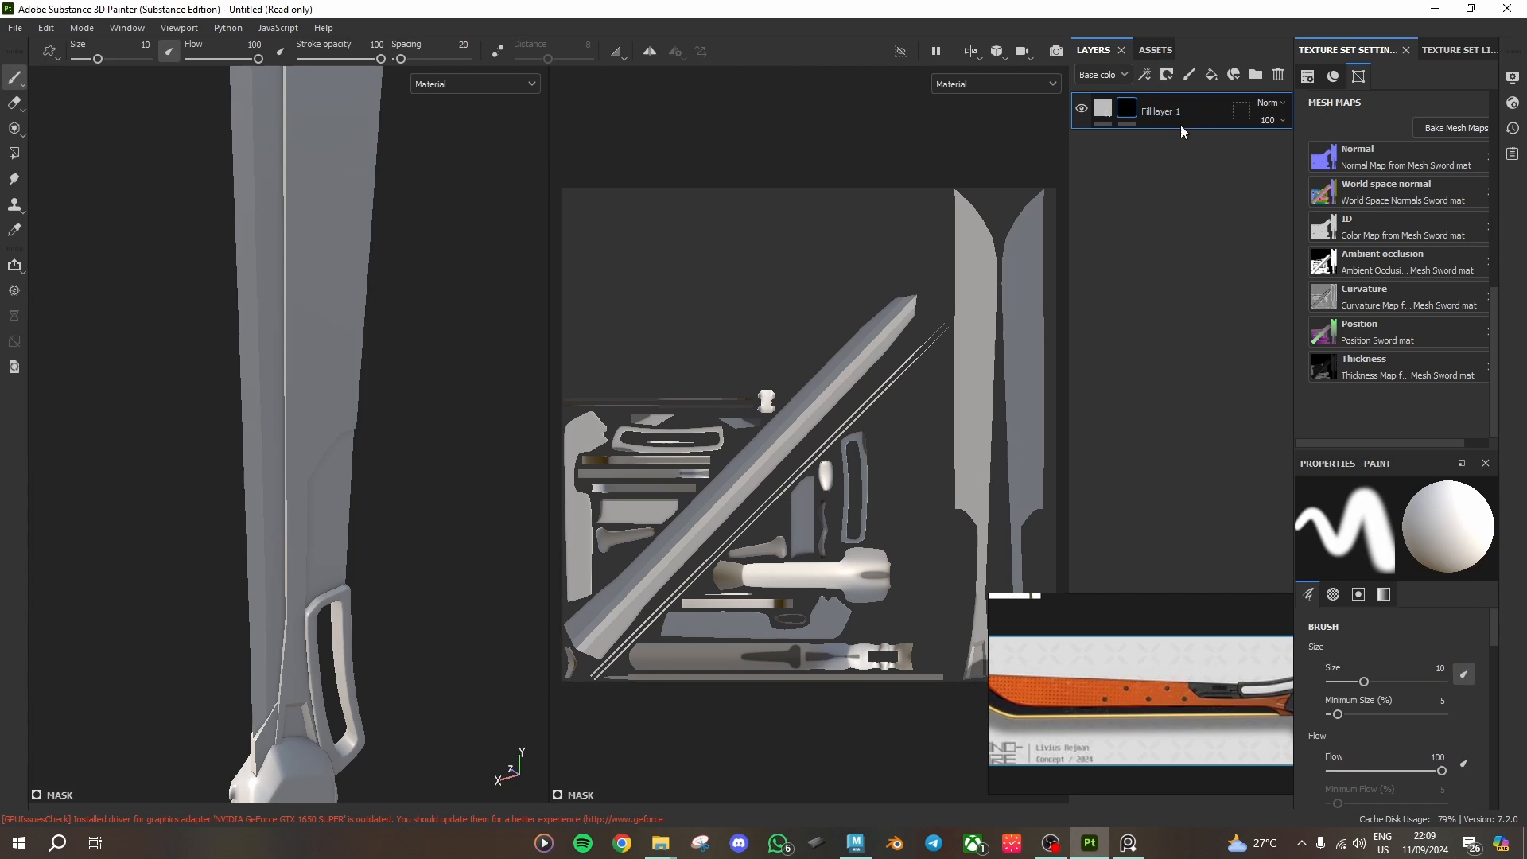
left_click(1103, 112)
left_click(1122, 114)
left_click(1104, 111)
left_click(1126, 111)
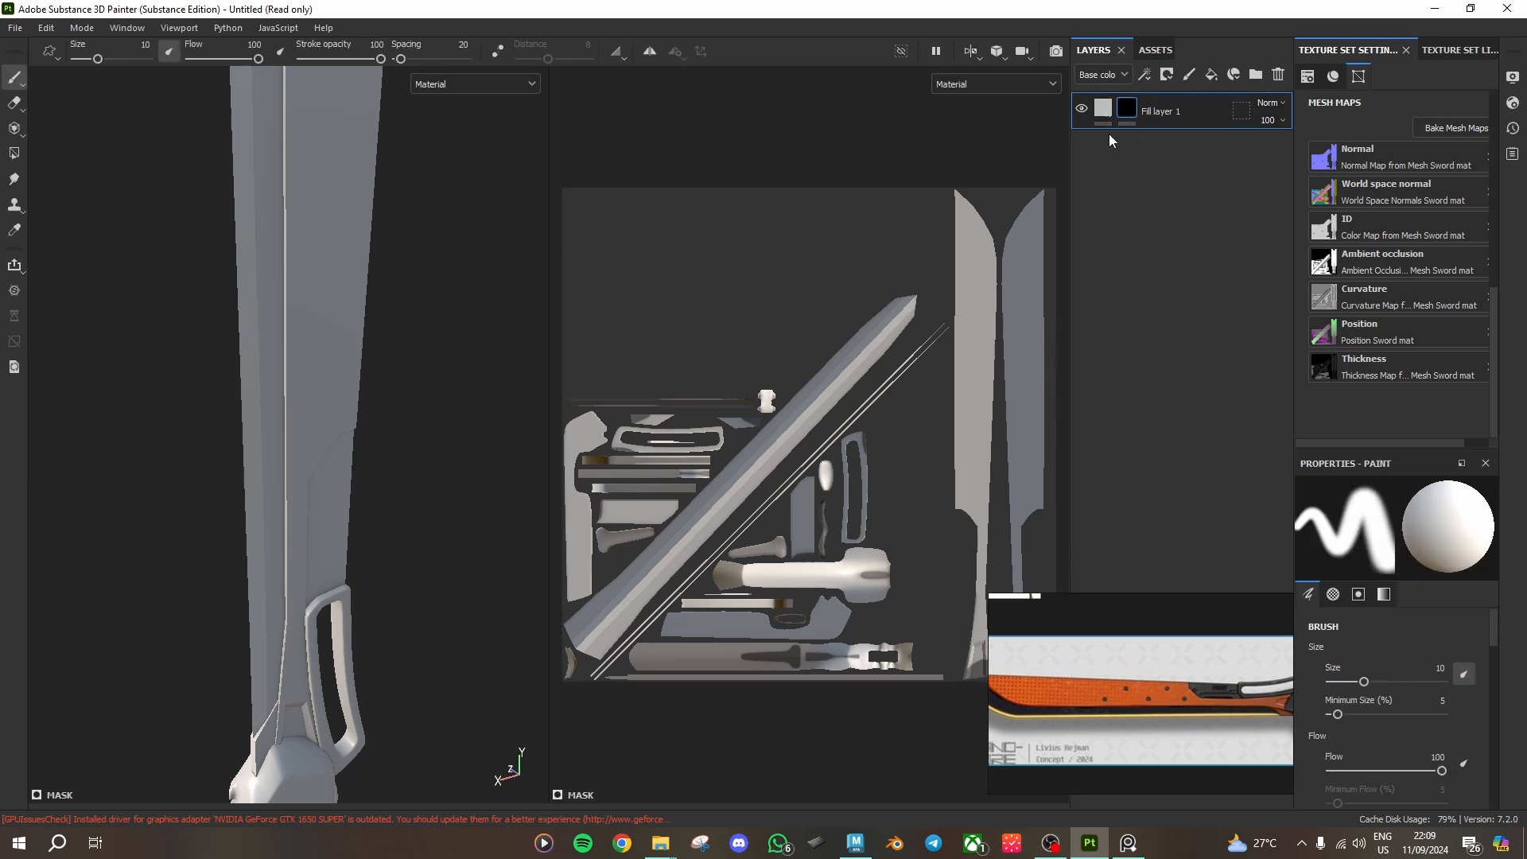
Step: Switch the viewport display from Material to the Mask channel to show the fill layer's mask on the sword
scroll(300, 340, "down", 3)
left_click(458, 85)
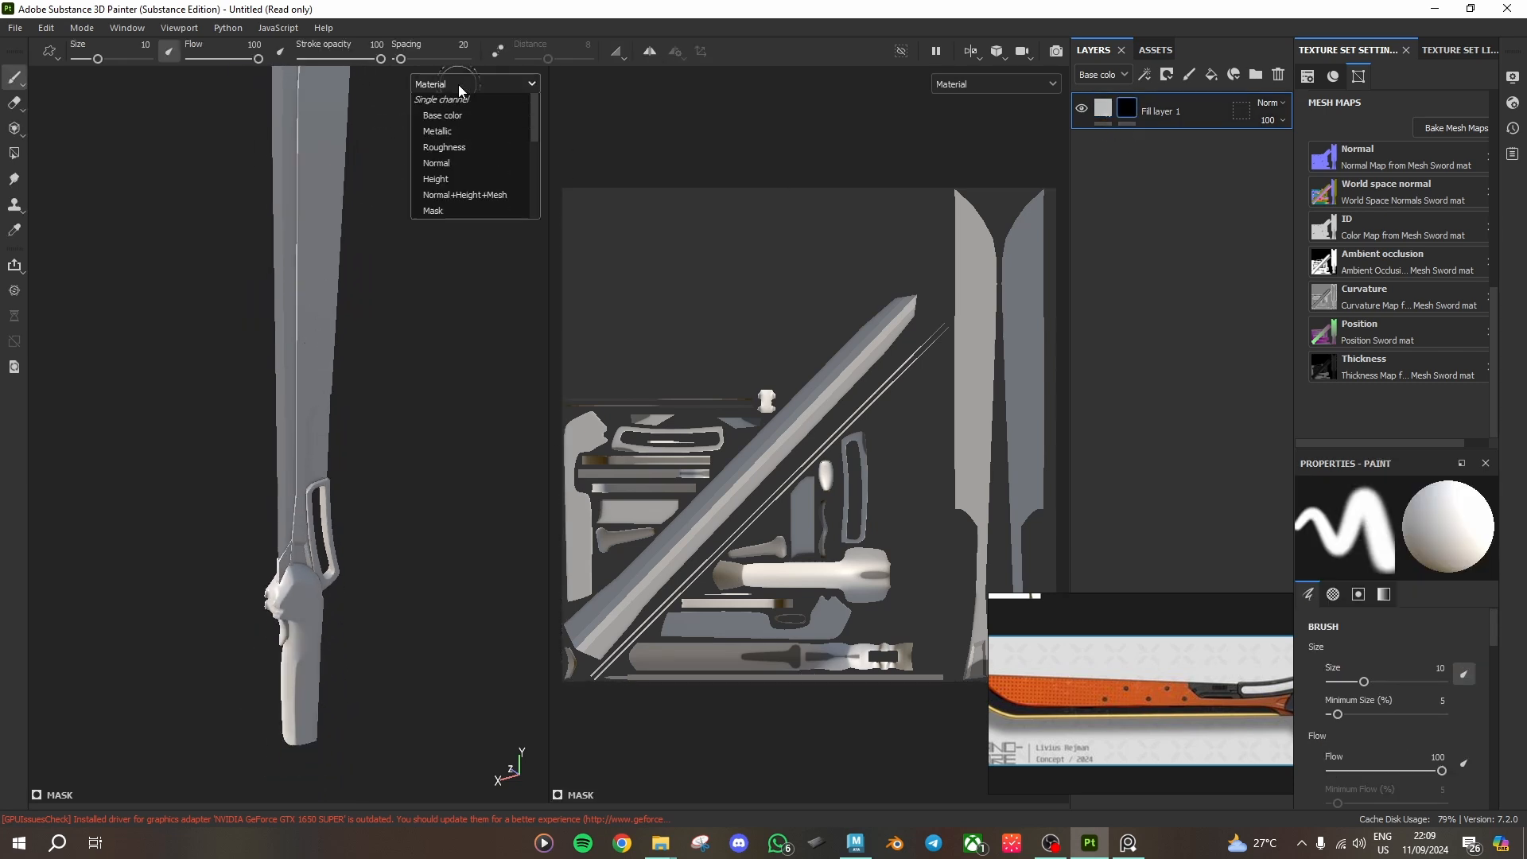
scroll(478, 167, "down", 2)
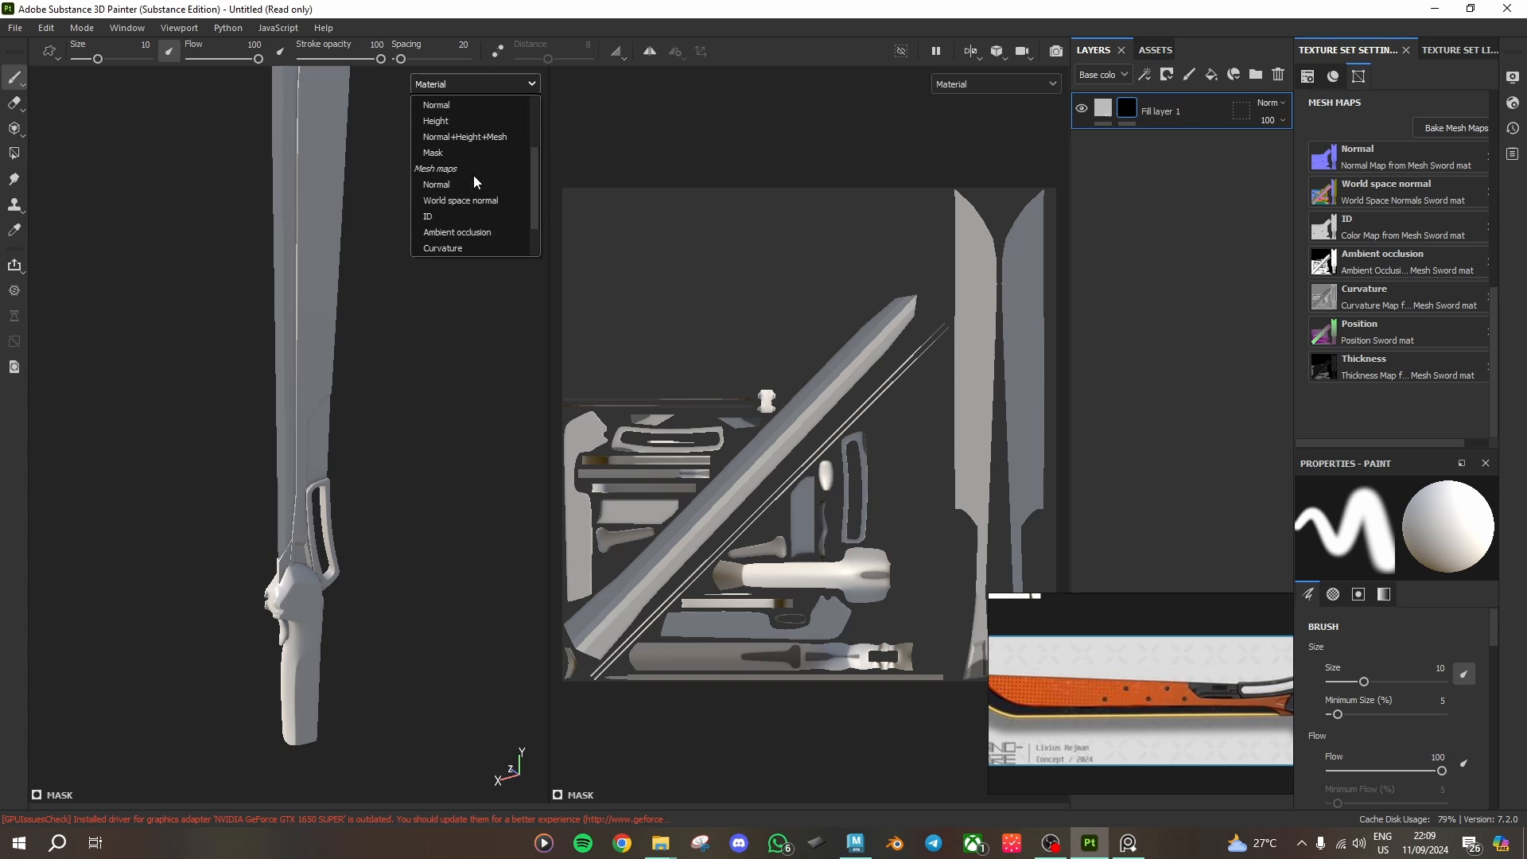
left_click(466, 153)
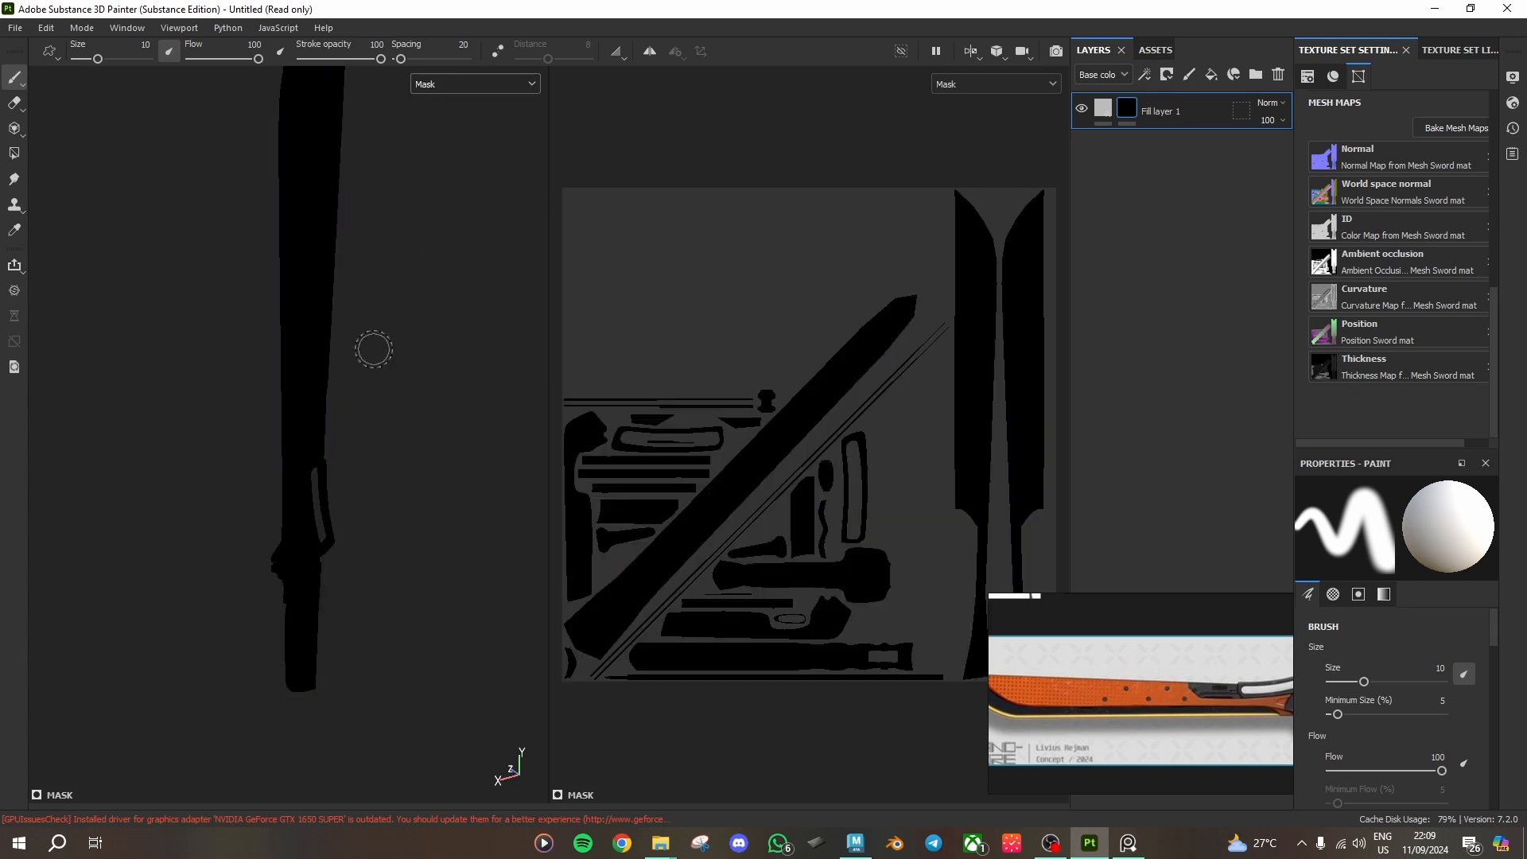
scroll(373, 350, "up", 1)
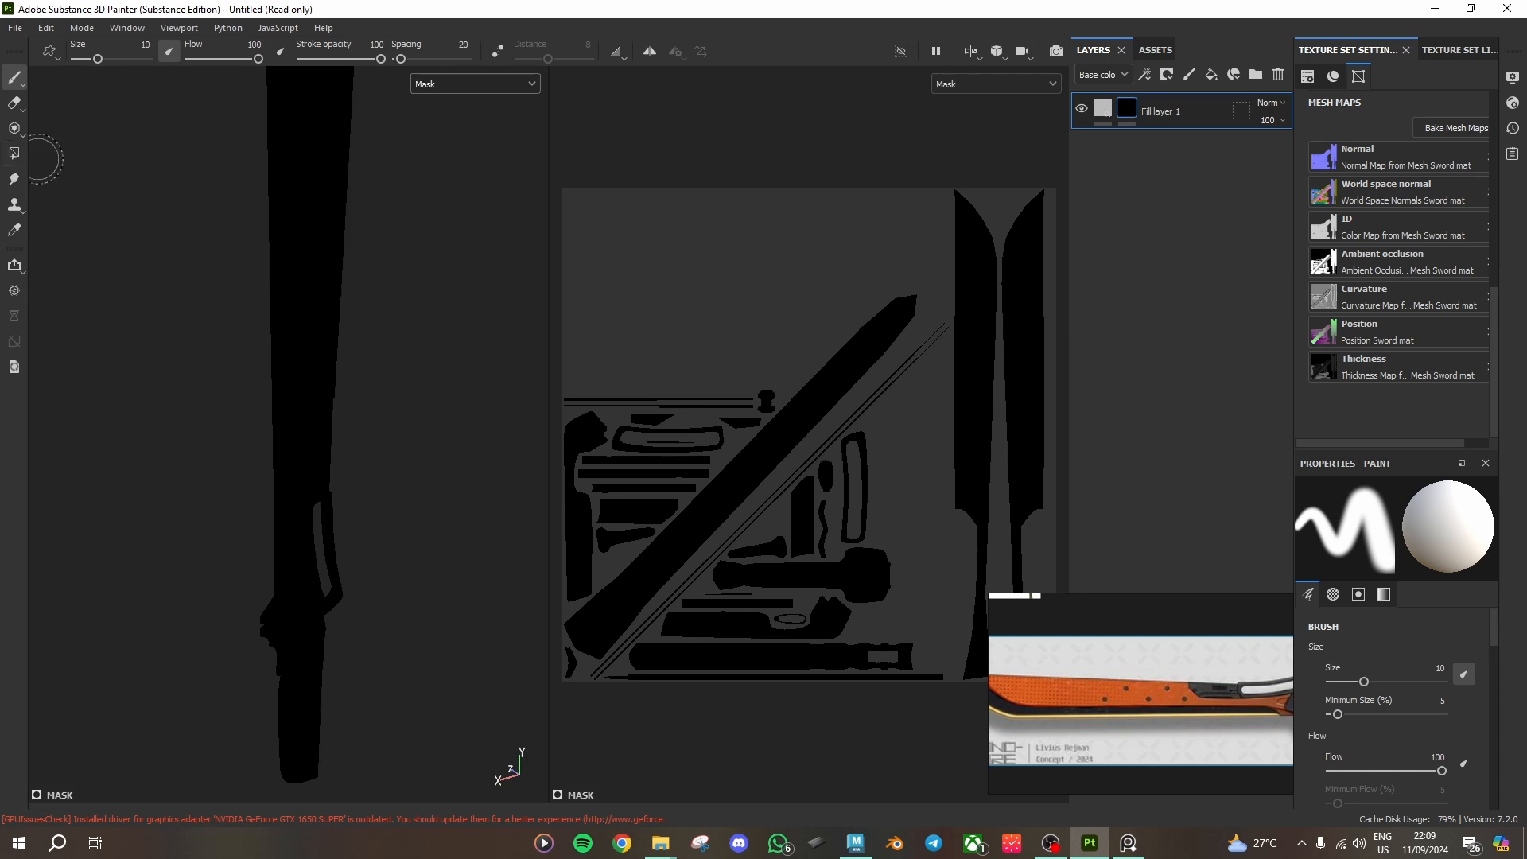
scroll(331, 460, "up", 1)
scroll(332, 461, "down", 1)
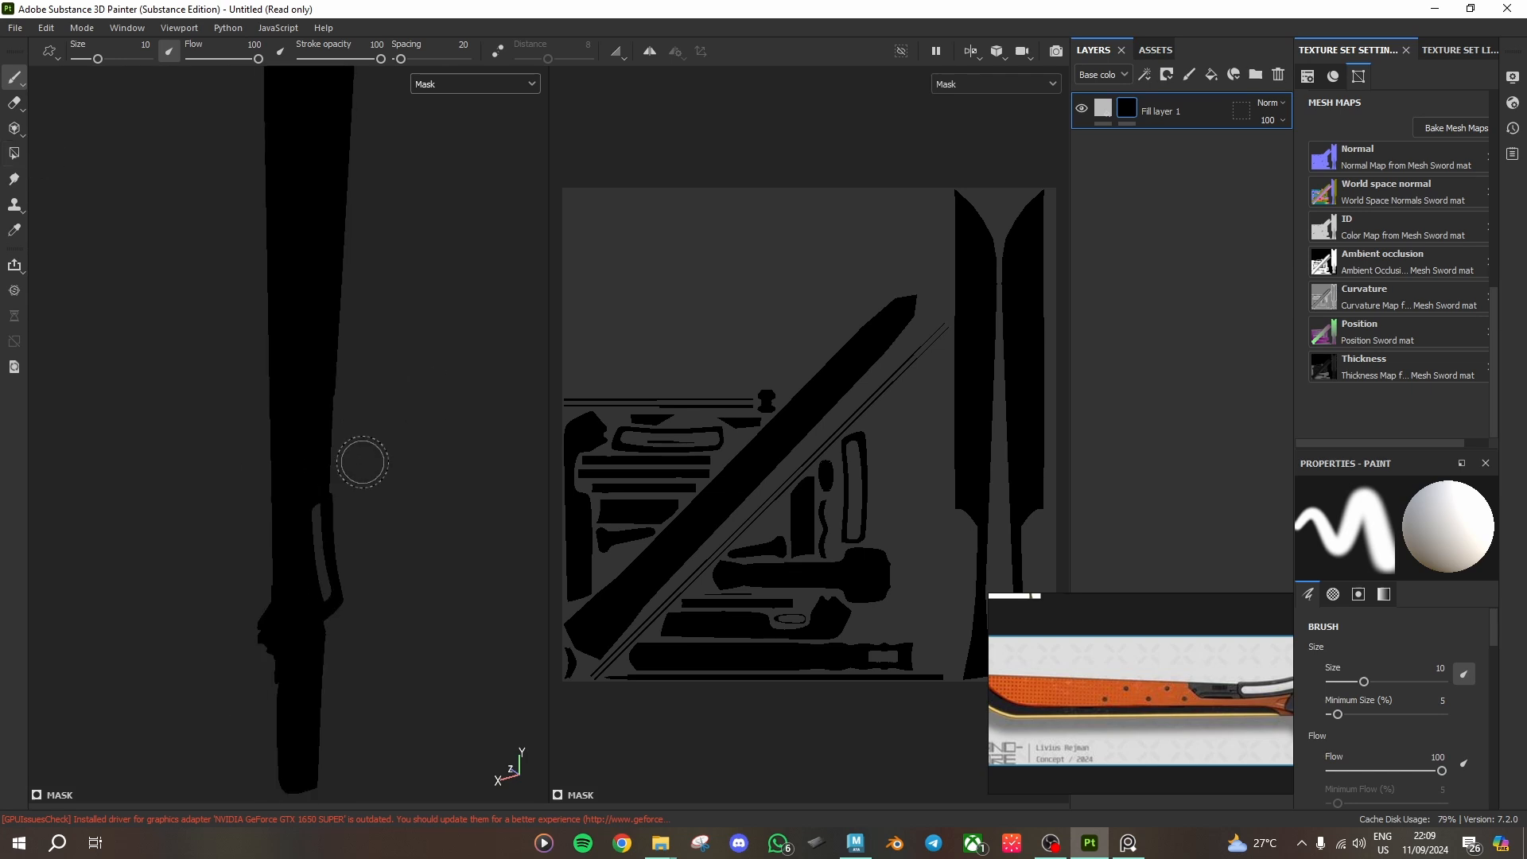
Step: Check the Paint tool variants and review the brush properties down to the grayscale value used for painting the mask
left_click(16, 89)
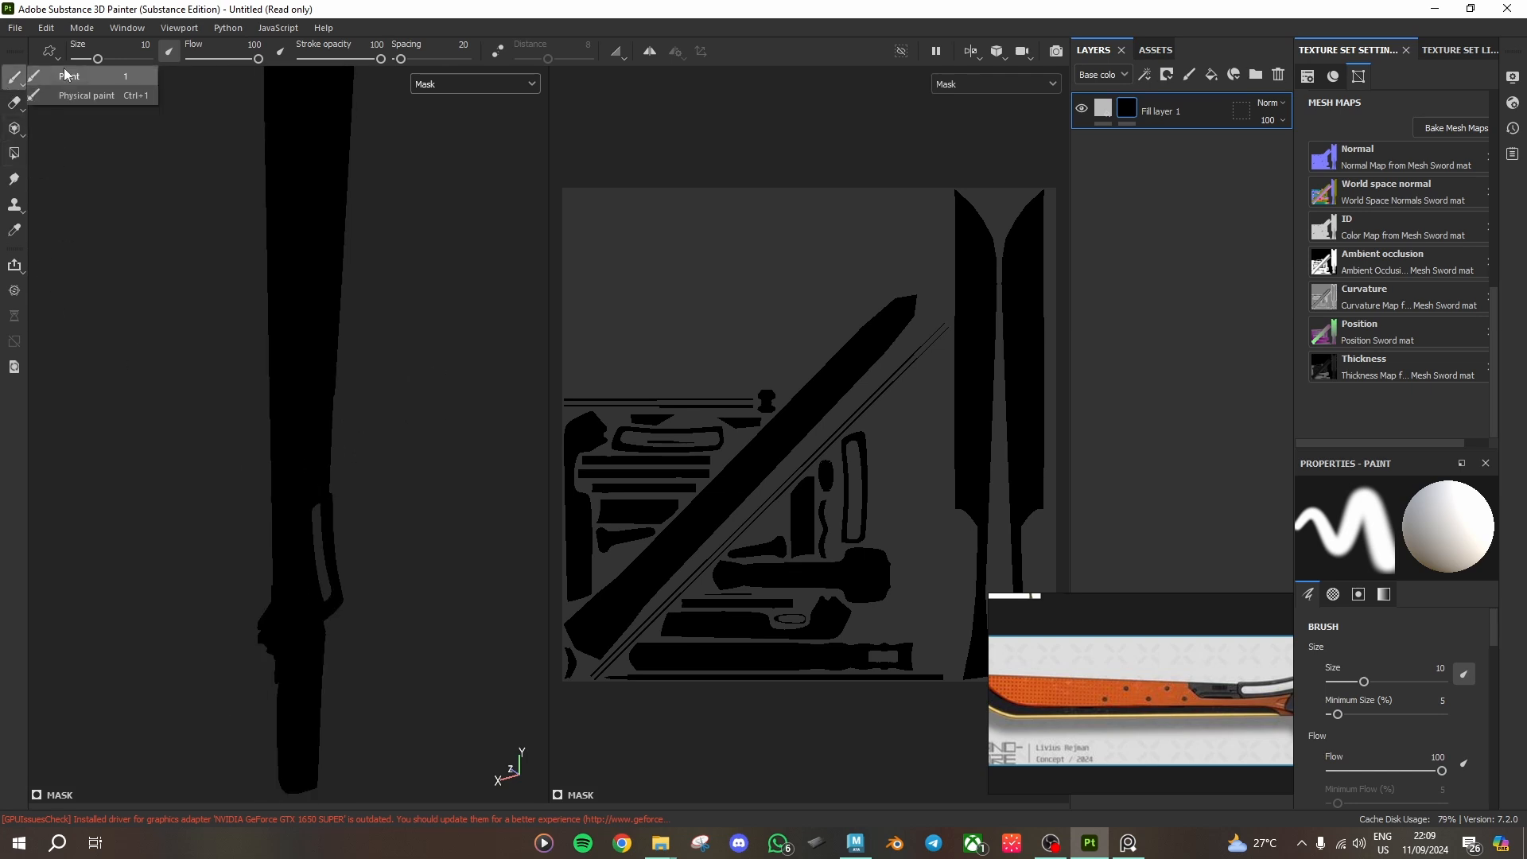
left_click(7, 77)
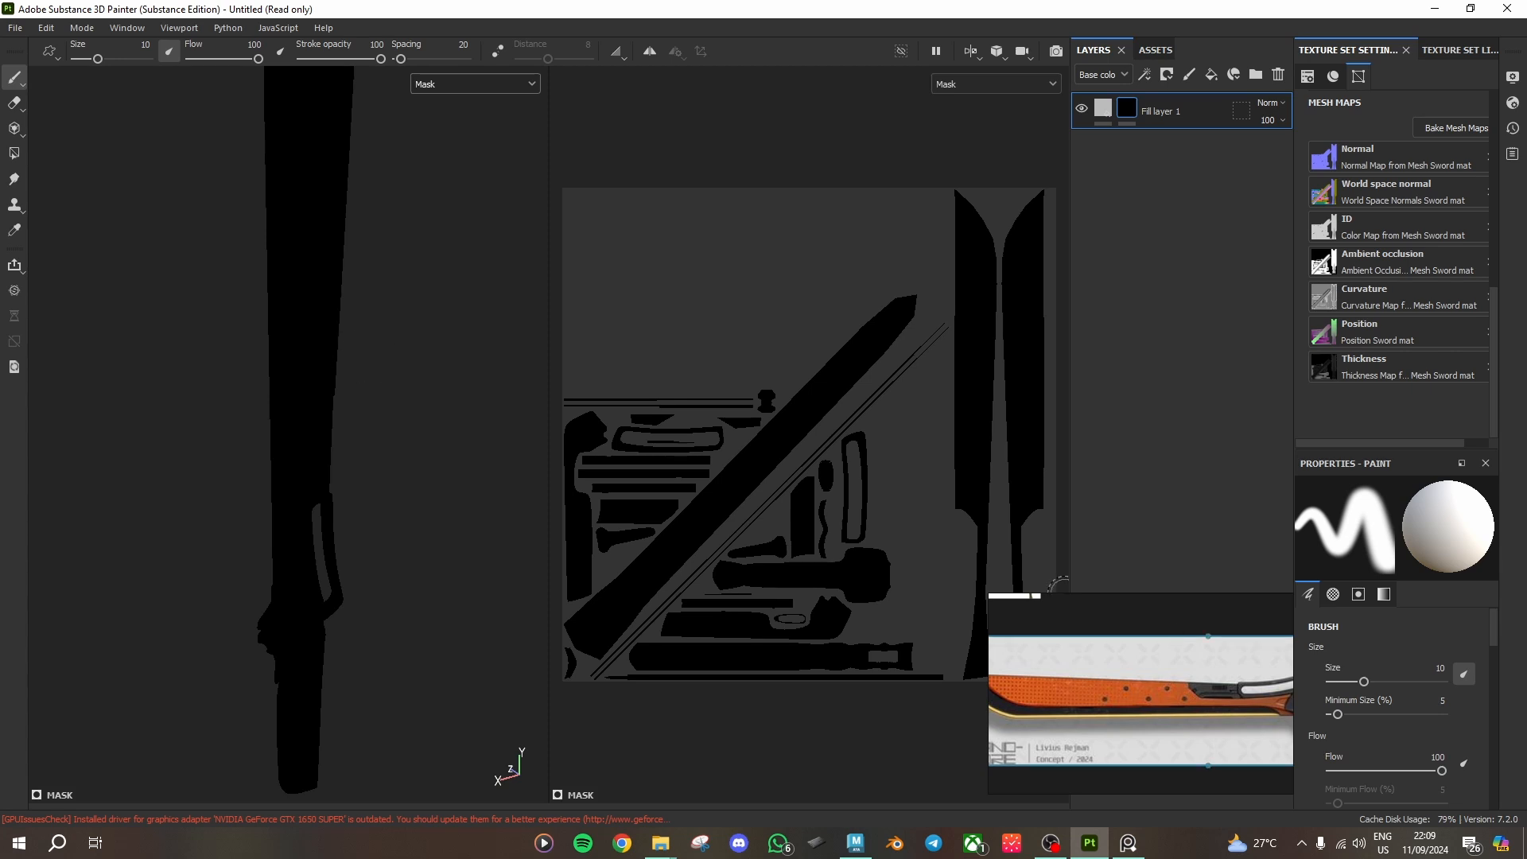
scroll(1387, 748, "down", 2)
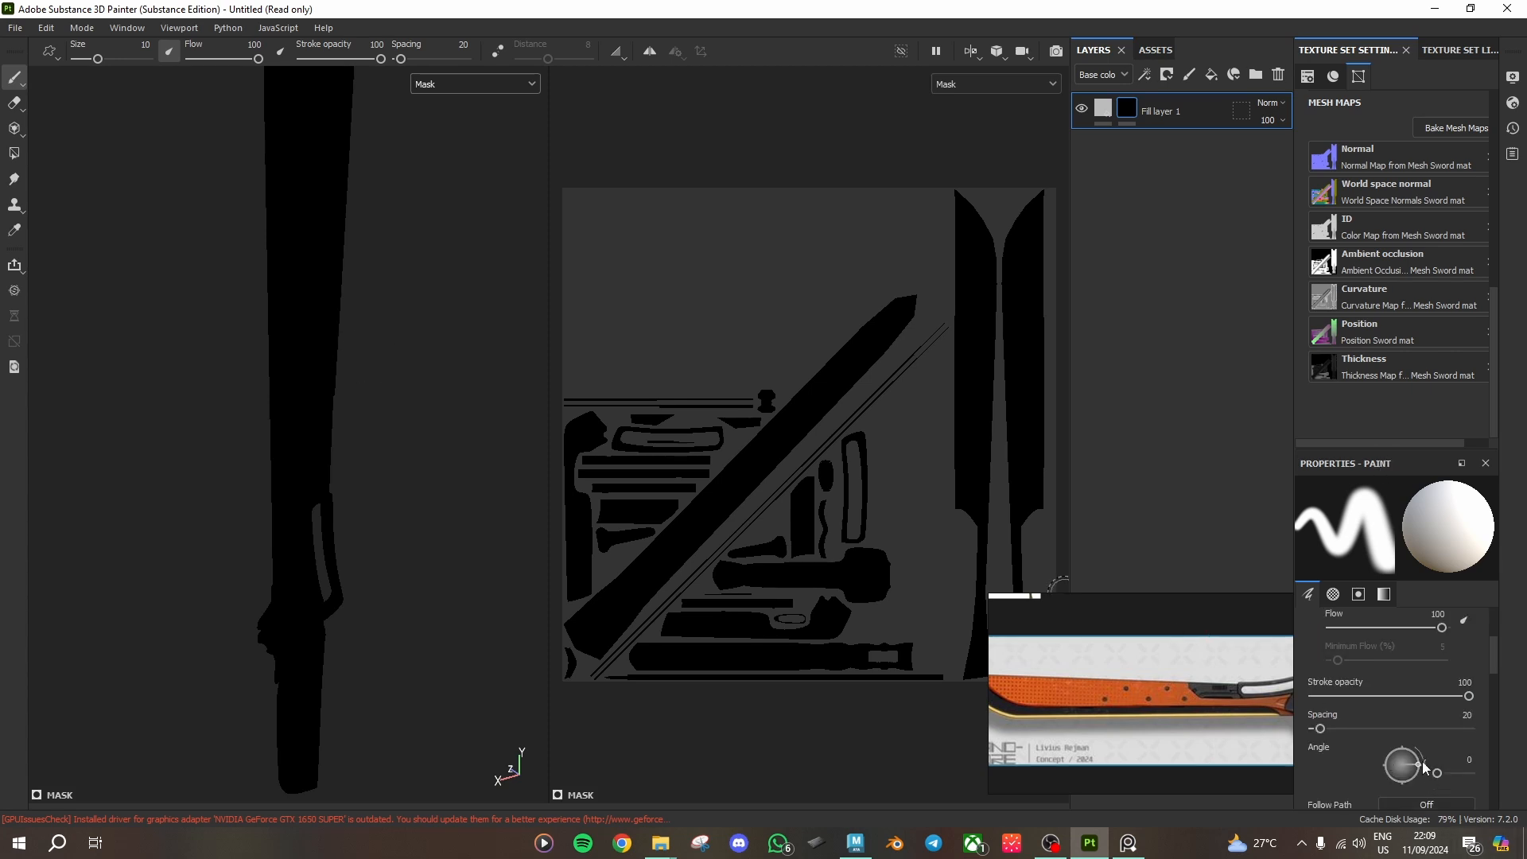
scroll(1420, 731, "down", 5)
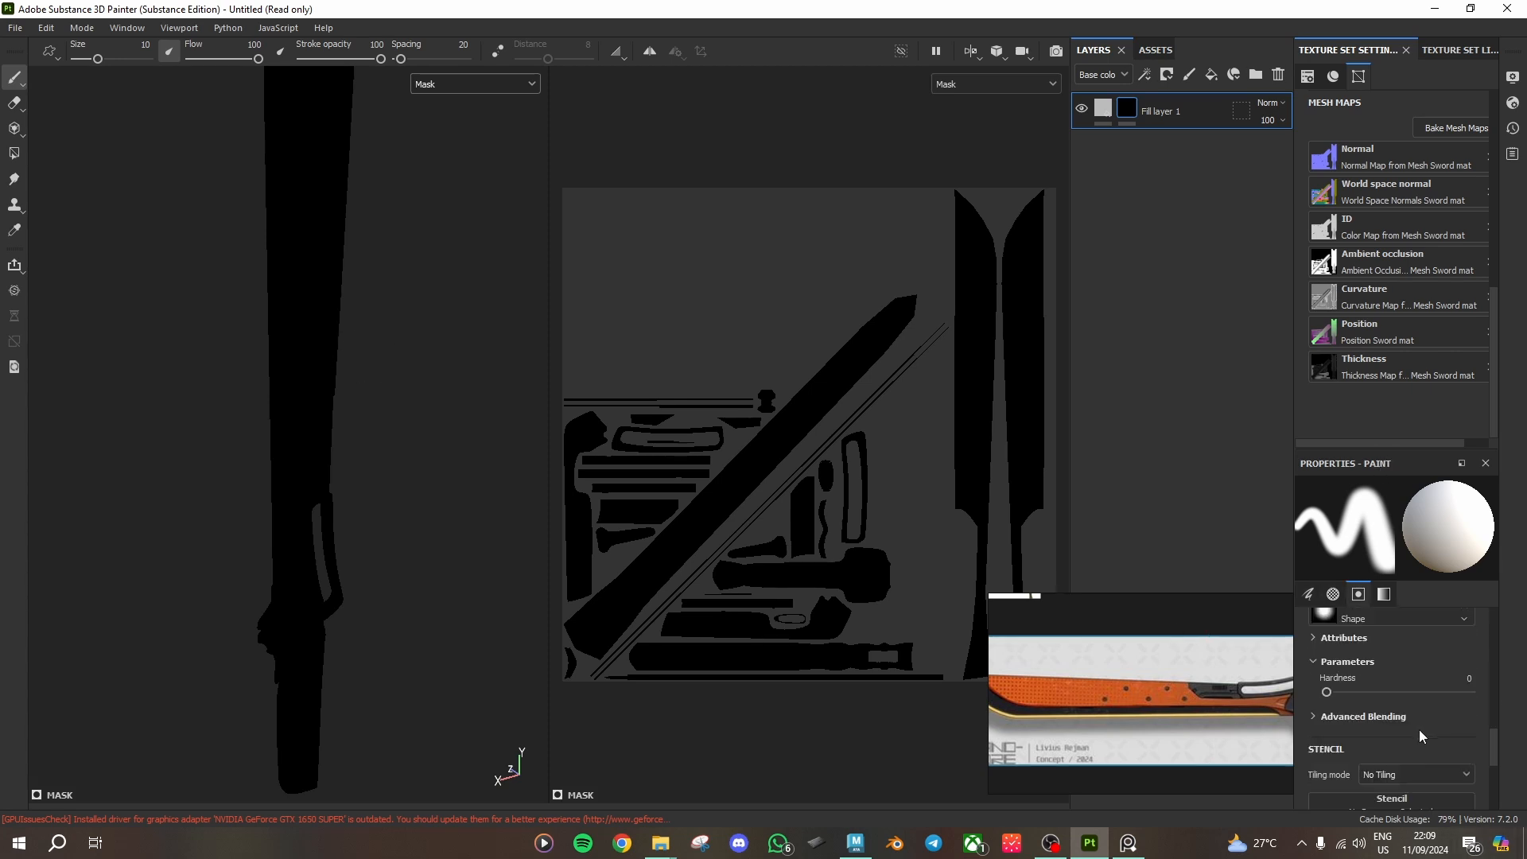
scroll(1419, 728, "down", 3)
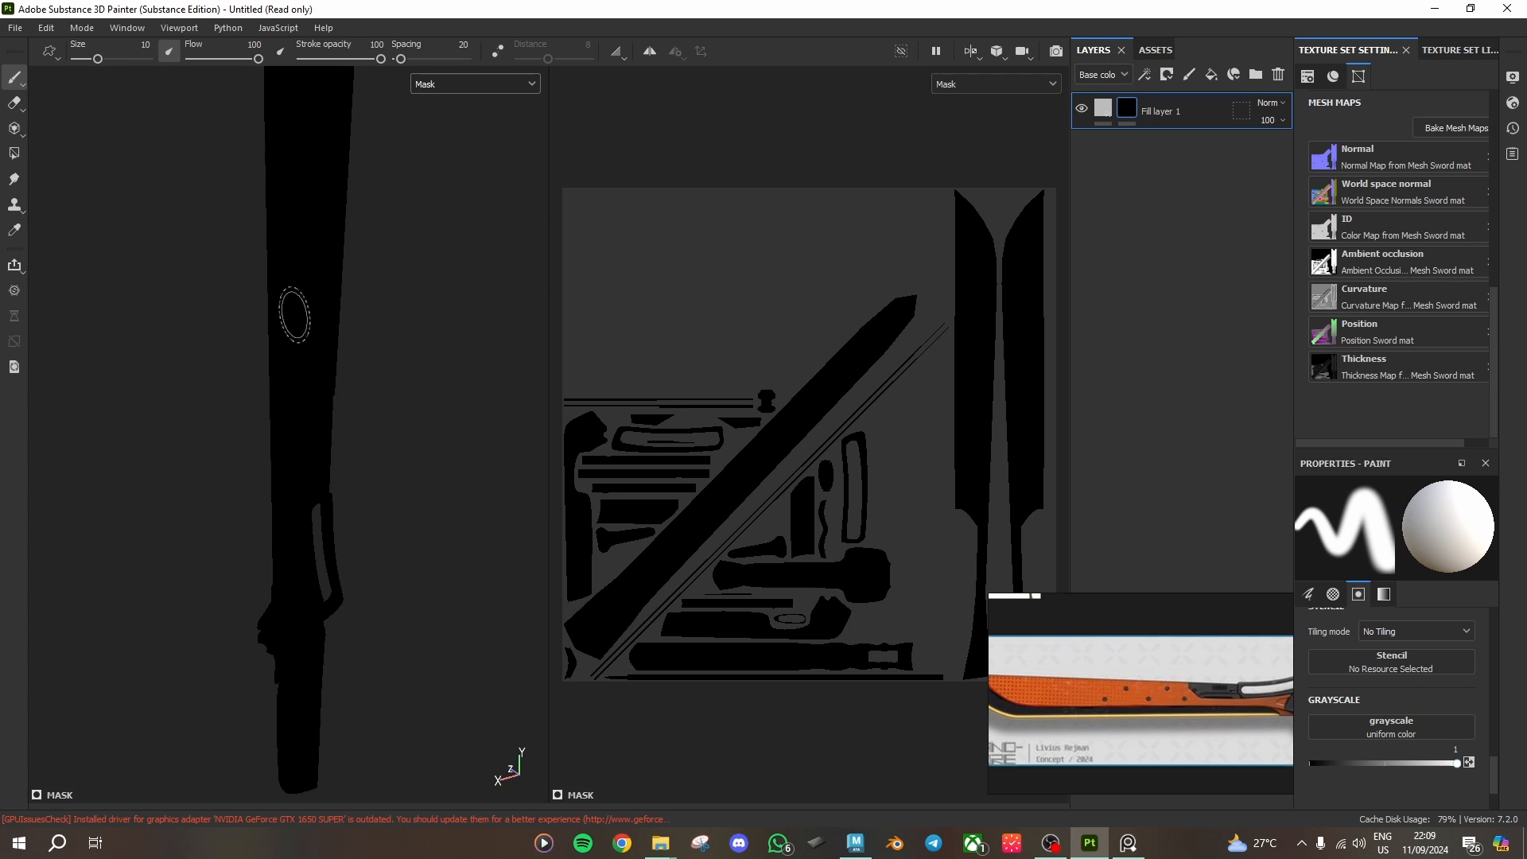
Step: Try painting white brush strokes across the blade in Fill layer 1's mask, and undo them all
mouse_move(309, 330)
left_mouse_down()
mouse_move(313, 417)
mouse_move(279, 222)
mouse_move(291, 358)
mouse_move(327, 188)
mouse_move(312, 352)
left_mouse_up()
scroll(1097, 700, "up", 2)
scroll(1153, 684, "down", 3)
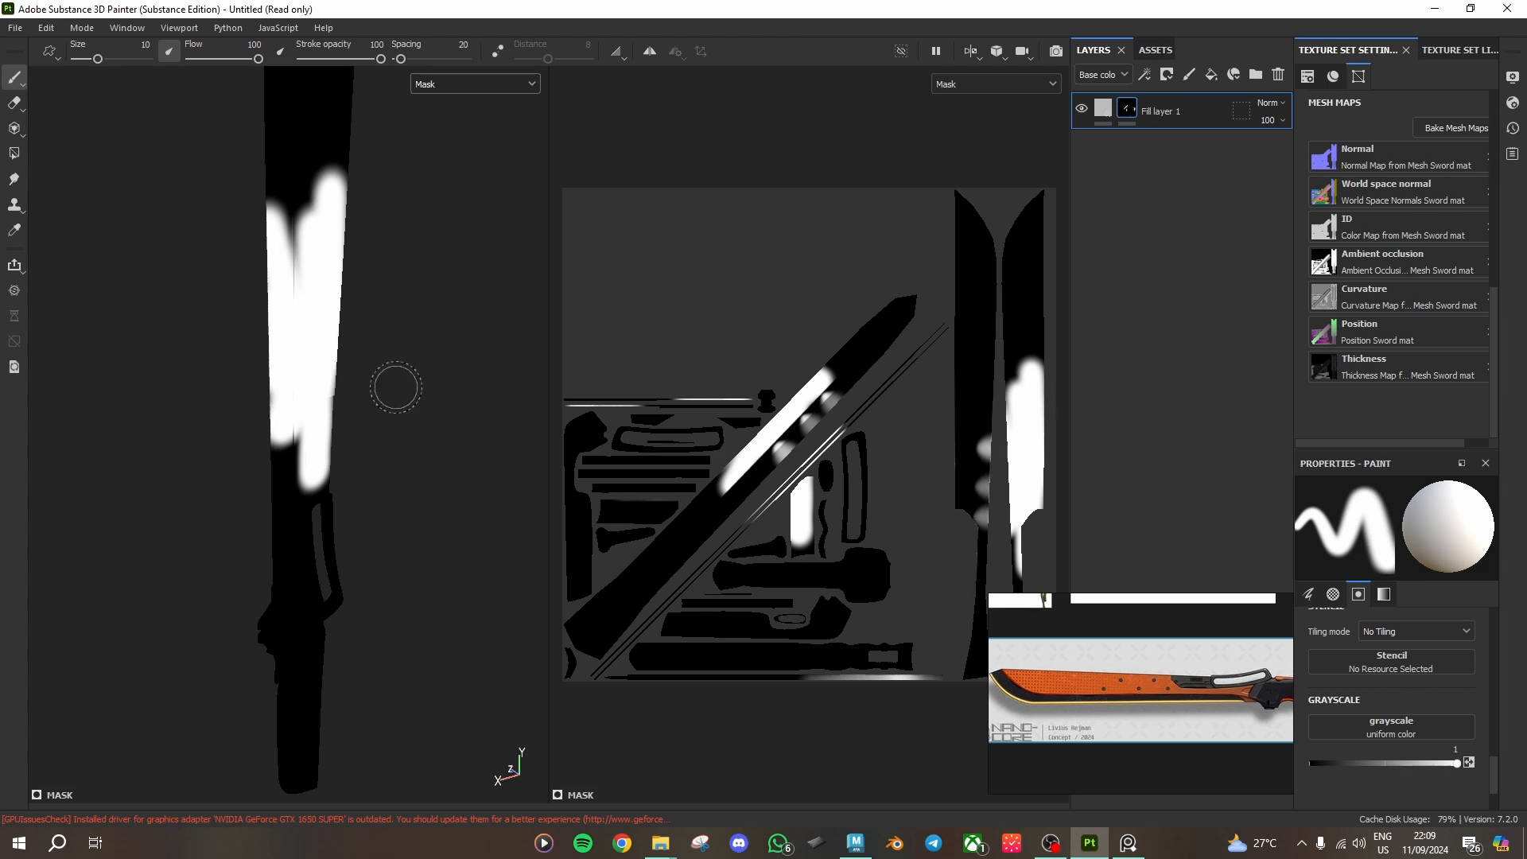
key("ctrl+z")
key("ctrl+z")
key("ctrl+z")
key("ctrl+z")
key("ctrl+z")
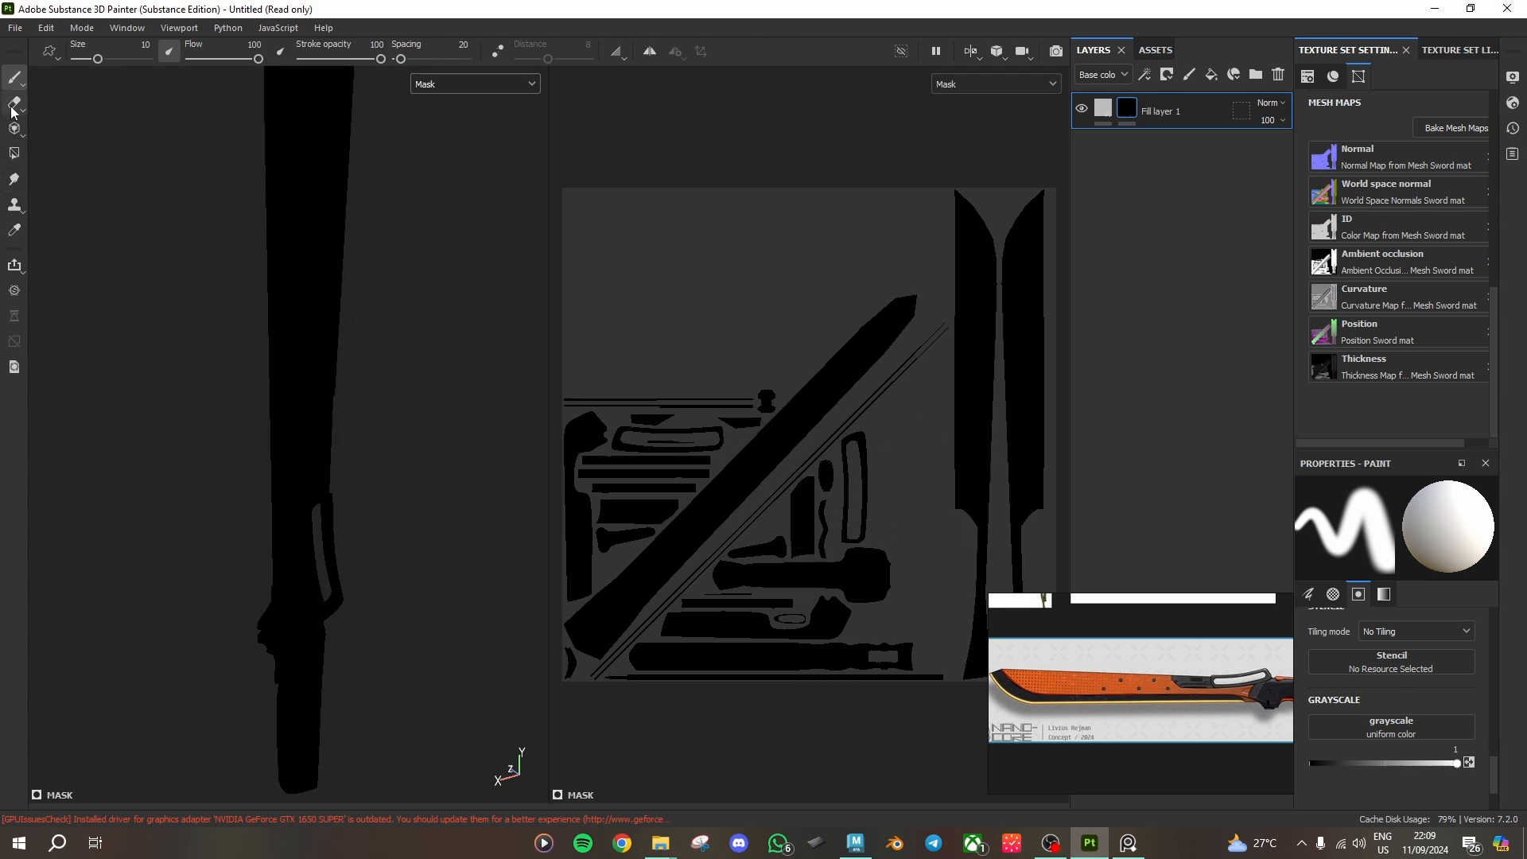
Step: Try Polygon Fill in polygon mode on individual blade faces in the mask, and undo the filled faces
left_click(14, 154)
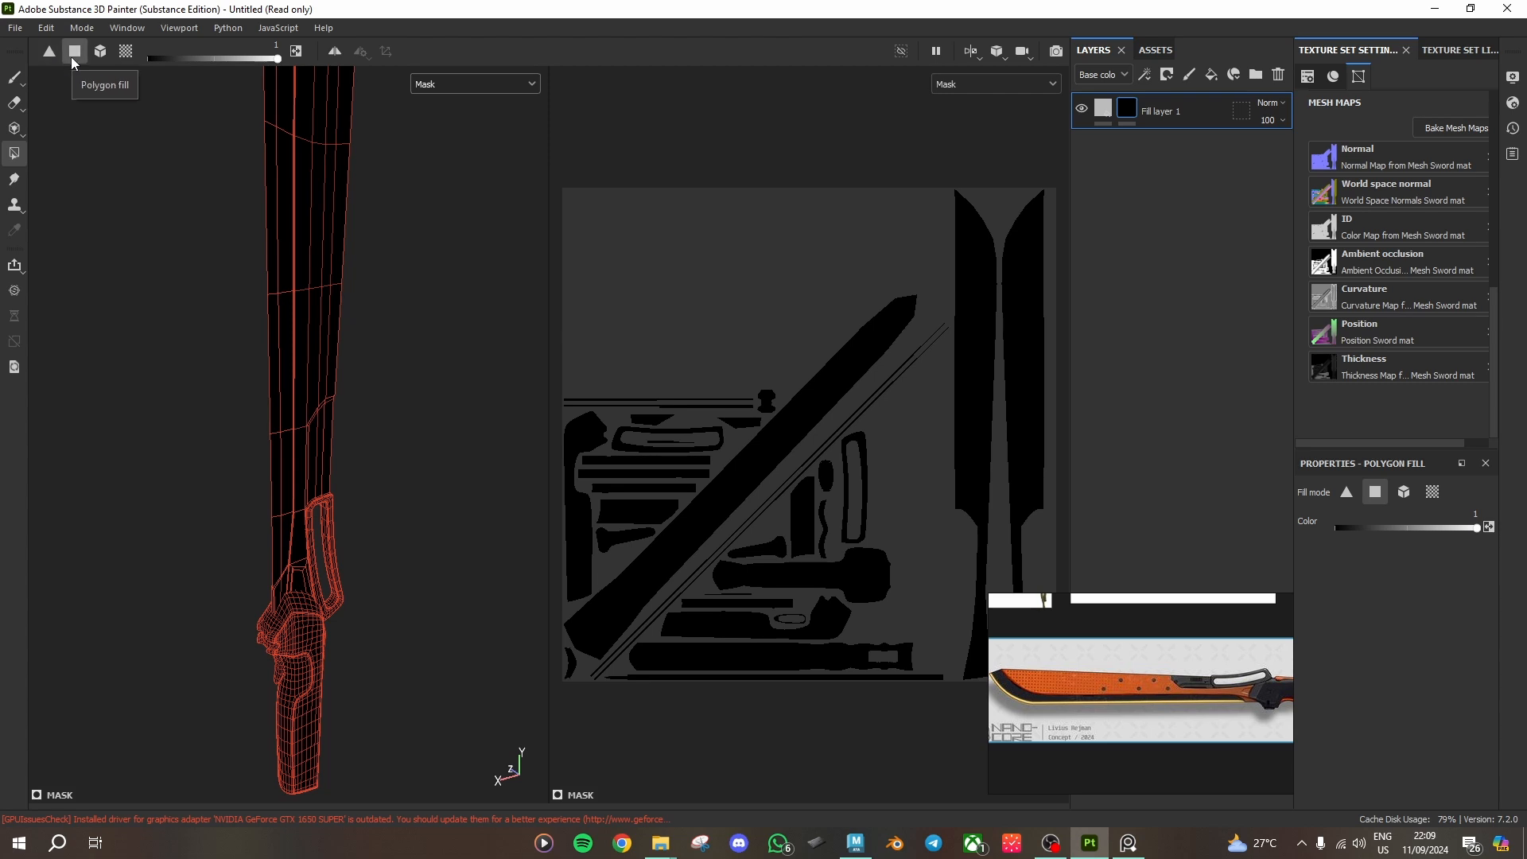
scroll(258, 327, "up", 2)
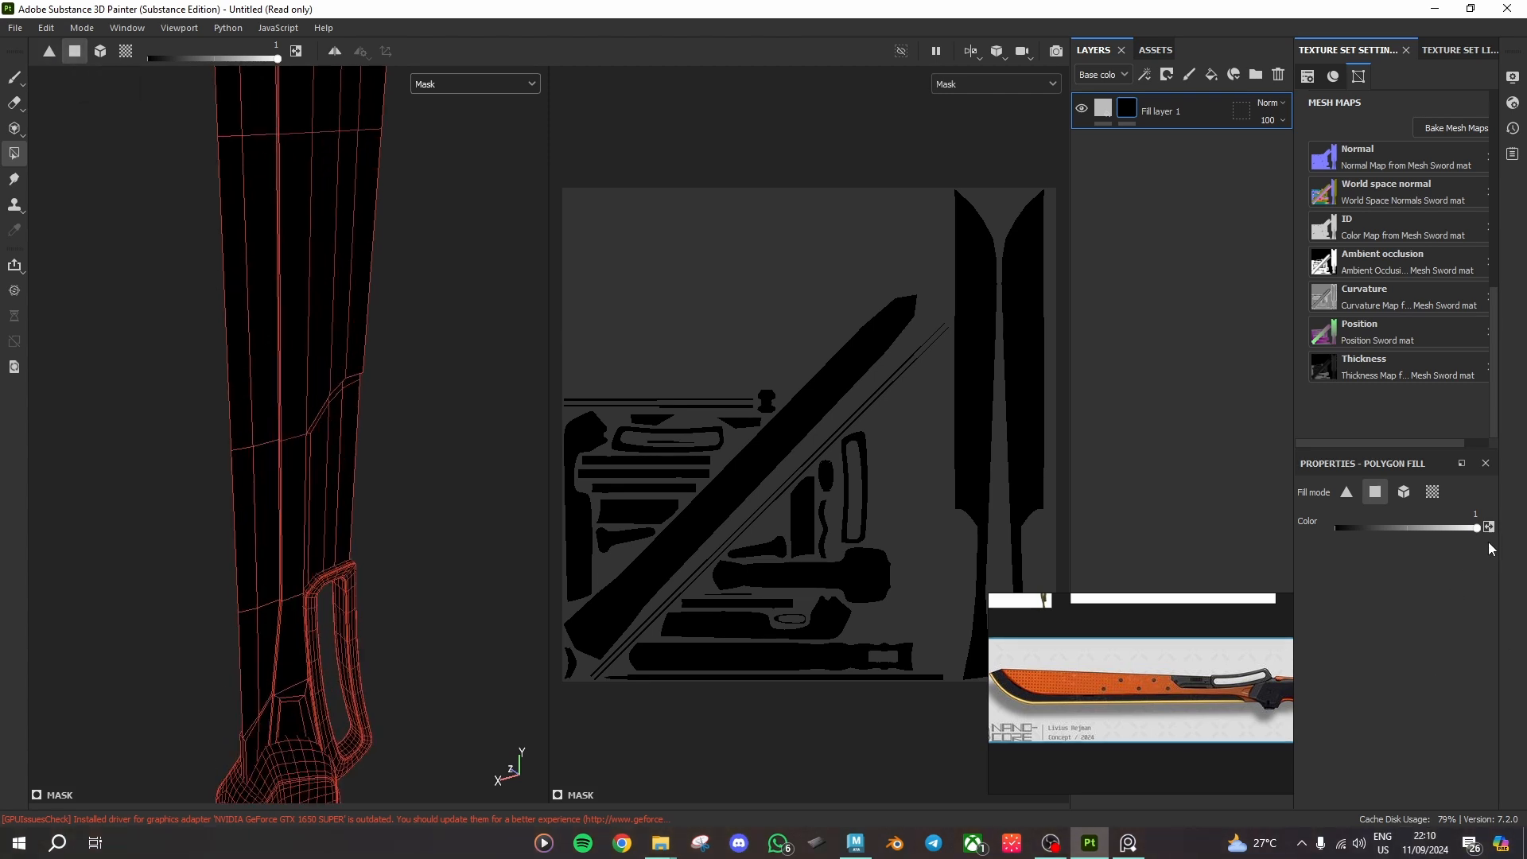
left_click(296, 334)
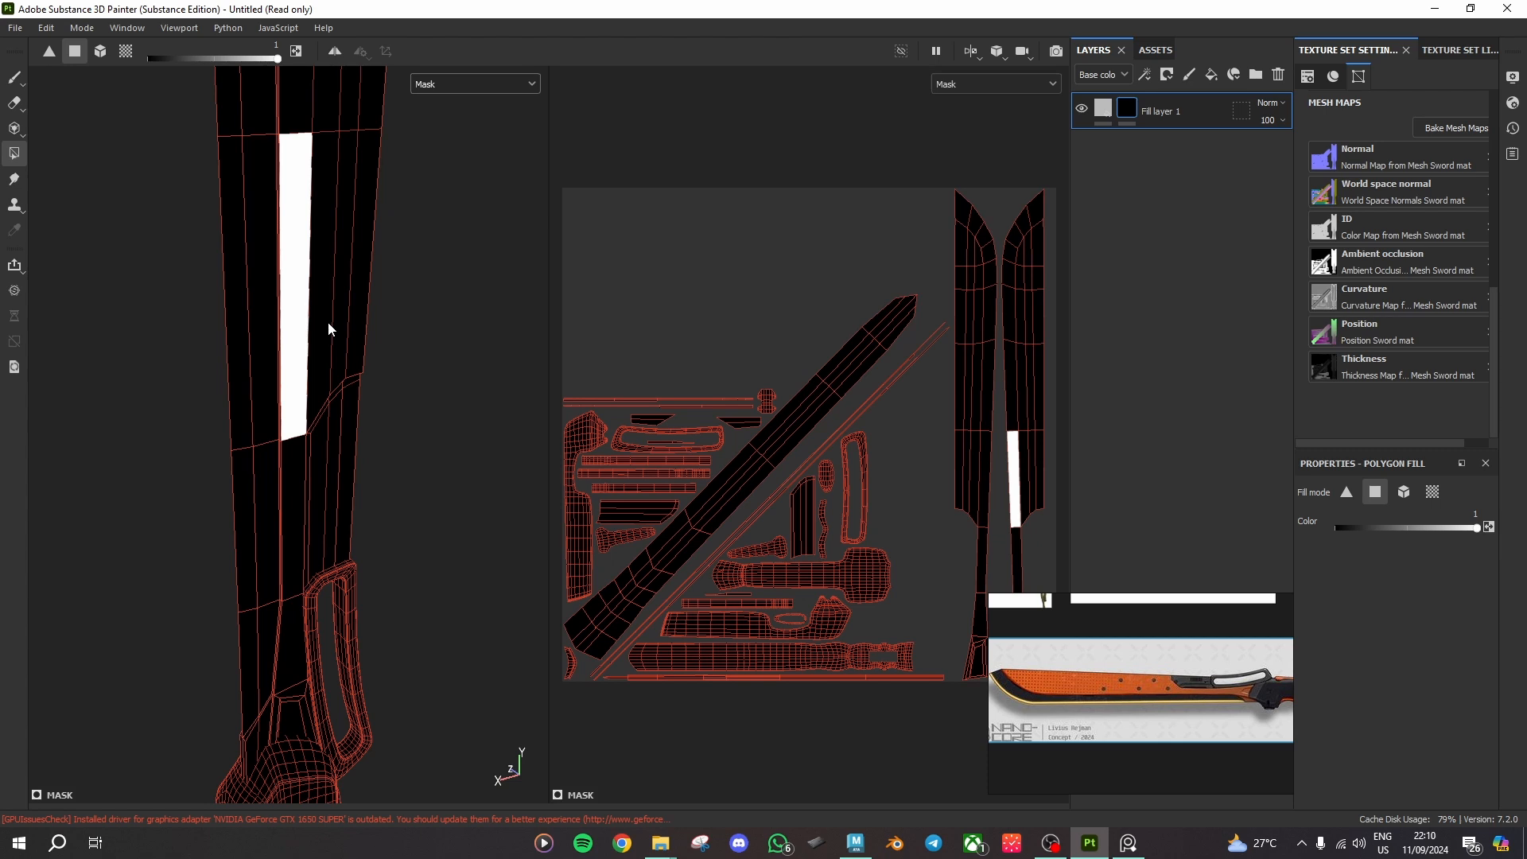
scroll(327, 321, "up", 1)
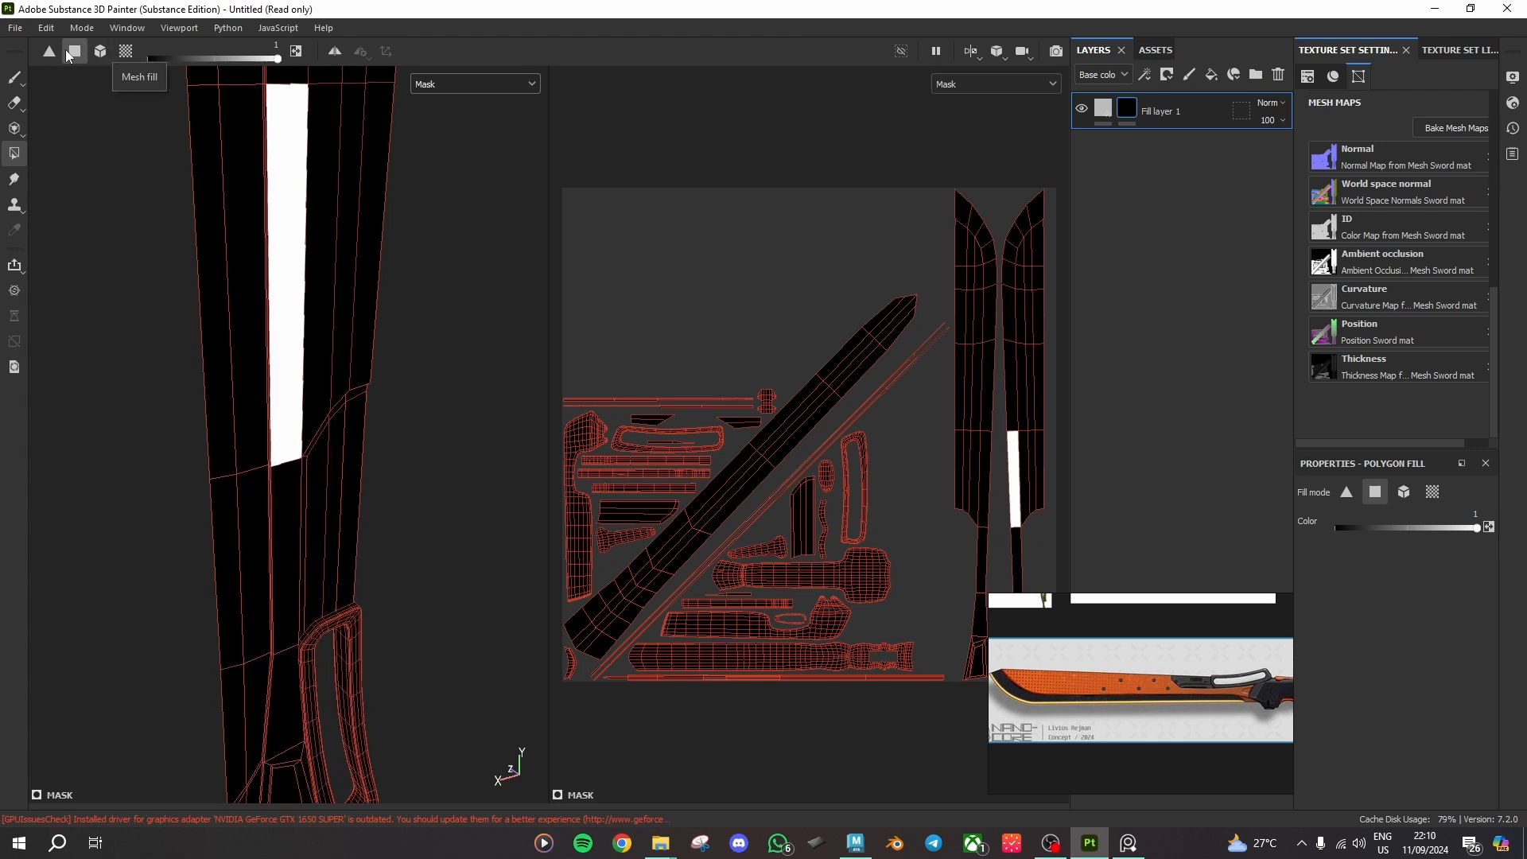
scroll(396, 354, "up", 1)
left_click_drag(396, 354, 334, 330, "alt")
left_click(330, 346)
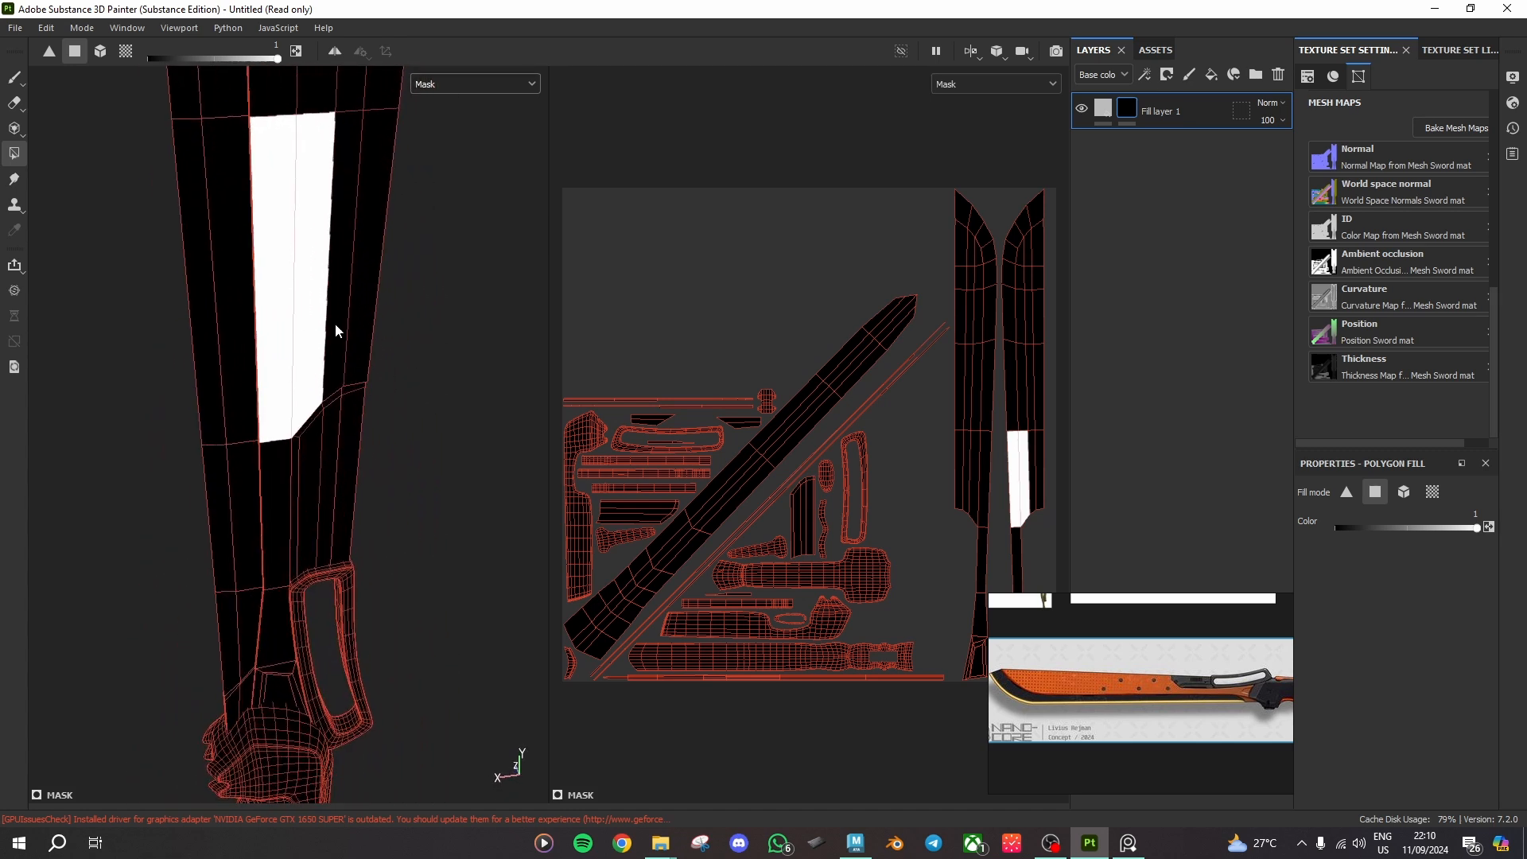
left_click(336, 322)
left_click(359, 327)
key("ctrl+z")
key("ctrl+z")
key("ctrl+z")
key("ctrl+z")
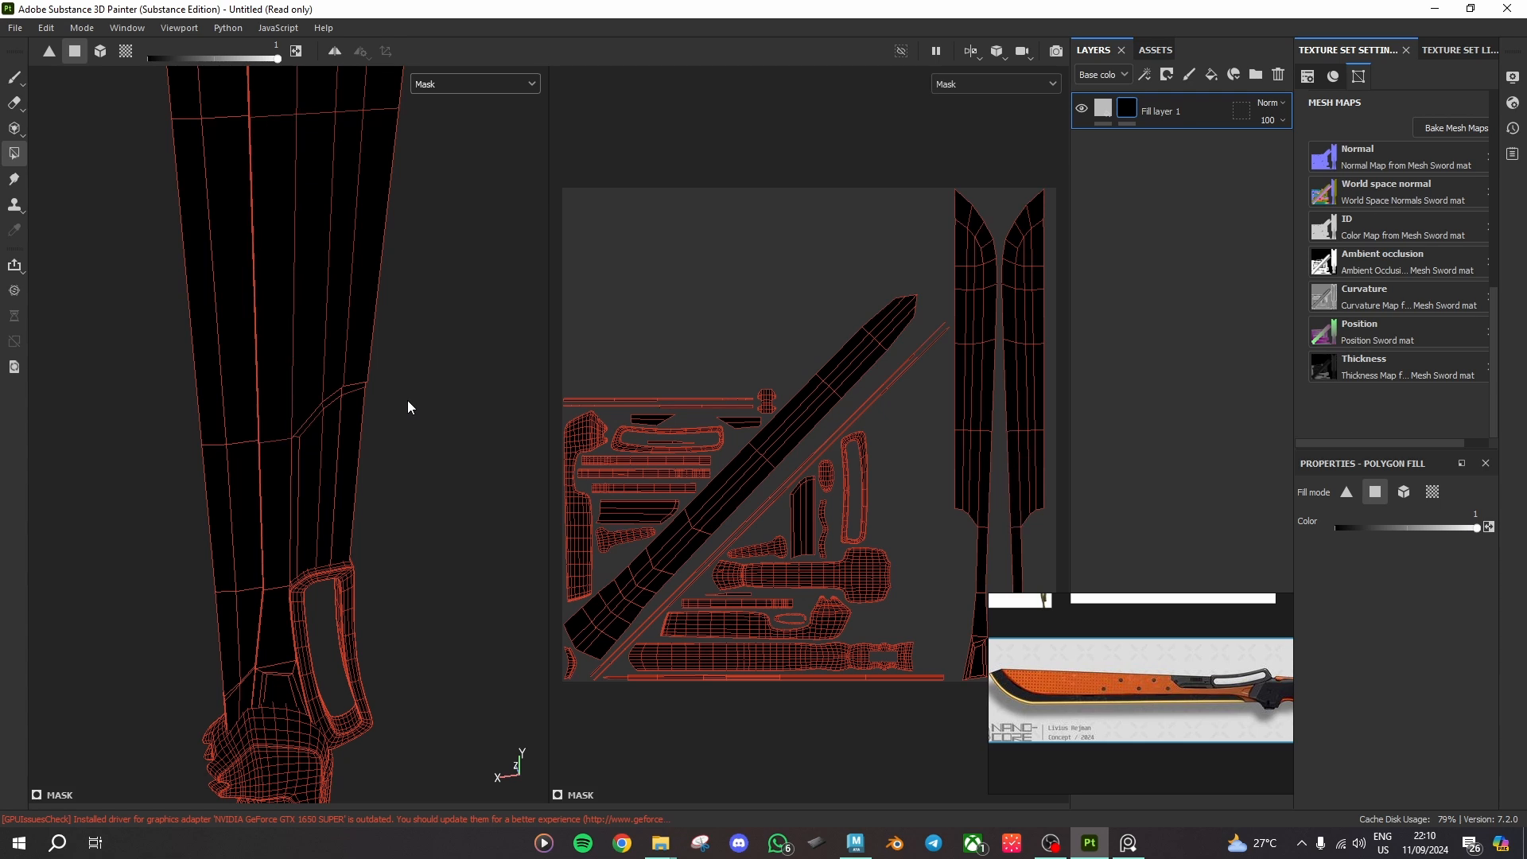
Step: Try the mesh fill mode on the blade in the mask, and undo it
left_click(101, 51)
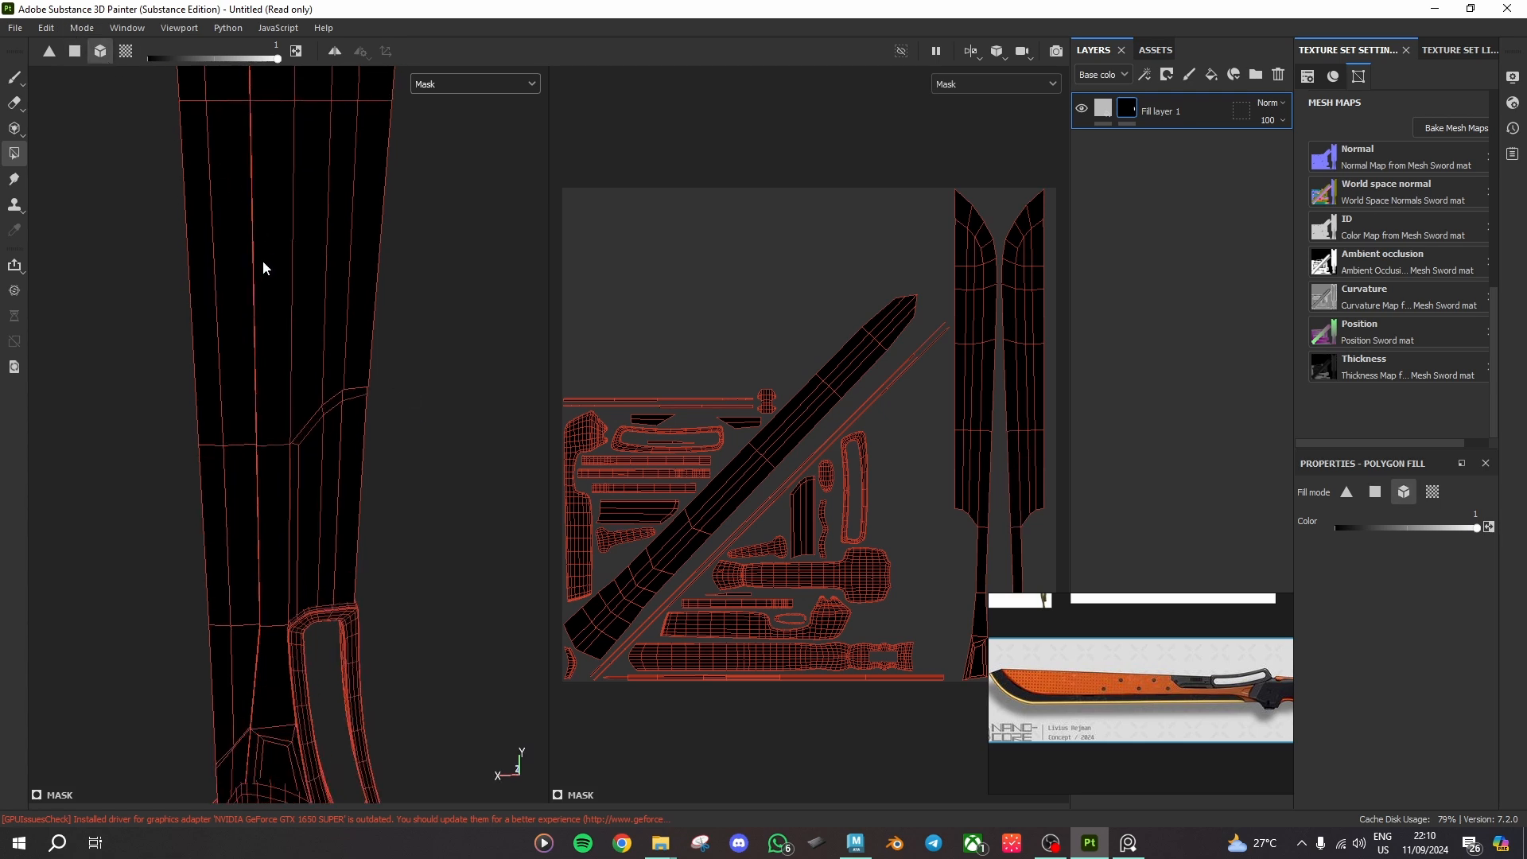
left_click(265, 255)
left_click_drag(266, 255, 380, 402, "alt")
key("ctrl+z")
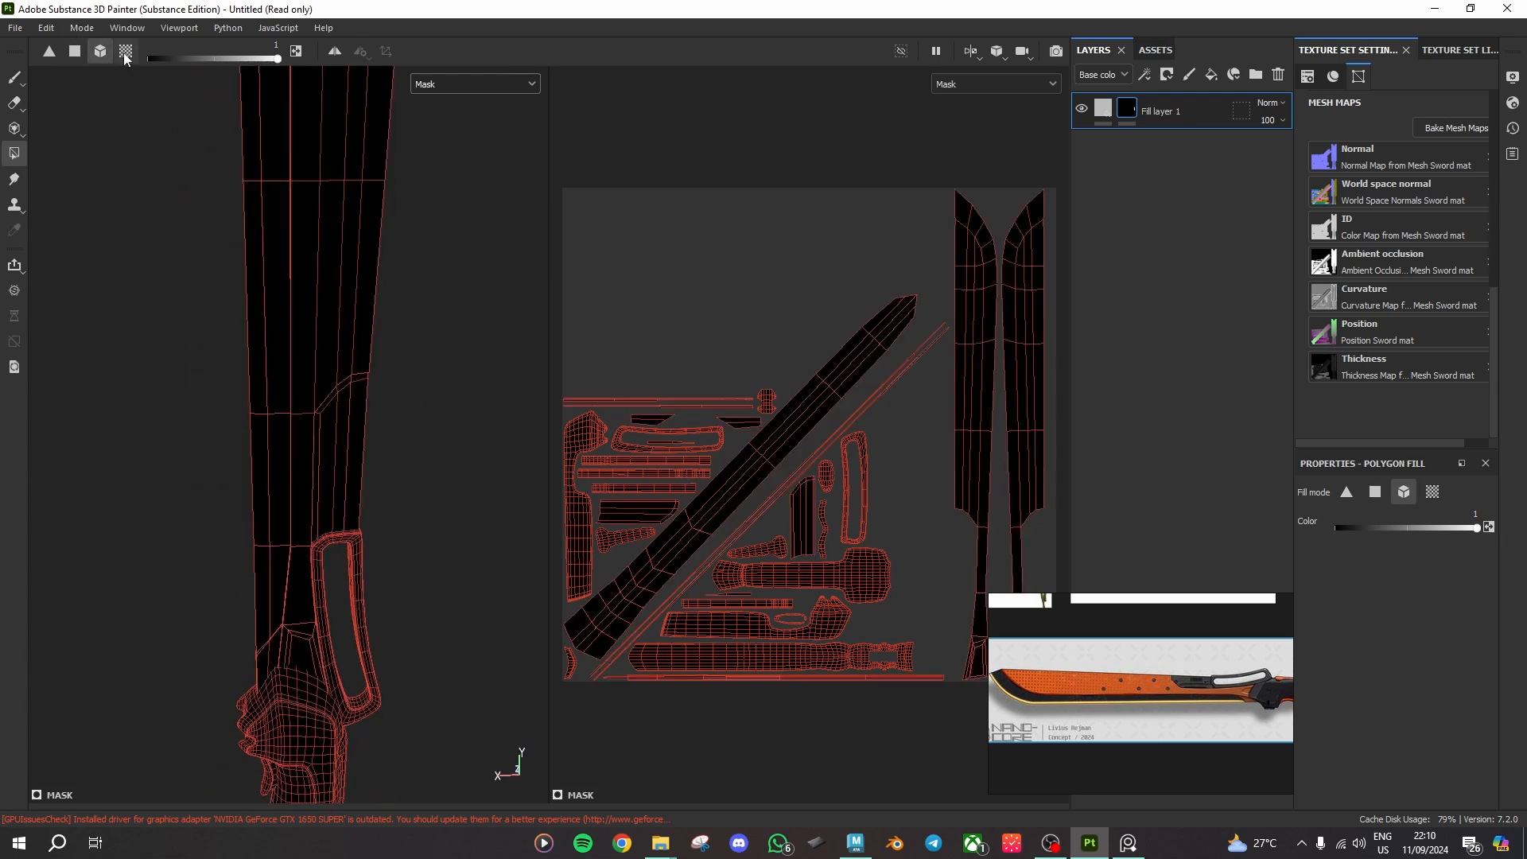
Step: Add both broad side faces of the blade to Fill layer 1's mask using the UV chunk fill mode
left_click(125, 51)
left_click(312, 288)
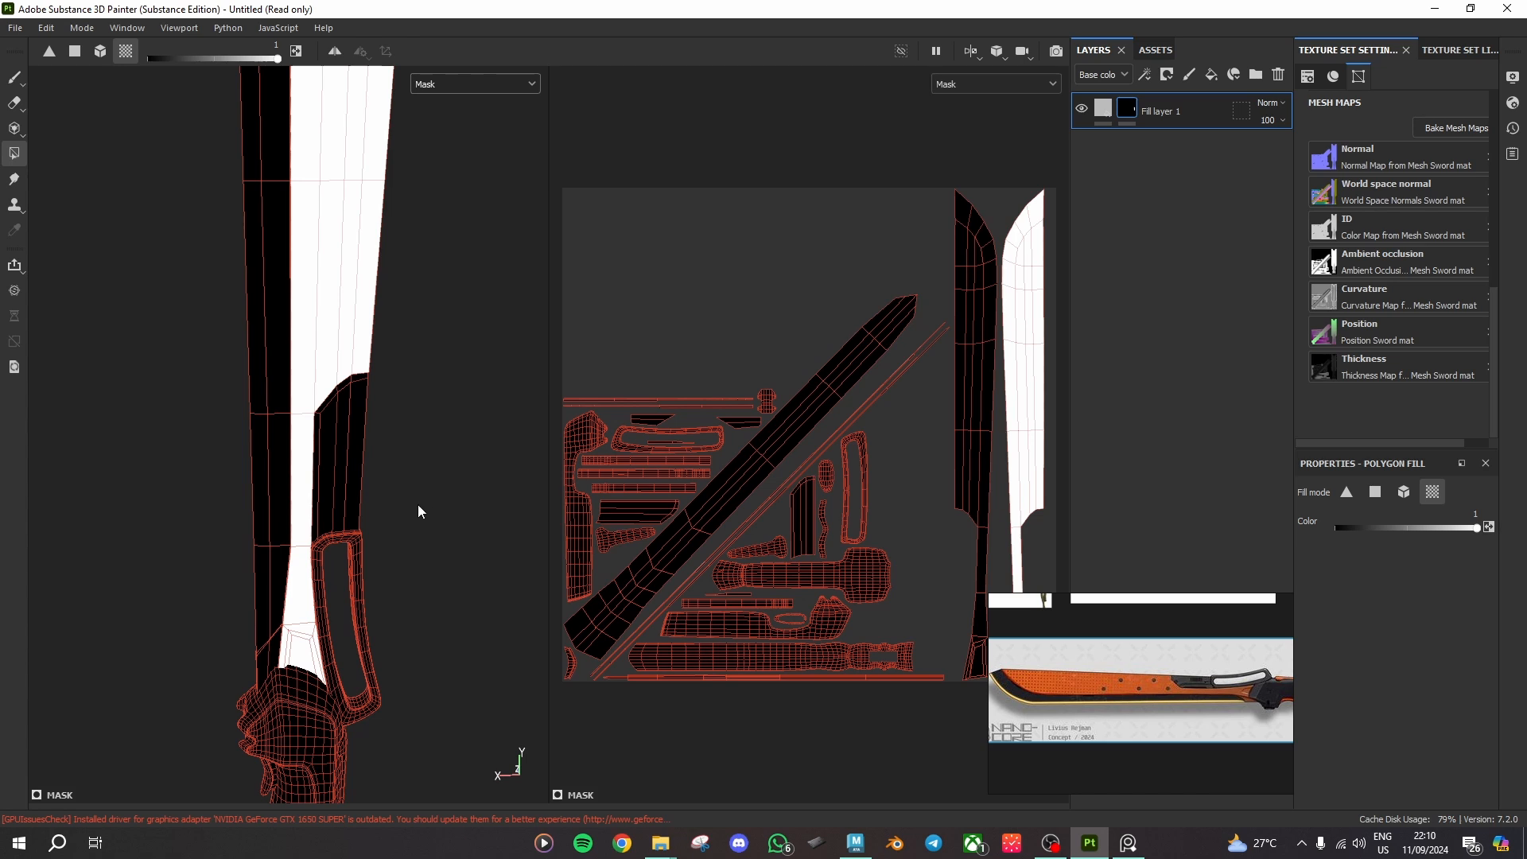
left_click_drag(418, 505, 388, 509, "alt")
scroll(1227, 700, "up", 4)
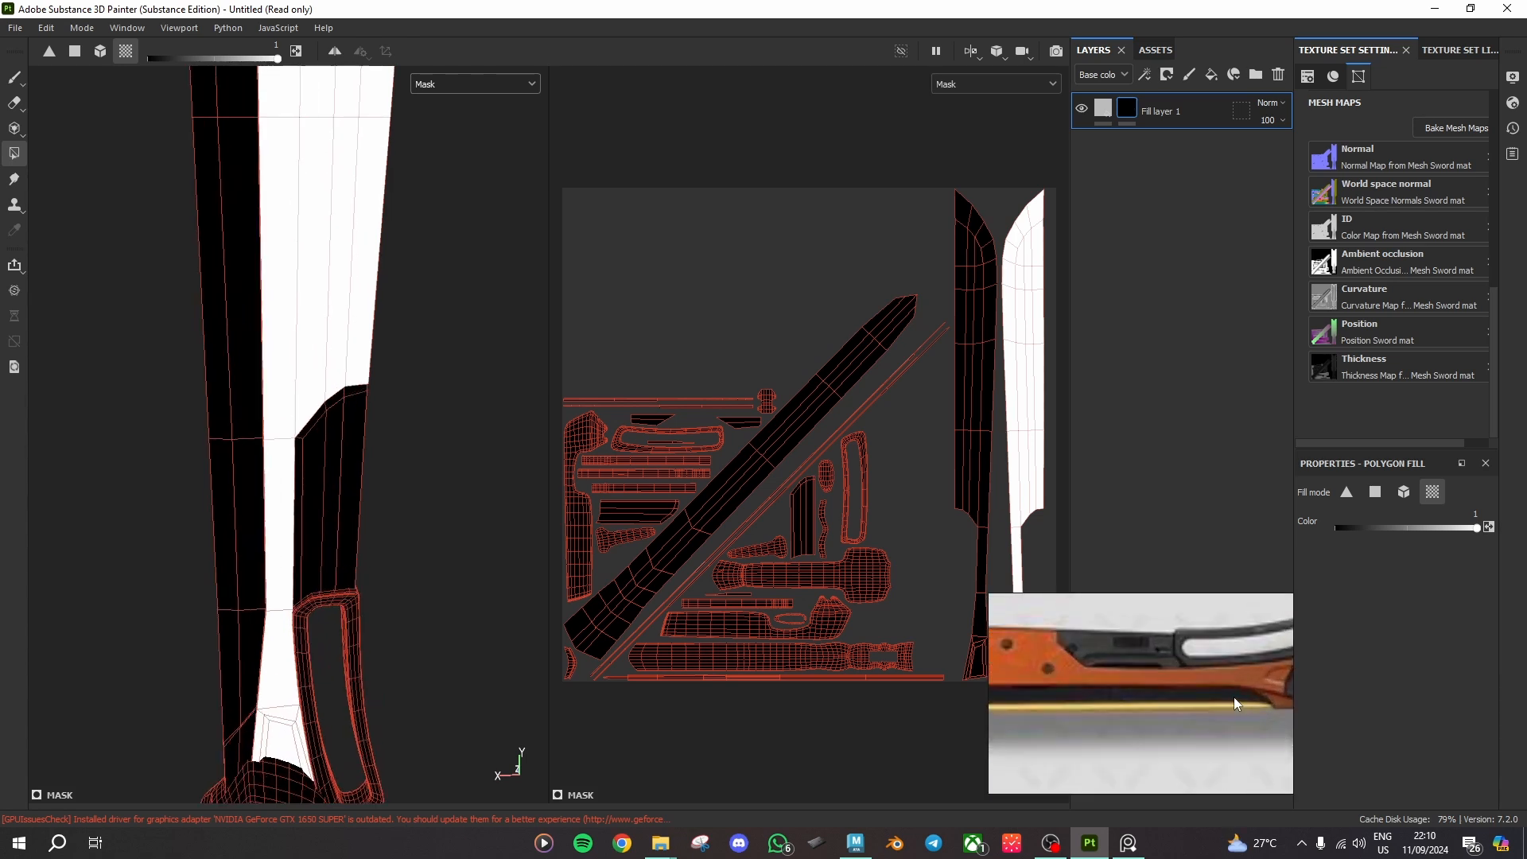
scroll(1232, 697, "down", 4)
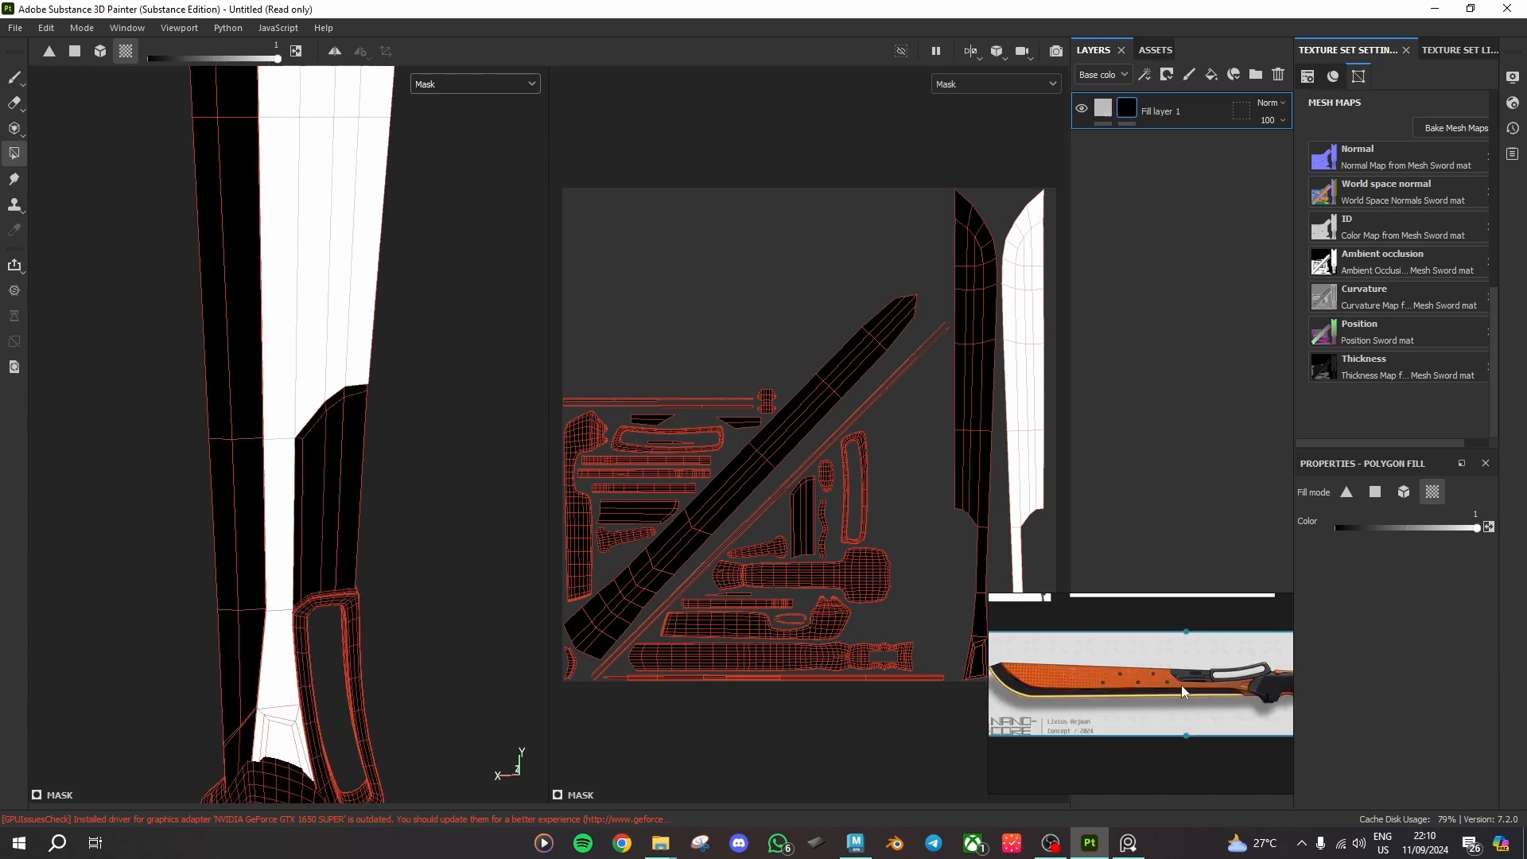
left_click_drag(350, 648, 340, 510, "alt")
left_click(315, 511)
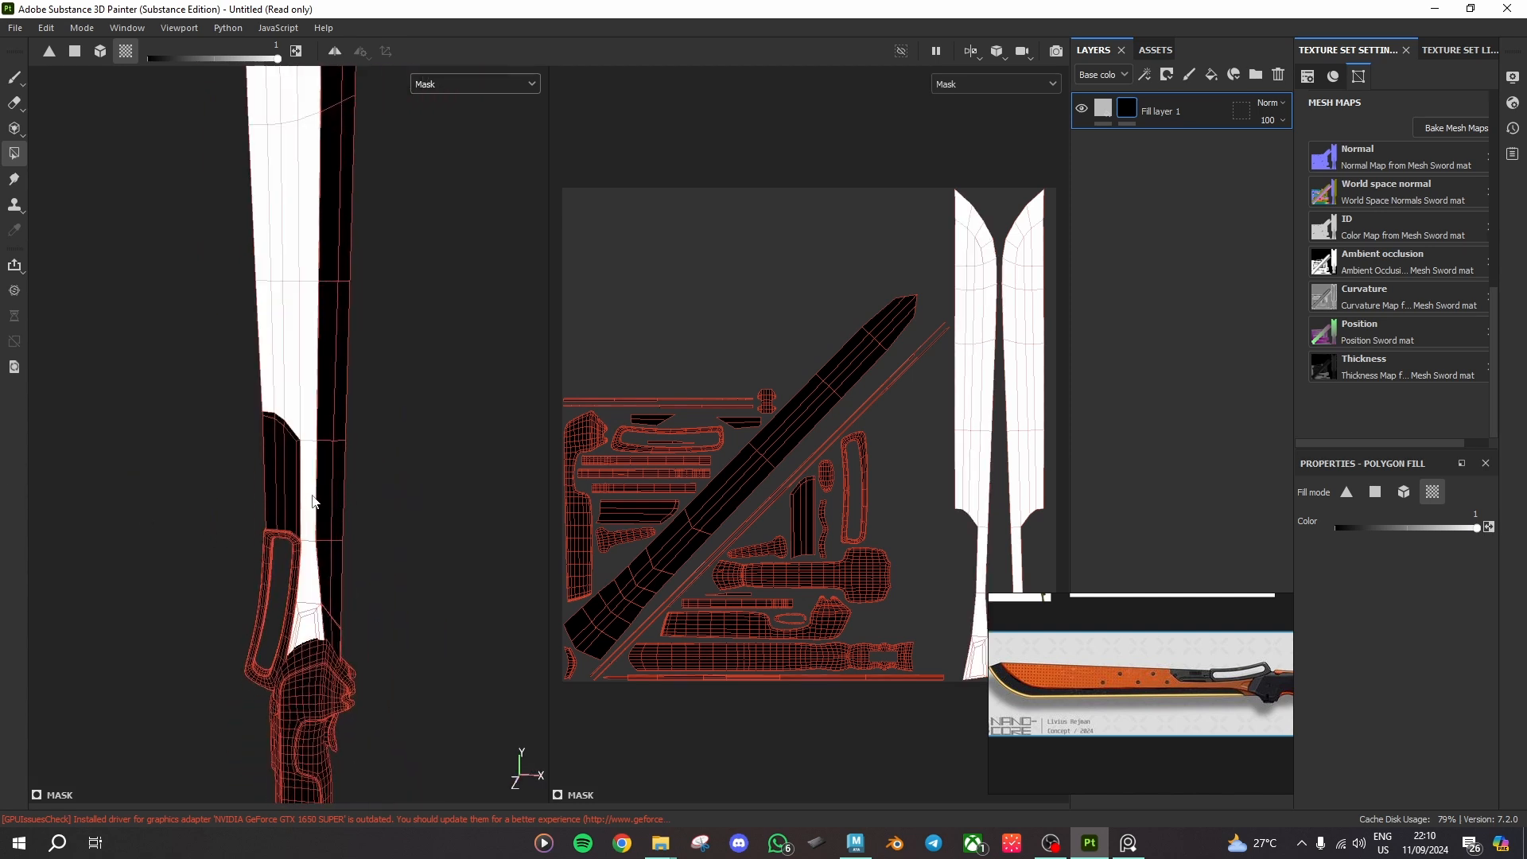
Step: Add the narrow strip along the blade's back edge to the mask with UV chunk fill
scroll(996, 453, "down", 1)
scroll(301, 543, "up", 1)
left_click_drag(301, 543, 308, 716, "alt")
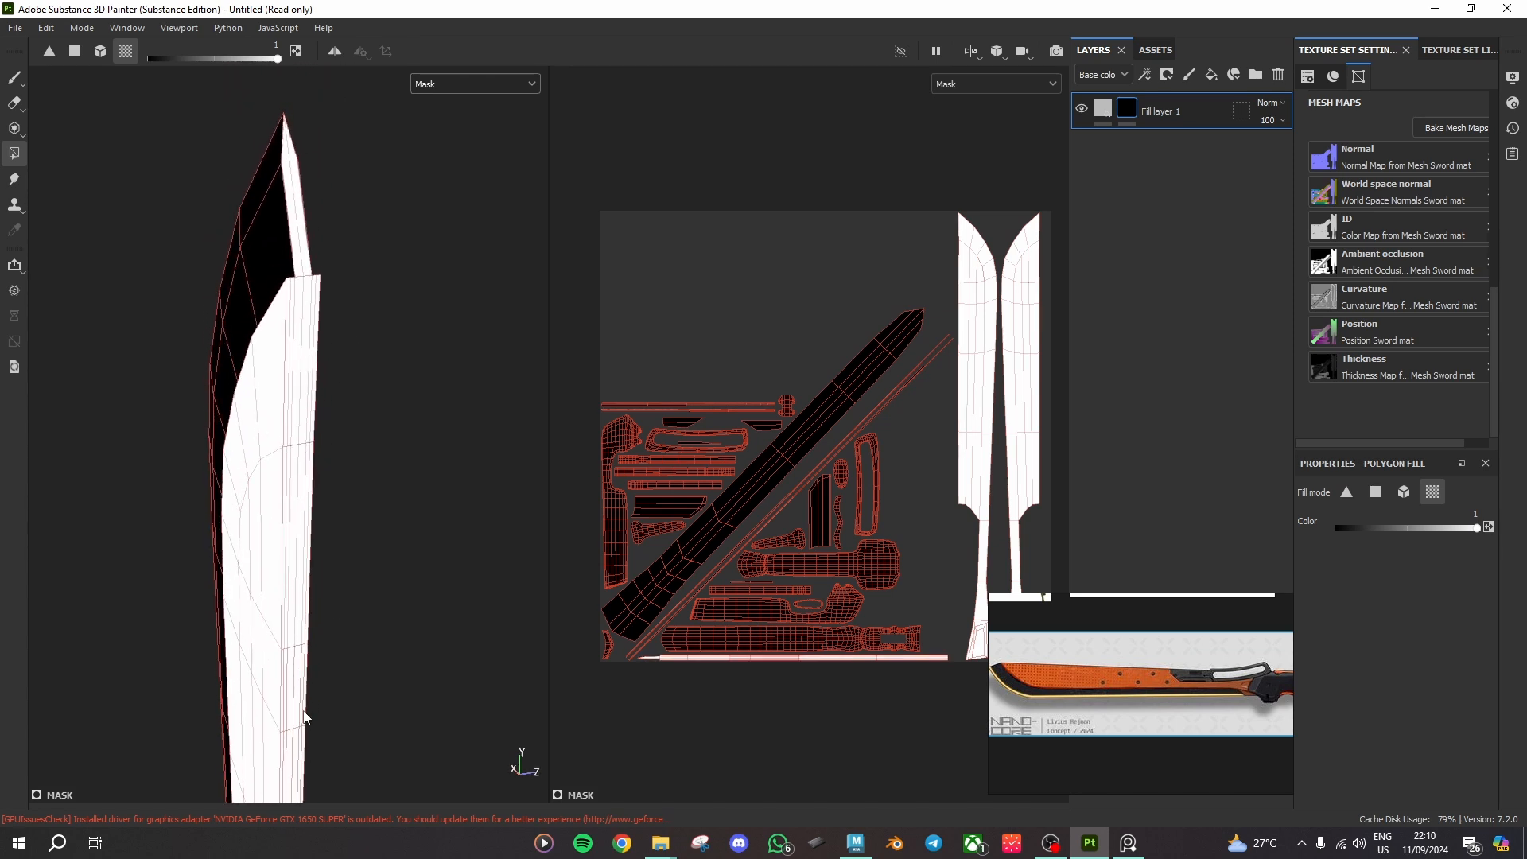
Step: Compare the tip with the reference, and remove the back-edge face at the blade's tip from the mask using polygon fill with color 0
left_click_drag(297, 290, 397, 462, "alt")
scroll(1087, 689, "up", 3)
scroll(1214, 713, "up", 2)
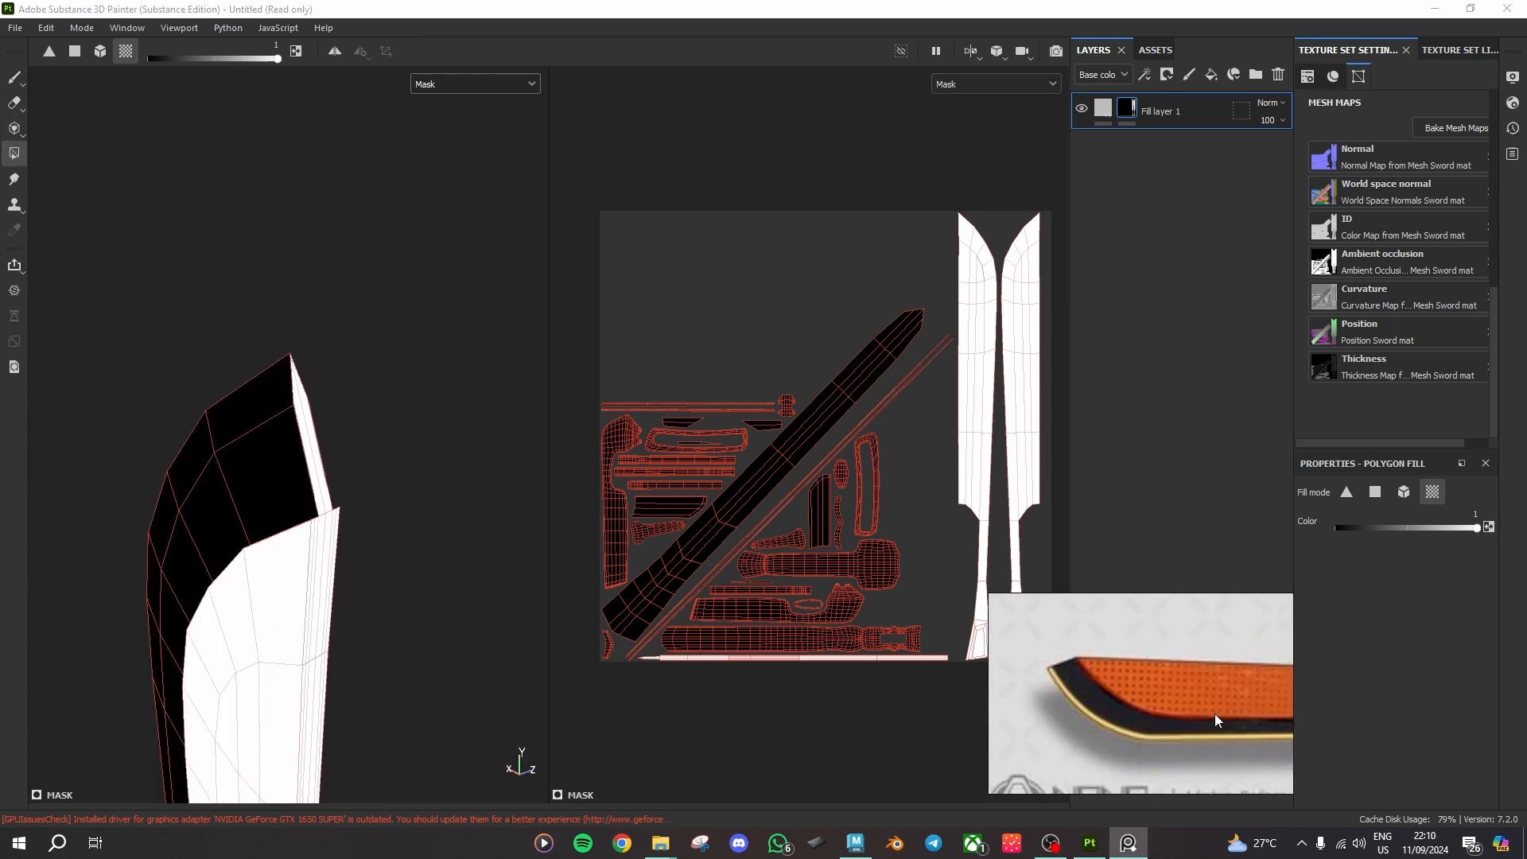
scroll(1053, 673, "up", 2)
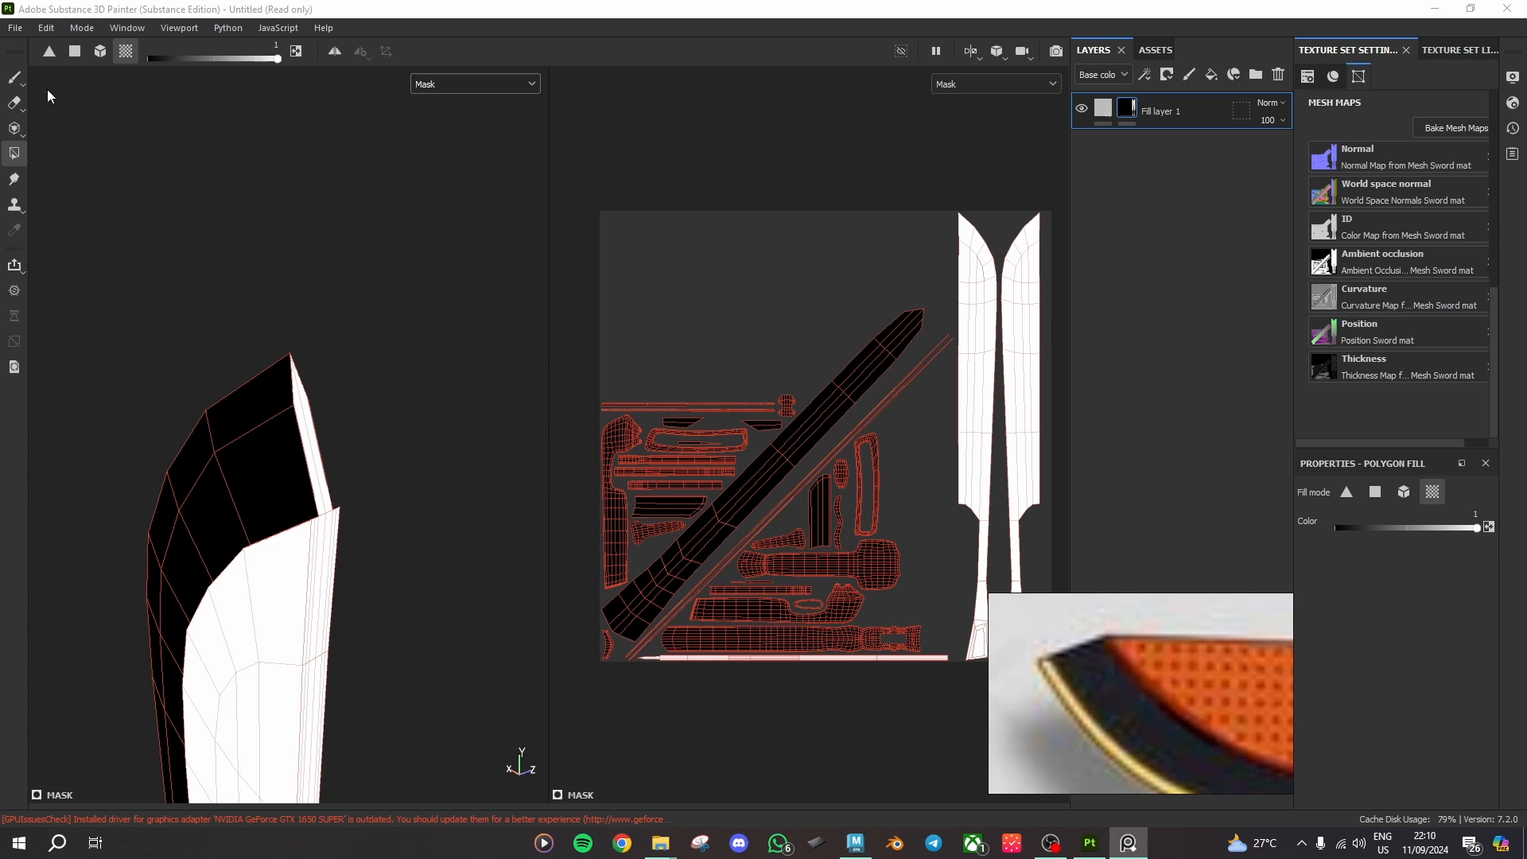
left_click(79, 51)
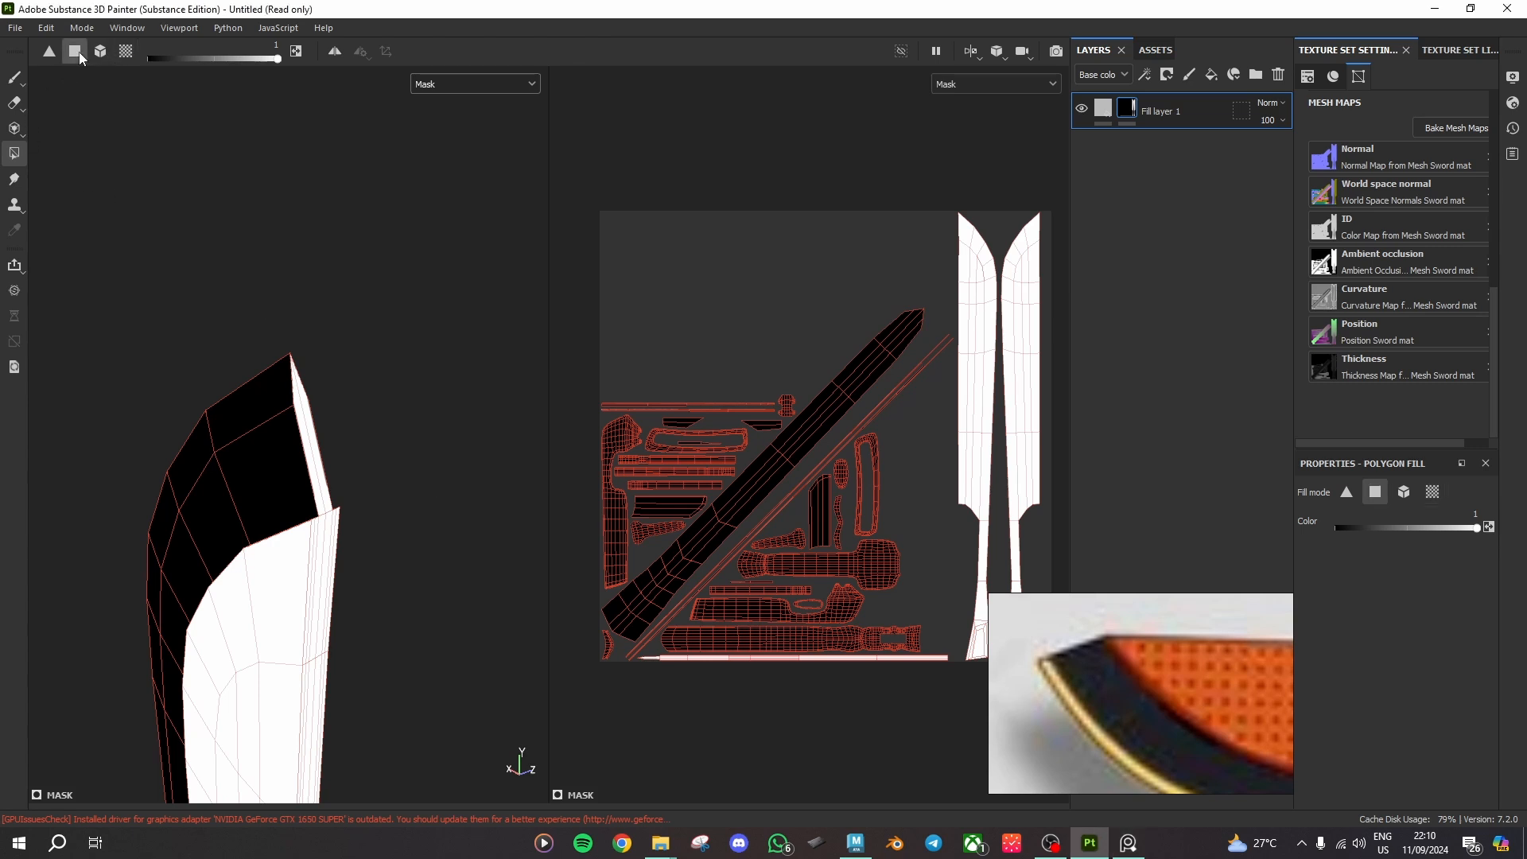
left_click(147, 60)
scroll(306, 455, "up", 1)
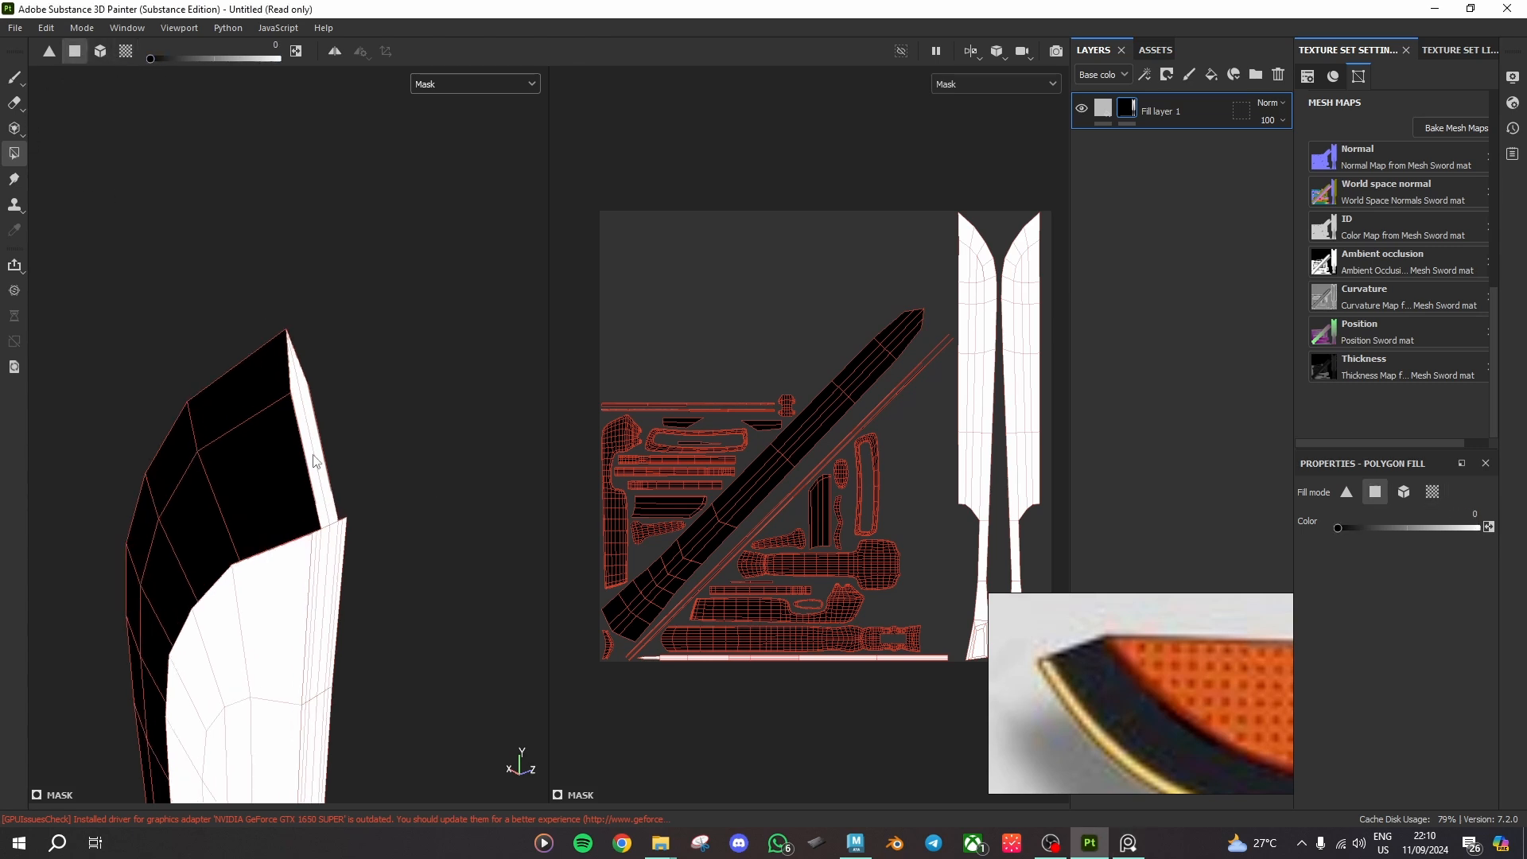
left_click(314, 460)
mouse_move(317, 451)
left_mouse_down("alt")
mouse_move(375, 537)
mouse_move(401, 544)
mouse_move(501, 664)
left_mouse_up("alt")
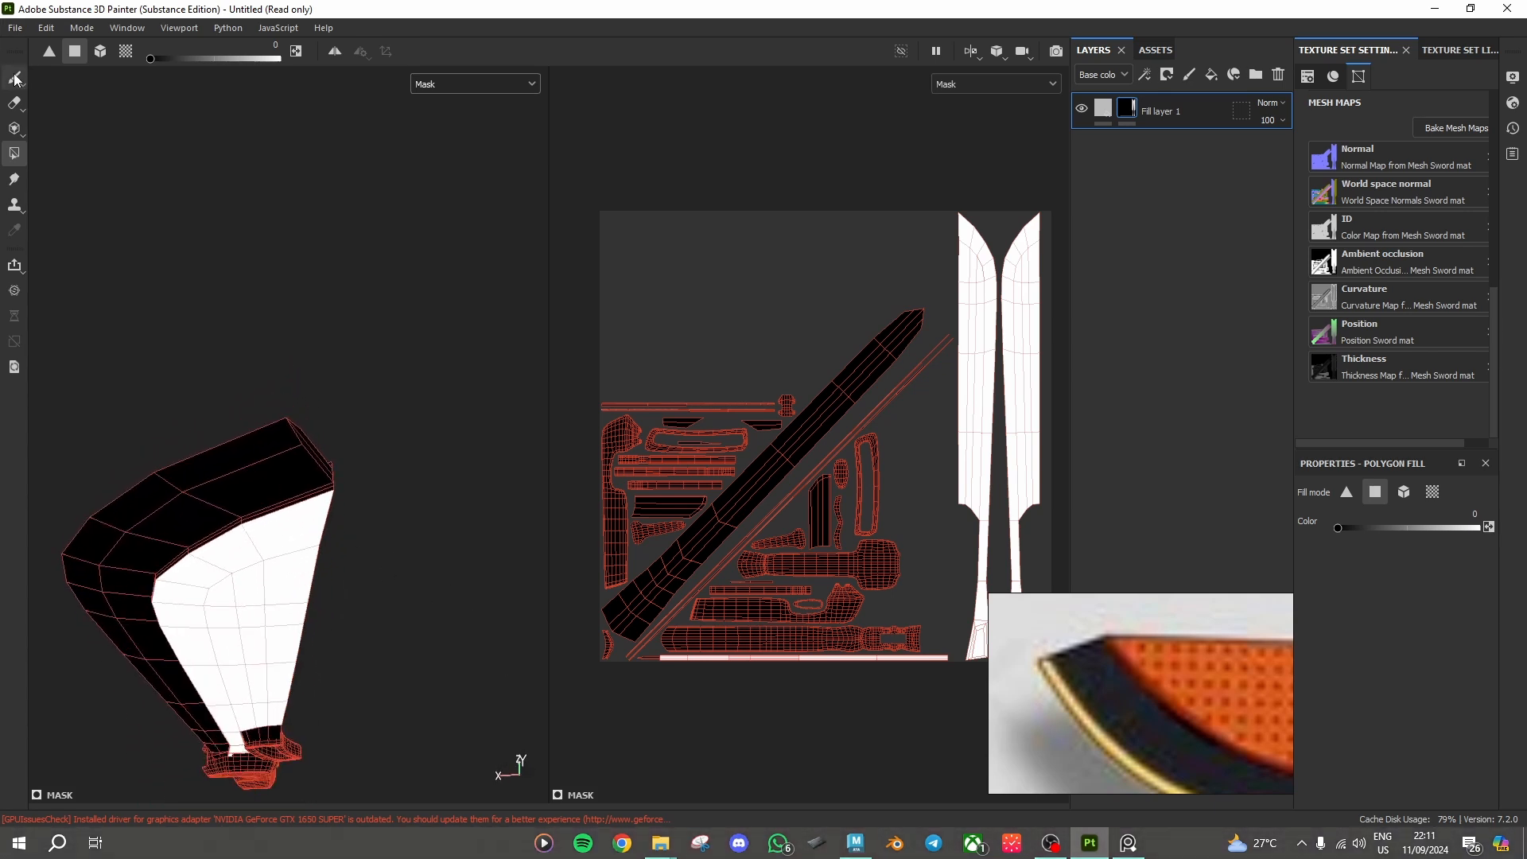
Step: Restore the fill color to 1 and add the thin edge strips on both sides of the blade to the mask with UV chunk fill
left_click_drag(280, 527, 255, 515, "alt")
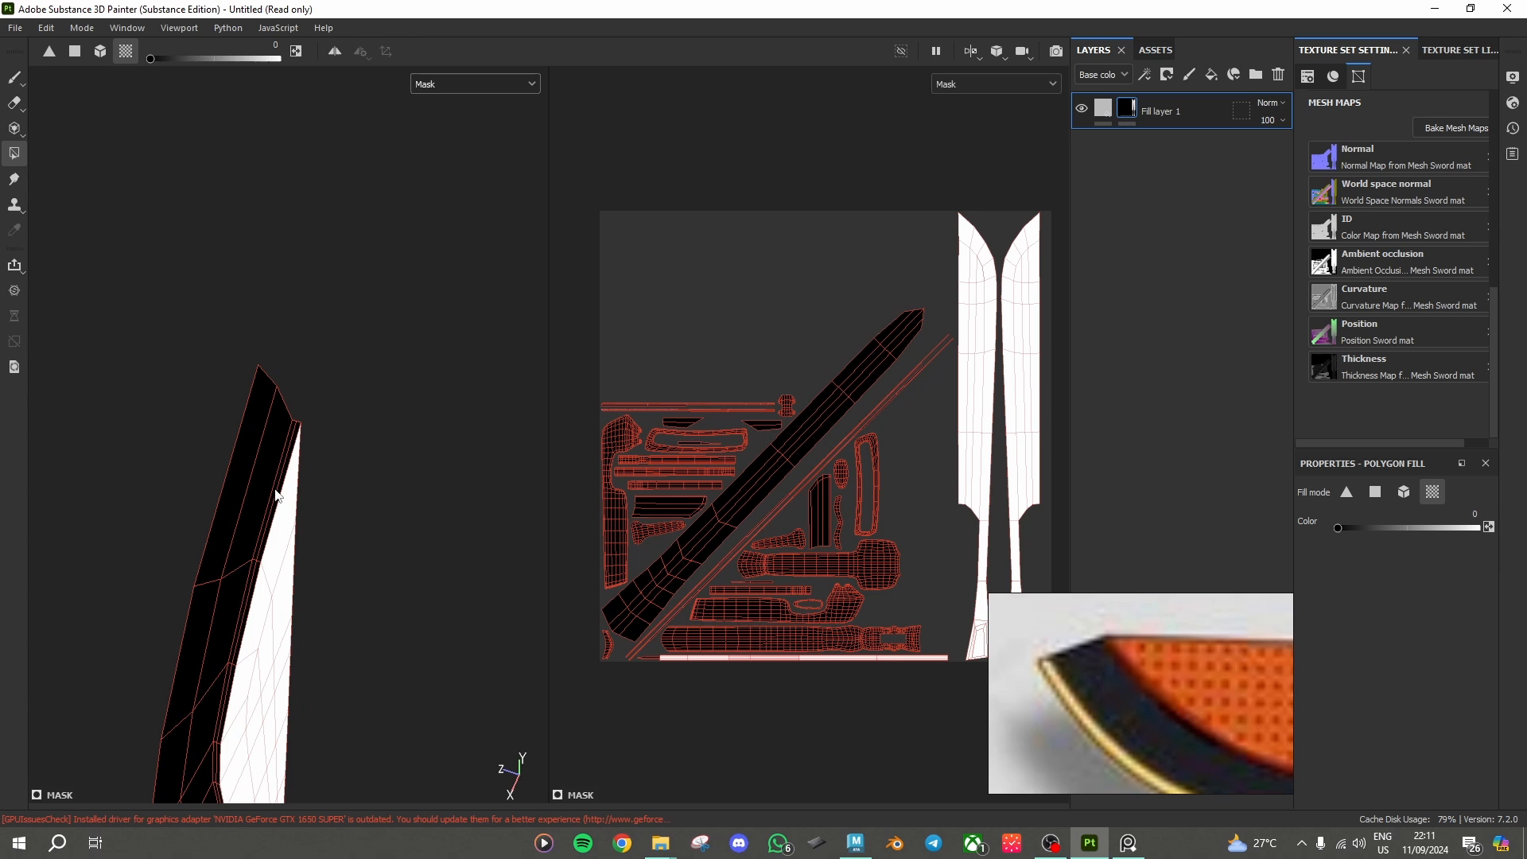
scroll(274, 497, "up", 4)
left_click_drag(275, 497, 289, 485, "alt")
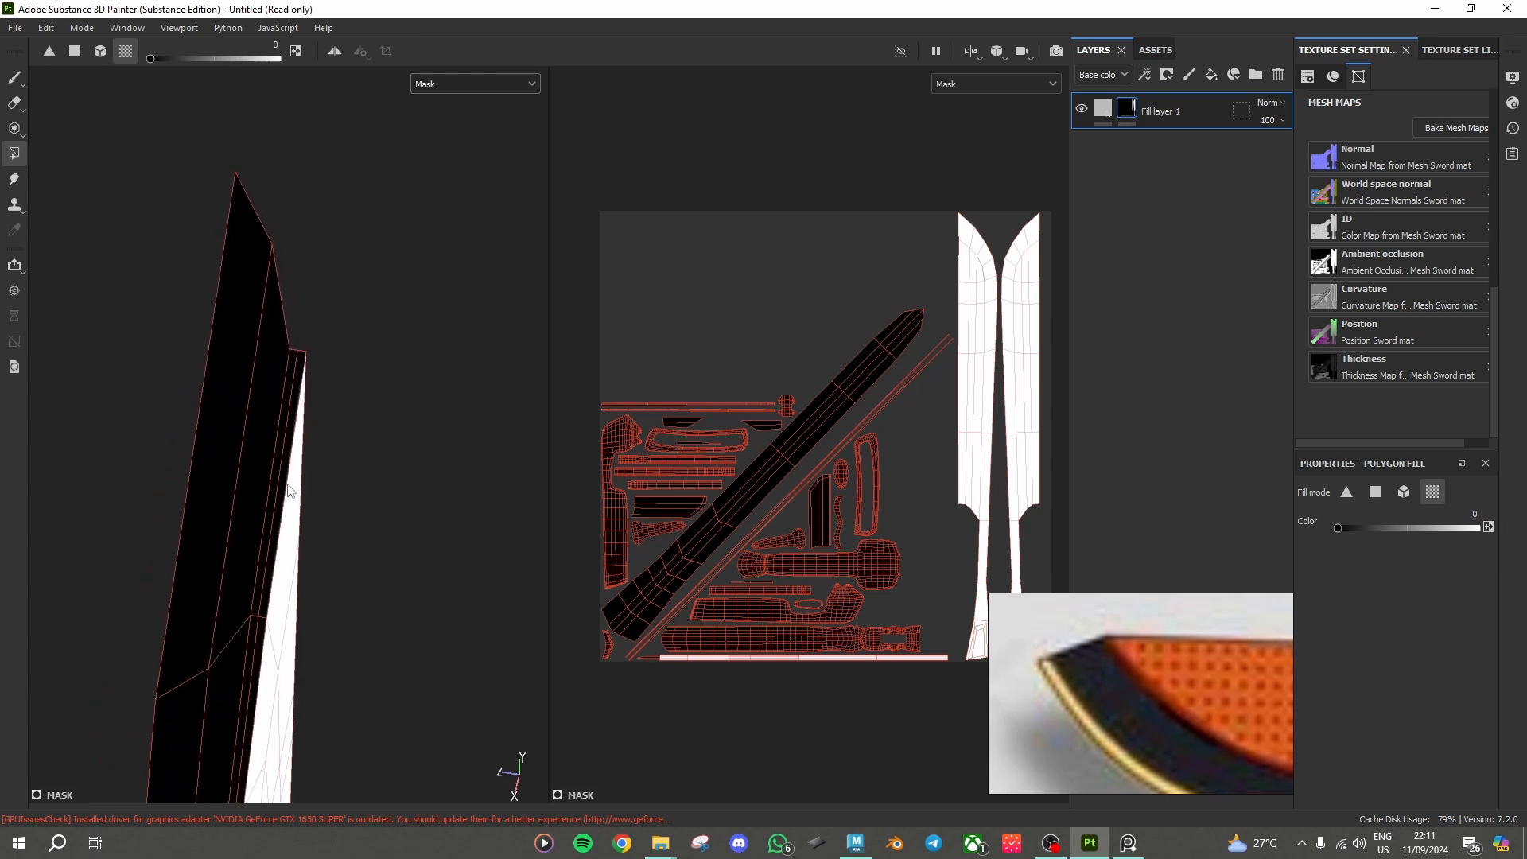
left_click_drag(1415, 530, 1525, 531)
left_click(1489, 528)
left_click(1488, 530)
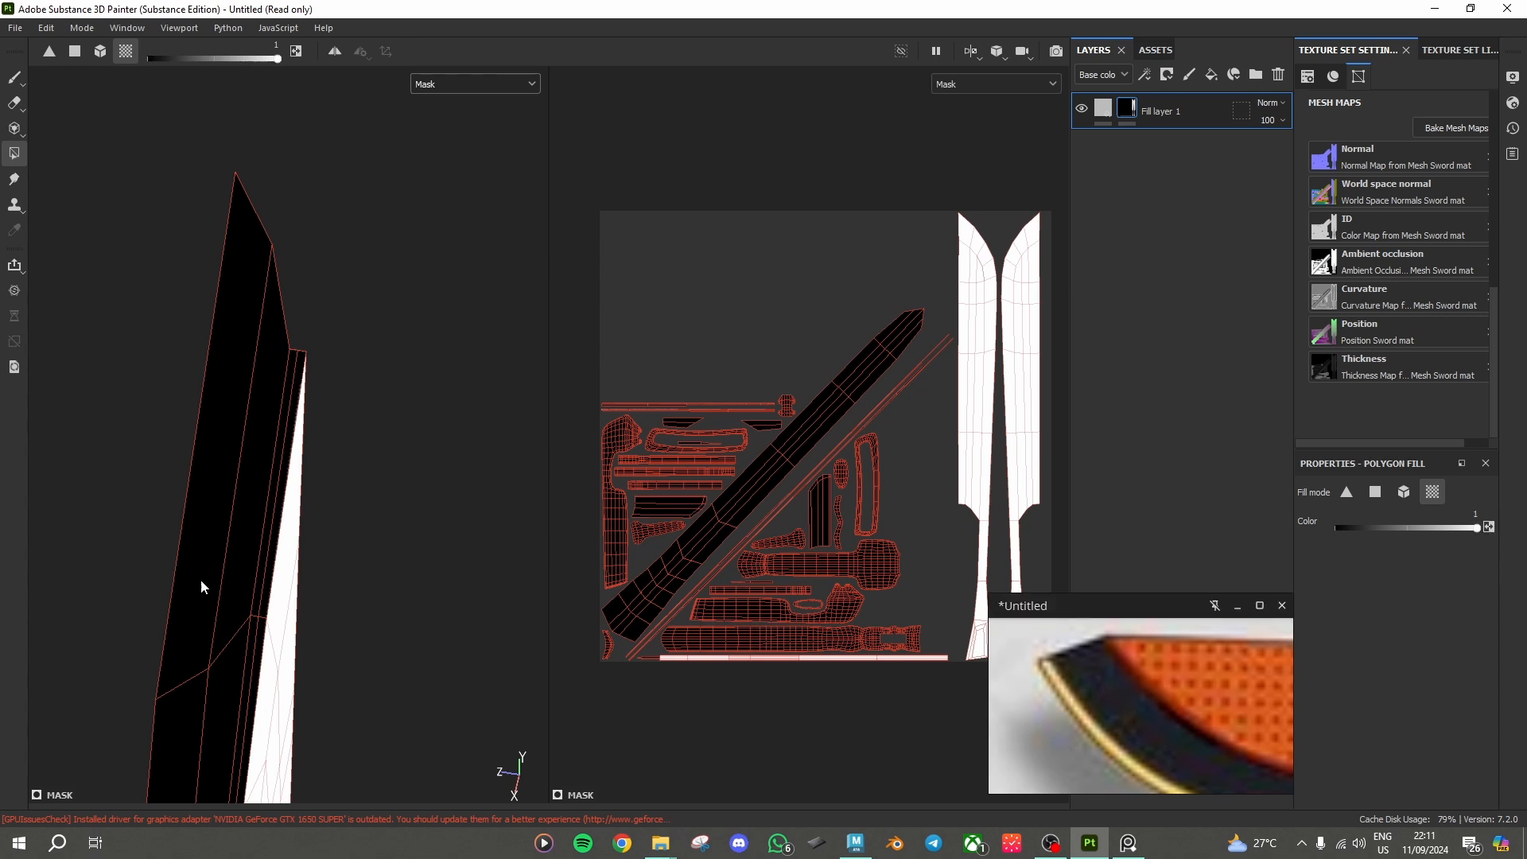
left_click_drag(264, 573, 546, 522, "alt")
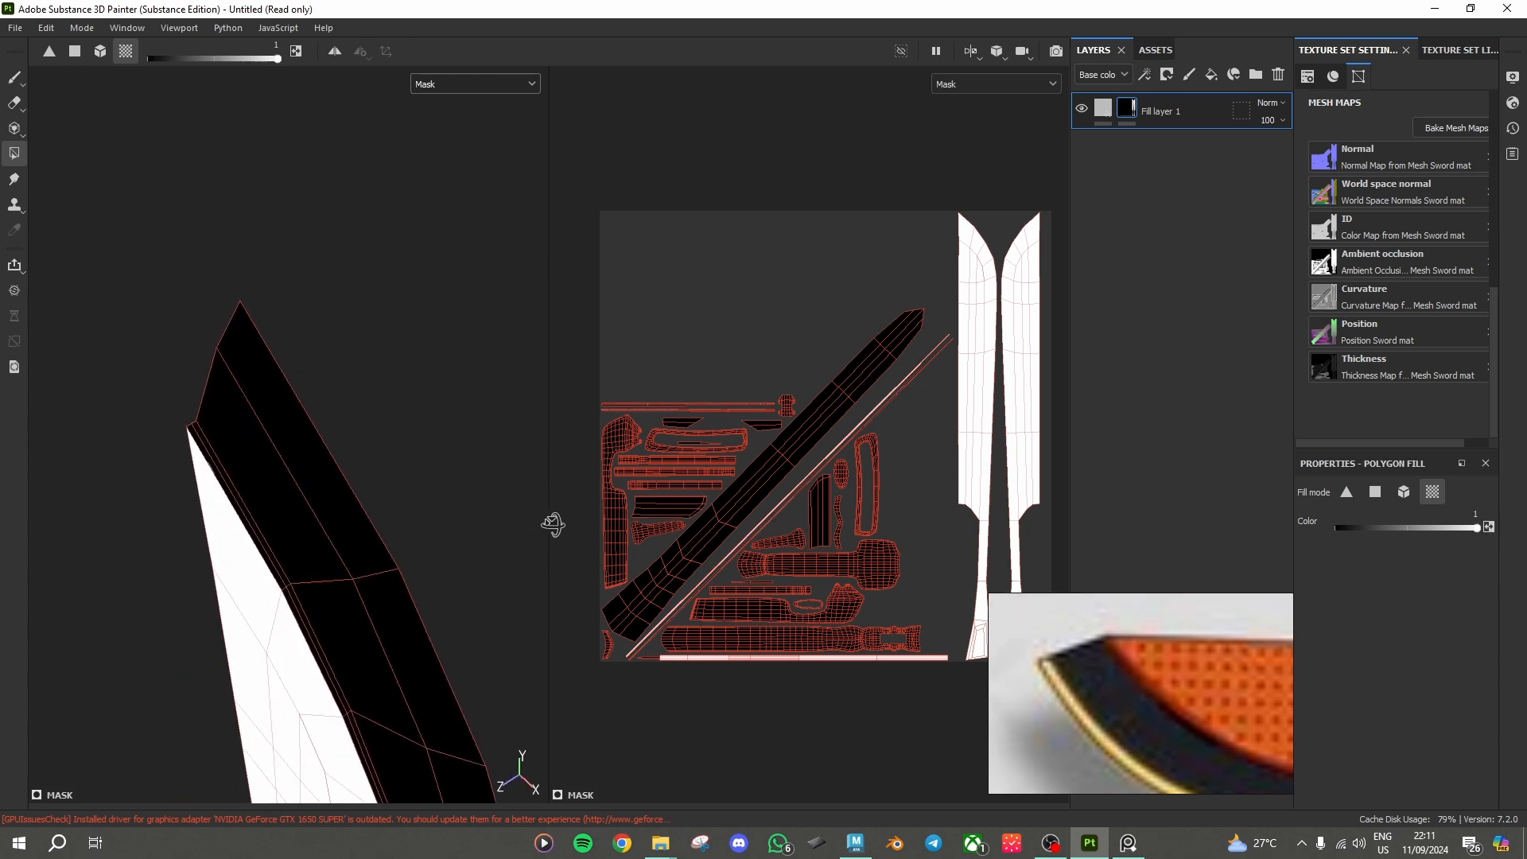
left_click_drag(229, 510, 357, 609, "alt")
left_click_drag(338, 692, 405, 549, "alt")
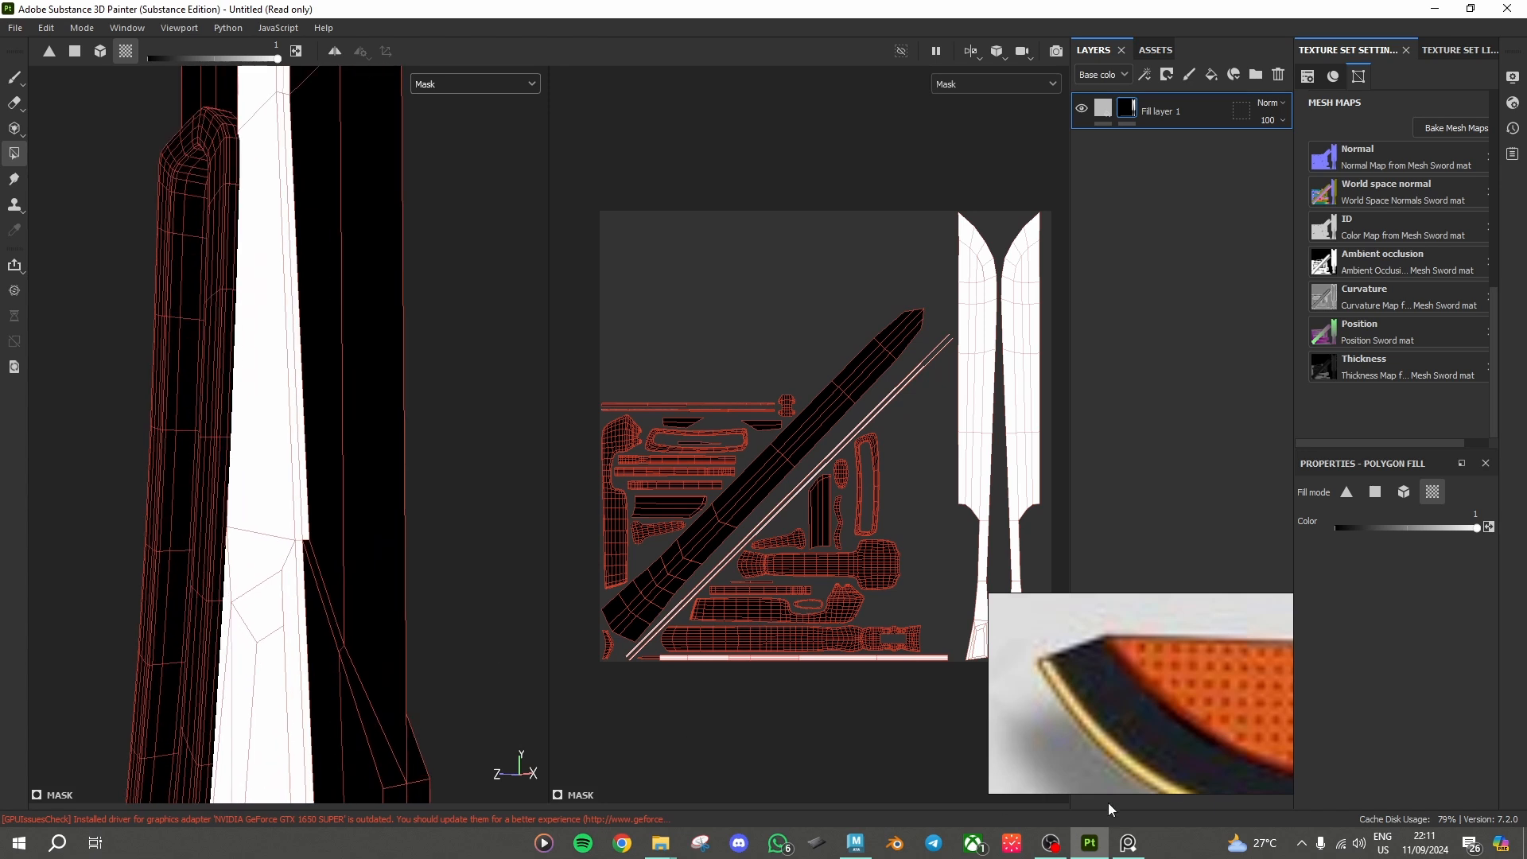
Step: Check the masked blade against the reference, and switch the viewport display from Mask to Base color
left_click_drag(1128, 698, 680, 539)
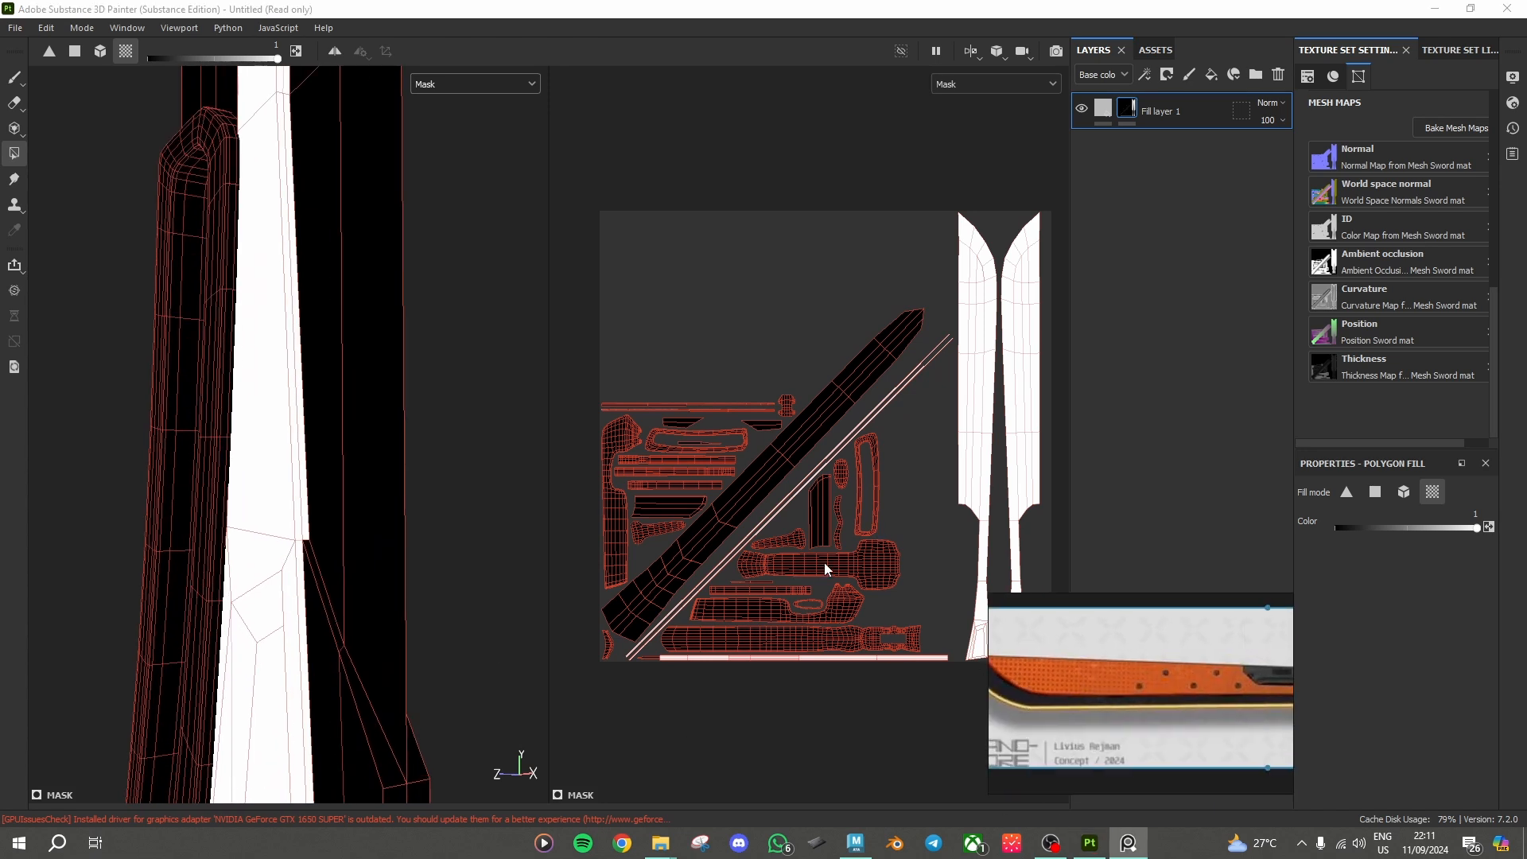
scroll(813, 481, "down", 1)
left_click_drag(307, 561, 238, 308, "alt")
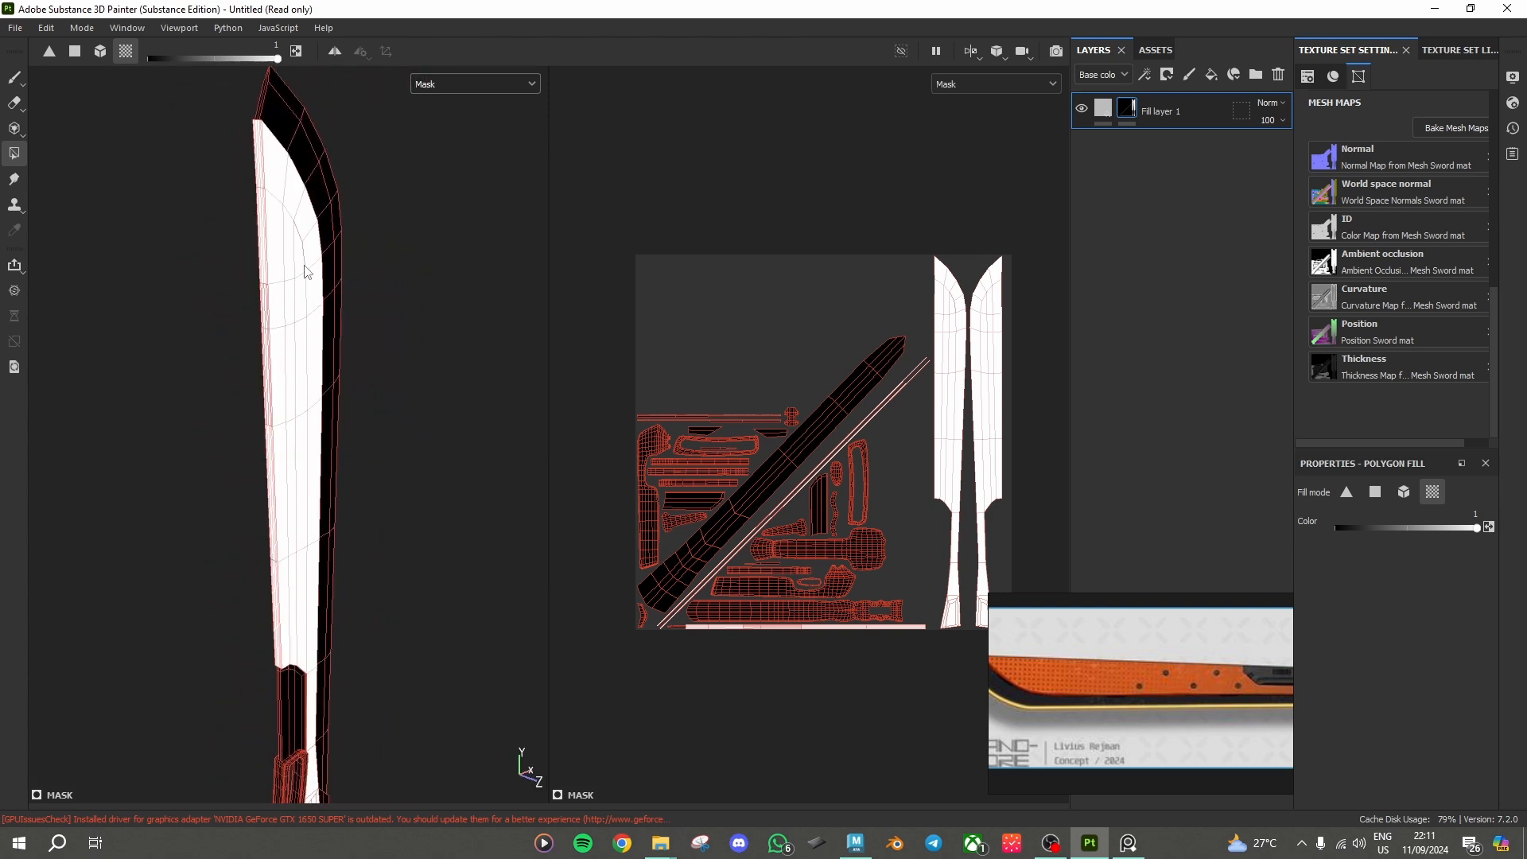
left_click_drag(305, 272, 509, 286, "alt")
left_click(489, 83)
scroll(469, 143, "up", 3)
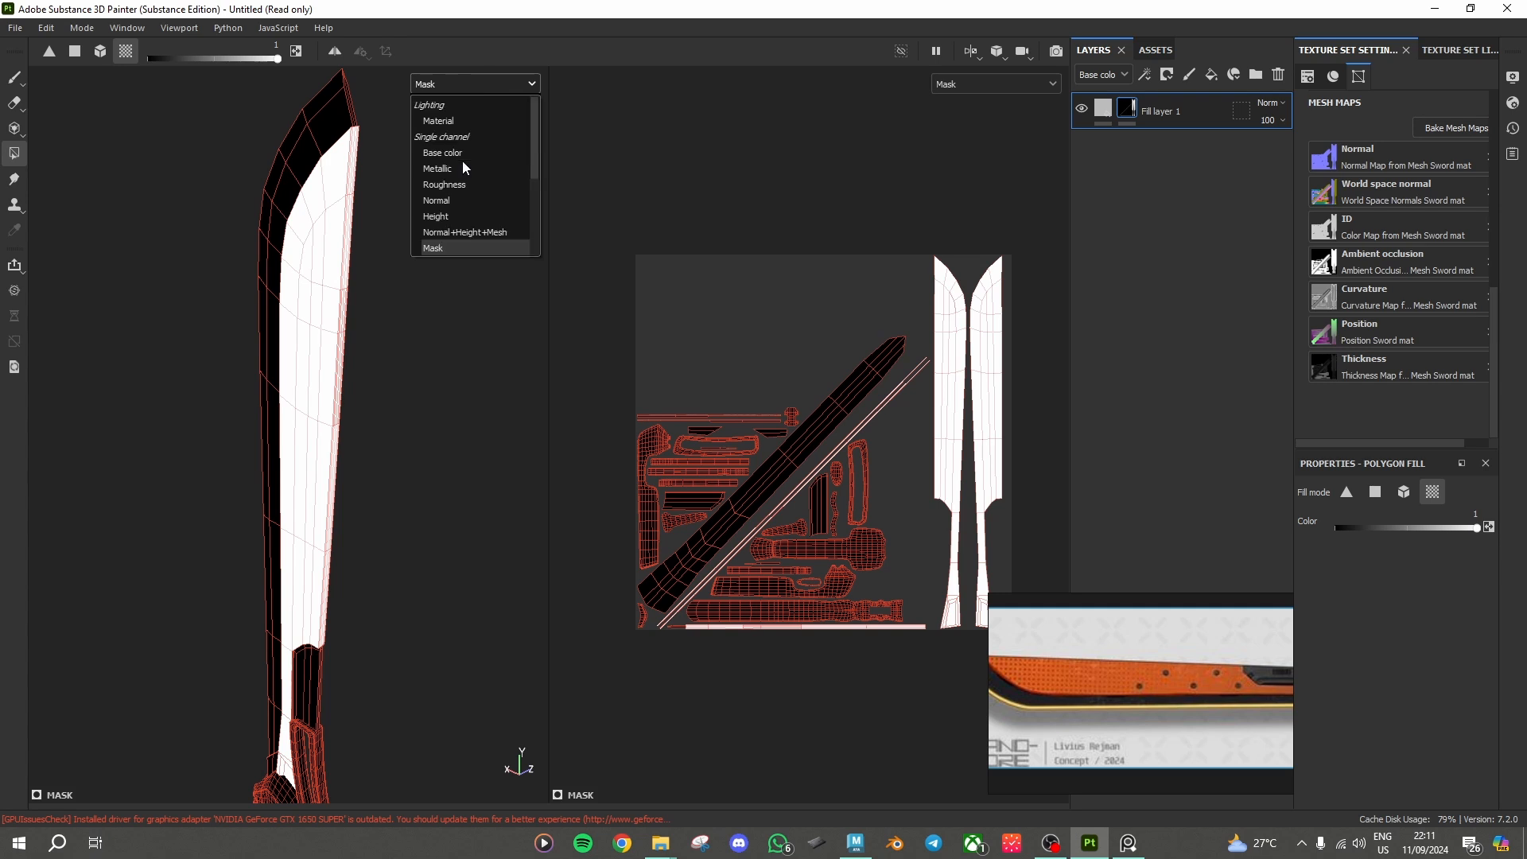
left_click(461, 160)
left_click_drag(448, 182, 300, 567, "alt")
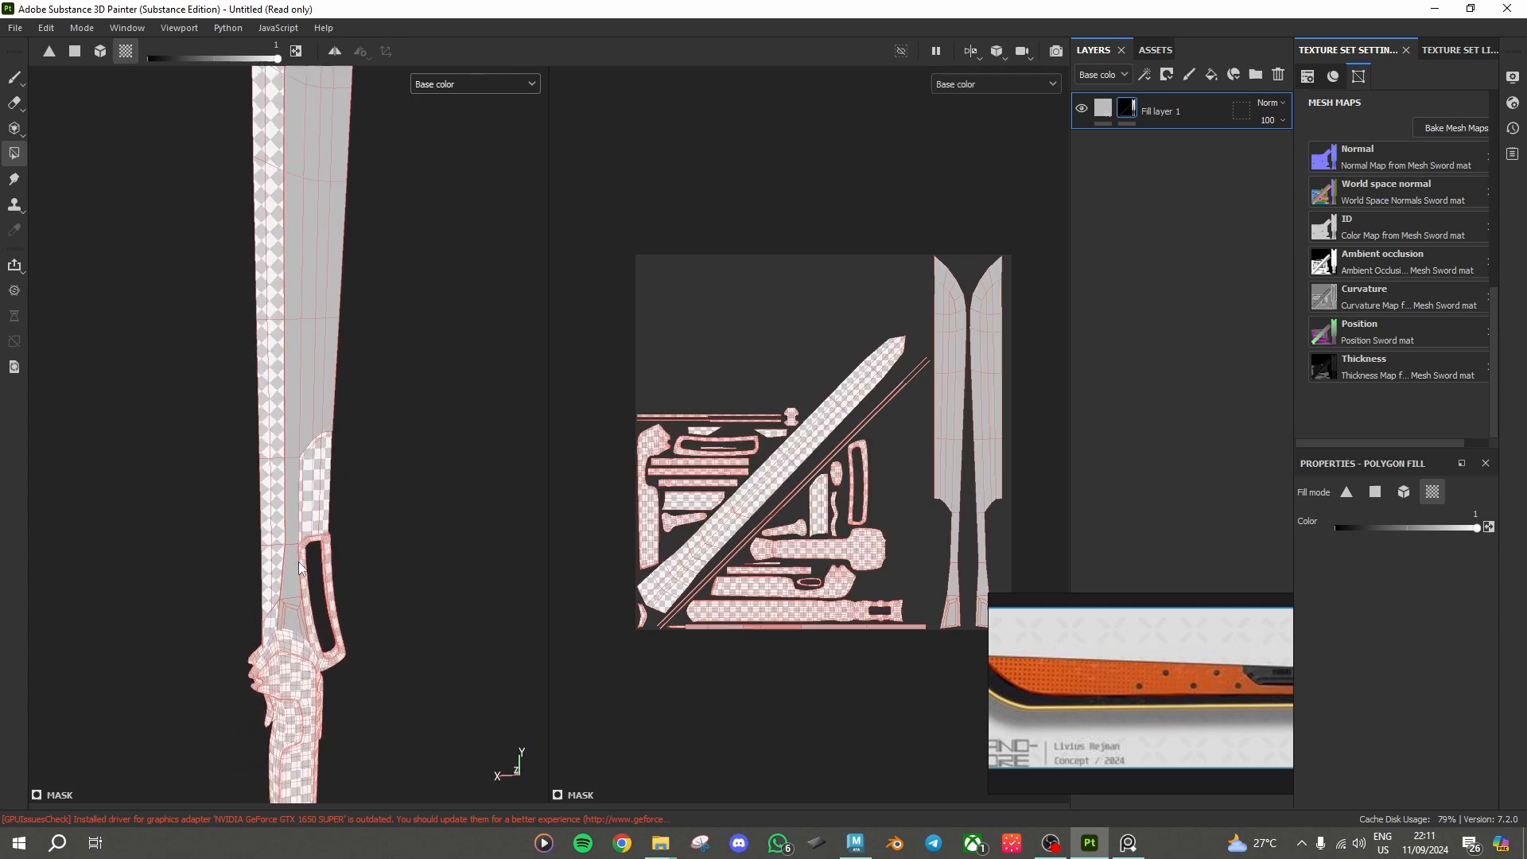
Step: Select Fill layer 1's fill instead of its mask, and place the machete reference window over the UV view, clear of the fill properties
left_click(1102, 109)
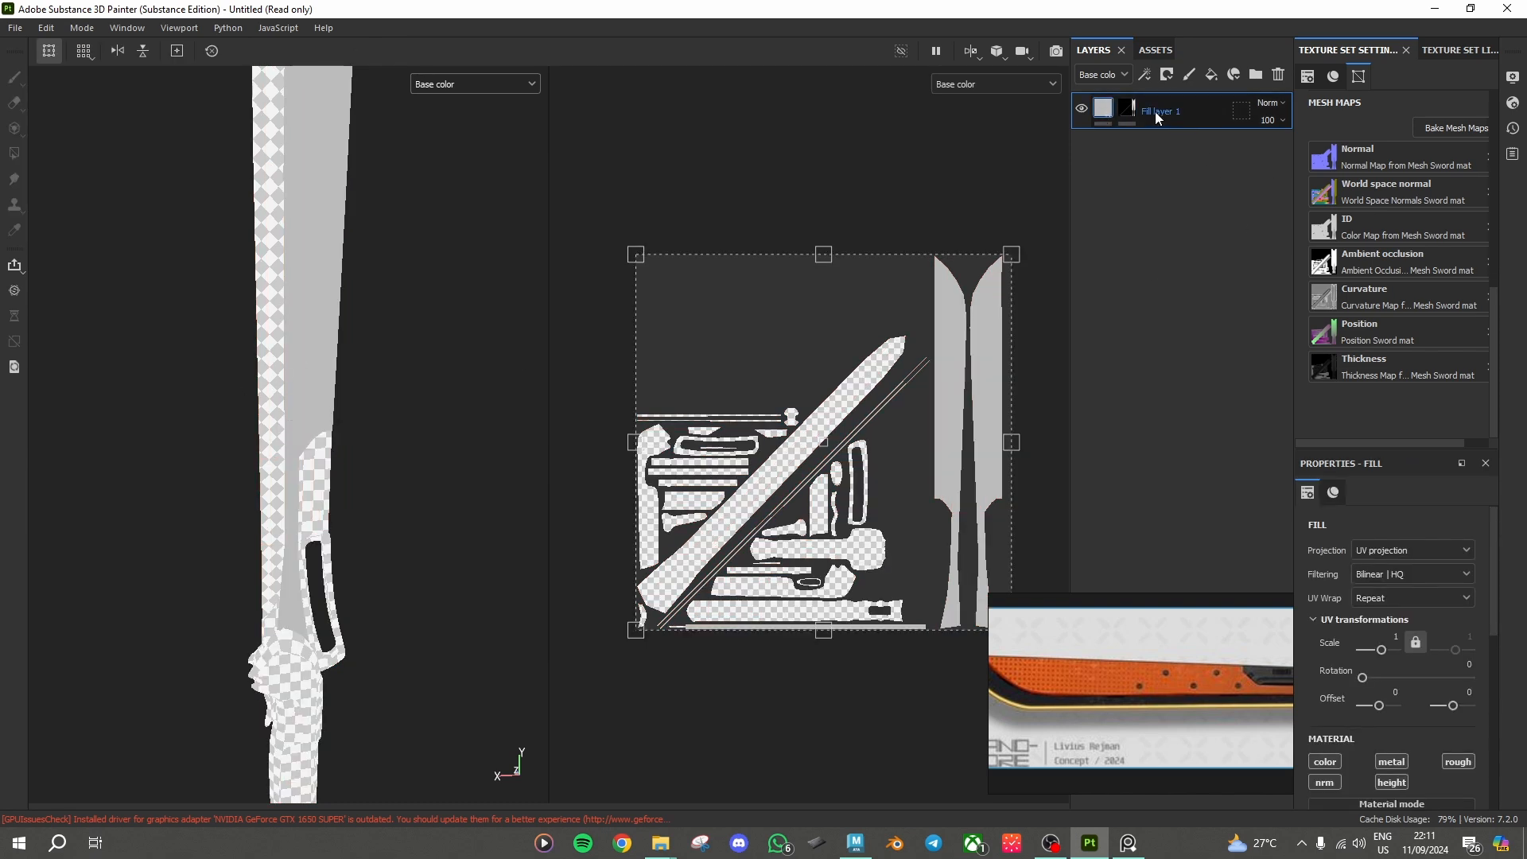
mouse_move(1223, 698)
scroll(1201, 687, "down", 4)
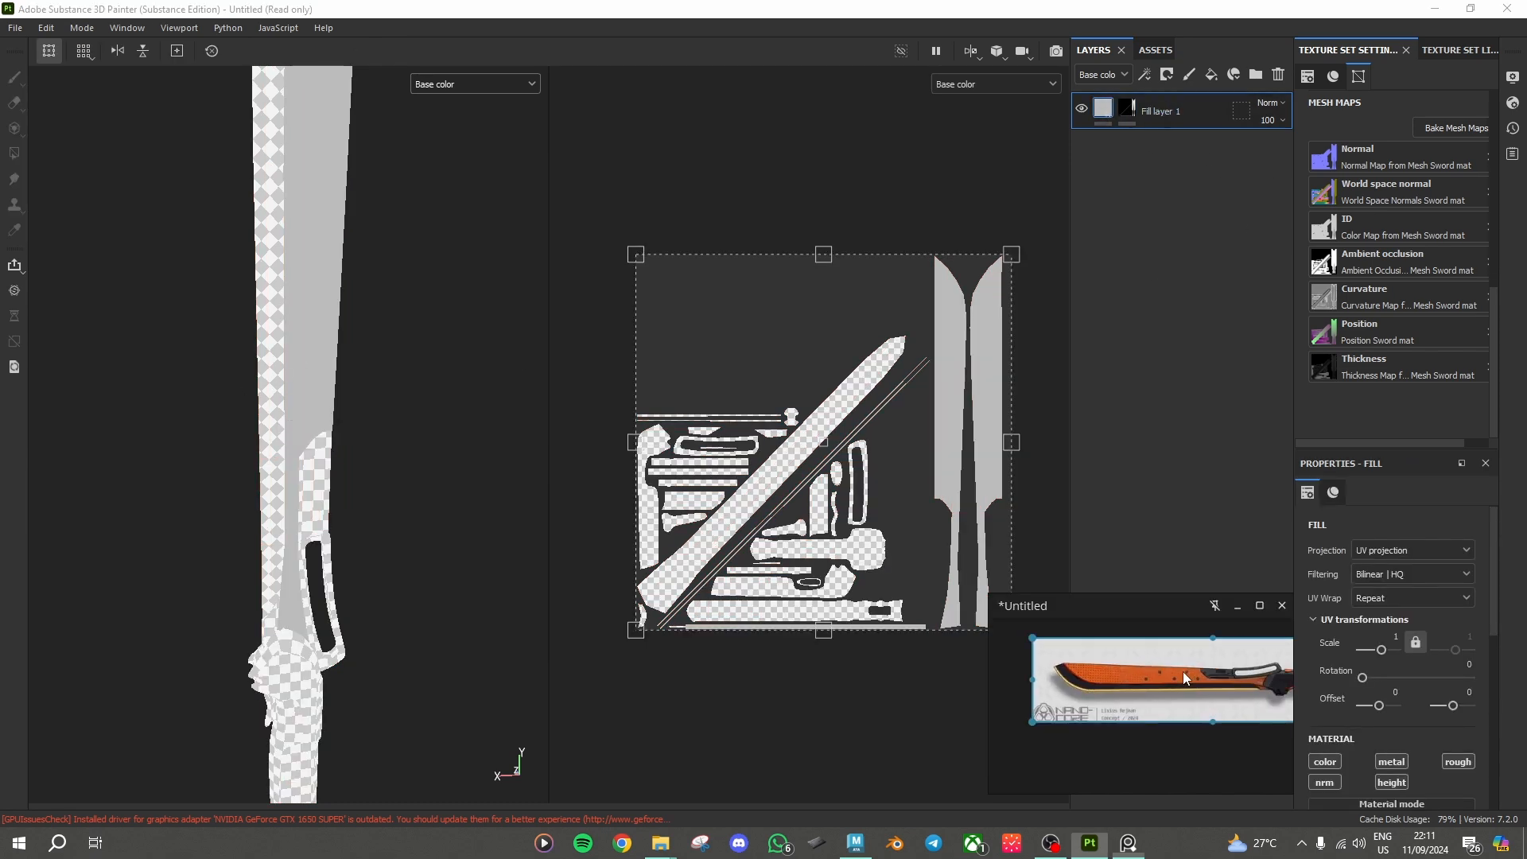
scroll(1161, 675, "up", 4)
middle_click_drag(1185, 674, 1223, 698)
scroll(1206, 703, "down", 3)
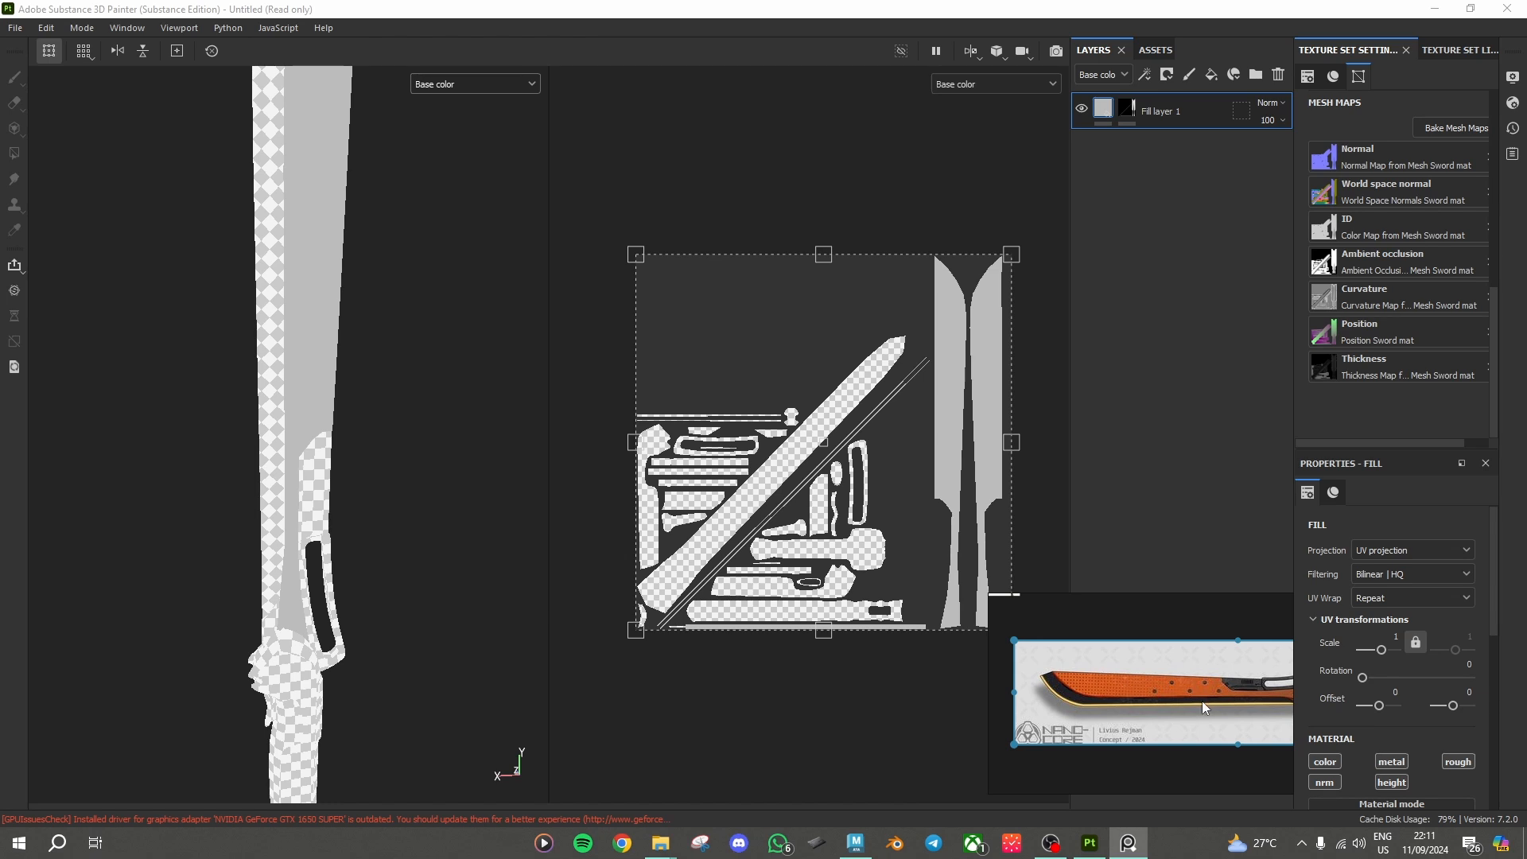
left_click_drag(1158, 604, 1004, 605)
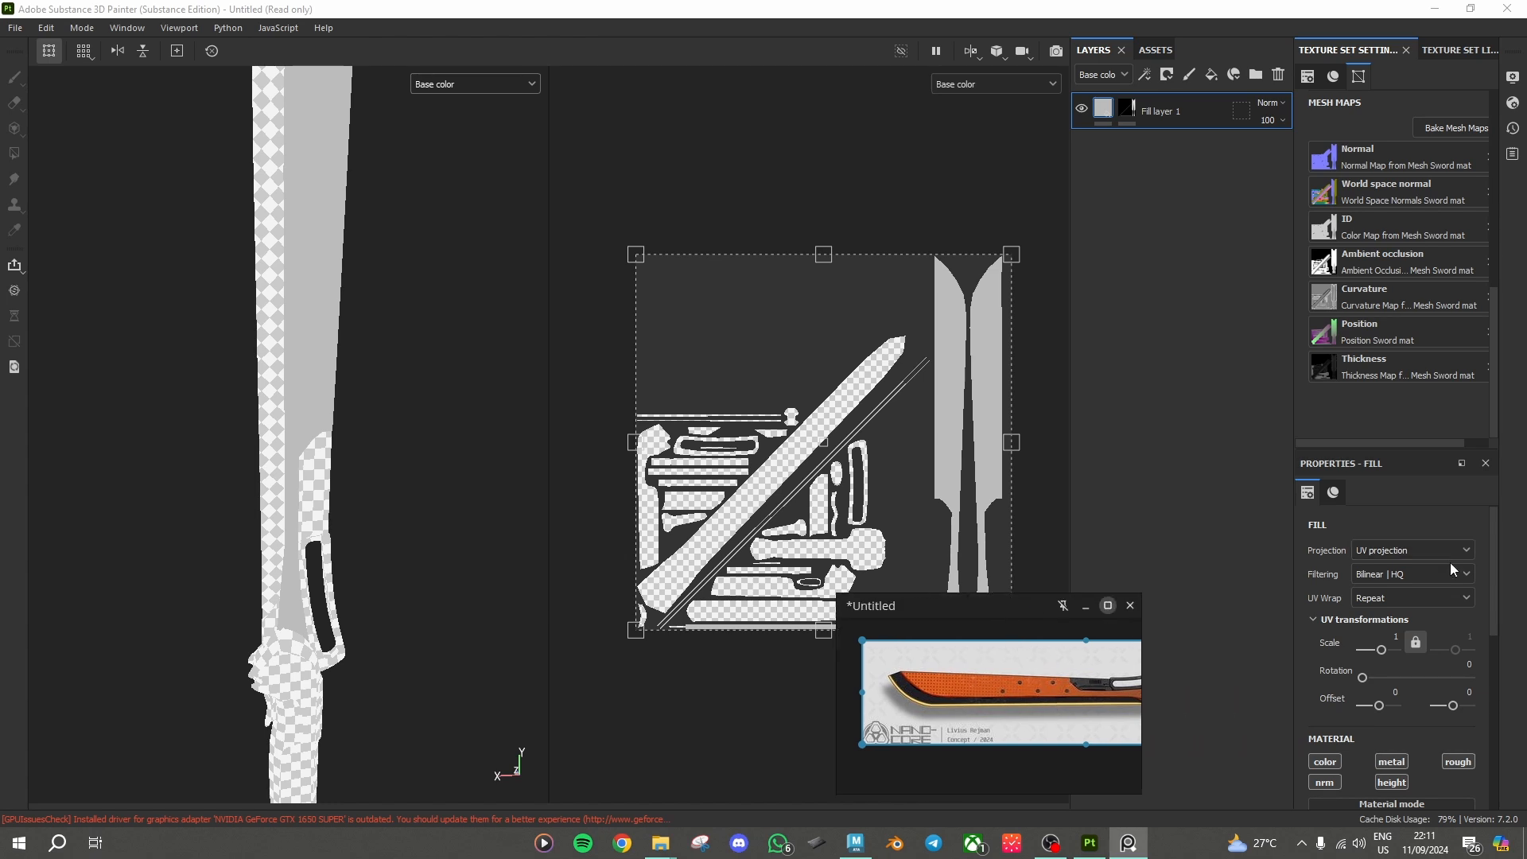
Step: Set Fill layer 1's base color to orange by sampling the blade in the machete reference image
scroll(1448, 571, "down", 5)
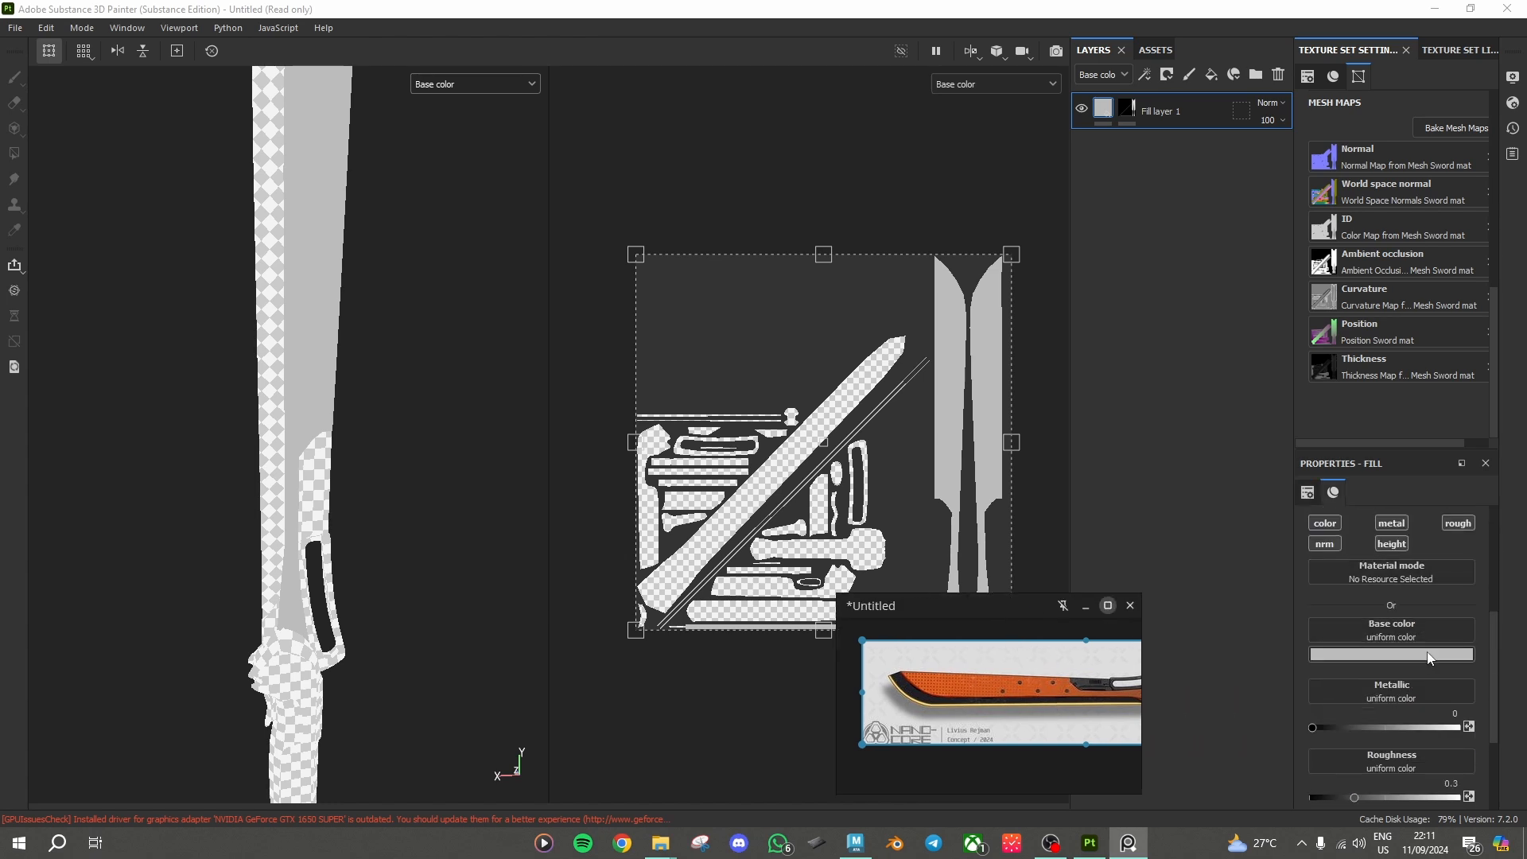
left_click(1427, 655)
left_click(1438, 671)
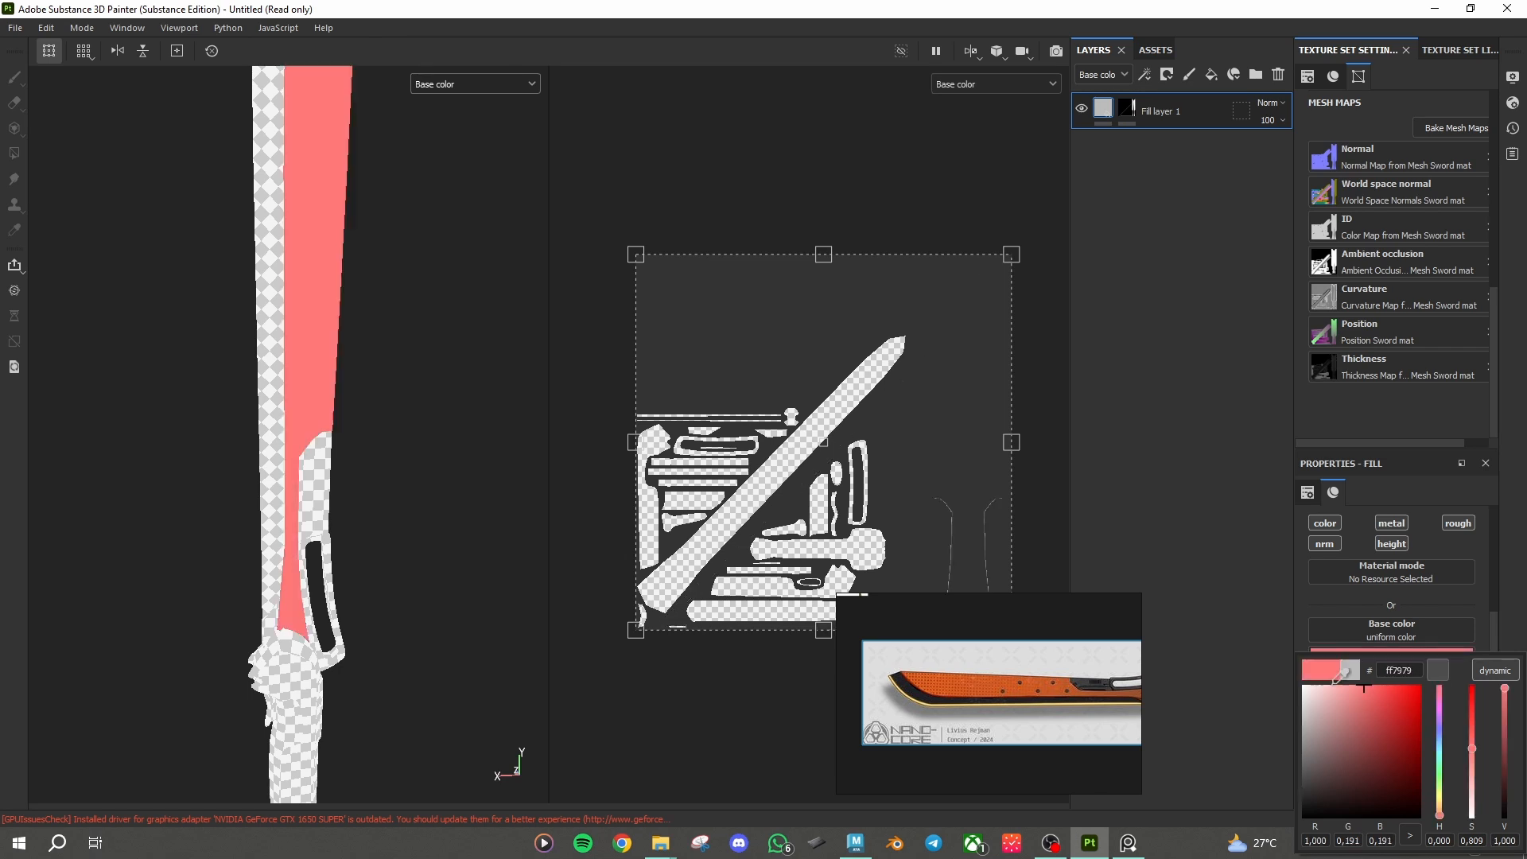
left_click(1016, 696)
mouse_move(406, 489)
left_mouse_down("alt")
mouse_move(399, 327)
mouse_move(430, 481)
left_mouse_up("alt")
scroll(1390, 669, "down", 1)
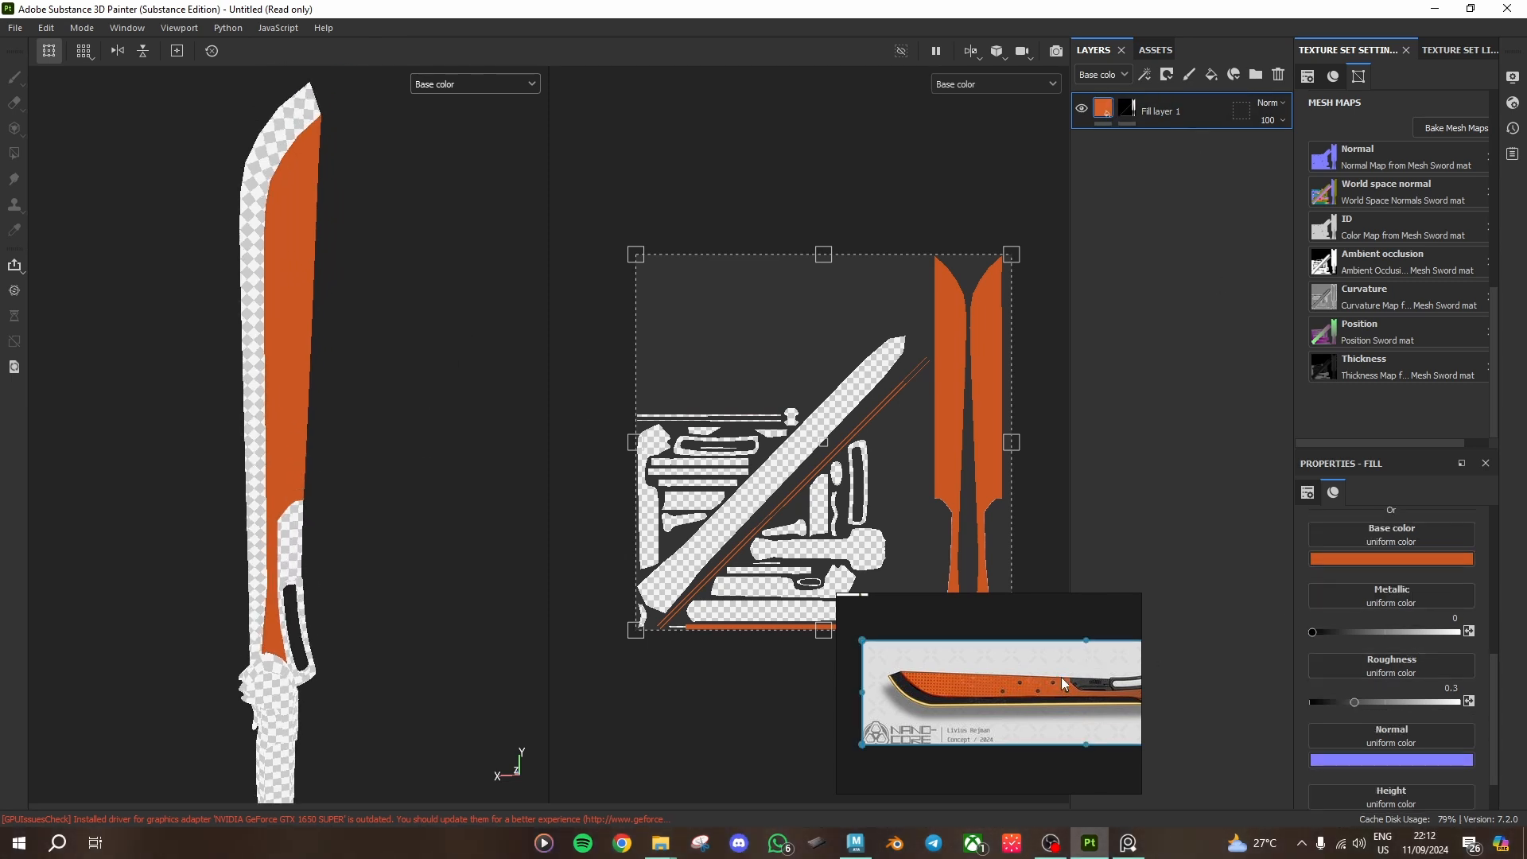
Step: Review Fill layer 1's fill properties and set its metallic value to 1
scroll(1342, 531, "up", 3)
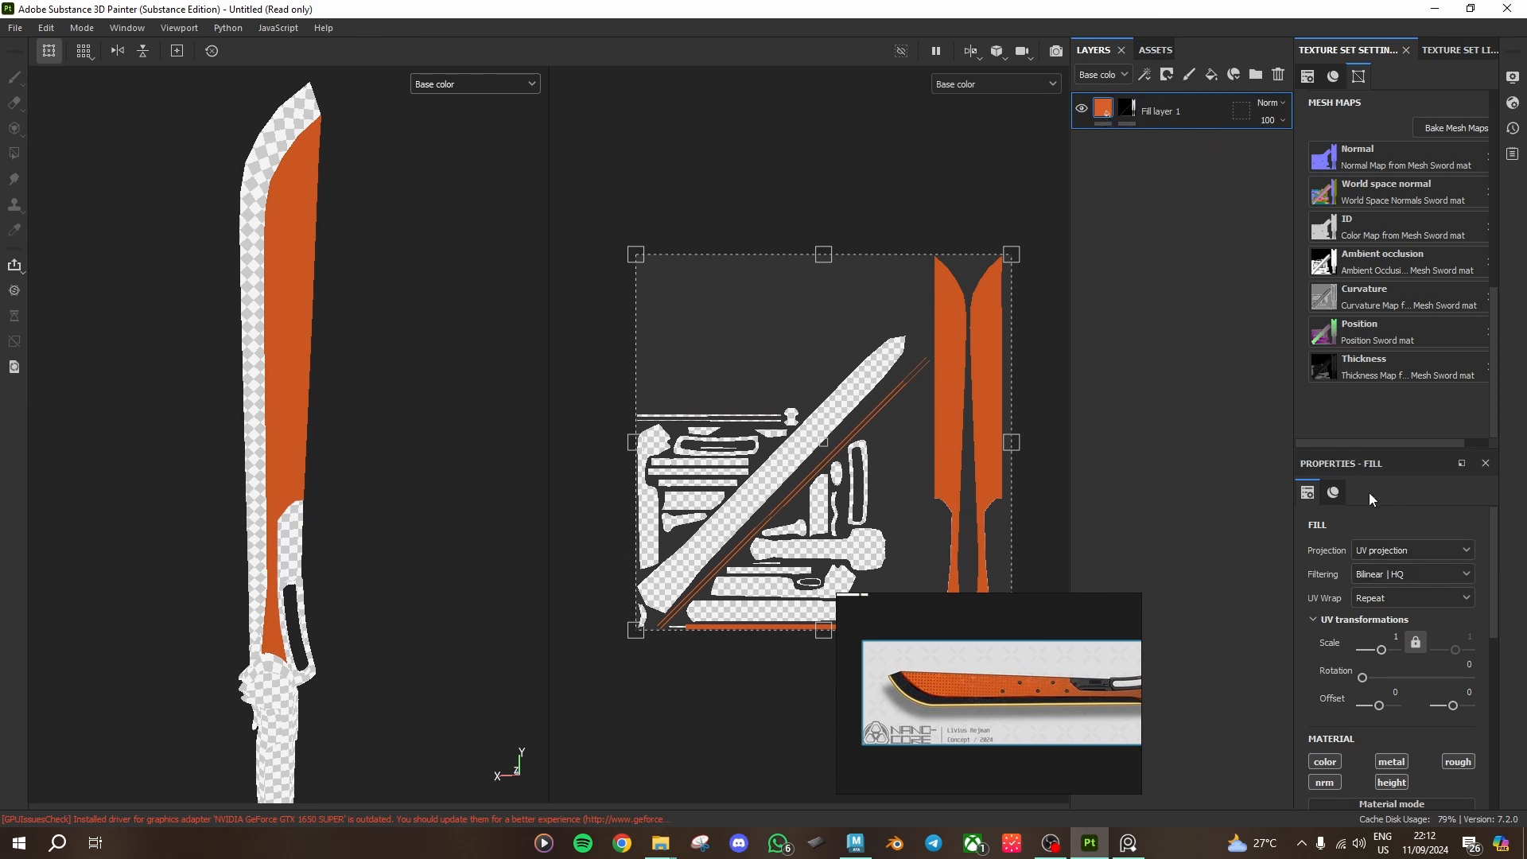
scroll(1422, 581, "down", 3)
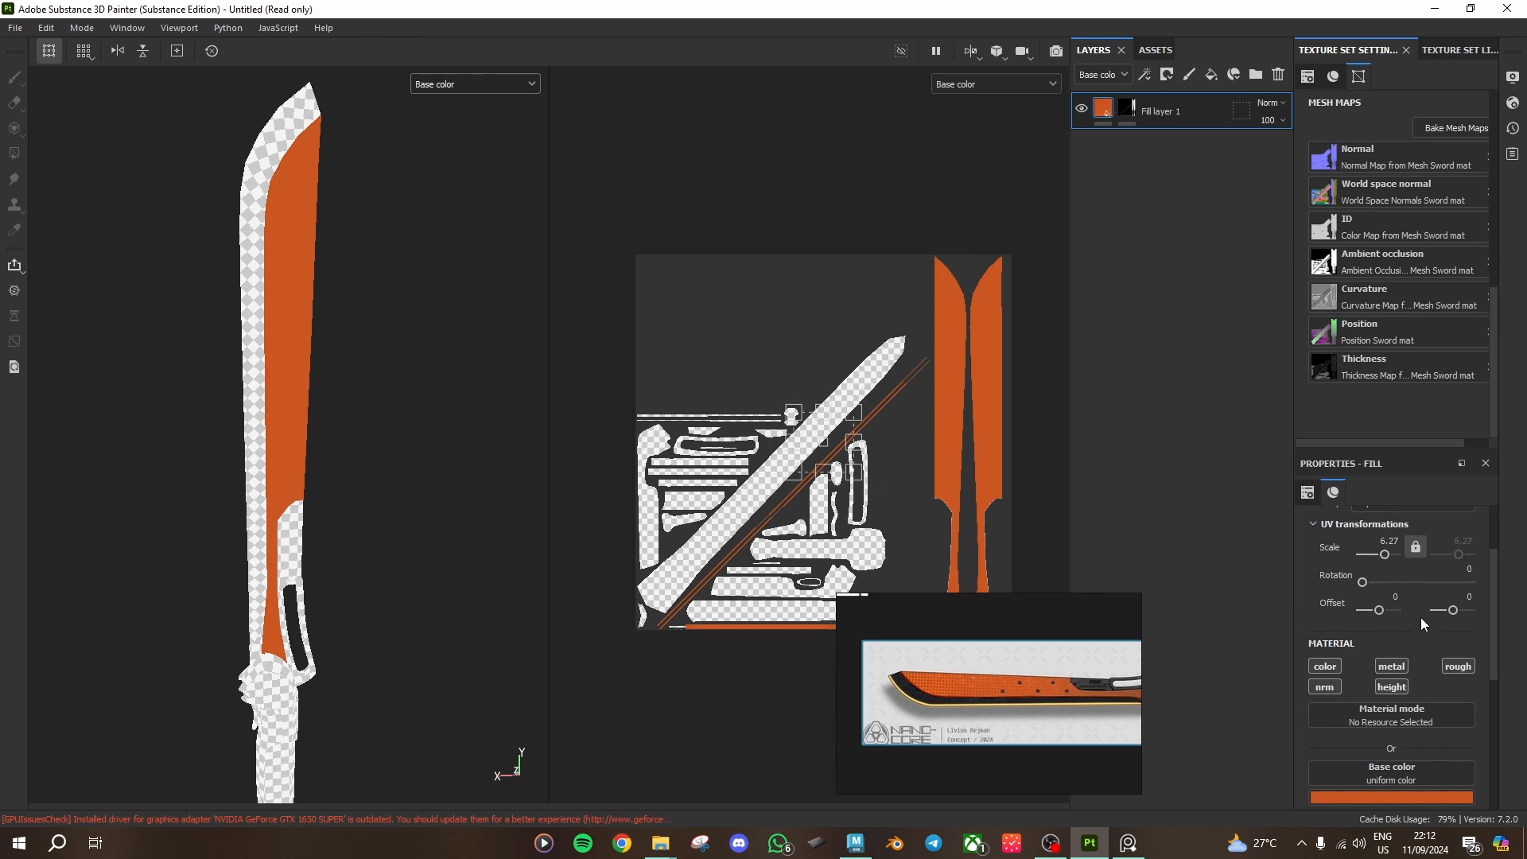
scroll(1400, 617, "down", 3)
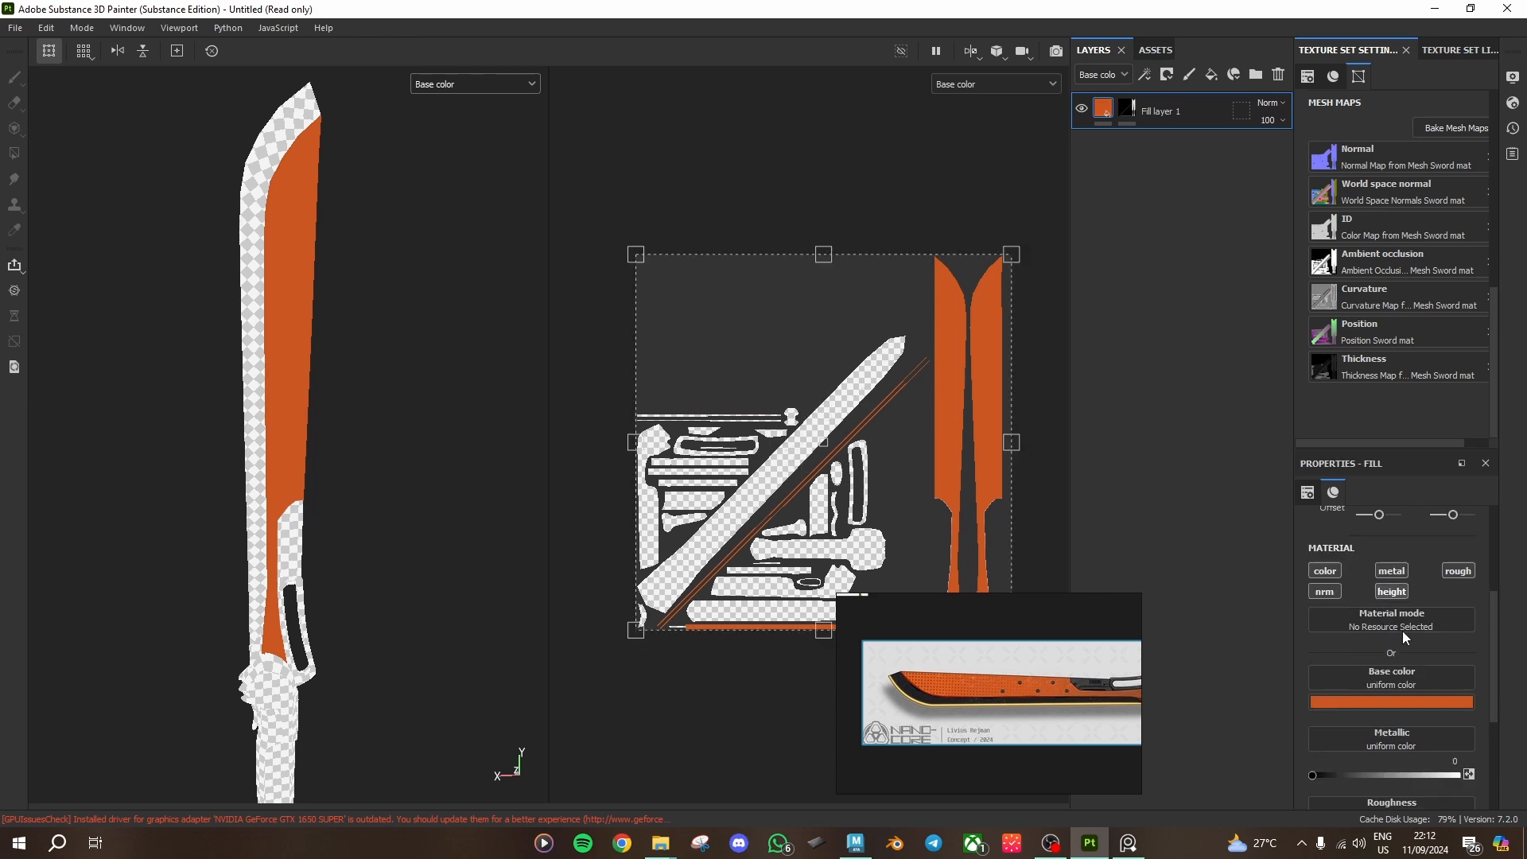
scroll(1457, 649, "down", 1)
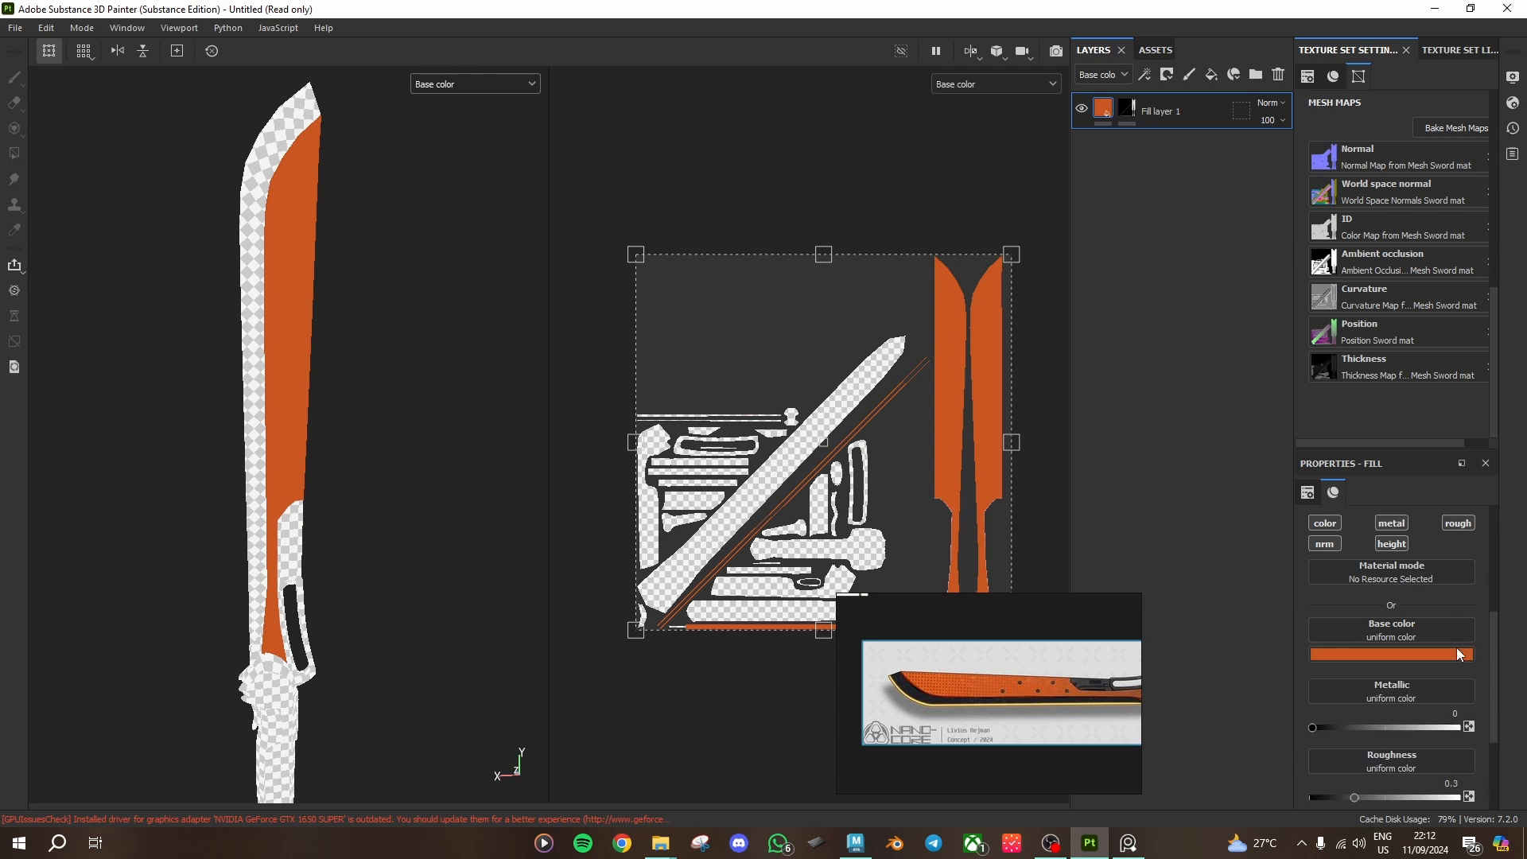
scroll(1439, 640, "up", 1)
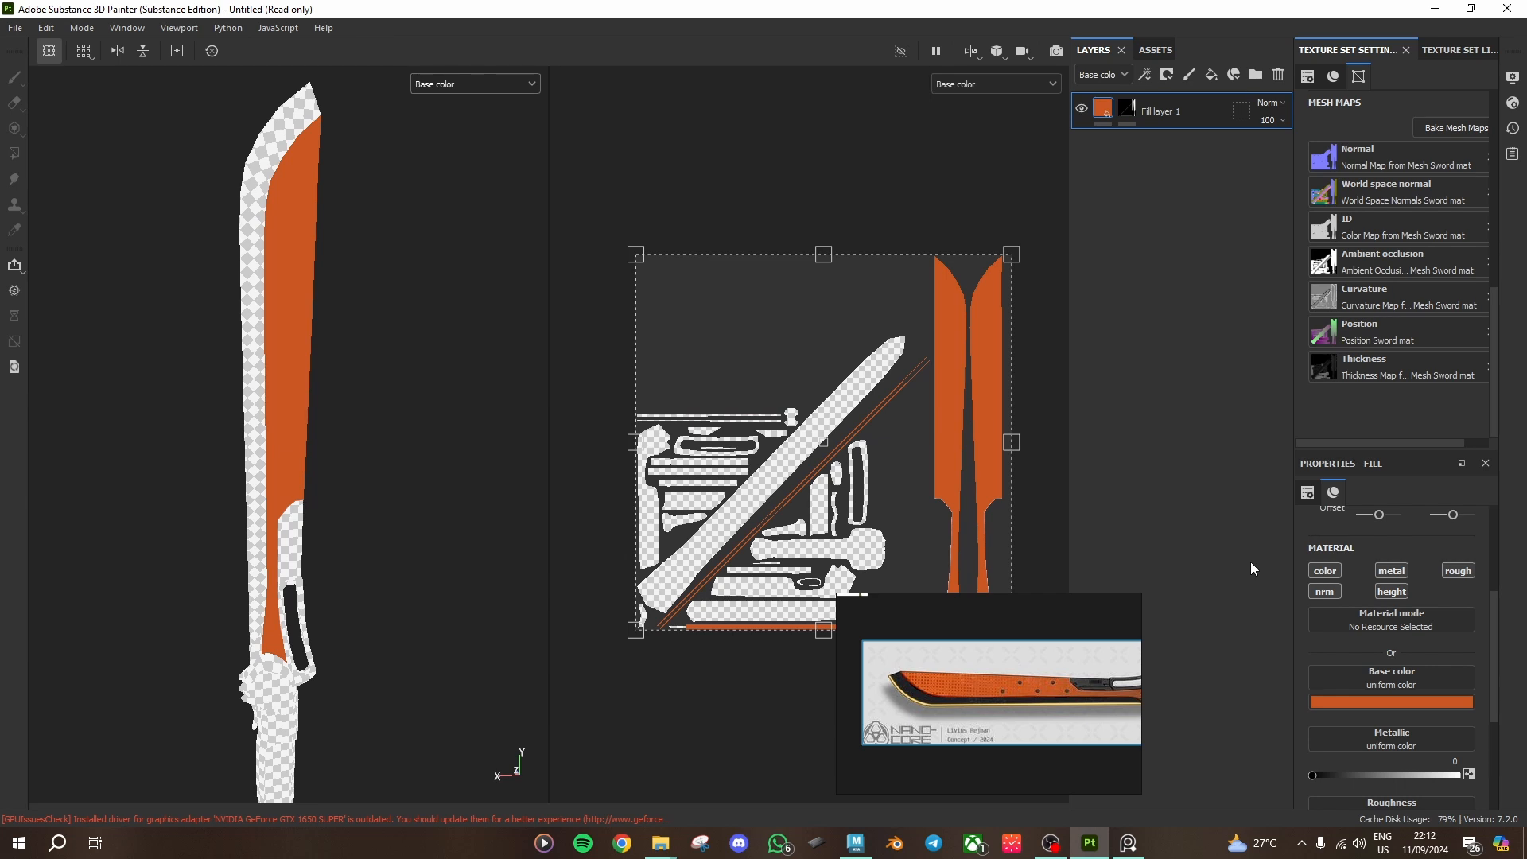
scroll(1448, 697, "down", 3)
left_click(1325, 680)
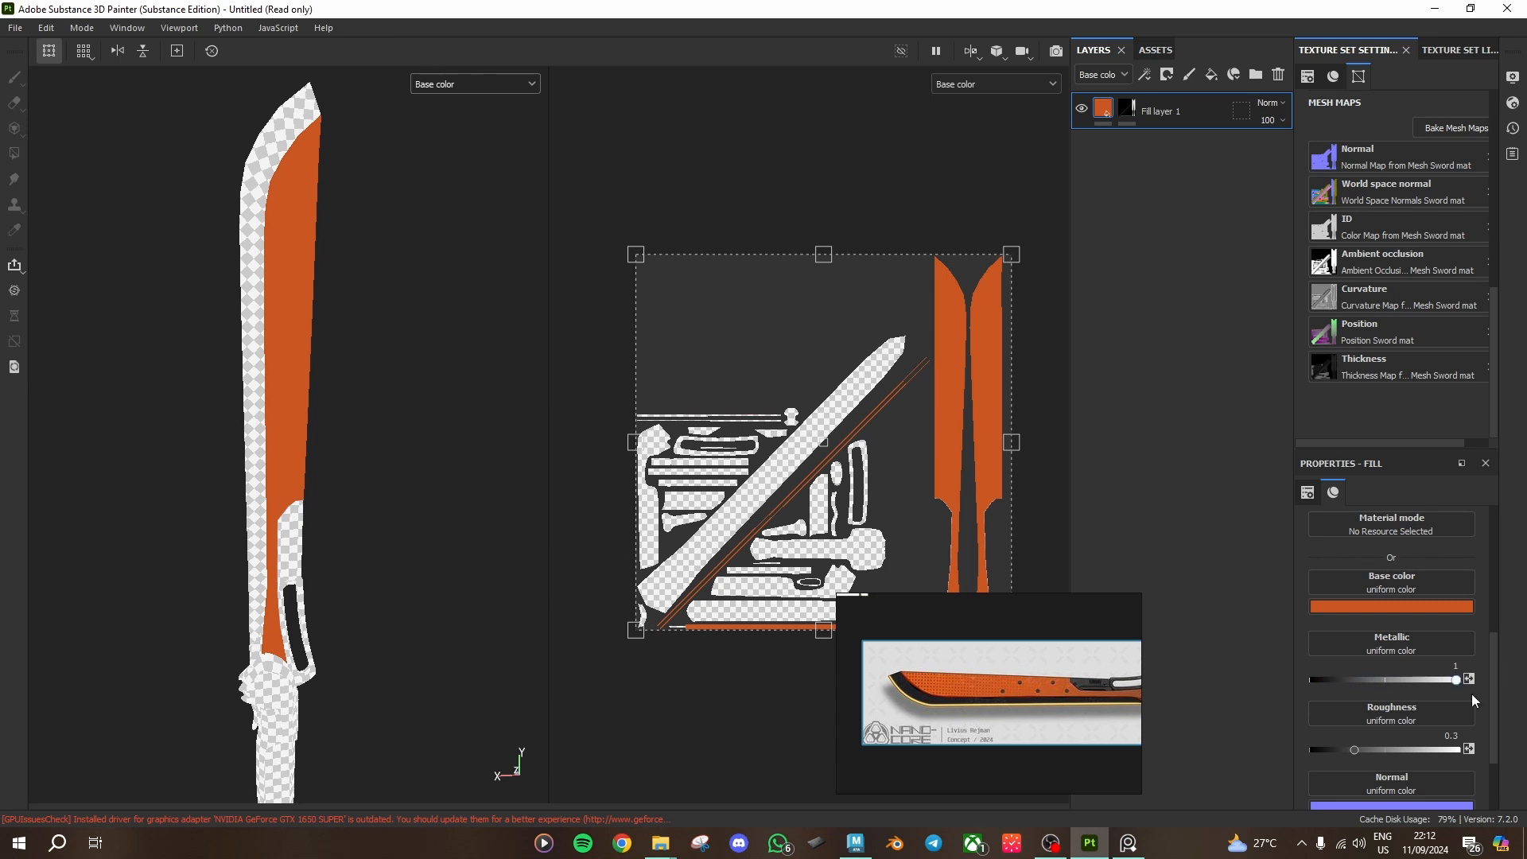
Step: Switch the viewport display from Base color to Material
scroll(378, 502, "up", 3)
left_click(435, 83)
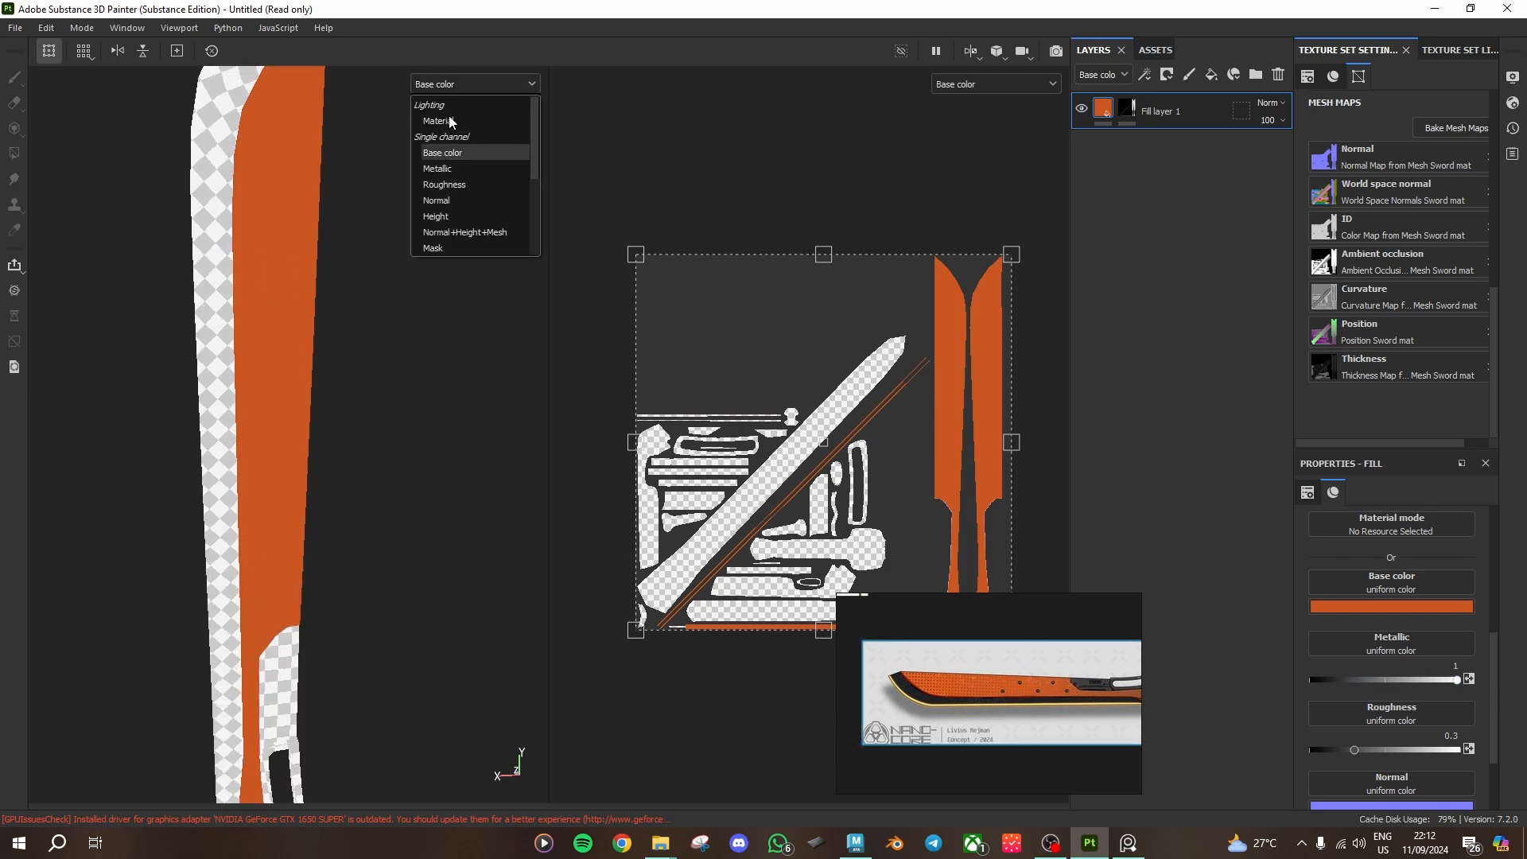
left_click(449, 120)
Step: Set Fill layer 1's metallic value to 0 and check the blade under the viewport lighting
left_click_drag(360, 406, 409, 412, "alt")
left_click_drag(1456, 681, 1251, 685)
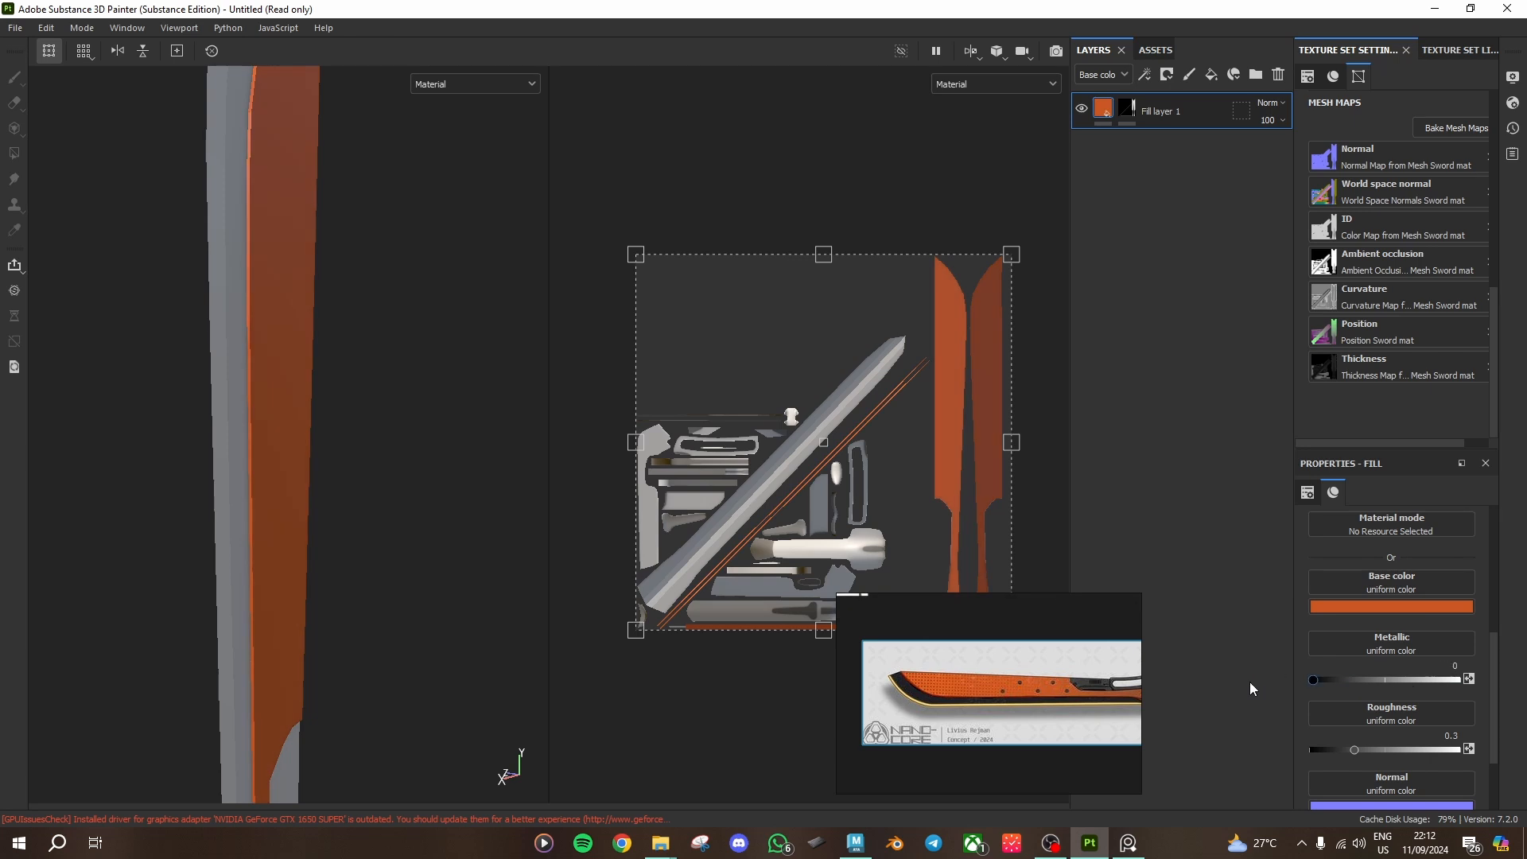
left_click_drag(421, 547, 388, 571, "alt")
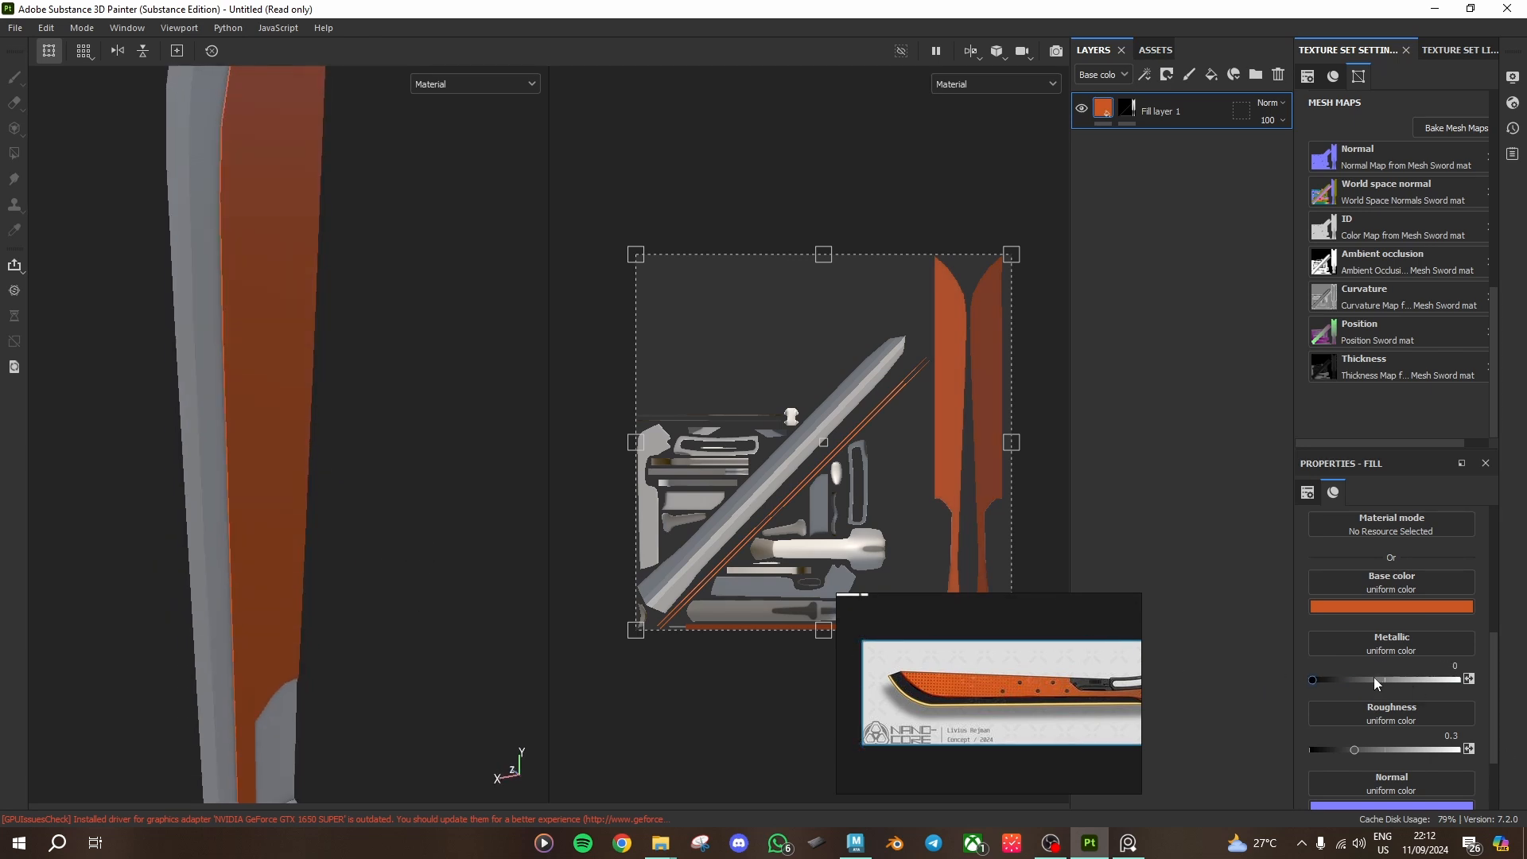
left_click_drag(1372, 678, 1204, 706)
scroll(636, 465, "down", 2)
mouse_move(356, 445)
left_mouse_down("alt")
mouse_move(447, 538)
mouse_move(368, 442)
left_mouse_up("alt")
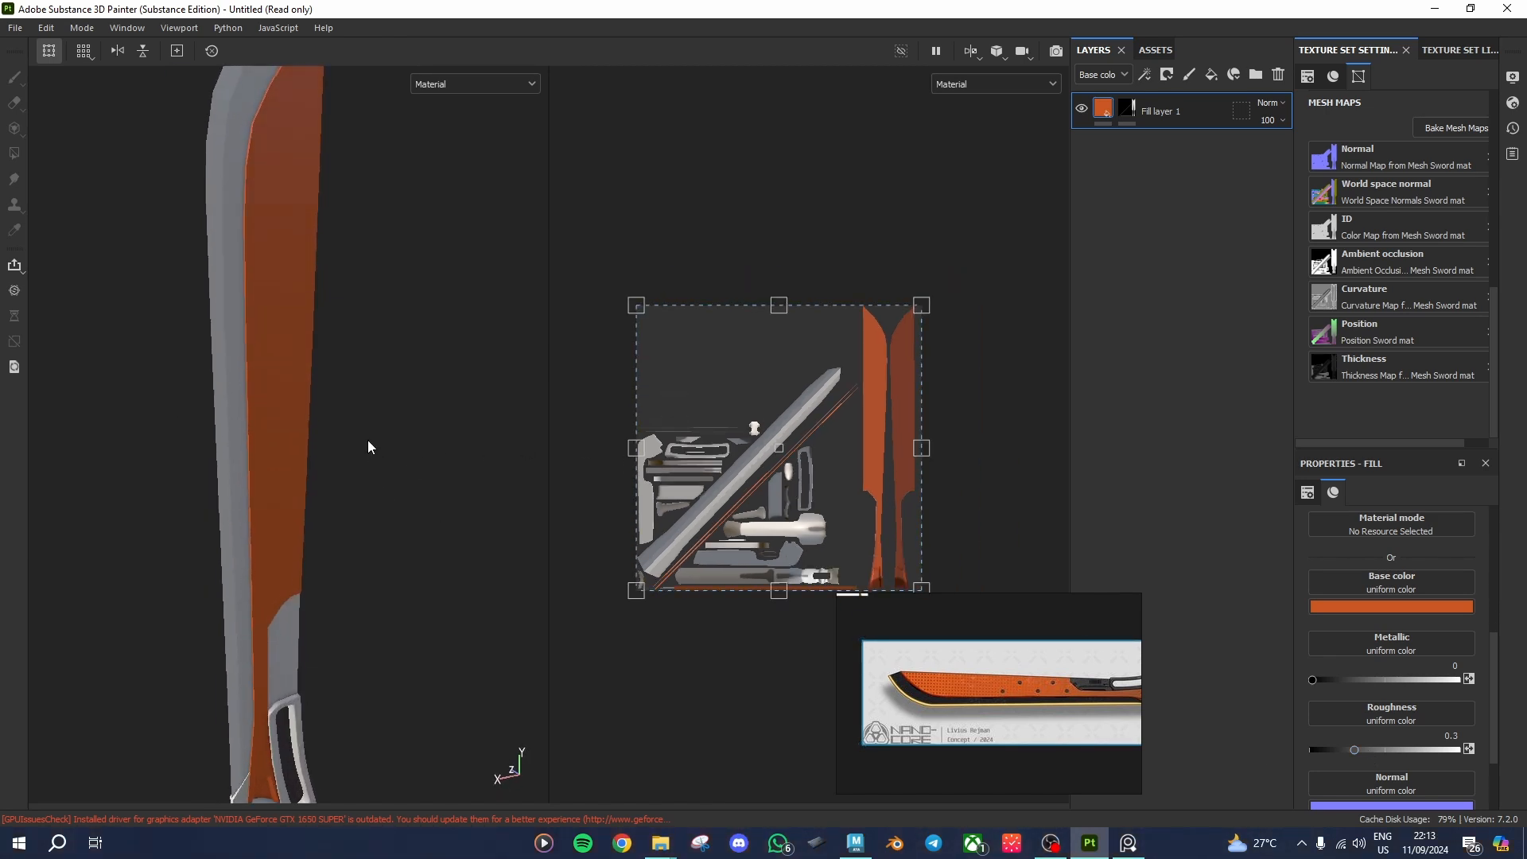
Step: Try roughness values of 1 and 0 on Fill layer 1, comparing the reflections on the blade's orange surface
scroll(367, 442, "up", 1)
middle_click_drag(368, 442, 368, 466, "alt")
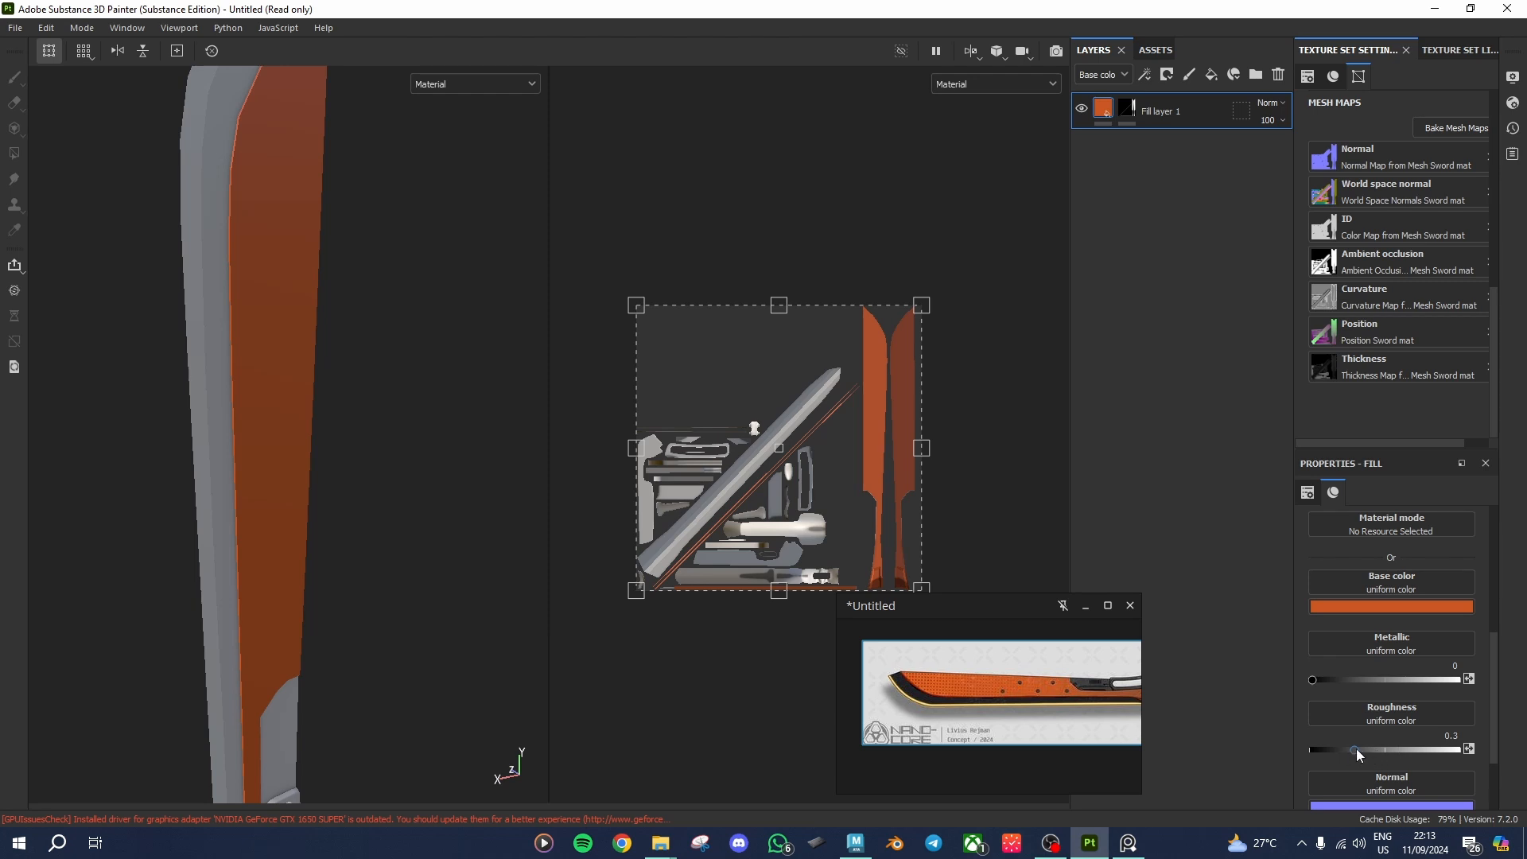
left_click_drag(1356, 747, 1407, 751)
left_click_drag(350, 682, 263, 618, "alt")
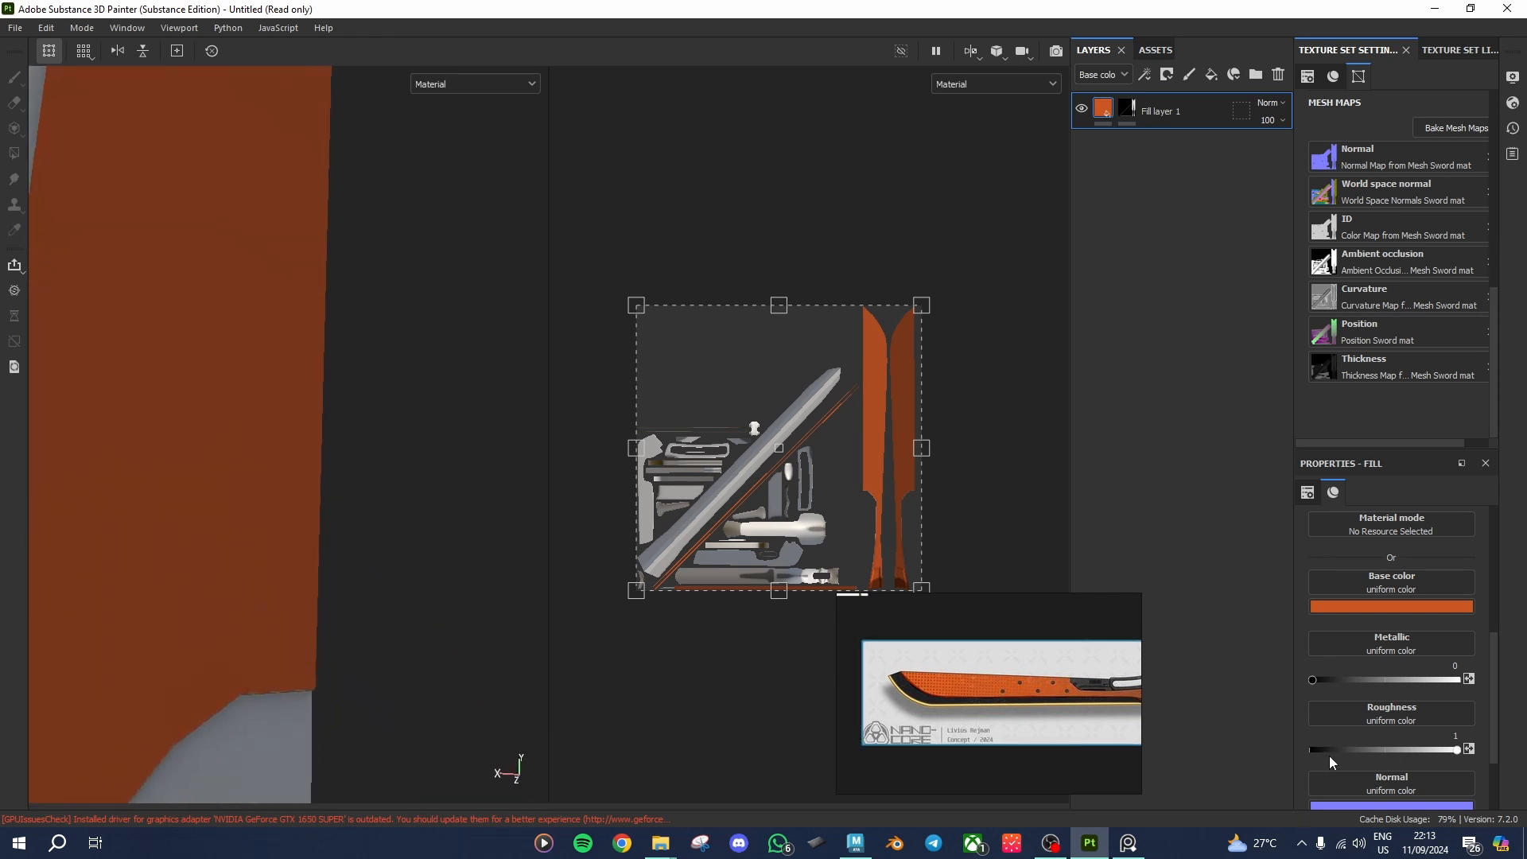
left_click_drag(1329, 752, 1143, 746)
left_click_drag(51, 431, 299, 424, "alt")
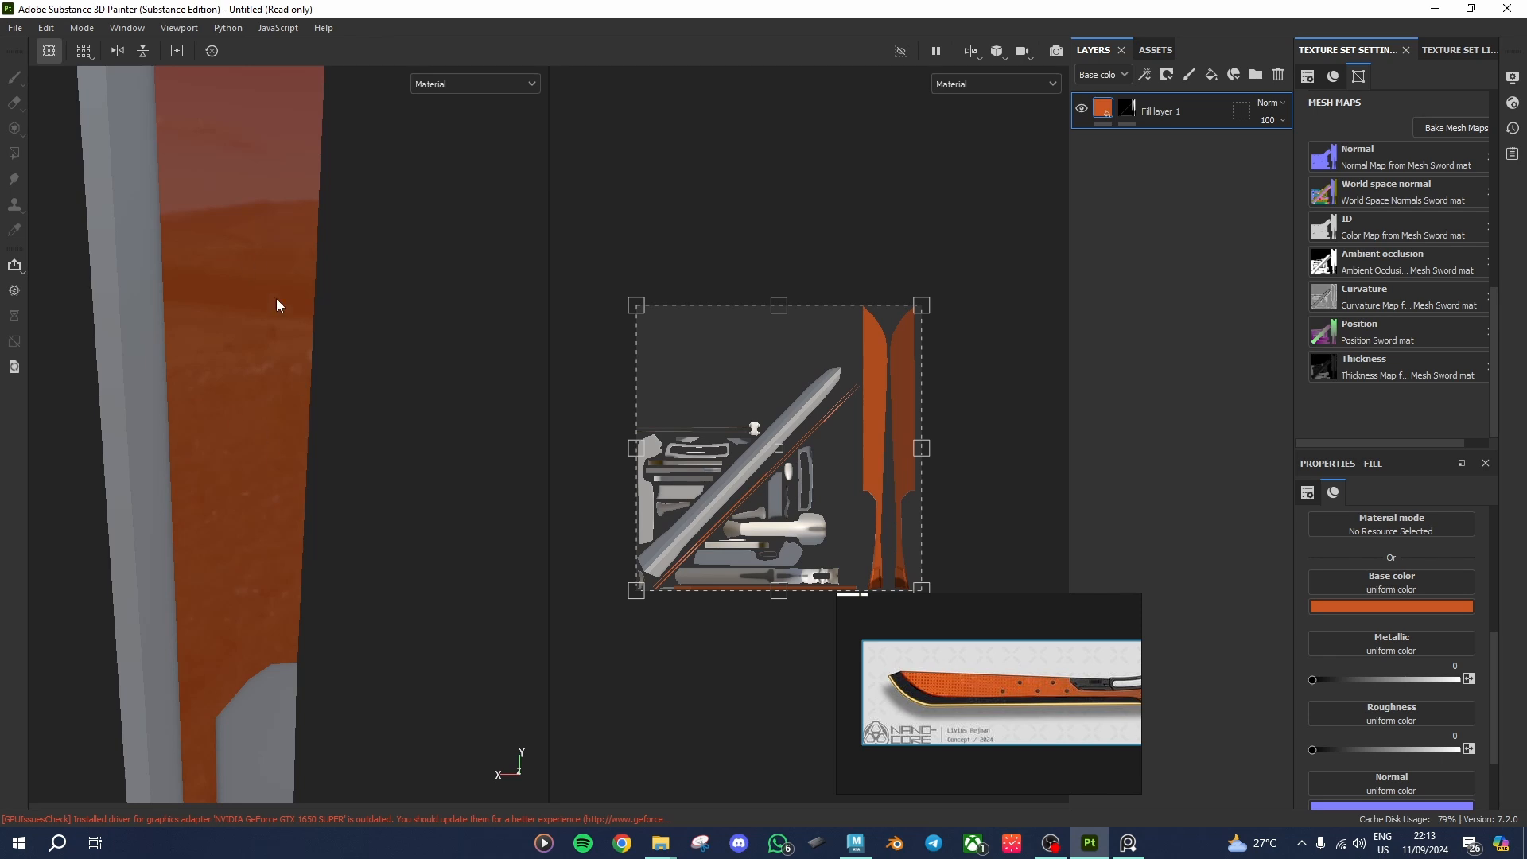
left_click_drag(277, 305, 271, 398, "alt")
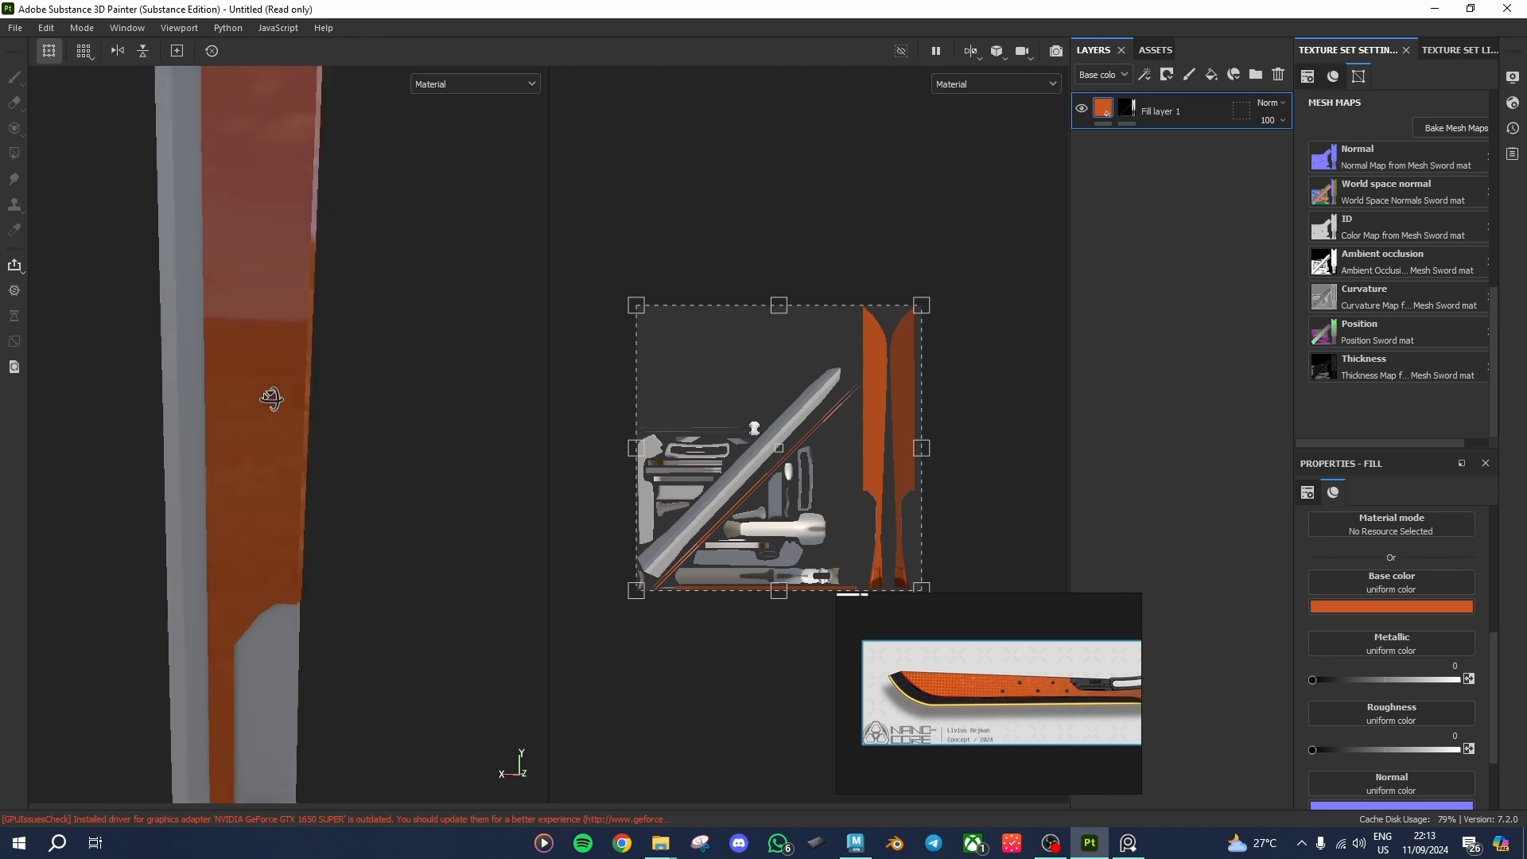
Step: Set Fill layer 1's roughness to 1 and inspect the blade from several angles
left_click_drag(1406, 749, 1474, 749)
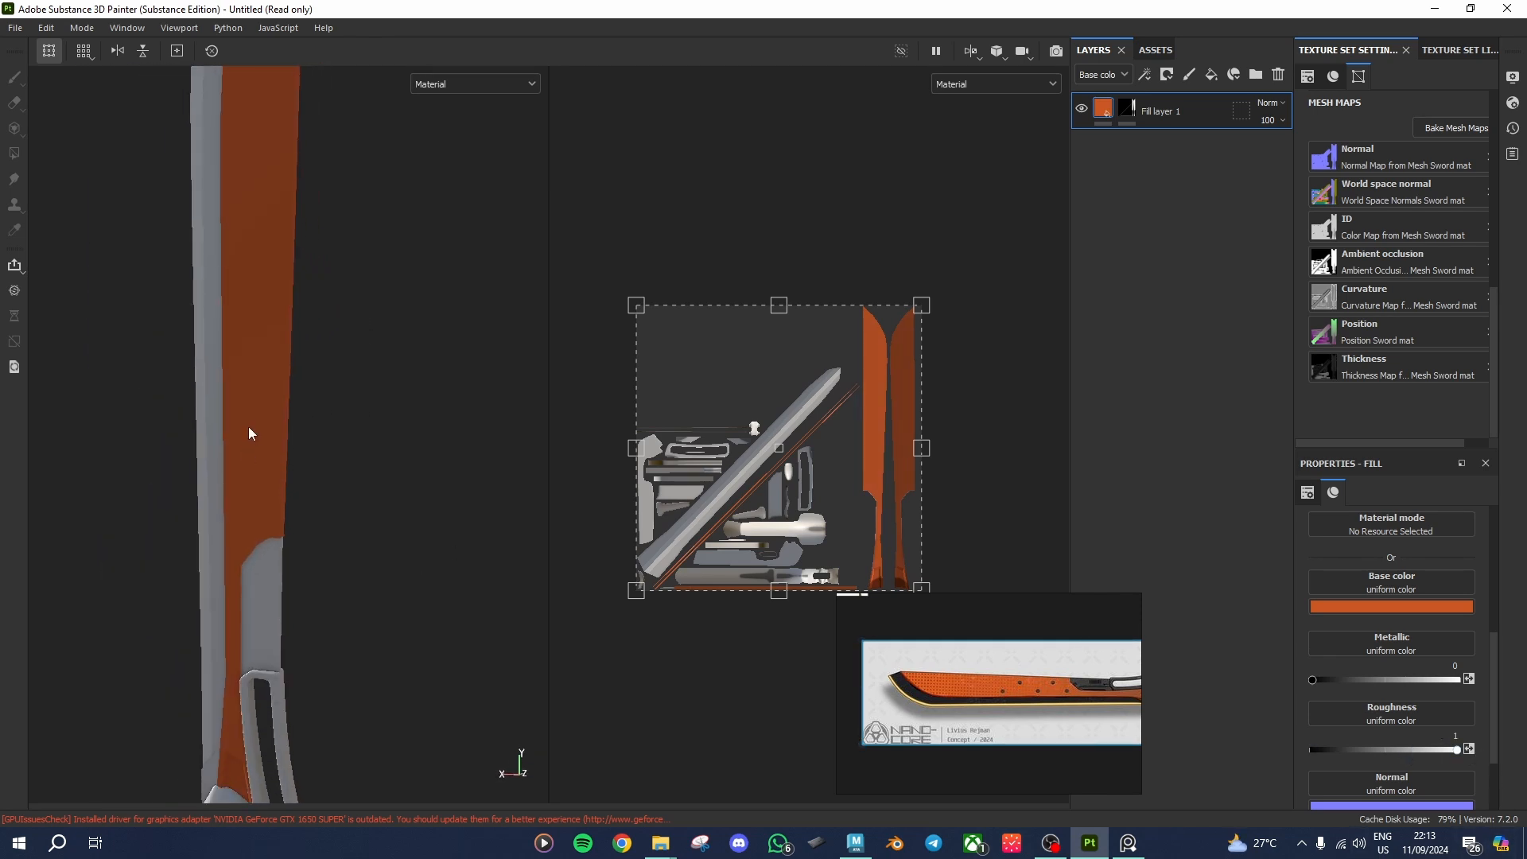
left_click_drag(249, 434, 317, 551, "alt")
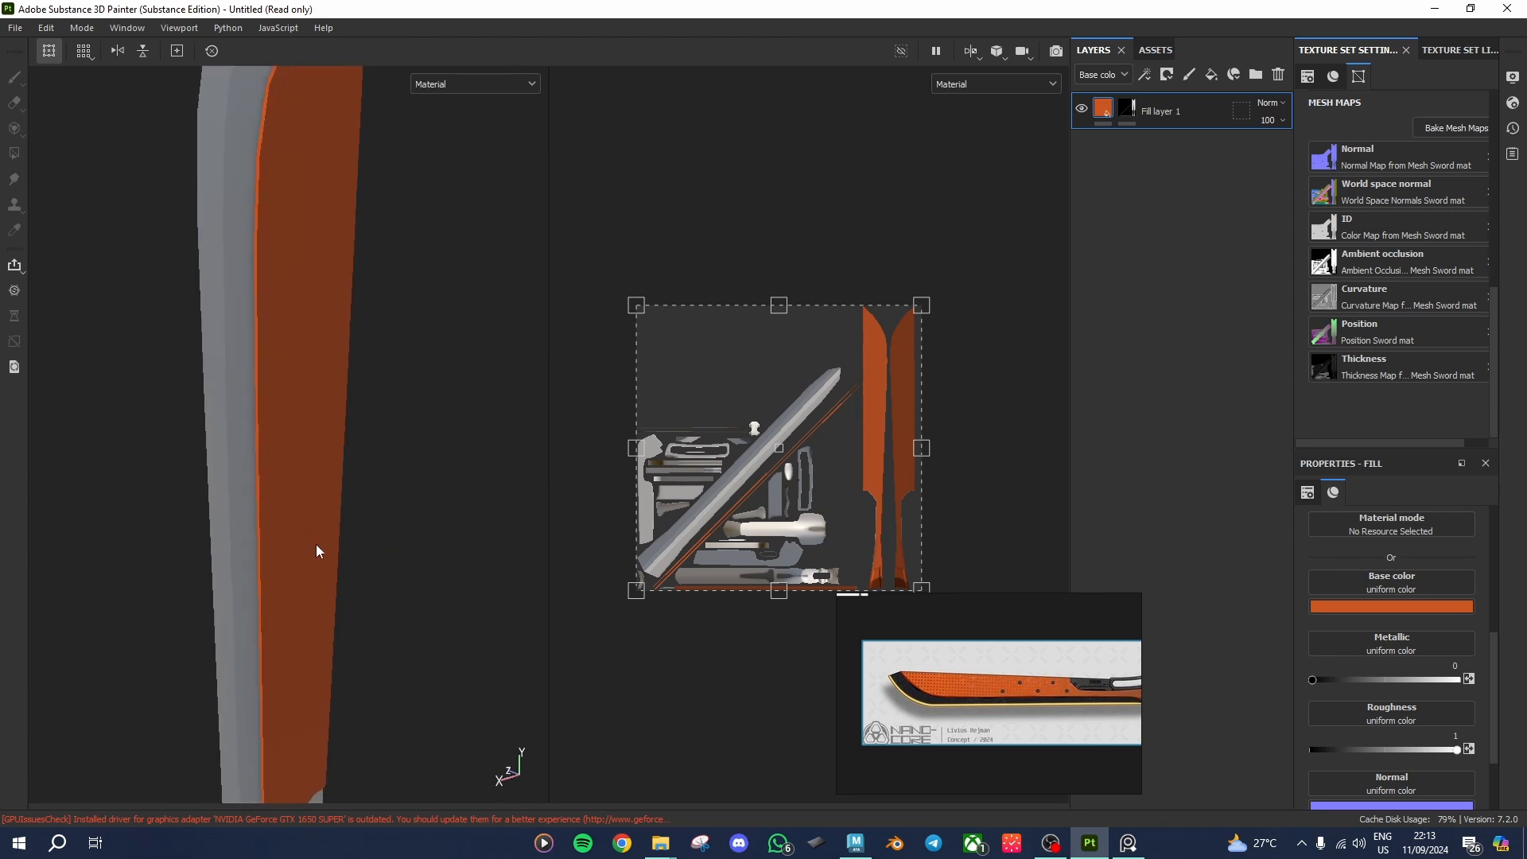
scroll(371, 504, "down", 3)
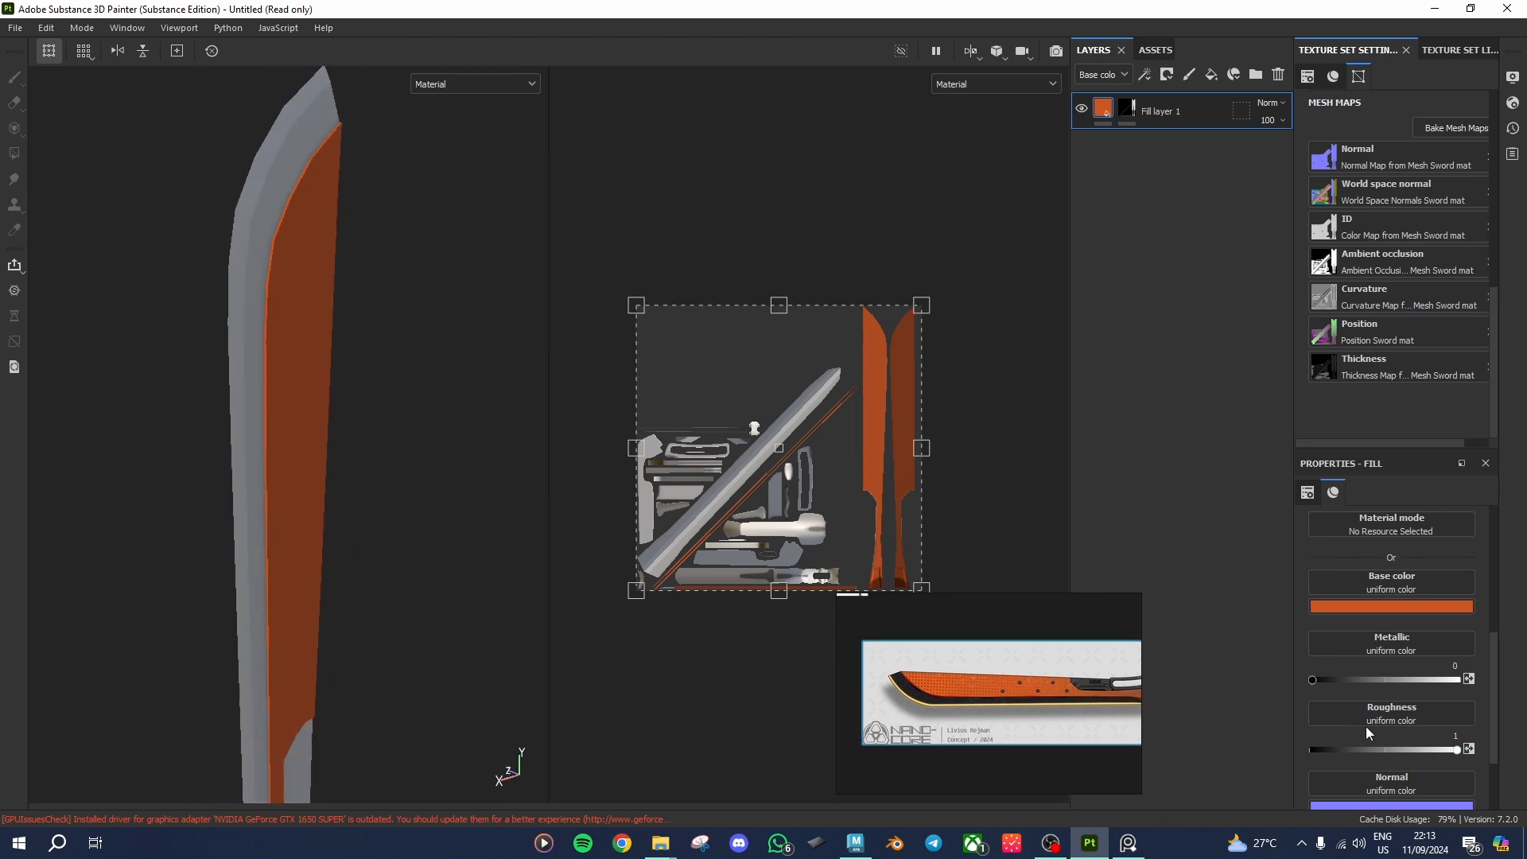
scroll(1366, 727, "down", 2)
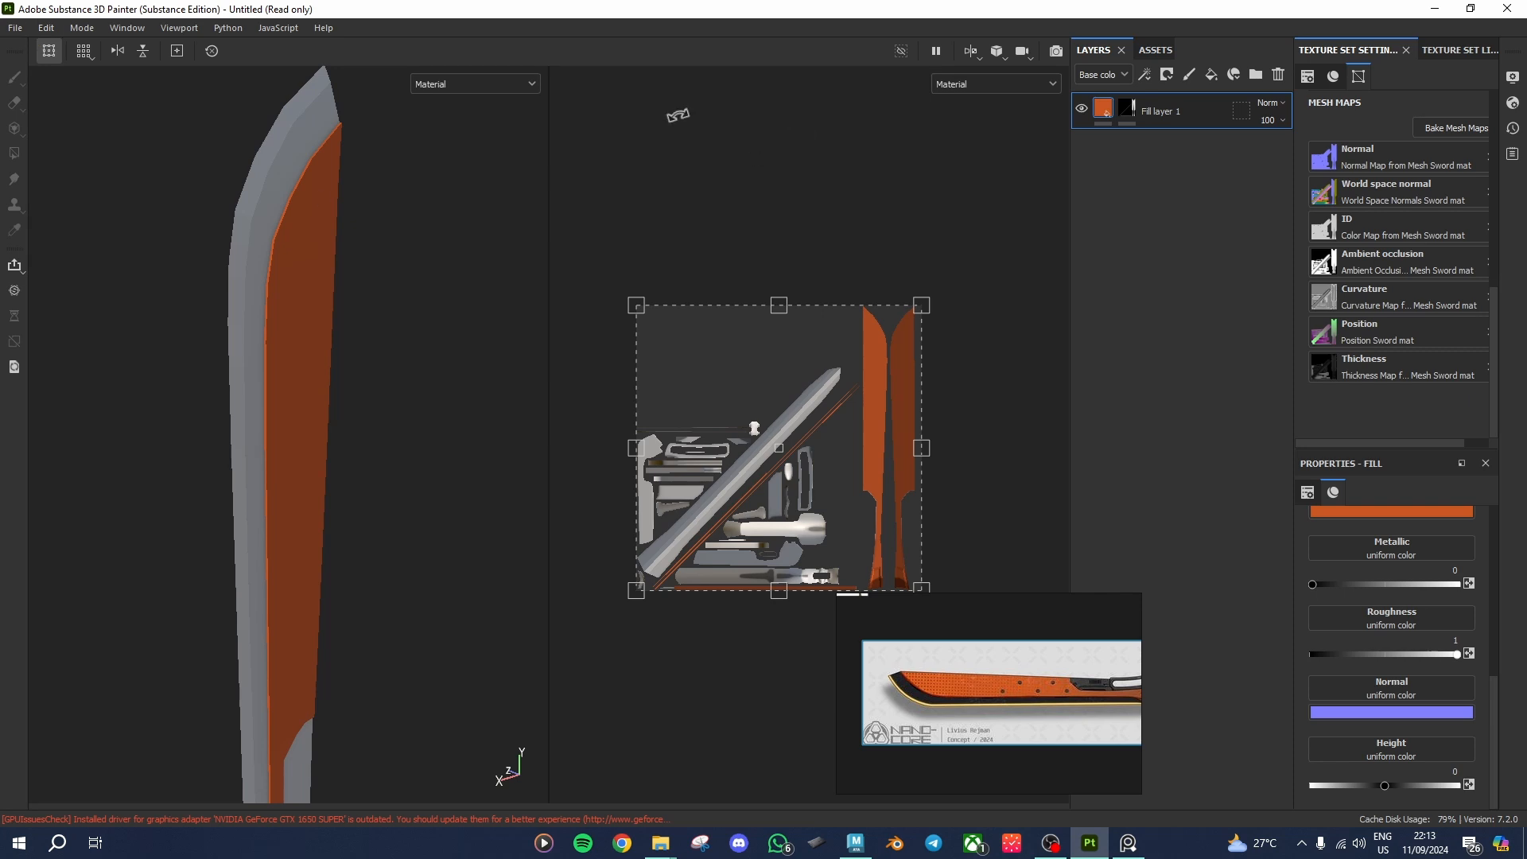
Step: Add a paint effect to the content of Fill layer 1 and make it the active item
right_click(1100, 116)
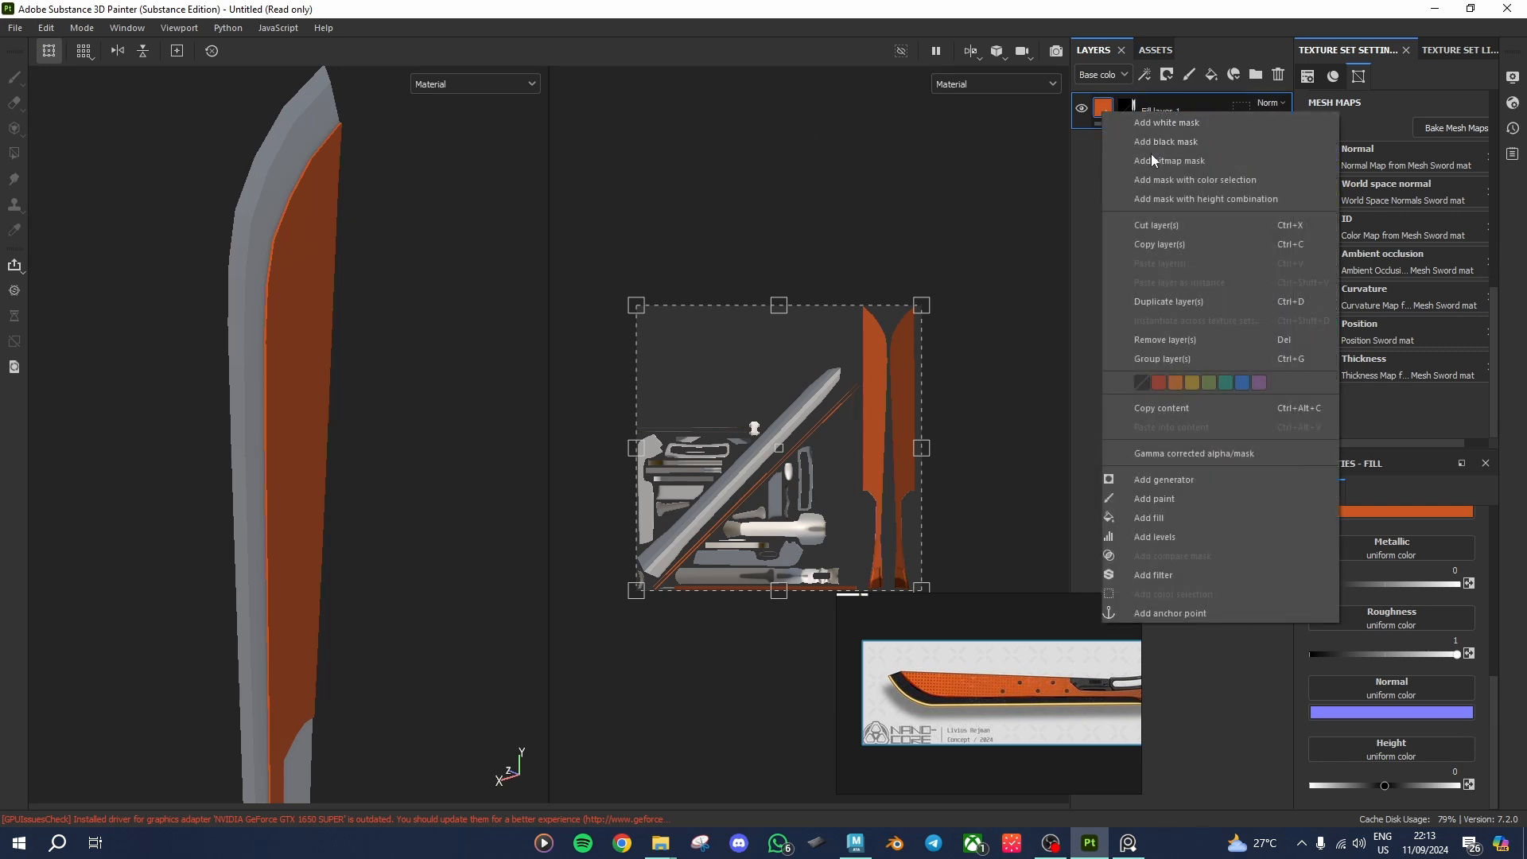
left_click(1155, 499)
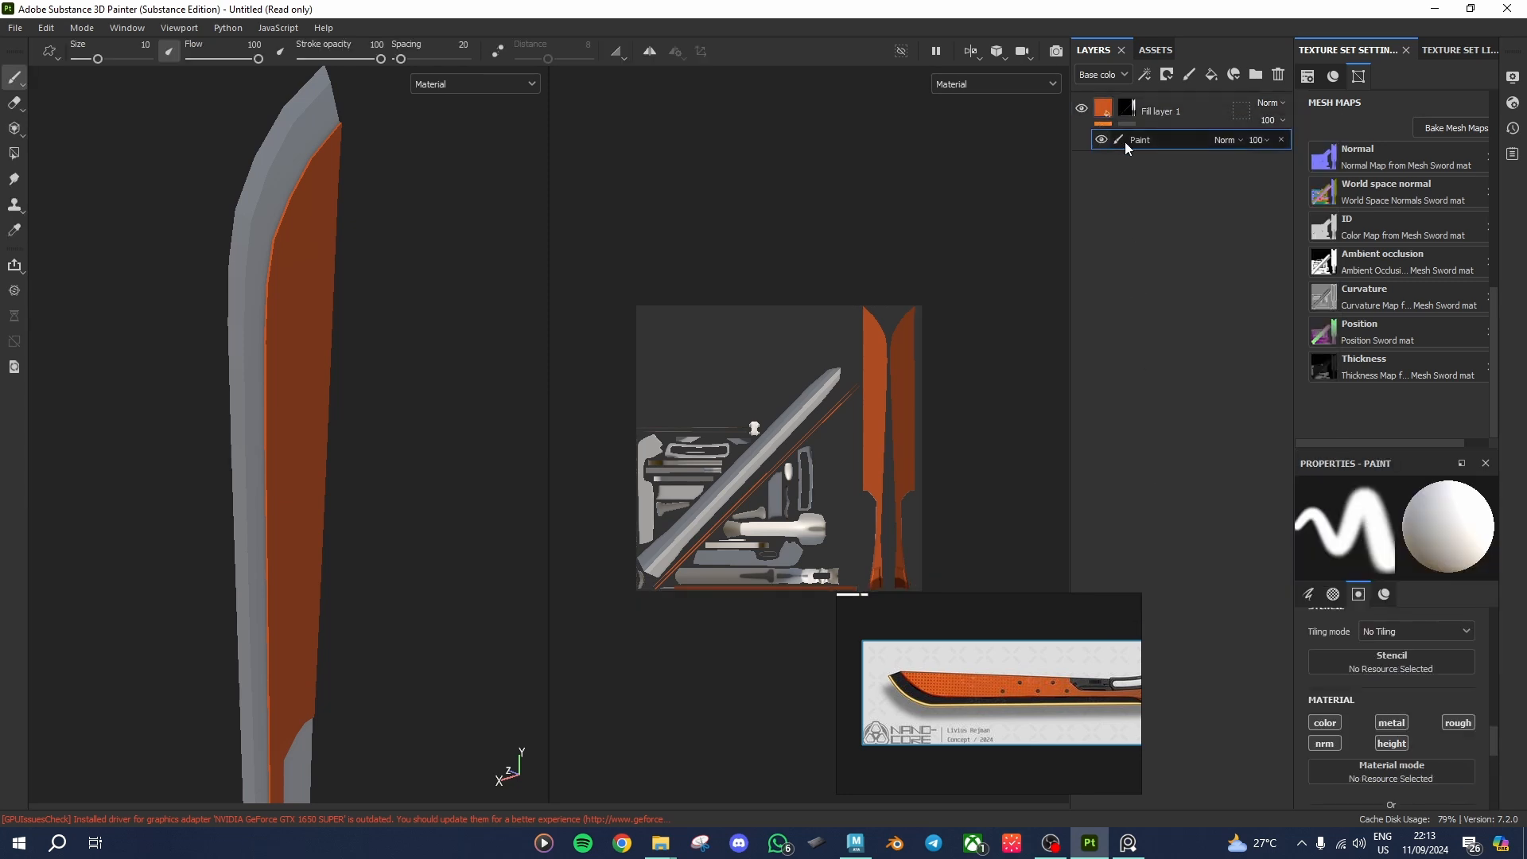
left_click(1104, 116)
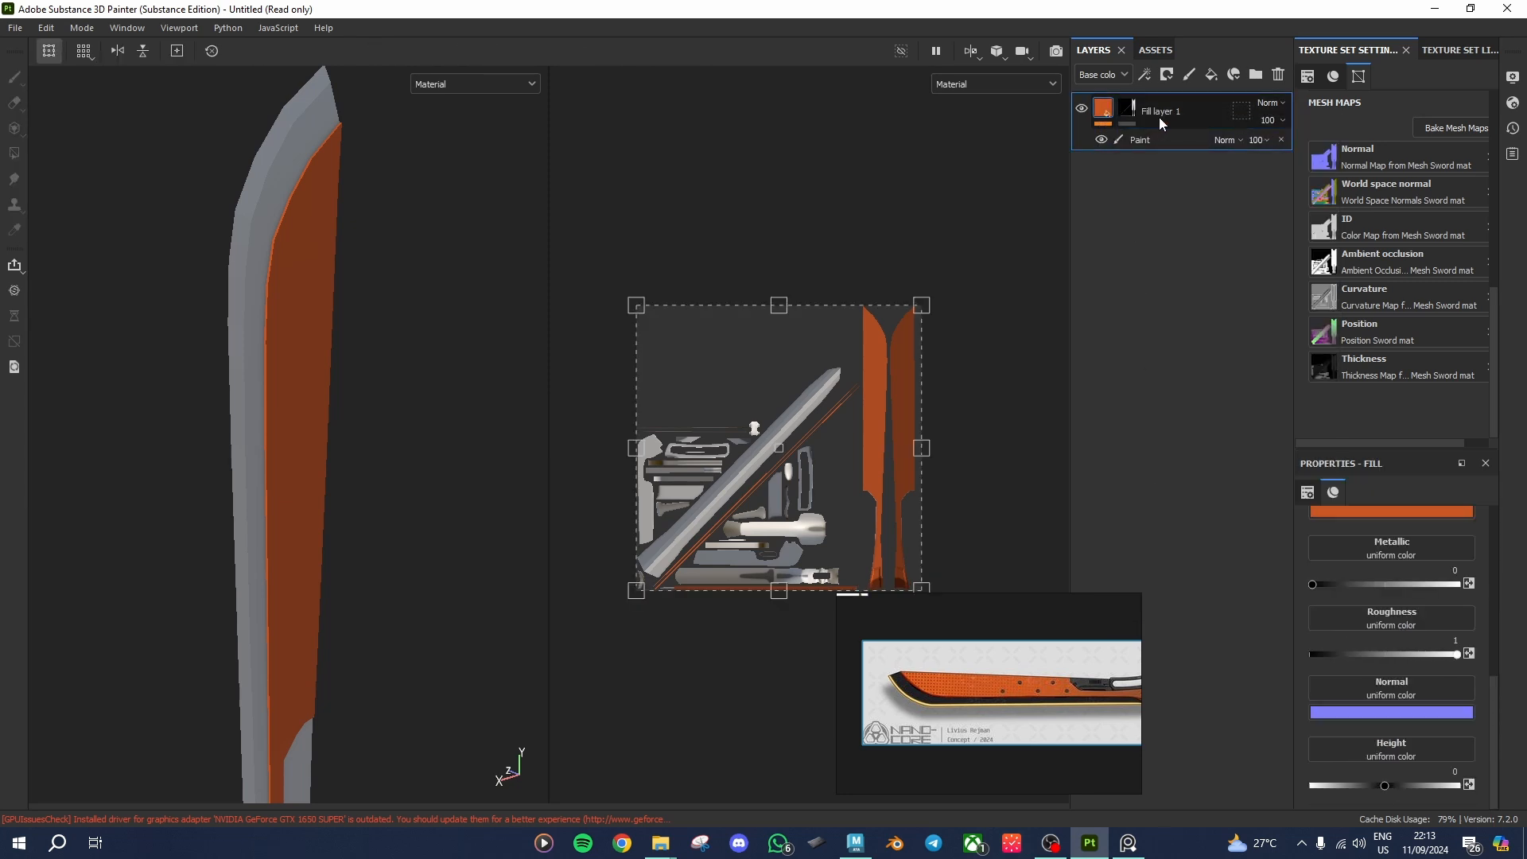
left_click(1153, 140)
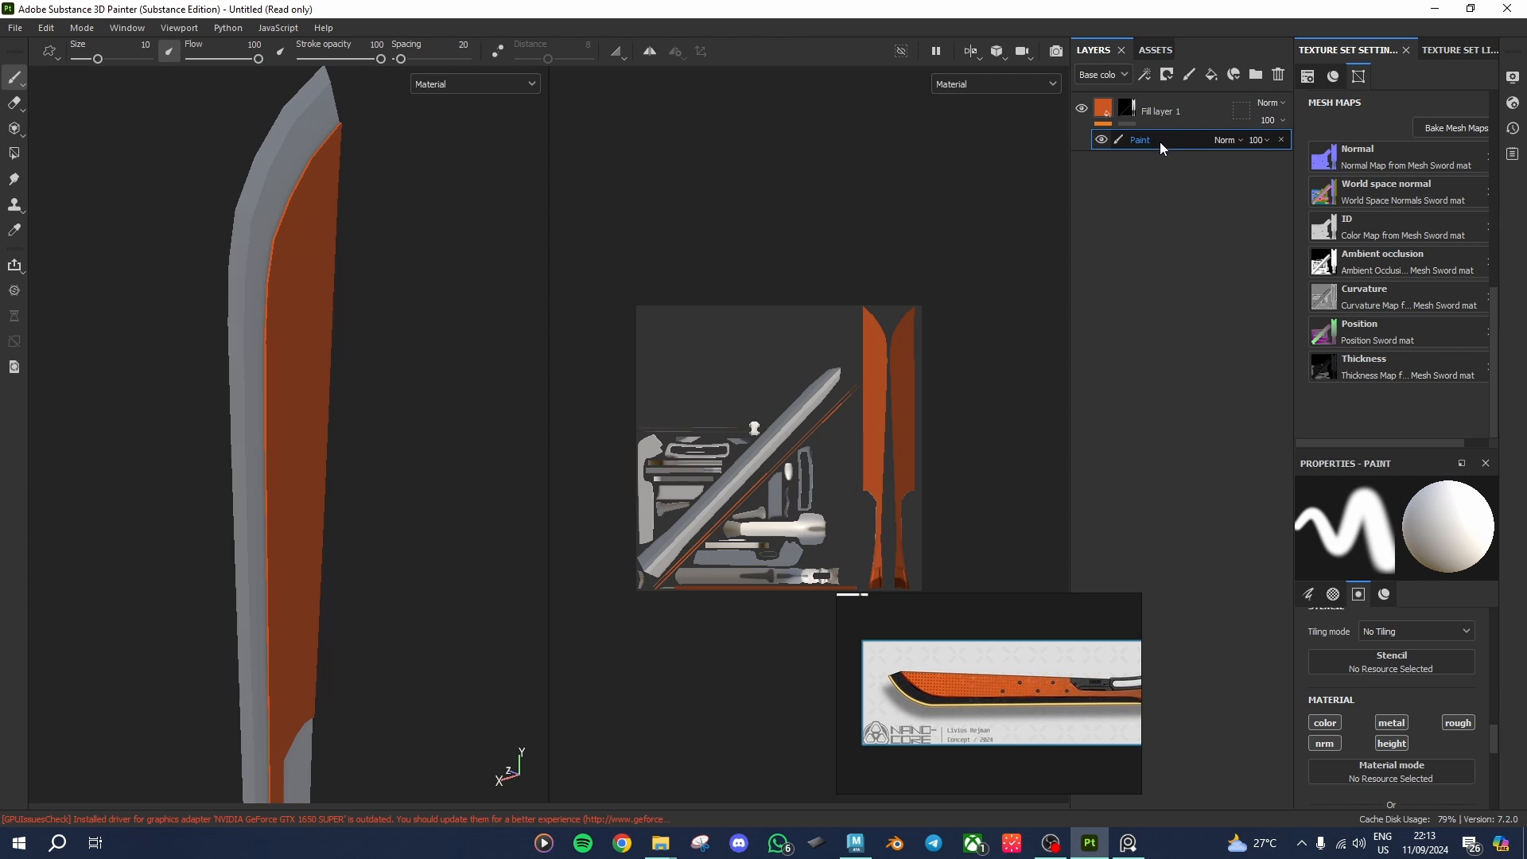
left_click(1175, 122)
left_click(1173, 140)
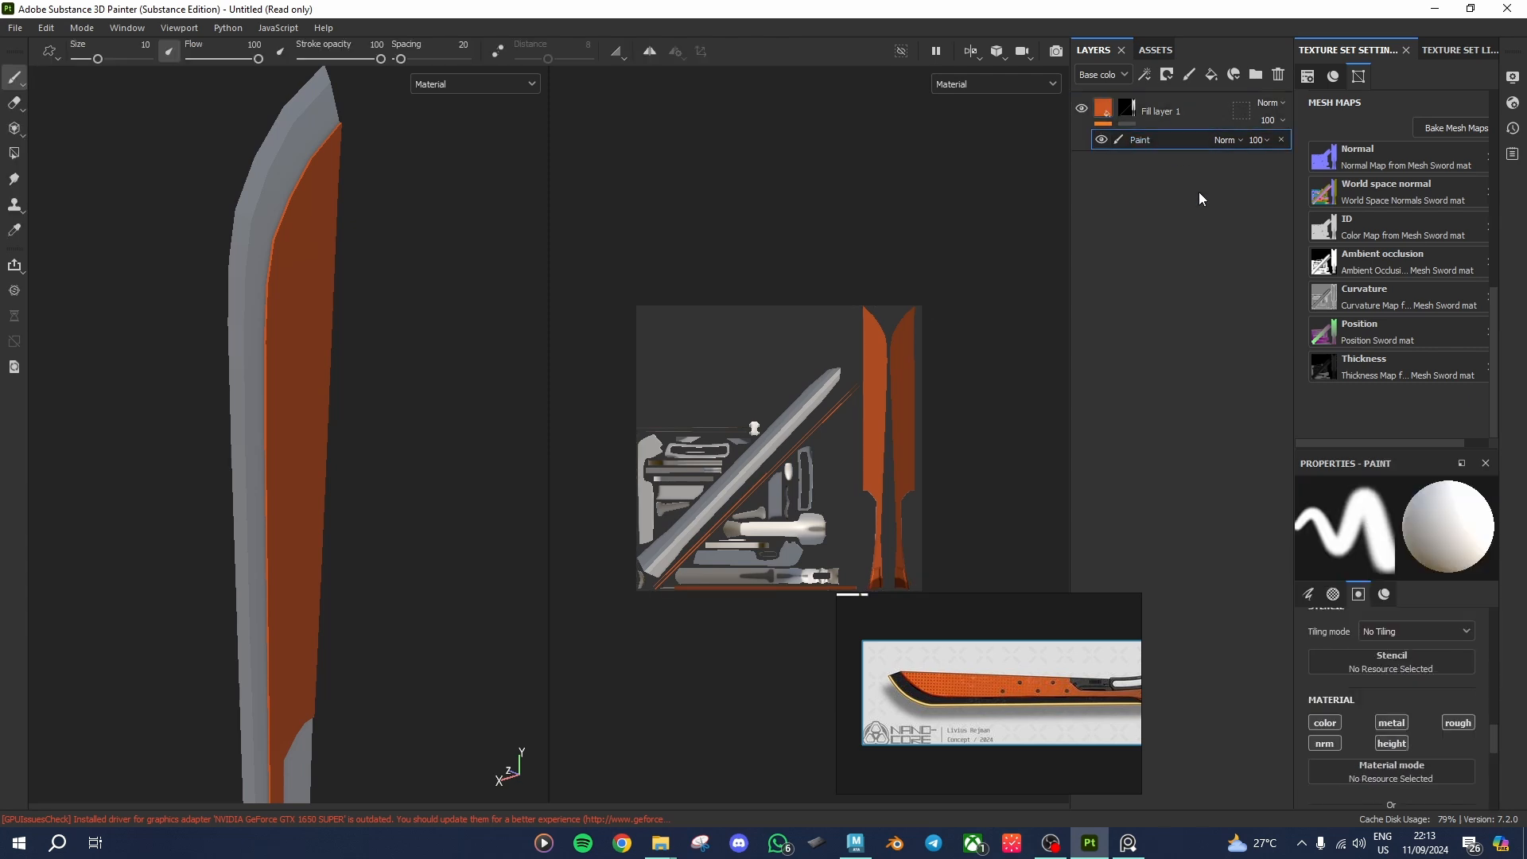
Step: Restrict the paint effect's brush material to the normal channel, turning off color, metal, rough and height
scroll(263, 290, "up", 1)
scroll(262, 290, "up", 1)
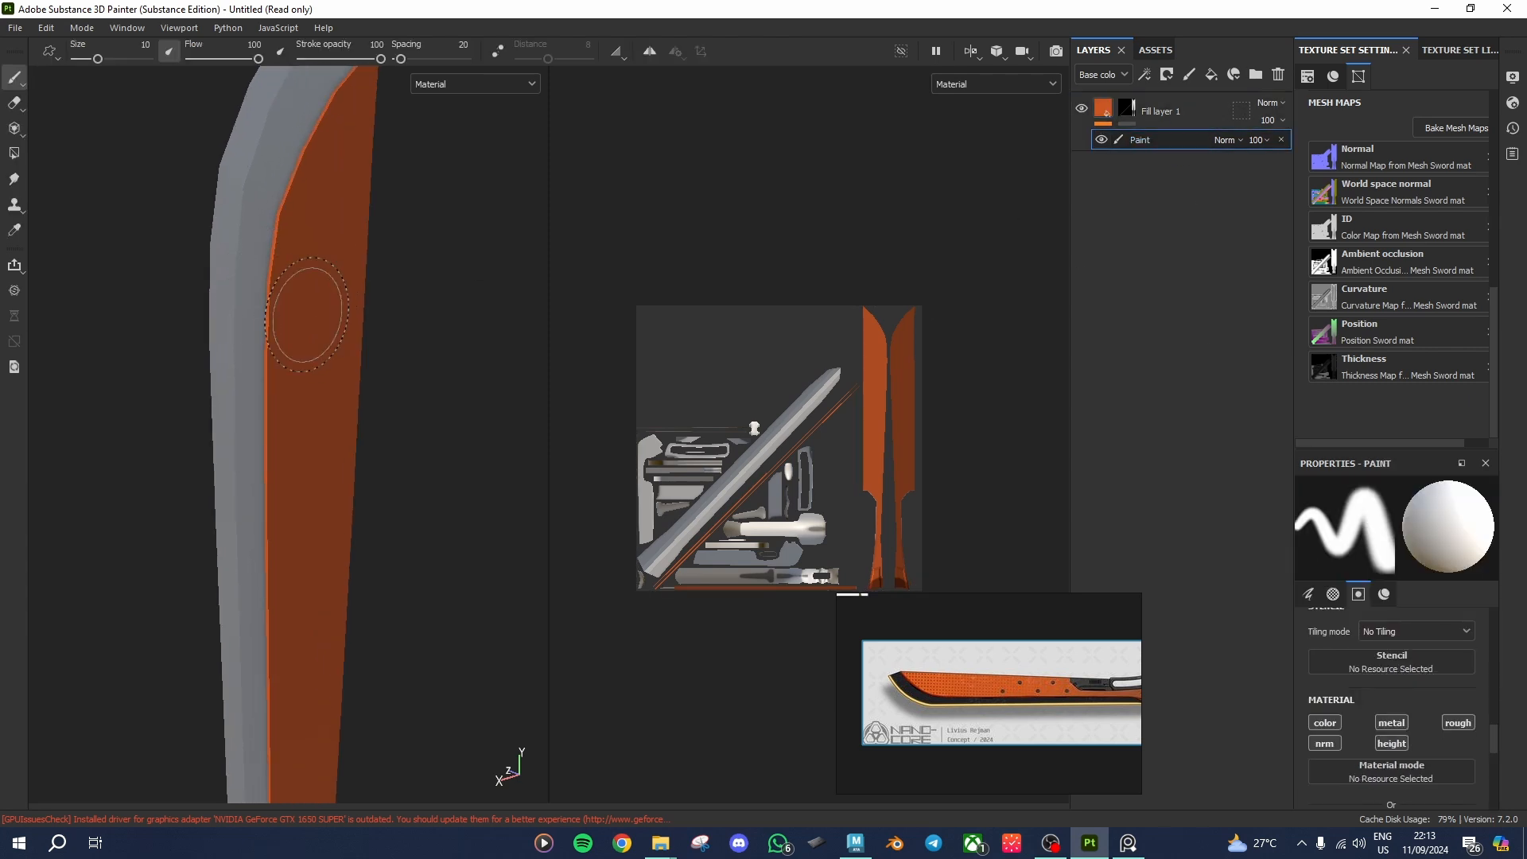
scroll(1400, 692, "down", 2)
left_click(1403, 677)
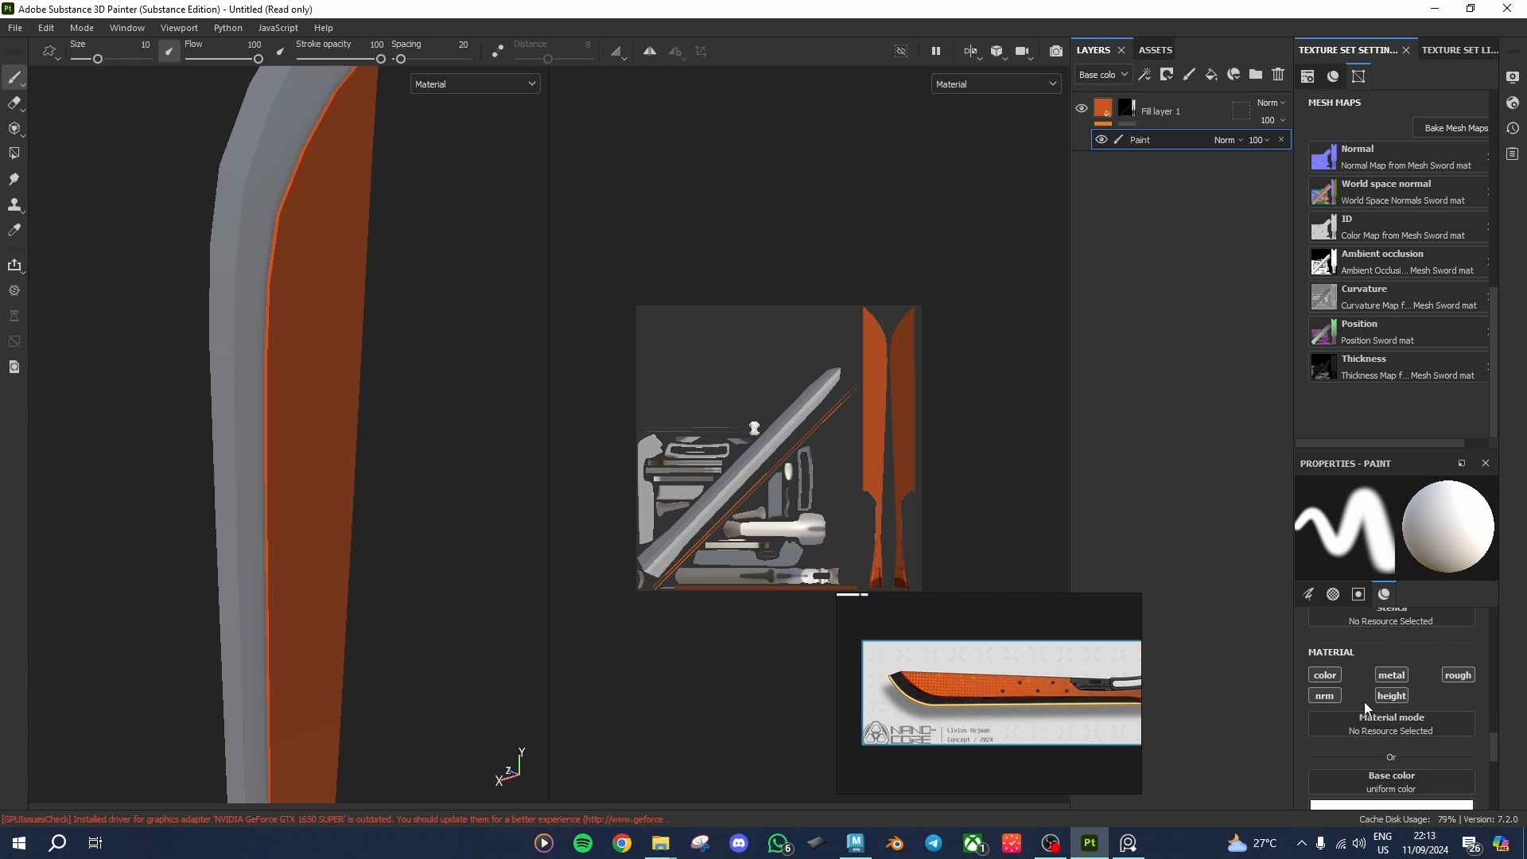
left_click(1318, 675)
left_click(1443, 674)
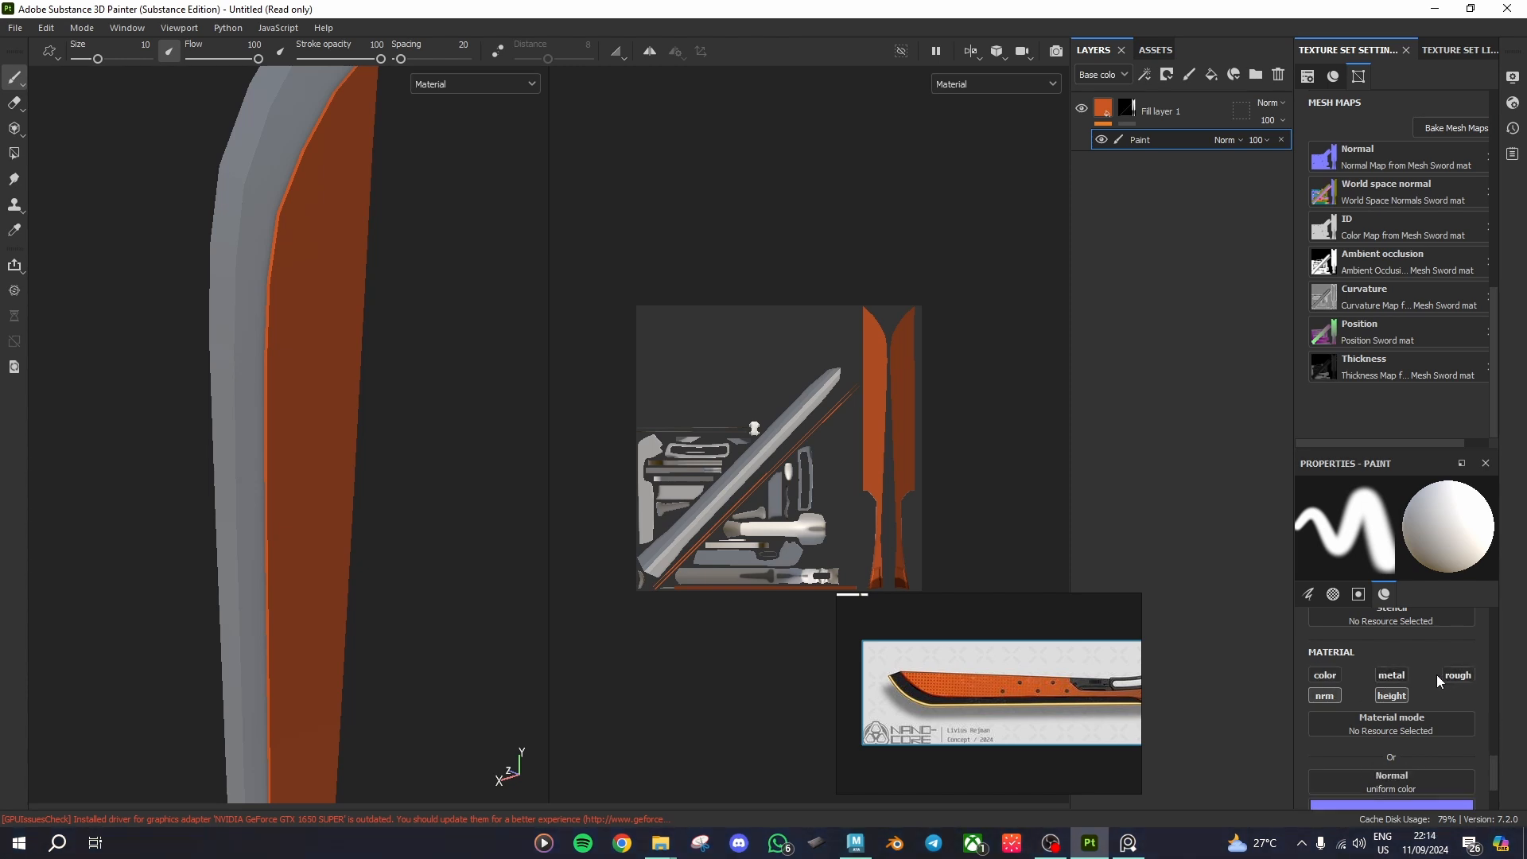
left_click(1337, 676)
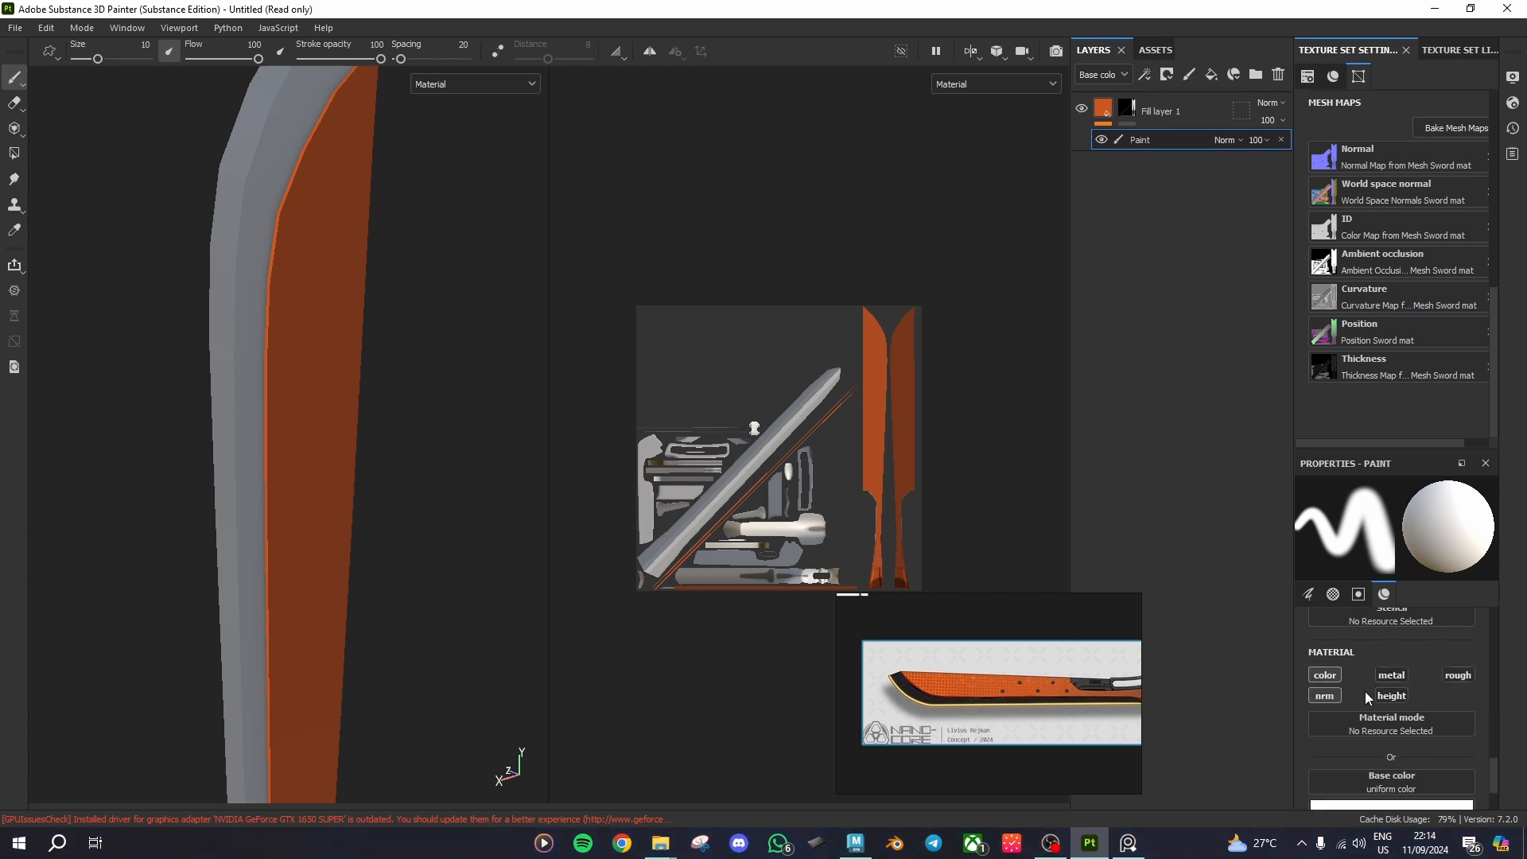
left_click(1326, 676)
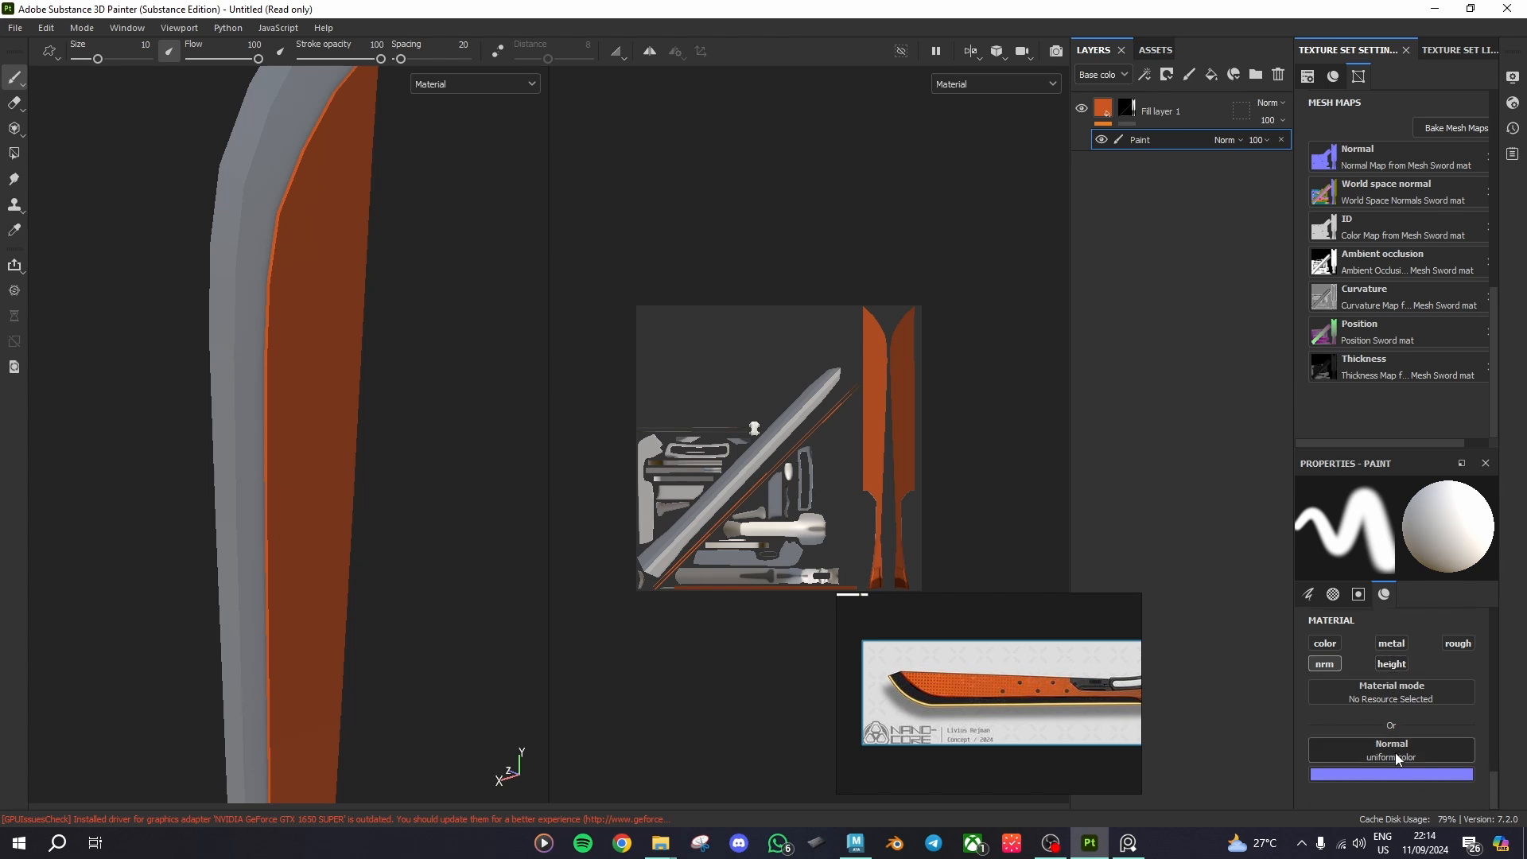
Step: Assign the Arrow Circle alpha to the brush and preview it over the orange area of the blade
scroll(1384, 699, "up", 4)
scroll(1386, 694, "up", 2)
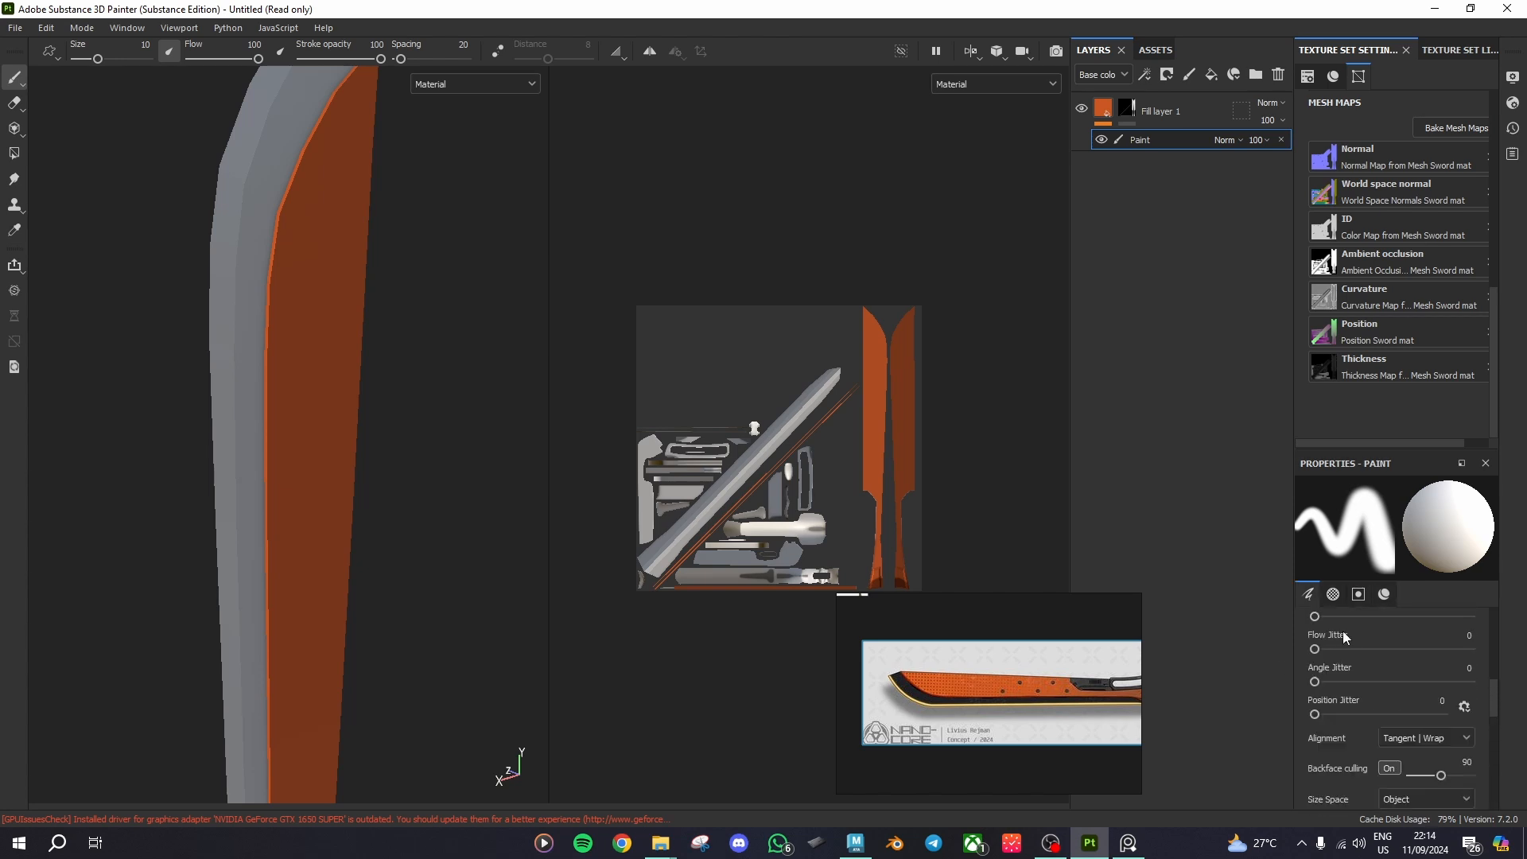
left_click(1355, 682)
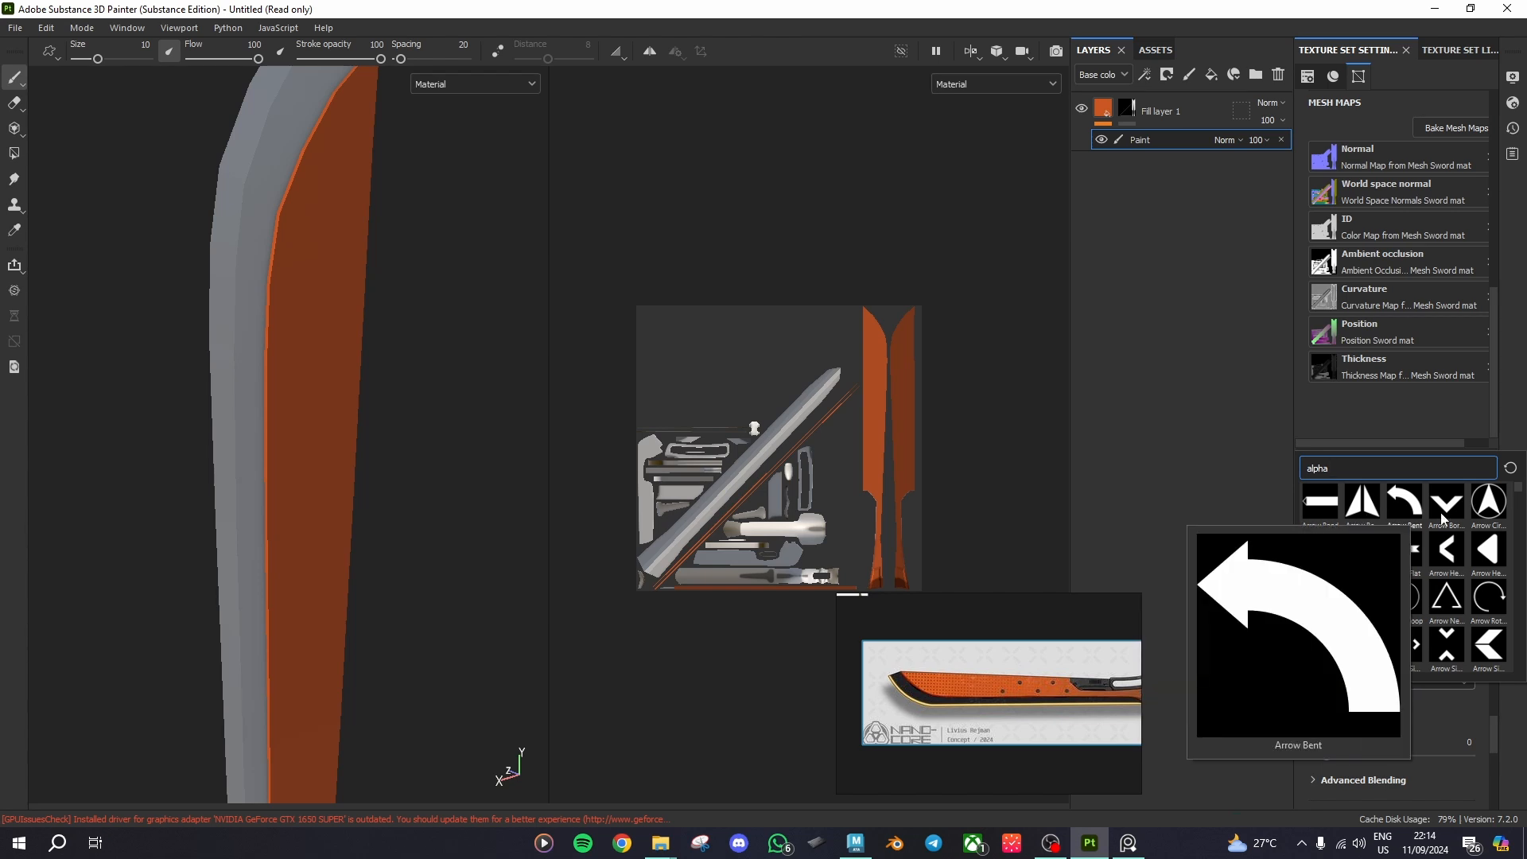
left_click(1488, 501)
scroll(353, 519, "up", 2)
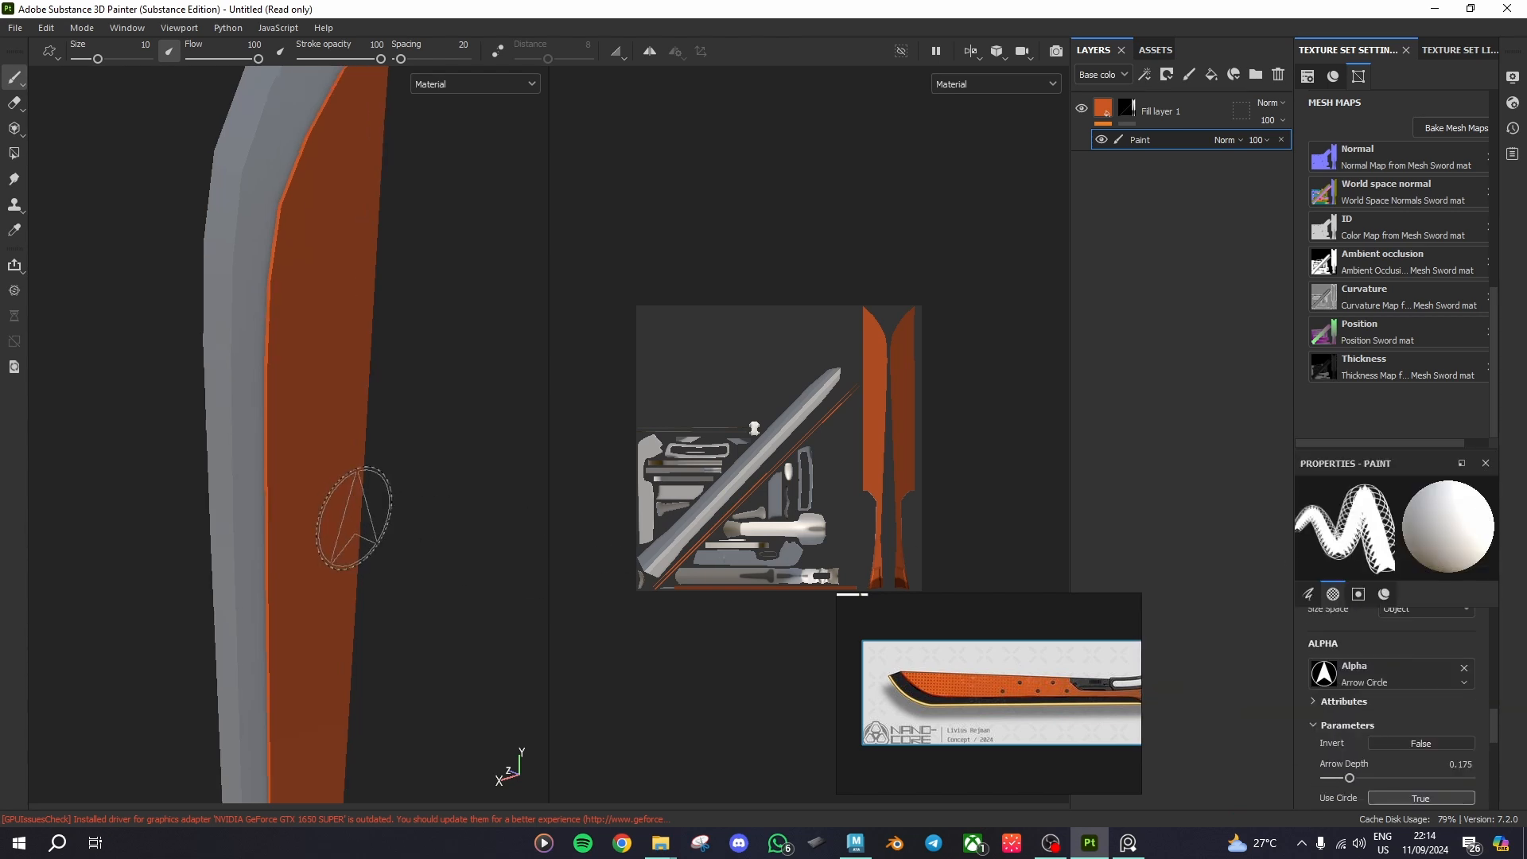
scroll(273, 495, "up", 2)
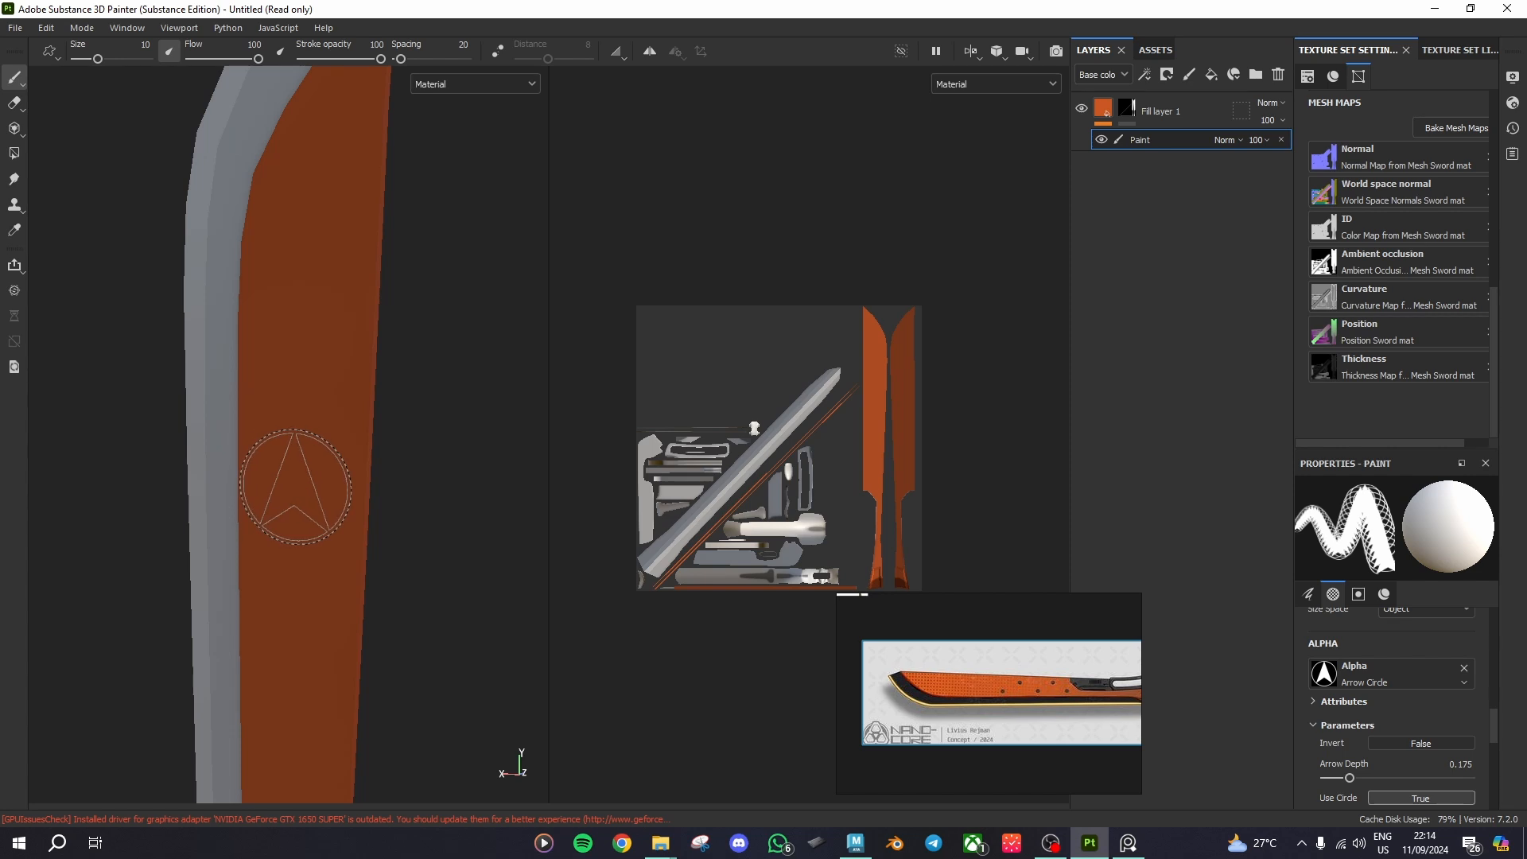
Step: Set the Arrow Circle alpha's Arrow Depth to 0.1 and expand its advanced blending settings
scroll(331, 563, "up", 1)
scroll(1404, 716, "down", 5)
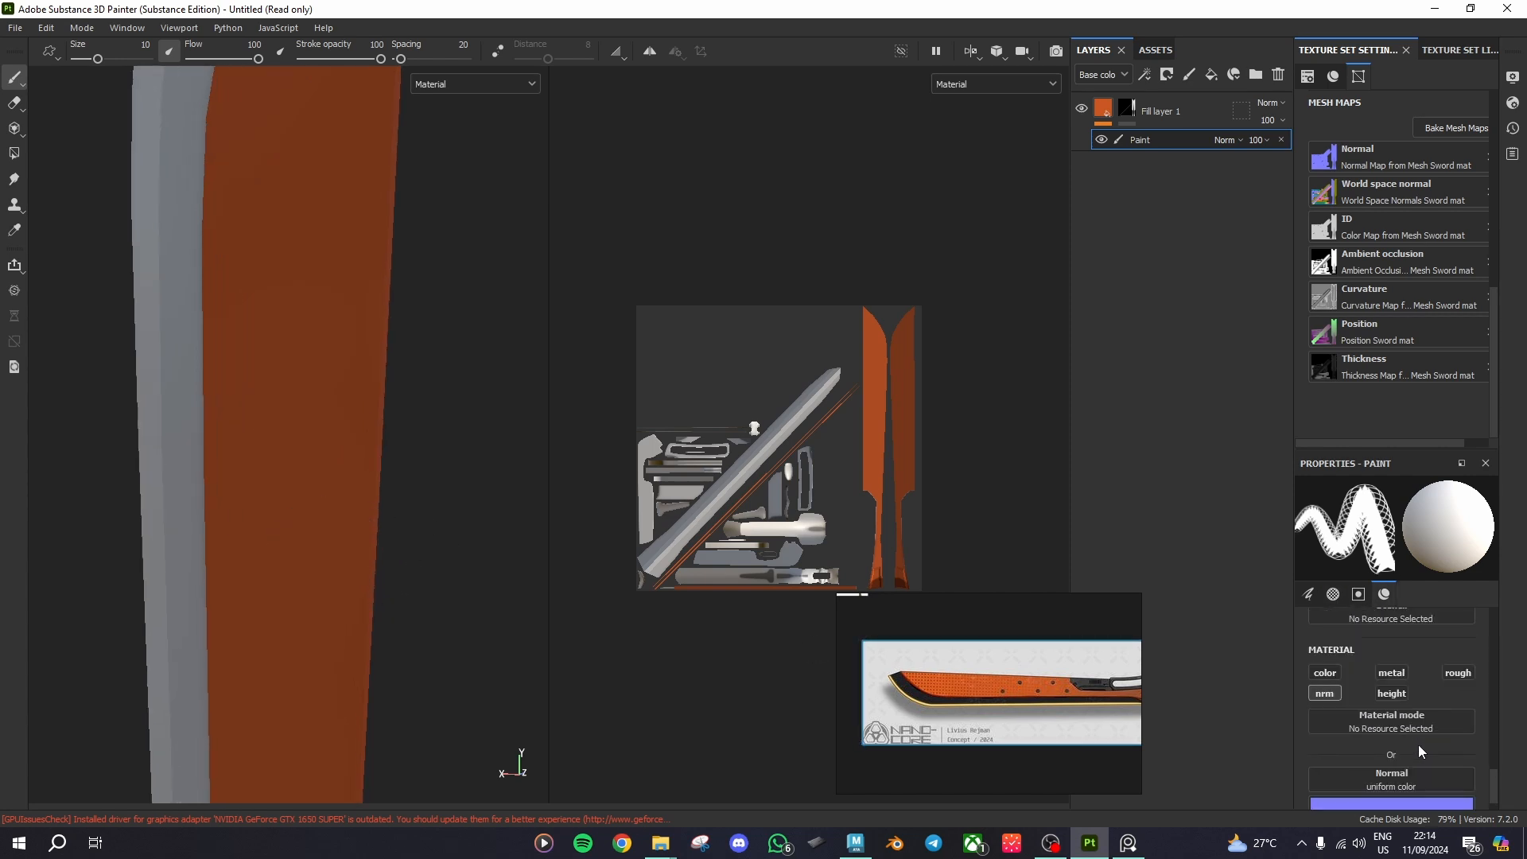
scroll(1419, 744, "up", 1)
scroll(1419, 744, "up", 5)
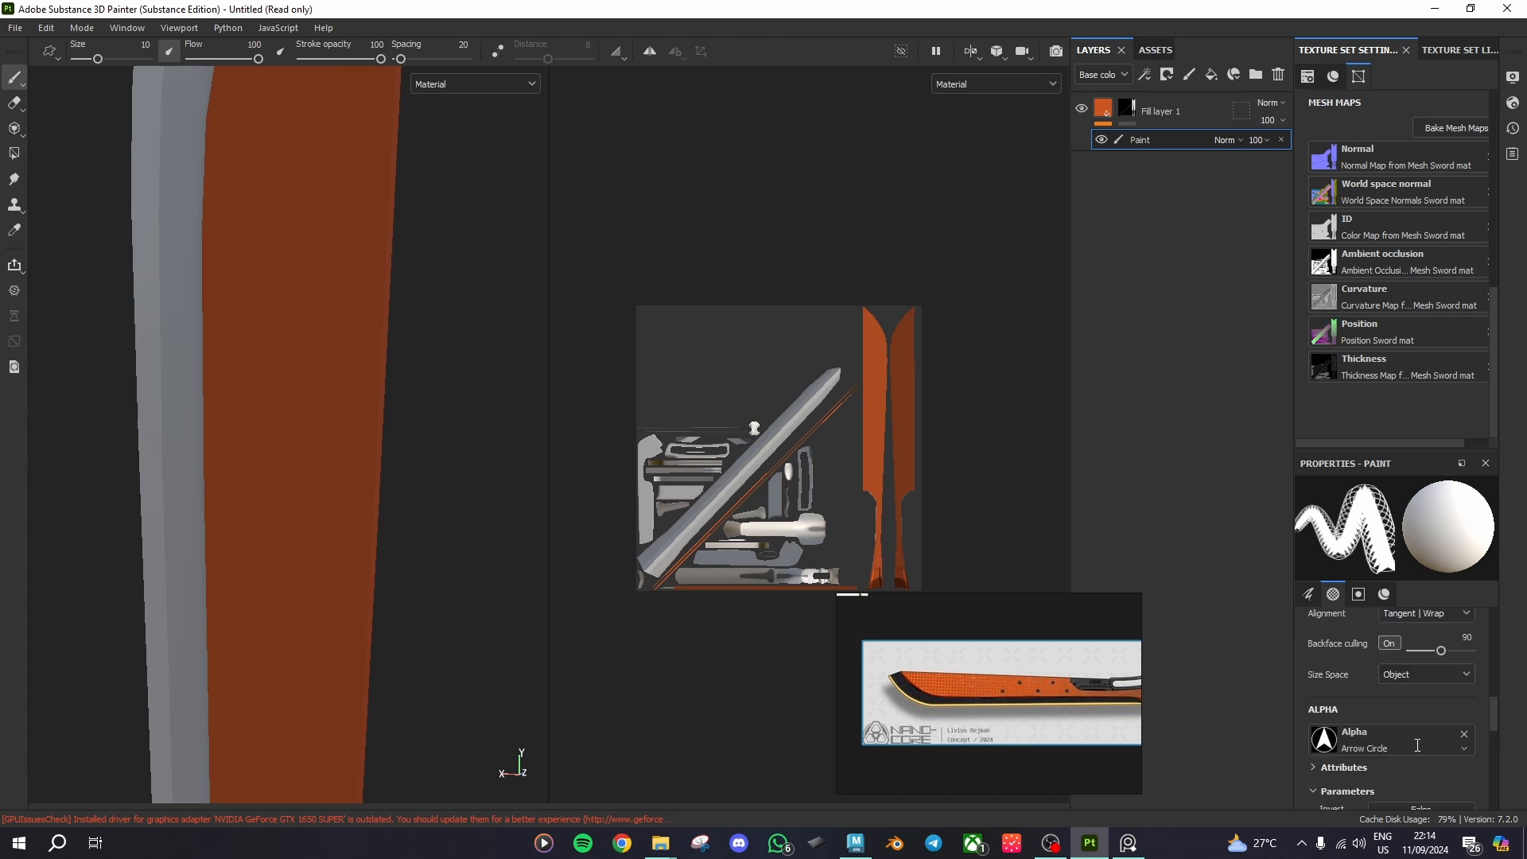
scroll(1417, 745, "up", 6)
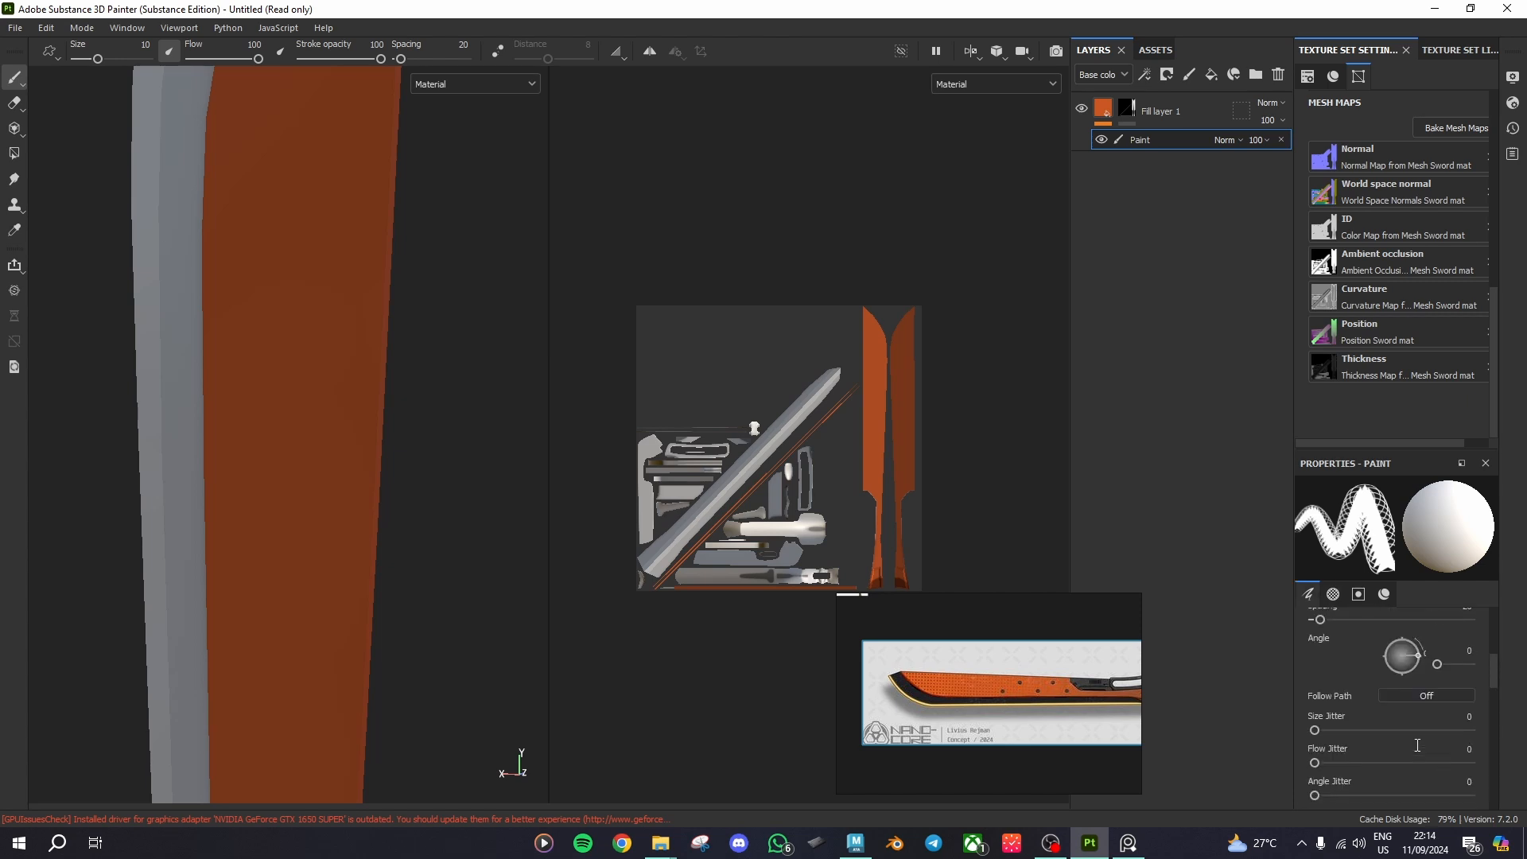
scroll(1417, 745, "down", 6)
scroll(1415, 743, "down", 2)
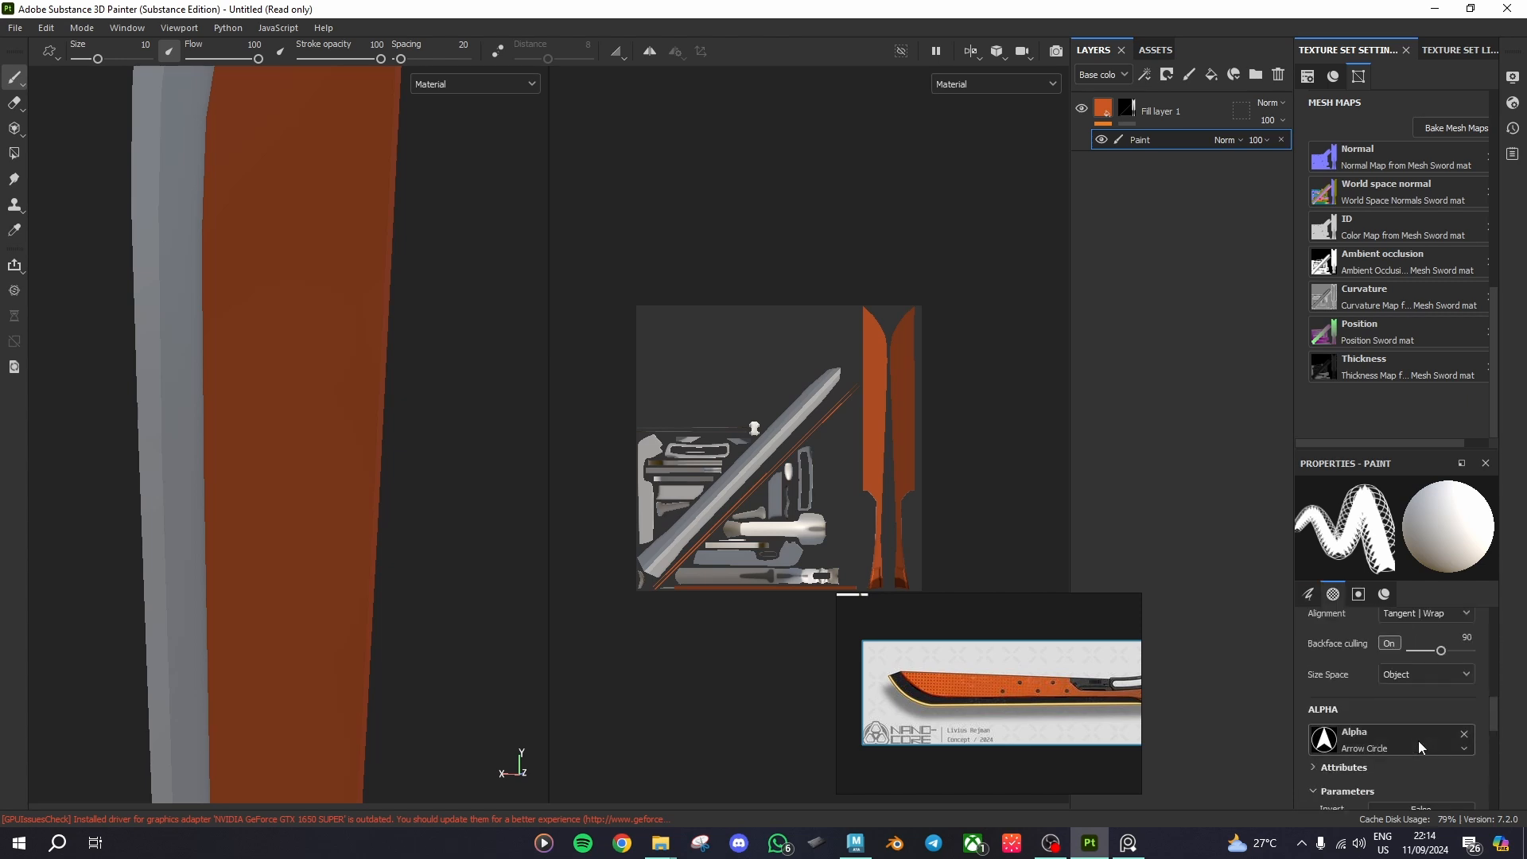
scroll(1428, 731, "down", 2)
scroll(1339, 714, "down", 1)
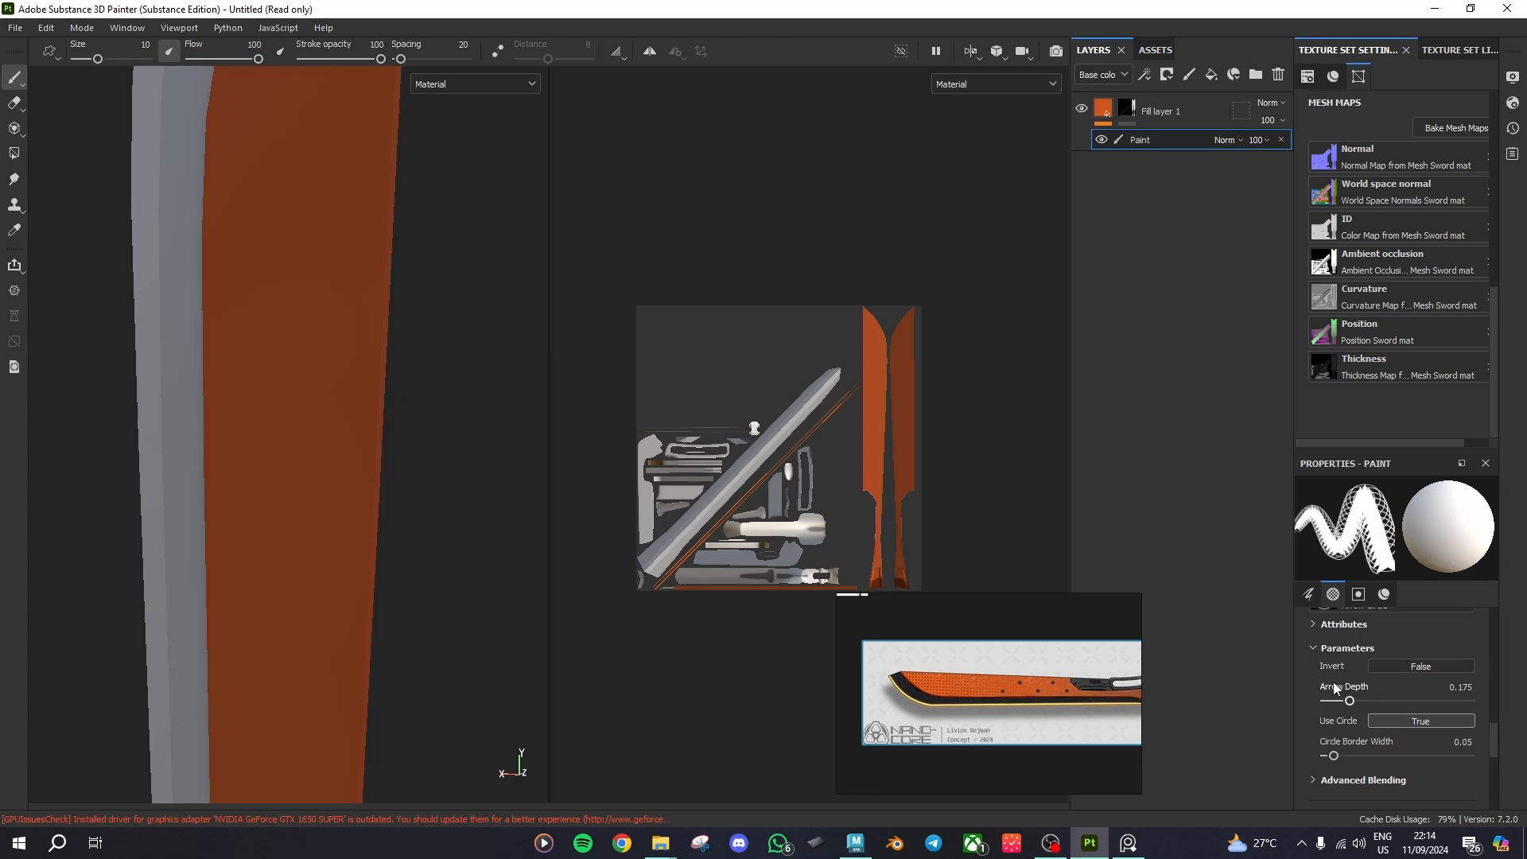
mouse_move(1350, 700)
left_mouse_down()
mouse_move(1394, 702)
mouse_move(1339, 709)
left_mouse_up()
scroll(1336, 632, "down", 2)
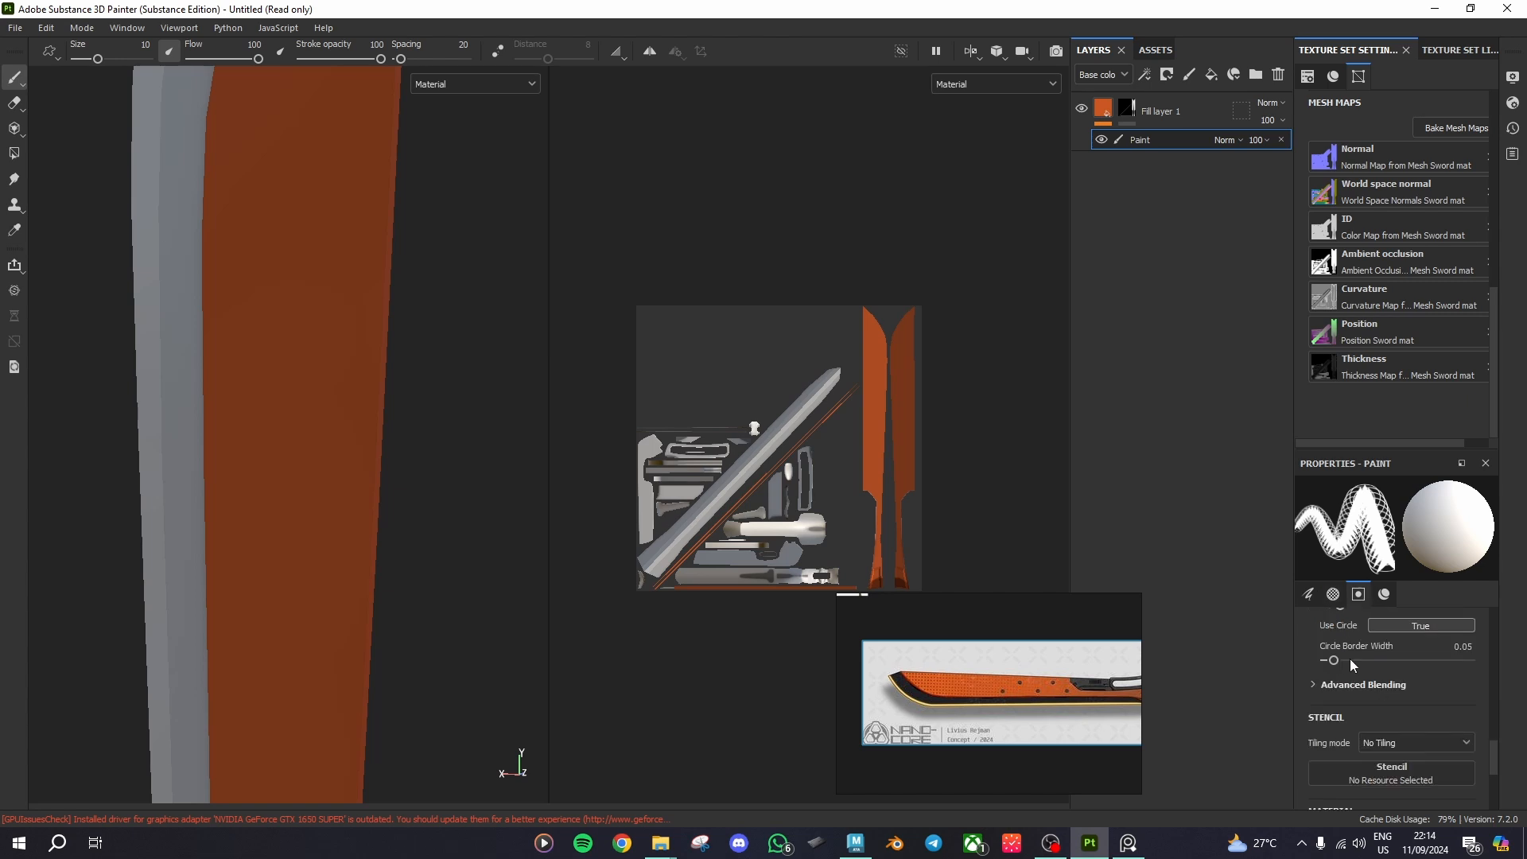
left_click(1330, 685)
Step: Switch the paint effect's brush material from the normal channel to height only
scroll(1330, 685, "down", 5)
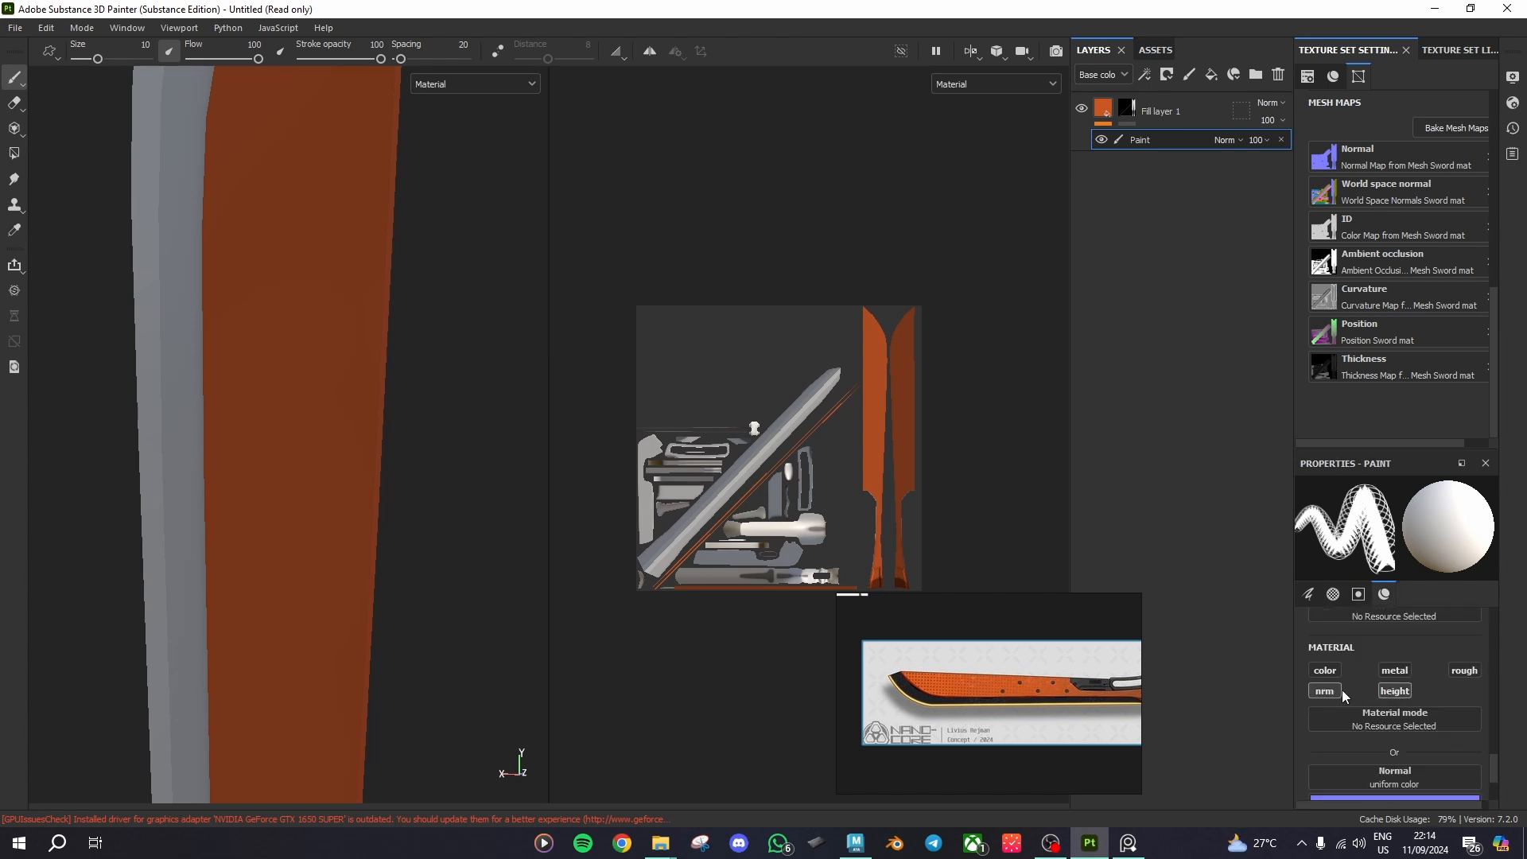
left_click(1337, 690)
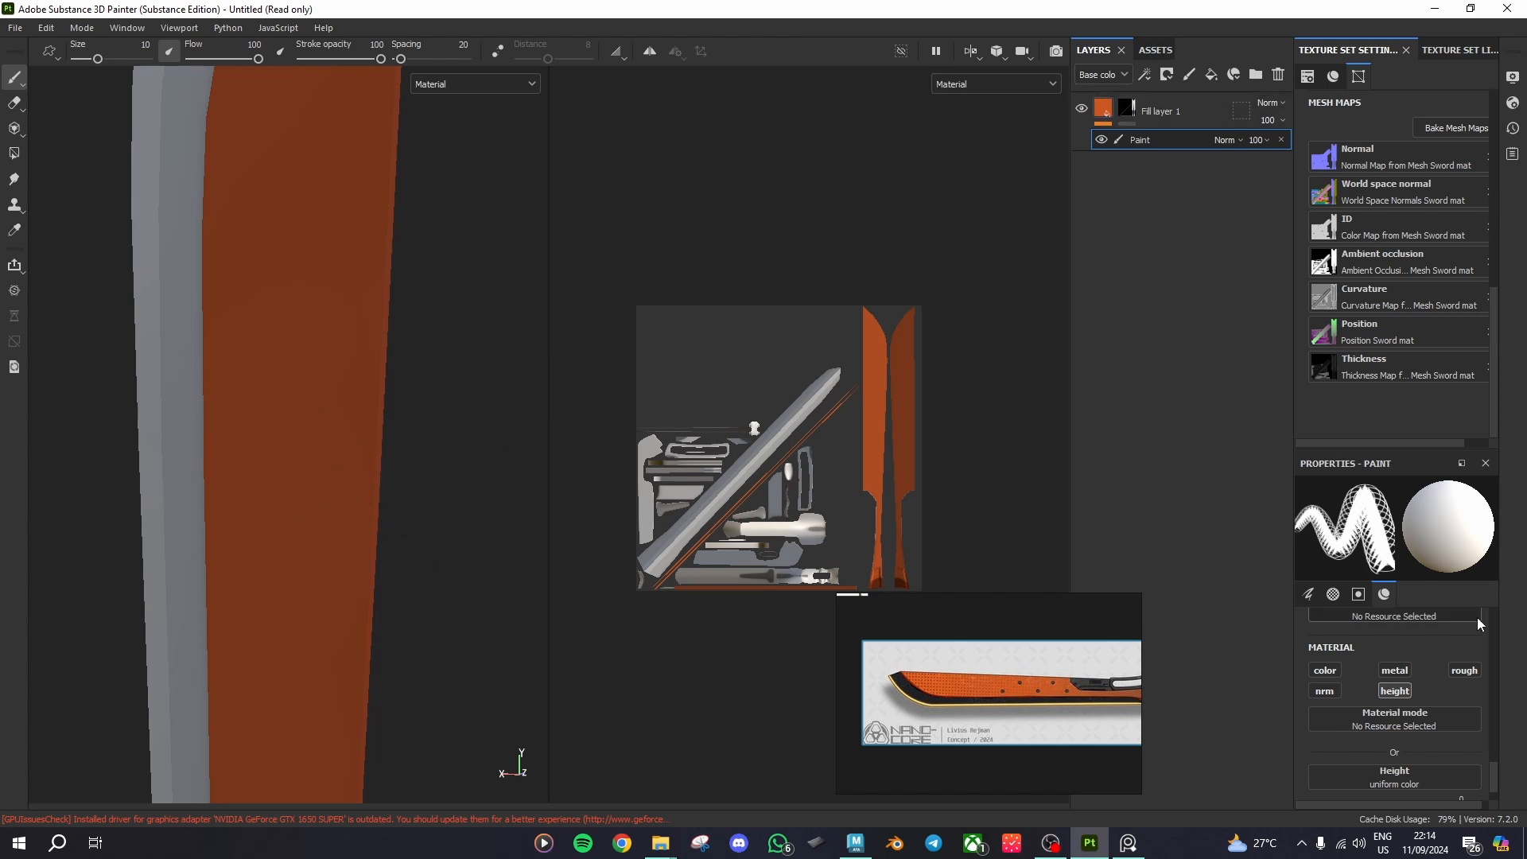
scroll(1419, 713, "up", 2)
Step: Check Fill layer 1's material channels and make its paint effect the active item again
left_click(1102, 109)
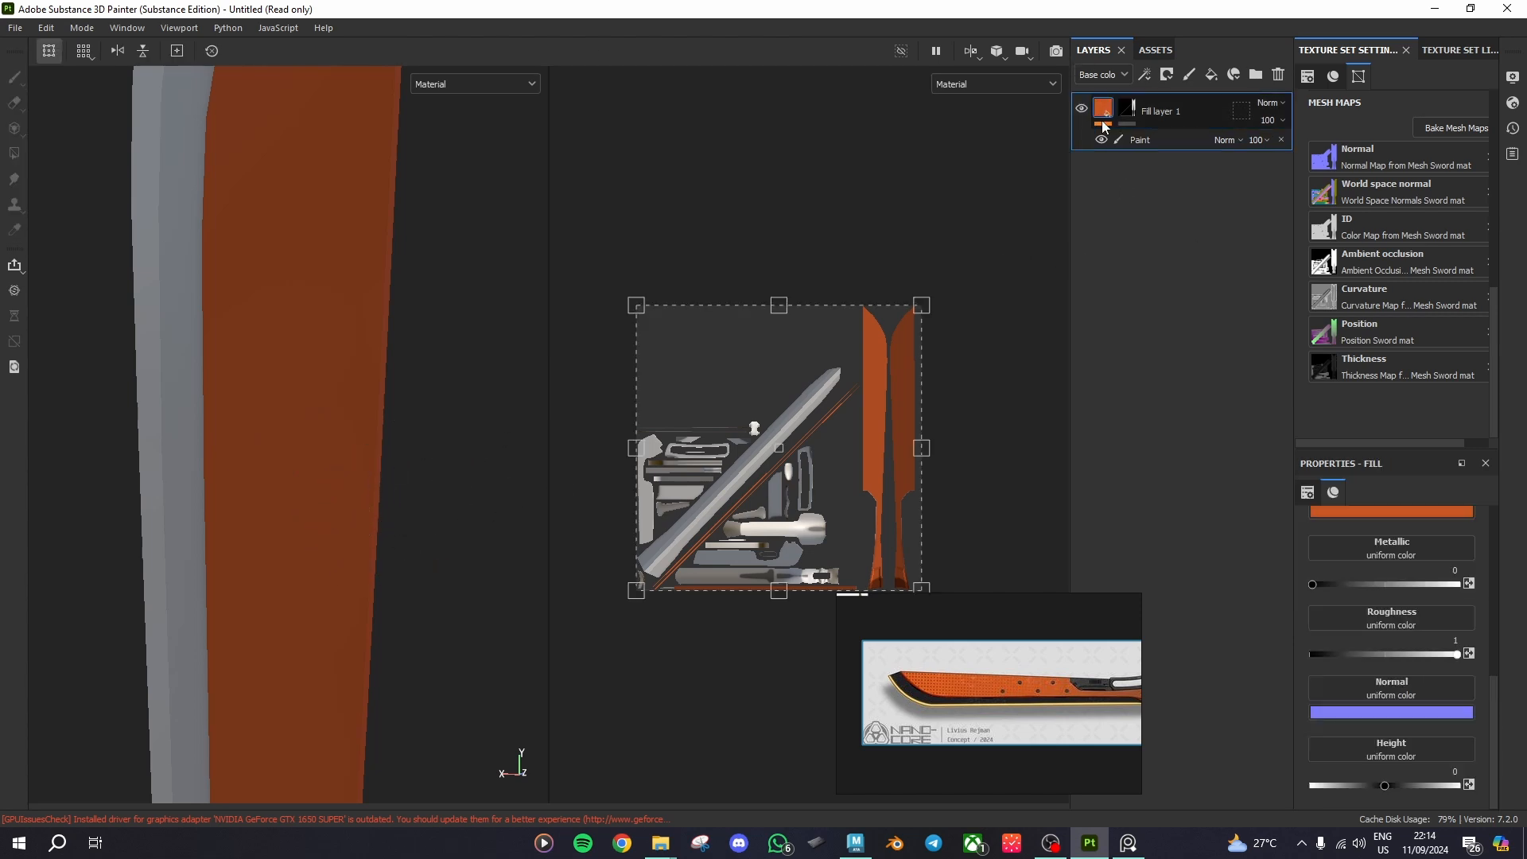
scroll(1436, 703, "up", 3)
scroll(1436, 703, "down", 3)
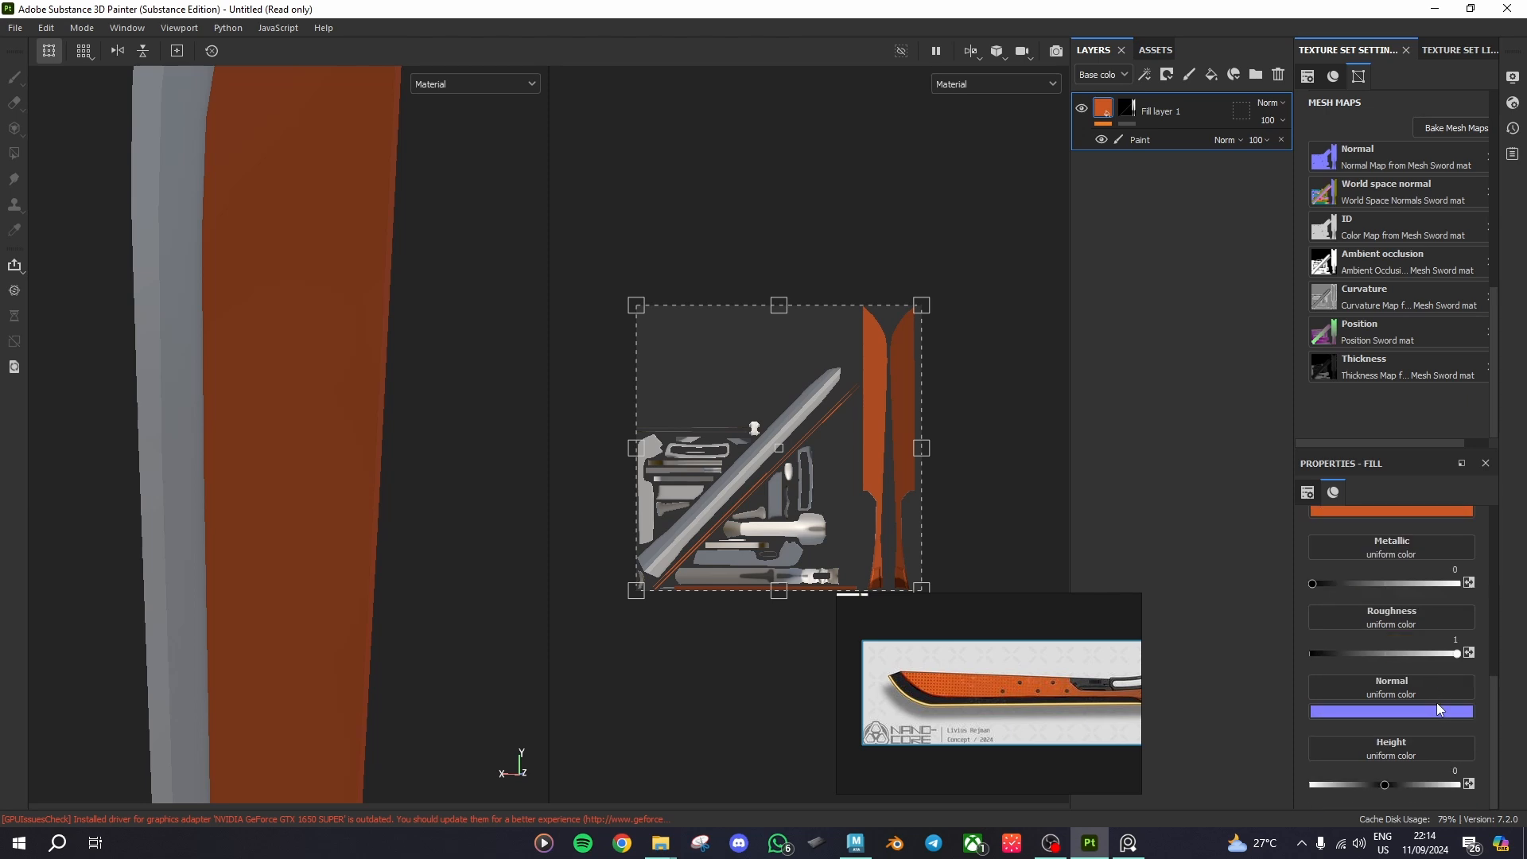
left_click(1126, 140)
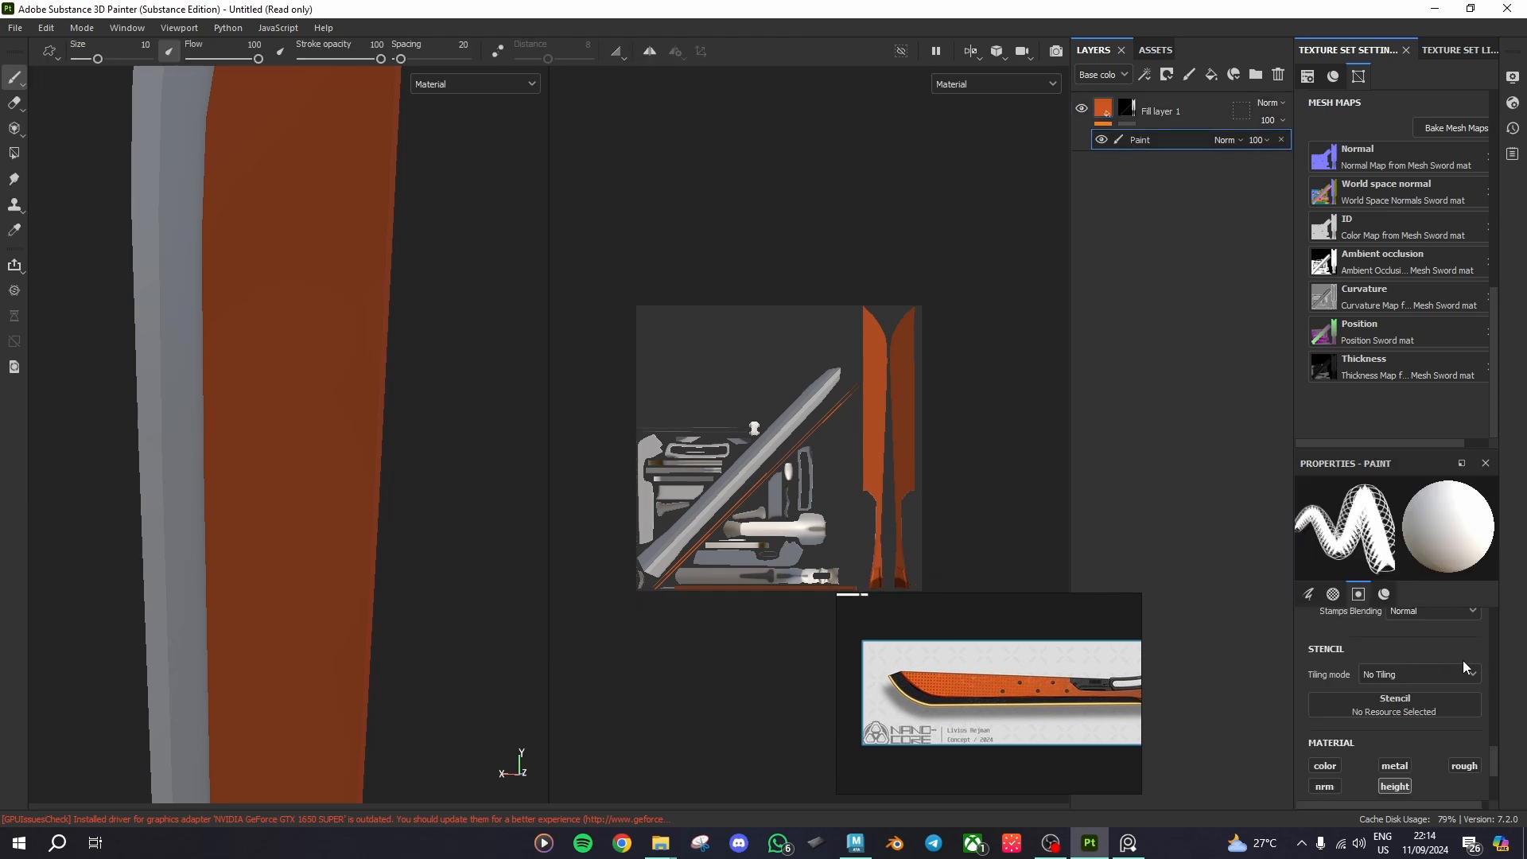
Step: Set the brush material's height to 1, keeping it as a uniform value without a texture
scroll(1451, 691, "down", 4)
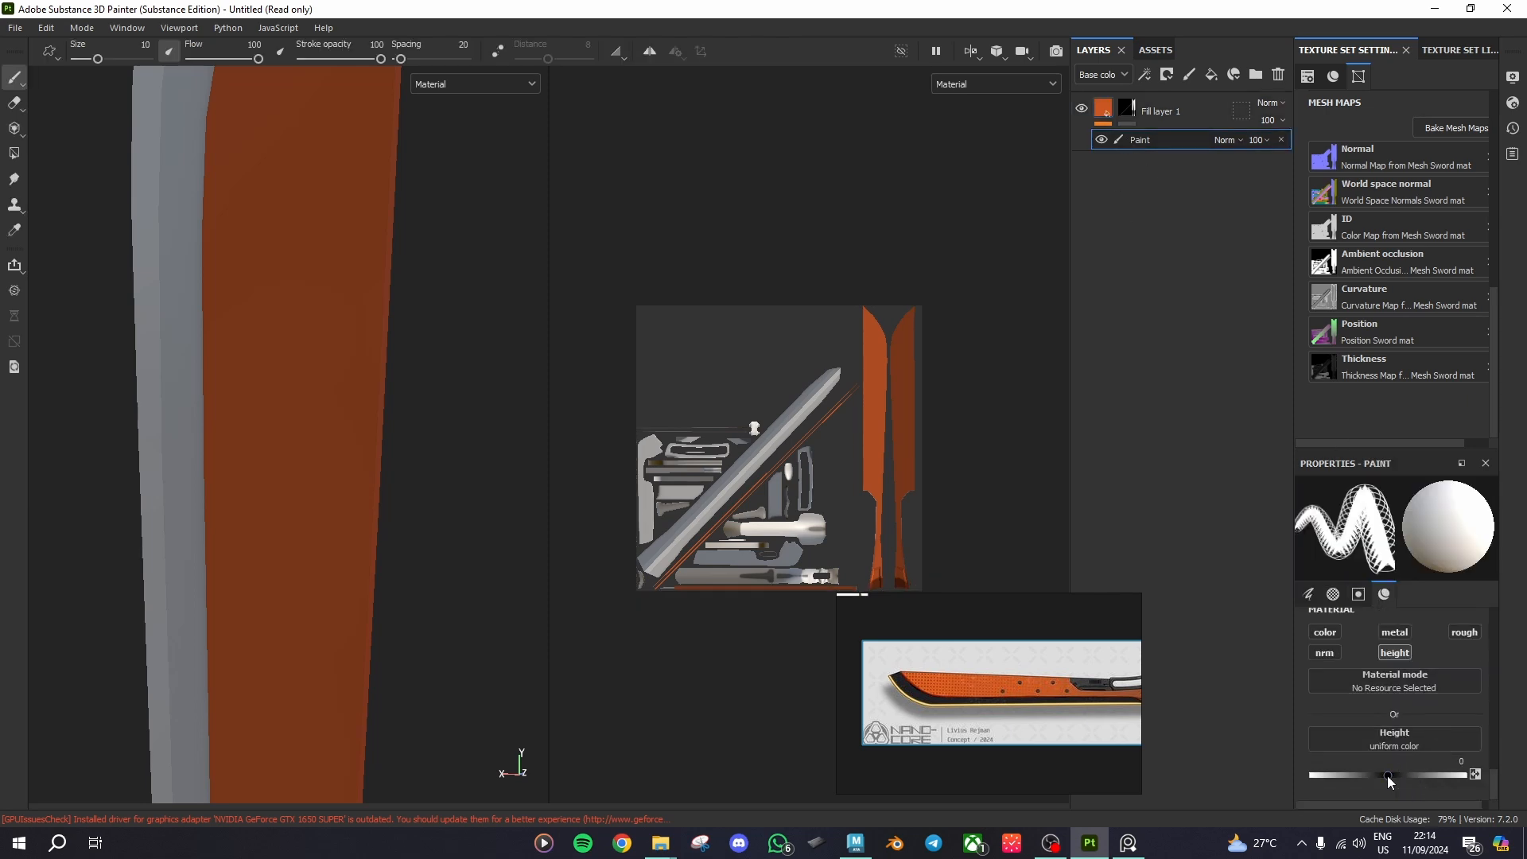
left_click_drag(1388, 775, 1481, 784)
left_click(1420, 748)
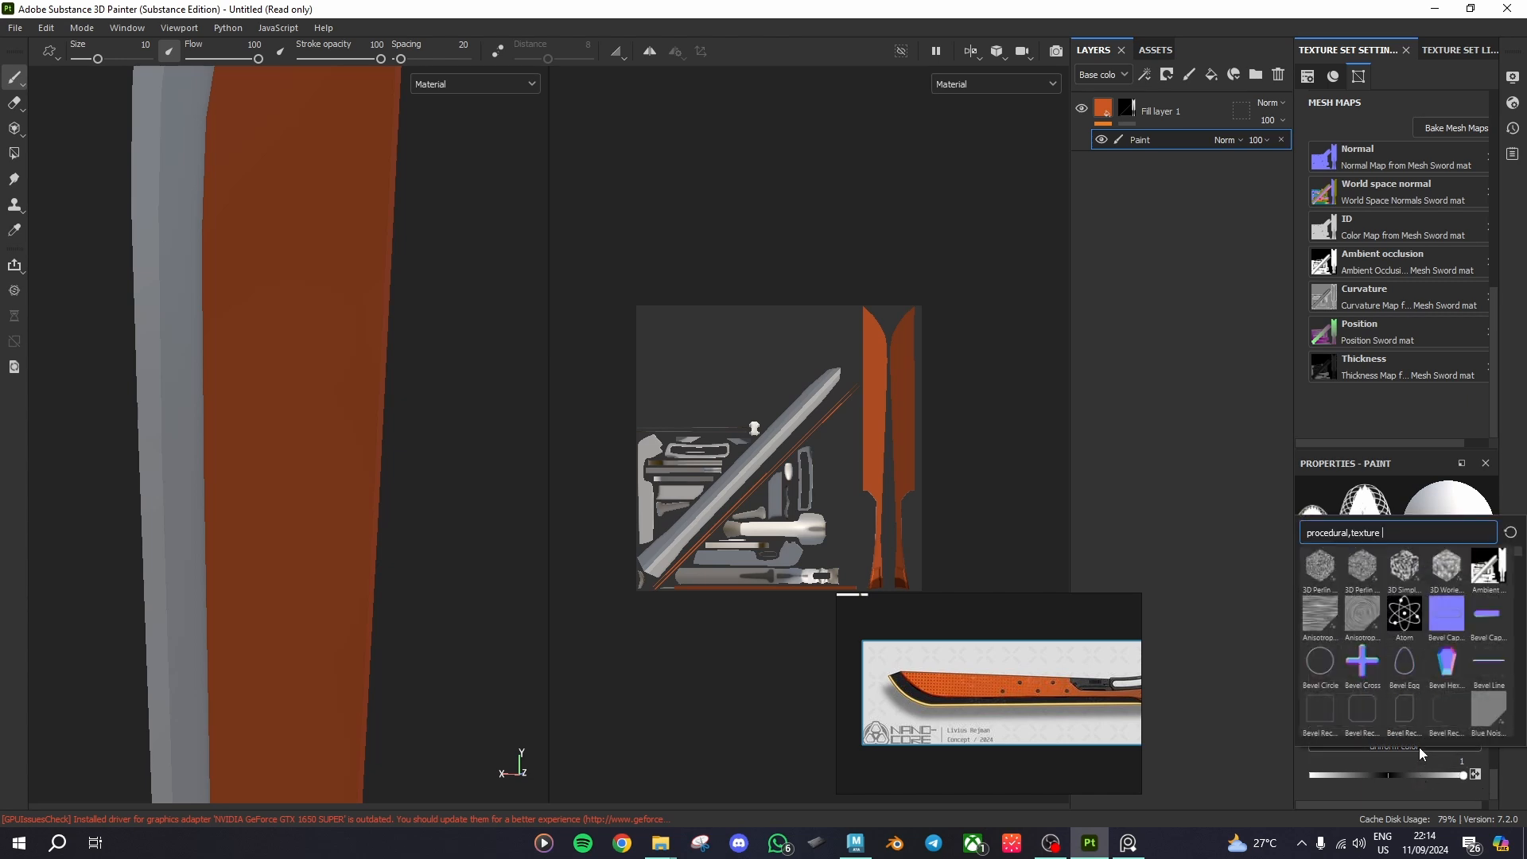
left_click(1229, 547)
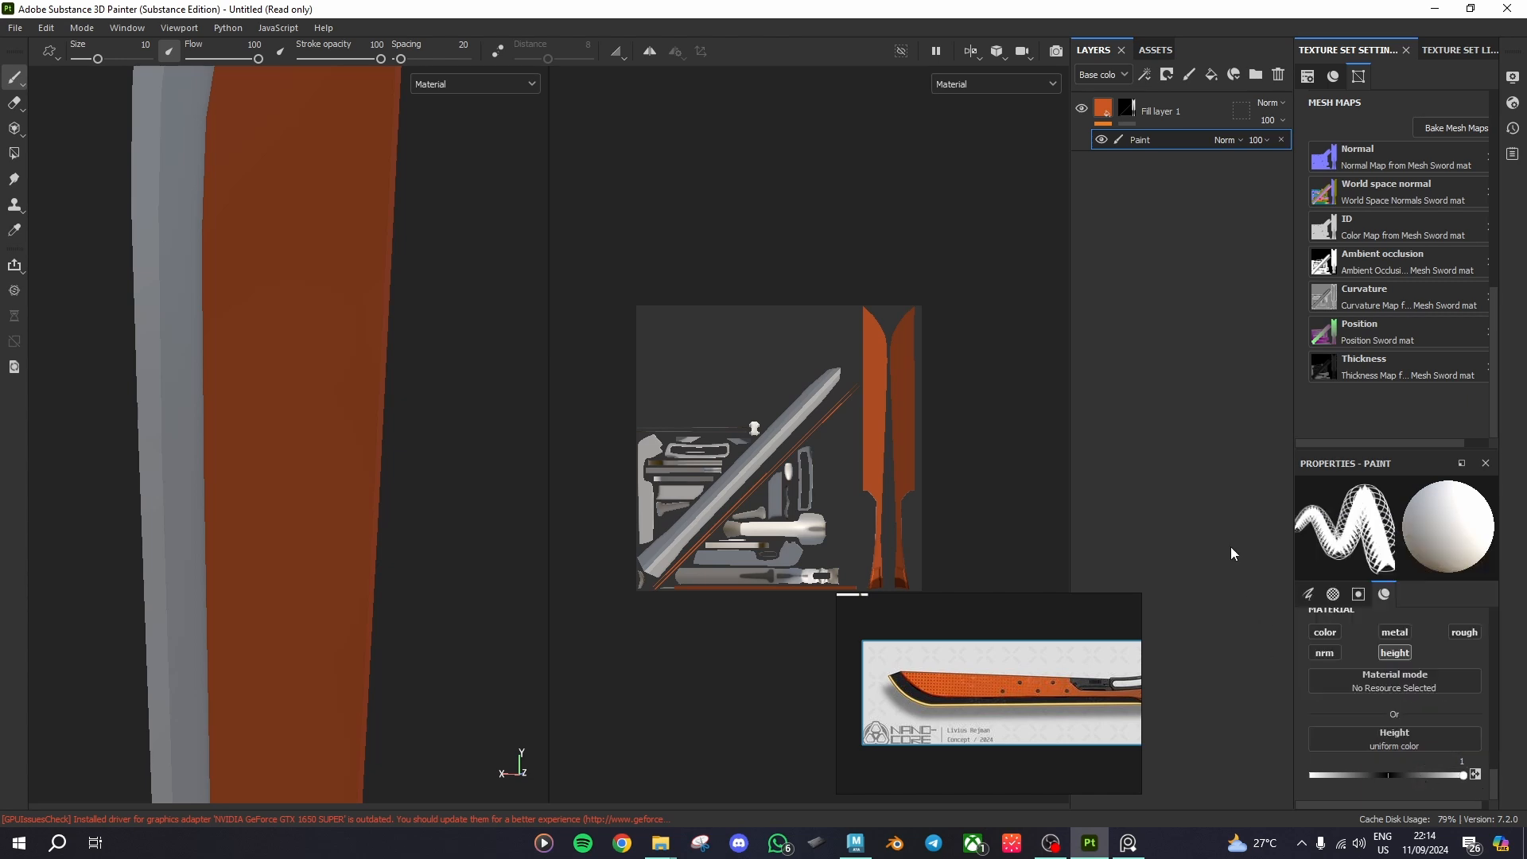
Step: Stamp the Arrow Circle once on the orange area of the blade and view the relief from an angle
scroll(1414, 742, "down", 5)
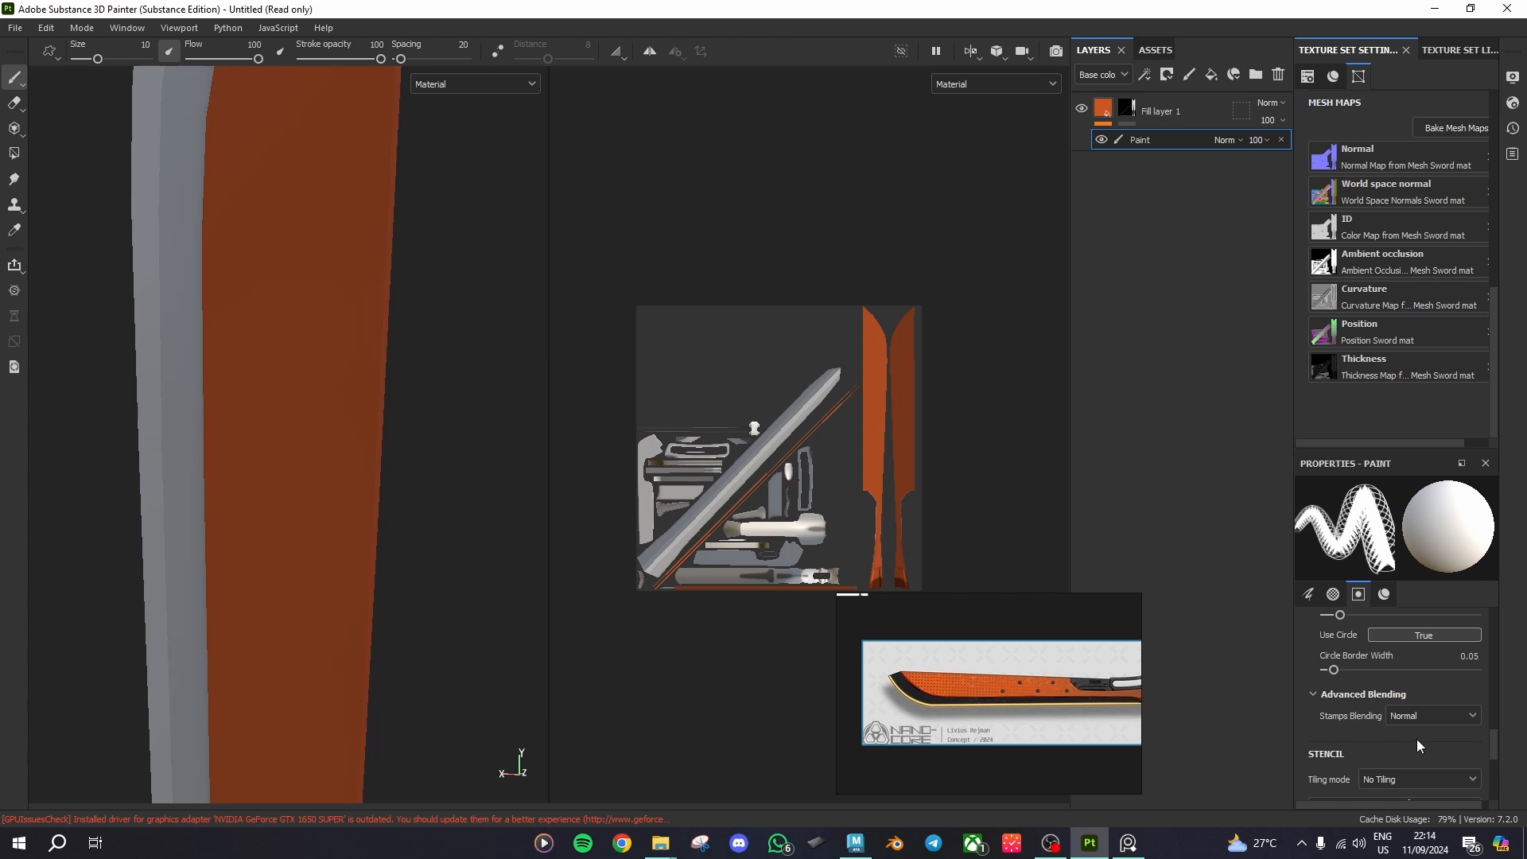
scroll(1415, 736, "up", 5)
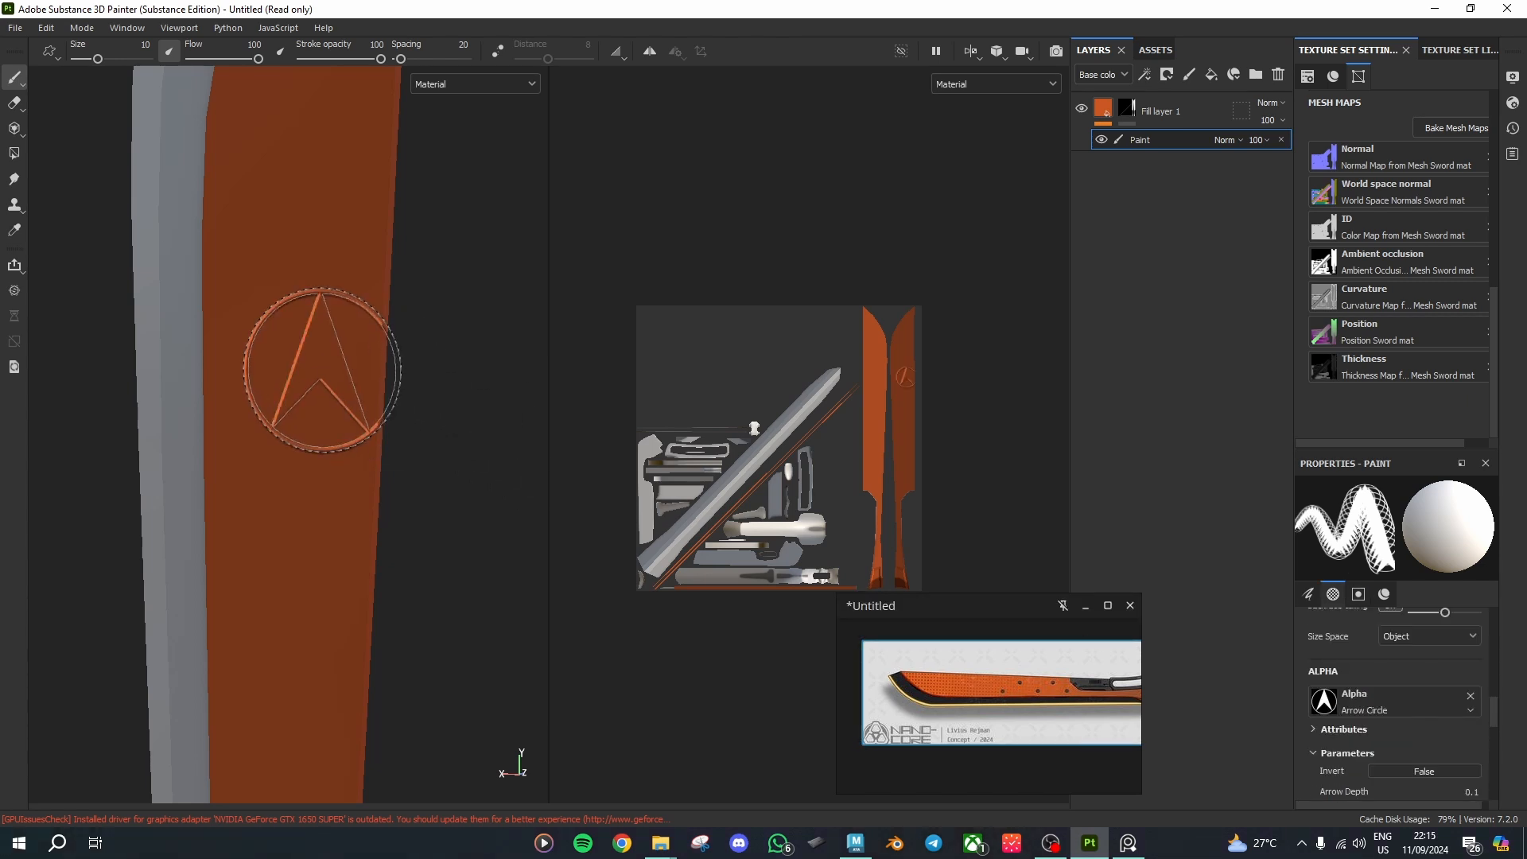
mouse_move(443, 528)
left_mouse_down("alt")
mouse_move(466, 497)
mouse_move(432, 535)
mouse_move(445, 549)
left_mouse_up("alt")
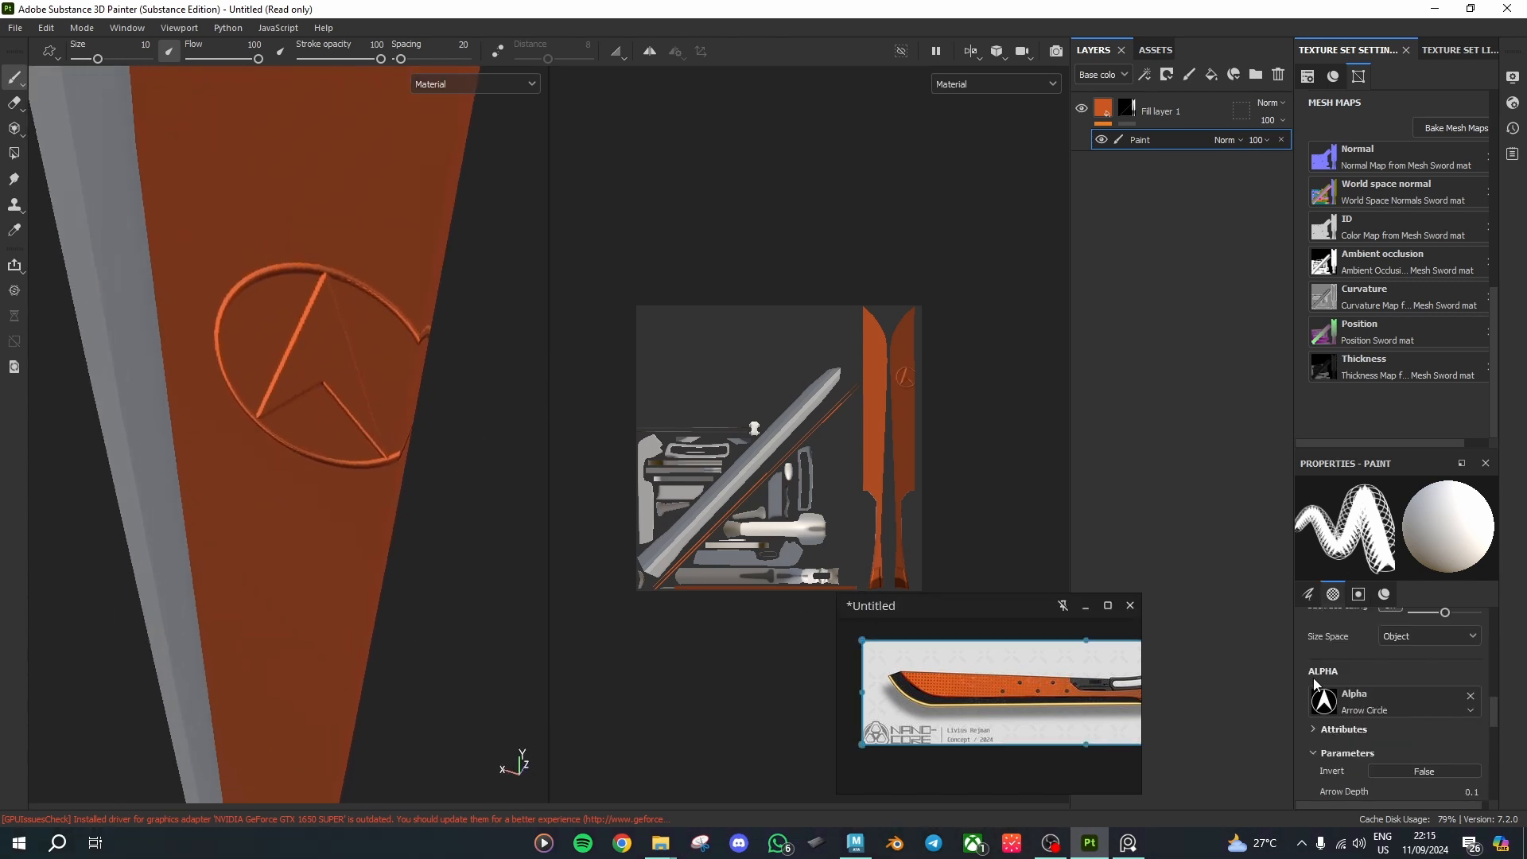
Step: Switch the brush material from height to normal only and preview it on the blade above the stamped Arrow Circle
scroll(1406, 686, "down", 8)
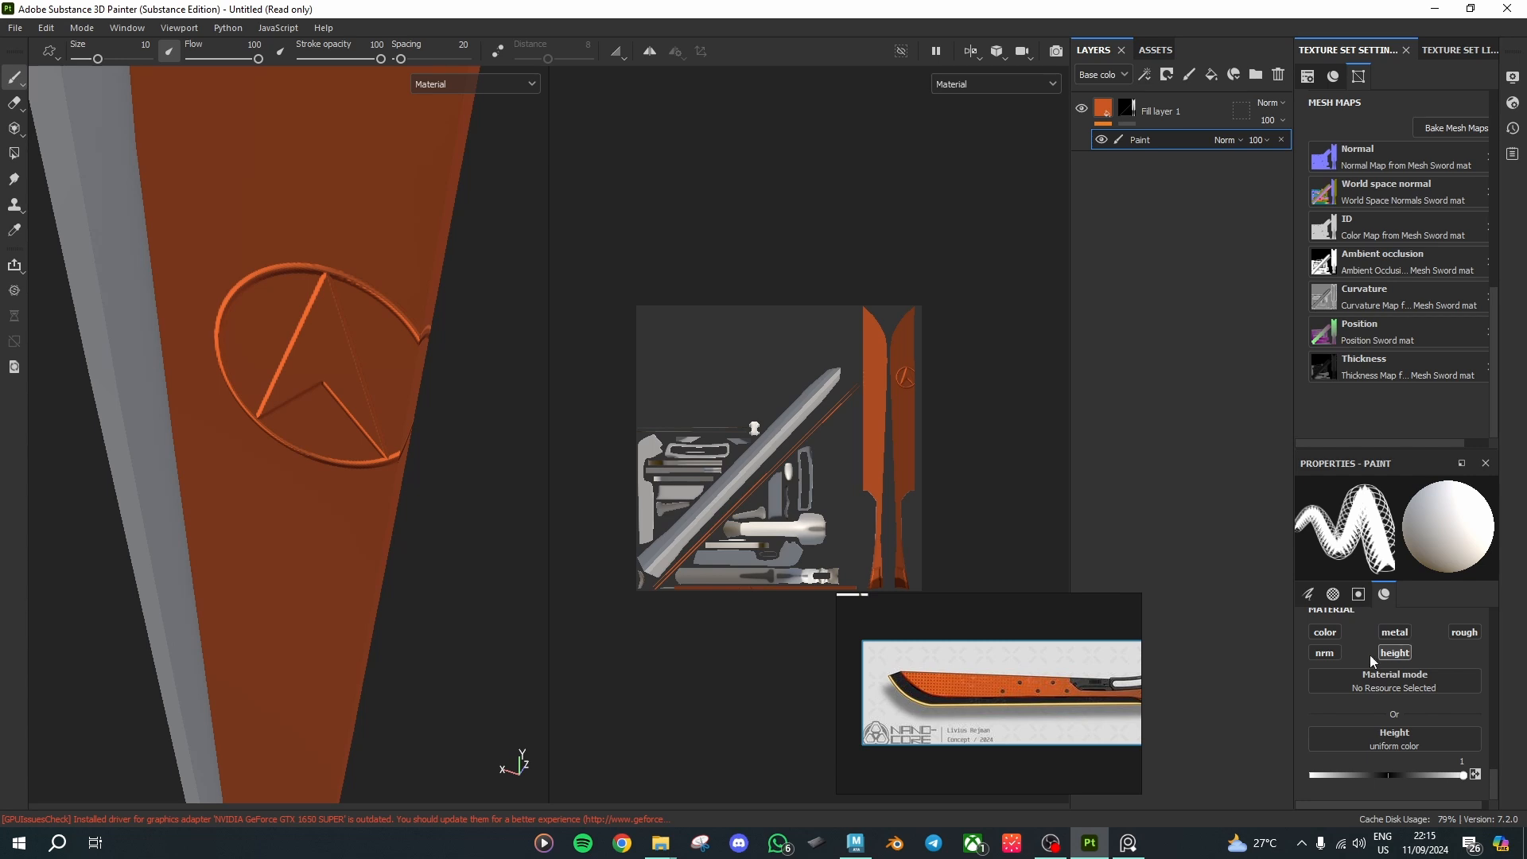
left_click(1393, 653)
left_click(1324, 653)
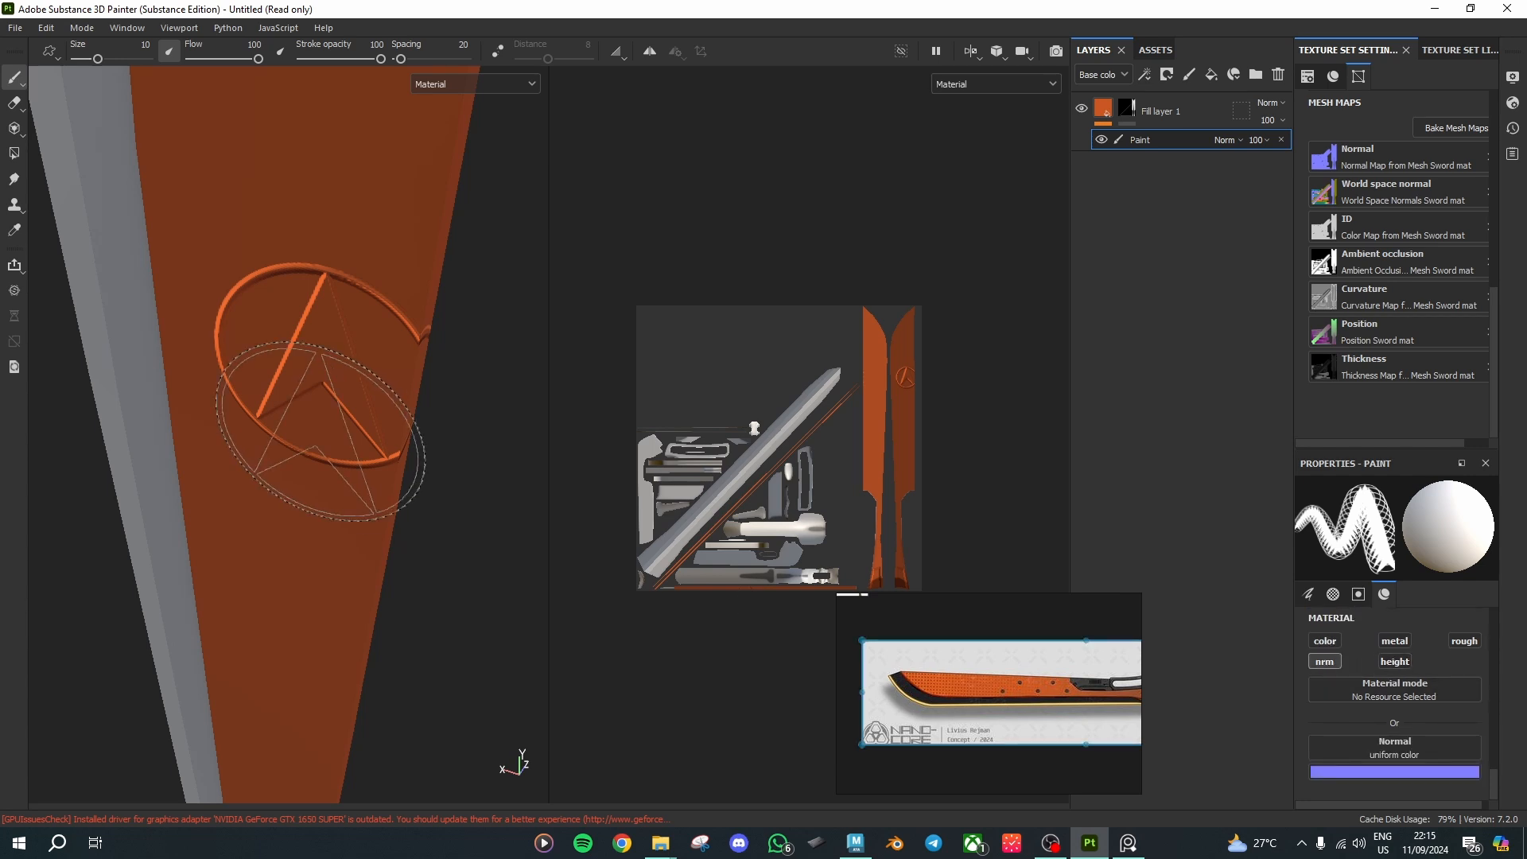
scroll(328, 191, "down", 3)
middle_click_drag(365, 252, 334, 501, "alt")
left_click_drag(333, 501, 301, 411, "alt")
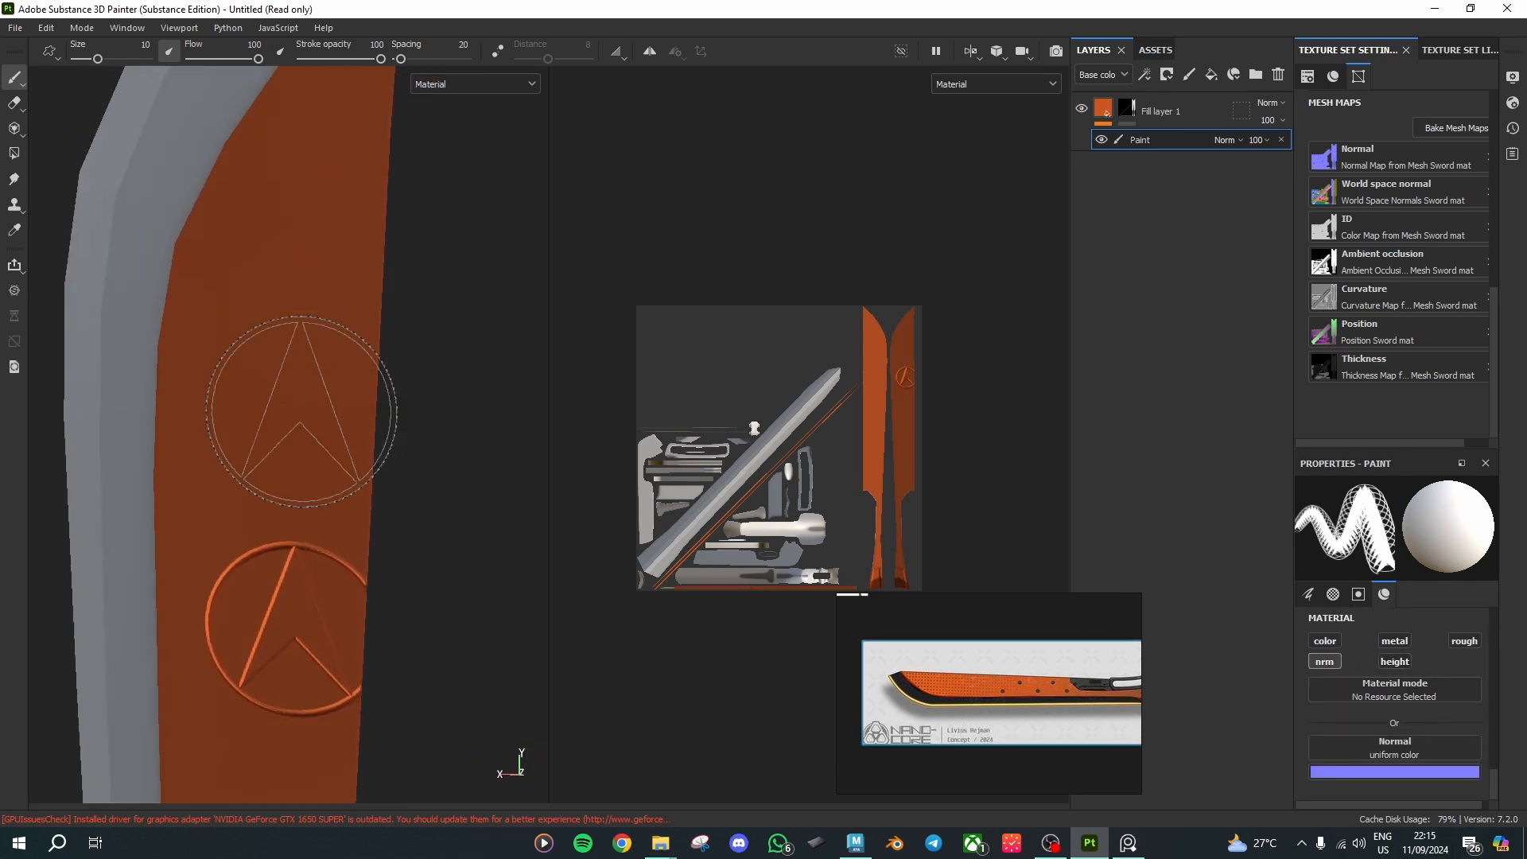
left_click(1385, 770)
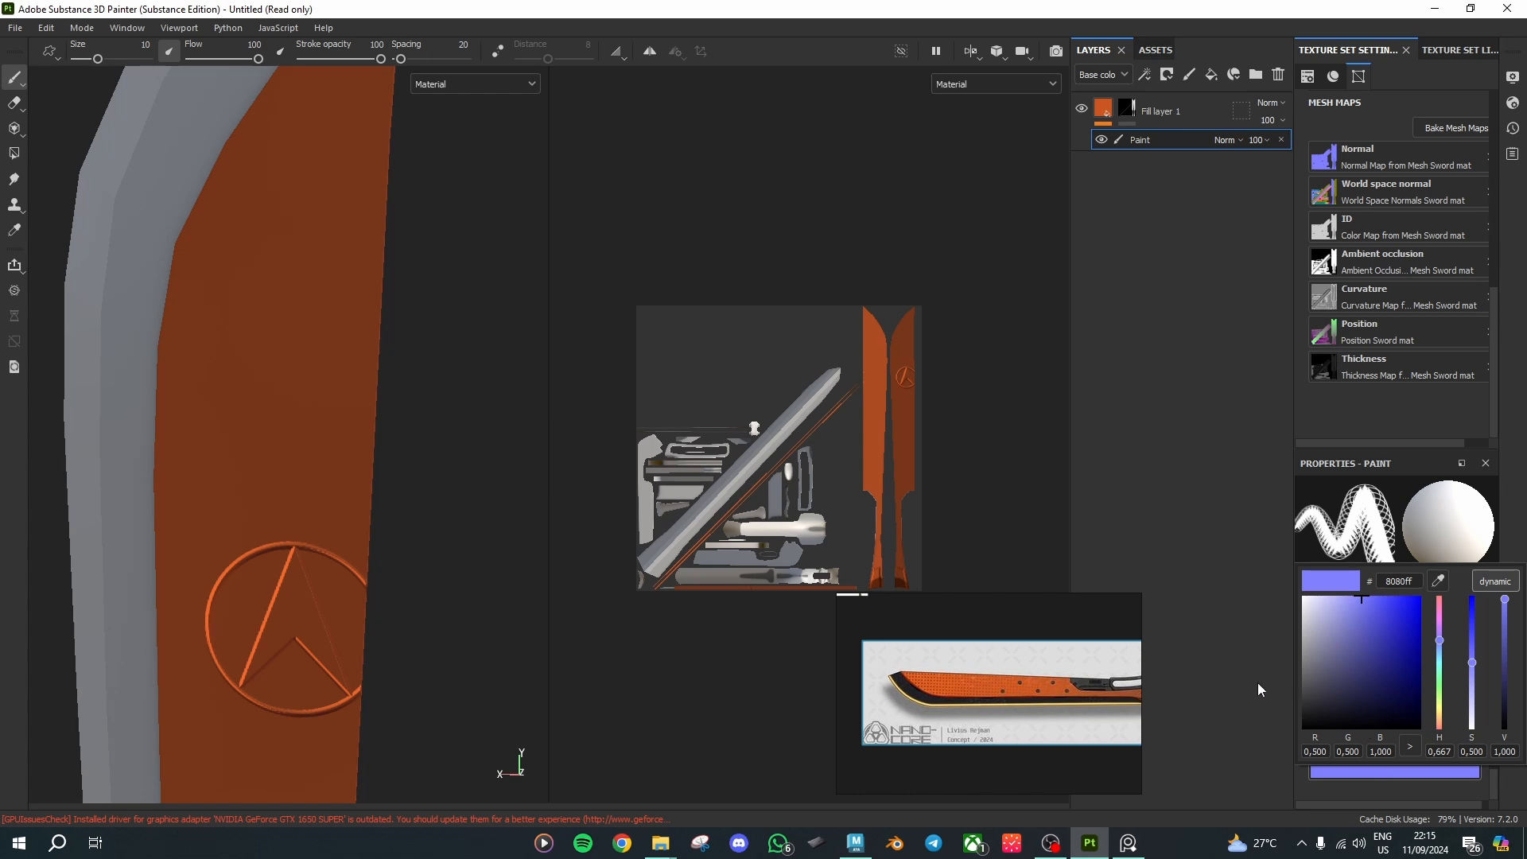
left_click(1257, 683)
Step: Search the brush's alpha resources for "normal" and "nor", clear the search and leave the alpha unchanged
left_click(1411, 765)
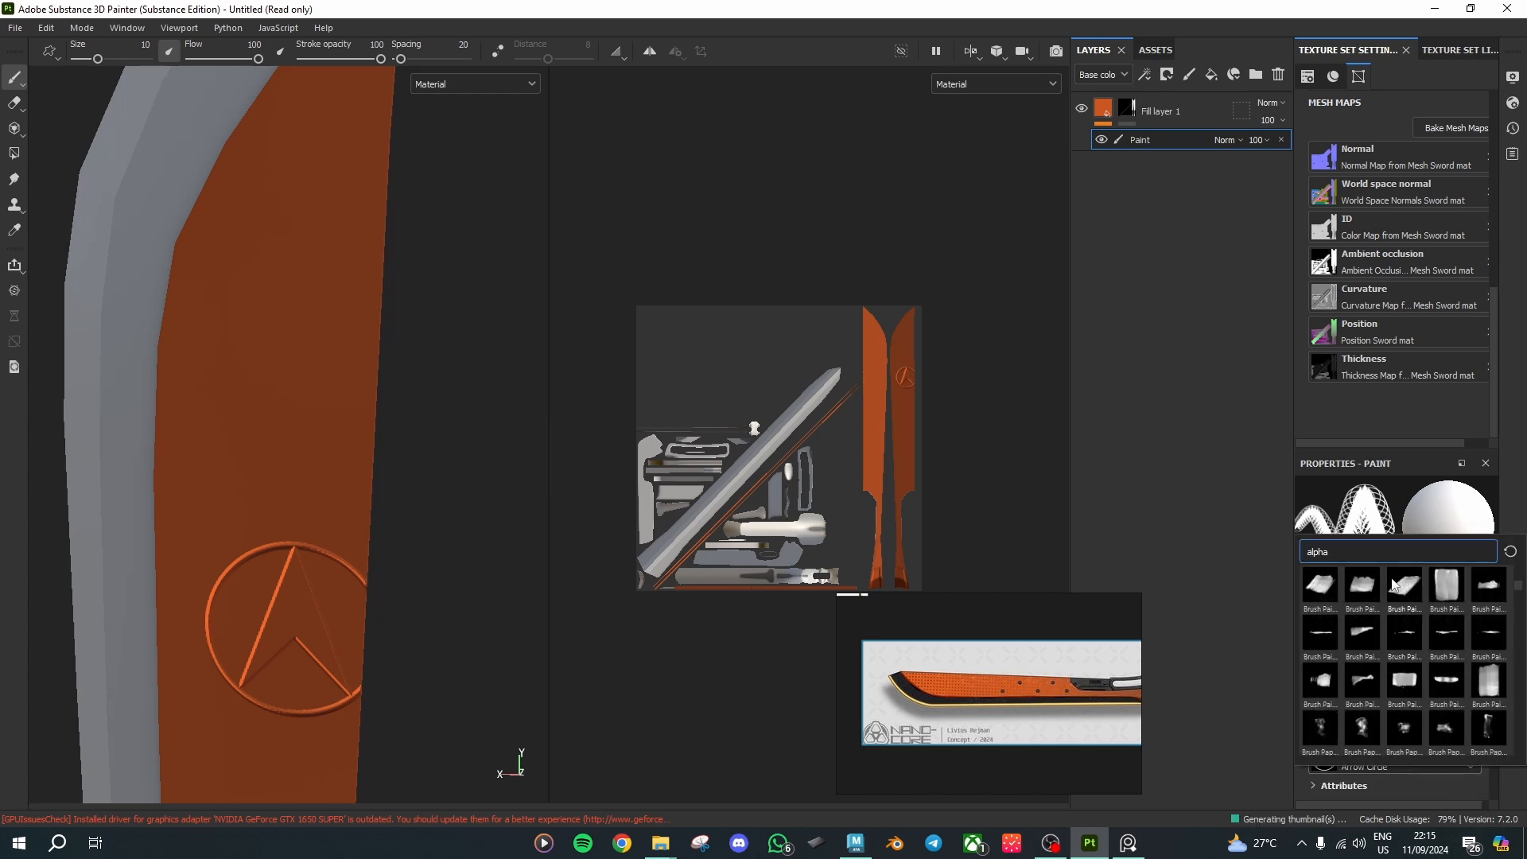
key("ctrl+a")
type("norm")
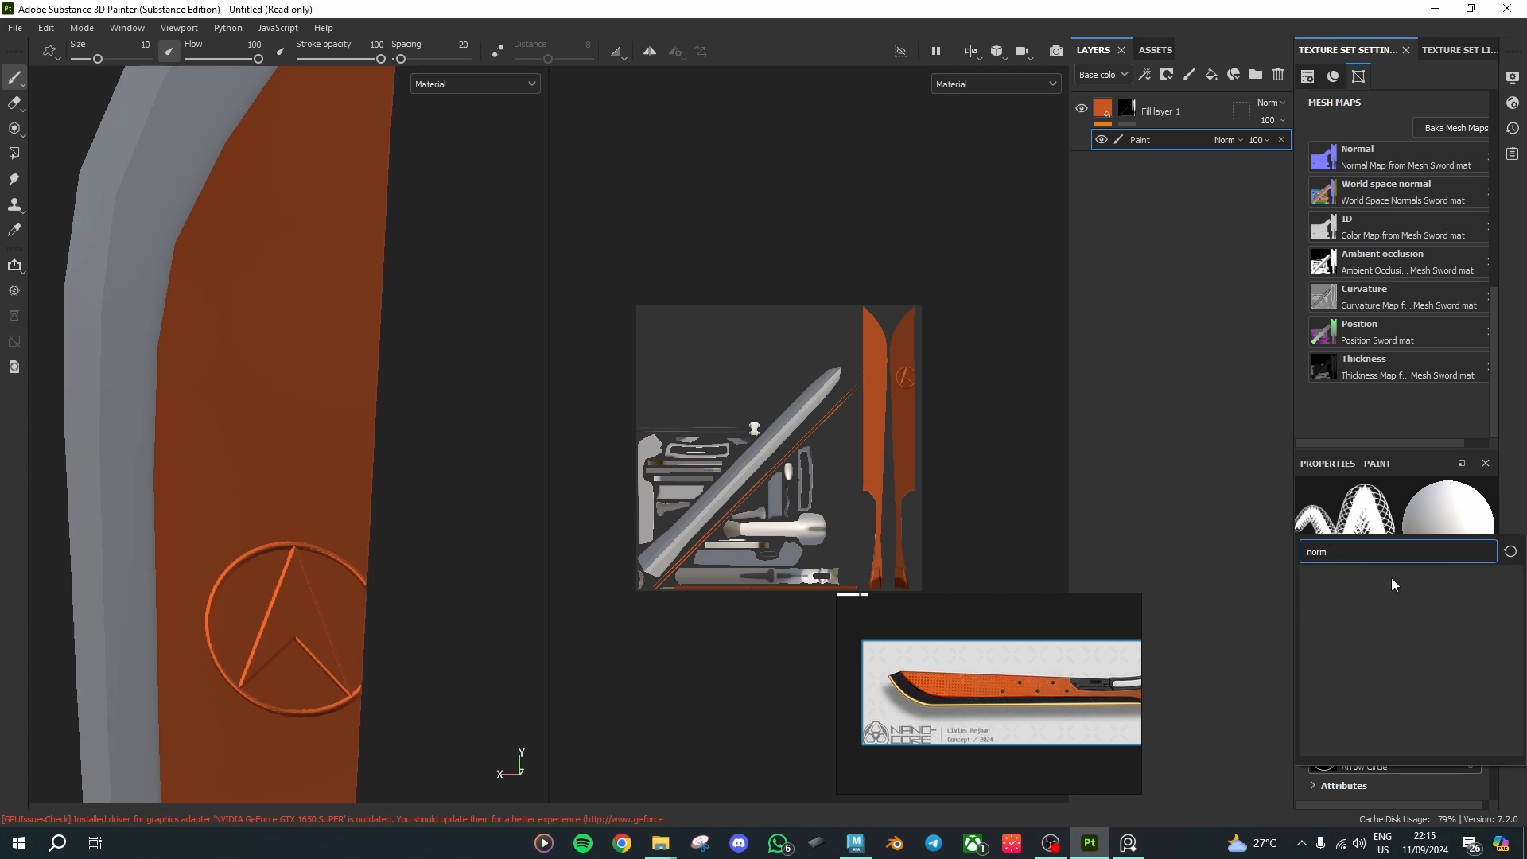
type("al")
key("BackSpace")
key("BackSpace")
key("BackSpace")
key("BackSpace")
key("BackSpace")
key("BackSpace")
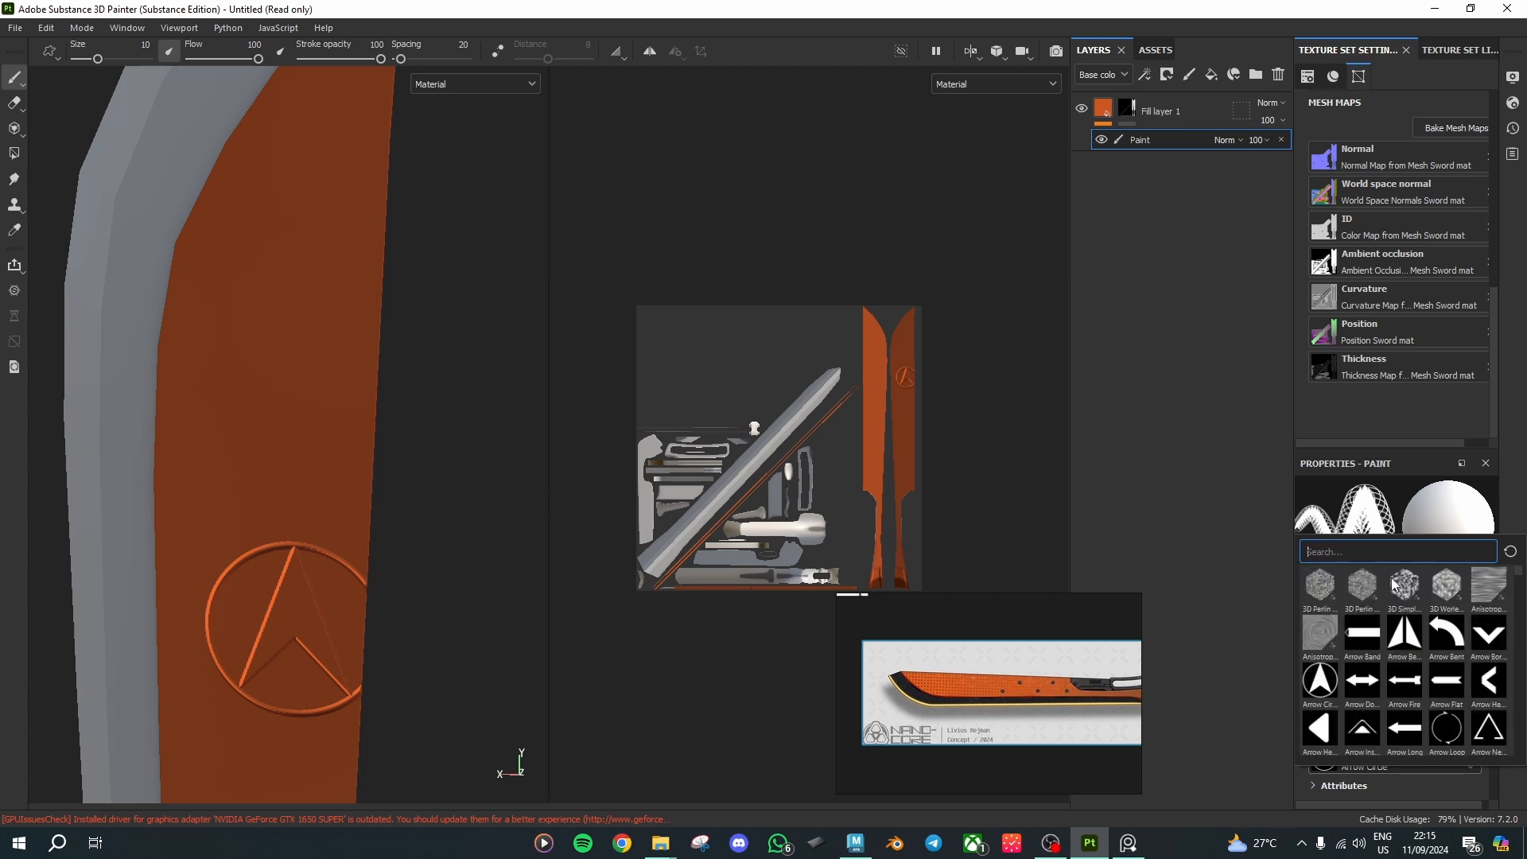
type("nor")
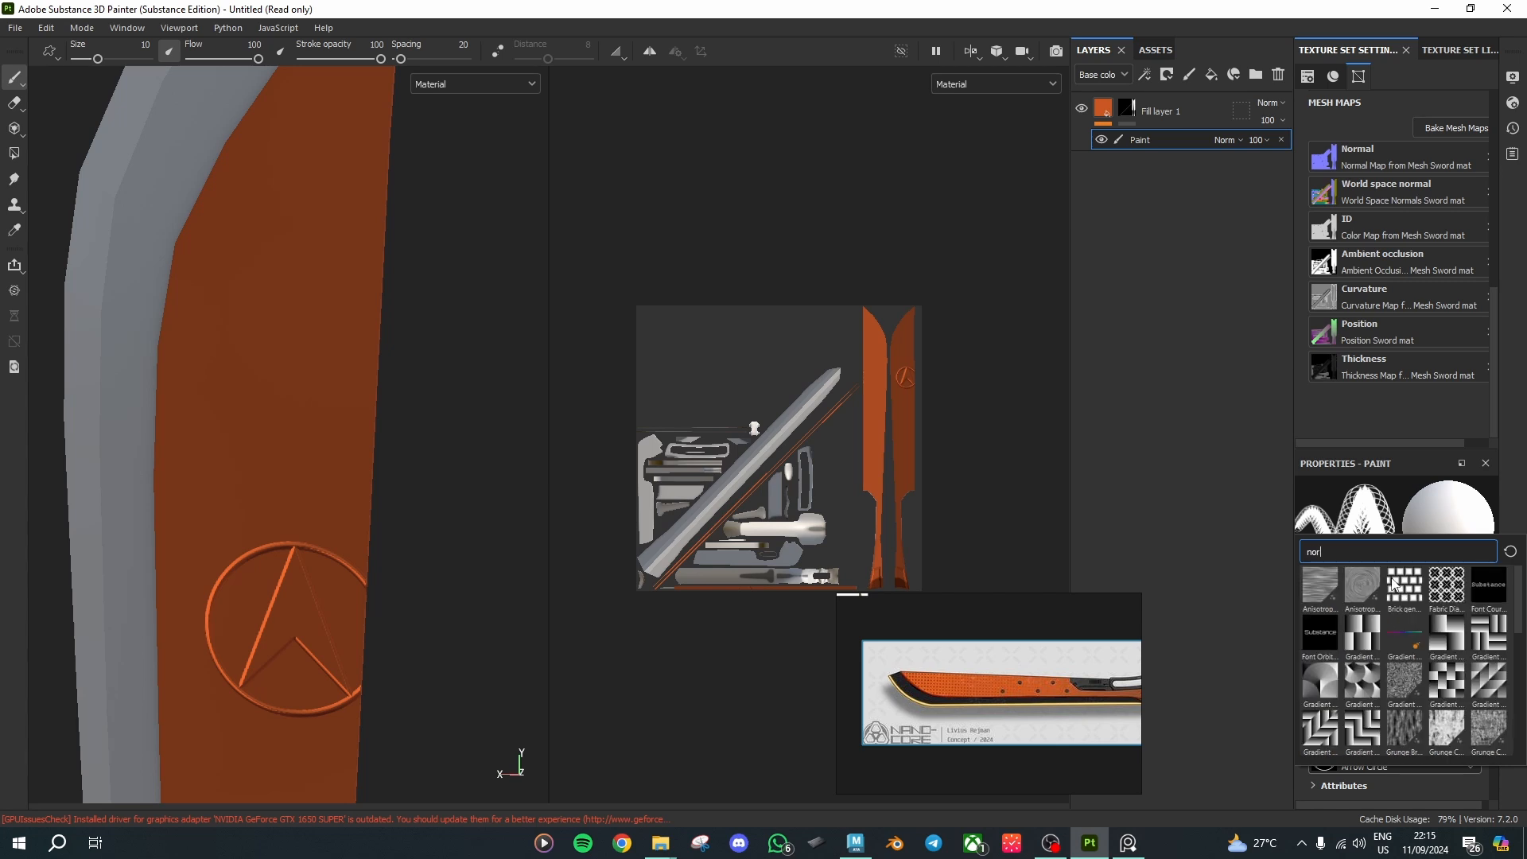
key("BackSpace")
key("BackSpace")
key("BackSpace")
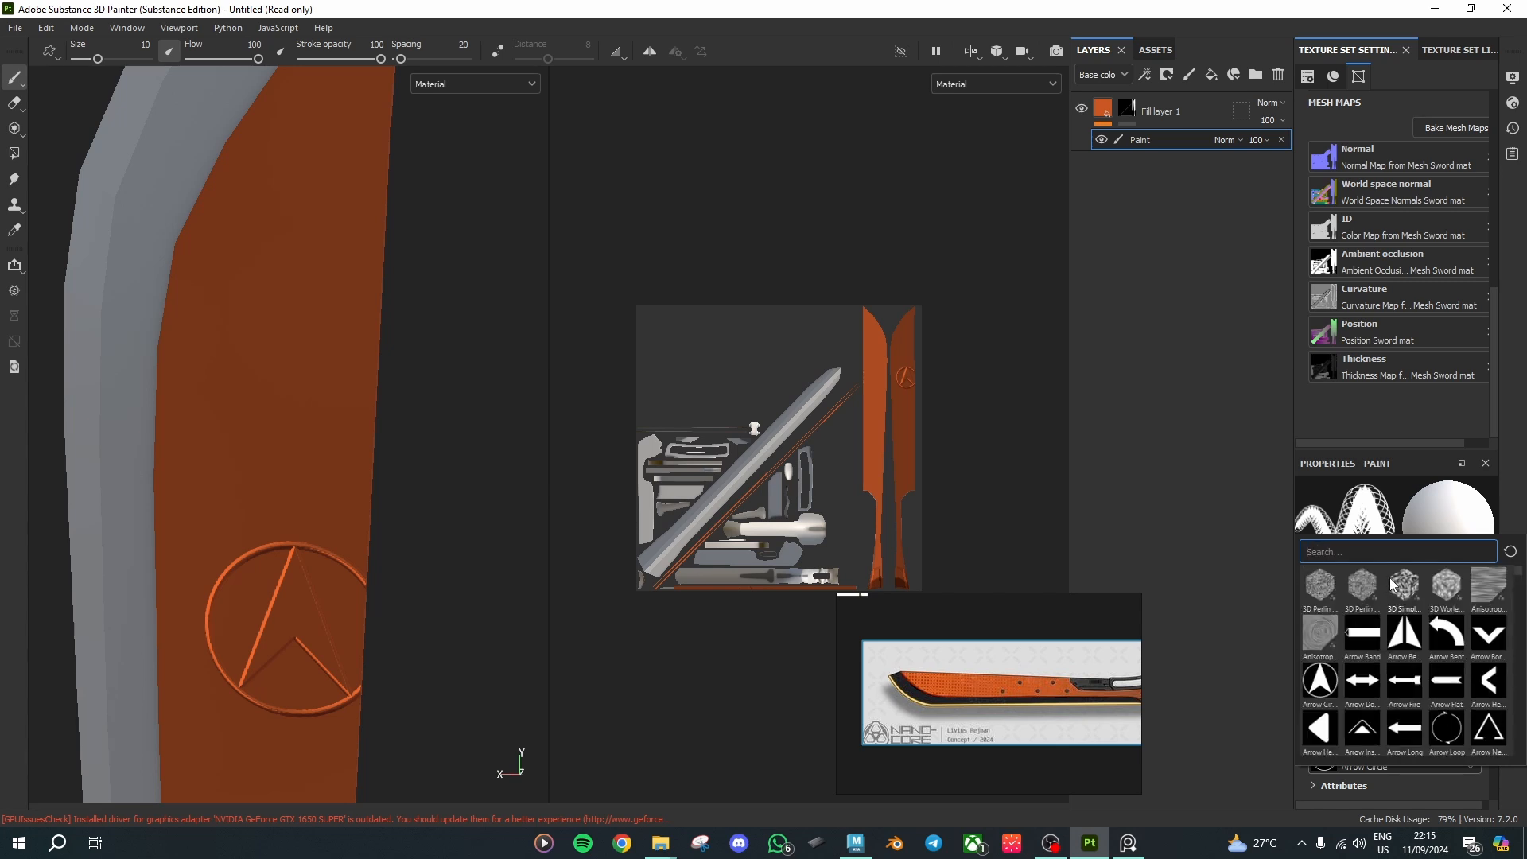
left_click(1220, 424)
Step: Assign Bevel Hexagon High to the brush's normal channel, test-stamp it above the Arrow Circle and undo the stamp
scroll(1405, 684, "down", 10)
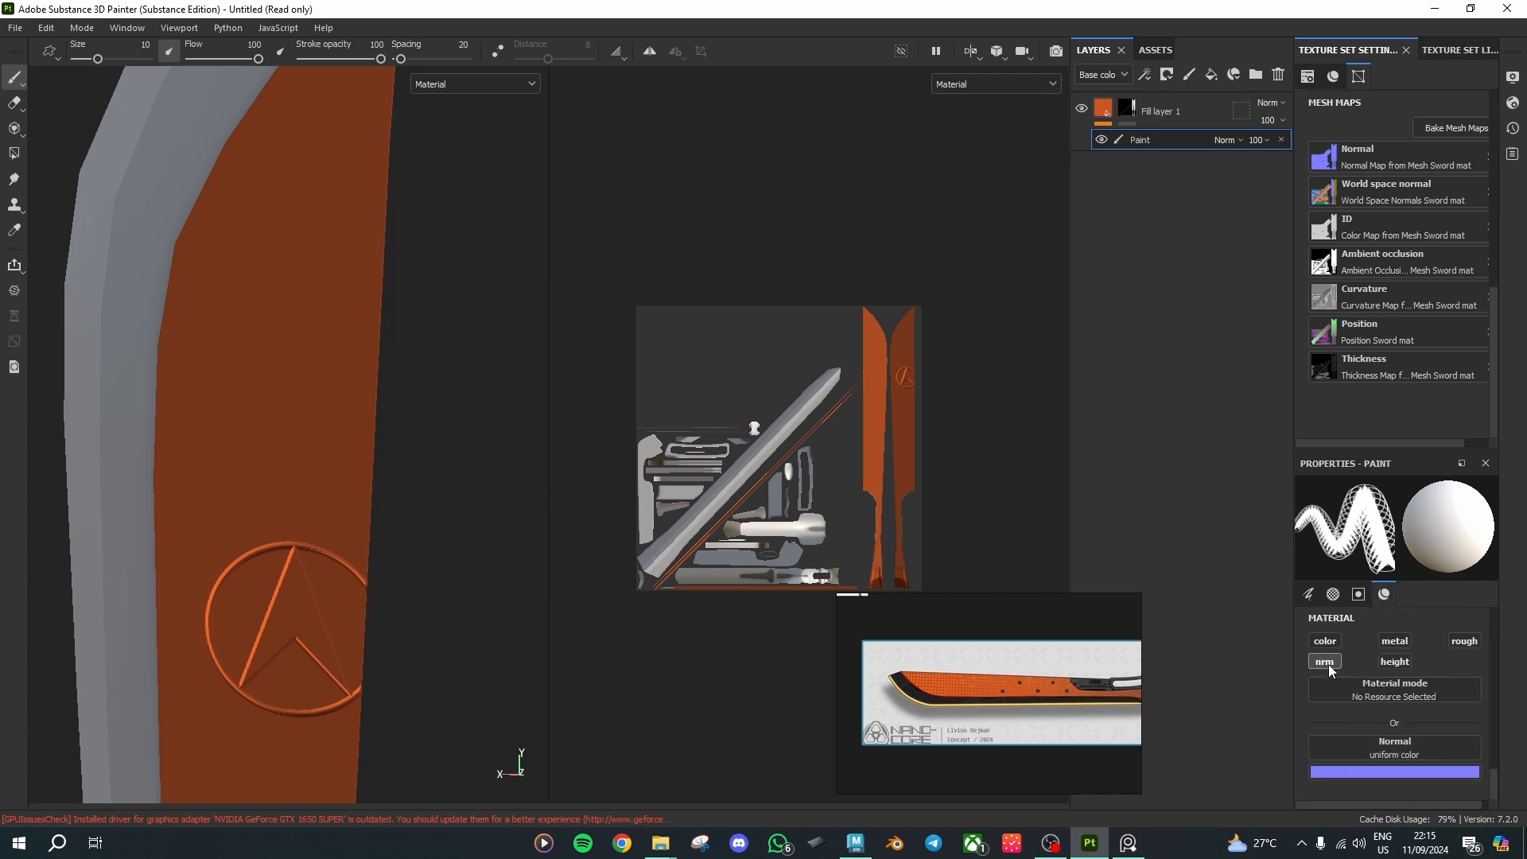
left_click(1328, 665)
left_click(1328, 665)
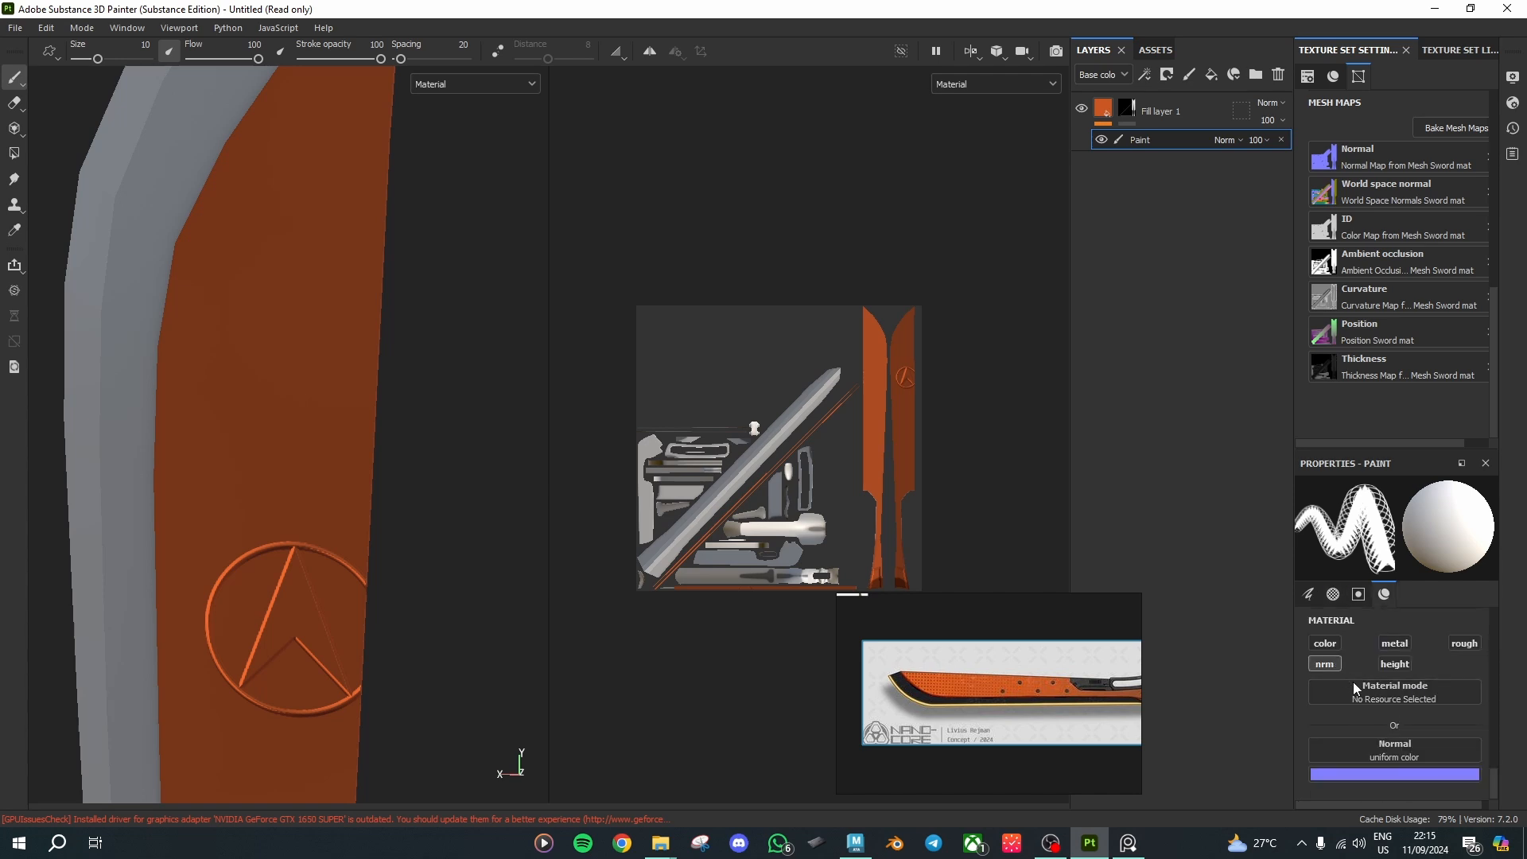
left_click(1392, 775)
left_click(1387, 750)
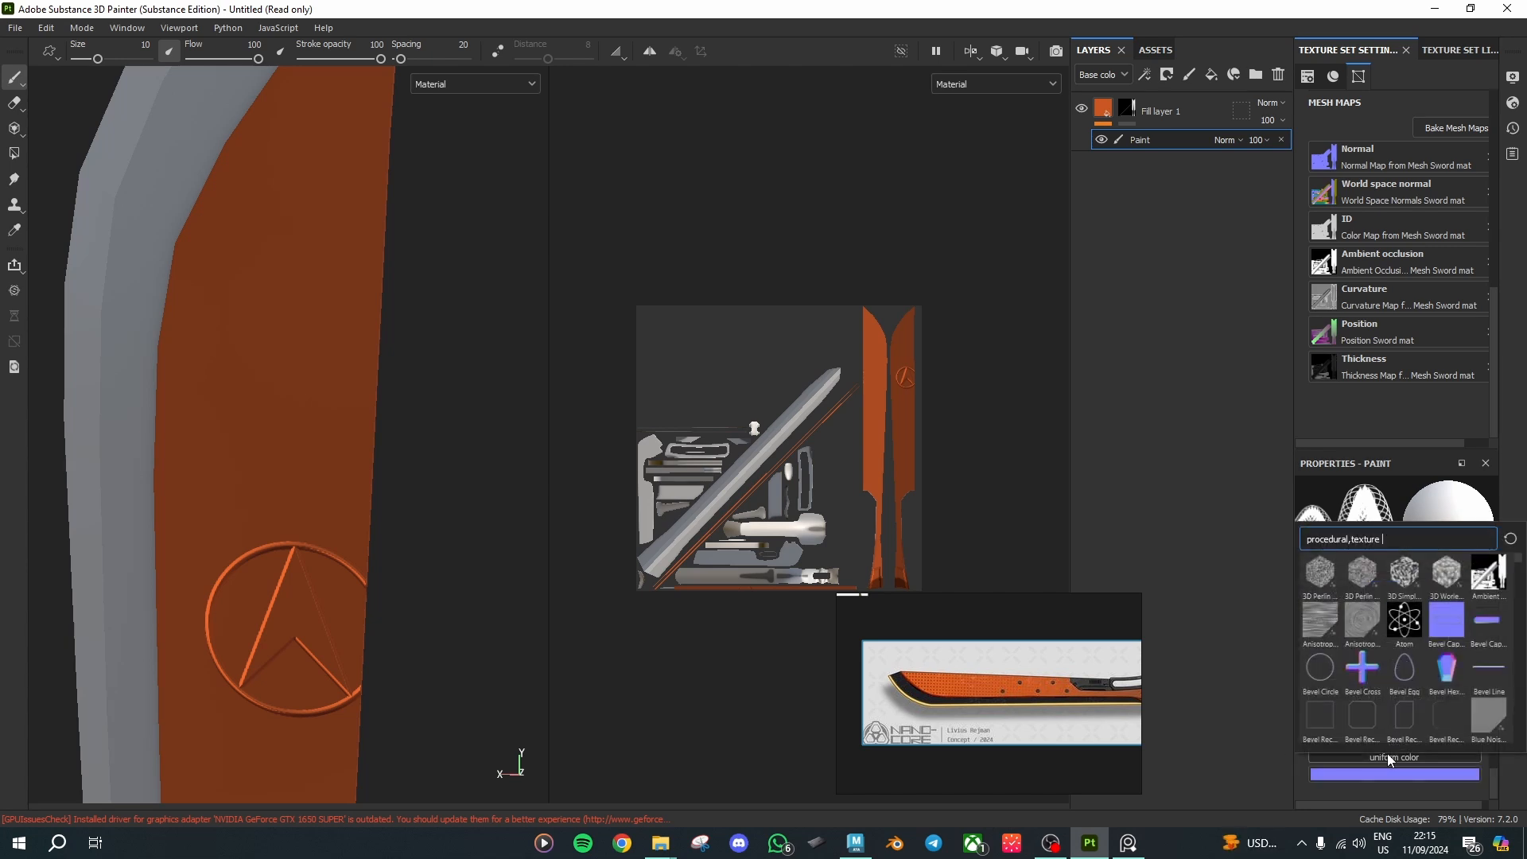
left_click(1445, 670)
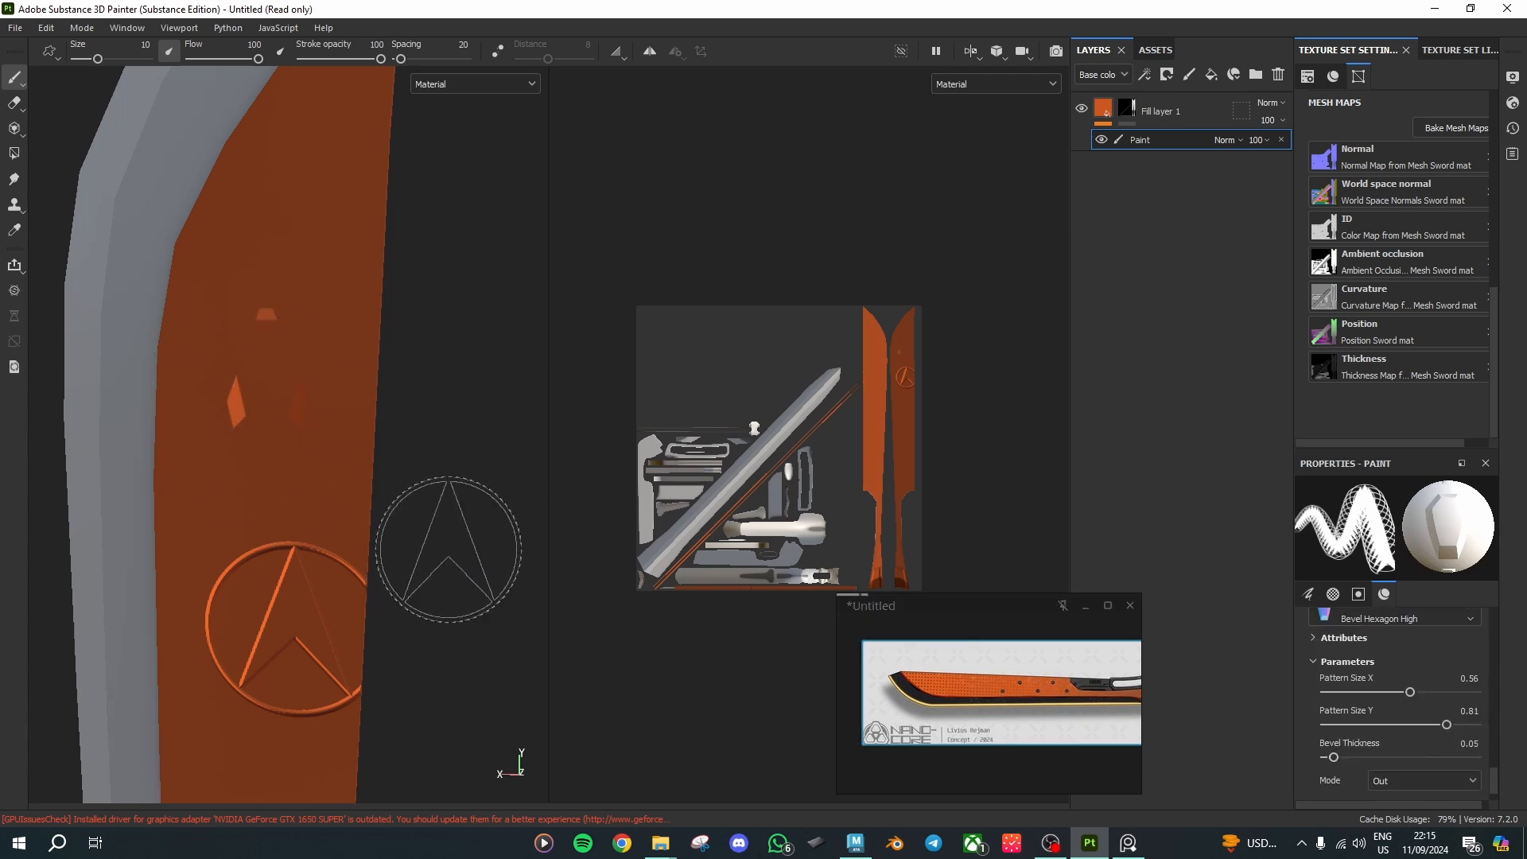
key("ctrl+z")
Step: Switch the brush material back to height only, stamp a second Arrow Circle above the first and undo it
scroll(1415, 684, "up", 1)
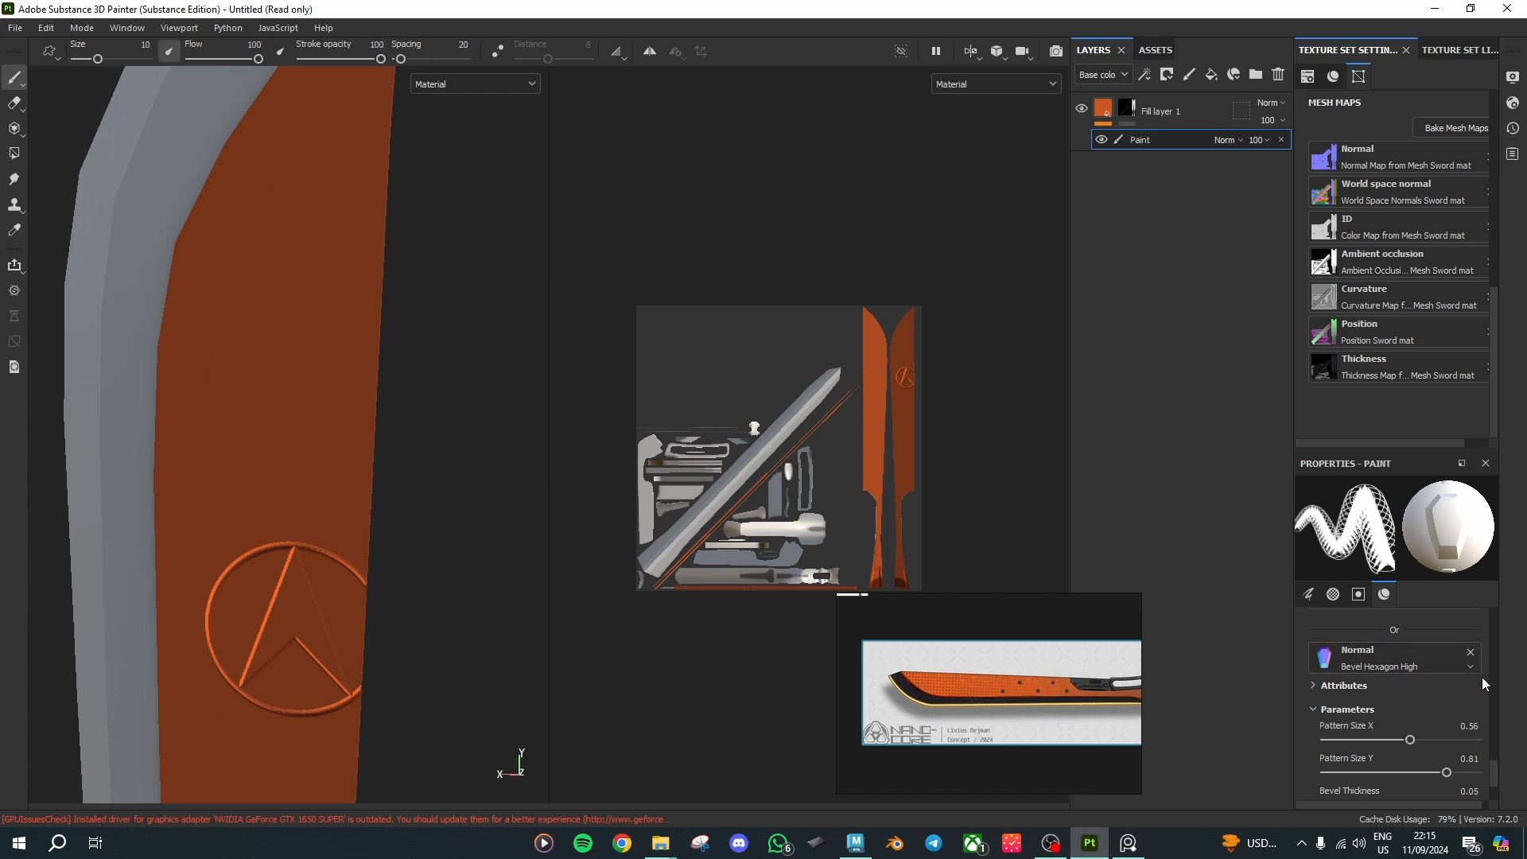
scroll(1344, 662, "up", 2)
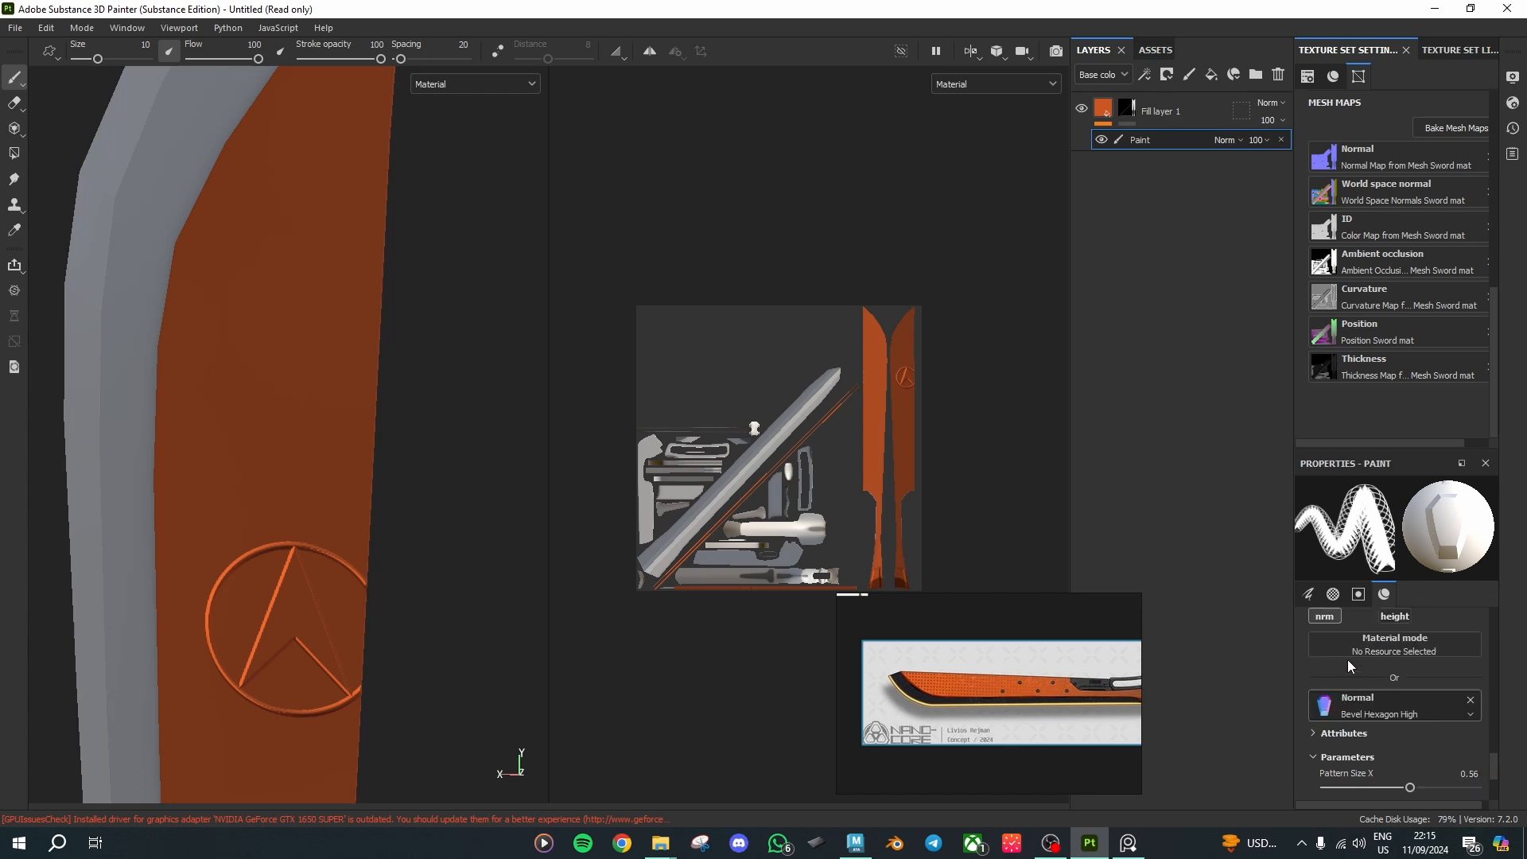
left_click(1325, 617)
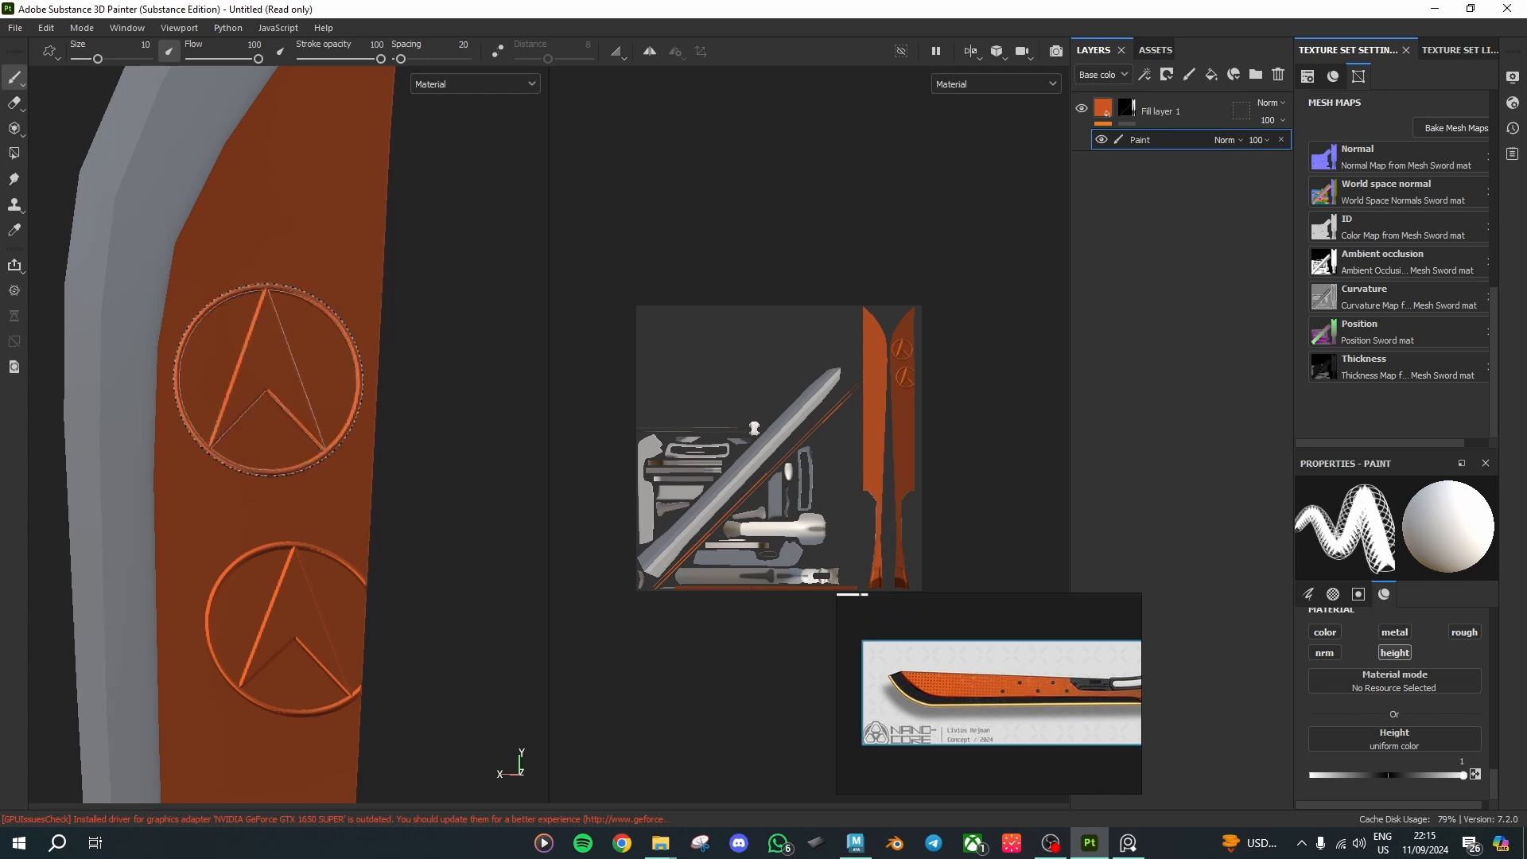
left_click_drag(268, 380, 422, 477, "alt")
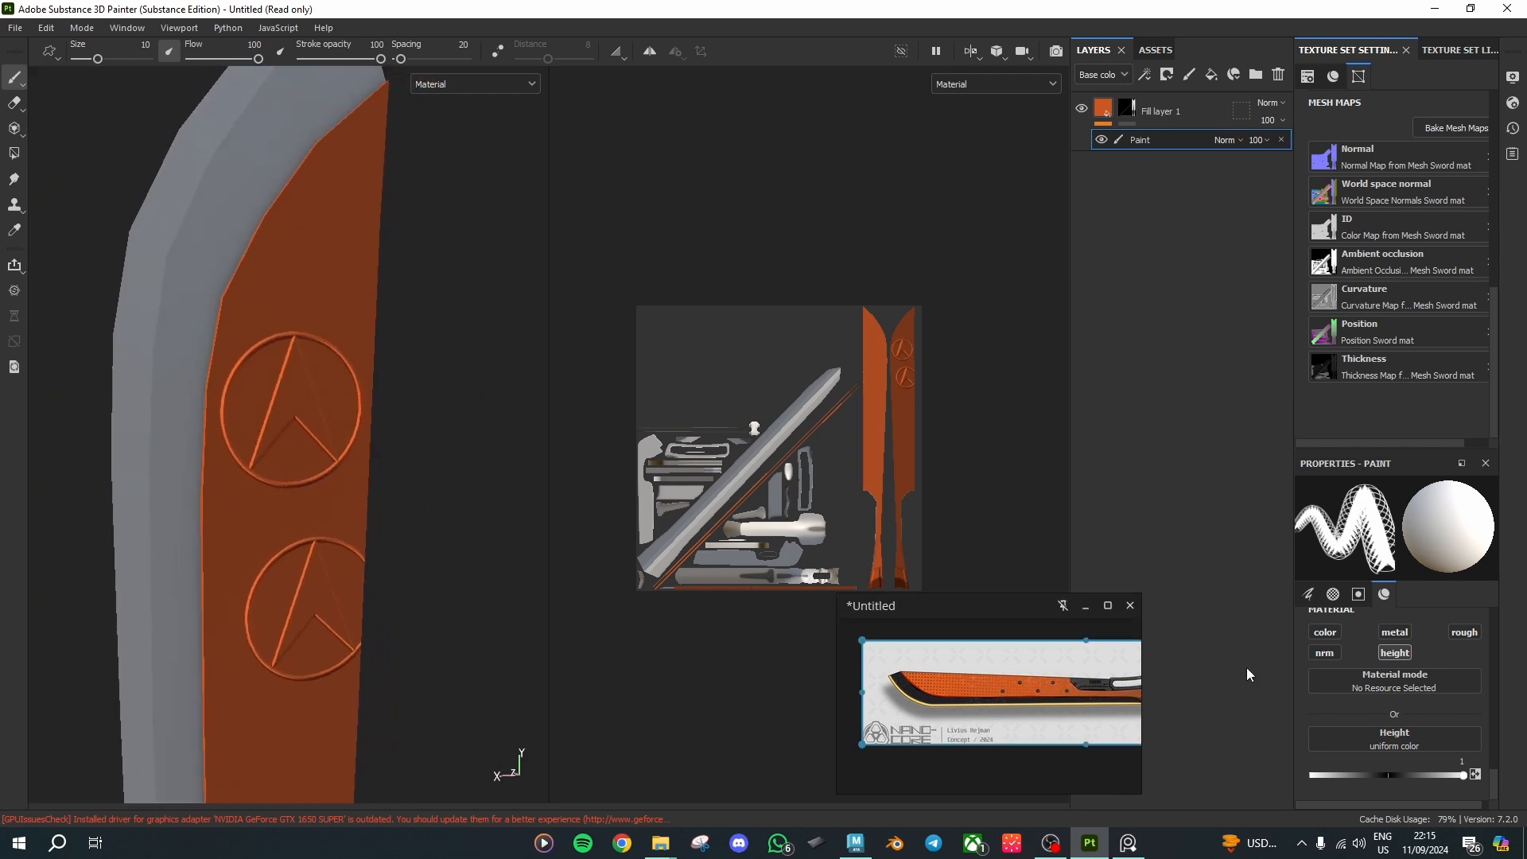
key("ctrl+z")
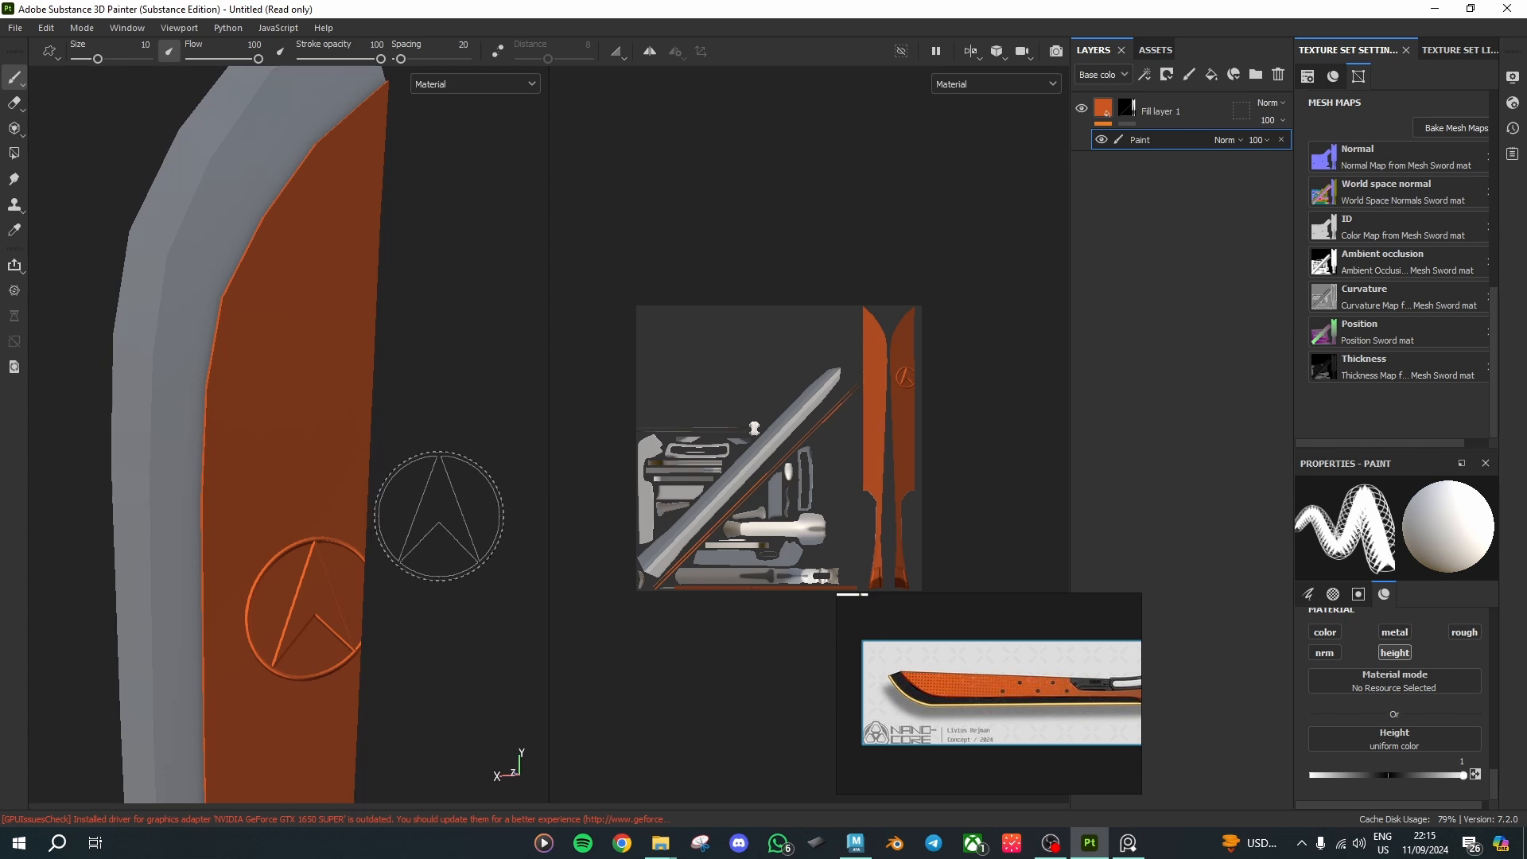
Step: Remove the Paint effect from Fill layer 1's content
left_click(1281, 140)
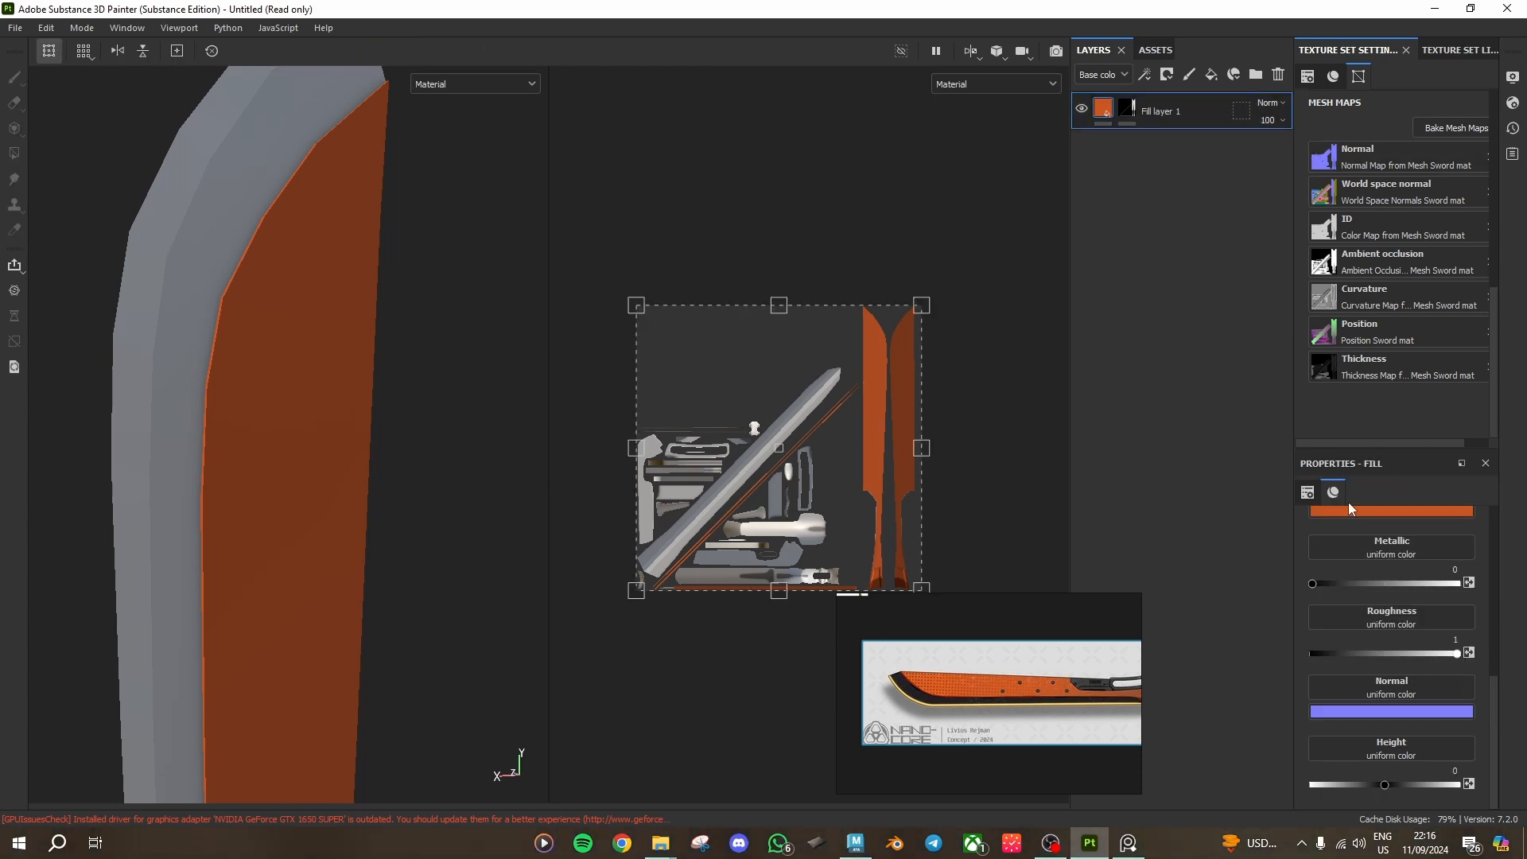
Step: Review Fill layer 1's UV transformation and material channel settings and compare the orange blade with the machete reference
scroll(1454, 750, "up", 2)
scroll(1467, 747, "down", 2)
scroll(1447, 684, "up", 5)
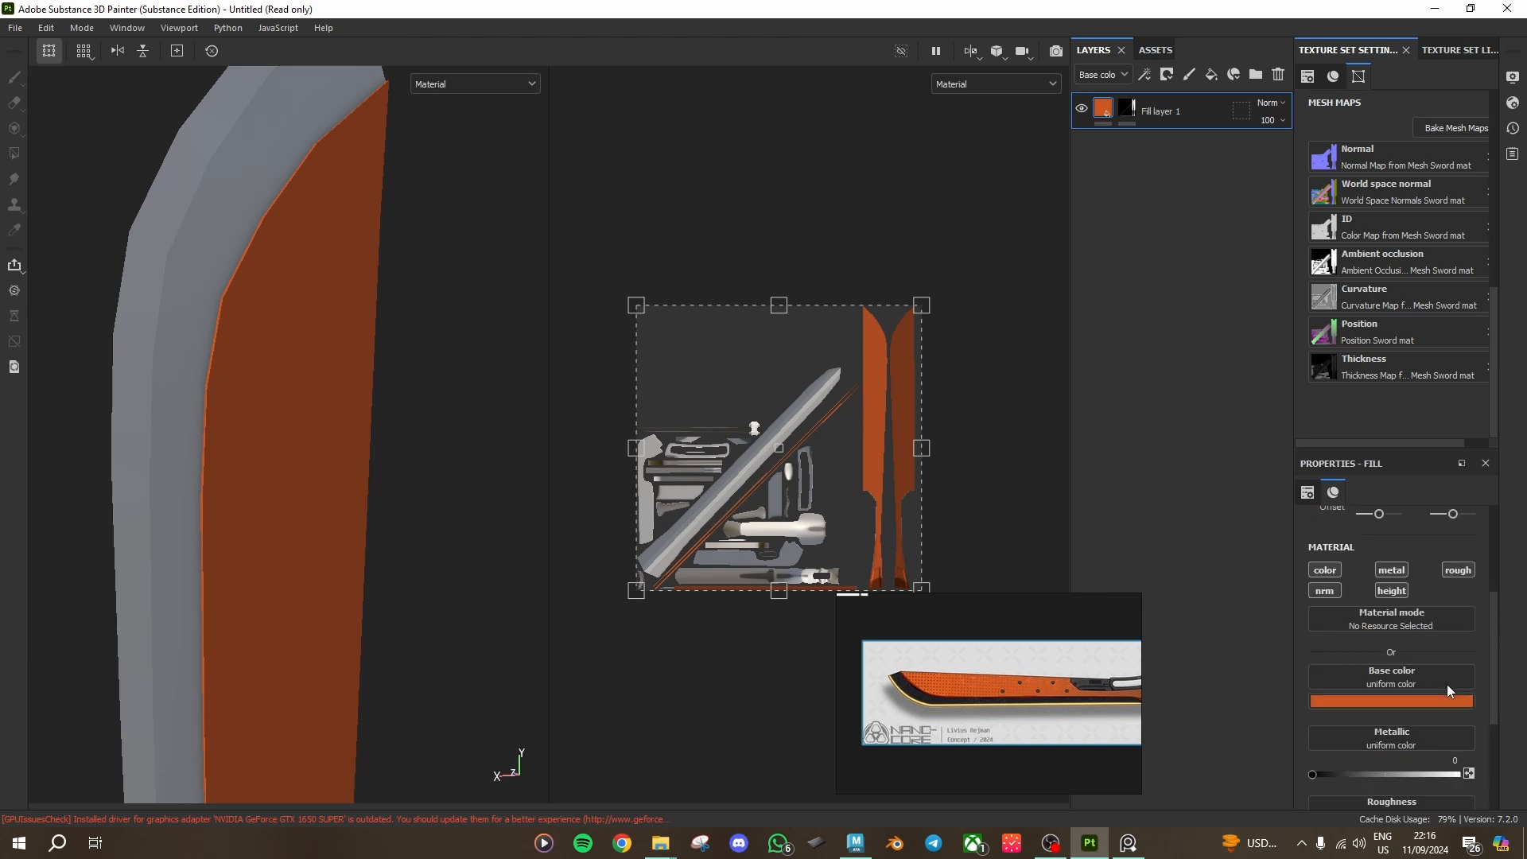
scroll(1447, 685, "down", 2)
scroll(1447, 685, "down", 2)
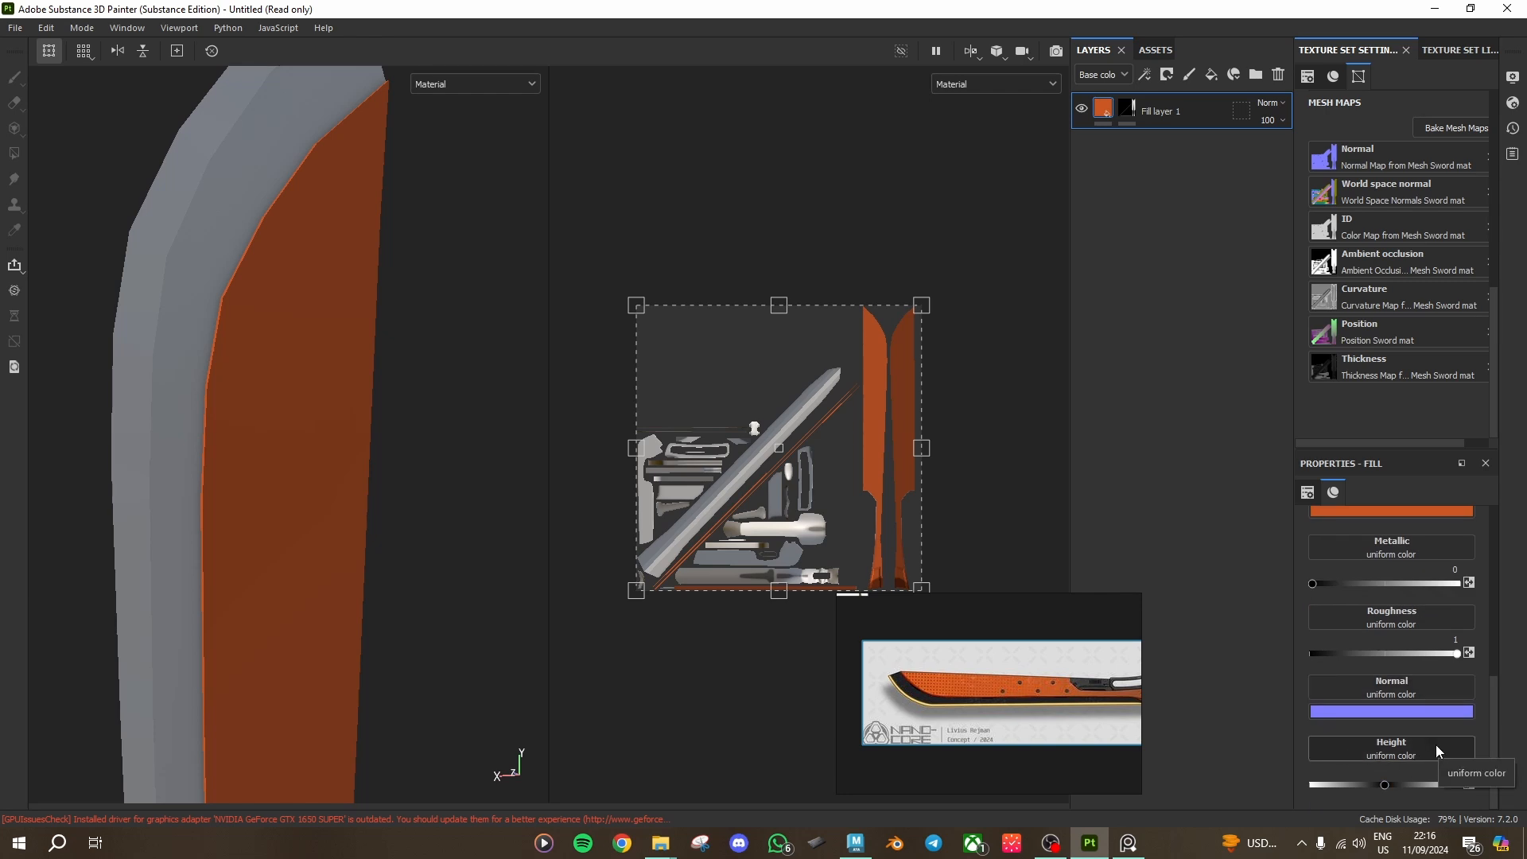
scroll(1470, 737, "up", 4)
scroll(1470, 738, "down", 4)
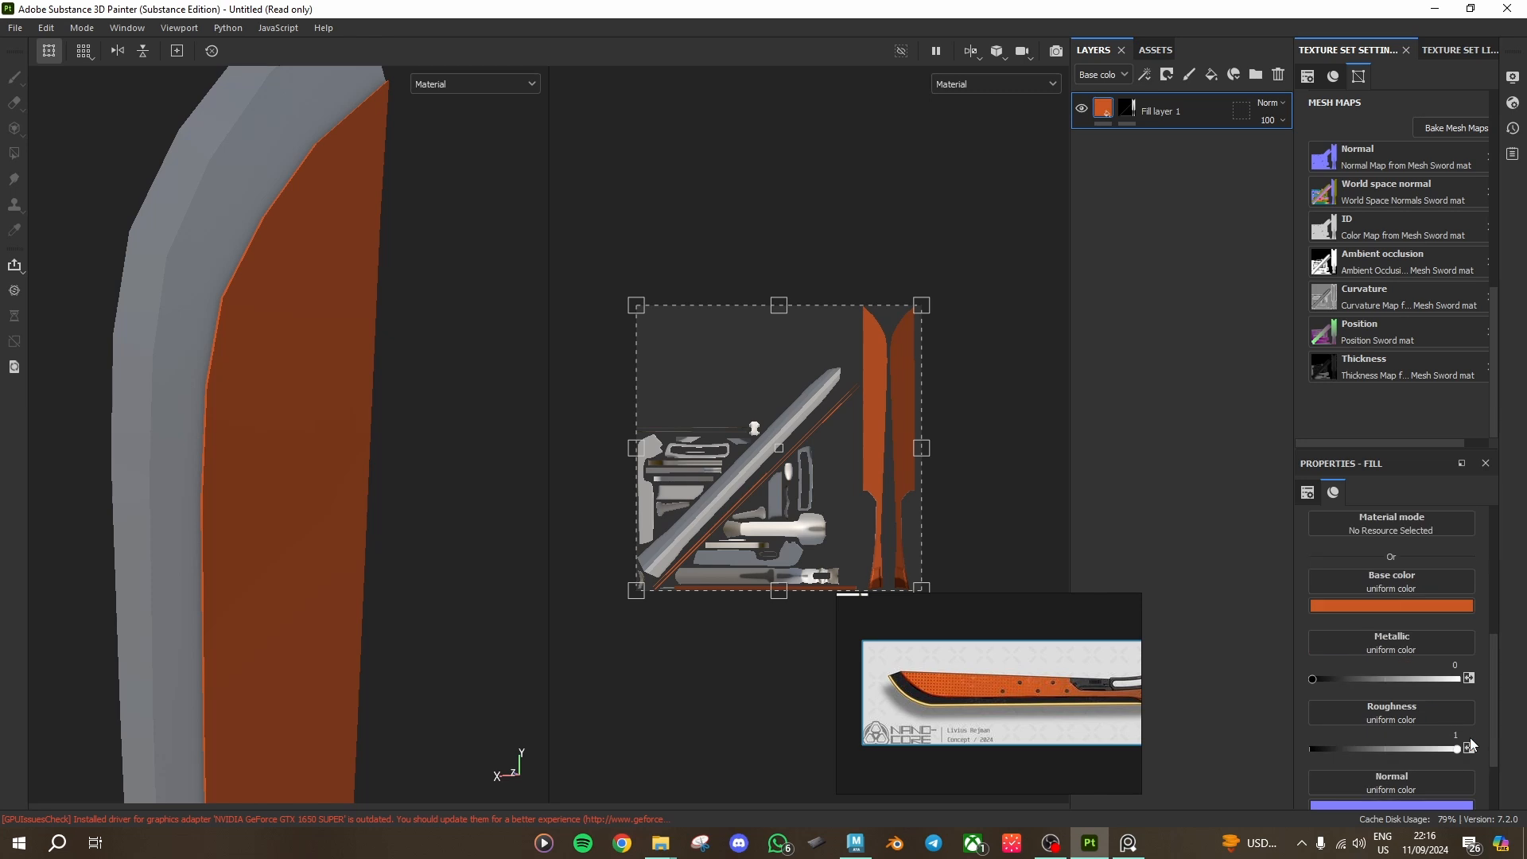
scroll(1471, 736, "up", 6)
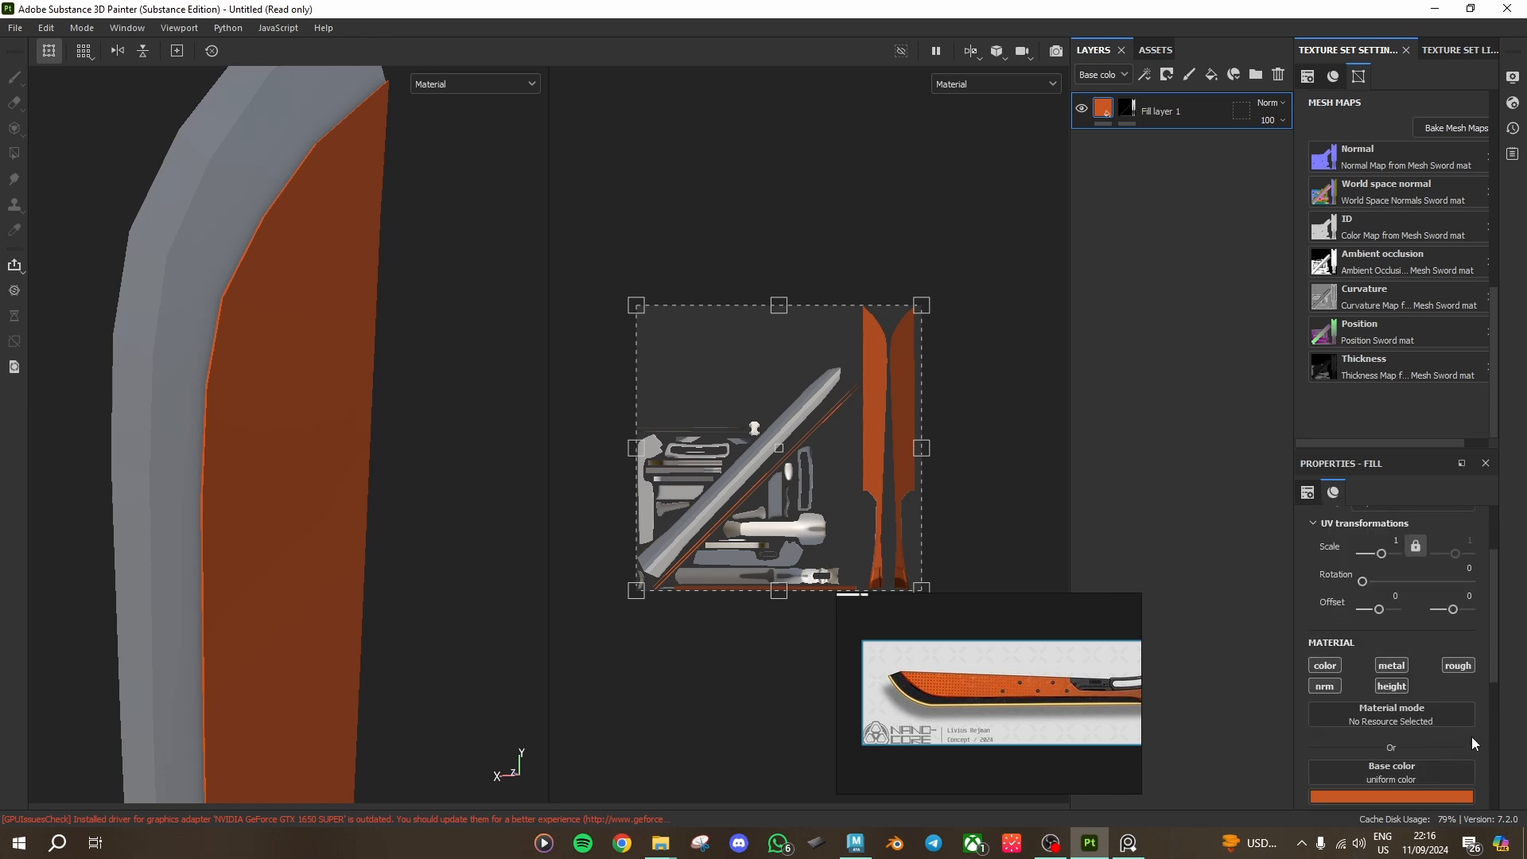
scroll(1463, 726, "down", 3)
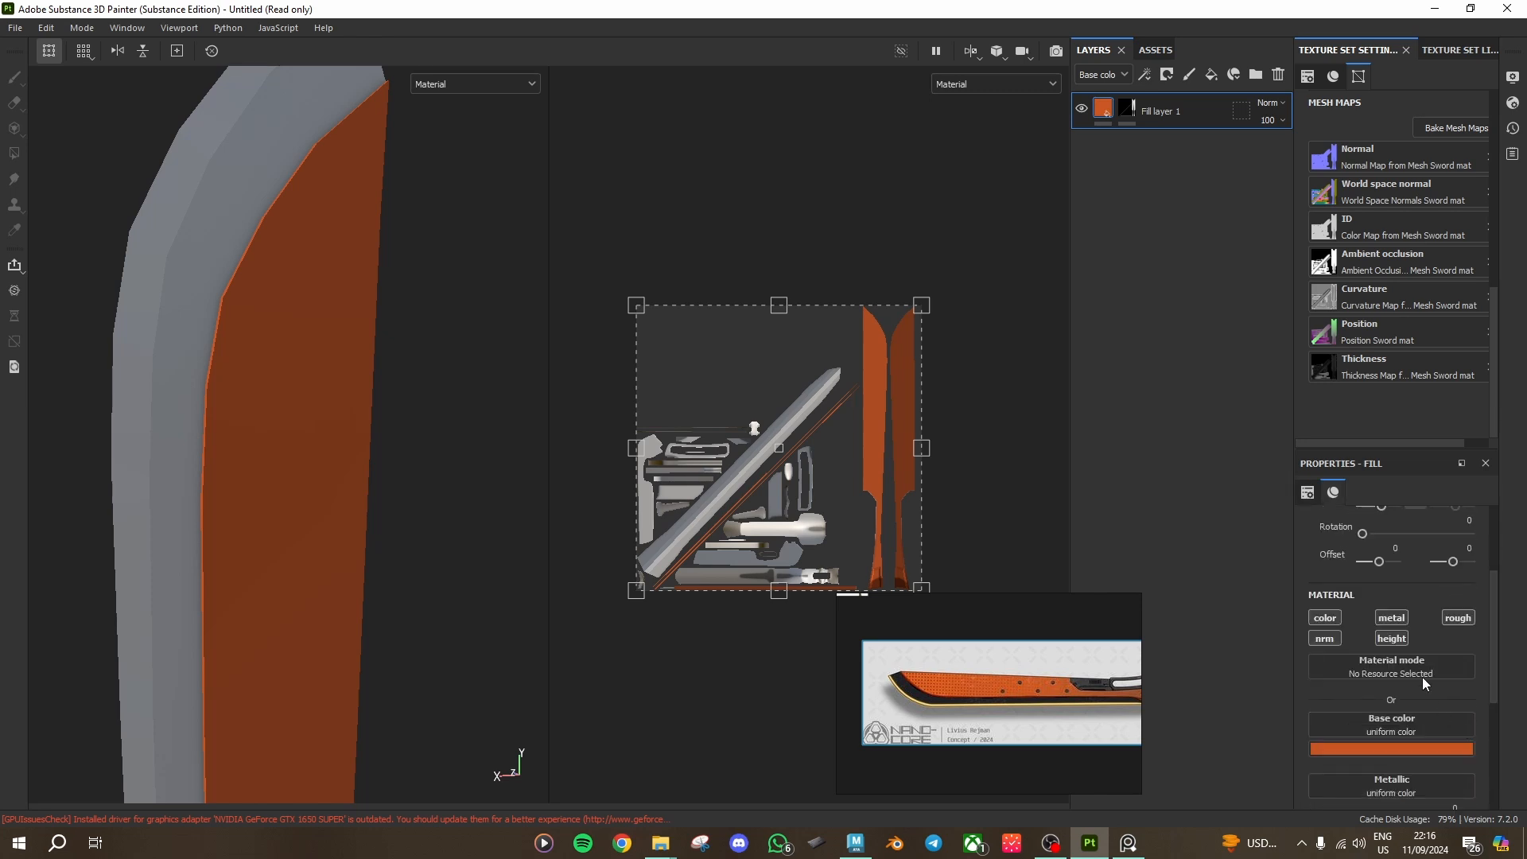
scroll(978, 689, "up", 4)
scroll(1011, 695, "down", 4)
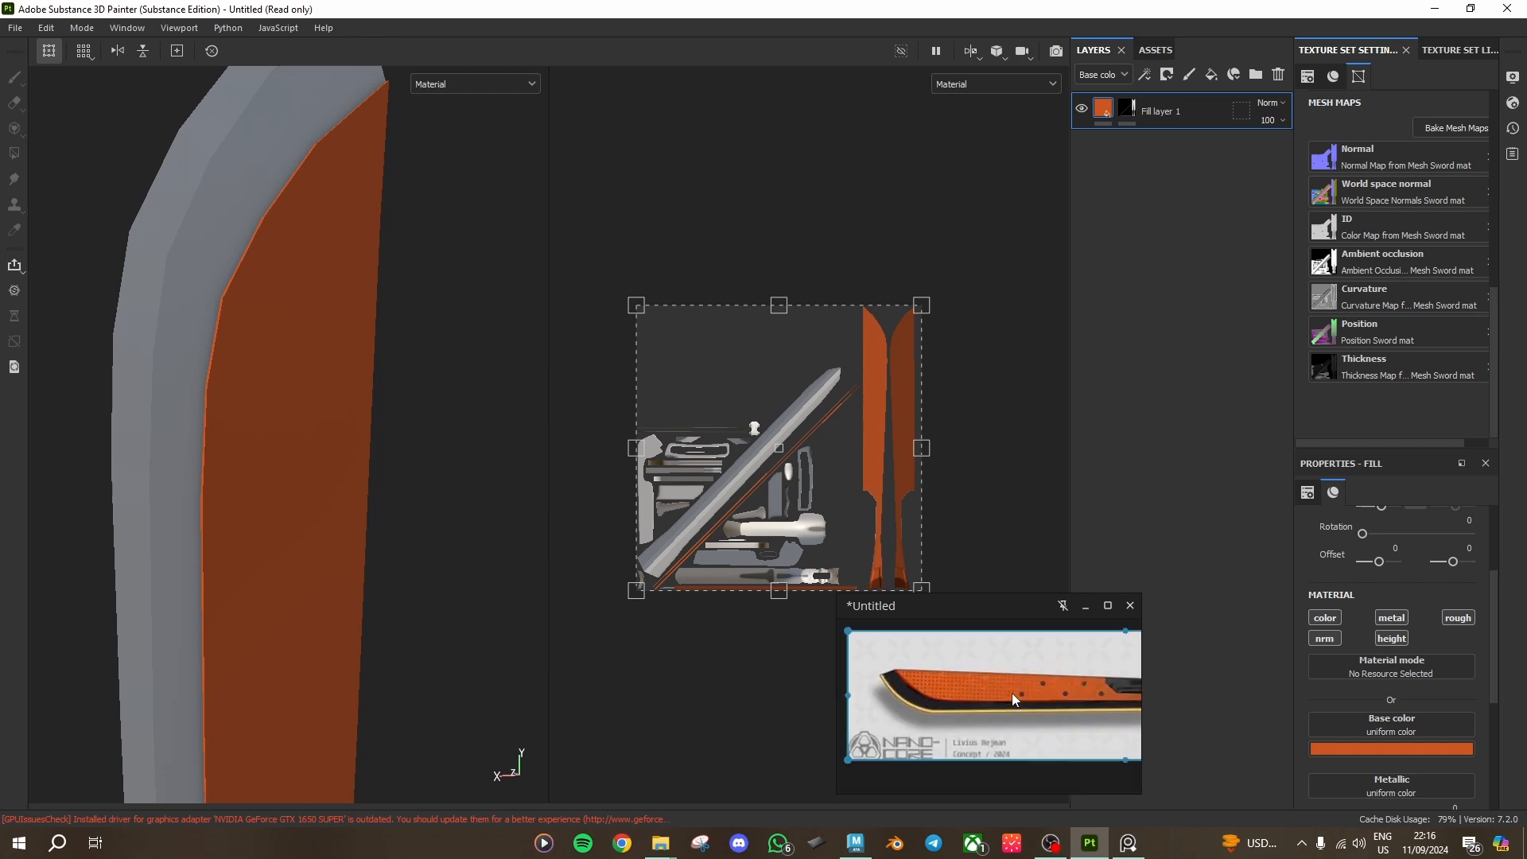
left_click_drag(1052, 703, 975, 693)
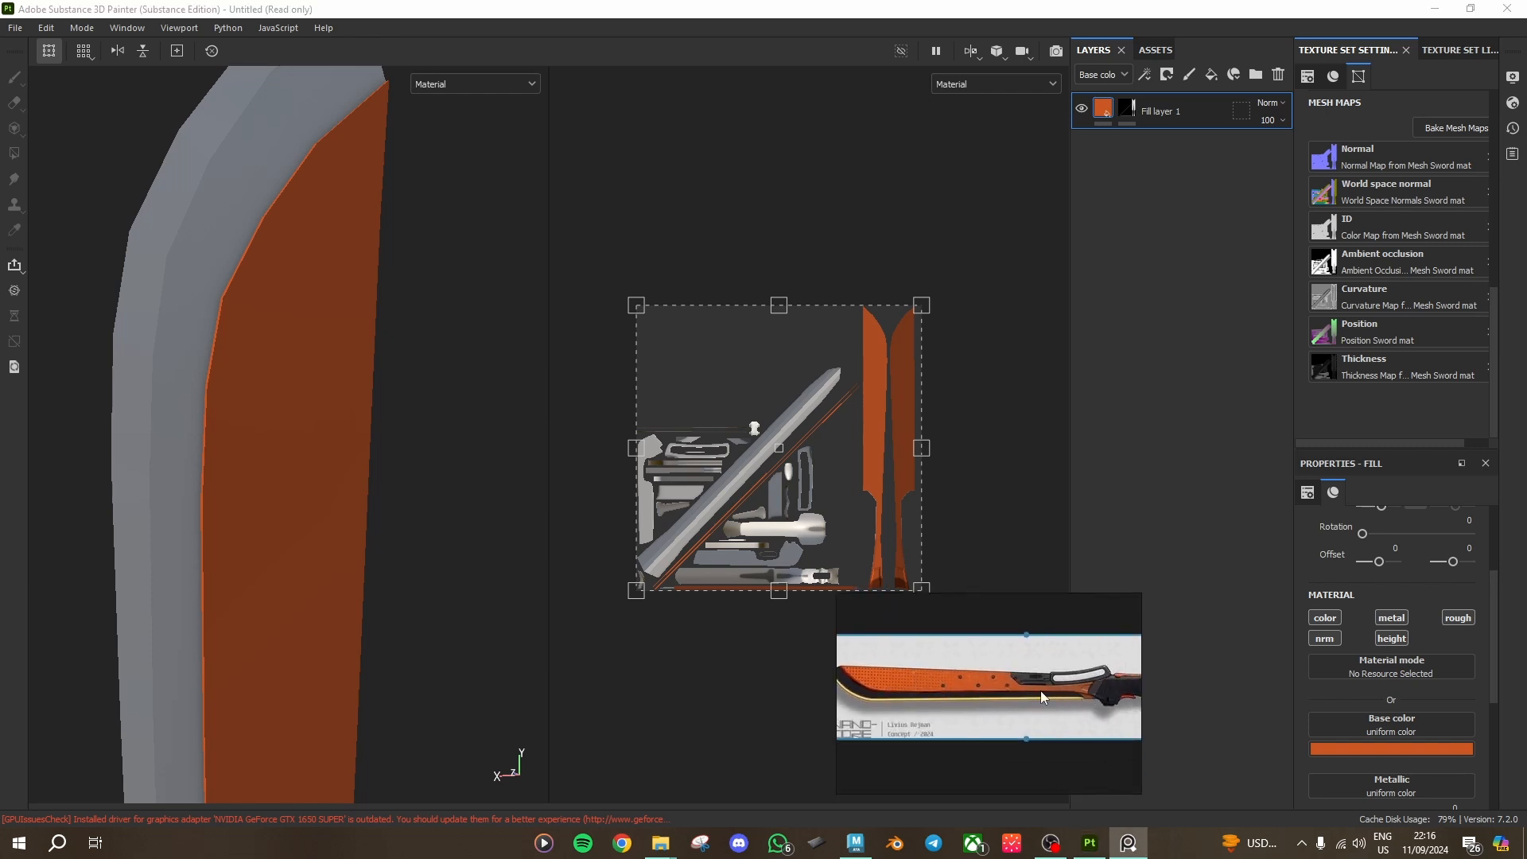
scroll(283, 461, "down", 2)
left_click(422, 507)
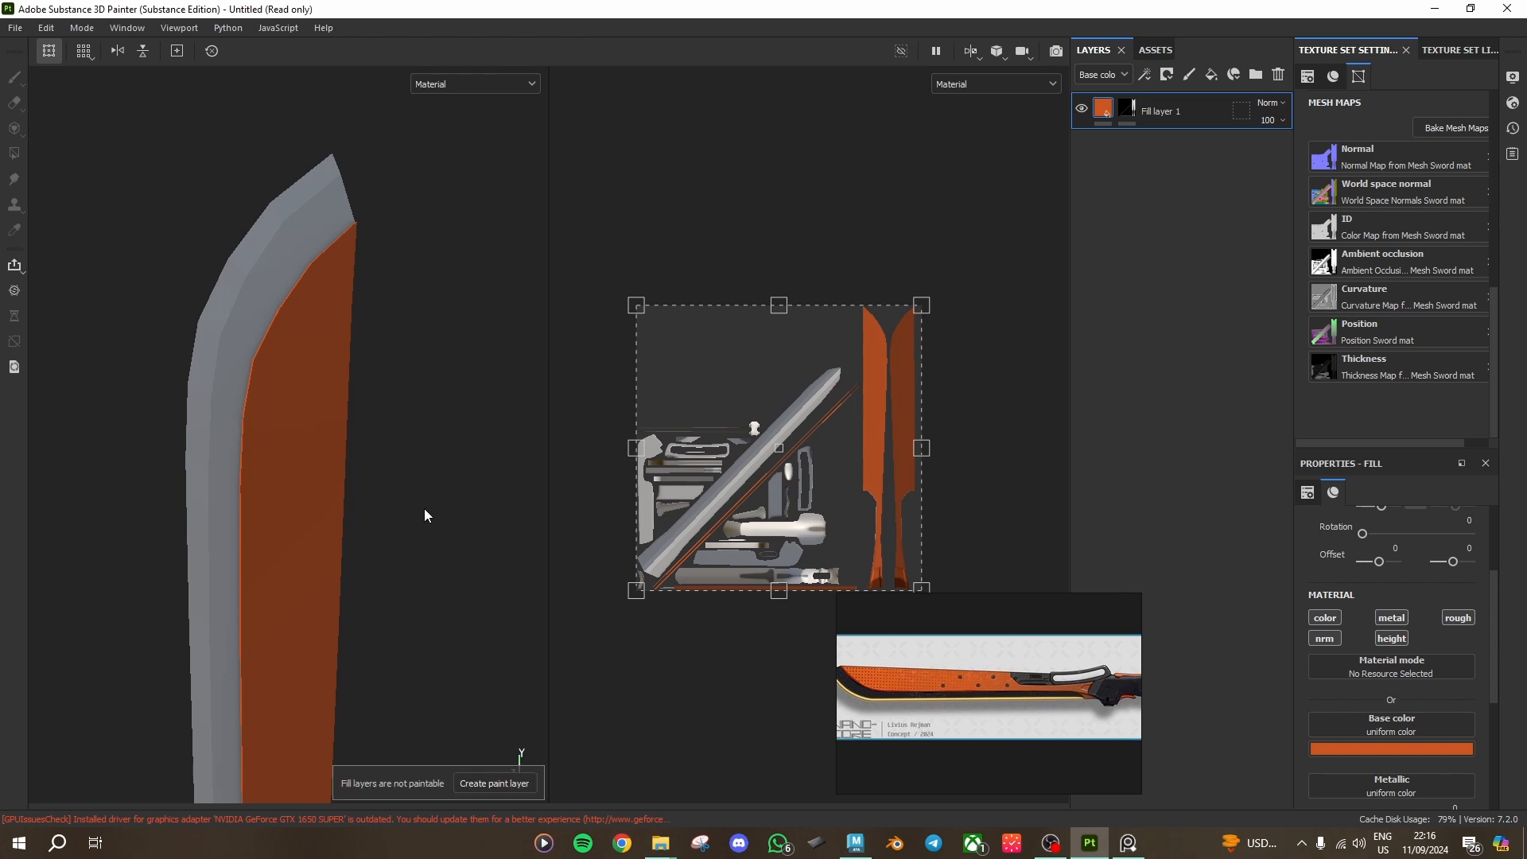
Step: Add generator, Paint, Fill and Levels effects to Fill layer 1's content
right_click(1166, 121)
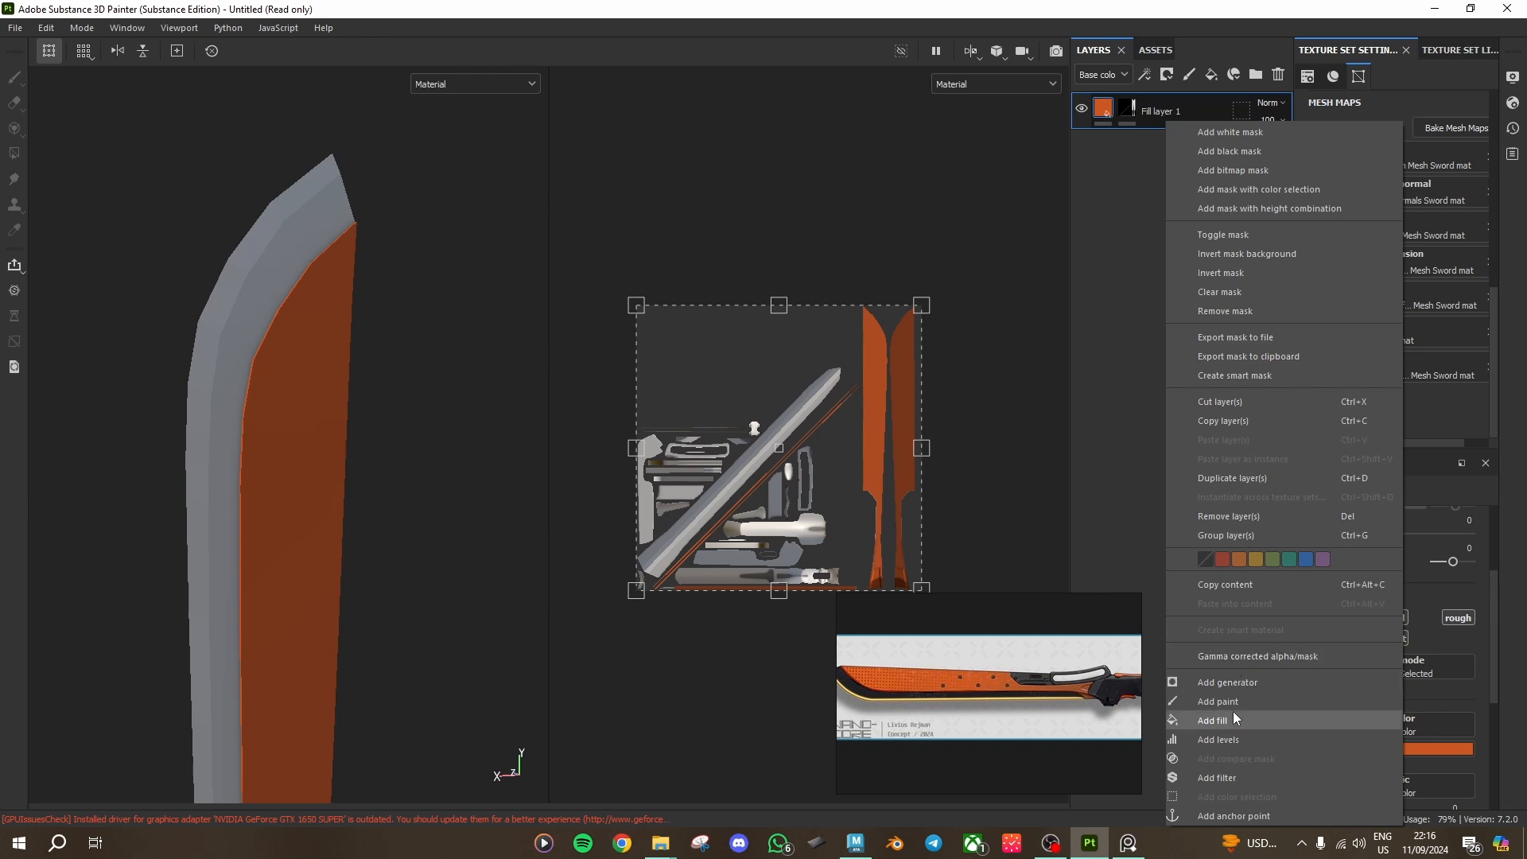
left_click(1235, 682)
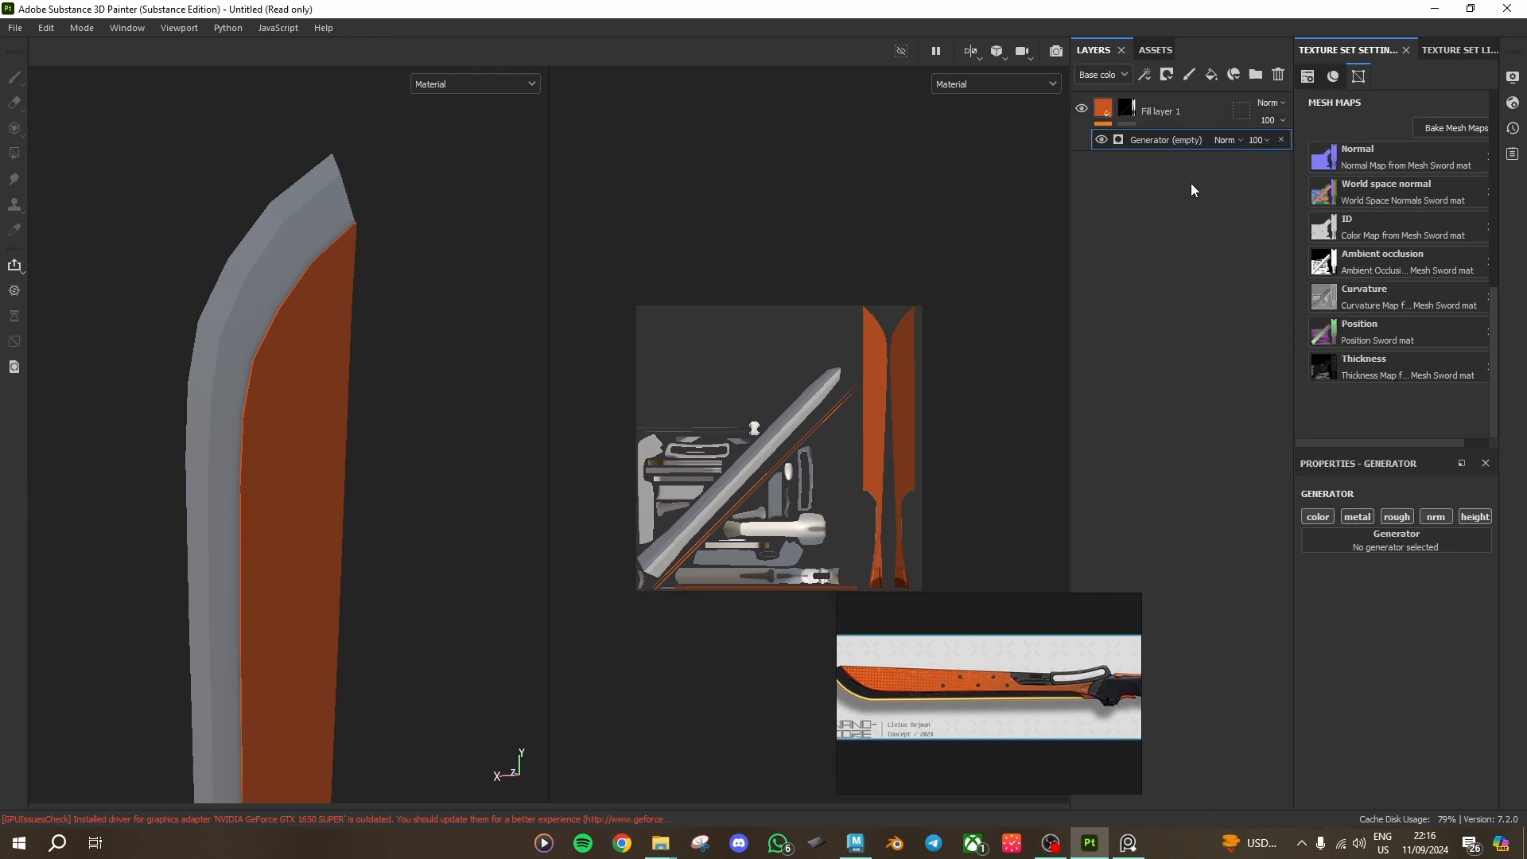
right_click(1153, 100)
left_click(1228, 680)
right_click(1156, 112)
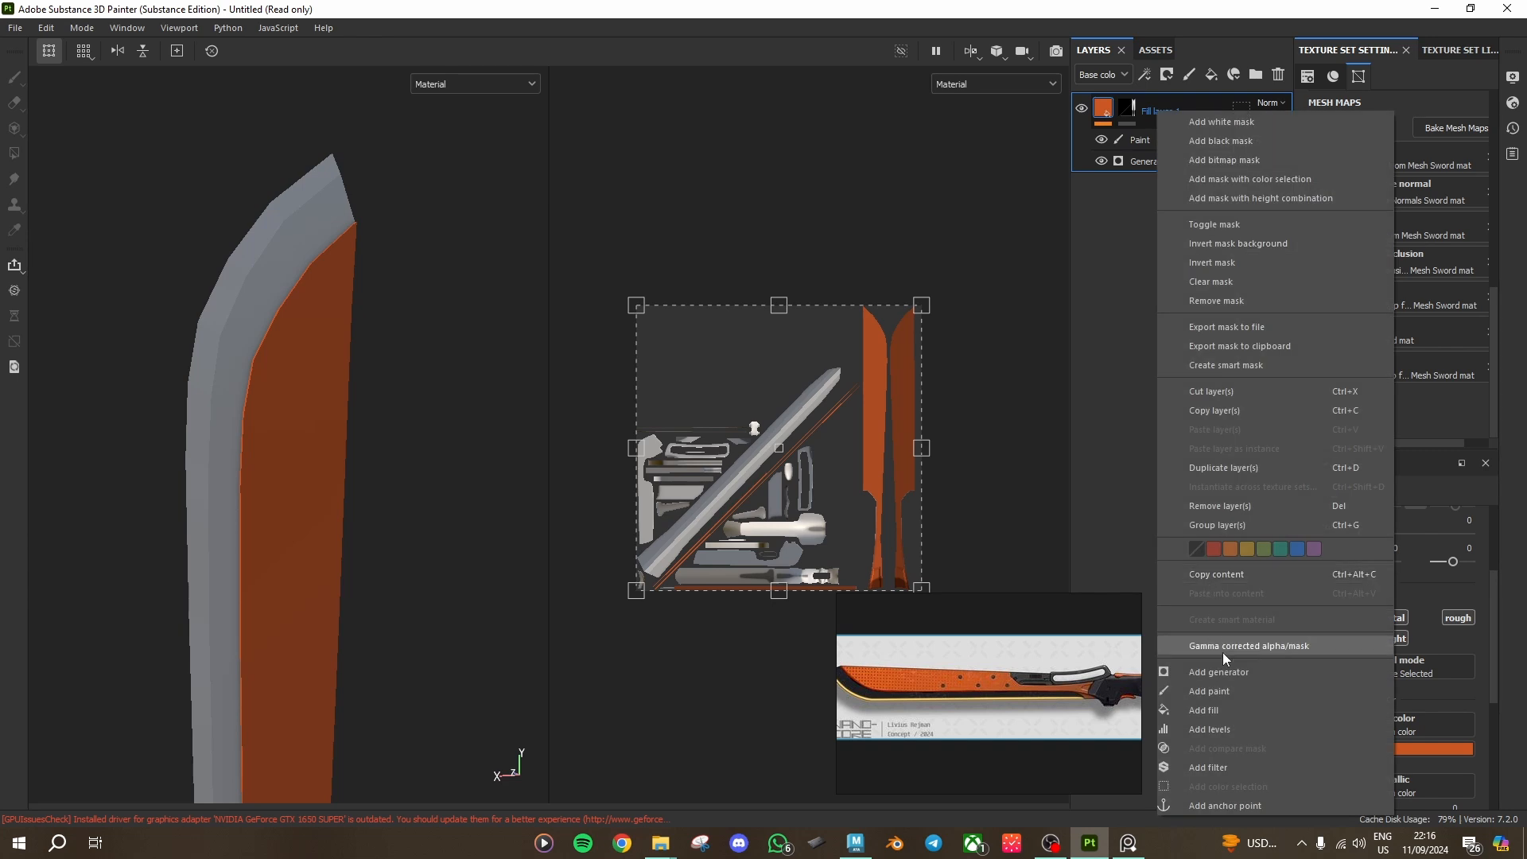
left_click(1227, 710)
right_click(1203, 97)
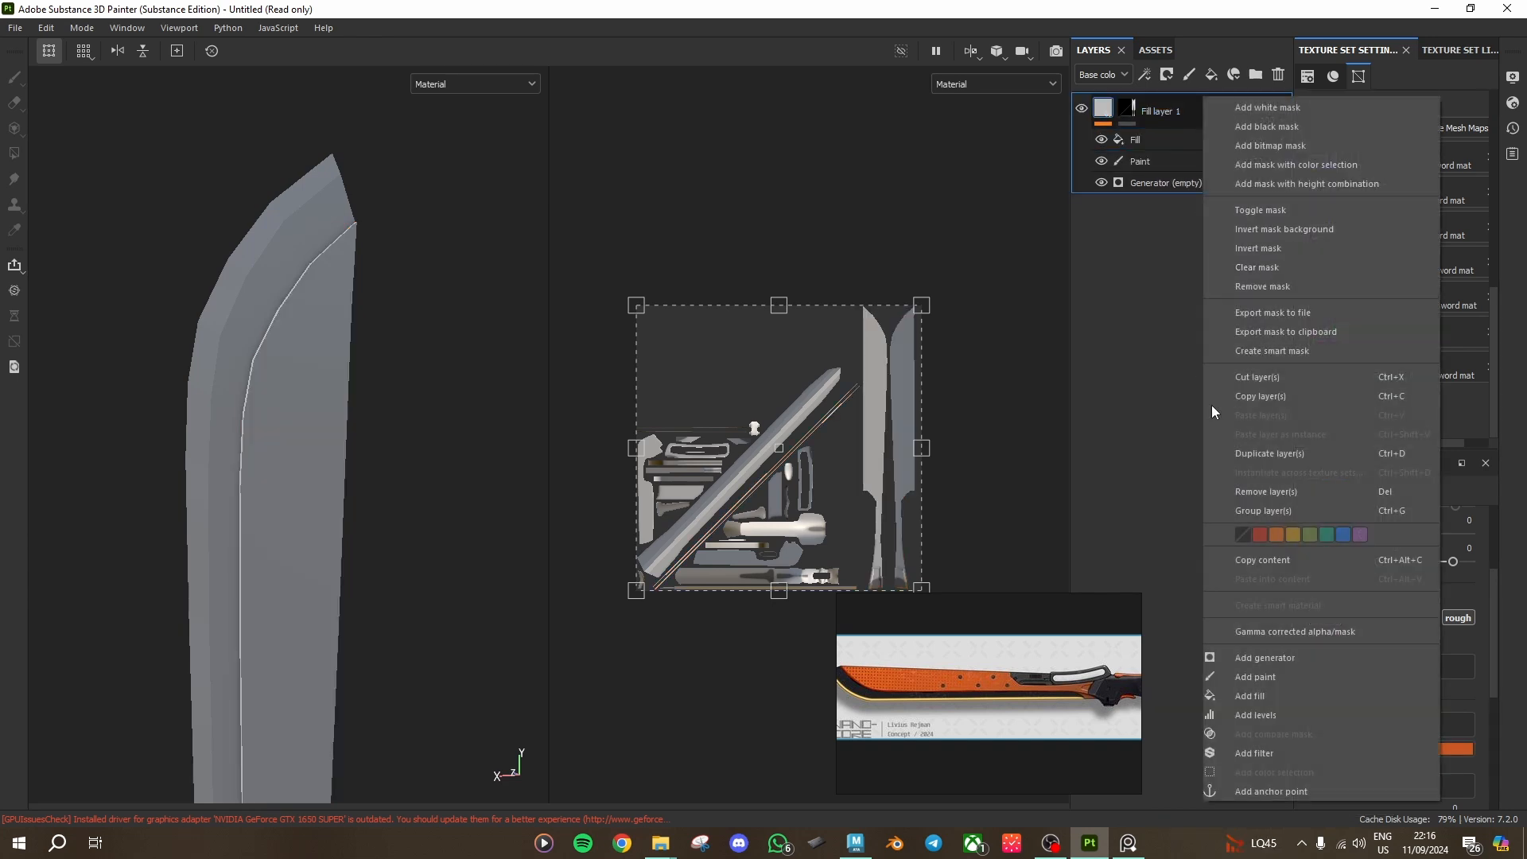
left_click(1247, 714)
Step: Delete the Levels, Fill and Paint effects from Fill layer 1's content, keeping only the empty generator
left_click(1281, 142)
left_click(1281, 142)
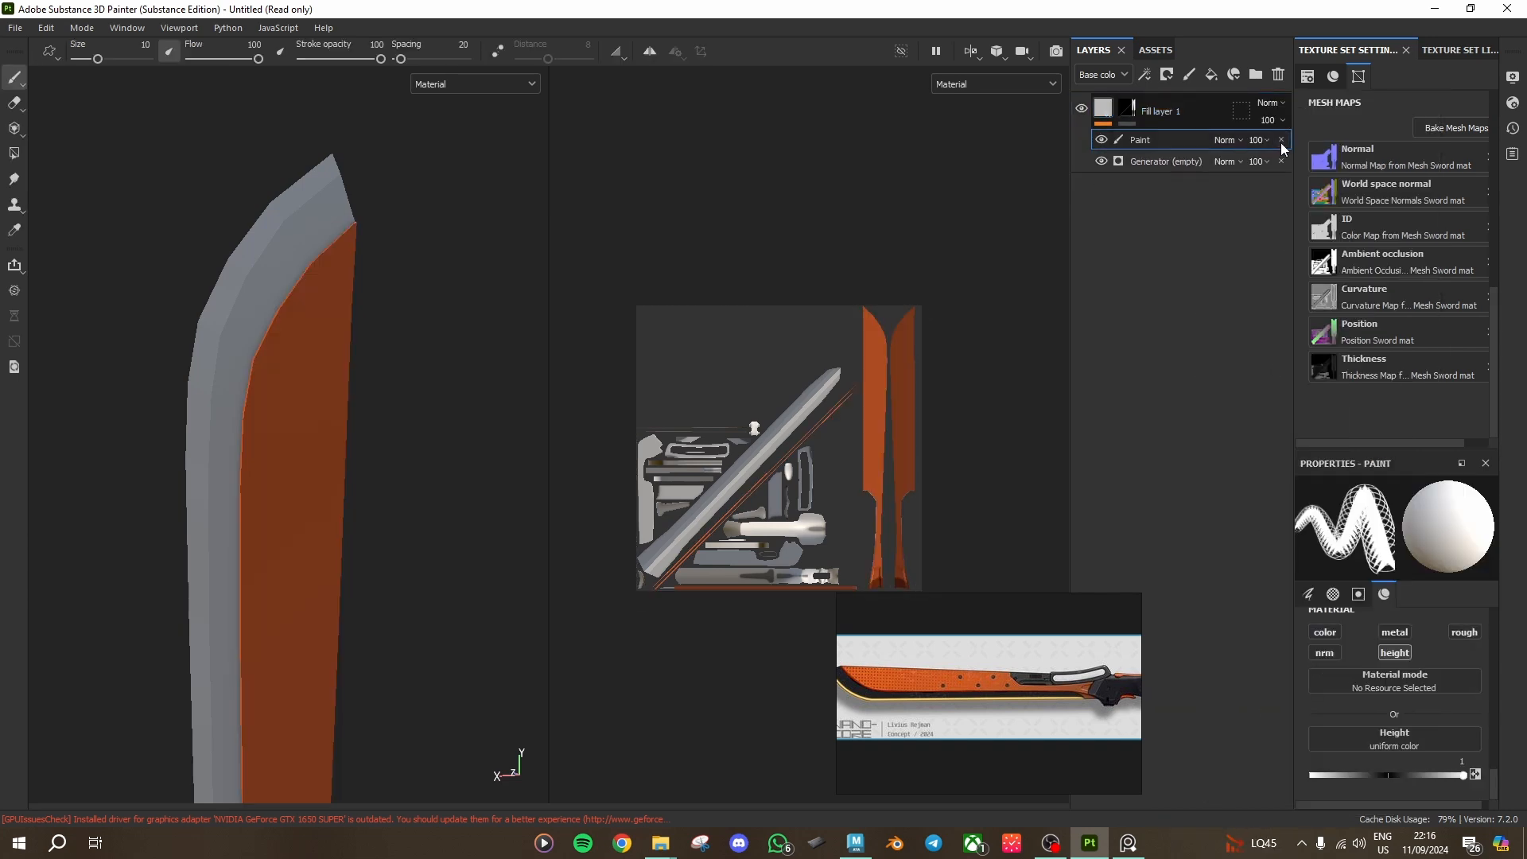
left_click(1281, 141)
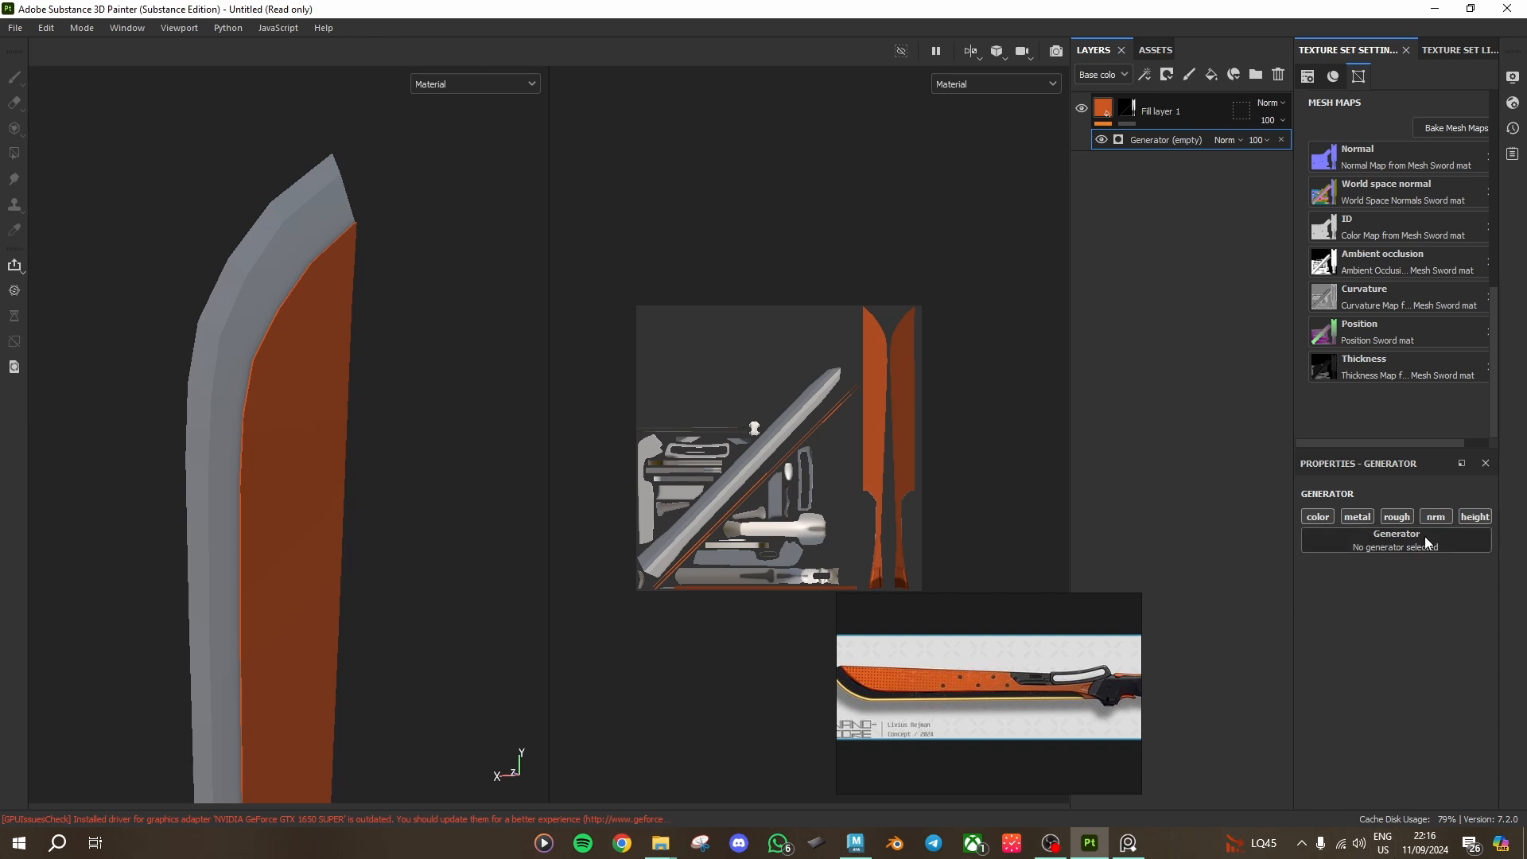
Step: Try the 3D Linear Gradient generator on Fill layer 1's content, inspect the whole sword and remove the generator
left_click(1400, 543)
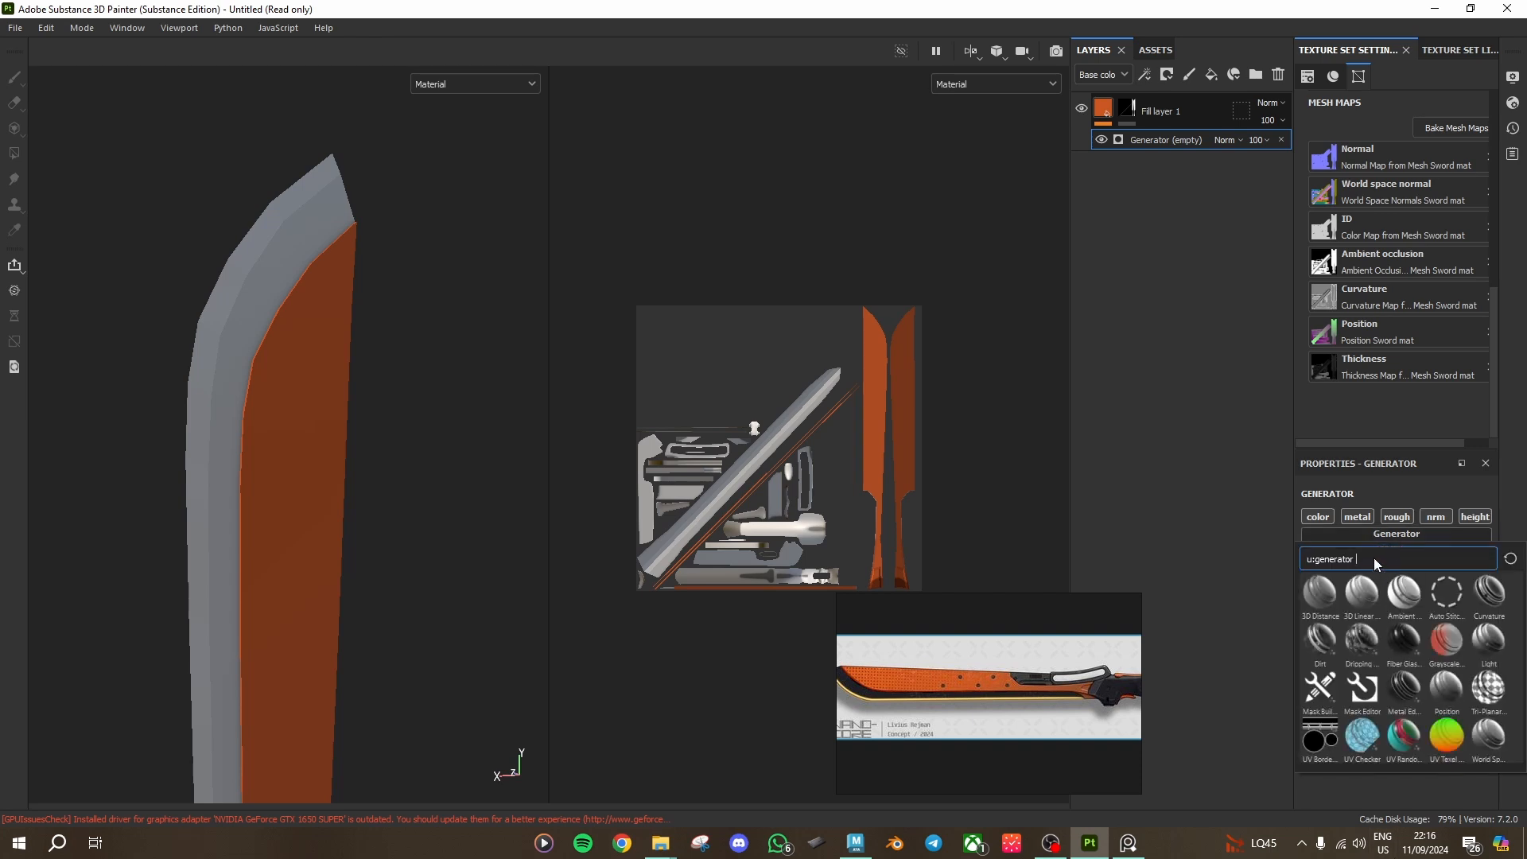
left_click_drag(1373, 556, 1337, 558)
left_click(1368, 595)
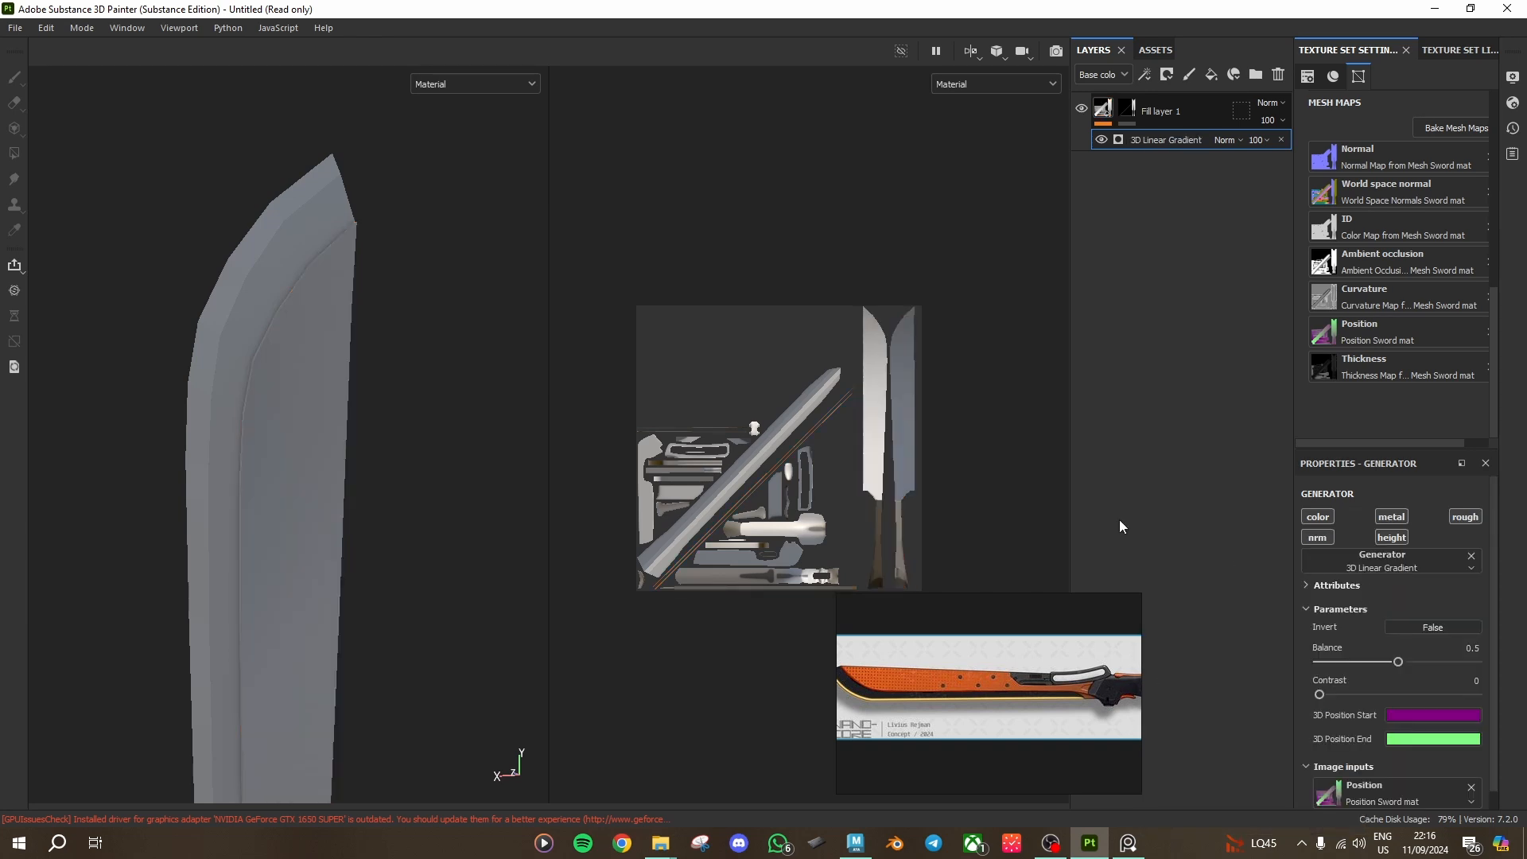
scroll(231, 559, "down", 3)
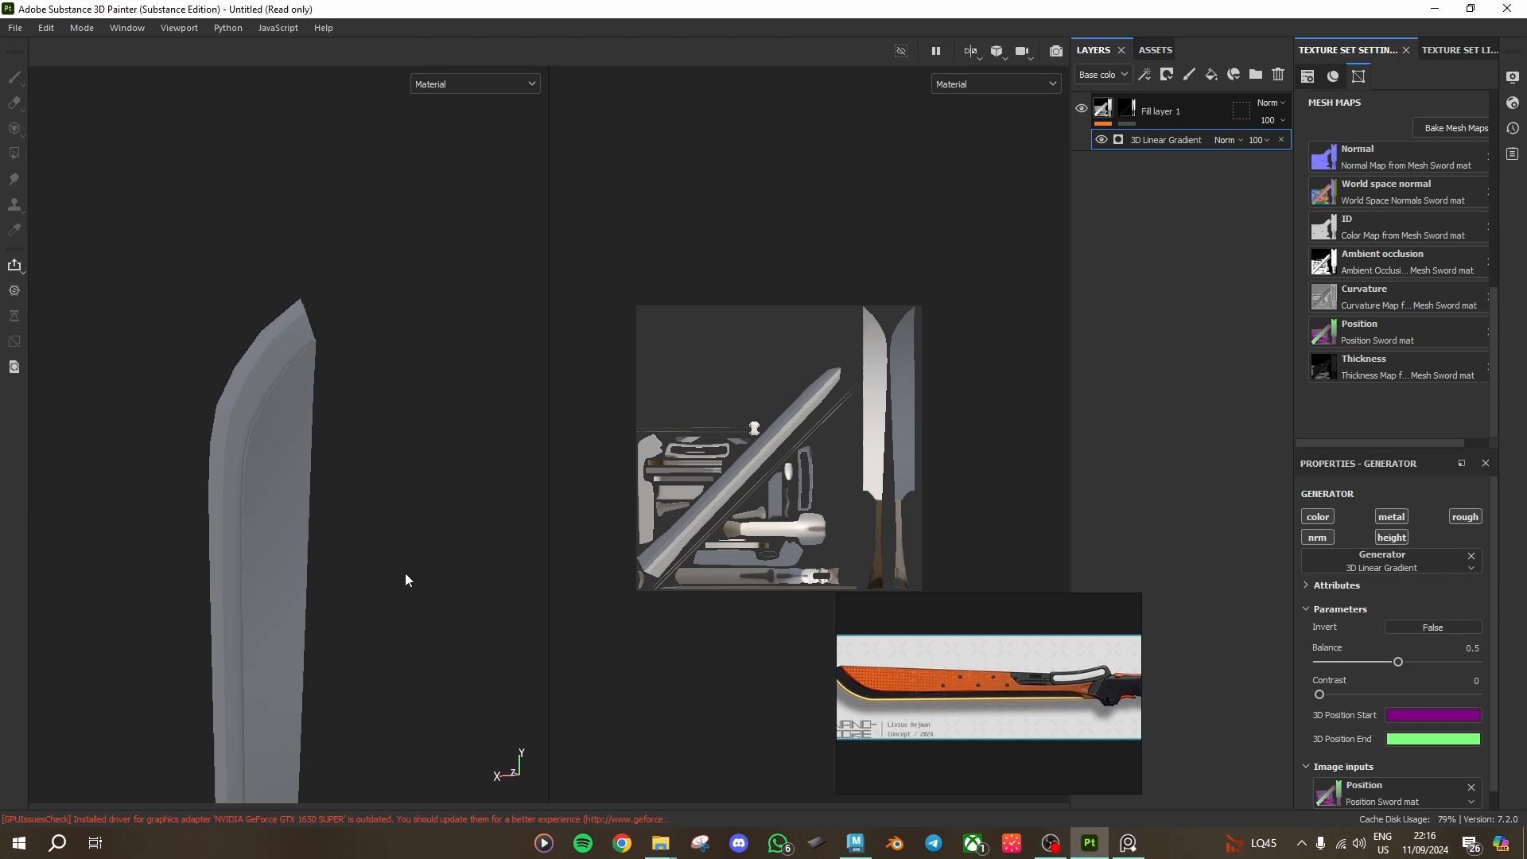
left_click_drag(406, 531, 311, 456, "alt")
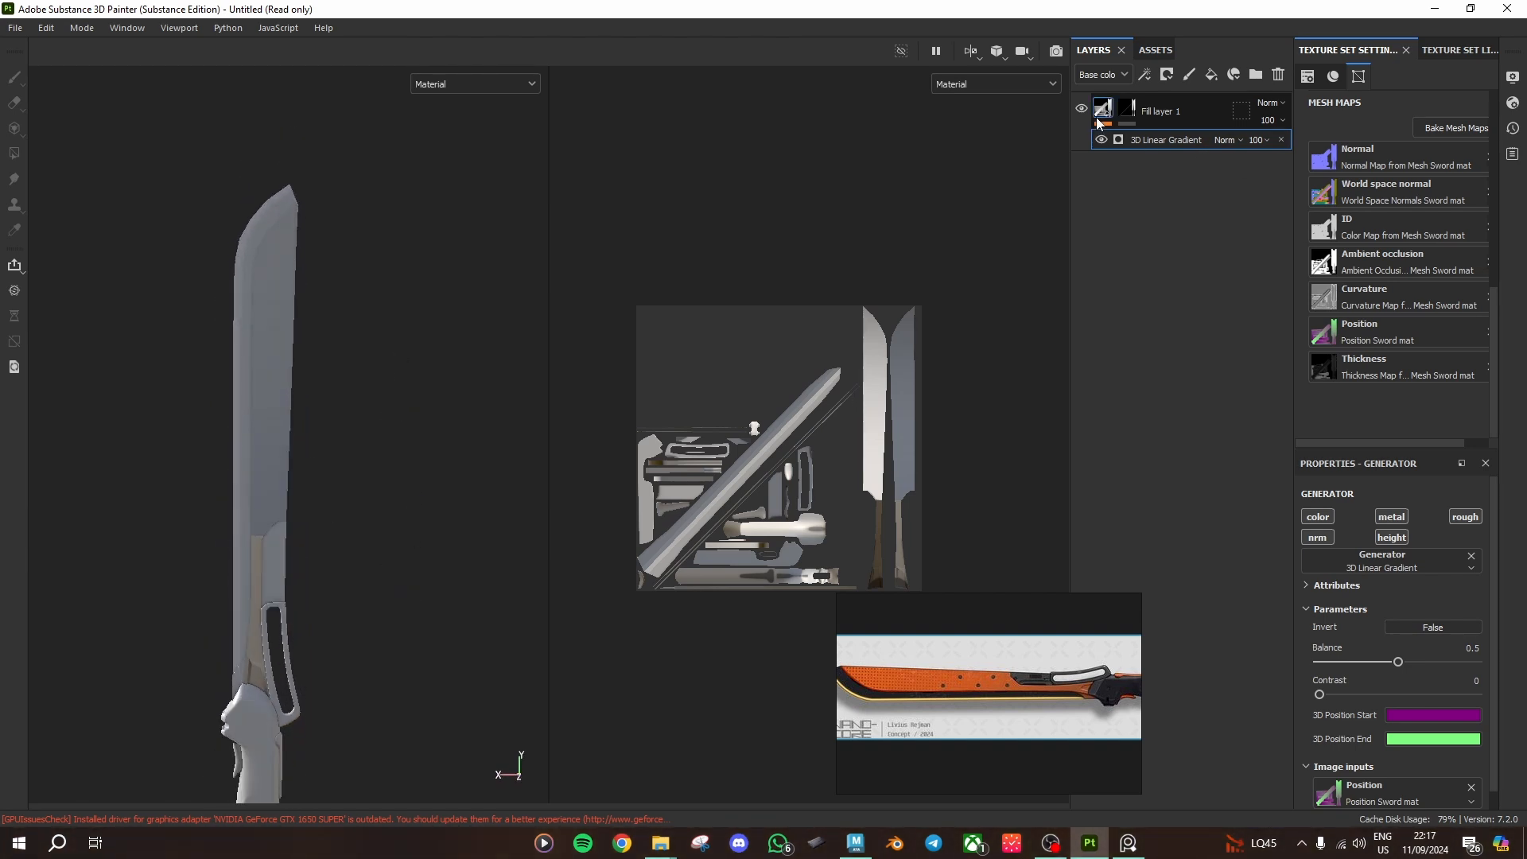
mouse_move(1097, 120)
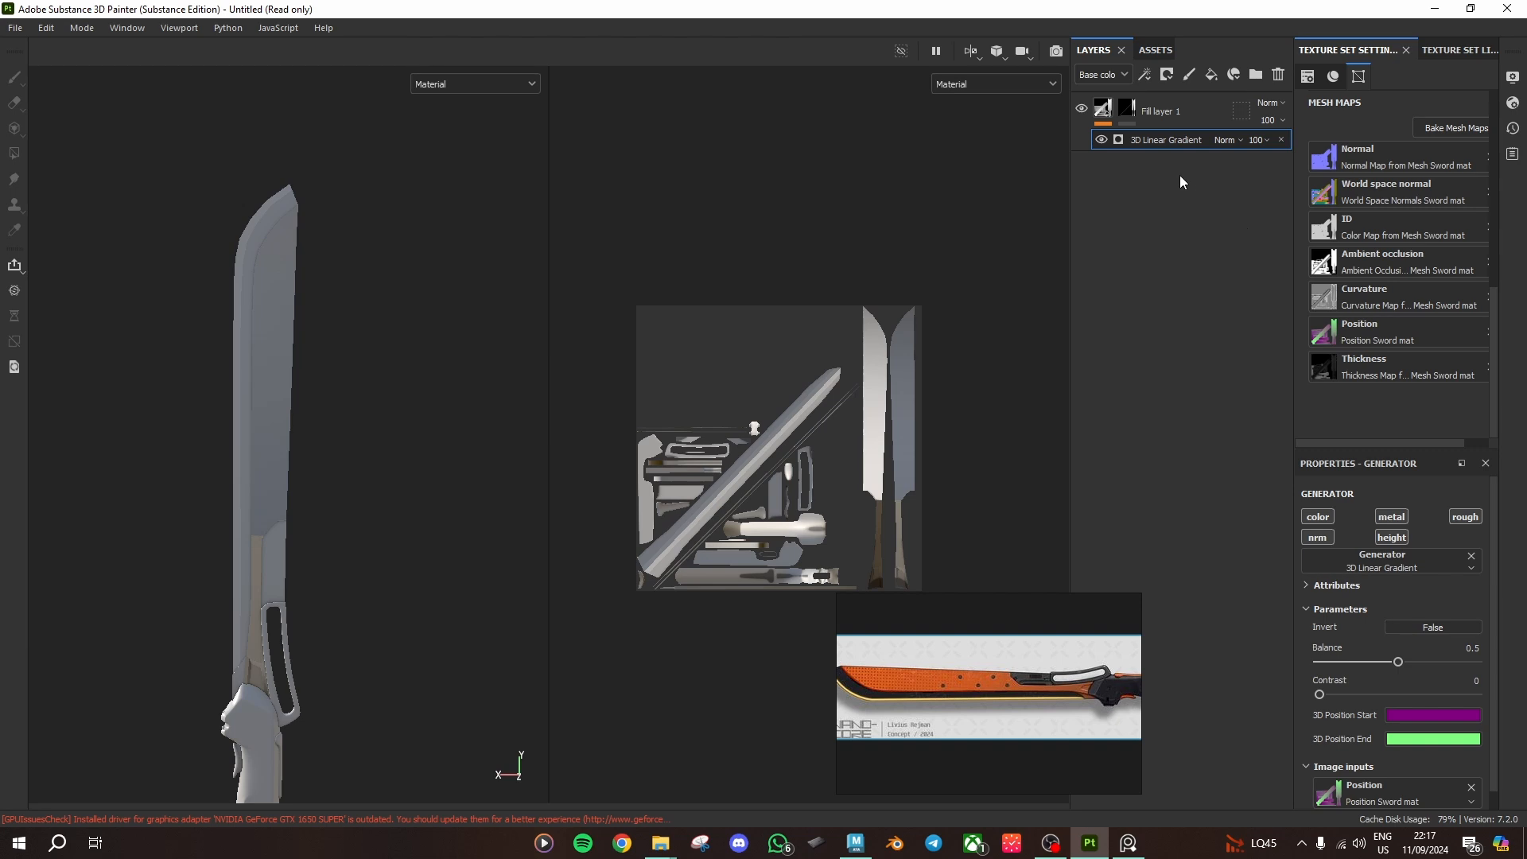
left_click(1281, 140)
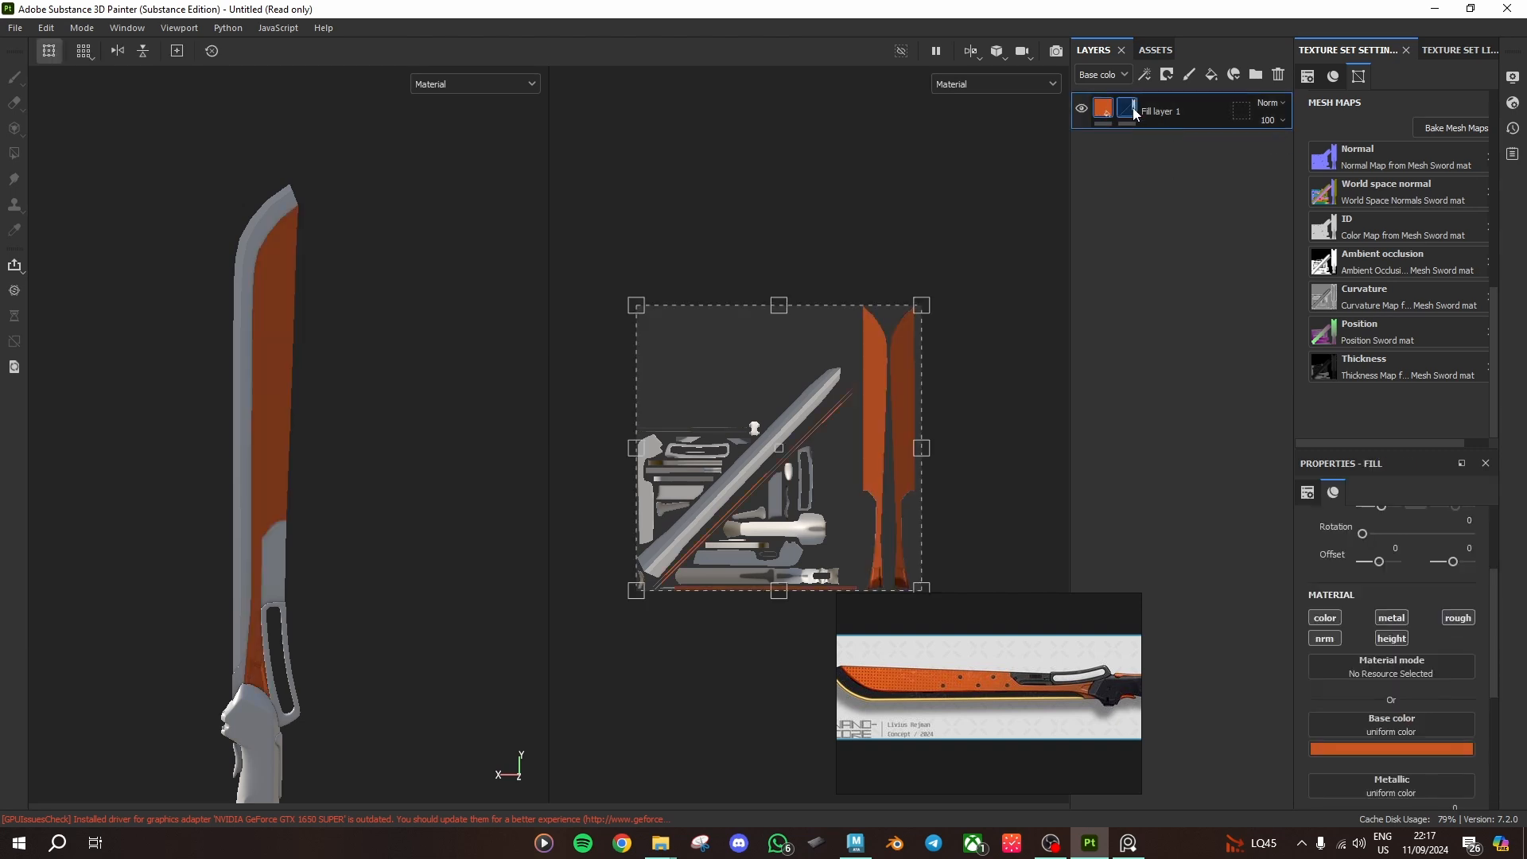
Step: Add a generator to Fill layer 1's mask and set it to 3D Linear Gradient
key("4")
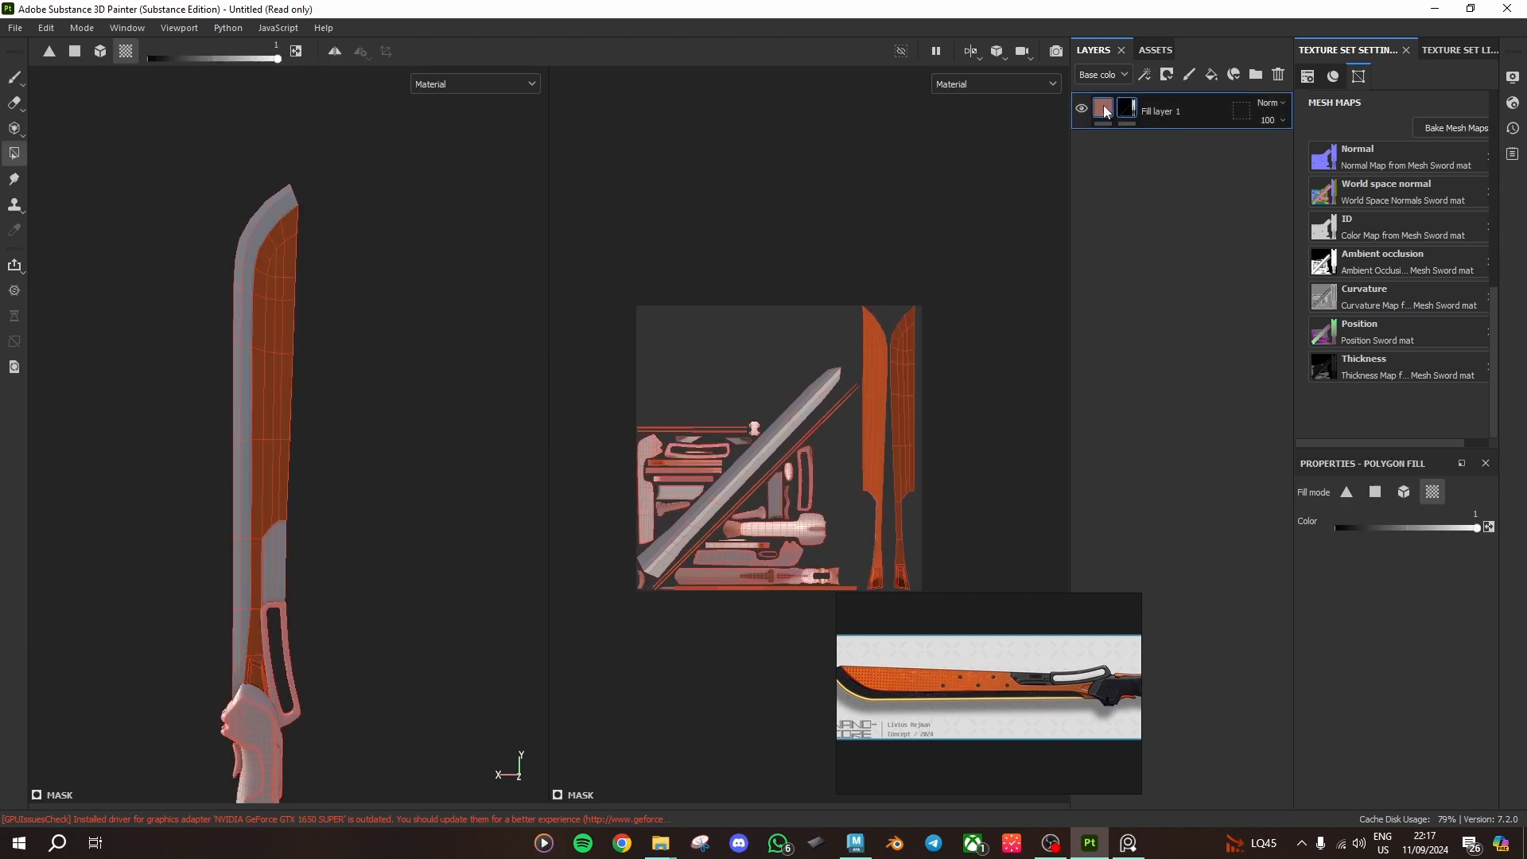
left_click(1104, 111)
left_click(1128, 111)
right_click(1131, 108)
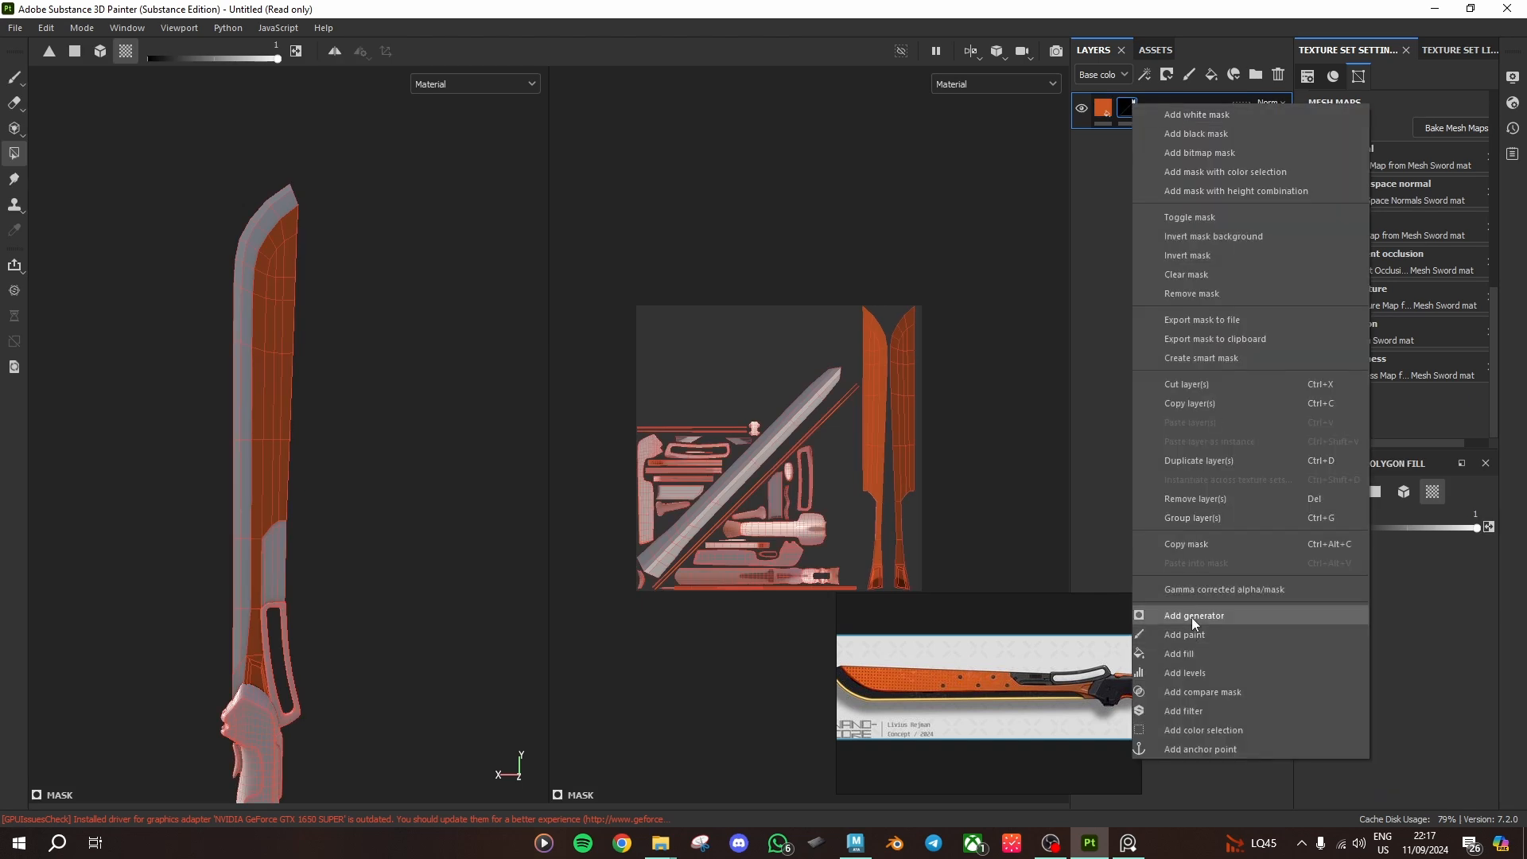
left_click(1214, 616)
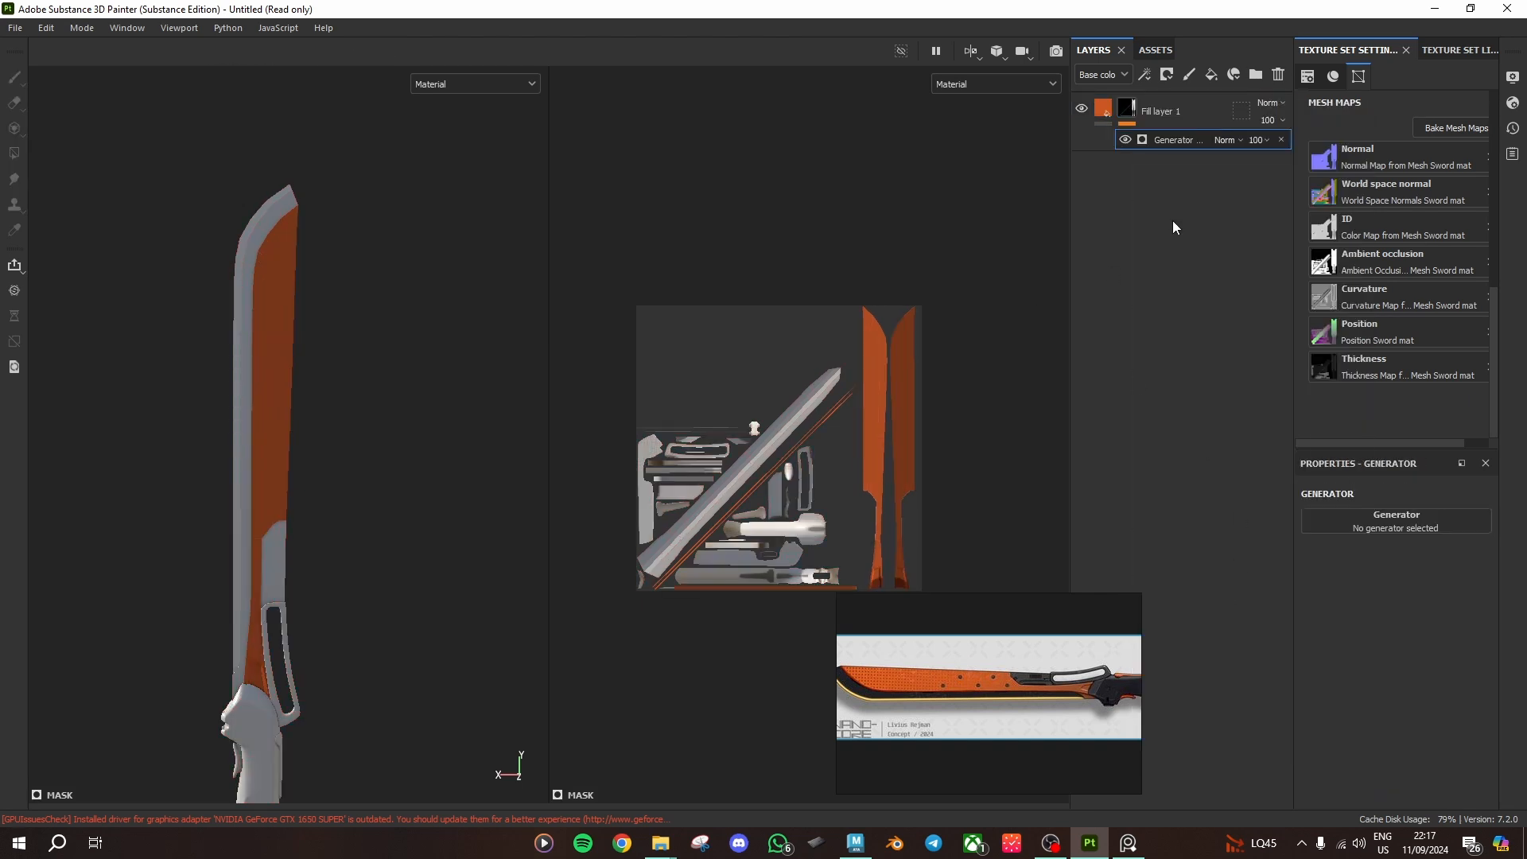
left_click(1398, 521)
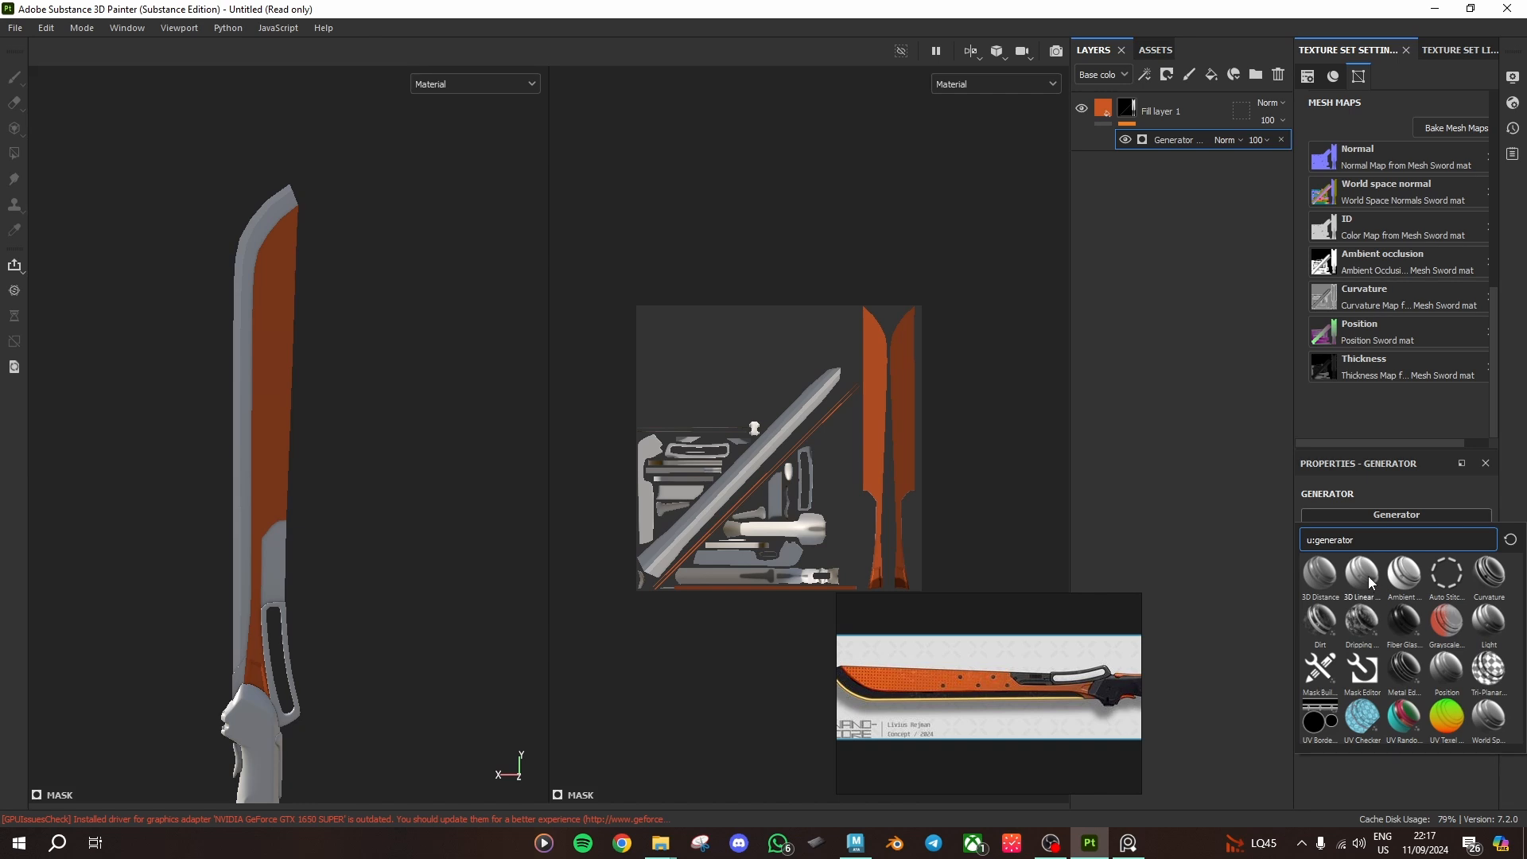
left_click(1368, 576)
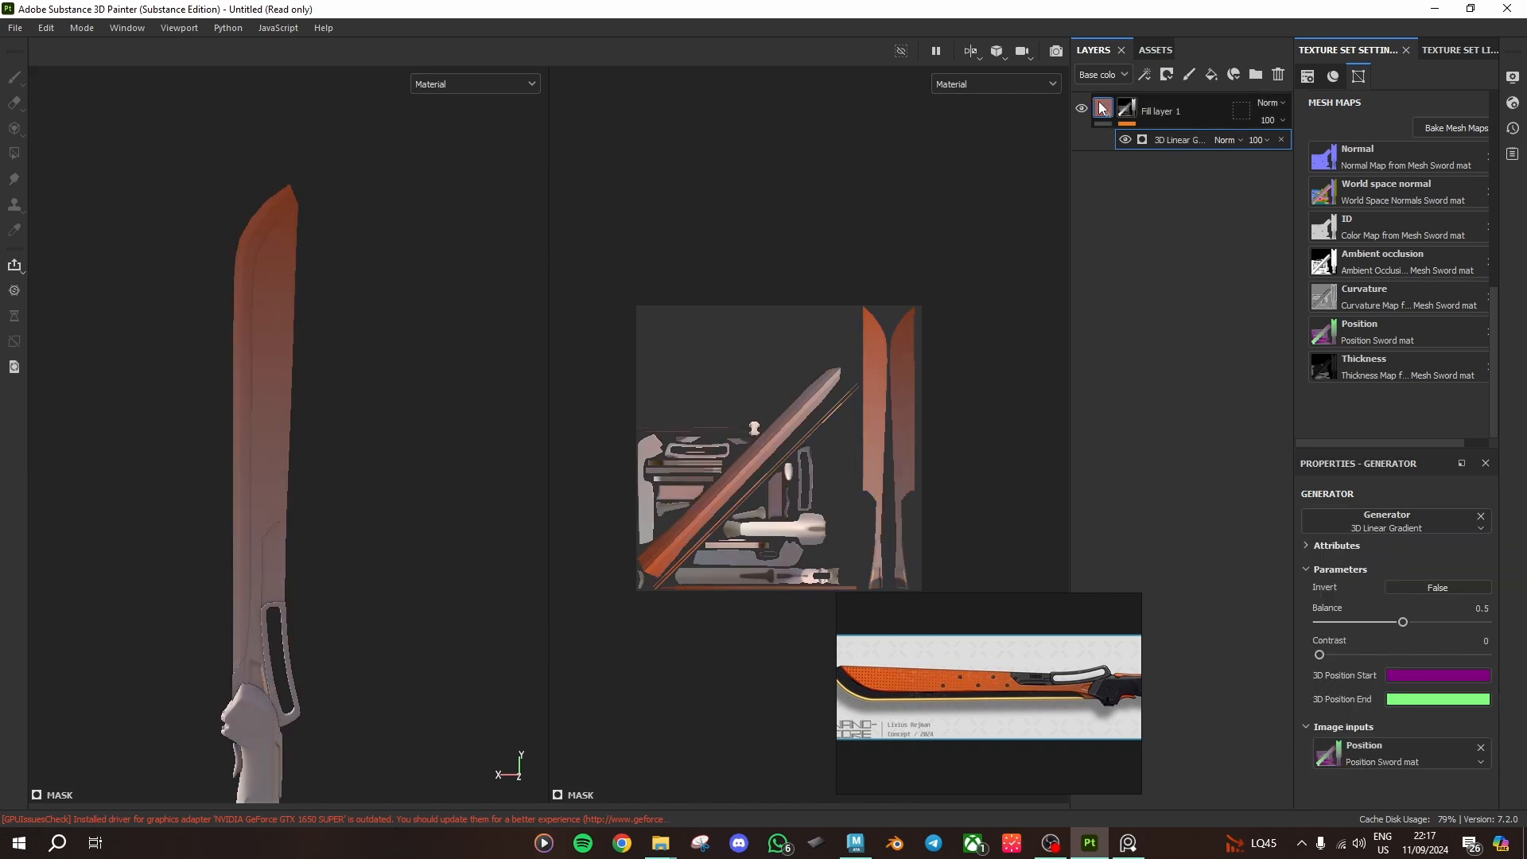
right_click(1142, 261)
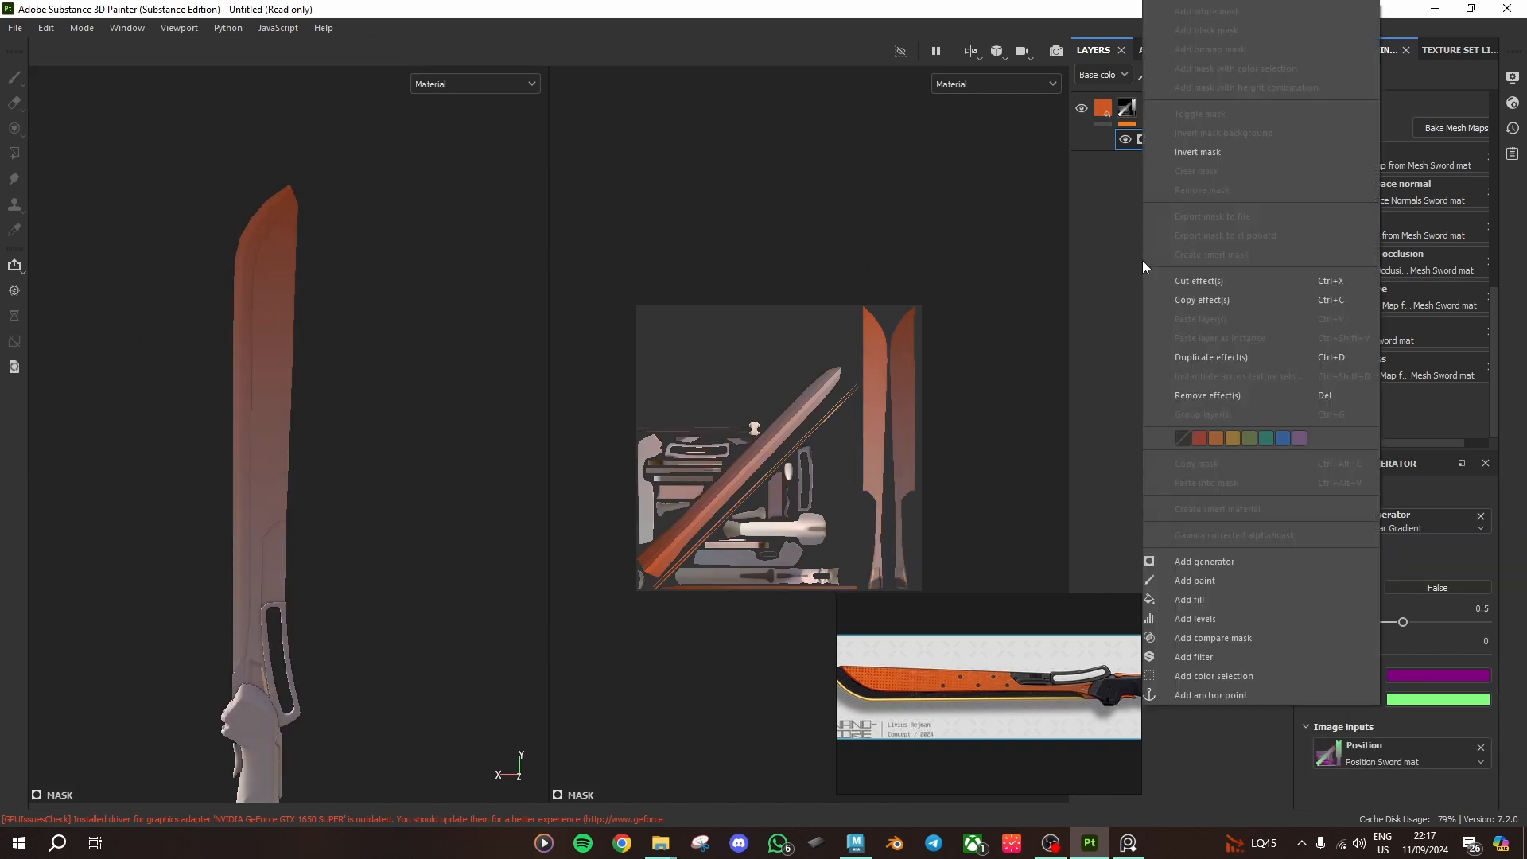
left_click(1139, 215)
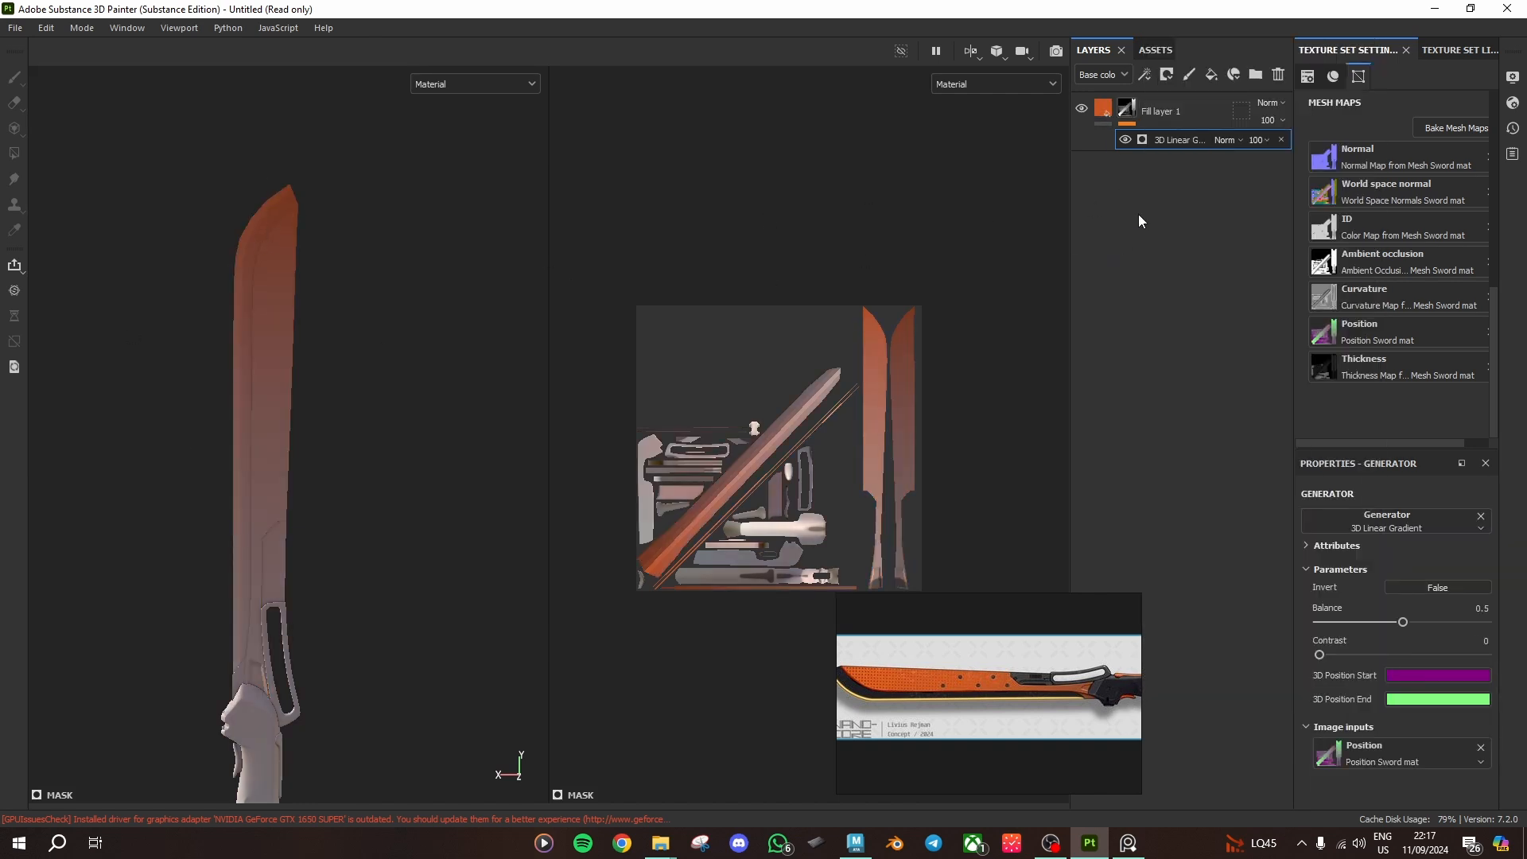
Step: Create a new fill layer below Fill layer 1 and sample its base color from the machete reference's orange blade
left_click(1209, 75)
left_click_drag(1168, 111, 1161, 204)
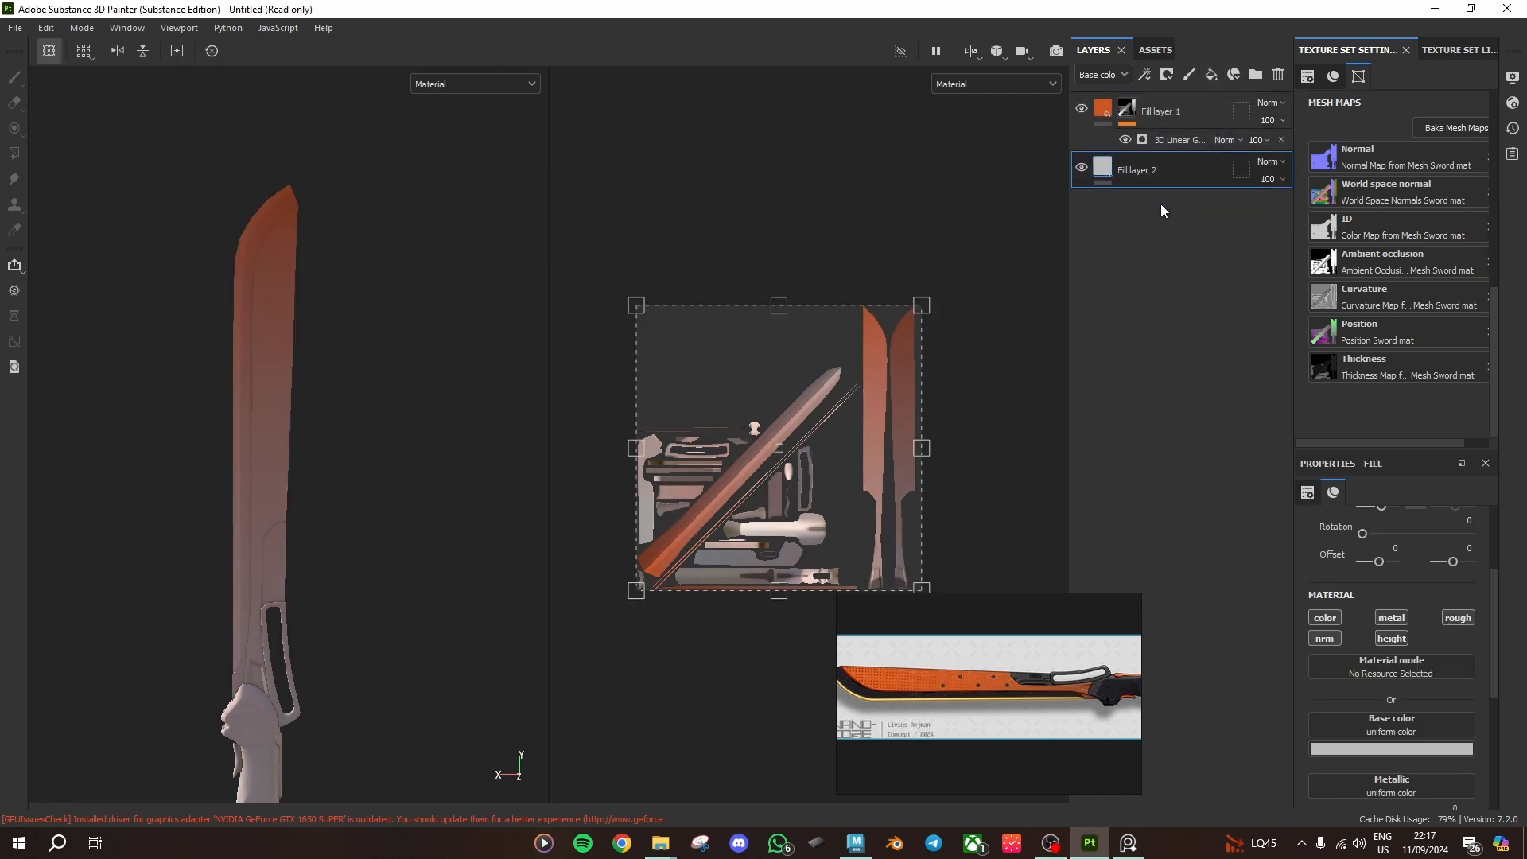
left_click(1392, 749)
left_click(1437, 563)
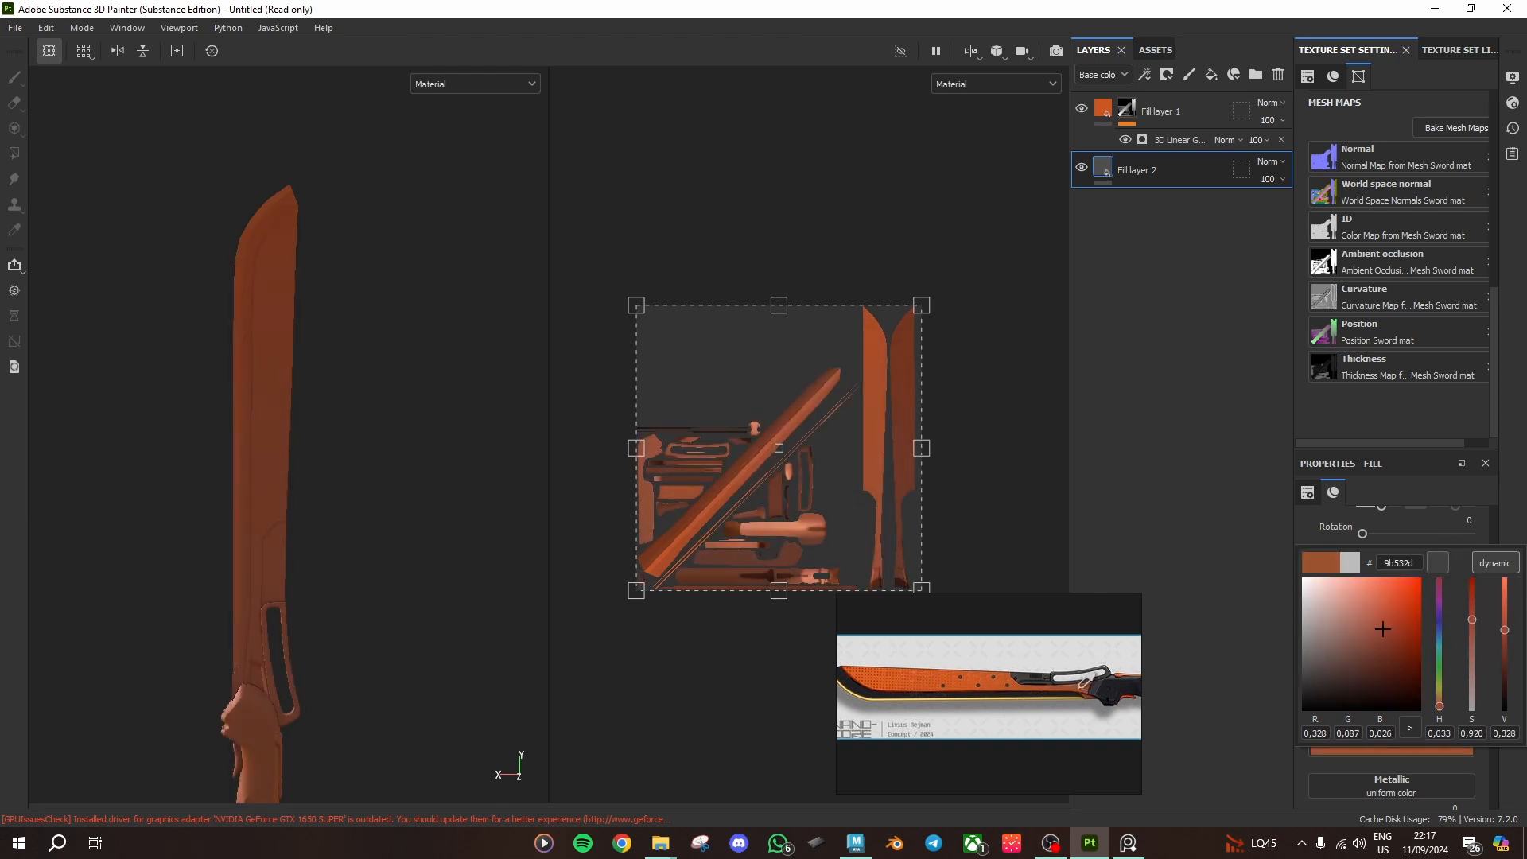
left_click(1087, 685)
left_click(1228, 396)
Step: Remove the 3D Linear Gradient generator from Fill layer 1's mask and group both fill layers in a folder
left_click(1135, 116)
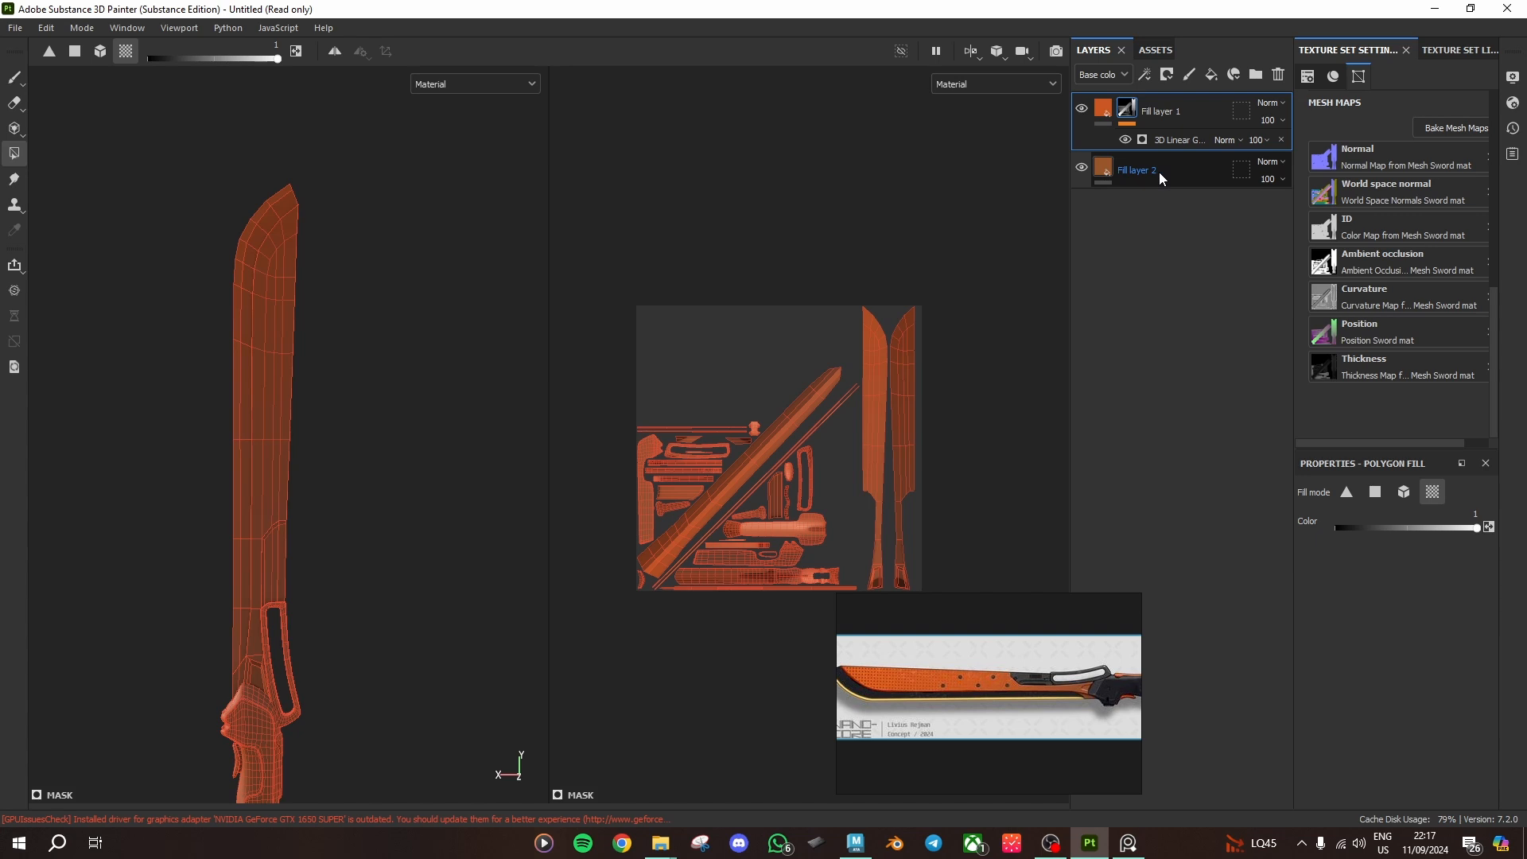
left_click(1280, 139)
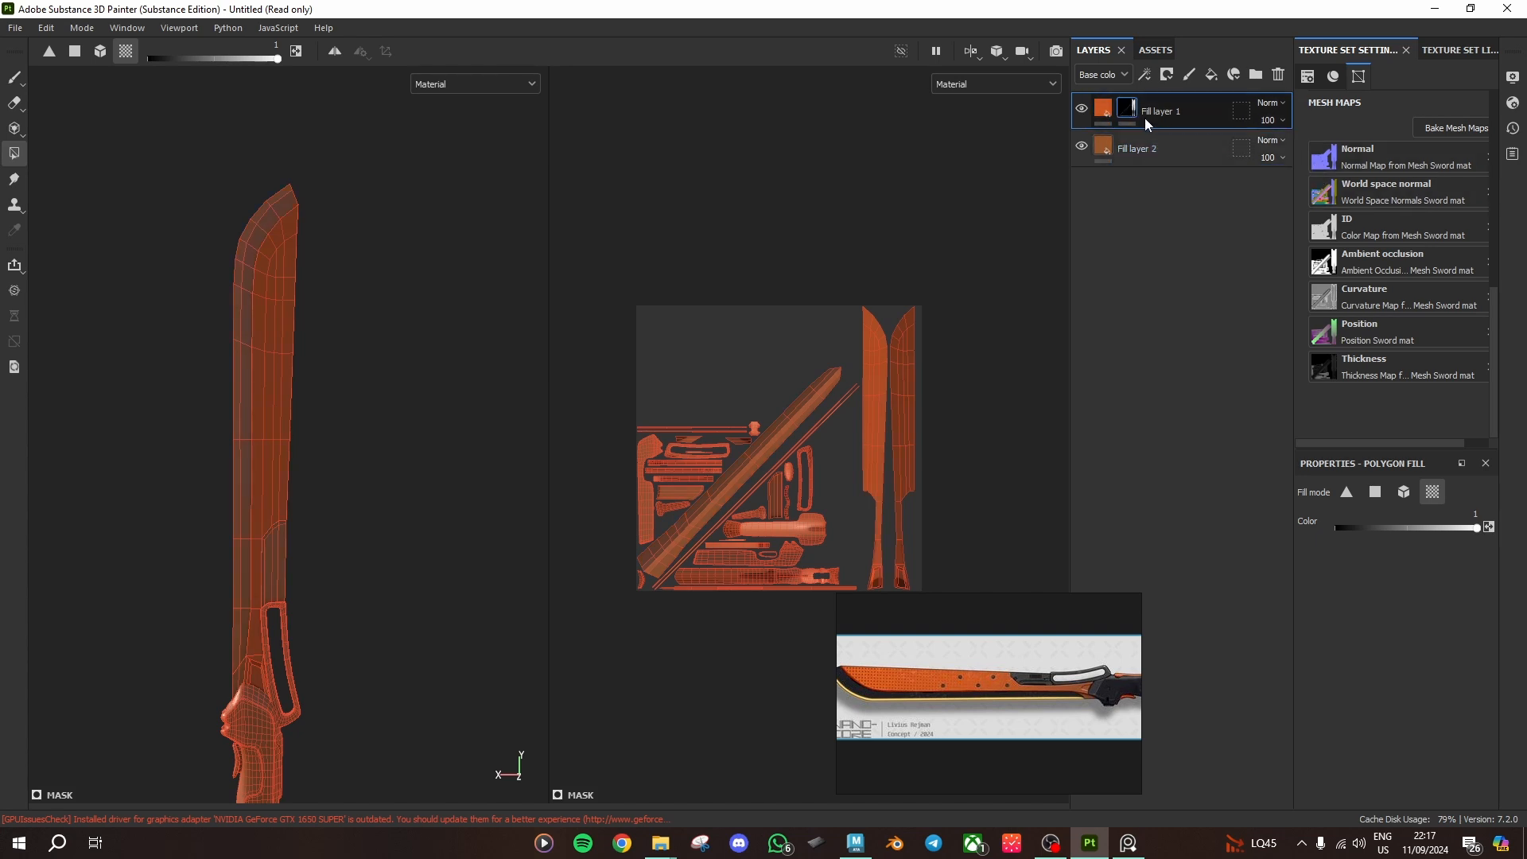
left_click(1172, 153)
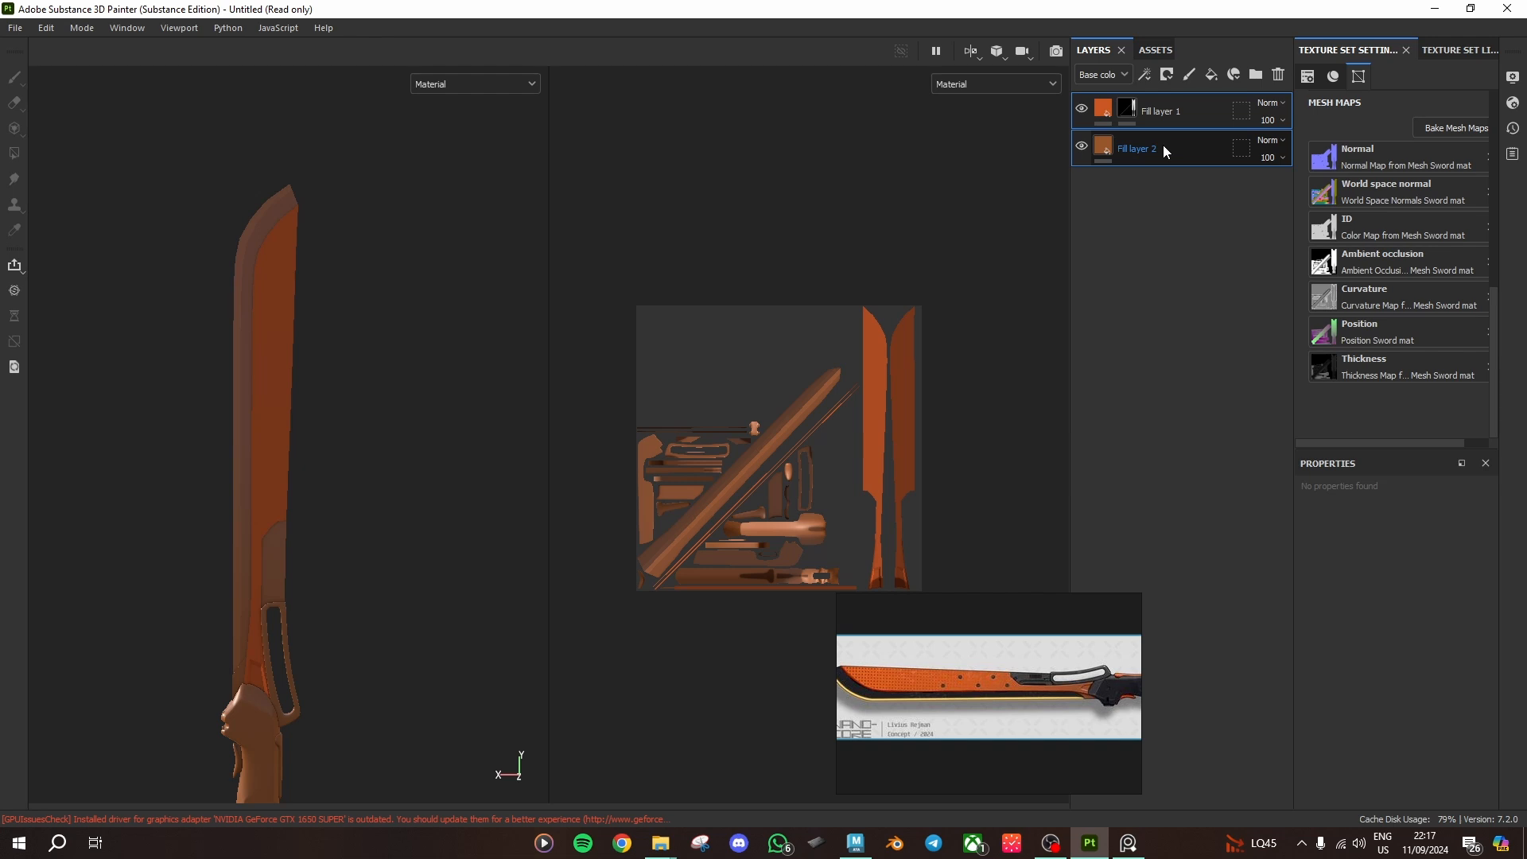
key("ctrl+g")
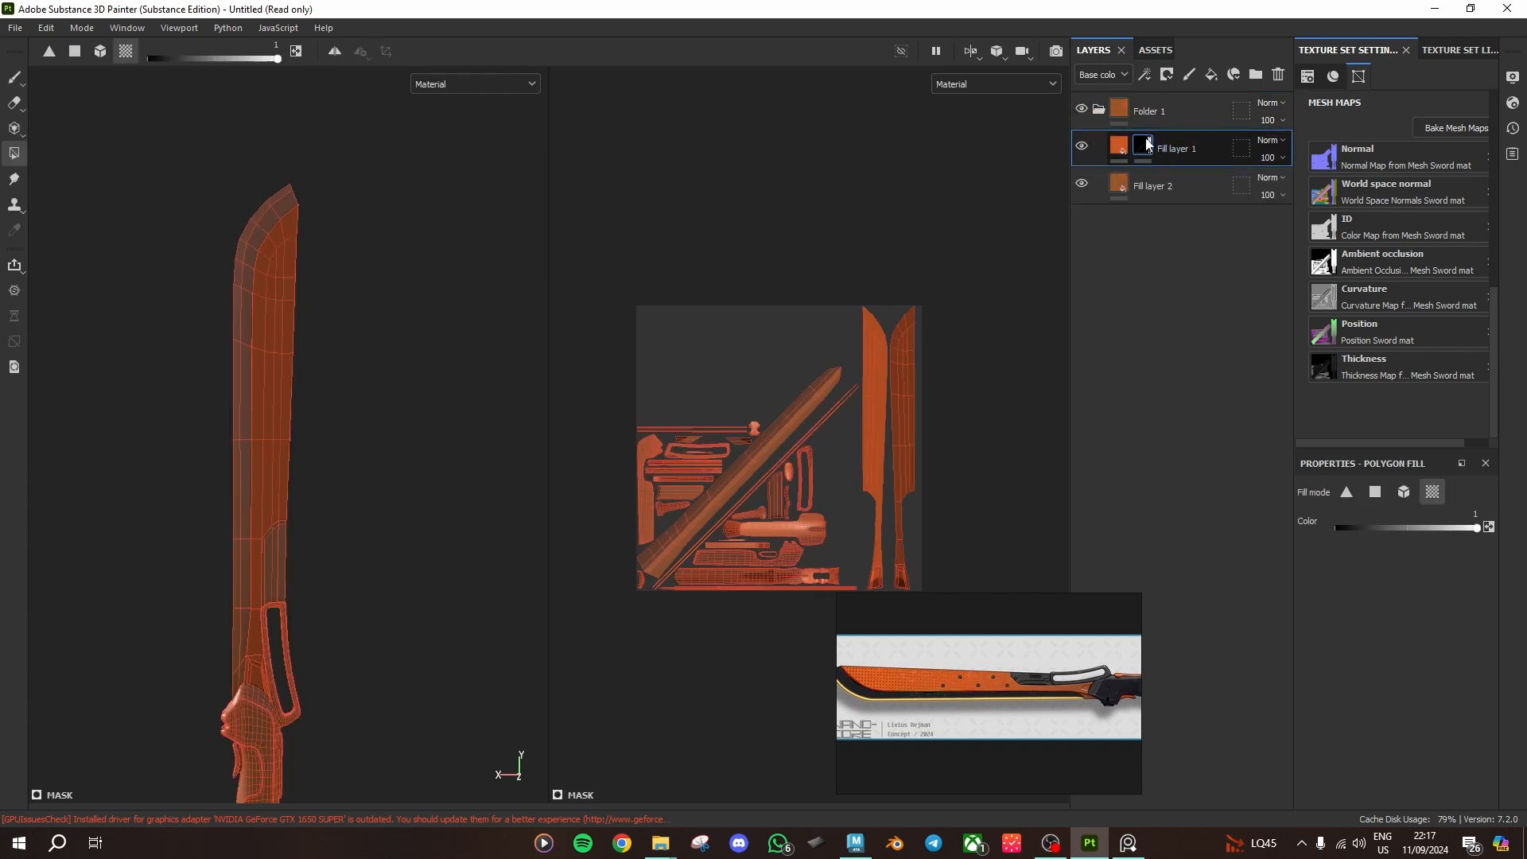
right_click(1148, 145)
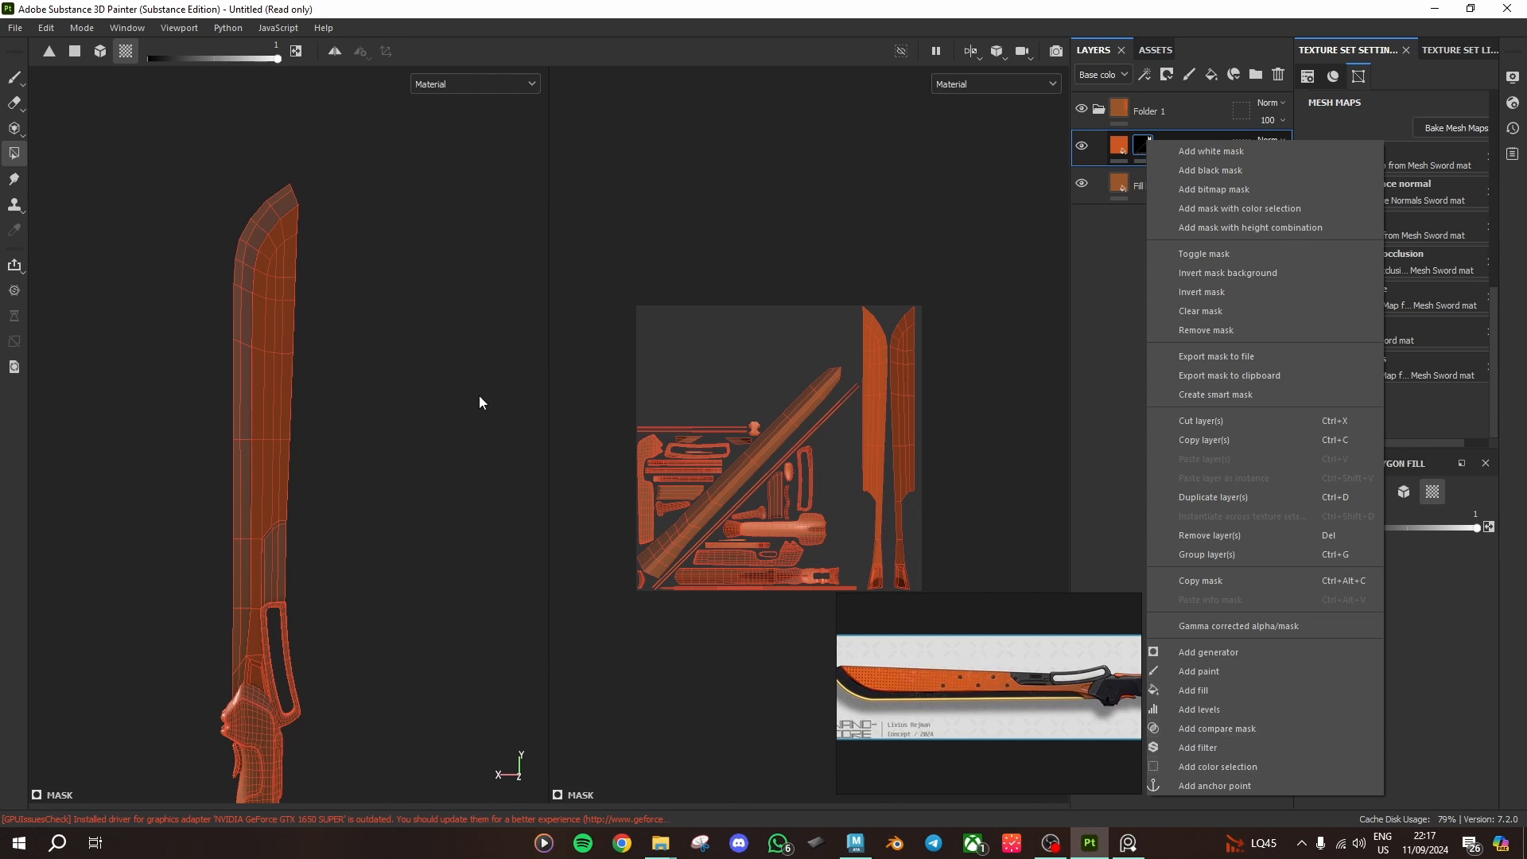
left_click(1120, 164)
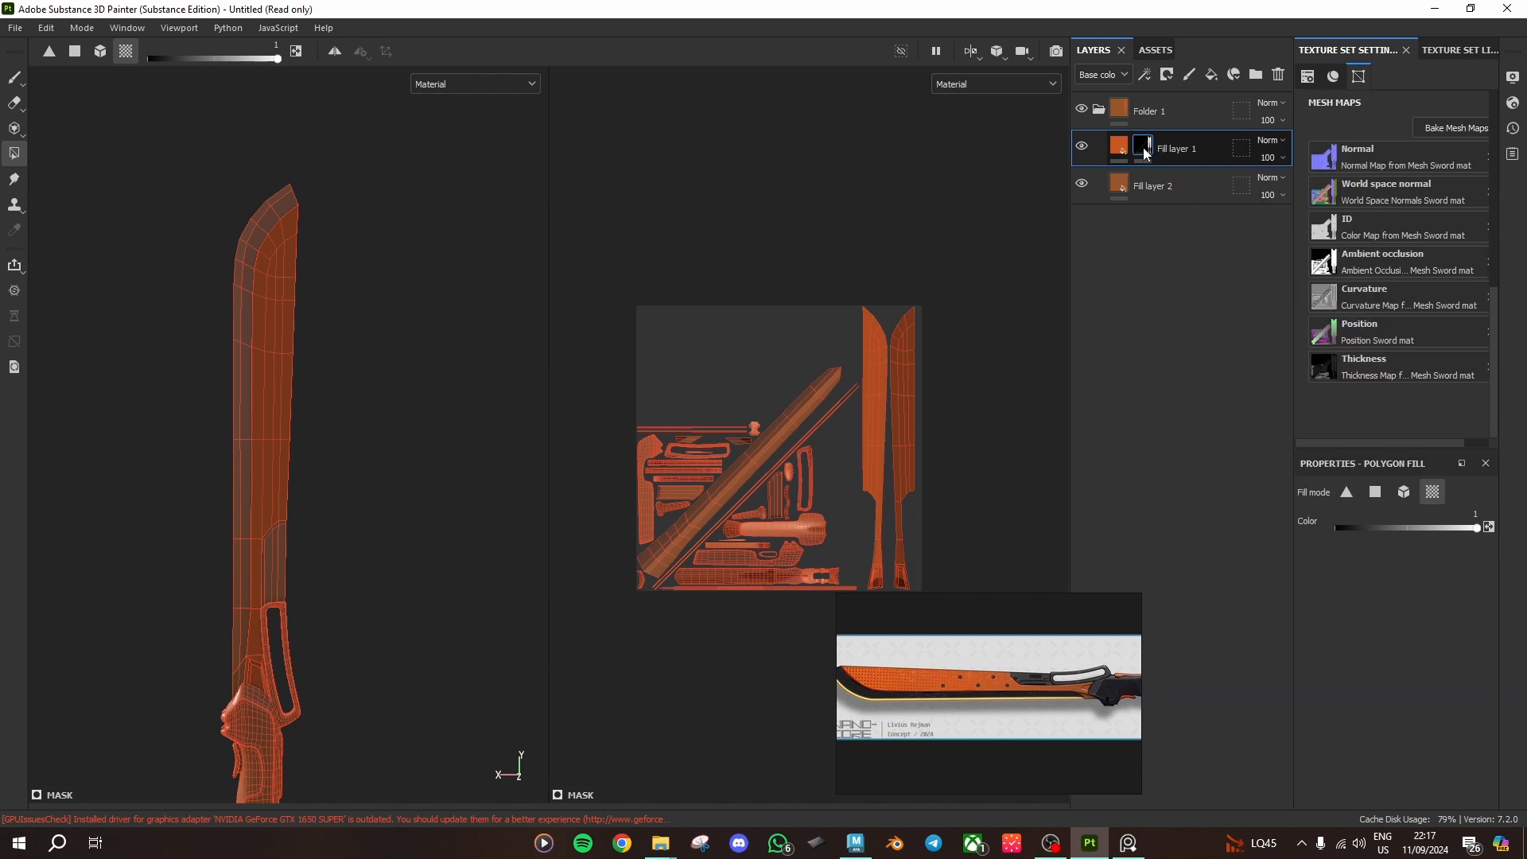
key("ctrl+c")
left_click(1157, 116)
key("ctrl+v")
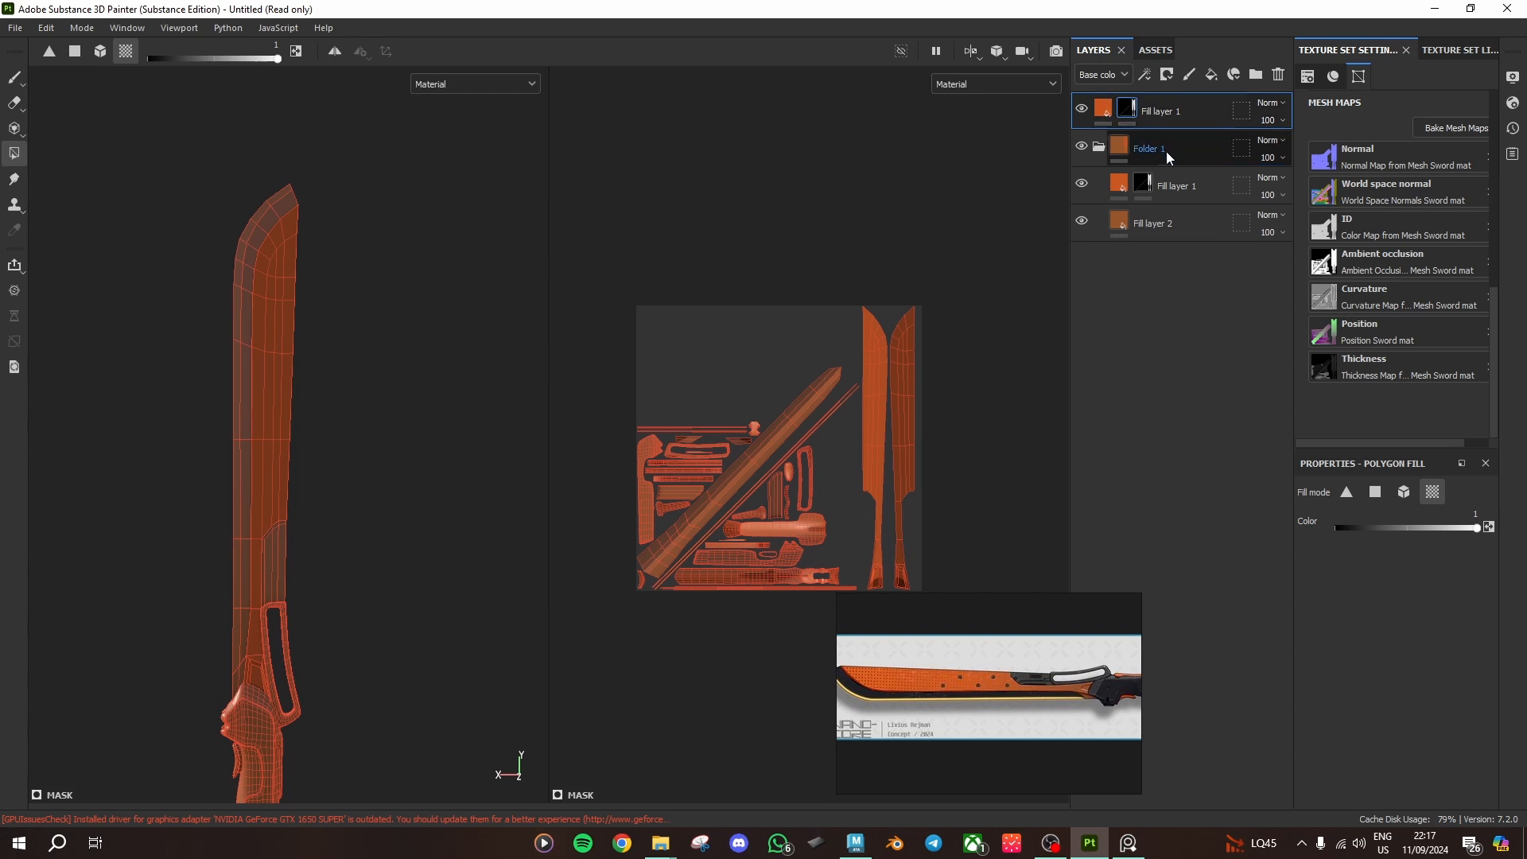
key("ctrl+z")
Step: Copy Fill layer 1's mask onto Folder 1
left_click(1145, 148)
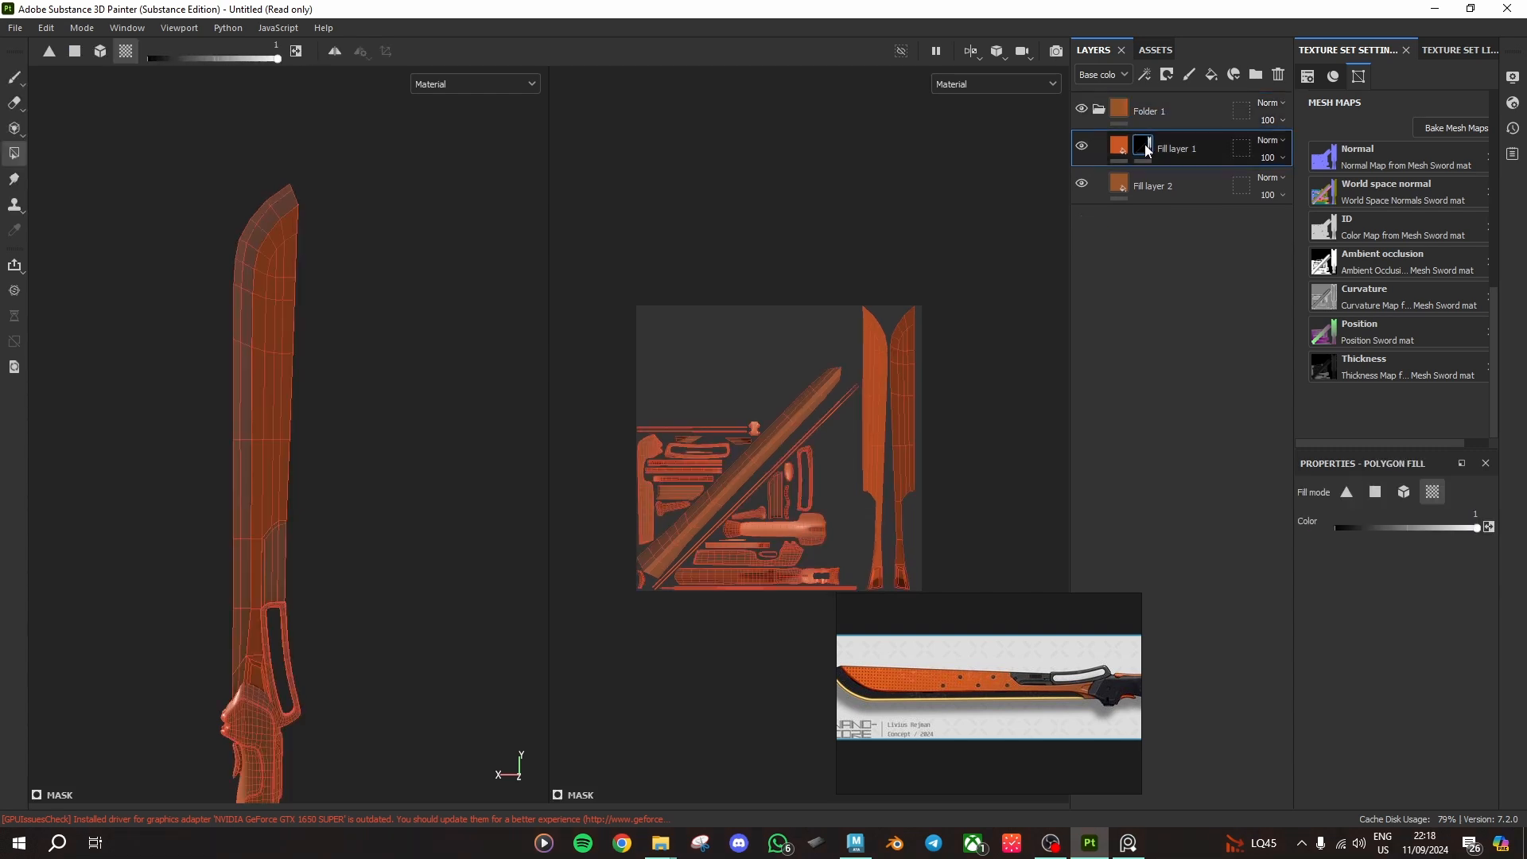
left_click(1153, 120)
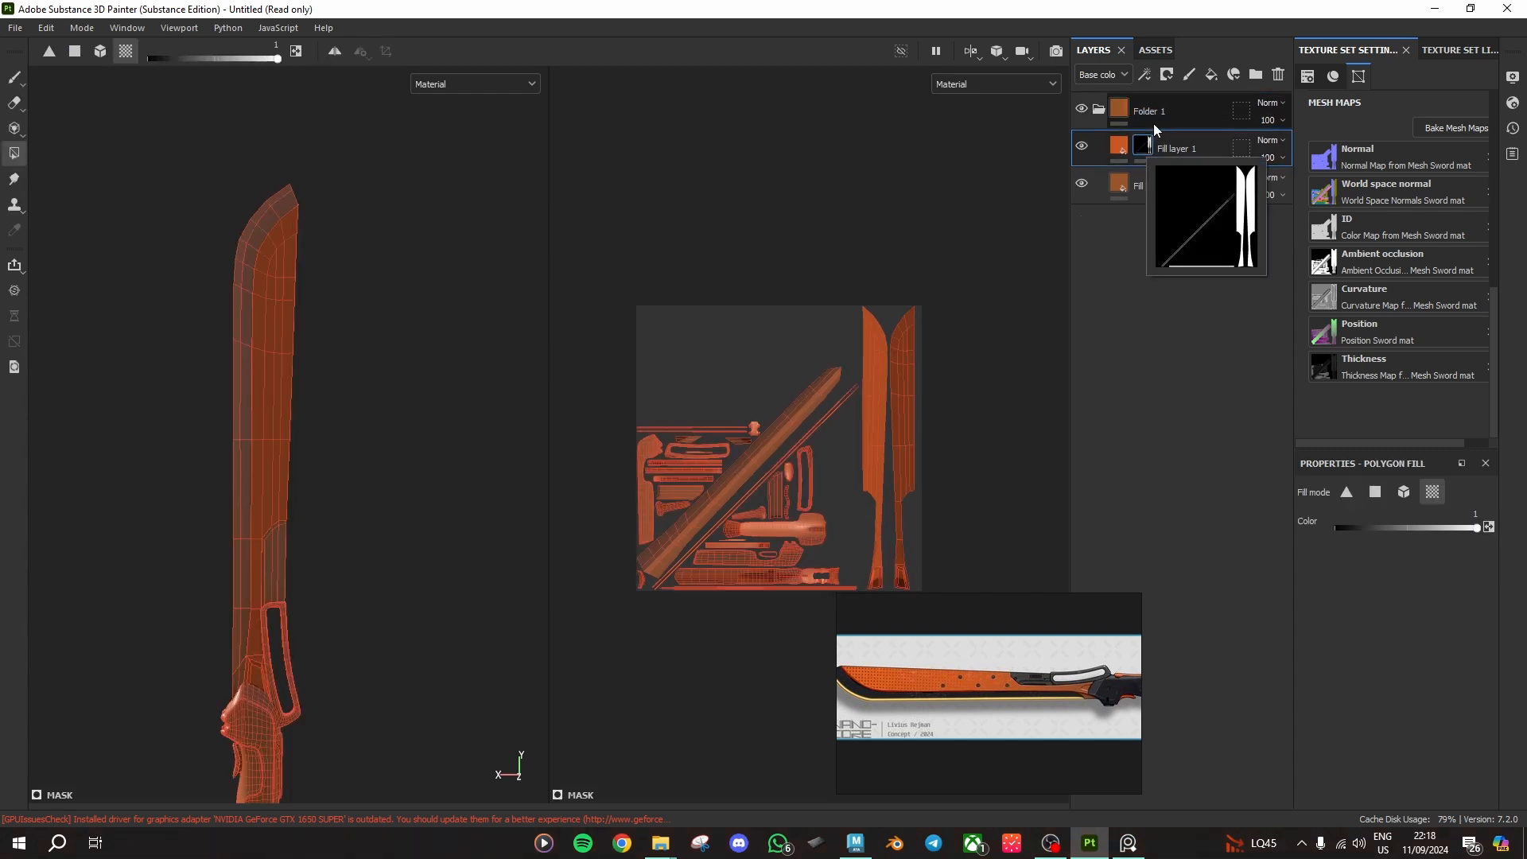
left_click(1161, 110)
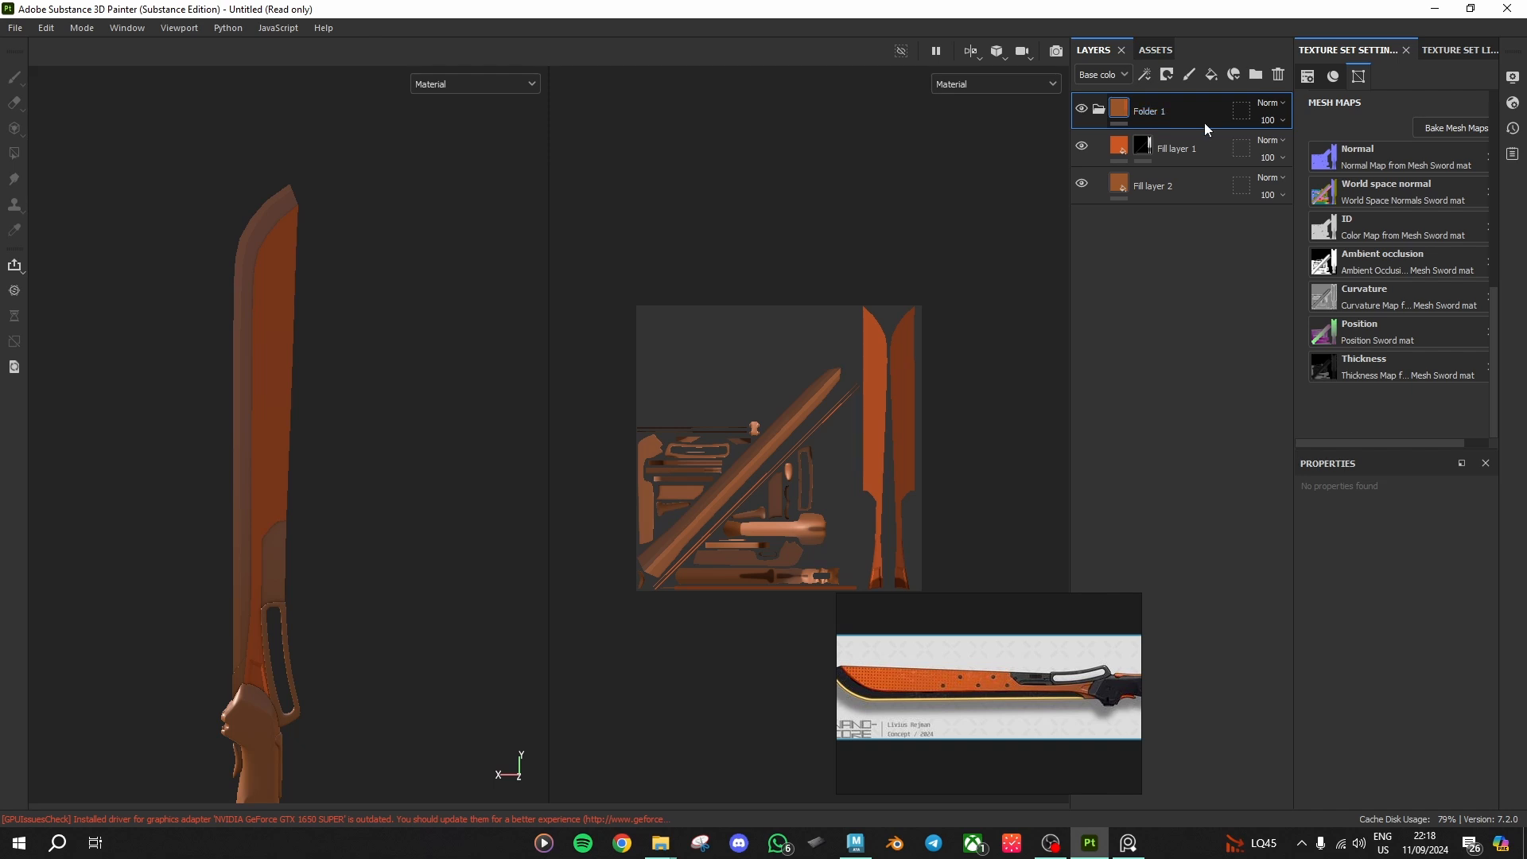
key("ctrl+v")
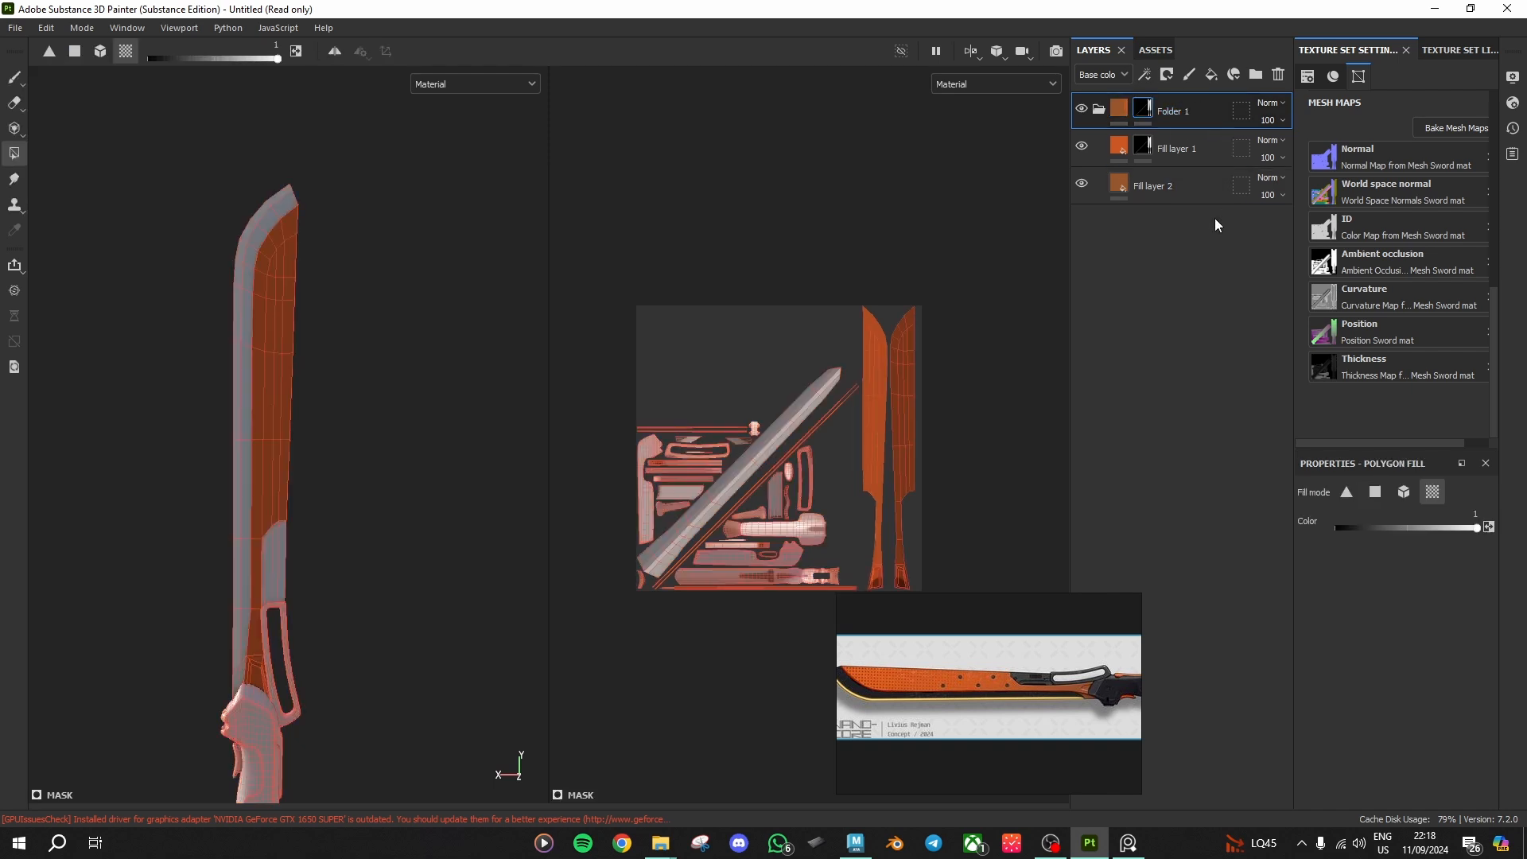
Step: Add a generator to Fill layer 1's mask and set it to 3D Linear Gradient
left_click(1192, 150)
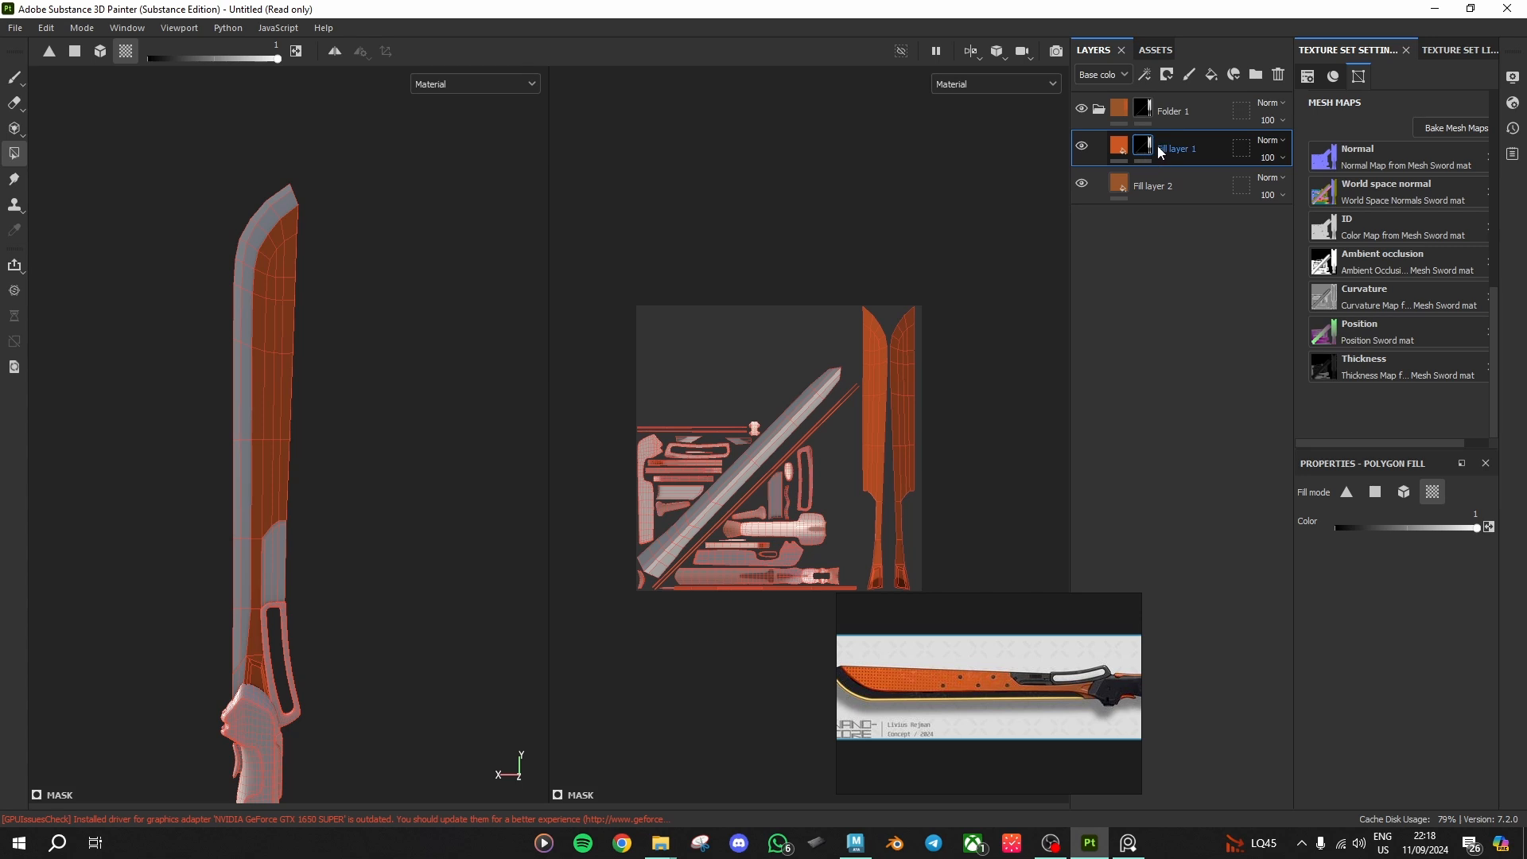
right_click(1157, 145)
left_click(1205, 647)
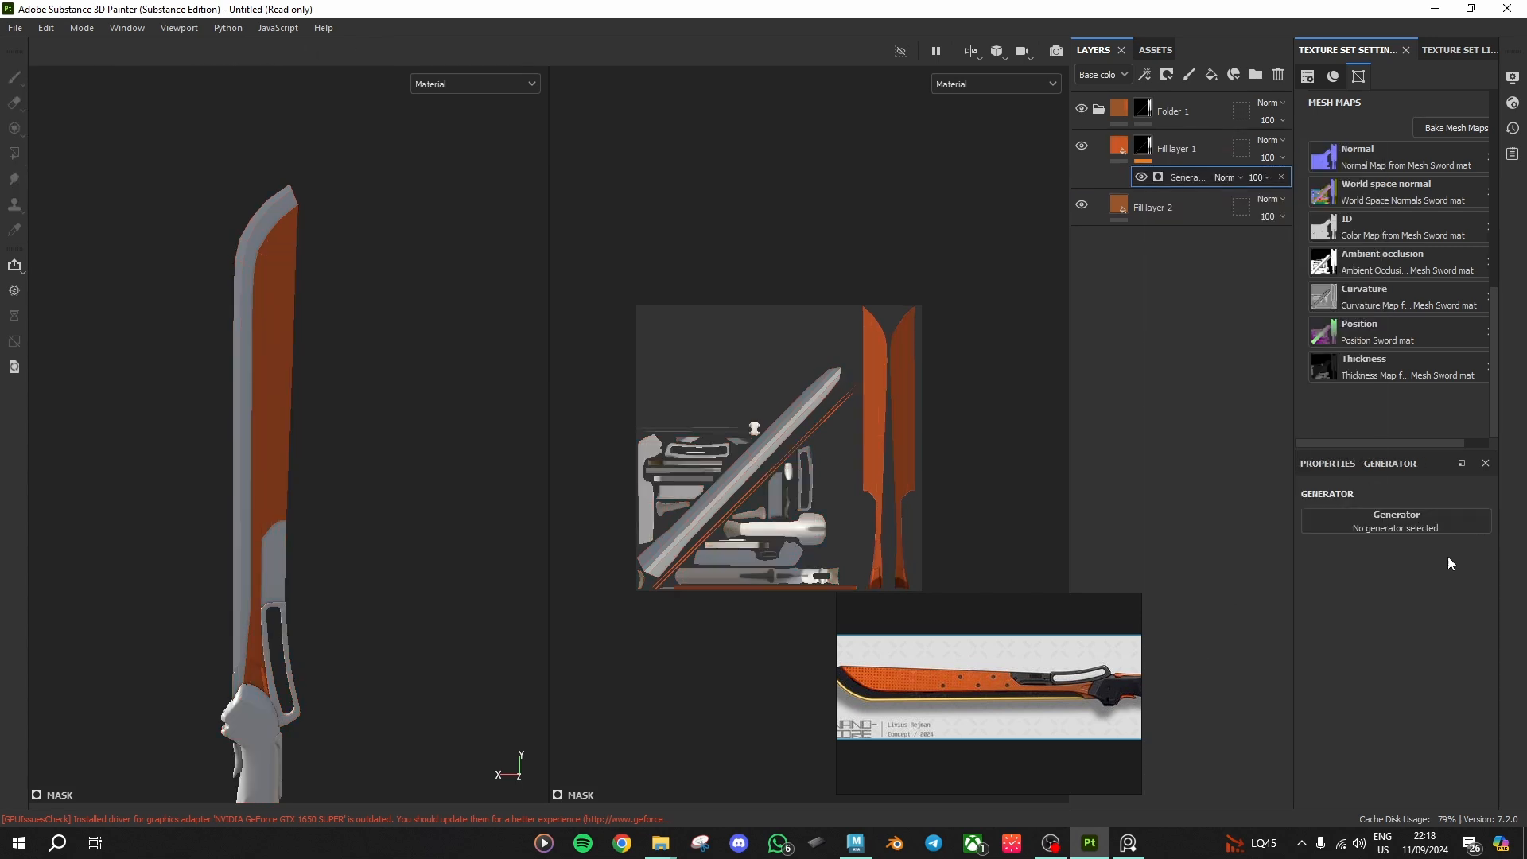
left_click(1420, 525)
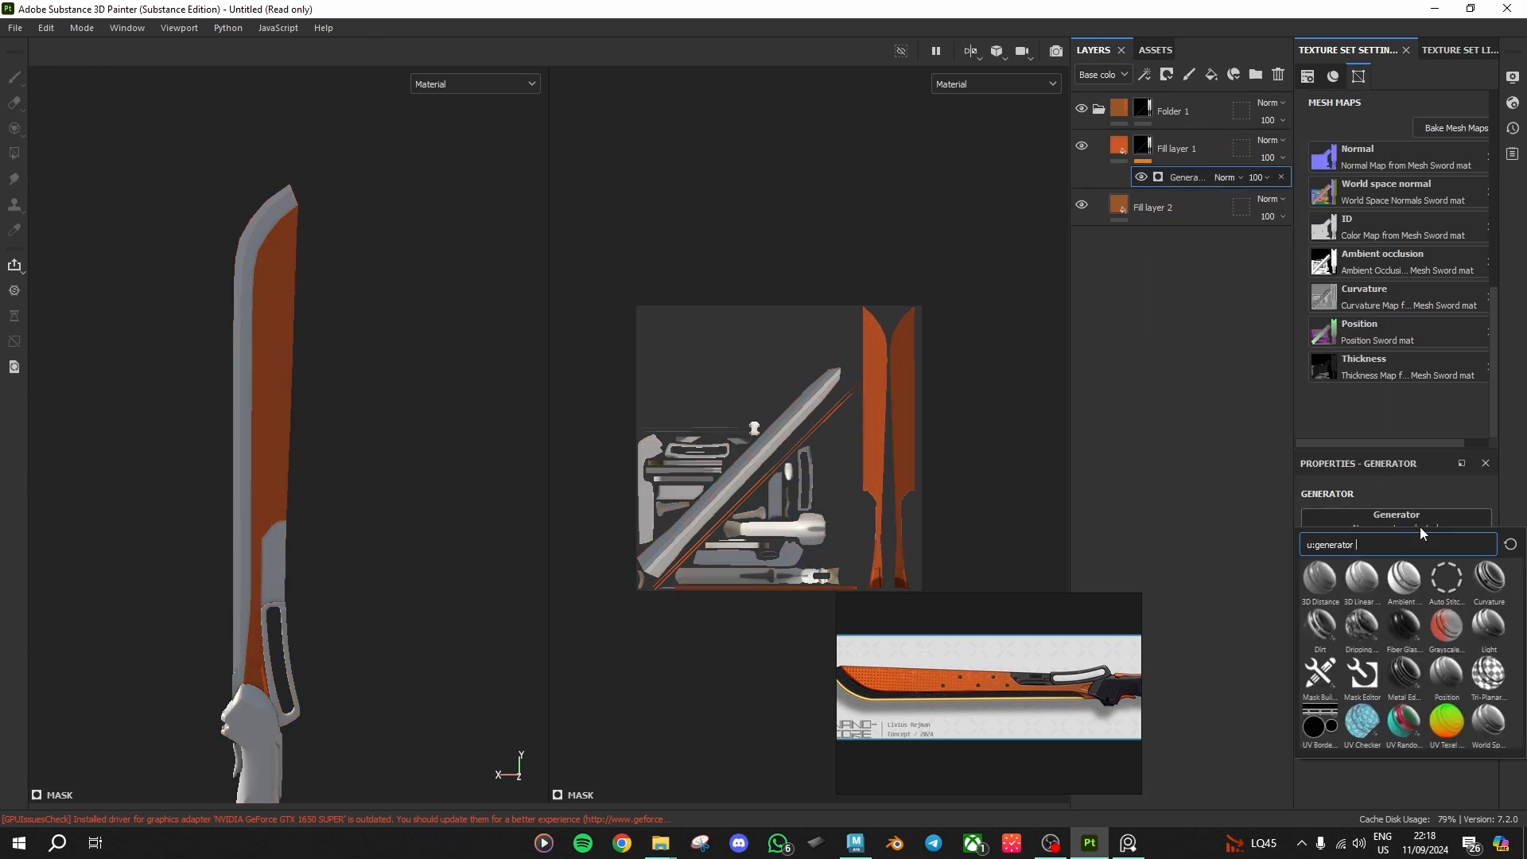
left_click(1366, 586)
Step: Darken Fill layer 2's base color to black
left_click(1132, 207)
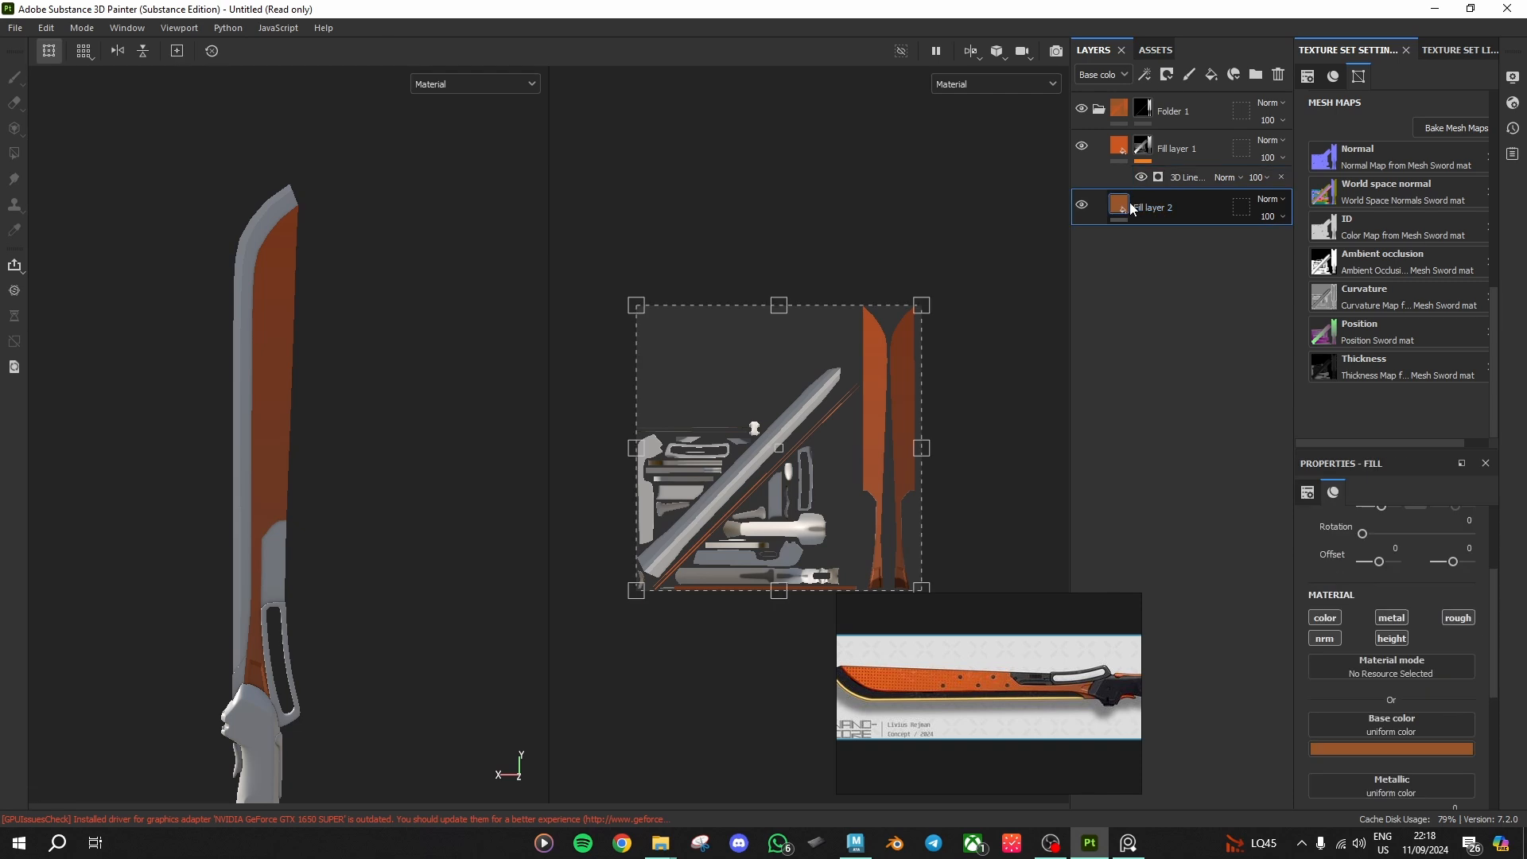
left_click_drag(253, 570, 318, 588, "alt")
left_click(1350, 750)
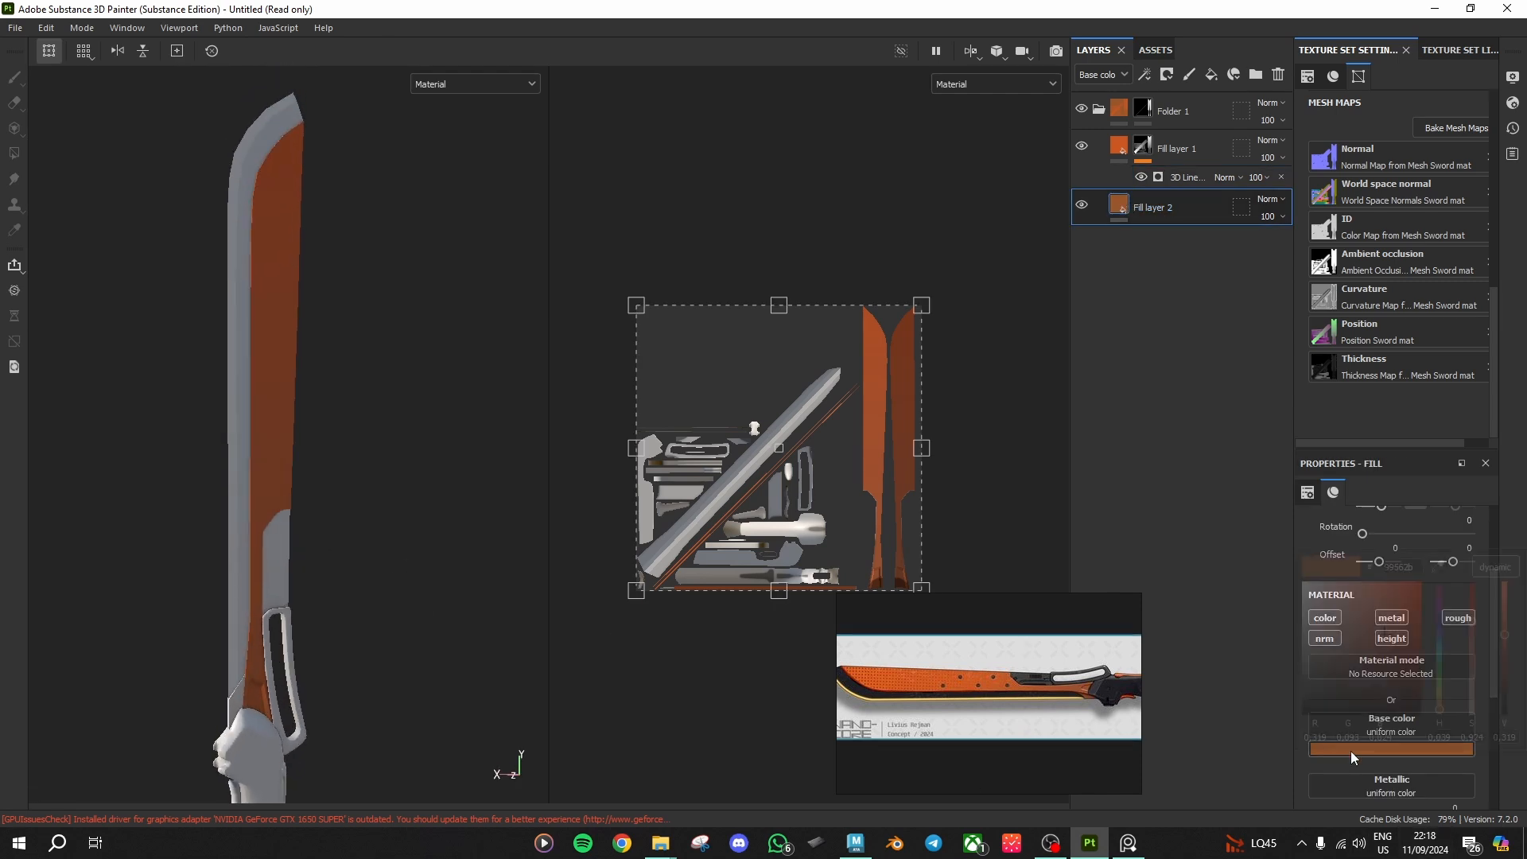
mouse_move(1380, 647)
left_mouse_down()
mouse_move(1386, 694)
mouse_move(1378, 670)
left_mouse_up()
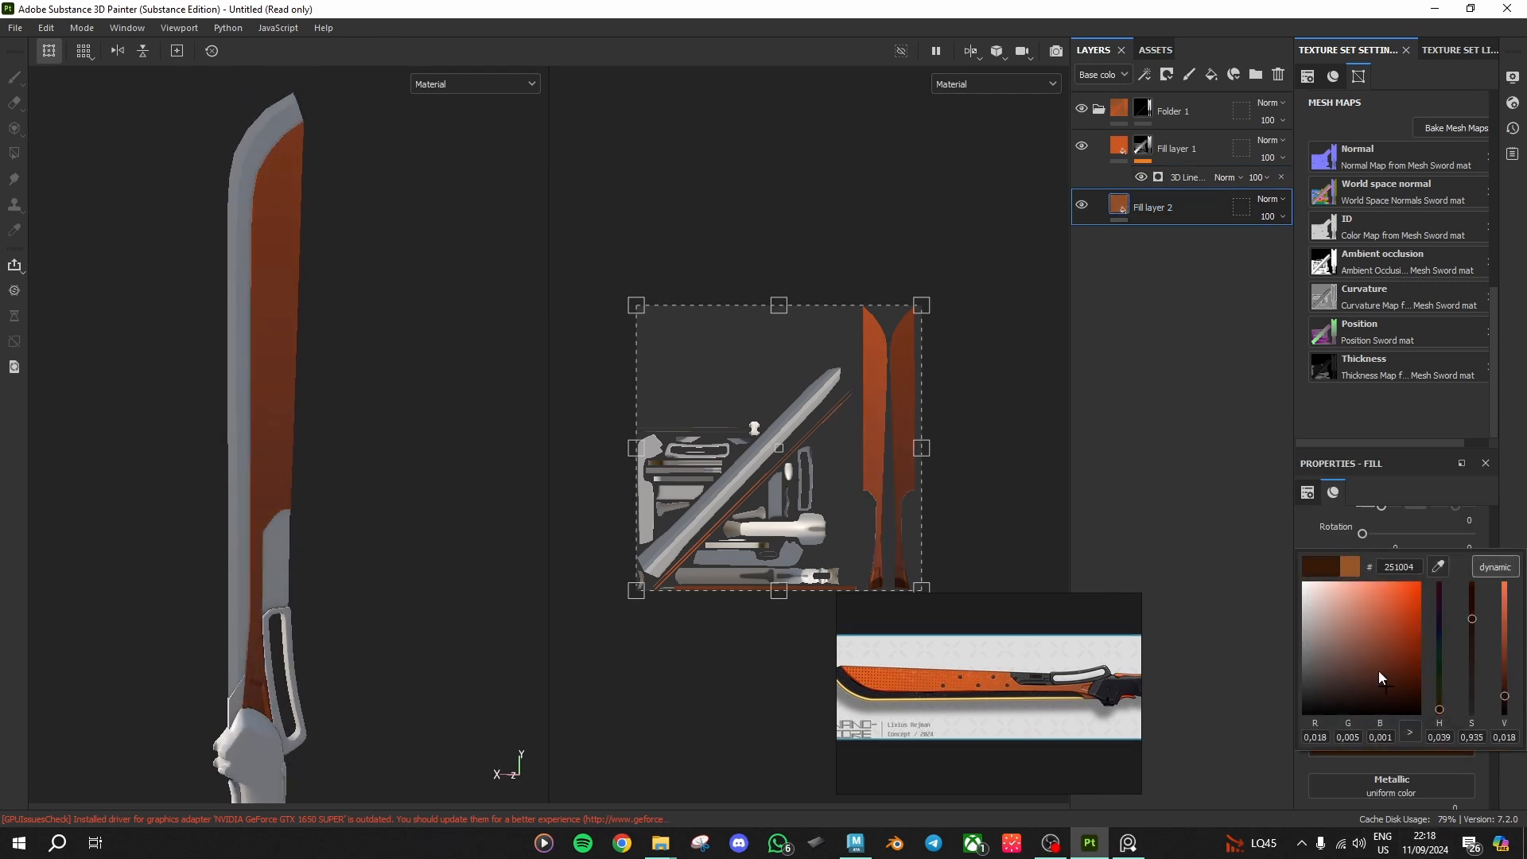
Step: Brighten Fill layer 1's base color to a saturated yellow-orange, about ff9203
left_click(1137, 150)
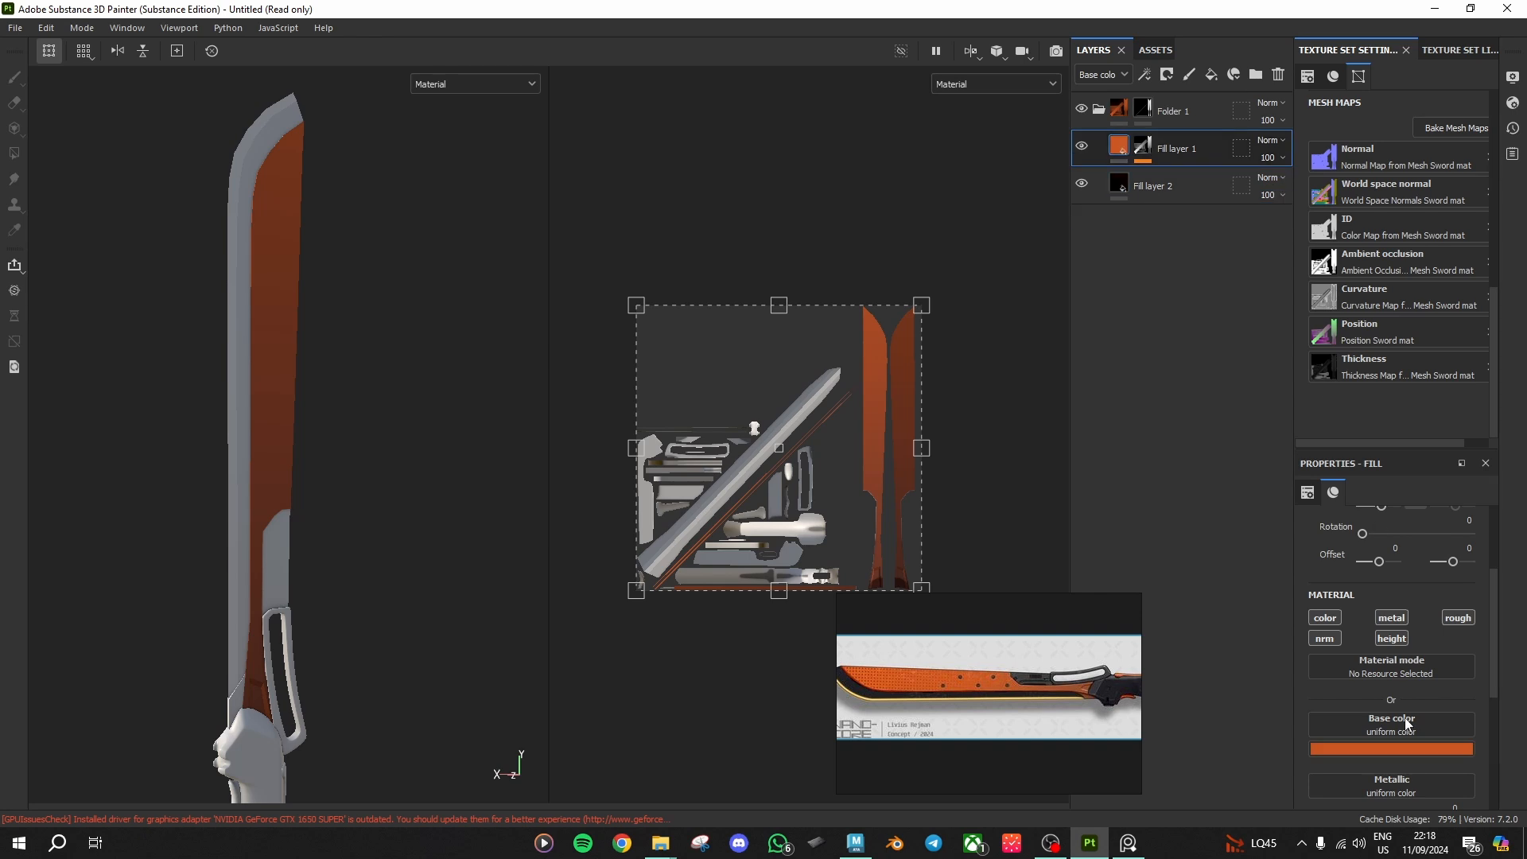
left_click(1385, 750)
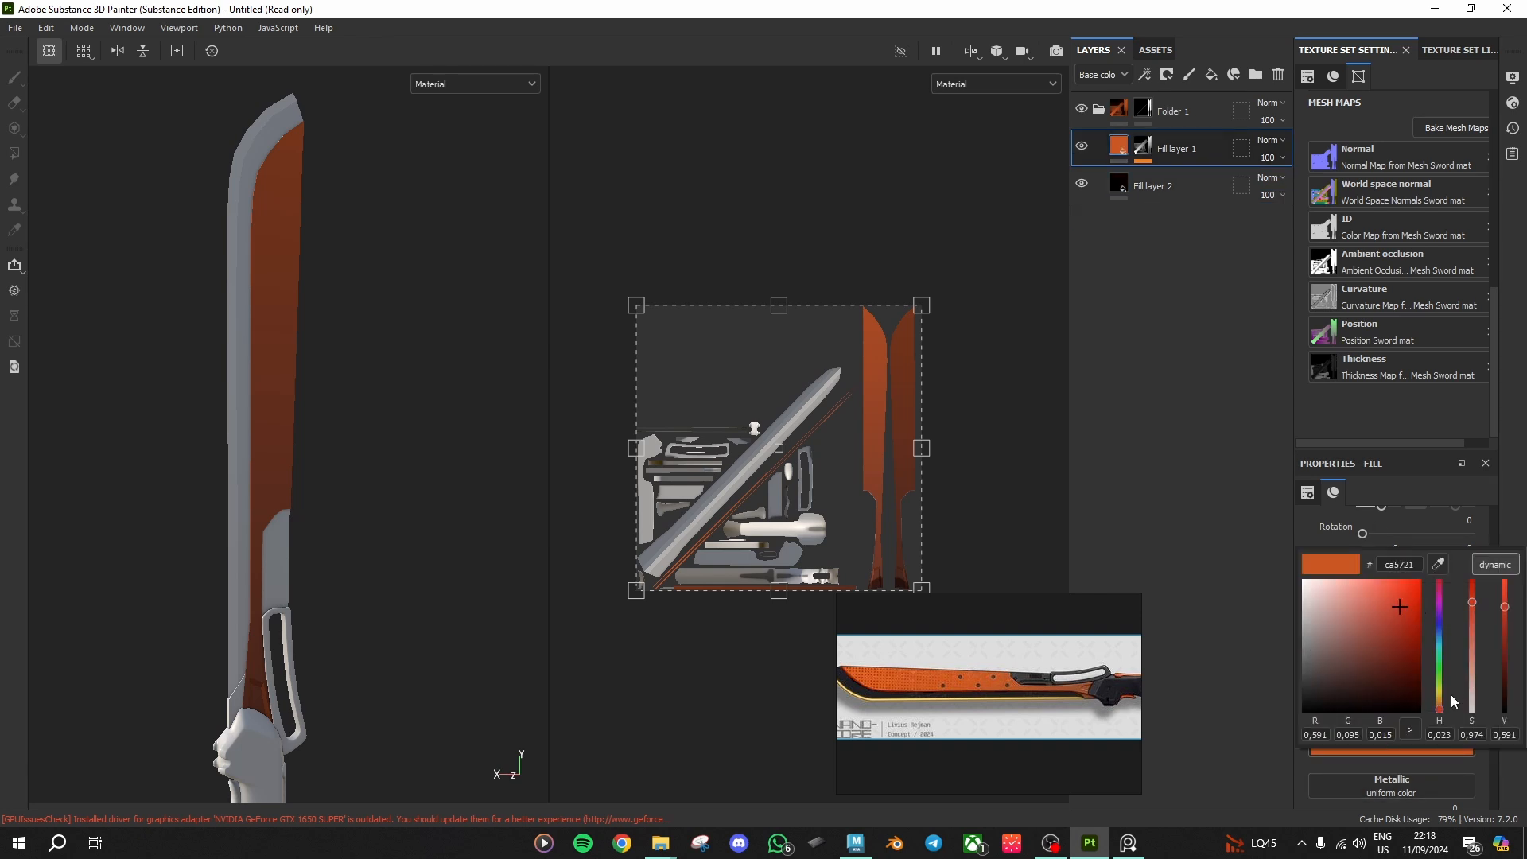
left_click_drag(1390, 613, 1382, 575)
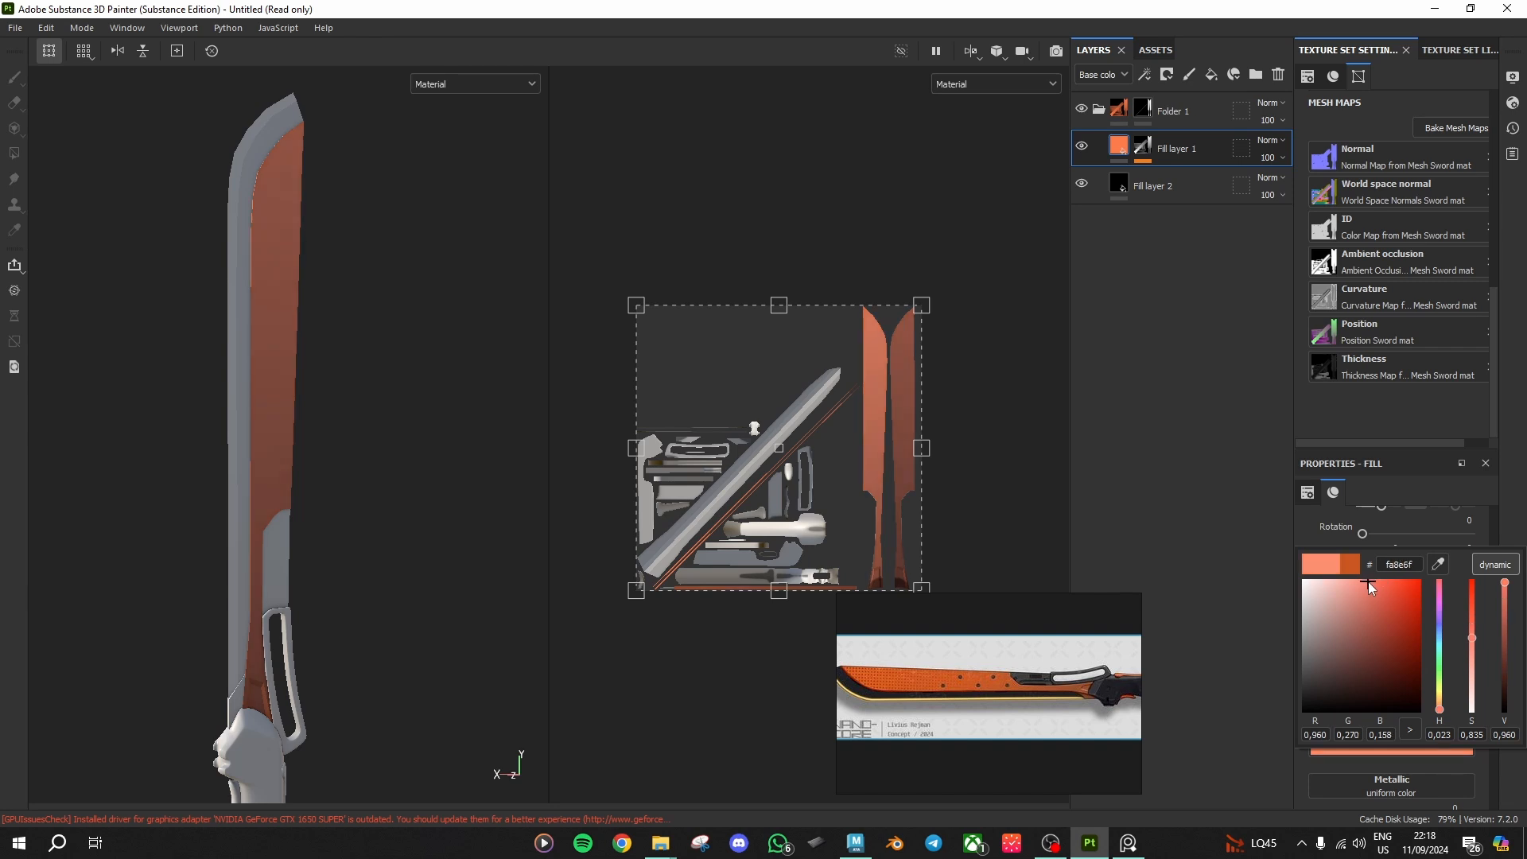
left_click_drag(1439, 708, 1447, 712)
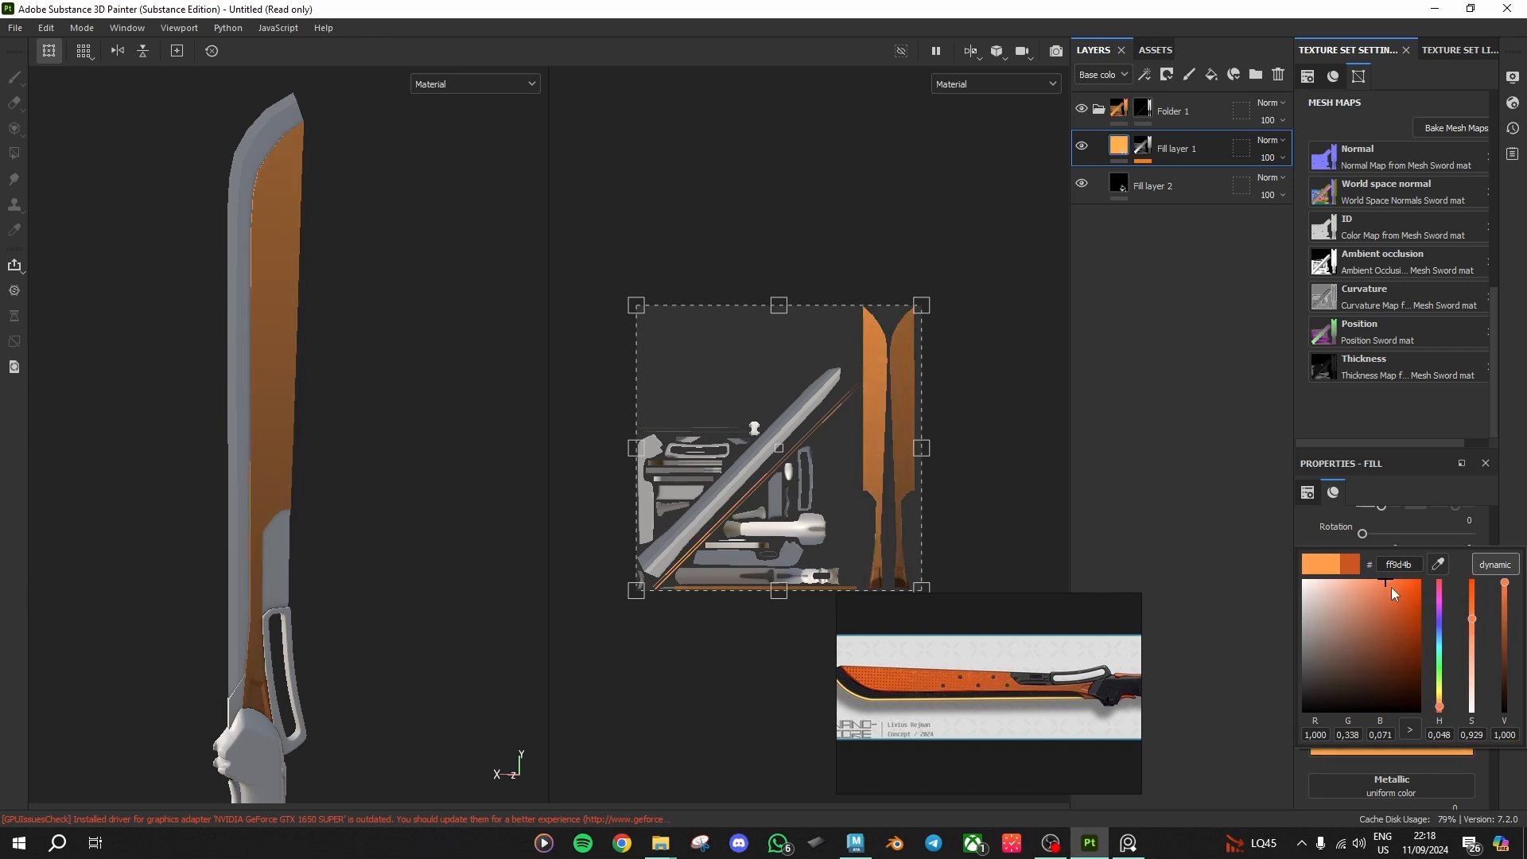
left_click_drag(1391, 587, 1422, 579)
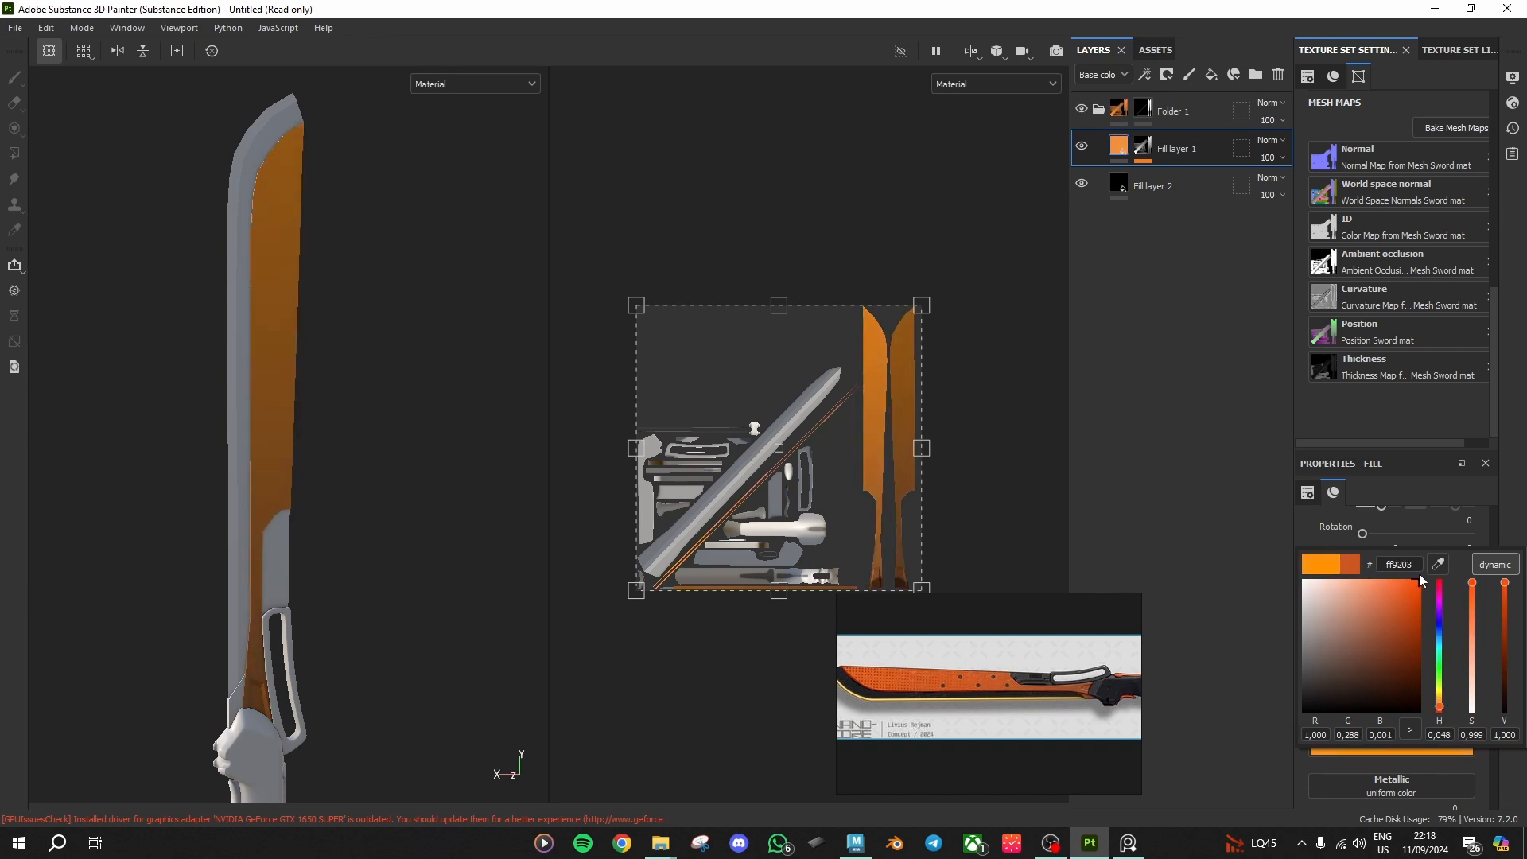
Step: Display only base color in the viewports, then sample the reference blade's orange for Fill layer 1 and brighten it to ff6d1f
left_click(461, 84)
left_click(446, 153)
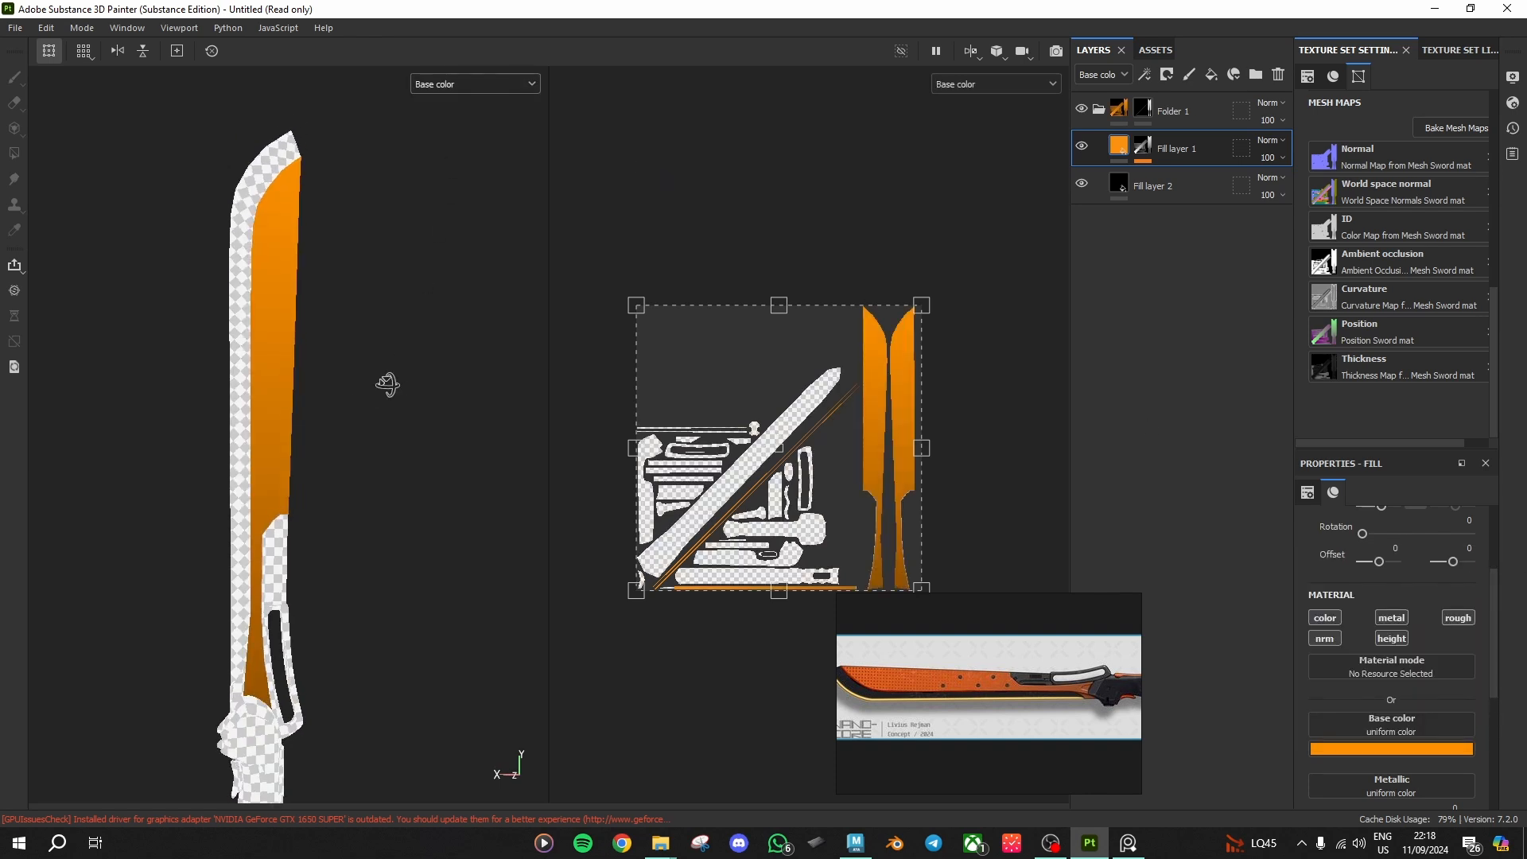
left_click(1410, 749)
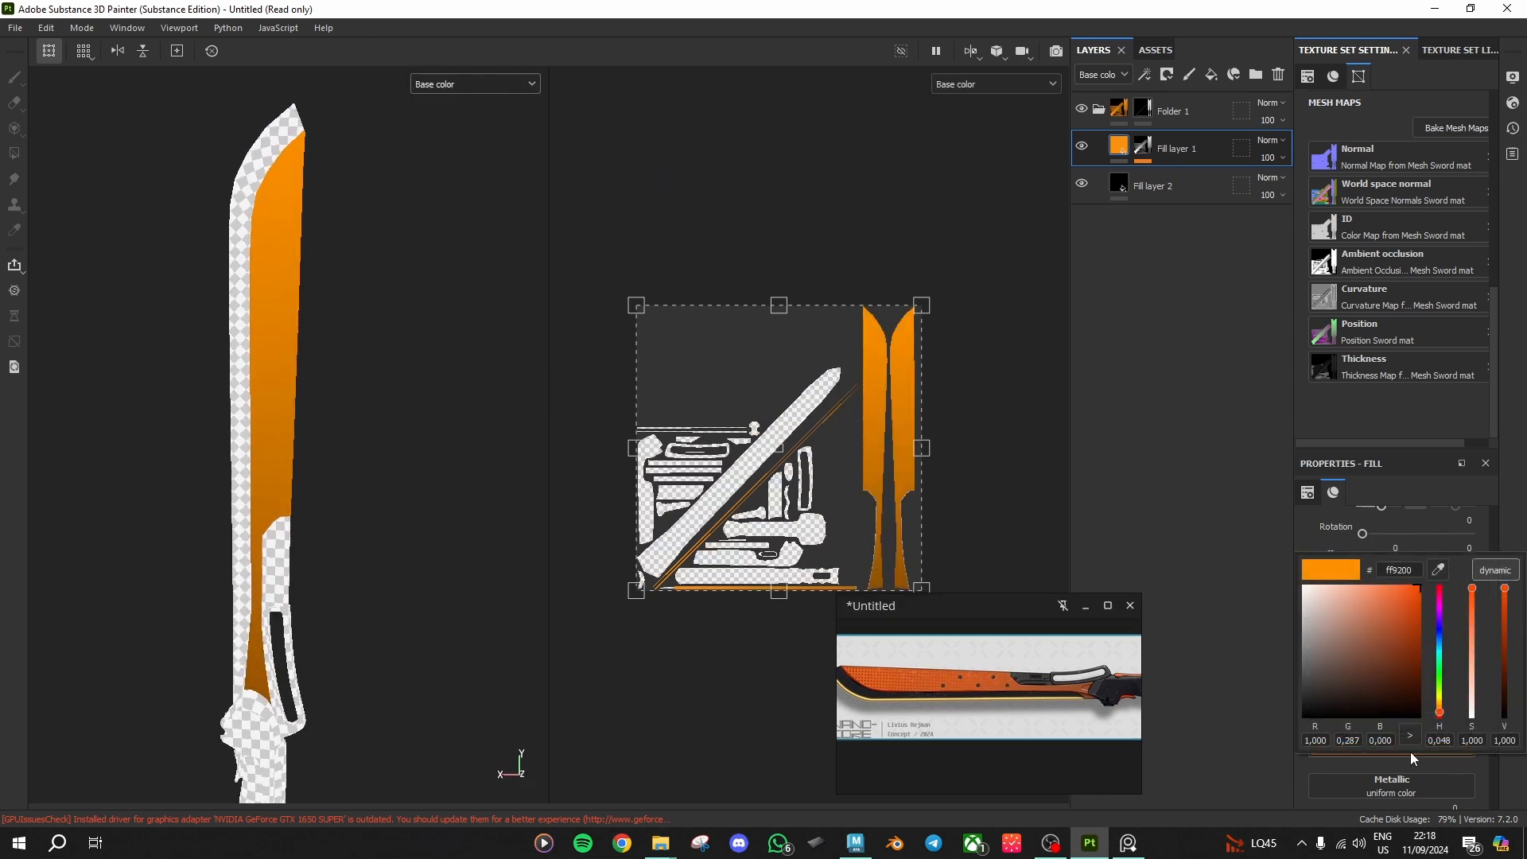
left_click(1438, 569)
left_click_drag(936, 660, 880, 678)
left_click(1152, 509)
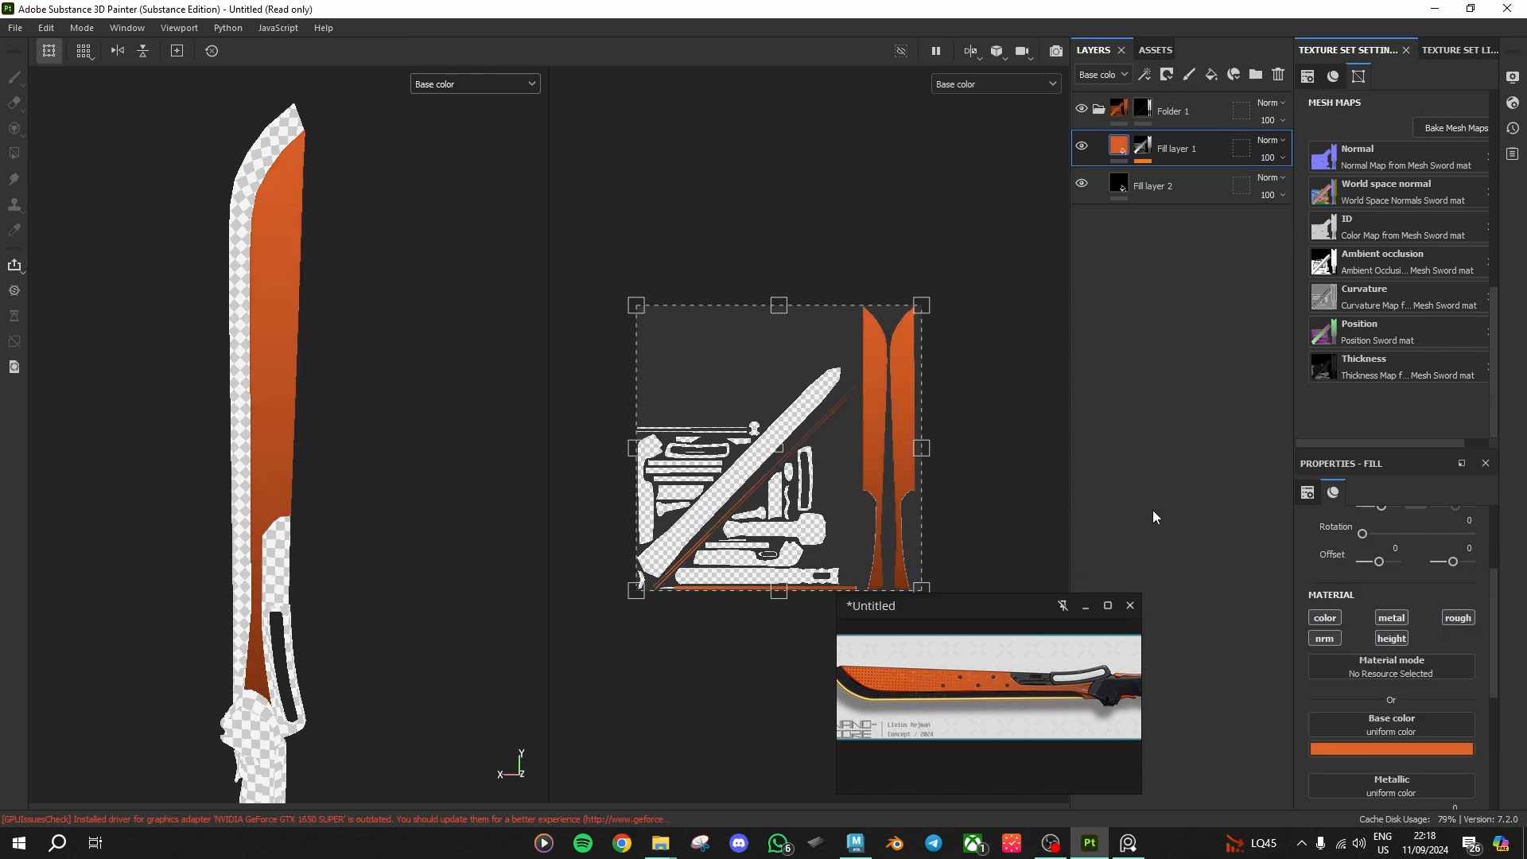
left_click(1396, 749)
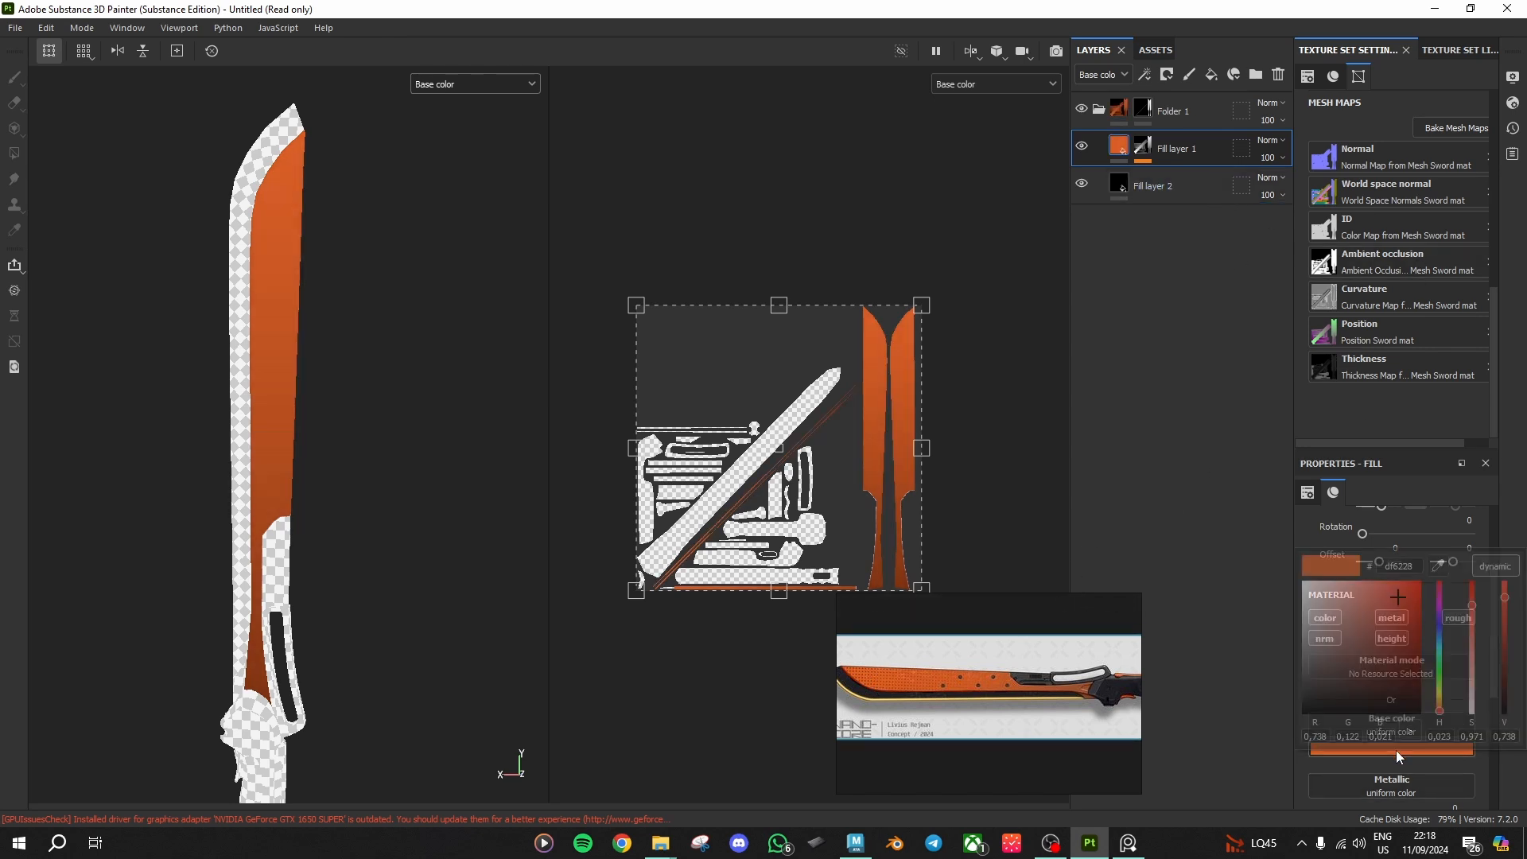
left_click_drag(1399, 598, 1404, 580)
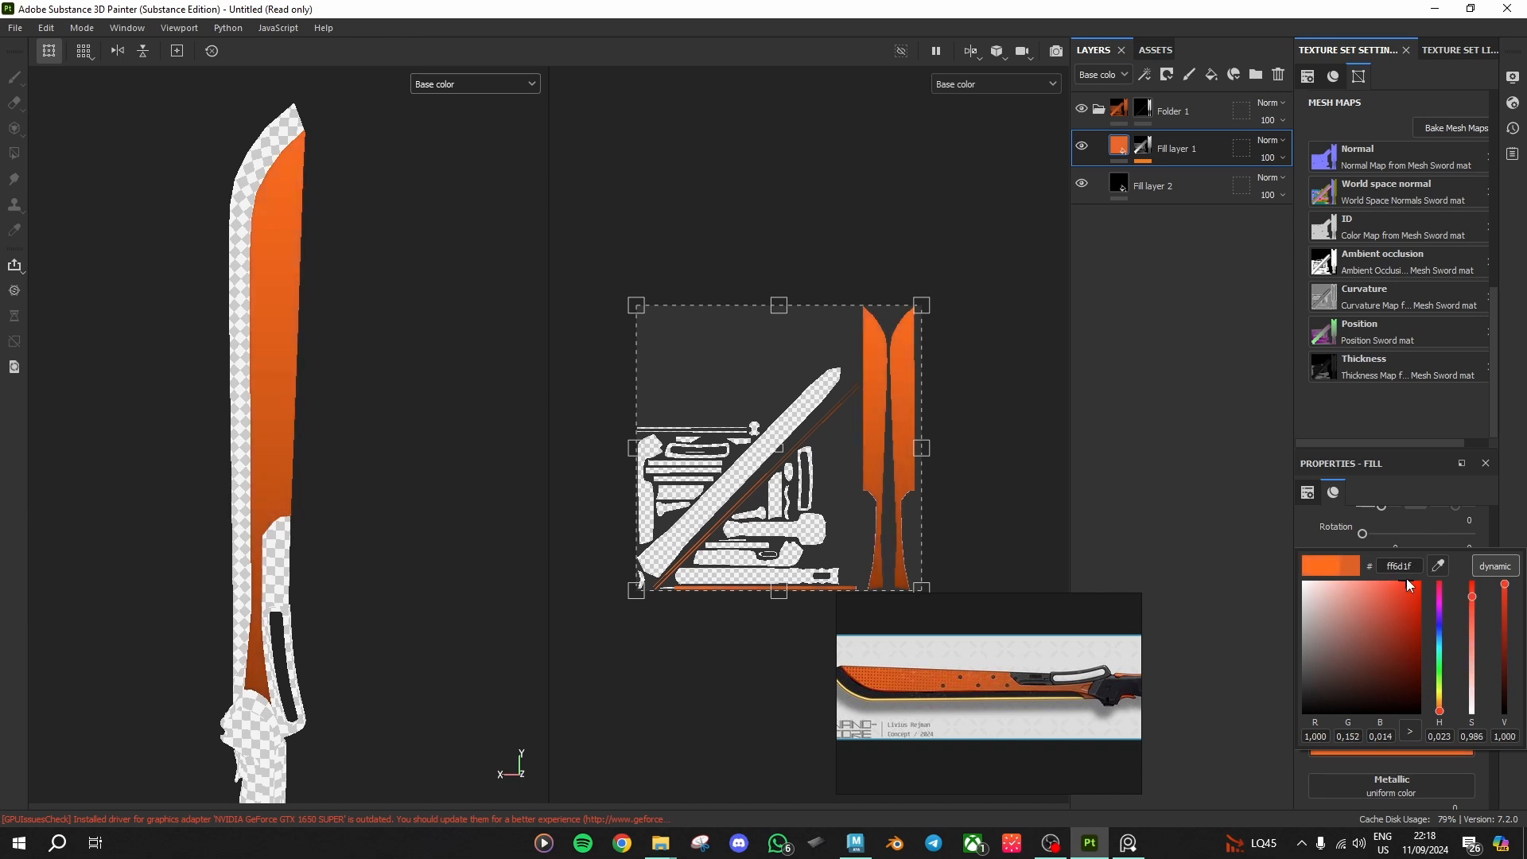
Step: Set Fill layer 2's base color to a very dark maroon
left_click(1146, 181)
left_click(1388, 752)
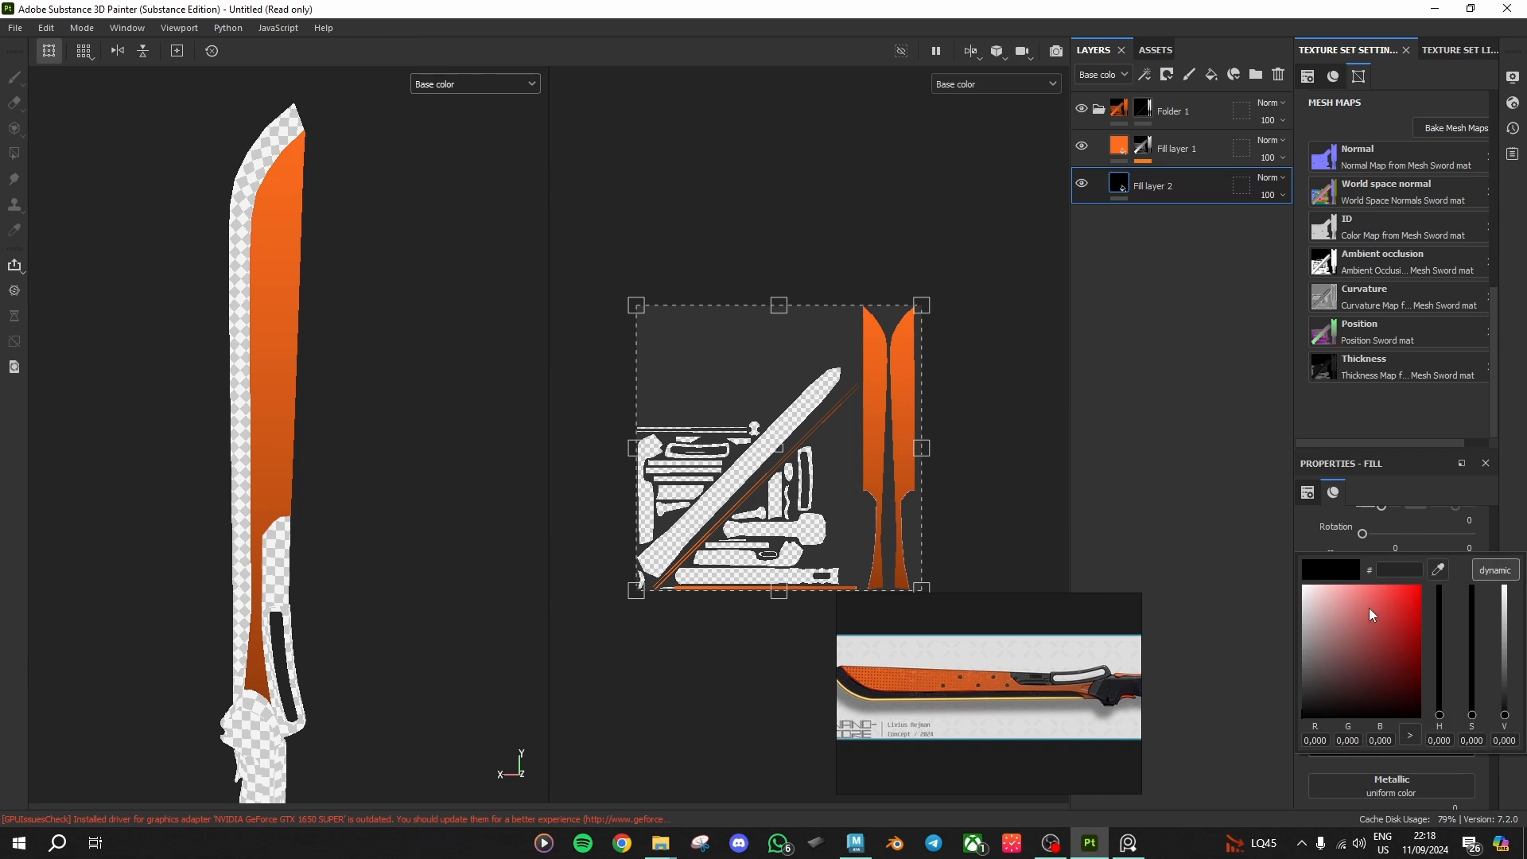
left_click_drag(1376, 665, 1355, 697)
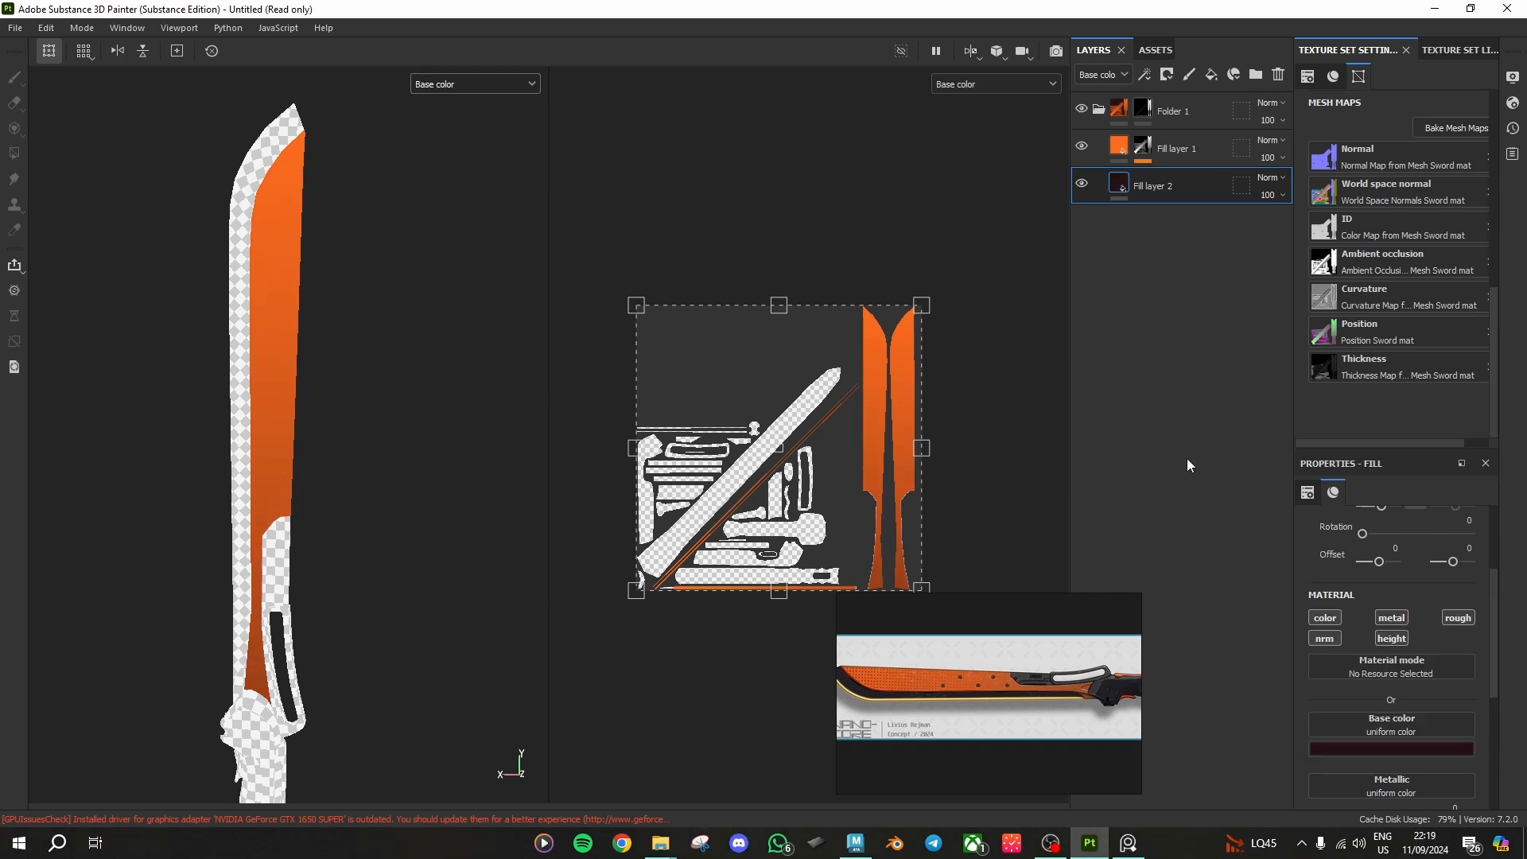
Step: Set the balance of the 3D Linear Gradient on Fill layer 1's mask to 0.35
left_click(1149, 115)
left_click(1146, 148)
left_click(1144, 161)
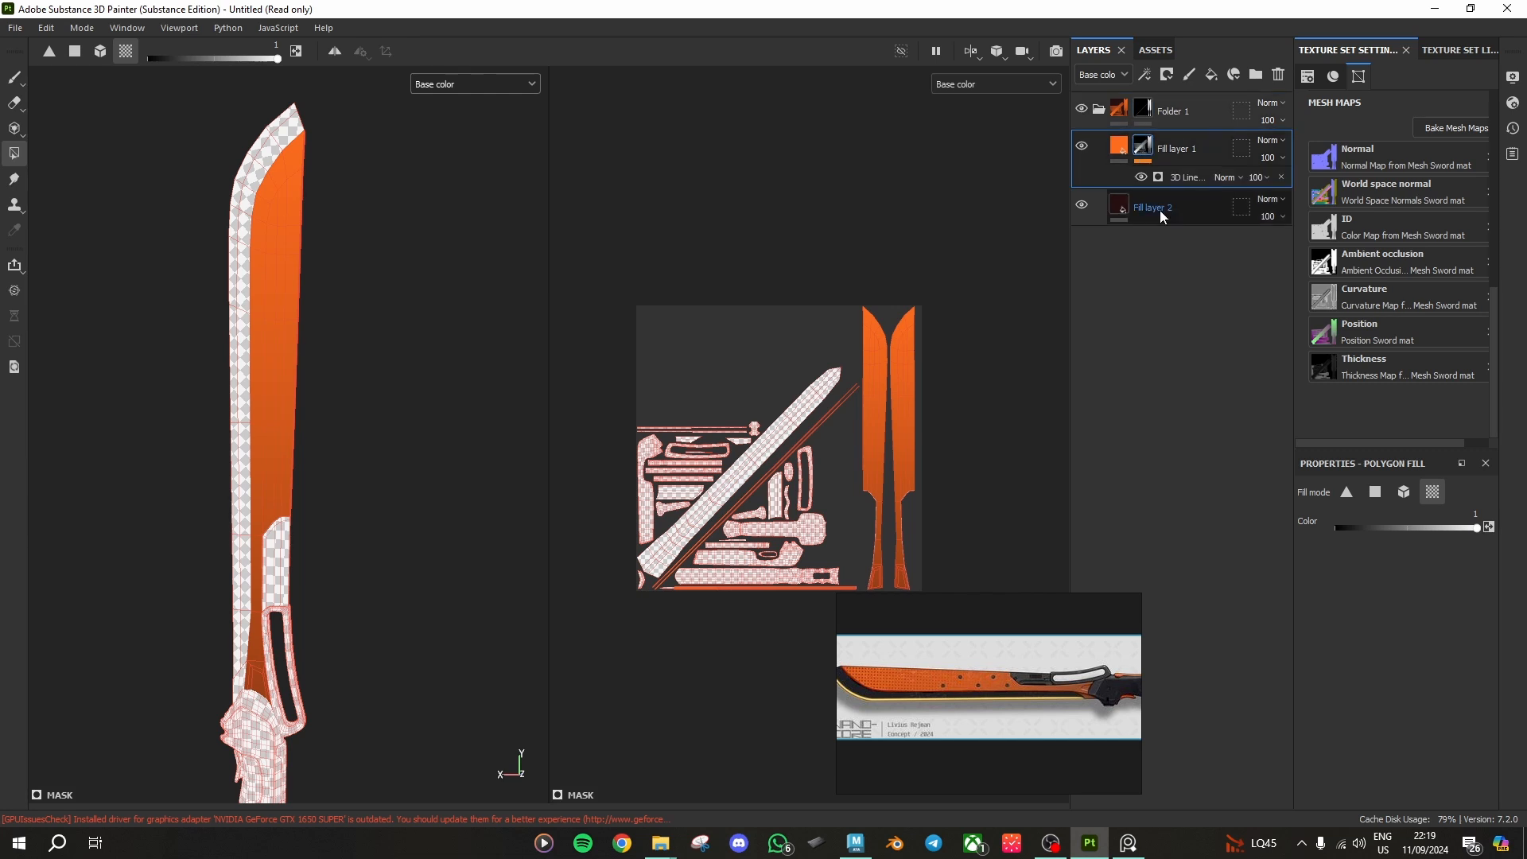
left_click(1183, 178)
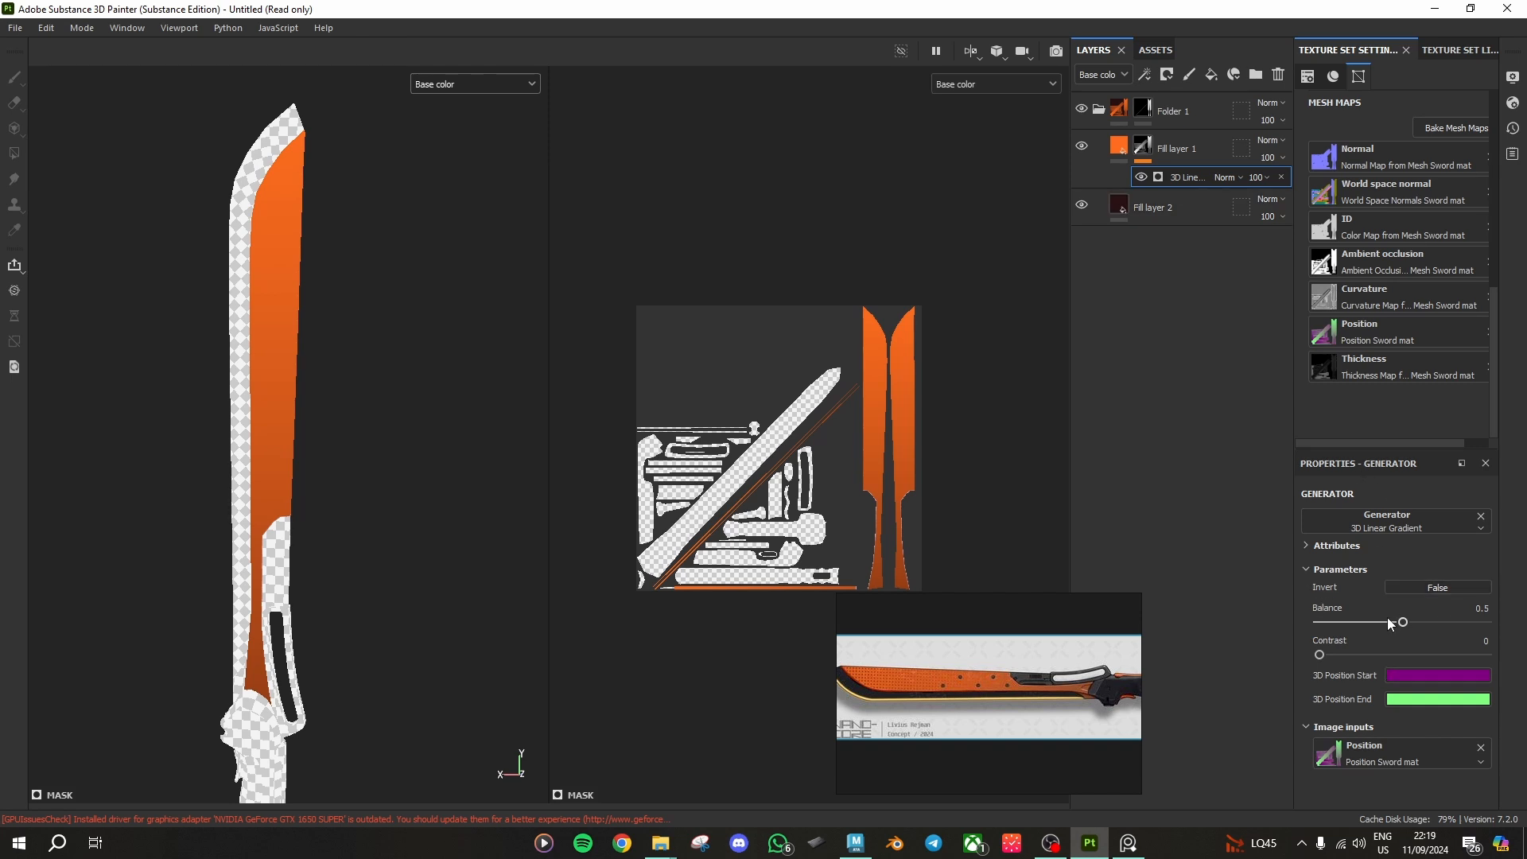
left_click_drag(1412, 625, 1285, 670)
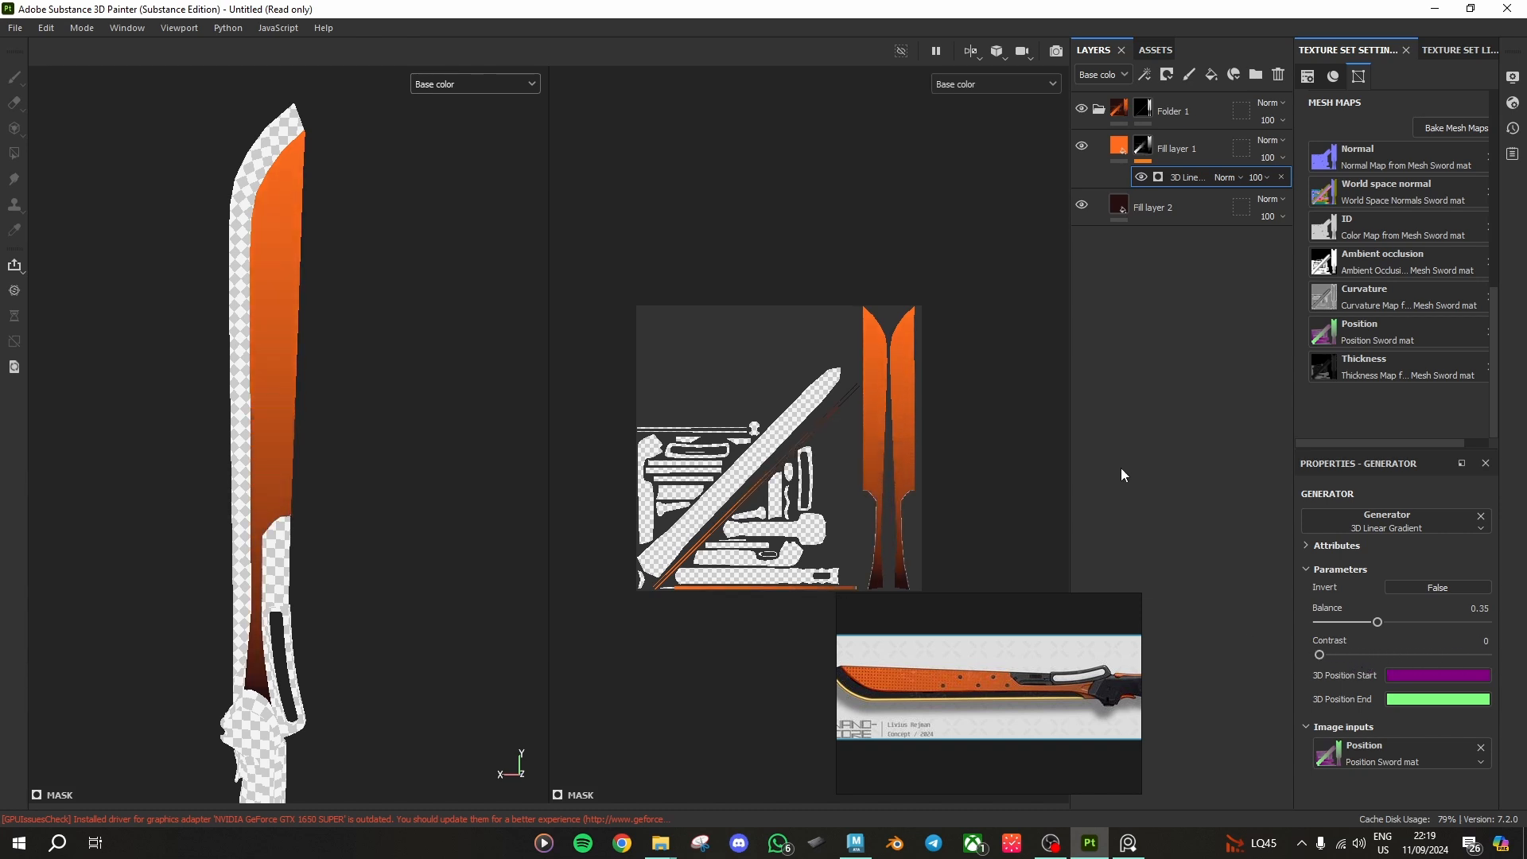
Step: Examine the blade's surface detail in the machete reference up close, and open the asset library with the reference placed beside it
scroll(897, 684, "up", 3)
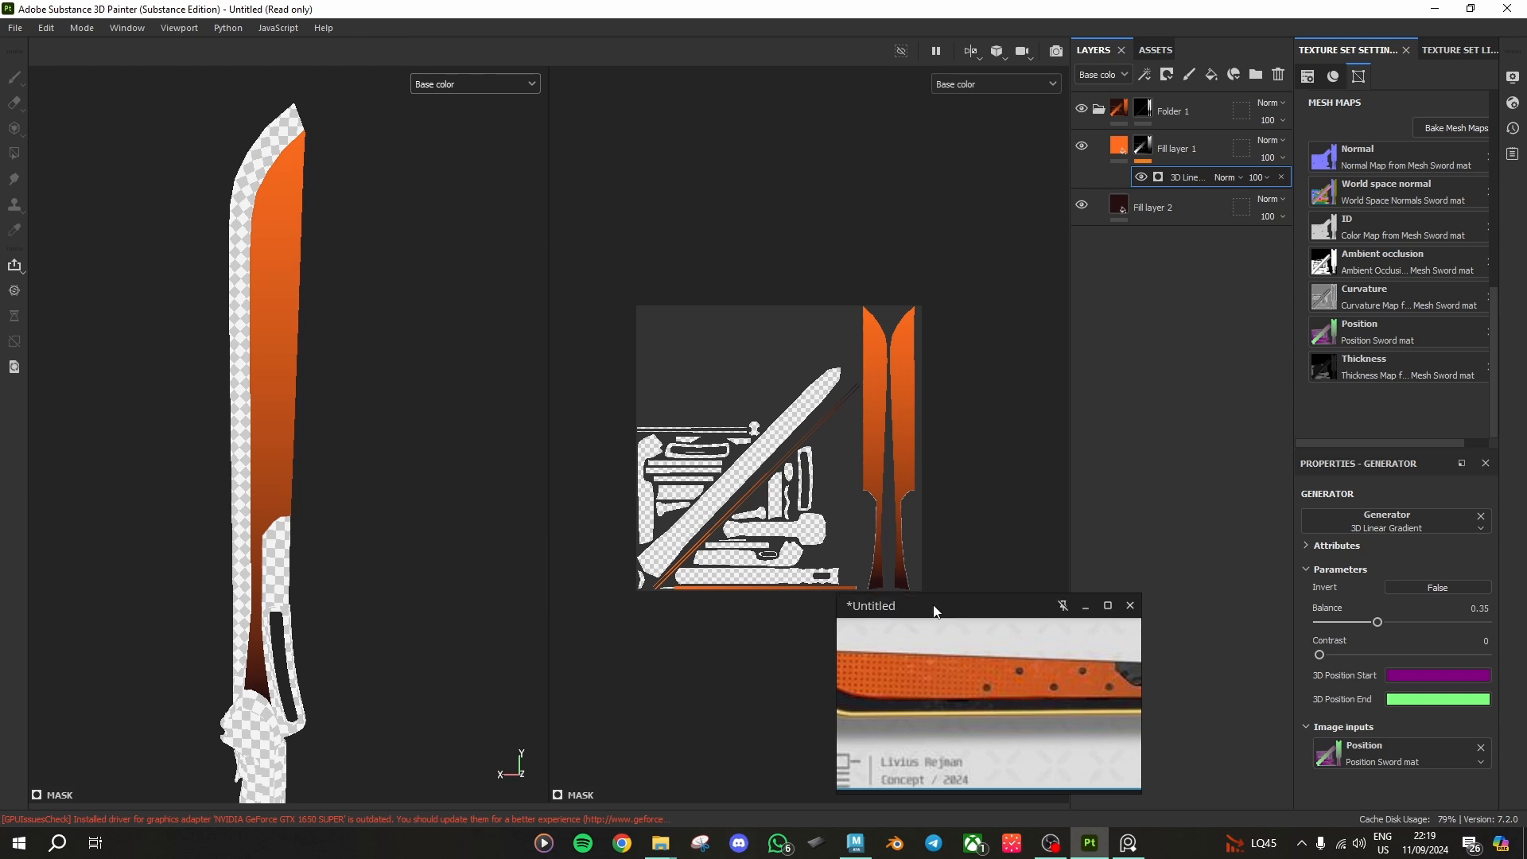
left_click_drag(935, 611, 1011, 588)
scroll(994, 659, "up", 3)
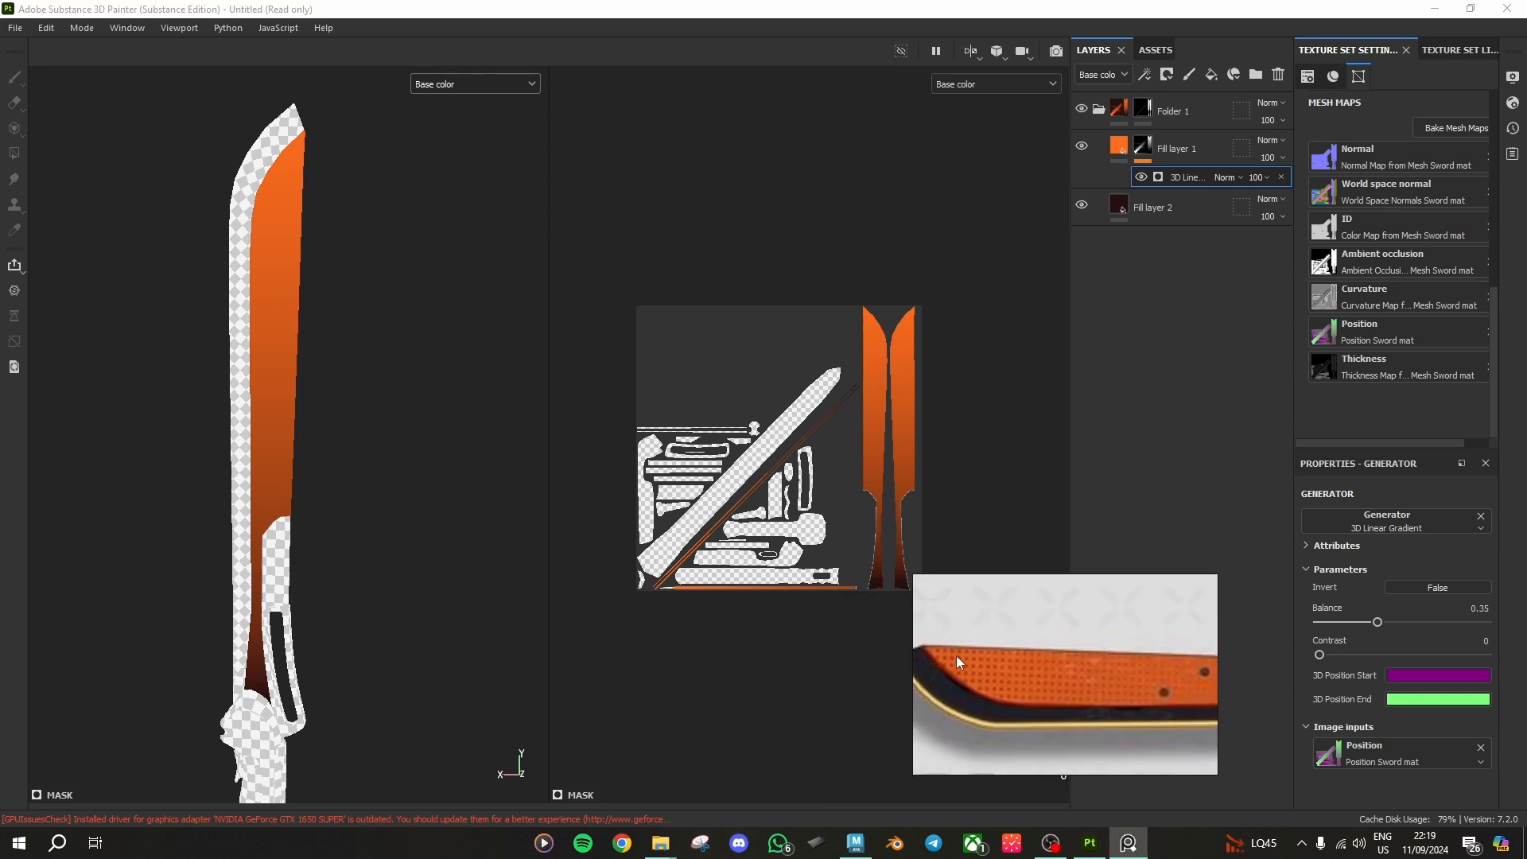
scroll(1105, 696, "down", 3)
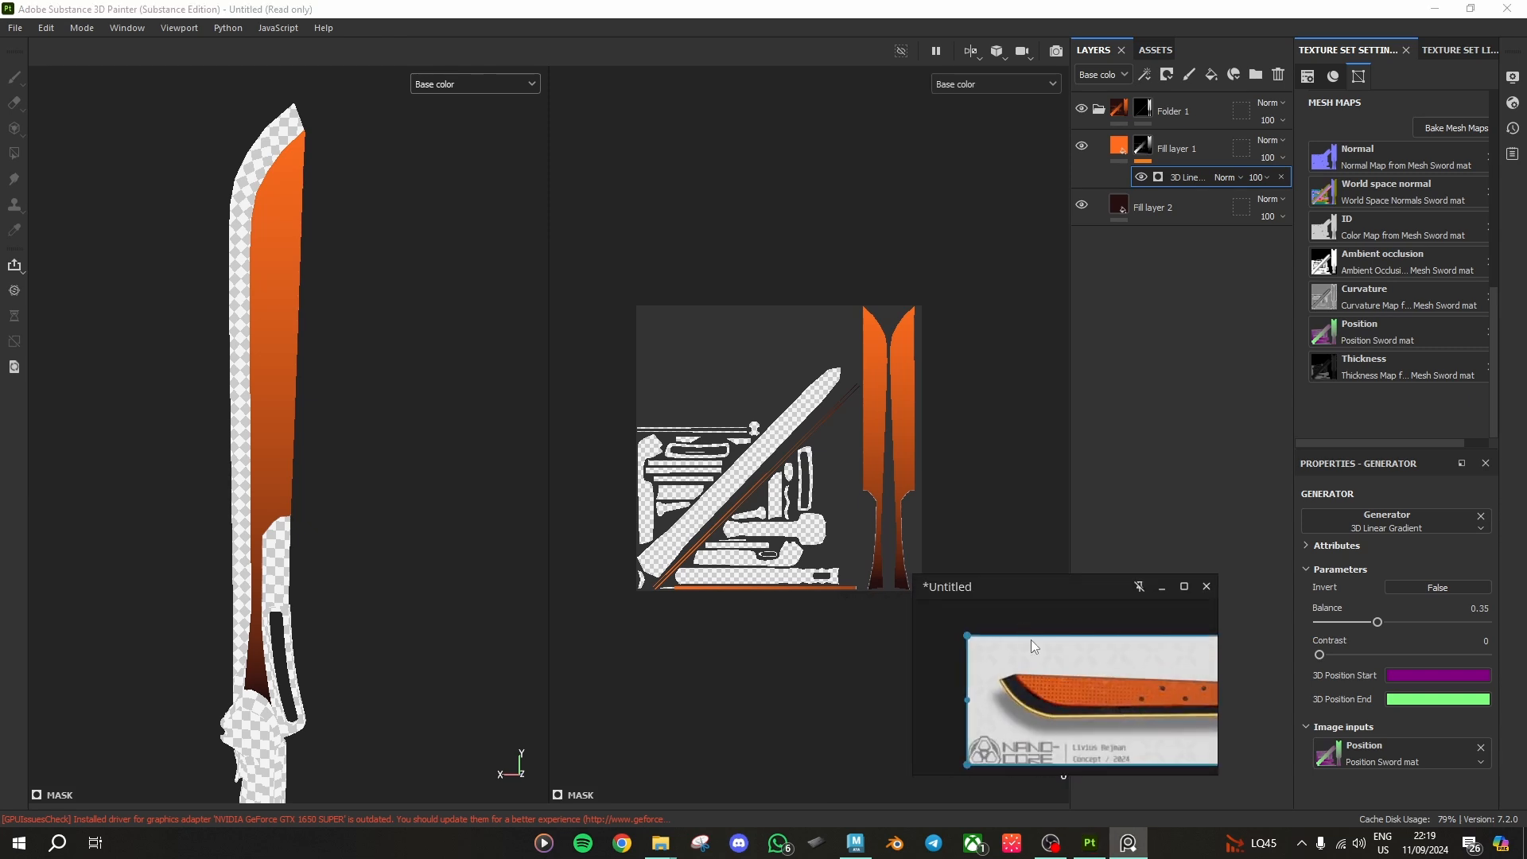
middle_click_drag(1038, 615, 954, 621)
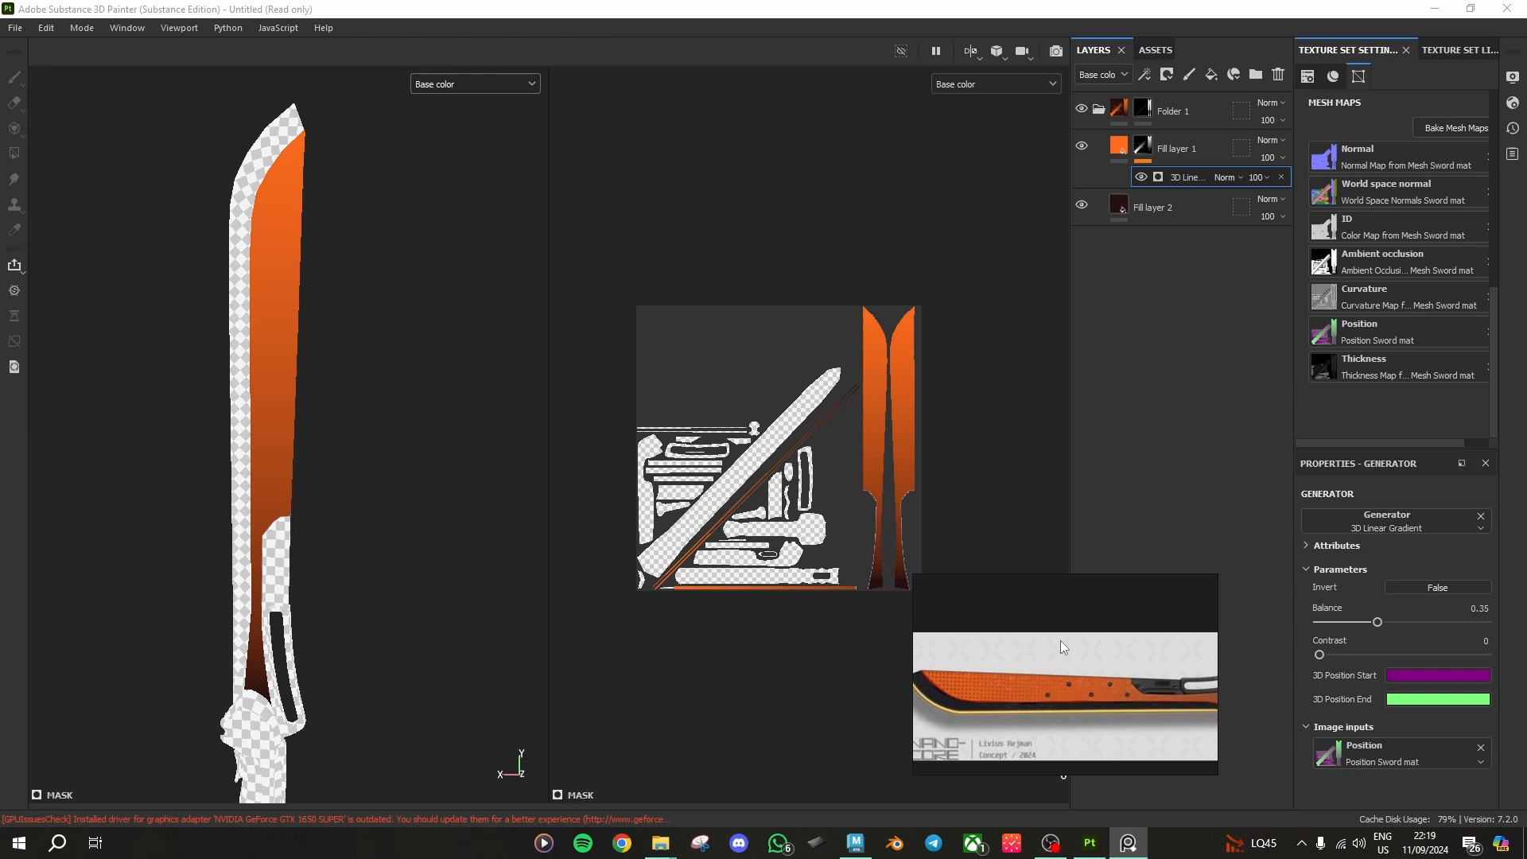
scroll(1061, 641, "down", 3)
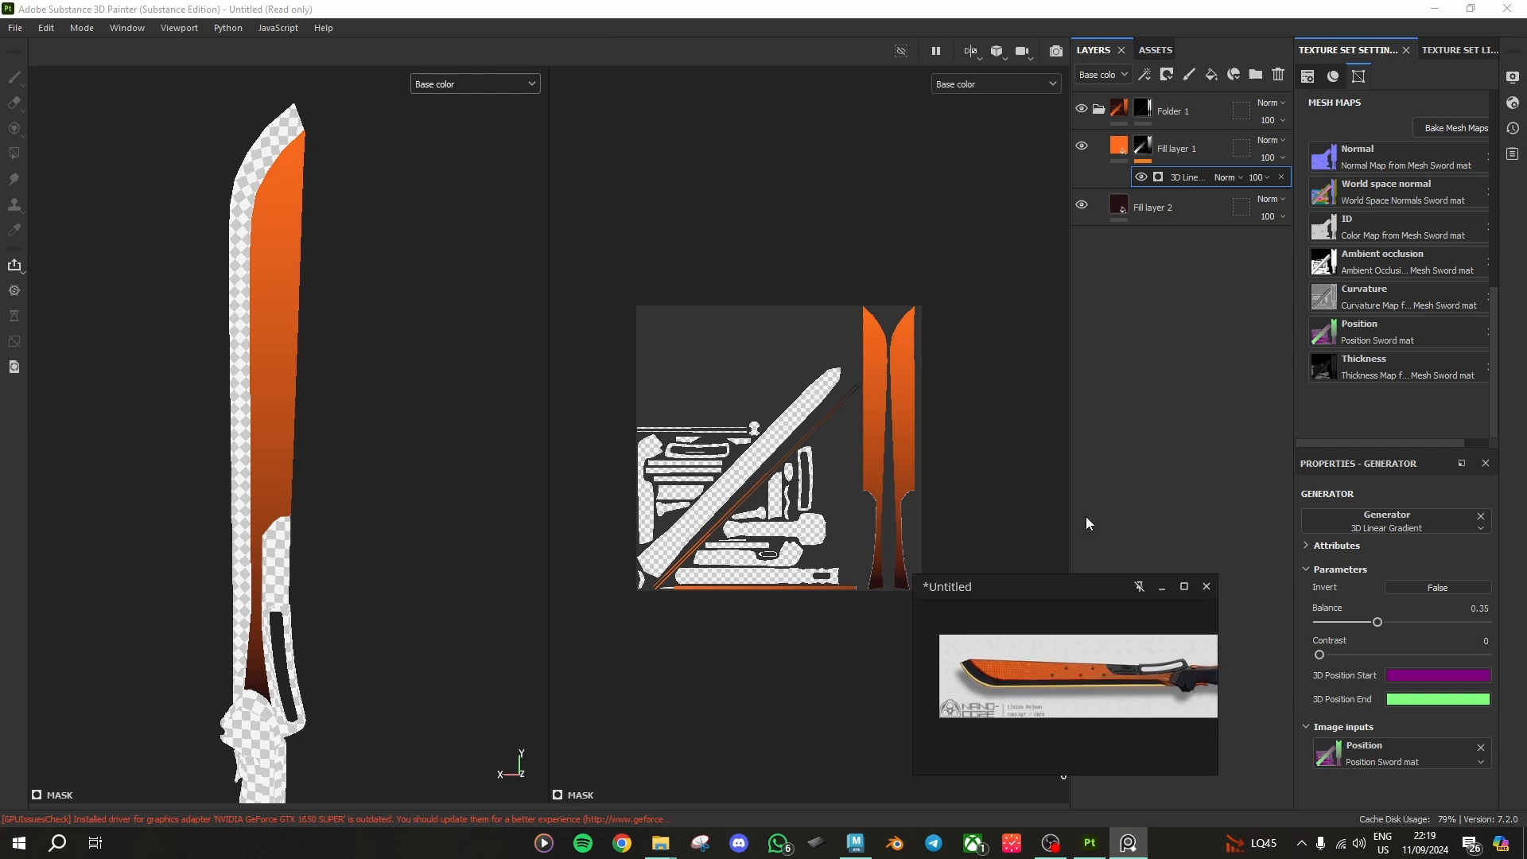
left_click(1161, 51)
left_click_drag(1070, 580, 813, 621)
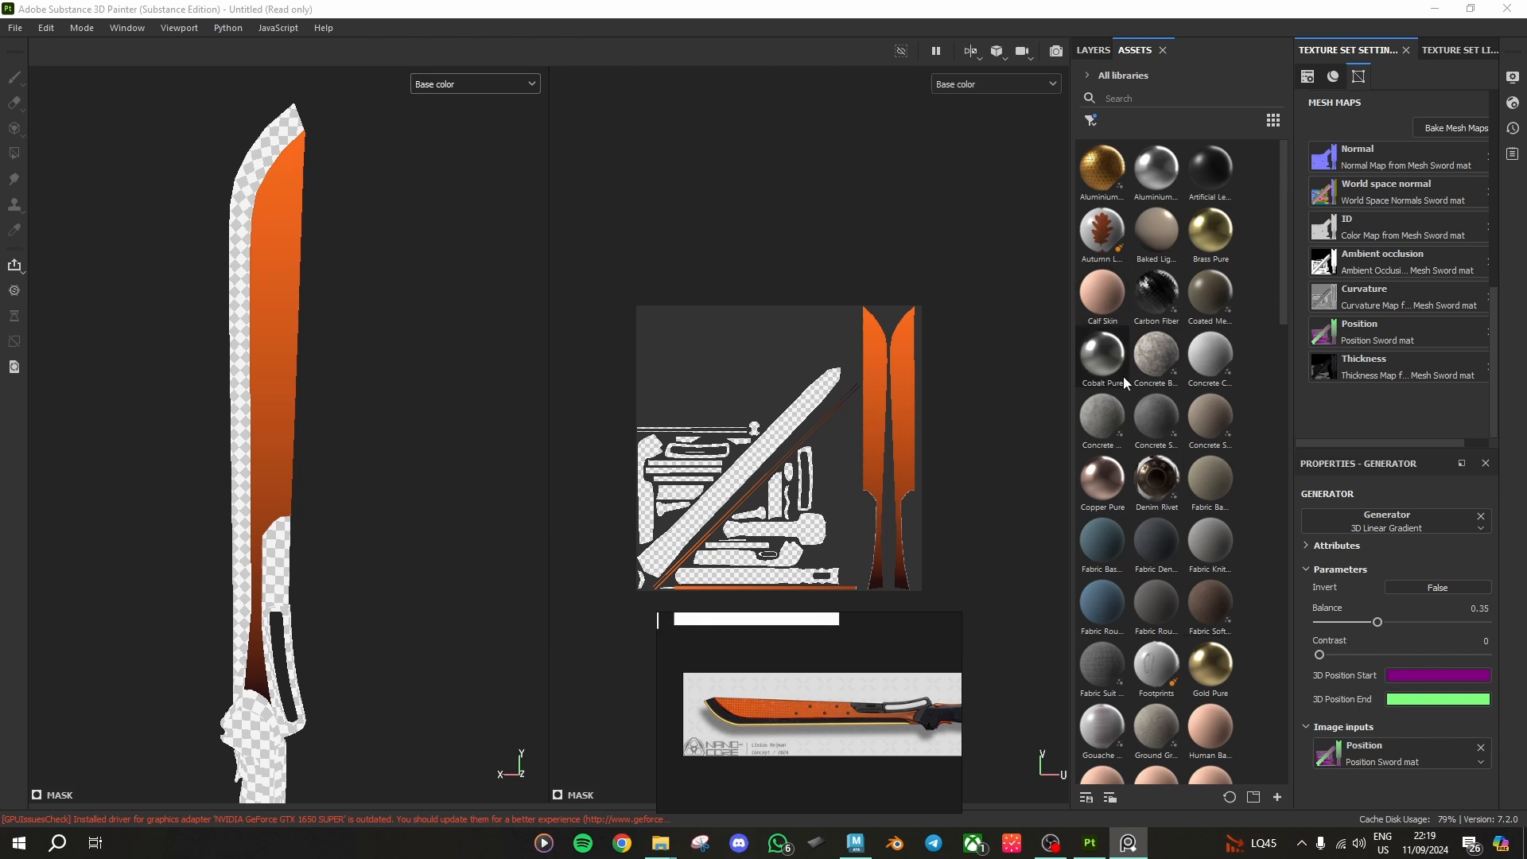
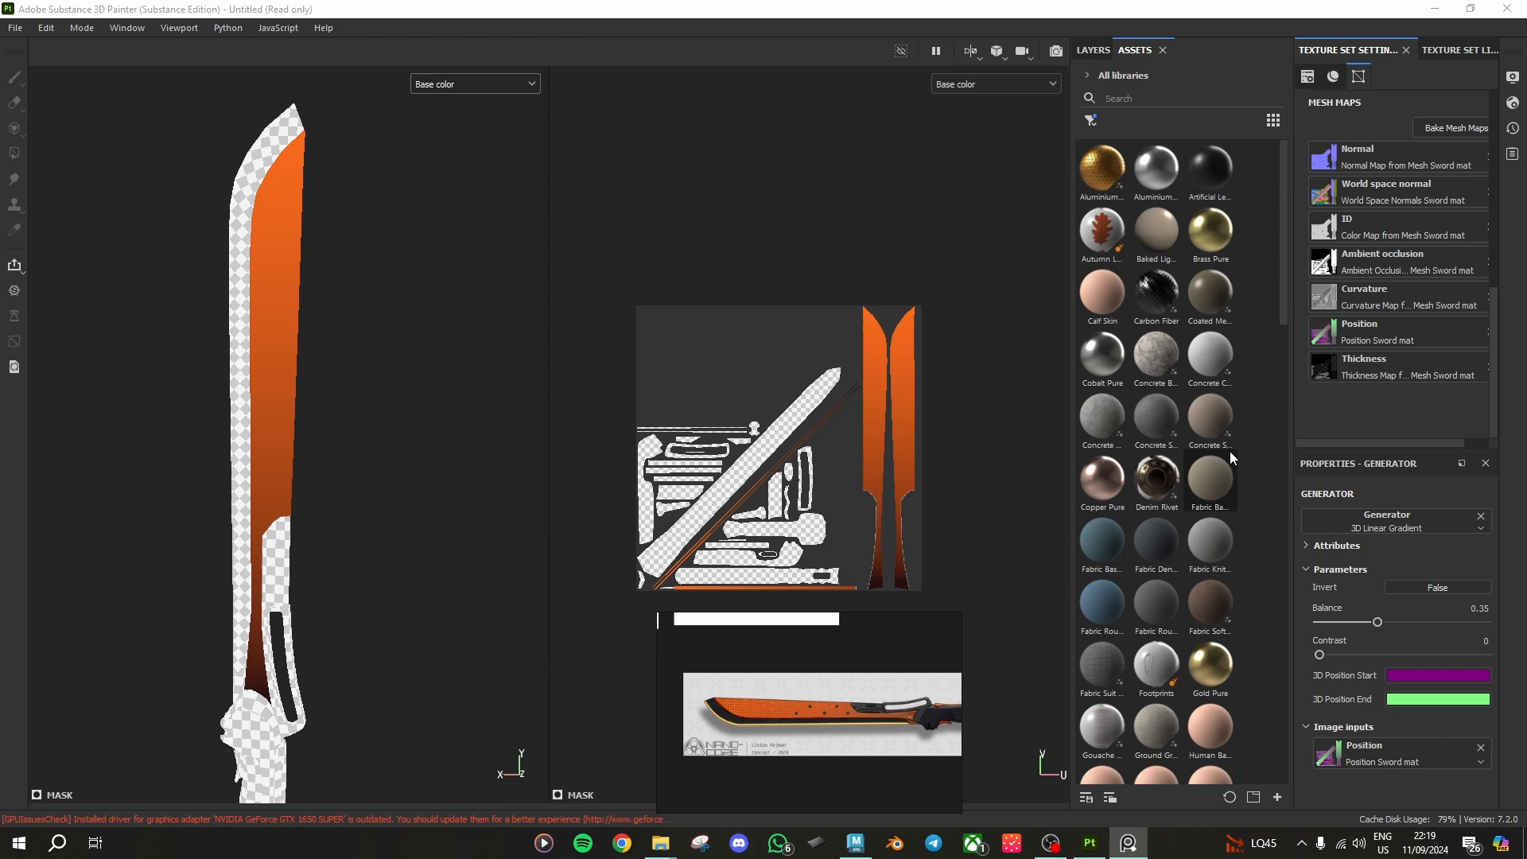
Step: Try the Copper Pure material from the asset library on the whole sword
left_click(1097, 49)
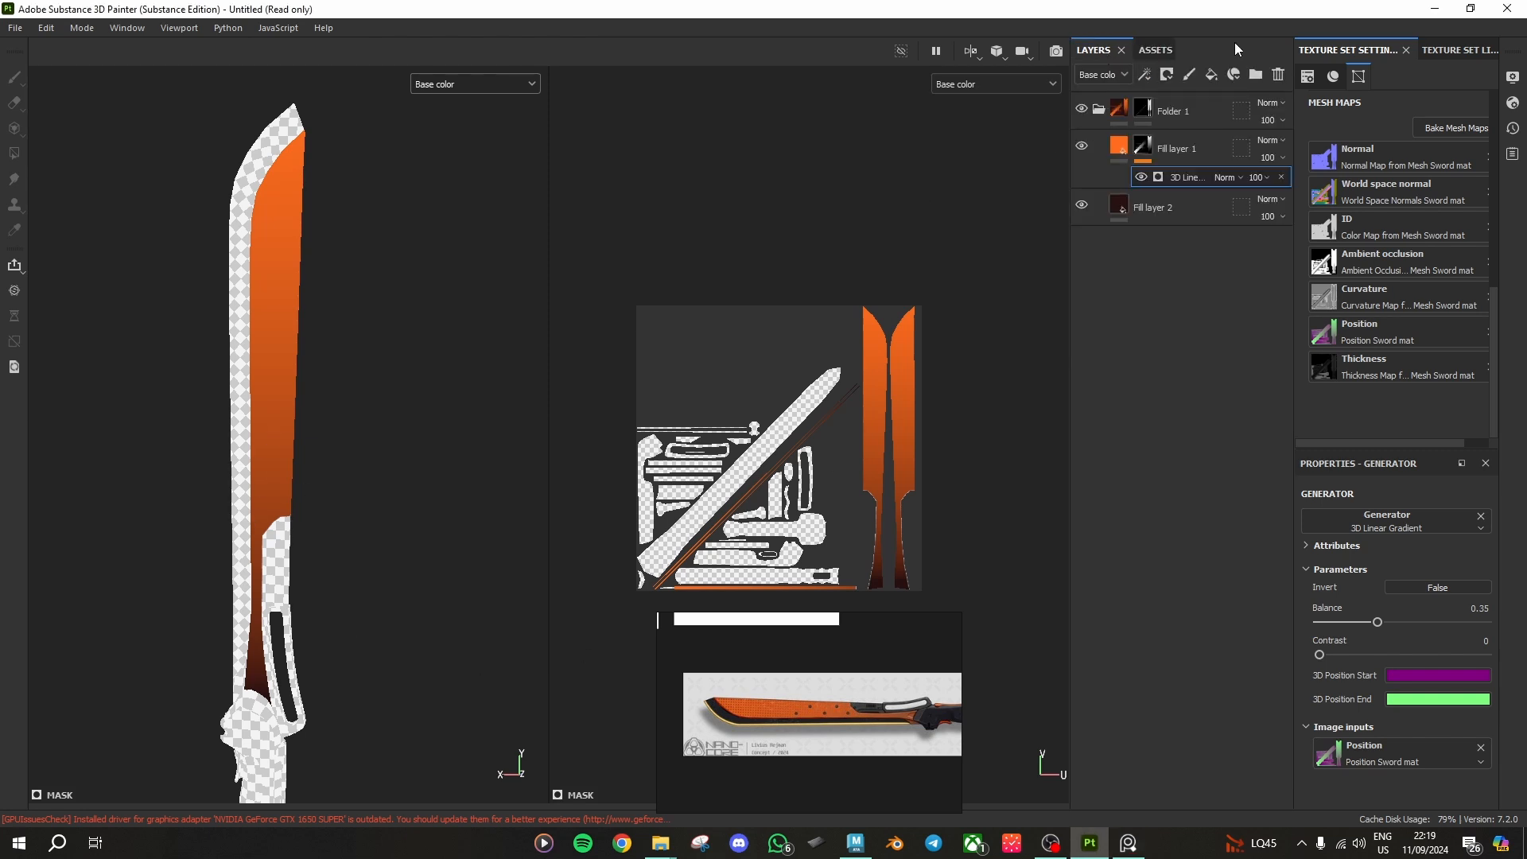
left_click(1149, 50)
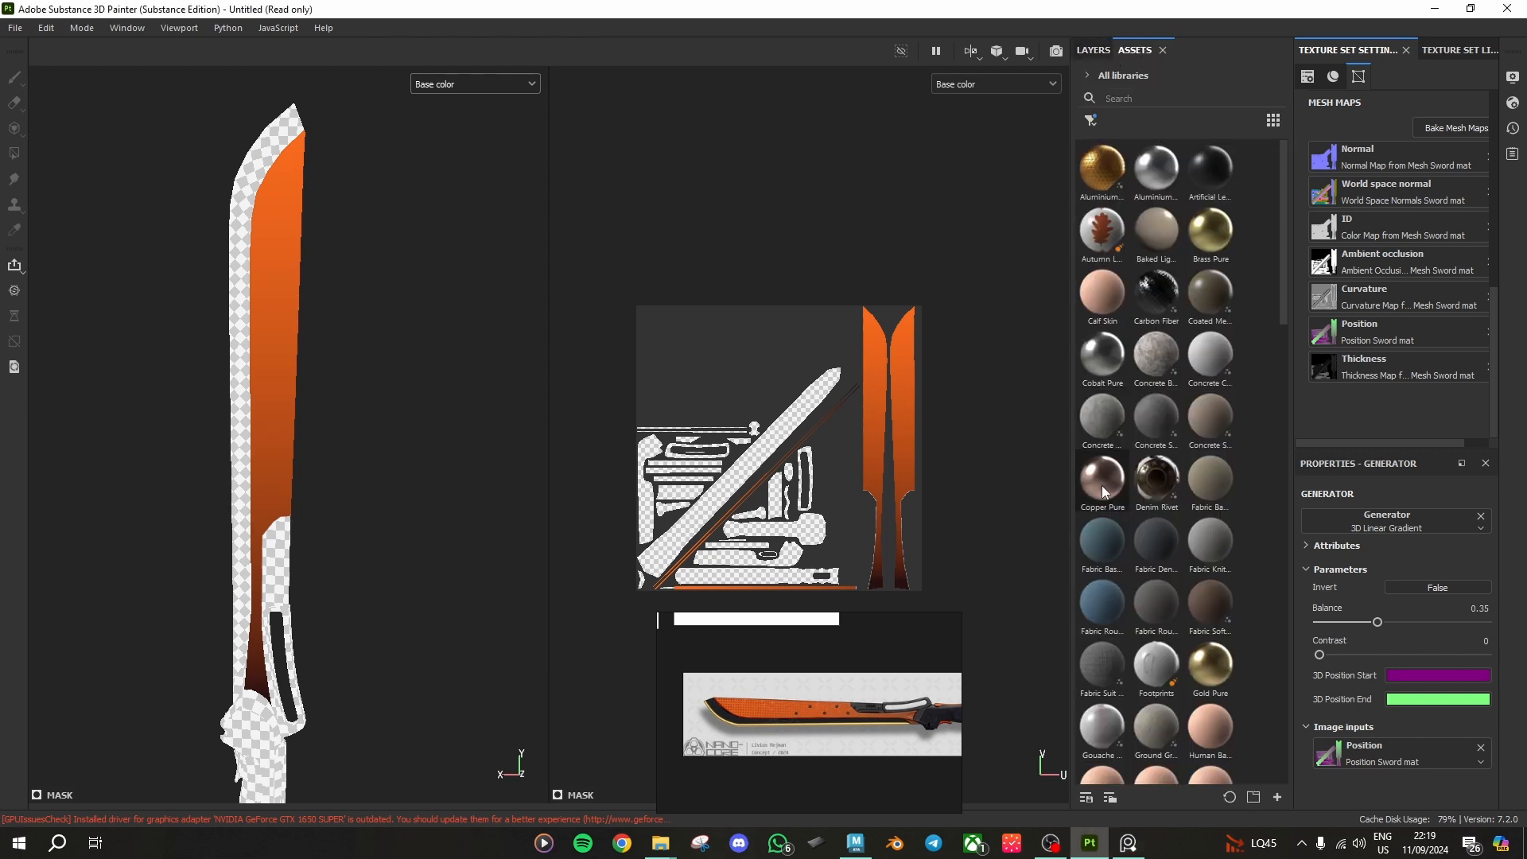
left_click_drag(1111, 493, 262, 425)
scroll(259, 419, "up", 3)
scroll(262, 419, "down", 5)
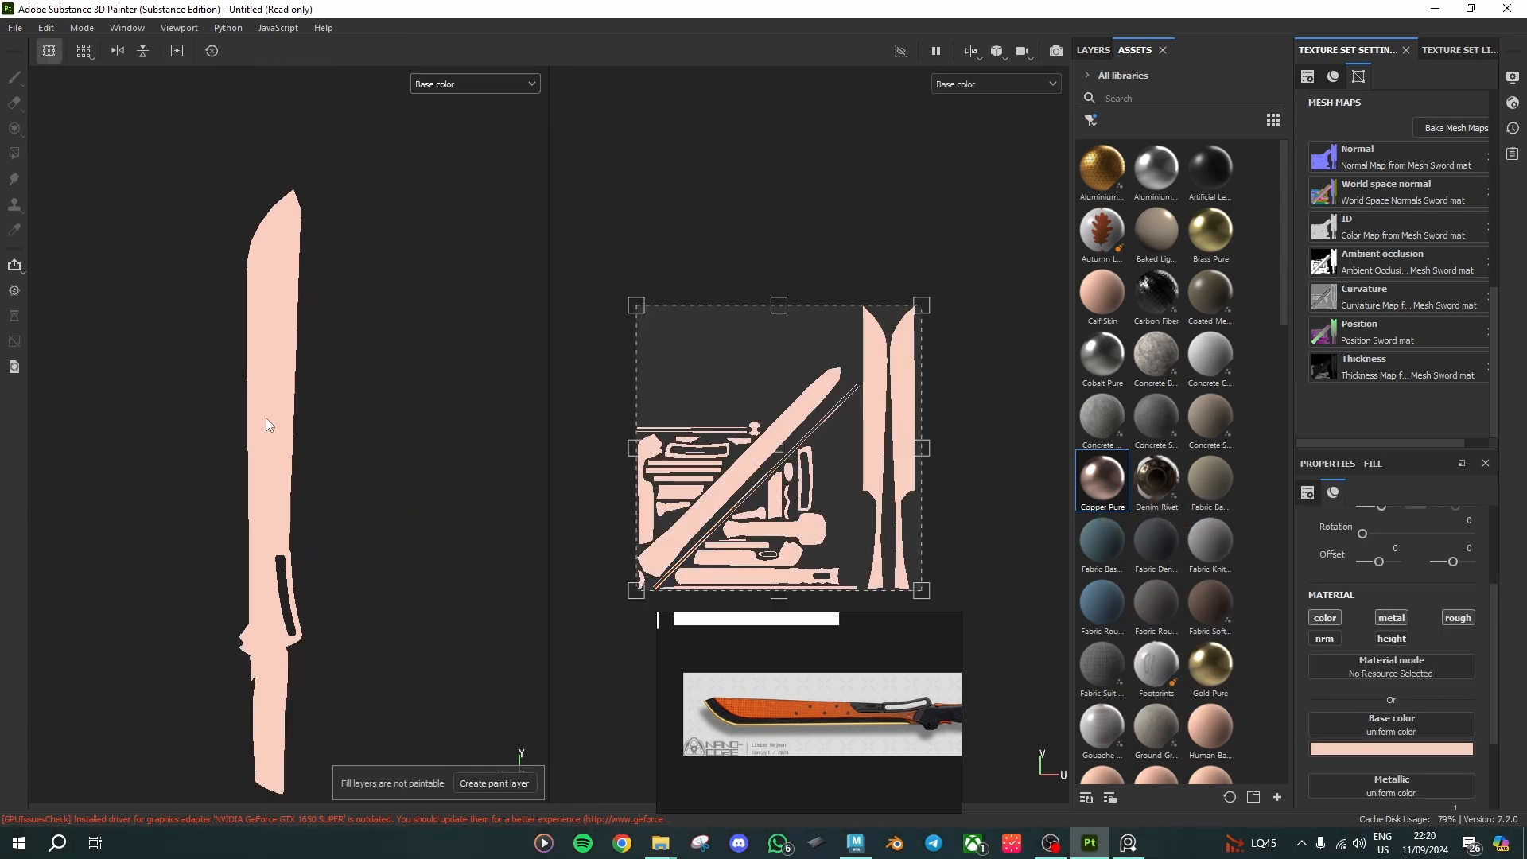
scroll(264, 533, "up", 2)
scroll(235, 529, "up", 3)
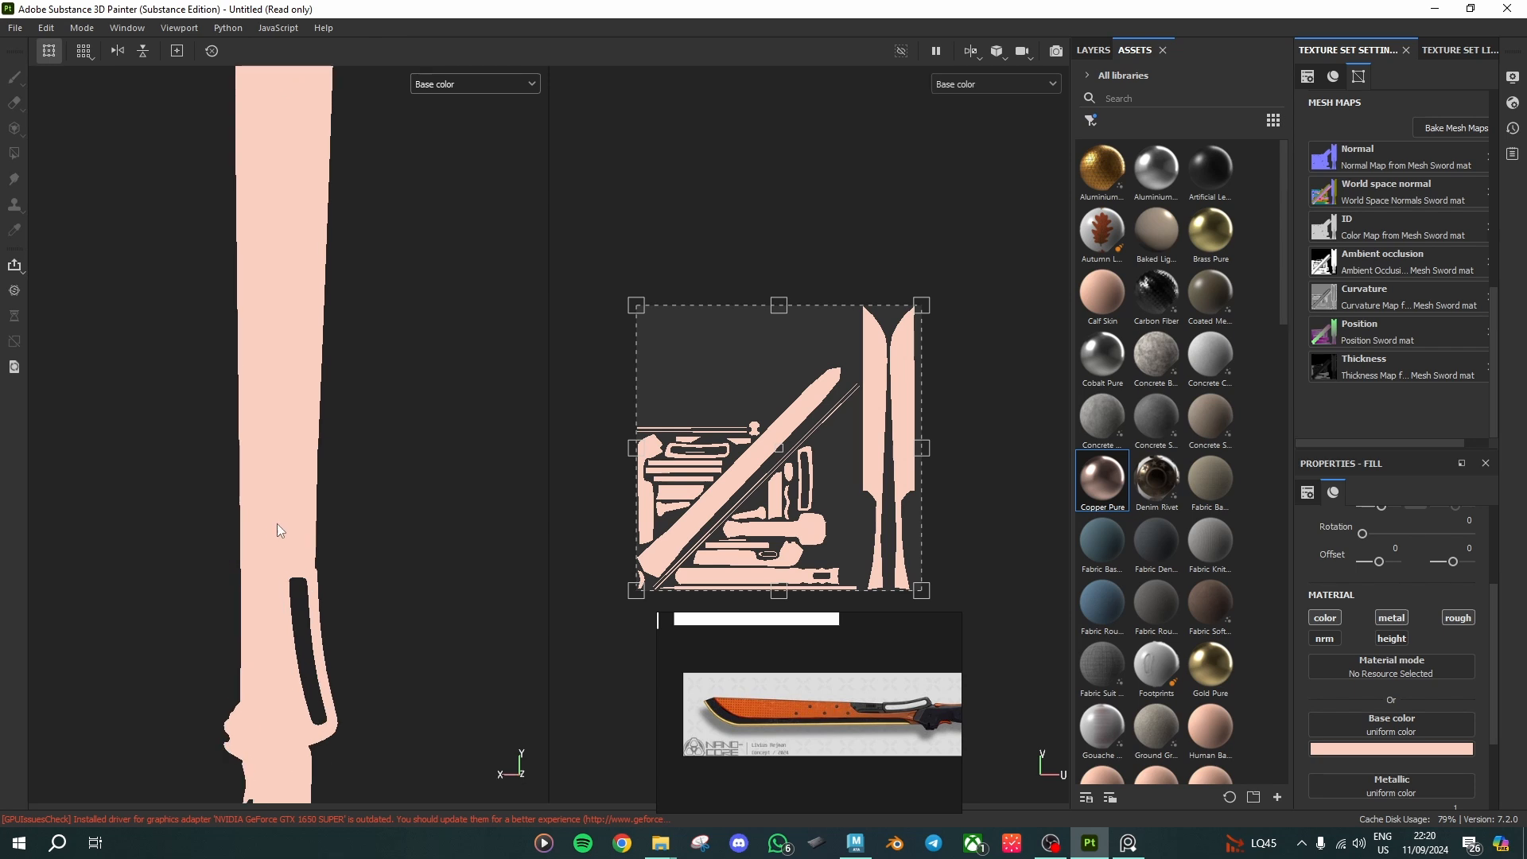
Step: Try the Fabric Denim Base material on the sword, then undo both trial materials
left_click_drag(1163, 555, 302, 549)
scroll(327, 330, "down", 3)
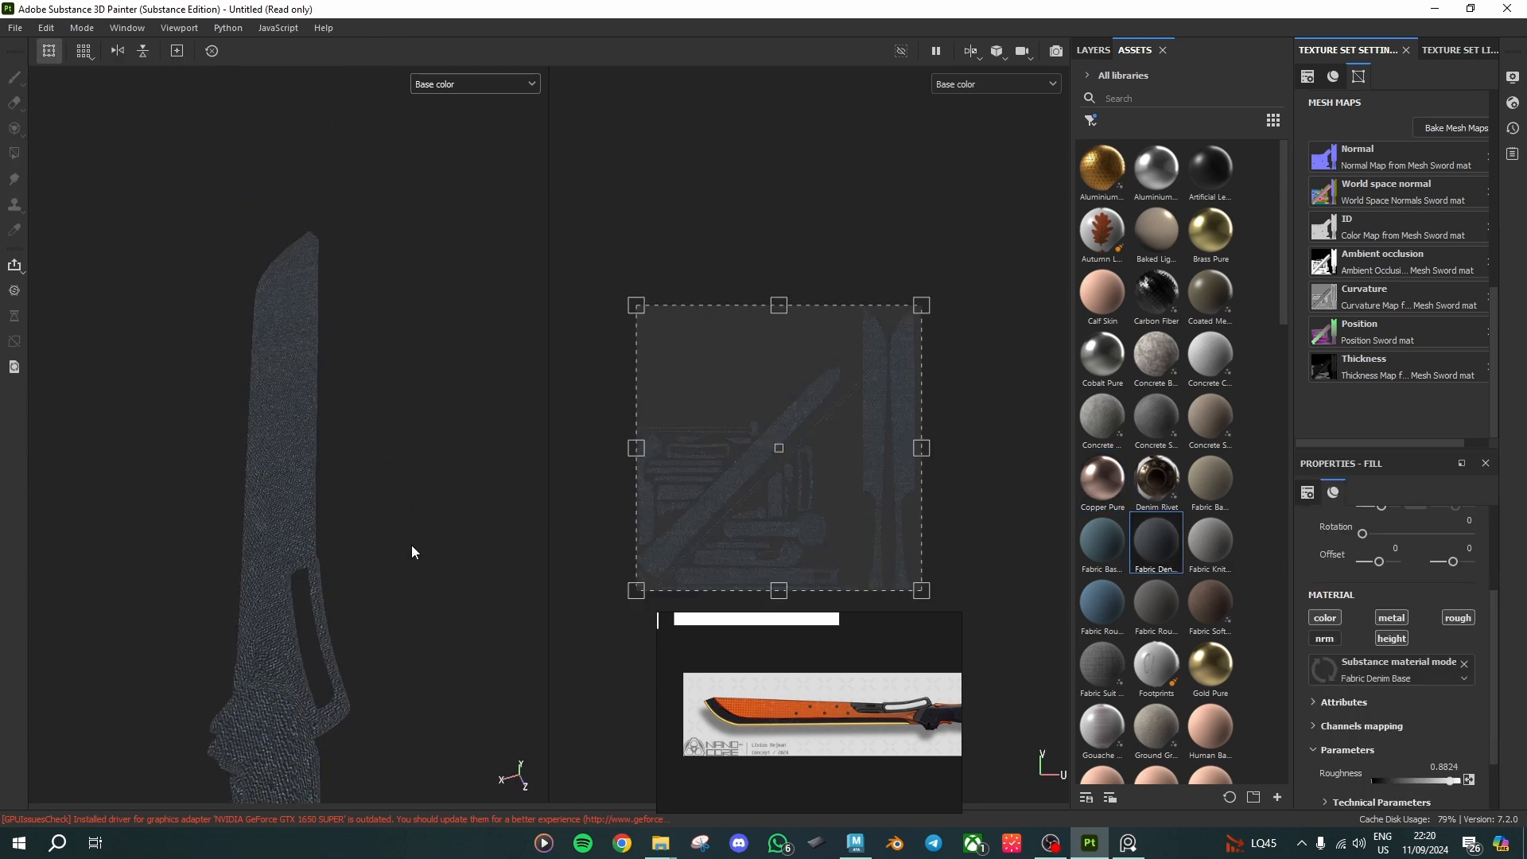
scroll(327, 515, "up", 5)
left_click_drag(351, 468, 302, 521, "alt")
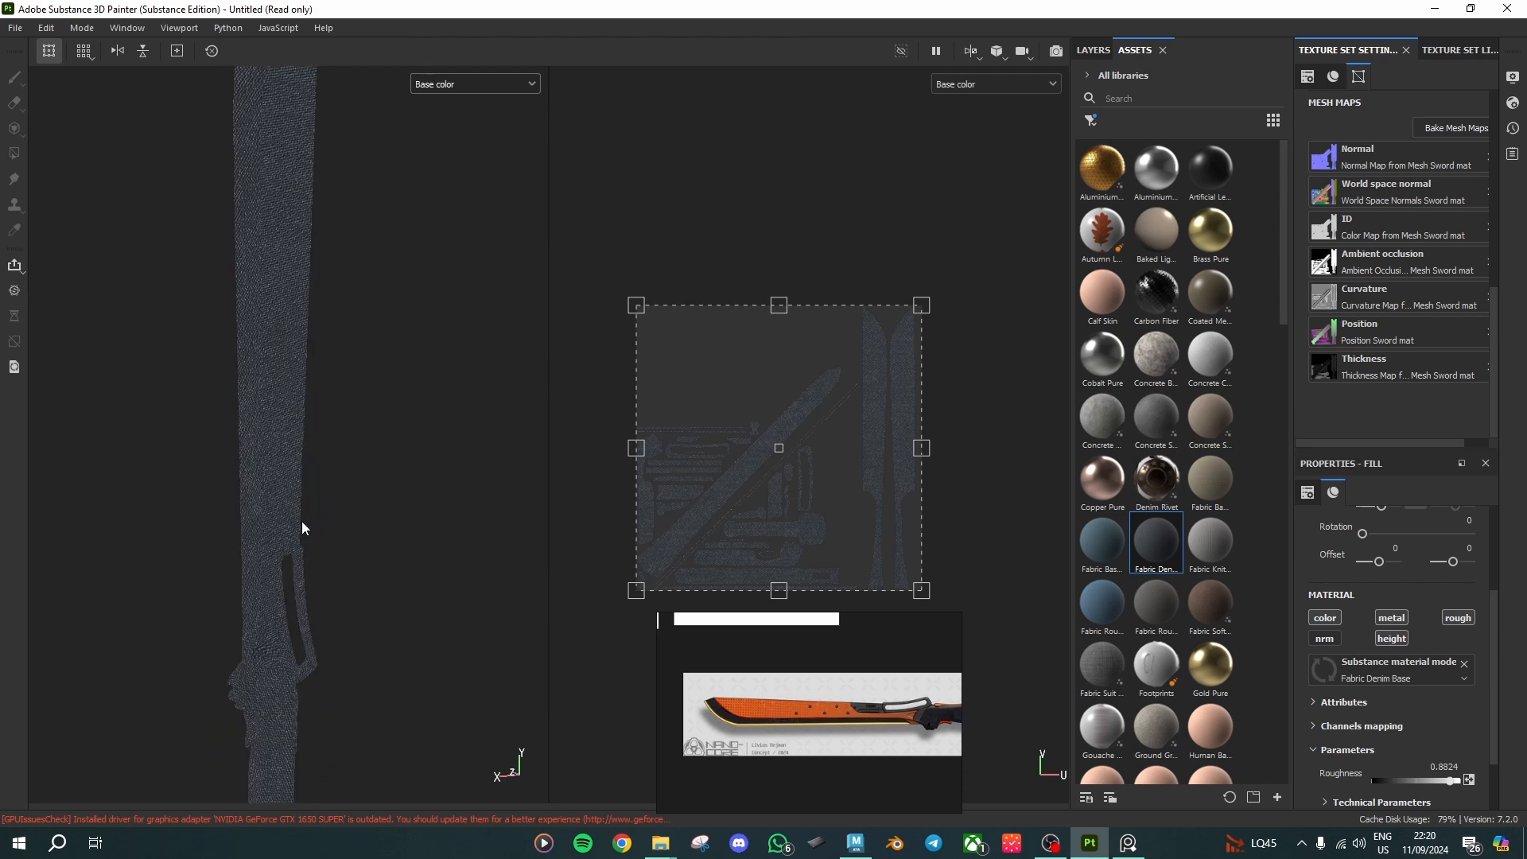
key("4")
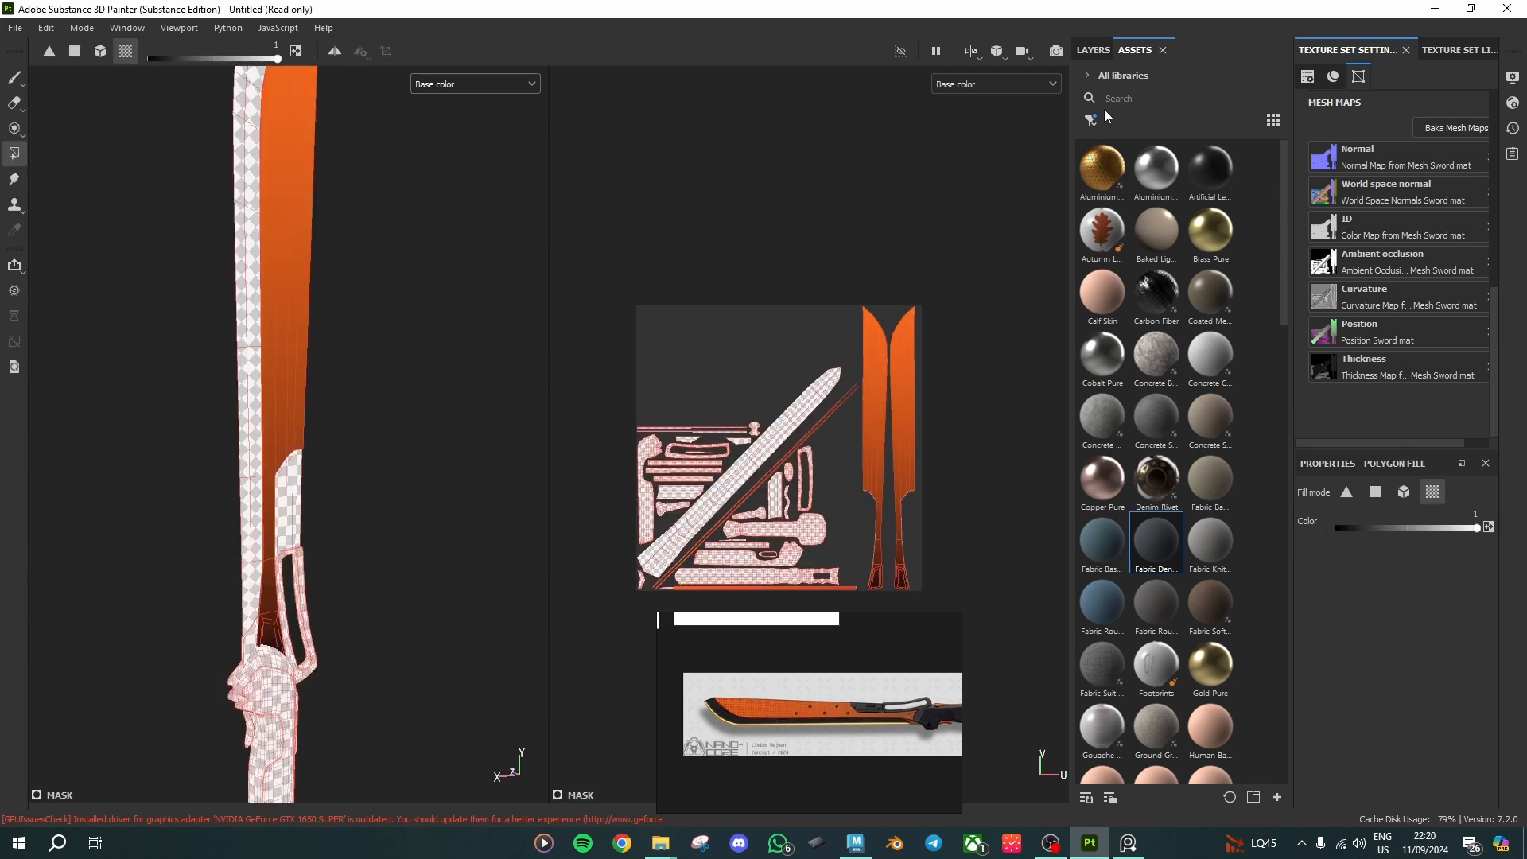
Step: Set the Metallic value of Fill layer 1's material to 1
left_click(1091, 51)
left_click(1193, 146)
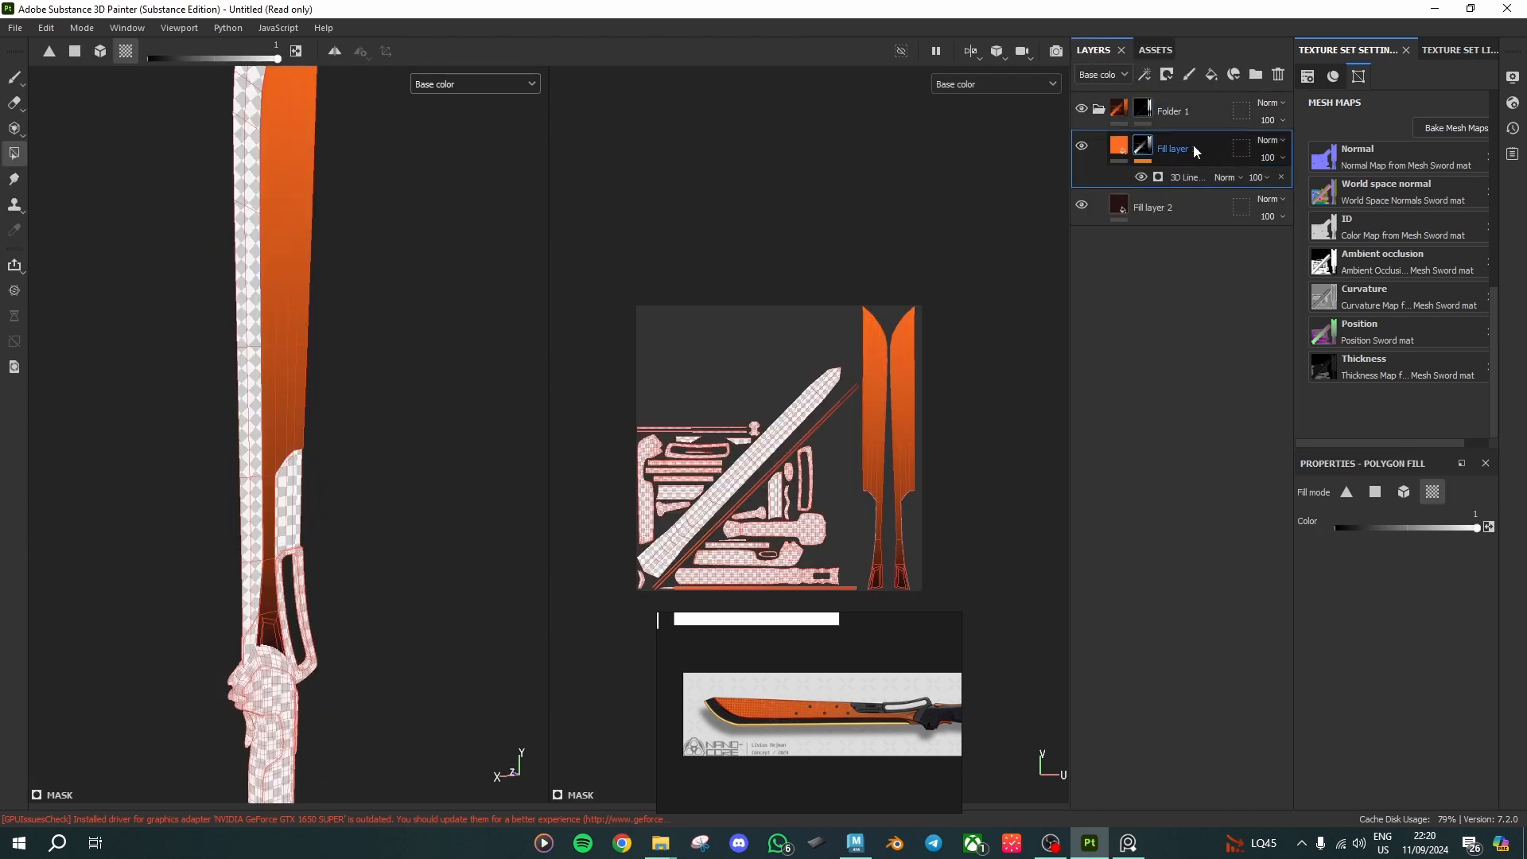
left_click(1118, 146)
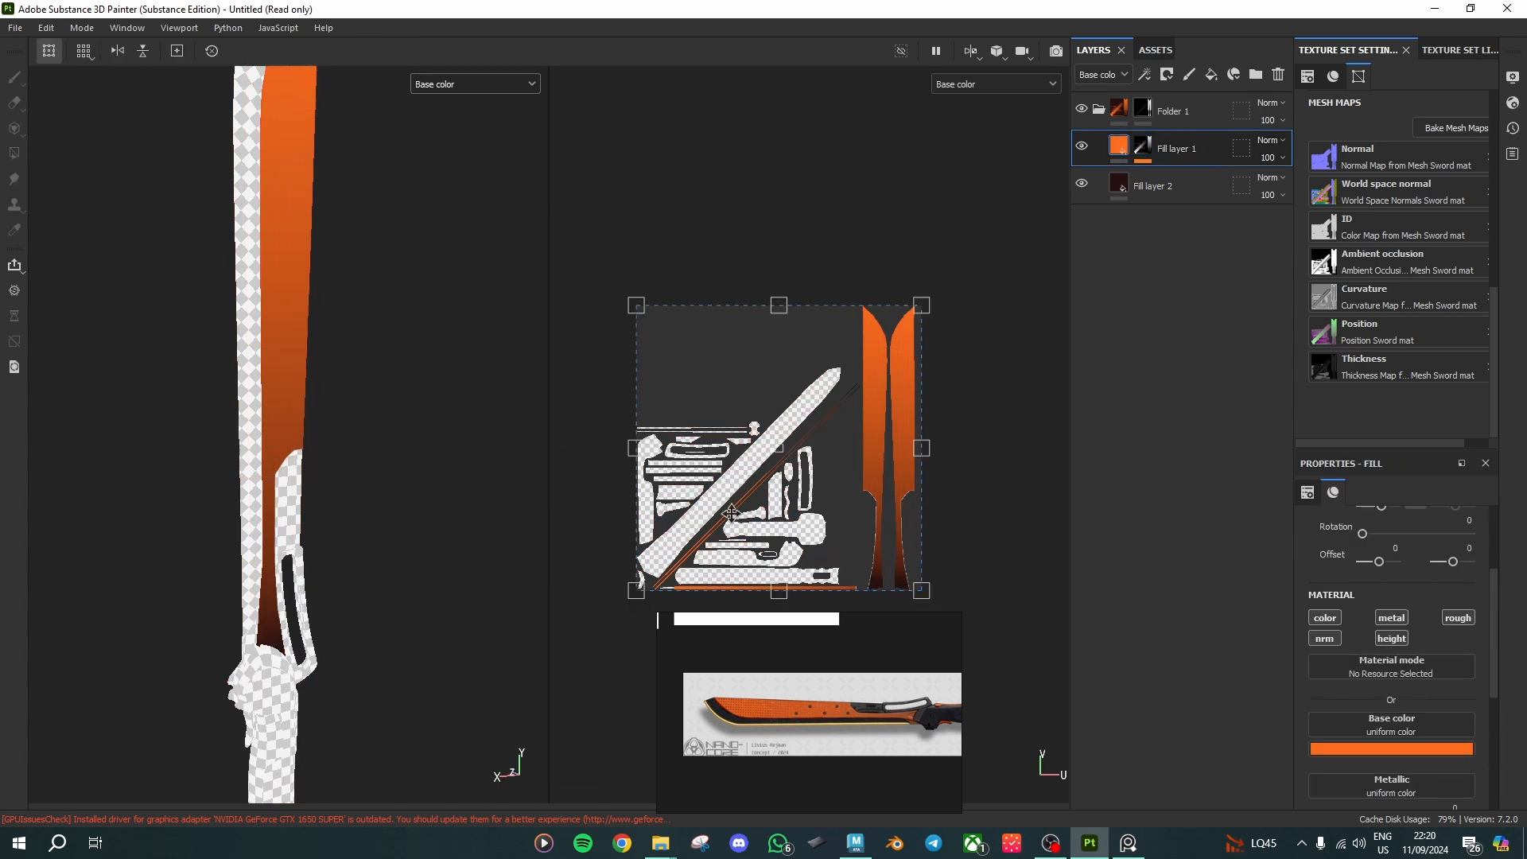
scroll(1462, 589, "down", 4)
left_click_drag(1323, 630, 1424, 632)
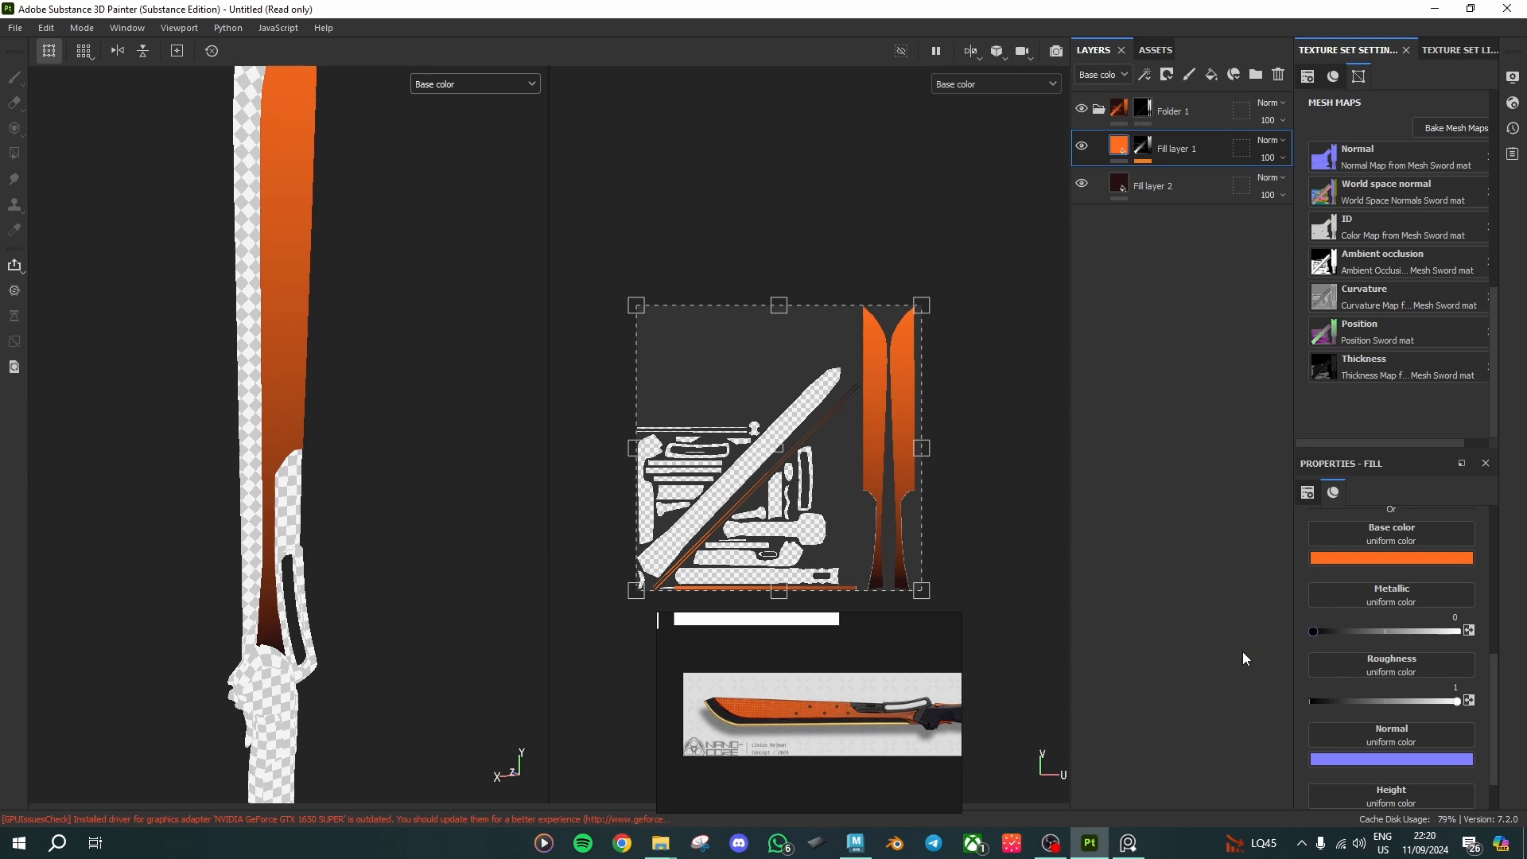
Step: Display the full lit Material in the viewports instead of the base color only
left_click(517, 84)
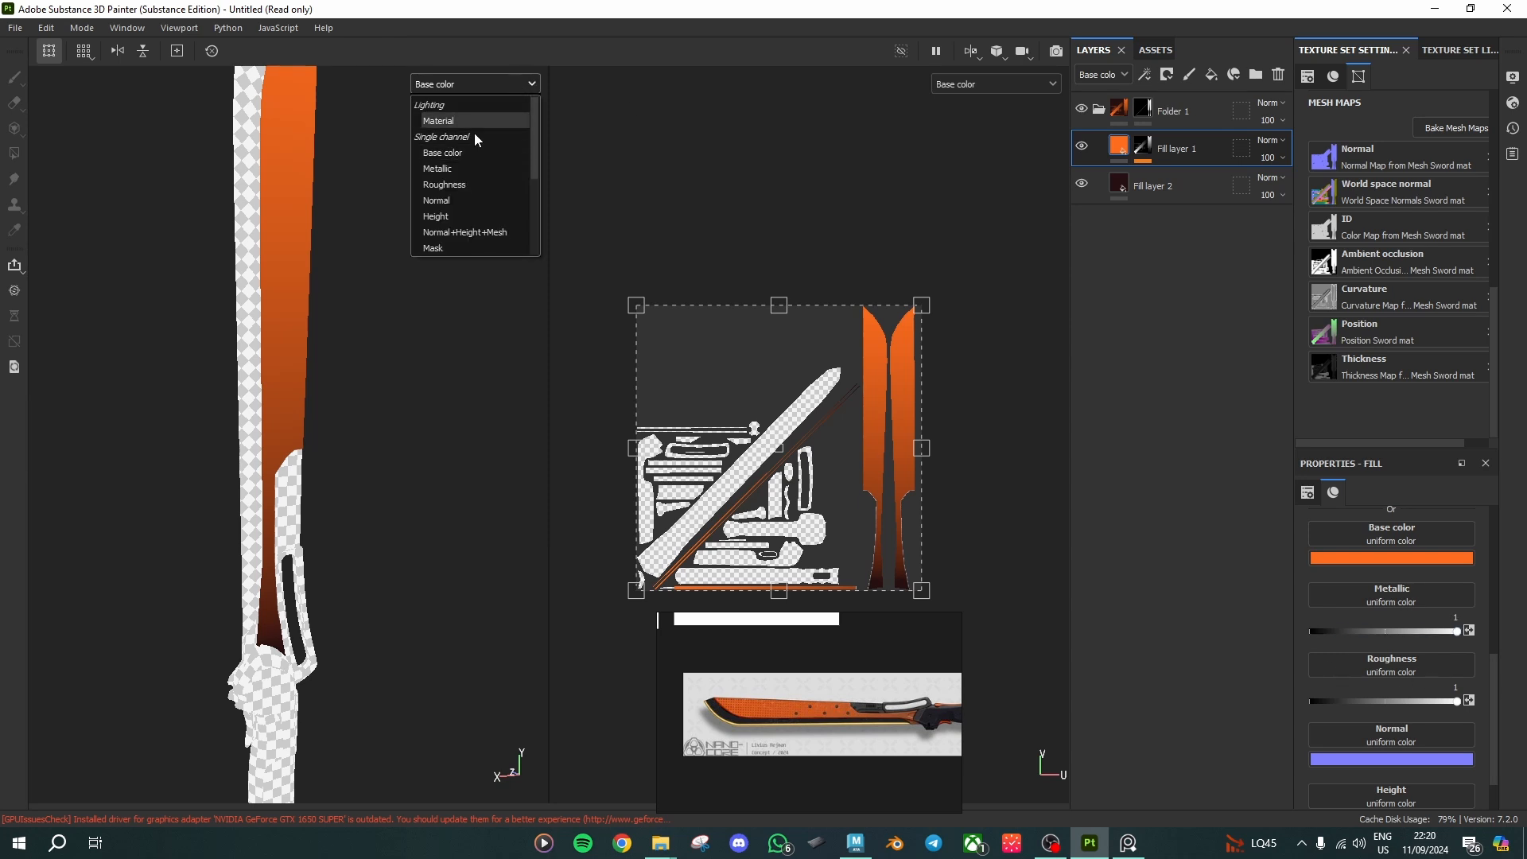
left_click(475, 120)
left_click_drag(476, 121, 527, 517, "alt")
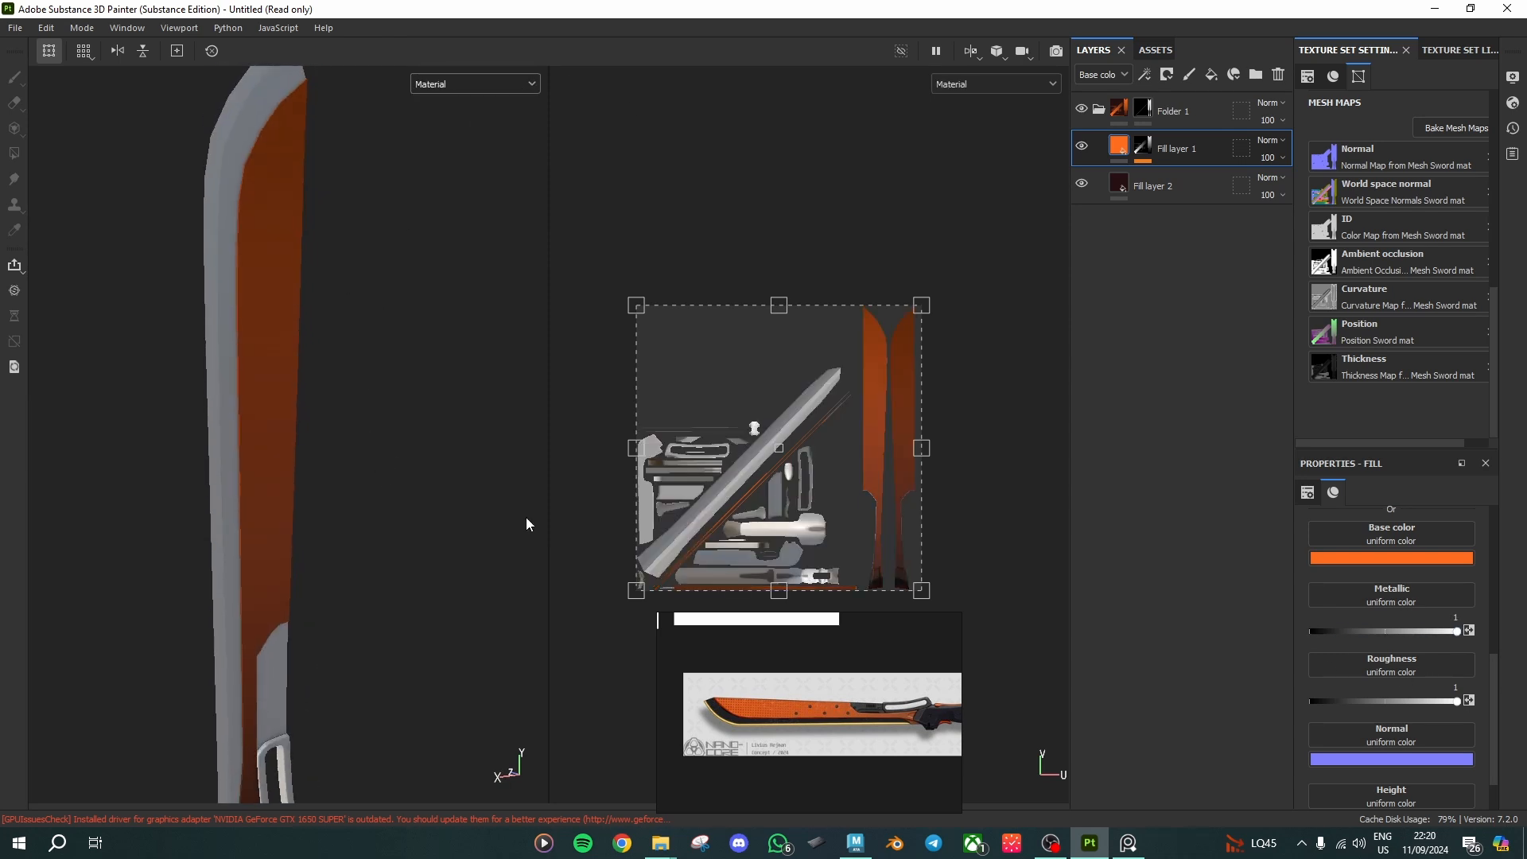
Step: Try Fill layer 1 at metallic 0, set its roughness to 0.2804 and return the metallic to 1
left_click_drag(1415, 630, 1137, 628)
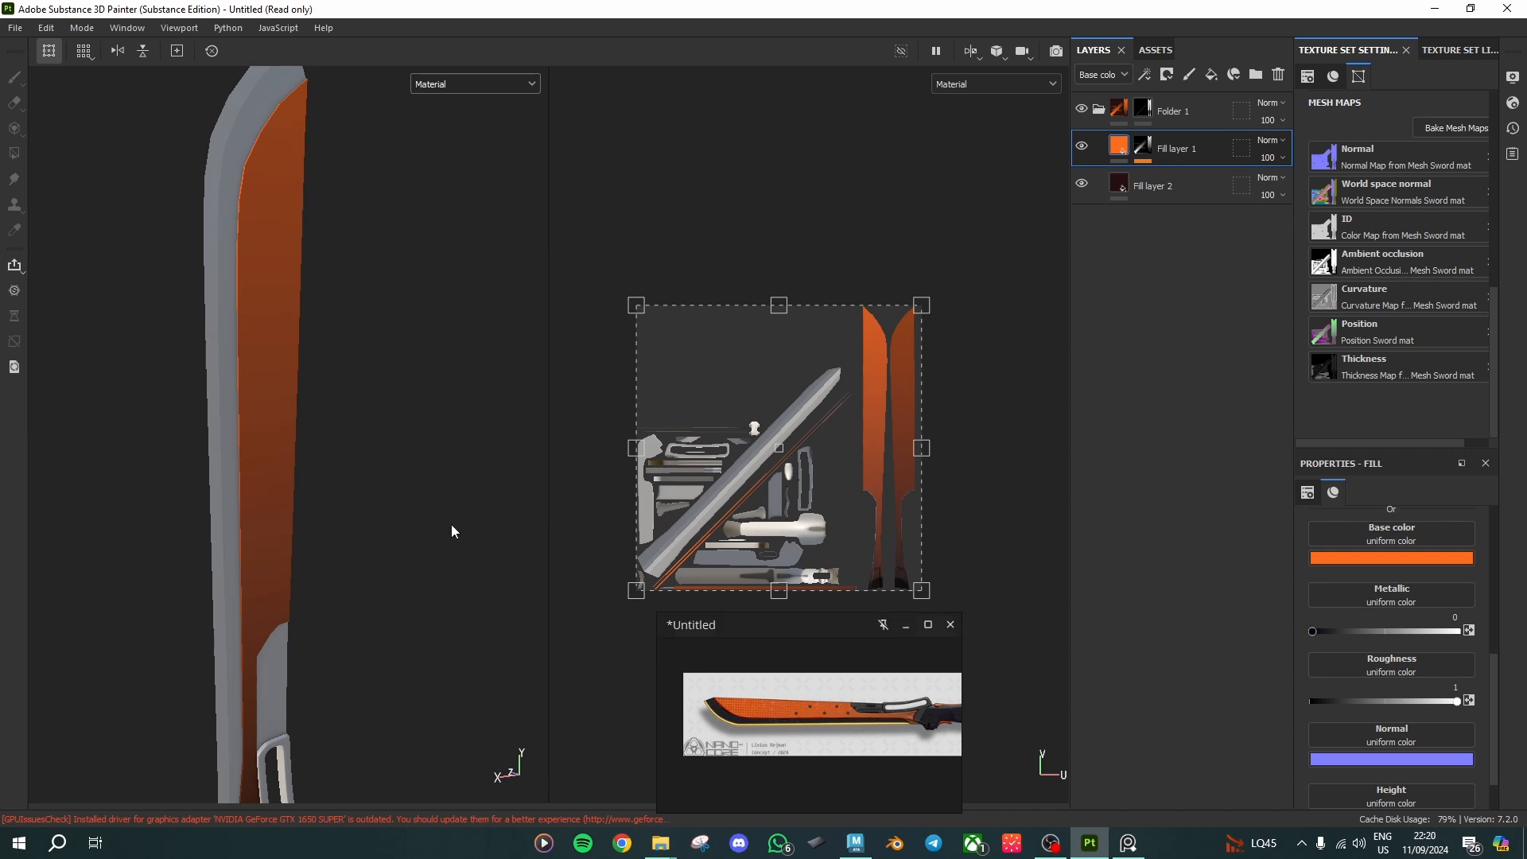
left_click_drag(453, 532, 437, 405, "alt")
mouse_move(1440, 704)
left_mouse_down()
mouse_move(1185, 709)
mouse_move(1352, 719)
left_mouse_up()
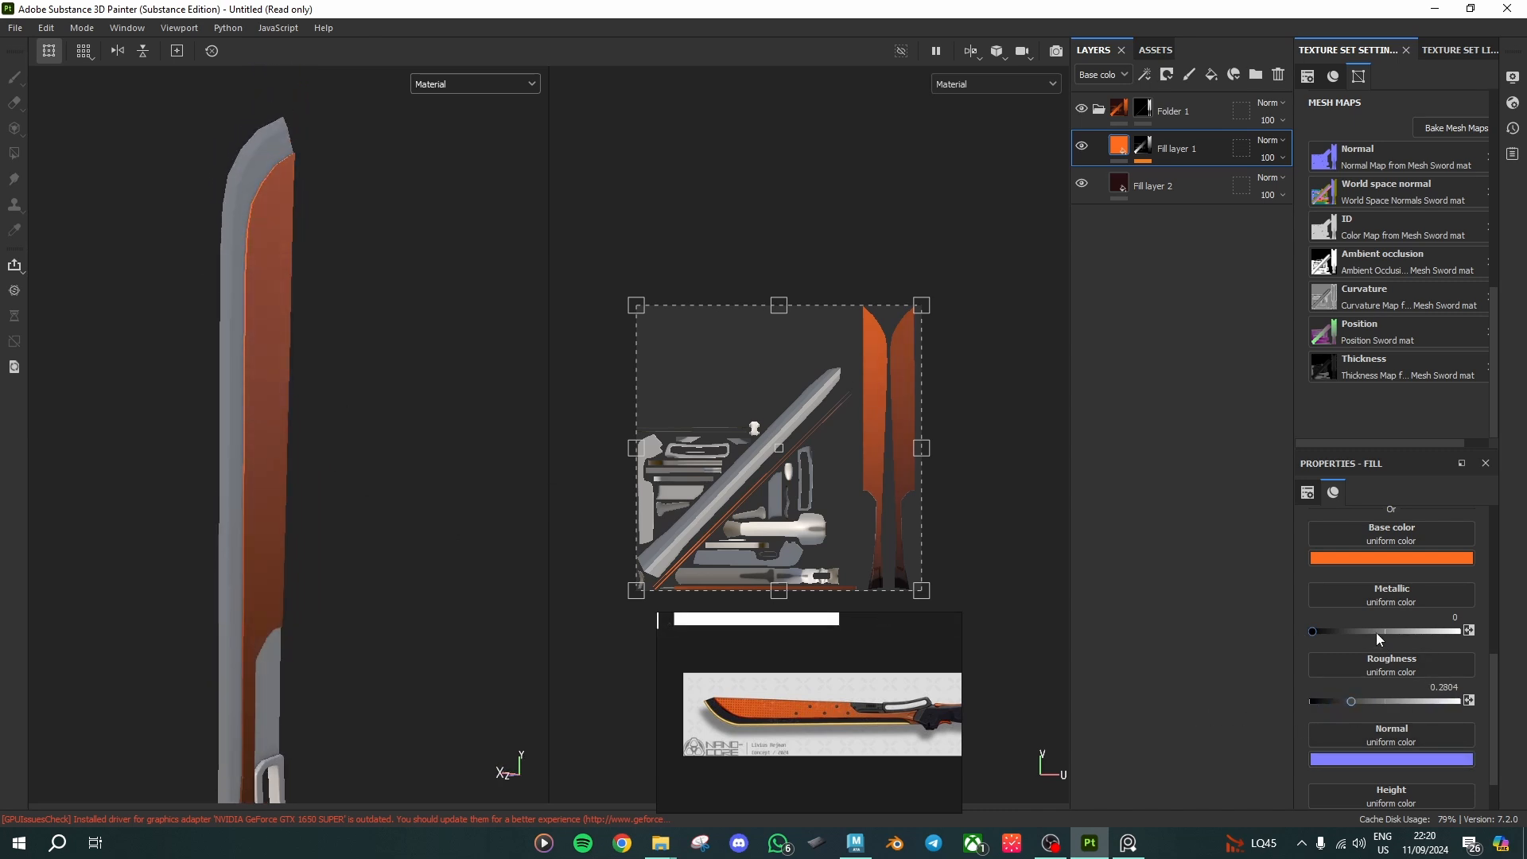
left_click_drag(1376, 632, 1463, 631)
left_click_drag(386, 484, 437, 511, "alt")
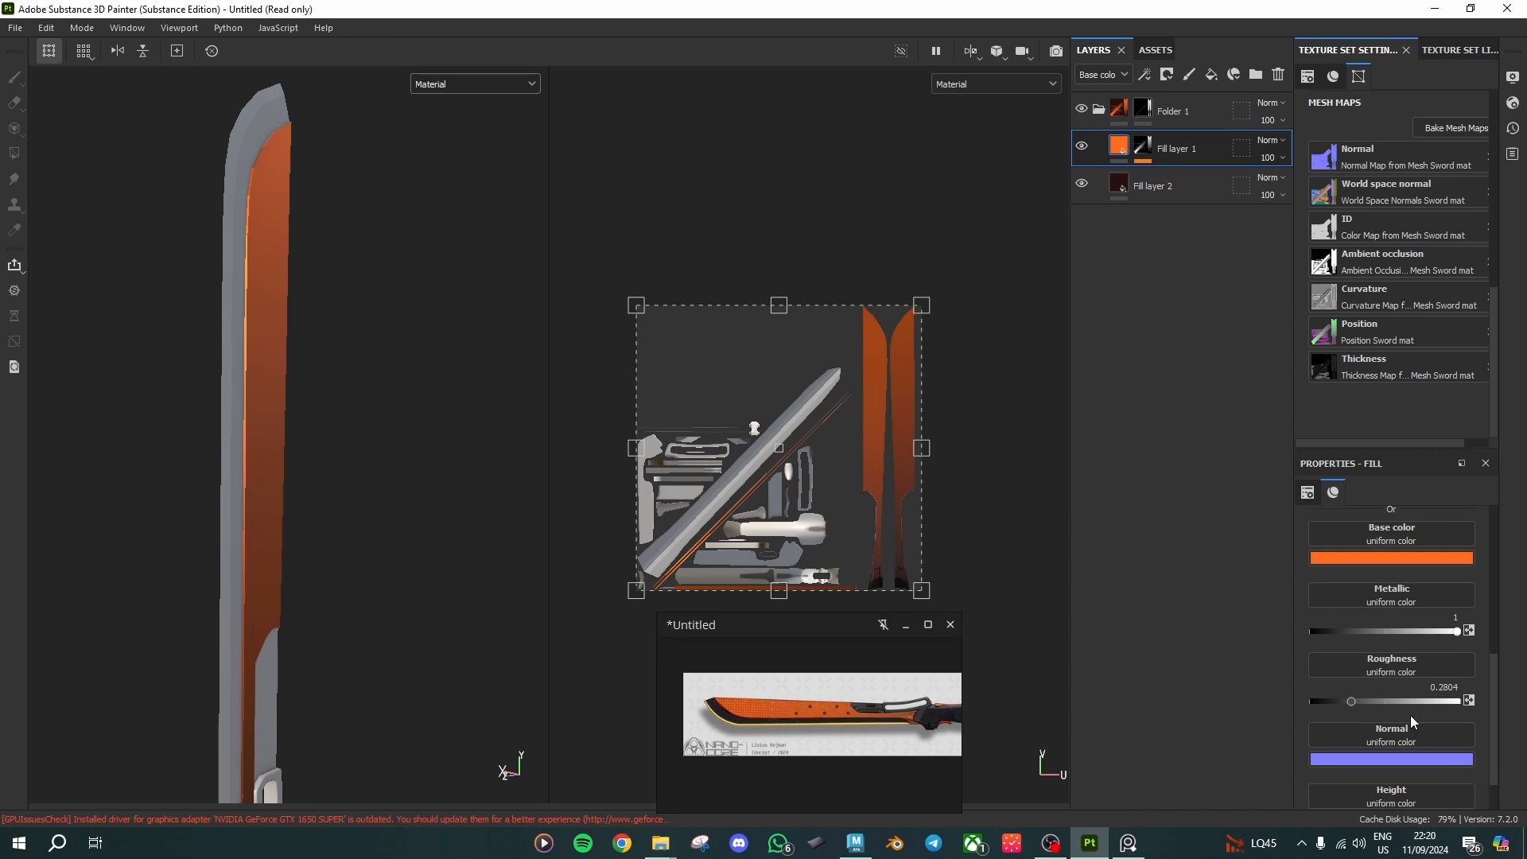
Step: Search the channel resources for "sratc" and assign Grunge Dirt Scratchy to Fill layer 1's Height channel
scroll(1410, 714, "down", 1)
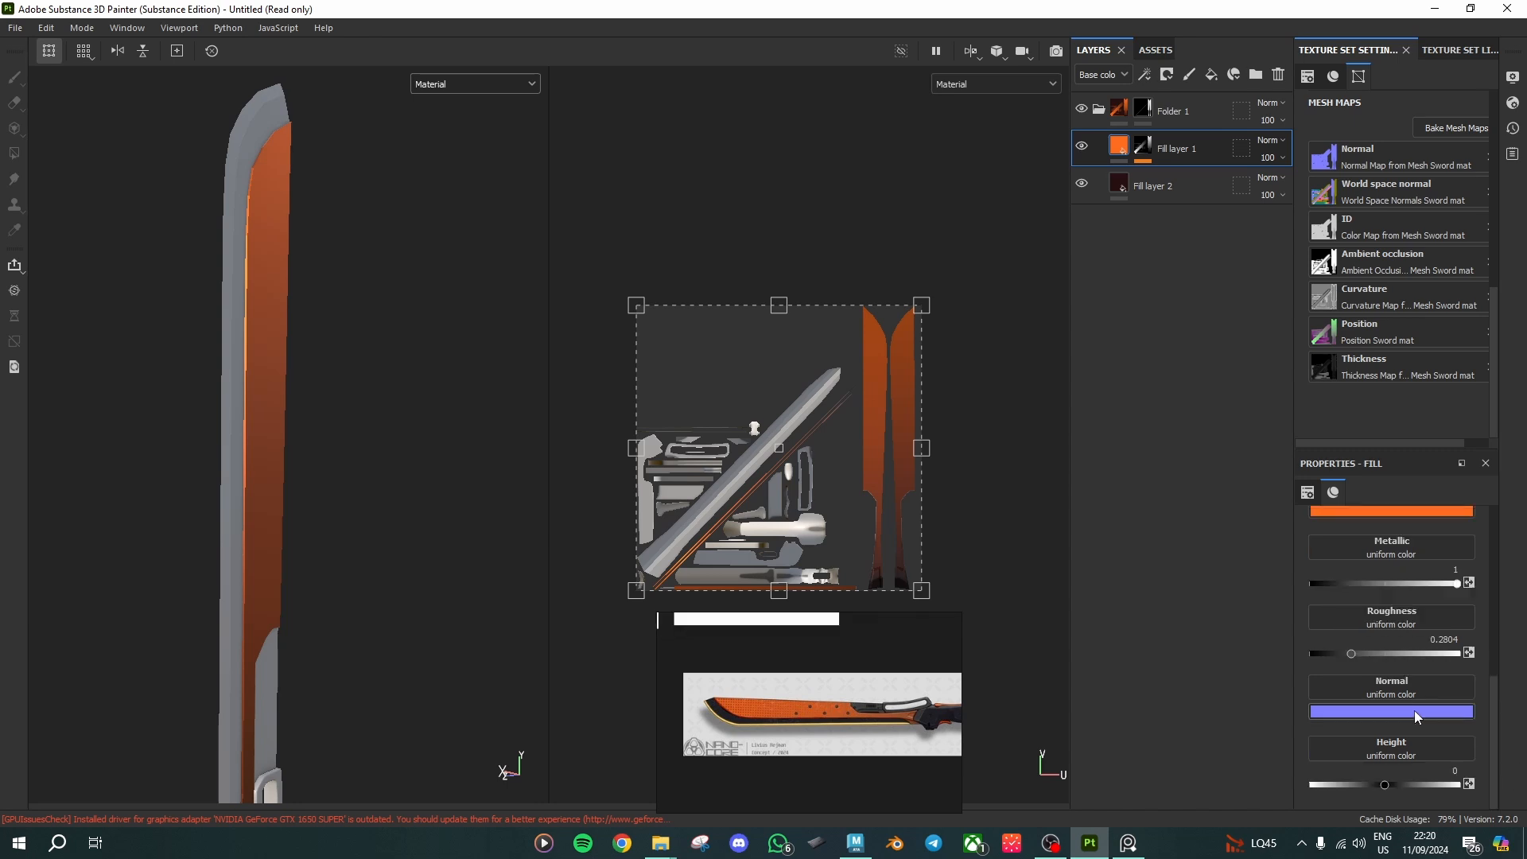
left_click(1414, 709)
left_click(1437, 690)
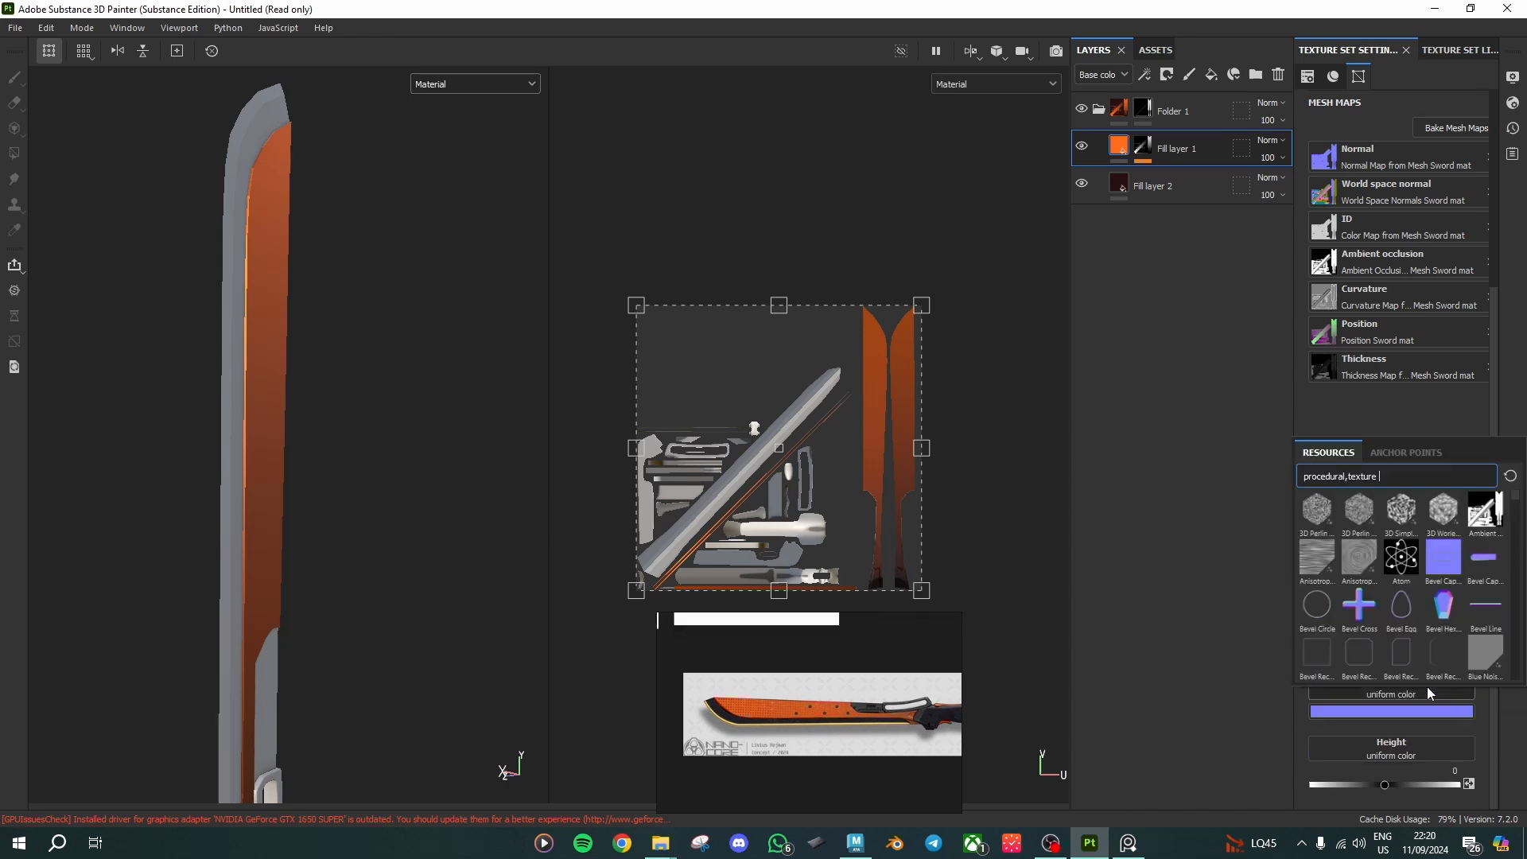
triple_click(1371, 479)
key("BackSpace")
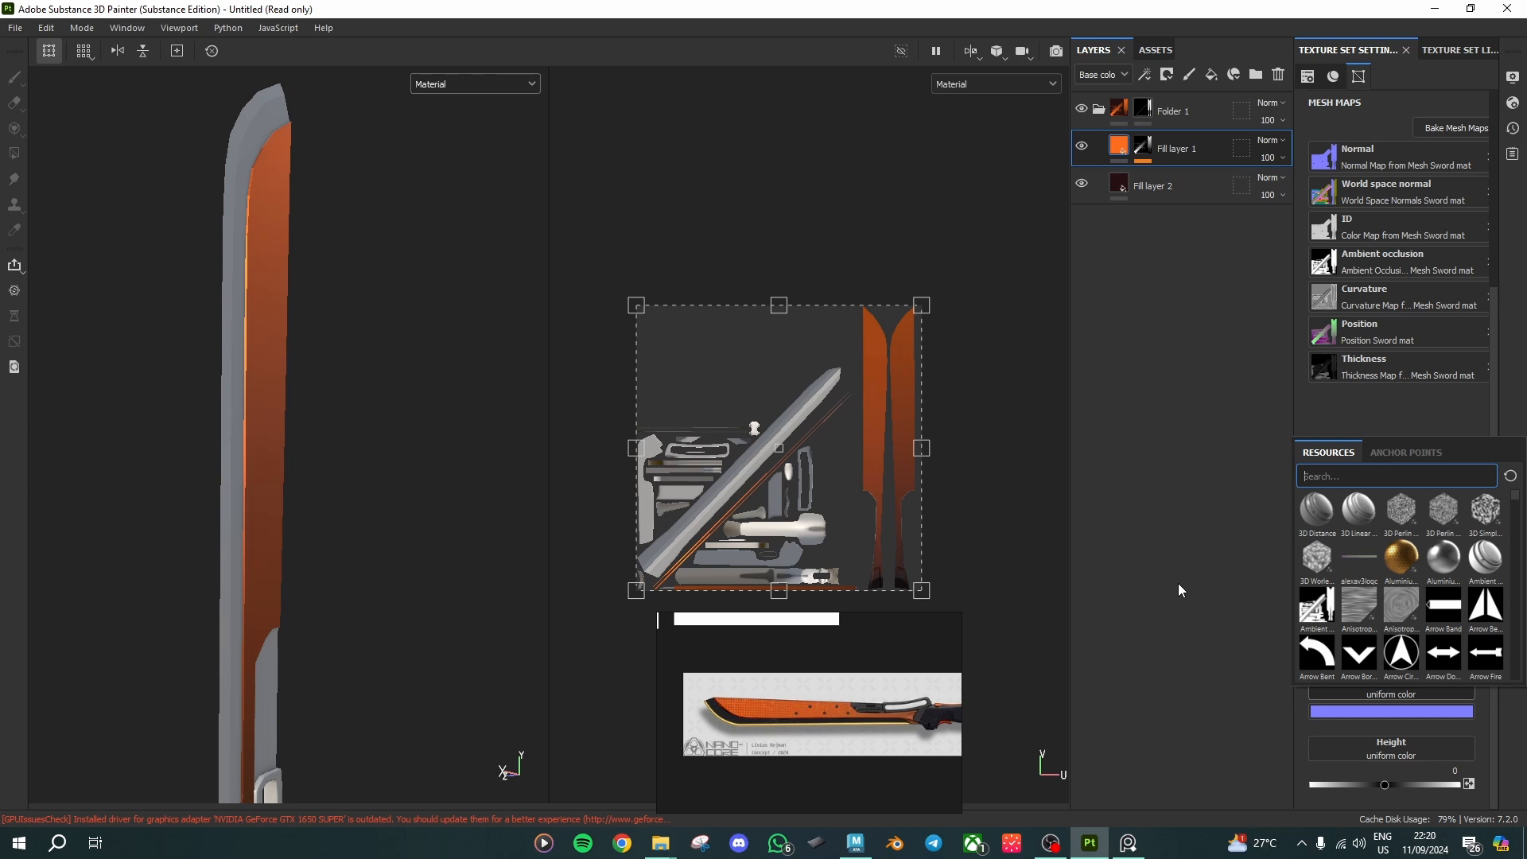
type("sratc")
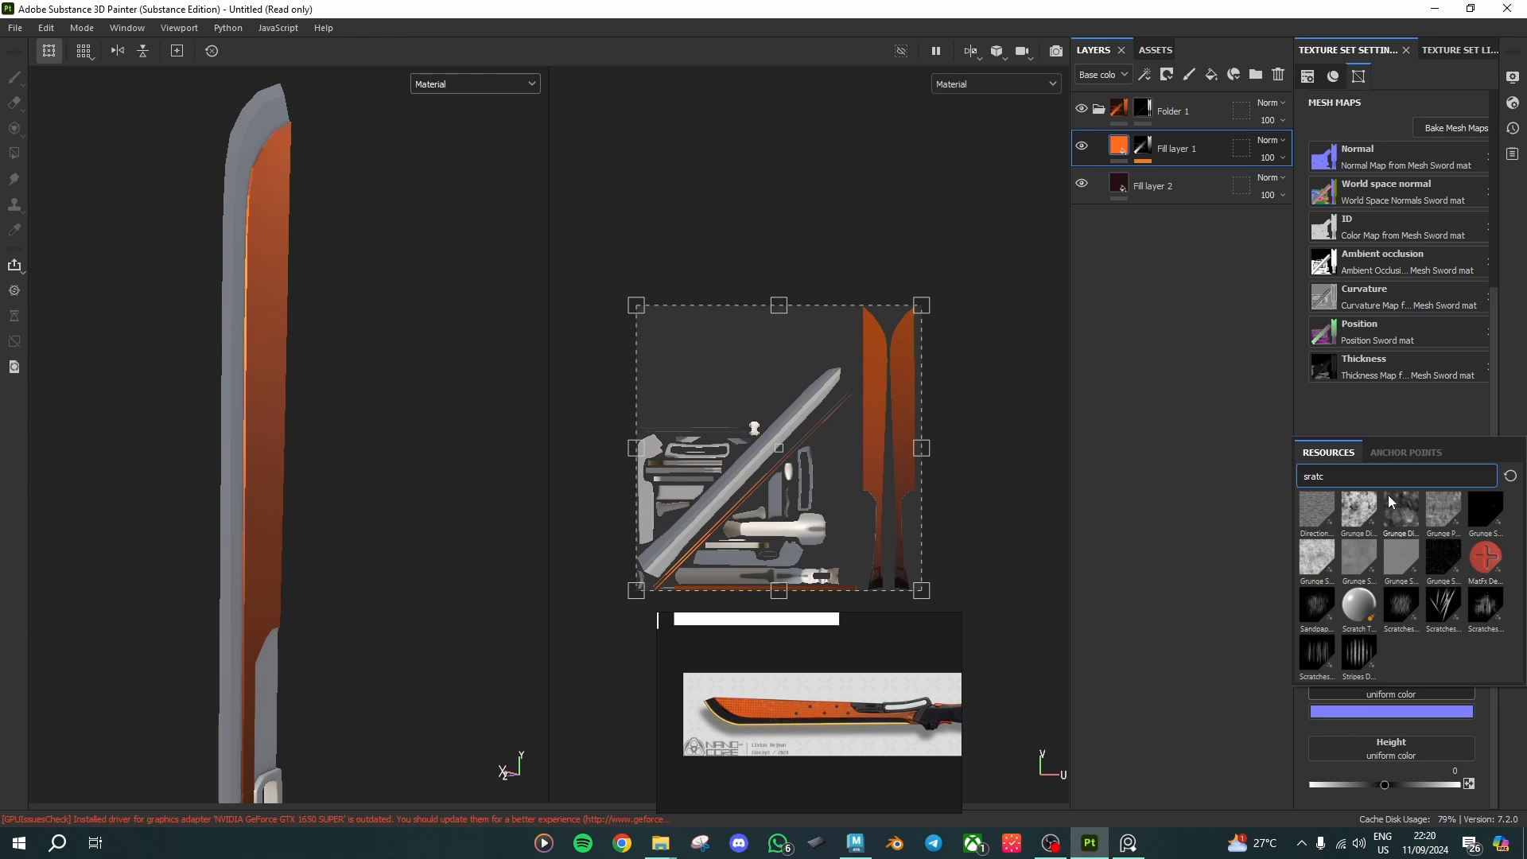
left_click(1396, 751)
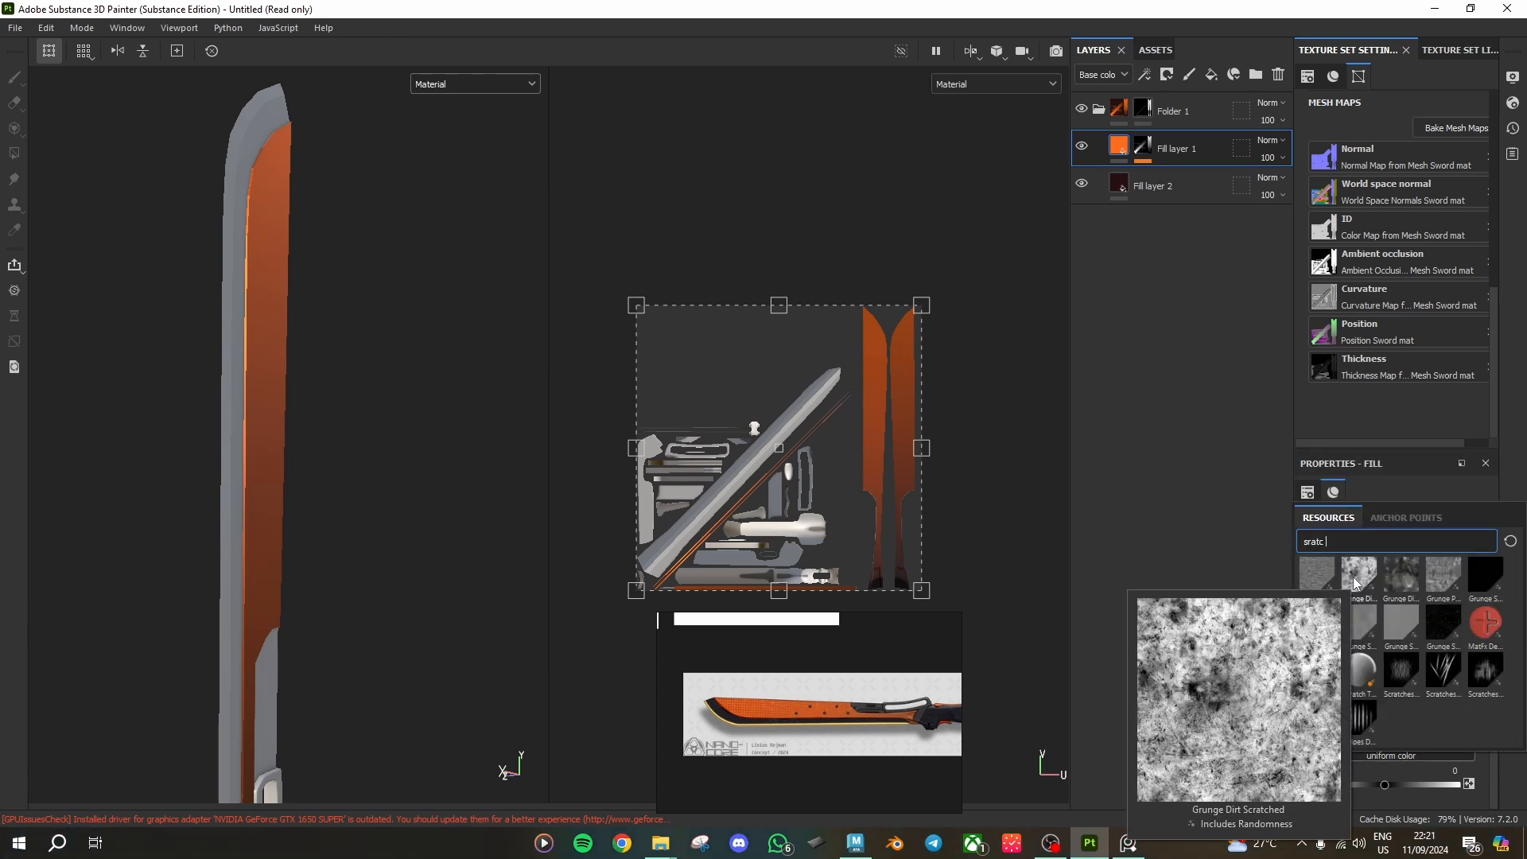
mouse_move(1429, 584)
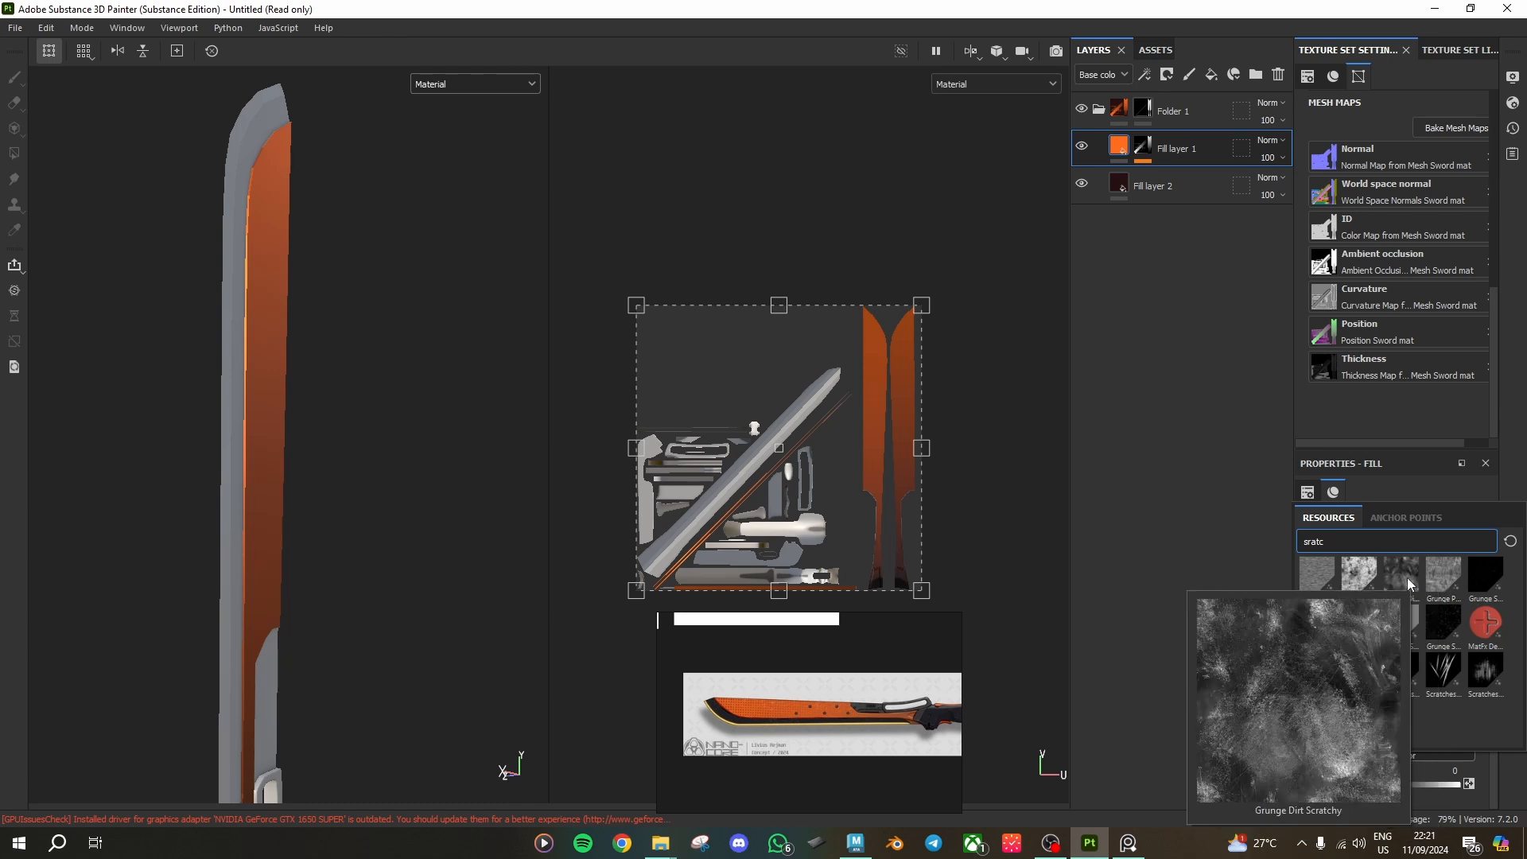
left_click(1406, 577)
right_click_drag(278, 438, 331, 617, "alt")
left_click_drag(331, 617, 322, 532, "alt")
scroll(1347, 690, "down", 3)
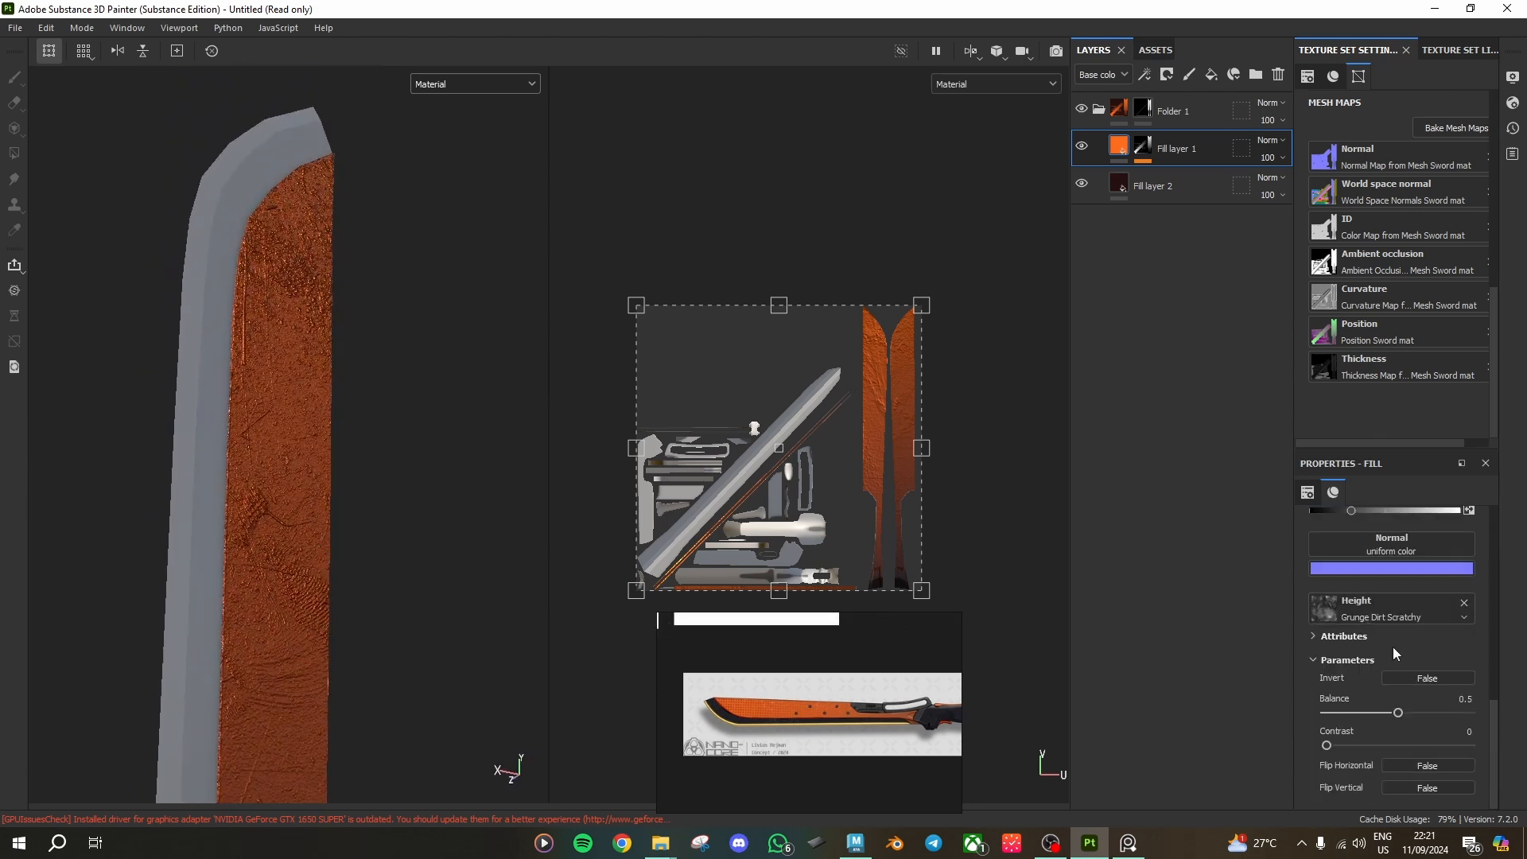
Step: Set the Height grunge's contrast to 0.41 and its balance to 0.73, trying lower balance values first
scroll(1391, 646, "up", 2)
scroll(1391, 633, "up", 2)
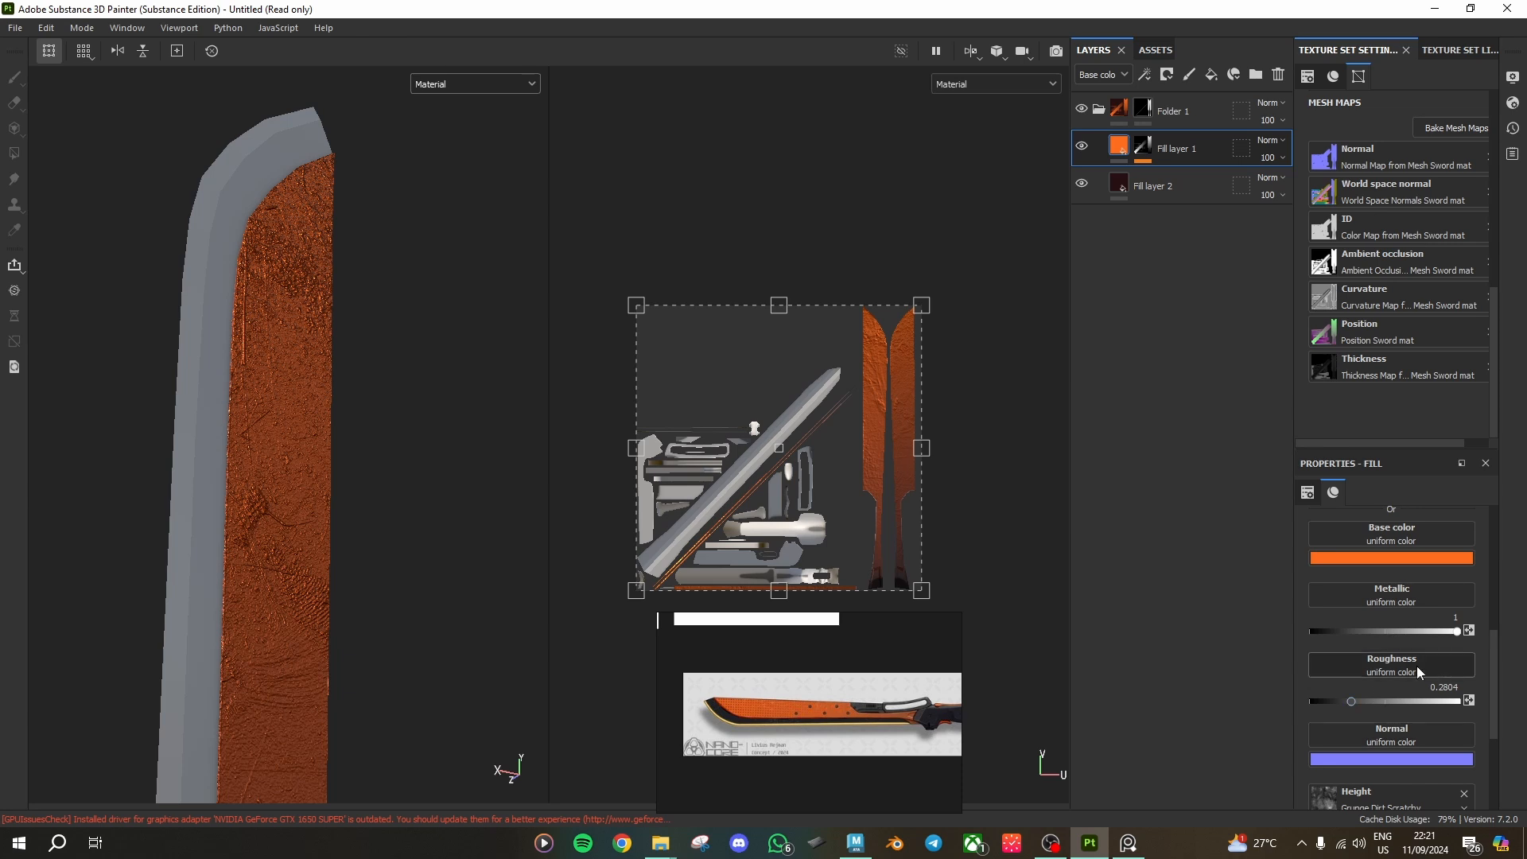
scroll(1396, 755, "down", 1)
scroll(1399, 699, "up", 1)
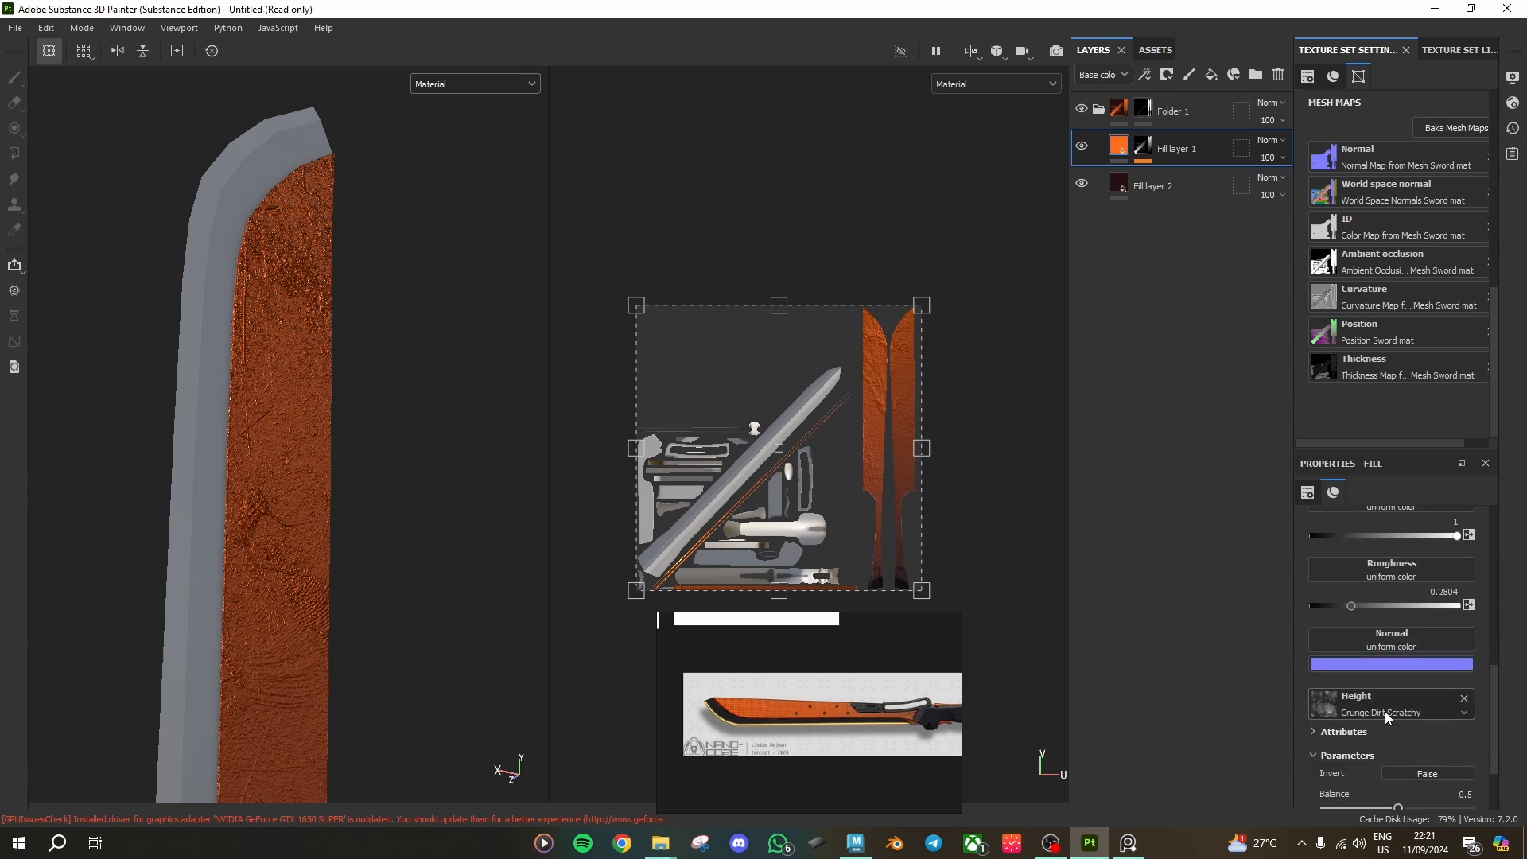
scroll(1384, 712, "down", 4)
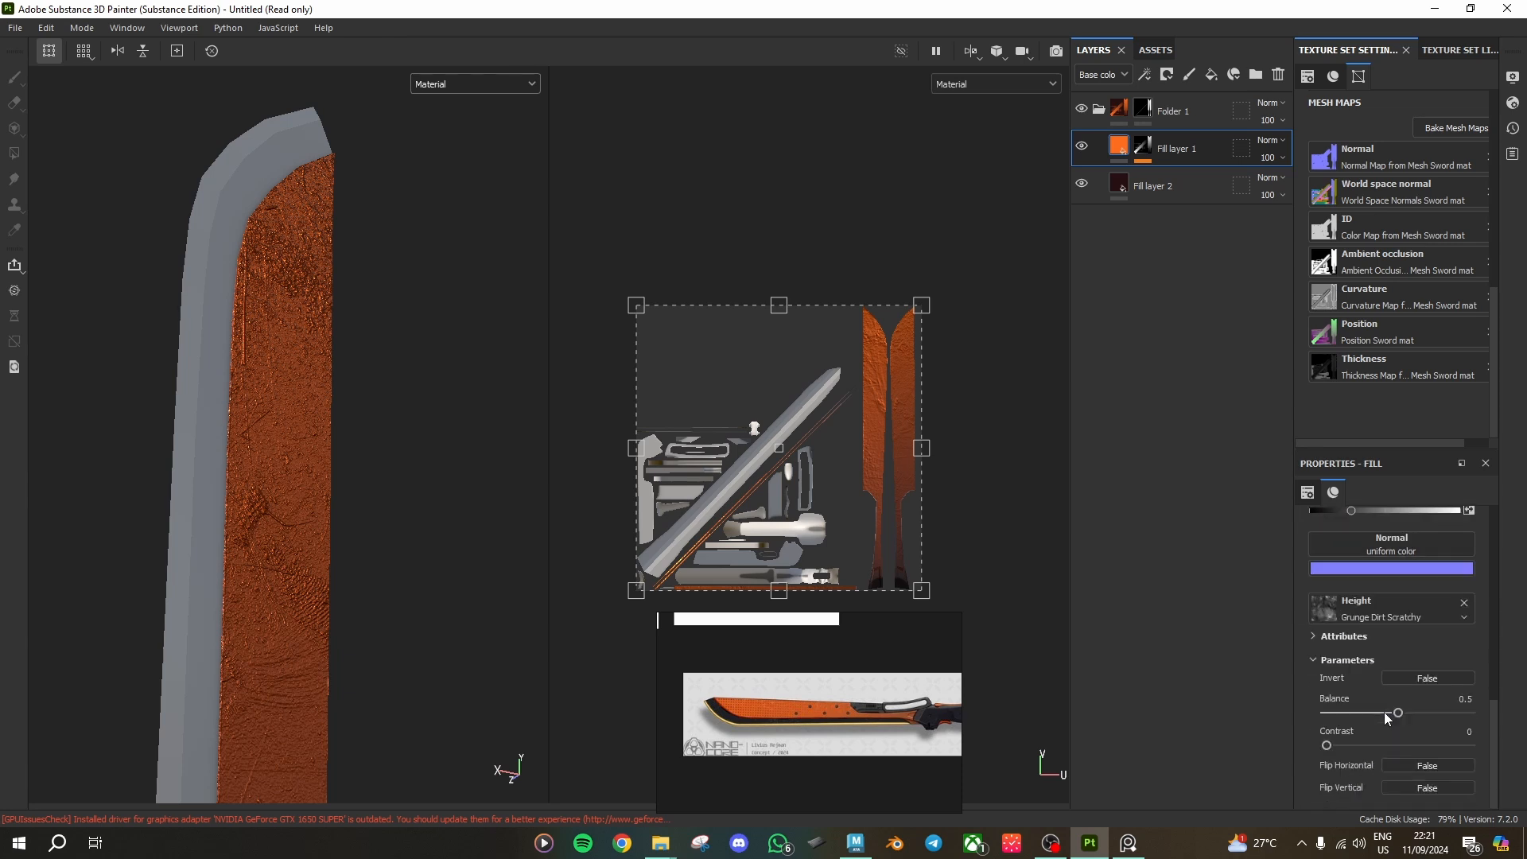
left_click(1396, 720)
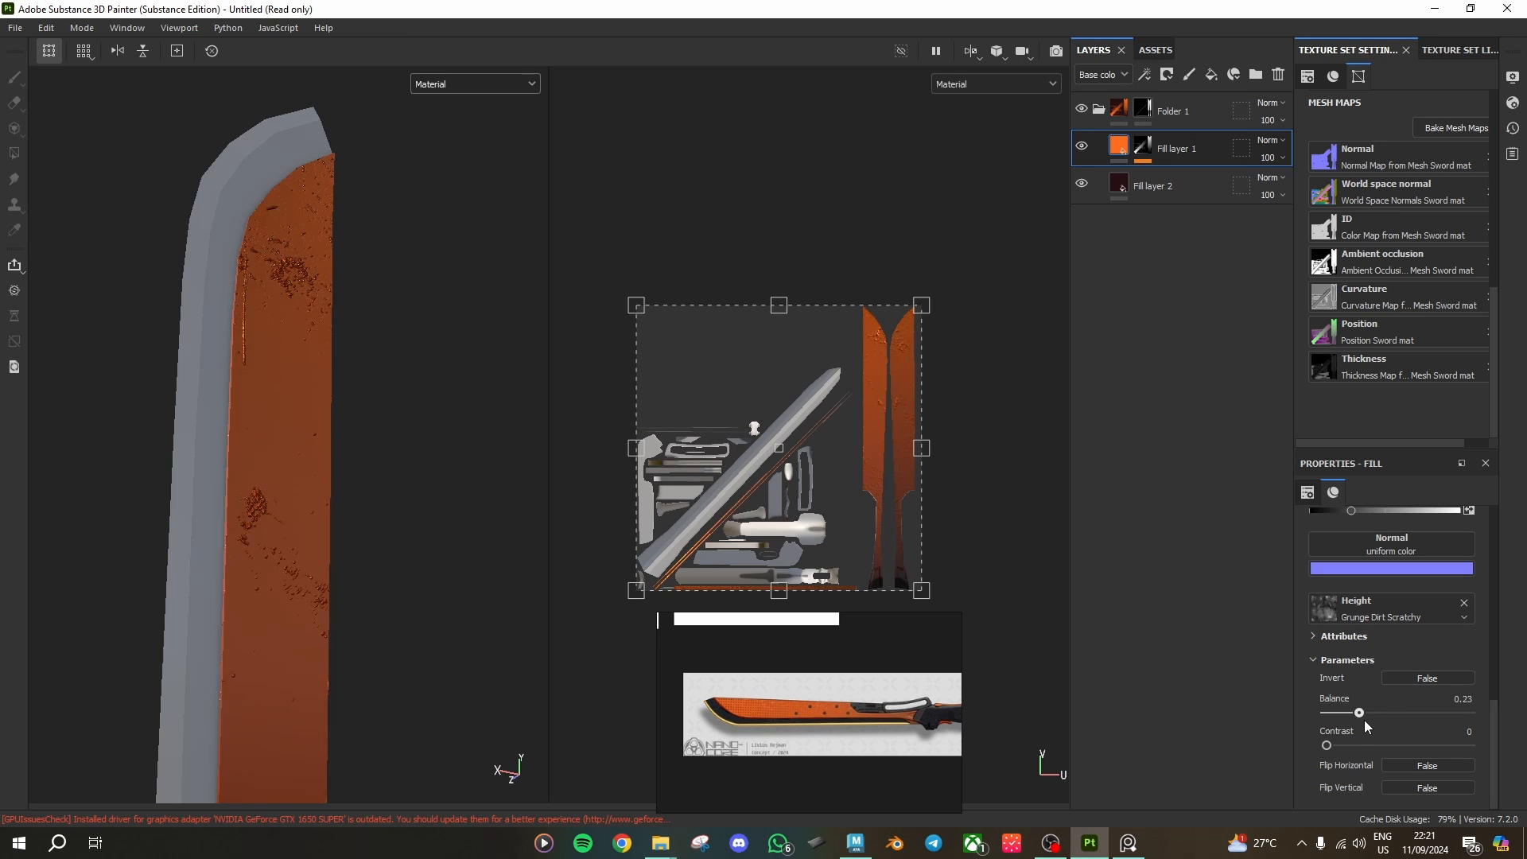
left_click_drag(1398, 723, 1360, 746)
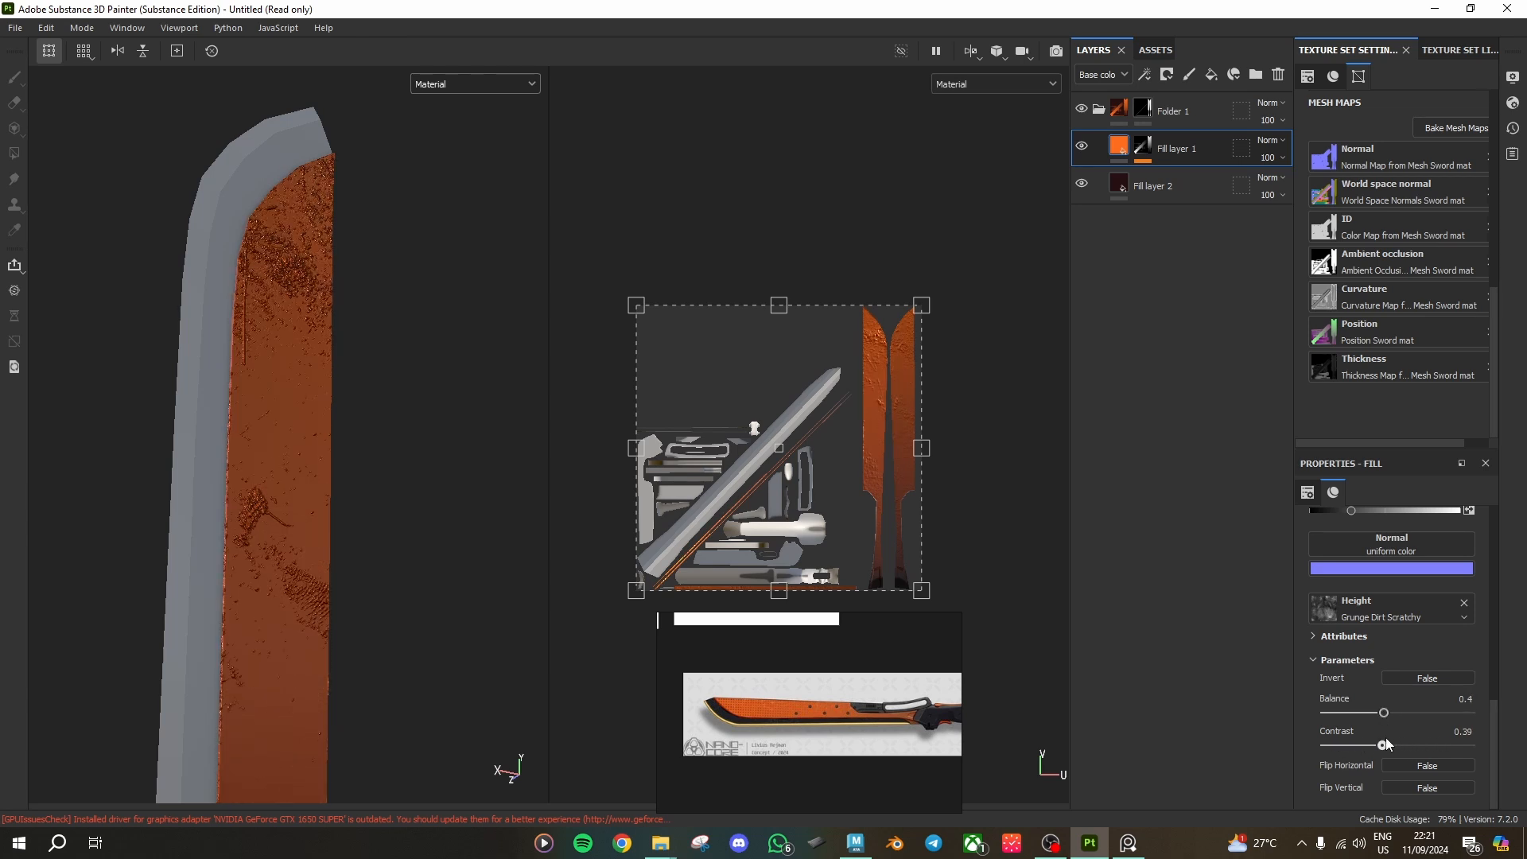
left_click(1384, 745)
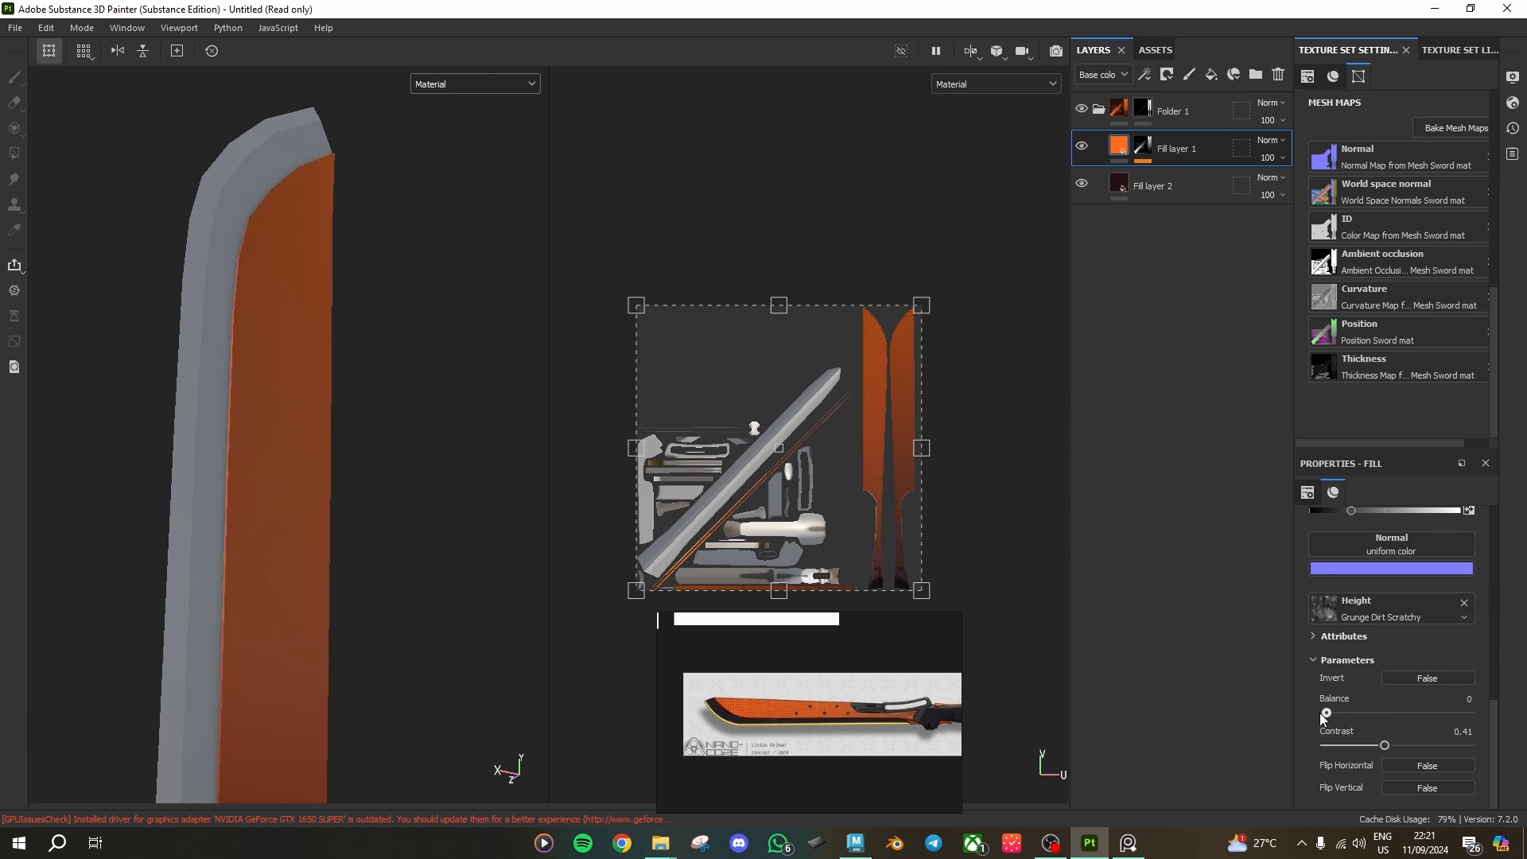
left_click(1412, 713)
left_click(1430, 712)
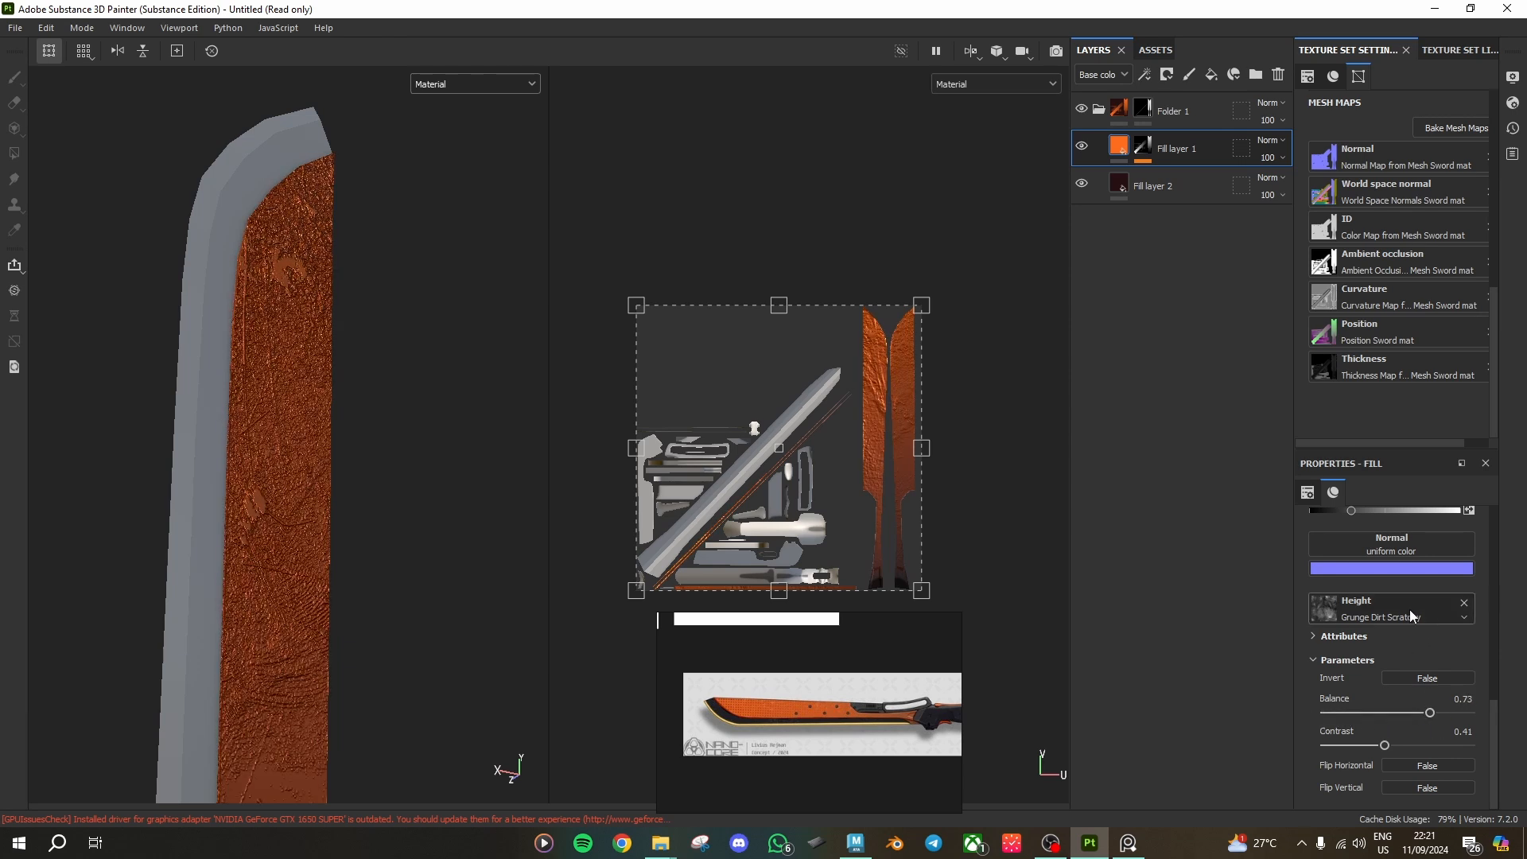
Step: Replace Grunge Dirt Scratchy in Fill layer 1's Height channel with the Grunge Scratches texture, searching for "sratc"
left_click(1464, 604)
left_click(1386, 743)
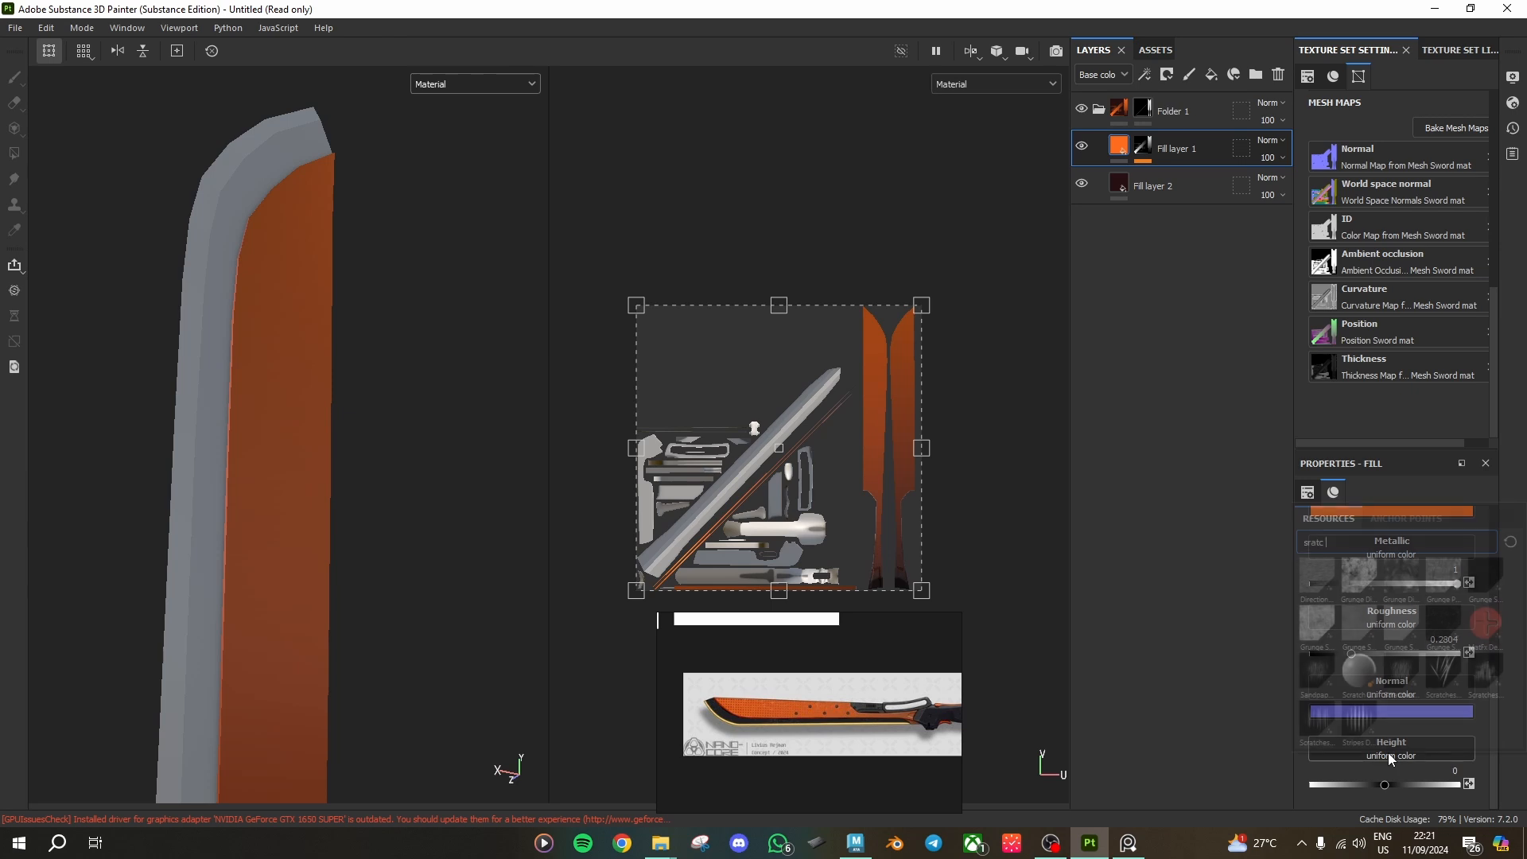
type("sratc")
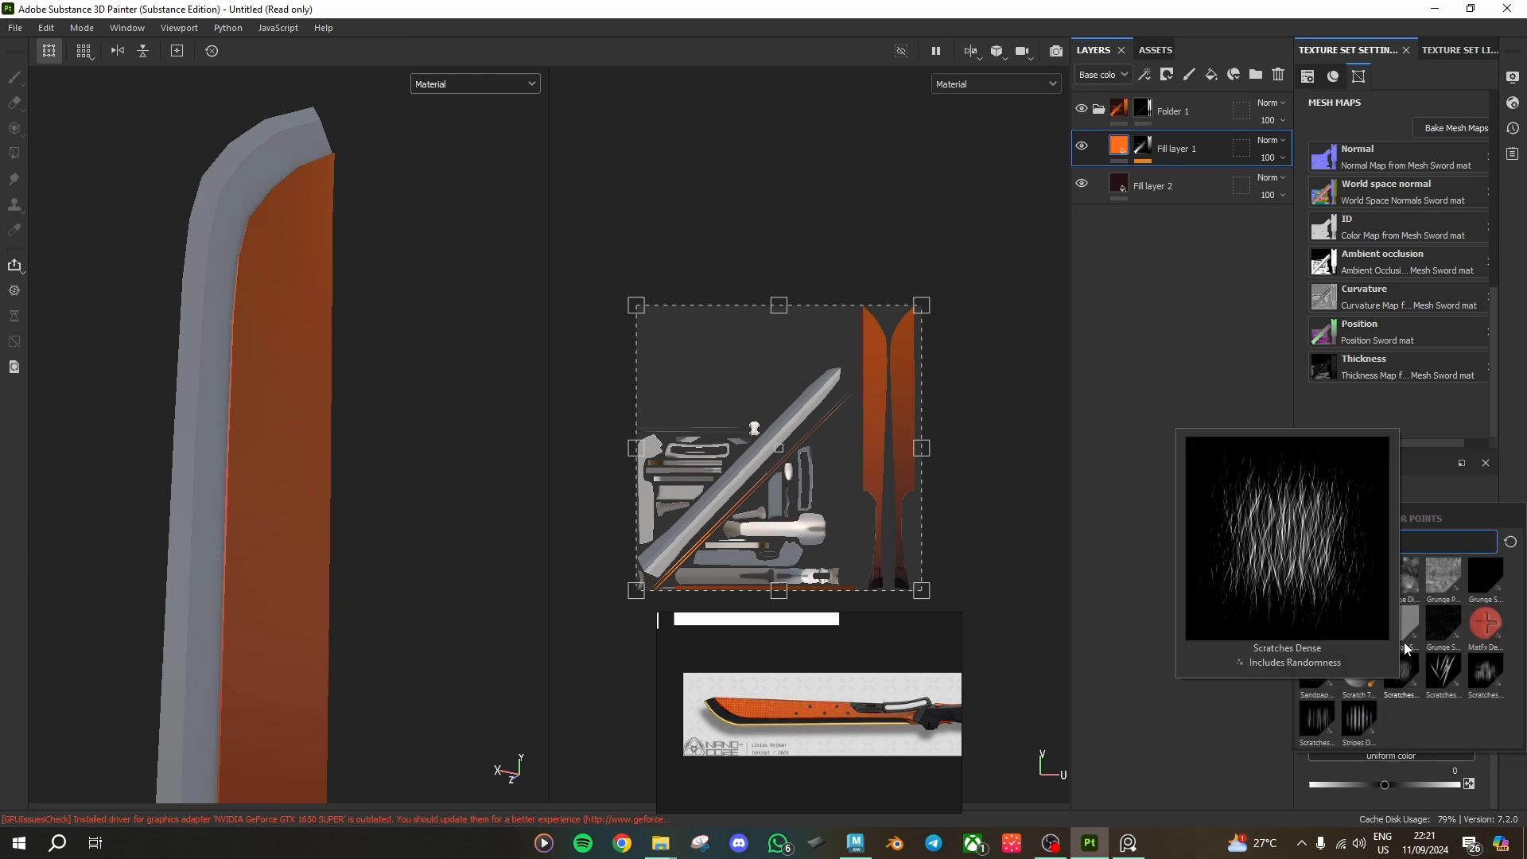
mouse_move(1360, 636)
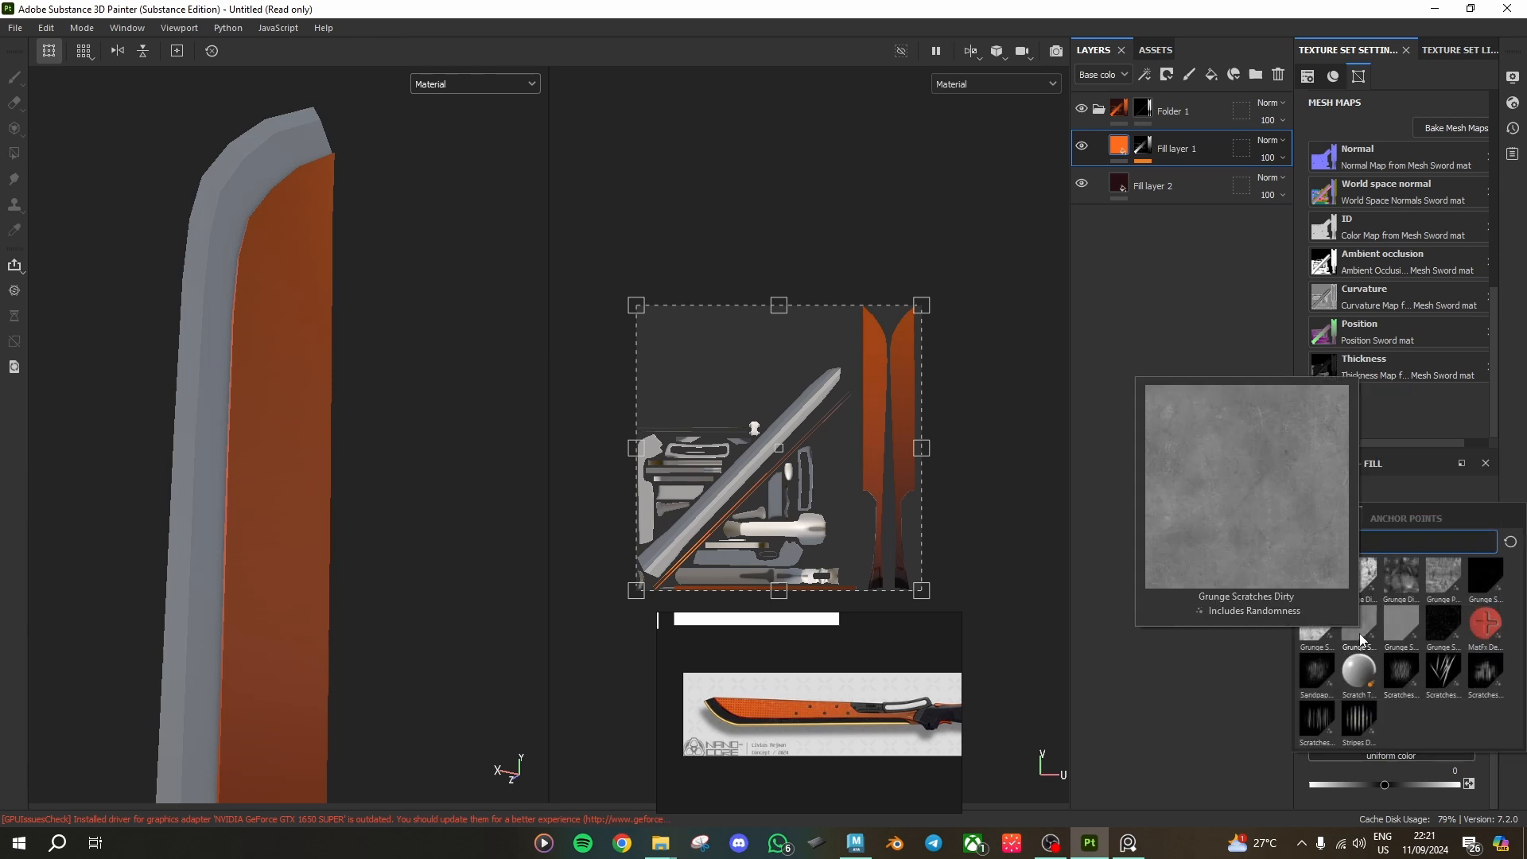
left_click(1312, 636)
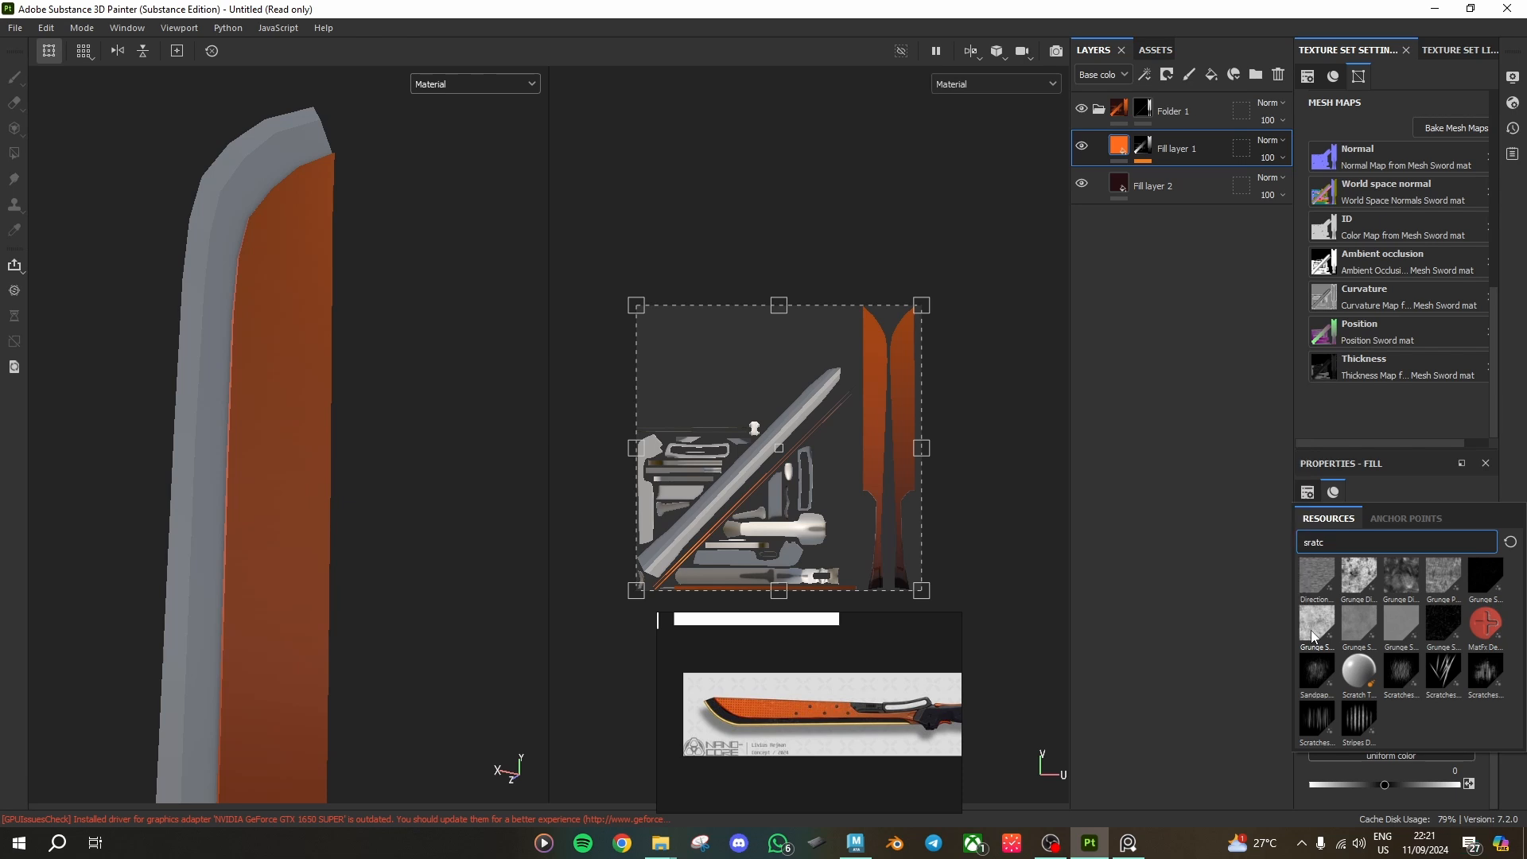
scroll(1332, 752, "down", 1)
scroll(1333, 751, "down", 2)
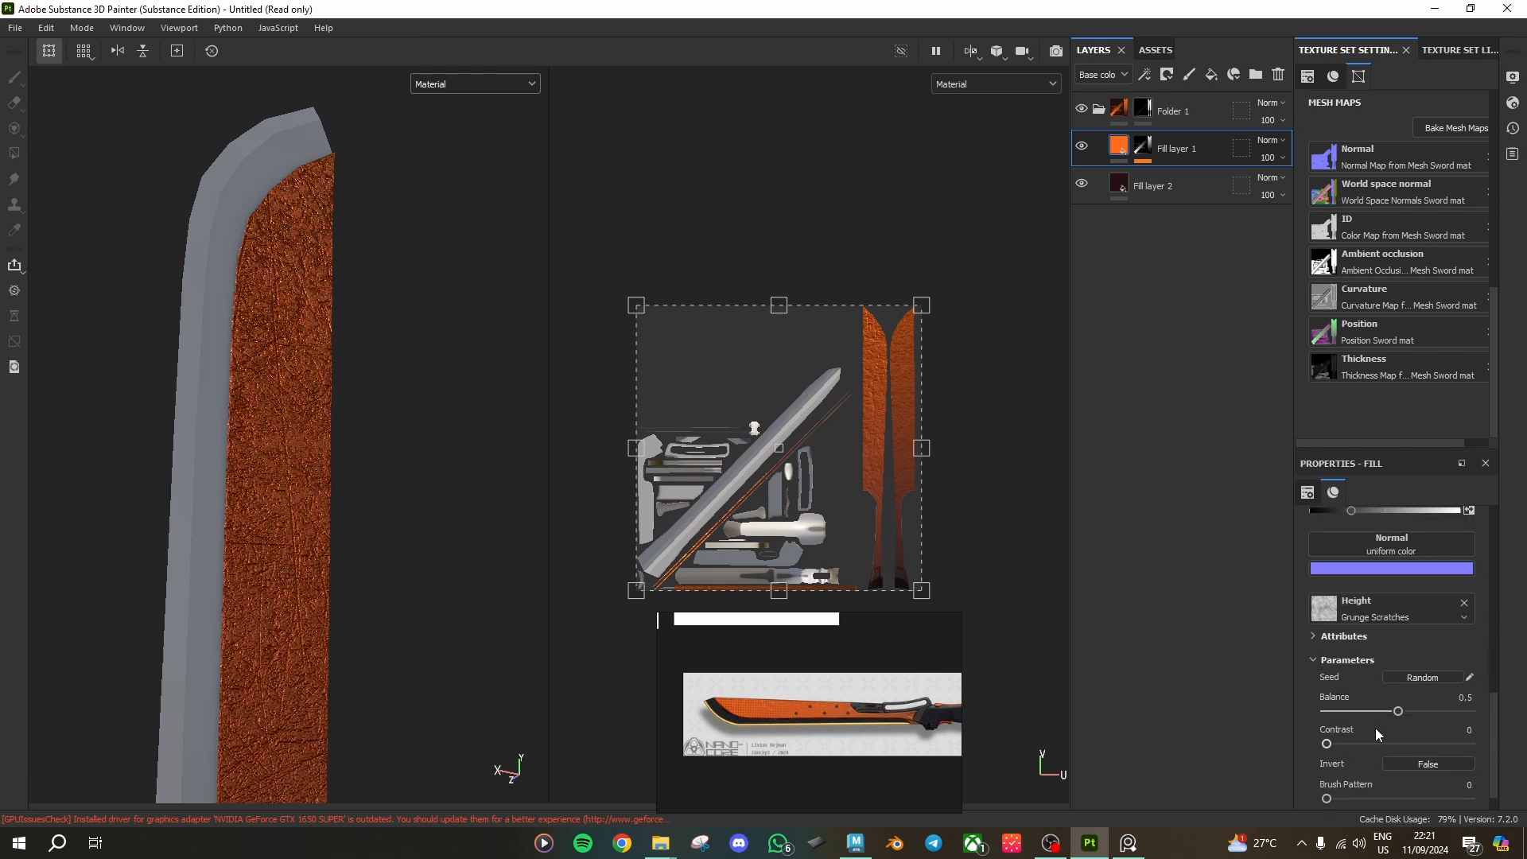
Step: Set the Grunge Scratches height texture's contrast to 0.61 and its balance to 0.13
left_click_drag(1400, 710, 1408, 751)
scroll(1336, 790, "down", 1)
mouse_move(1331, 681)
left_mouse_down()
mouse_move(1369, 682)
mouse_move(1345, 681)
left_mouse_up()
scroll(474, 499, "up", 2)
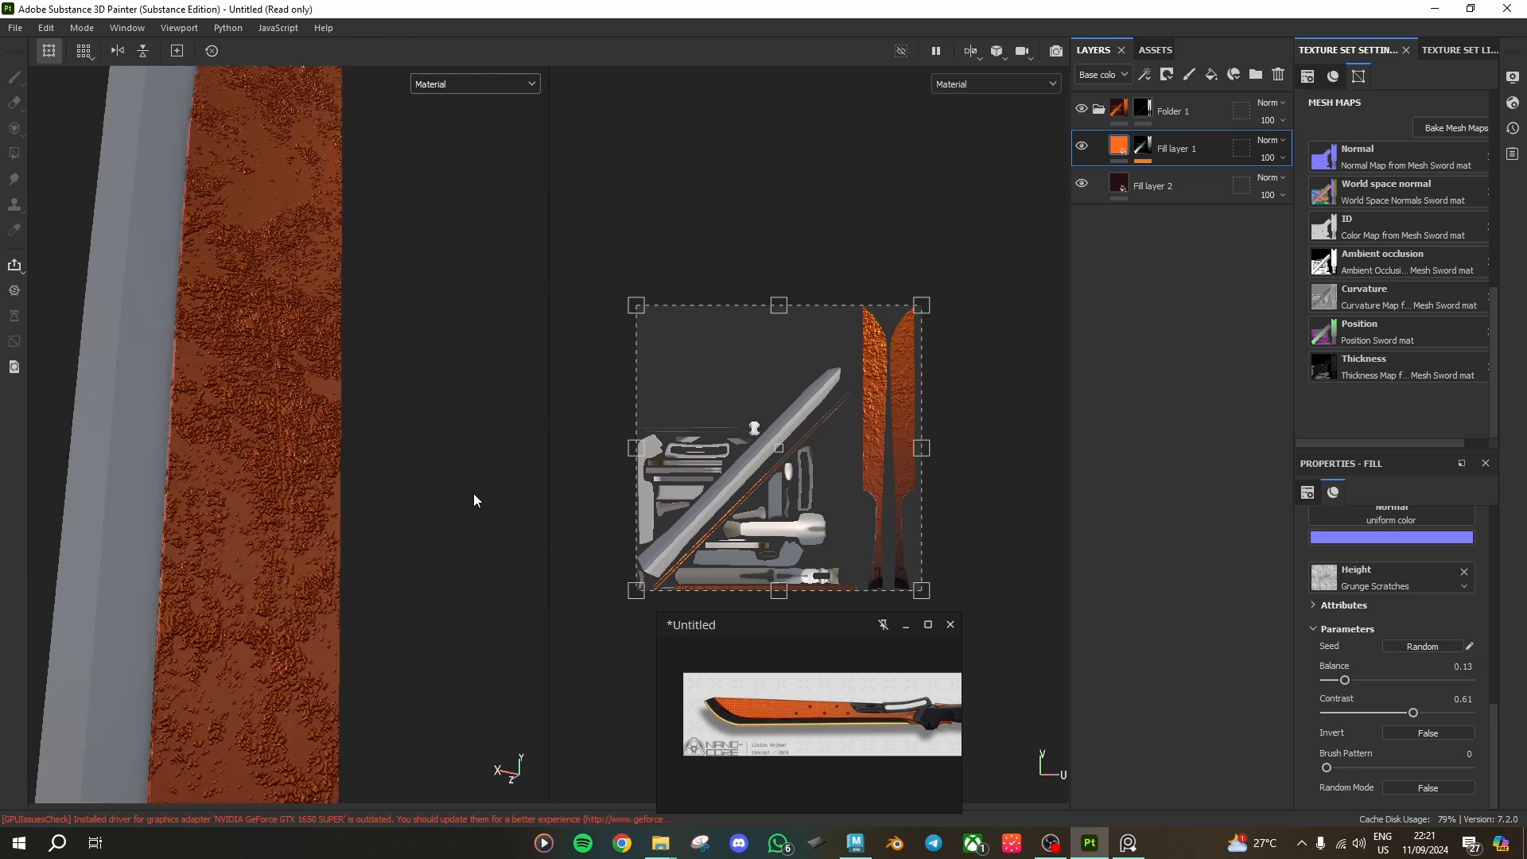
Step: Add a Levels effect to Fill layer 1's content and set its affected channel to Height
mouse_move(474, 500)
left_mouse_down("alt")
mouse_move(255, 446)
mouse_move(344, 443)
mouse_move(366, 519)
mouse_move(389, 496)
left_mouse_up("alt")
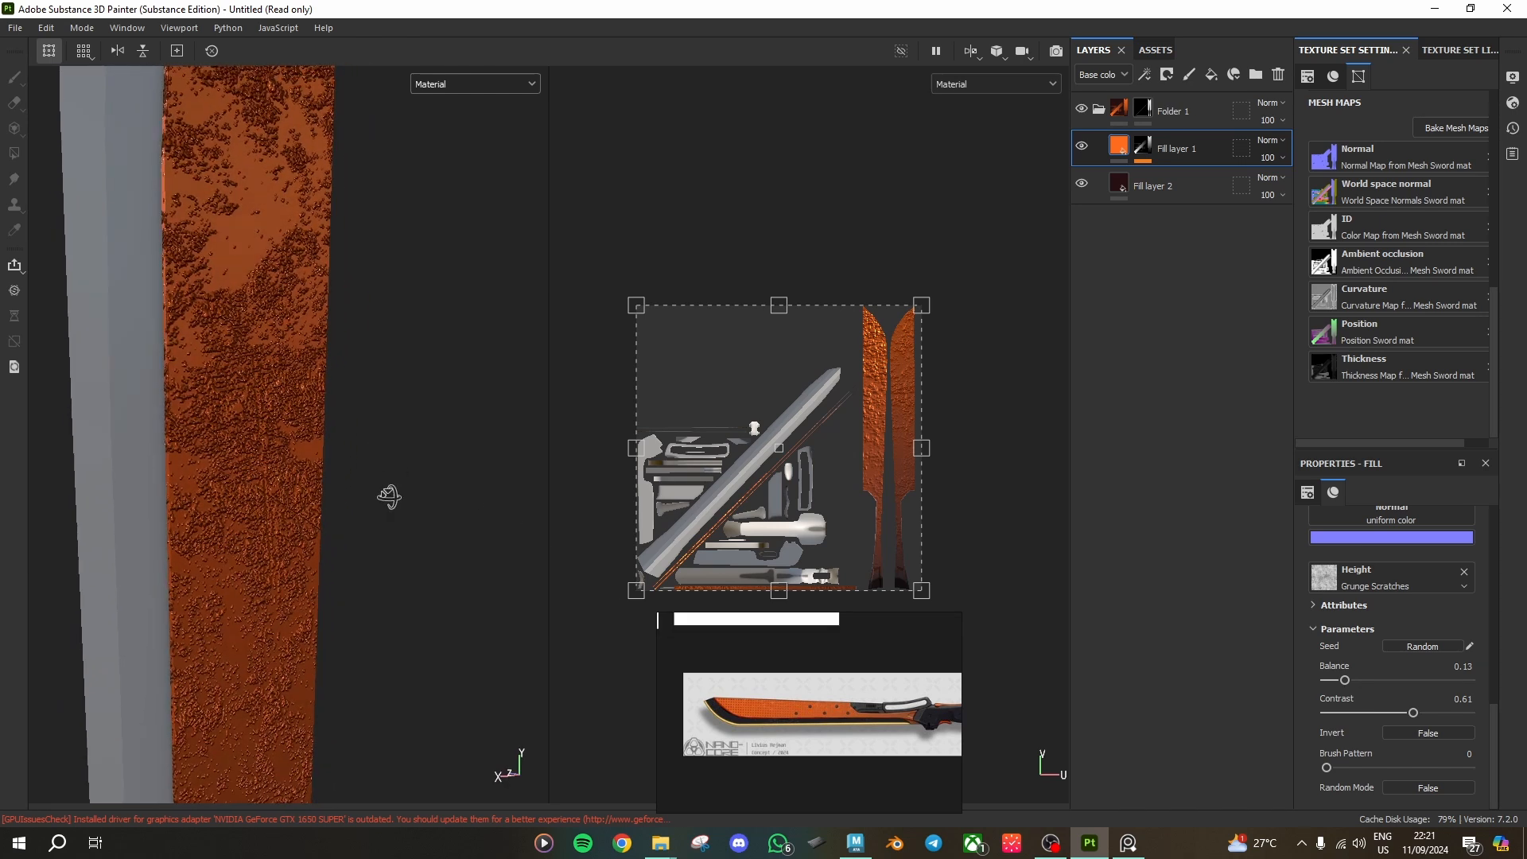
right_click(1114, 147)
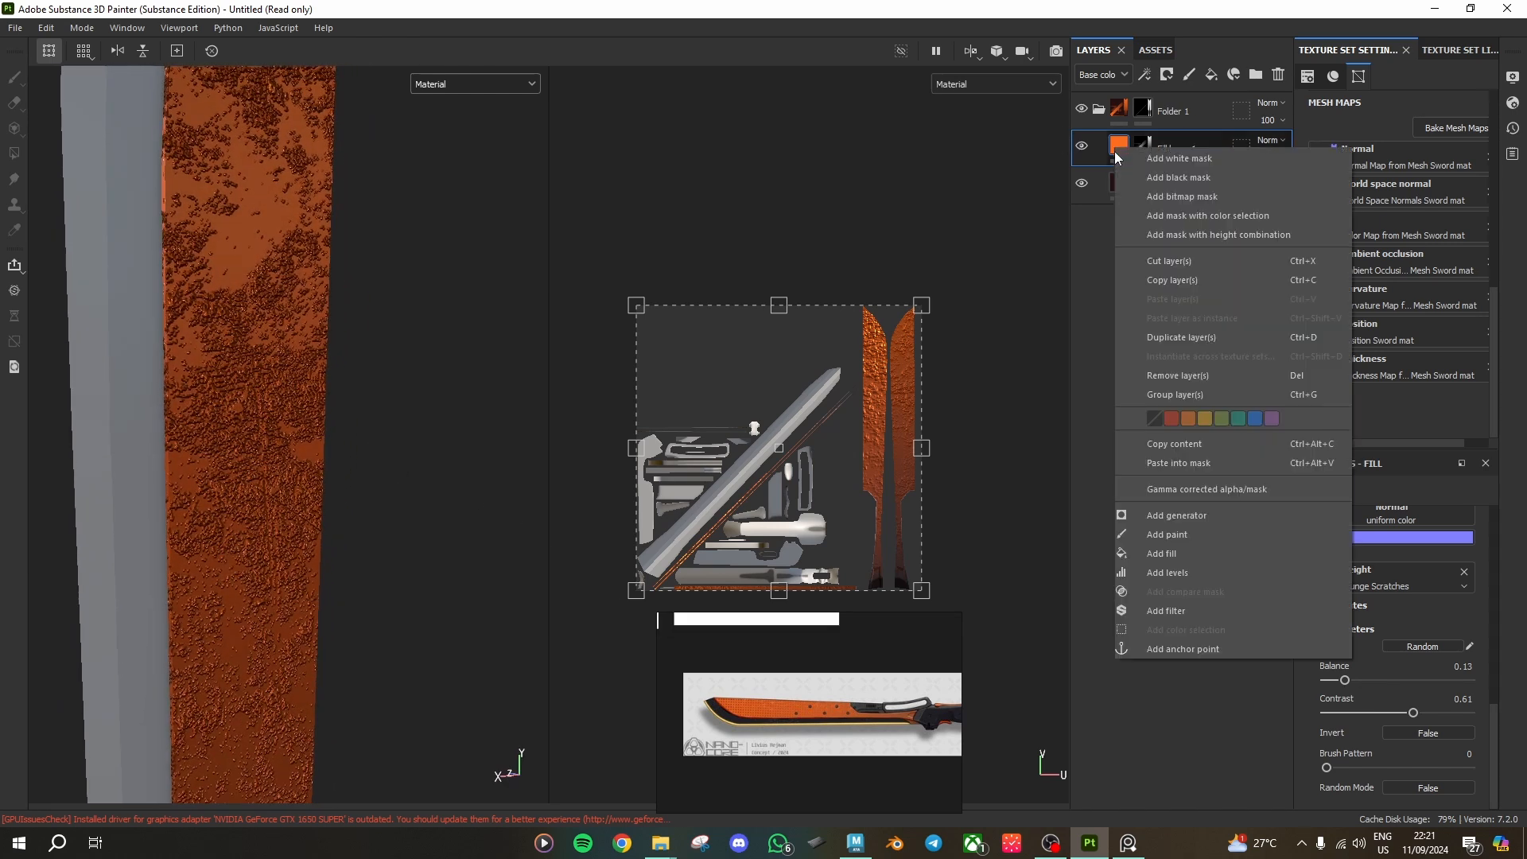
left_click(1149, 571)
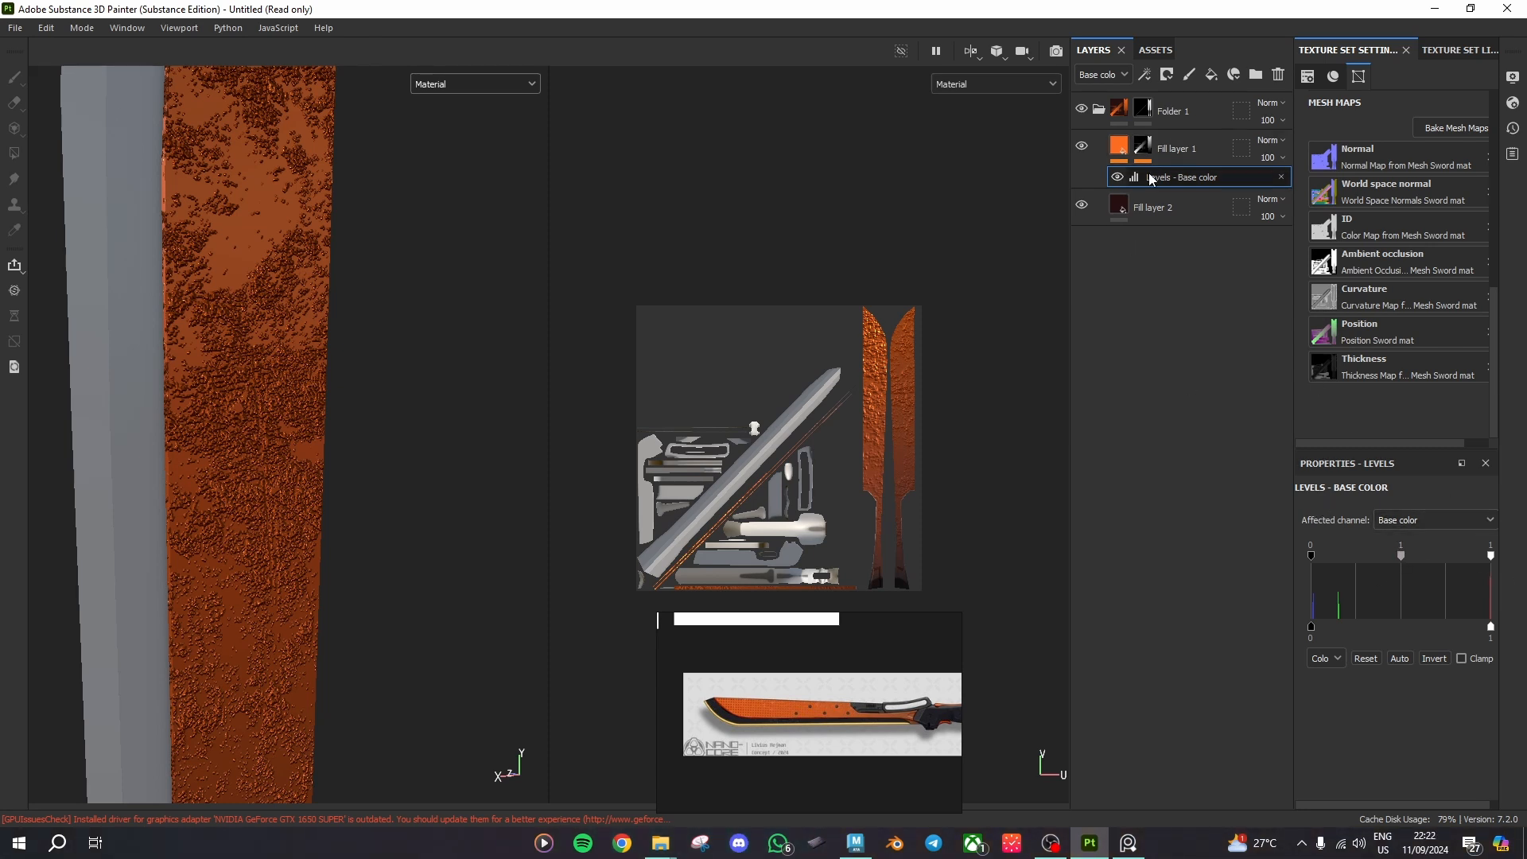
middle_click_drag(187, 437, 303, 497)
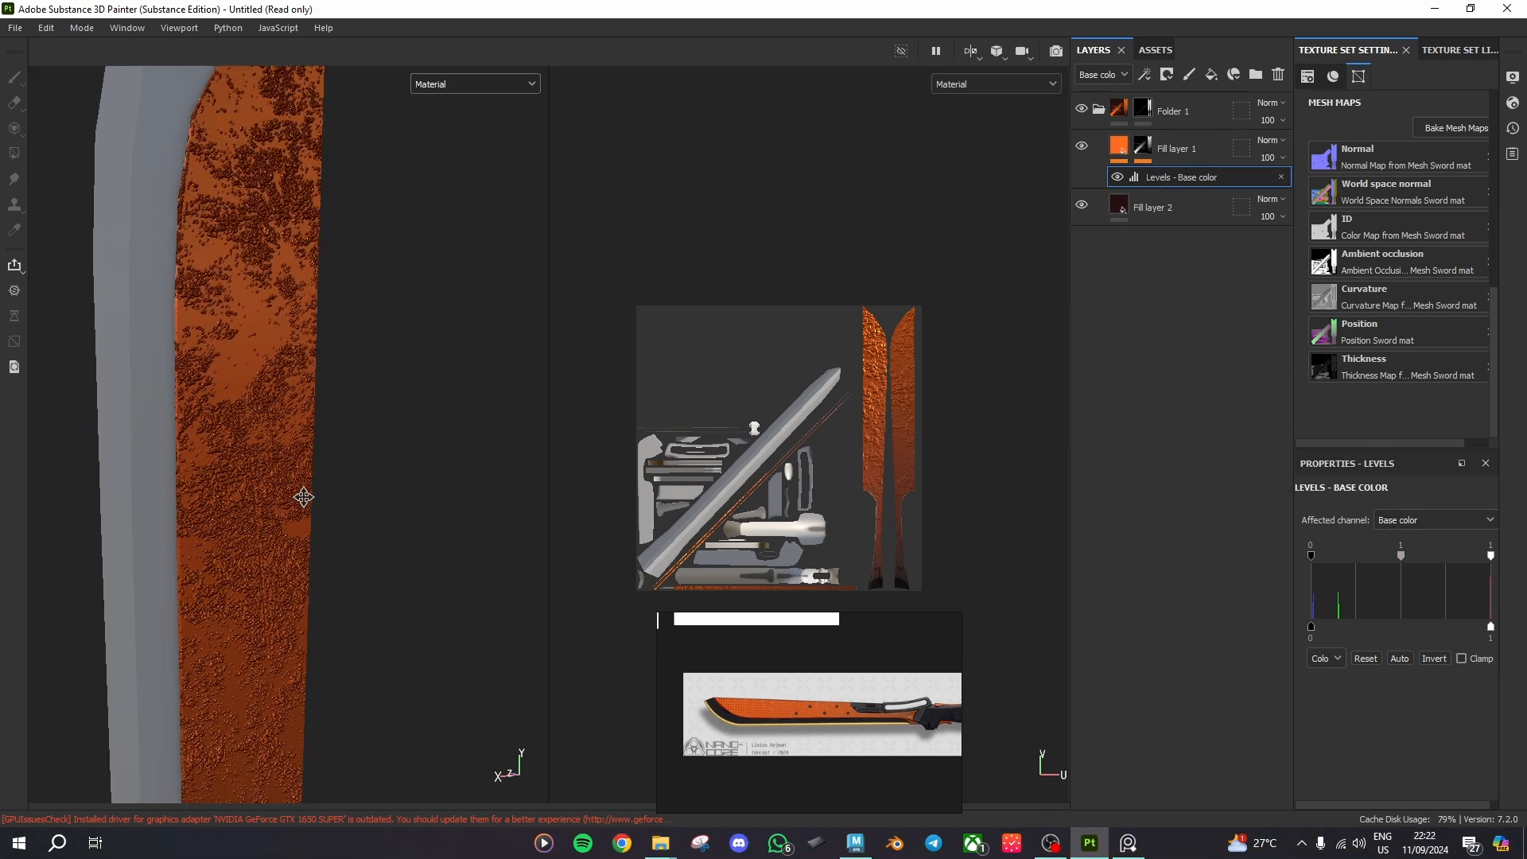
left_click_drag(303, 497, 360, 465, "alt")
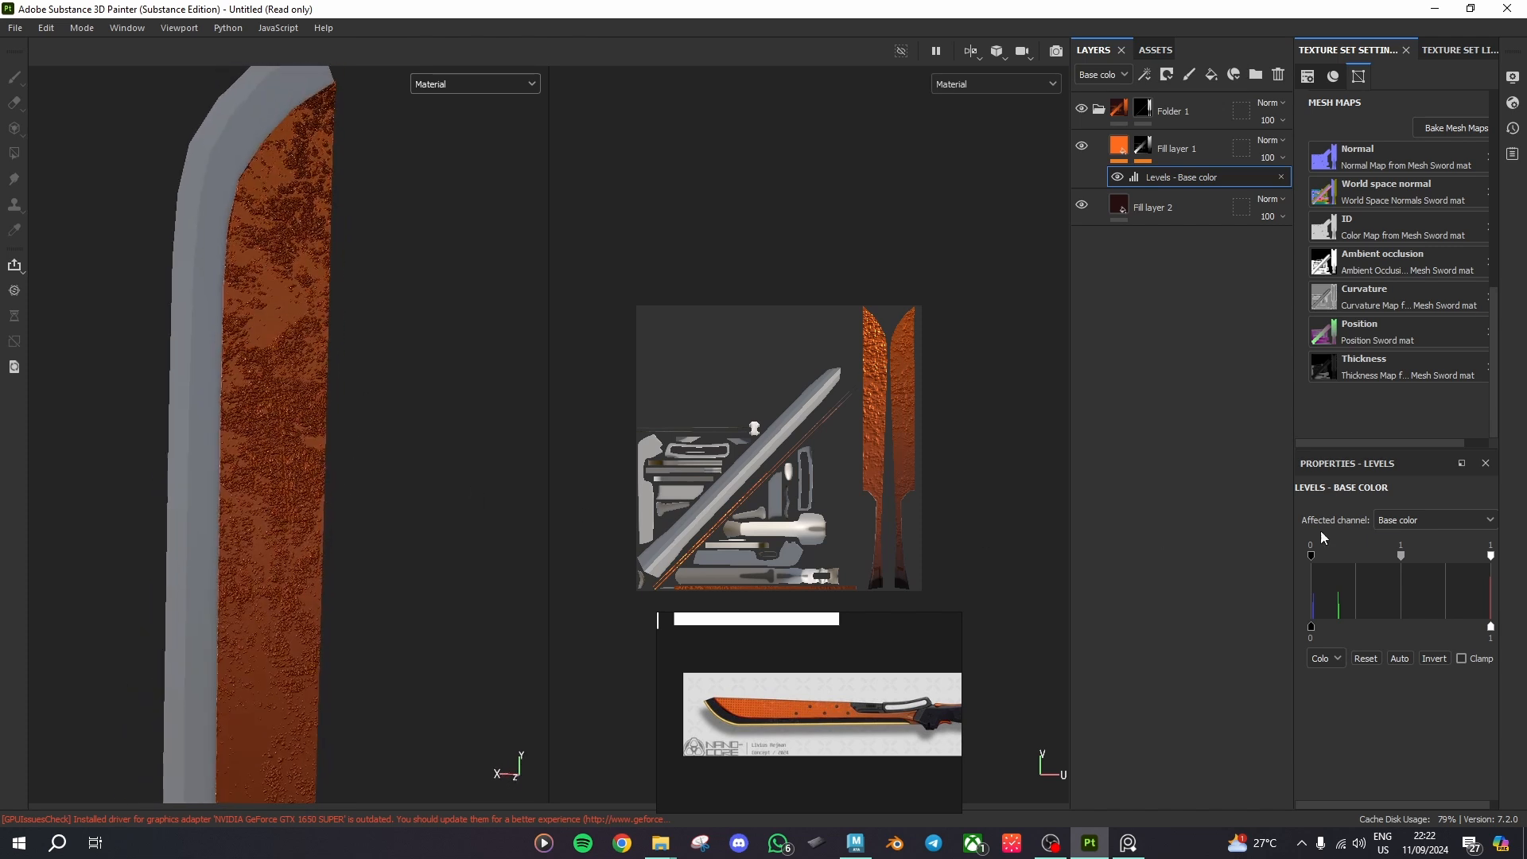
left_click(1414, 517)
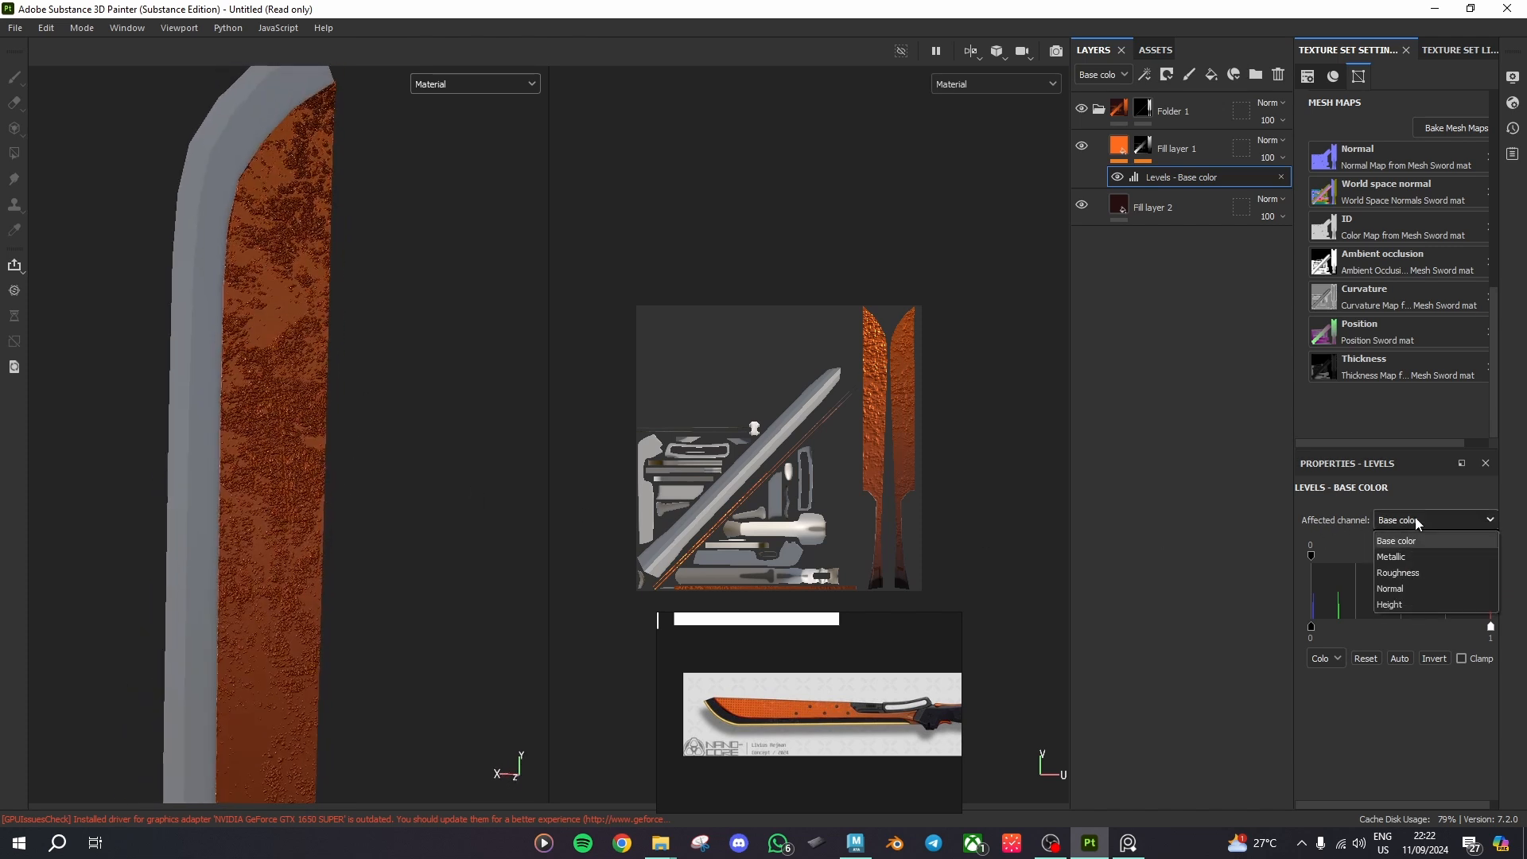
left_click(1397, 604)
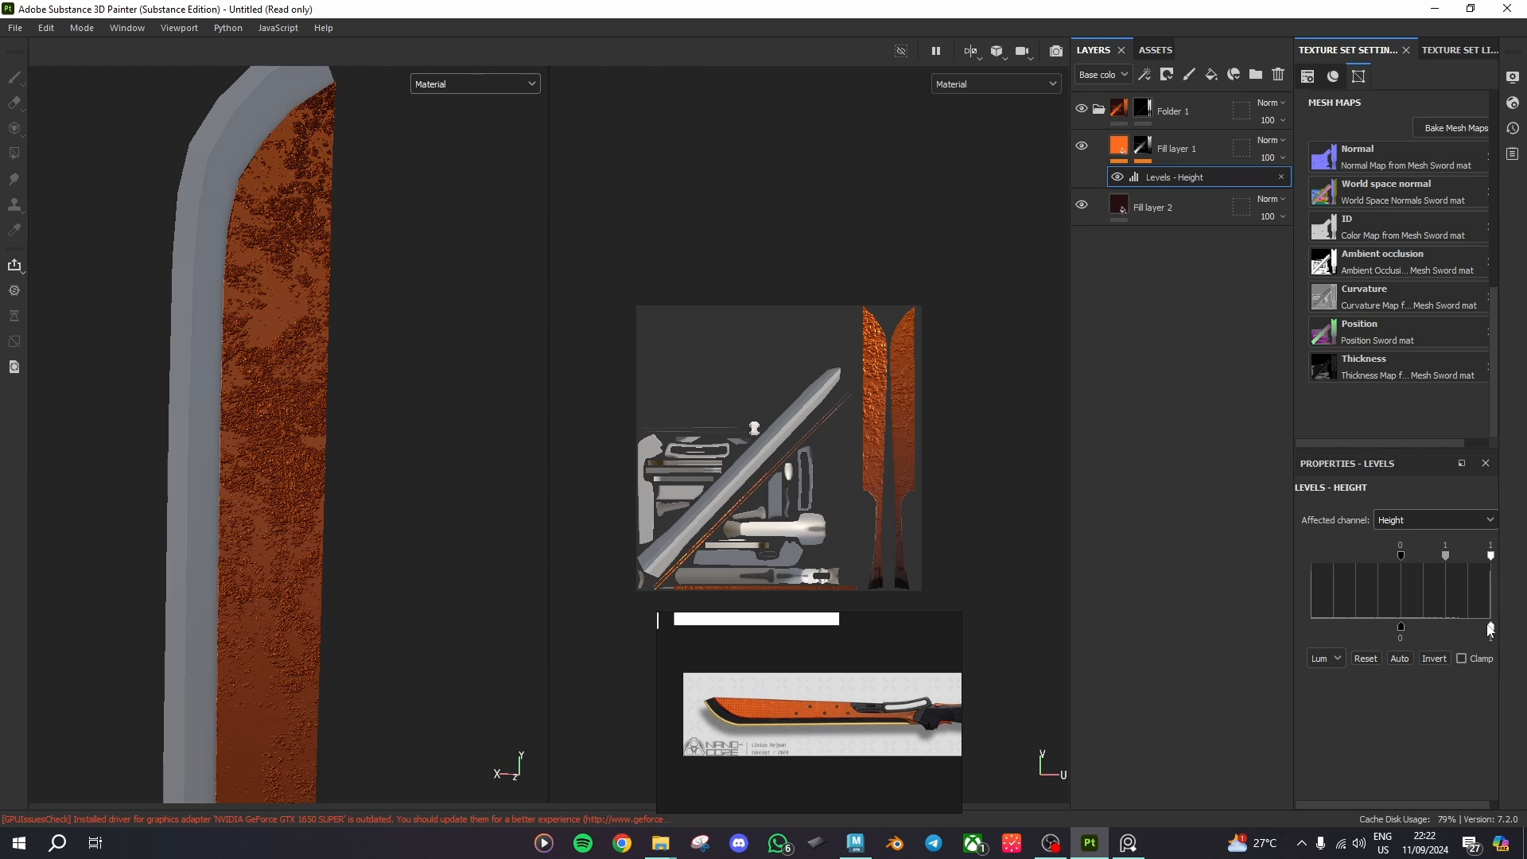
Step: Lower the output white of the Height Levels so the output range narrows to just around zero, softening the blade's scratches
left_click_drag(1491, 629, 1396, 634)
left_click(1120, 151)
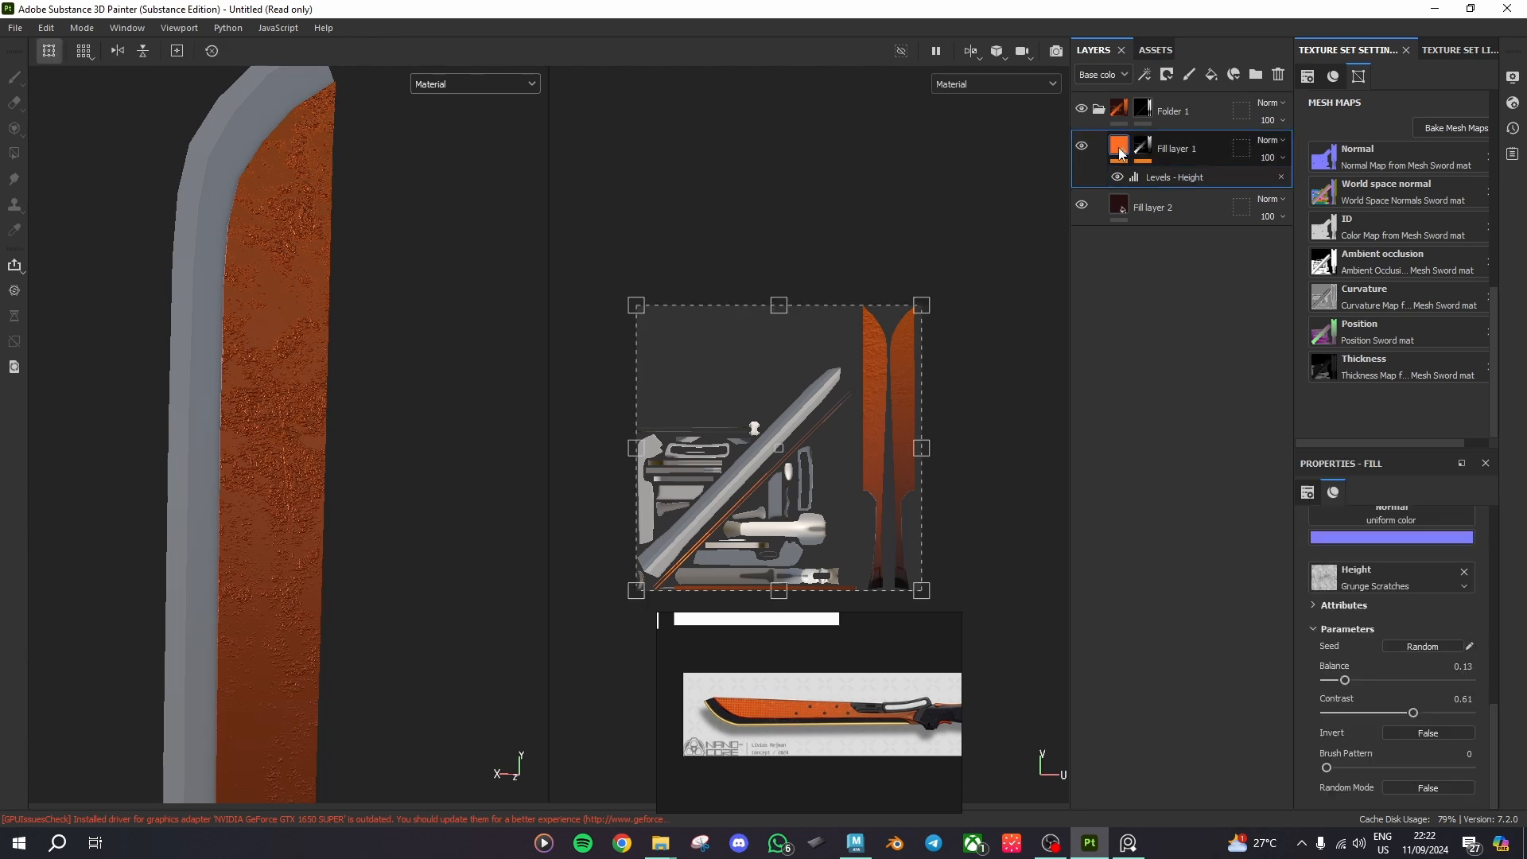
right_click(1118, 146)
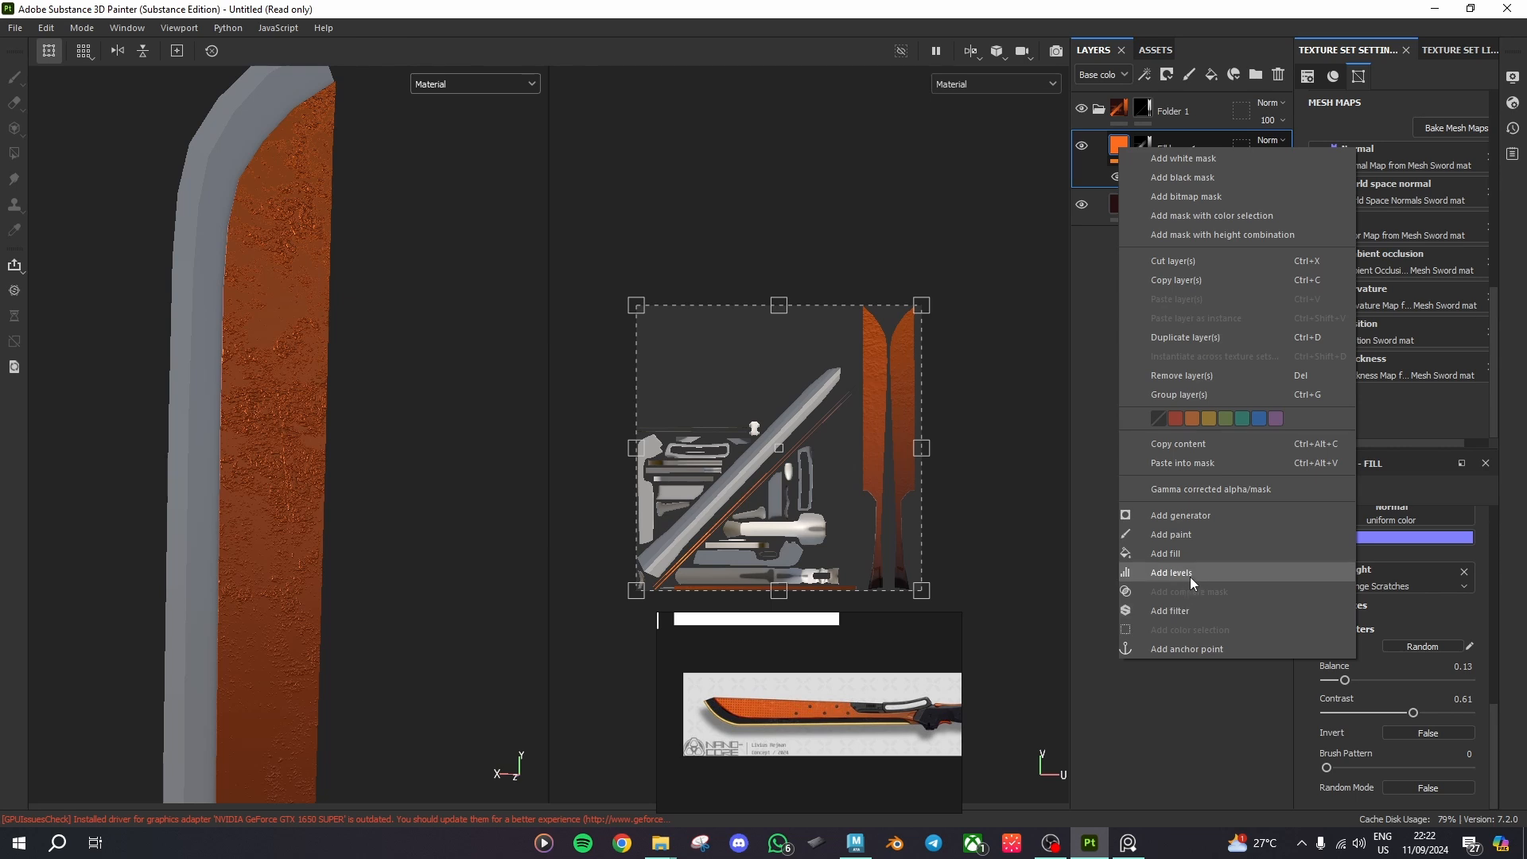
left_click(1199, 713)
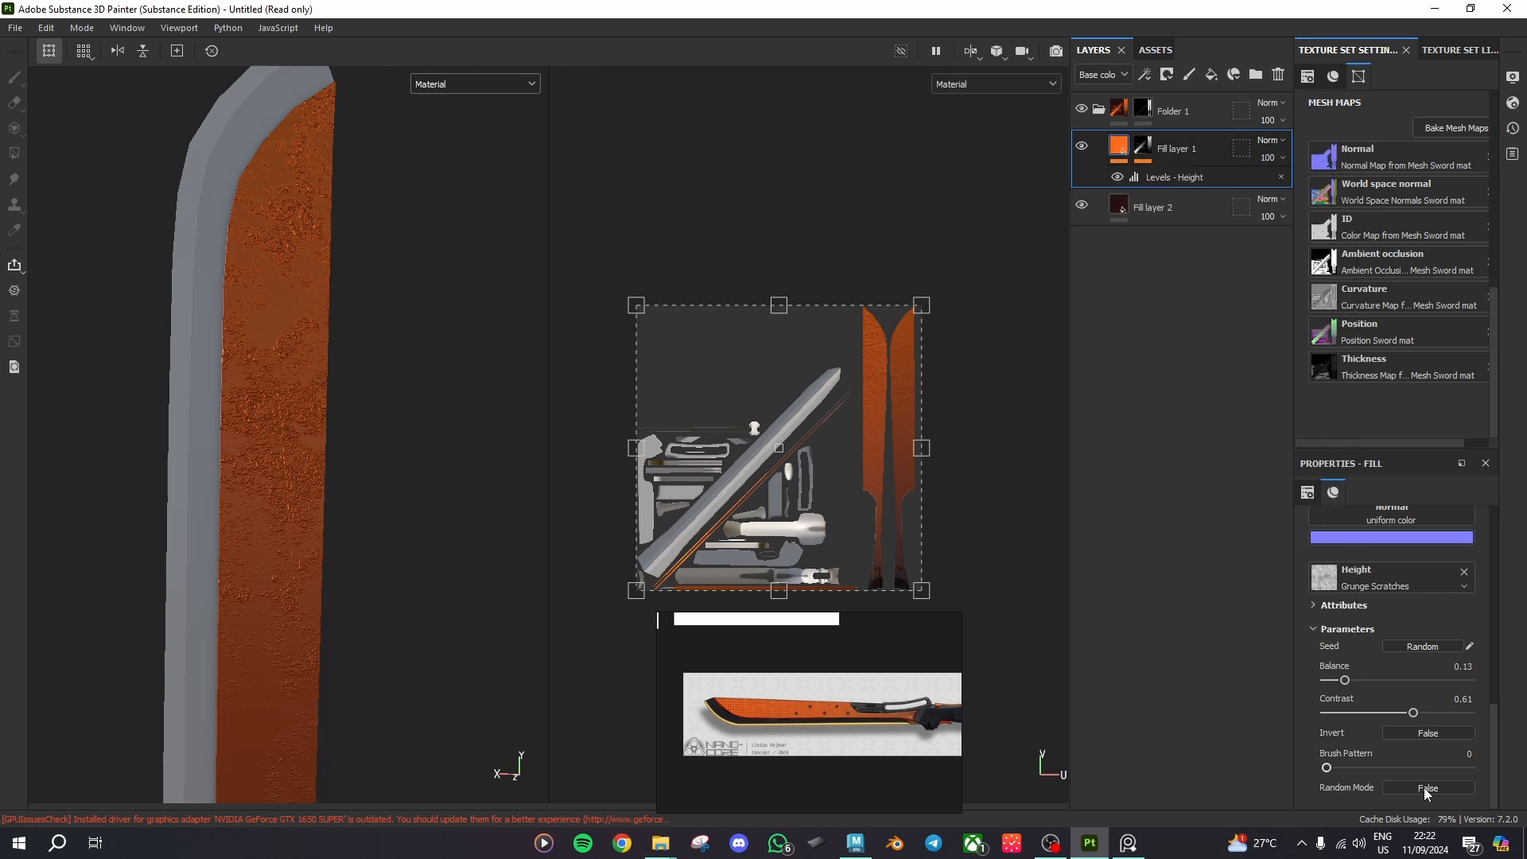
left_click(1161, 178)
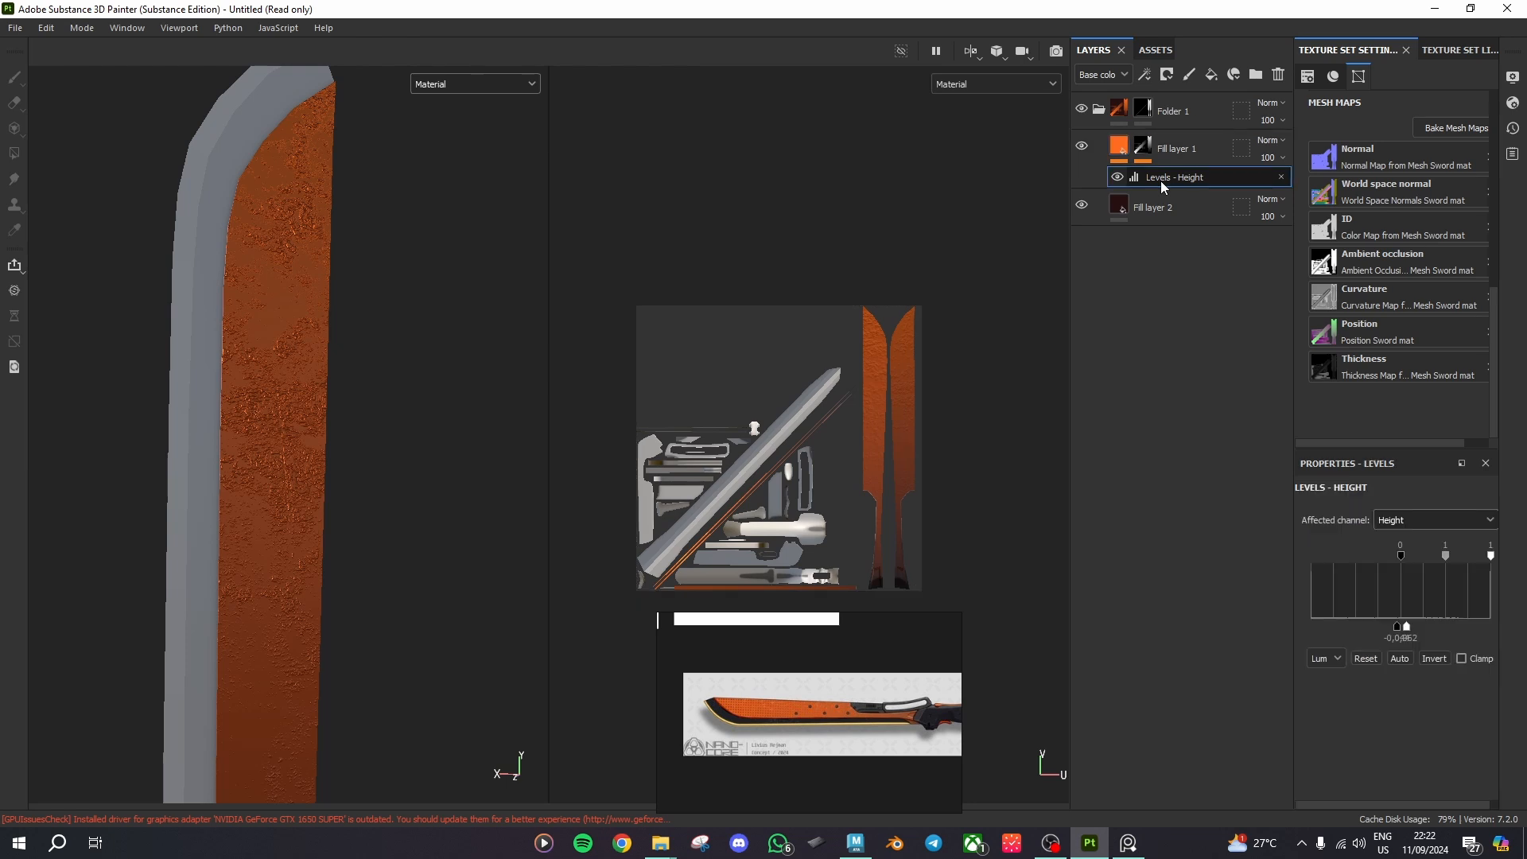
left_click_drag(1407, 631, 1400, 633)
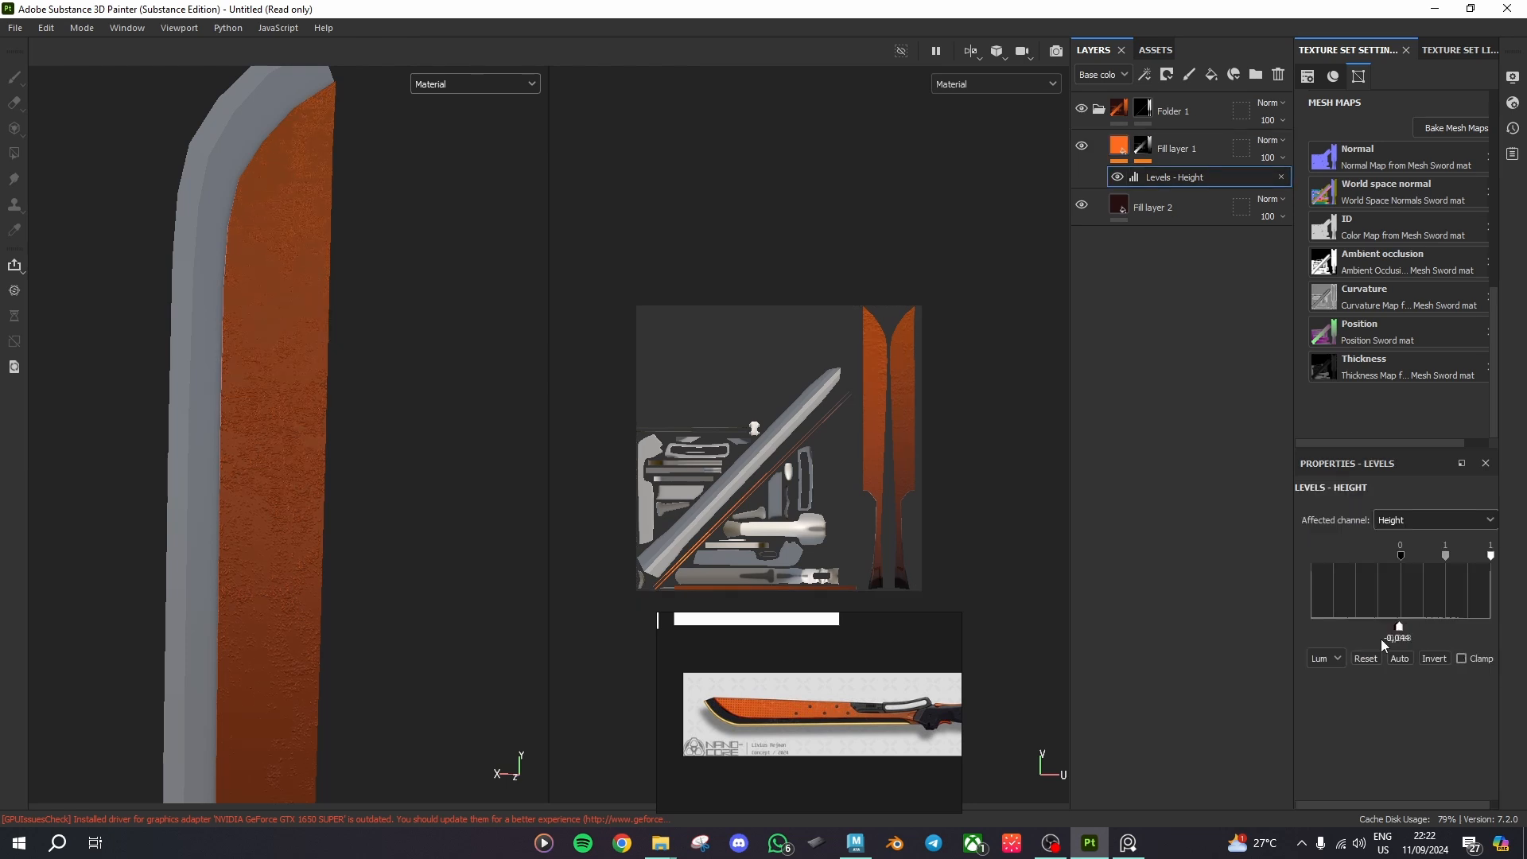
mouse_move(379, 562)
left_mouse_down("alt")
mouse_move(374, 538)
mouse_move(432, 580)
mouse_move(360, 604)
mouse_move(446, 623)
left_mouse_up("alt")
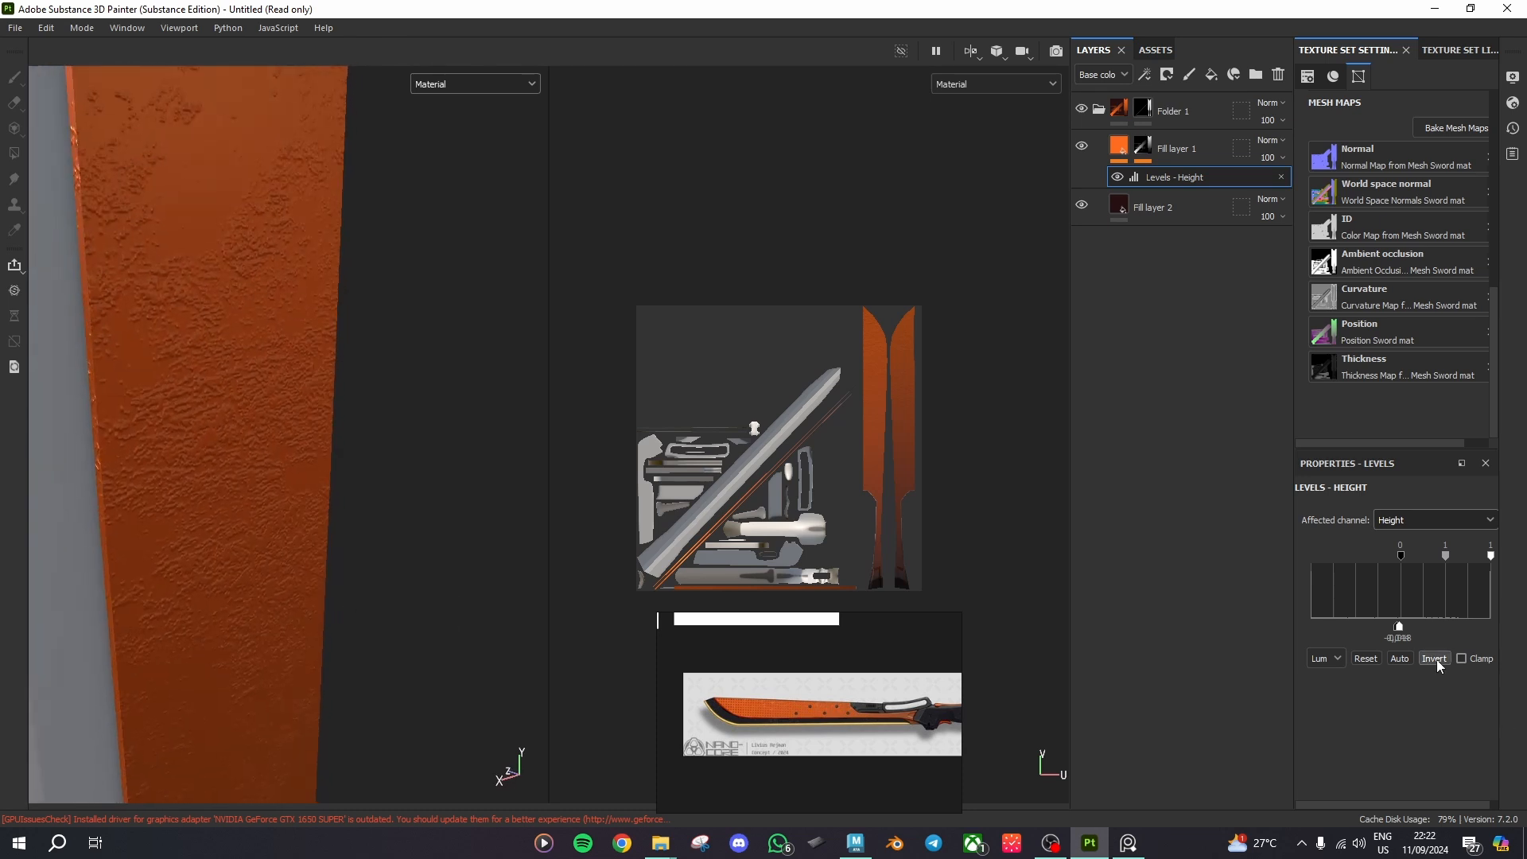
left_click_drag(358, 556, 170, 427, "alt")
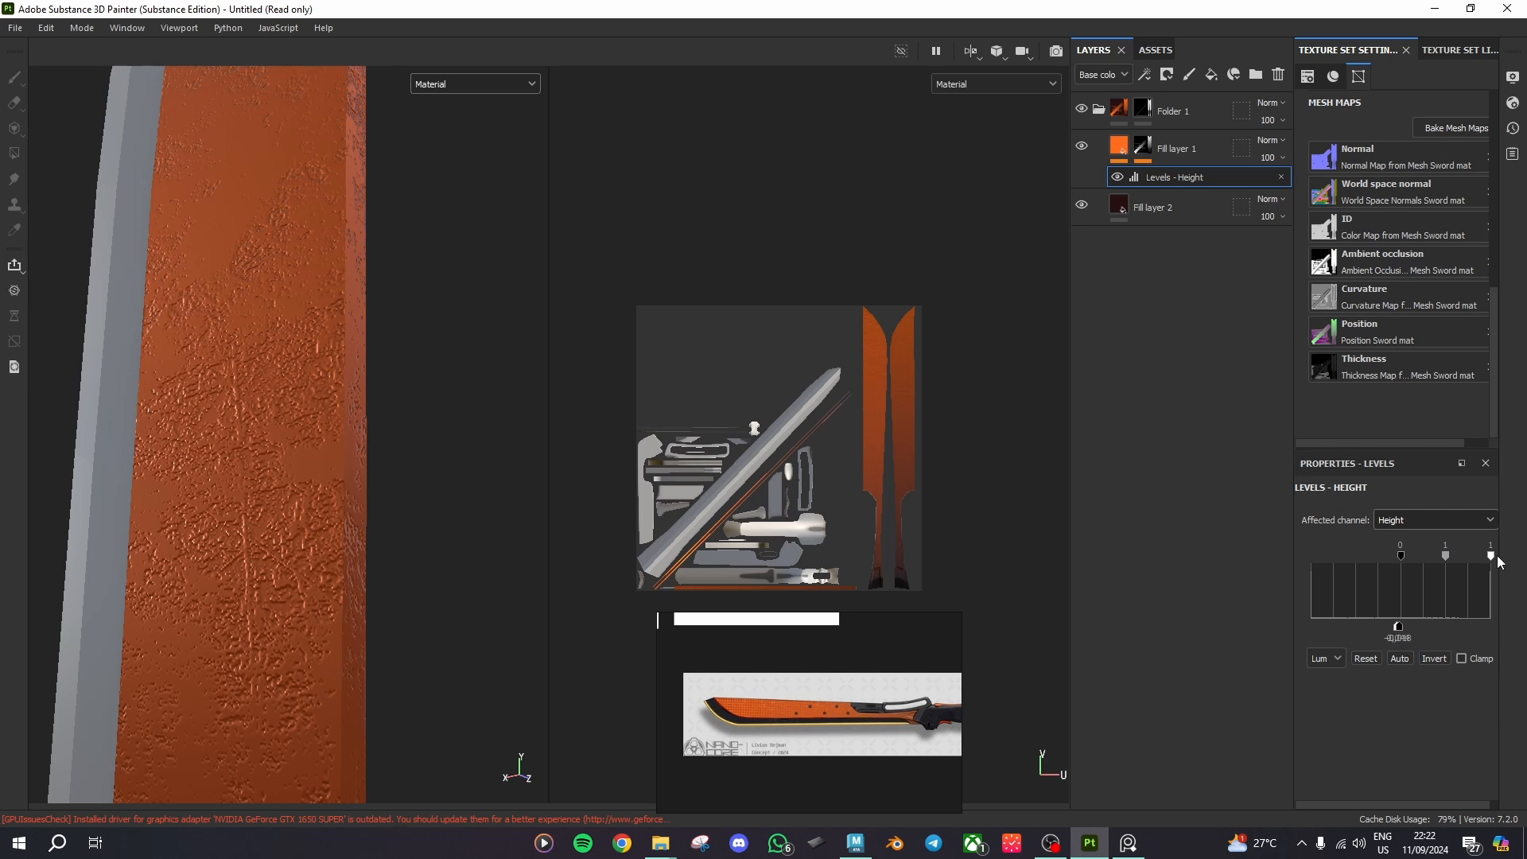
Step: Set the Height Levels' input black to -1 and midtone to 8.434, and shift the narrow output range down to about -0.45
left_click_drag(1490, 556, 1253, 560)
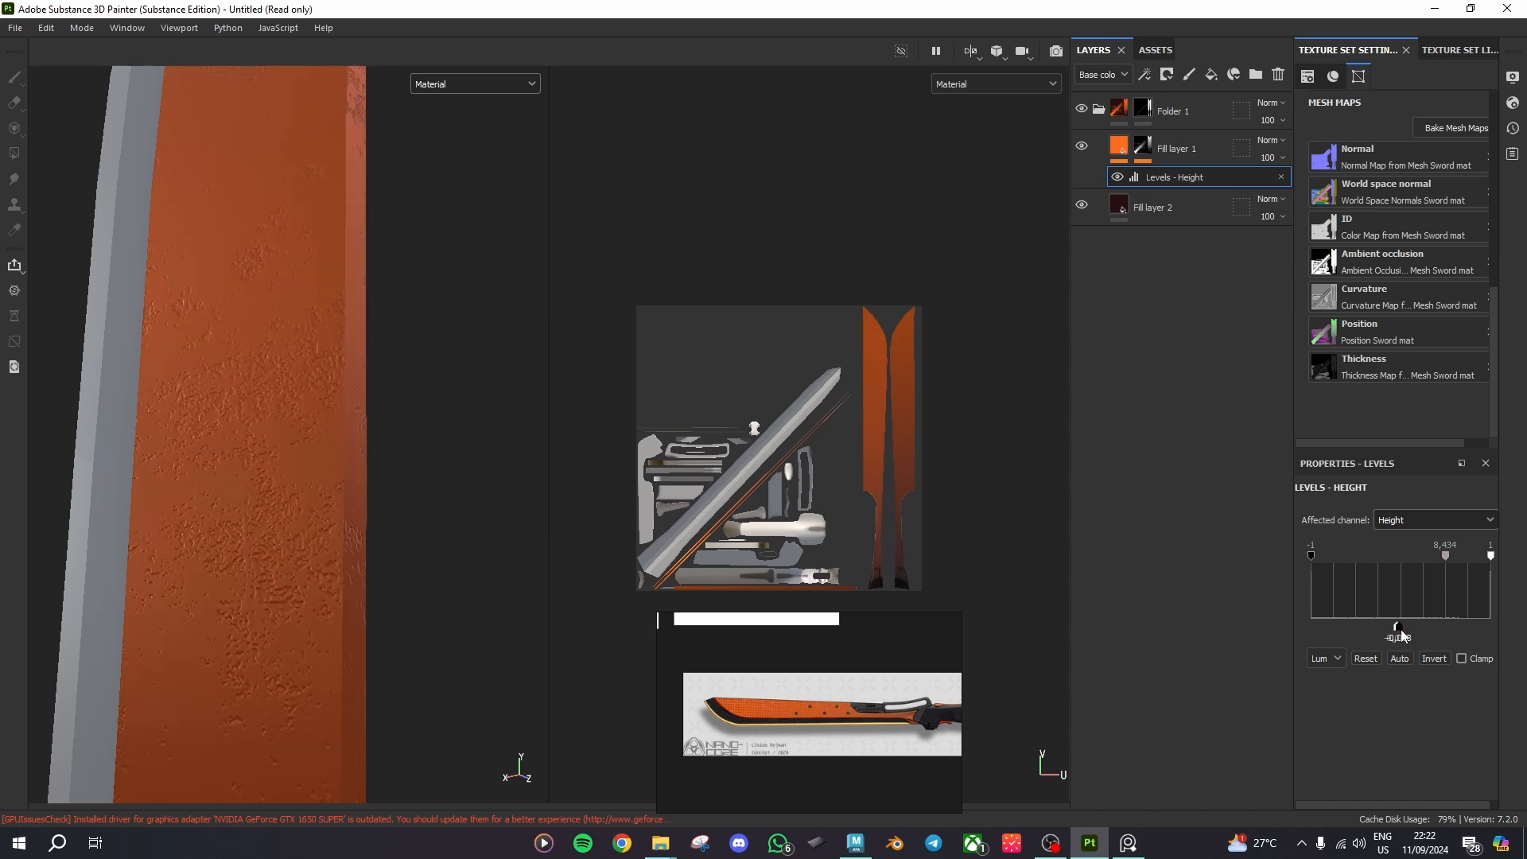
left_click_drag(1402, 628, 1360, 628)
left_click_drag(349, 463, 396, 404, "alt")
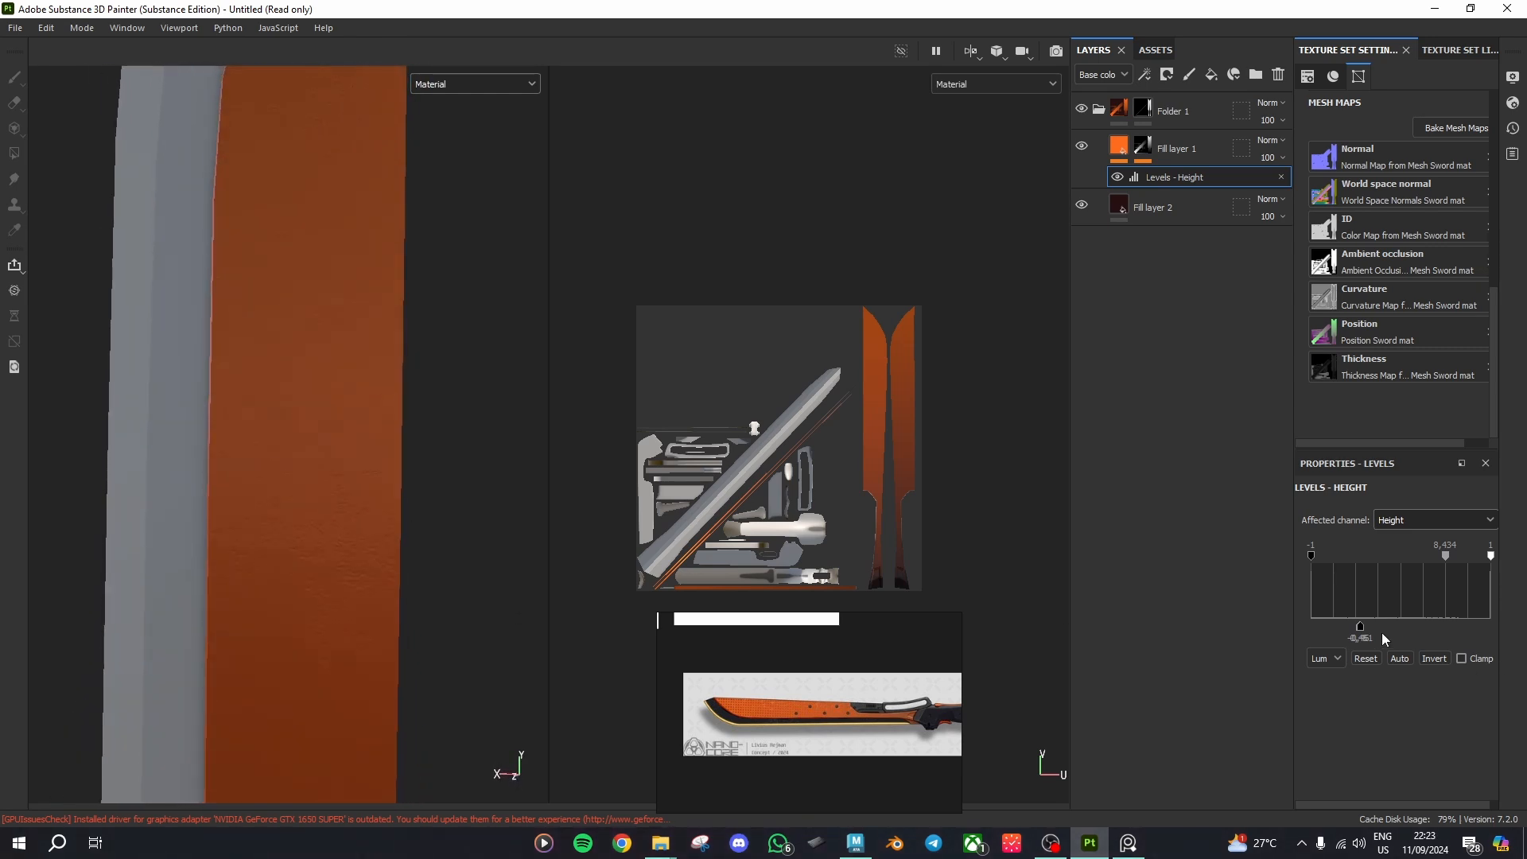
left_click_drag(1362, 633, 1365, 633)
Step: Replace Fill layer 1's Height texture with Grunge Scratches Rough
left_click(1144, 148)
left_click(1200, 178)
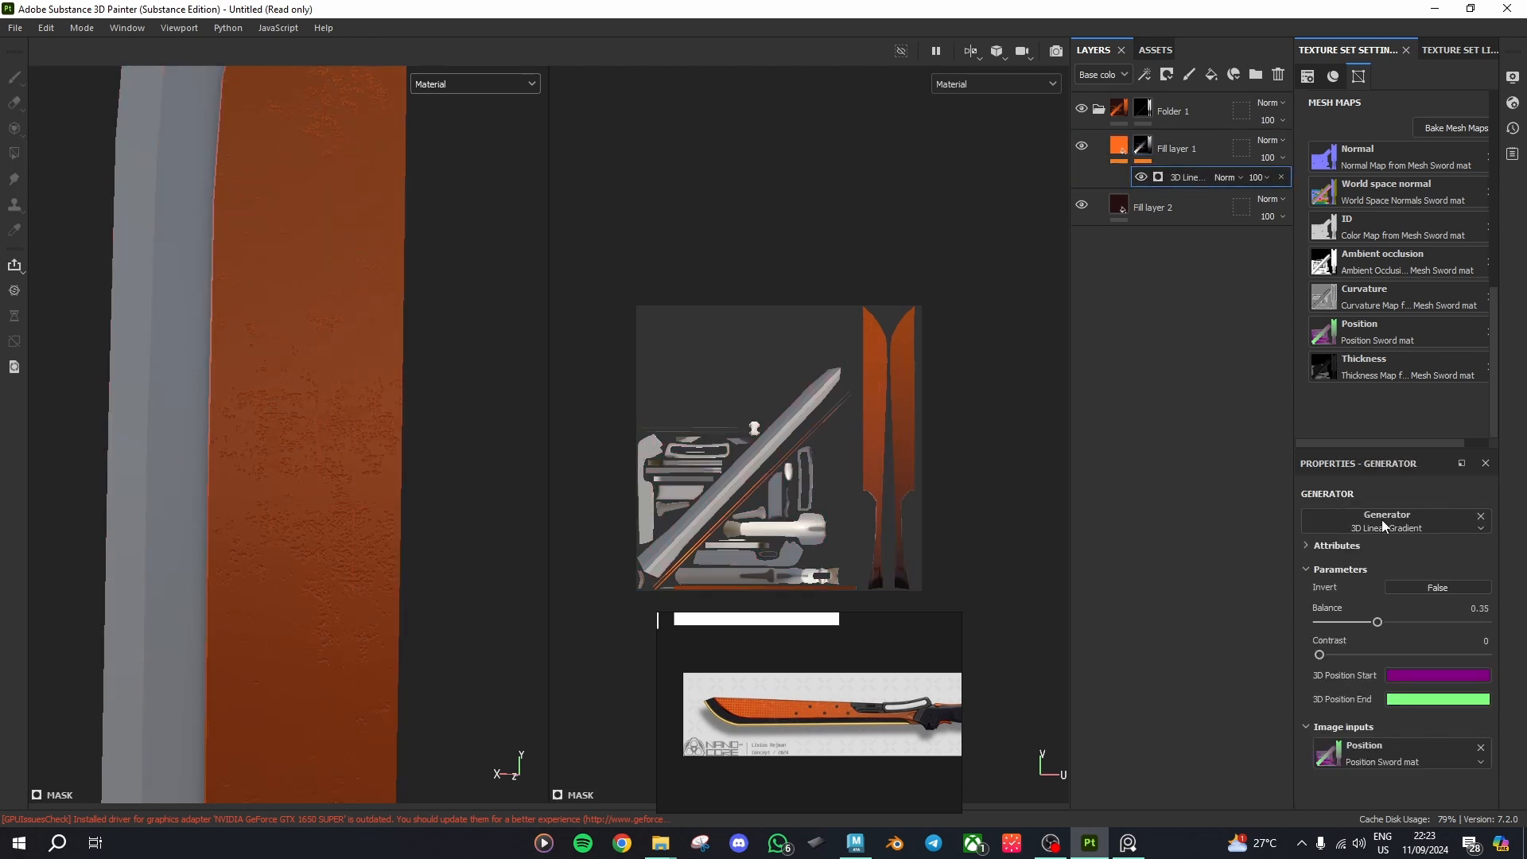
left_click(1117, 151)
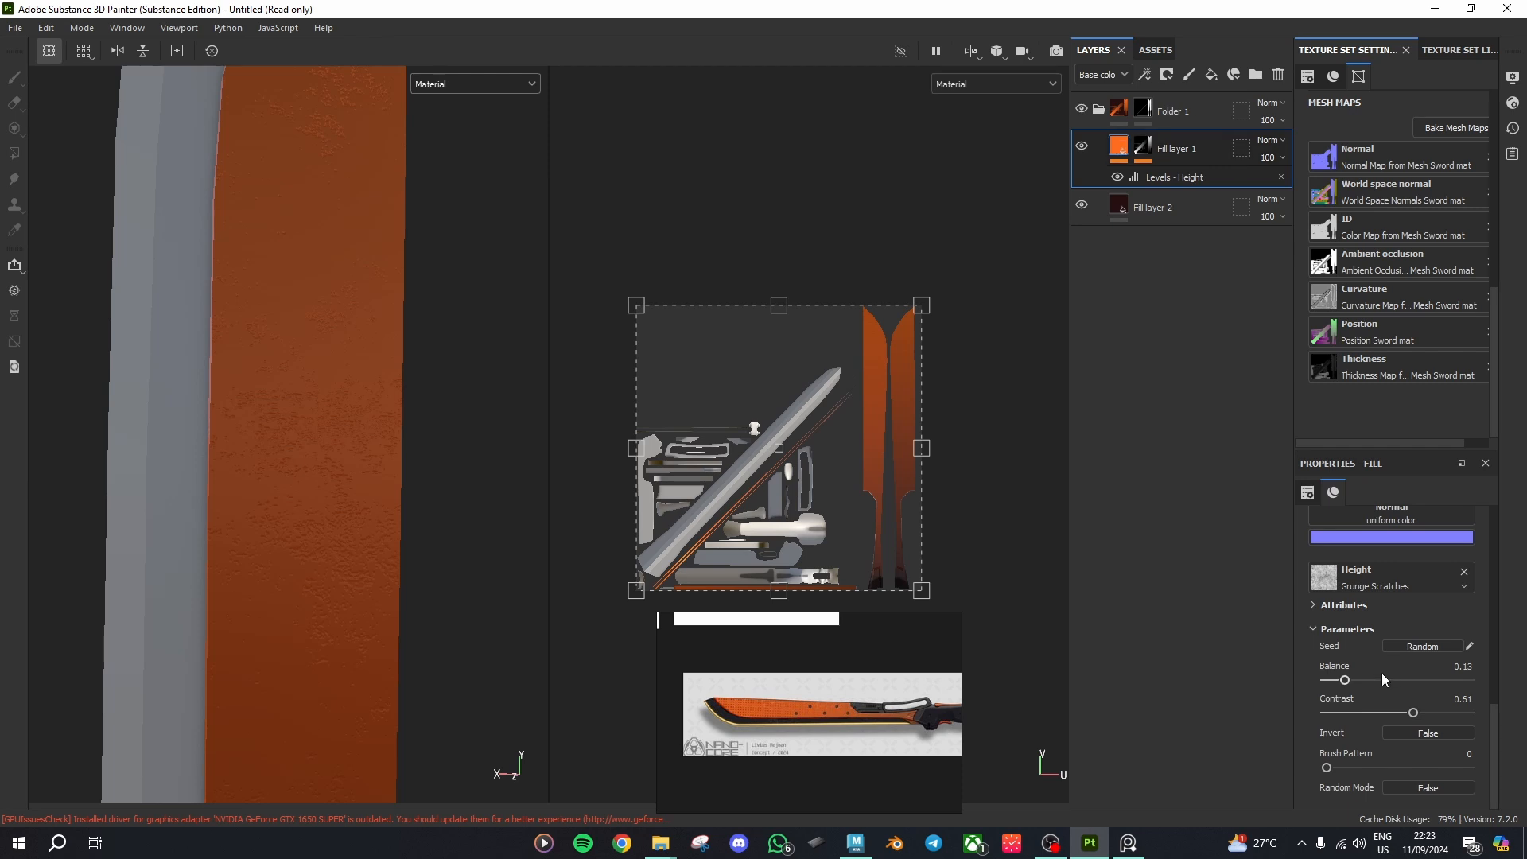
left_click(1372, 587)
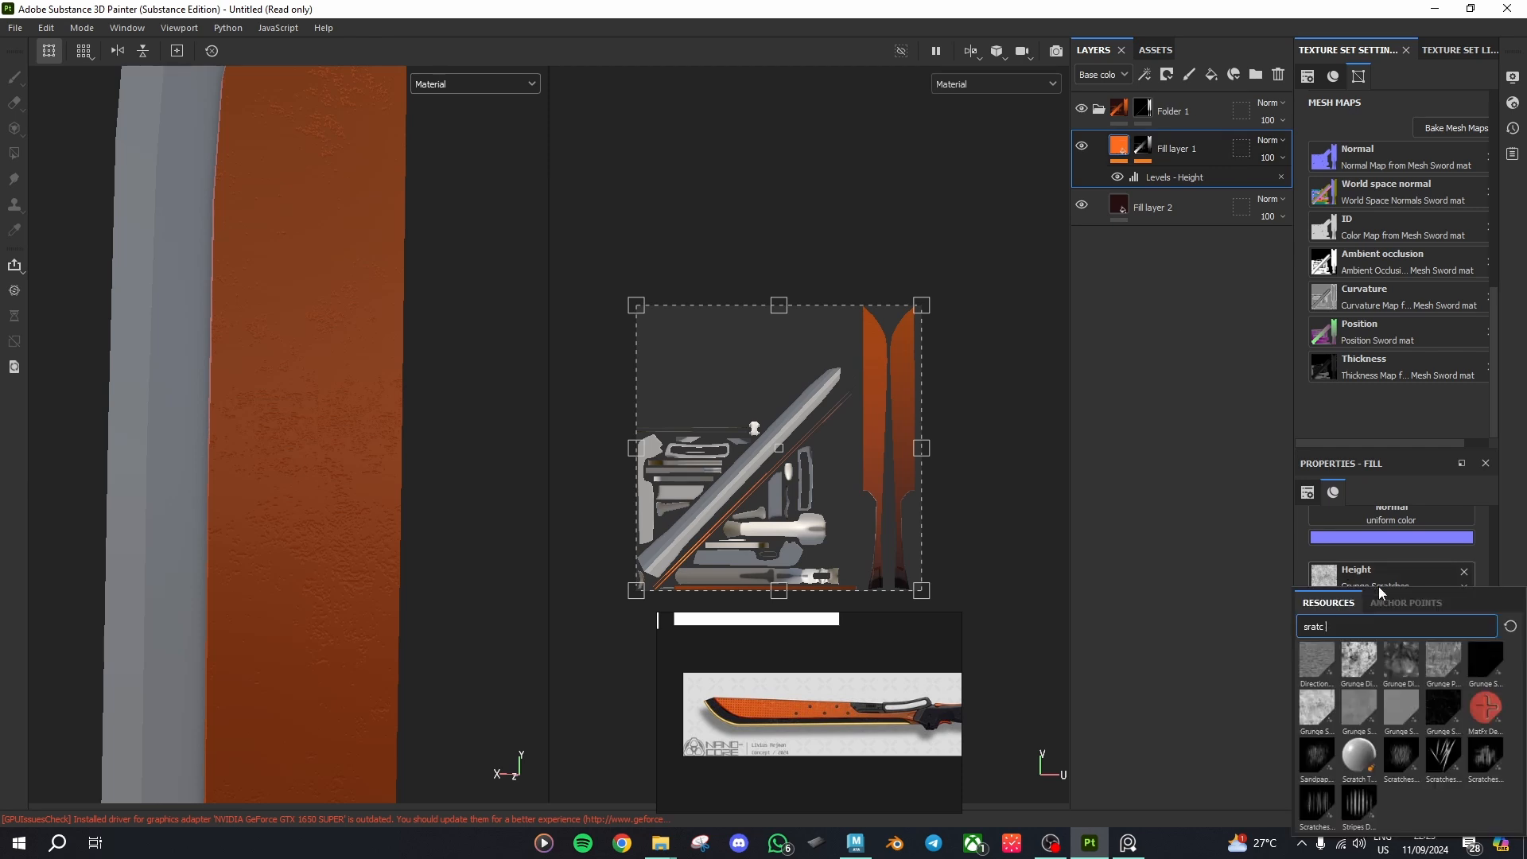
left_click(1441, 715)
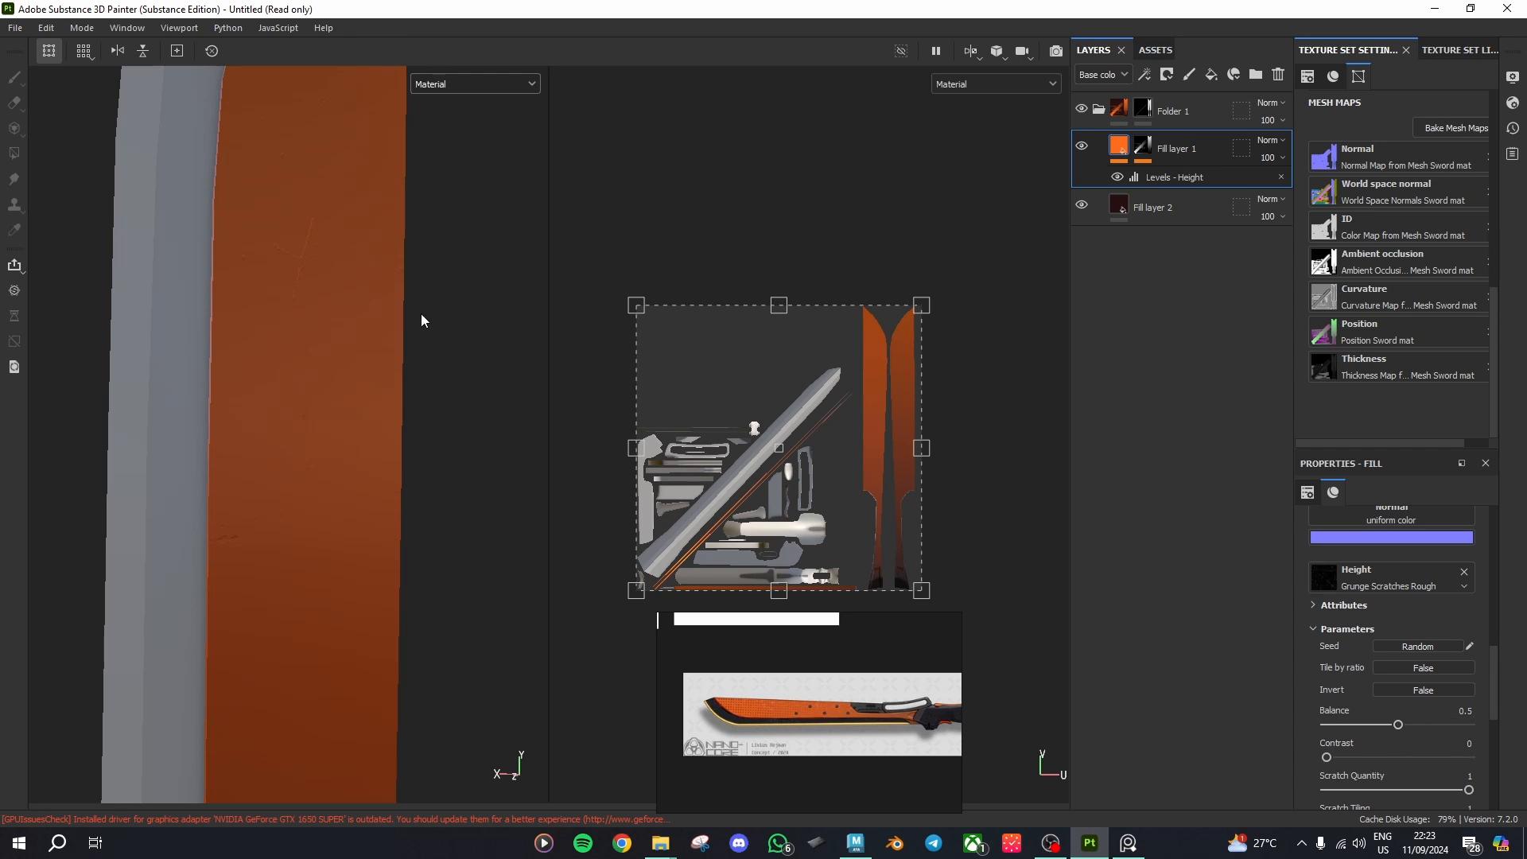
Step: Set the Height Levels' output black slightly above its output white to strengthen the rough scratches on the blade
scroll(415, 313, "down", 2)
left_click_drag(441, 343, 488, 323, "alt")
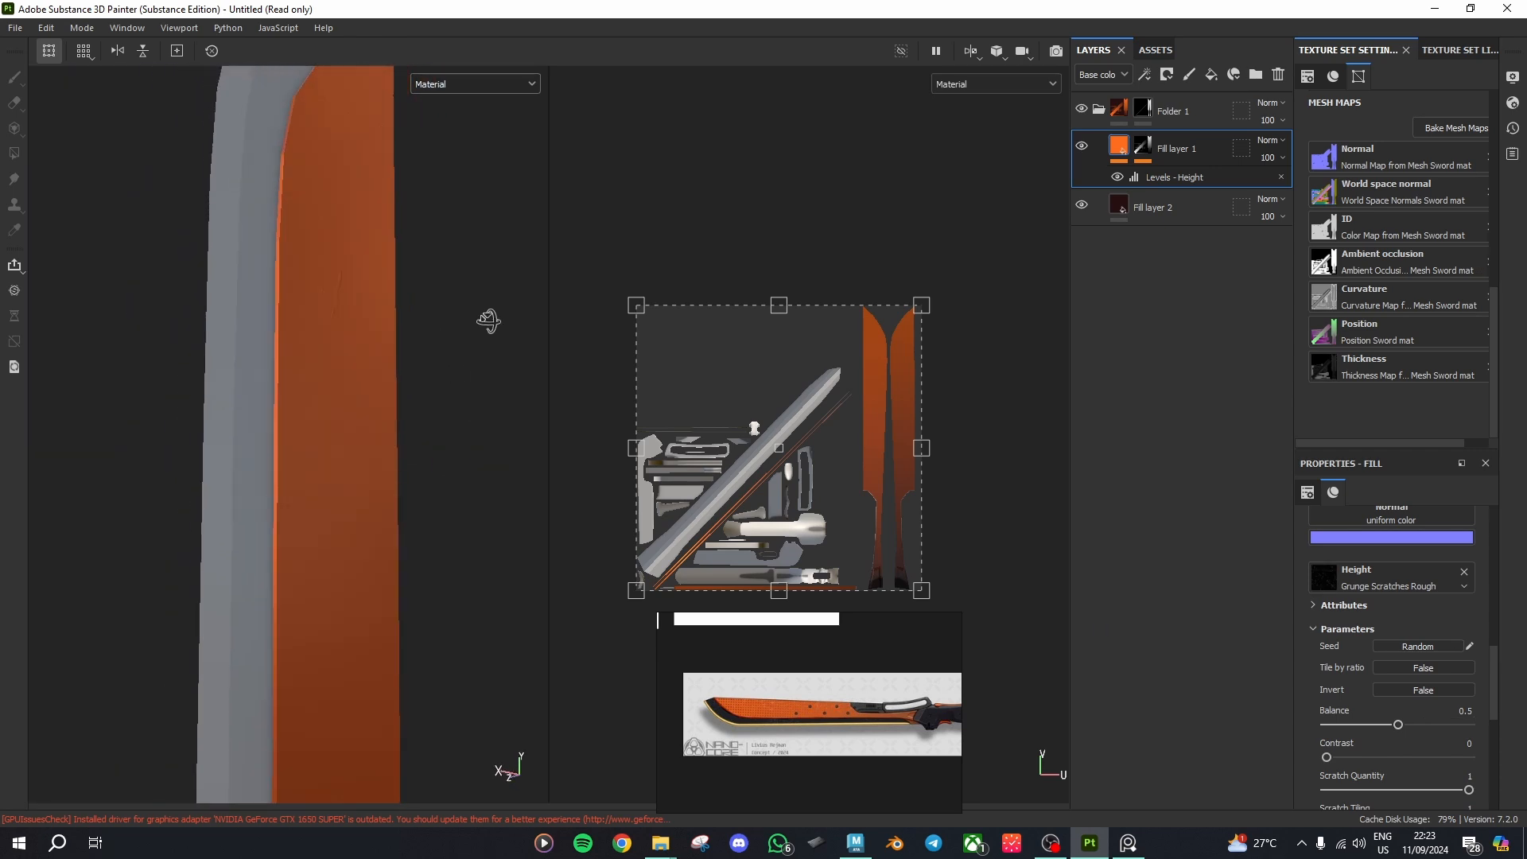
left_click(1142, 178)
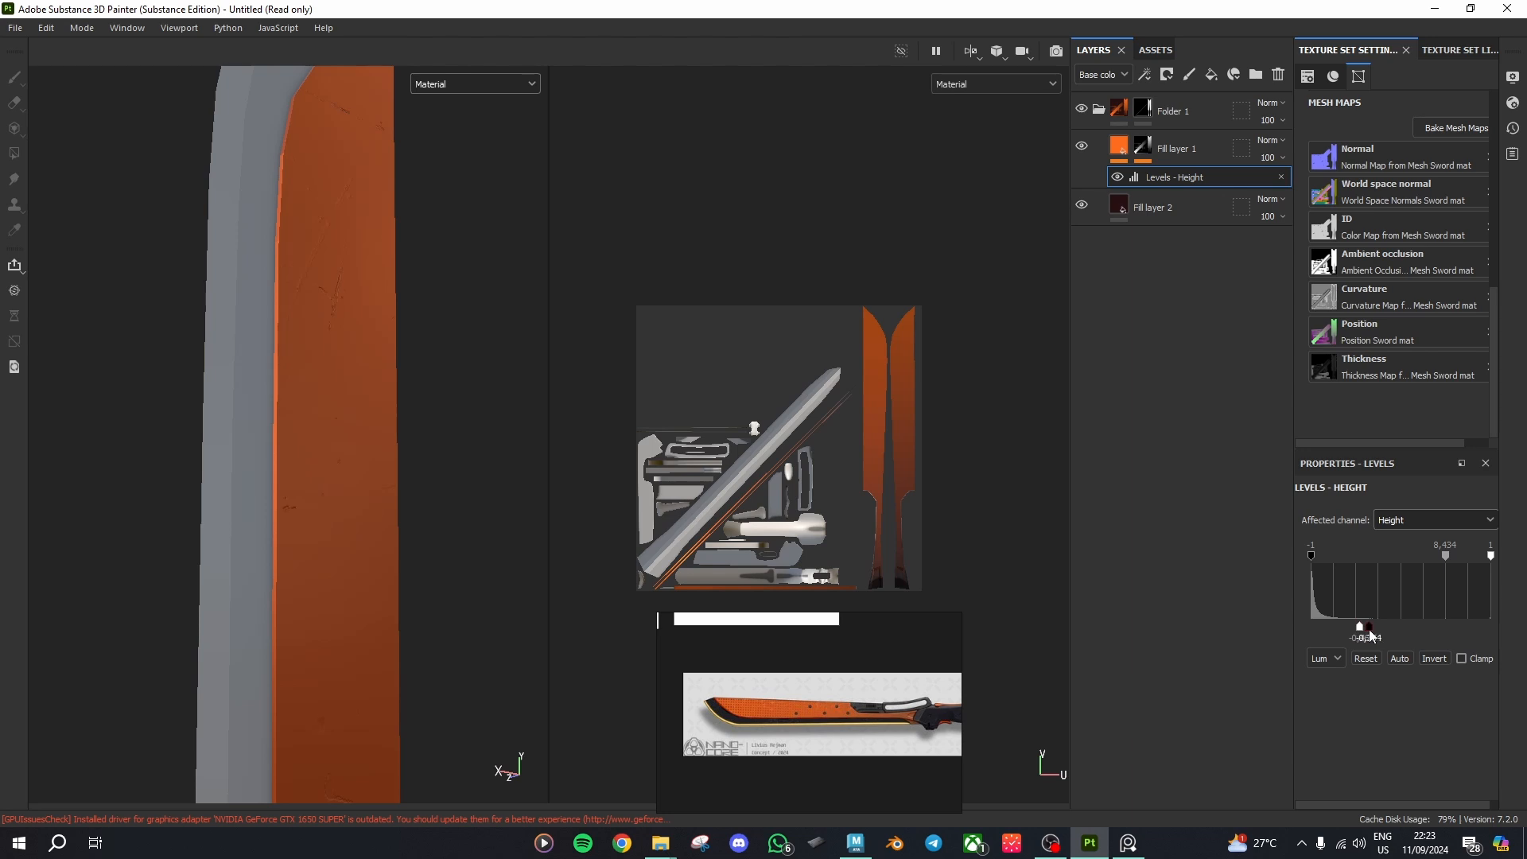
left_click_drag(486, 485, 386, 548, "alt")
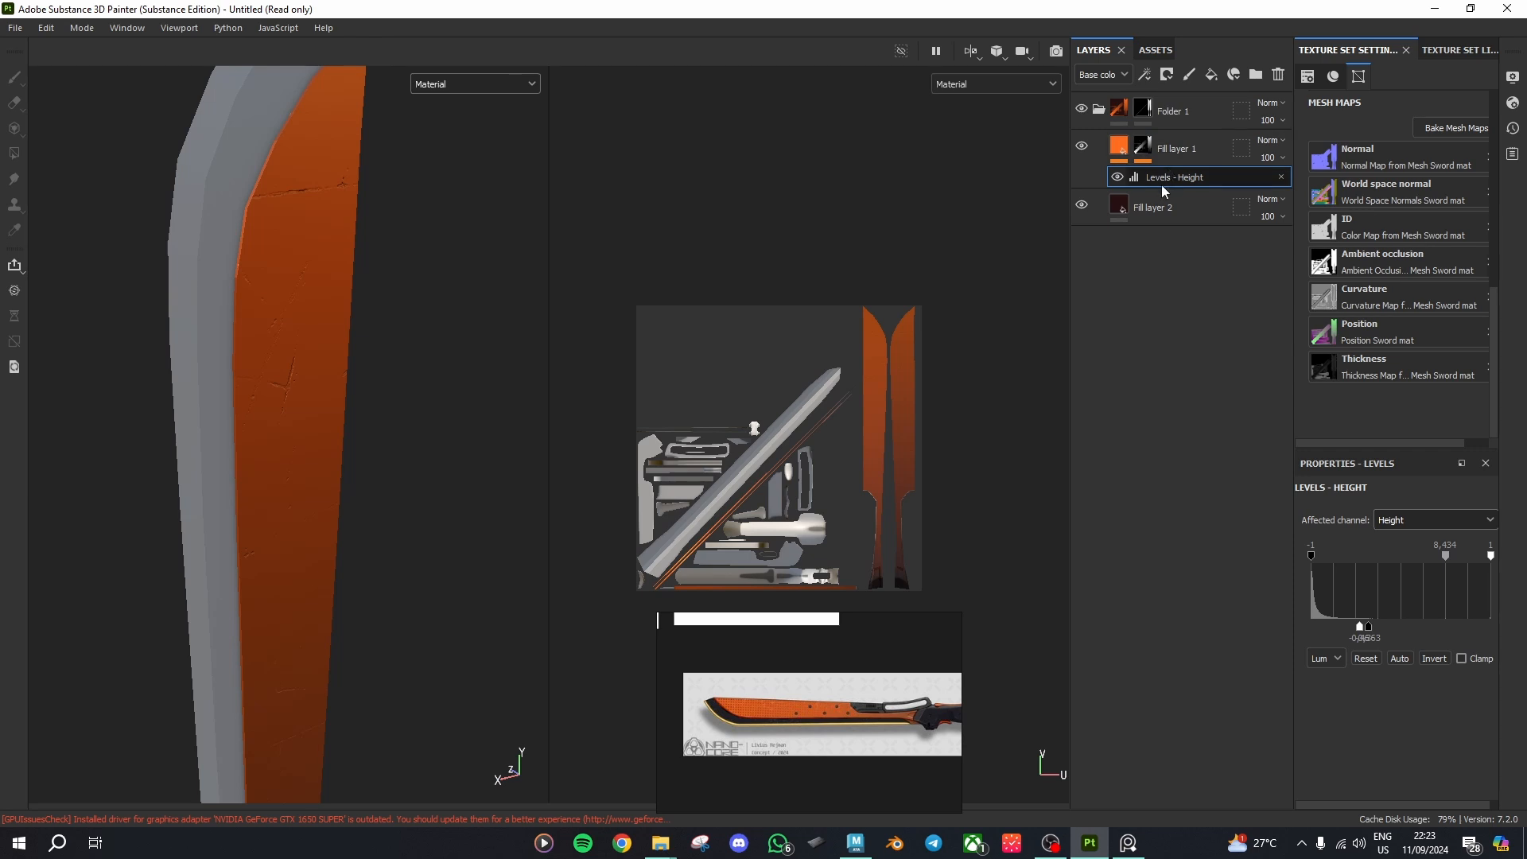
Step: Add a new fill layer above Fill layer 1 in Folder 1 and disable its channels except Height
left_click(1177, 151)
scroll(1438, 661, "down", 8)
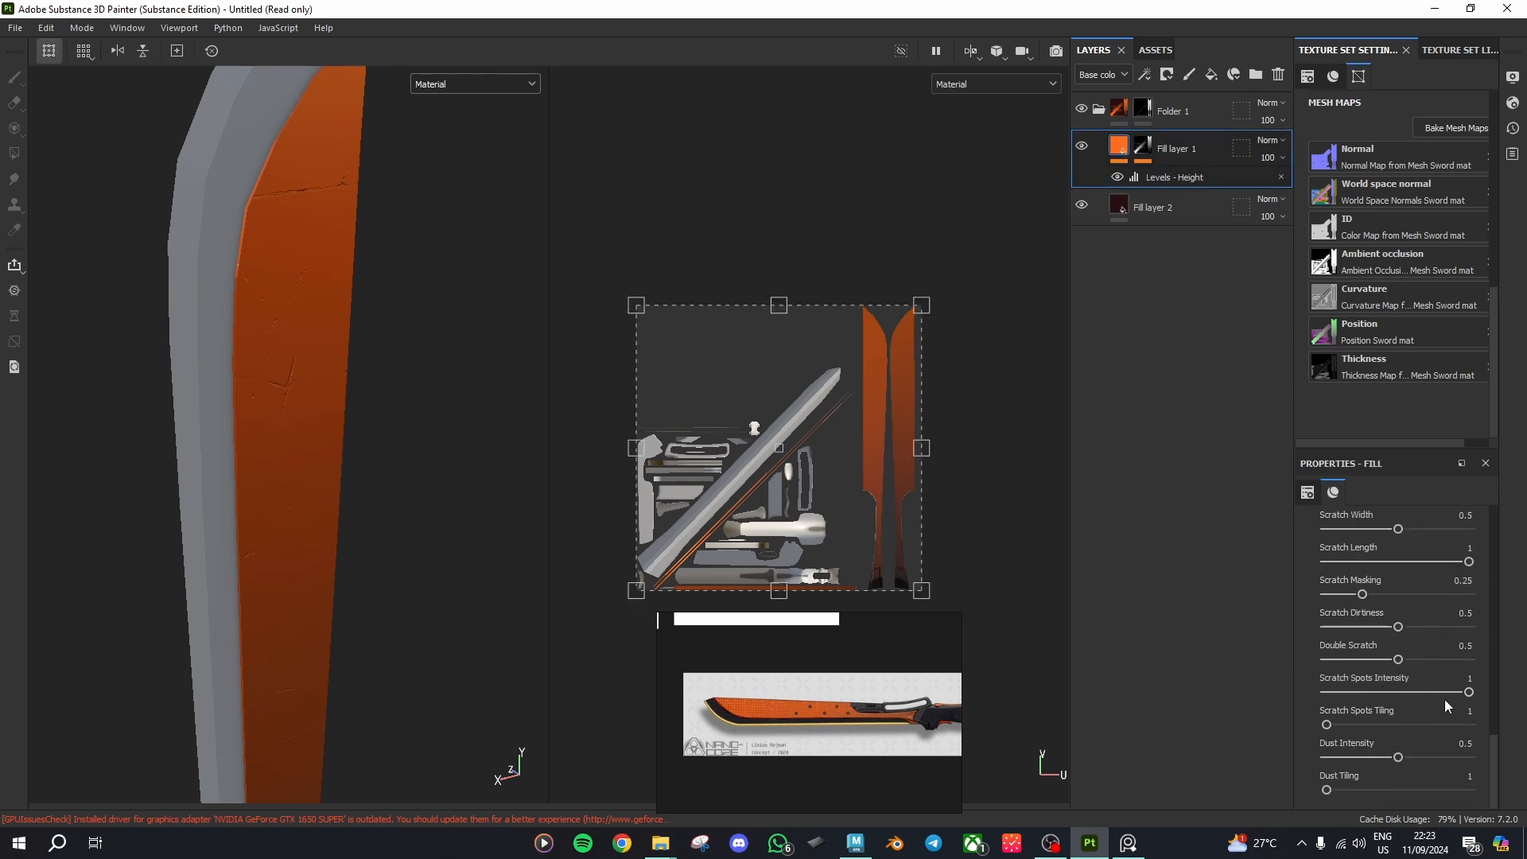
scroll(1446, 695, "up", 8)
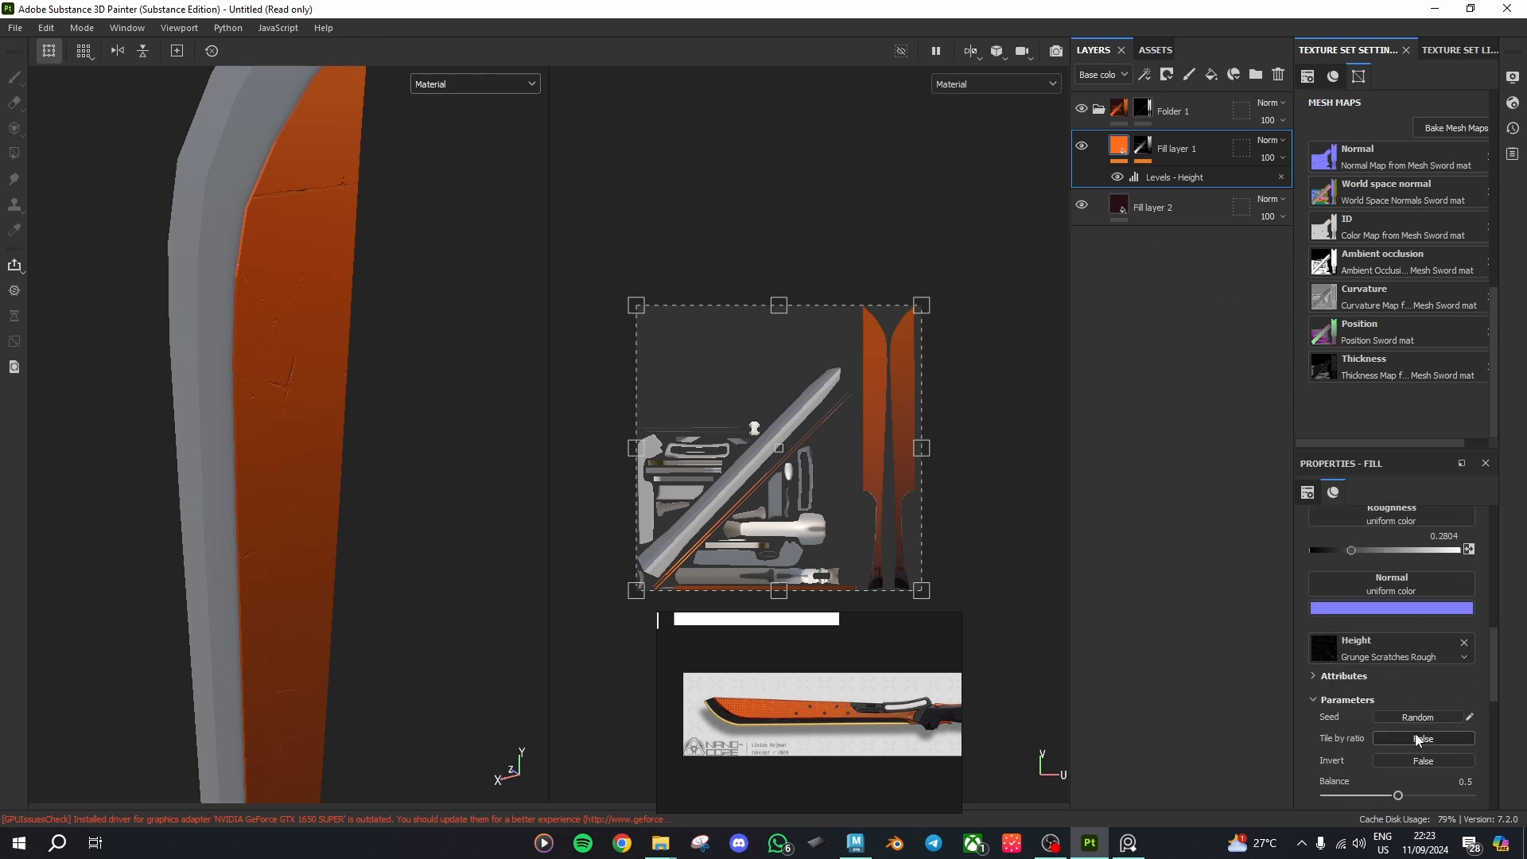
left_click_drag(278, 306, 392, 434, "alt")
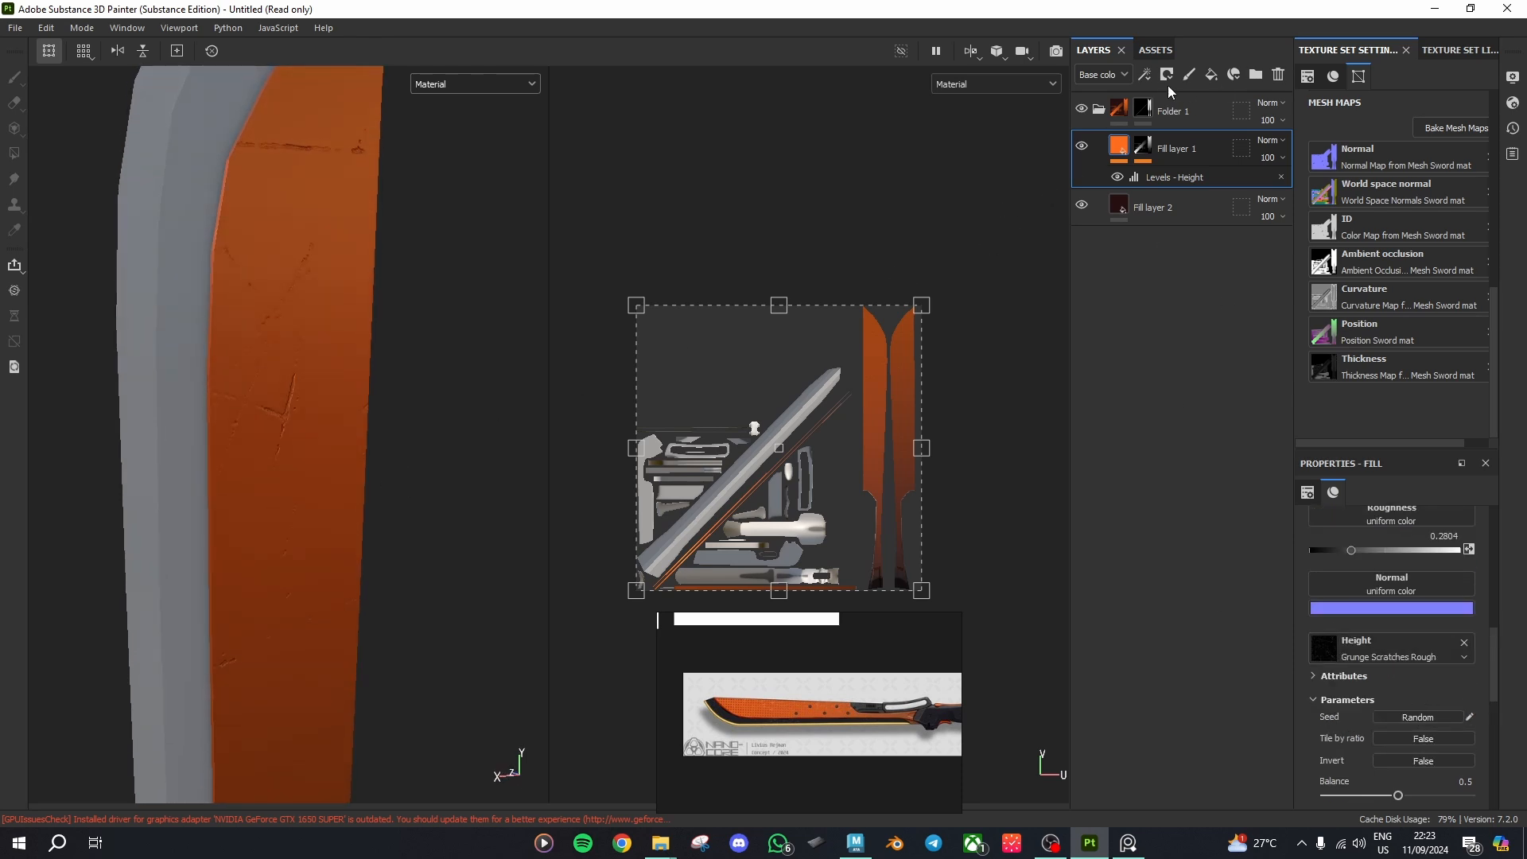
left_click(1208, 75)
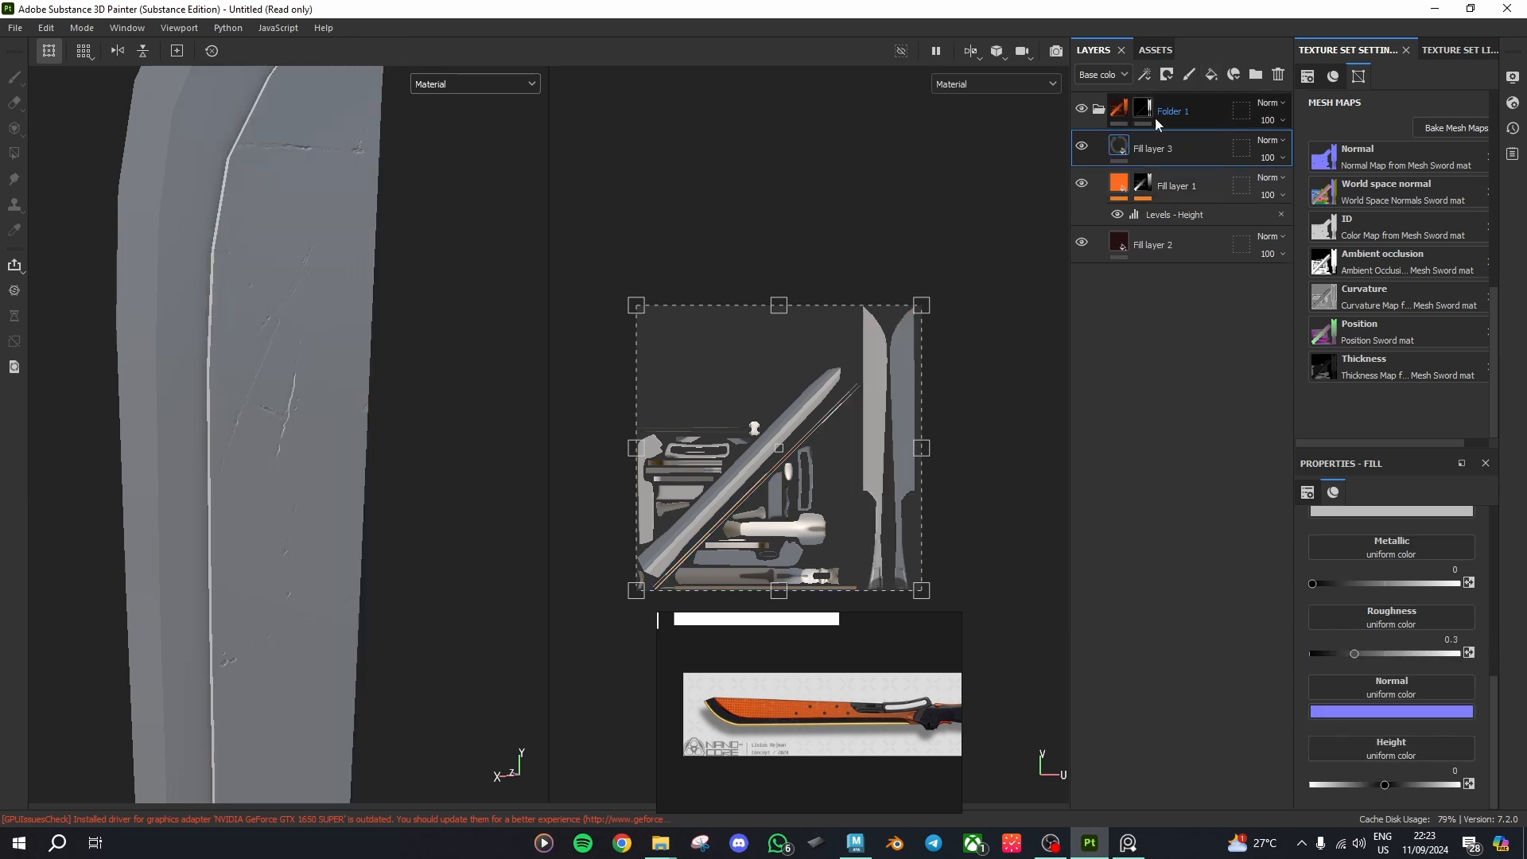
scroll(1452, 646, "up", 6)
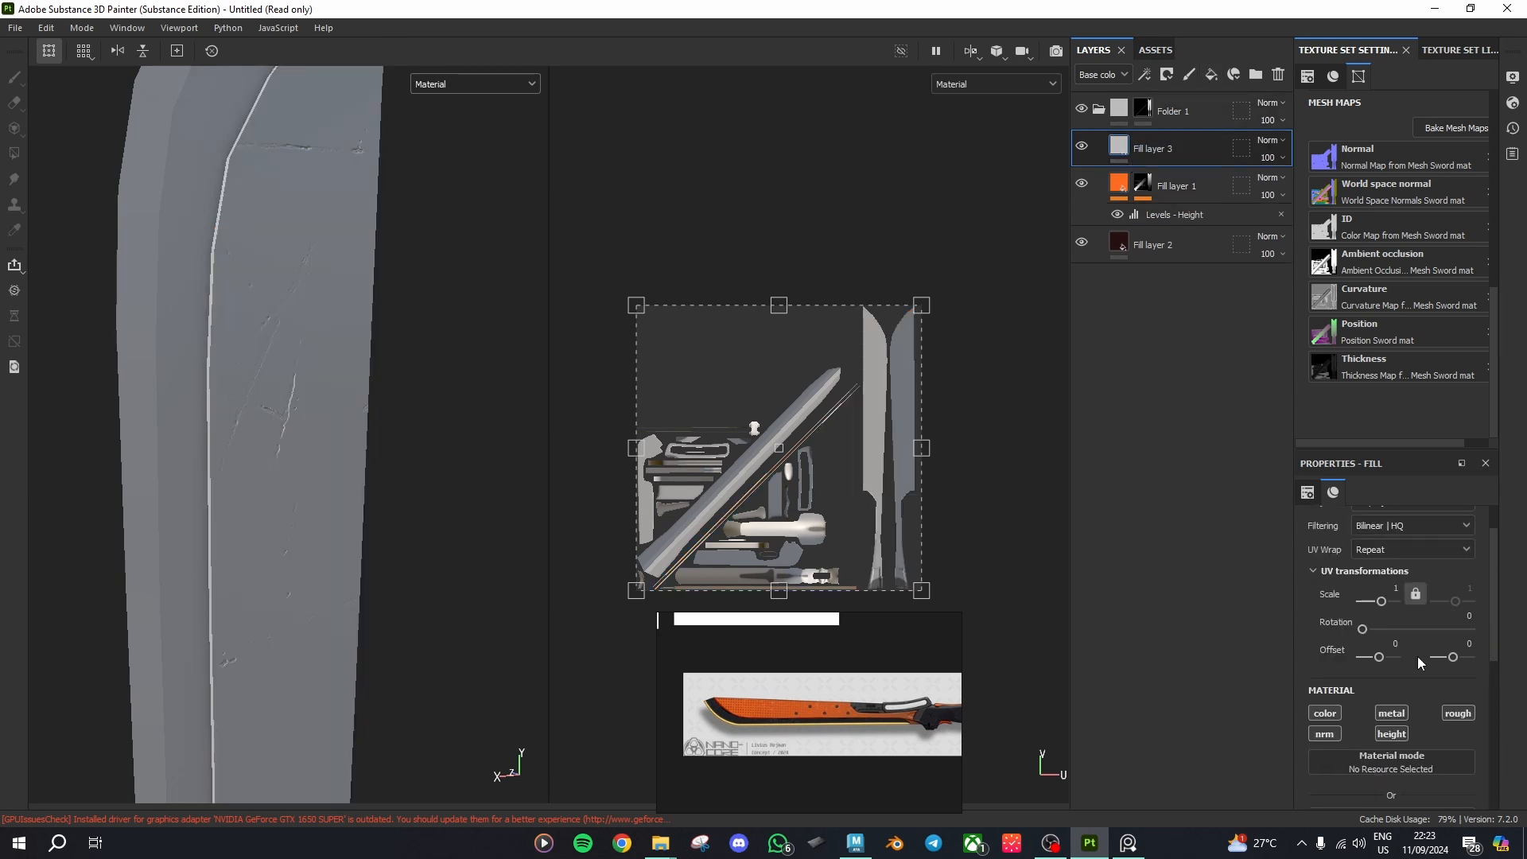
left_click(1324, 713)
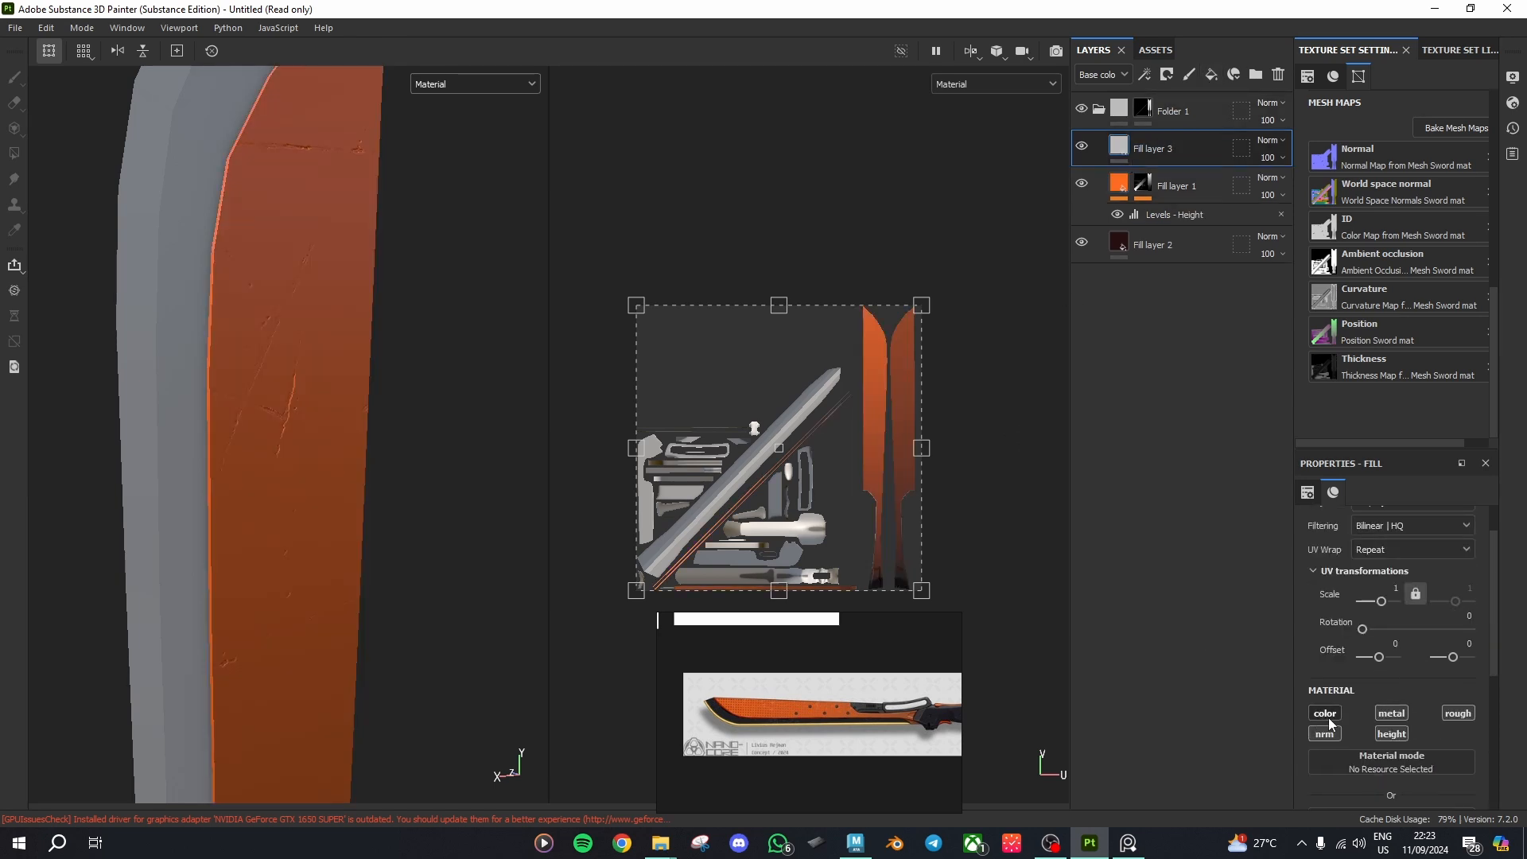
left_click(1391, 713)
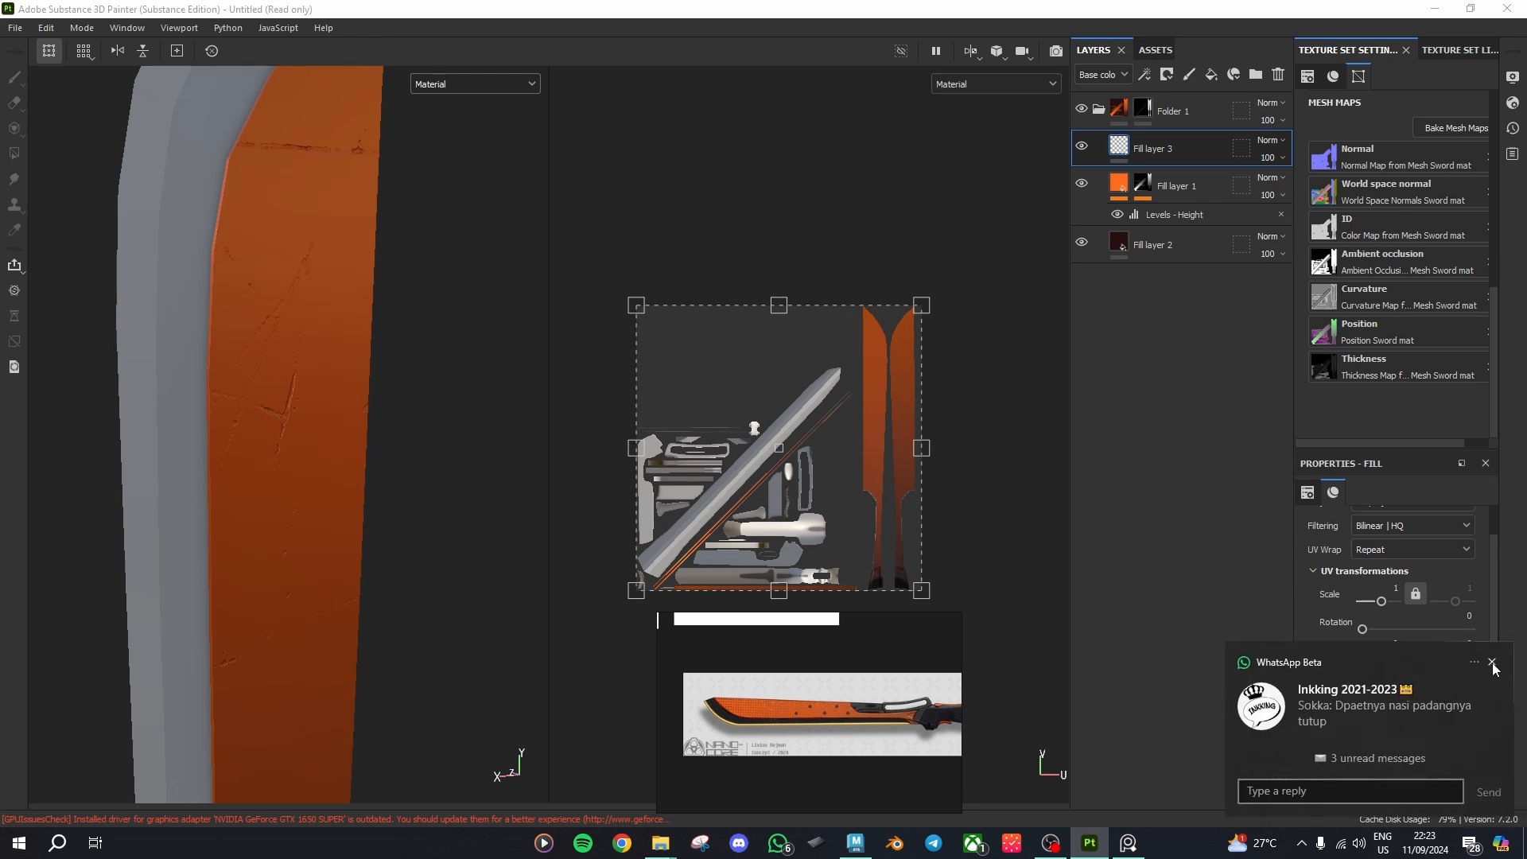
Step: Assign the Grunge Scratches Fine texture to the new fill layer's Height channel, comparing the scratch texture previews first
scroll(1457, 683, "down", 4)
left_click(1388, 645)
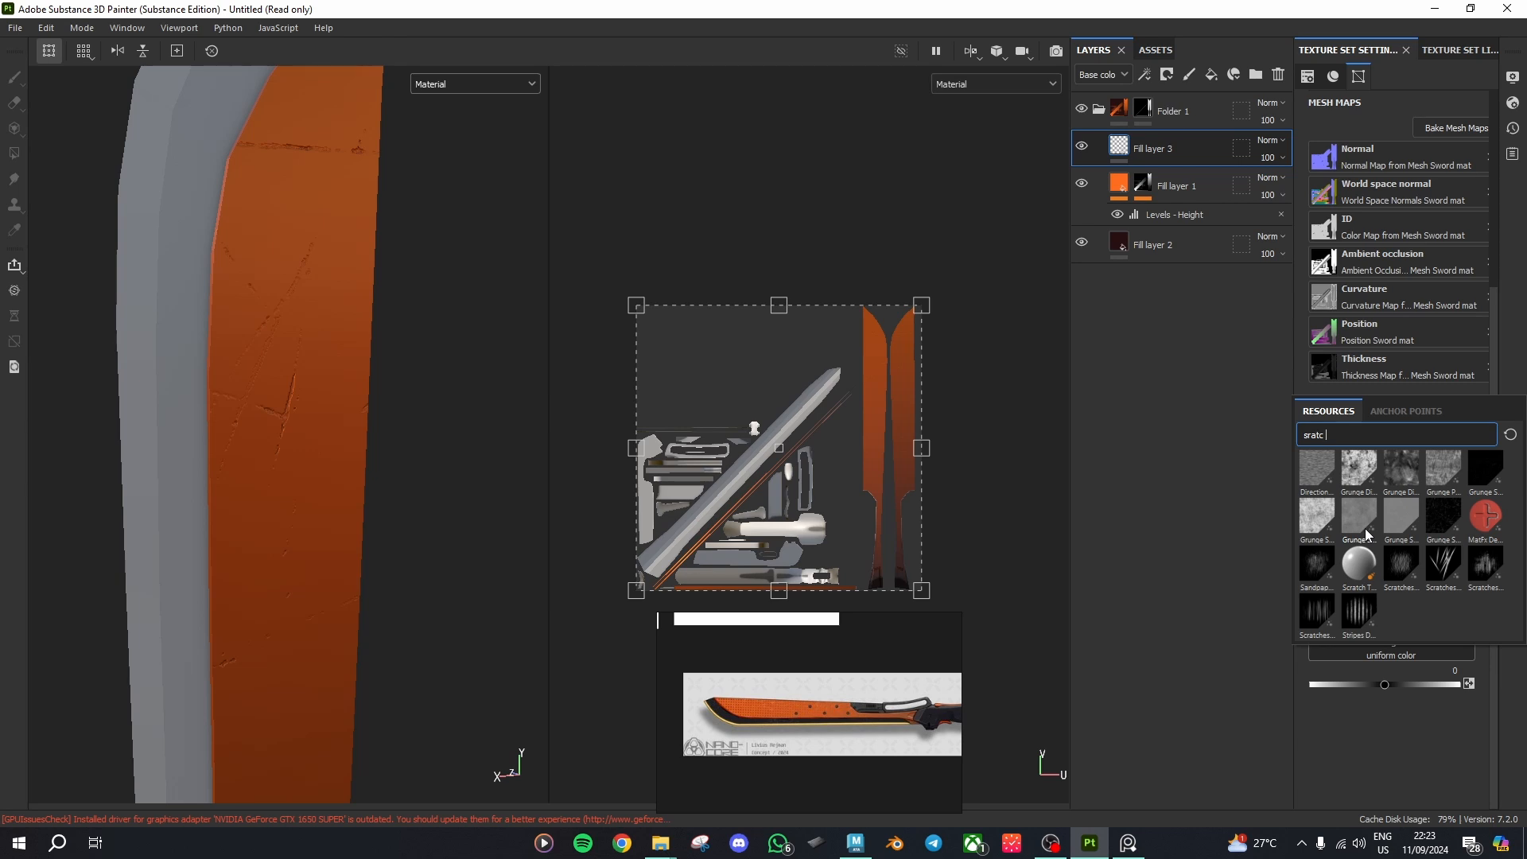
mouse_move(1362, 483)
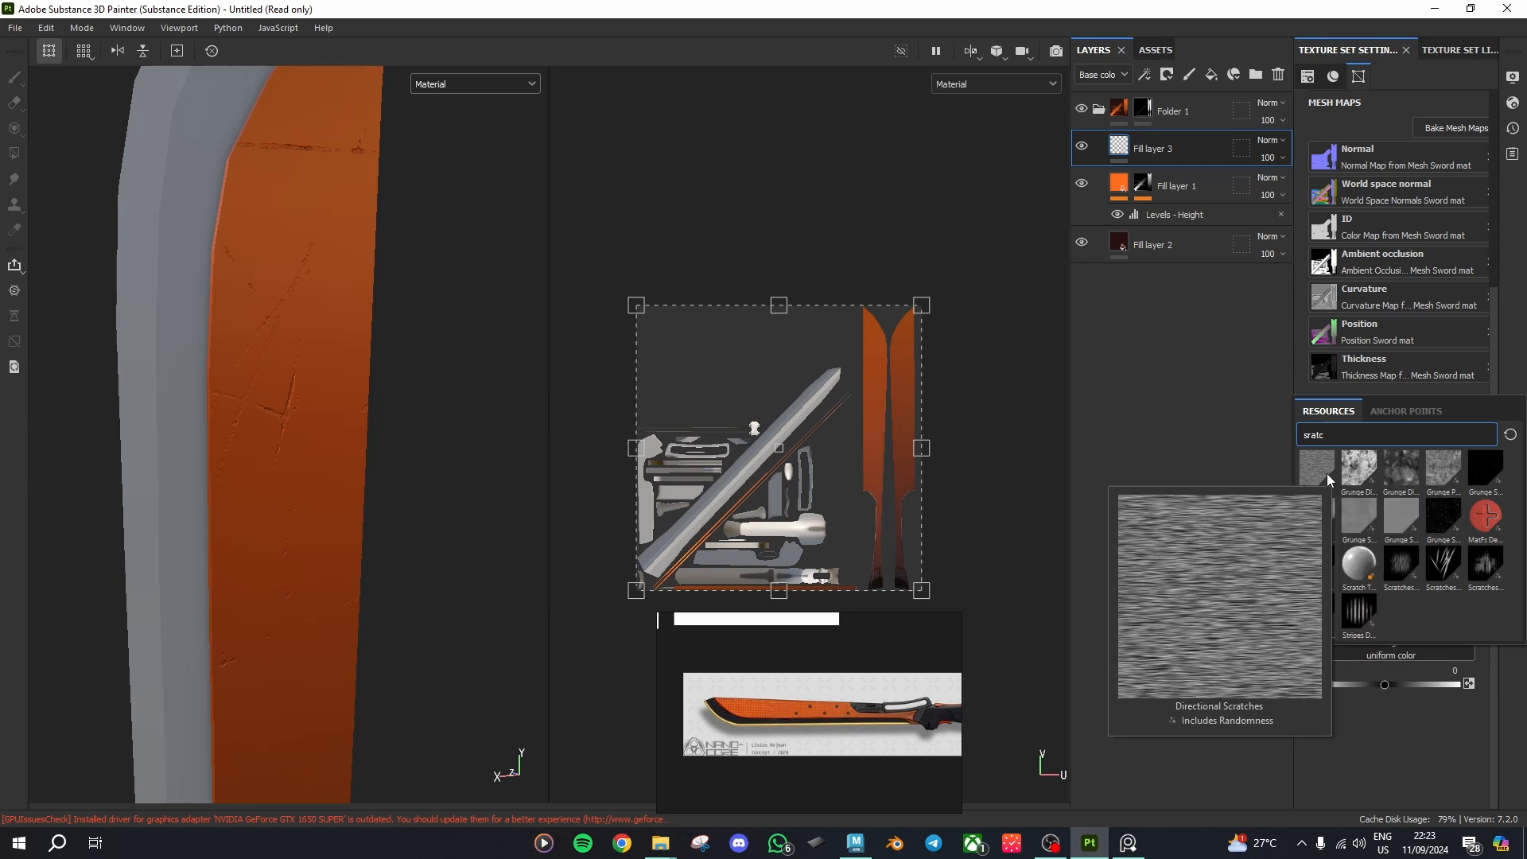
mouse_move(1327, 517)
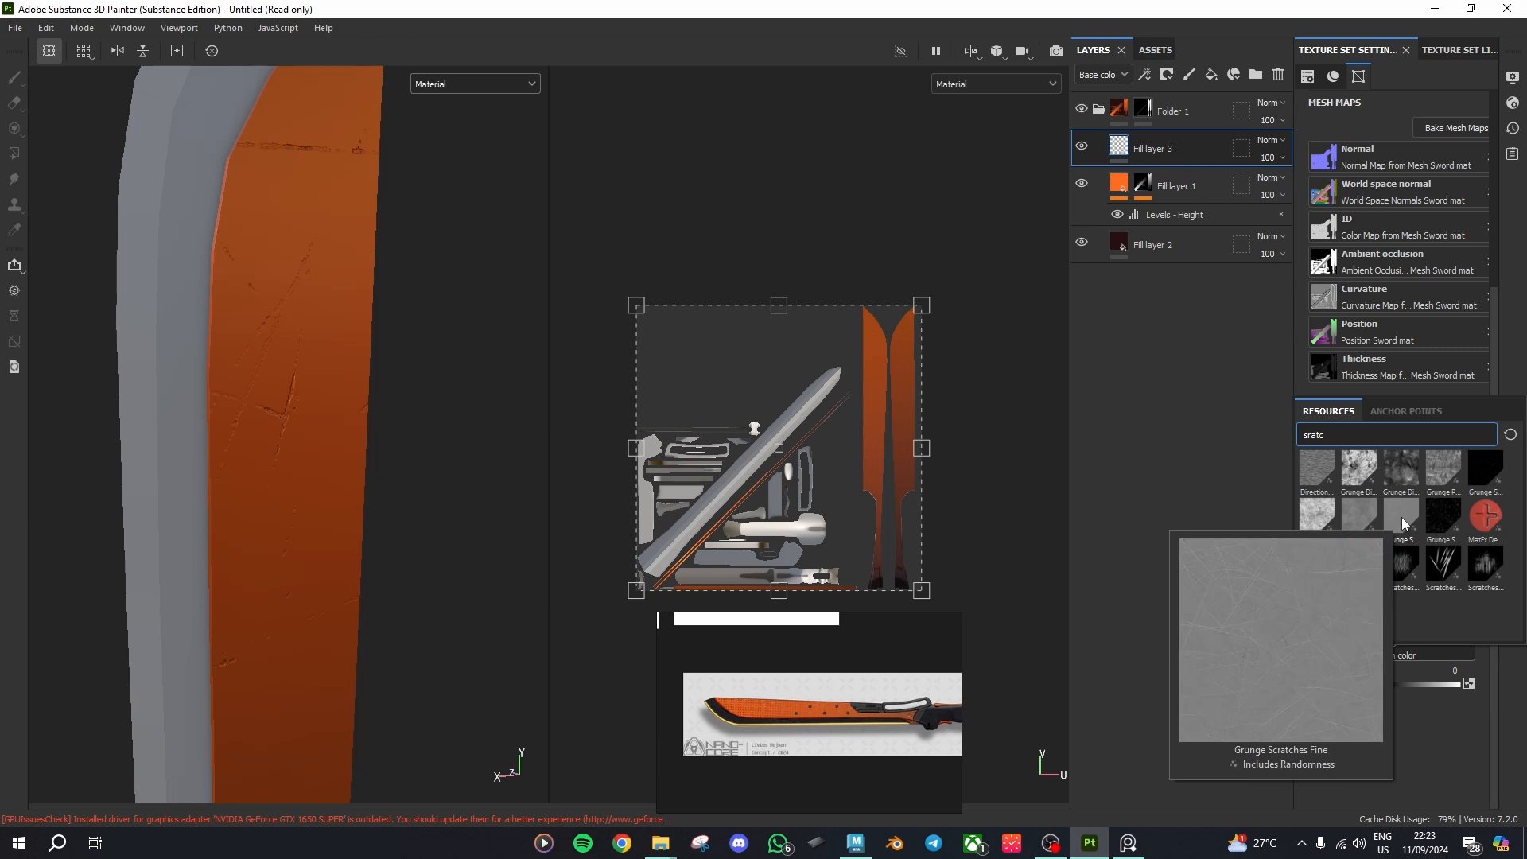
mouse_move(1390, 518)
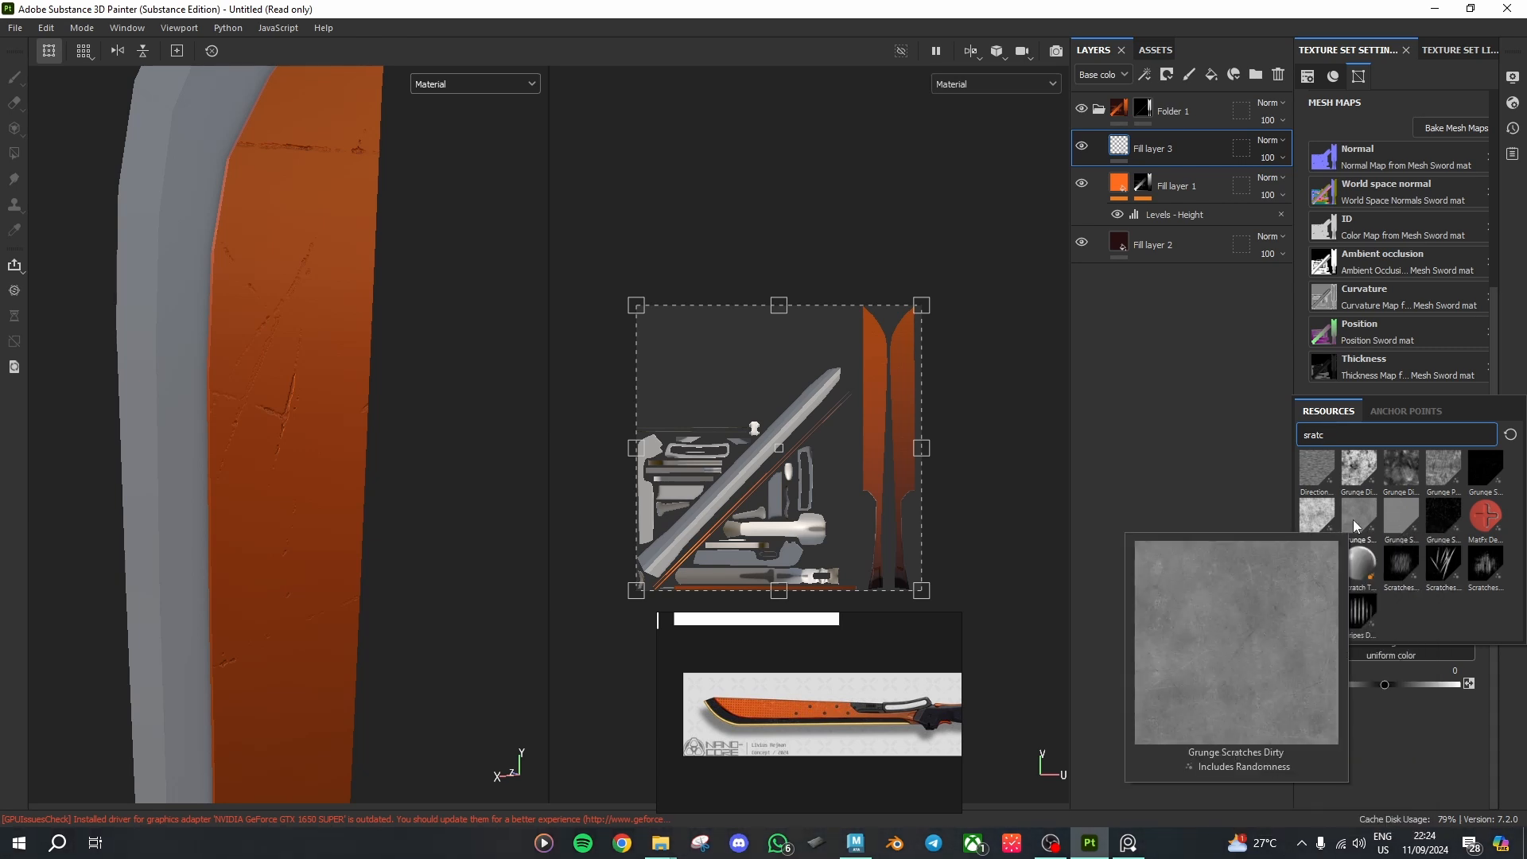
left_click(1405, 521)
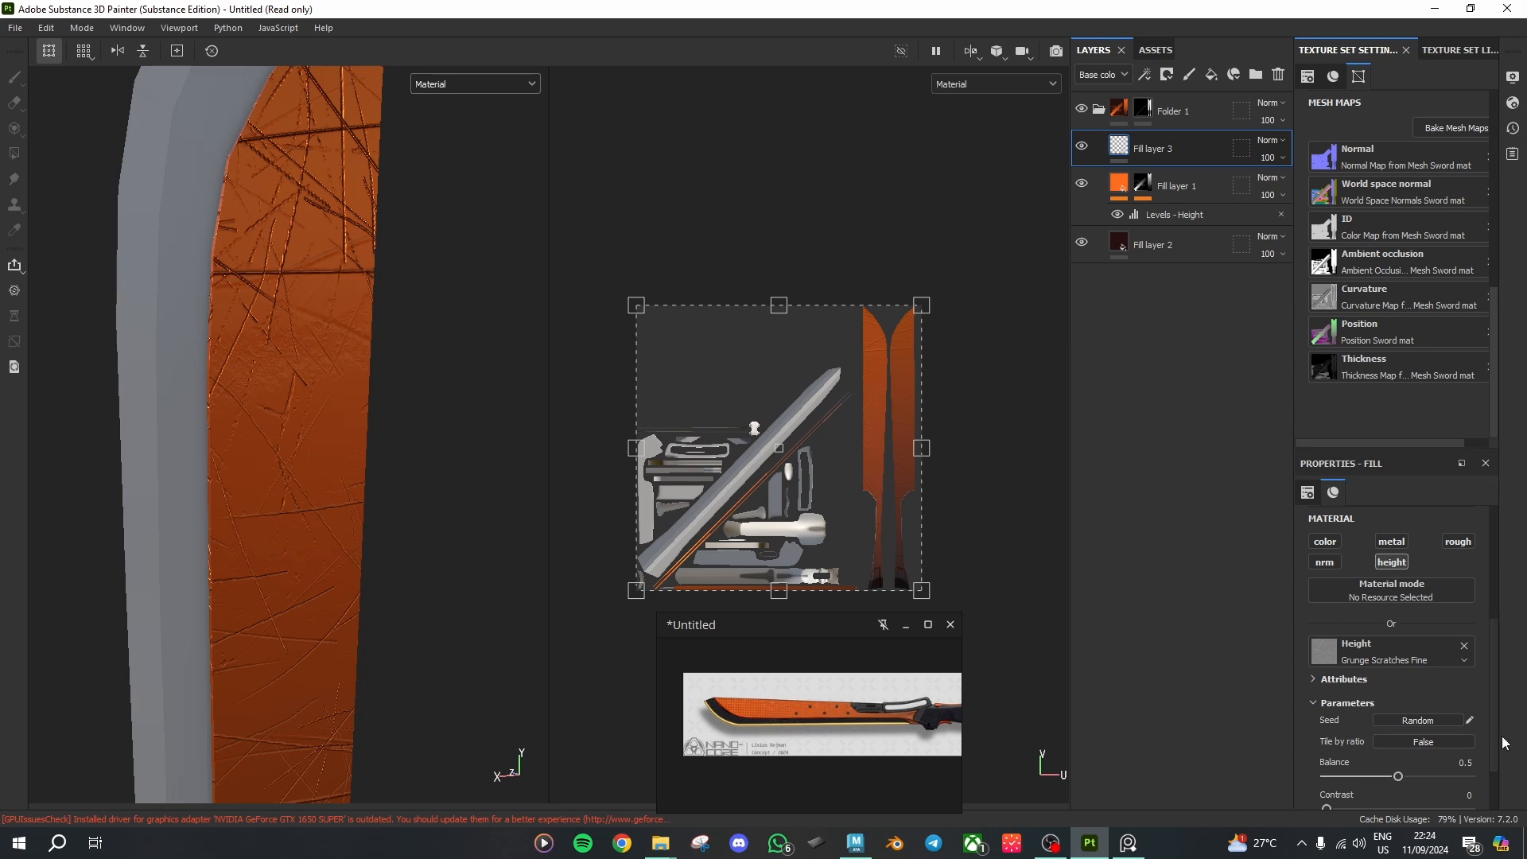
Step: Lower Fill layer 3's scratch texture Balance to 0.31 and add a Levels effect to the layer affecting the Height channel
scroll(1401, 703, "down", 2)
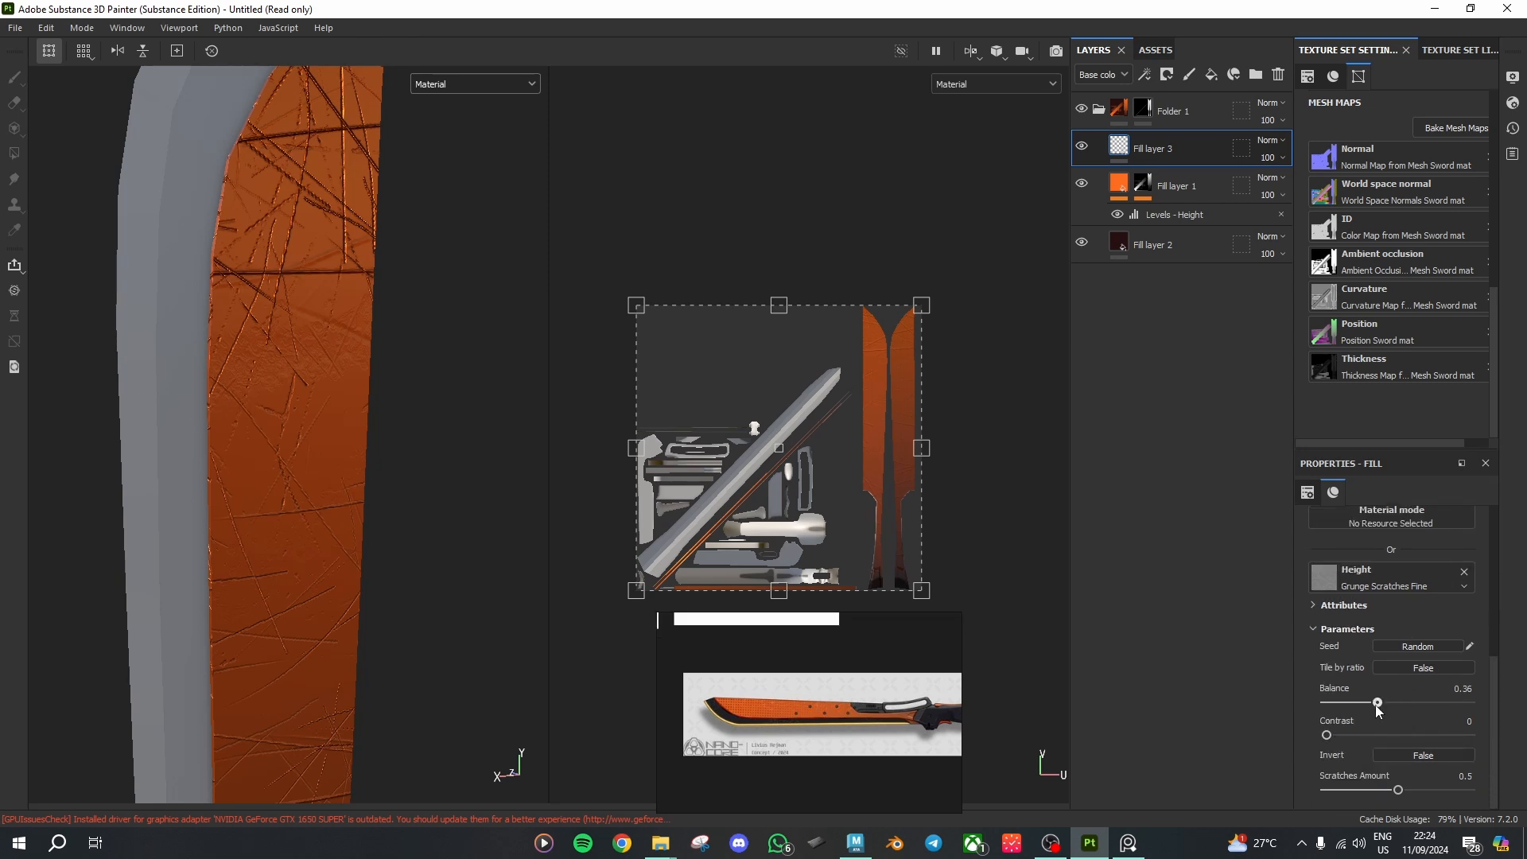
left_click_drag(1400, 699, 1371, 705)
right_click(1139, 150)
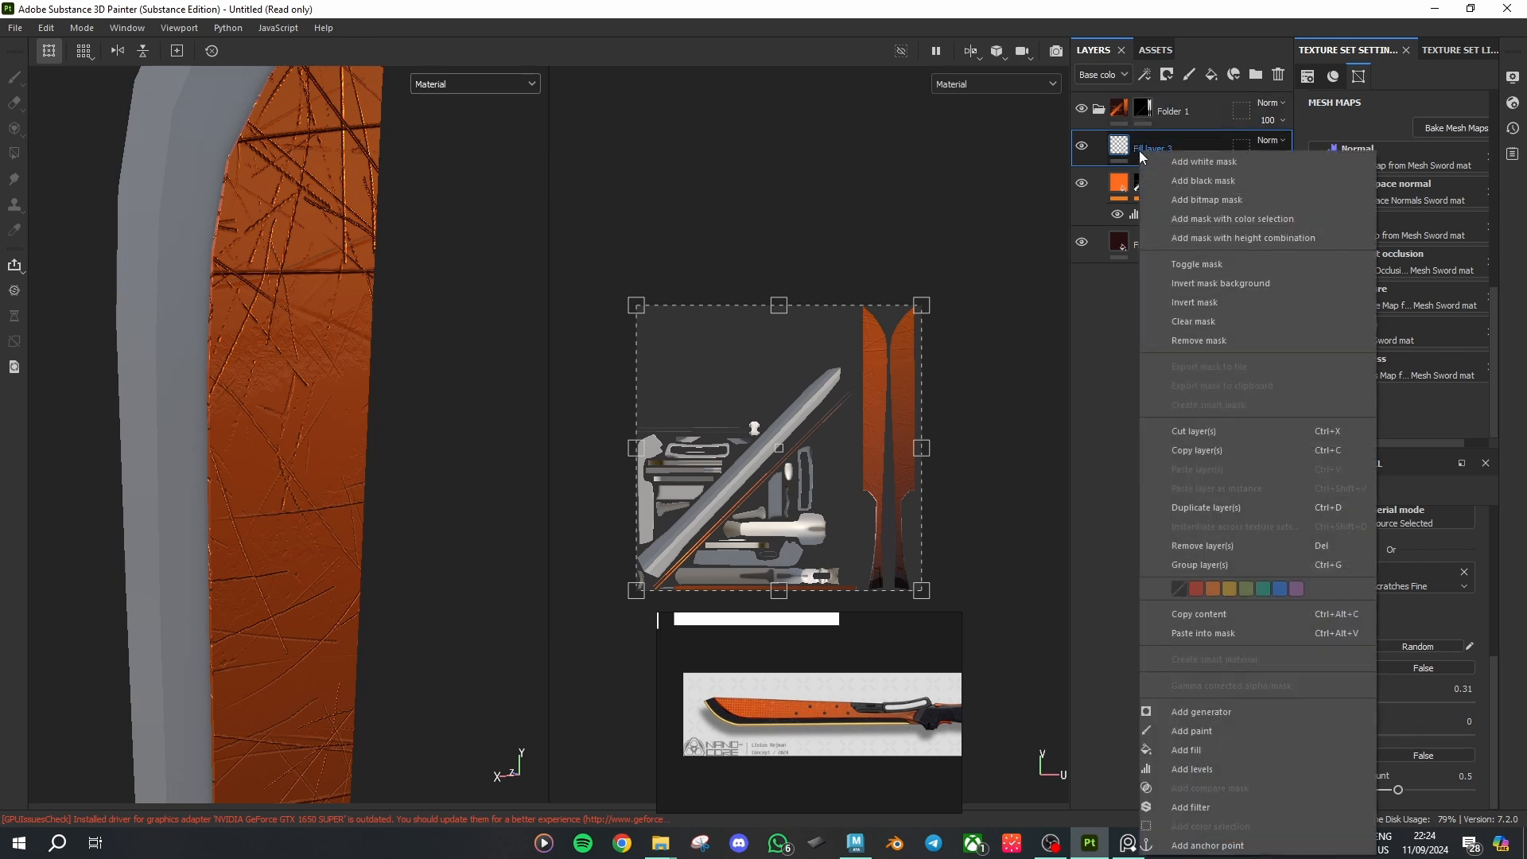
left_click(1192, 768)
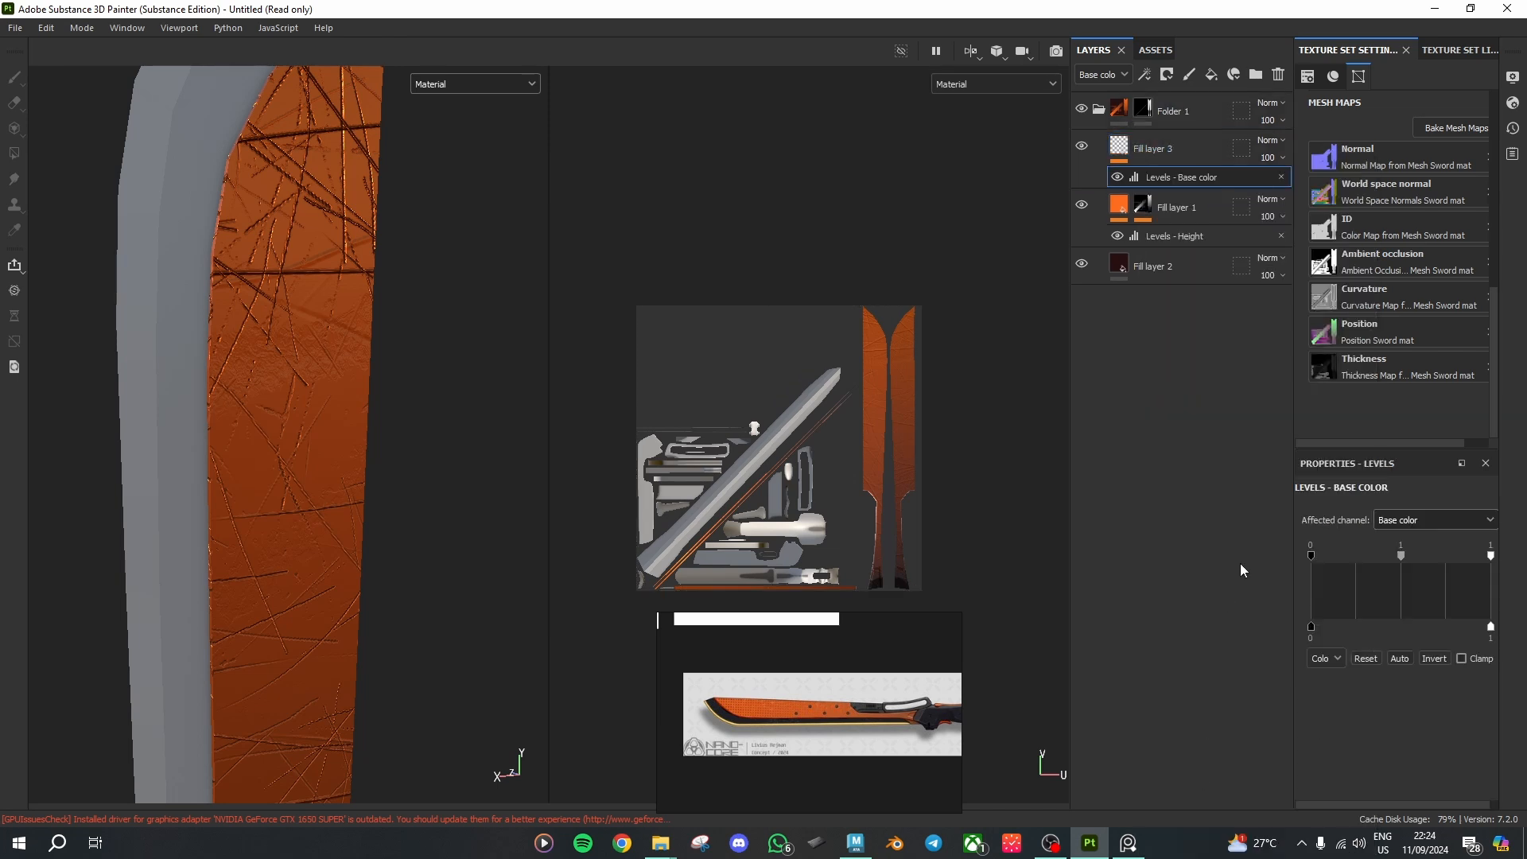
left_click(1424, 521)
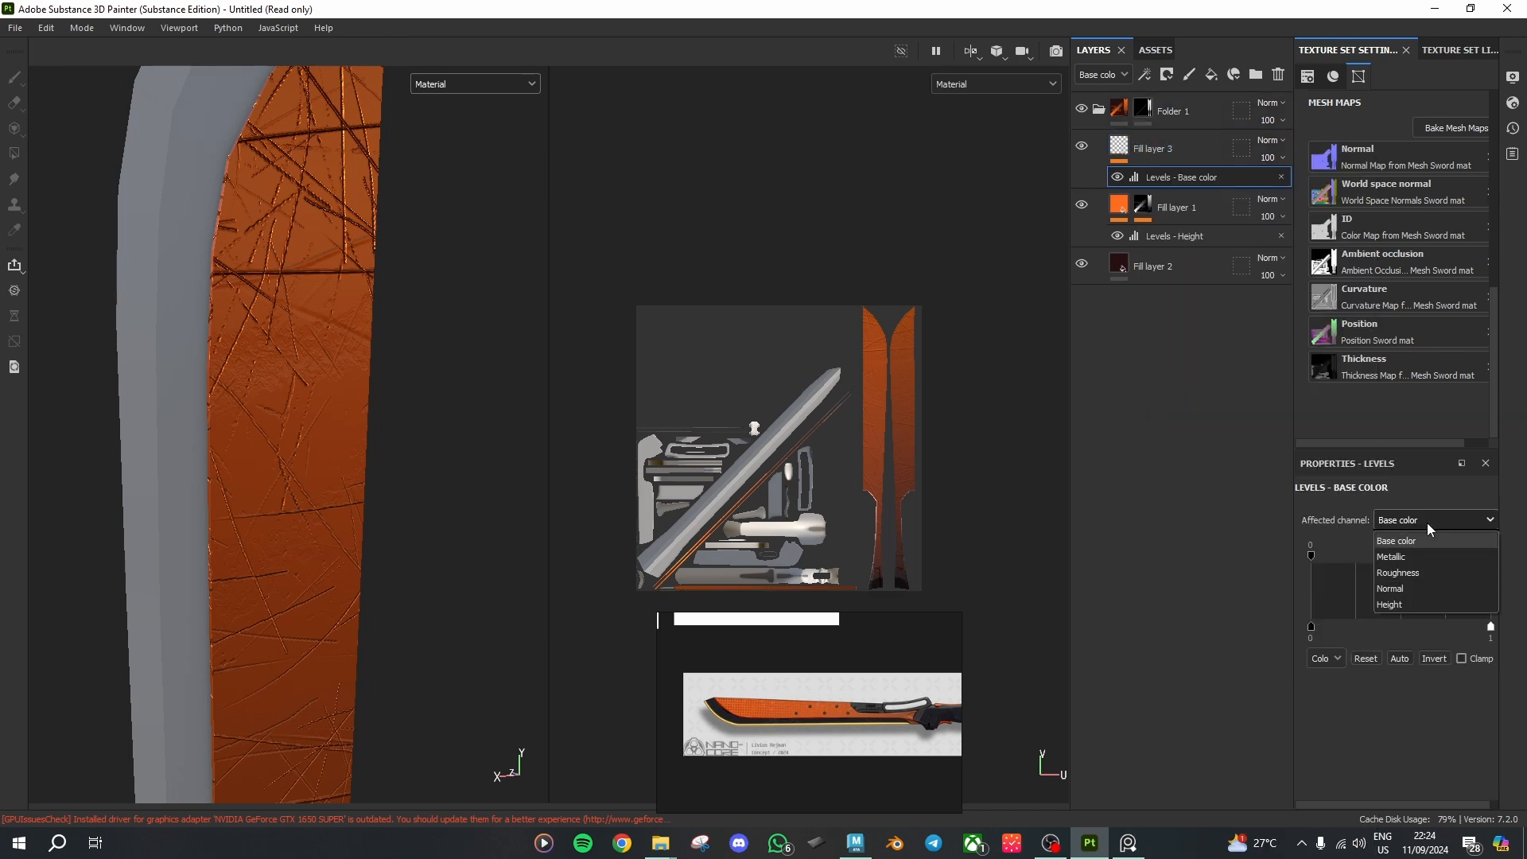
left_click(1404, 603)
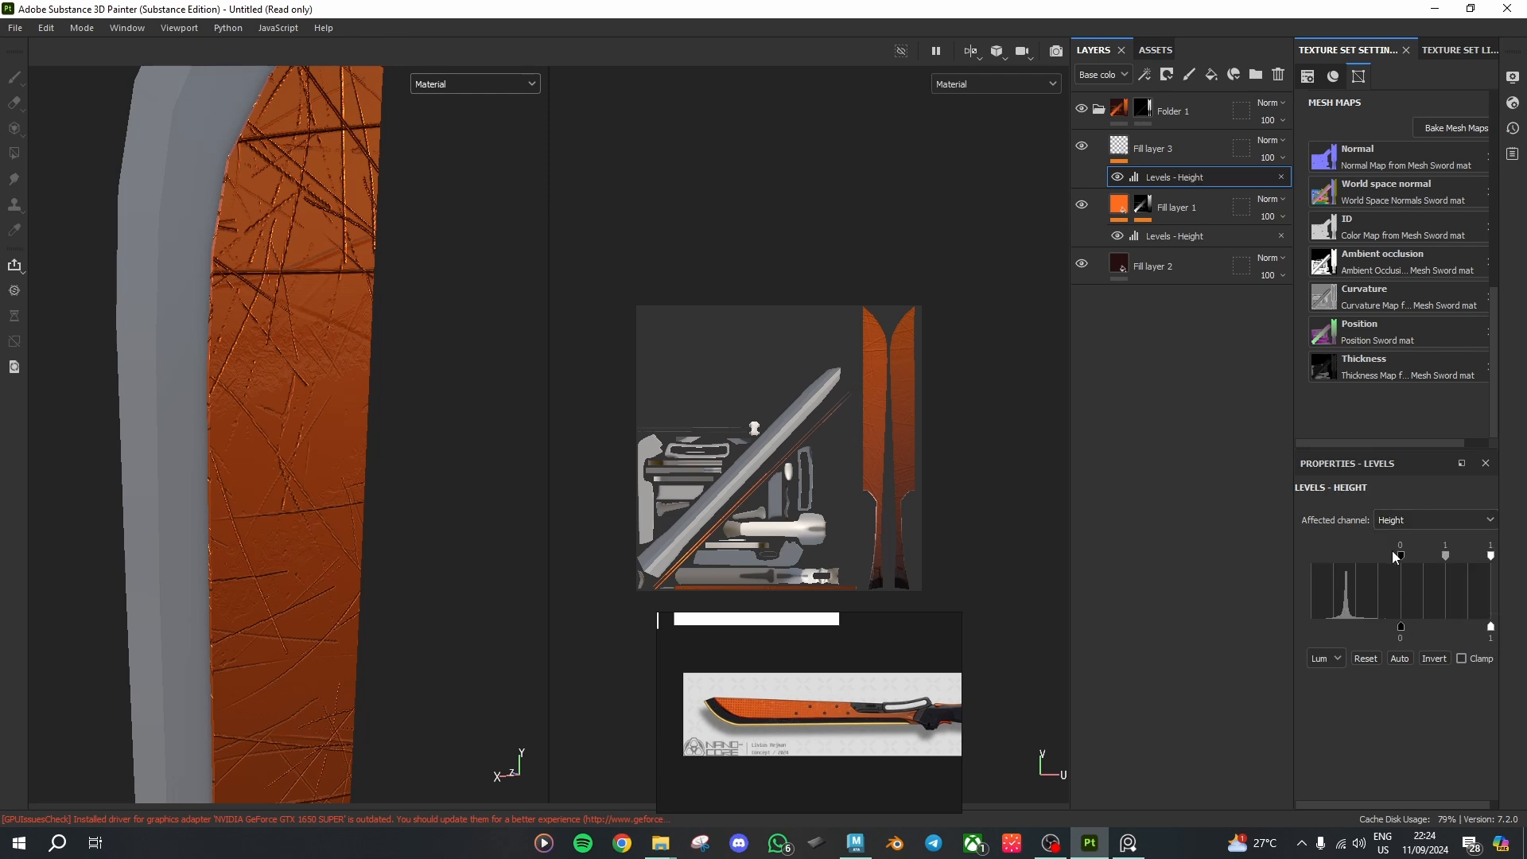
Step: In Fill layer 3's Height Levels, set the input black to -1 and lower the output white to just above 0
left_click_drag(1395, 555, 1290, 559)
left_click(1399, 627)
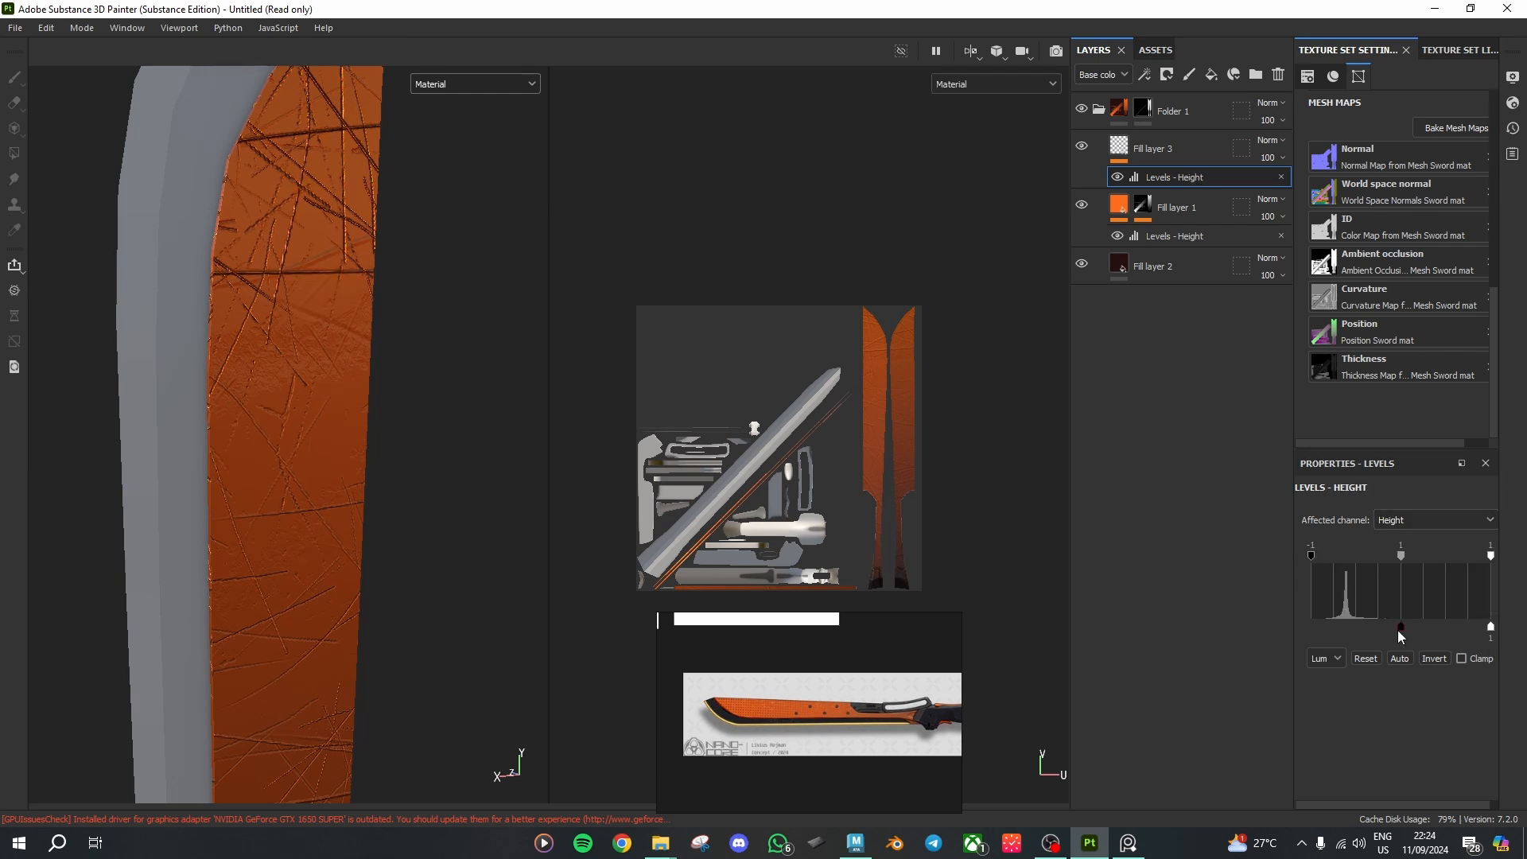
left_click_drag(1493, 632, 1403, 633)
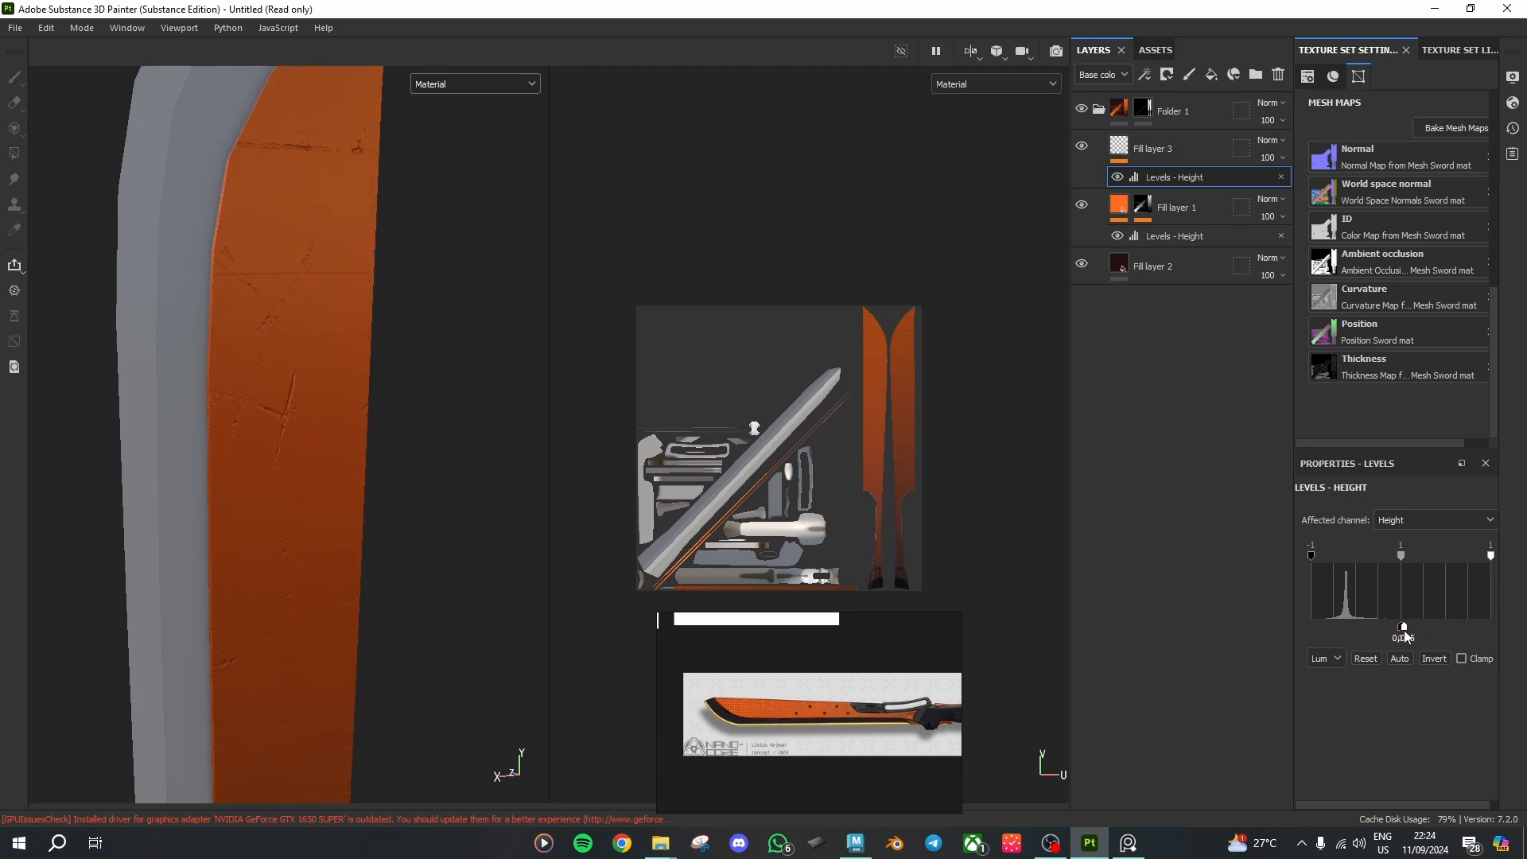
Step: Add a fill layer above Fill layer 3 in Folder 1 and leave only its roughness channel enabled
mouse_move(439, 505)
left_mouse_down("alt")
mouse_move(426, 494)
mouse_move(447, 409)
mouse_move(460, 615)
mouse_move(379, 556)
mouse_move(392, 381)
mouse_move(324, 300)
mouse_move(381, 327)
mouse_move(402, 388)
mouse_move(284, 235)
left_mouse_up("alt")
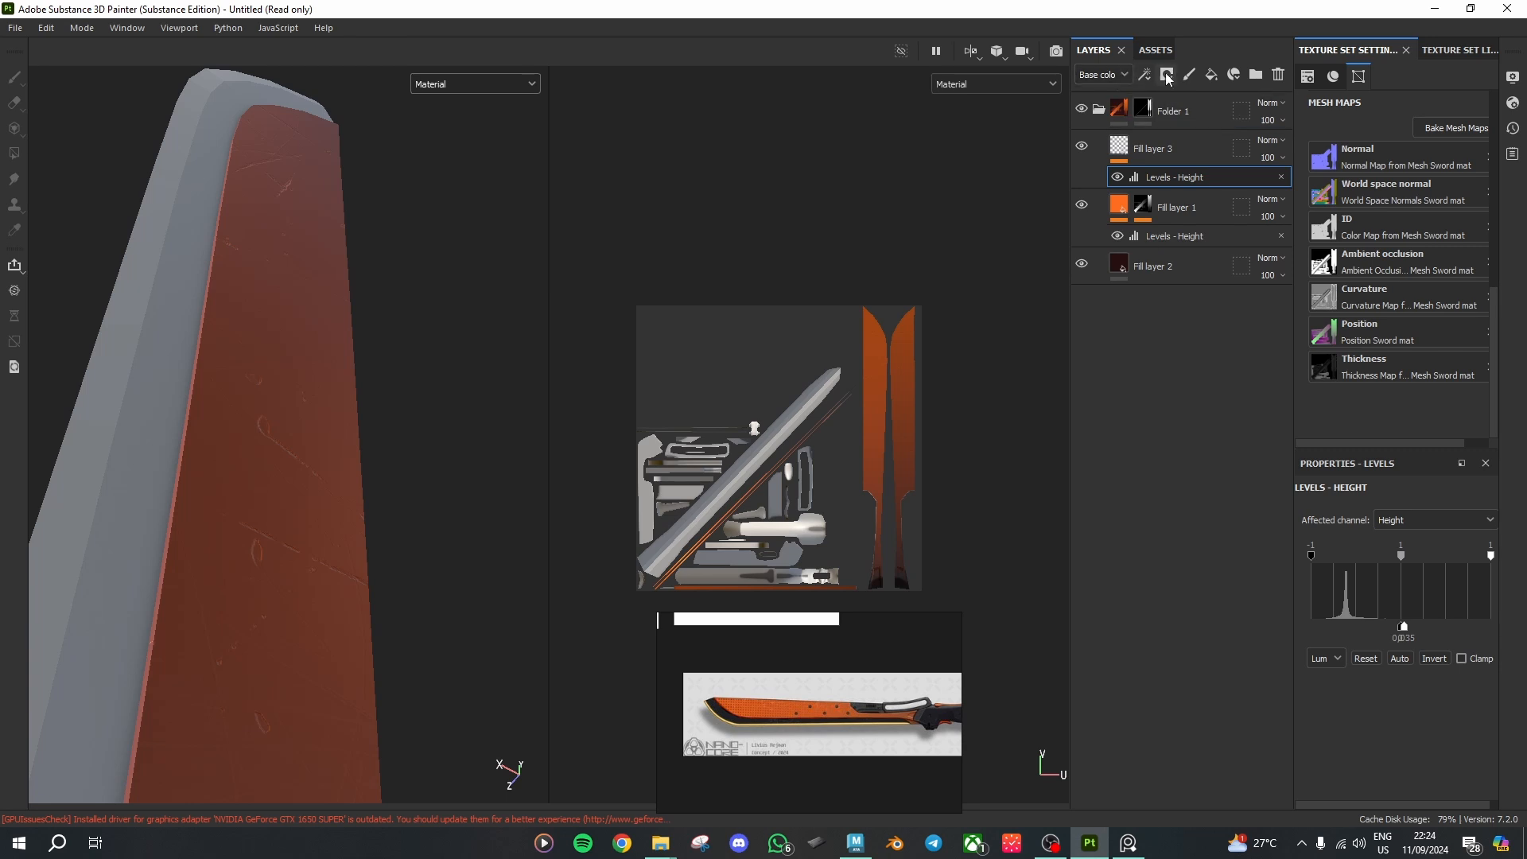
left_click(1214, 79)
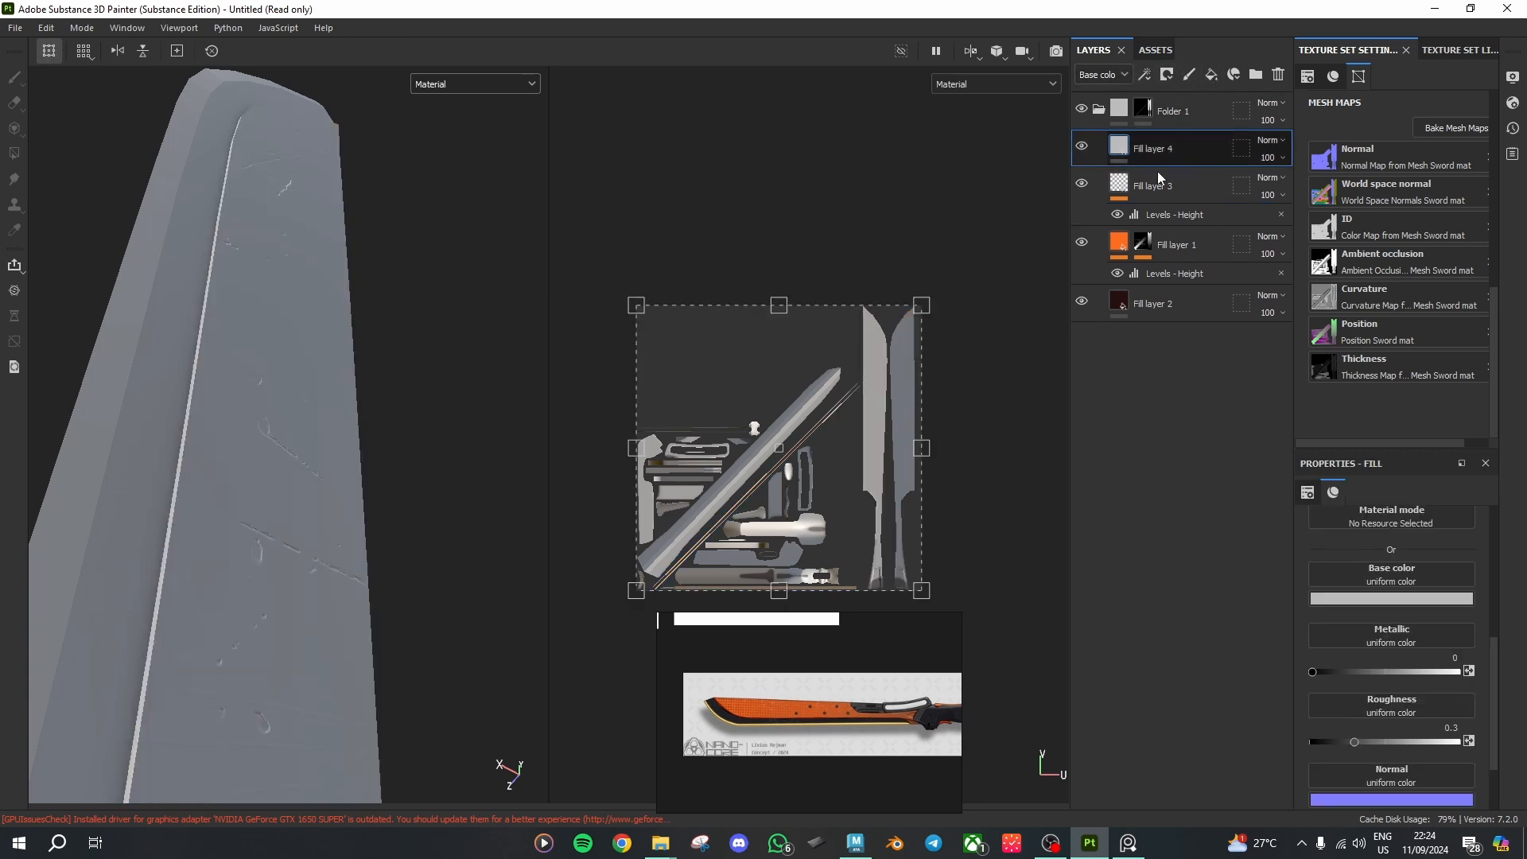
scroll(1439, 632, "up", 3)
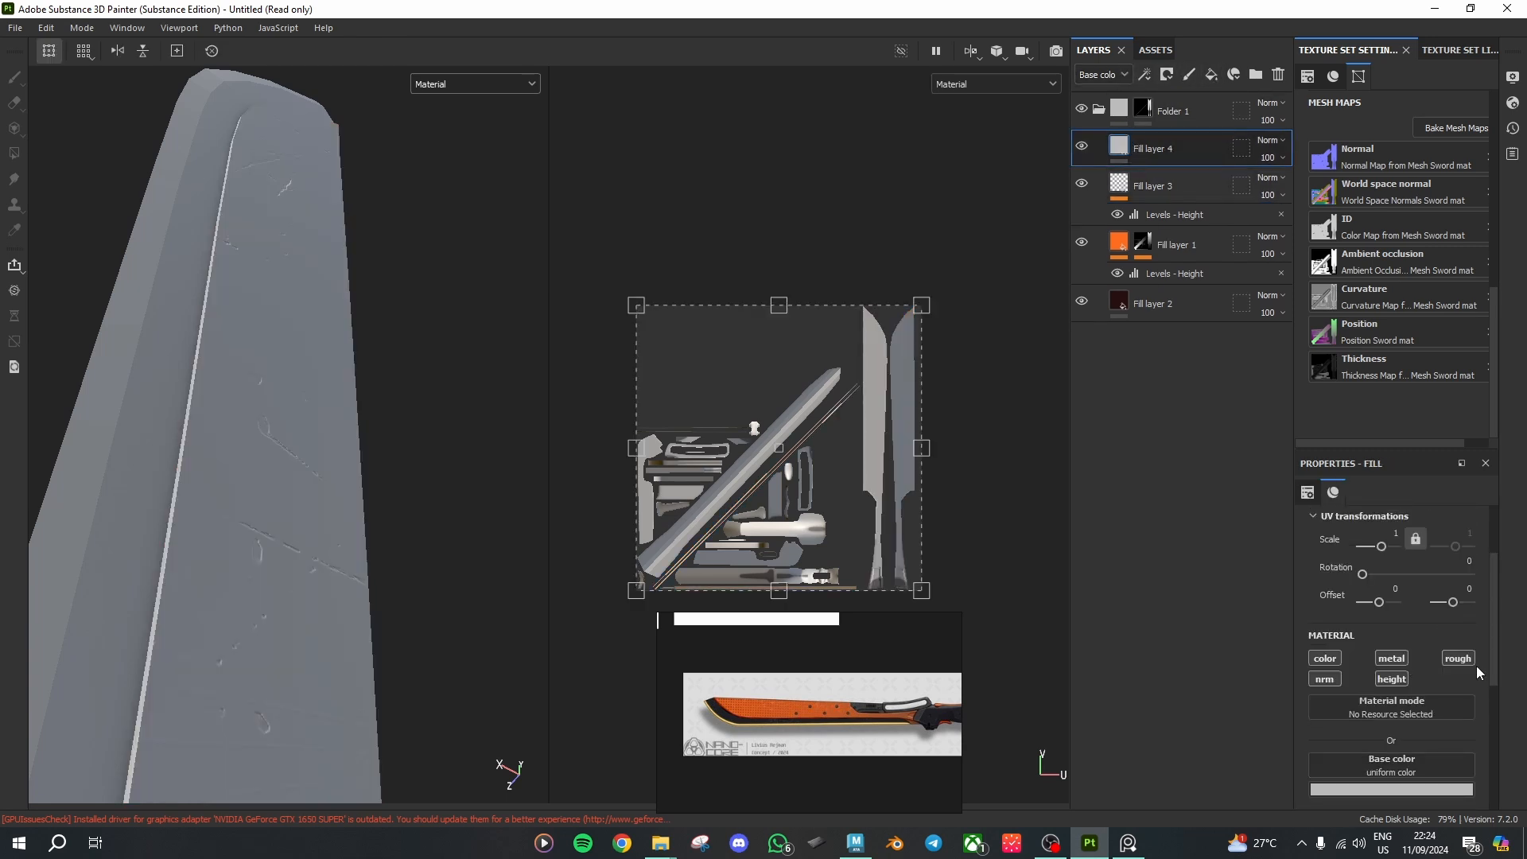
left_click(1392, 679)
left_click(1392, 657)
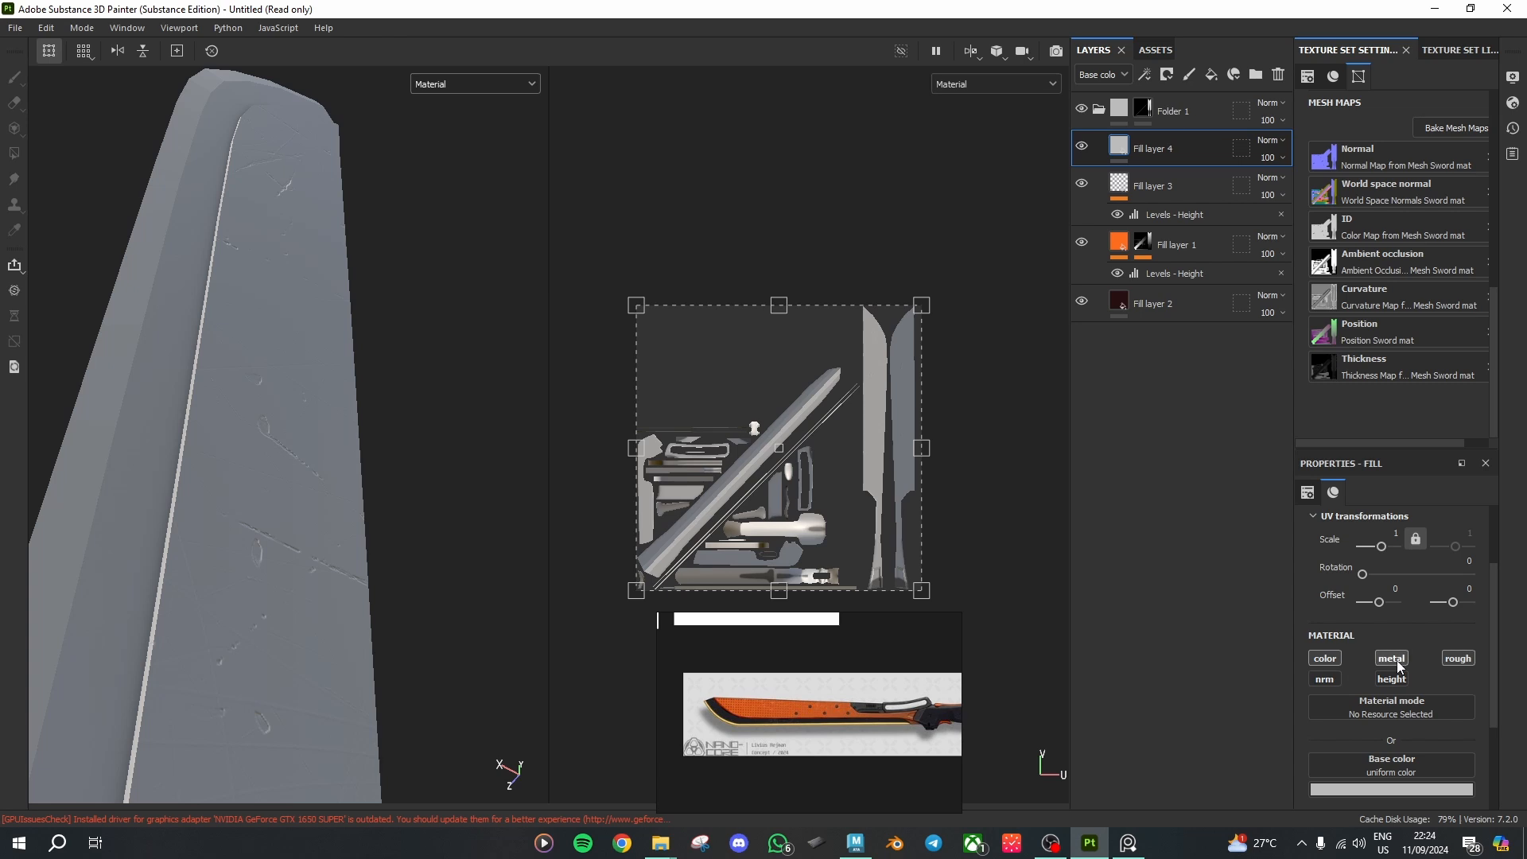
left_click(1324, 658)
Step: Assign the Grunge Scratches Dirty texture to the new fill layer's roughness and inspect the blade surface
left_click_drag(541, 374, 286, 485, "alt")
scroll(1430, 681, "down", 3)
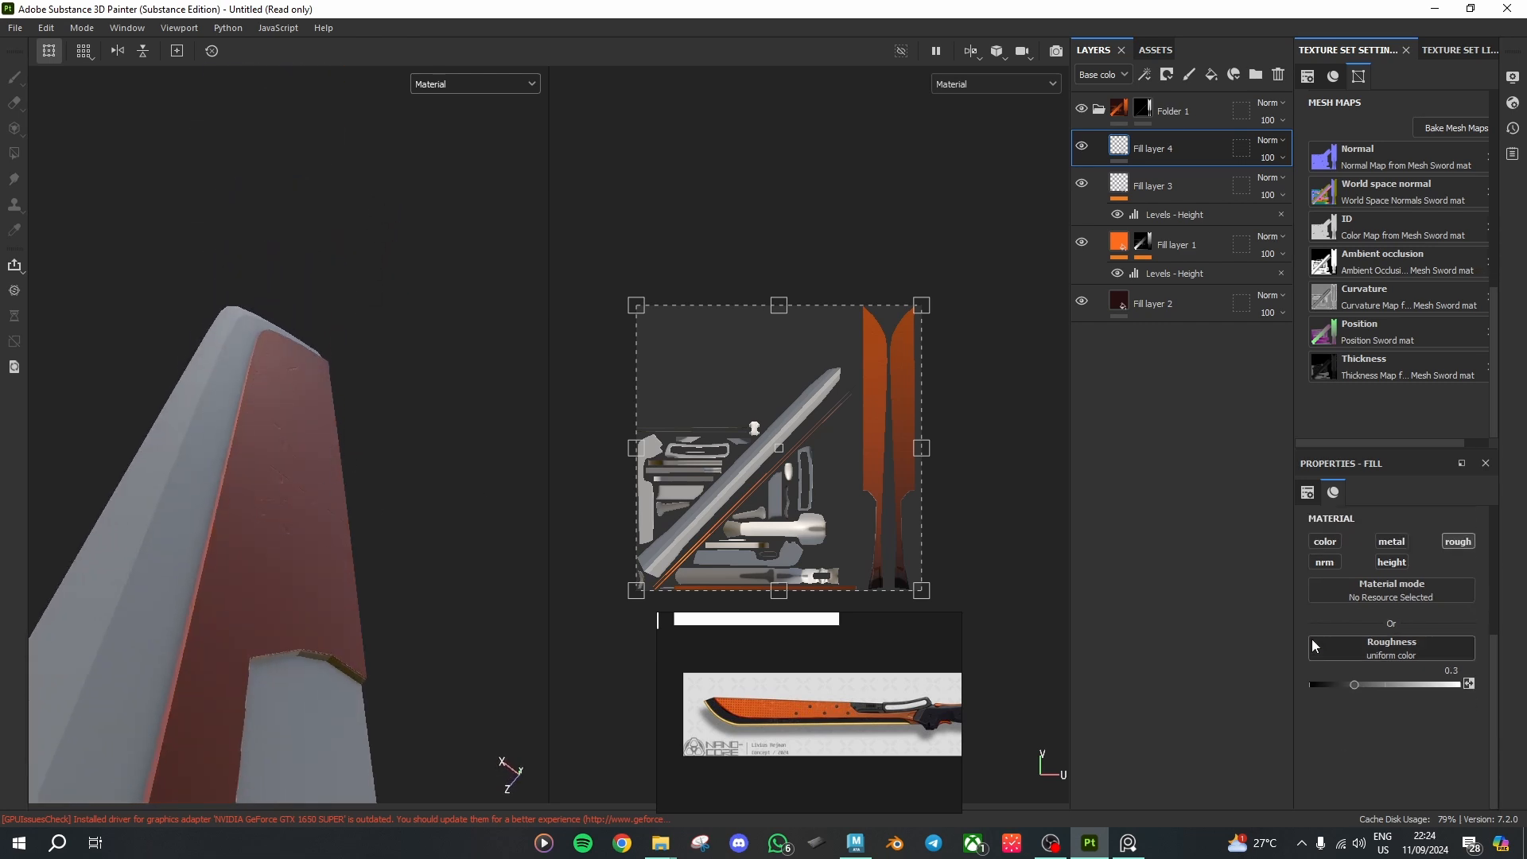
left_click(1386, 648)
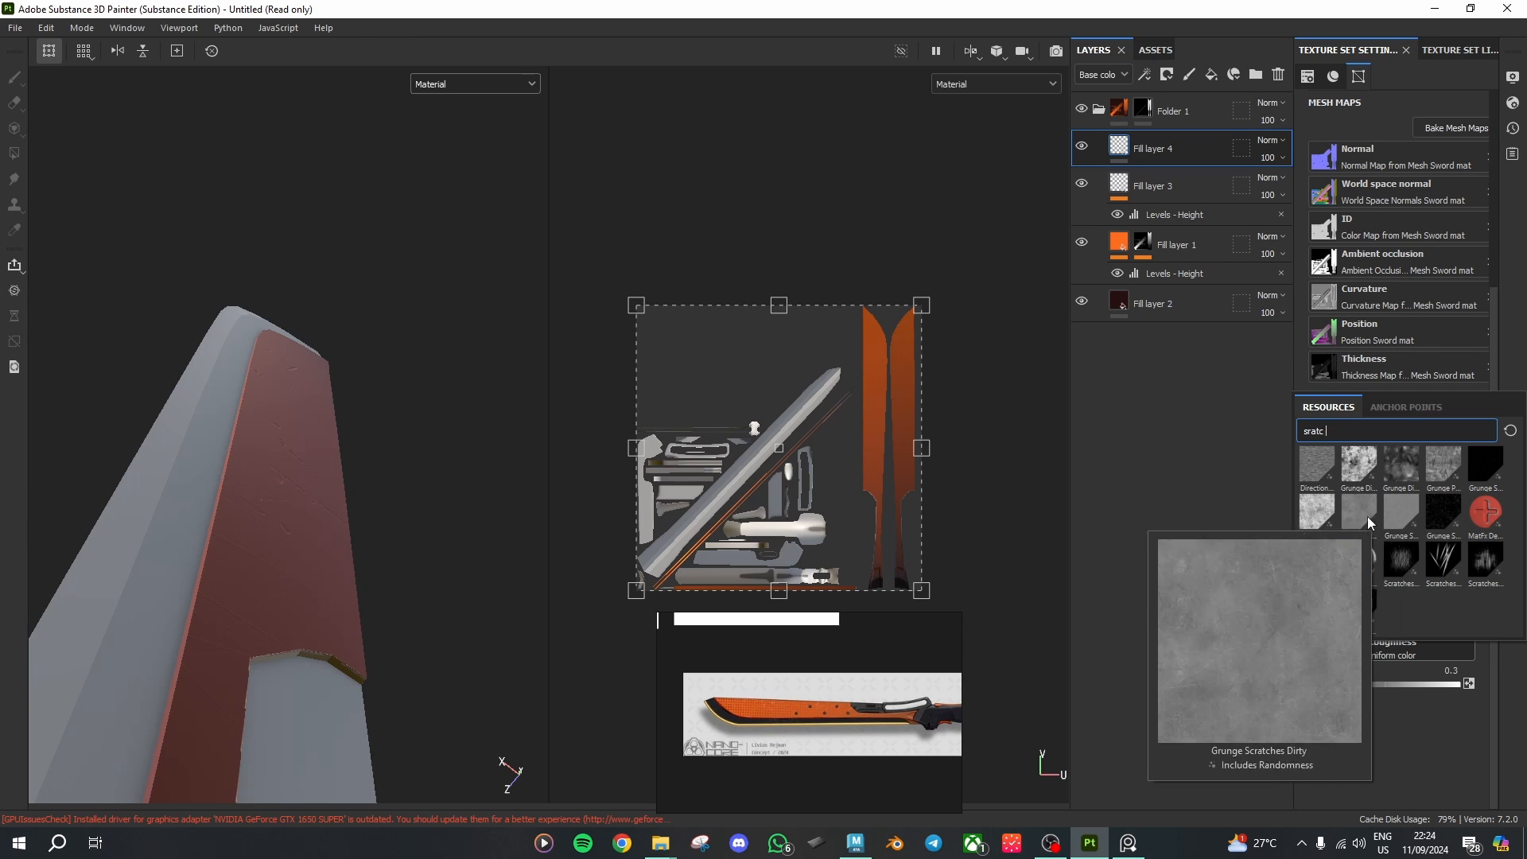
left_click(1367, 517)
mouse_move(409, 402)
left_mouse_down("alt")
mouse_move(379, 541)
mouse_move(392, 695)
mouse_move(358, 777)
mouse_move(314, 514)
mouse_move(360, 403)
mouse_move(416, 398)
left_mouse_up("alt")
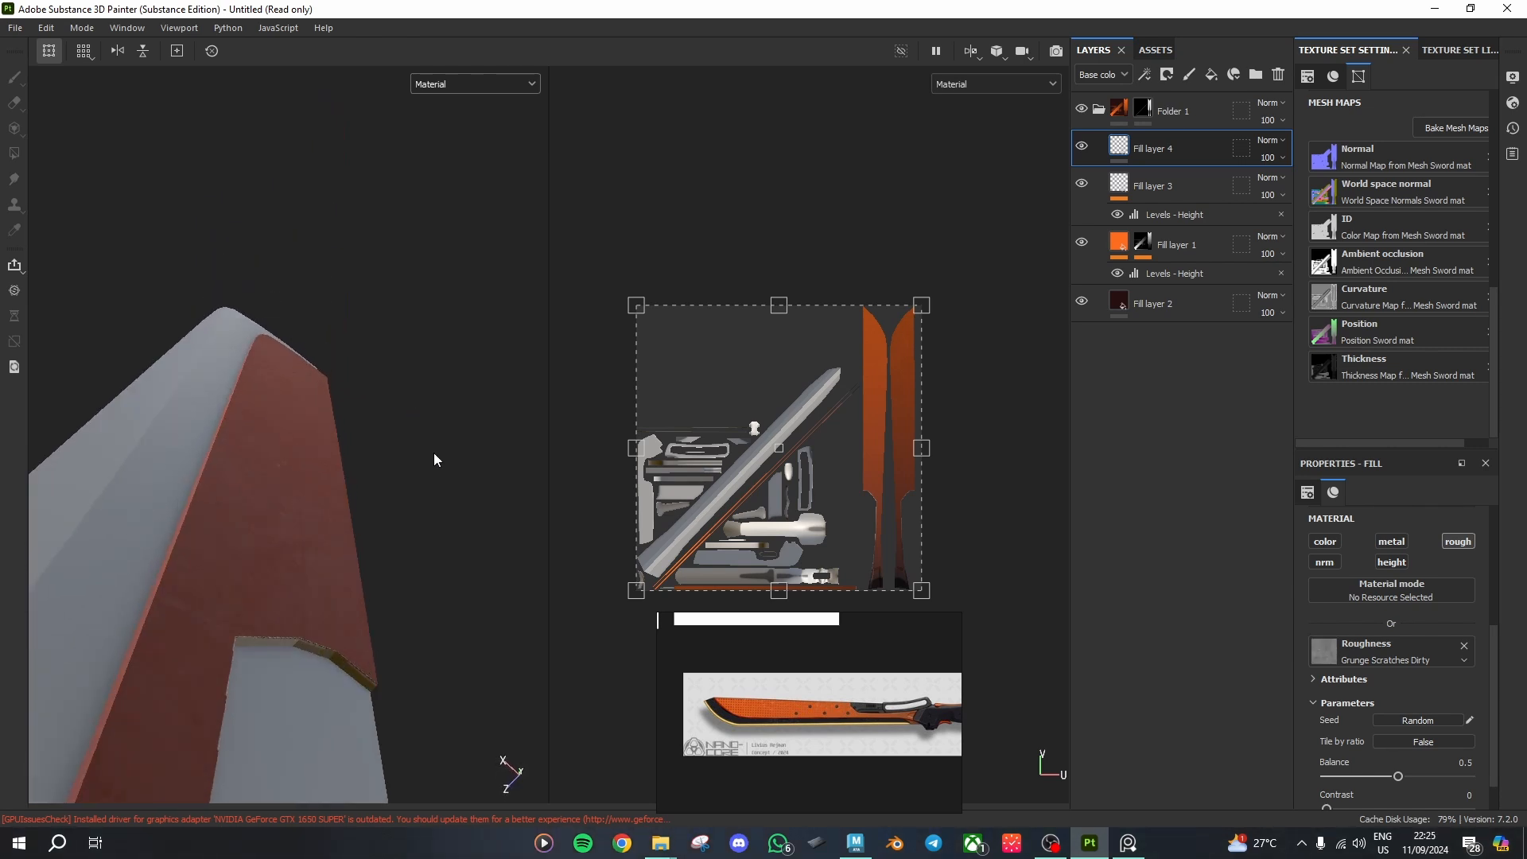
left_click_drag(434, 459, 334, 350, "alt")
scroll(1390, 744, "down", 1)
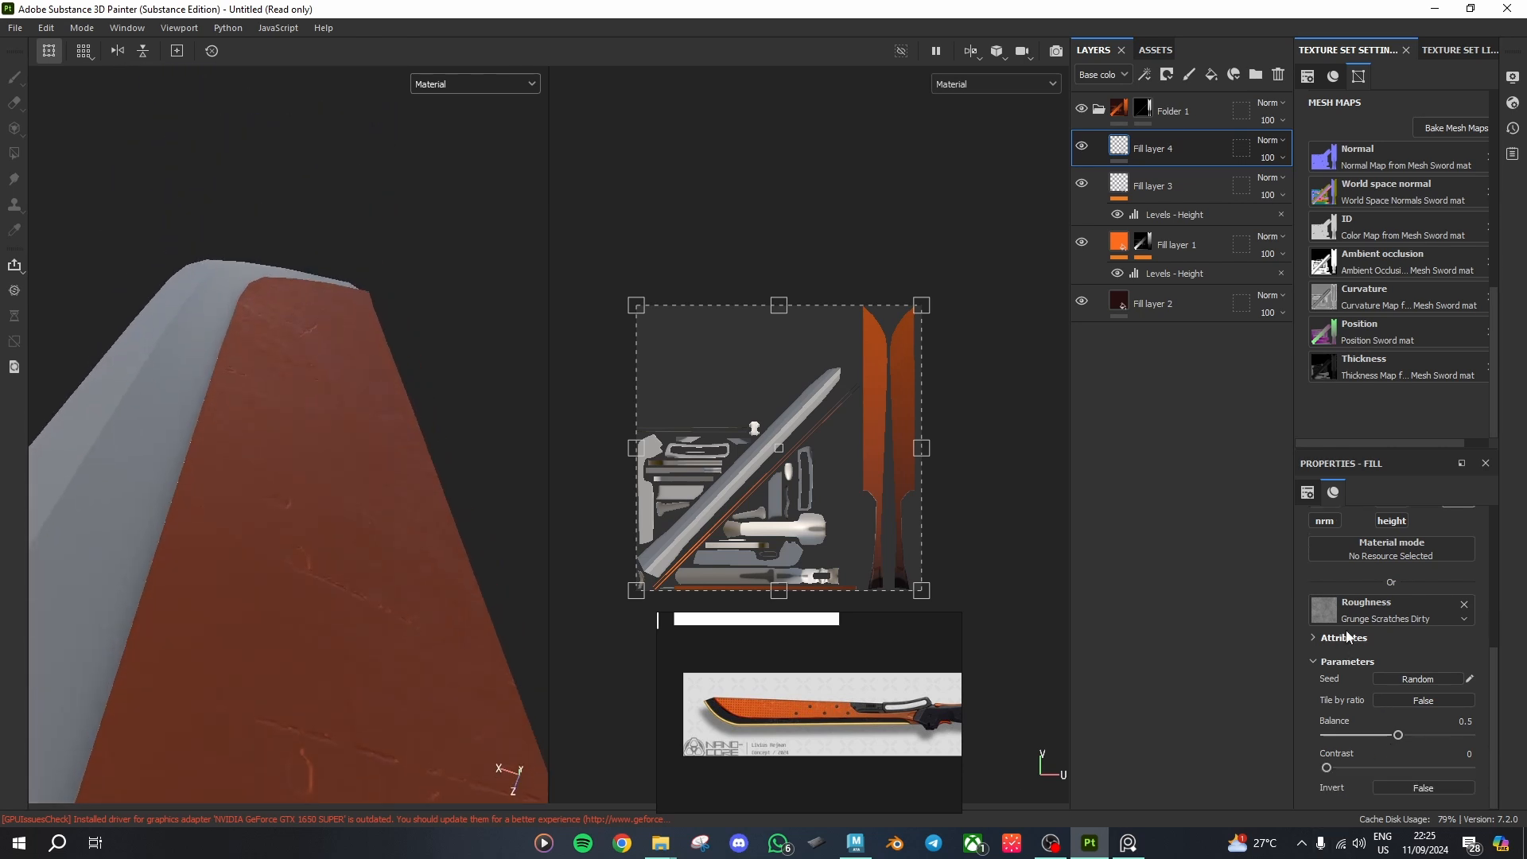
left_click_drag(342, 557, 386, 523, "alt")
scroll(744, 709, "up", 5)
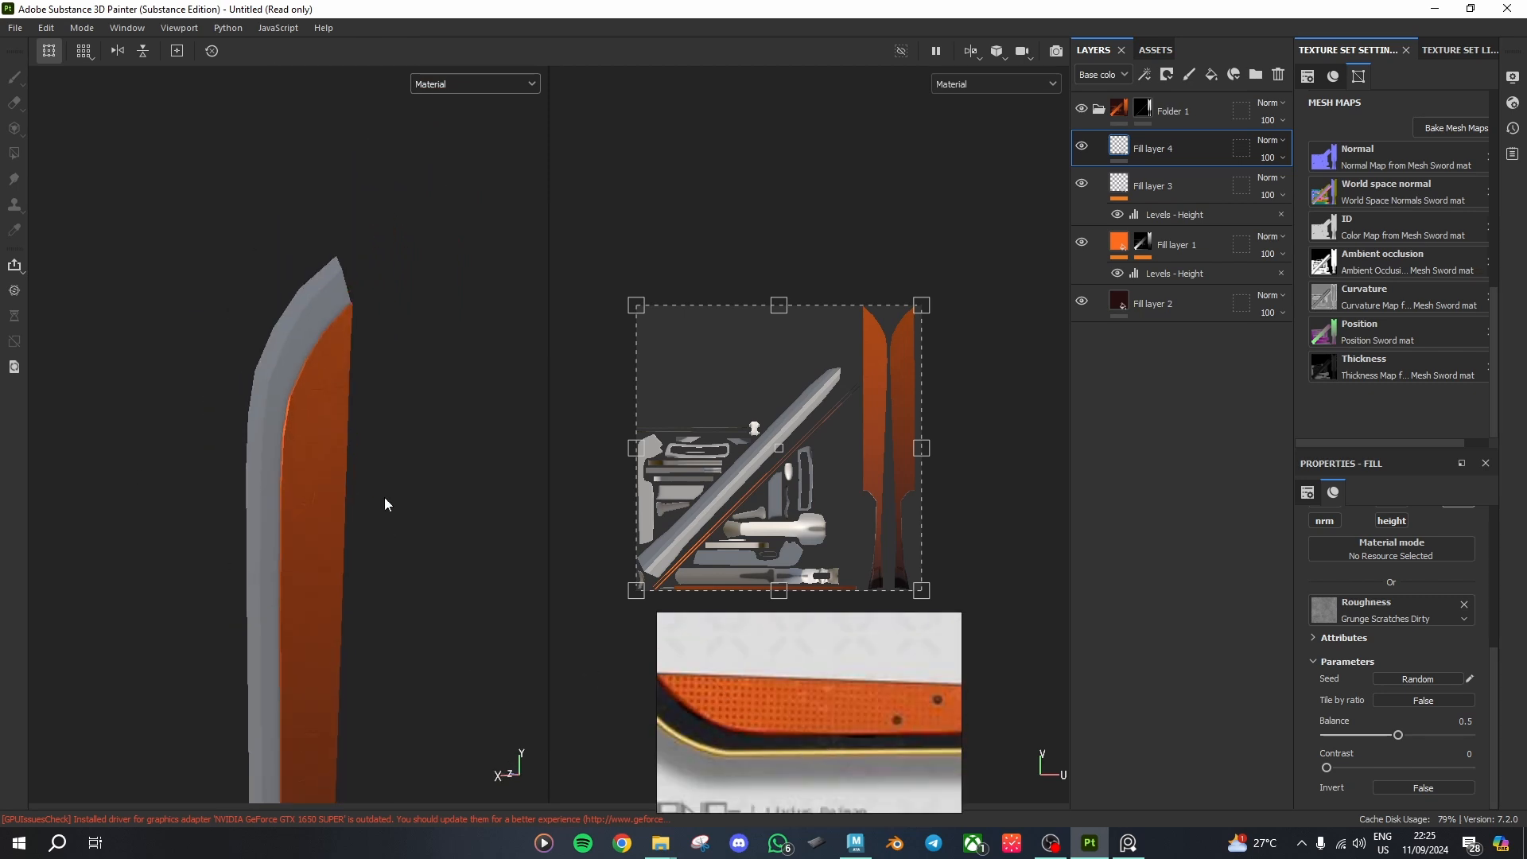
left_click_drag(385, 503, 509, 548, "alt")
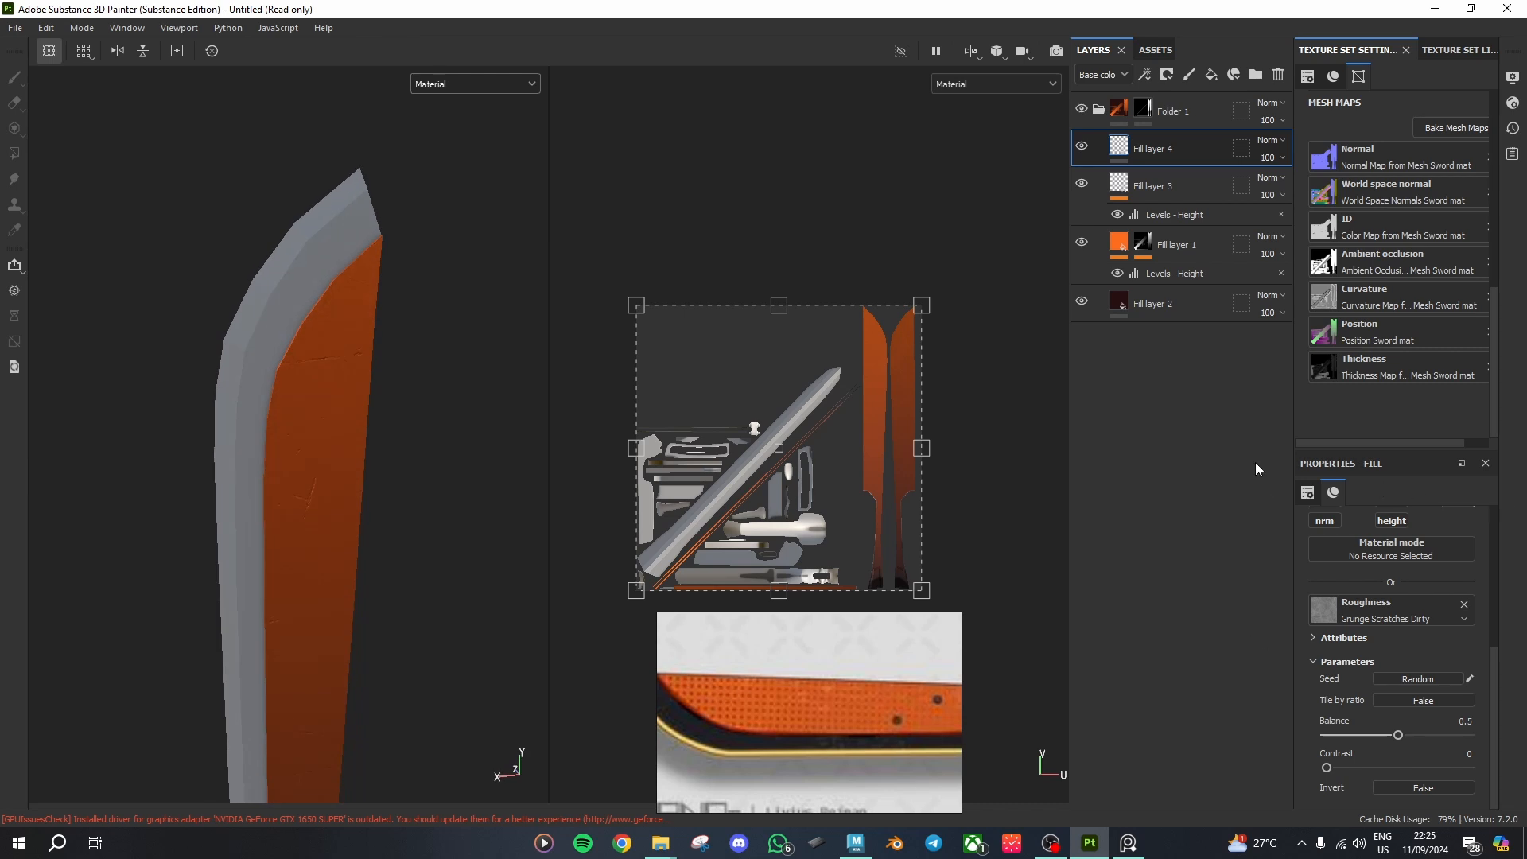
Step: Add another fill layer above Fill layer 4 and set its base color to bright red
left_click(1167, 75)
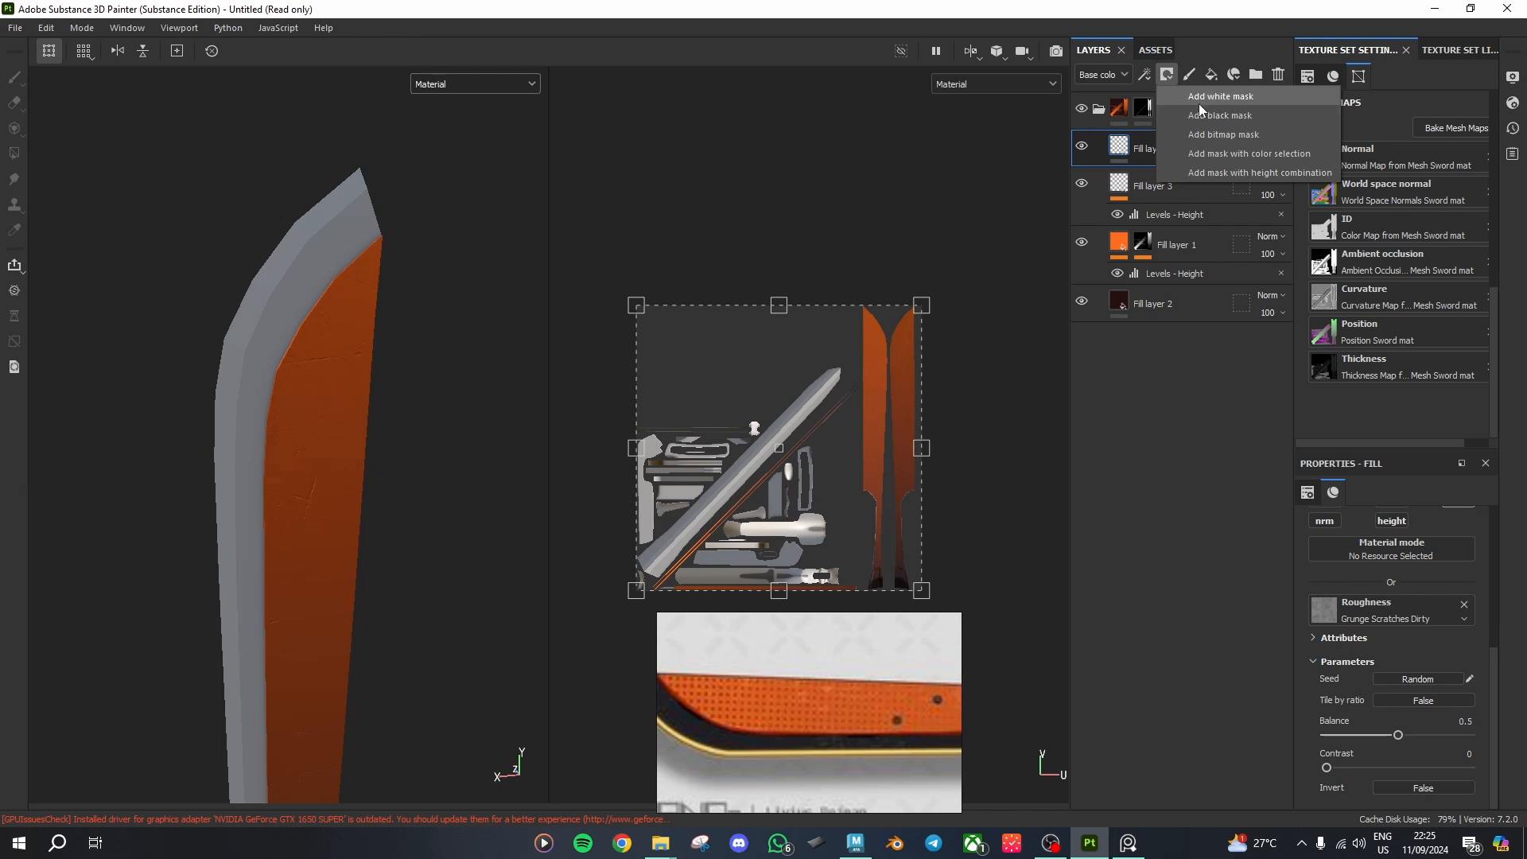
left_click(1208, 52)
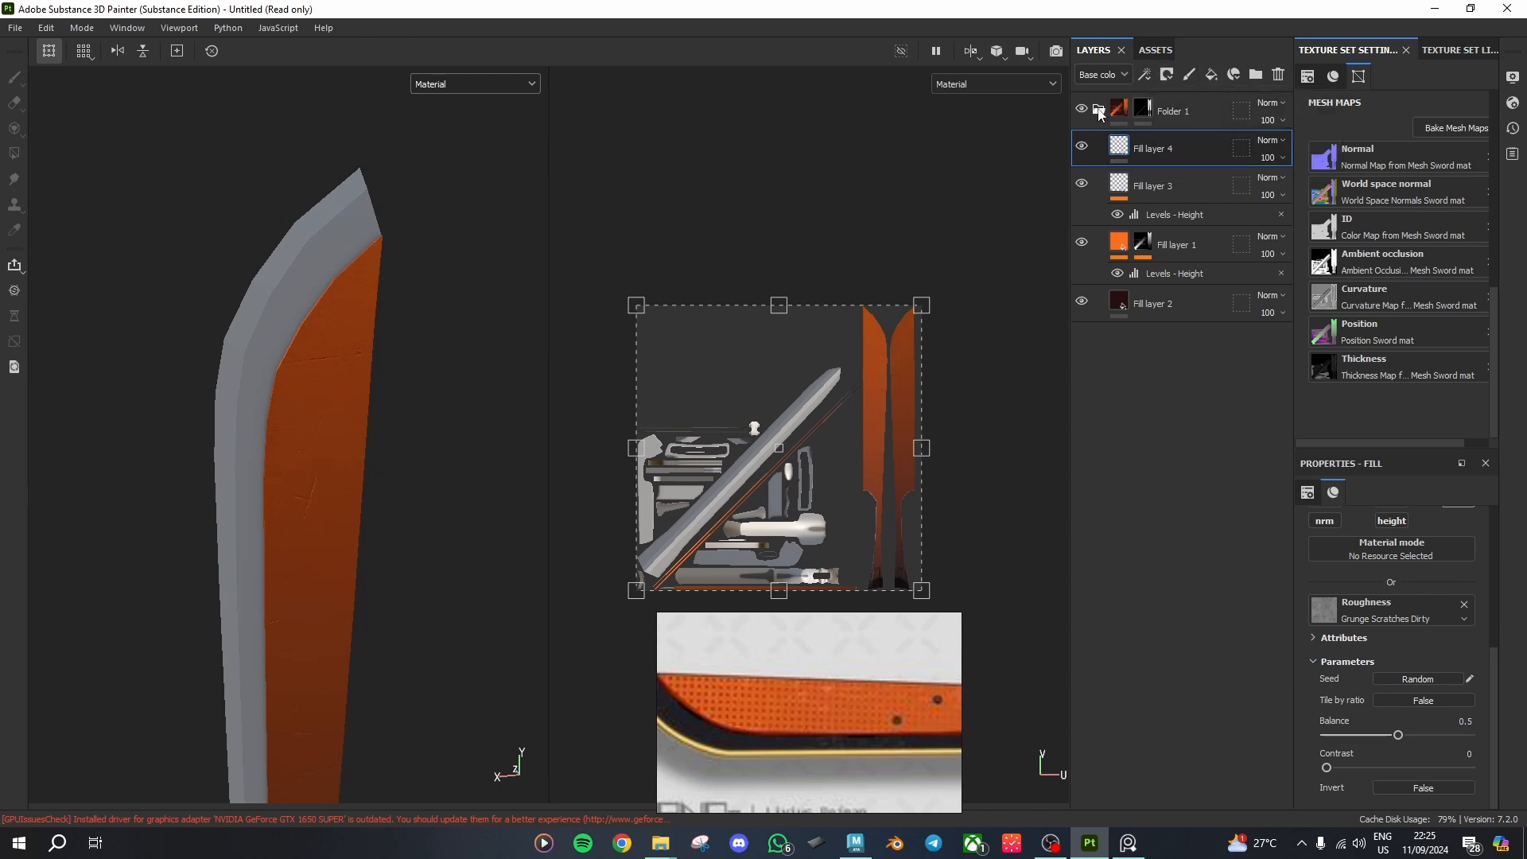
left_click(1211, 75)
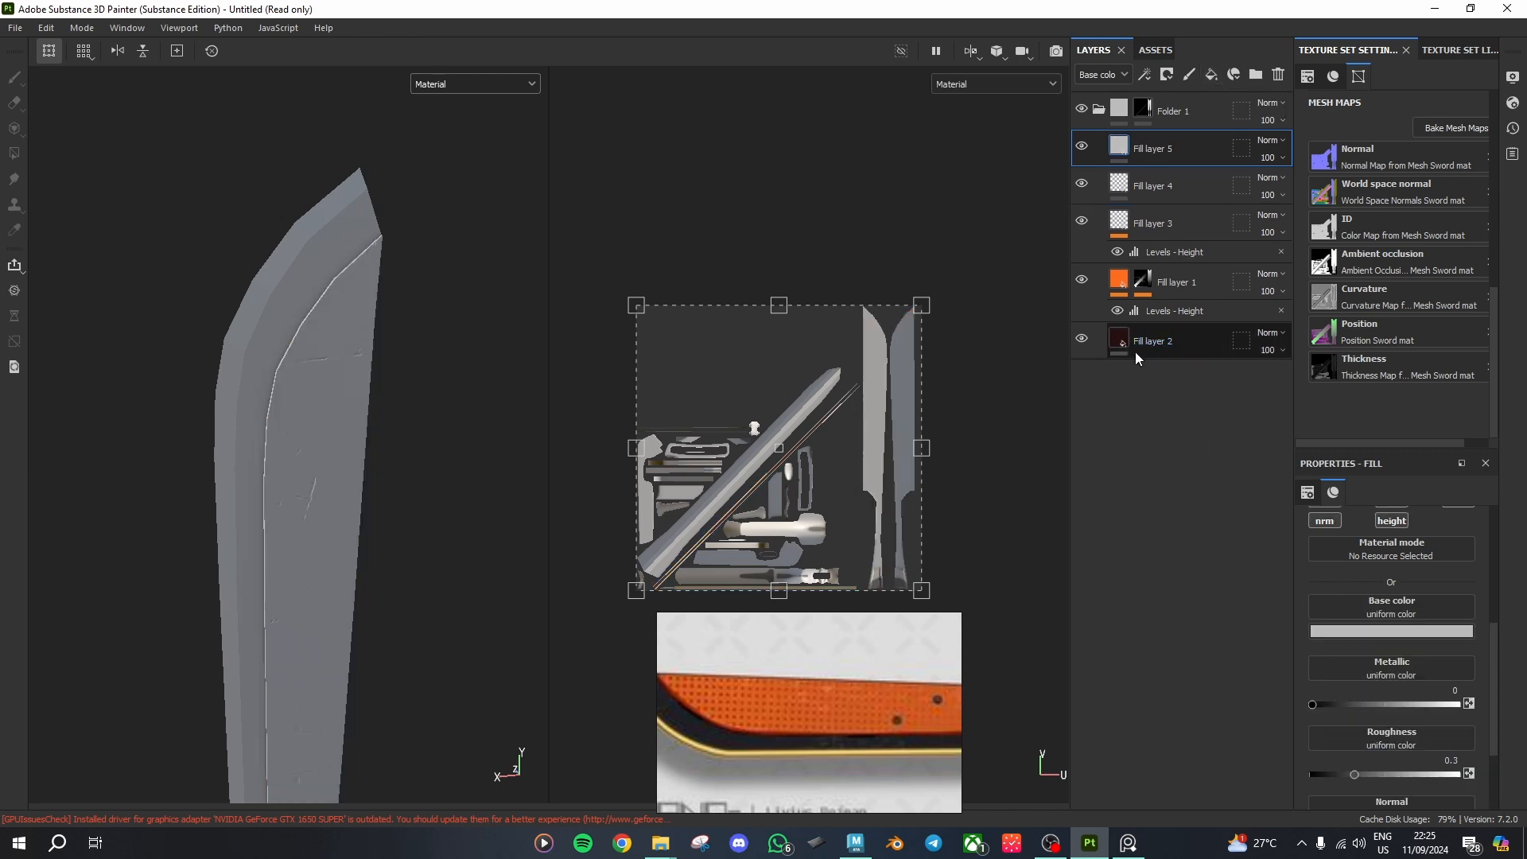
left_click(1415, 634)
mouse_move(1419, 671)
left_mouse_down()
mouse_move(1382, 703)
mouse_move(1429, 661)
left_mouse_up()
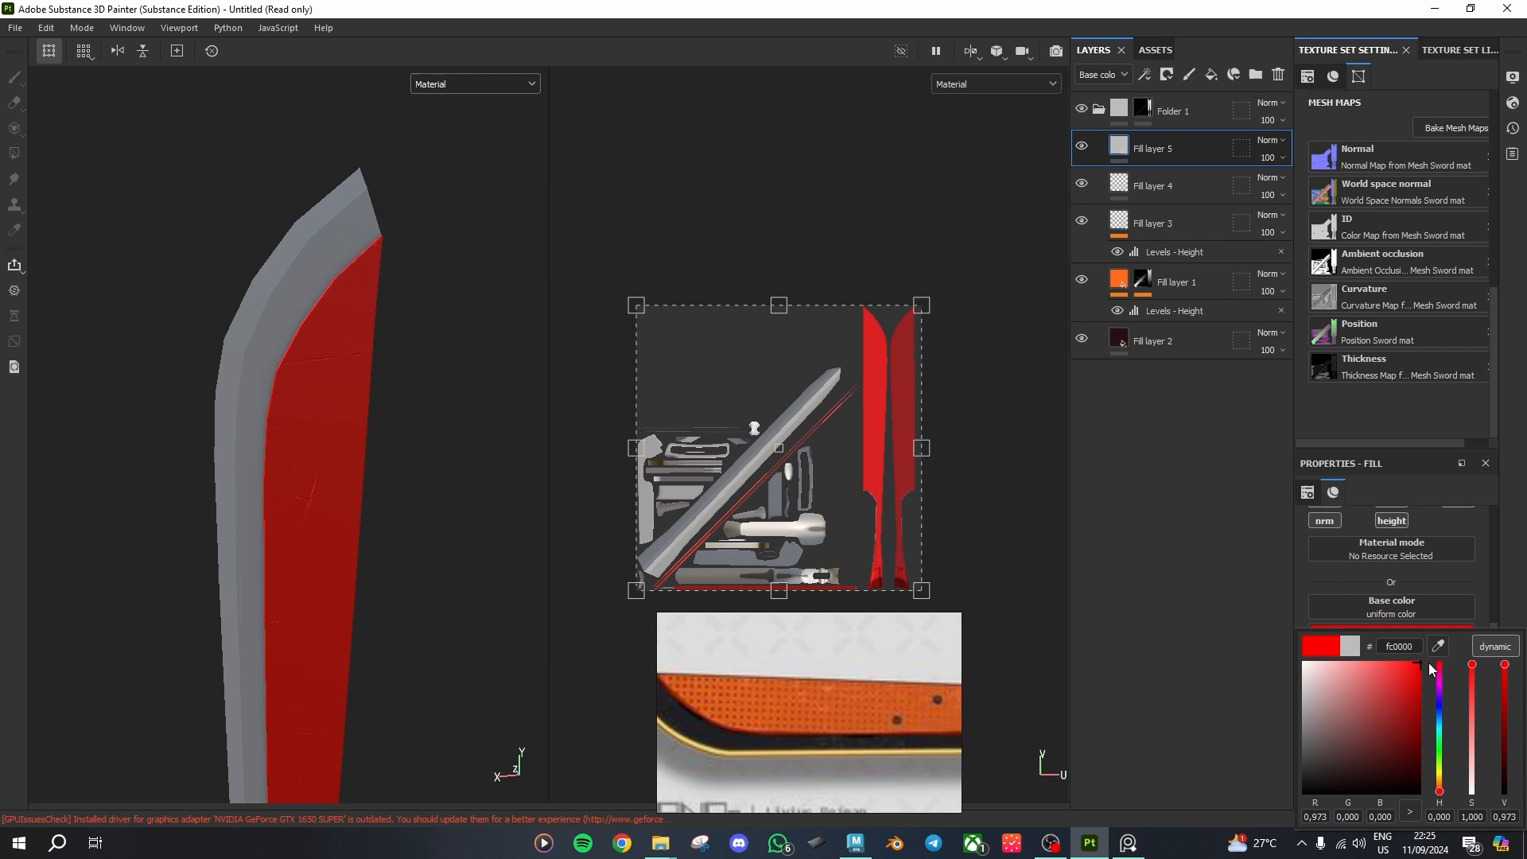
left_click(1157, 549)
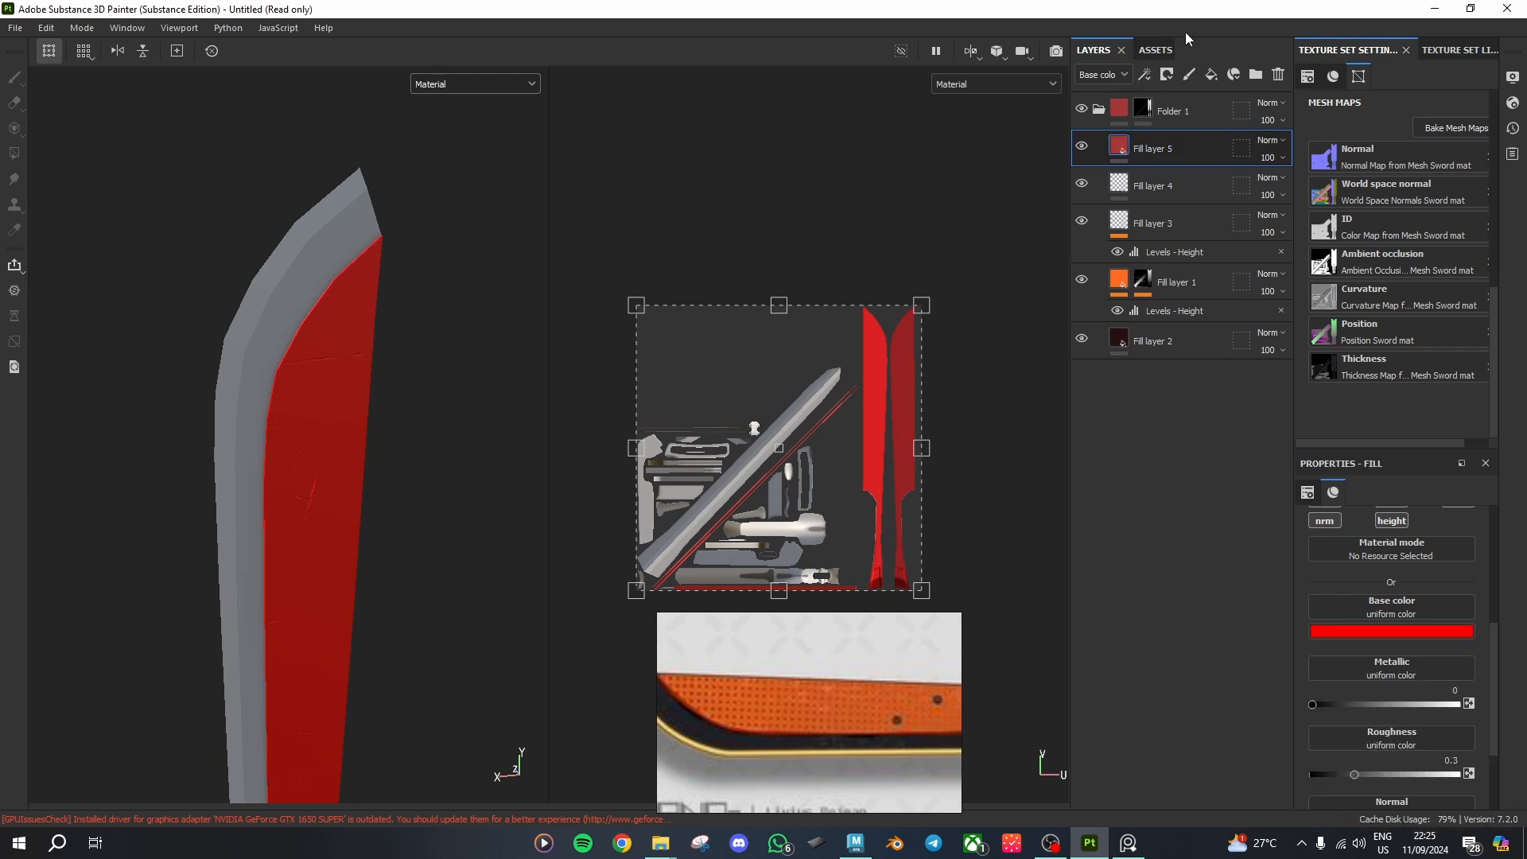
Step: Add a black mask to the red fill layer and add a fill effect to that mask
left_click(1167, 76)
left_click(1185, 115)
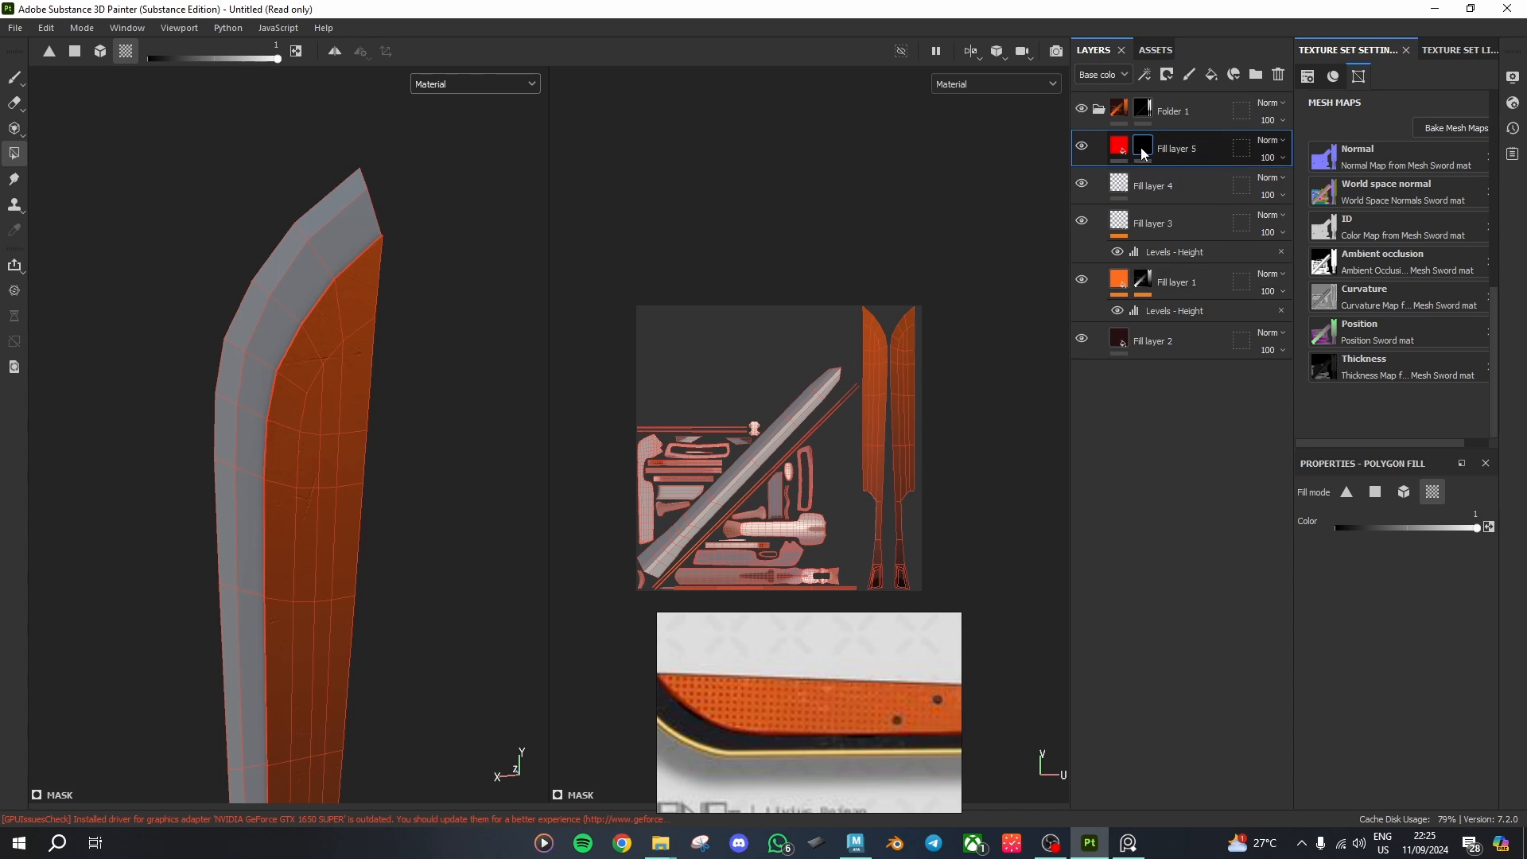
right_click(1142, 154)
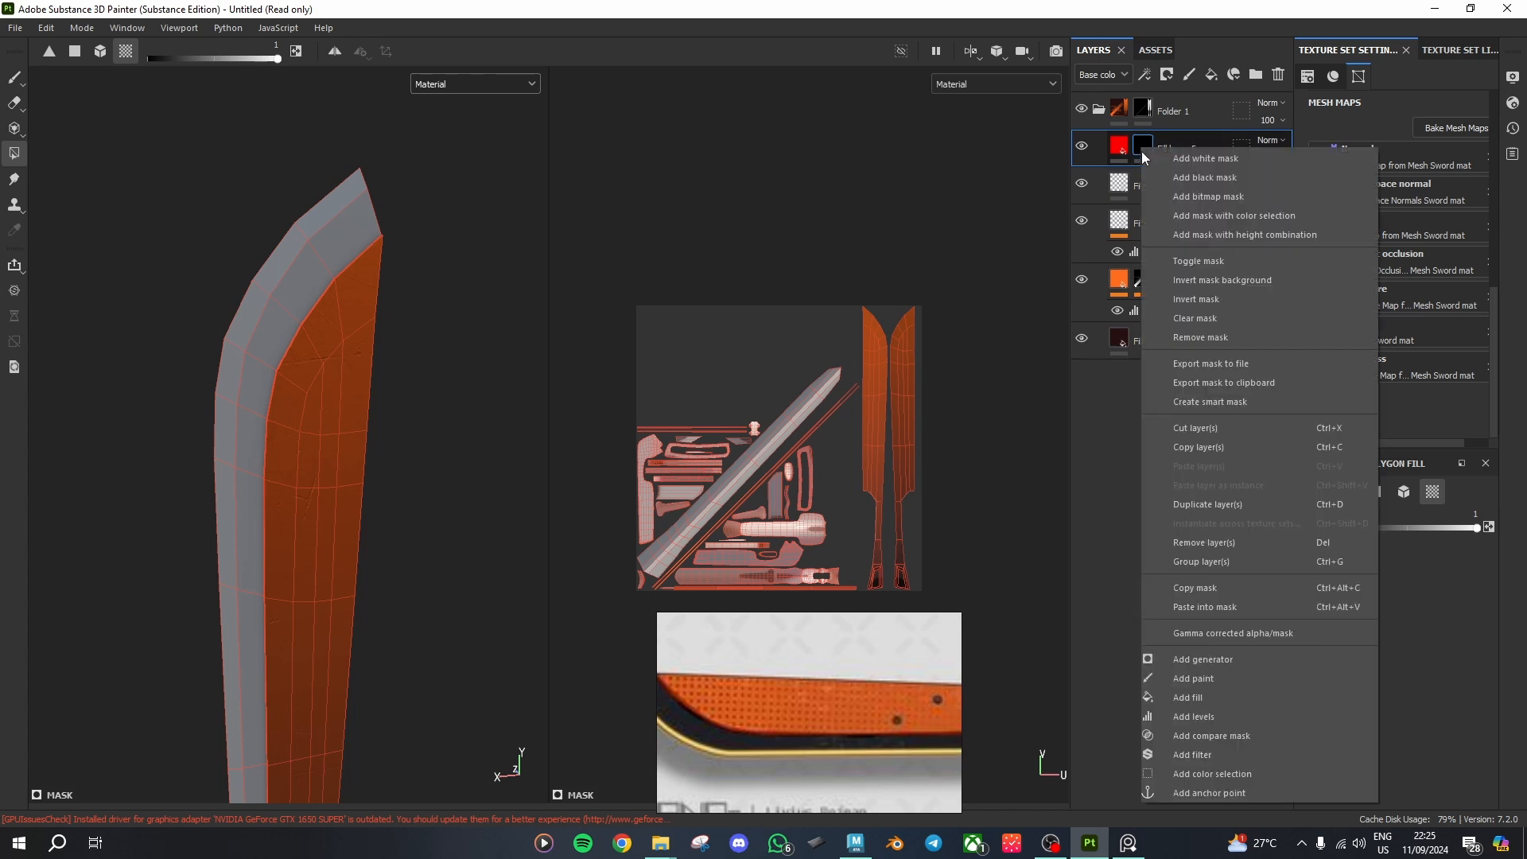
left_click(1191, 695)
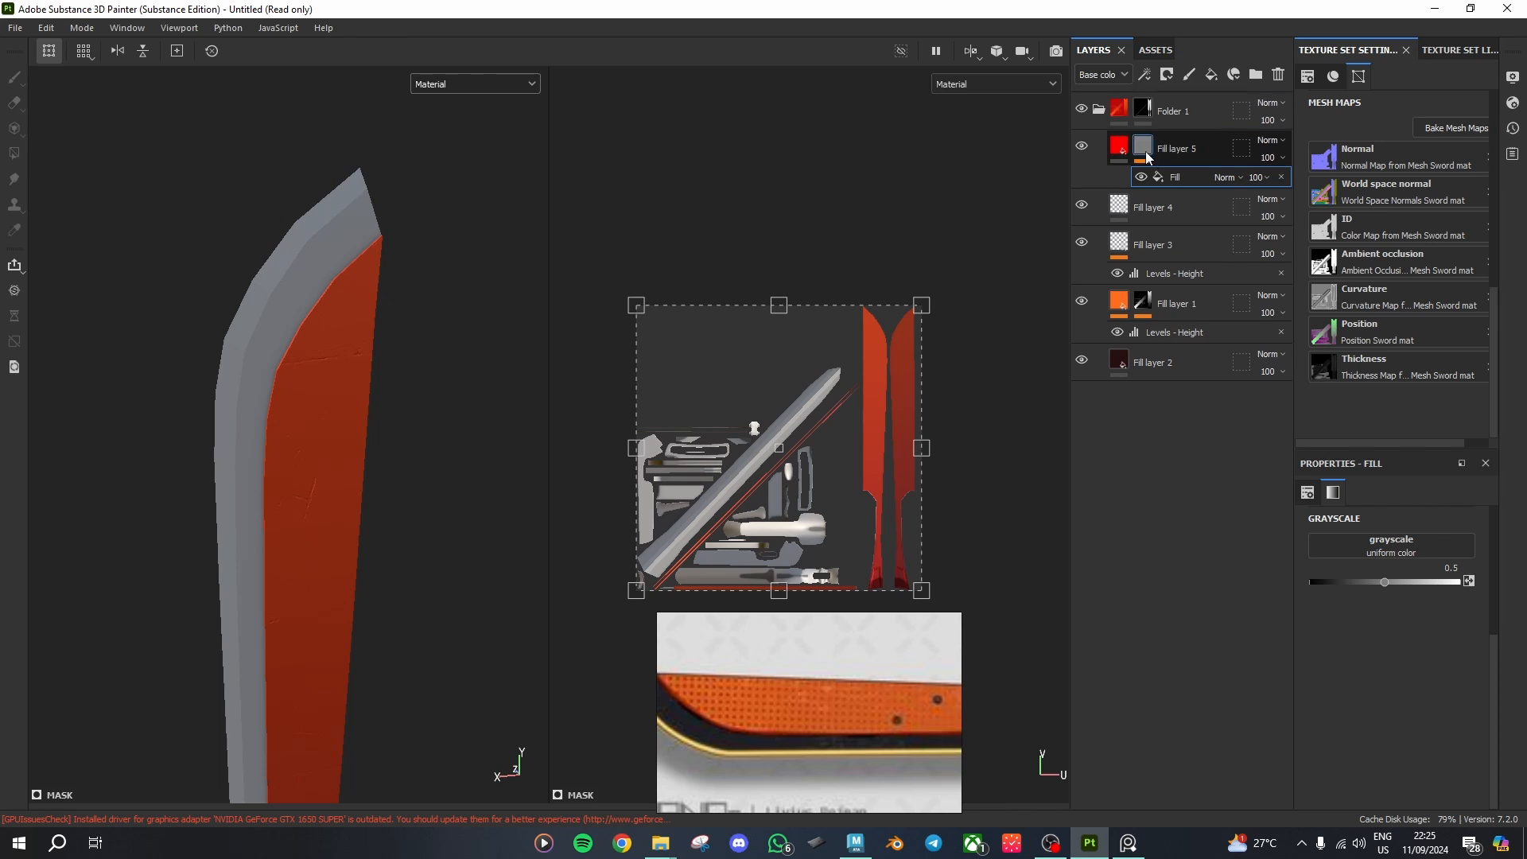
left_click(1397, 544)
type("sratc")
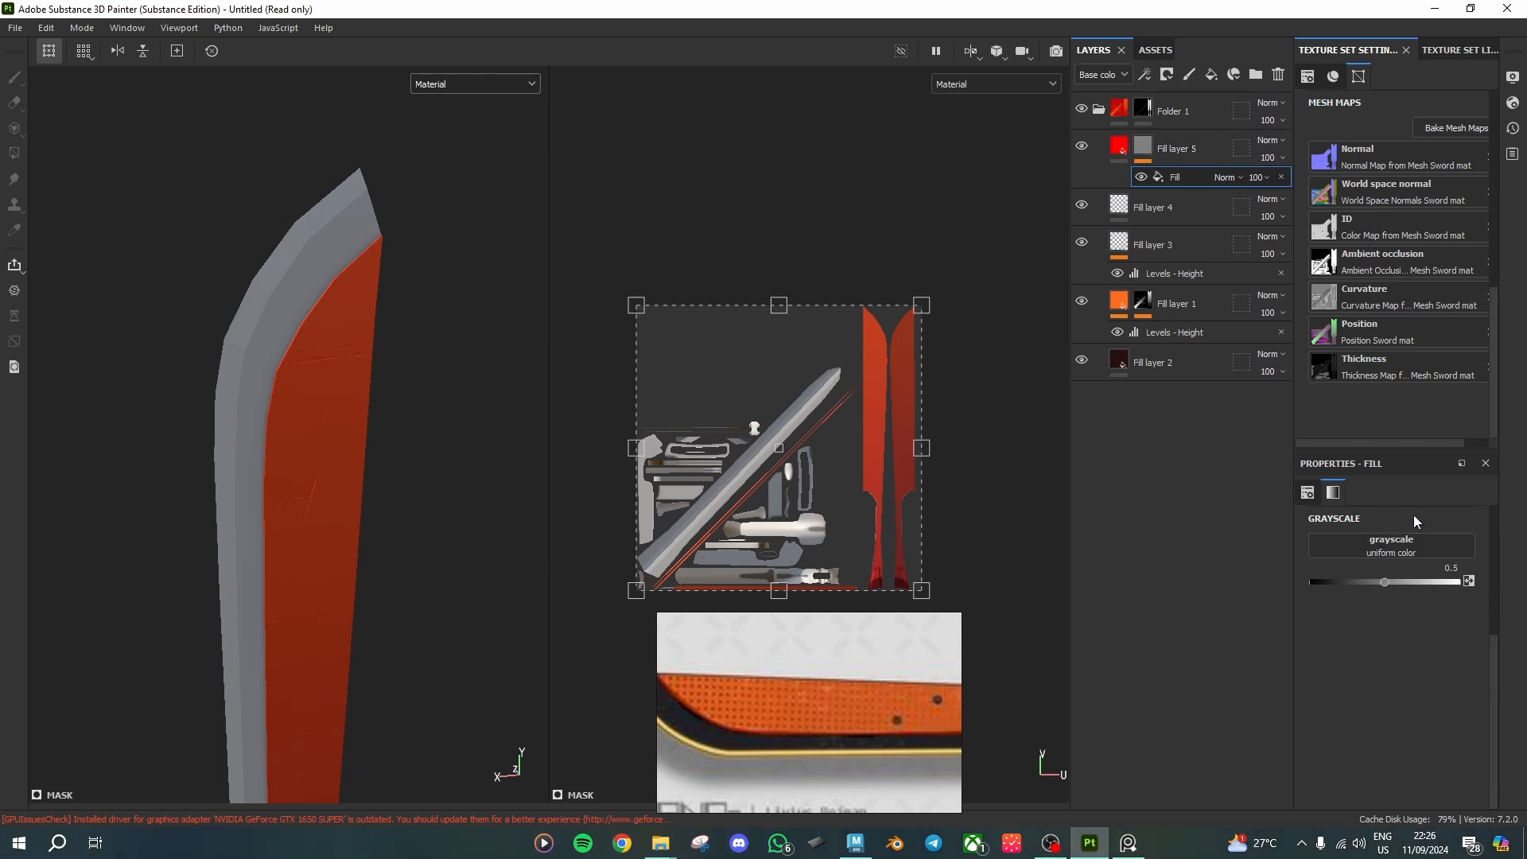
left_click(1406, 549)
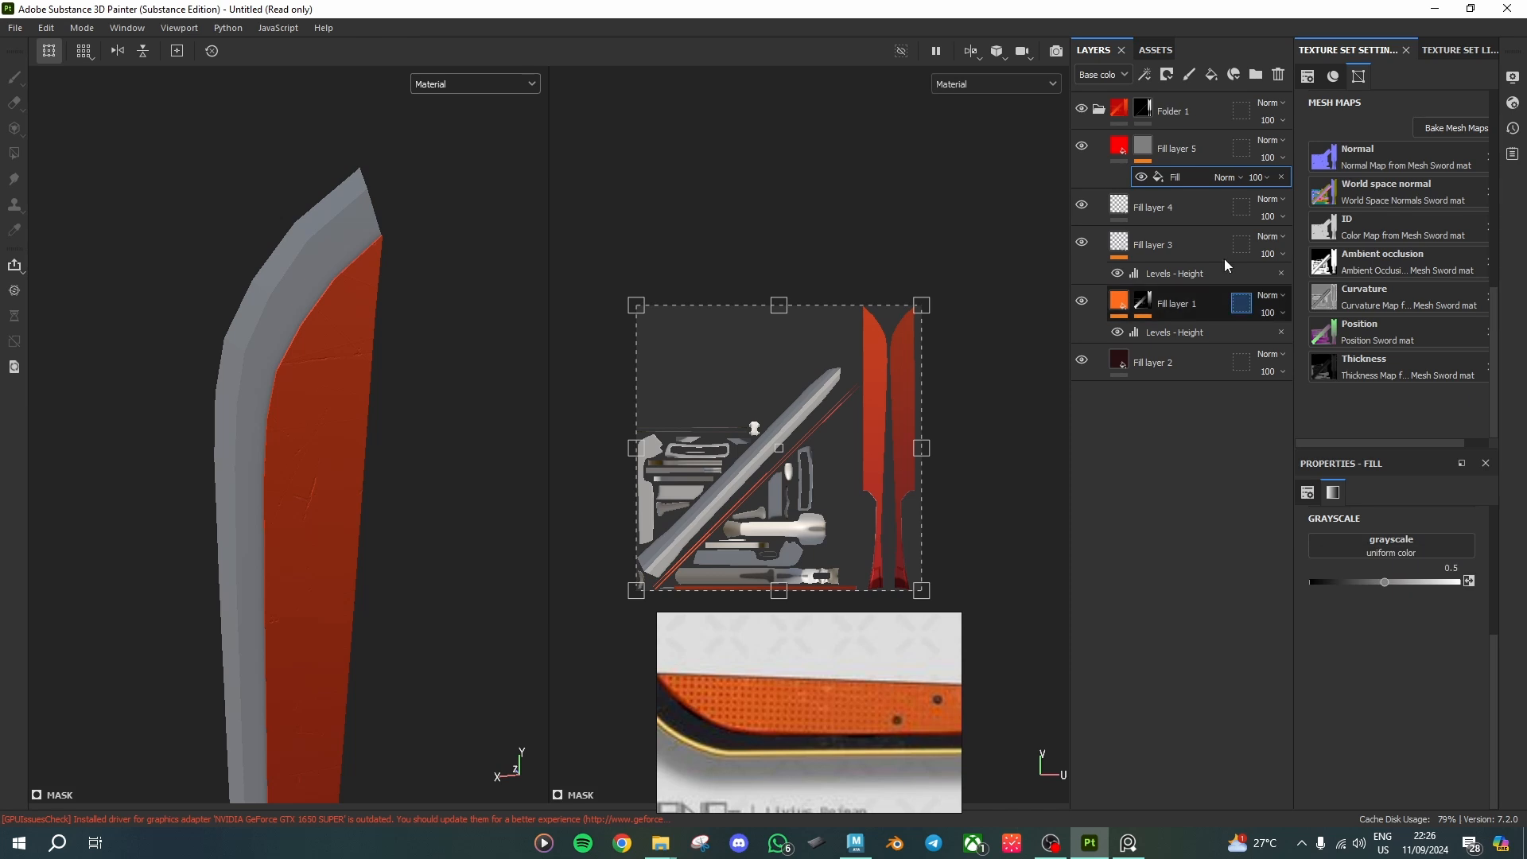
left_click(1143, 147)
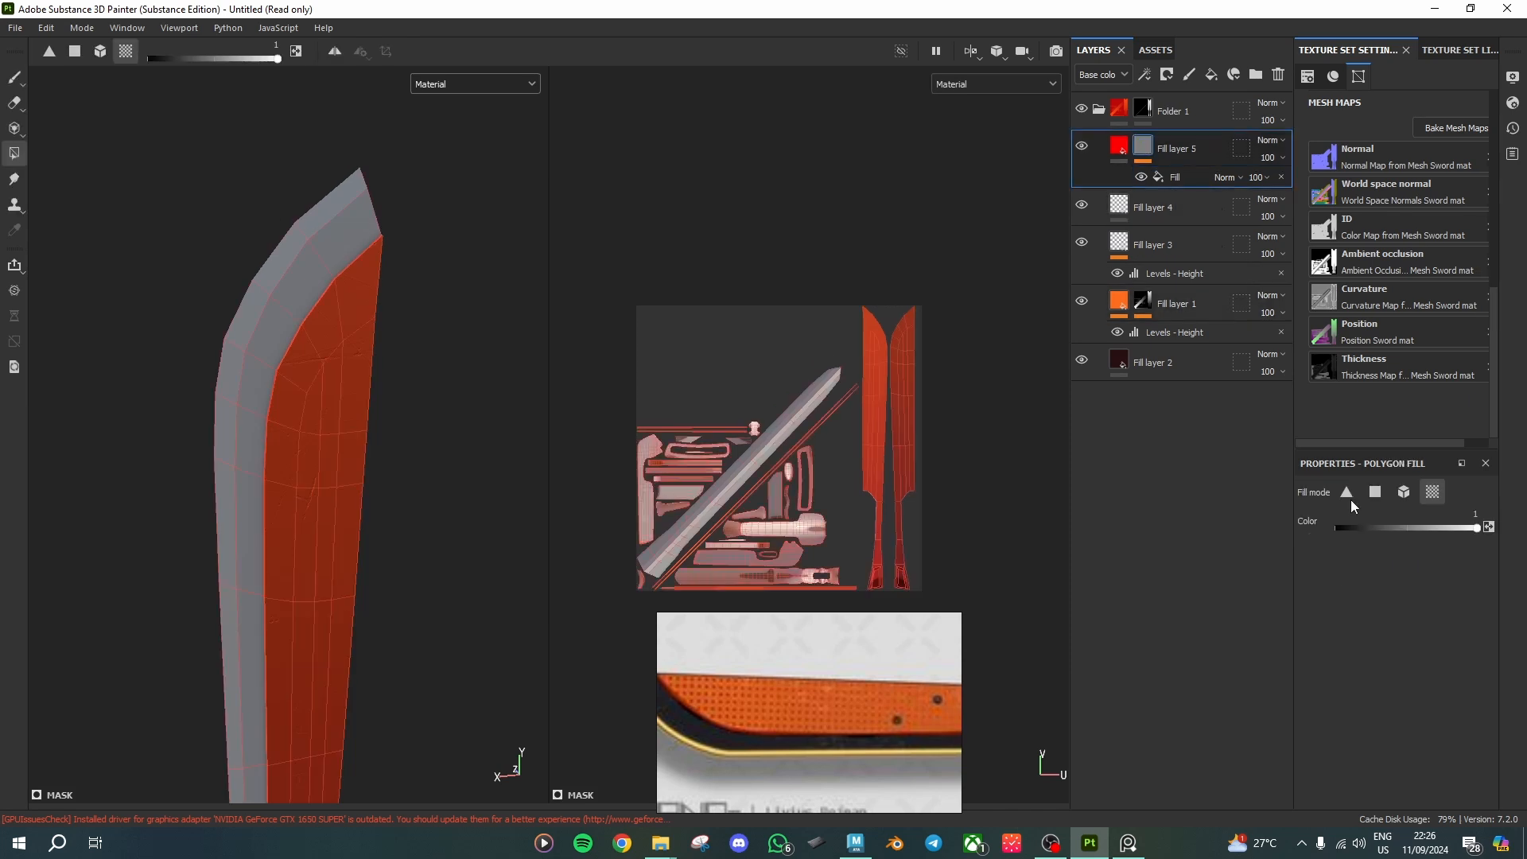
left_click(1146, 176)
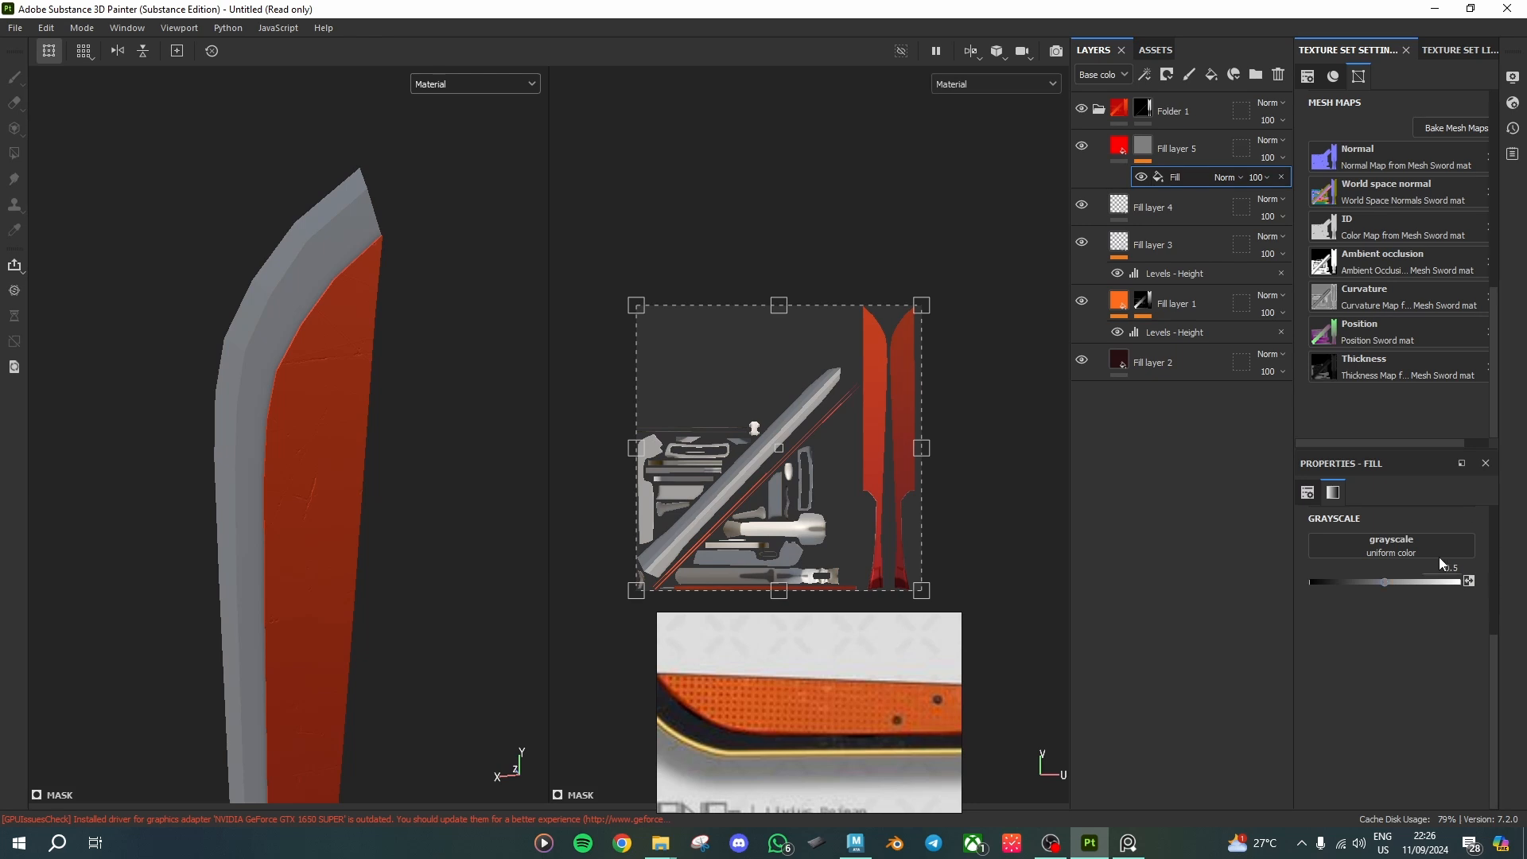
Step: Start a resource import into the current session and add dotted_black_background.jpg from the Images folder
left_click(1142, 54)
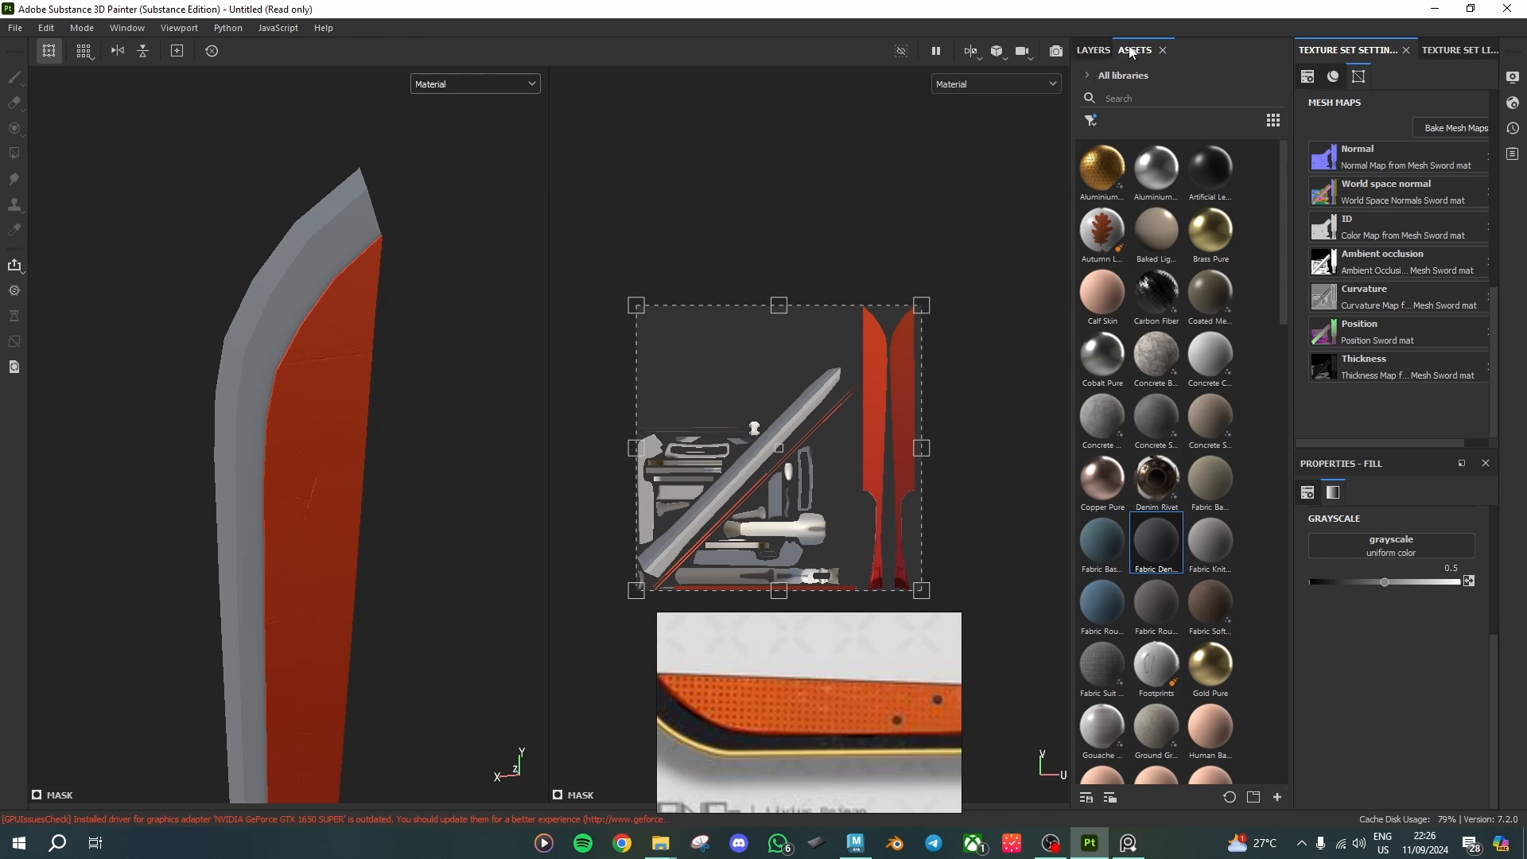
left_click(1278, 797)
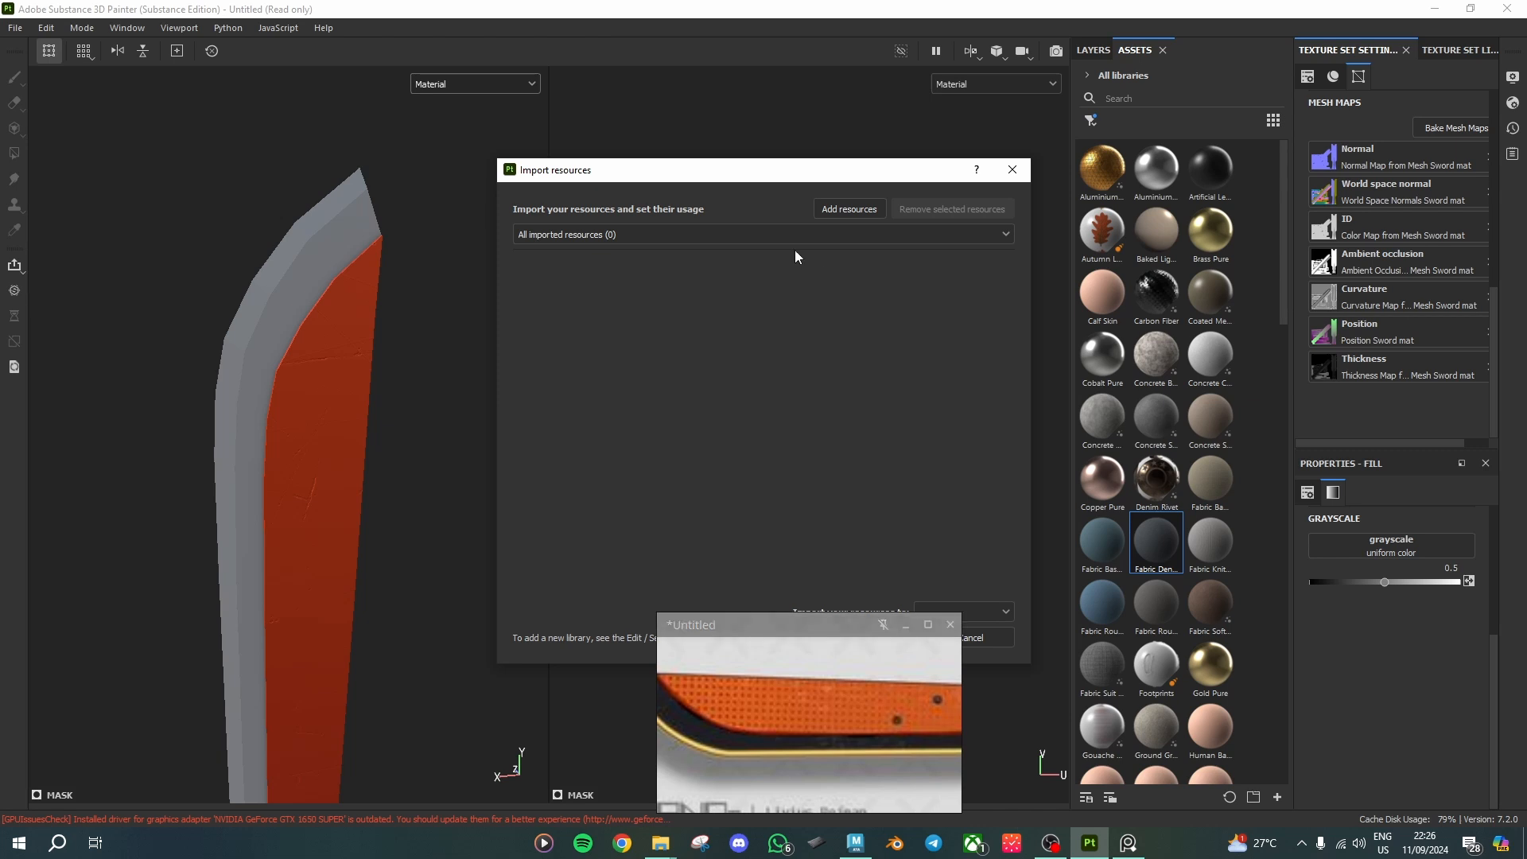
left_click_drag(837, 631, 364, 531)
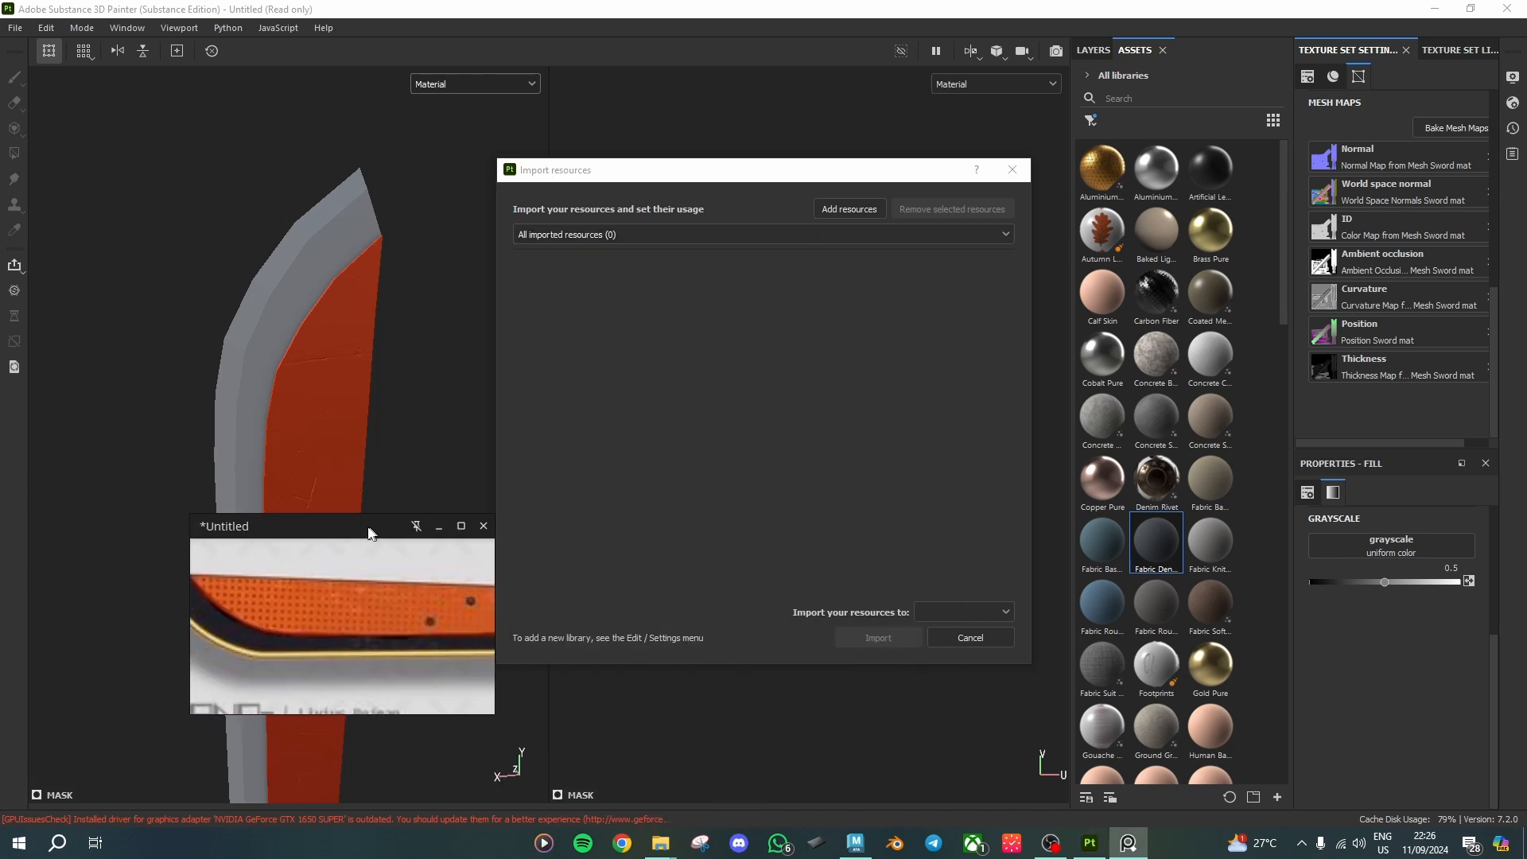
left_click(962, 612)
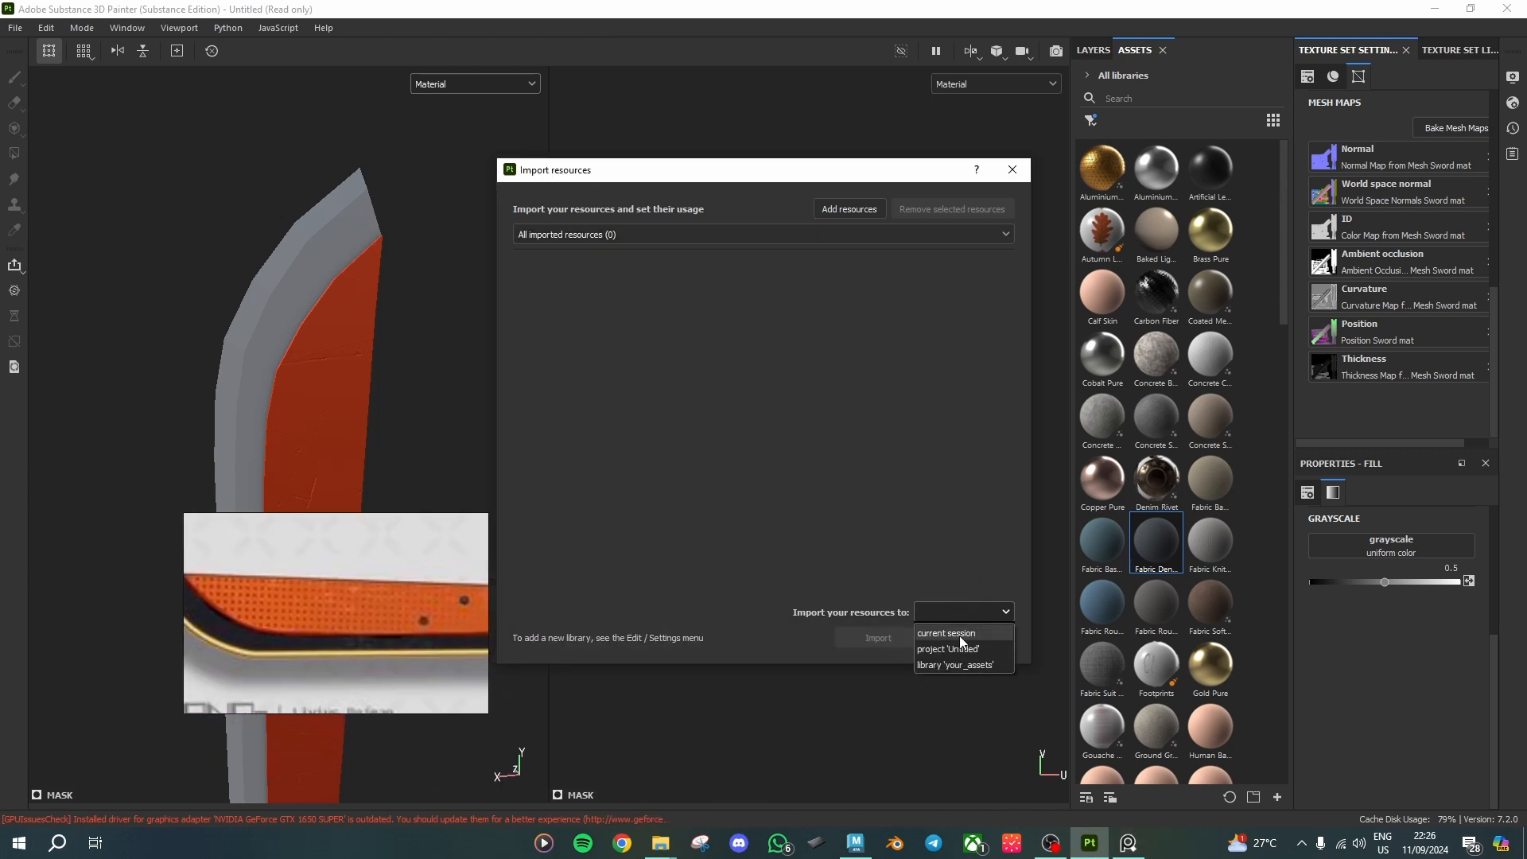
left_click(958, 633)
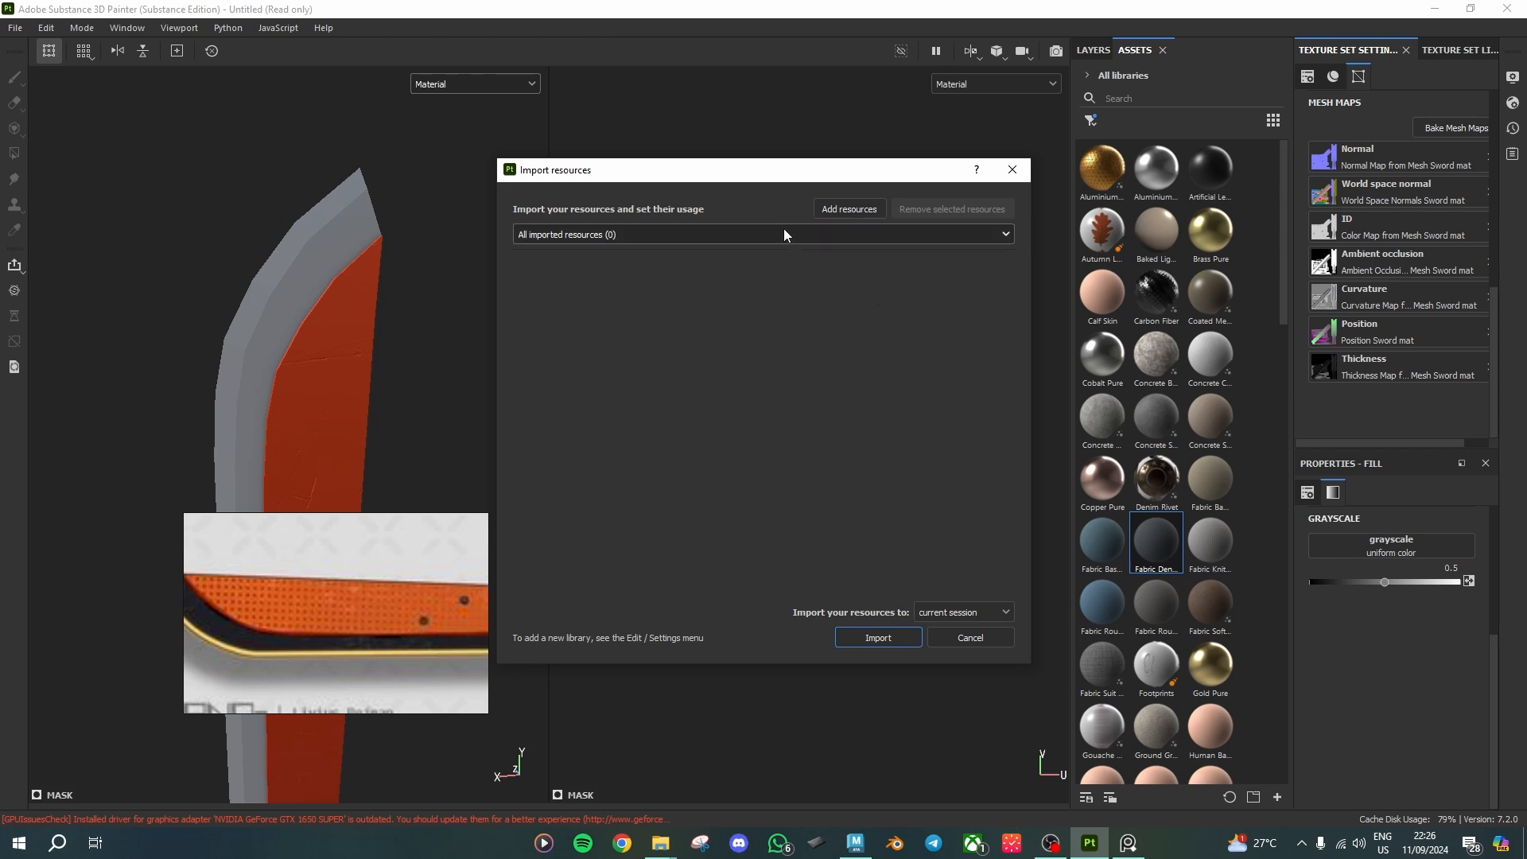
left_click(851, 204)
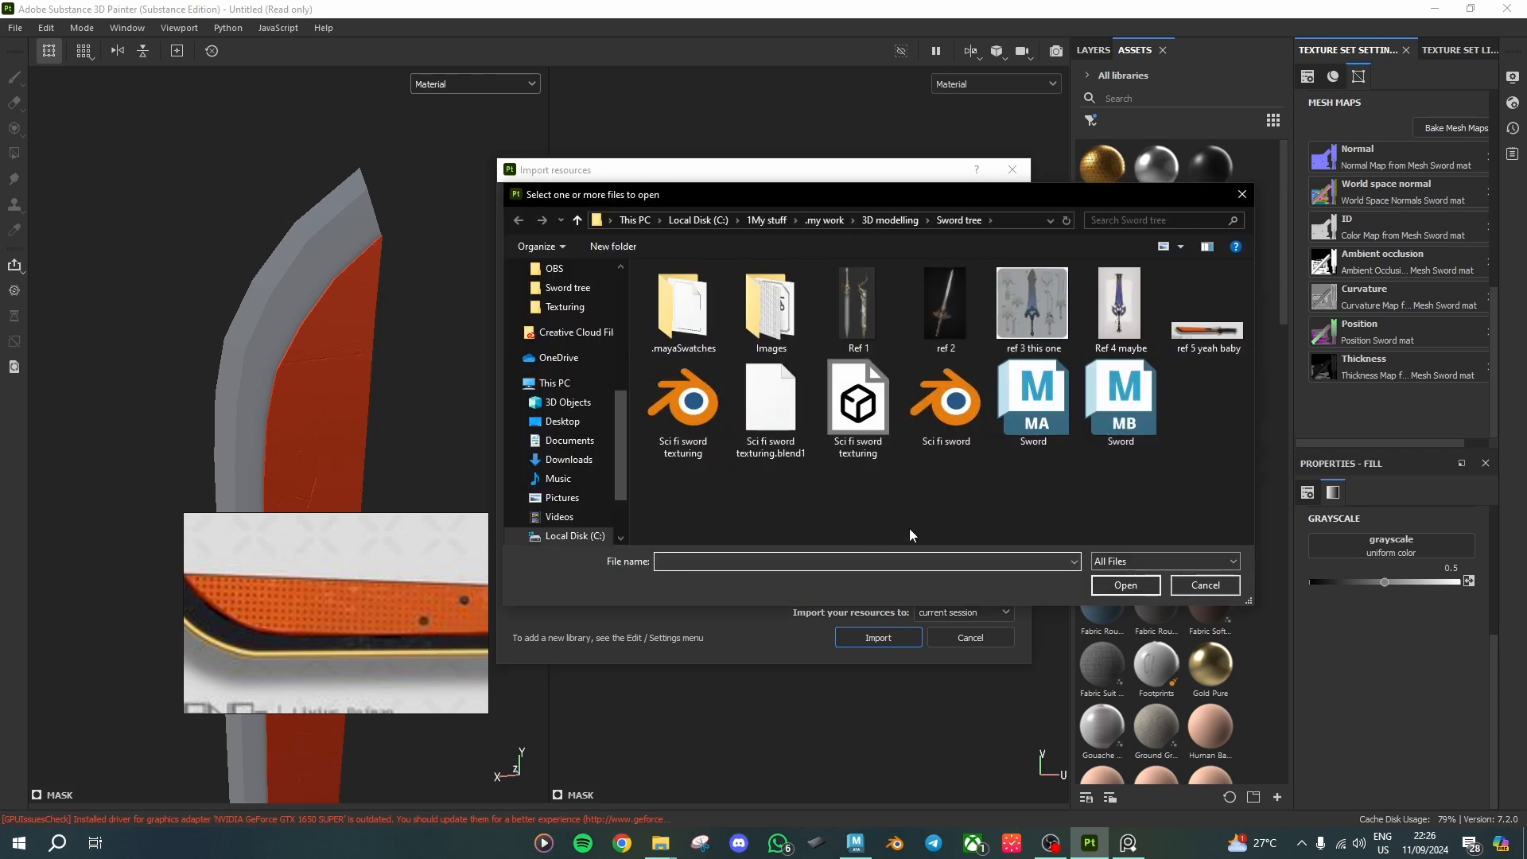
double_click(769, 309)
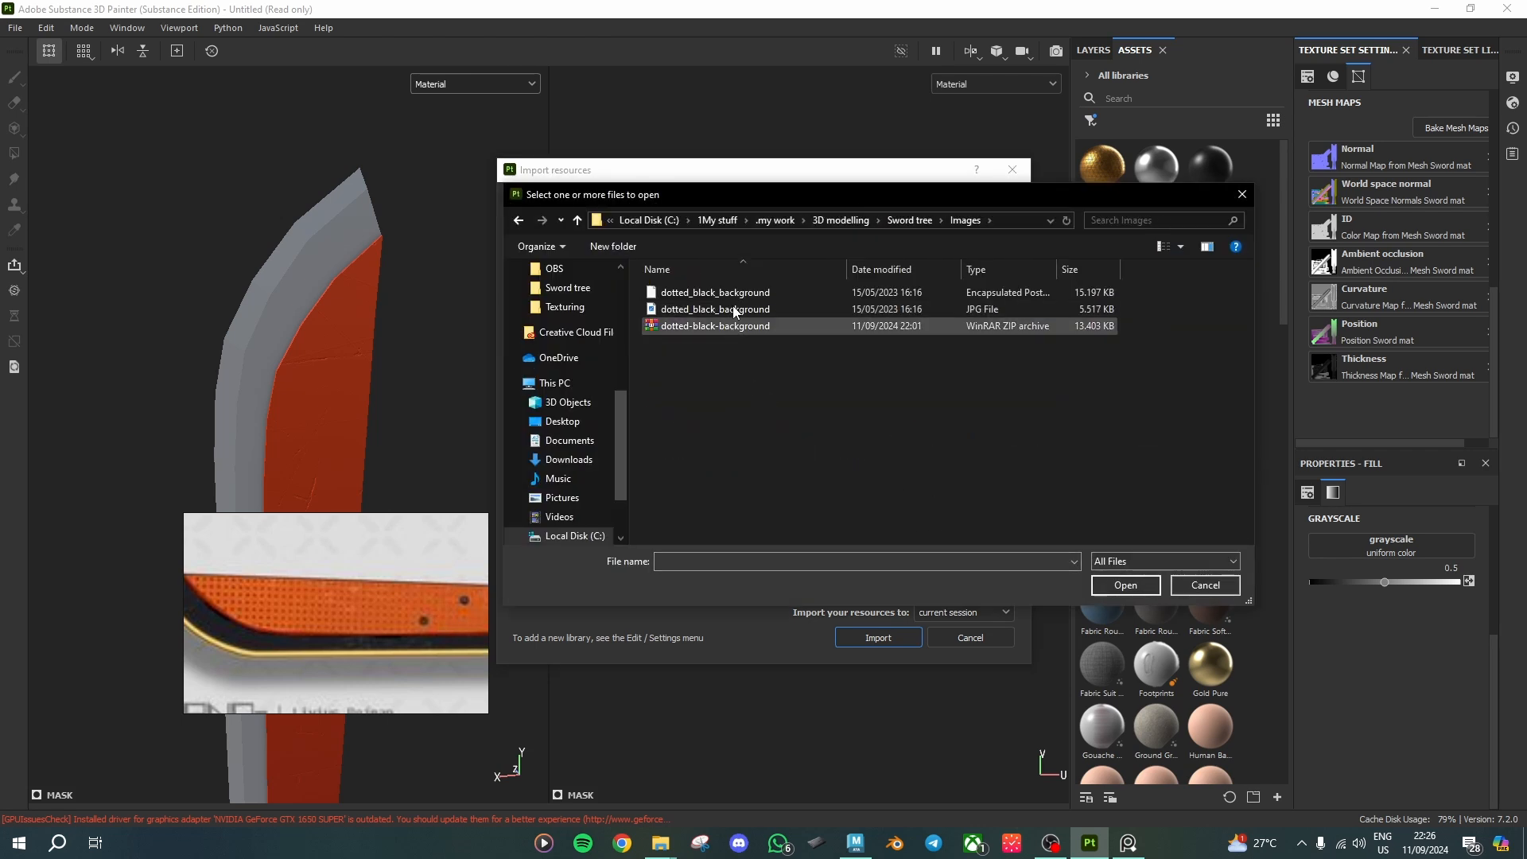
left_click(734, 310)
left_click(1126, 586)
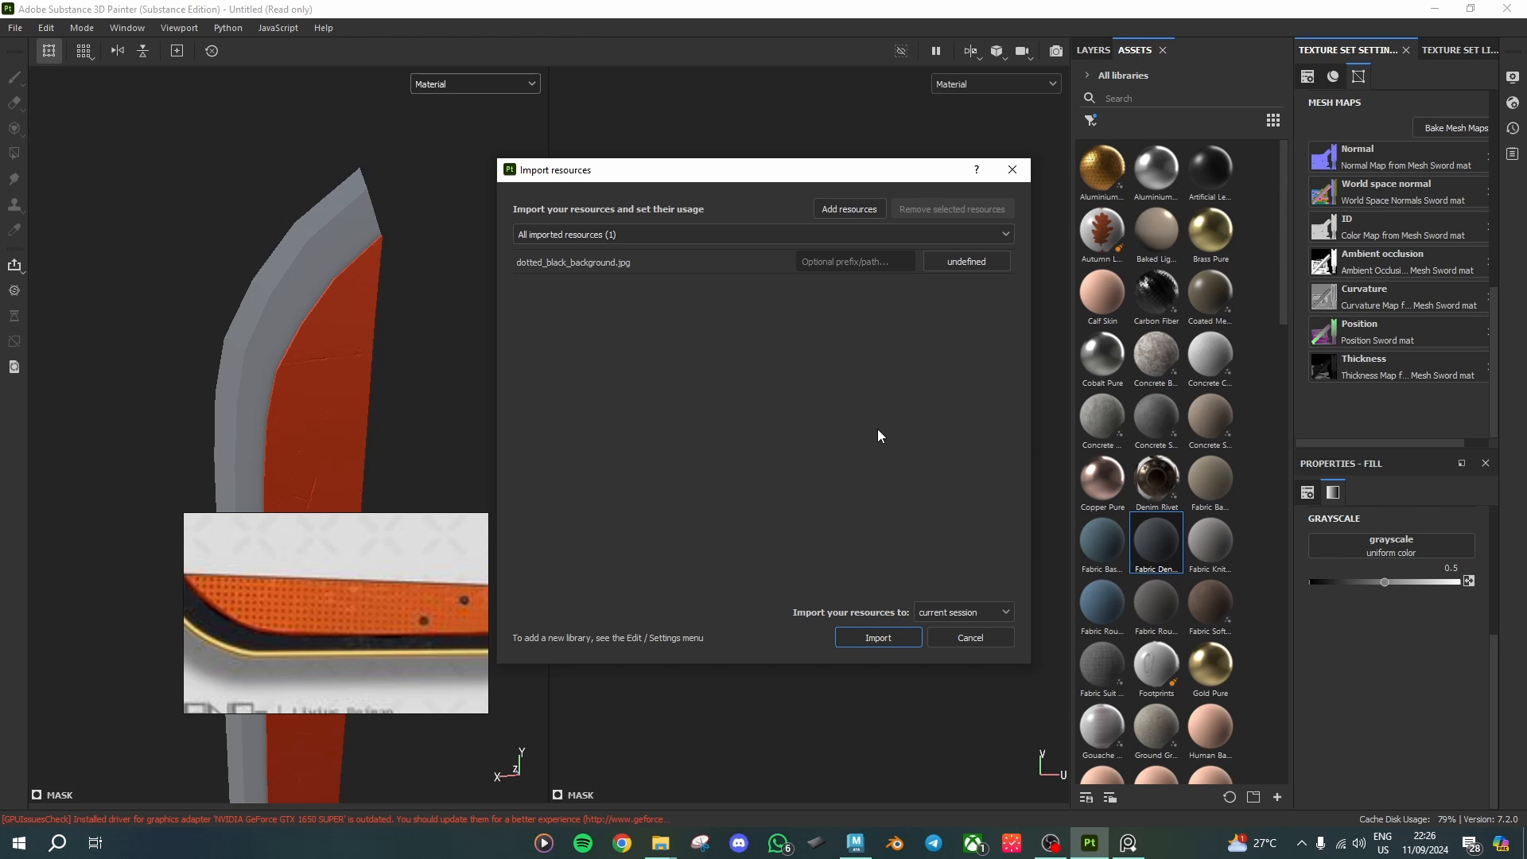
Step: Set the usage of dotted_black_background.jpg to texture and import it
left_click(953, 262)
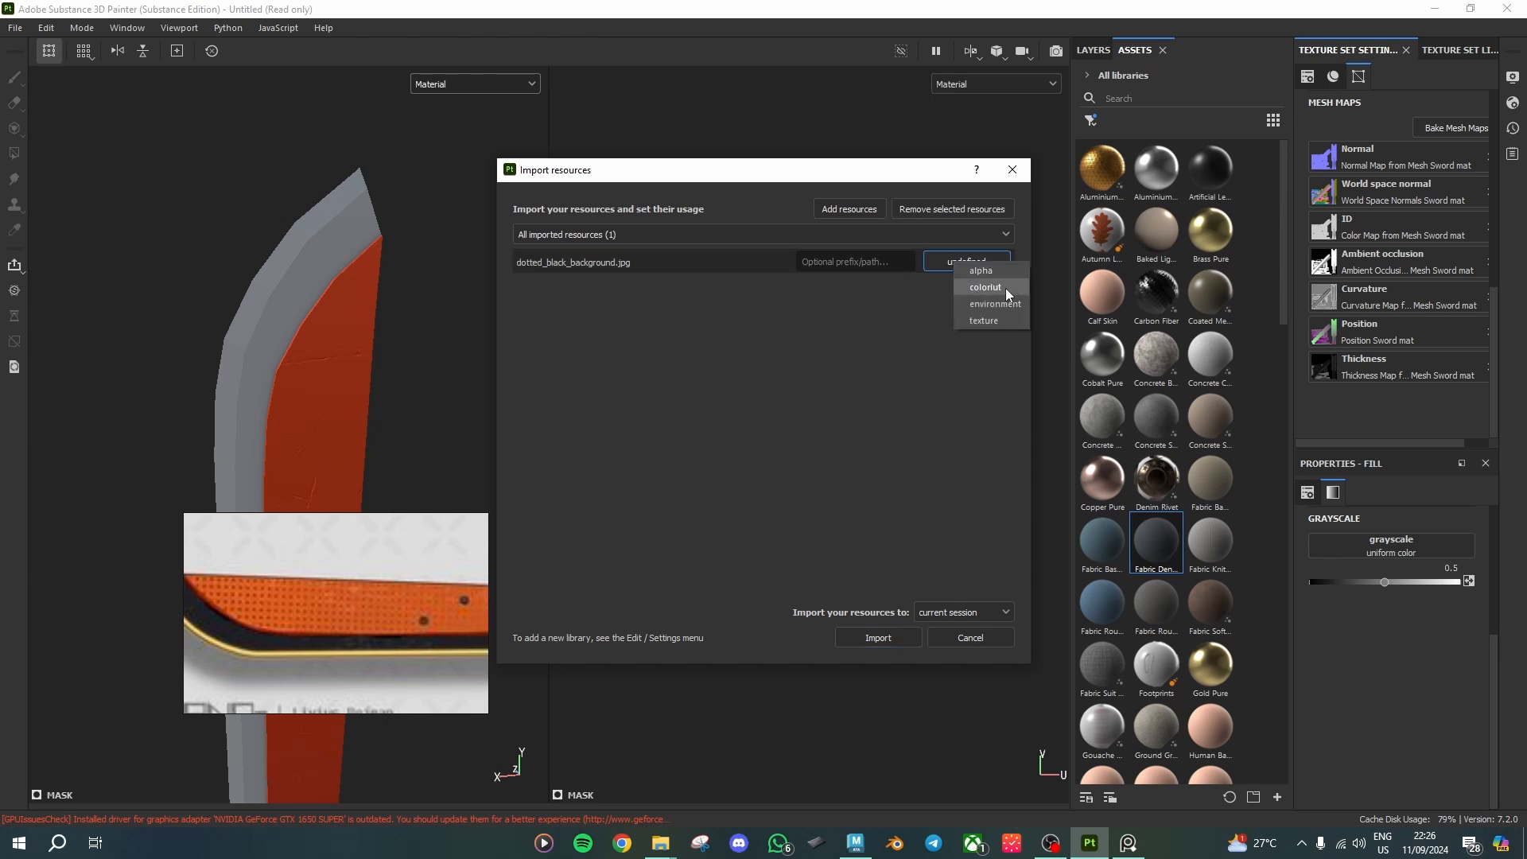
left_click(986, 320)
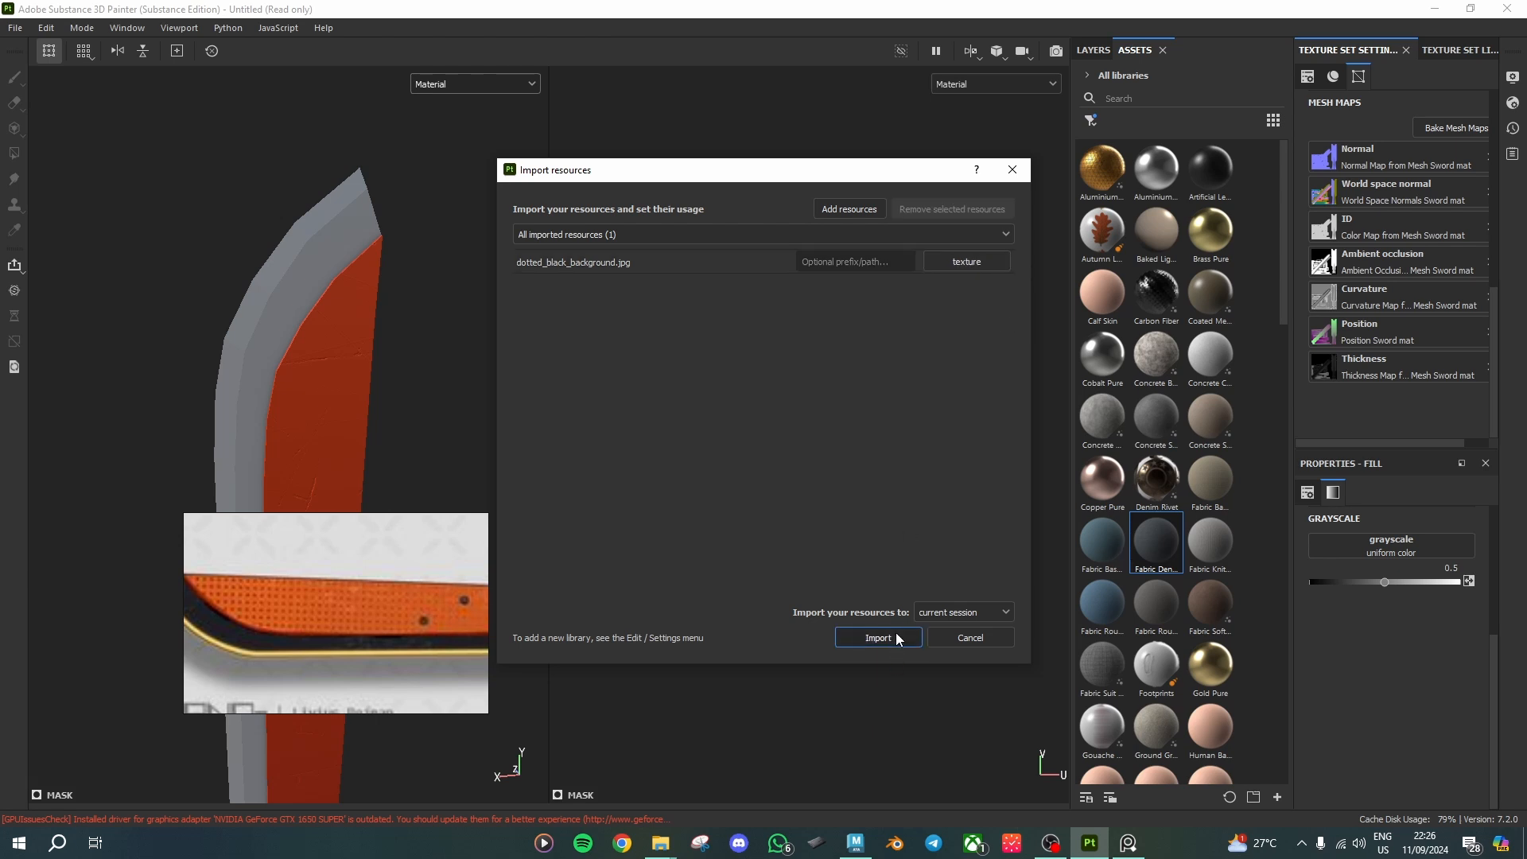
left_click(981, 268)
left_click(926, 315)
left_click(878, 637)
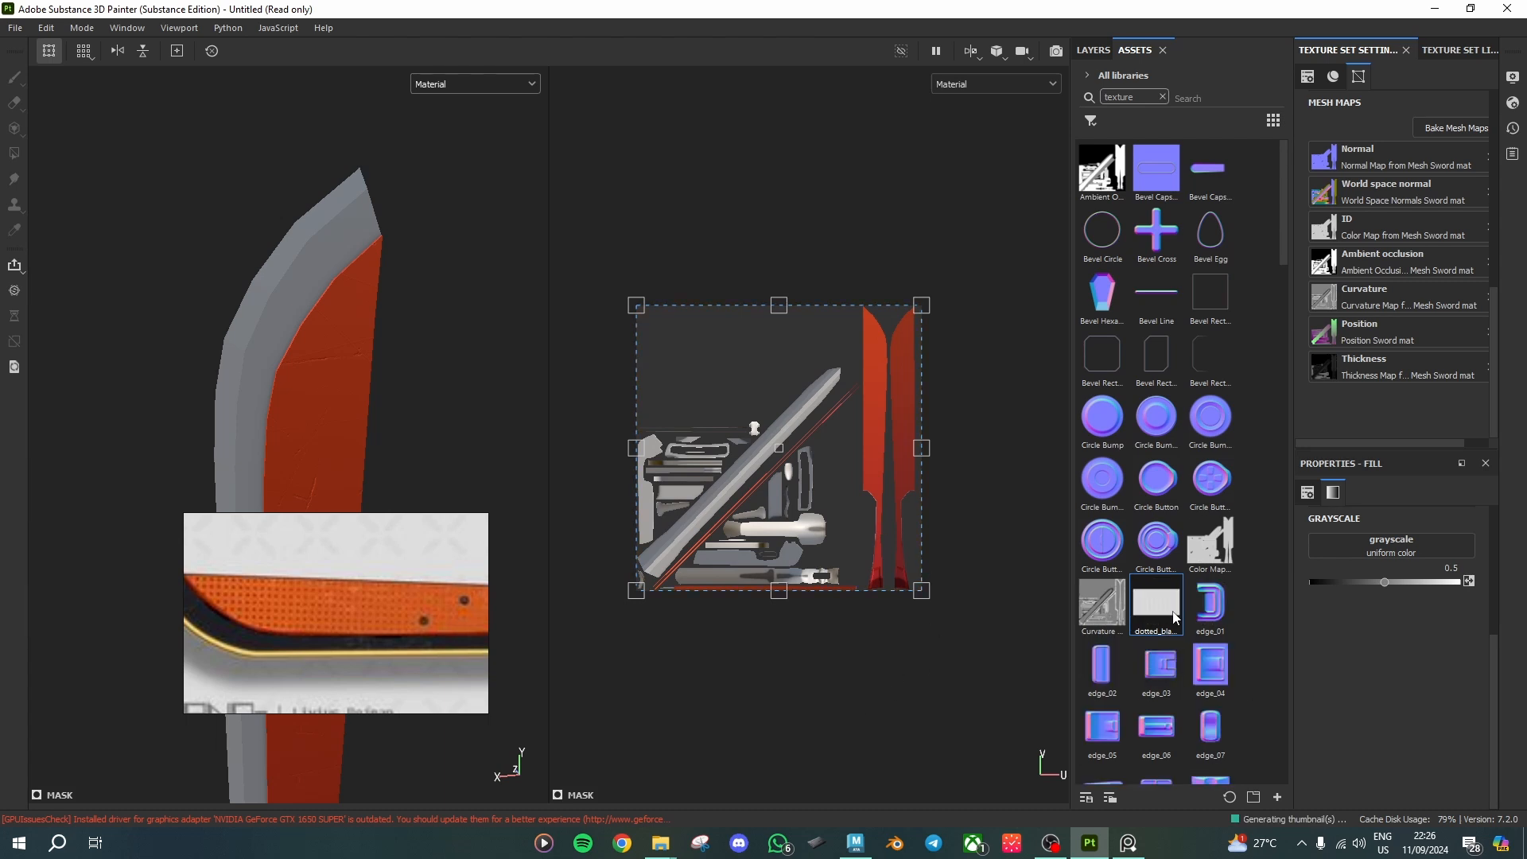
Step: Assign the dotted_black_background texture to the grayscale of the red layer's mask fill and return to the layer stack
left_click_drag(1174, 617, 1384, 545)
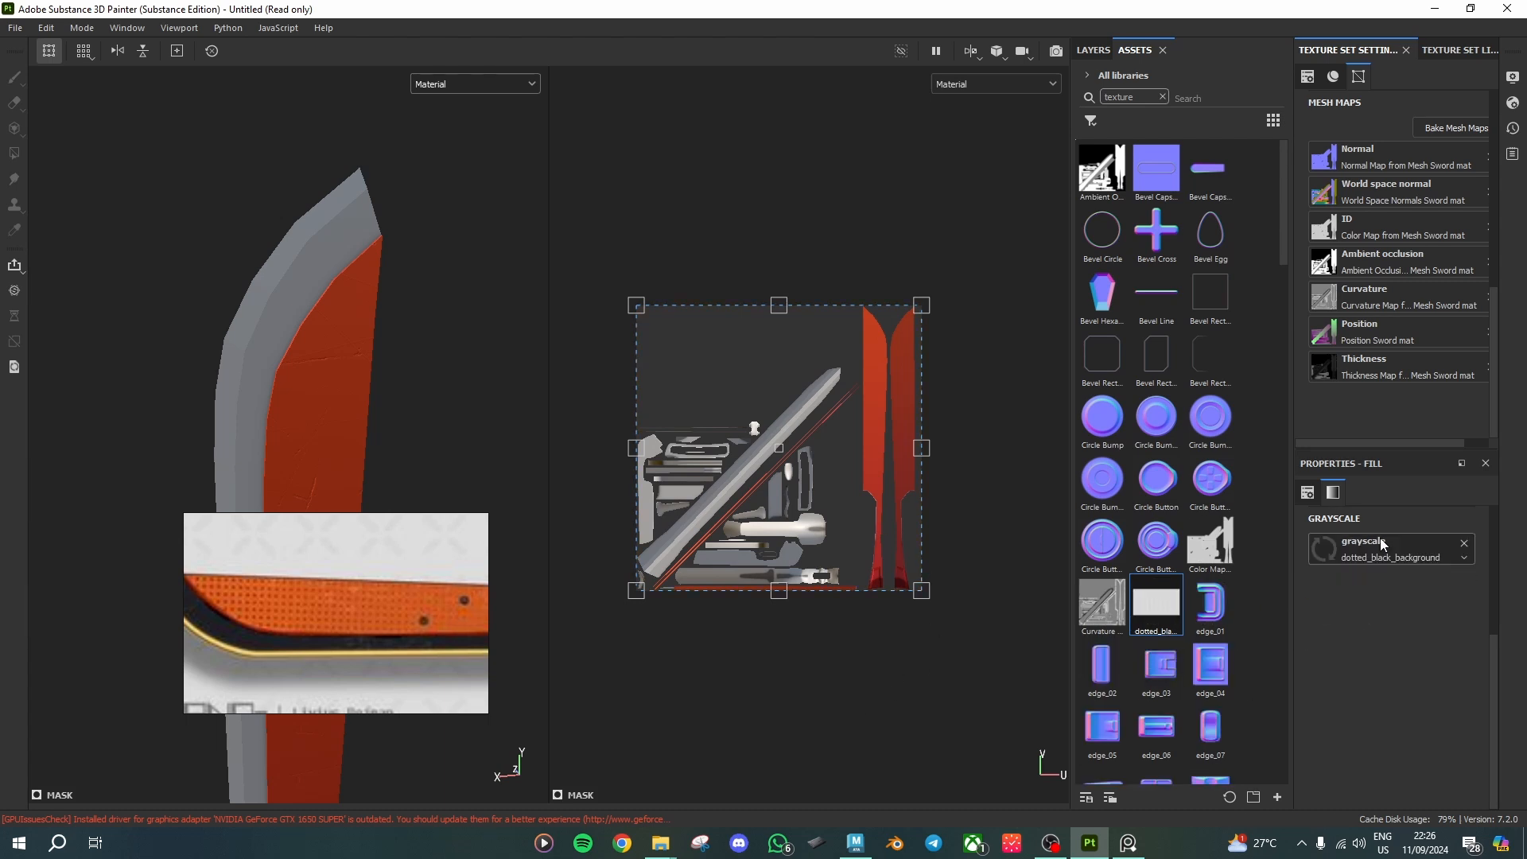
left_click_drag(288, 528, 726, 584)
scroll(299, 528, "up", 8)
left_click(1093, 49)
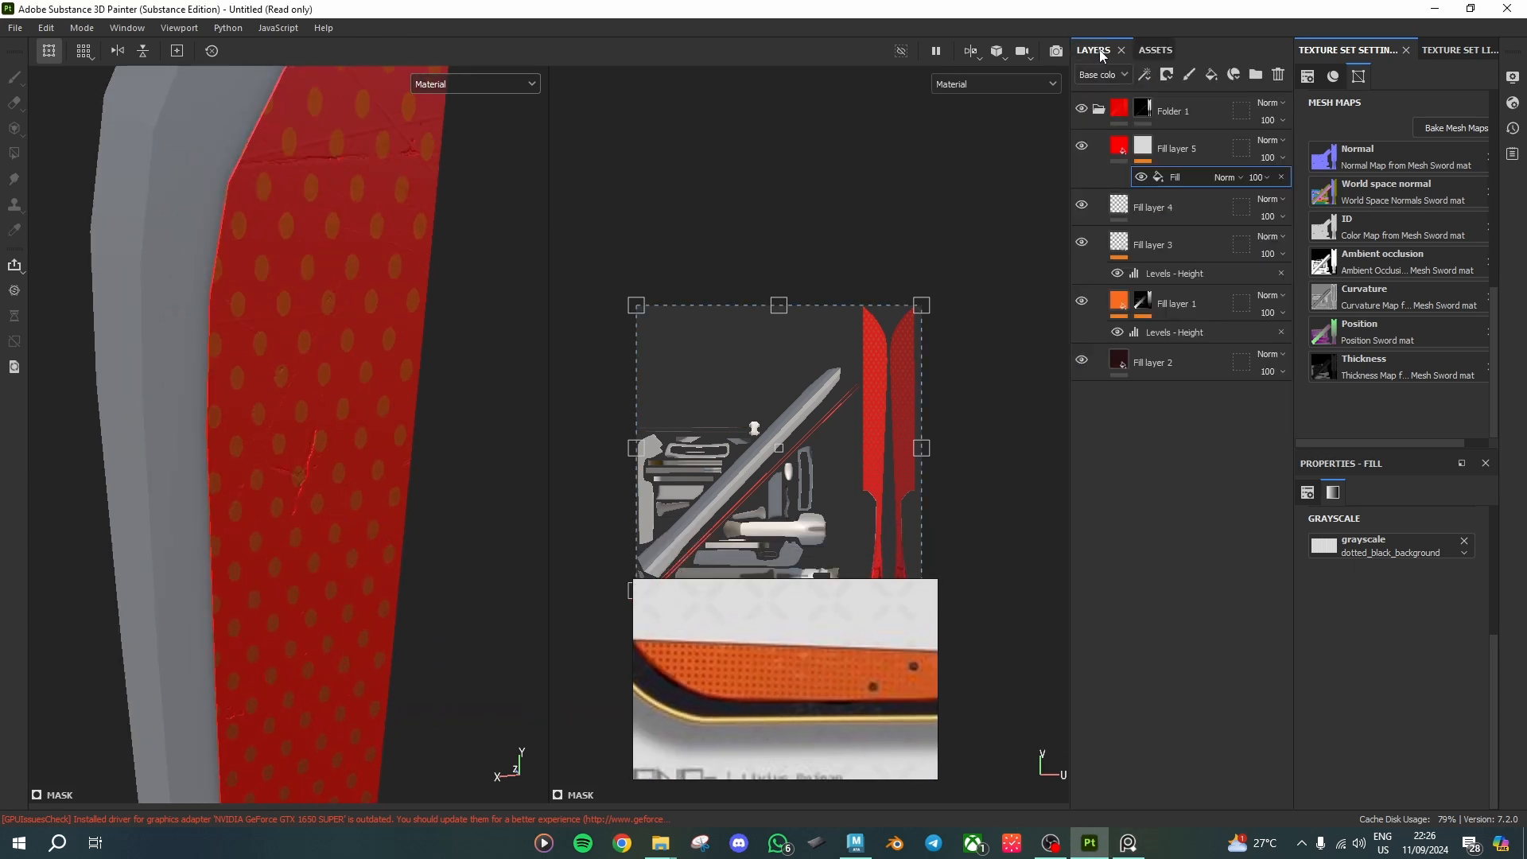
Step: Inspect the dotted pattern along the red blade up close, from a distance and from different angles
left_click(1145, 149)
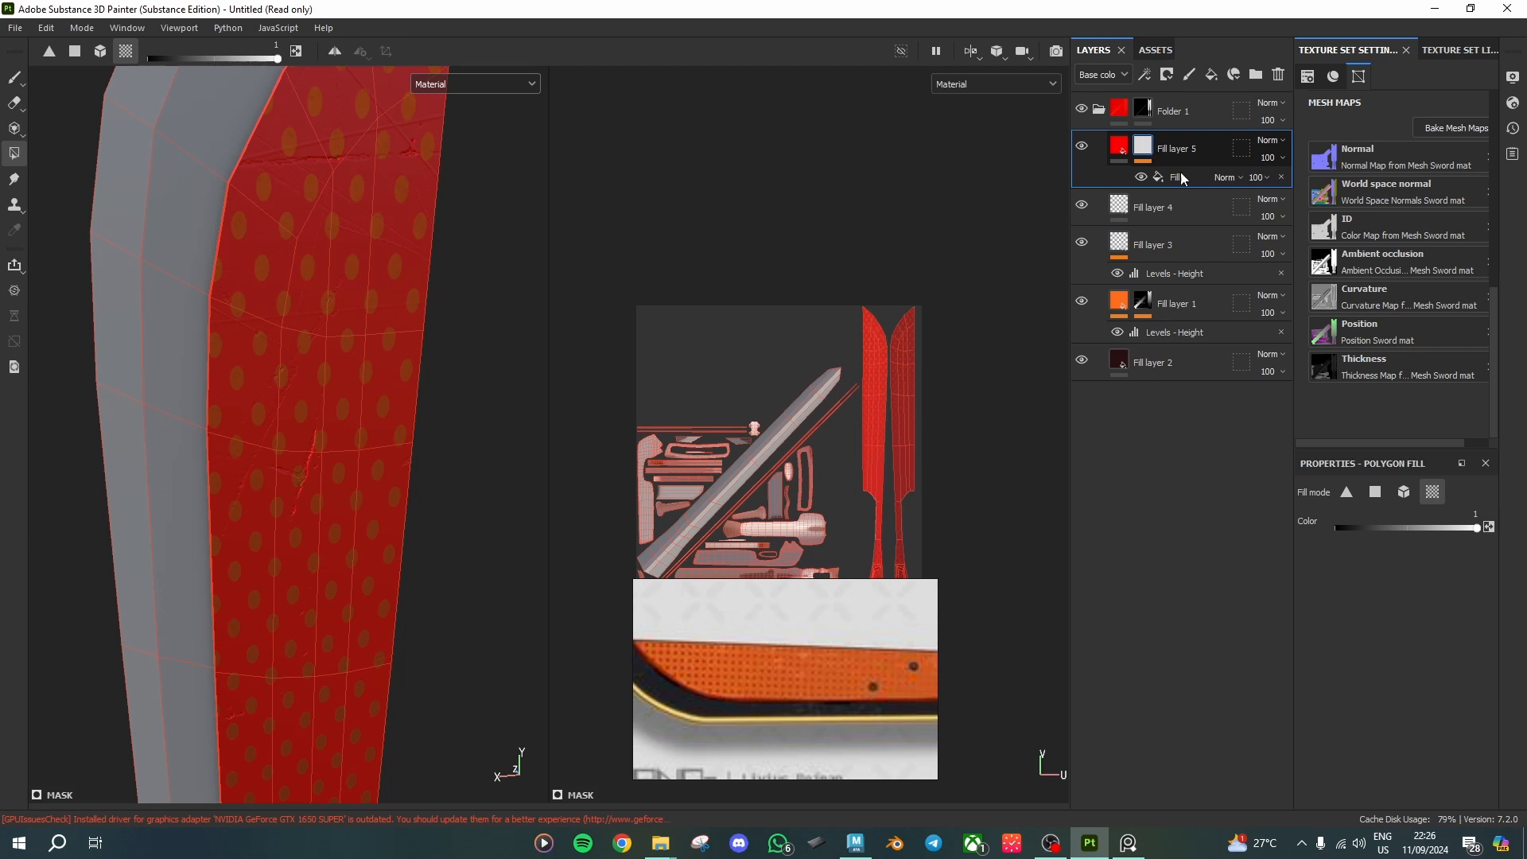
left_click(1189, 178)
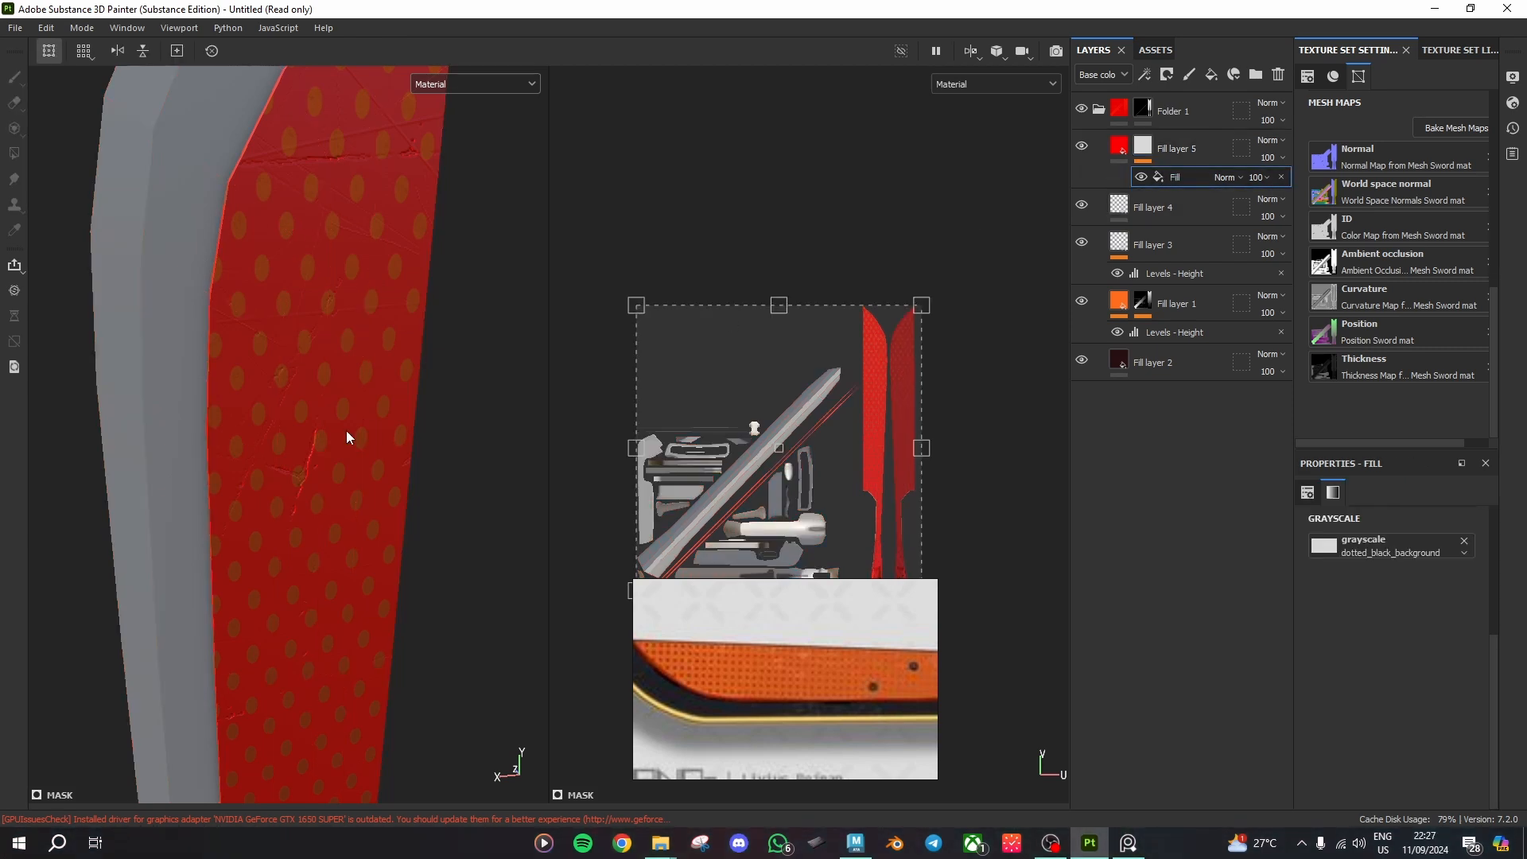
scroll(350, 453, "down", 5)
scroll(403, 608, "up", 5)
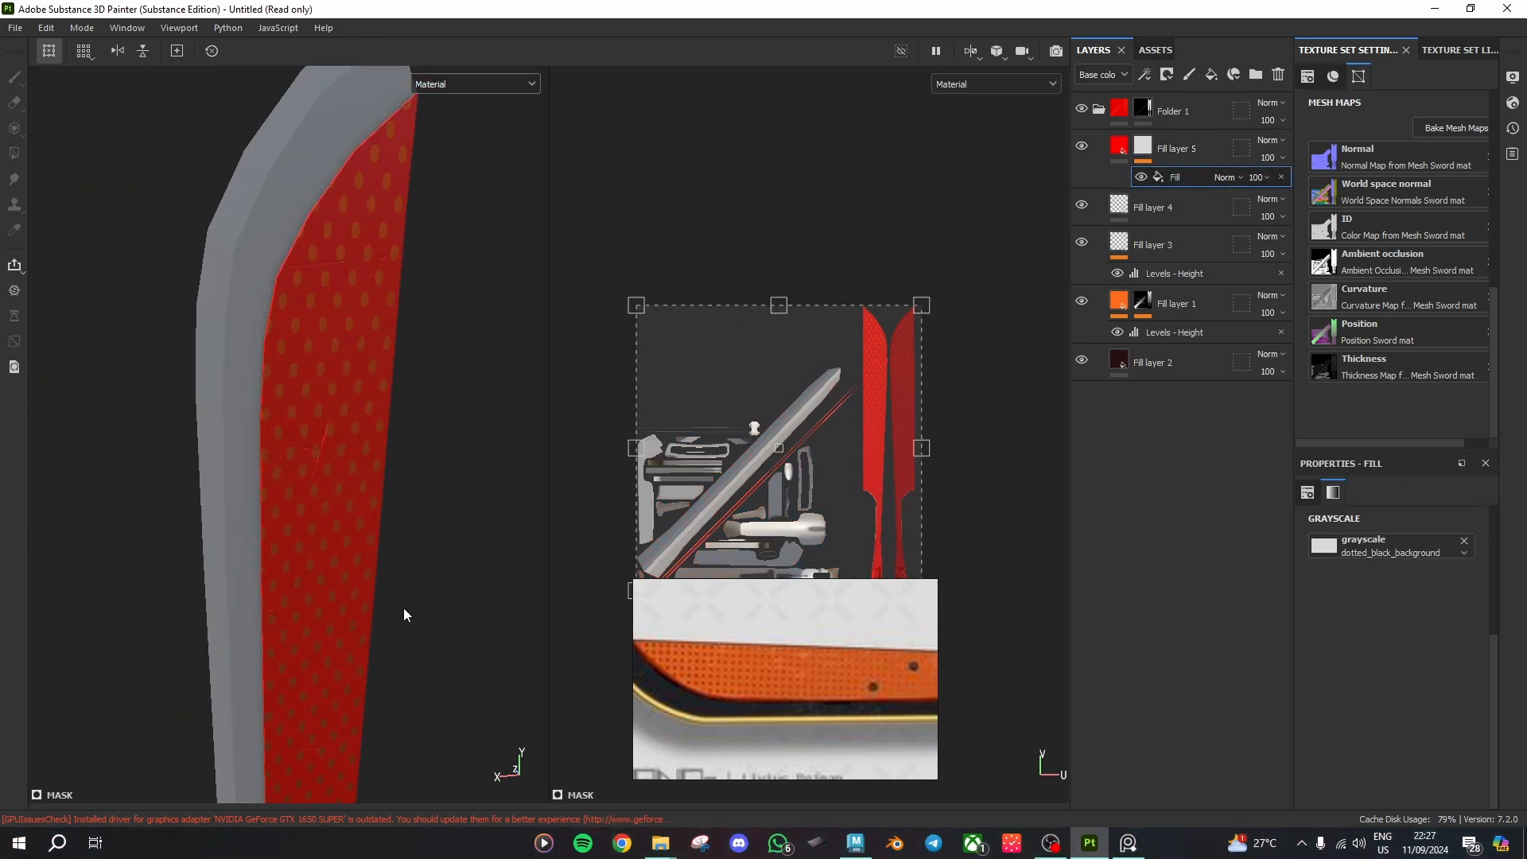
mouse_move(438, 551)
left_mouse_down("alt")
mouse_move(436, 493)
mouse_move(365, 443)
mouse_move(399, 358)
mouse_move(423, 501)
mouse_move(317, 496)
mouse_move(436, 511)
mouse_move(498, 443)
mouse_move(489, 391)
mouse_move(493, 439)
mouse_move(368, 631)
mouse_move(430, 661)
mouse_move(395, 648)
mouse_move(430, 607)
mouse_move(350, 427)
mouse_move(295, 566)
left_mouse_up("alt")
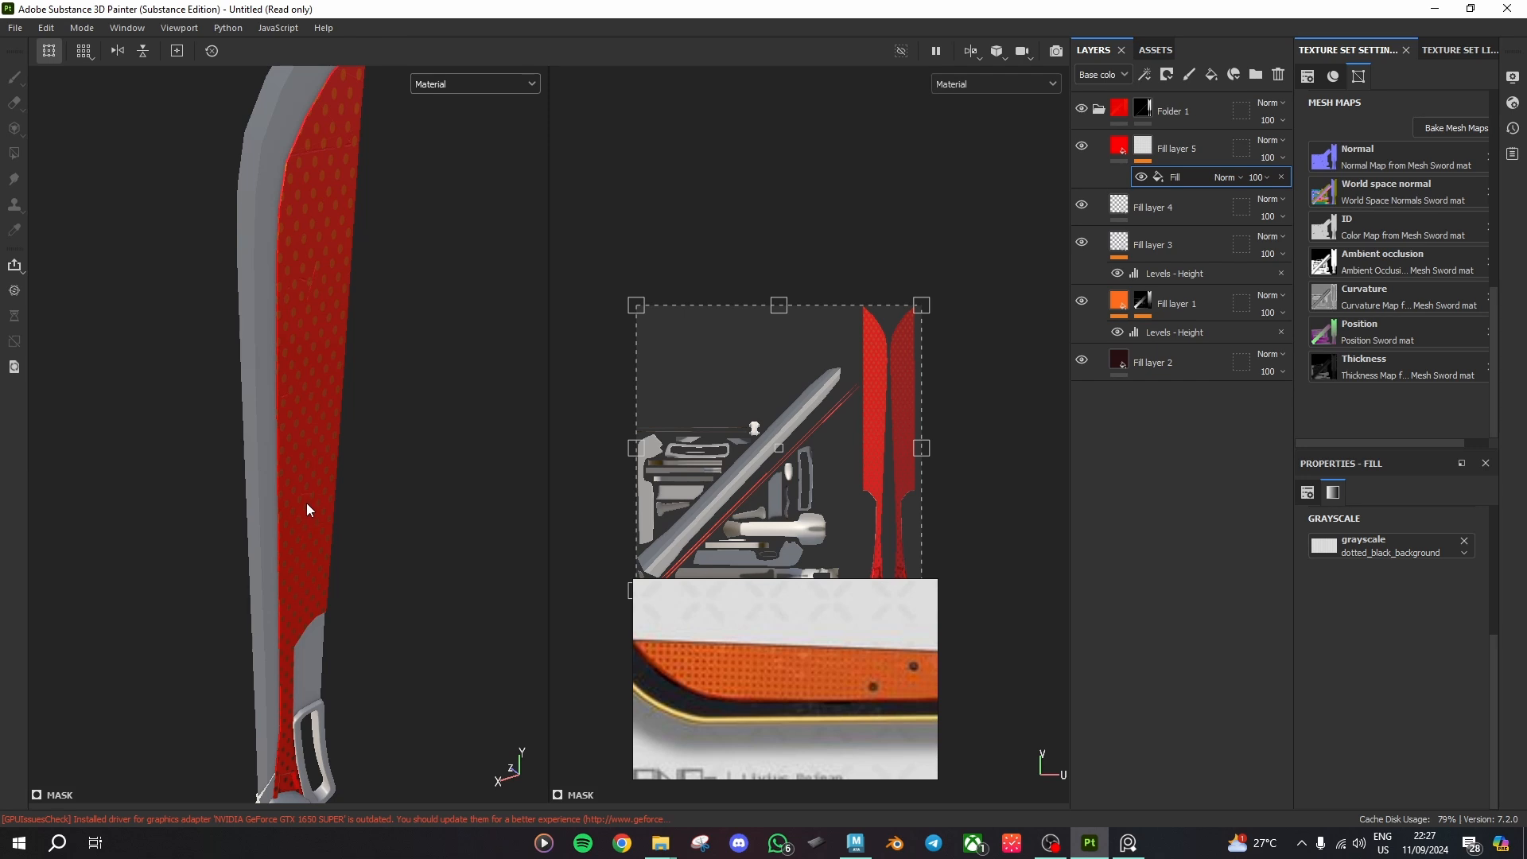
scroll(308, 501, "up", 4)
middle_click_drag(312, 501, 322, 676, "alt")
scroll(323, 548, "down", 2)
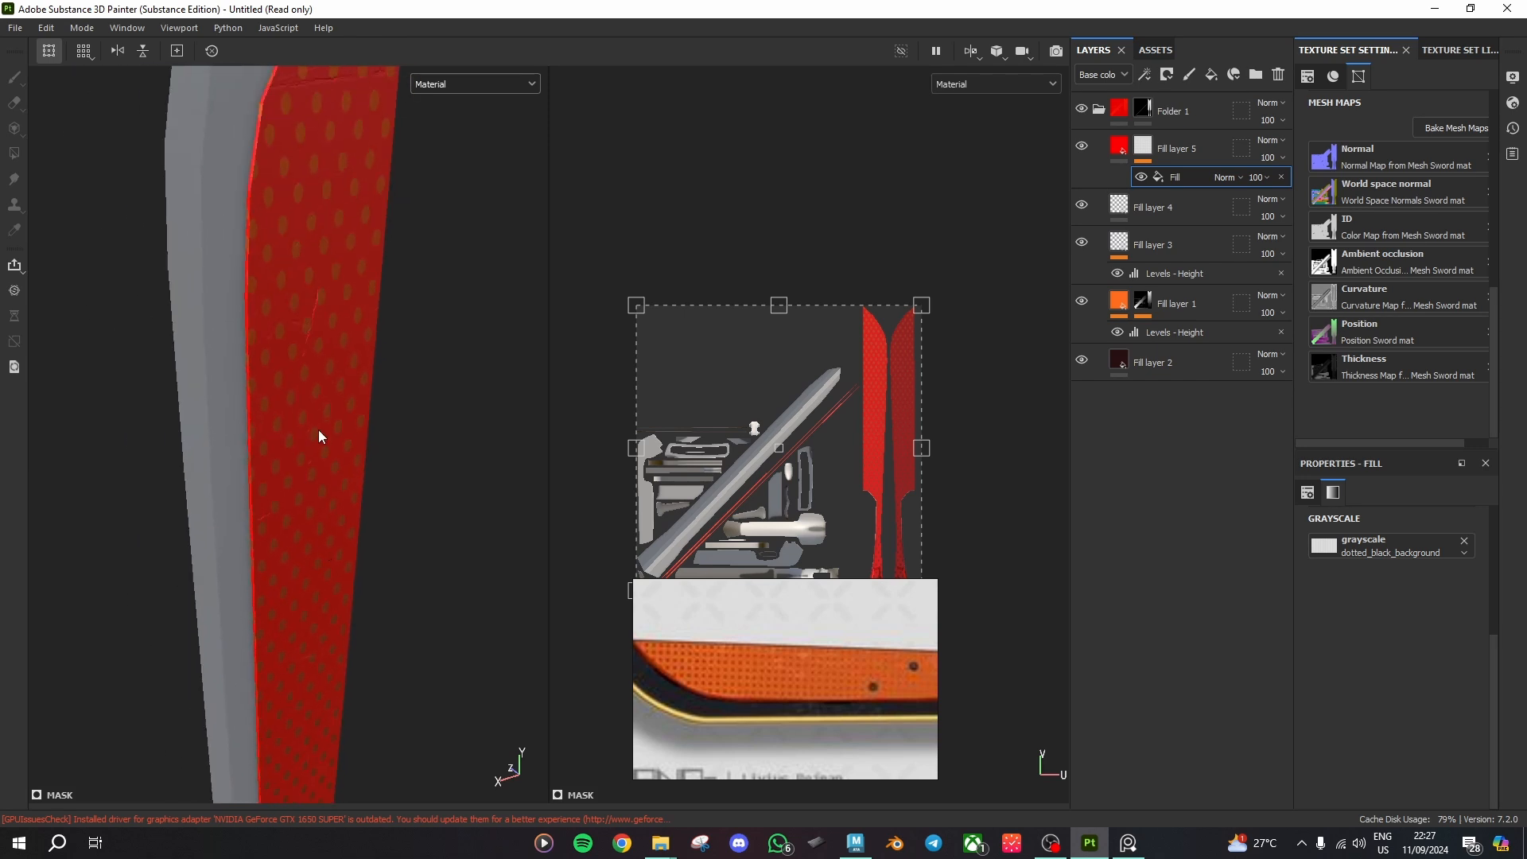
scroll(349, 531, "up", 2)
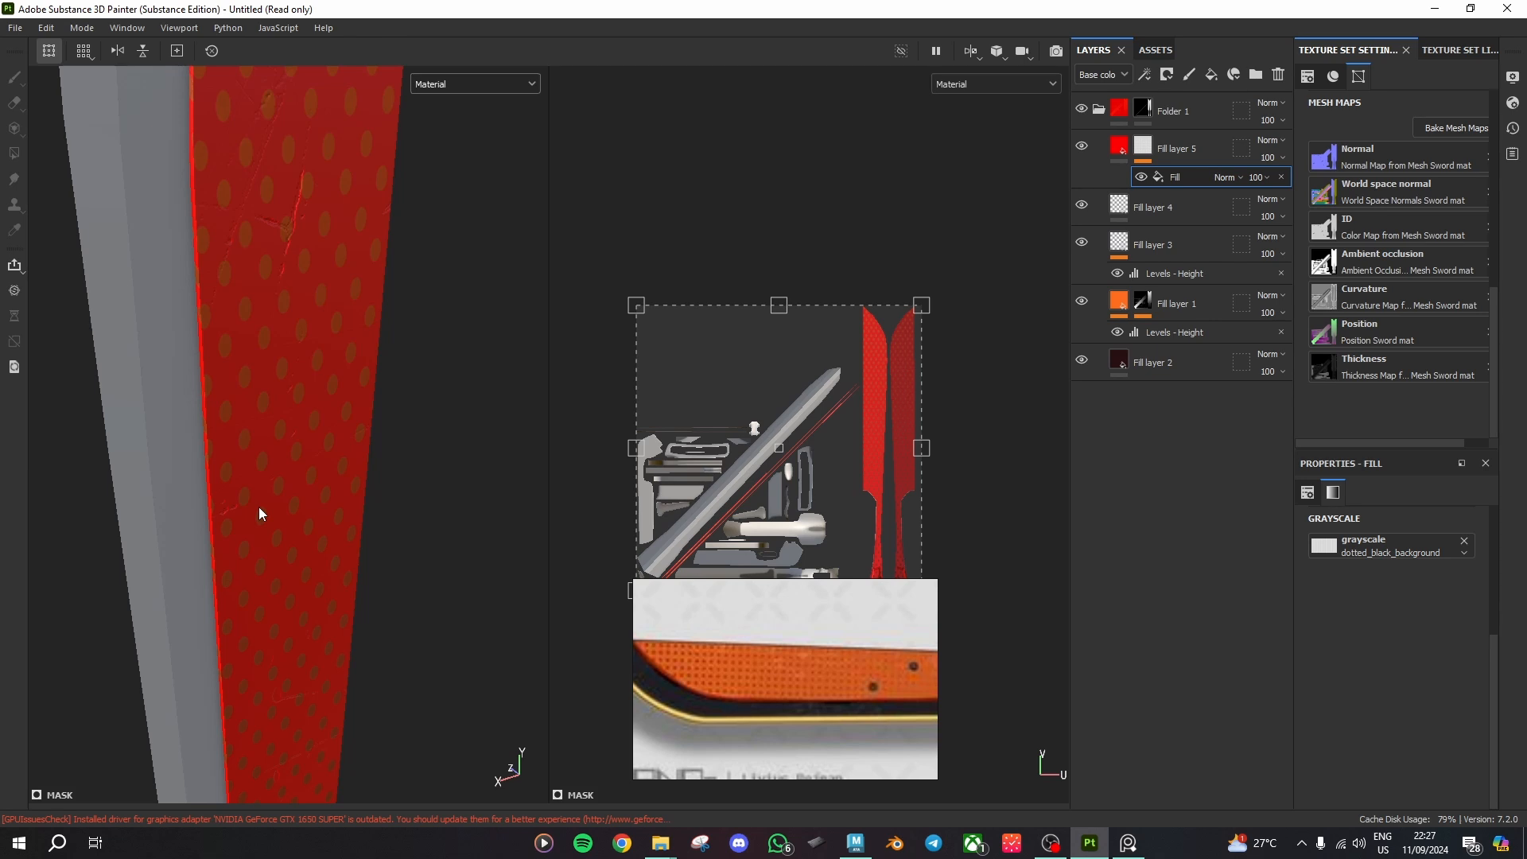
scroll(332, 346, "up", 2)
left_click_drag(332, 346, 295, 344, "alt")
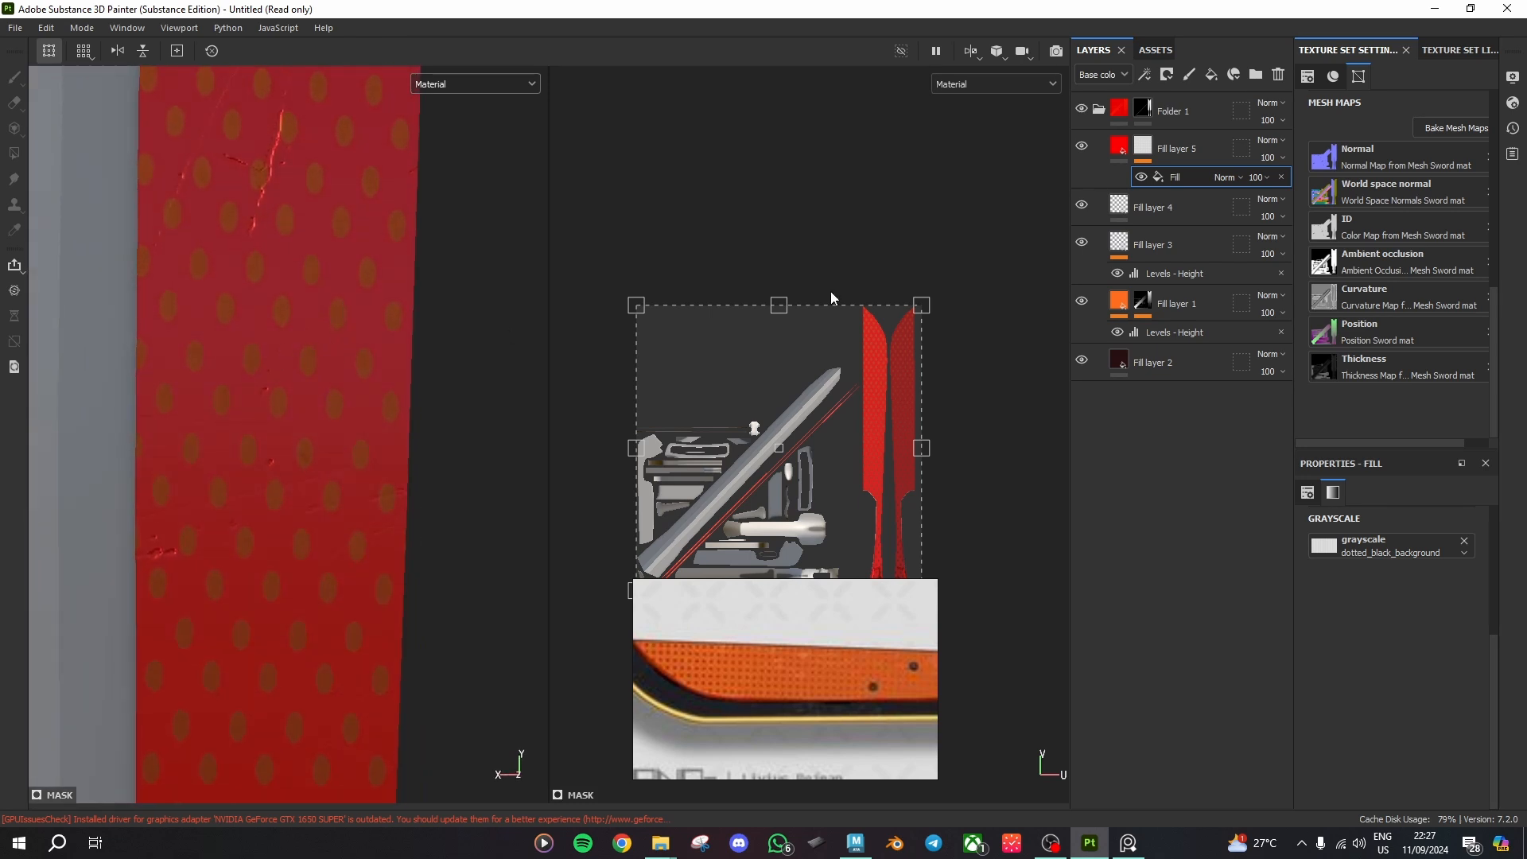
right_click(1168, 175)
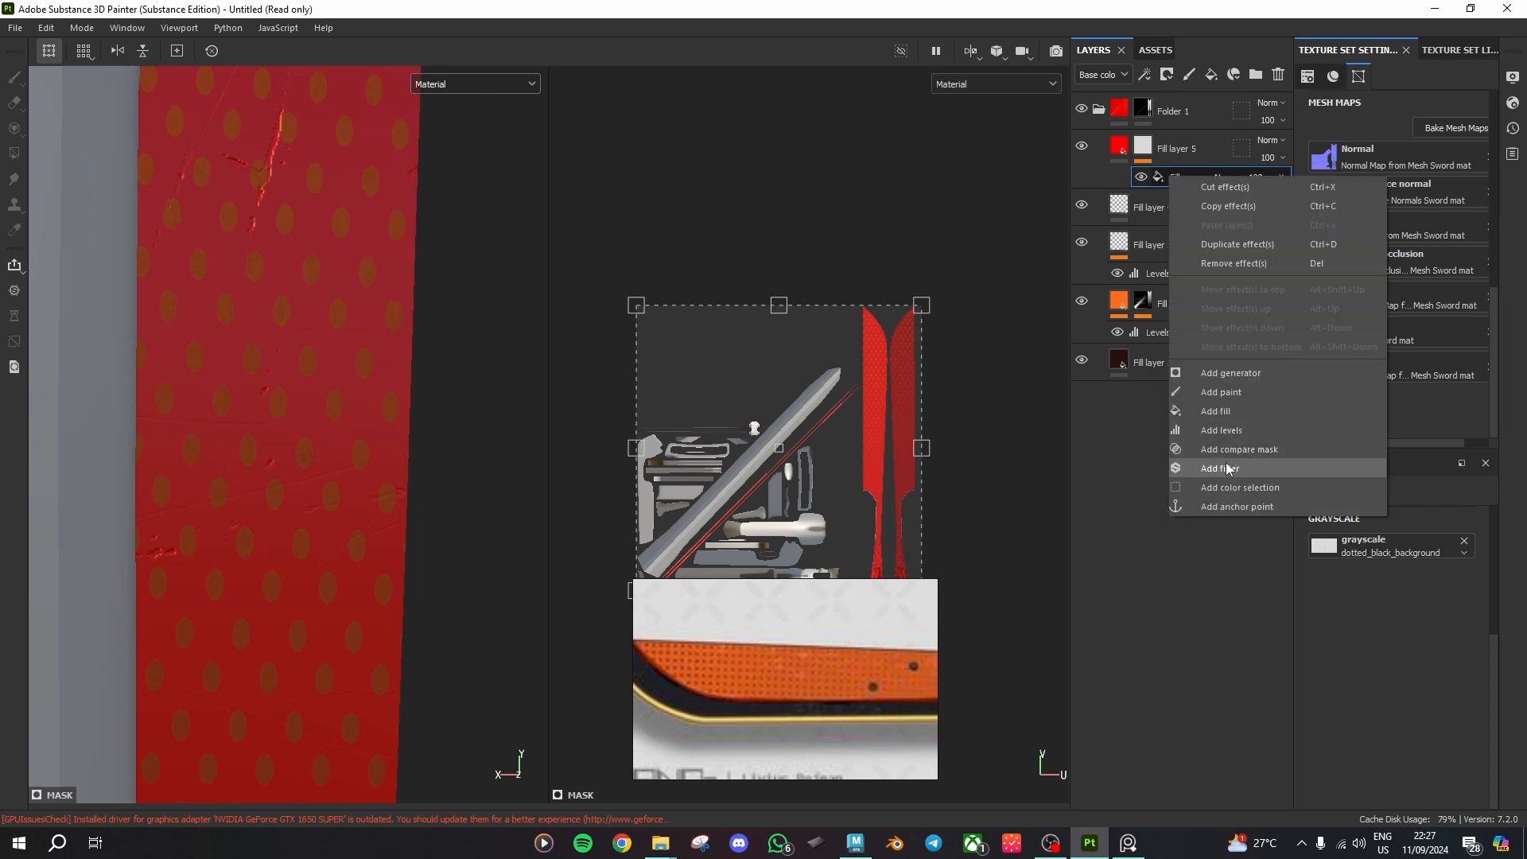
left_click(1145, 461)
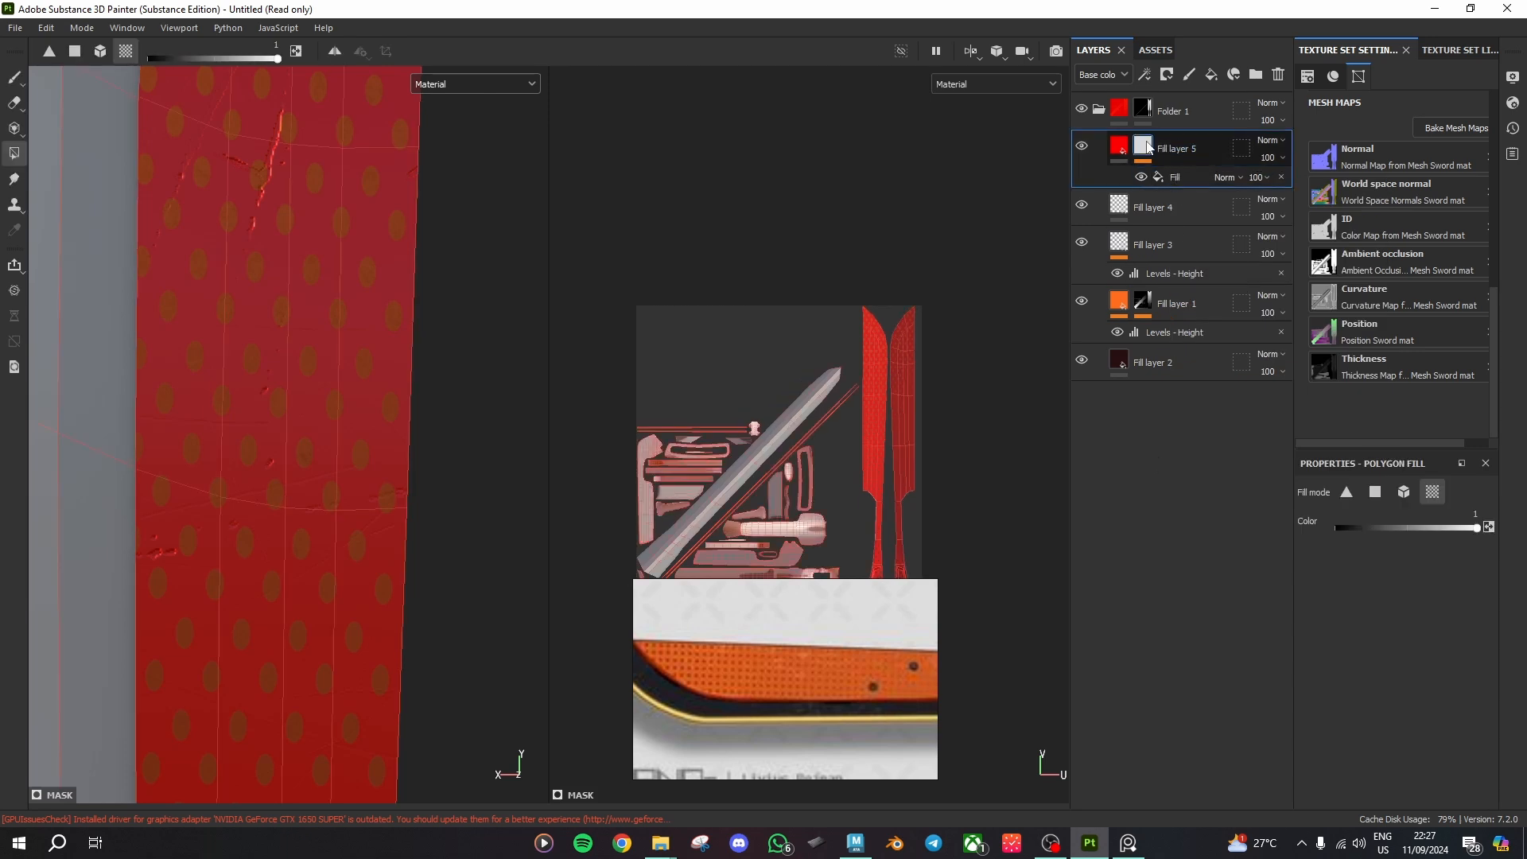
left_click(1343, 528)
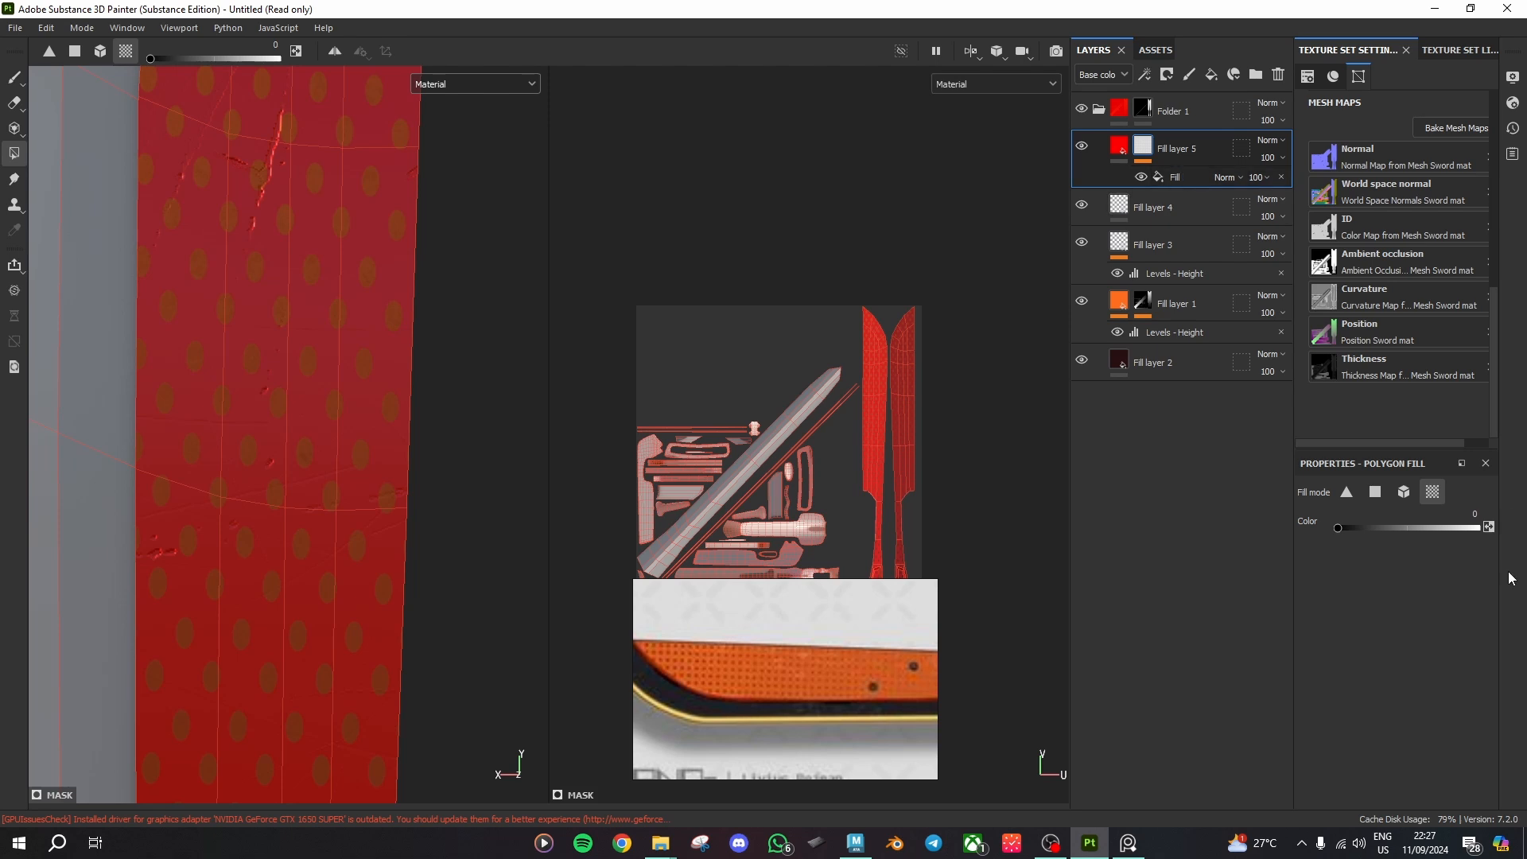
left_click(1158, 178)
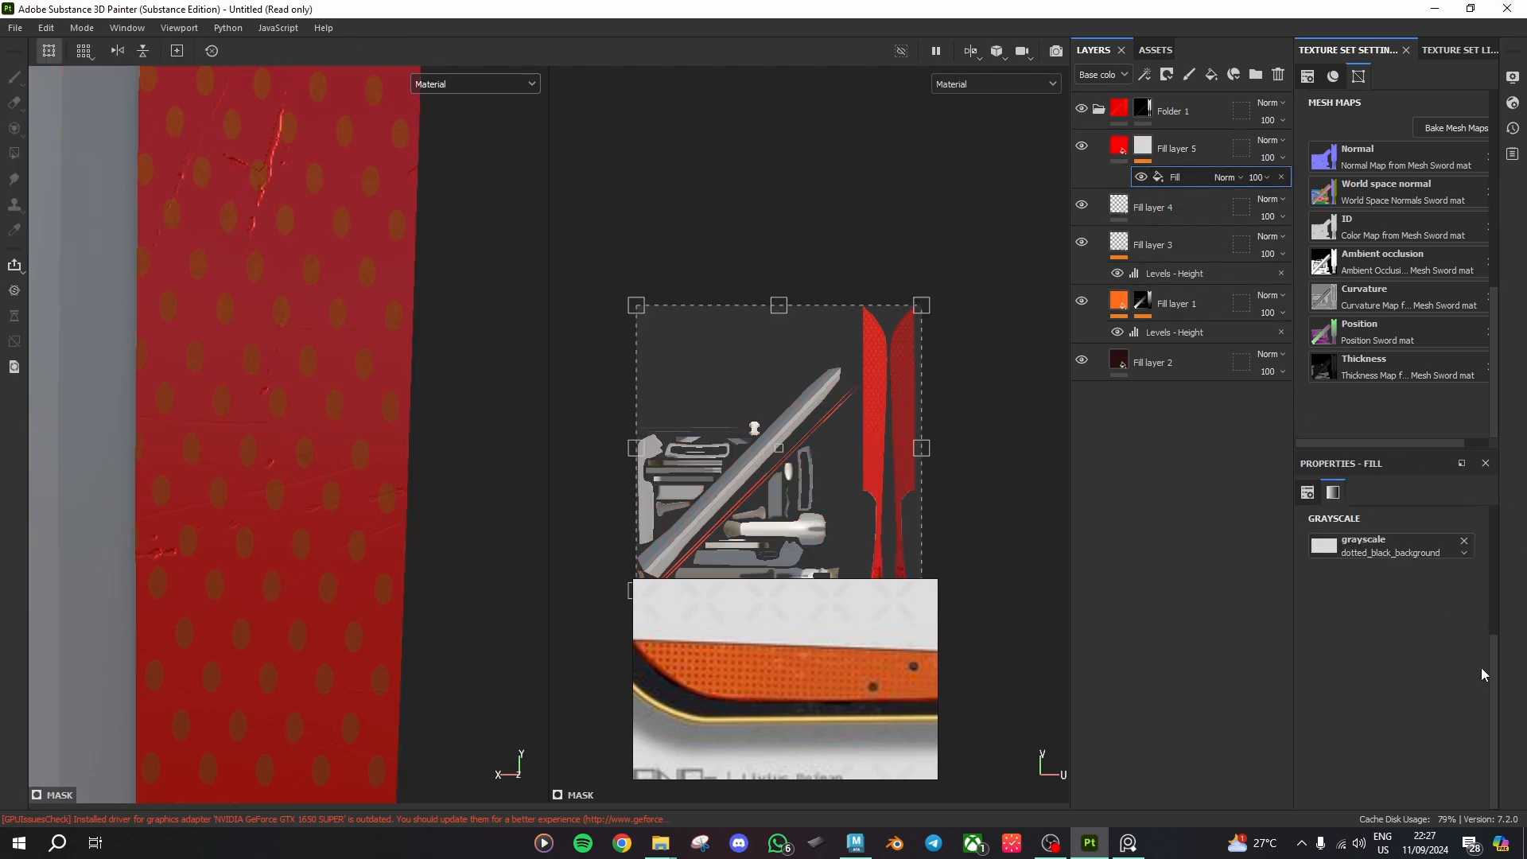
left_click(1462, 554)
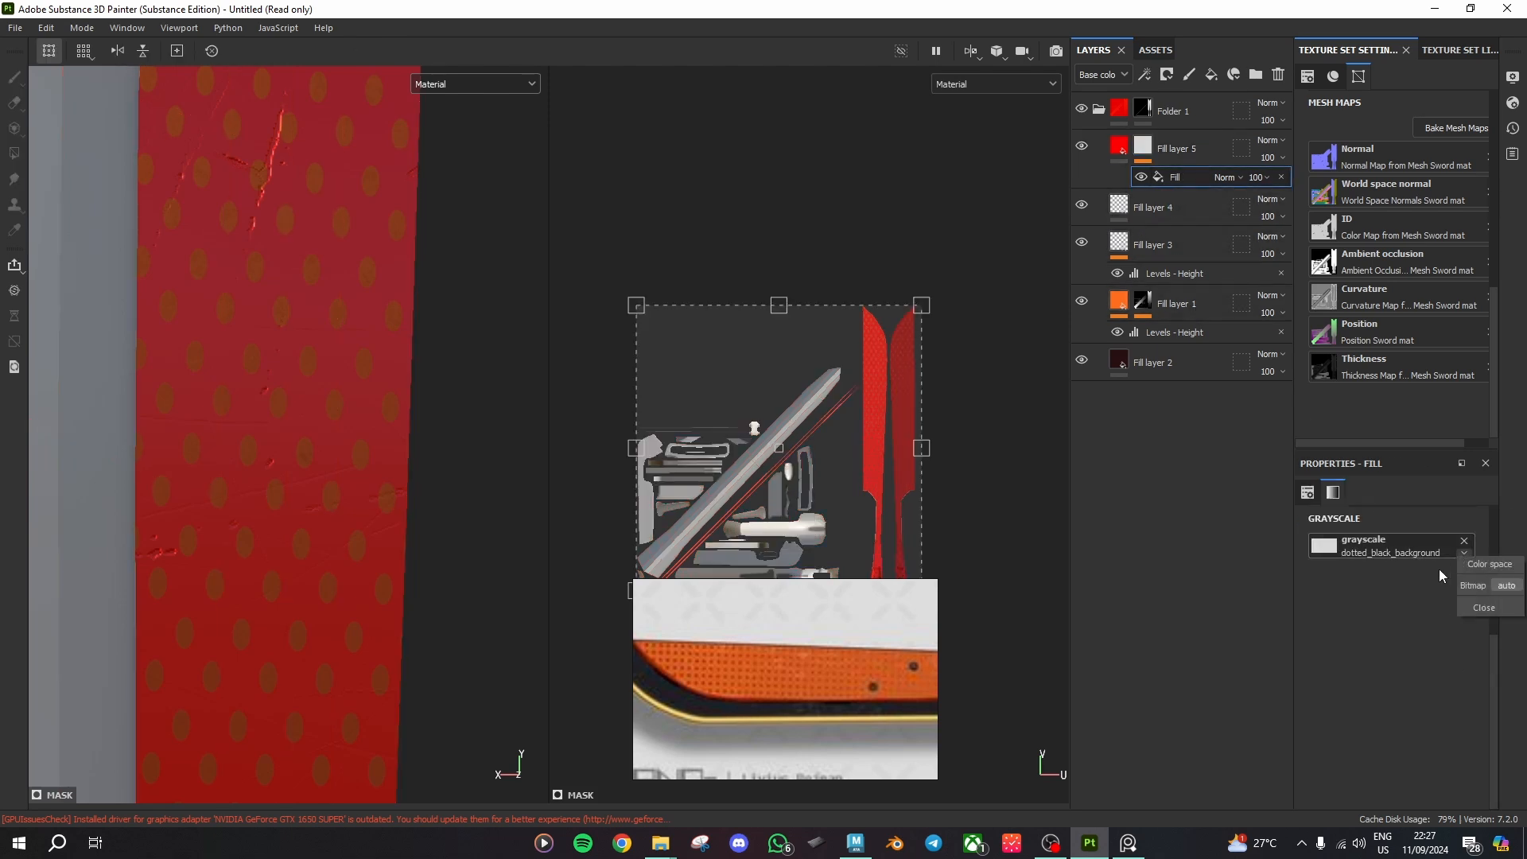
left_click(1408, 602)
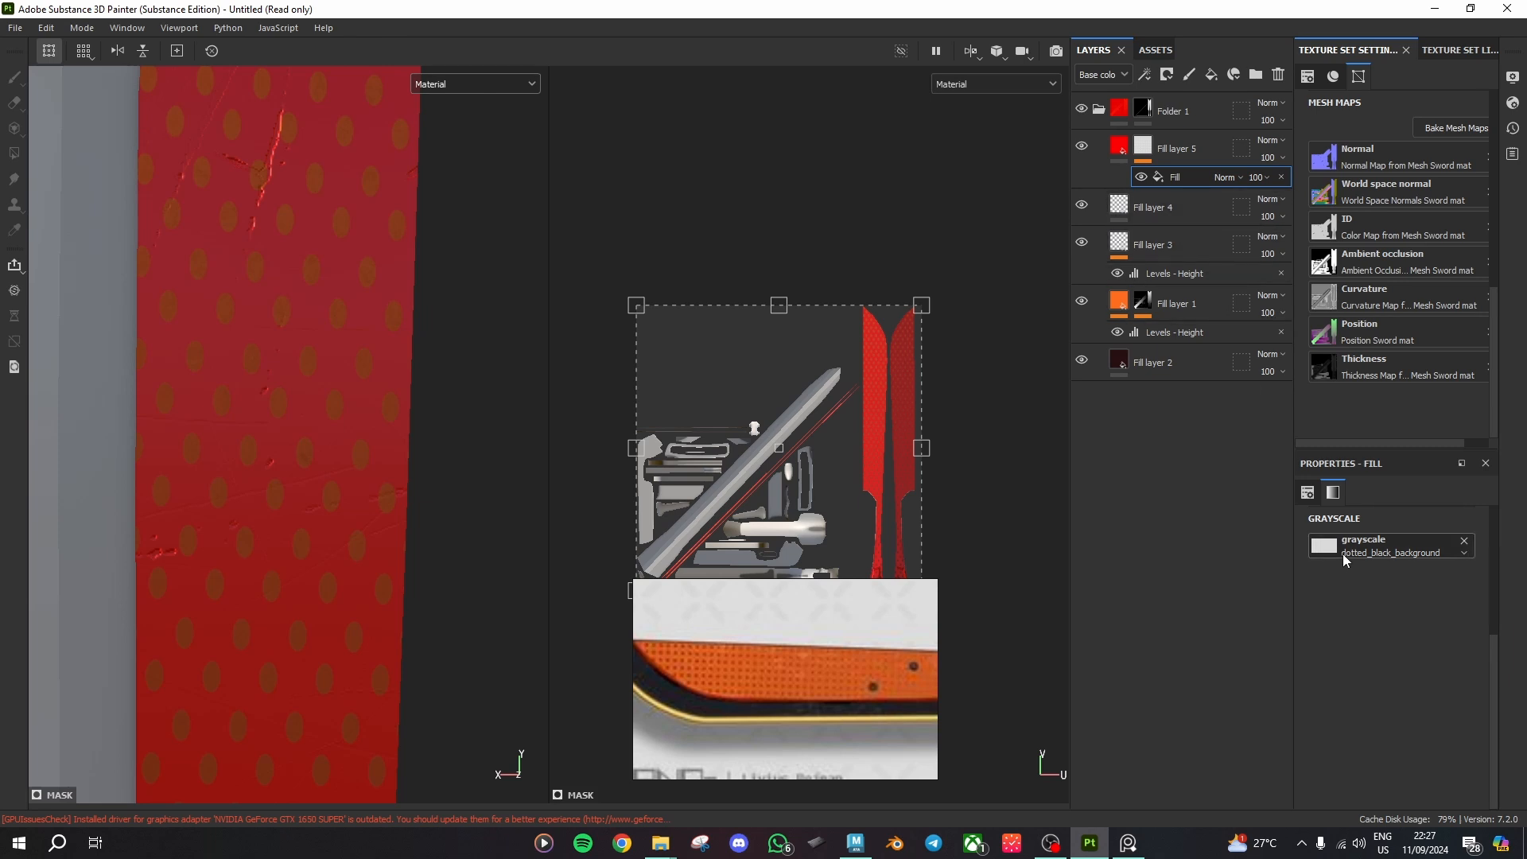
Step: Add a filter above the dotted fill in the red layer's mask and set it to Invert
right_click(1153, 178)
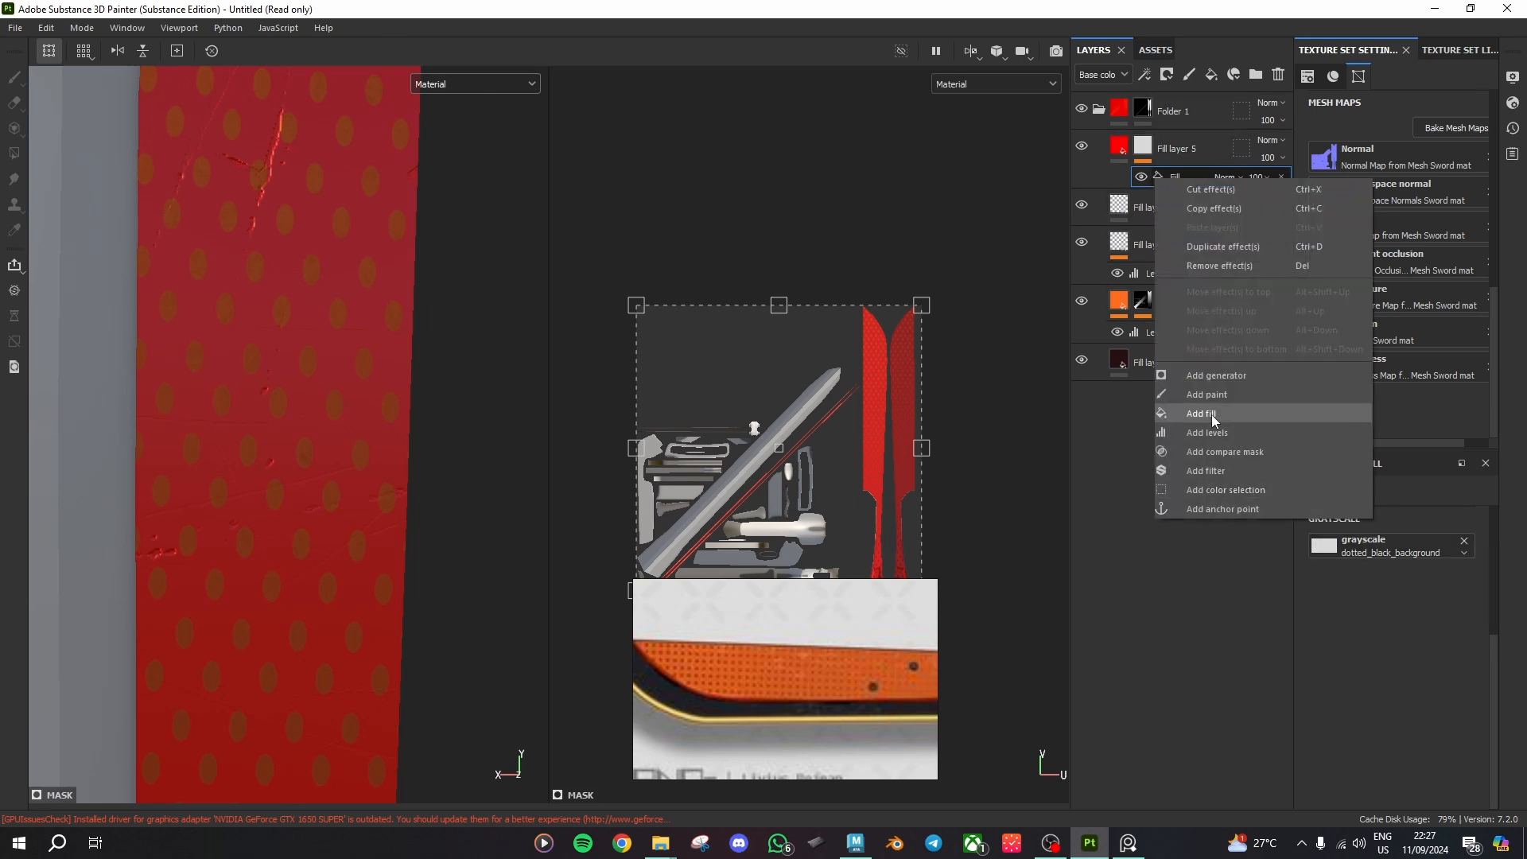
left_click(1210, 471)
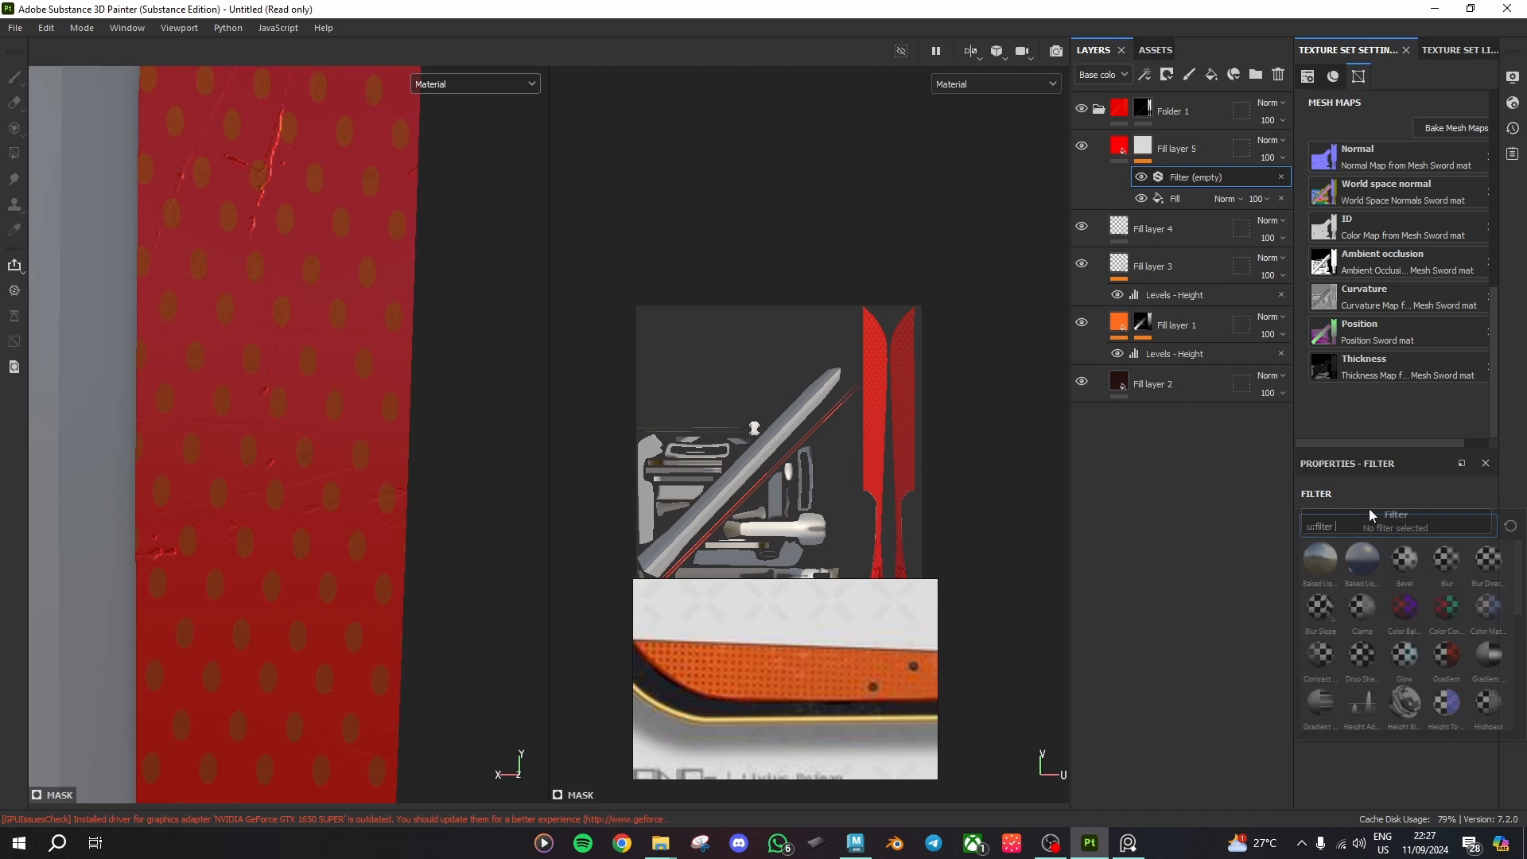
key("BackSpace")
key("BackSpace")
key("BackSpace")
key("BackSpace")
key("BackSpace")
key("BackSpace")
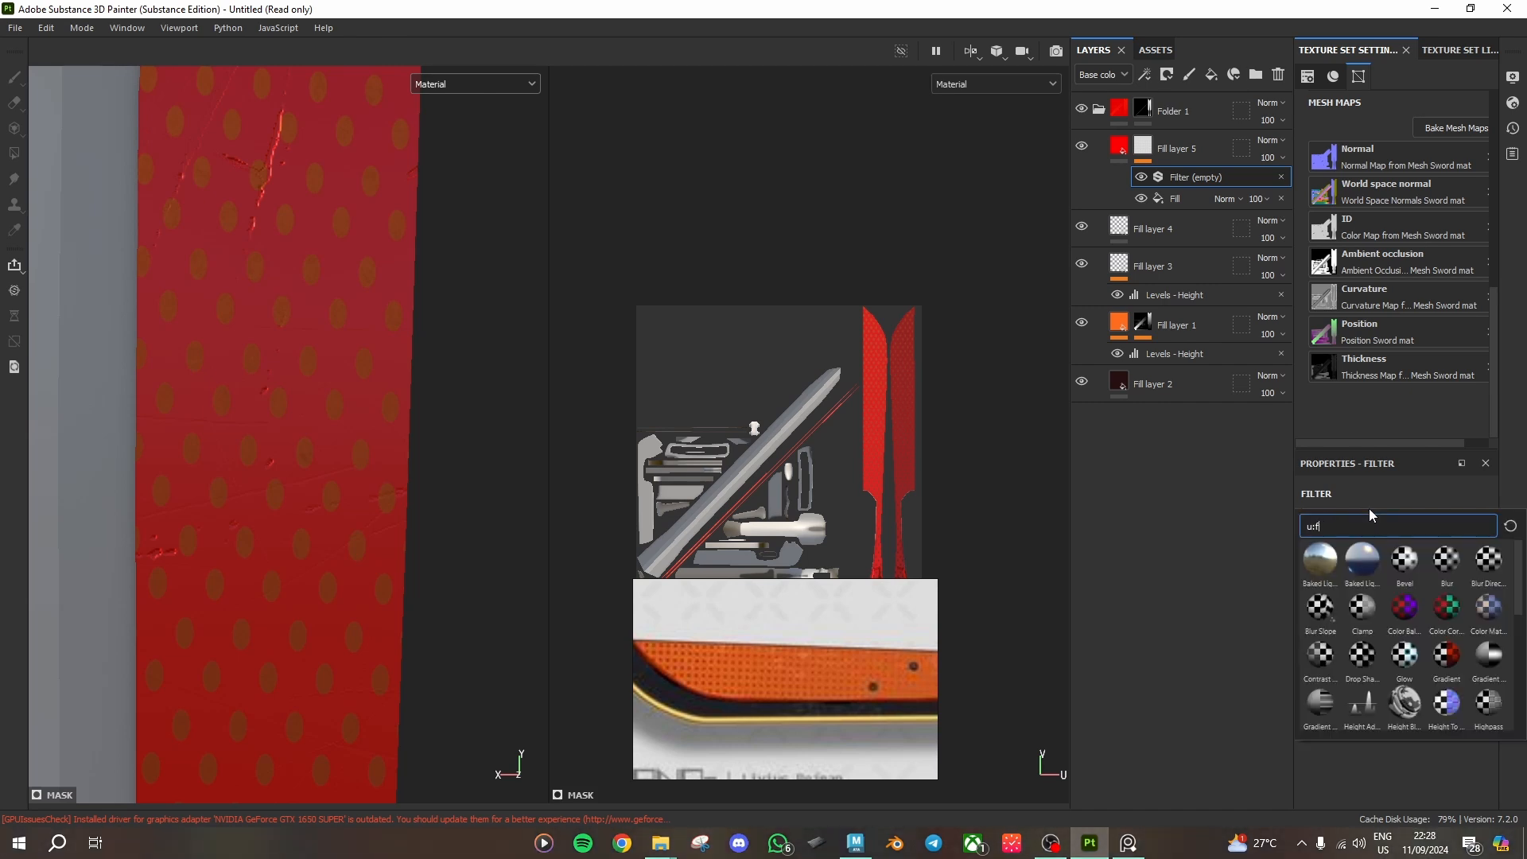
key("BackSpace")
key("BackSpace")
key("BackSpace")
type("inve")
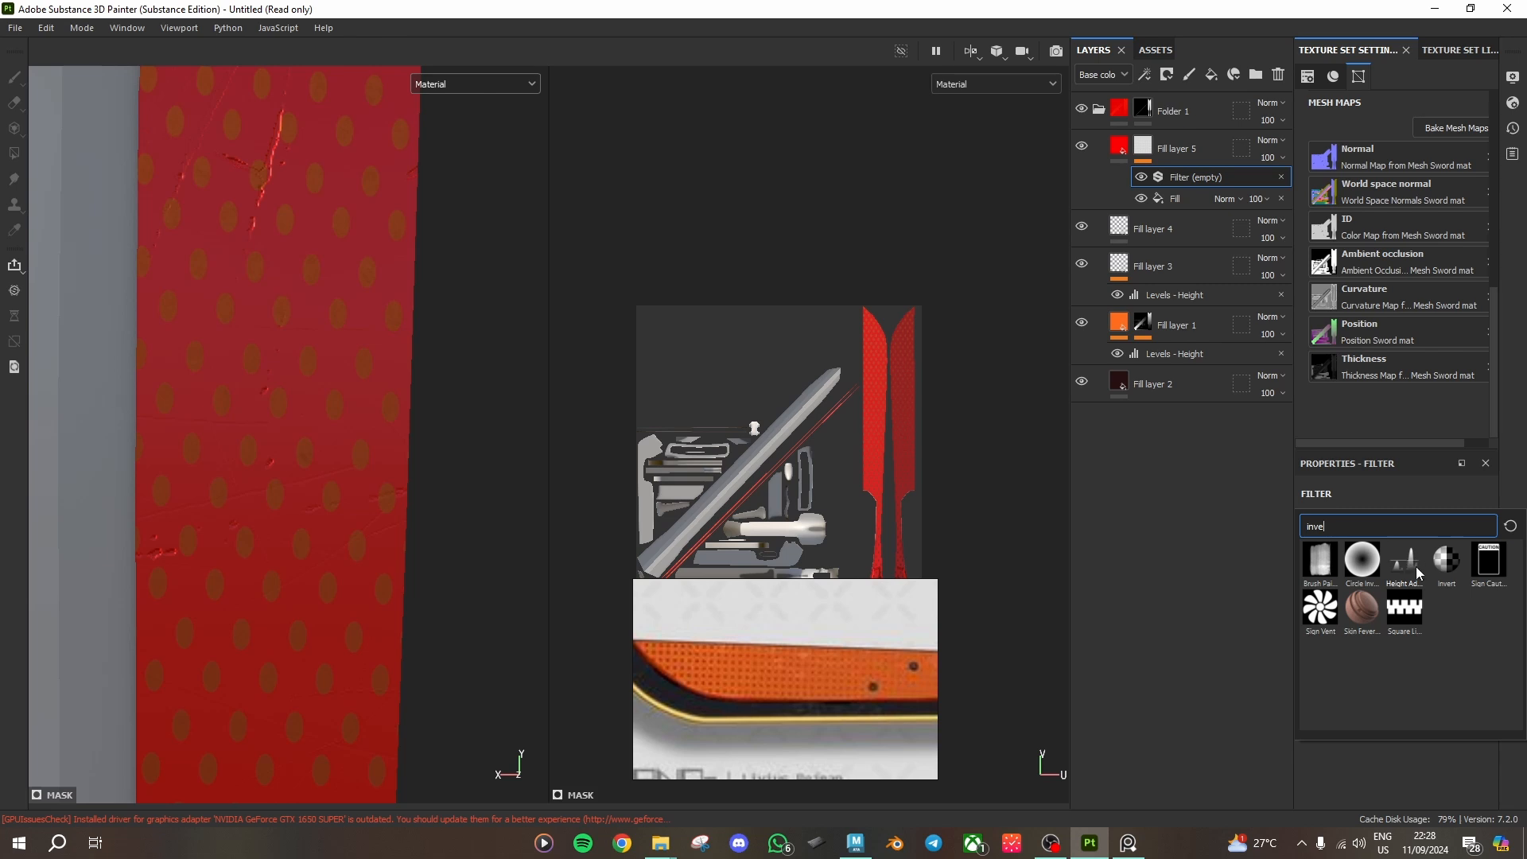
left_click(1446, 561)
left_click_drag(308, 480, 493, 549, "alt")
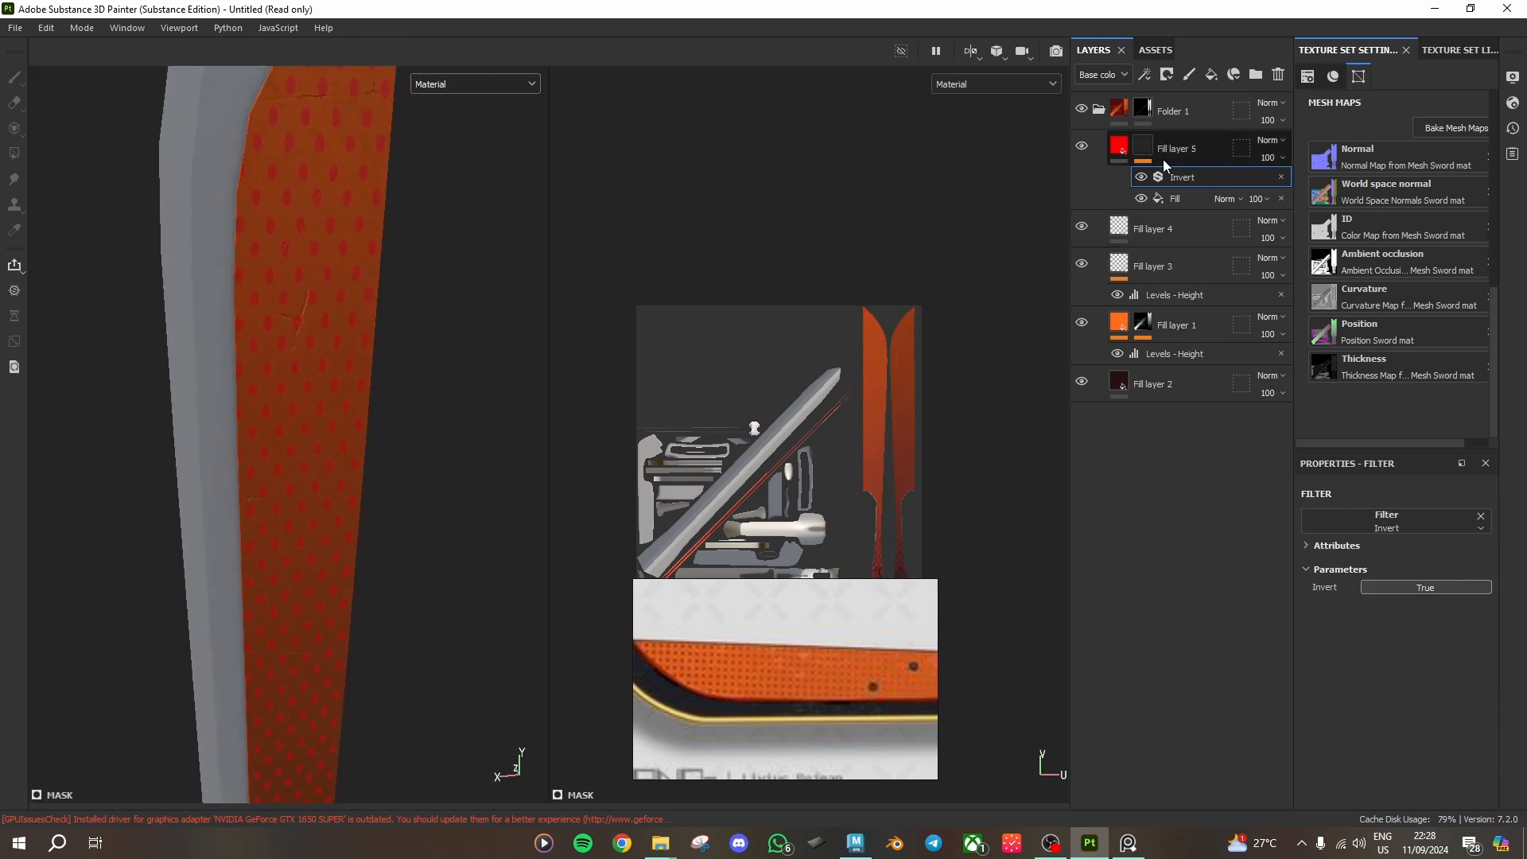
Step: Review the mask's Invert and Fill effects and compare the blade's inverted dots with the dot pattern and holes in the reference image
left_click(1175, 198)
left_click(1178, 176)
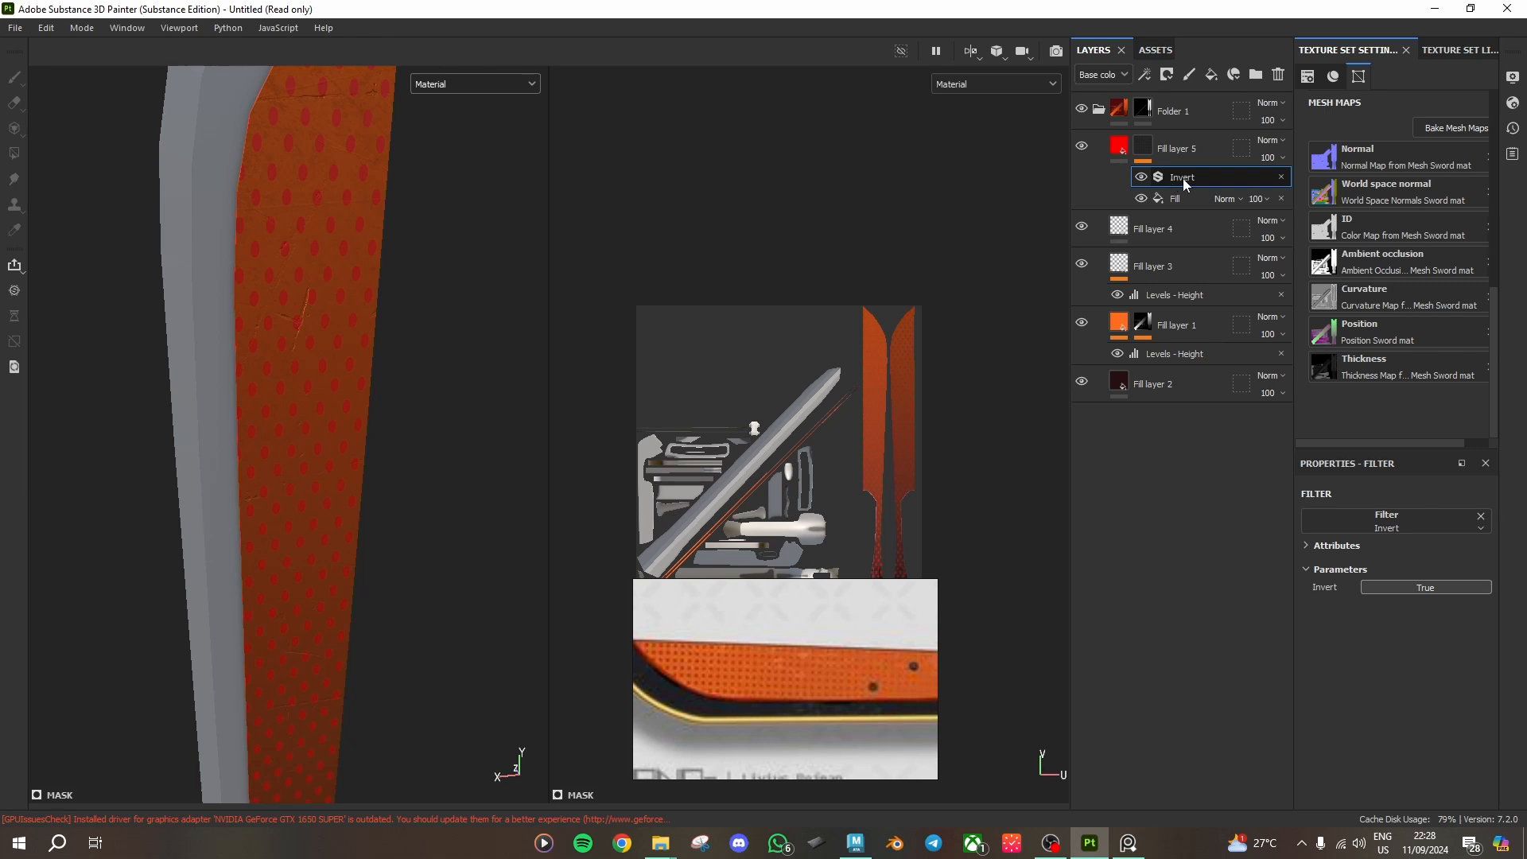
left_click(1177, 198)
left_click(1182, 178)
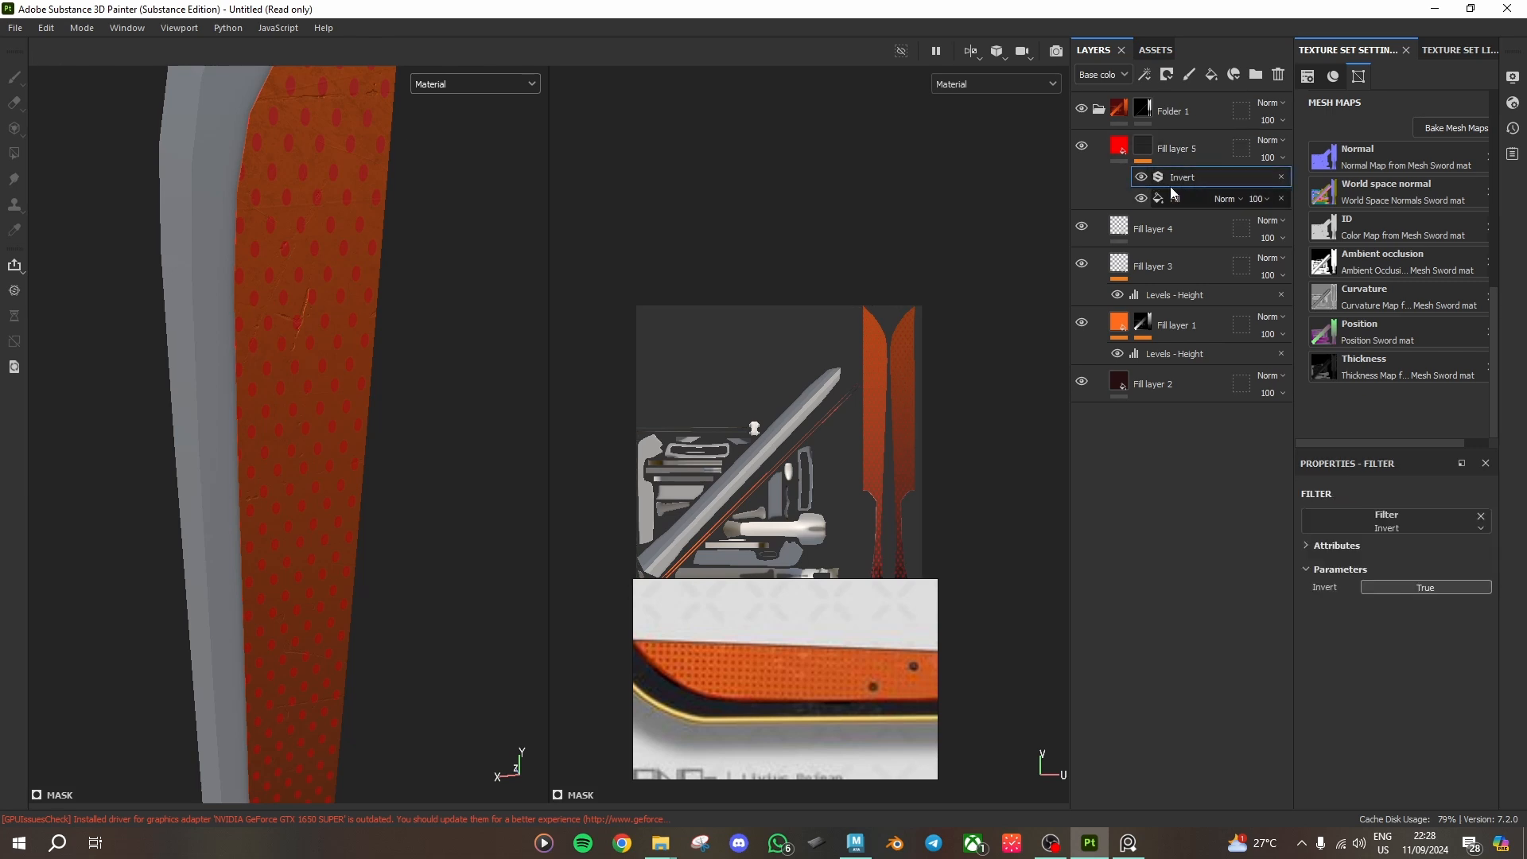
left_click(1177, 198)
left_click(1185, 175)
scroll(441, 485, "down", 5)
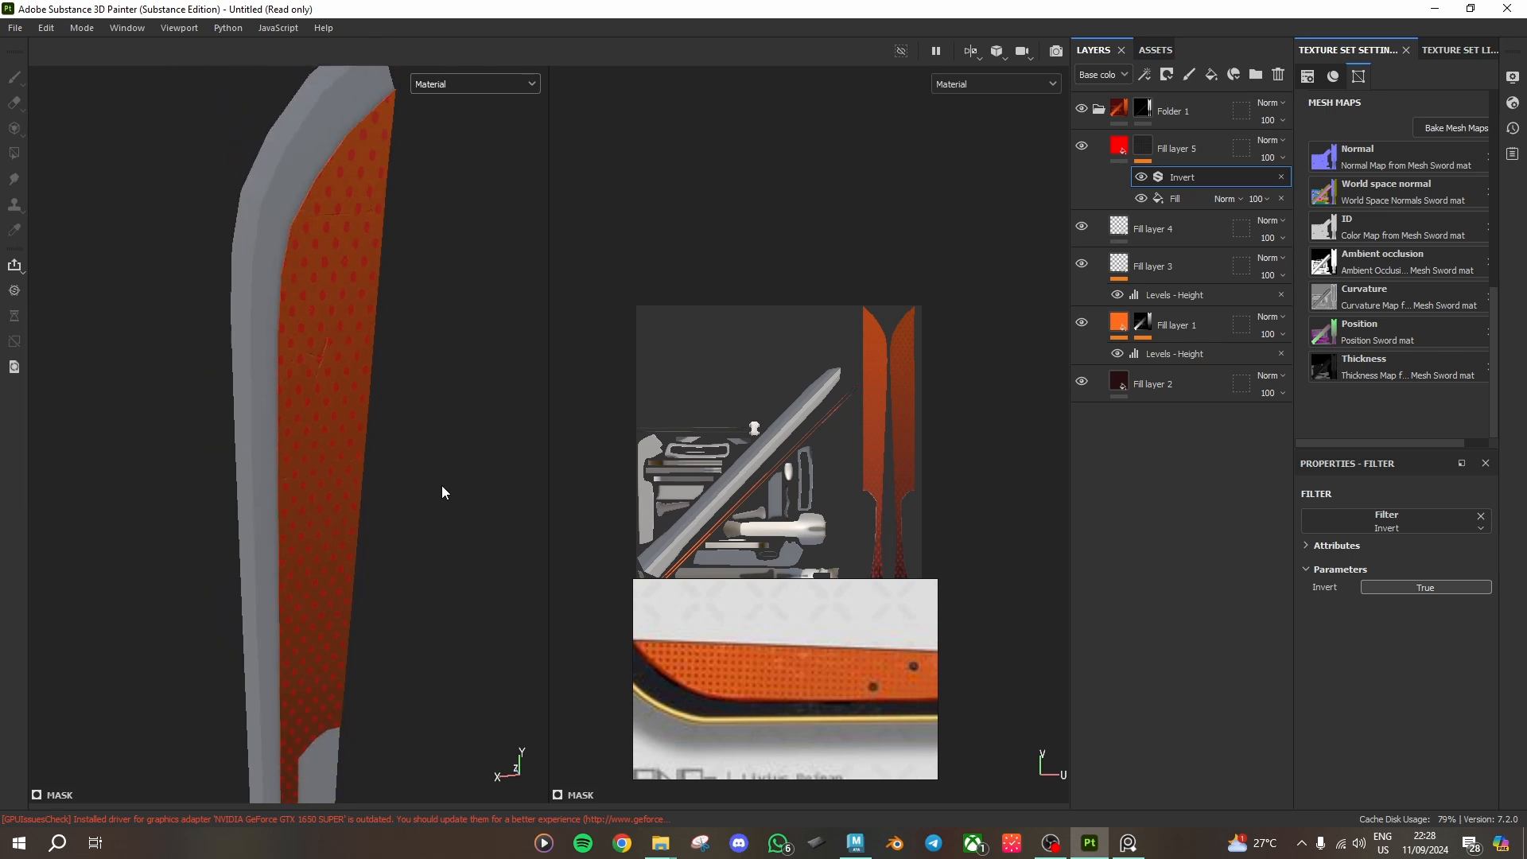
left_click_drag(403, 613, 333, 463, "alt")
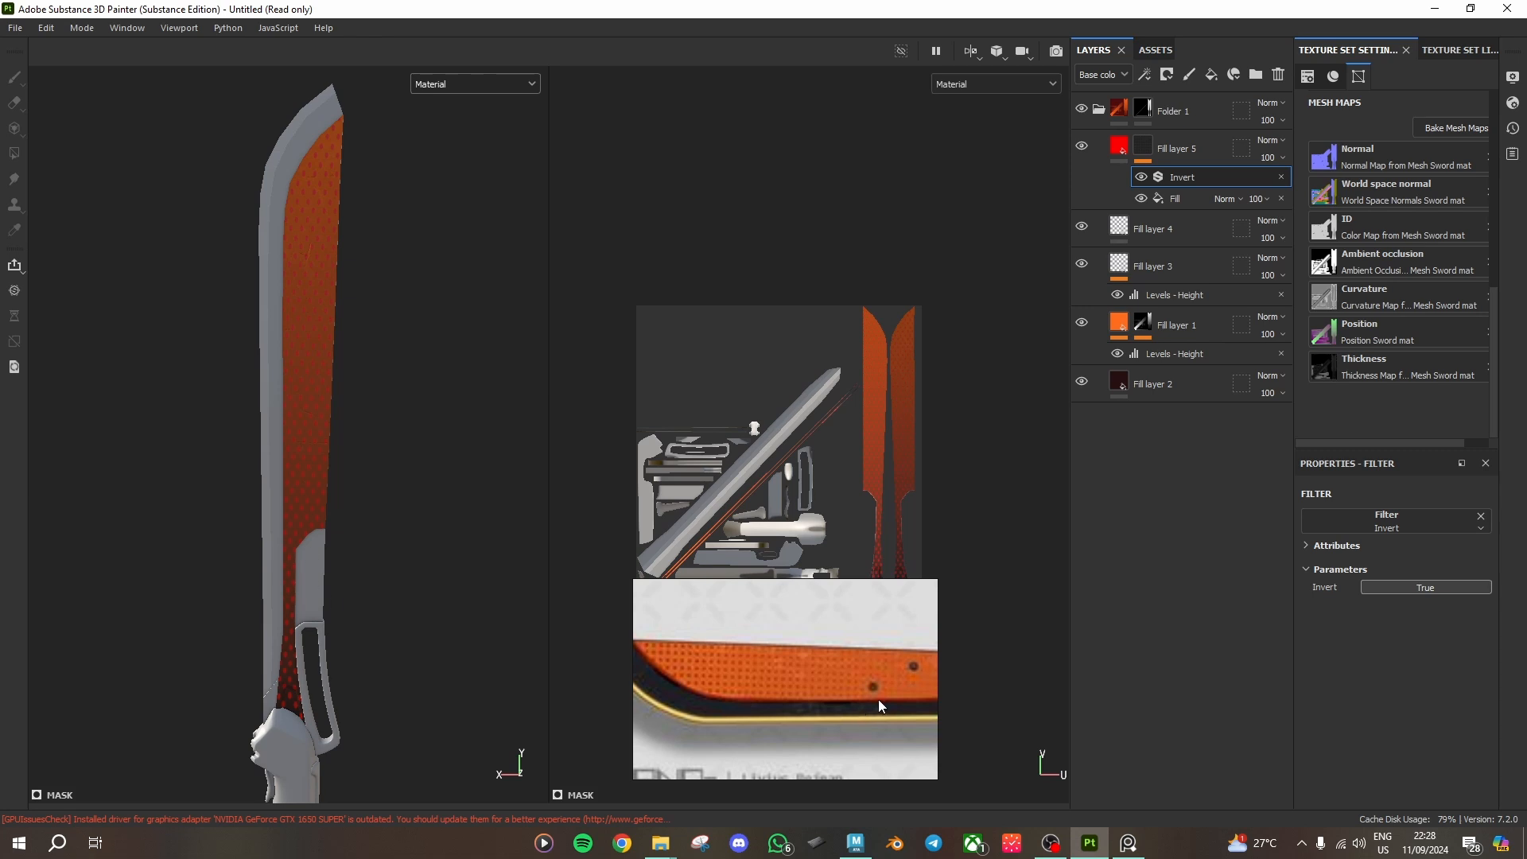
scroll(879, 700, "down", 3)
left_click_drag(887, 682, 771, 656)
scroll(814, 656, "up", 1)
mouse_move(389, 525)
left_mouse_down("alt")
mouse_move(375, 517)
mouse_move(412, 512)
mouse_move(399, 537)
left_mouse_up("alt")
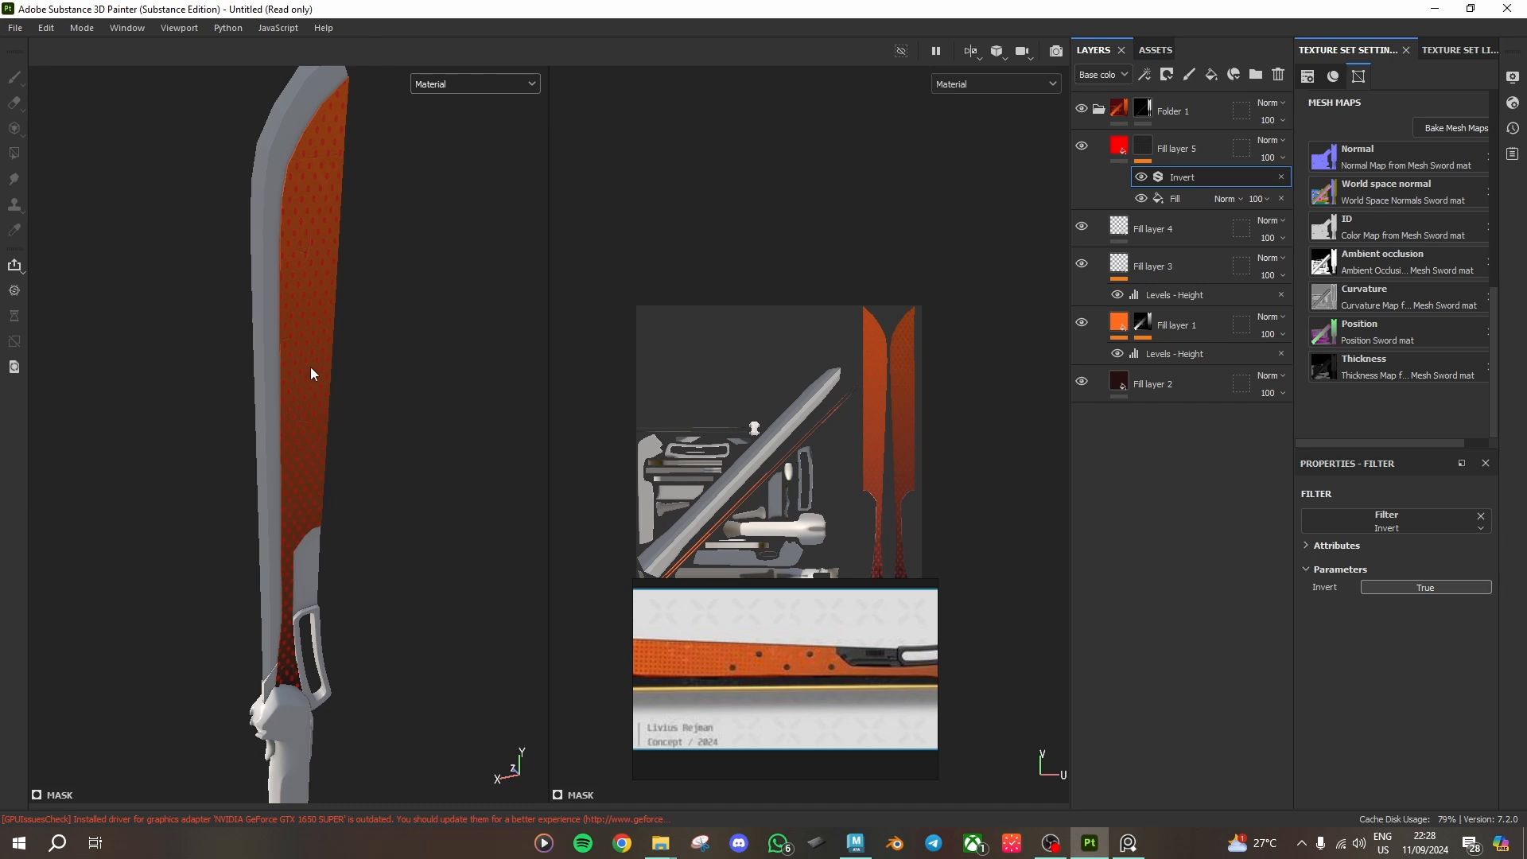
Step: Try a 3D Linear Gradient generator above the fill in the red layer's mask to fade the dots along the blade
left_click(1188, 196)
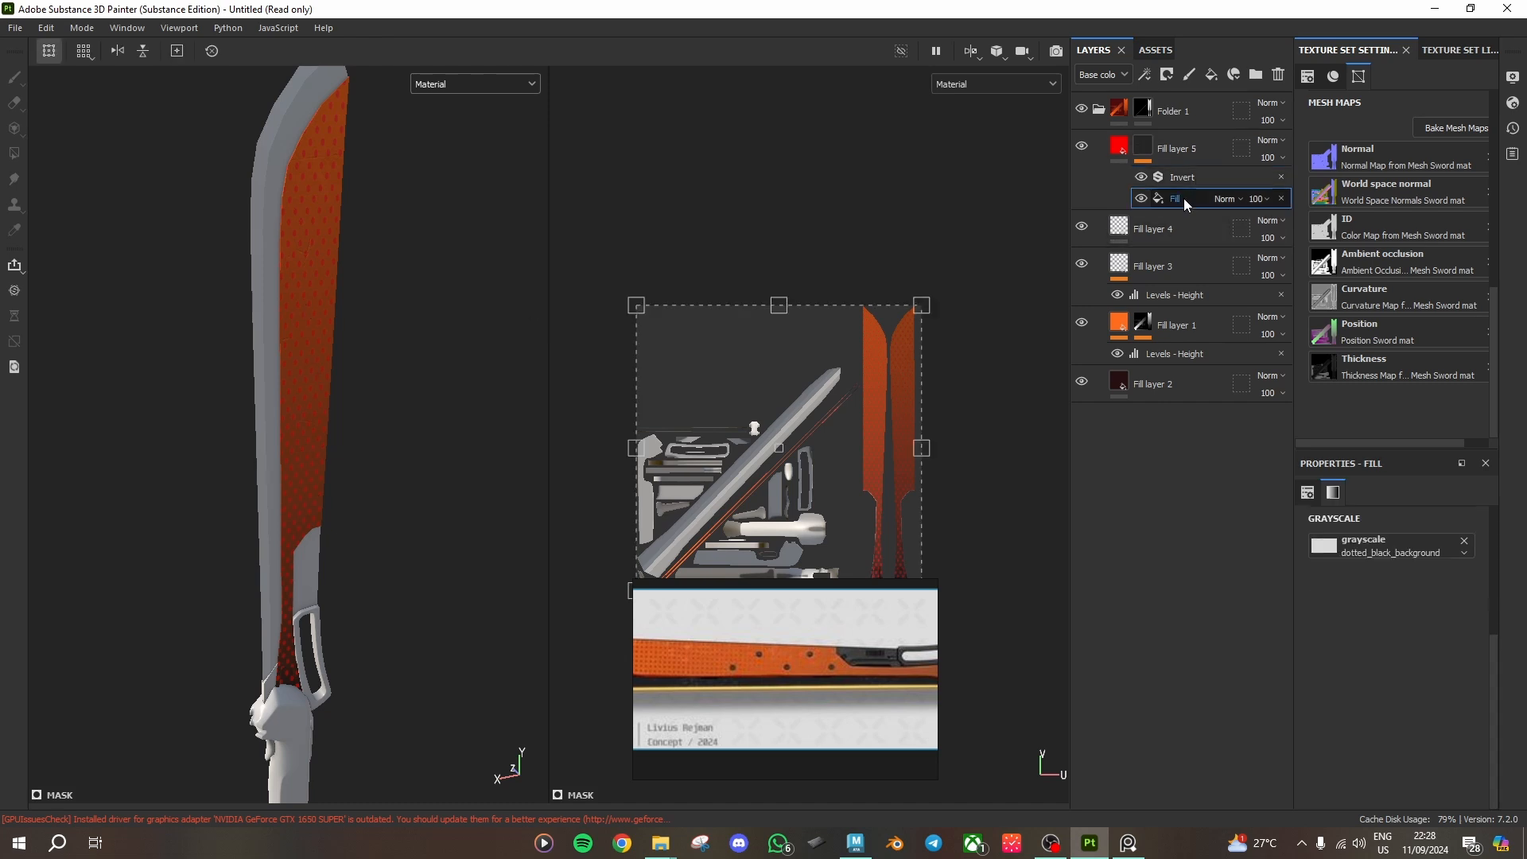
right_click(1183, 198)
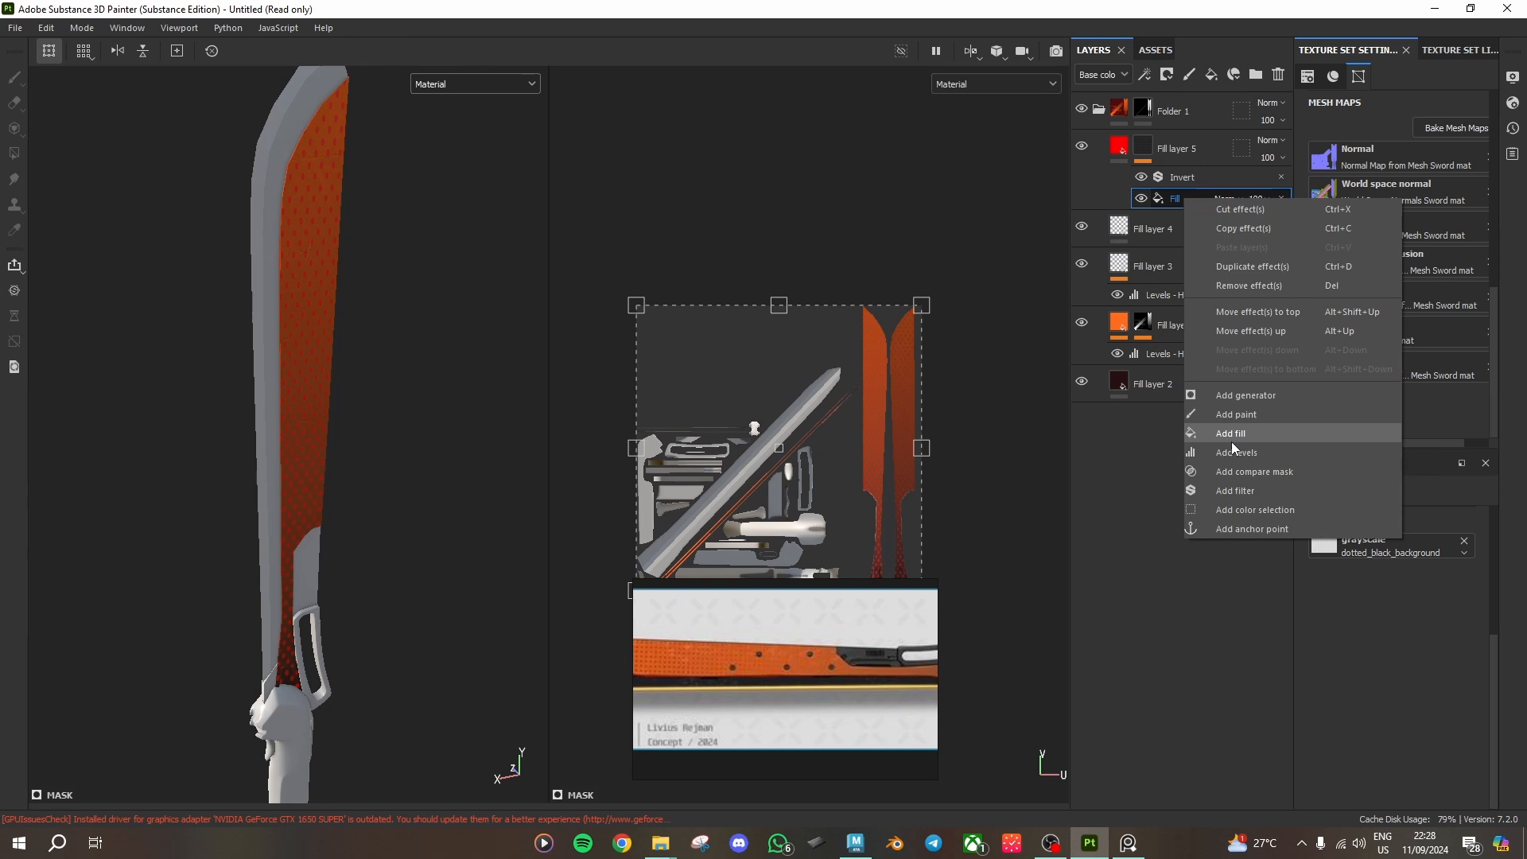
left_click(1269, 394)
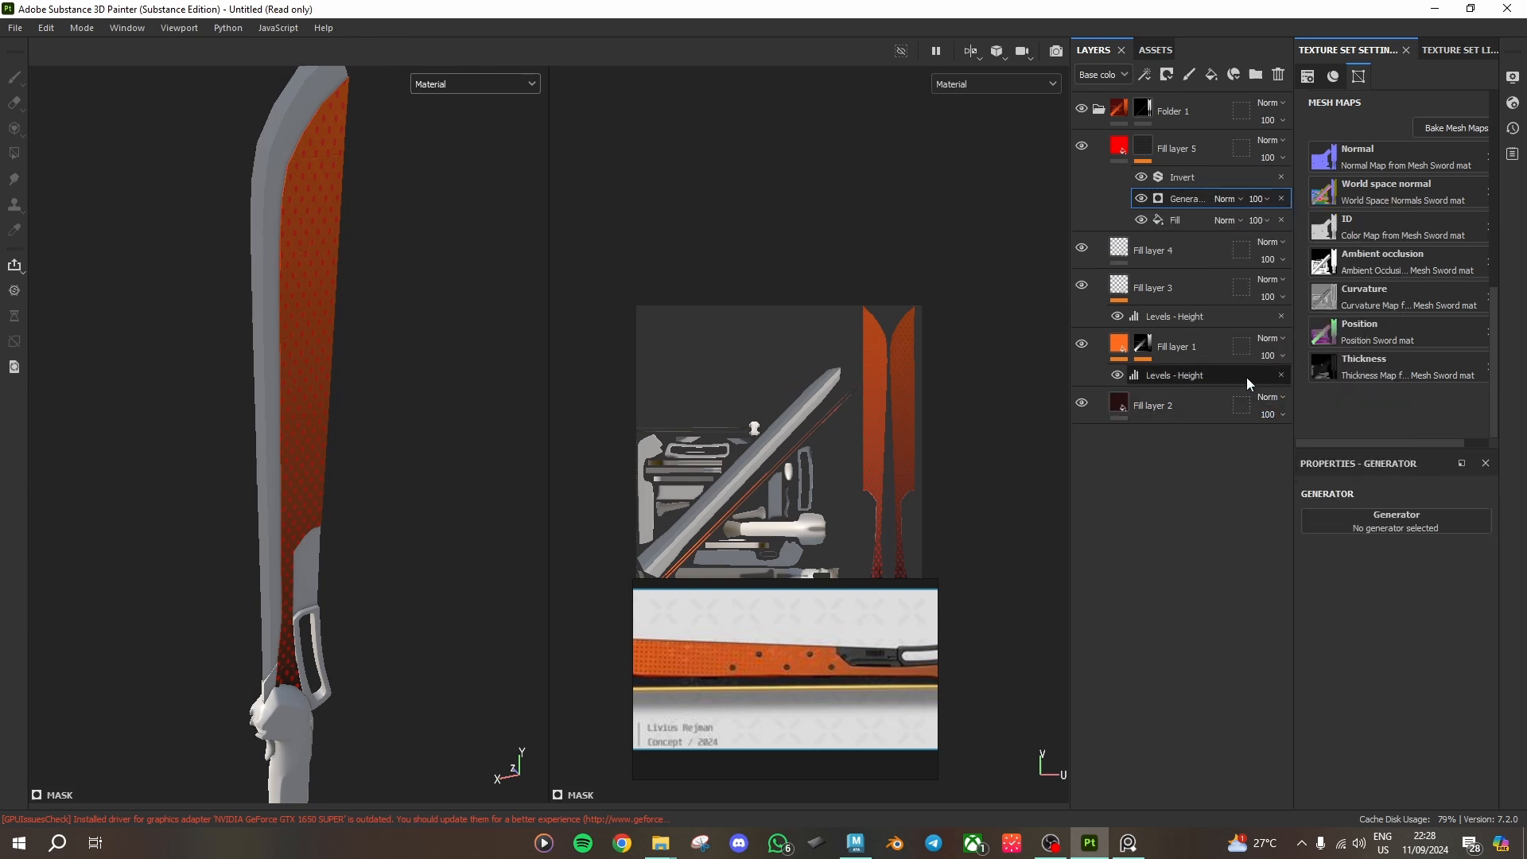
left_click(1354, 516)
left_click(1360, 557)
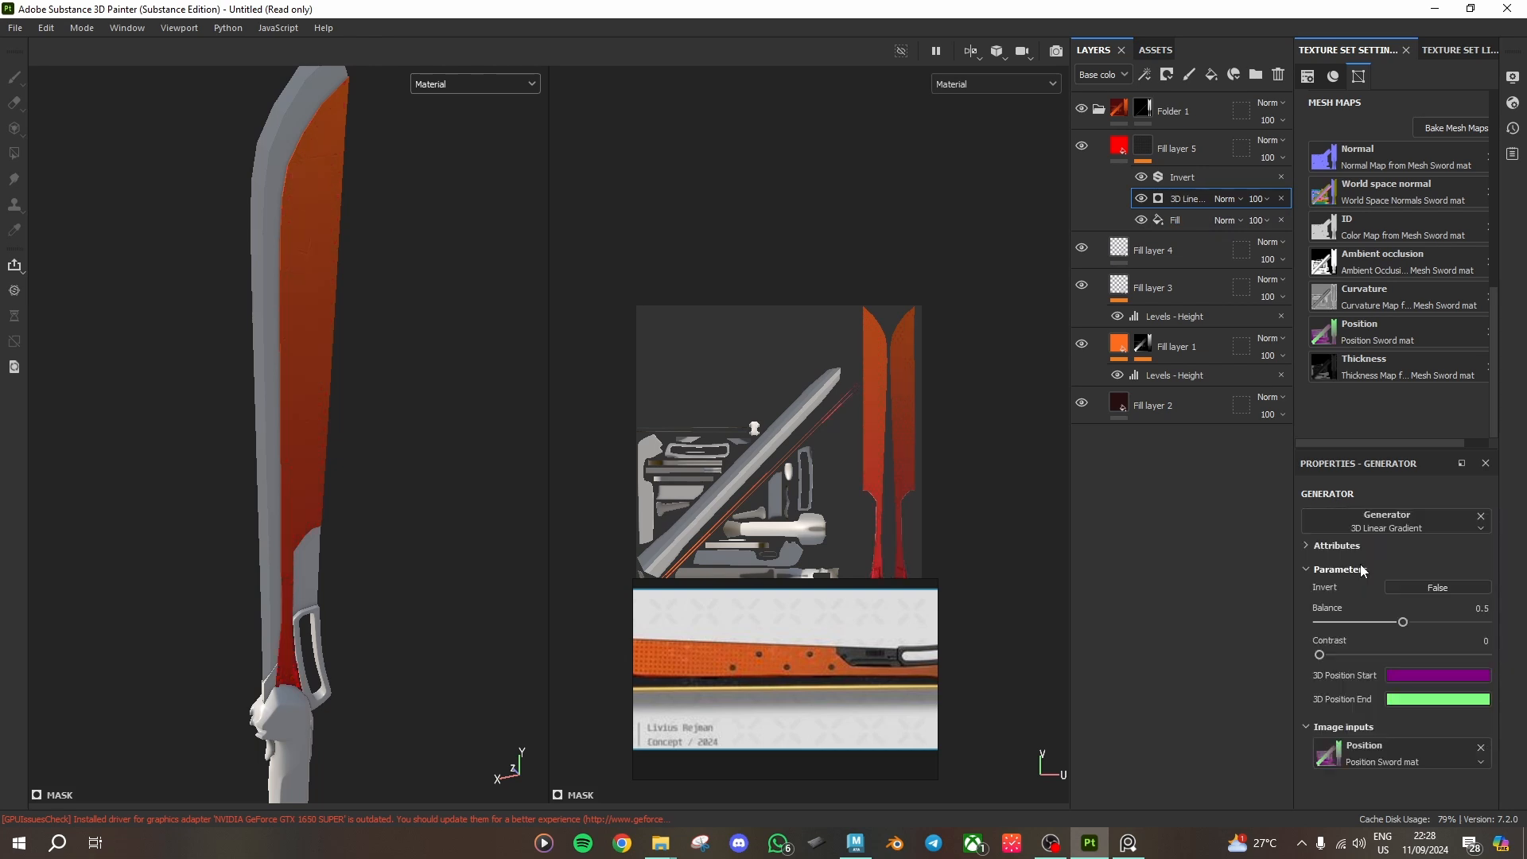
scroll(248, 399, "up", 3)
left_click_drag(248, 399, 331, 521, "alt")
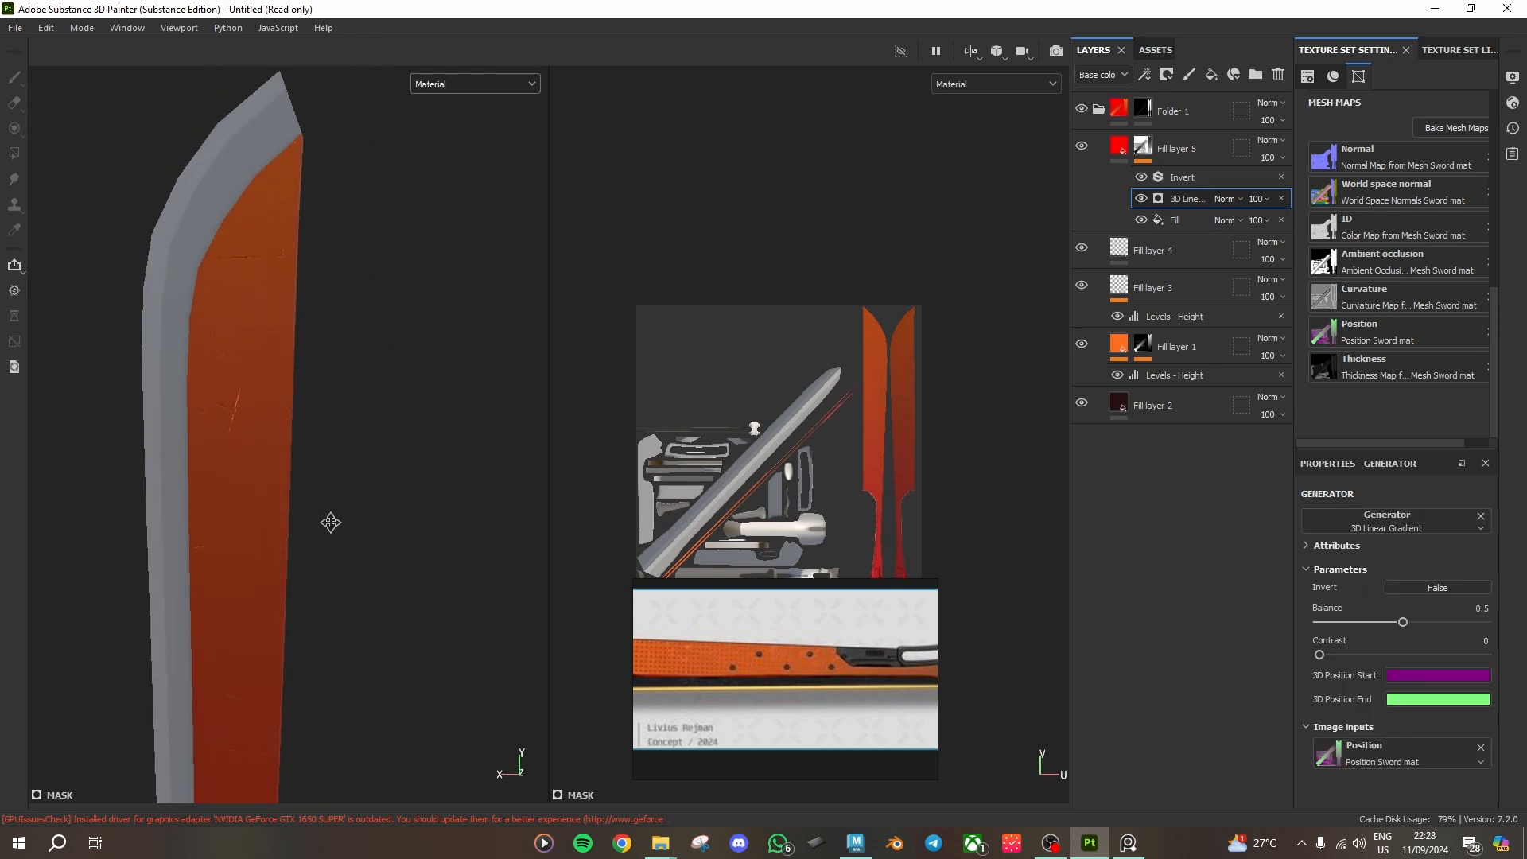
Step: Try the 3D Linear Gradient generator beneath the mask's fill, and remove it from the effect stack
left_click_drag(1180, 203, 1187, 227)
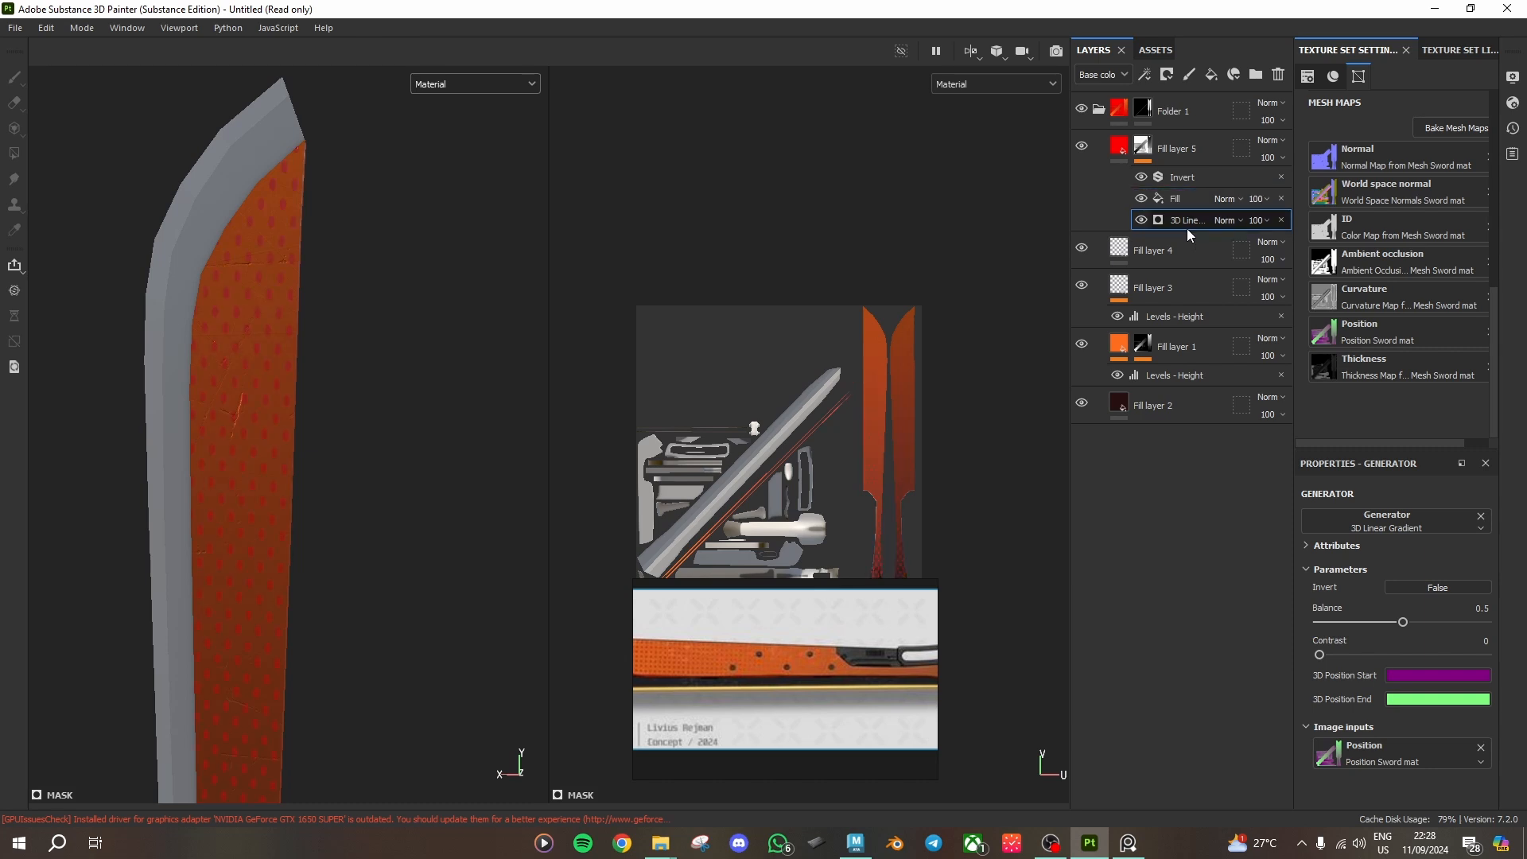
scroll(348, 422, "down", 2)
left_click_drag(347, 422, 373, 333, "alt")
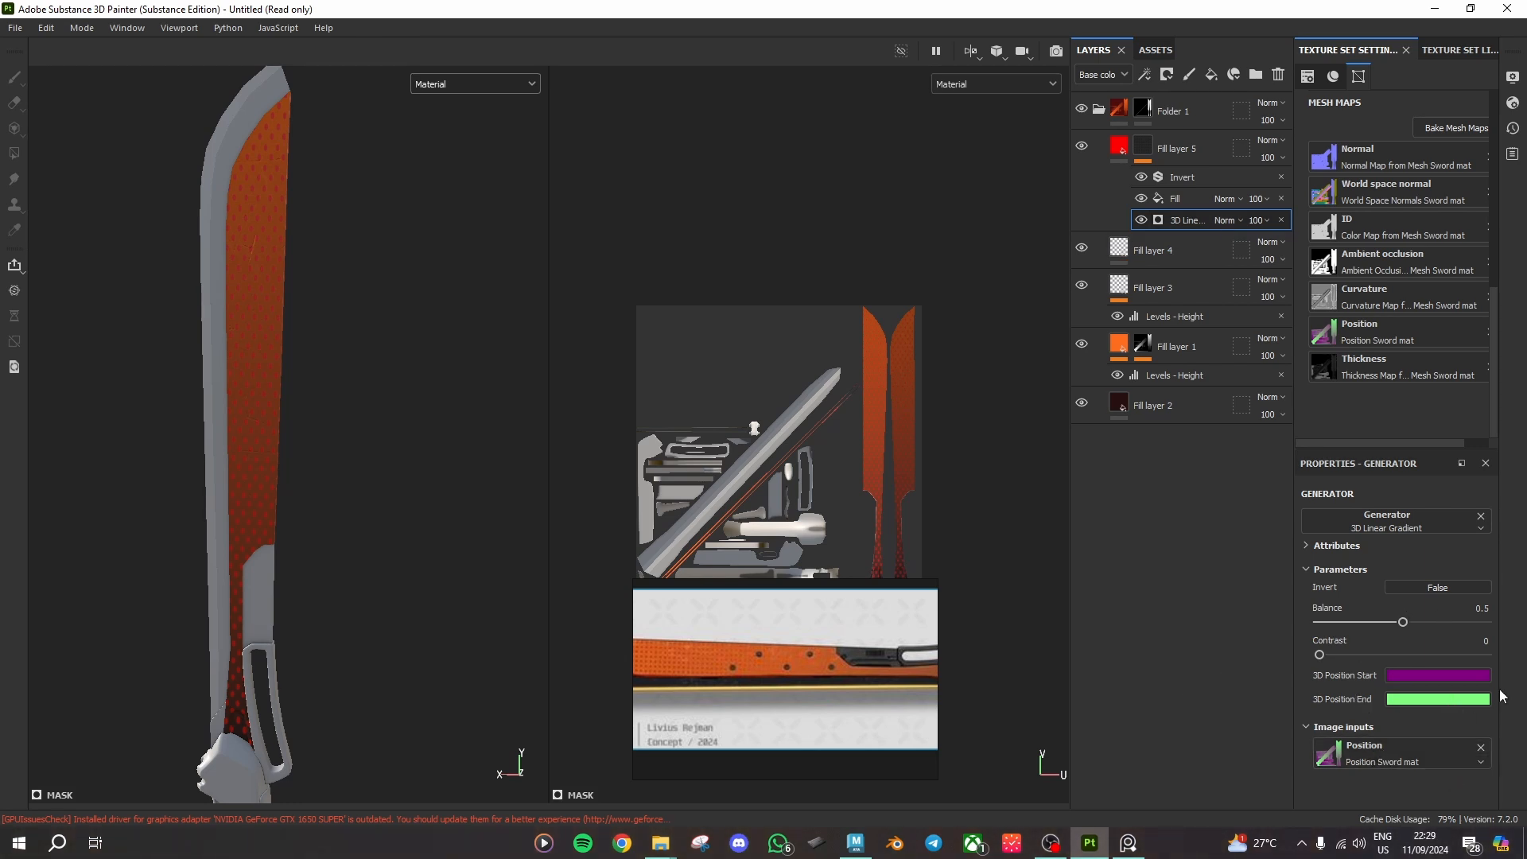
left_click(1280, 221)
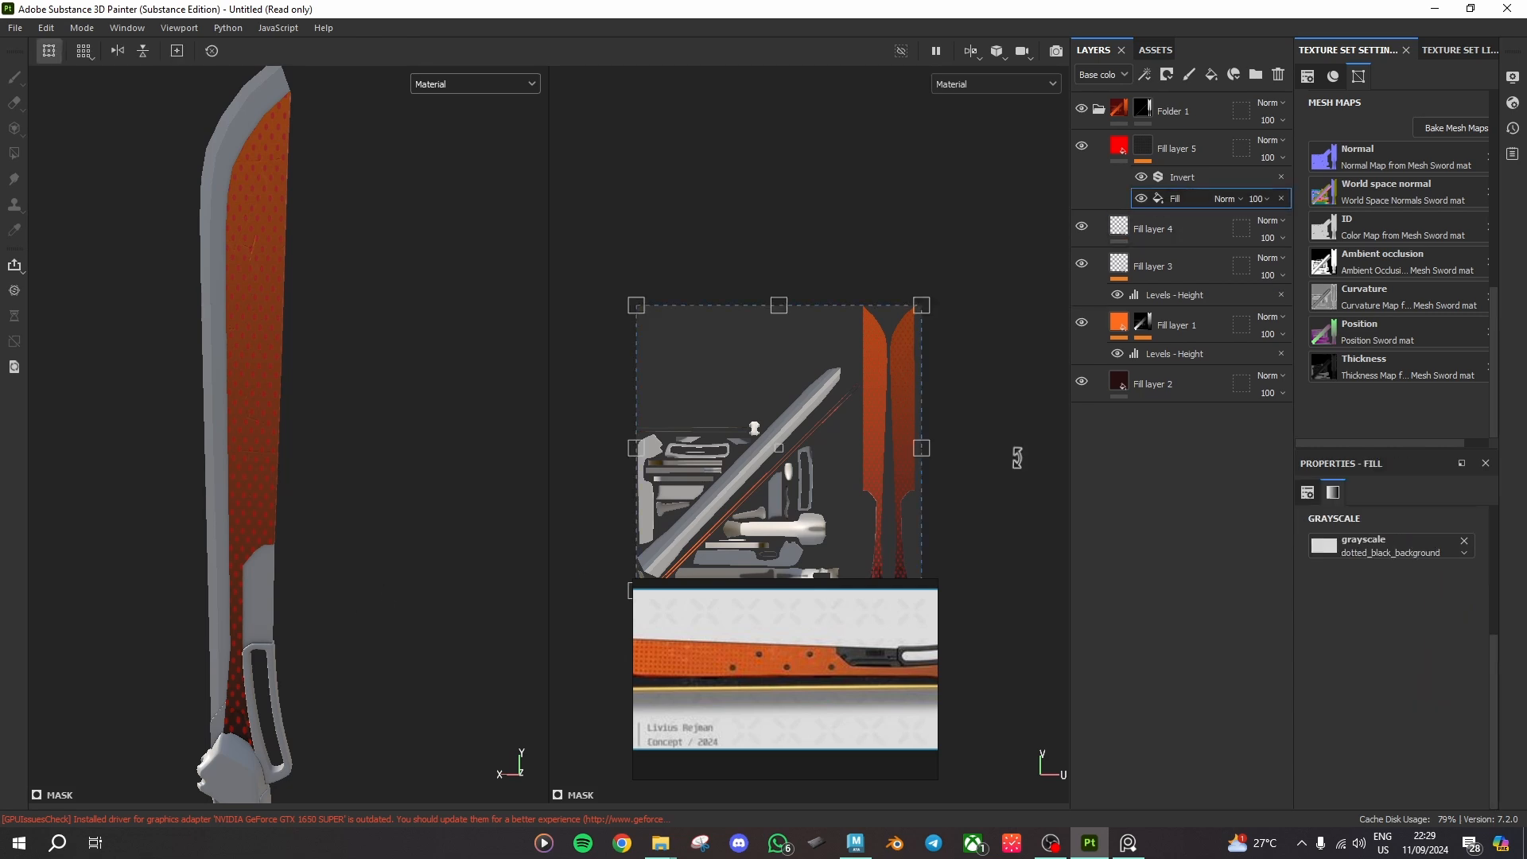
Step: Add a paint effect between the mask's Invert and Fill effects and set the paint brush's grayscale to 0
left_click(1192, 179)
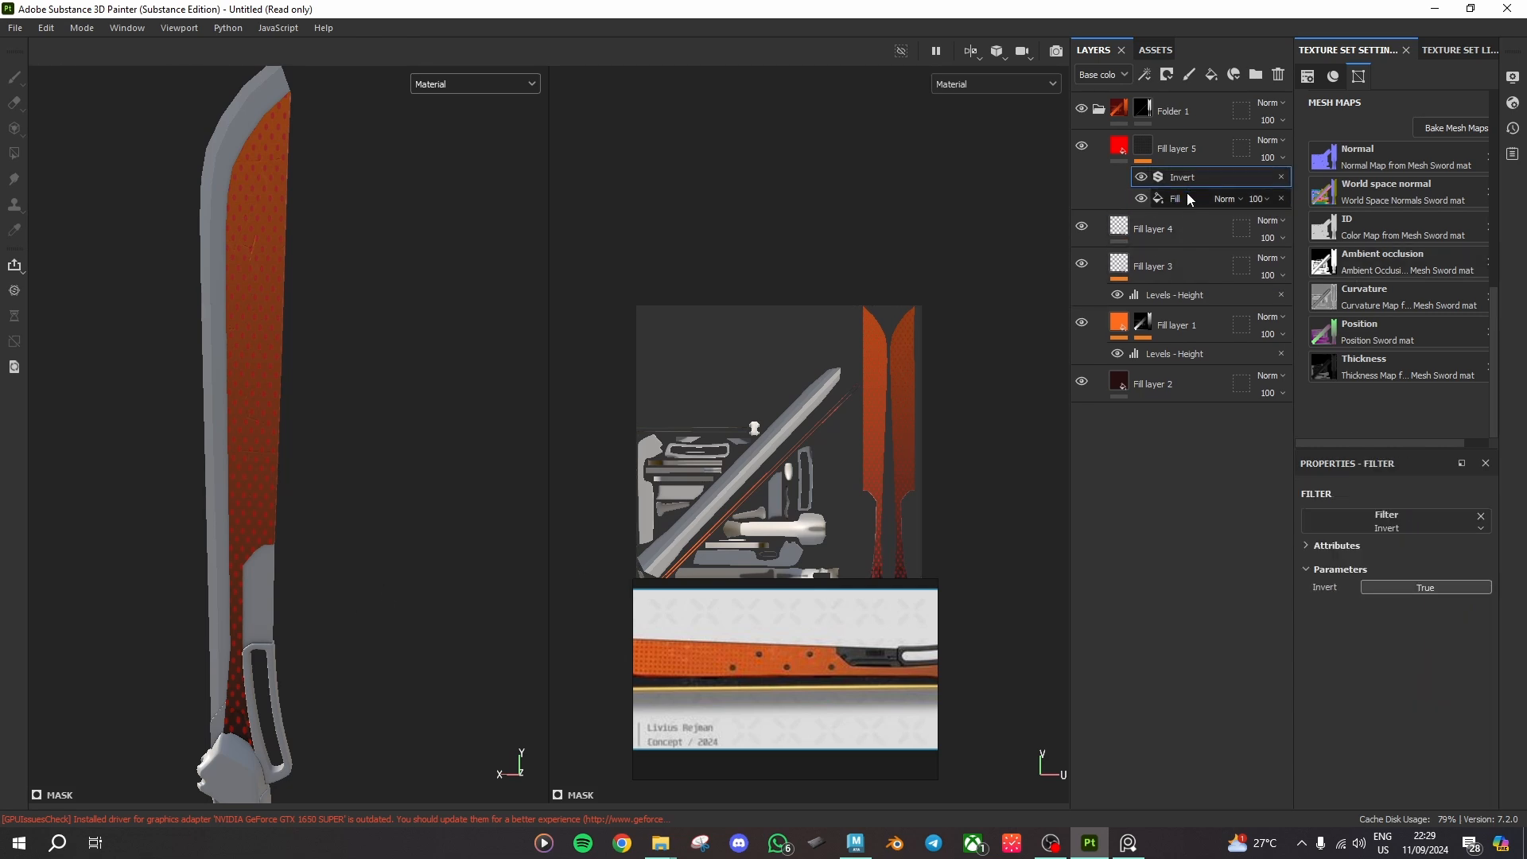
left_click(1187, 193)
right_click(1186, 193)
left_click(1246, 409)
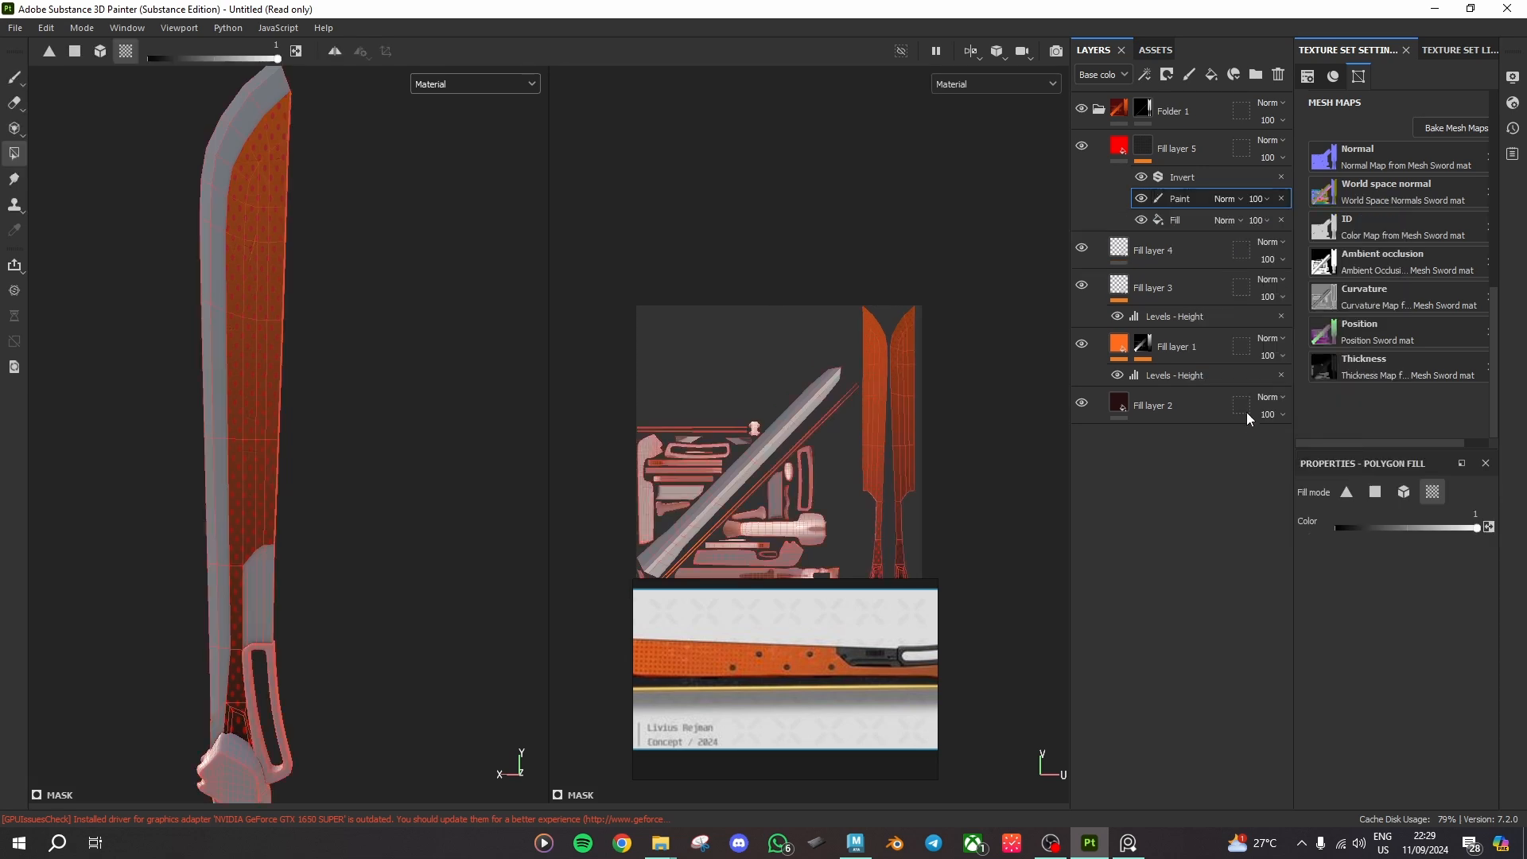
left_click(15, 77)
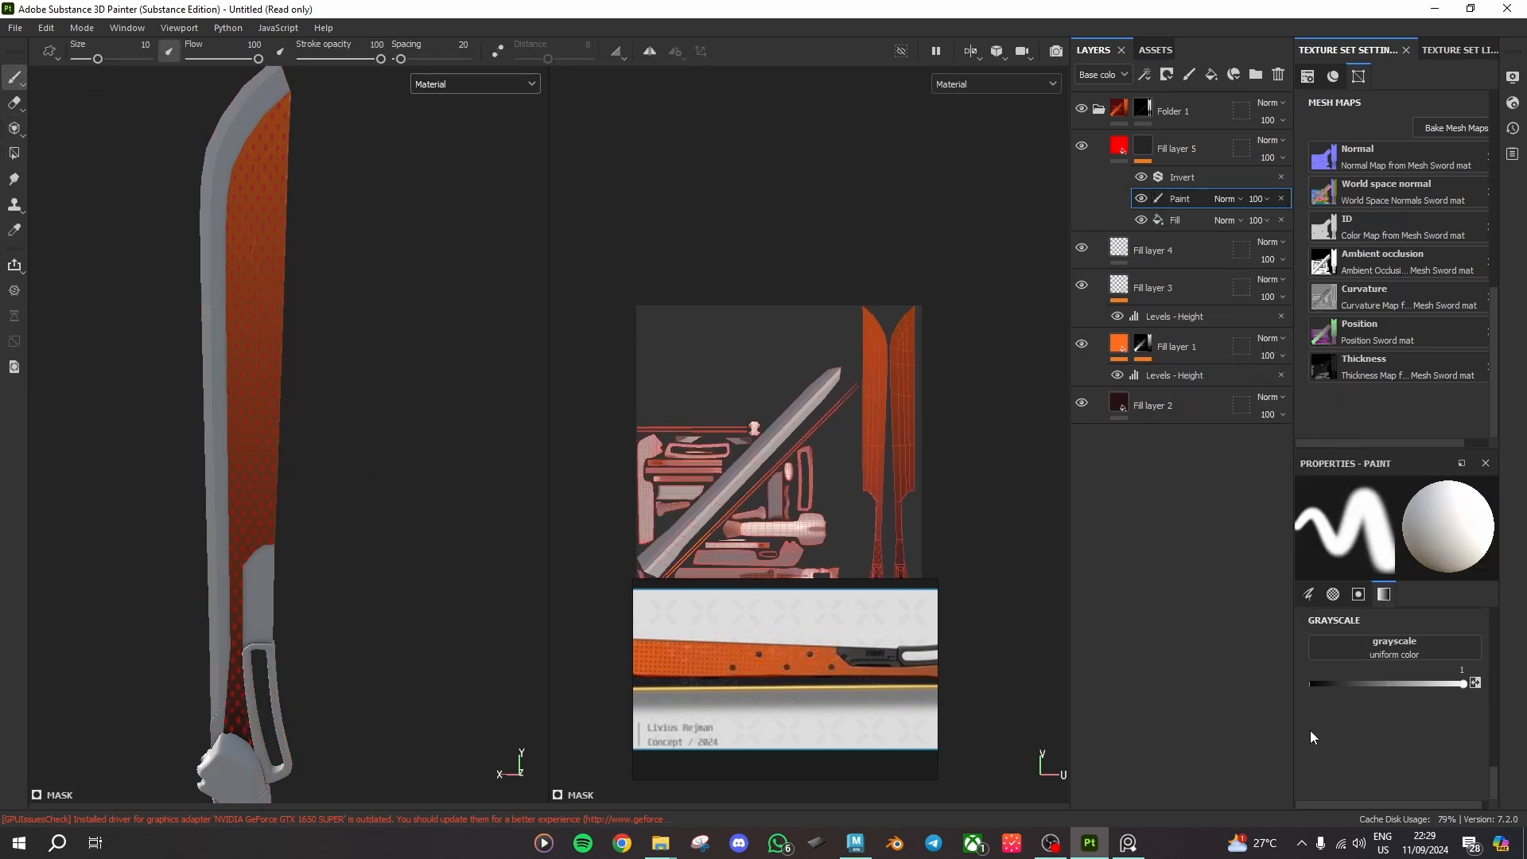
left_click_drag(1339, 685, 1303, 690)
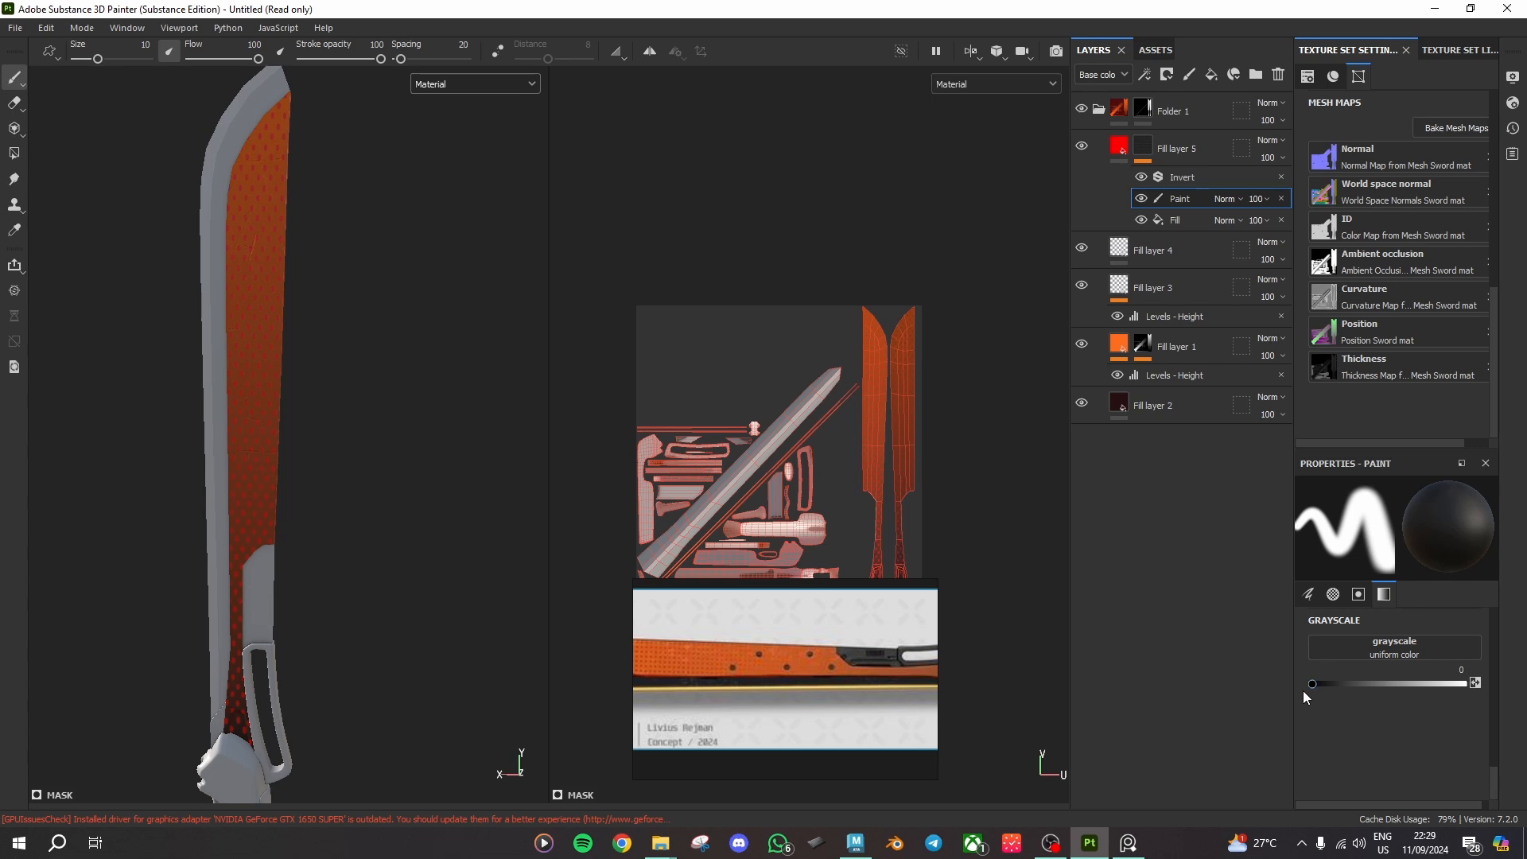
Step: Try a grayscale 0 stroke on the blade's mask, and set the paint brush's grayscale to 1
left_click_drag(266, 544, 206, 543)
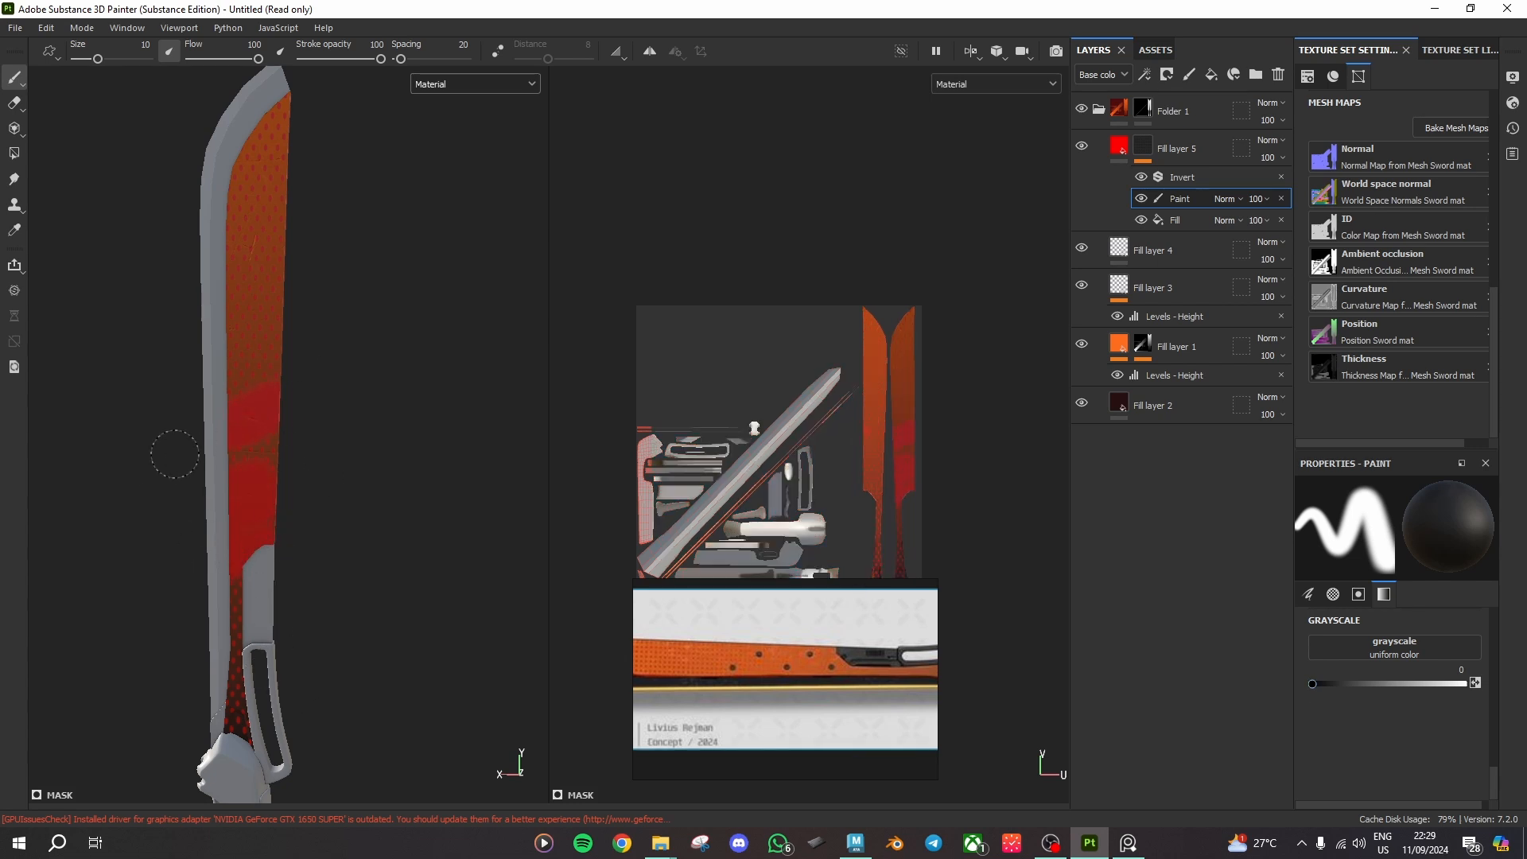
scroll(273, 509, "up", 3)
left_click_drag(1412, 686, 1462, 684)
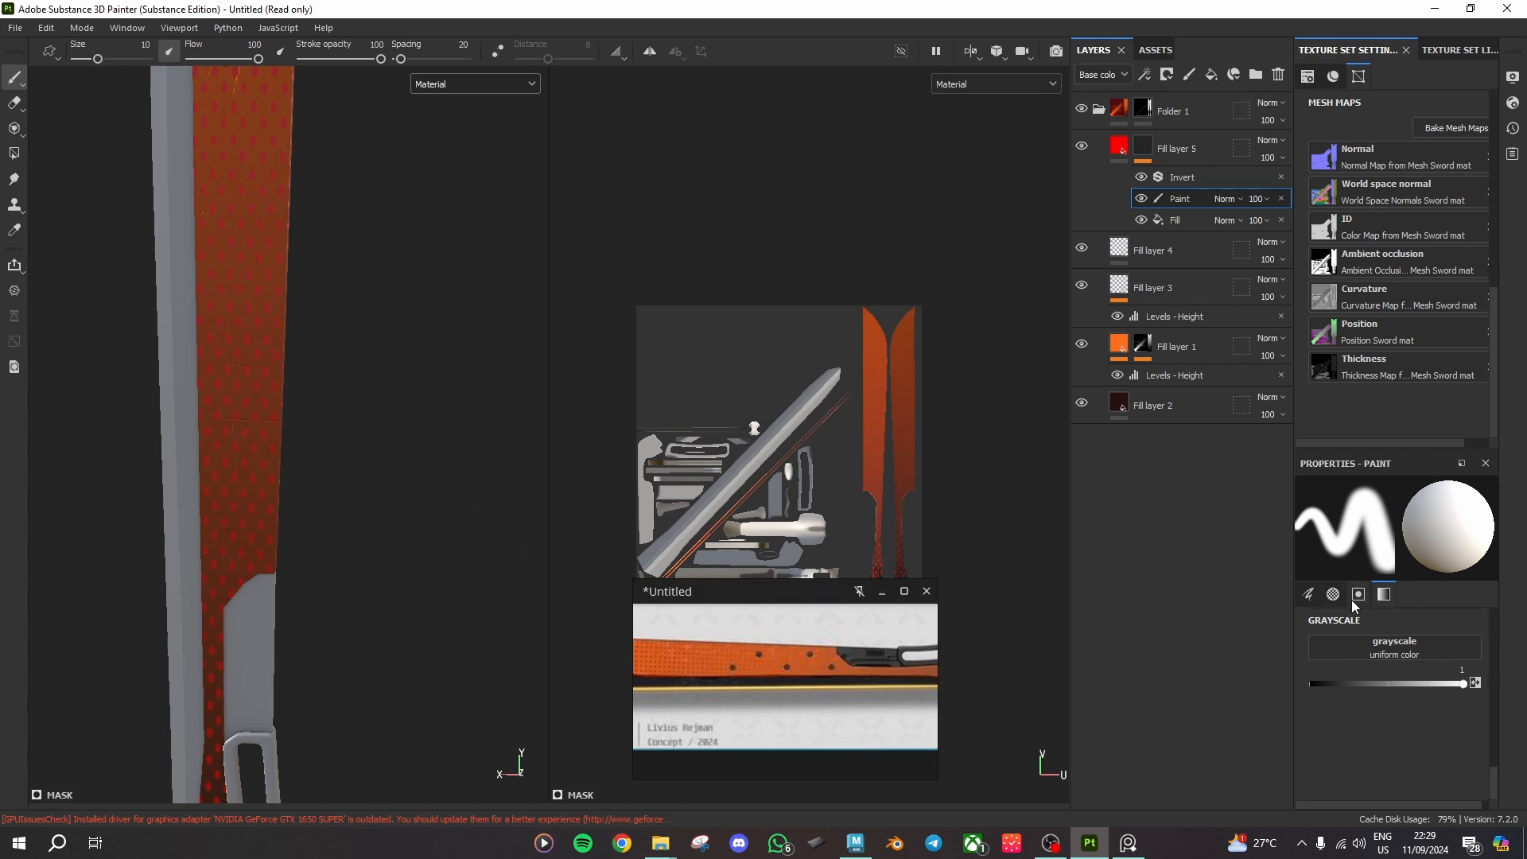
scroll(318, 398, "down", 5)
mouse_move(314, 403)
left_mouse_down("alt")
mouse_move(341, 477)
mouse_move(275, 557)
left_mouse_up("alt")
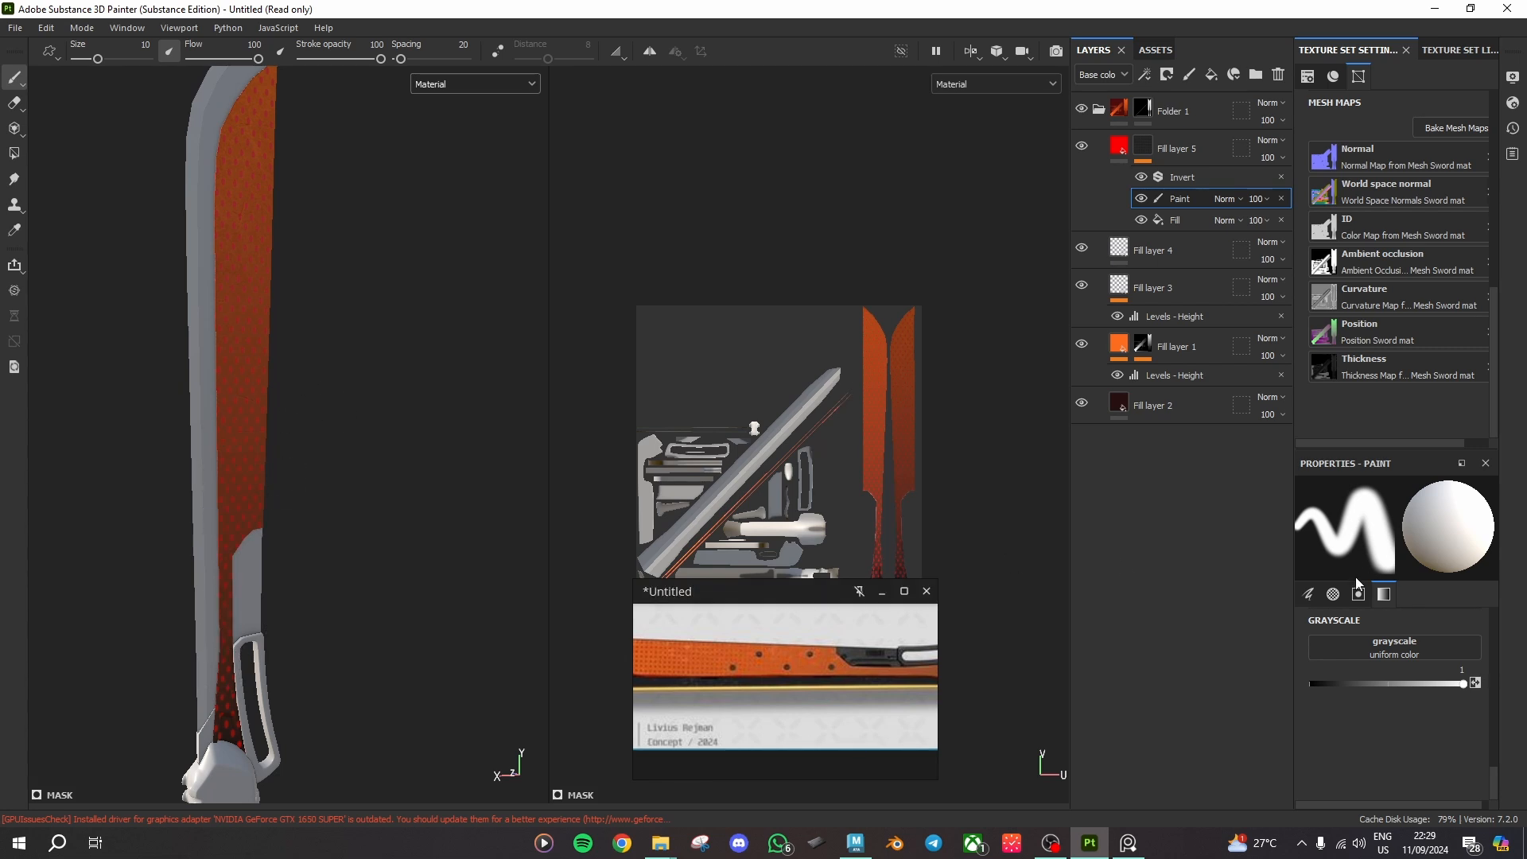
Step: Soften the paint brush by setting its alpha hardness to 0 and its stroke opacity to 30
left_click(1312, 593)
scroll(1355, 674, "down", 5)
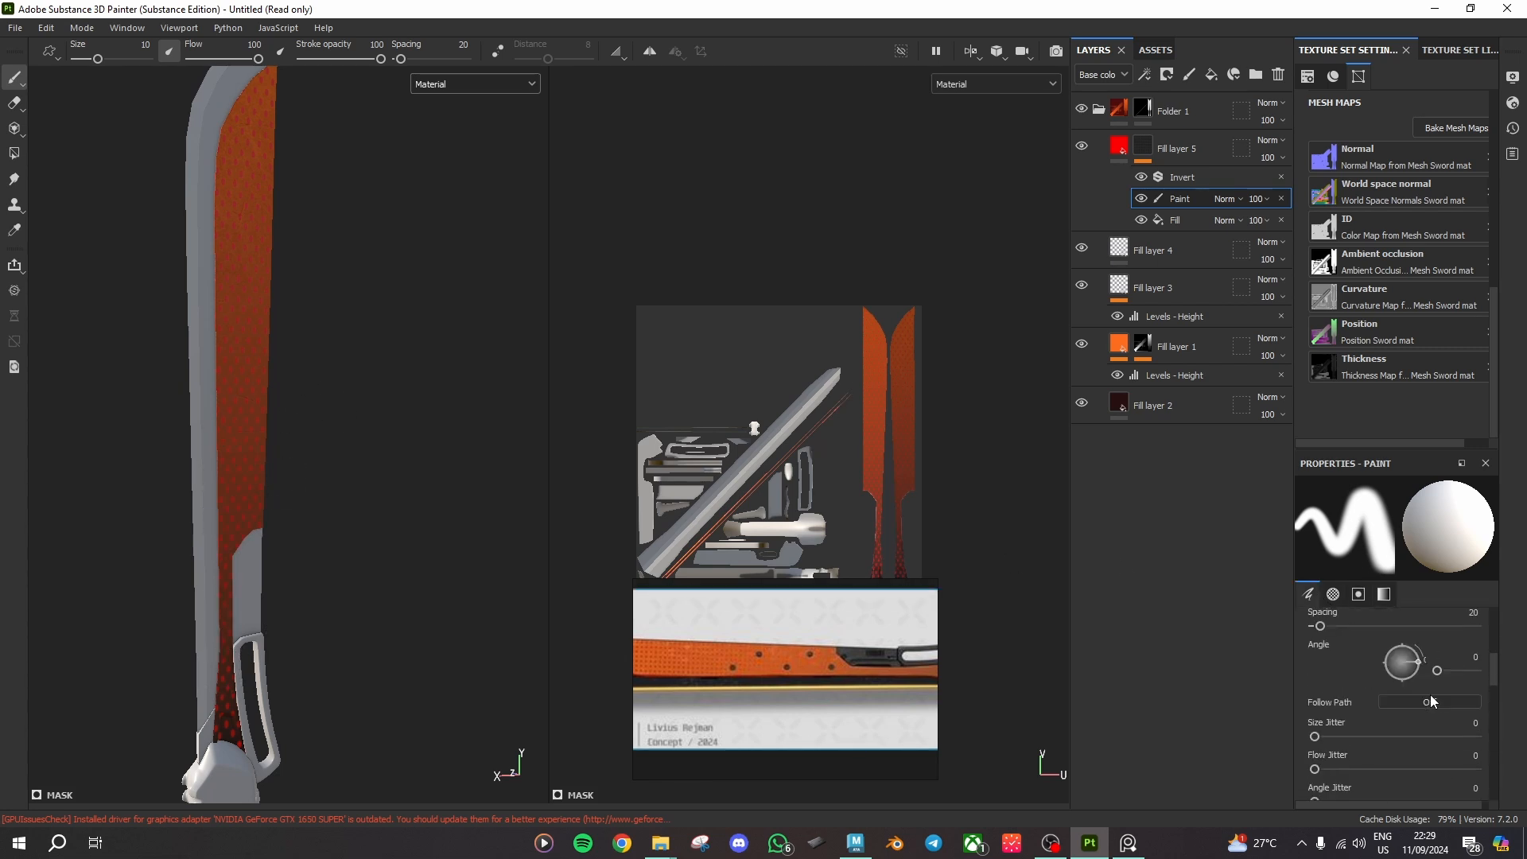
scroll(1429, 695, "down", 6)
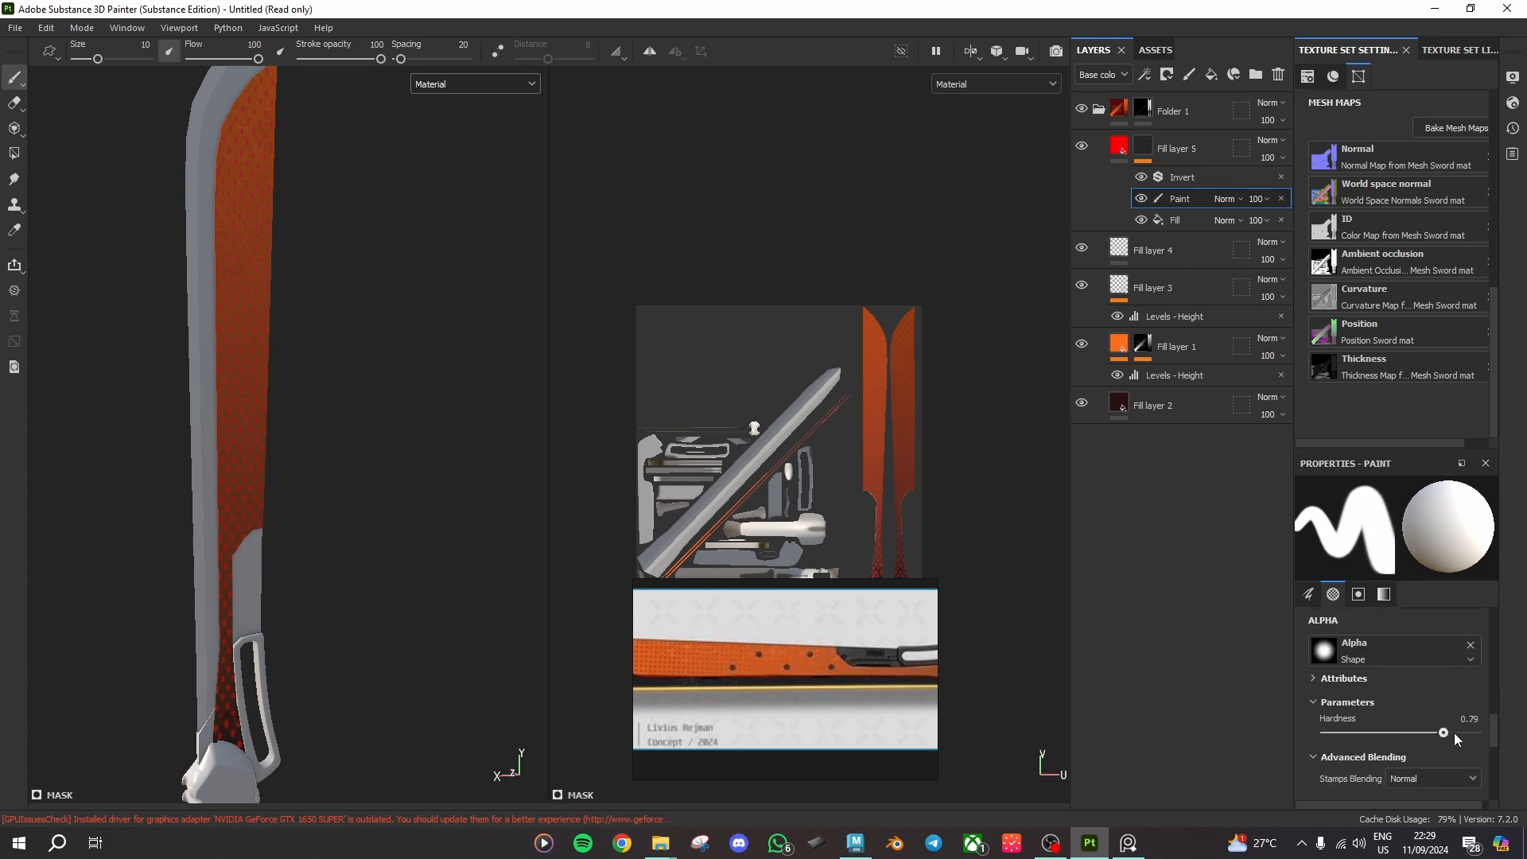
scroll(1386, 736, "down", 2)
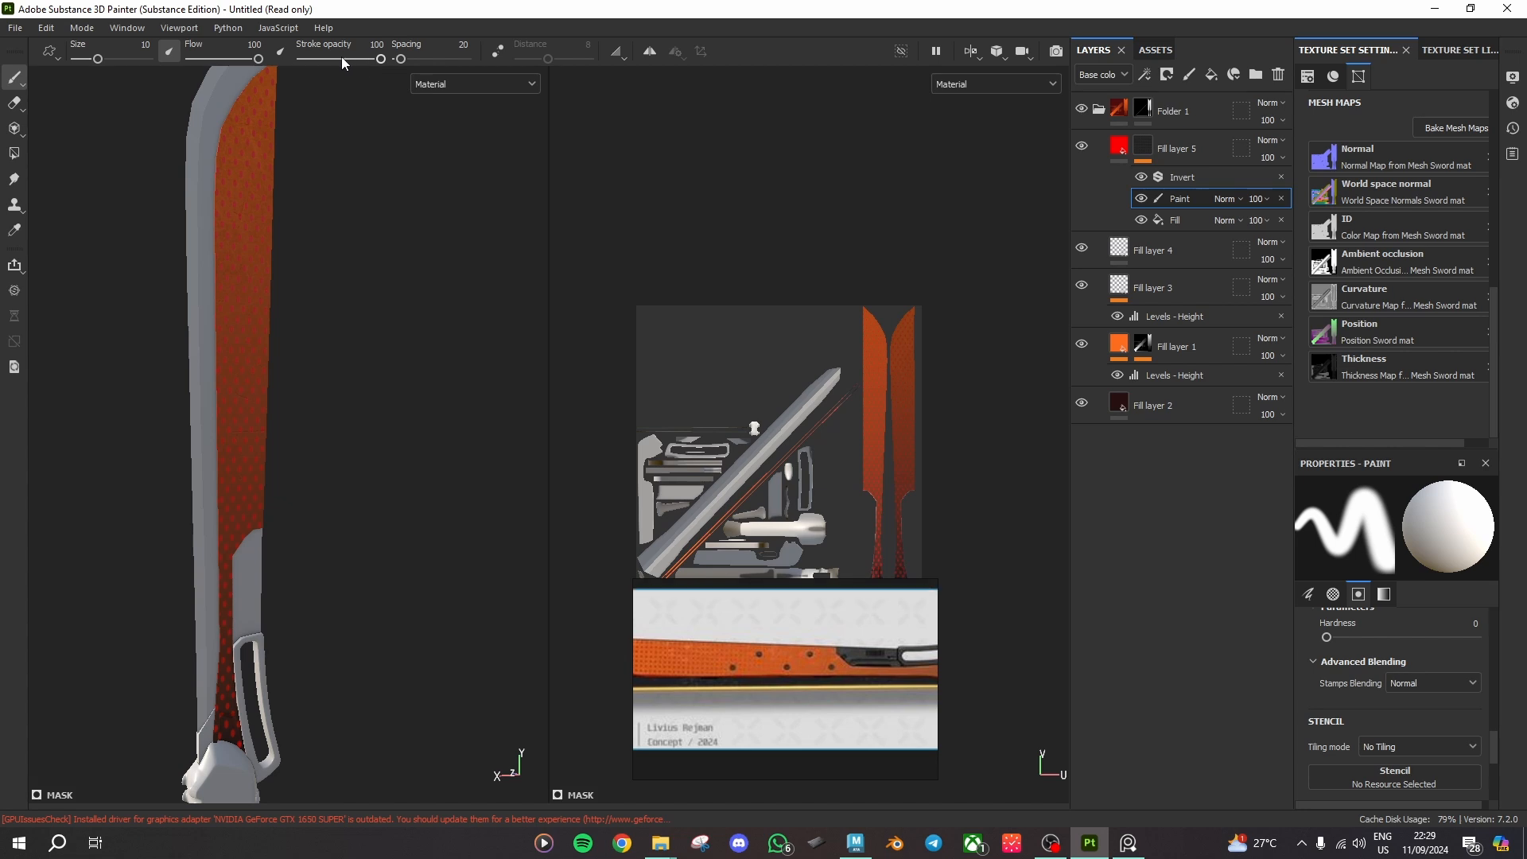
left_click_drag(341, 57, 326, 62)
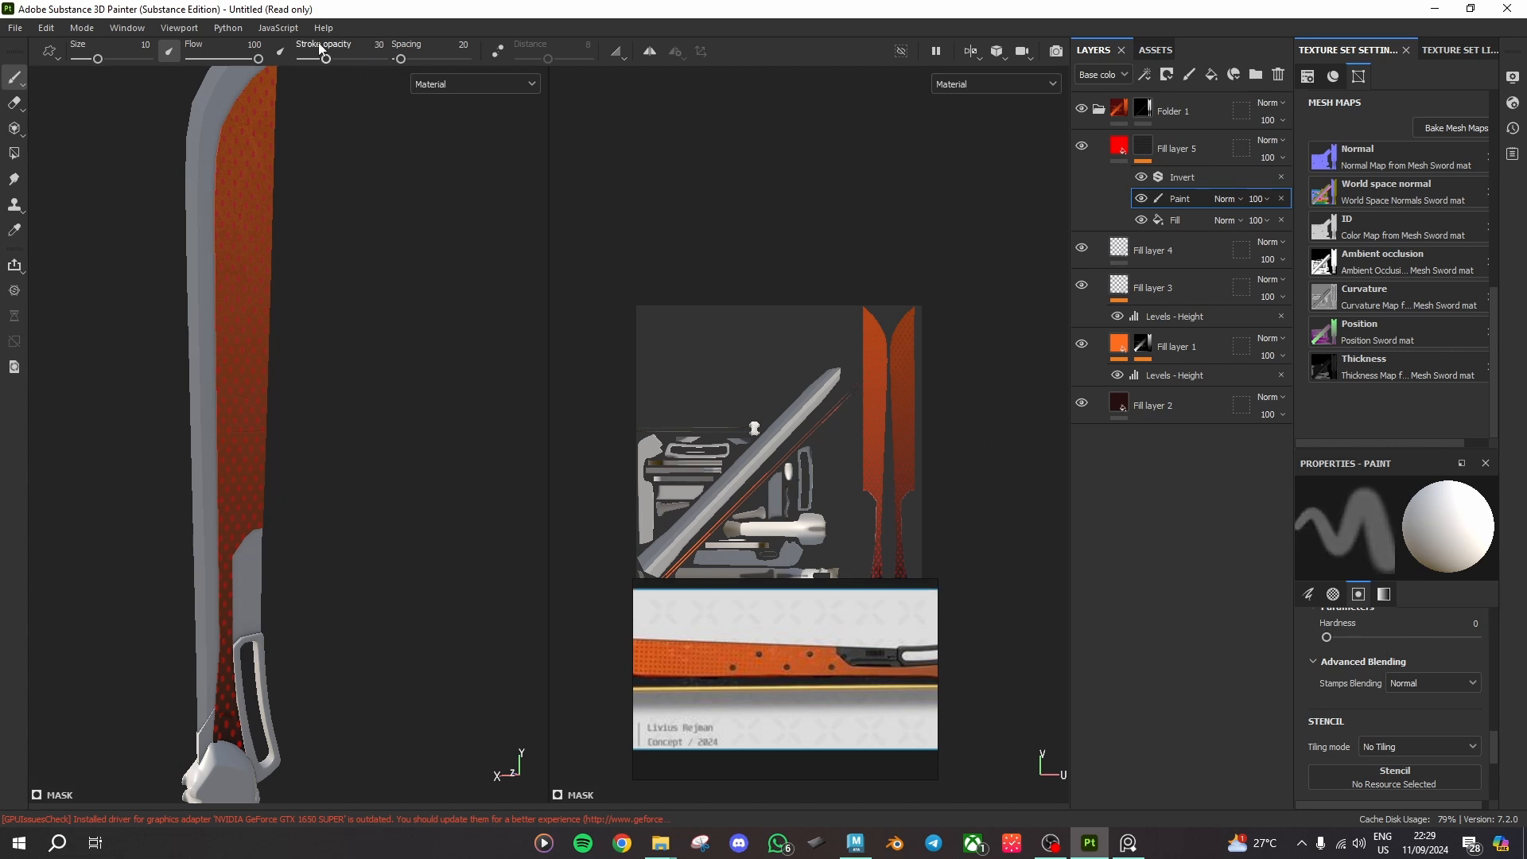
Step: Set the paint brush's spacing to 5 and its stroke opacity to 50
scroll(1391, 676, "up", 5)
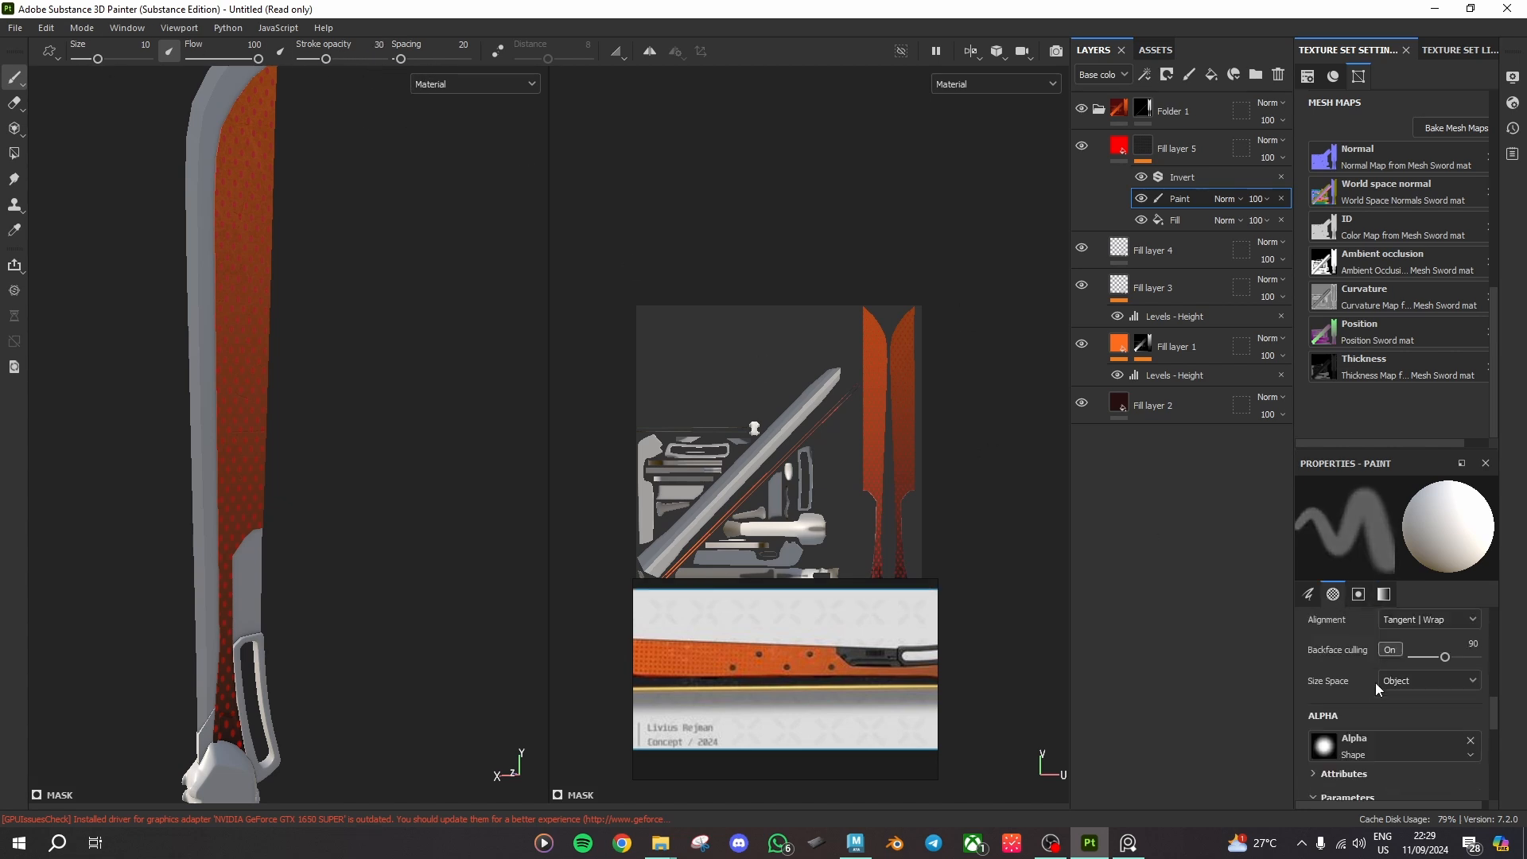
scroll(1378, 697, "up", 2)
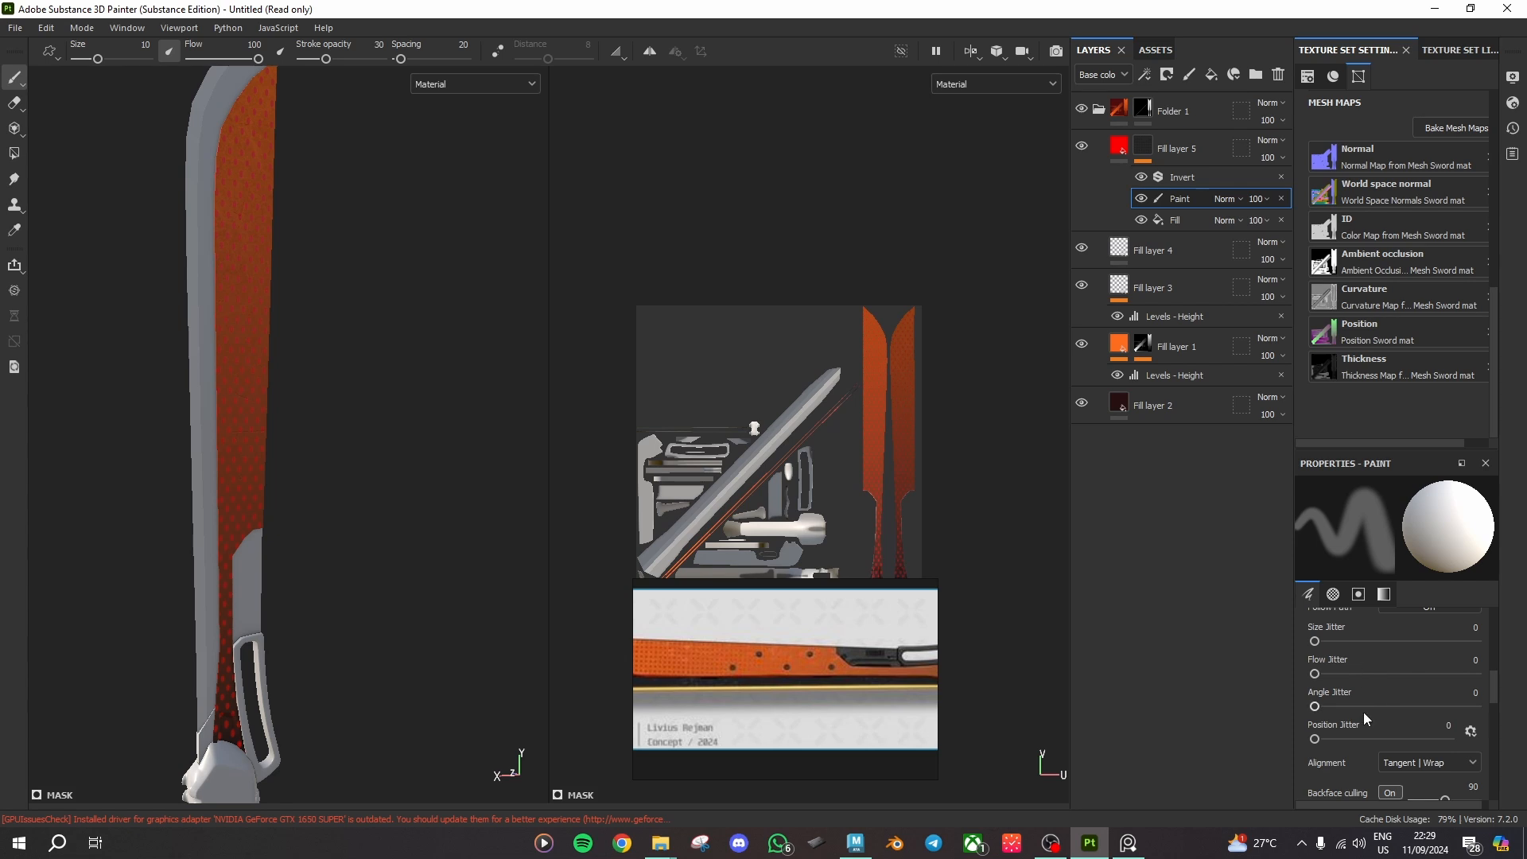
scroll(1378, 724, "up", 5)
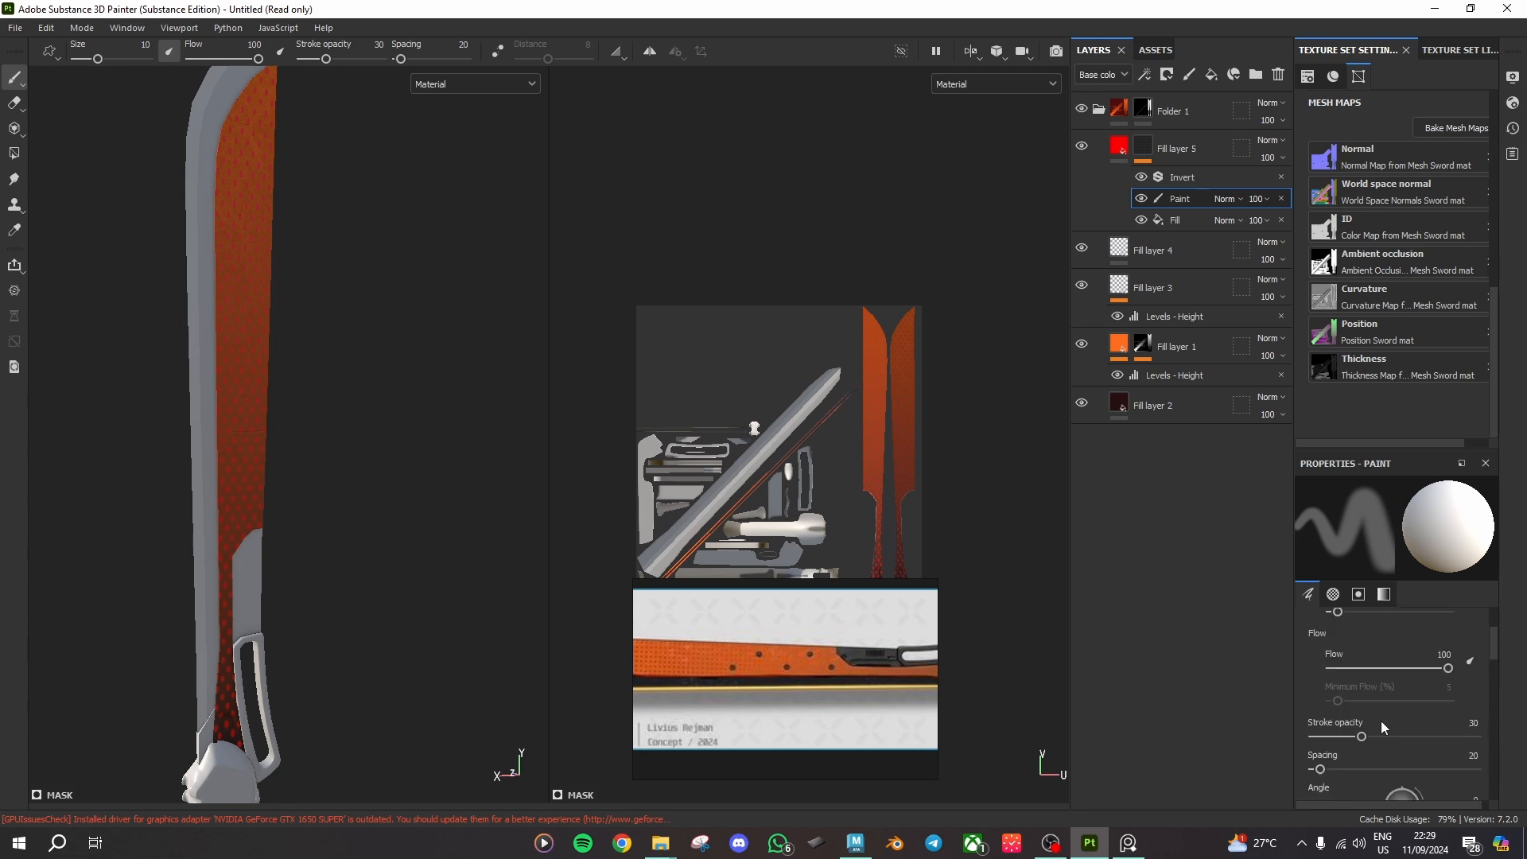
scroll(1395, 711, "down", 5)
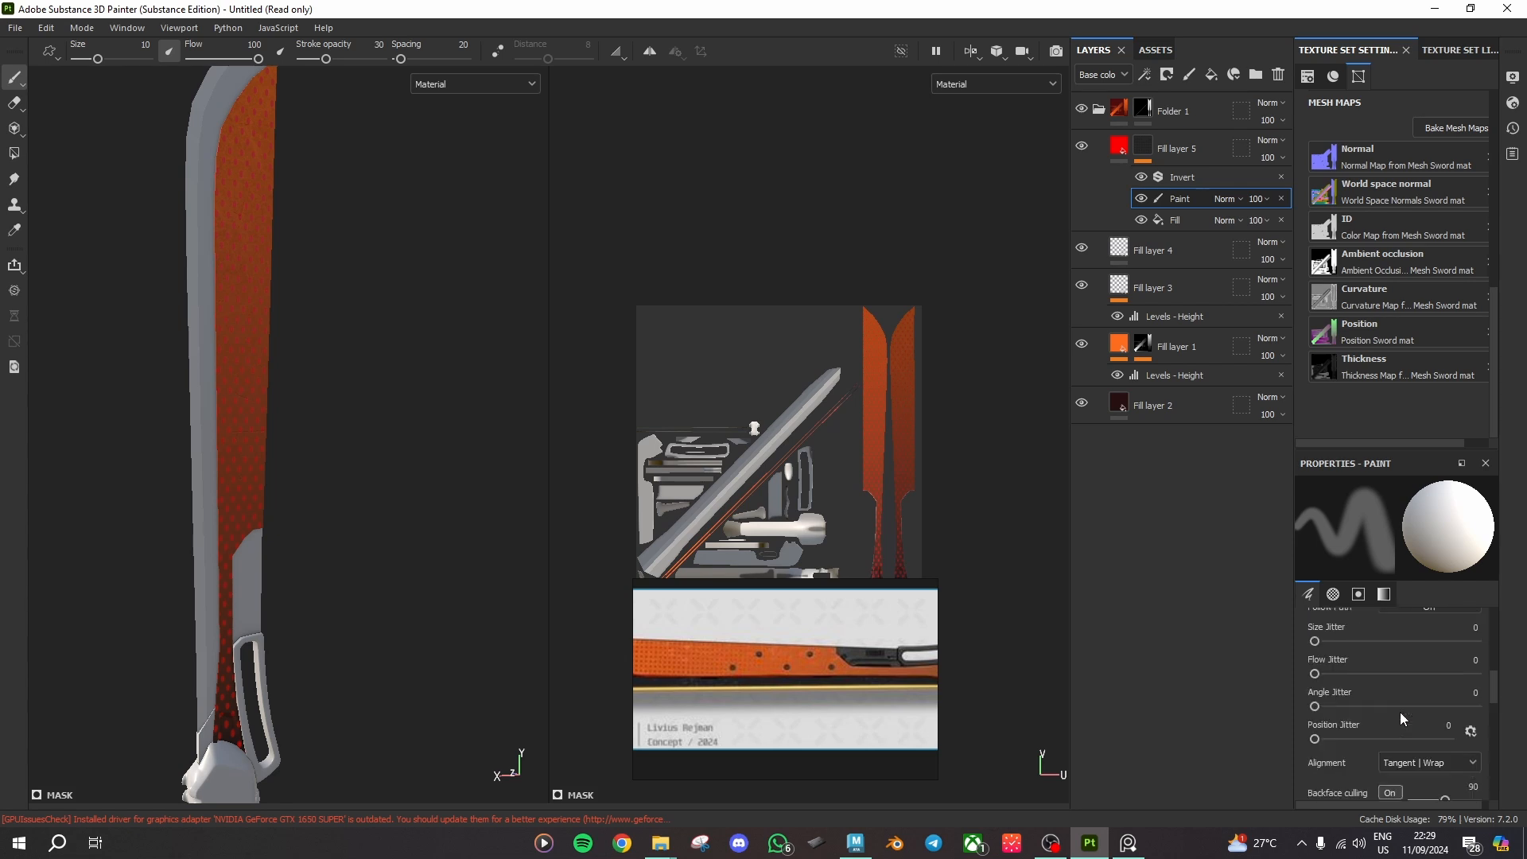
scroll(1400, 713, "up", 2)
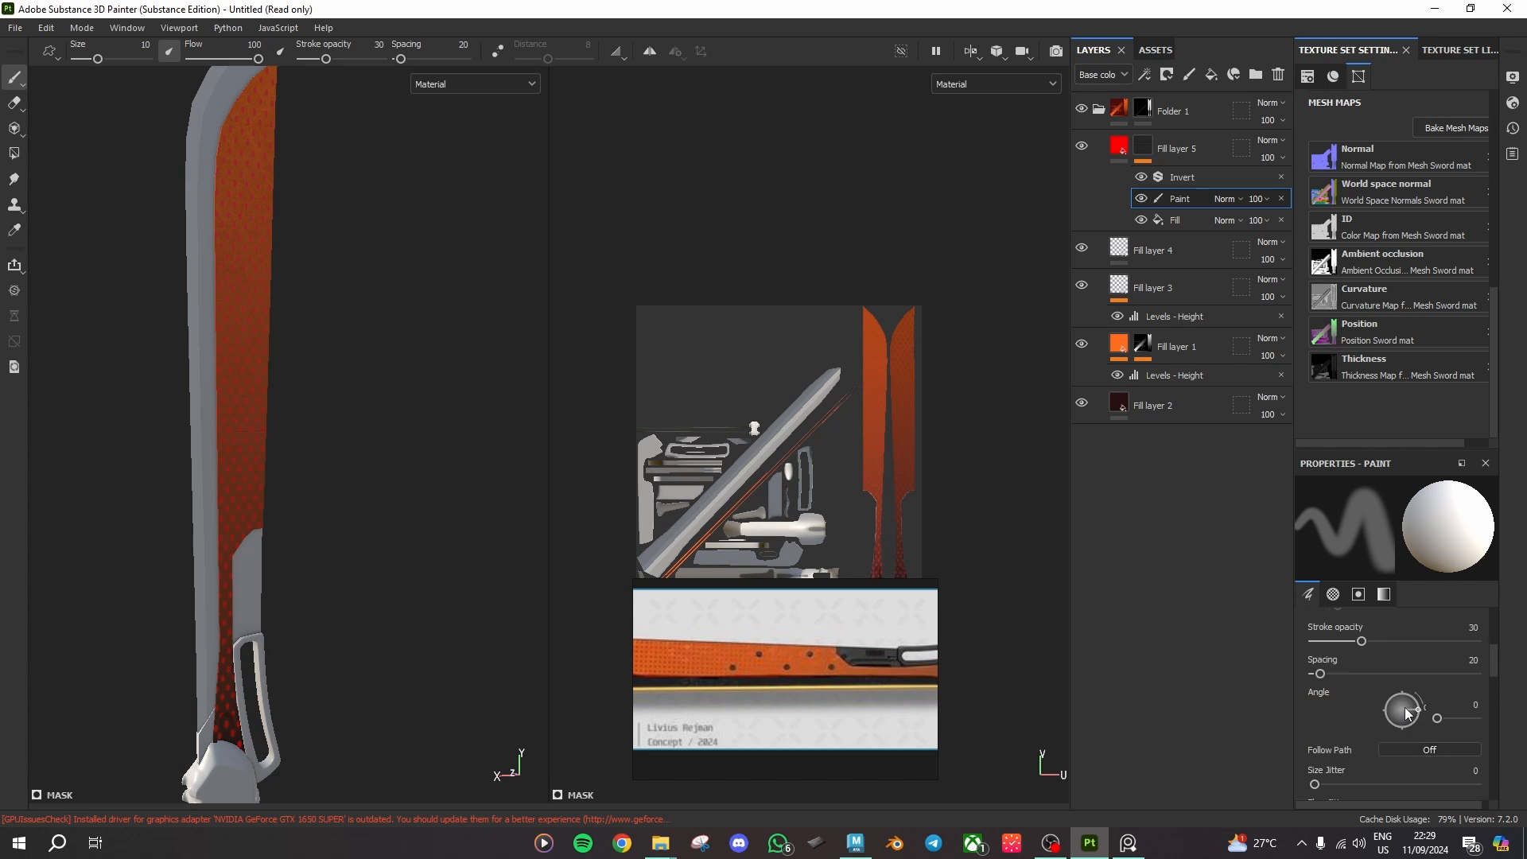
scroll(1357, 706, "down", 2)
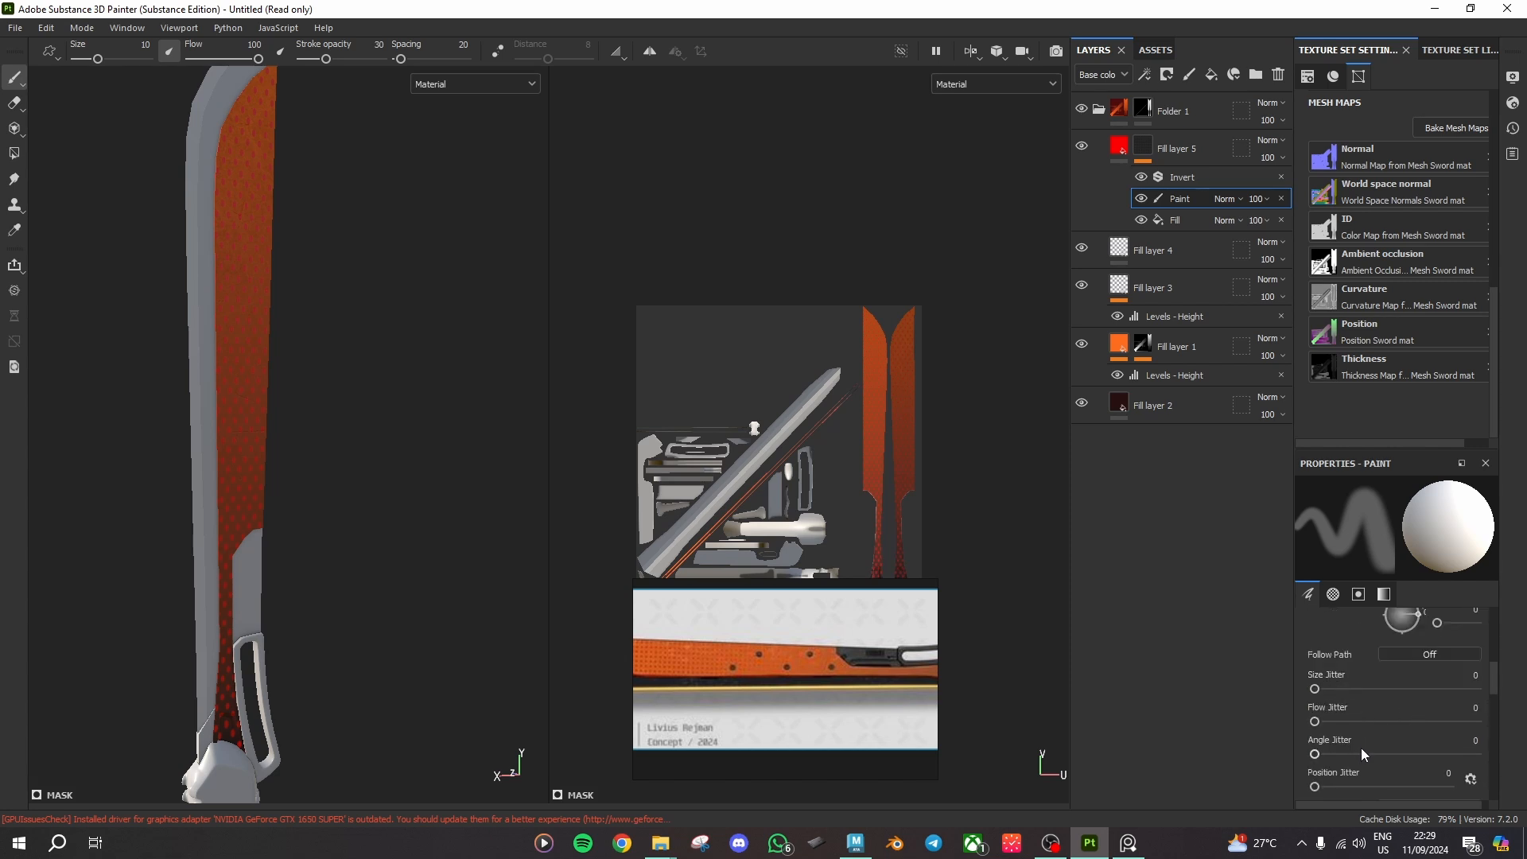
scroll(1361, 747, "down", 1)
mouse_move(1325, 641)
left_mouse_down()
mouse_move(1488, 645)
mouse_move(1282, 632)
mouse_move(1495, 654)
mouse_move(1326, 652)
left_mouse_up()
scroll(1400, 716, "up", 5)
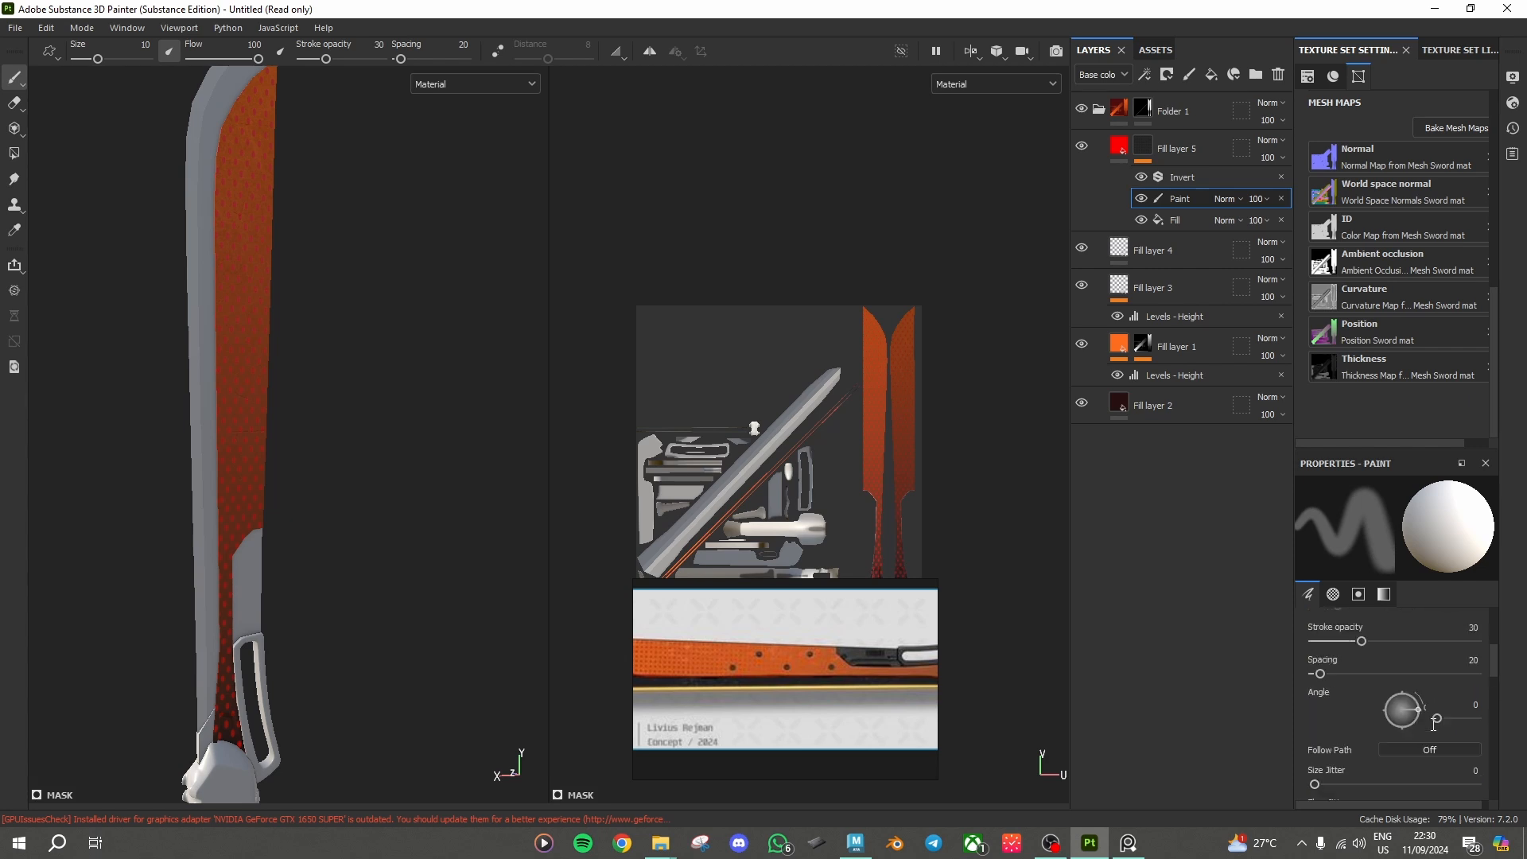
mouse_move(1319, 768)
left_mouse_down()
mouse_move(1387, 769)
mouse_move(1314, 768)
mouse_move(1332, 738)
left_mouse_up()
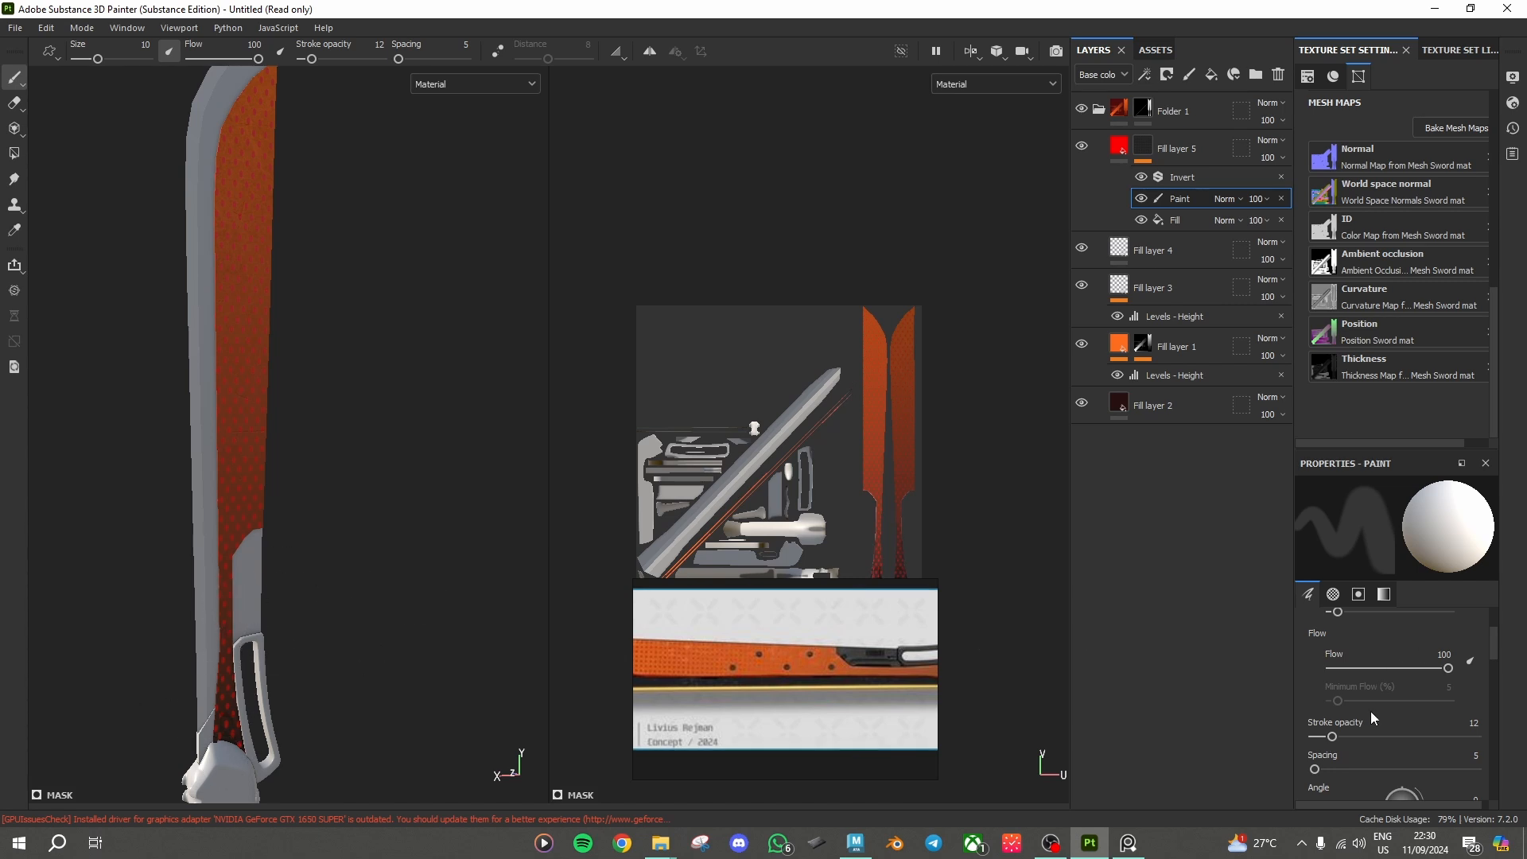
mouse_move(1332, 737)
left_mouse_down()
mouse_move(1414, 737)
mouse_move(1394, 737)
left_mouse_up()
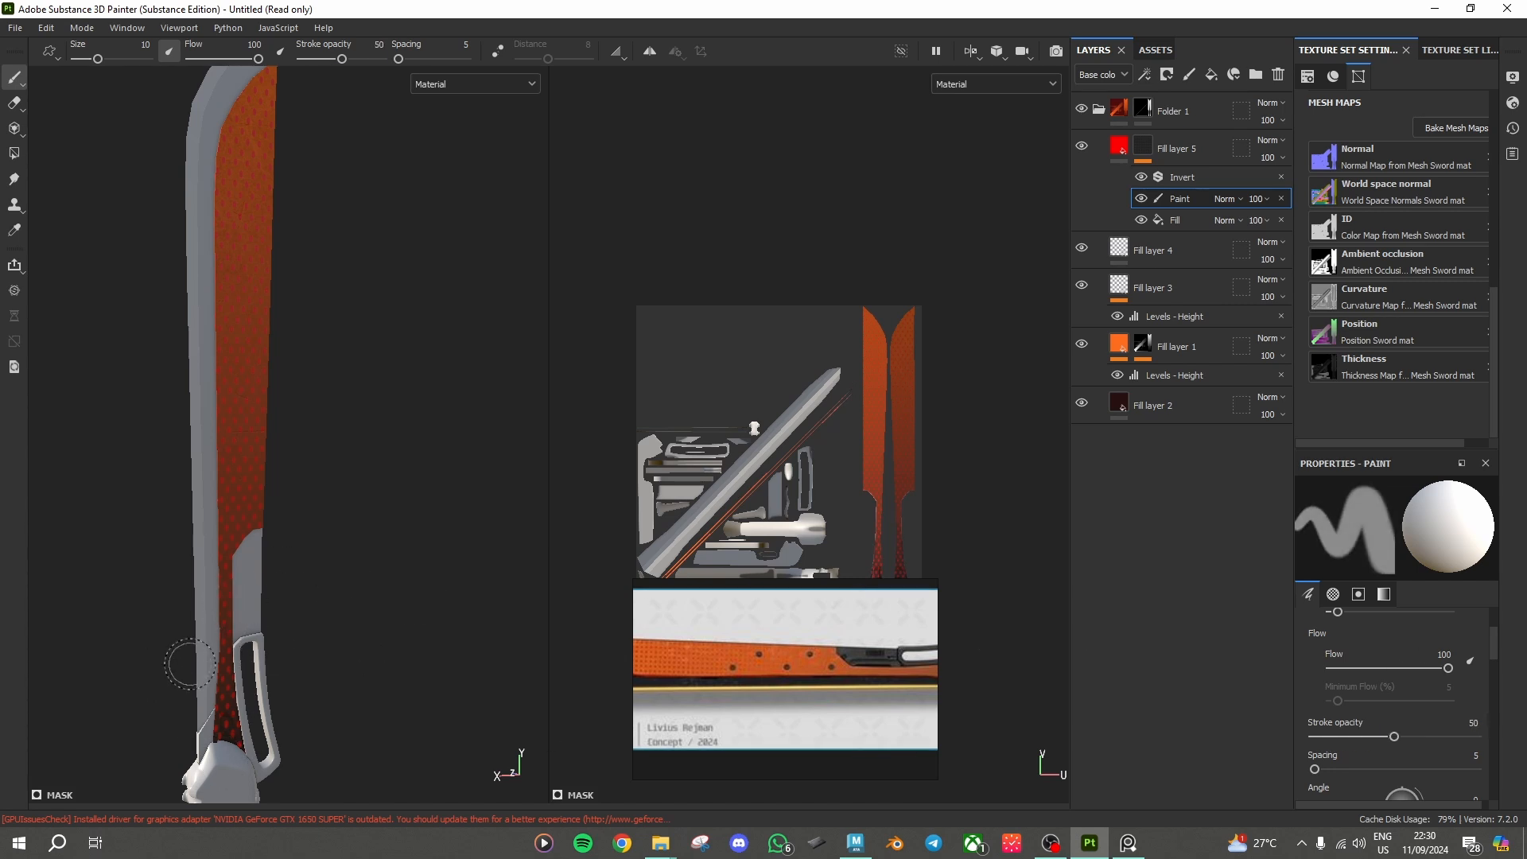
Step: Enlarge the brush to 20.78 and paint the mask along the lower blade to fade out the dots toward the handle
key("bracketright")
key("bracketright")
key("bracketright")
key("bracketright")
key("bracketright")
key("bracketright")
key("bracketright")
key("bracketright")
key("bracketright")
key("bracketright")
key("bracketright")
key("bracketright")
key("bracketright")
key("bracketright")
key("bracketright")
scroll(1396, 708, "down", 3)
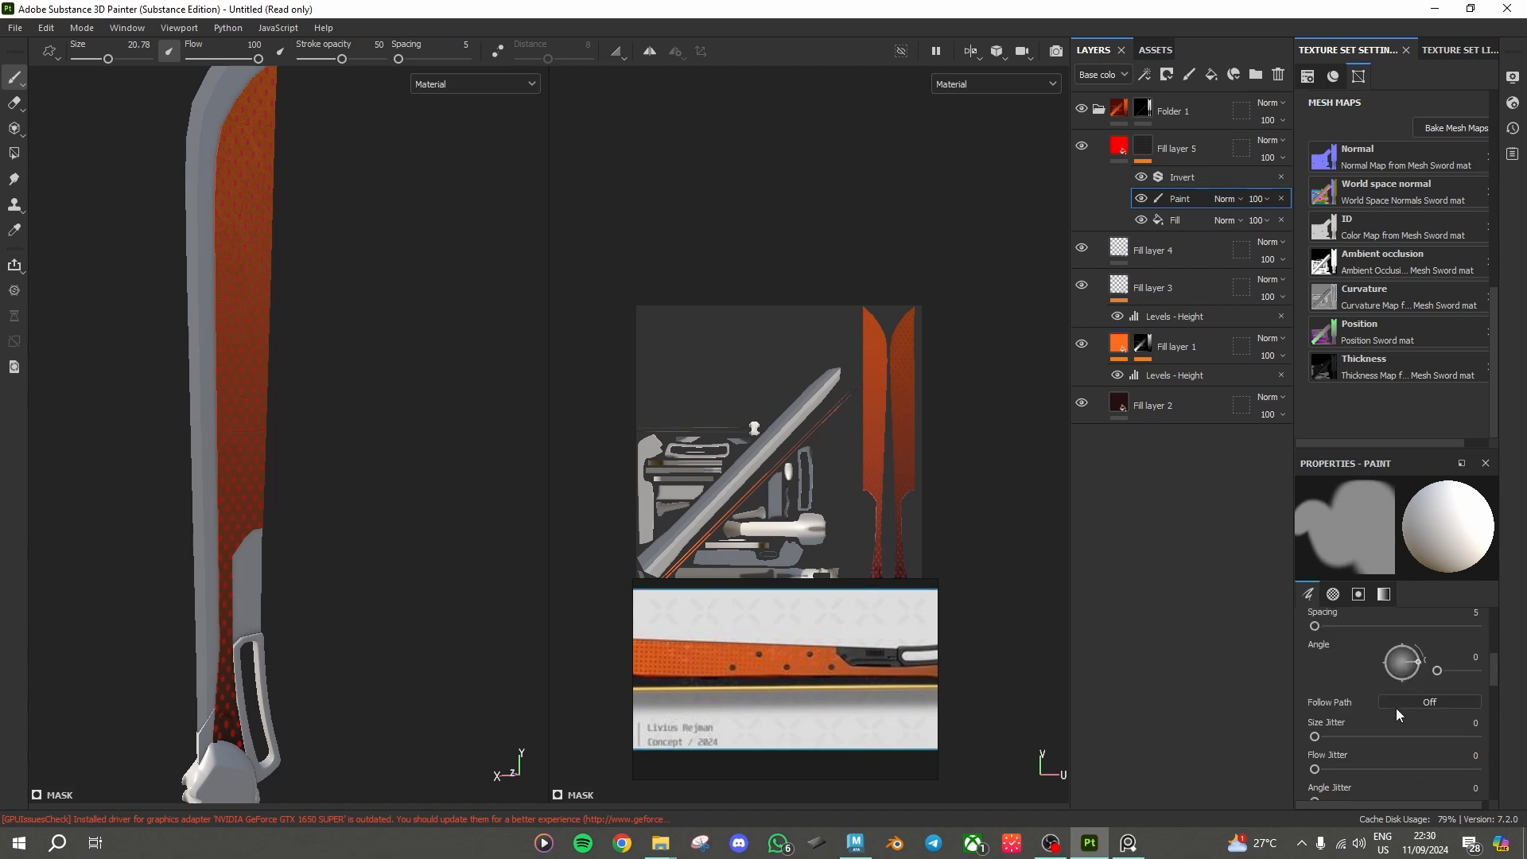
scroll(1395, 708, "down", 5)
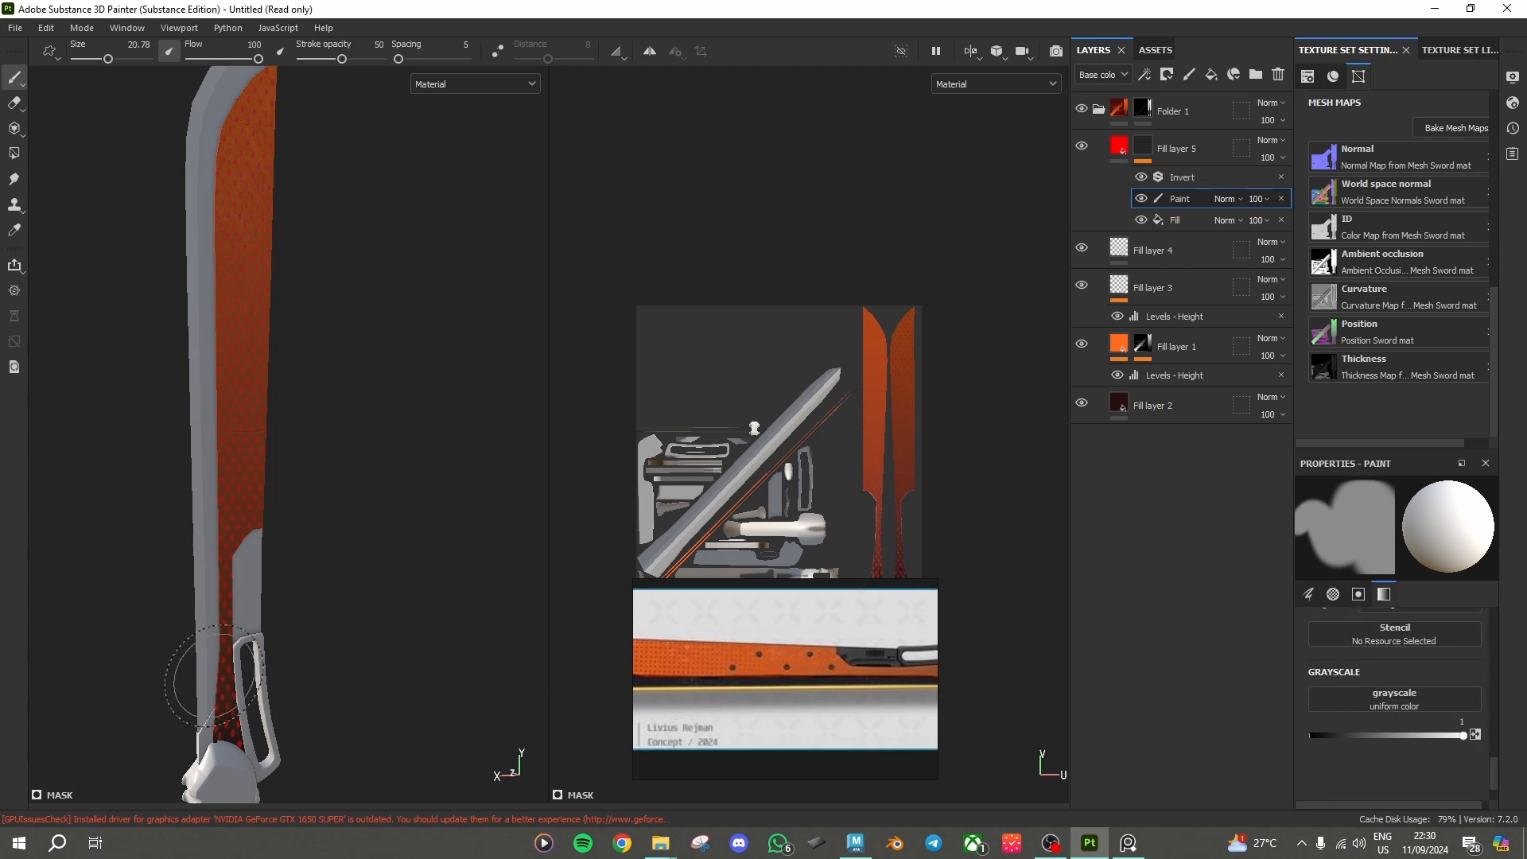
mouse_move(240, 652)
left_mouse_down()
mouse_move(247, 586)
mouse_move(193, 553)
mouse_move(307, 442)
mouse_move(260, 371)
left_mouse_up()
Step: Compare the dots near the blade's tip with the dot pattern in the reference image
mouse_move(382, 478)
left_mouse_down("alt")
mouse_move(392, 330)
mouse_move(307, 364)
mouse_move(301, 413)
mouse_move(357, 505)
mouse_move(480, 478)
left_mouse_up("alt")
scroll(776, 657, "up", 2)
left_click(794, 655)
middle_click_drag(742, 678, 893, 714)
scroll(768, 701, "up", 2)
mouse_move(203, 419)
left_mouse_down("alt")
mouse_move(409, 467)
mouse_move(341, 323)
mouse_move(296, 501)
mouse_move(313, 594)
mouse_move(297, 630)
mouse_move(331, 658)
mouse_move(329, 686)
mouse_move(307, 535)
mouse_move(334, 672)
mouse_move(237, 378)
left_mouse_up("alt")
scroll(237, 377, "up", 5)
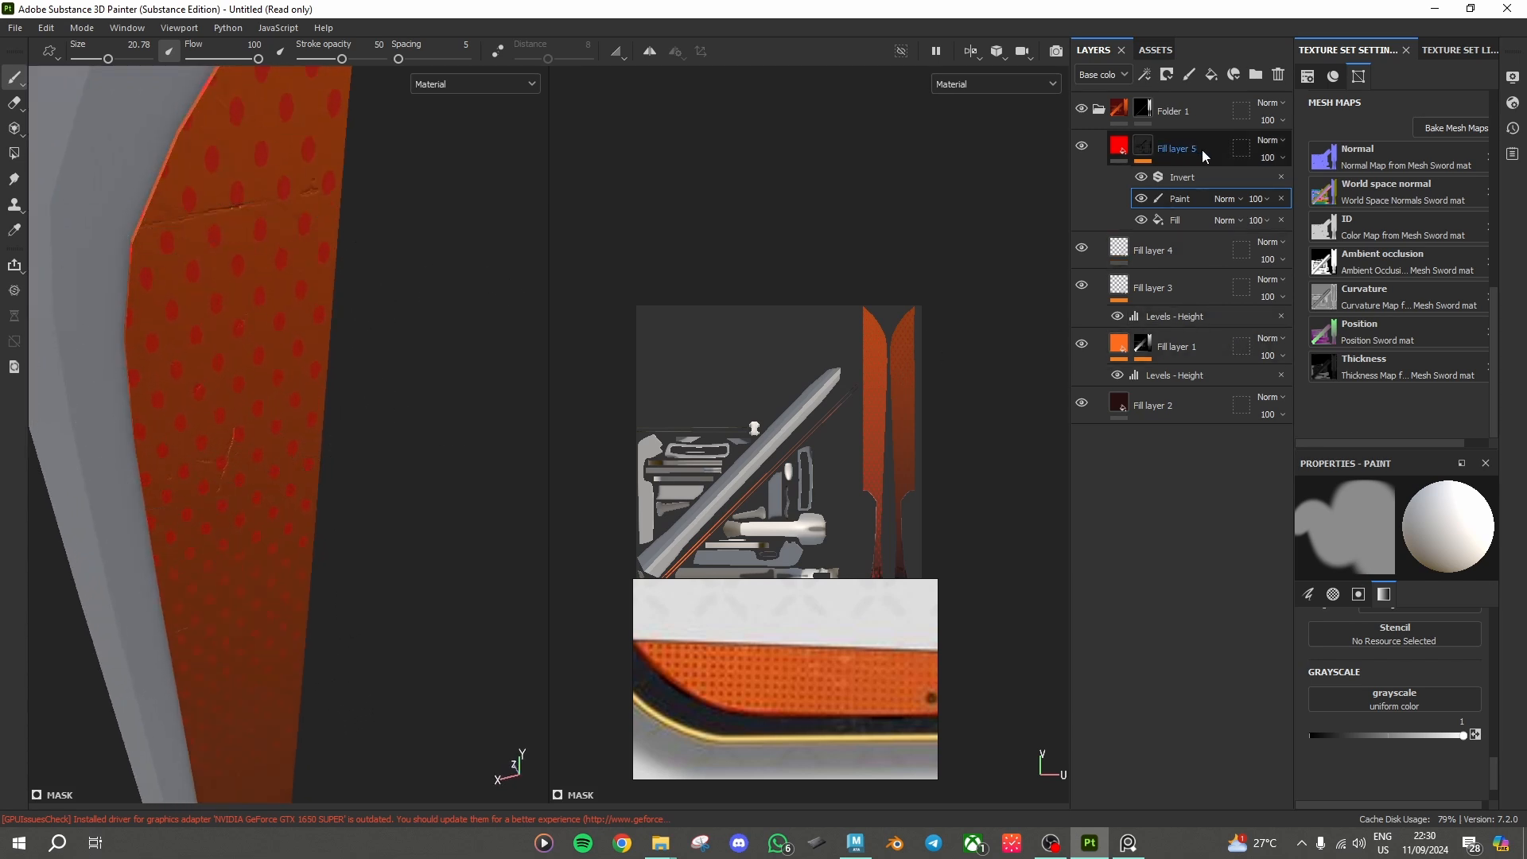
Step: Set the red fill layer's metallic value to 1 and check the dots on the blade
left_click(1126, 148)
scroll(1377, 623, "down", 2)
scroll(1382, 636, "down", 1)
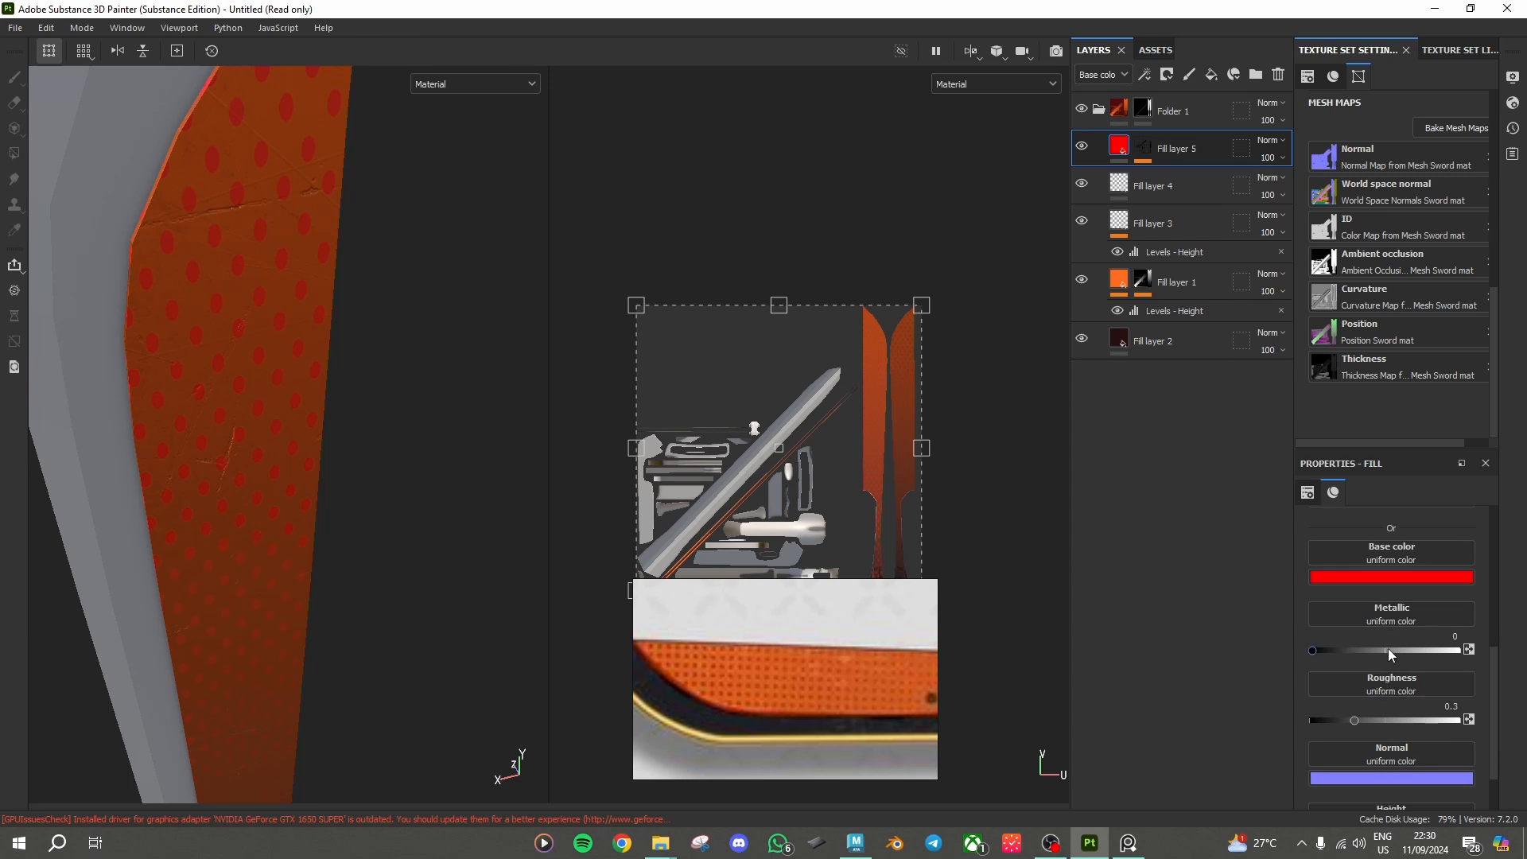
left_click_drag(1313, 650, 1398, 655)
left_click_drag(517, 572, 409, 474, "alt")
scroll(307, 310, "up", 4)
left_click_drag(307, 316, 351, 392, "alt")
Step: Set the vertical UV scale of the dotted fill in the red layer's mask to 1.97 to make the dots rounder
left_click(1139, 153)
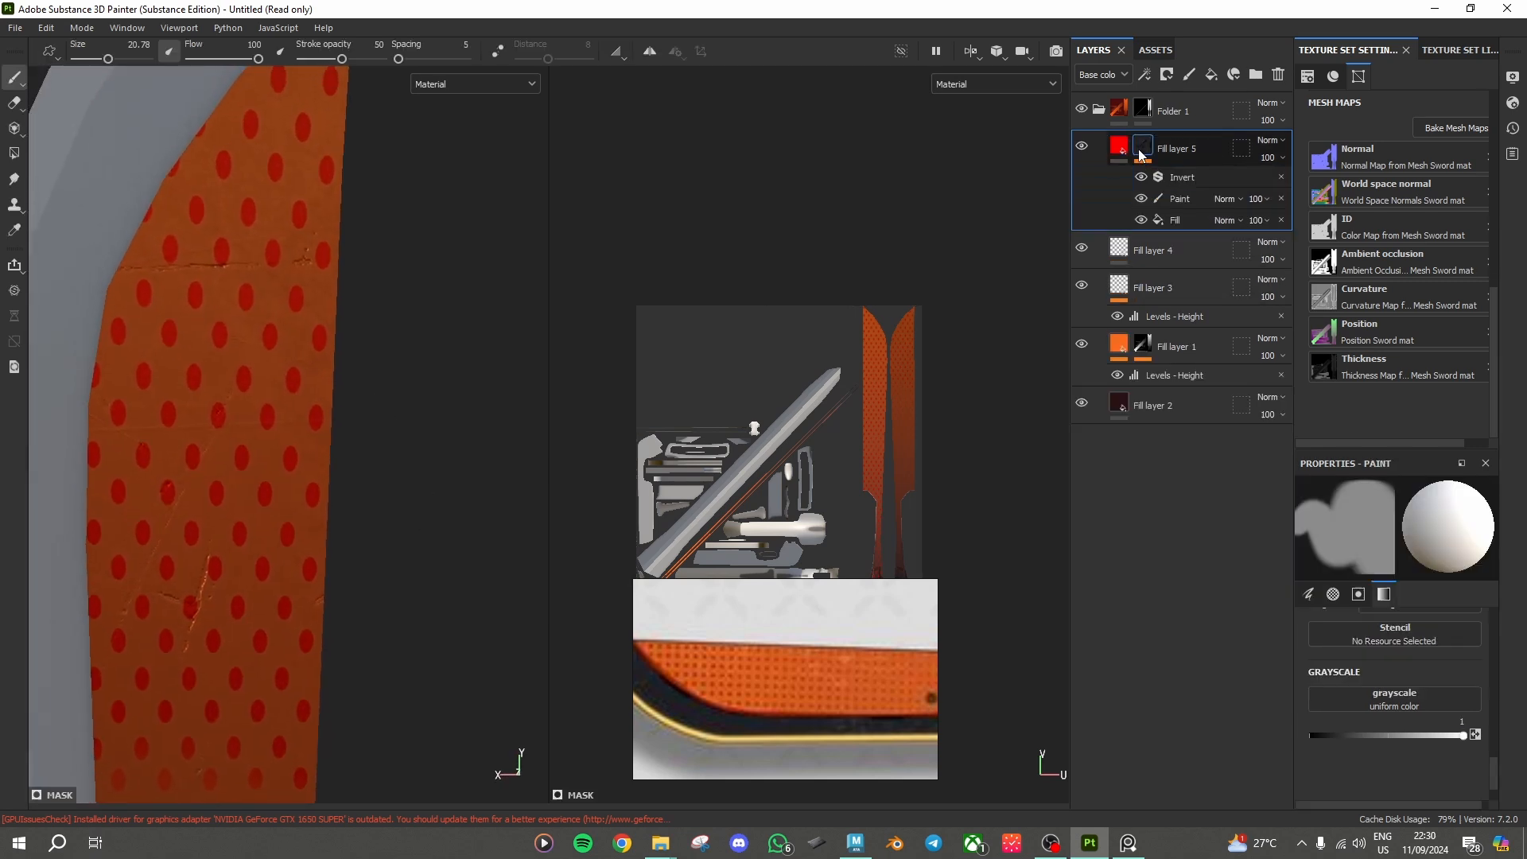
left_click(1175, 220)
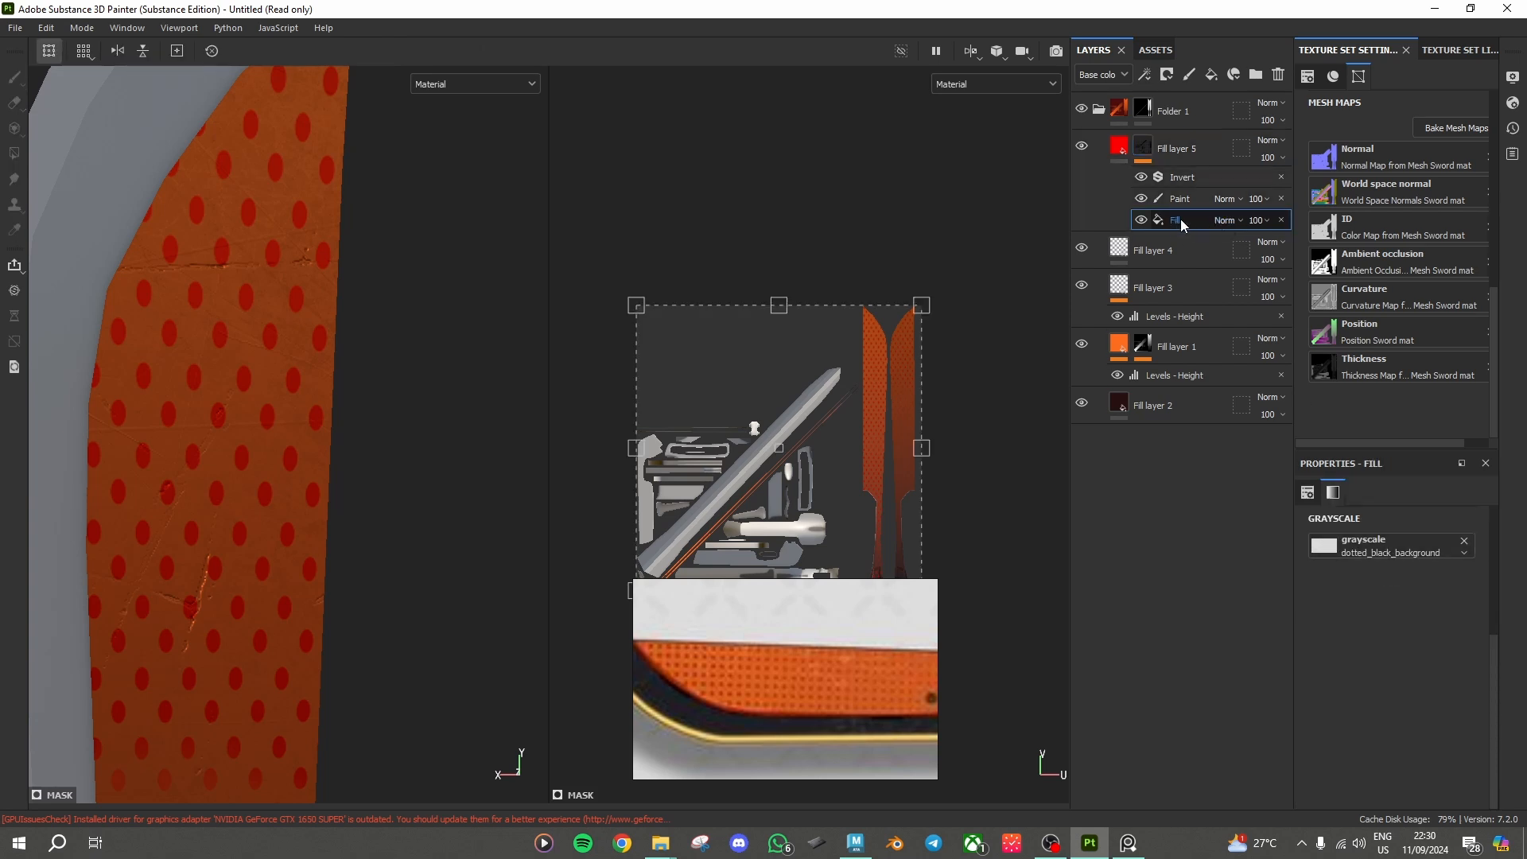
left_click(1142, 148)
scroll(1466, 681, "down", 2)
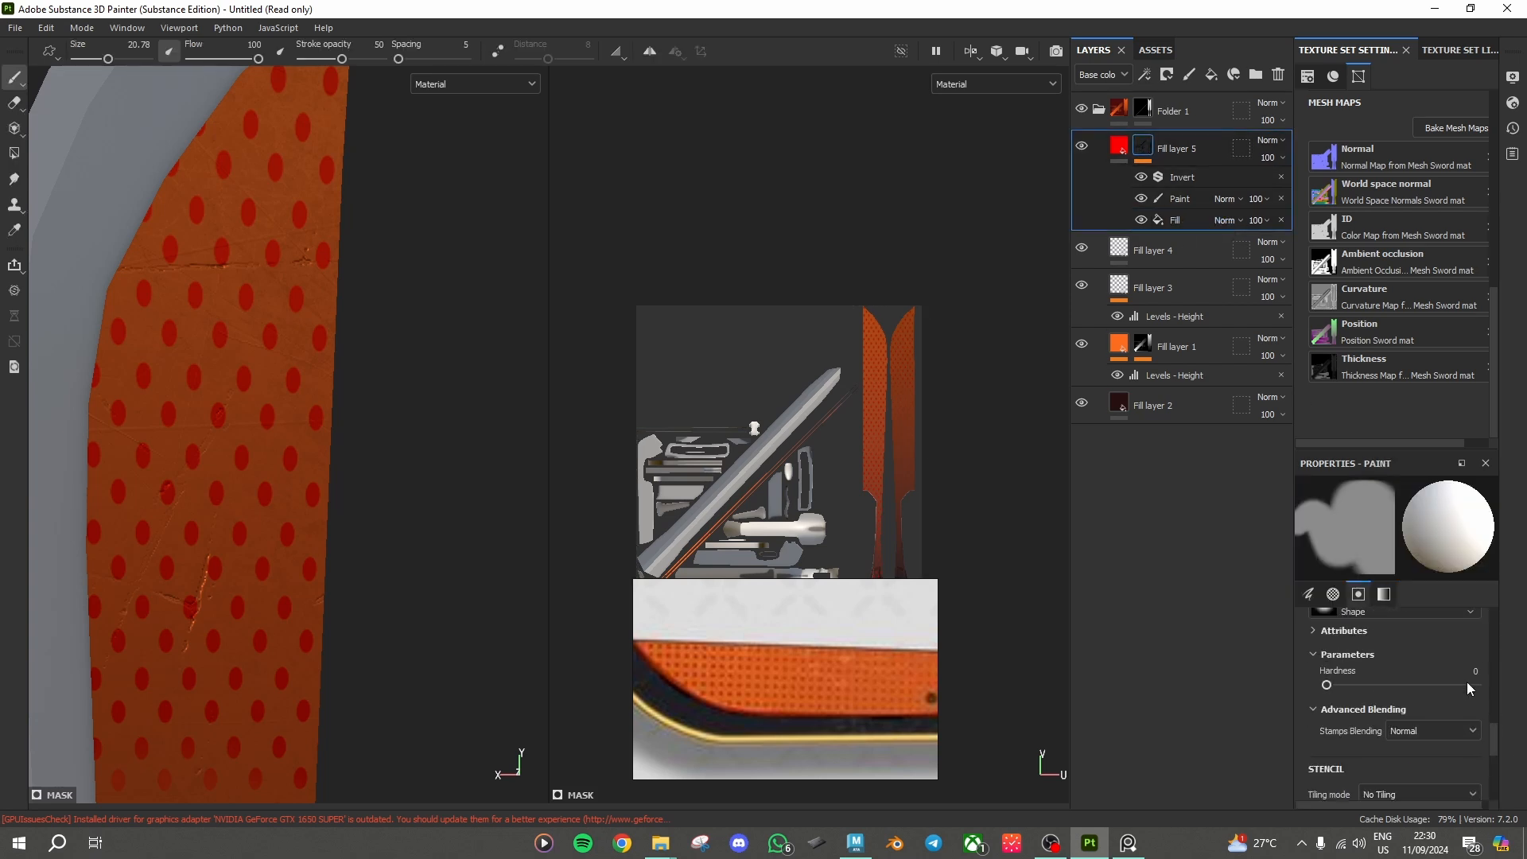
scroll(1466, 681, "up", 6)
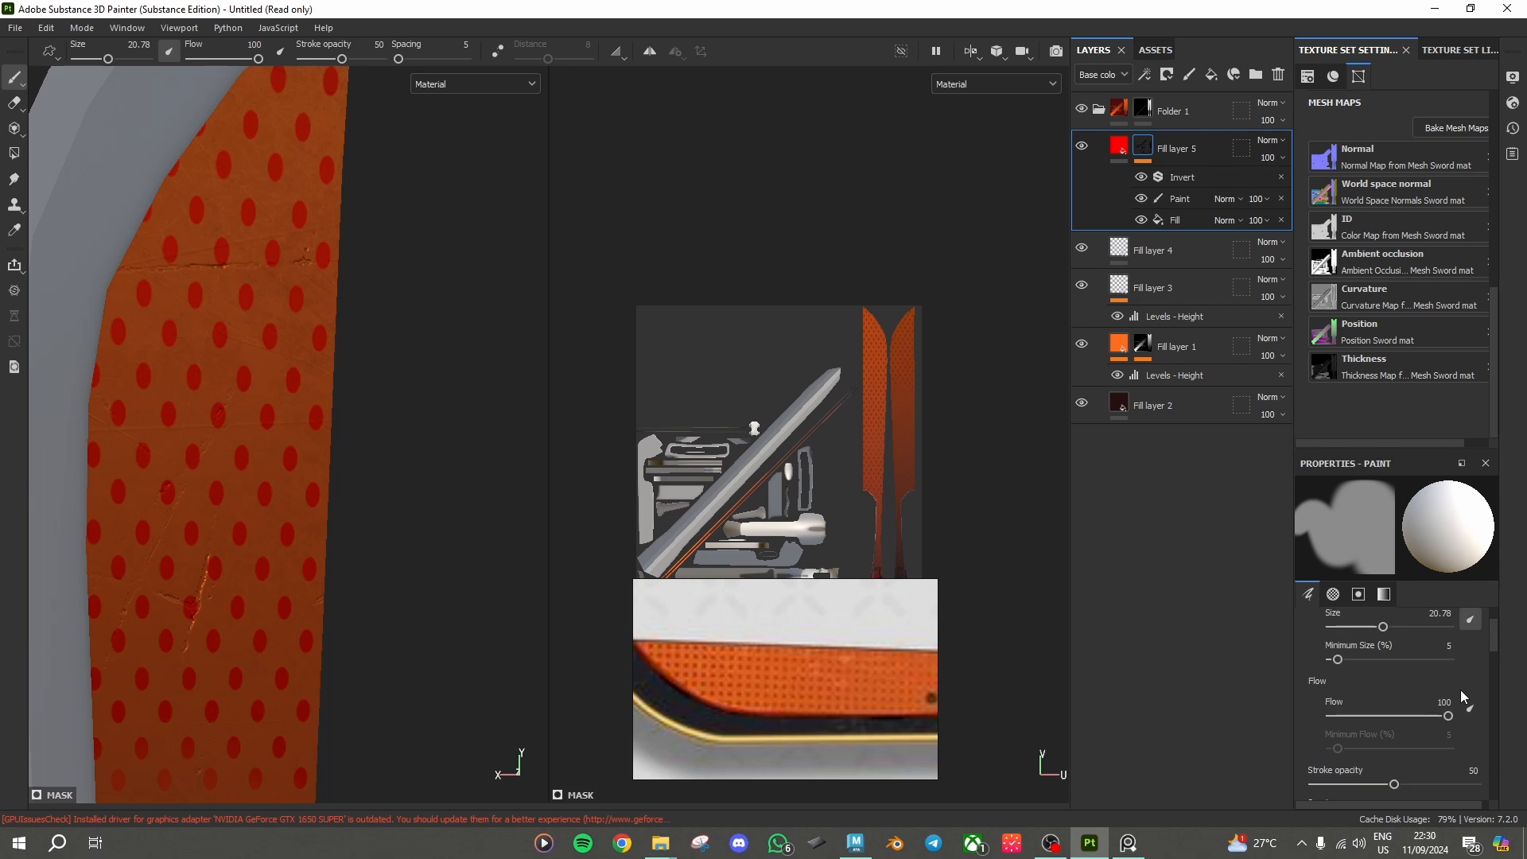
scroll(1460, 689, "up", 1)
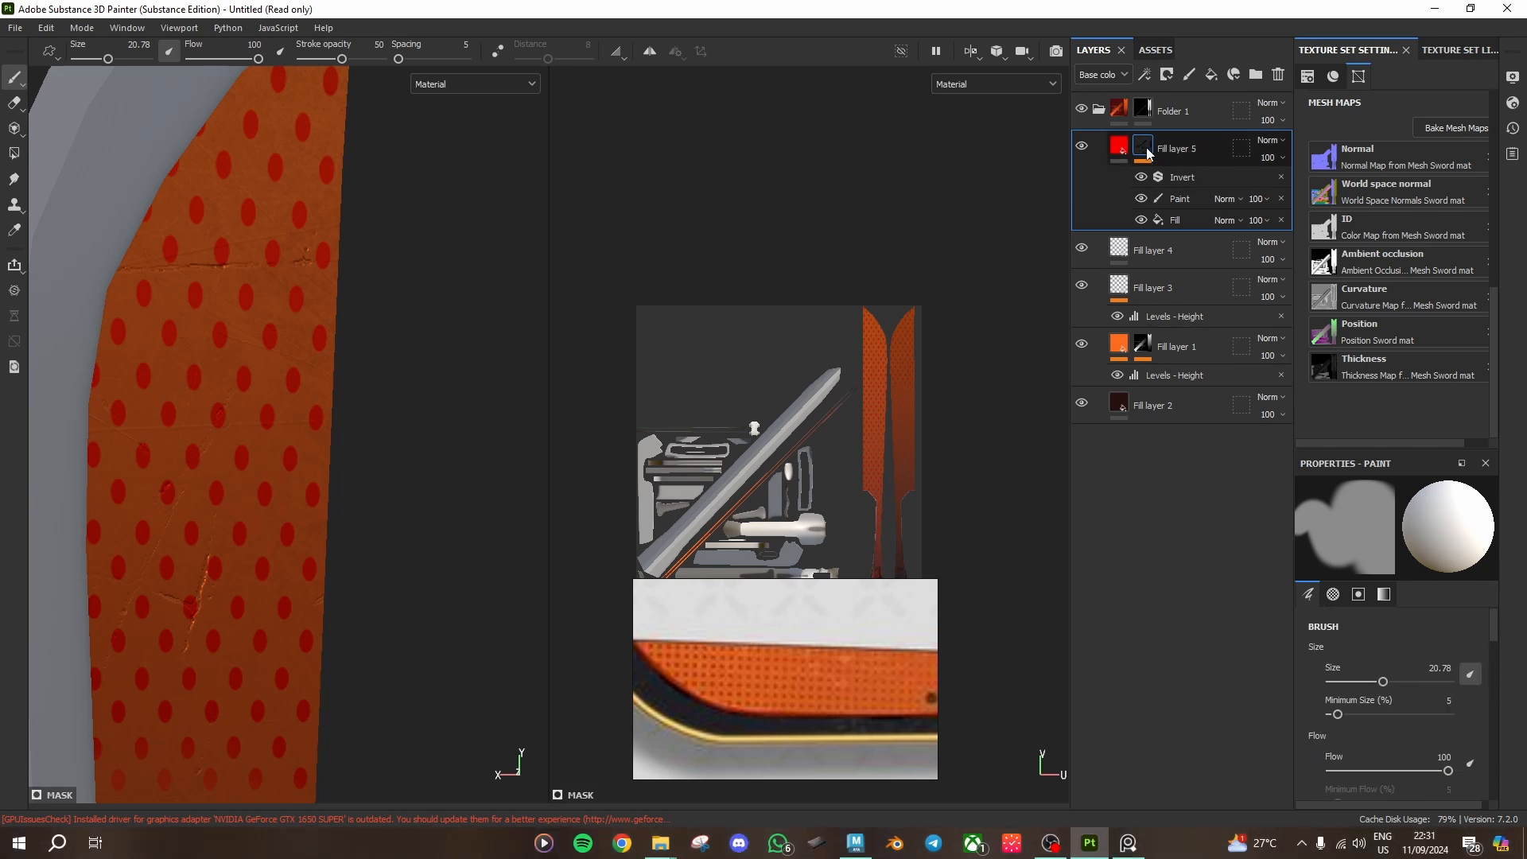
scroll(1429, 720, "down", 1)
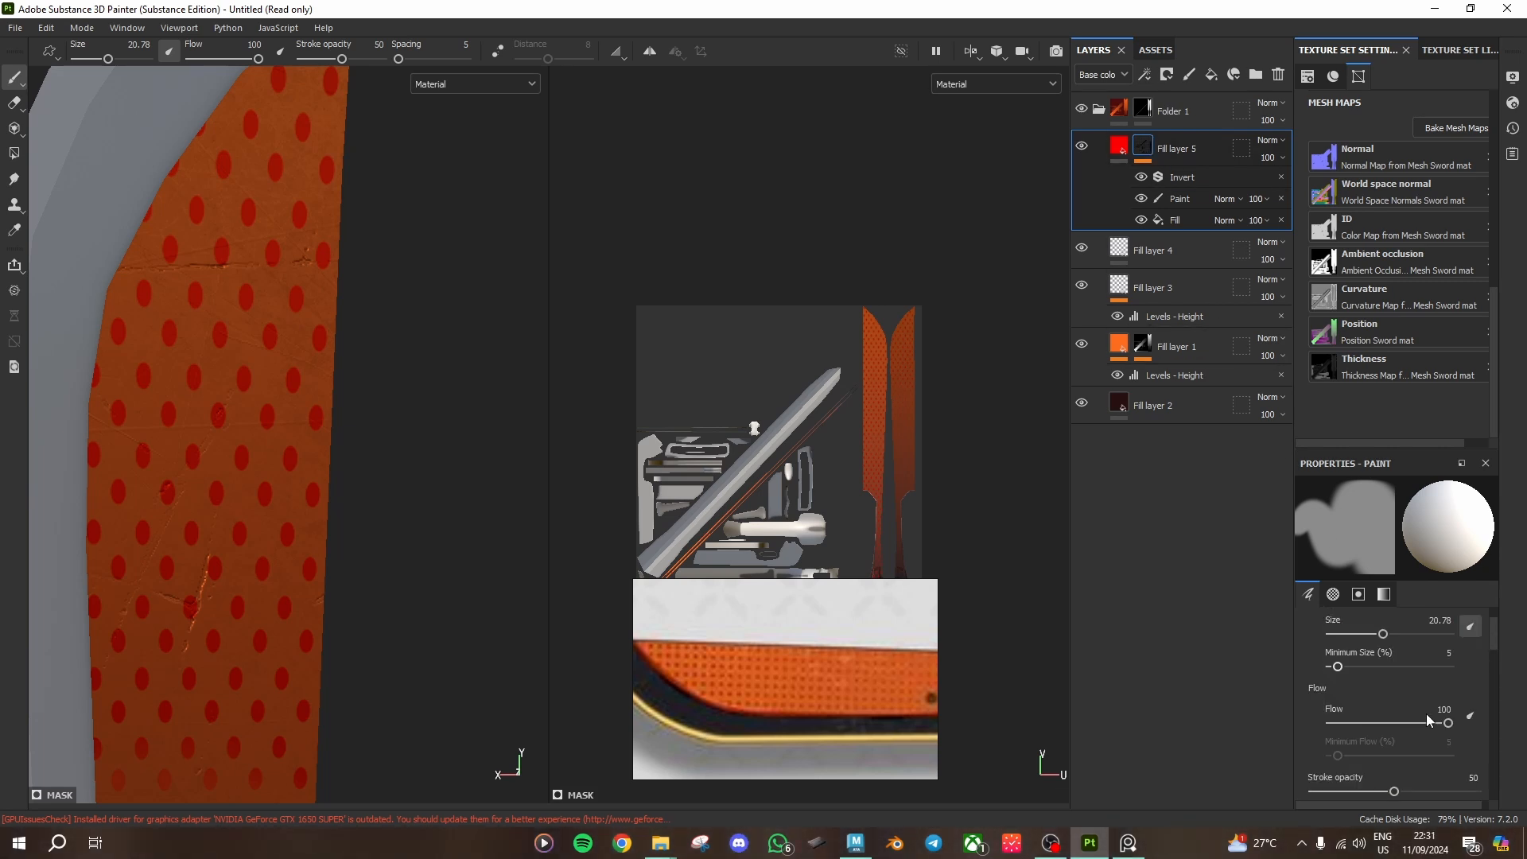
left_click(1177, 220)
scroll(1441, 634, "down", 1)
scroll(1449, 651, "up", 3)
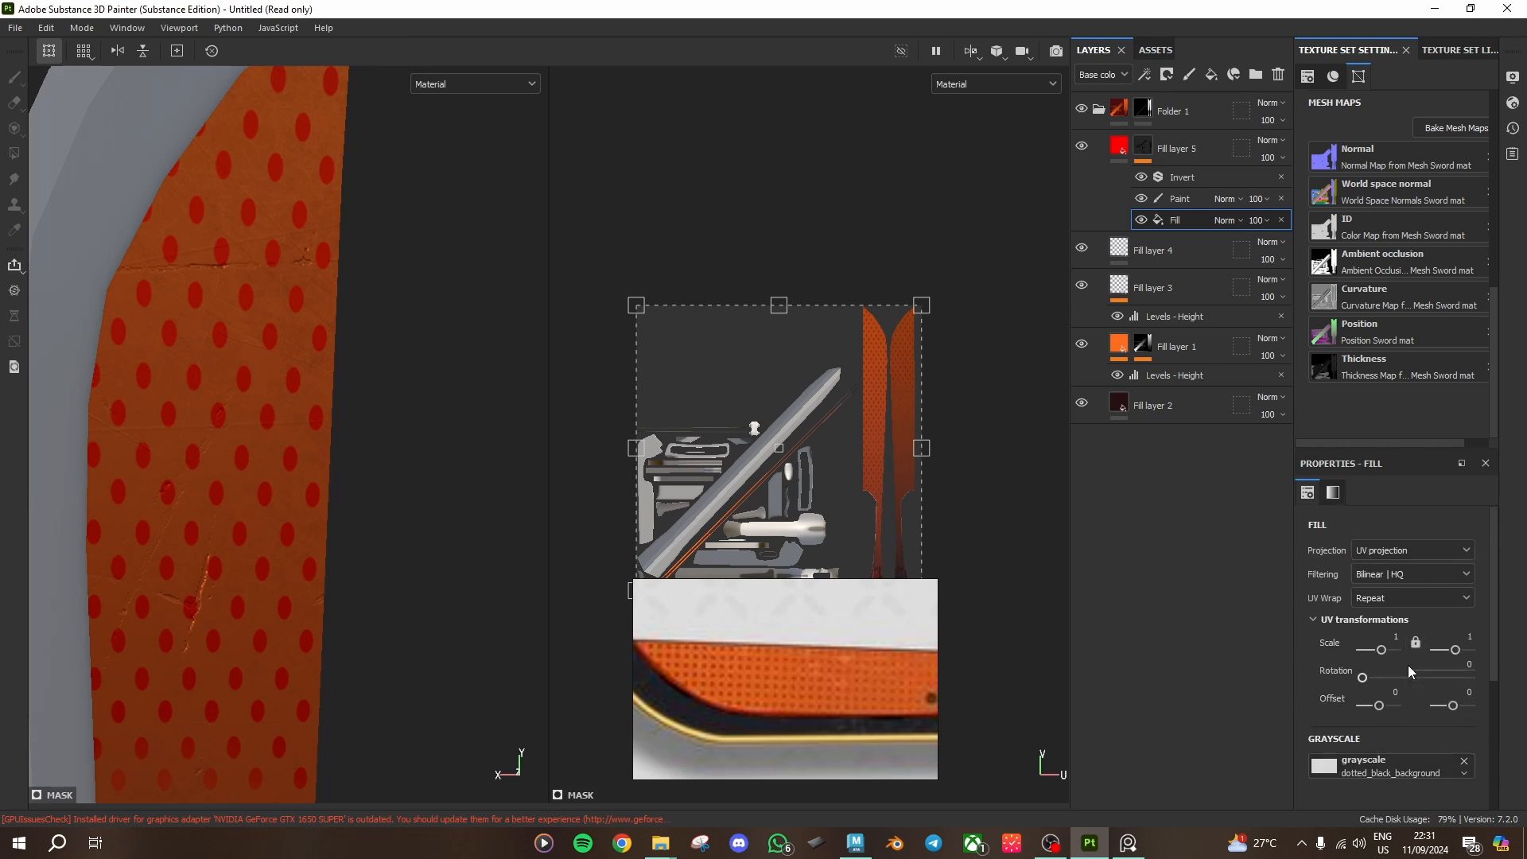
left_click_drag(1385, 654, 1448, 654)
key("ctrl+z")
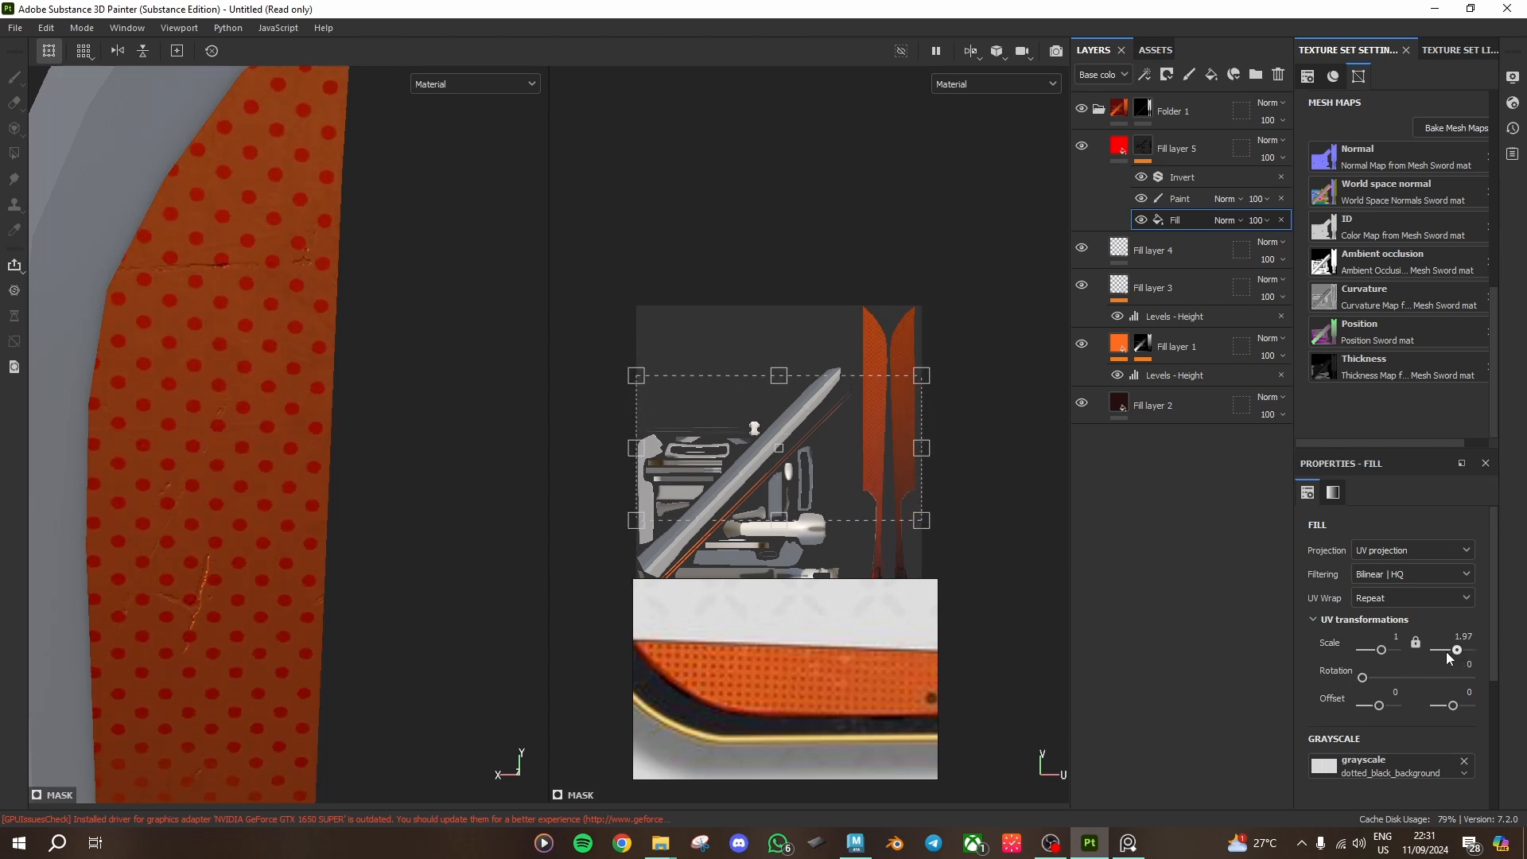
left_click_drag(273, 426, 428, 651, "alt")
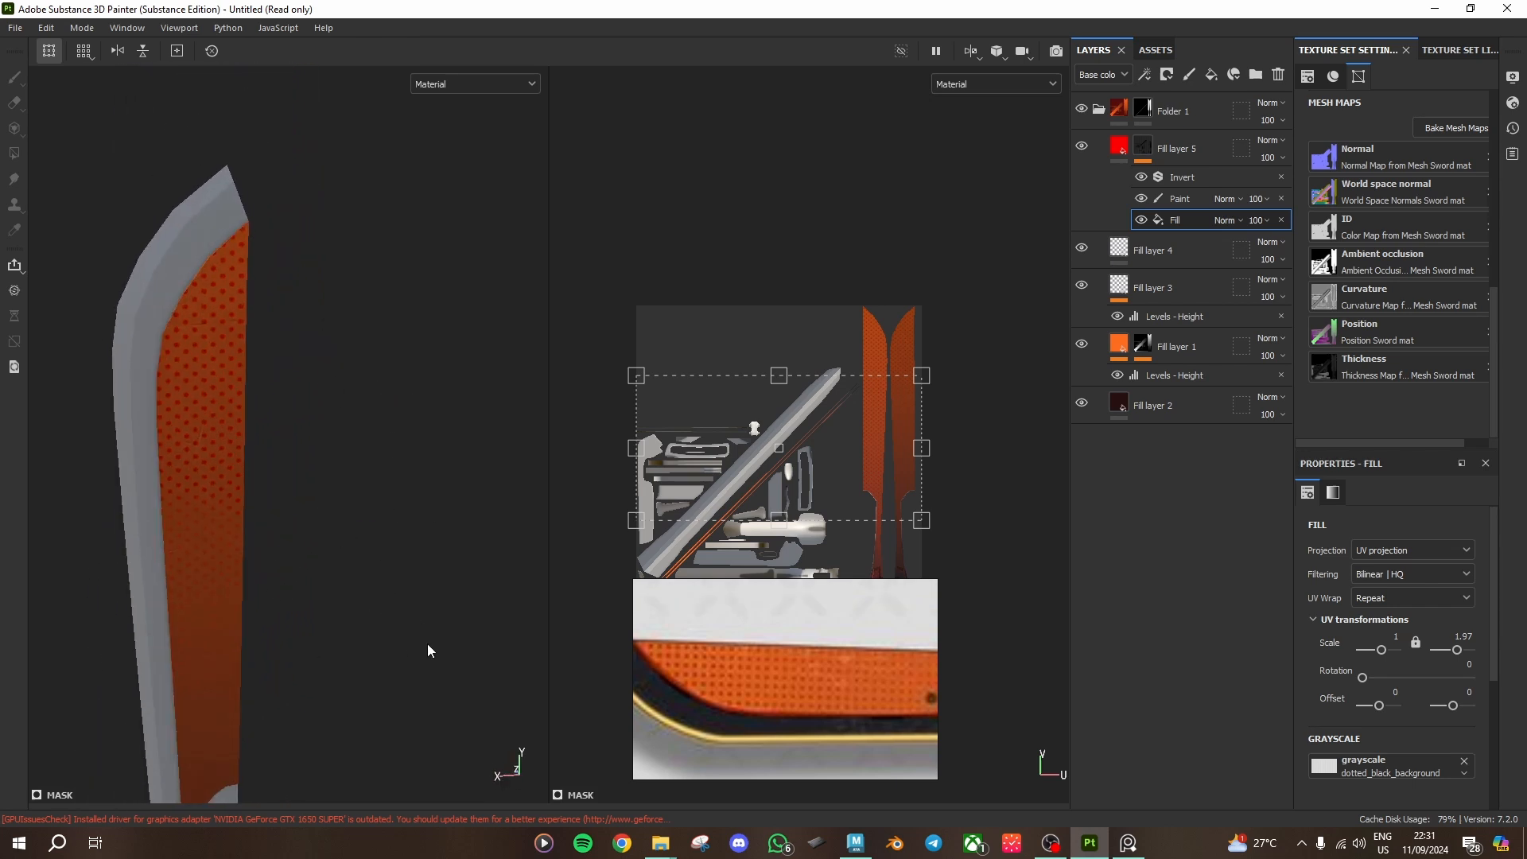
Step: Darken the red fill layer's base color to cd0f0f
left_click(1123, 150)
scroll(1416, 720, "down", 4)
left_click(1395, 700)
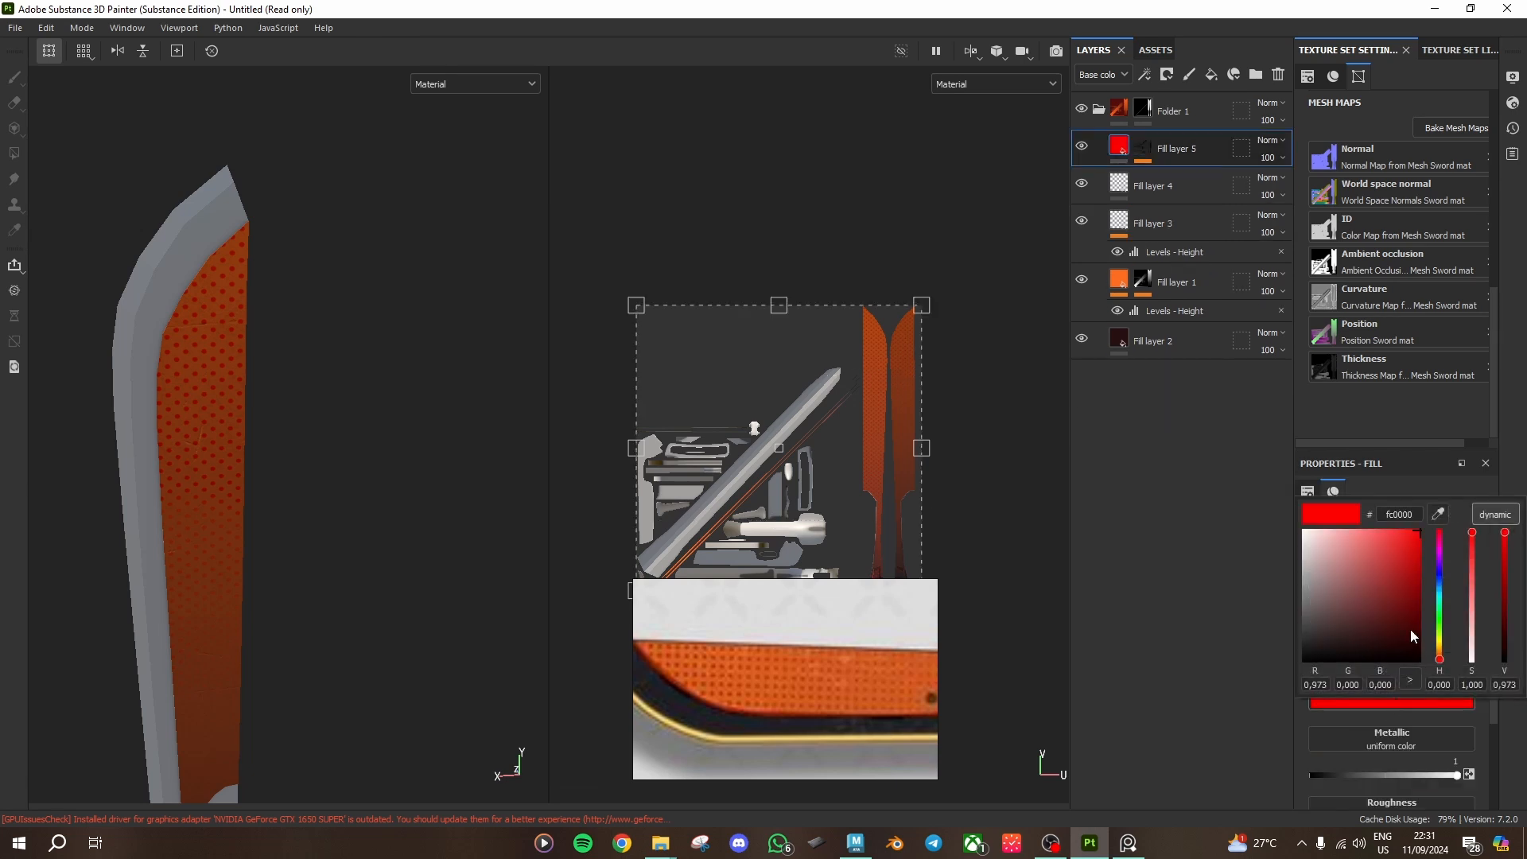
mouse_move(1400, 559)
left_mouse_down()
mouse_move(1401, 585)
mouse_move(1410, 555)
left_mouse_up()
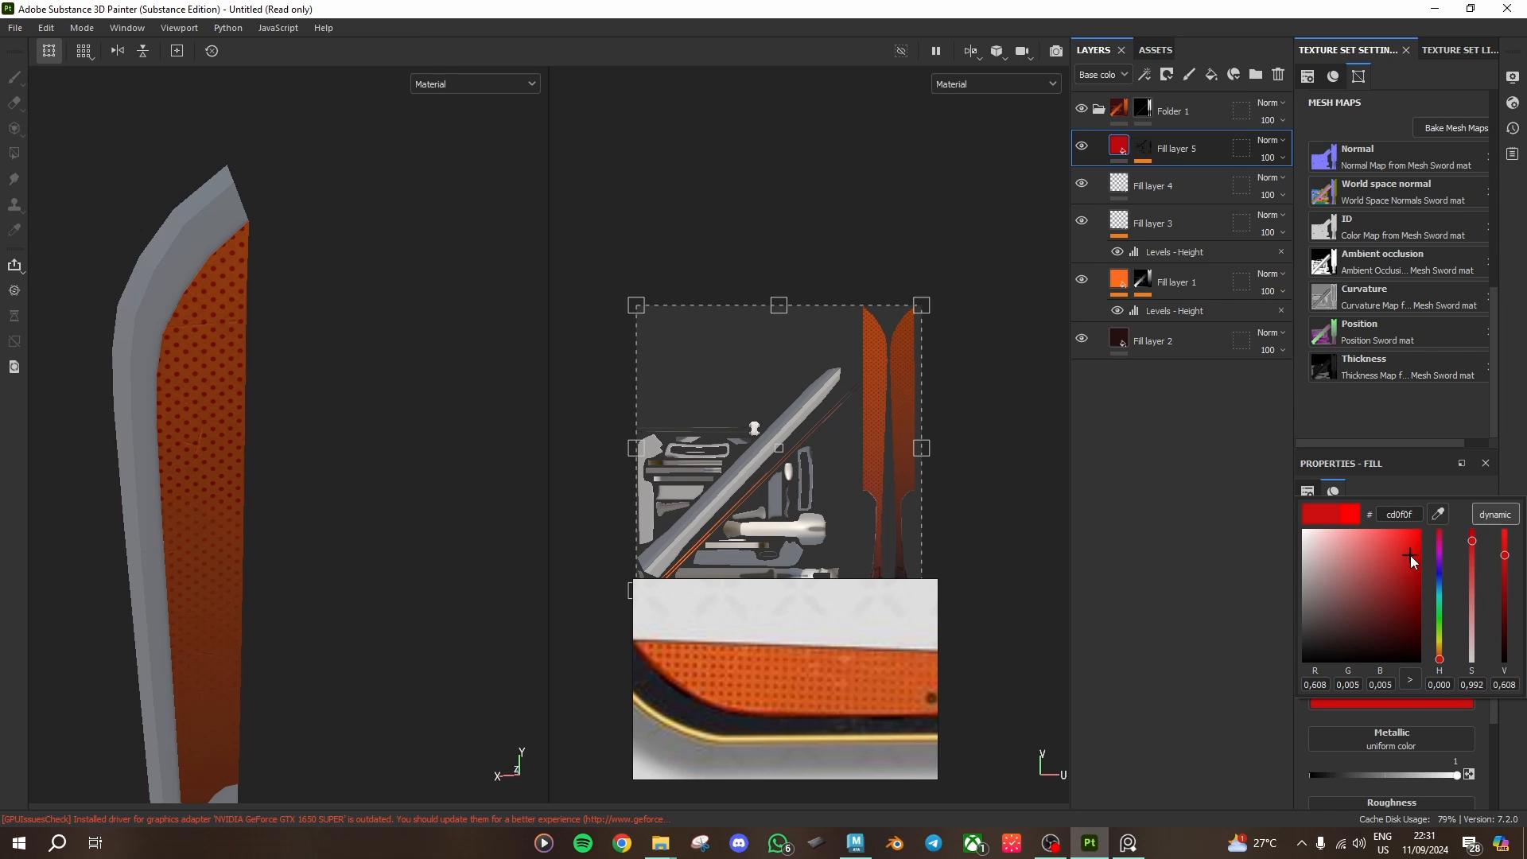
left_click_drag(299, 529, 743, 497, "alt")
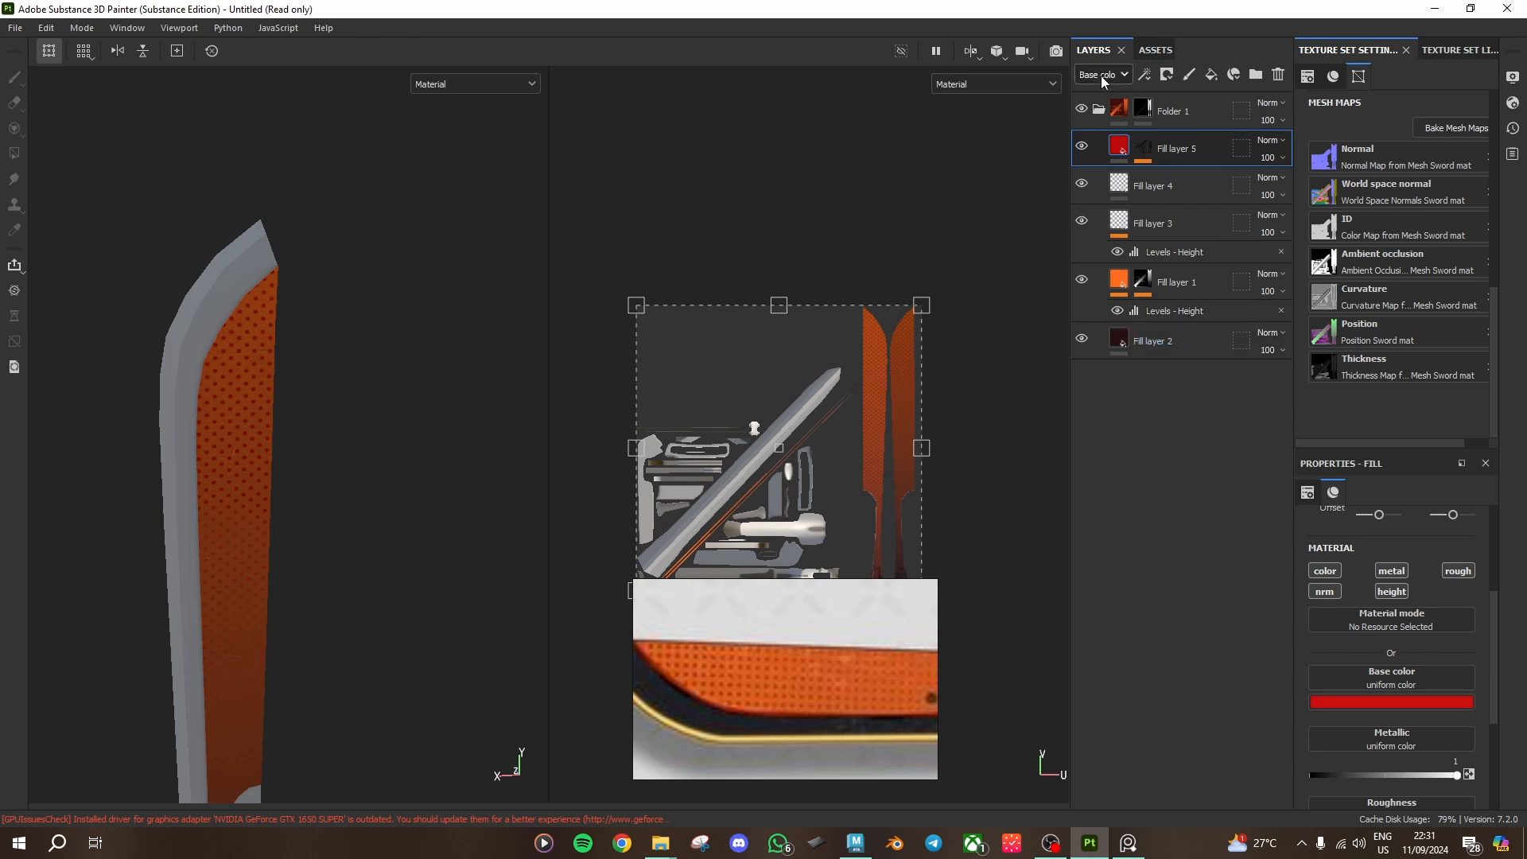
Step: Review Folder 1 and the fill layers that make up the blade's material
left_click(1098, 111)
left_click(1099, 111)
left_click(1099, 110)
left_click(1099, 110)
left_click(1209, 112)
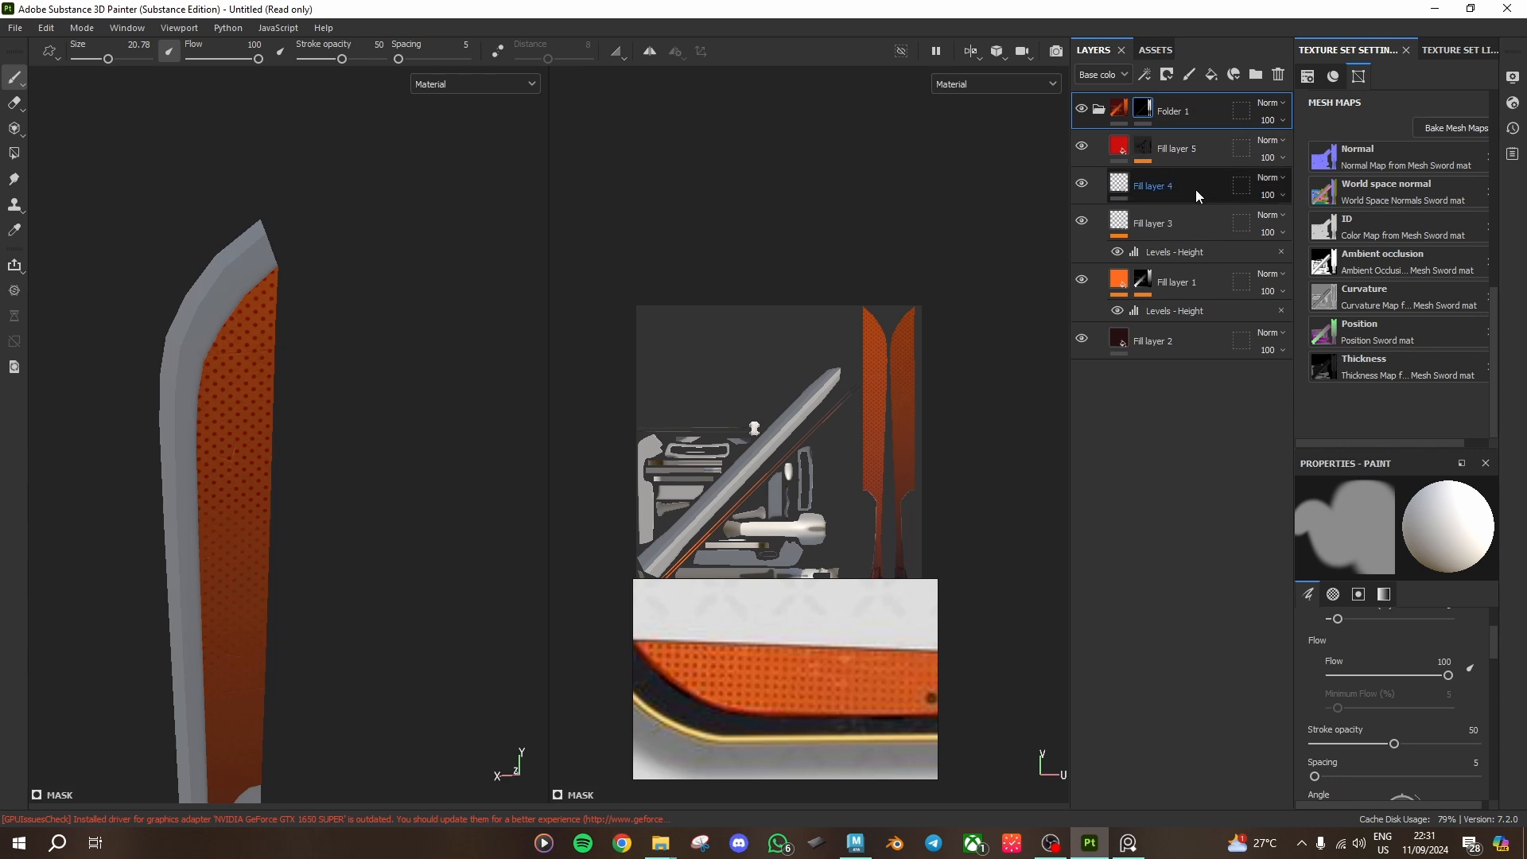
left_click(1181, 334)
left_click(1200, 287)
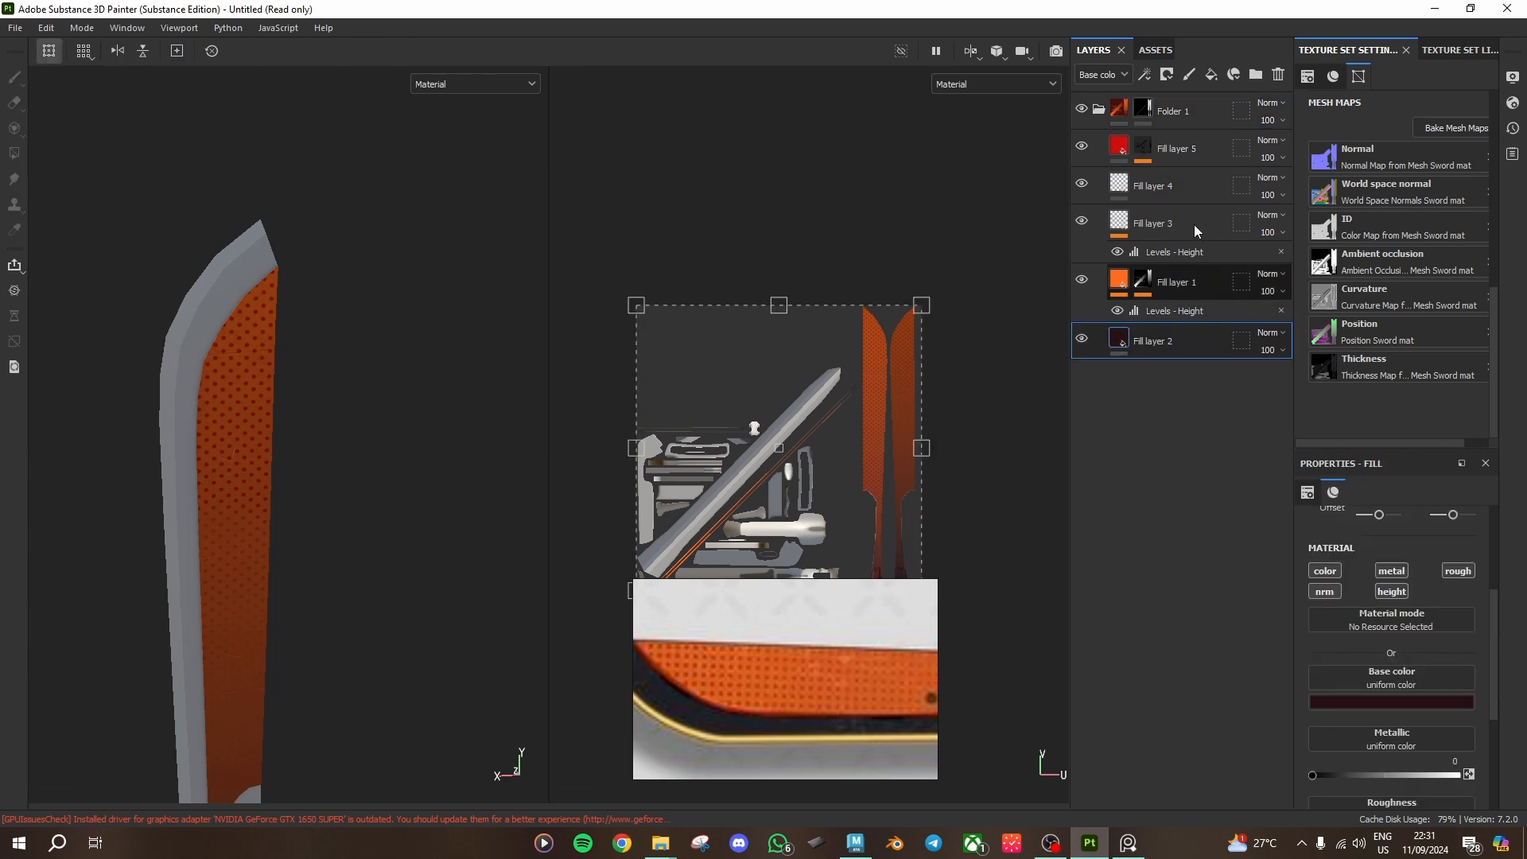
left_click(1194, 222)
left_click(1196, 154)
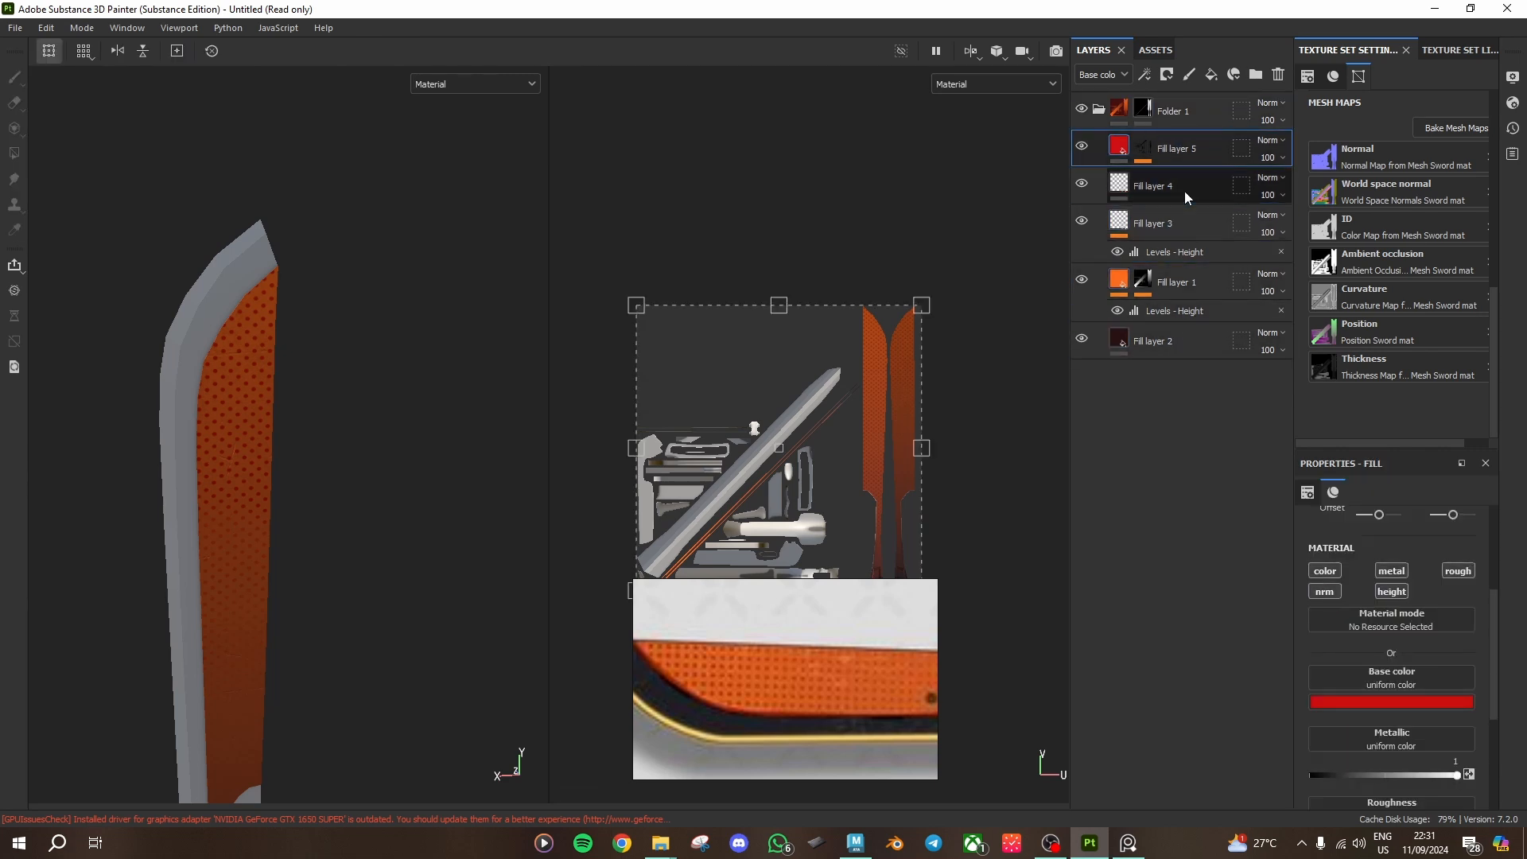
Step: Check the material settings of the fill layers and the red layer's mask effects, then collapse Folder 1
left_click(1185, 191)
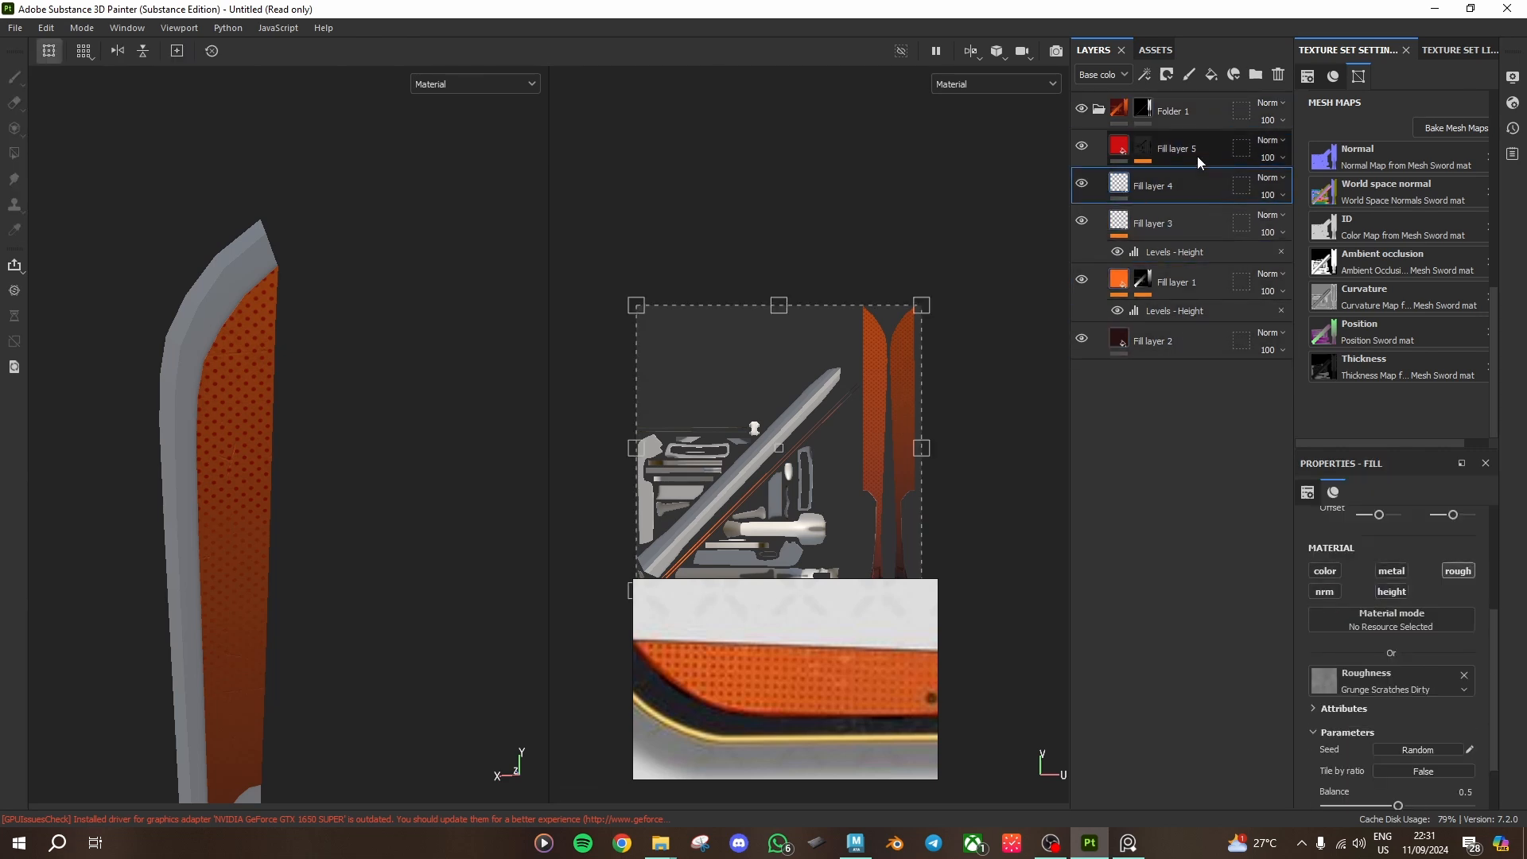
left_click(1140, 149)
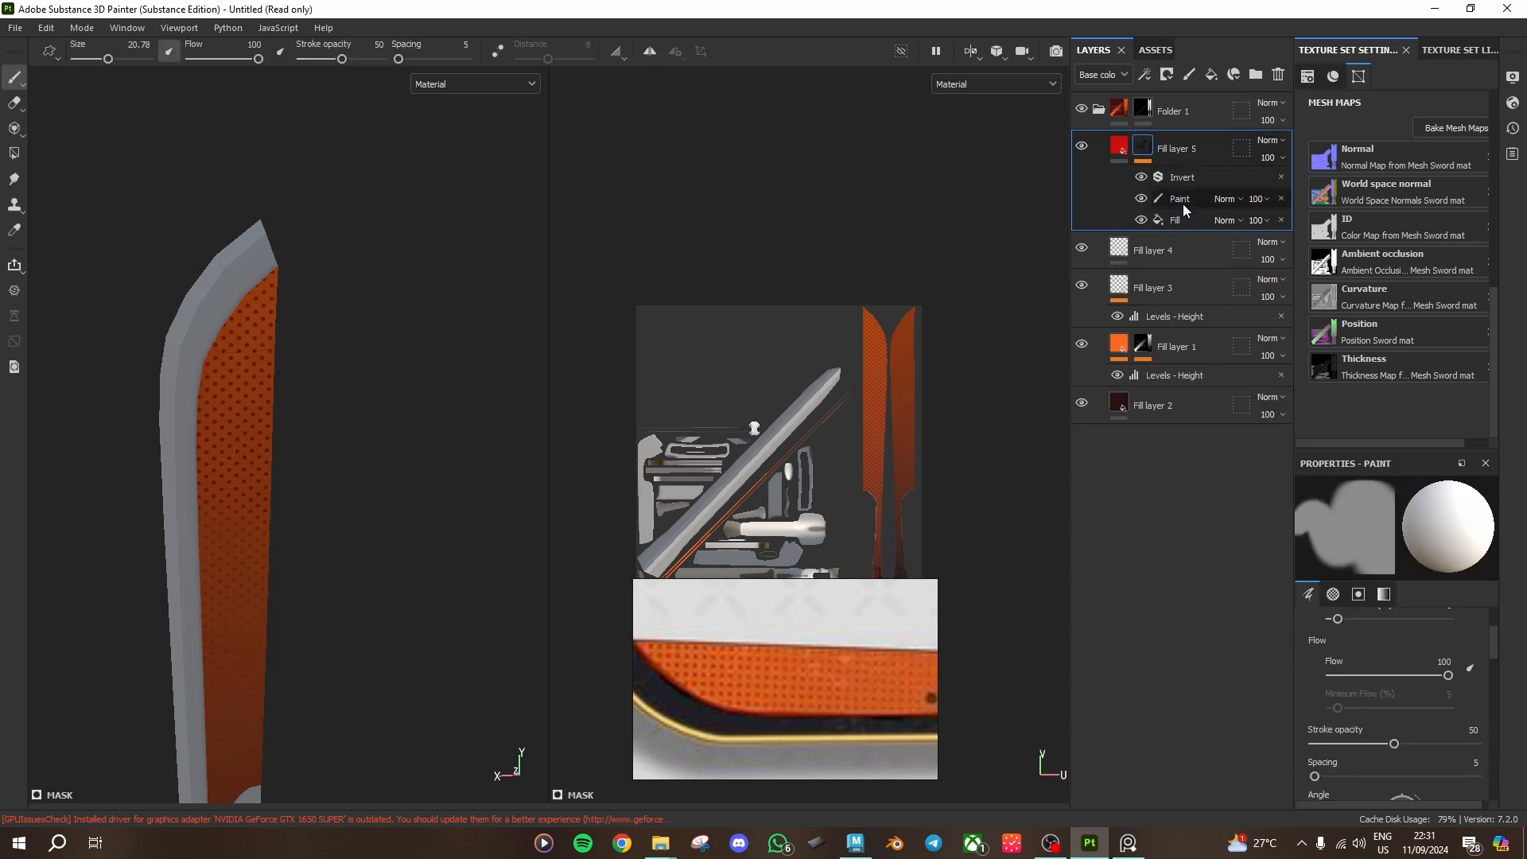
left_click(1177, 151)
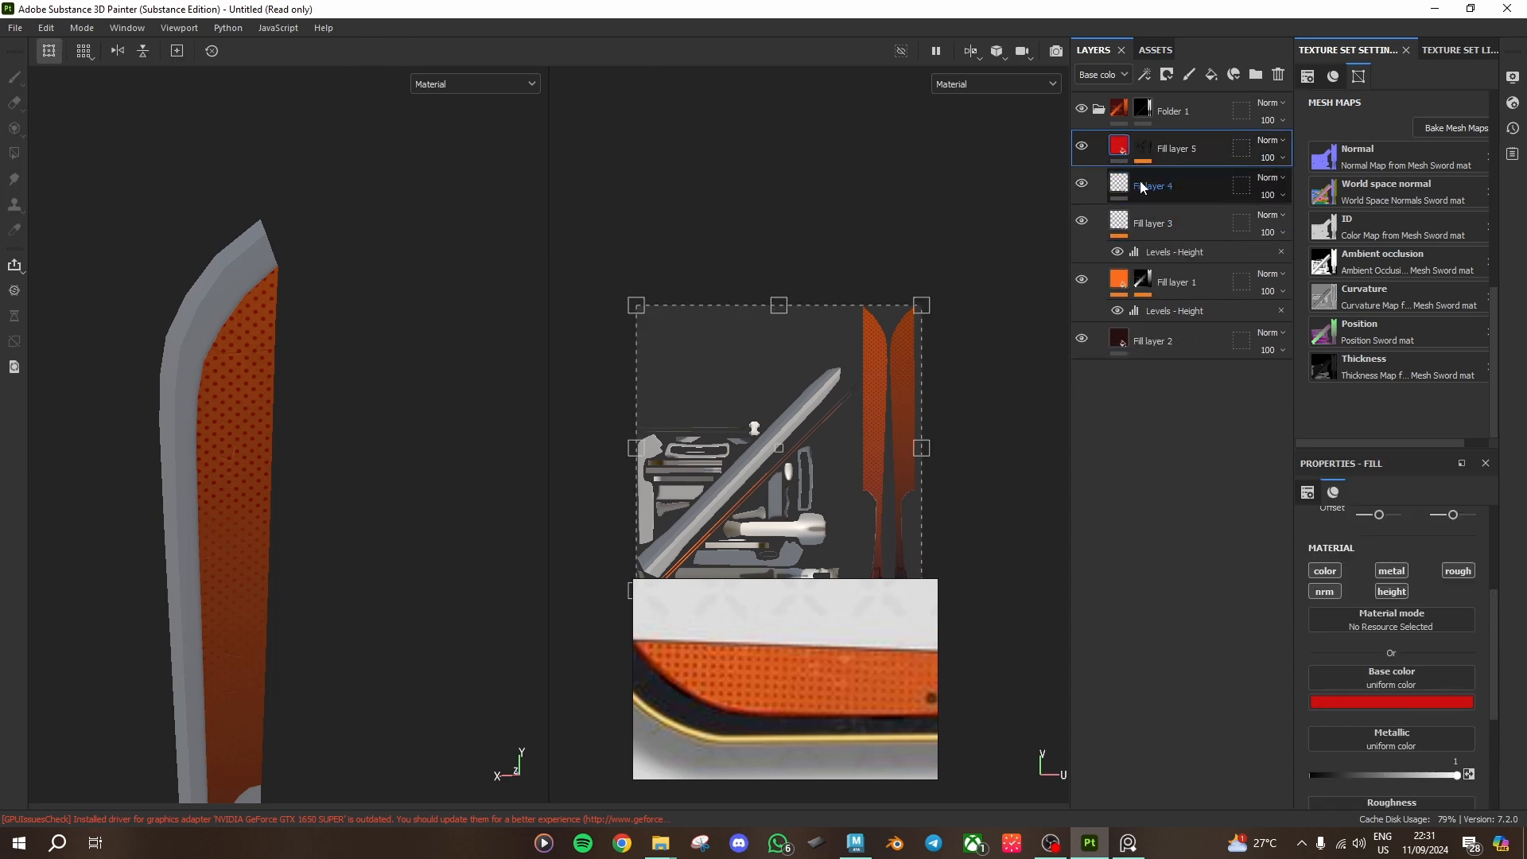
left_click(1142, 280)
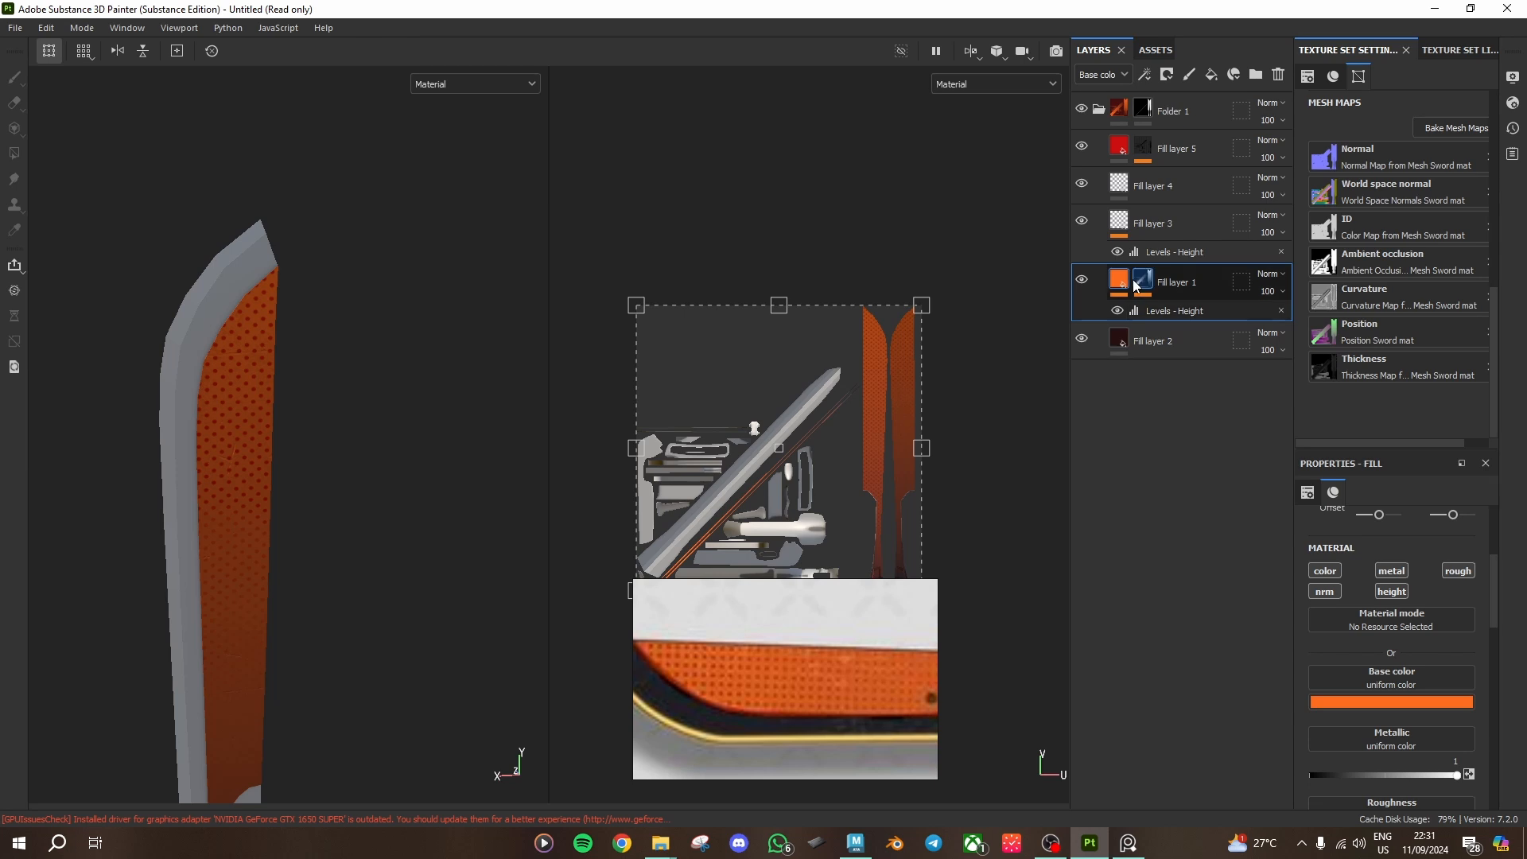
left_click(1153, 290)
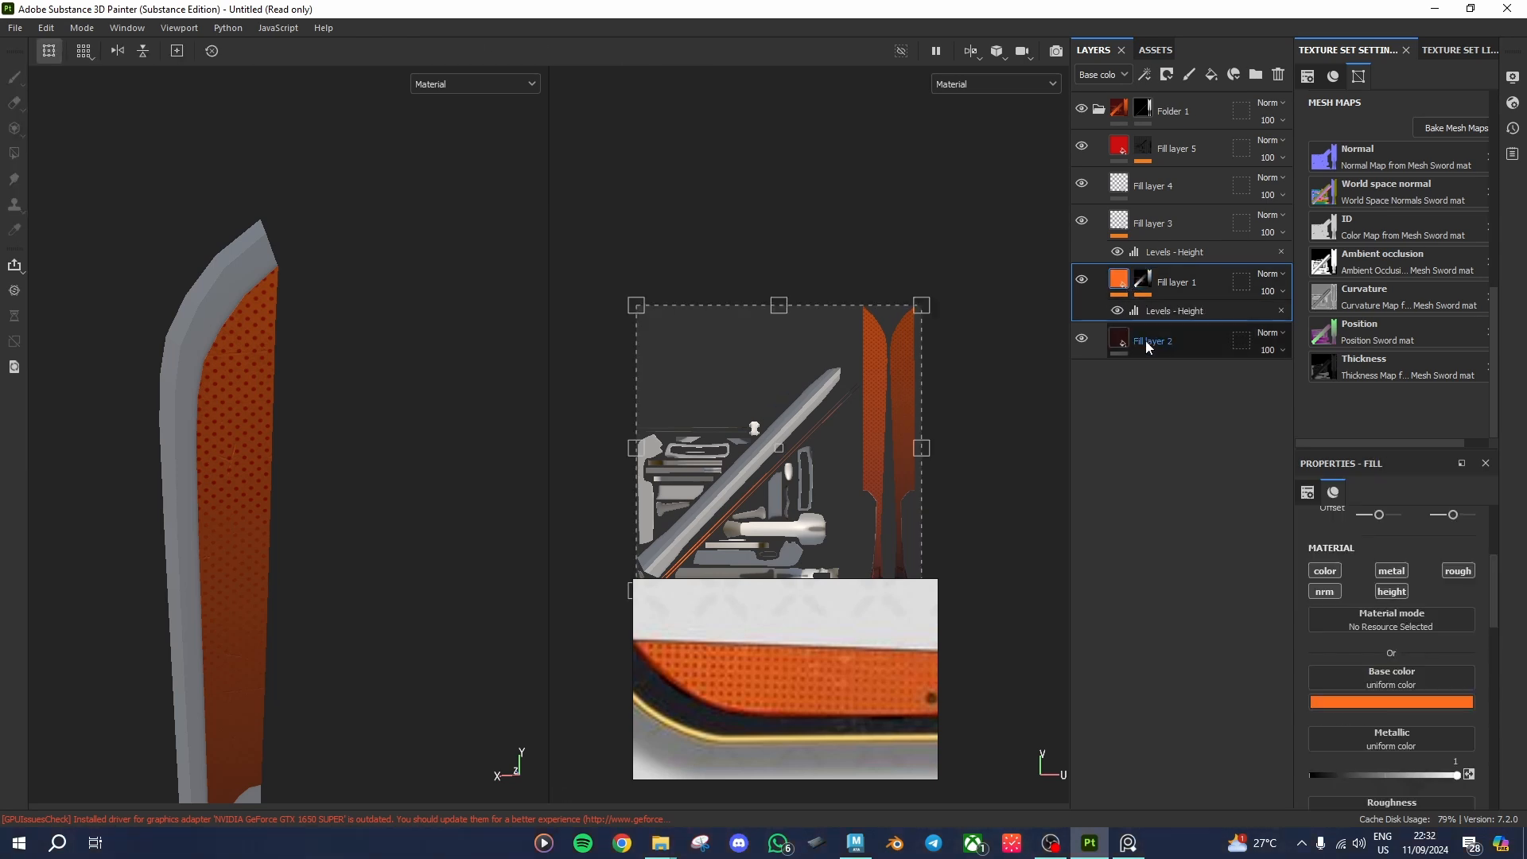
left_click(1134, 341)
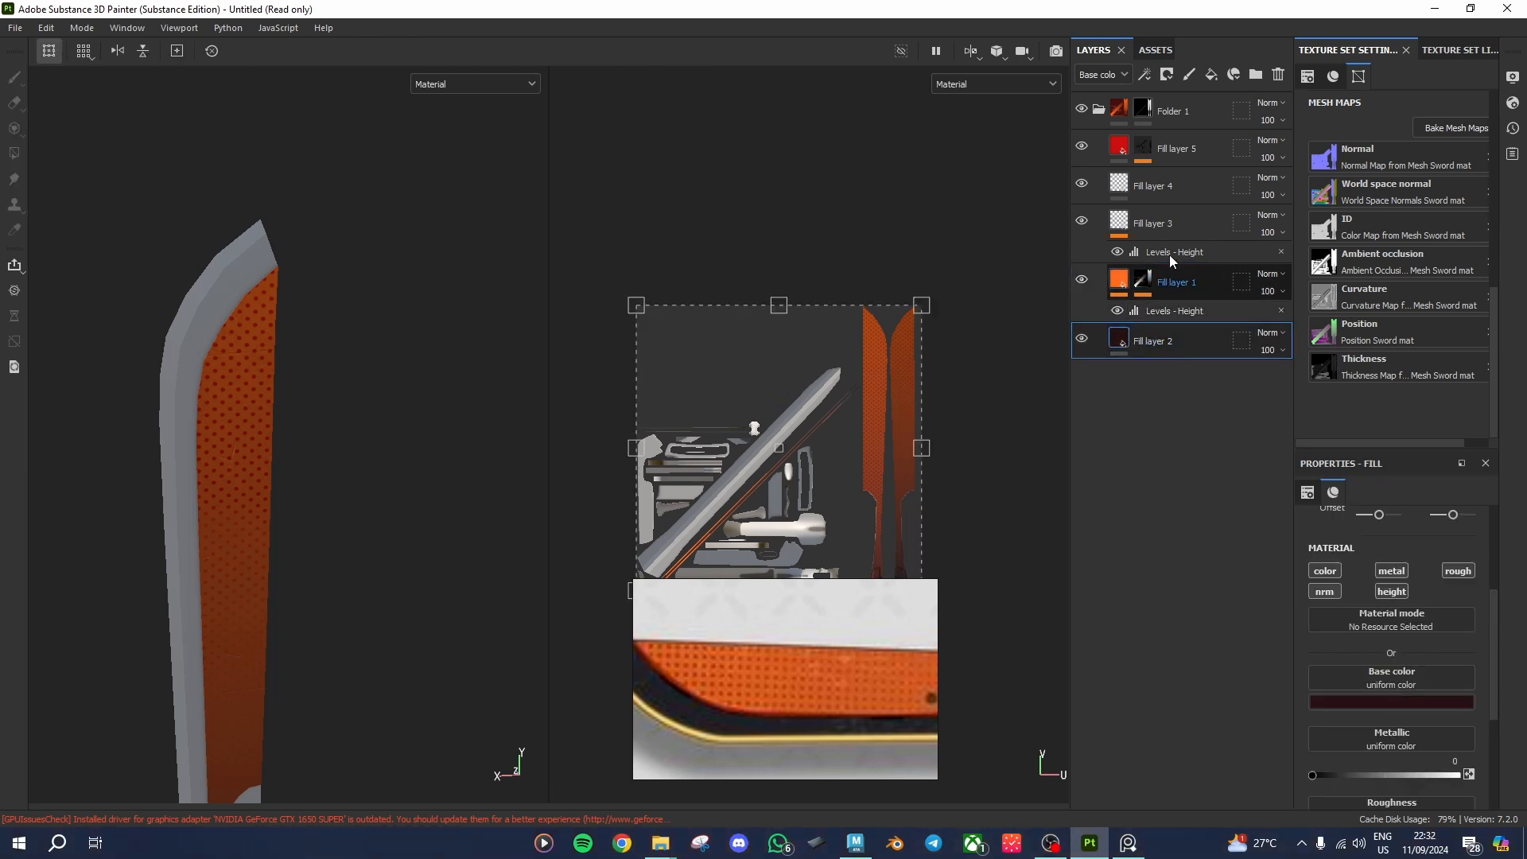
left_click(1145, 224)
left_click(1149, 186)
left_click(1169, 149)
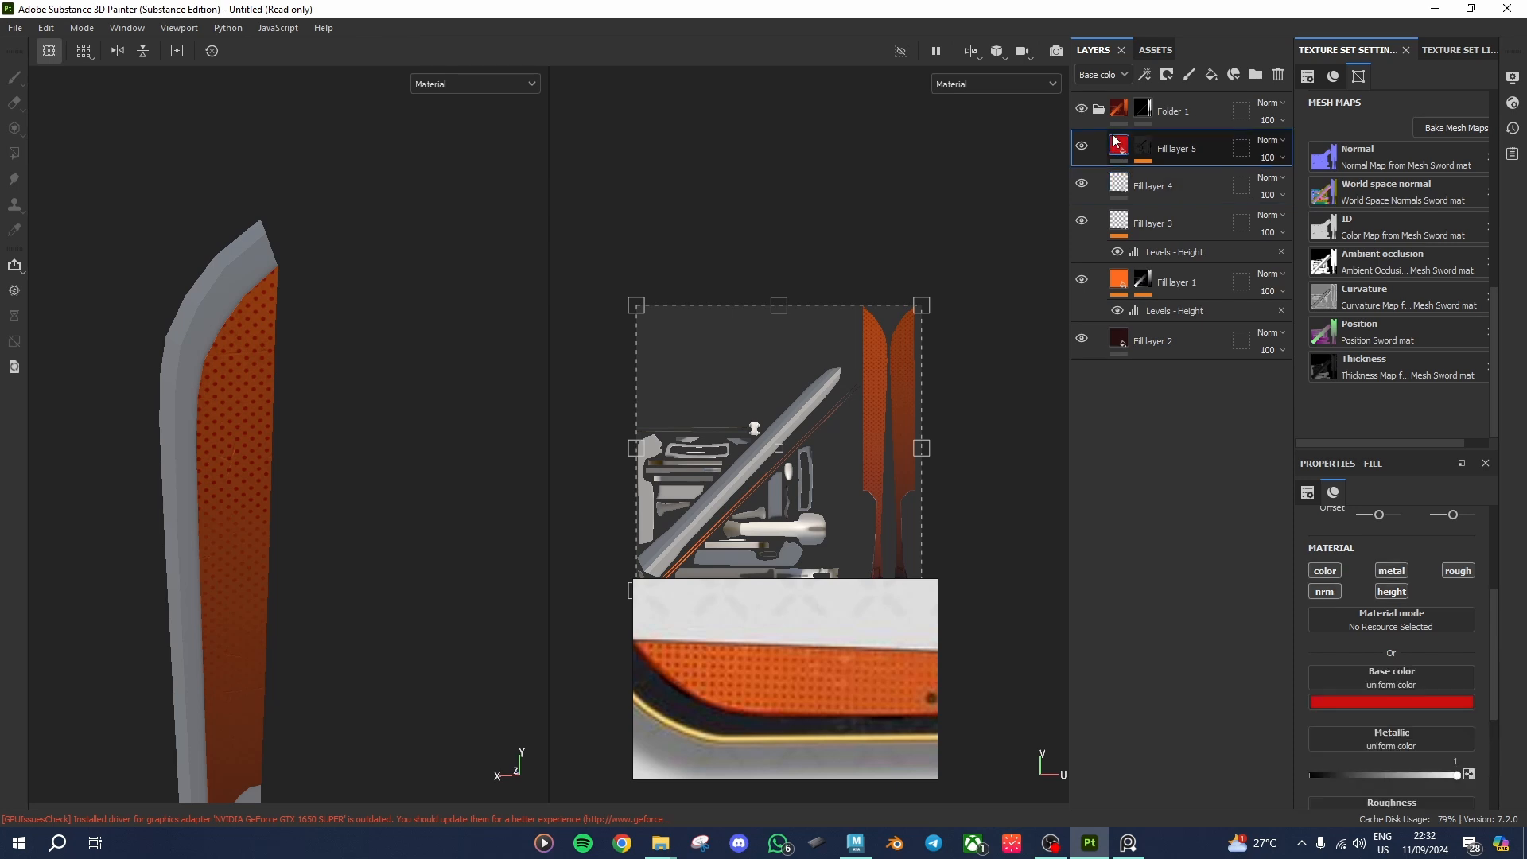
left_click(1099, 110)
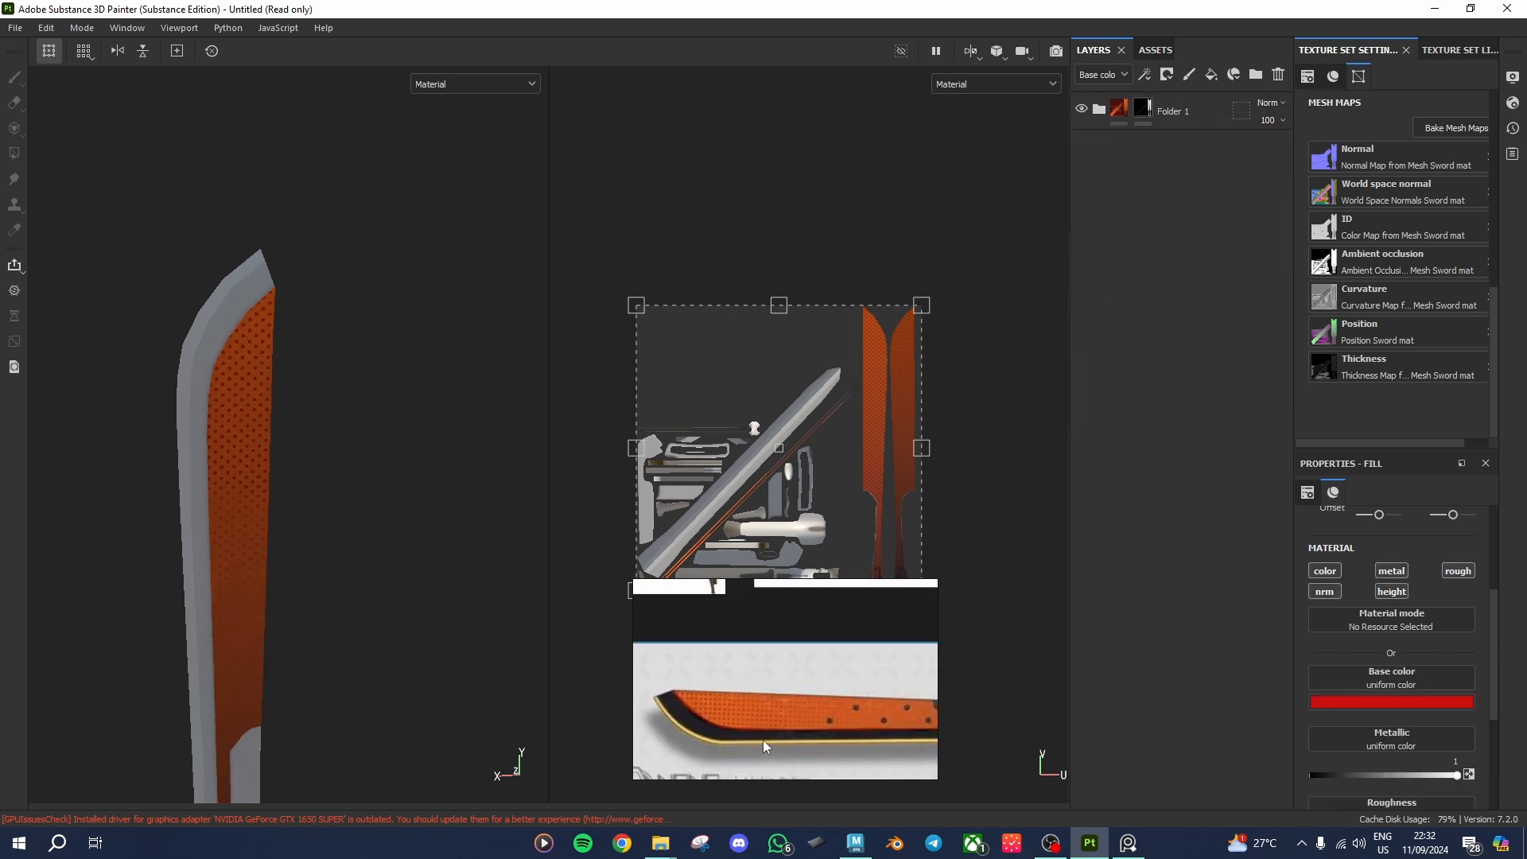
Step: Compare the textured blade with the reference image, examining the tip, the dotted orange area and the dark cutting edge
left_click_drag(317, 584, 370, 585, "alt")
scroll(813, 737, "down", 2)
middle_click_drag(853, 715, 842, 700)
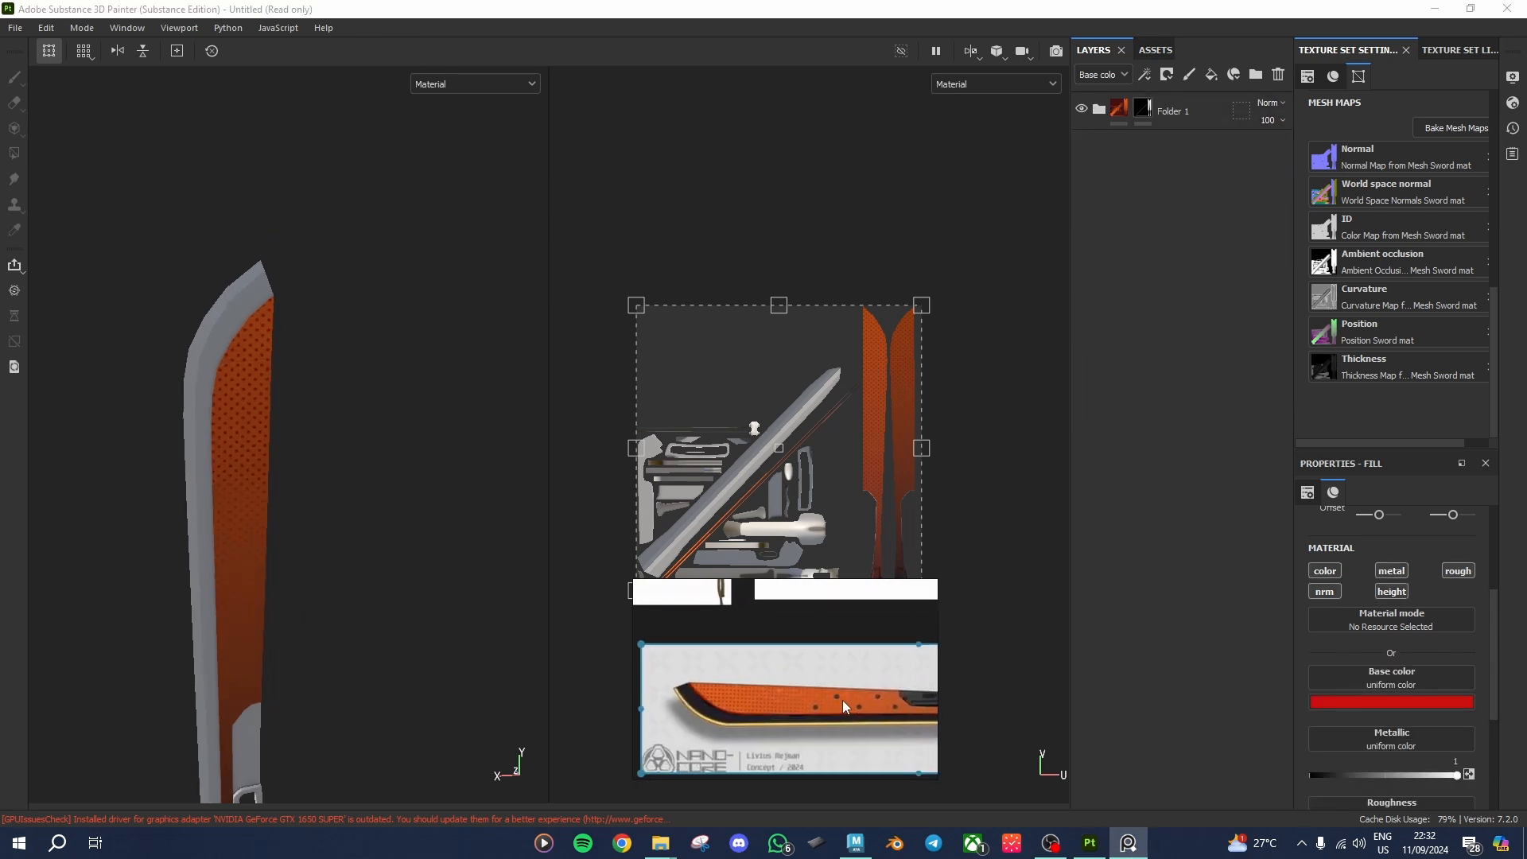
scroll(221, 475, "up", 3)
left_click(197, 338)
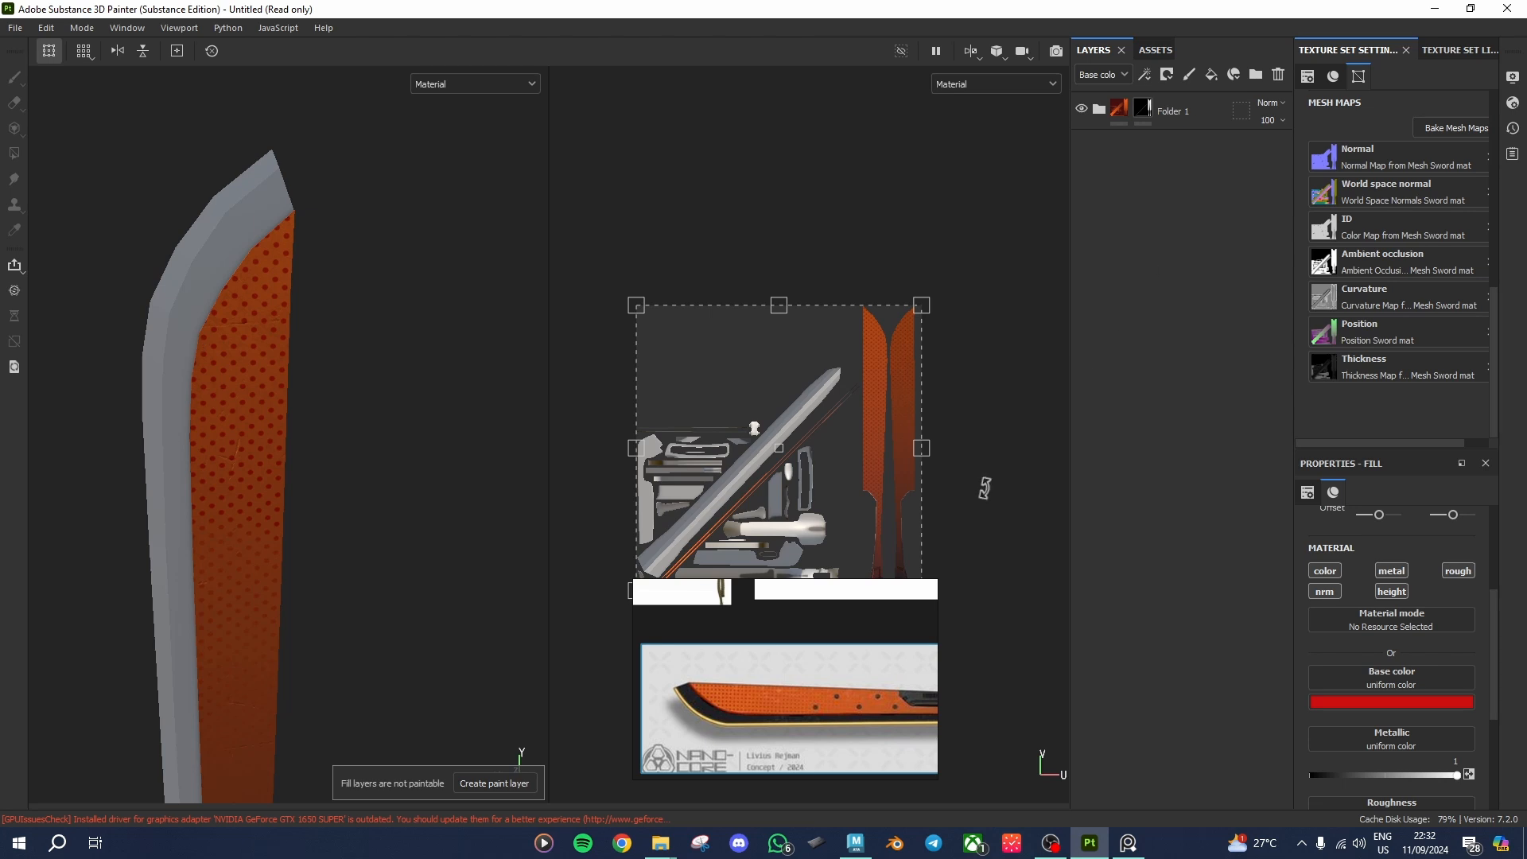
scroll(806, 731, "up", 3)
middle_click_drag(731, 725, 793, 685)
scroll(889, 725, "down", 4)
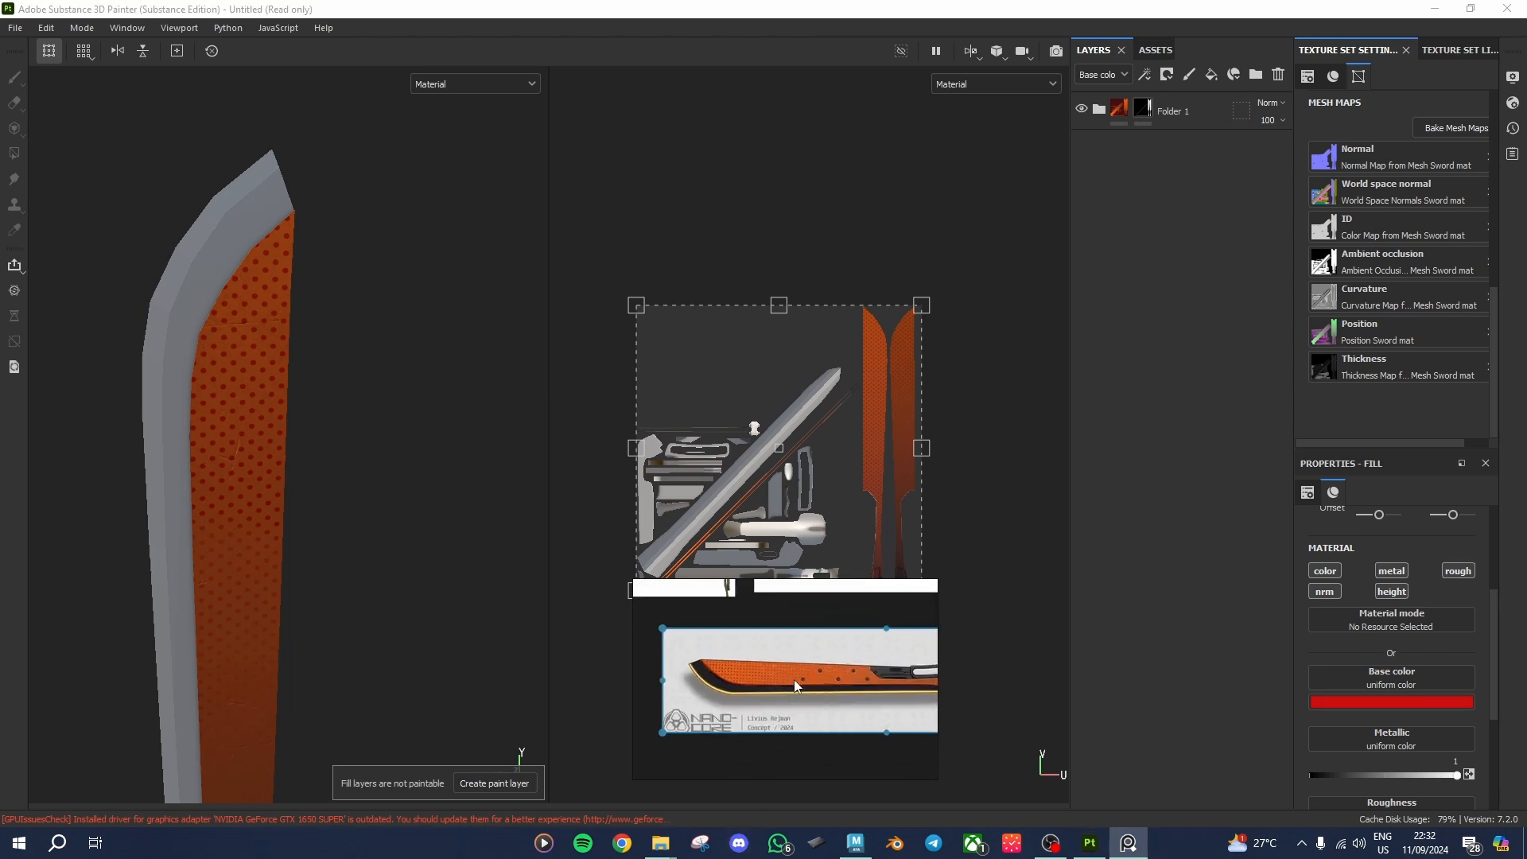
scroll(814, 680, "up", 6)
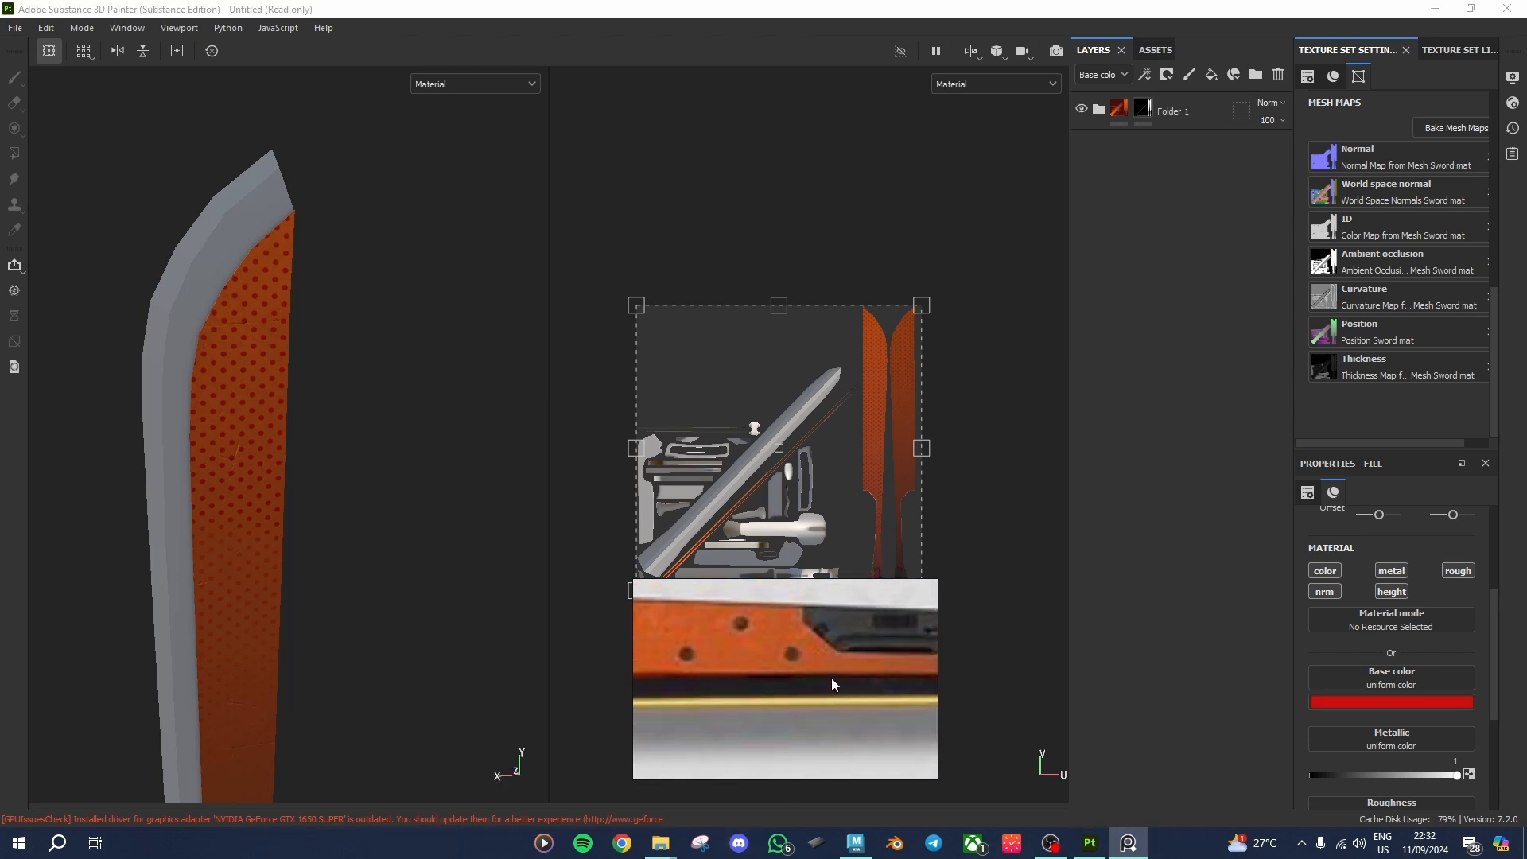
scroll(830, 678, "down", 5)
left_click(1157, 364)
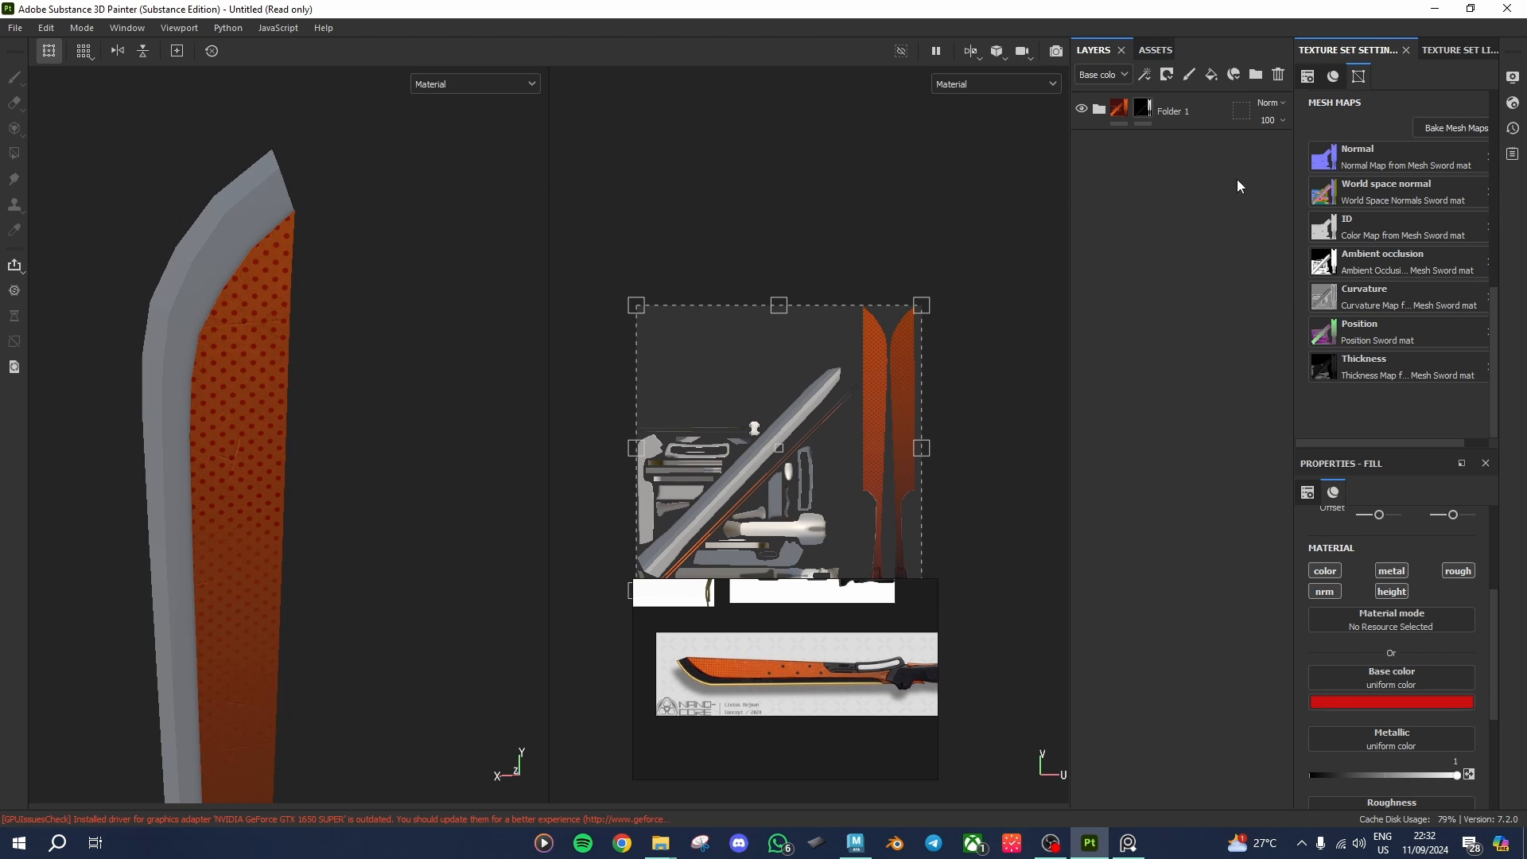
Step: Remove the texture filter from the asset library and limit it to smart materials
left_click(1157, 50)
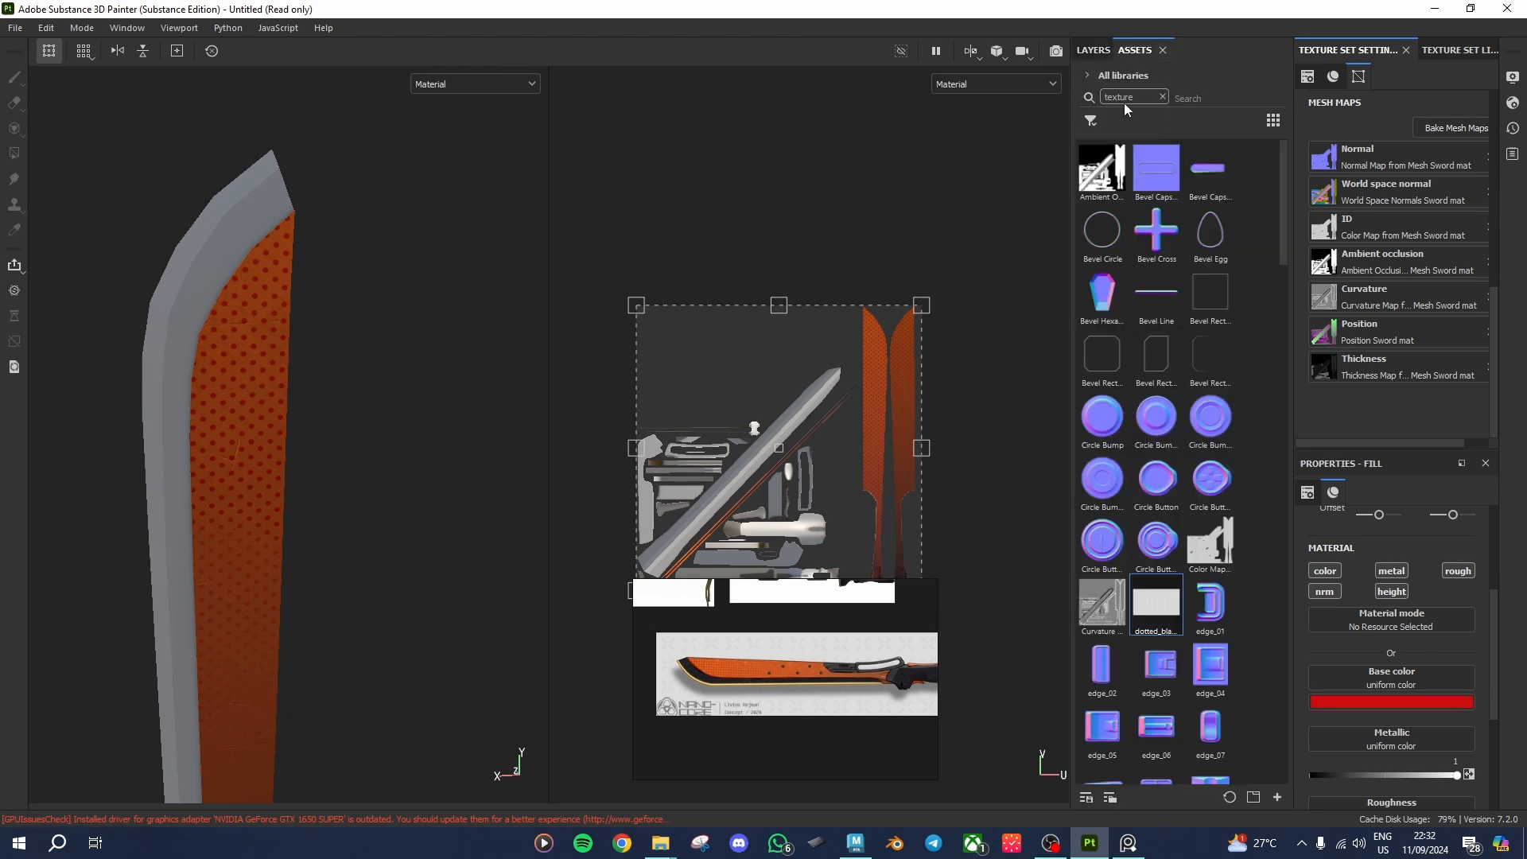
left_click(1165, 97)
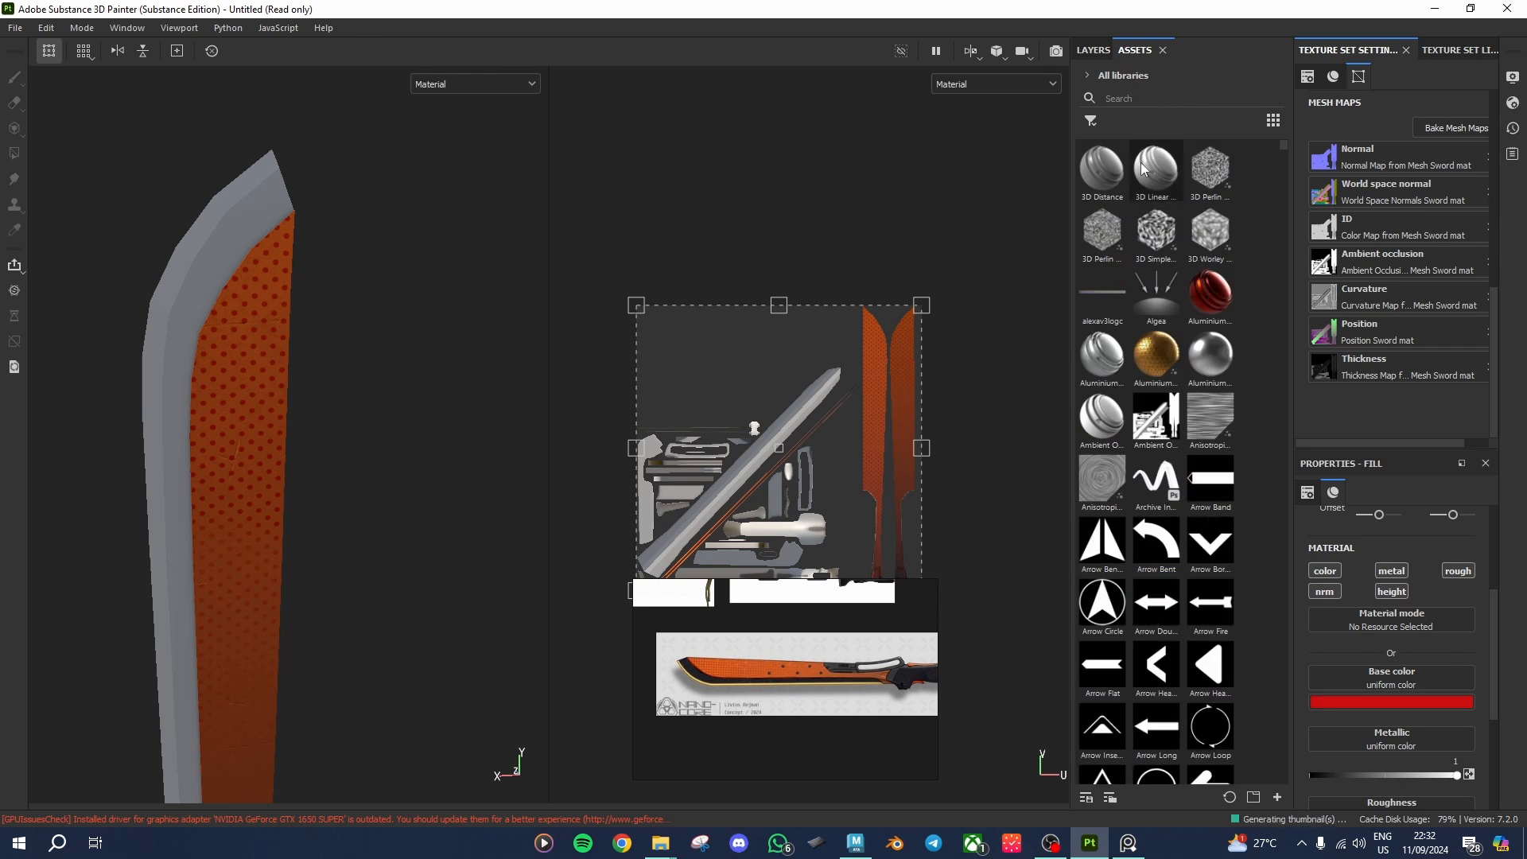
scroll(1180, 196, "down", 5)
scroll(1184, 208, "down", 10)
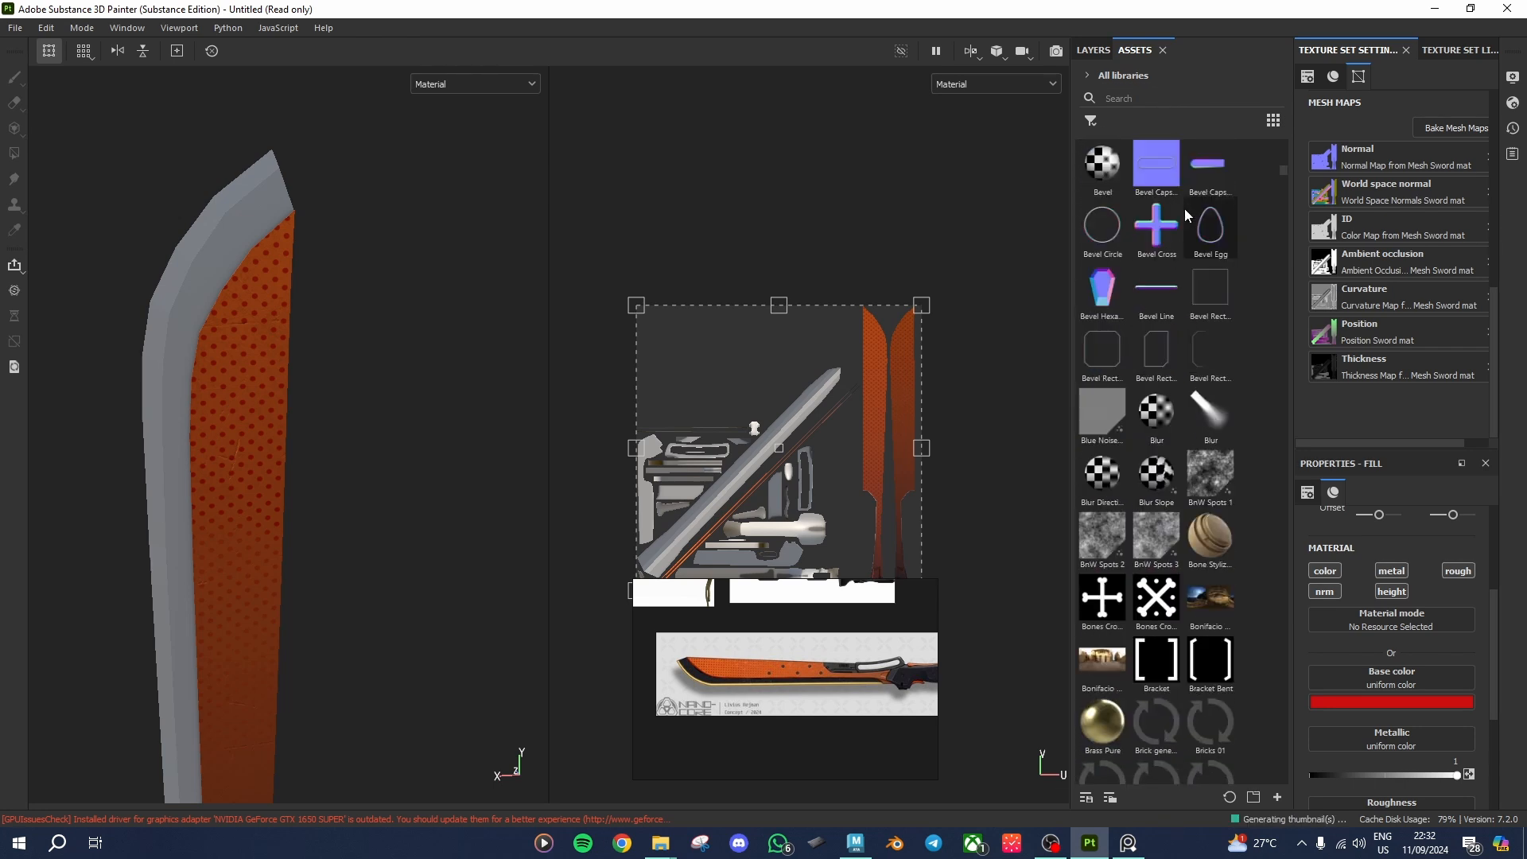
left_click(1091, 121)
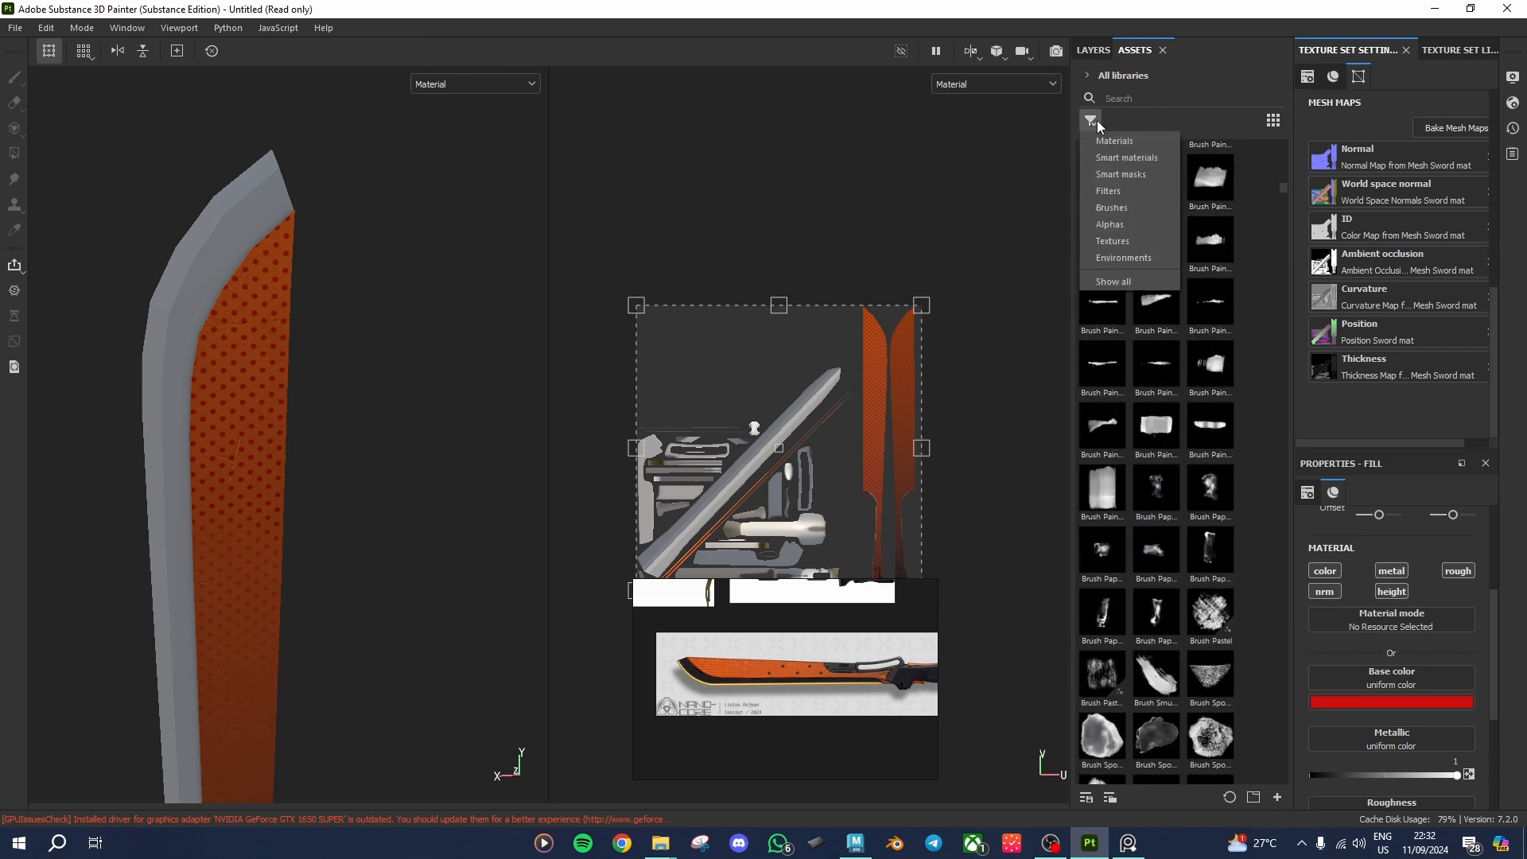
left_click(1130, 160)
Step: Find the Steel Painted Clearcoat smart material and apply it to the sword
scroll(1240, 327, "up", 10)
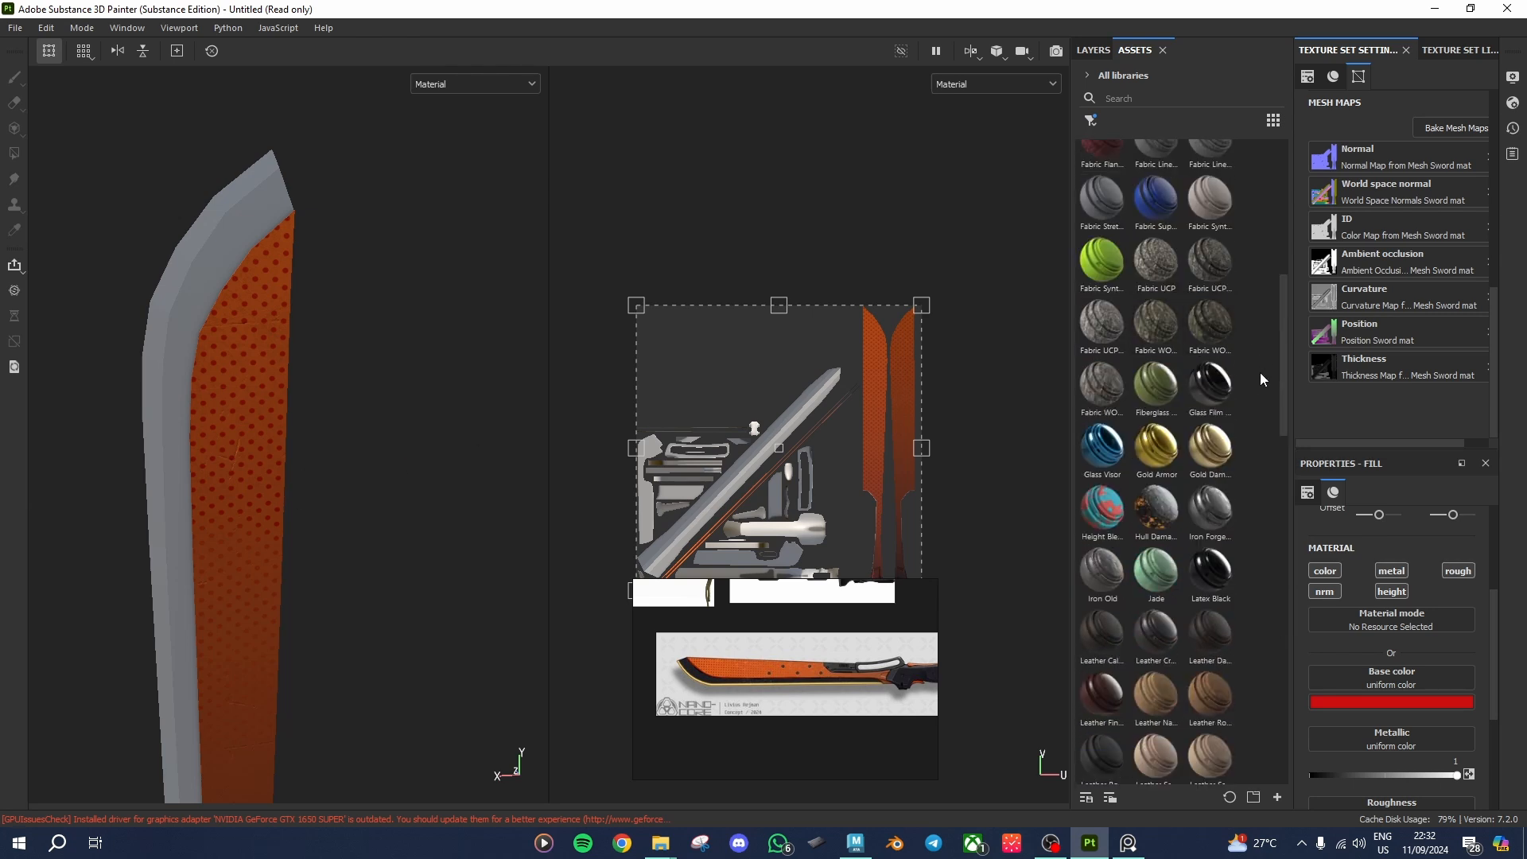
scroll(1257, 383, "up", 5)
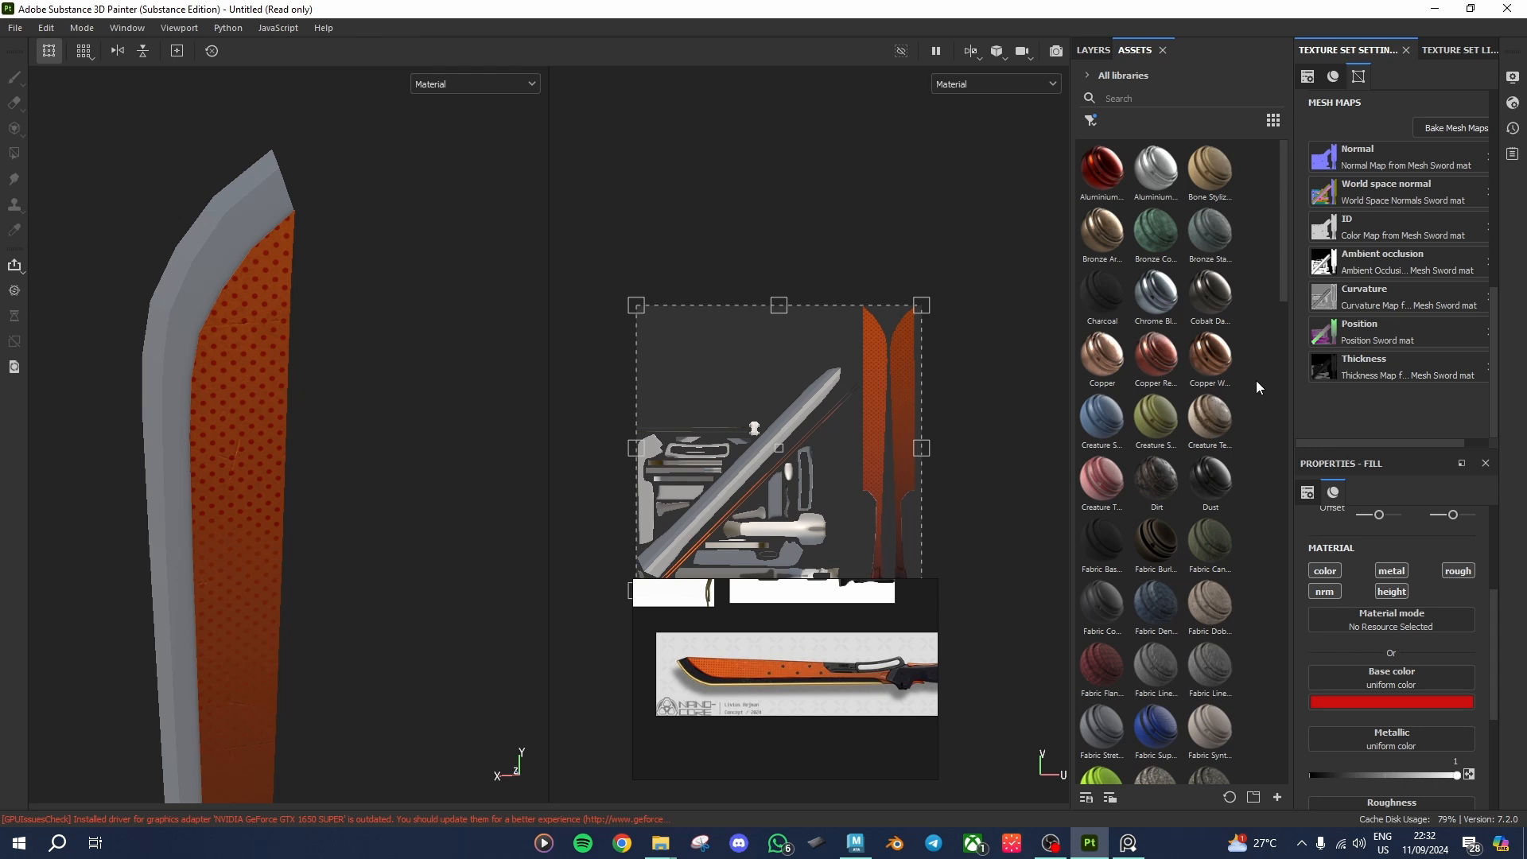
scroll(1256, 383, "down", 5)
scroll(1305, 684, "down", 1)
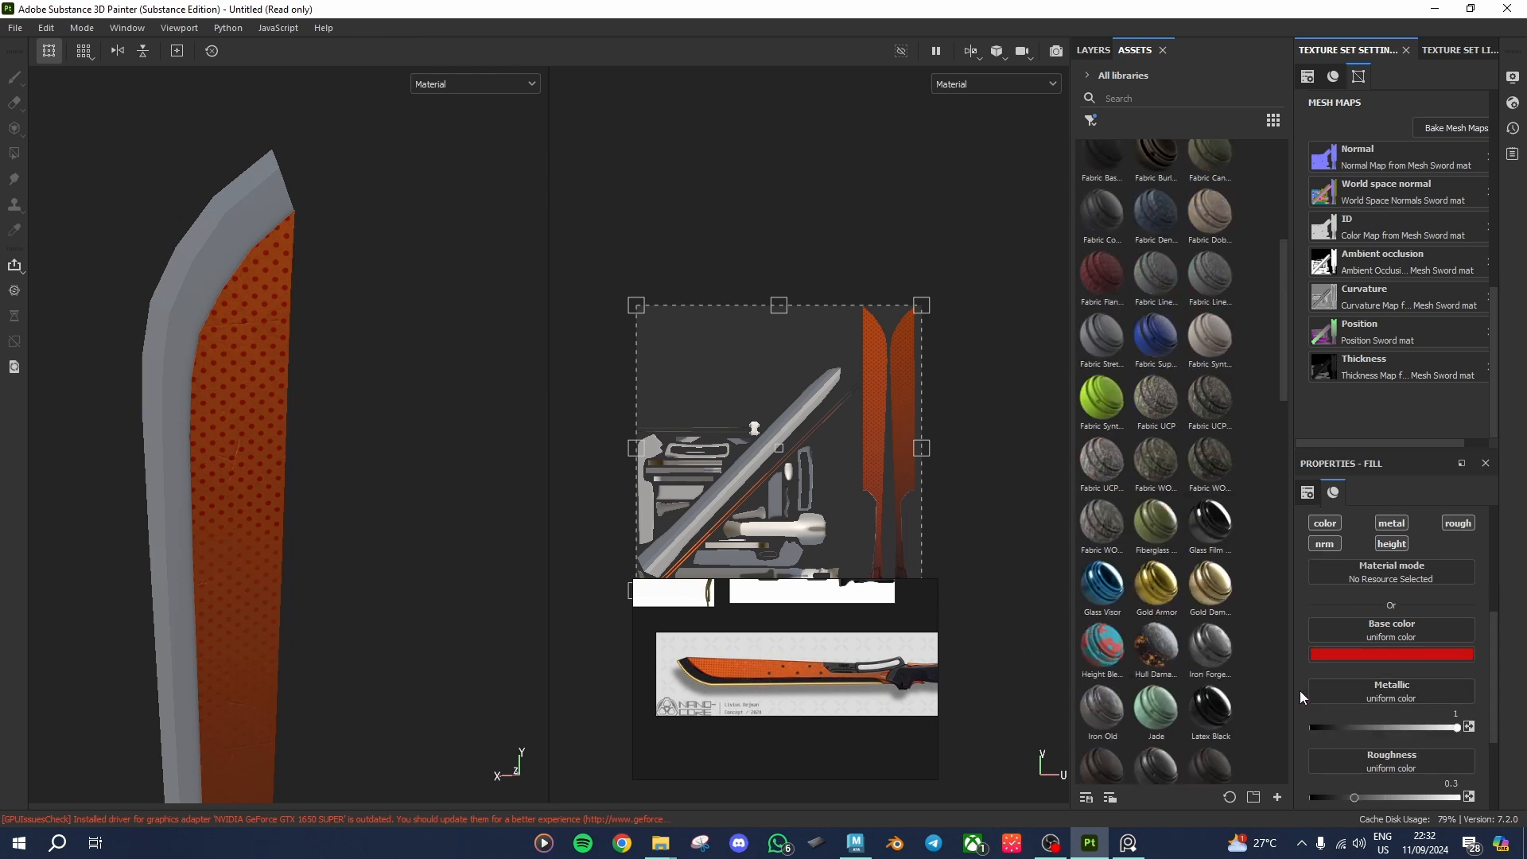
scroll(1237, 665, "down", 9)
scroll(1218, 646, "down", 10)
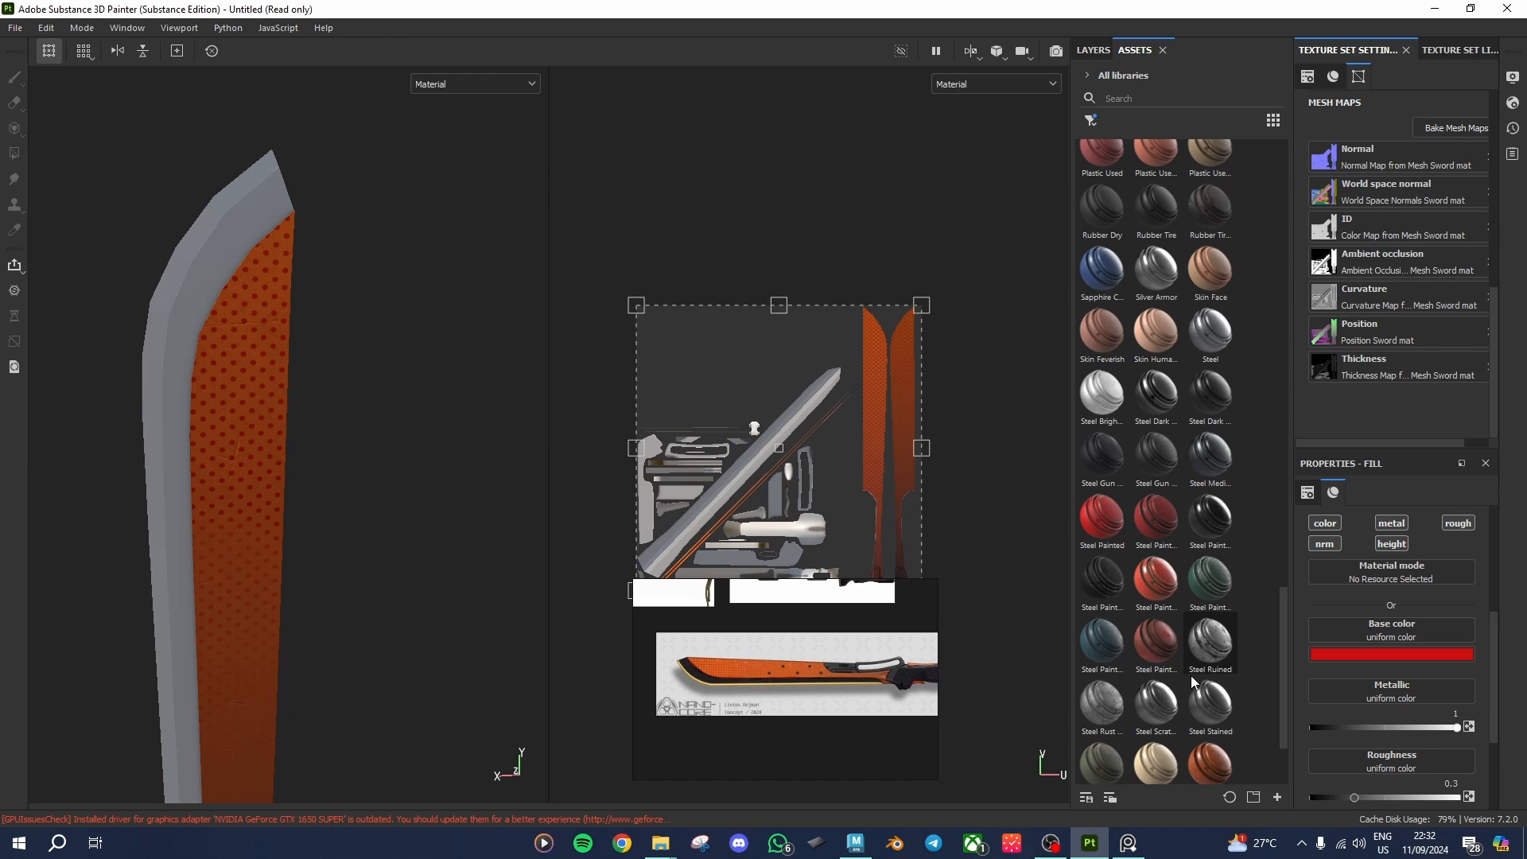
mouse_move(1092, 612)
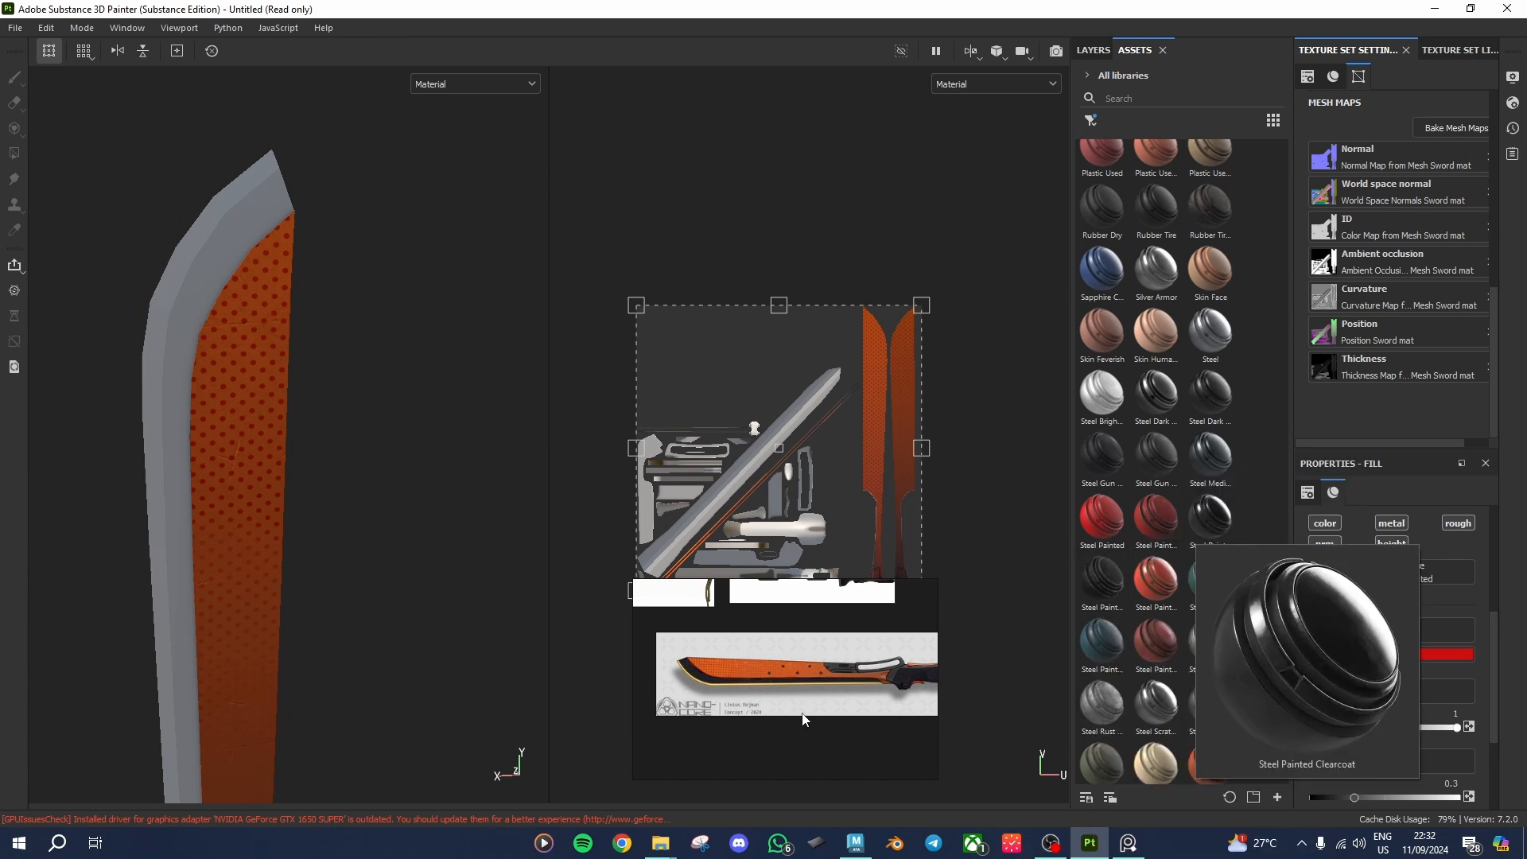
scroll(717, 690, "up", 3)
scroll(718, 691, "up", 2)
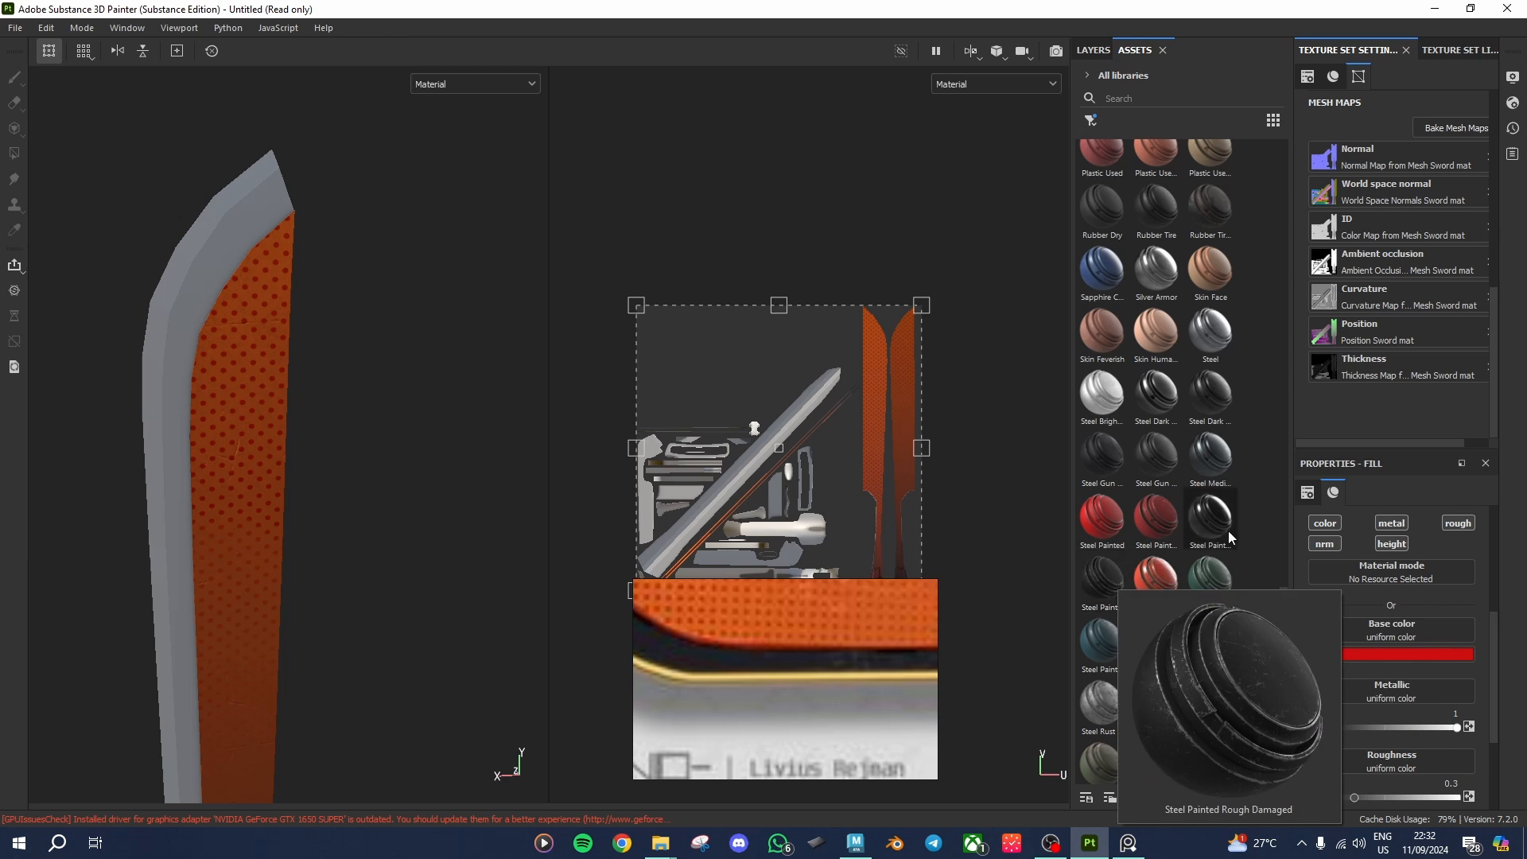
mouse_move(1227, 531)
mouse_move(1228, 531)
left_mouse_down()
mouse_move(1218, 517)
mouse_move(197, 421)
left_mouse_up()
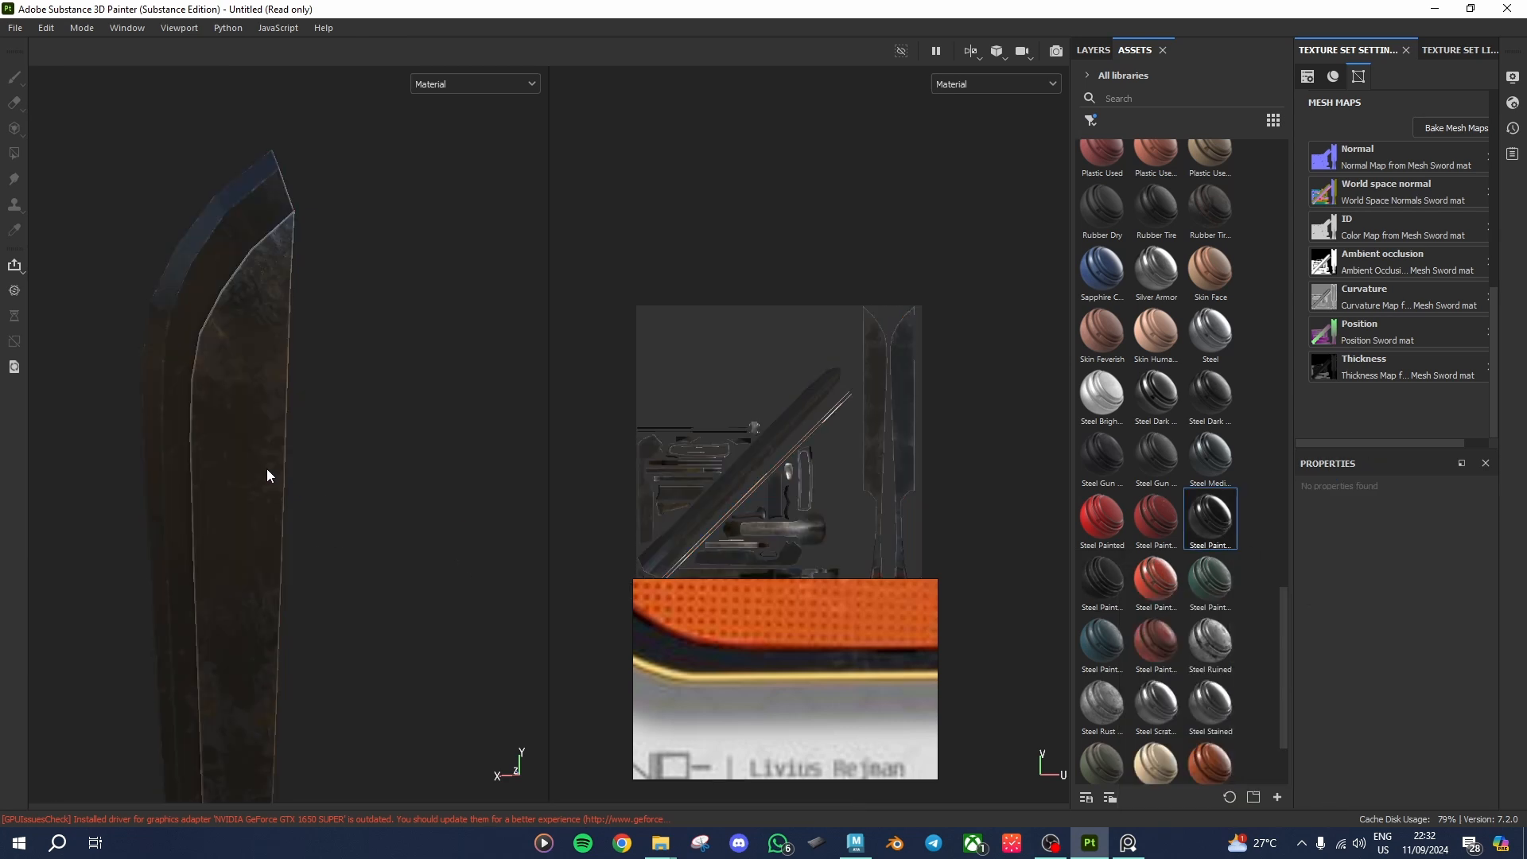
Step: Inspect the Steel Painted Clearcoat material on the sword, toggling its visibility and checking the layers inside its folder
scroll(288, 439, "down", 3)
scroll(223, 350, "up", 4)
scroll(385, 421, "down", 4)
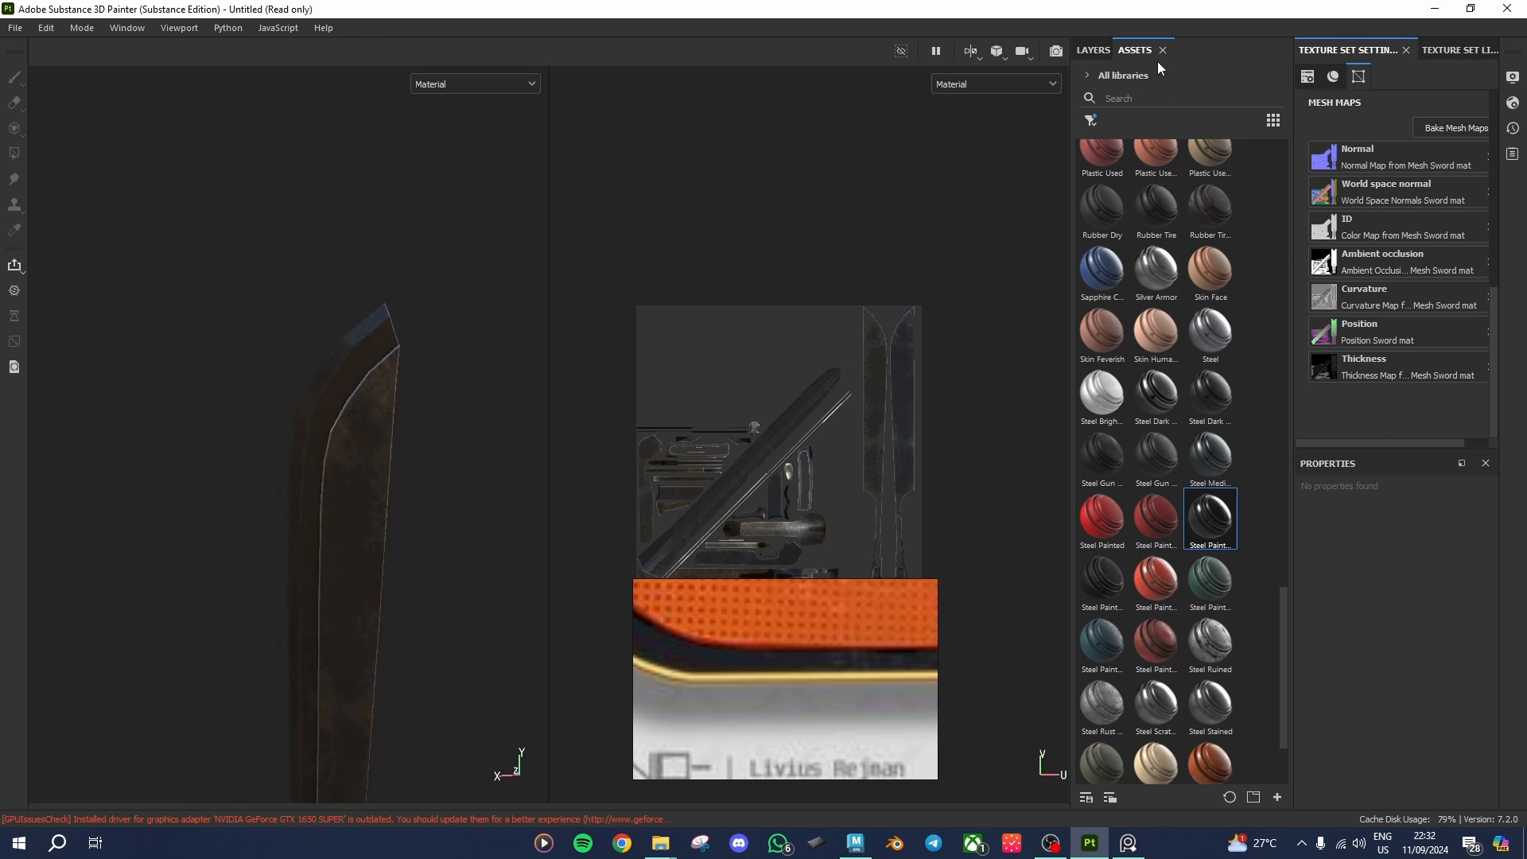
left_click(1092, 49)
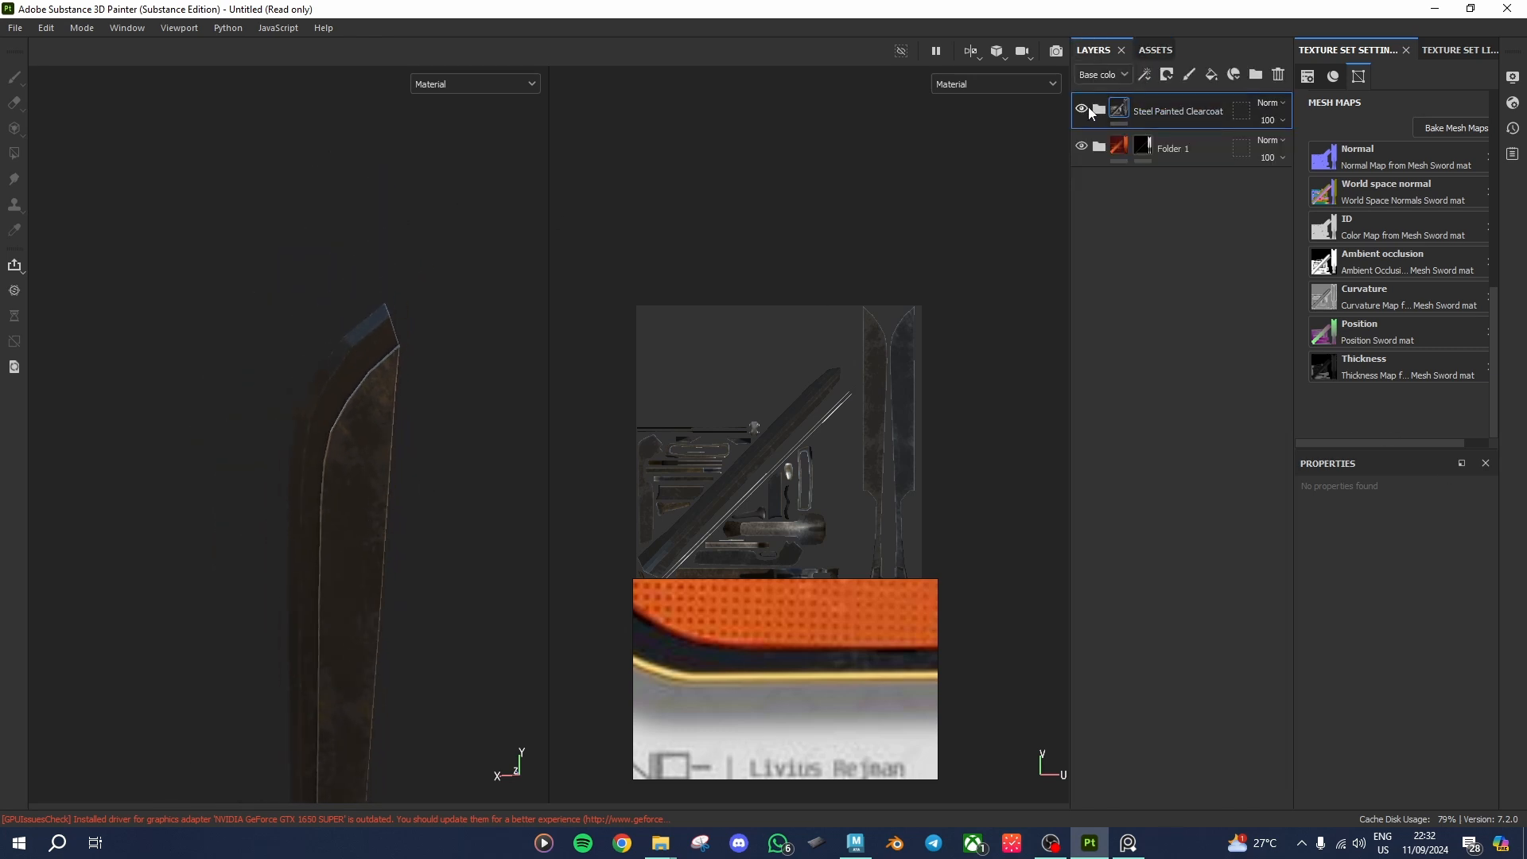
left_click(1081, 109)
left_click(1081, 109)
left_click(1099, 109)
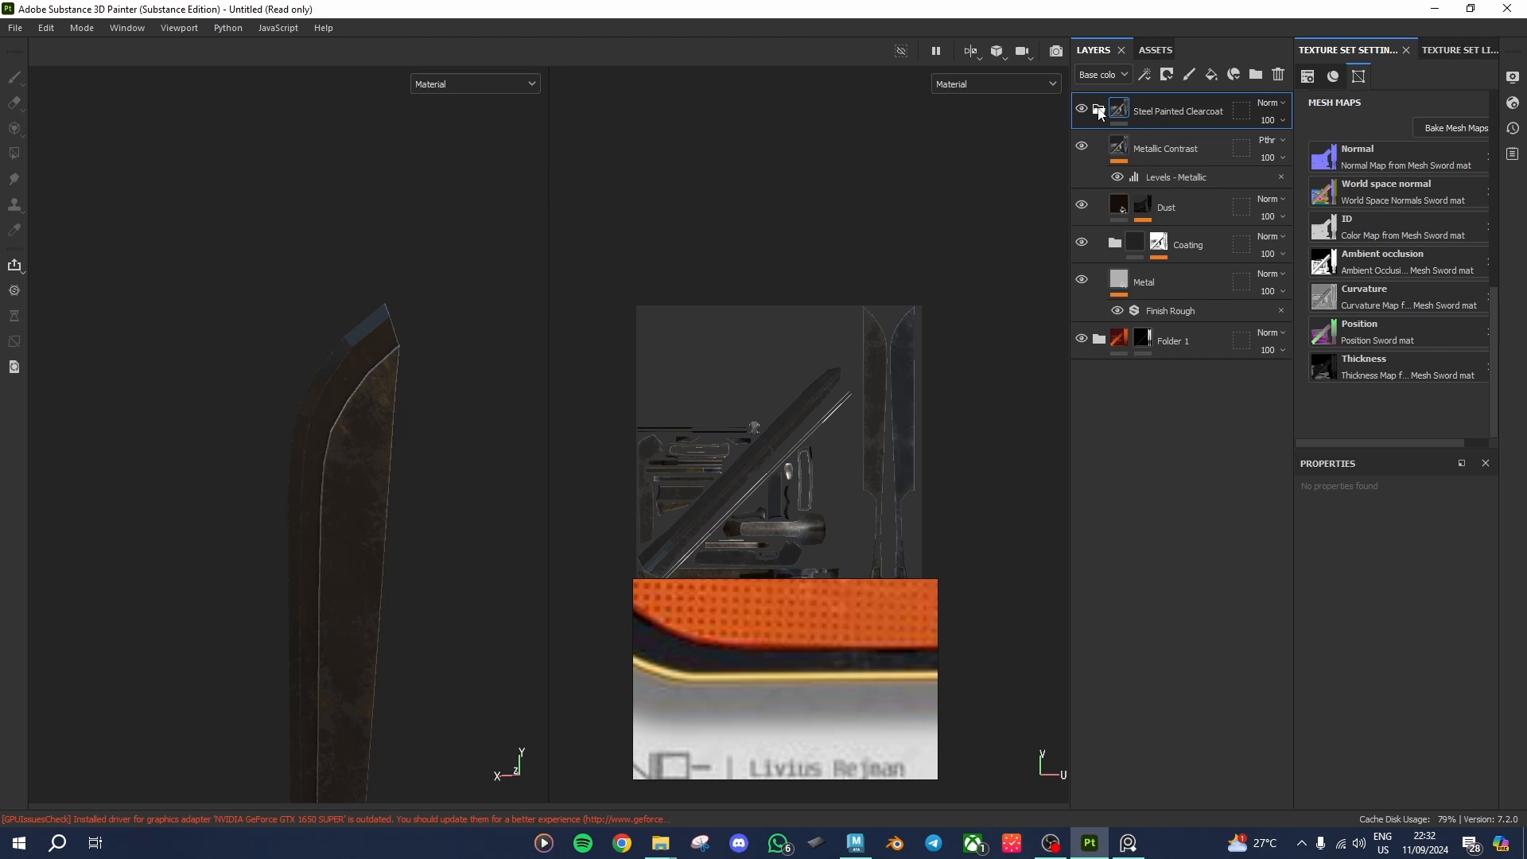
left_click(1099, 109)
left_click_drag(390, 466, 256, 361, "alt")
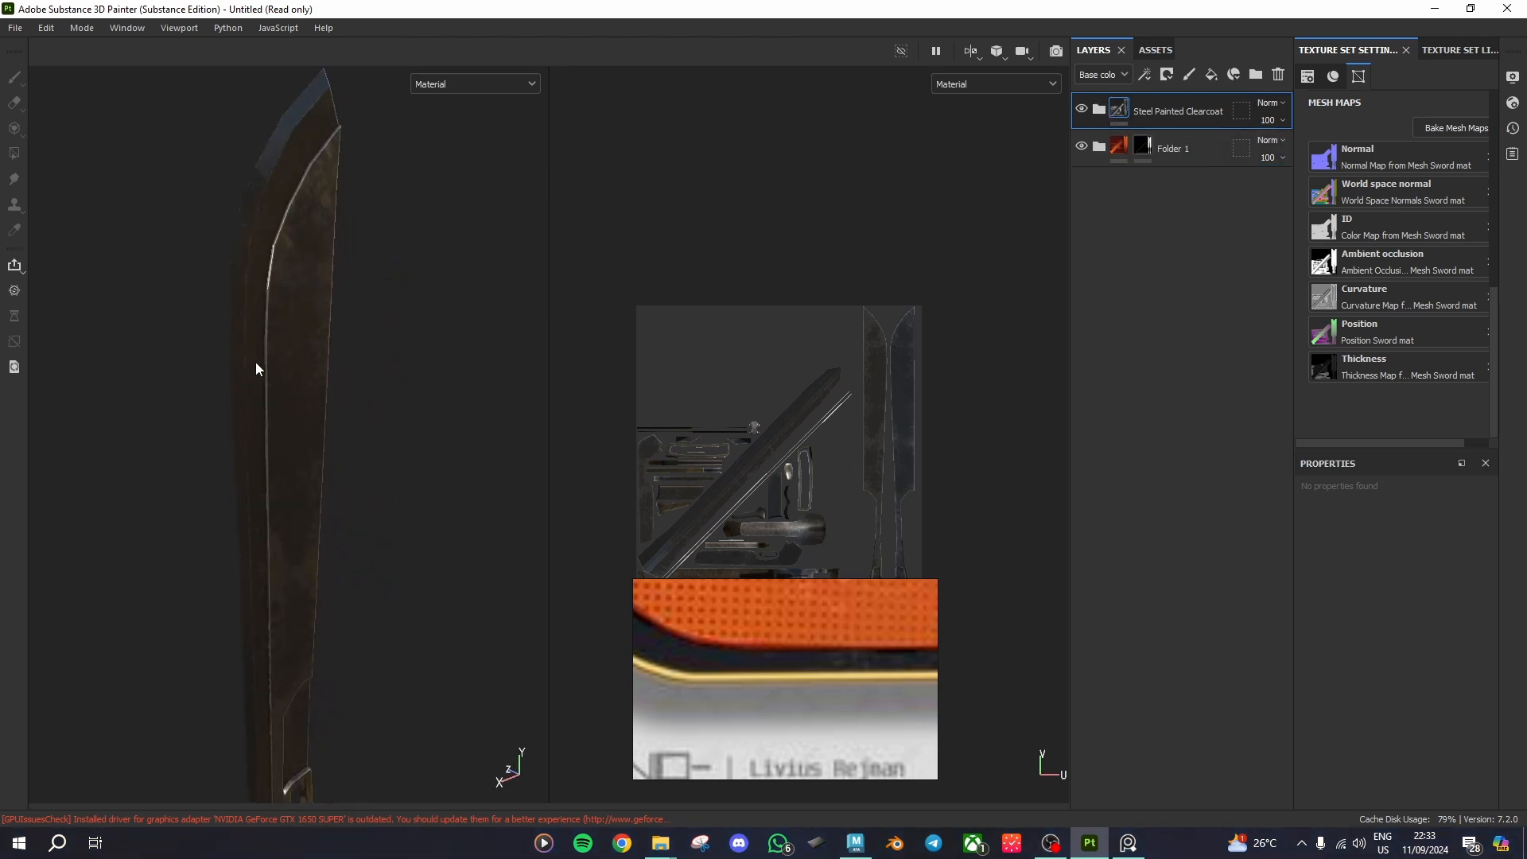
scroll(297, 663, "down", 3)
middle_click_drag(323, 641, 329, 581, "alt")
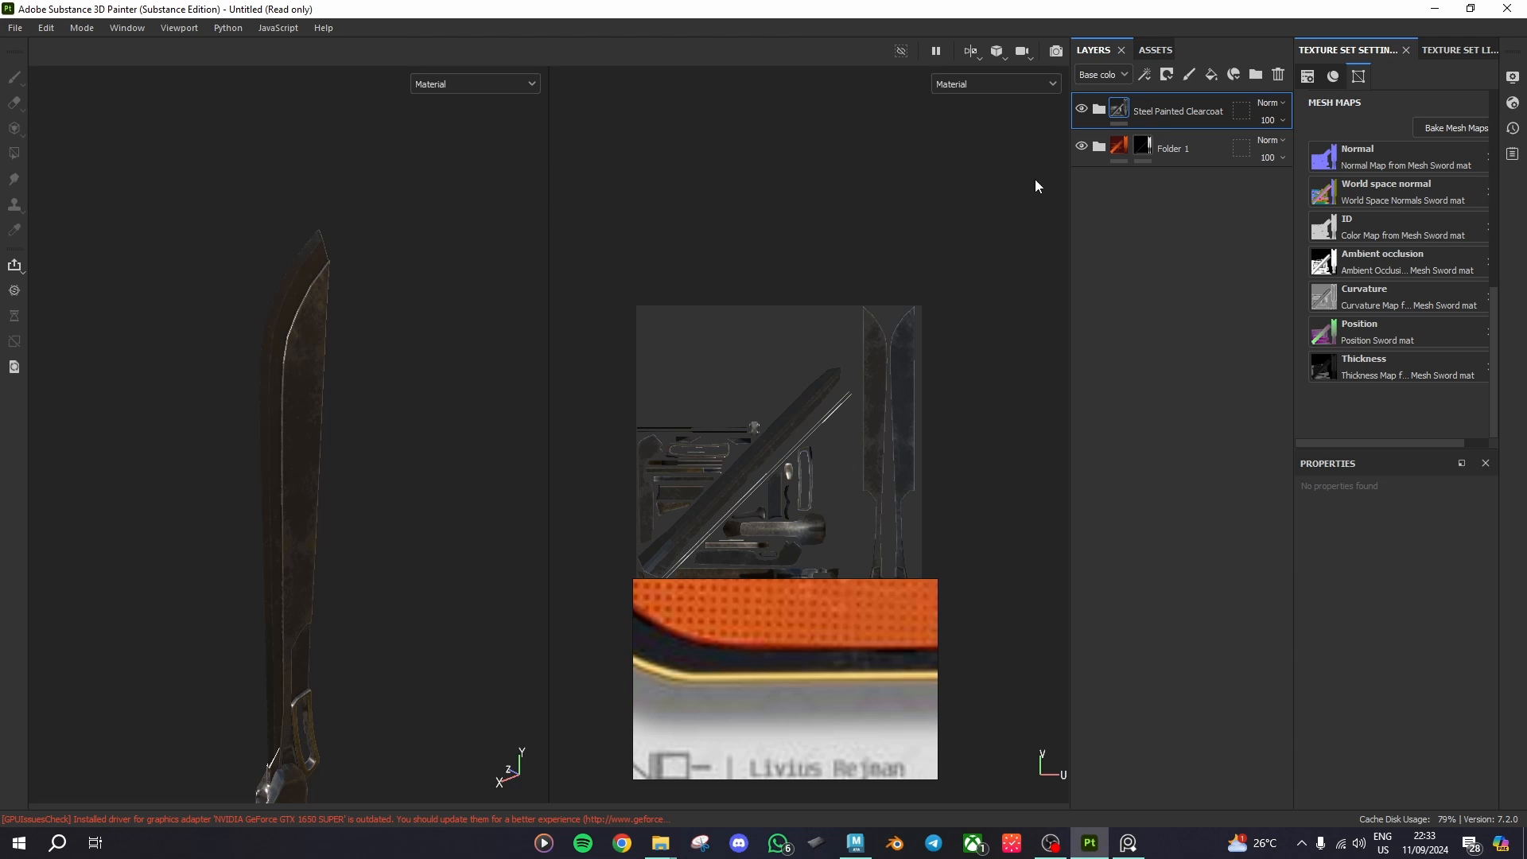
Step: Add a black mask to the Steel Painted Clearcoat folder
right_click(1148, 117)
key("Escape")
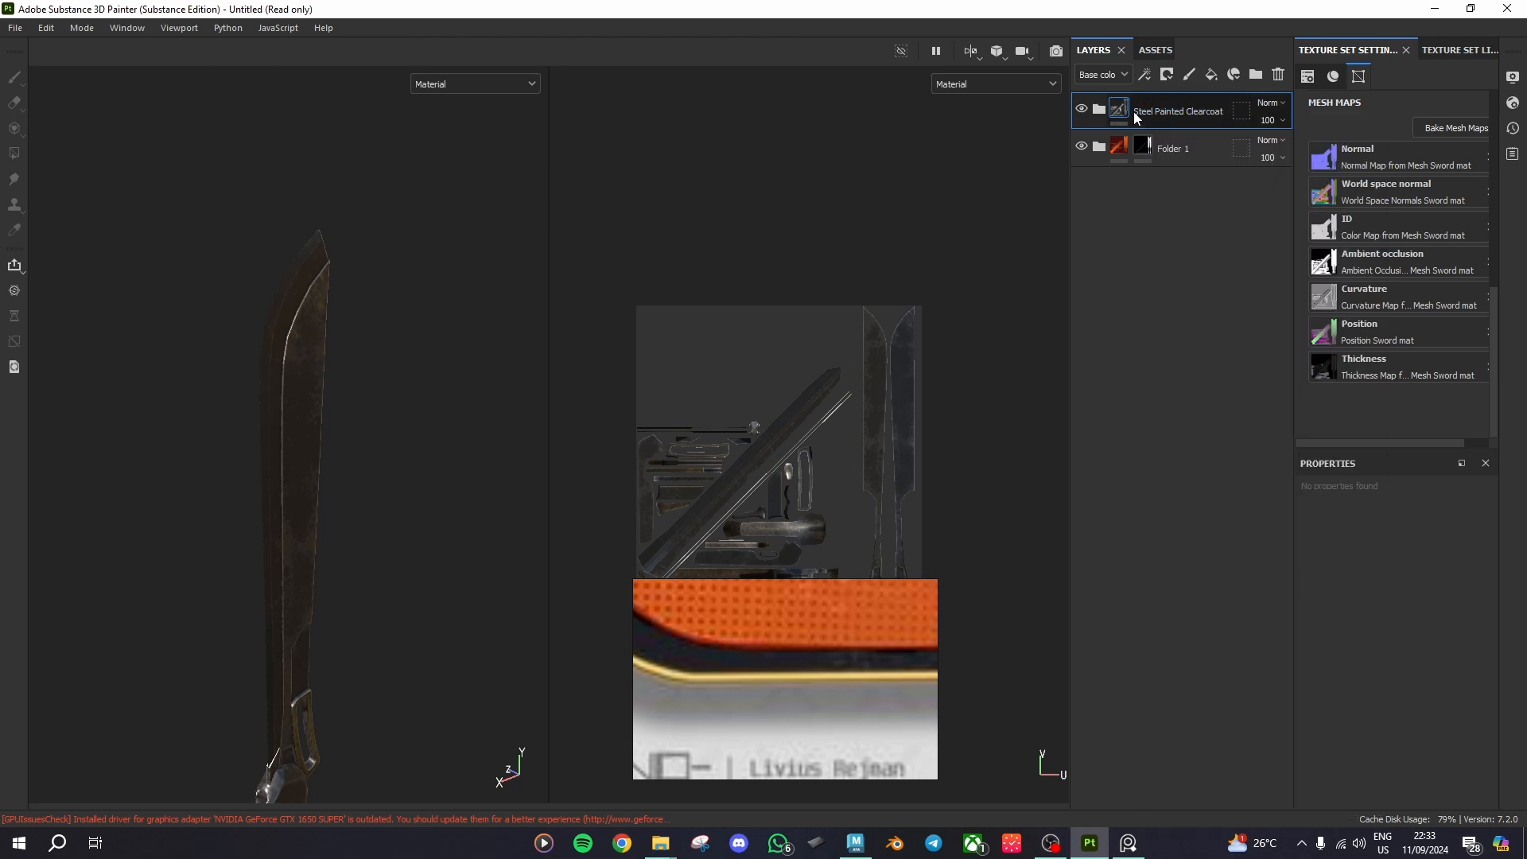
left_click(1166, 75)
right_click(1130, 112)
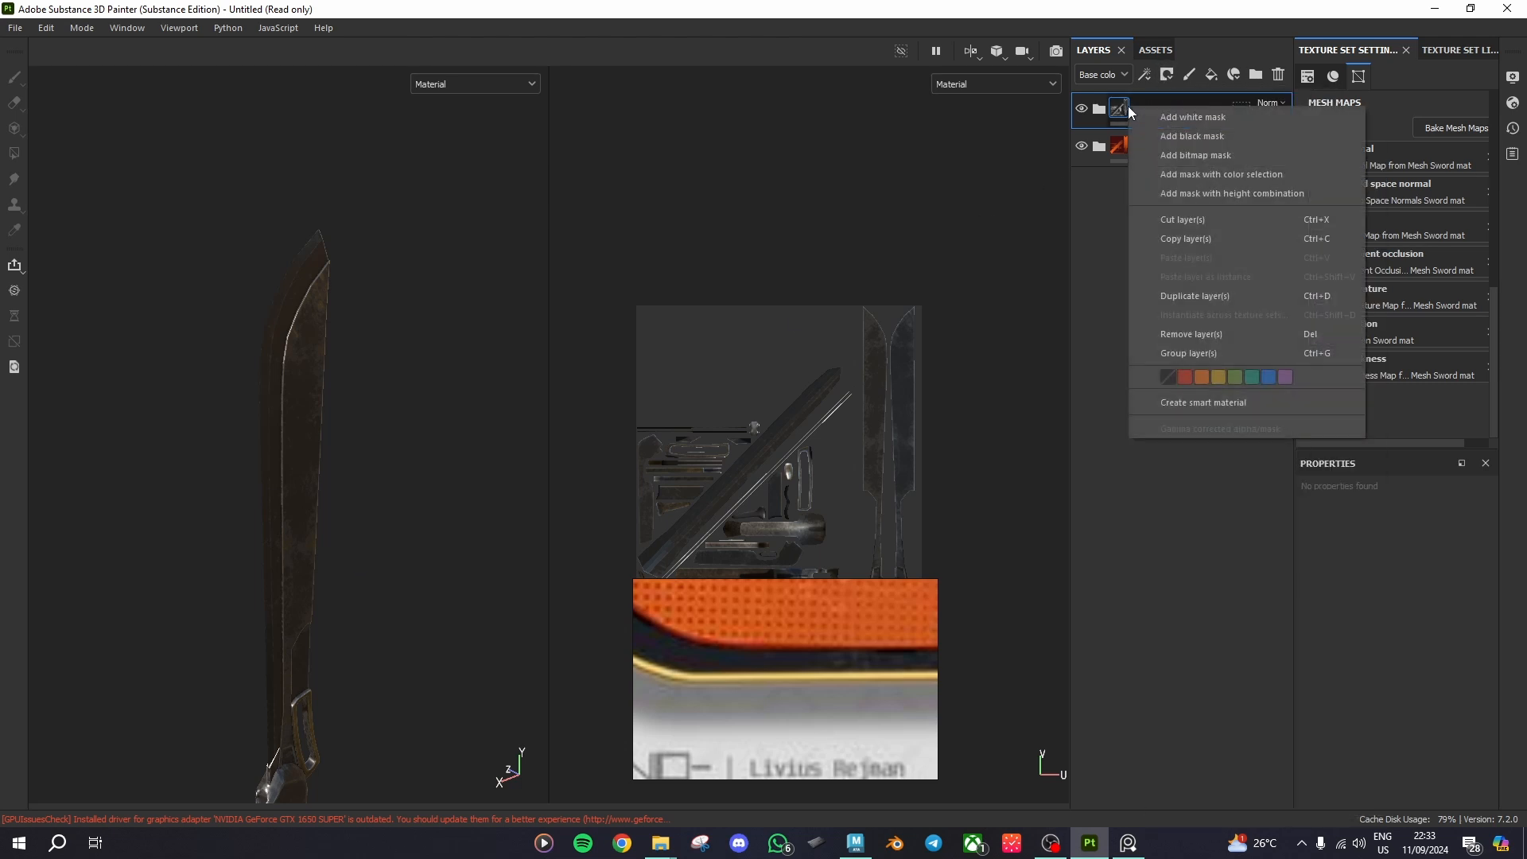
key("Escape")
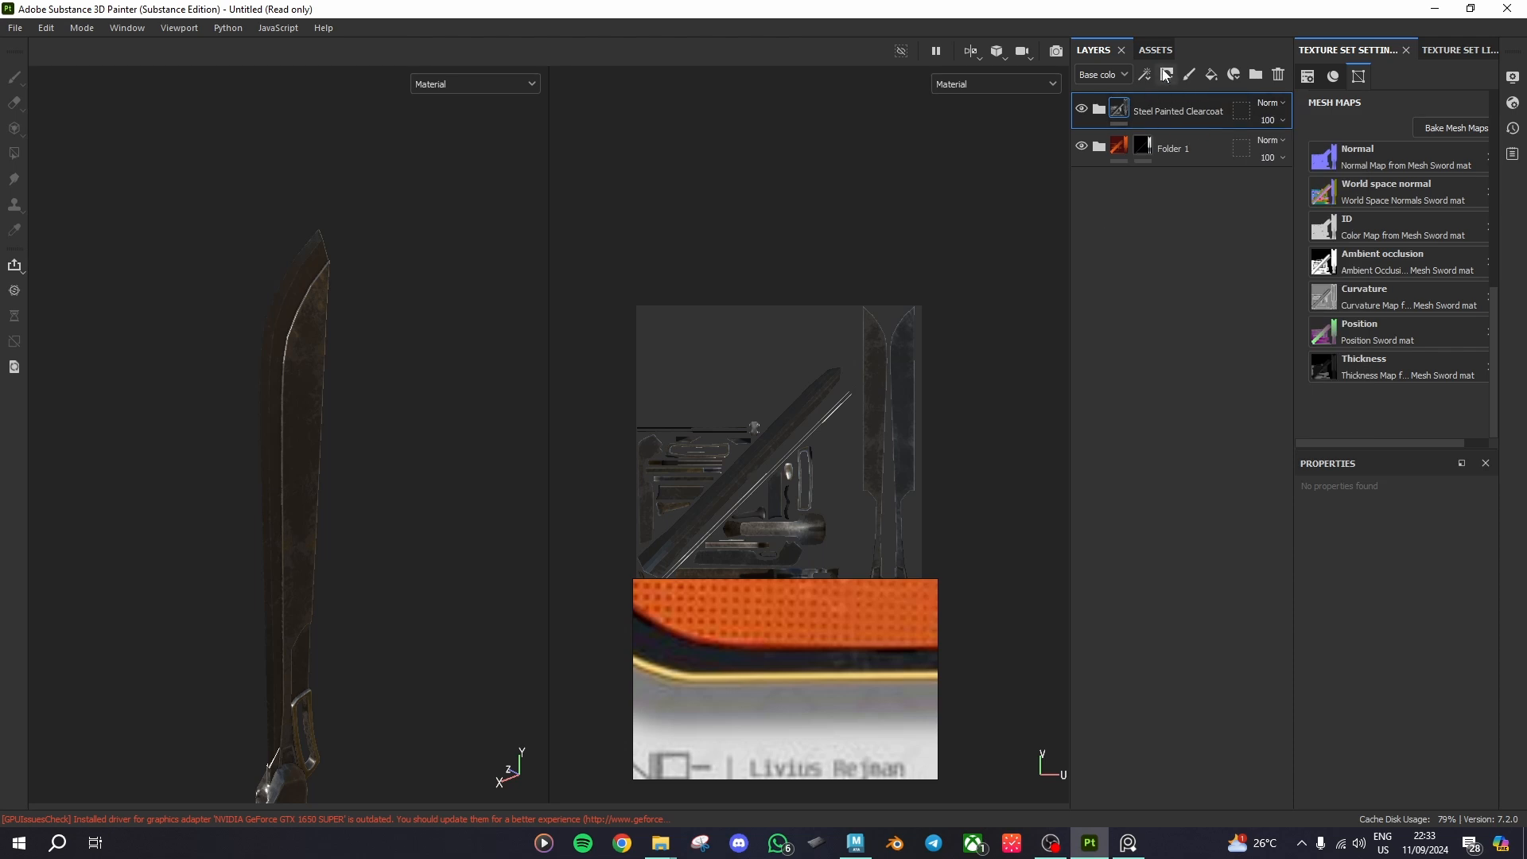
left_click(1166, 75)
left_click(1235, 117)
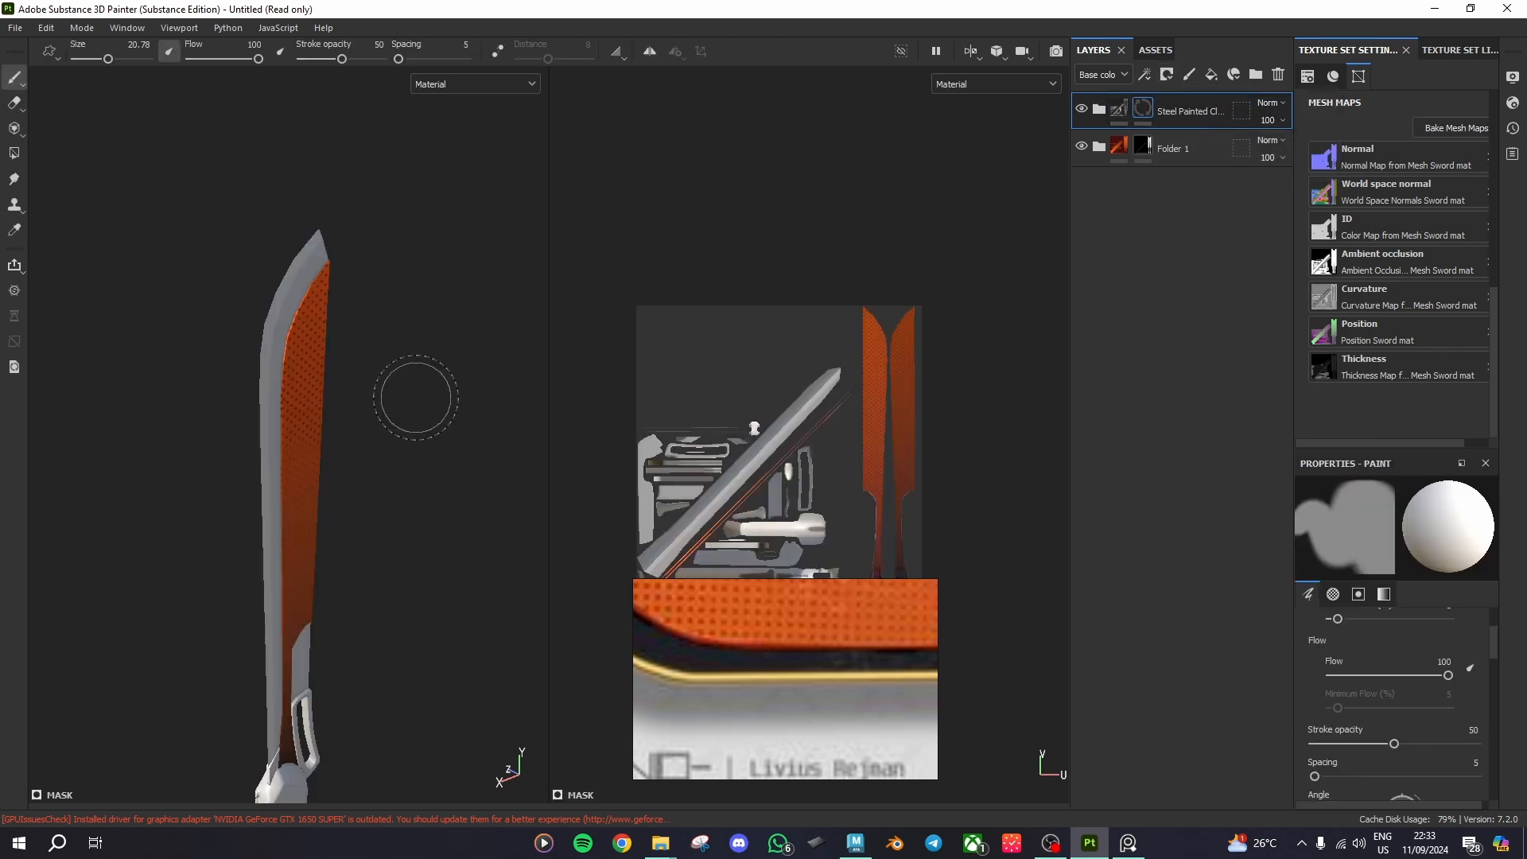
Step: Switch the viewport display from Material to Mask to show the Steel Painted Clearcoat folder's mask on the blade
scroll(437, 392, "up", 4)
left_click(497, 84)
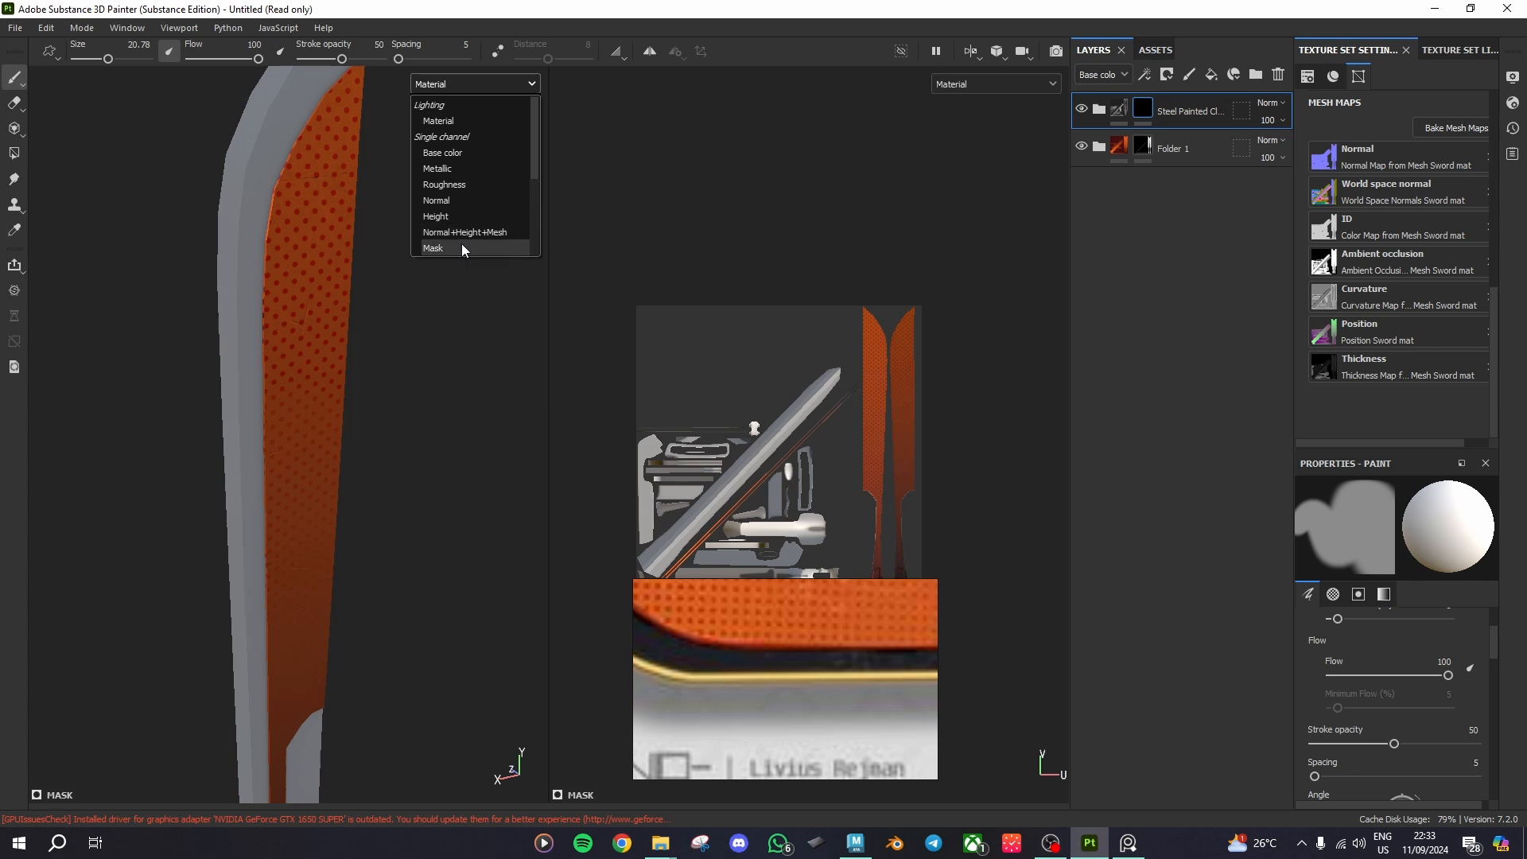
scroll(461, 243, "down", 2)
left_click(446, 198)
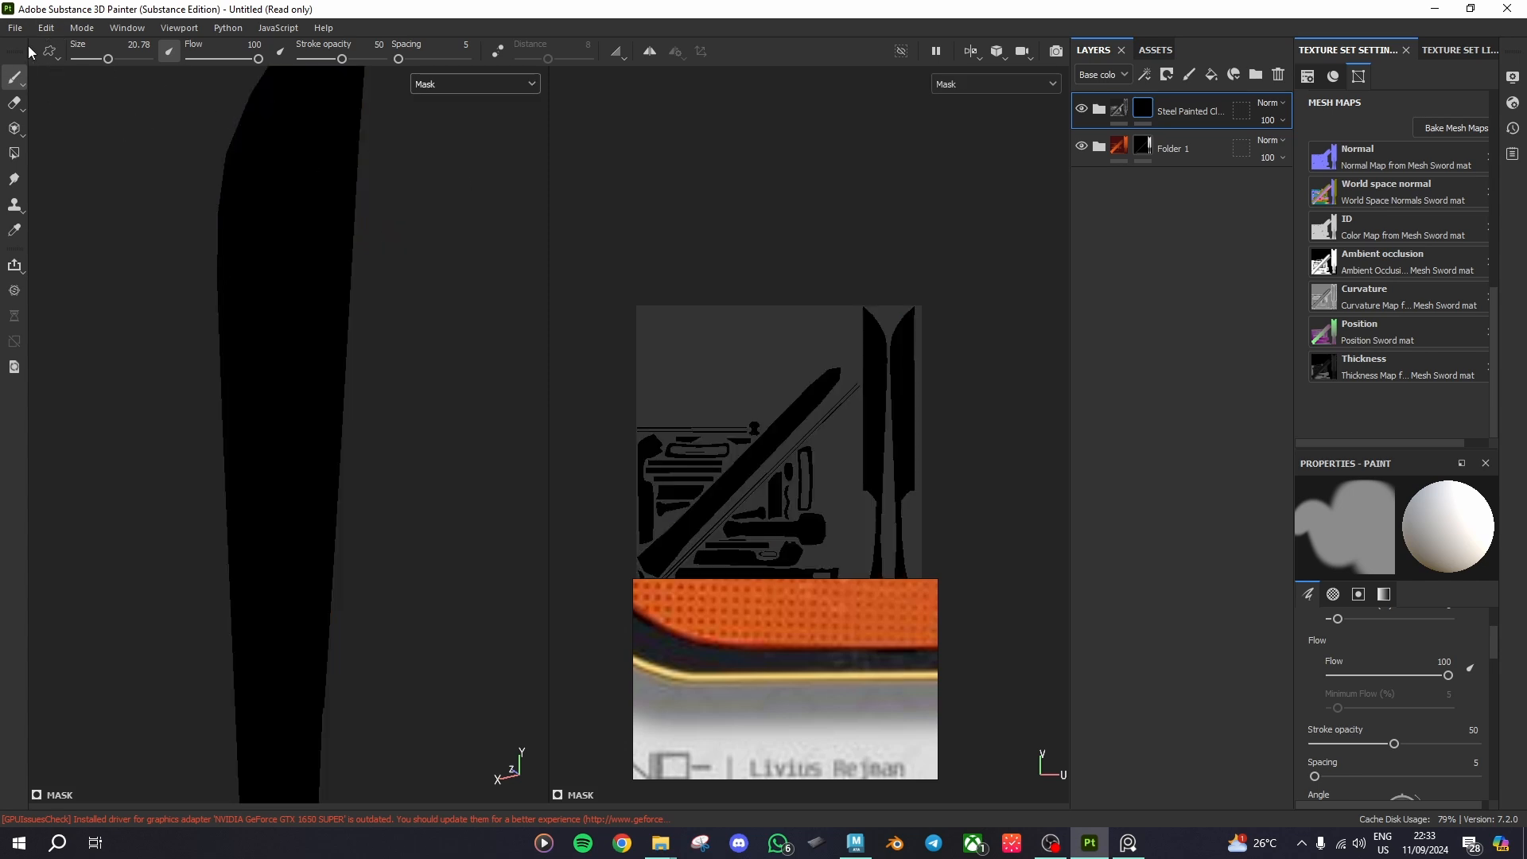
Step: Fill the blade edge's UV island white in the Steel Painted Clearcoat mask, using Polygon Fill in UV chunk mode
left_click(21, 128)
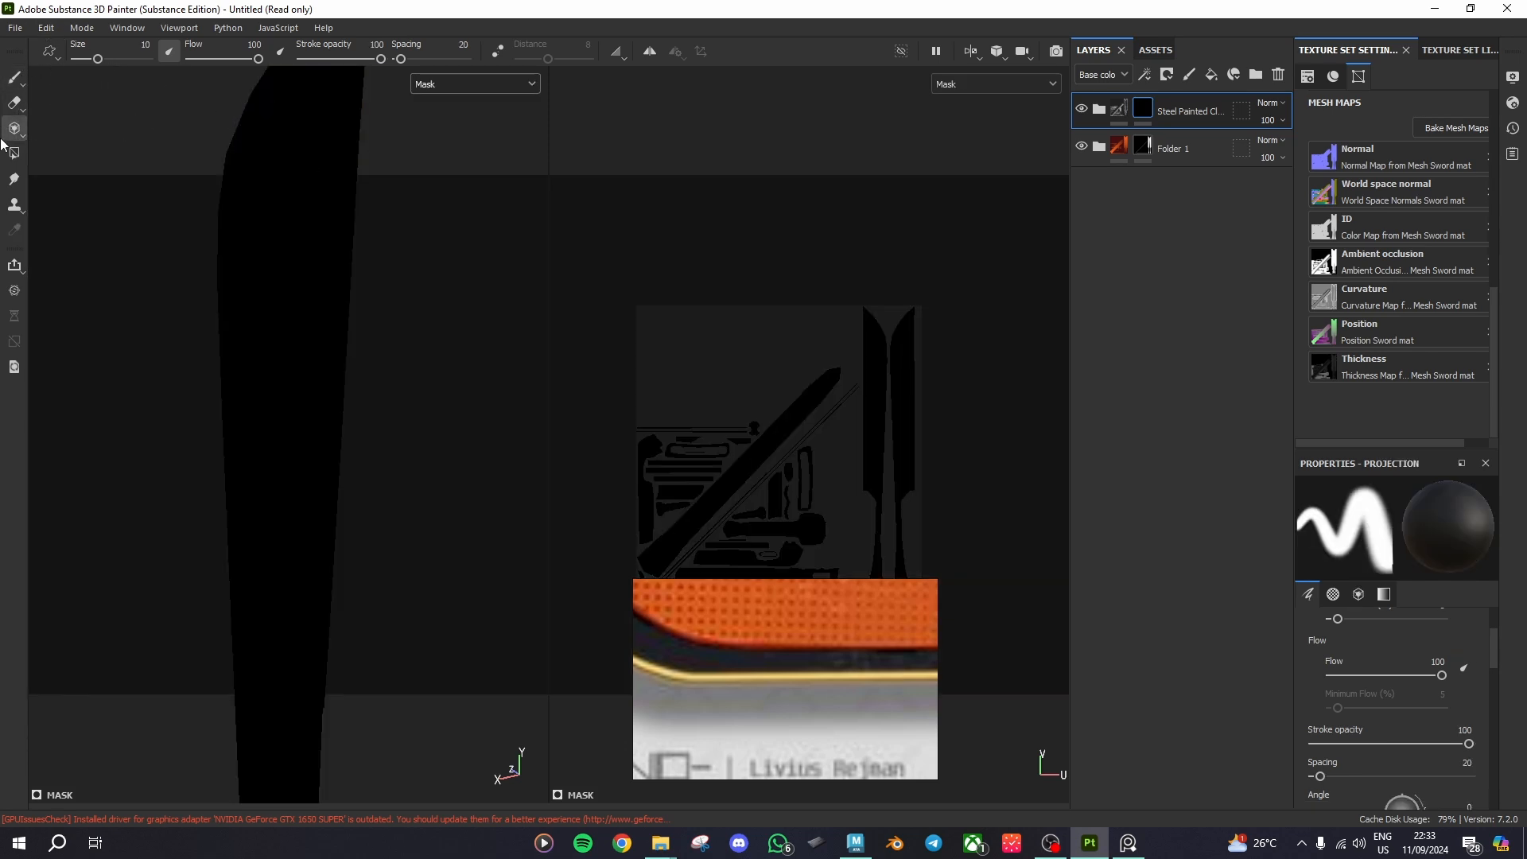
left_click(14, 156)
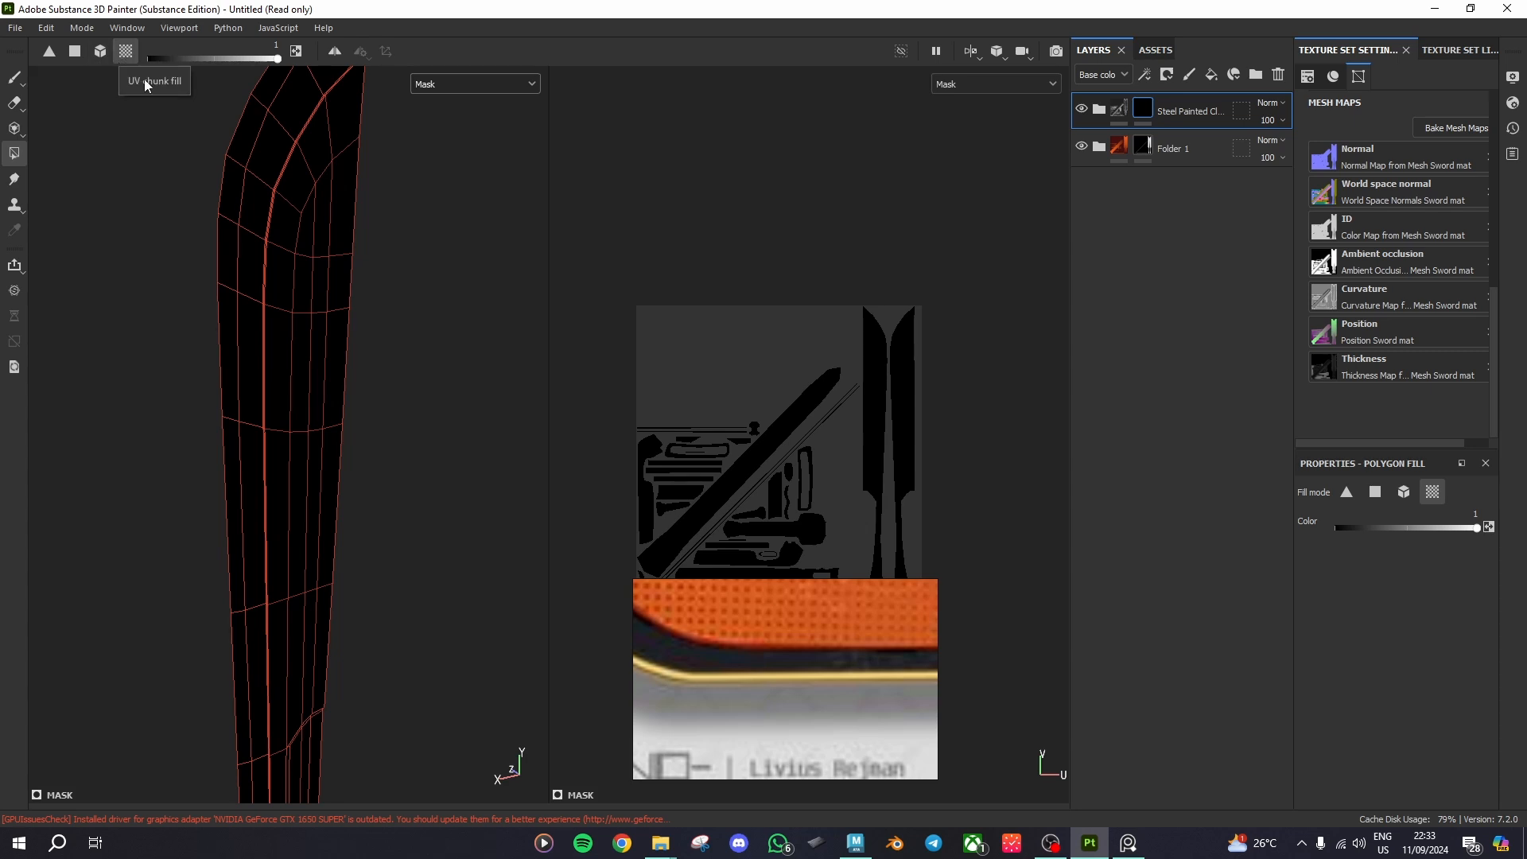
left_click(264, 213)
scroll(318, 326, "down", 3)
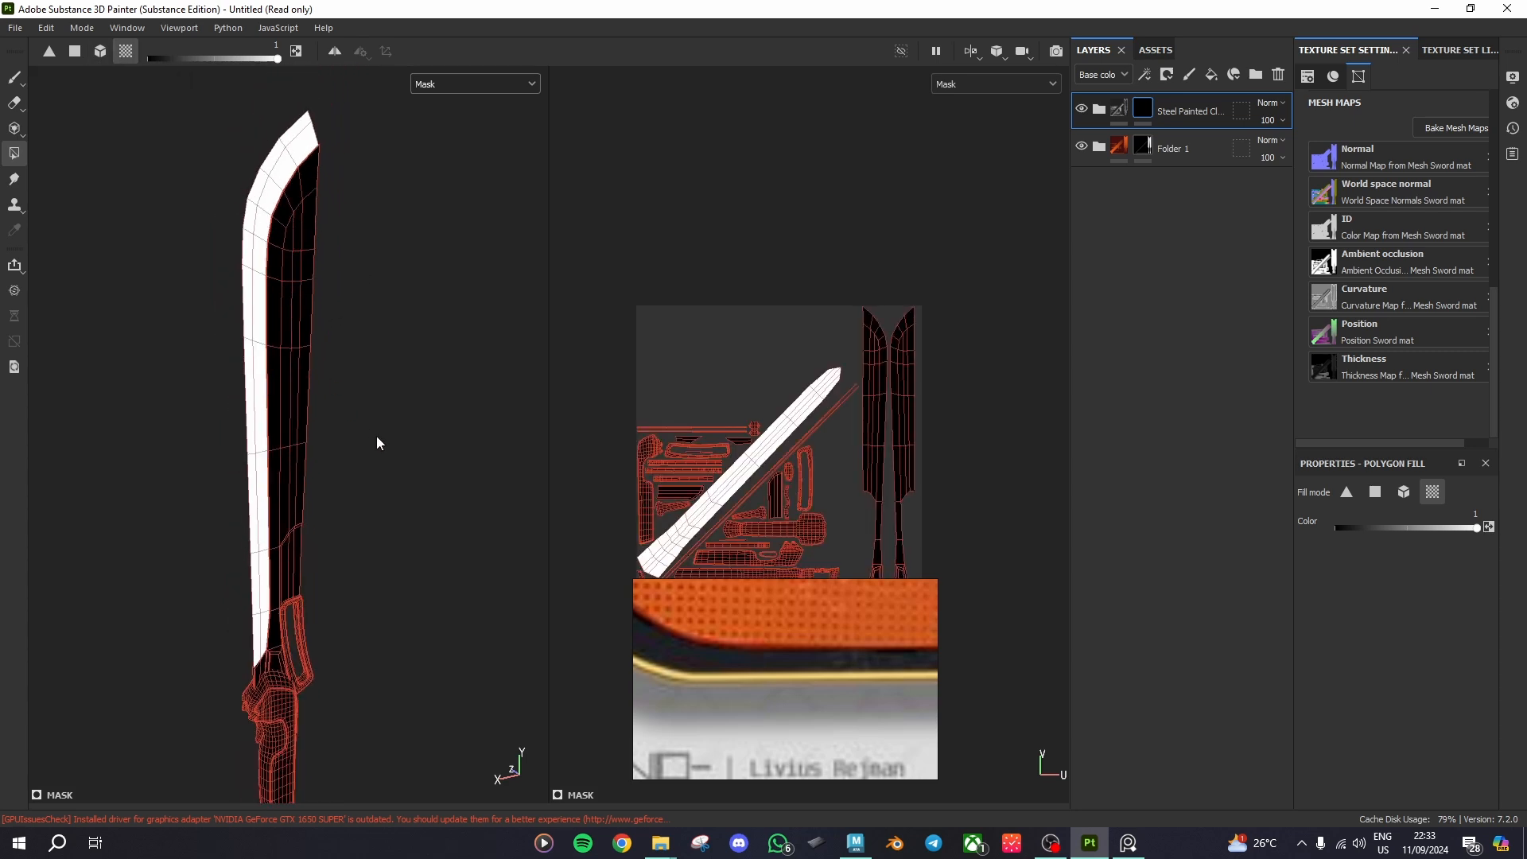
left_click_drag(375, 439, 362, 174, "alt")
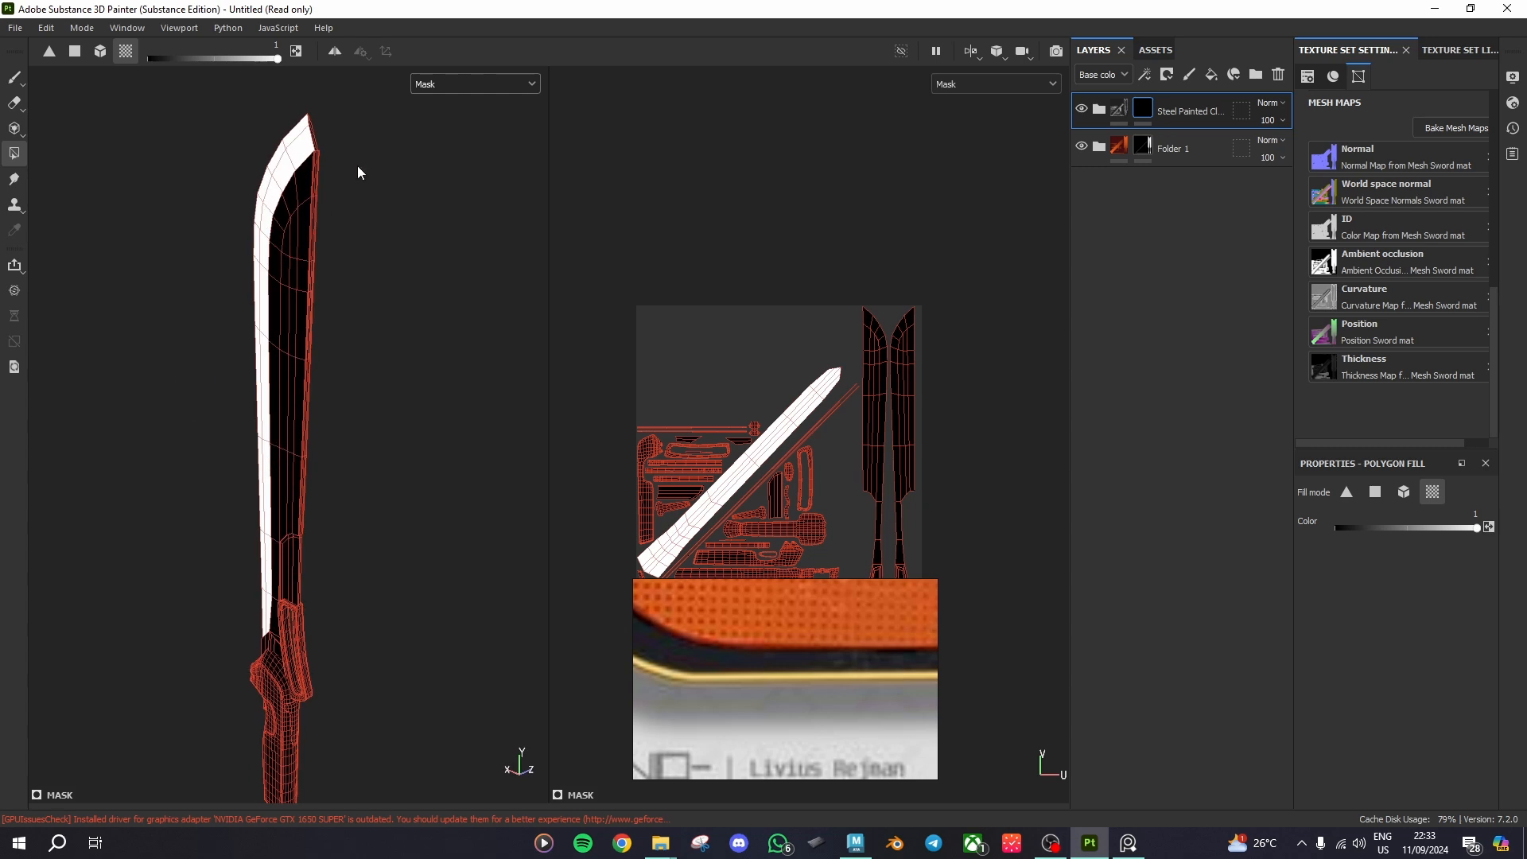
scroll(344, 381, "up", 5)
left_click_drag(330, 307, 352, 371, "alt")
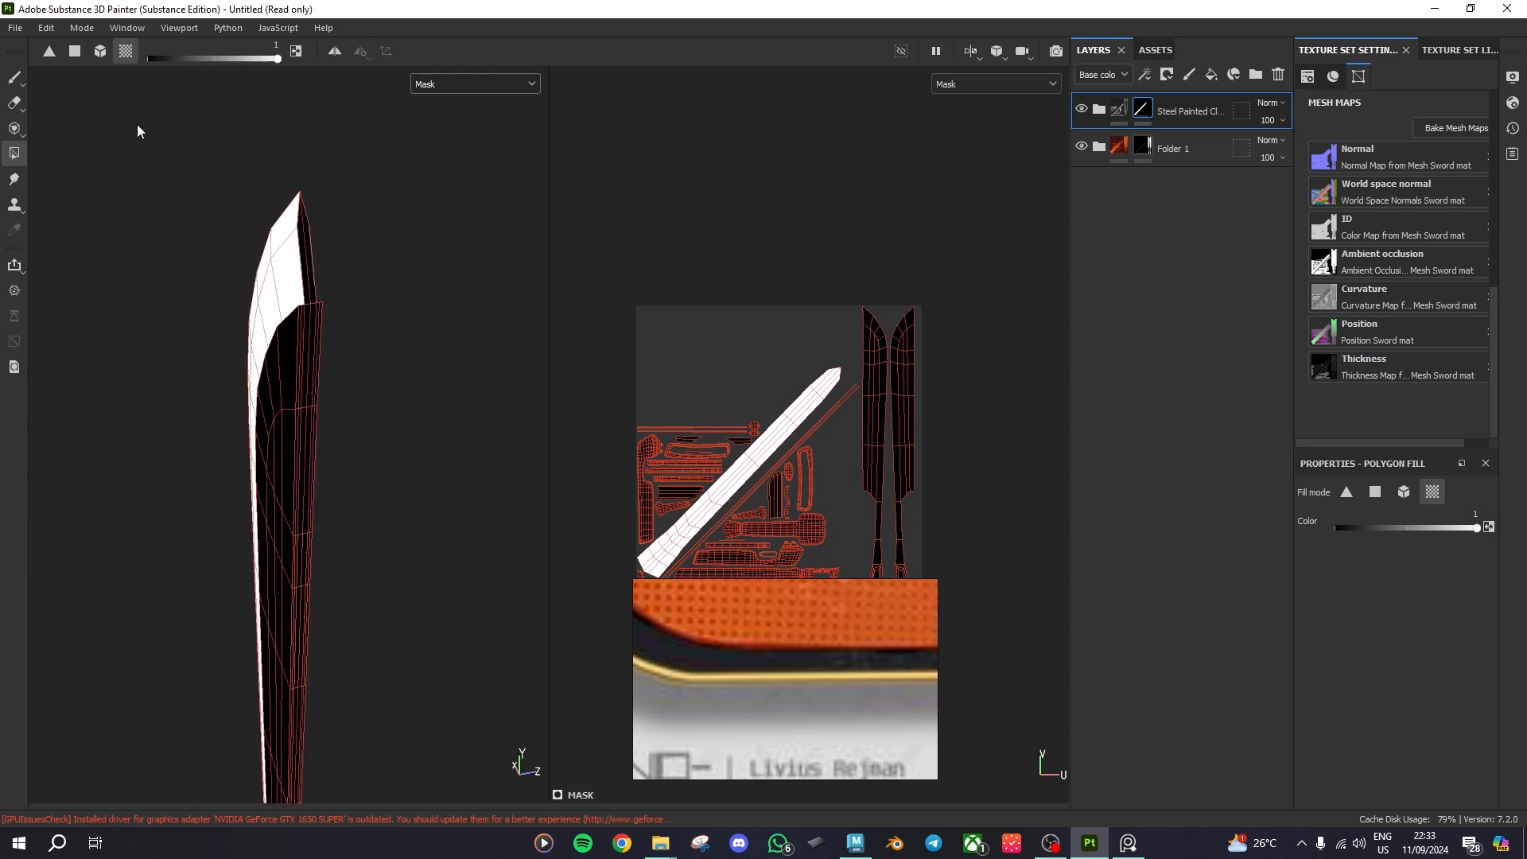
Step: Add the narrow faces behind the blade tip to the mask with quad fill and return to UV chunk fill
left_click(79, 54)
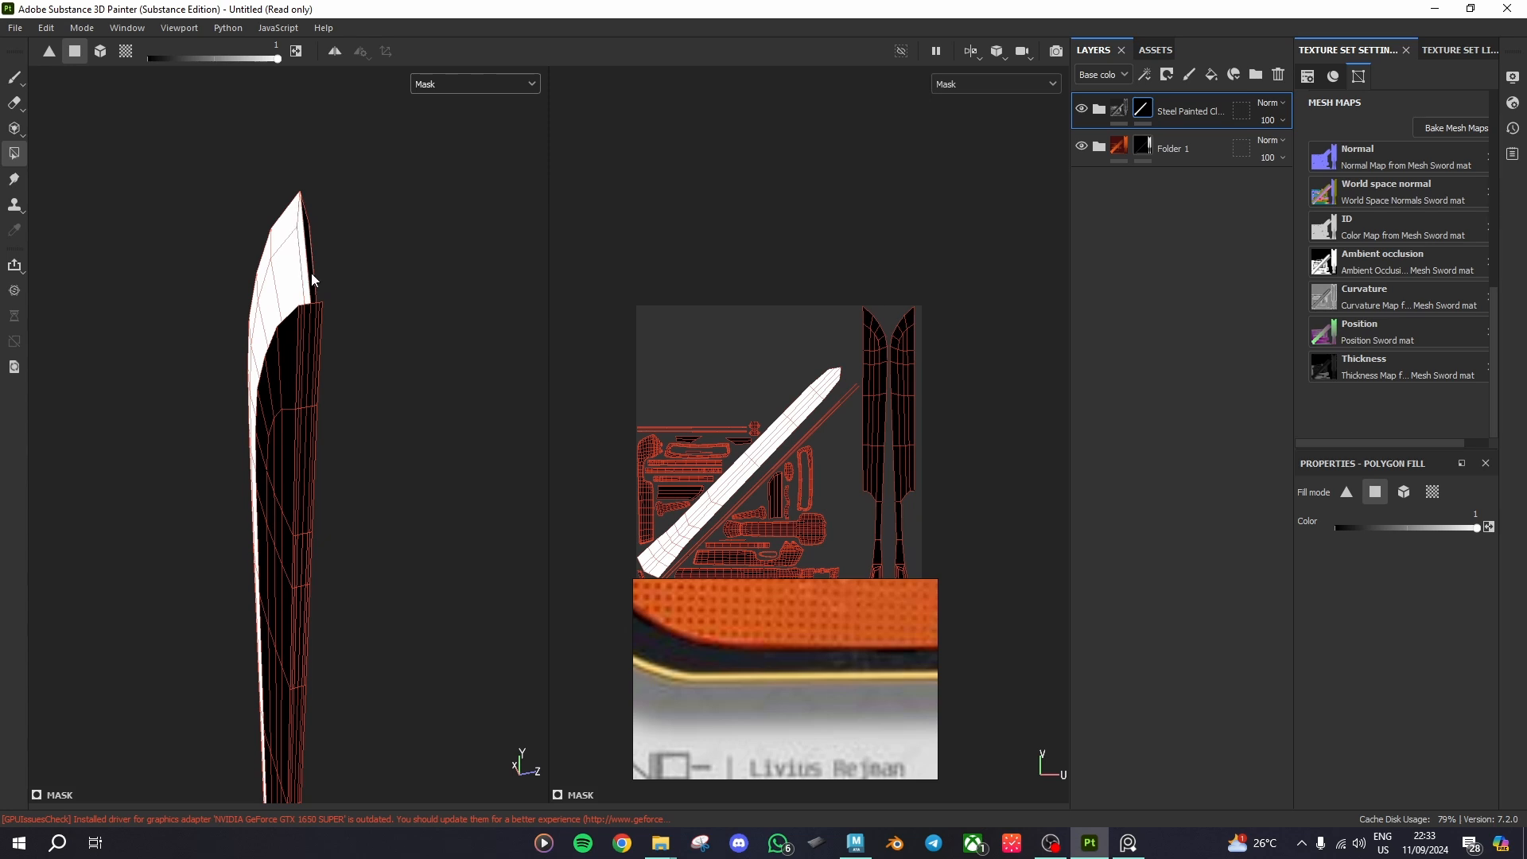
left_click(125, 51)
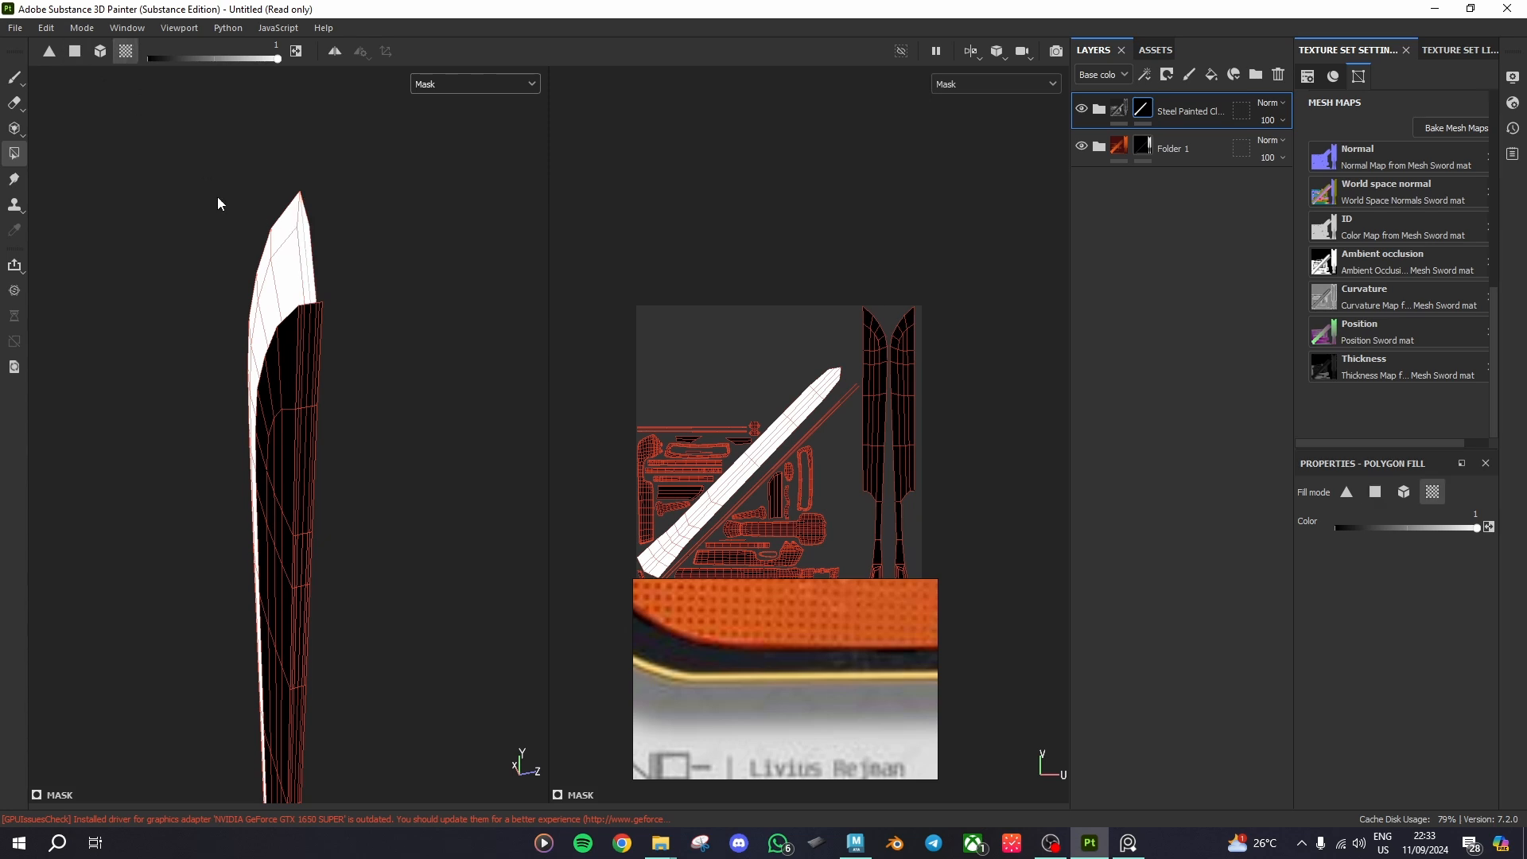
left_click_drag(217, 197, 307, 350, "alt")
key("f")
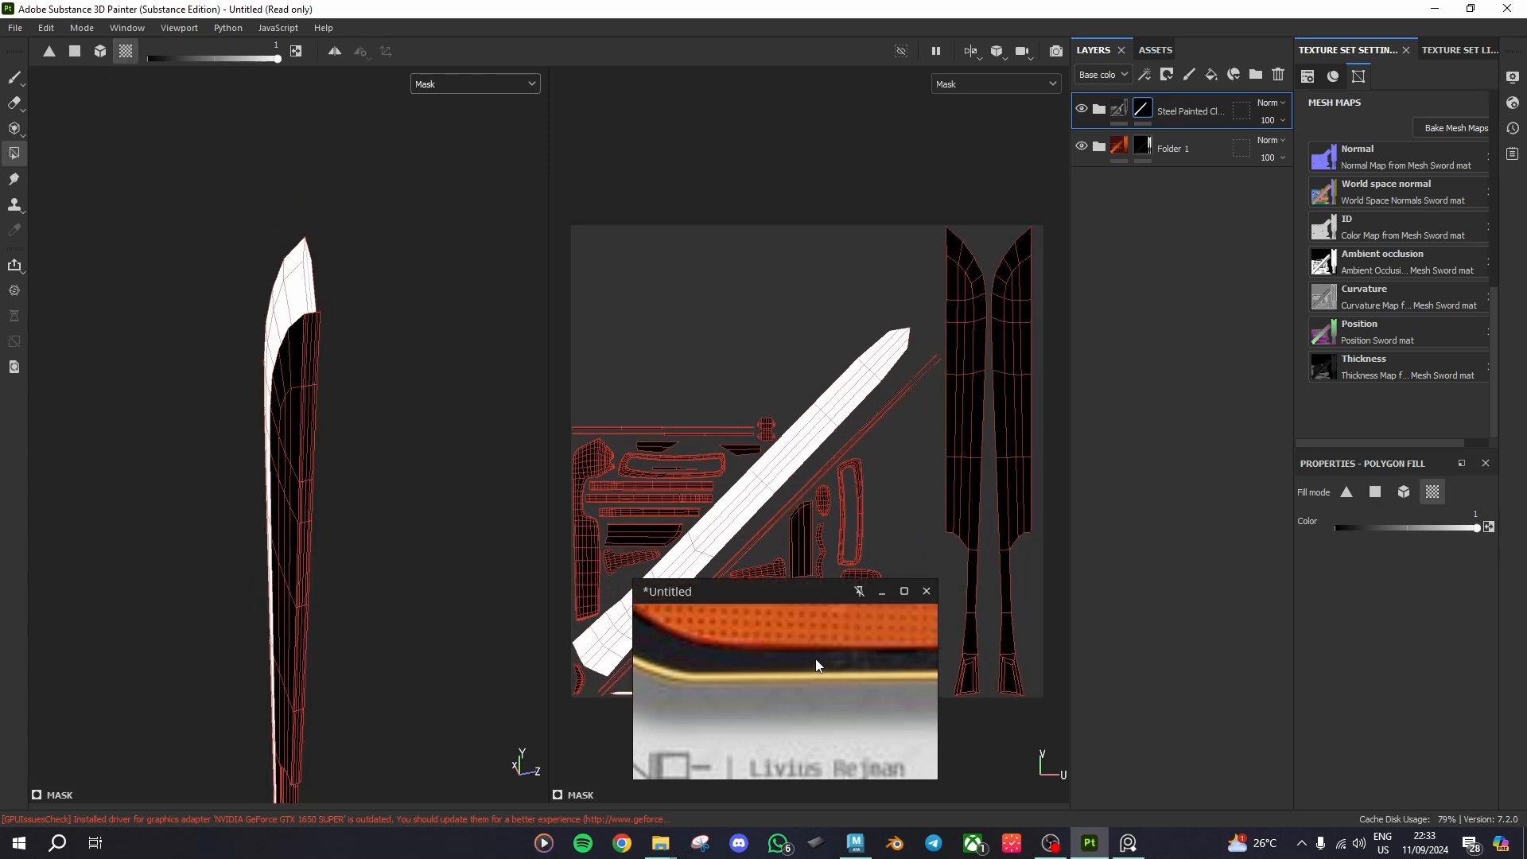
Step: Move the reference image off the UV layout and check the filled mask areas
left_click_drag(803, 595, 1202, 633)
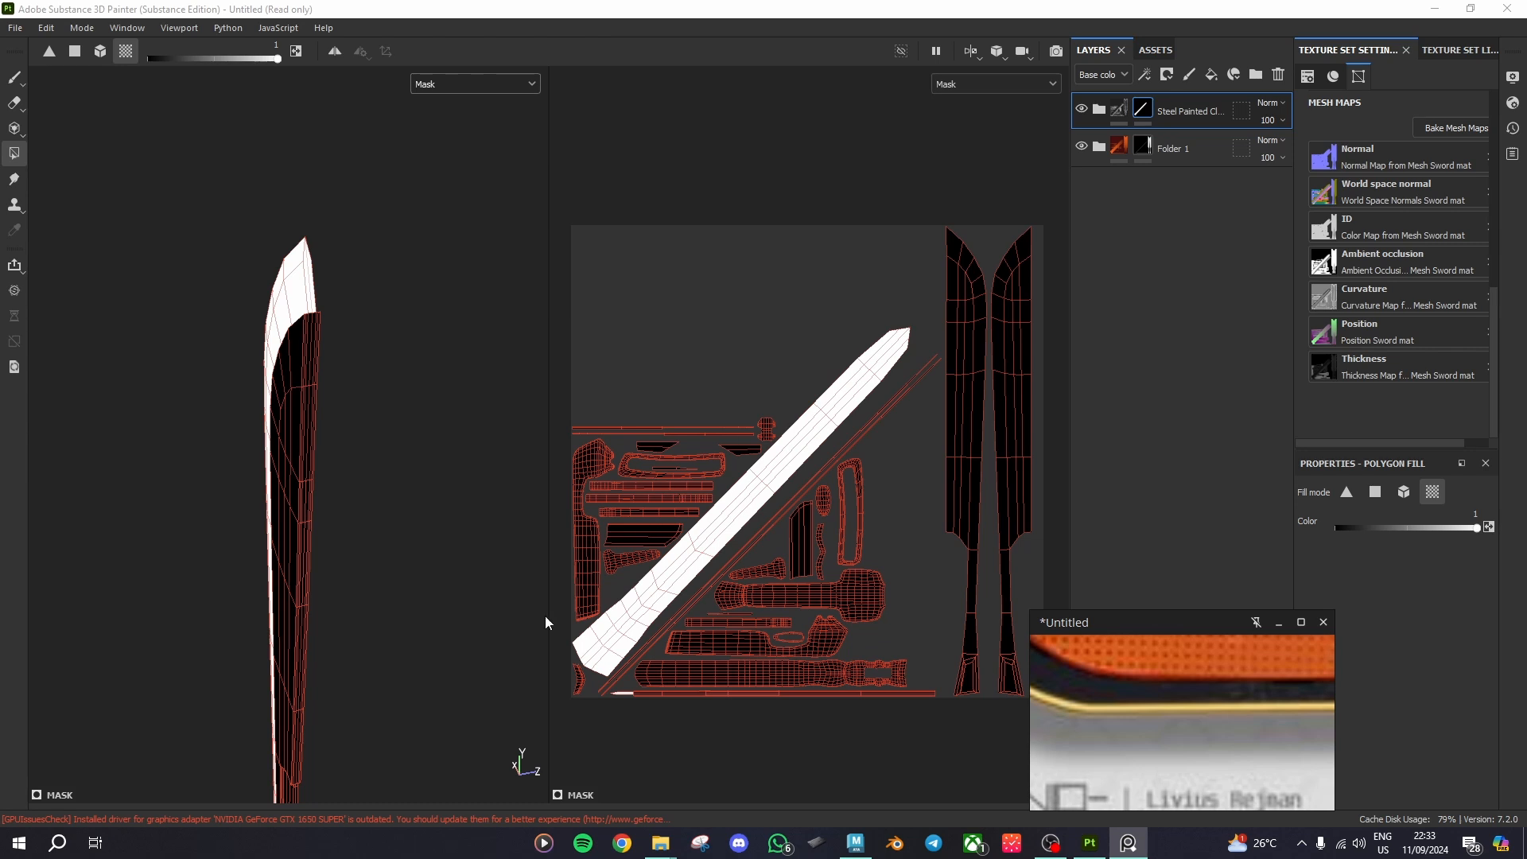
scroll(815, 503, "up", 2)
scroll(862, 330, "down", 3)
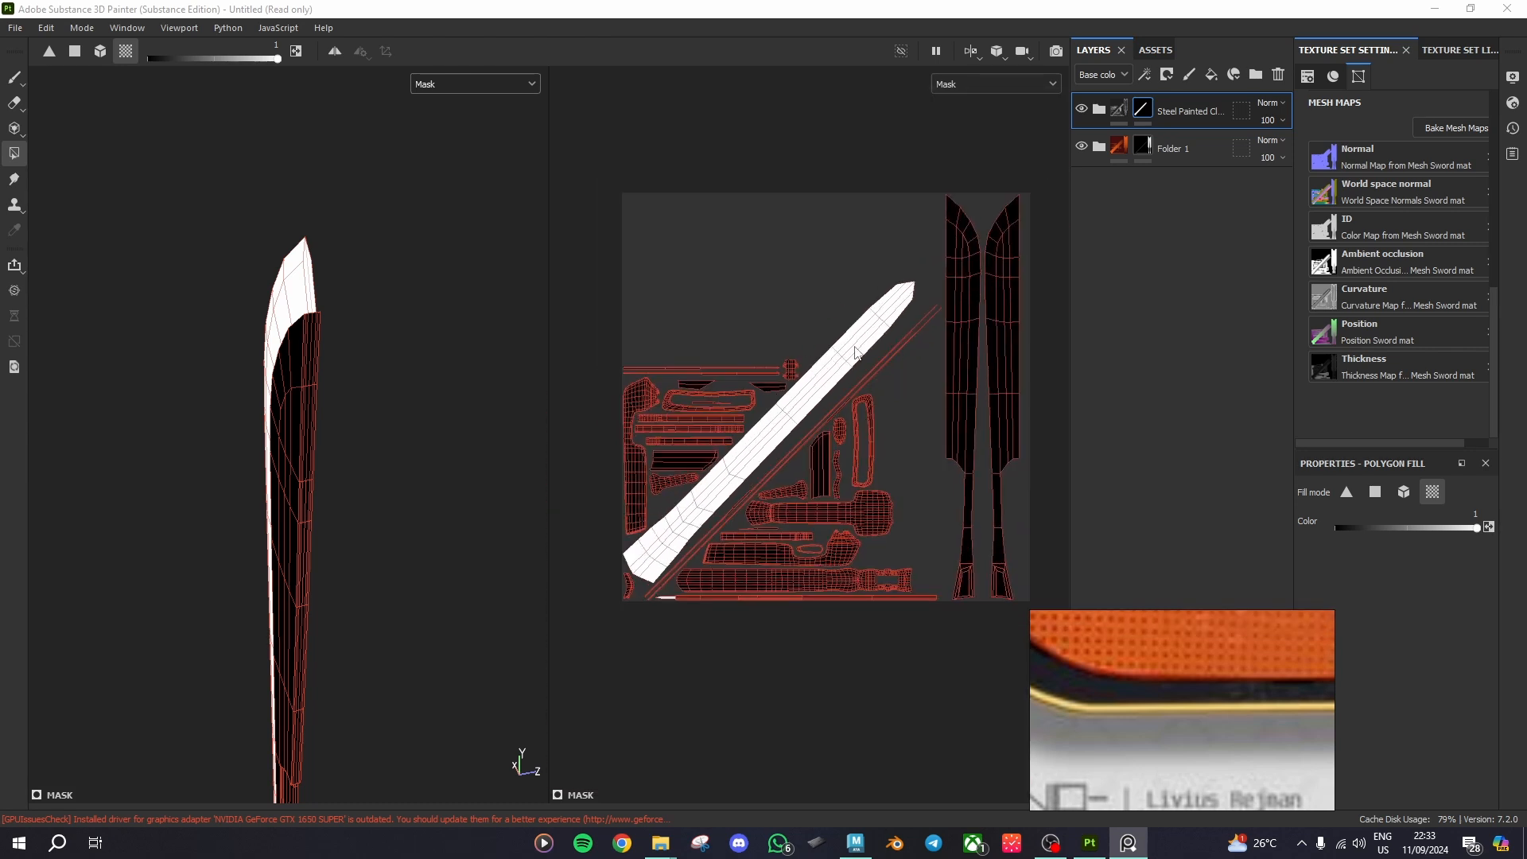
left_click_drag(182, 550, 344, 545, "alt")
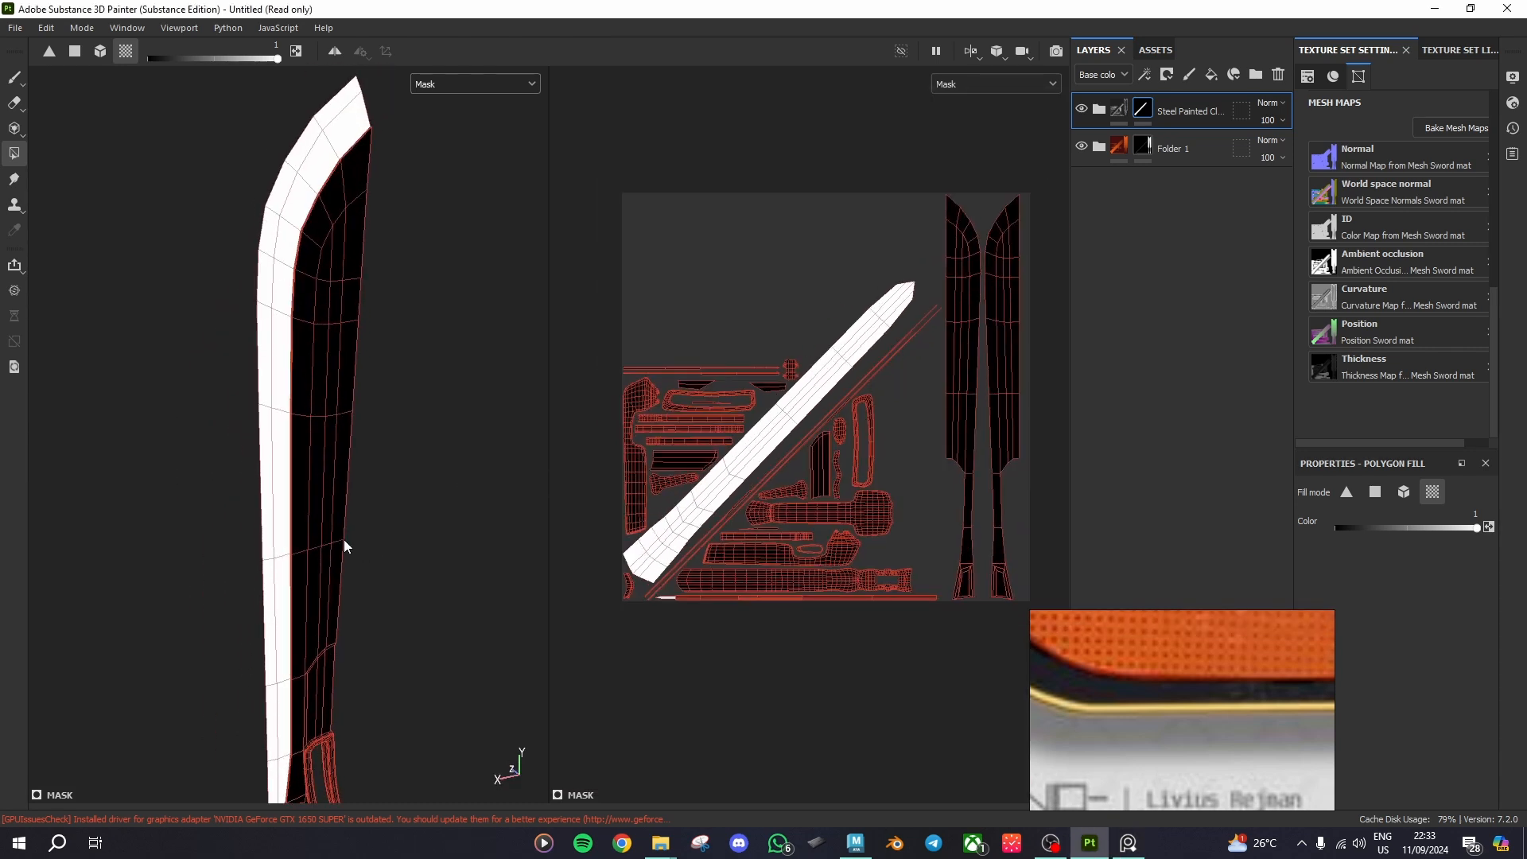
Step: Switch the viewport display from Mask to Material and inspect the steel material on the blade's edge
left_click(478, 84)
scroll(479, 143, "up", 3)
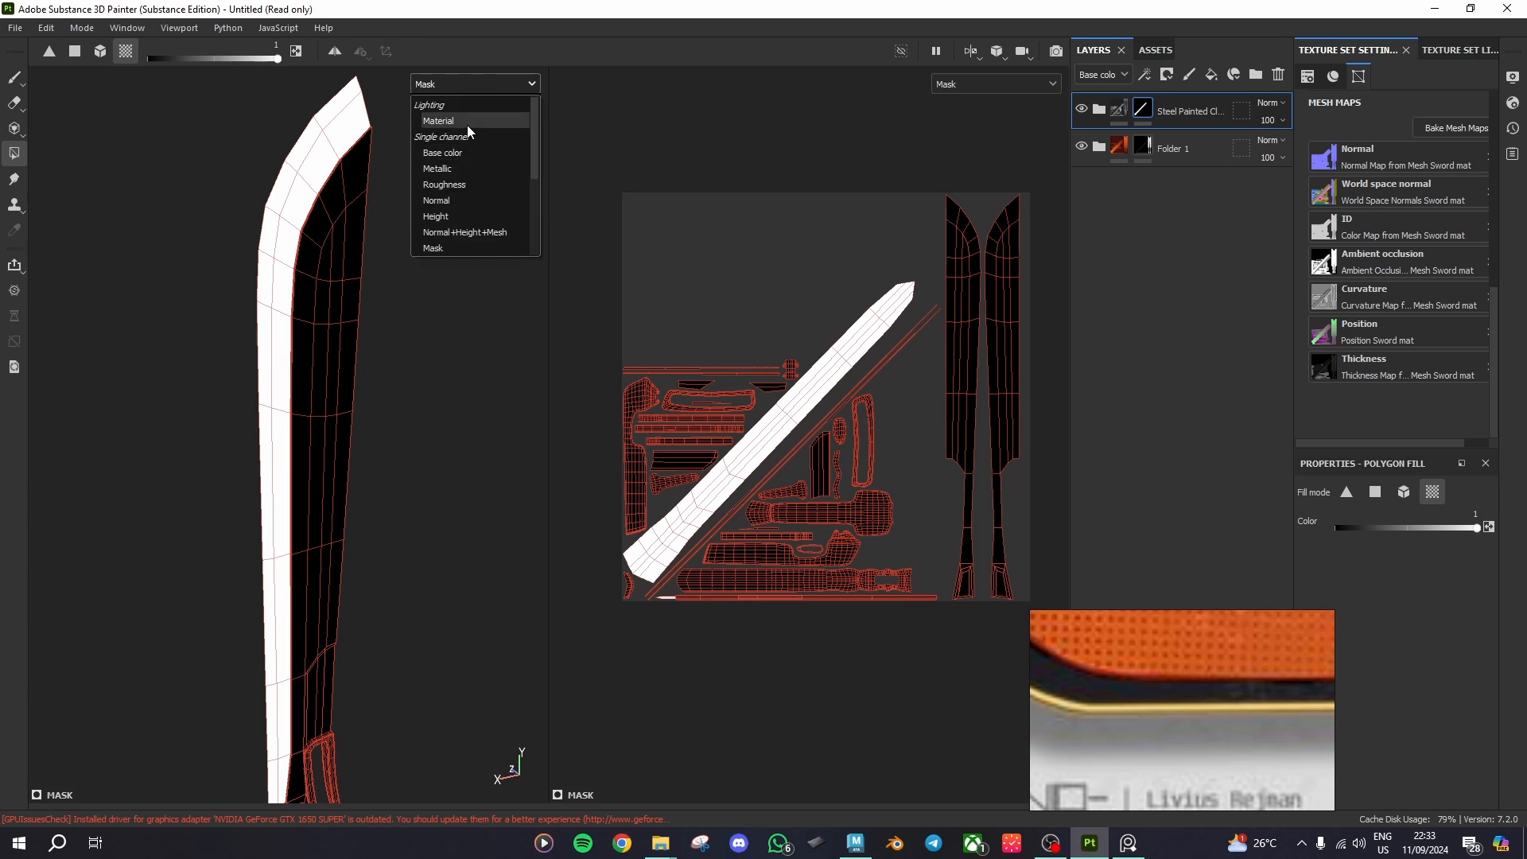
left_click(466, 126)
scroll(445, 493, "down", 4)
scroll(411, 514, "up", 3)
left_click_drag(411, 512, 415, 483, "alt")
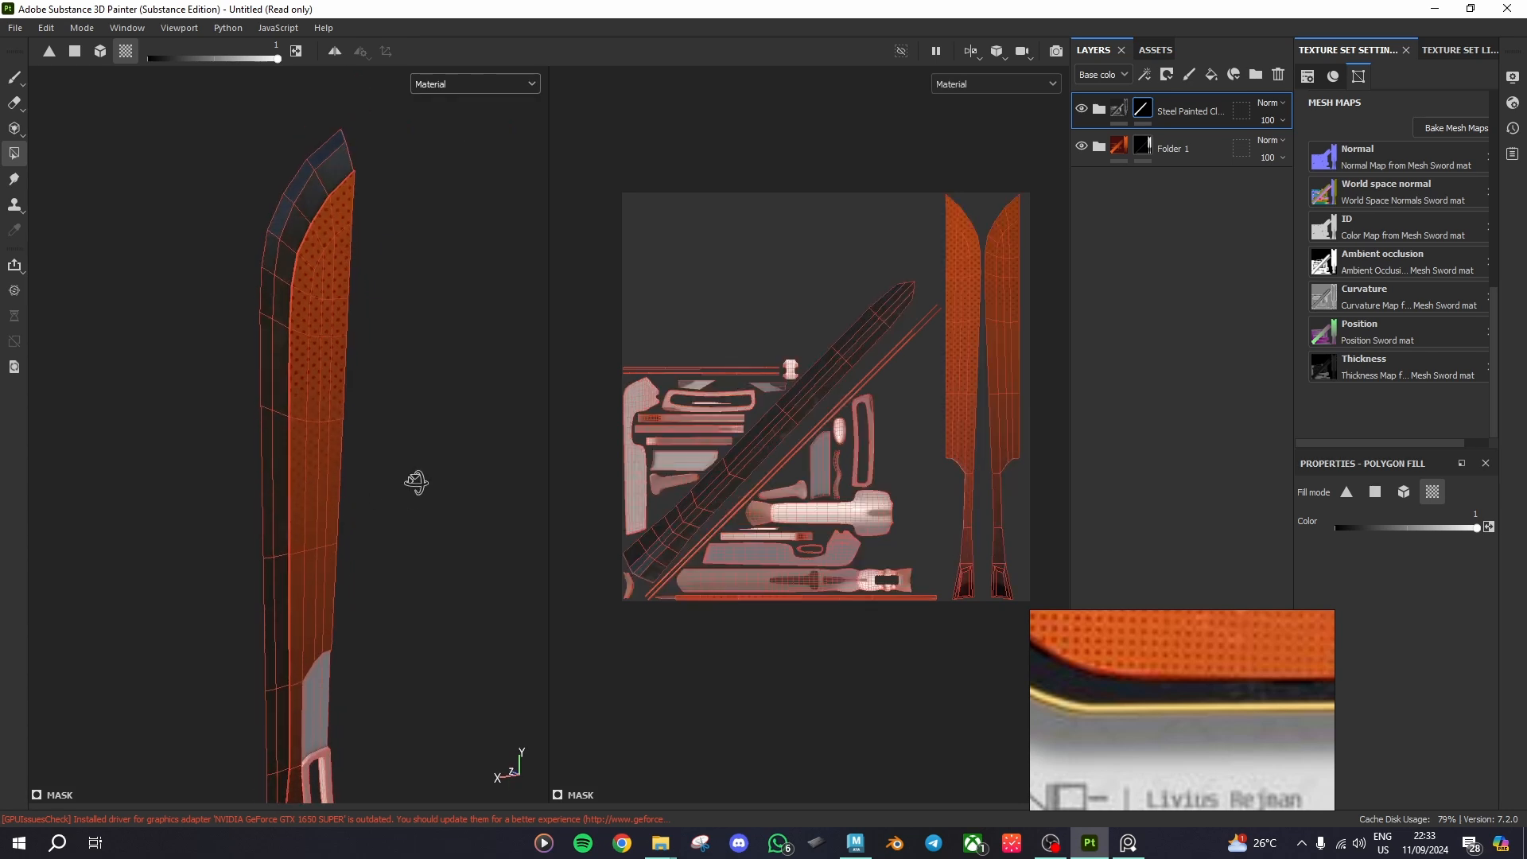
left_click(1113, 115)
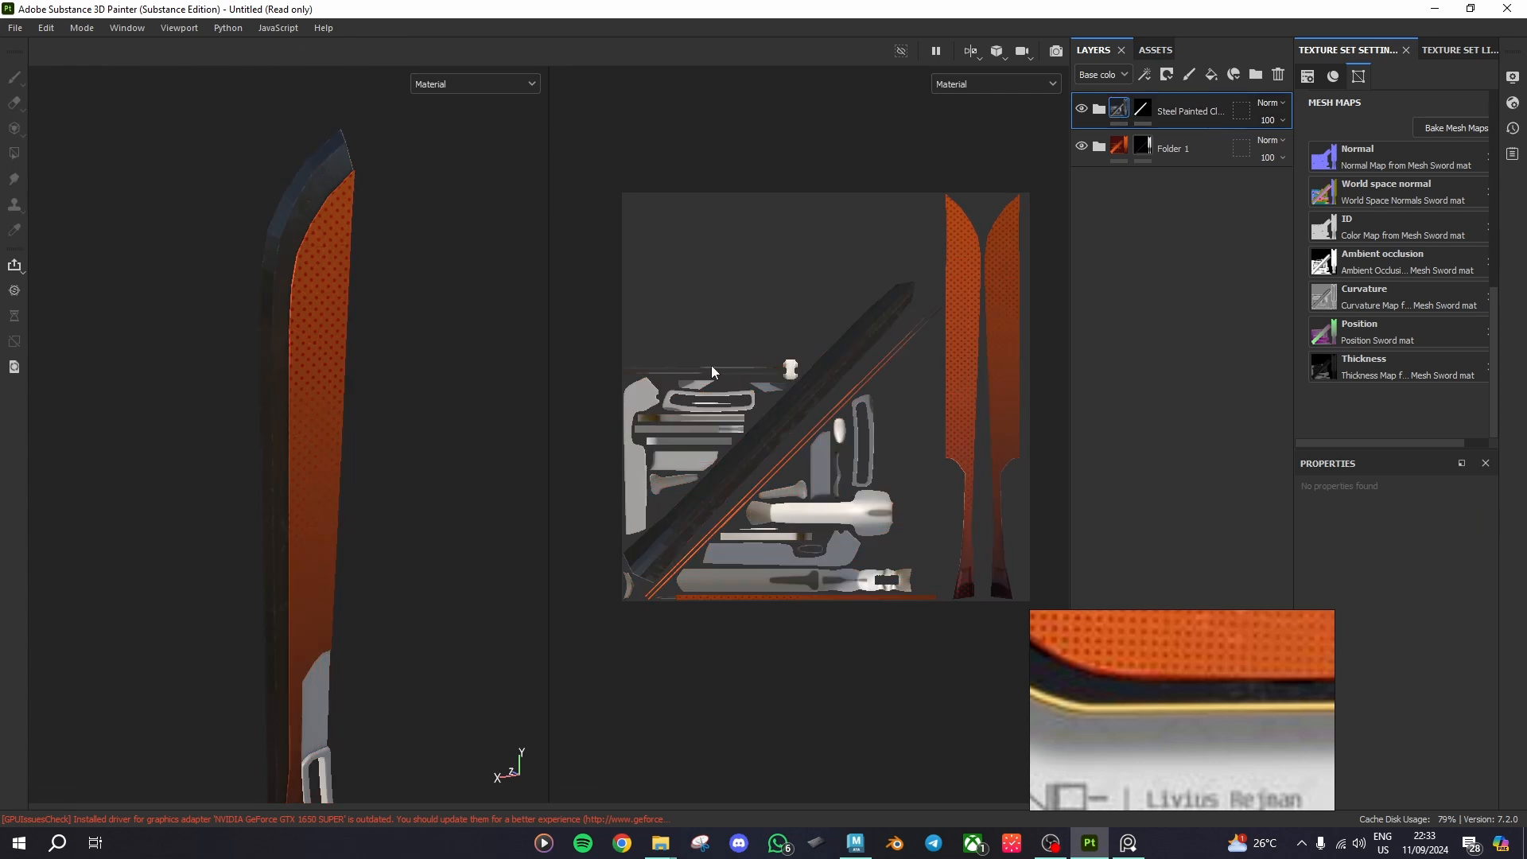
mouse_move(446, 412)
left_mouse_down("alt")
mouse_move(443, 382)
mouse_move(385, 439)
mouse_move(388, 361)
mouse_move(385, 453)
mouse_move(374, 303)
mouse_move(525, 280)
mouse_move(636, 382)
mouse_move(703, 527)
mouse_move(365, 562)
mouse_move(341, 419)
mouse_move(400, 343)
mouse_move(416, 460)
mouse_move(327, 422)
mouse_move(405, 374)
left_mouse_up("alt")
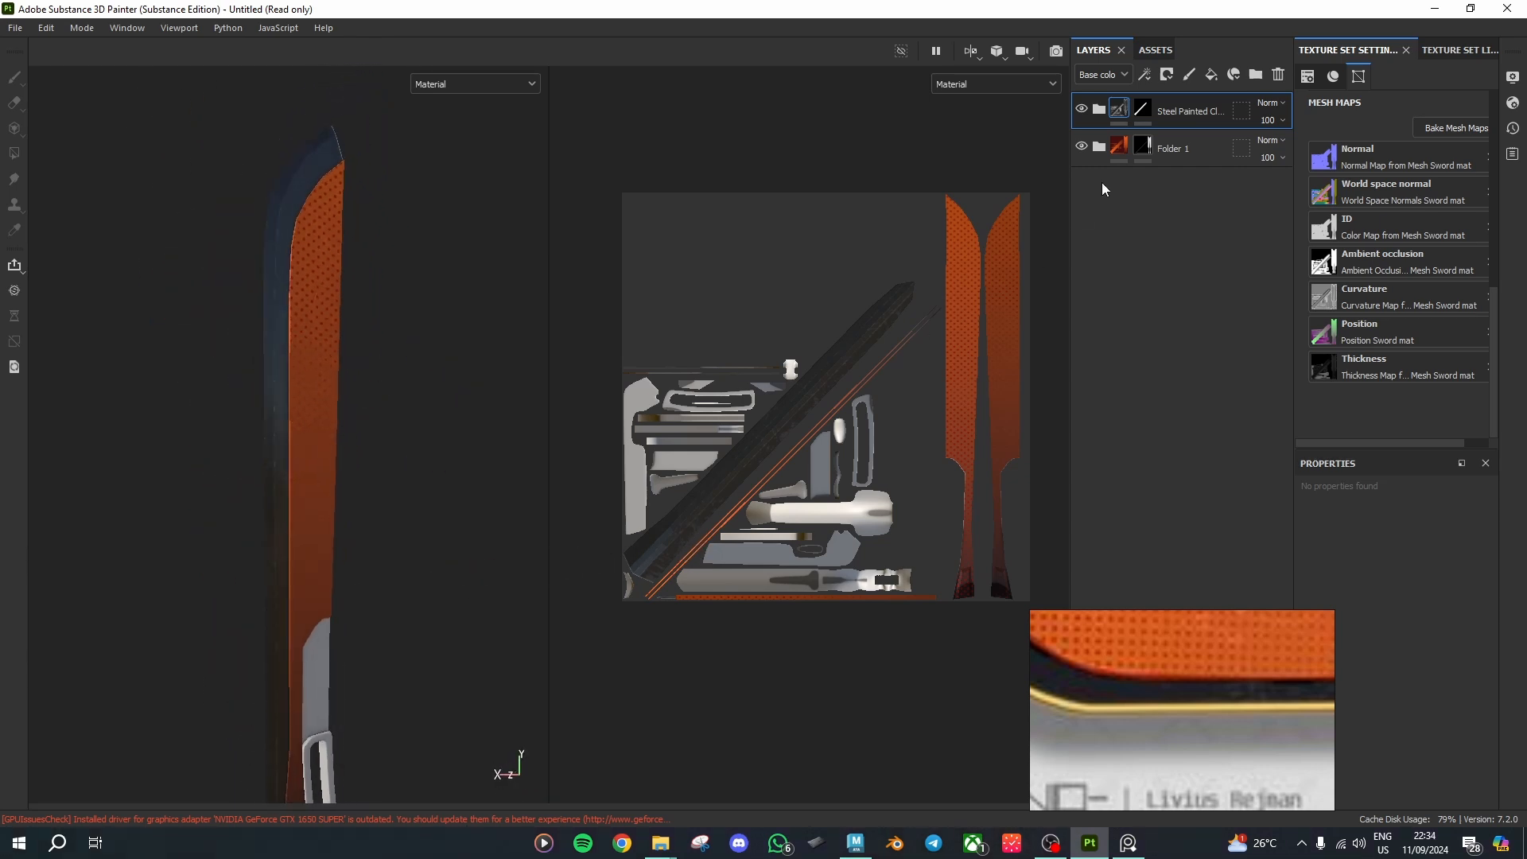
Step: Inspect the Finish Rough filter, Coating mask and Dust layer's Dirt generator inside the Steel Painted Clearcoat folder
left_click(1098, 108)
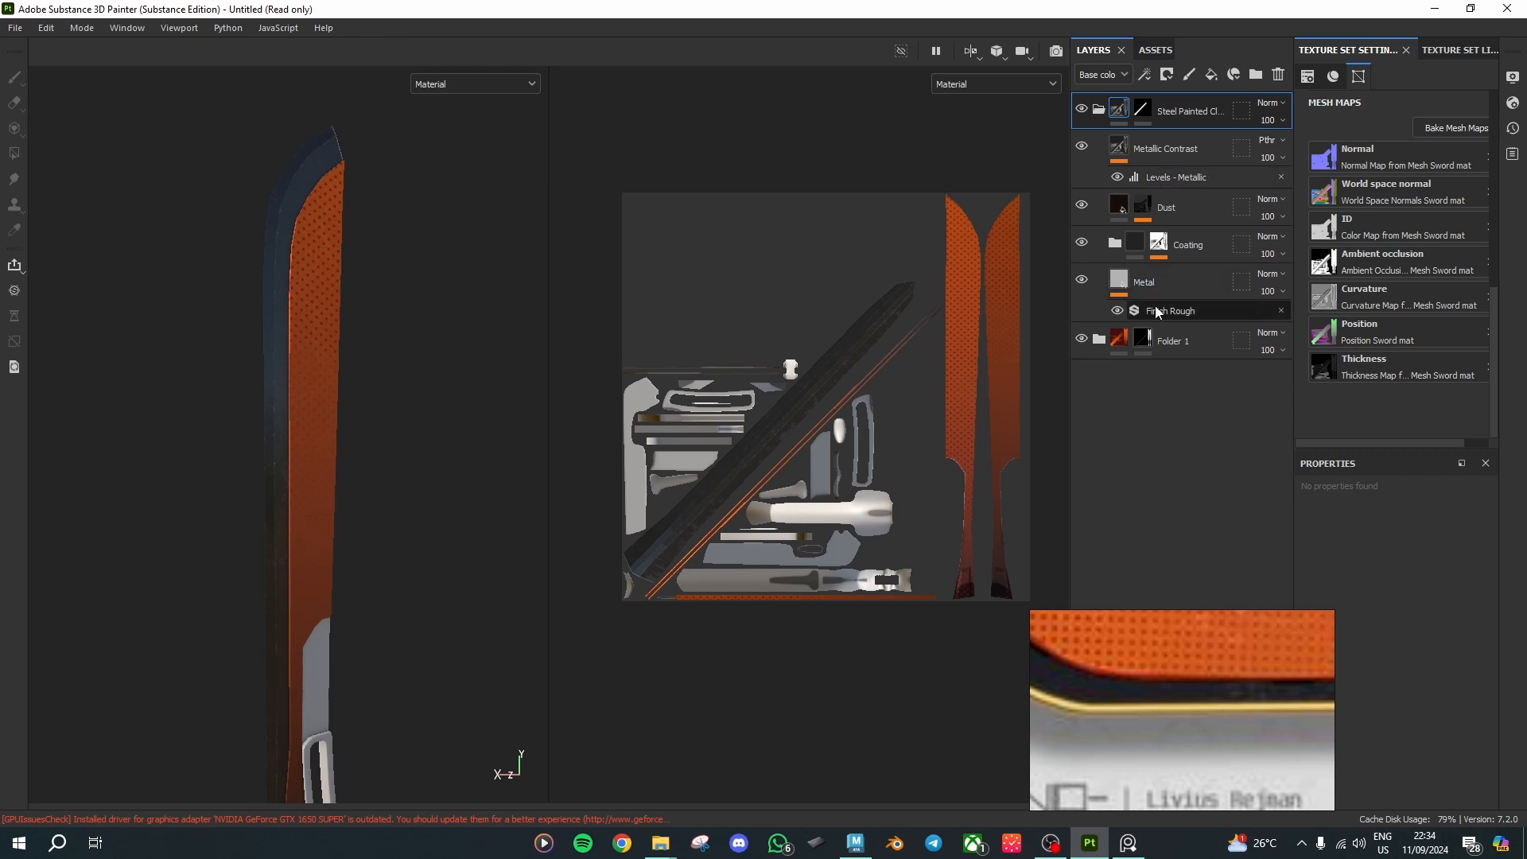
left_click(1163, 285)
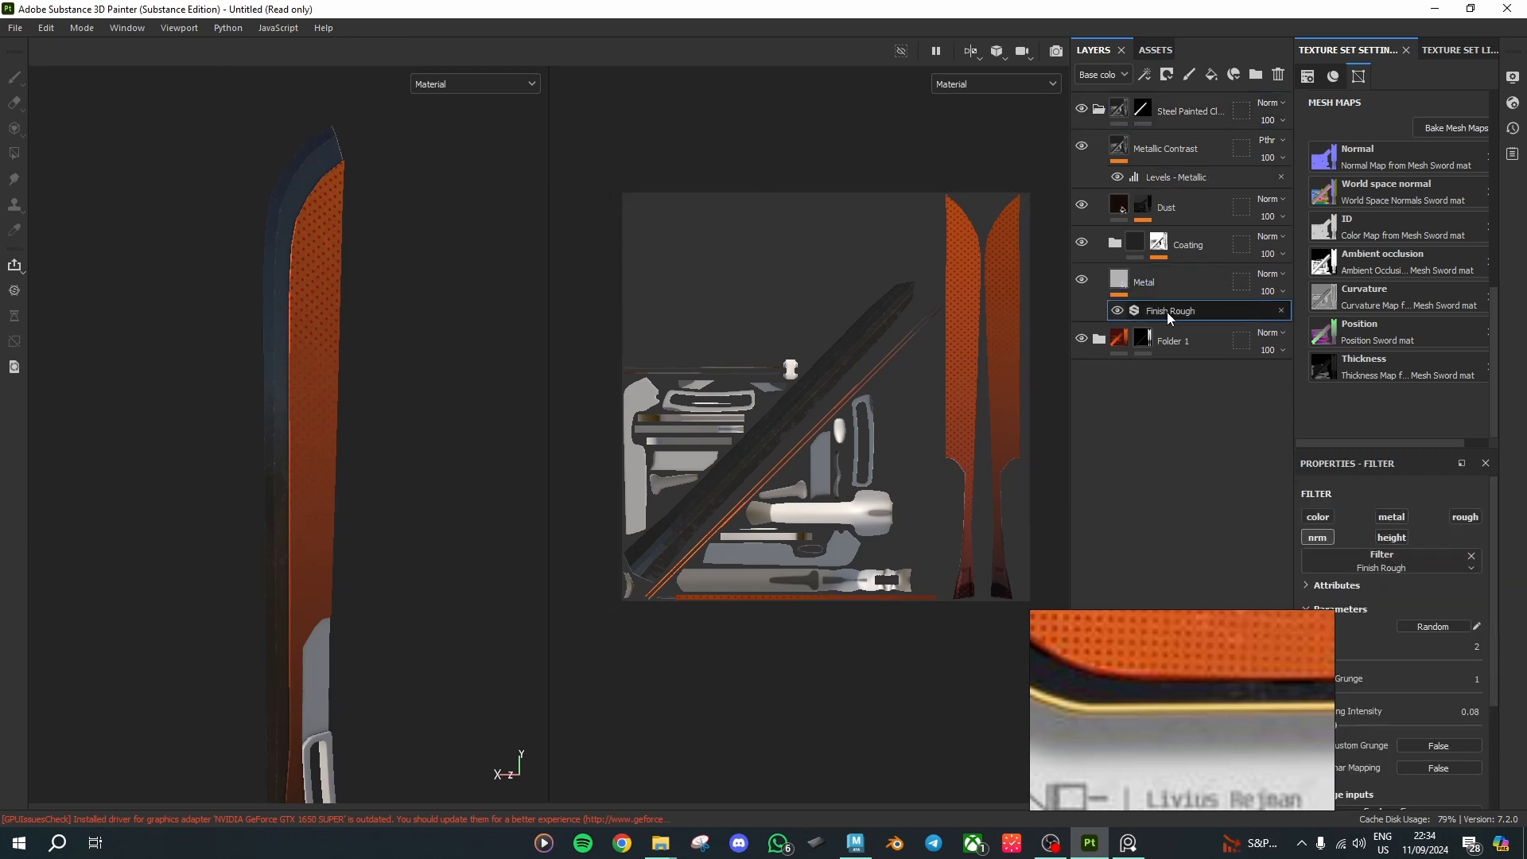
left_click(1158, 243)
key("4")
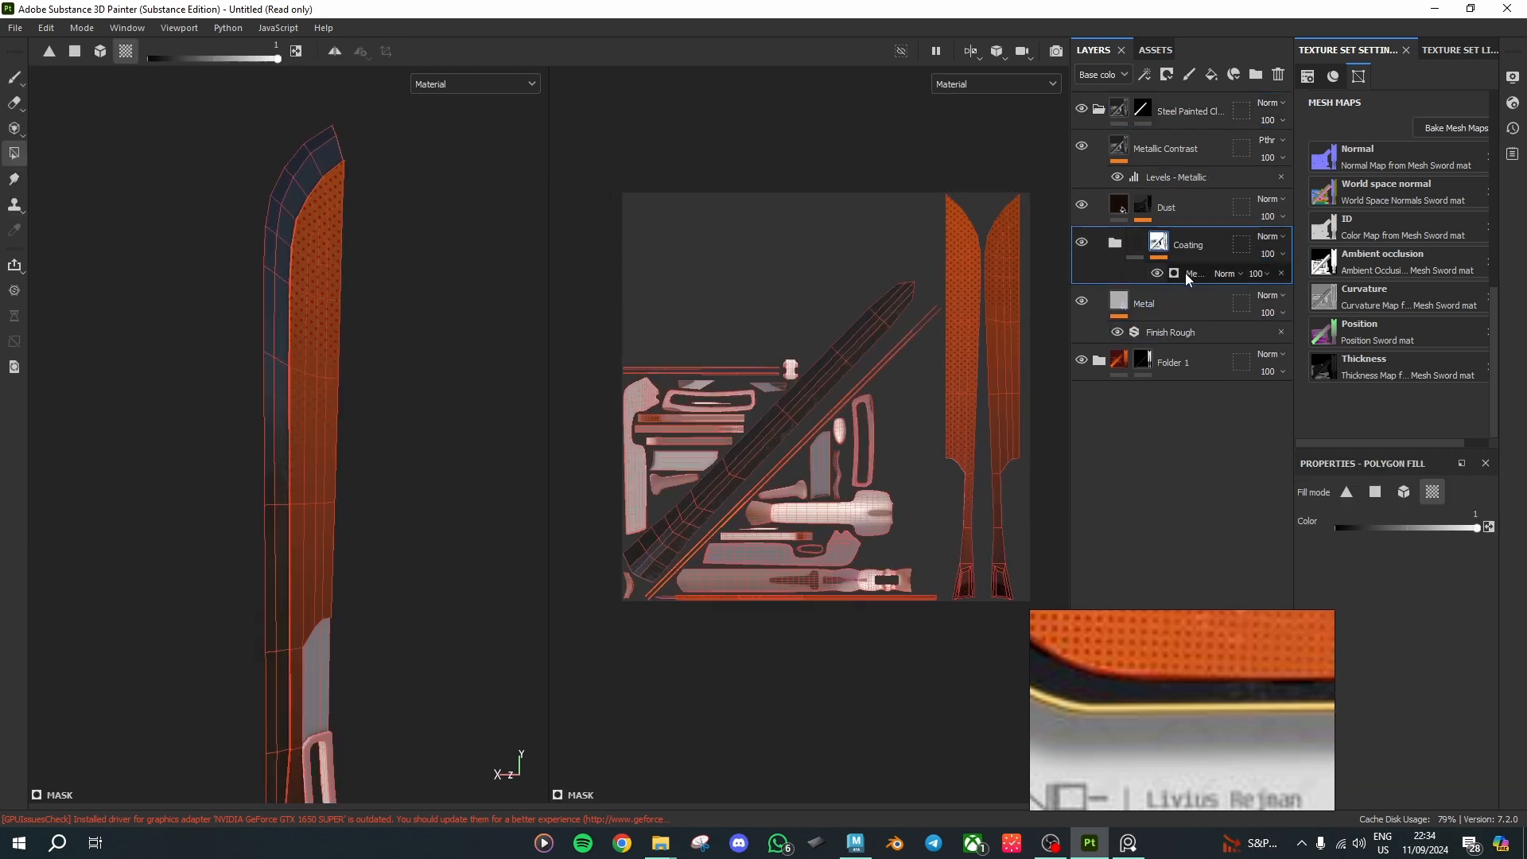
left_click(1138, 208)
left_click(1140, 208)
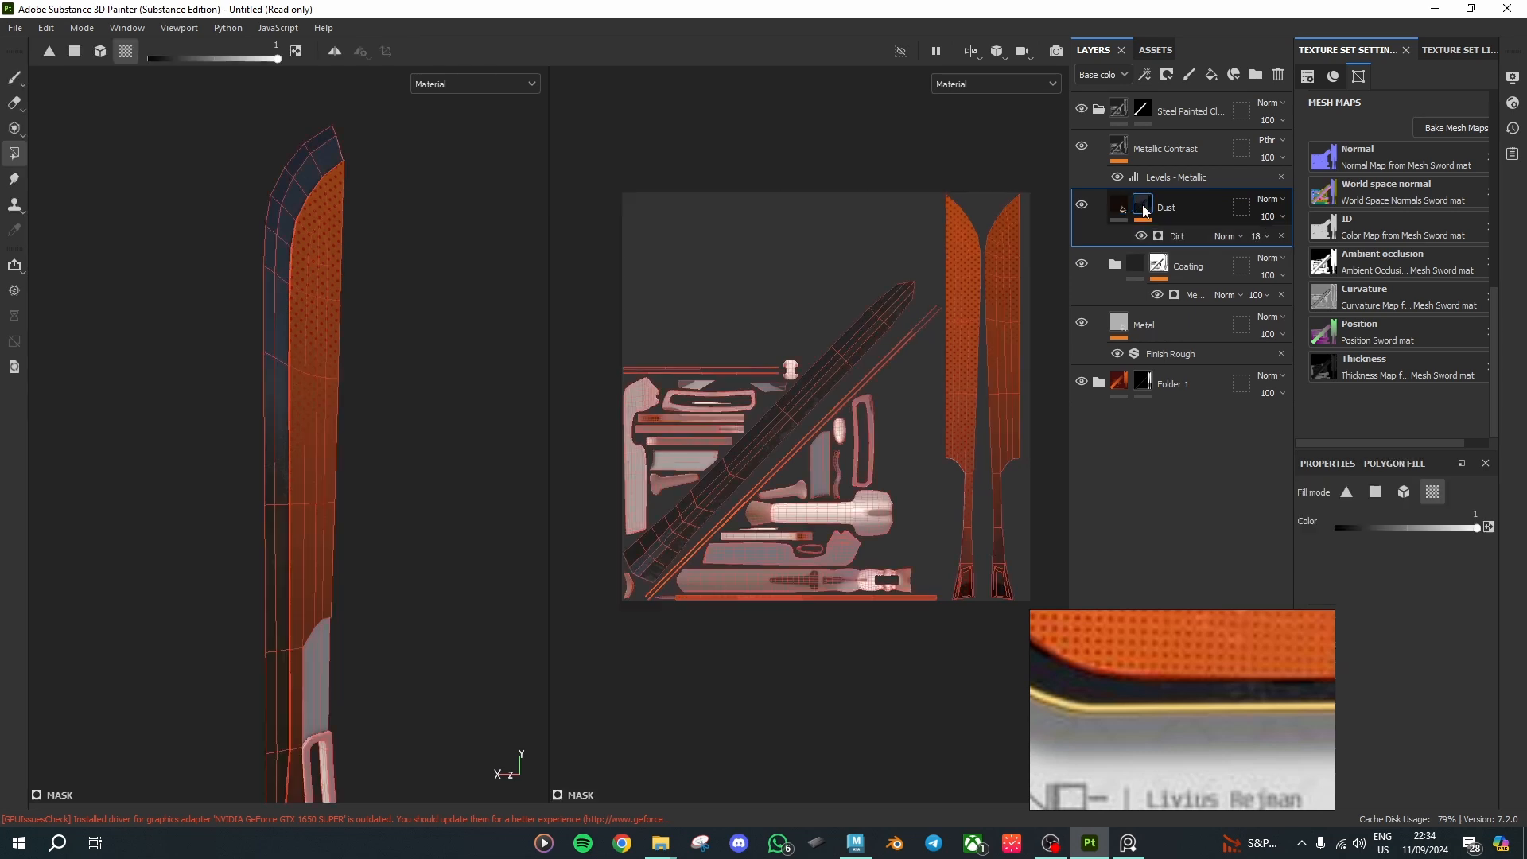
left_click(1171, 234)
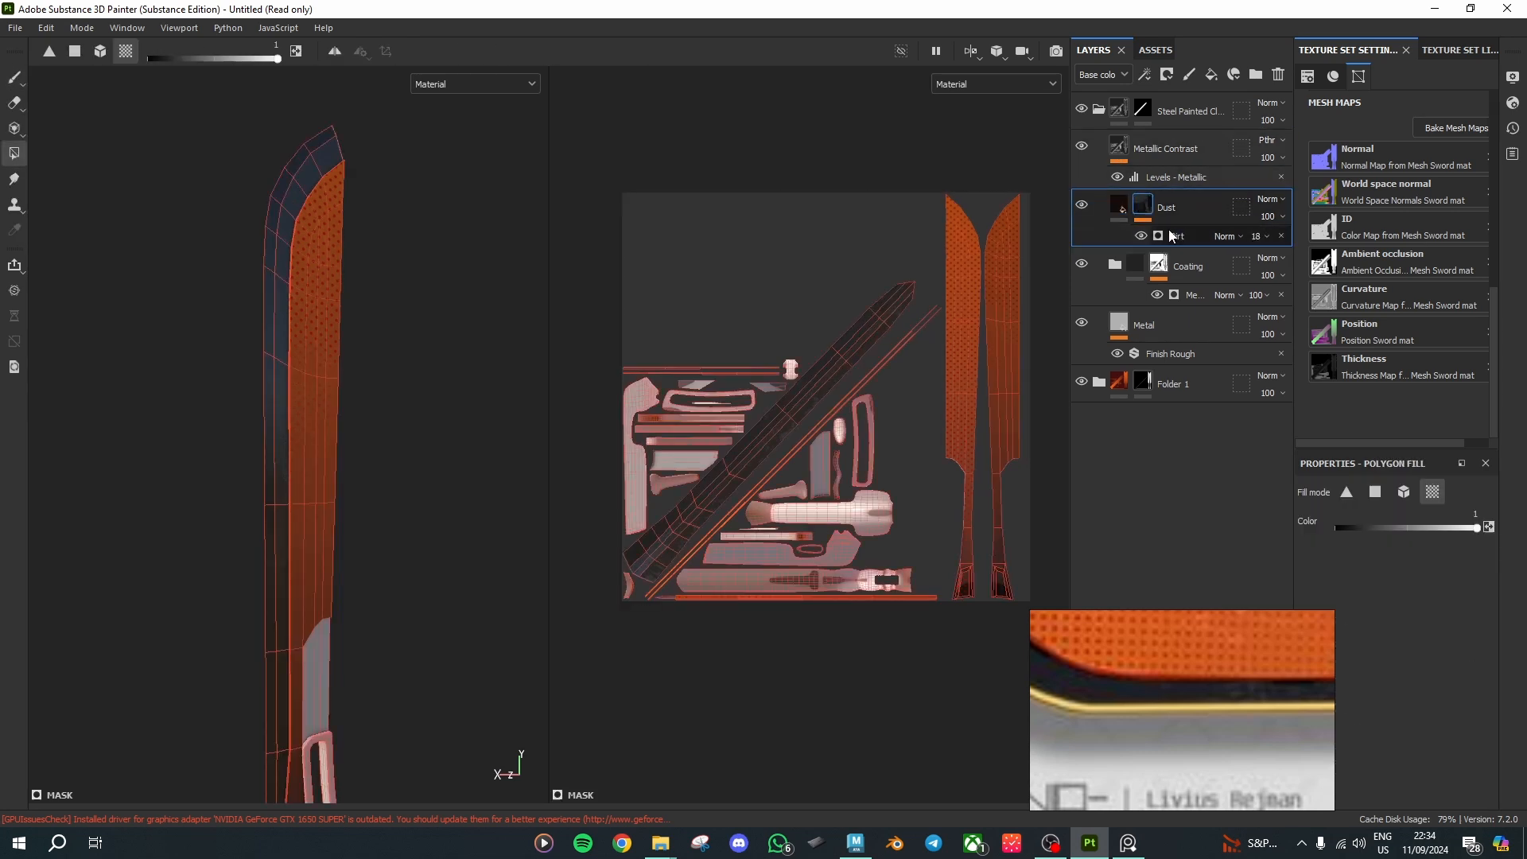
left_click(1176, 240)
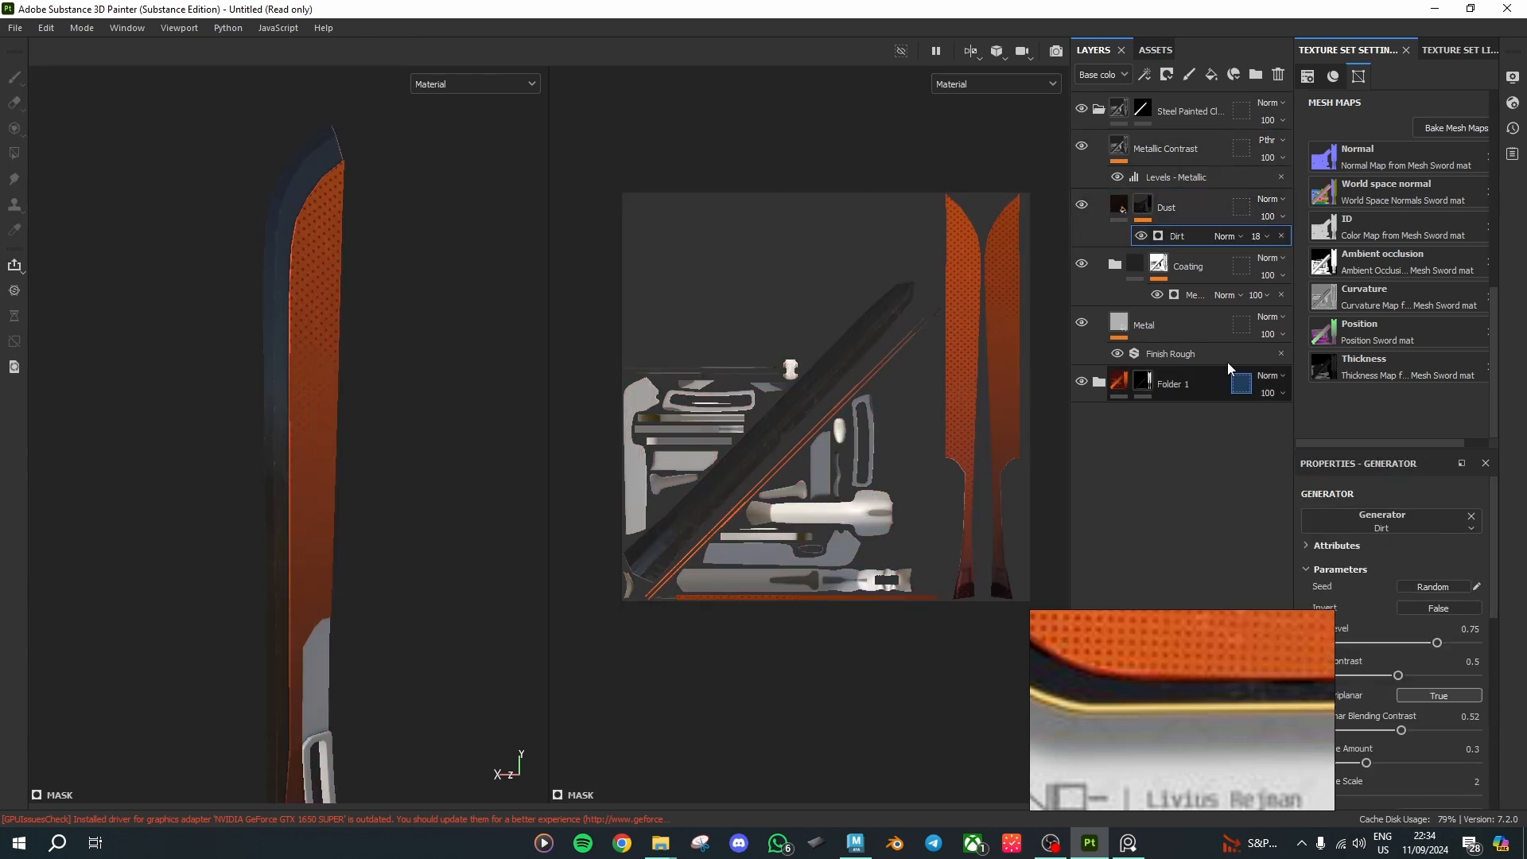
left_click(1098, 109)
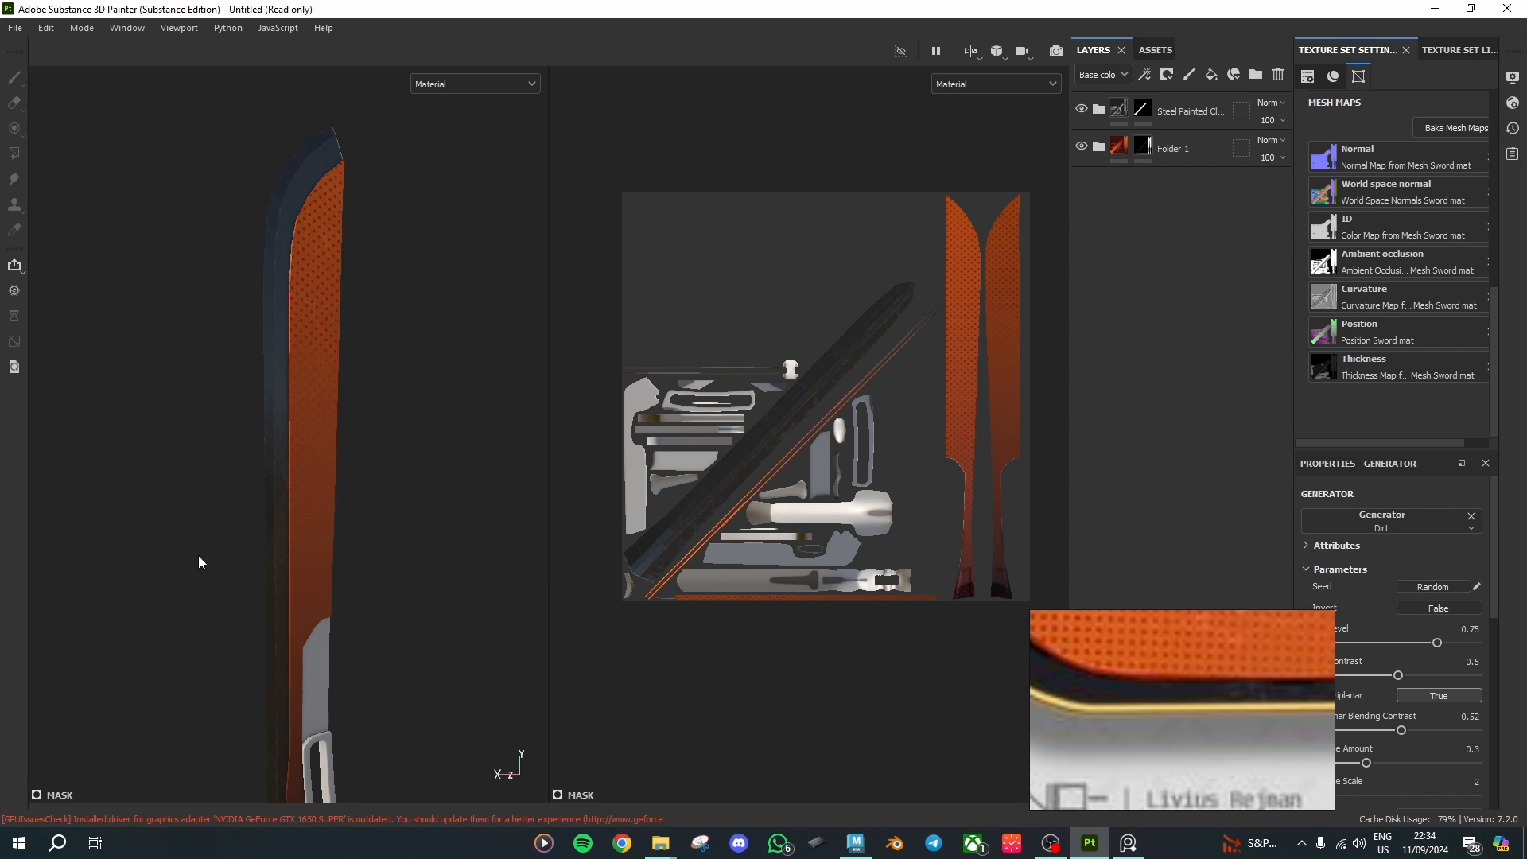
Step: Bring the reference image beside the sword and compare its gold-rimmed blade tip with the model
left_click_drag(1177, 619, 847, 328)
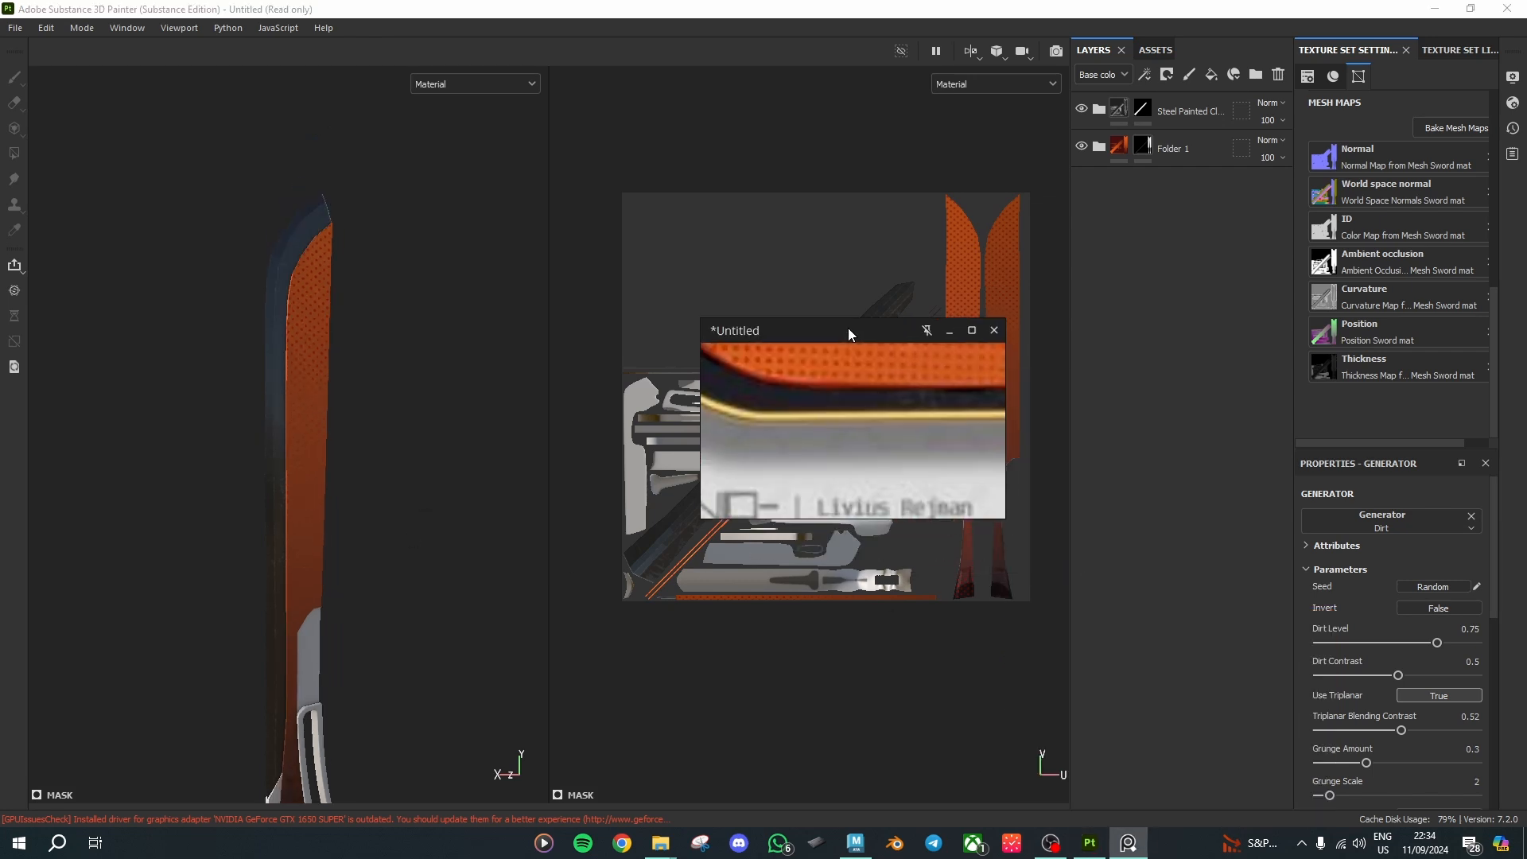
scroll(854, 435, "down", 5)
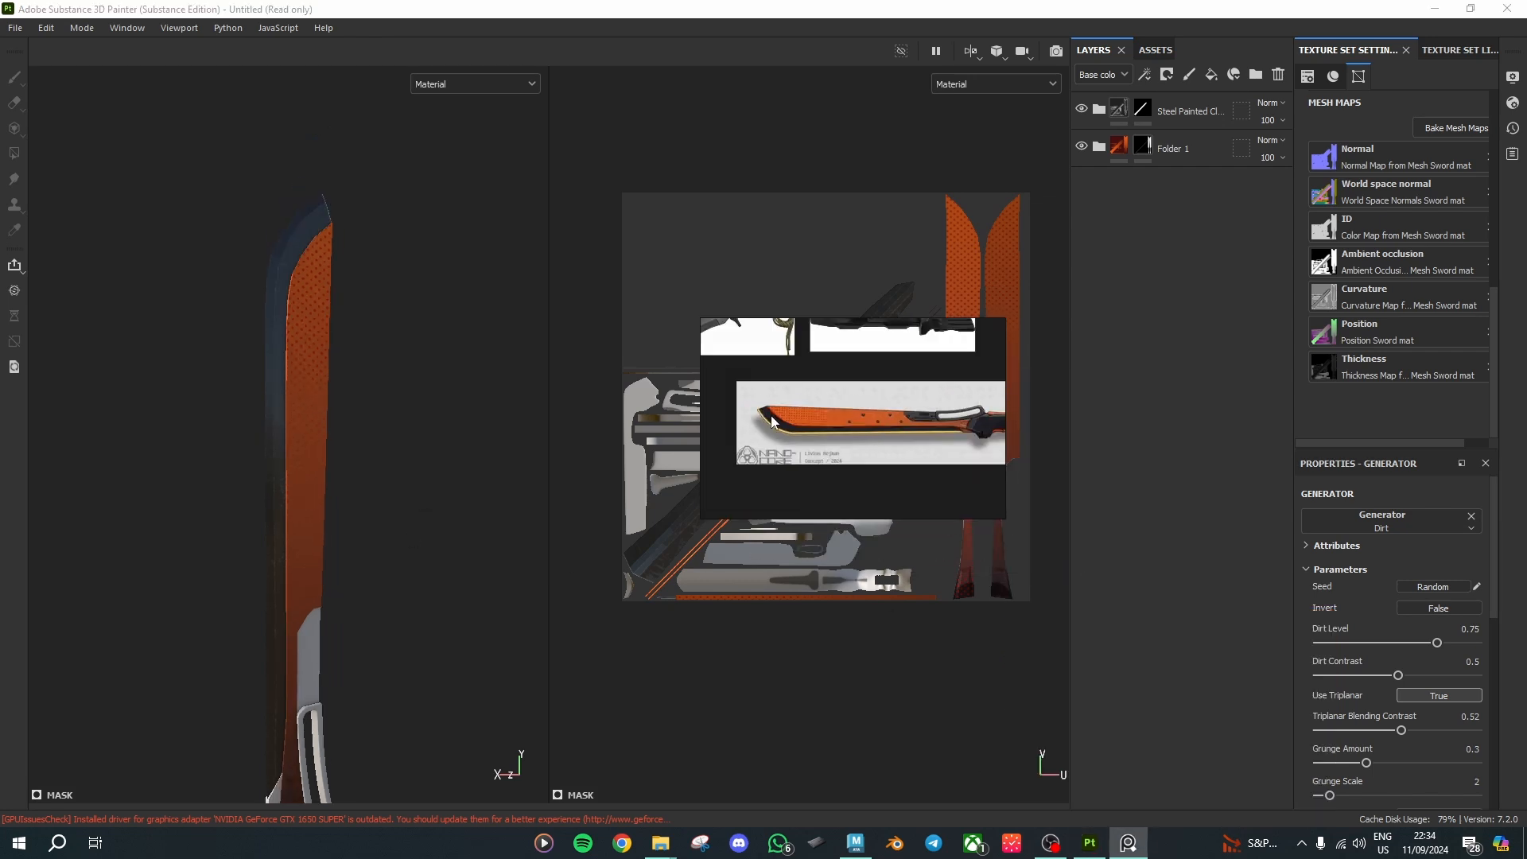
scroll(969, 432, "up", 5)
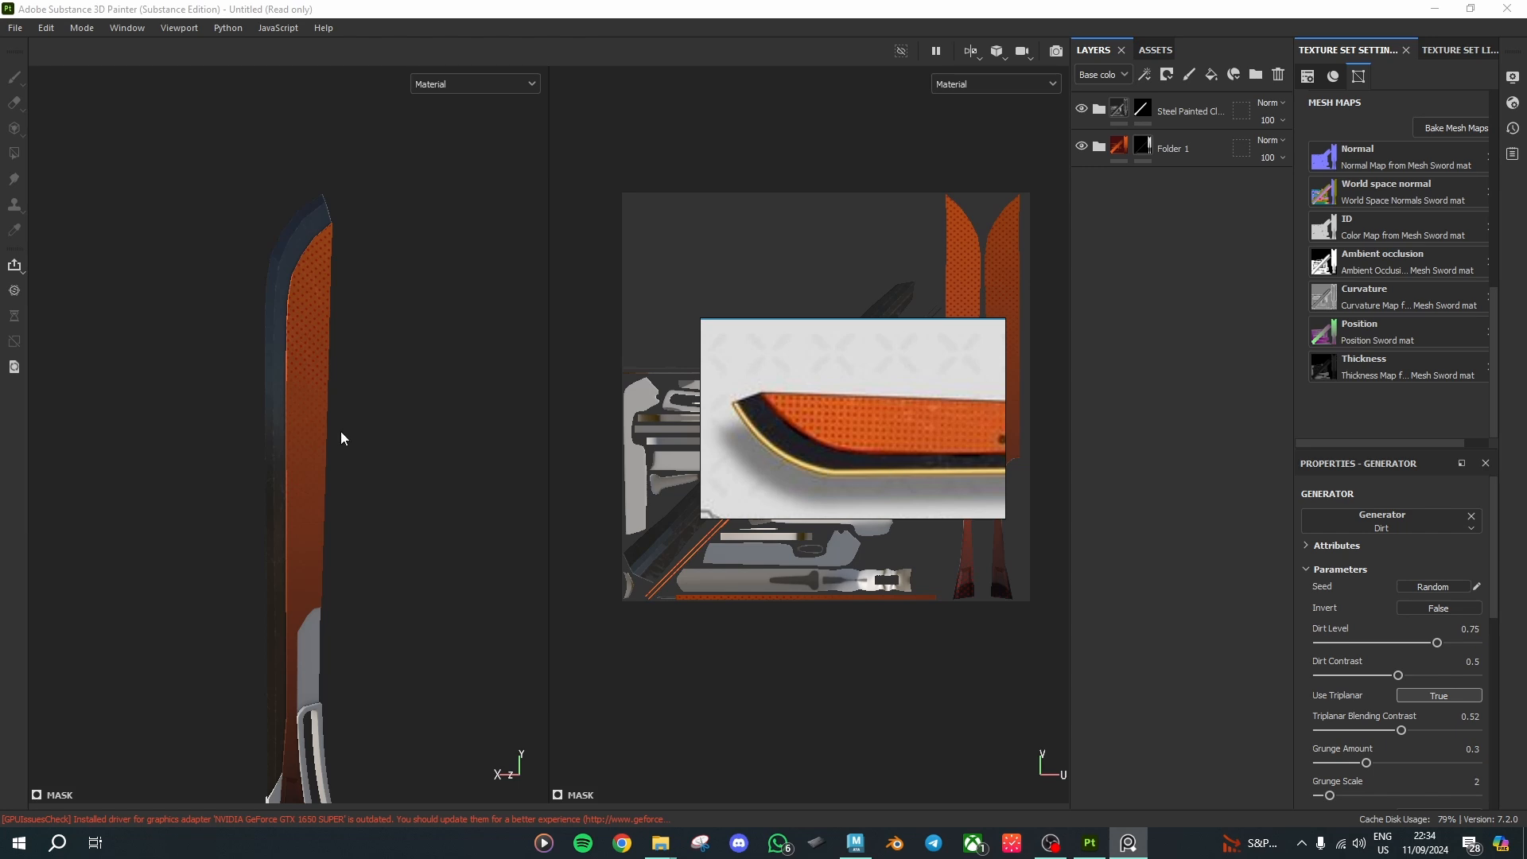
left_click(288, 230)
scroll(295, 232, "up", 3)
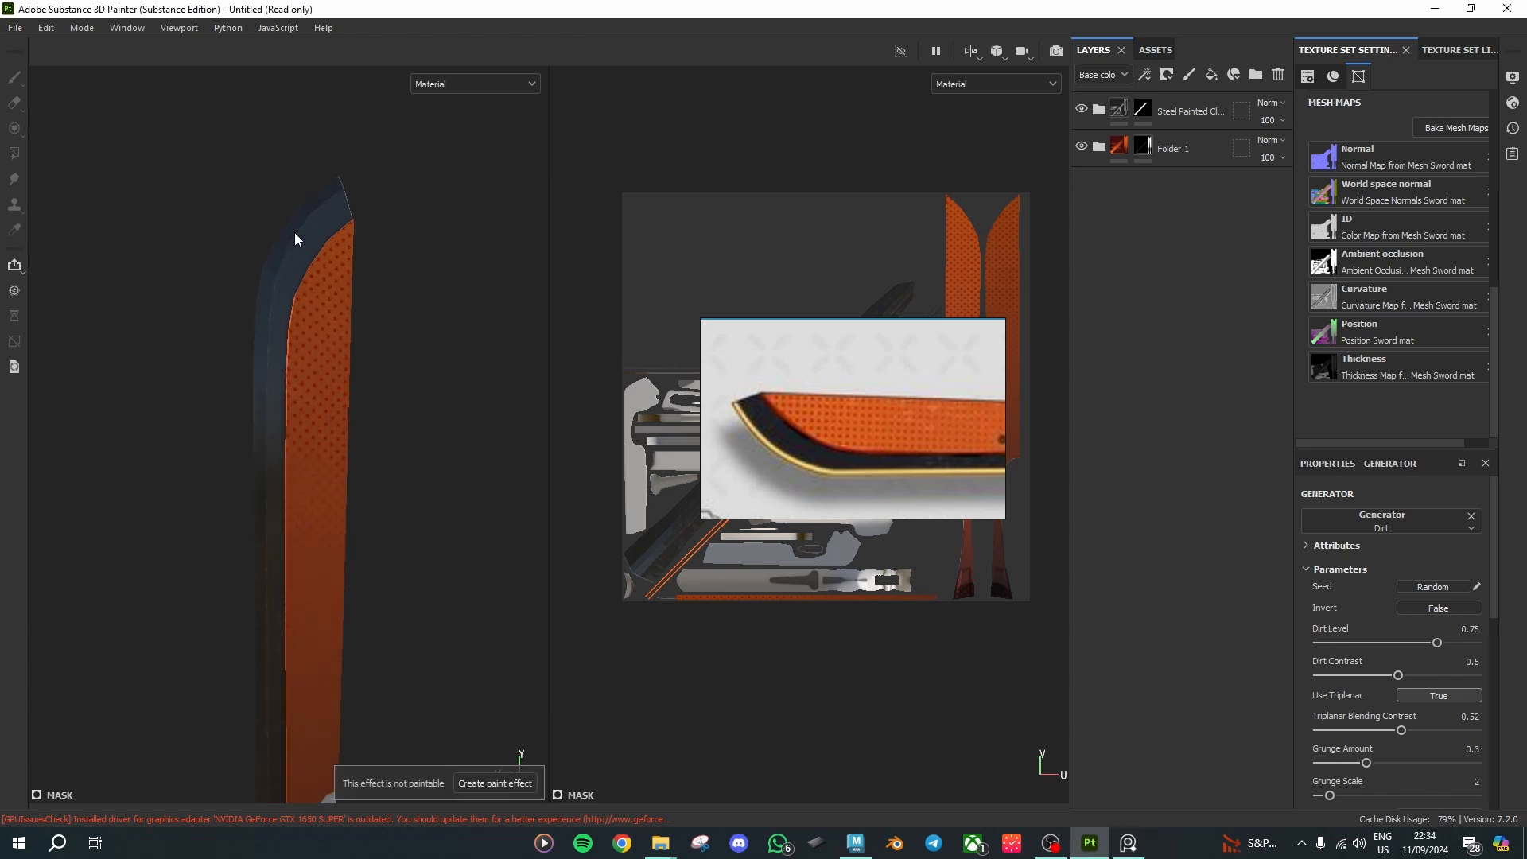
left_click(442, 85)
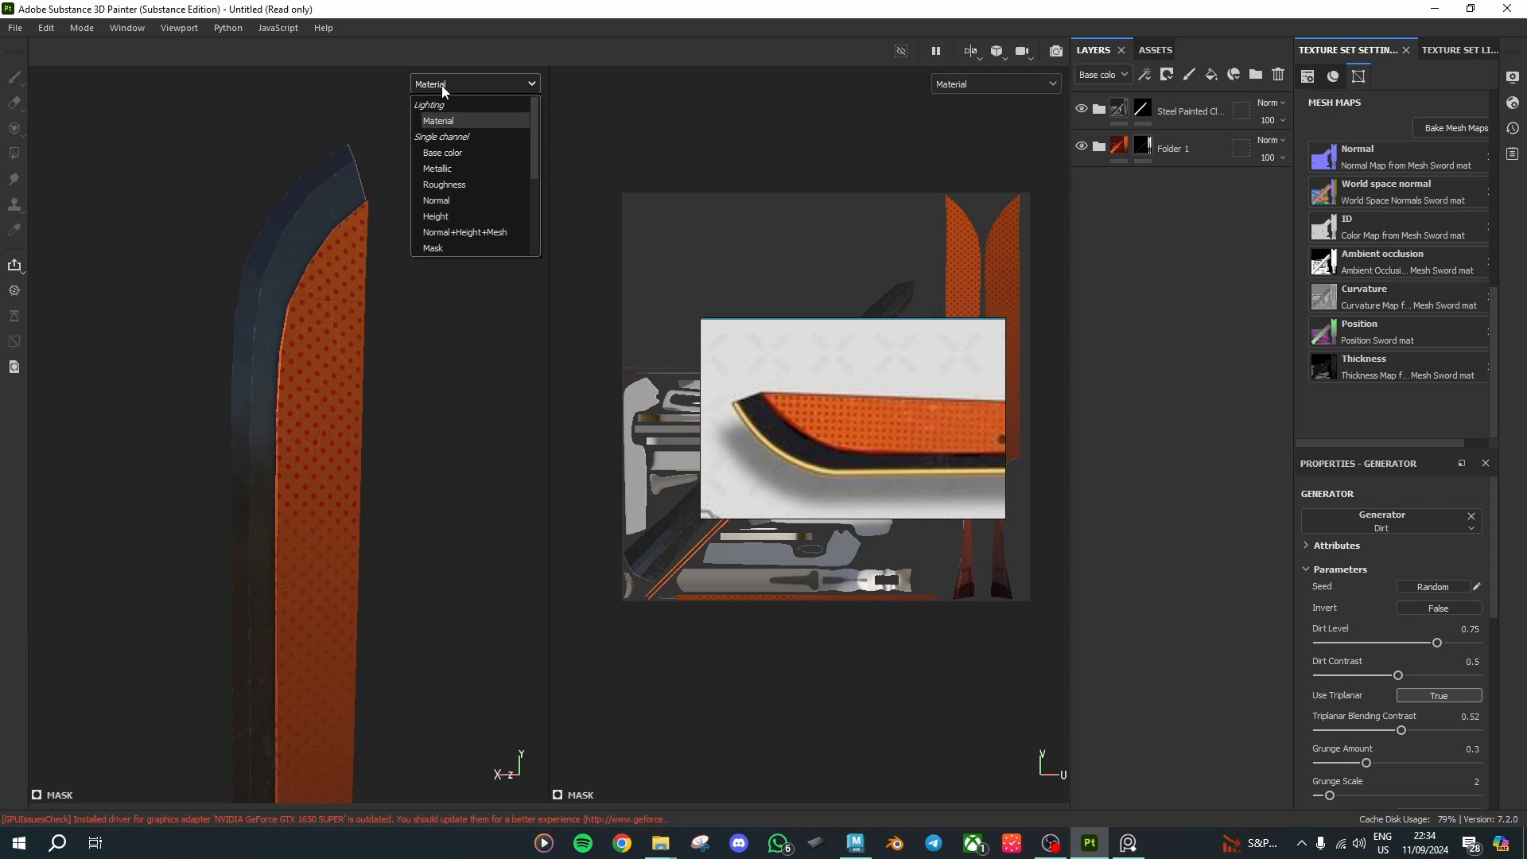
left_click(1172, 351)
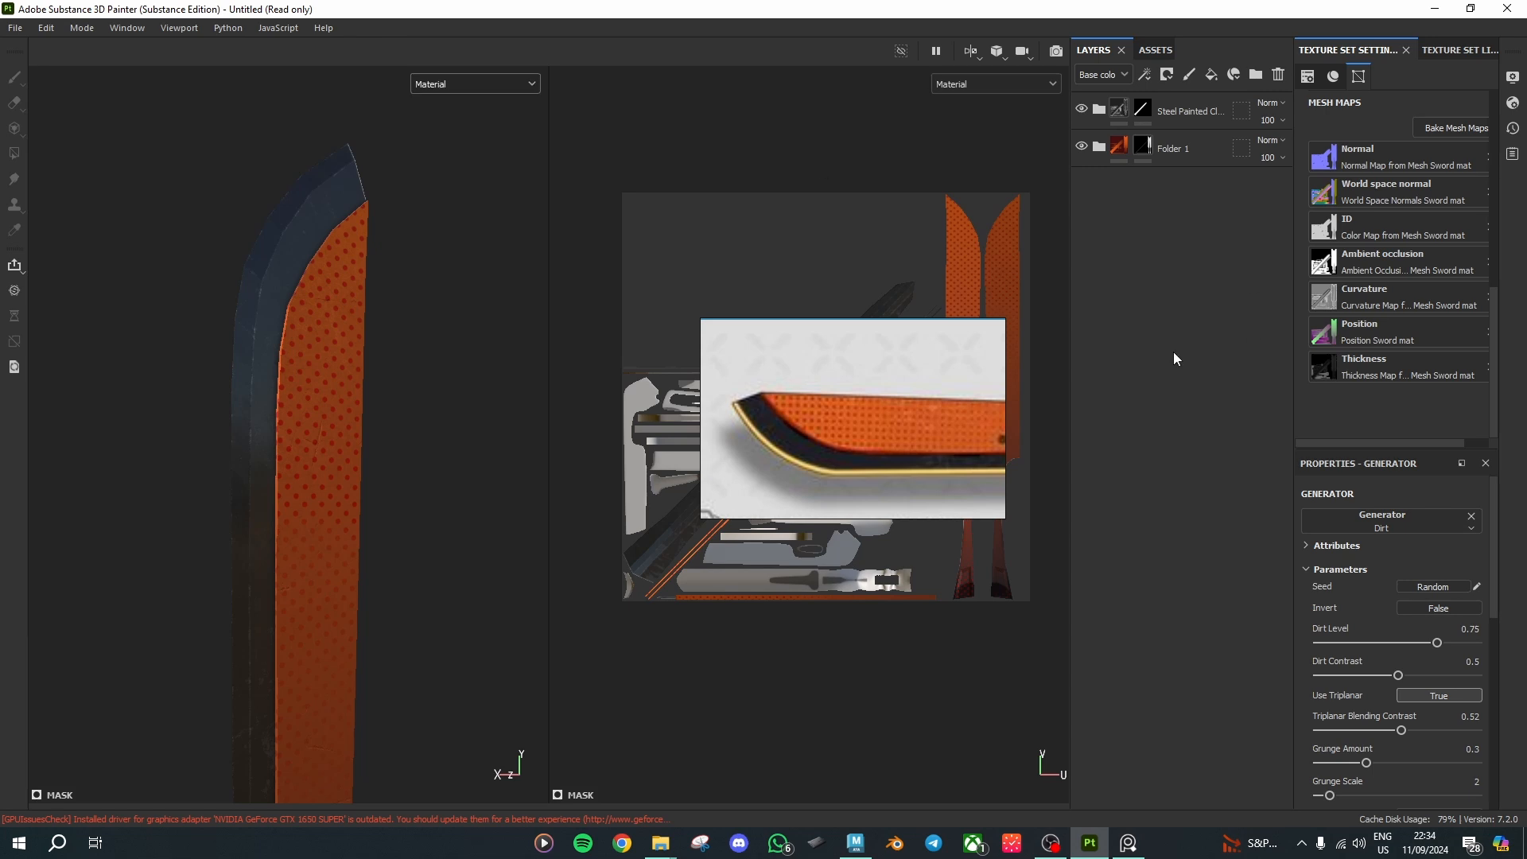
Step: Find the Gold Armor smart material in the asset library and apply it to the sword
left_click(1157, 50)
scroll(1188, 695, "down", 5)
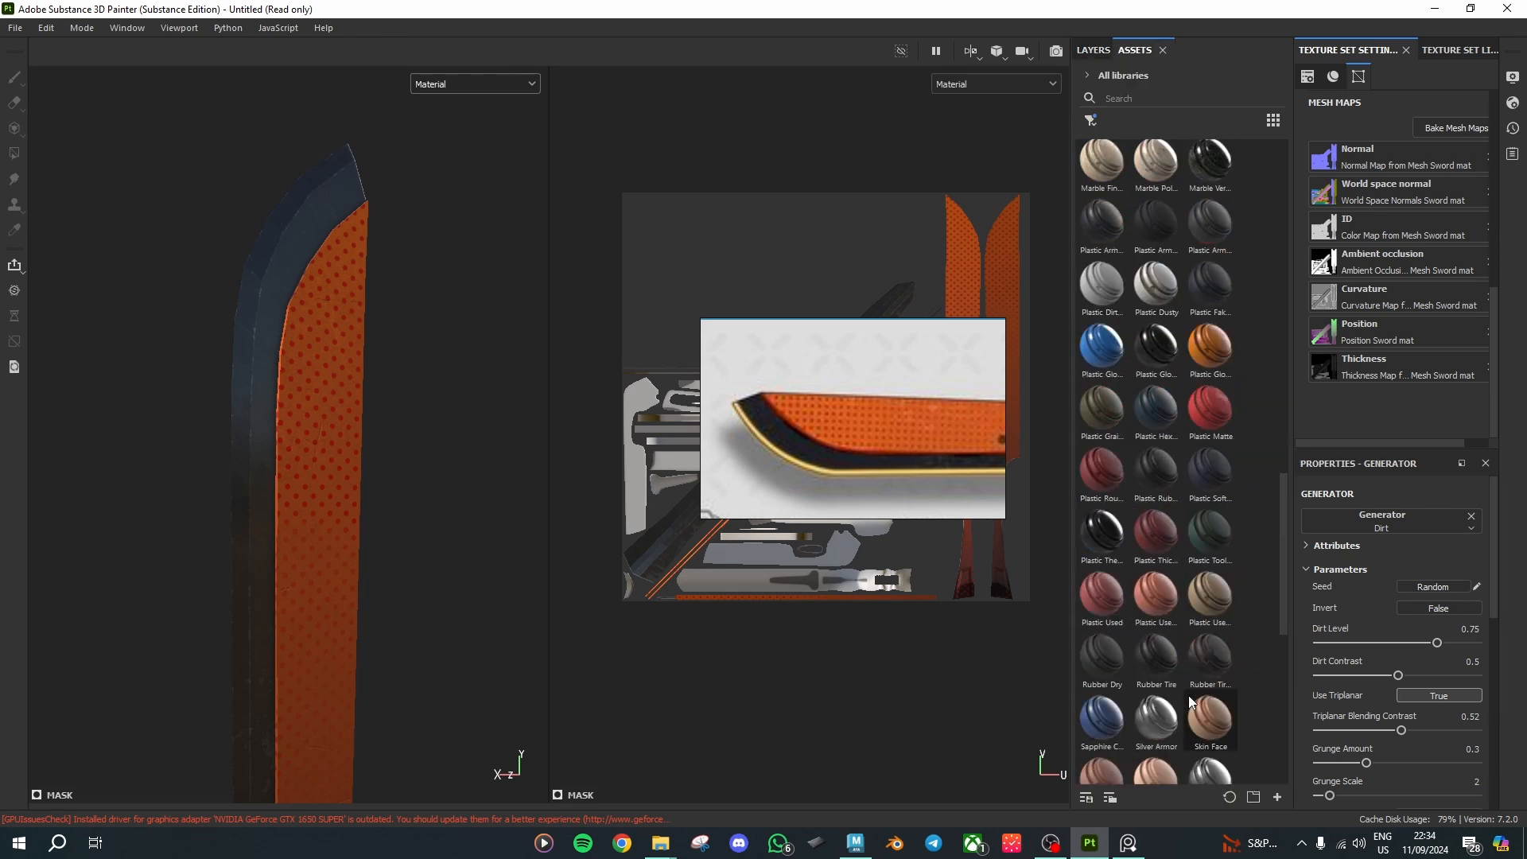
scroll(1189, 694, "up", 5)
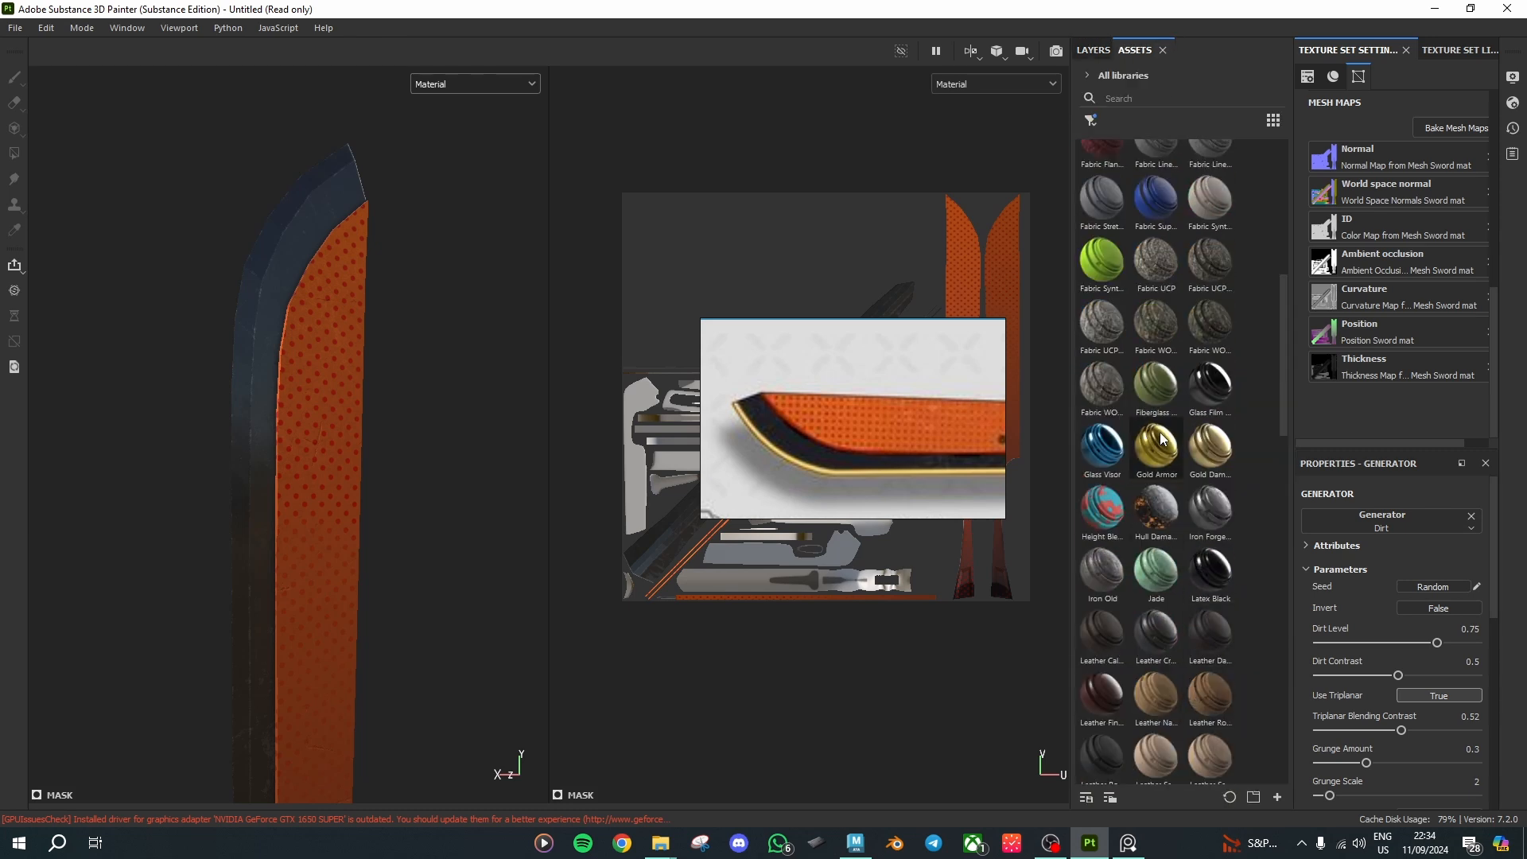
mouse_move(1161, 443)
left_click_drag(1161, 451, 361, 416)
Step: Check the gold rim on the reference blade and add a black mask to the Gold Armor folder
scroll(822, 450, "down", 5)
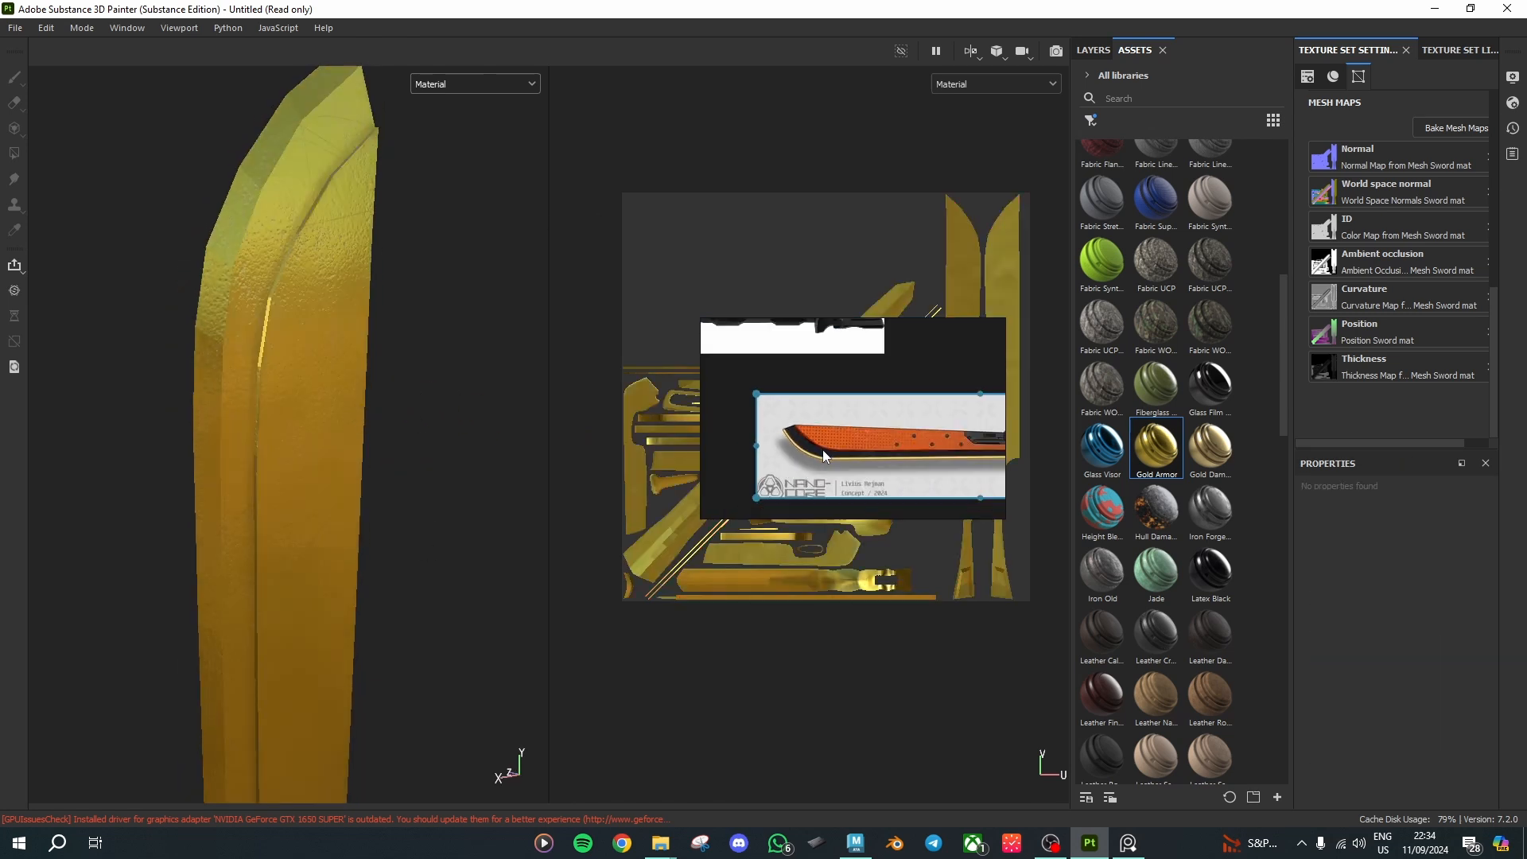
scroll(864, 451, "up", 2)
left_click(727, 361)
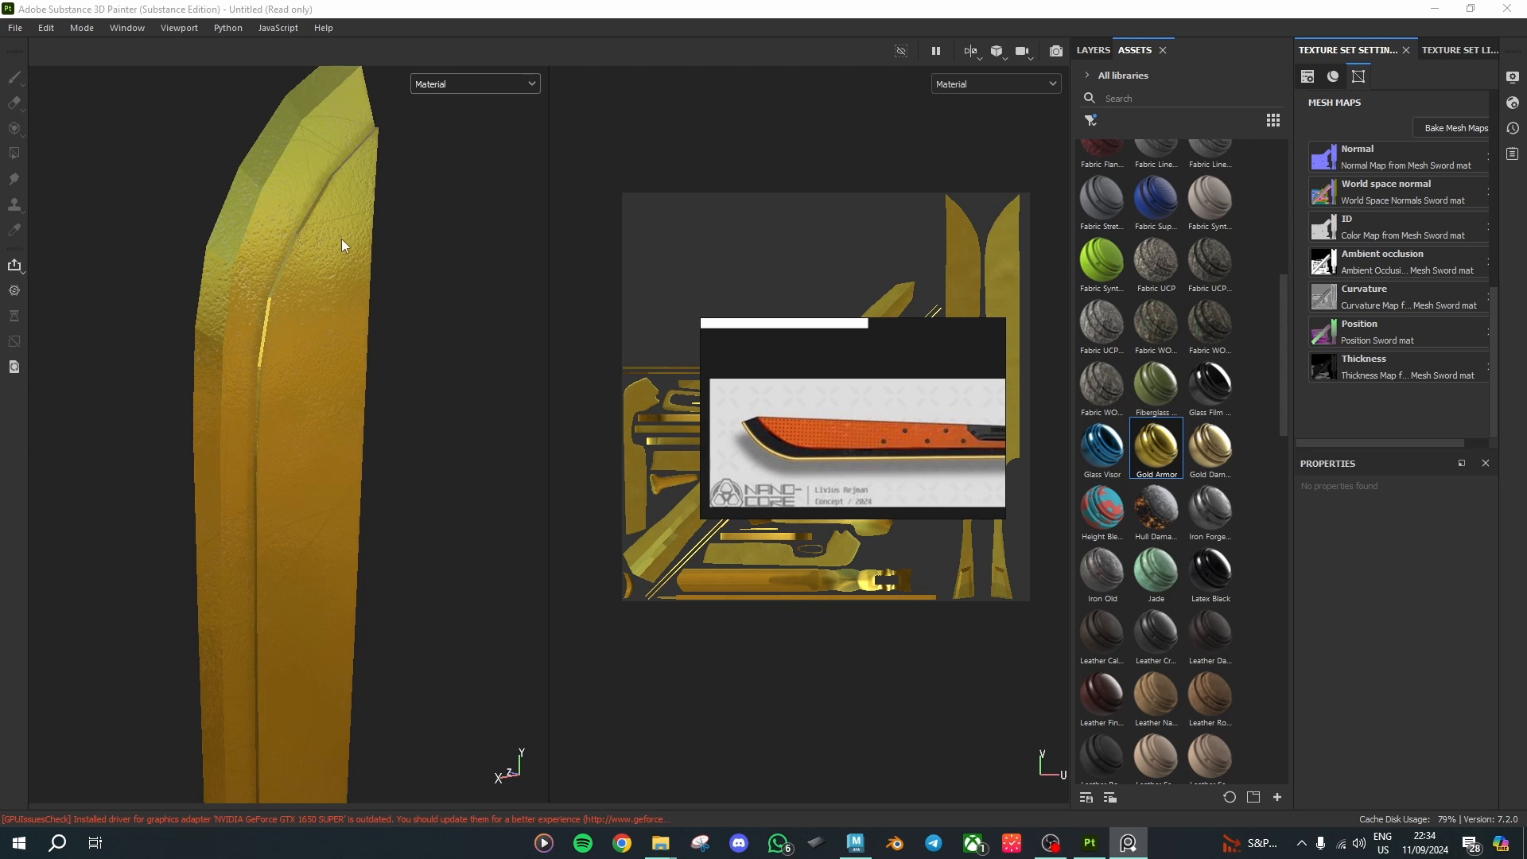
left_click(1095, 50)
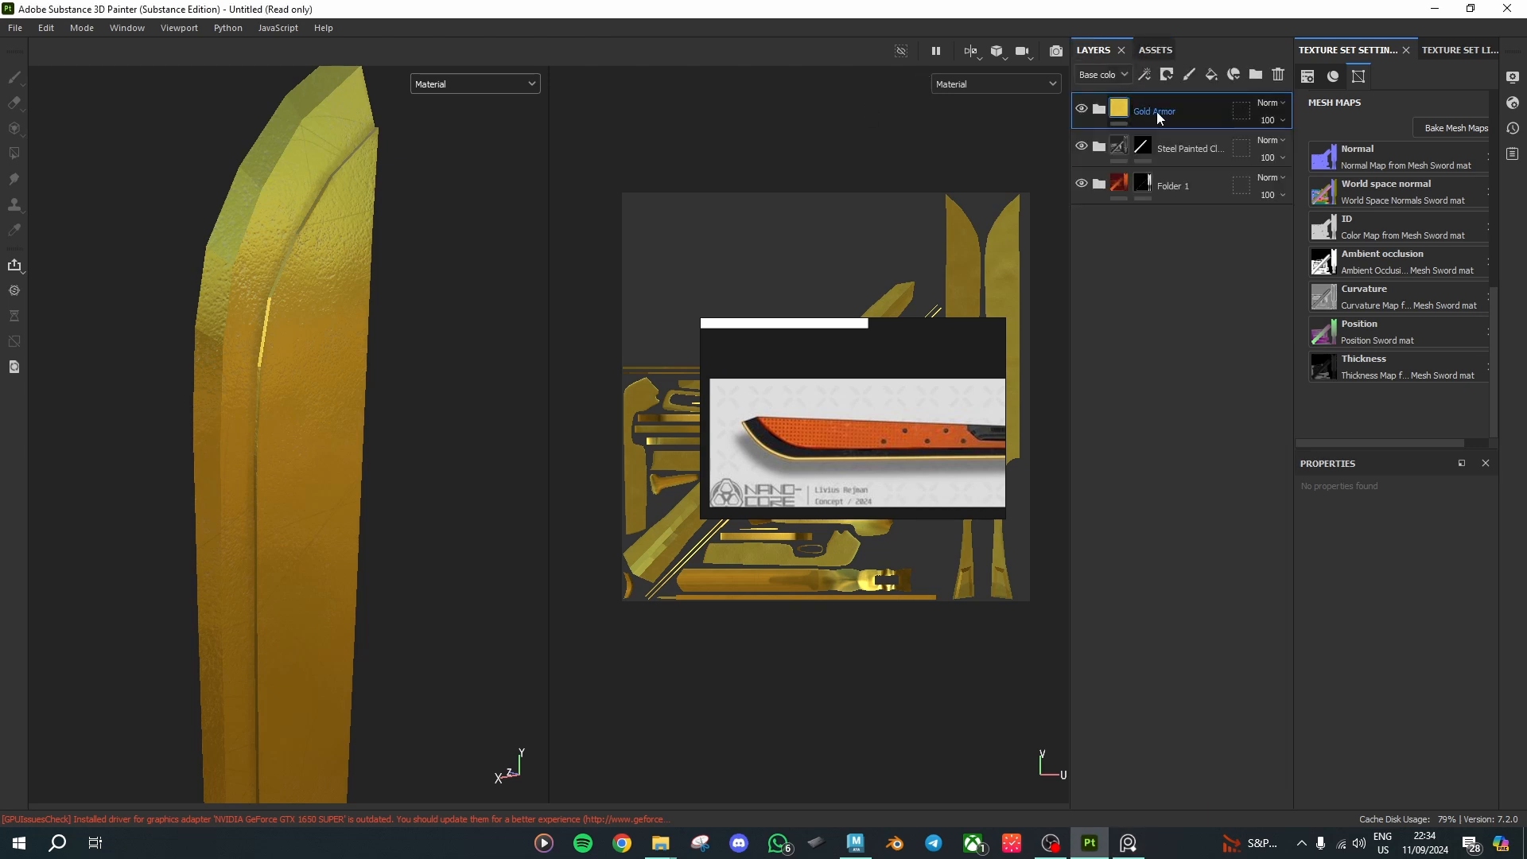
left_click(1168, 74)
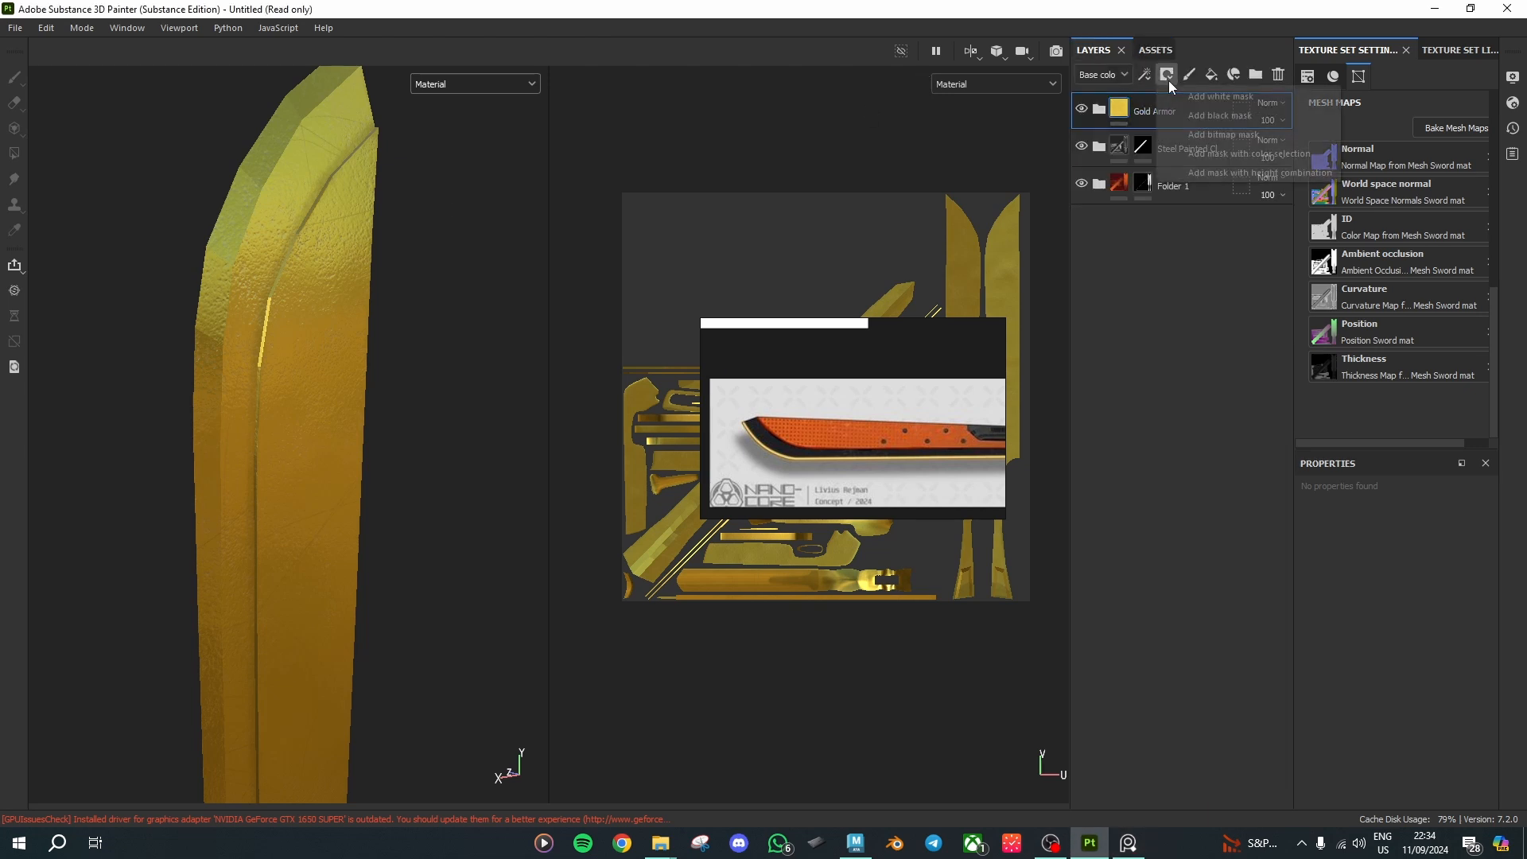
left_click(1220, 116)
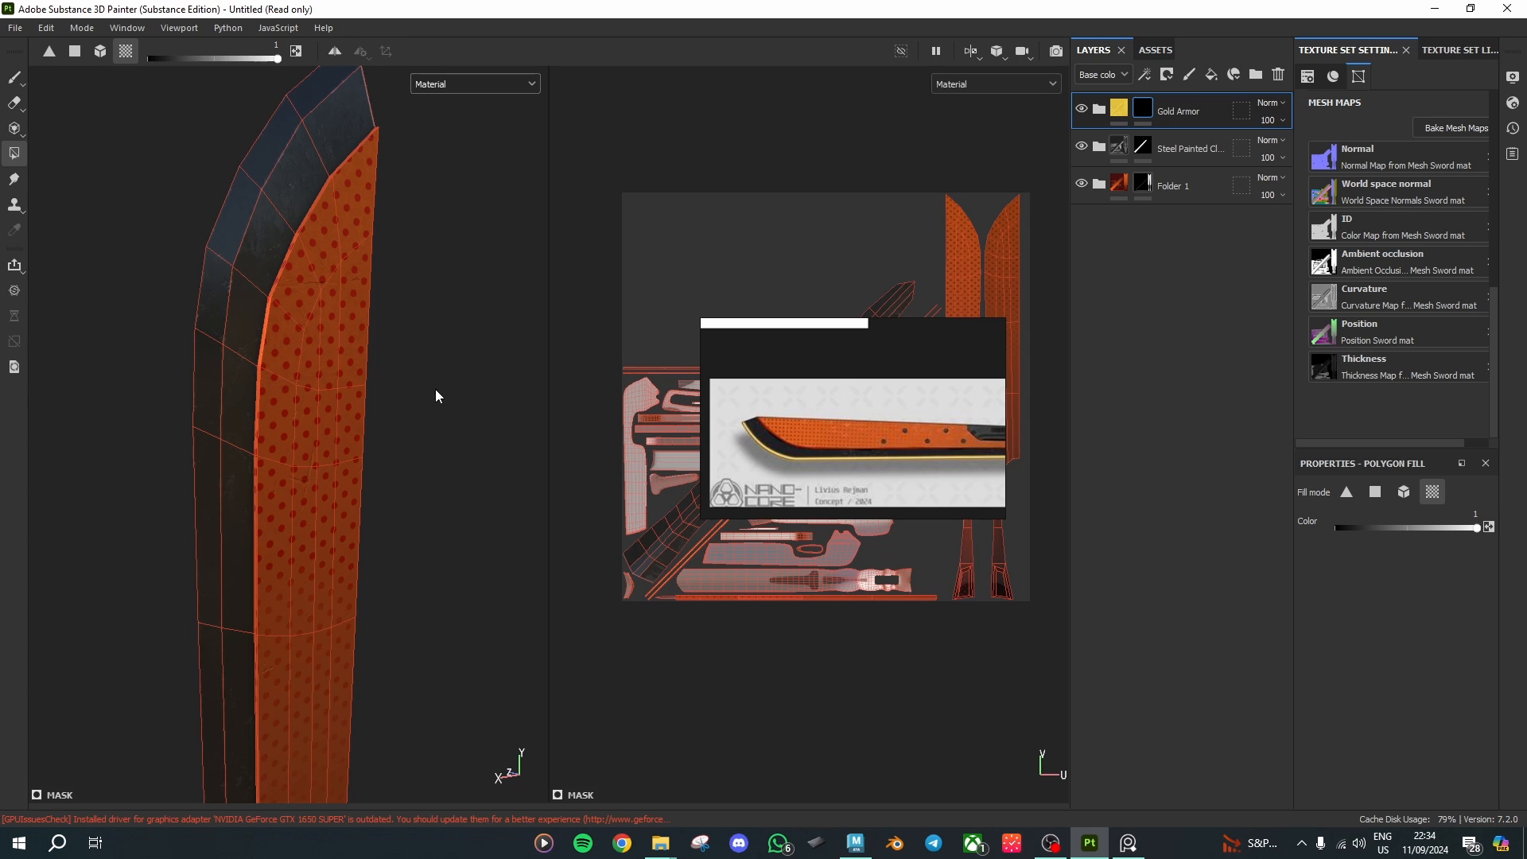
Step: Show the Gold Armor mask in the viewports and move the reference image clear of the blade edge's UV island
scroll(435, 395, "down", 2)
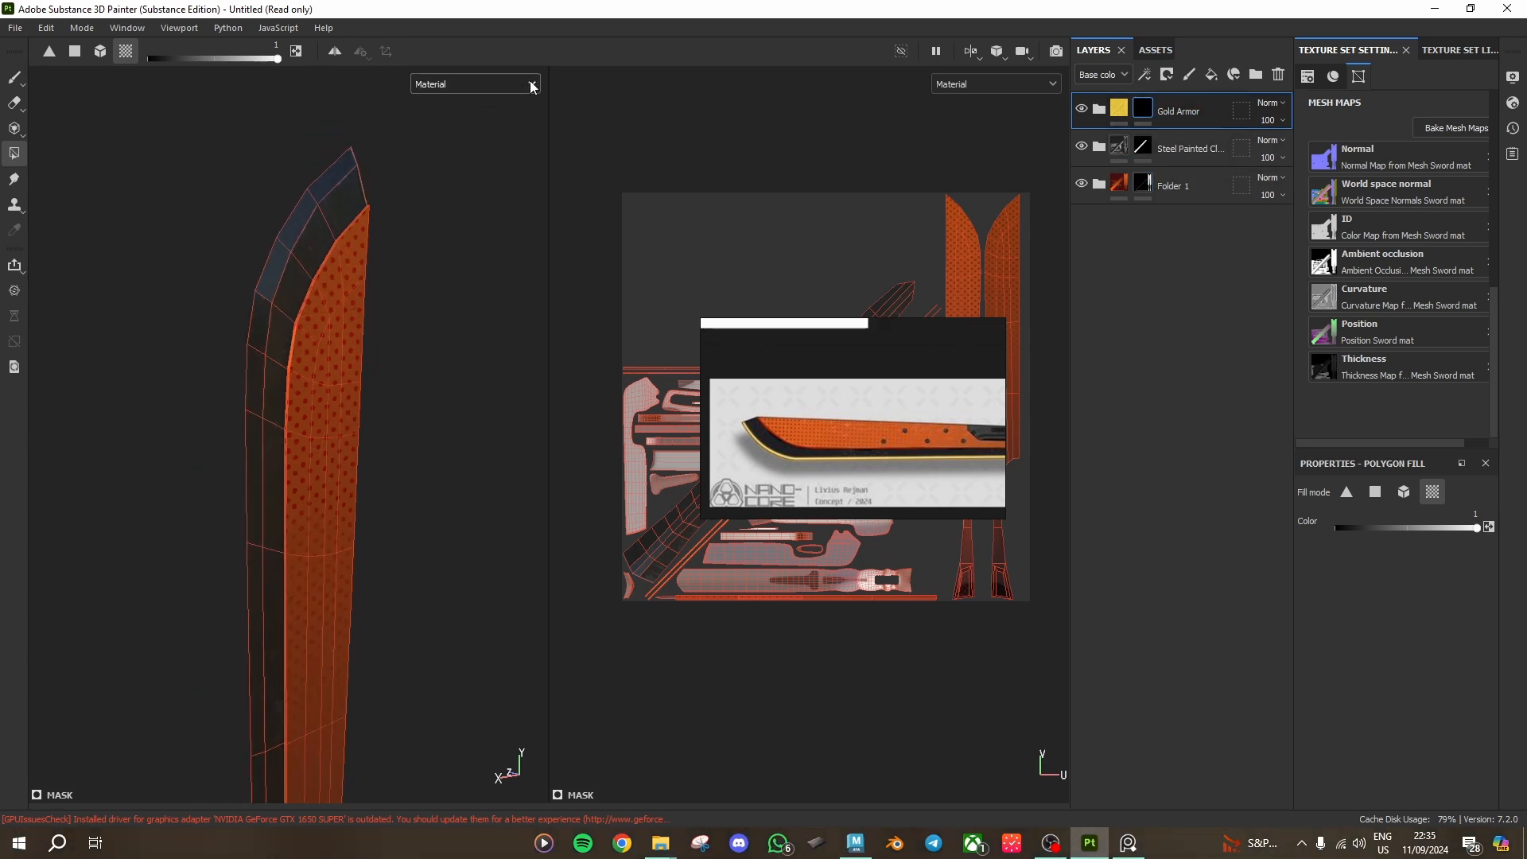
left_click(484, 84)
left_click(439, 248)
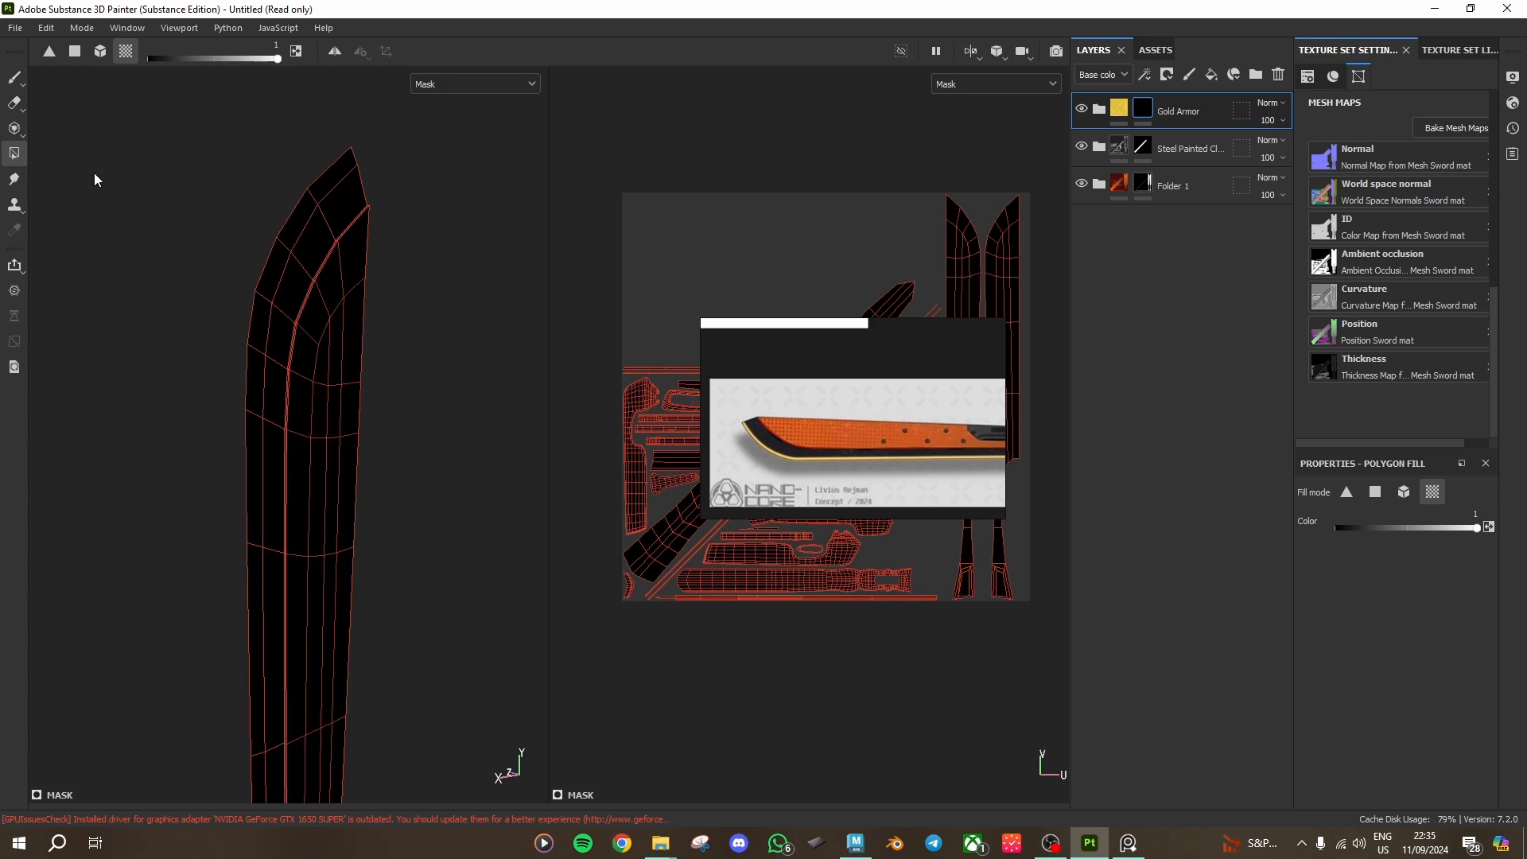
left_click(75, 51)
scroll(364, 206, "up", 2)
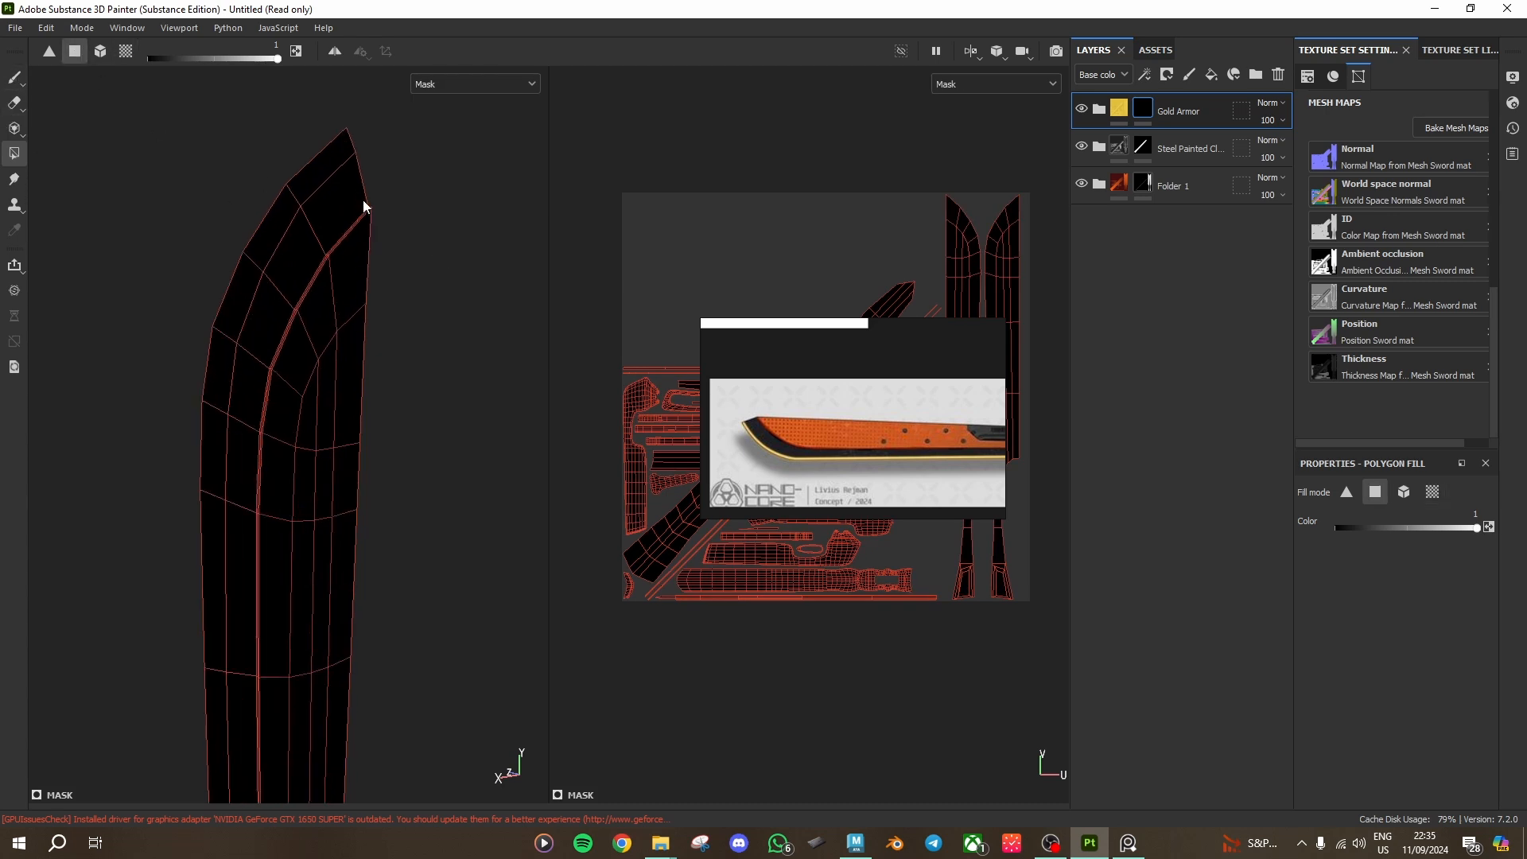
left_click_drag(417, 243, 409, 369, "alt")
left_click_drag(861, 327, 1093, 427)
Step: Try filling the blade edge's entire UV island in the Gold Armor mask with UV chunk fill and undo it
left_click(125, 51)
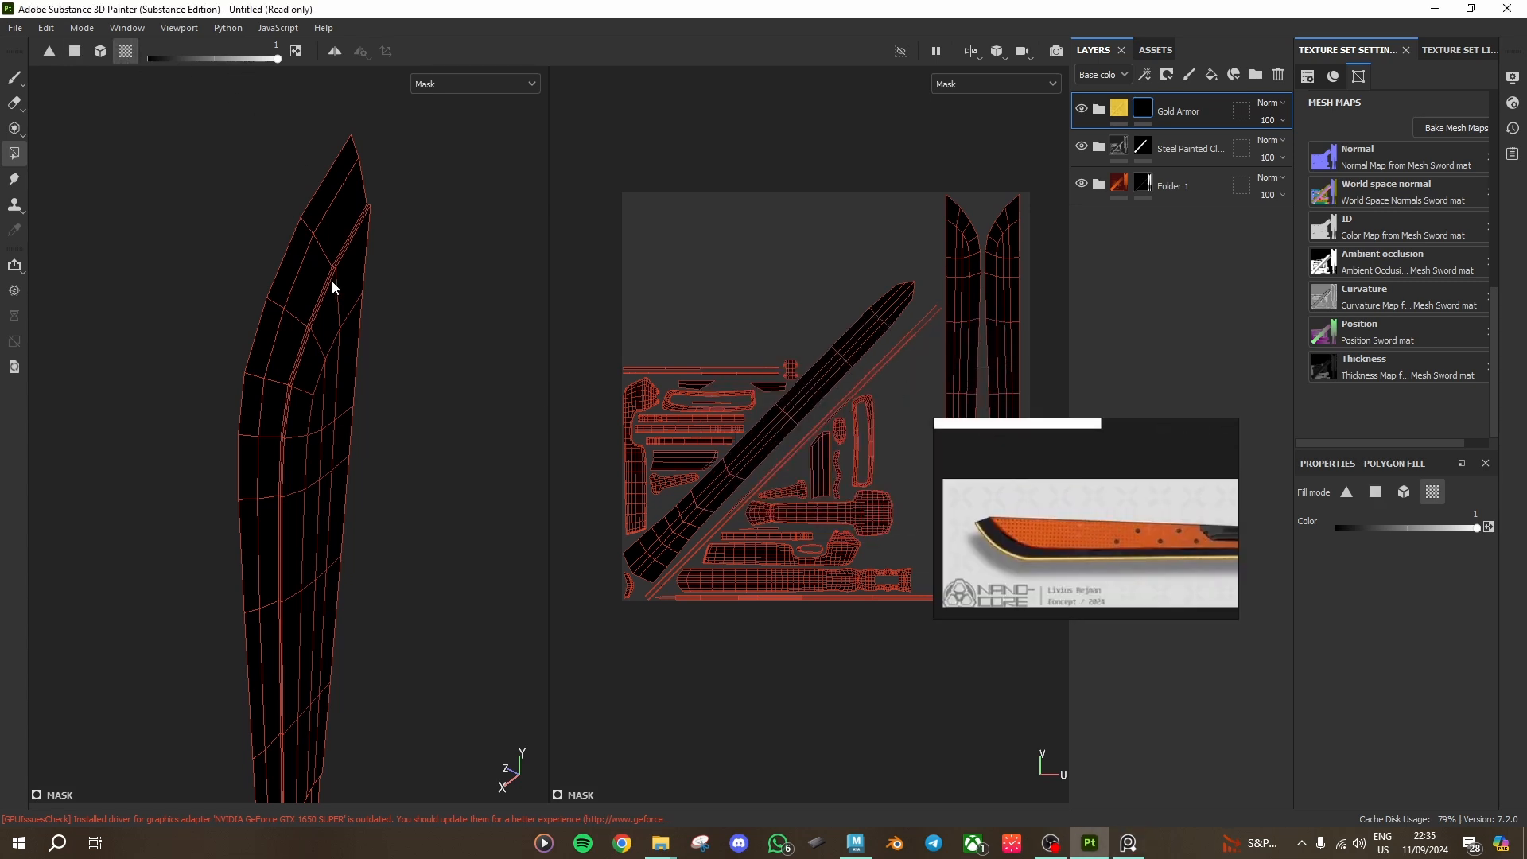
left_click(326, 274)
left_click_drag(305, 248, 413, 350, "alt")
scroll(457, 385, "down", 3)
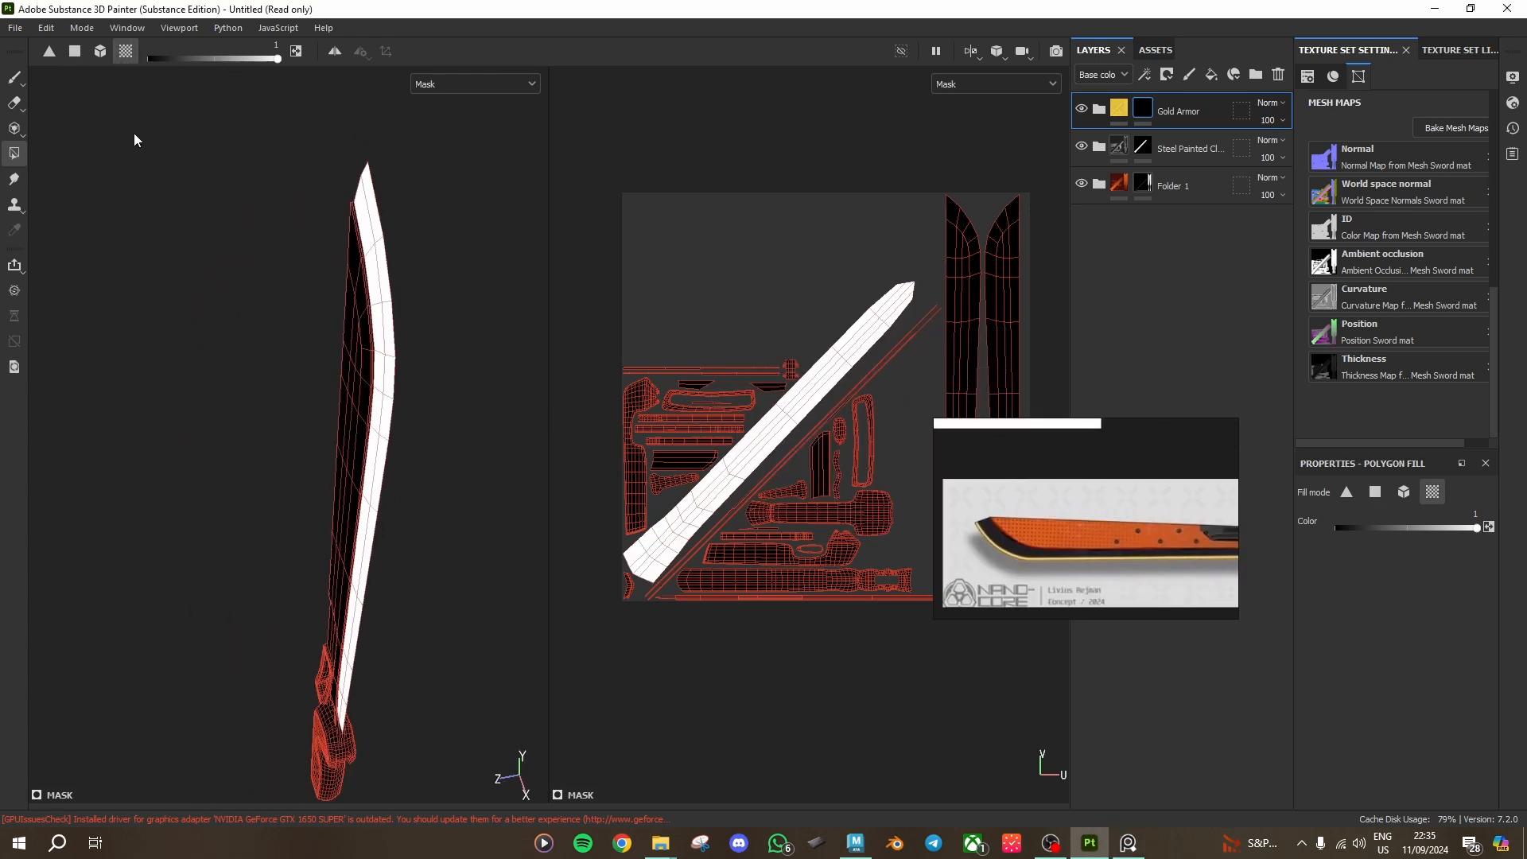
key("ctrl+z")
Step: Fill the outer rim faces around the curved blade tip white in the Gold Armor mask, one quad at a time
left_click(79, 53)
scroll(465, 268, "up", 3)
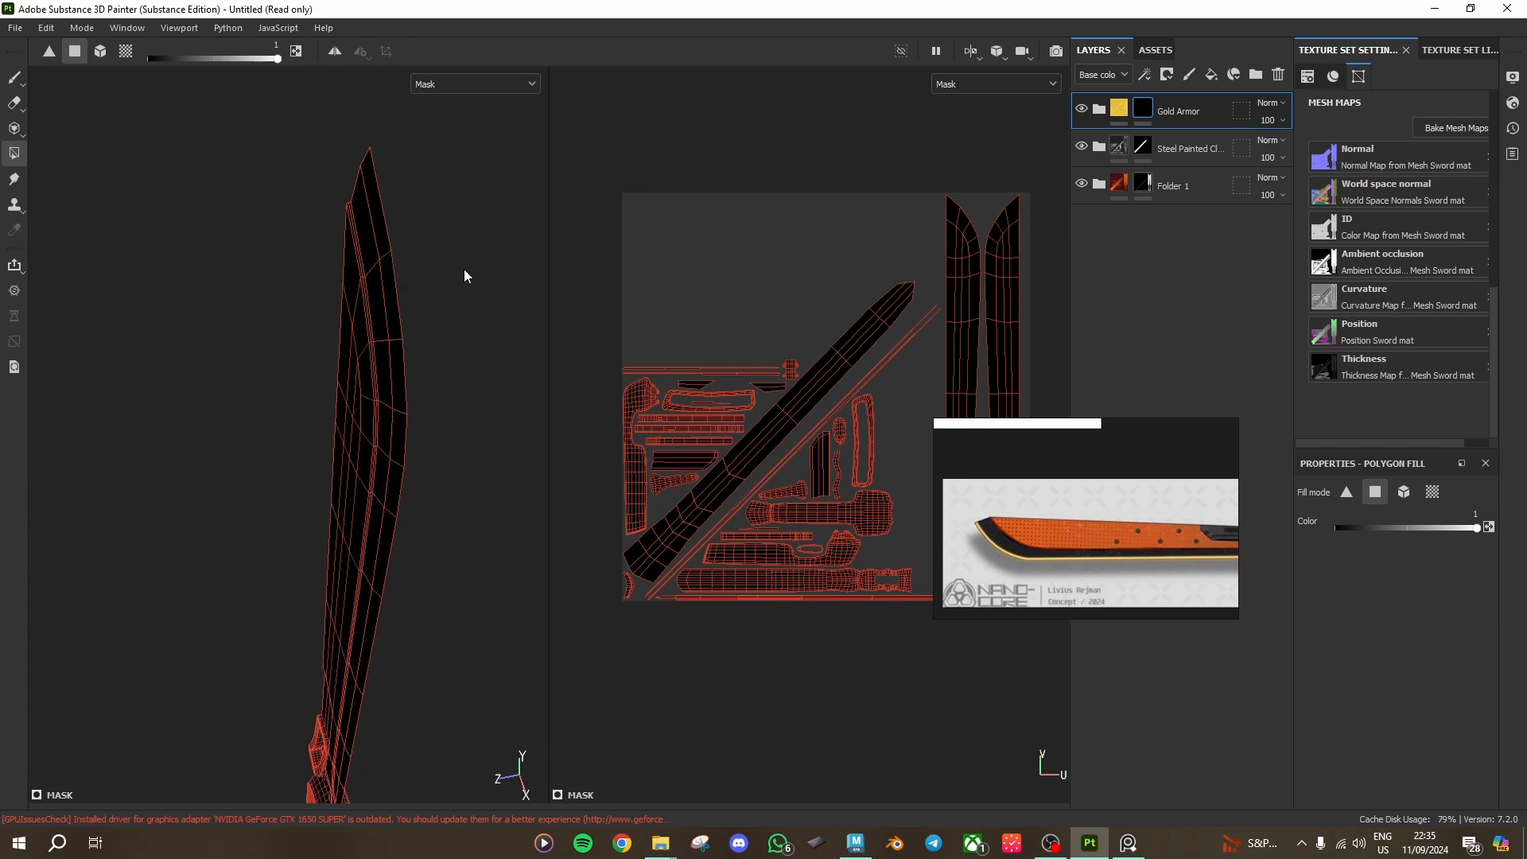
left_click_drag(465, 268, 301, 194, "alt")
left_click(301, 194)
left_click(259, 267)
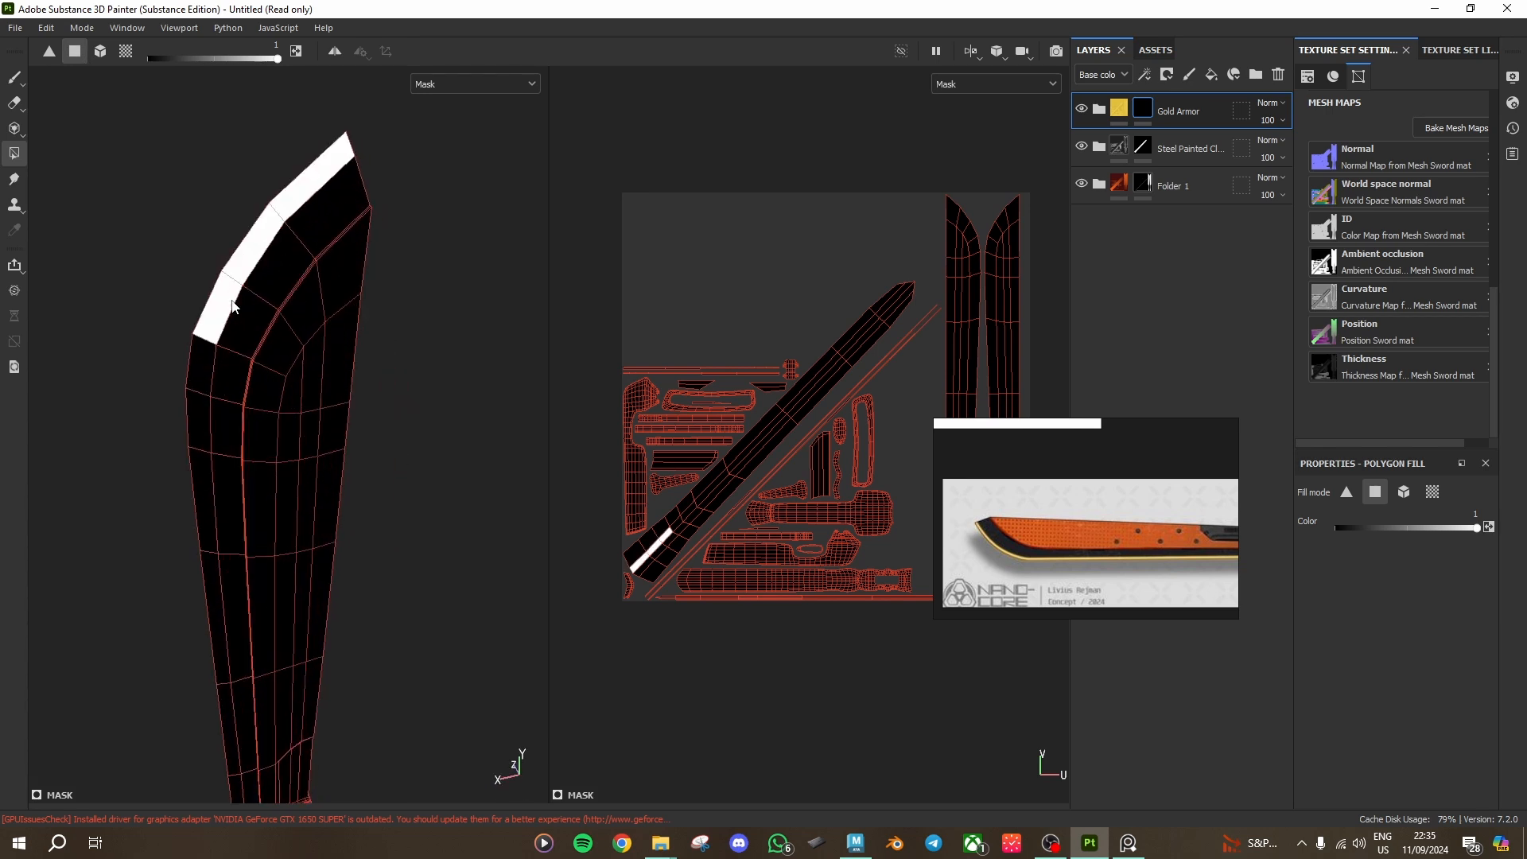
left_click(208, 378)
Step: Fill the remaining outer rim faces down the blade's length to the guard in the Gold Armor mask and check the reference's lower blade
middle_click_drag(220, 418, 290, 231, "alt")
left_click_drag(318, 477, 365, 498, "alt")
scroll(364, 490, "down", 3)
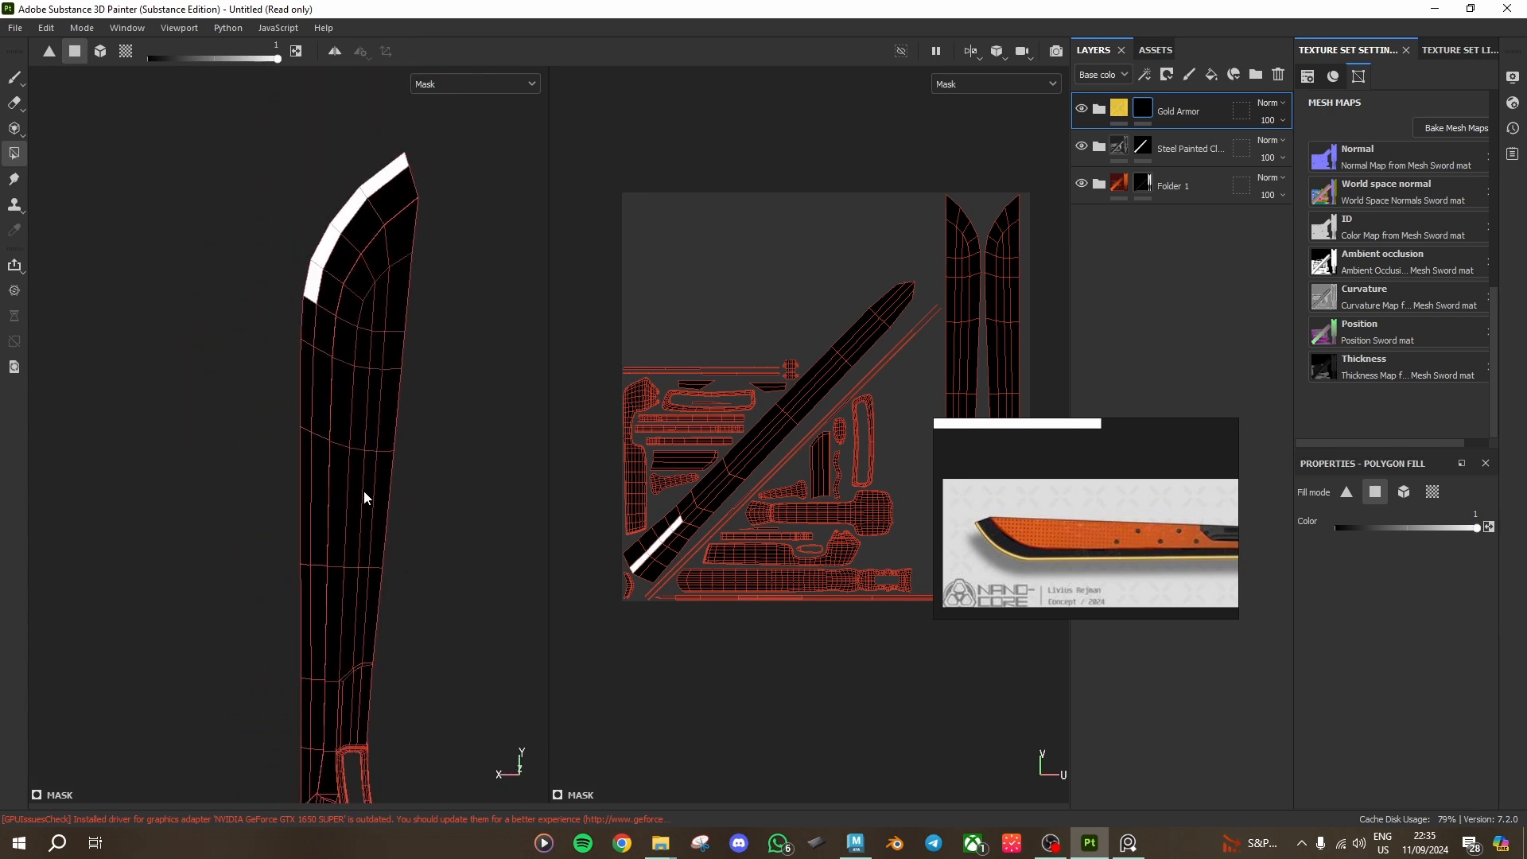
middle_click_drag(365, 490, 345, 359, "alt")
left_click_drag(256, 188, 313, 649)
left_click_drag(1168, 544, 997, 507)
Step: Fill the outer rim faces on the blade's opposite side up to the tip in the Gold Armor mask
scroll(1070, 521, "up", 4)
left_click_drag(363, 635, 398, 544, "alt")
middle_click_drag(320, 272, 265, 715, "alt")
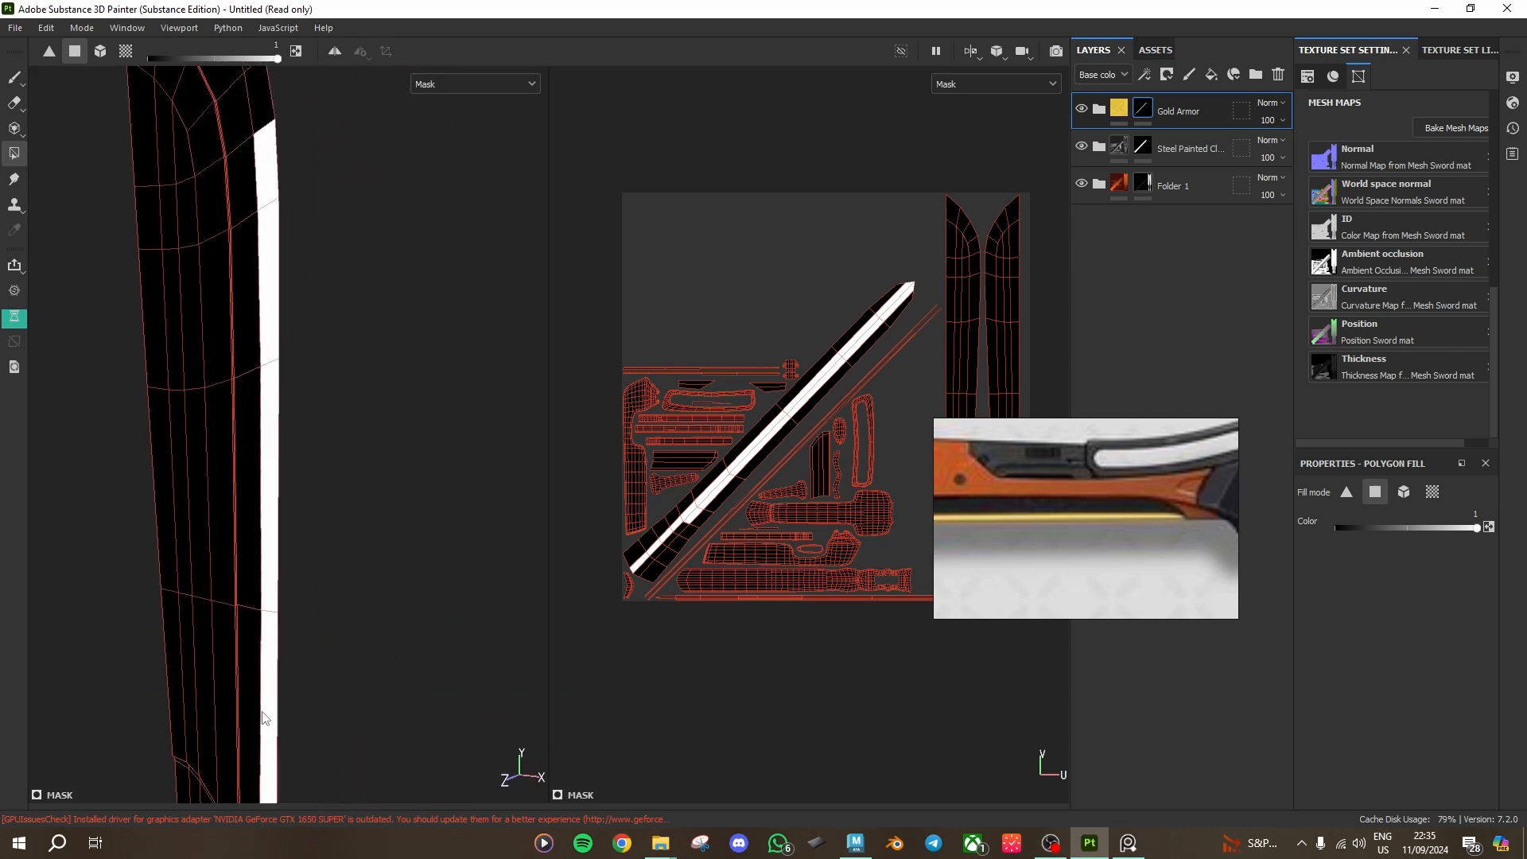
middle_click_drag(291, 193, 326, 584, "alt")
left_click_drag(326, 584, 342, 457, "alt")
left_click(246, 436)
Step: Return the viewports to Material display, switch from the Gold Armor mask to the folder's content and save the project
left_click(437, 88)
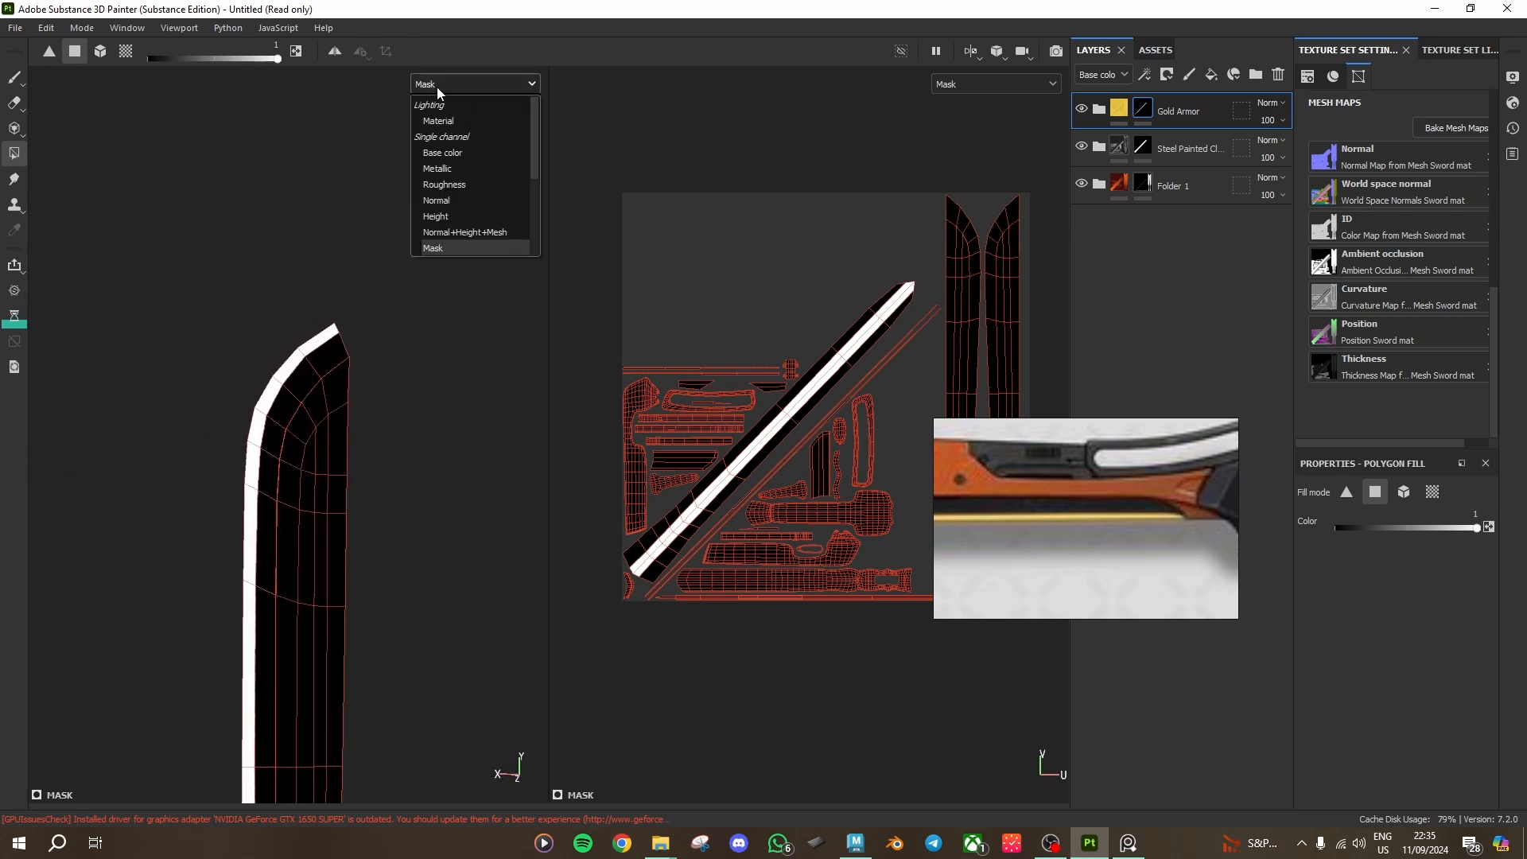
left_click(437, 121)
left_click_drag(361, 393, 437, 403, "alt")
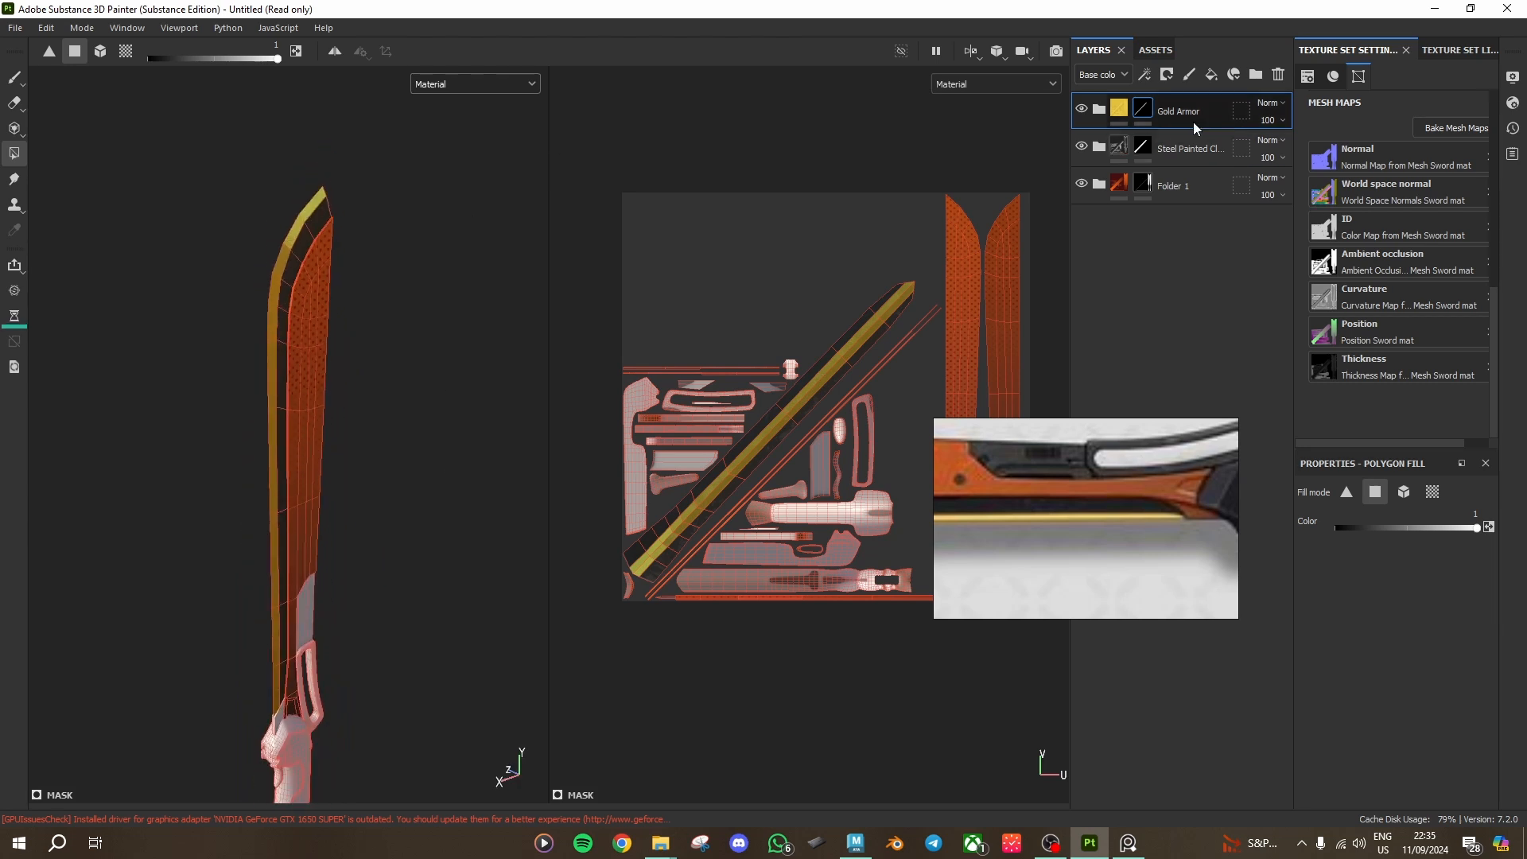
left_click(1112, 111)
scroll(518, 267, "up", 3)
left_click_drag(518, 267, 309, 221, "alt")
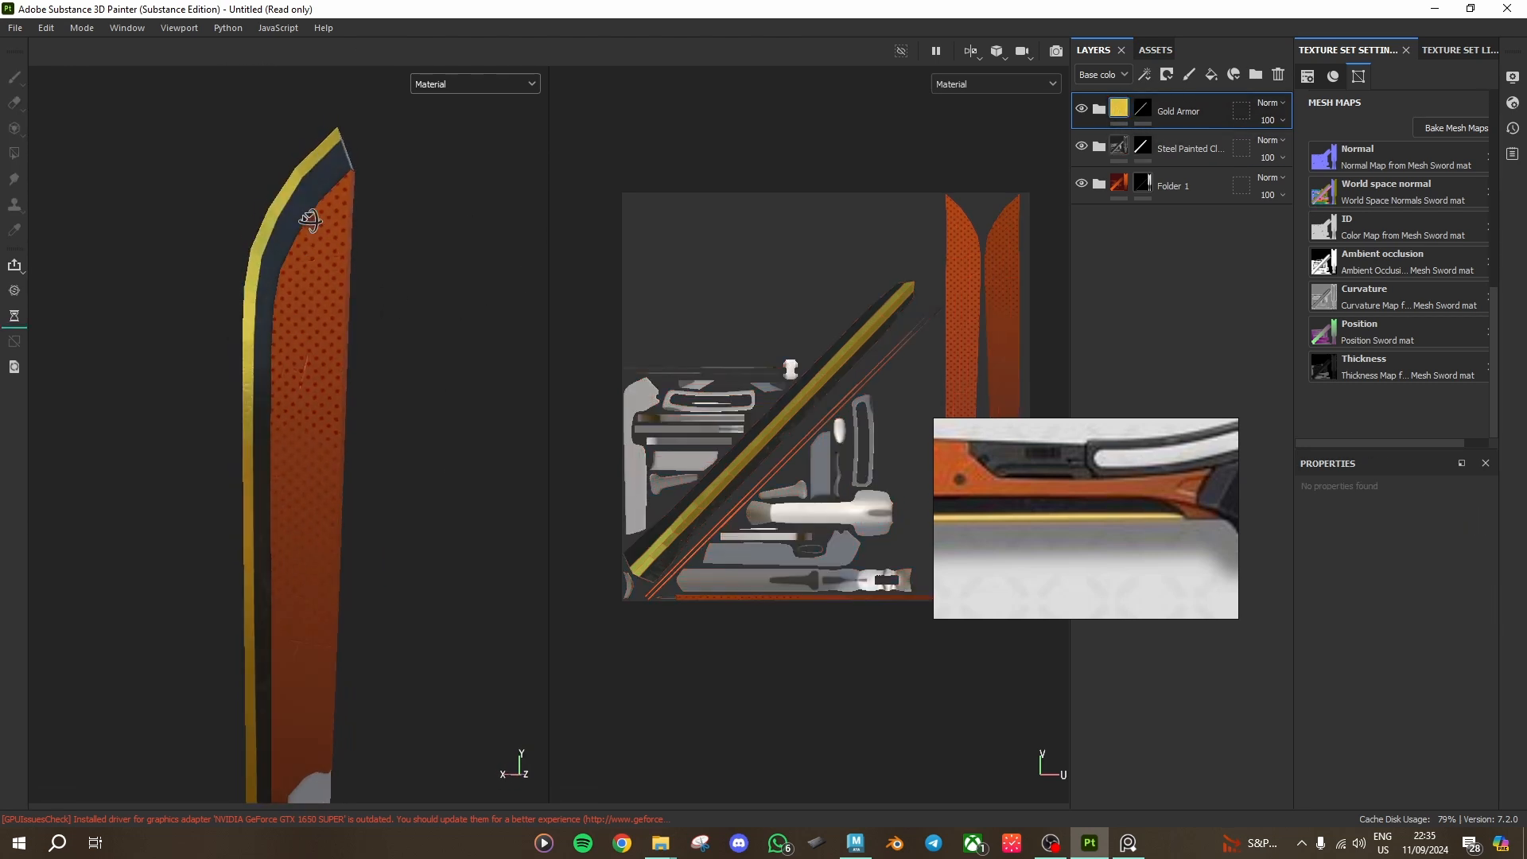
key("ctrl+s")
Step: Place the reference image below the UV layout and compare its gold rim with the sword and the Gold Armor mask
left_click_drag(402, 324, 741, 442, "alt")
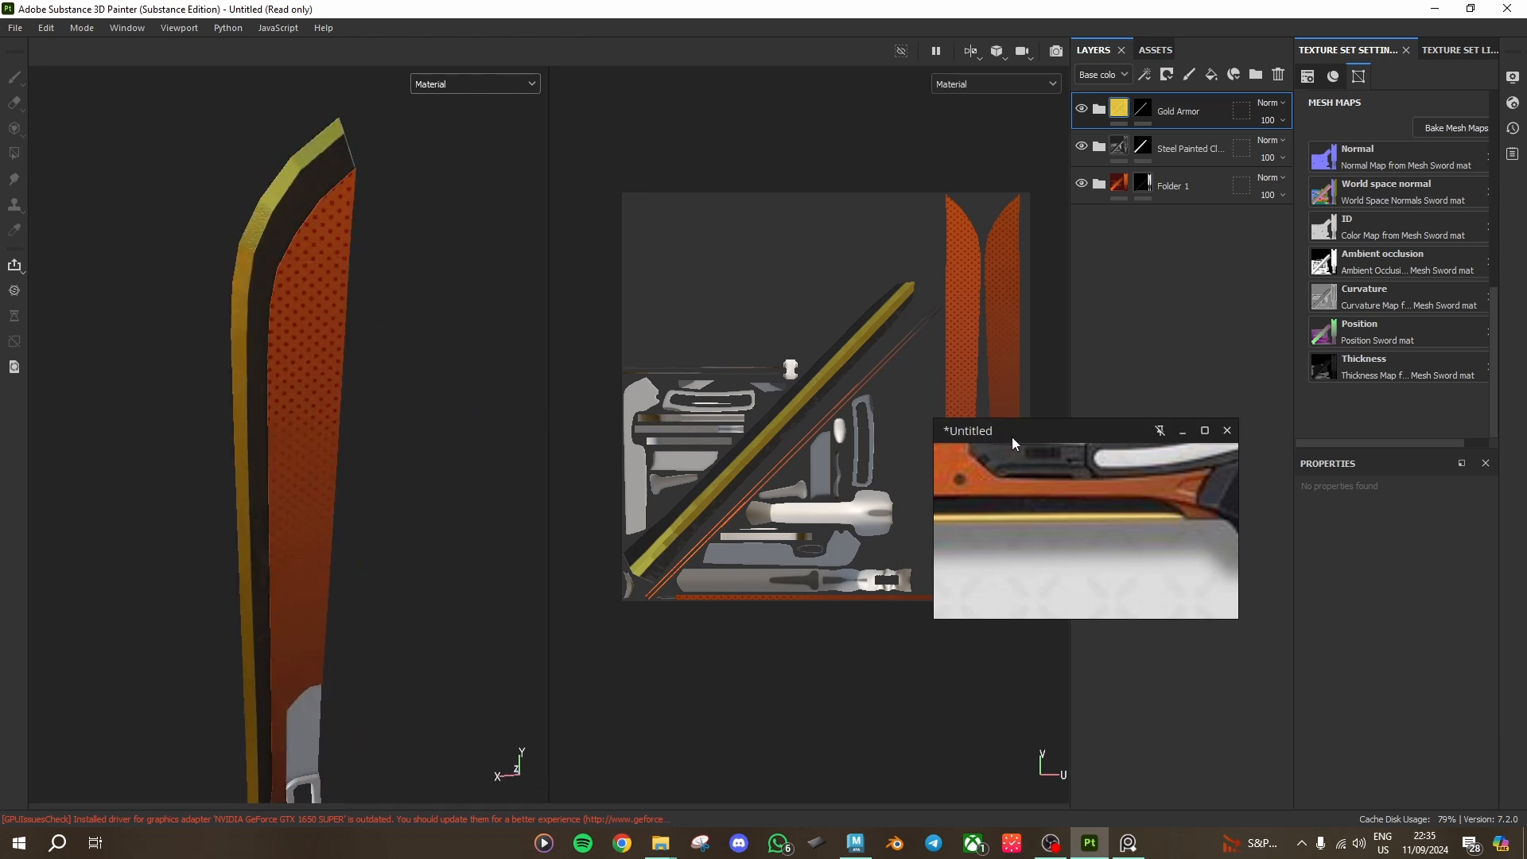
left_click_drag(1011, 437, 784, 611)
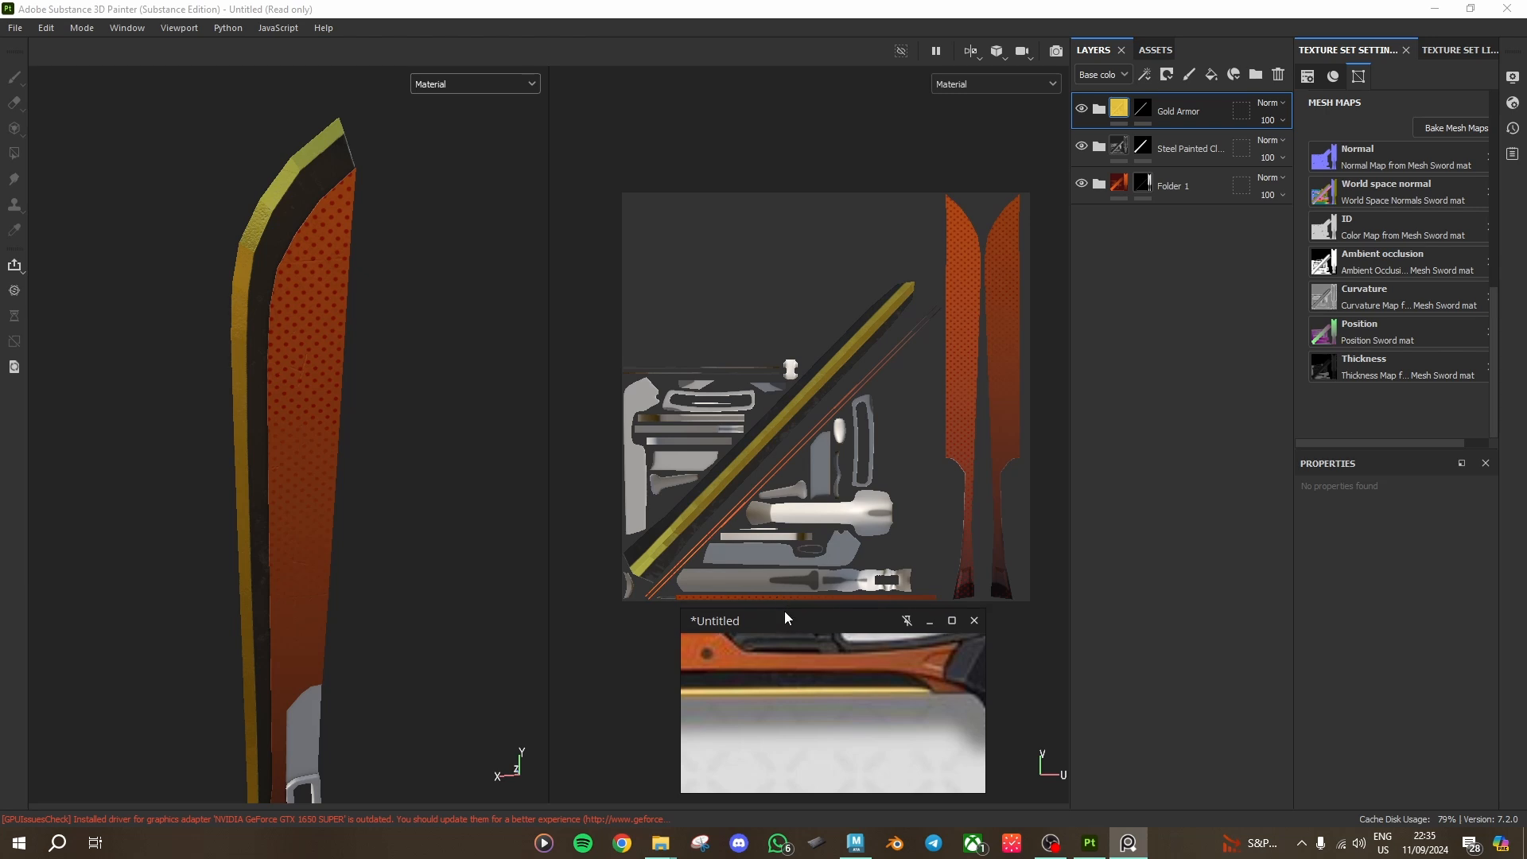
left_click_drag(310, 165, 225, 179, "alt")
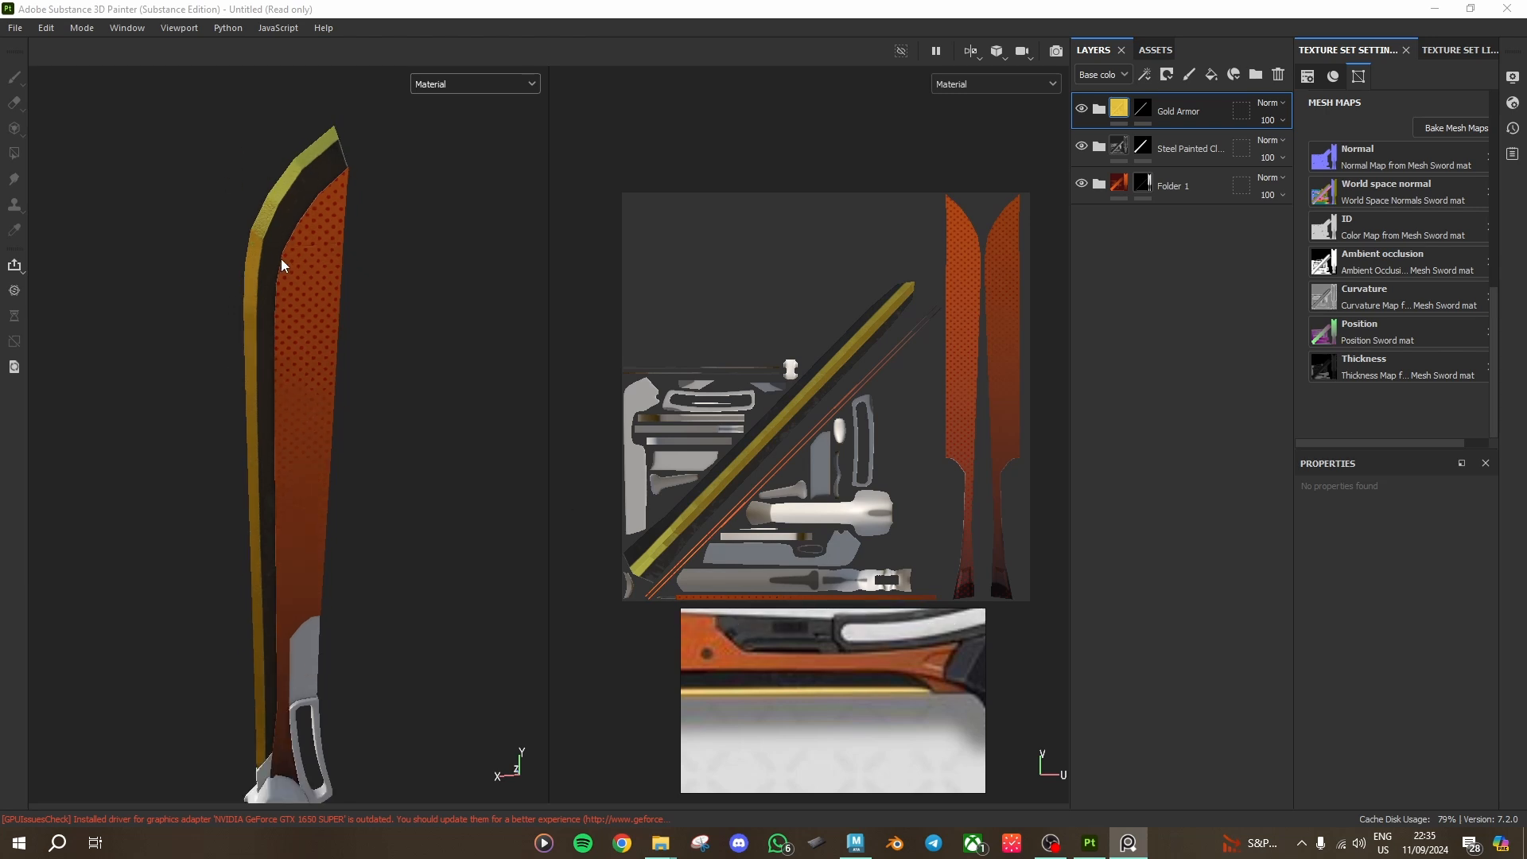
left_click_drag(282, 264, 446, 296, "alt")
left_click(1145, 108)
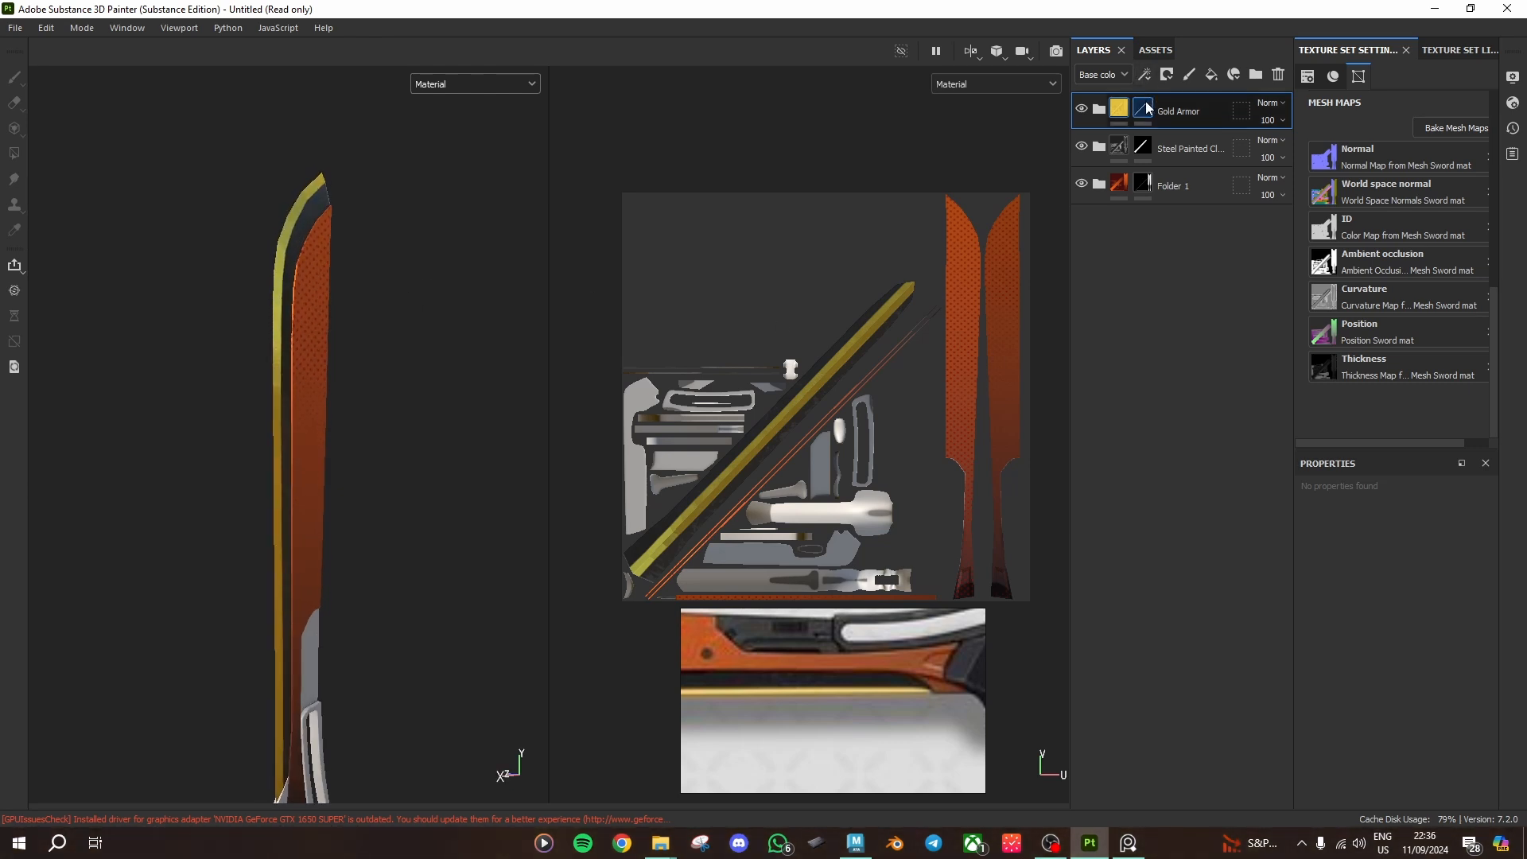
mouse_move(1145, 120)
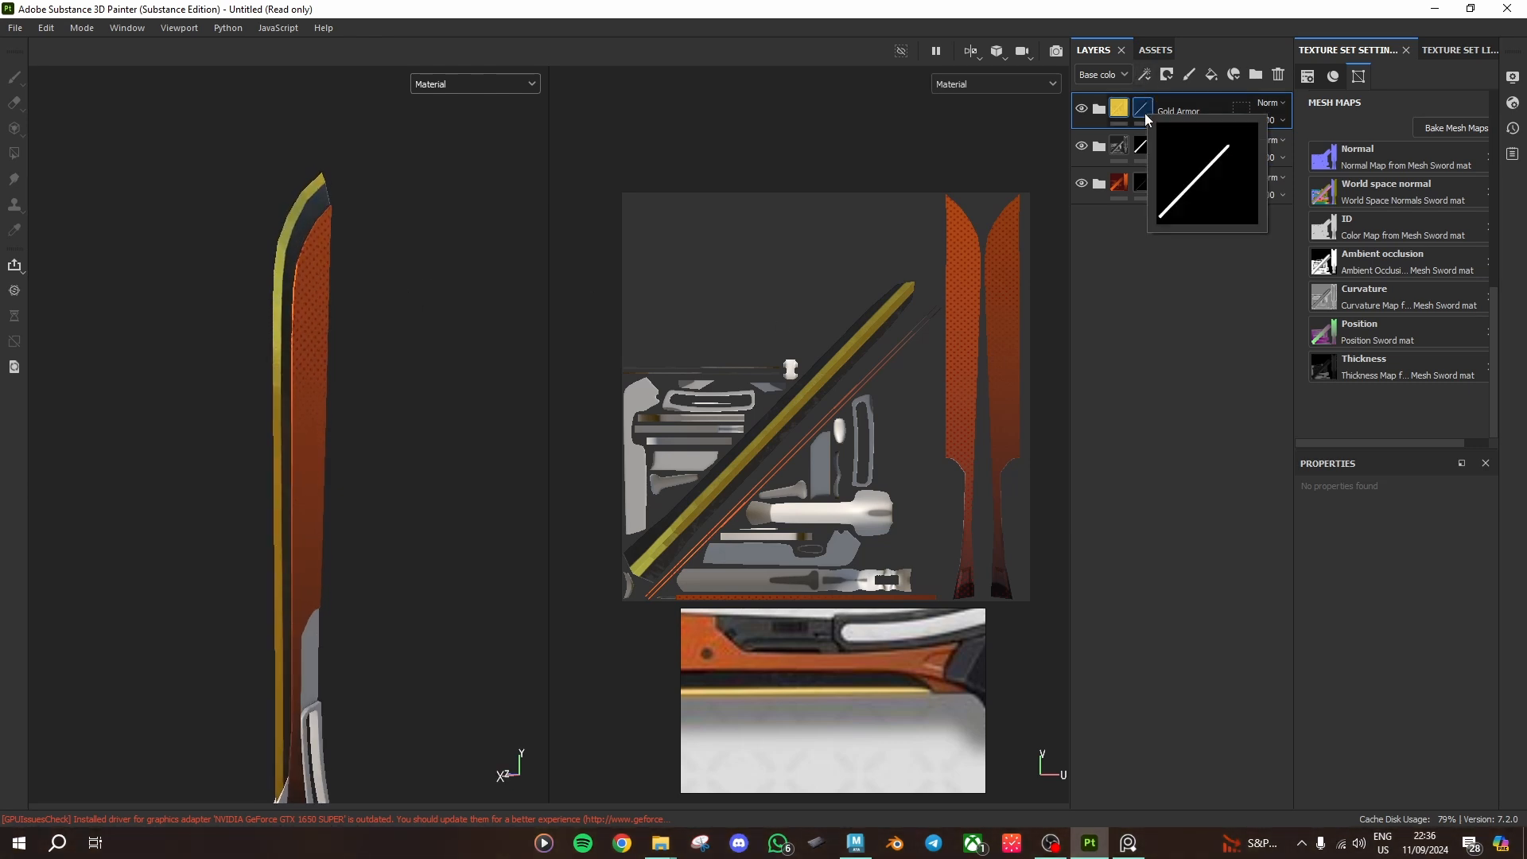
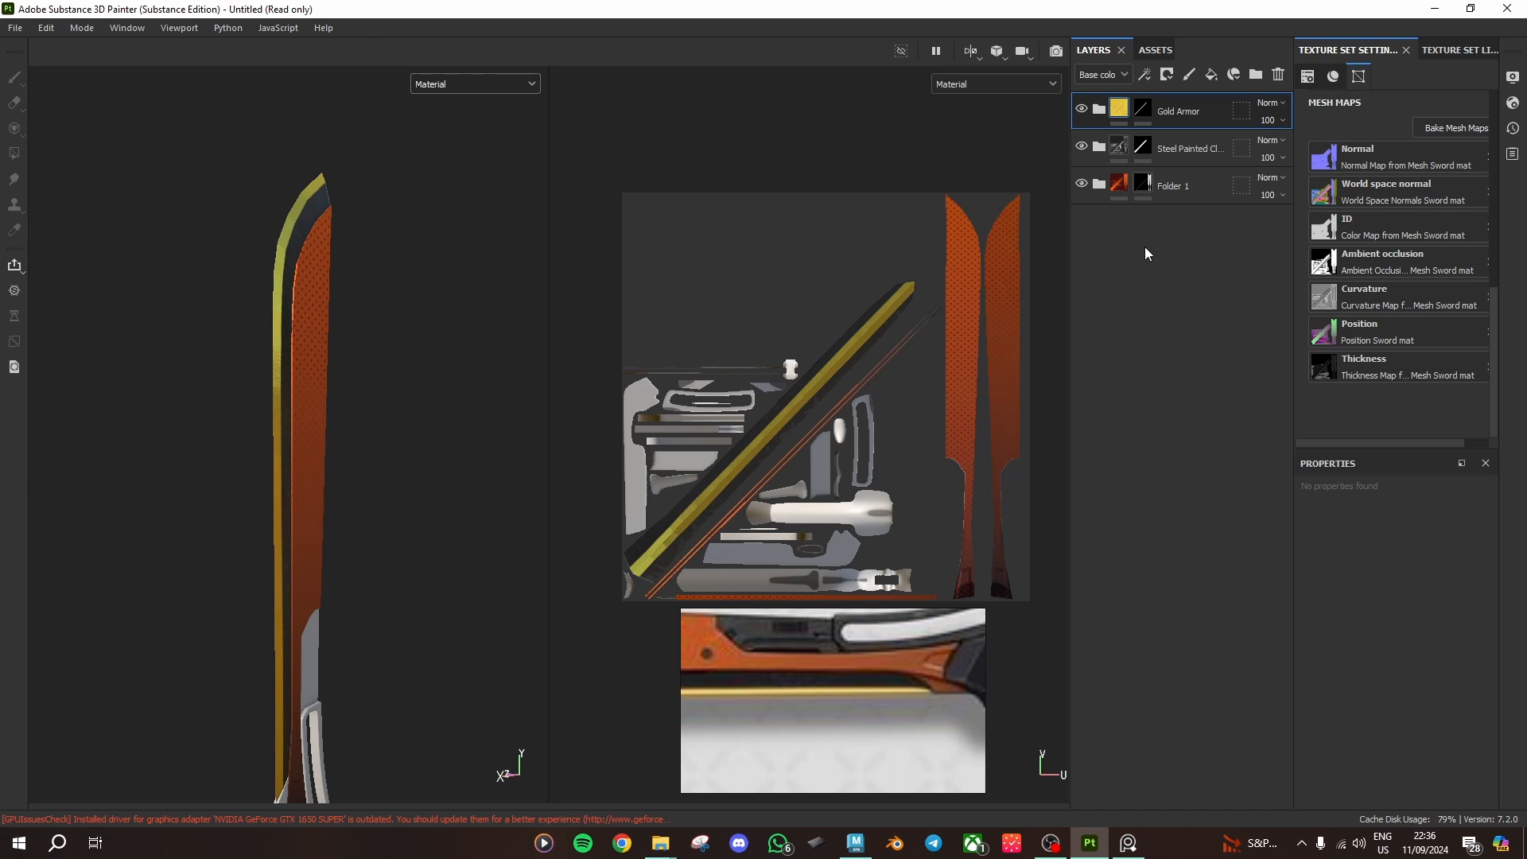
scroll(898, 679, "down", 4)
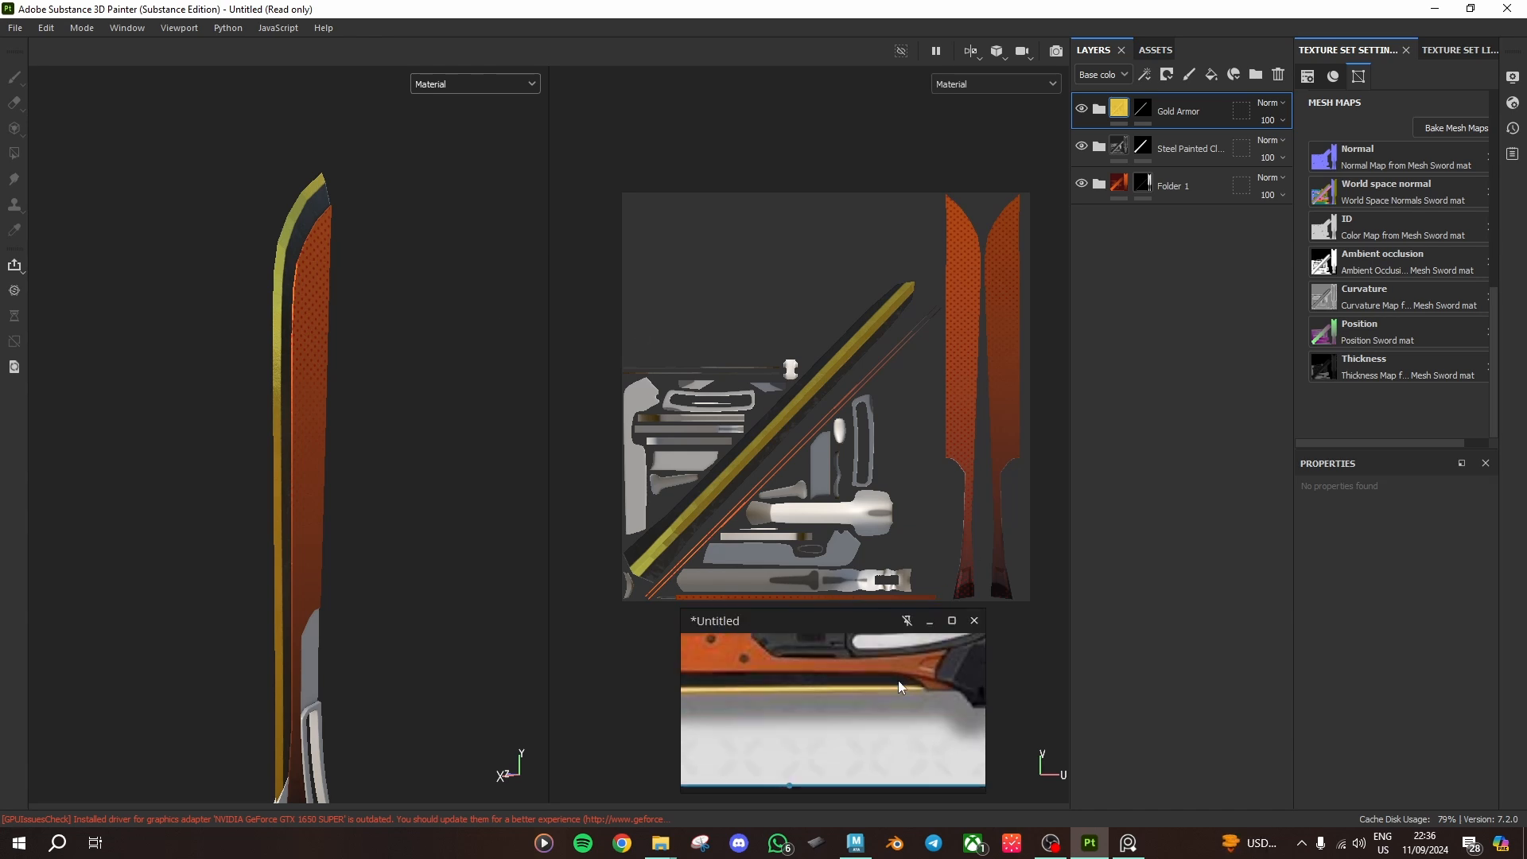
middle_click_drag(808, 697, 900, 716)
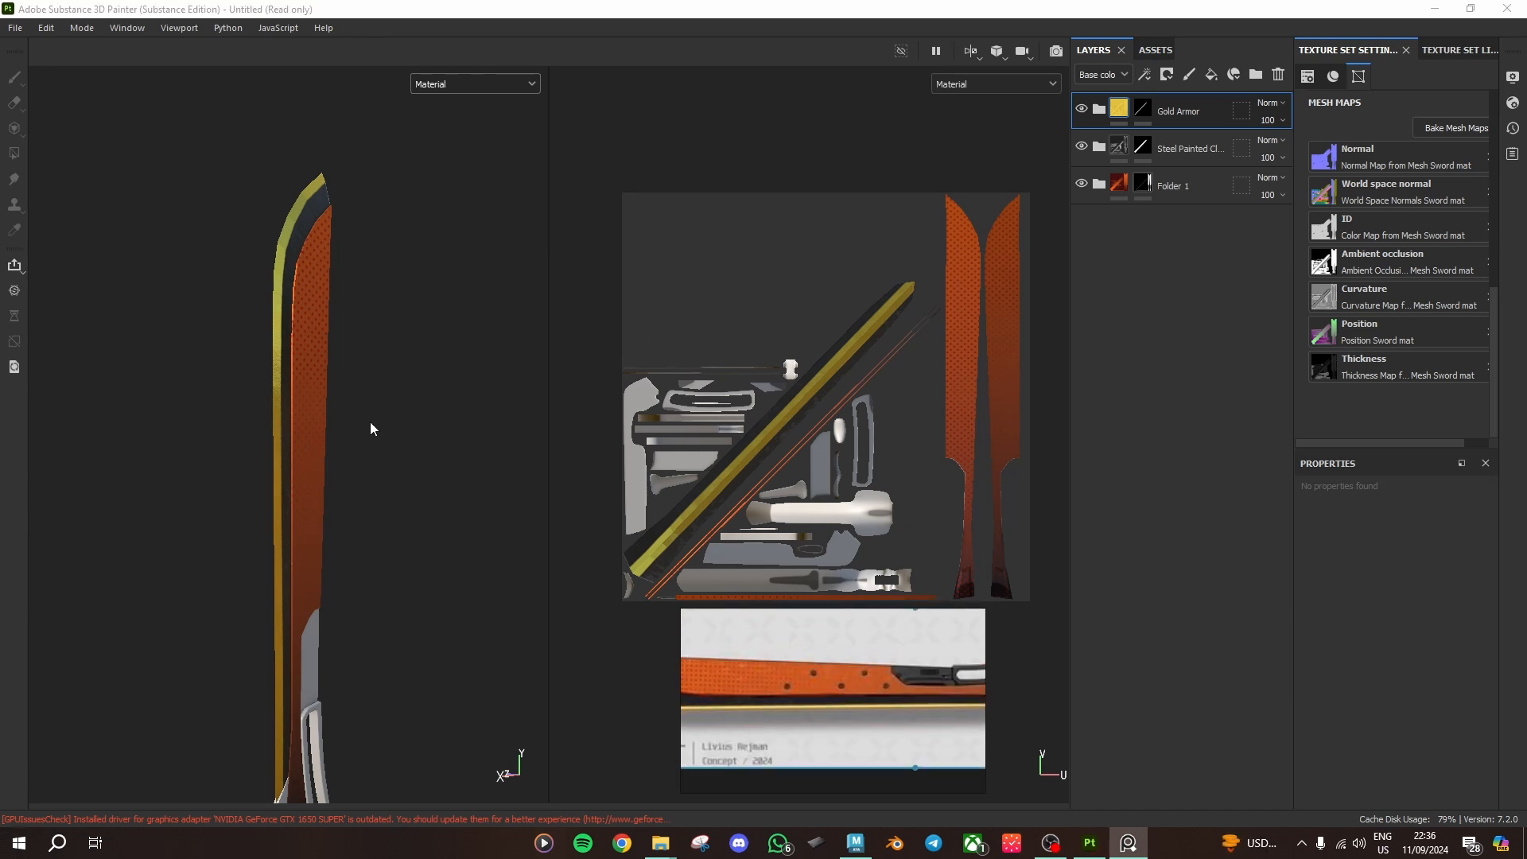
Step: Examine the lower blade, guard and handle from several angles against the reference image
left_click_drag(371, 429, 342, 472, "alt")
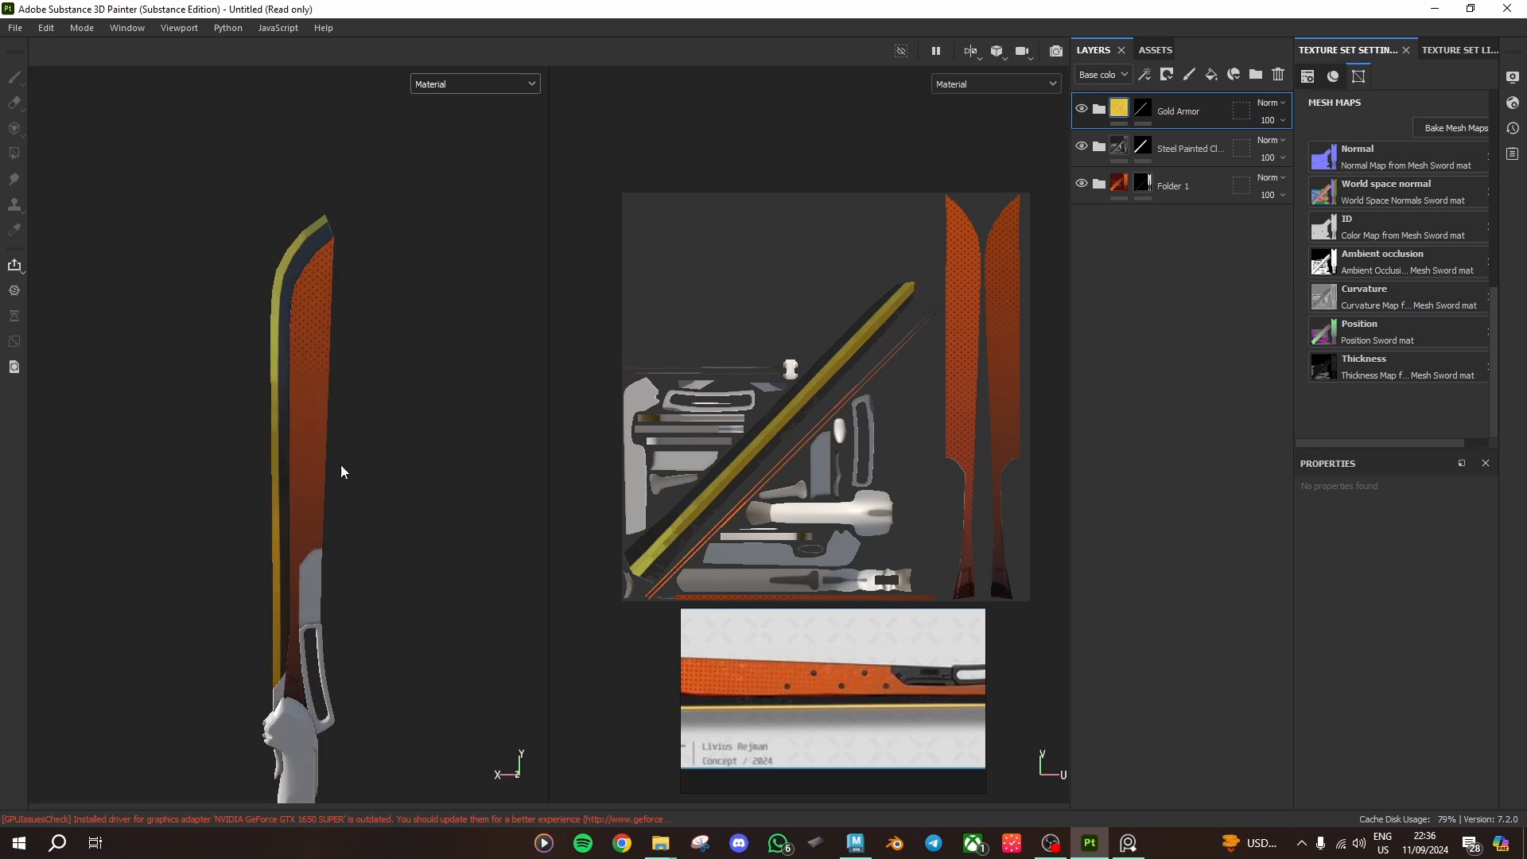
middle_click_drag(388, 505, 392, 420, "alt")
scroll(358, 502, "up", 4)
middle_click_drag(358, 503, 362, 207, "alt")
scroll(377, 419, "down", 2)
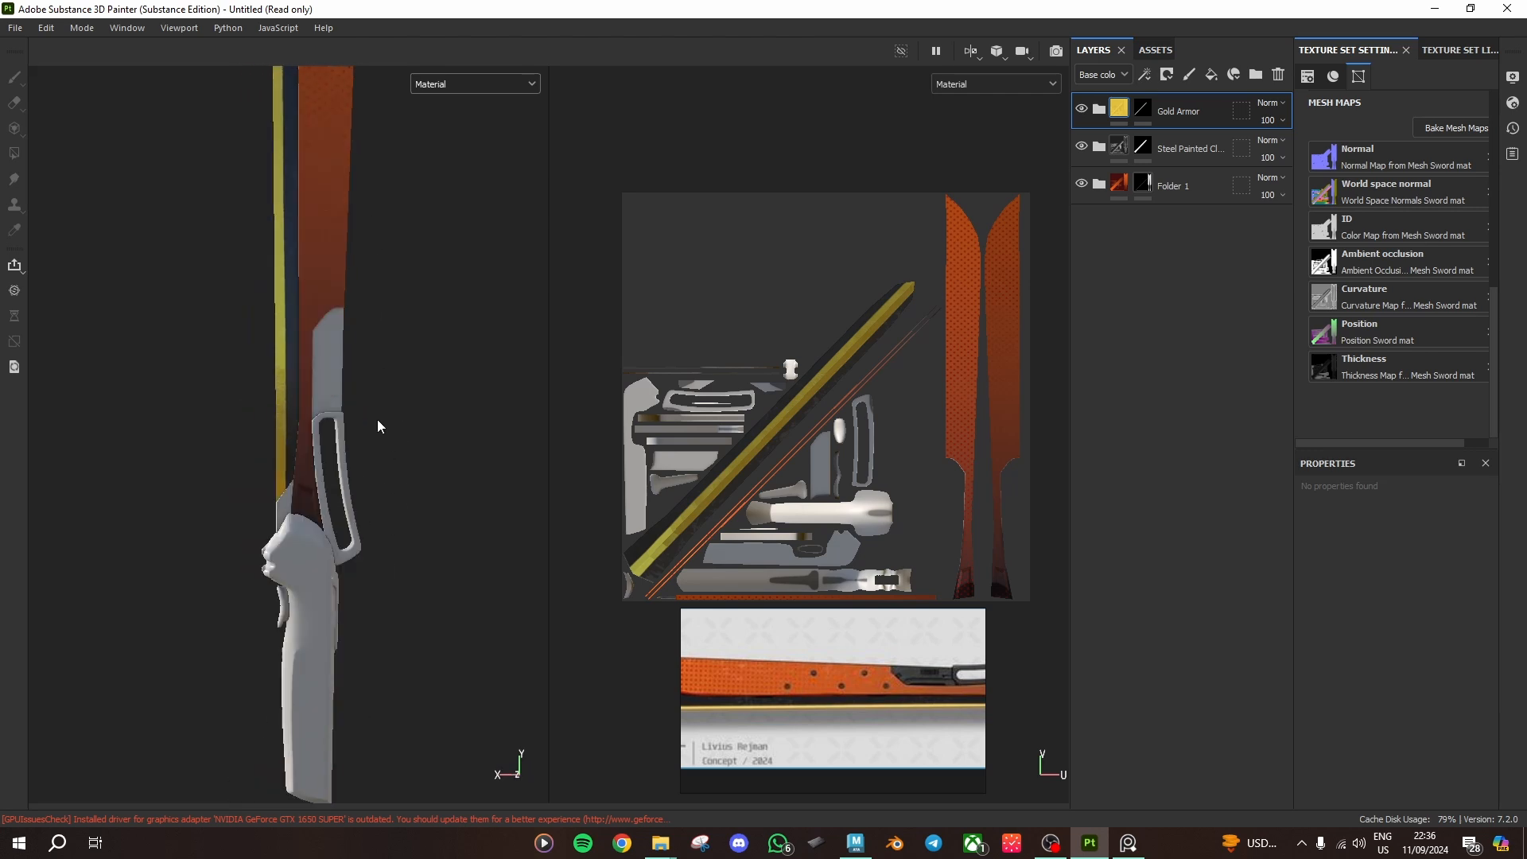
left_click_drag(377, 426, 317, 460, "alt")
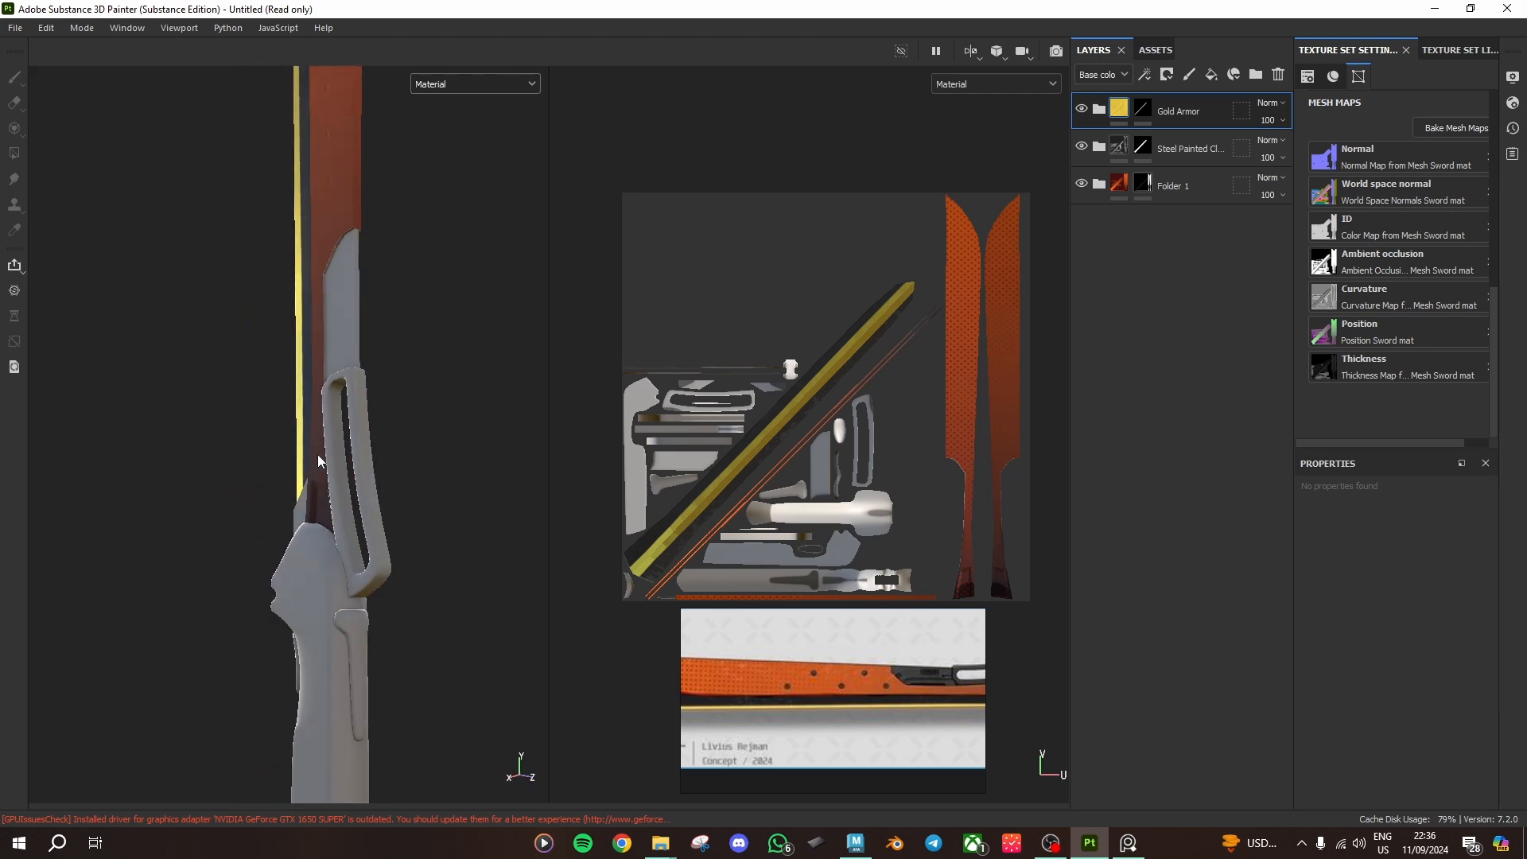
mouse_move(396, 504)
left_mouse_down("alt")
mouse_move(501, 545)
mouse_move(332, 528)
left_mouse_up("alt")
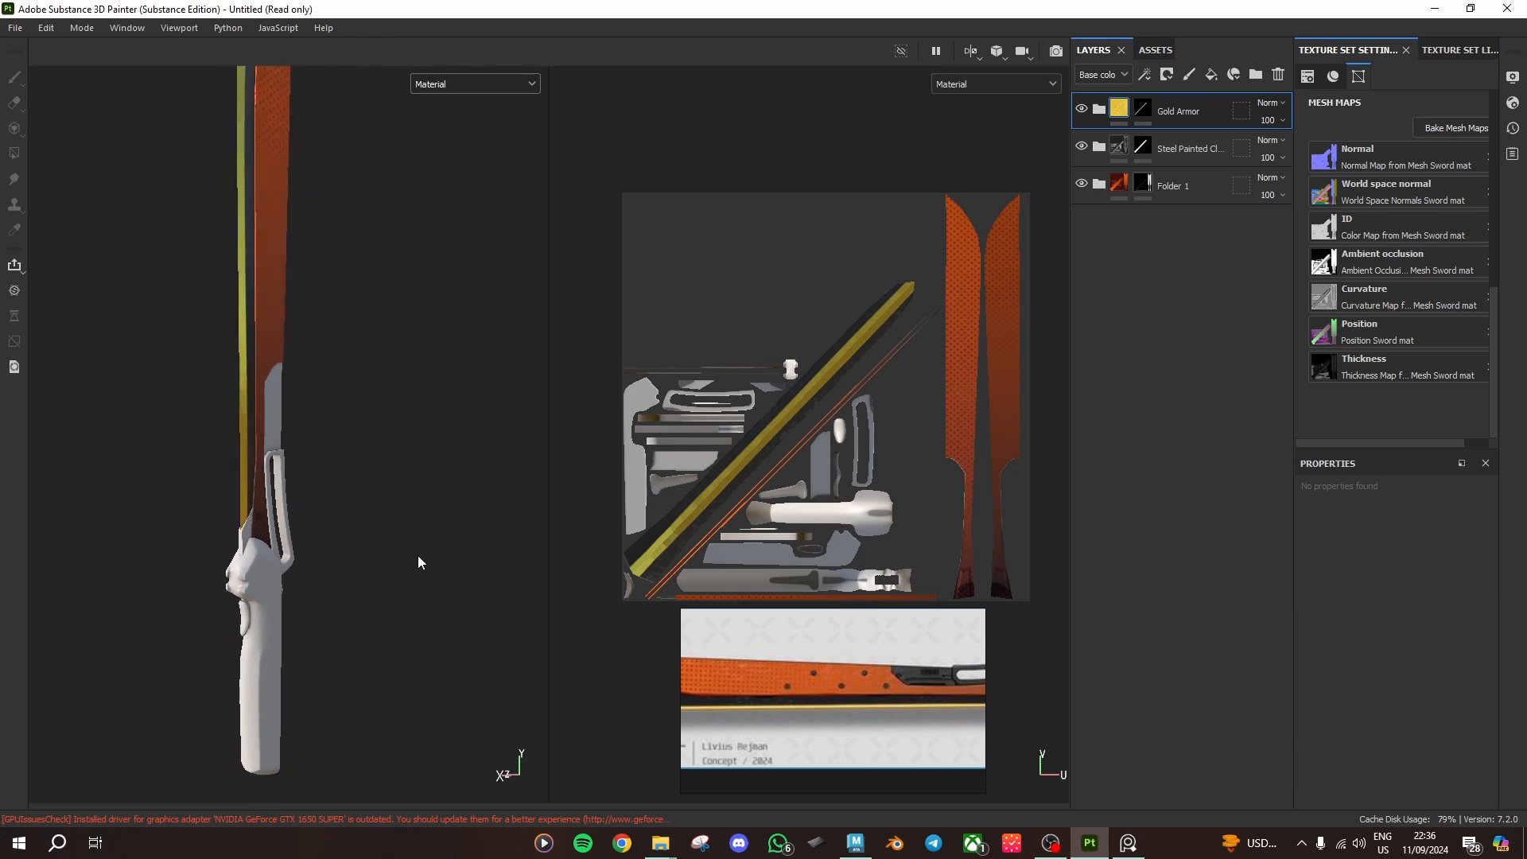
left_click_drag(368, 518, 234, 507, "alt")
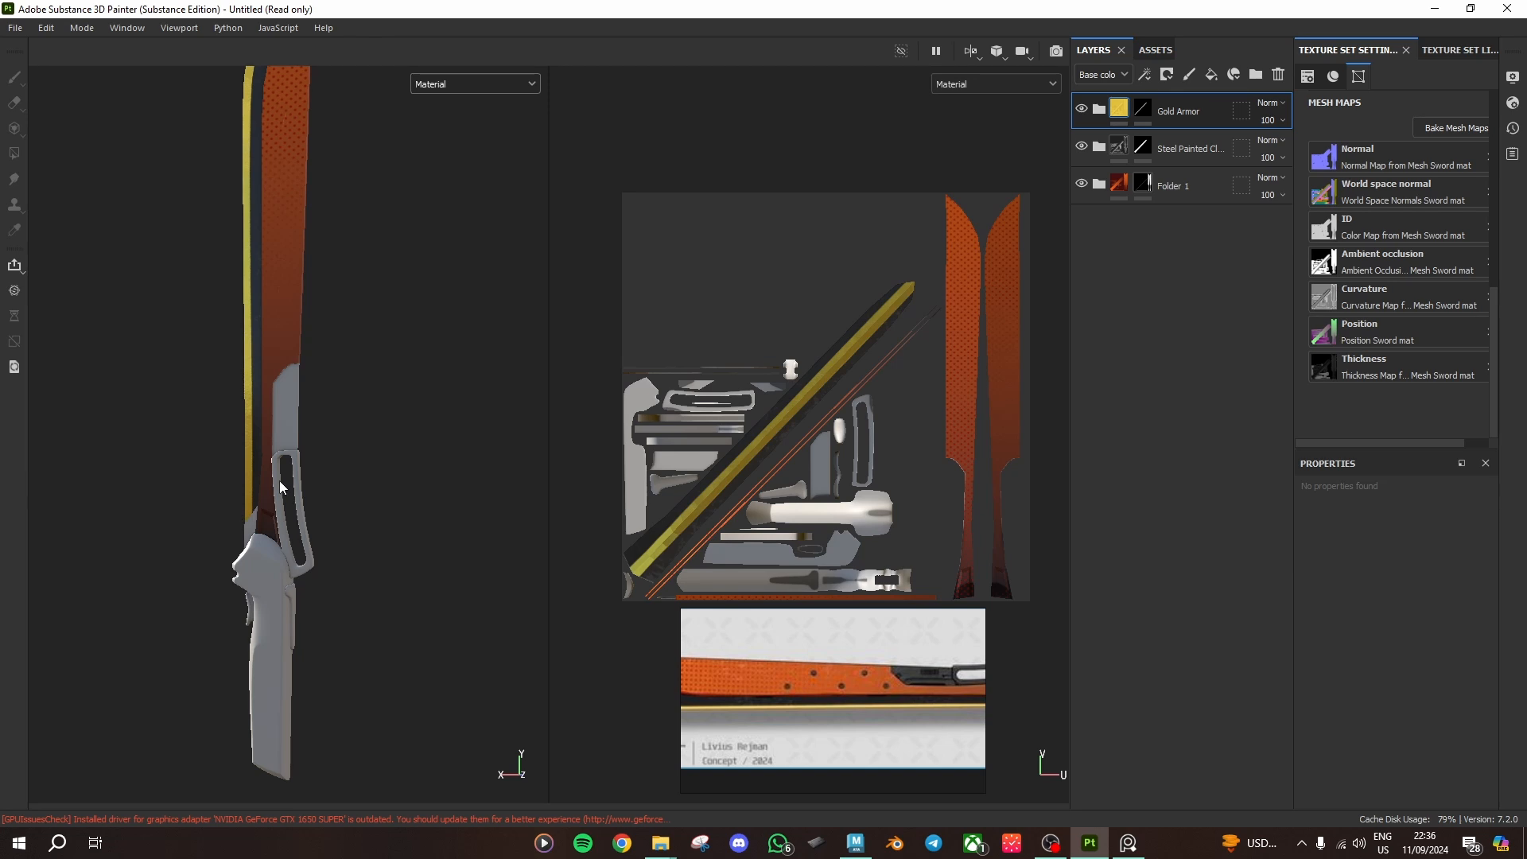
mouse_move(364, 480)
left_mouse_down("alt")
mouse_move(408, 477)
mouse_move(331, 484)
mouse_move(513, 493)
mouse_move(337, 490)
left_mouse_up("alt")
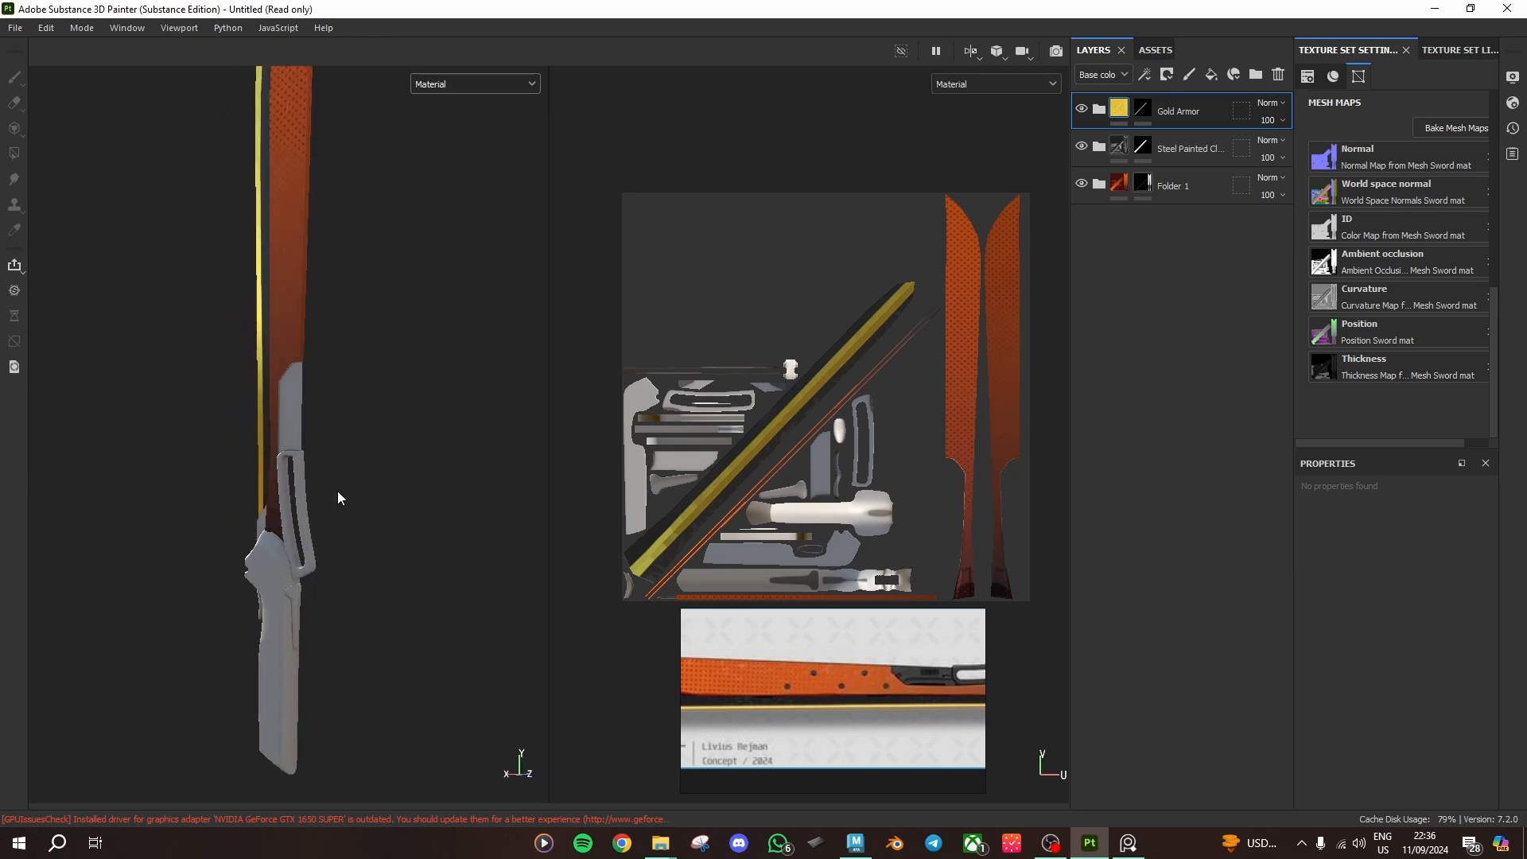
middle_click_drag(374, 474, 335, 446, "alt")
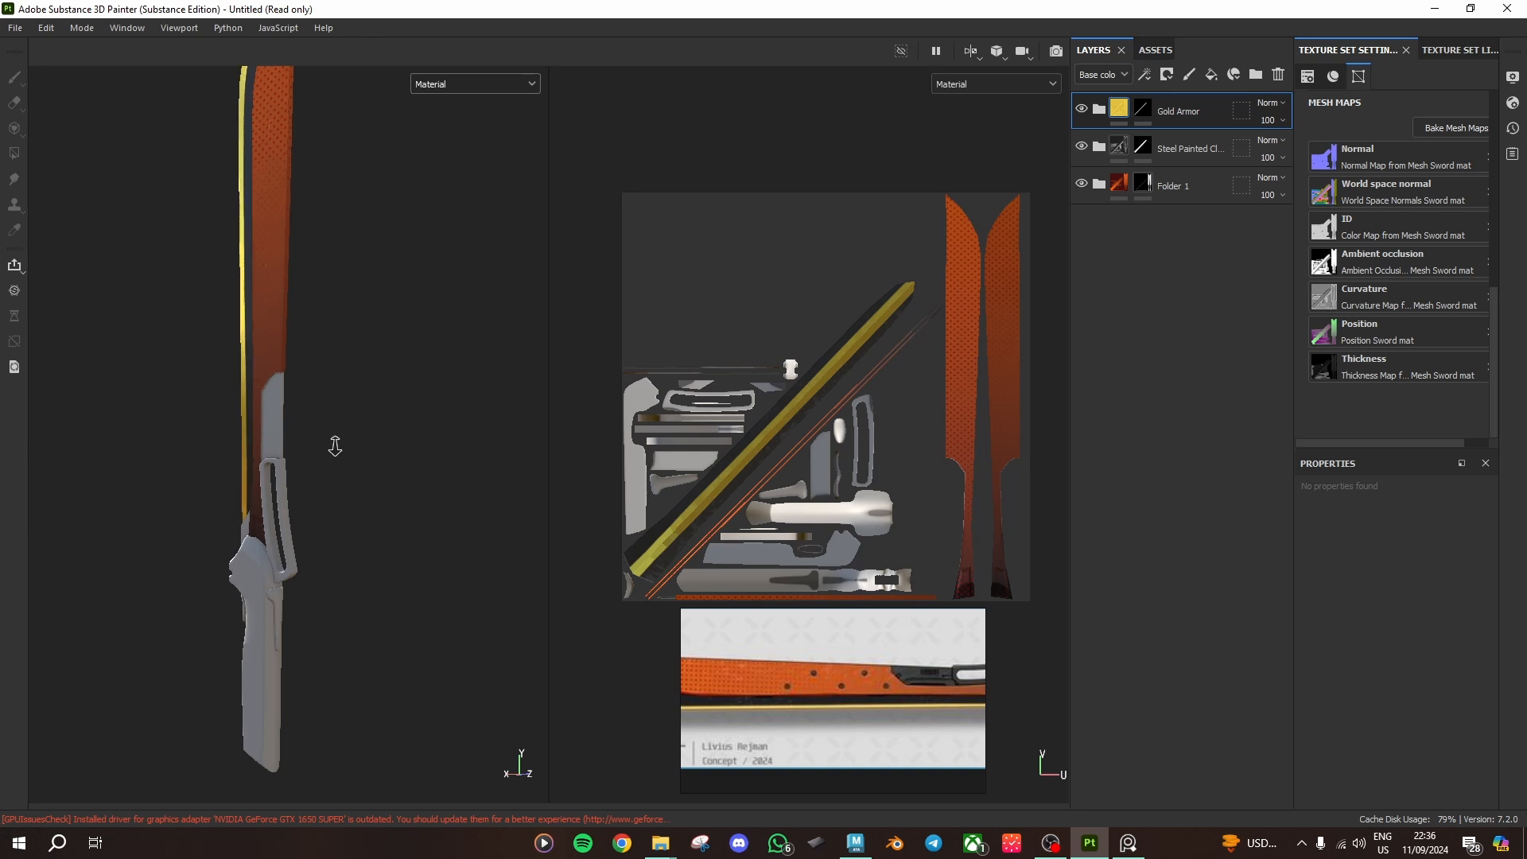
right_click_drag(334, 446, 396, 511, "alt")
scroll(303, 493, "down", 2)
scroll(303, 493, "up", 4)
scroll(303, 493, "down", 5)
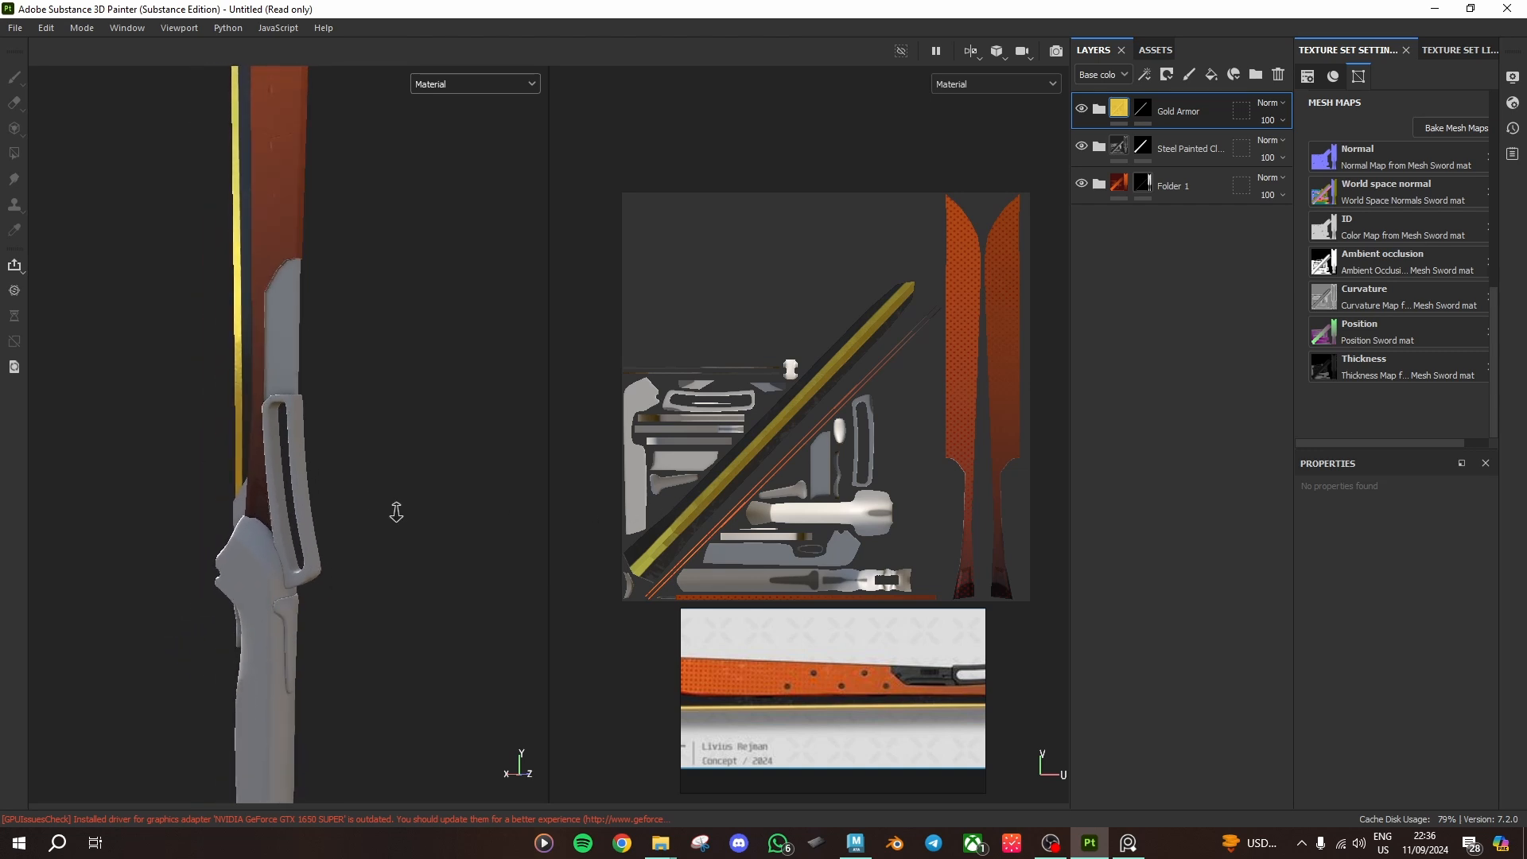
right_click_drag(396, 511, 197, 488, "alt")
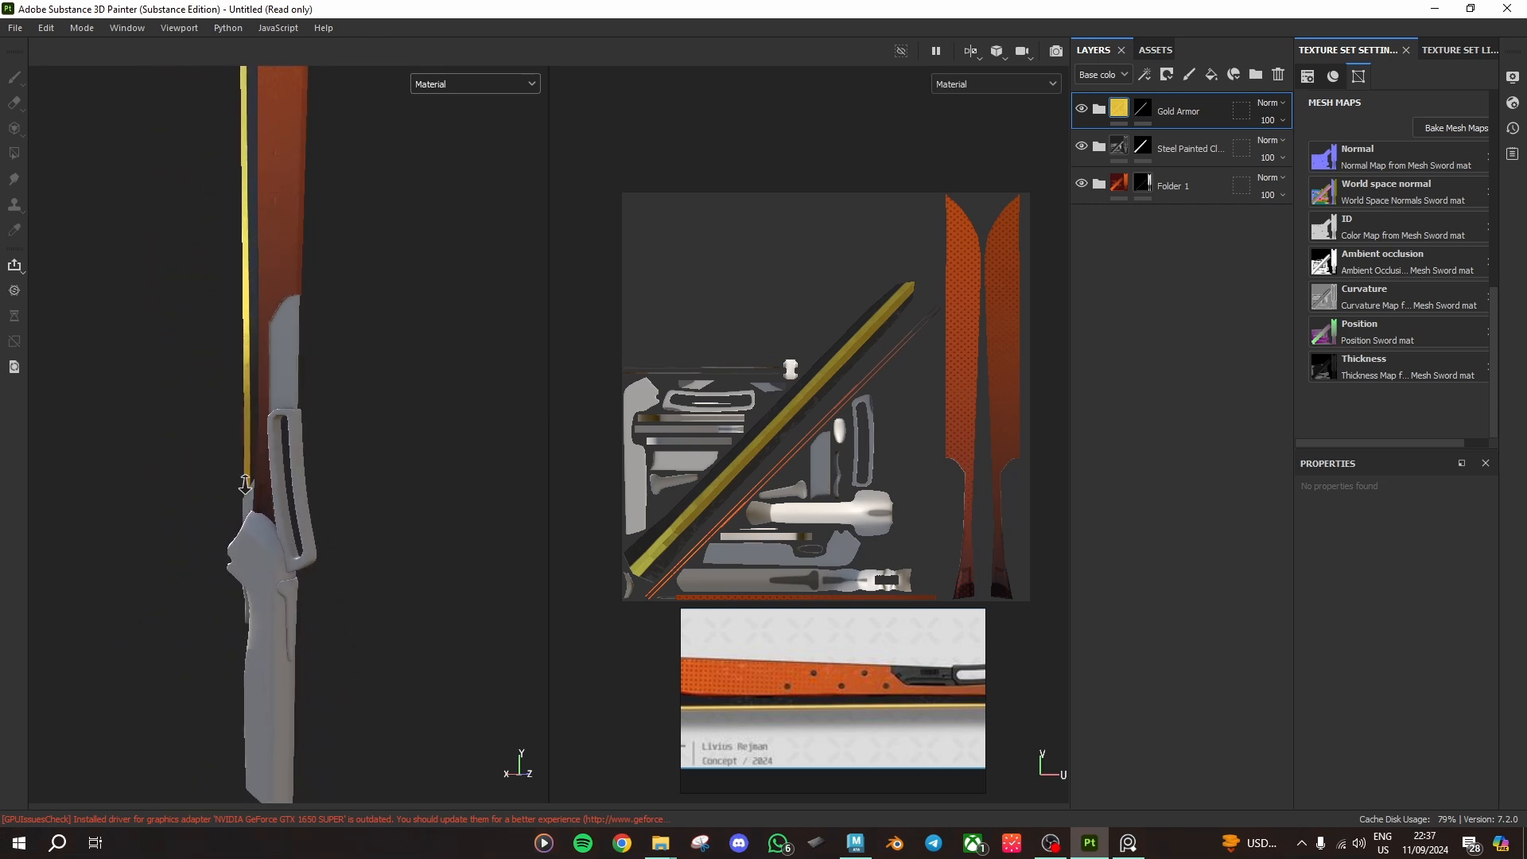
Step: Select the mask of Folder 1 to edit the blade's orange areas around the inset plate
left_click_drag(246, 482, 273, 358, "alt")
middle_click_drag(273, 358, 293, 432, "alt")
scroll(293, 433, "up", 5)
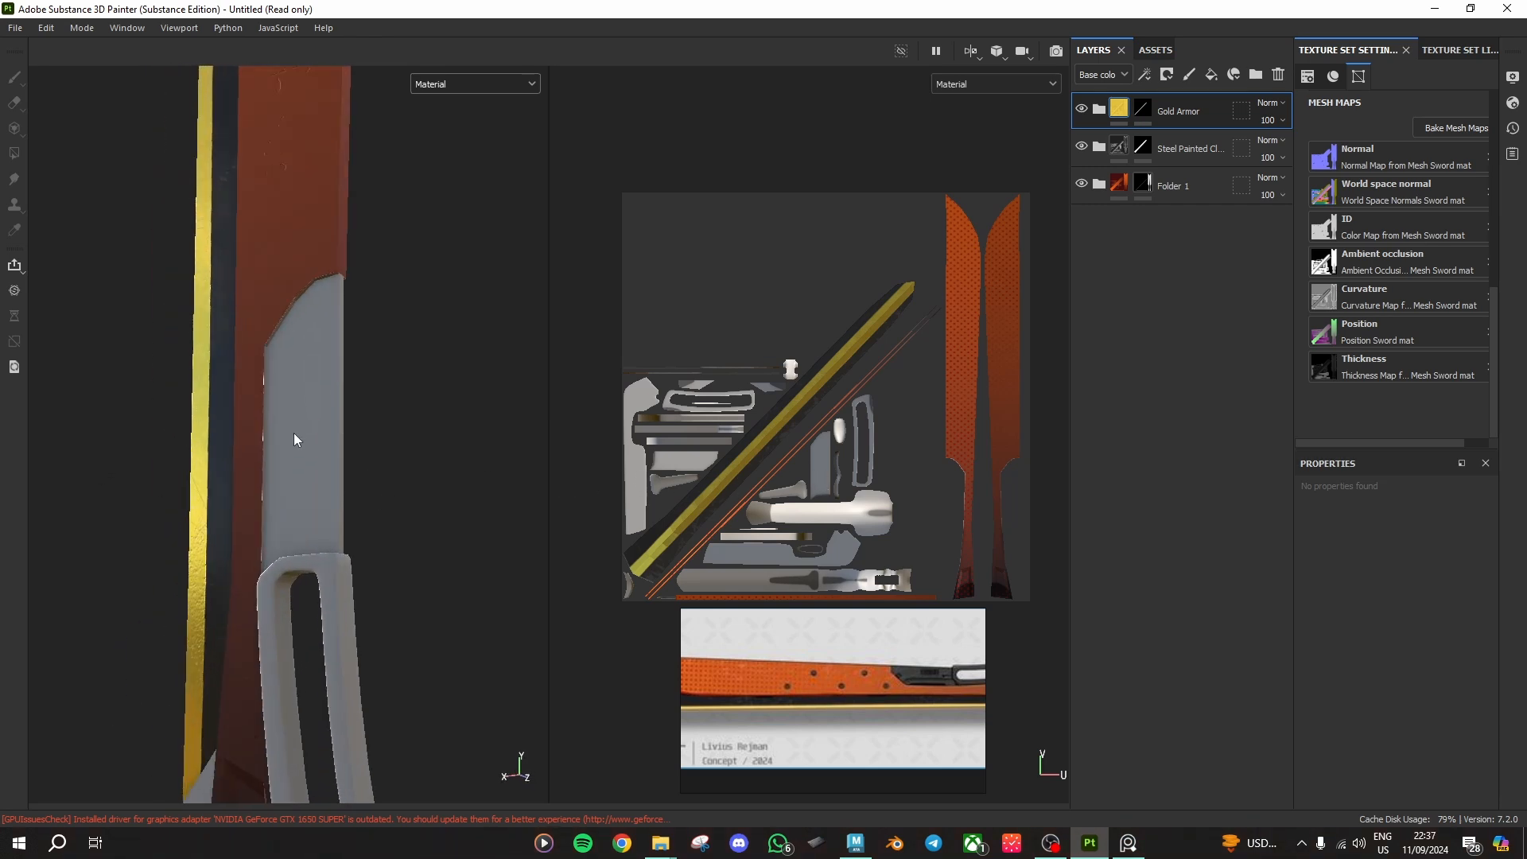
left_click_drag(339, 416, 276, 368, "alt")
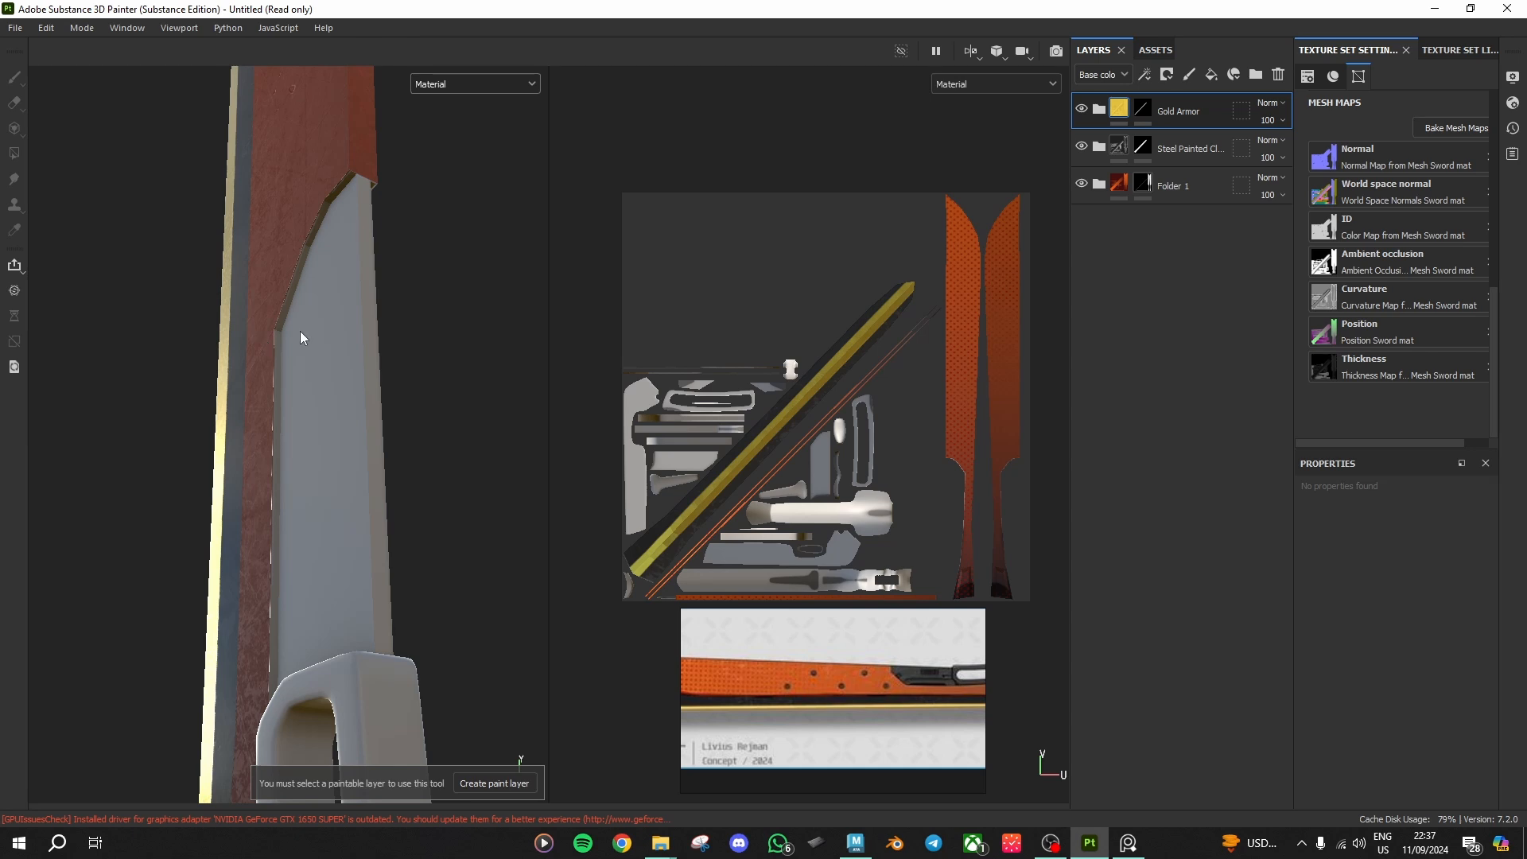
left_click(1145, 186)
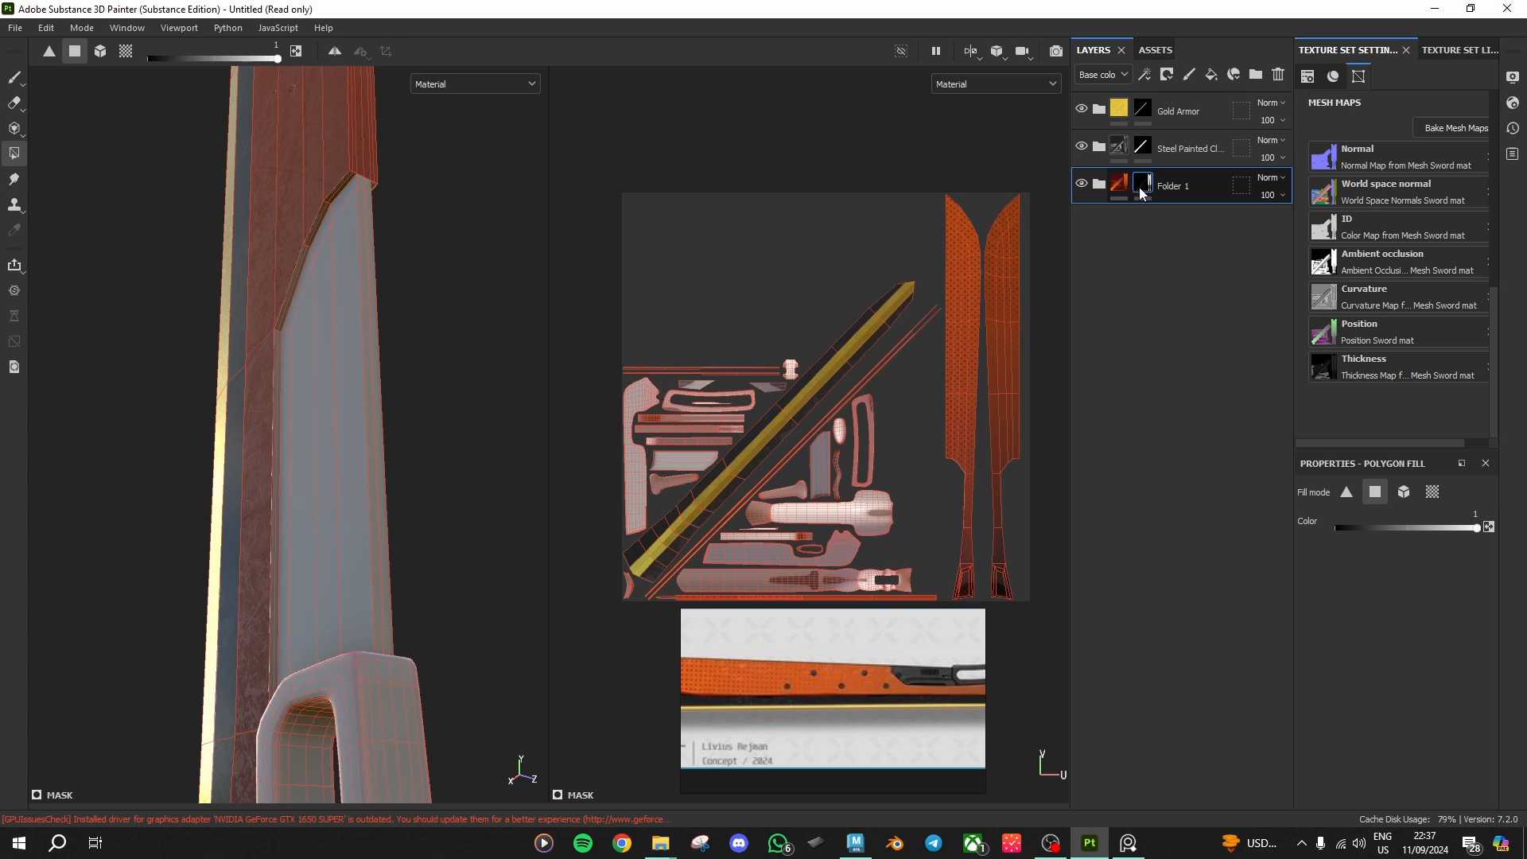
left_click(1118, 184)
left_click(1145, 187)
left_click(1119, 184)
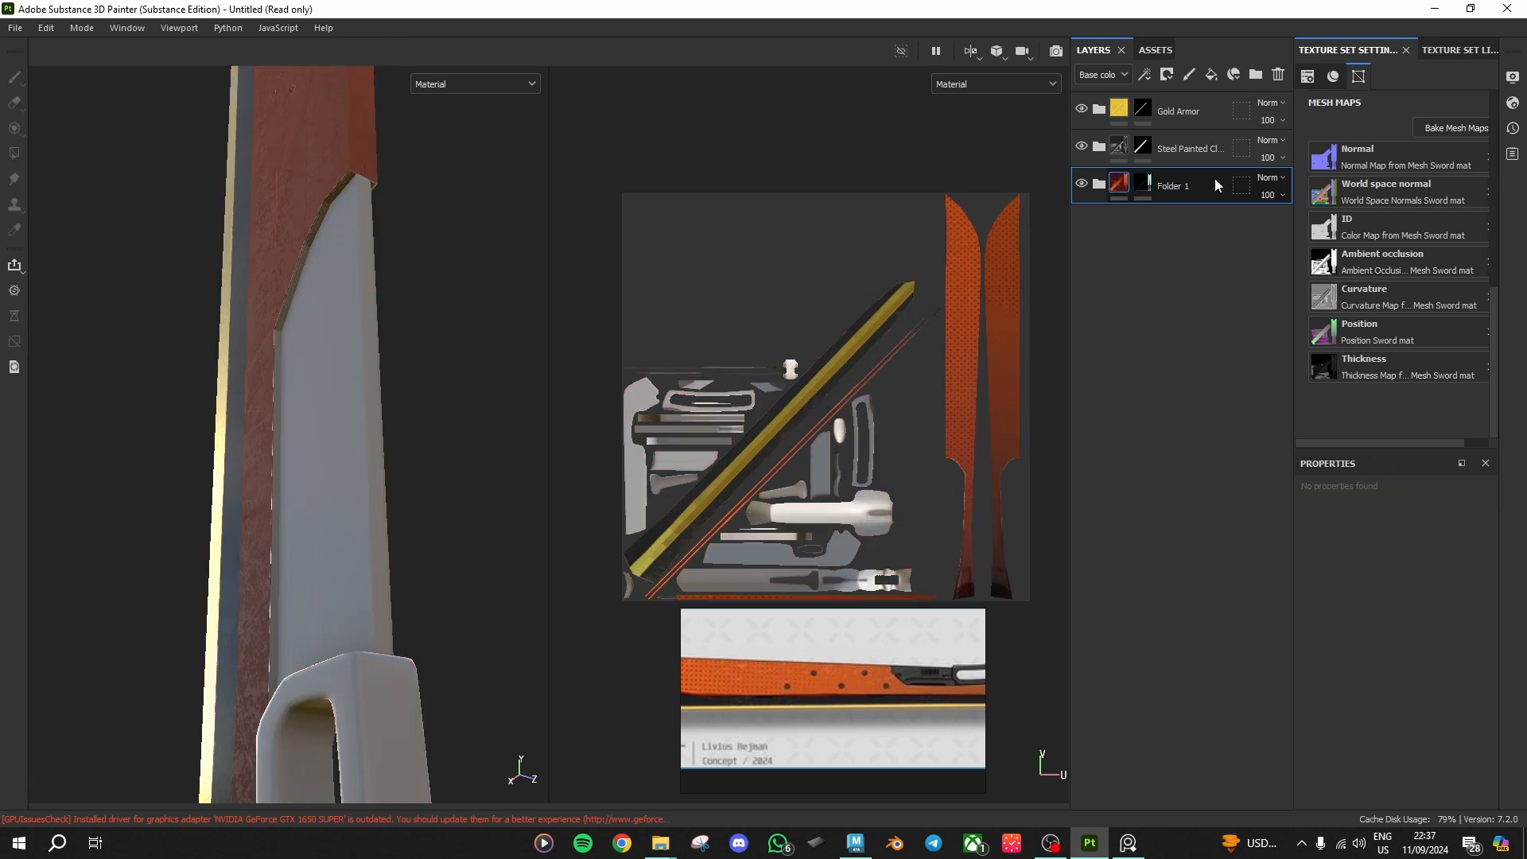
left_click(1142, 184)
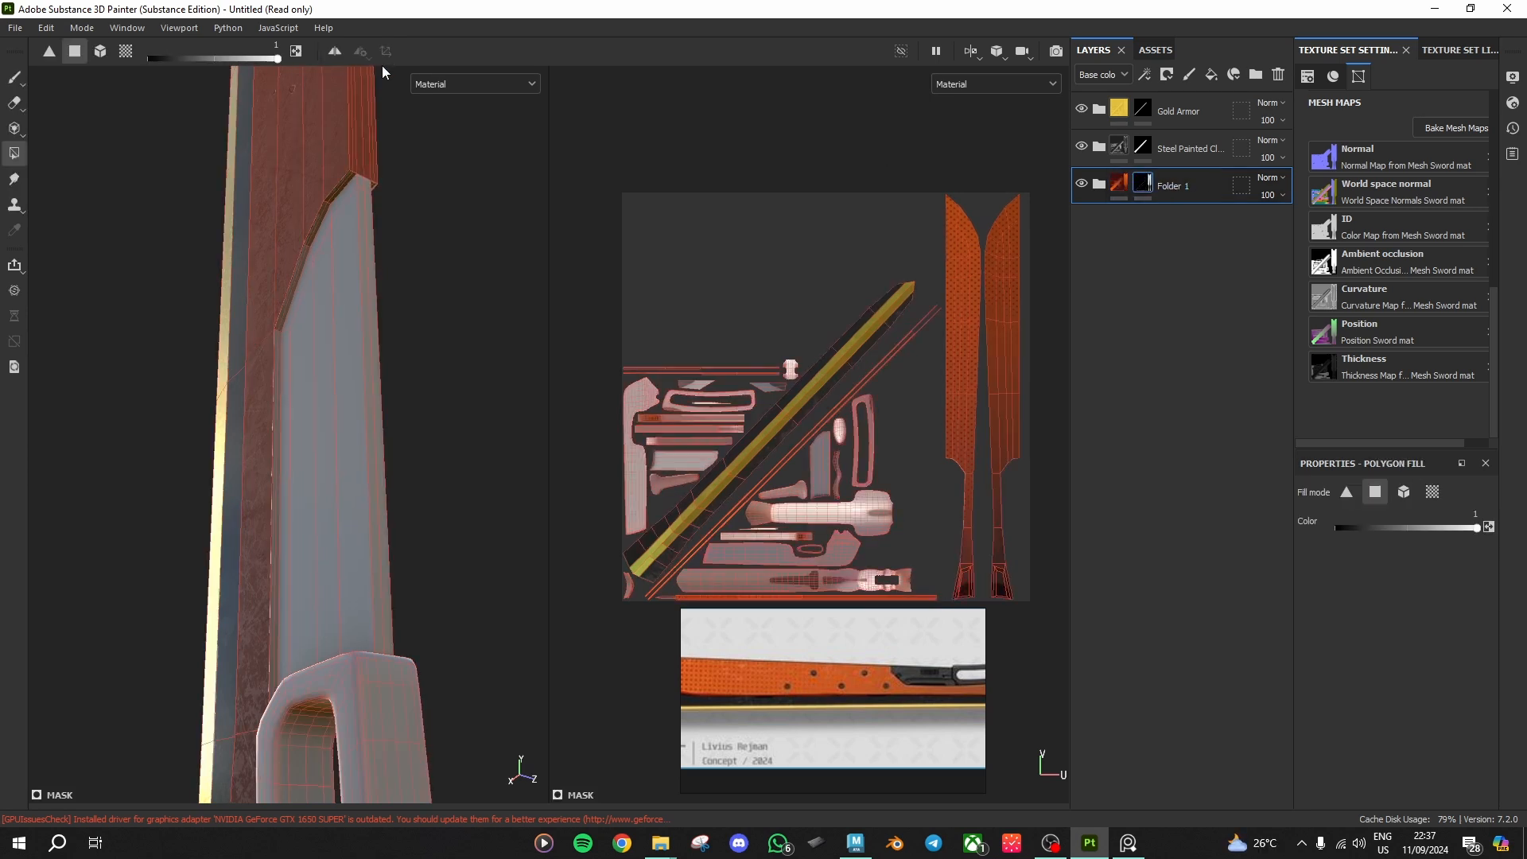
Step: Switch the viewports to Mask display to show the Folder 1 mask in black and white
left_click(475, 83)
scroll(485, 204, "down", 3)
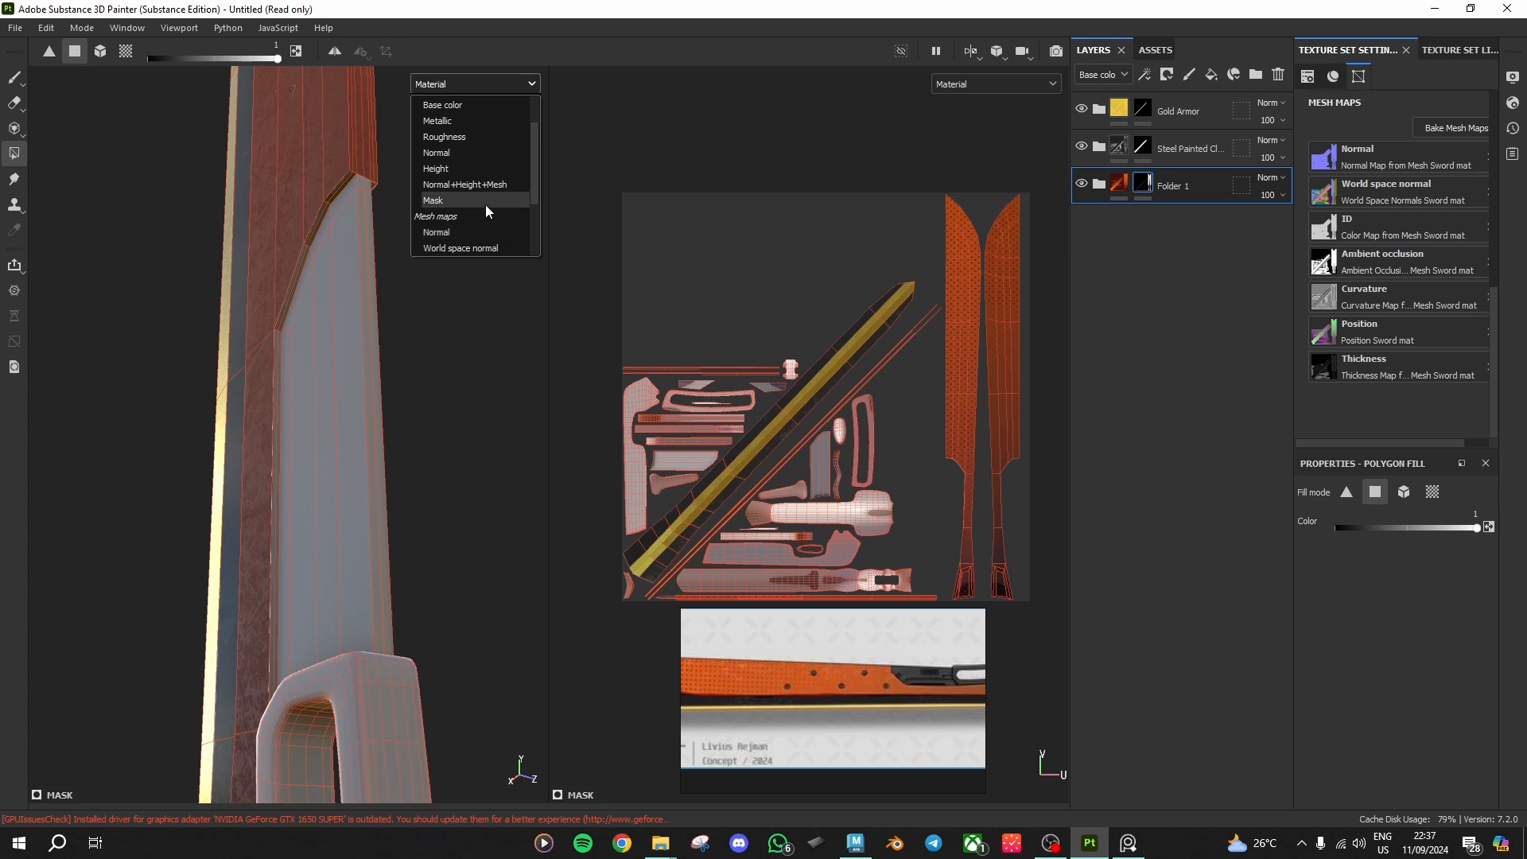
scroll(461, 170, "down", 3)
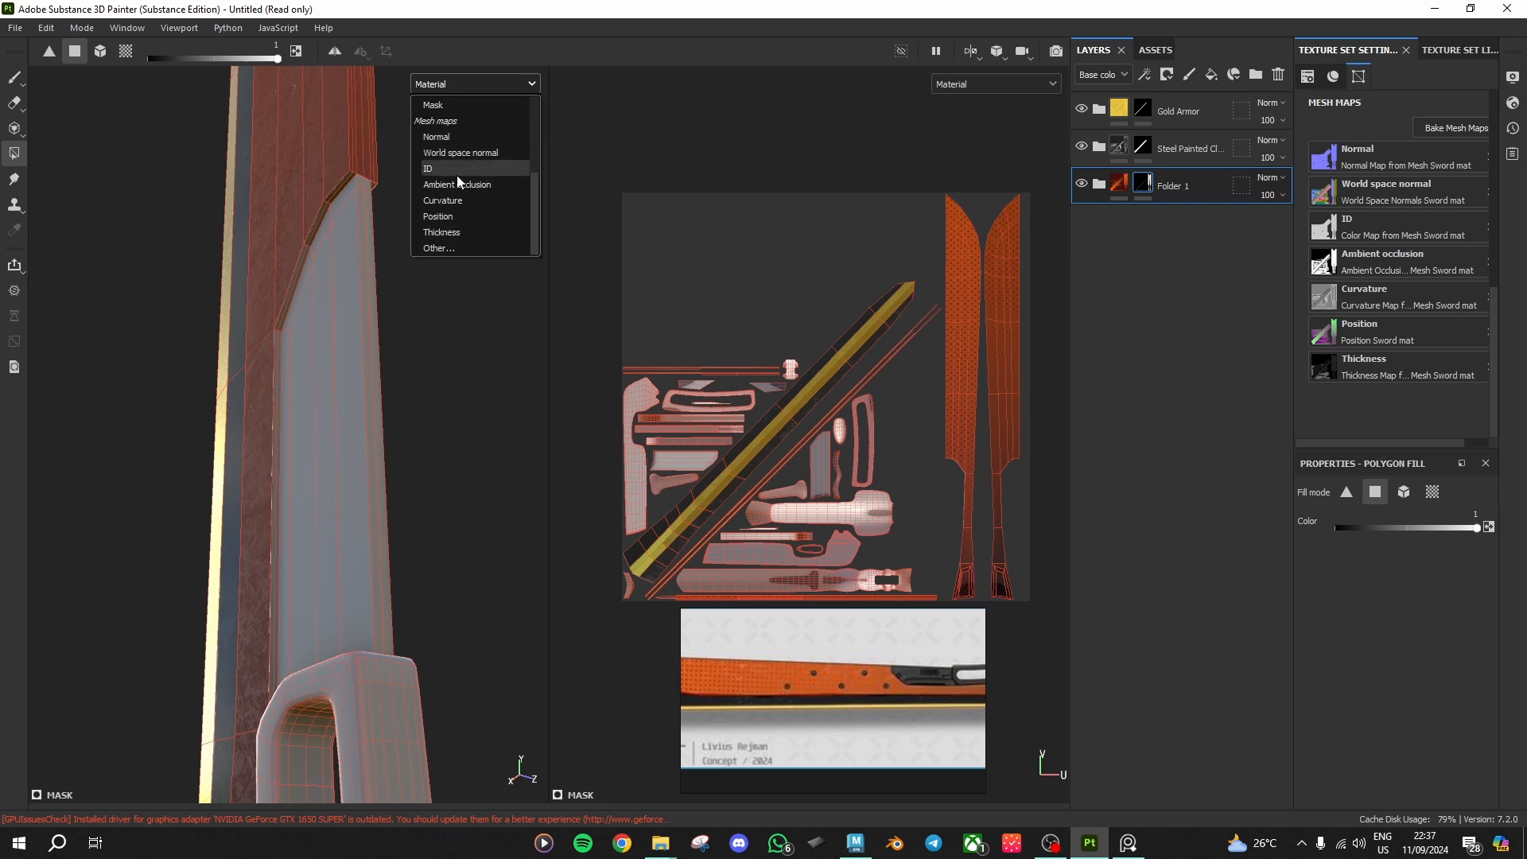
scroll(455, 207, "up", 3)
left_click(447, 202)
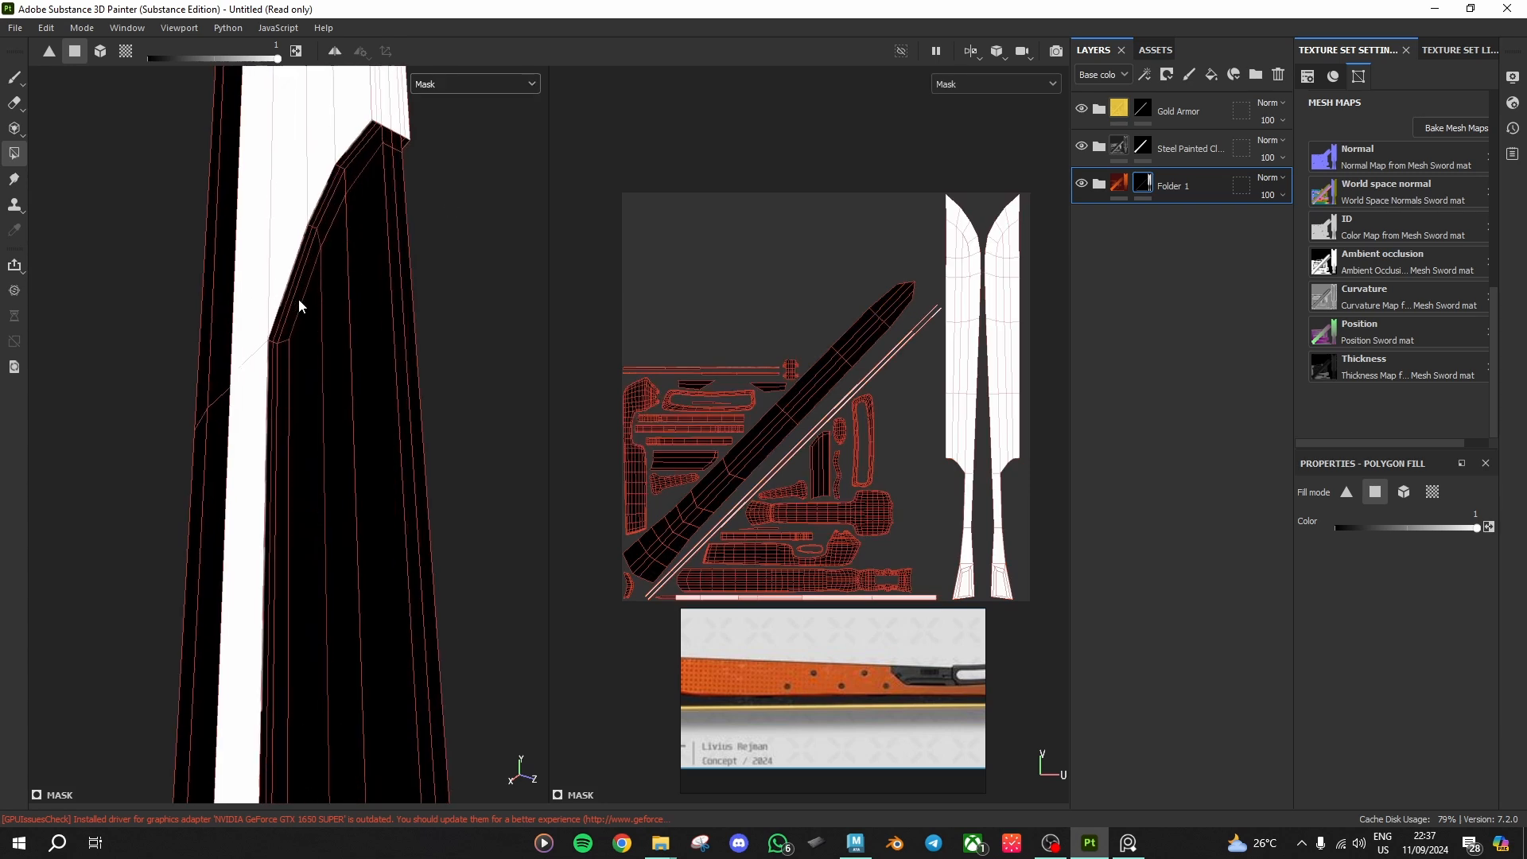
Step: Fill the thin edge strips around the inset plate in the Folder 1 mask by UV chunk, and return to Material display
left_click_drag(299, 301, 289, 305, "alt")
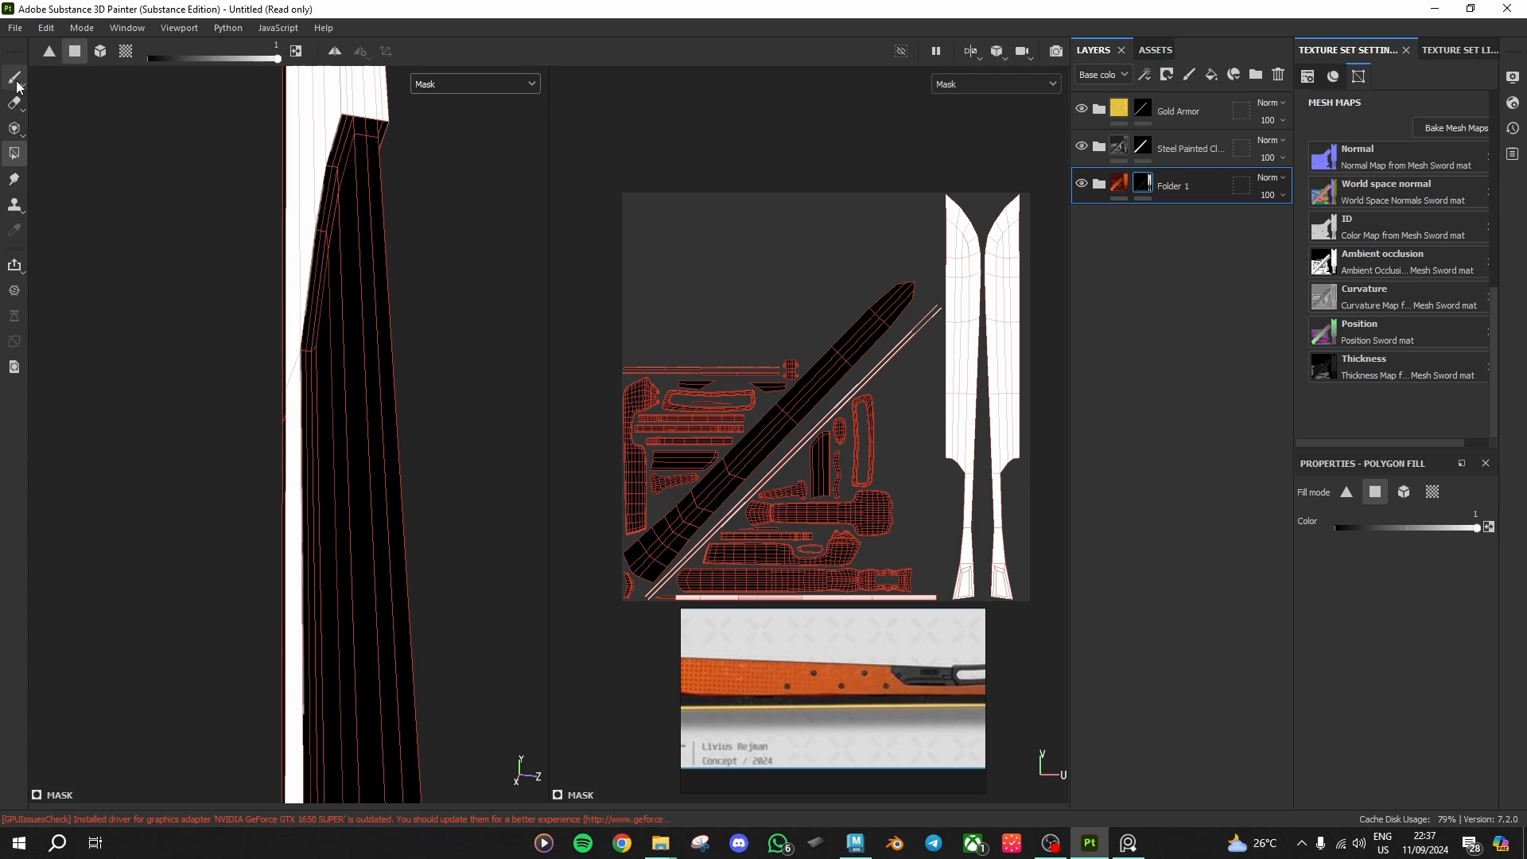
left_click(125, 51)
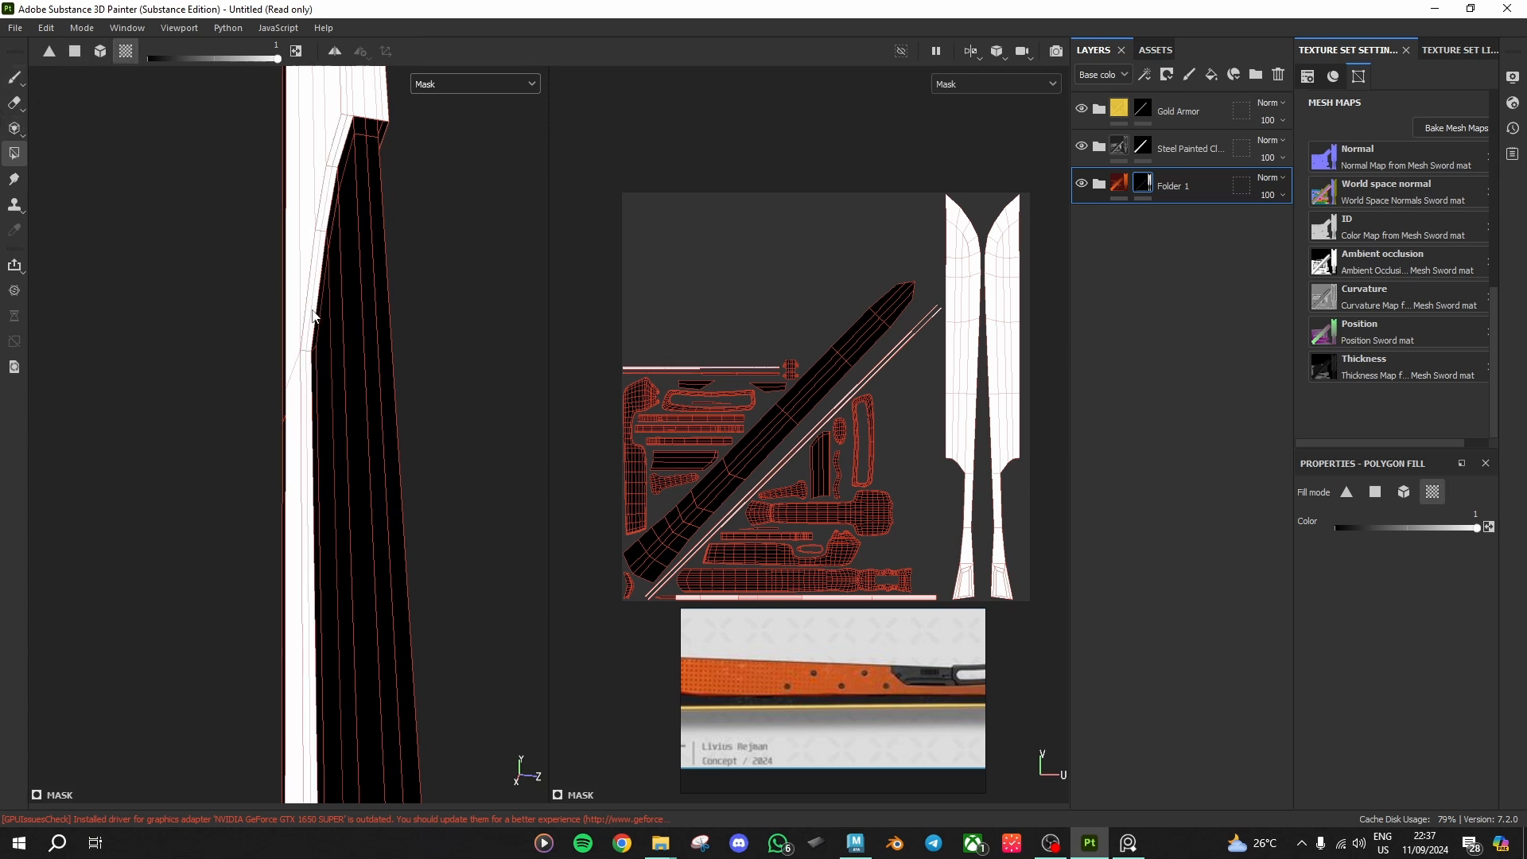
left_click_drag(314, 324, 394, 332, "alt")
left_click(489, 82)
scroll(470, 108, "up", 5)
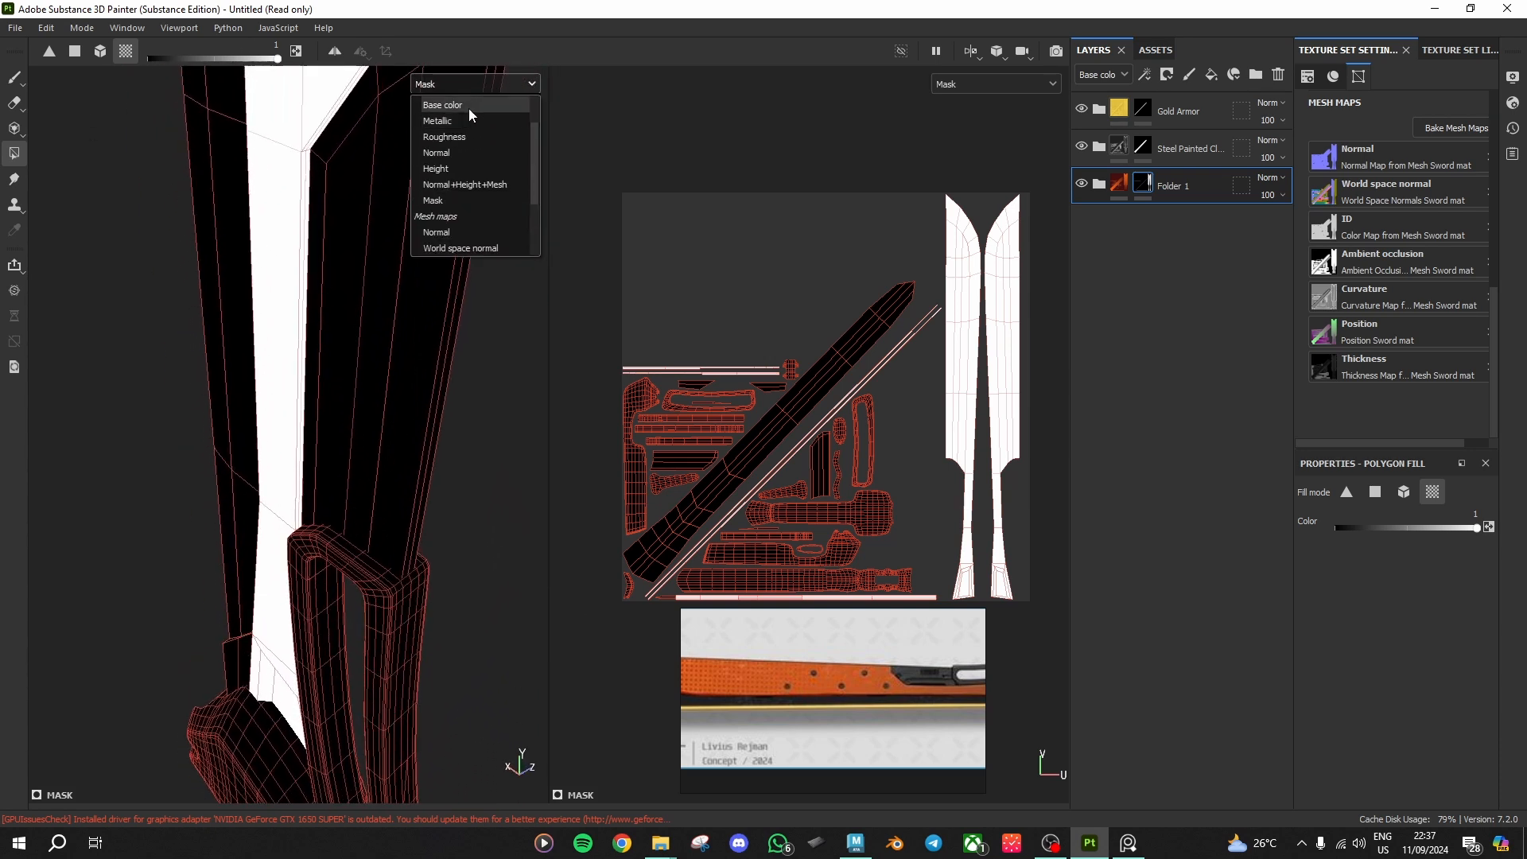
left_click(469, 113)
Step: Compare the inset plate and slotted guard on the sword with the same parts in the reference image
left_click_drag(496, 388, 372, 491, "alt")
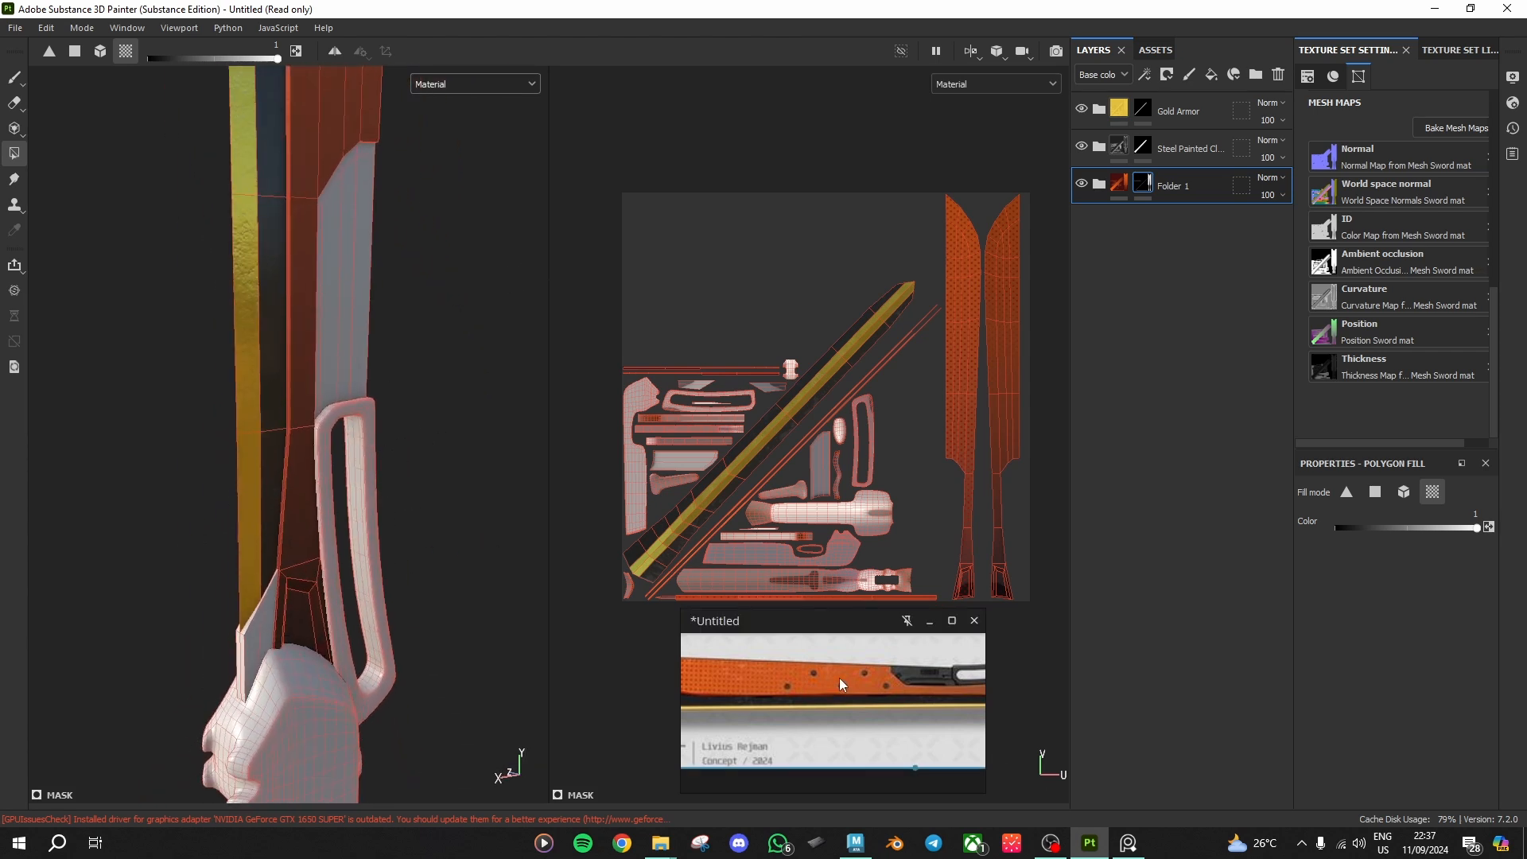
scroll(838, 677, "down", 3)
scroll(862, 695, "up", 4)
scroll(862, 695, "up", 2)
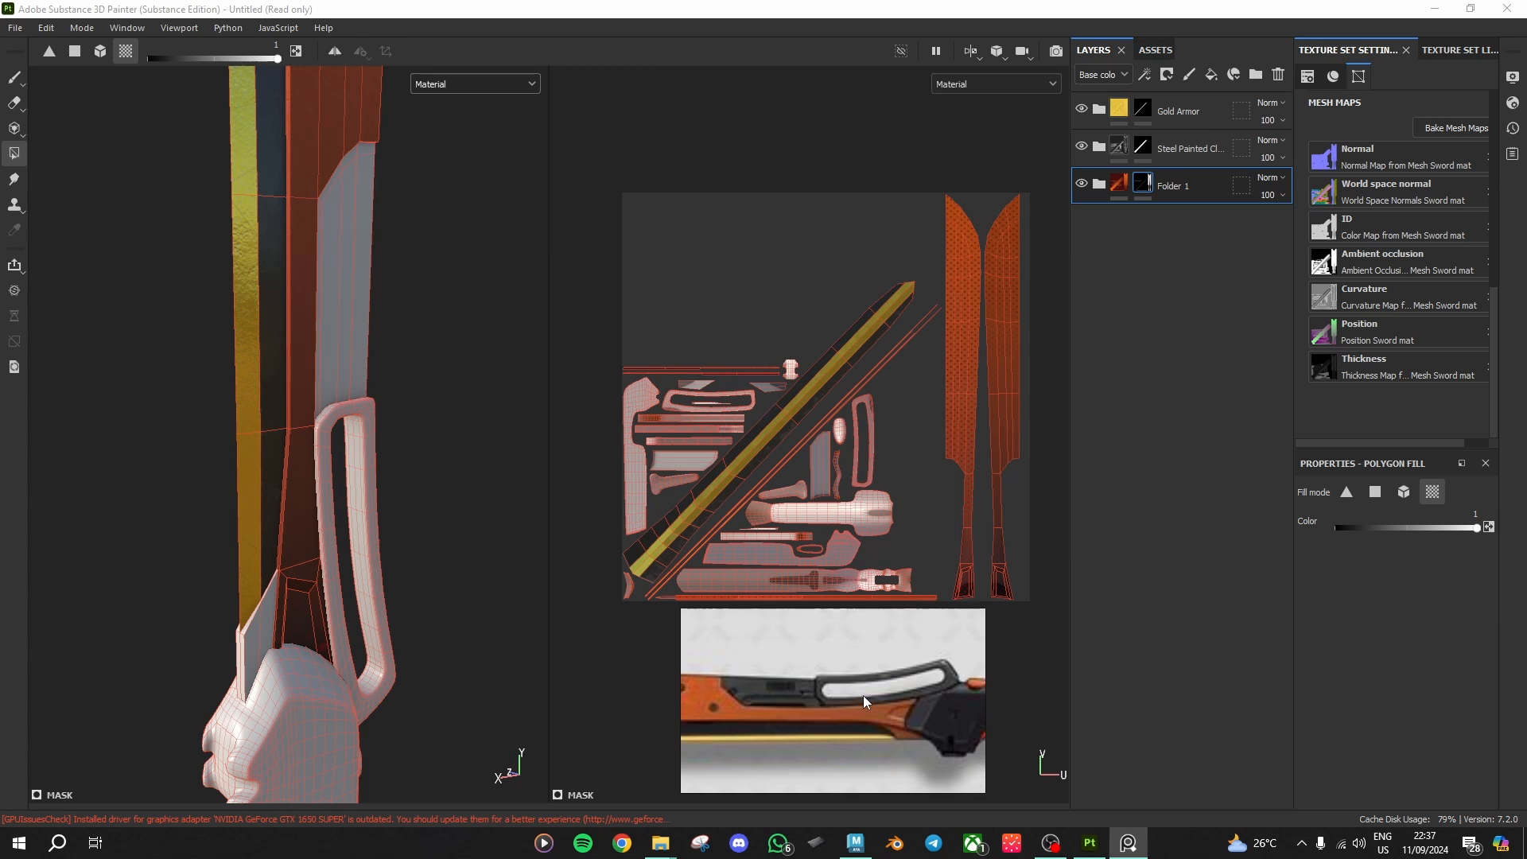
left_click_drag(490, 533, 409, 397, "alt")
right_click_drag(322, 458, 347, 500, "alt")
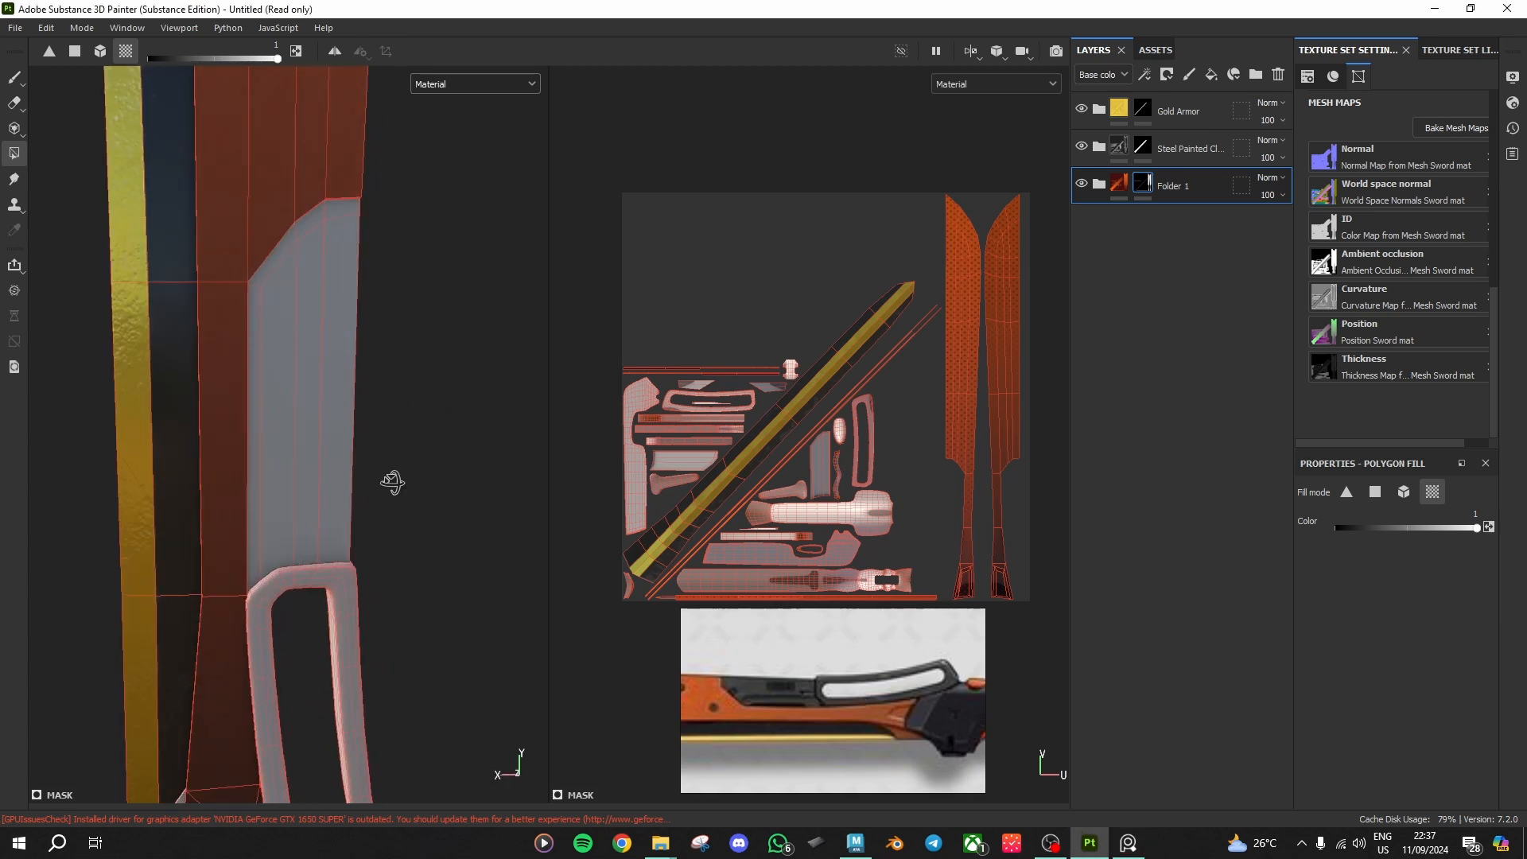
left_click_drag(392, 484, 328, 478, "alt")
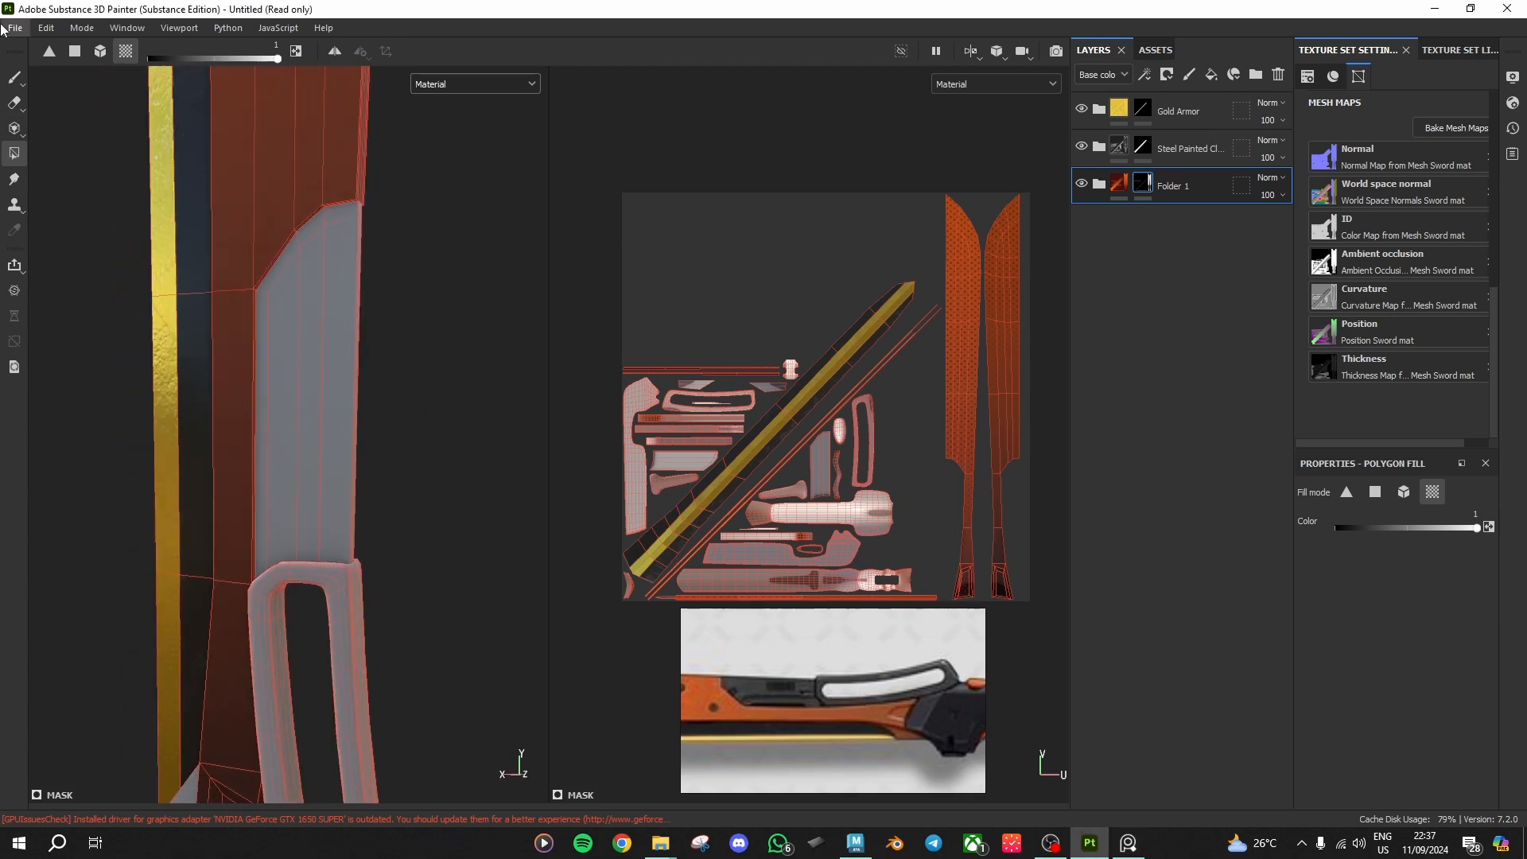
Step: Apply the Fabric Composite Reinforced Used smart material to the sword
left_click(1155, 49)
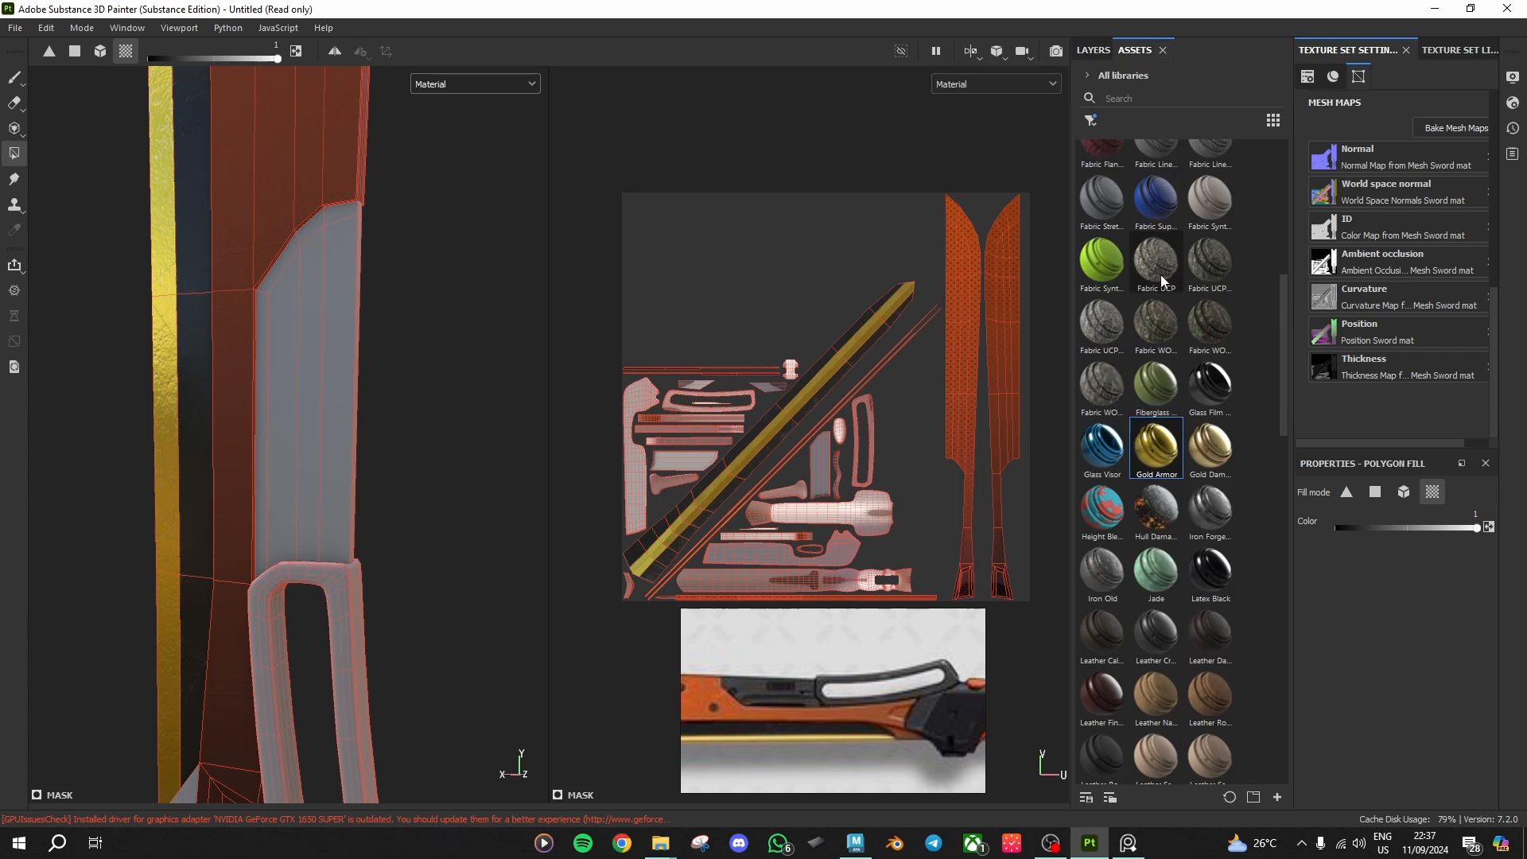
scroll(1184, 366, "down", 8)
scroll(1209, 580, "up", 6)
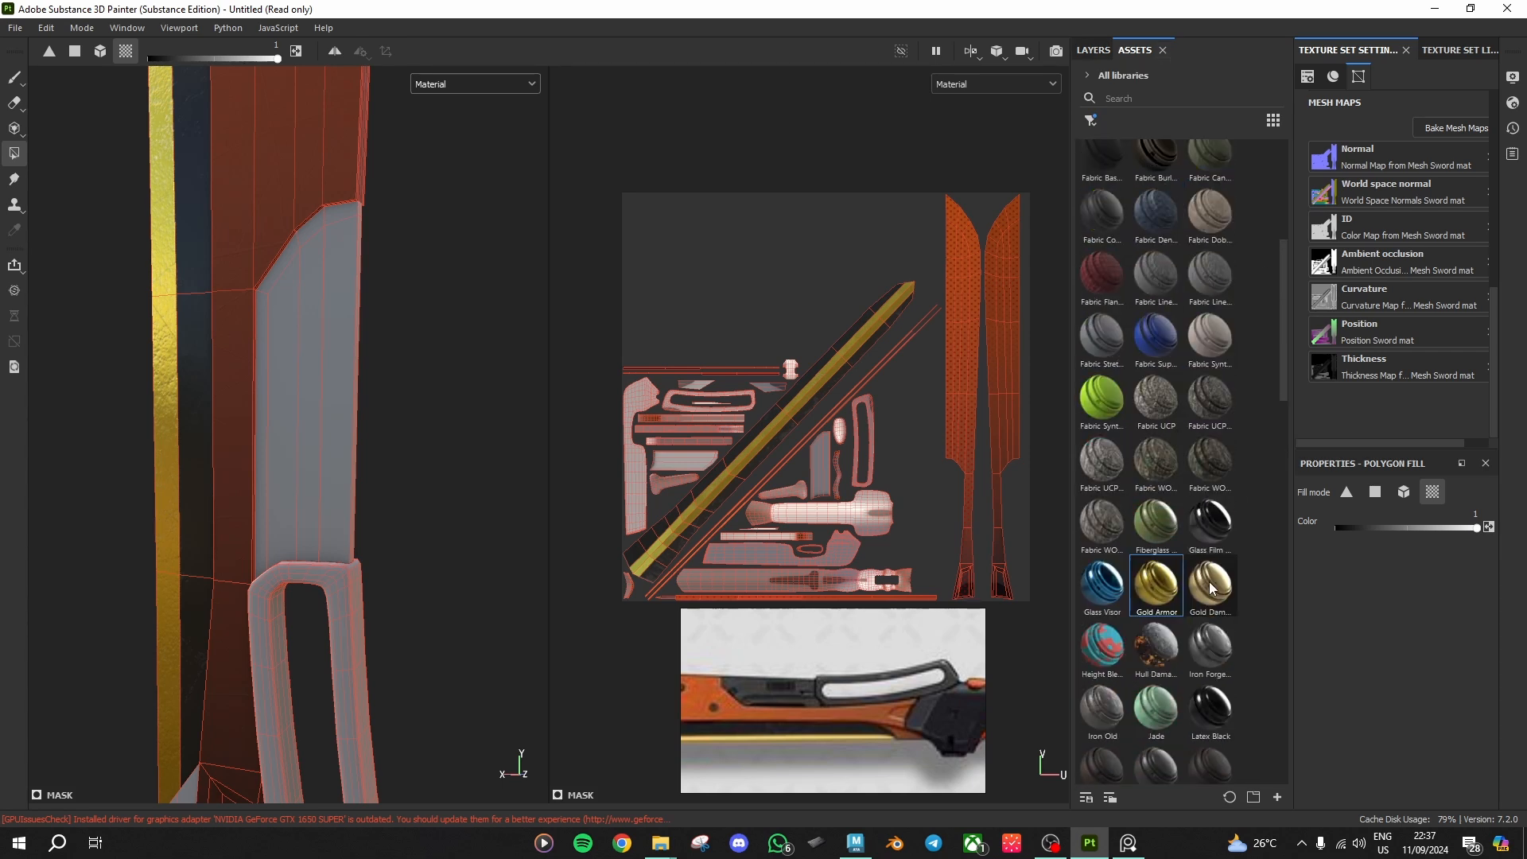
scroll(924, 720, "up", 3)
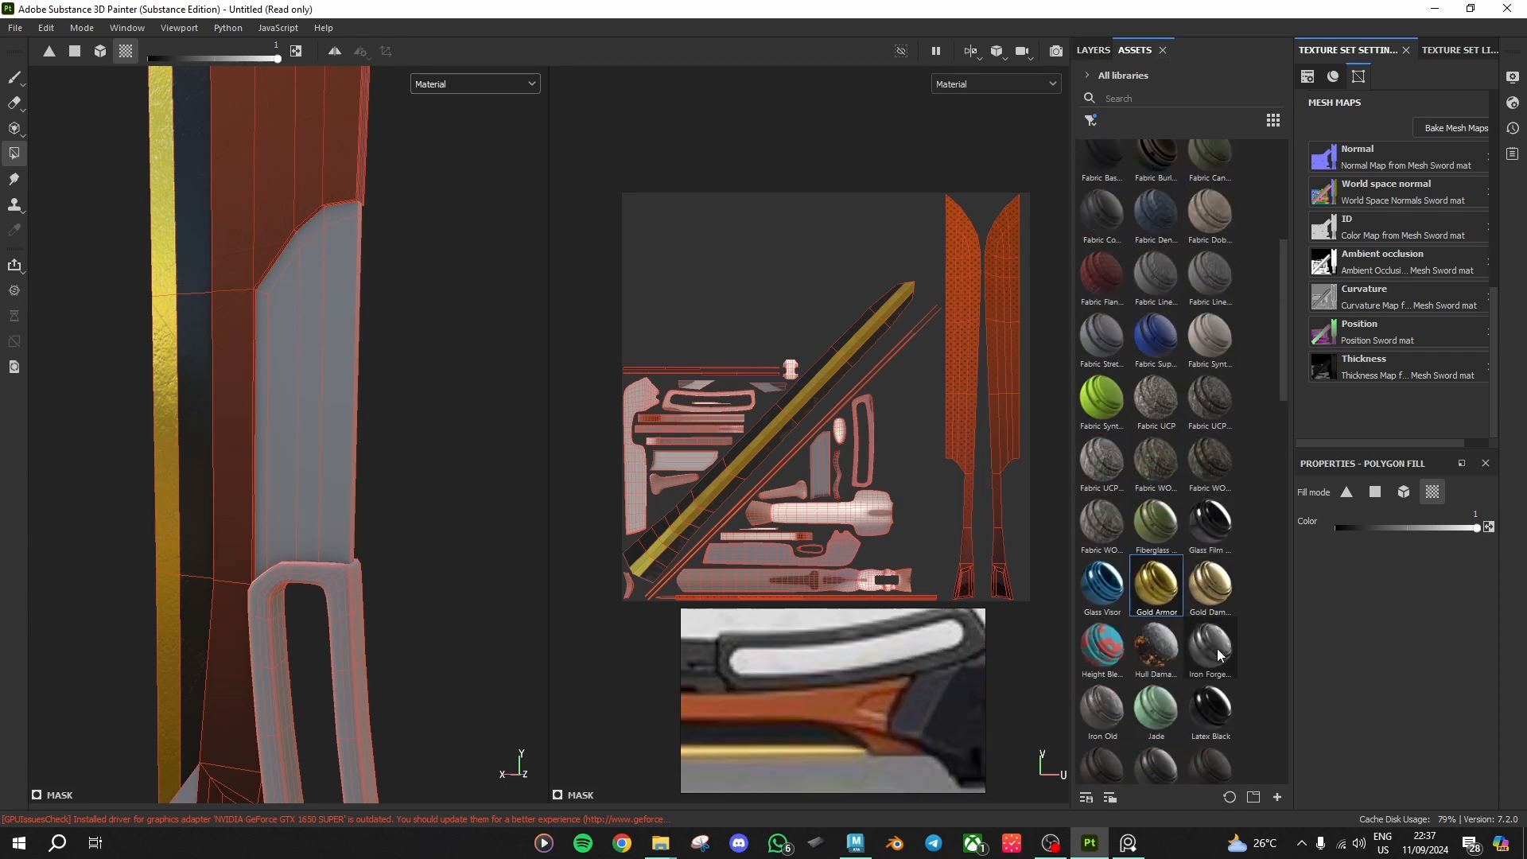
mouse_move(1217, 650)
mouse_move(1101, 326)
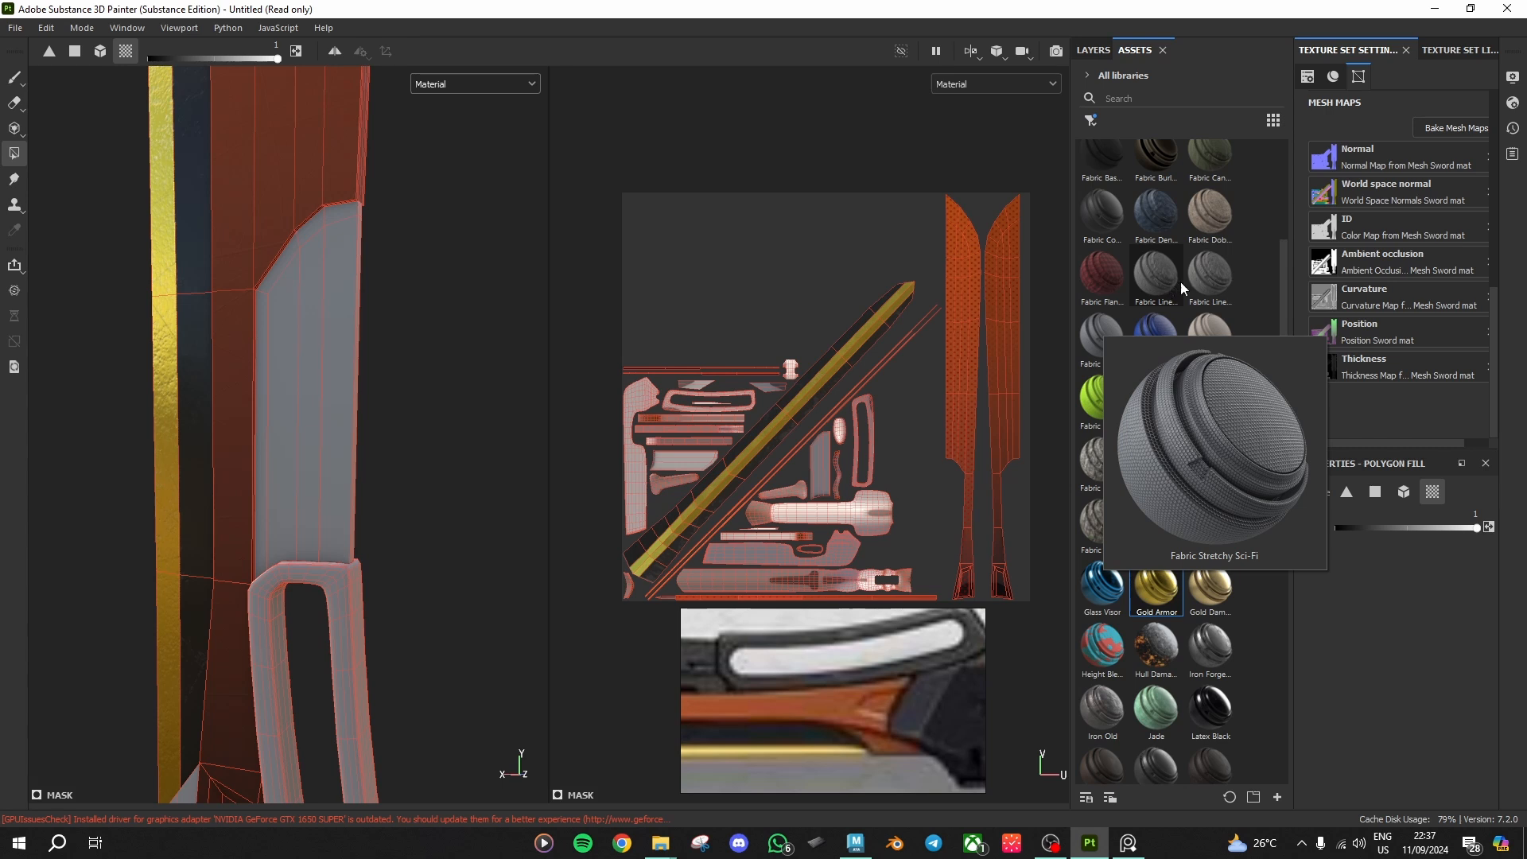
left_click(1217, 276)
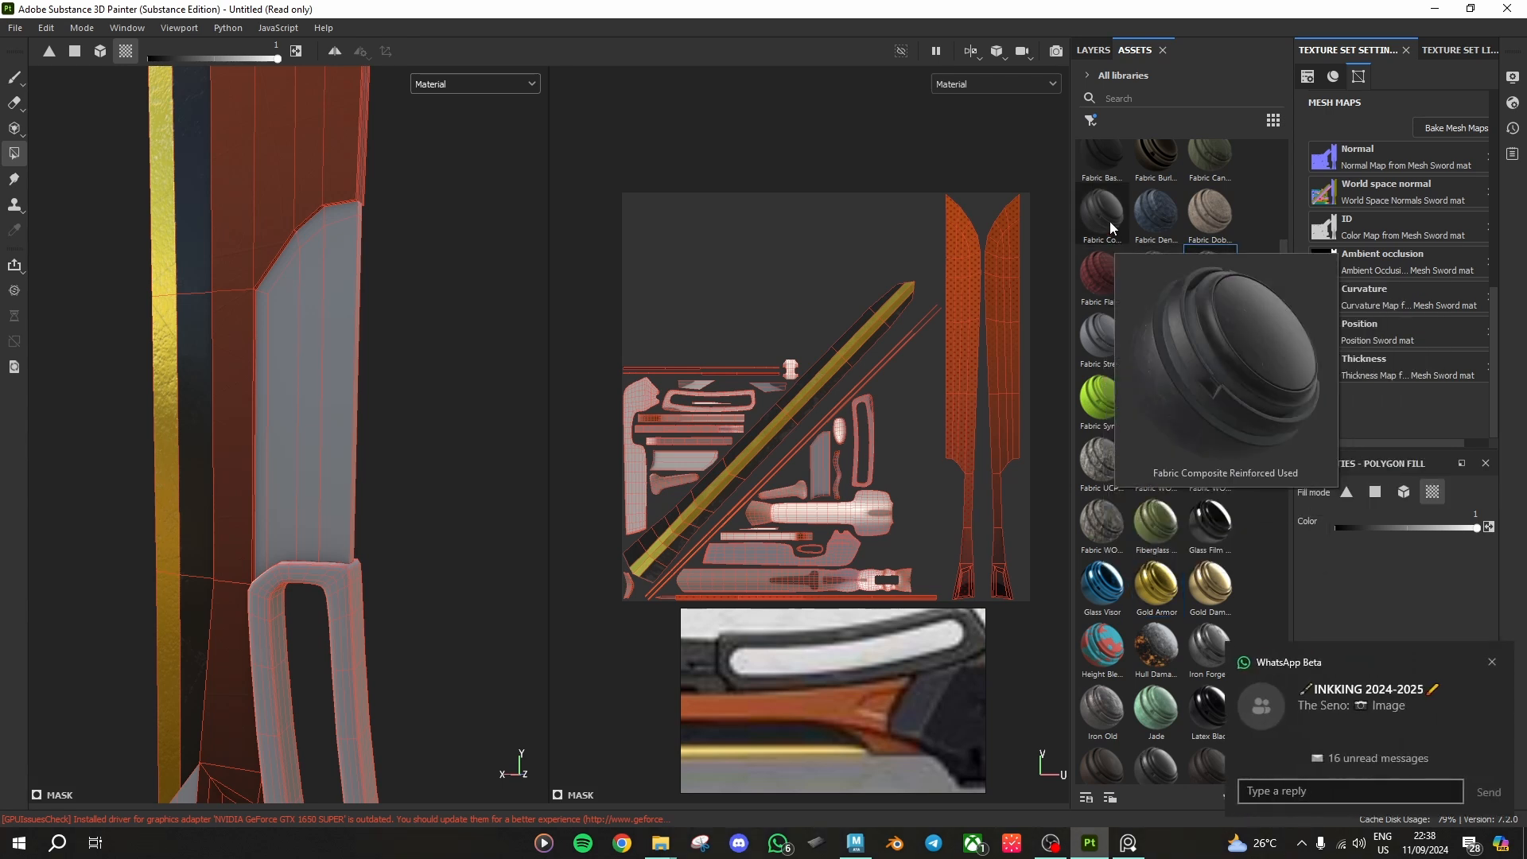
left_click_drag(1118, 224, 348, 515)
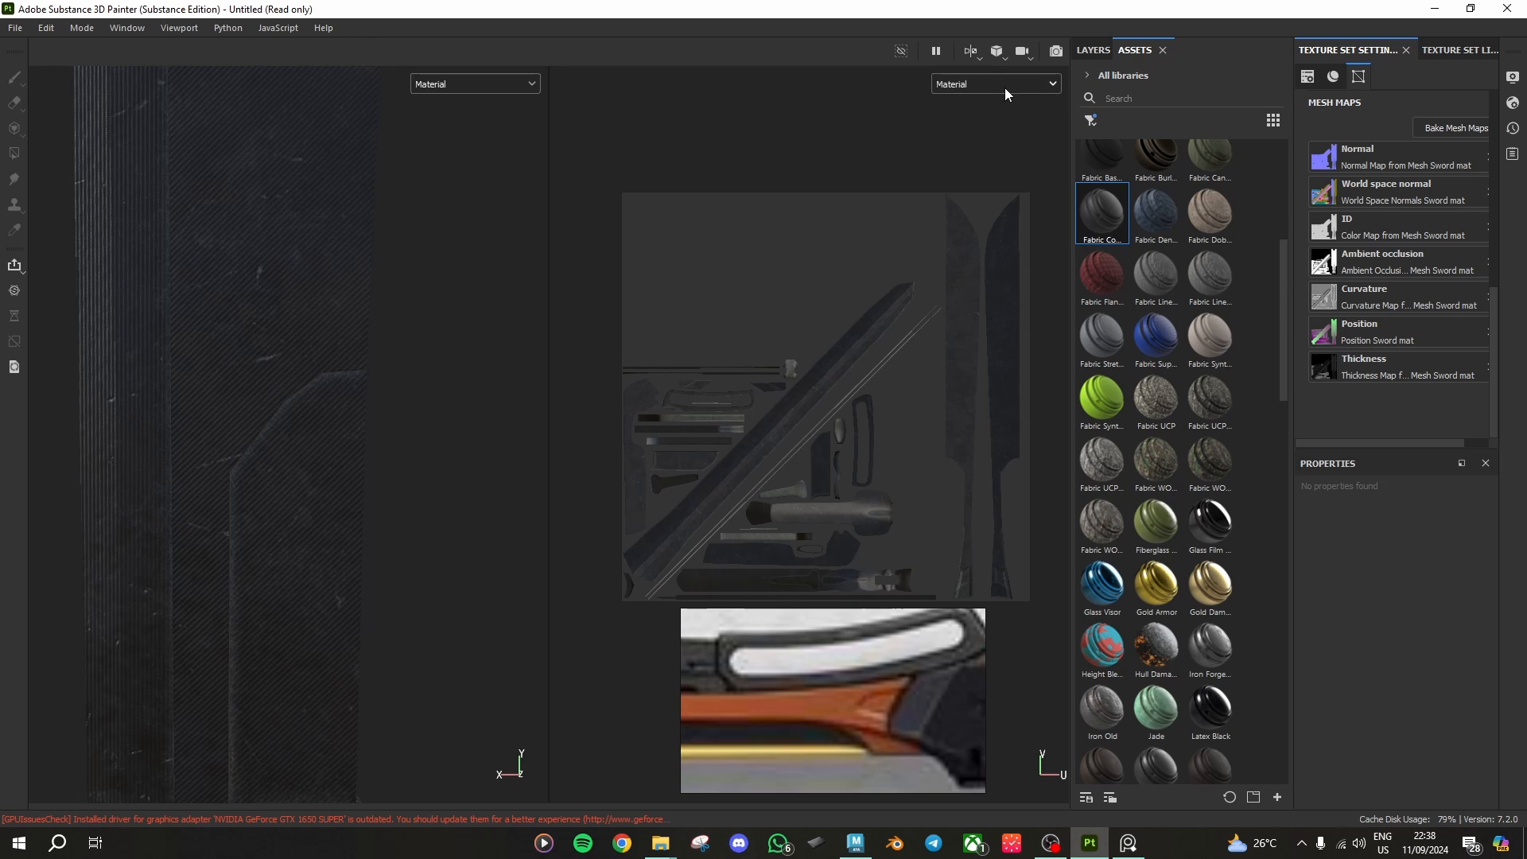
Step: Add a black mask to the Fabric Composite Reinforced Used folder
left_click(1091, 50)
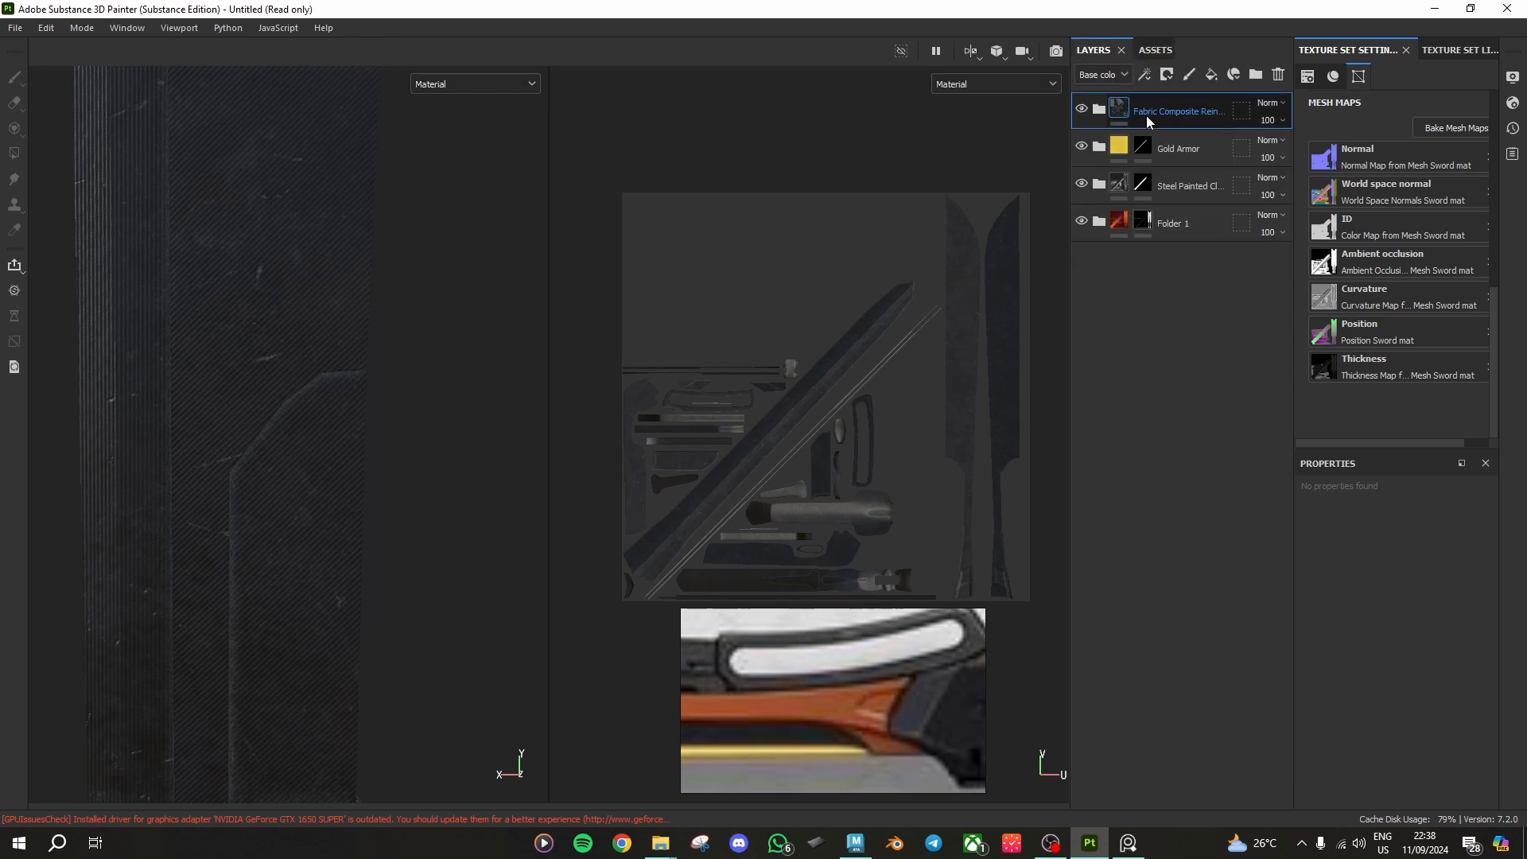
left_click(470, 84)
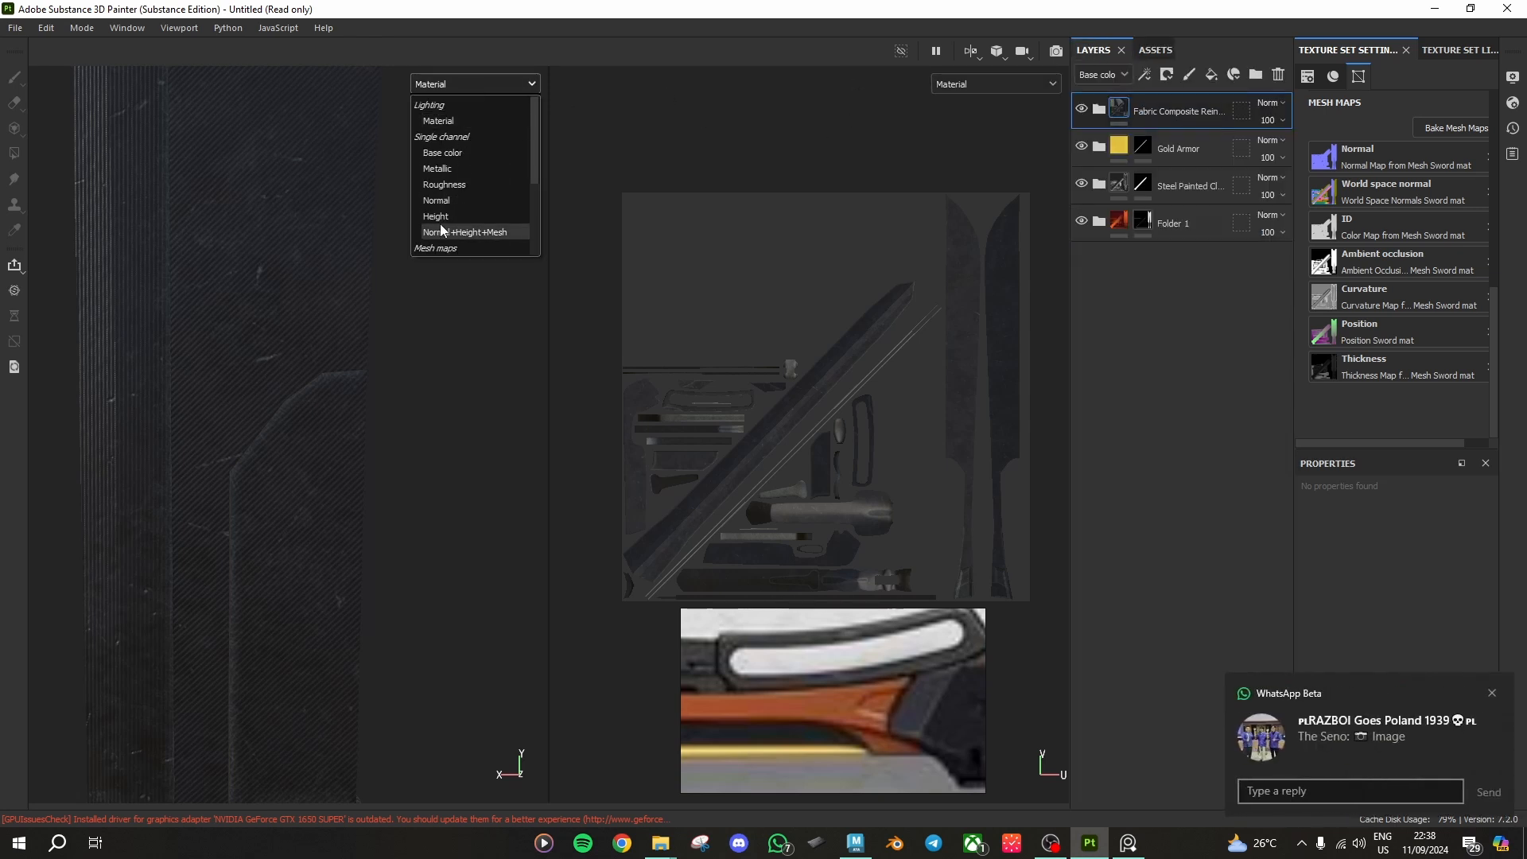
scroll(445, 230, "down", 2)
scroll(446, 208, "up", 2)
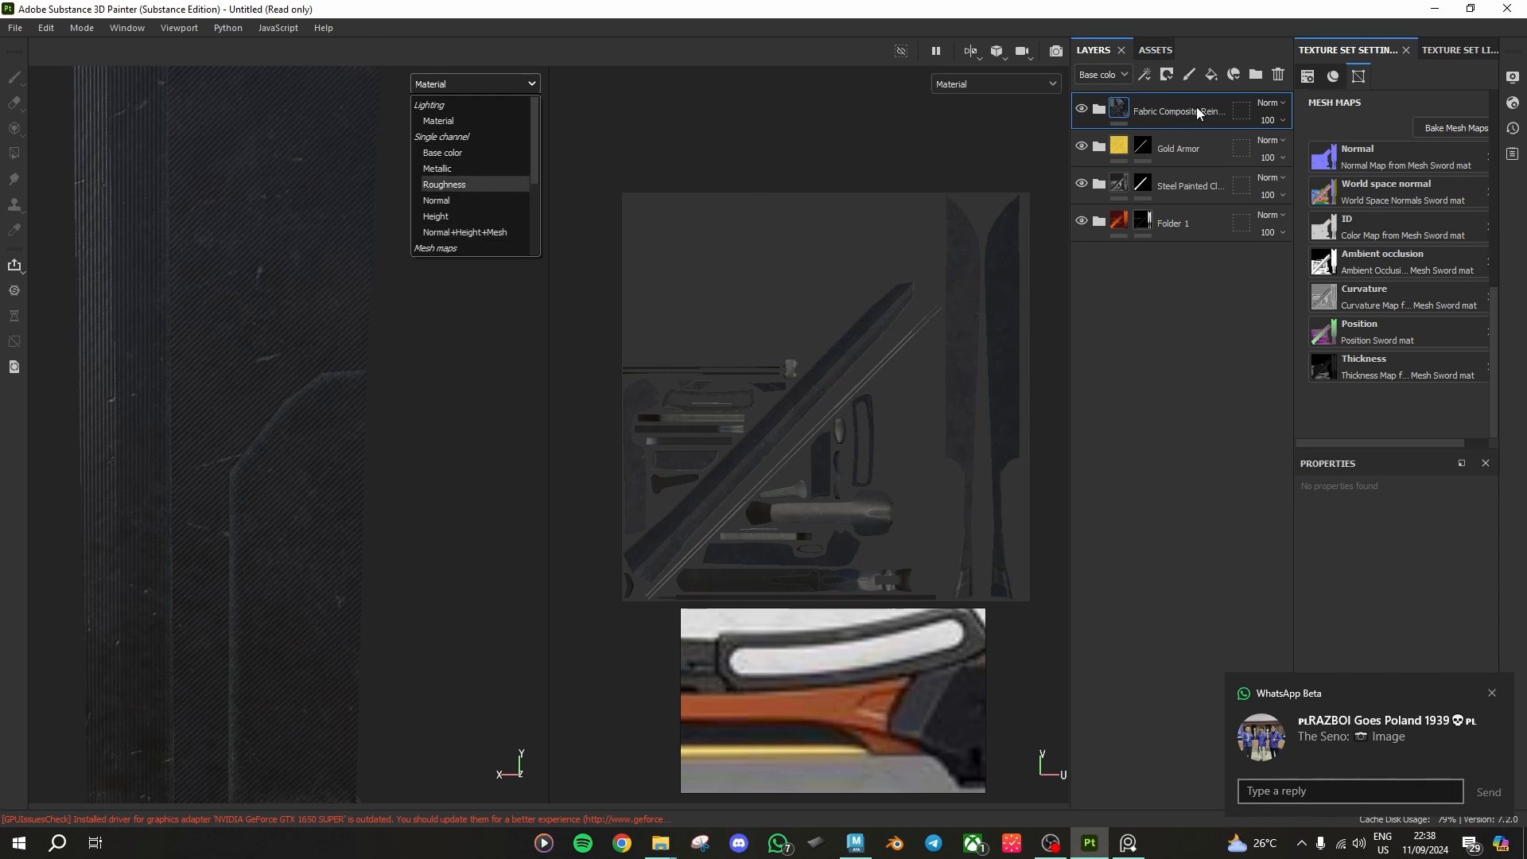
scroll(501, 227, "down", 3)
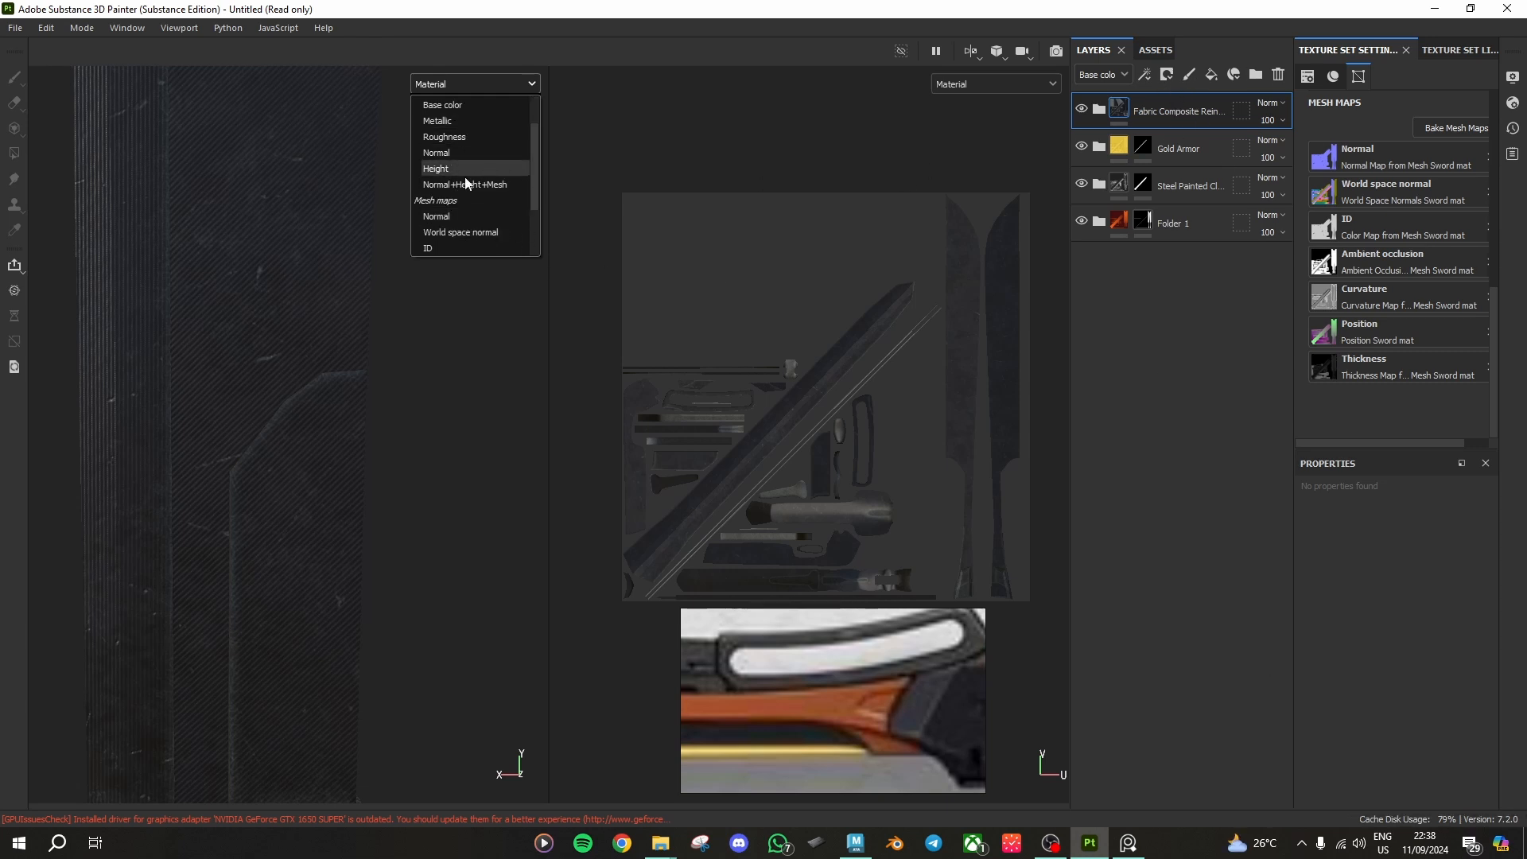
left_click(1245, 213)
left_click(1168, 74)
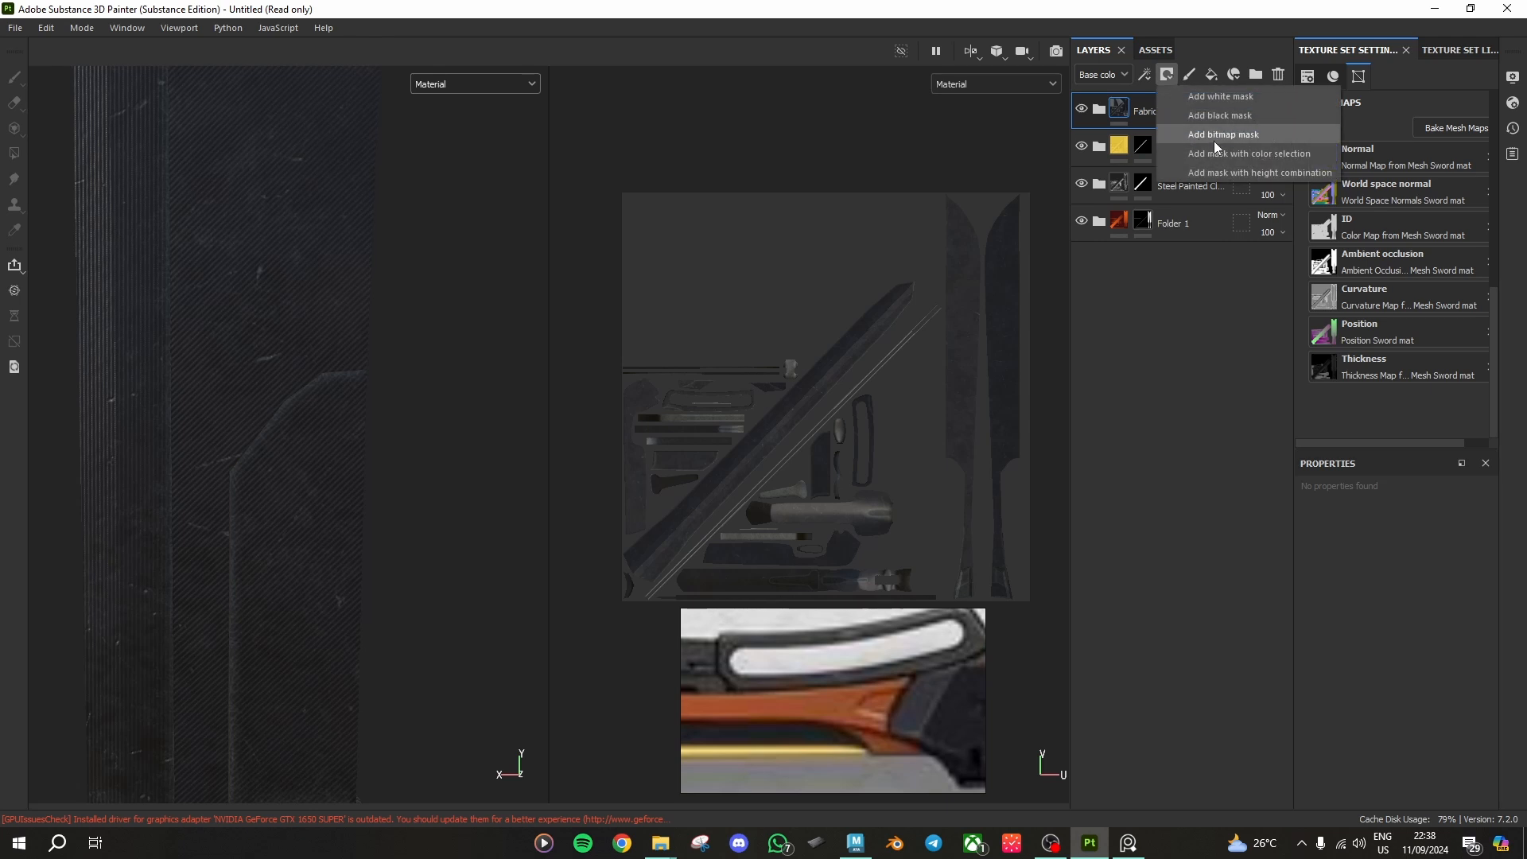
left_click(1229, 121)
Step: Show the fabric folder's mask in the viewports and fill both sides of the inset plate beside the blade by UV chunk
left_click(519, 84)
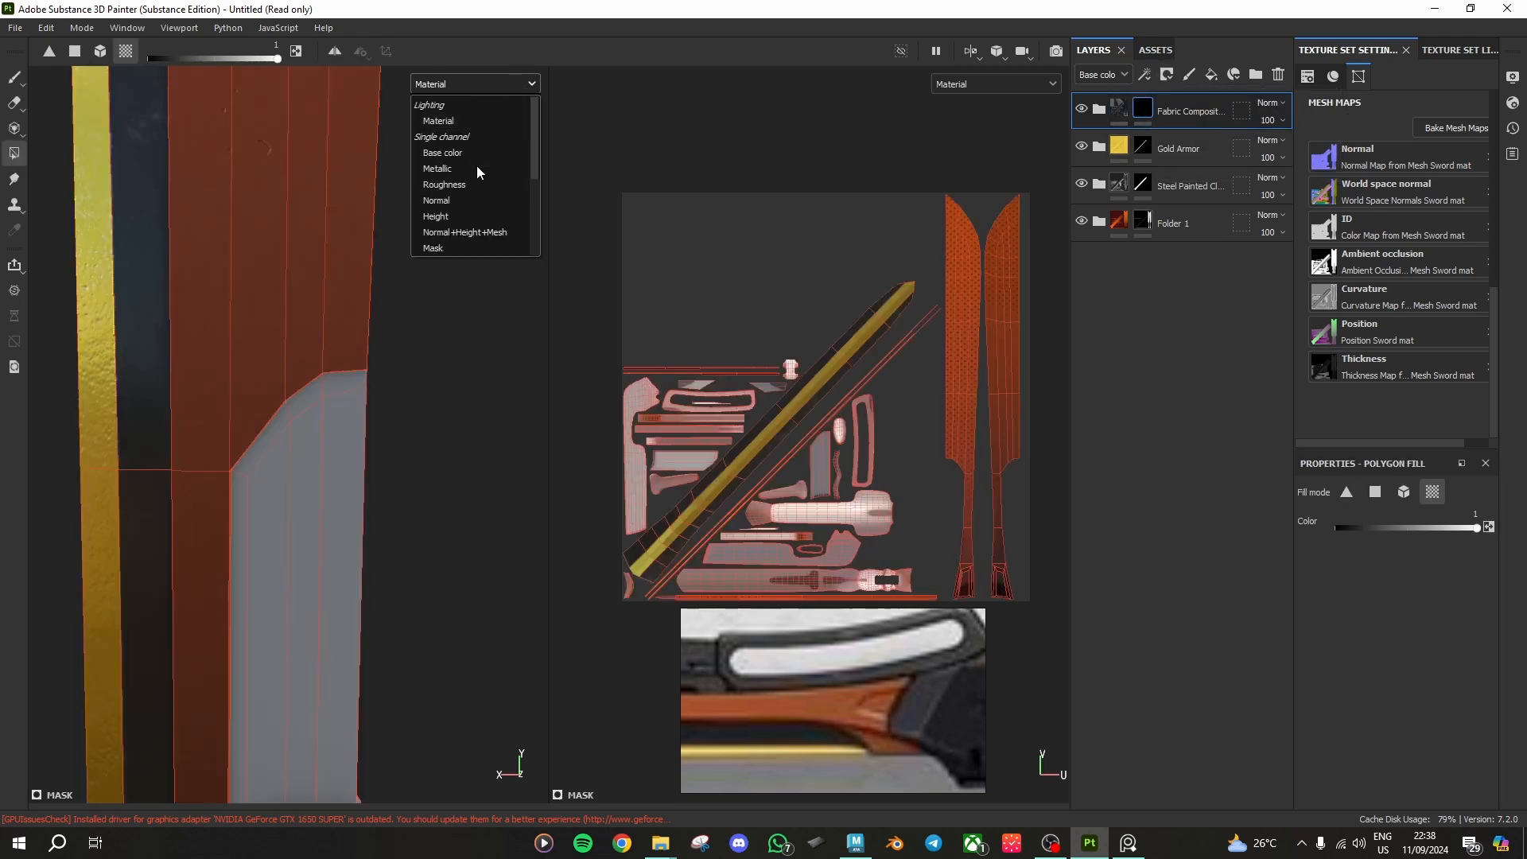
left_click(434, 201)
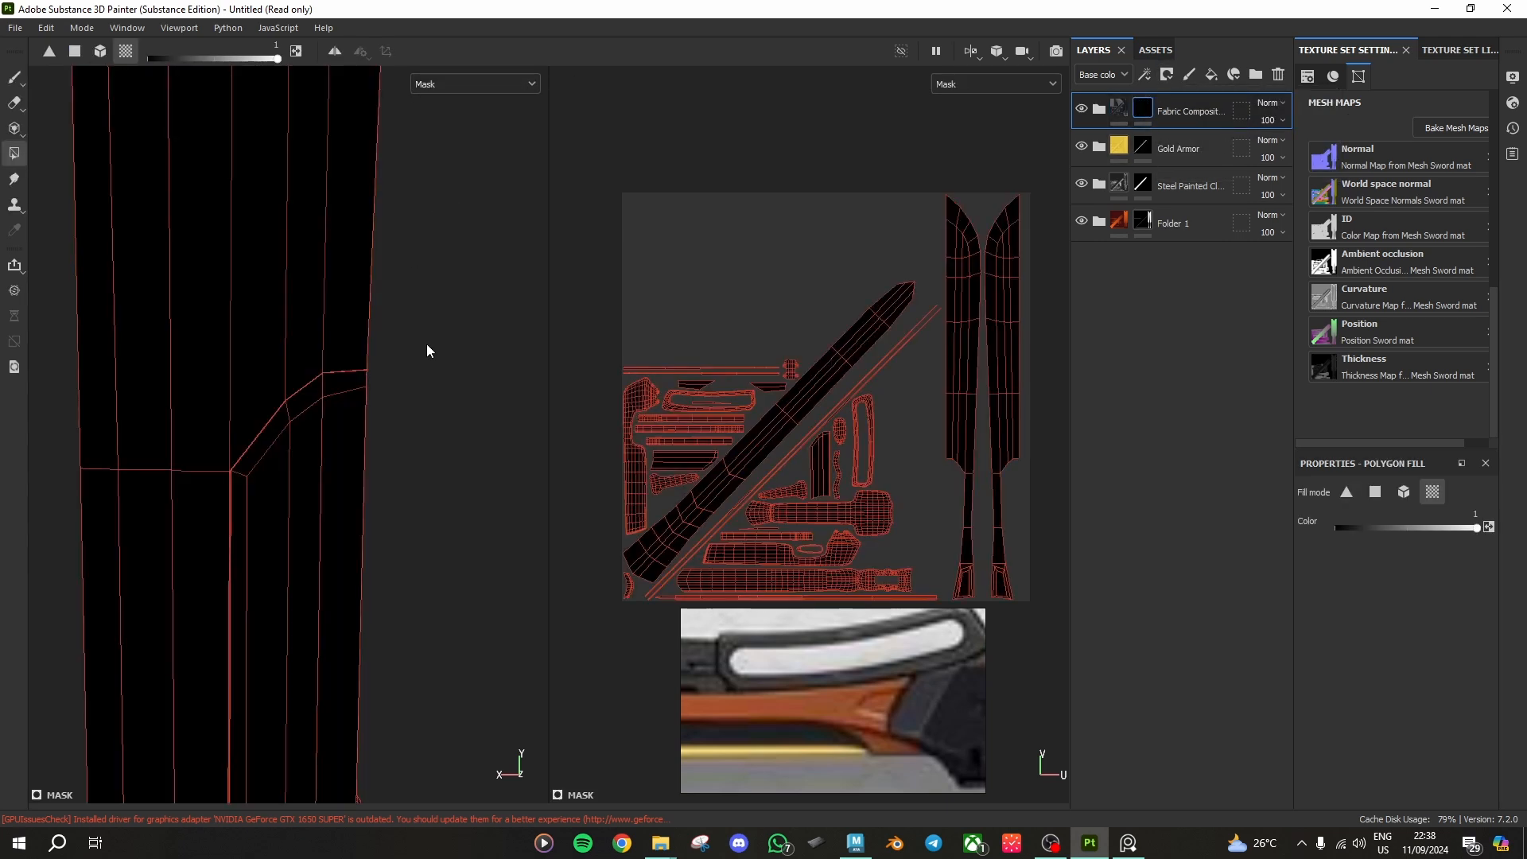
left_click_drag(380, 359, 432, 415, "alt")
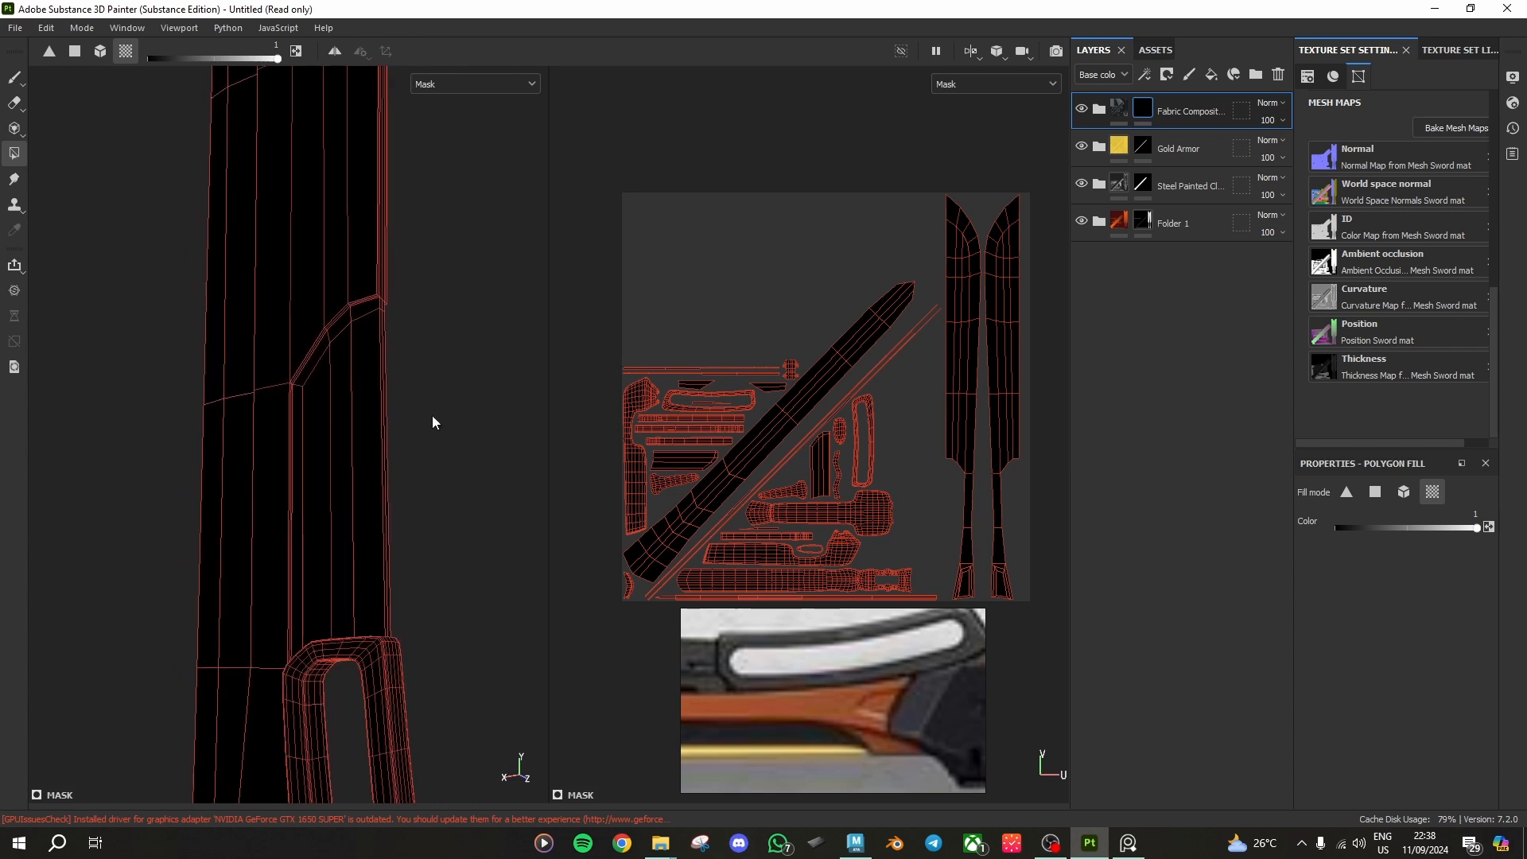
scroll(795, 684, "down", 2)
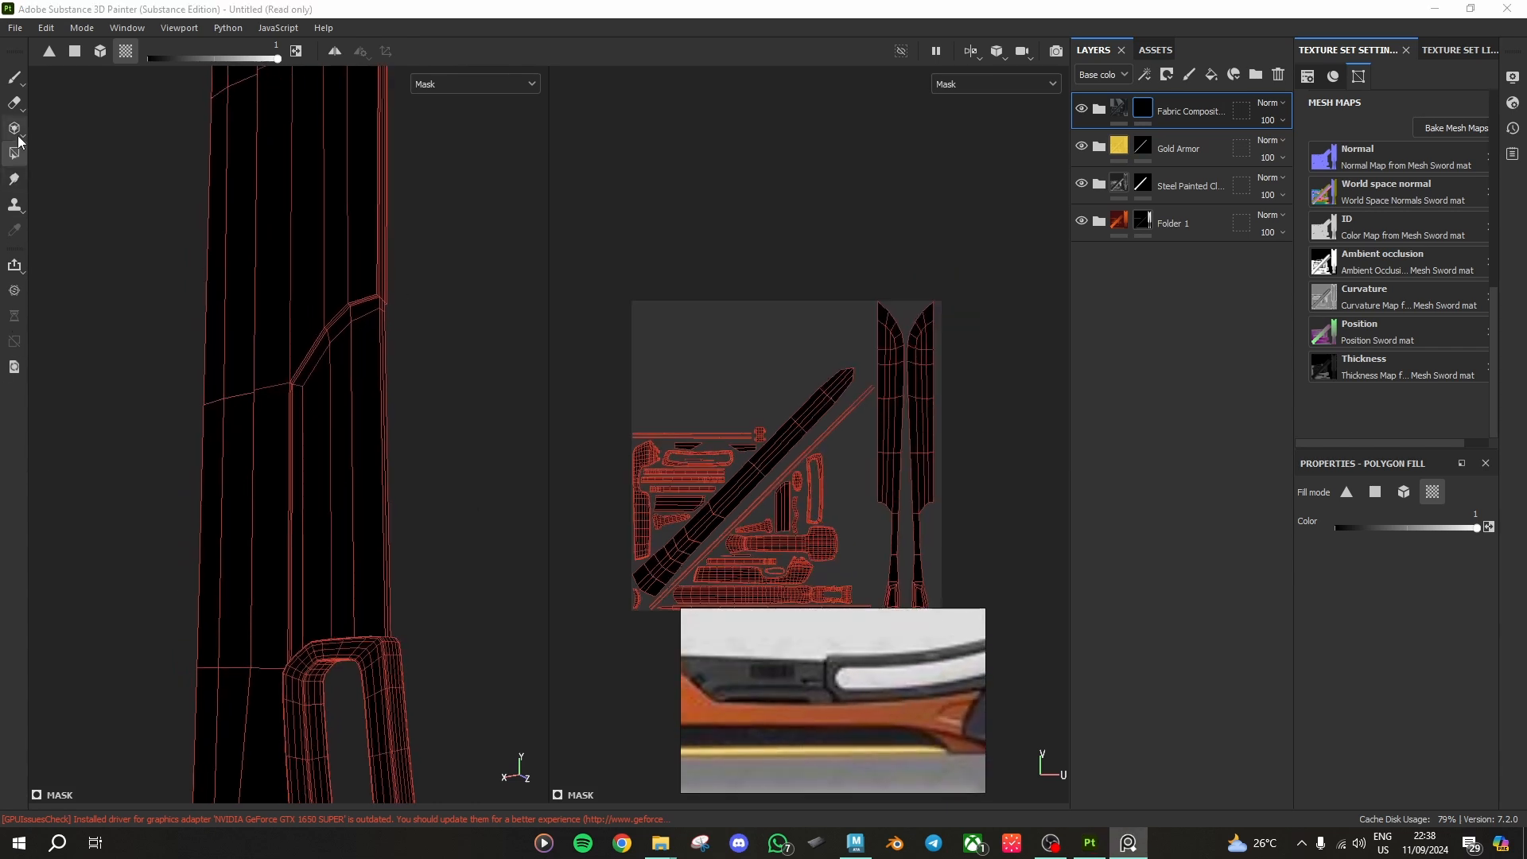
left_click(338, 496)
left_click_drag(407, 536, 151, 519, "alt")
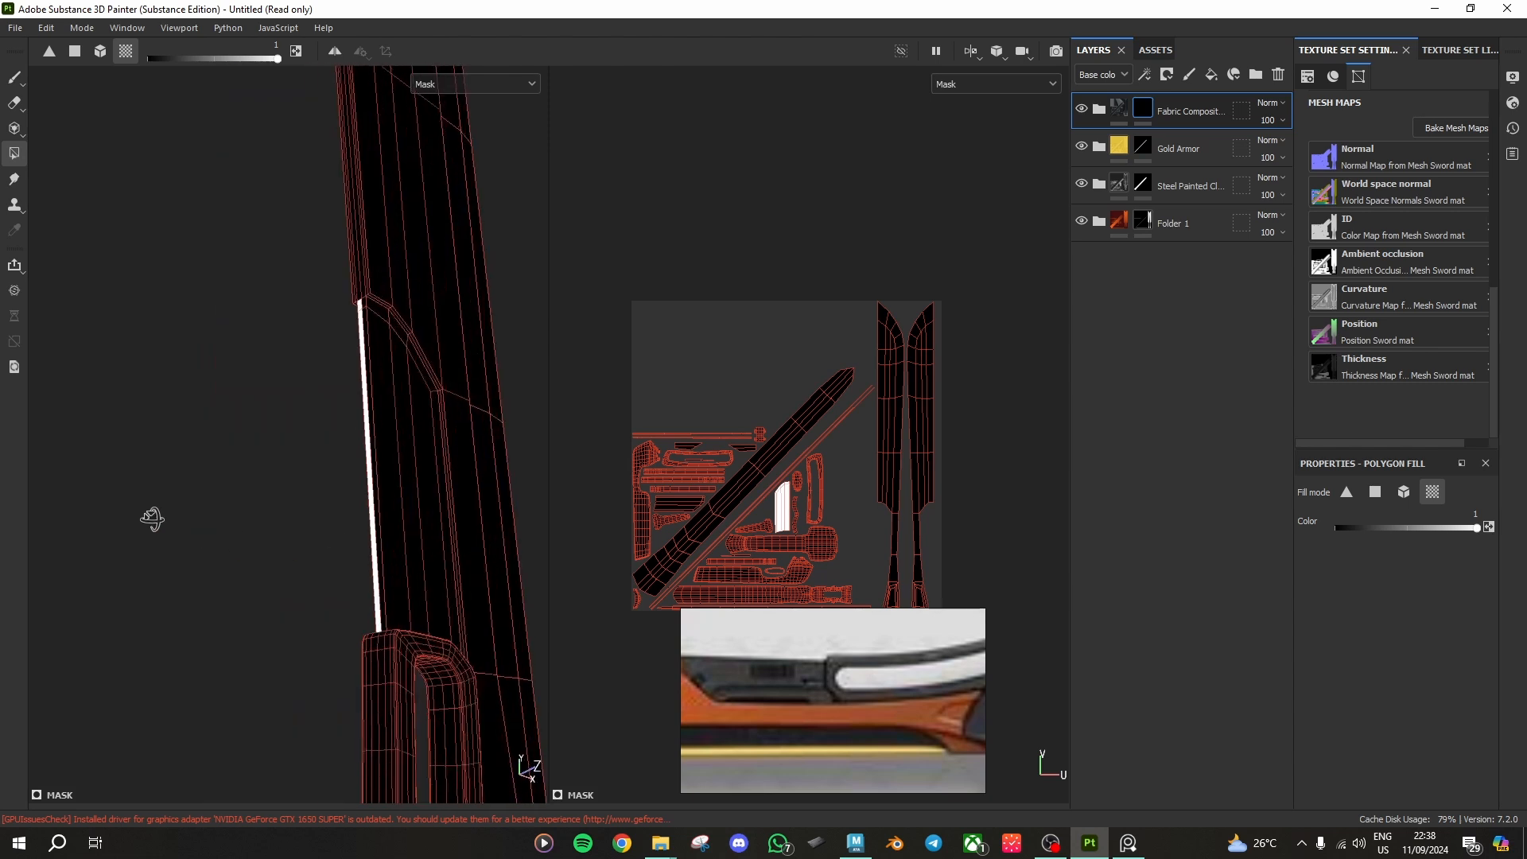
left_click(385, 459)
scroll(382, 458, "up", 2)
left_click_drag(380, 457, 489, 565, "alt")
Step: Fill the outer, inner and side faces of the slotted guard frame in the fabric folder's mask
middle_click_drag(489, 565, 493, 310, "alt")
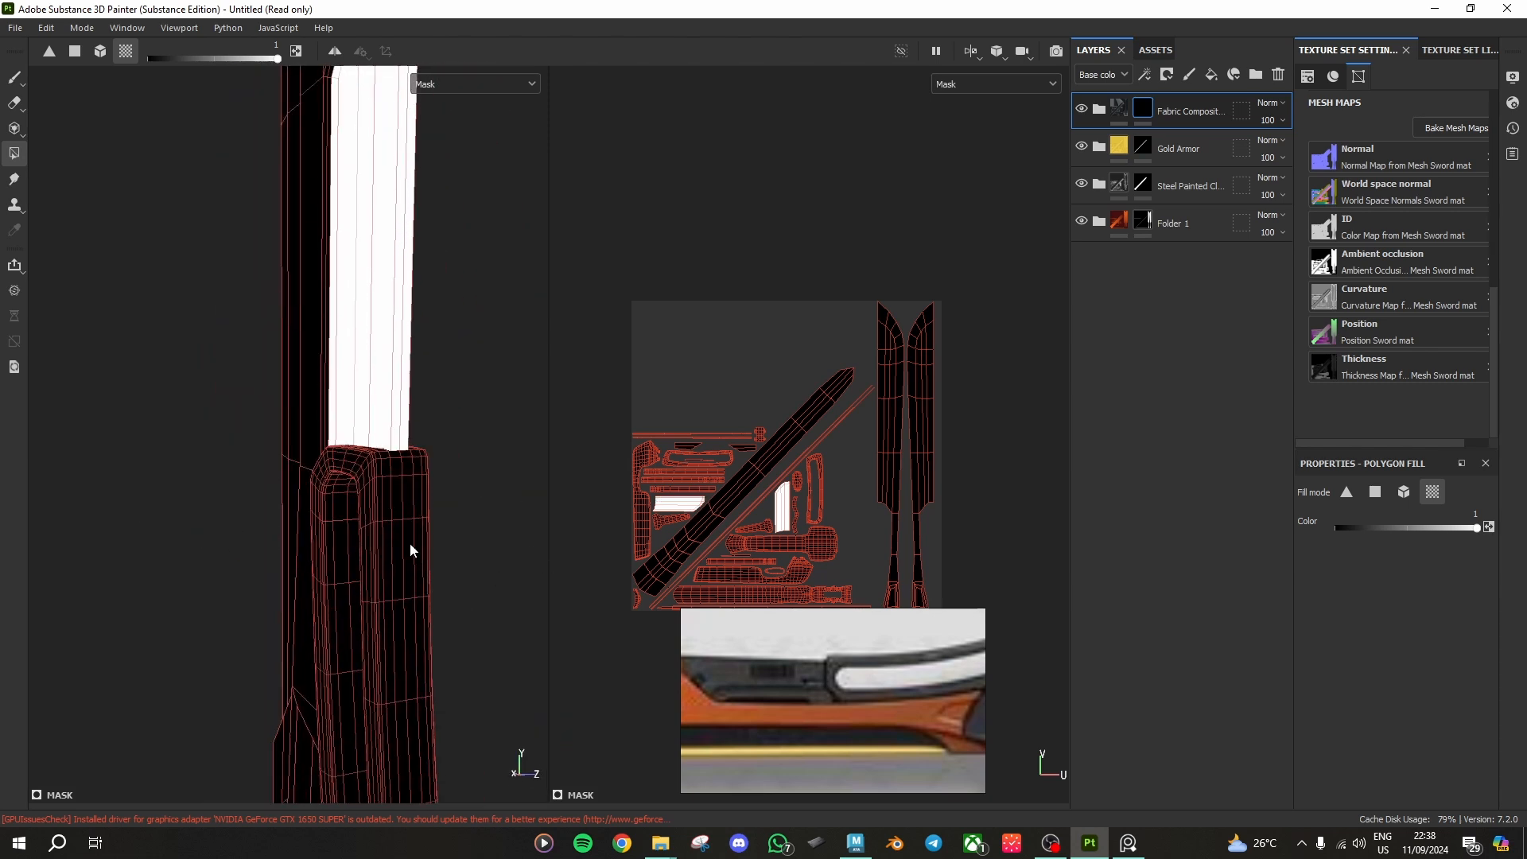
left_click(409, 542)
left_click_drag(333, 619, 315, 306, "alt")
left_click(409, 477)
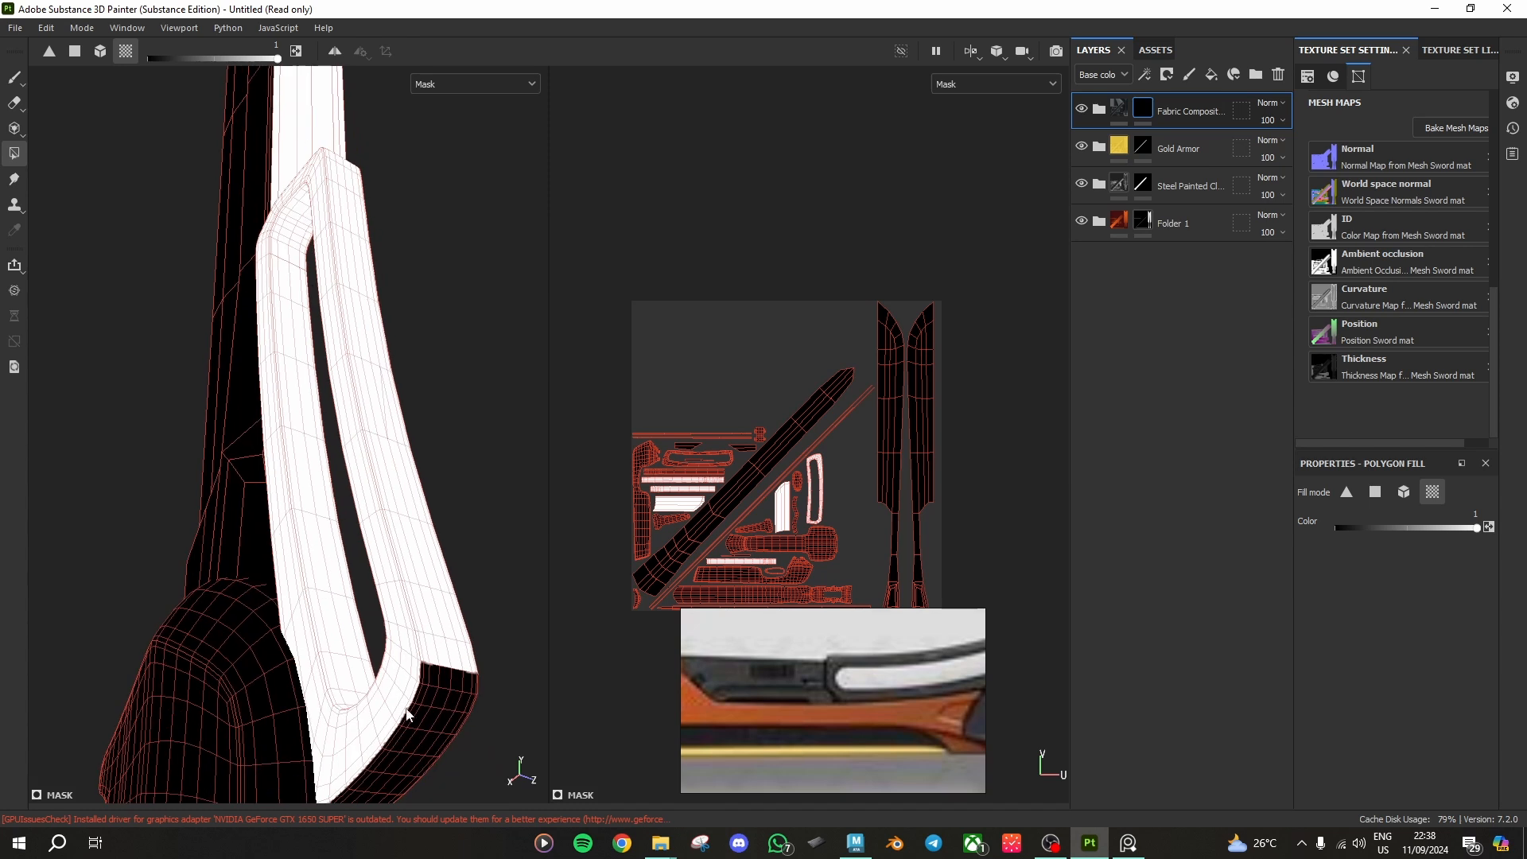
left_click(409, 710)
Step: Fill the remaining guard frame faces, the hilt body and the handle by UV chunk in the fabric folder's mask
left_click_drag(463, 731, 578, 717, "alt")
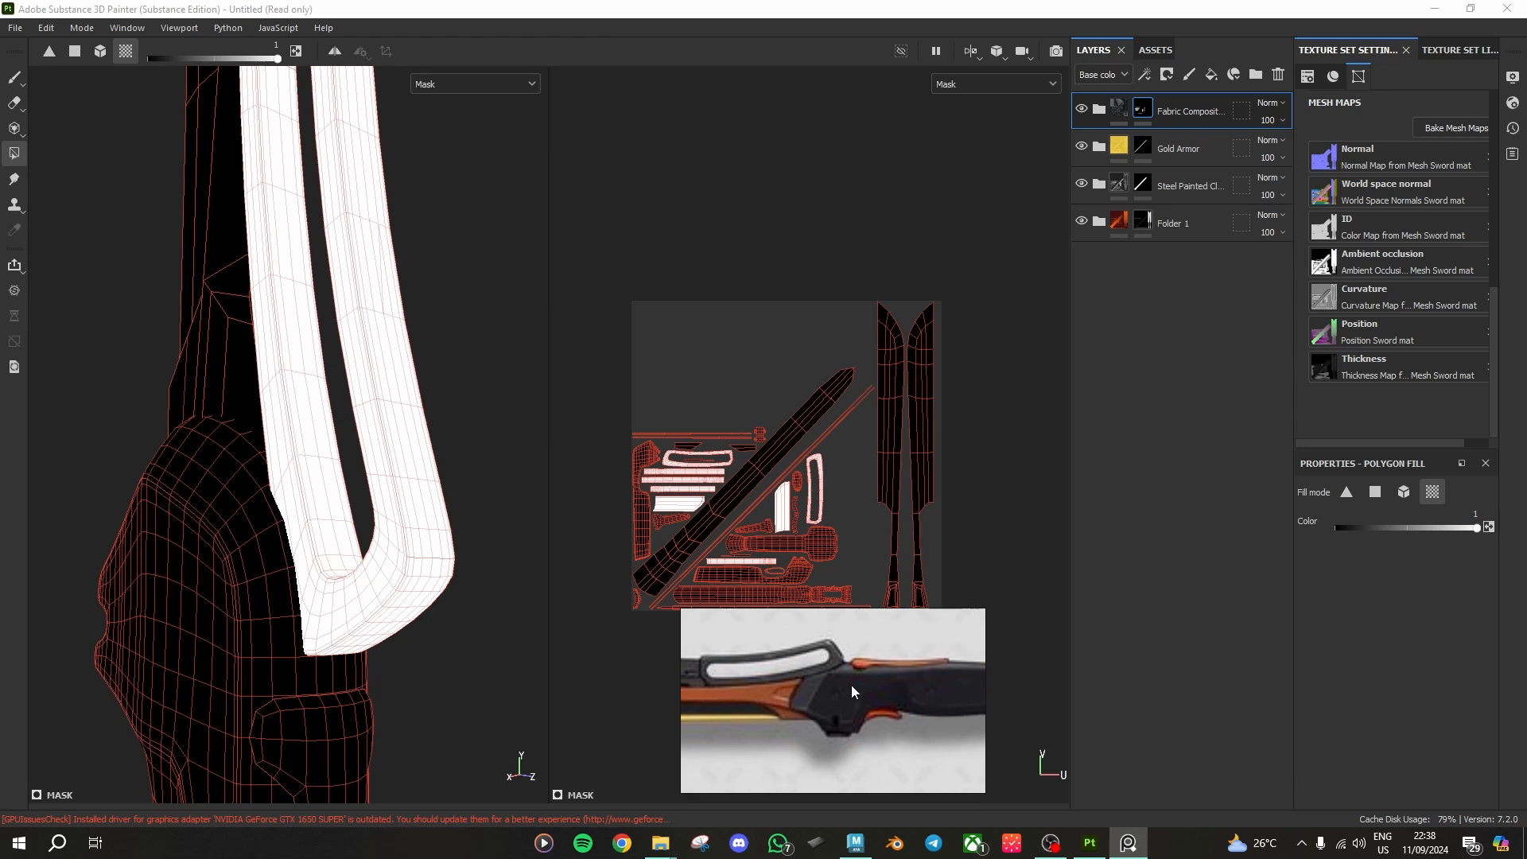
left_click_drag(409, 623, 634, 654, "alt")
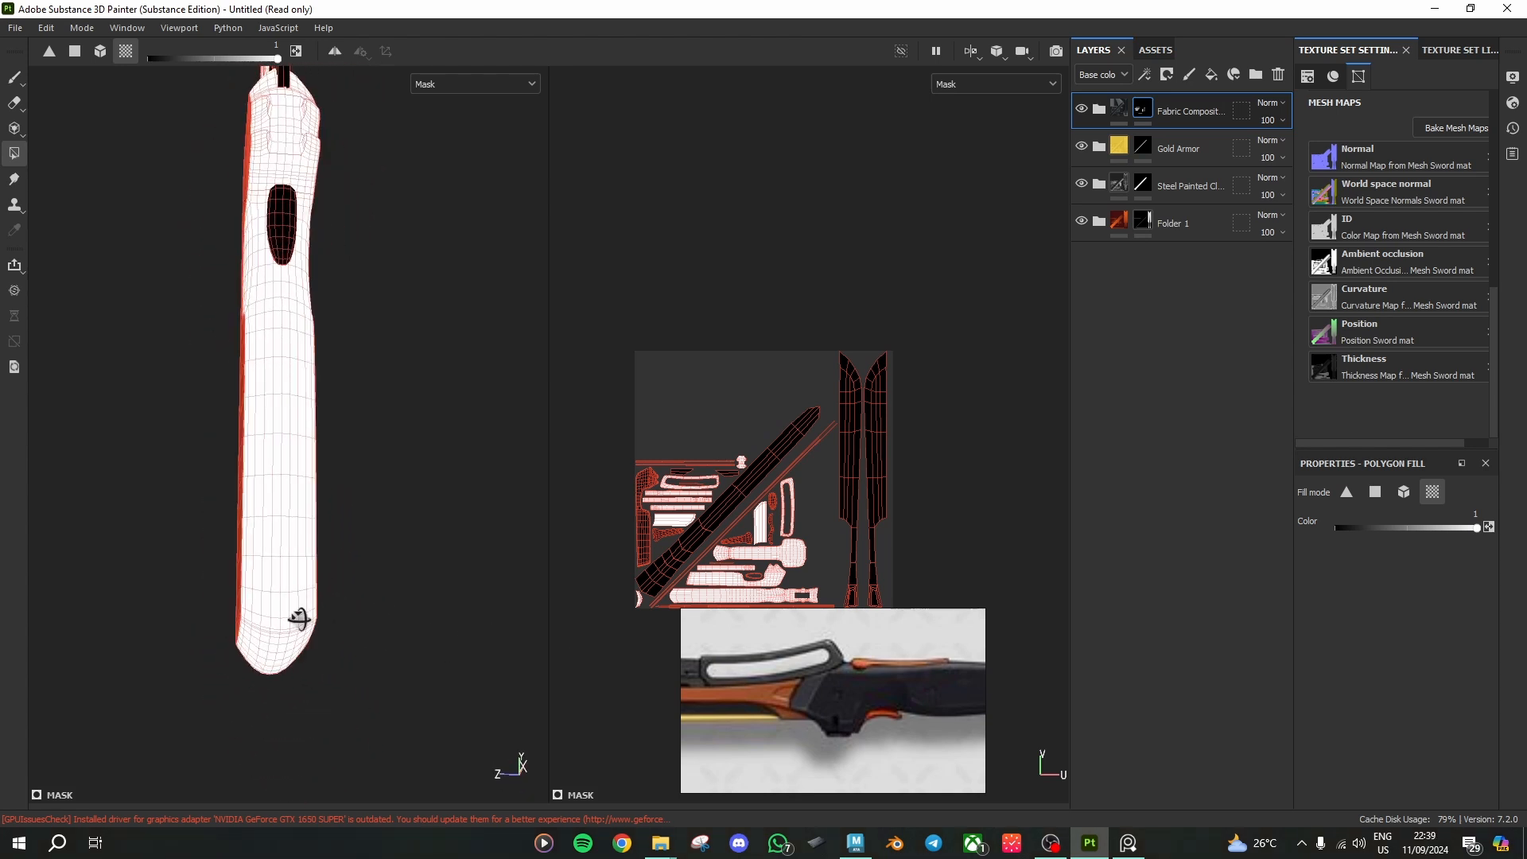
left_click_drag(300, 620, 509, 604, "alt")
left_click(278, 472)
middle_click_drag(272, 427, 276, 473, "alt")
left_click_drag(276, 473, 316, 592, "alt")
Step: Switch the viewports to the Base color channel and select the fabric folder's content instead of its mask
left_click(531, 86)
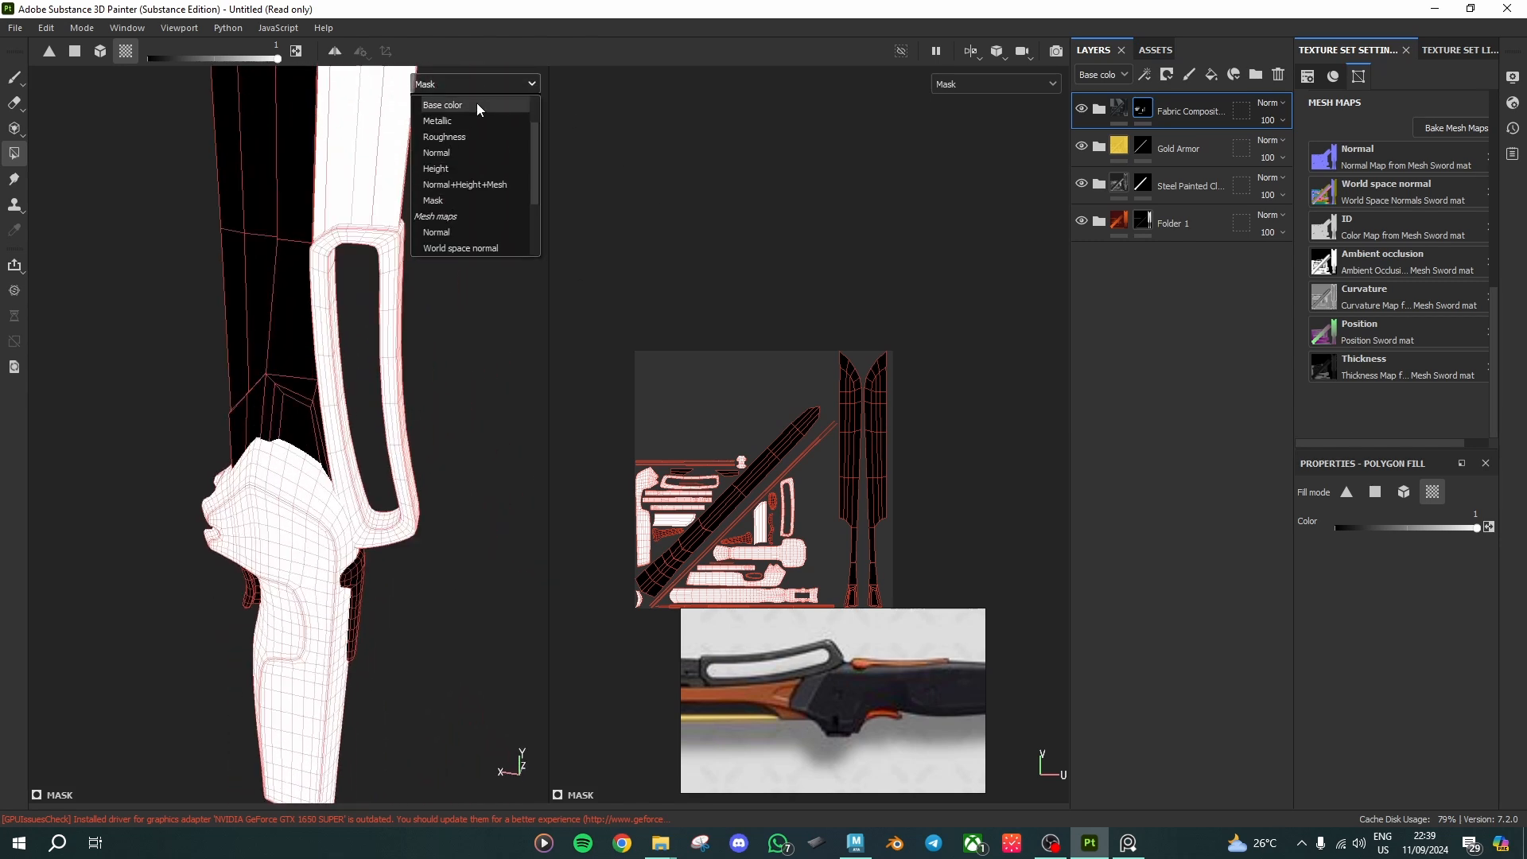
left_click(474, 105)
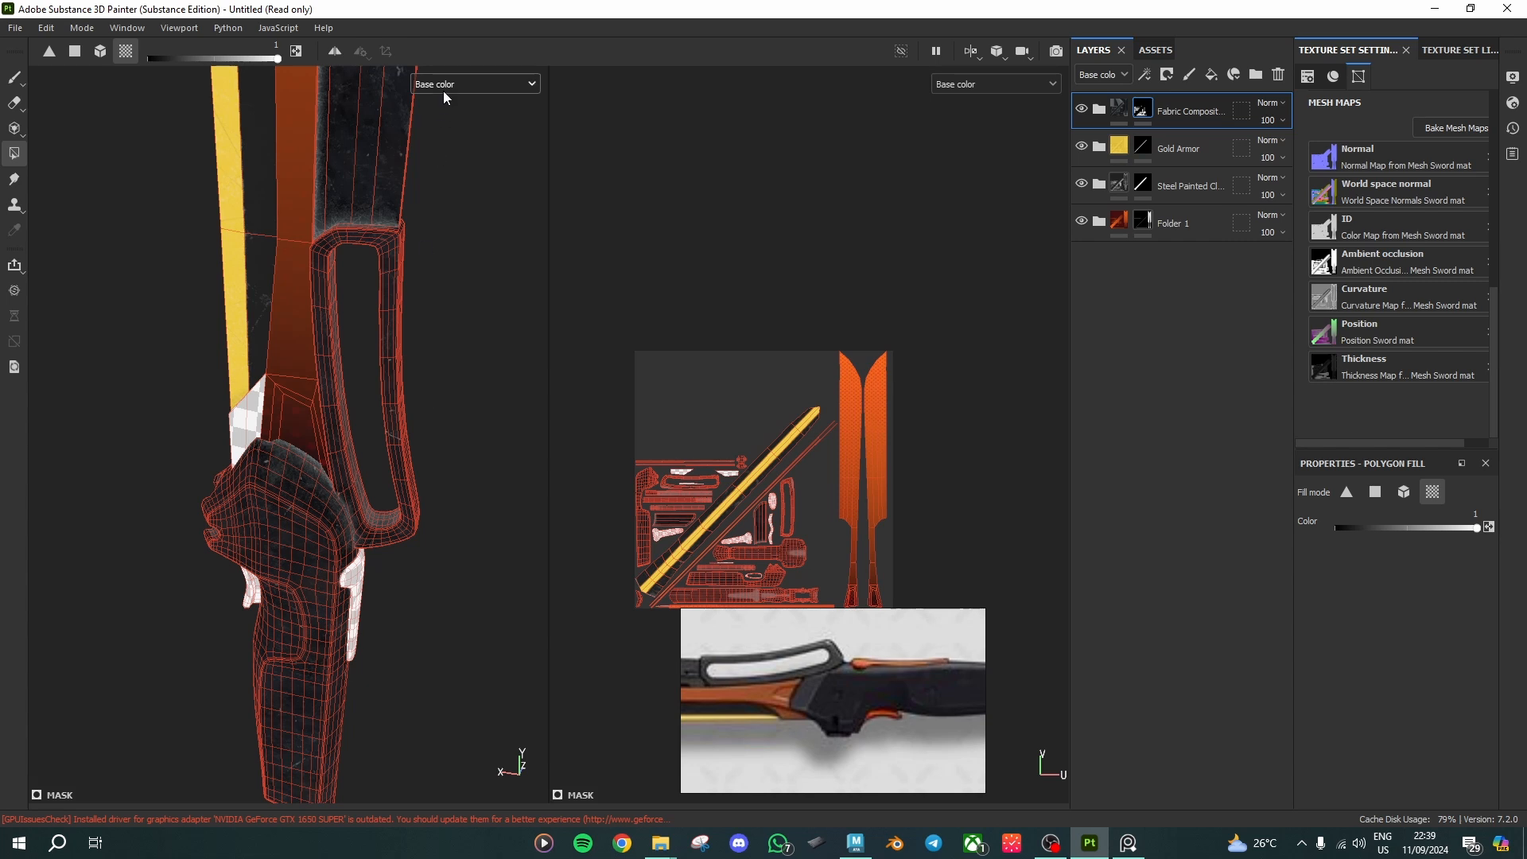
left_click(1118, 110)
mouse_move(521, 421)
left_mouse_down("alt")
mouse_move(420, 438)
mouse_move(551, 345)
mouse_move(454, 228)
mouse_move(453, 167)
mouse_move(397, 547)
mouse_move(443, 320)
mouse_move(443, 624)
mouse_move(330, 657)
mouse_move(386, 763)
left_mouse_up("alt")
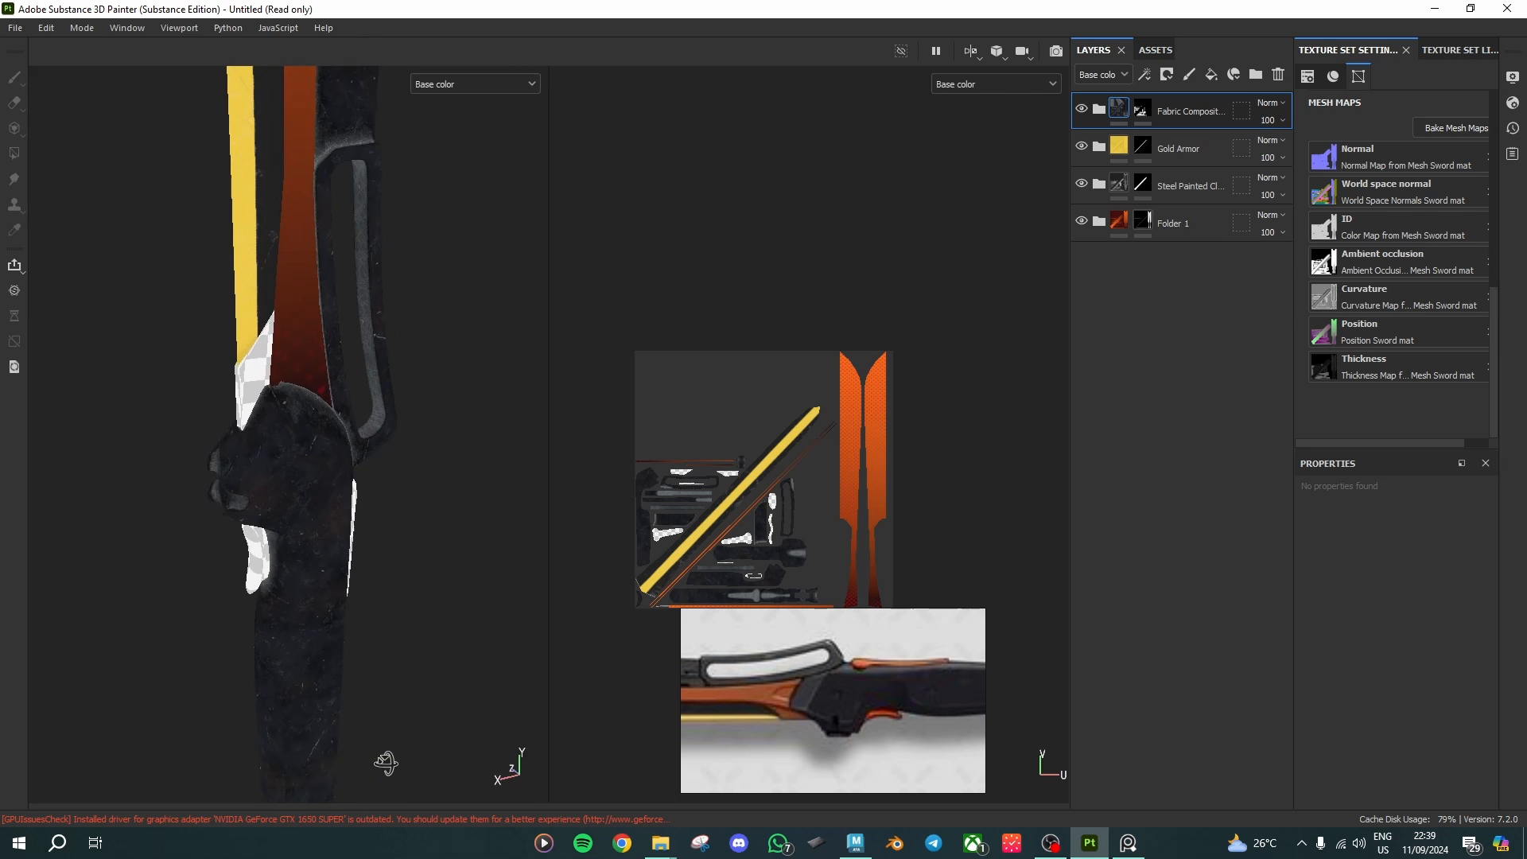
left_click(1153, 50)
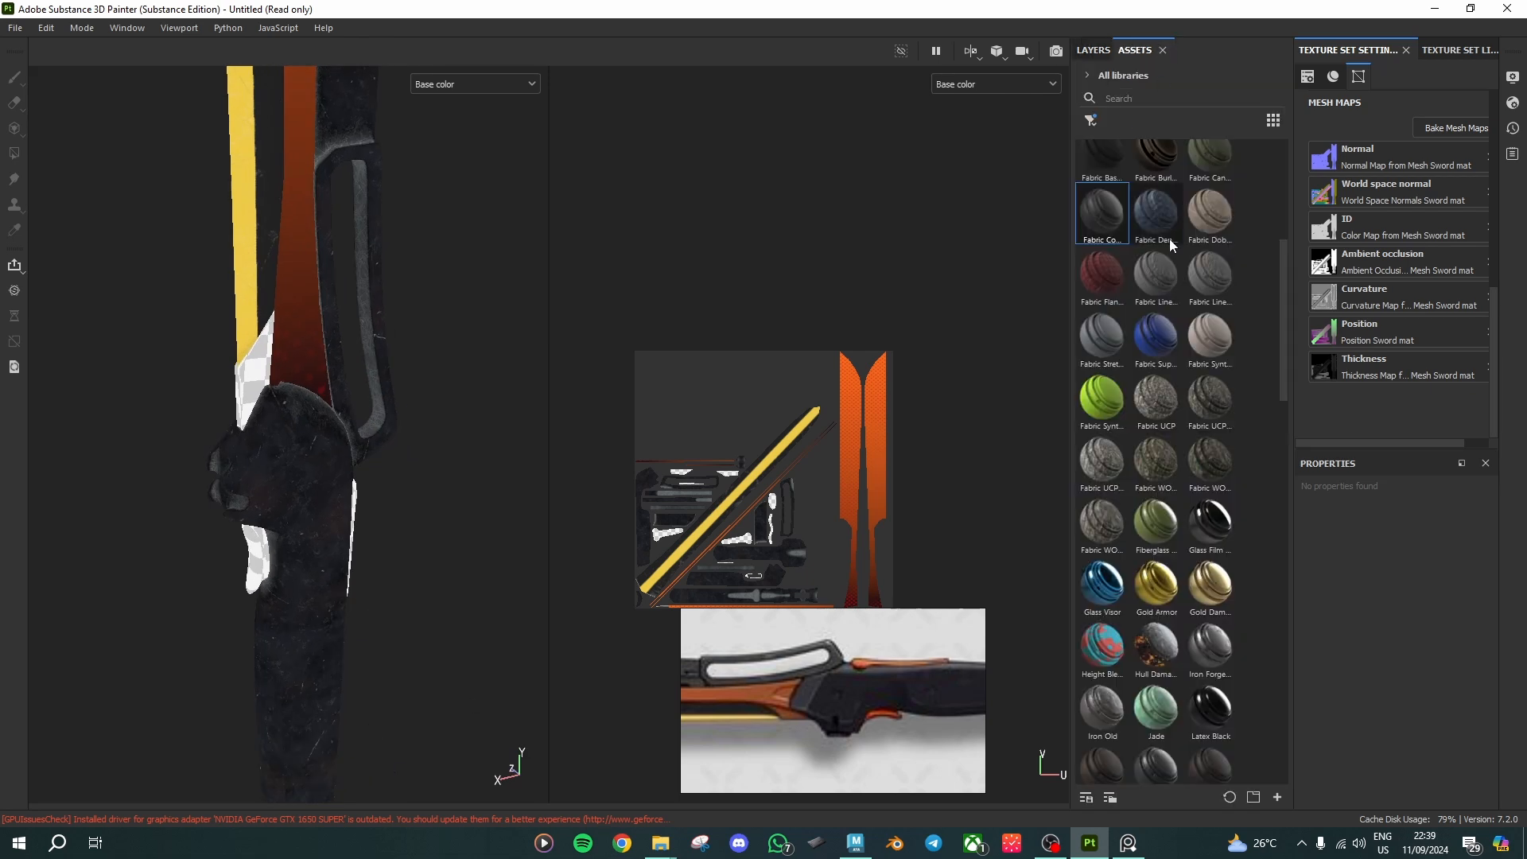
scroll(259, 513, "up", 6)
scroll(374, 518, "down", 2)
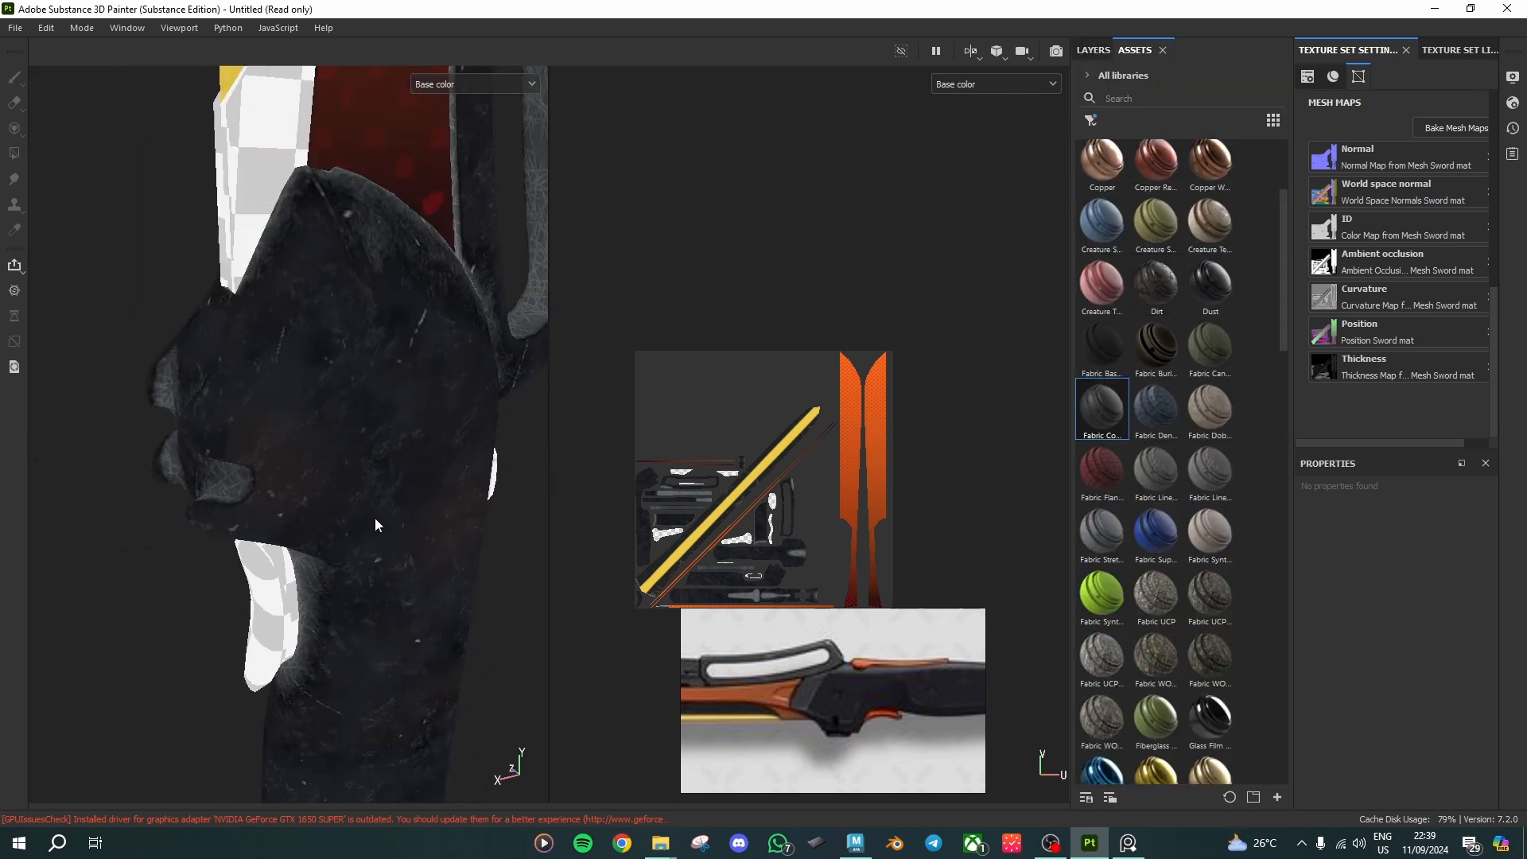
Step: Expand the Fabric Composite folder and toggle its Dirt, Base and Damages layers to examine what each adds to the hilt
left_click(1102, 49)
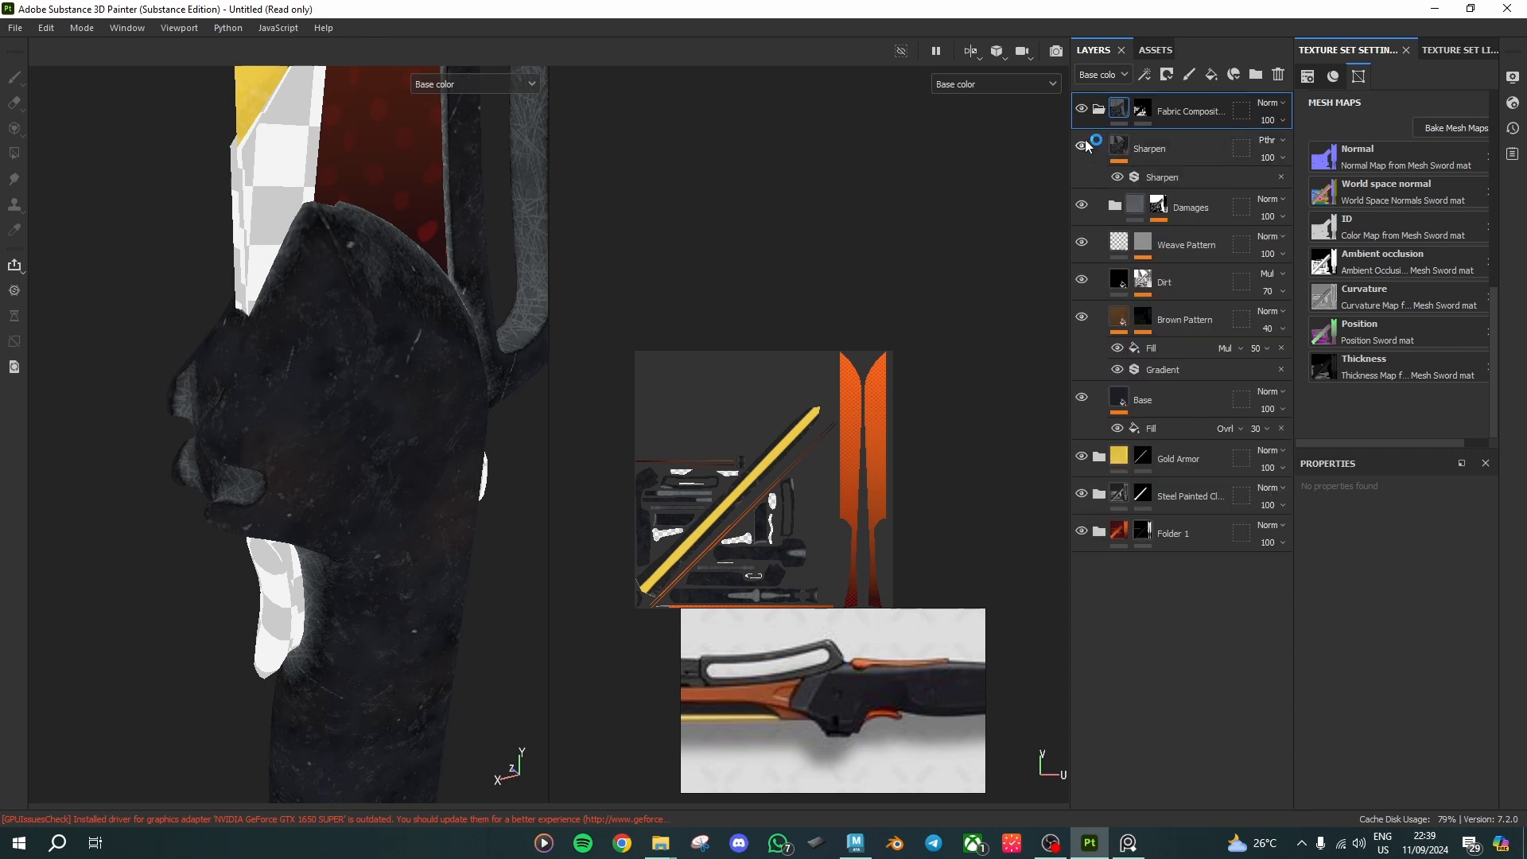
left_click(1083, 280)
left_click(1083, 280)
left_click(1083, 400)
left_click(1083, 400)
left_click_drag(395, 450, 446, 420, "alt")
middle_click_drag(446, 420, 368, 379, "alt")
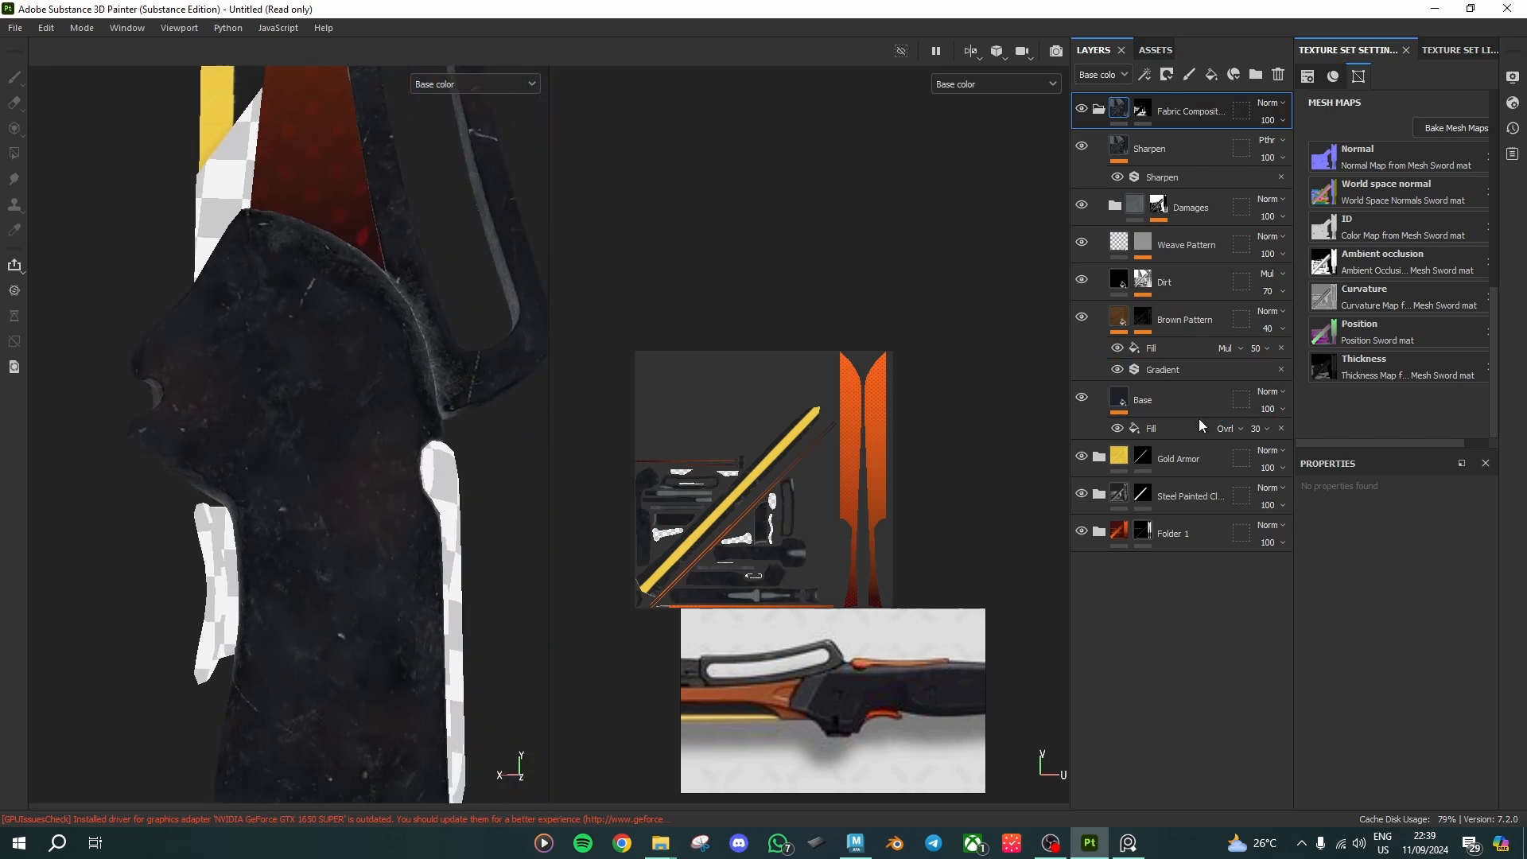
left_click(1082, 277)
left_click(1078, 277)
left_click(1080, 278)
left_click(1080, 278)
left_click(1081, 206)
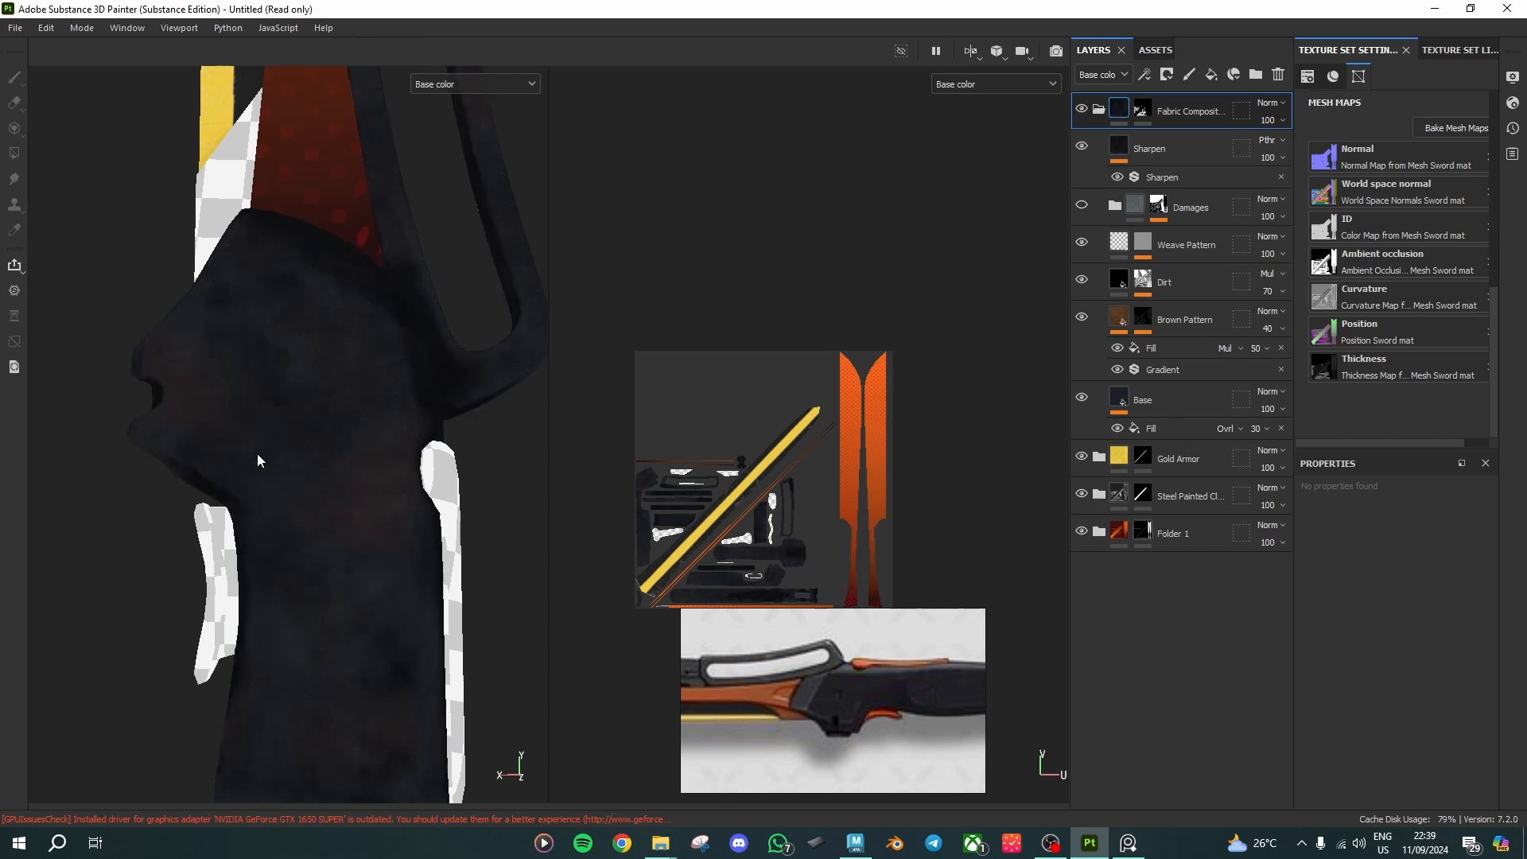
scroll(257, 460, "down", 5)
left_click(1082, 207)
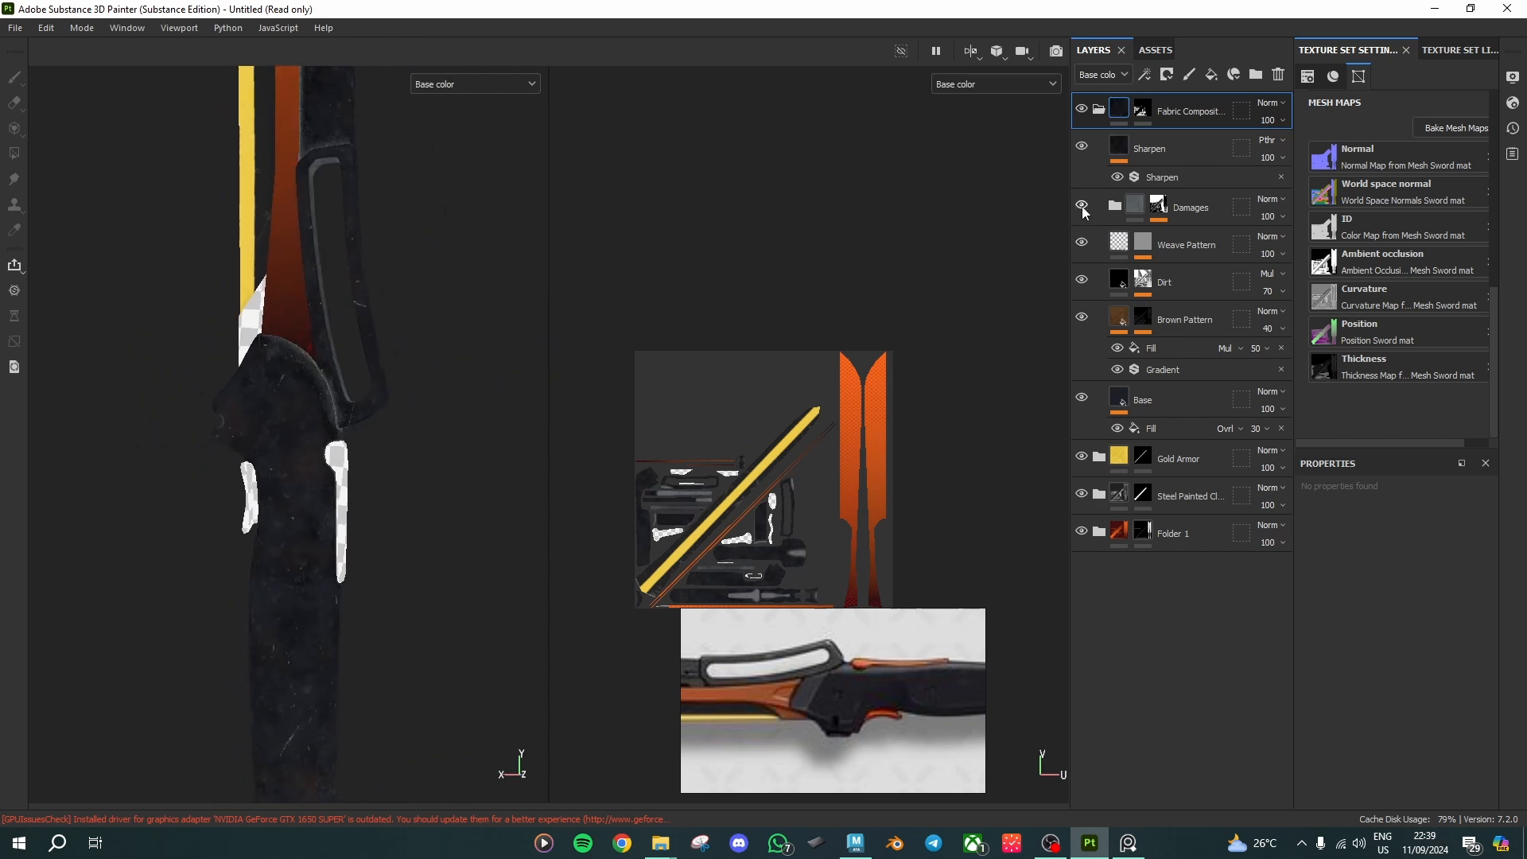
Step: Hide the Brown Pattern and Dirt layers in the fabric folder, checking the Base layer's effect on the handle
scroll(300, 437, "up", 5)
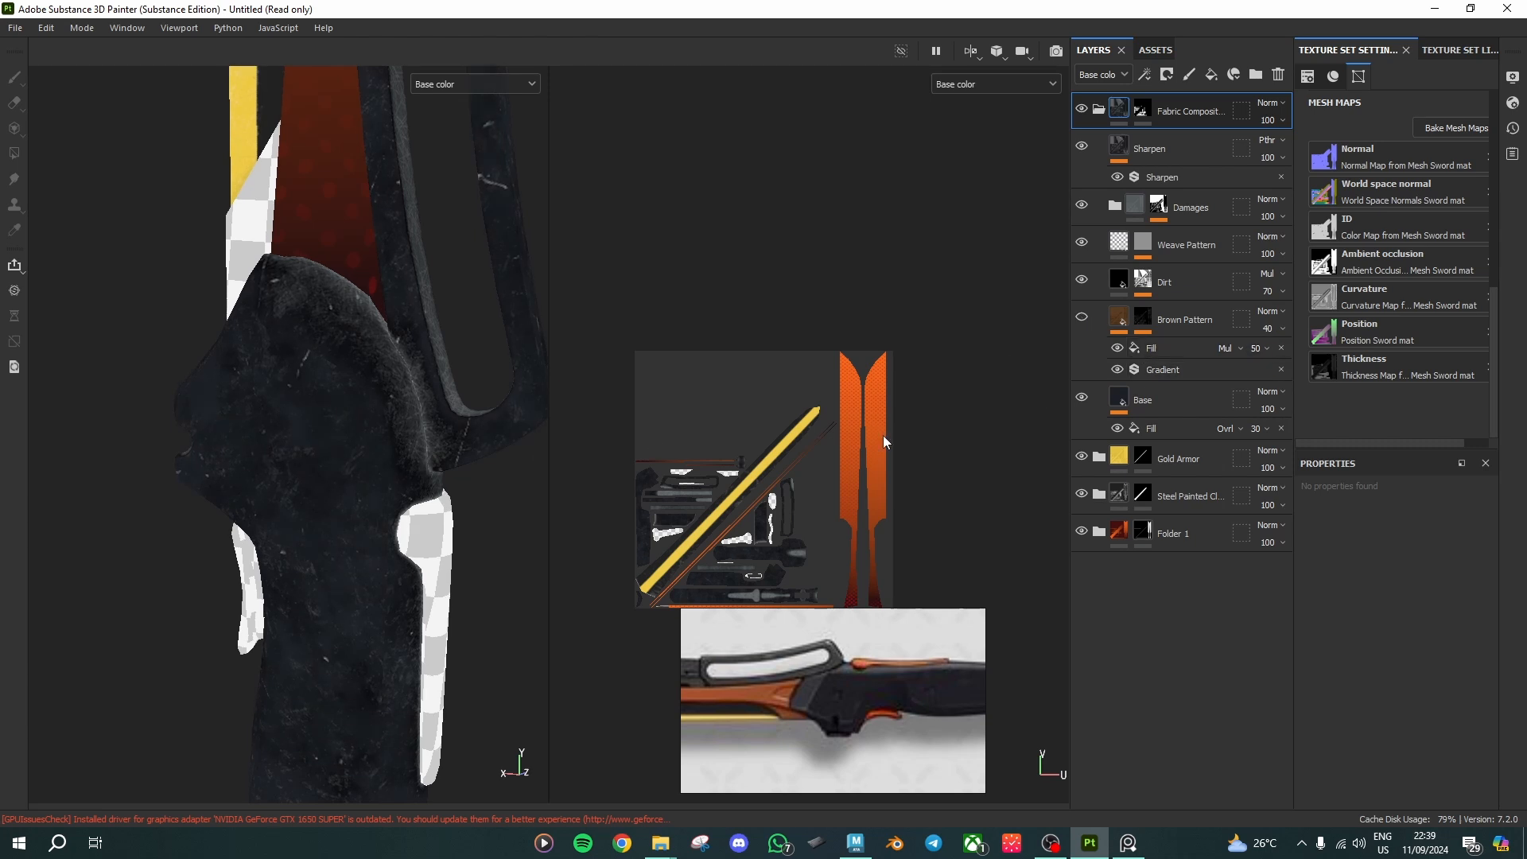
left_click(1082, 397)
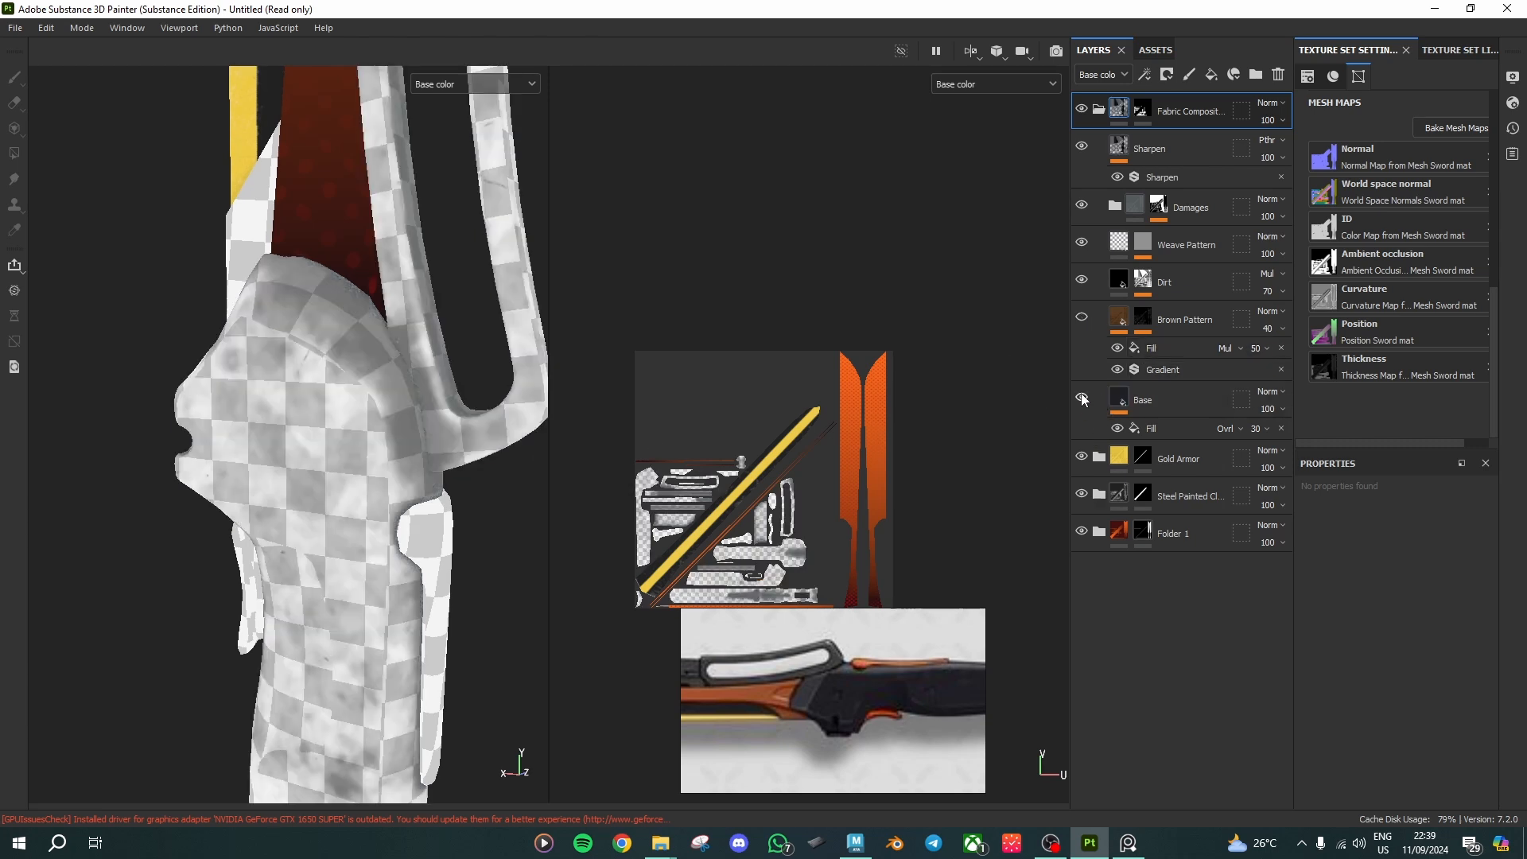
left_click(1082, 398)
left_click(1082, 282)
left_click_drag(293, 403, 371, 505, "alt")
middle_click_drag(371, 506, 390, 582, "alt")
scroll(942, 743, "up", 2)
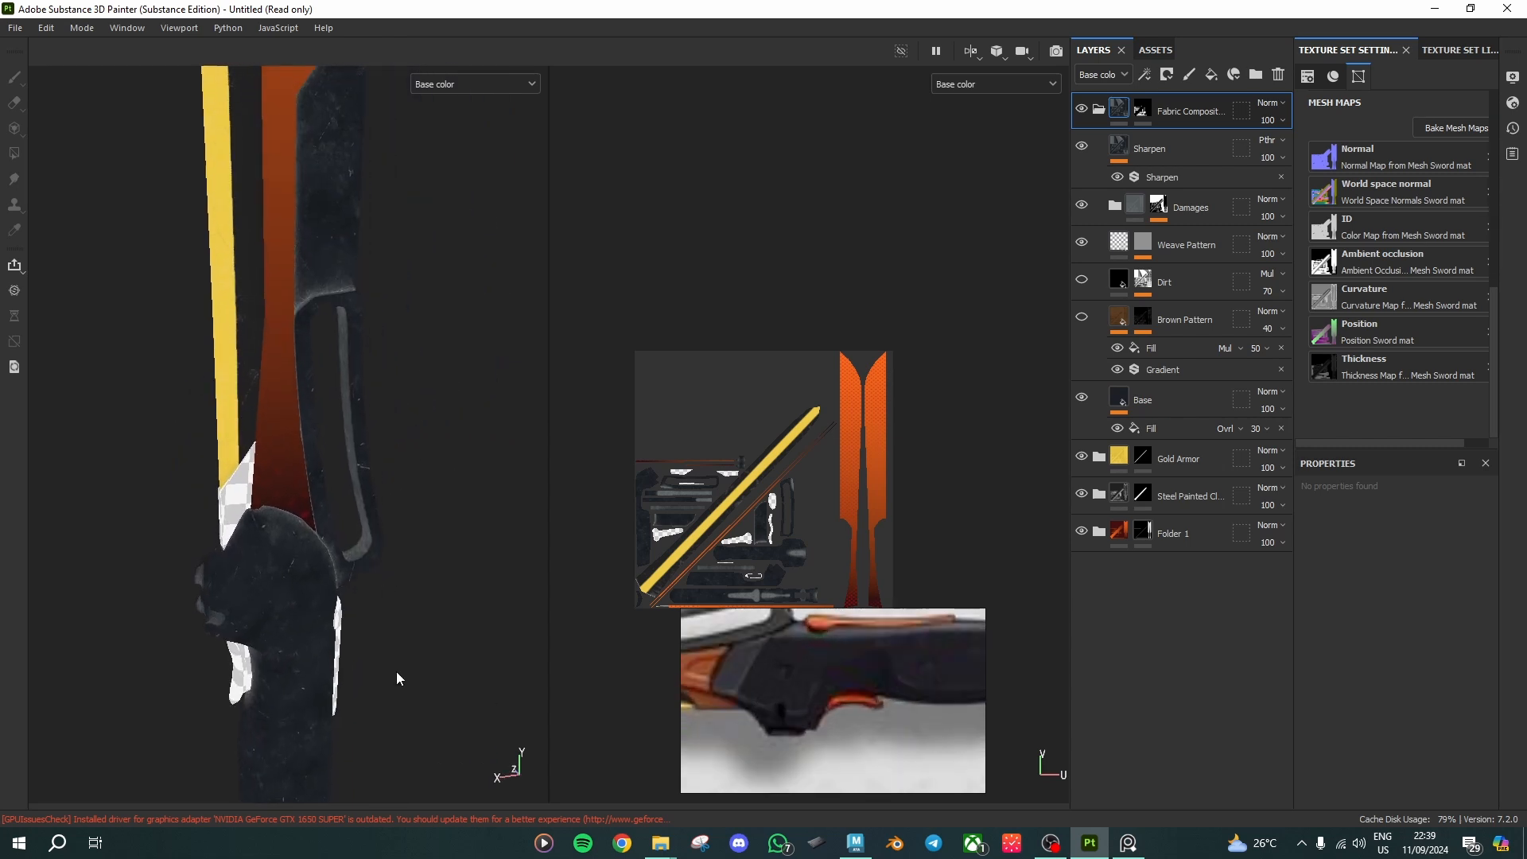
left_click_drag(395, 674, 266, 528, "alt")
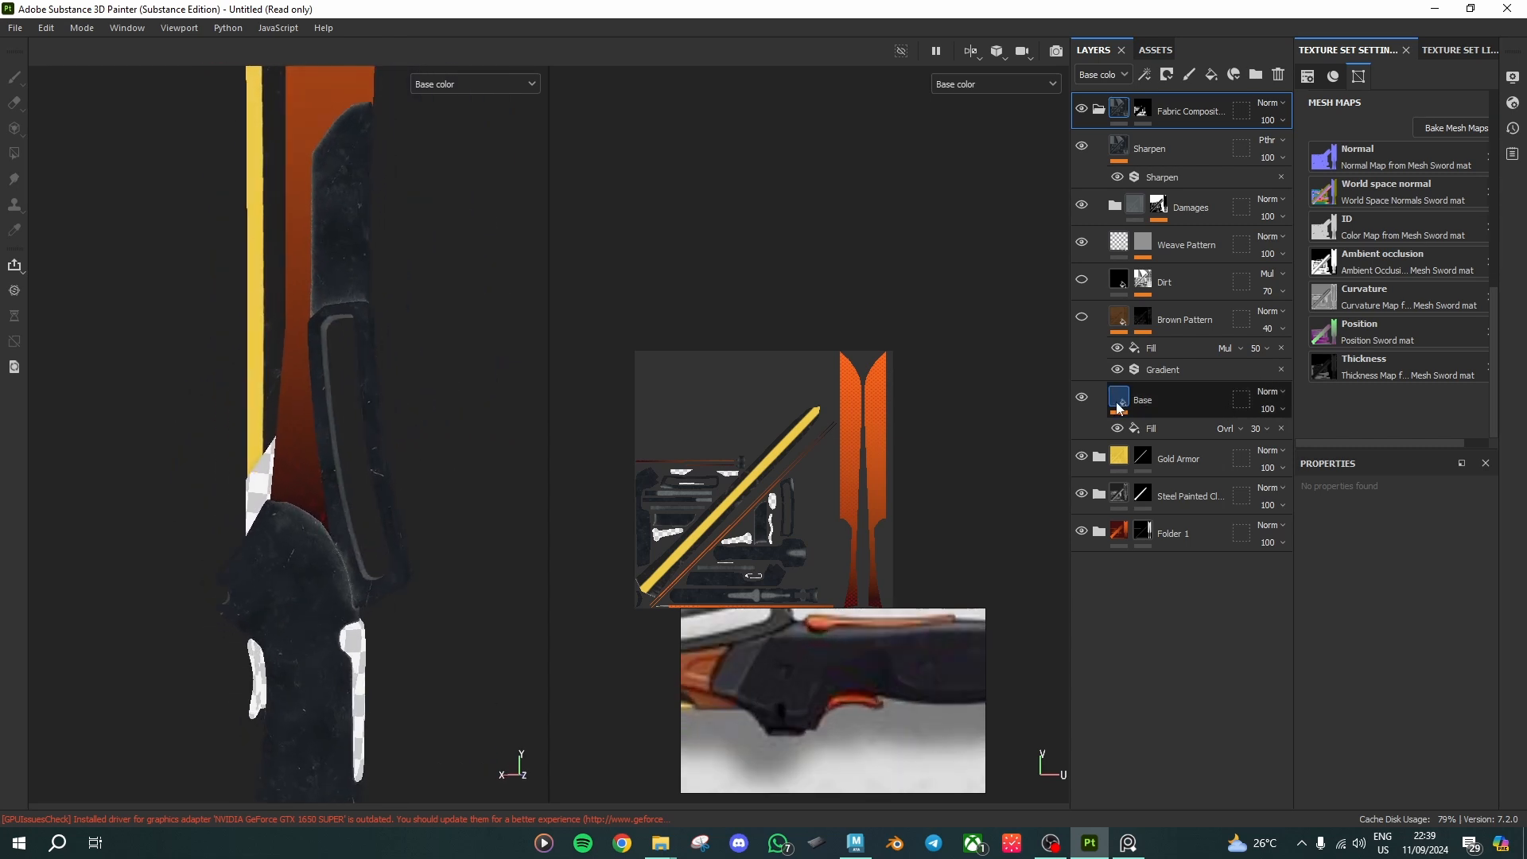
Step: Darken the uniform base color of the fabric folder's Base layer to a near-black shade
left_click(1161, 428)
scroll(1368, 616, "down", 2)
left_click(1370, 617)
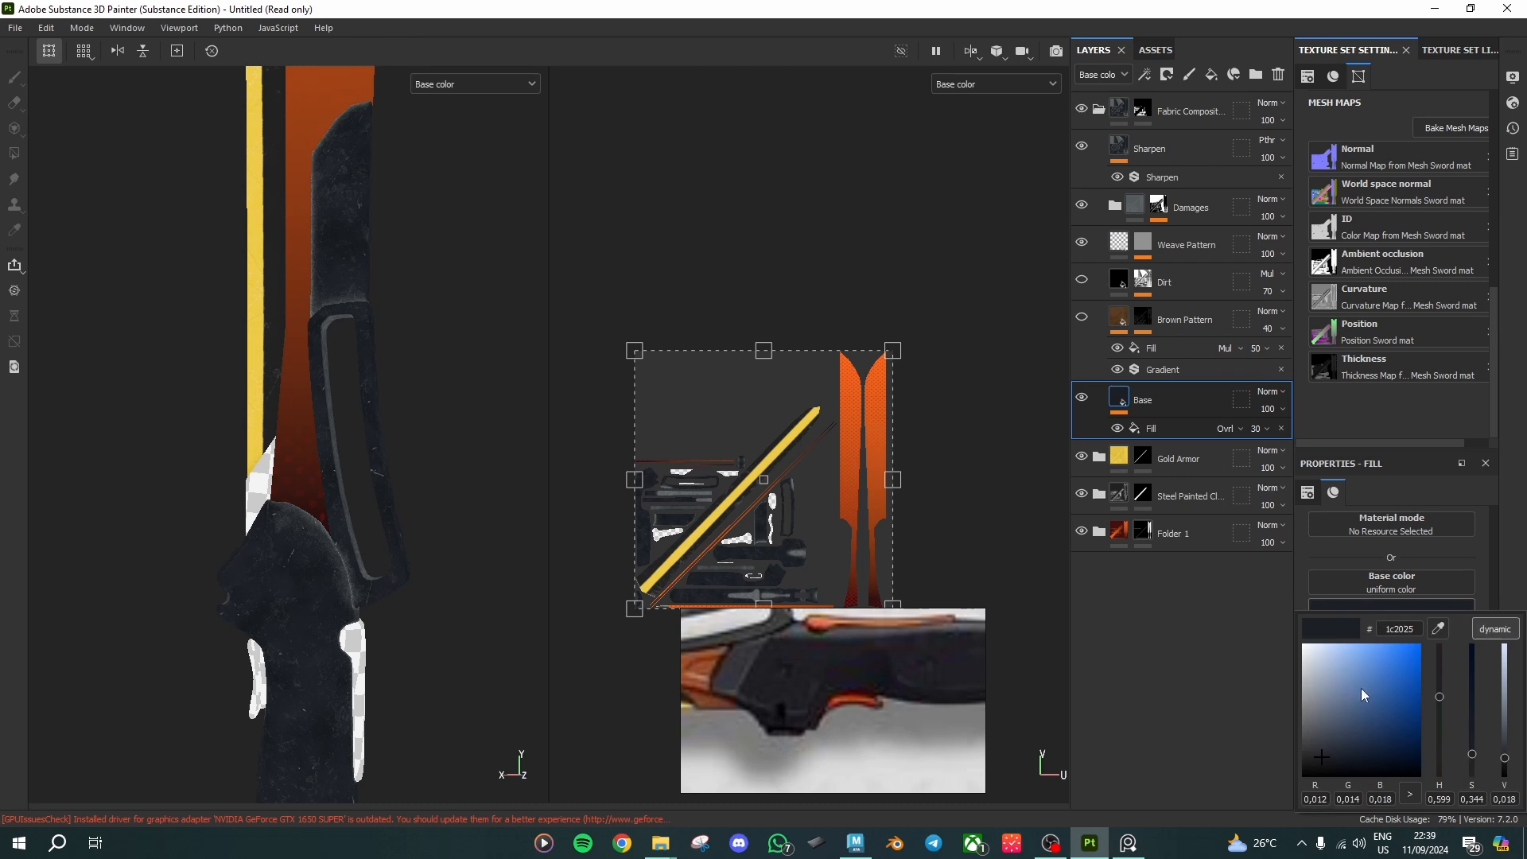
left_click(1326, 766)
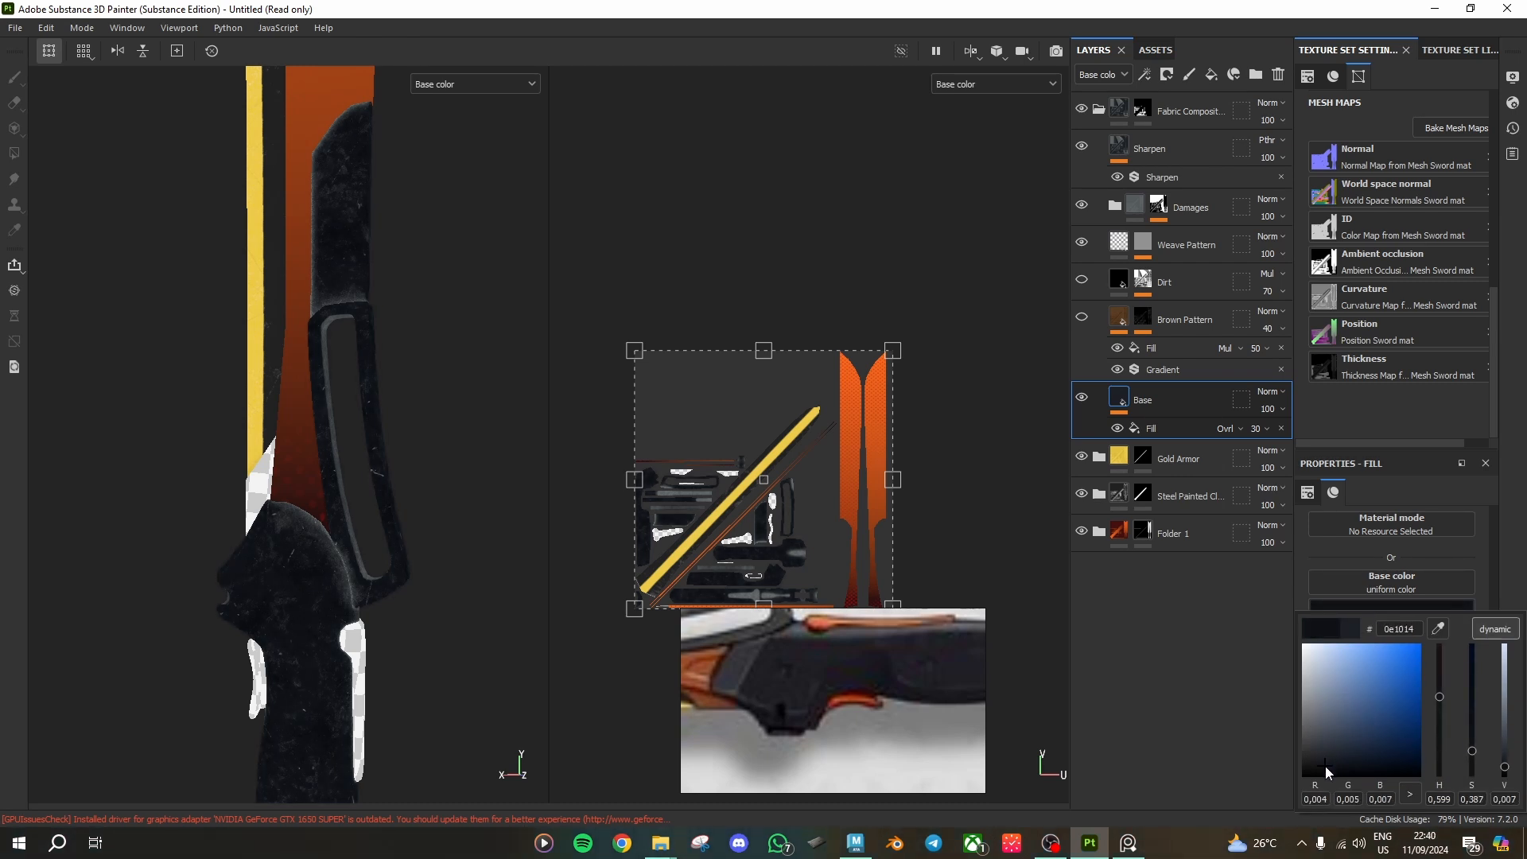
left_click_drag(1324, 771, 1321, 772)
left_click(1238, 666)
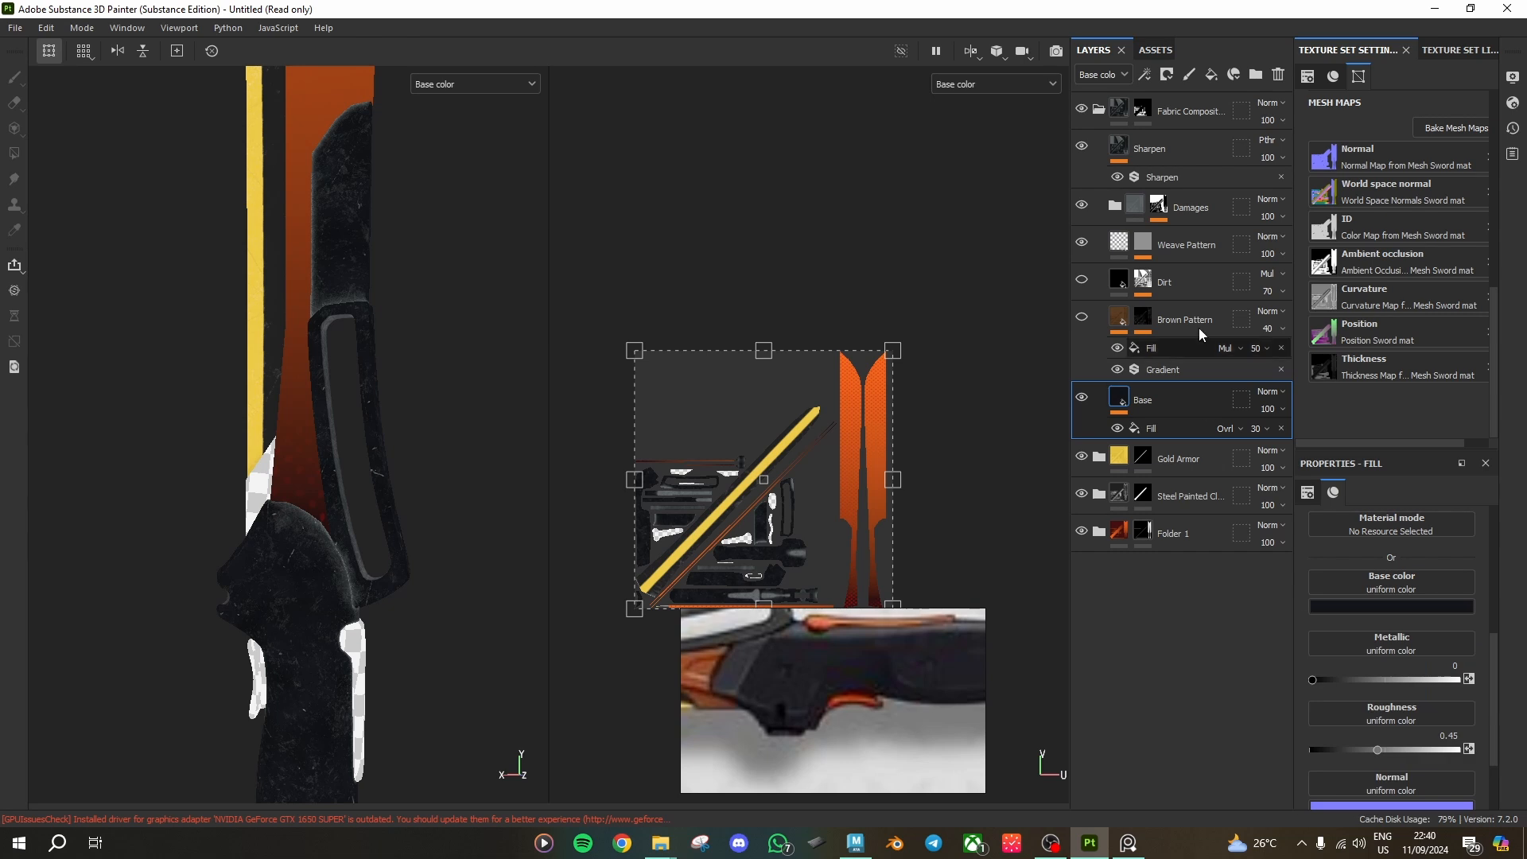
Step: Set the Damages mask's Grunge Scratches Rough fill to Balance 0.25, Scratch Quantity 0.37, Scratch Width 0.52 and Scratch Length 0.7
left_click(1160, 207)
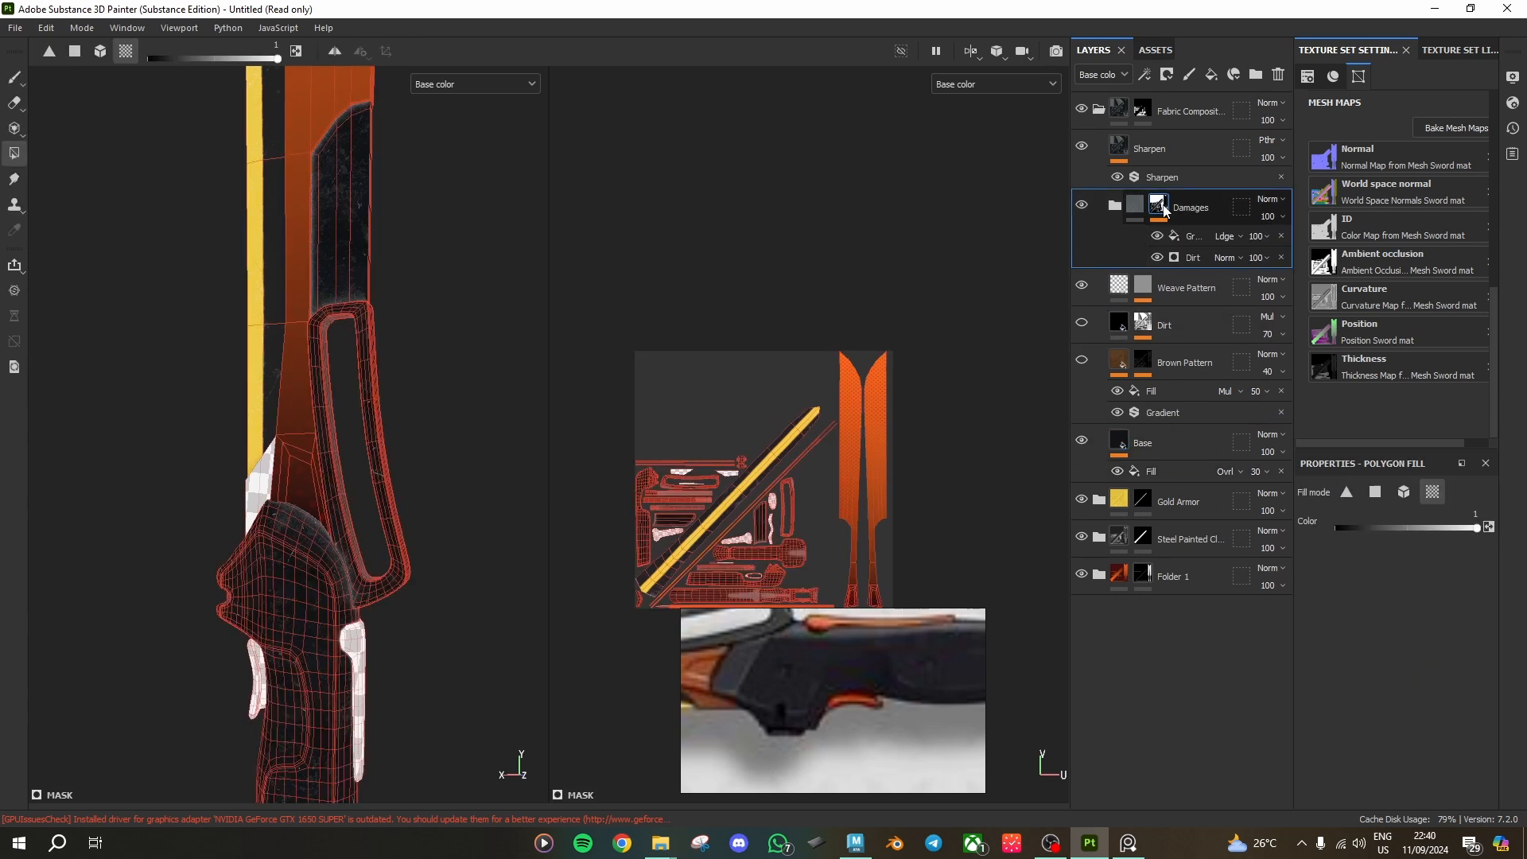
left_click(1189, 236)
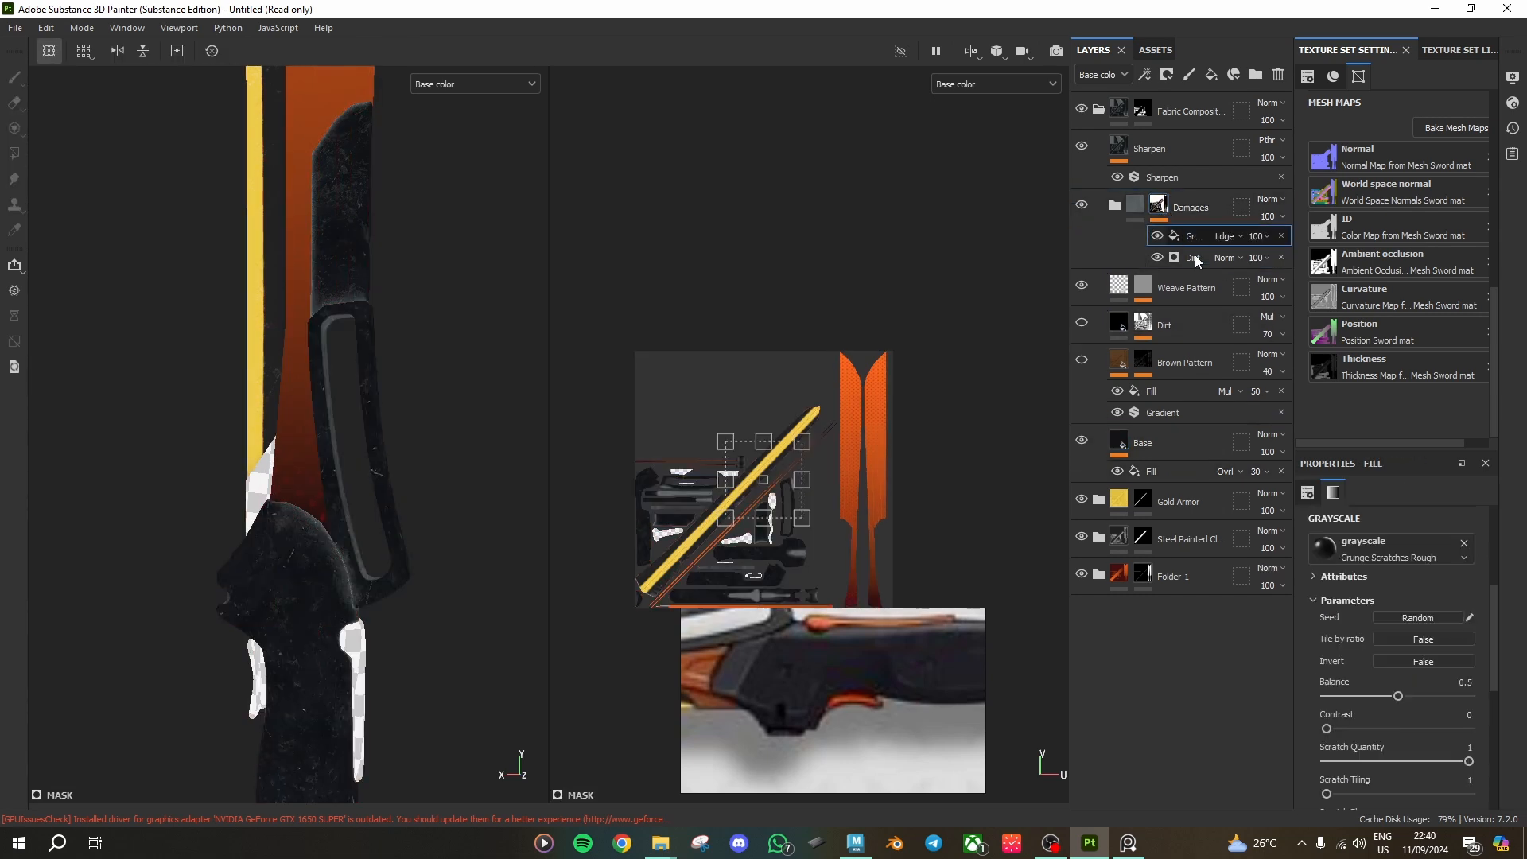
scroll(1449, 661, "down", 1)
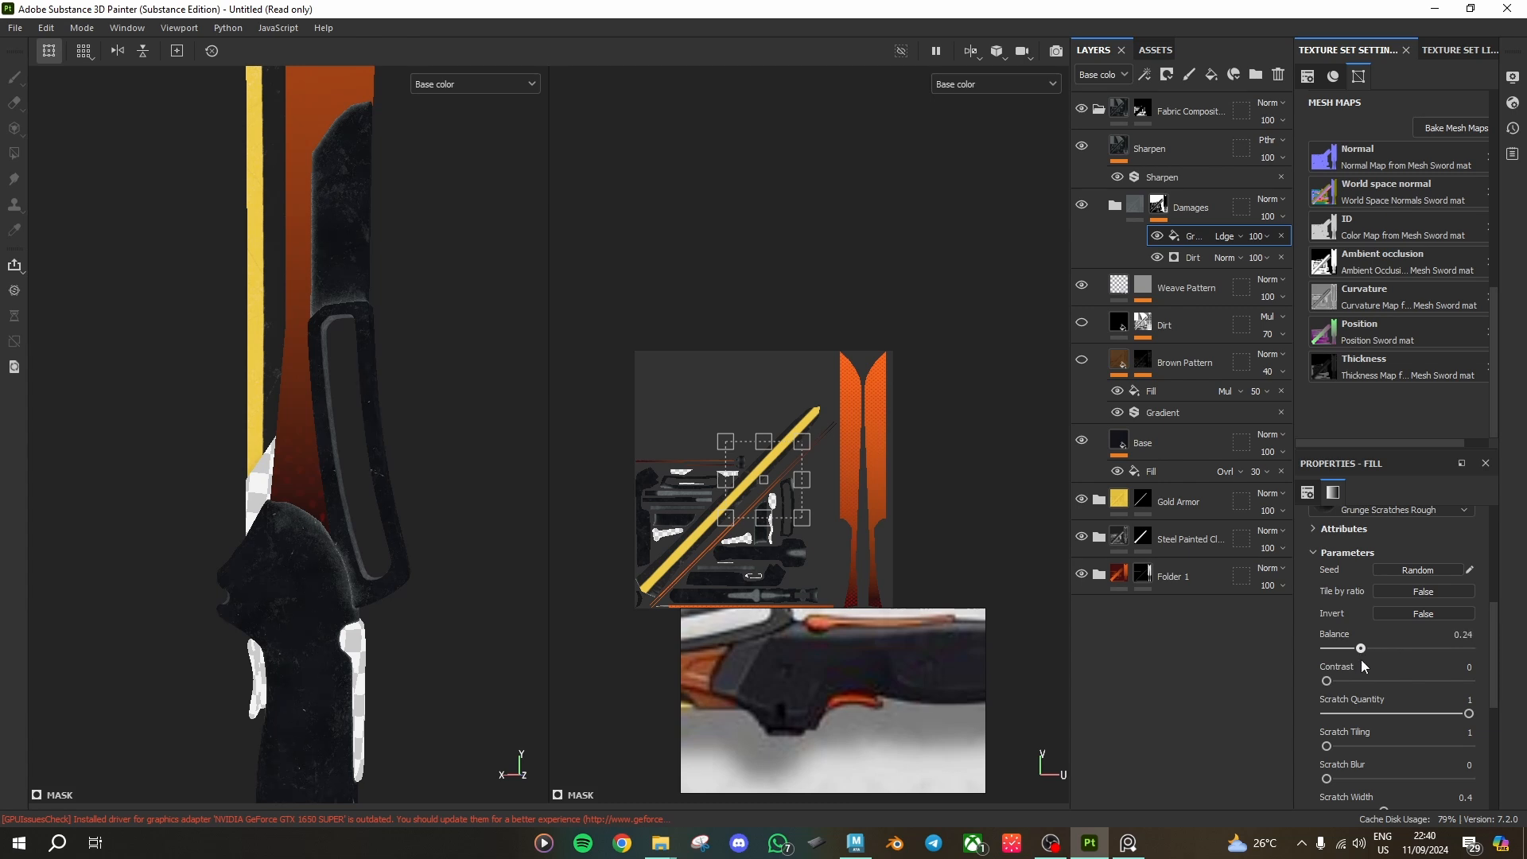
left_click_drag(1468, 718, 1391, 716)
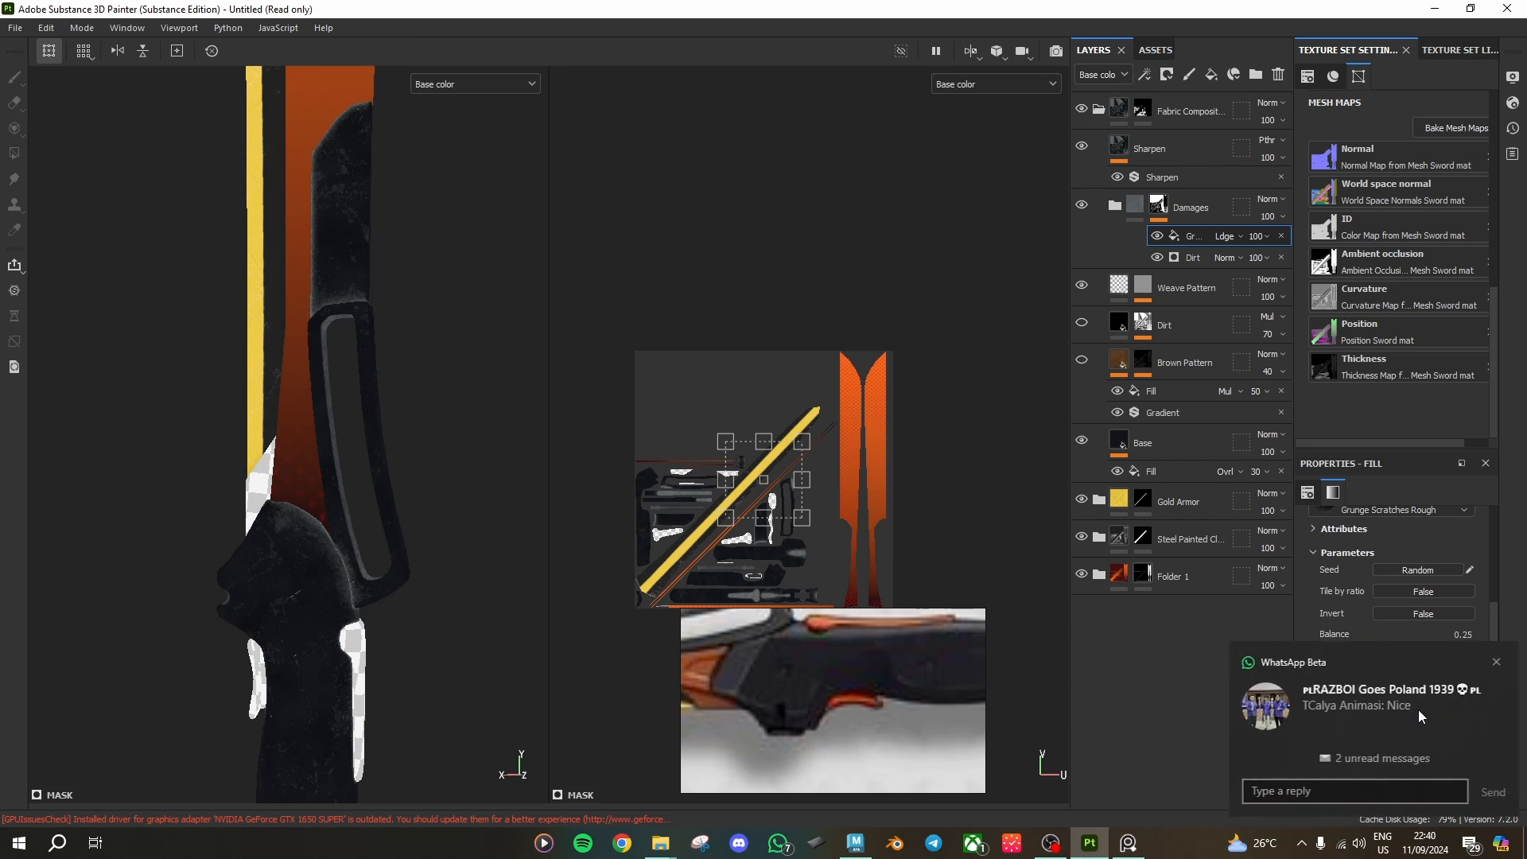
left_click(1491, 661)
scroll(1377, 723, "down", 1)
scroll(1360, 716, "down", 1)
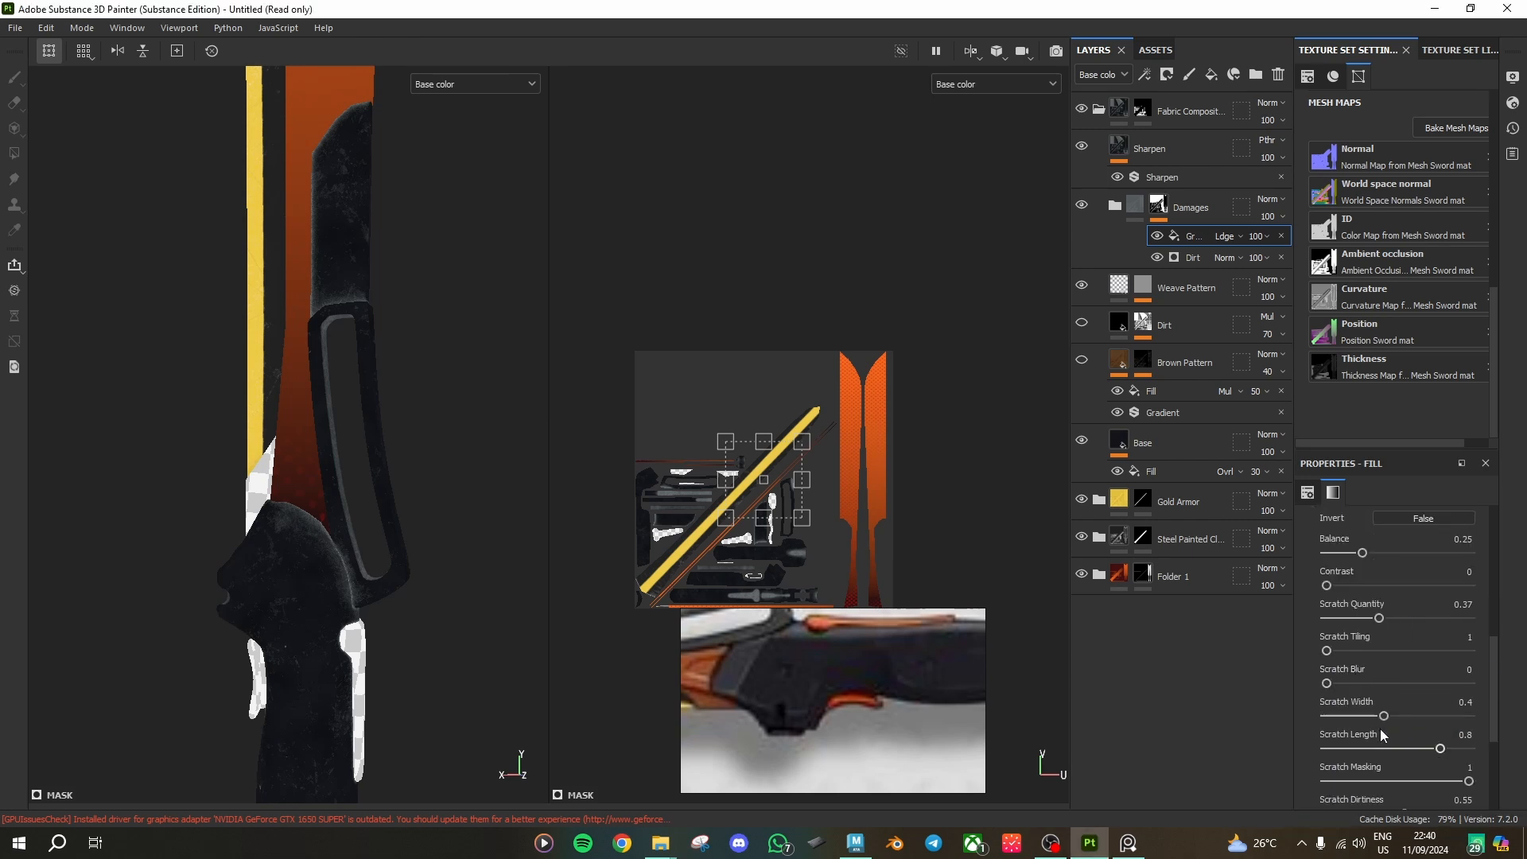
left_click_drag(1382, 714, 1425, 747)
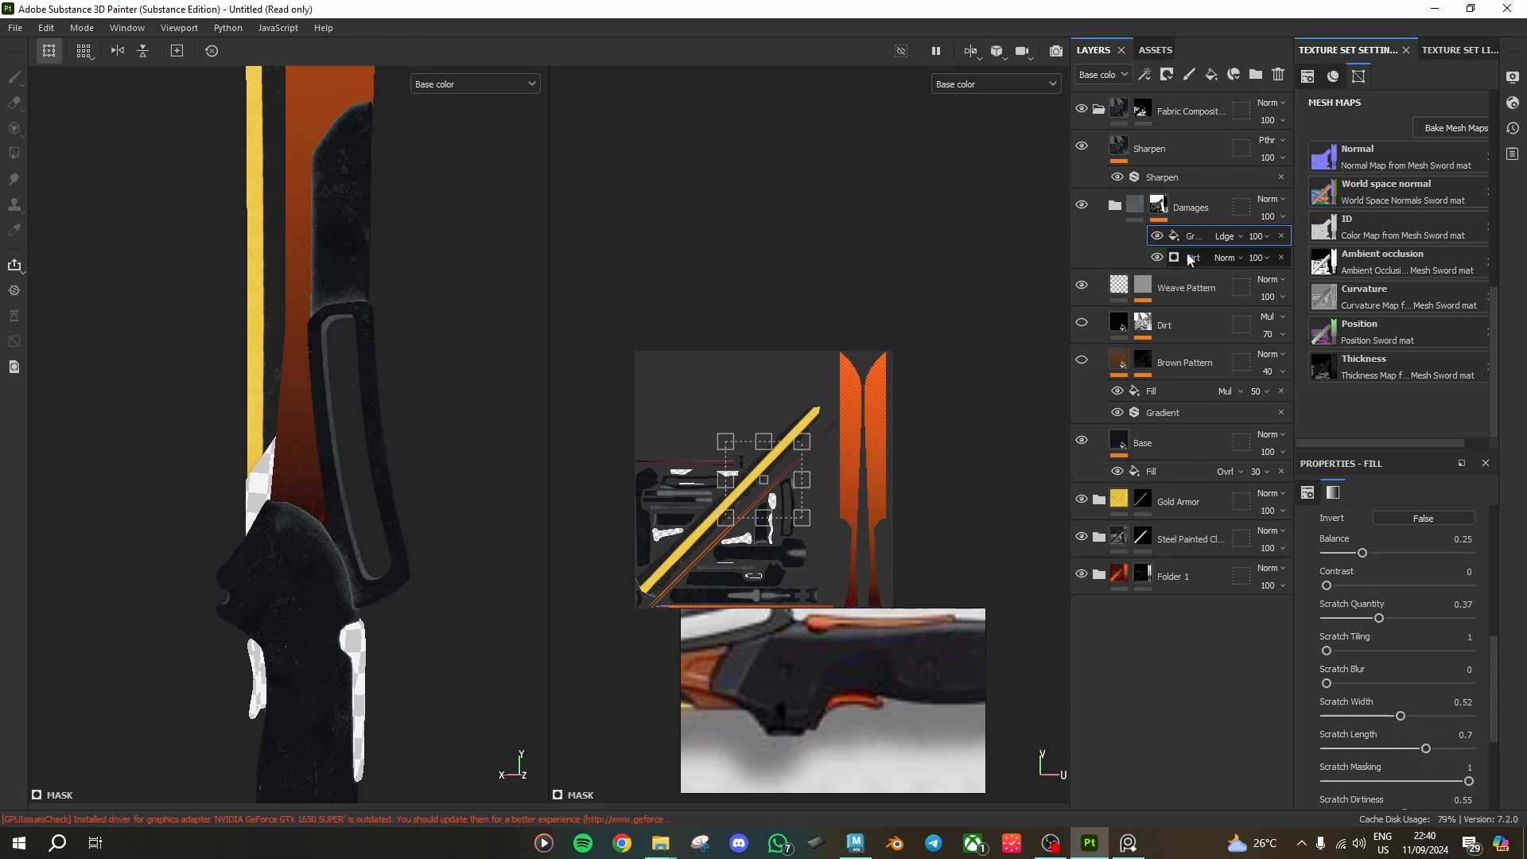
Step: Set the Dirt Level of the Damages mask's Dirt generator to 0.53
left_click(1195, 259)
scroll(1409, 604, "down", 1)
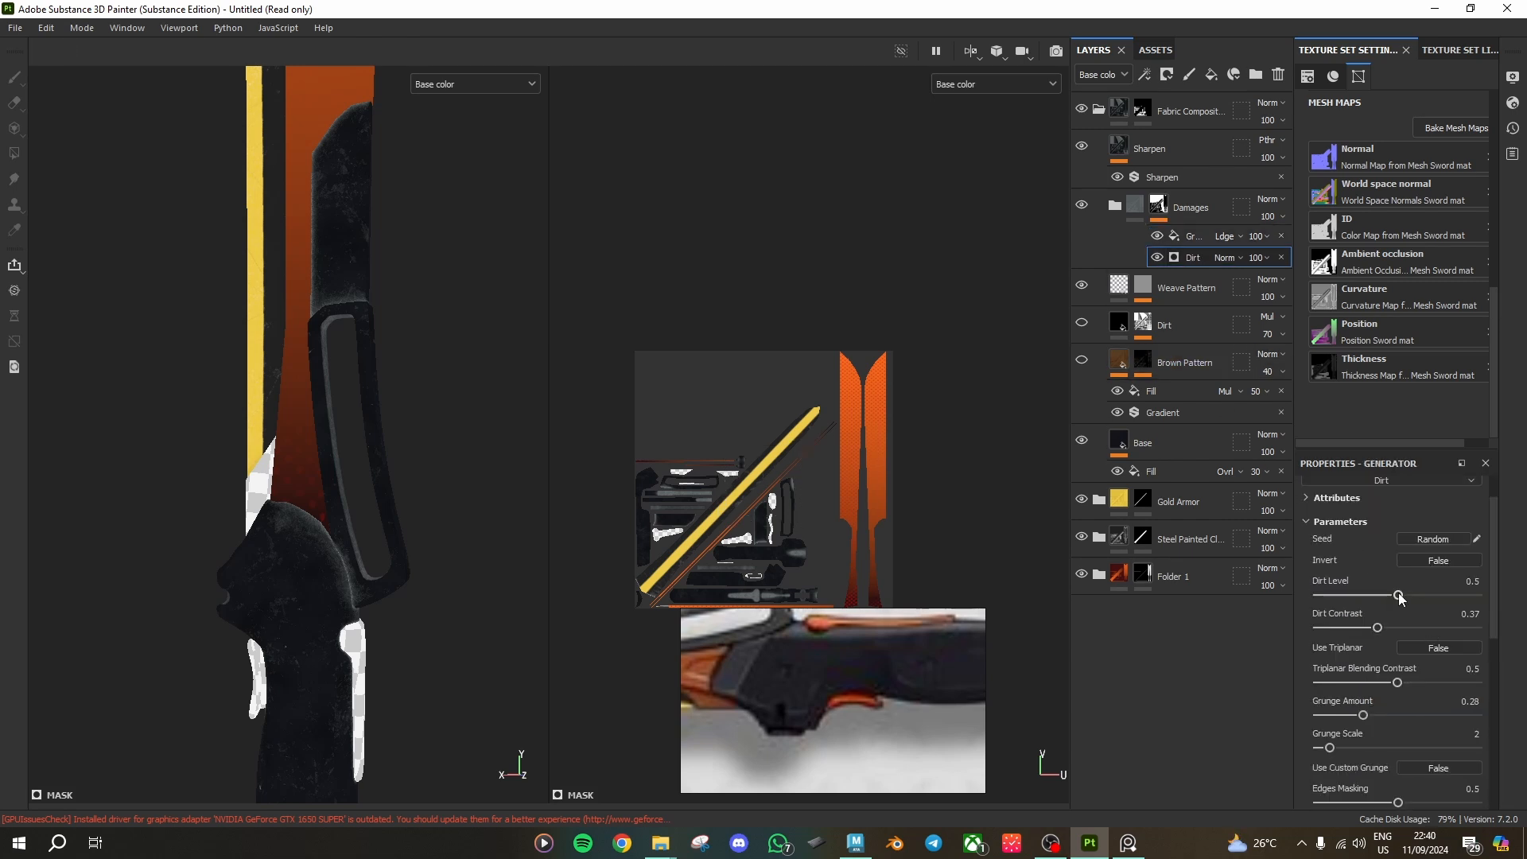
mouse_move(1398, 595)
left_mouse_down()
mouse_move(1328, 597)
mouse_move(1413, 607)
mouse_move(1395, 608)
left_mouse_up()
scroll(1395, 608, "down", 10)
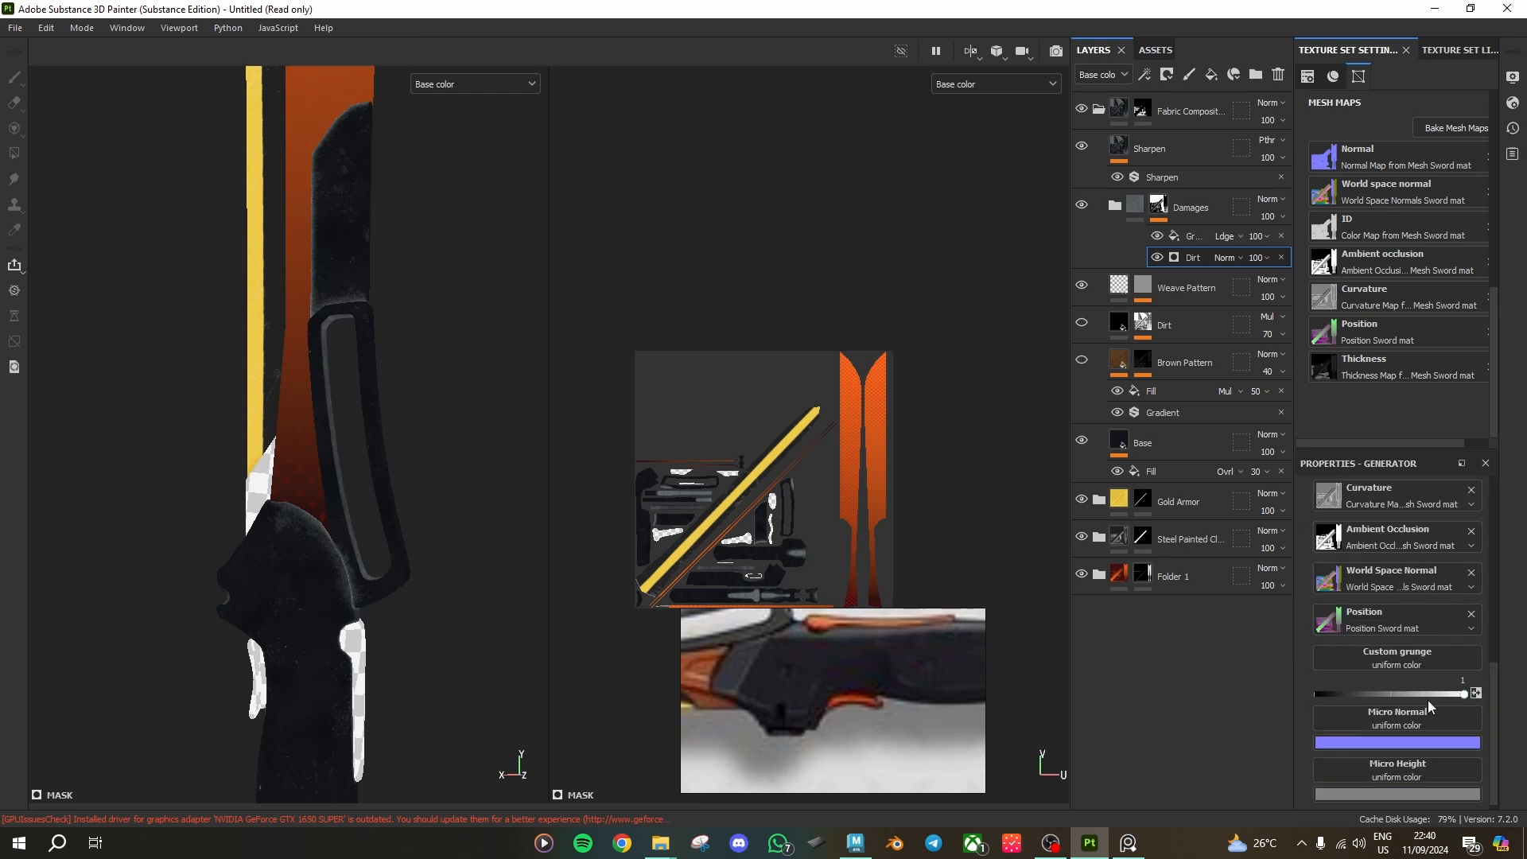
scroll(1428, 700, "up", 10)
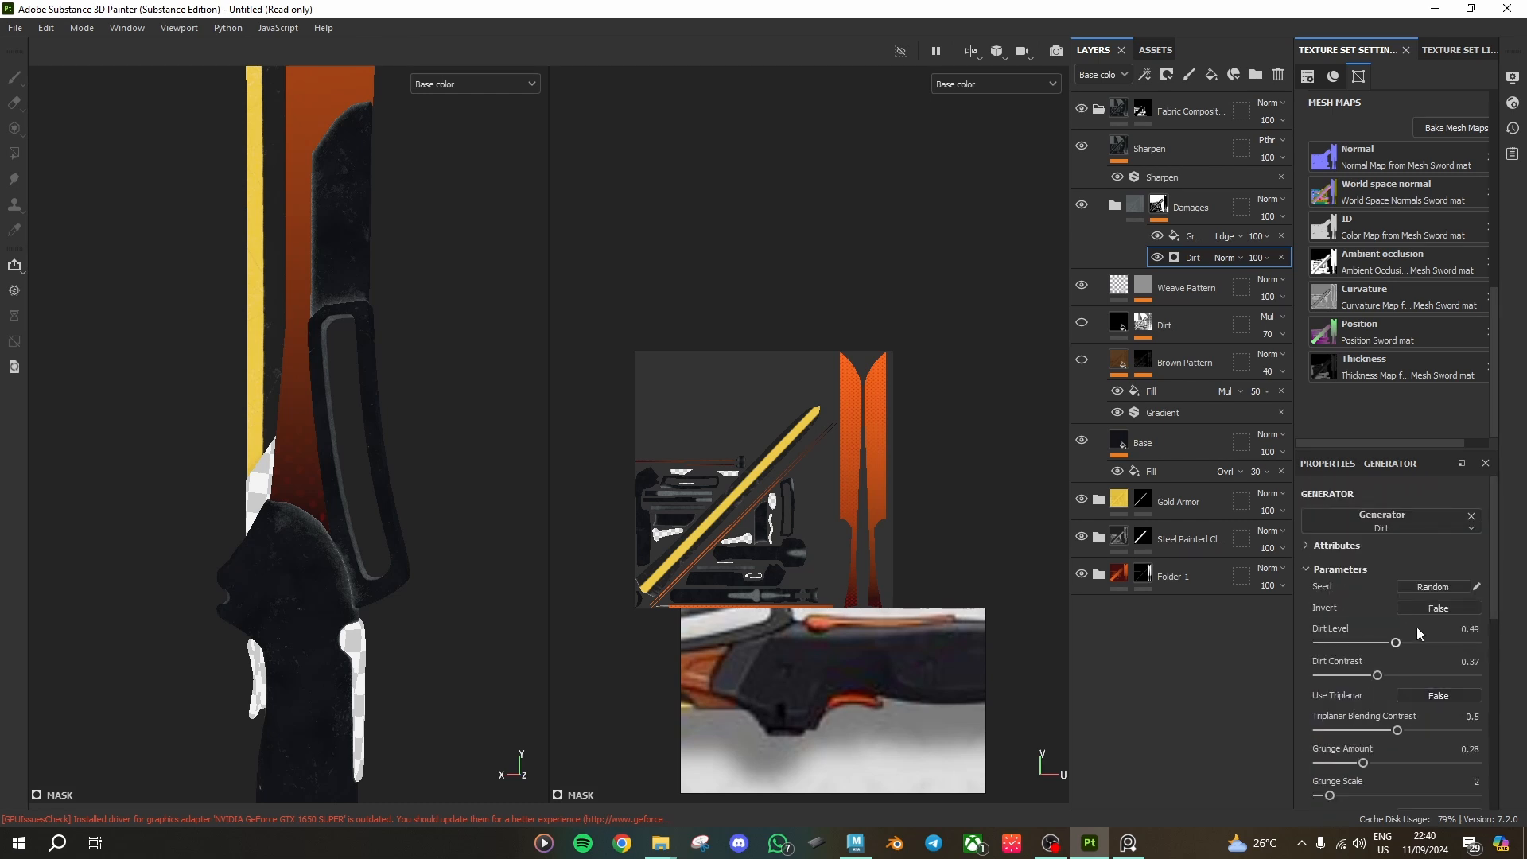
left_click_drag(1388, 649, 1407, 649)
right_click(1185, 256)
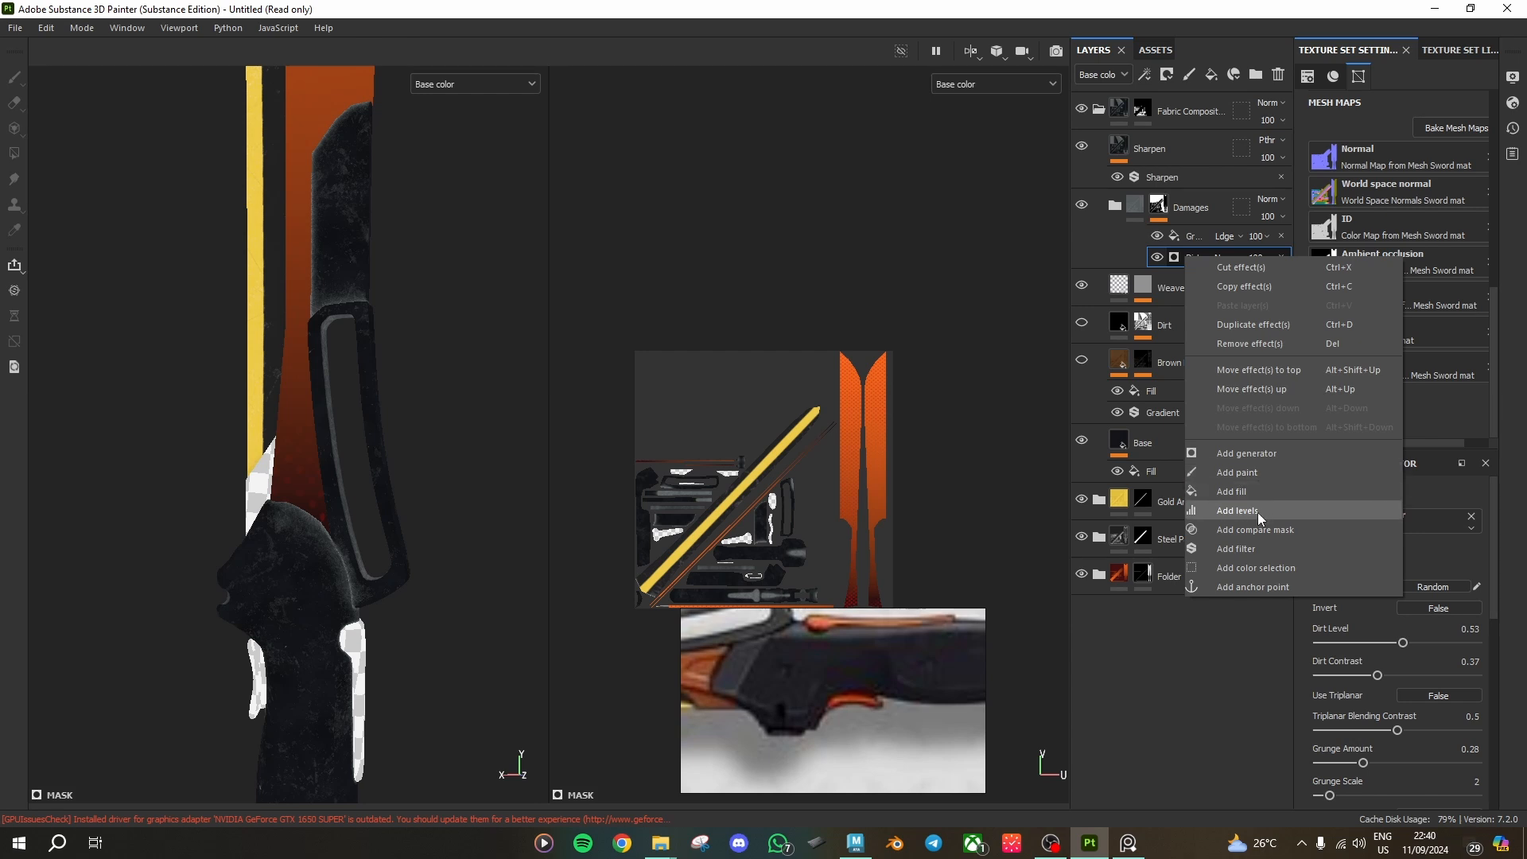
left_click(1242, 550)
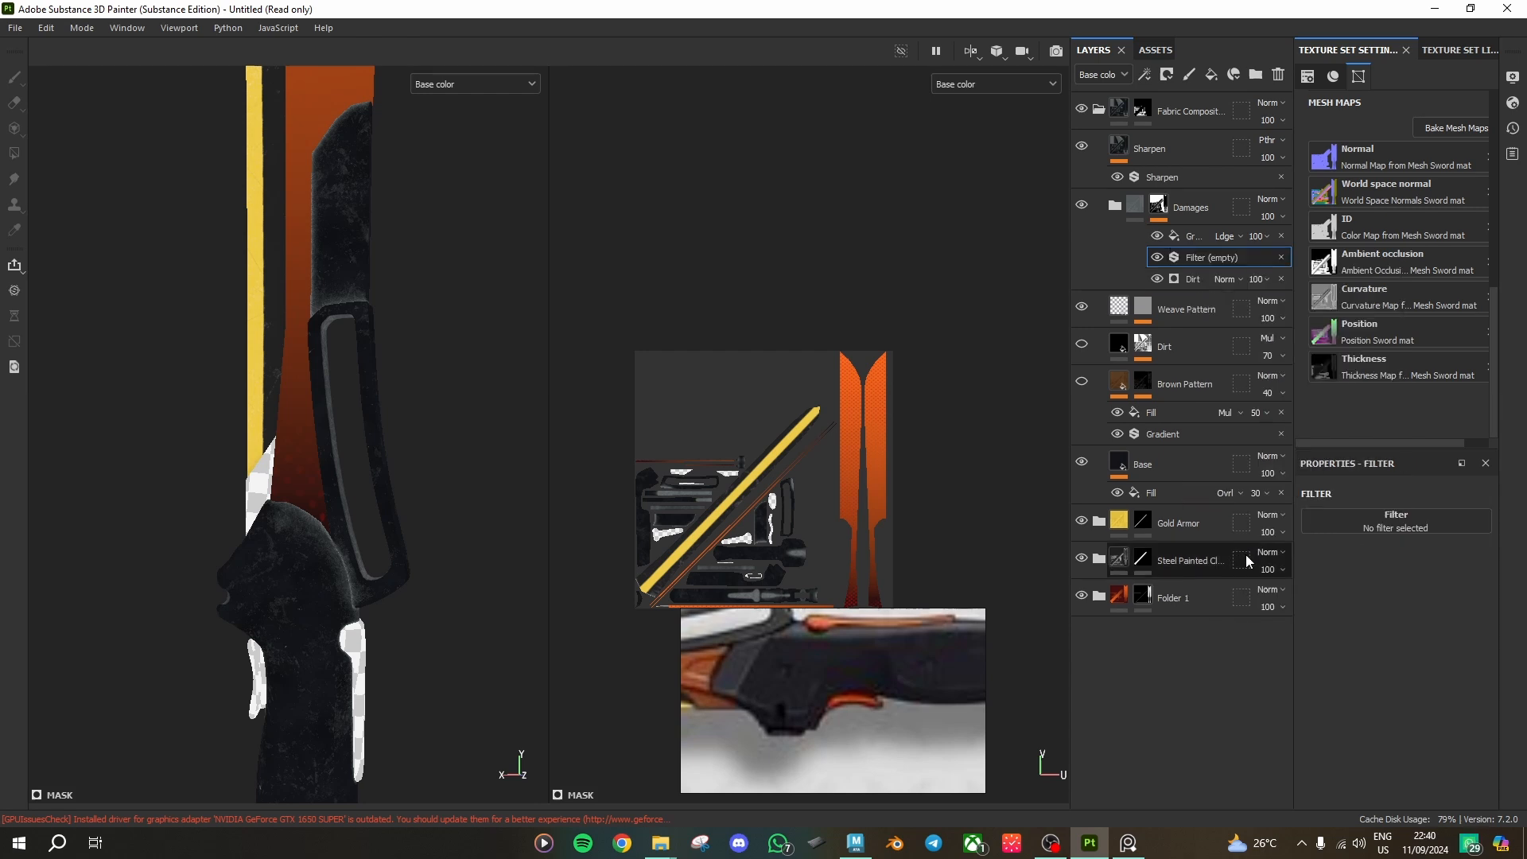
left_click(1383, 525)
type("inve")
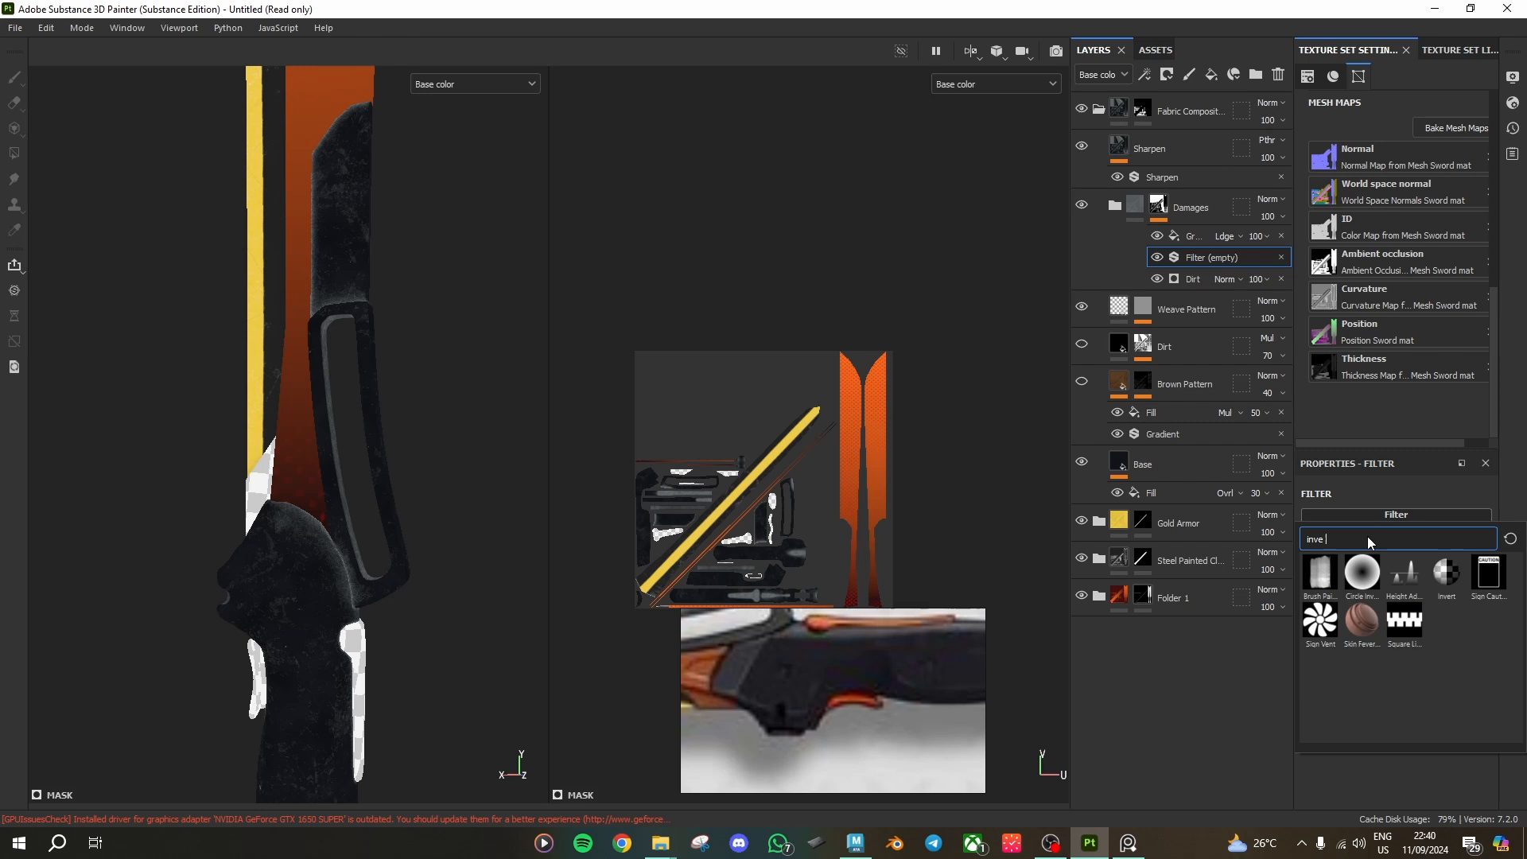
left_click(1282, 256)
Step: Add a Levels effect above the Dirt generator in the Damages mask and lower its output white to 0.142
right_click(1182, 256)
left_click(1217, 508)
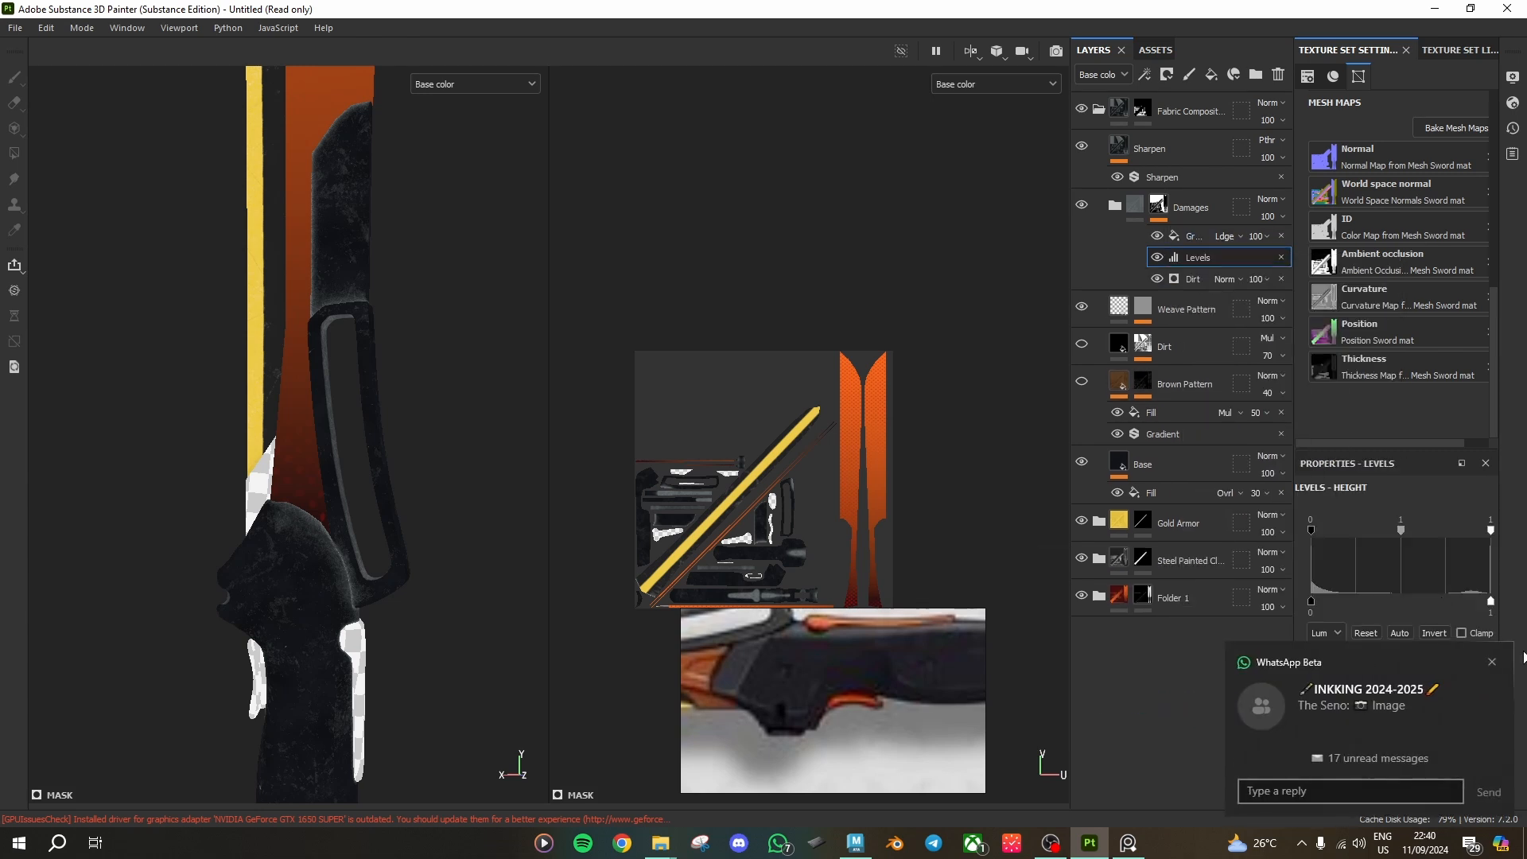
left_click(1492, 662)
left_click_drag(1487, 602, 1354, 607)
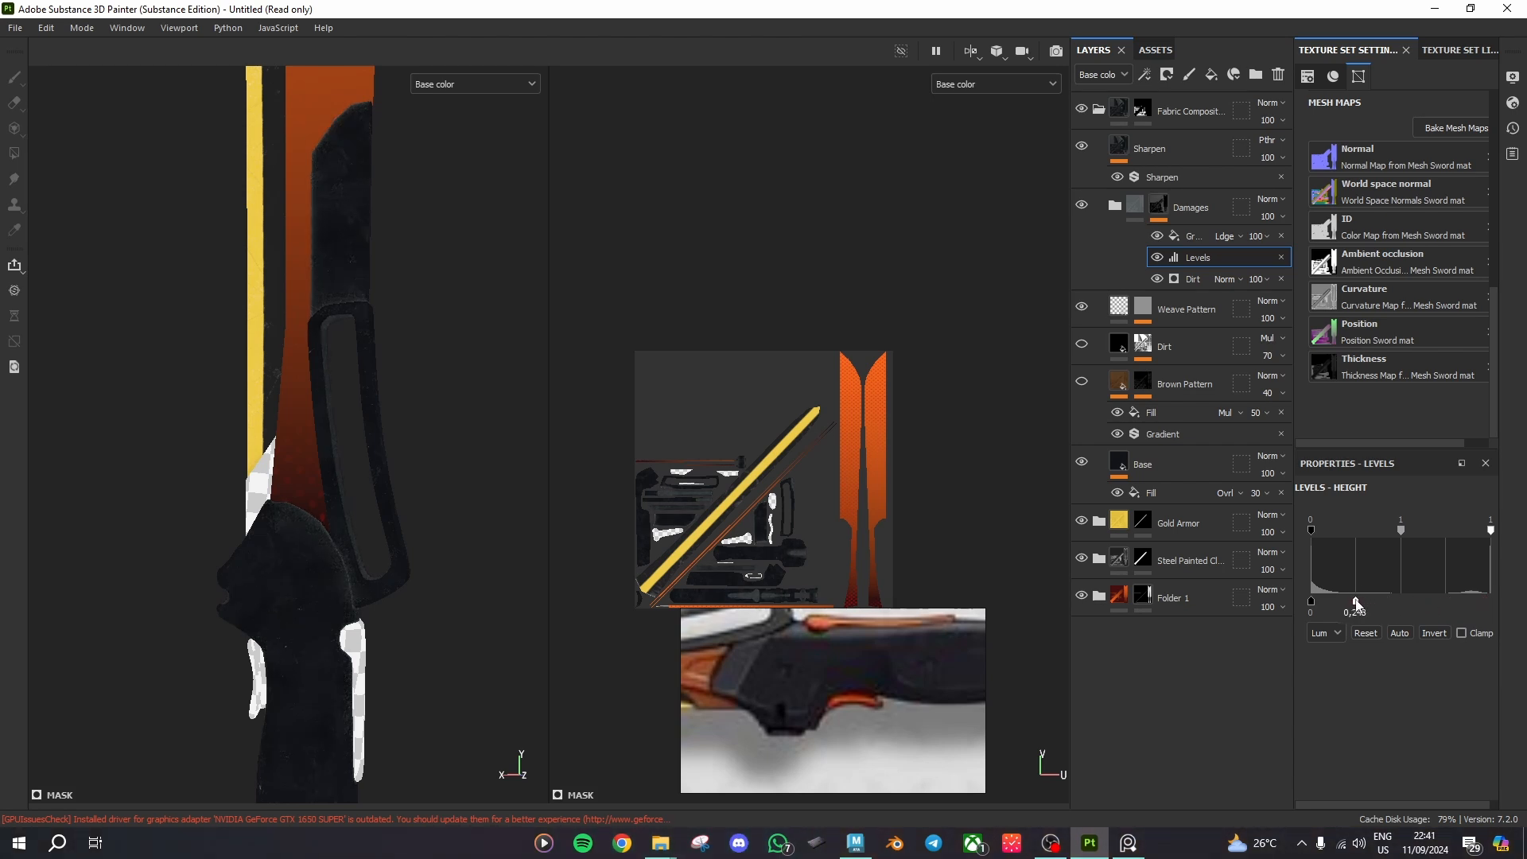
scroll(392, 639, "up", 5)
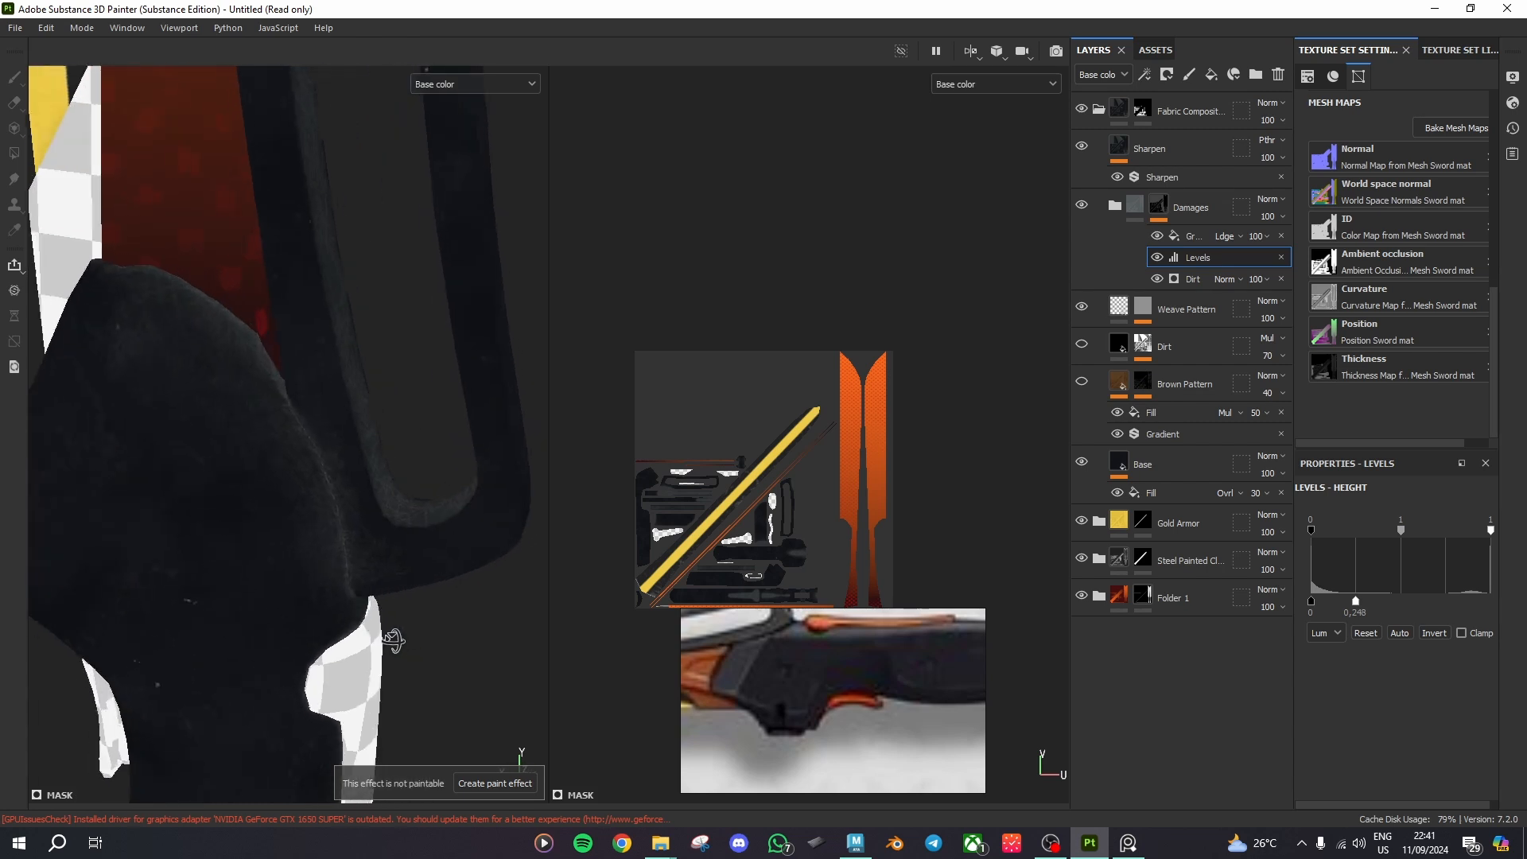
left_click_drag(1355, 601, 1337, 601)
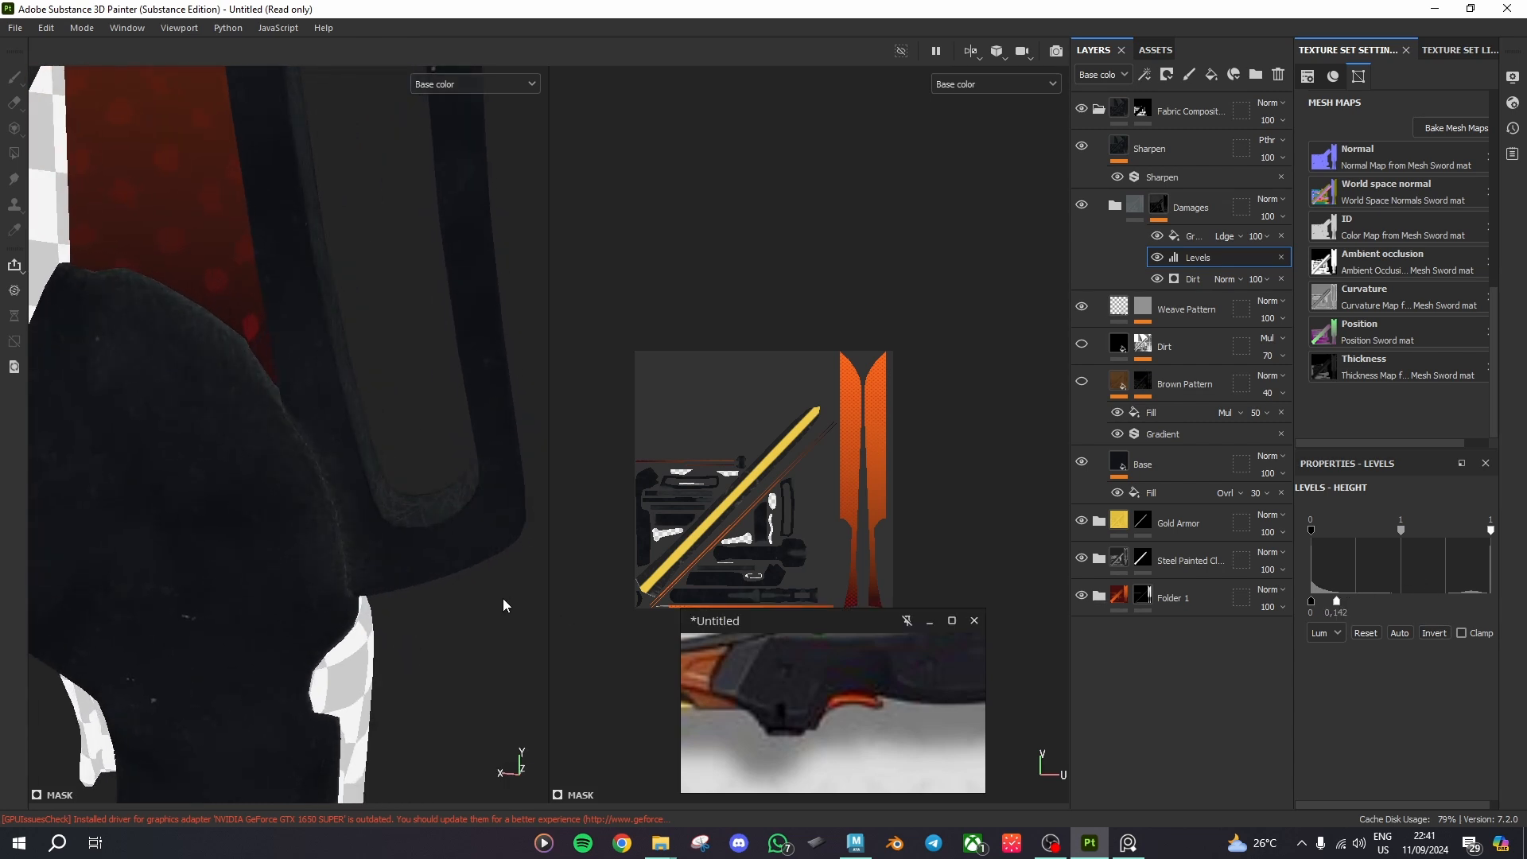
scroll(365, 511, "up", 3)
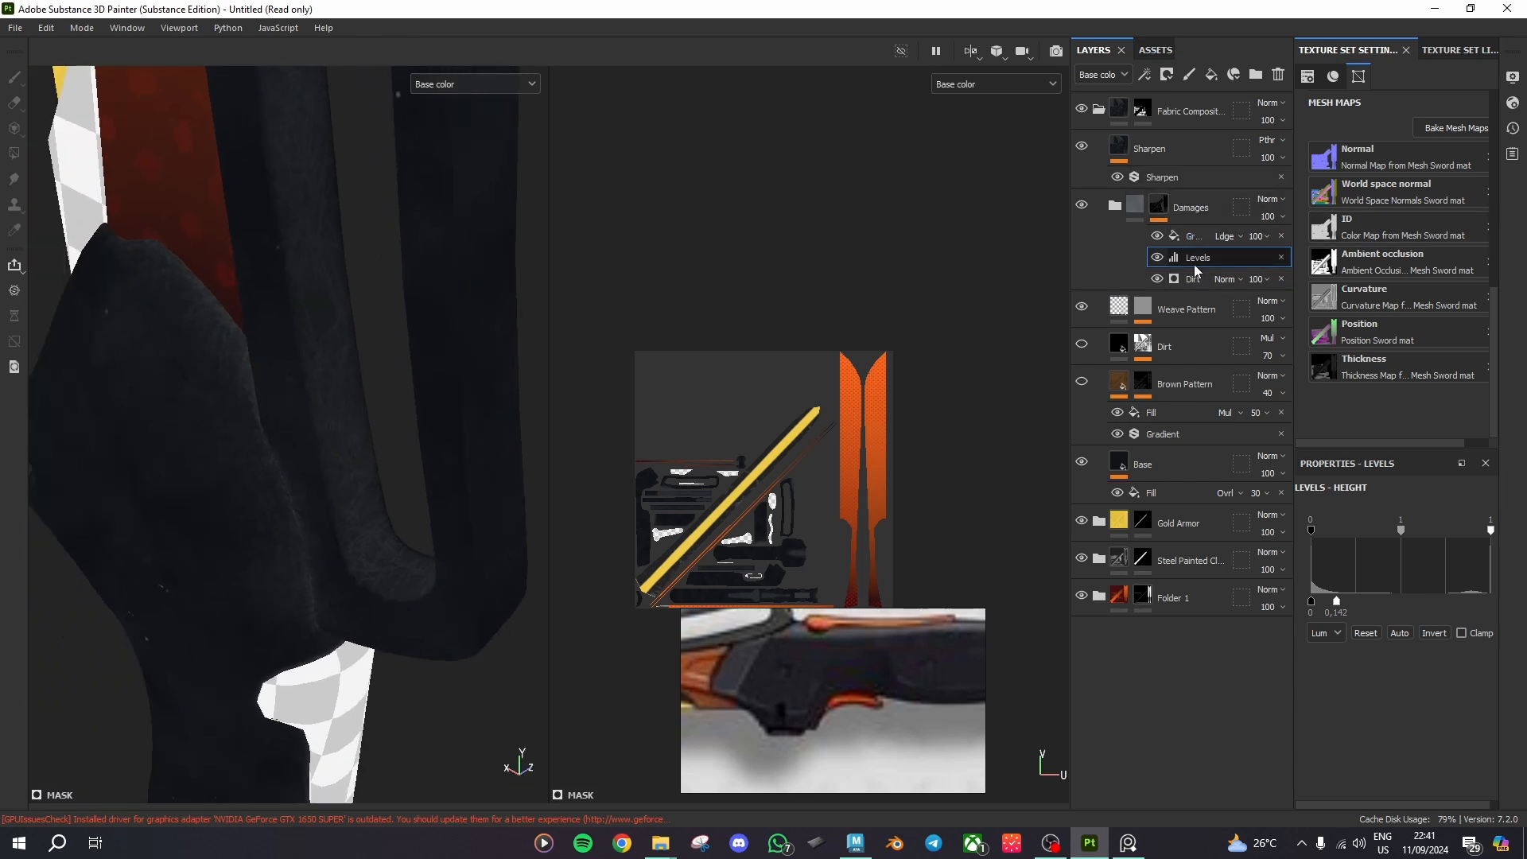
Step: Set the Damages mask's Grunge Scratches Rough fill to Scratch Width 0.16 and Scratch Length 0.4, and compare with the folder hidden
left_click(1199, 236)
scroll(1386, 580, "down", 2)
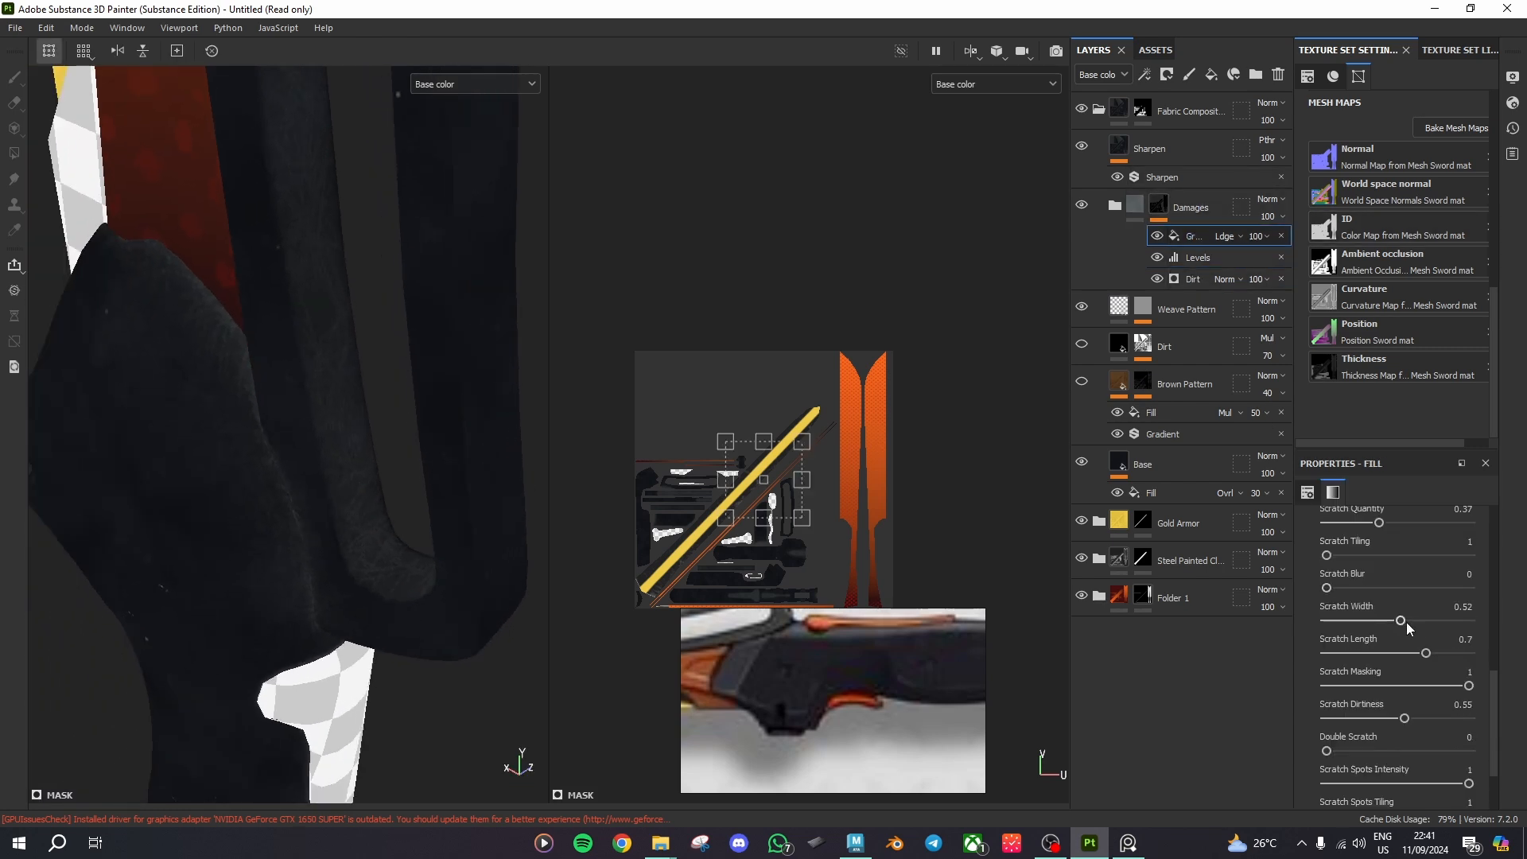
left_click(1468, 685)
left_click_drag(1425, 652, 1349, 623)
left_click(1082, 206)
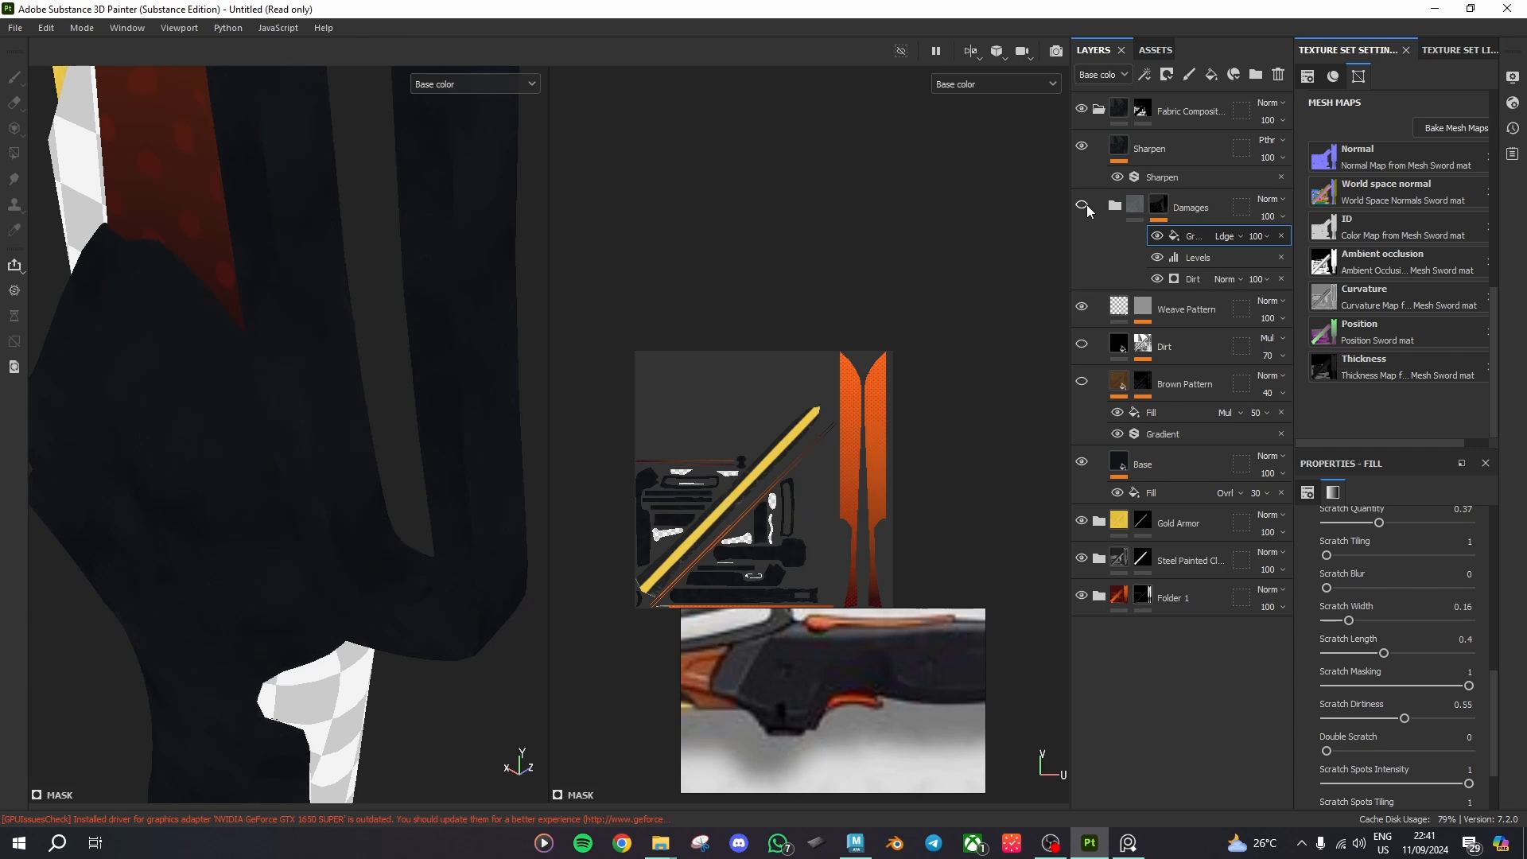
left_click(1082, 206)
Step: Set the Damages mask's Dirt generator to Dirt Level 0.37, Dirt Contrast 0.24, Grunge Amount 0.16, Grunge Scale 11 and Edges Masking 0.85
left_click(1189, 280)
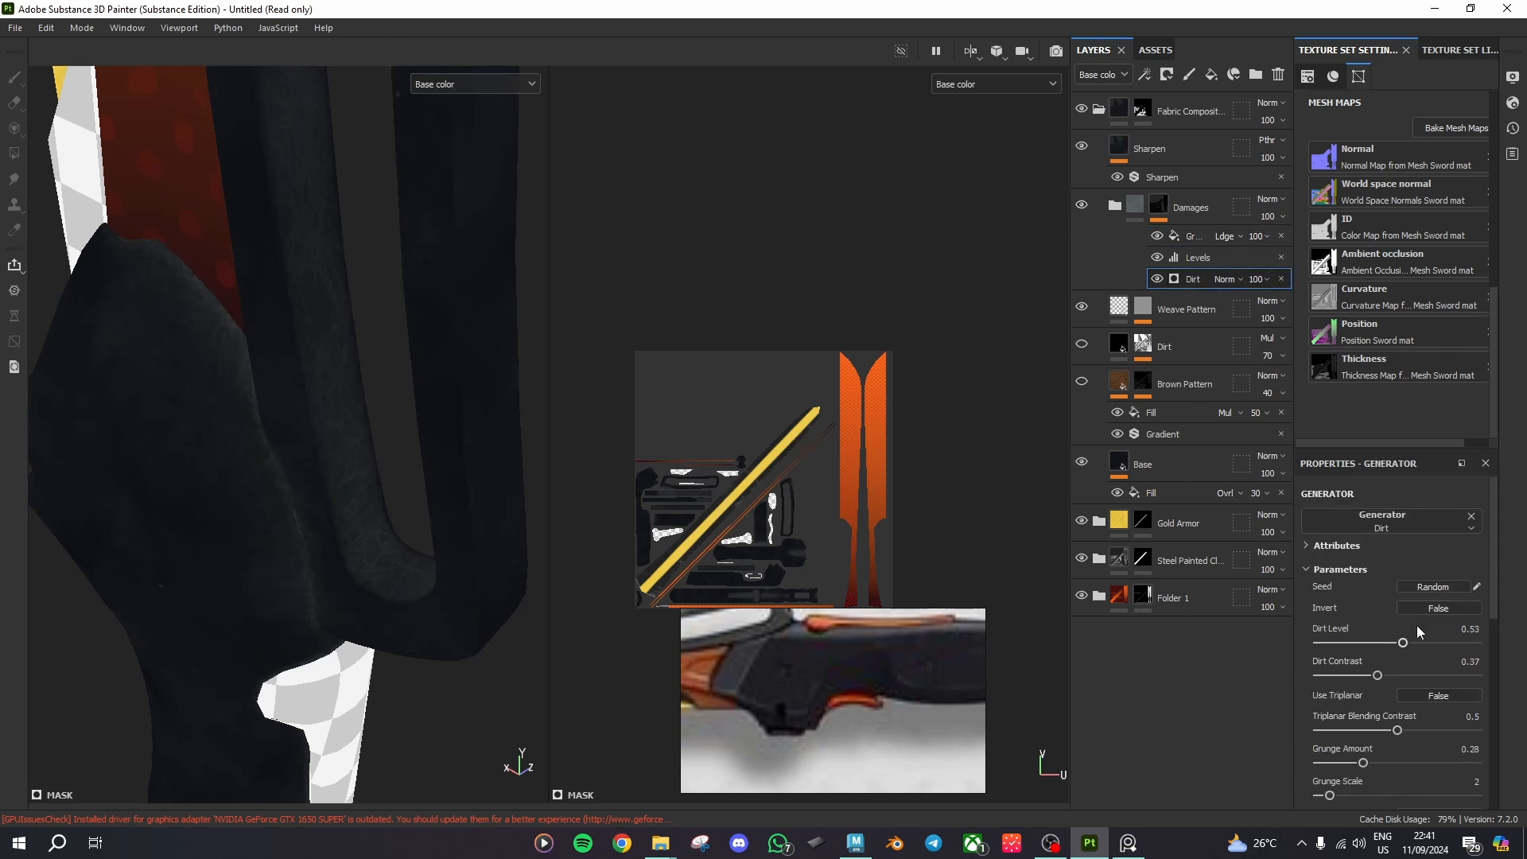
scroll(1410, 633, "down", 2)
scroll(1376, 692, "down", 2)
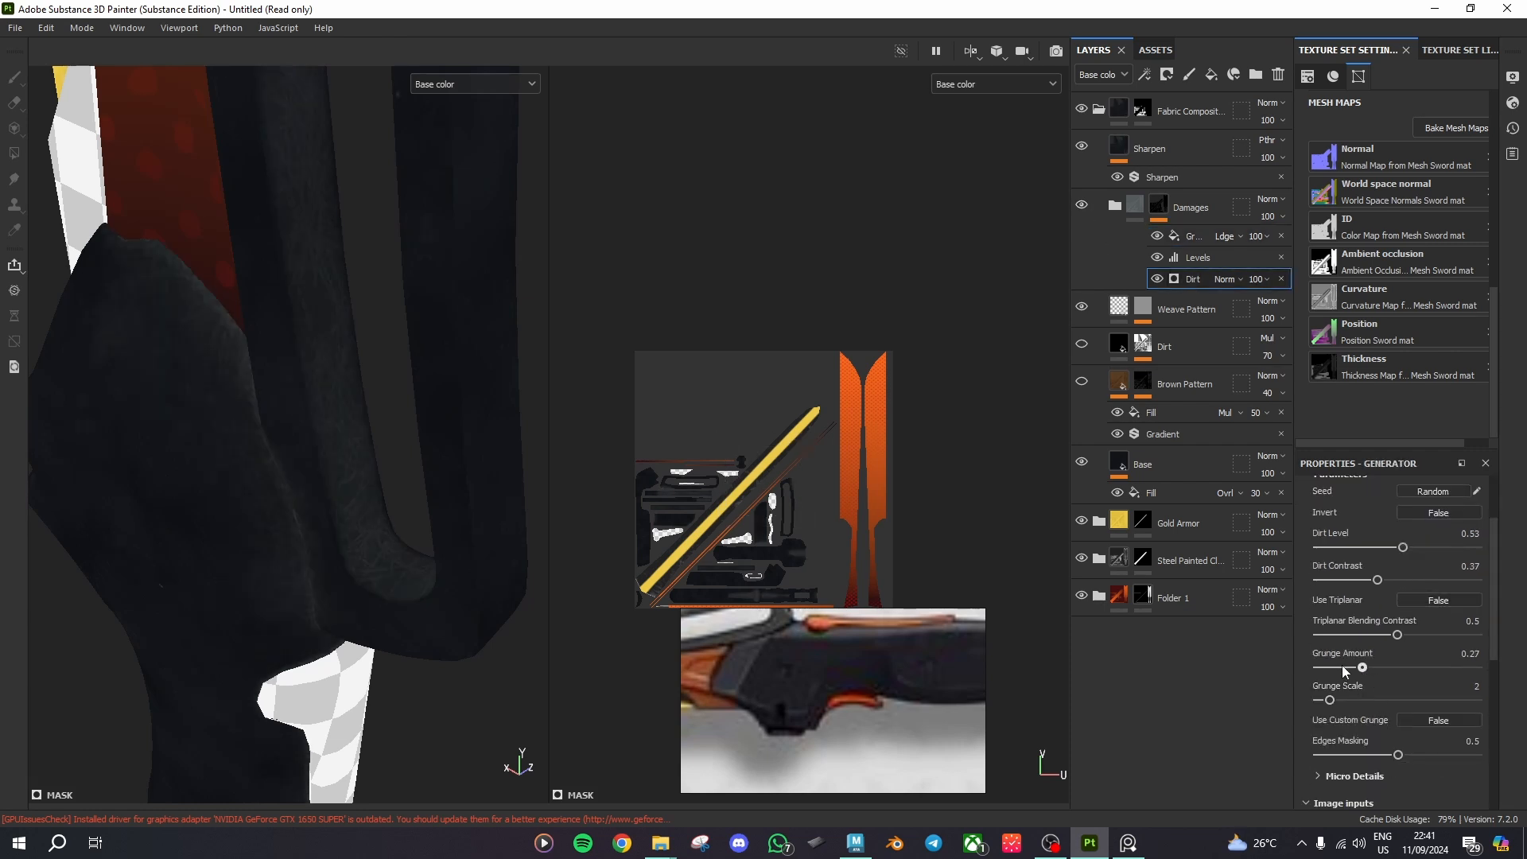
mouse_move(1361, 667)
left_mouse_down()
mouse_move(1322, 671)
mouse_move(1348, 677)
left_mouse_up()
left_click(1157, 281)
left_click(1157, 281)
scroll(1385, 707, "down", 1)
left_click_drag(1396, 710, 1452, 725)
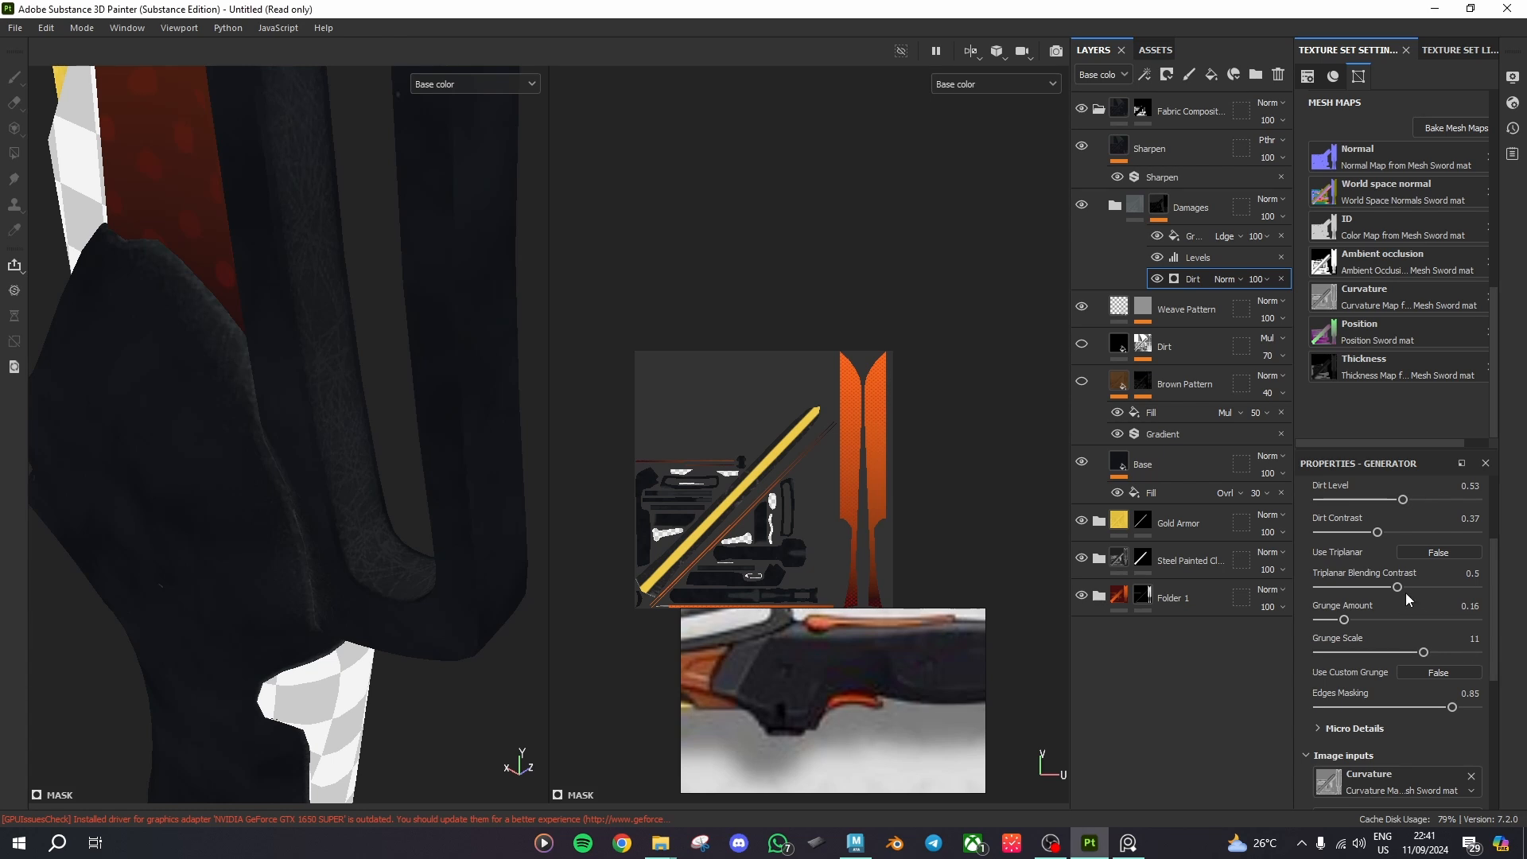
scroll(1371, 598, "up", 1)
mouse_move(1384, 585)
left_mouse_down()
mouse_move(1346, 586)
mouse_move(1414, 586)
mouse_move(1348, 592)
mouse_move(1351, 560)
mouse_move(1376, 556)
left_mouse_up()
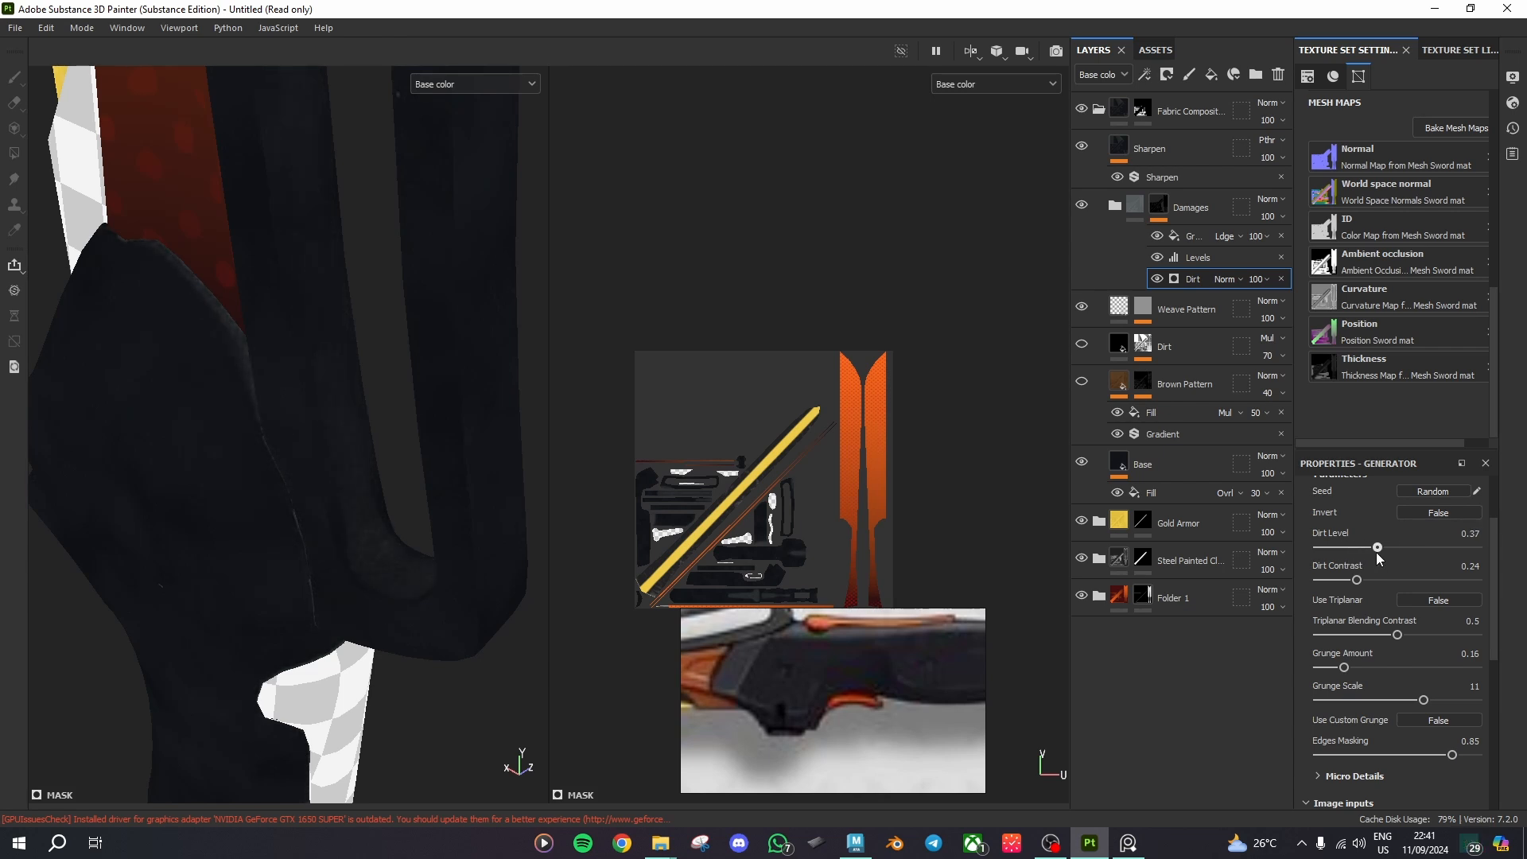
Step: Compare the guard and handle with the fabric folder's Dirt and Base layers shown and hidden
left_click_drag(469, 381, 822, 420, "alt")
left_click(1083, 345)
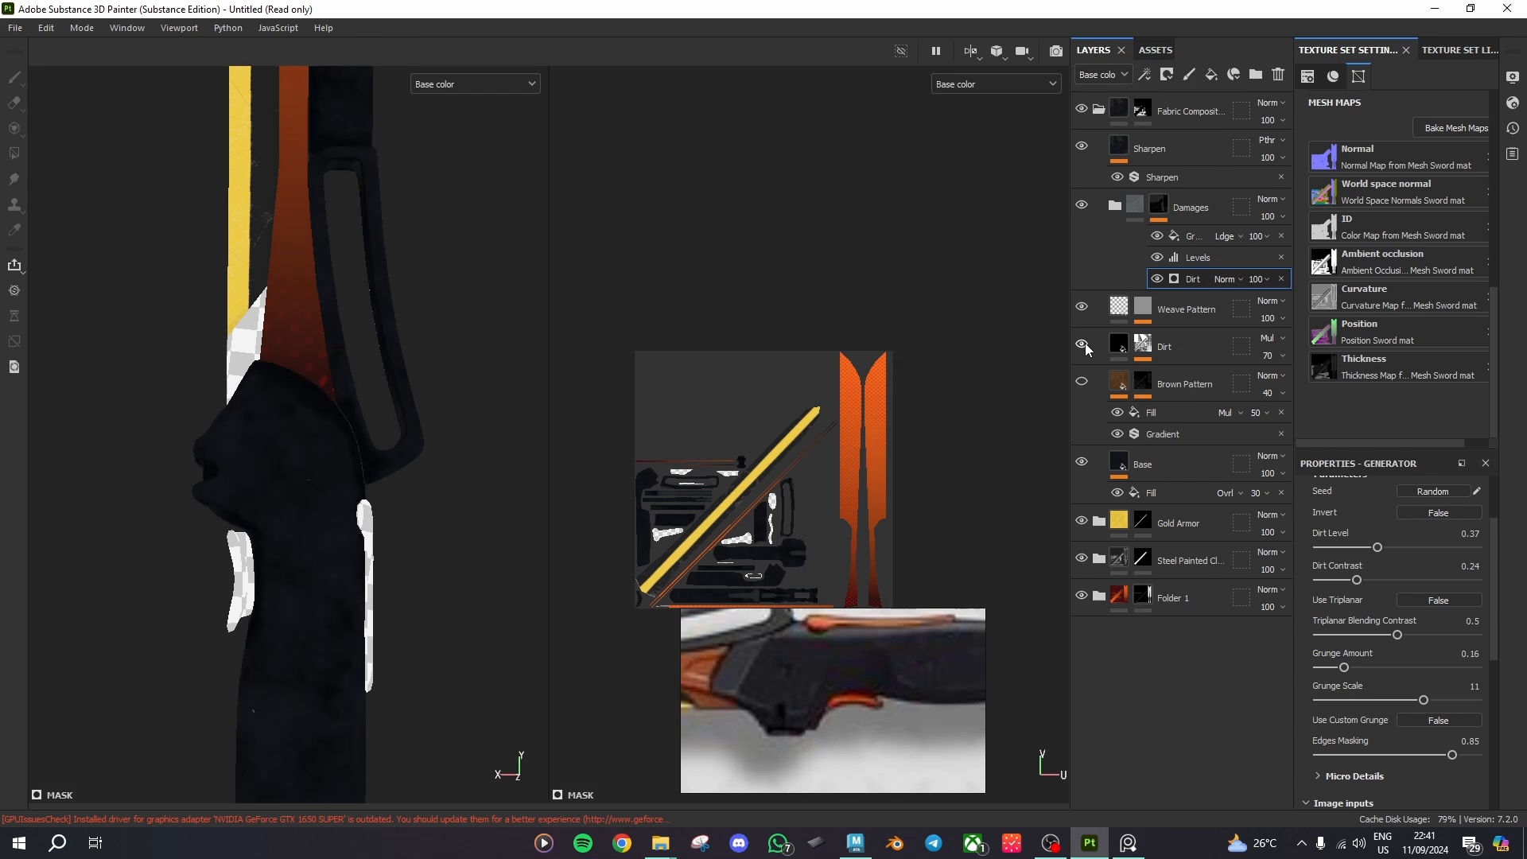
left_click_drag(55, 422, 369, 442, "alt")
scroll(370, 442, "up", 5)
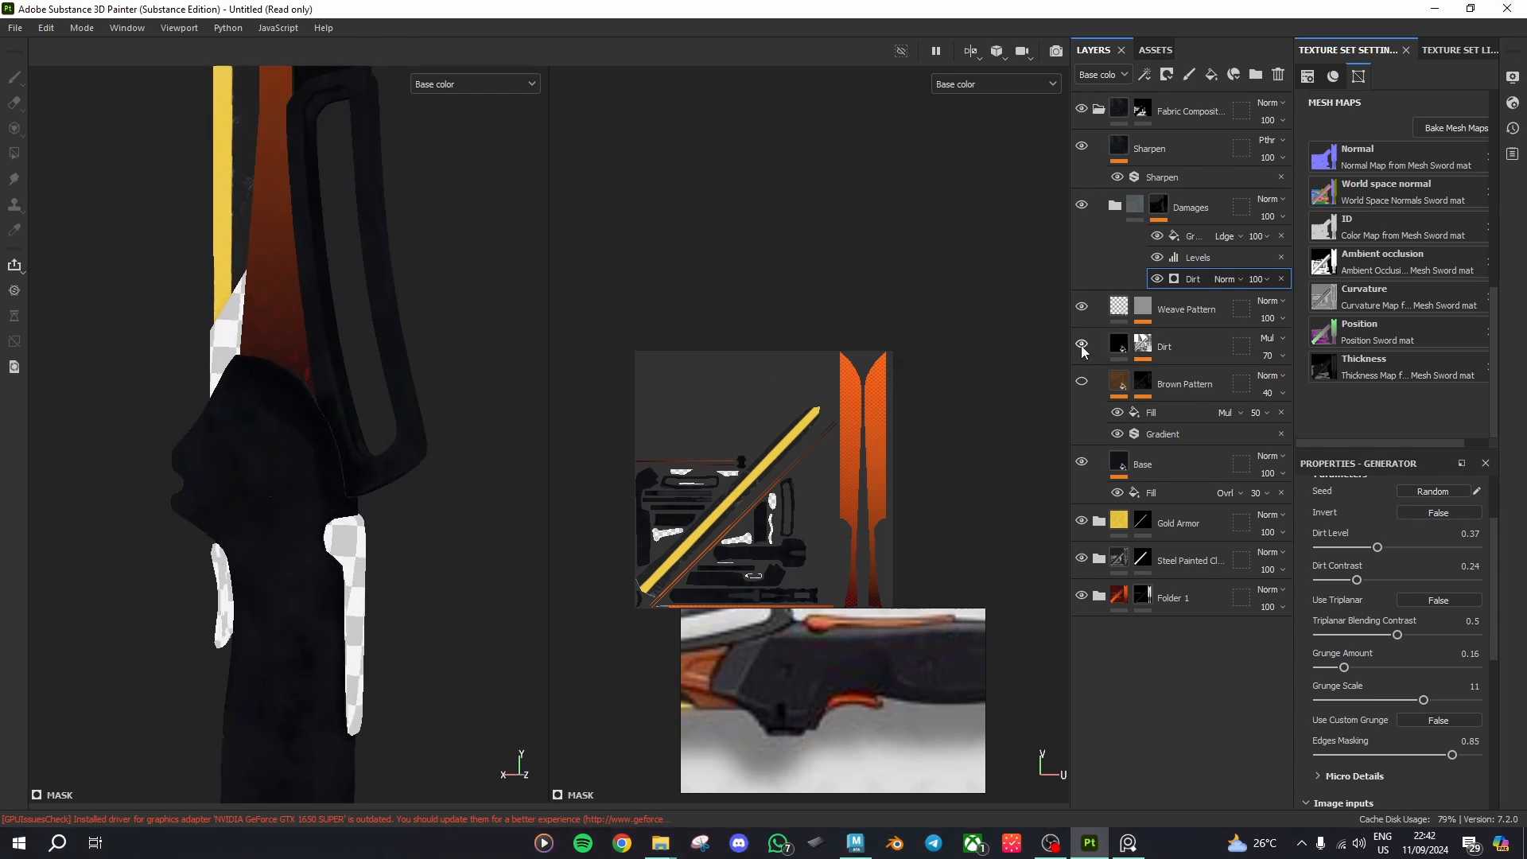
left_click(1081, 345)
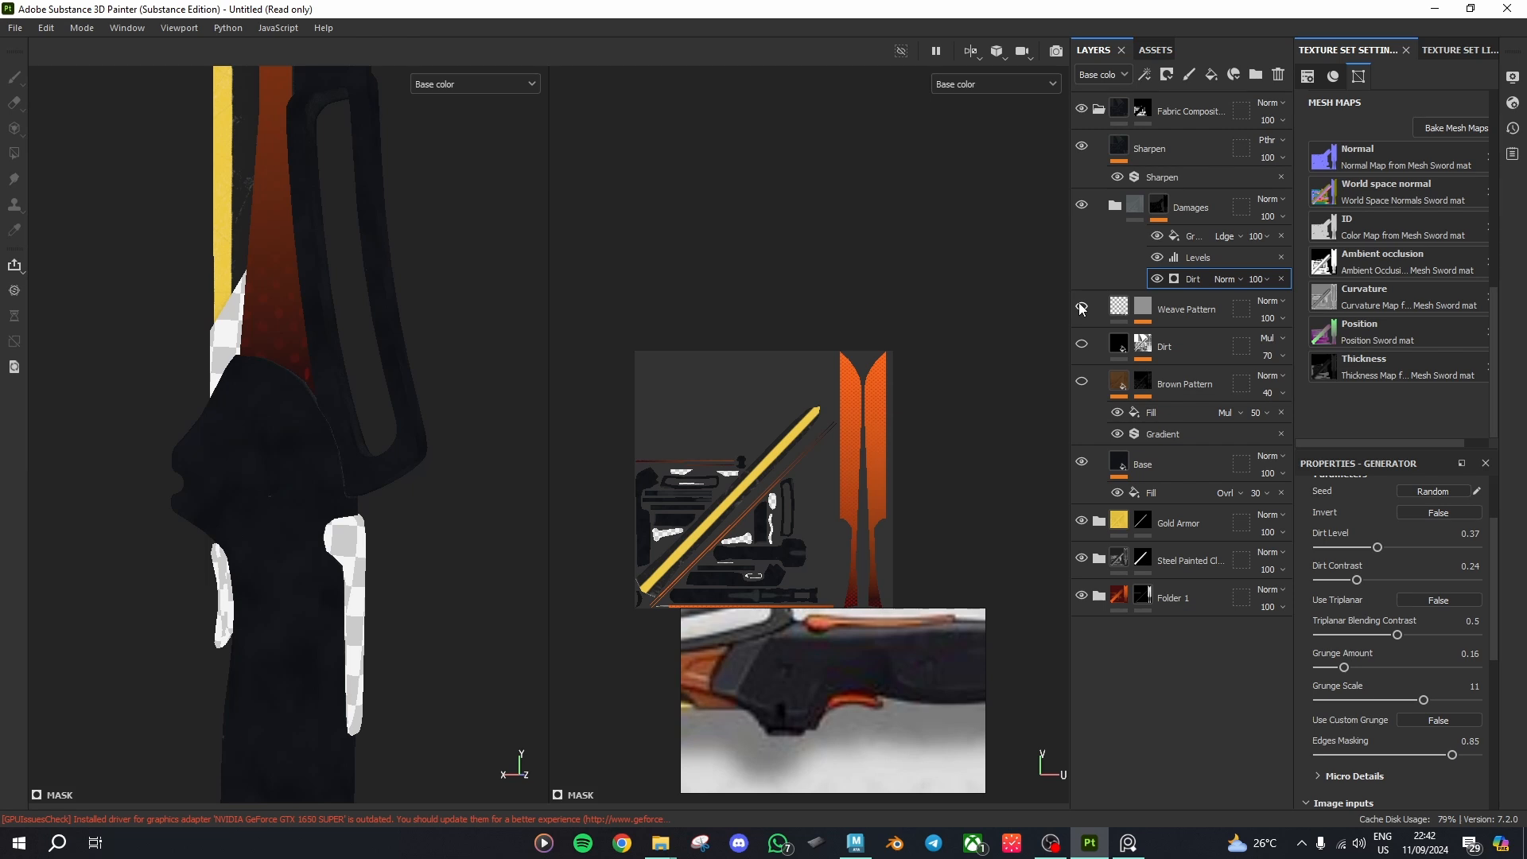
left_click(1081, 462)
left_click(1082, 462)
Step: Try a much higher histogram position for the Clouds 2 fill on the Base layer, checking it close up on the handle
left_click(1191, 494)
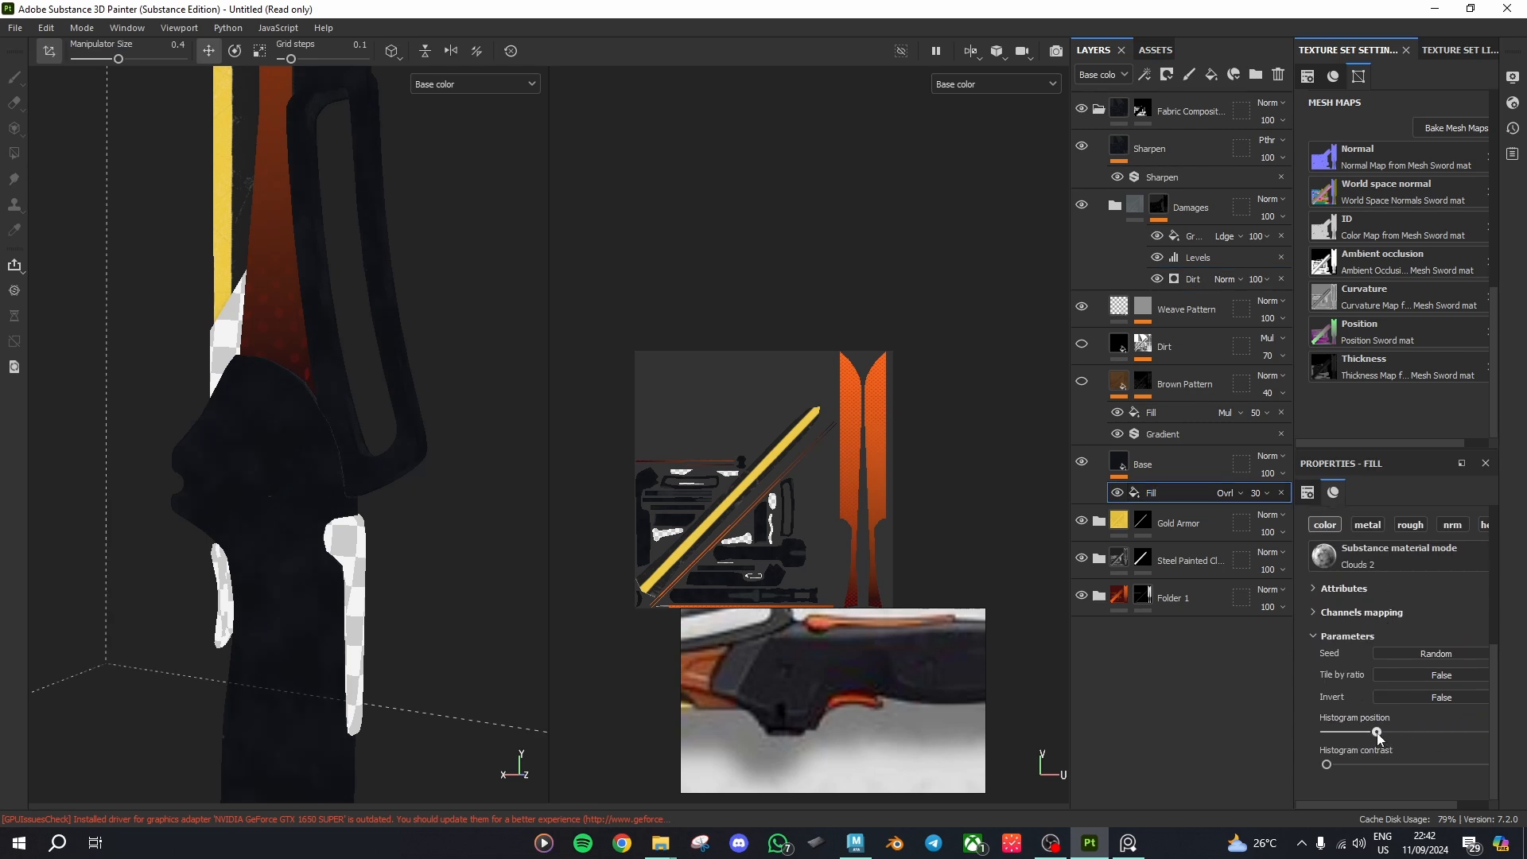
left_click_drag(1378, 737, 1352, 754)
scroll(393, 375, "up", 3)
left_click_drag(392, 375, 382, 489, "alt")
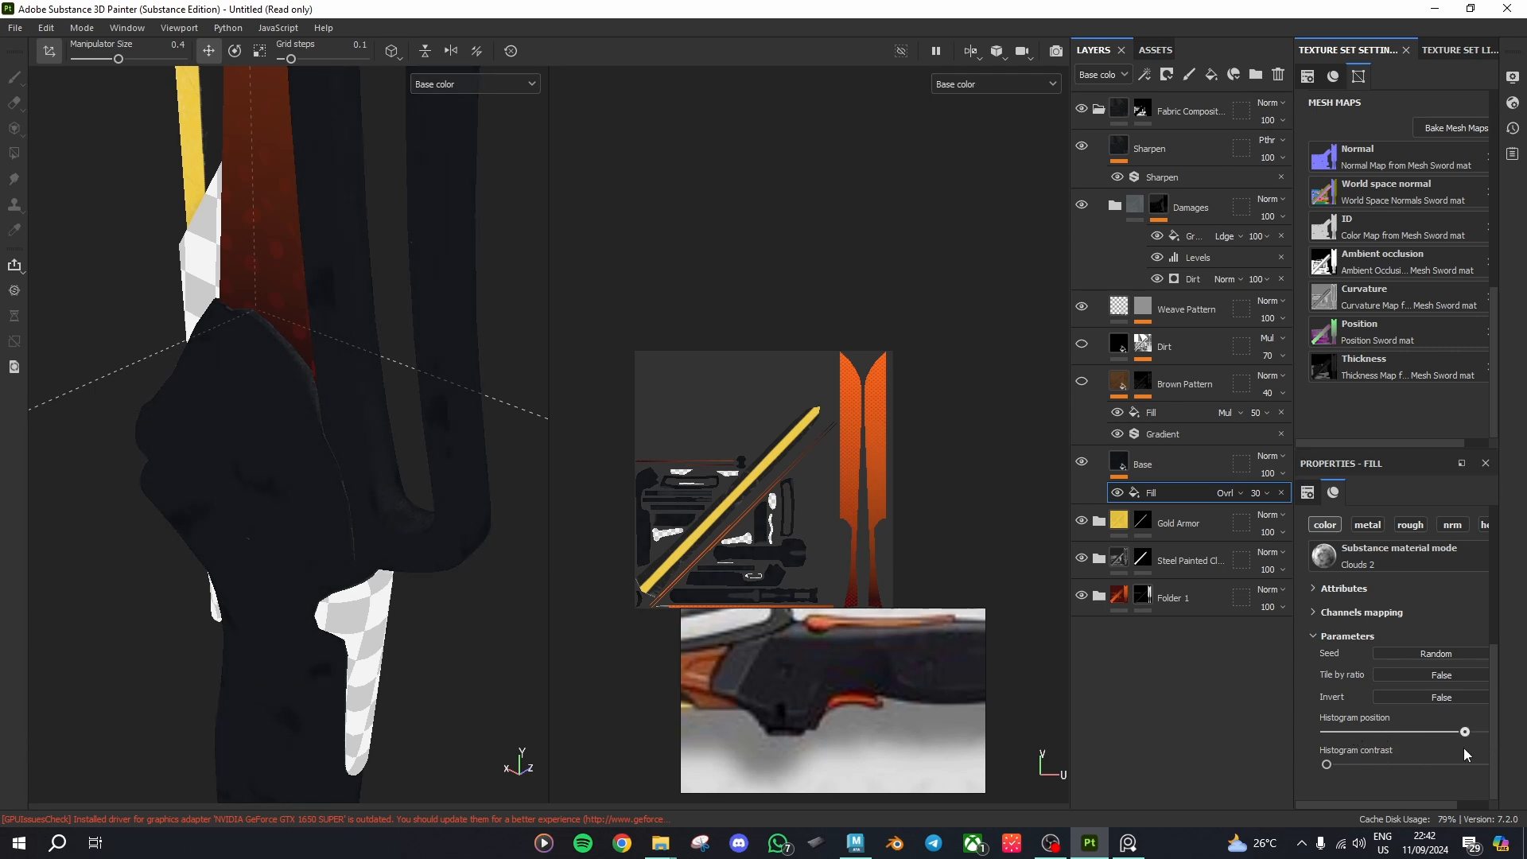
Step: Set the Base layer's uniform base color to the near-black 141517
left_click(1118, 463)
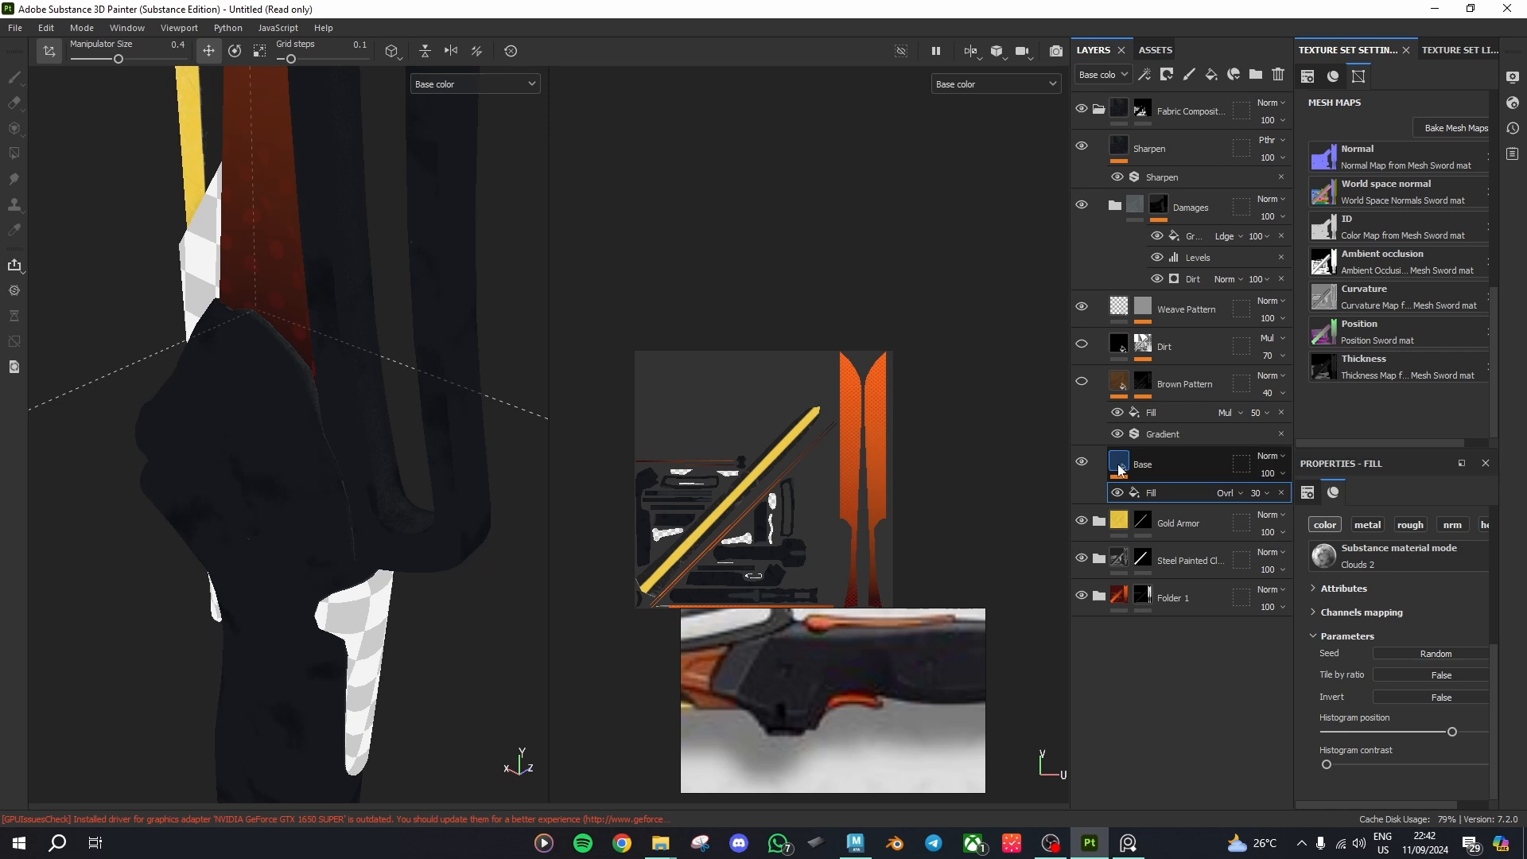
left_click(1388, 637)
left_click_drag(1367, 691, 1311, 799)
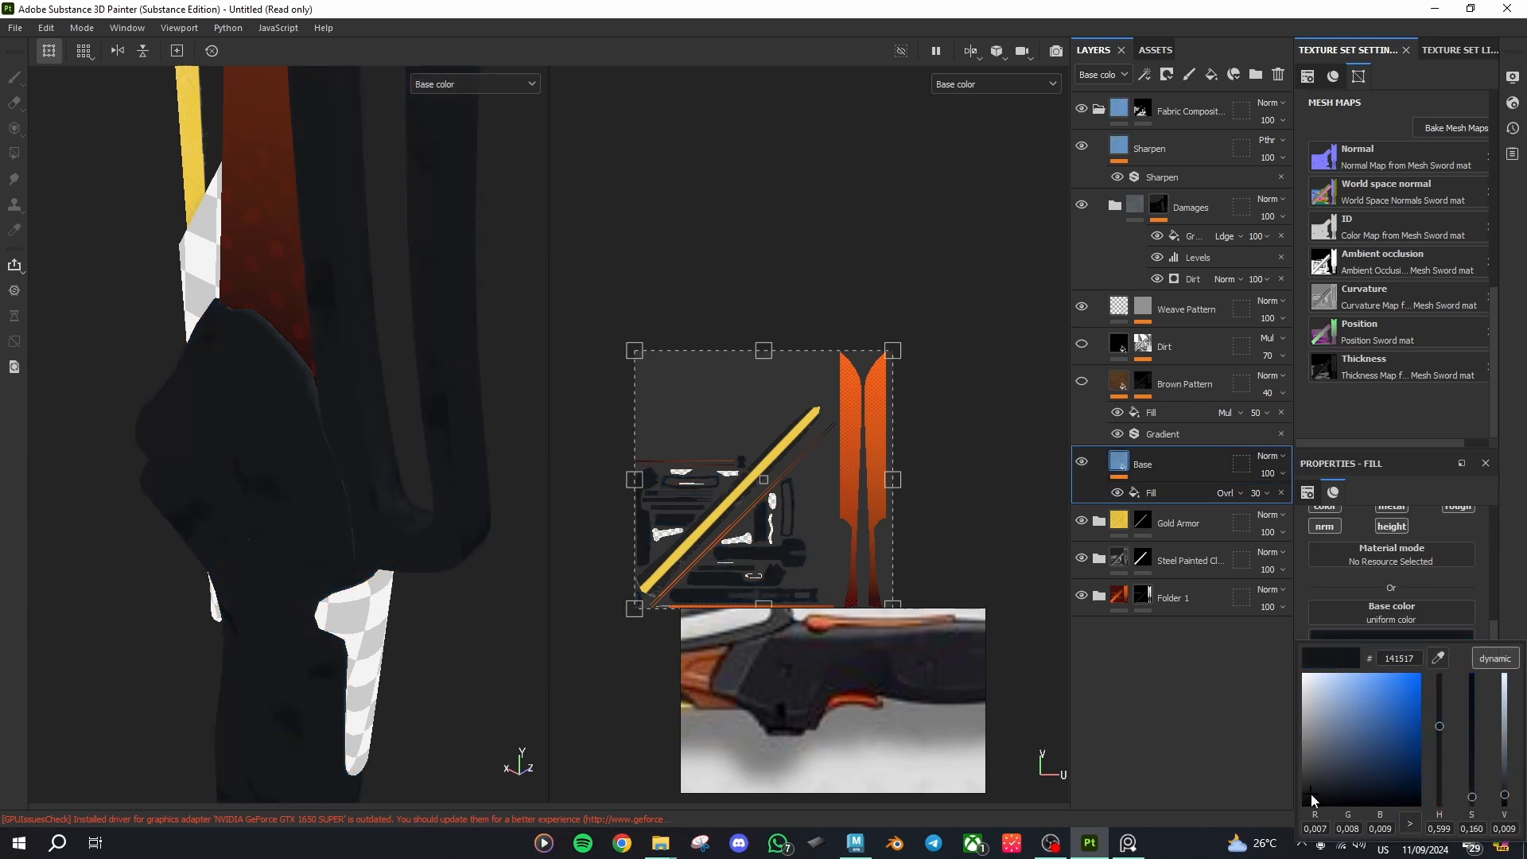
Step: Lower the histogram position of the Base layer's Clouds 2 fill and adjust its histogram contrast slightly
left_click(1151, 492)
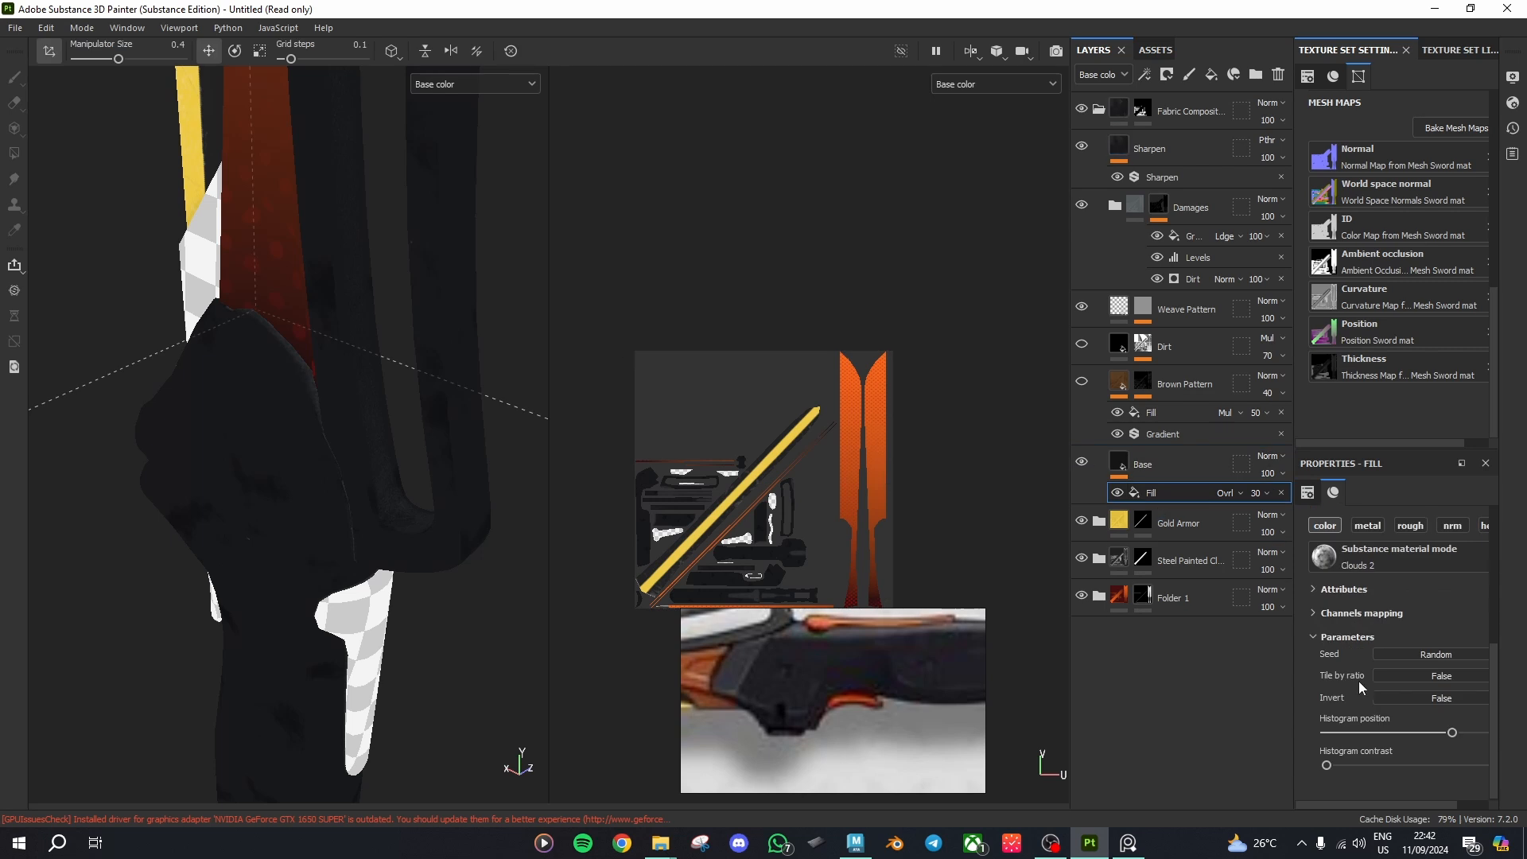
left_click_drag(1451, 736, 1372, 736)
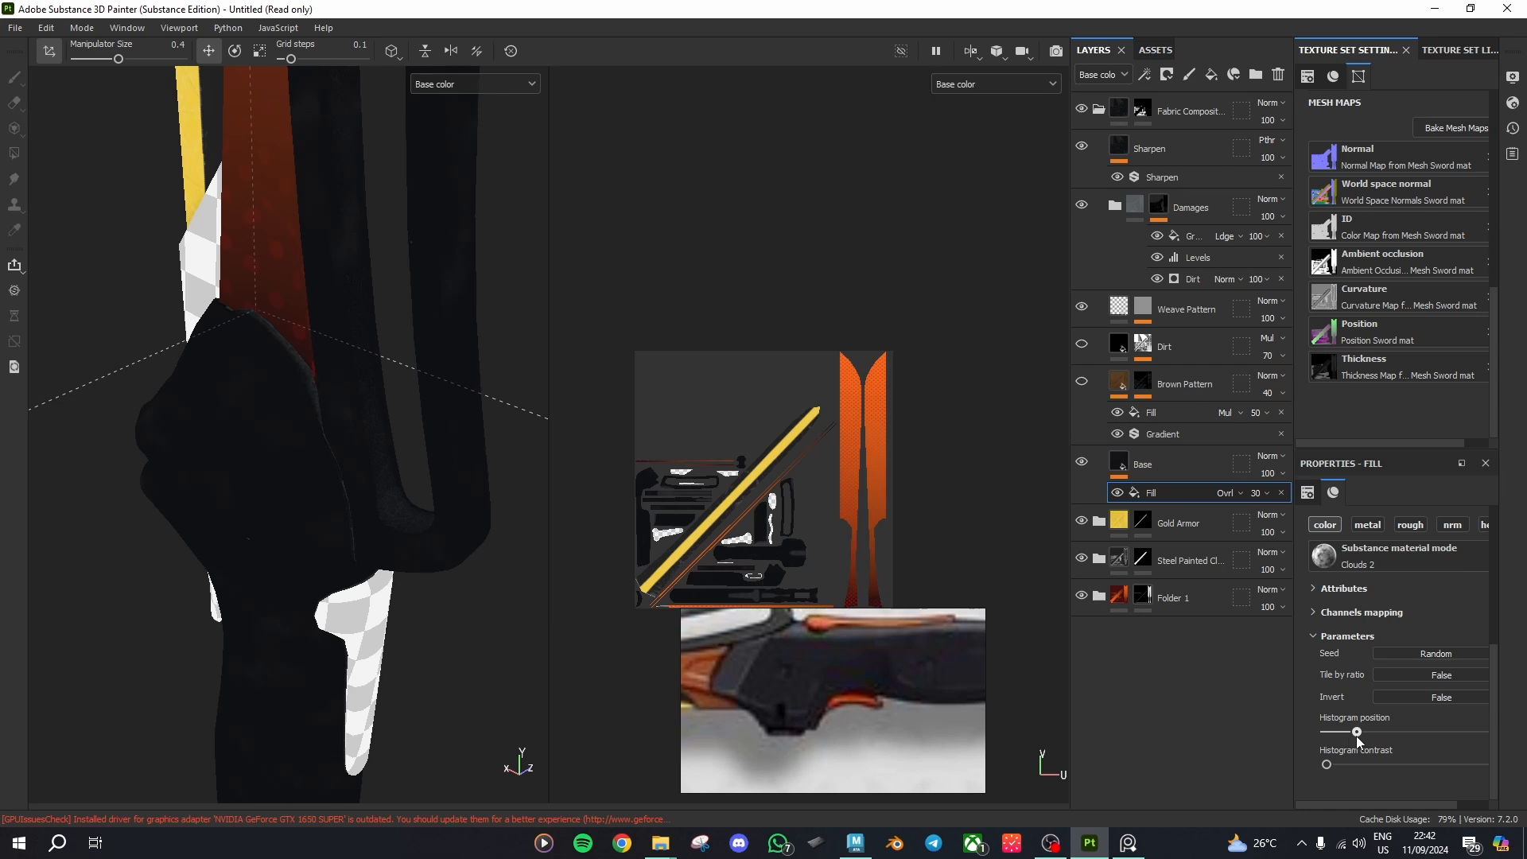
left_click_drag(1334, 765, 1346, 765)
Step: Try a higher roughness on the Base layer and compare the guard and handle with the reference image
left_click(1157, 468)
scroll(1400, 679, "down", 3)
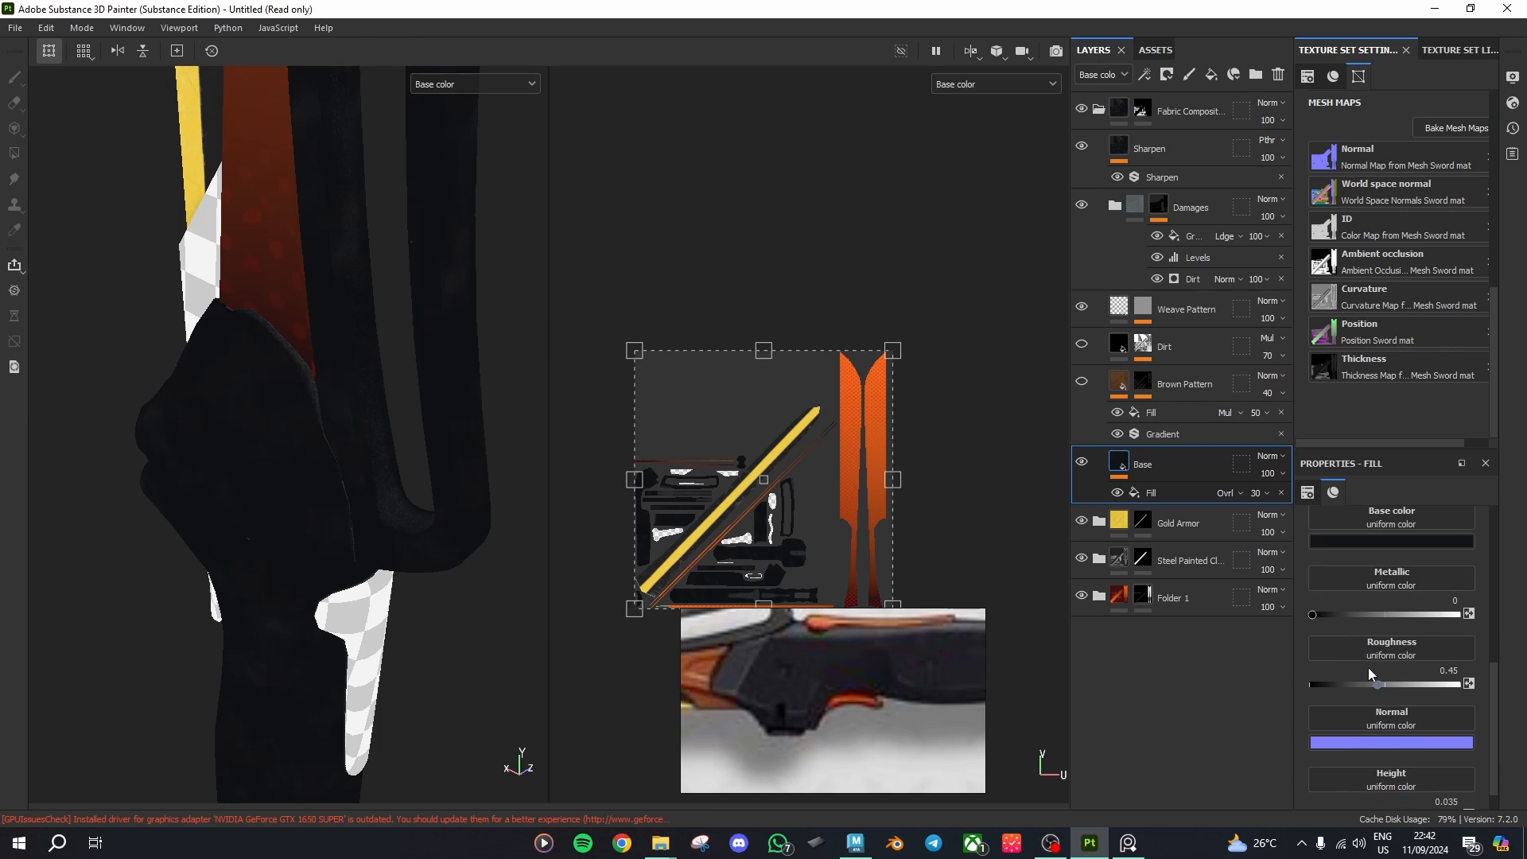
left_click_drag(1367, 687, 1434, 686)
scroll(401, 474, "up", 3)
scroll(310, 452, "down", 10)
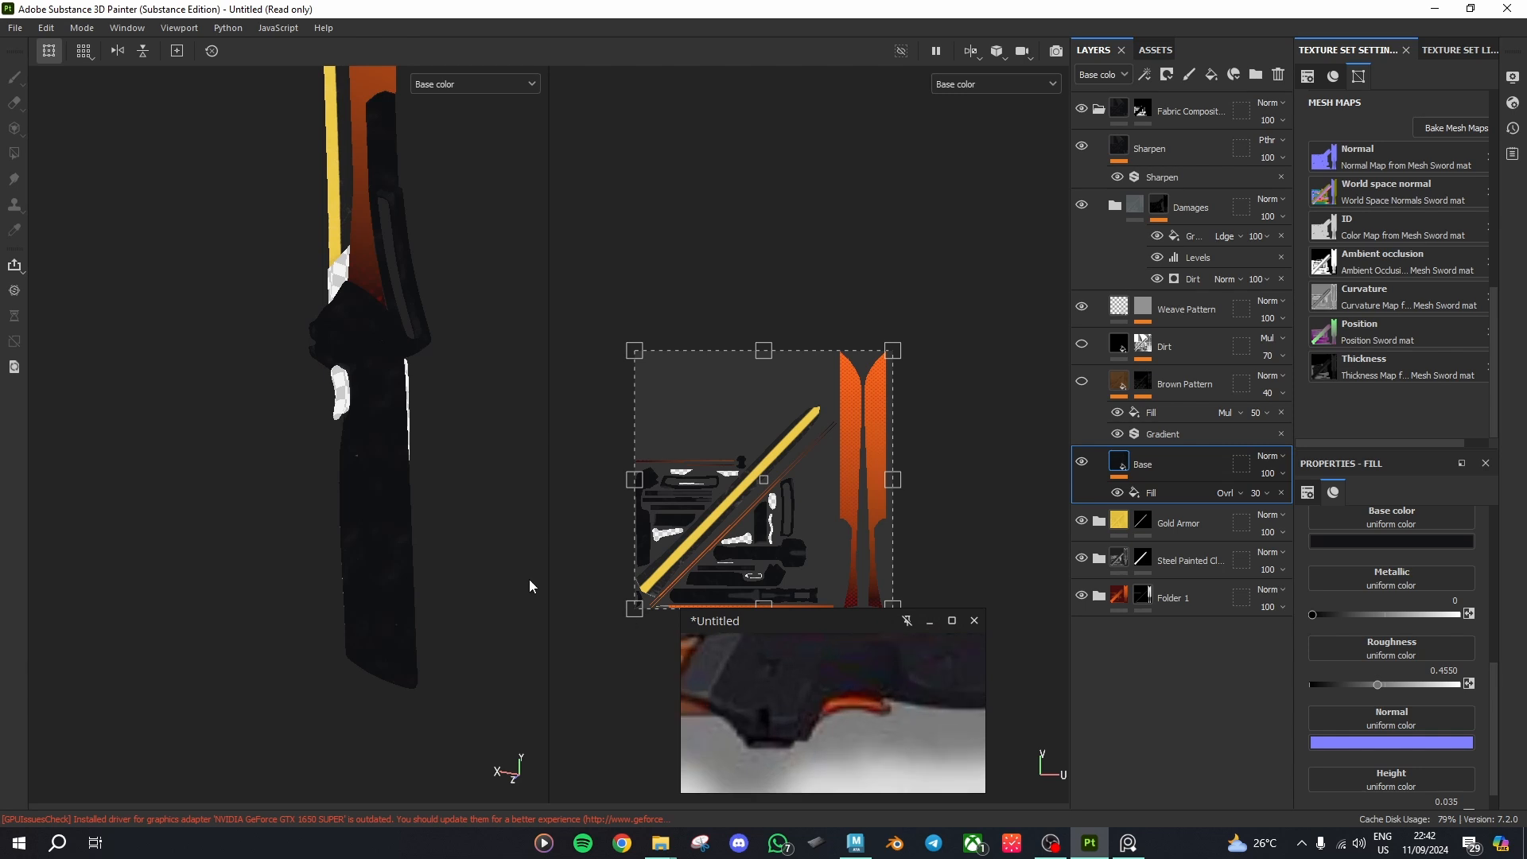
scroll(398, 443, "up", 5)
left_click_drag(373, 369, 413, 515, "alt")
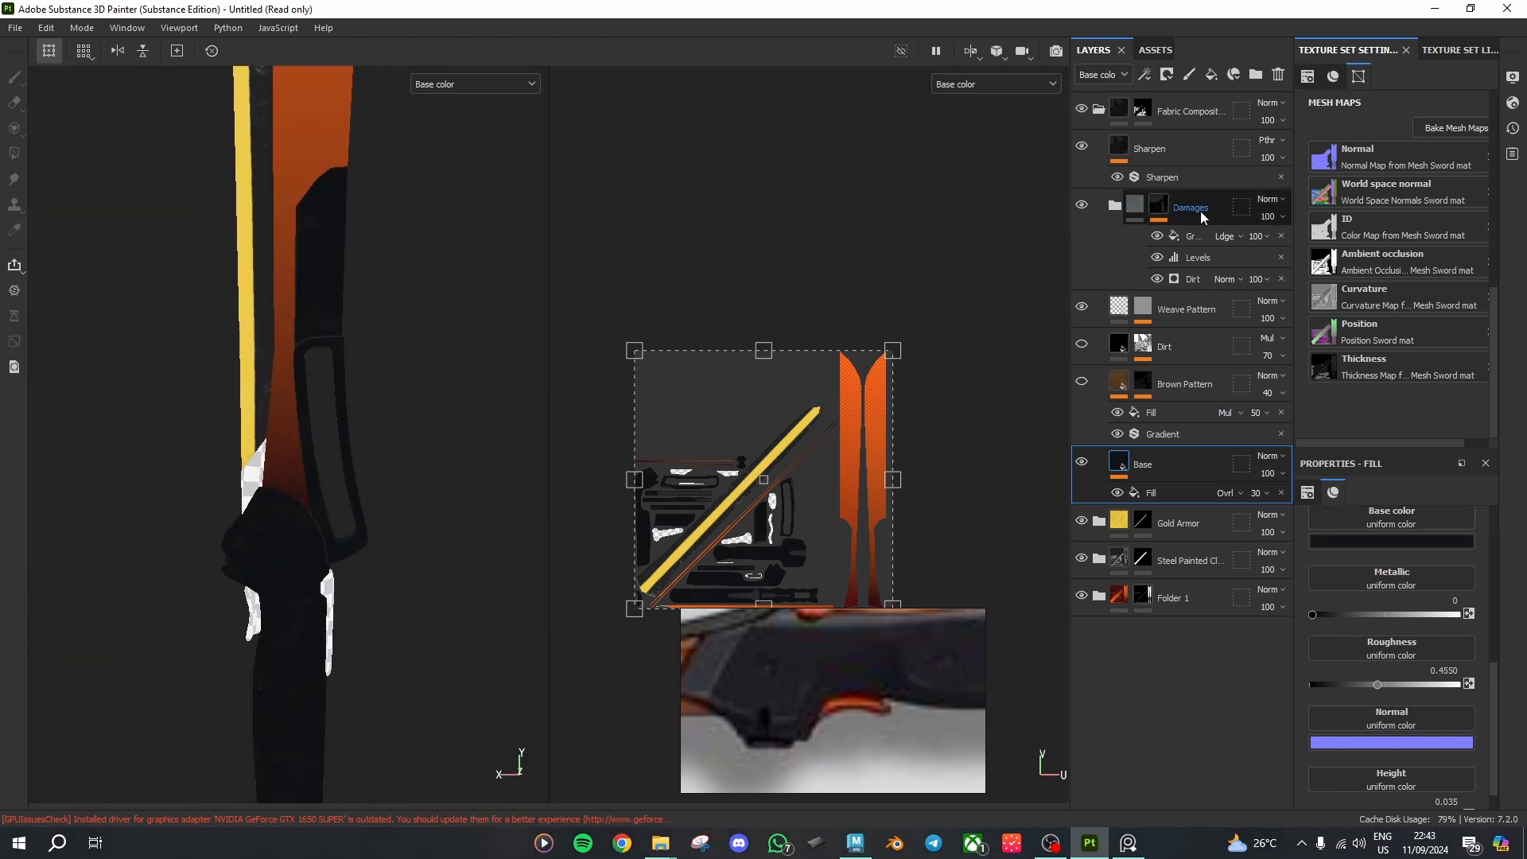
Step: Collapse the fabric composite folder and copy its mask
left_click(1099, 110)
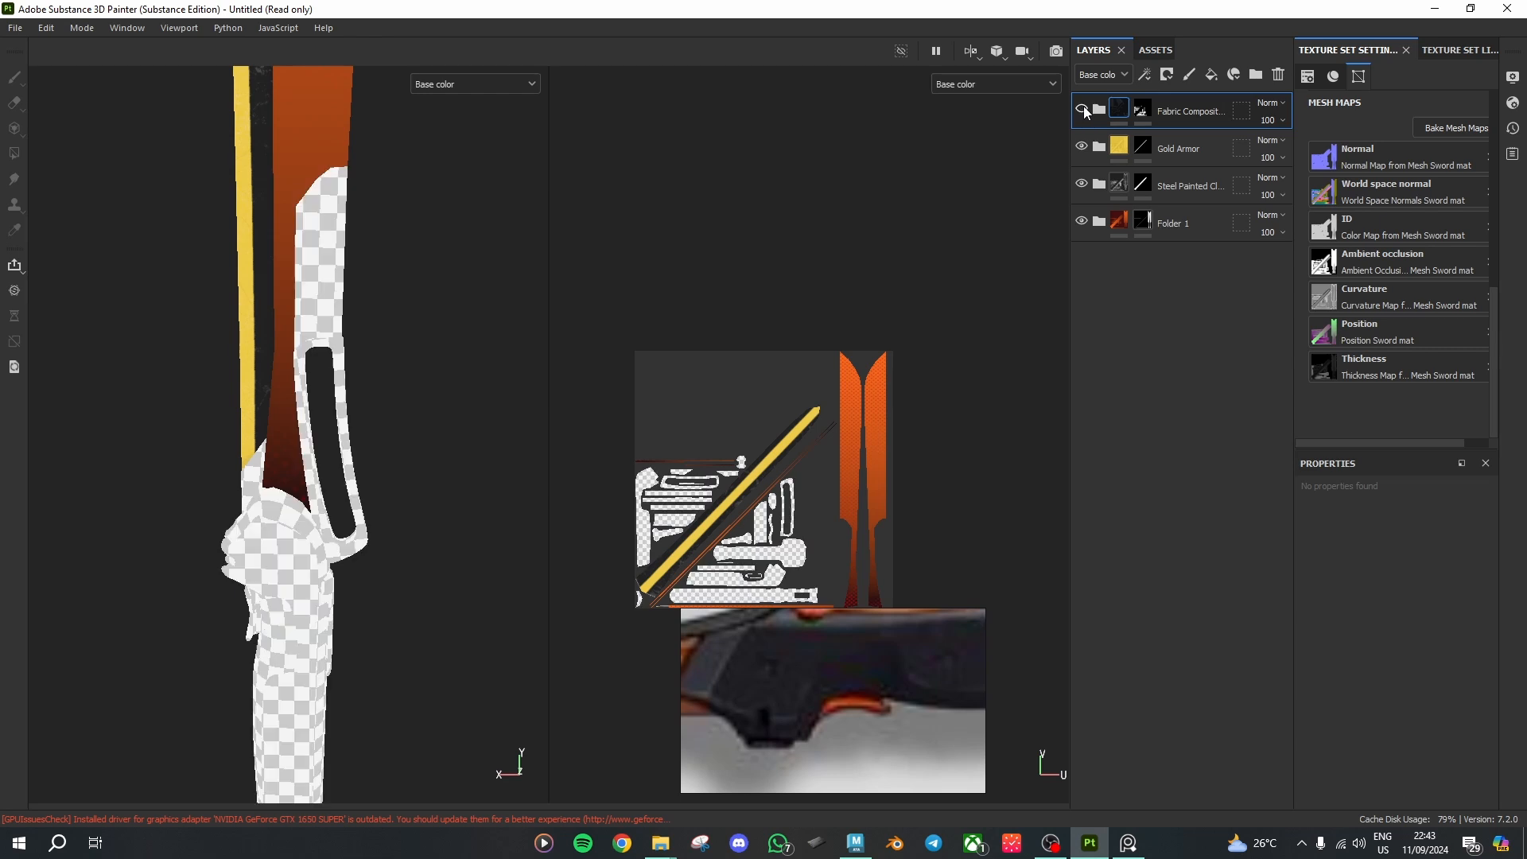
left_click(1140, 109)
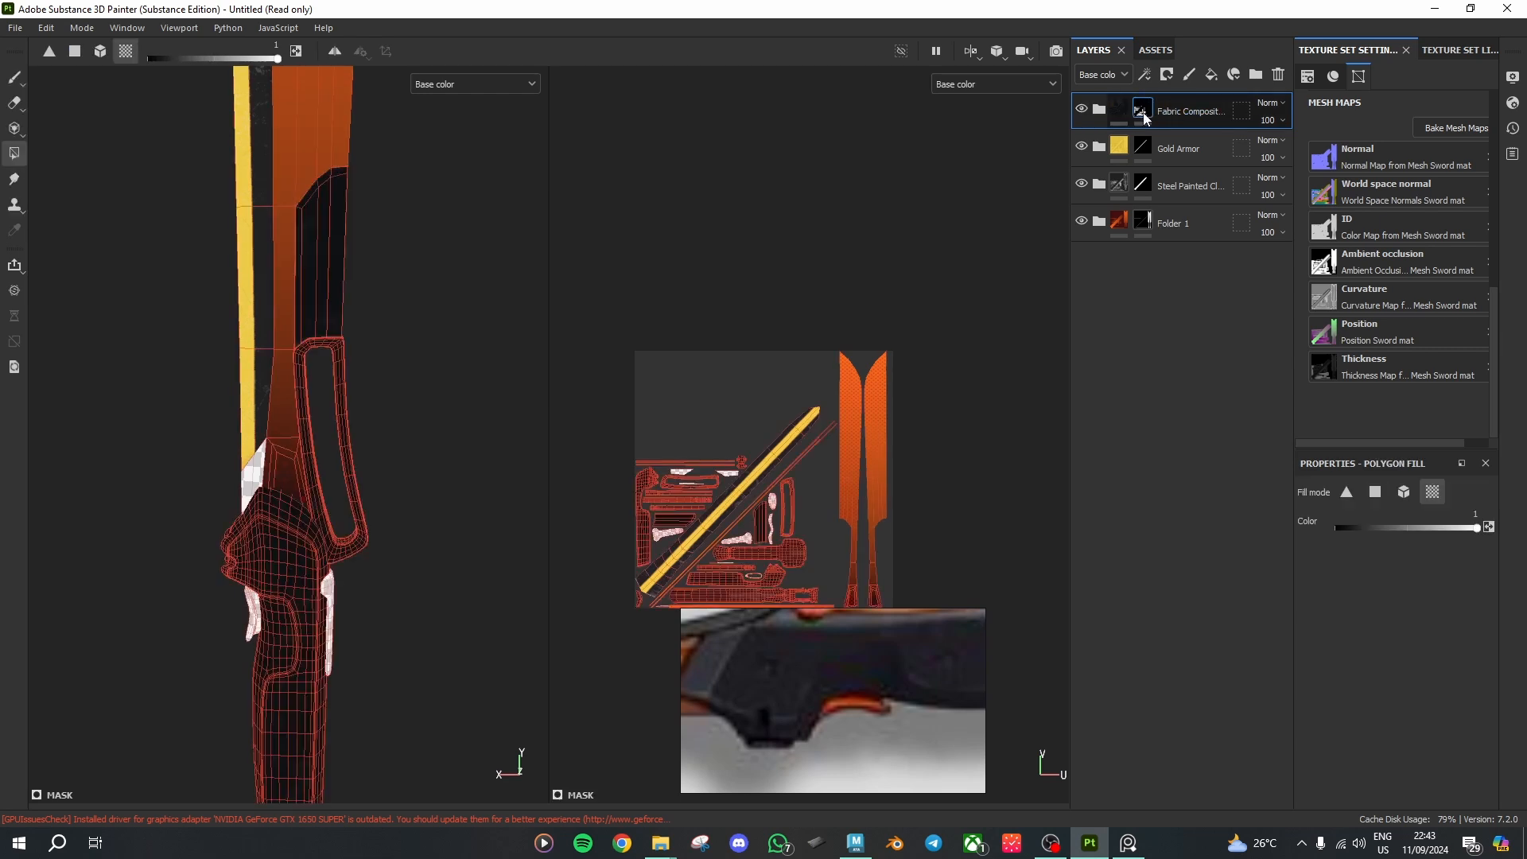
mouse_move(1142, 112)
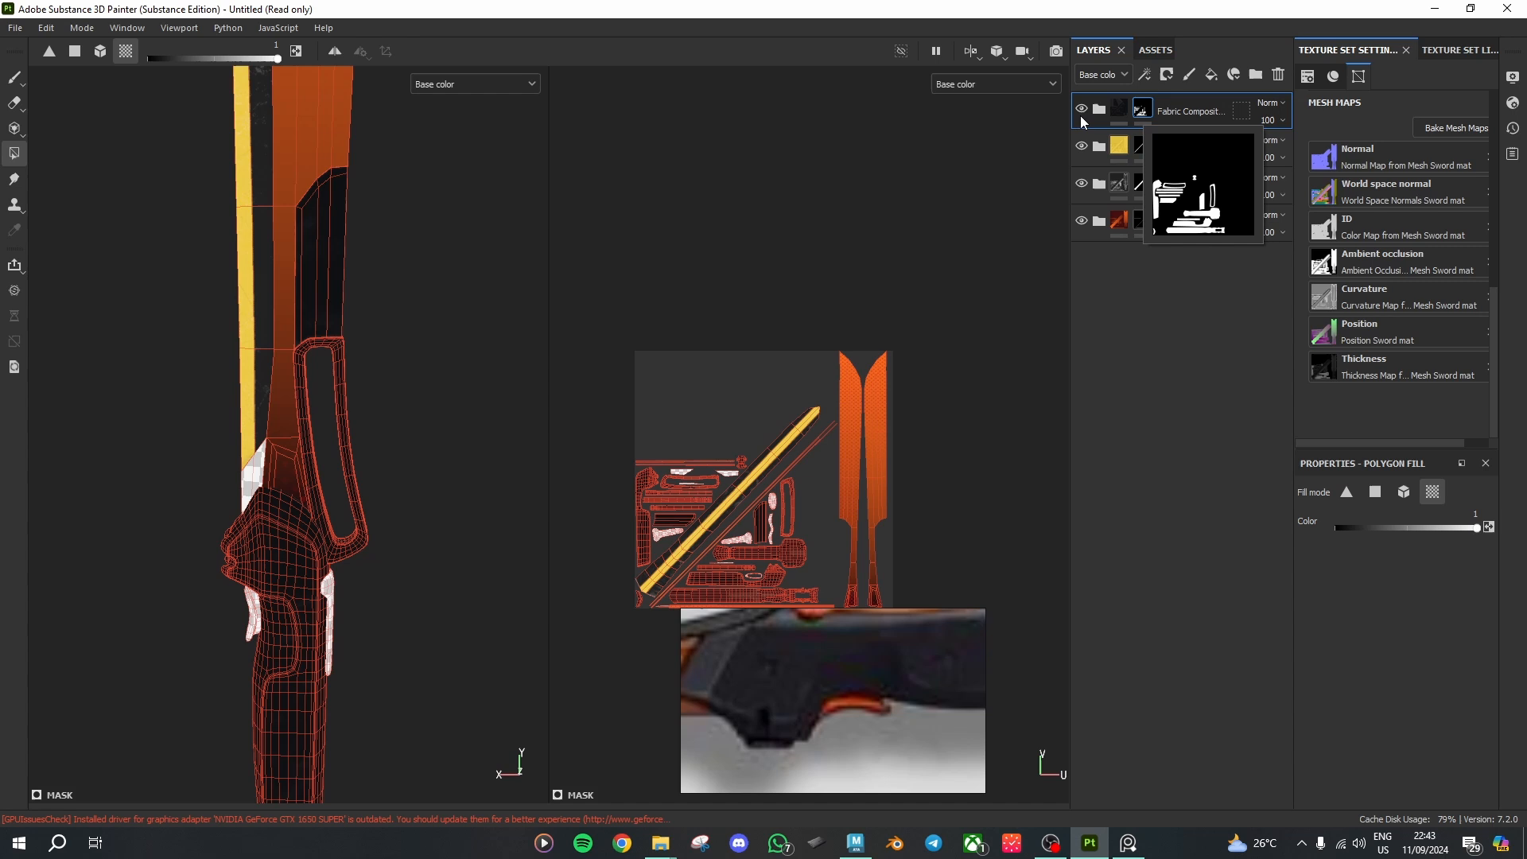
right_click(1142, 114)
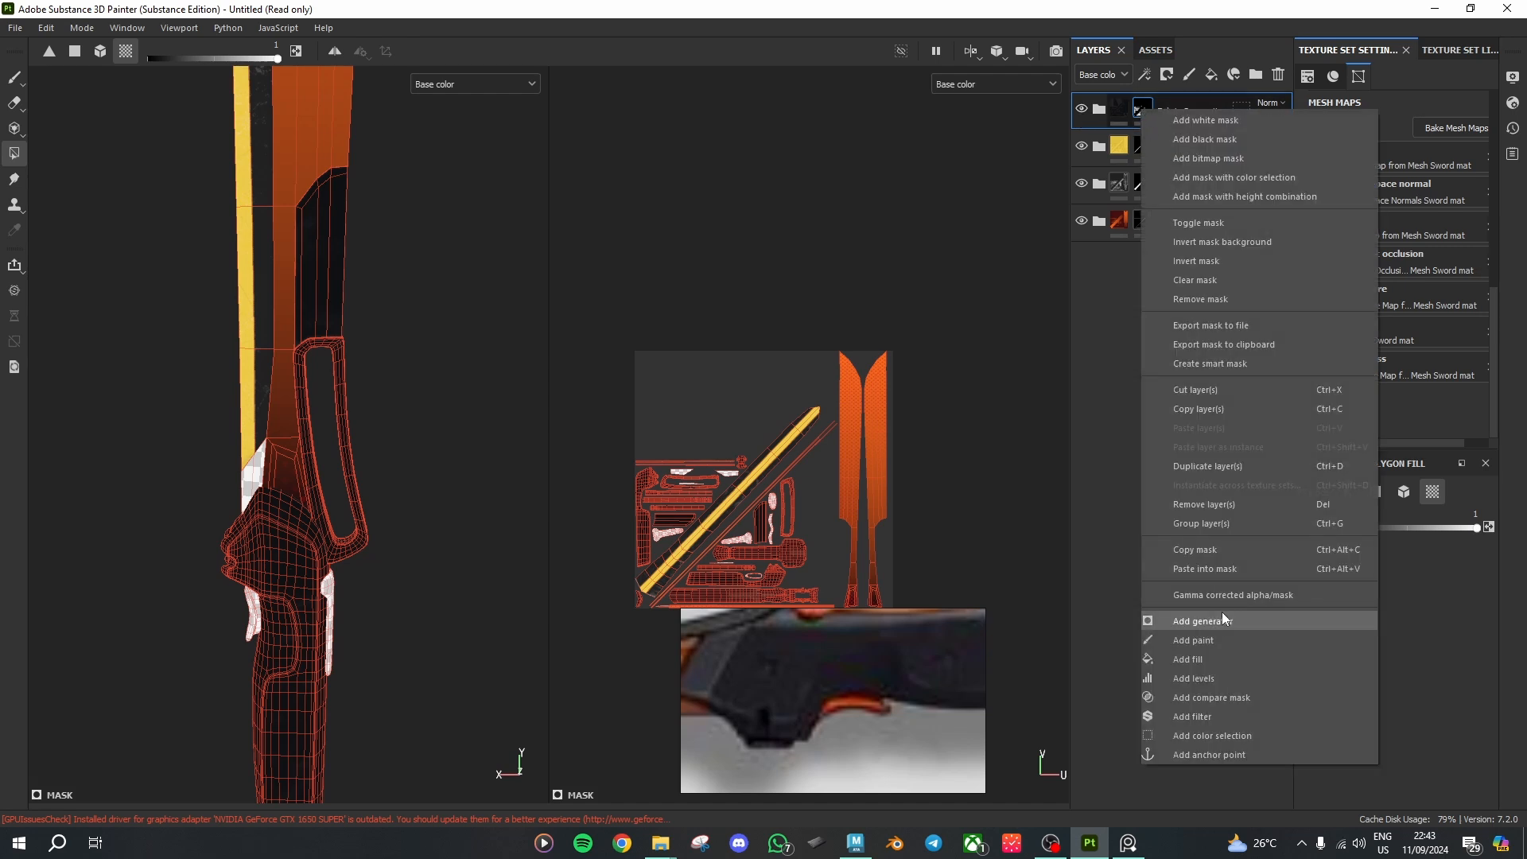
left_click(1209, 551)
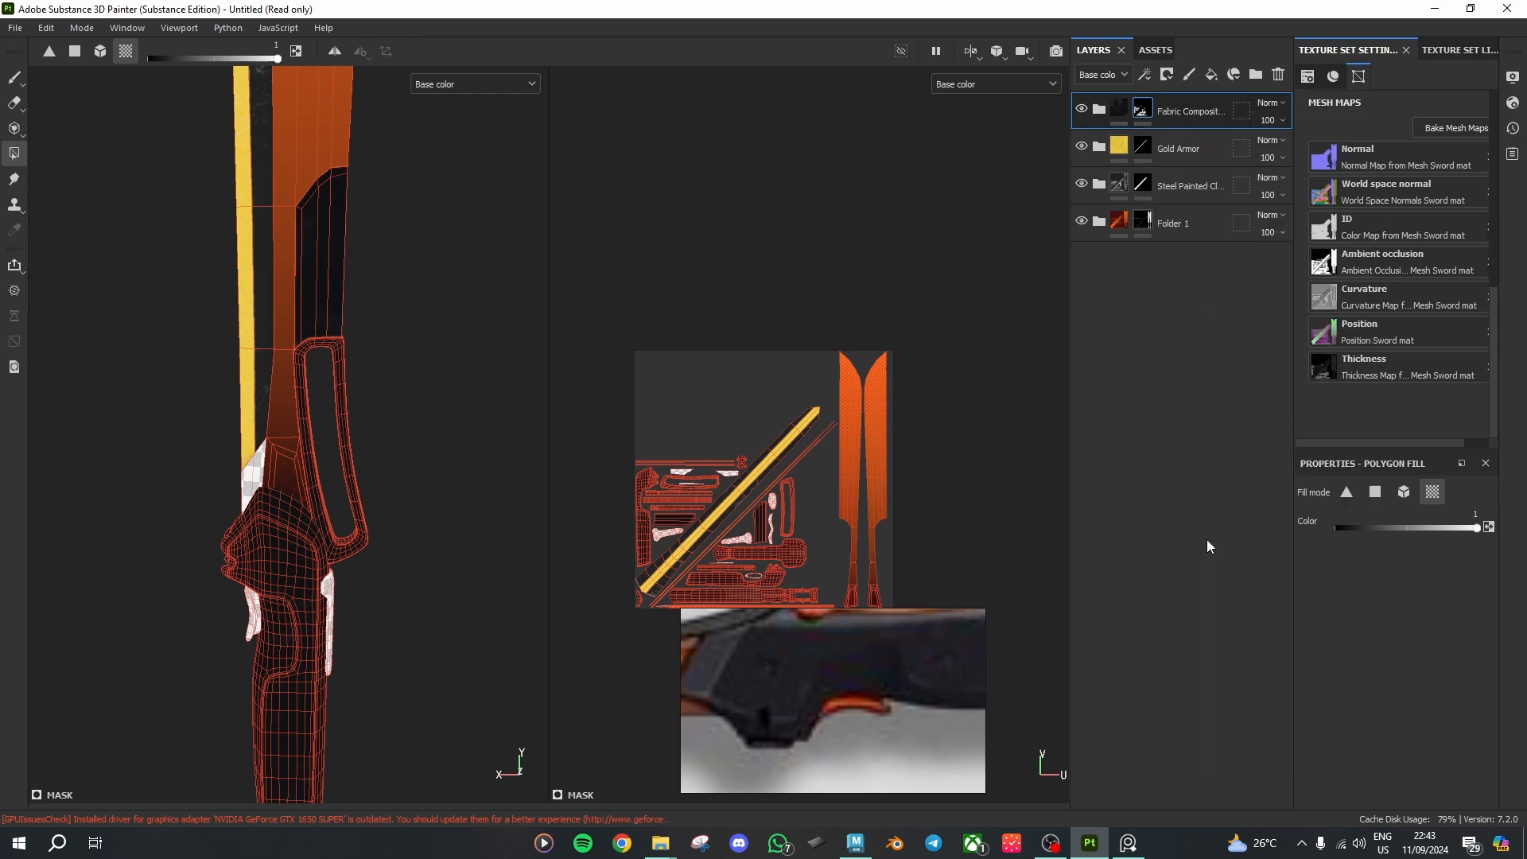
Step: Try the Fabric Stretchy Sci-Fi material from the asset library on the sword
left_click(1153, 51)
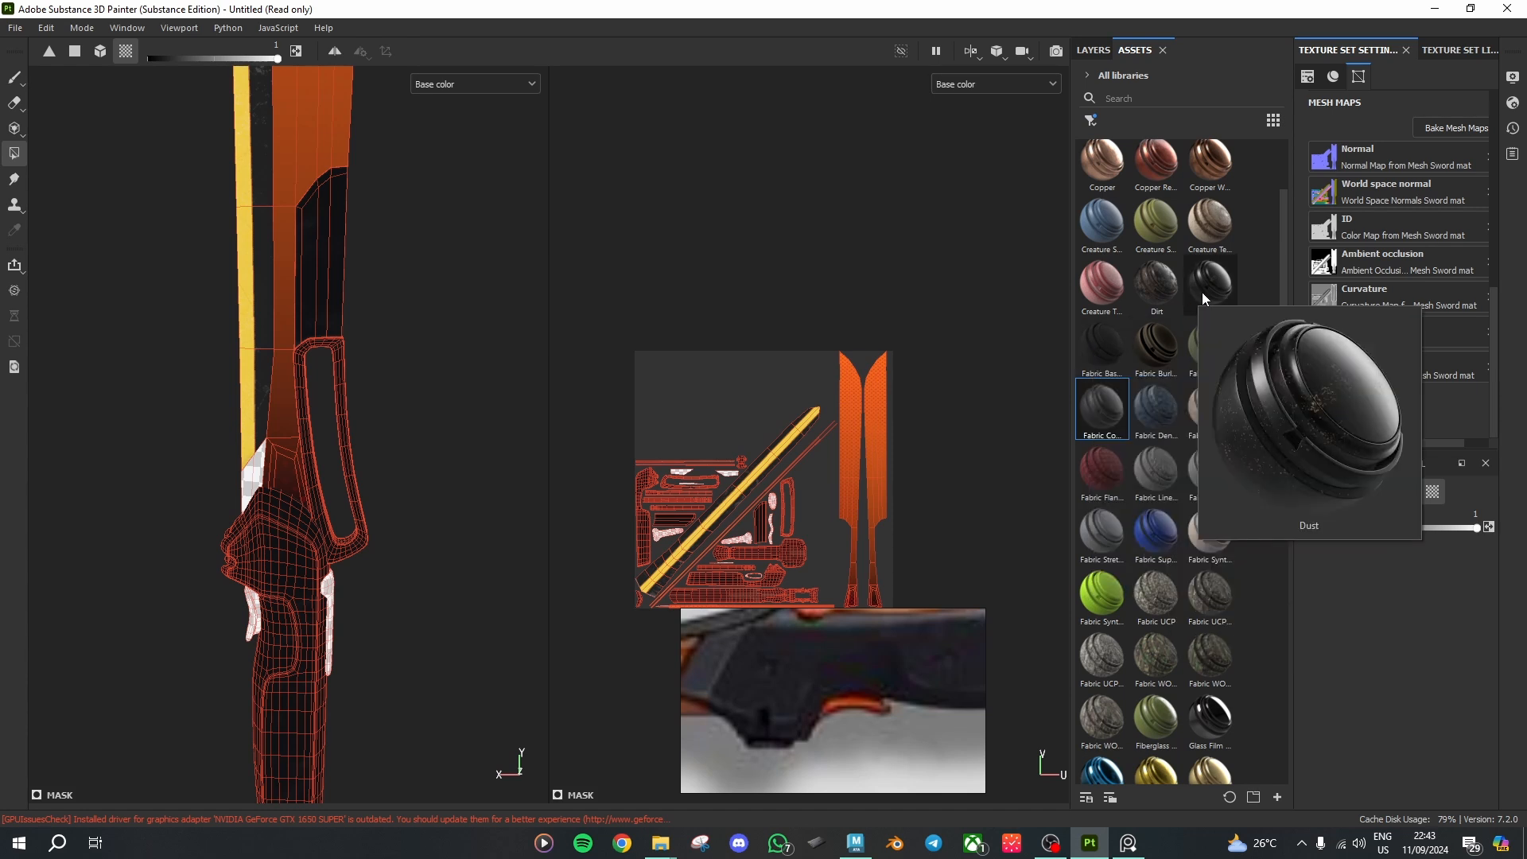
scroll(1201, 626, "down", 3)
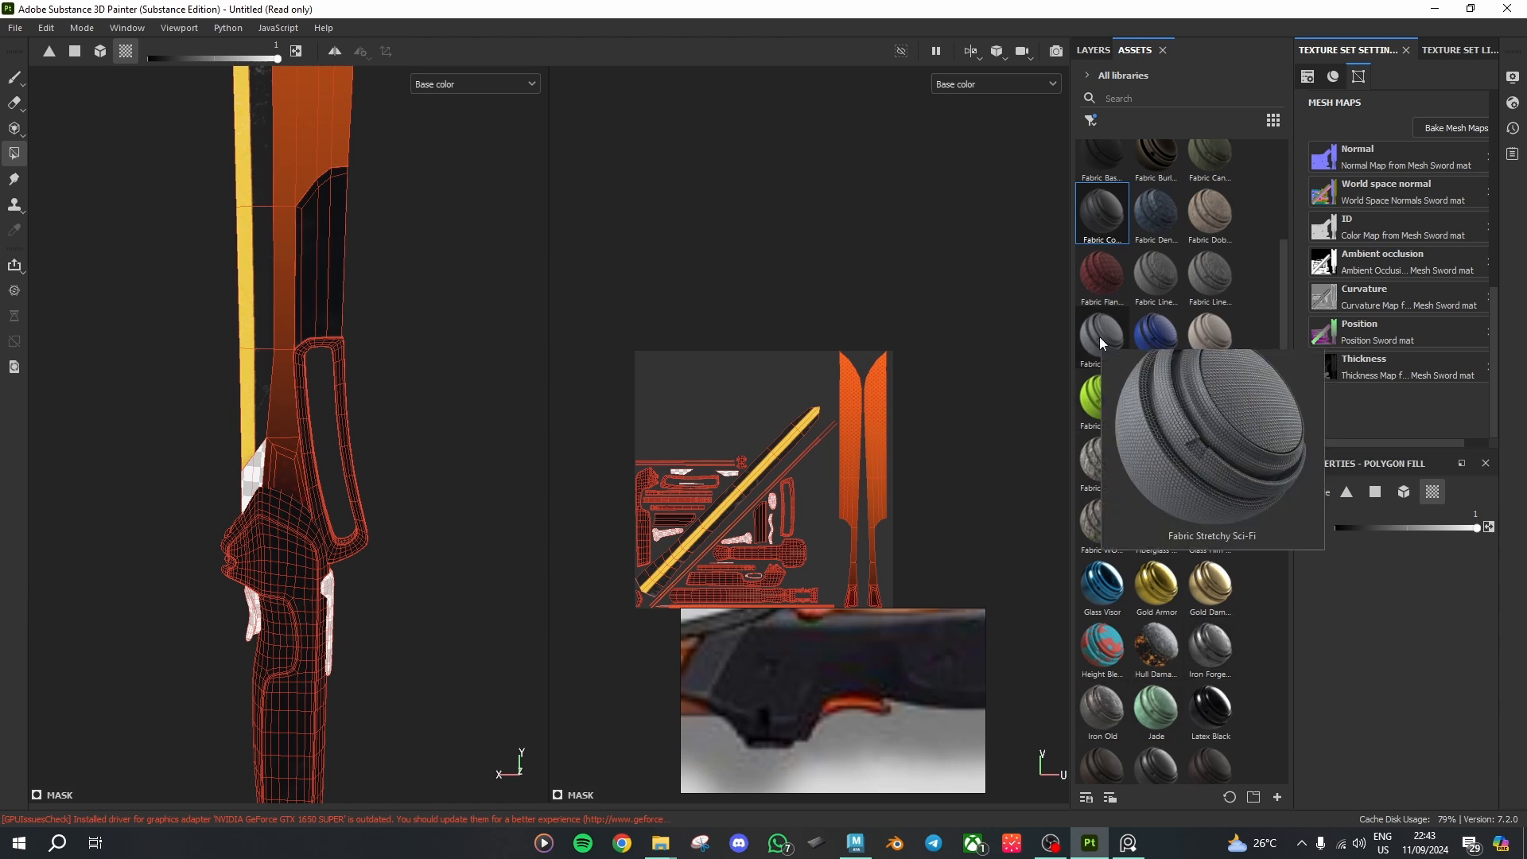
mouse_move(1153, 280)
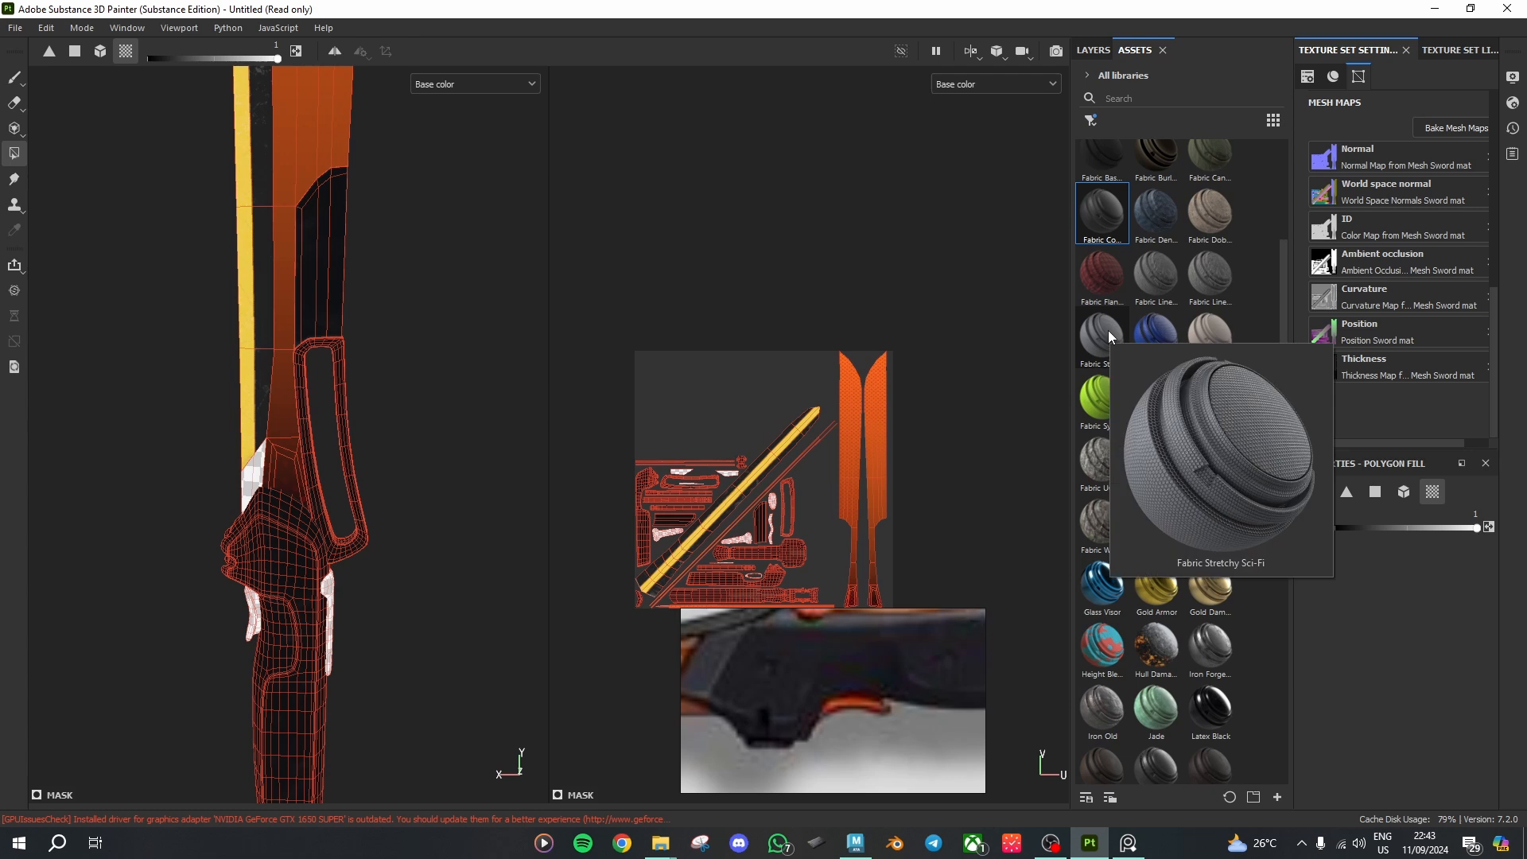
left_click_drag(1111, 332, 309, 521)
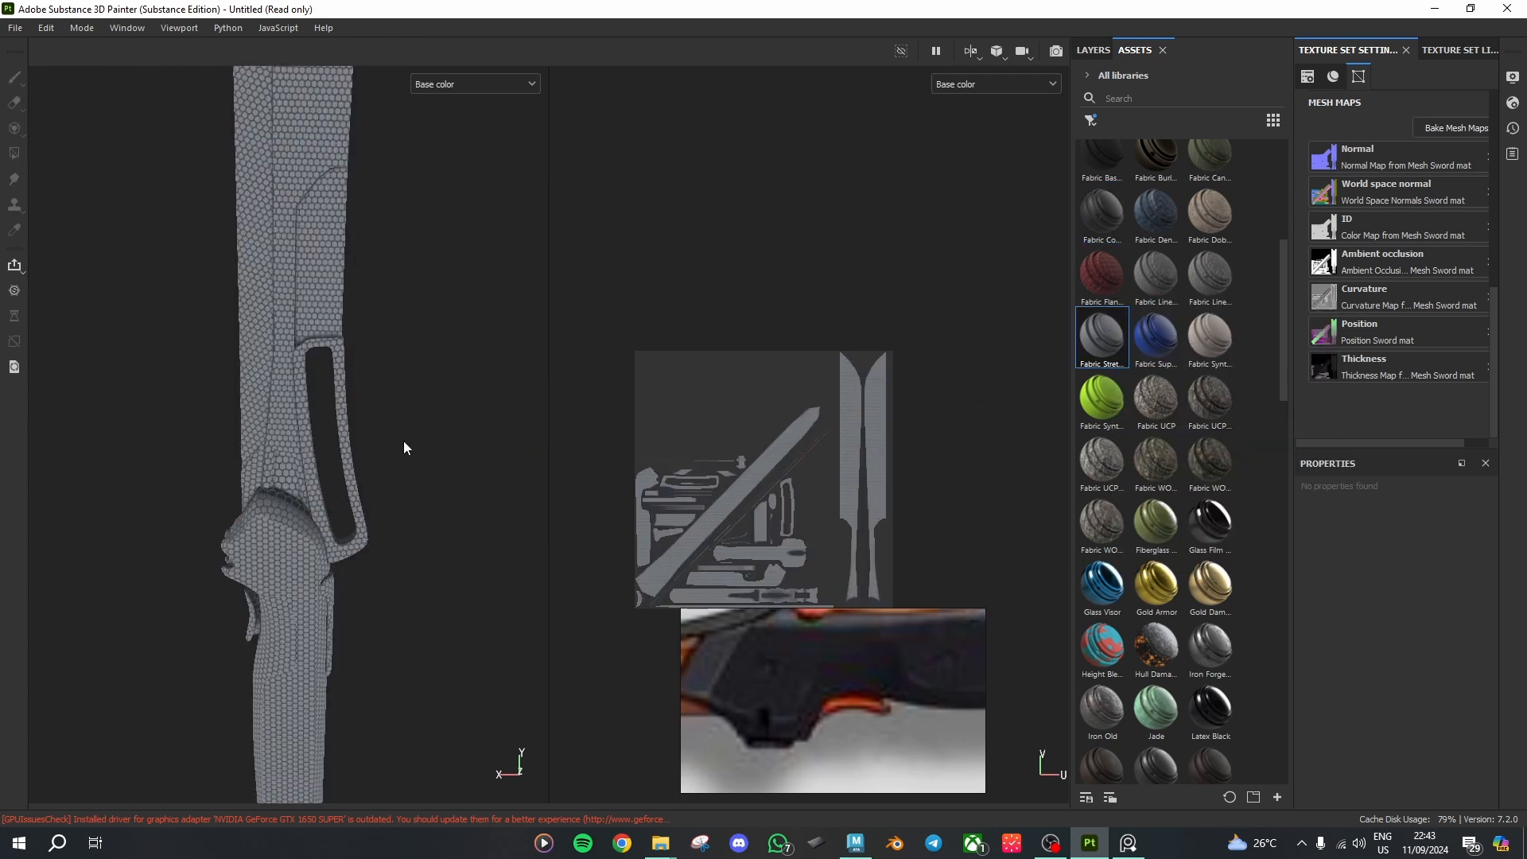
key("4")
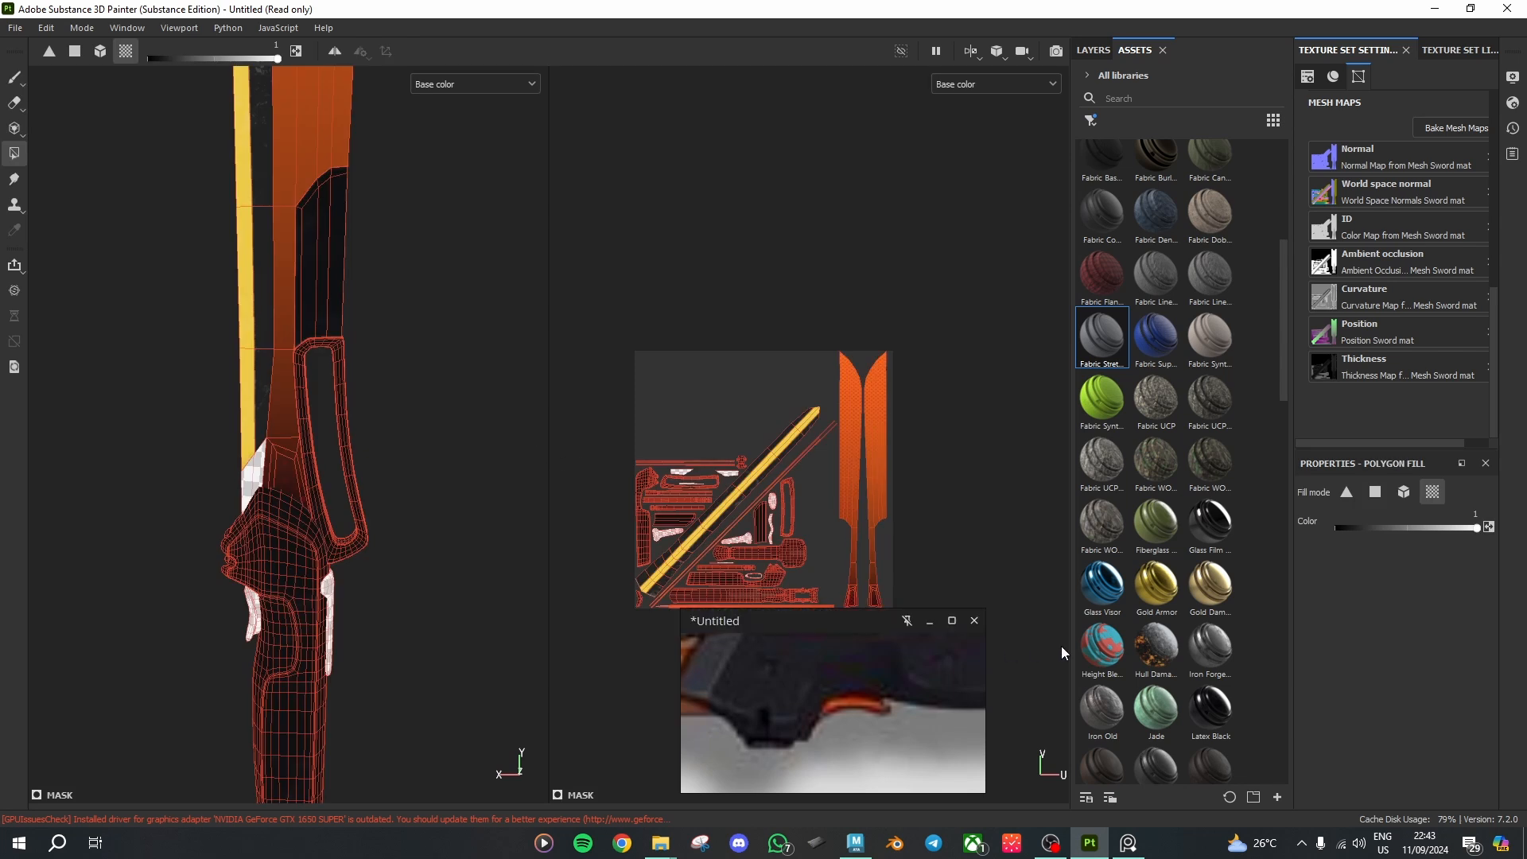
Step: Try the Leather Sofa material on the sword
scroll(1145, 573, "down", 5)
left_click_drag(1114, 558, 247, 585)
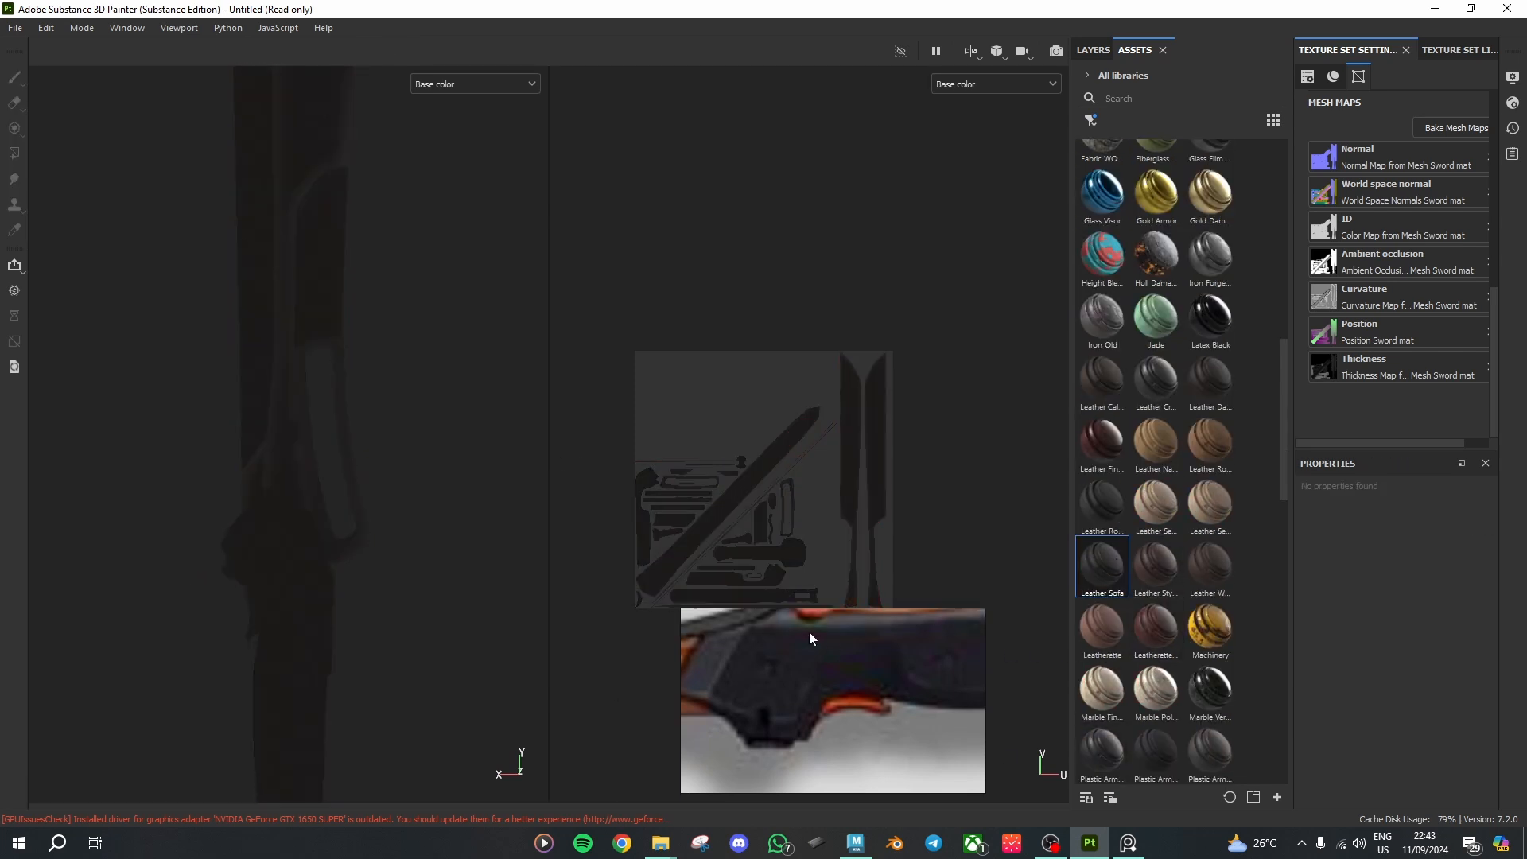
Step: Examine the orange sword and black knife pictures on the reference board for the look of the handle material
scroll(827, 676, "down", 8)
scroll(827, 675, "down", 4)
mouse_move(753, 676)
left_mouse_down()
mouse_move(786, 715)
mouse_move(748, 687)
left_mouse_up()
left_click(832, 639)
scroll(795, 640, "up", 4)
left_click_drag(844, 653, 845, 655)
mouse_move(821, 631)
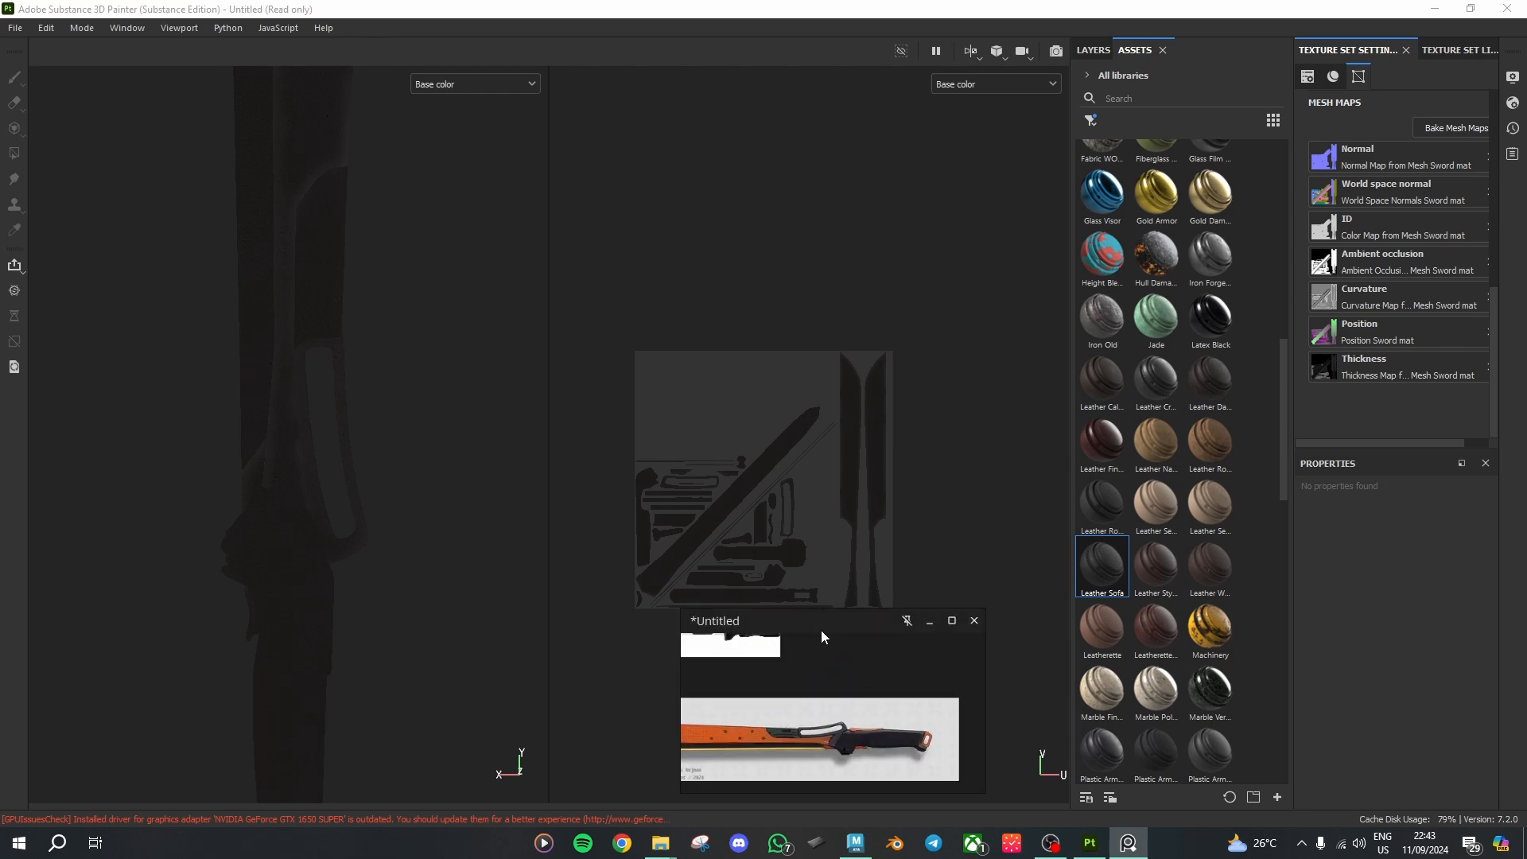
scroll(866, 663, "up", 6)
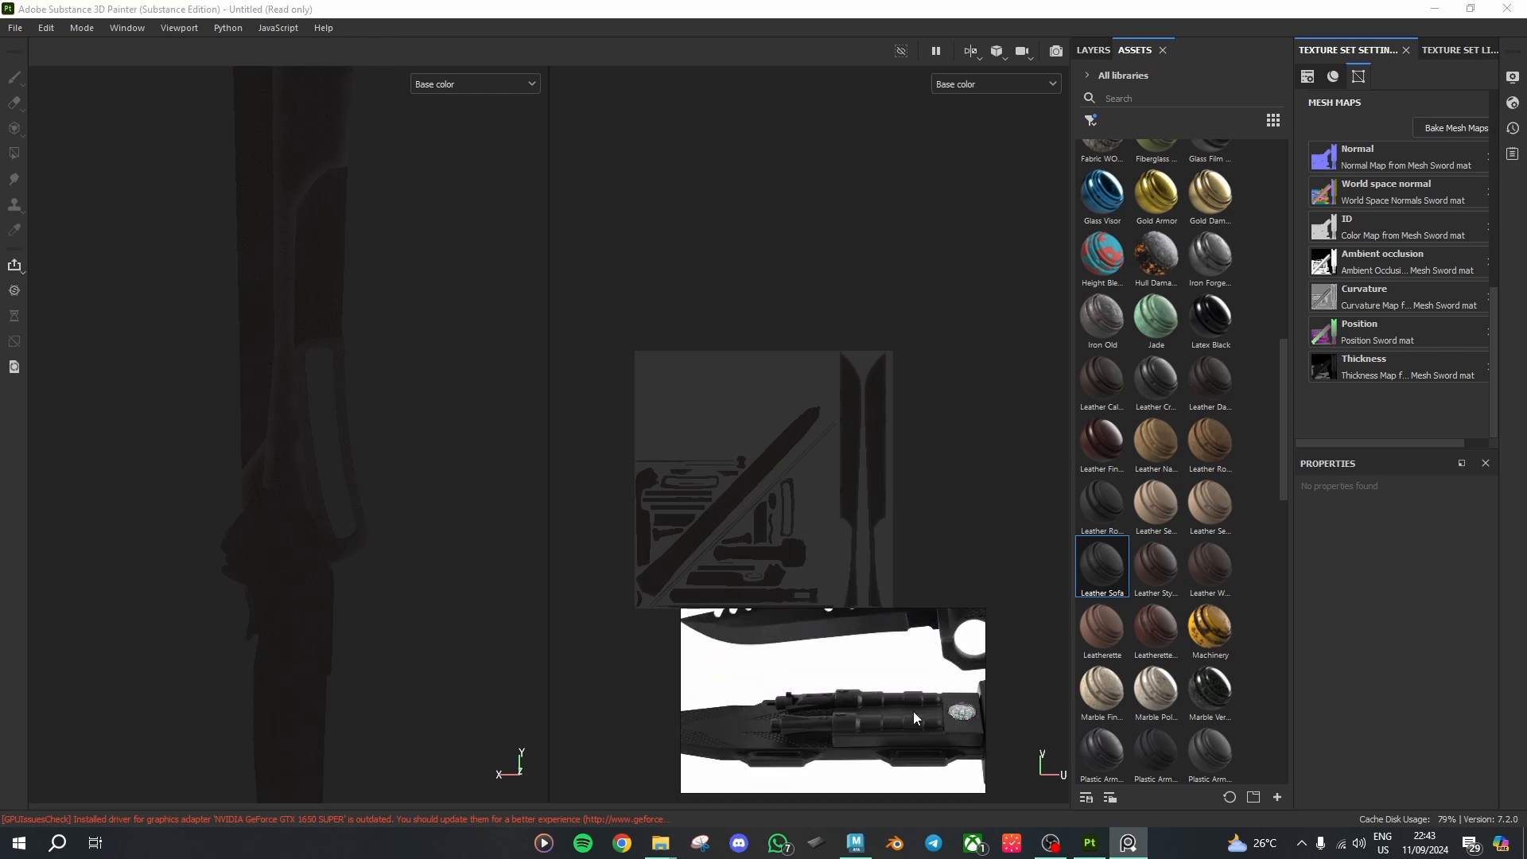
scroll(889, 681, "up", 4)
scroll(341, 440, "up", 3)
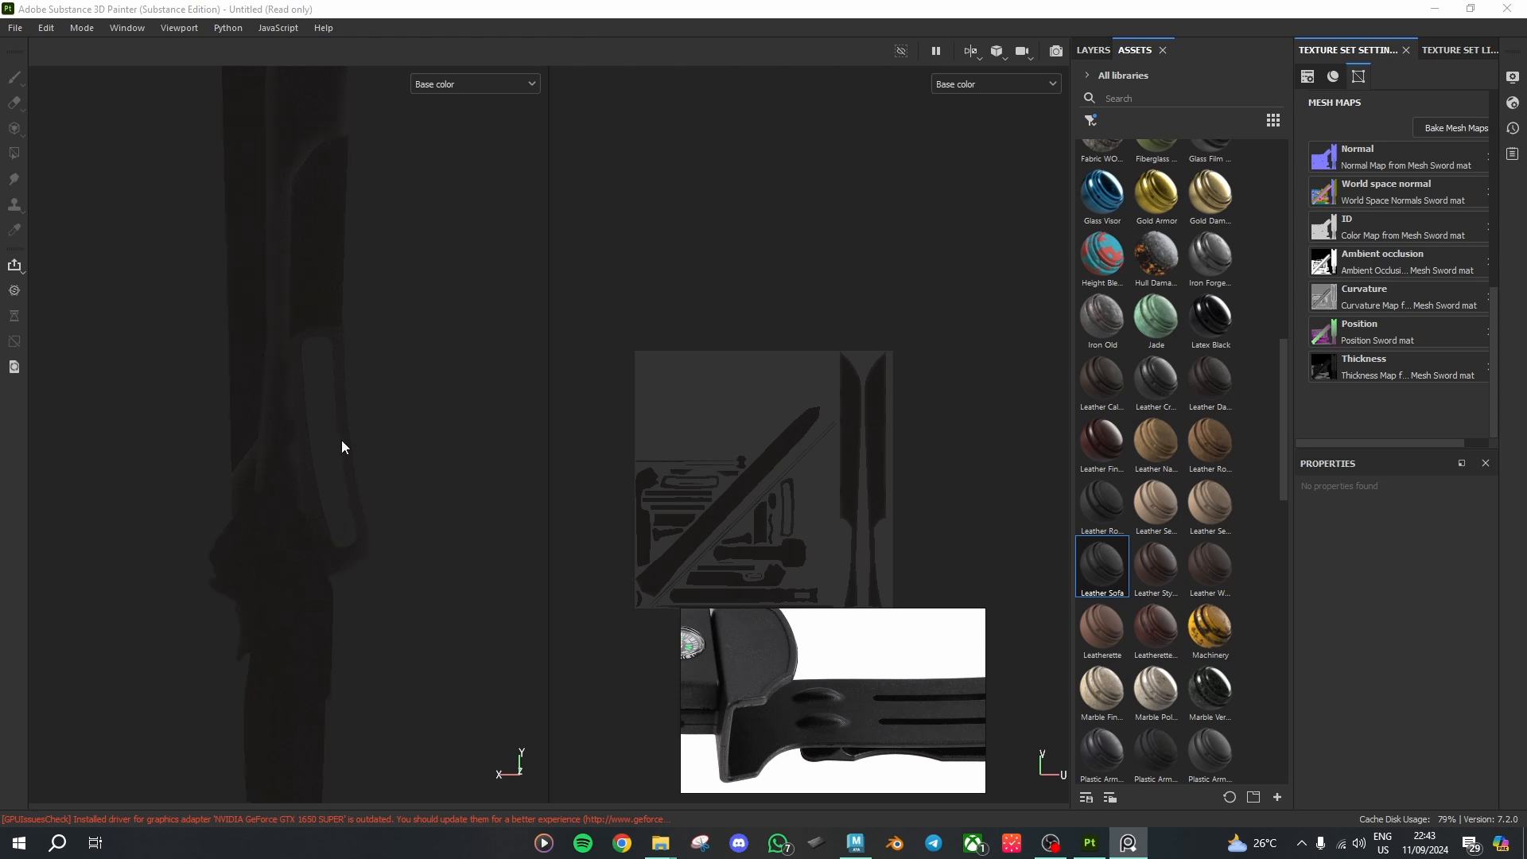
Step: Inspect the leather close up on the guard and undo applying the Leather Sofa material
scroll(350, 441, "up", 2)
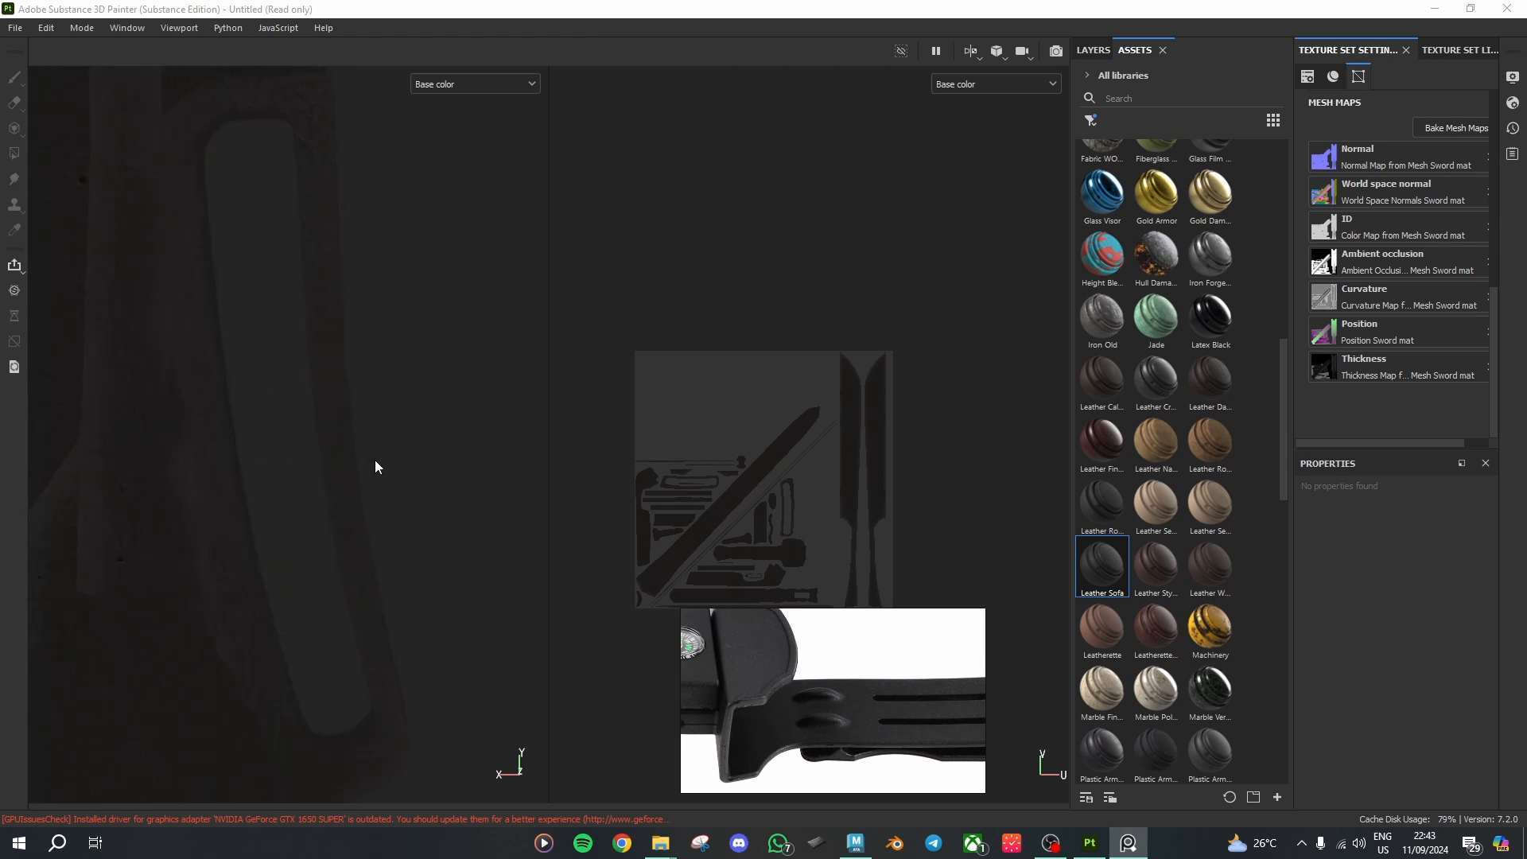
left_click(413, 479)
key("4")
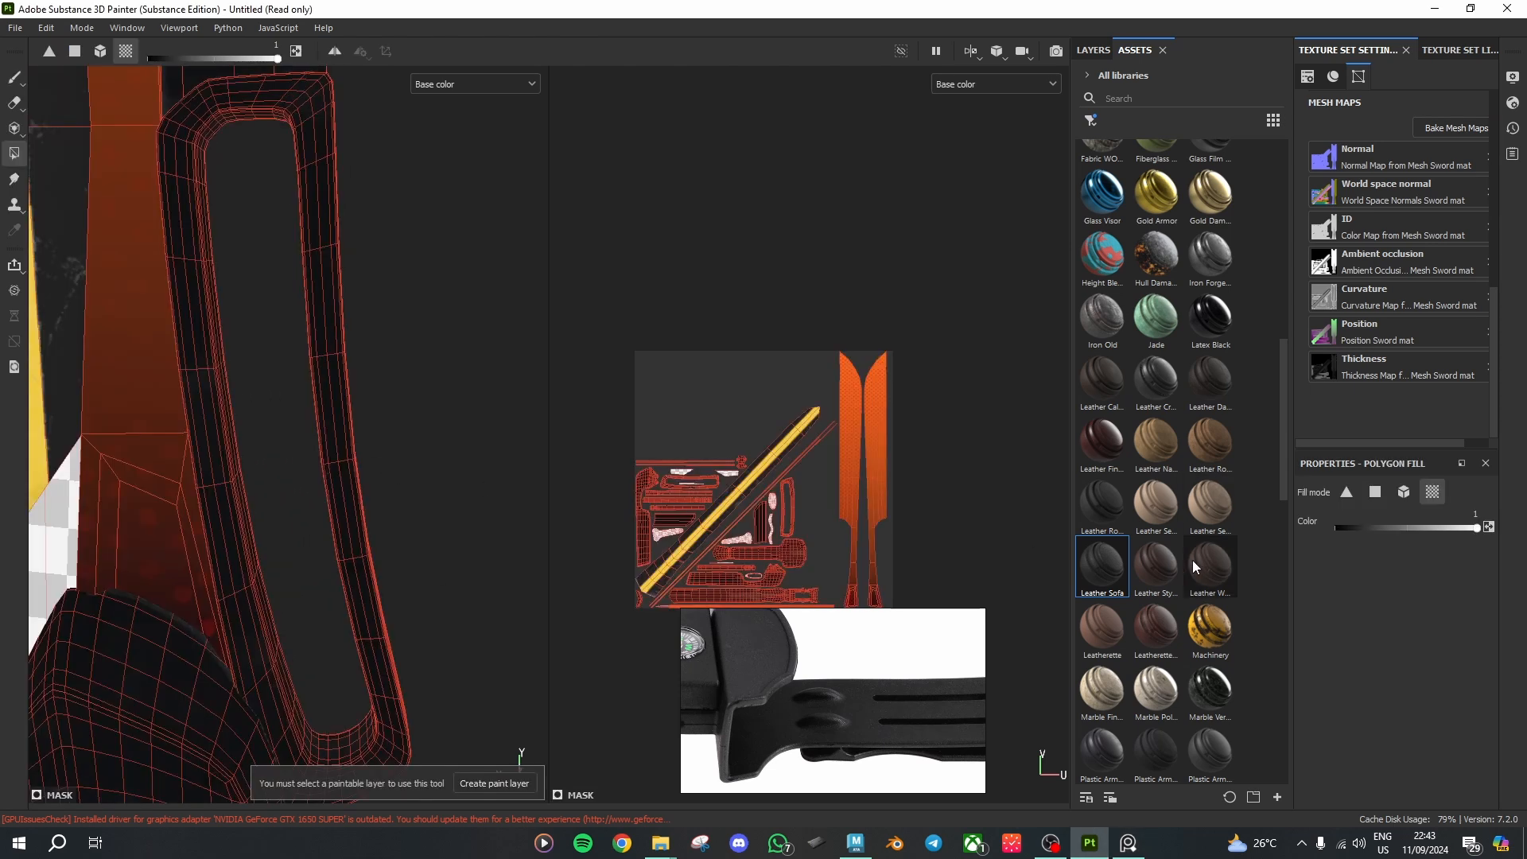
Step: Try the Rubber Dry material from the asset library on the sword and undo it after checking the guard
scroll(1161, 545, "down", 5)
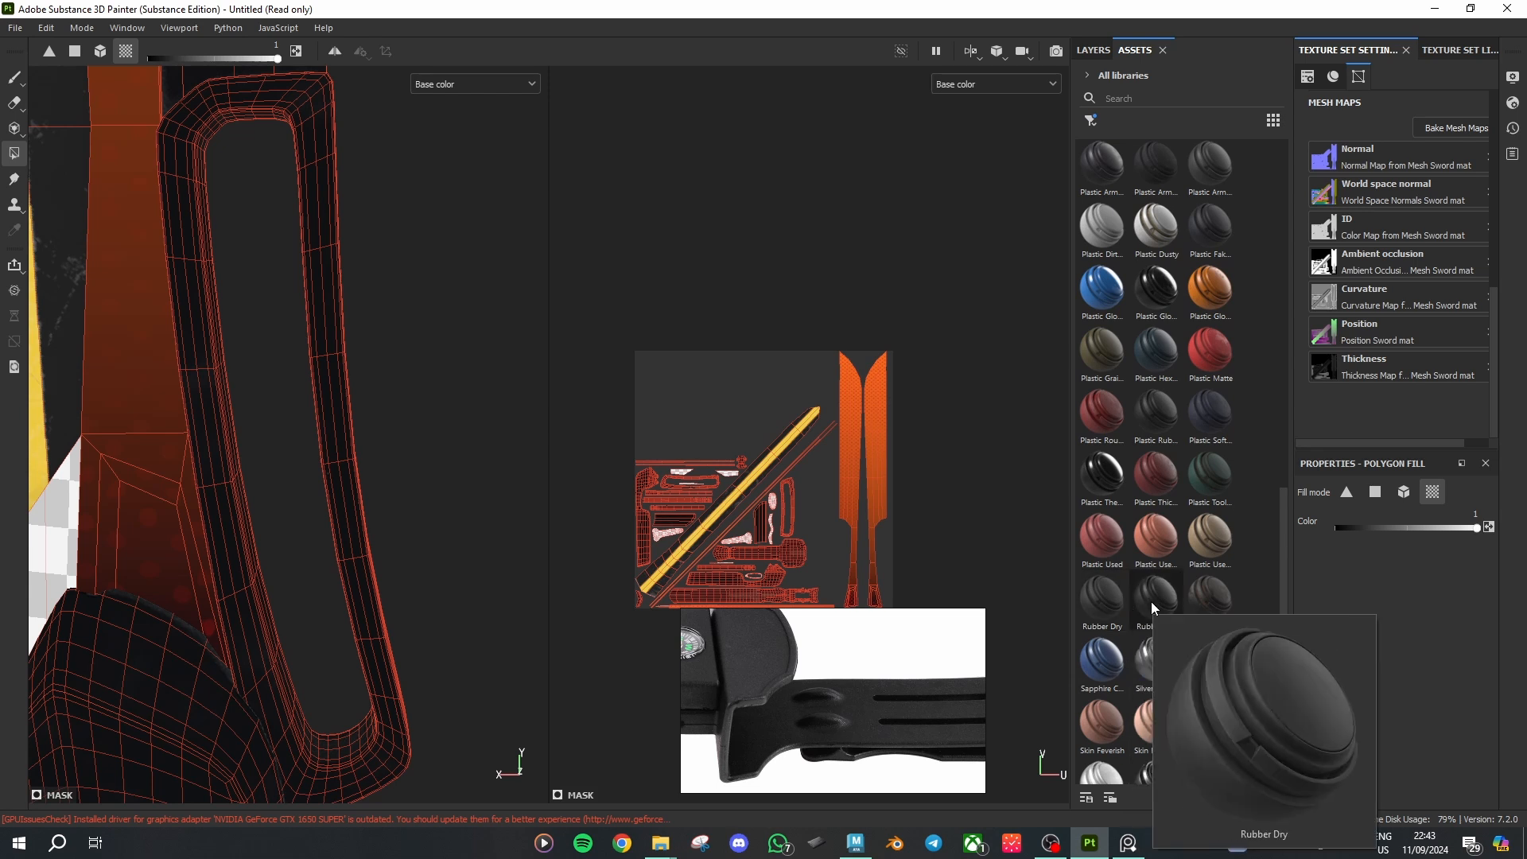
left_click_drag(1117, 598, 224, 662)
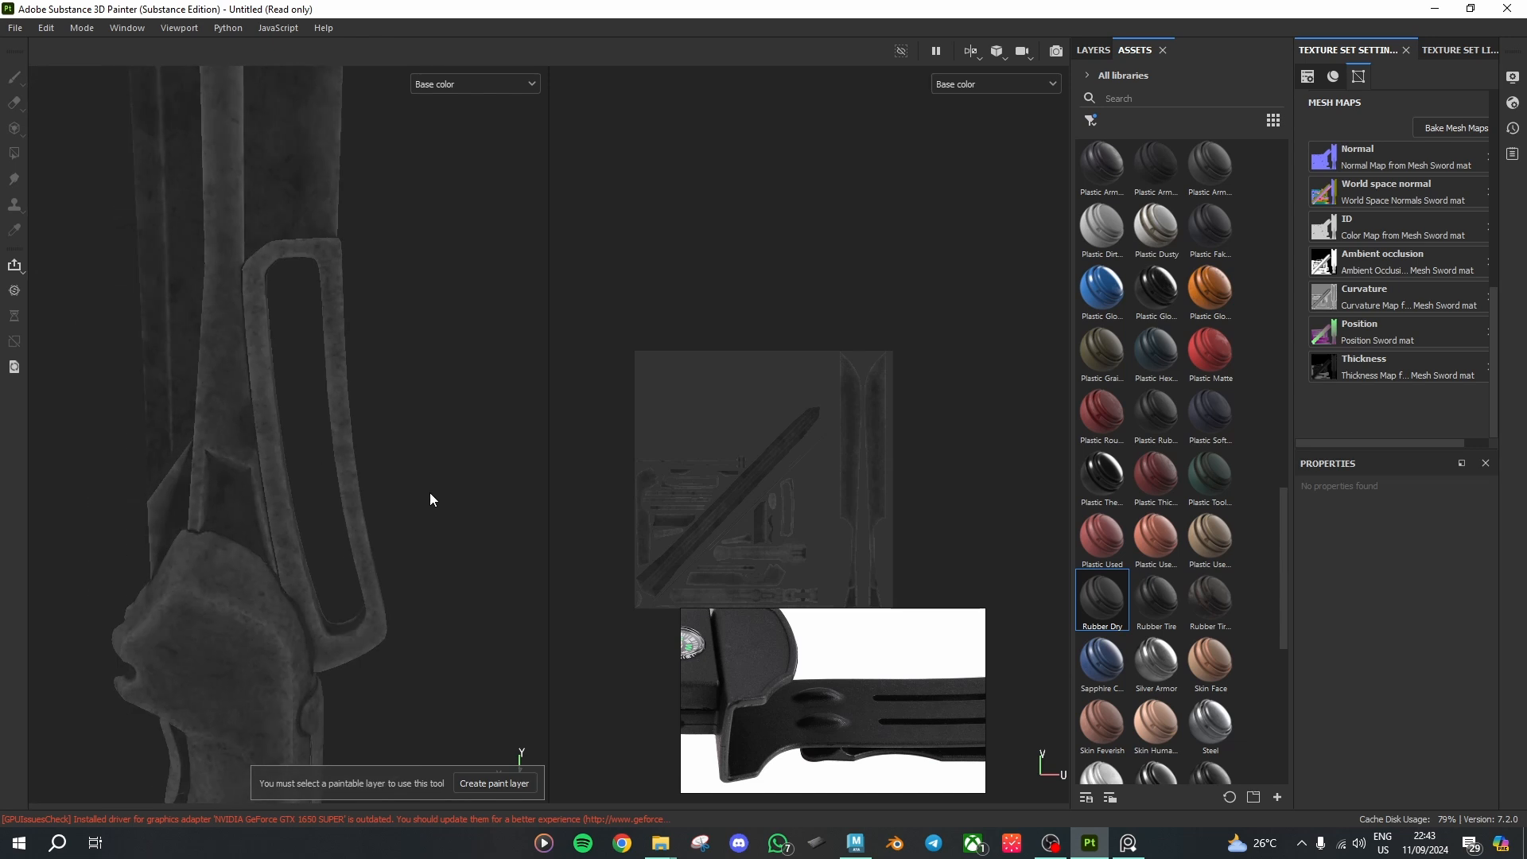
scroll(429, 493, "down", 3)
scroll(429, 493, "down", 1)
scroll(430, 493, "up", 5)
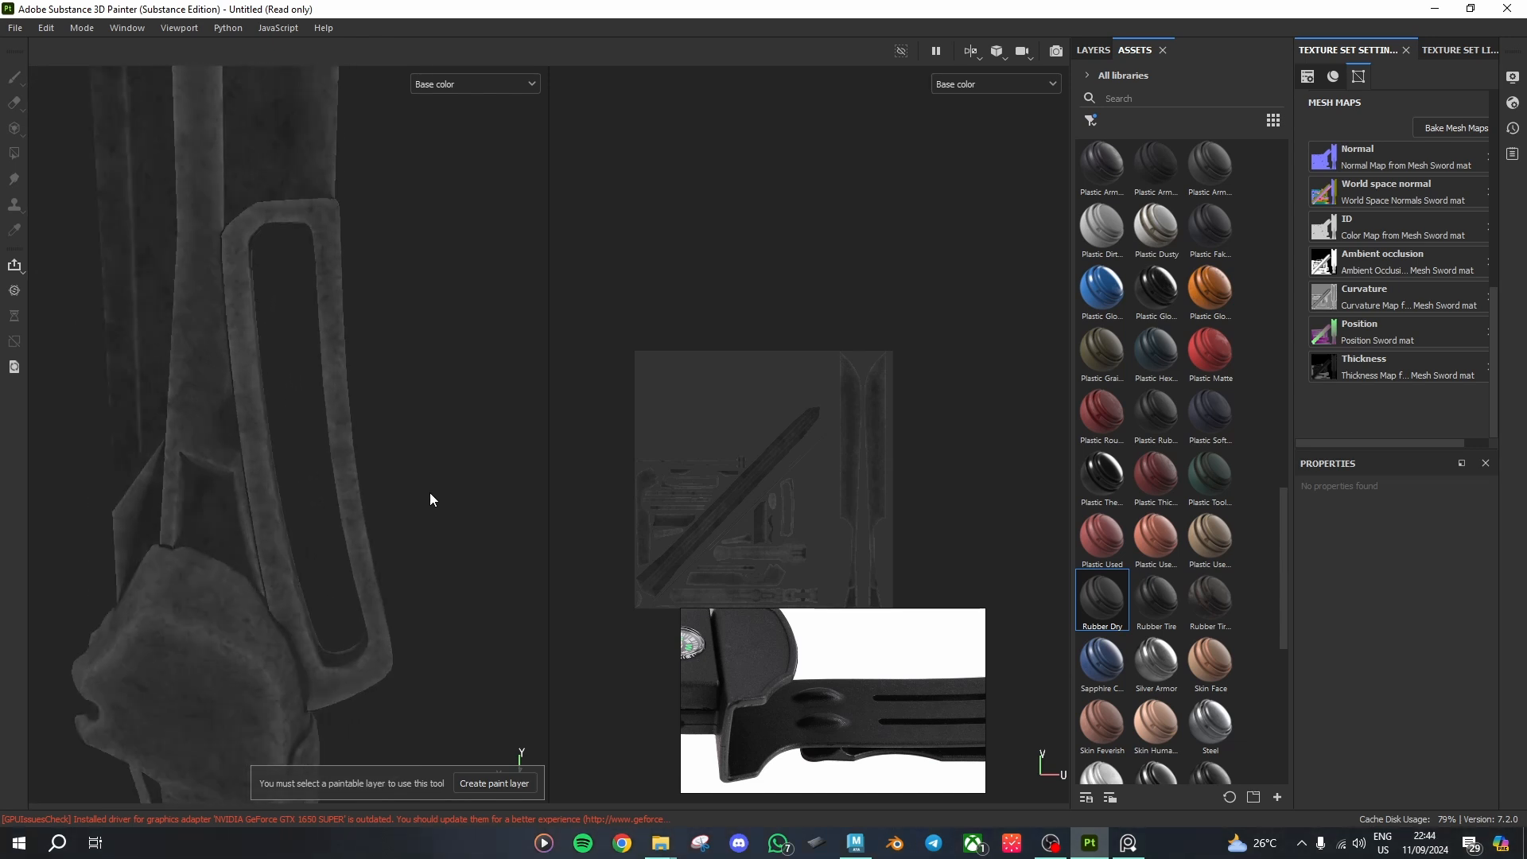
key("4")
Step: Try the Steel Dark material next to Steel Dark Aged on the sword and undo it after checking its surface
scroll(1233, 640, "down", 3)
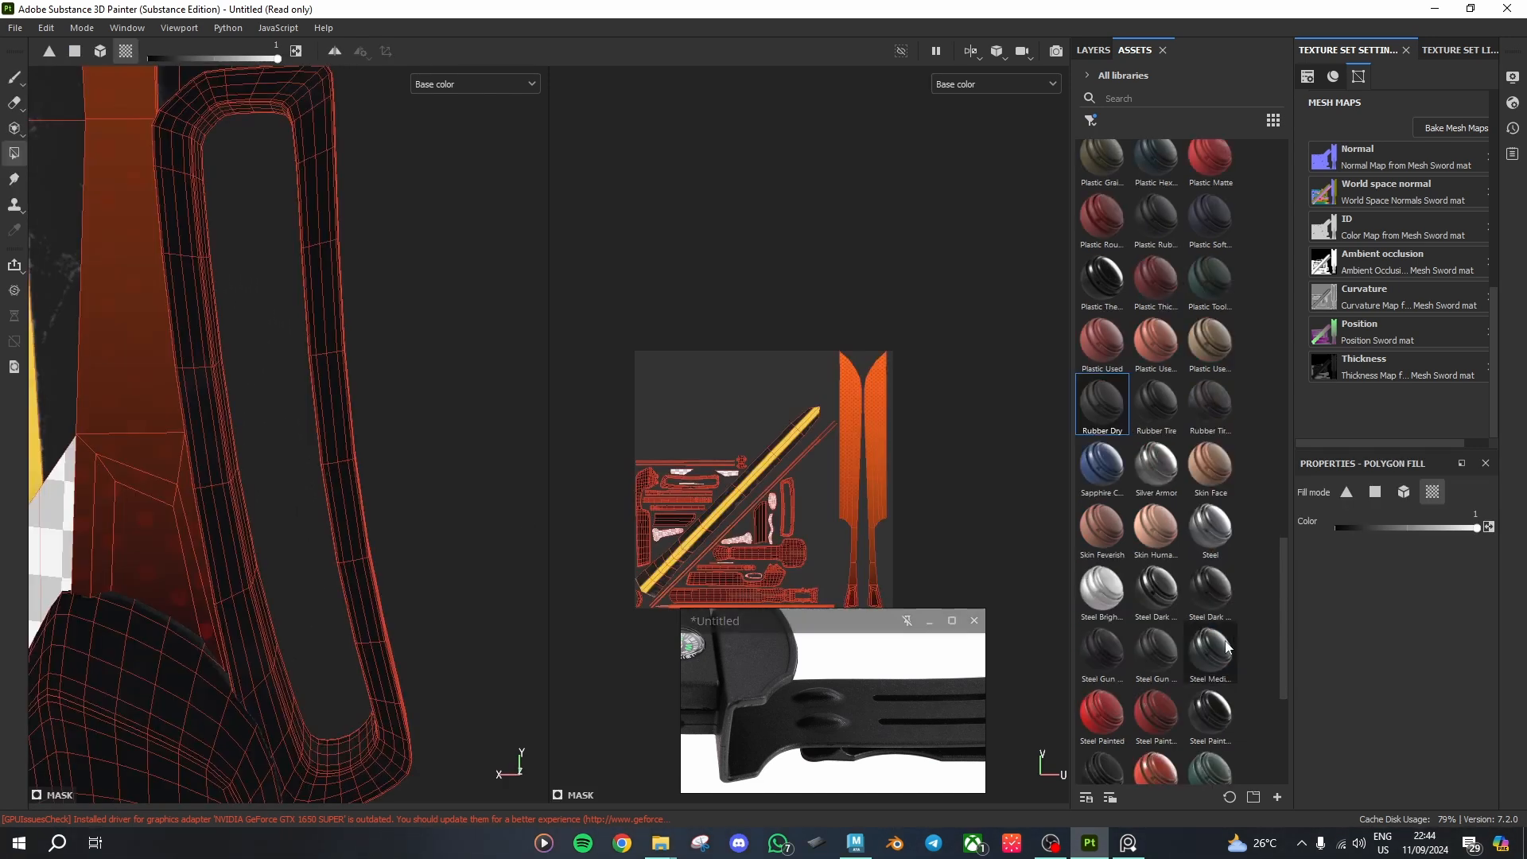
mouse_move(1157, 646)
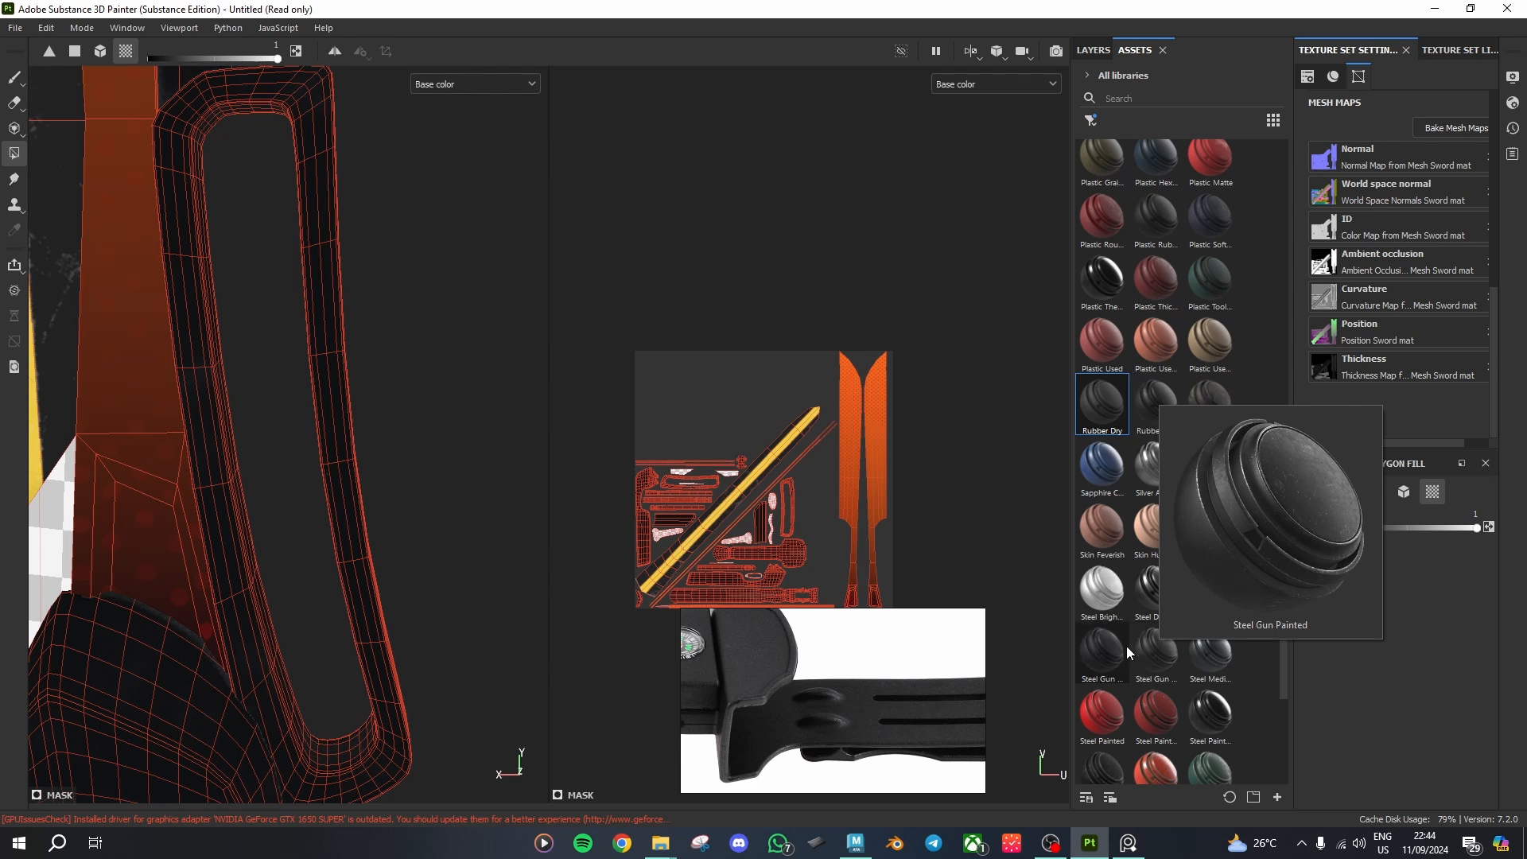
mouse_move(1163, 596)
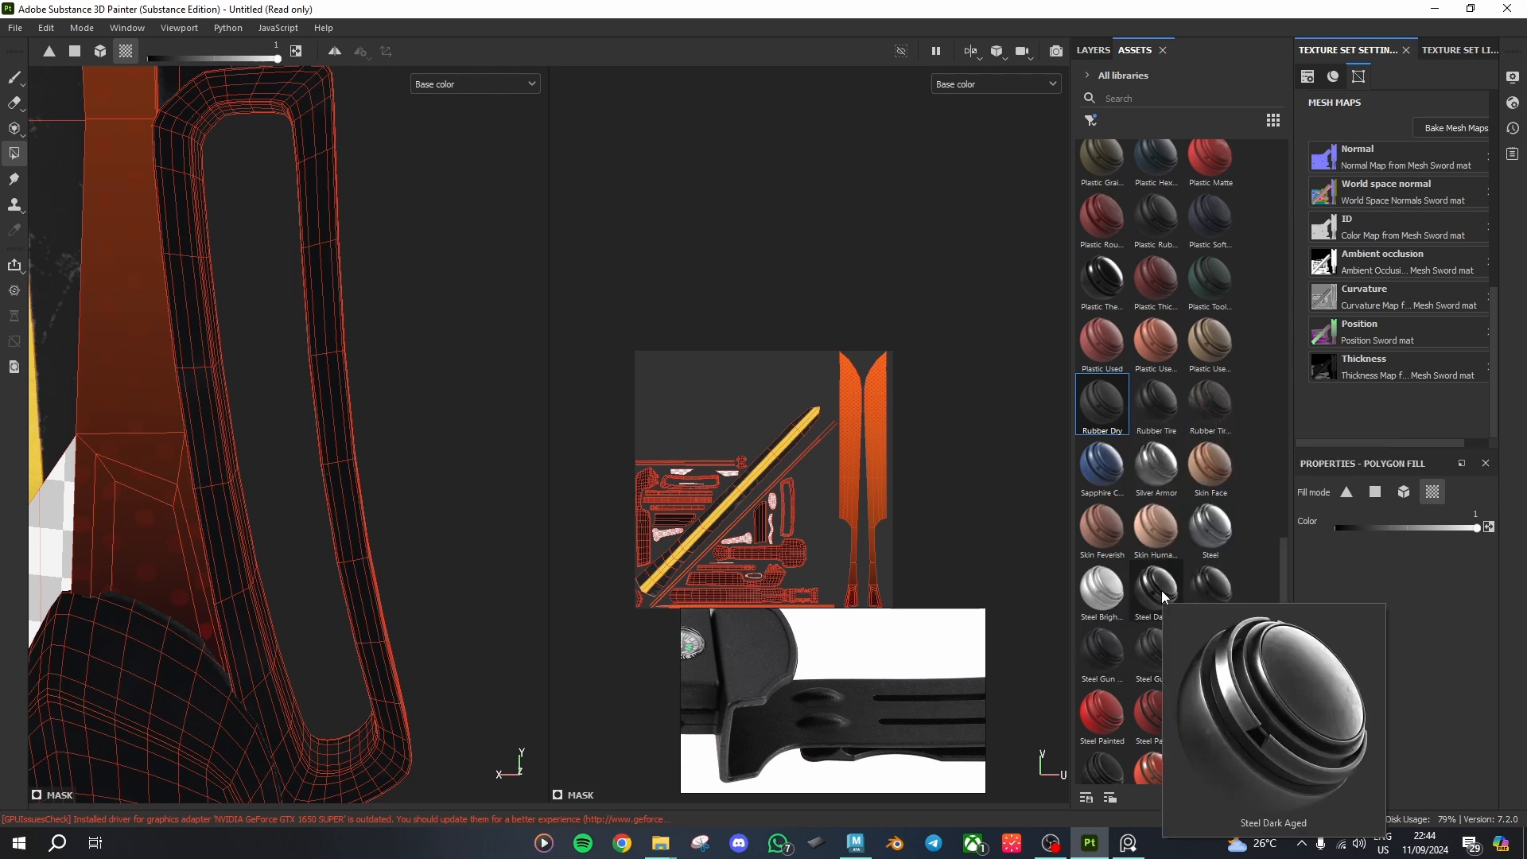
mouse_move(1222, 594)
left_click_drag(1222, 594, 239, 549)
key("c")
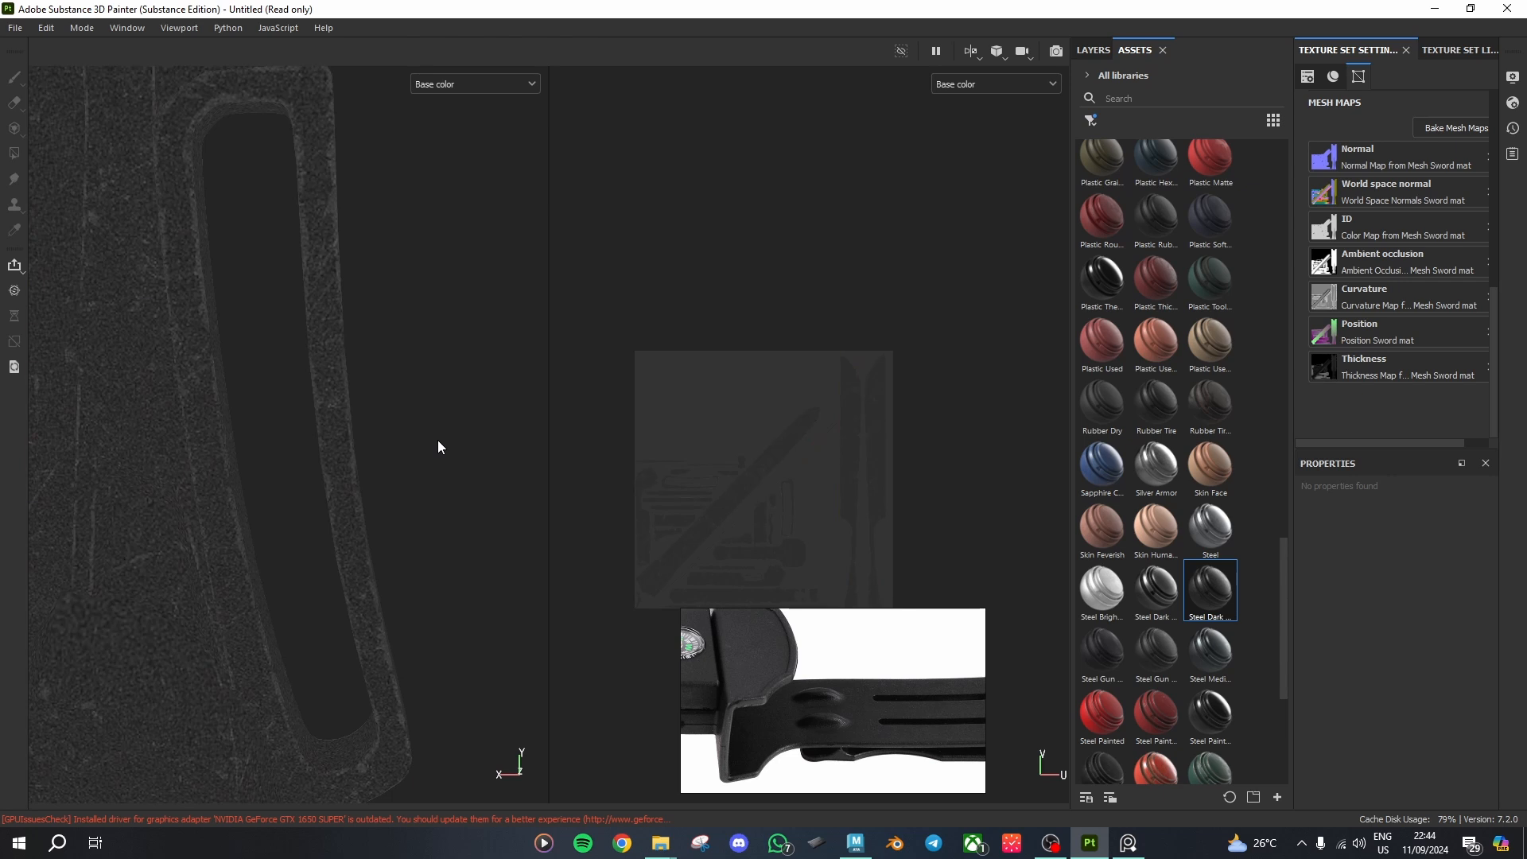
scroll(437, 440, "down", 5)
scroll(360, 475, "up", 5)
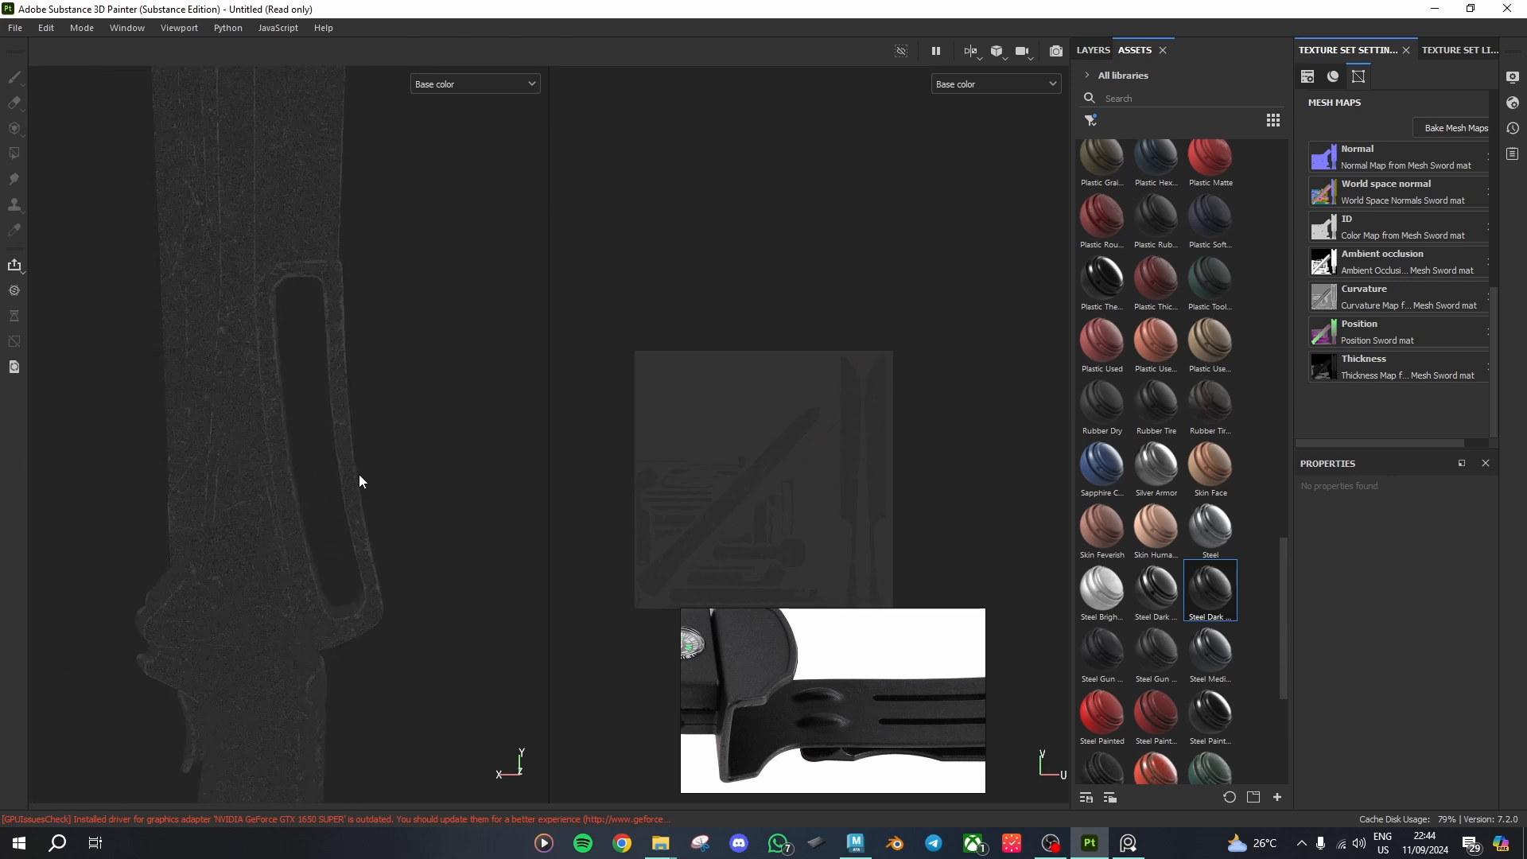
key("4")
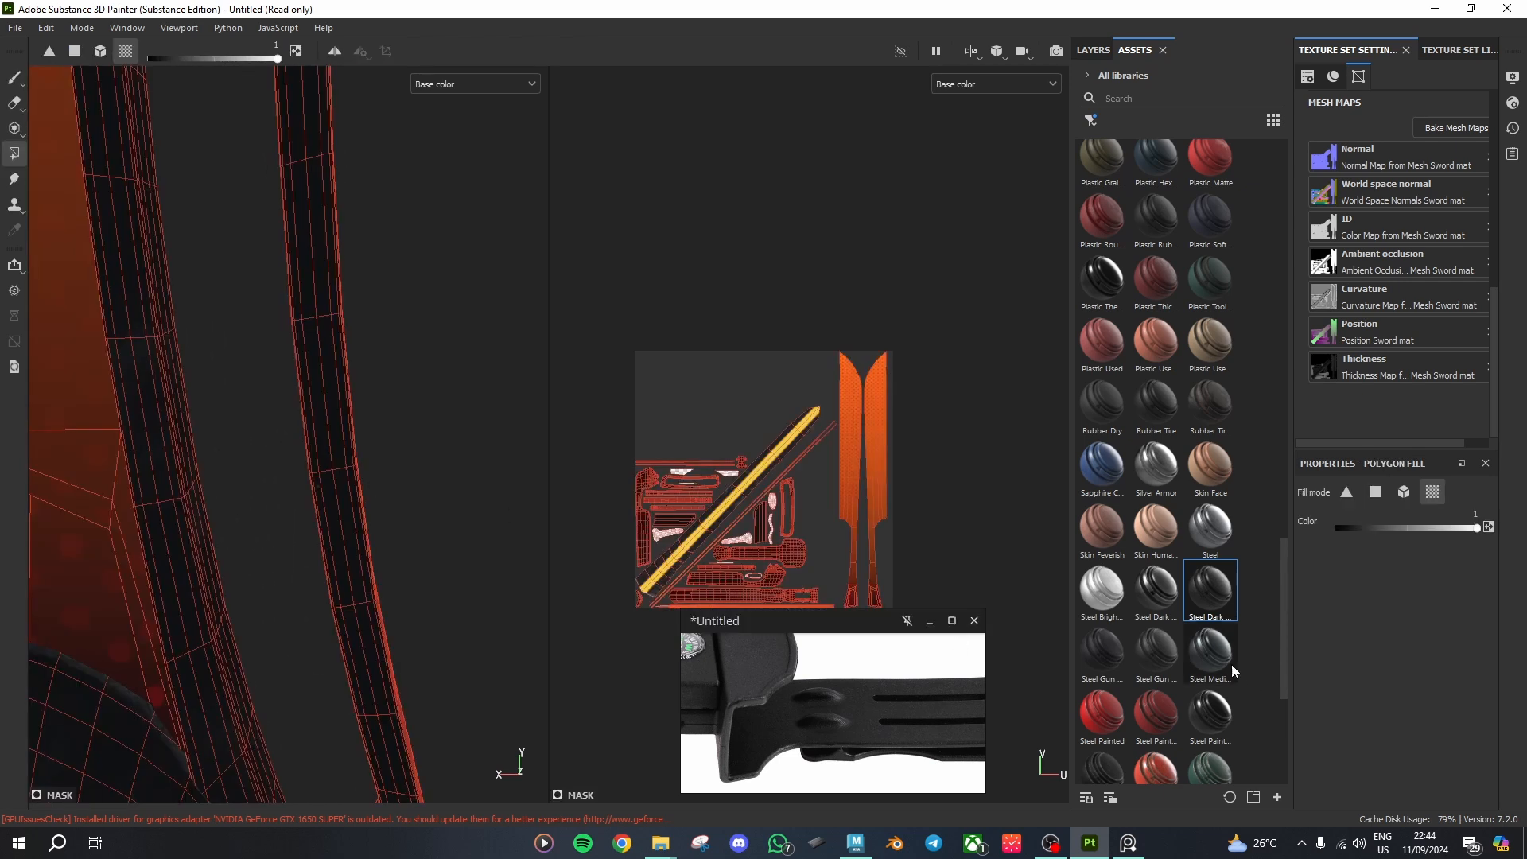
Step: Examine the remaining steel materials in the asset library, including Steel Painted Rough Damaged, for a dark guard and handle finish
mouse_move(1219, 655)
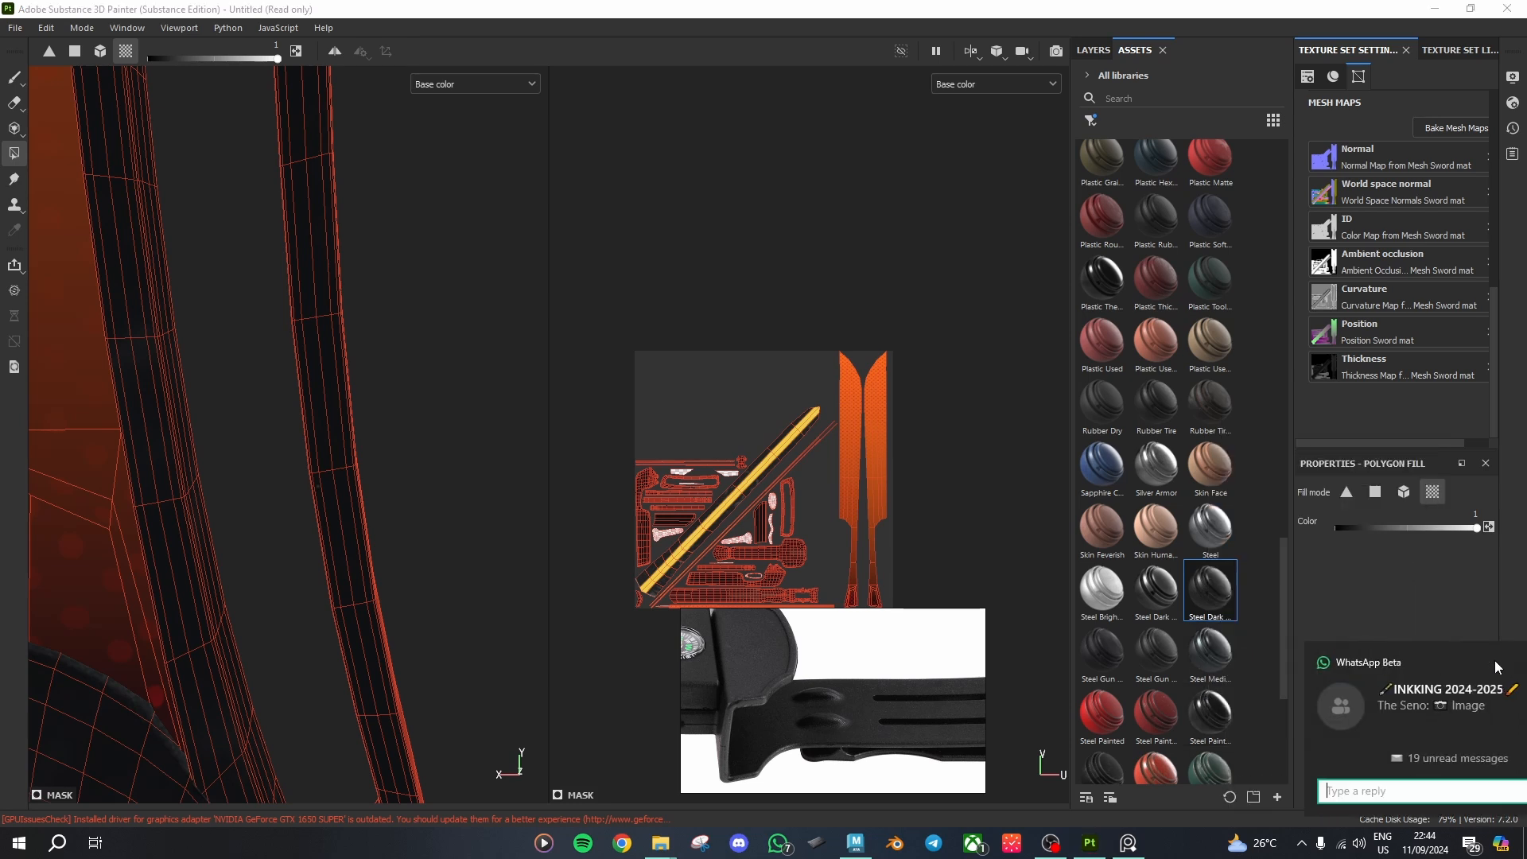
scroll(1233, 666, "down", 5)
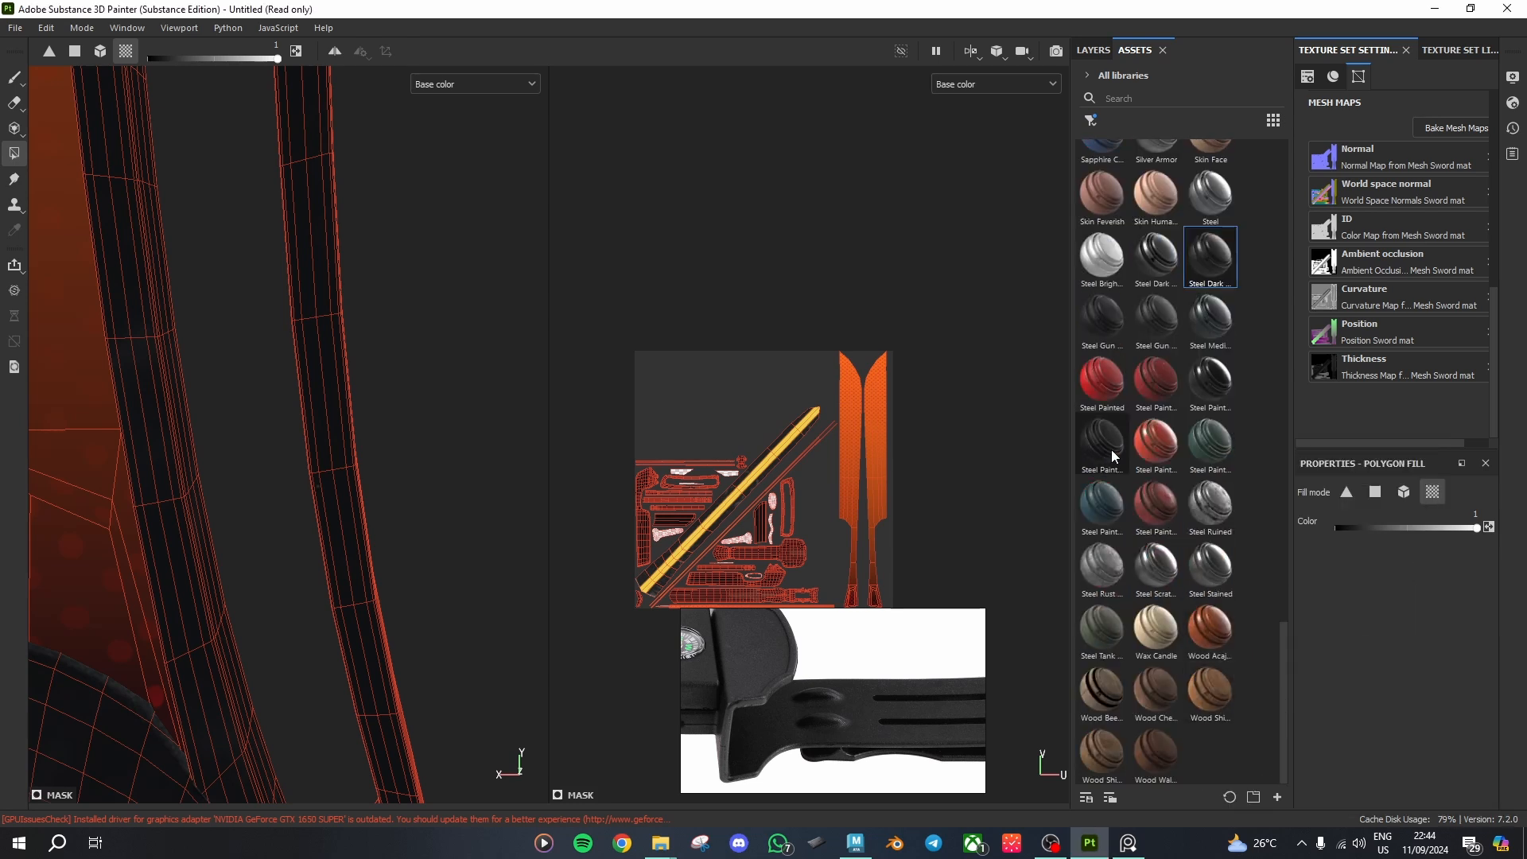
mouse_move(1111, 454)
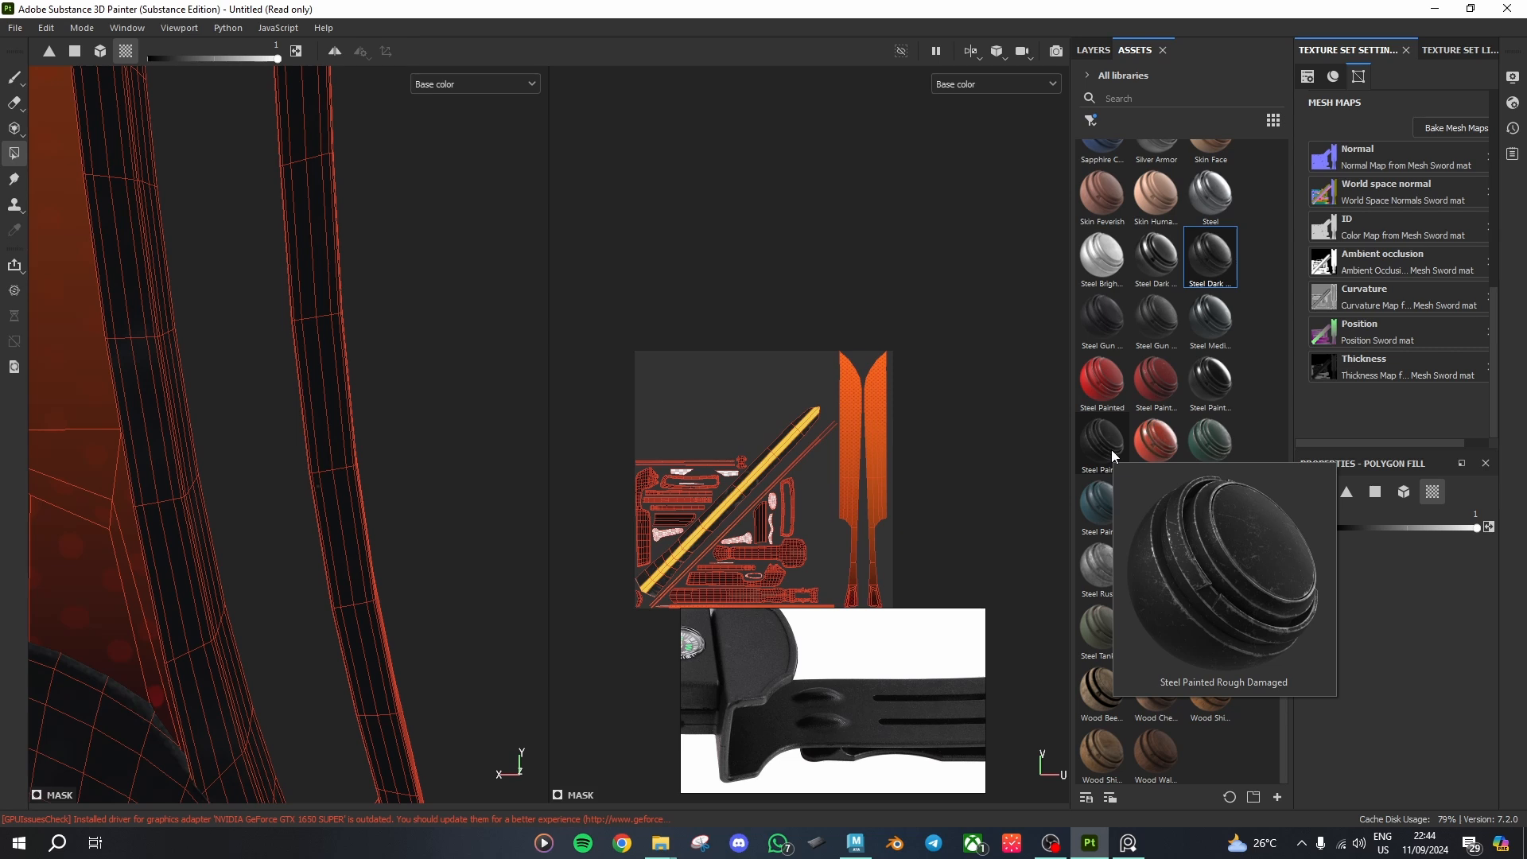
scroll(1238, 710, "up", 10)
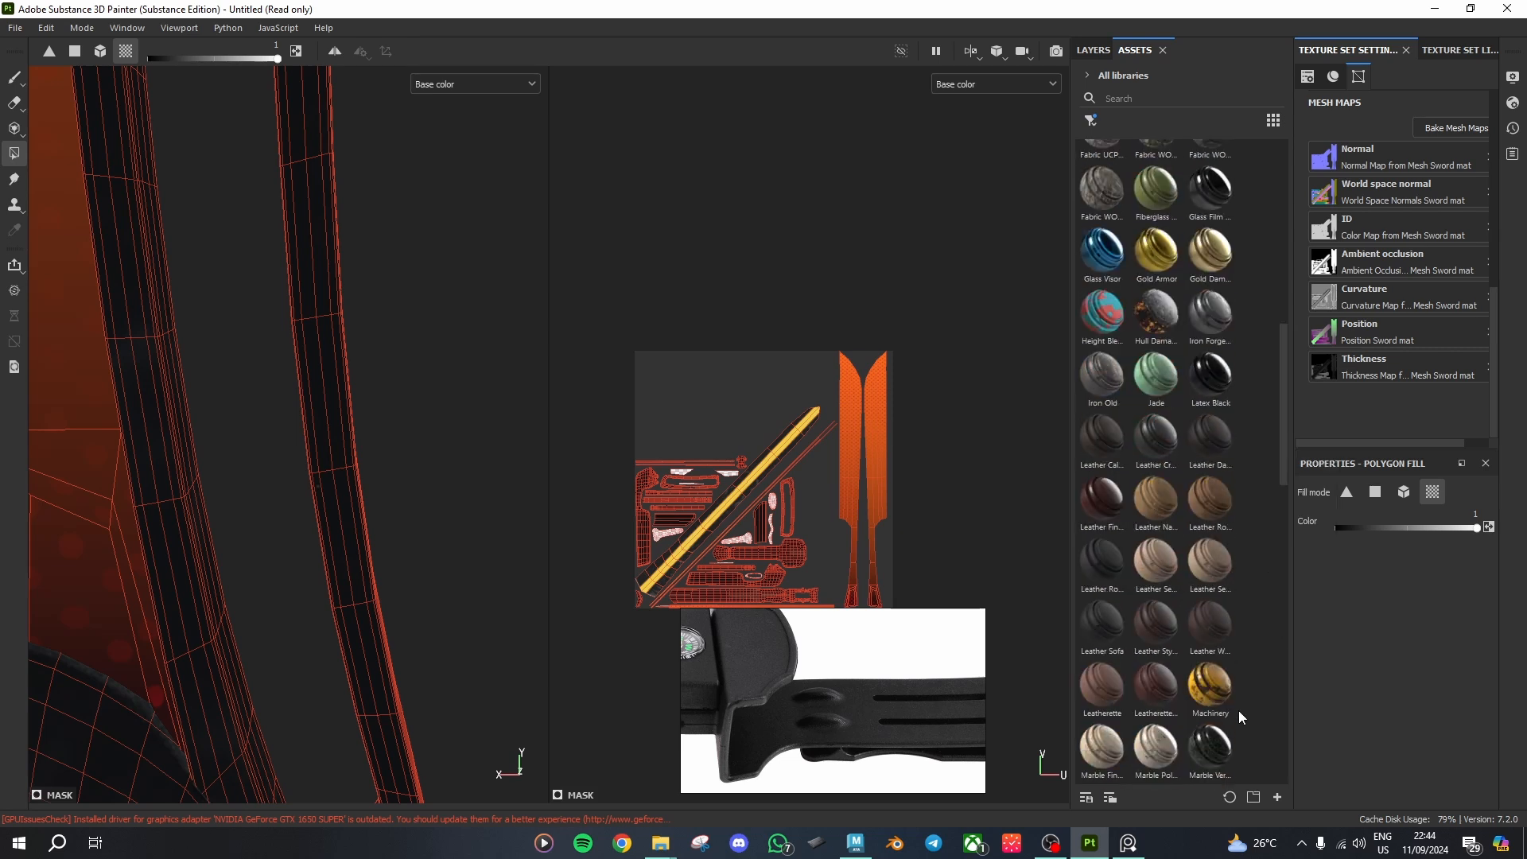
Step: Find the Plastic Armor Glossy smart material in the library and add it to the sword model
scroll(1228, 341, "up", 10)
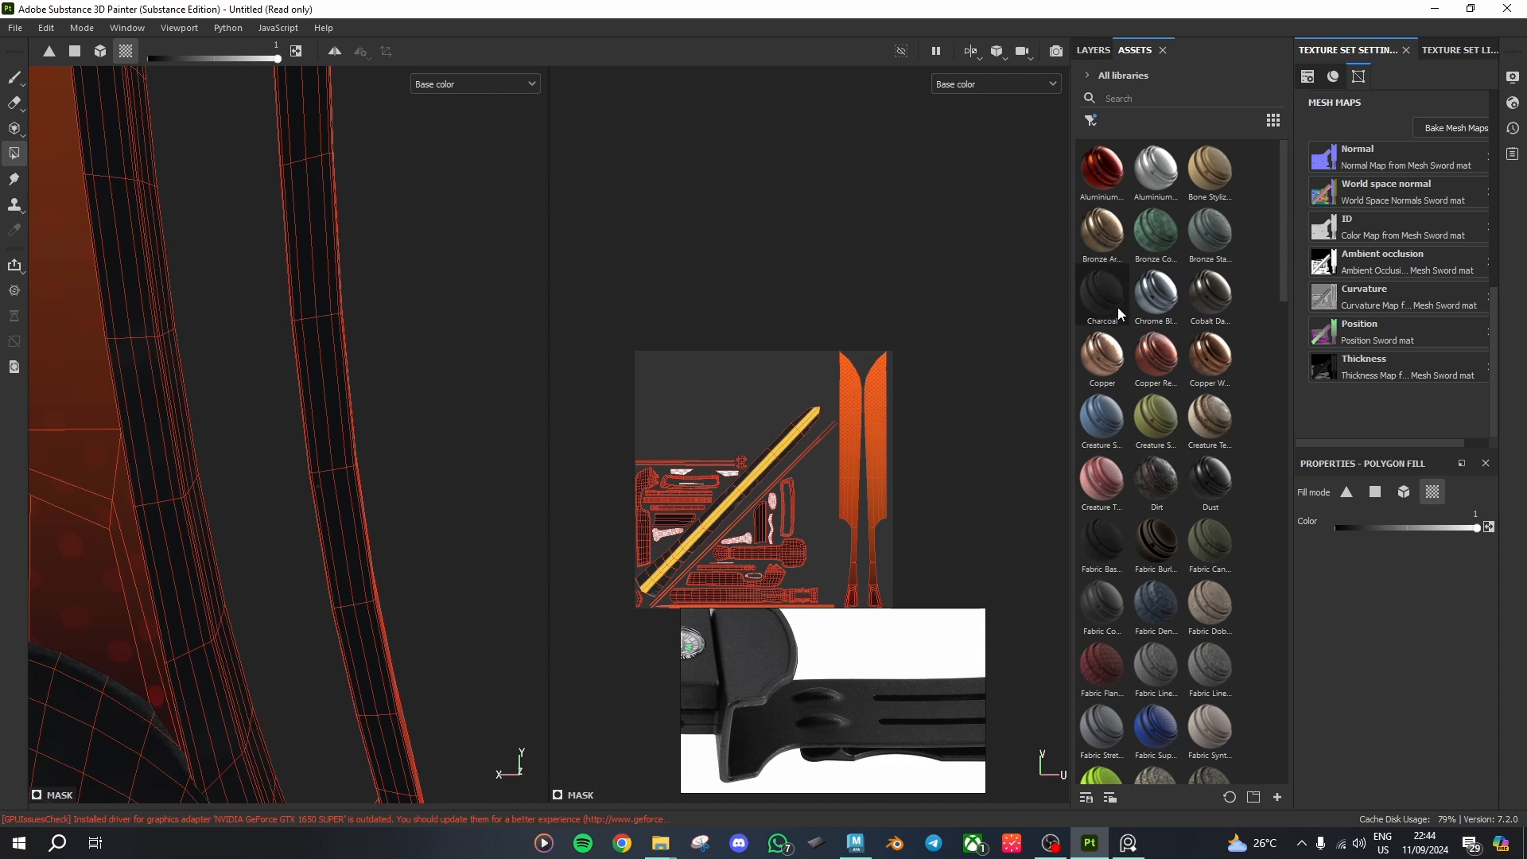
mouse_move(1118, 309)
scroll(1250, 551, "down", 3)
scroll(1250, 550, "down", 6)
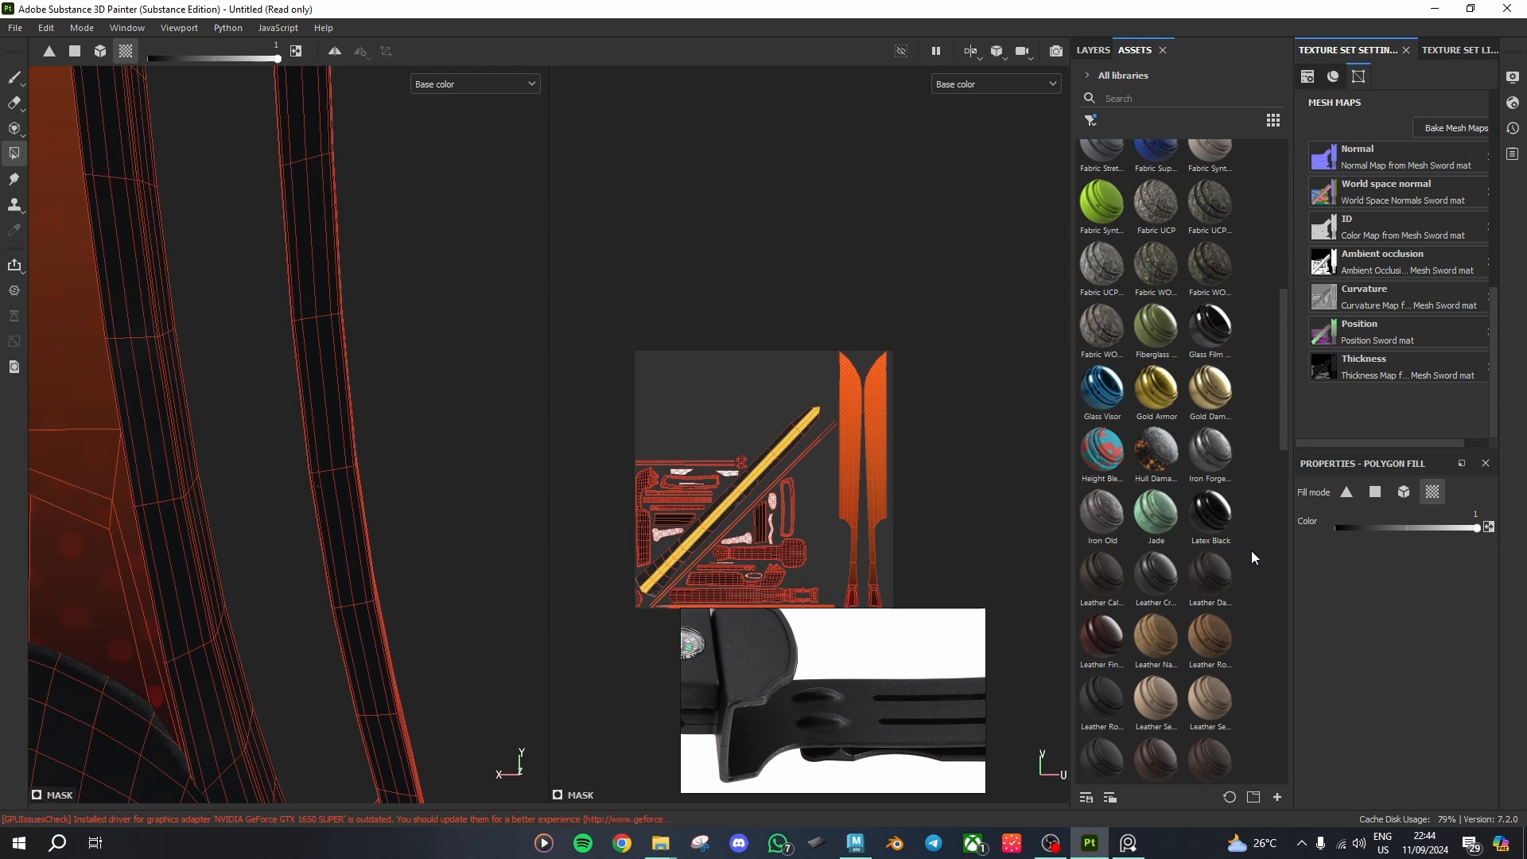
scroll(1268, 550, "down", 6)
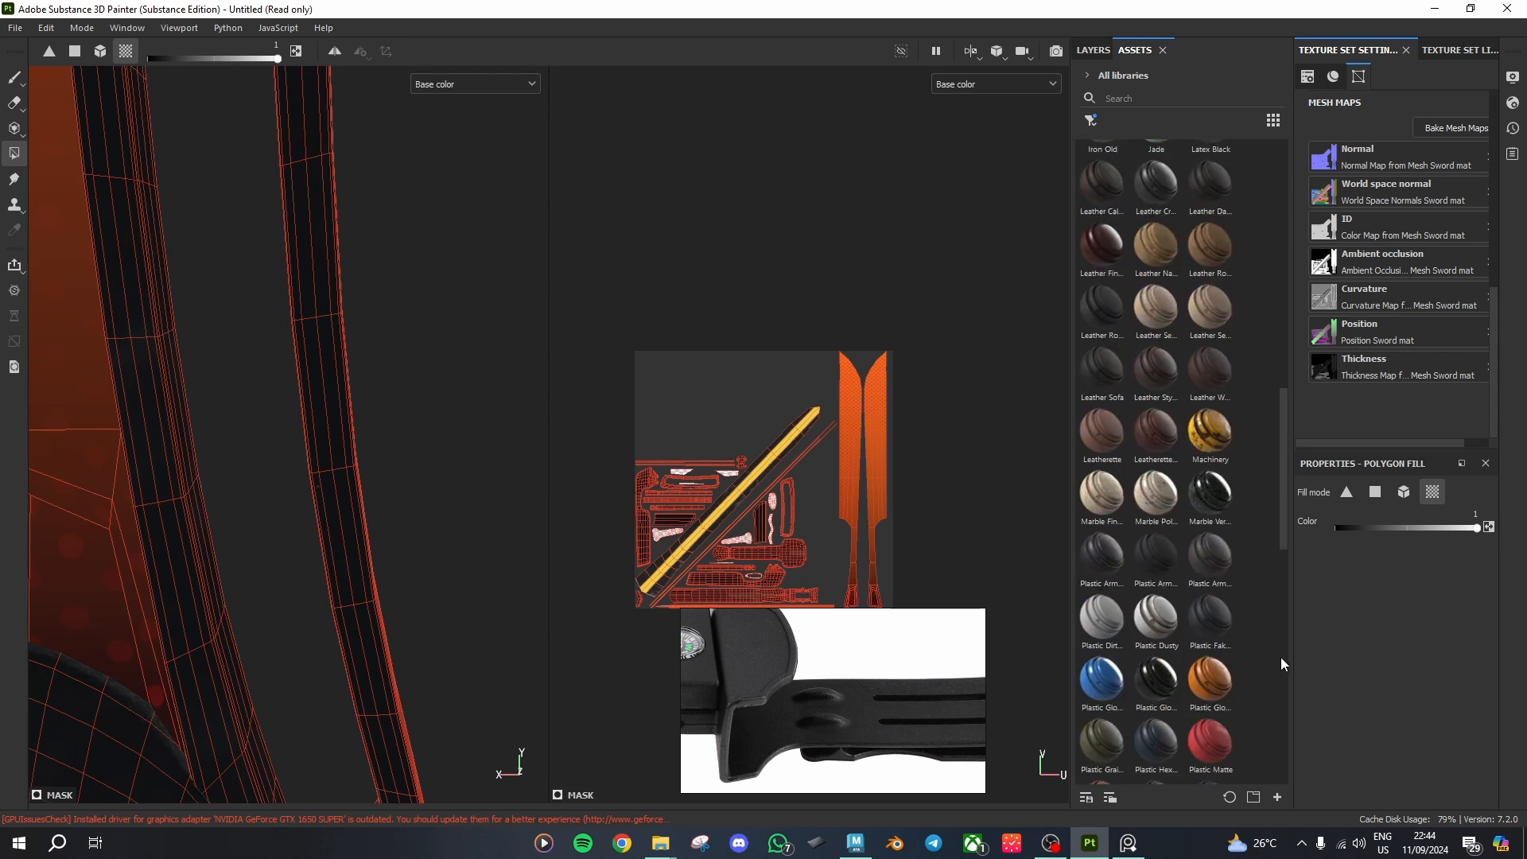
mouse_move(1106, 569)
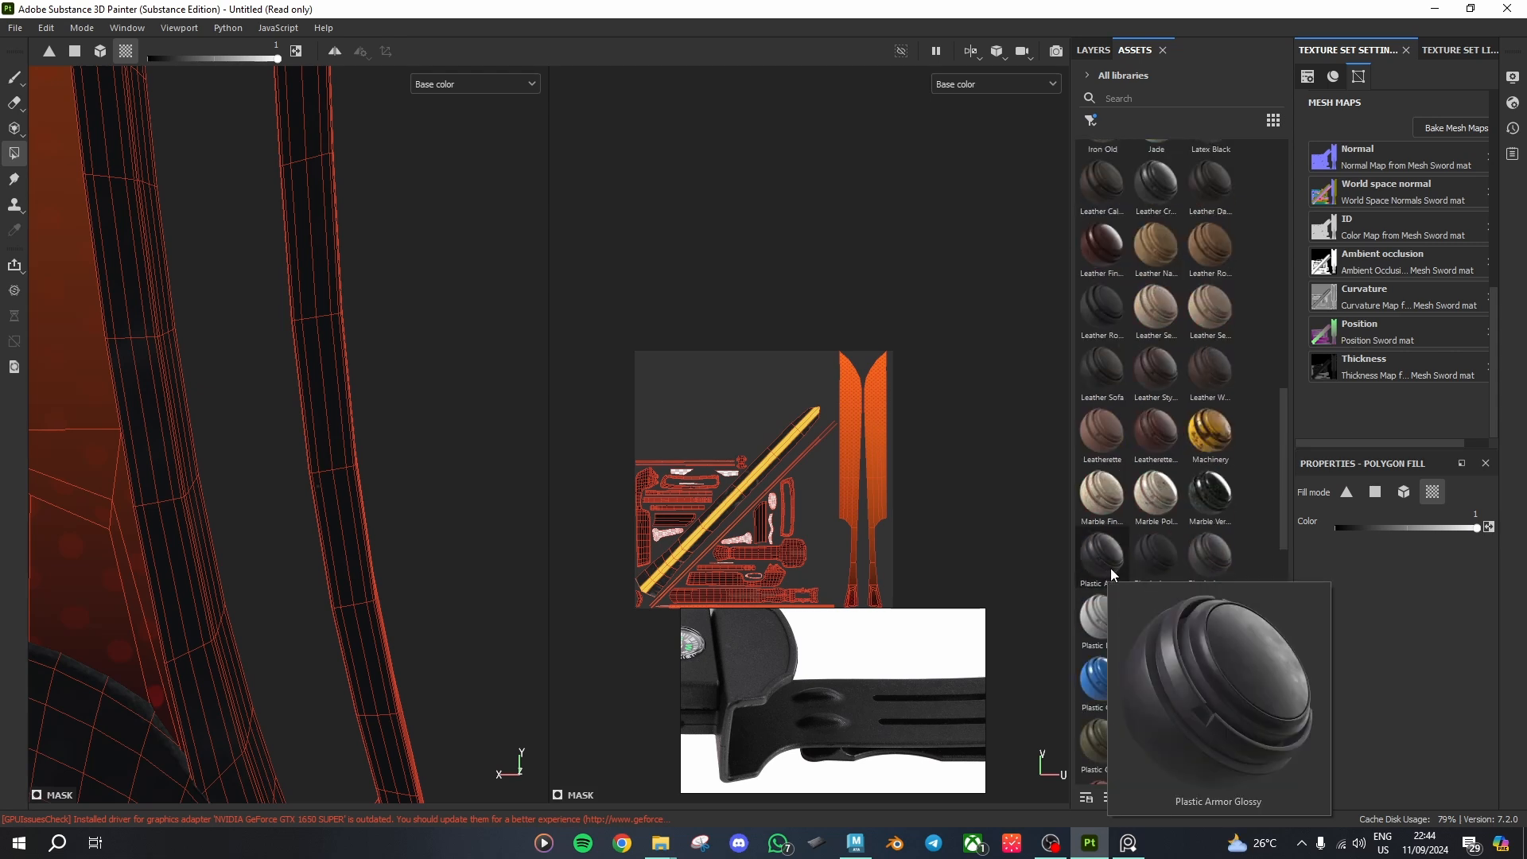
left_click_drag(1109, 553, 178, 556)
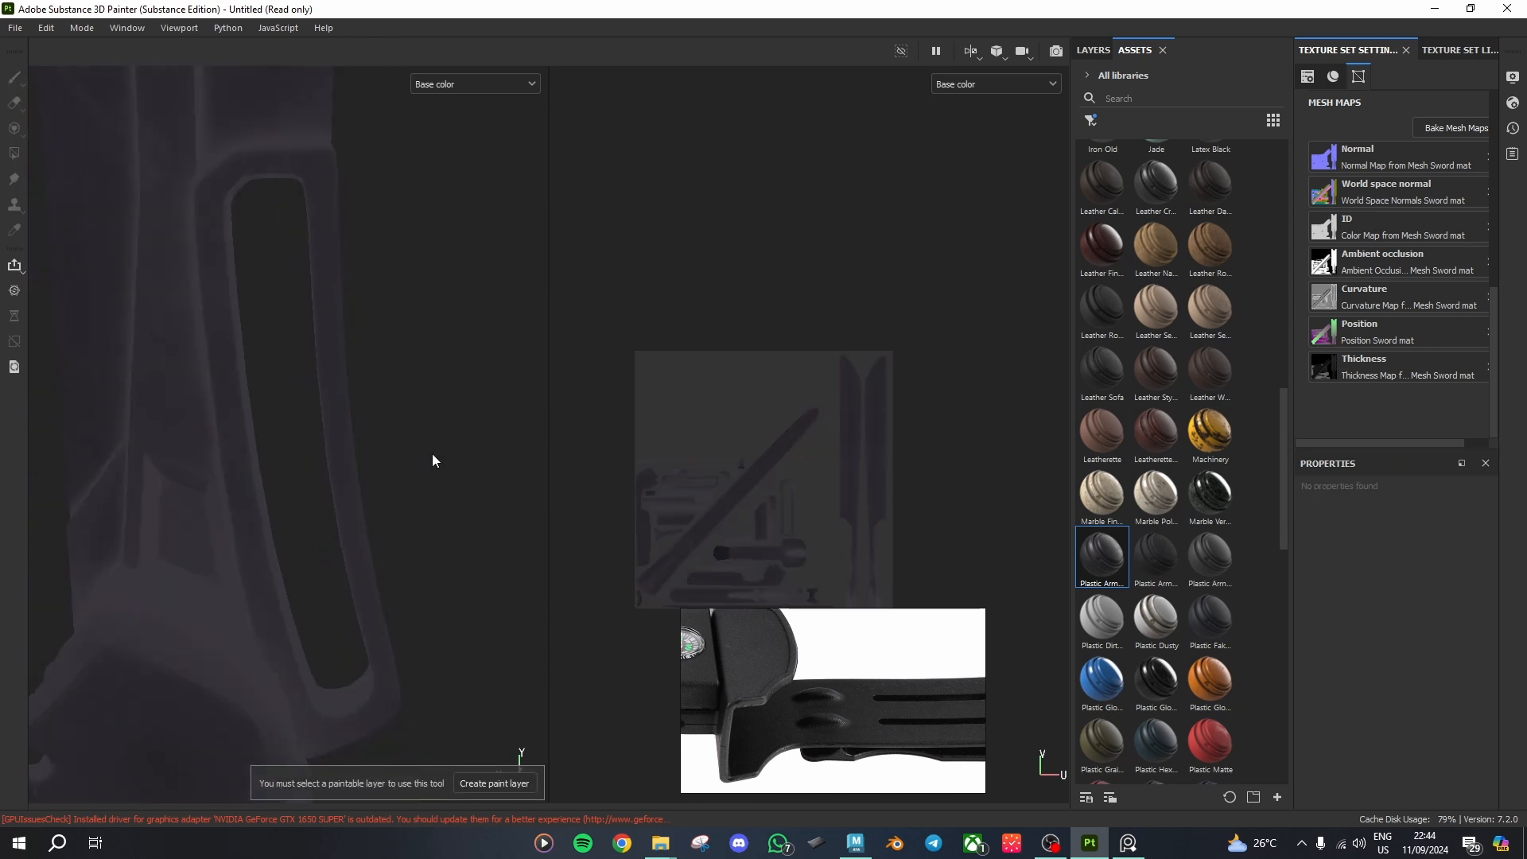
mouse_move(431, 460)
left_mouse_down("alt")
mouse_move(332, 471)
mouse_move(400, 511)
mouse_move(239, 368)
mouse_move(334, 289)
mouse_move(422, 489)
left_mouse_up("alt")
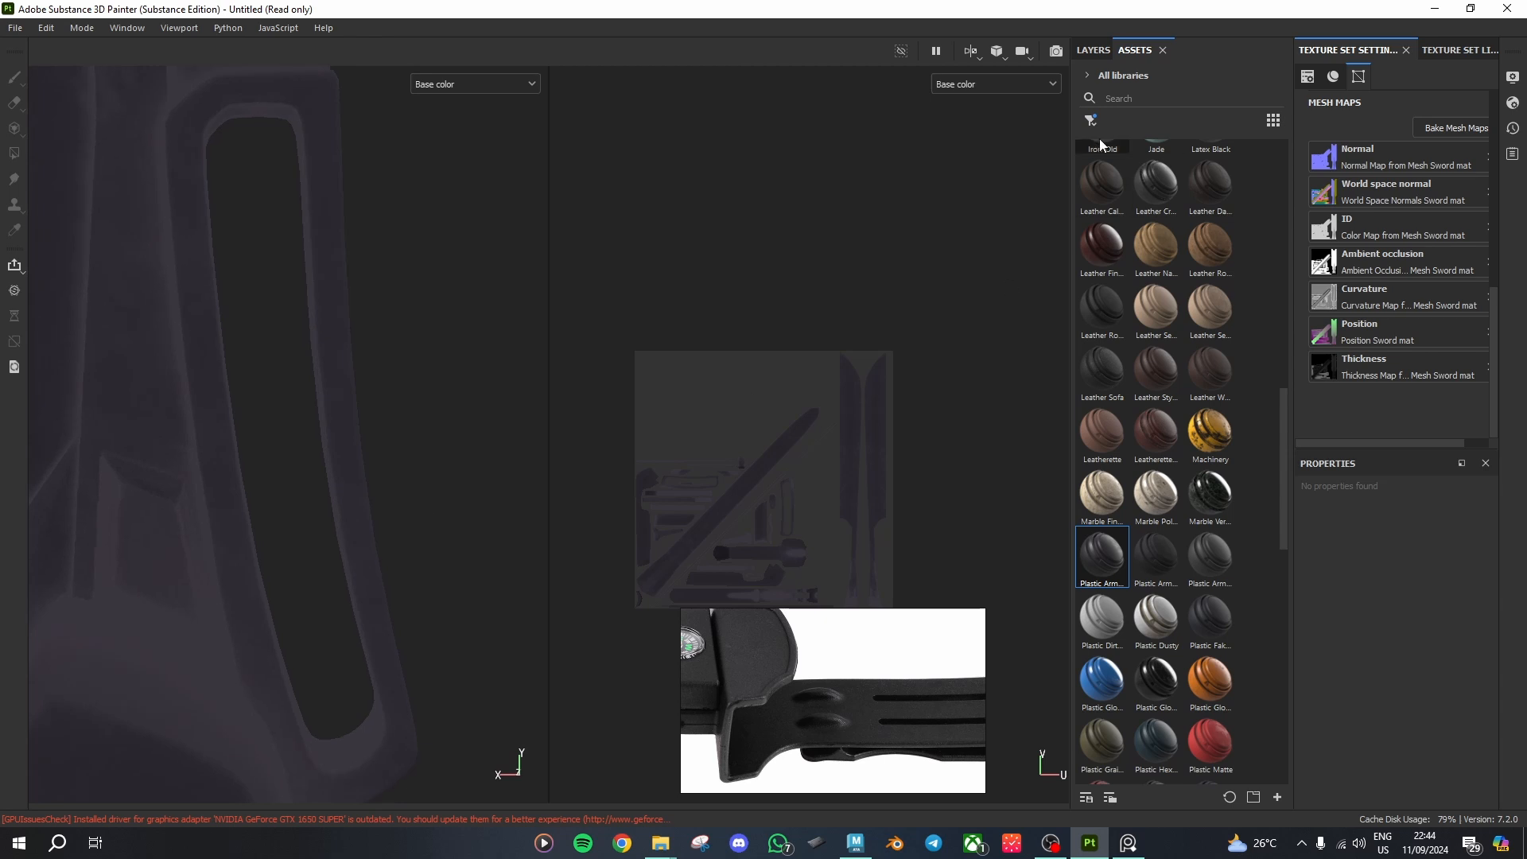
Step: Copy the mask of the Fabric Composite folder onto the Plastic Armor Glossy folder and hide the Fabric Composite folder
left_click(1091, 51)
left_click(1142, 146)
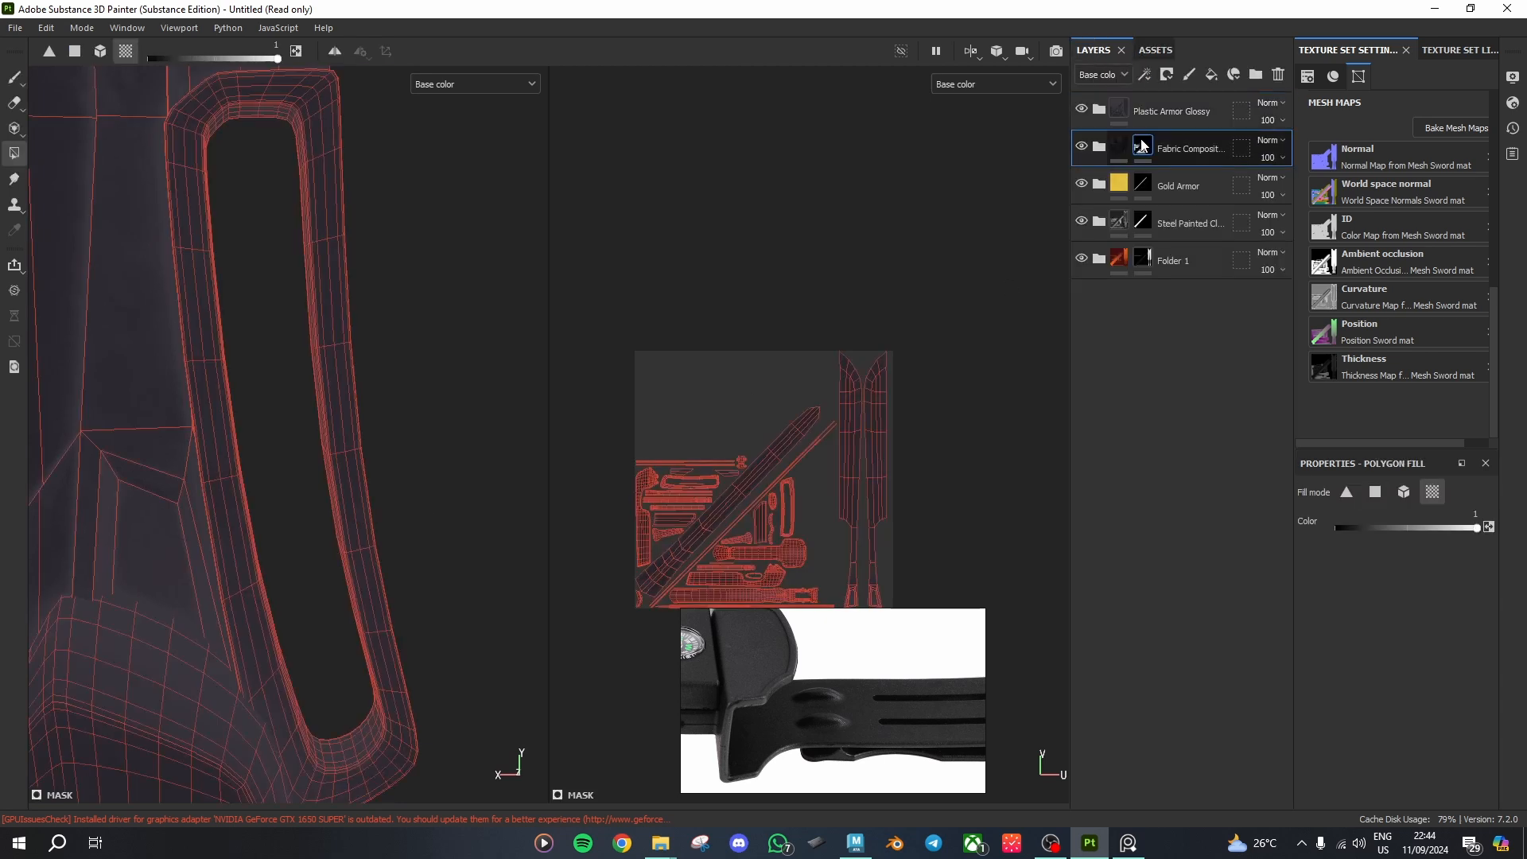
left_click_drag(1142, 145, 1181, 103)
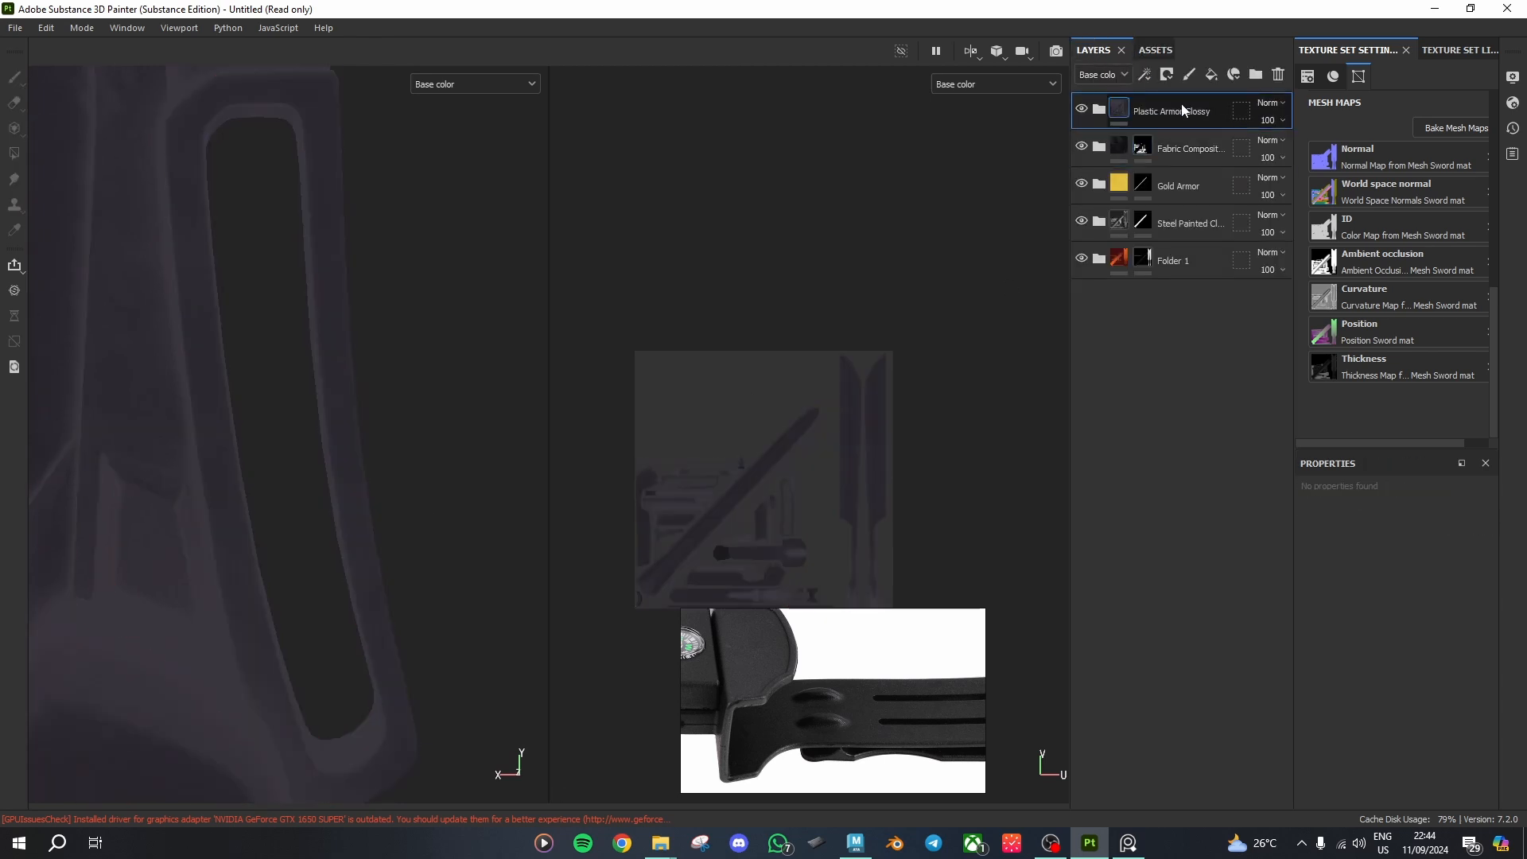
left_click(1191, 151)
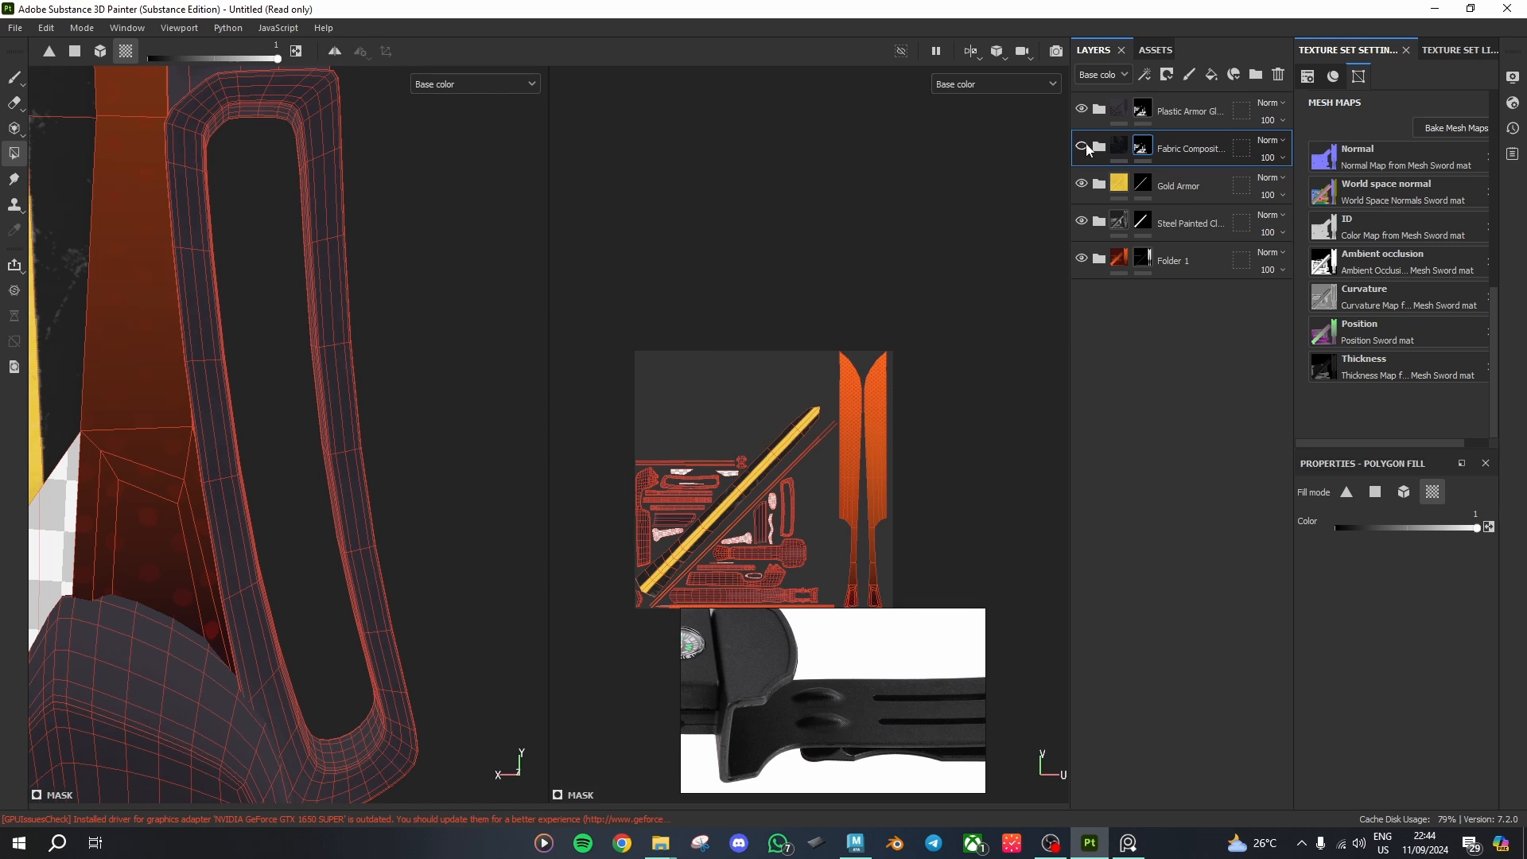
Step: Expand the Plastic Armor Glossy folder and set the Base Plastic layer's base colour to near-black 090809
left_click(1185, 111)
left_click(1098, 109)
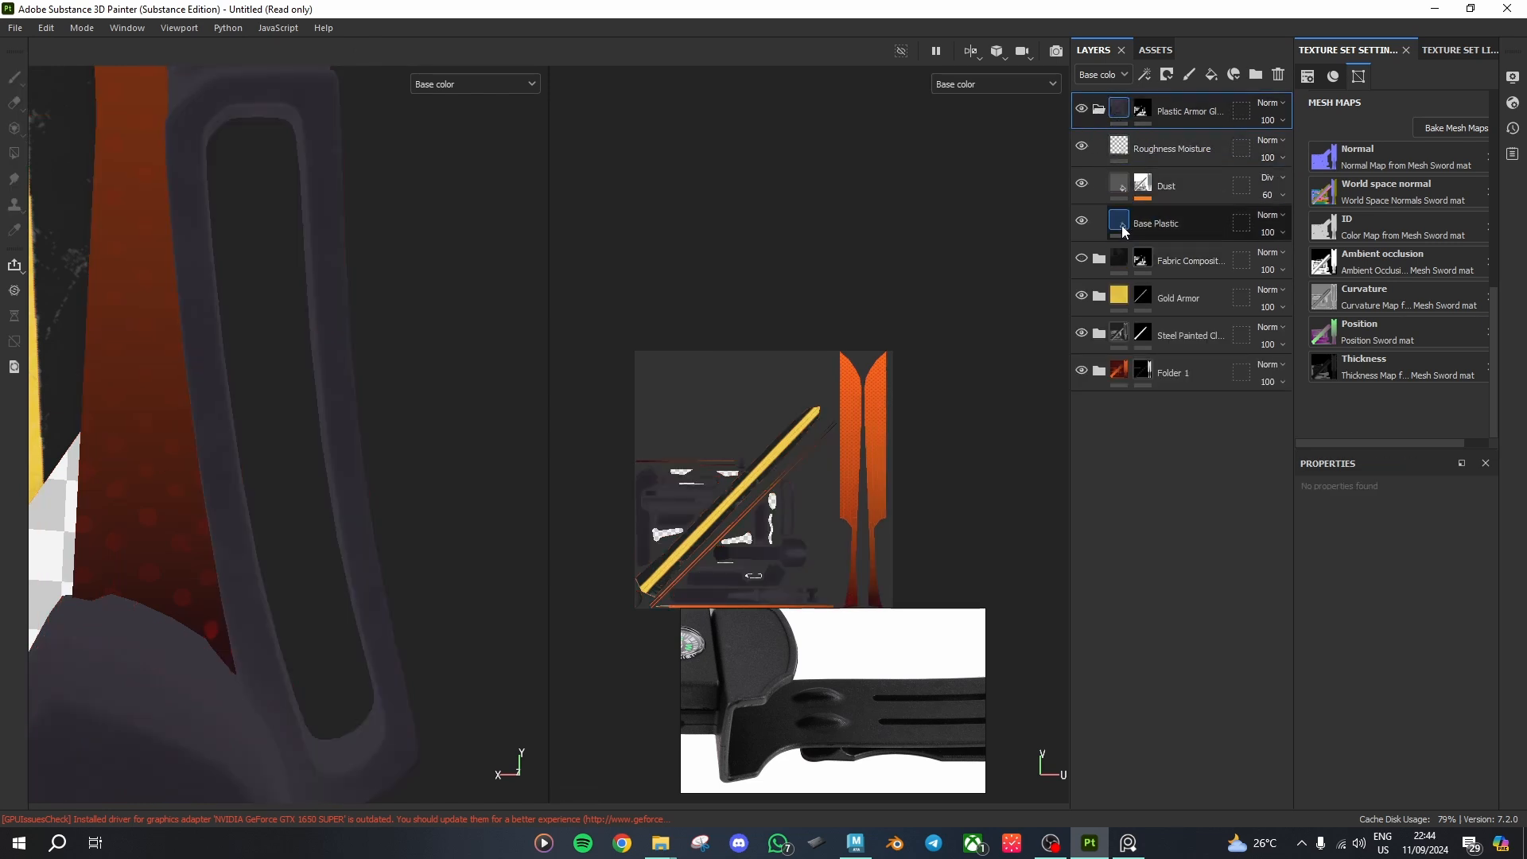
left_click(1121, 230)
scroll(1396, 670, "down", 1)
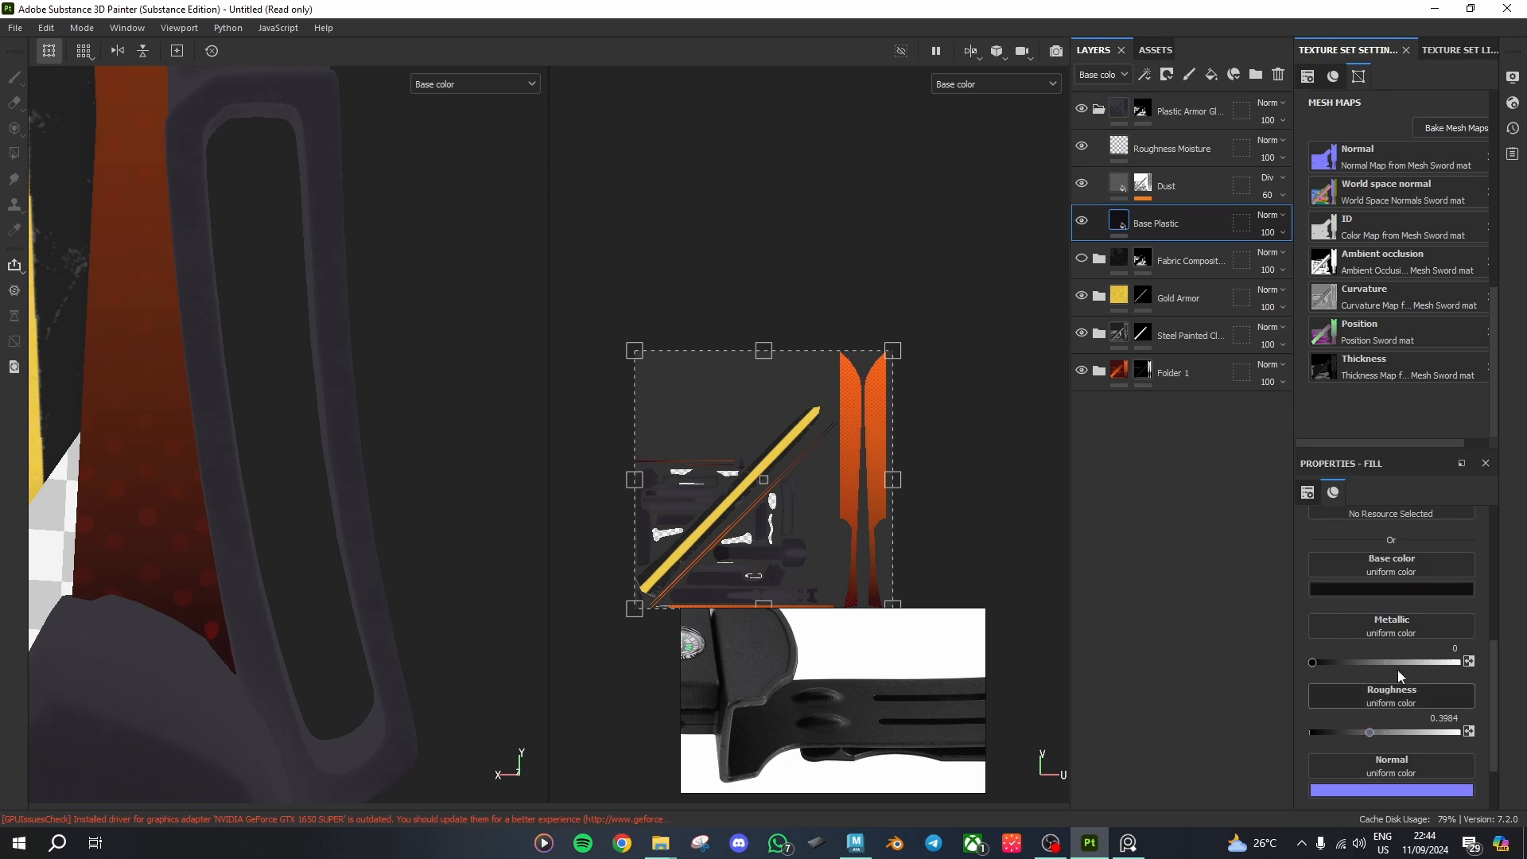
left_click(1406, 589)
left_click_drag(1349, 727, 1306, 749)
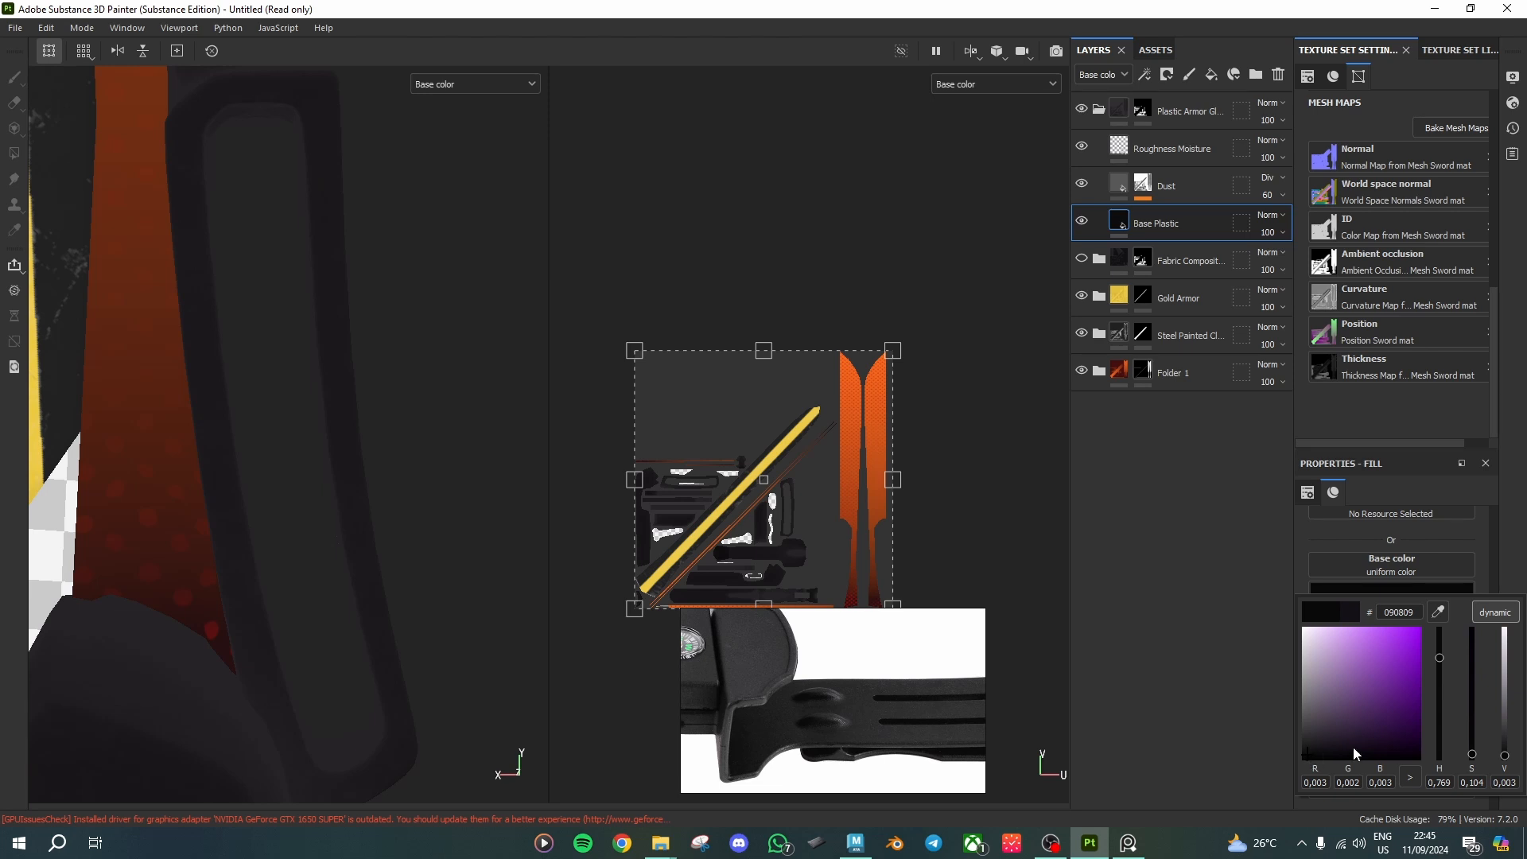
Step: Bring the orange sword into view in the reference image and sample its dark handle as Base Plastic's base colour, 1d1c22
scroll(903, 703, "down", 6)
middle_click_drag(867, 706, 920, 678)
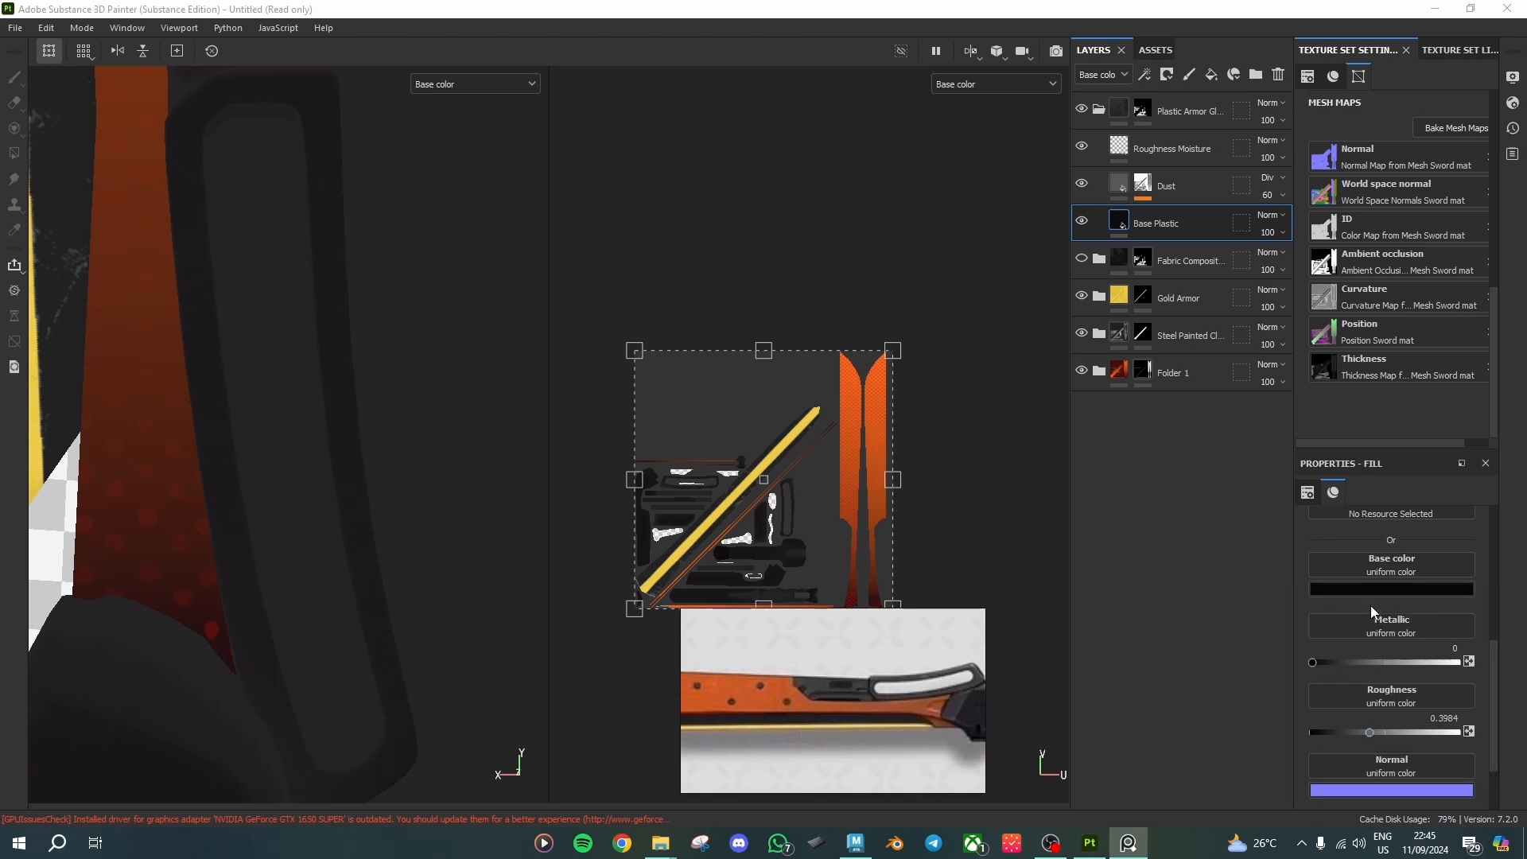
left_click(1378, 586)
left_click(1378, 587)
left_click(1438, 609)
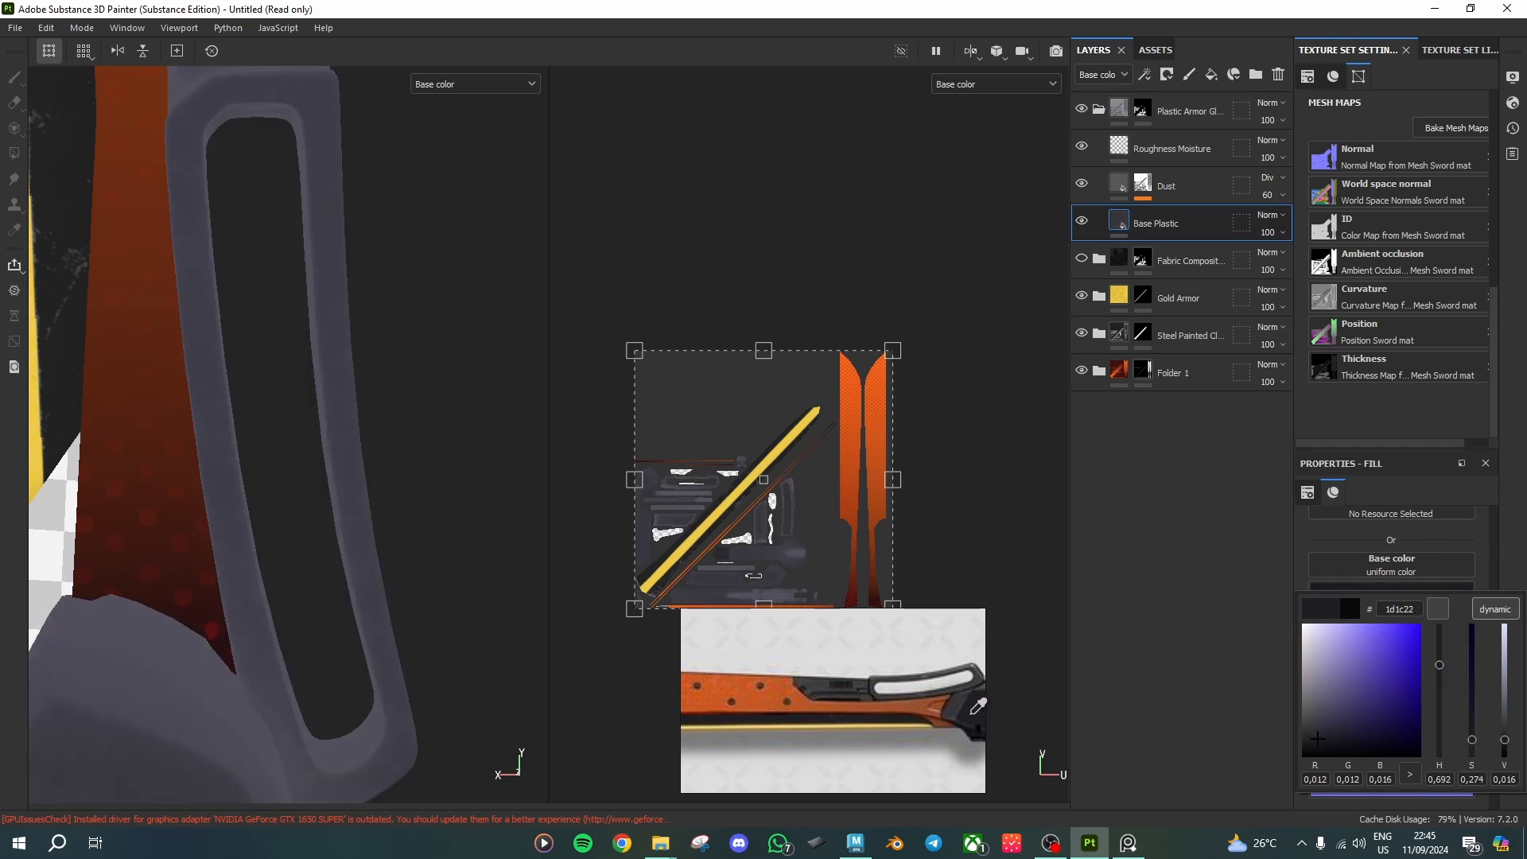
left_click(970, 720)
left_click(1167, 589)
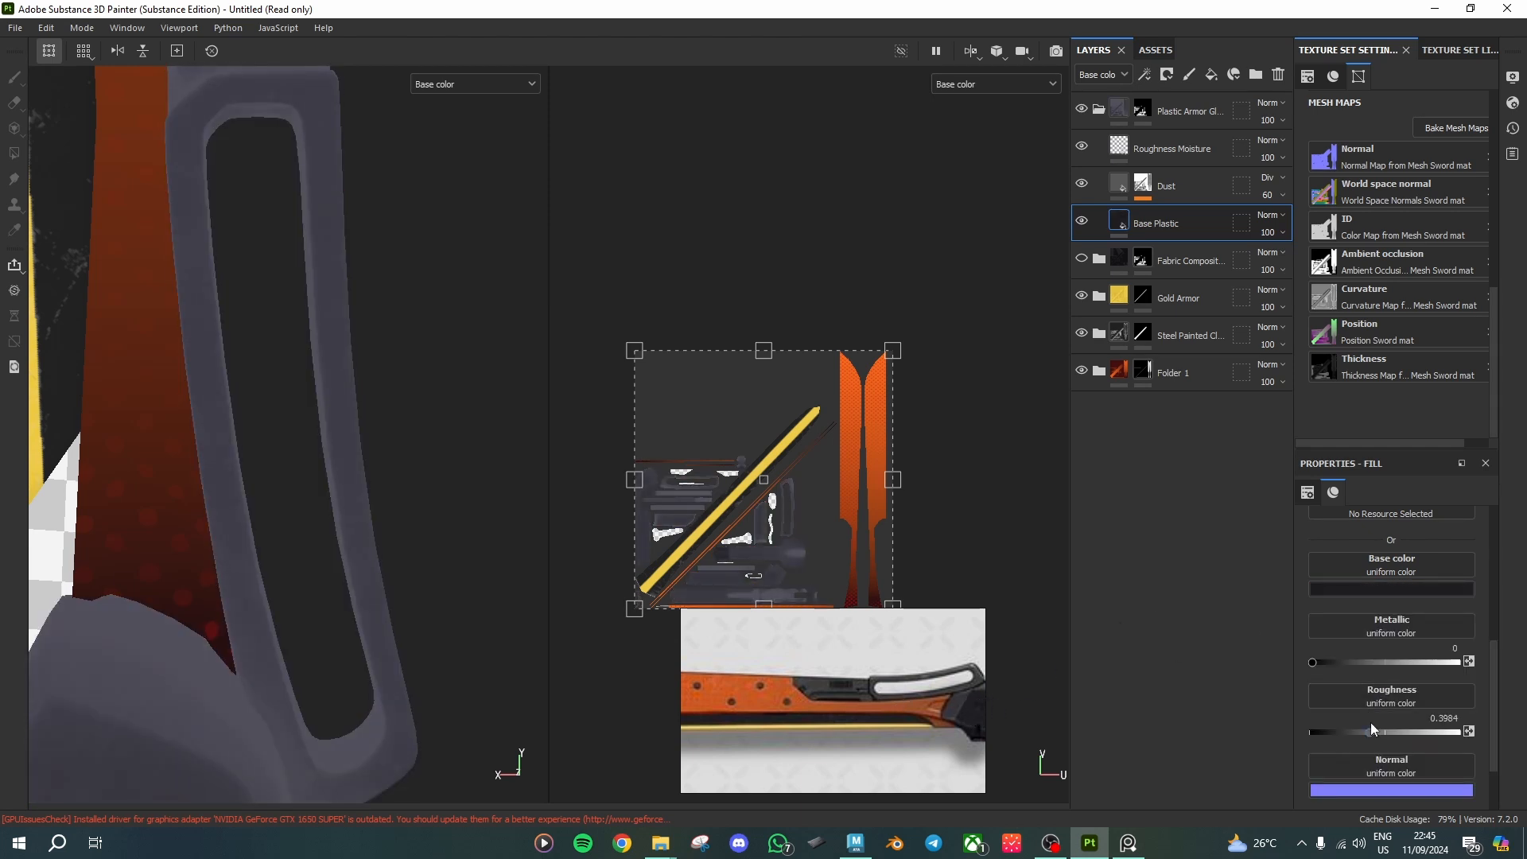
Step: Set Base Plastic's roughness to 0.3439 and compare the look with the Dust layer hidden and shown
left_click_drag(1371, 730, 1359, 735)
left_click(1081, 185)
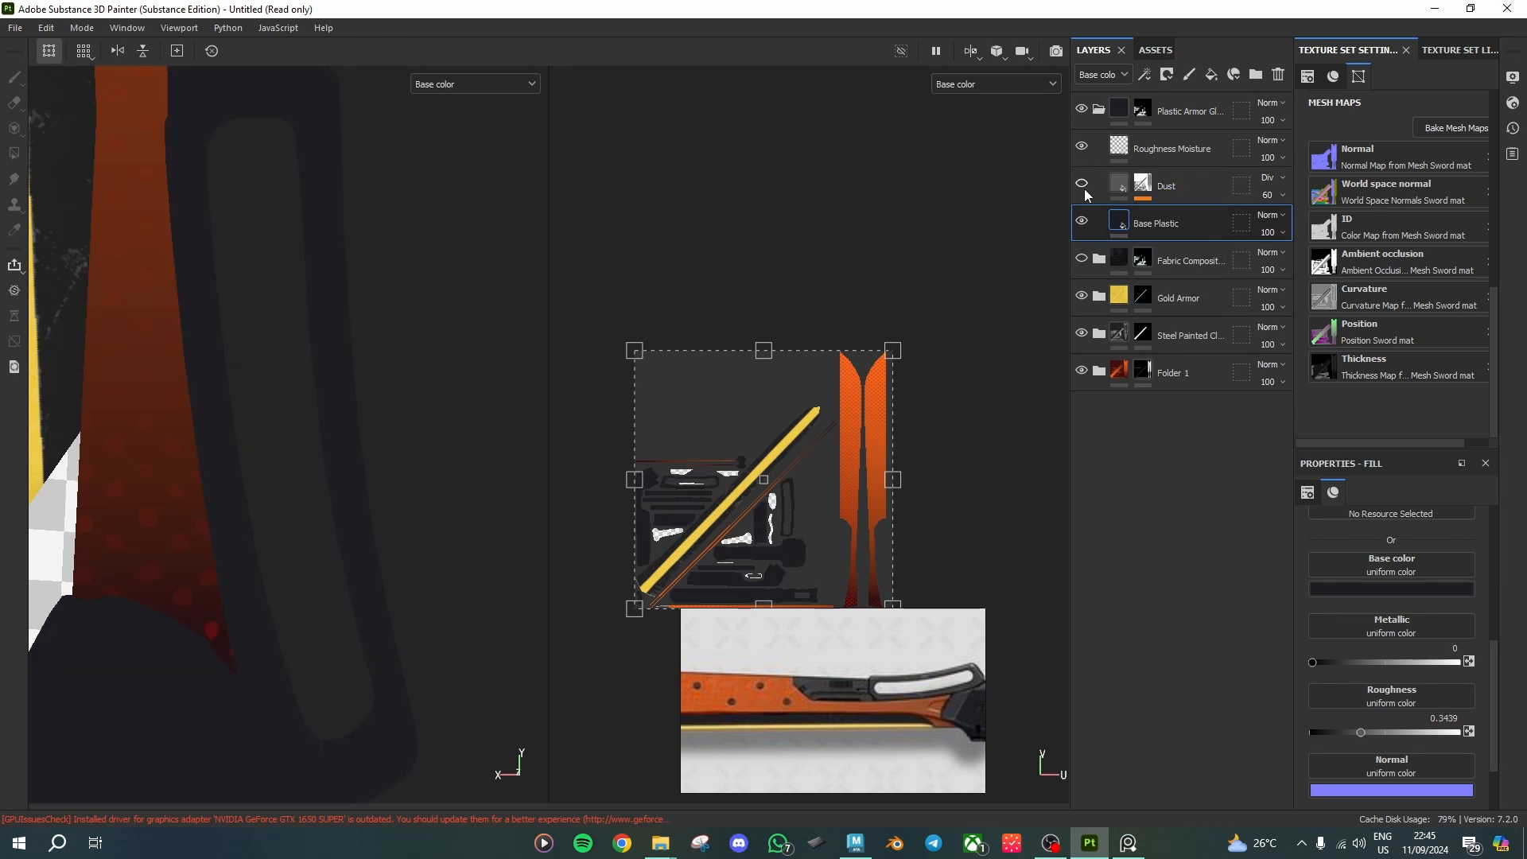
left_click(1082, 186)
Step: Try a light grey b0b0b0 base colour on the Dust layer
left_click(1118, 185)
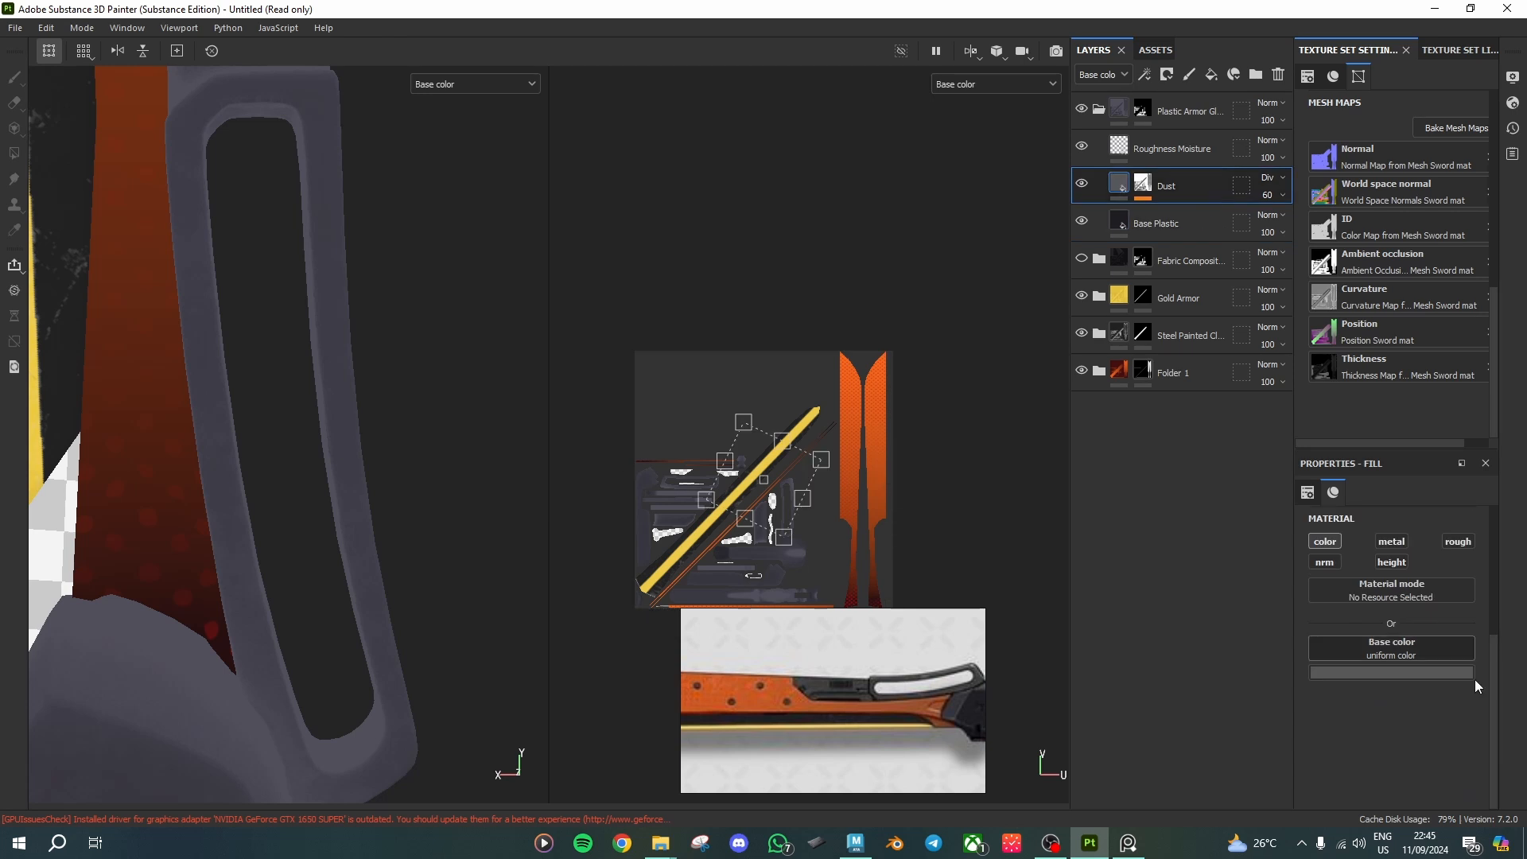
left_click(1391, 674)
mouse_move(1334, 599)
left_mouse_down()
mouse_move(1295, 608)
mouse_move(1290, 507)
mouse_move(1304, 549)
left_mouse_up()
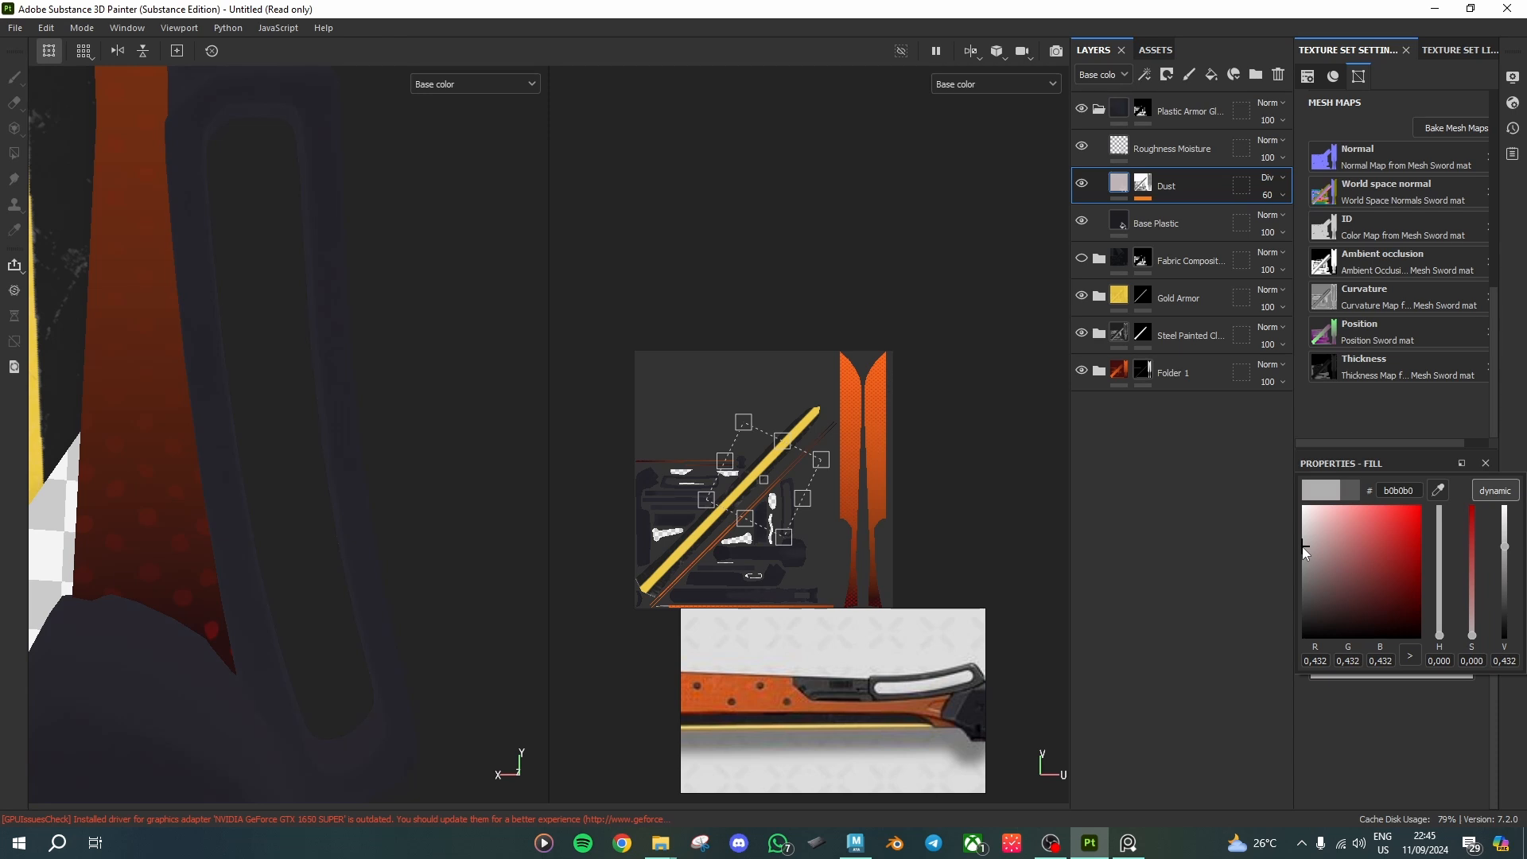
left_click(460, 84)
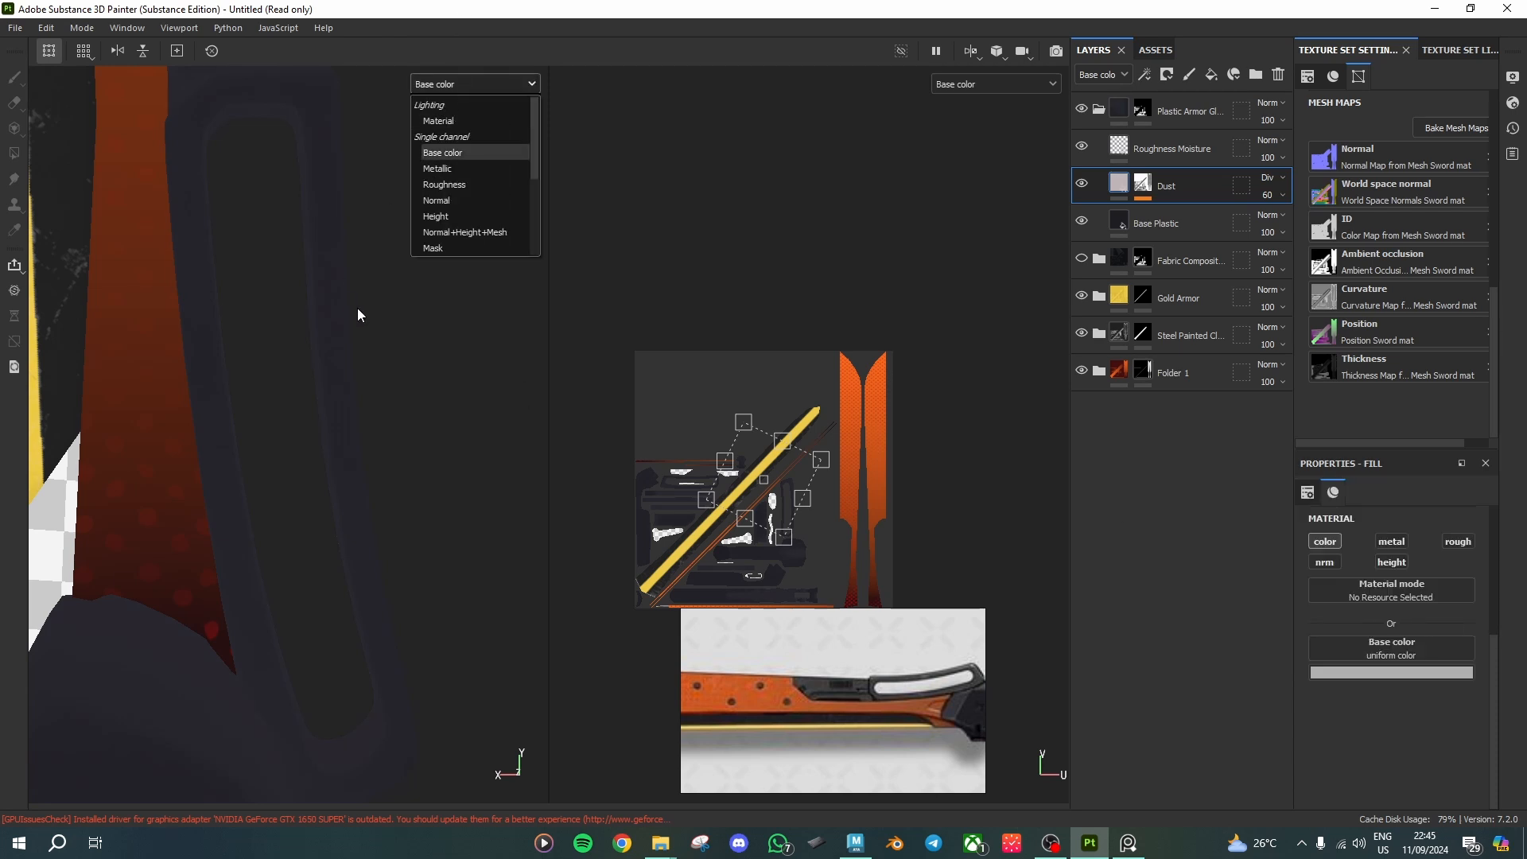
left_click(359, 310)
Step: Switch the viewport display from base colour to the lit Material view and inspect the sword
left_click(474, 85)
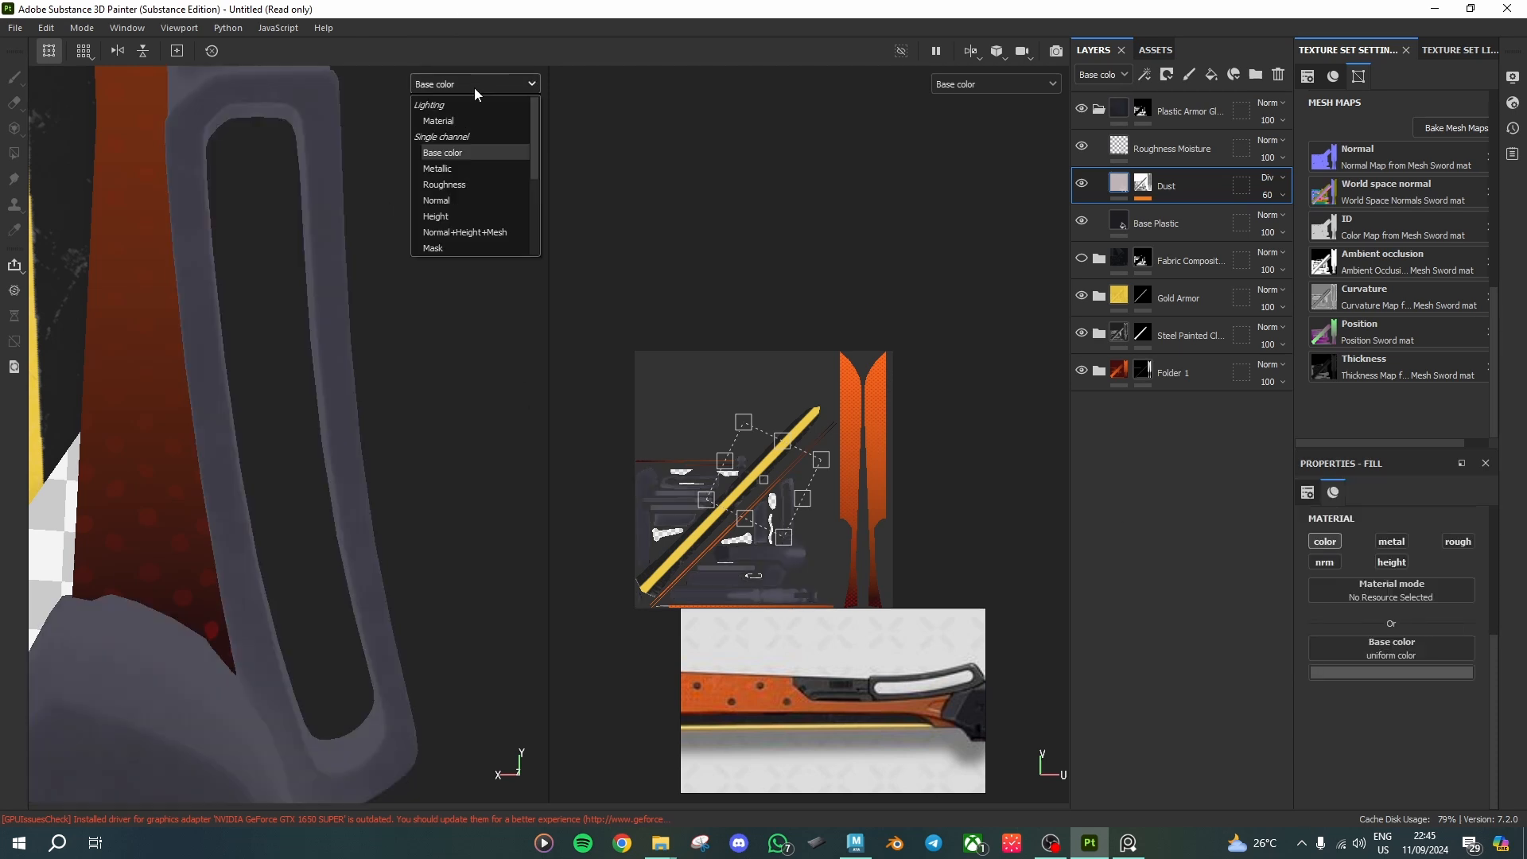
left_click(448, 126)
left_click(409, 415)
mouse_move(367, 518)
left_mouse_down("alt")
mouse_move(497, 451)
mouse_move(474, 535)
mouse_move(413, 577)
mouse_move(419, 487)
mouse_move(413, 522)
mouse_move(392, 473)
left_mouse_up("alt")
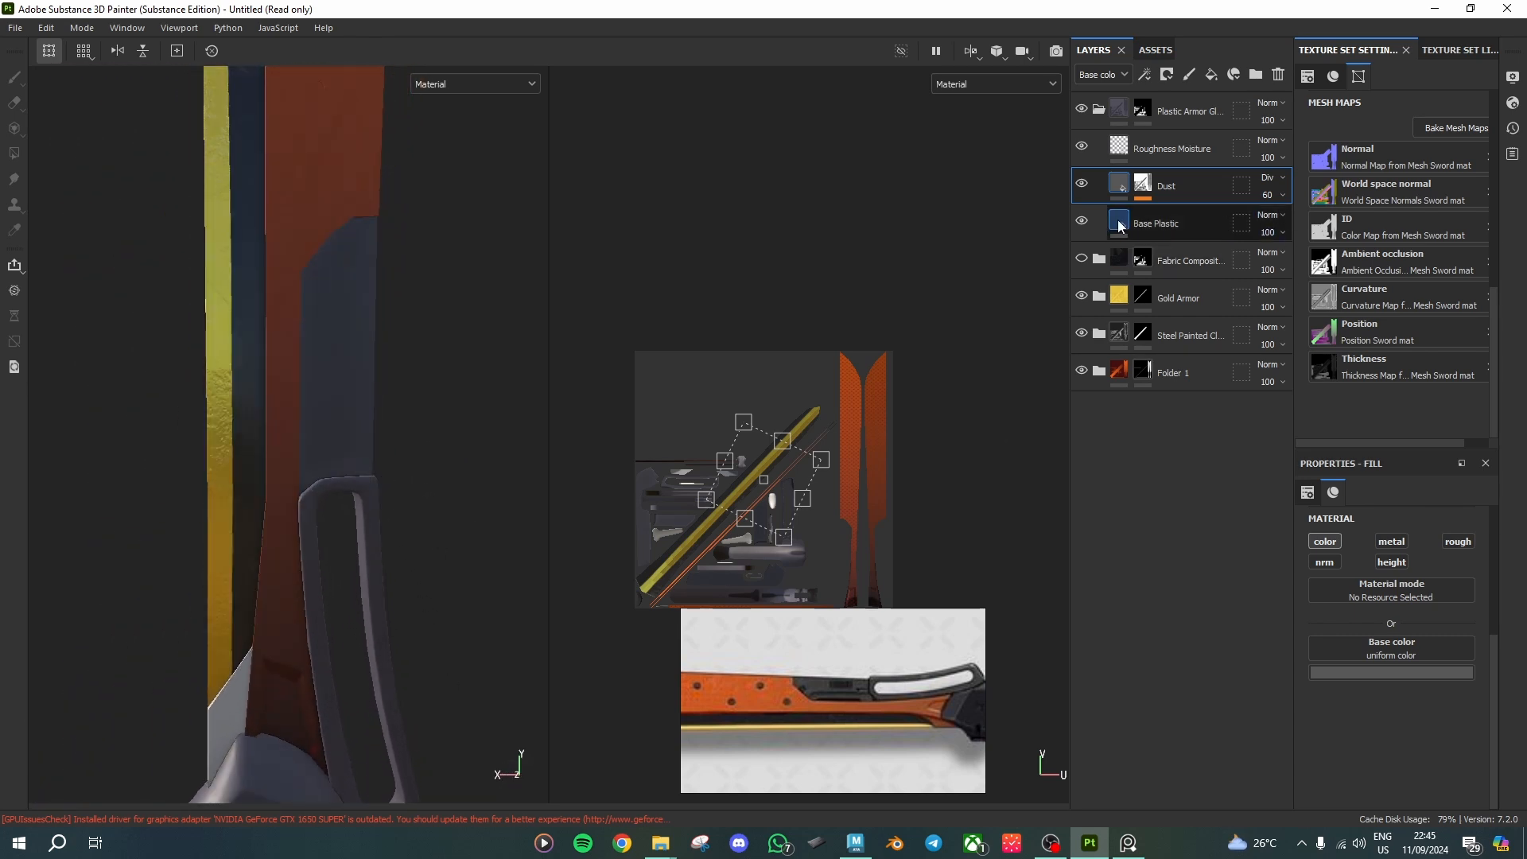
Step: Darken the Base Plastic layer's base colour to 0b0b0c and check it on the model
left_click(1161, 223)
left_click(1415, 678)
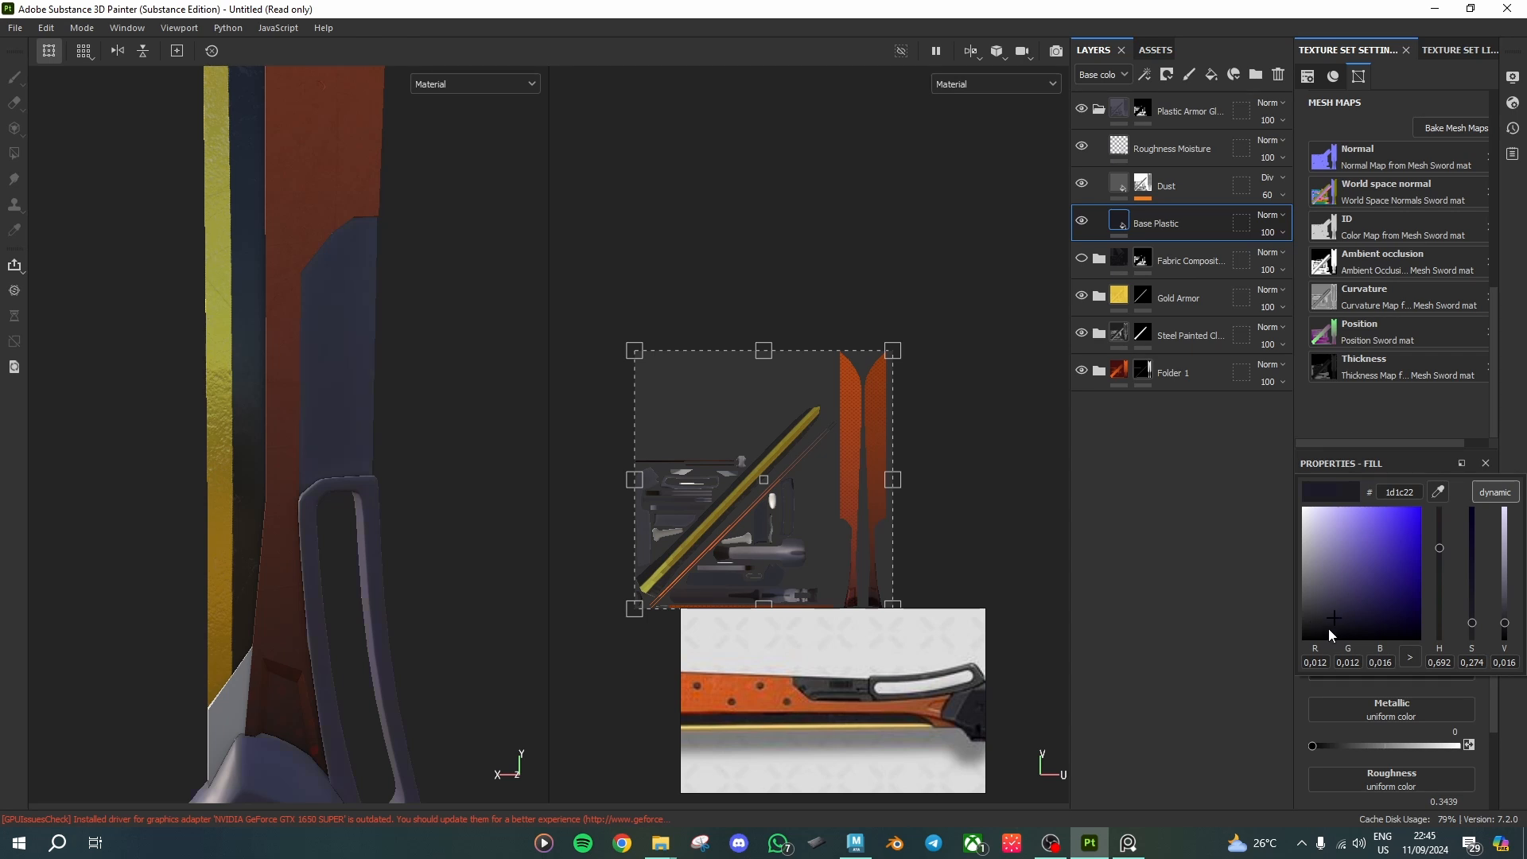
left_click_drag(1328, 628, 1309, 633)
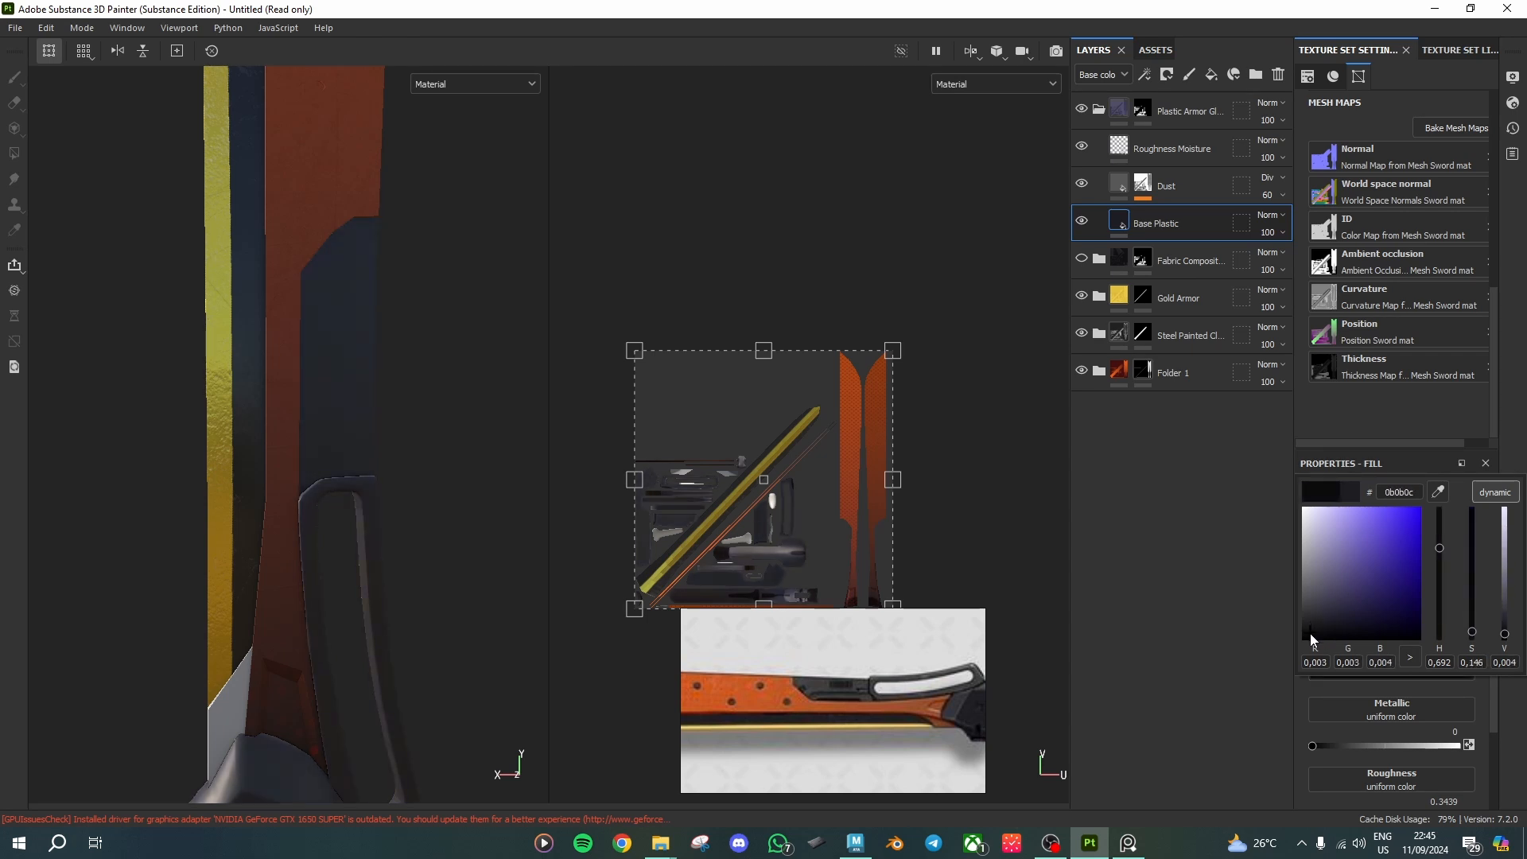
left_click_drag(489, 446, 398, 628, "alt")
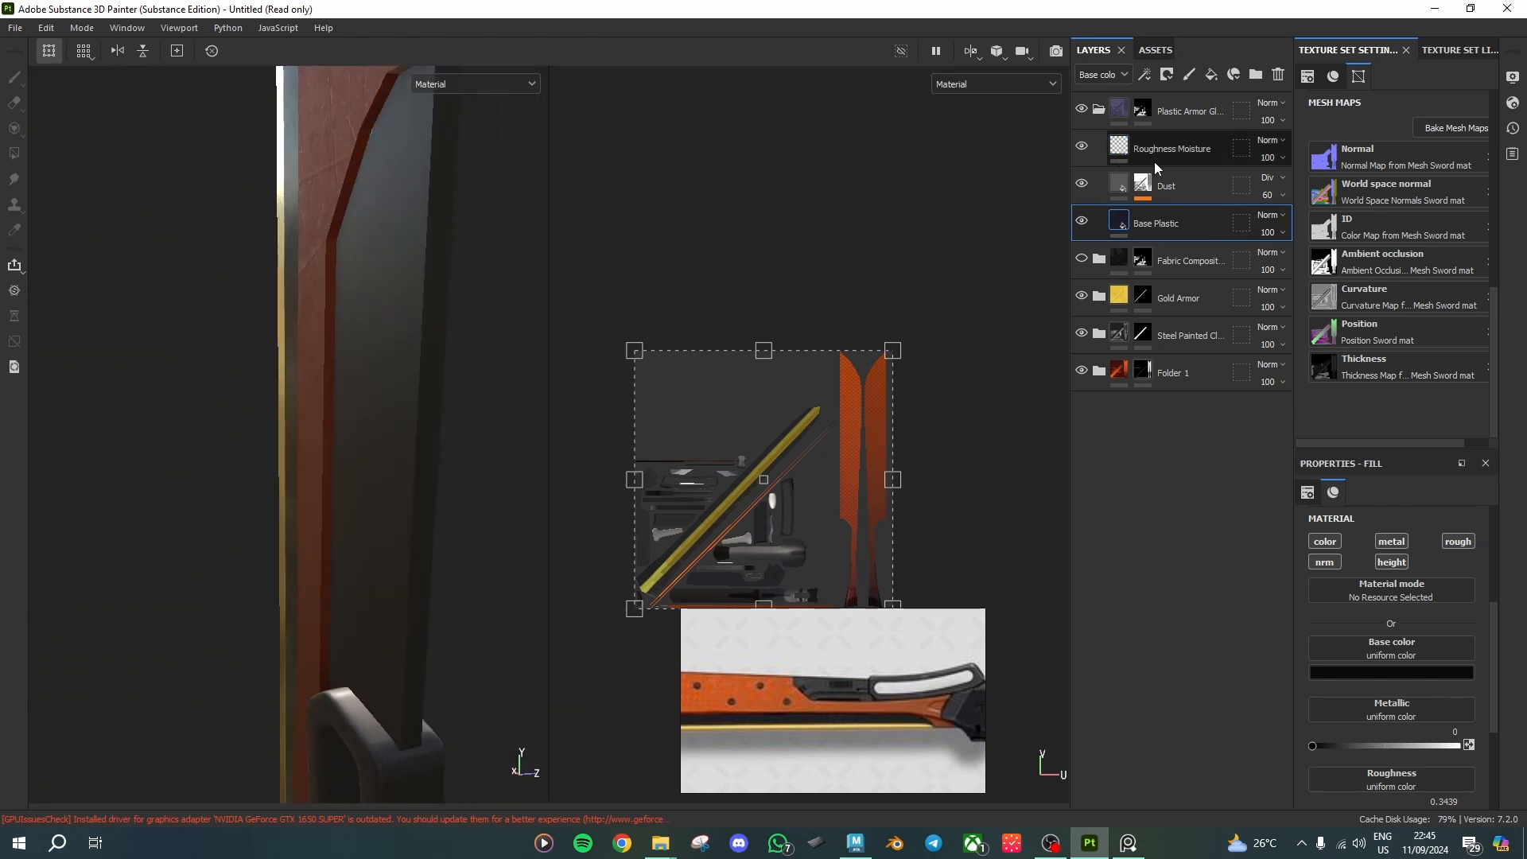
Step: Add a fill layer above Roughness Moisture and disable its colour, metallic and roughness channels, keeping height active
left_click(1179, 161)
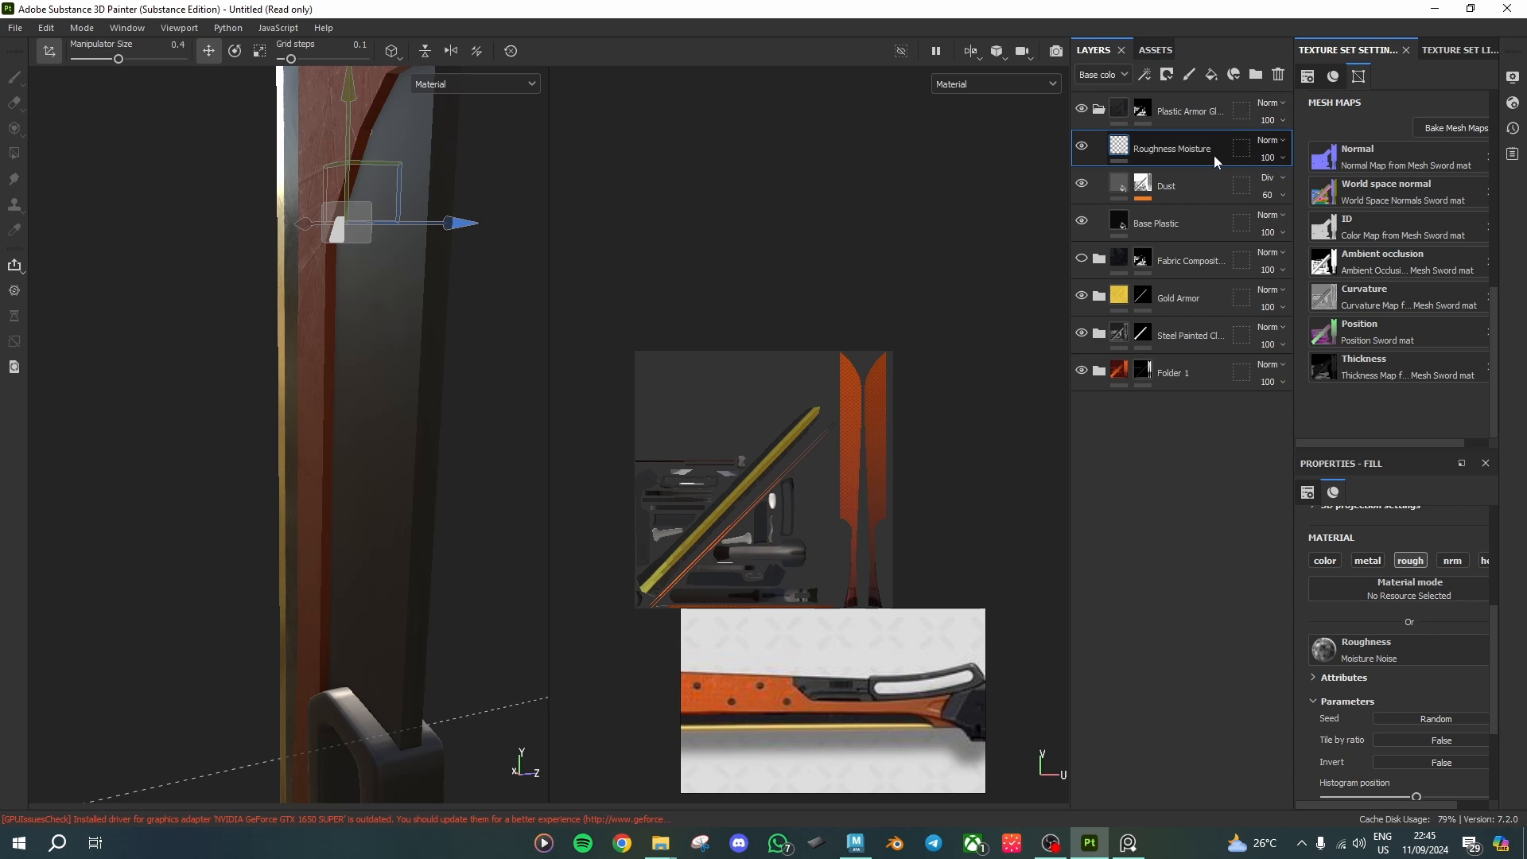
left_click(1211, 74)
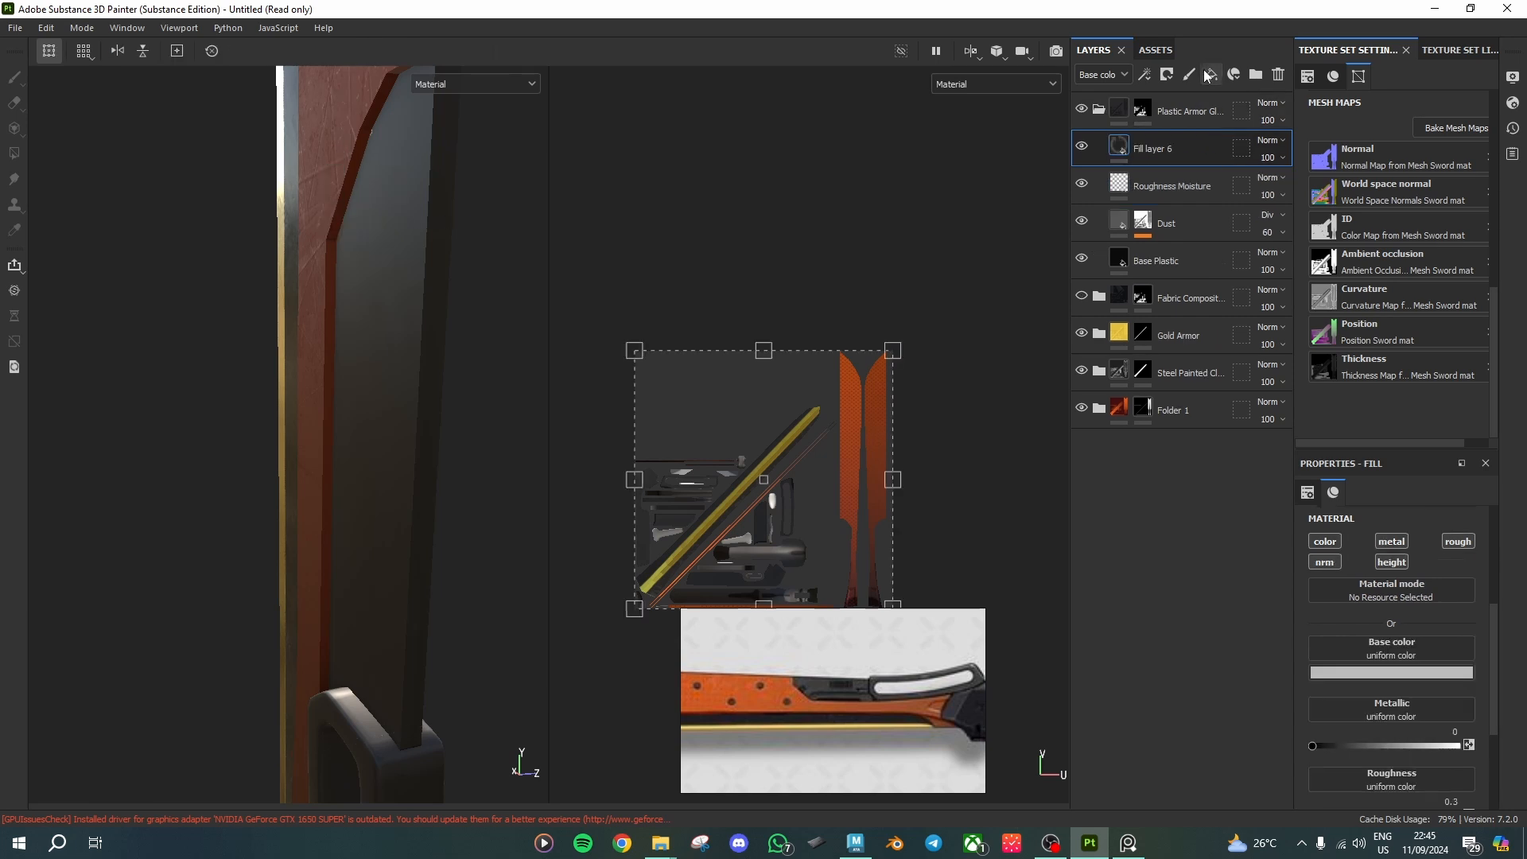
left_click(1392, 562)
left_click(1324, 540)
left_click(1392, 541)
left_click(1459, 541)
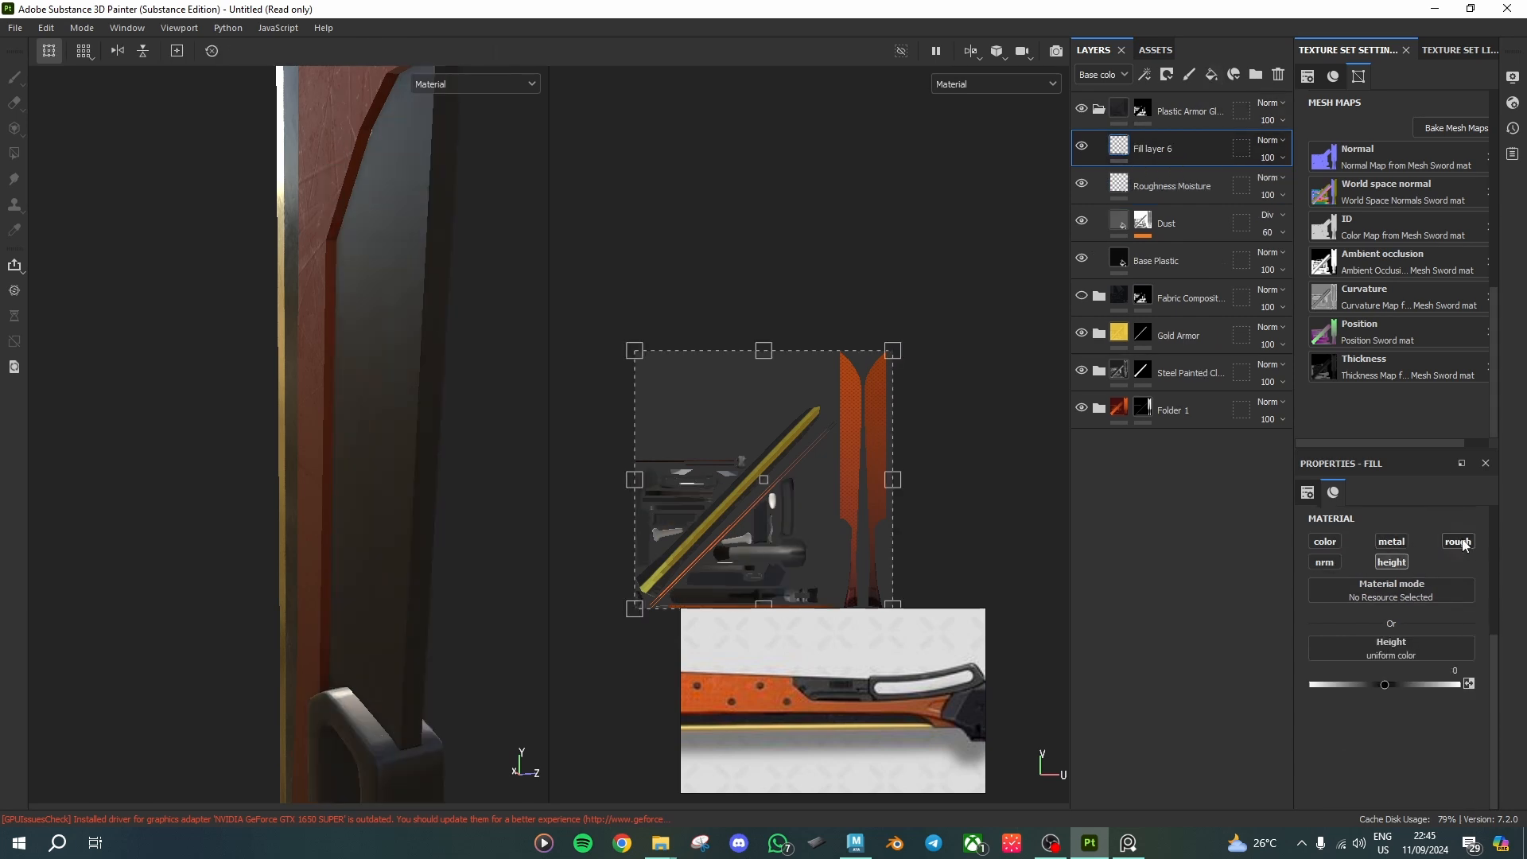
Step: Try the Grunge Scratches Dirty texture as the new fill layer's height, and undo it
left_click(1422, 655)
type("sratc")
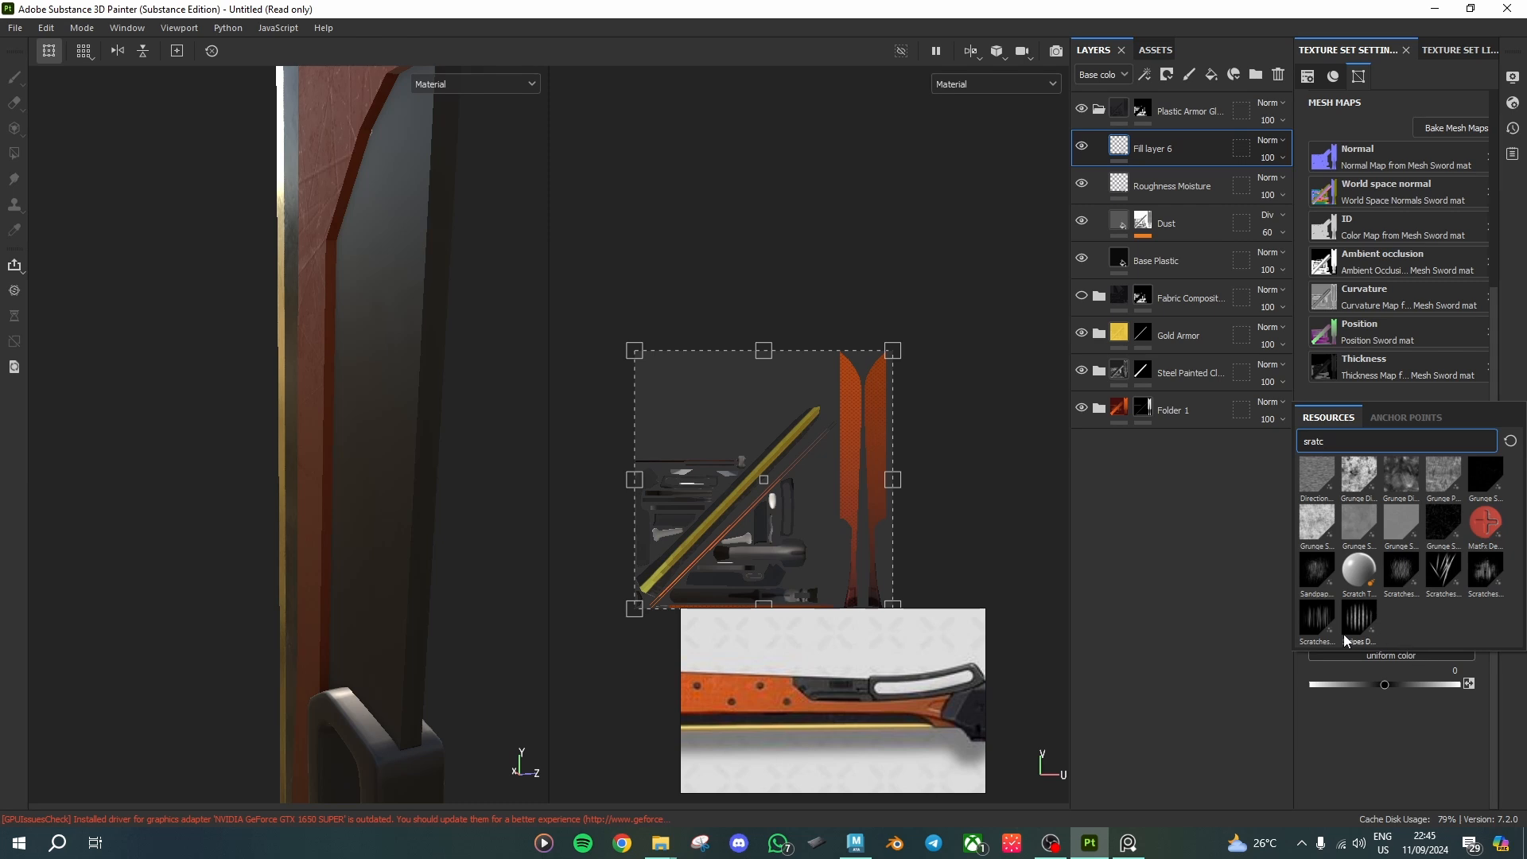
left_click(1360, 531)
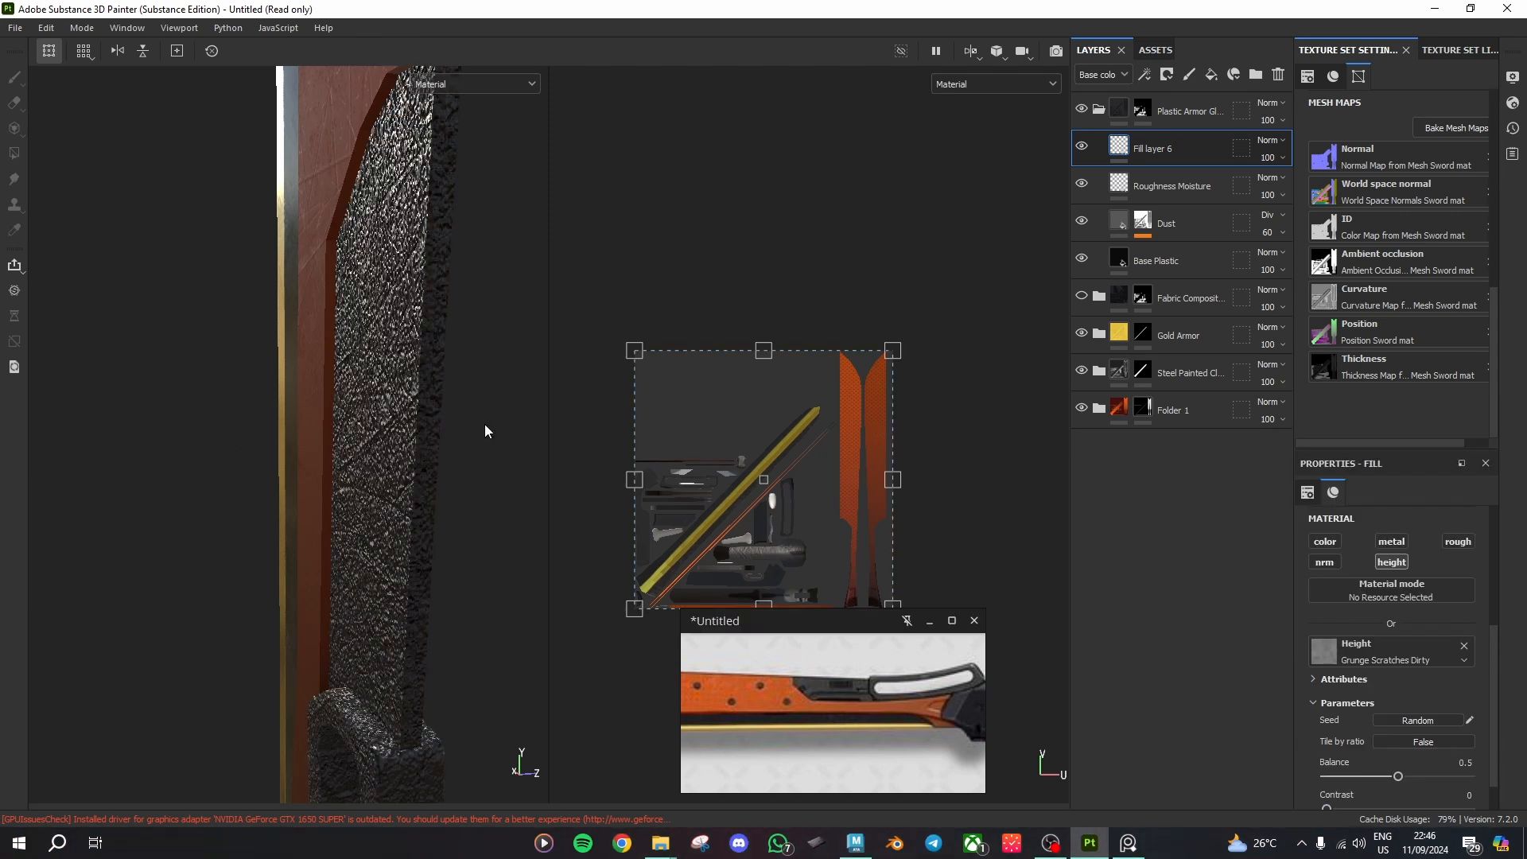
left_click_drag(485, 425, 569, 382, "alt")
key("ctrl+z")
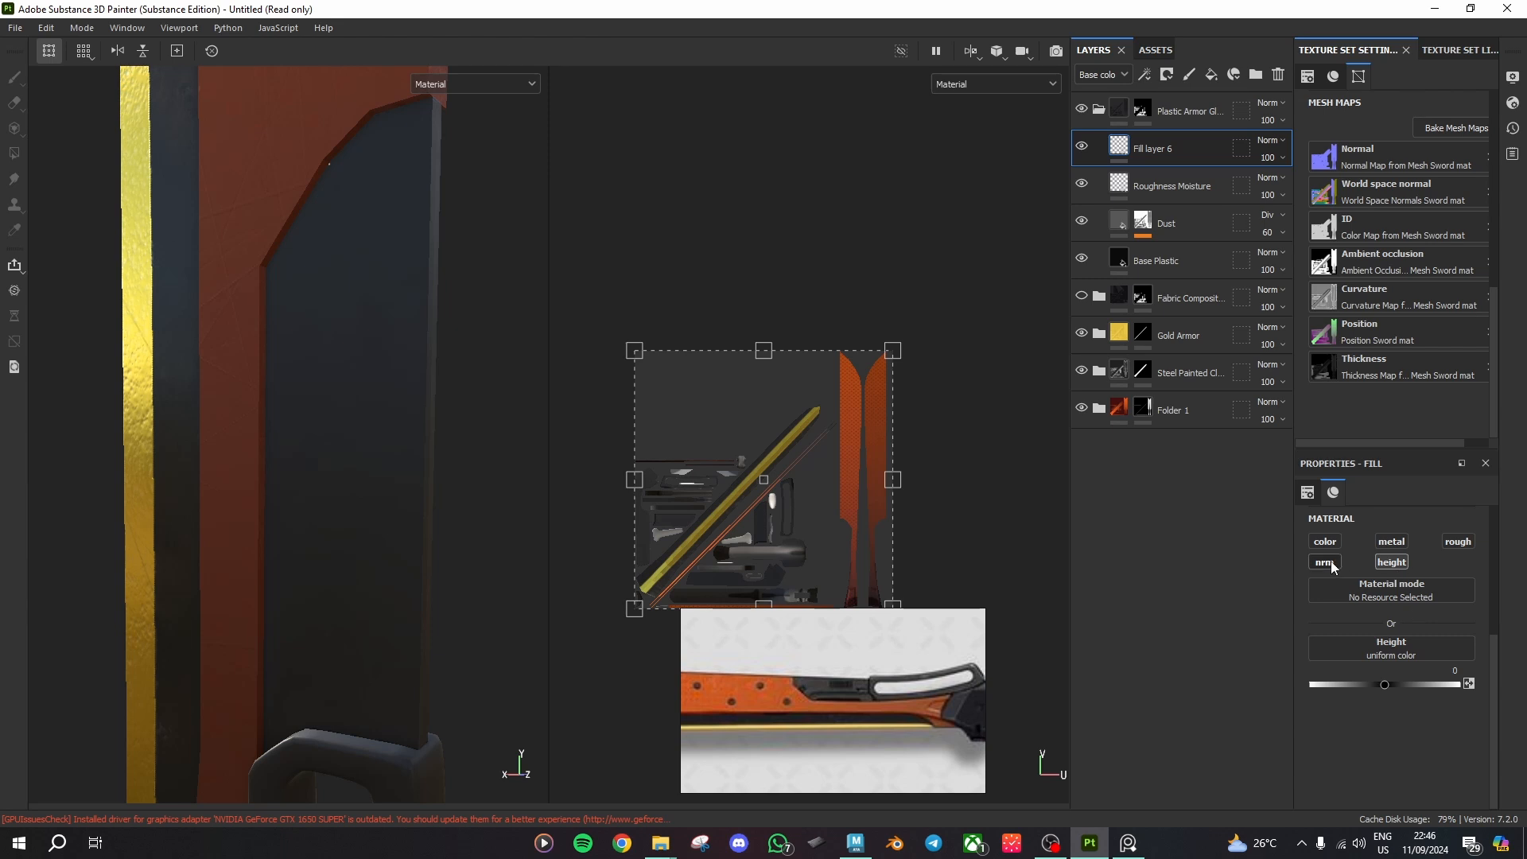
Step: Use the fill layer's roughness channel instead of height and assign Grunge Scratches Dirty as its roughness texture
left_click(1399, 653)
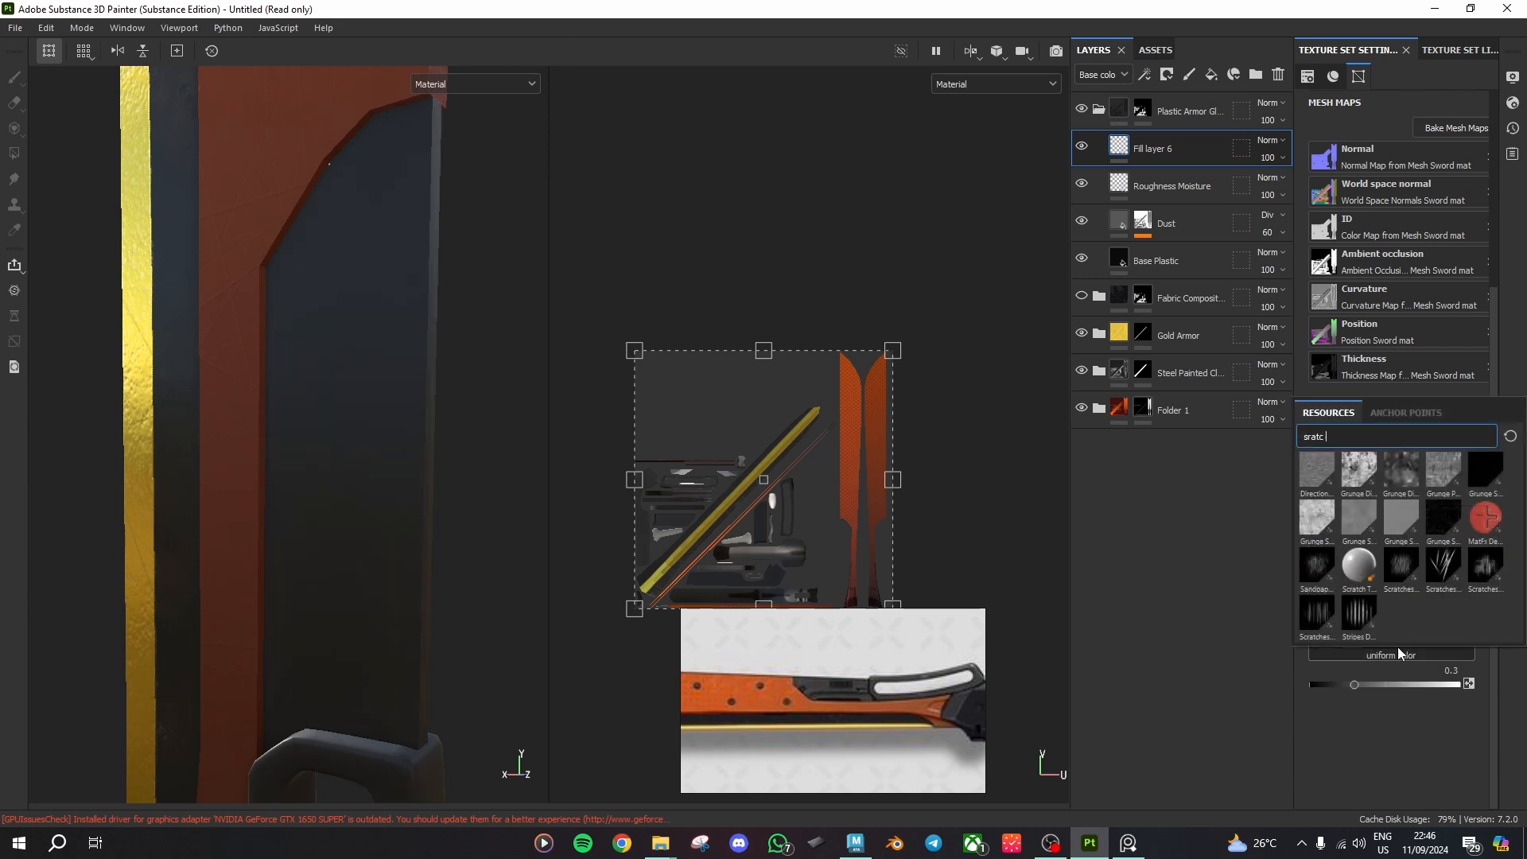
left_click(1365, 523)
left_click_drag(294, 429, 344, 249, "alt")
scroll(1364, 734, "down", 1)
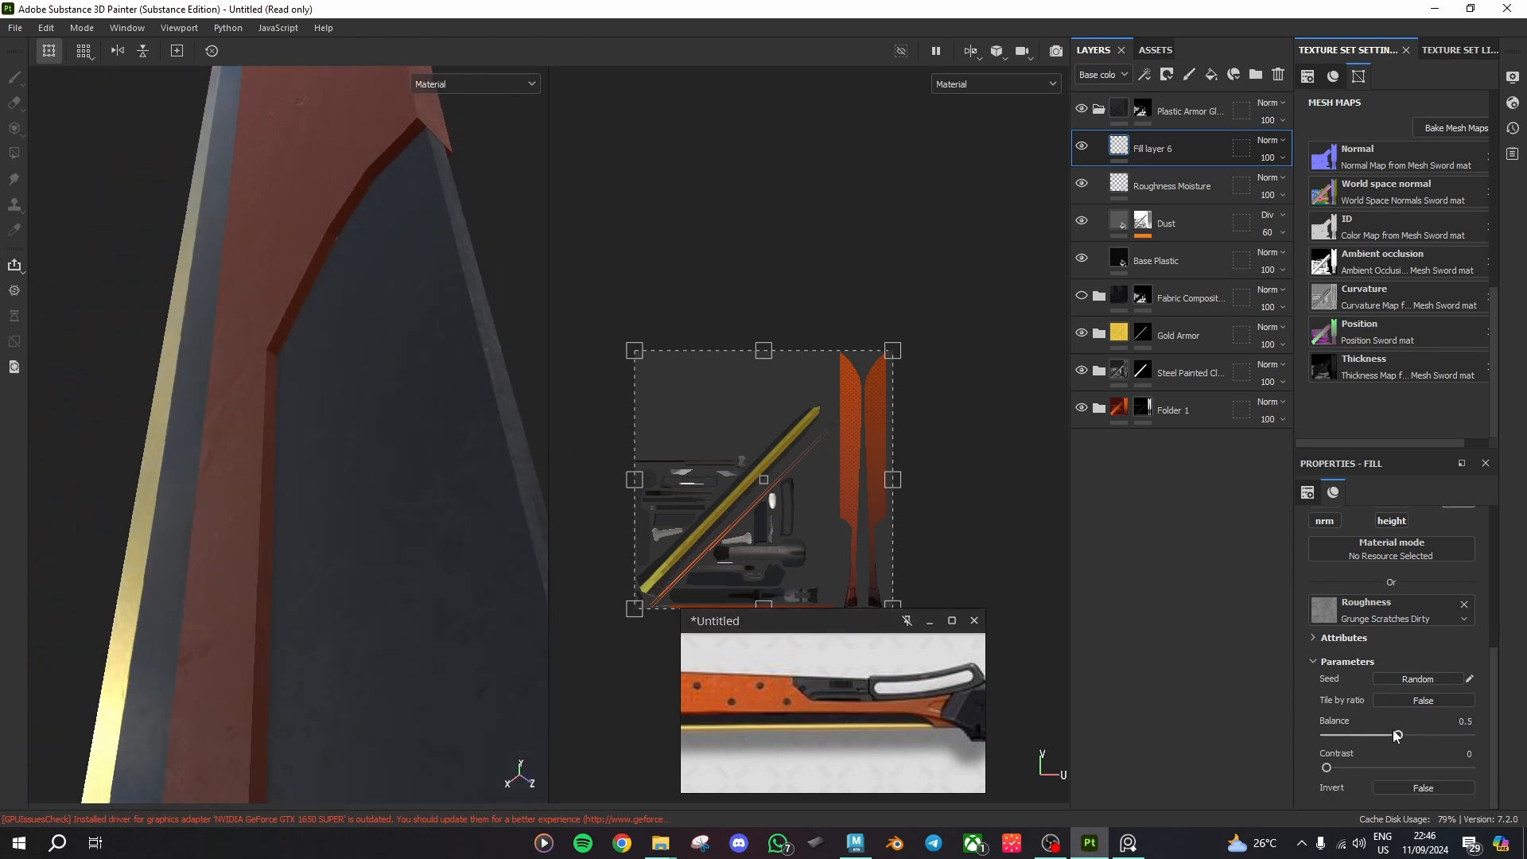
Step: Set the Balance of the fill layer's Grunge Scratches Dirty roughness texture to 0.78
left_click_drag(1397, 735, 1441, 741)
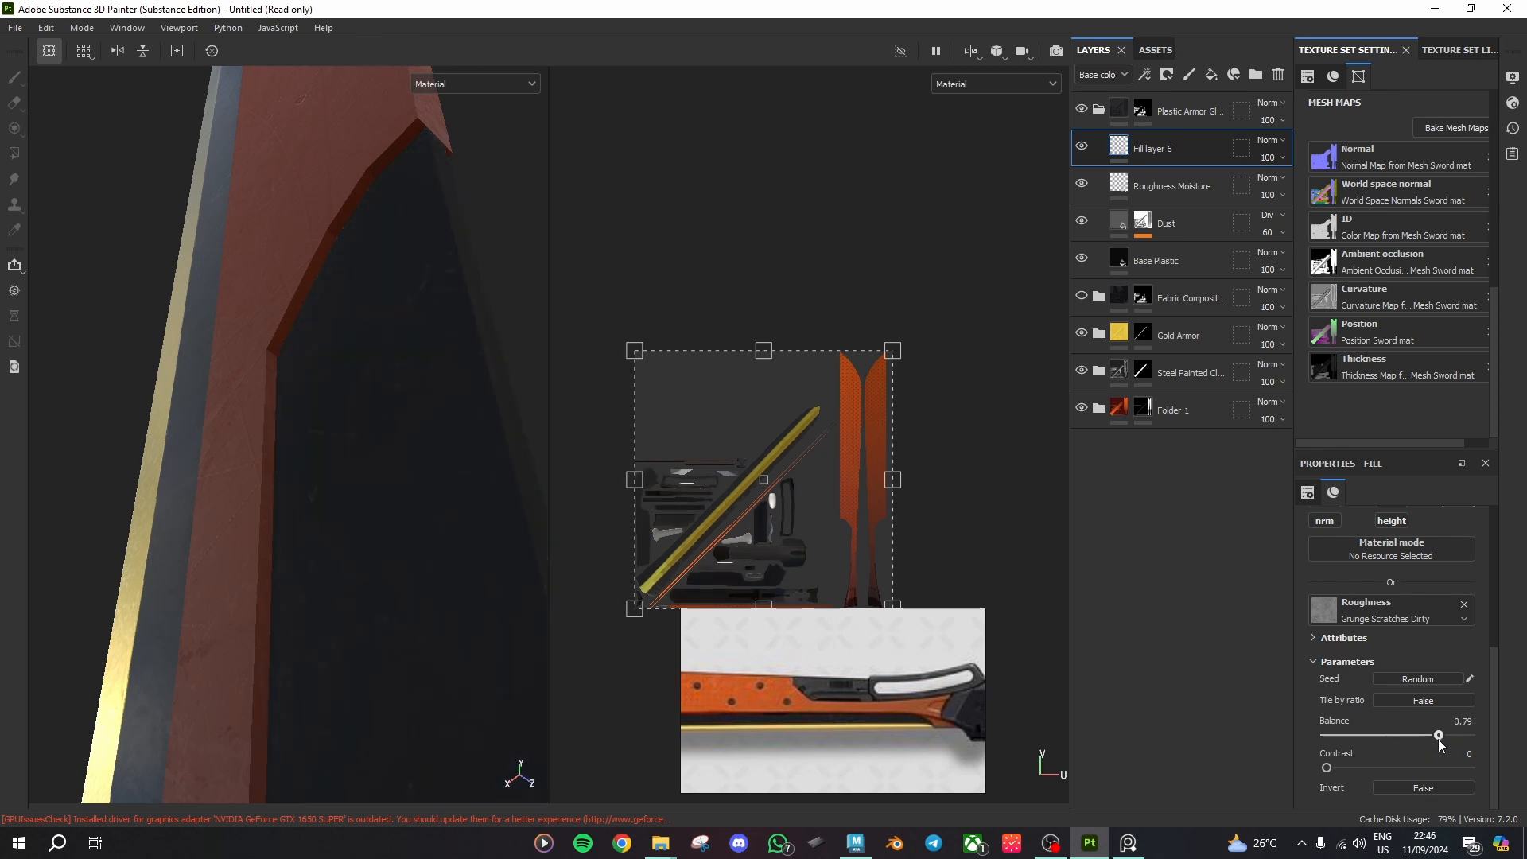
left_click_drag(580, 471, 504, 770, "alt")
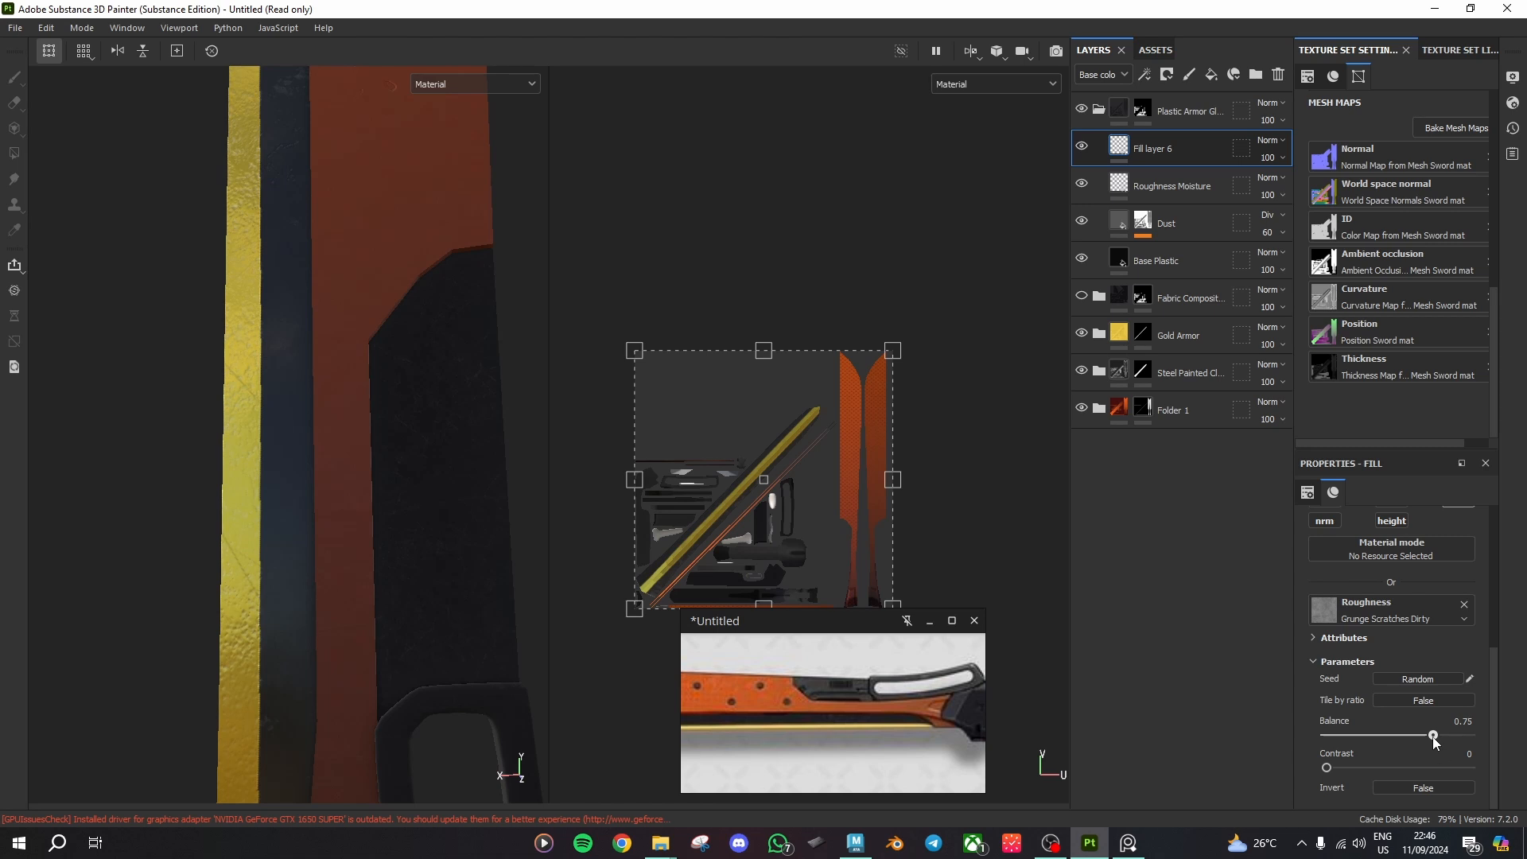
left_click_drag(1435, 740, 1435, 743)
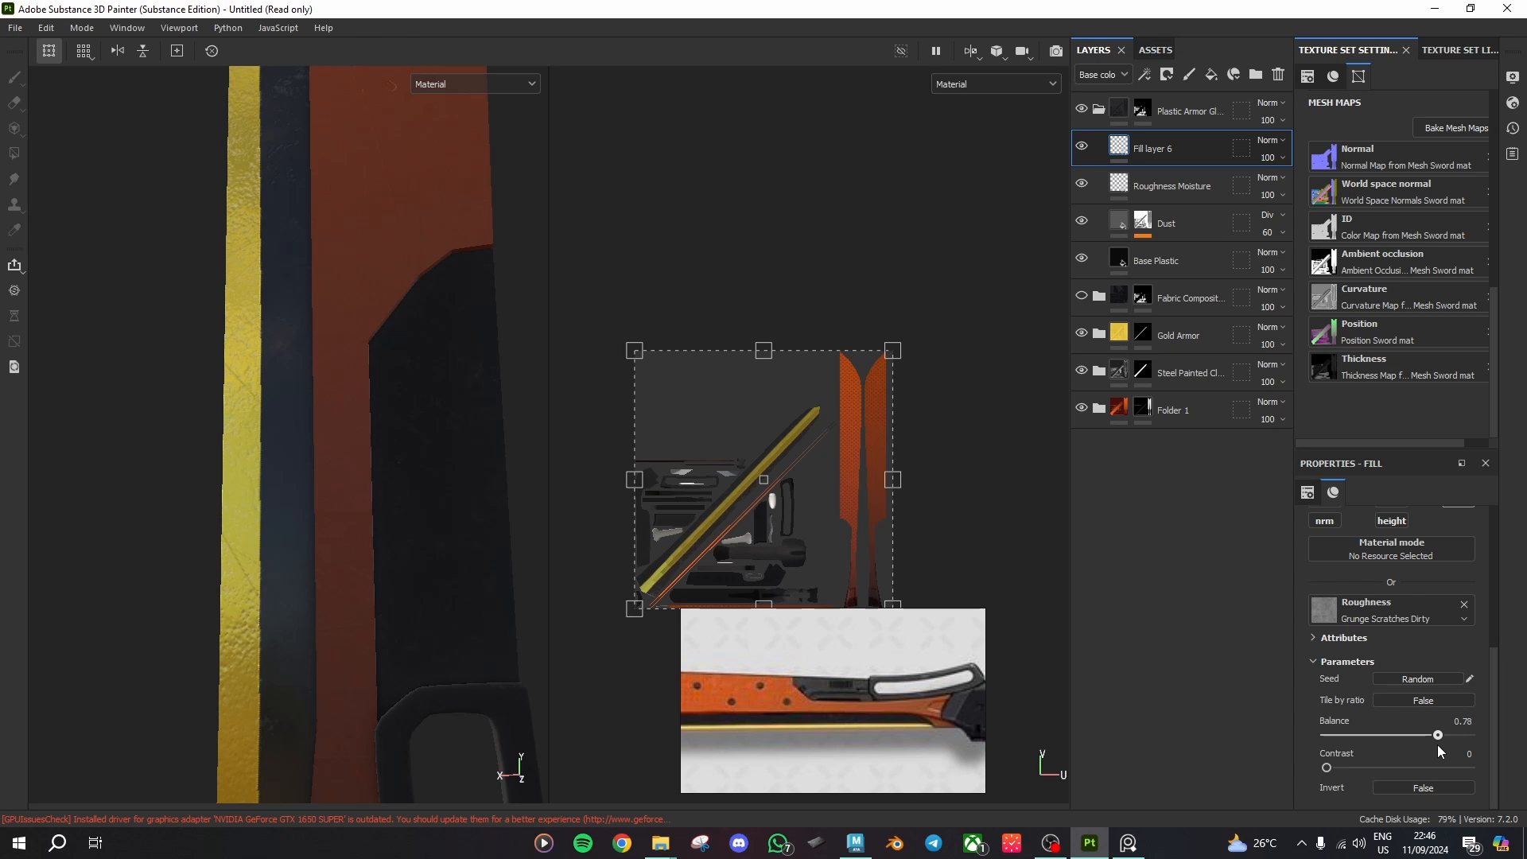
Step: Add a Levels adjustment to Fill layer 6's roughness channel and limit its output range to 0.084–0.509
left_click_drag(481, 480, 445, 354, "alt")
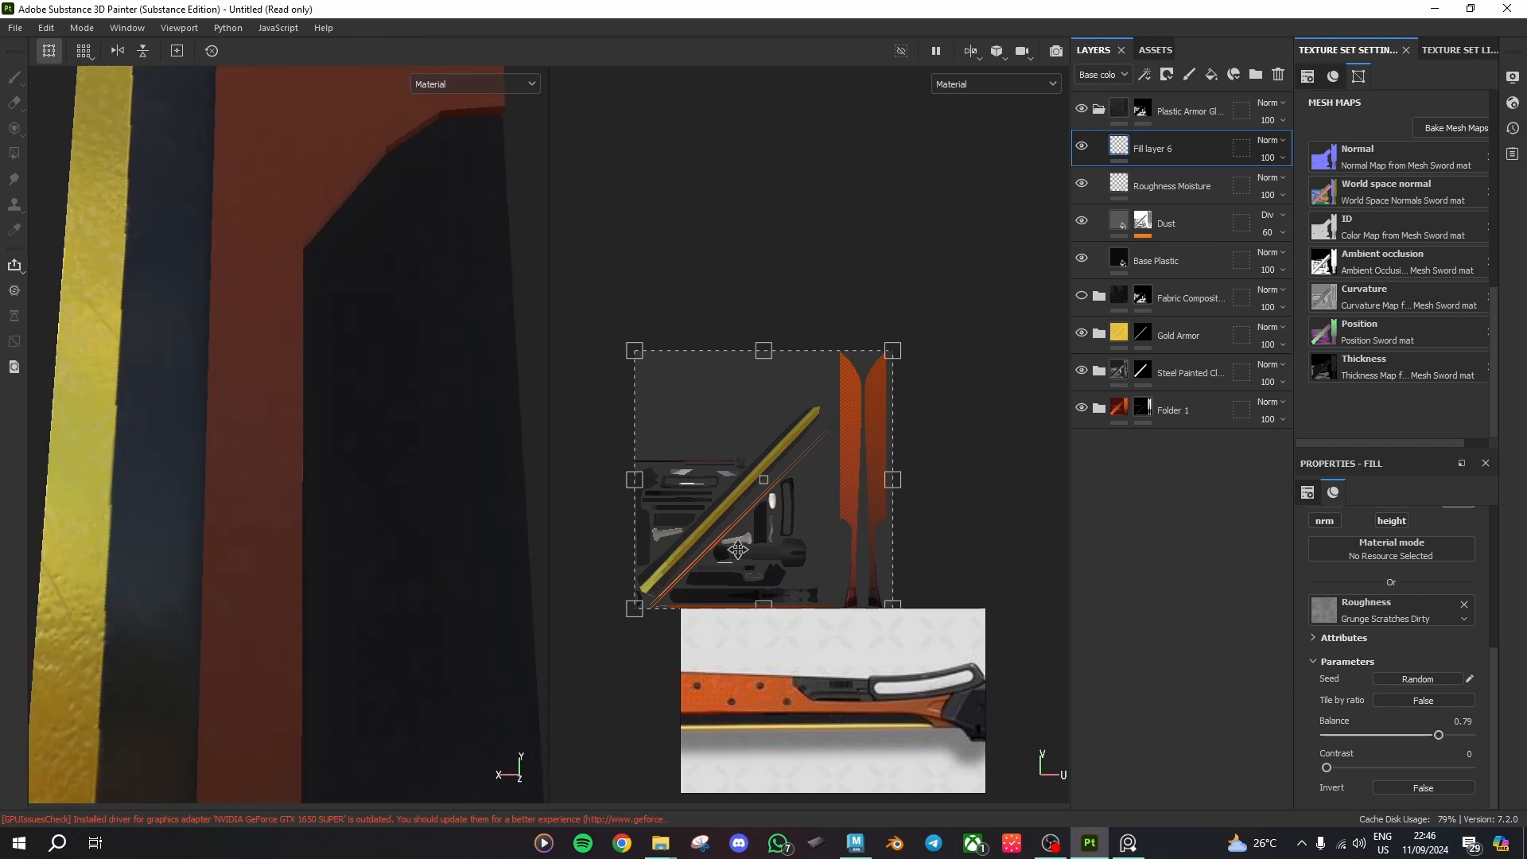
left_click(1082, 145)
left_click_drag(337, 383, 260, 245, "alt")
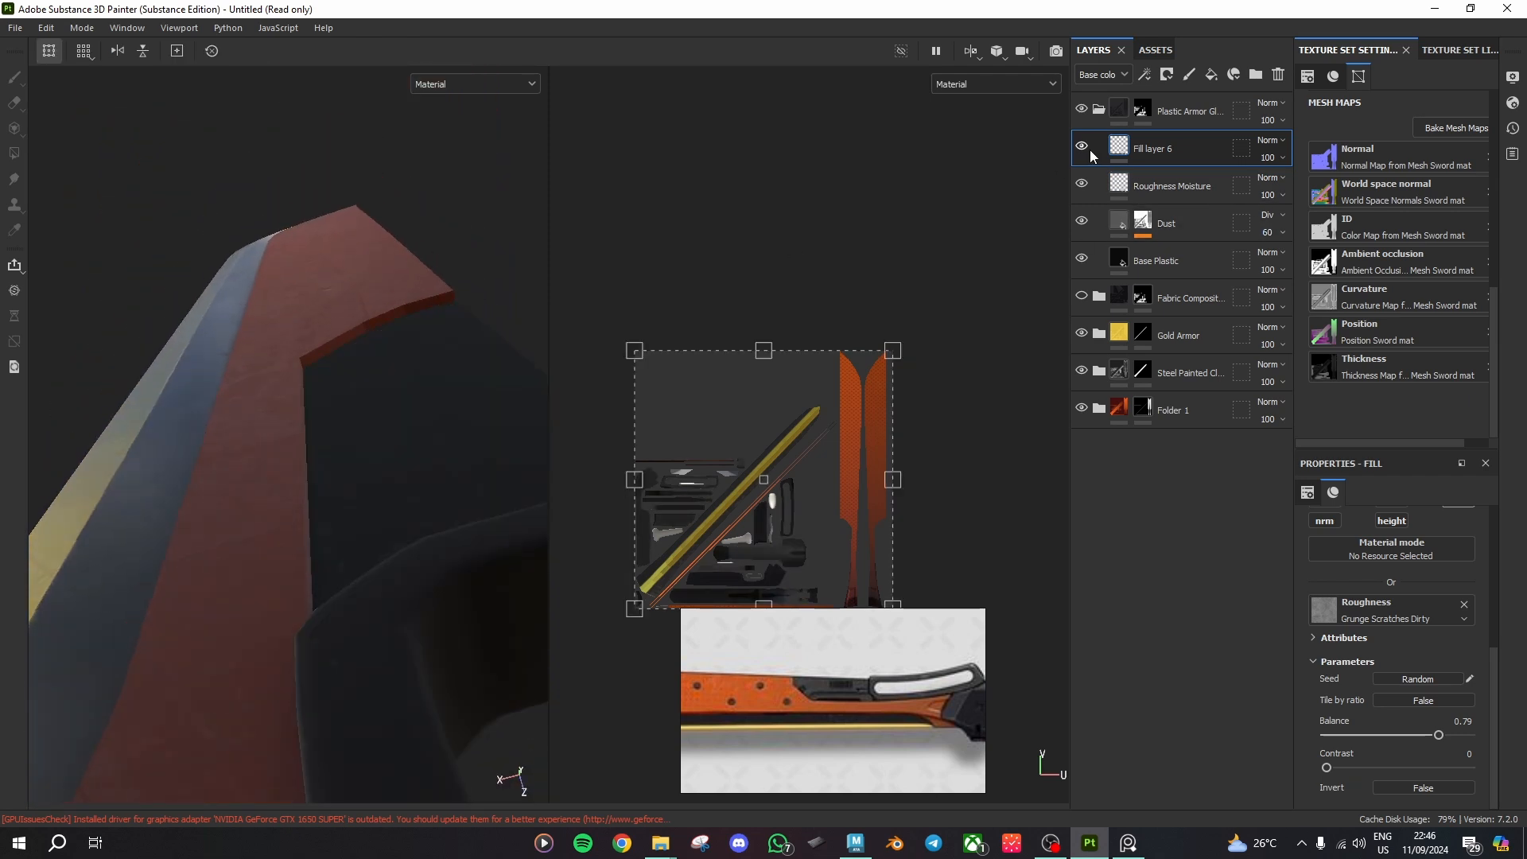
right_click(1166, 143)
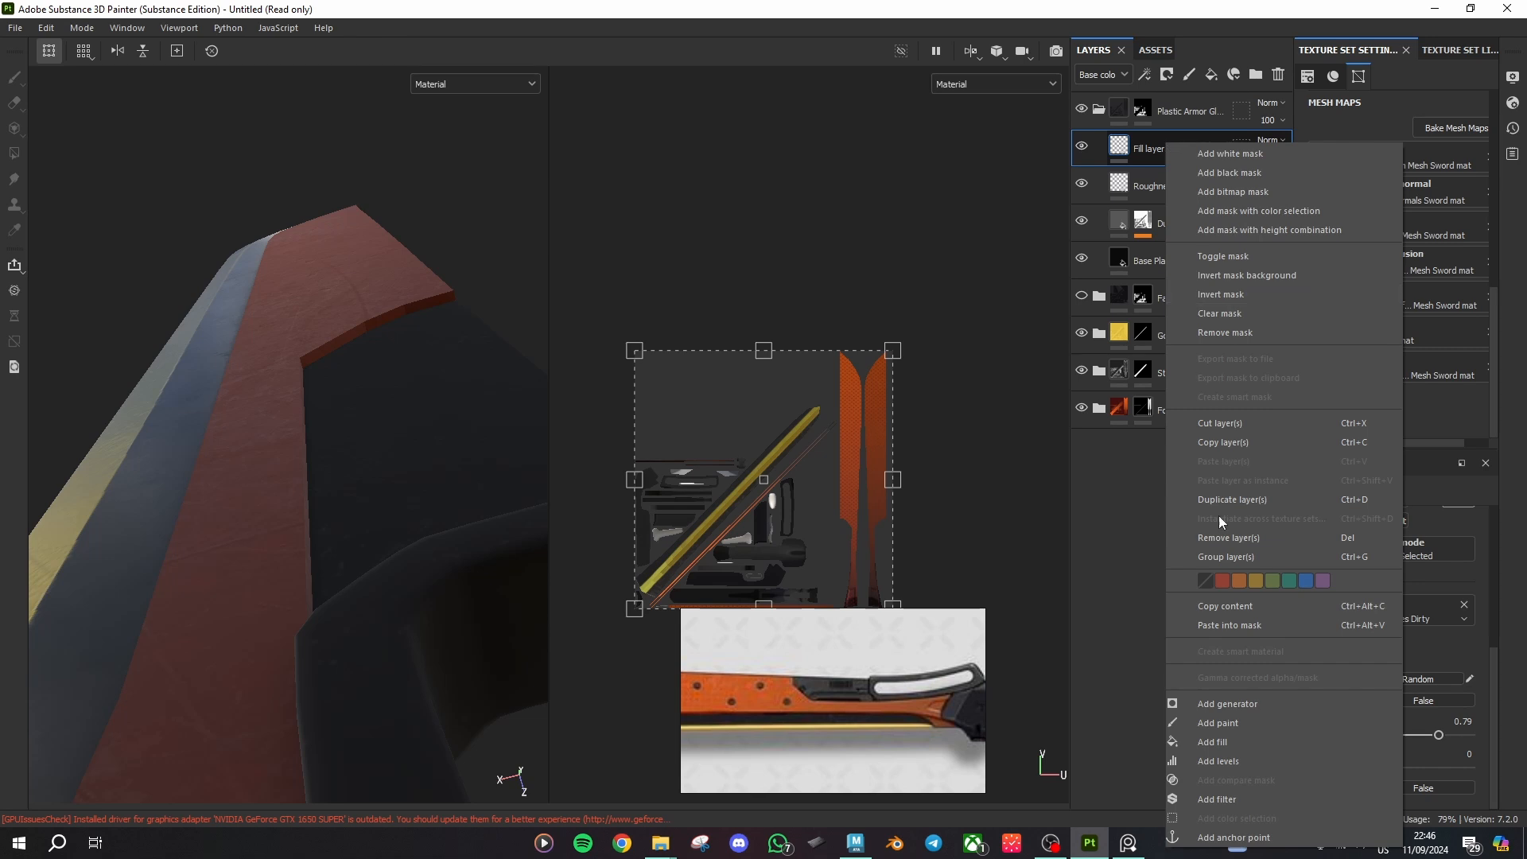
left_click(1230, 760)
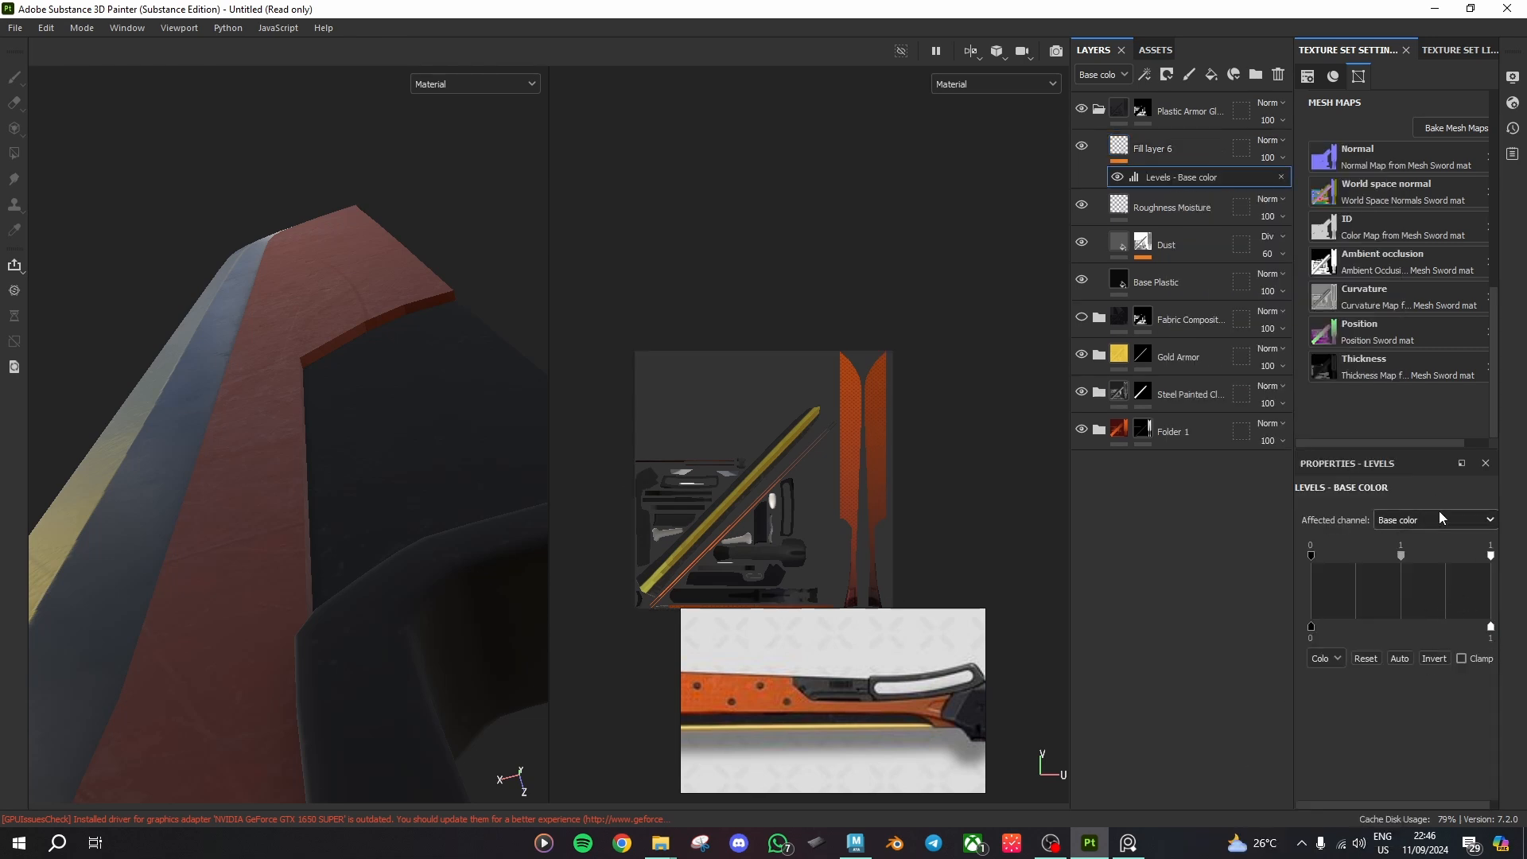
left_click(1438, 517)
left_click(1405, 585)
left_click_drag(1490, 633, 1412, 634)
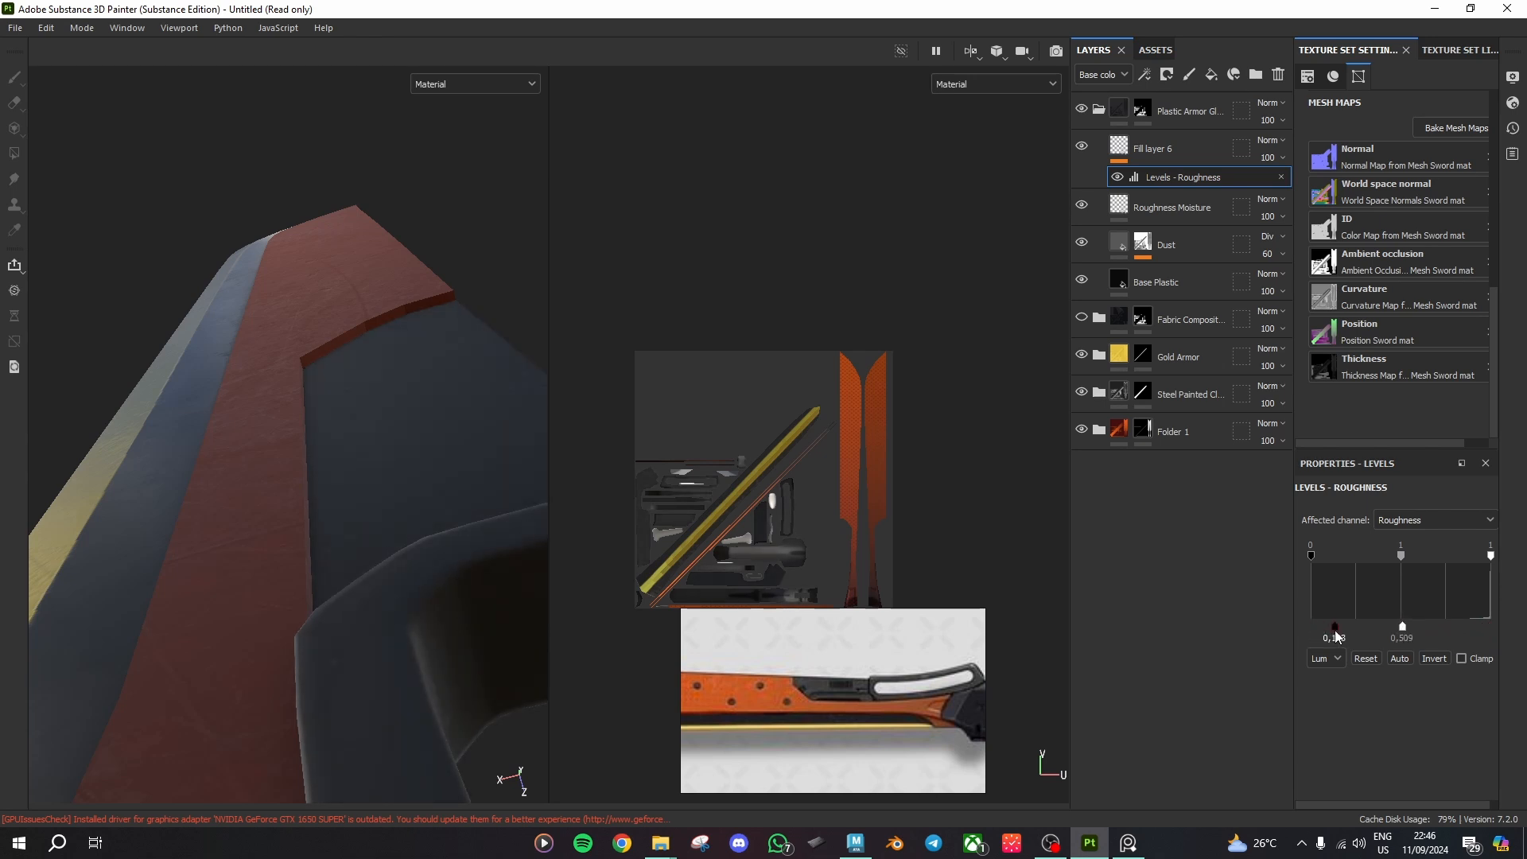
mouse_move(501, 215)
left_mouse_down("alt")
mouse_move(375, 528)
mouse_move(402, 648)
mouse_move(503, 507)
mouse_move(439, 528)
mouse_move(402, 456)
mouse_move(396, 508)
mouse_move(303, 610)
left_mouse_up("alt")
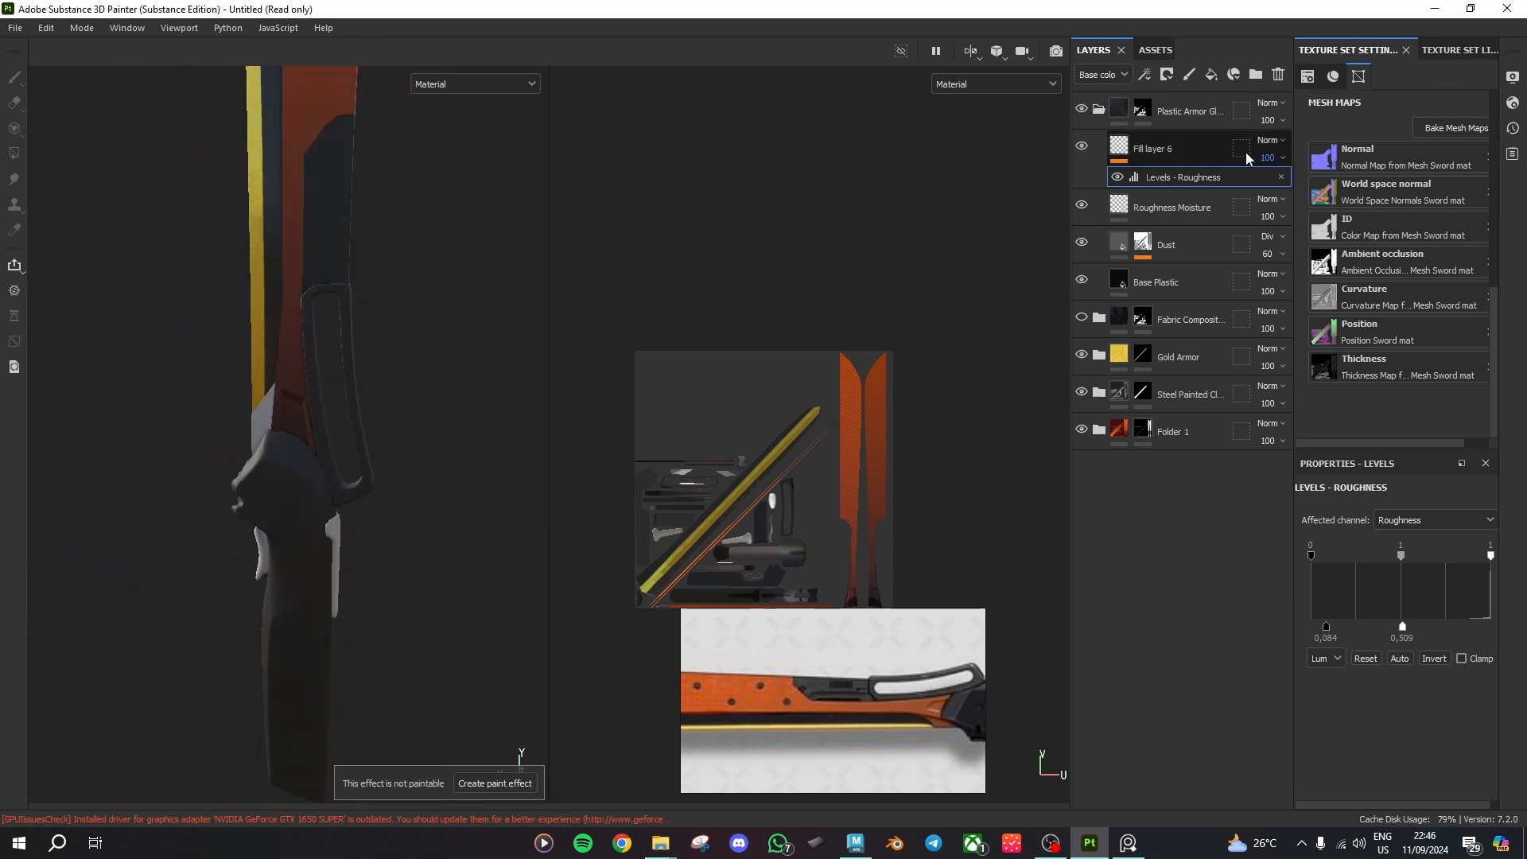
left_click(1142, 109)
key("4")
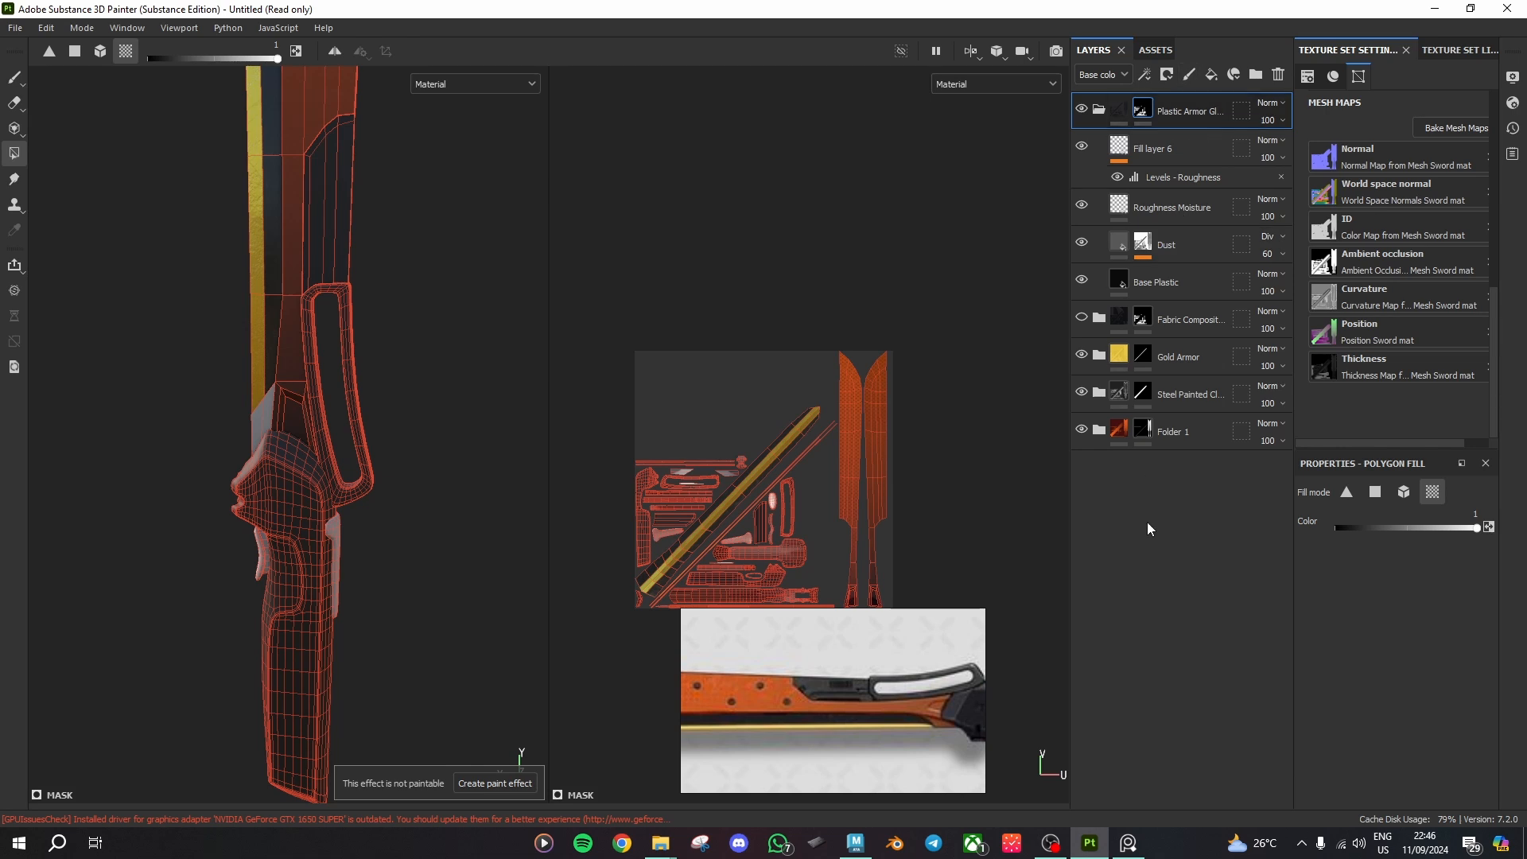
left_click_drag(282, 501, 303, 436, "alt")
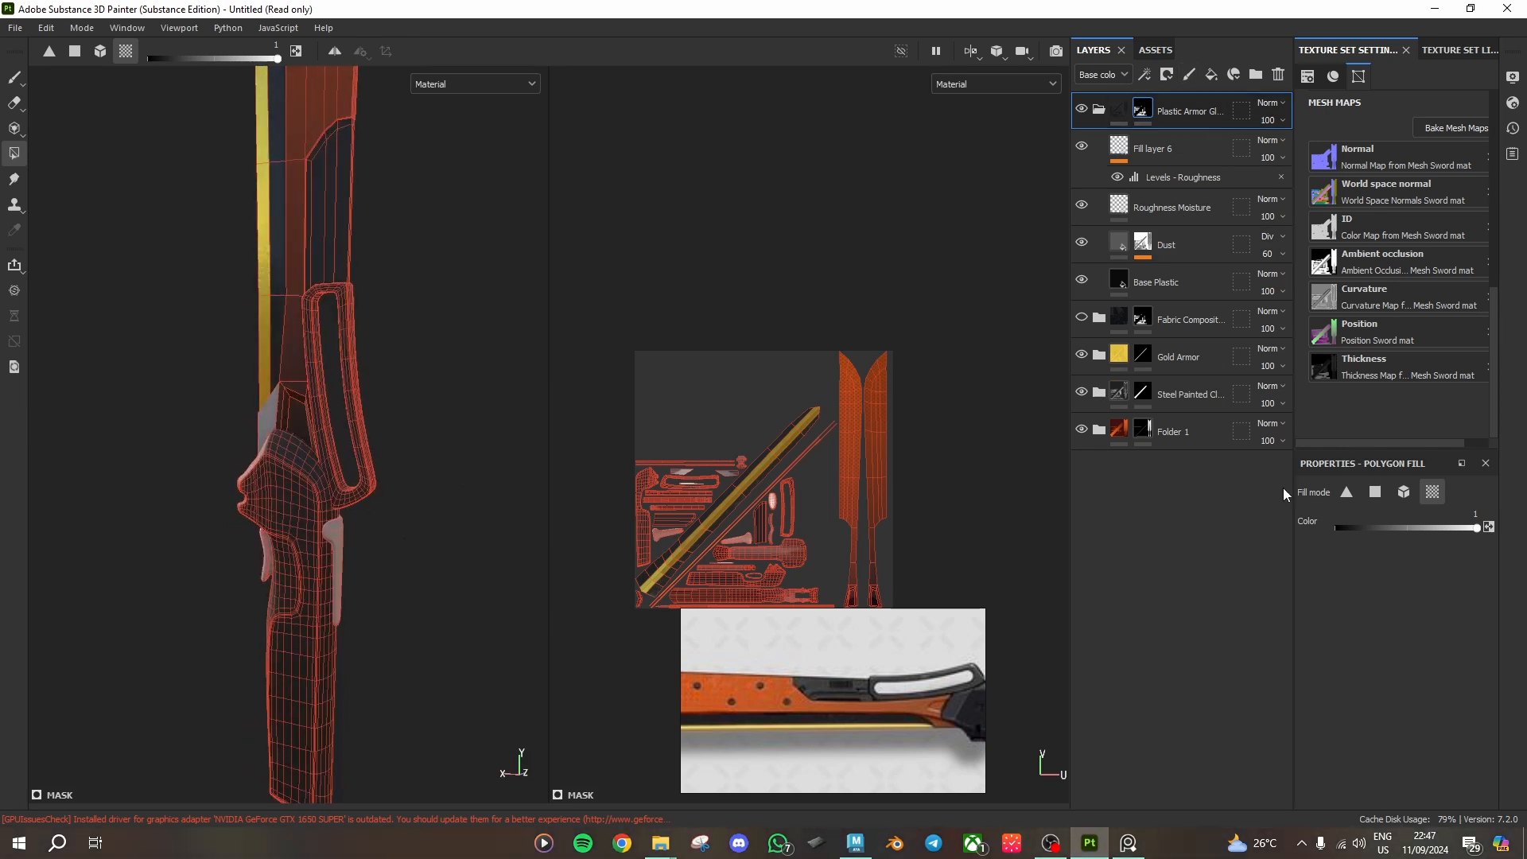
right_click(1180, 500)
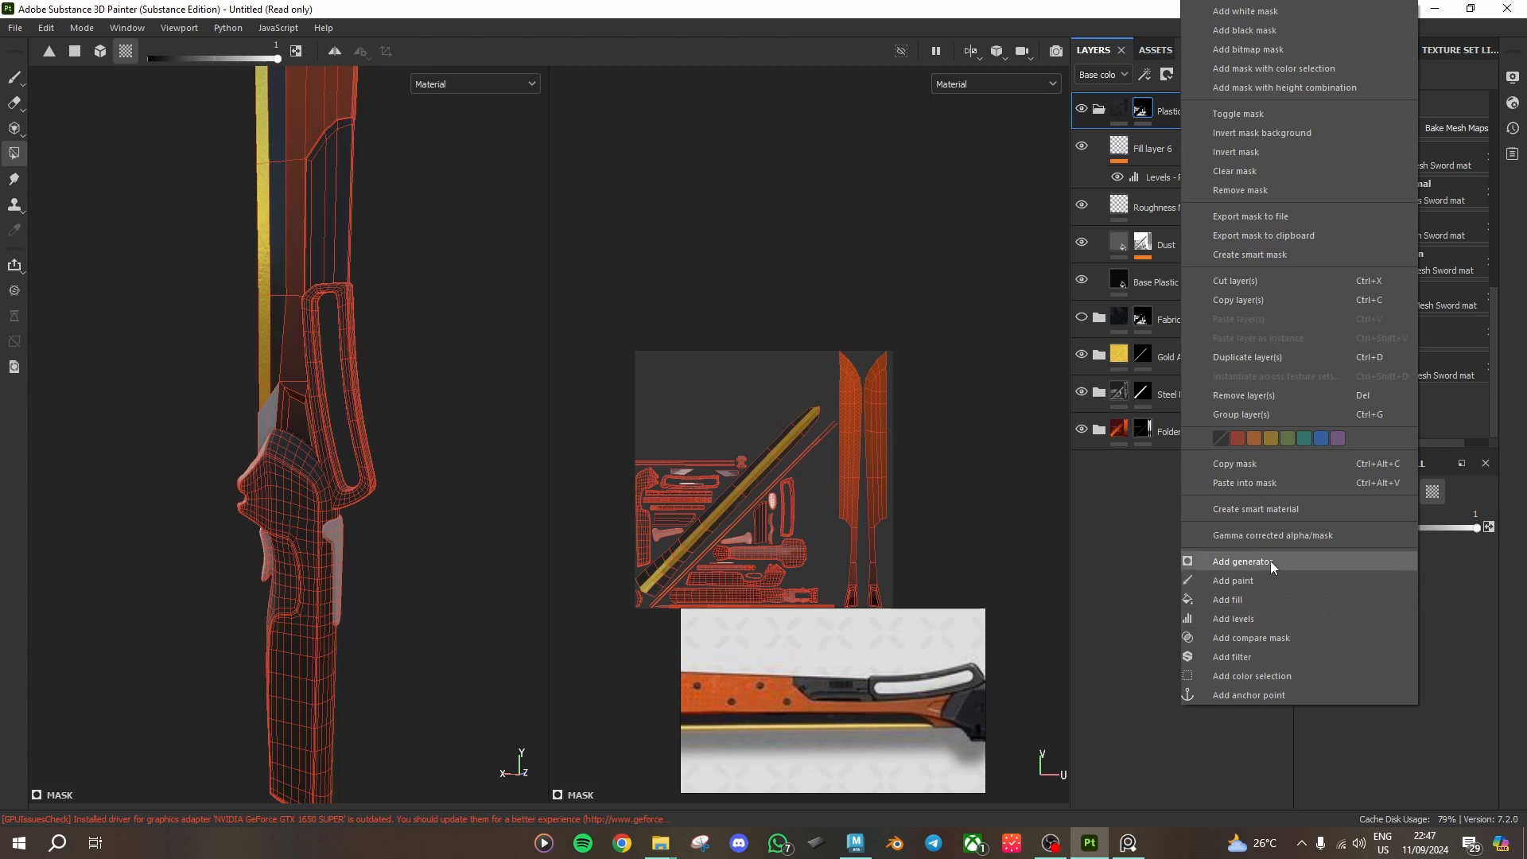
left_click(1113, 551)
Step: Find the Fabric Stretchy Sci-Fi smart material in the asset library and apply it to the sword
left_click(1161, 52)
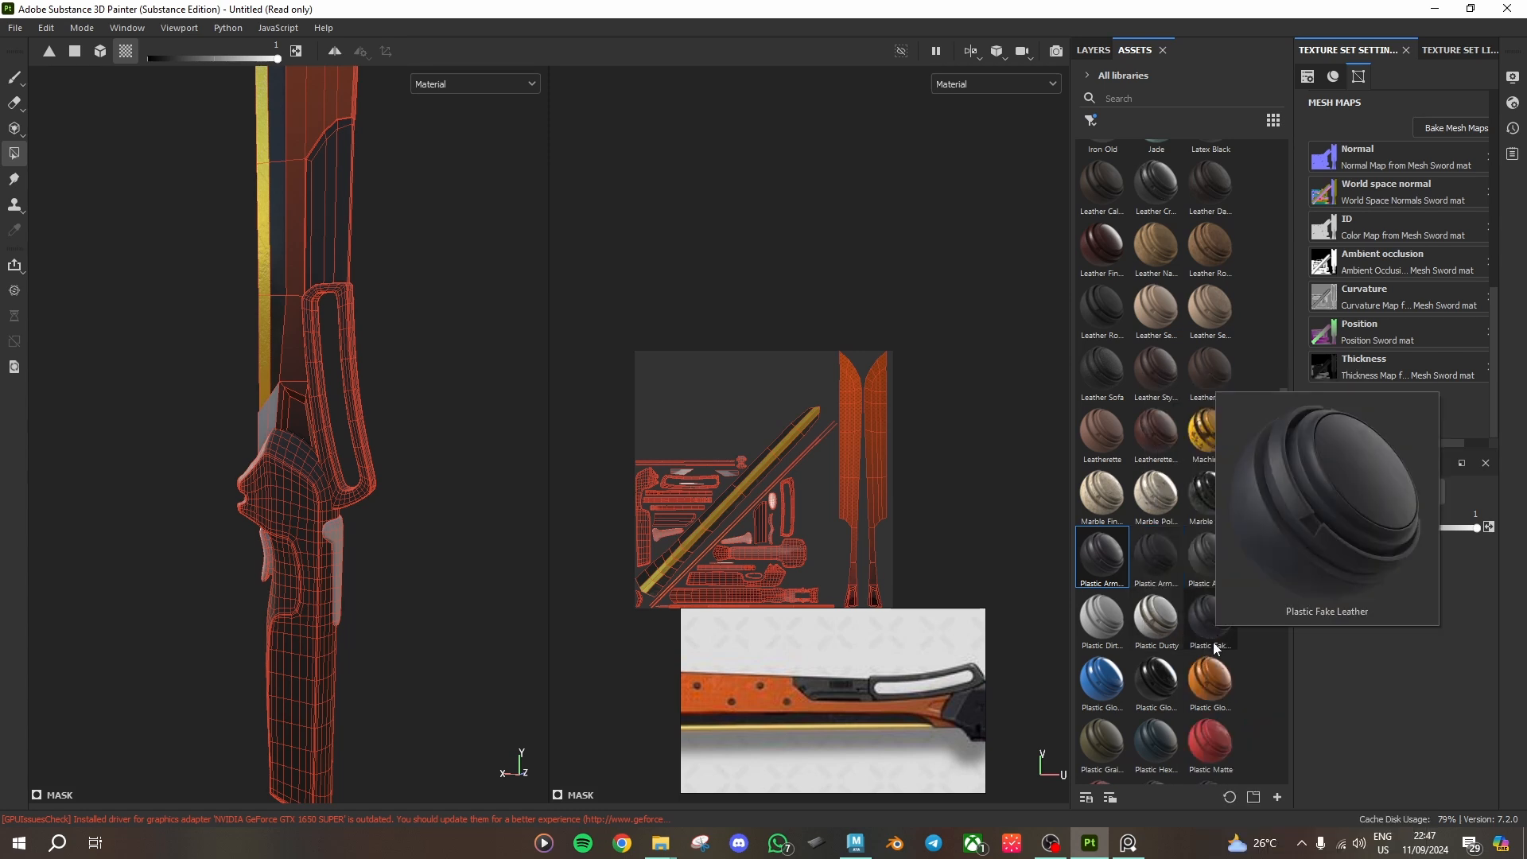
scroll(1225, 475, "up", 3)
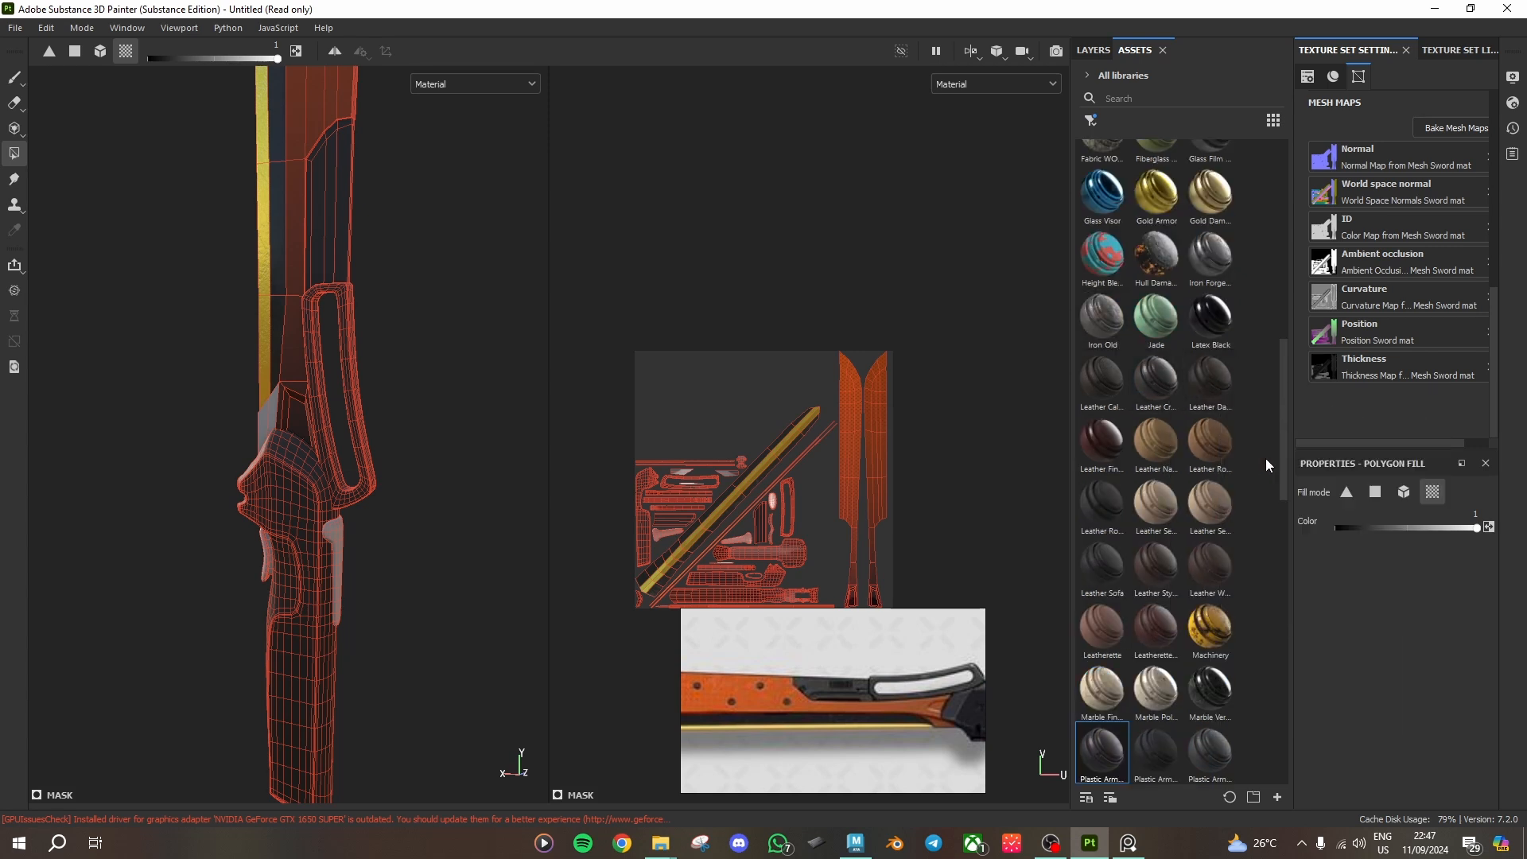
scroll(1264, 460, "up", 9)
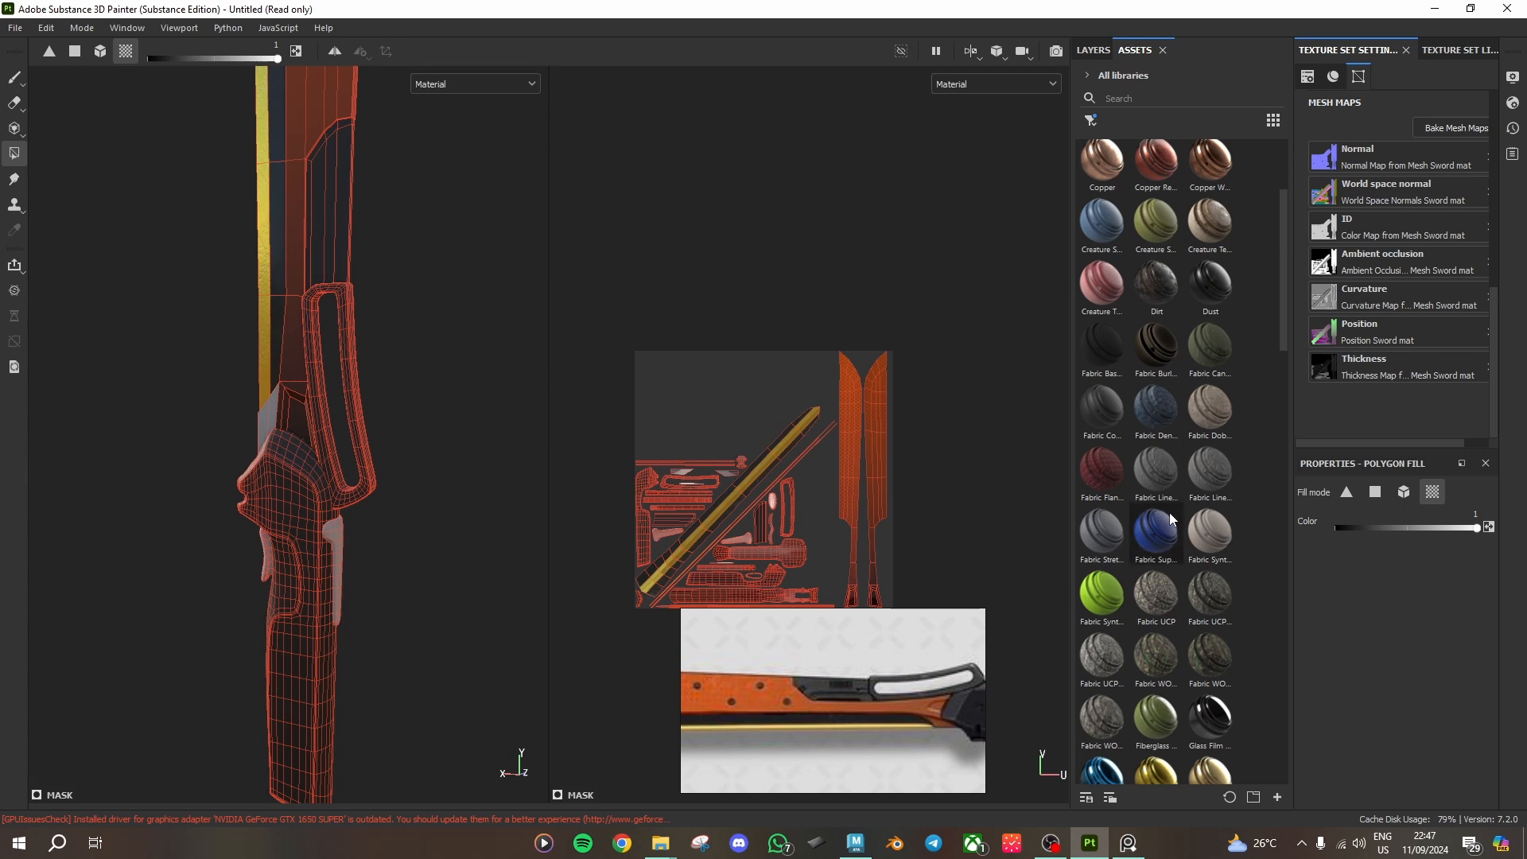
mouse_move(1169, 514)
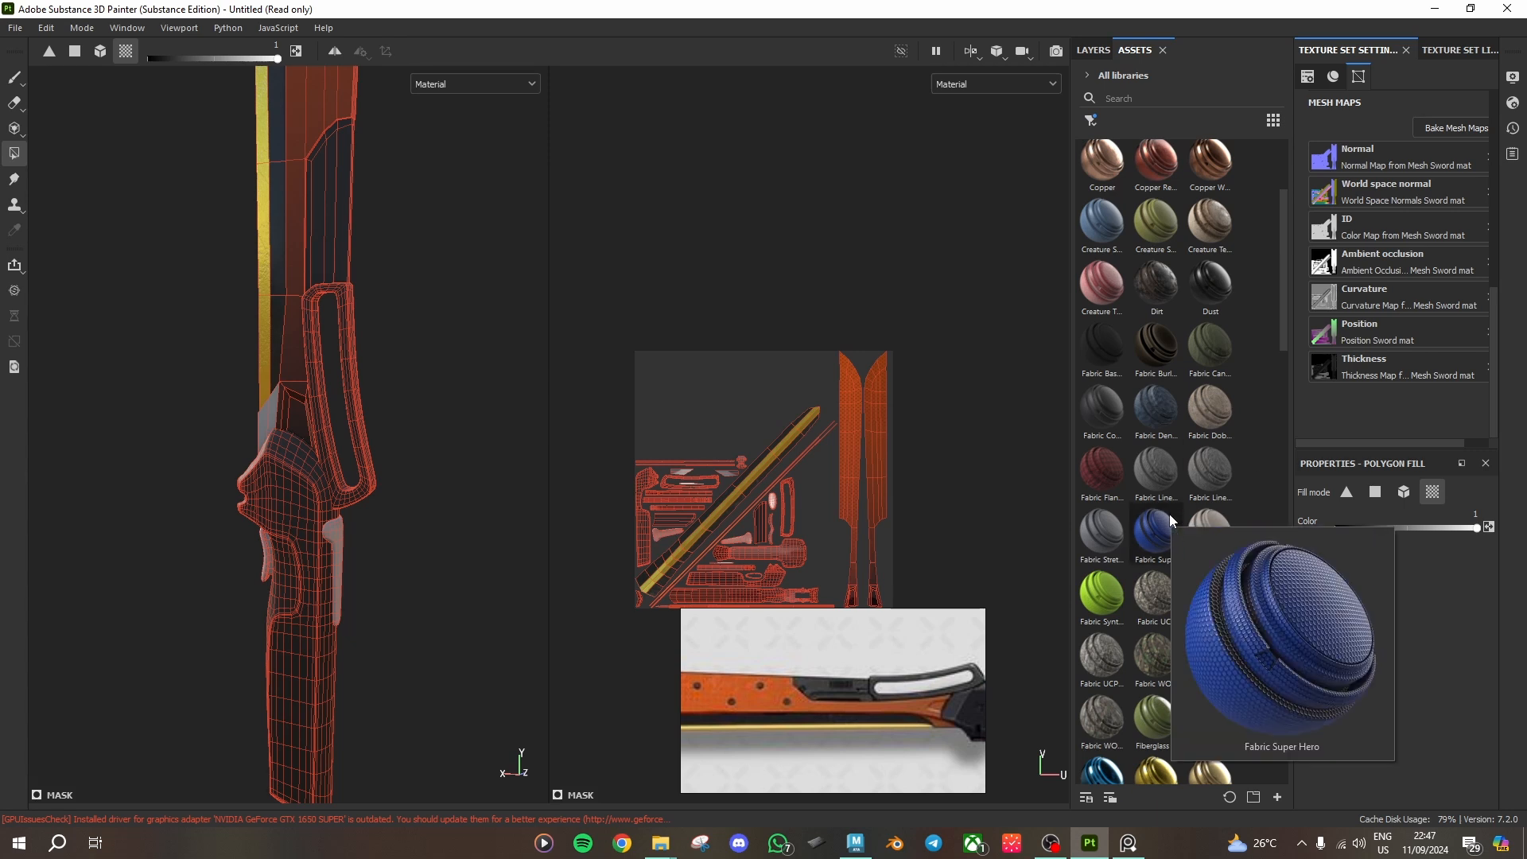
mouse_move(1109, 509)
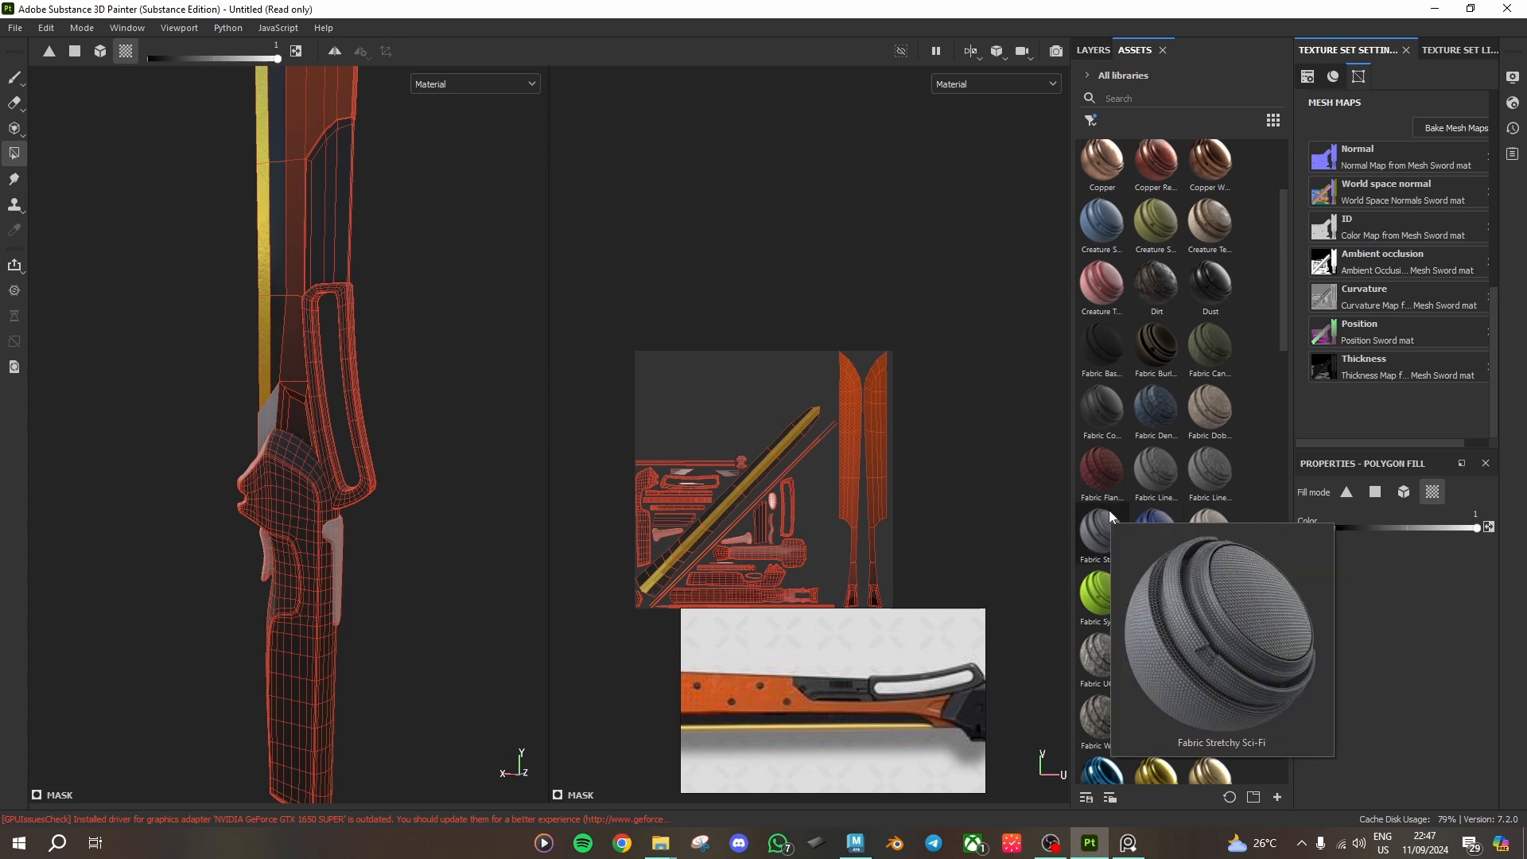
left_click_drag(1109, 509, 310, 592)
scroll(377, 488, "up", 2)
mouse_move(377, 487)
left_mouse_down("alt")
mouse_move(468, 454)
mouse_move(384, 440)
left_mouse_up("alt")
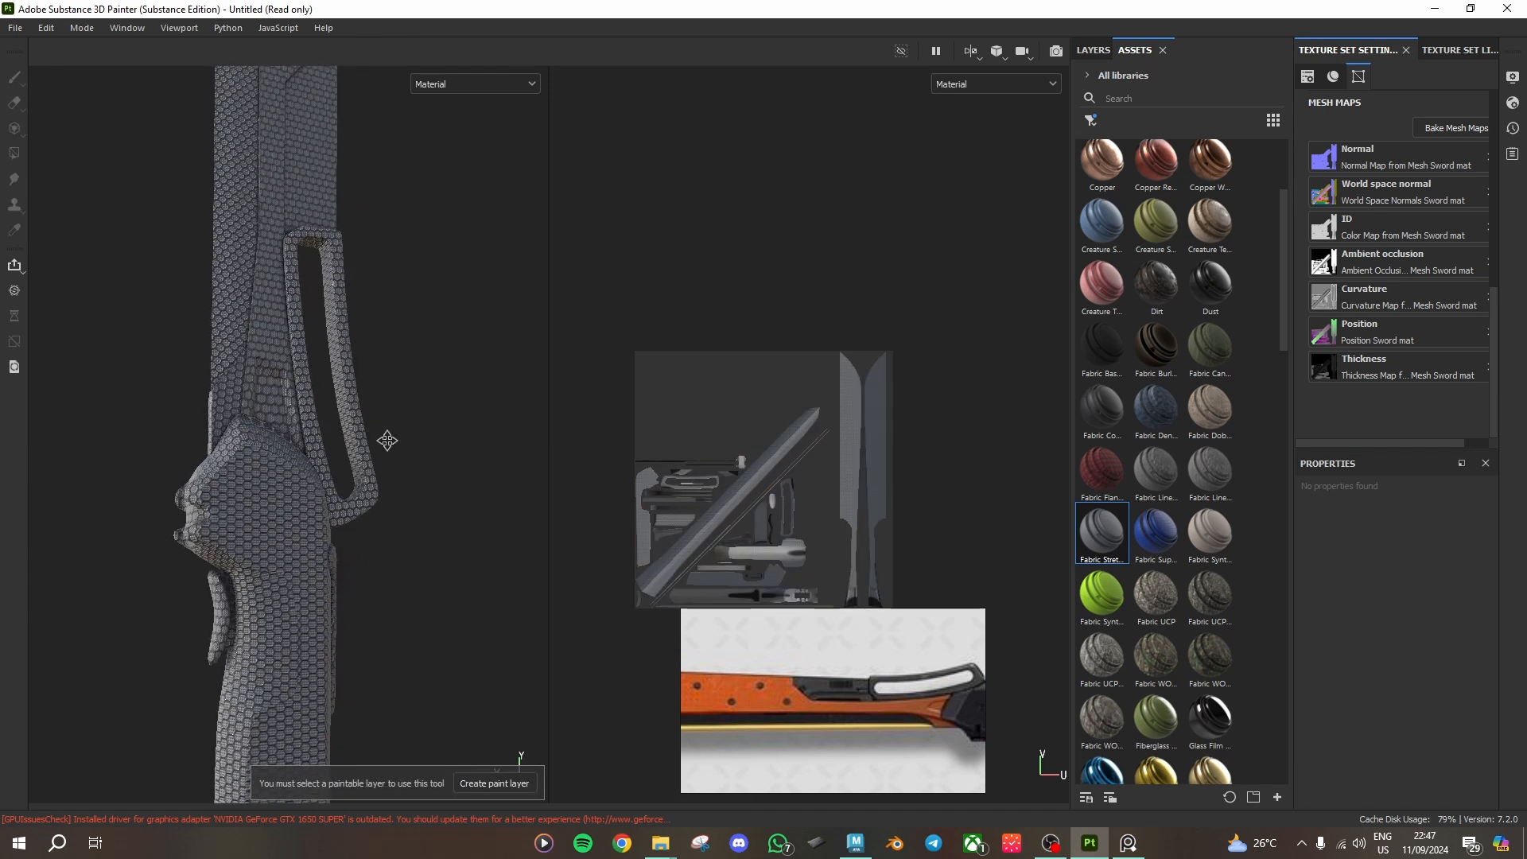
middle_click_drag(385, 439, 449, 328, "alt")
scroll(448, 342, "up", 3)
left_click_drag(449, 354, 494, 392, "alt")
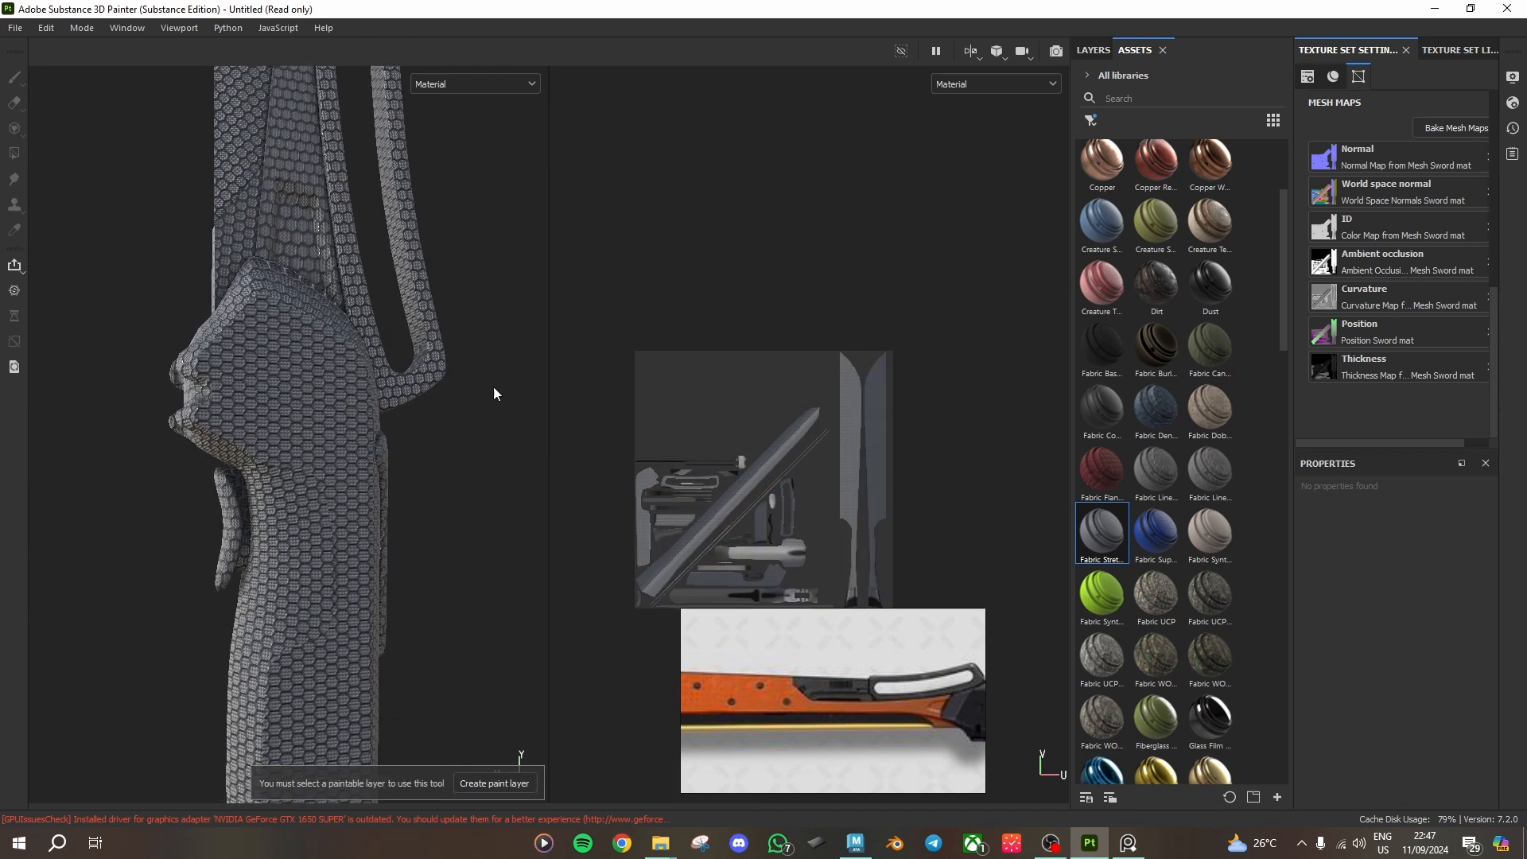
Step: Add a black mask to the Fabric Stretchy Sci-Fi layer group
left_click(1102, 50)
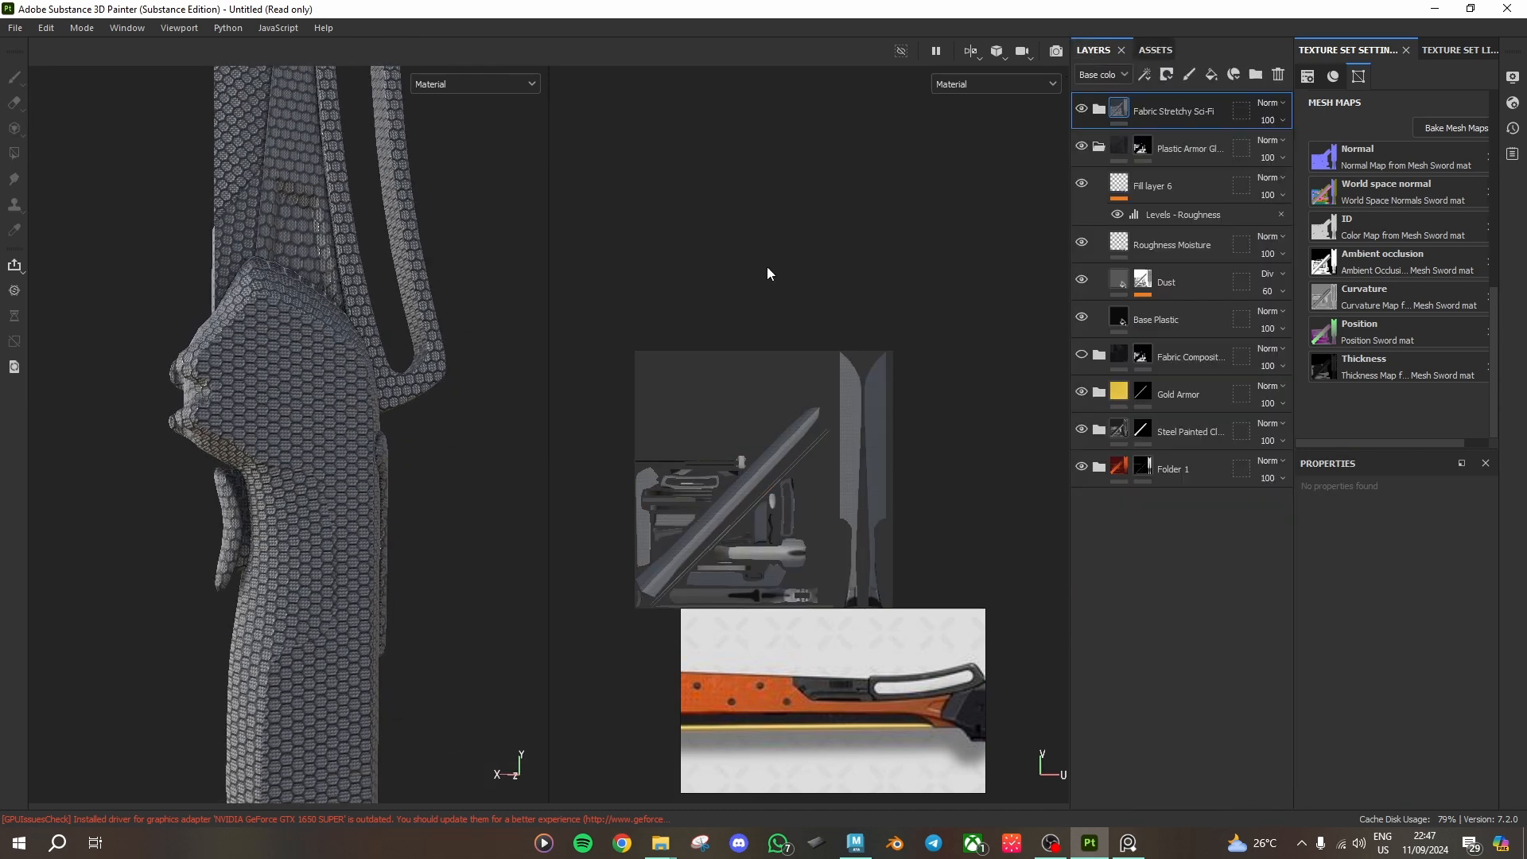
left_click(1167, 75)
left_click(1209, 111)
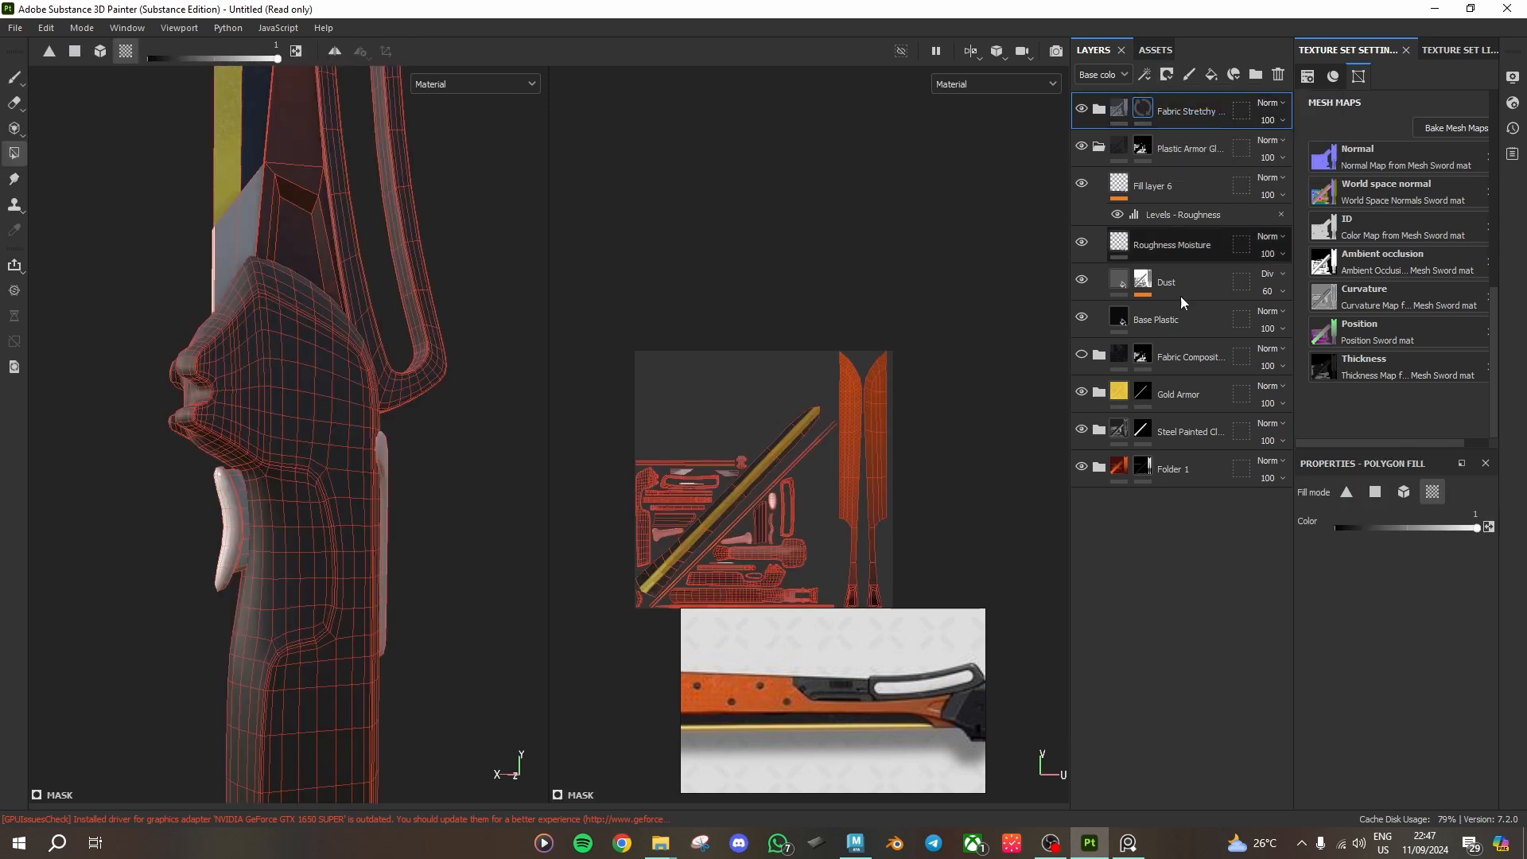
Step: In Mask view, fill the UV islands of the grip's side panels white in the fabric mask, and return to Material view
left_click(460, 83)
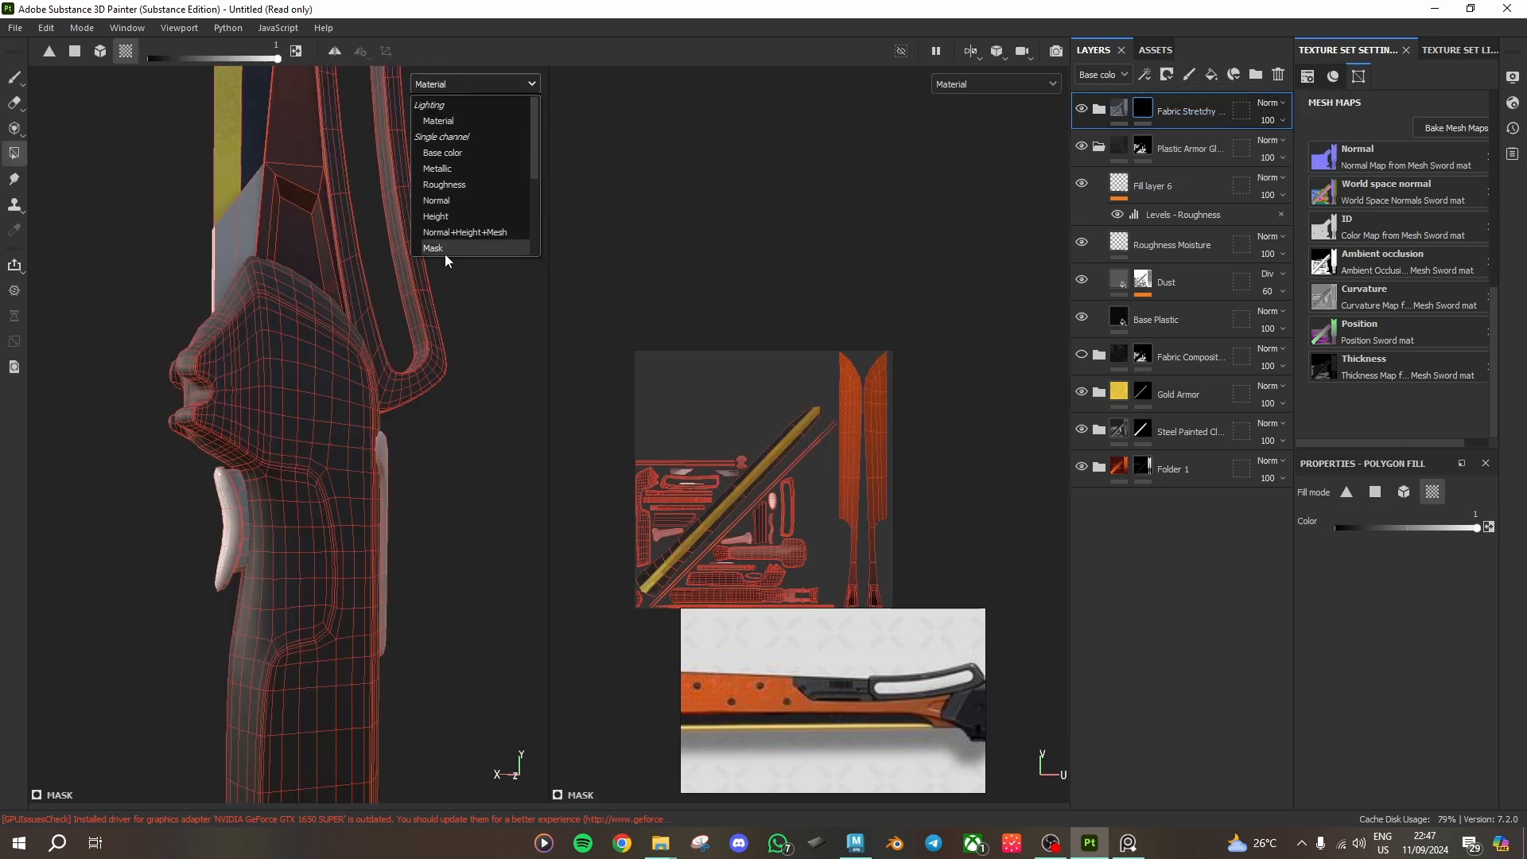
left_click(451, 249)
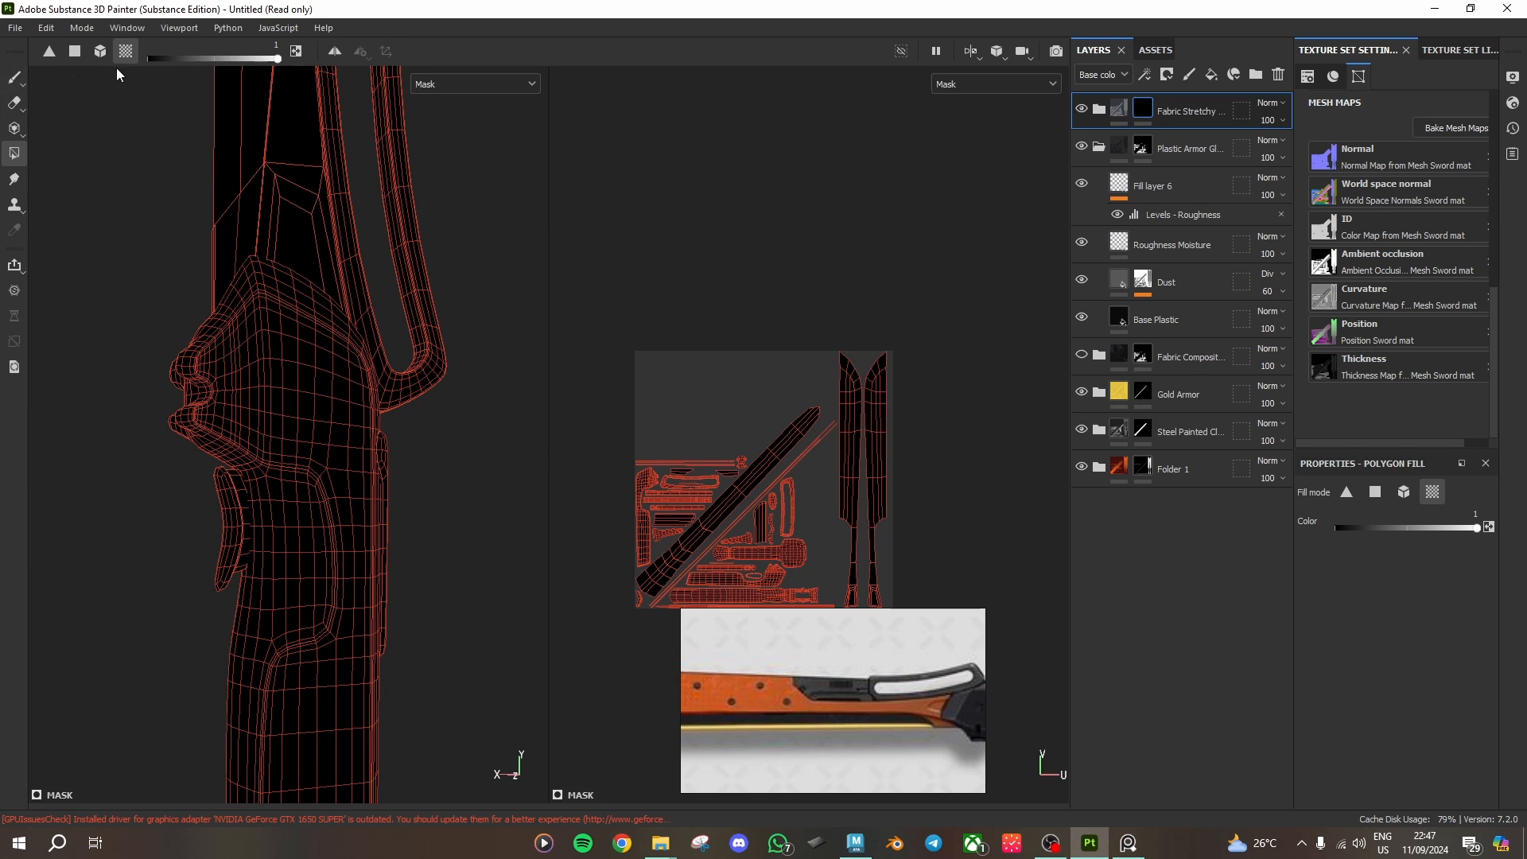
left_click_drag(401, 503, 300, 368, "alt")
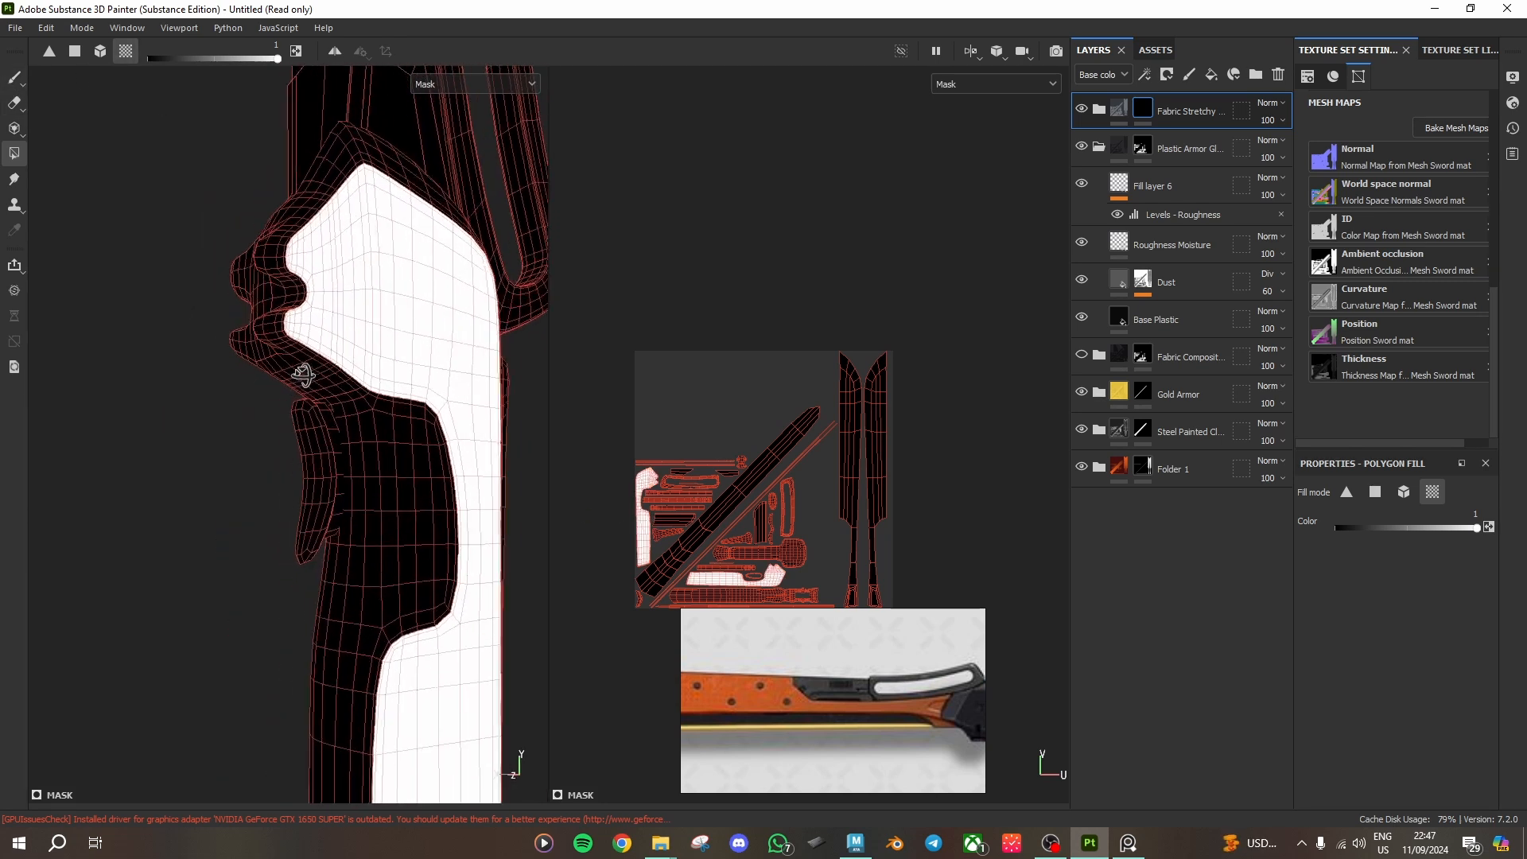
left_click(449, 84)
left_click(448, 121)
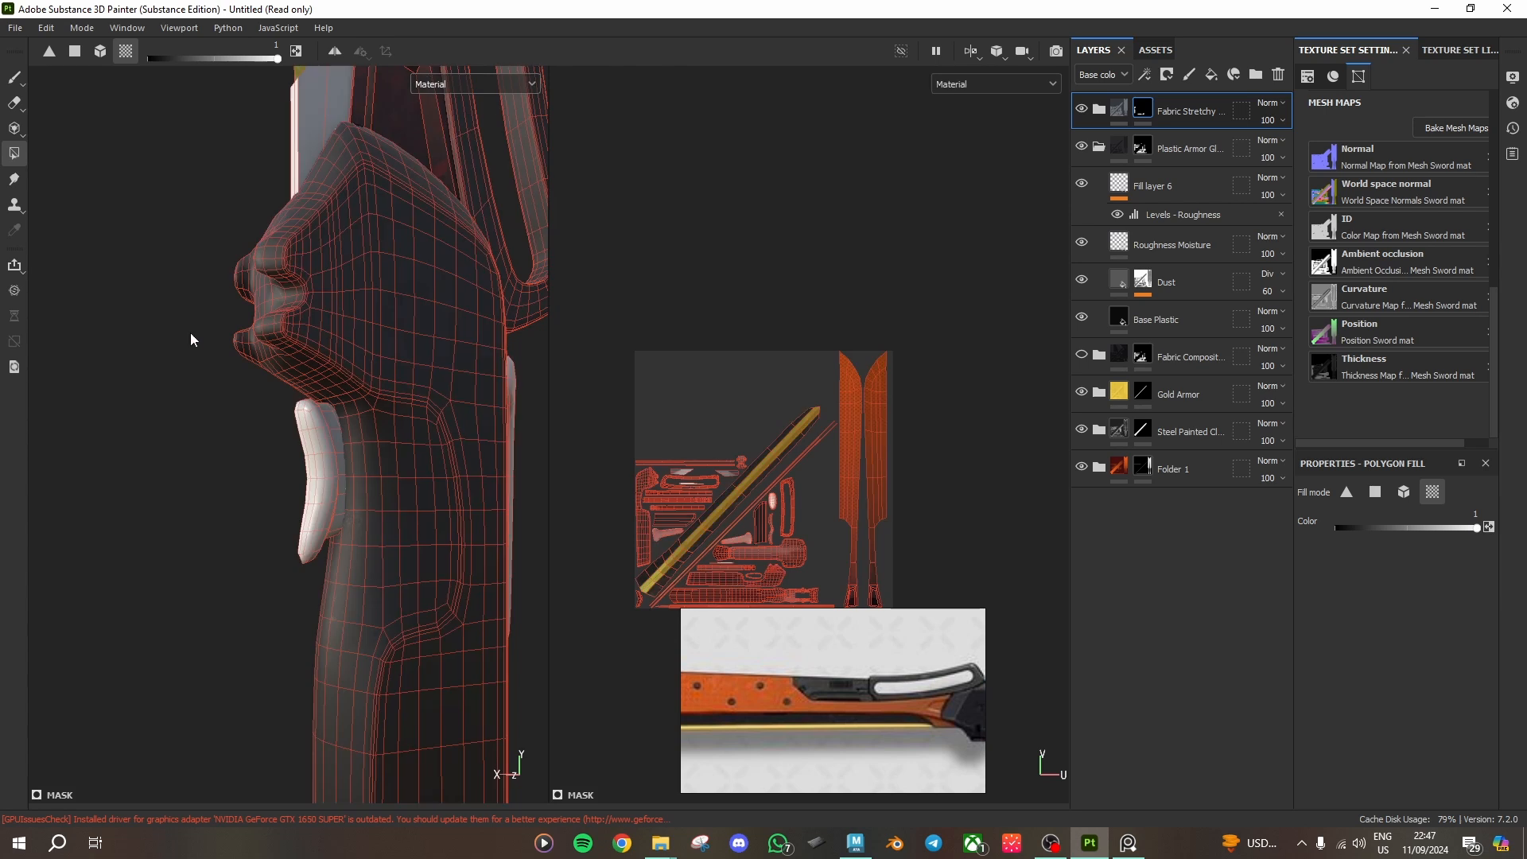
Step: Examine the hexagonal fabric on the grip, comparing it with the Fabric Stretchy Sci-Fi group hidden and shown
left_click(1119, 115)
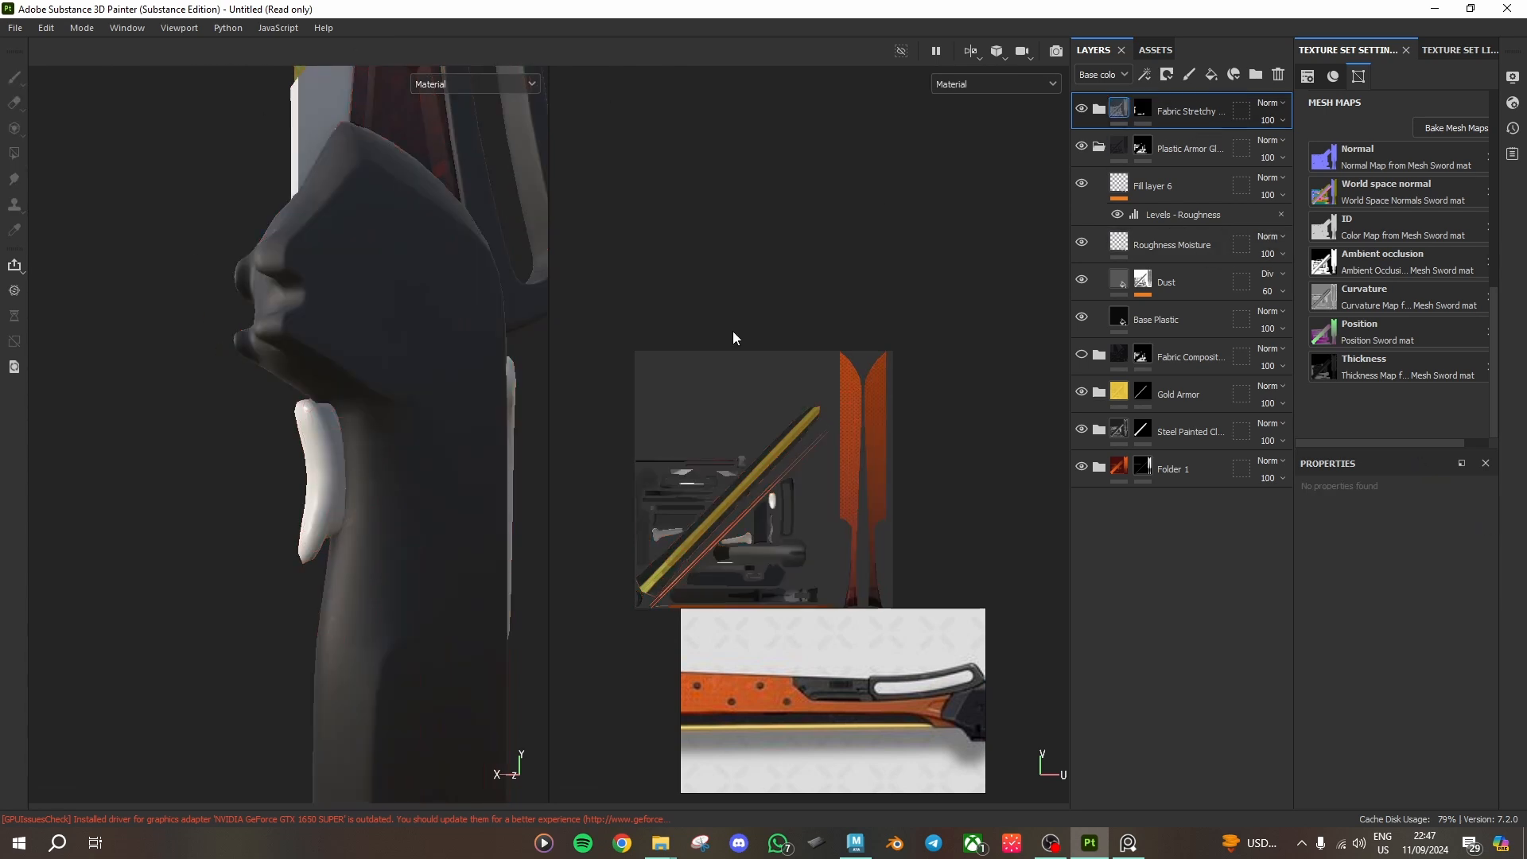
mouse_move(198, 436)
left_mouse_down("alt")
mouse_move(354, 293)
mouse_move(427, 415)
mouse_move(343, 373)
mouse_move(385, 511)
mouse_move(407, 401)
left_mouse_up("alt")
left_click(1141, 115)
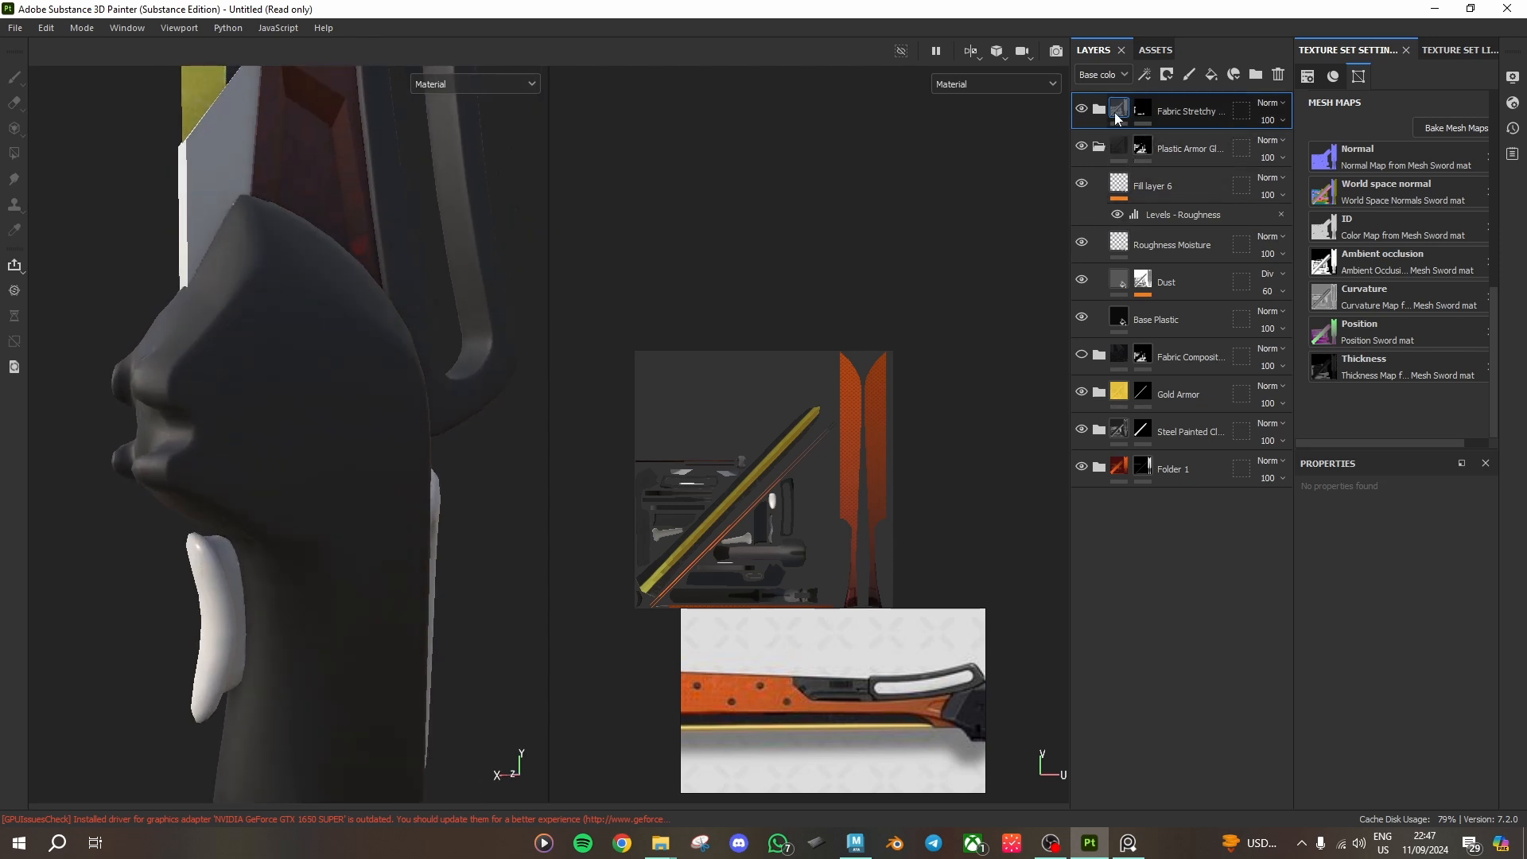
left_click(1117, 116)
left_click(1082, 111)
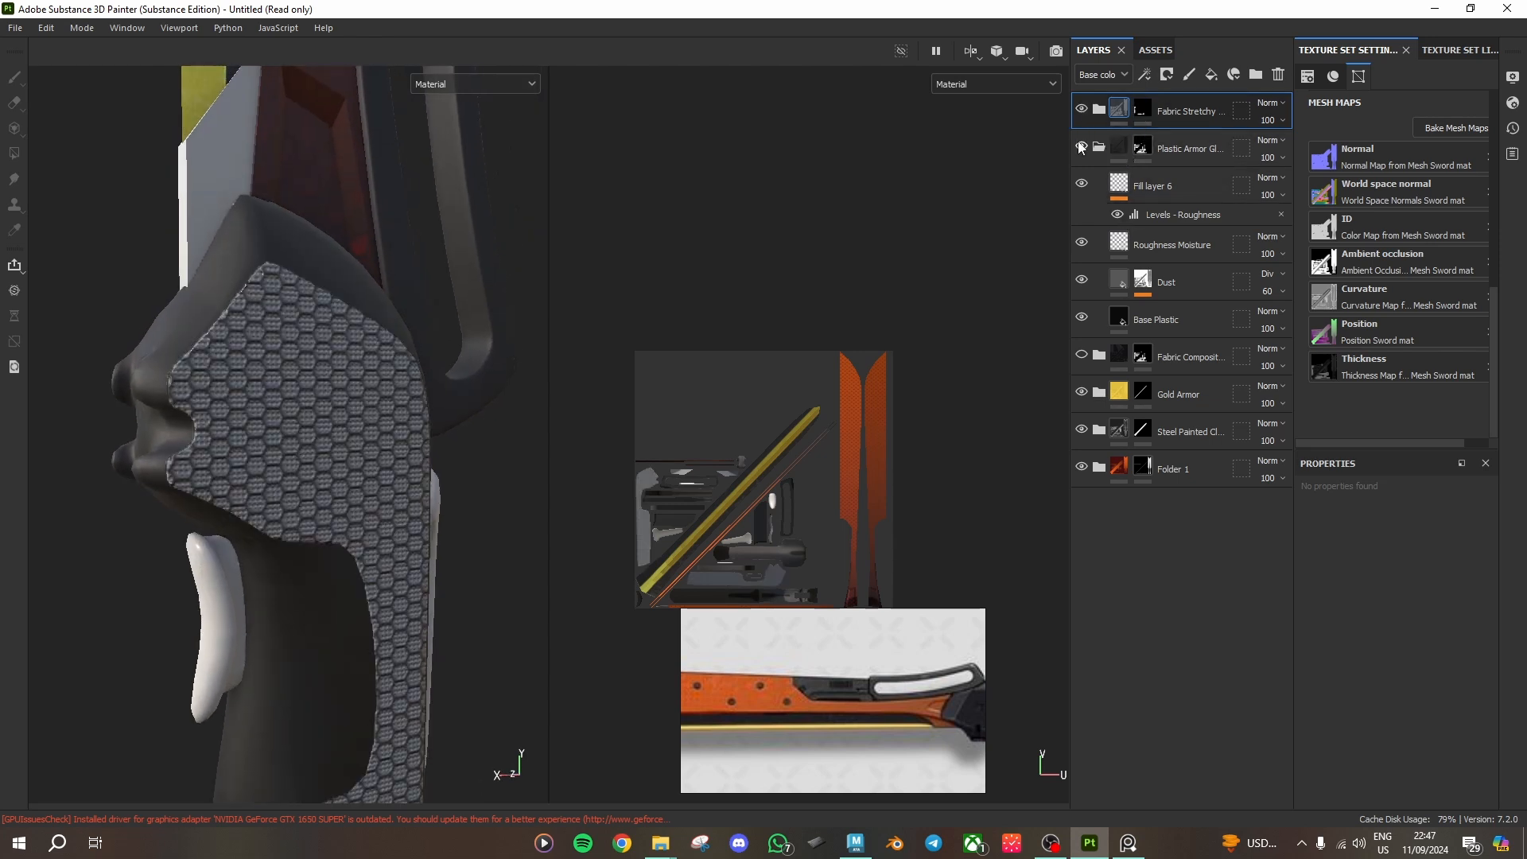
left_click(1083, 111)
left_click(1082, 111)
scroll(214, 429, "down", 2)
scroll(386, 418, "down", 5)
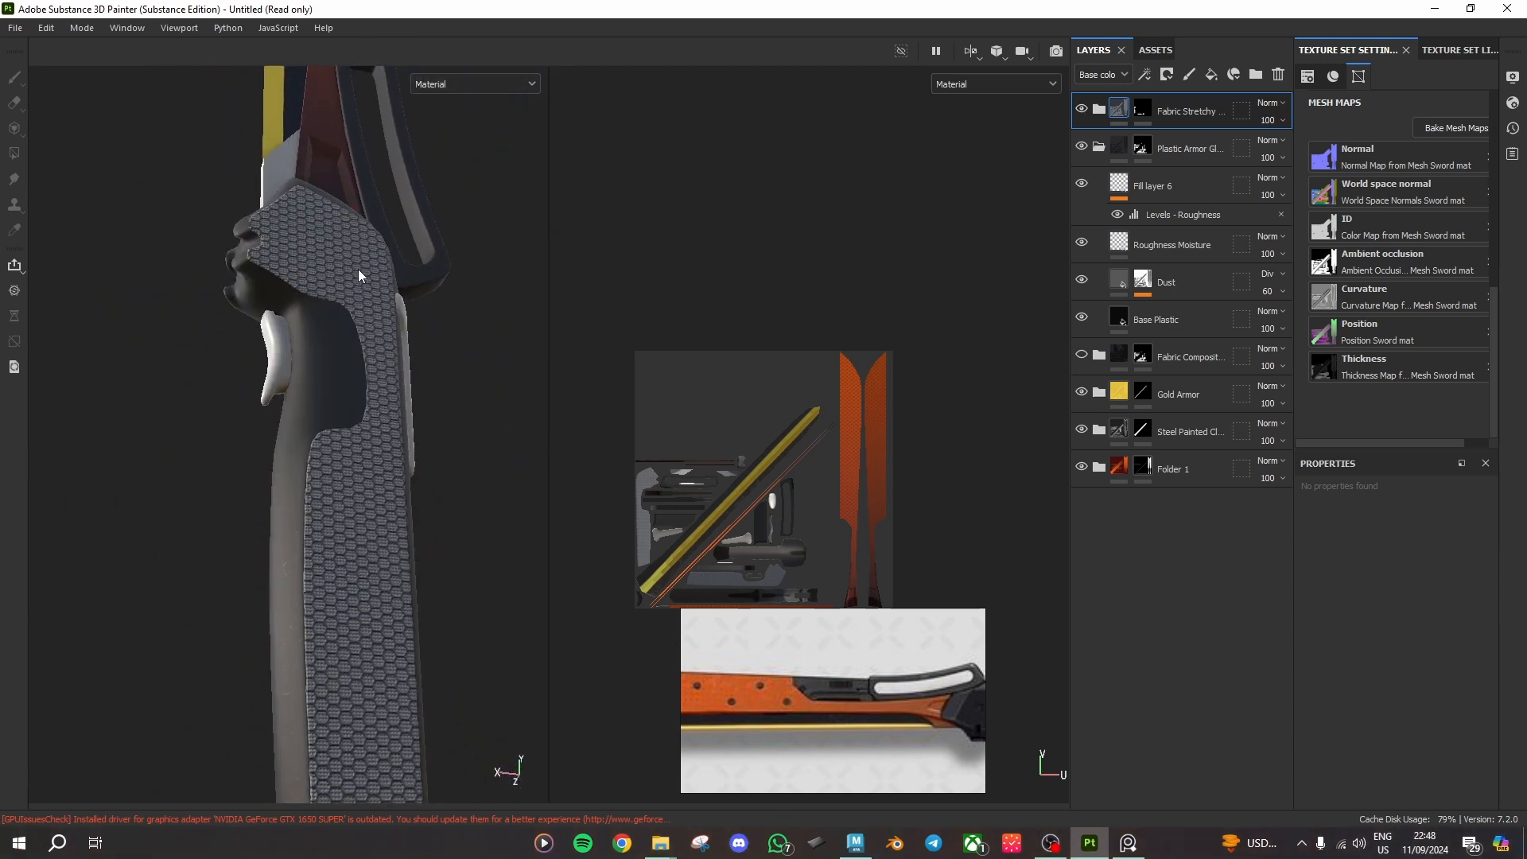
left_click_drag(357, 269, 474, 430, "alt")
scroll(474, 429, "up", 4)
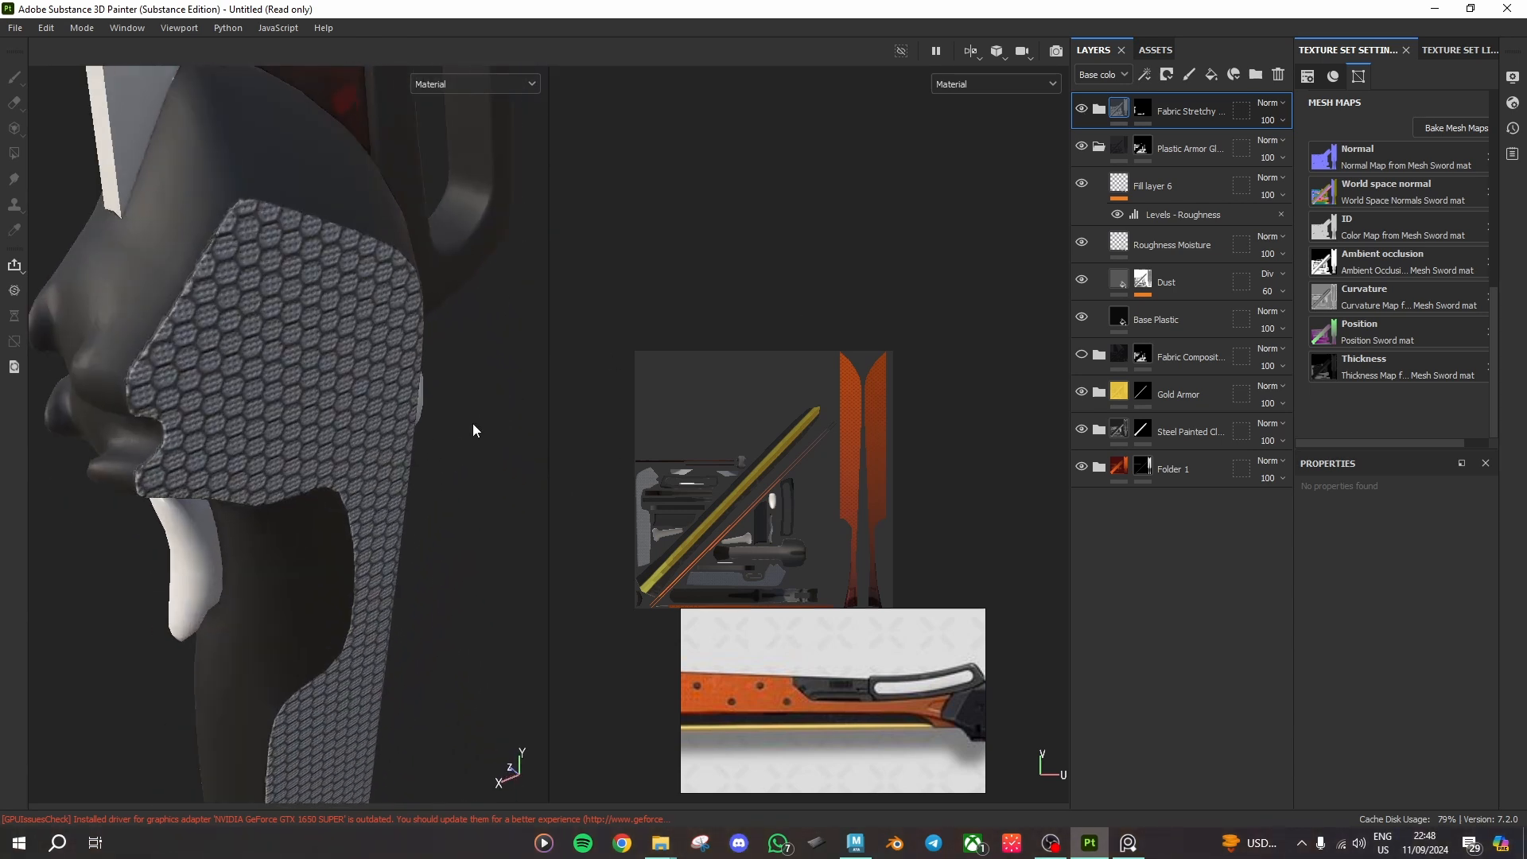
Step: Set the base colour of the fabric group's Base Color layer to dark grey 27282c, sampled from the sword's dark plastic
left_click(1099, 109)
left_click(1161, 303)
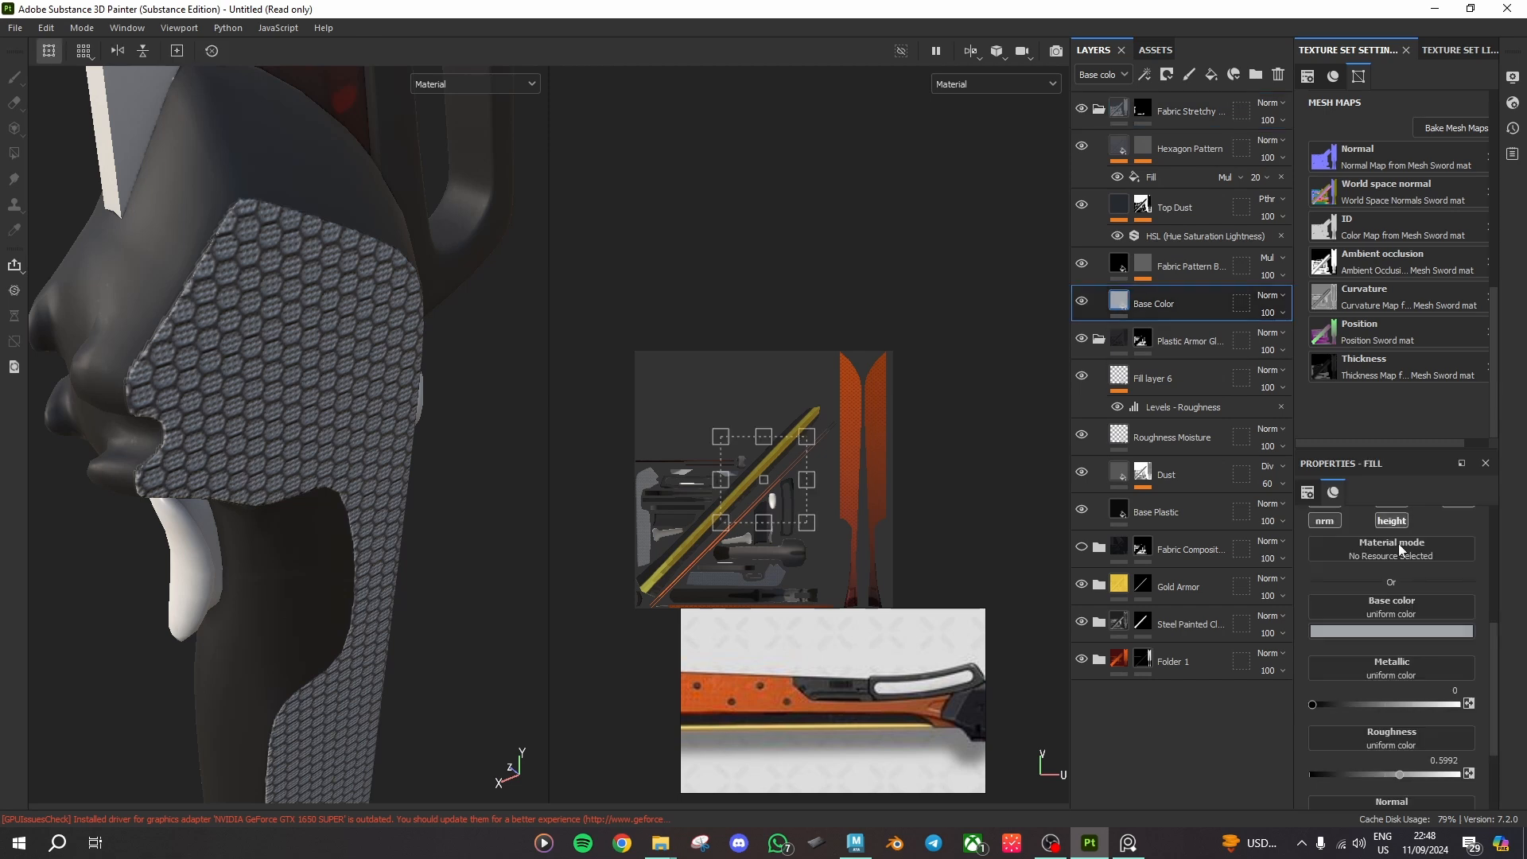
scroll(1425, 730, "down", 2)
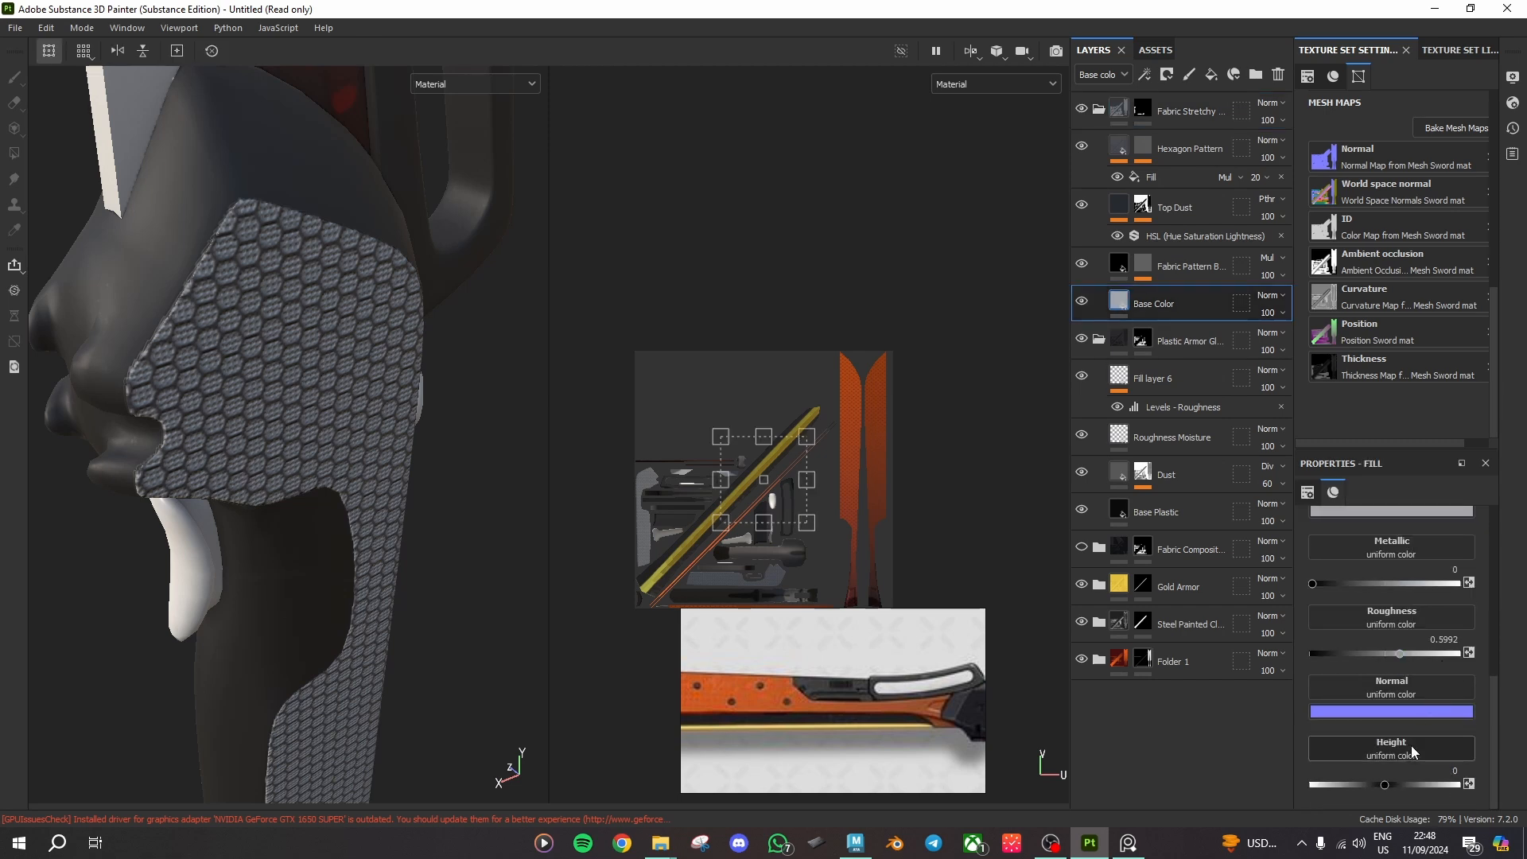
scroll(806, 387, "up", 8)
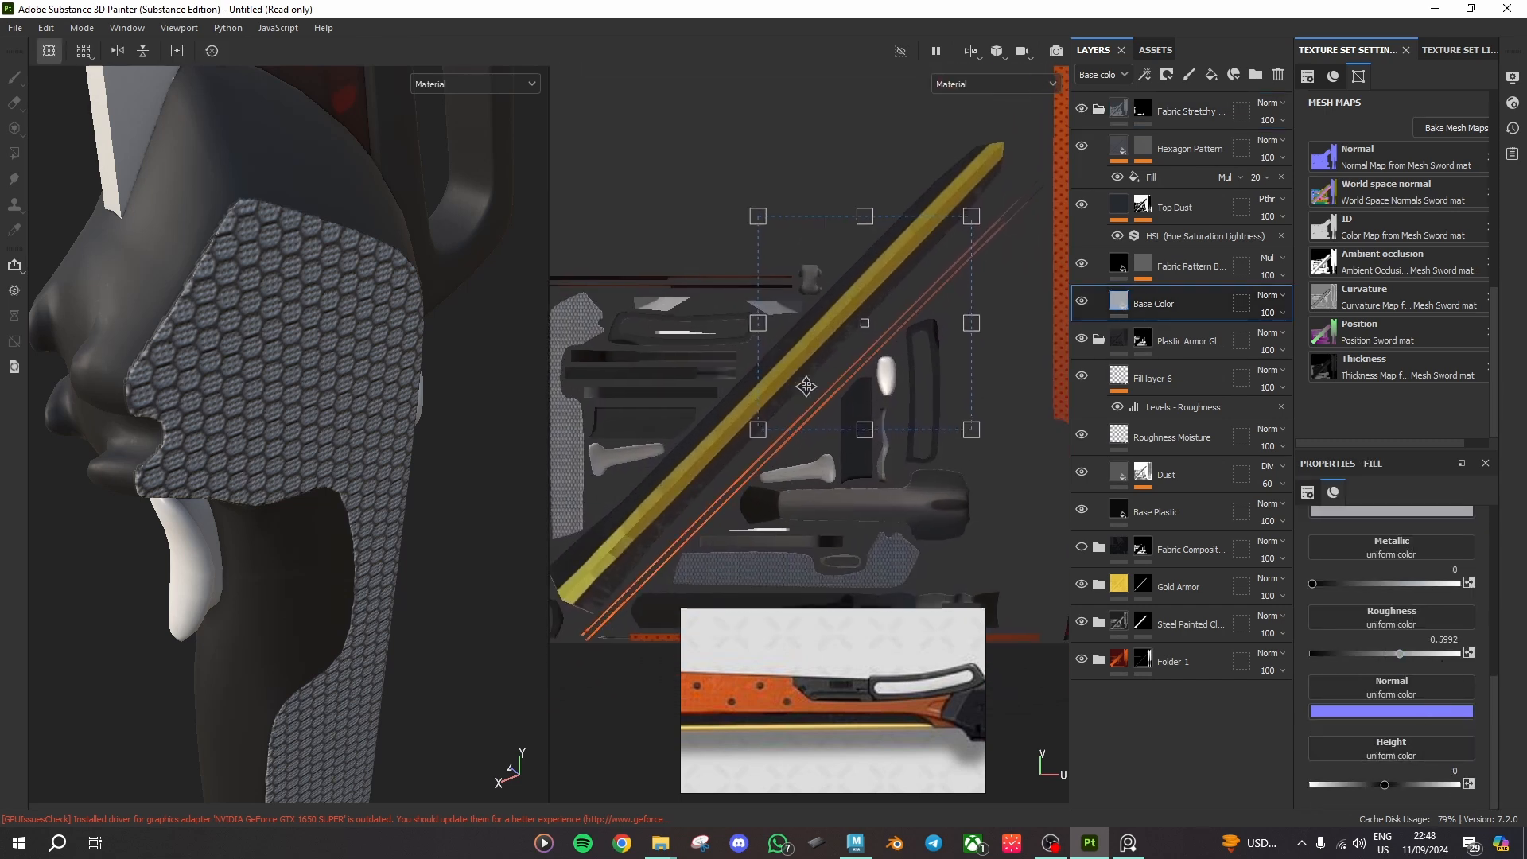
scroll(1371, 655, "up", 2)
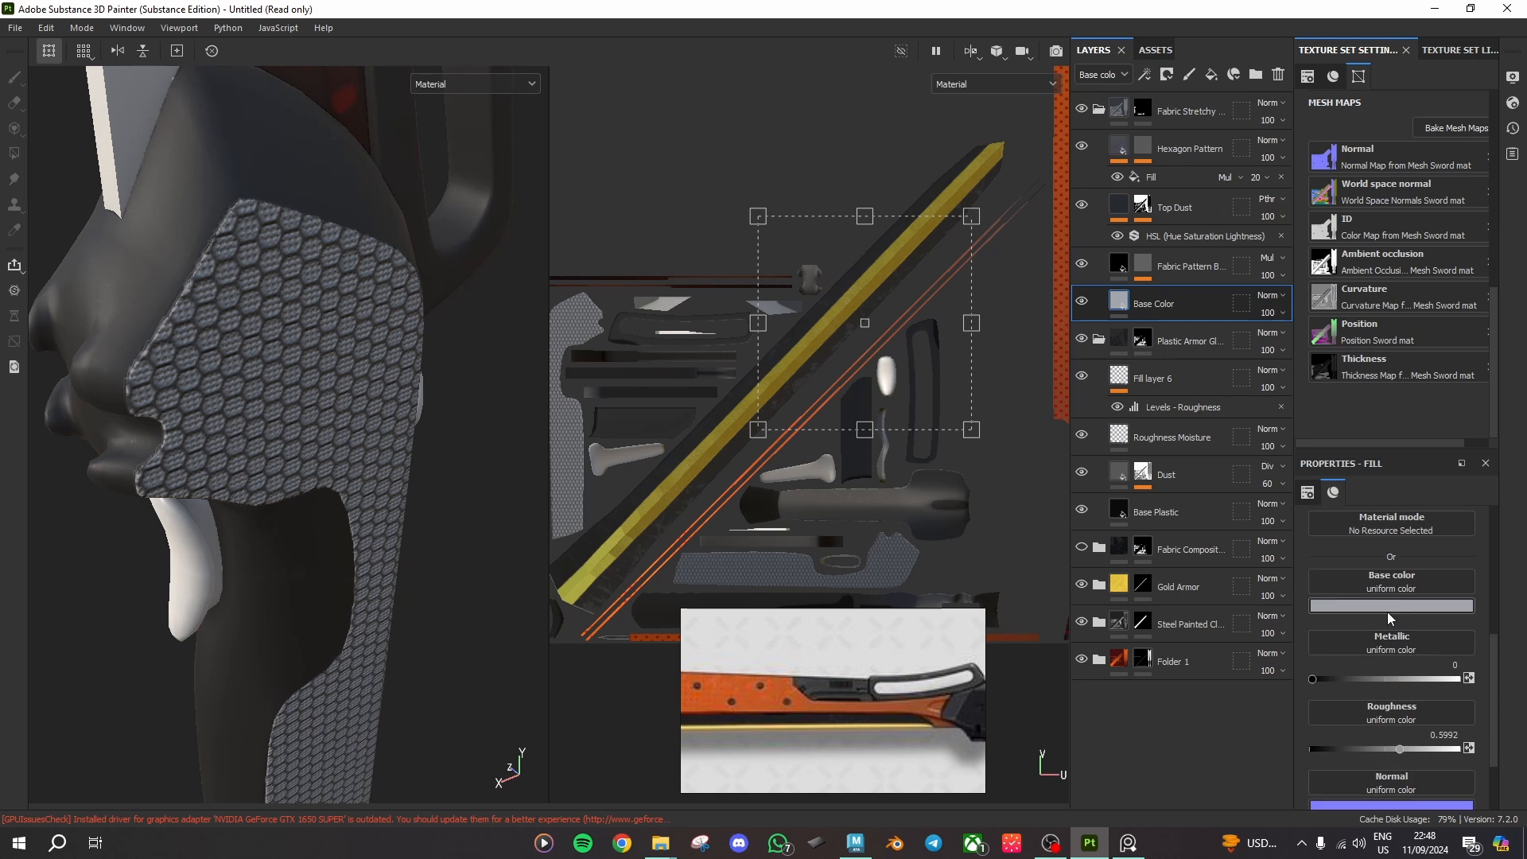
left_click(1391, 605)
left_click(1436, 617)
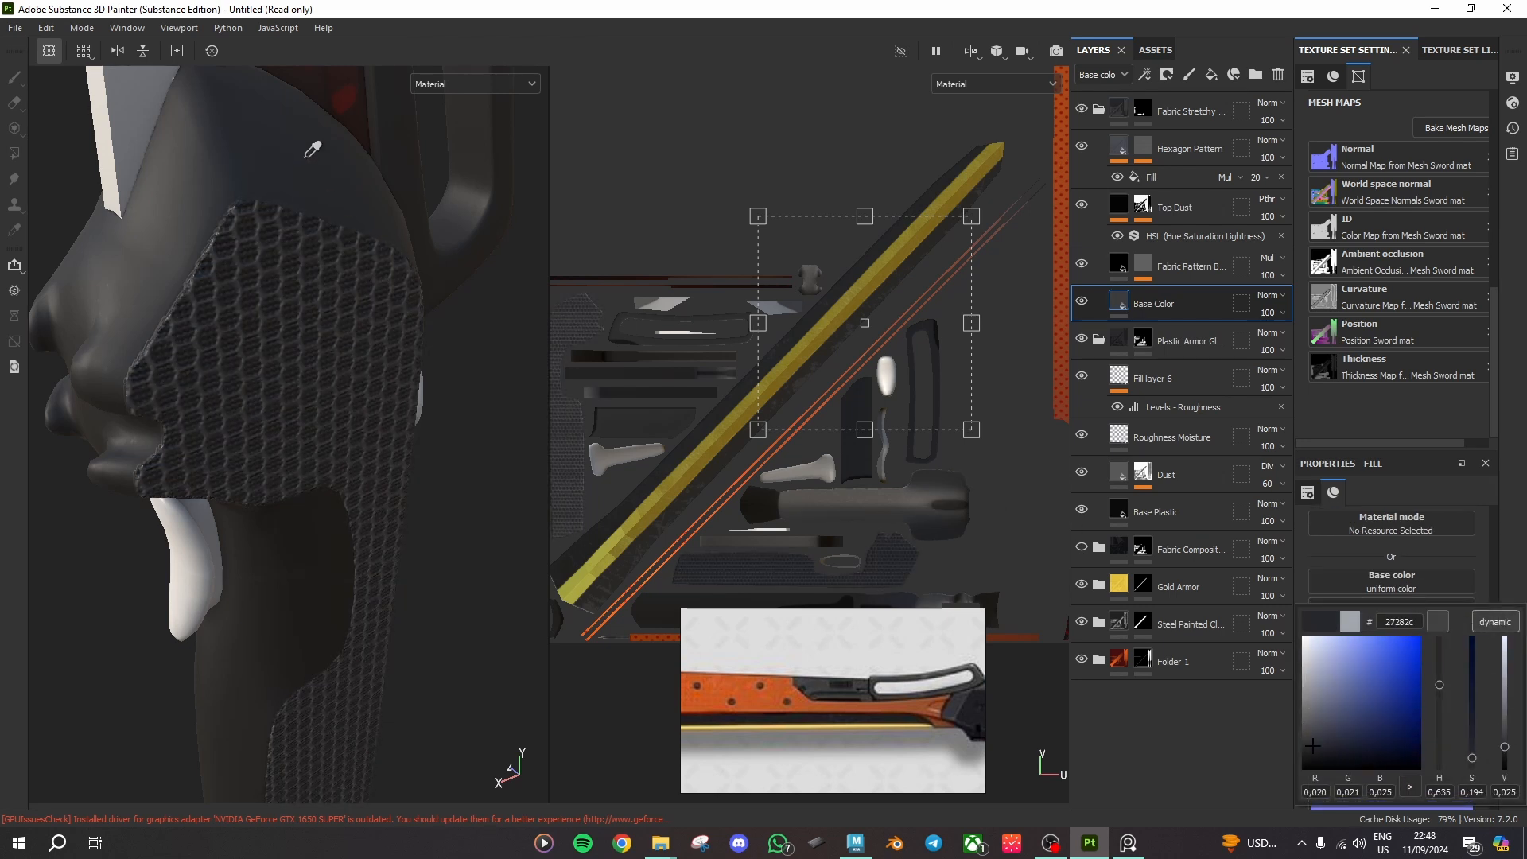
Step: Set the base colour of the fabric group's Hexagon Pattern layer to dark grey 202123, sampled with the colour picker
left_click(1083, 208)
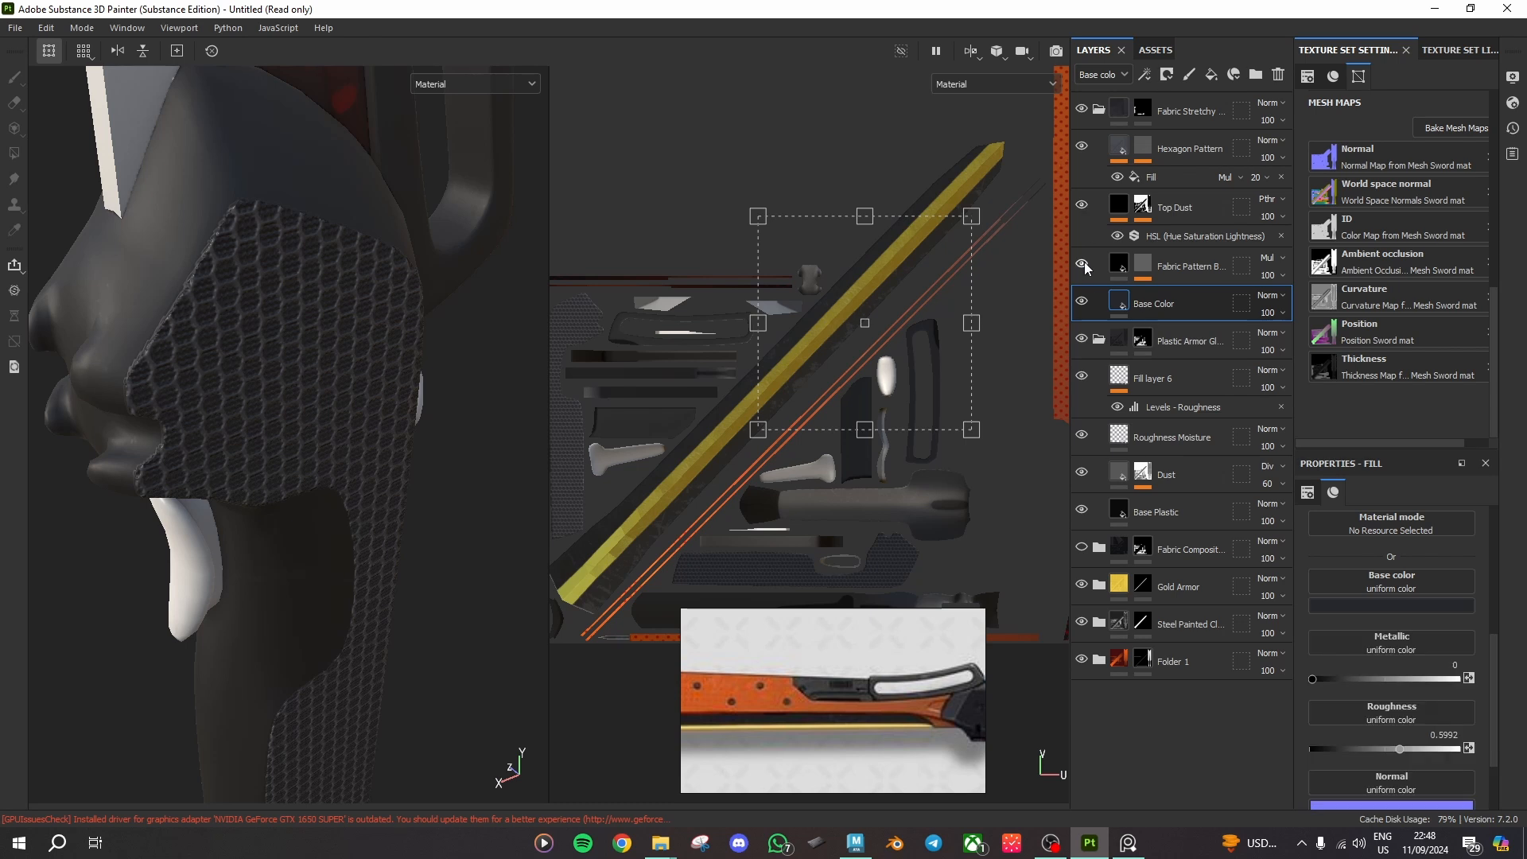
left_click(1081, 146)
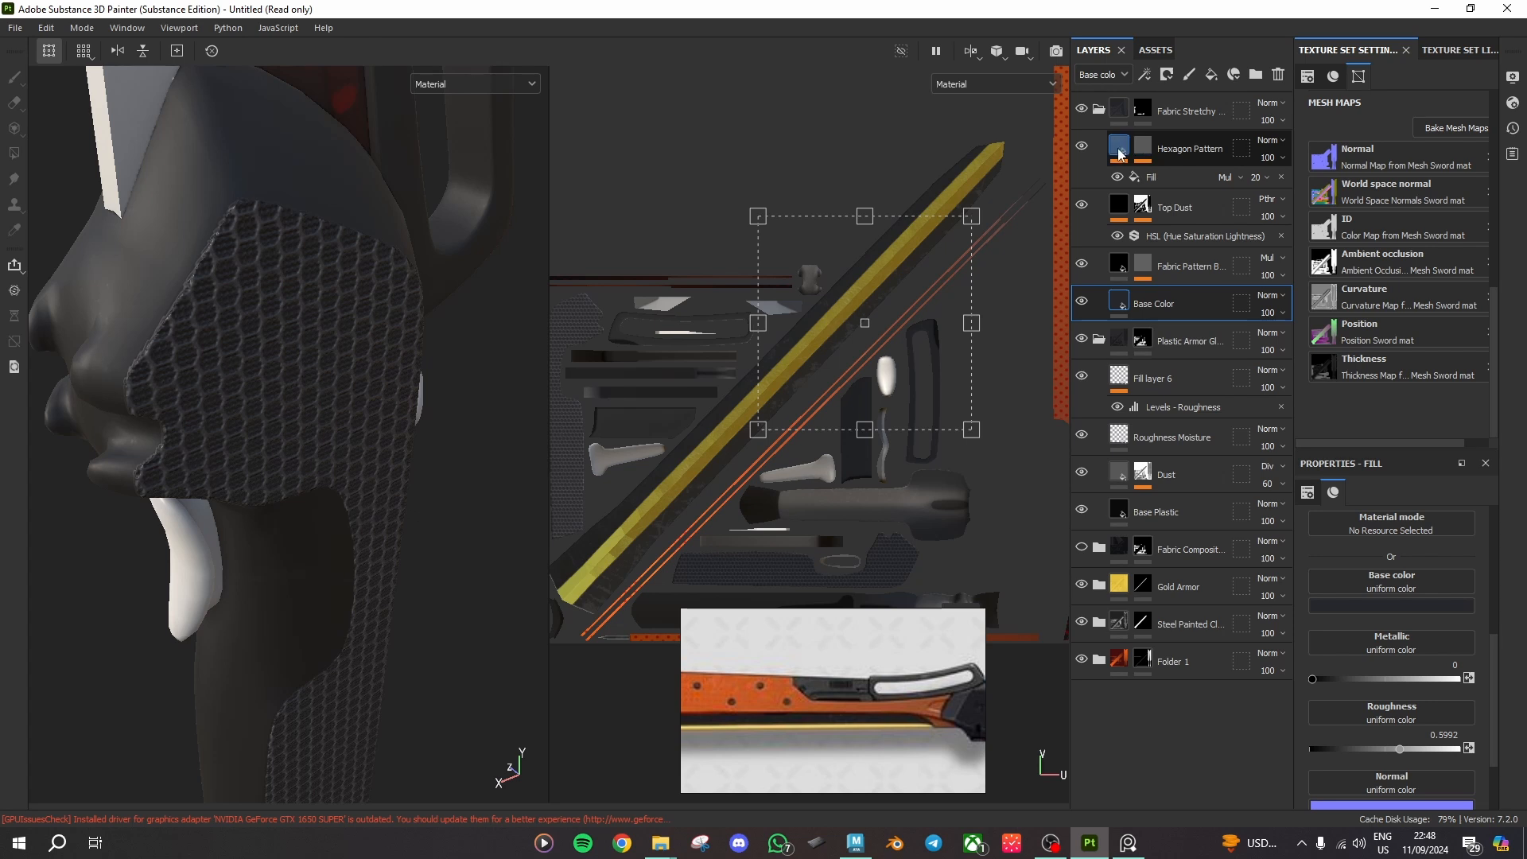
left_click(1118, 151)
left_click(1142, 149)
left_click(1120, 151)
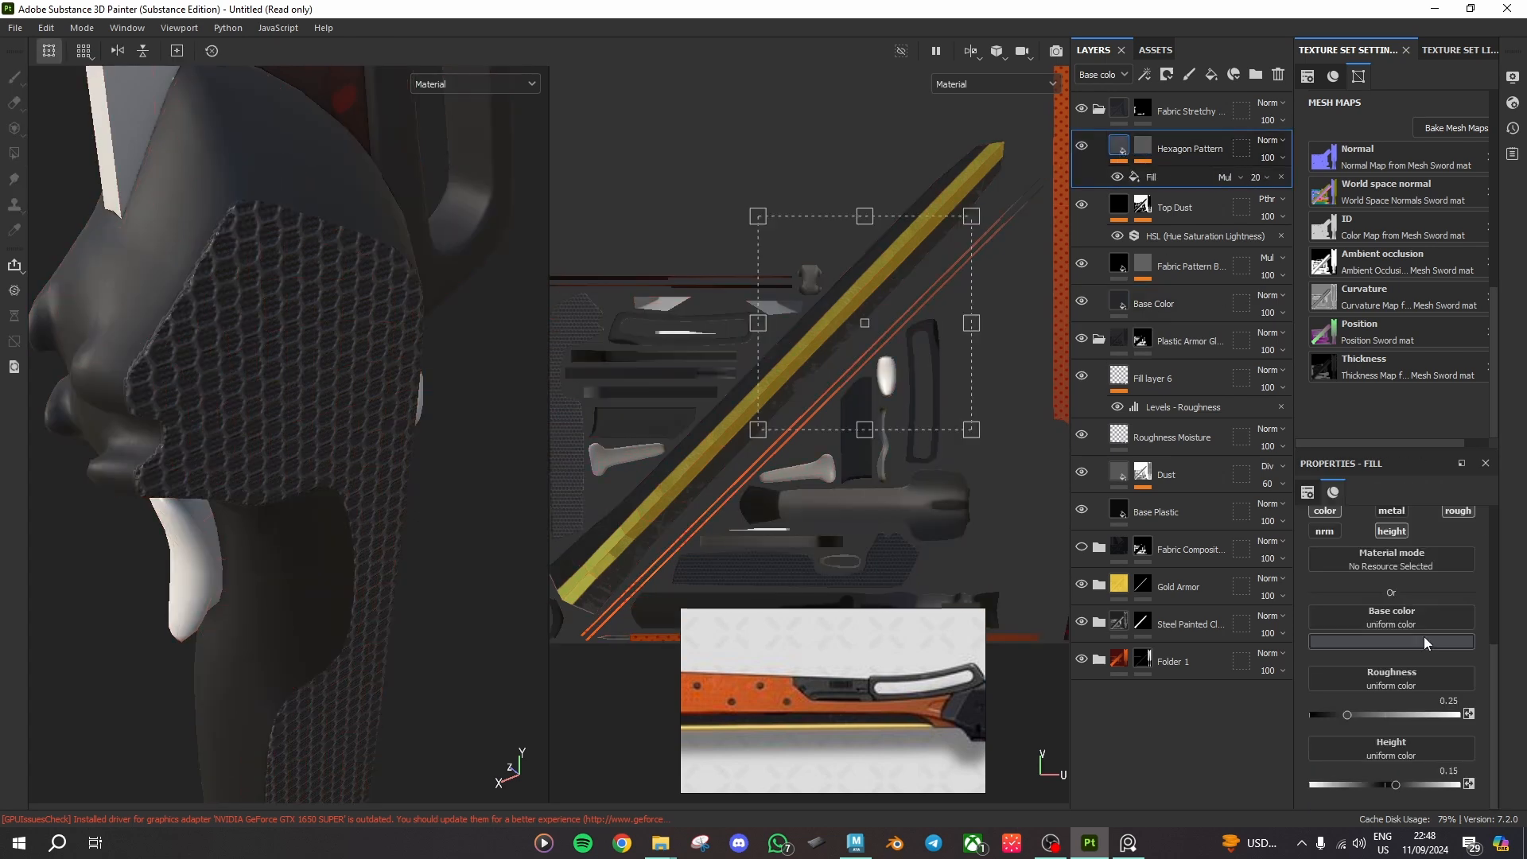
left_click(1436, 639)
left_click(1437, 657)
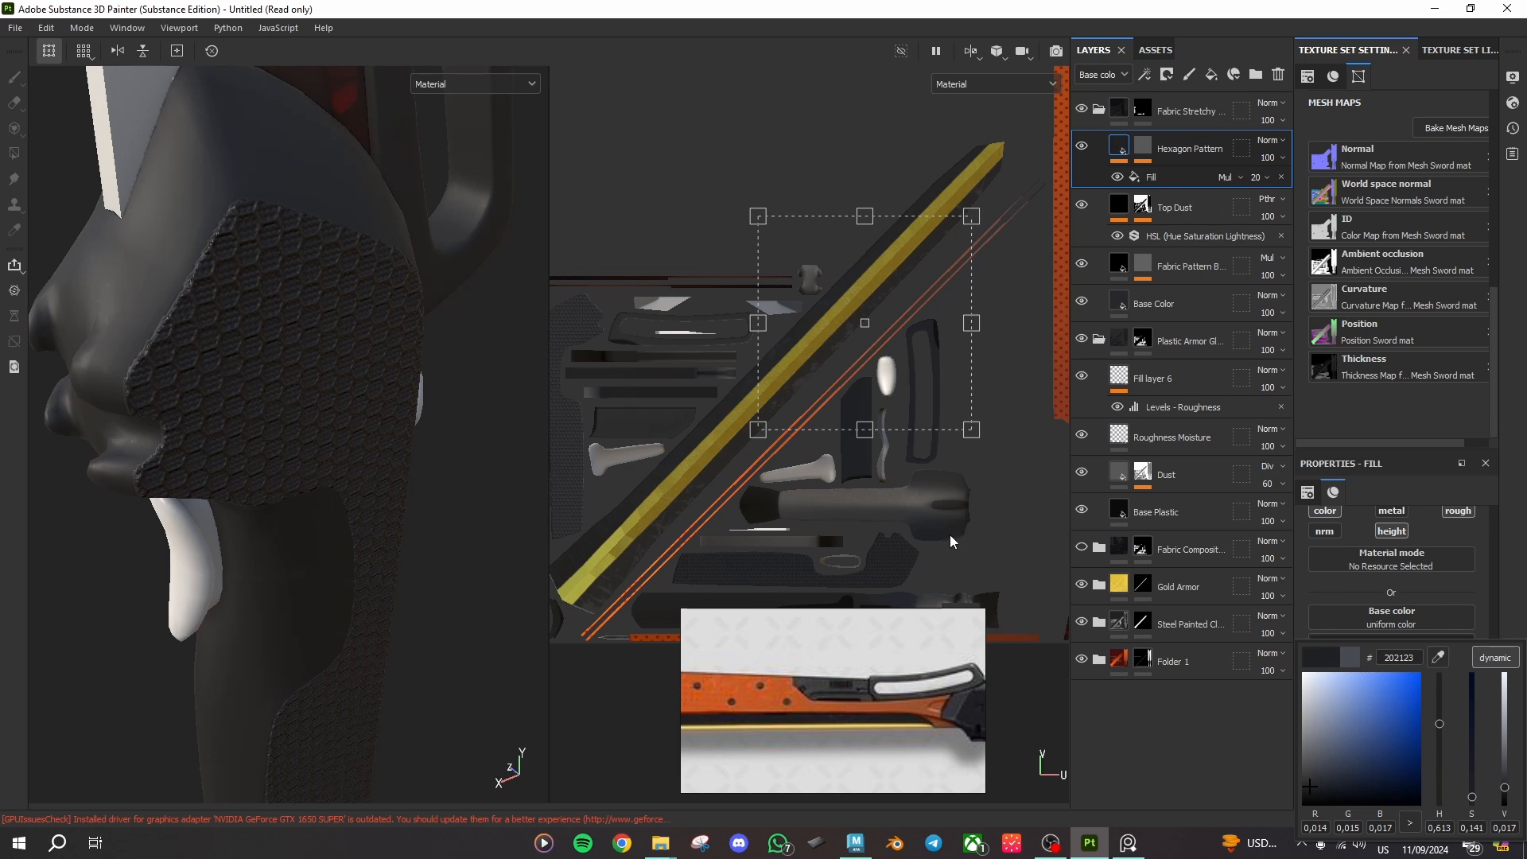
left_click(445, 547)
Step: Examine the recoloured hexagonal fabric on the grip from several angles and review the Hexagon Pattern layer in its group
left_click_drag(445, 547, 447, 403, "alt")
scroll(385, 528, "up", 6)
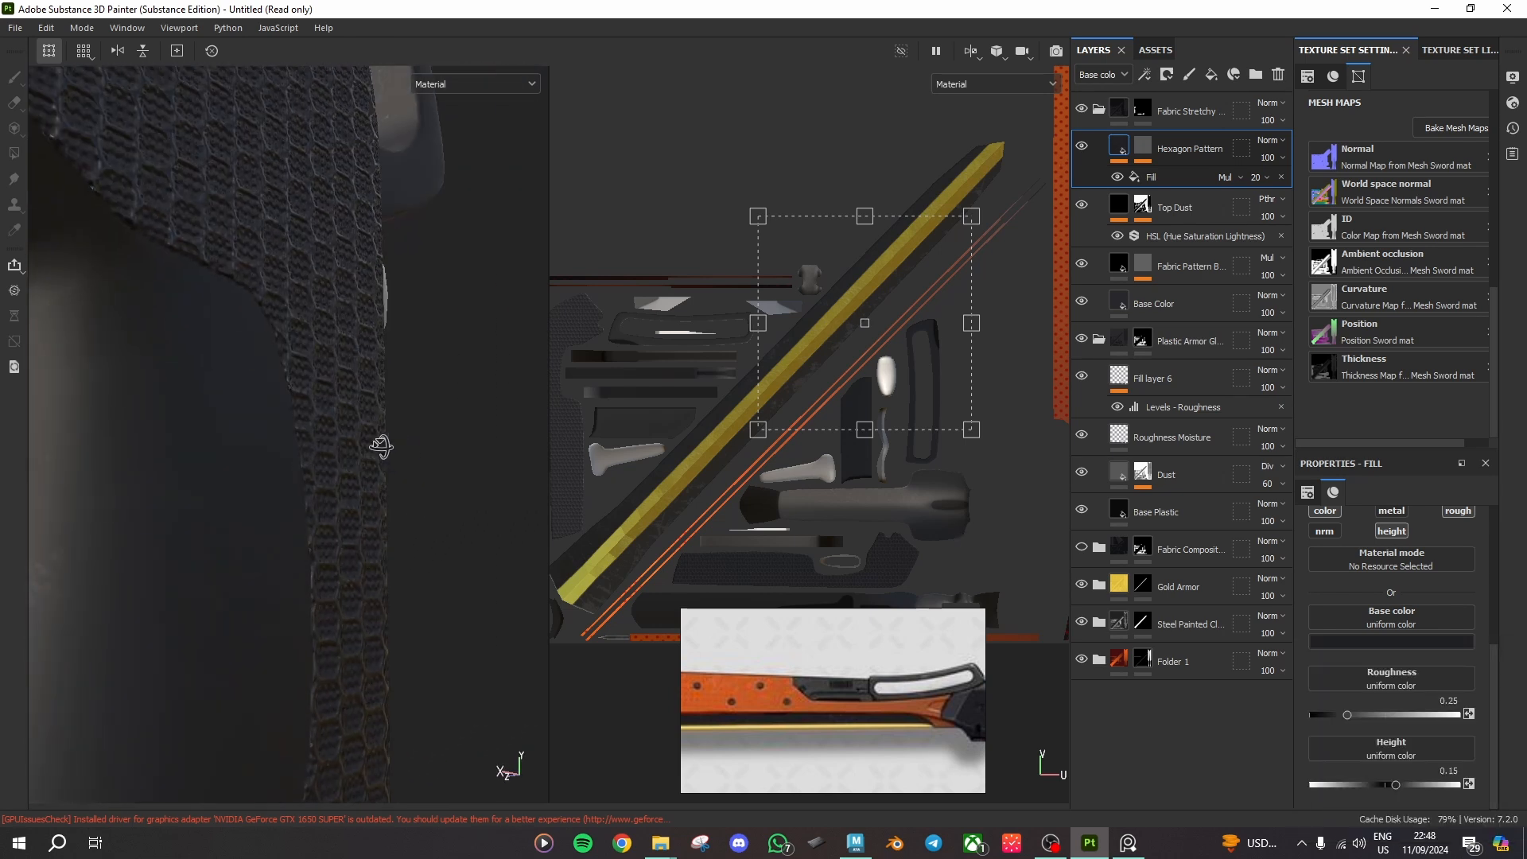
left_click_drag(381, 445, 474, 563, "alt")
scroll(433, 521, "down", 5)
middle_click_drag(266, 370, 297, 497, "alt")
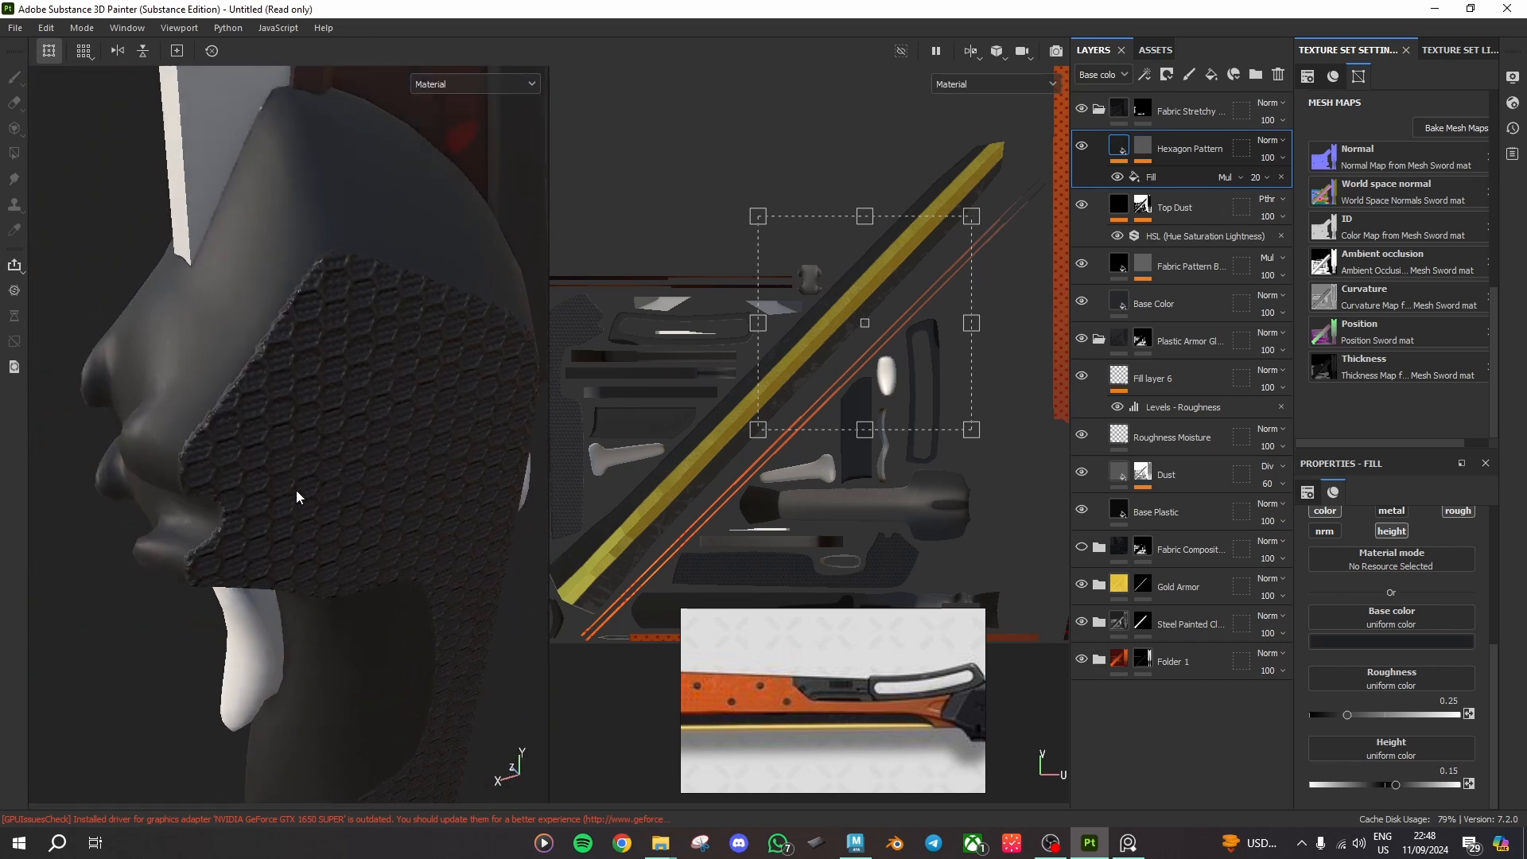
left_click_drag(297, 497, 301, 372, "alt")
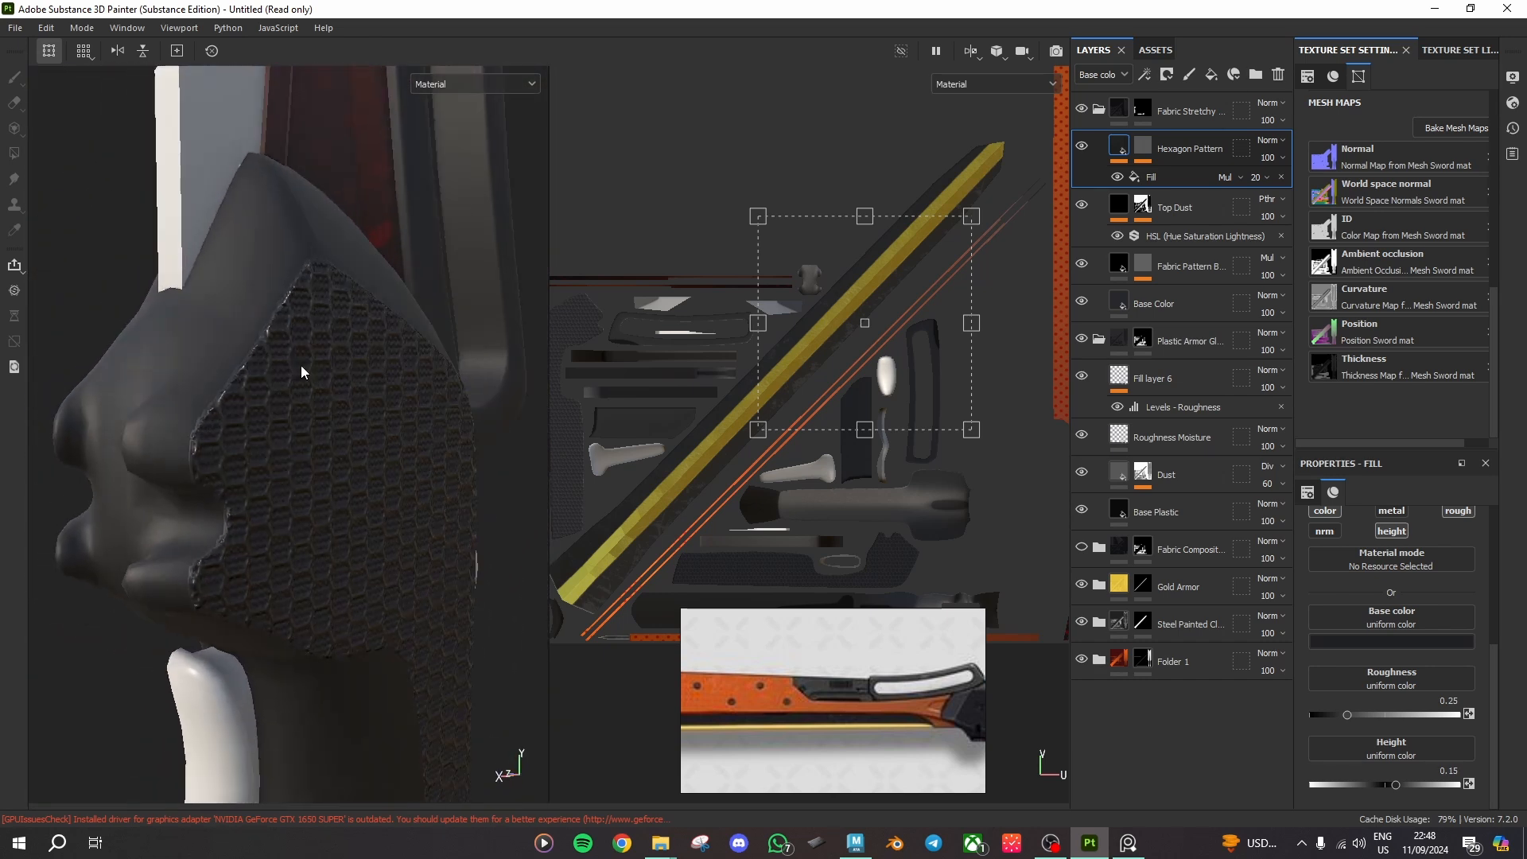
left_click(1097, 111)
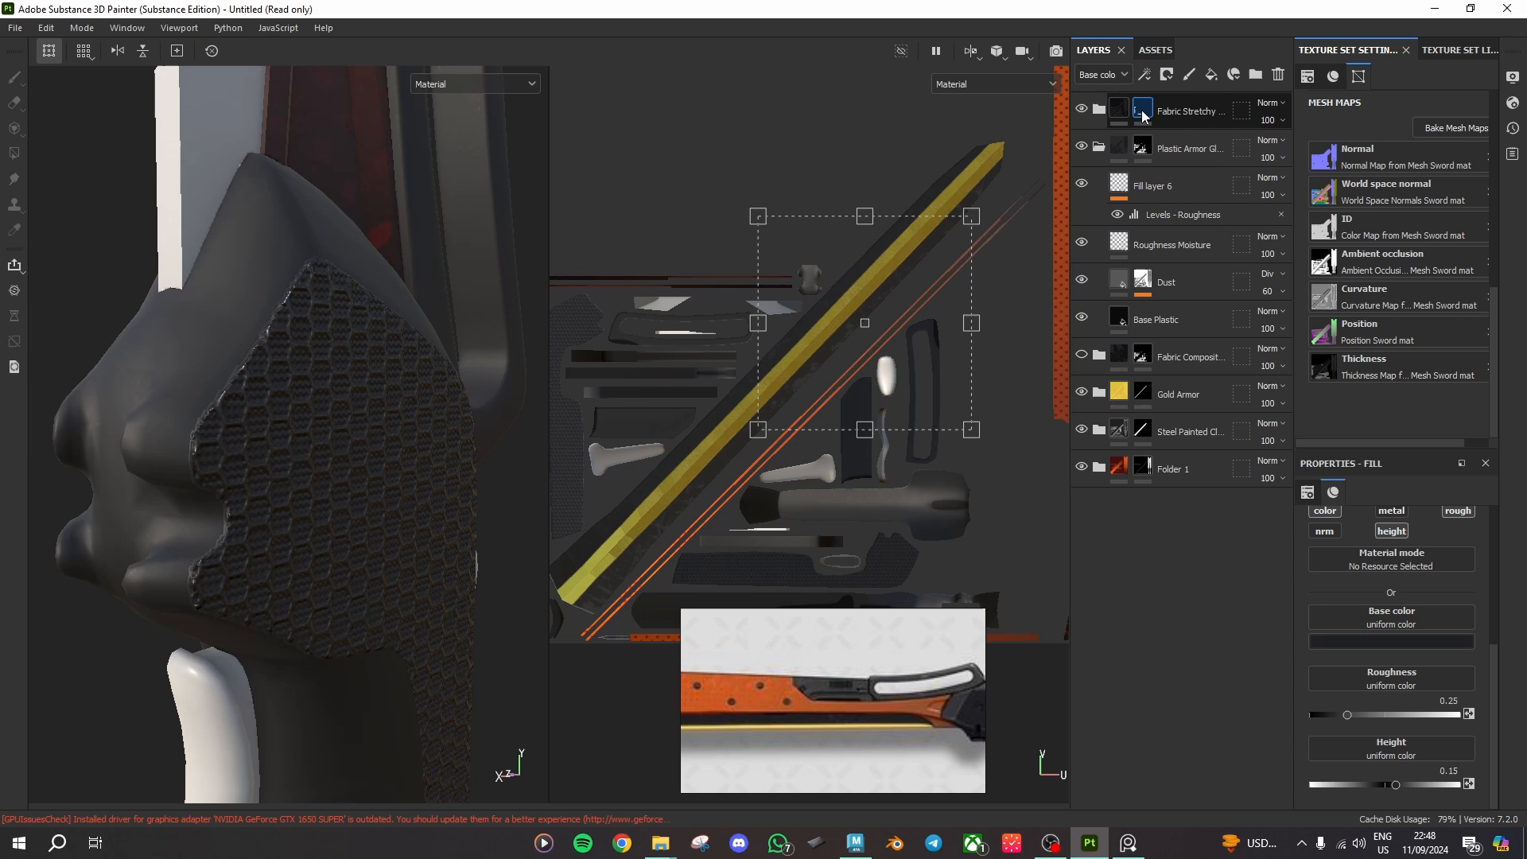
right_click(1186, 115)
left_click(1146, 642)
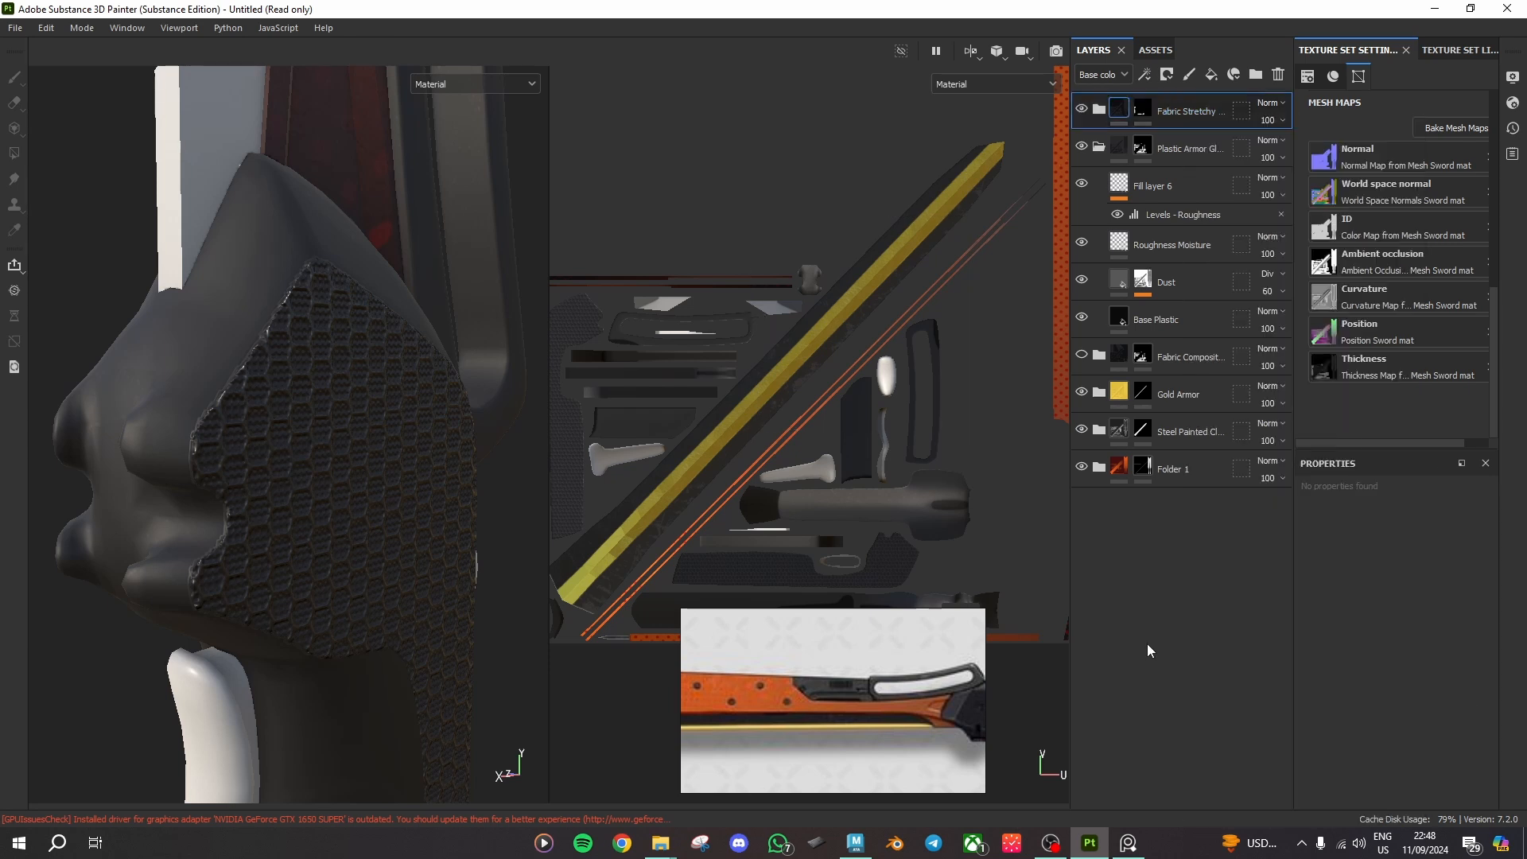
left_click(1098, 109)
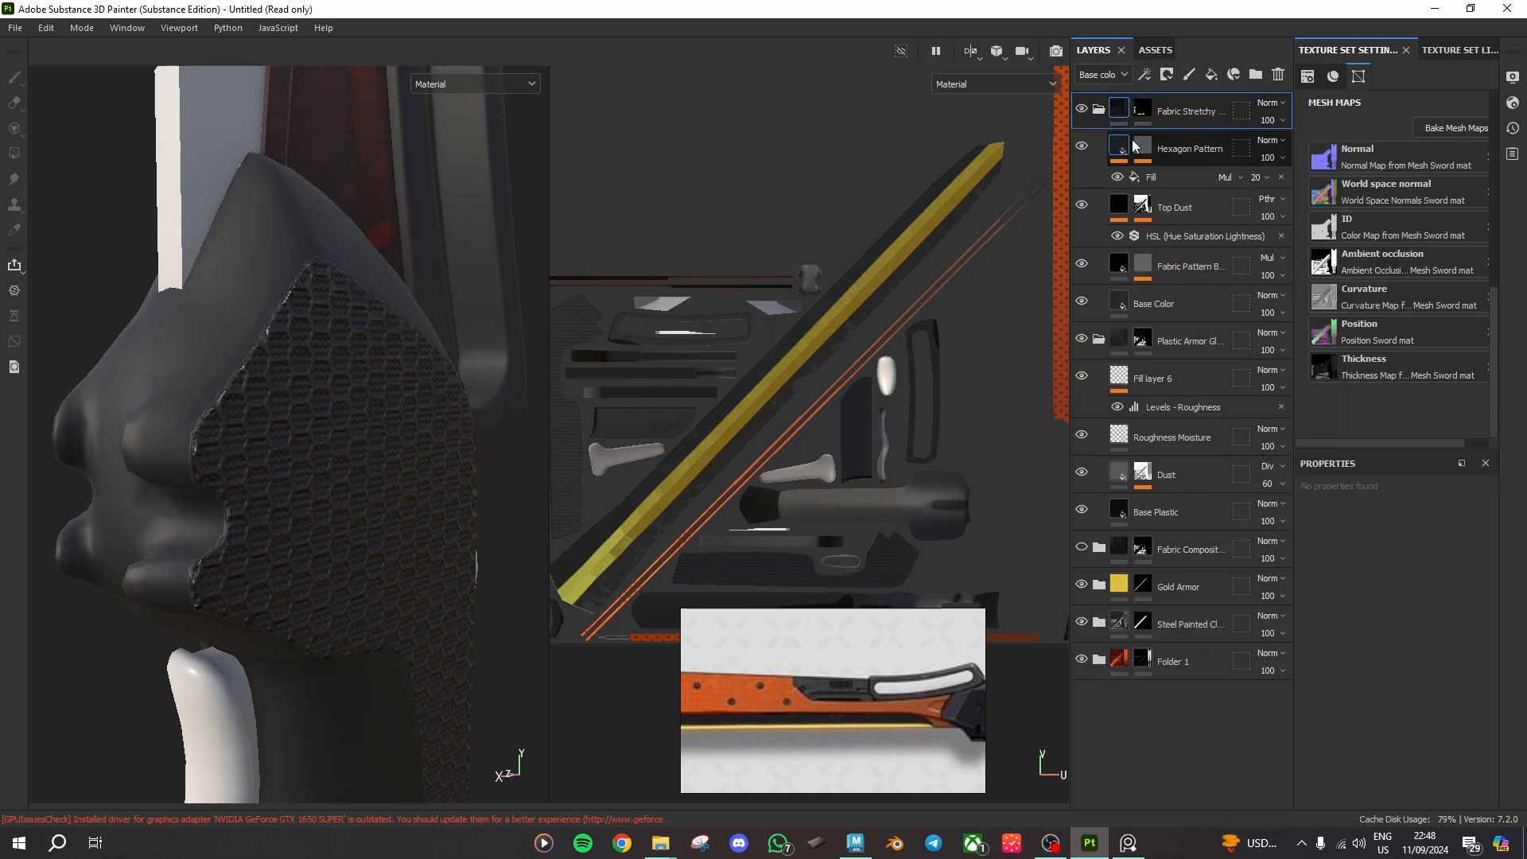
left_click(1082, 145)
left_click(1119, 147)
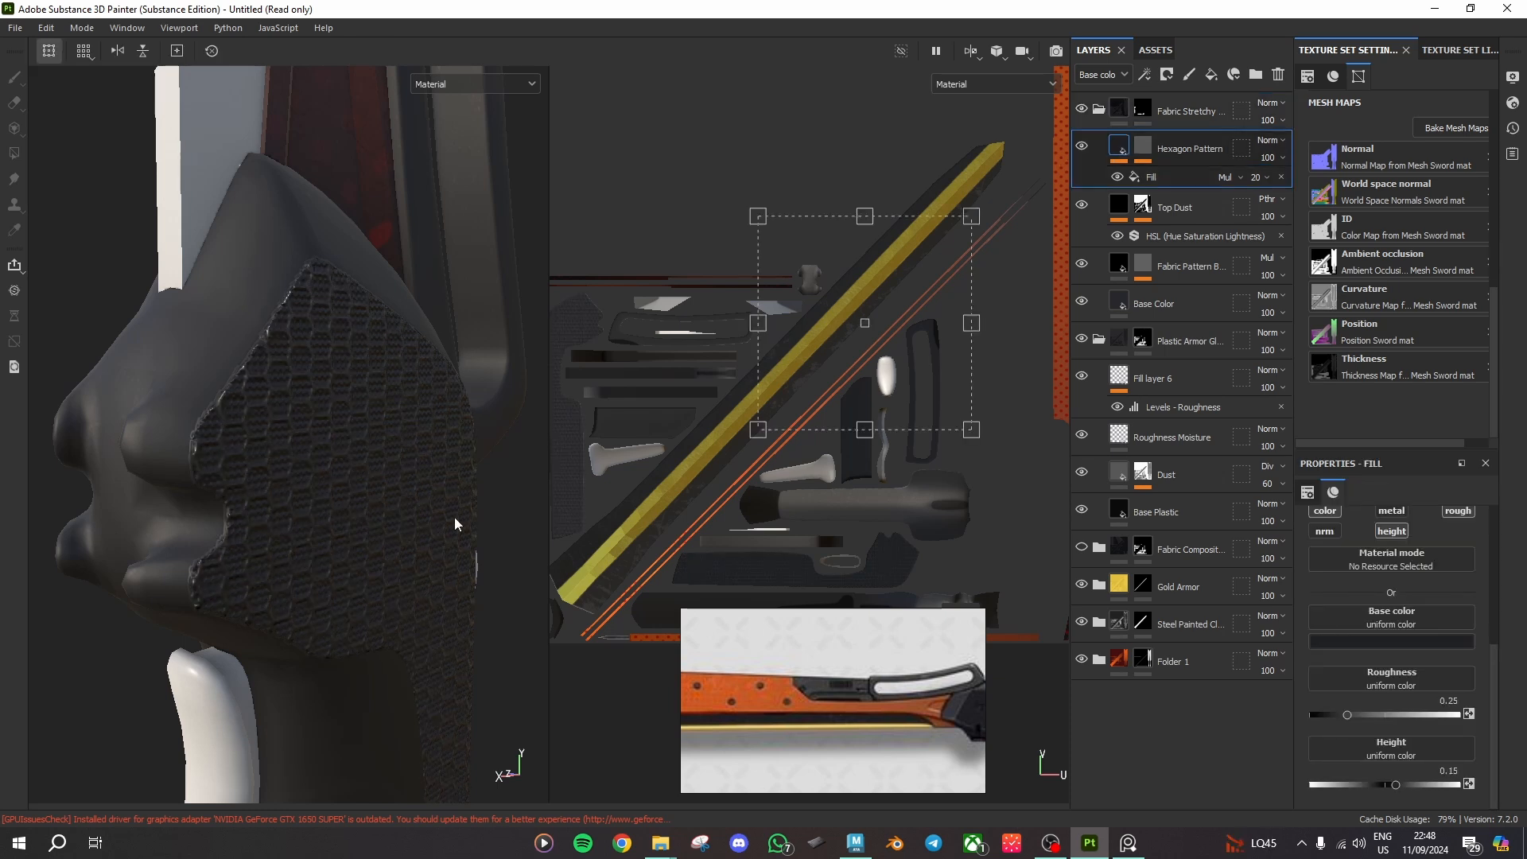
left_click_drag(455, 523, 430, 485, "alt")
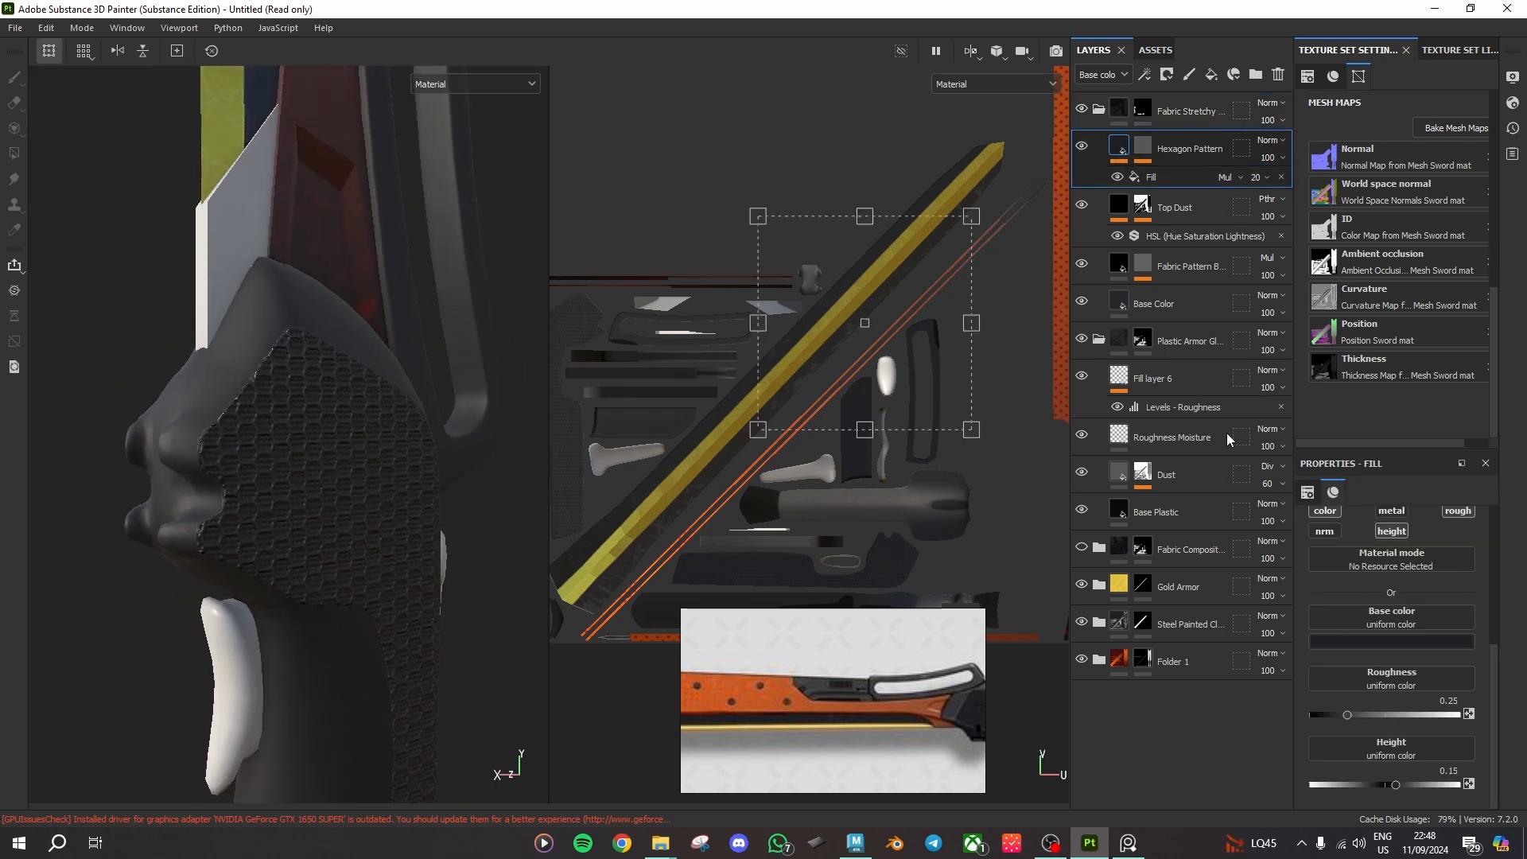
right_click(1174, 153)
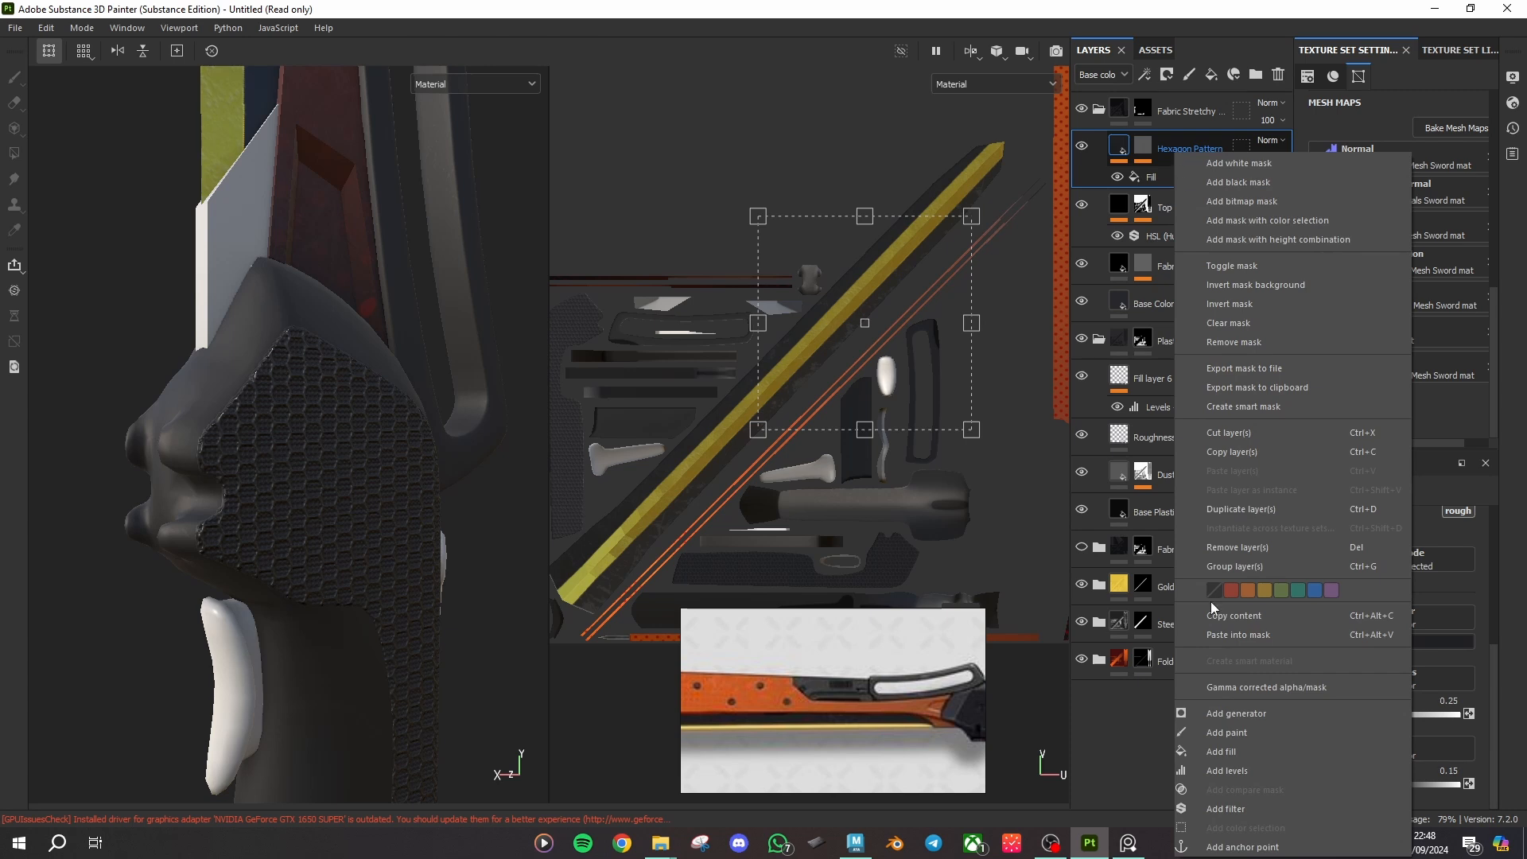
left_click(1229, 750)
key("ctrl+z")
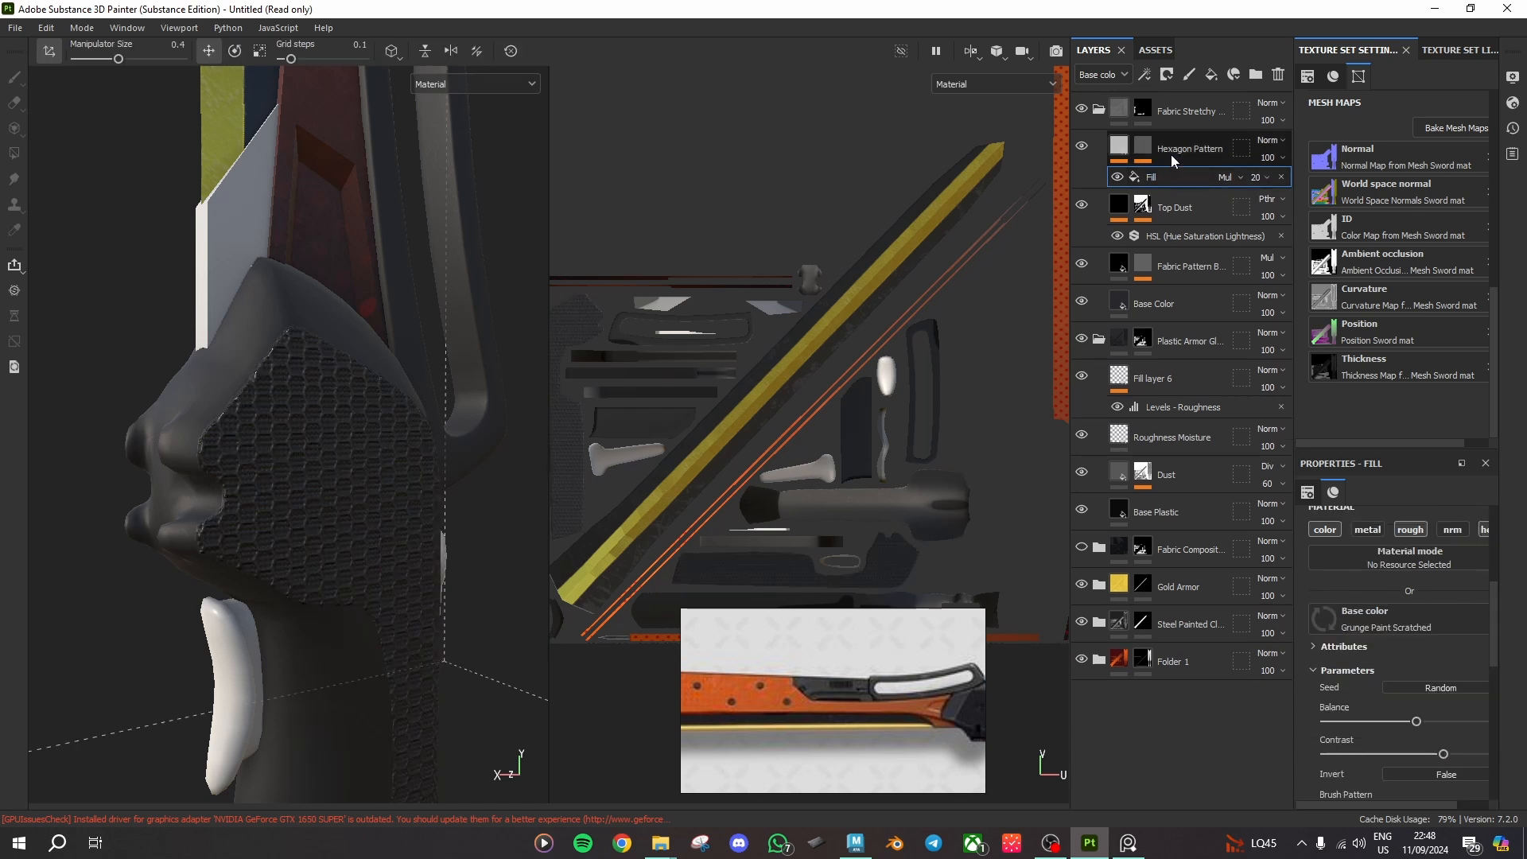
Step: Add a fill layer above Hexagon Pattern in the fabric group, keep only its height channel enabled, and lower the height to -0.2063
left_click(1209, 76)
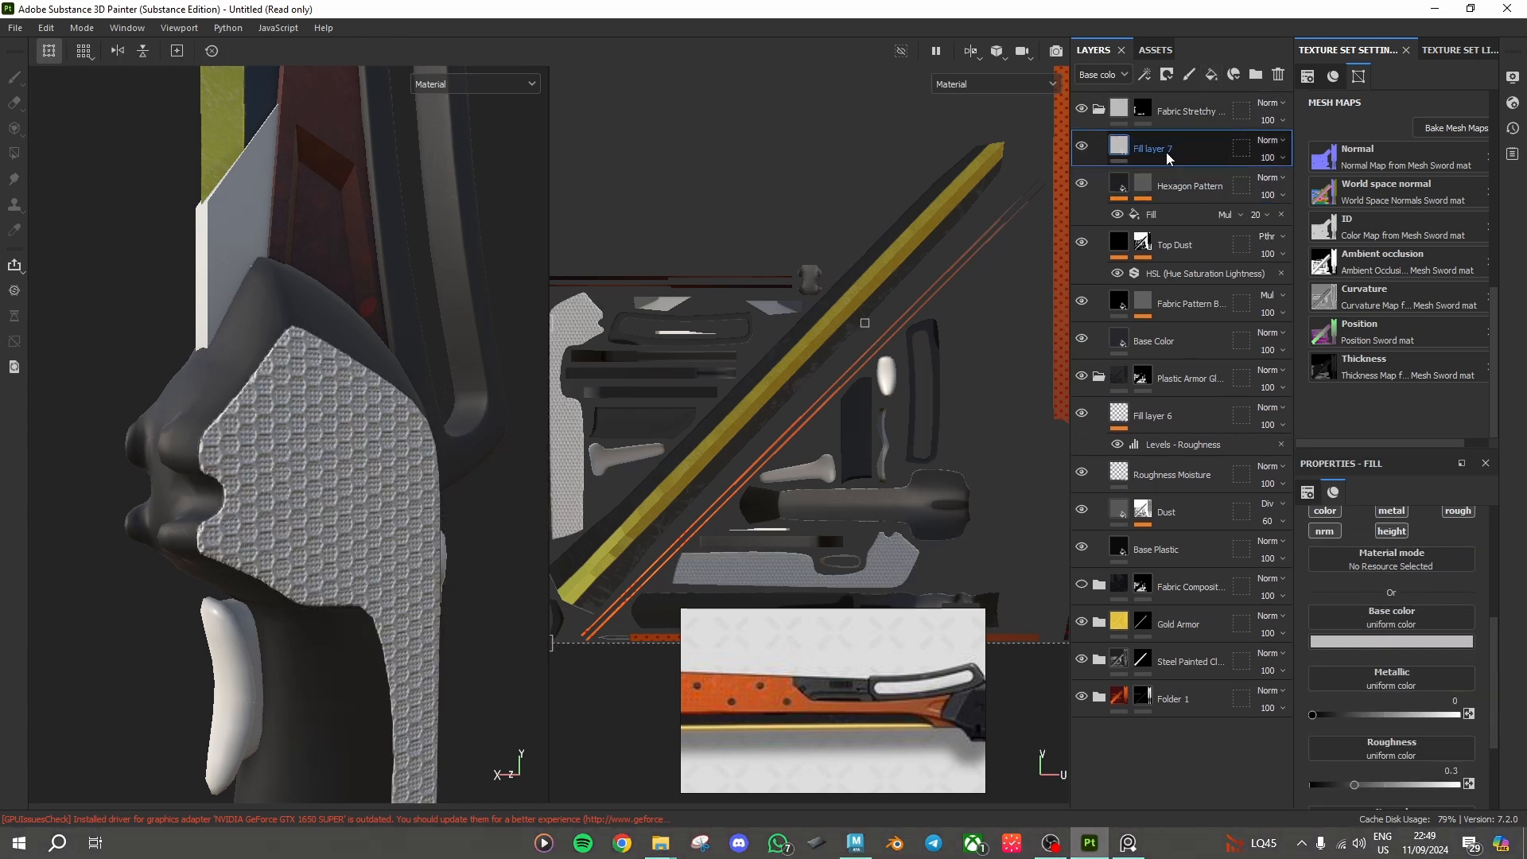
left_click(1325, 511)
left_click(1393, 511)
left_click(1460, 544)
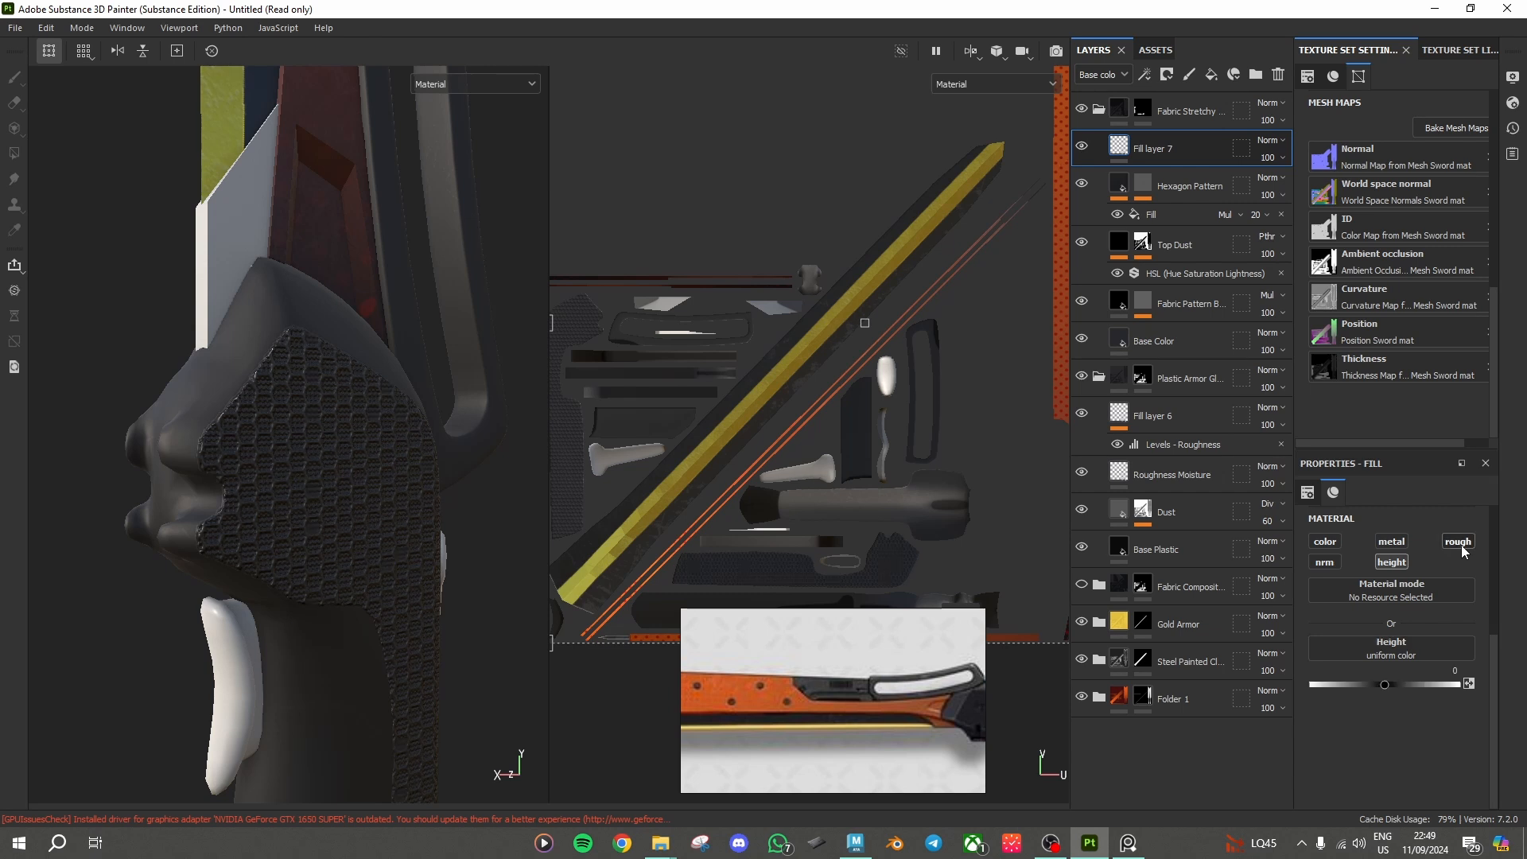
left_click_drag(1384, 683, 1357, 684)
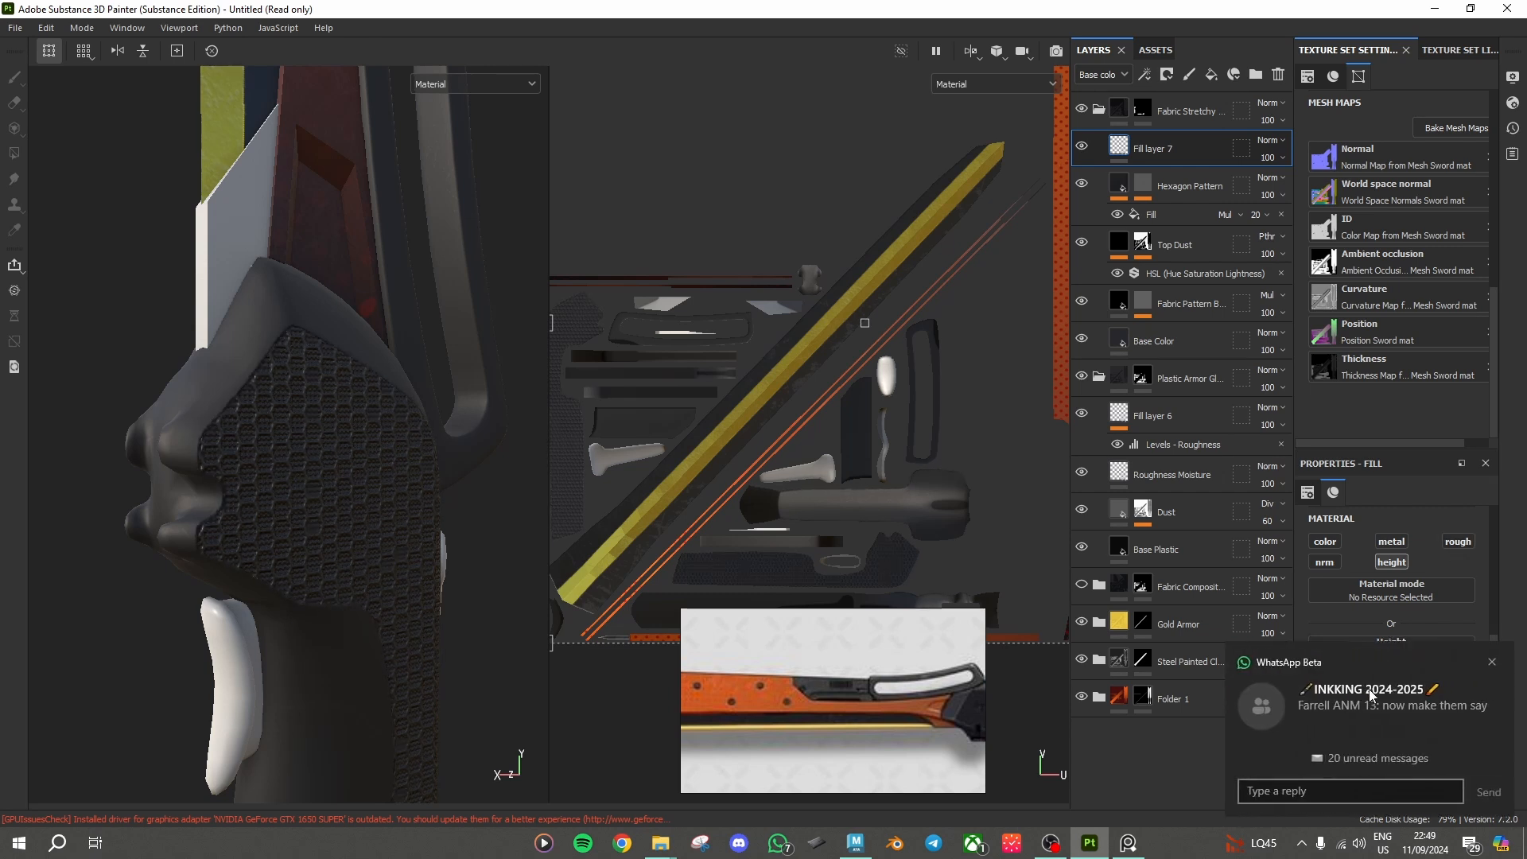
Step: Move the new height fill layer into the Plastic Armor group below Fill layer 6, and set its height to 0.1005
left_click_drag(1207, 149, 1166, 450)
scroll(392, 416, "up", 5)
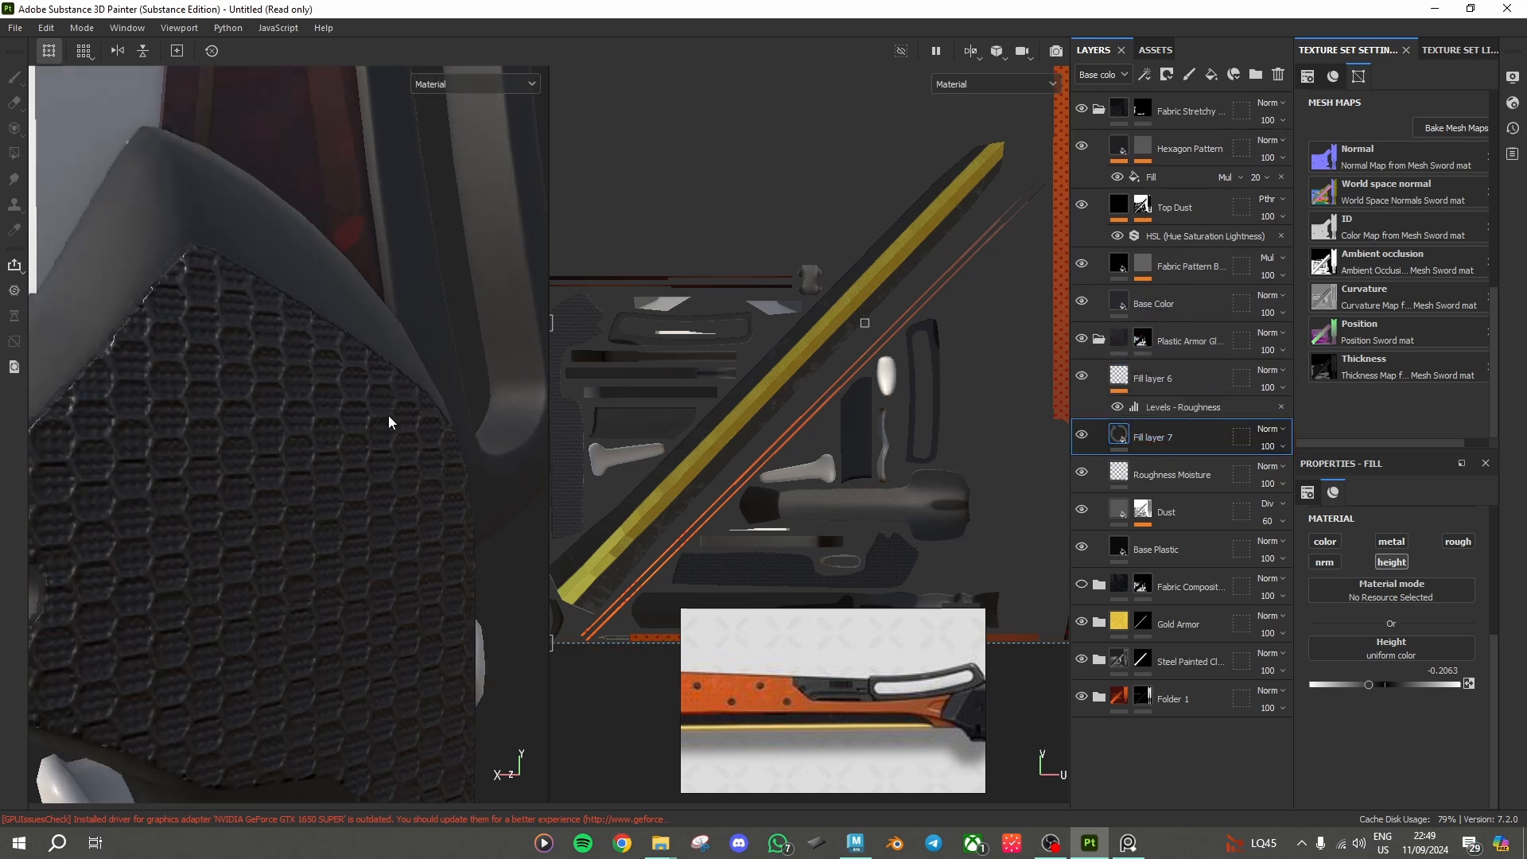
middle_click_drag(364, 435, 390, 457, "alt")
left_click_drag(390, 457, 382, 273, "alt")
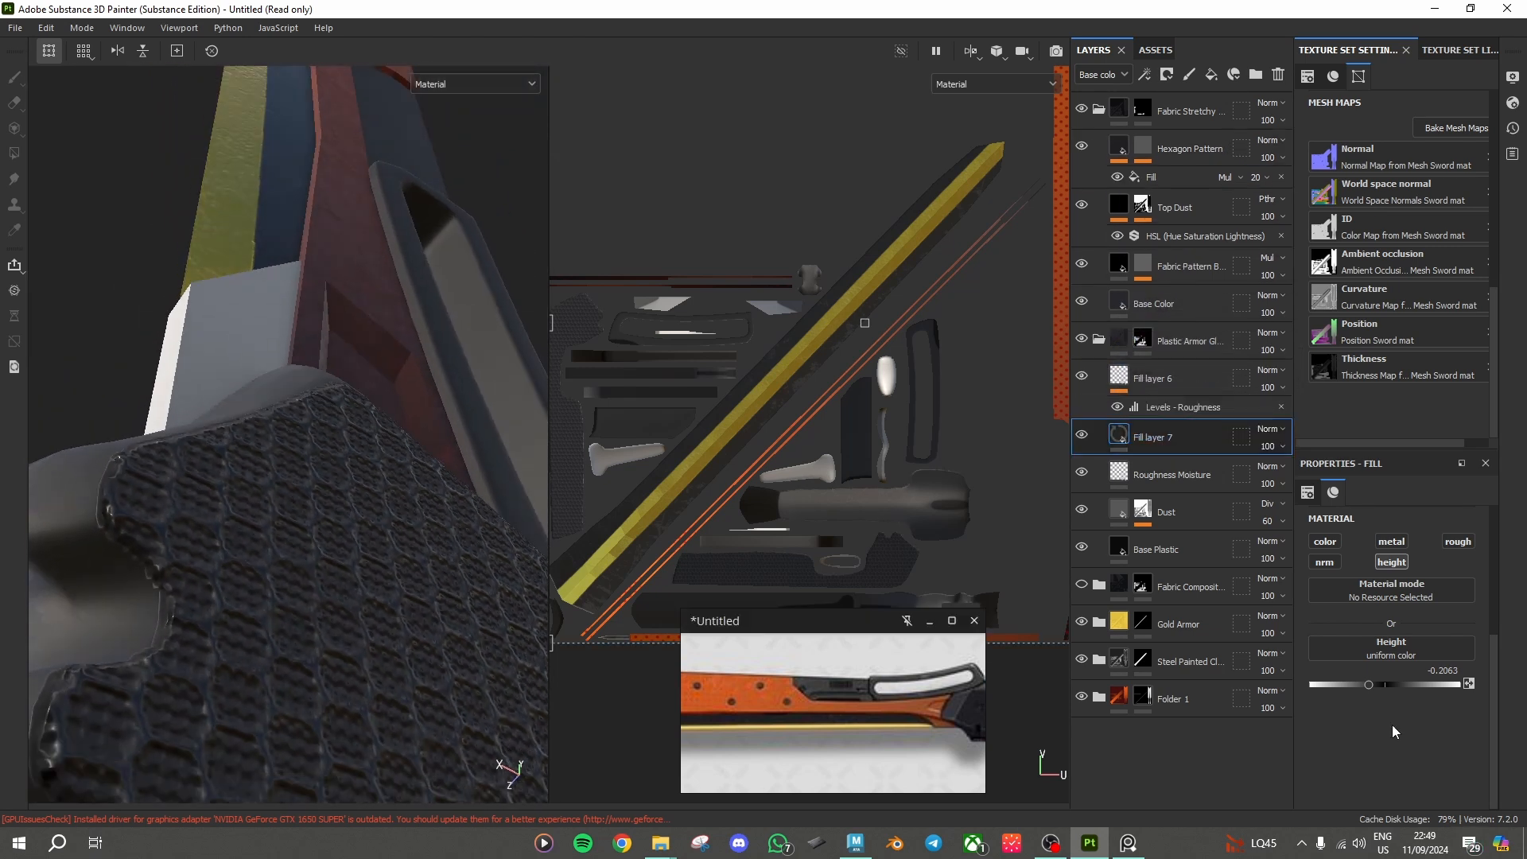
mouse_move(1403, 684)
left_mouse_down()
mouse_move(1432, 690)
mouse_move(1362, 692)
mouse_move(1392, 698)
left_mouse_up()
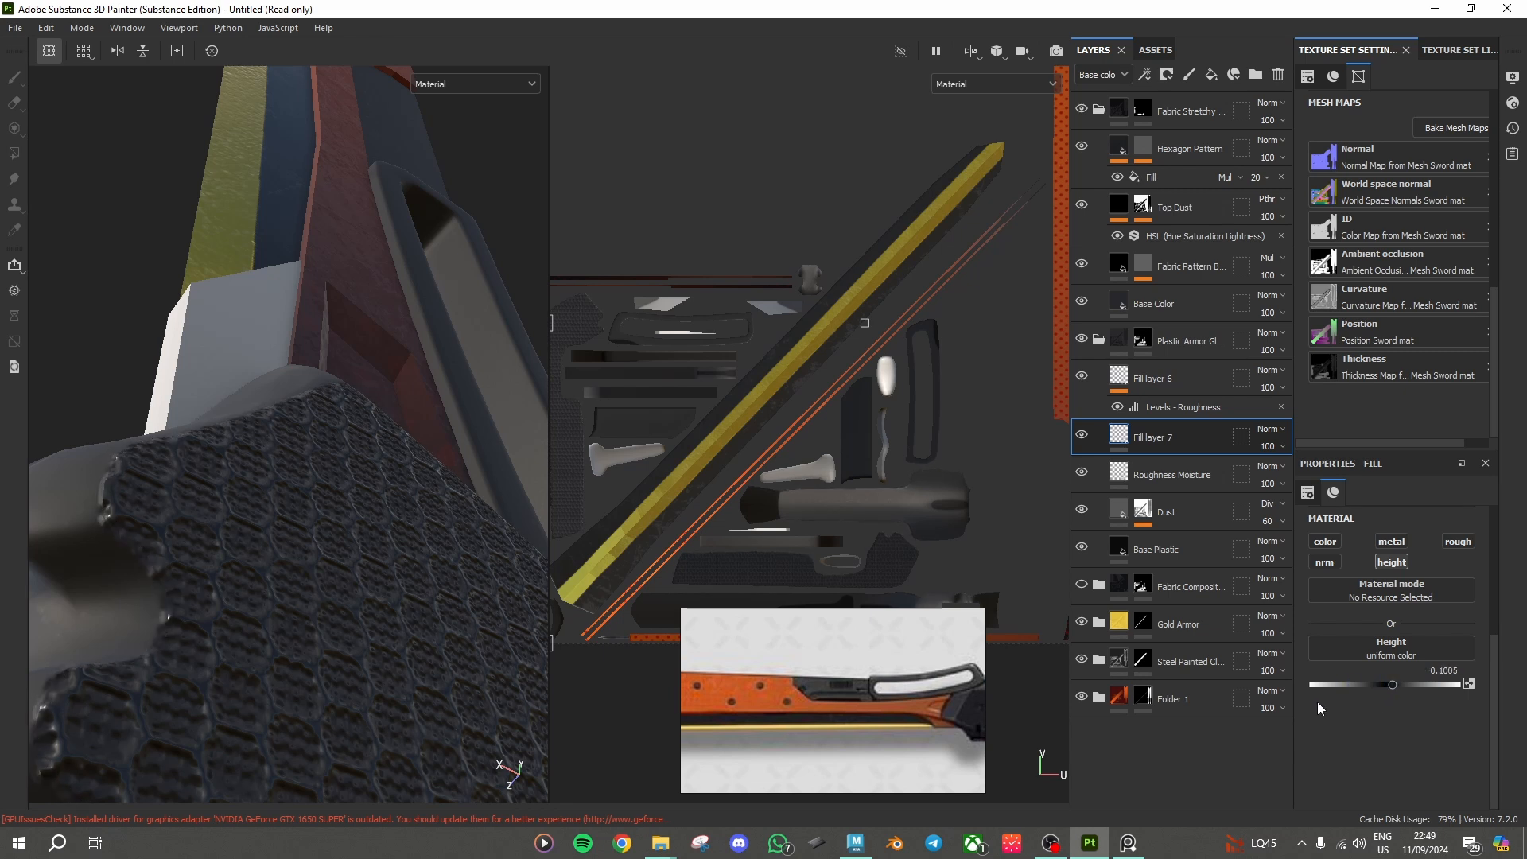
scroll(451, 499, "down", 5)
left_click_drag(451, 504, 303, 509, "alt")
middle_click_drag(389, 557, 296, 384, "alt")
left_click_drag(297, 384, 421, 436, "alt")
scroll(419, 518, "up", 3)
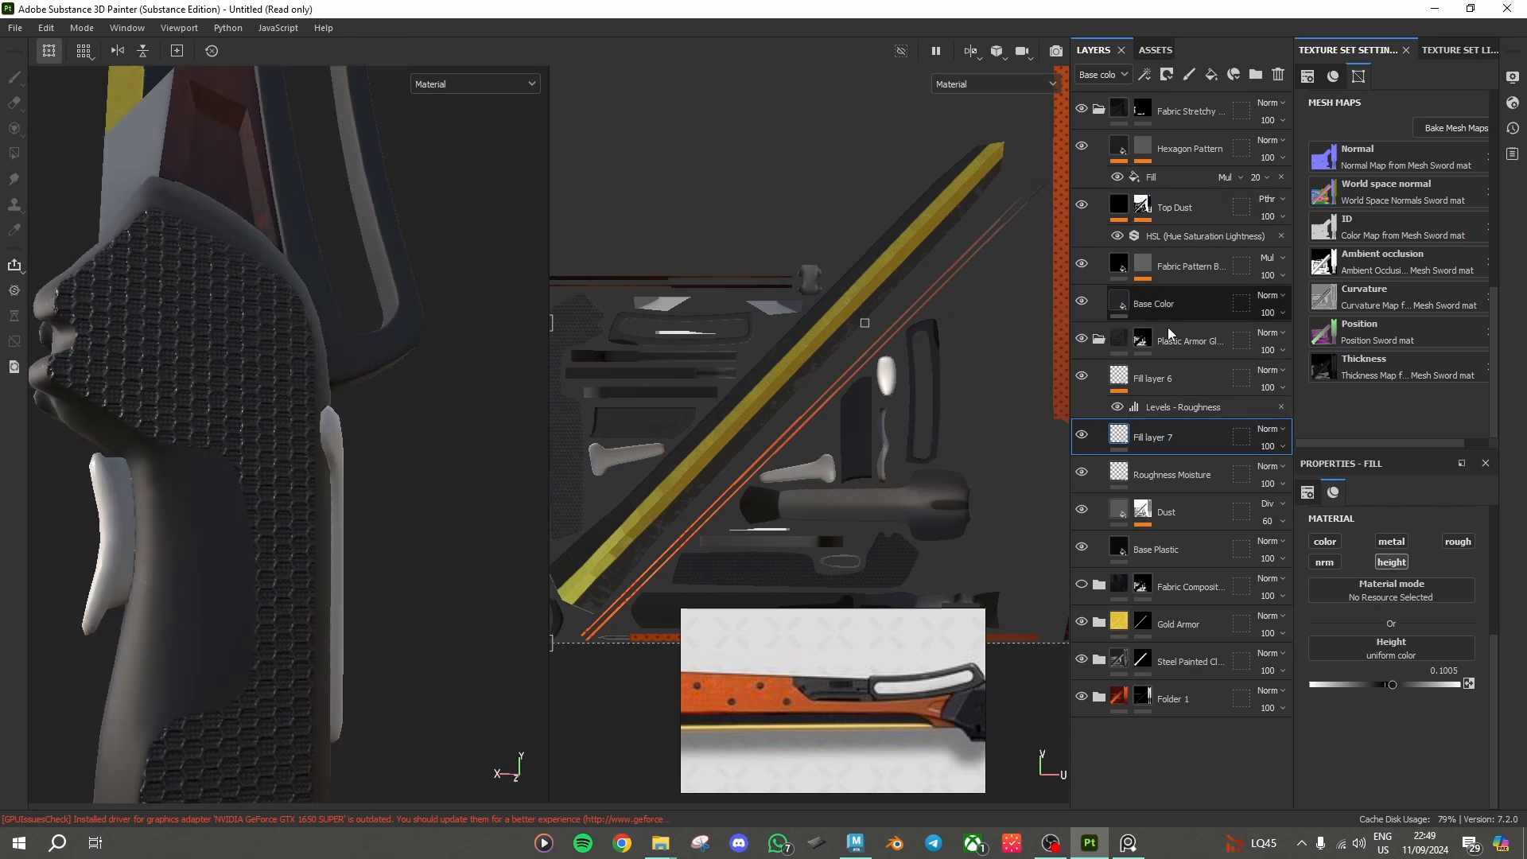
Step: Select the mask of the Fabric Stretchy group and prepare the Smudge tool for it with a brush size of 3.85
left_click(1141, 109)
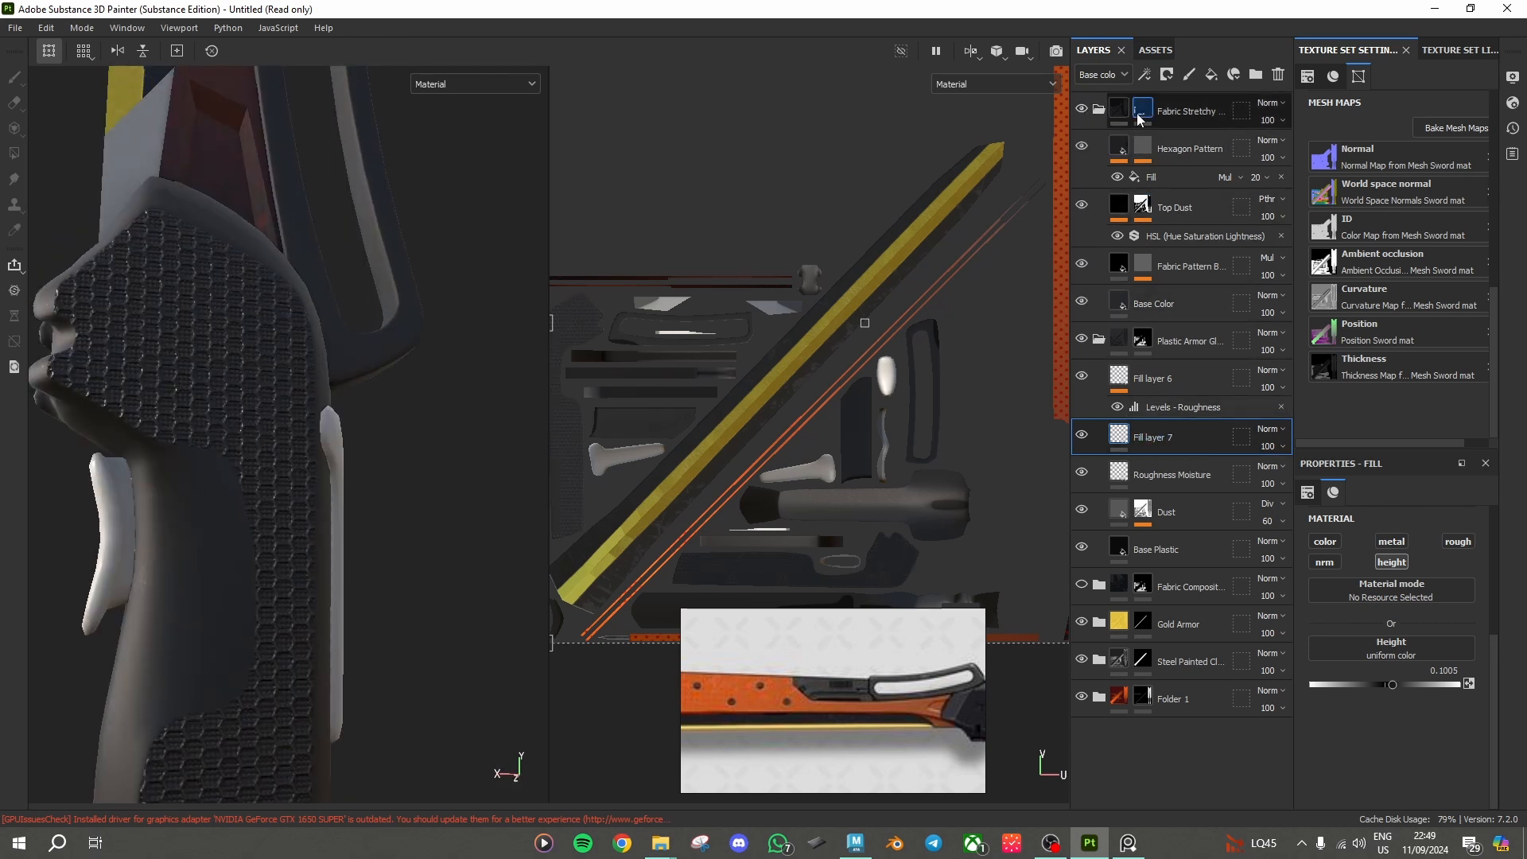
left_click(14, 153)
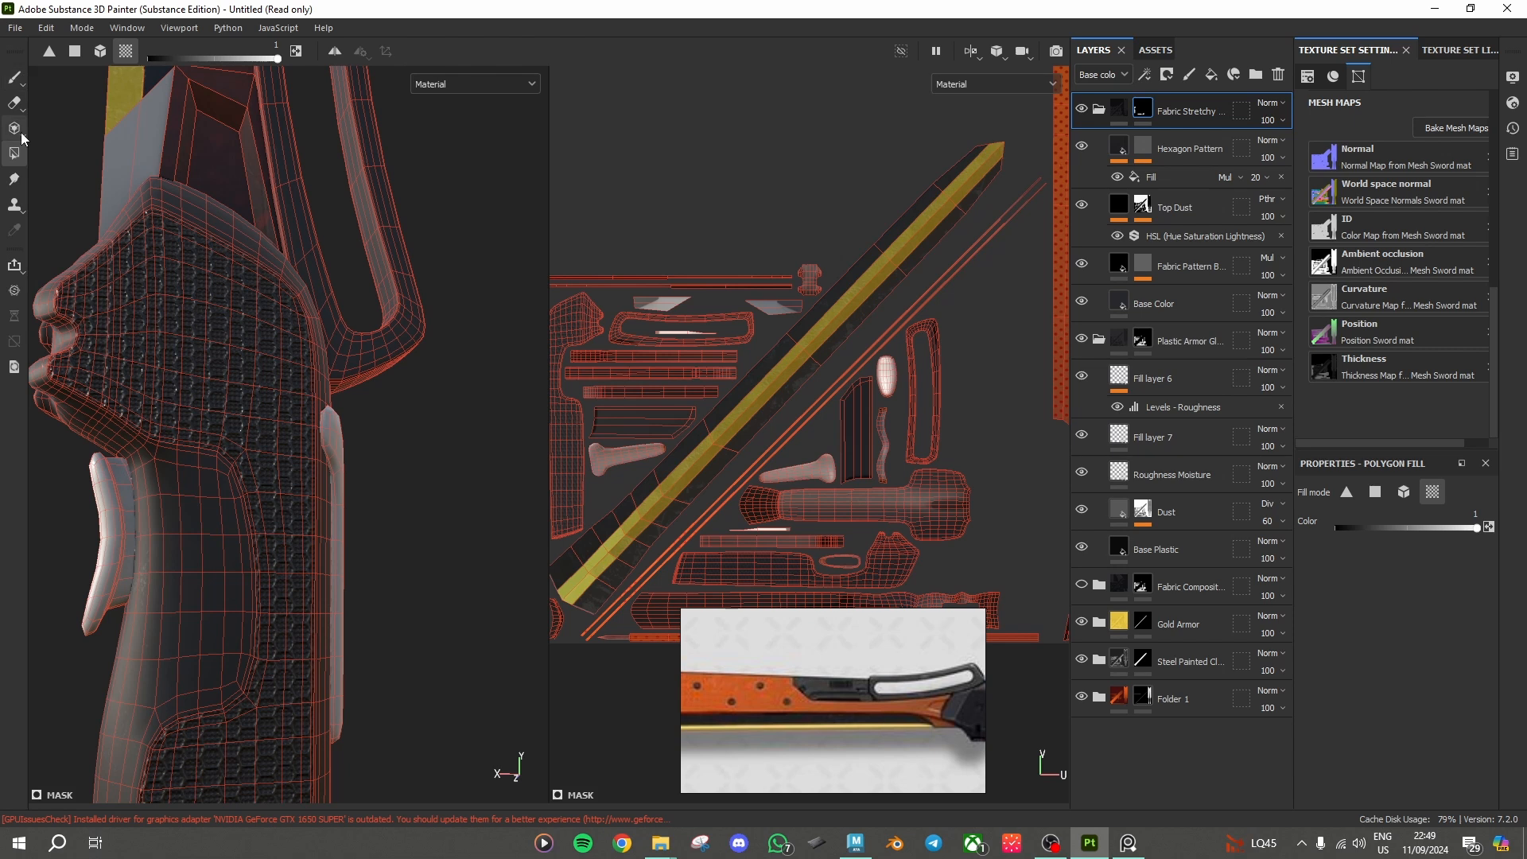
left_click(15, 193)
scroll(229, 395, "up", 5)
middle_click_drag(229, 395, 248, 377, "alt")
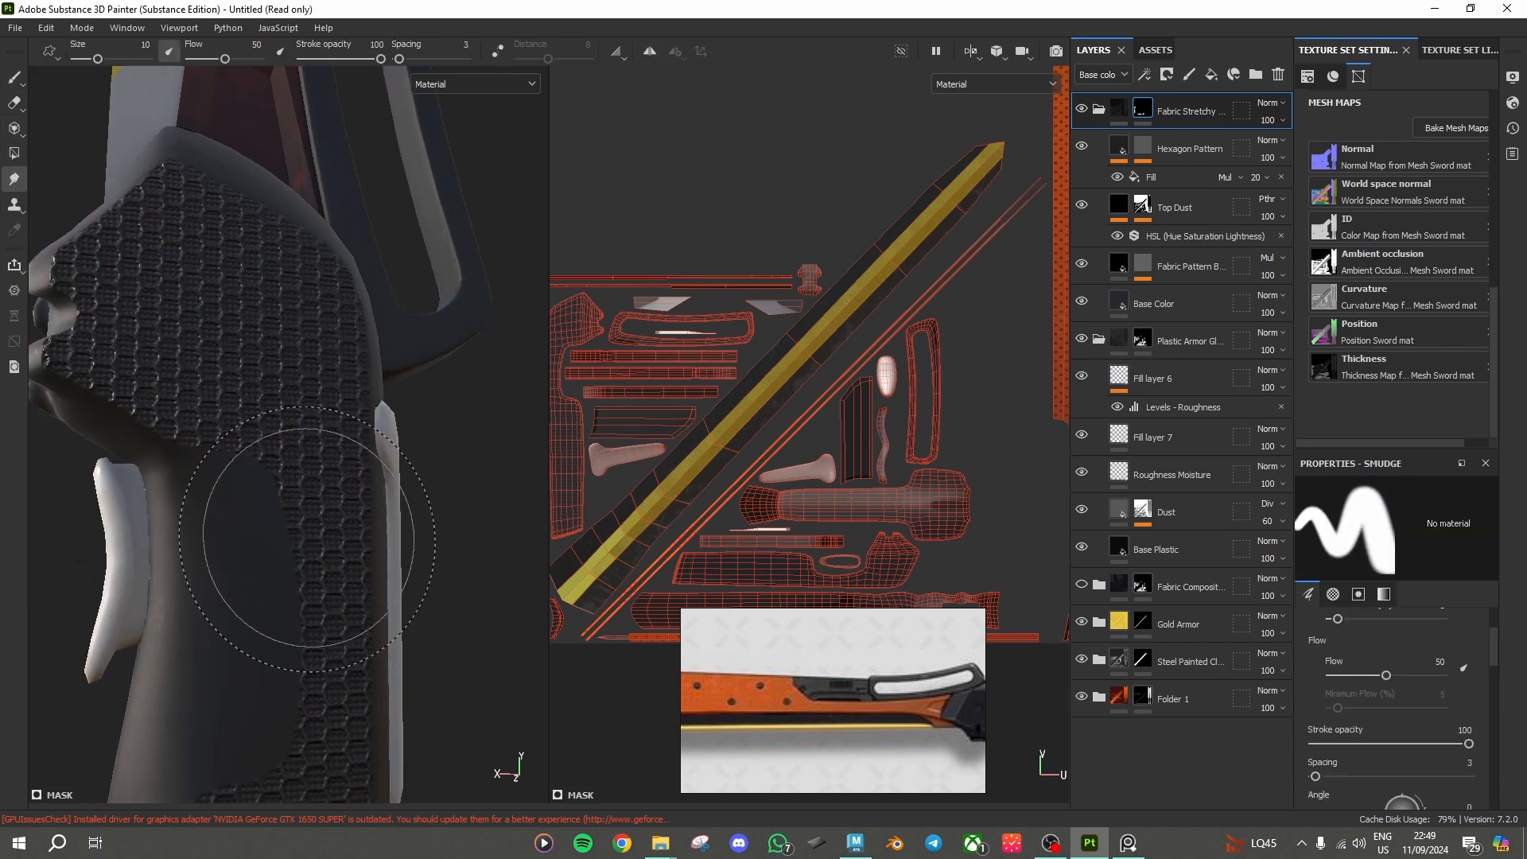
key("bracketleft")
key("bracketleft")
key("bracketleft")
key("bracketleft")
key("bracketleft")
key("bracketleft")
key("bracketleft")
key("bracketleft")
key("bracketleft")
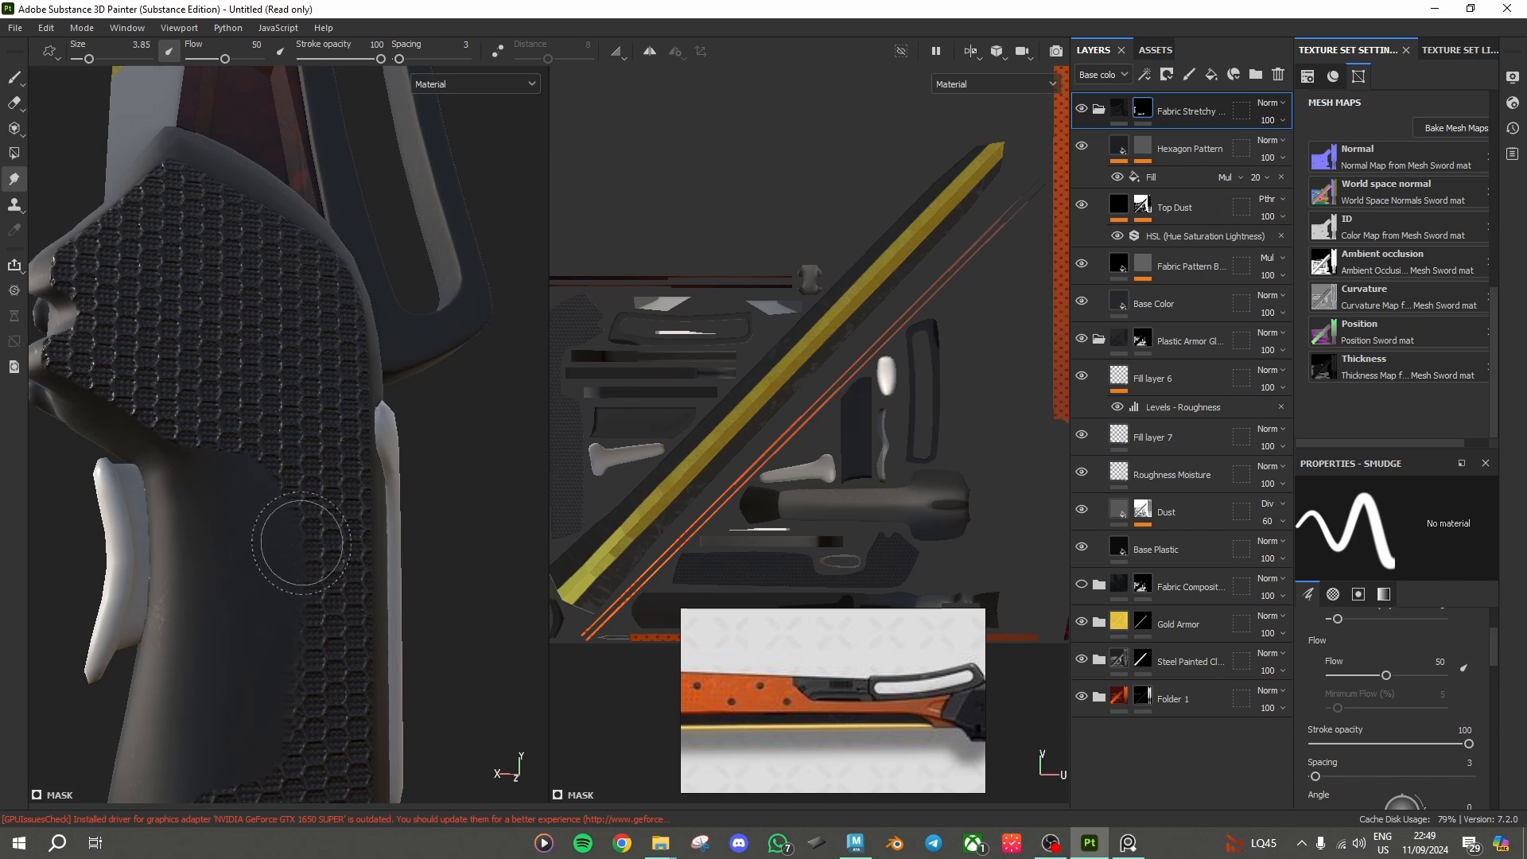
scroll(296, 546, "up", 5)
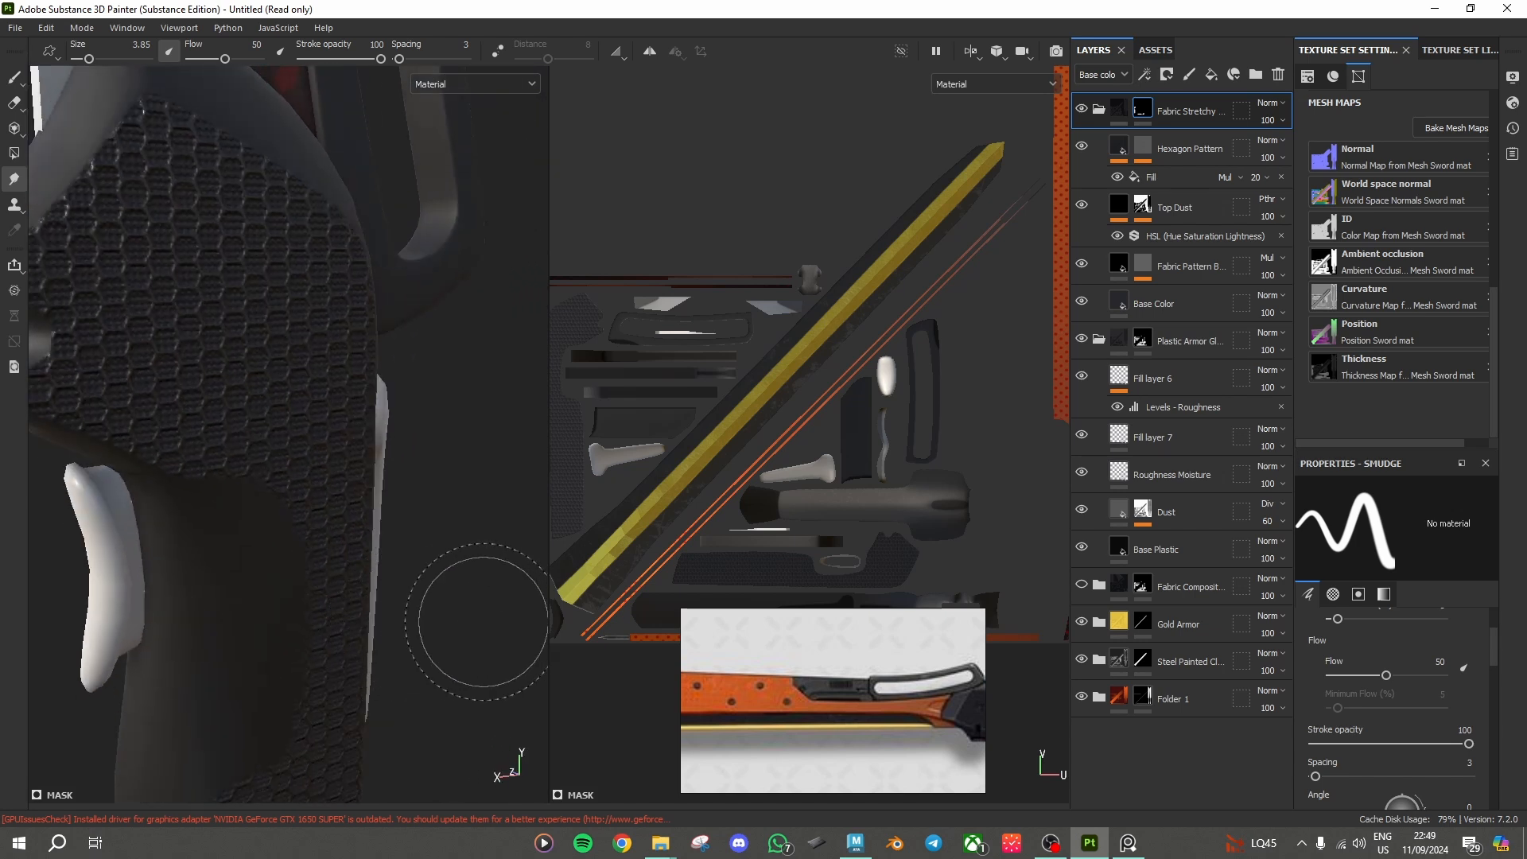
left_click_drag(439, 613, 418, 450, "alt")
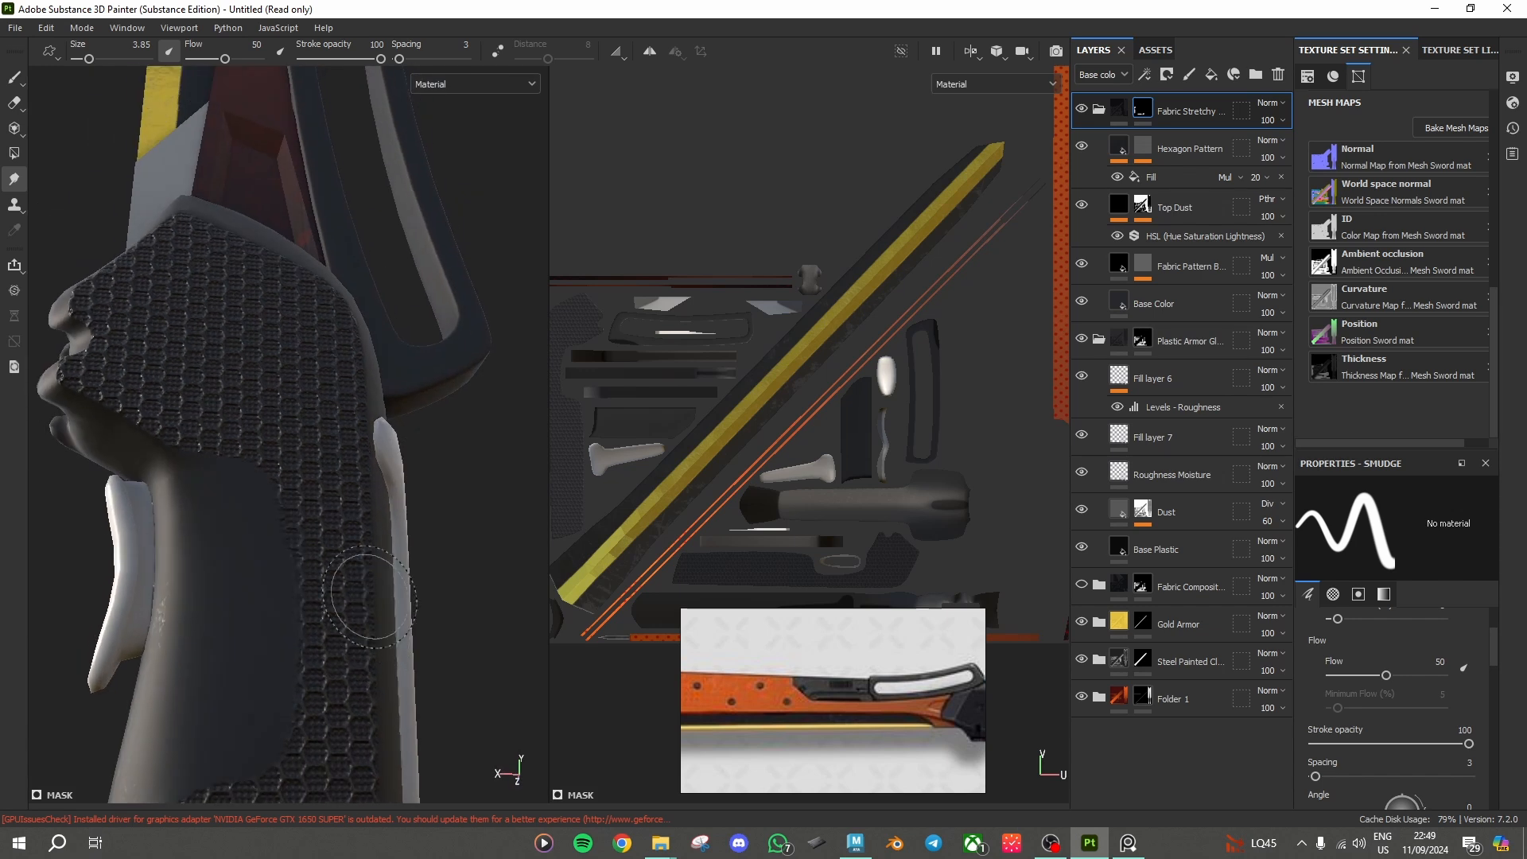
left_click_drag(433, 465, 374, 477, "alt")
Step: Set up the Eraser for the Fabric Stretchy mask with stroke opacity 7 and brush size 3.85, and review its alpha and stencil settings
left_click(15, 77)
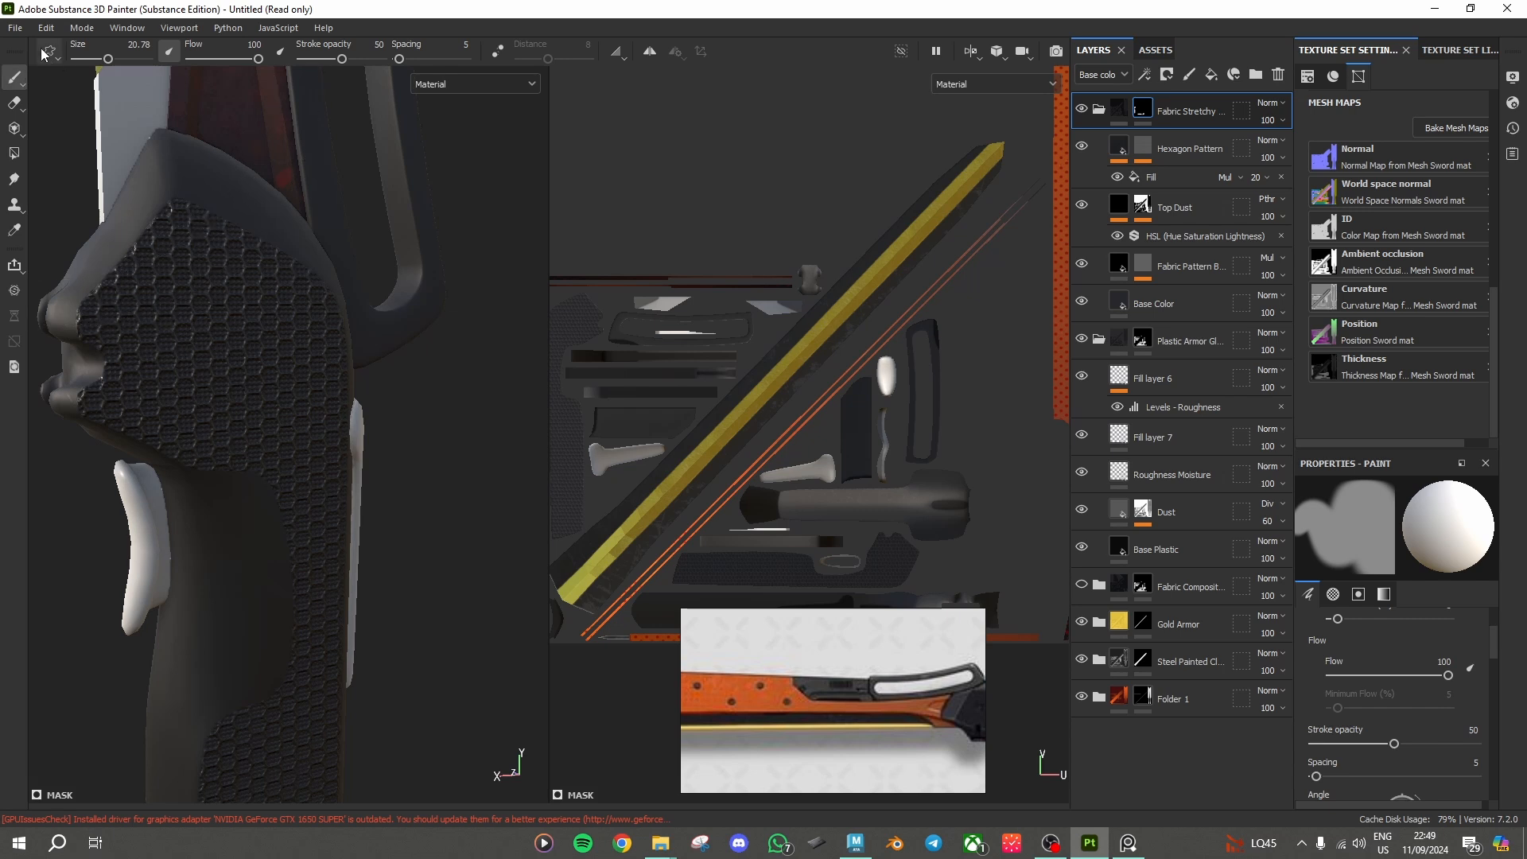
key("e")
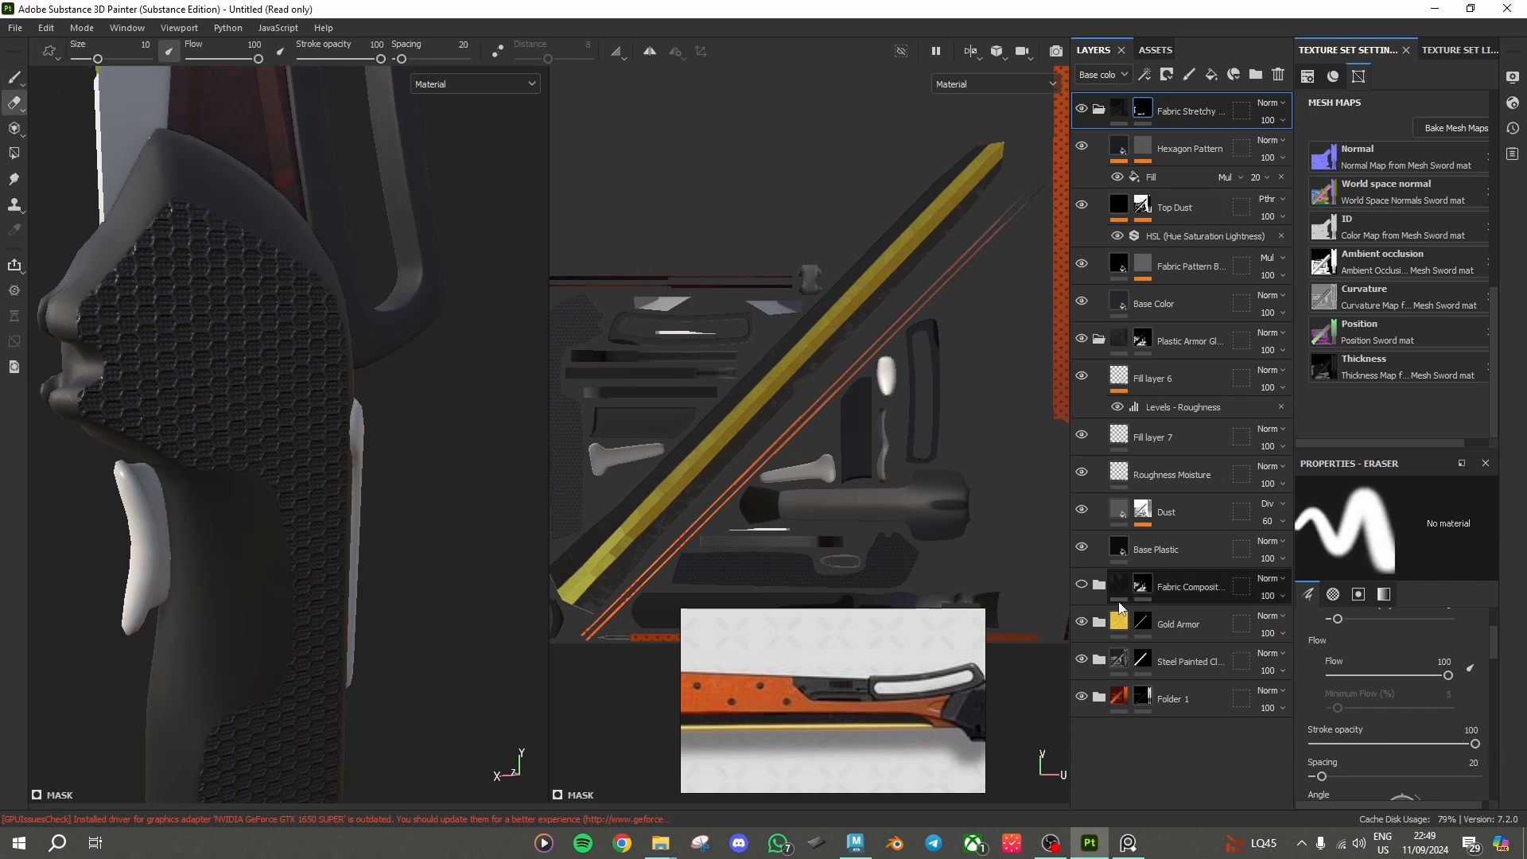
scroll(1371, 724, "down", 3)
left_click_drag(377, 61, 307, 61)
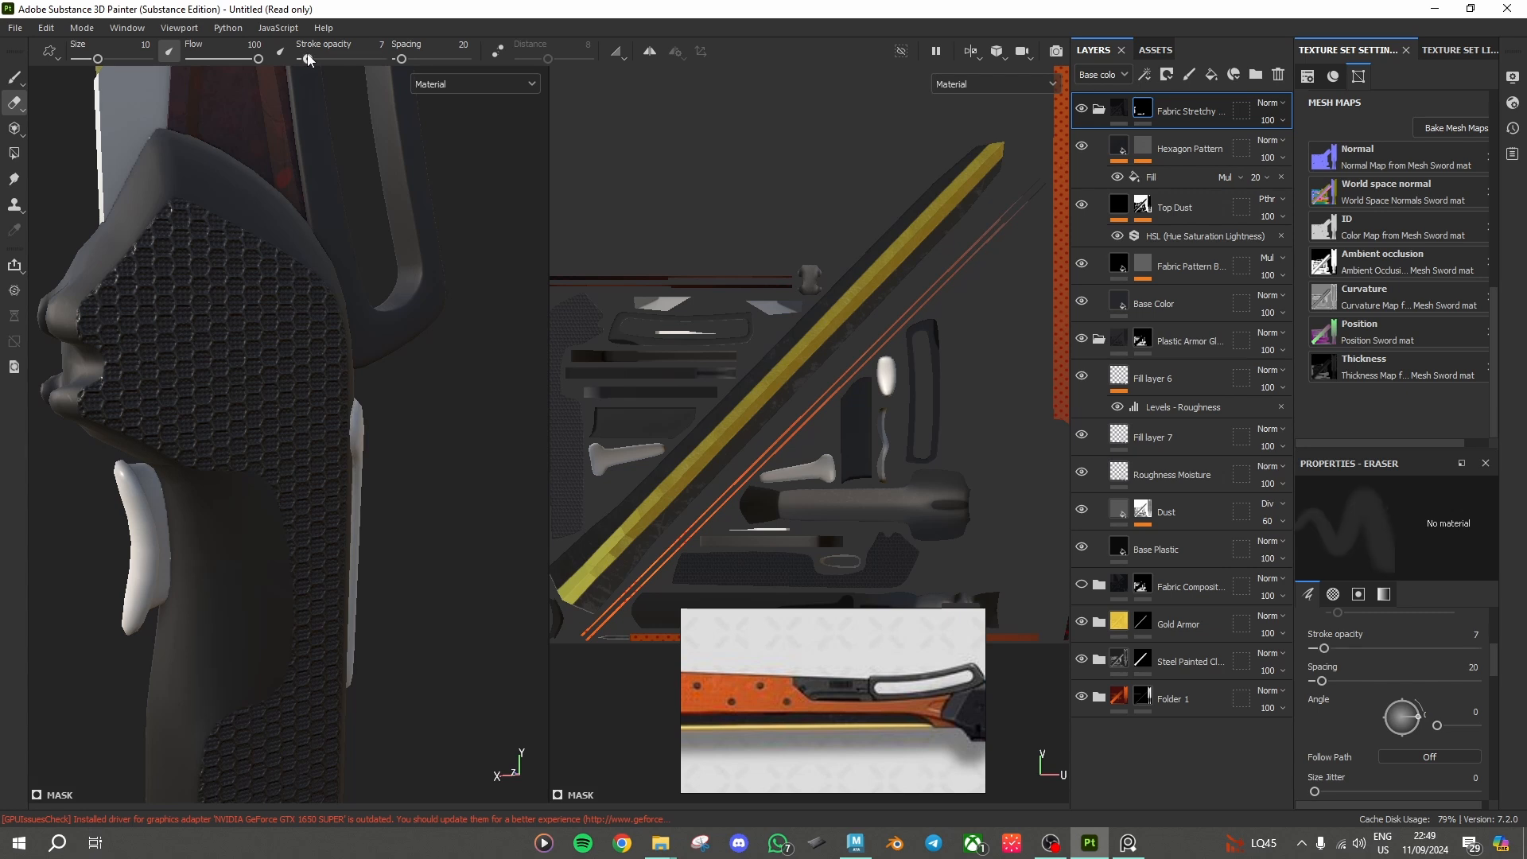
scroll(1358, 661, "down", 5)
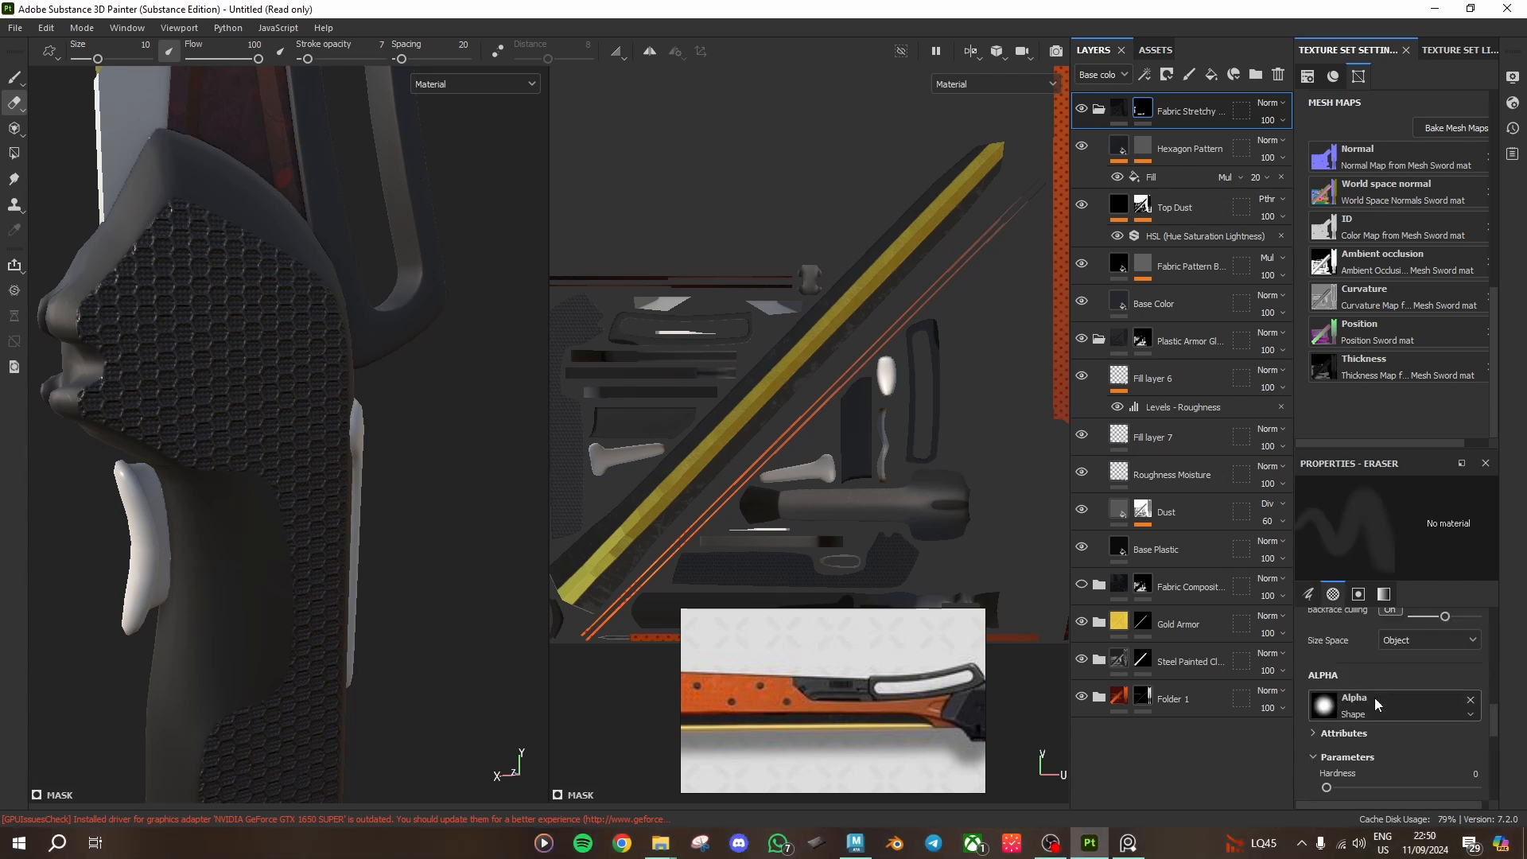
scroll(1374, 698, "down", 2)
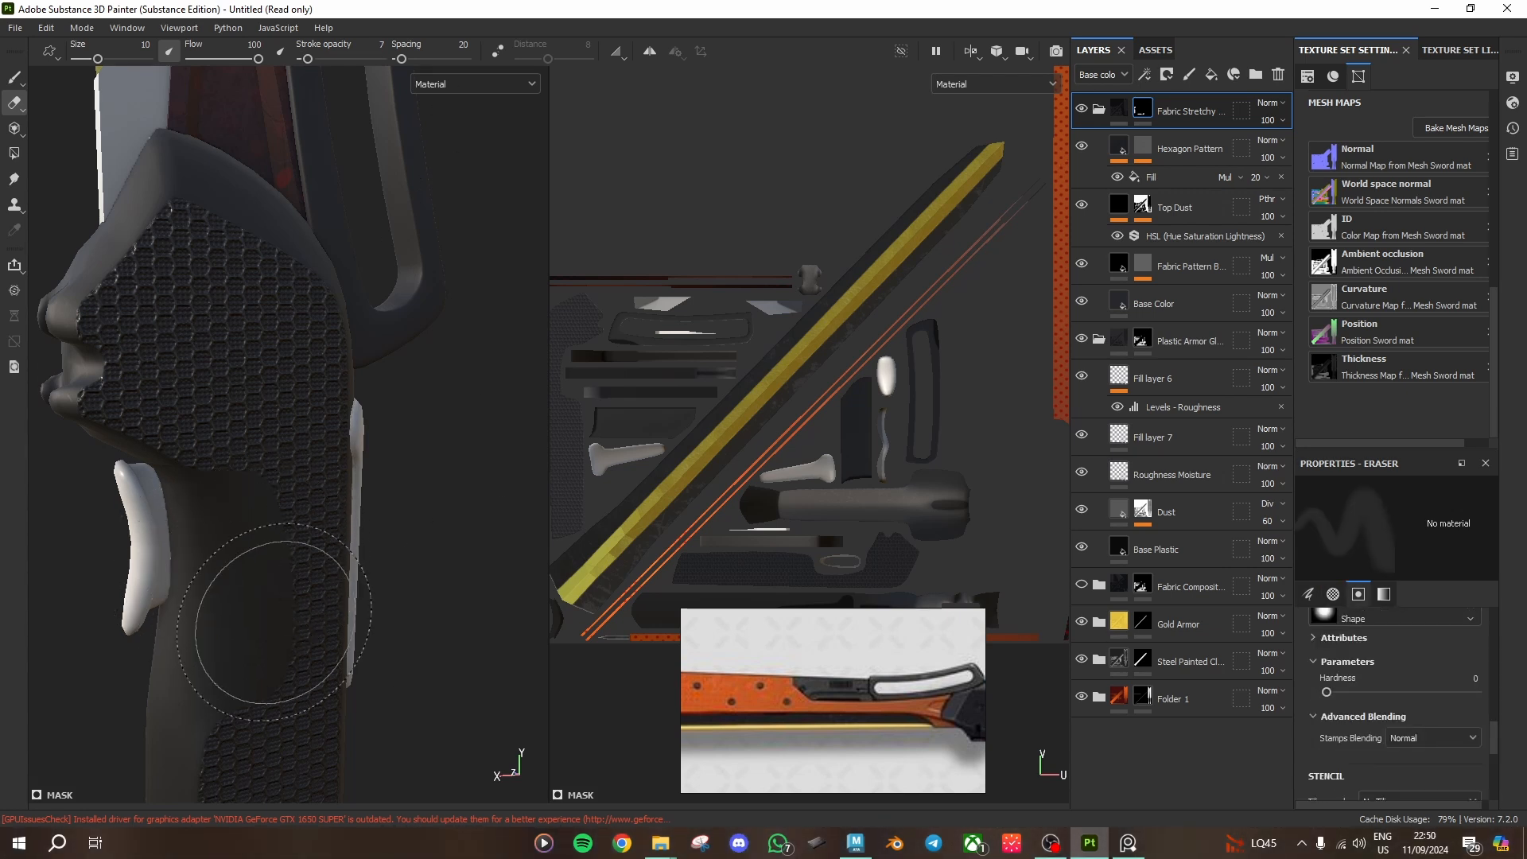
key("bracketleft")
key("bracketleft")
key("bracketleft")
key("bracketleft")
key("bracketleft")
key("bracketleft")
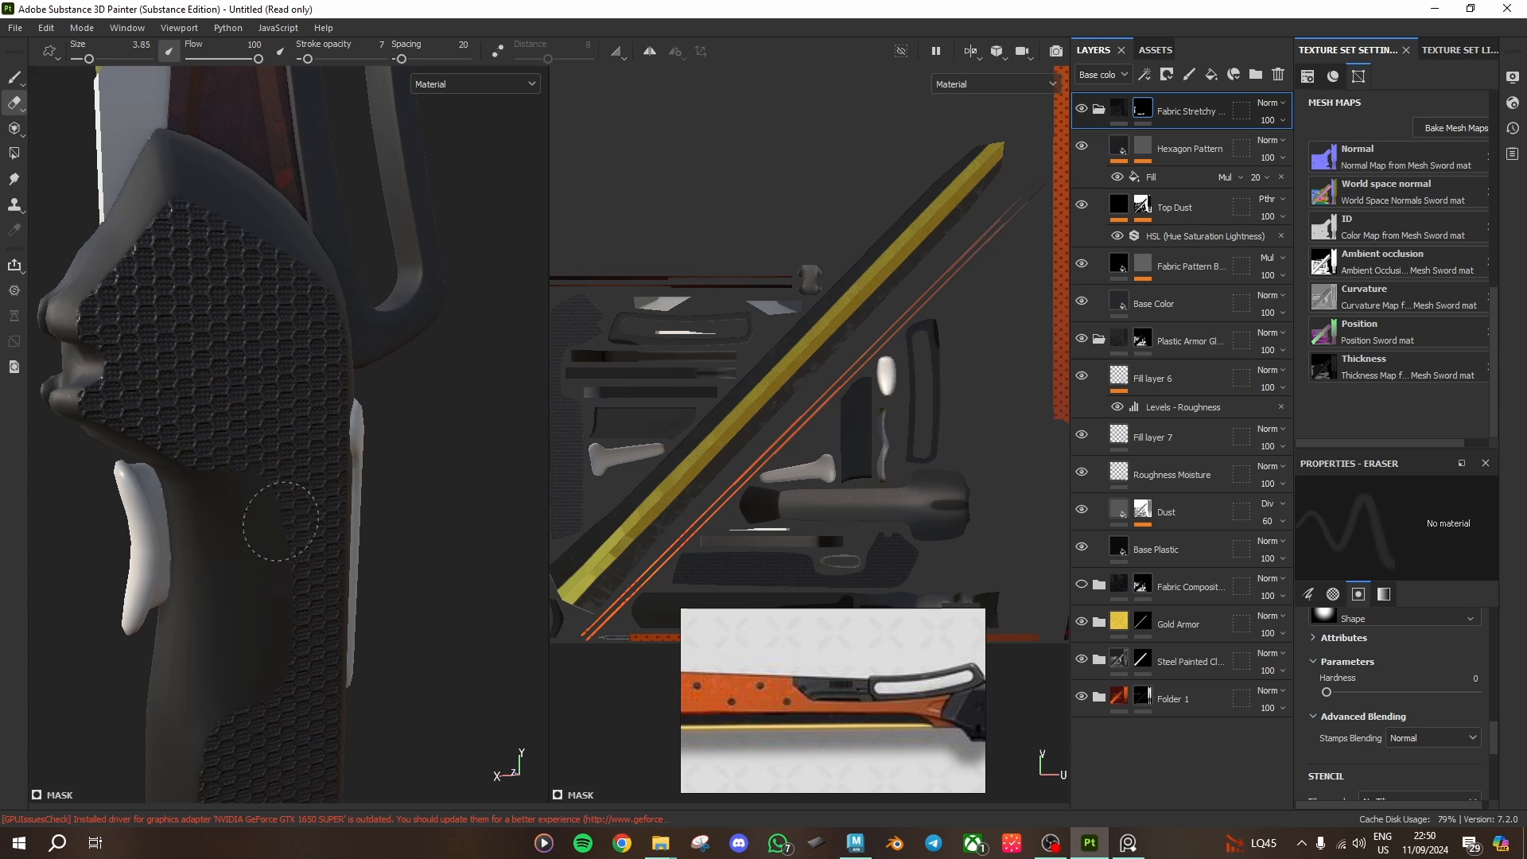
scroll(286, 632, "up", 5)
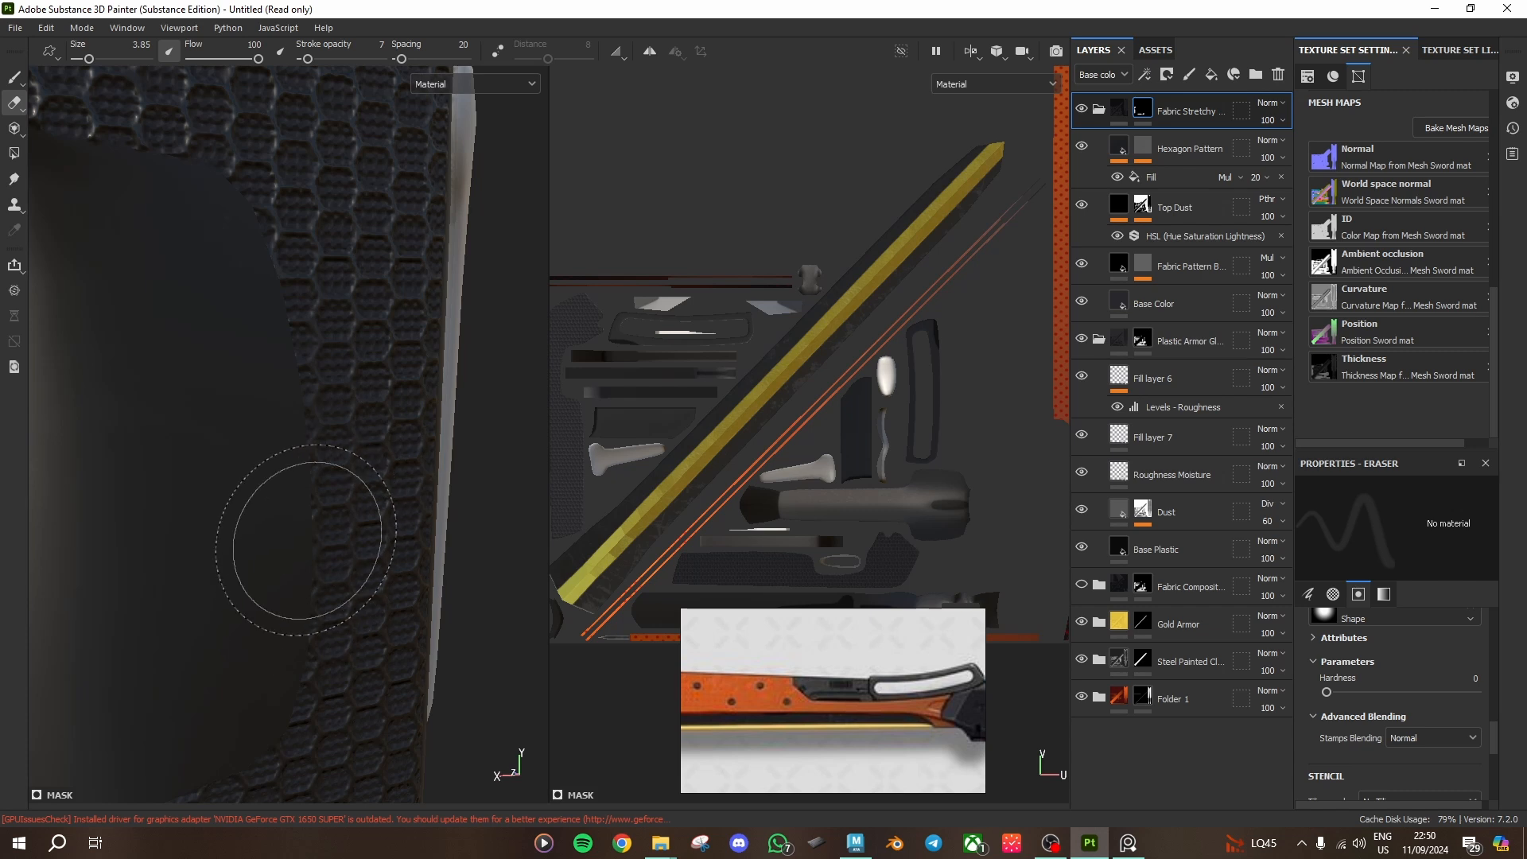
scroll(1441, 739, "down", 5)
scroll(1440, 737, "up", 4)
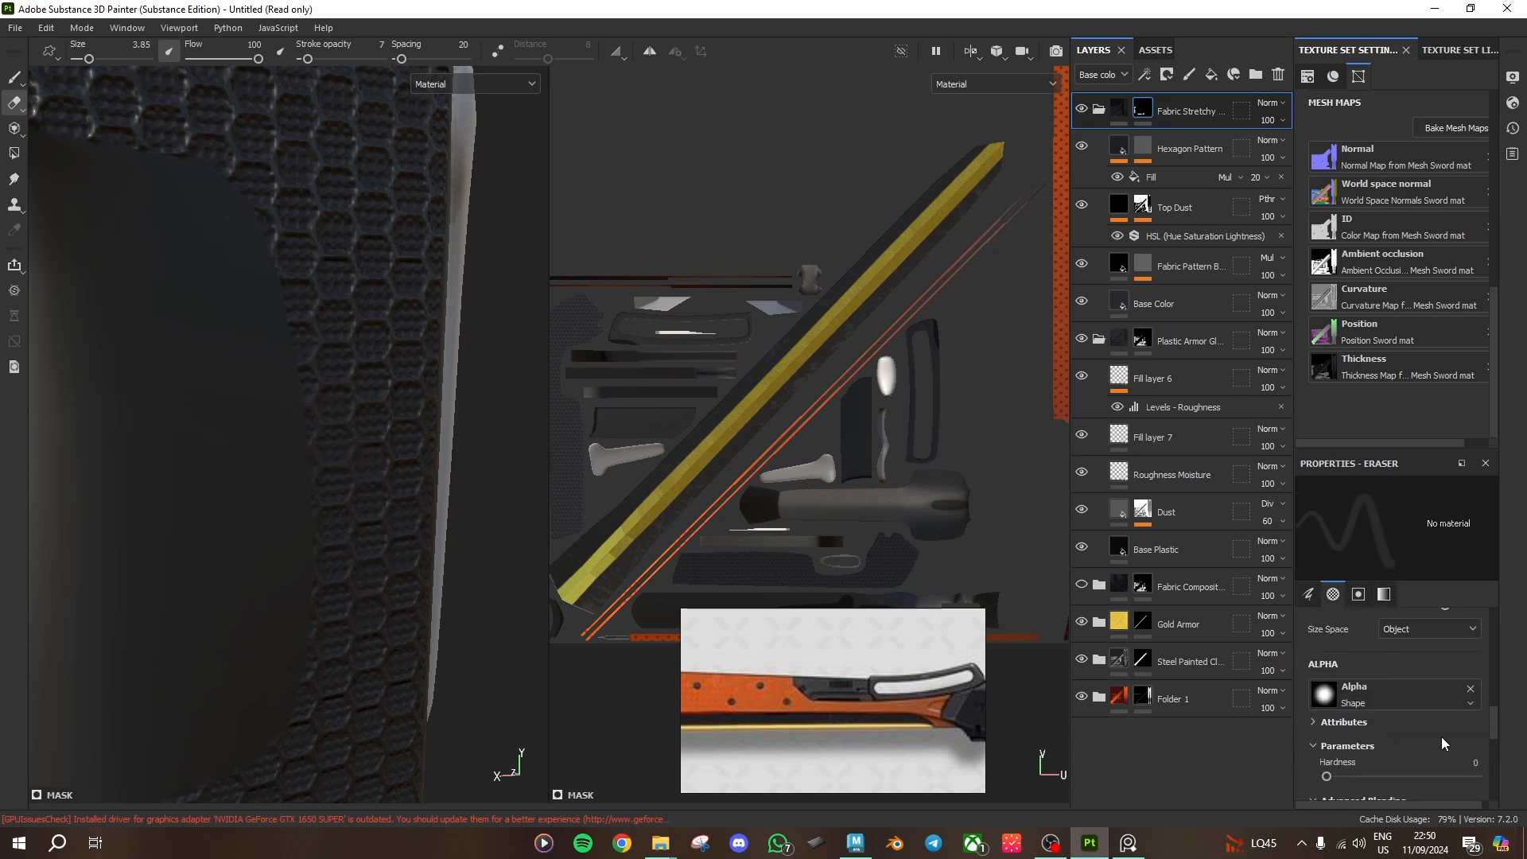
scroll(1441, 736, "down", 3)
scroll(1441, 736, "up", 2)
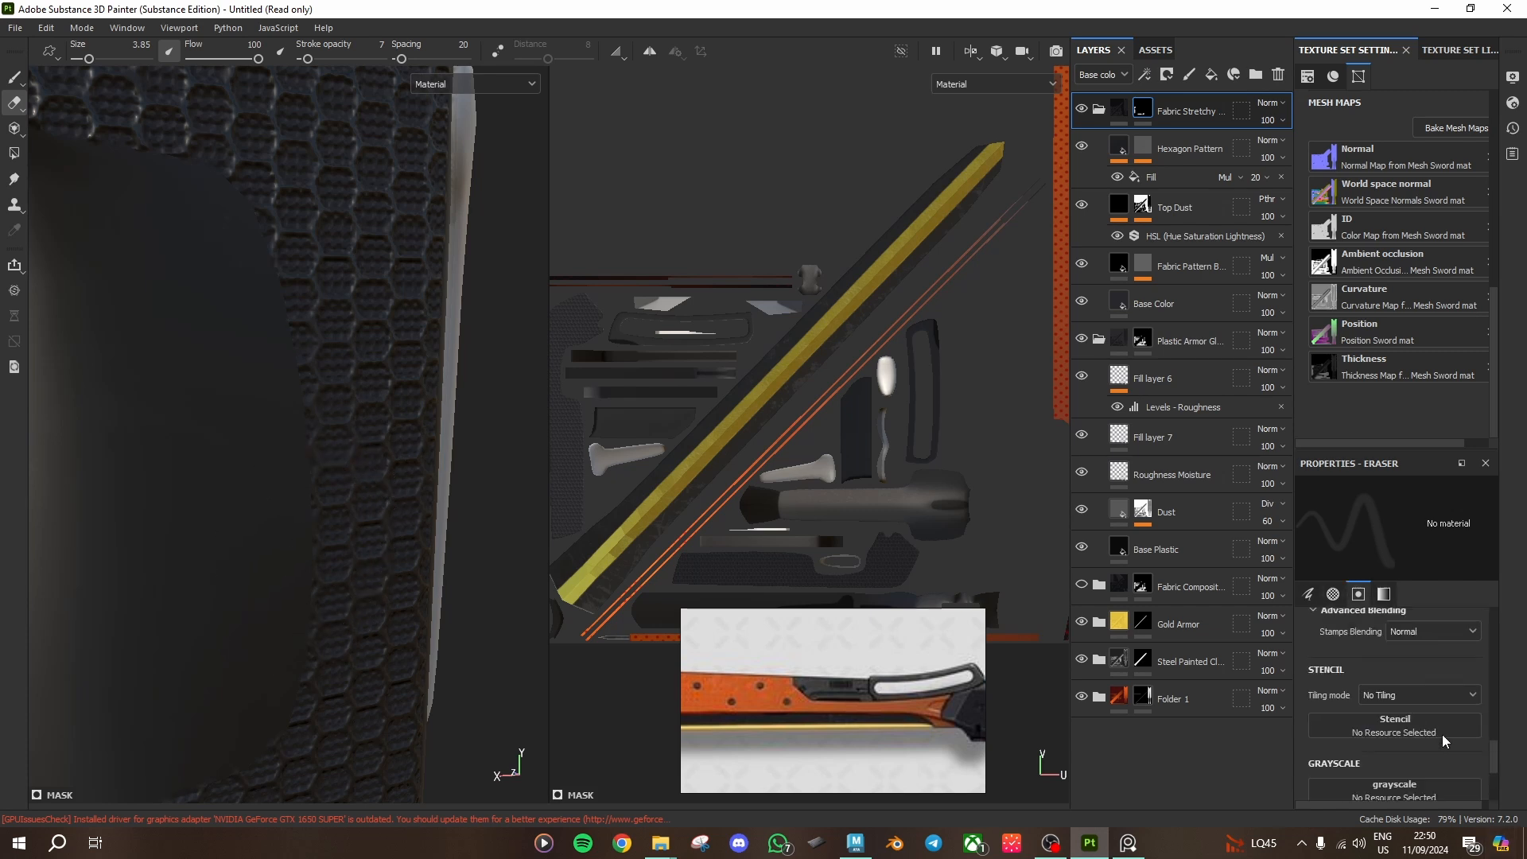
Step: Paint white at 50 stroke opacity on the Fabric Stretchy mask along the hexagon pattern's inner edge, reducing the brush size to 2.36
left_click(16, 77)
scroll(1357, 704, "down", 3)
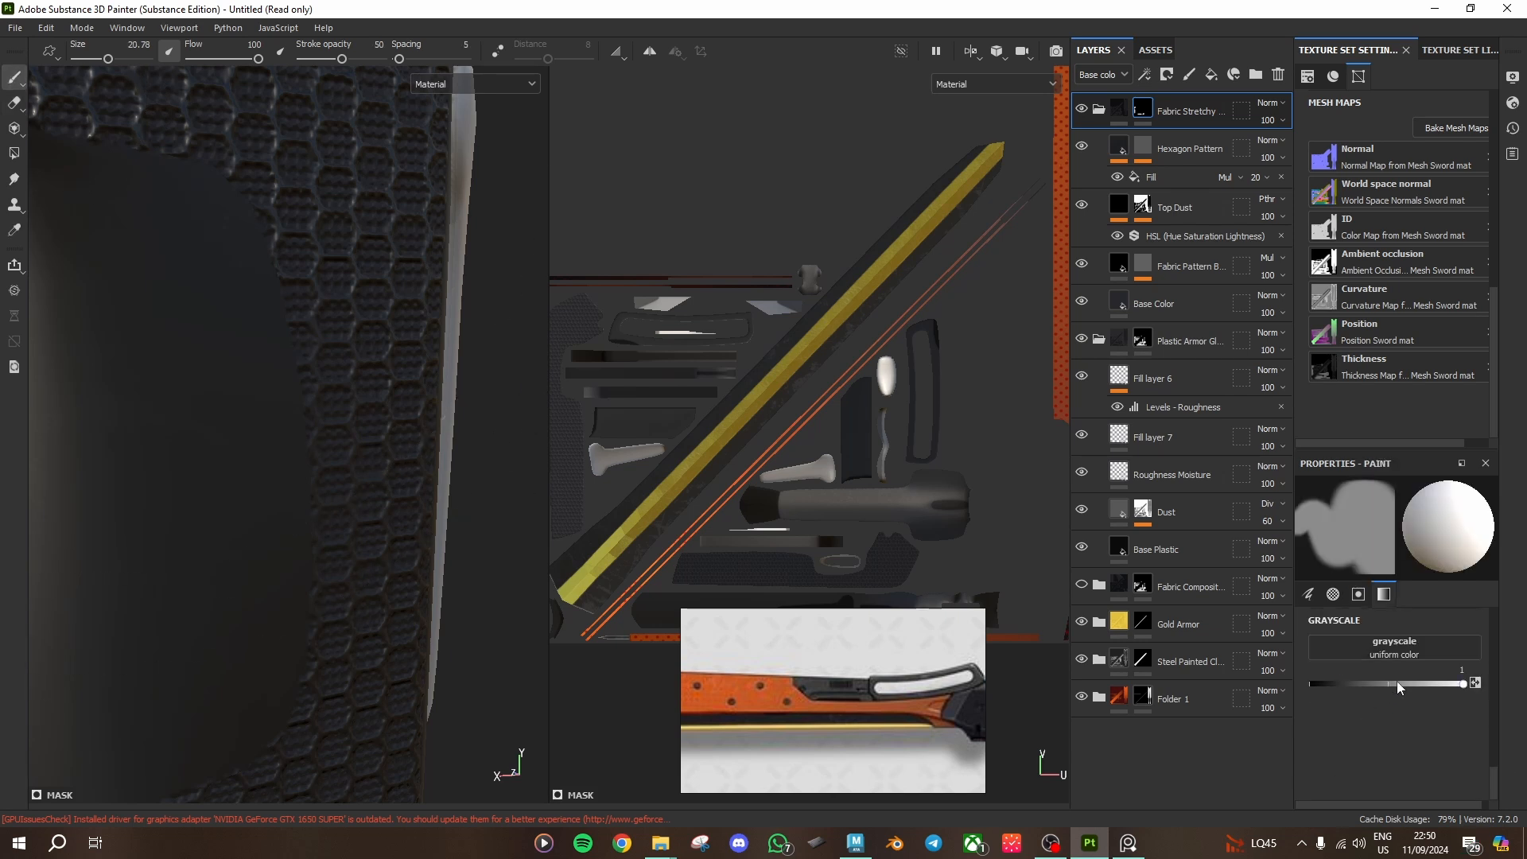
scroll(1398, 683, "up", 3)
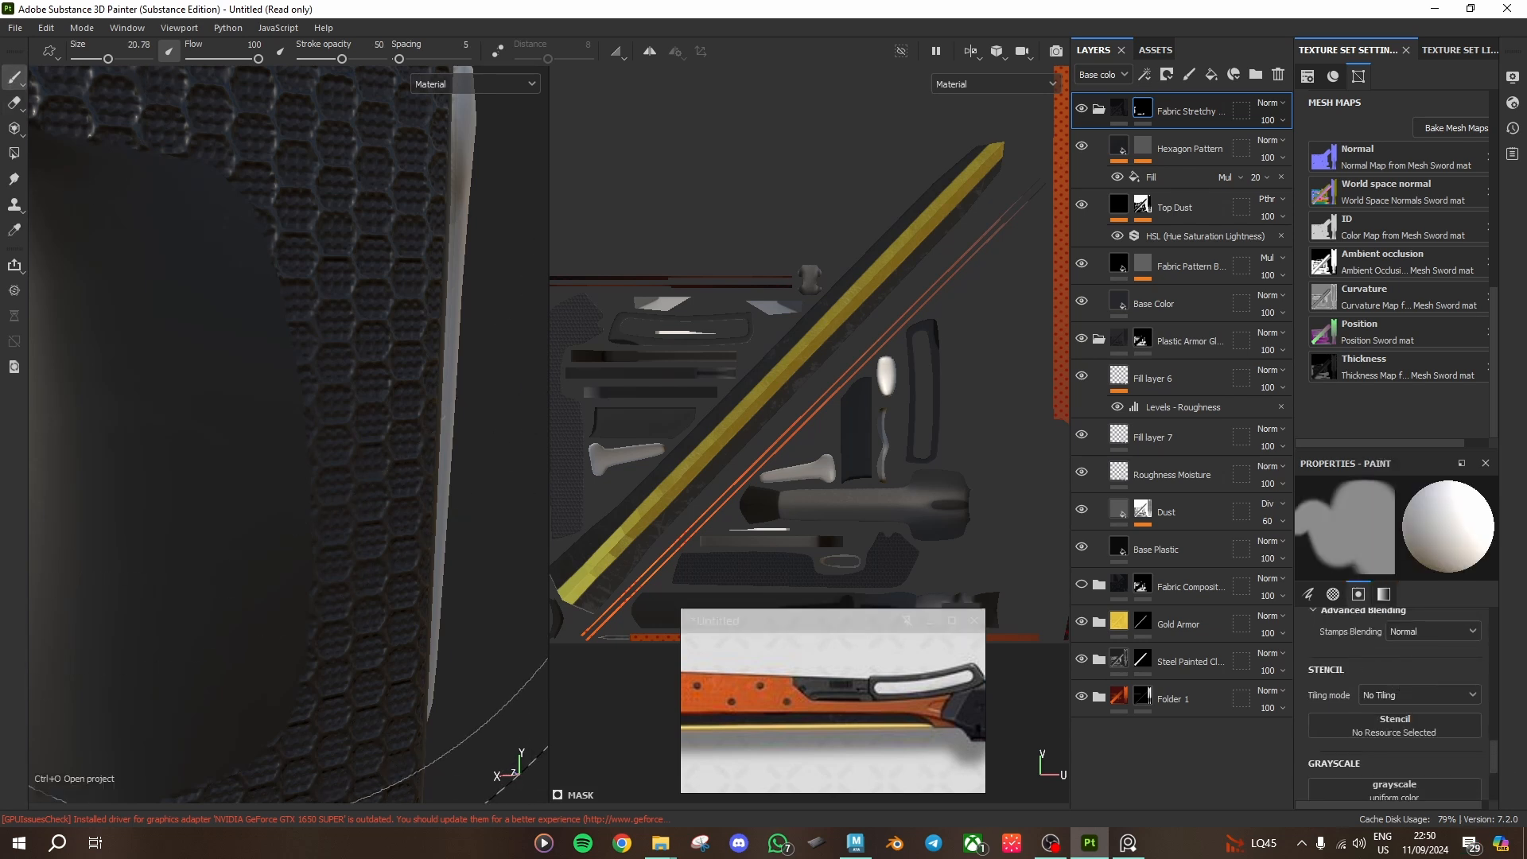
right_click_drag(295, 421, 179, 421, "ctrl")
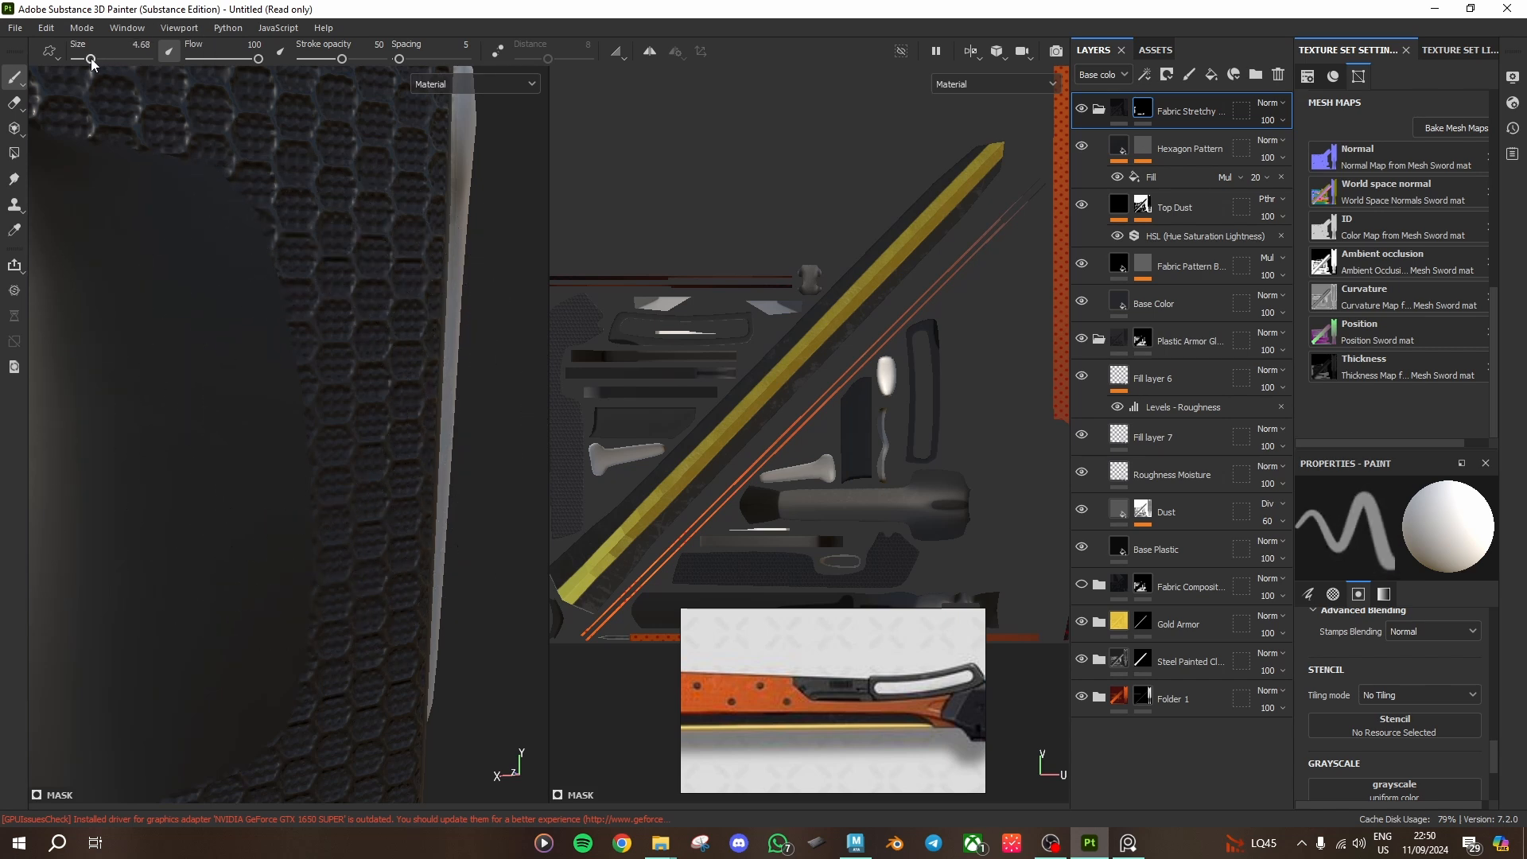
left_click_drag(92, 63, 97, 65)
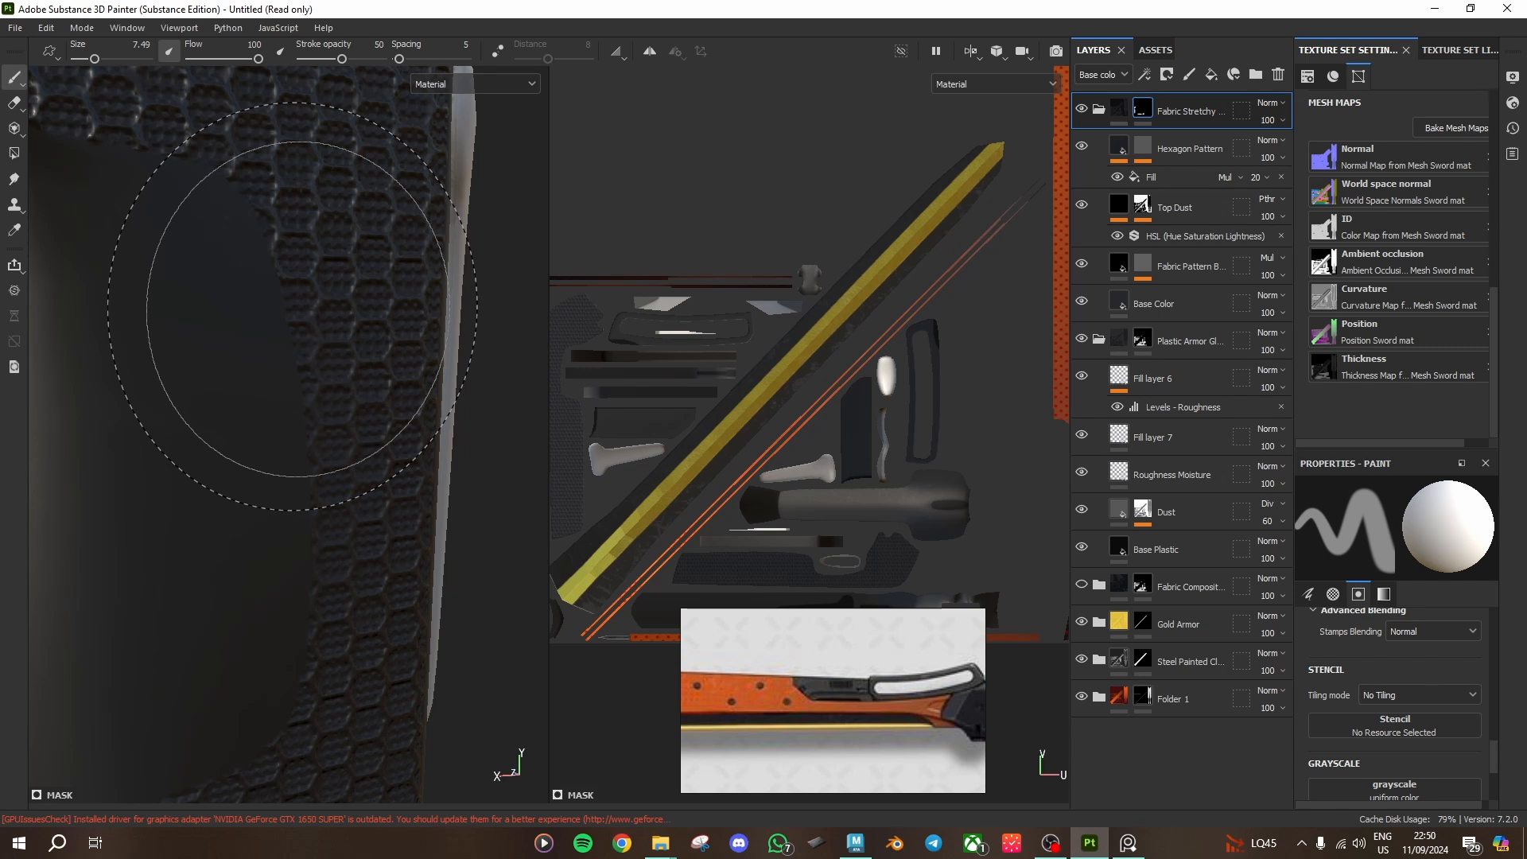
right_click_drag(291, 306, 268, 306, "ctrl")
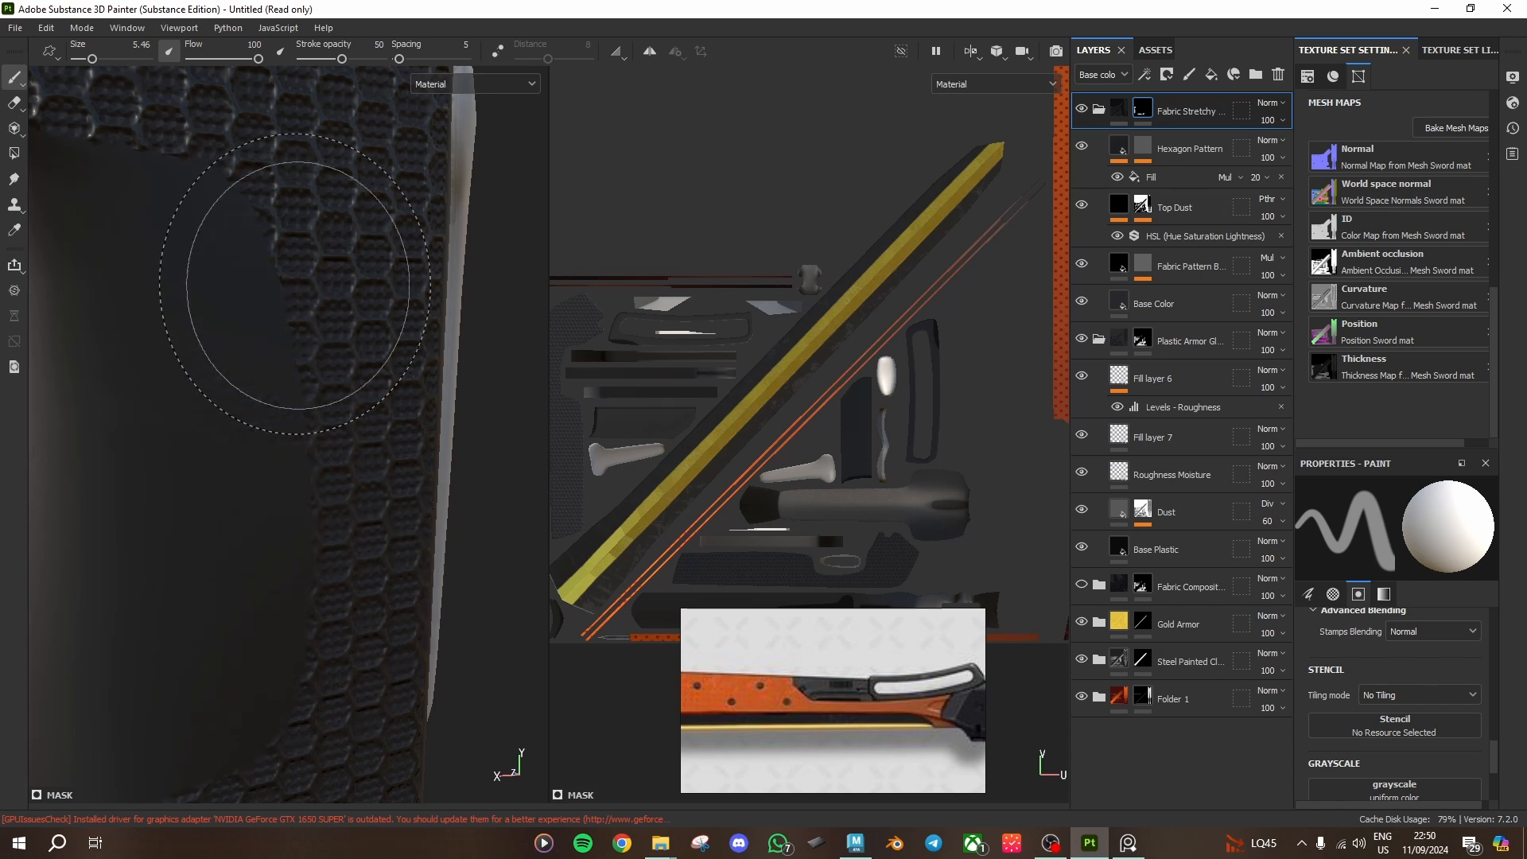
right_click_drag(294, 284, 258, 284, "ctrl")
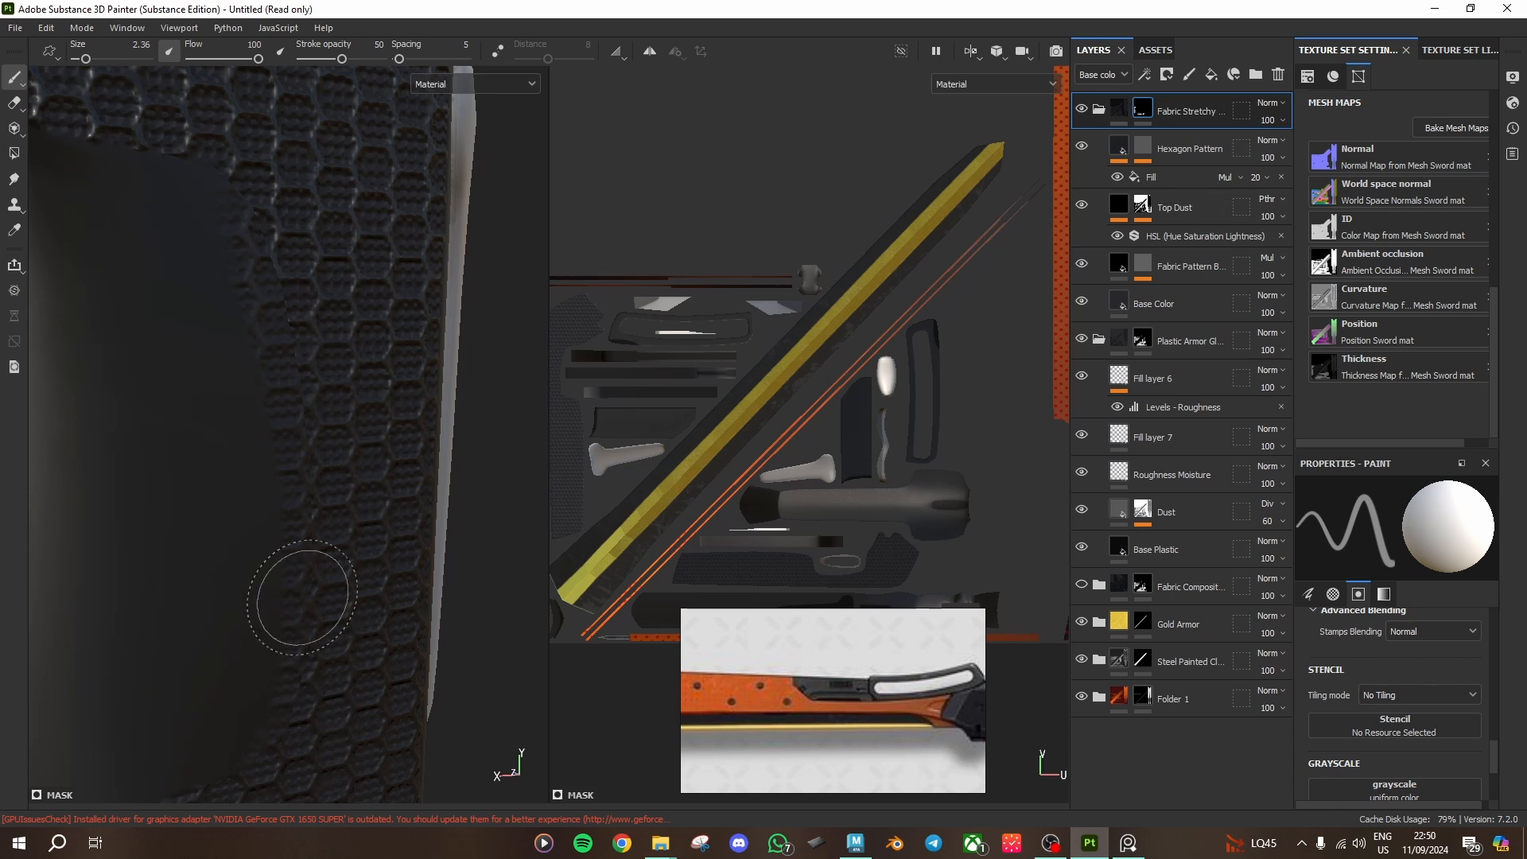
Step: Examine the painted transition between the hexagonal fabric and the smooth plastic along the grip from several angles and distances
left_click_drag(302, 596, 284, 390, "alt")
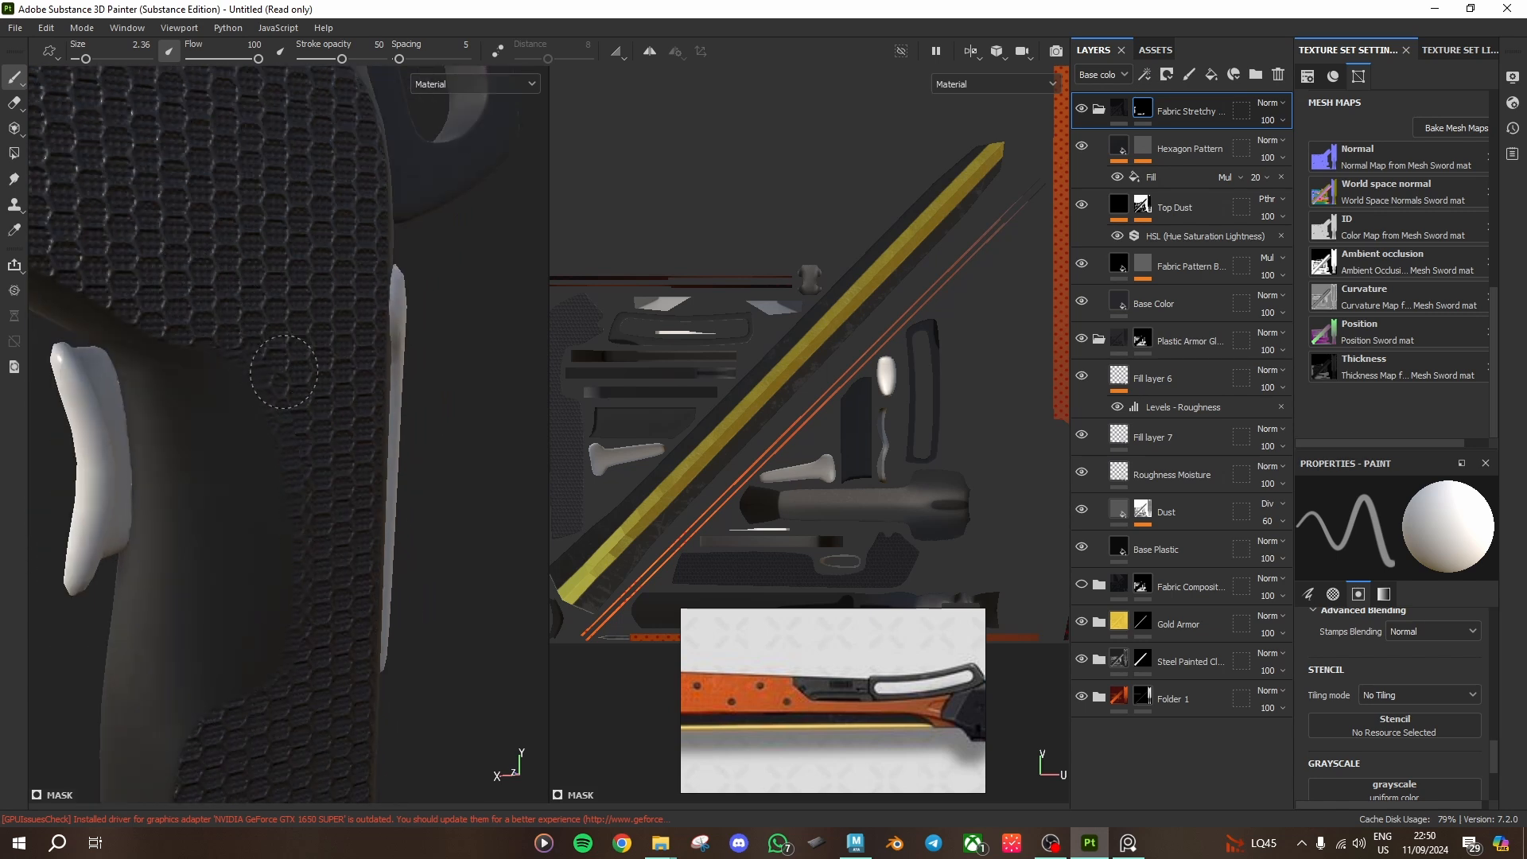
scroll(343, 463, "down", 5)
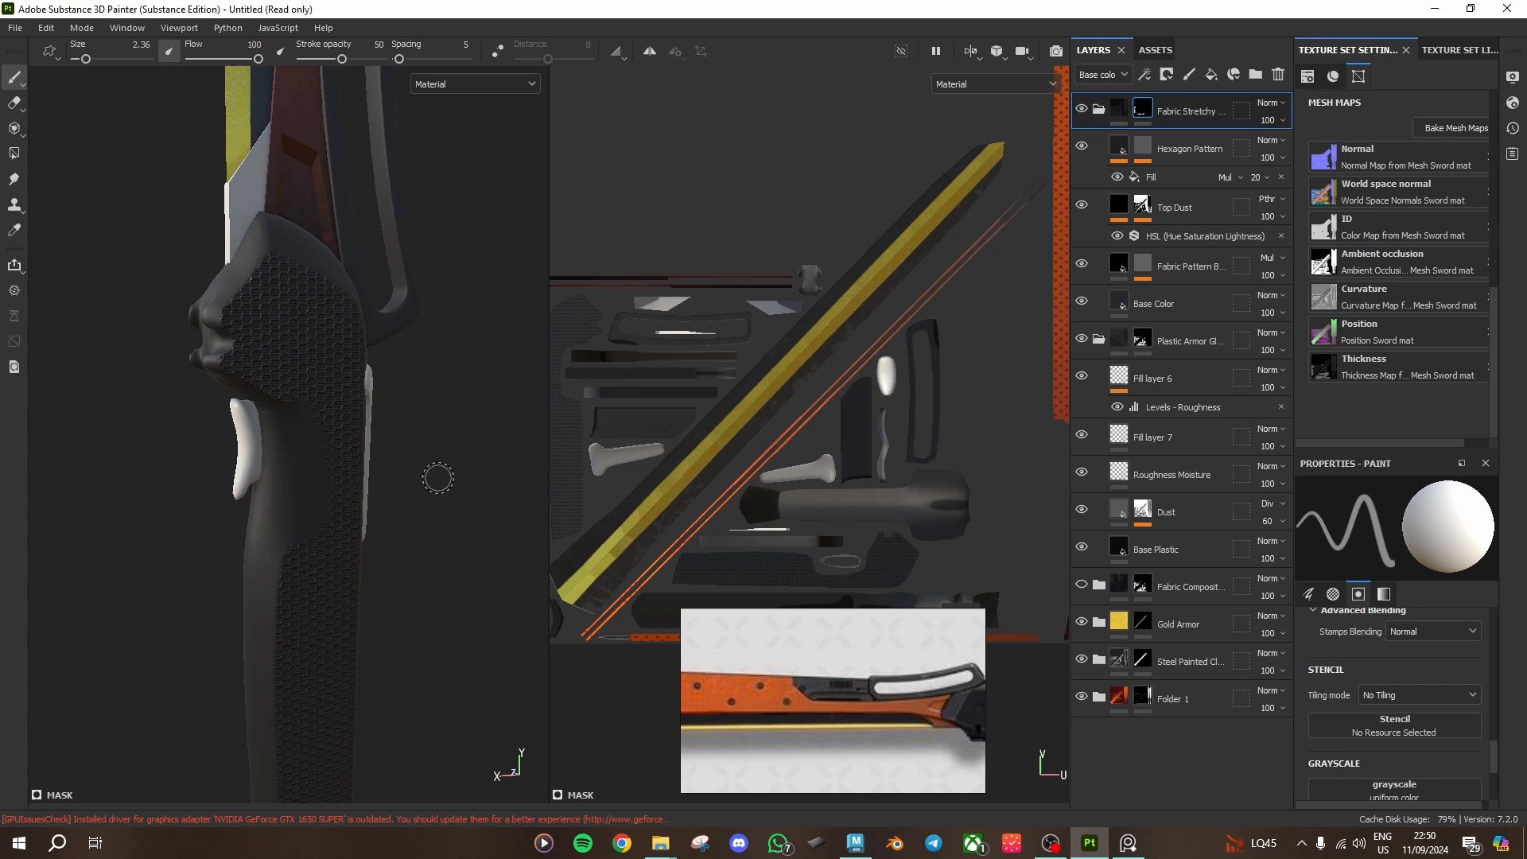
mouse_move(438, 478)
left_mouse_down("alt")
mouse_move(318, 385)
mouse_move(350, 398)
mouse_move(331, 427)
left_mouse_up("alt")
scroll(262, 406, "up", 5)
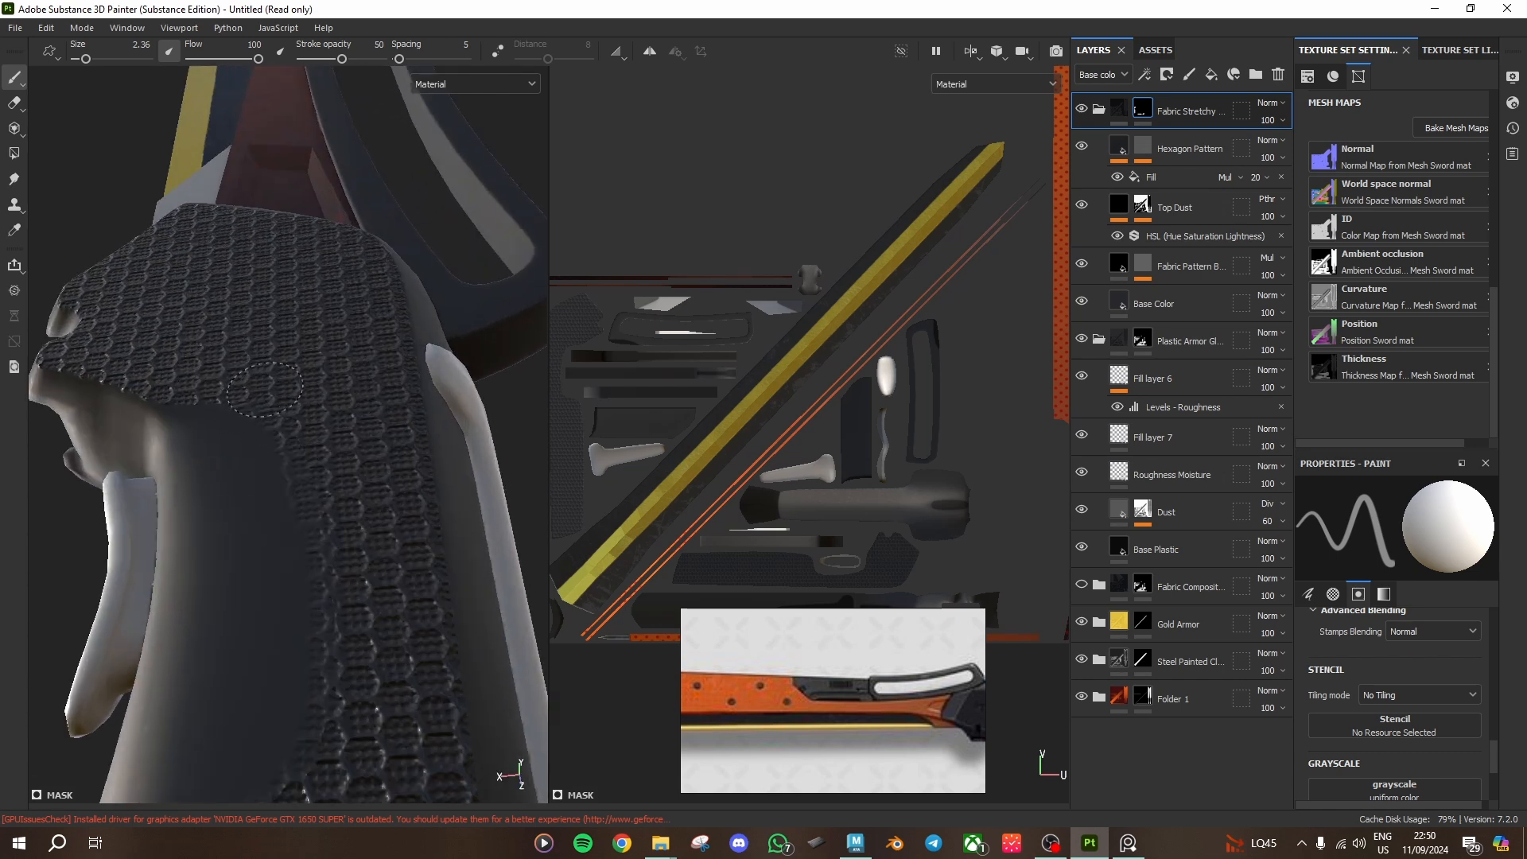
scroll(314, 427, "down", 5)
left_click_drag(317, 351, 302, 418, "alt")
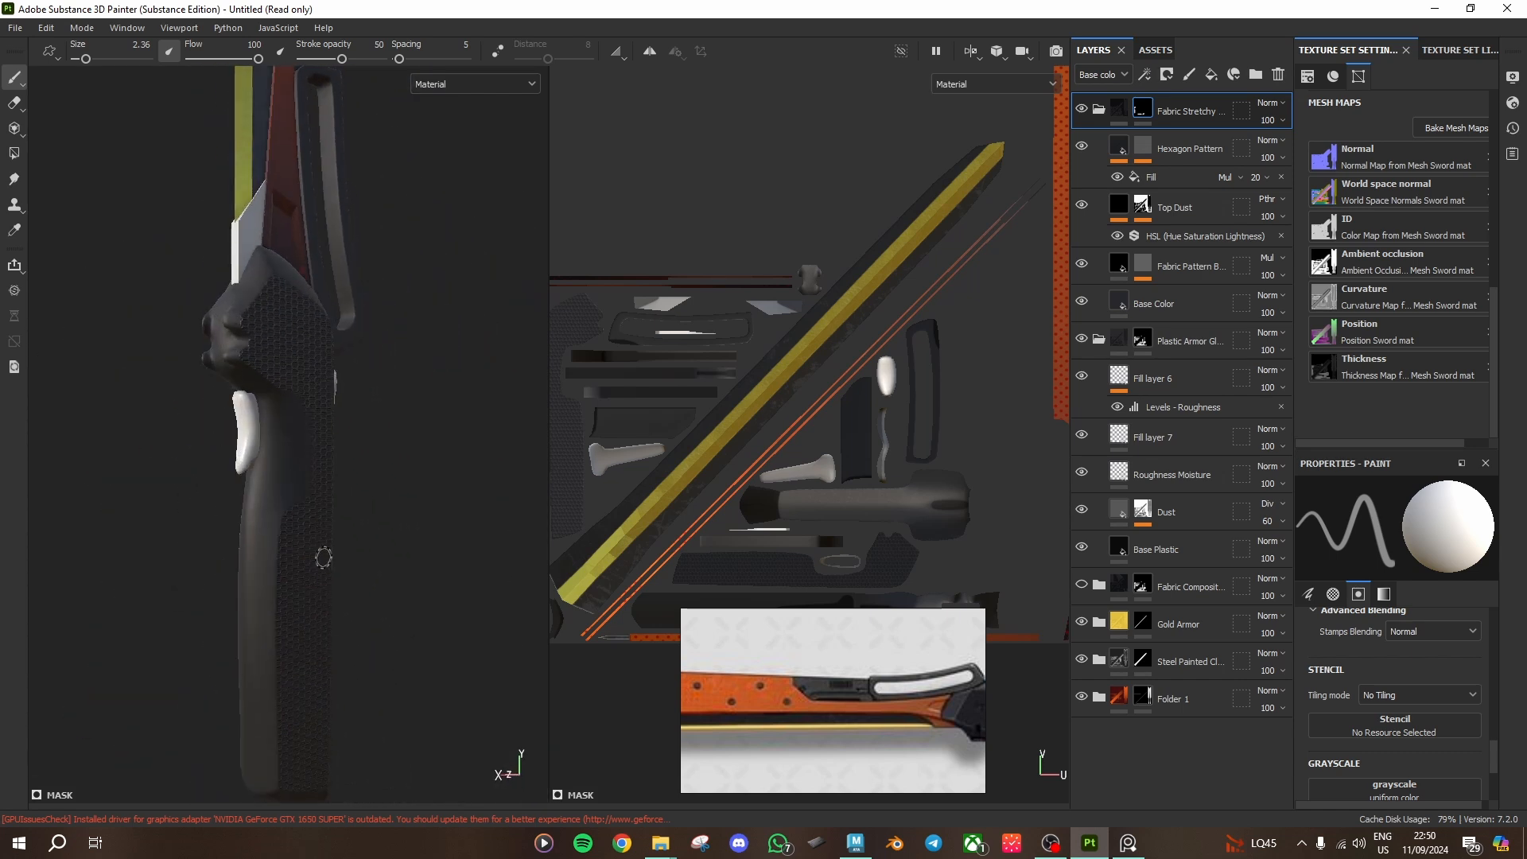
scroll(412, 470, "up", 2)
left_click_drag(412, 470, 374, 511, "alt")
scroll(238, 517, "up", 4)
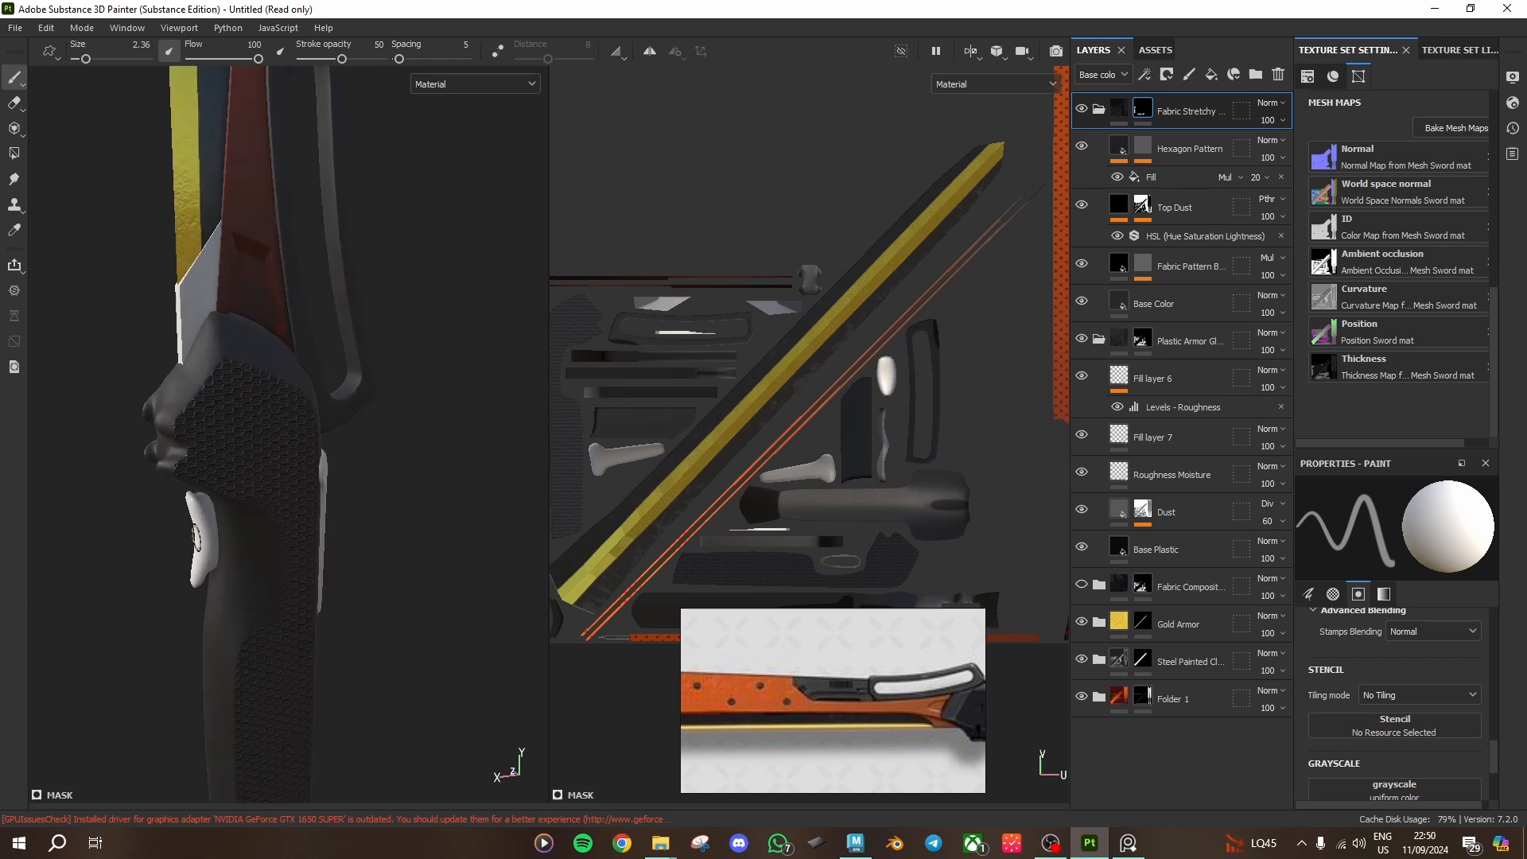
left_click_drag(195, 539, 212, 525, "alt")
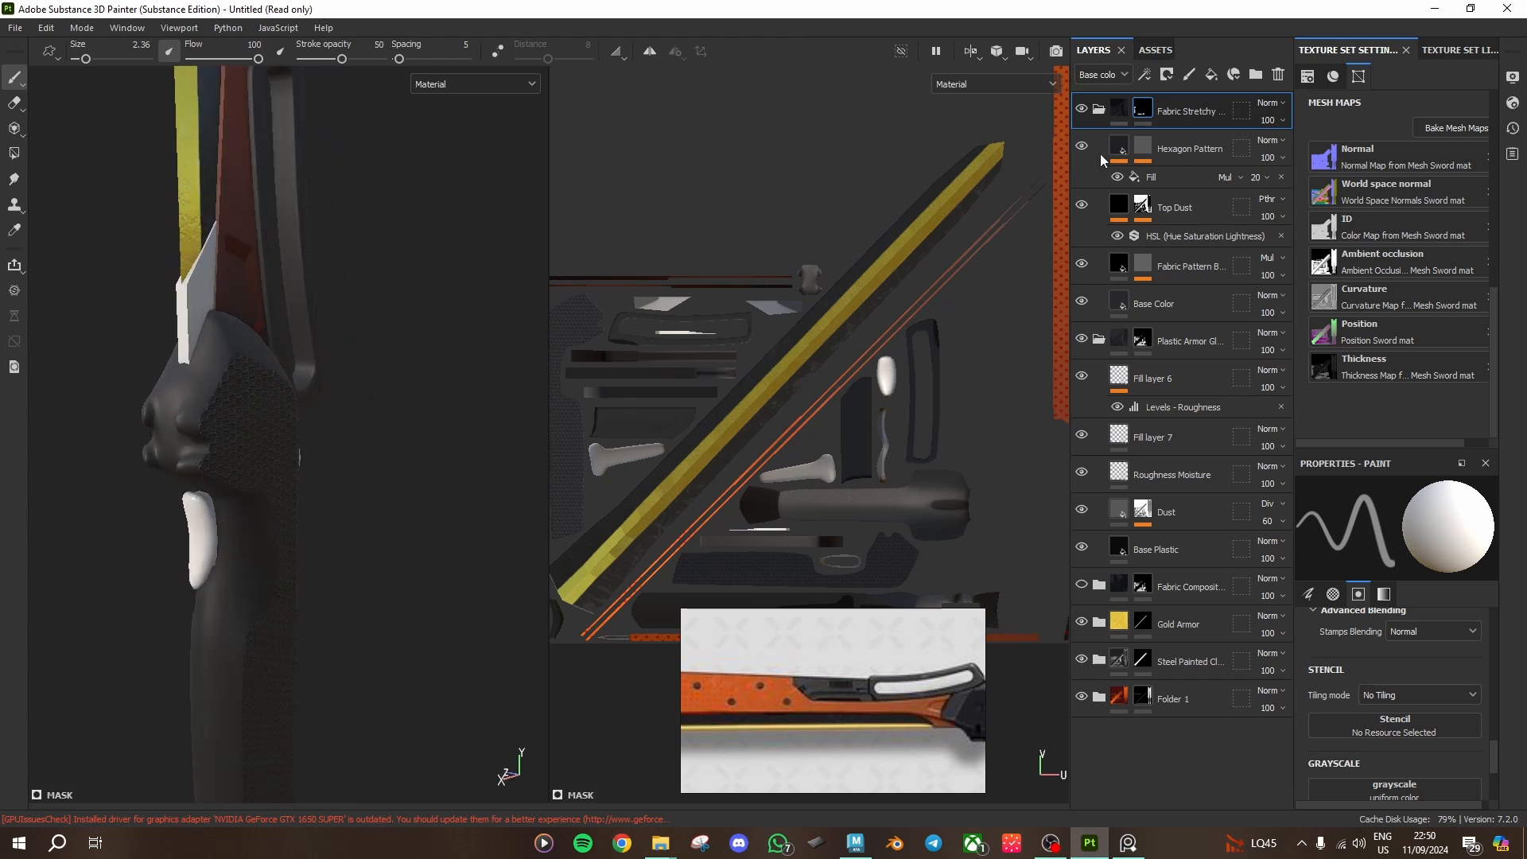
Step: Browse the material library for a suitable sword material, previewing plastic, painted steel and latex options
left_click(1153, 50)
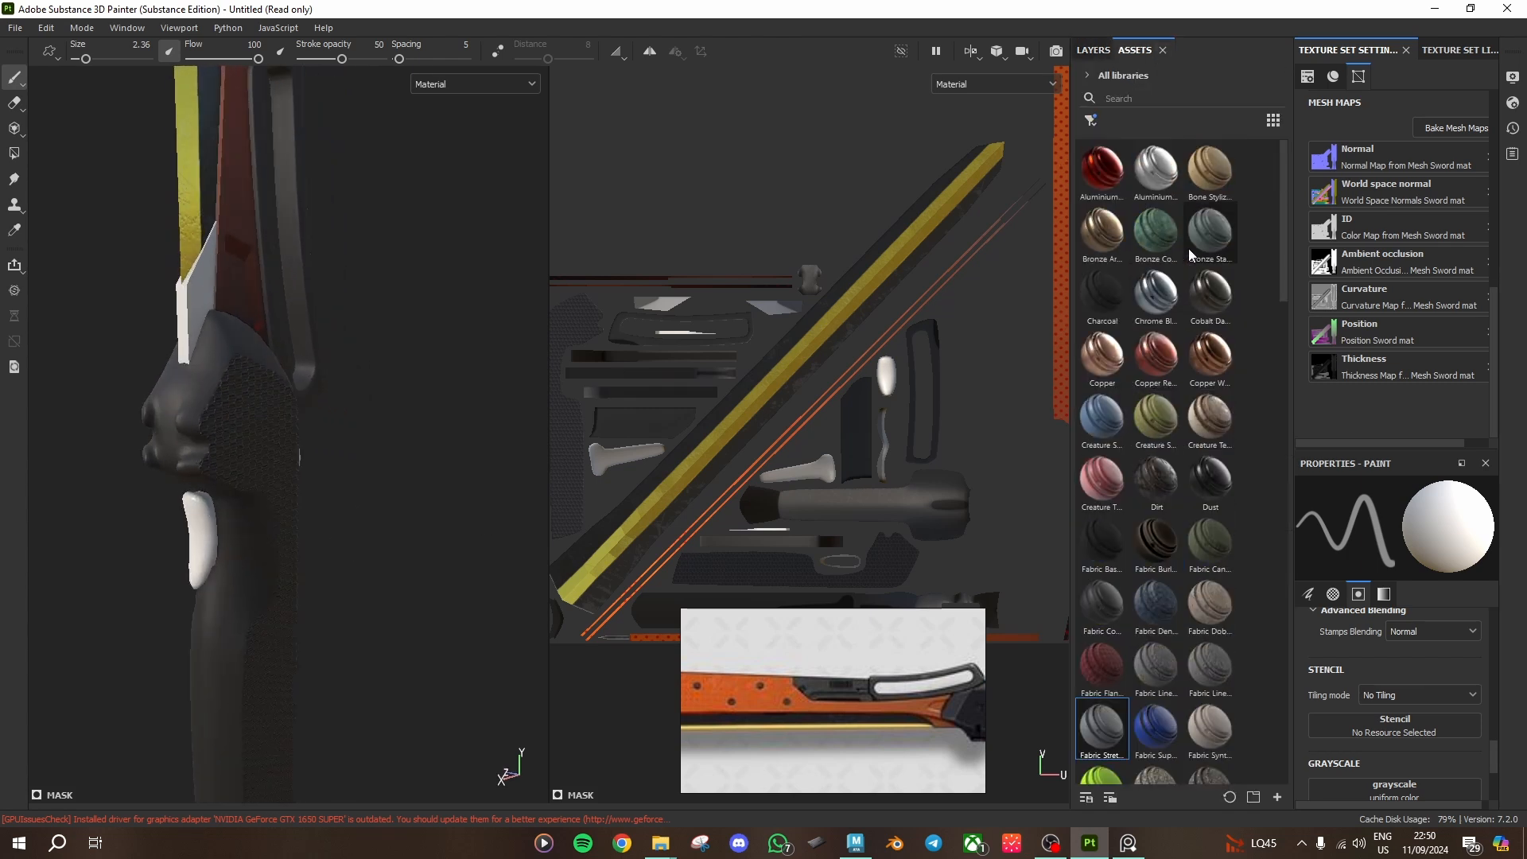
scroll(1270, 261, "down", 10)
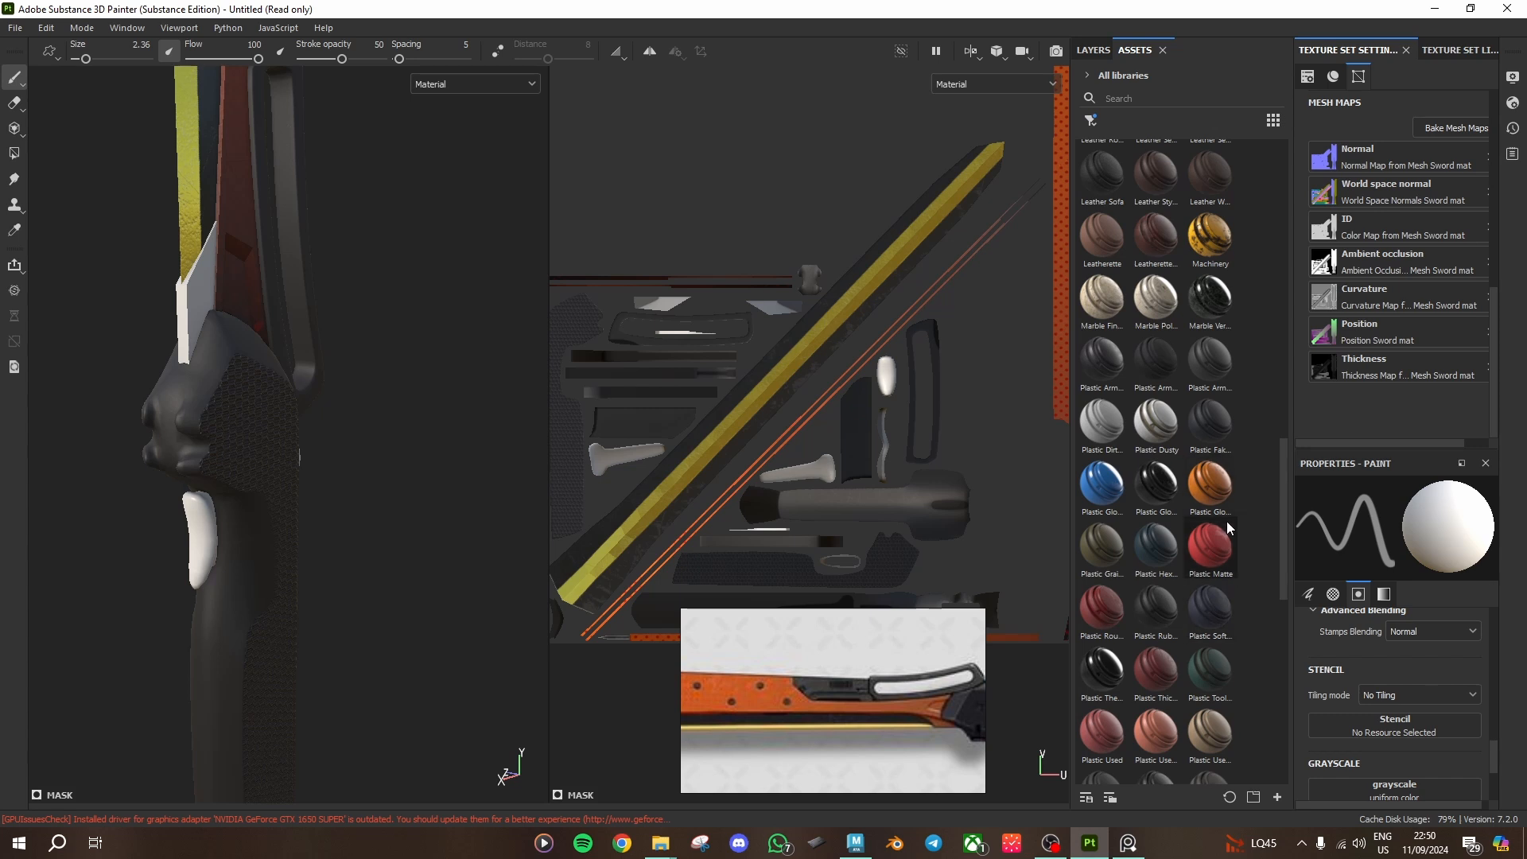
mouse_move(1229, 485)
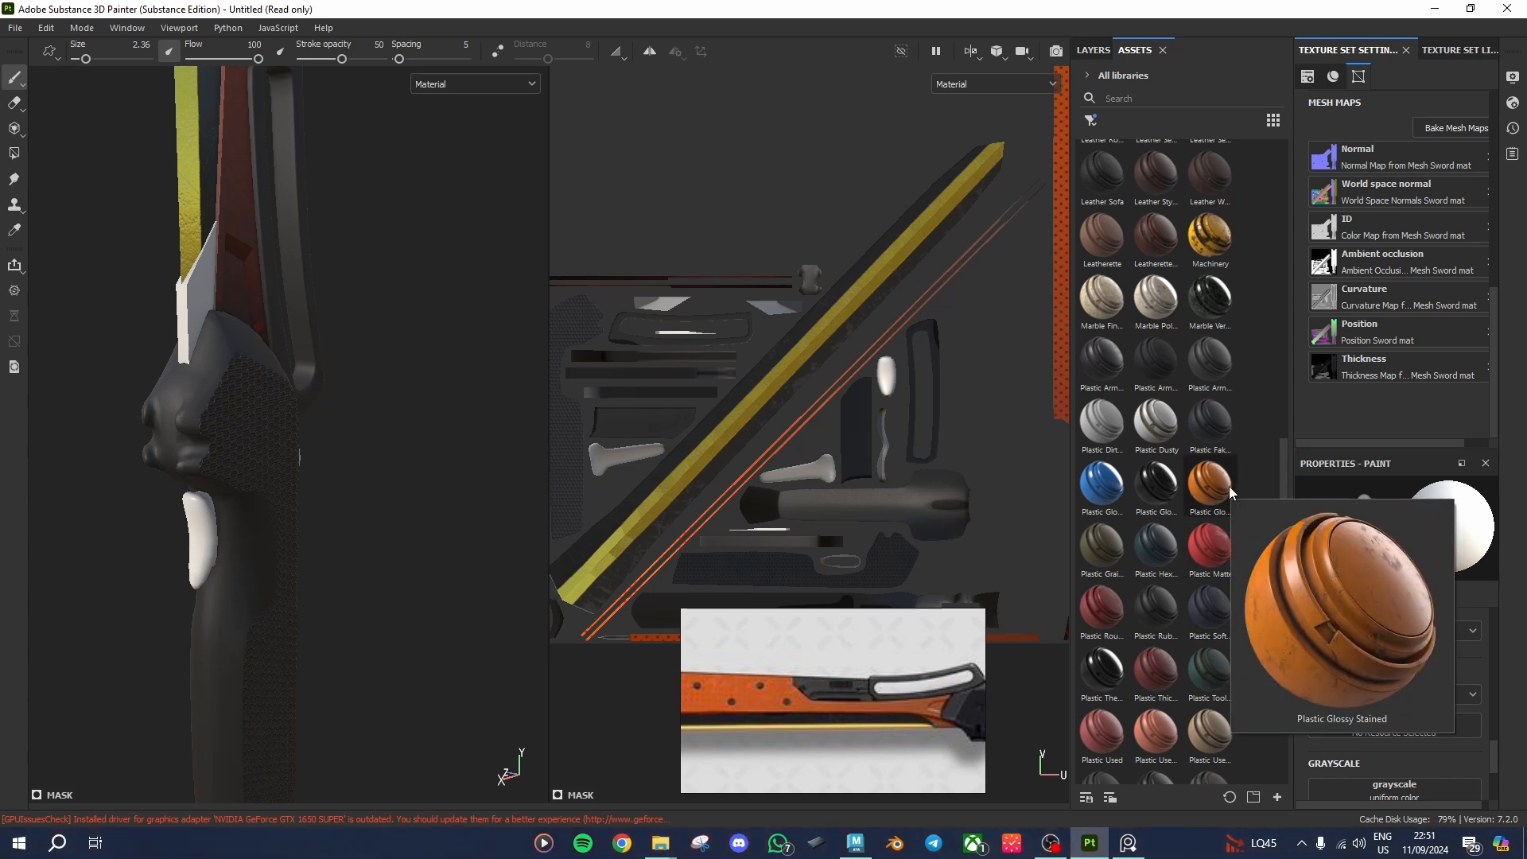
scroll(1229, 557, "down", 5)
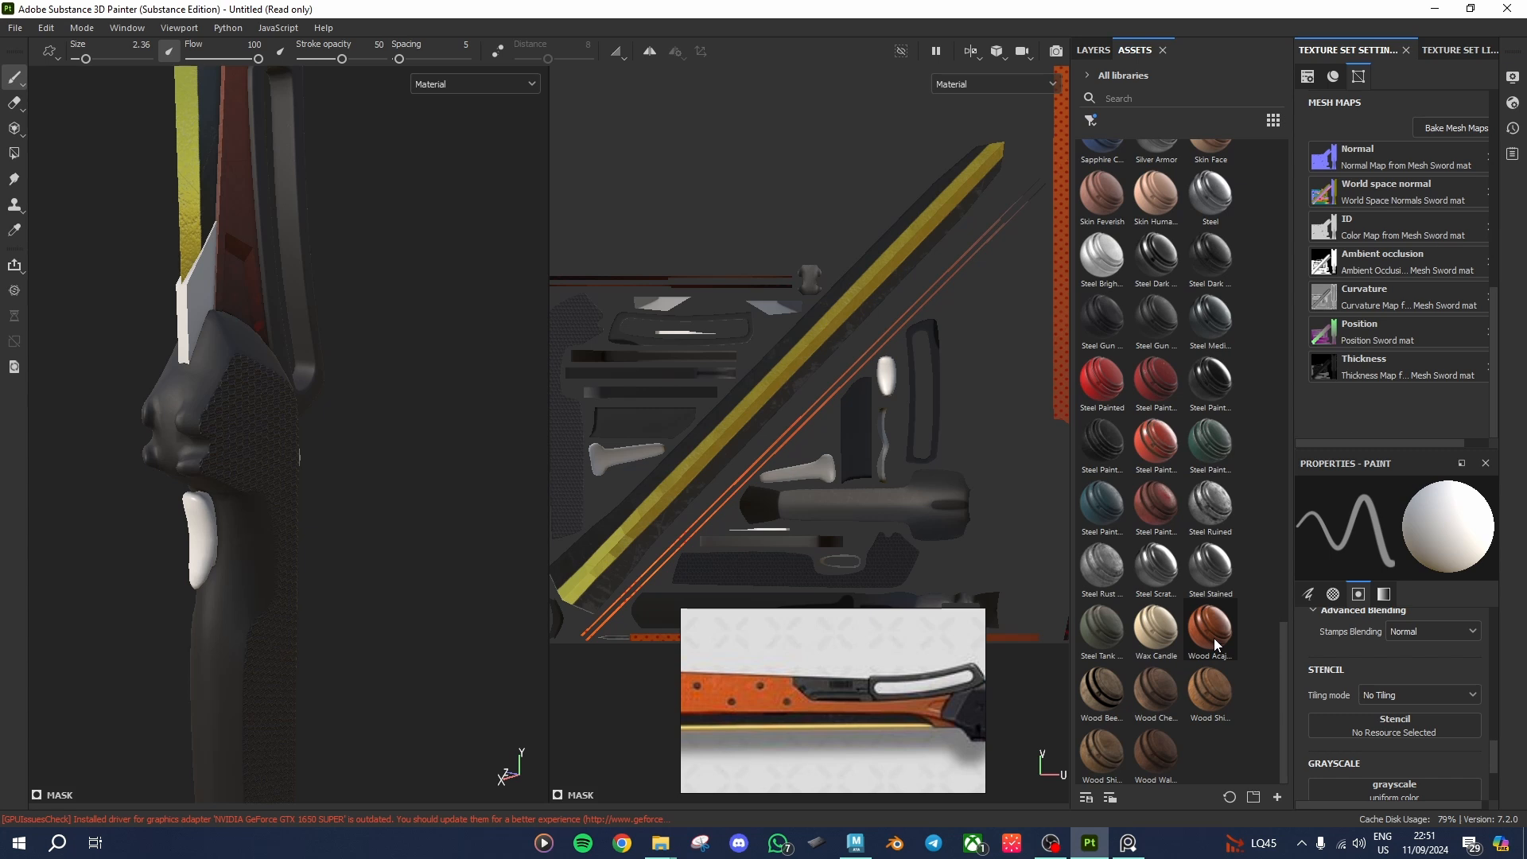
mouse_move(1142, 419)
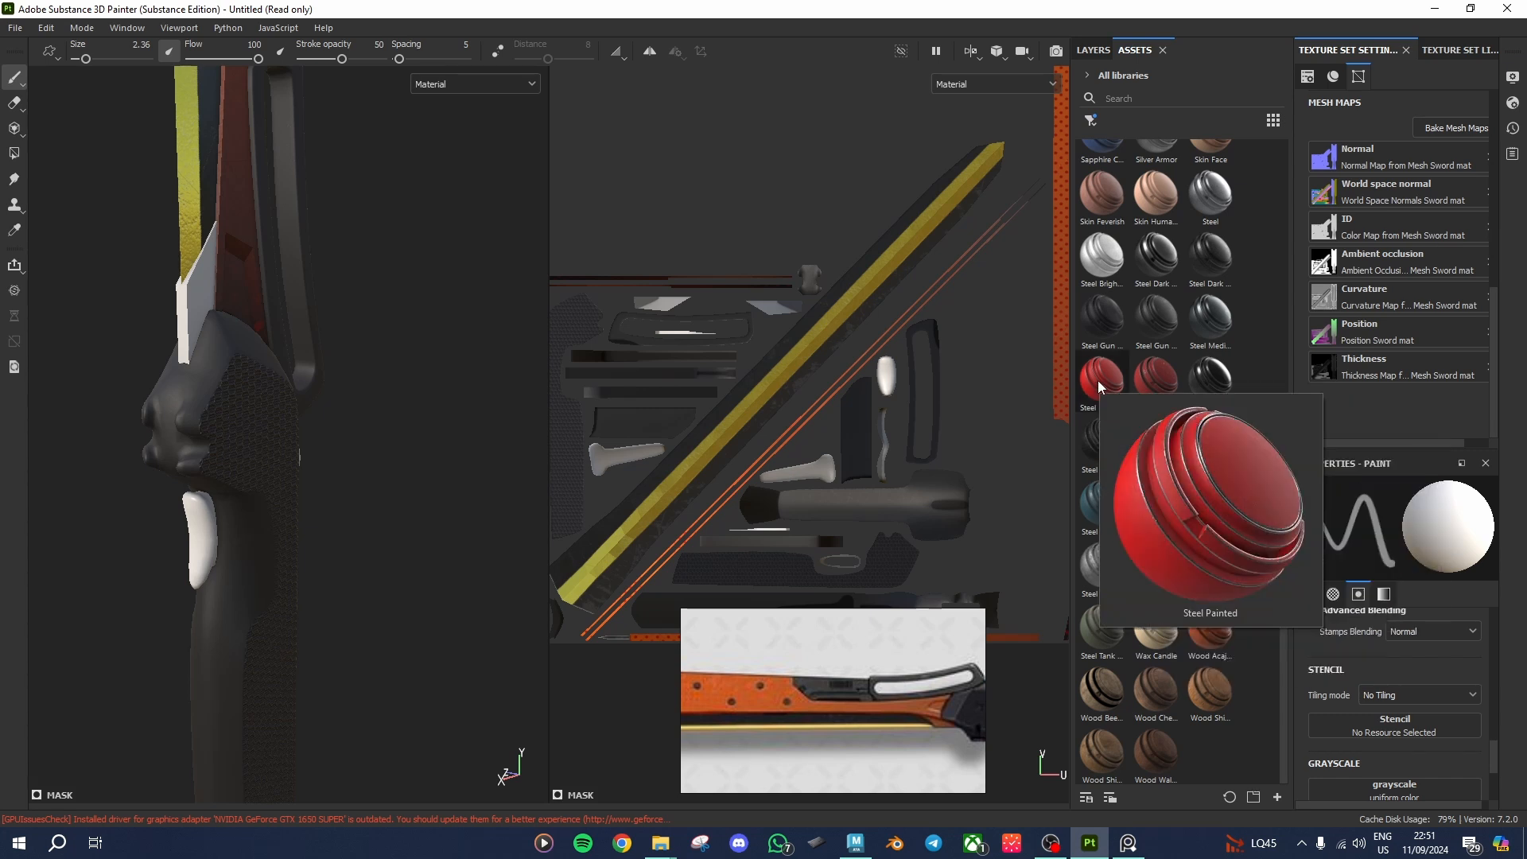
scroll(1176, 380, "up", 10)
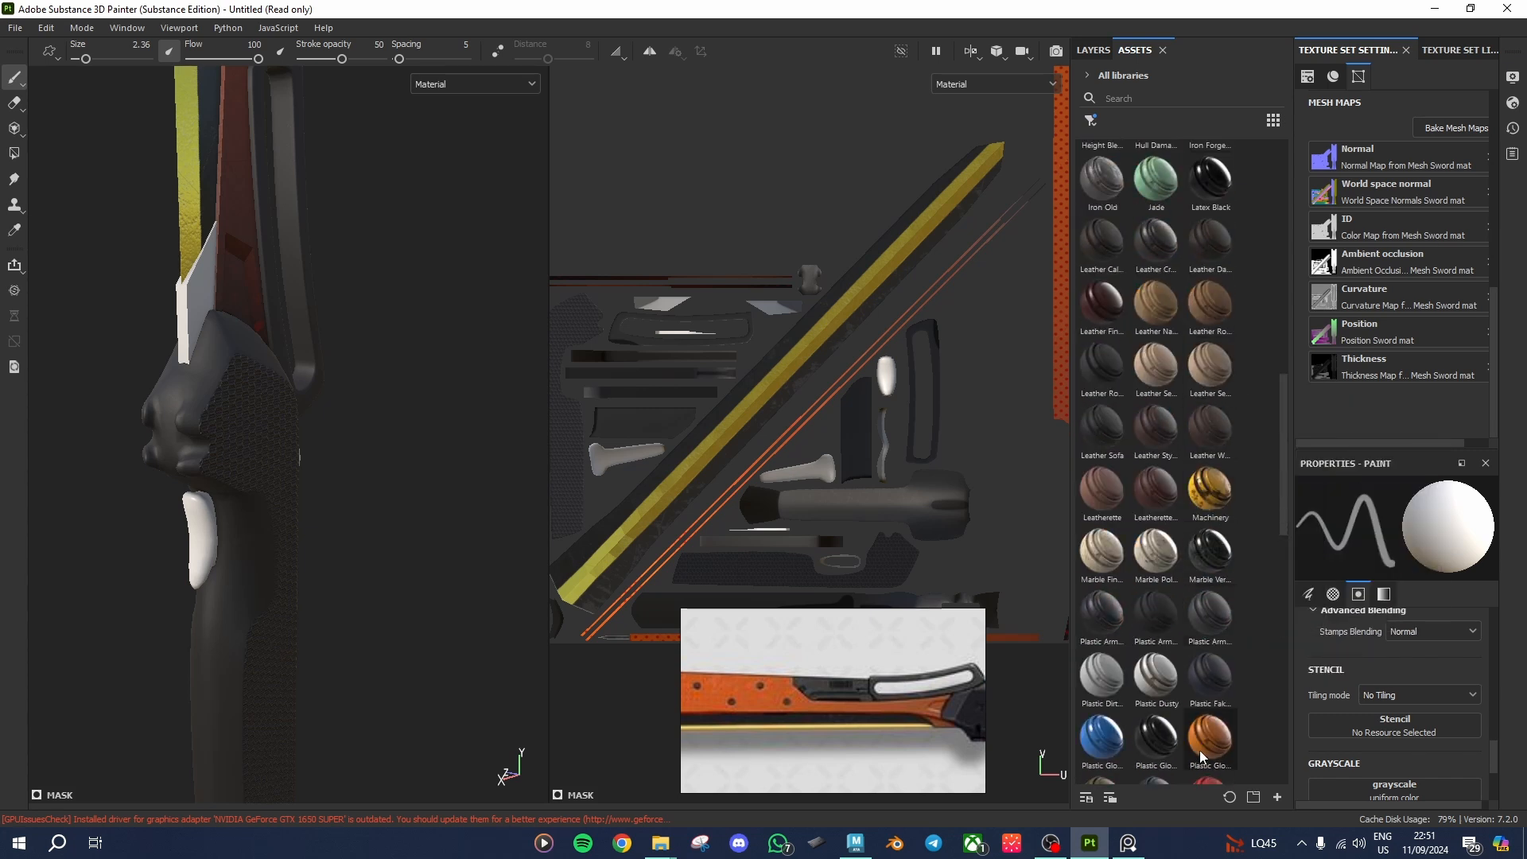
scroll(1258, 433, "up", 3)
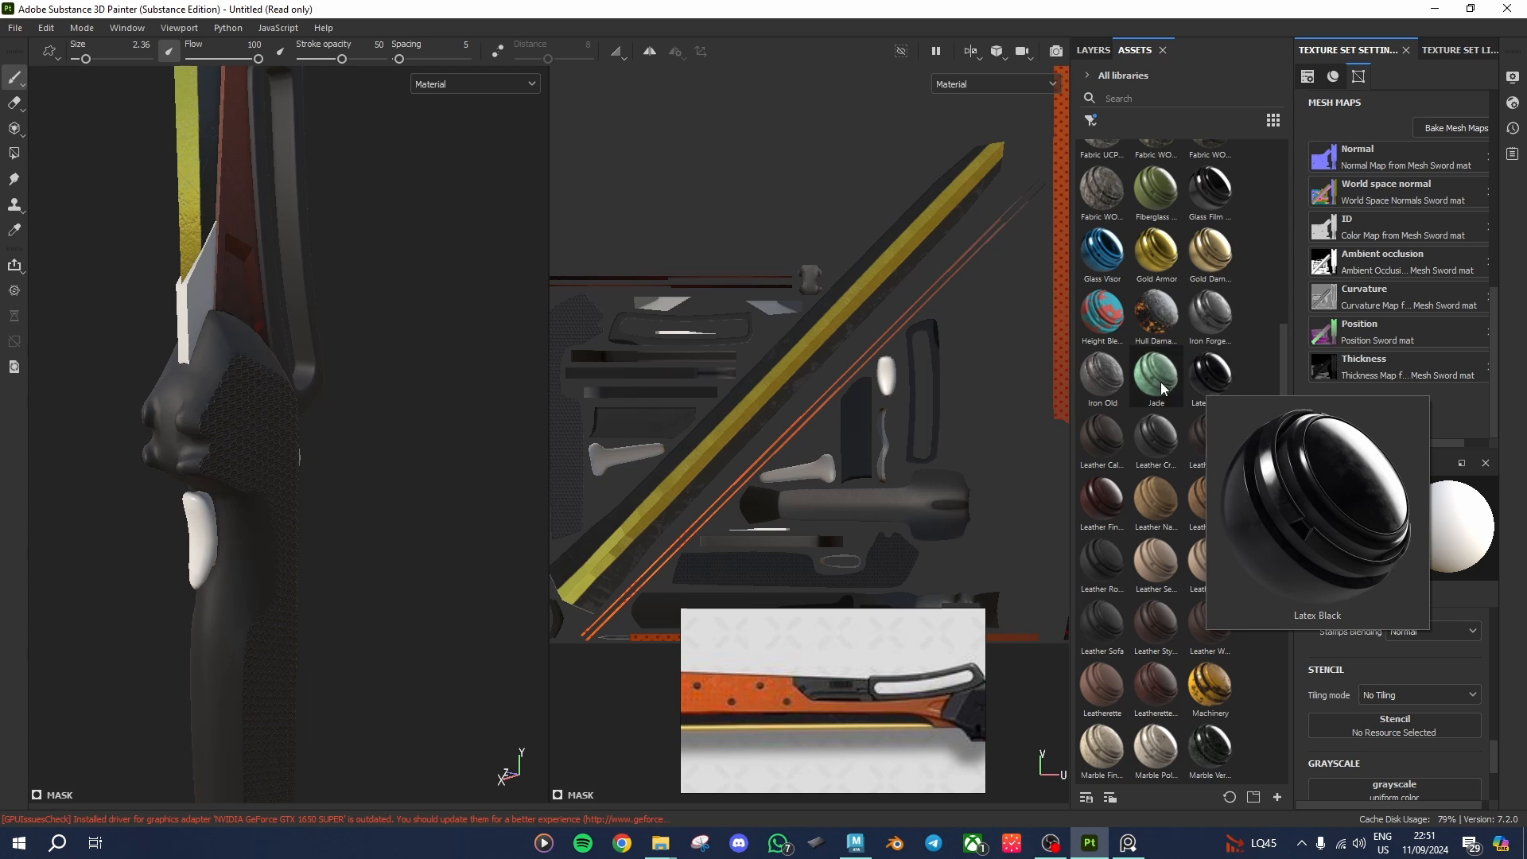
Step: Try the Fabric Burlap material on the sword and undo it
mouse_move(1112, 380)
scroll(1196, 329, "up", 10)
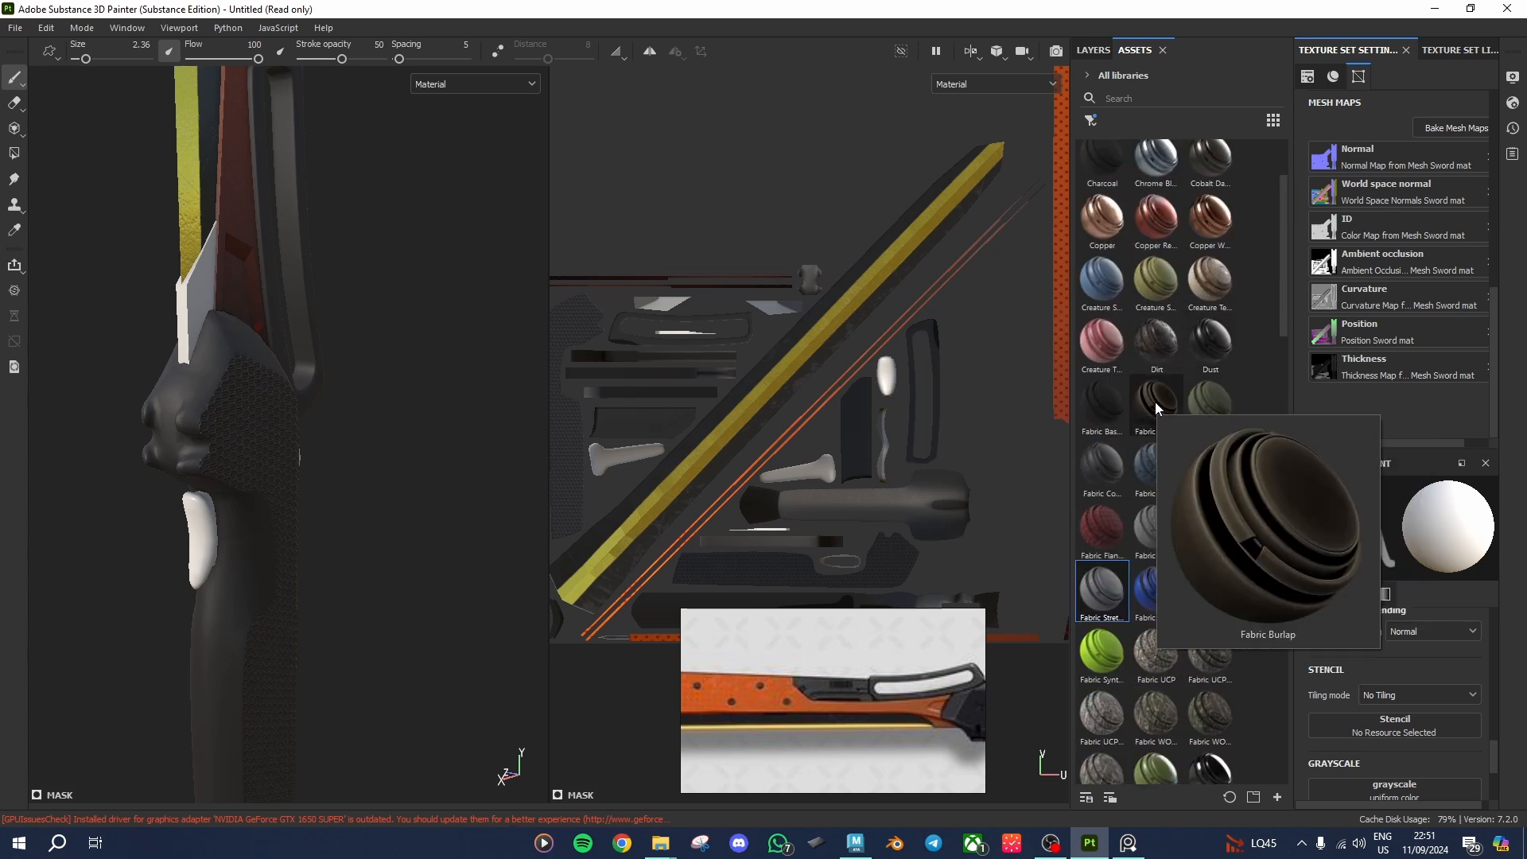
left_click_drag(1154, 402, 226, 537)
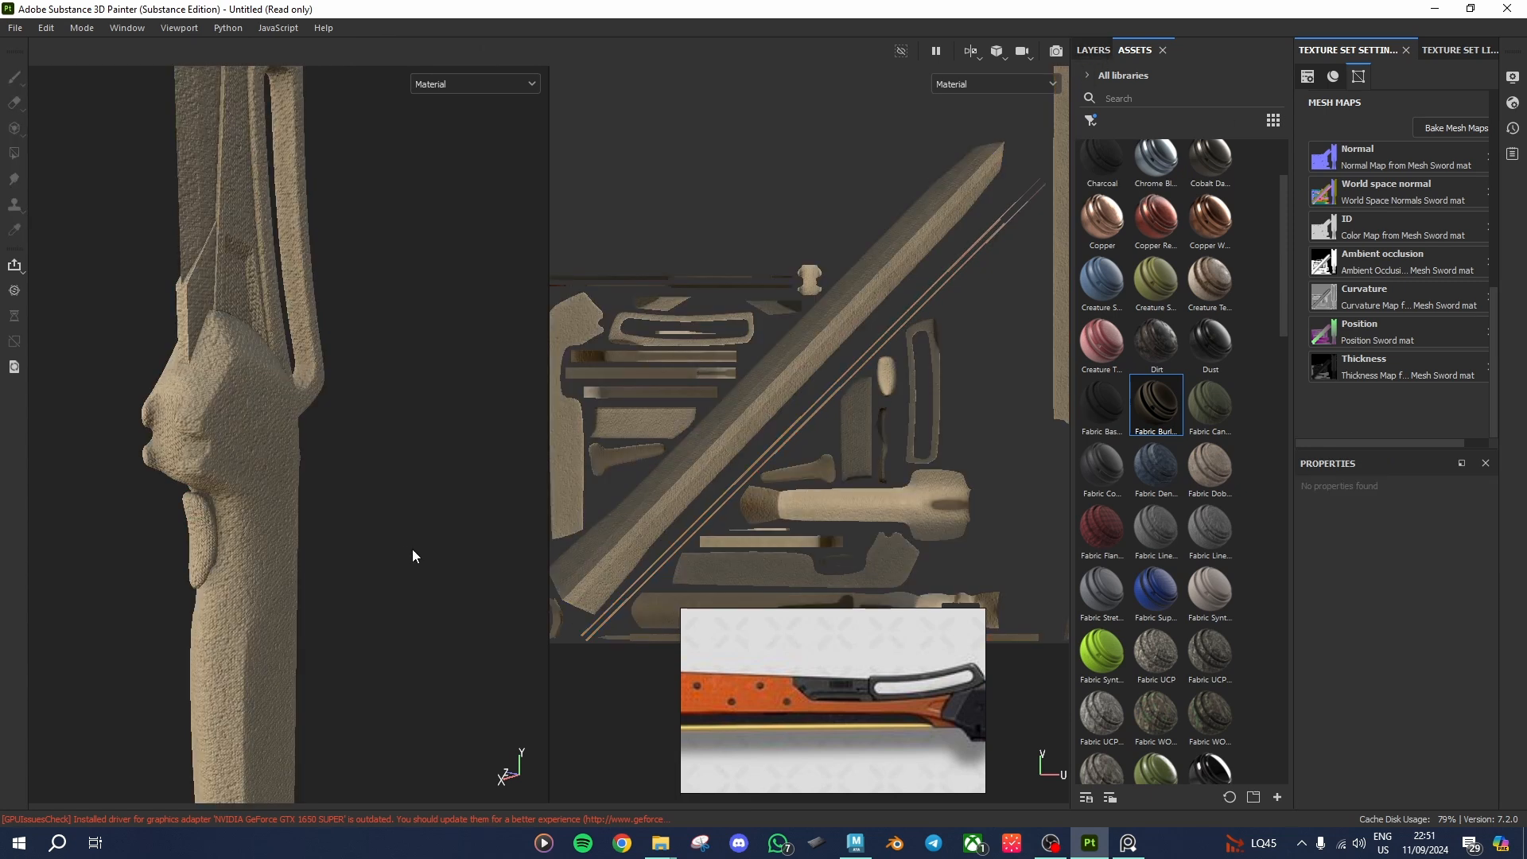
scroll(1134, 482, "up", 2)
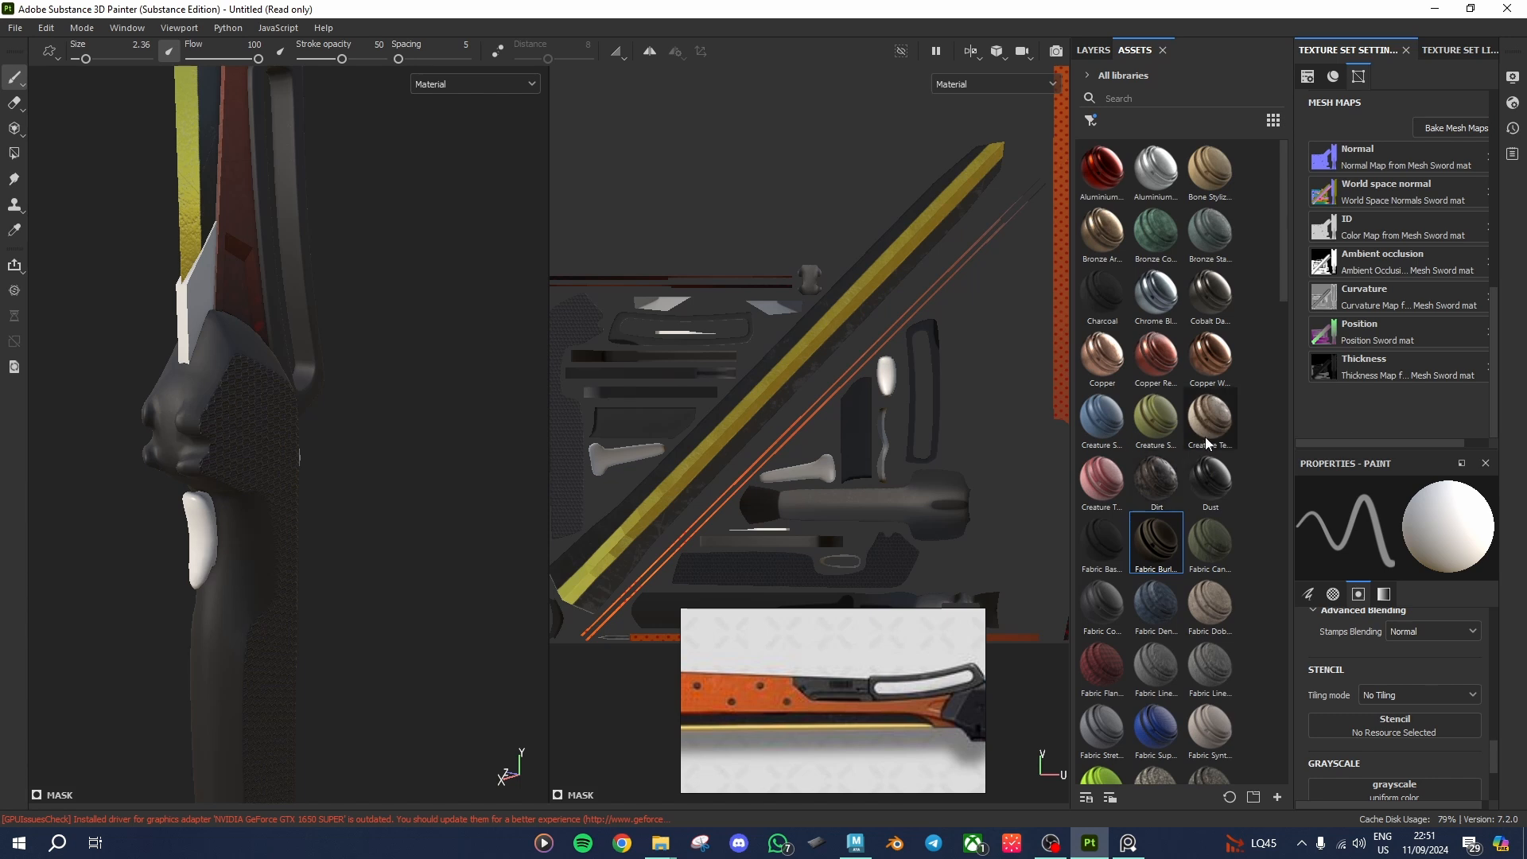
Step: Find the Fabric Stretchy Sci-Fi material in the library, apply it to the sword and add a black mask to its layer
mouse_move(1201, 378)
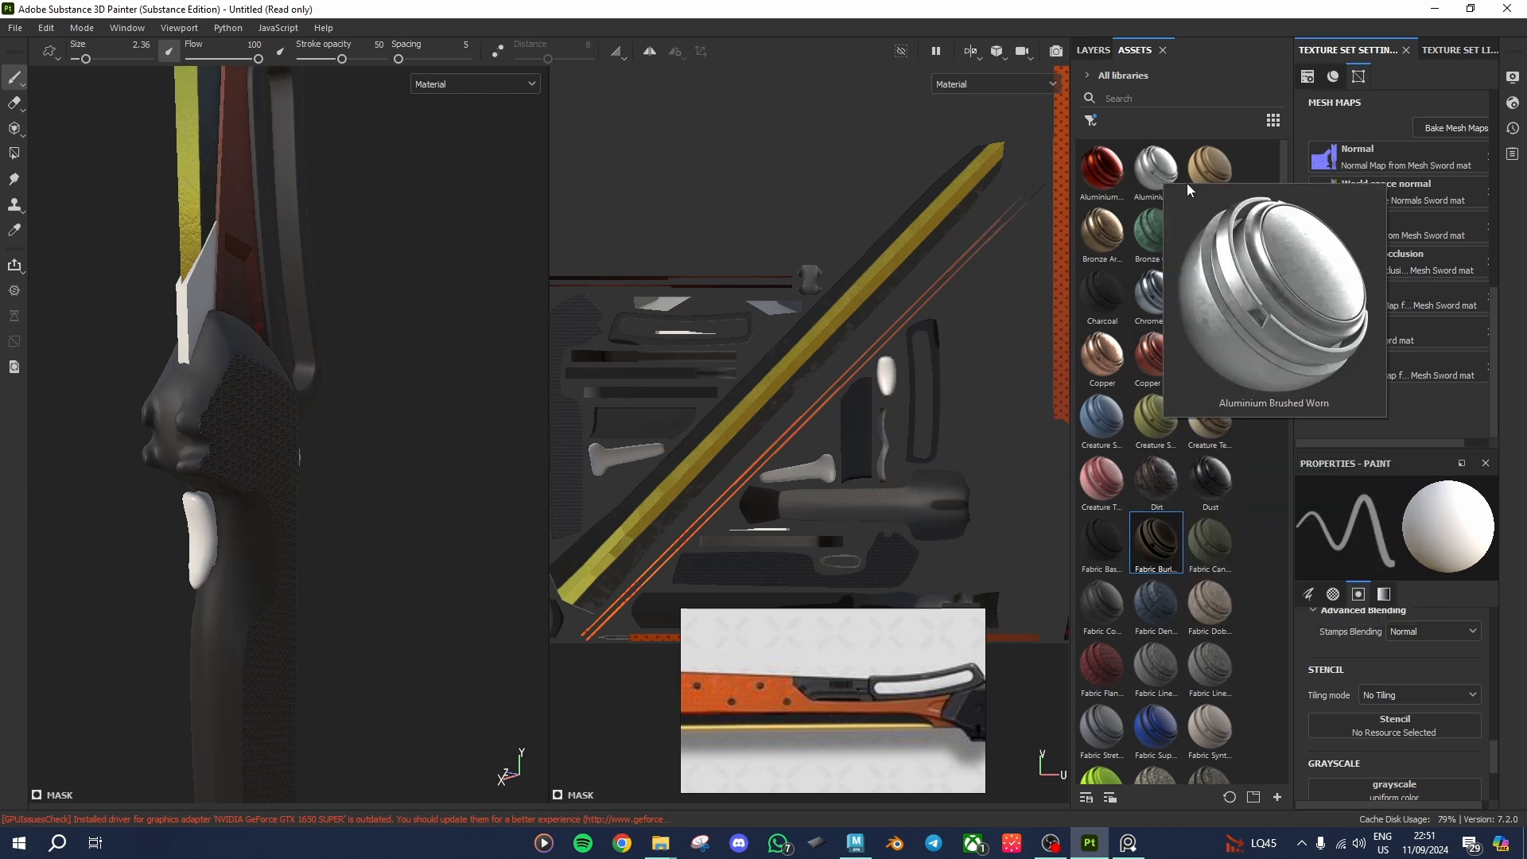
scroll(1163, 549, "down", 3)
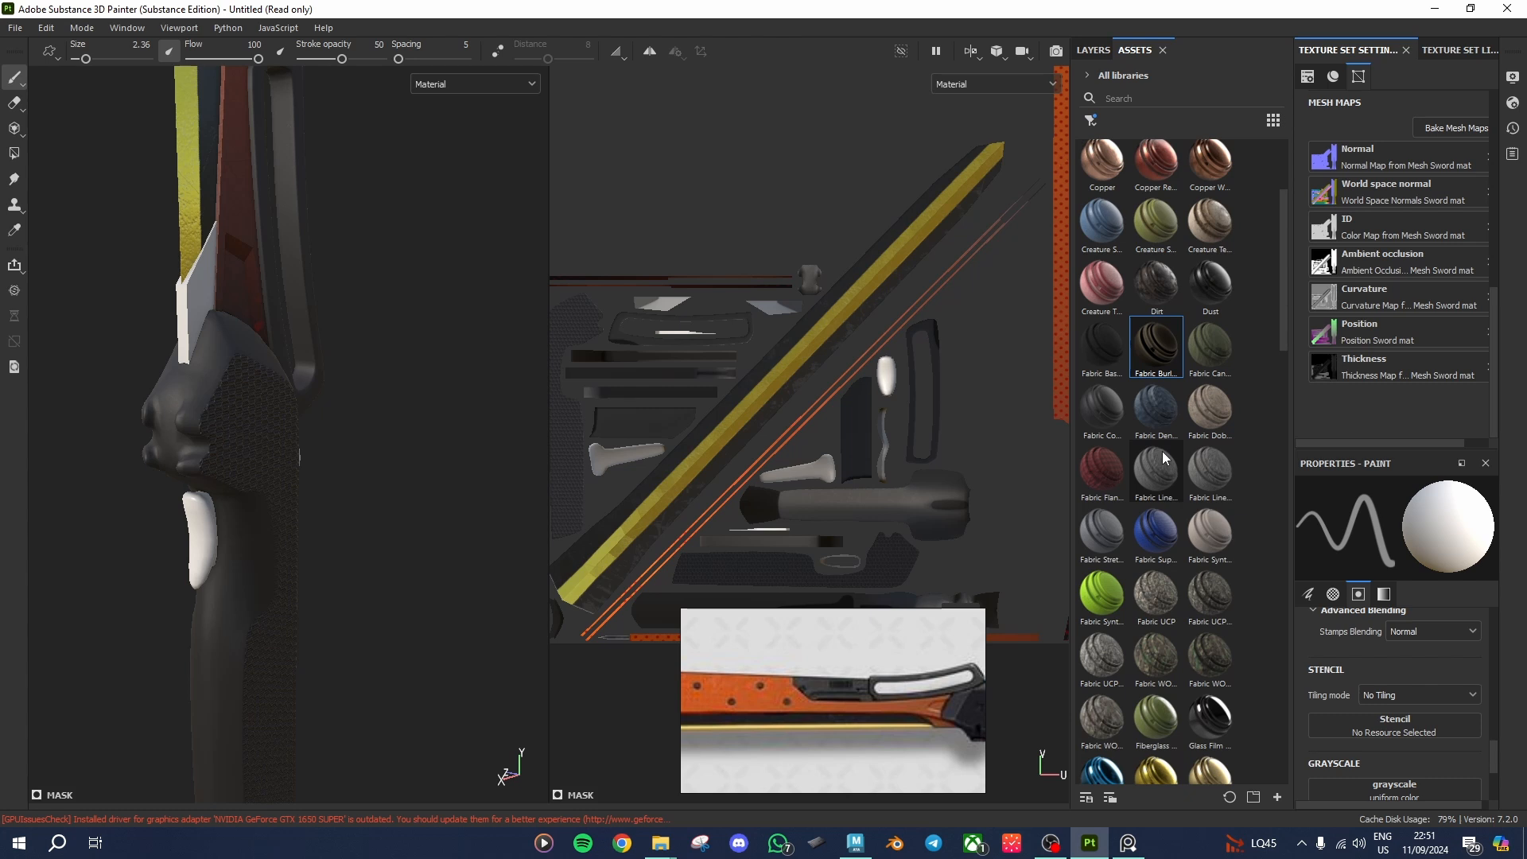
mouse_move(1101, 536)
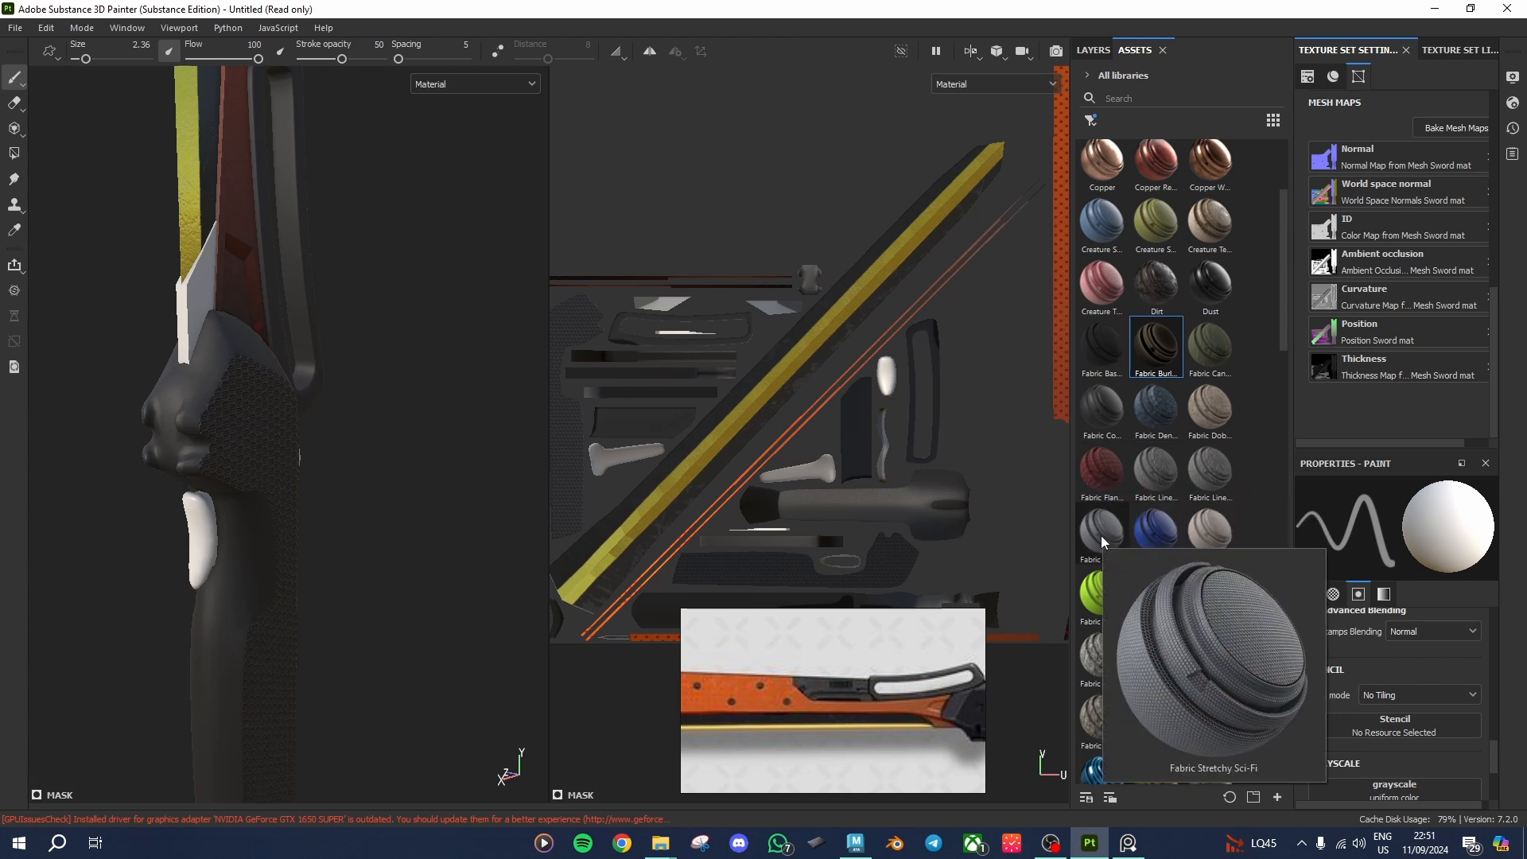
mouse_move(1172, 536)
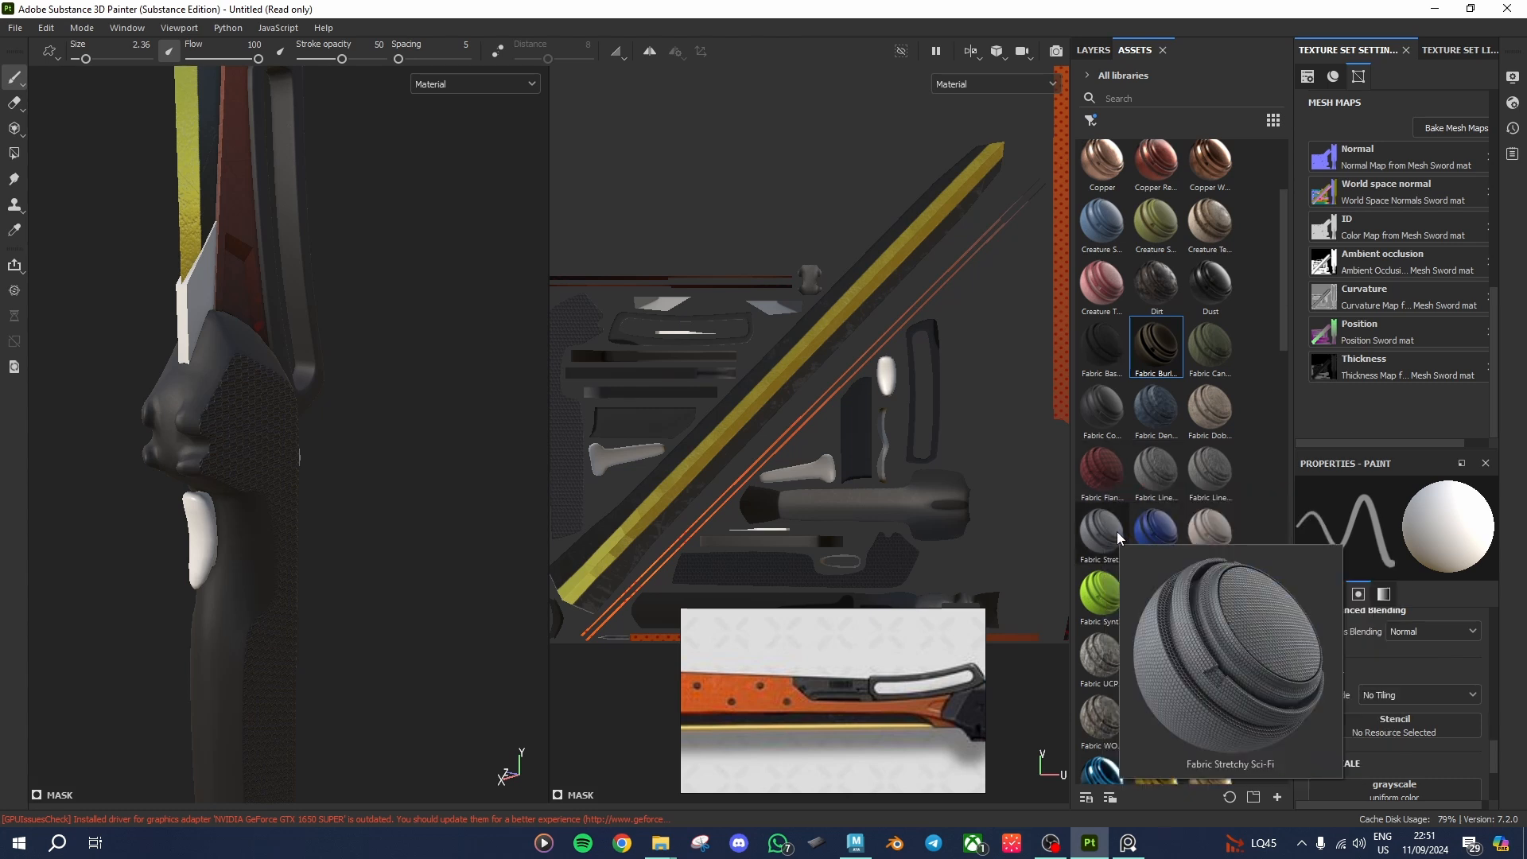
left_click_drag(1116, 531, 220, 543)
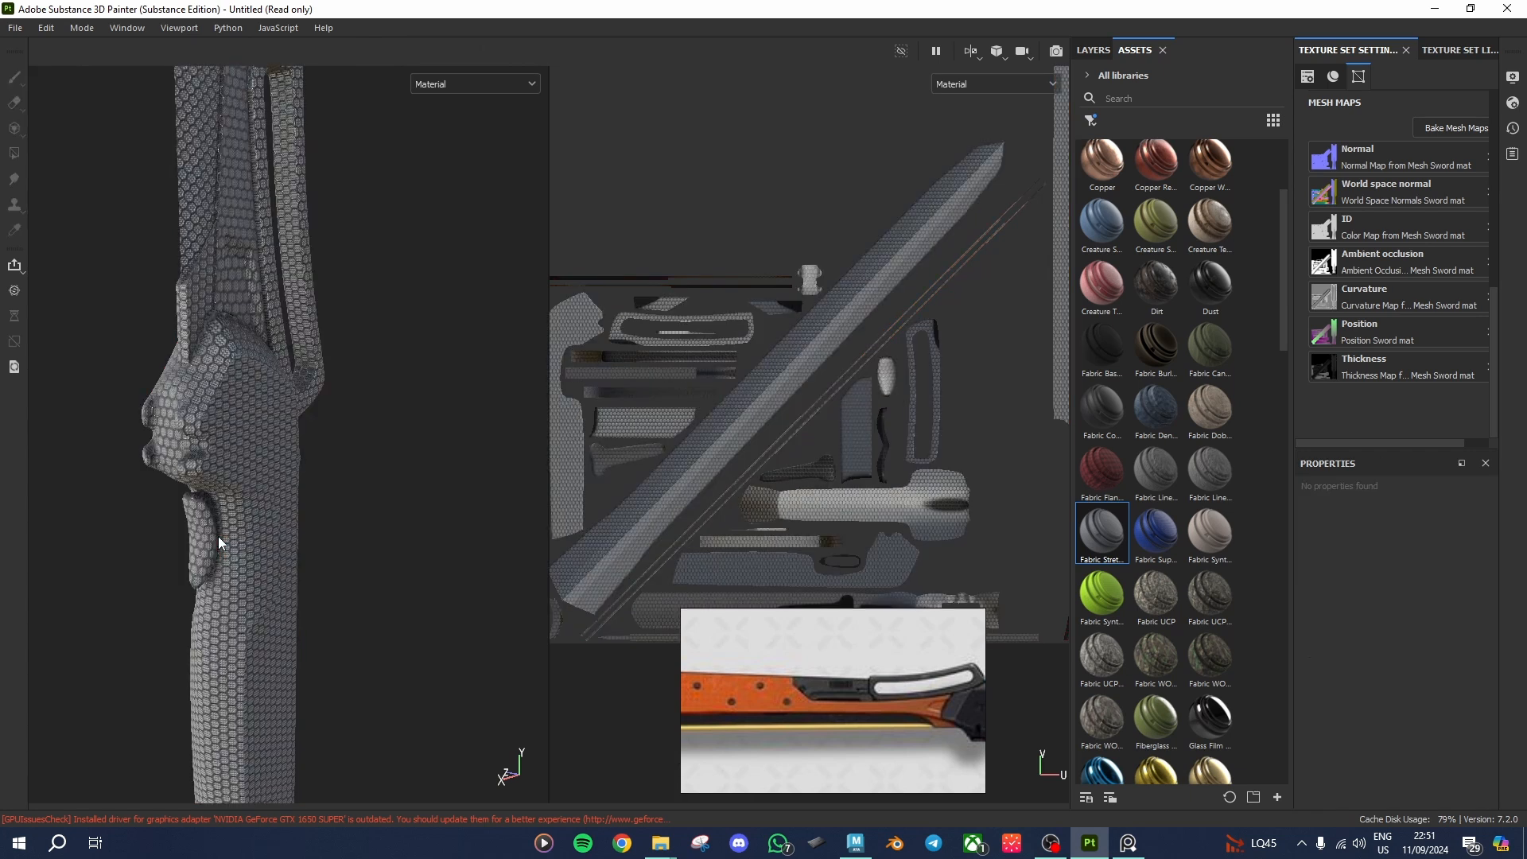
left_click(1096, 51)
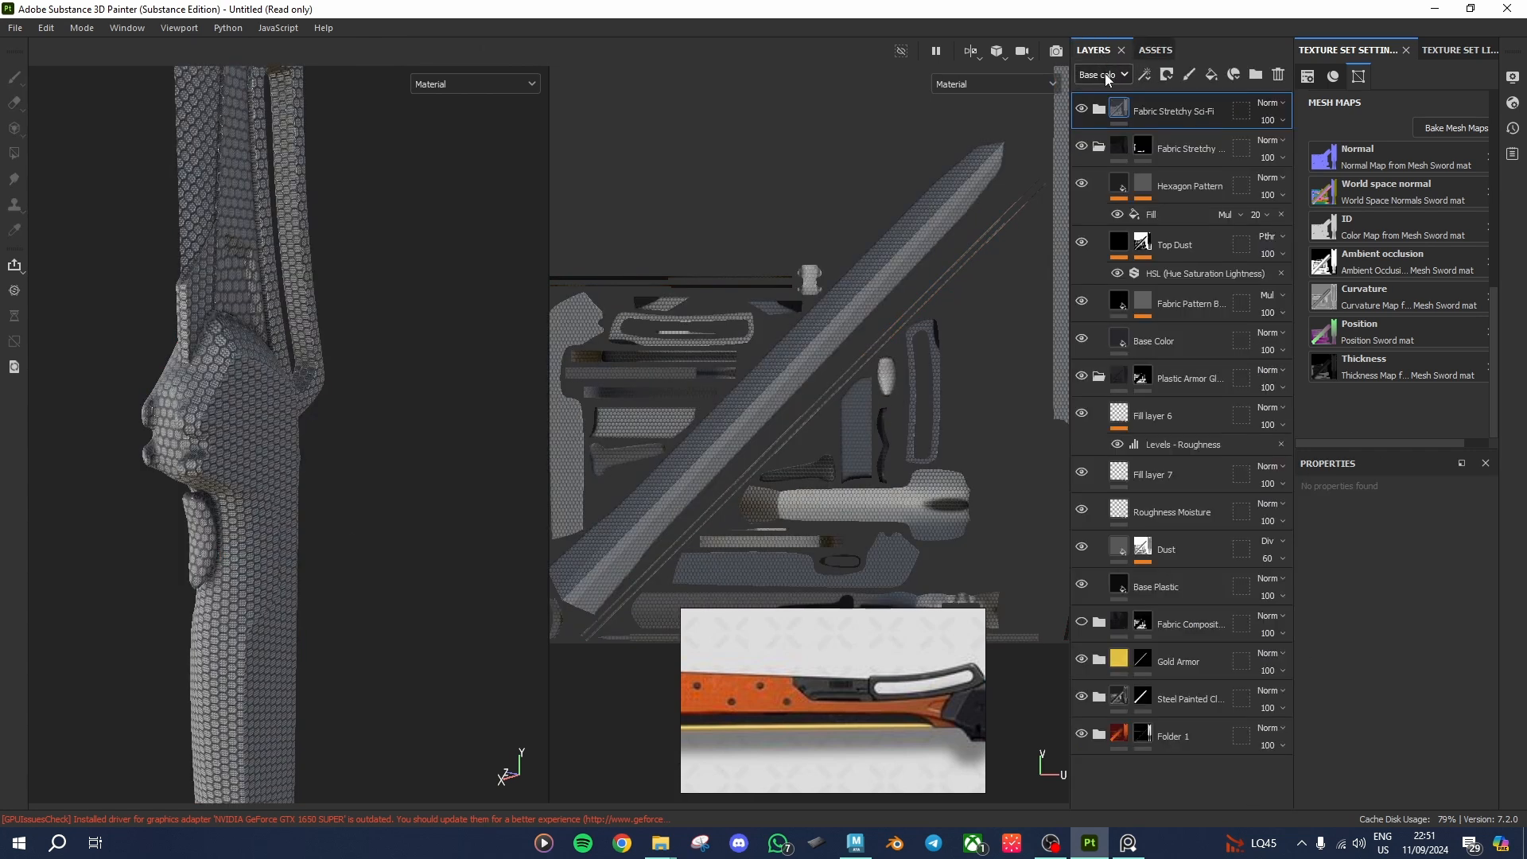
left_click(1167, 74)
left_click(1218, 112)
Step: Reveal the Fabric Stretchy Sci-Fi material on the small trigger-like insert below the guard by filling its faces into the mask
left_click(14, 128)
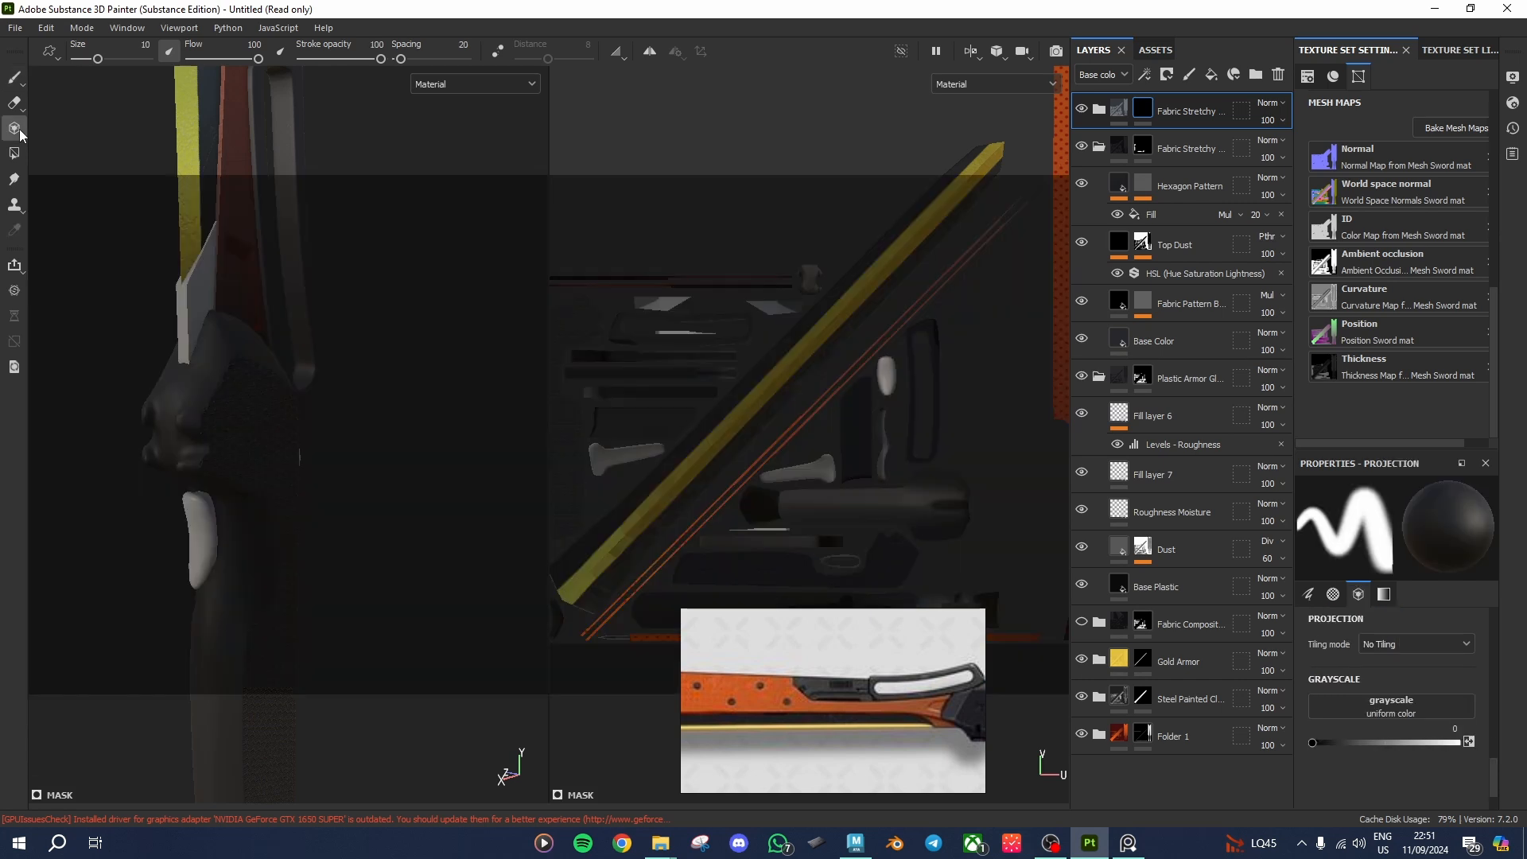
left_click(15, 154)
left_click(195, 548)
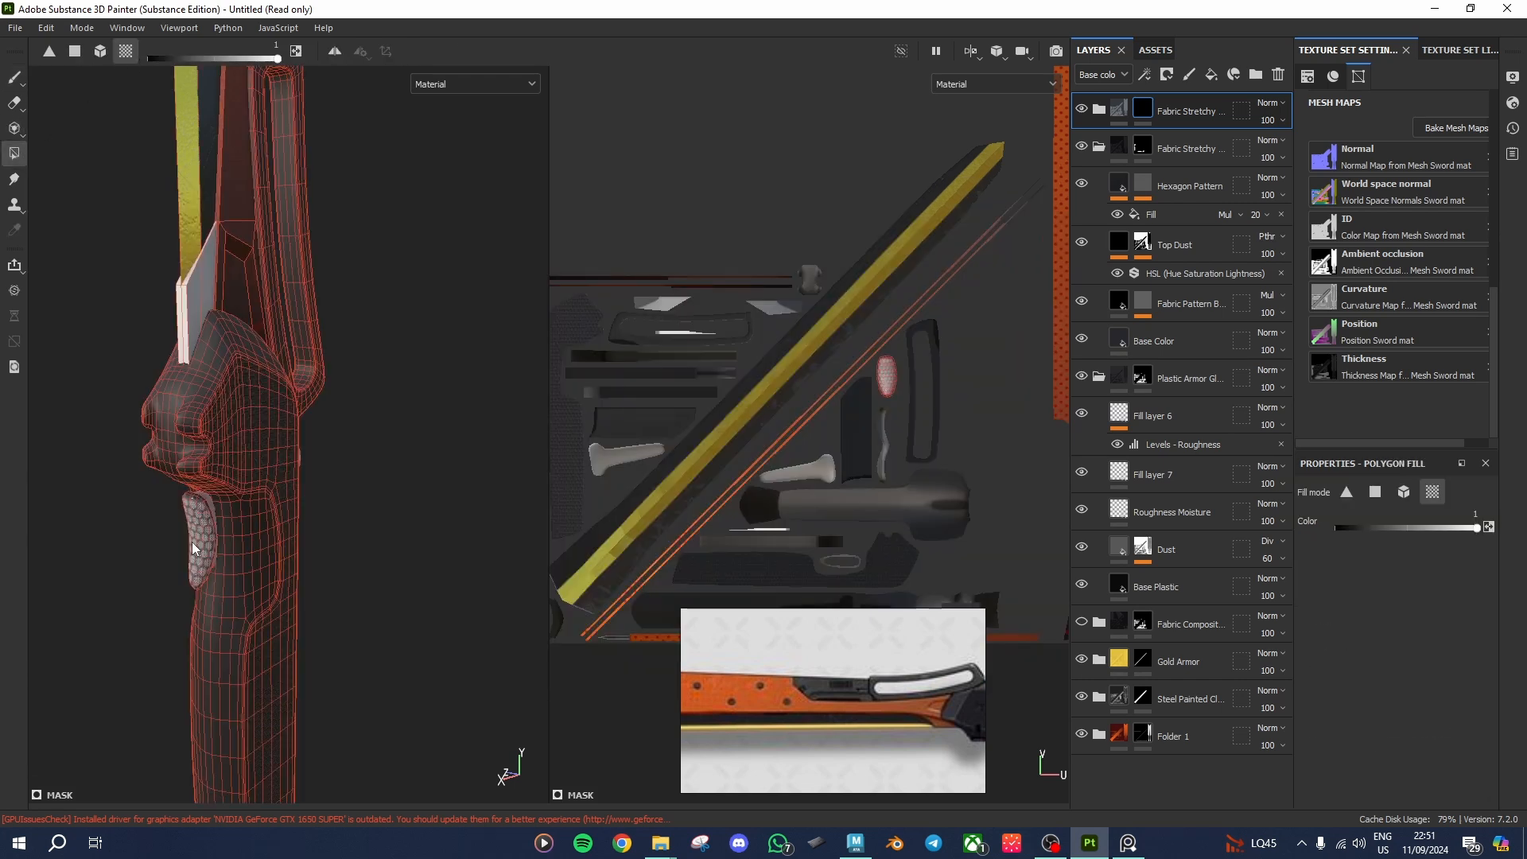
scroll(262, 517, "up", 3)
scroll(318, 499, "up", 3)
left_click_drag(340, 501, 274, 492, "alt")
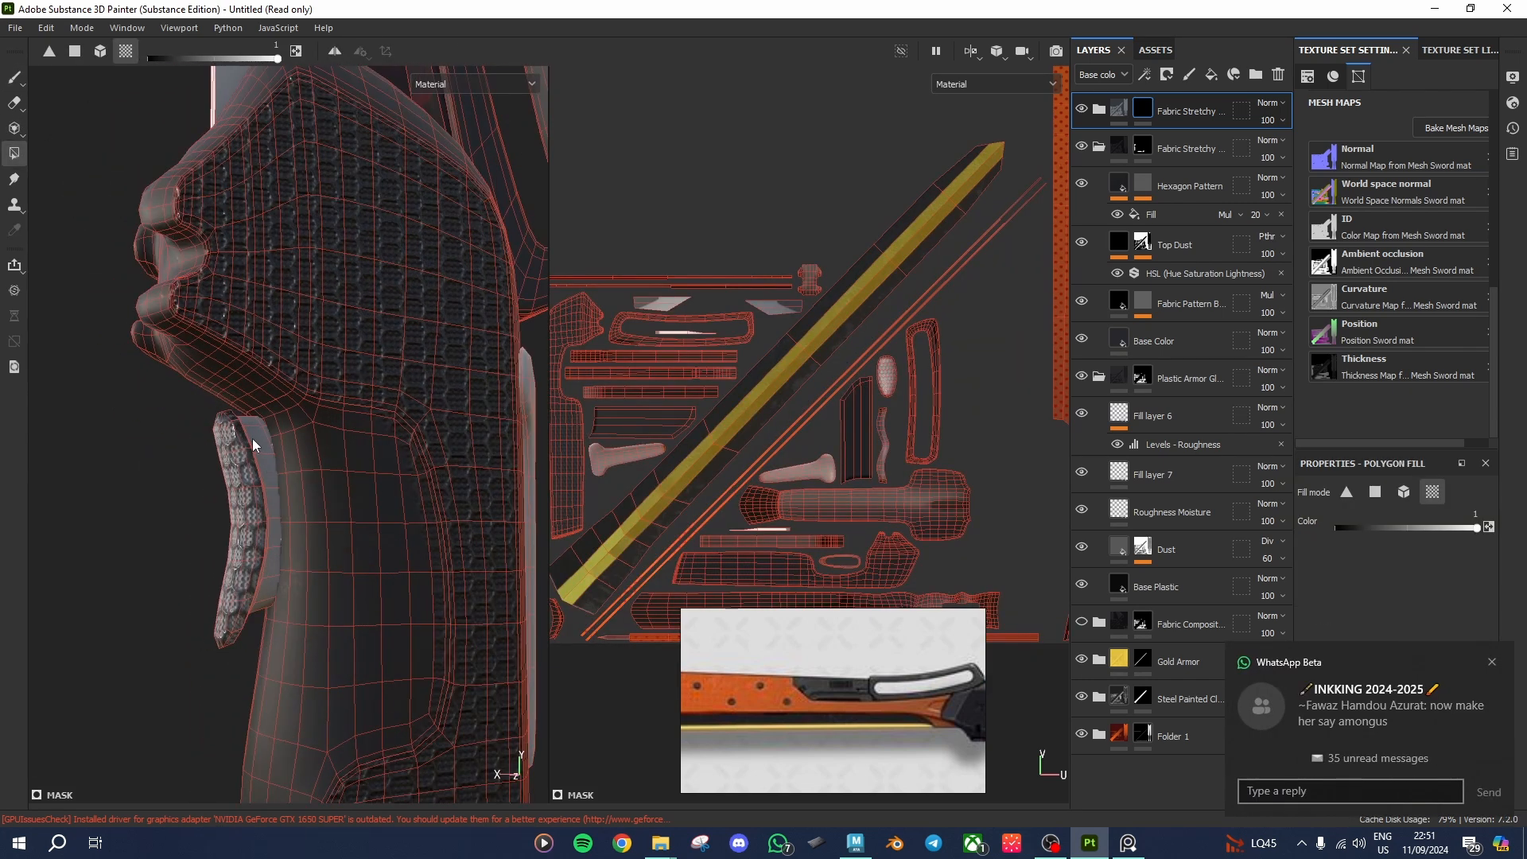
left_click(253, 443)
left_click_drag(327, 544, 584, 486, "alt")
left_click_drag(291, 562, 355, 489, "alt")
left_click(483, 88)
left_click(486, 88)
mouse_move(288, 551)
left_mouse_down("alt")
mouse_move(150, 562)
mouse_move(355, 546)
mouse_move(300, 511)
mouse_move(273, 518)
mouse_move(385, 617)
mouse_move(164, 416)
mouse_move(216, 469)
mouse_move(331, 440)
left_mouse_up("alt")
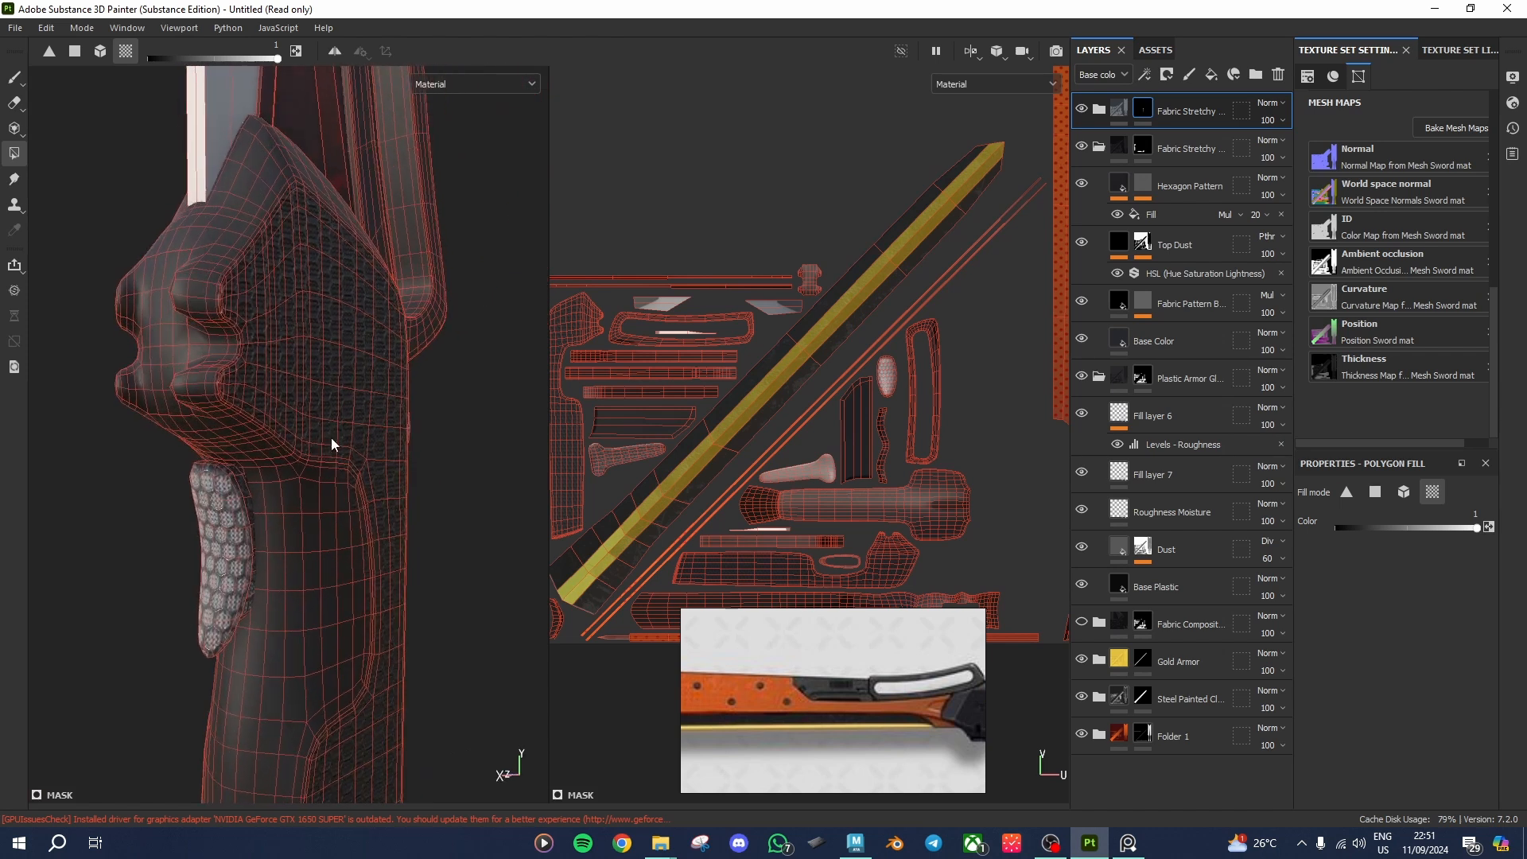
left_click(14, 77)
scroll(414, 612, "up", 4)
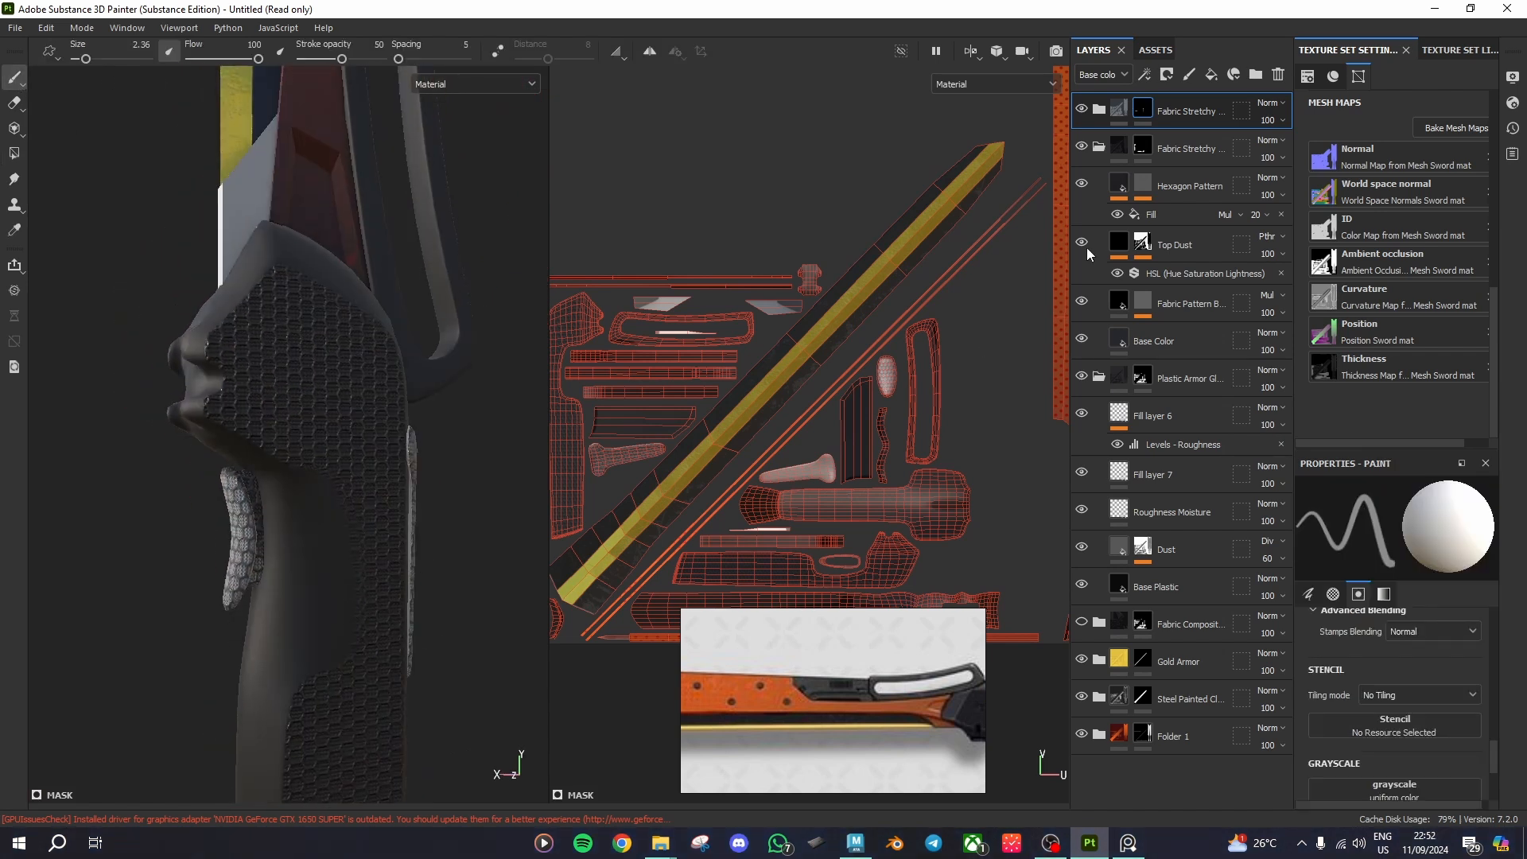
Step: Try the reference's orange as the base color of the dark hexagonal grip fabric and undo it
left_click(1098, 109)
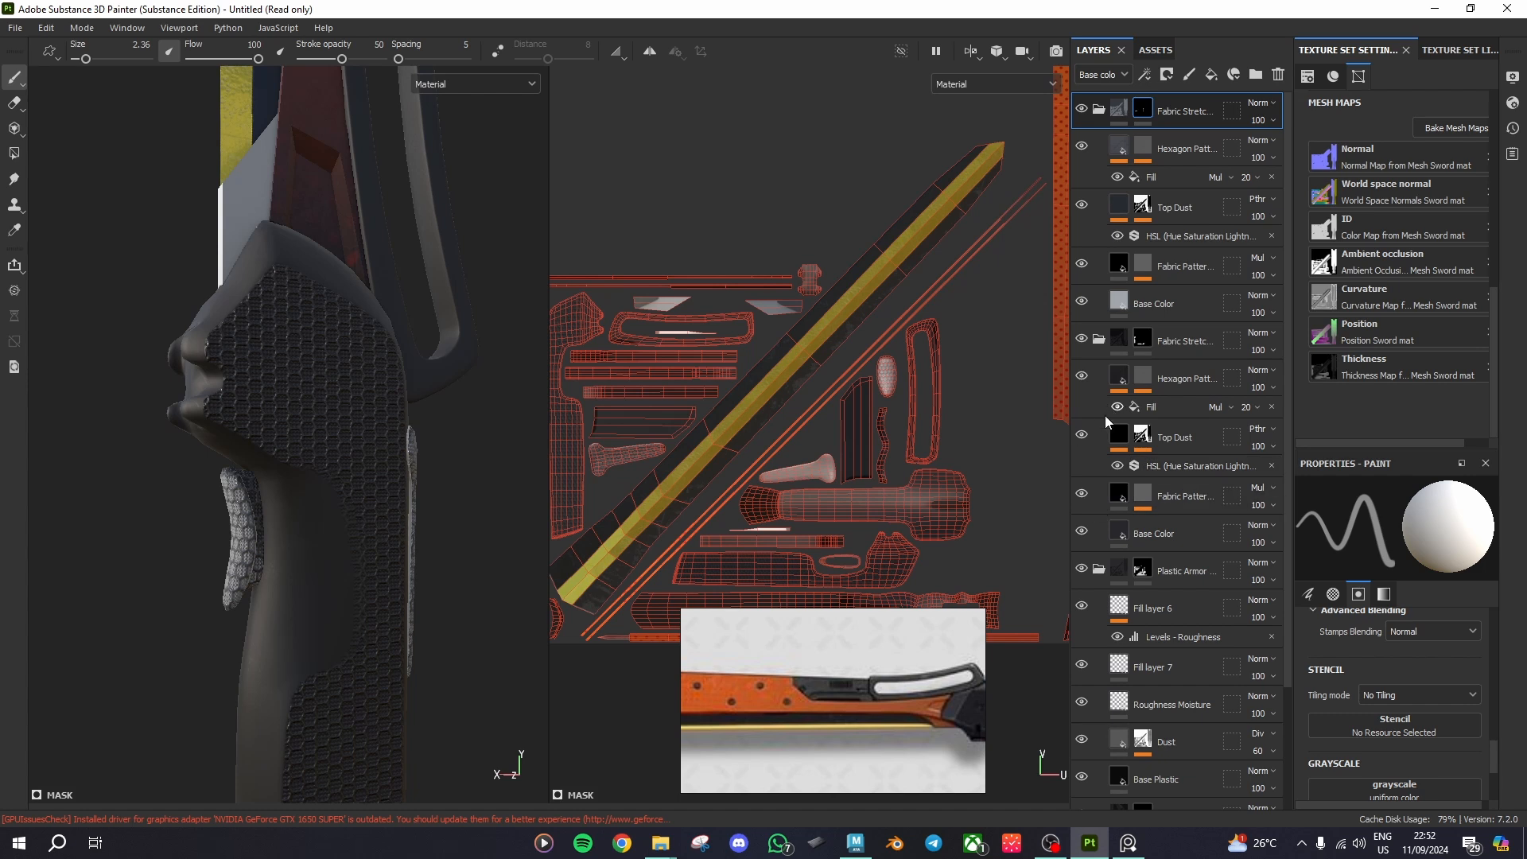
left_click(1169, 532)
scroll(1383, 773, "down", 1)
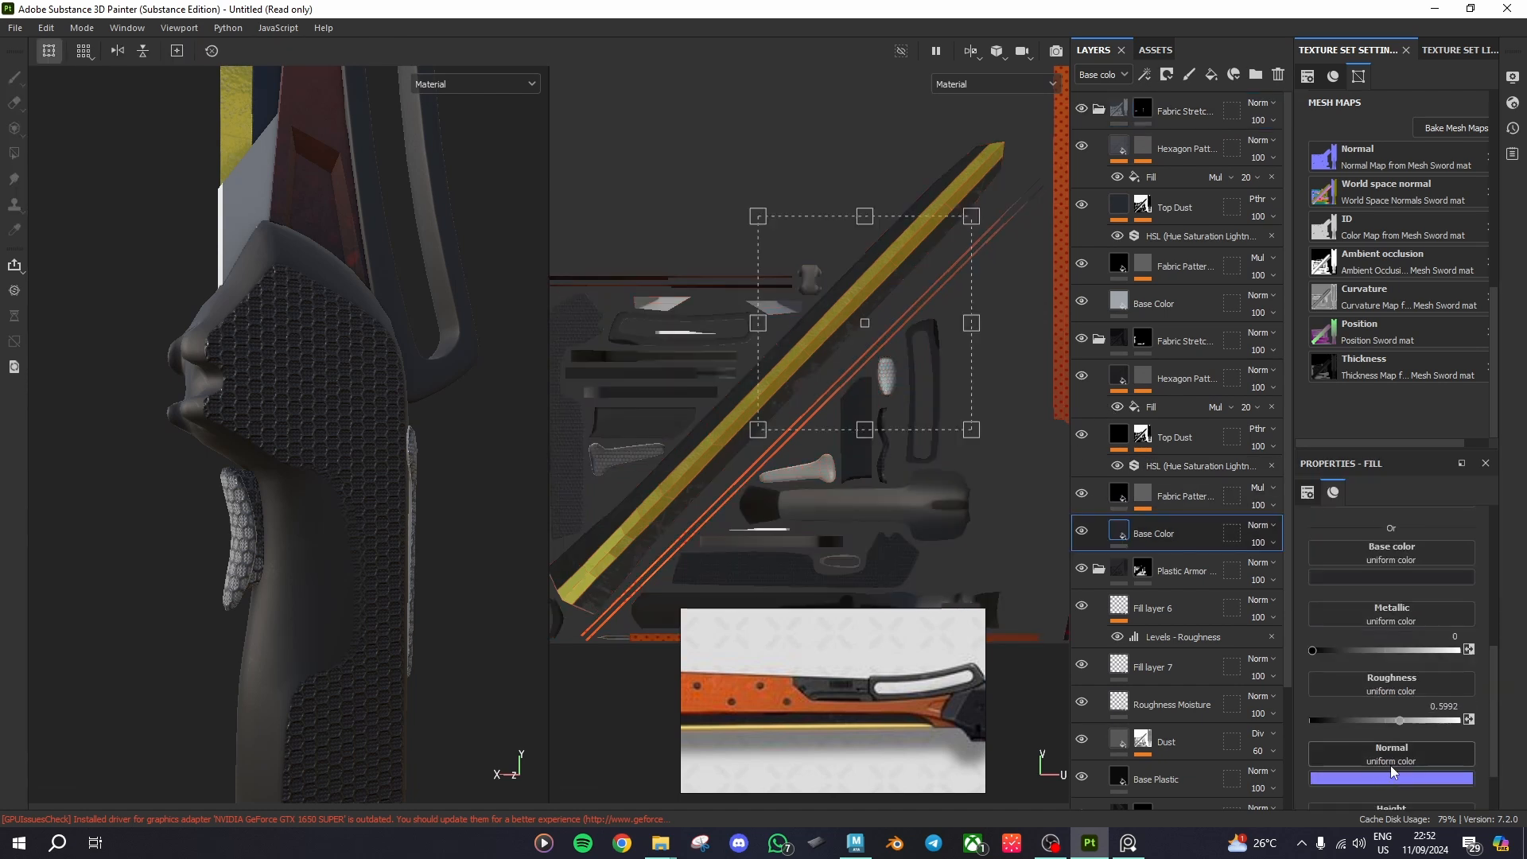
scroll(1396, 739, "up", 2)
left_click(1386, 762)
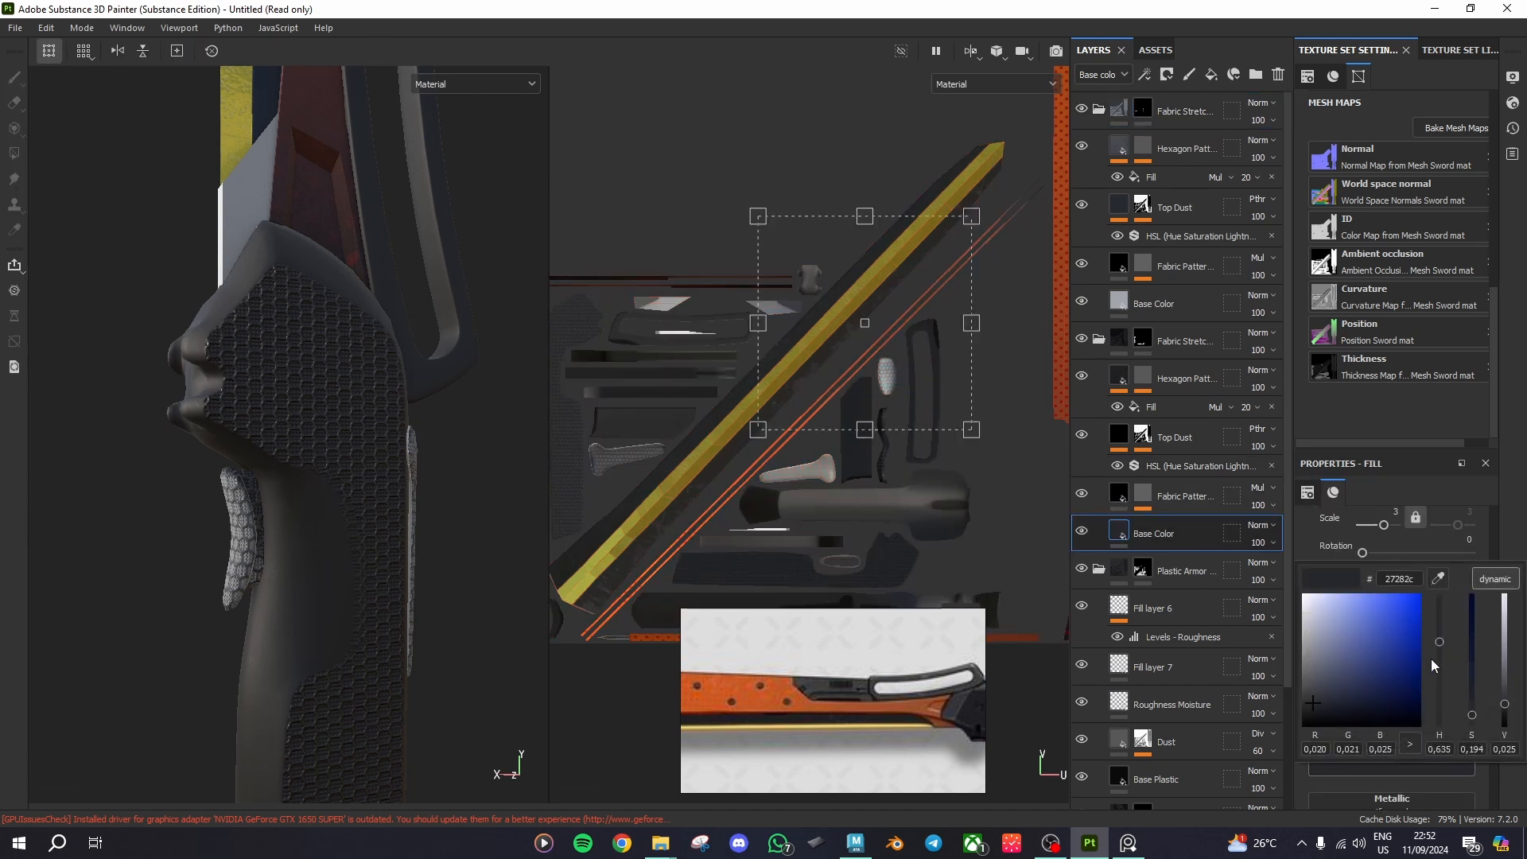
left_click(1438, 578)
left_click(931, 700)
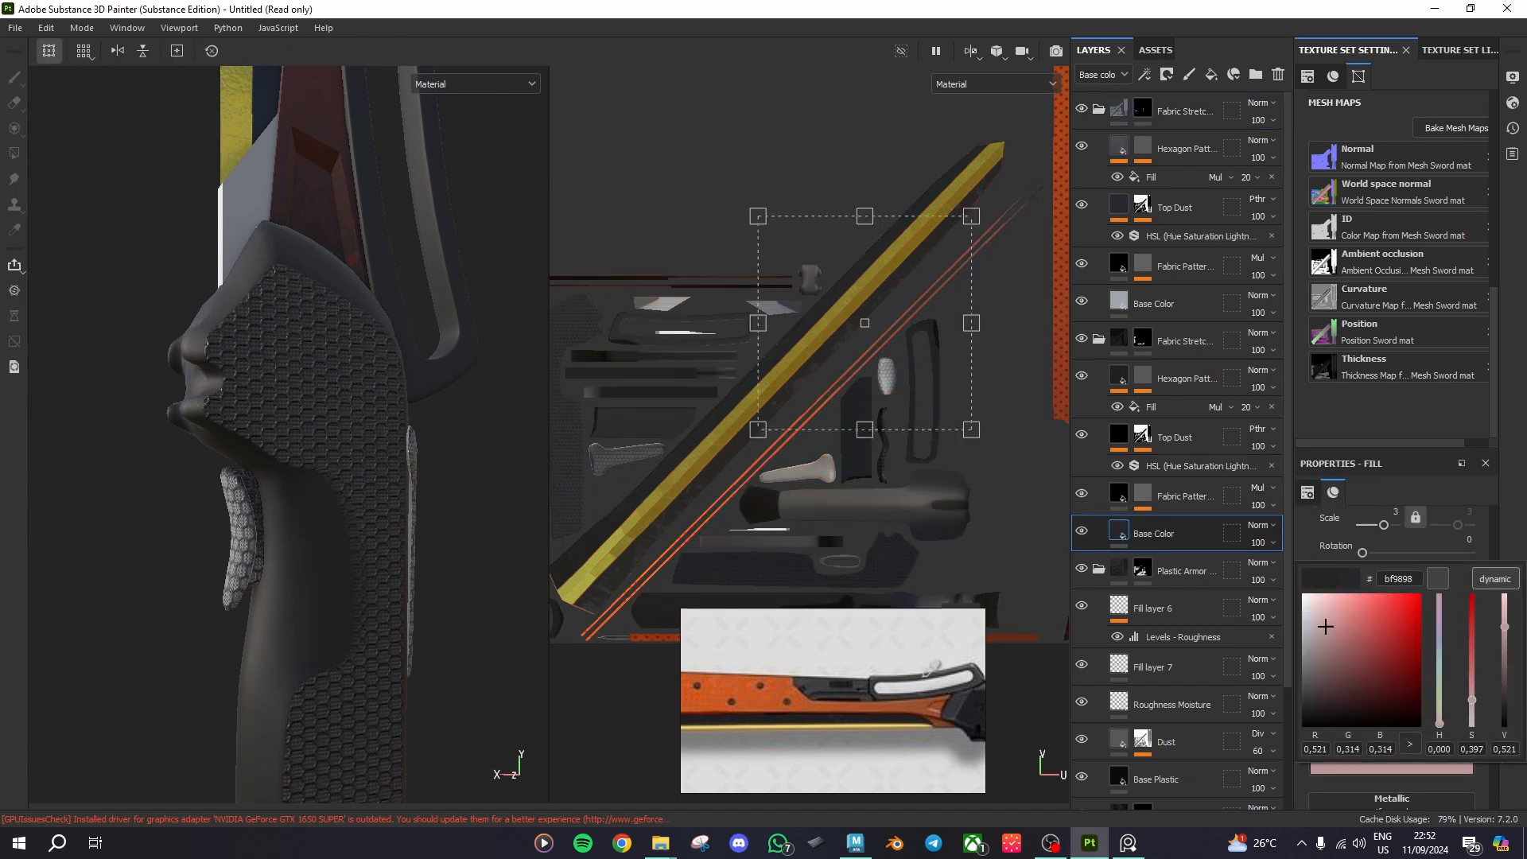
left_click(755, 709)
left_click(474, 530)
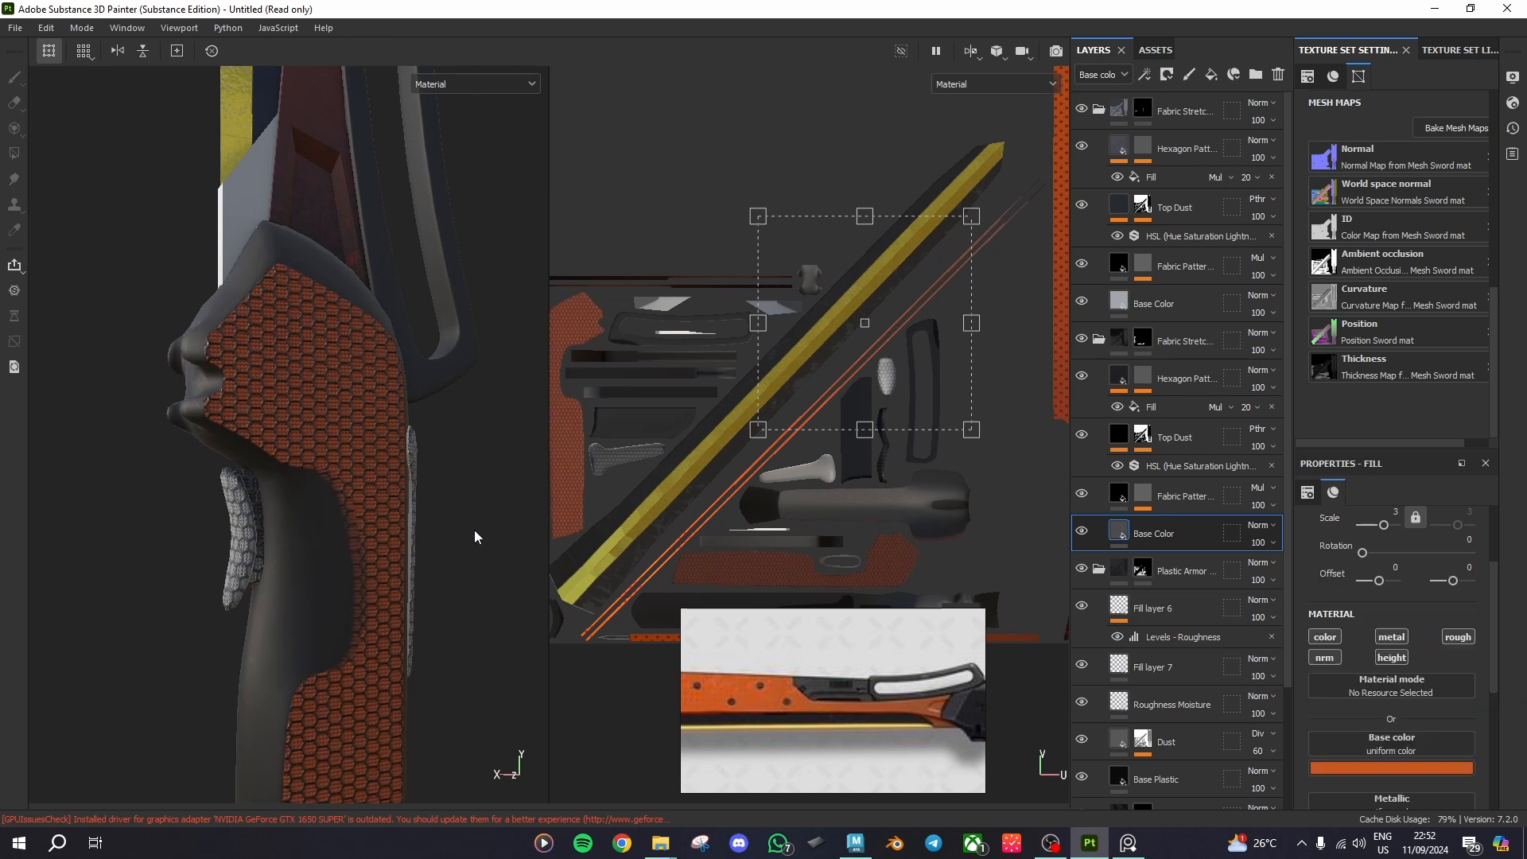
key("ctrl+z")
Step: Set the Base Color layer of the new Fabric Stretchy Sci-Fi folder to the orange sampled from the reference image
left_click(1099, 112)
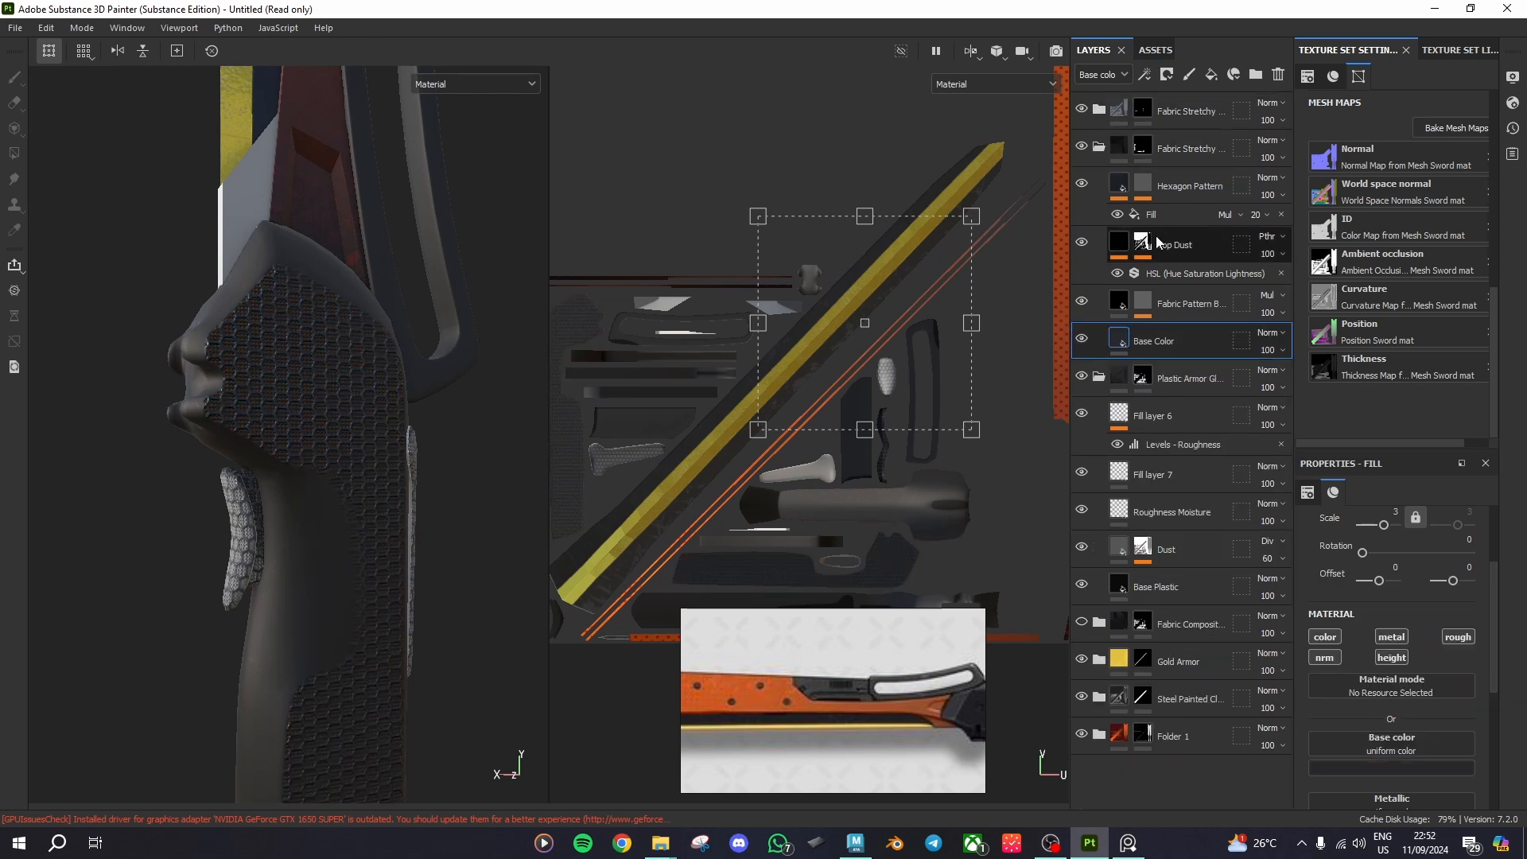
left_click(1099, 148)
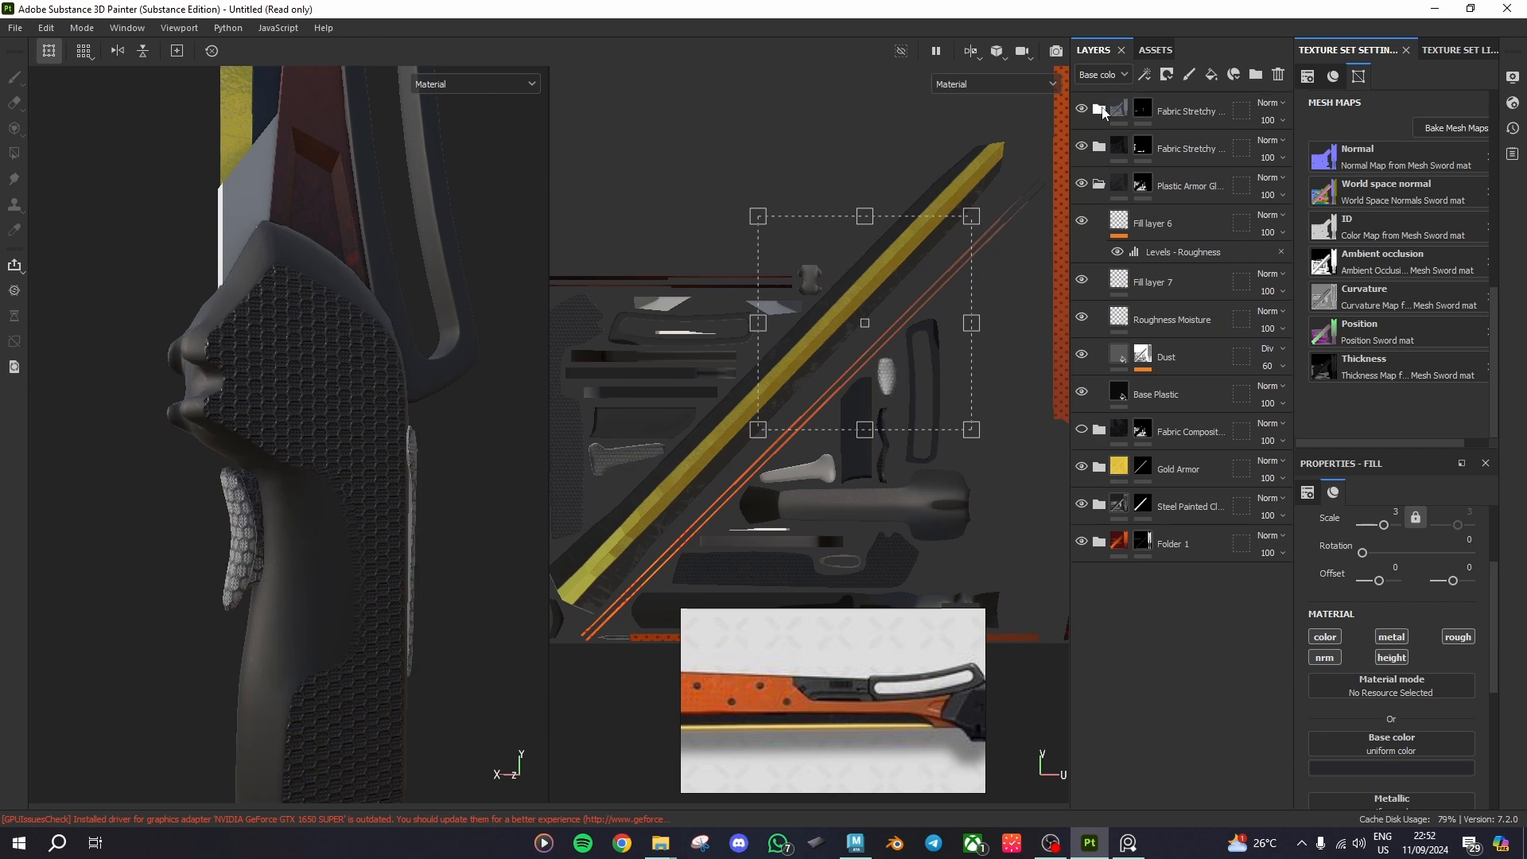
left_click(1100, 110)
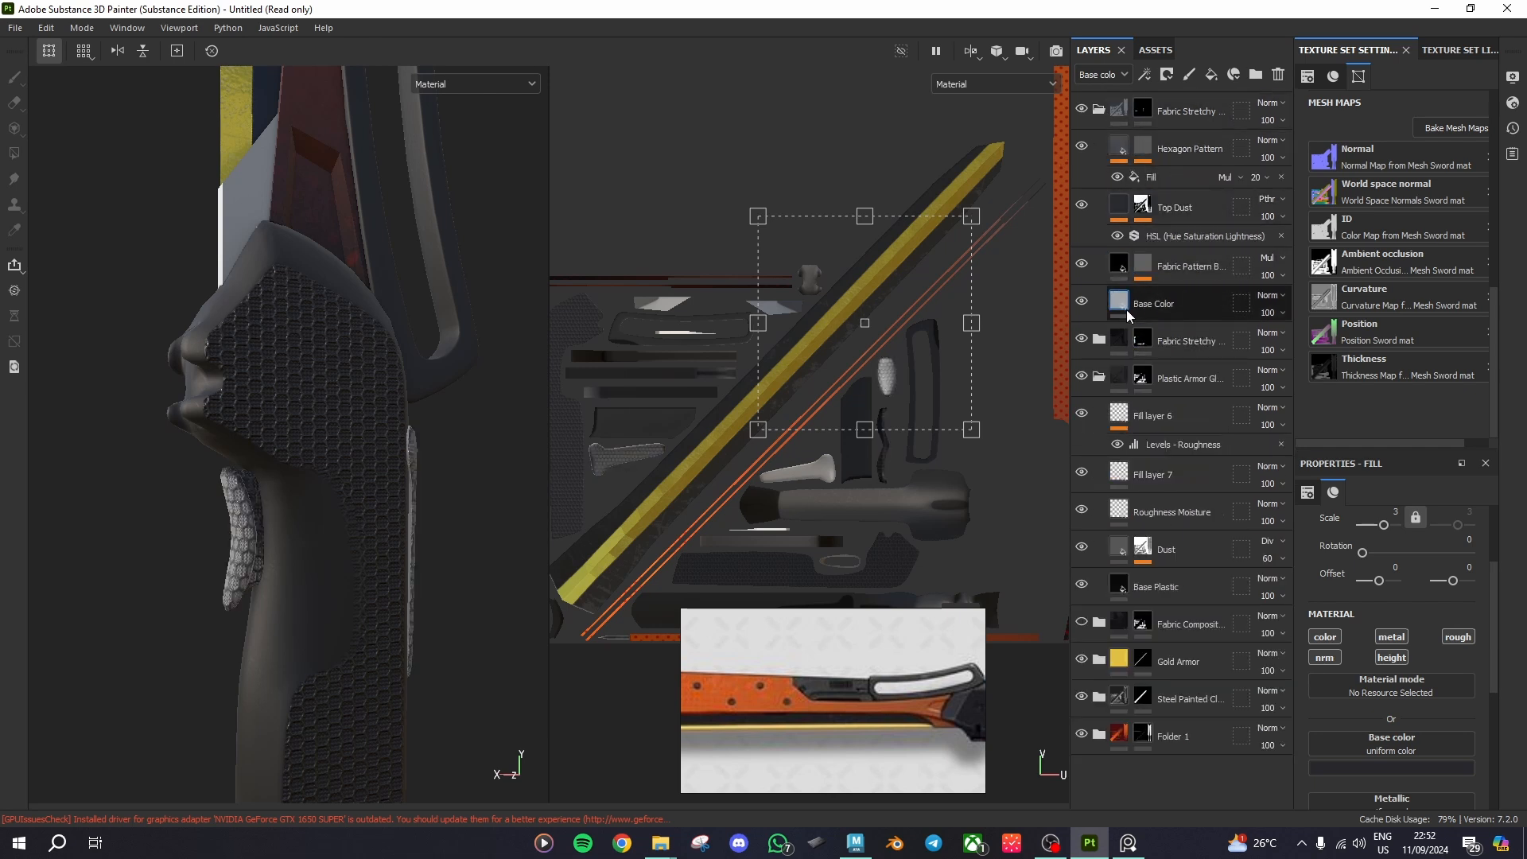
left_click(1128, 315)
left_click(1380, 767)
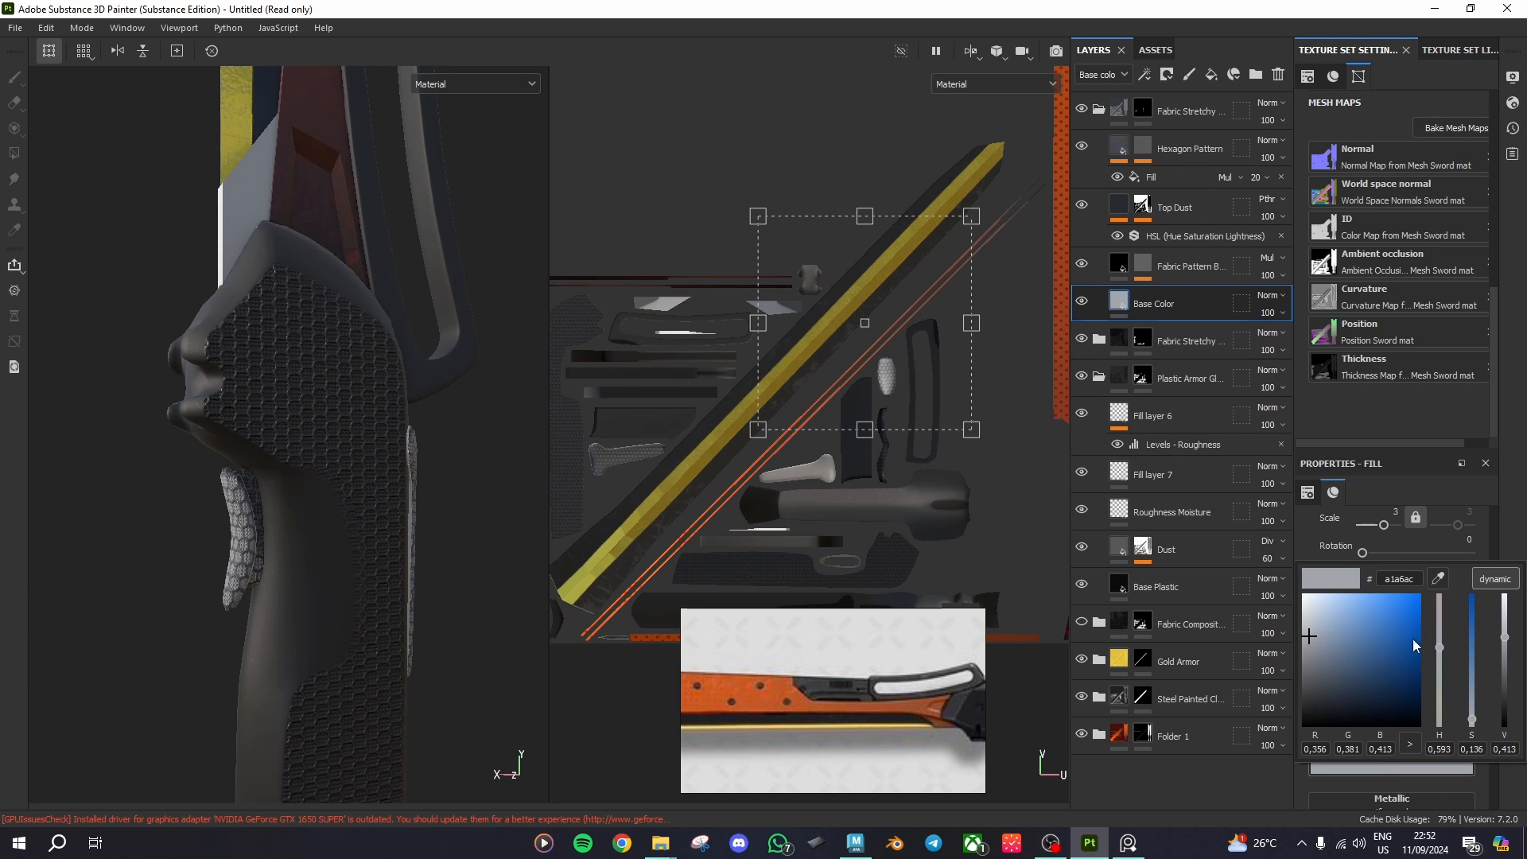
left_click(820, 712)
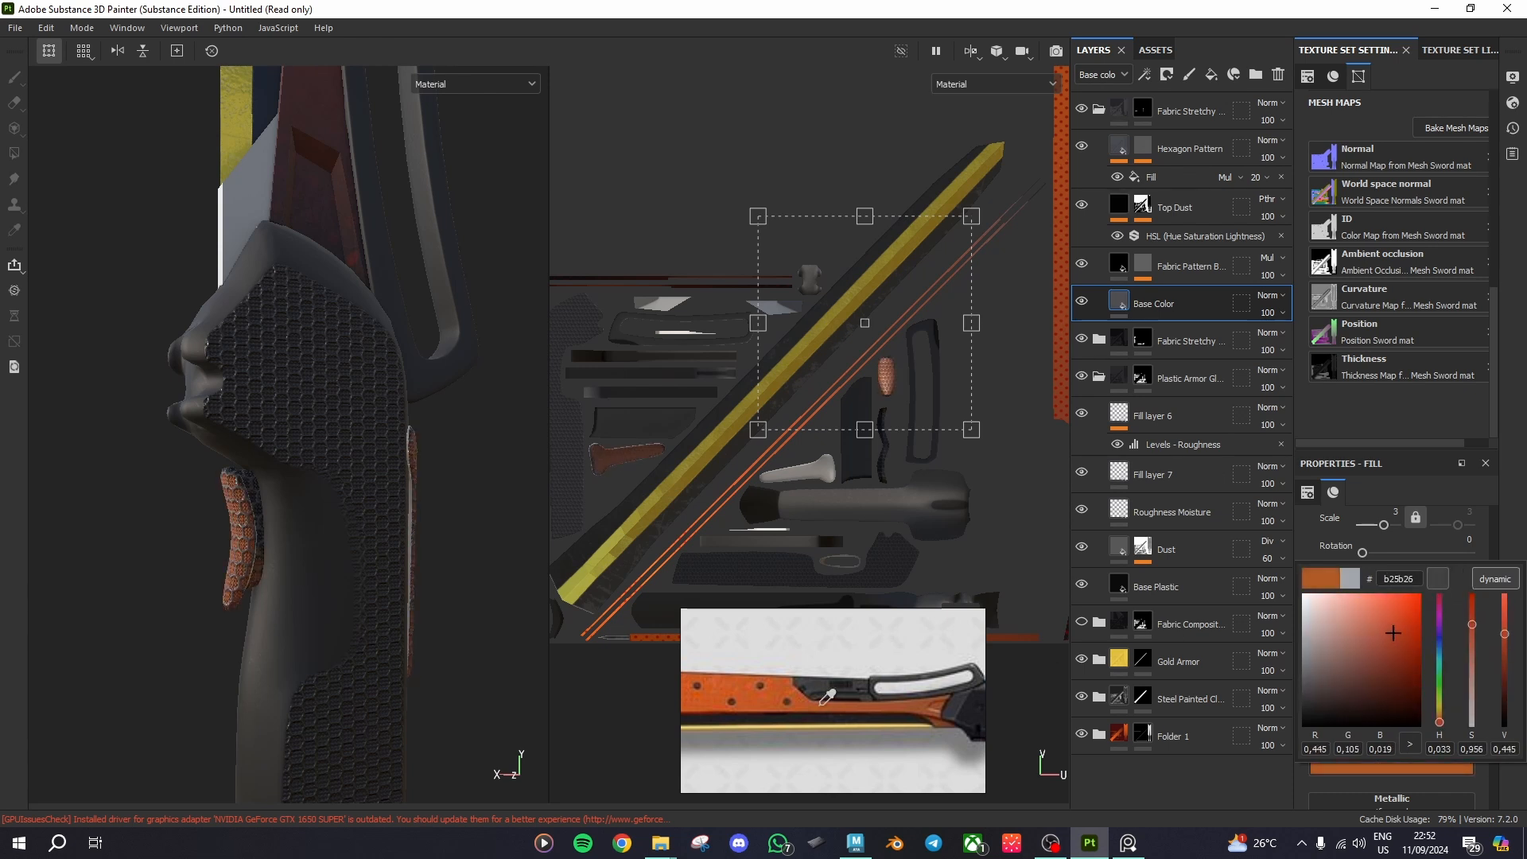
left_click_drag(326, 583, 355, 527, "alt")
scroll(203, 210, "up", 2)
left_click_drag(269, 325, 286, 411, "alt")
Step: Fill the grip inserts' missing faces into the orange fabric's mask, checking coverage in the mask view and returning to the material view
left_click(1143, 110)
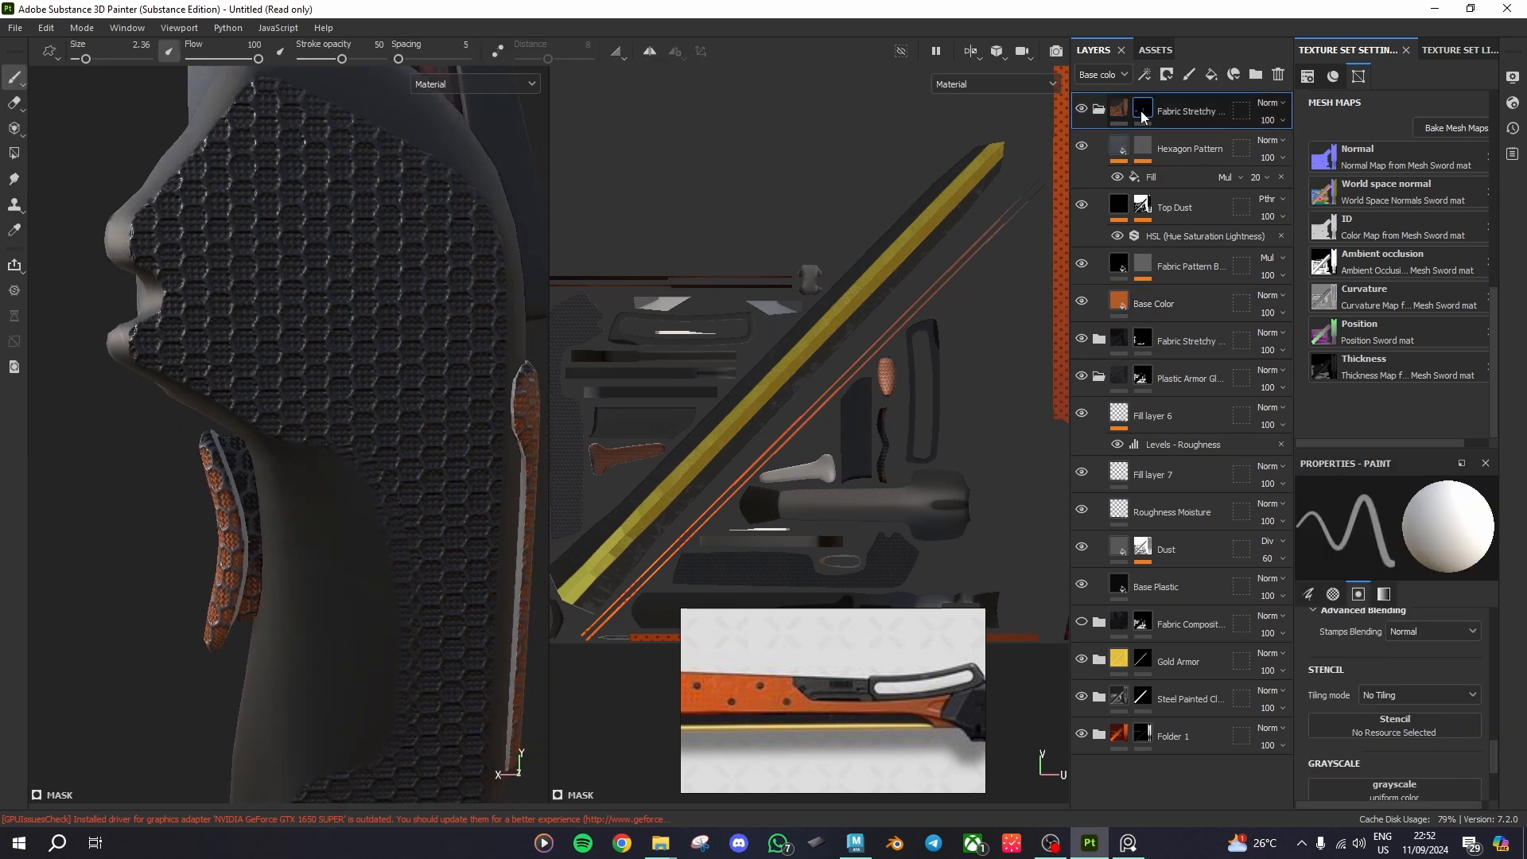
left_click(15, 155)
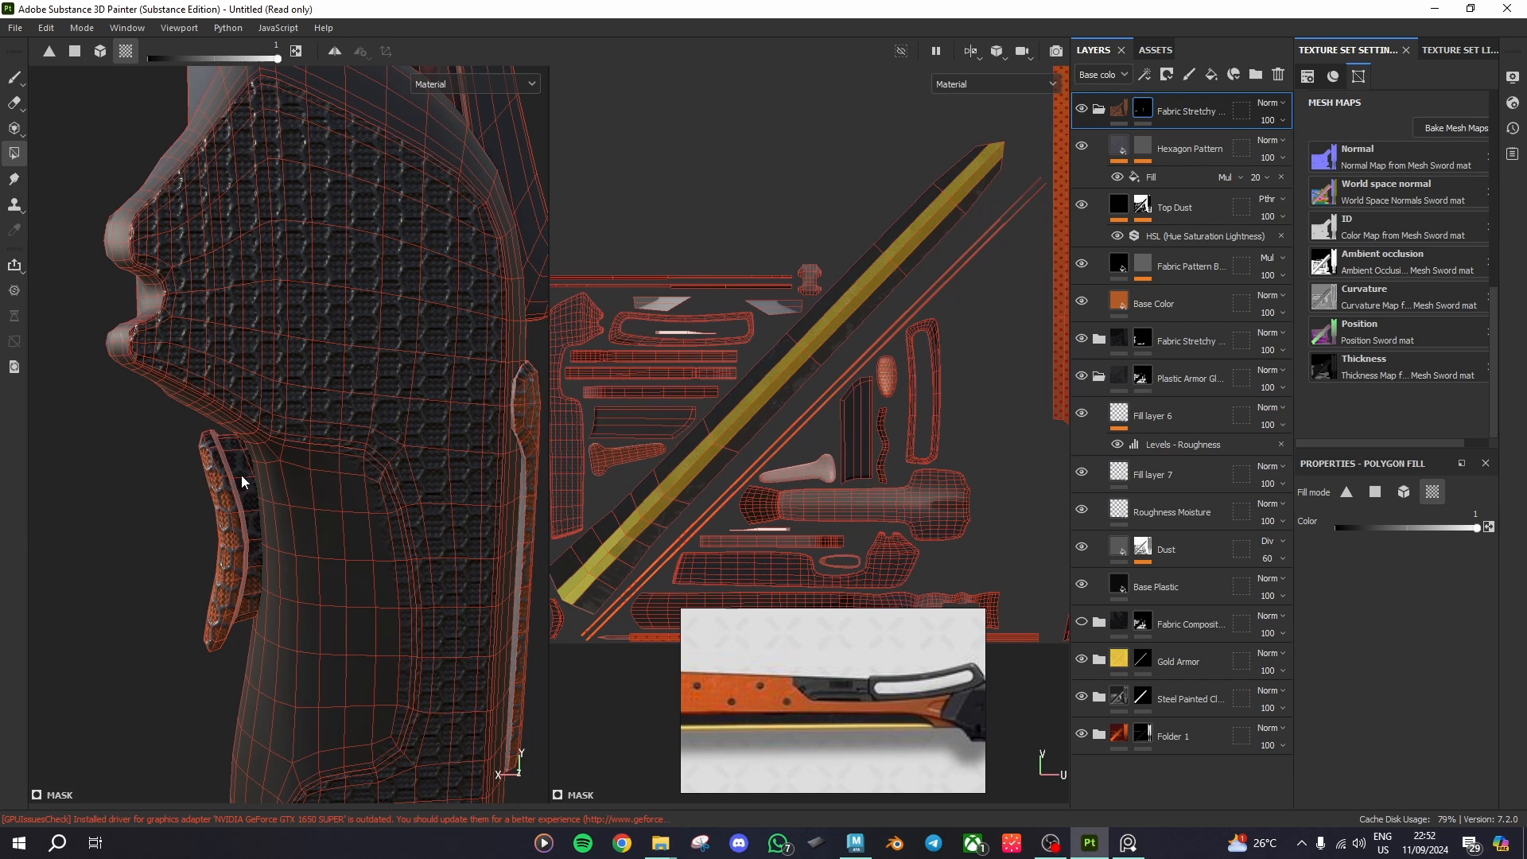
scroll(241, 476, "up", 3)
left_click_drag(237, 493, 279, 500, "alt")
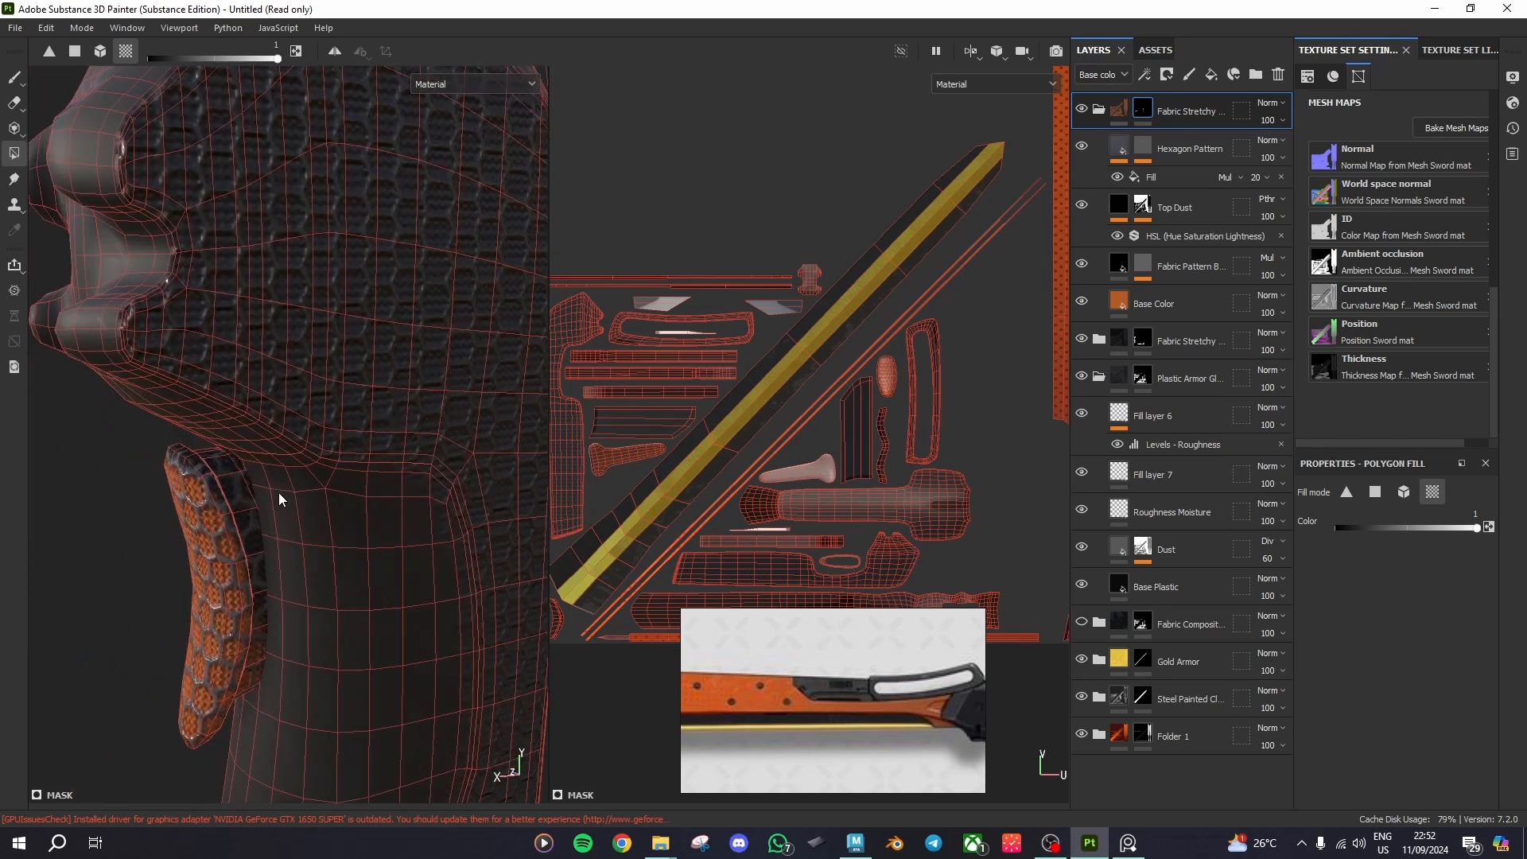
left_click(415, 83)
left_click(447, 243)
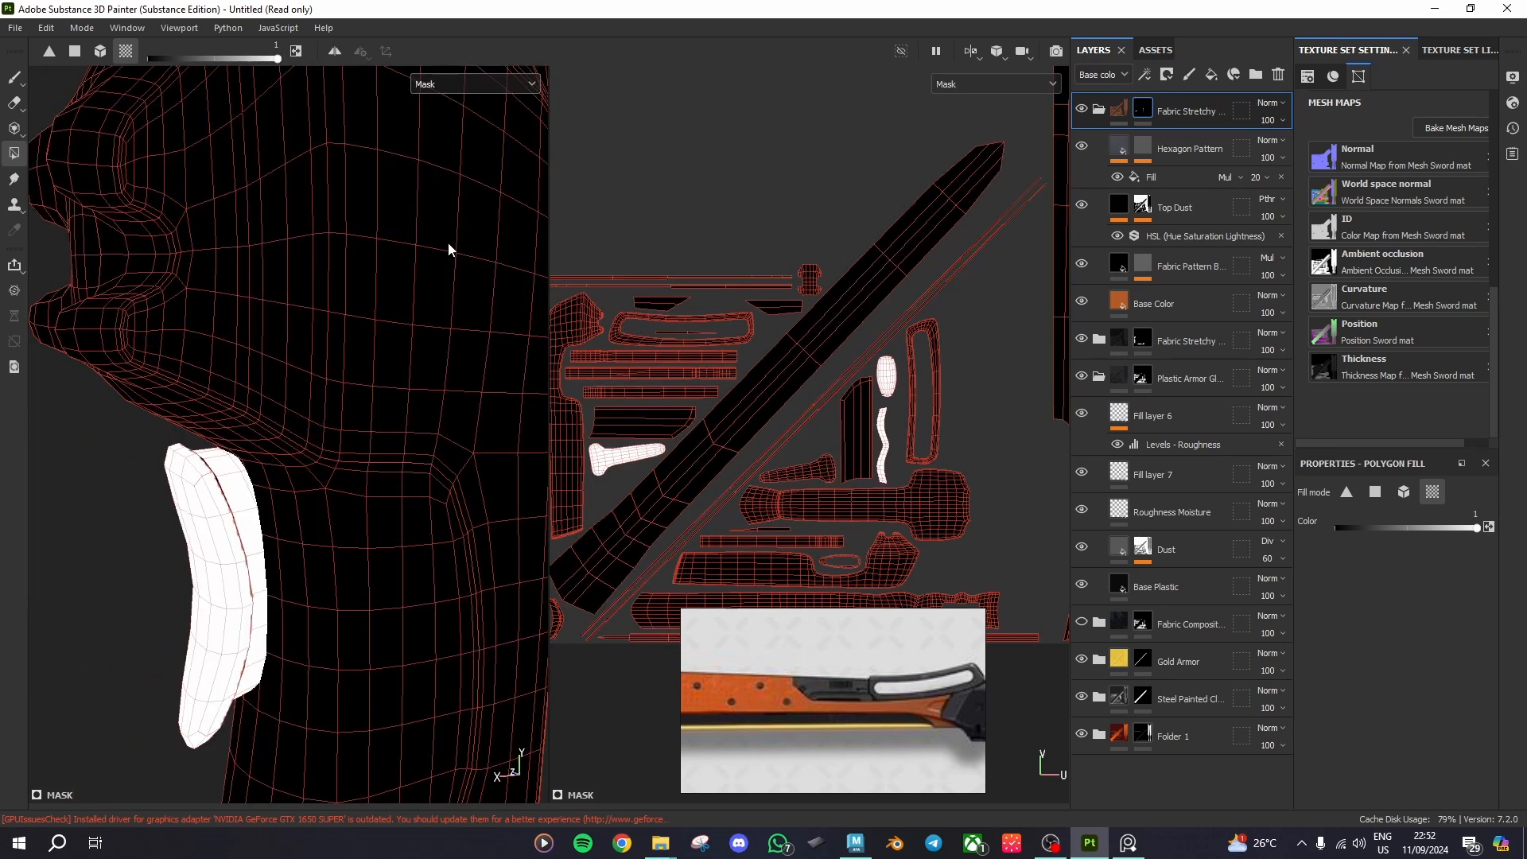
left_click_drag(448, 249, 223, 395, "alt")
scroll(409, 528, "up", 4)
scroll(287, 545, "down", 3)
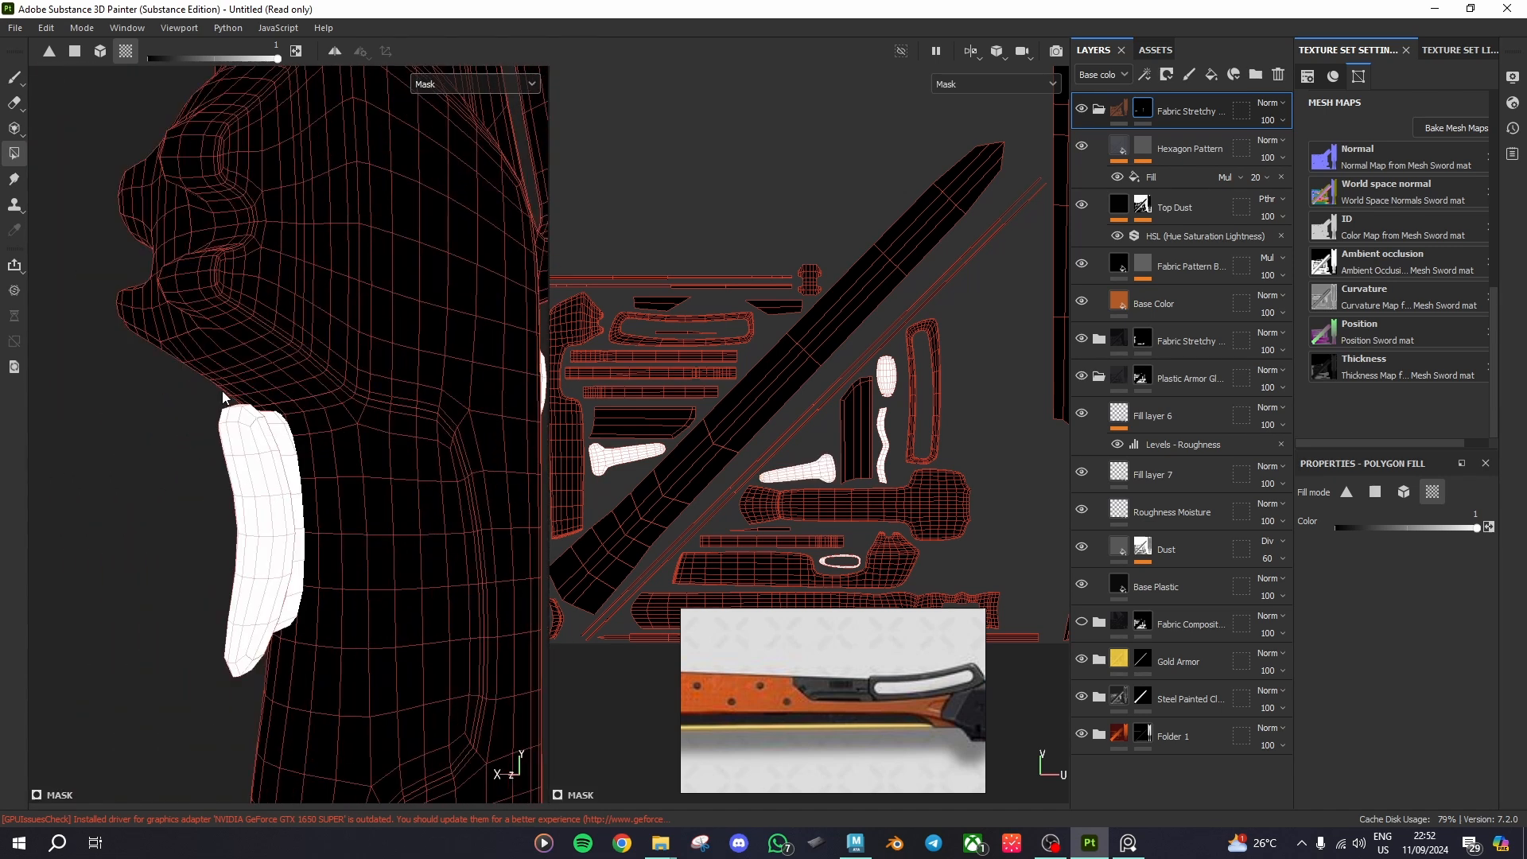
left_click(445, 84)
left_click(447, 122)
left_click_drag(329, 529, 466, 573, "alt")
left_click_drag(355, 556, 262, 477, "alt")
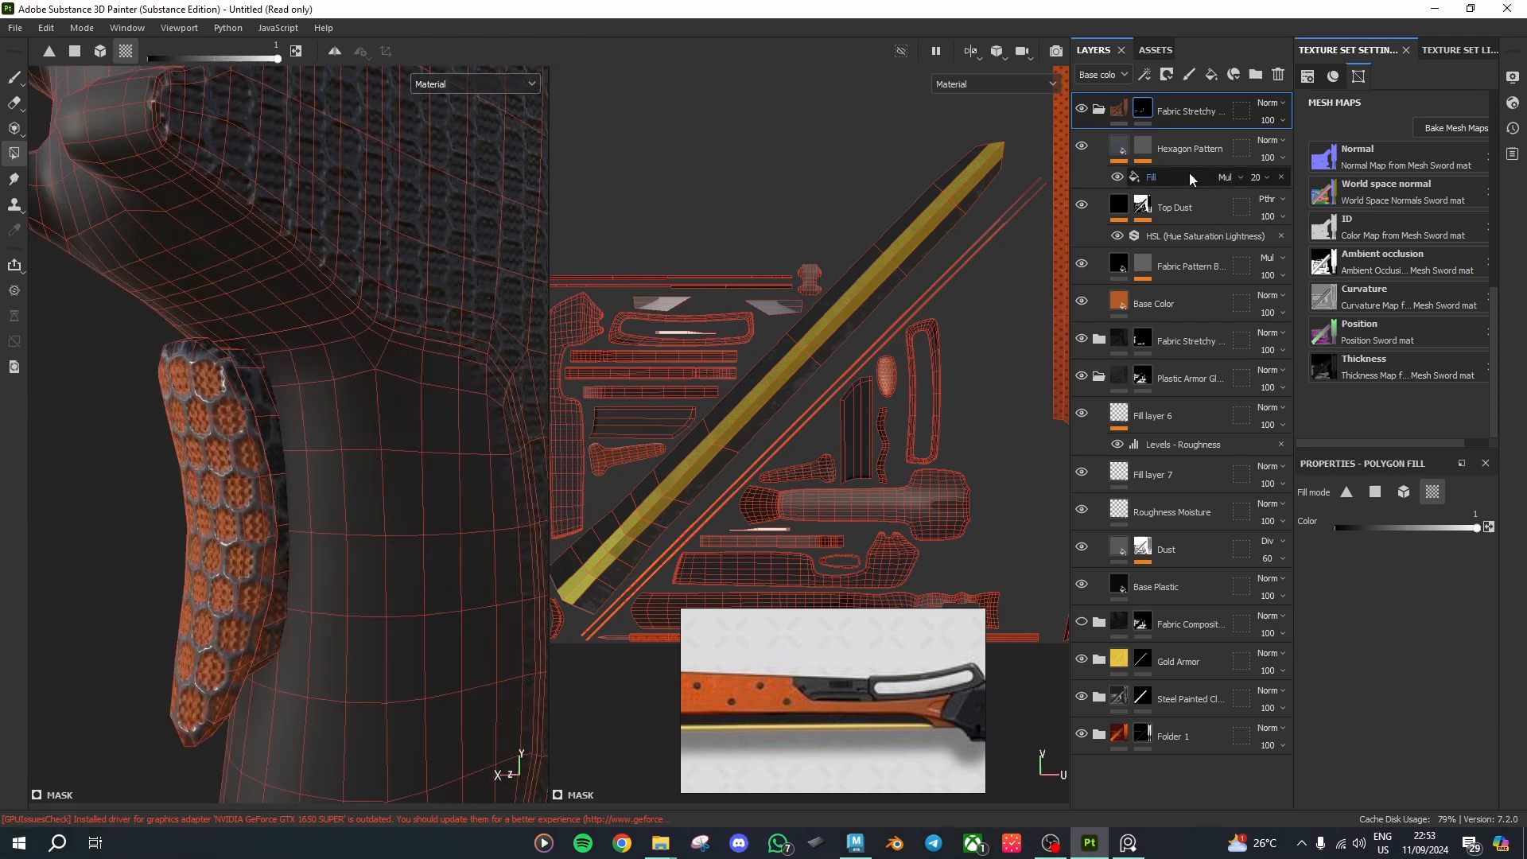
Step: Toggle the Hexagon Pattern, Plastic Armor and Fabric Pattern layers to compare their effect on the orange insert
left_click(1081, 148)
left_click(1081, 148)
left_click(1082, 147)
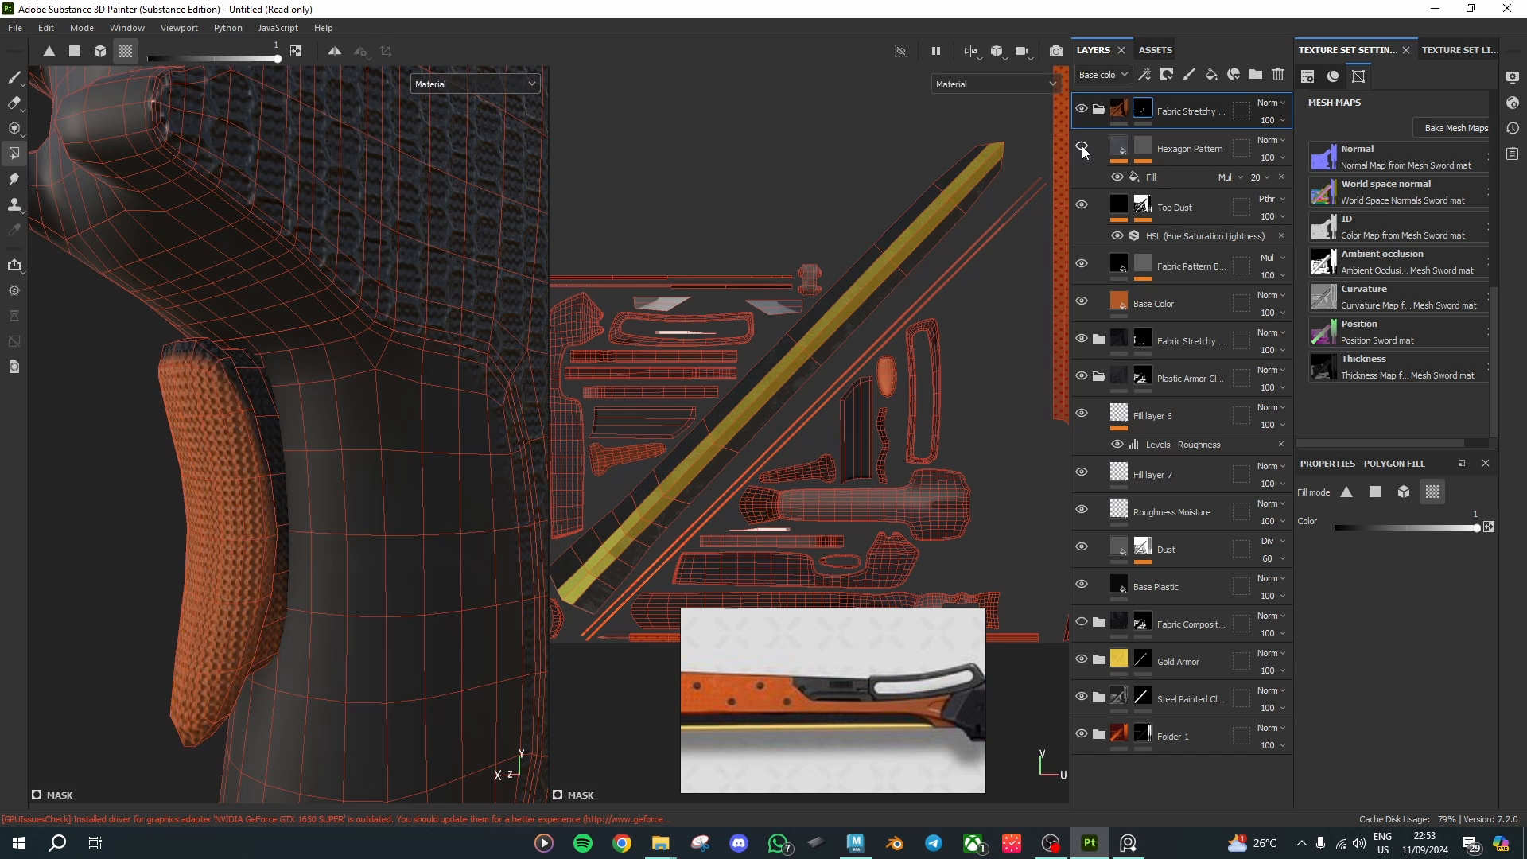
left_click(1081, 148)
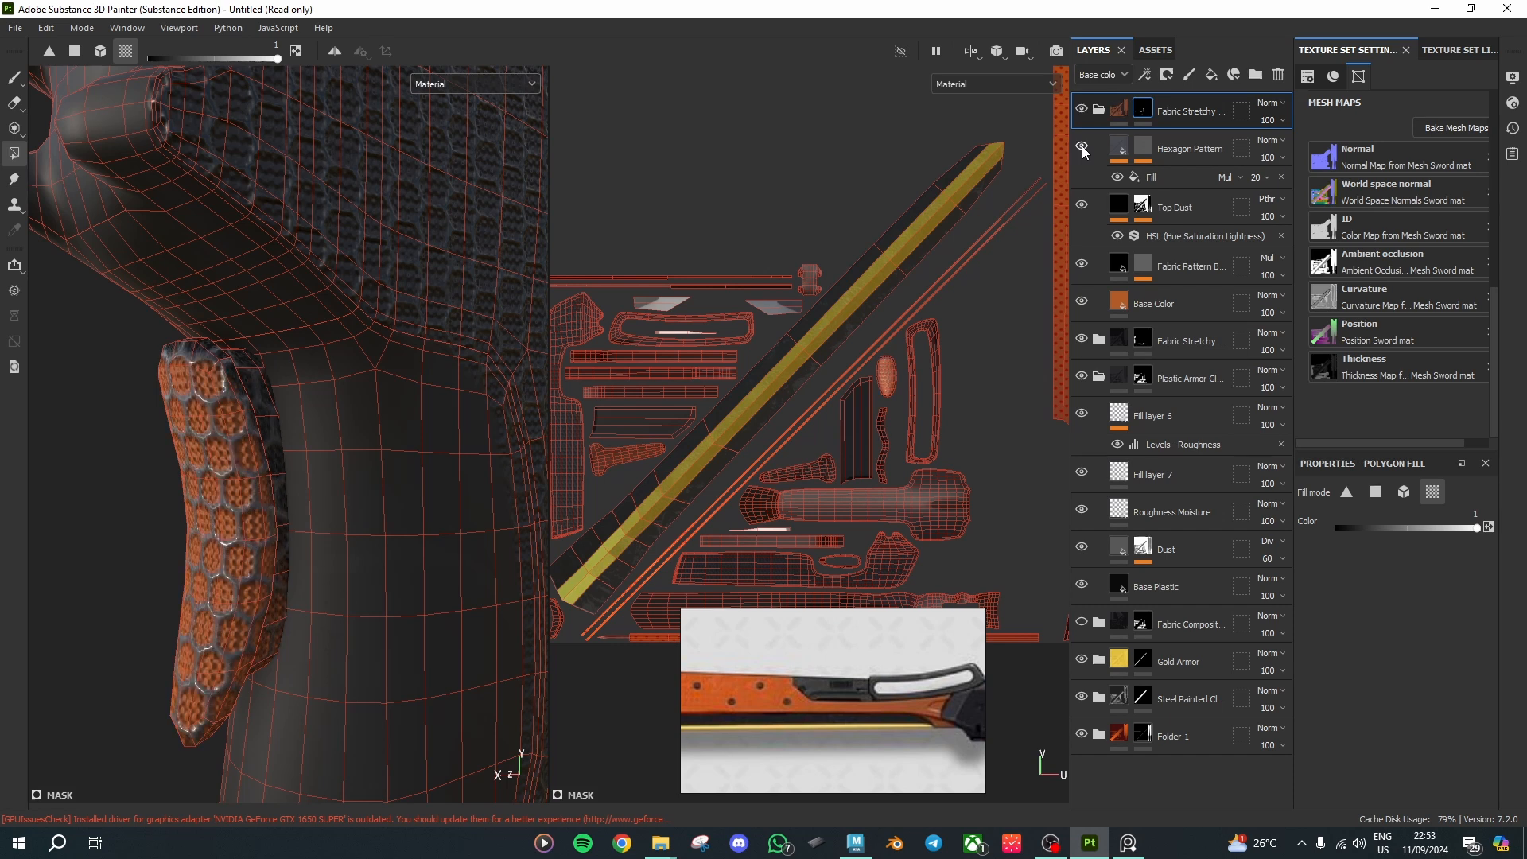
left_click(1082, 375)
left_click(1082, 376)
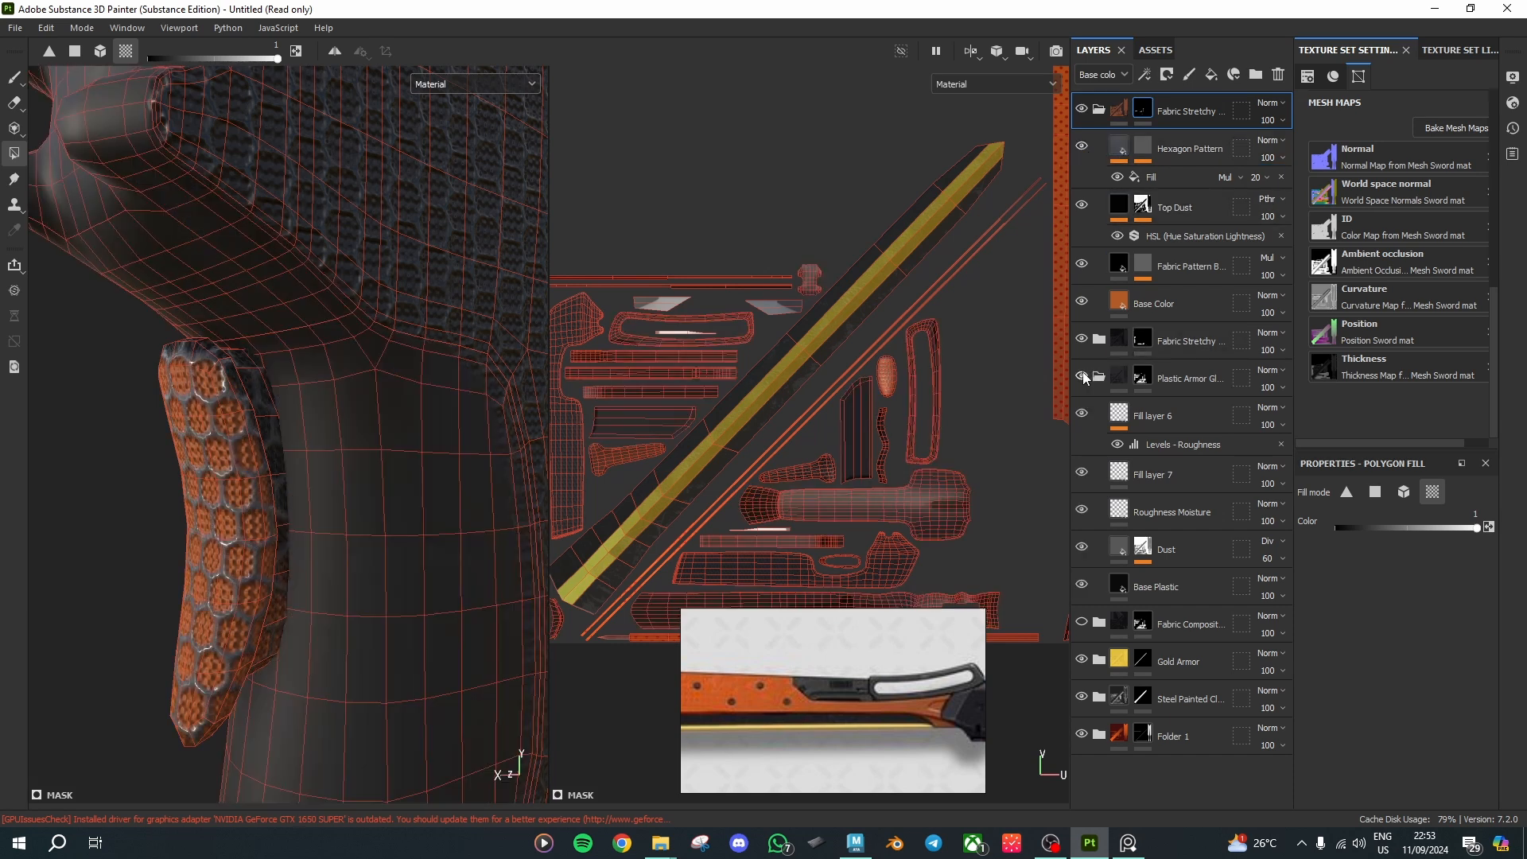
left_click(1083, 265)
Step: Set the height of the orange fabric's Fabric Pattern layer to 0.0688
left_click(1141, 274)
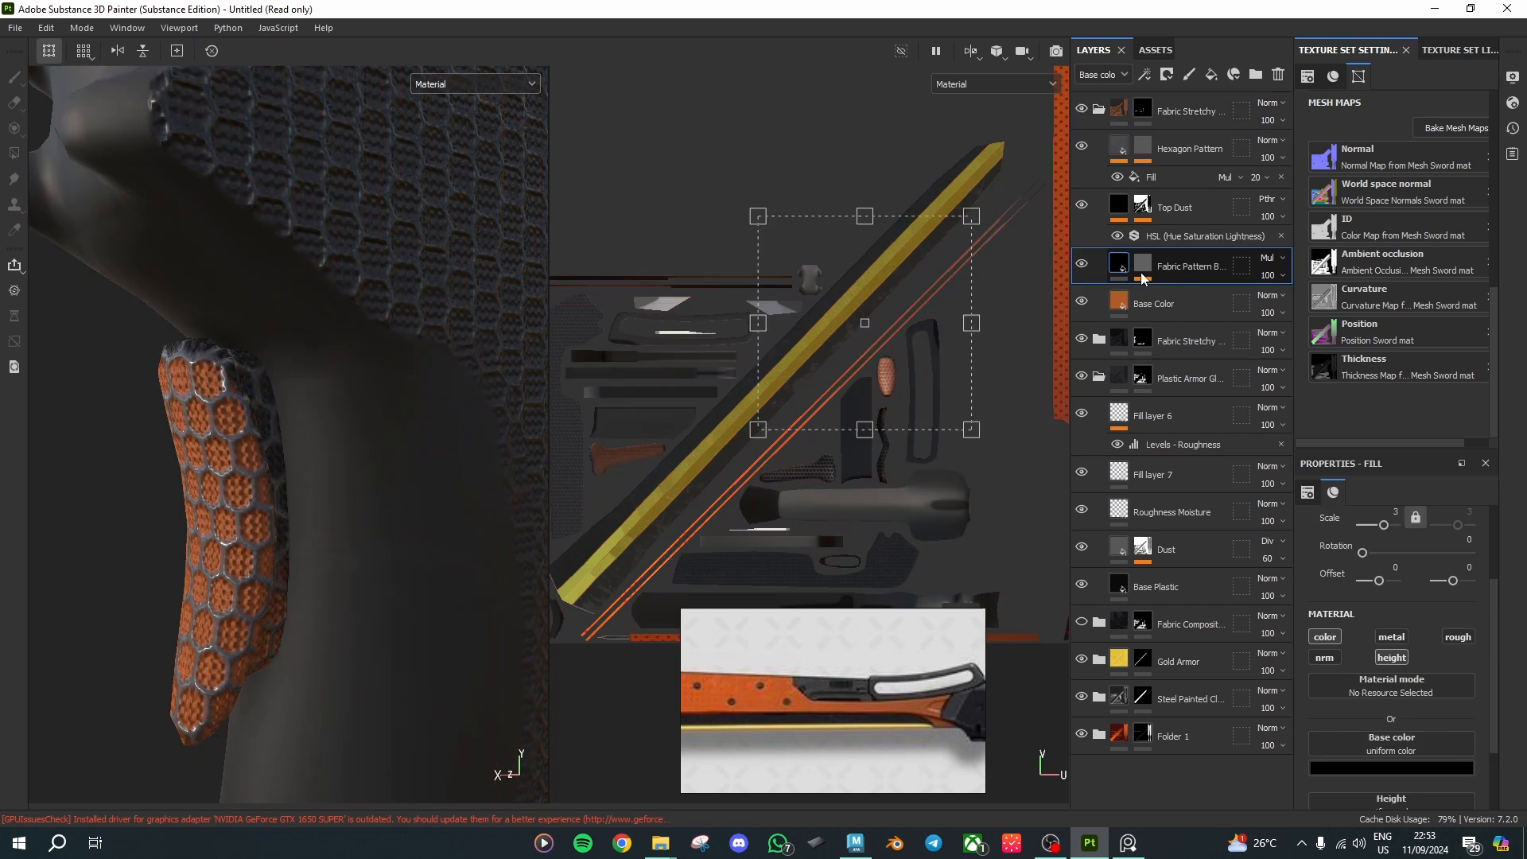
scroll(1388, 592, "down", 3)
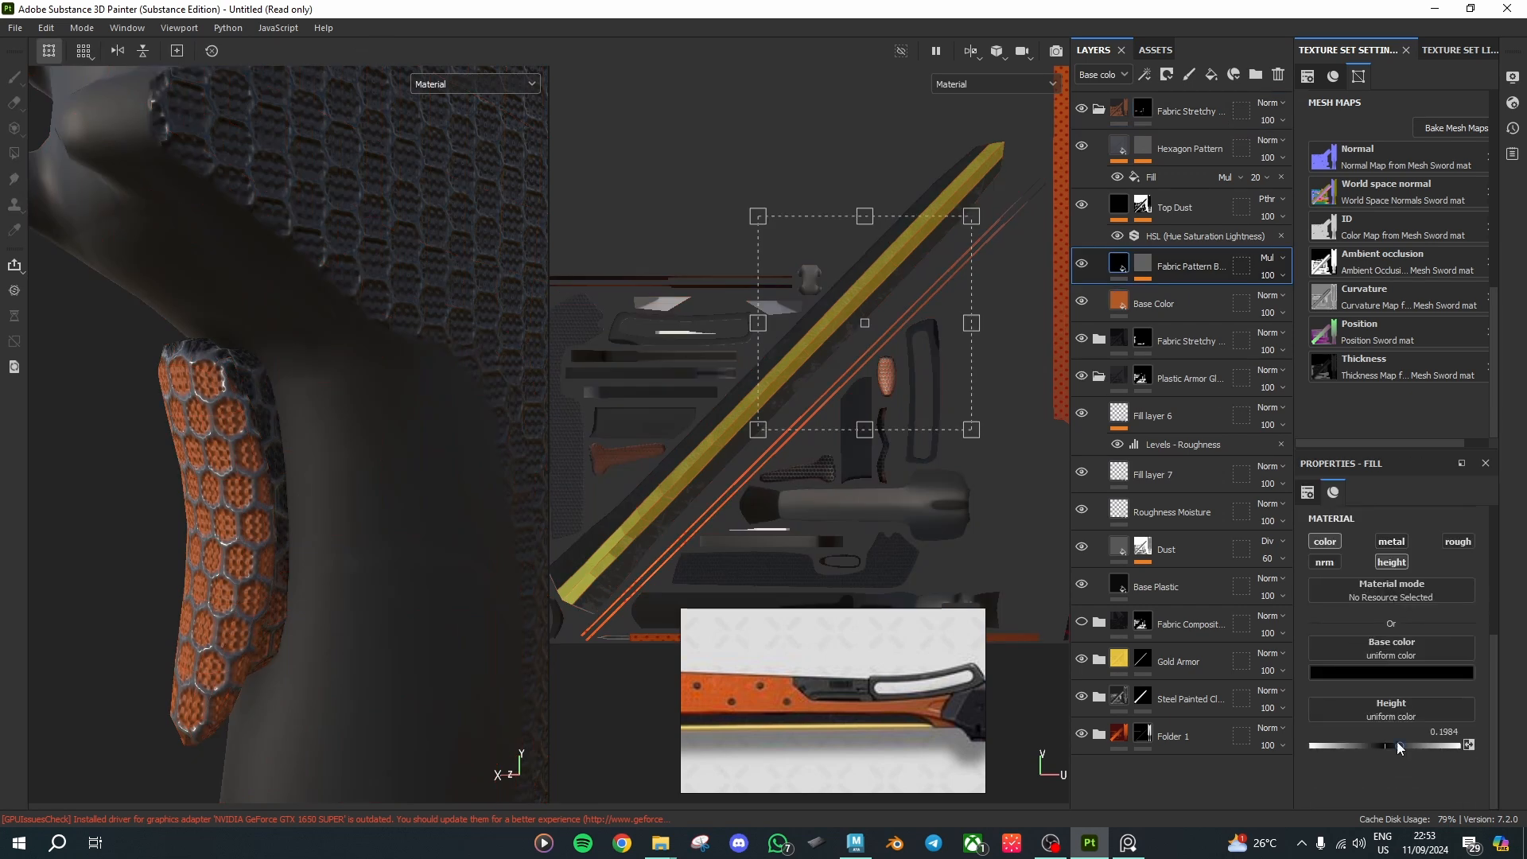
left_click_drag(1398, 753, 1388, 753)
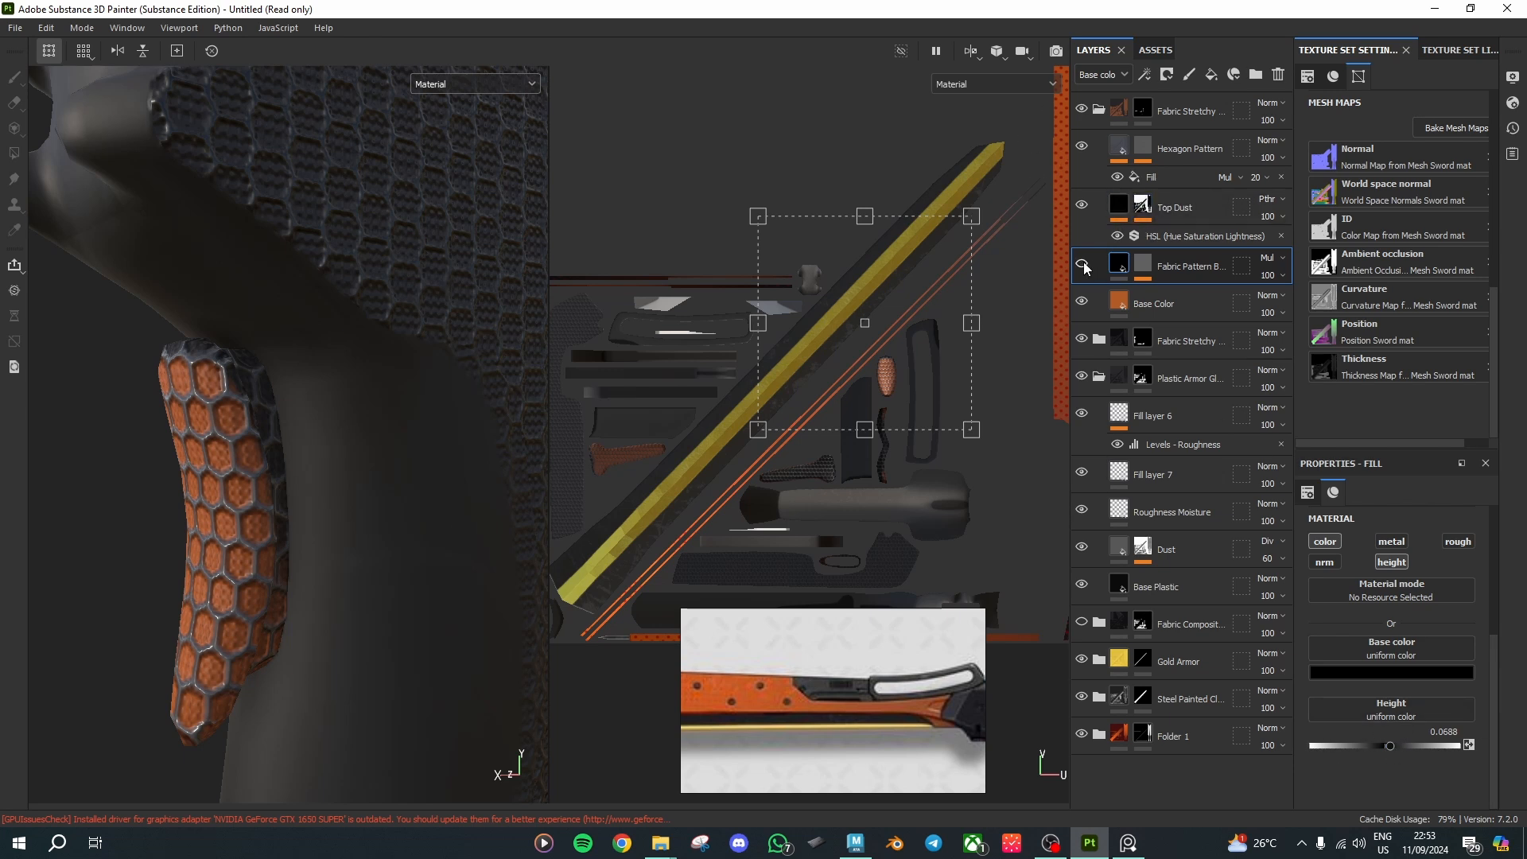
Step: Toggle the orange fabric's Top Dust layer to compare its effect on the grip insert
left_click(1085, 209)
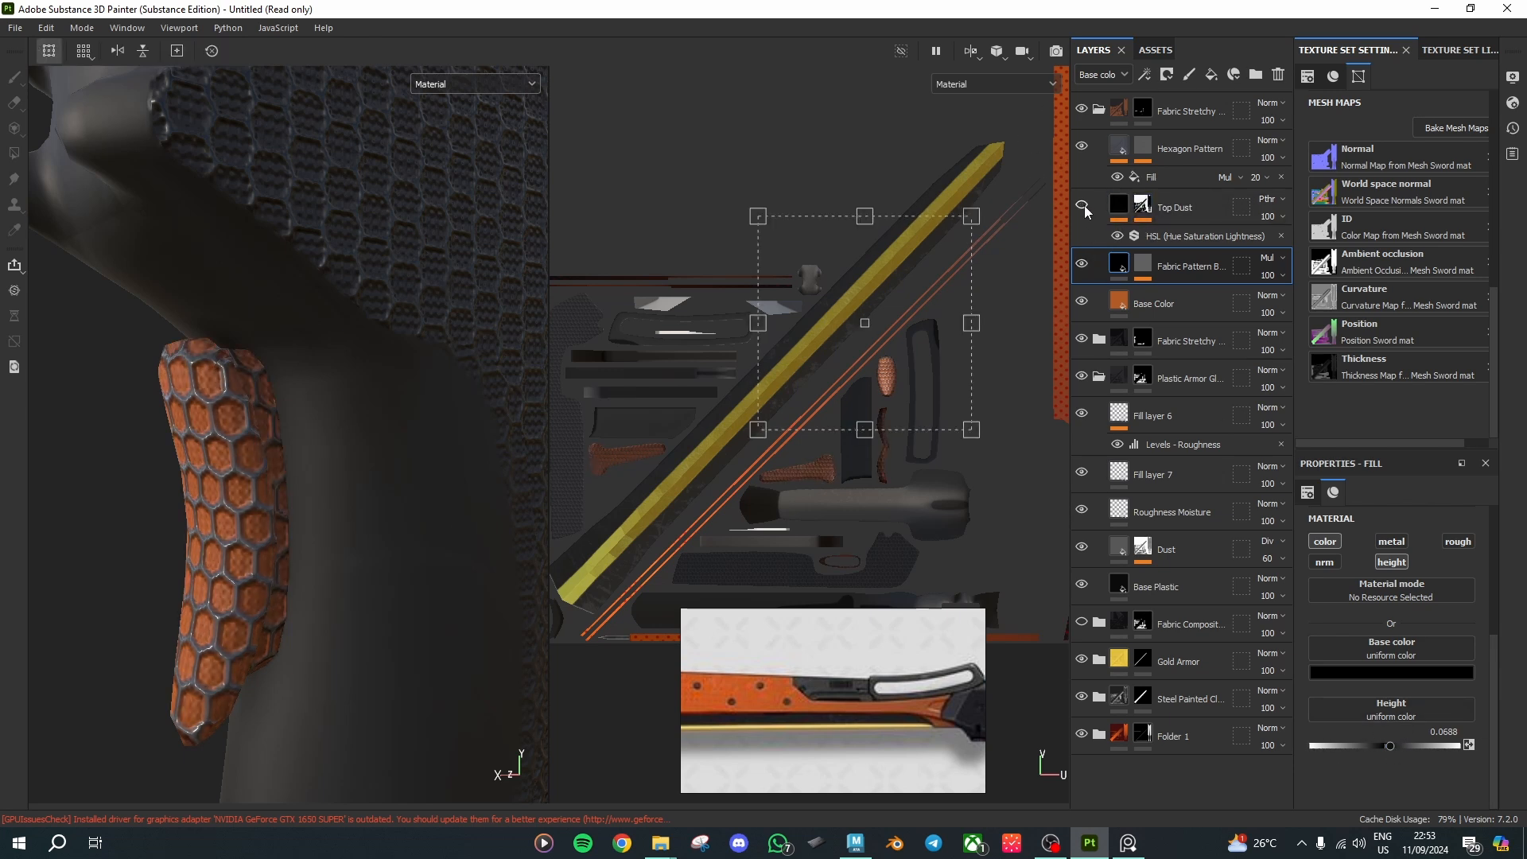
left_click(1084, 208)
left_click(1085, 209)
left_click(1082, 205)
Step: Adjust the Top Dust layer's HSL filter to a hue of 0.48 and a luminosity of 0.15
left_click(1190, 215)
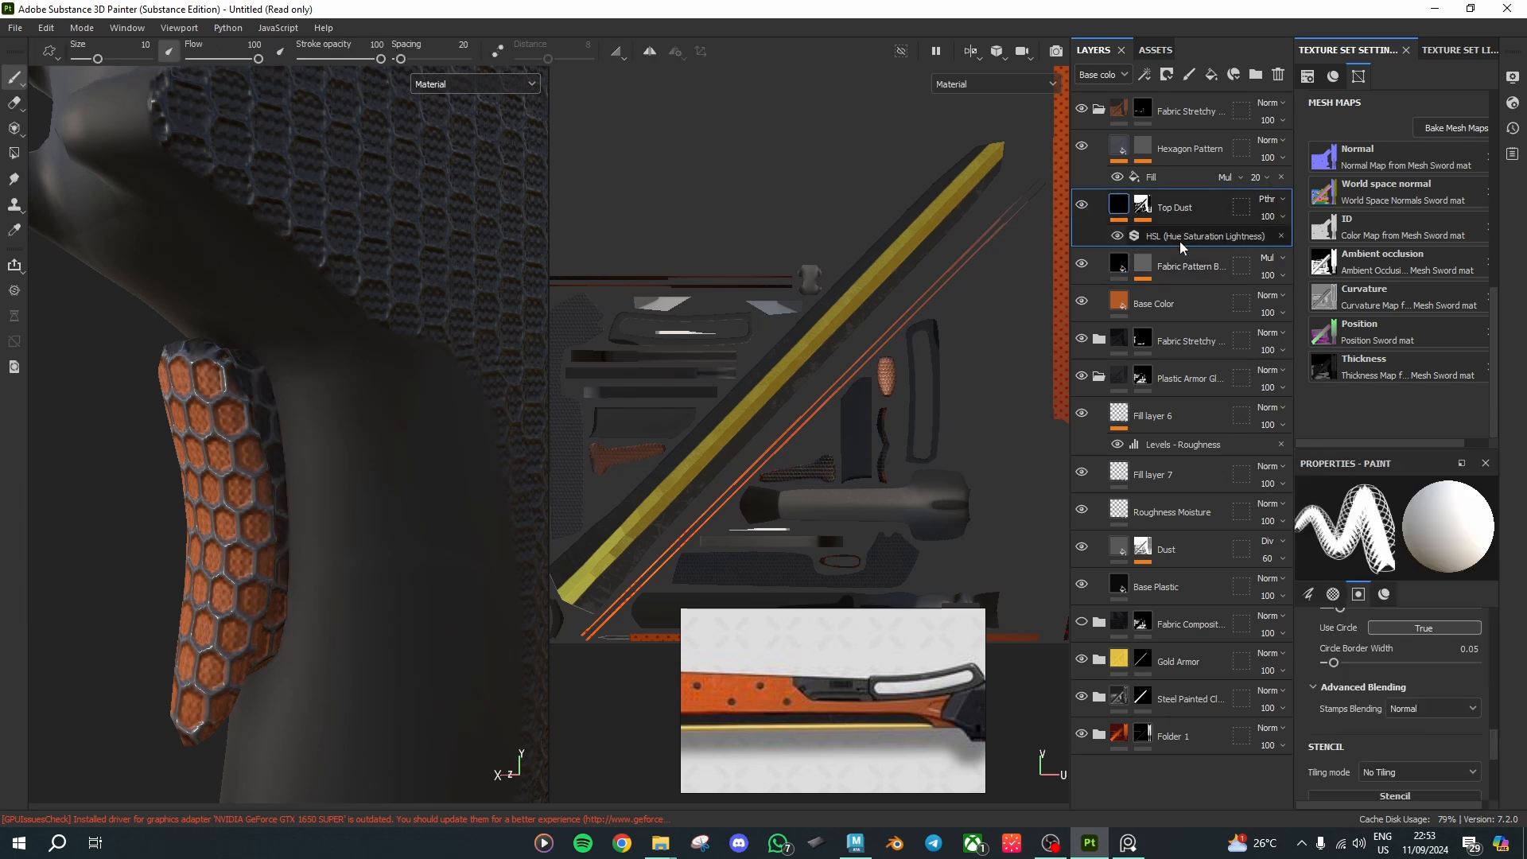
left_click(1181, 237)
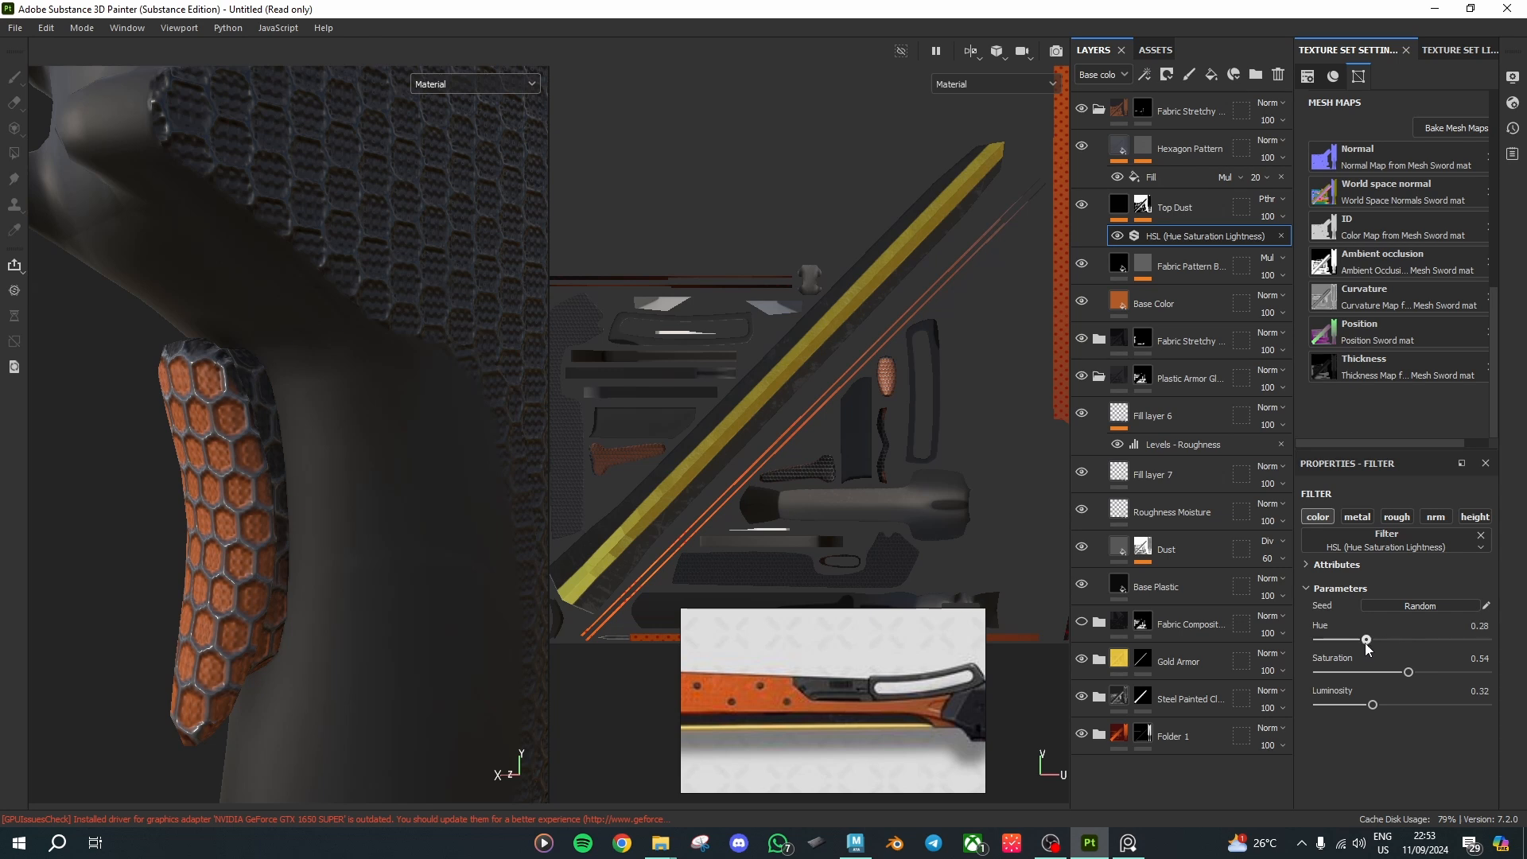
left_click_drag(1380, 706, 1344, 705)
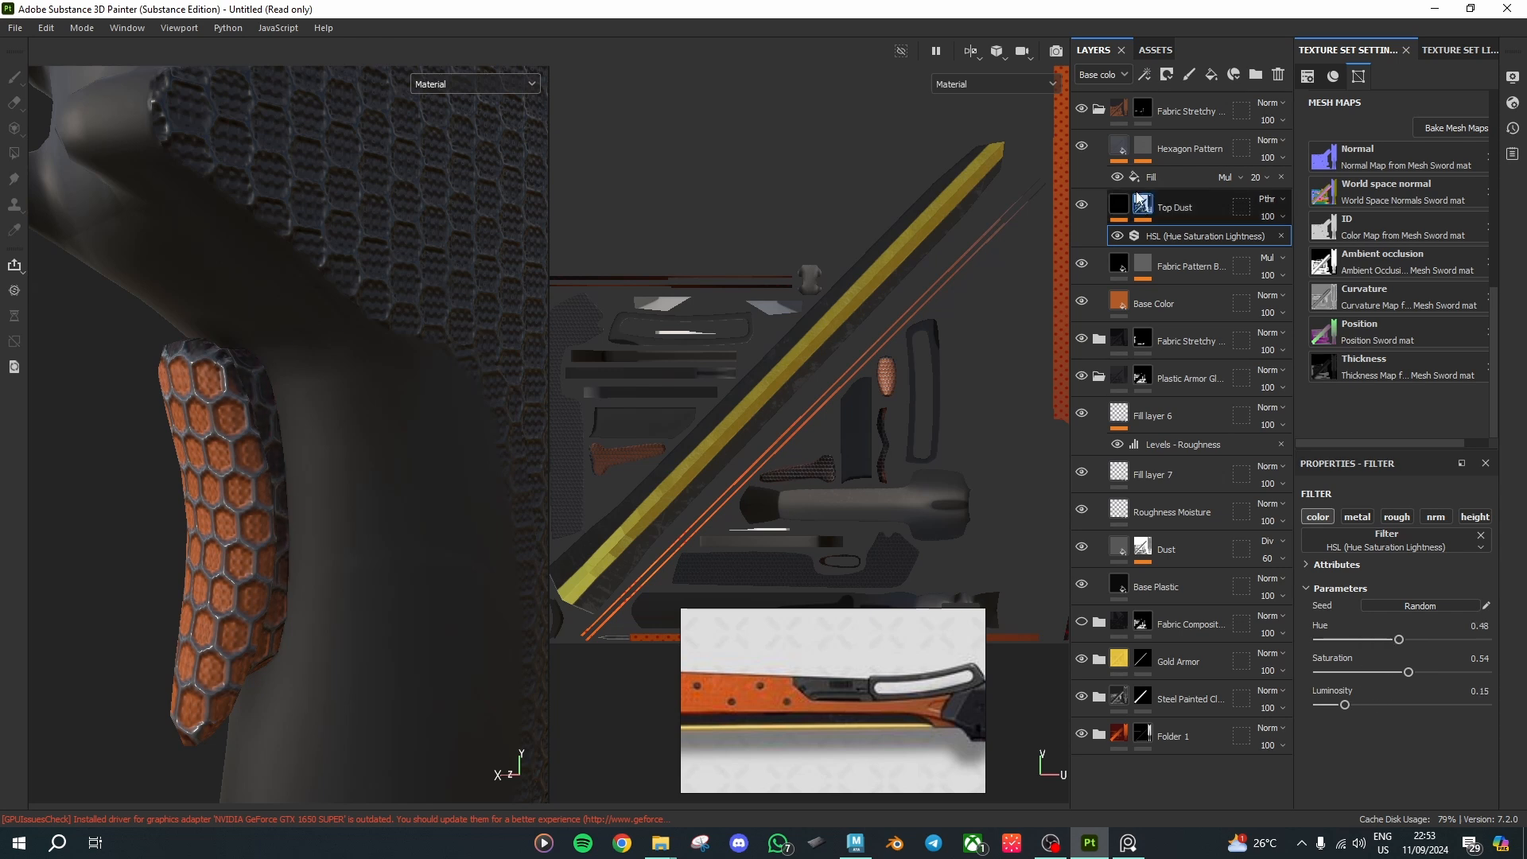
Step: Select the Top Dust layer's content and set the paint brush's height to 0.7970
left_click(1138, 209)
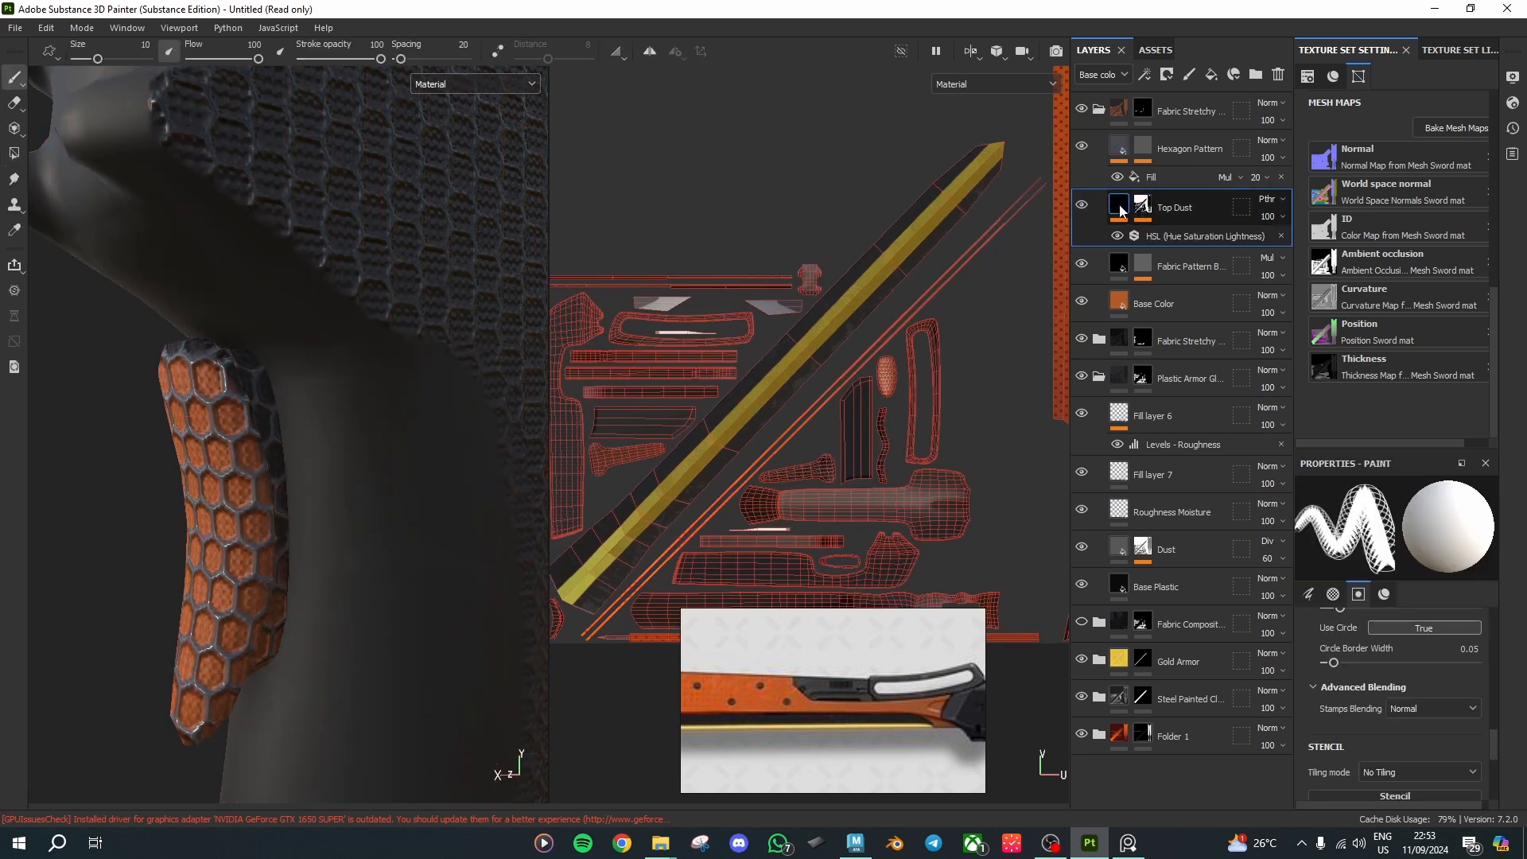
scroll(1444, 733, "down", 5)
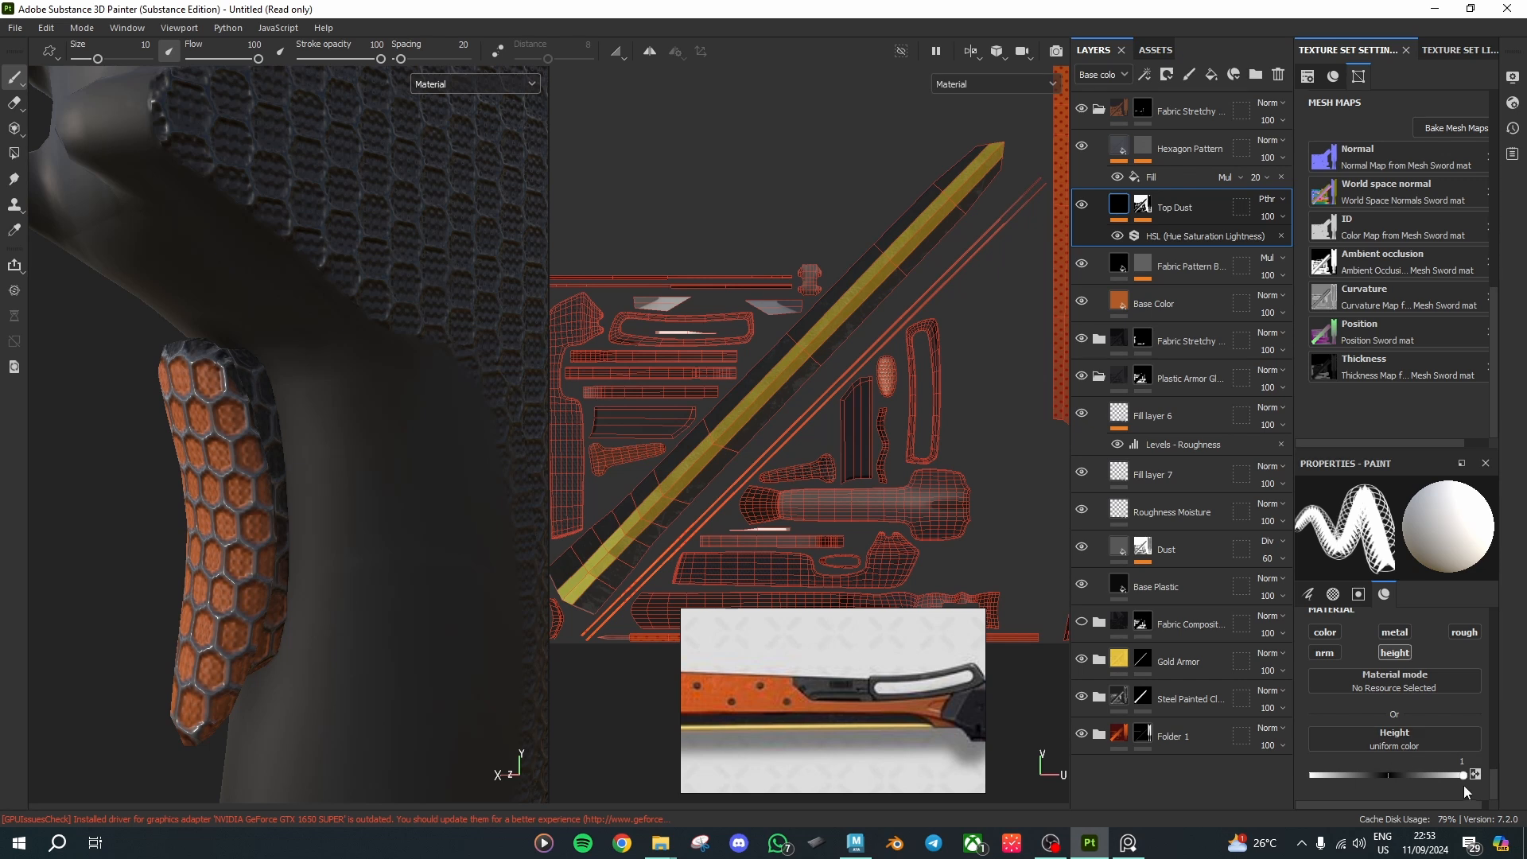
mouse_move(1465, 777)
left_mouse_down()
mouse_move(1405, 777)
mouse_move(1450, 777)
left_mouse_up()
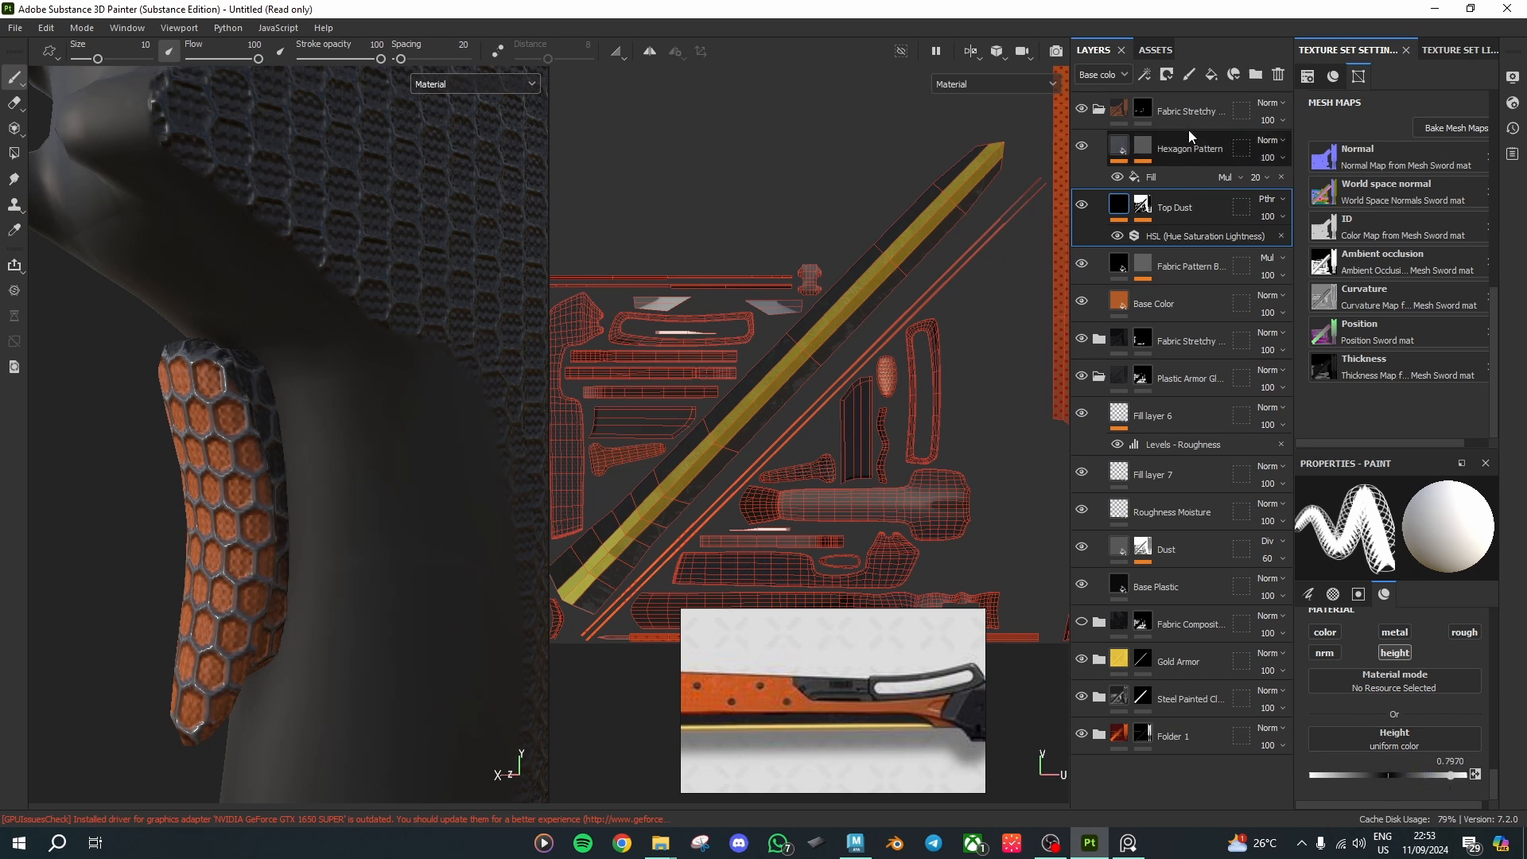
Step: Check the Hexagon Pattern layer's effect and set its base color to the orange sampled from the reference image
left_click(1079, 147)
left_click(1080, 146)
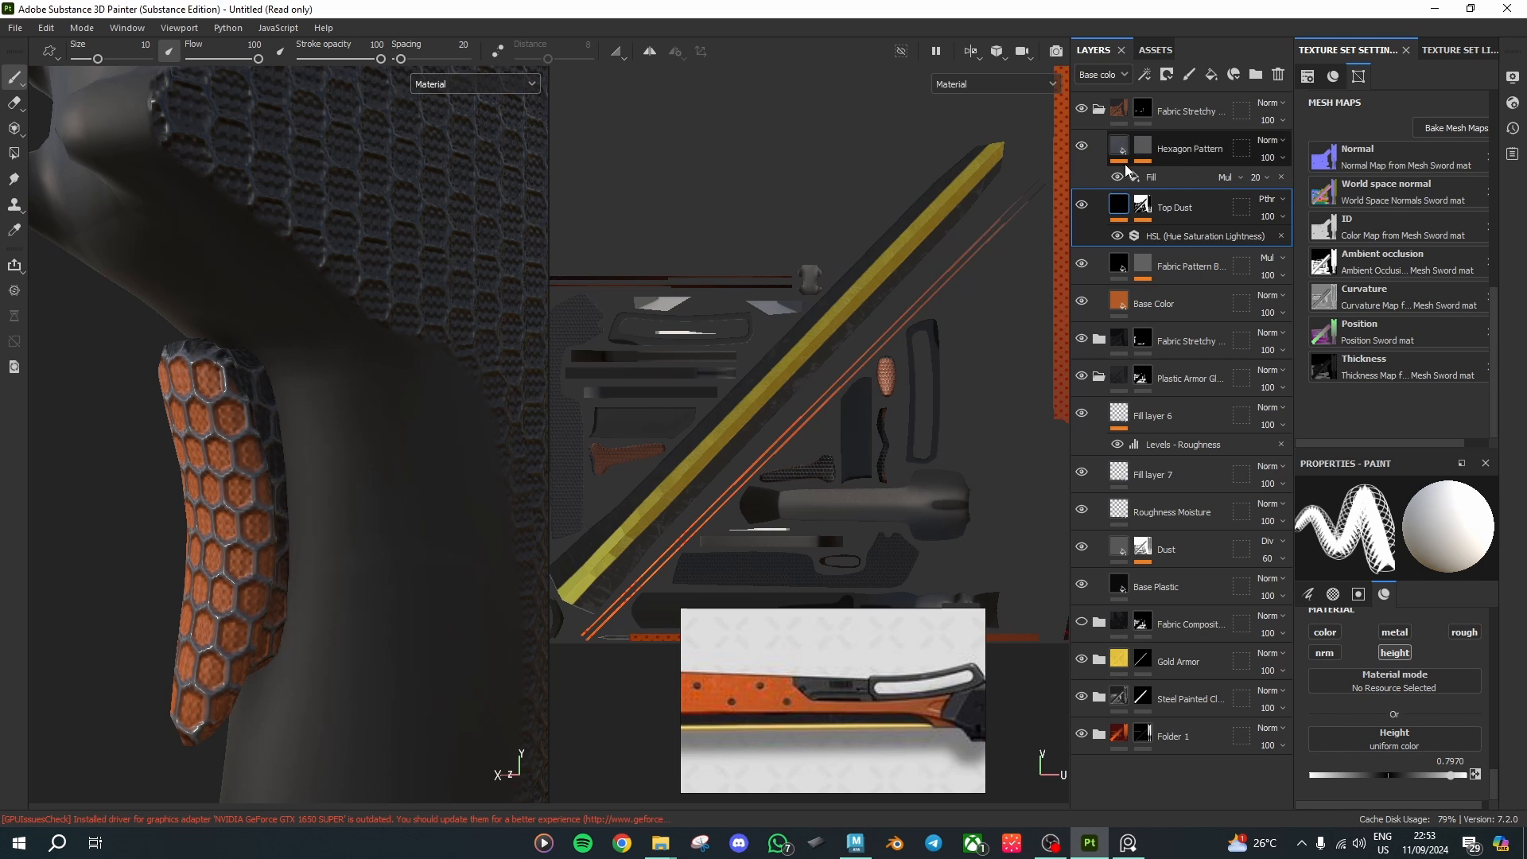
left_click(1118, 146)
scroll(1404, 714, "down", 1)
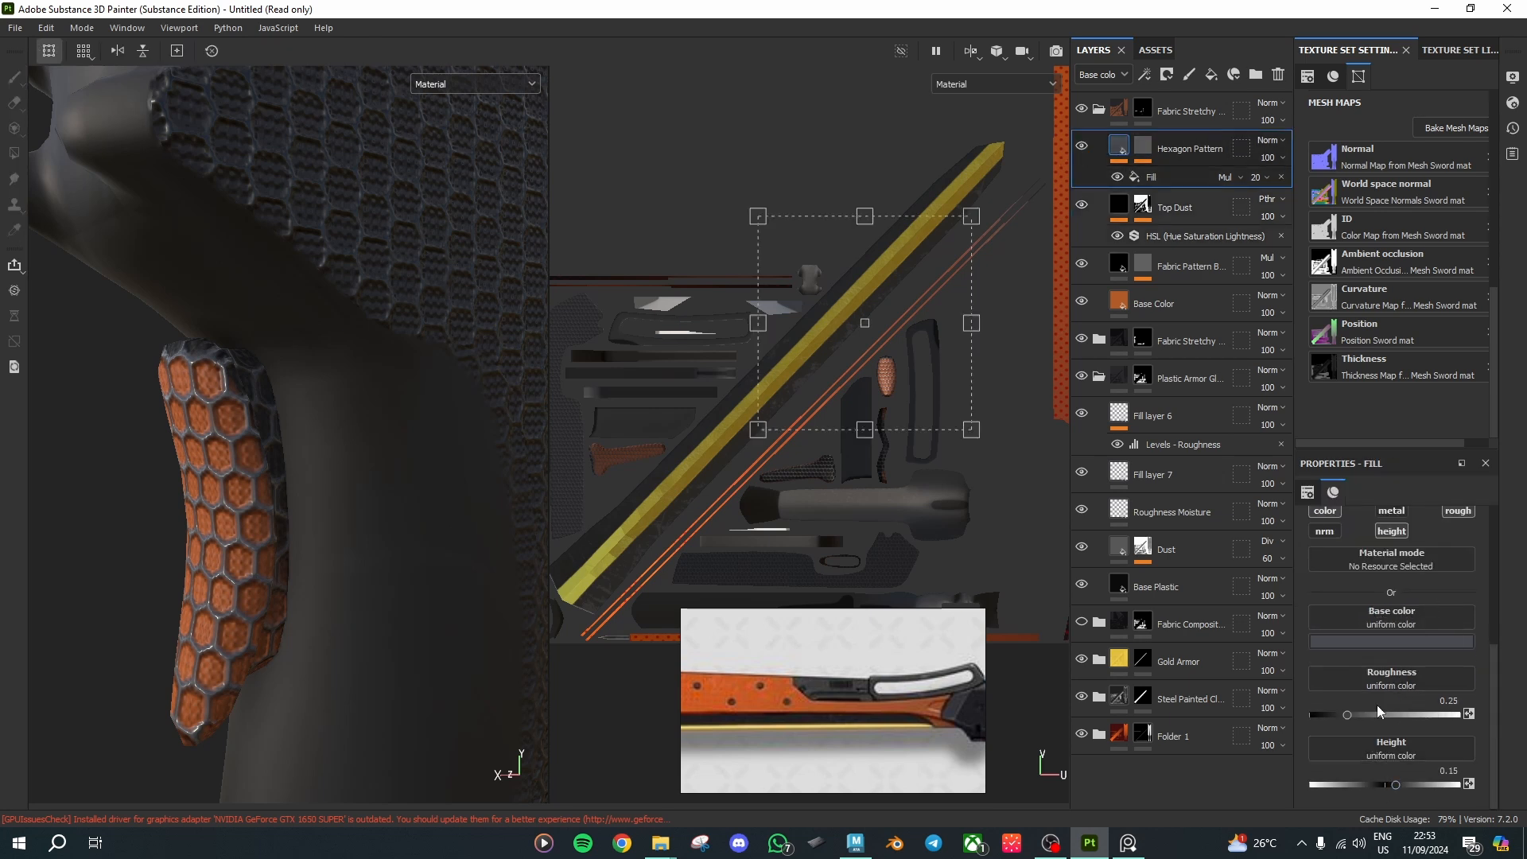
left_click(1391, 641)
left_click(1438, 664)
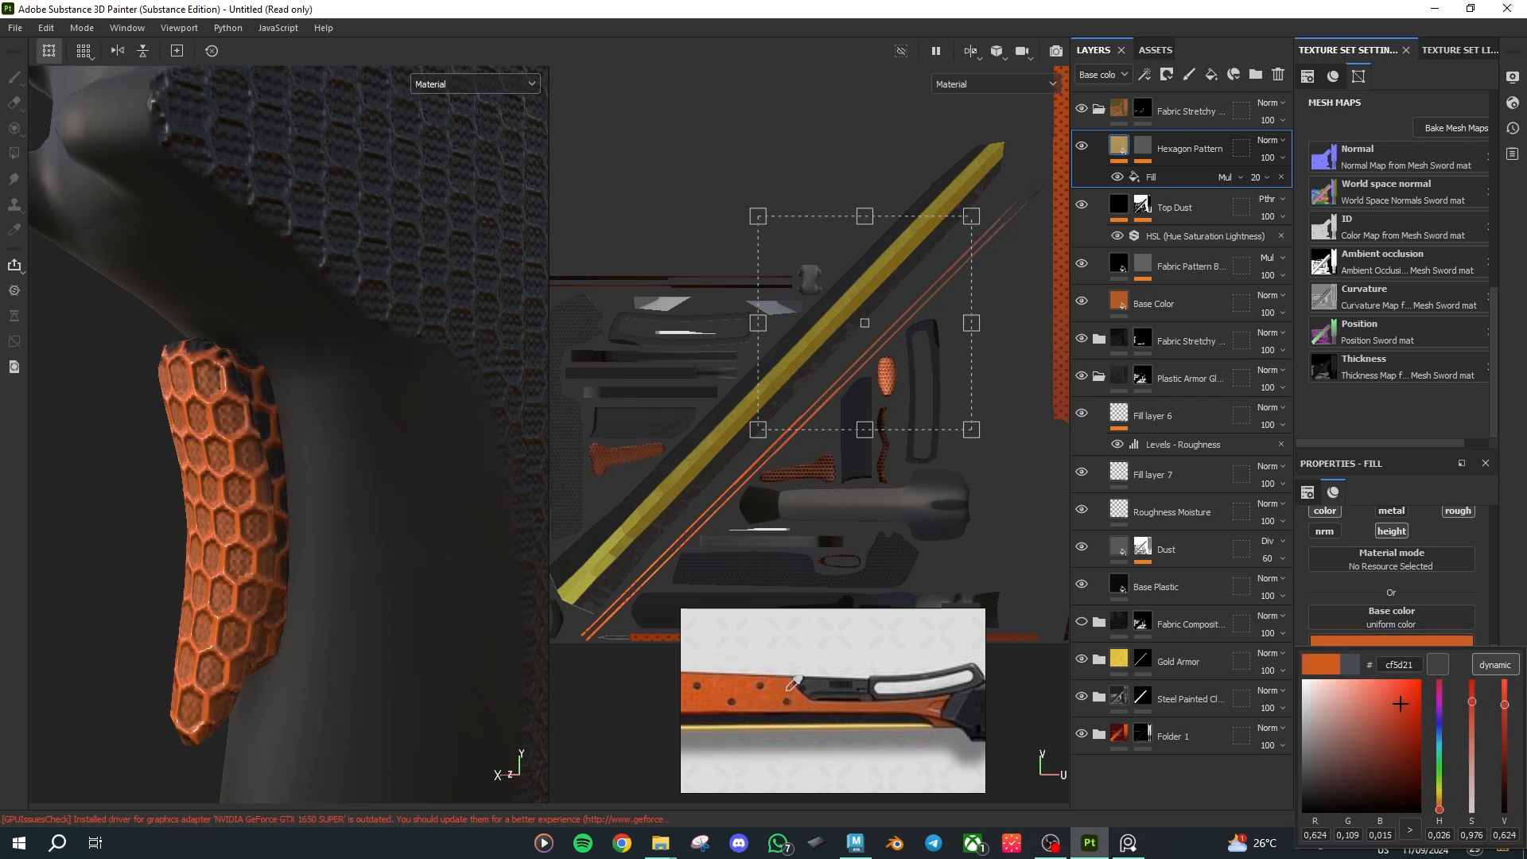
left_click(793, 683)
left_click(1116, 147)
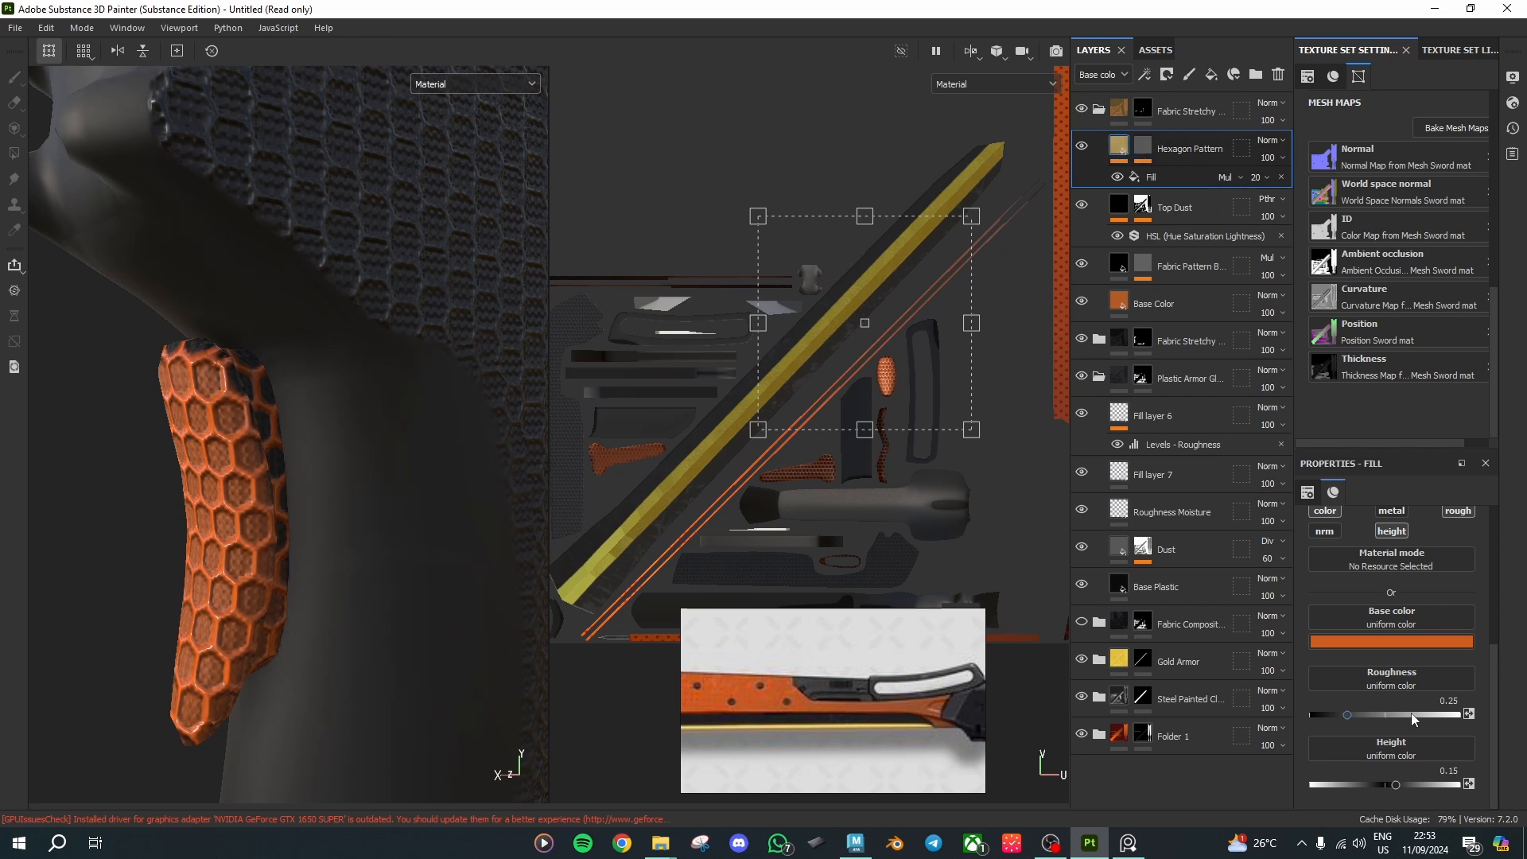
Step: Set the height of the orange fabric's Hexagon Pattern layer to -0.0053
left_click_drag(1396, 787, 1385, 789)
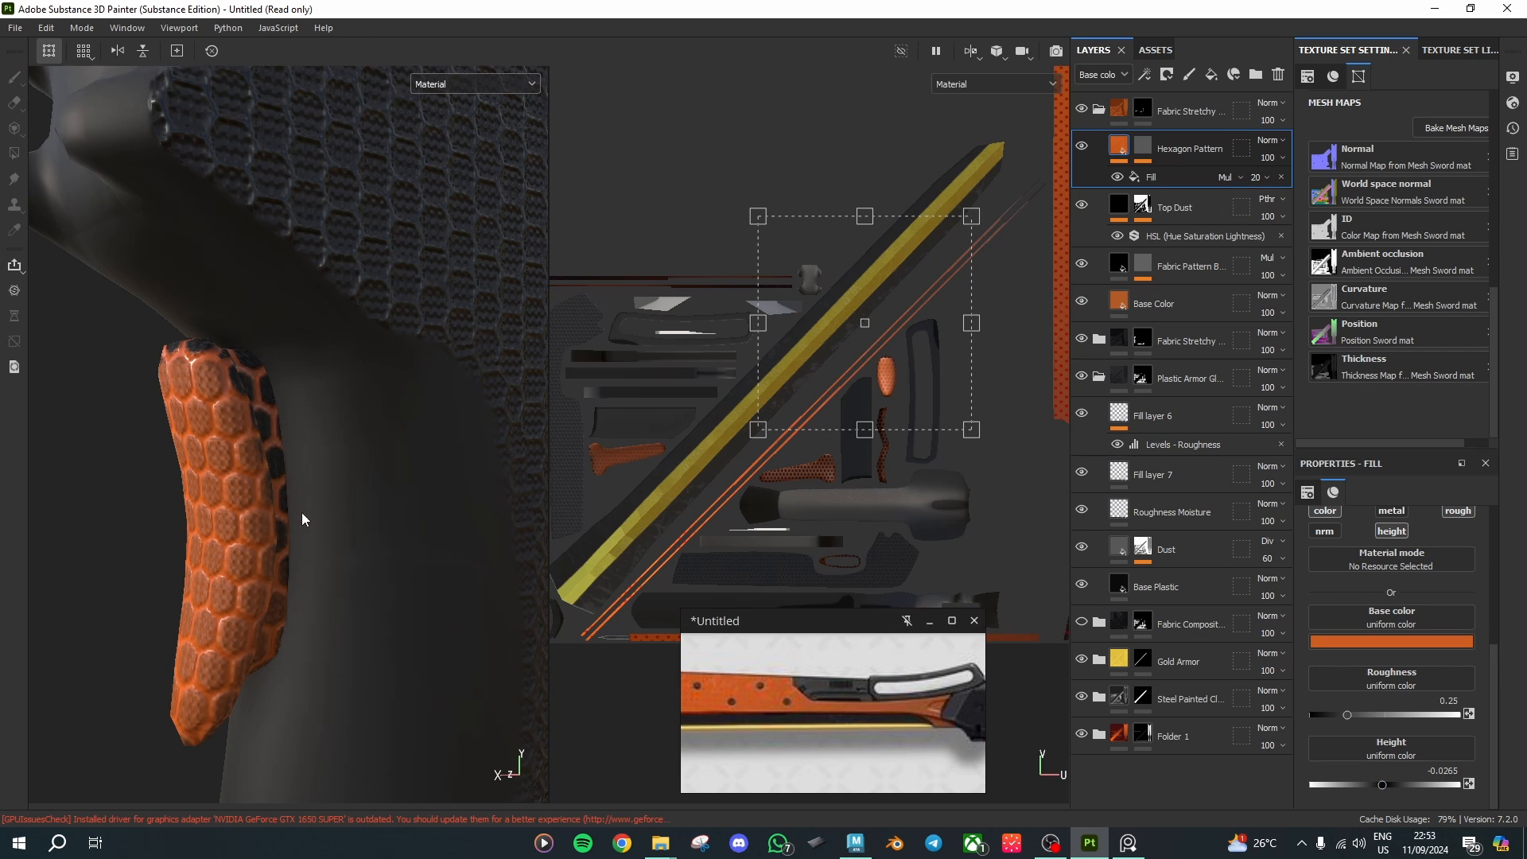
mouse_move(1381, 789)
left_mouse_down()
mouse_move(1331, 790)
mouse_move(1427, 787)
mouse_move(1385, 804)
left_mouse_up()
Step: Examine the whole sword, compare the dark panel beside the blade with the reference, and check the Plastic Armor folder's coverage
scroll(106, 532, "down", 6)
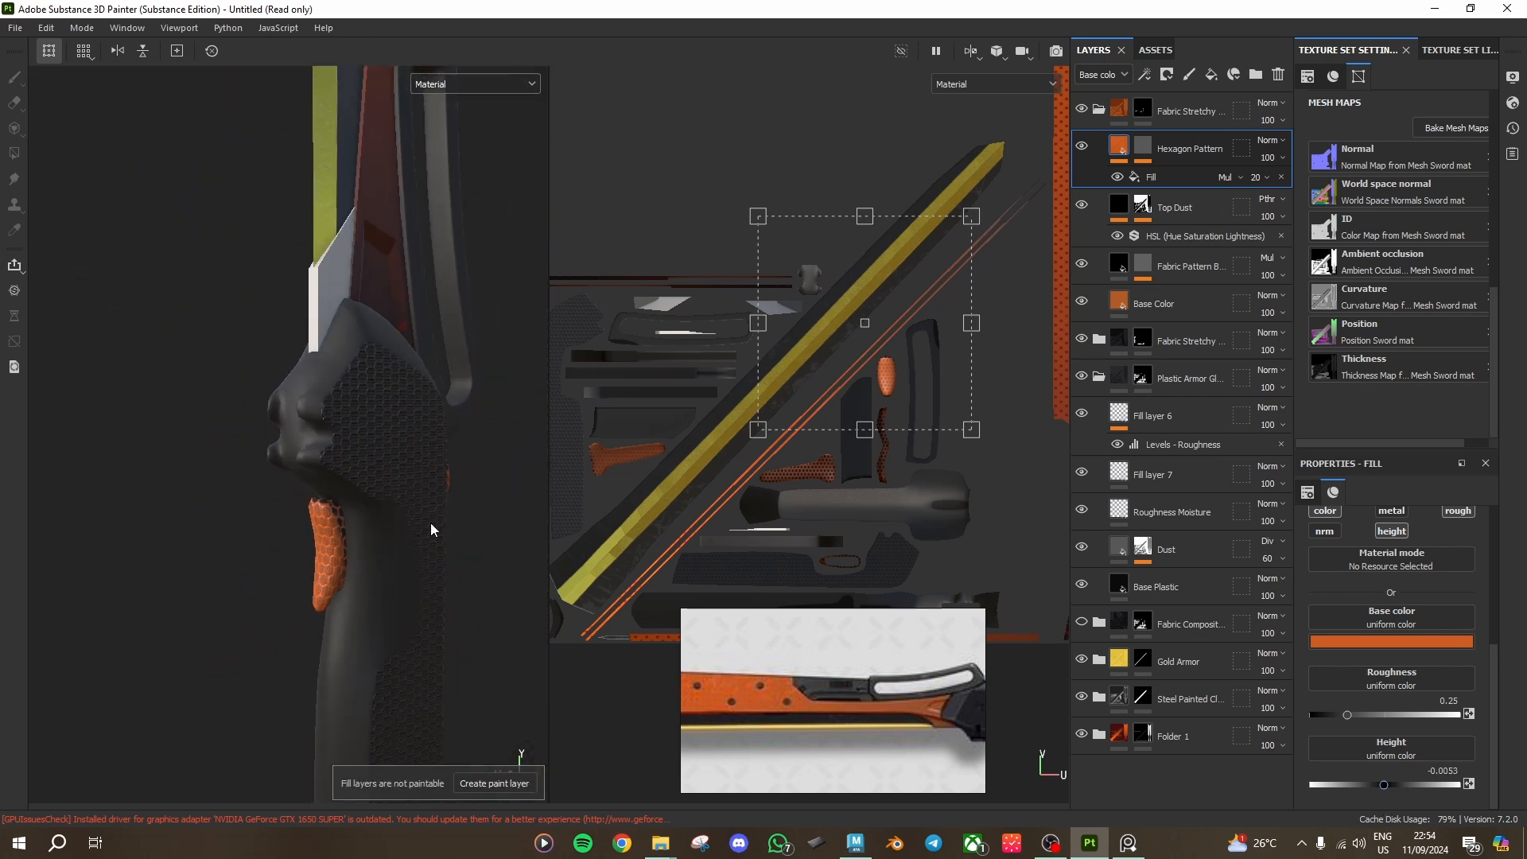
left_click_drag(431, 530, 314, 604, "alt")
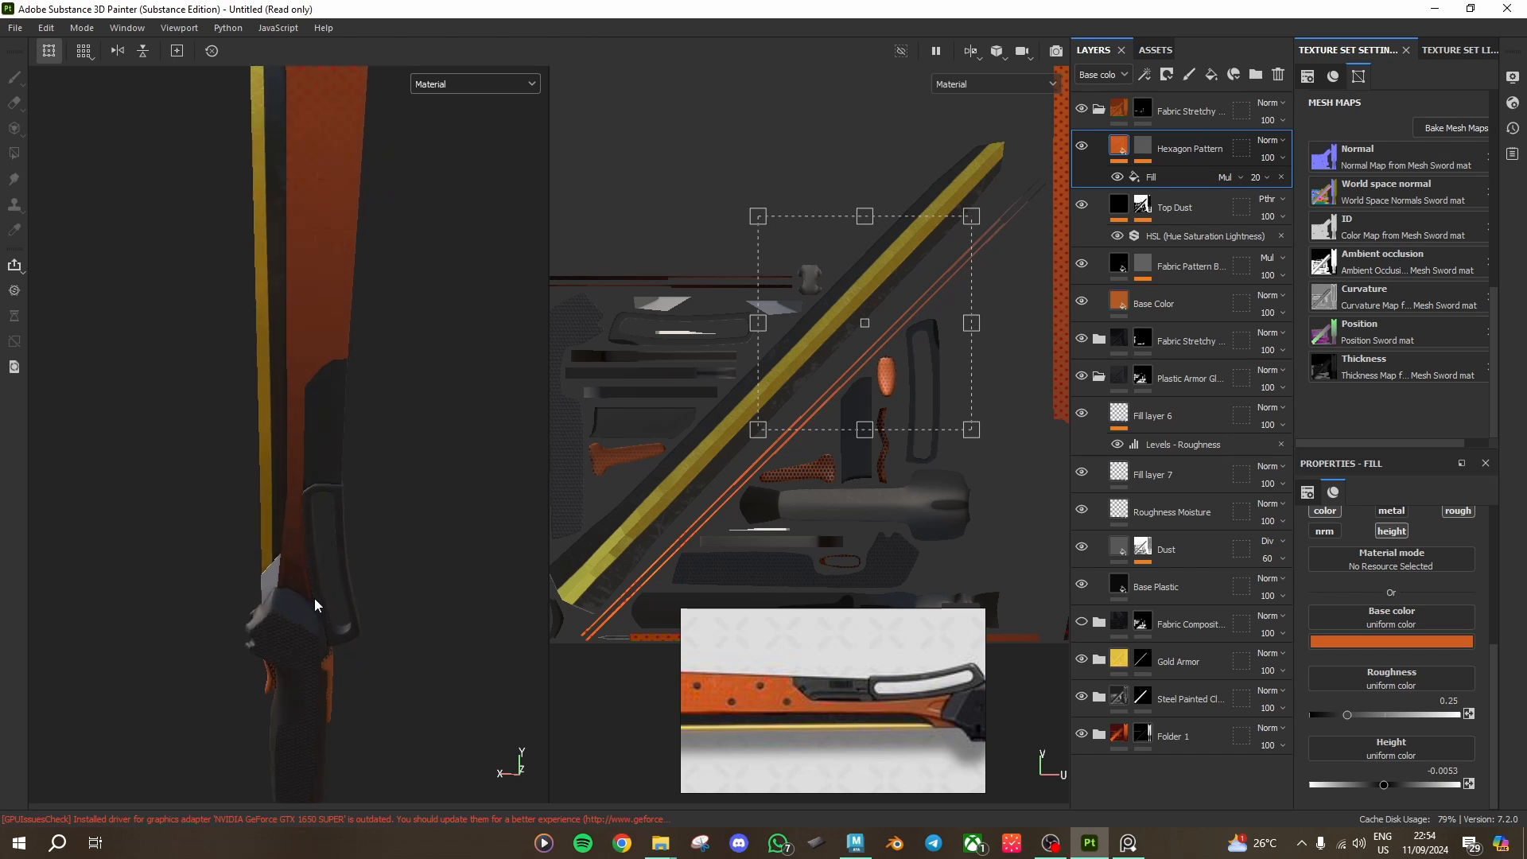
scroll(429, 532, "down", 5)
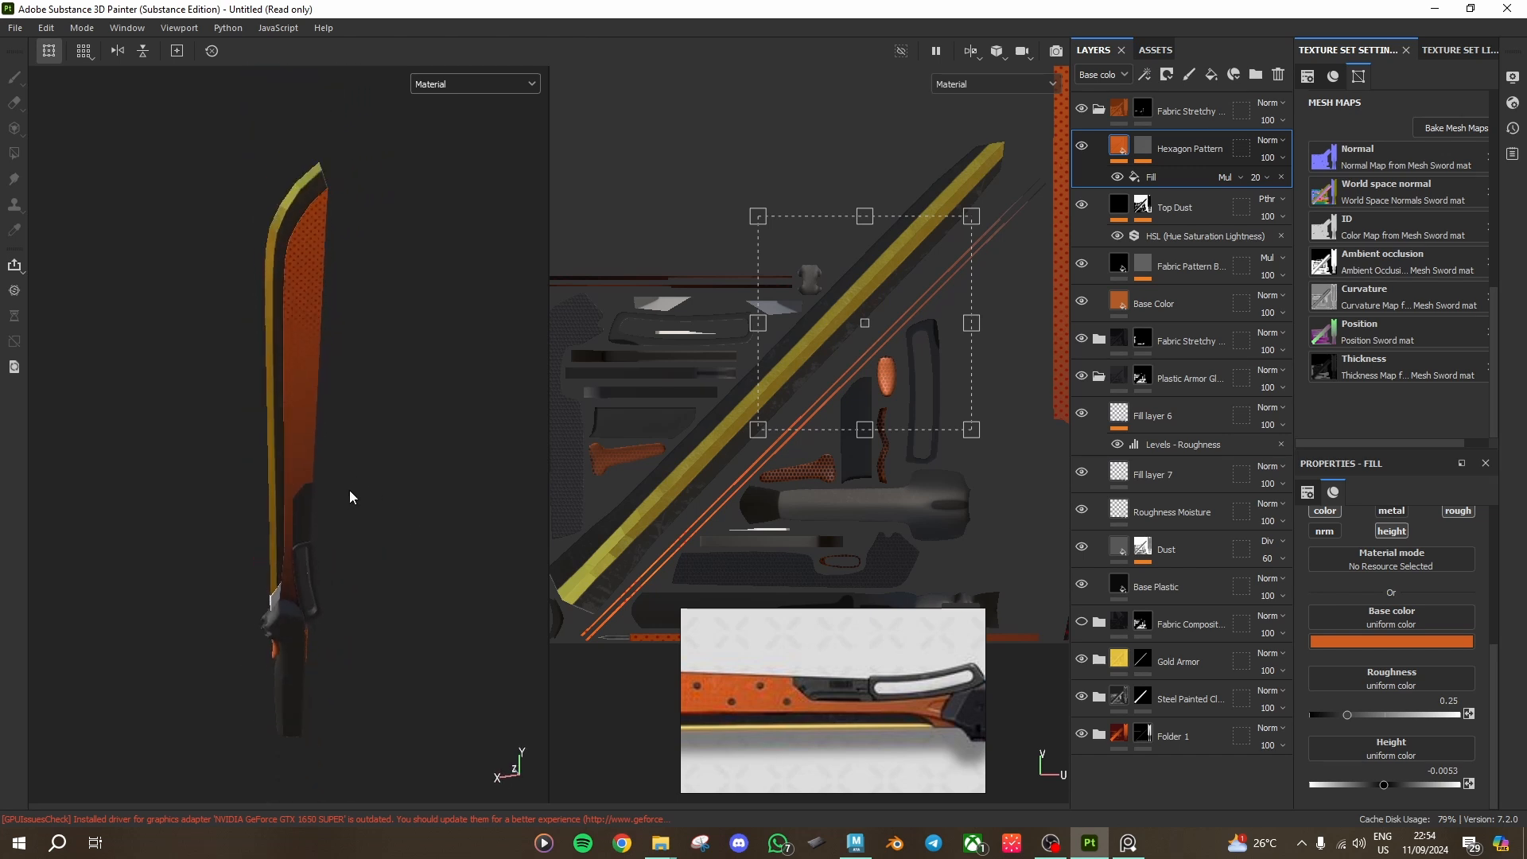
left_click_drag(350, 497, 345, 531, "alt")
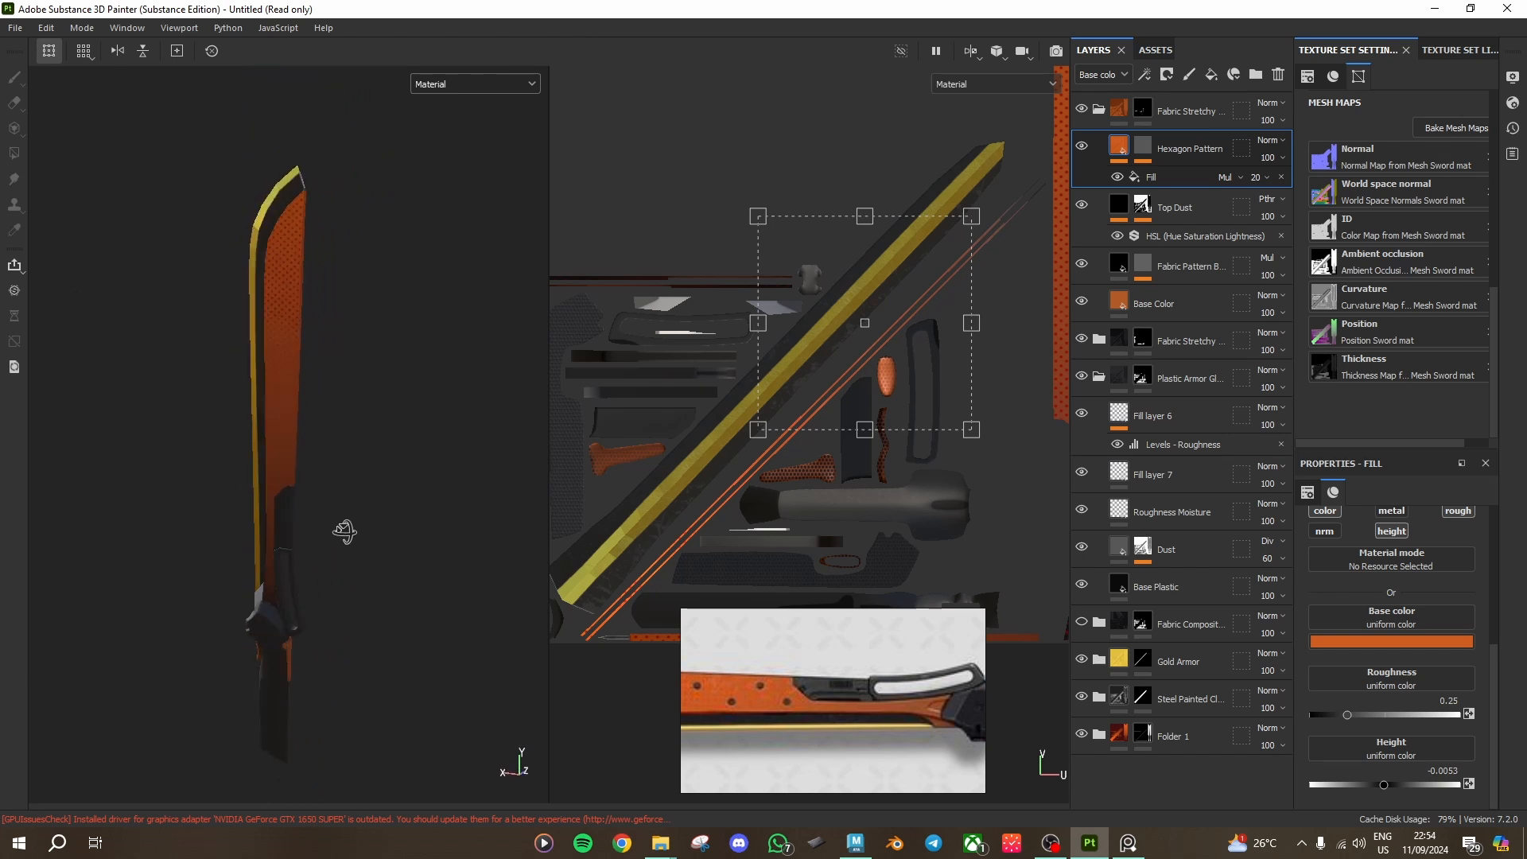
scroll(344, 531, "up", 10)
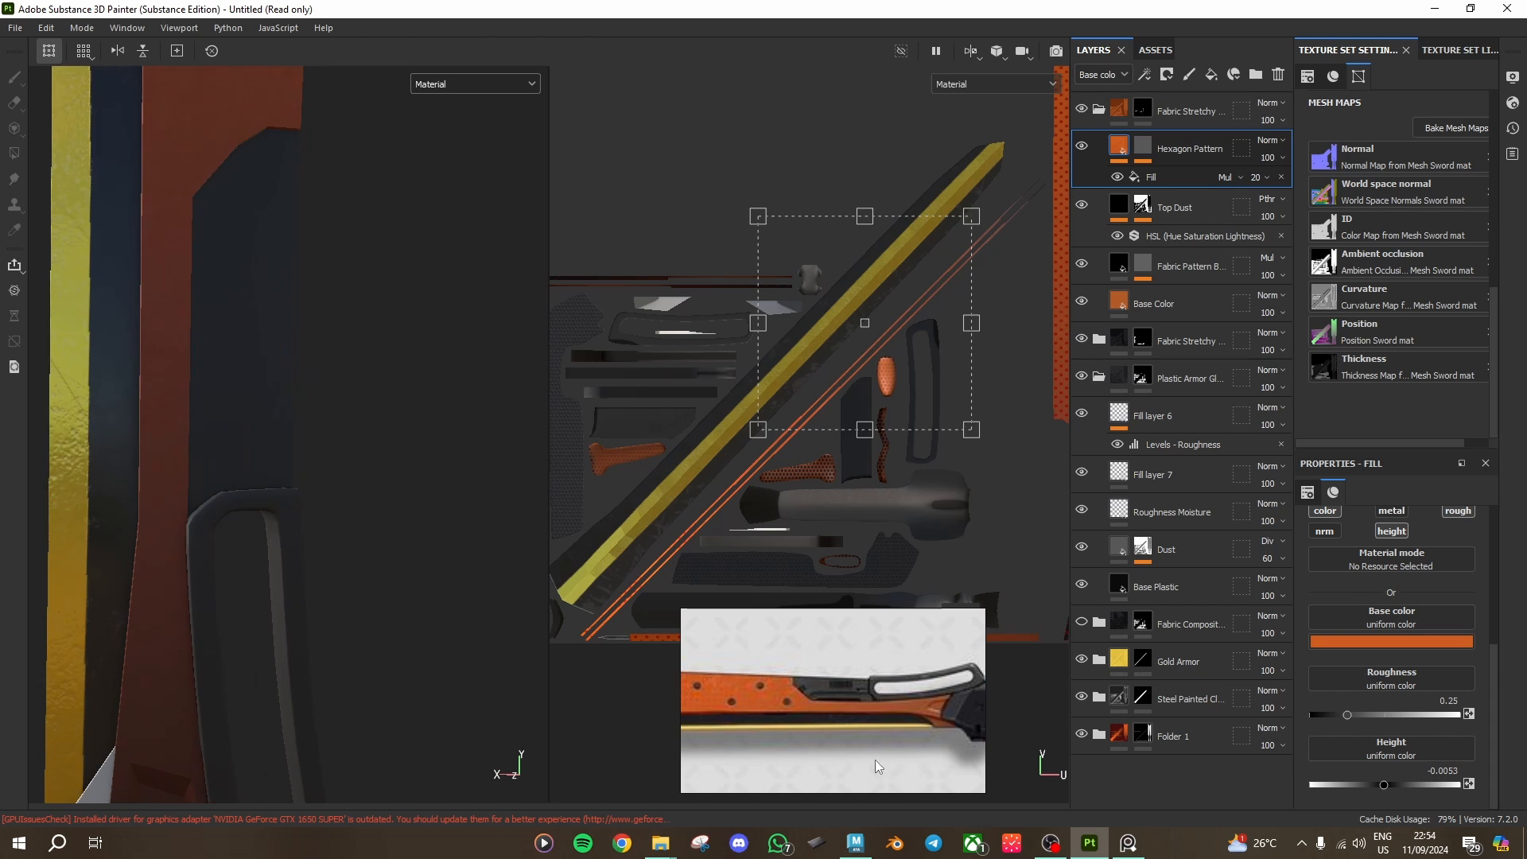
scroll(853, 676, "up", 5)
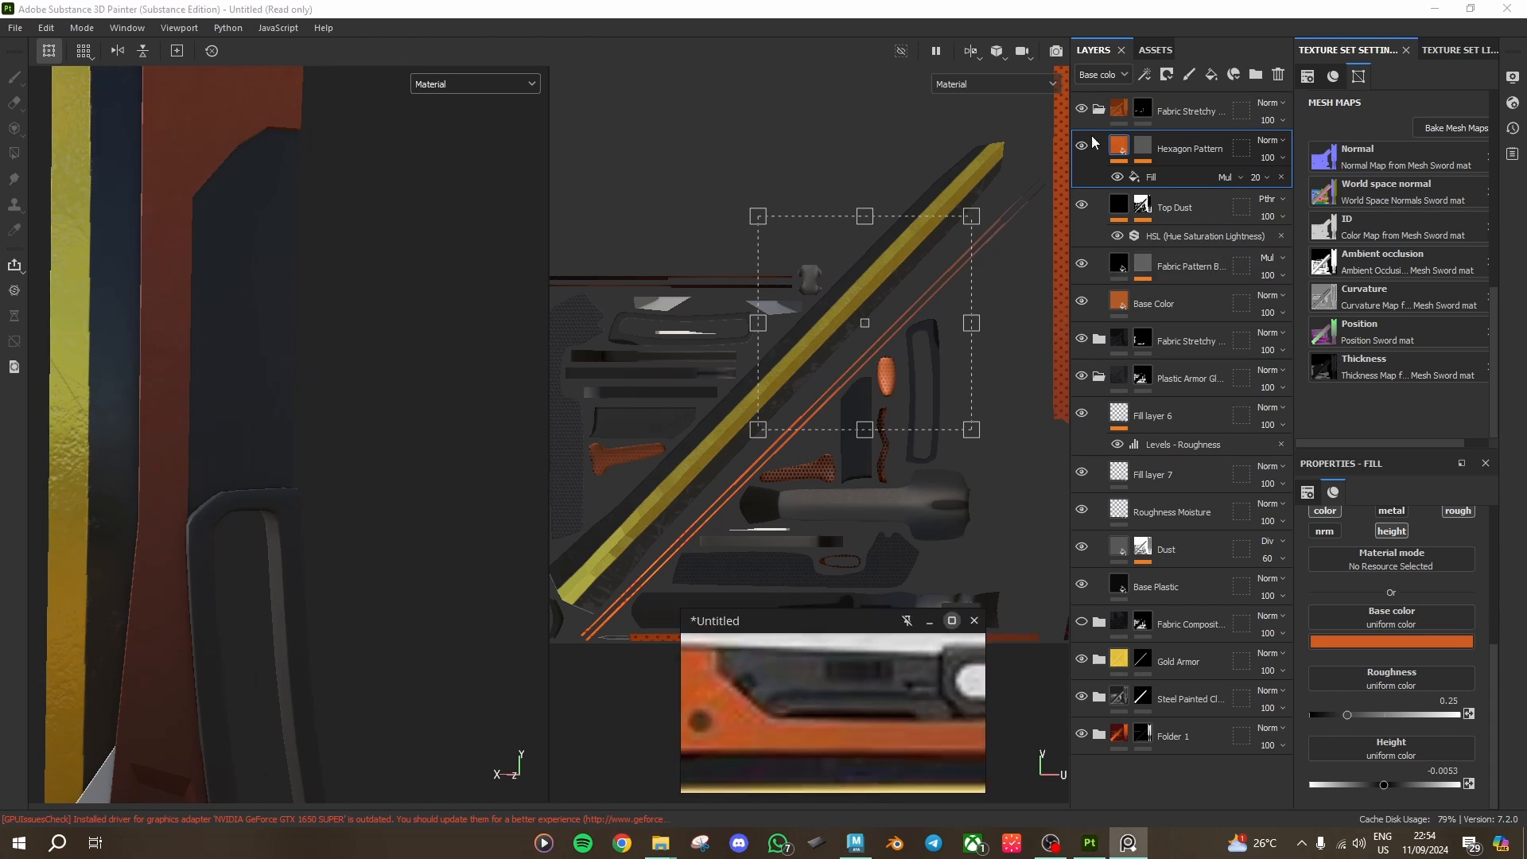
left_click(1099, 376)
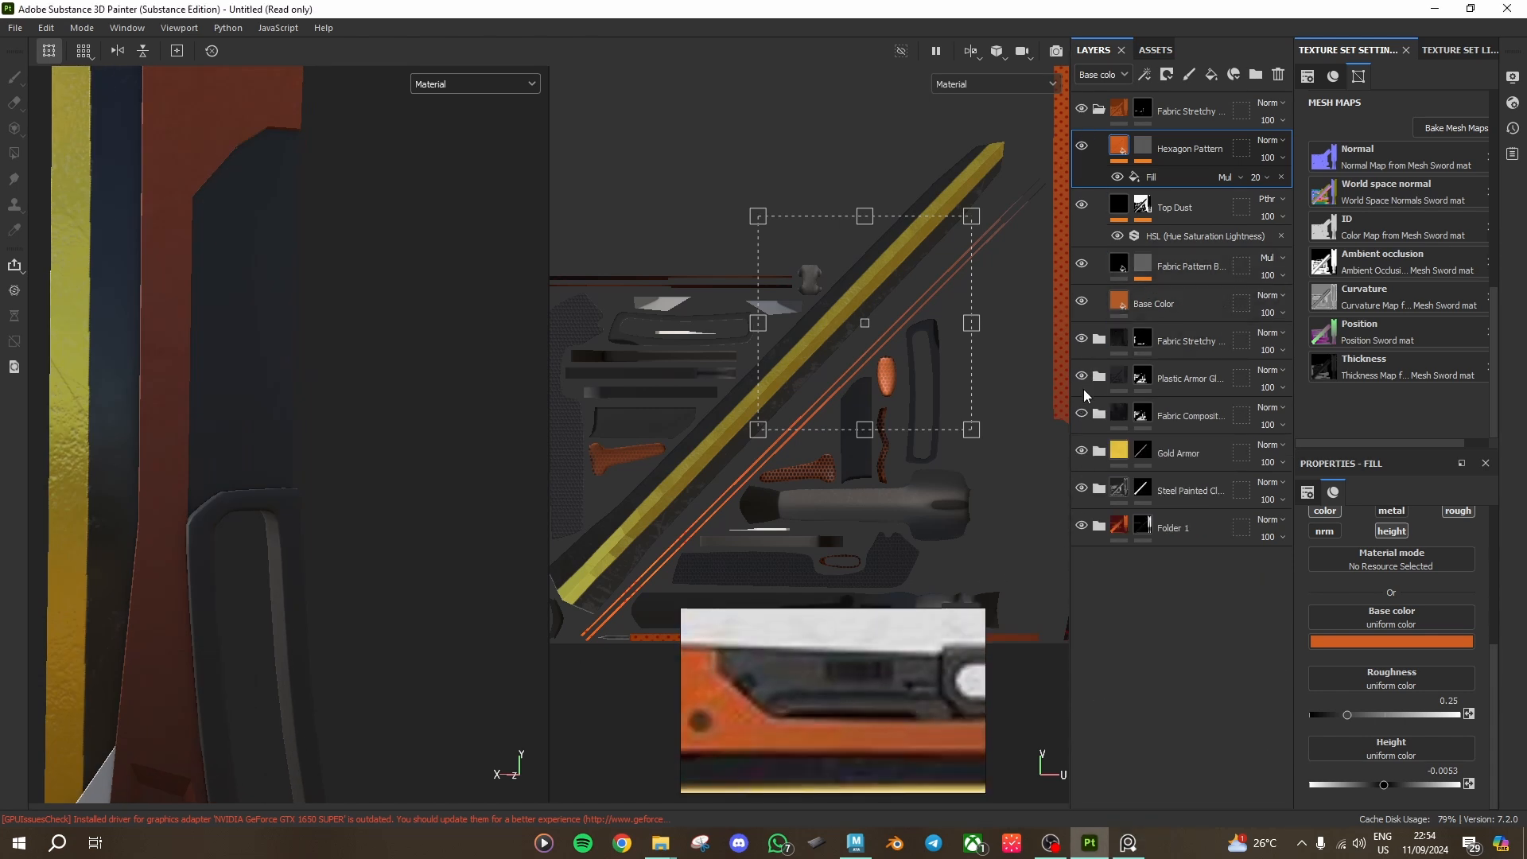
left_click(1082, 377)
Step: Add a paint layer above Fill layer 6 inside the Plastic Armor folder
left_click(1143, 387)
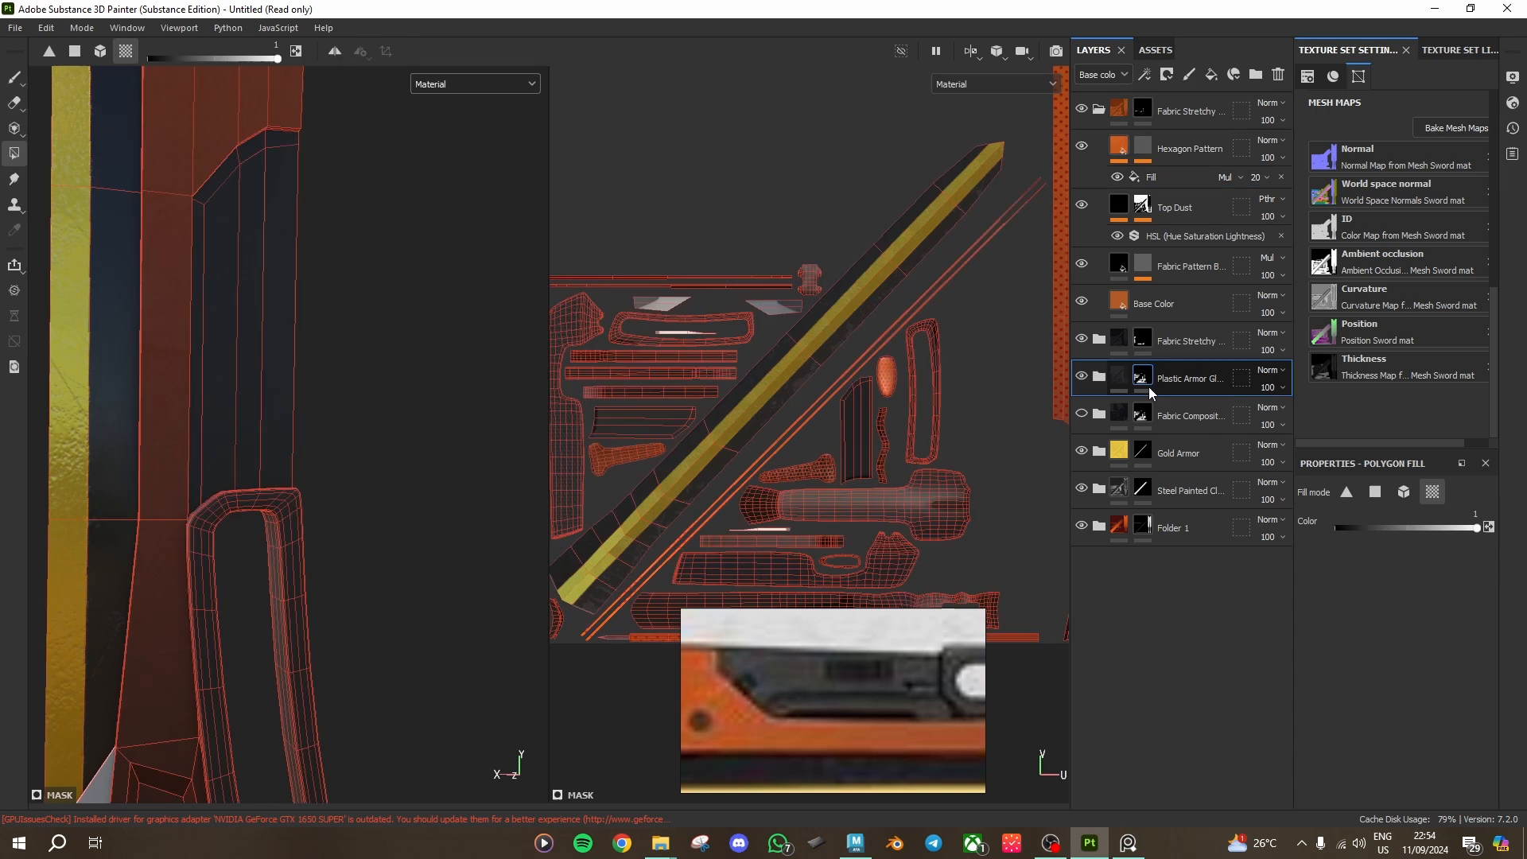
left_click(1105, 377)
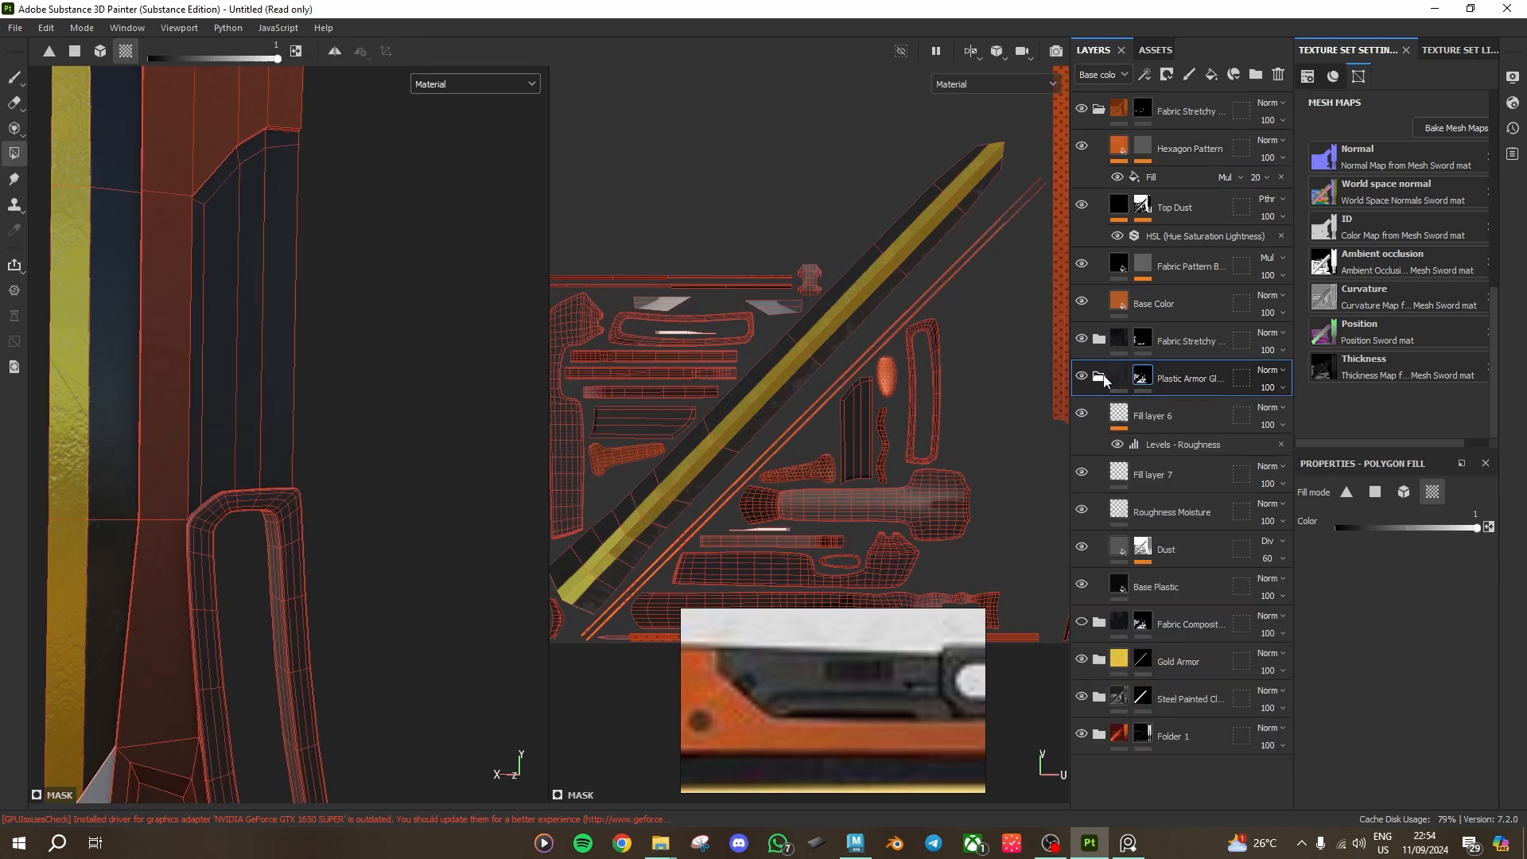
left_click(1163, 417)
right_click(1163, 416)
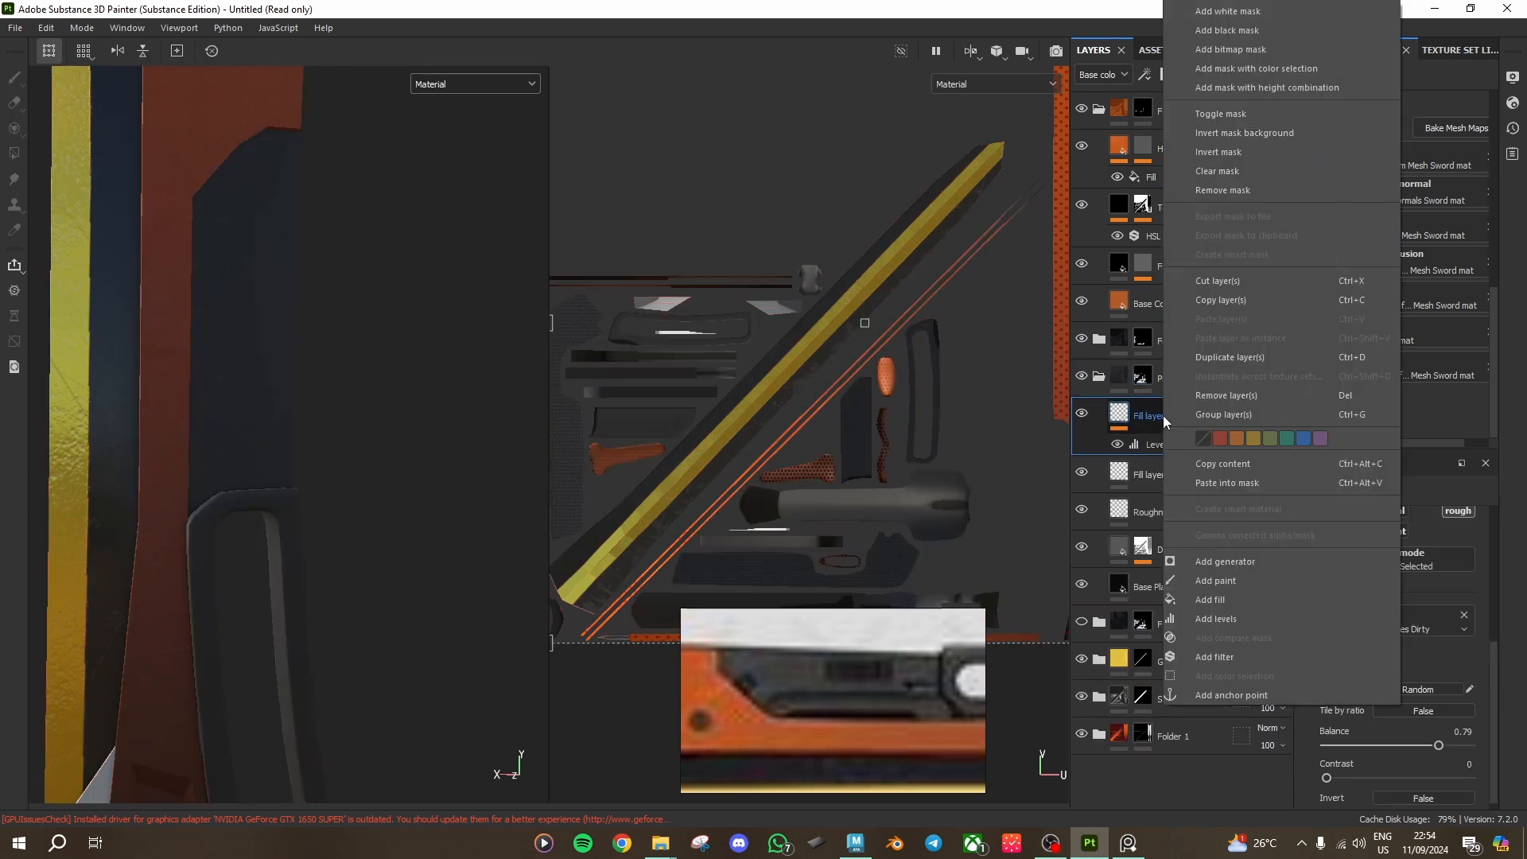
left_click(1135, 37)
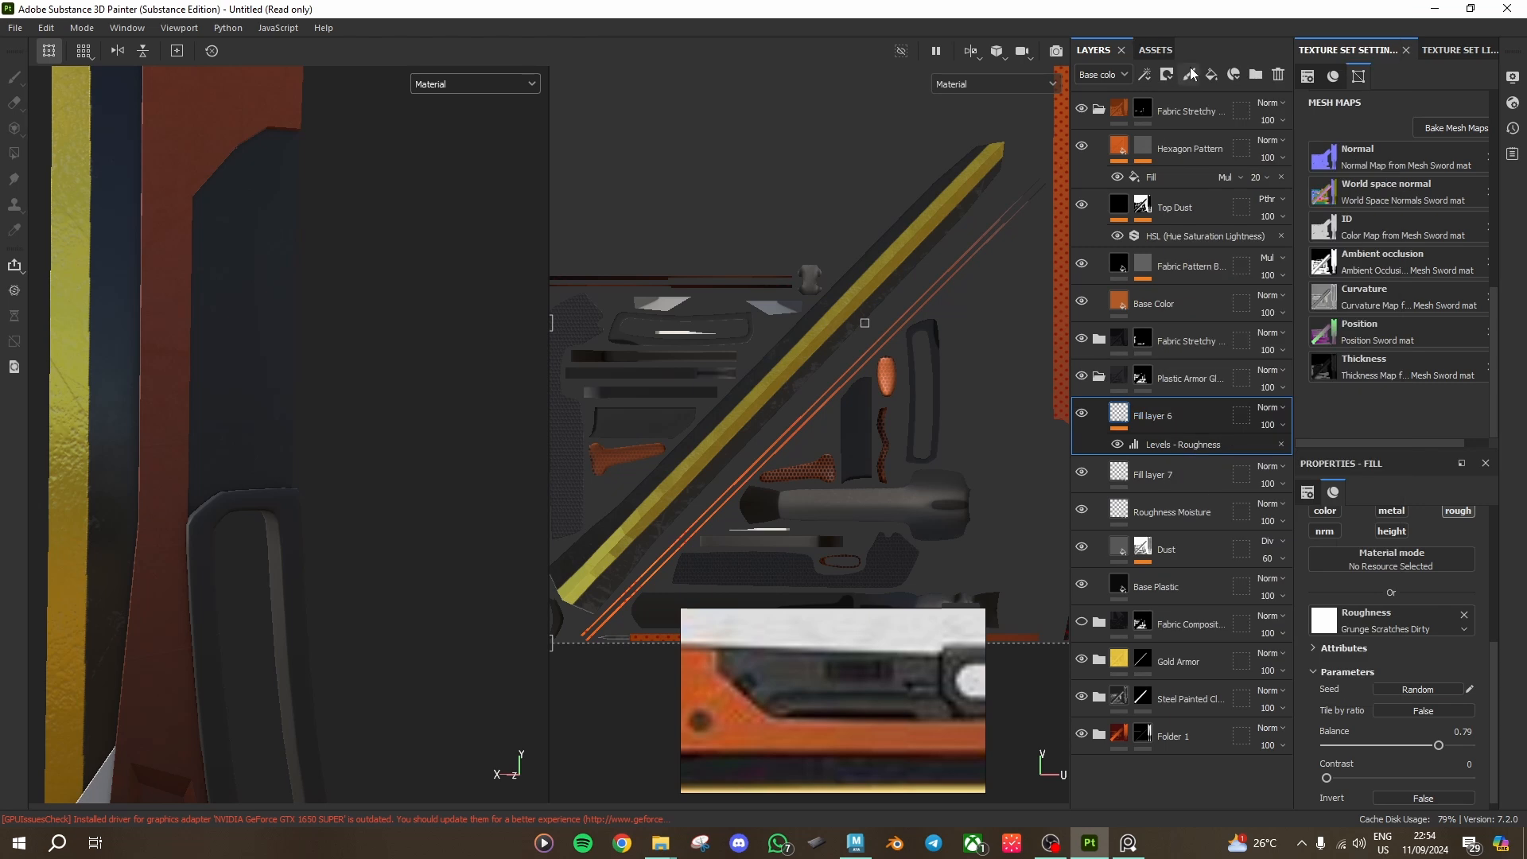
left_click(1191, 75)
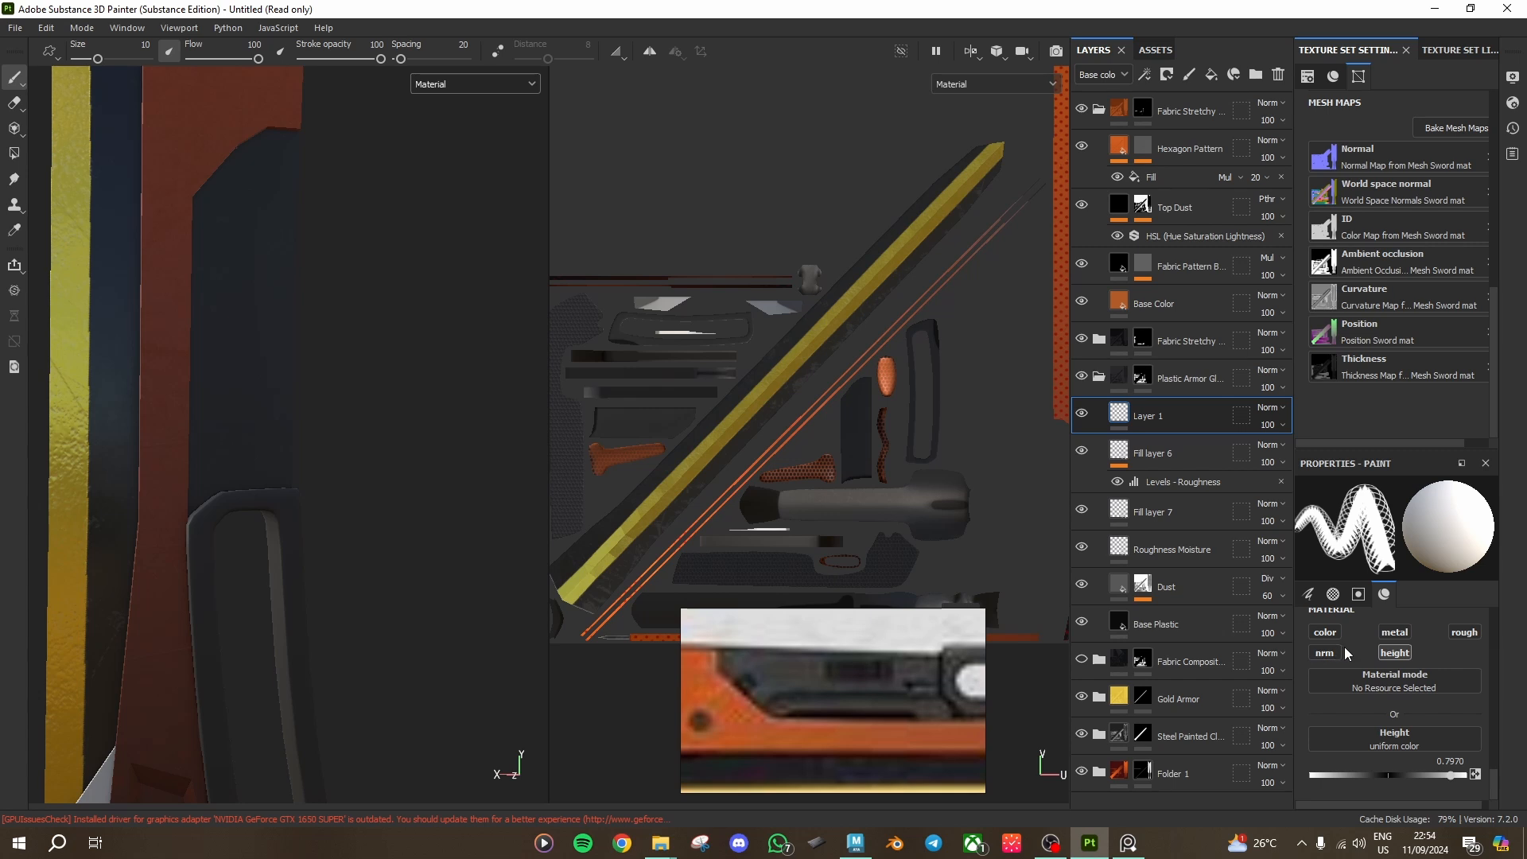
Step: Choose Barcode as the brush's alpha for the new paint layer
scroll(1356, 693, "up", 8)
scroll(1400, 698, "down", 4)
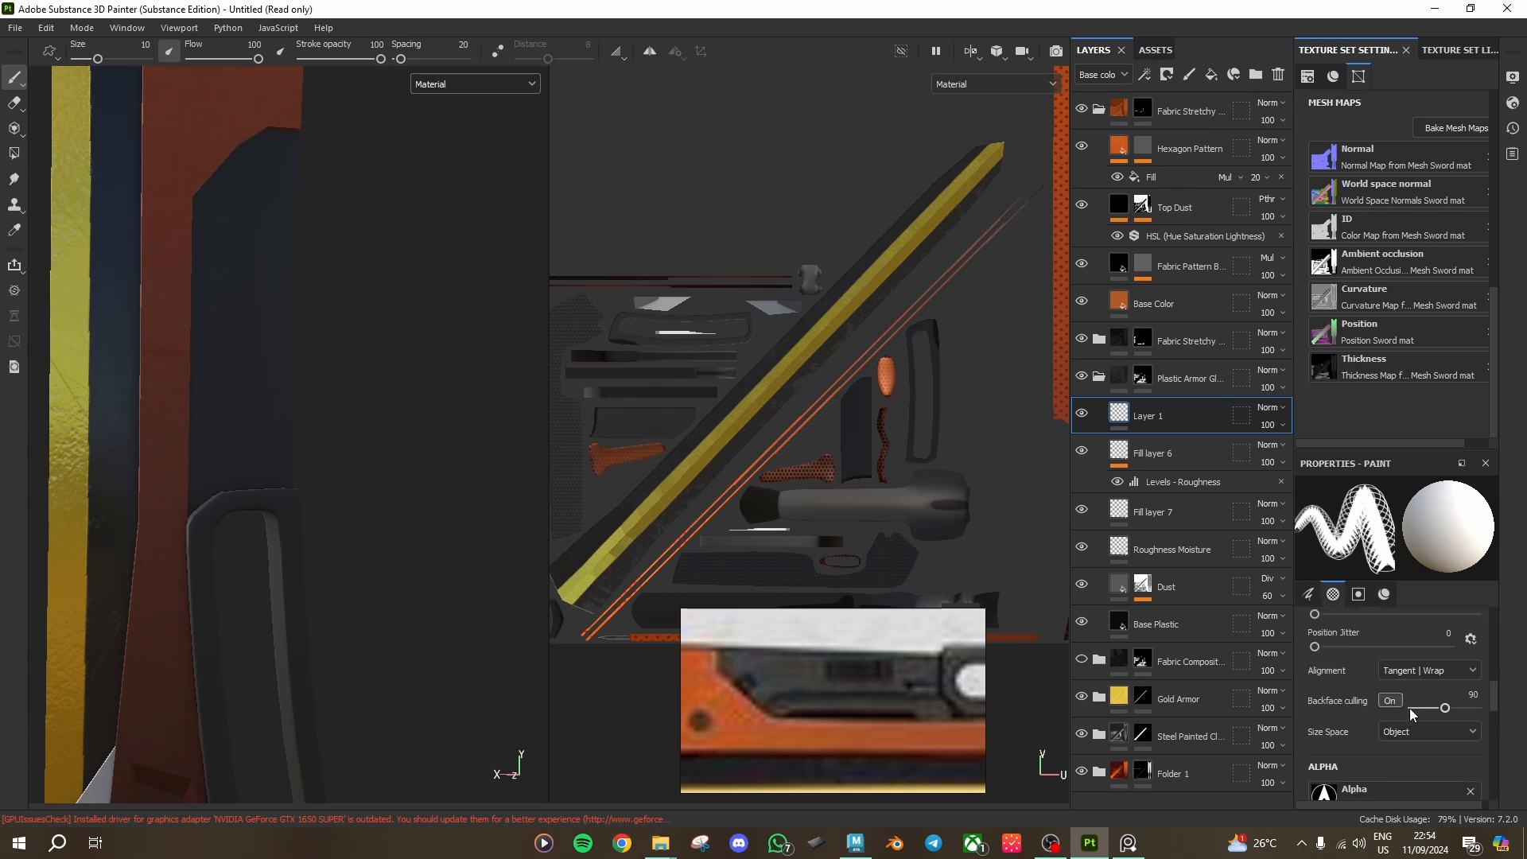
scroll(1400, 700, "down", 1)
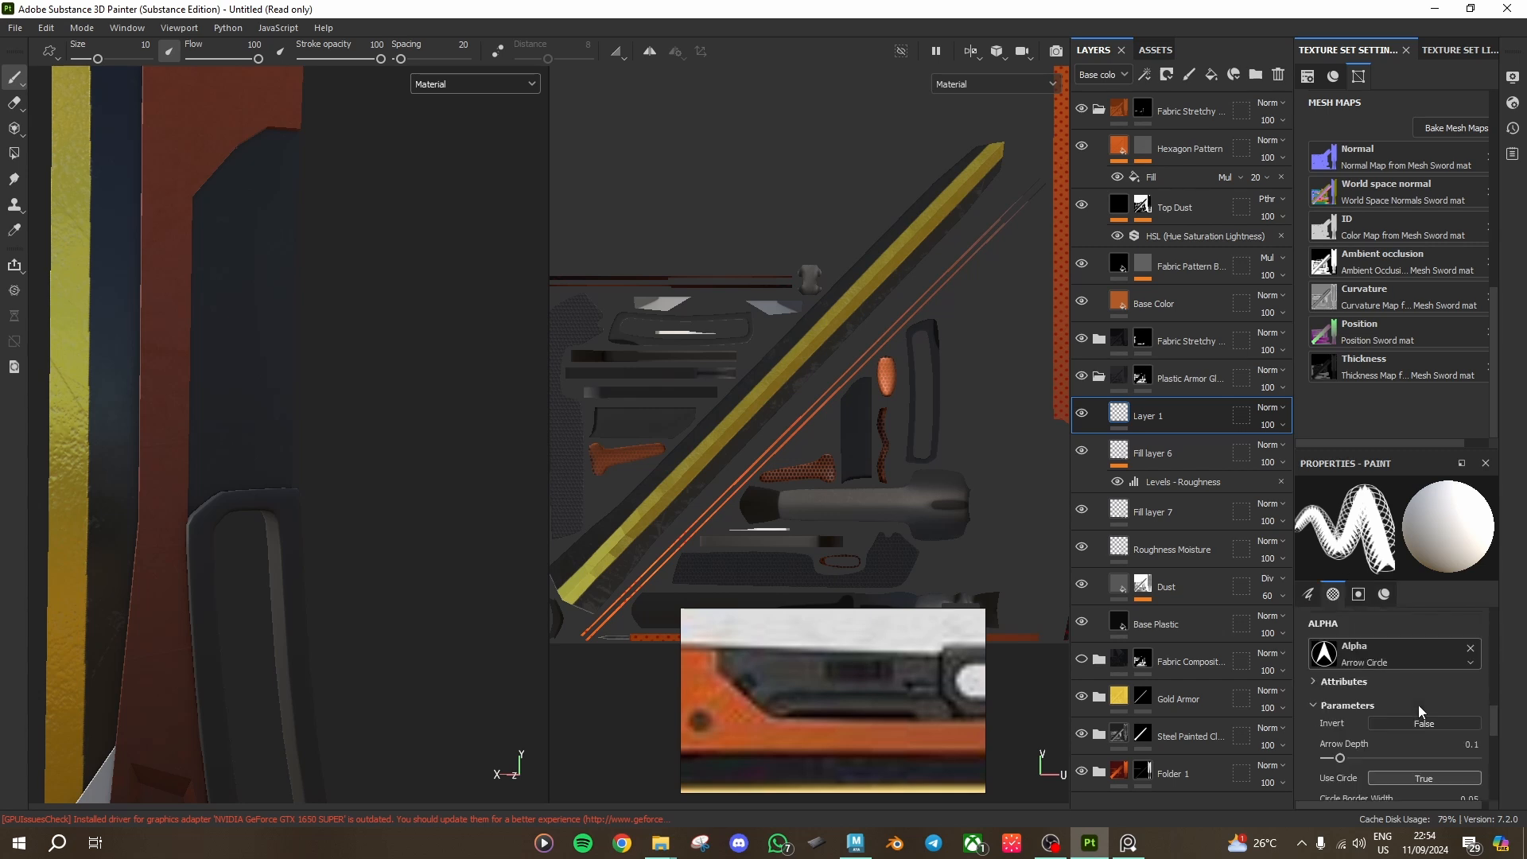
left_click(1466, 665)
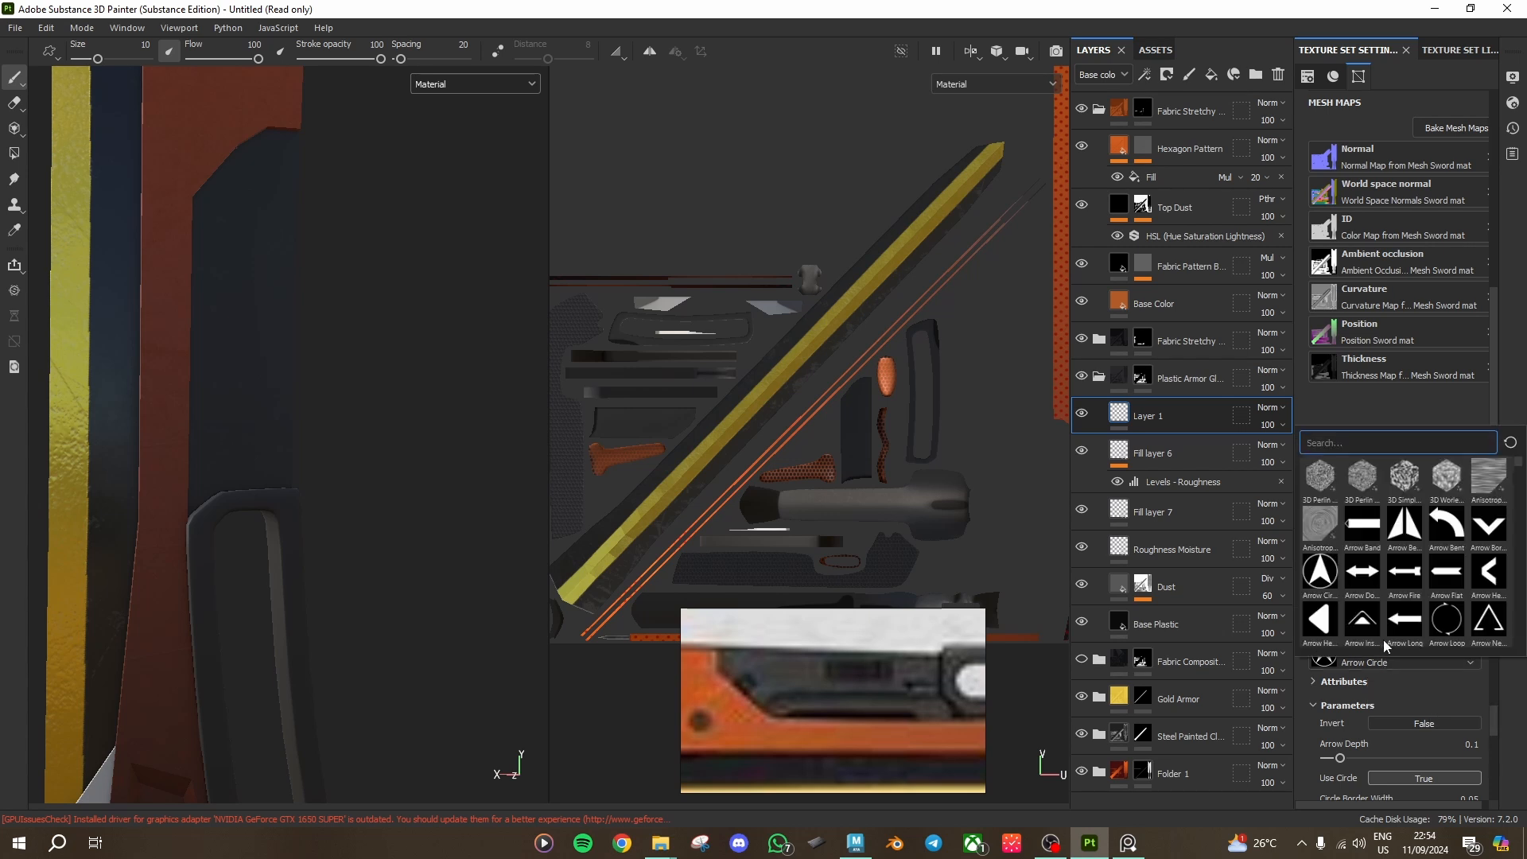
scroll(1398, 558, "down", 3)
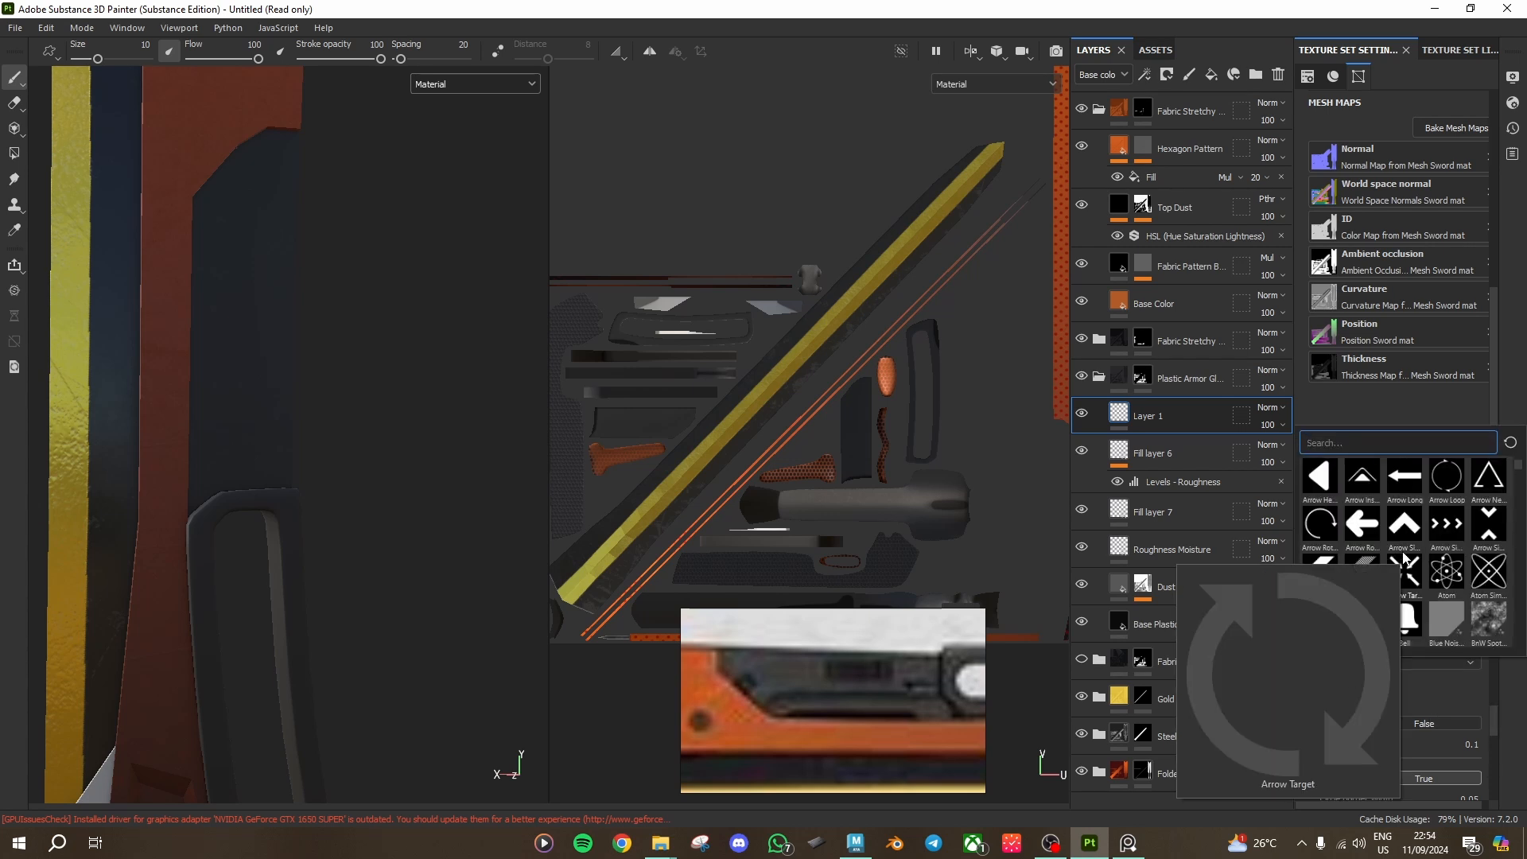
mouse_move(1418, 561)
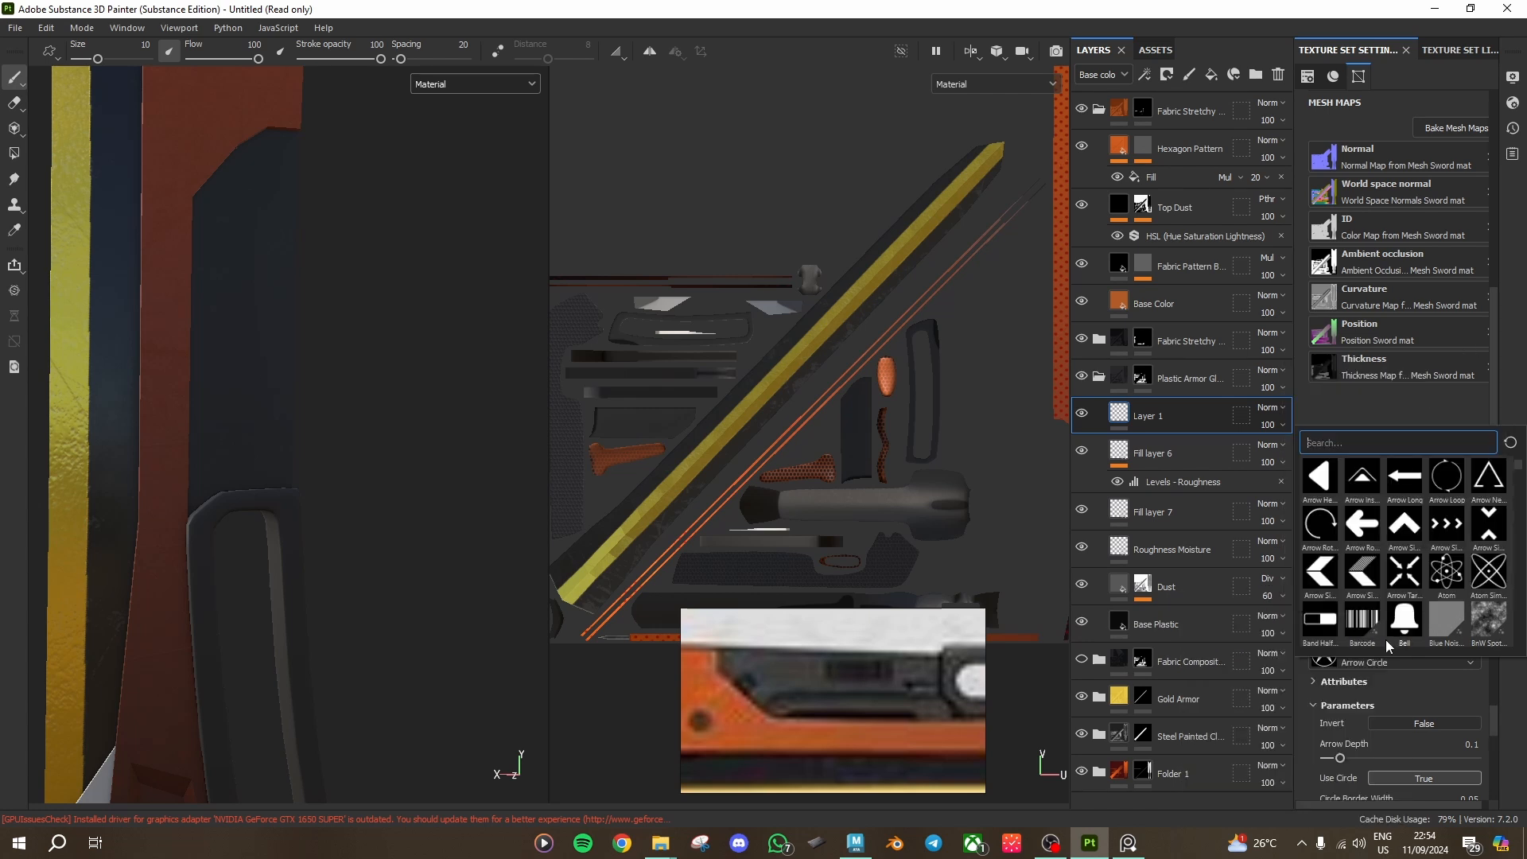
left_click(1363, 622)
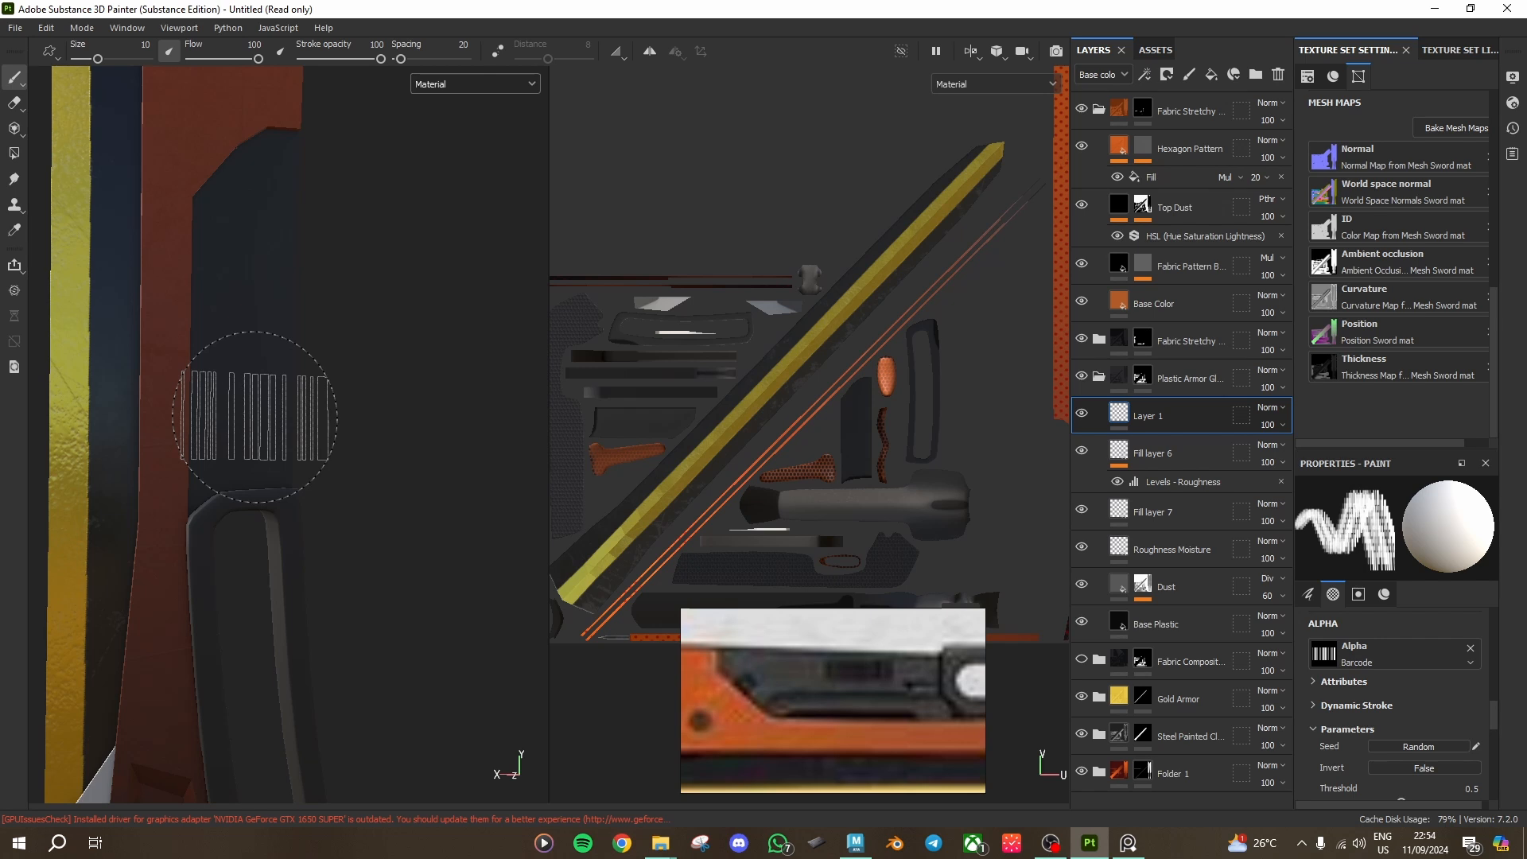
Step: Set the brush angle to 270 so the Barcode stripes run across the dark panel
scroll(1408, 751, "up", 3)
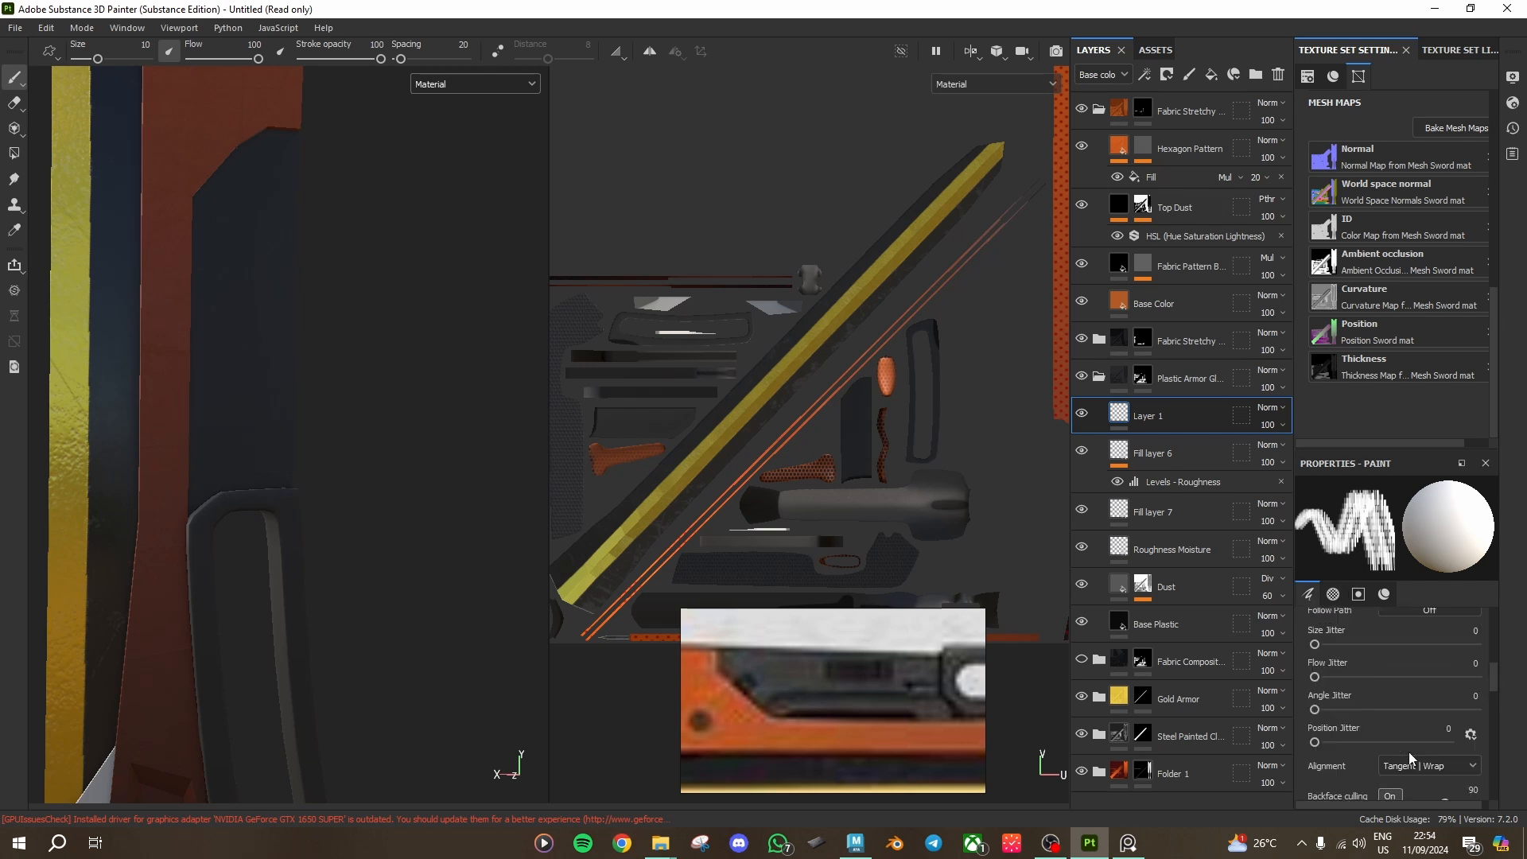
scroll(1409, 752, "up", 4)
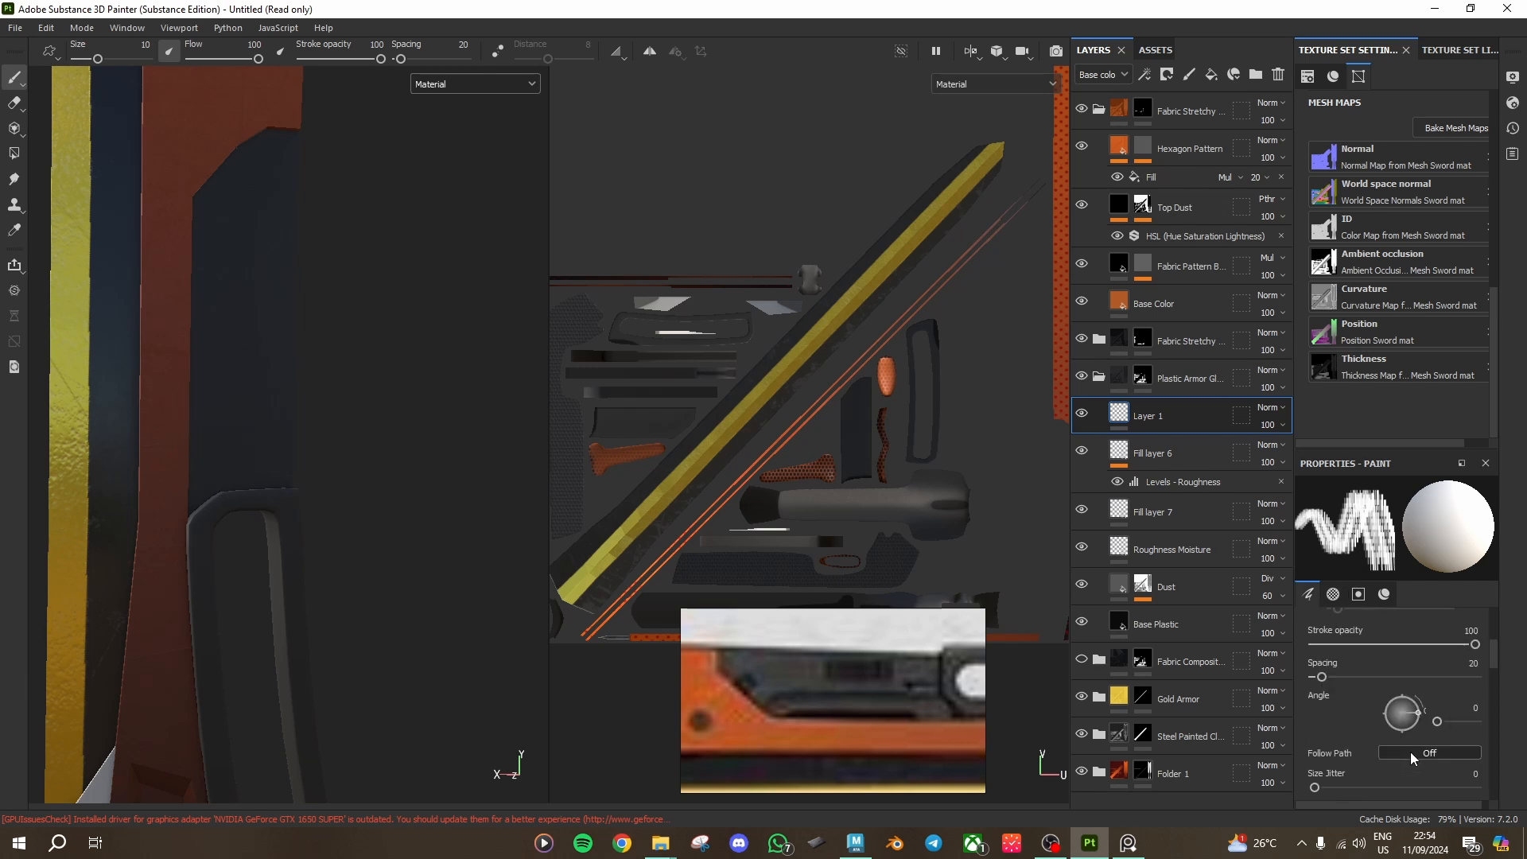
left_click_drag(1415, 716, 1403, 735)
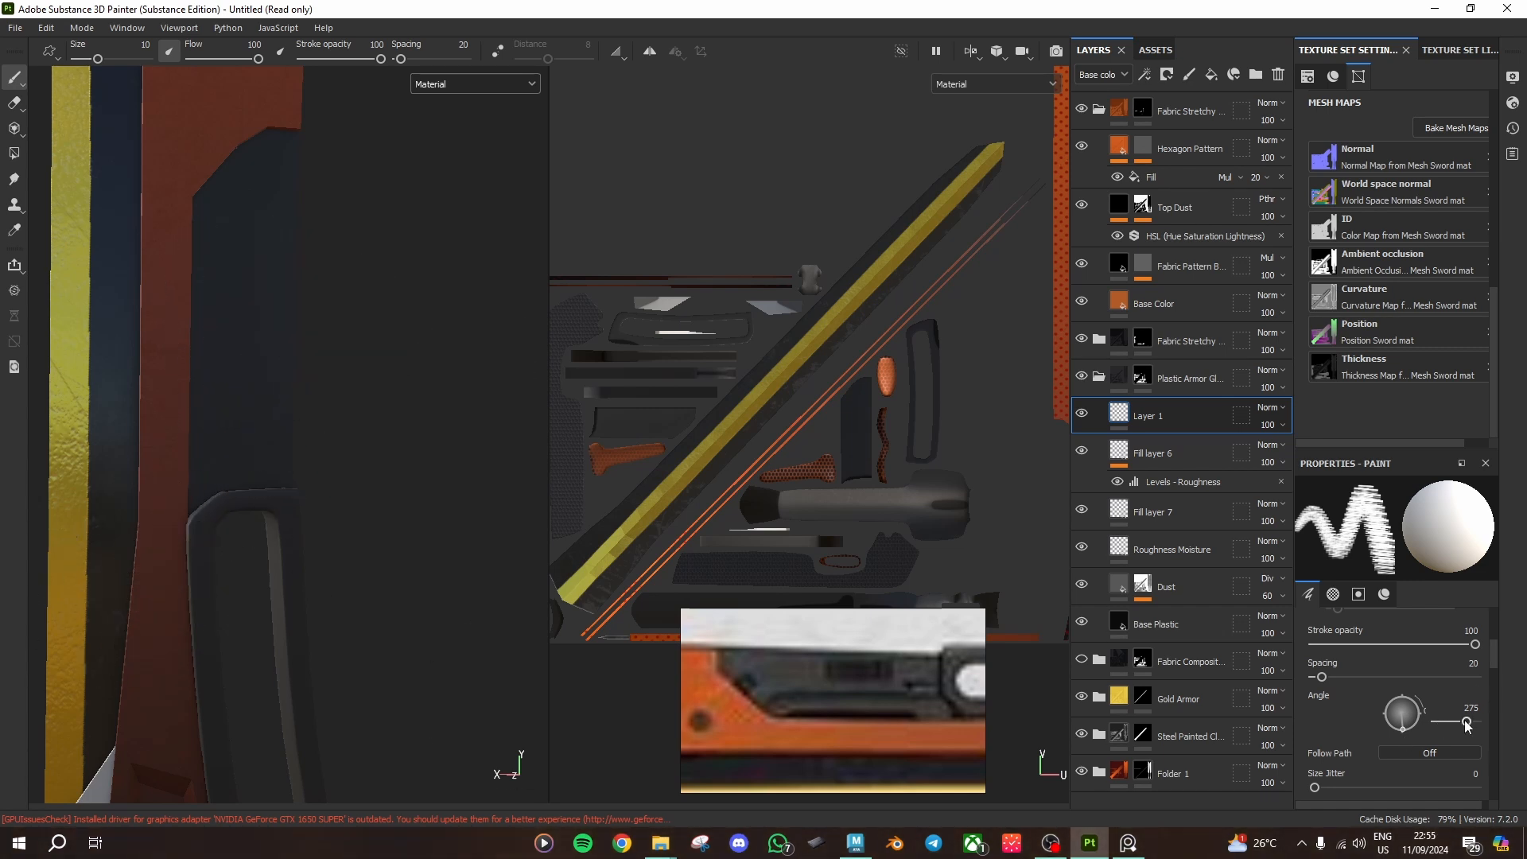
left_click_drag(1467, 725, 1465, 725)
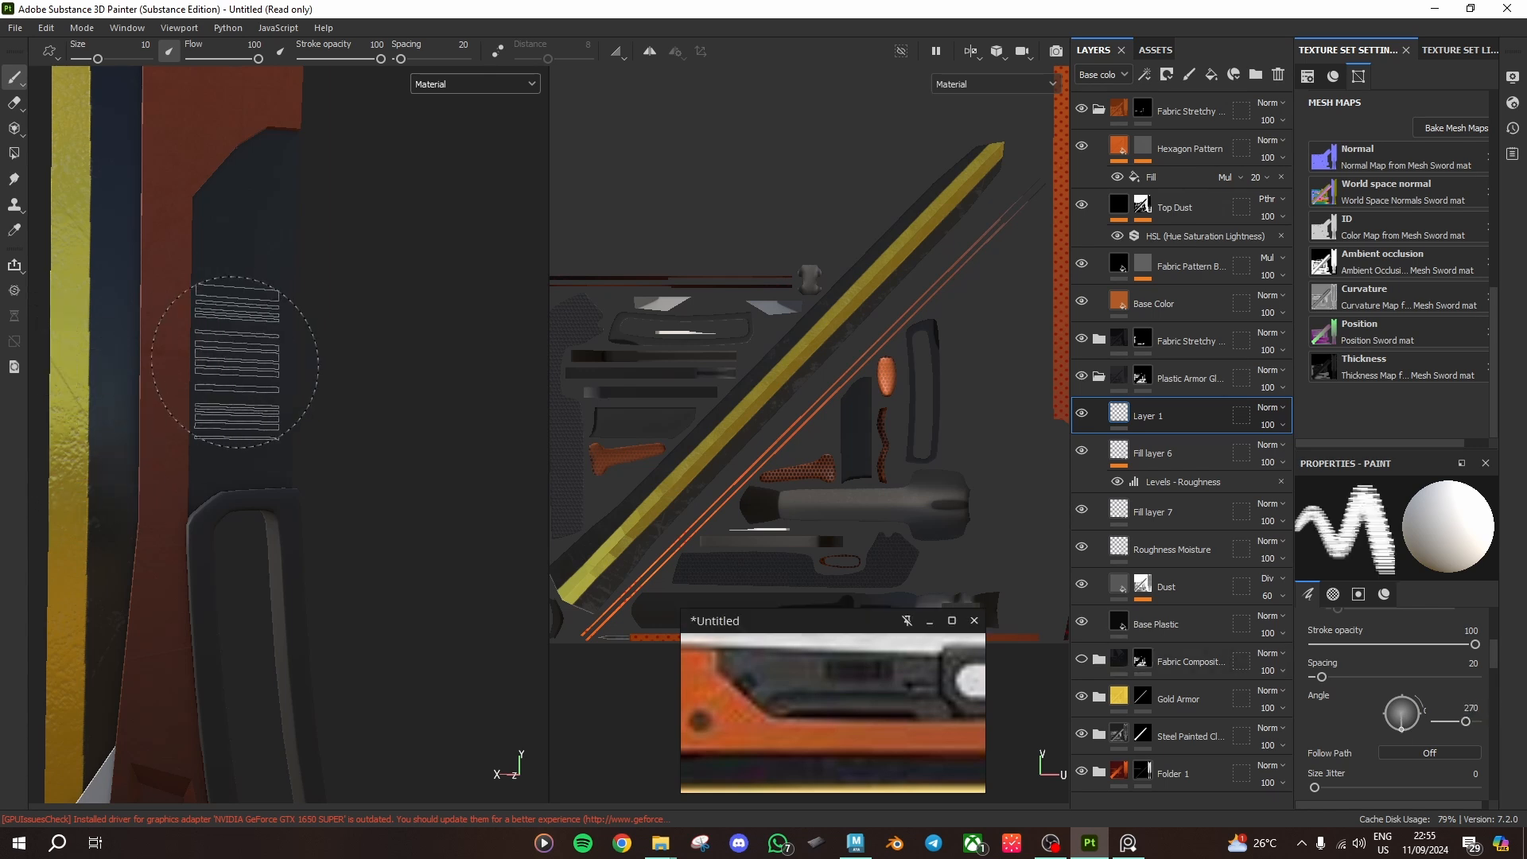
Step: Stamp the Barcode pattern as raised ridges onto the dark panel beside the orange blade, and inspect it from another angle
left_click_drag(247, 342, 247, 191)
left_click_drag(336, 429, 373, 505, "alt")
scroll(1459, 756, "down", 10)
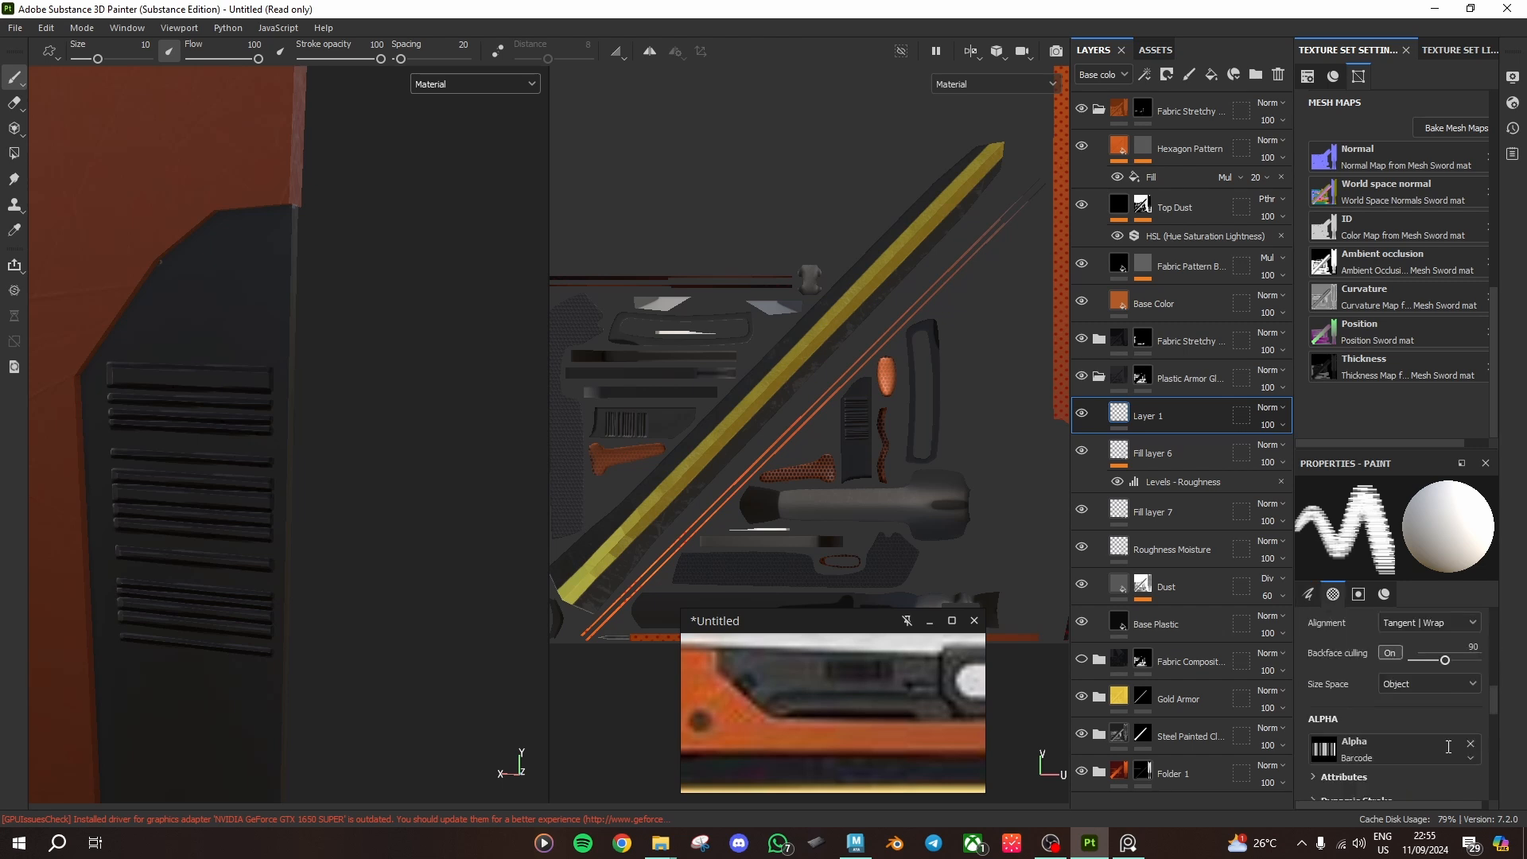
Step: Soften the Barcode ridges with a Levels effect on Layer 1's Height channel, setting the output maximum to 0.08, and return to Layer 1's painting
scroll(1448, 746, "up", 2)
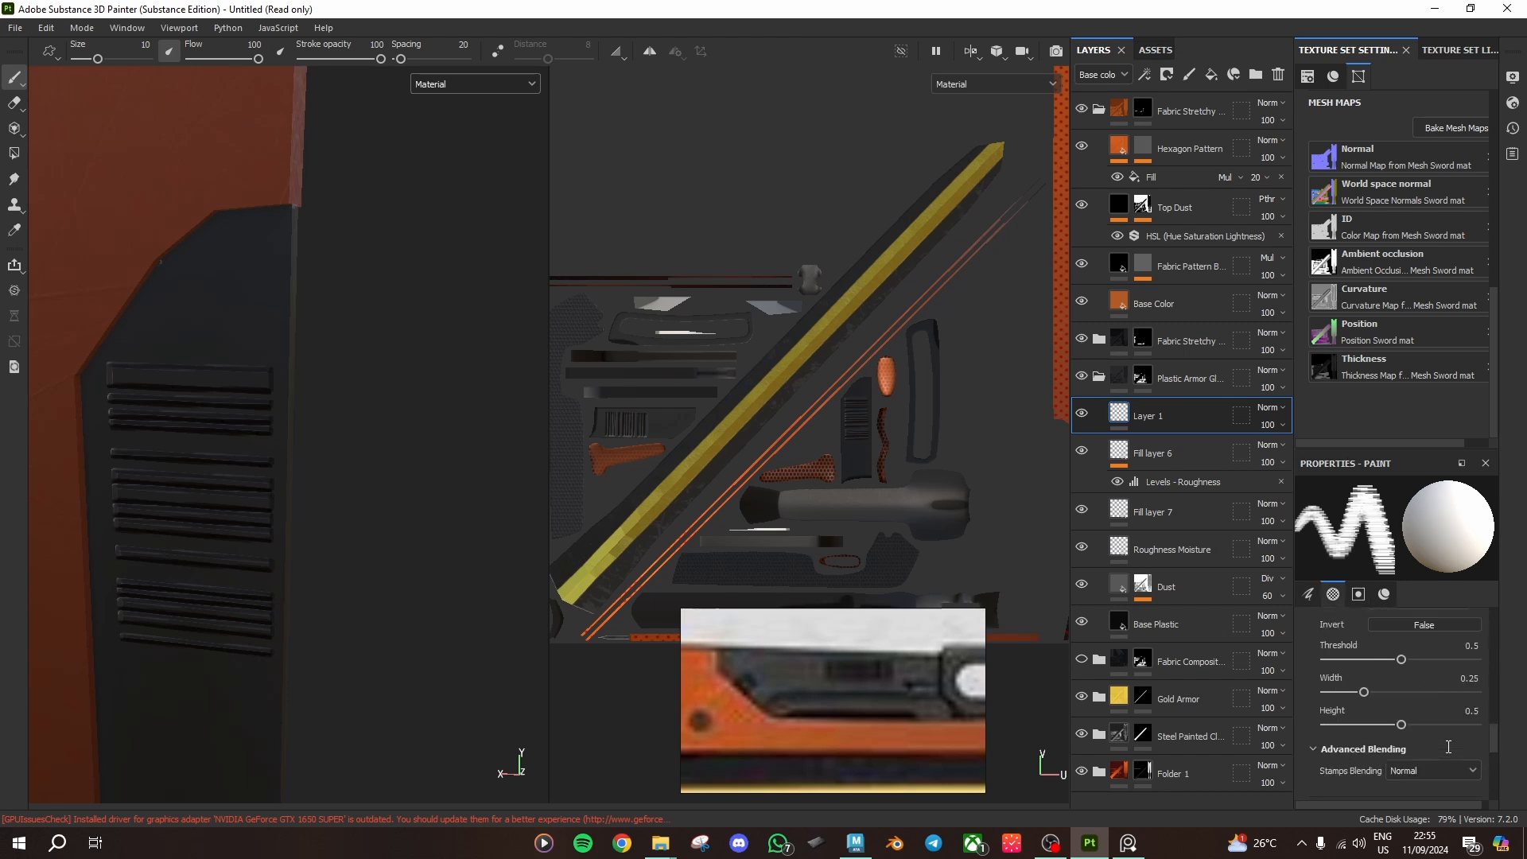
mouse_move(1392, 727)
left_mouse_down()
mouse_move(1366, 729)
mouse_move(1385, 733)
left_mouse_up()
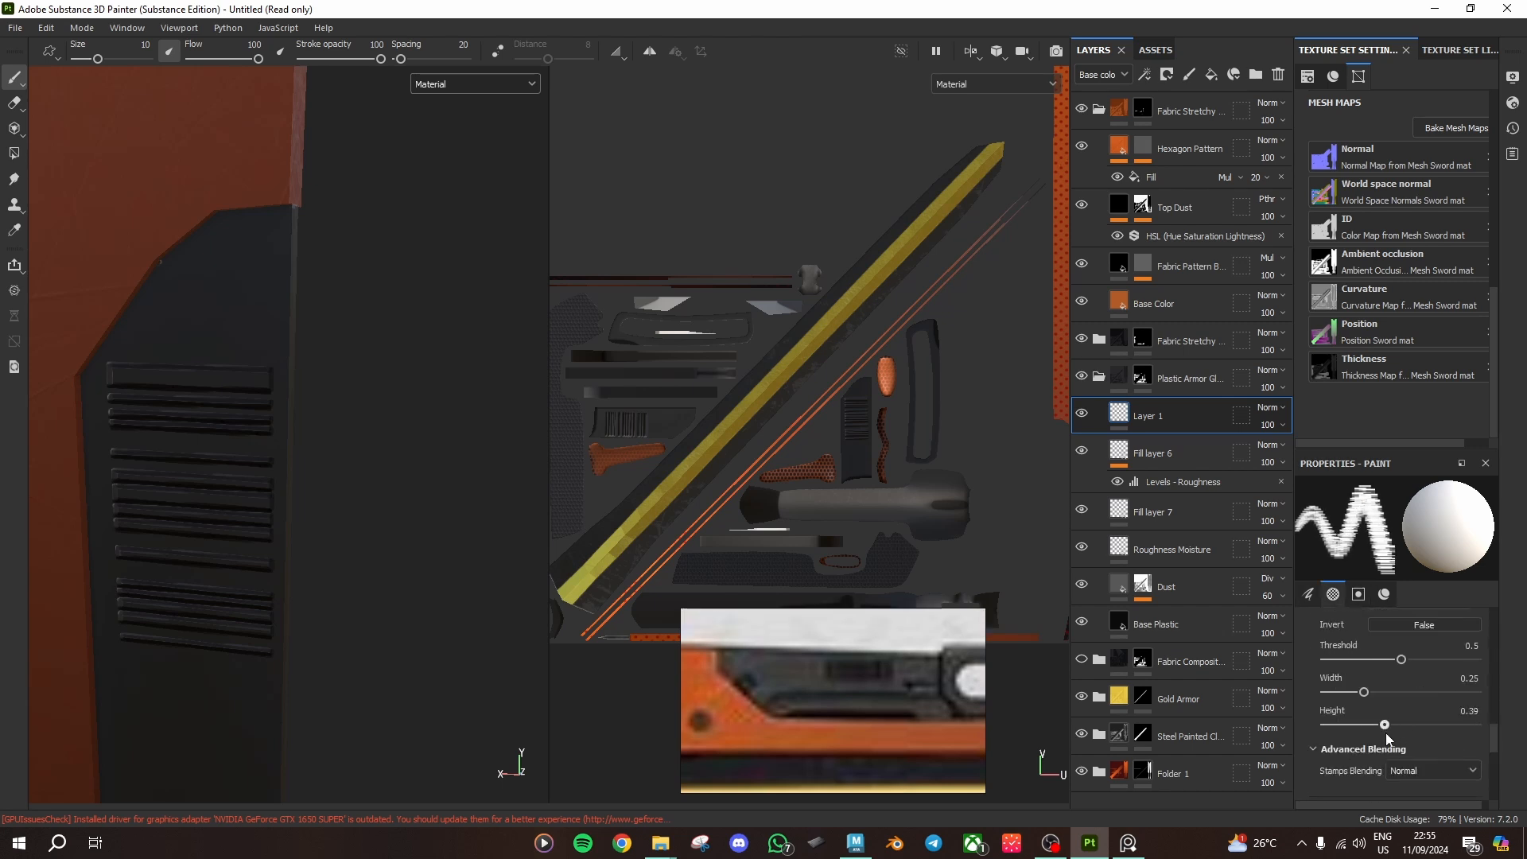
right_click(1139, 413)
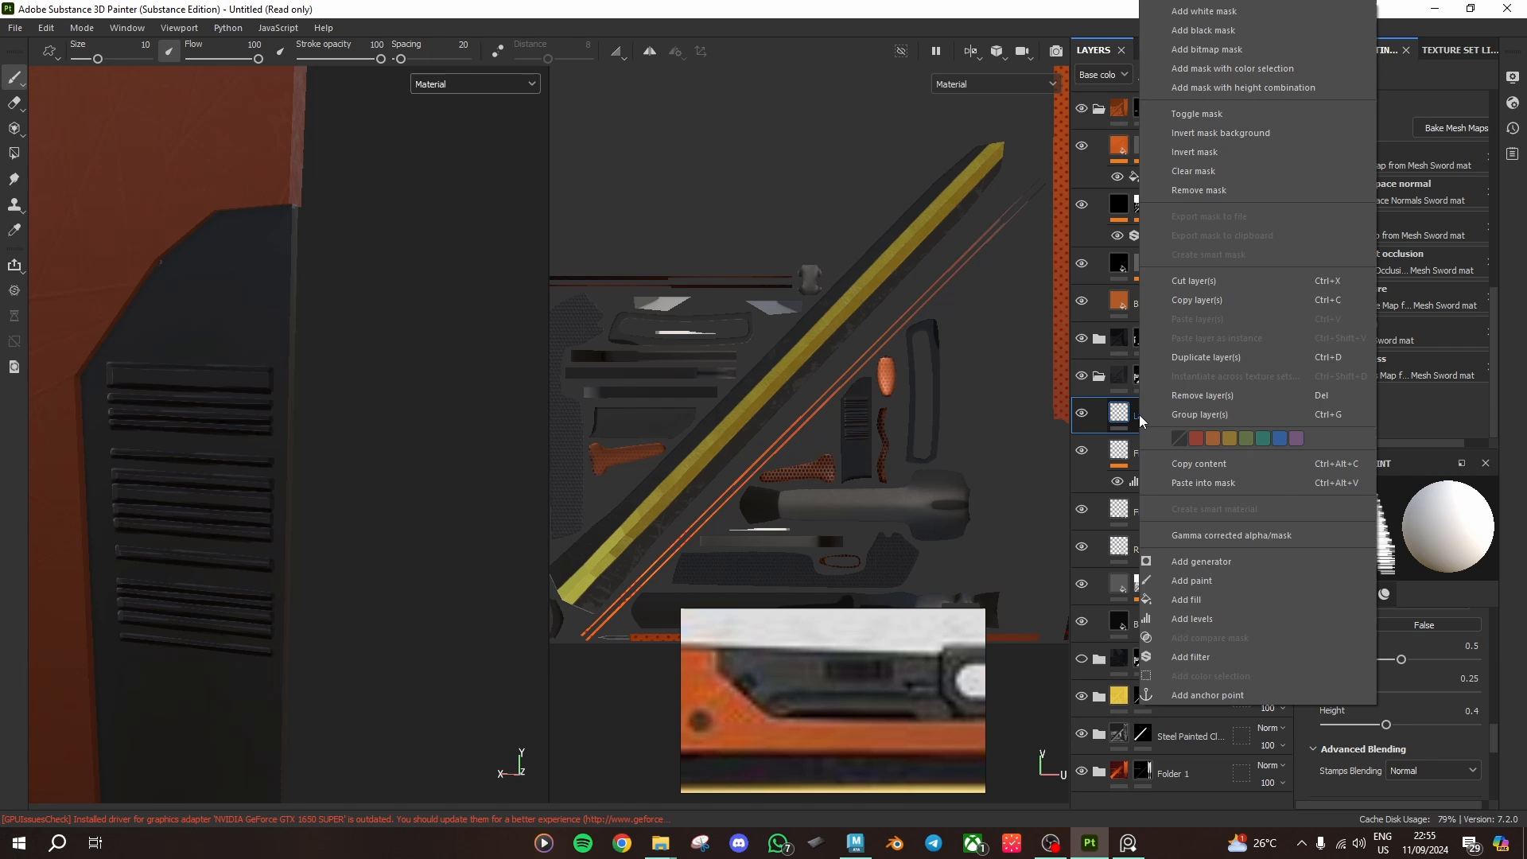
left_click(1218, 623)
left_click(1431, 521)
left_click(1444, 595)
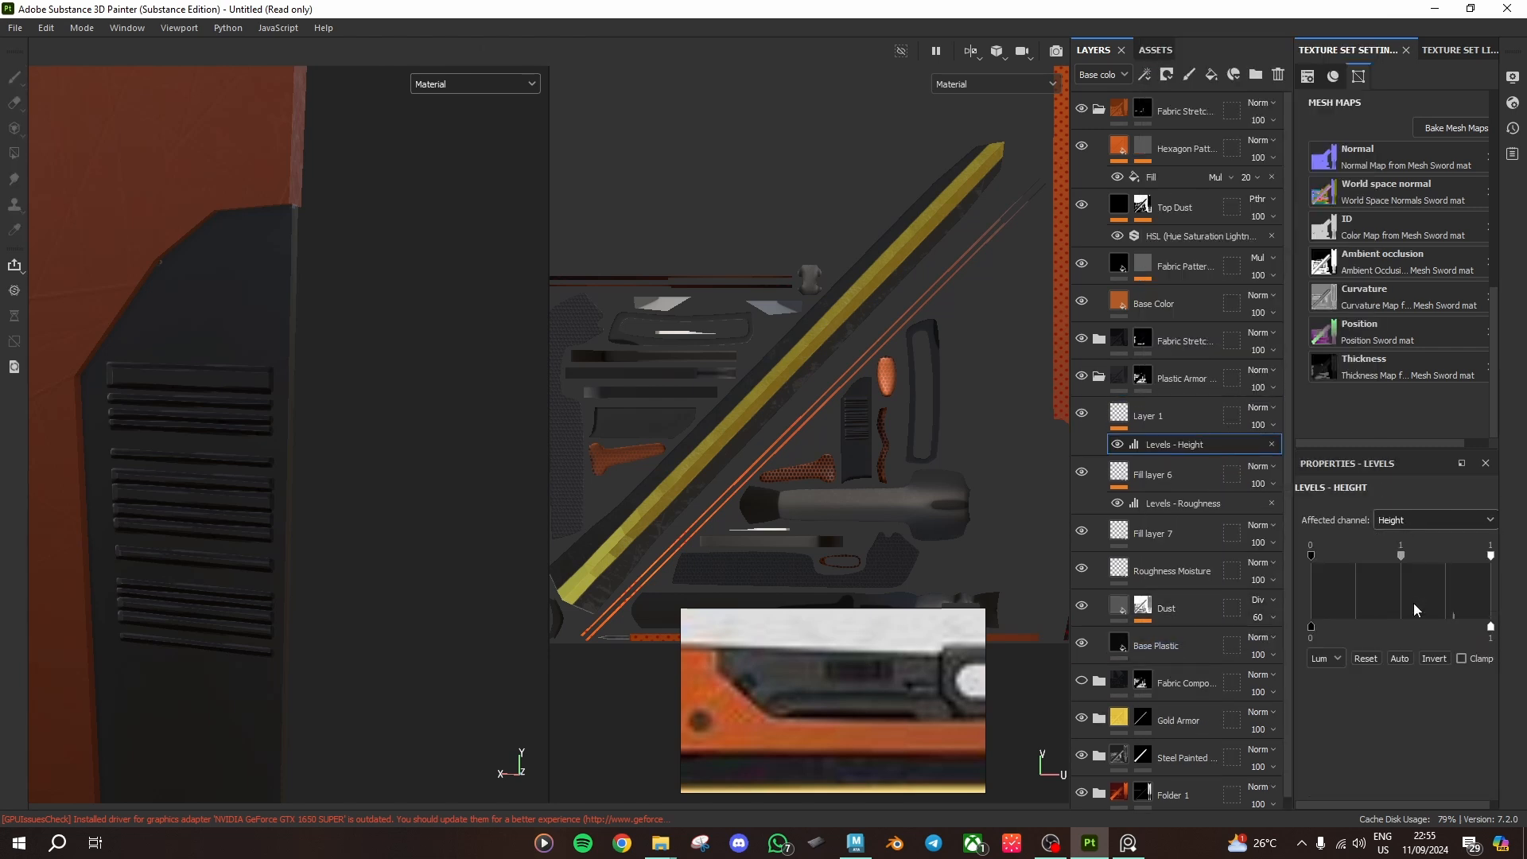
left_click_drag(1490, 626, 1315, 646)
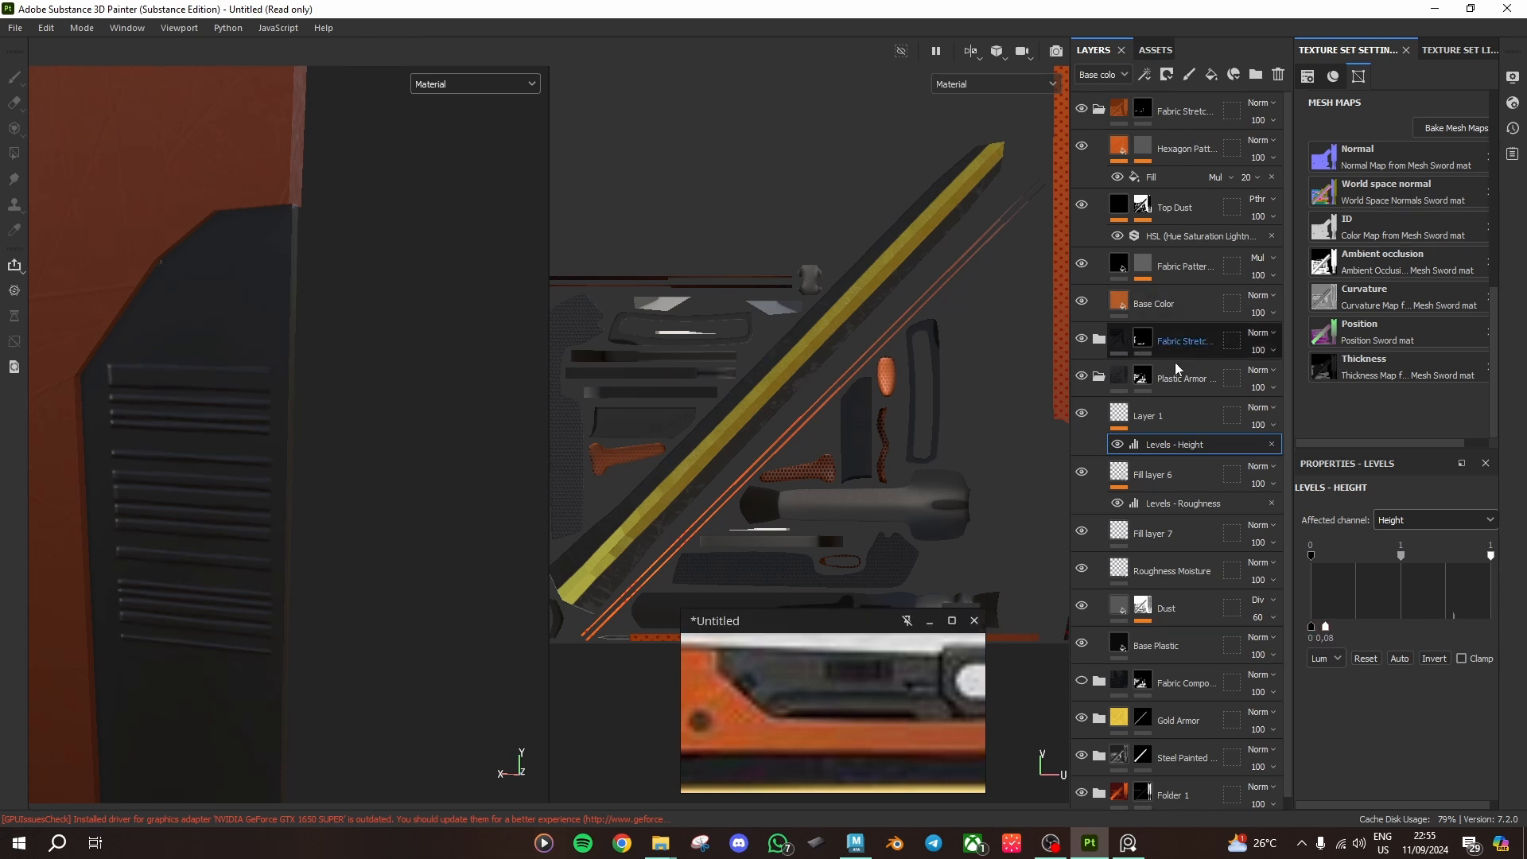
left_click(1129, 420)
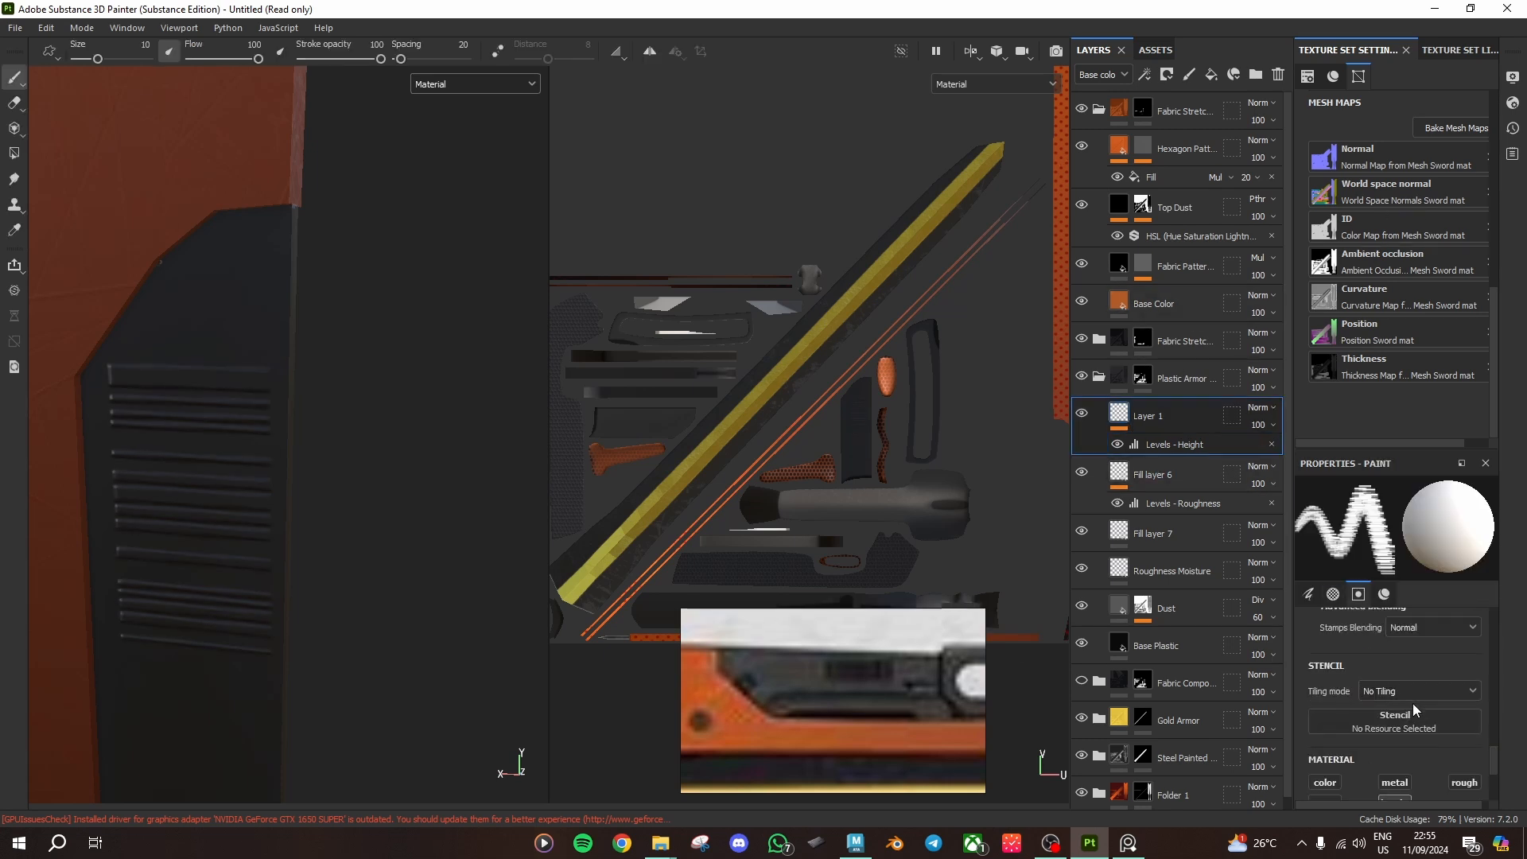
Step: Try Brush Circular Partial Large as the brush's alpha for Layer 1
scroll(1410, 722, "up", 2)
scroll(1411, 722, "up", 3)
left_click(1374, 749)
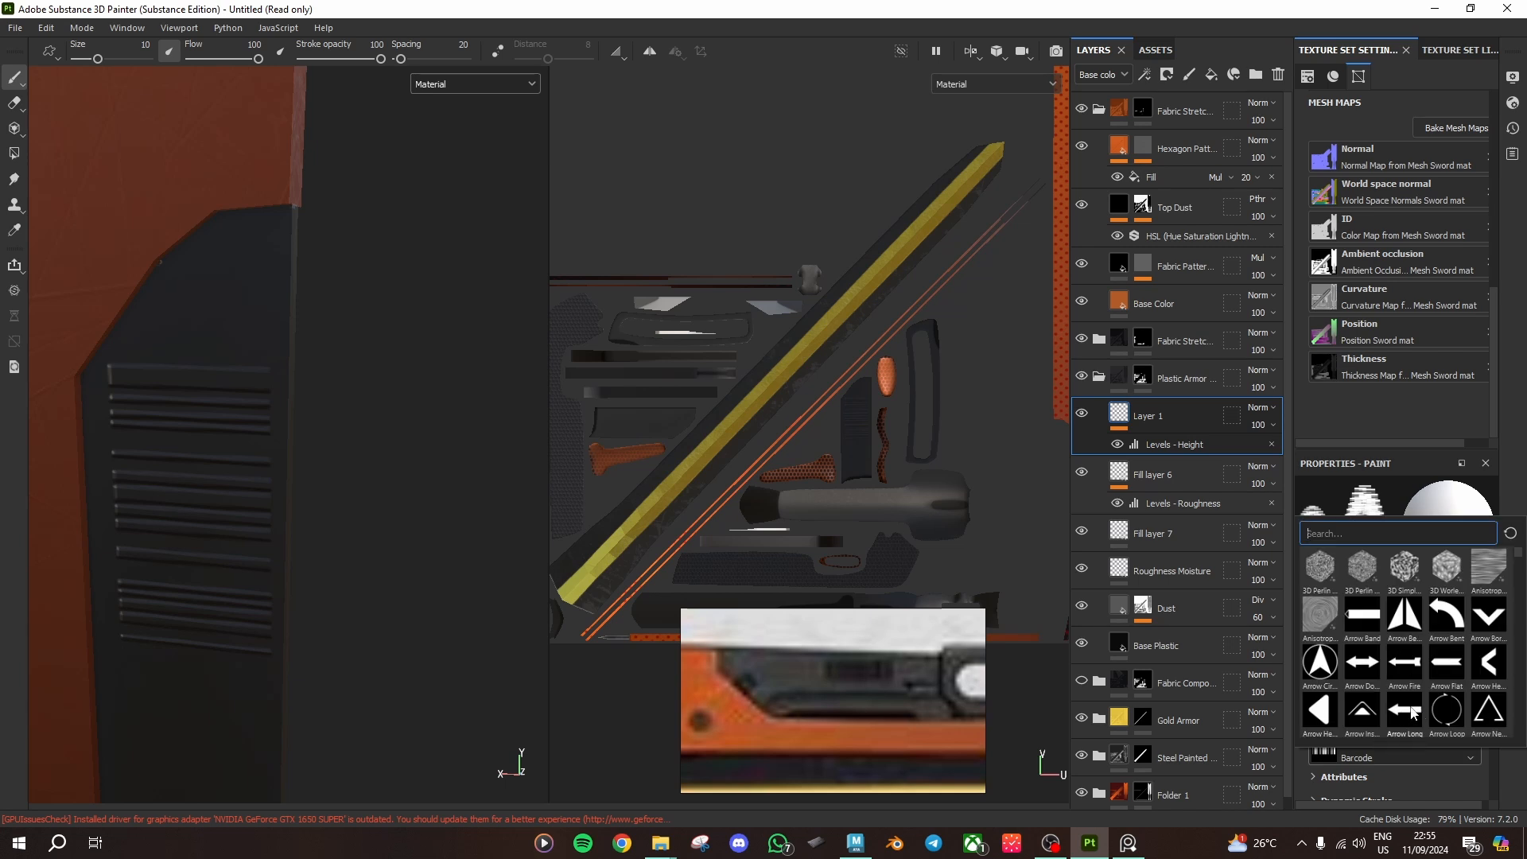
scroll(1434, 684, "down", 5)
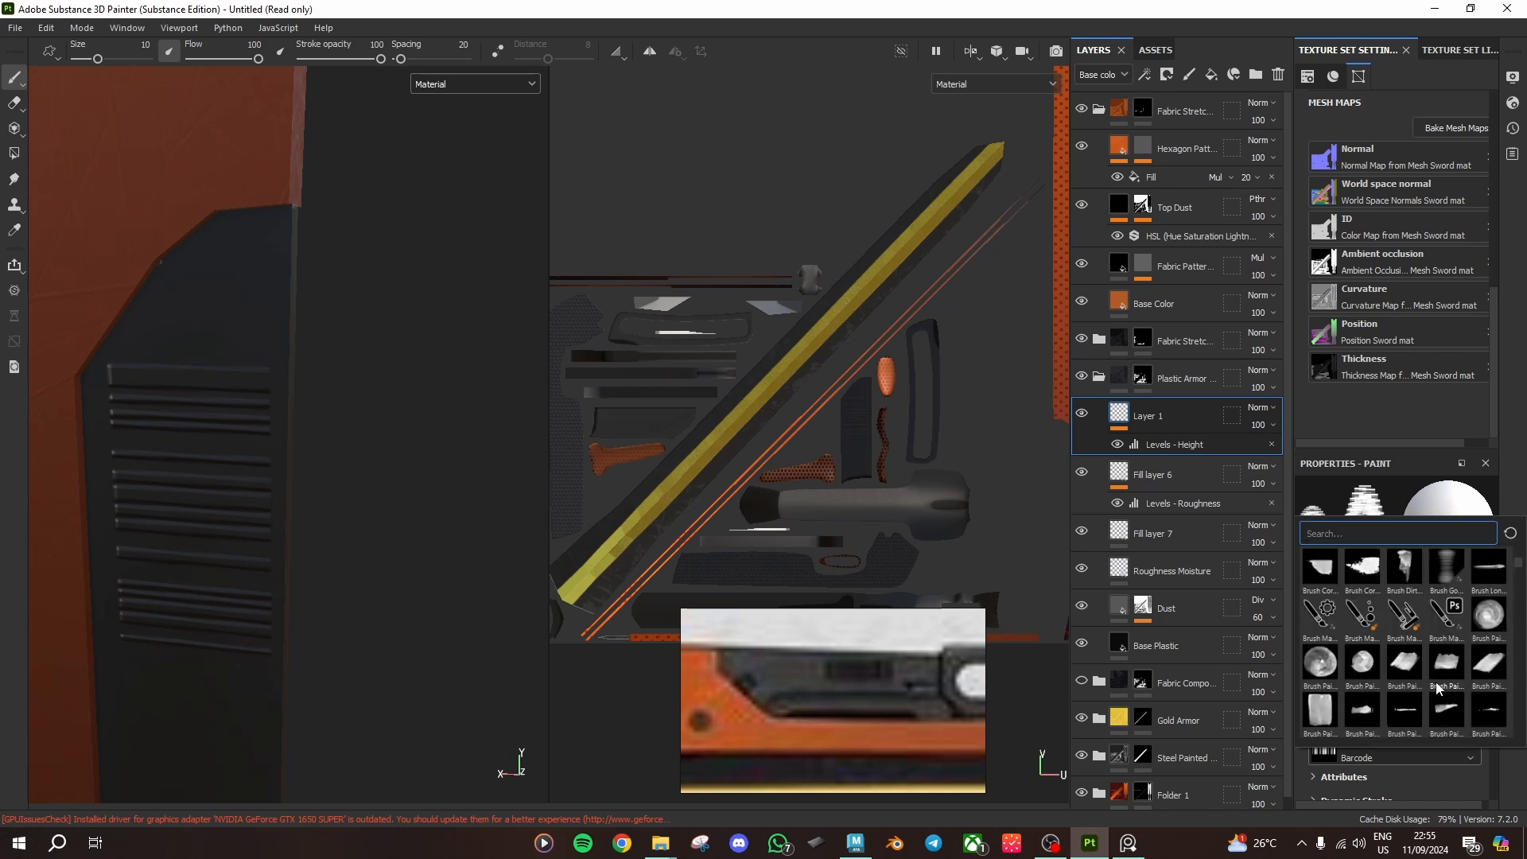
scroll(1437, 684, "up", 2)
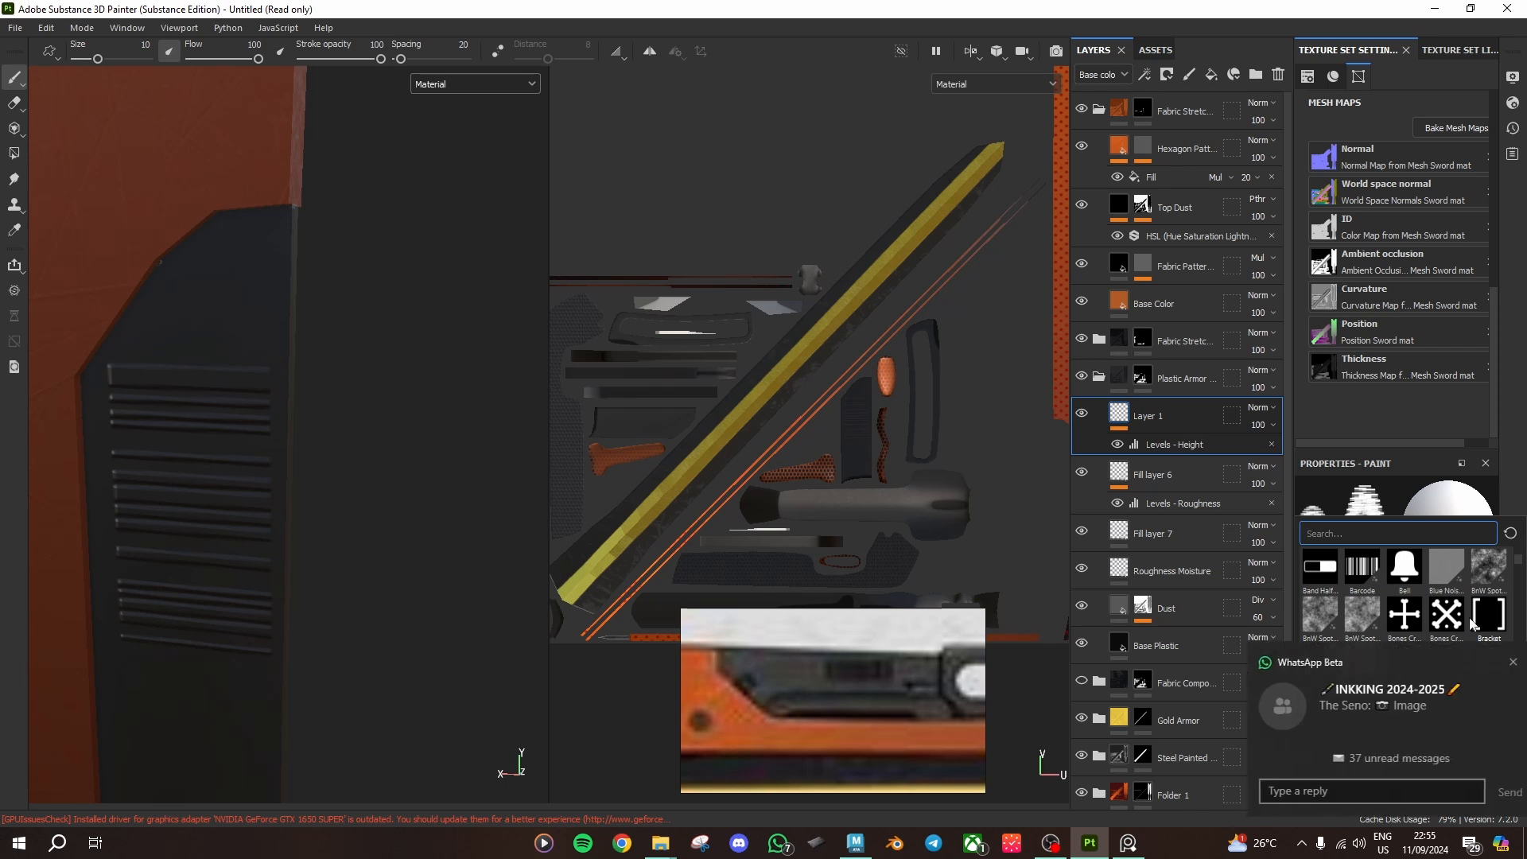
left_click(1493, 662)
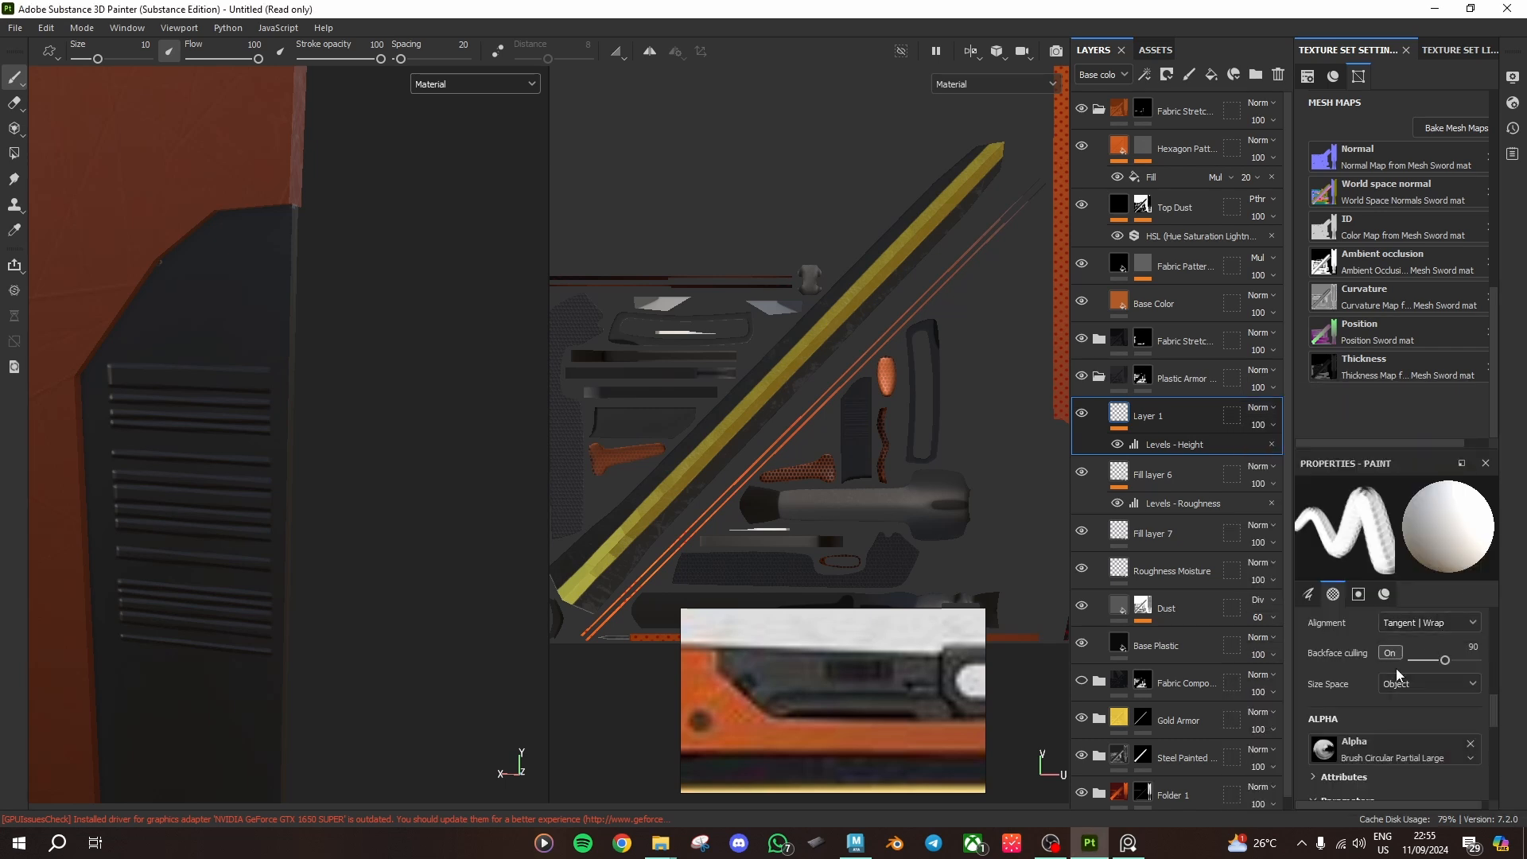
Step: Choose Arrow Negative as the brush's alpha
left_click(1396, 755)
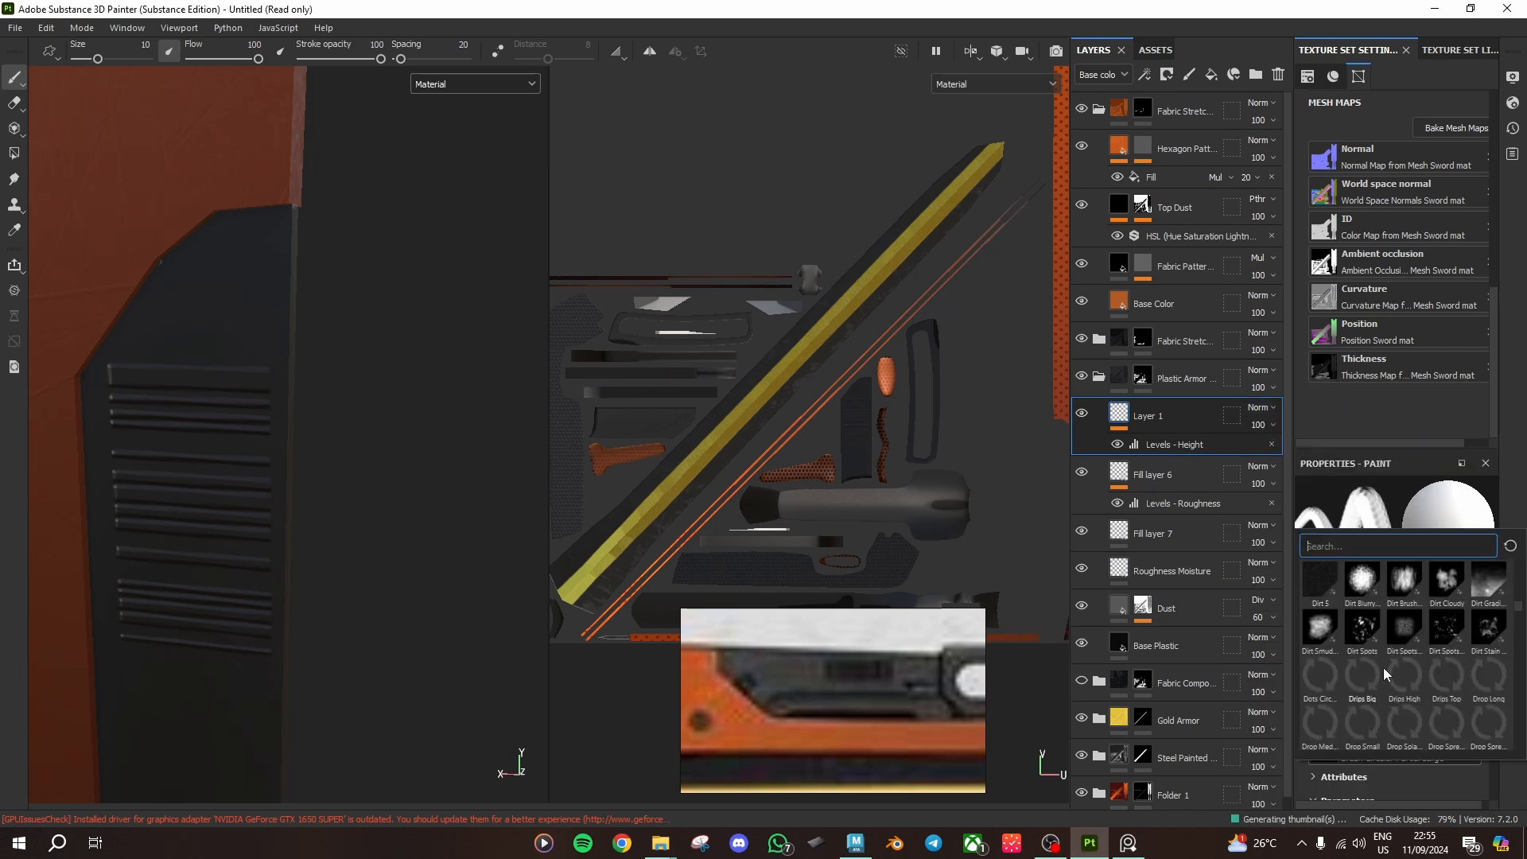
scroll(1388, 666, "up", 3)
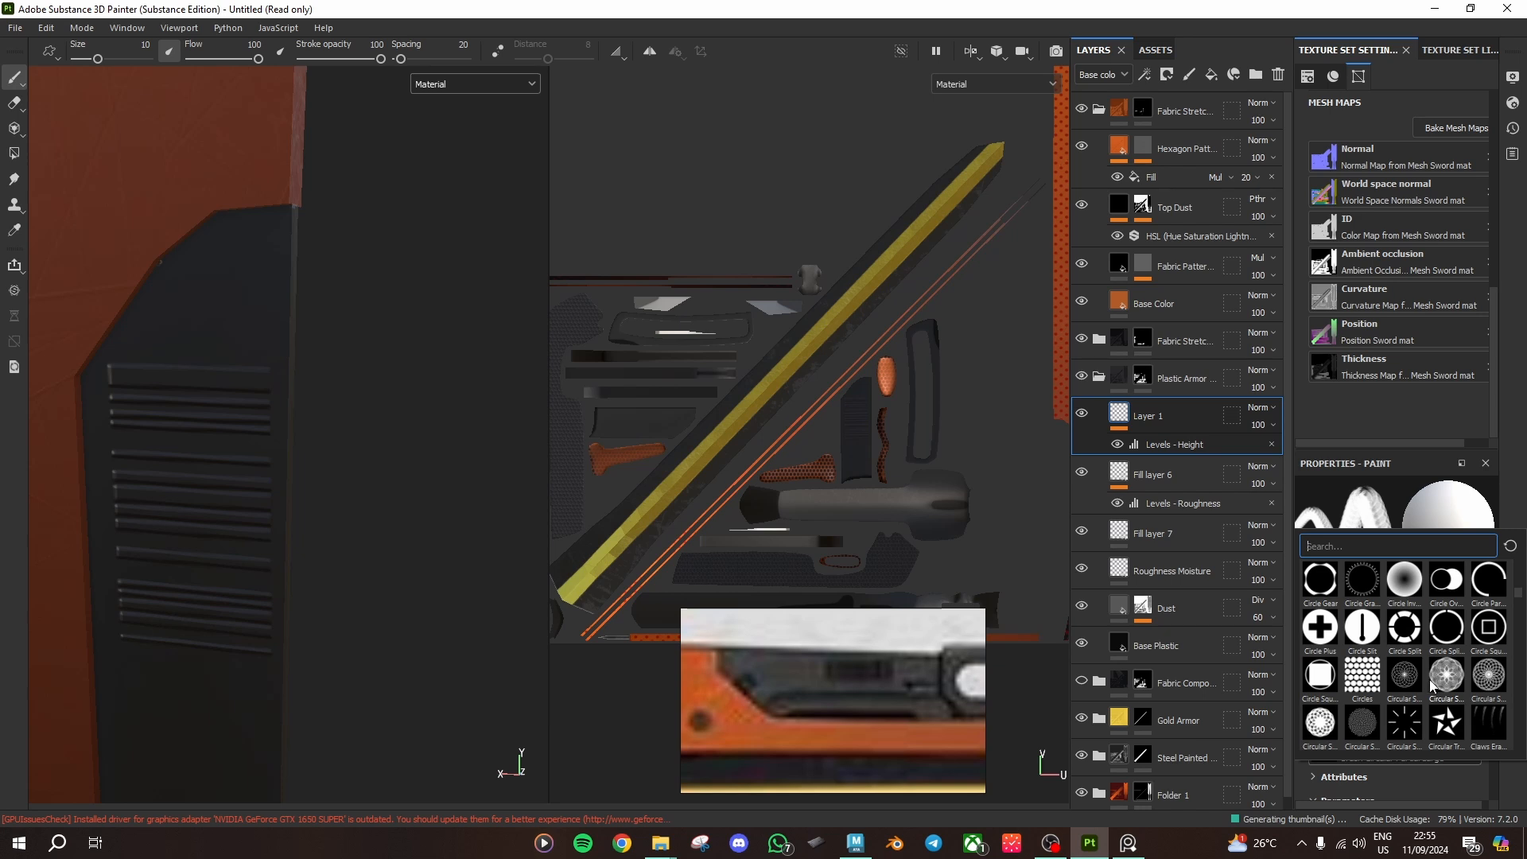
scroll(1432, 685, "up", 3)
scroll(1399, 579, "up", 5)
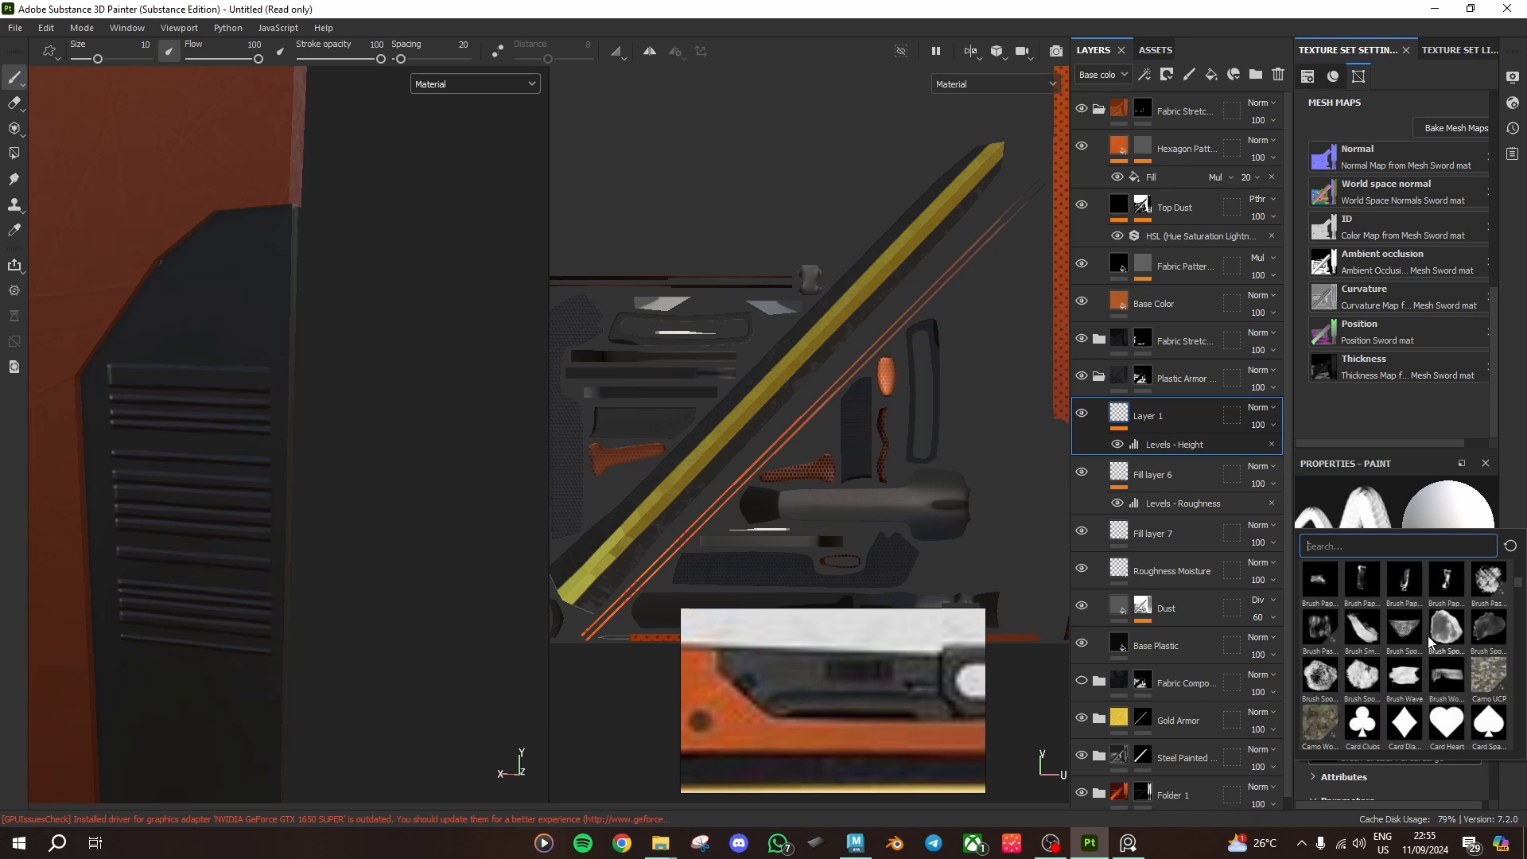
scroll(1439, 652, "up", 3)
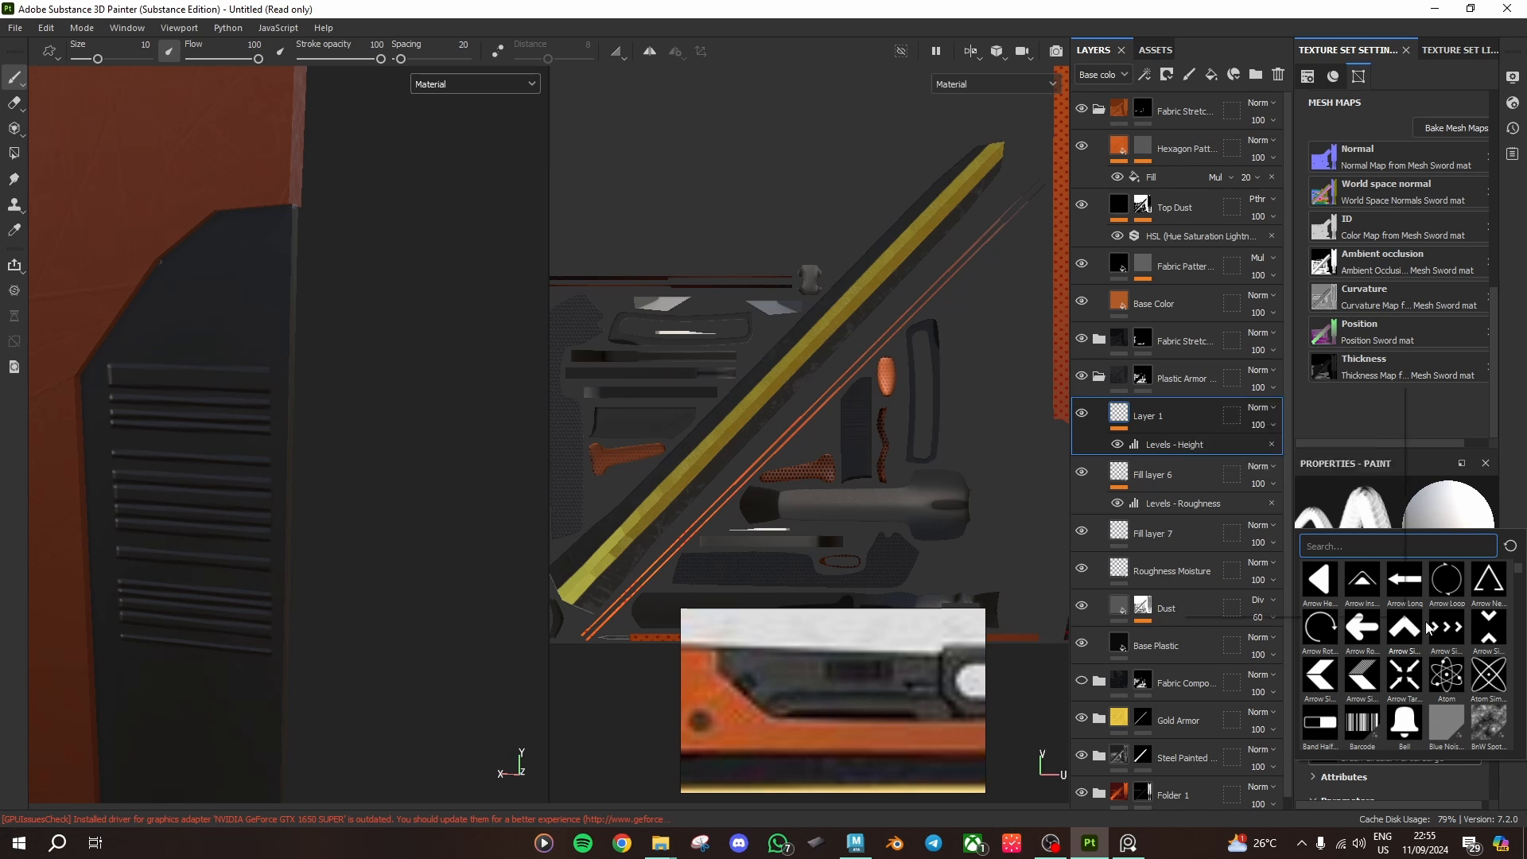
left_click(1488, 581)
Step: Reduce the brush size to 4.68 and stamp one arrow on the dark panel between the Barcode ridges and the raised handle frame
scroll(265, 624, "down", 2)
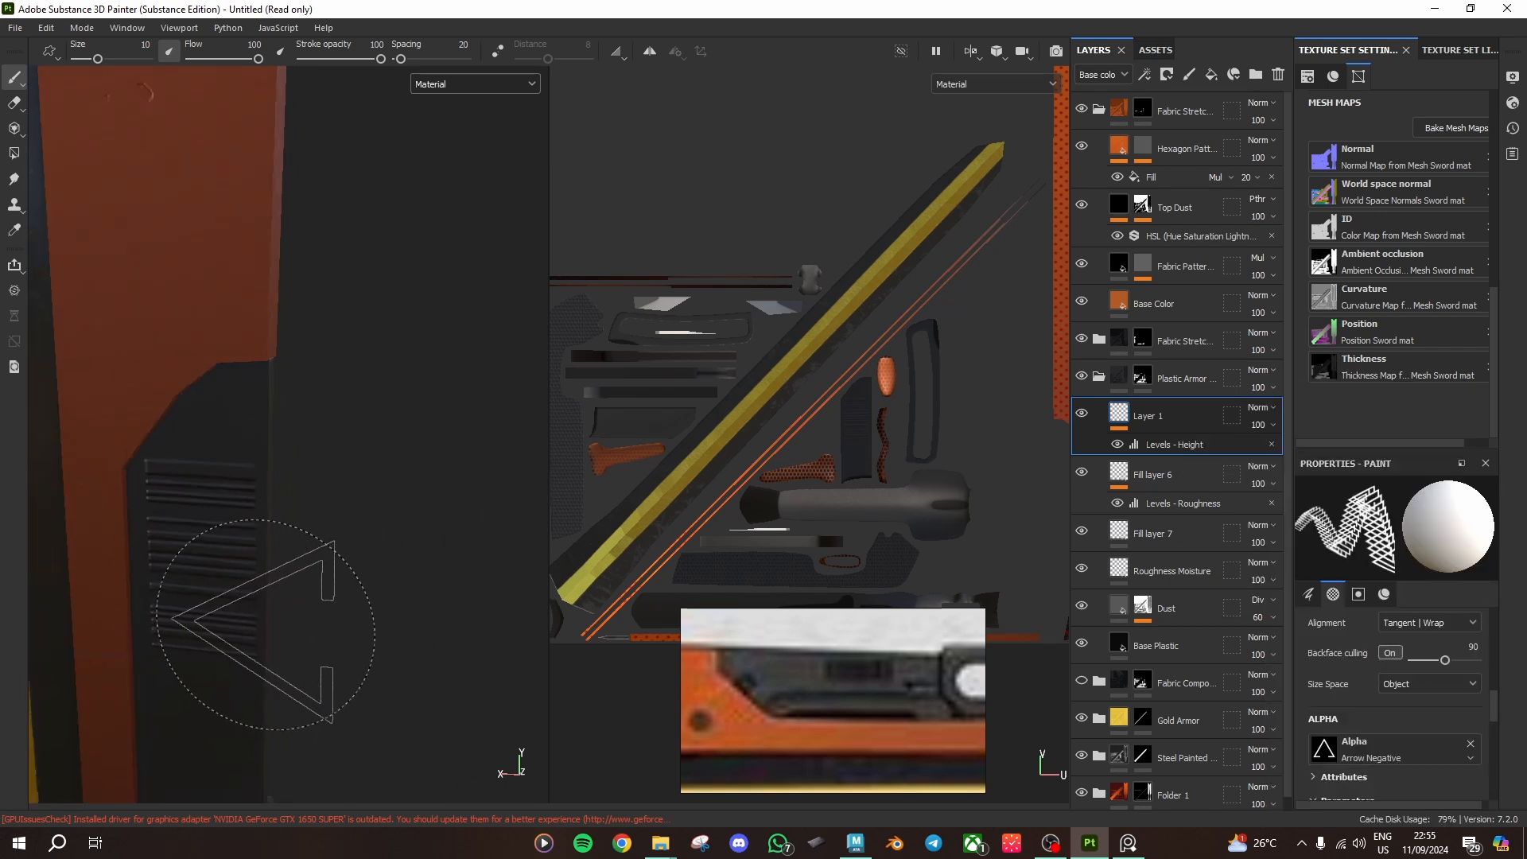
middle_click_drag(265, 624, 364, 453)
key("bracketleft")
key("bracketleft")
key("bracketleft")
key("bracketleft")
key("bracketleft")
key("bracketleft")
key("bracketleft")
key("bracketleft")
key("bracketleft")
key("bracketleft")
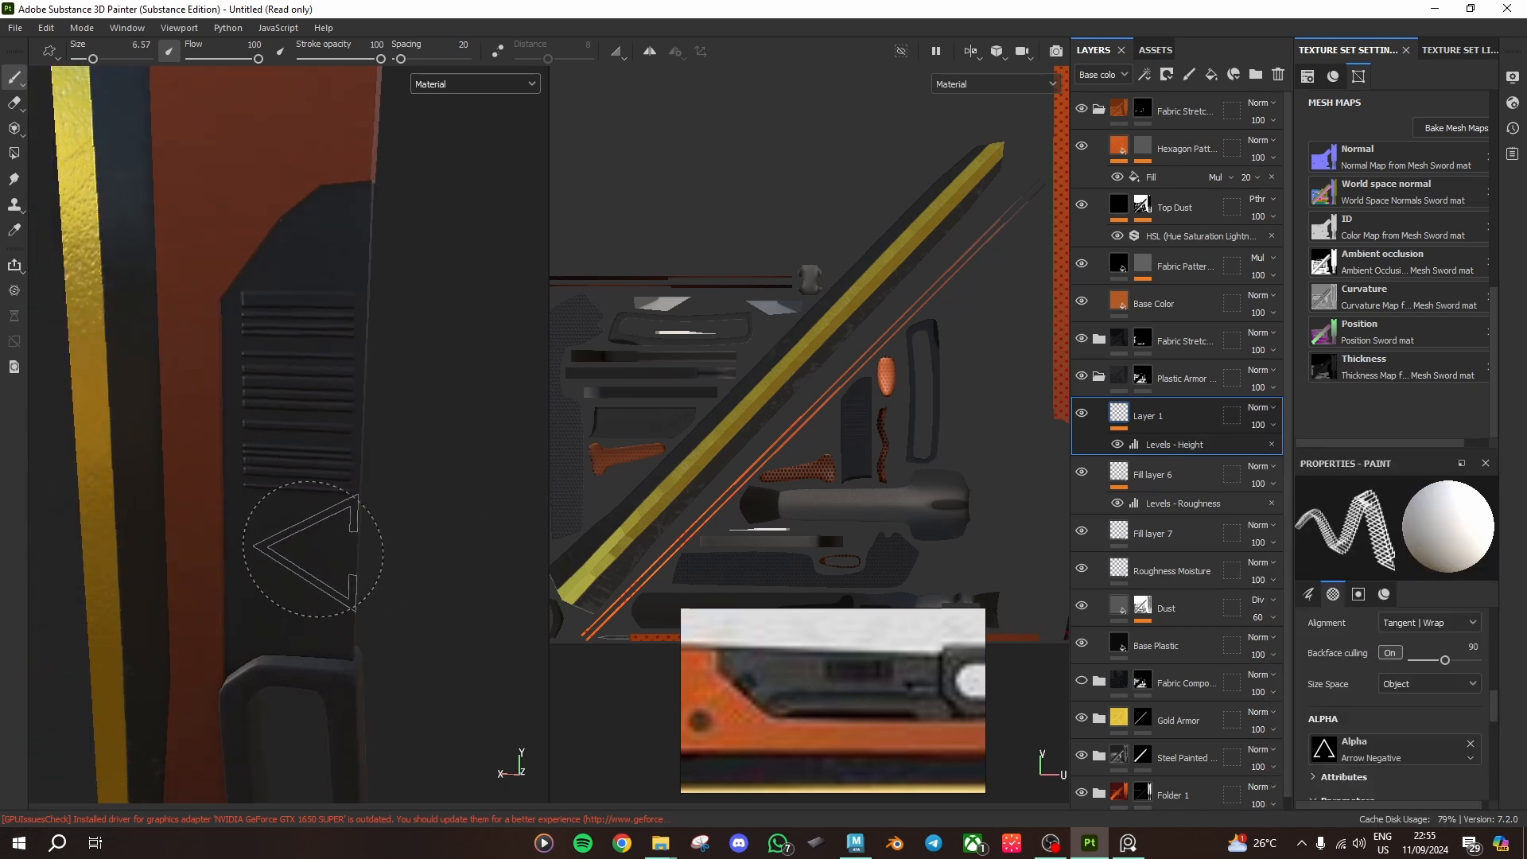
left_click(296, 562)
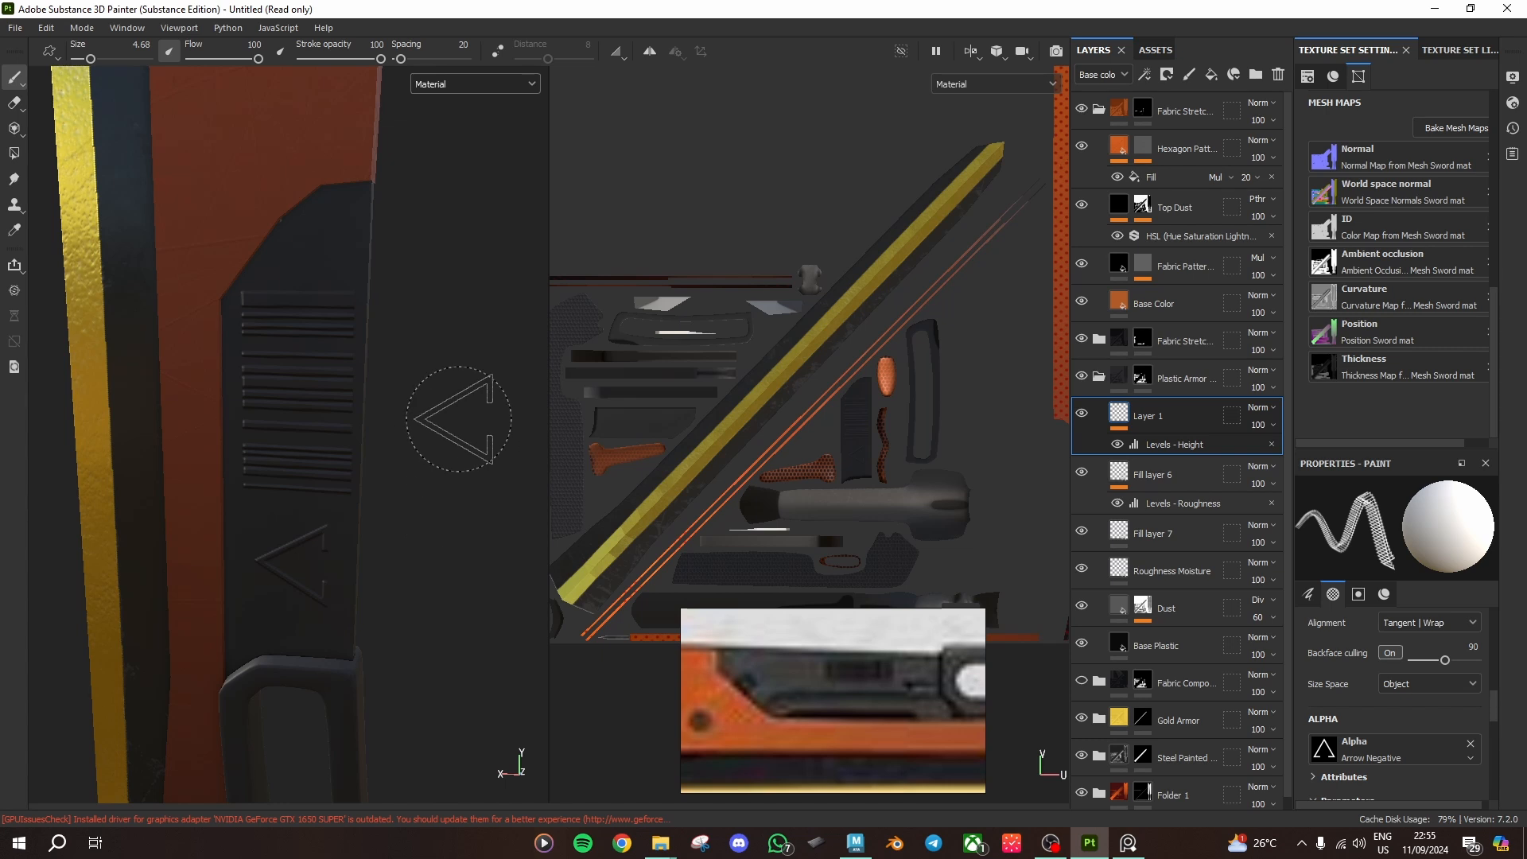
Step: Stamp a column of arrows along the dark panel on the sword's opposite side
left_click_drag(450, 423, 96, 390, "alt")
left_click(428, 589)
left_click(429, 358)
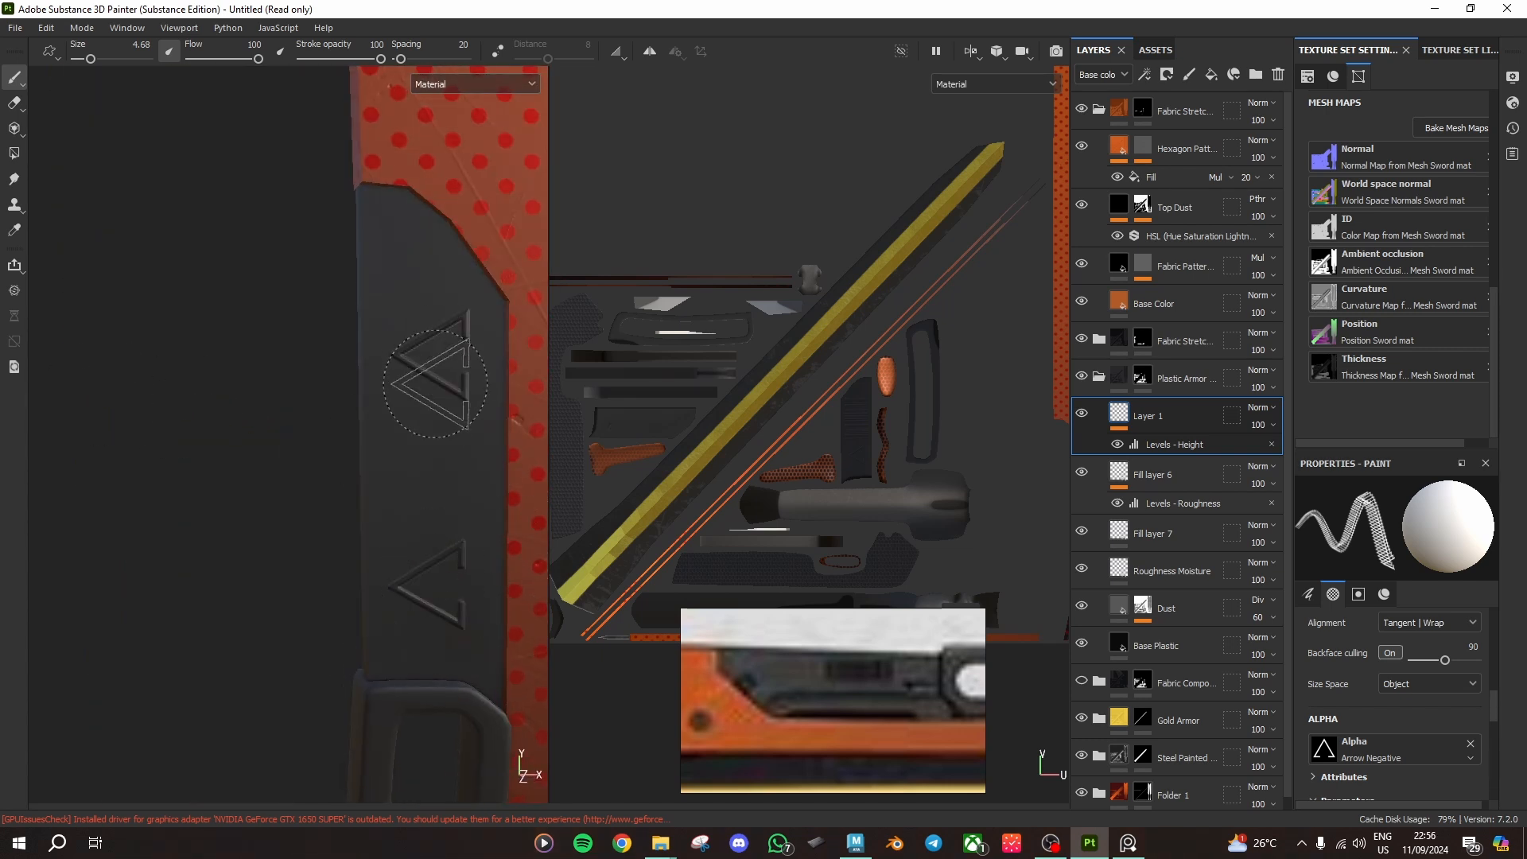
left_click(413, 481)
left_click_drag(413, 480, 385, 461, "alt")
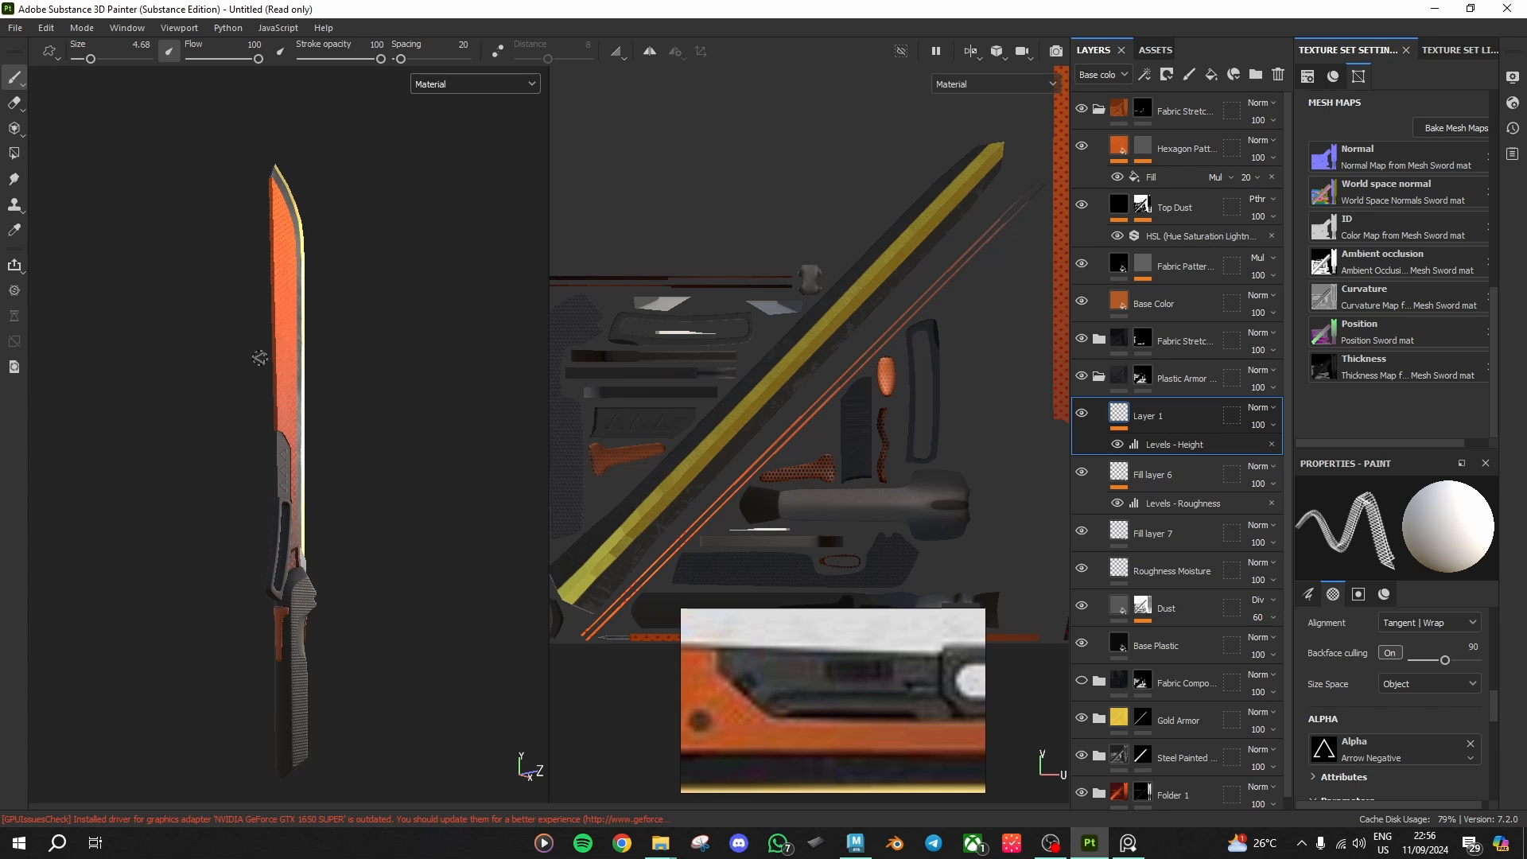
Step: Open the texture export settings and set the output template to Arnold (AiStandard)
left_click(16, 27)
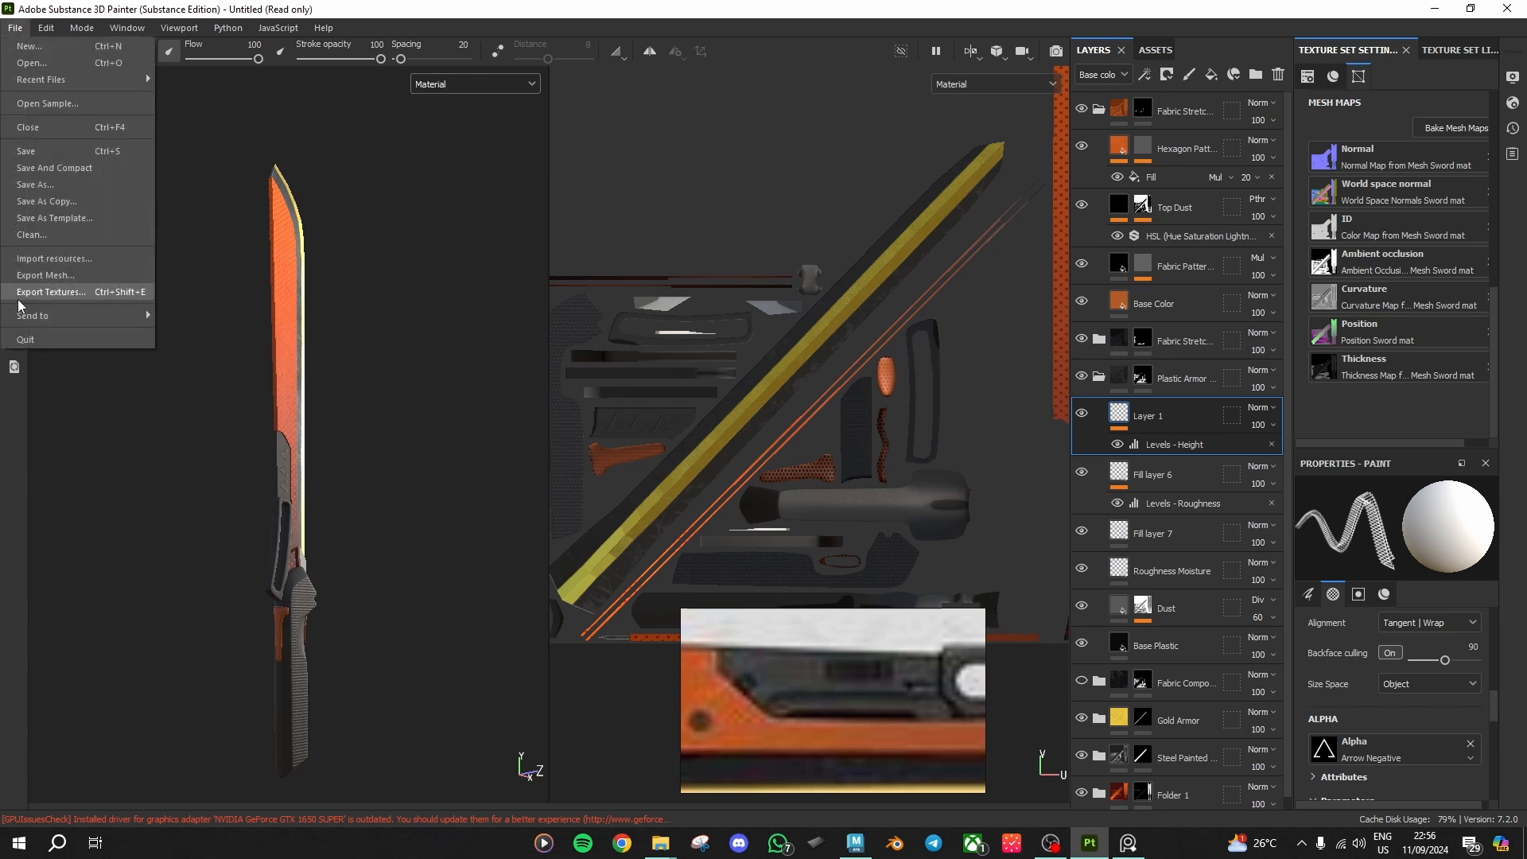
mouse_move(42, 320)
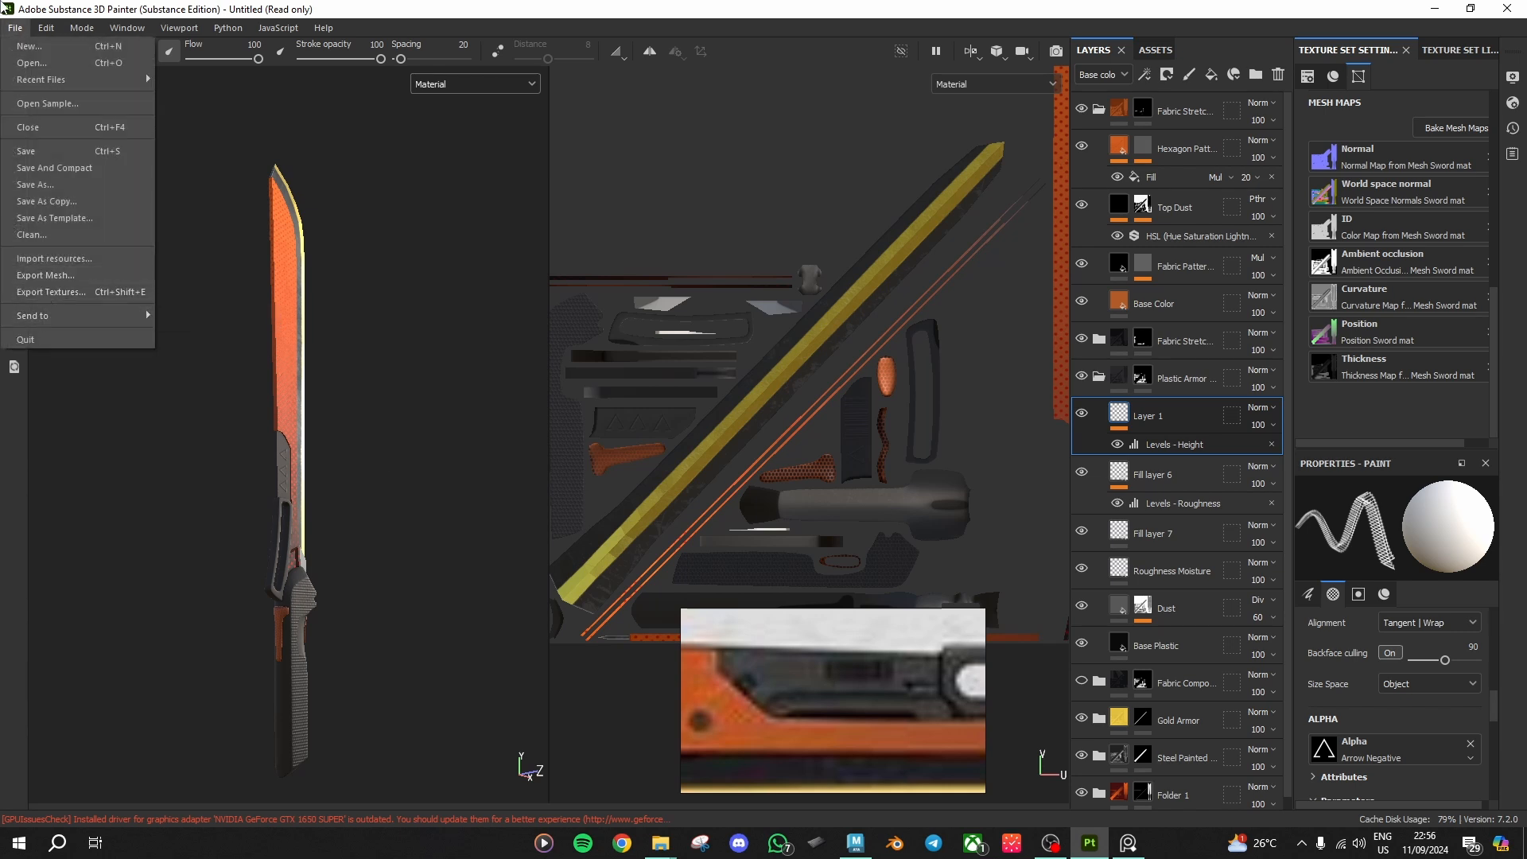
left_click(54, 292)
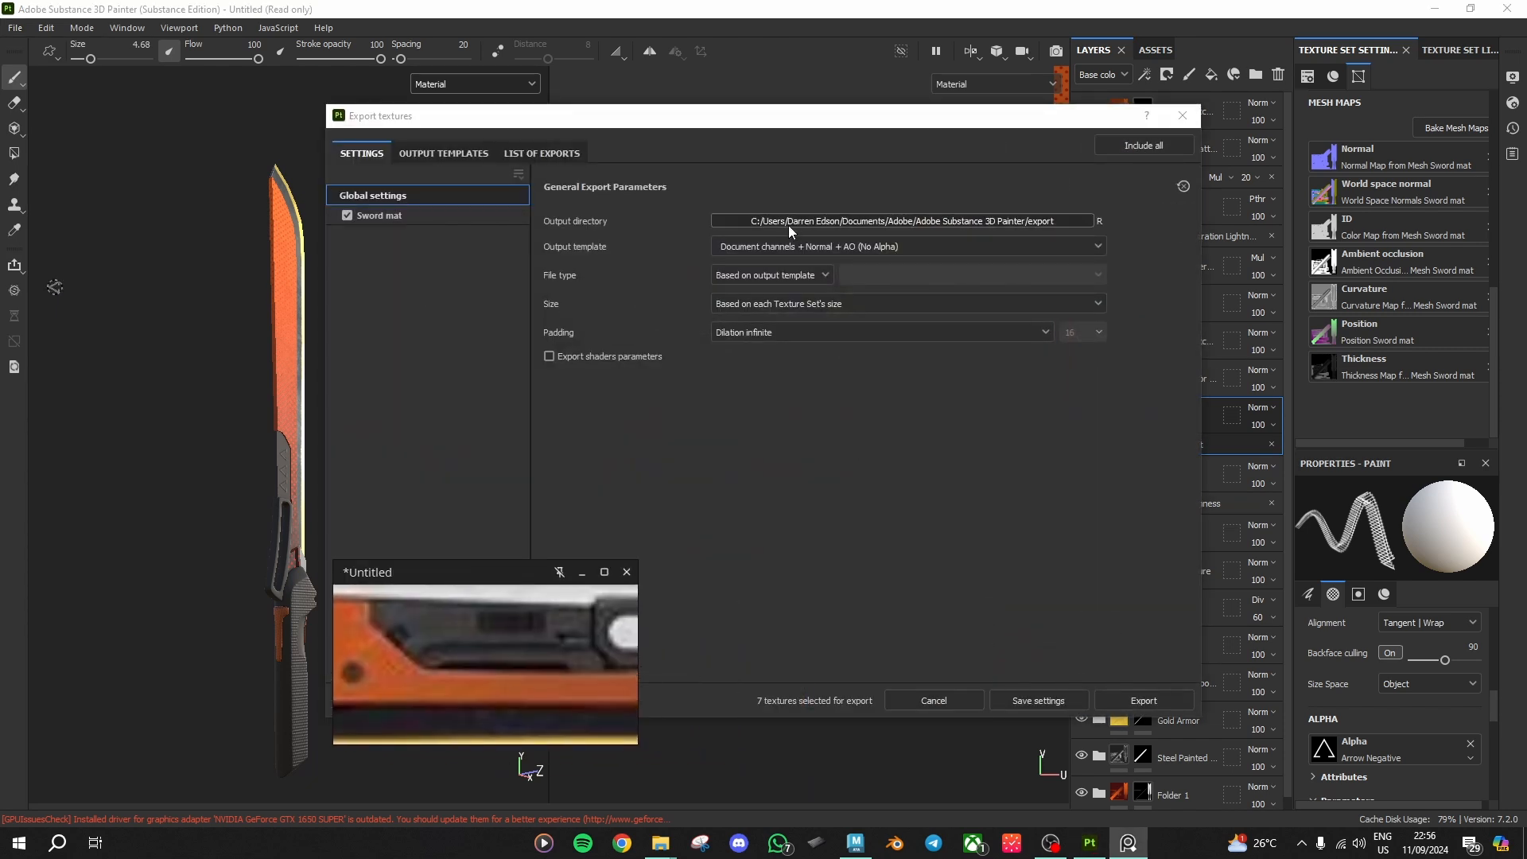
left_click(792, 250)
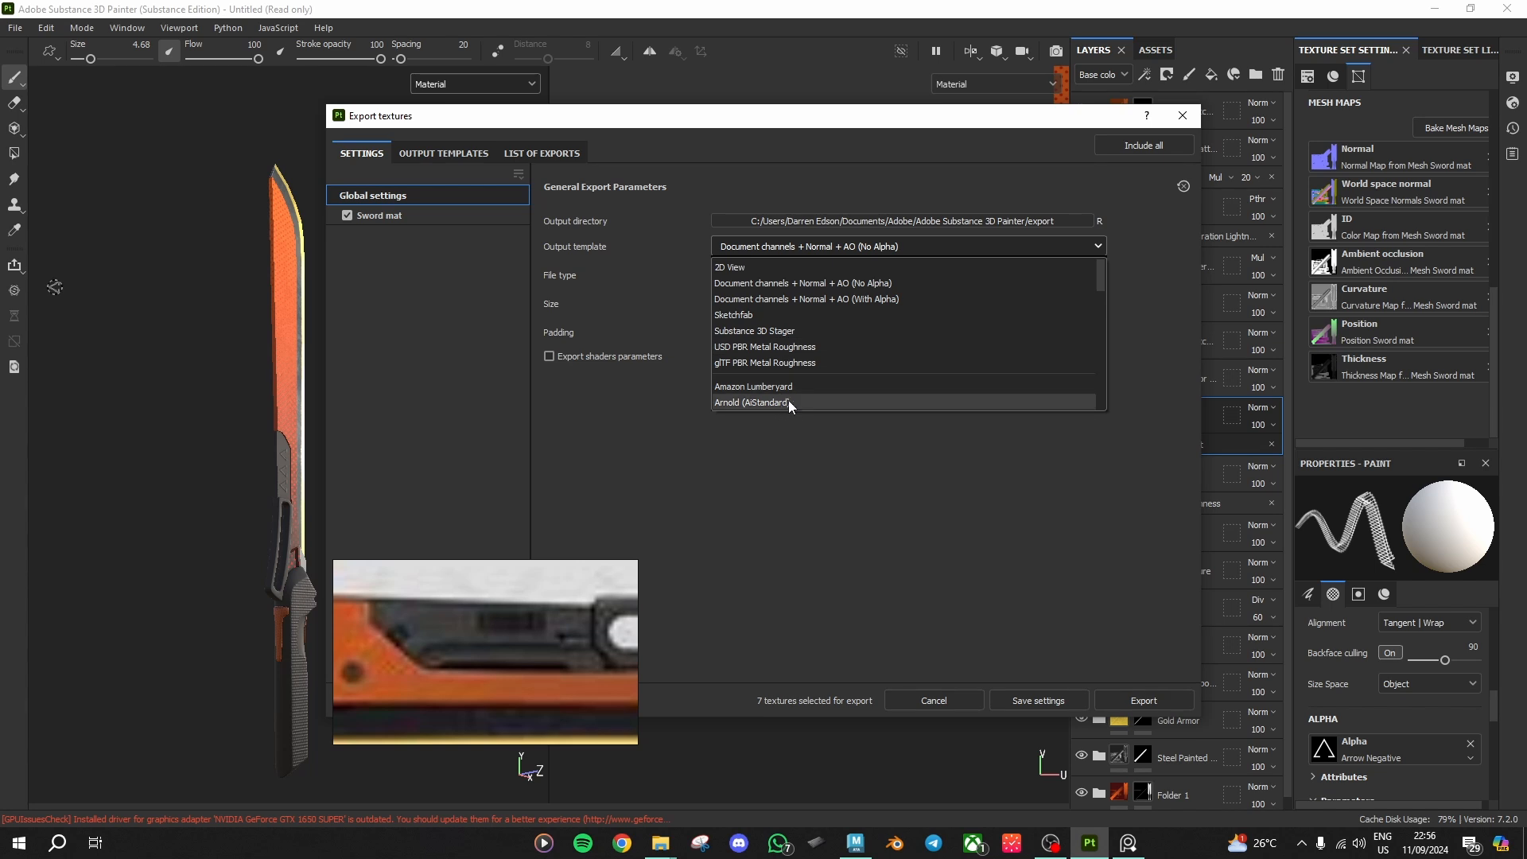
scroll(788, 394, "down", 1)
left_click(785, 354)
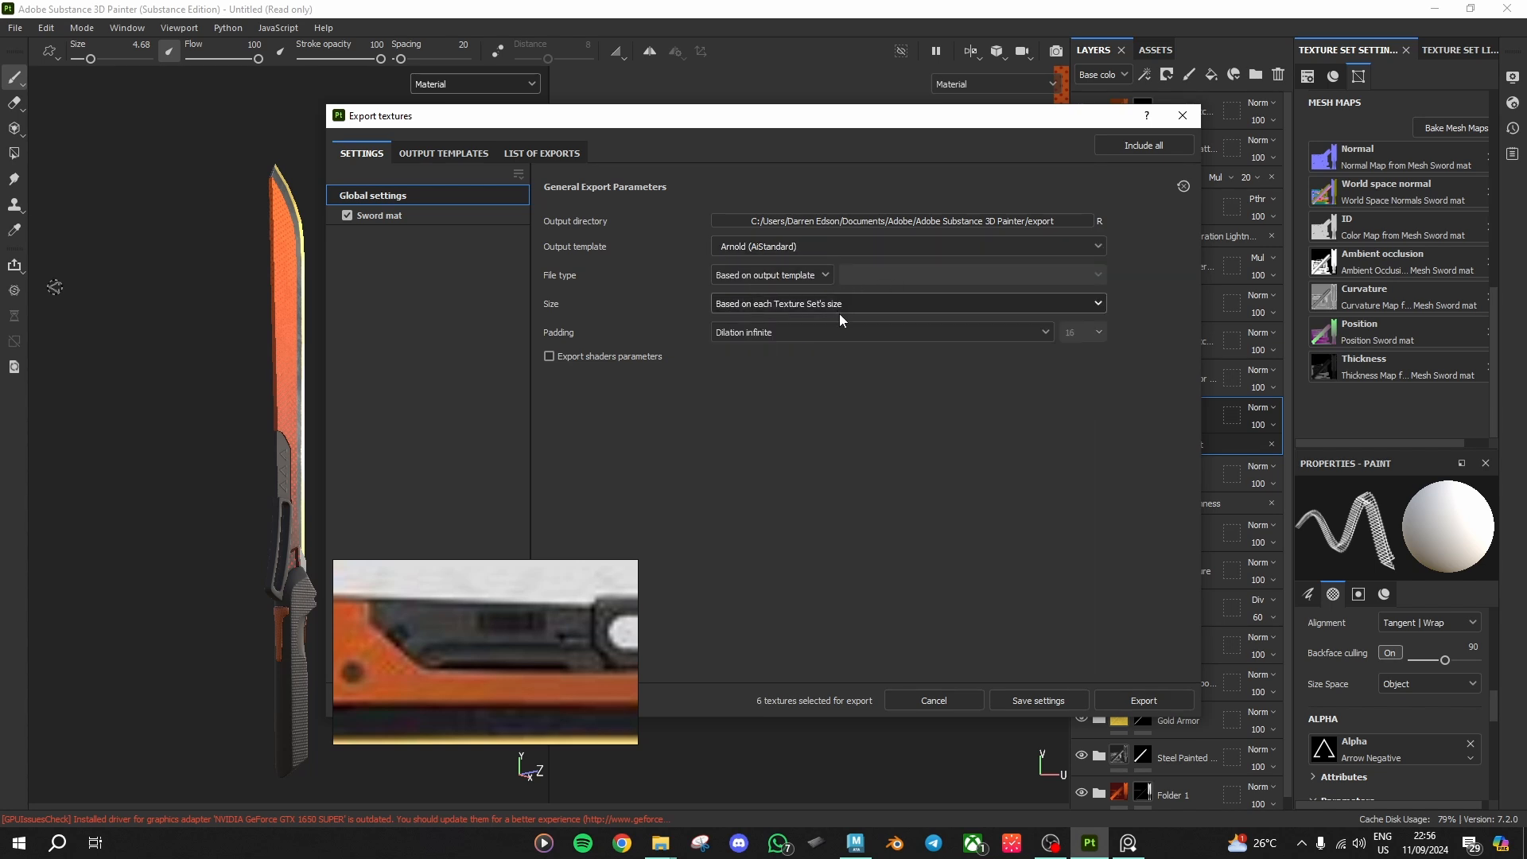
Step: Browse for a new export output directory, going into the Sword tree folder inside 3D modelling
left_click(1018, 218)
scroll(408, 340, "up", 5)
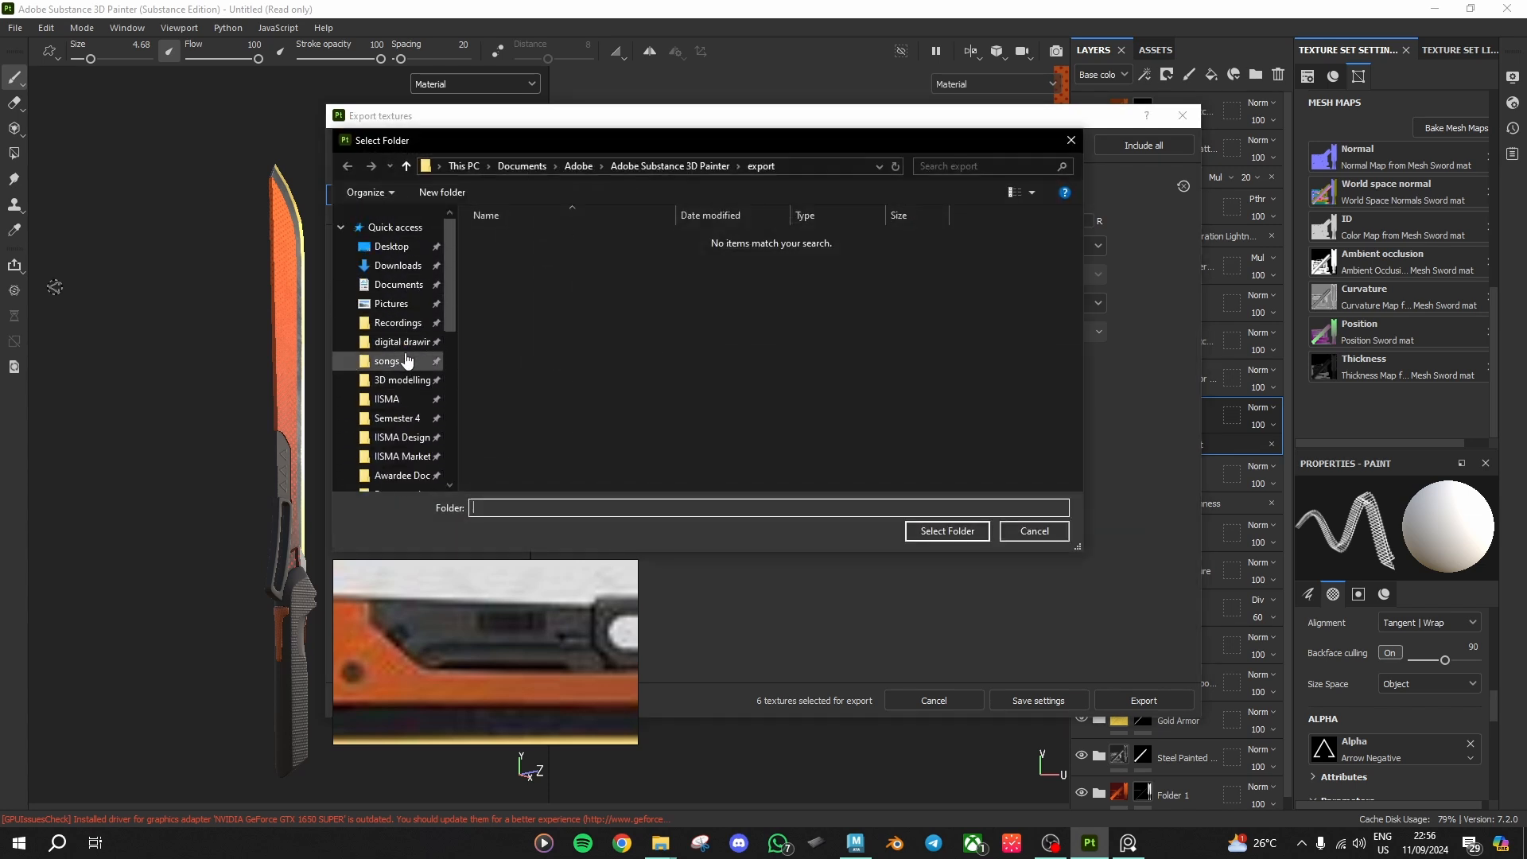
left_click(399, 381)
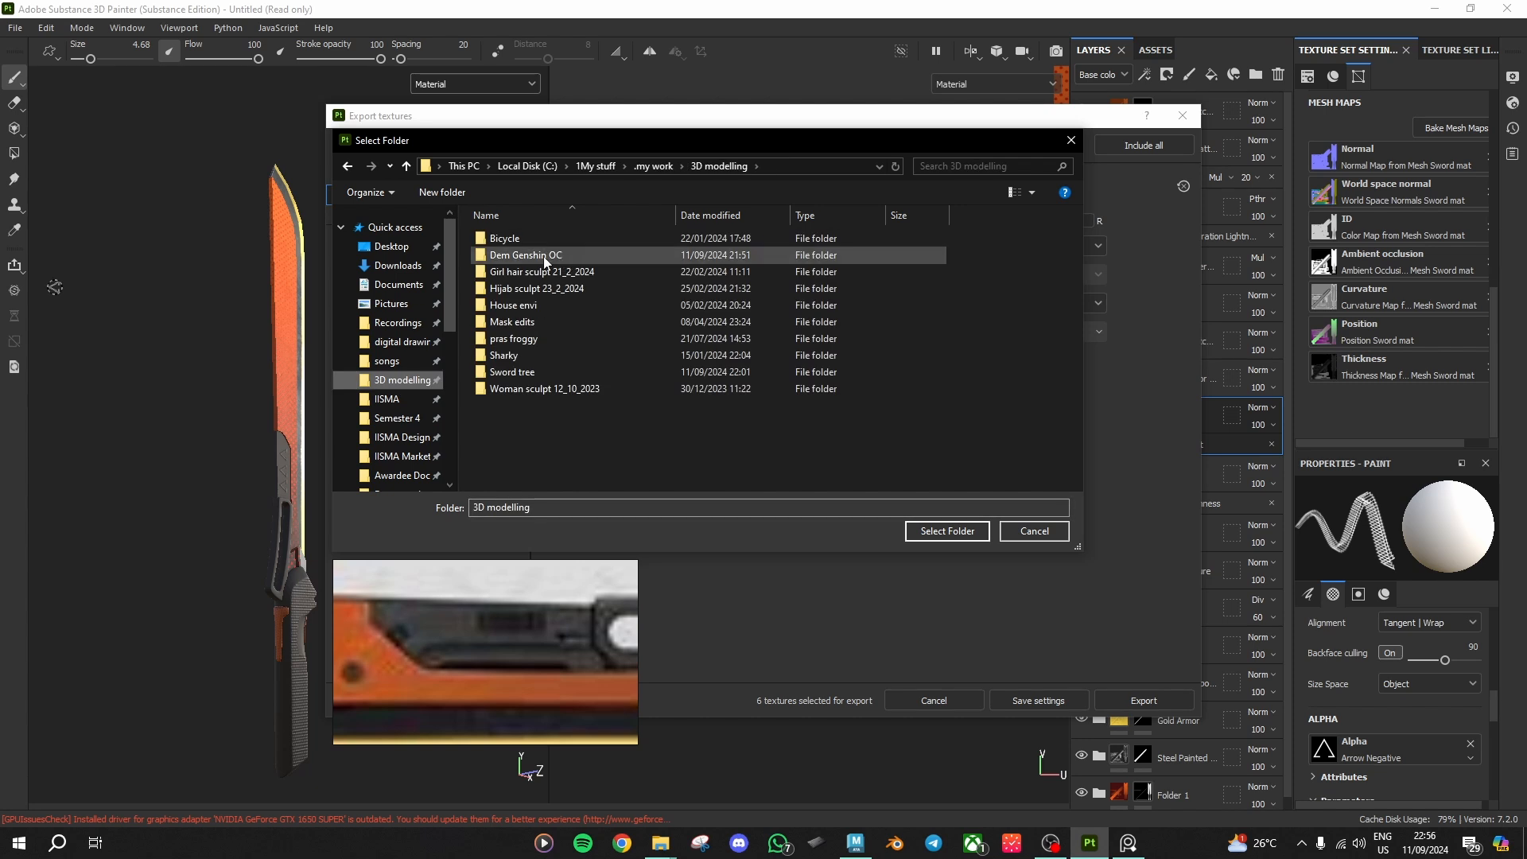
left_click(529, 371)
double_click(529, 371)
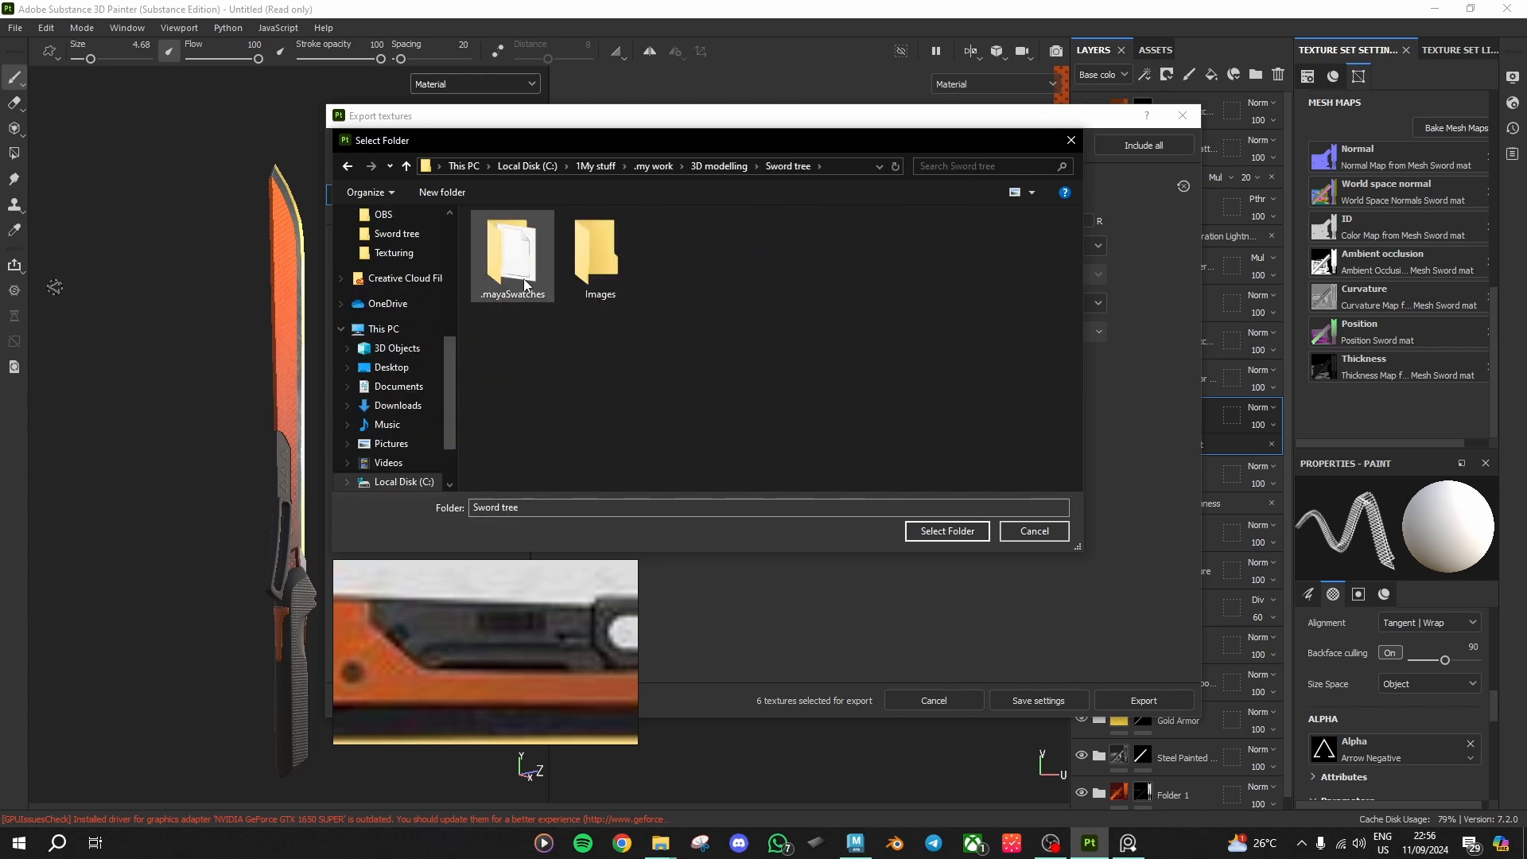
left_click(612, 288)
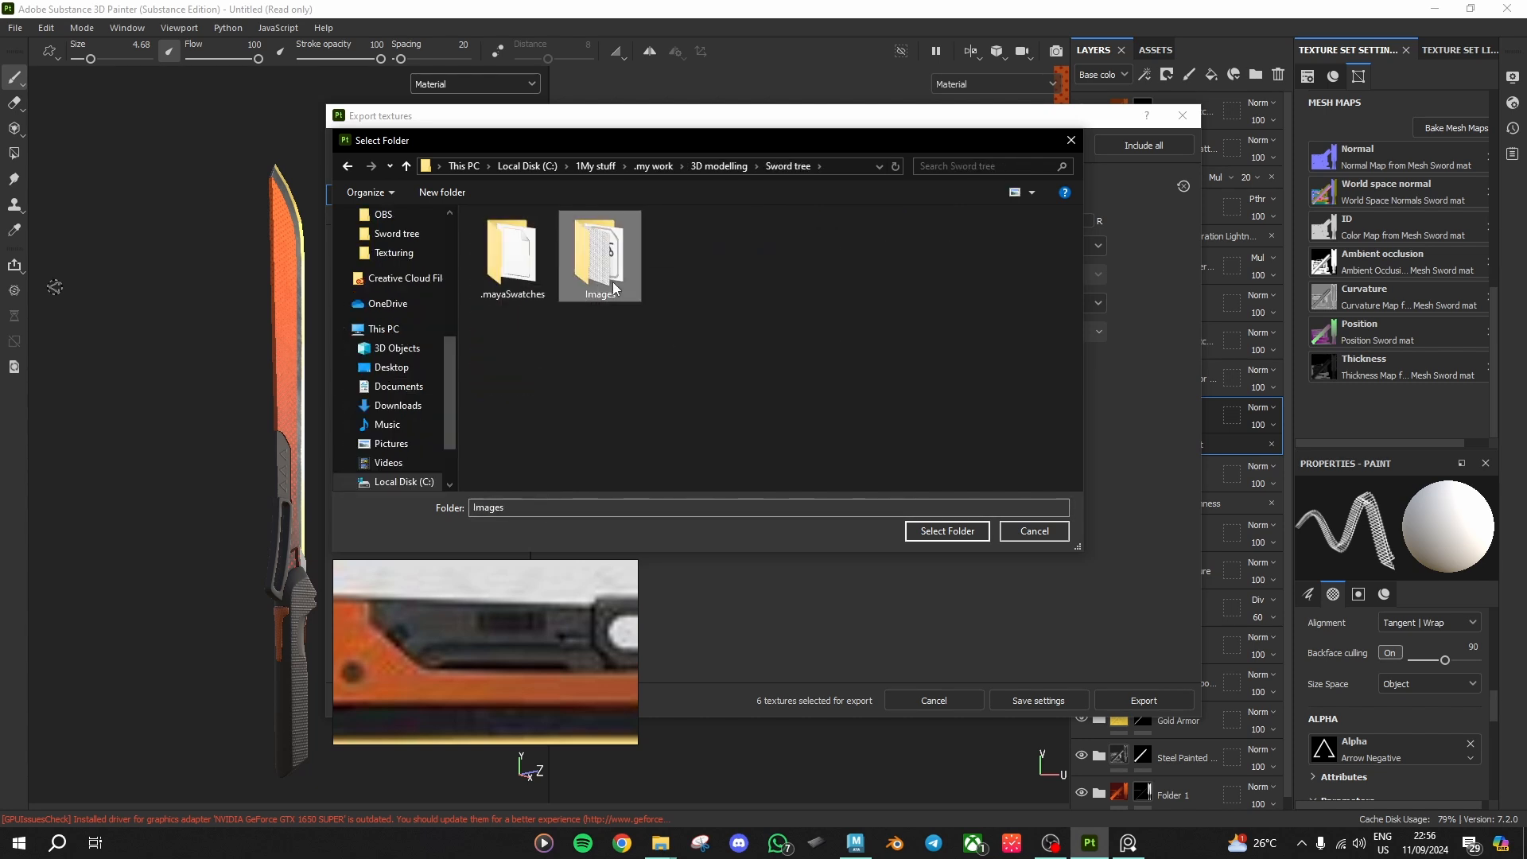
Step: Create a folder named Texture inside Sword tree and select it as the output directory
right_click(616, 364)
mouse_move(663, 552)
left_click(850, 551)
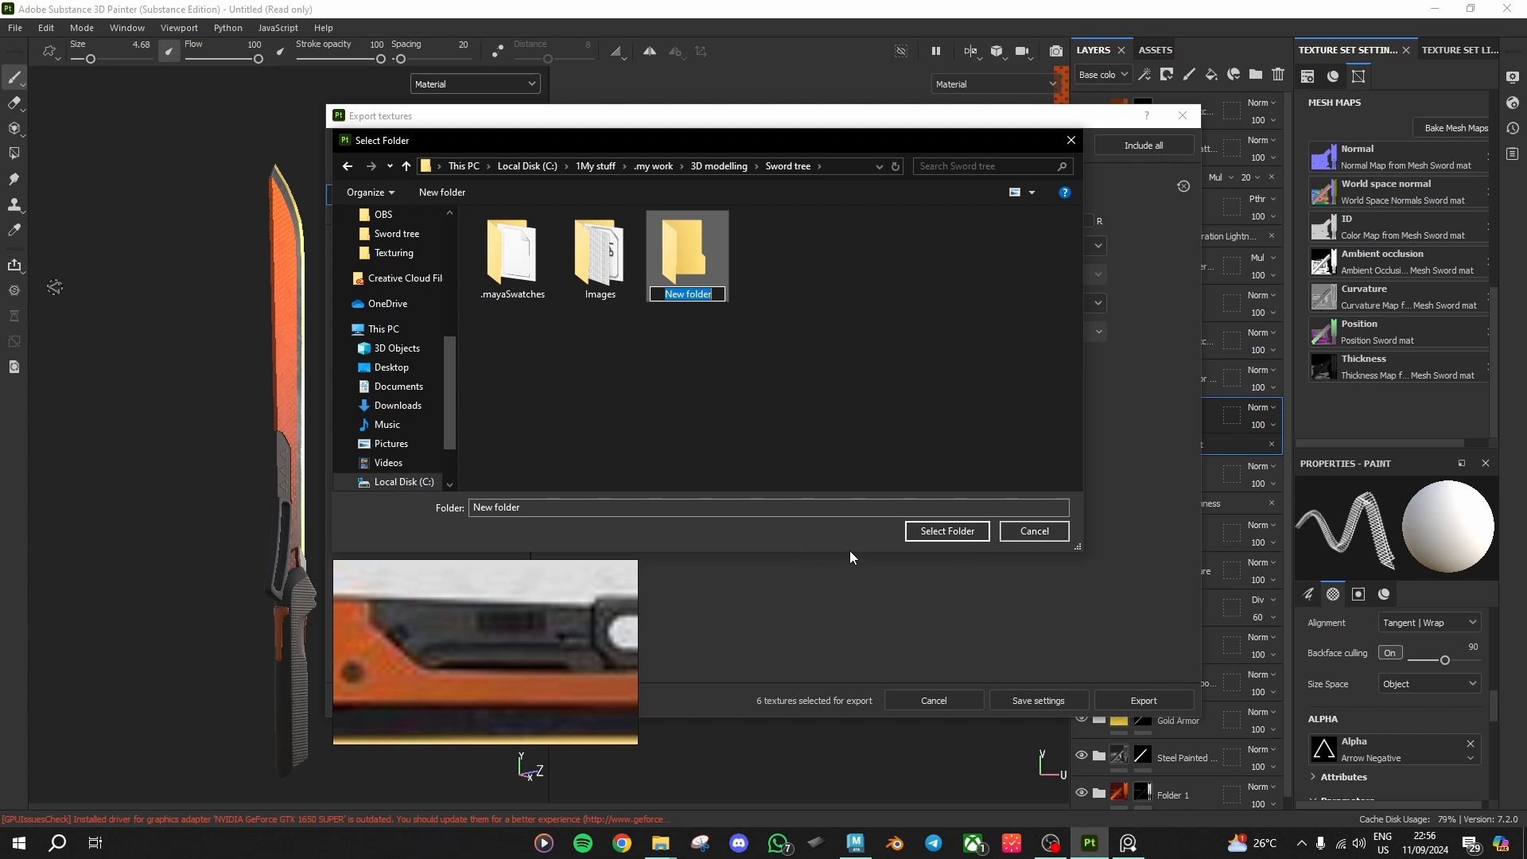
type("Texture")
key("Return")
double_click(681, 275)
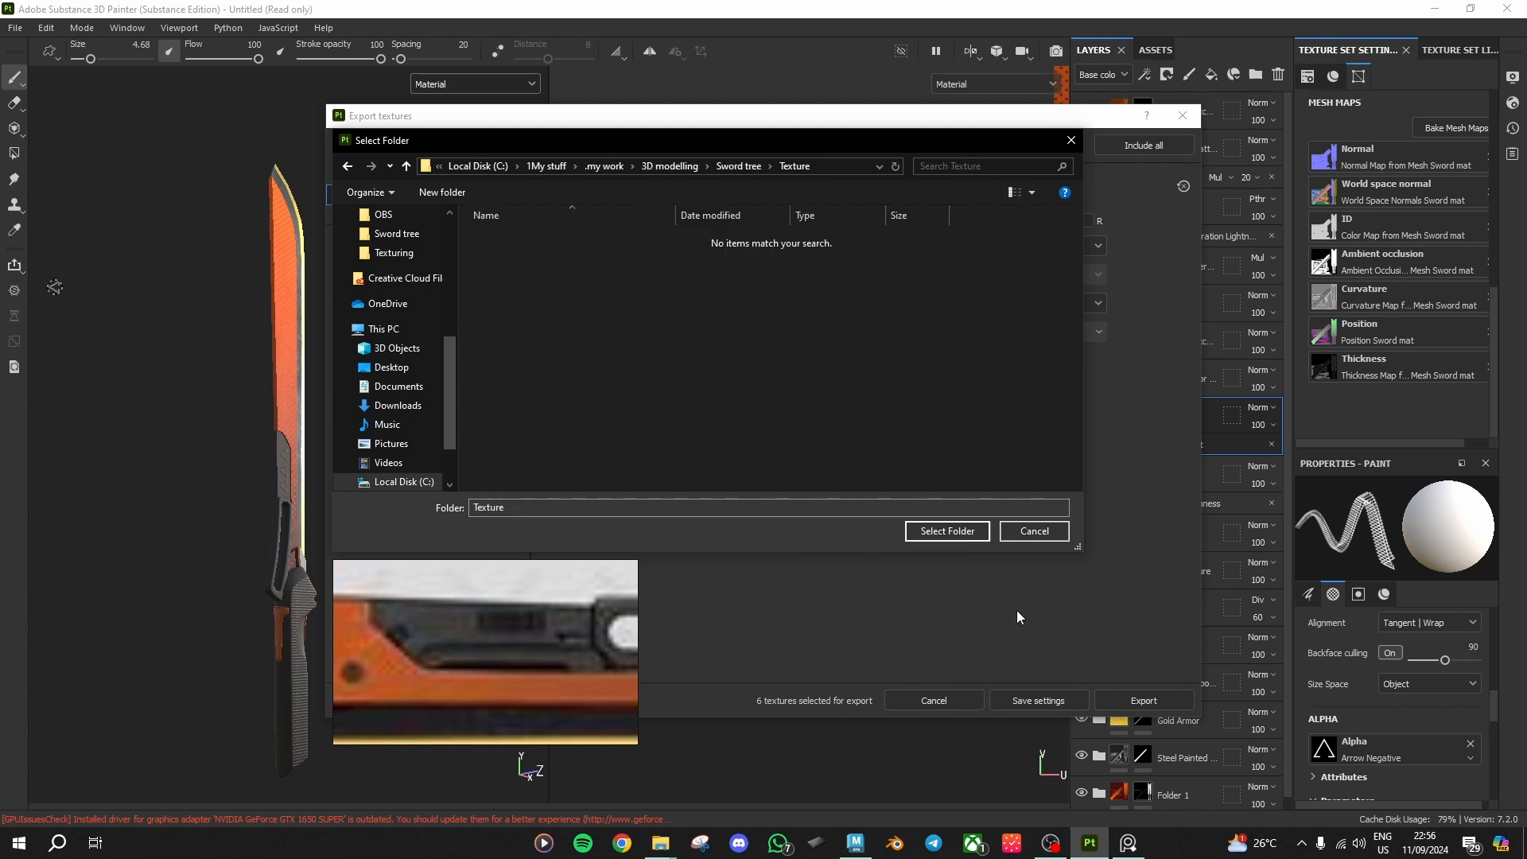
left_click(947, 530)
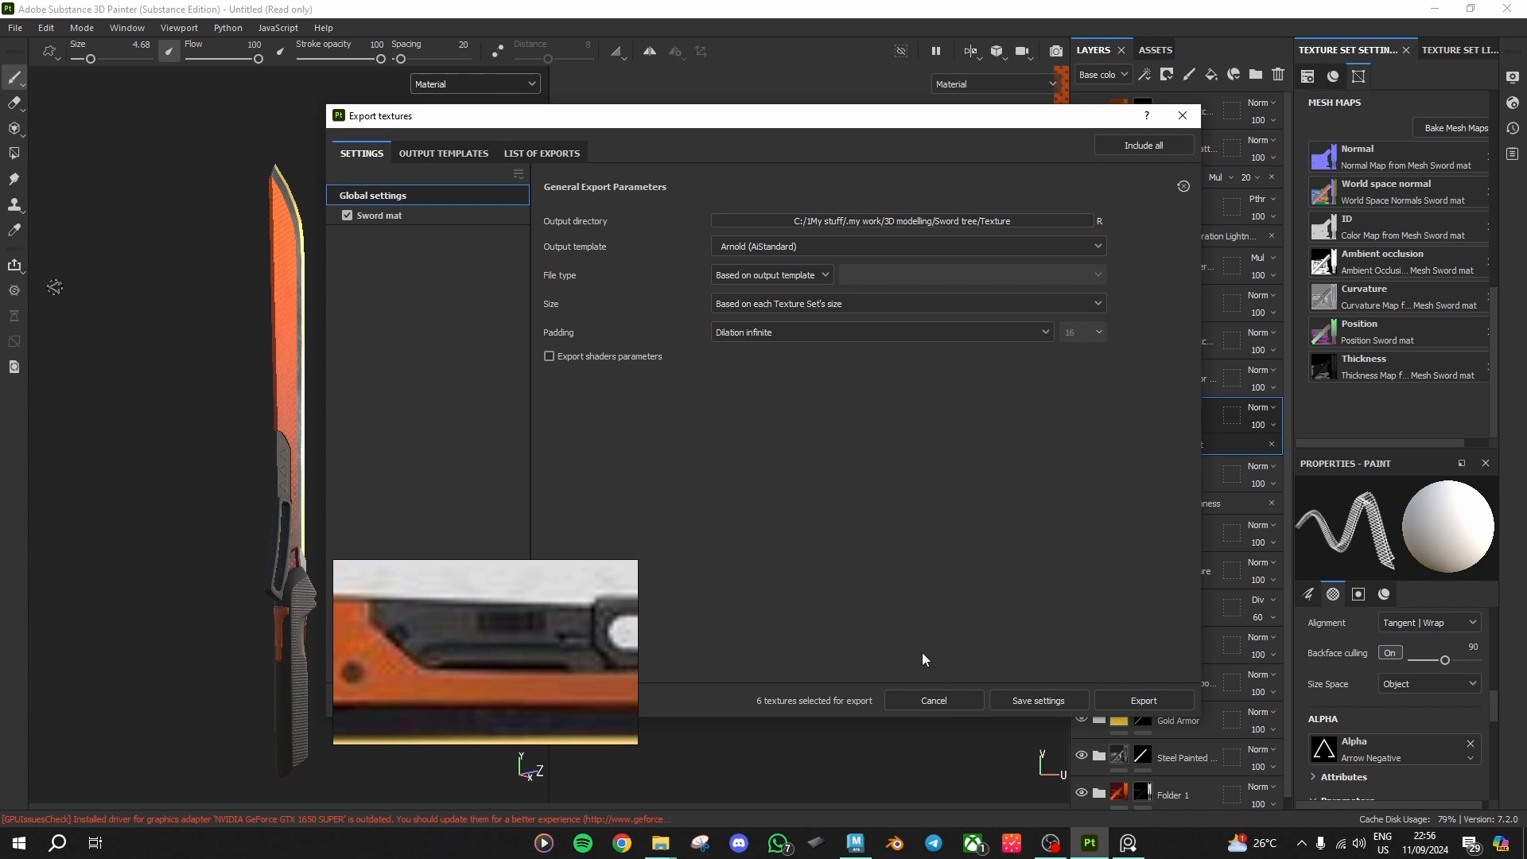
Step: Save the export settings, reopen the texture export and export the Sword mat textures
left_click(1032, 702)
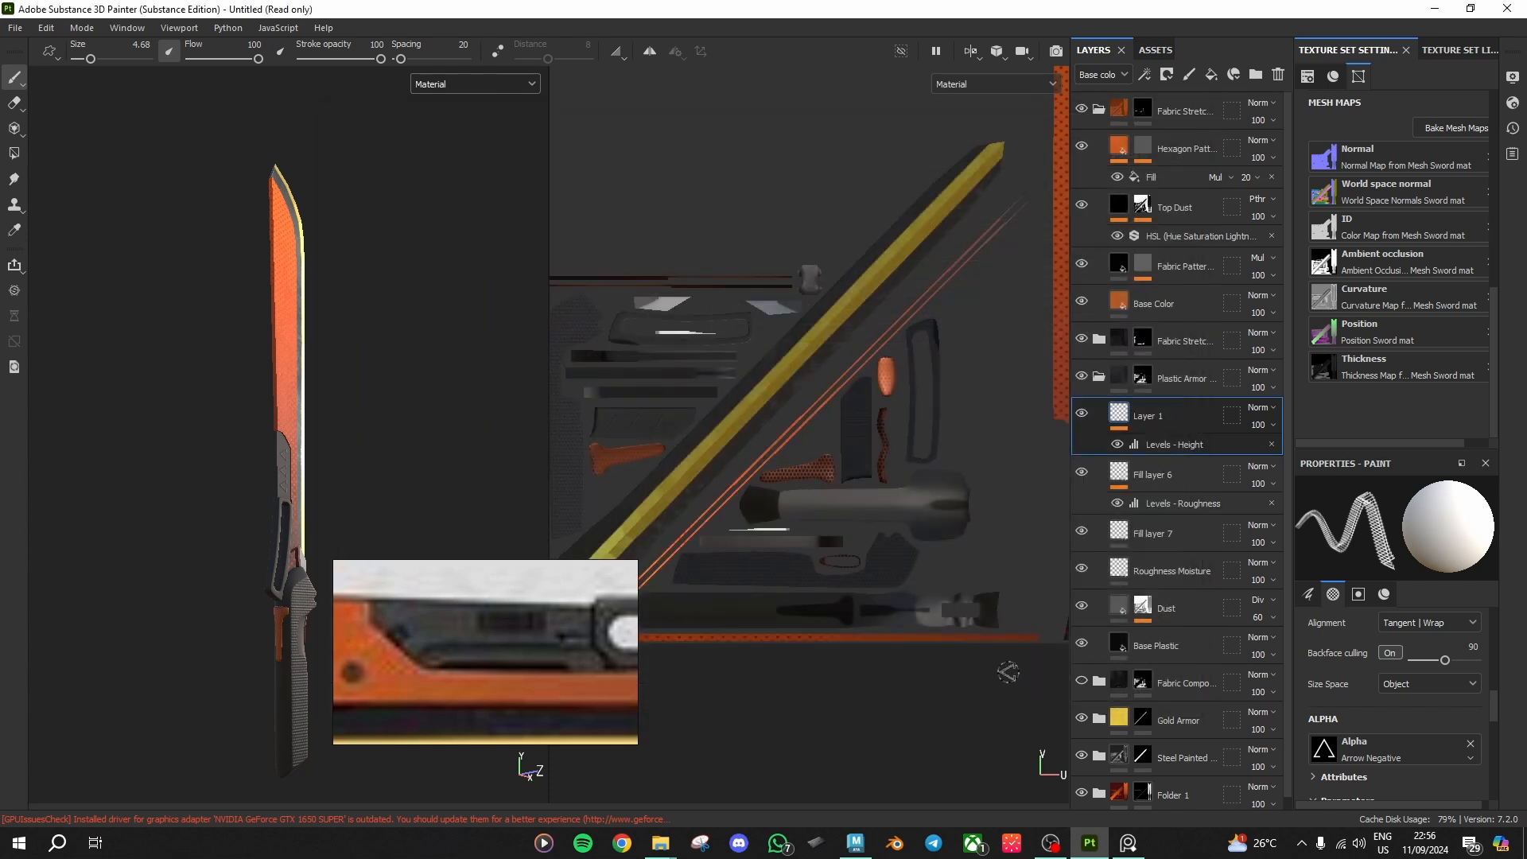
left_click(16, 28)
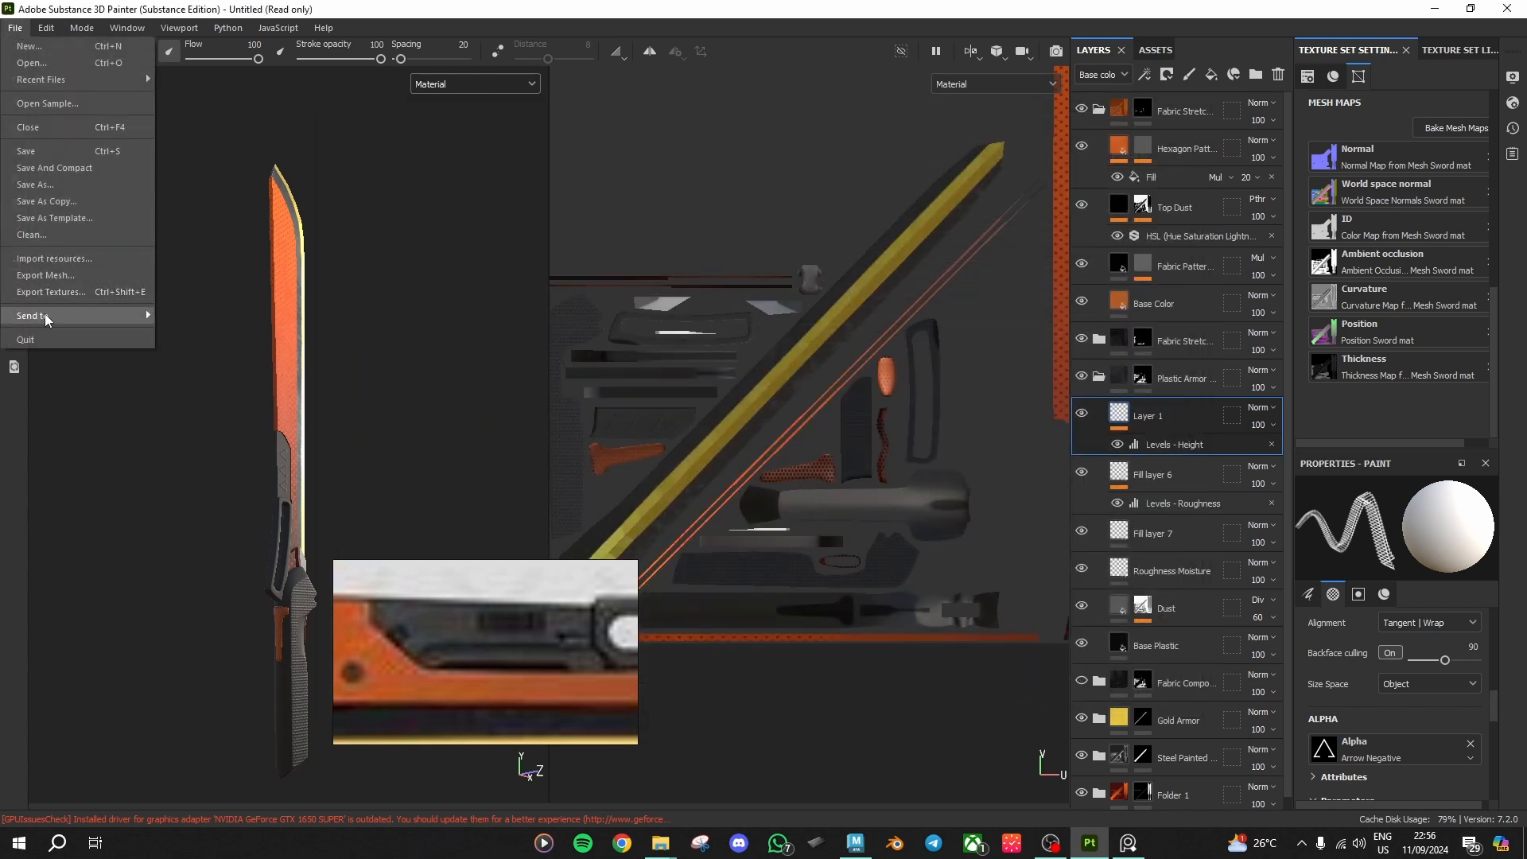
left_click(50, 292)
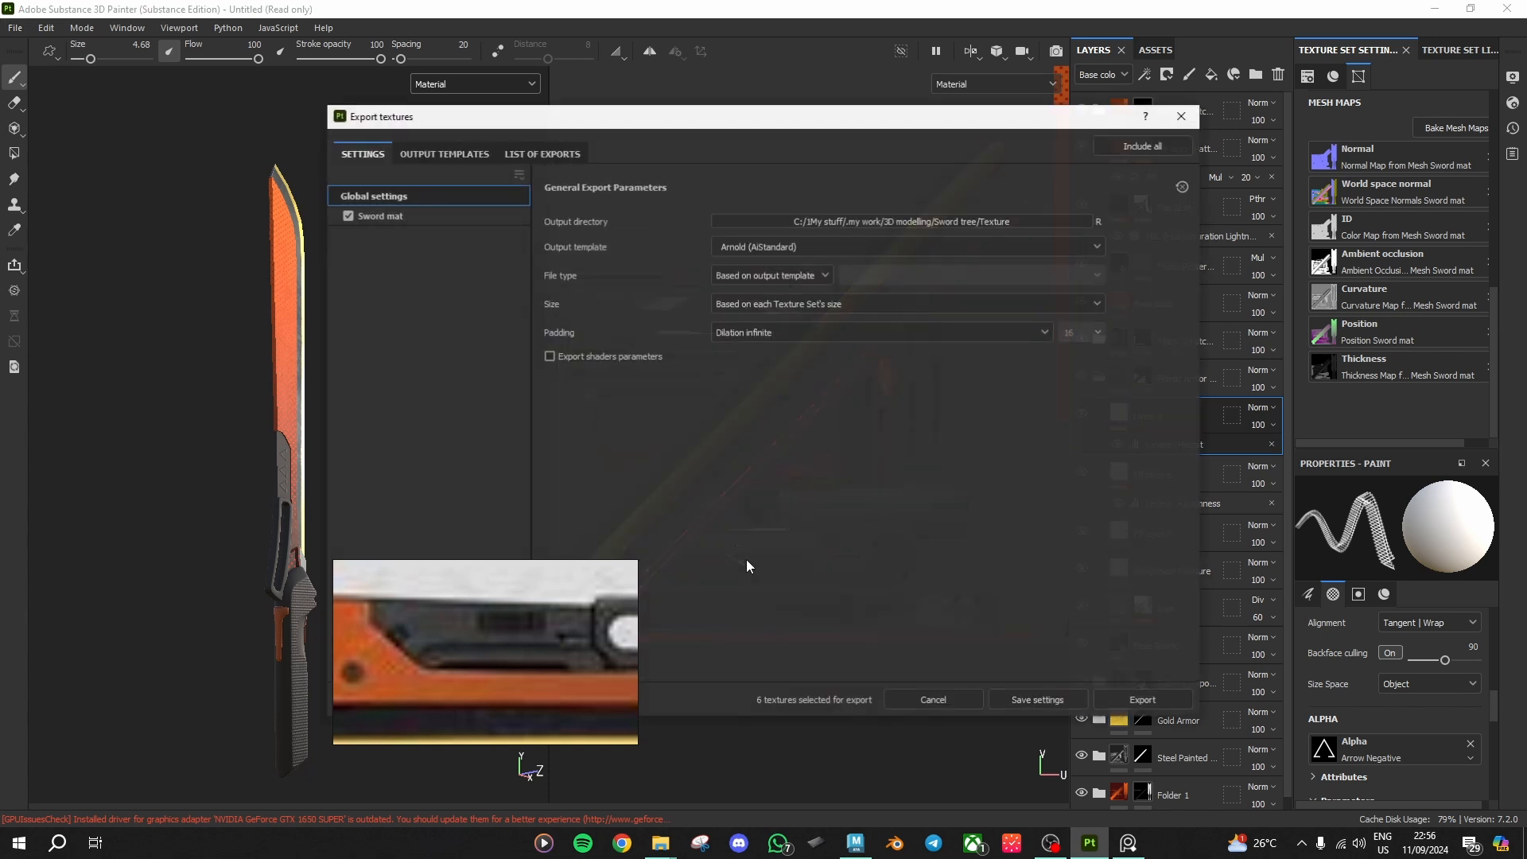
left_click(1144, 701)
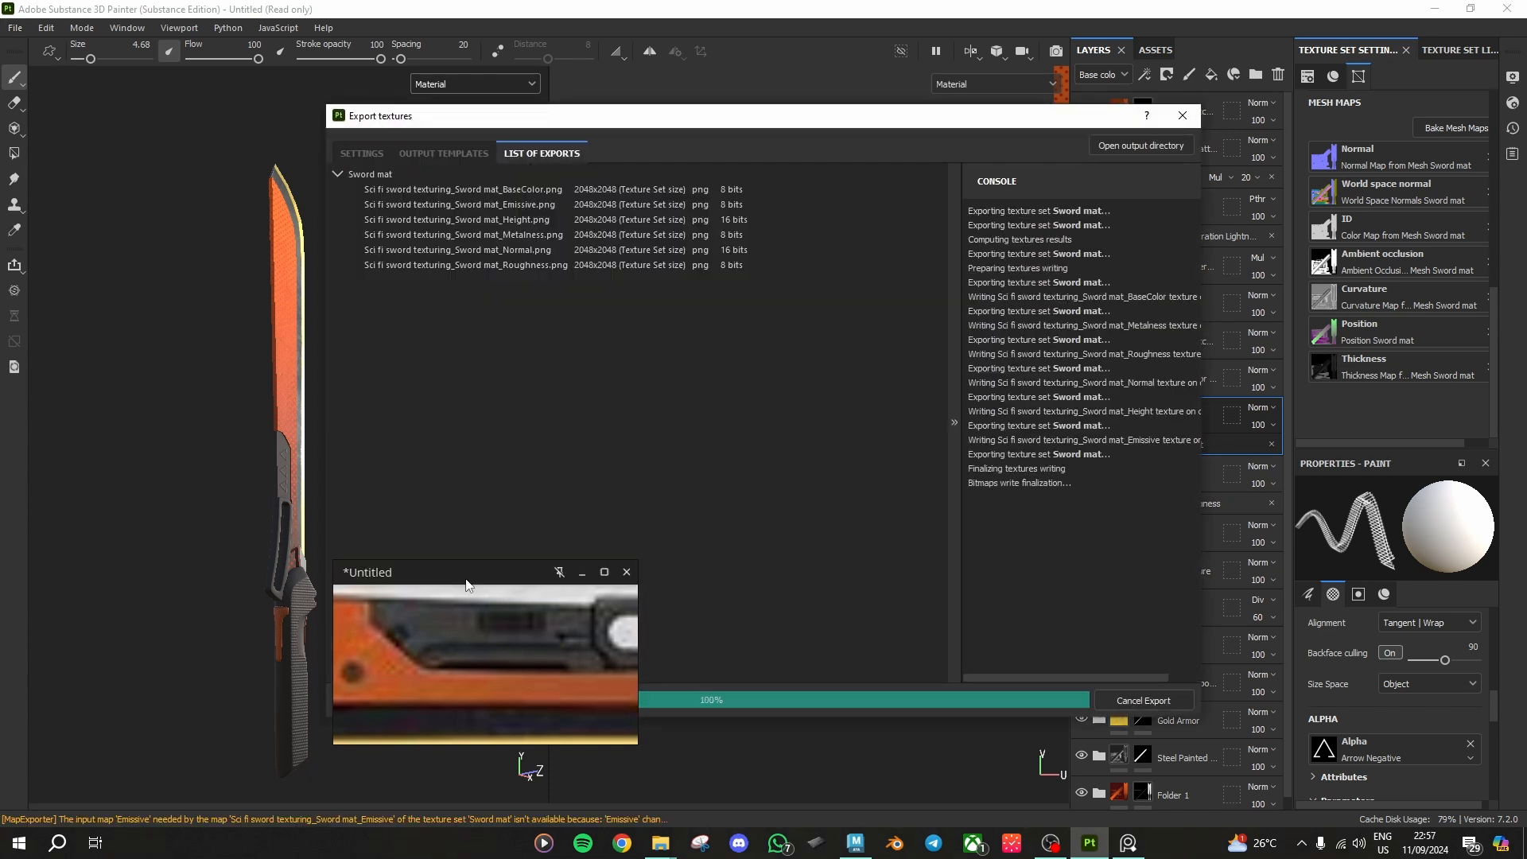
Step: Close the export window and open the Texture folder inside Sword tree in File Explorer to check the exported maps
left_click_drag(457, 559, 214, 529)
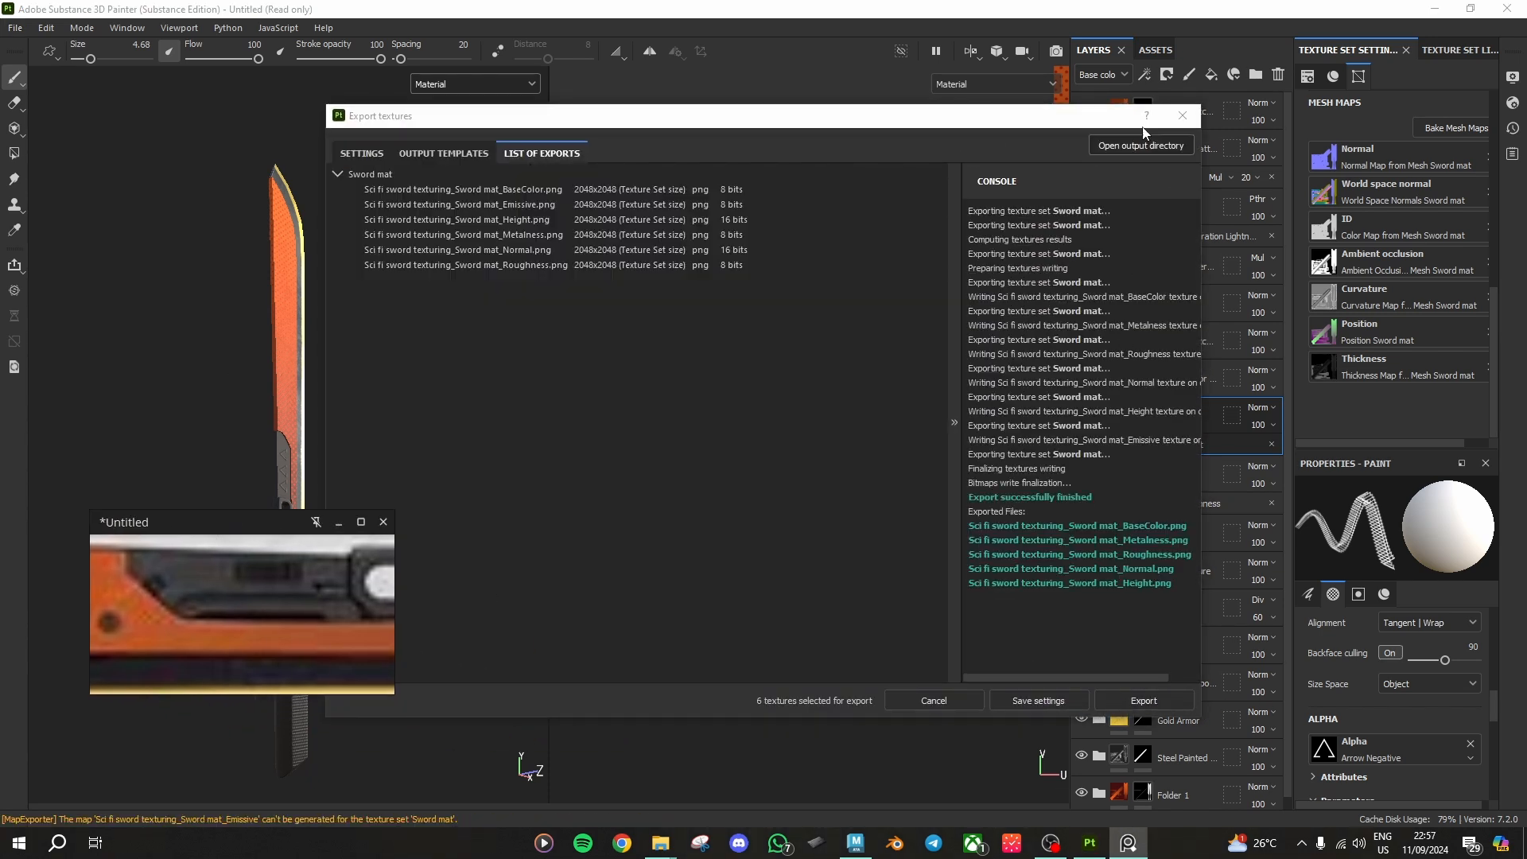
left_click(1182, 116)
mouse_move(670, 854)
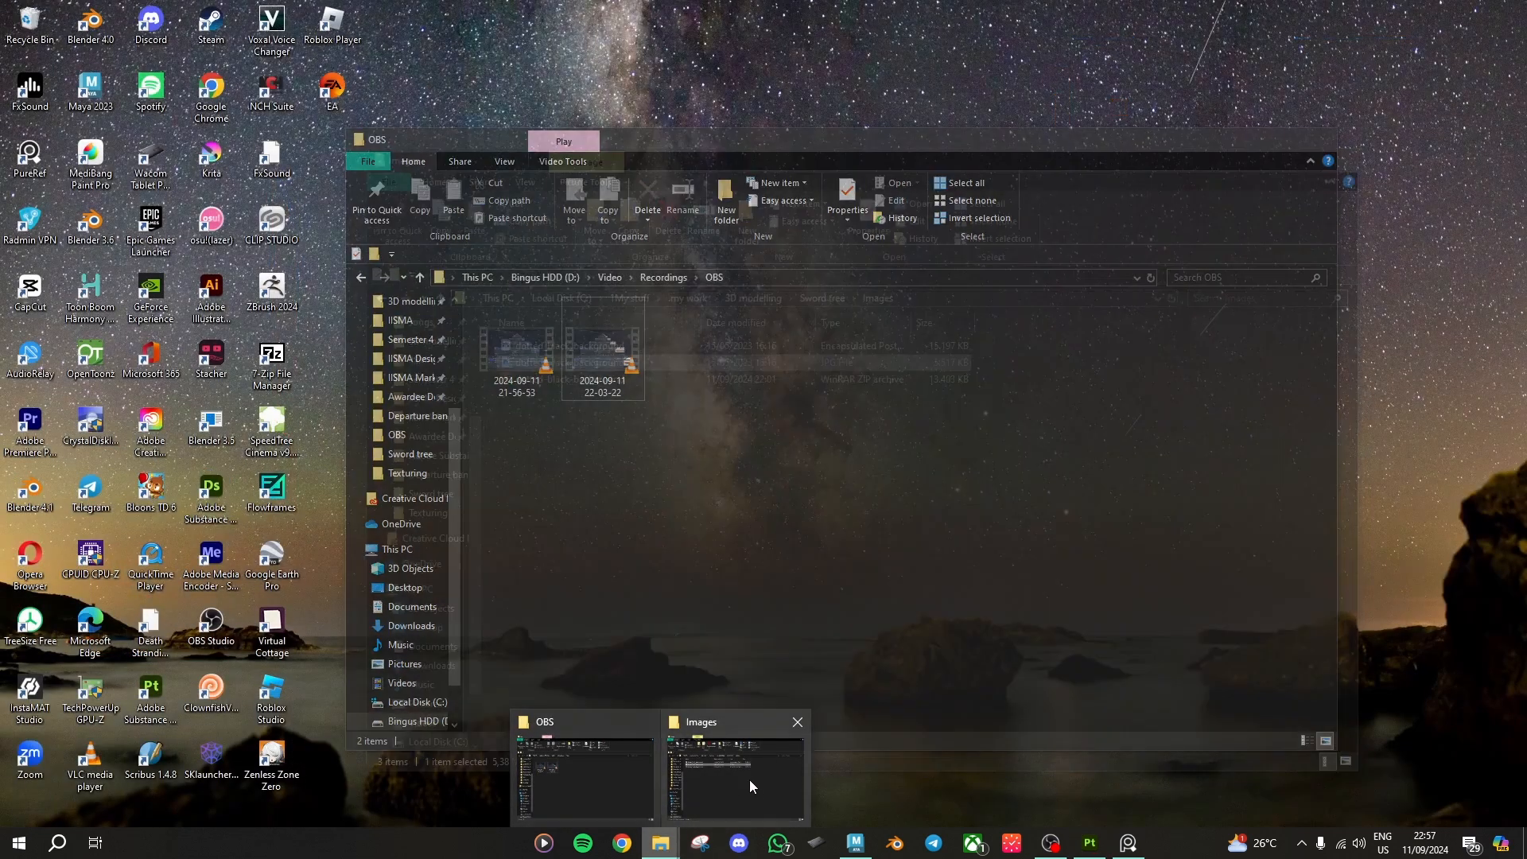
left_click(749, 779)
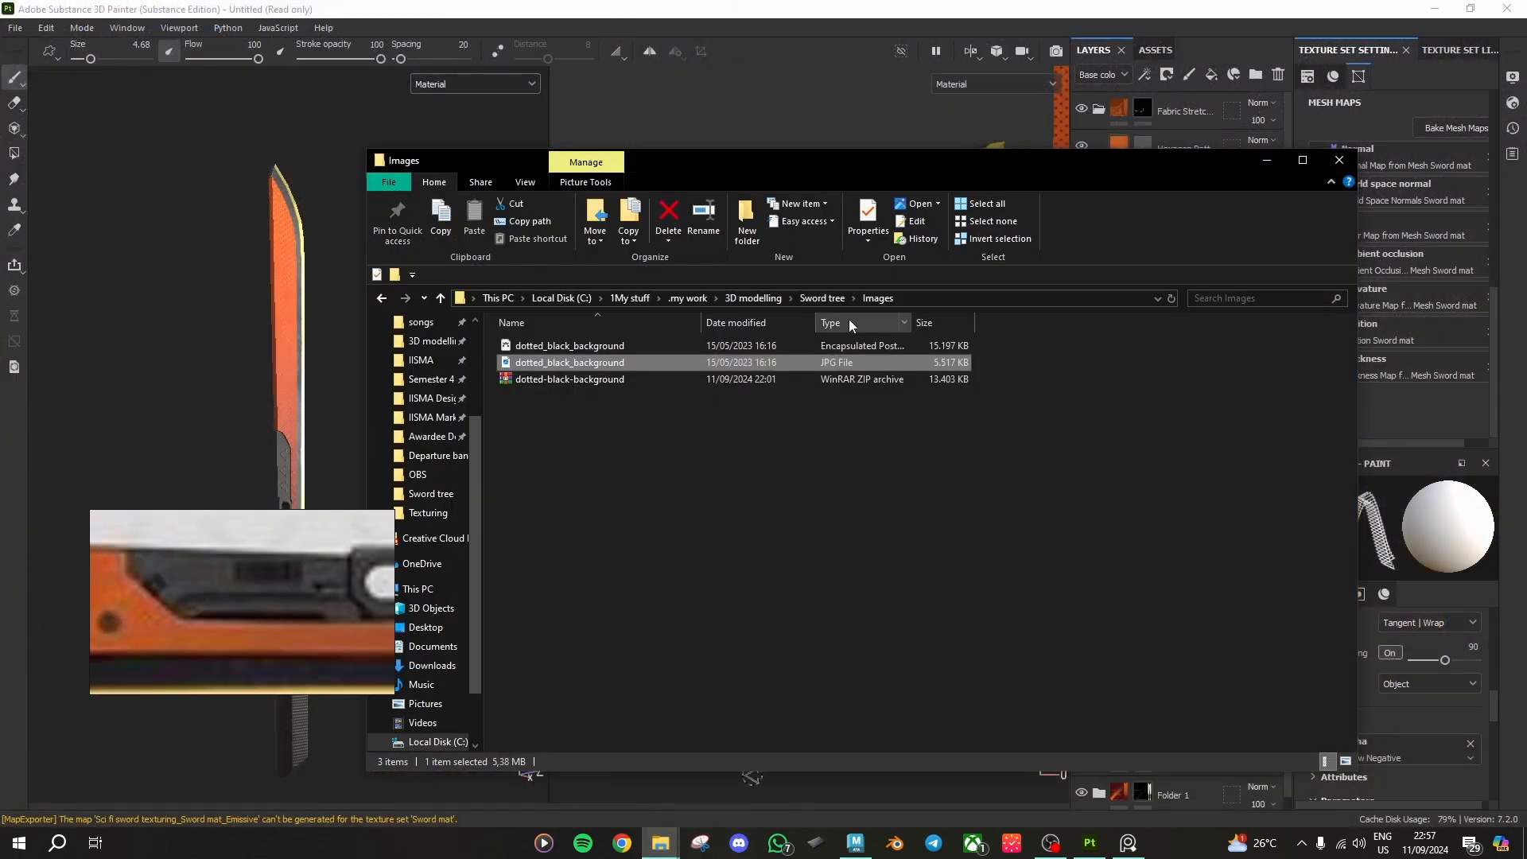
left_click(827, 298)
double_click(628, 357)
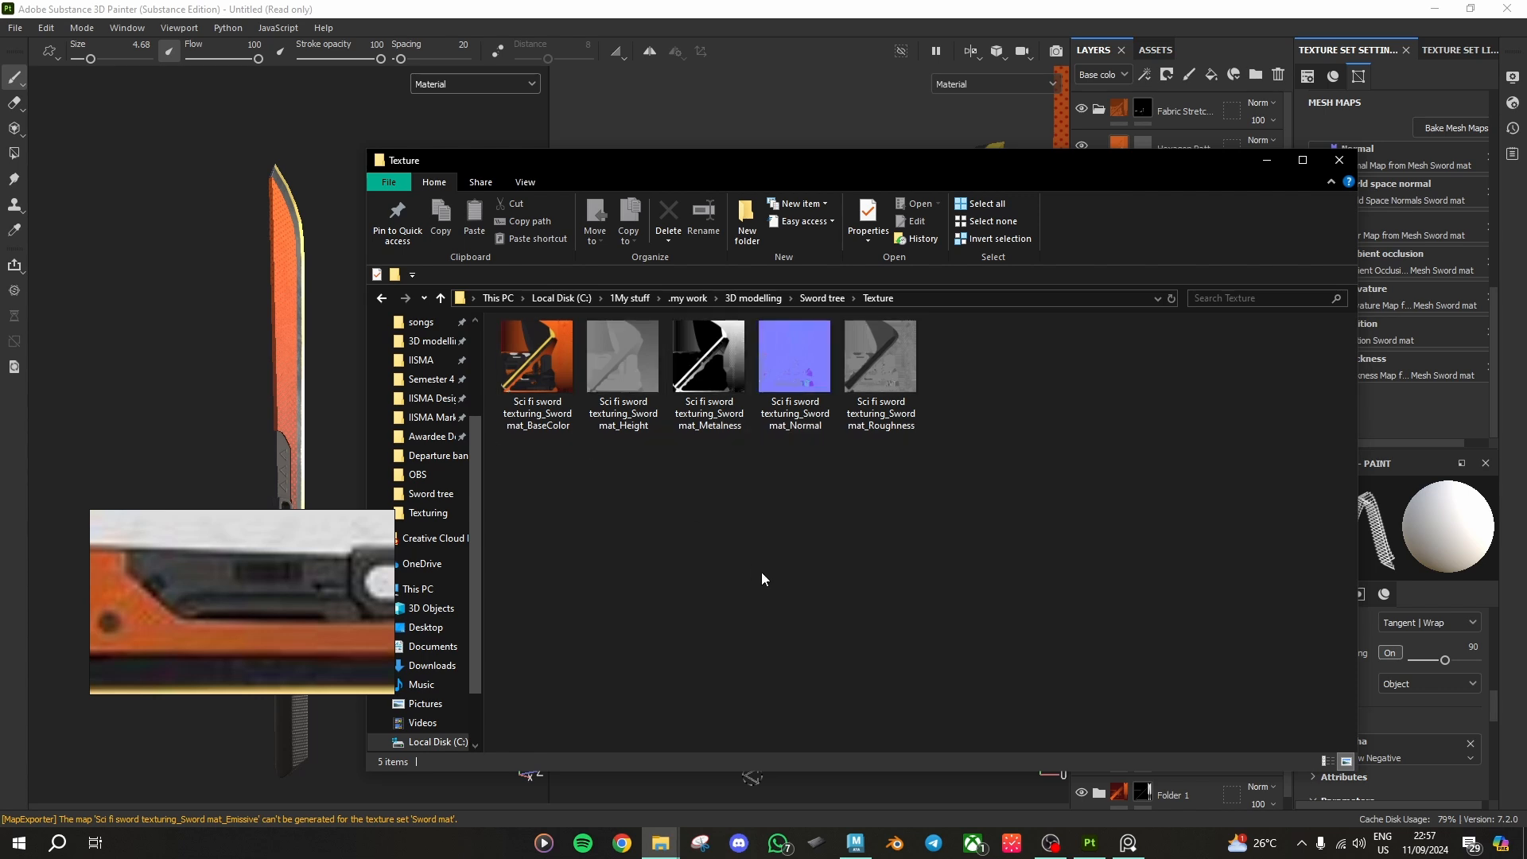
Step: Switch to Maya, bring the whole sword into view and turn on textured shading with nothing selected
left_click(854, 847)
left_click_drag(265, 522, 1215, 539)
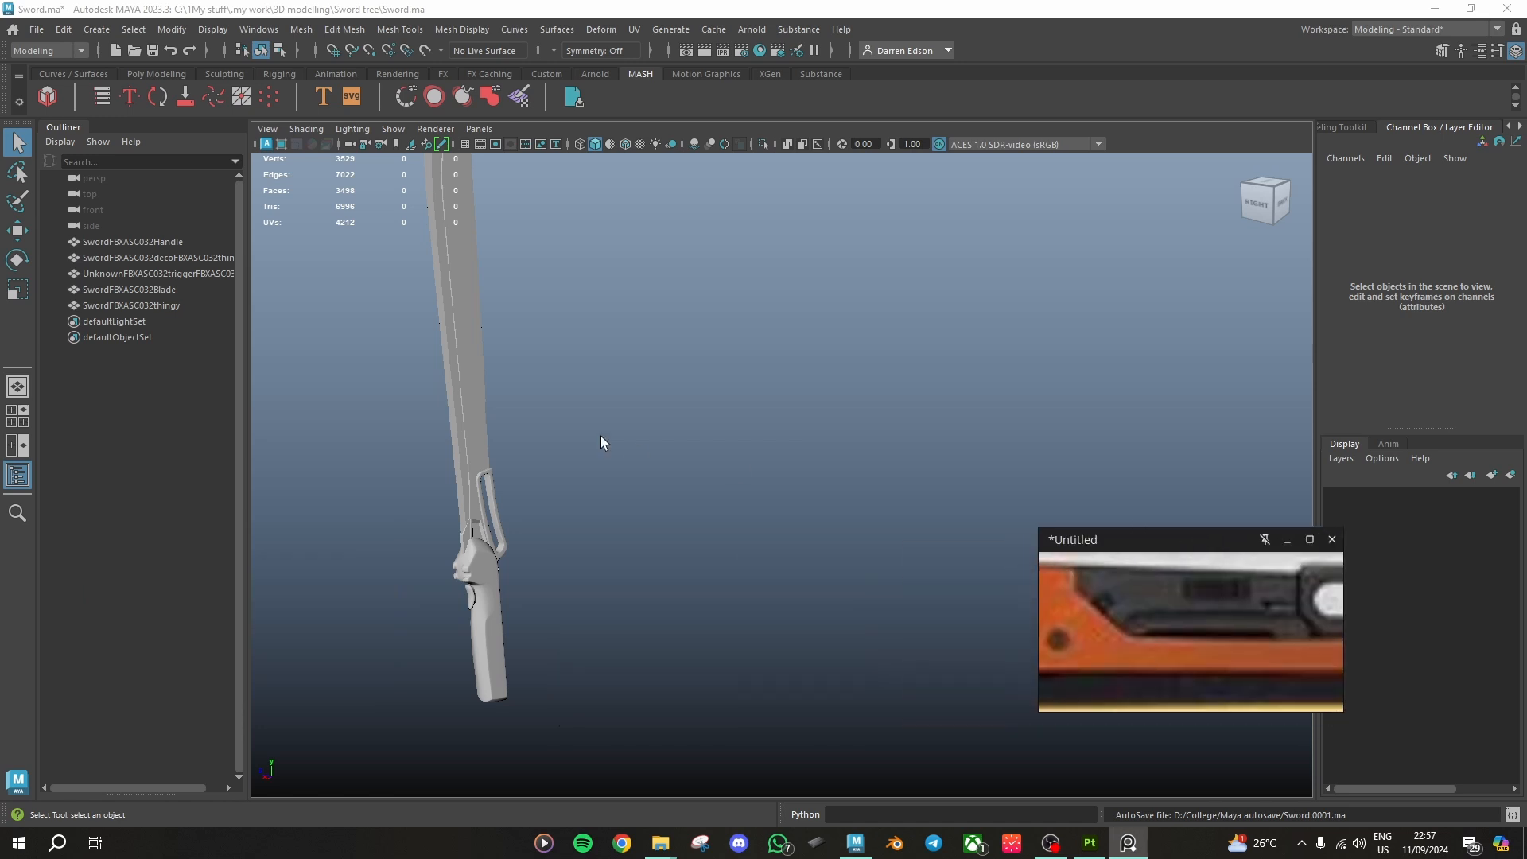
left_click(463, 375)
left_click_drag(560, 369, 690, 310, "alt")
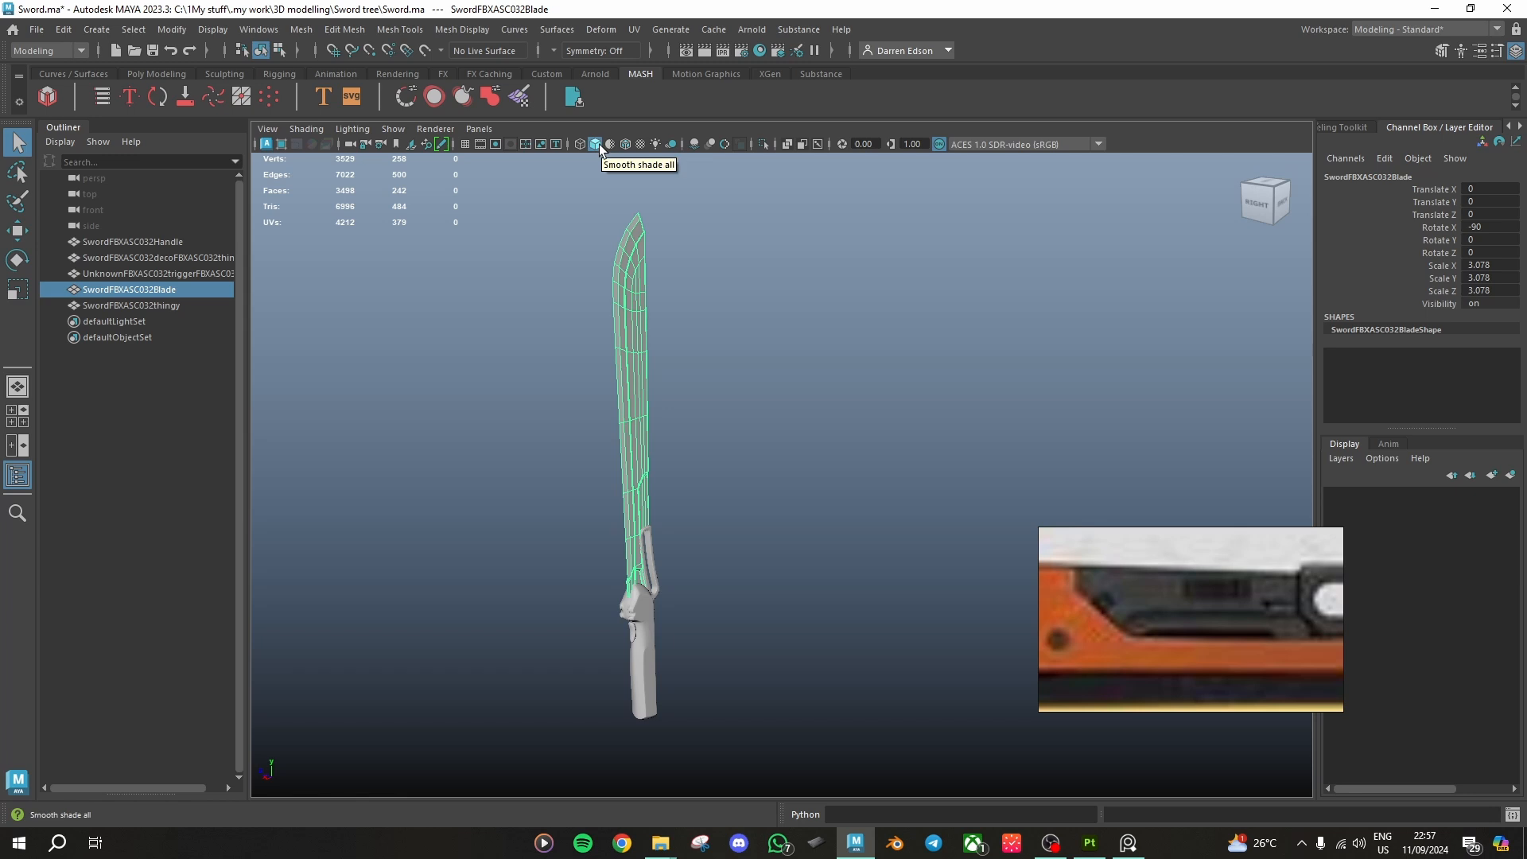
left_click(699, 334)
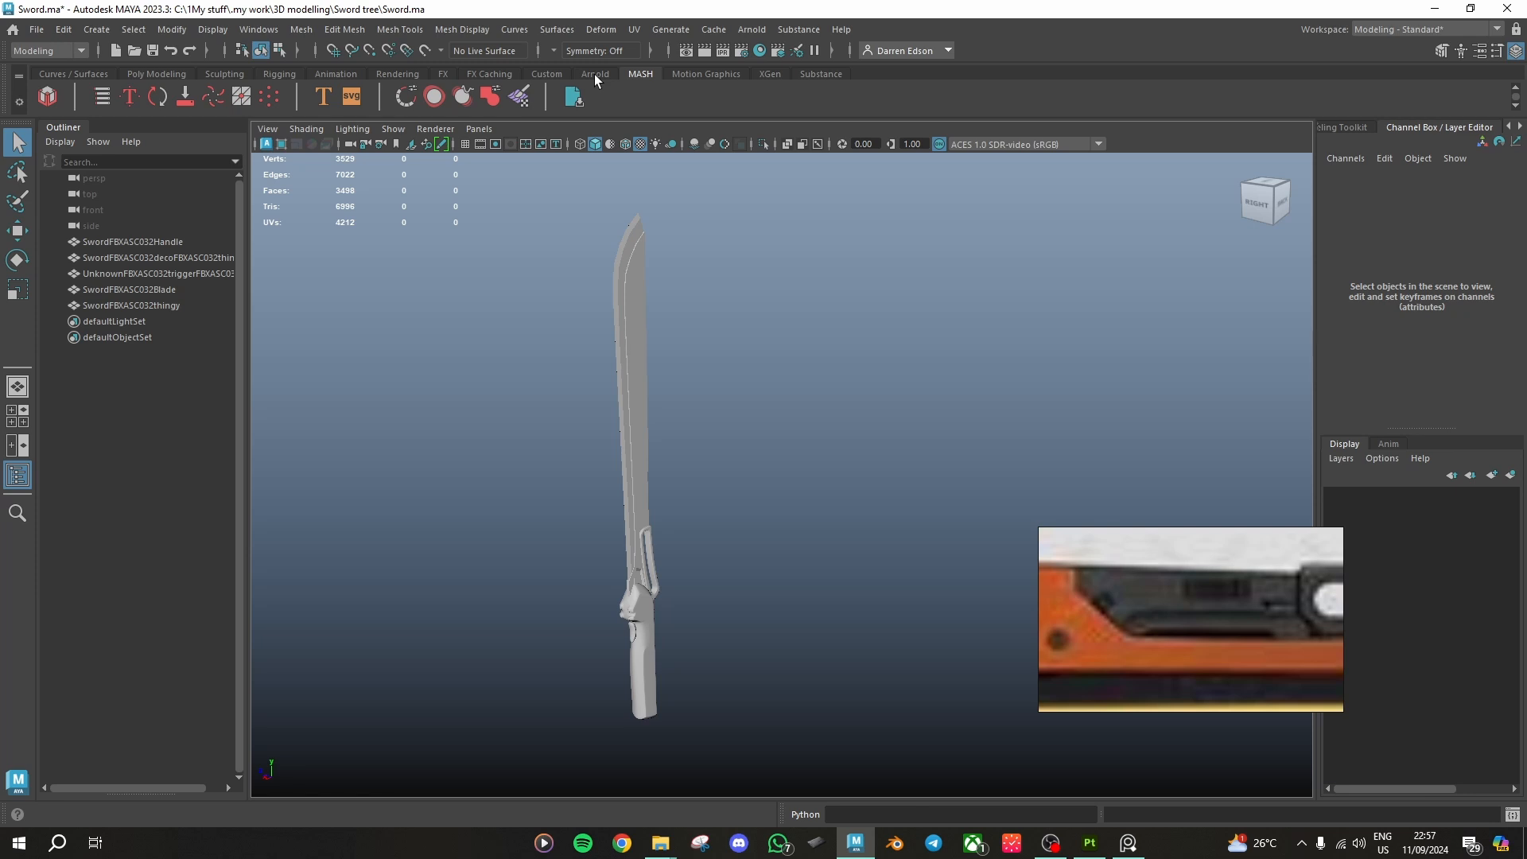
Step: Open the Substance Apply Workflow to Image Maps tool with the Arnold workflow
left_click(78, 53)
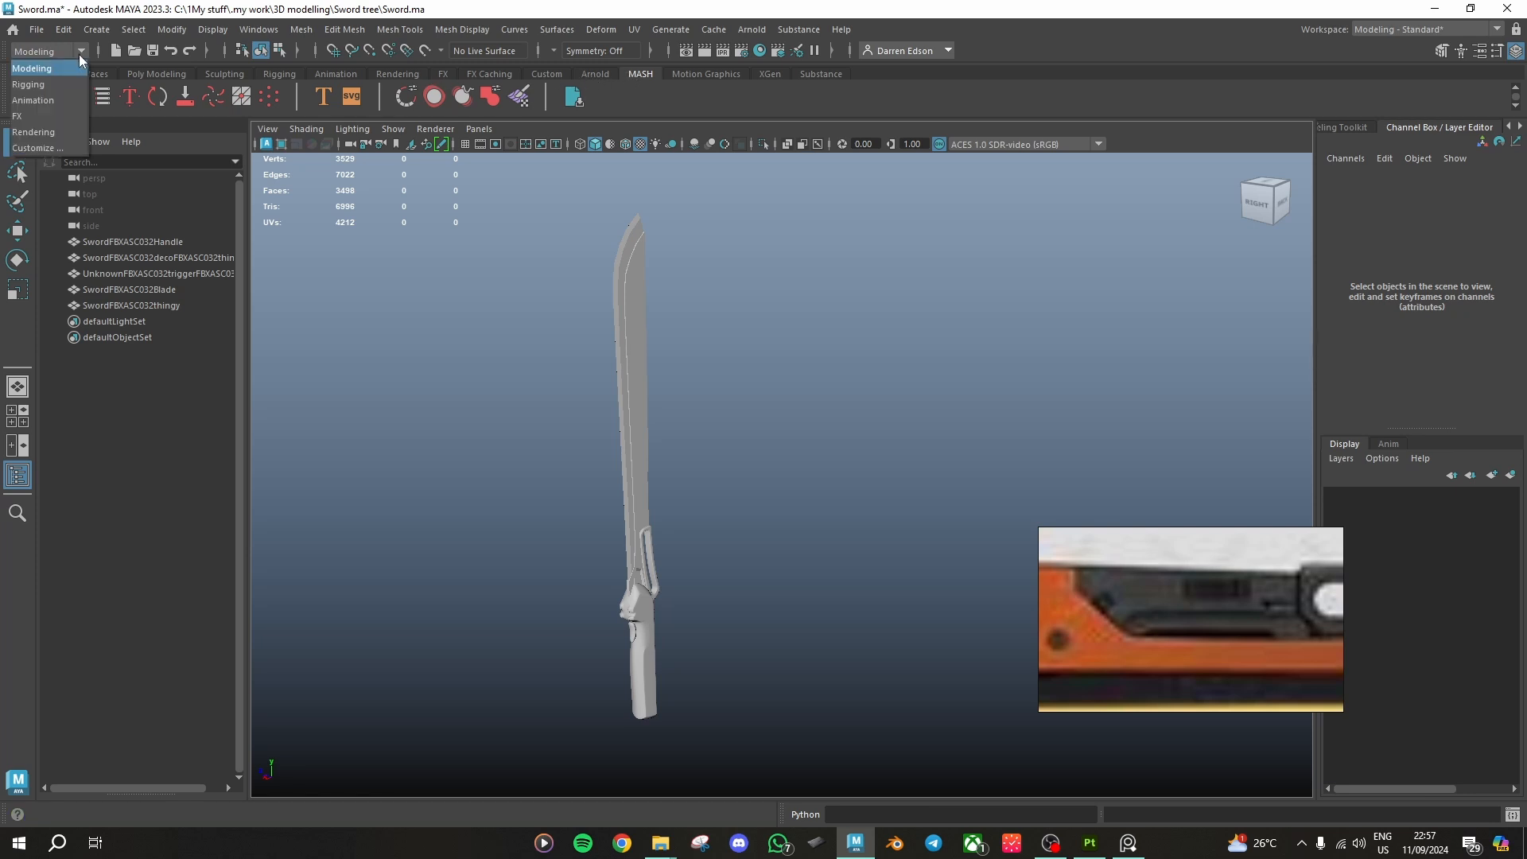
left_click(595, 74)
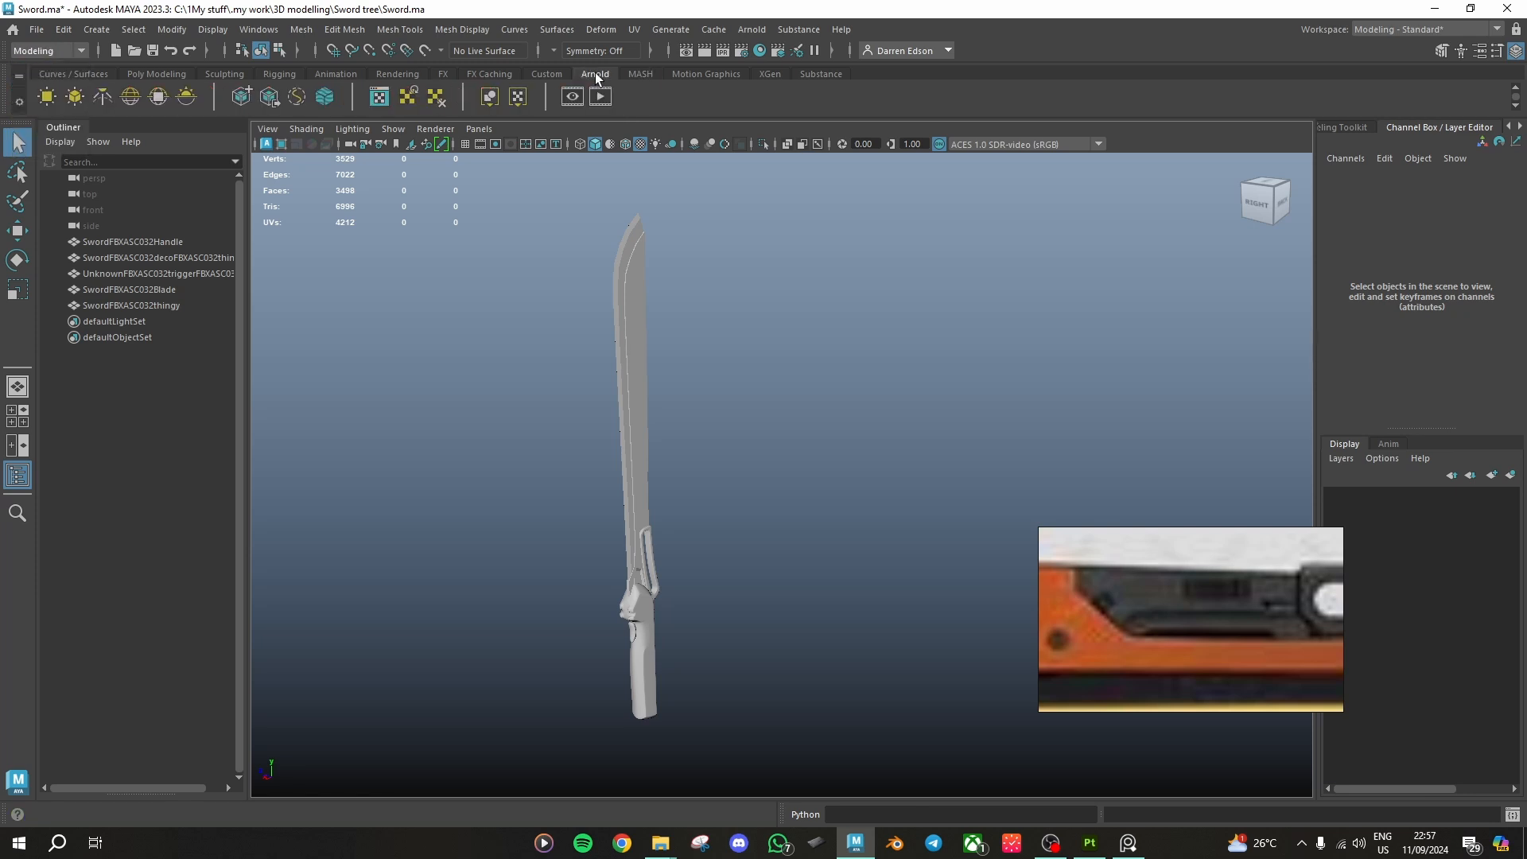
left_click(819, 74)
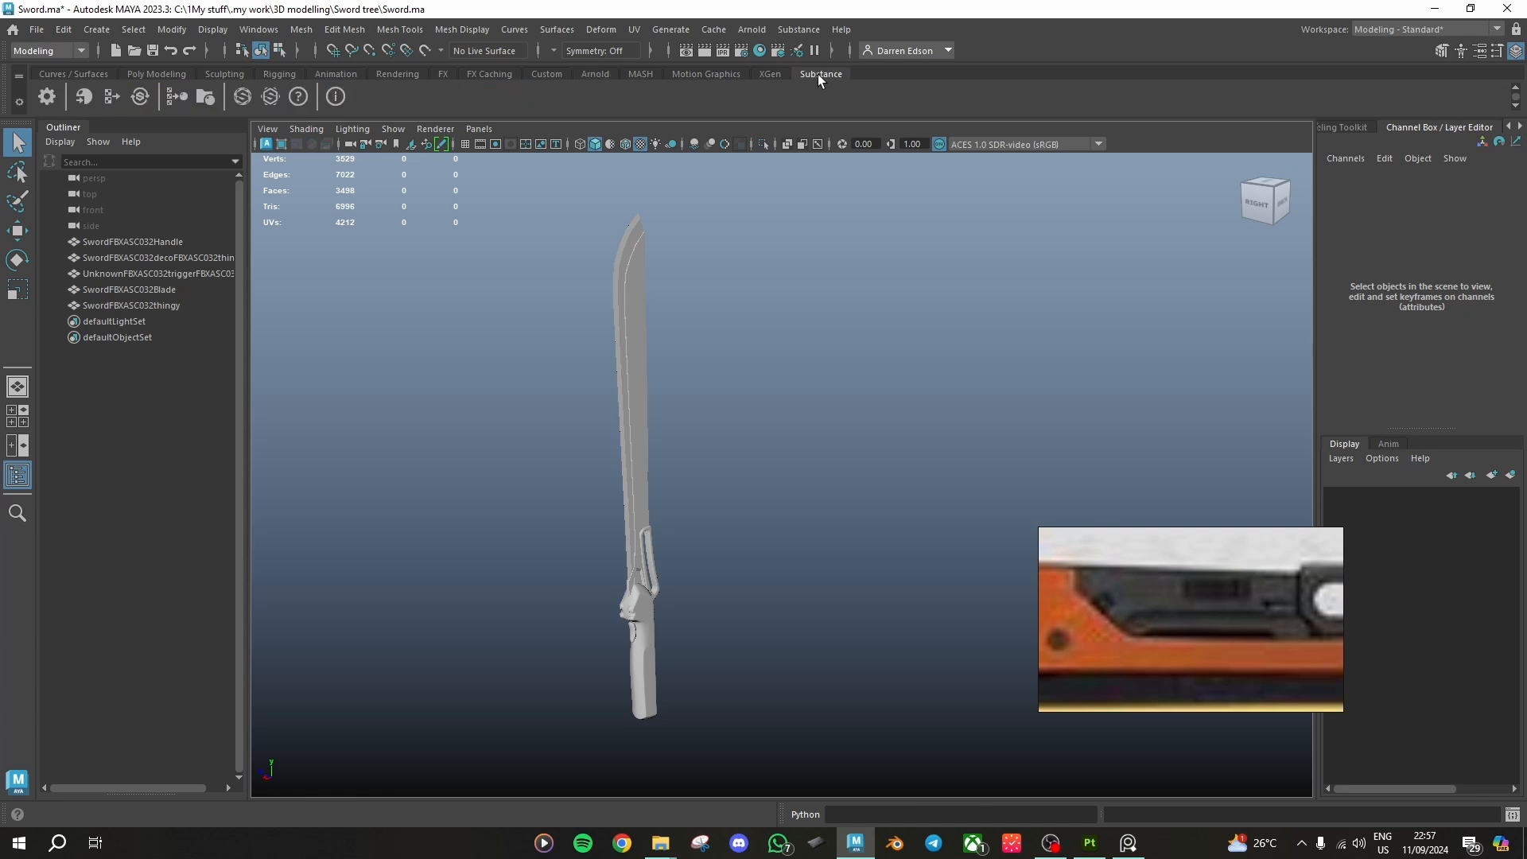
left_click(176, 98)
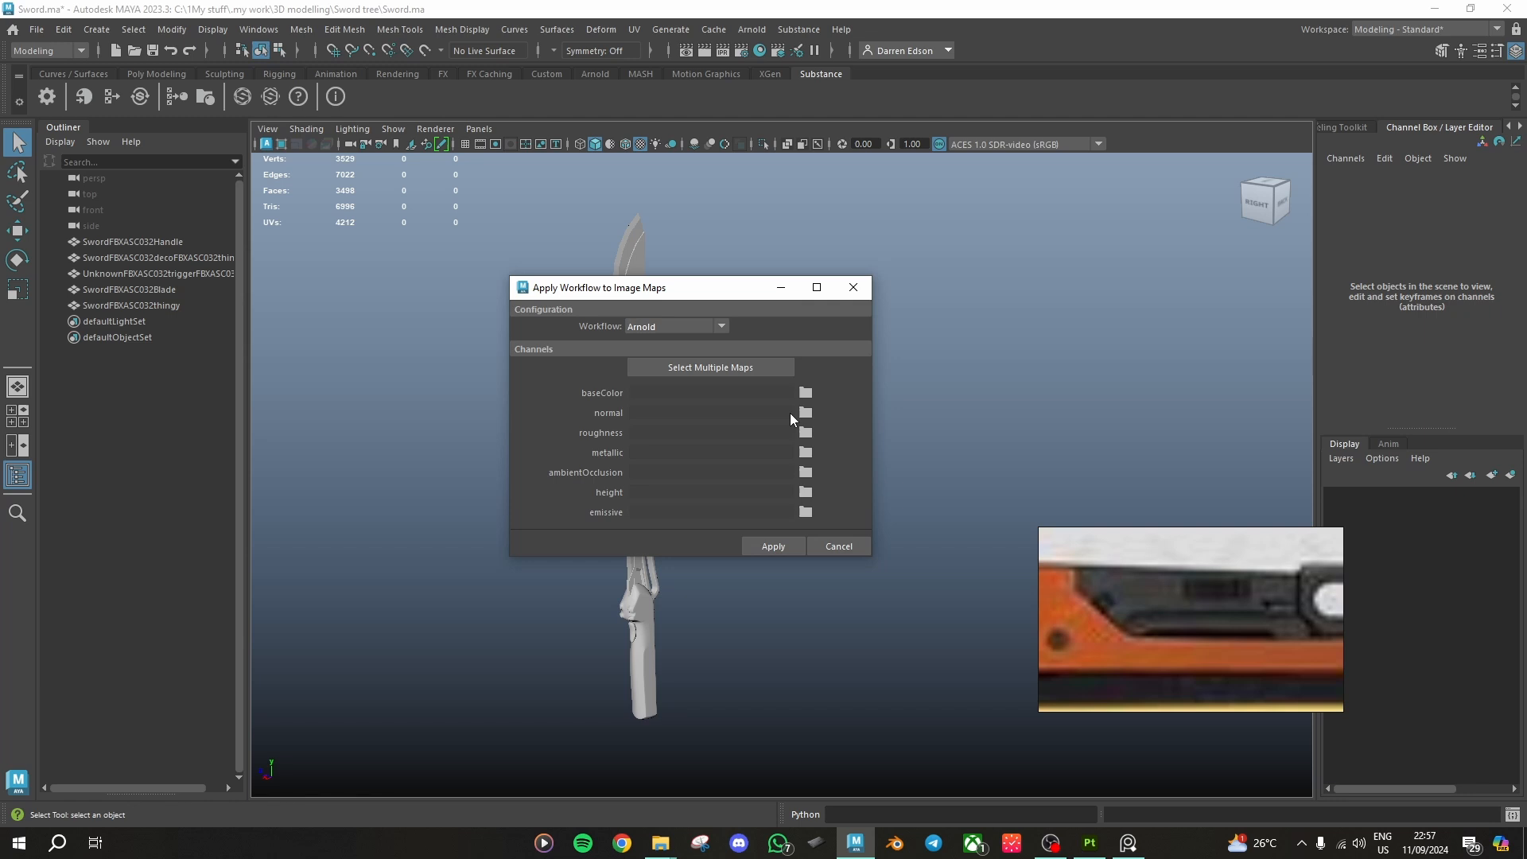
Step: Start selecting multiple maps and browse to C:\1My stuff\.my work\3D modelling\Sword tree\Texture
left_click(746, 369)
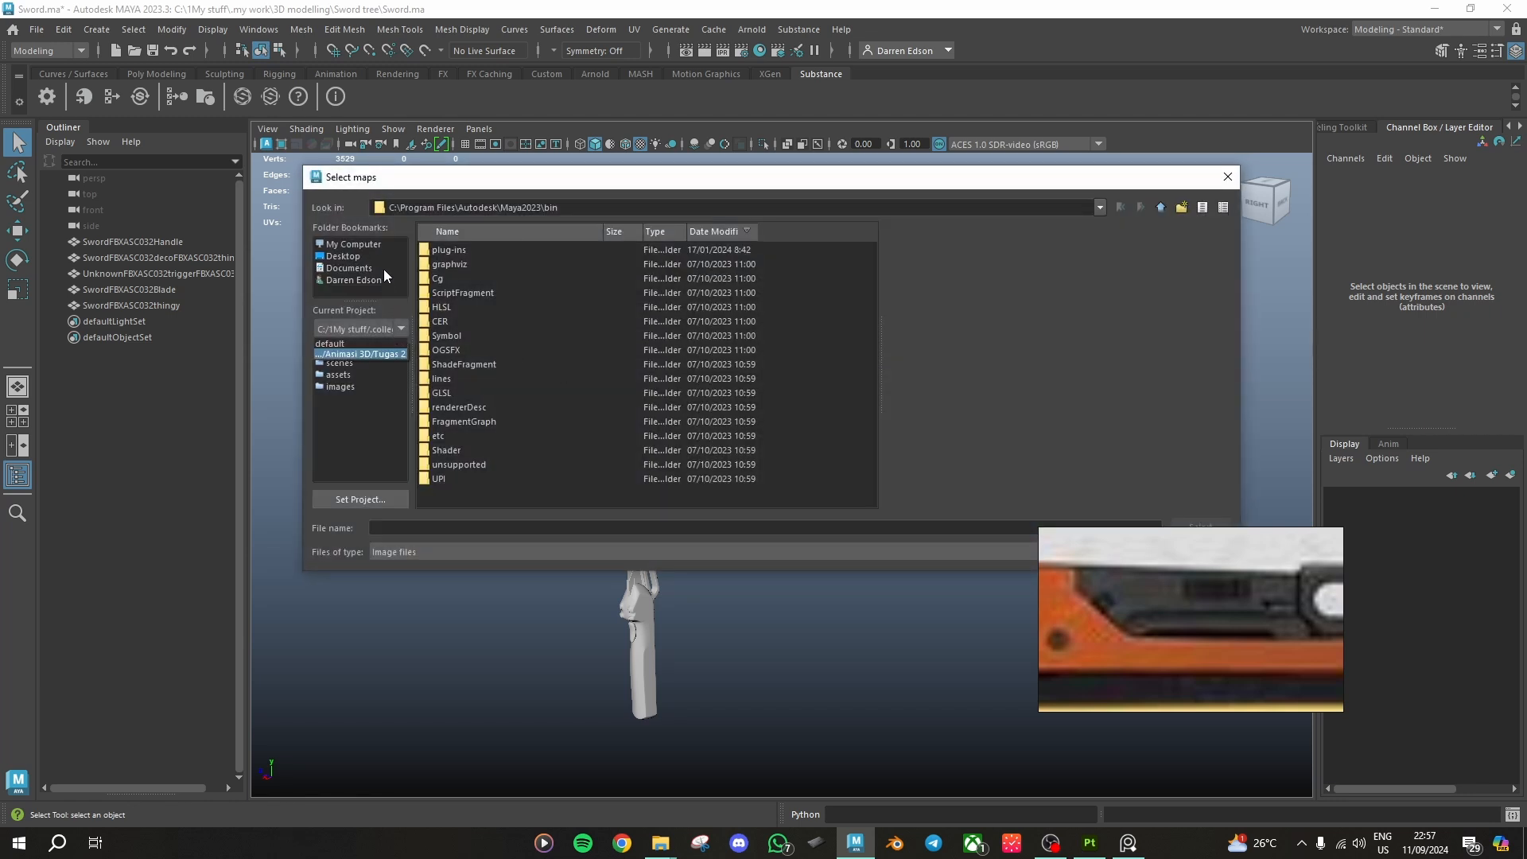
left_click(366, 246)
double_click(459, 263)
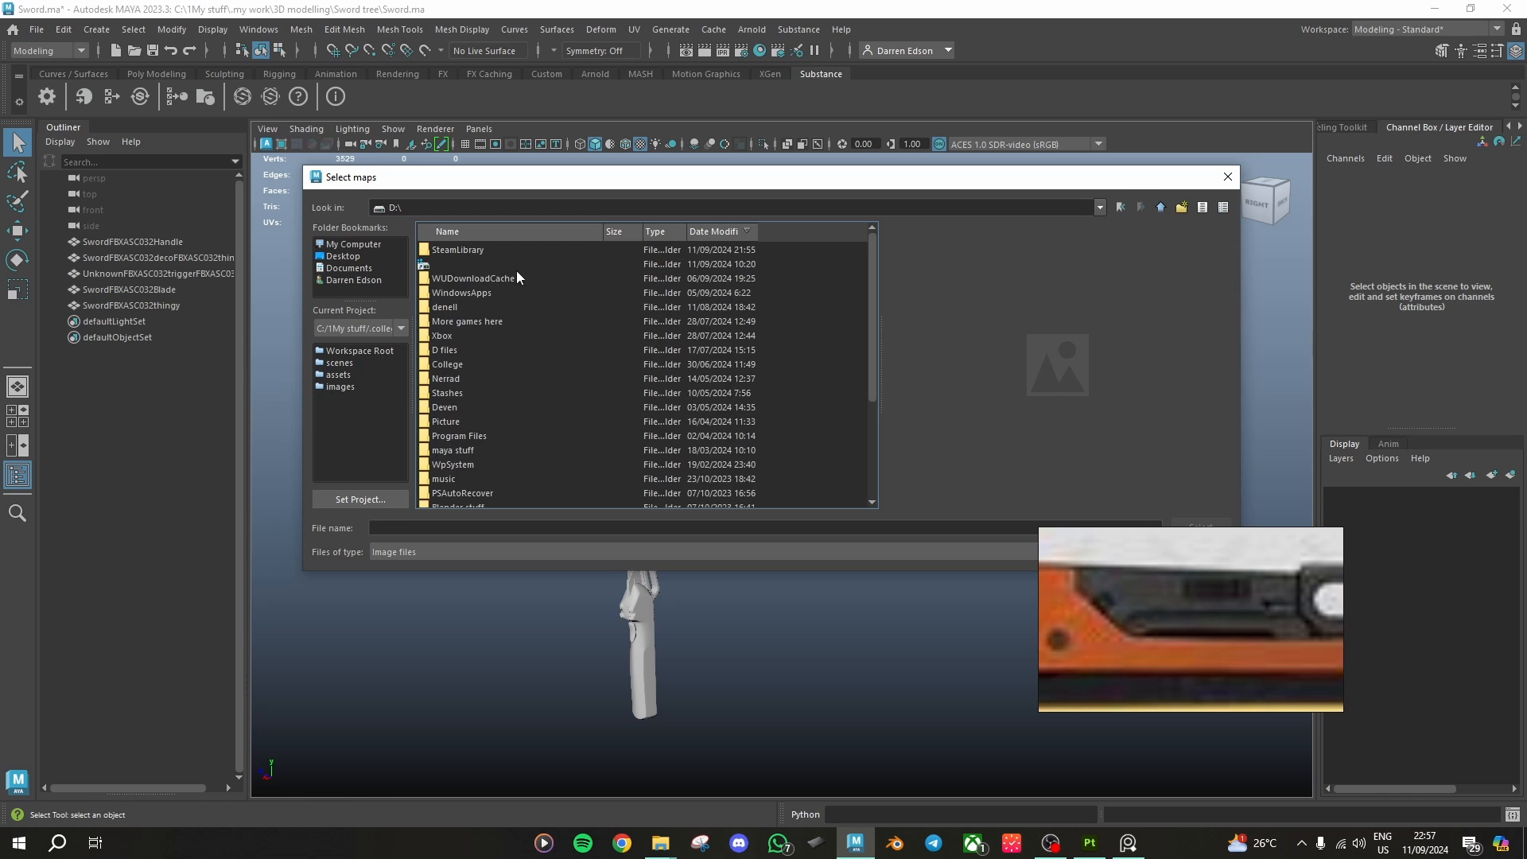
left_click(1166, 205)
double_click(494, 253)
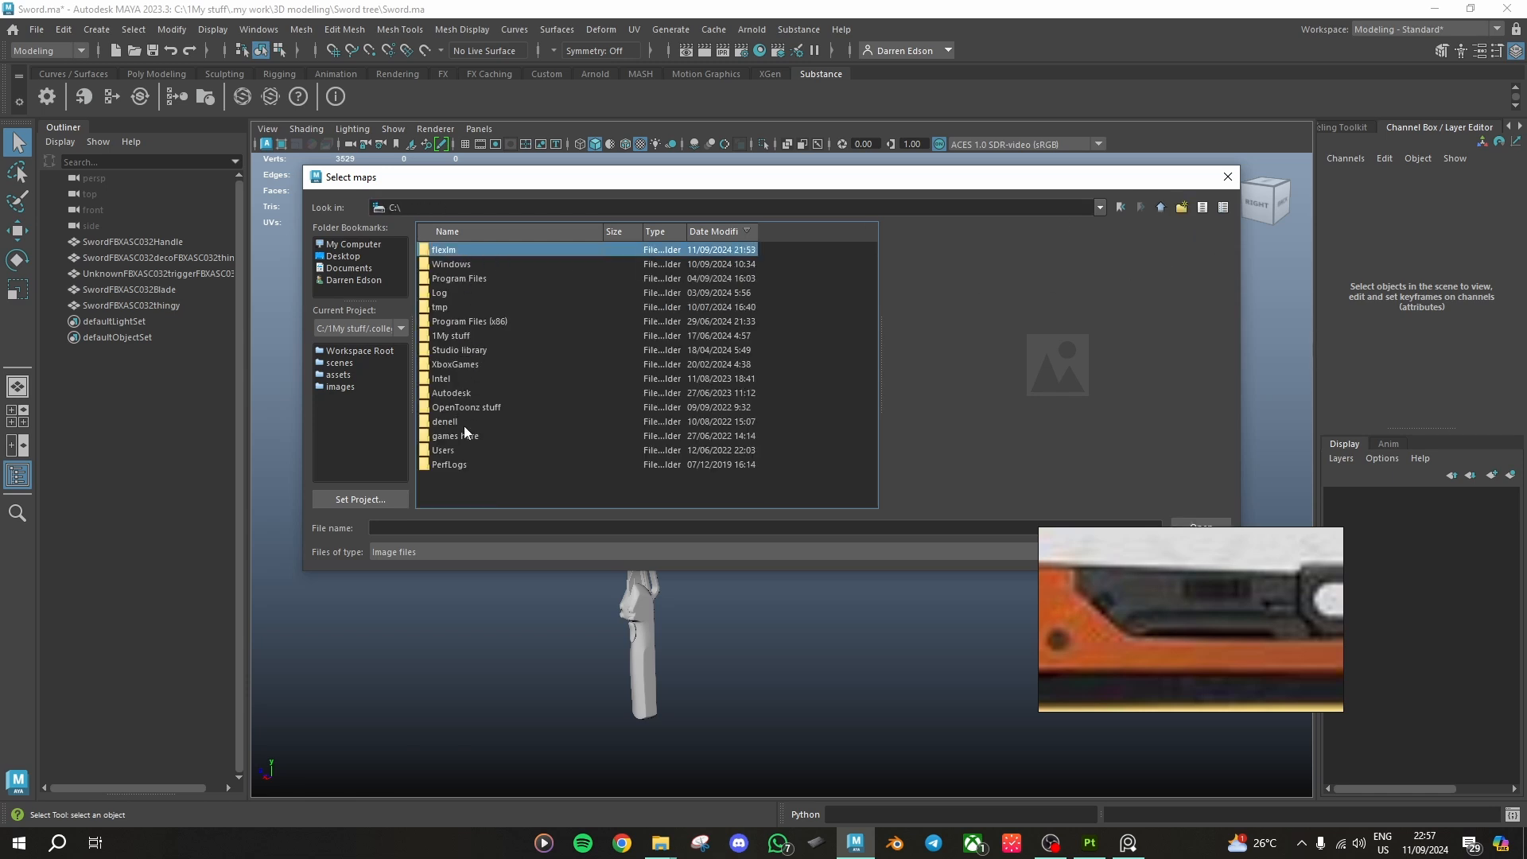
double_click(455, 336)
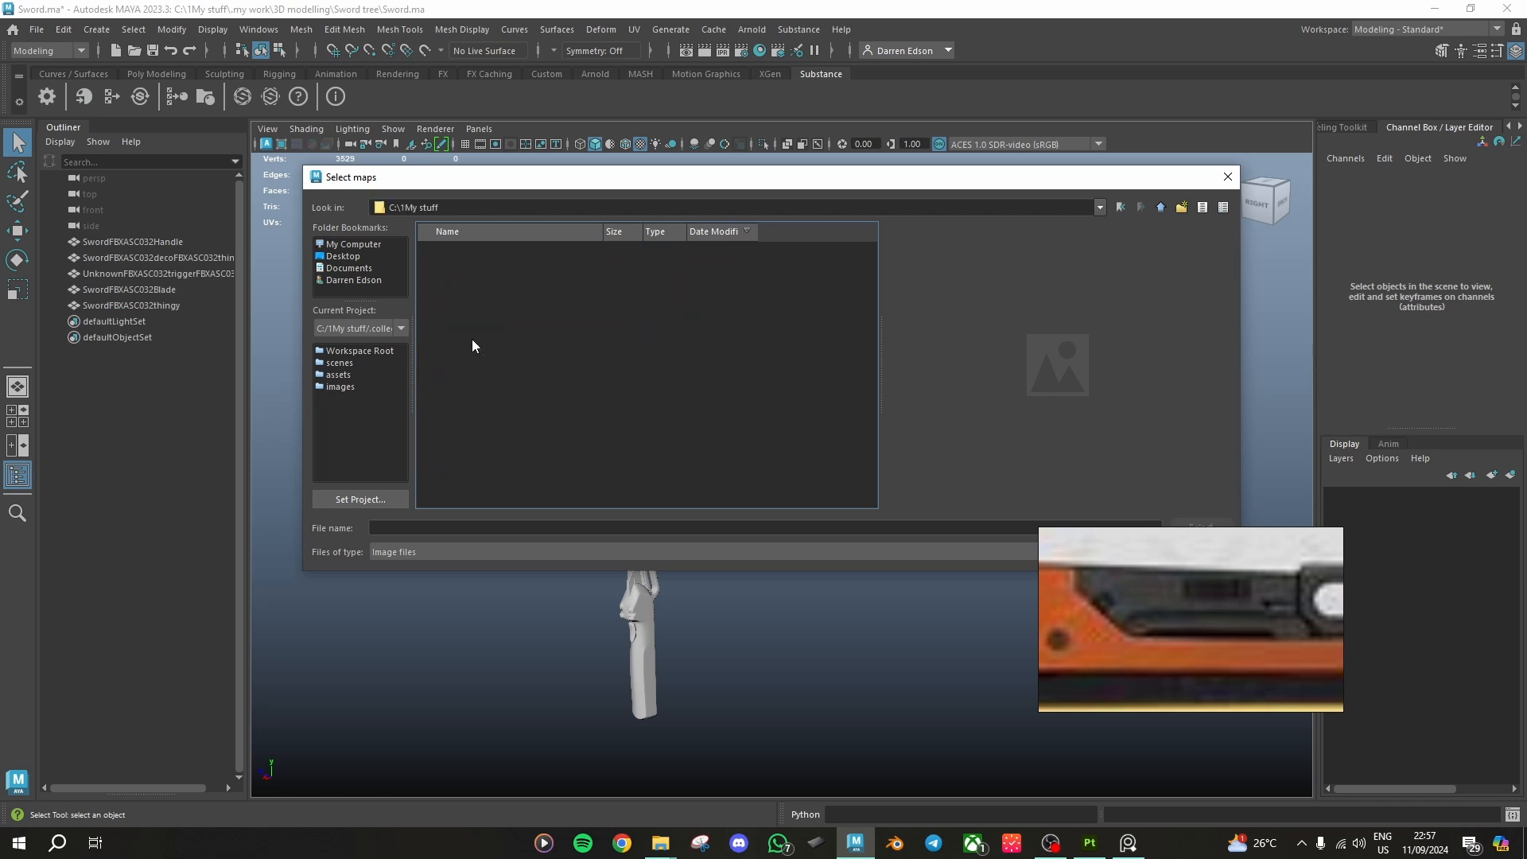
double_click(458, 265)
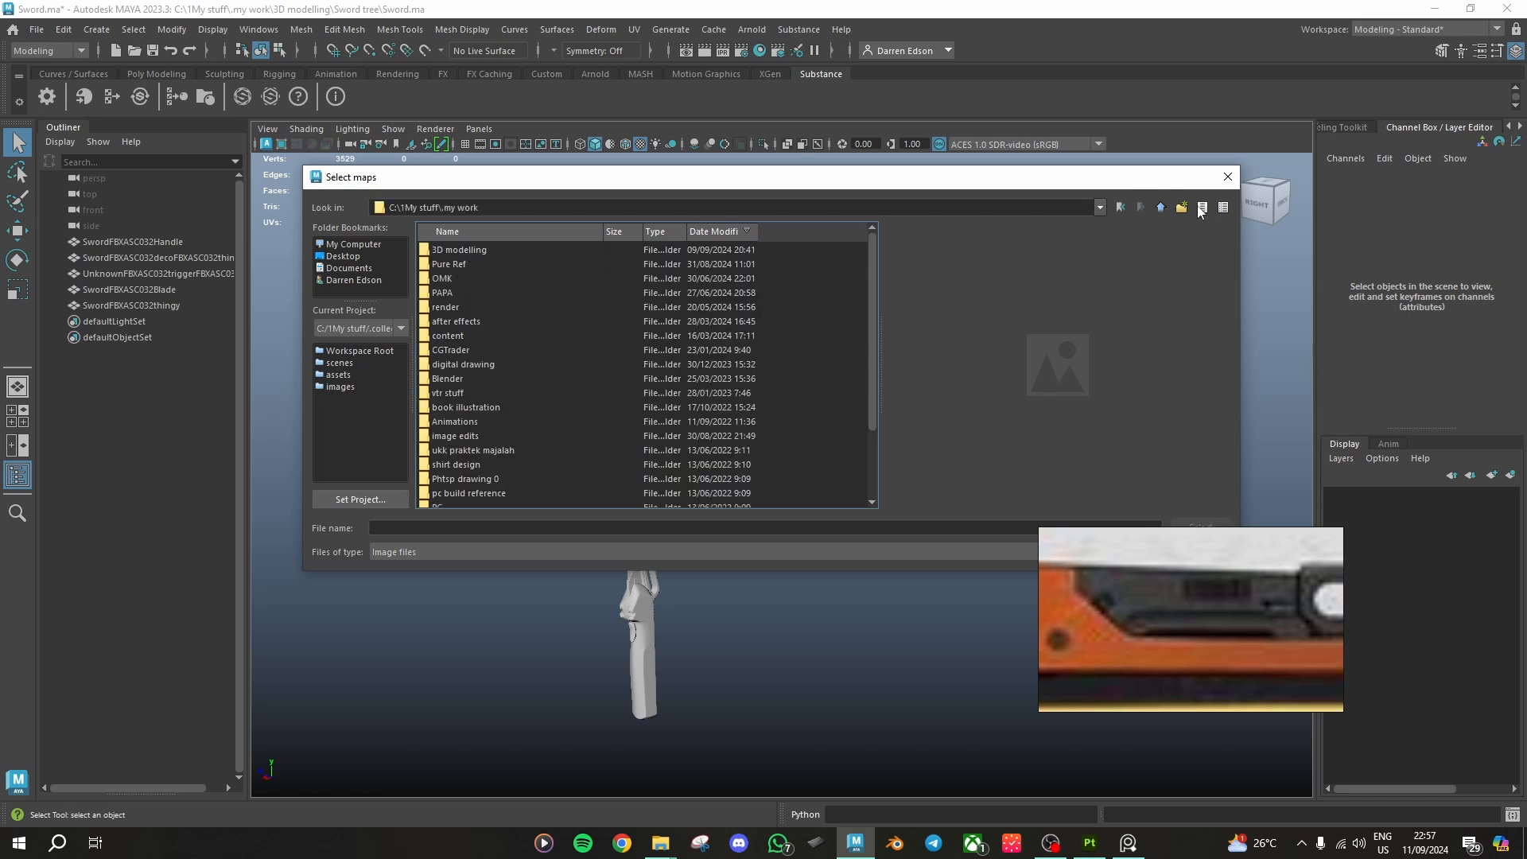
double_click(461, 250)
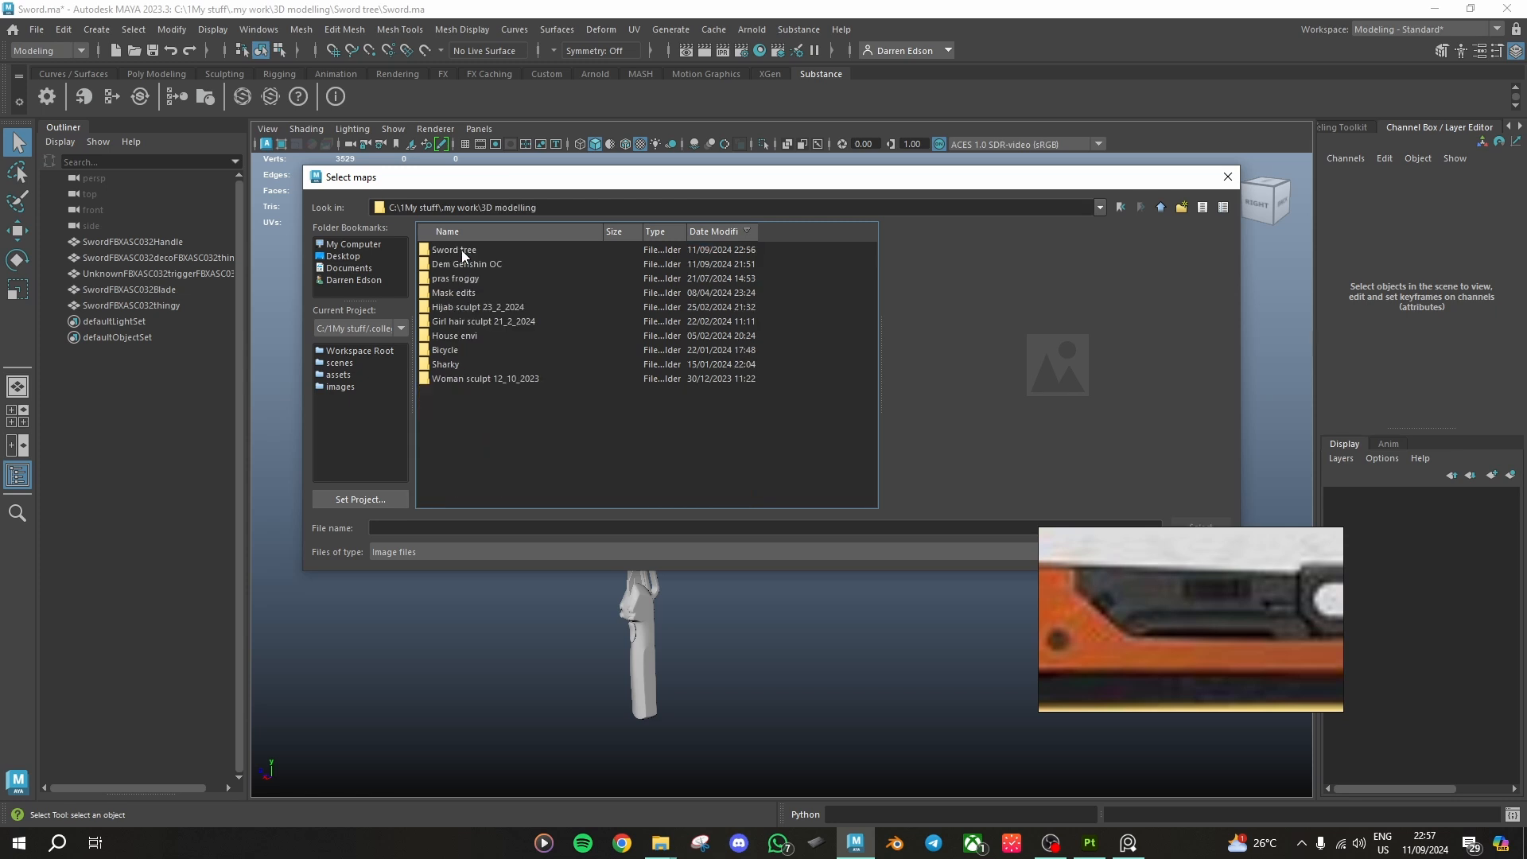
double_click(461, 250)
double_click(470, 323)
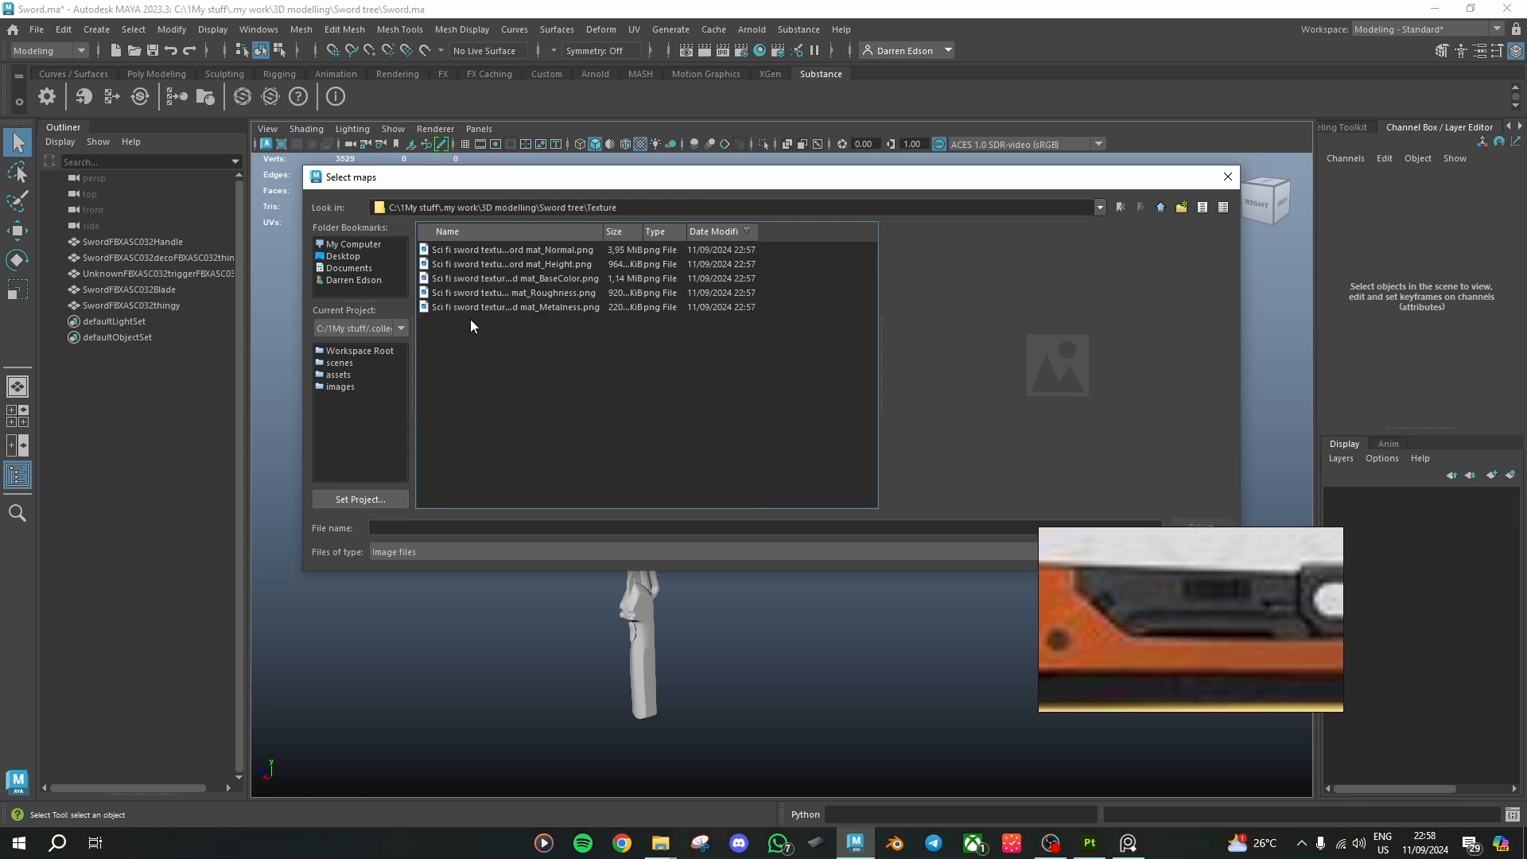
Step: Load the exported Normal, Height, BaseColor, Roughness and Metalness maps into the workflow's channels
left_click(470, 248)
left_click(510, 309, "shift")
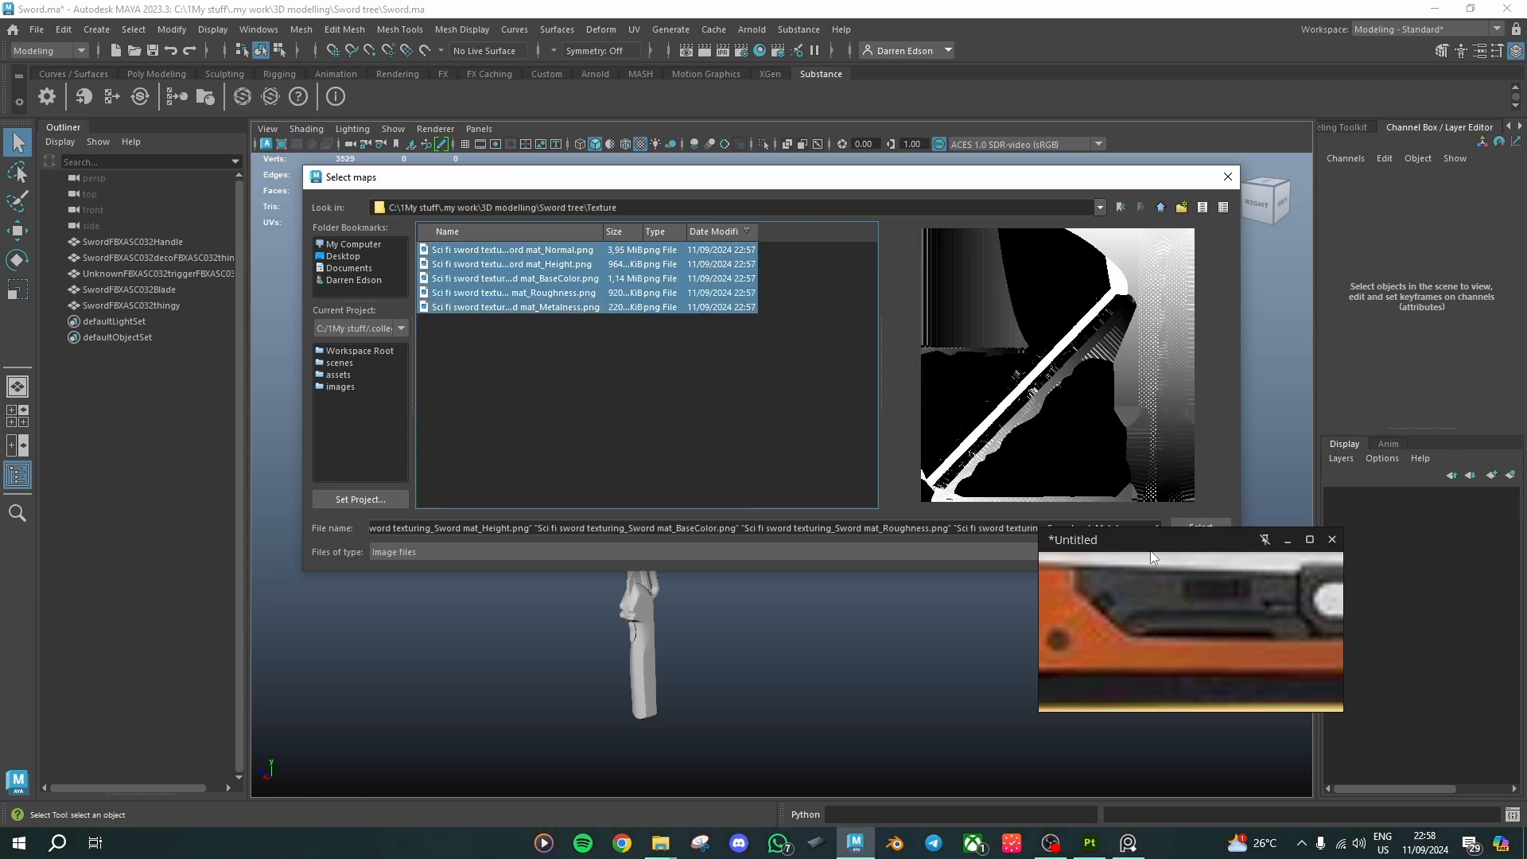
left_click(1189, 528)
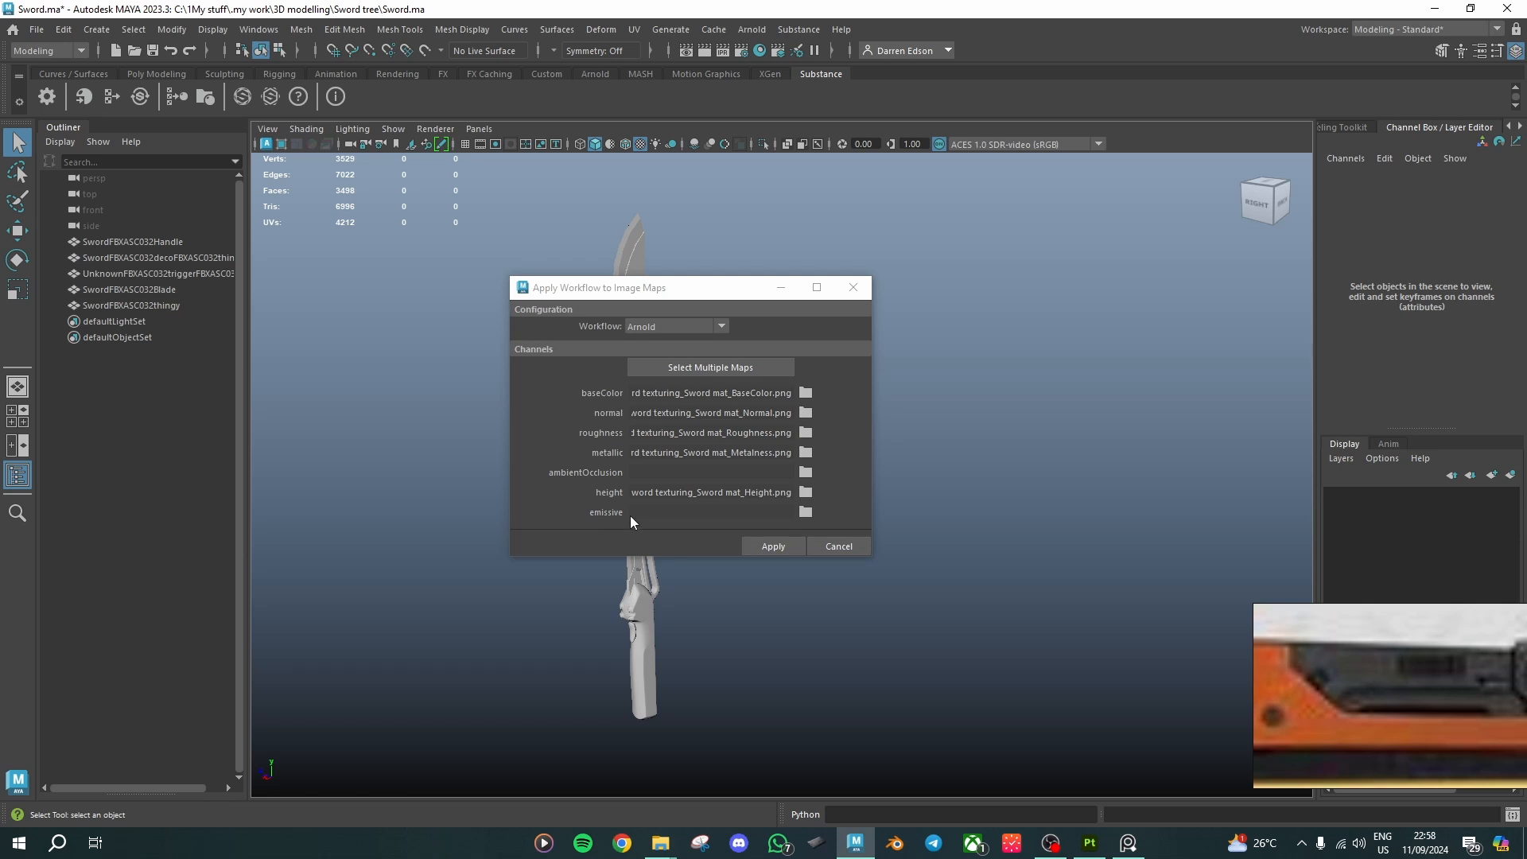
Step: Zoom the reference out to show the whole orange sword and apply the Arnold workflow to the loaded maps
left_click_drag(1393, 616, 1186, 482)
scroll(1197, 587, "down", 6)
scroll(1210, 602, "down", 3)
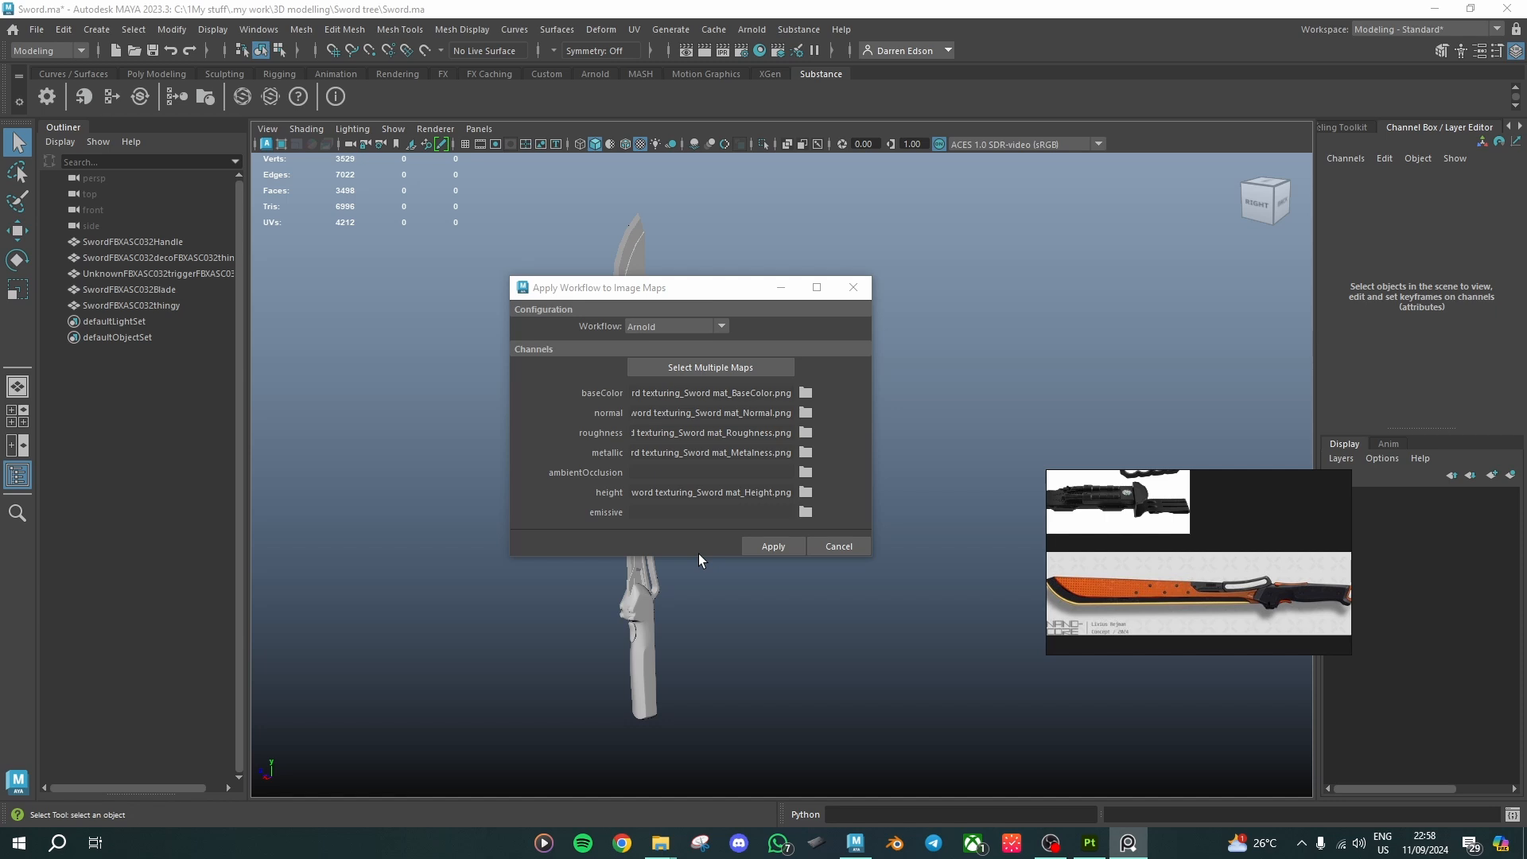
left_click(760, 546)
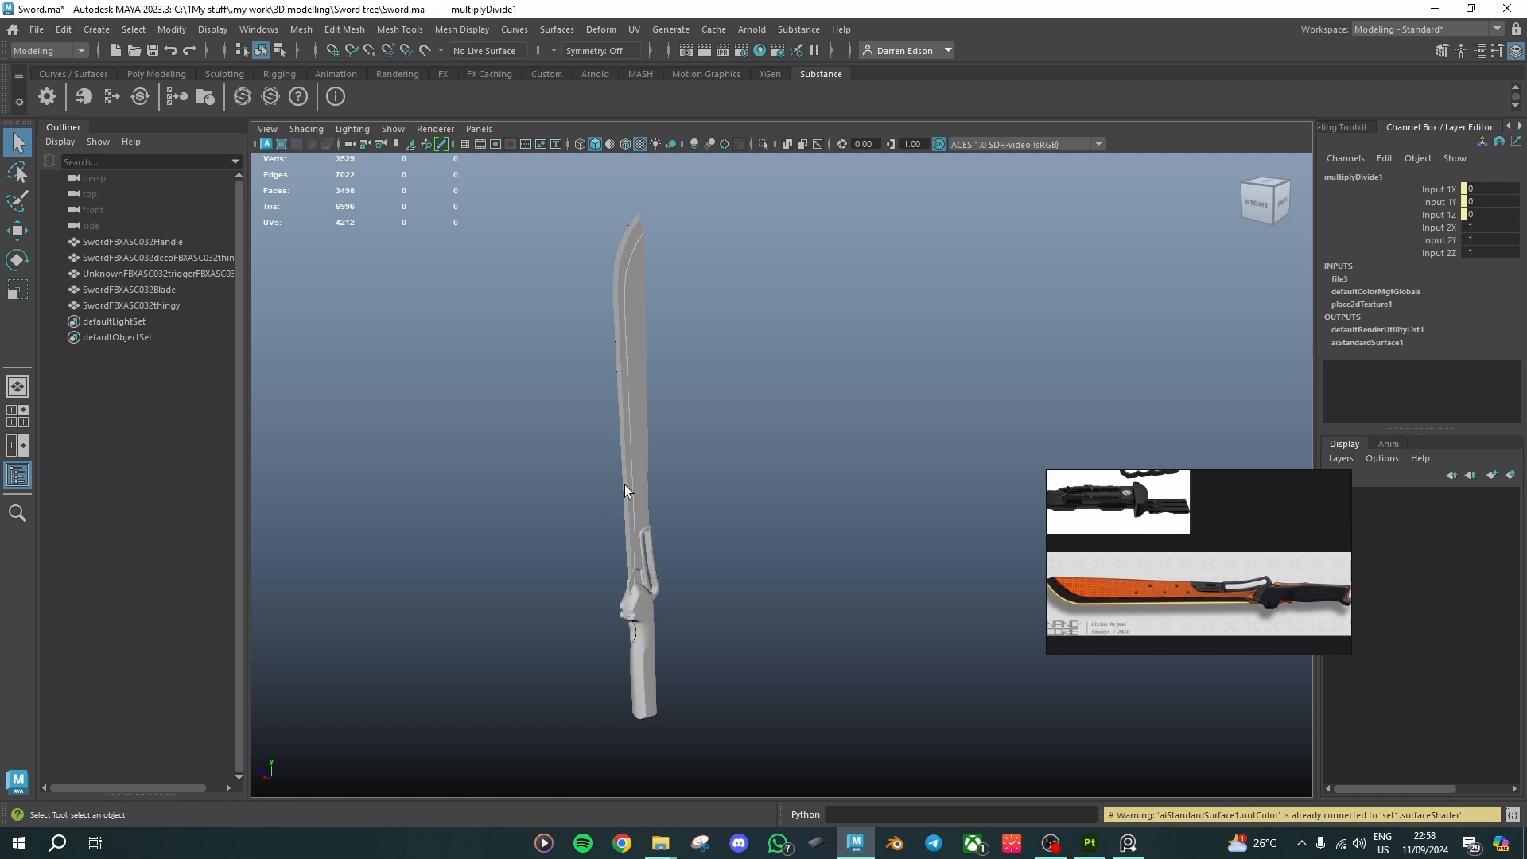
Step: Assign the existing material SwordFBXASC032mat to the sword's blade
left_click_drag(593, 357, 761, 550)
left_click(642, 416)
key("F10")
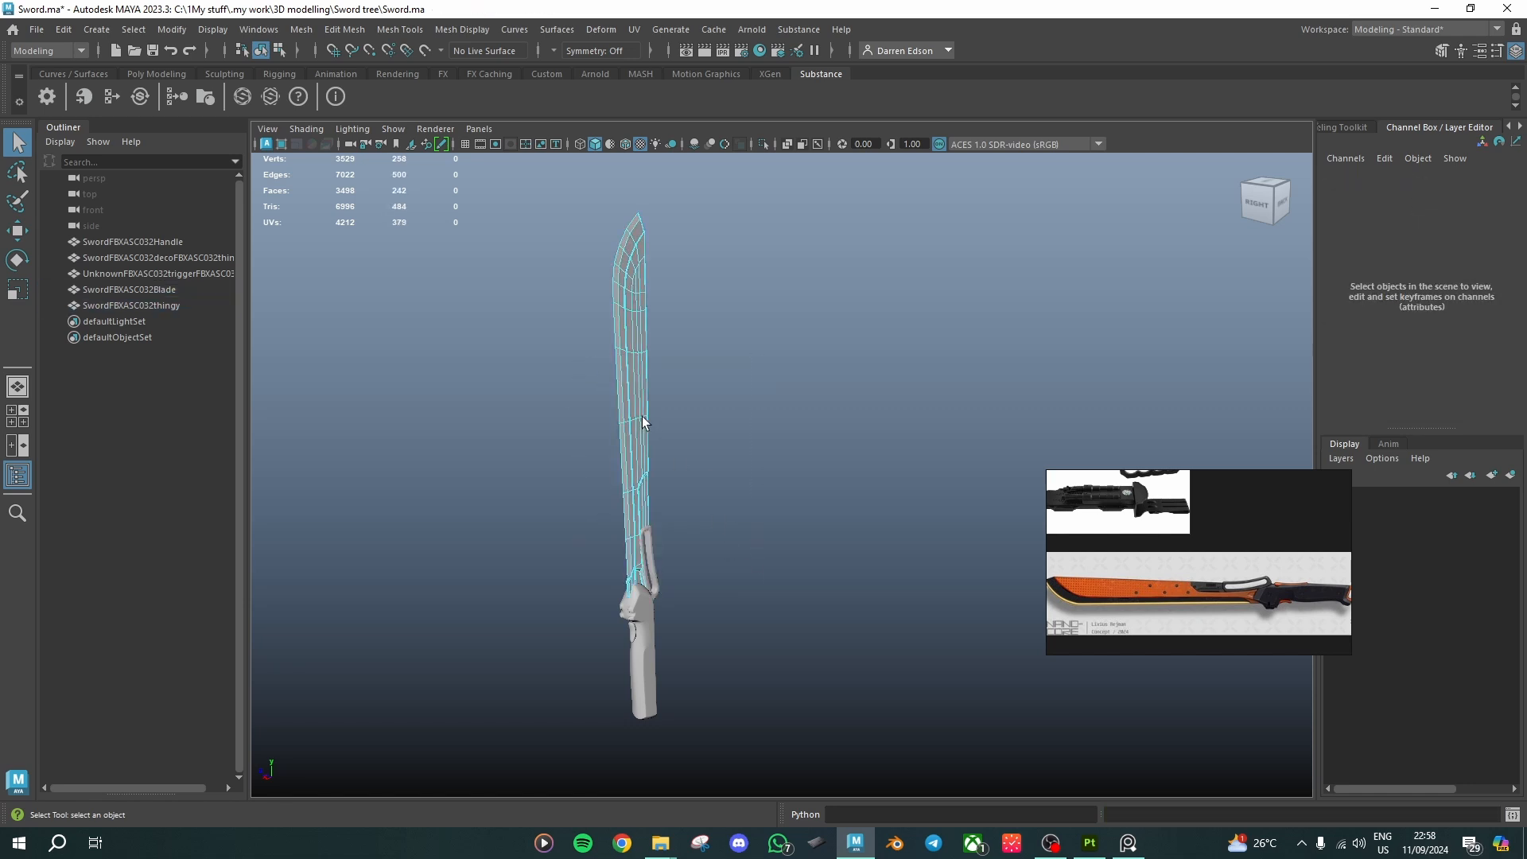
right_click(643, 417)
mouse_move(652, 812)
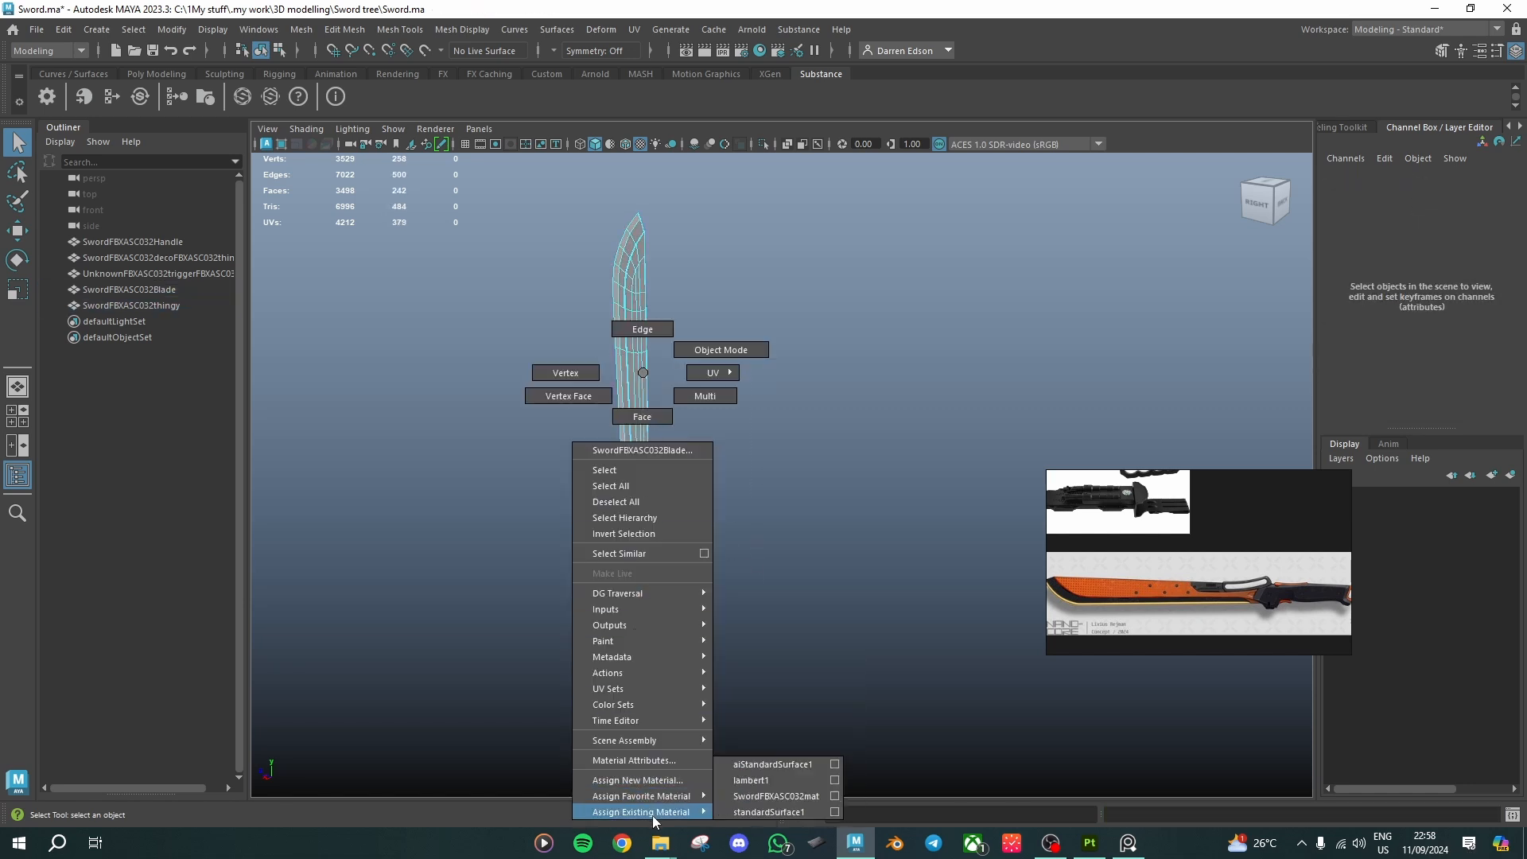
left_click(795, 796)
Step: Check the blade from another angle and examine the SwordFBXASC032mat phong properties in the Hypershade
scroll(666, 429, "up", 4)
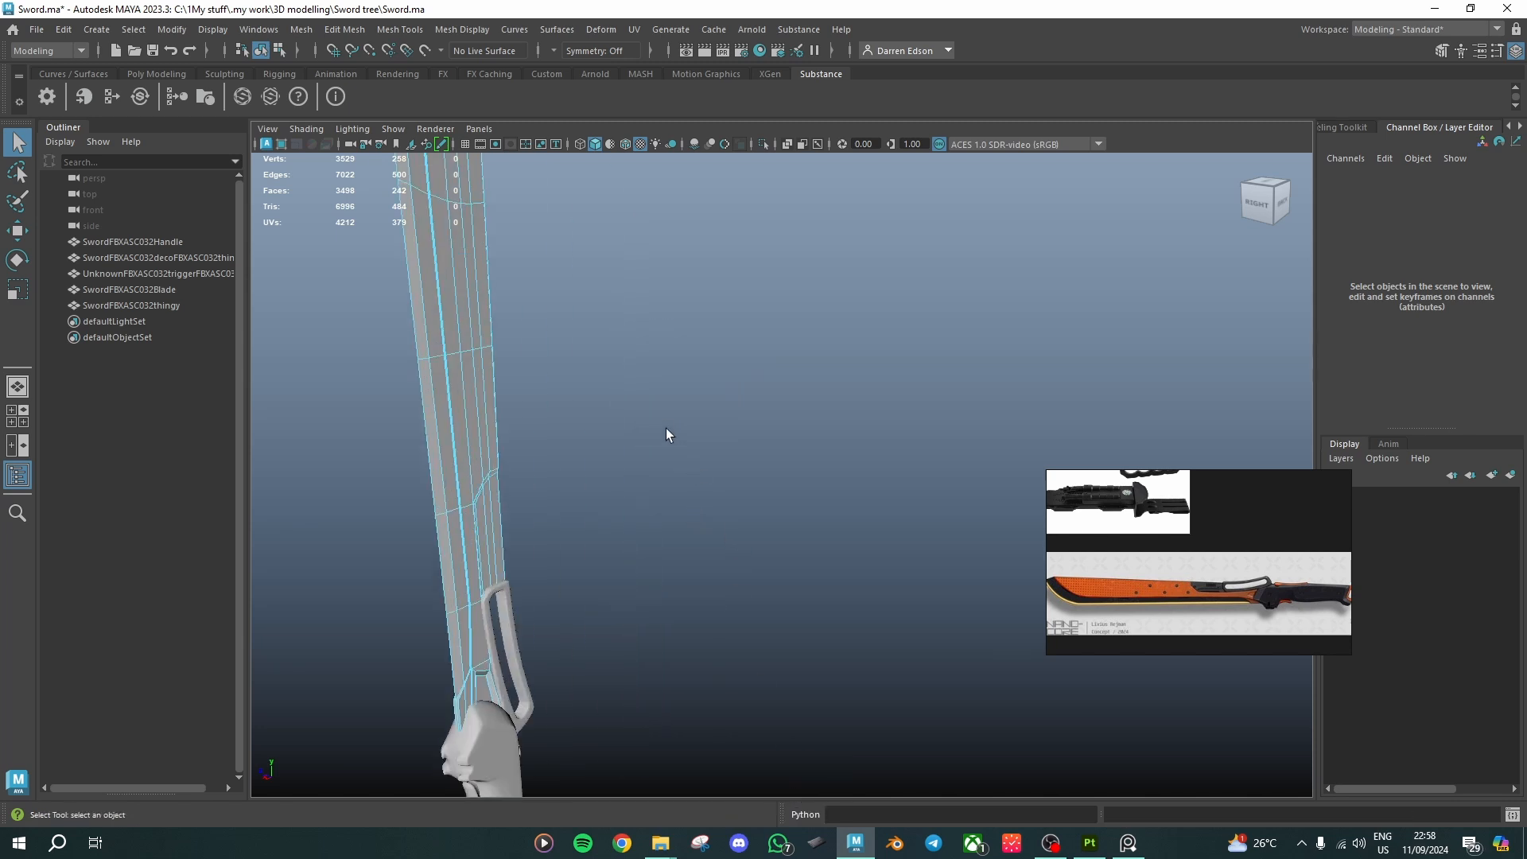
scroll(634, 433, "down", 3)
middle_click_drag(660, 438, 736, 470, "alt")
left_click_drag(738, 470, 662, 450, "alt")
left_click(645, 436)
left_click(528, 503)
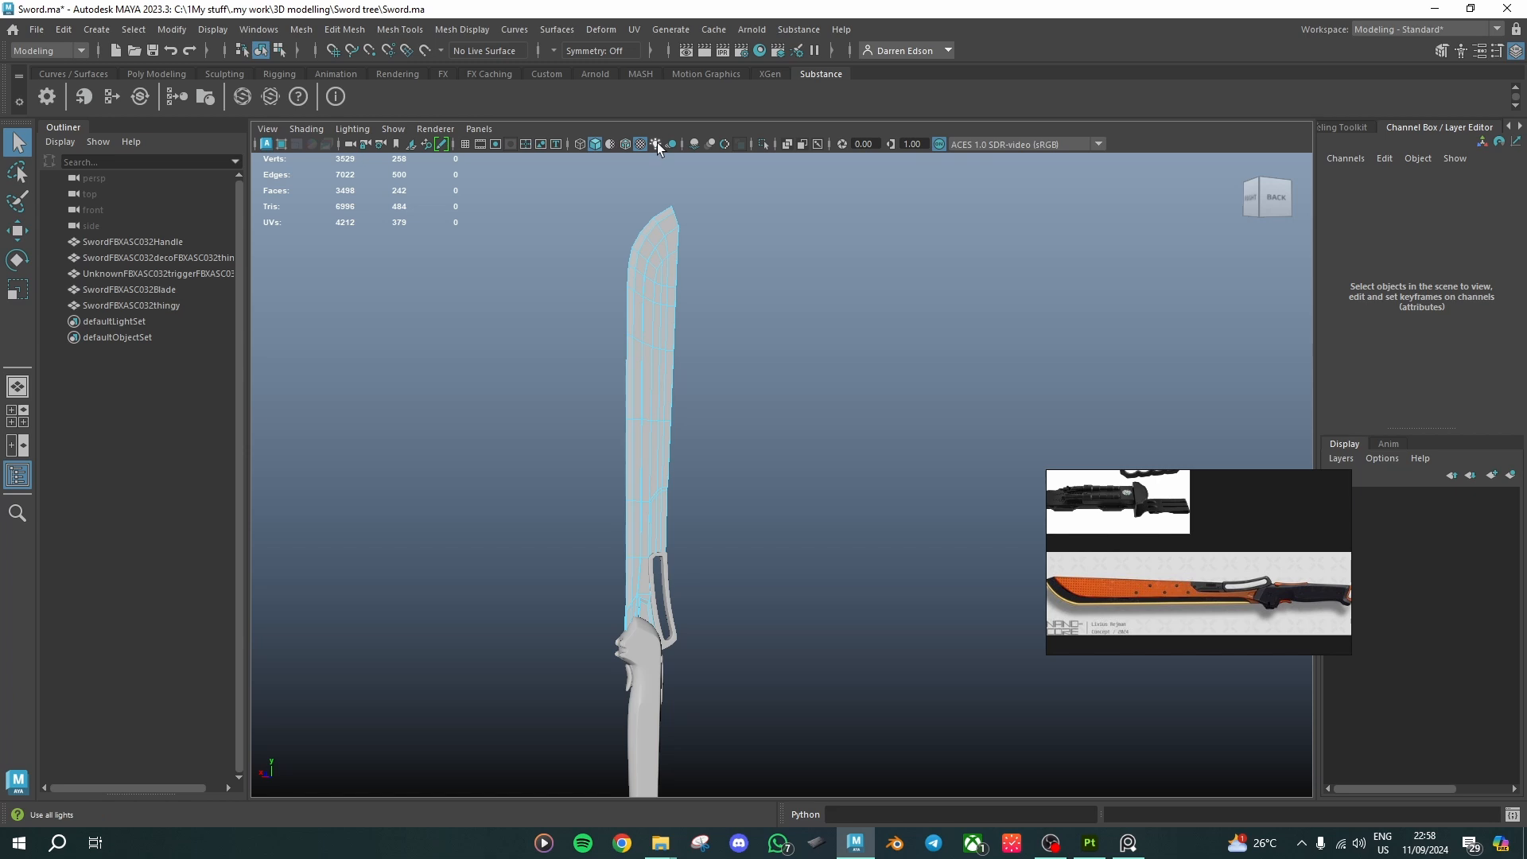
left_click(761, 50)
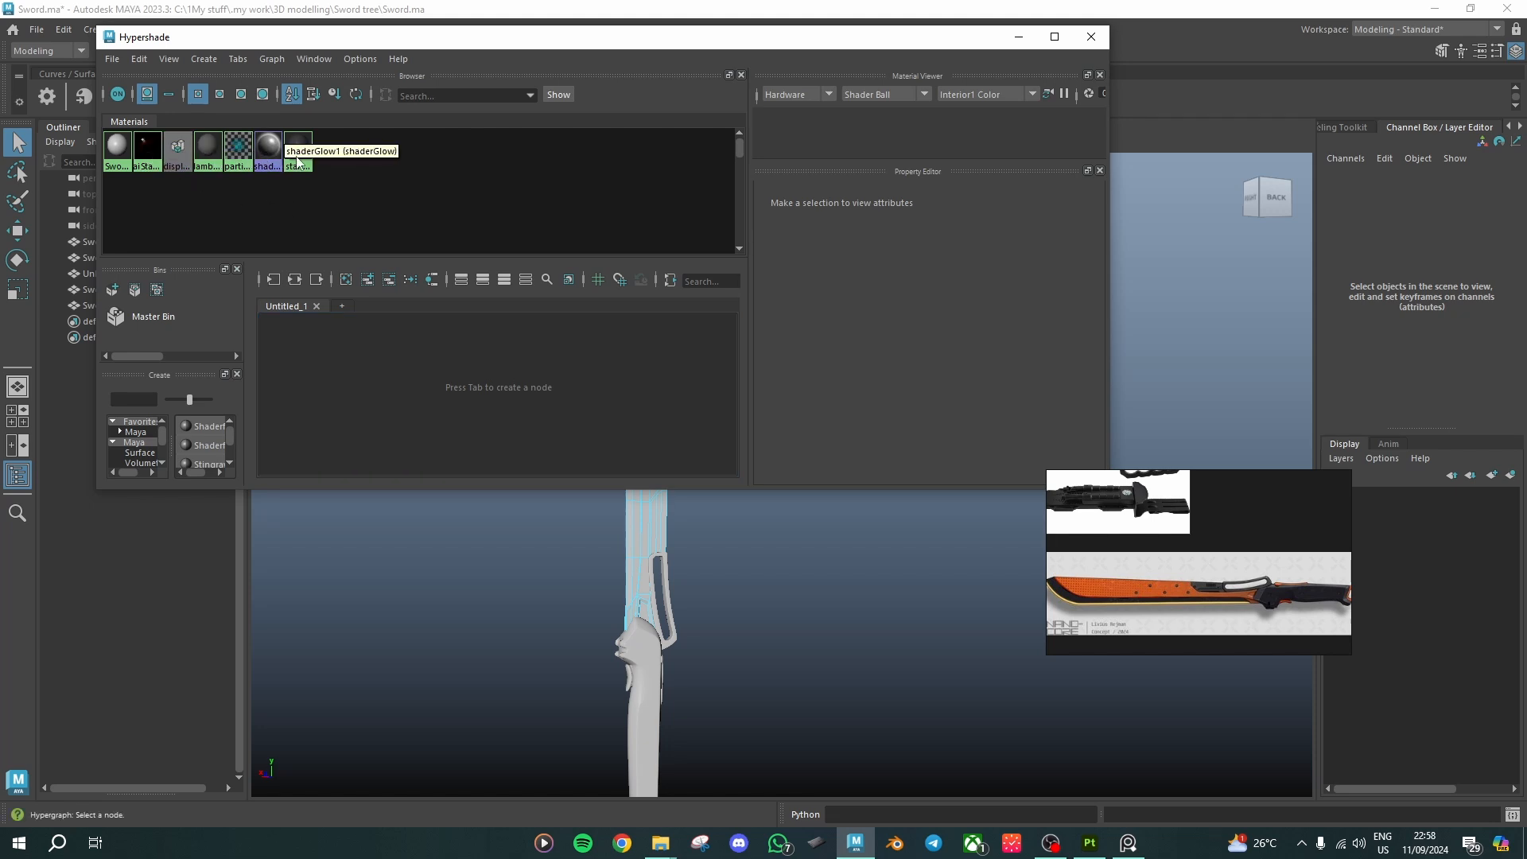
left_click(119, 153)
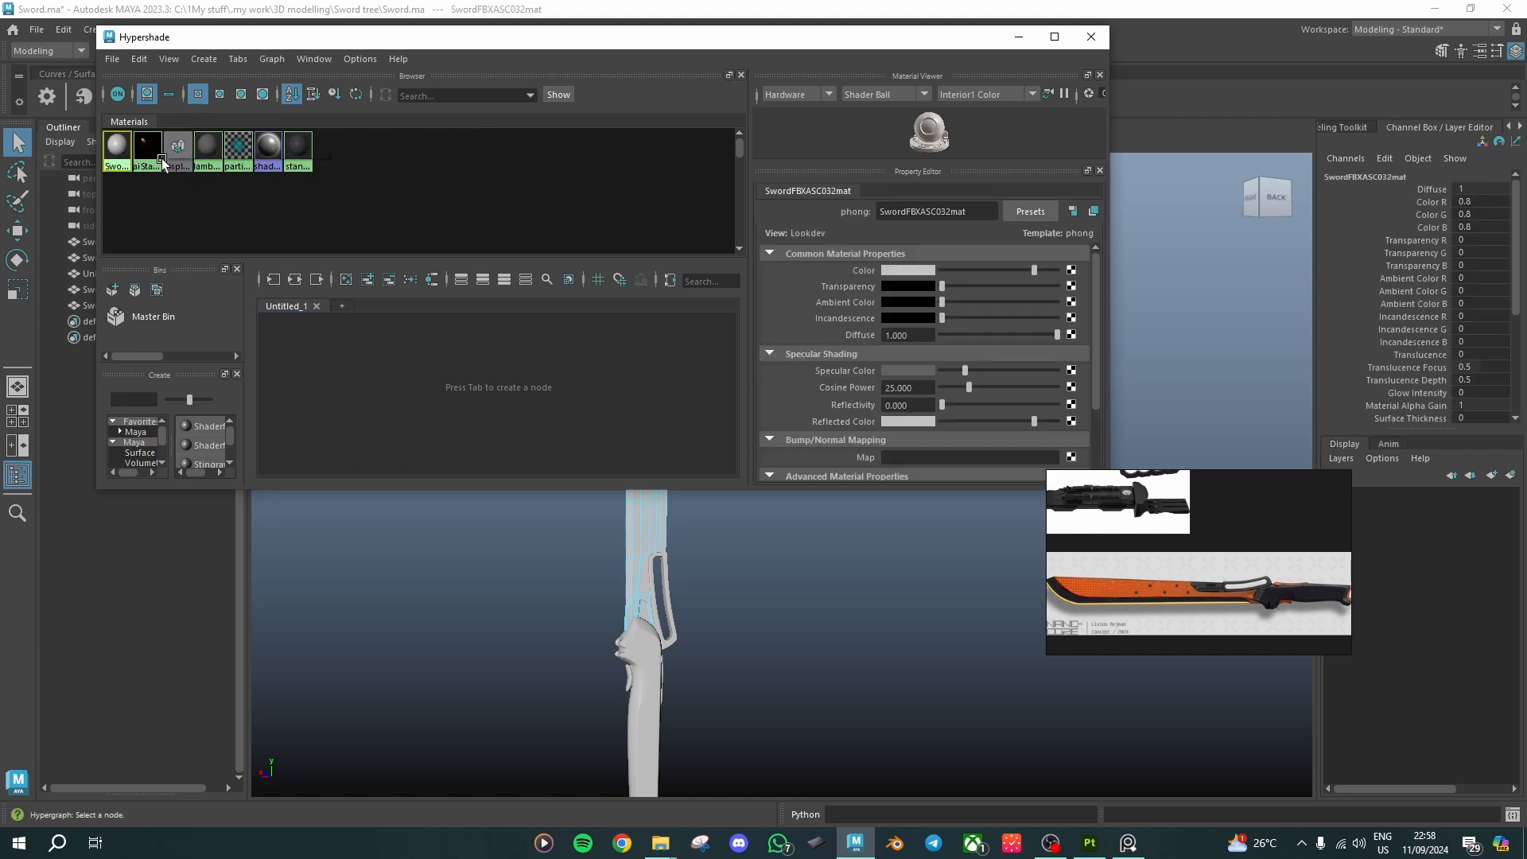
scroll(938, 308, "down", 2)
scroll(938, 309, "up", 2)
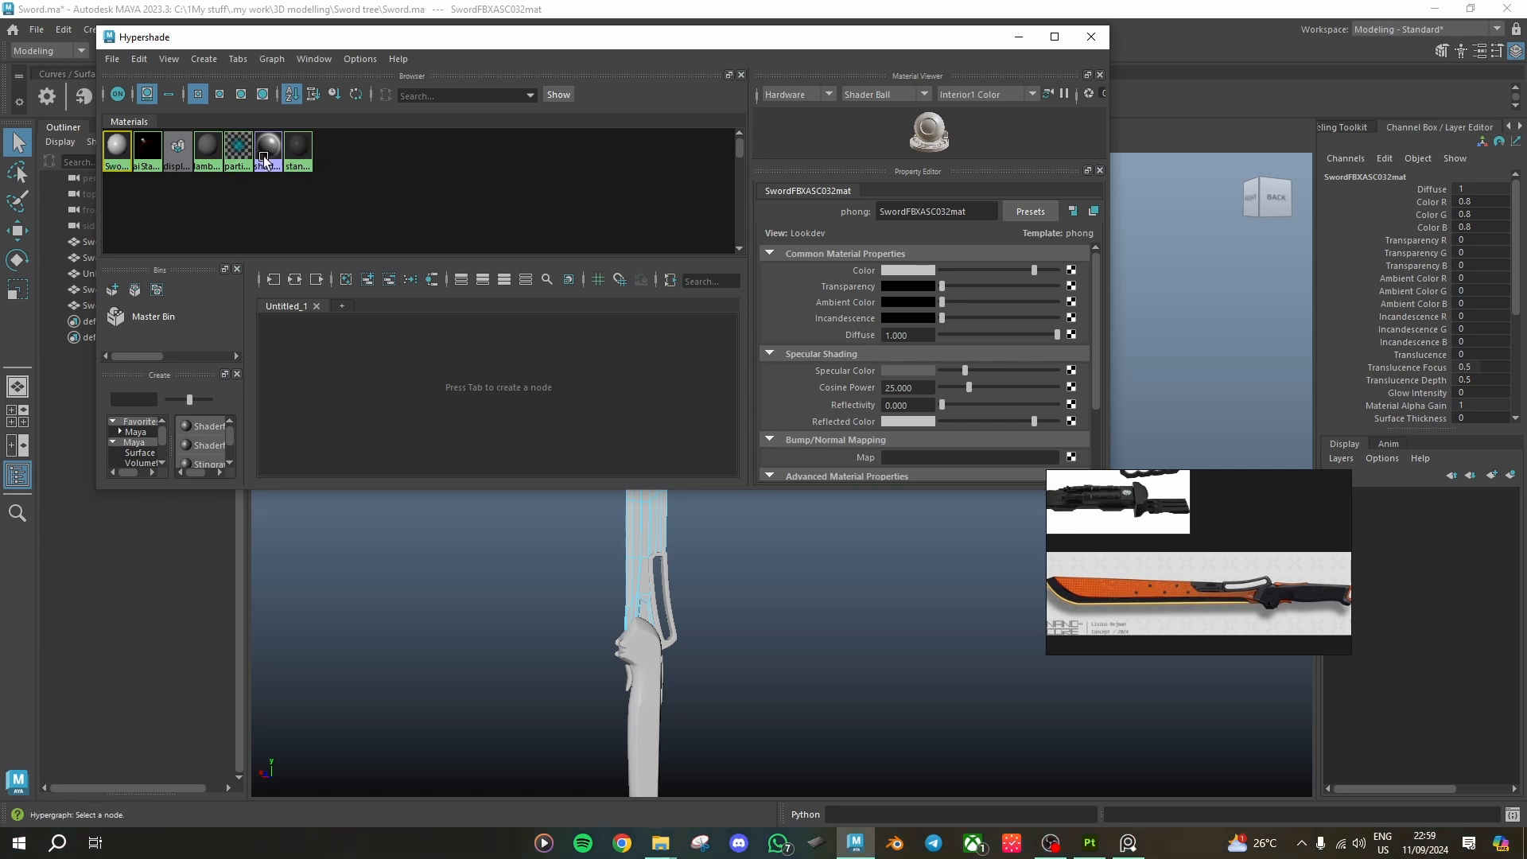
scroll(981, 367, "down", 2)
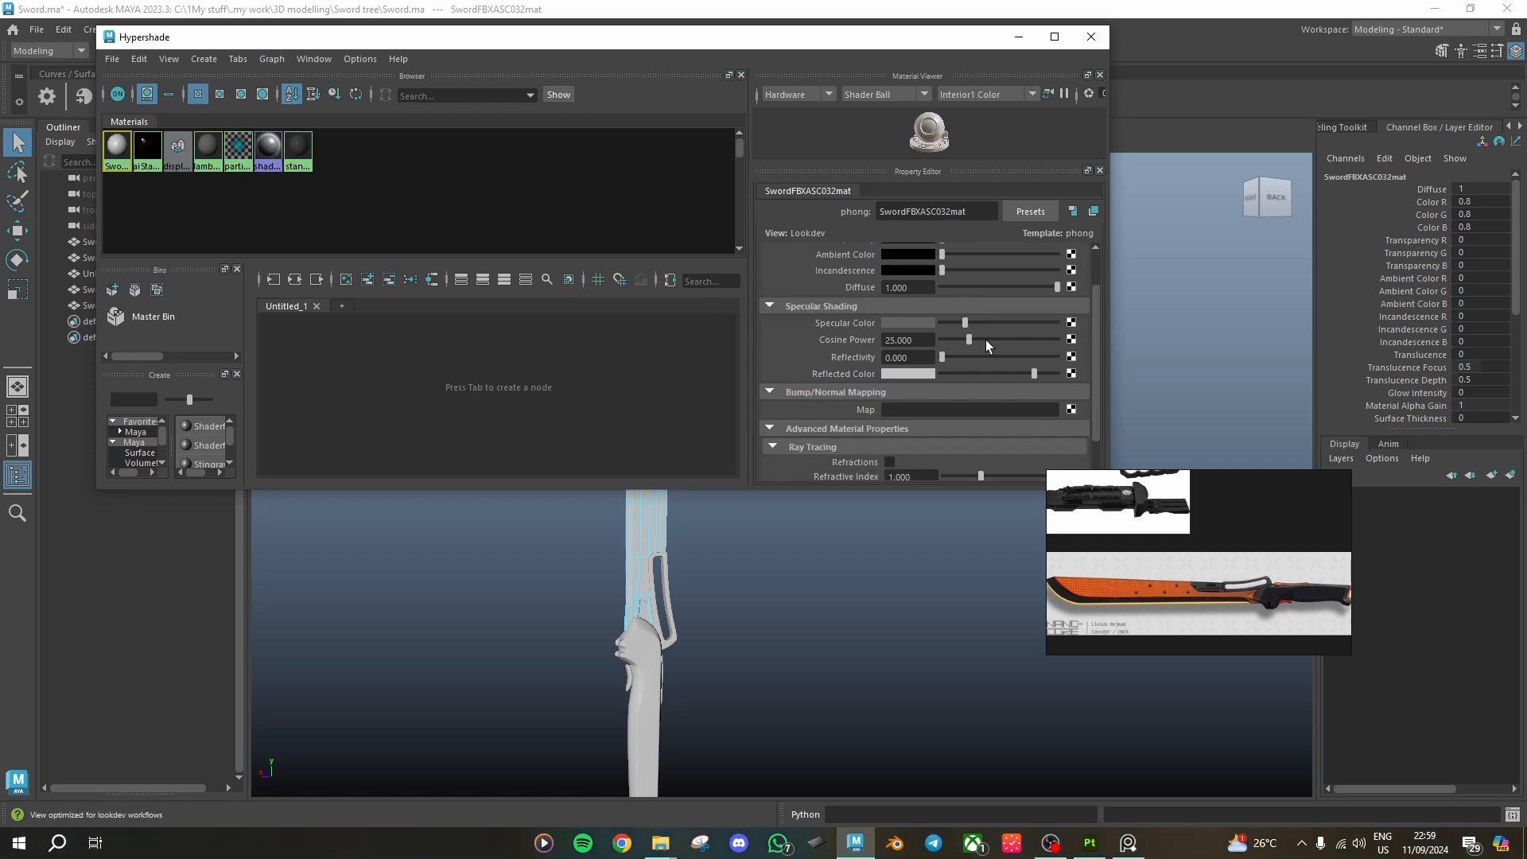
scroll(1004, 387, "up", 2)
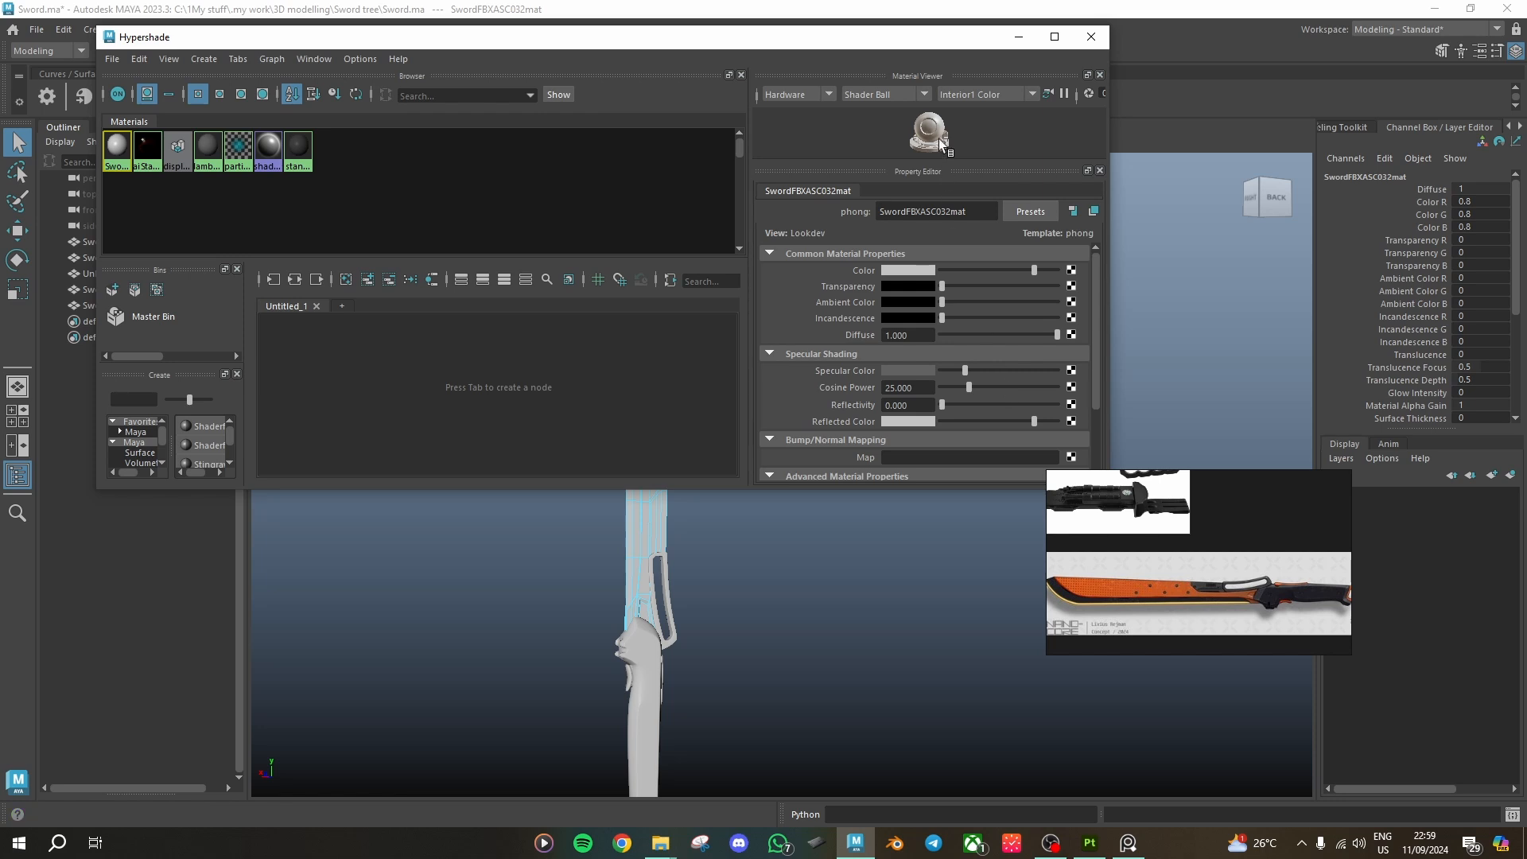
Step: Examine the aiStandardSurface1 attributes and compare that material with SwordFBXASC032mat
left_click(151, 154)
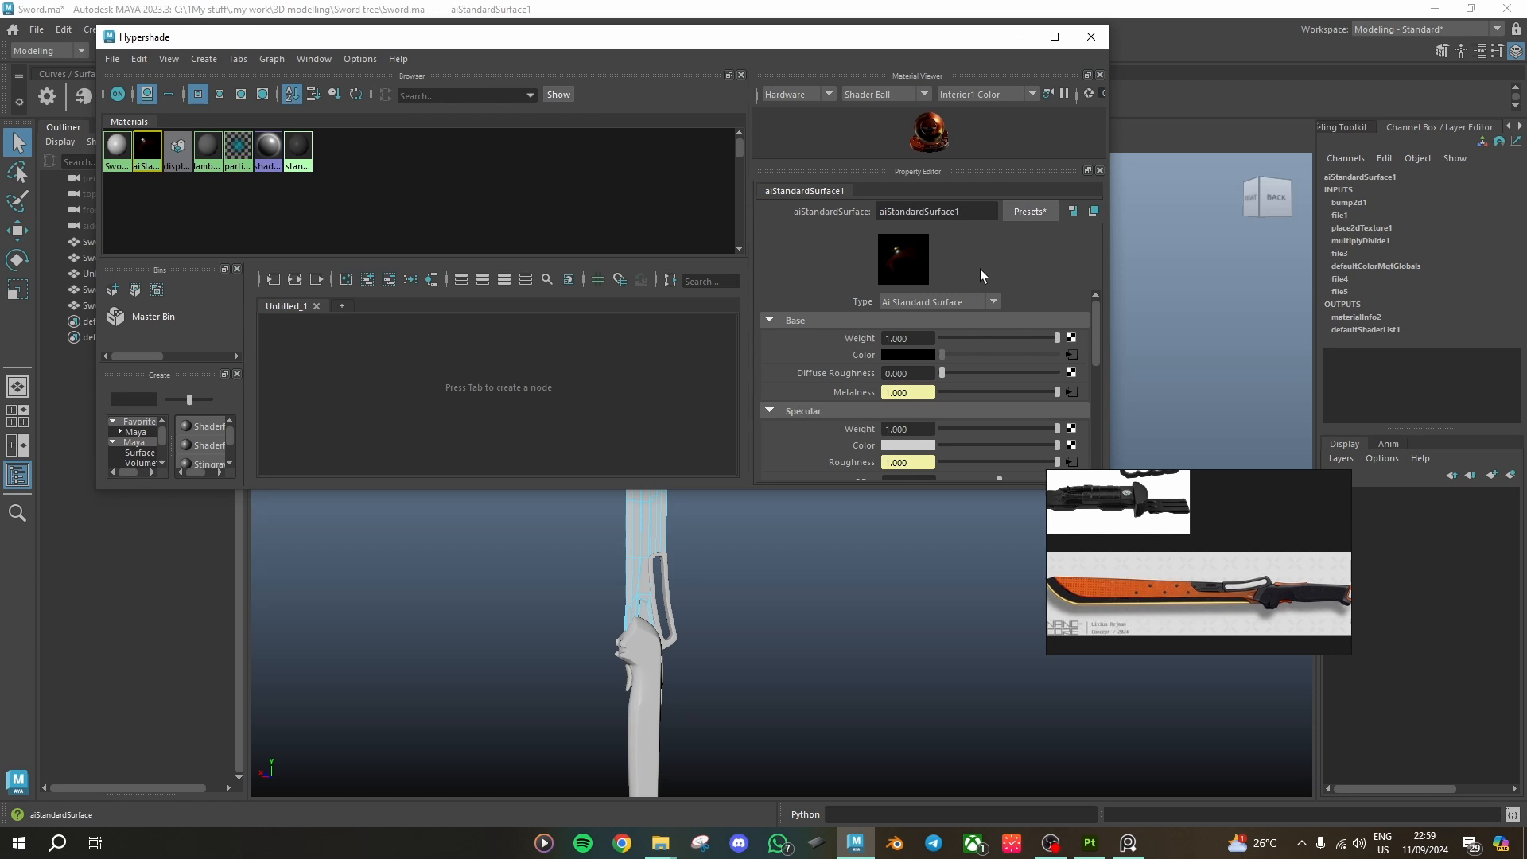
scroll(1027, 375, "down", 5)
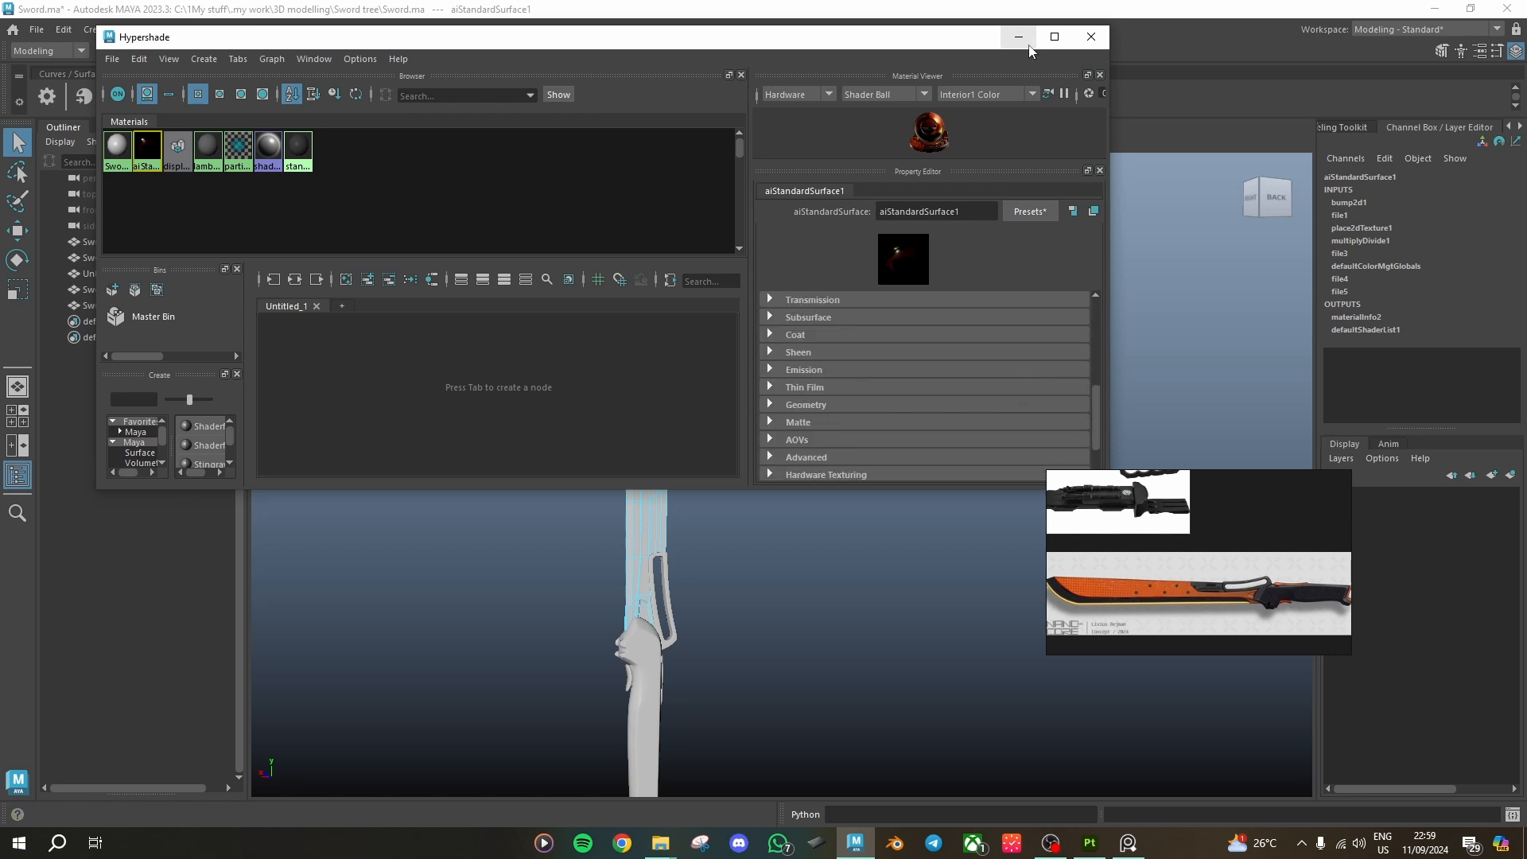
scroll(957, 400, "up", 5)
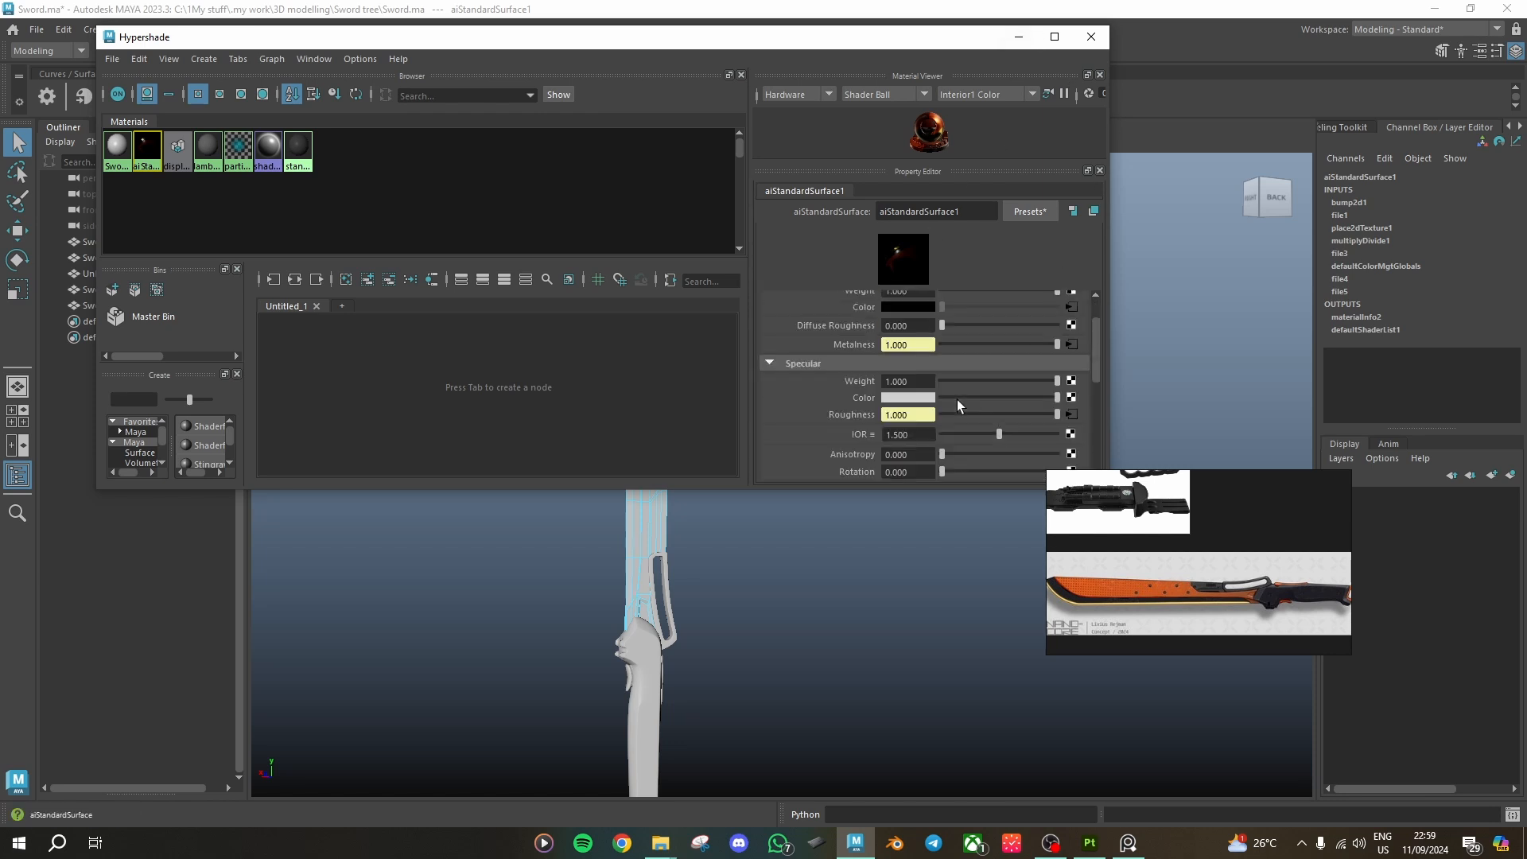
left_click(122, 149)
left_click(149, 150)
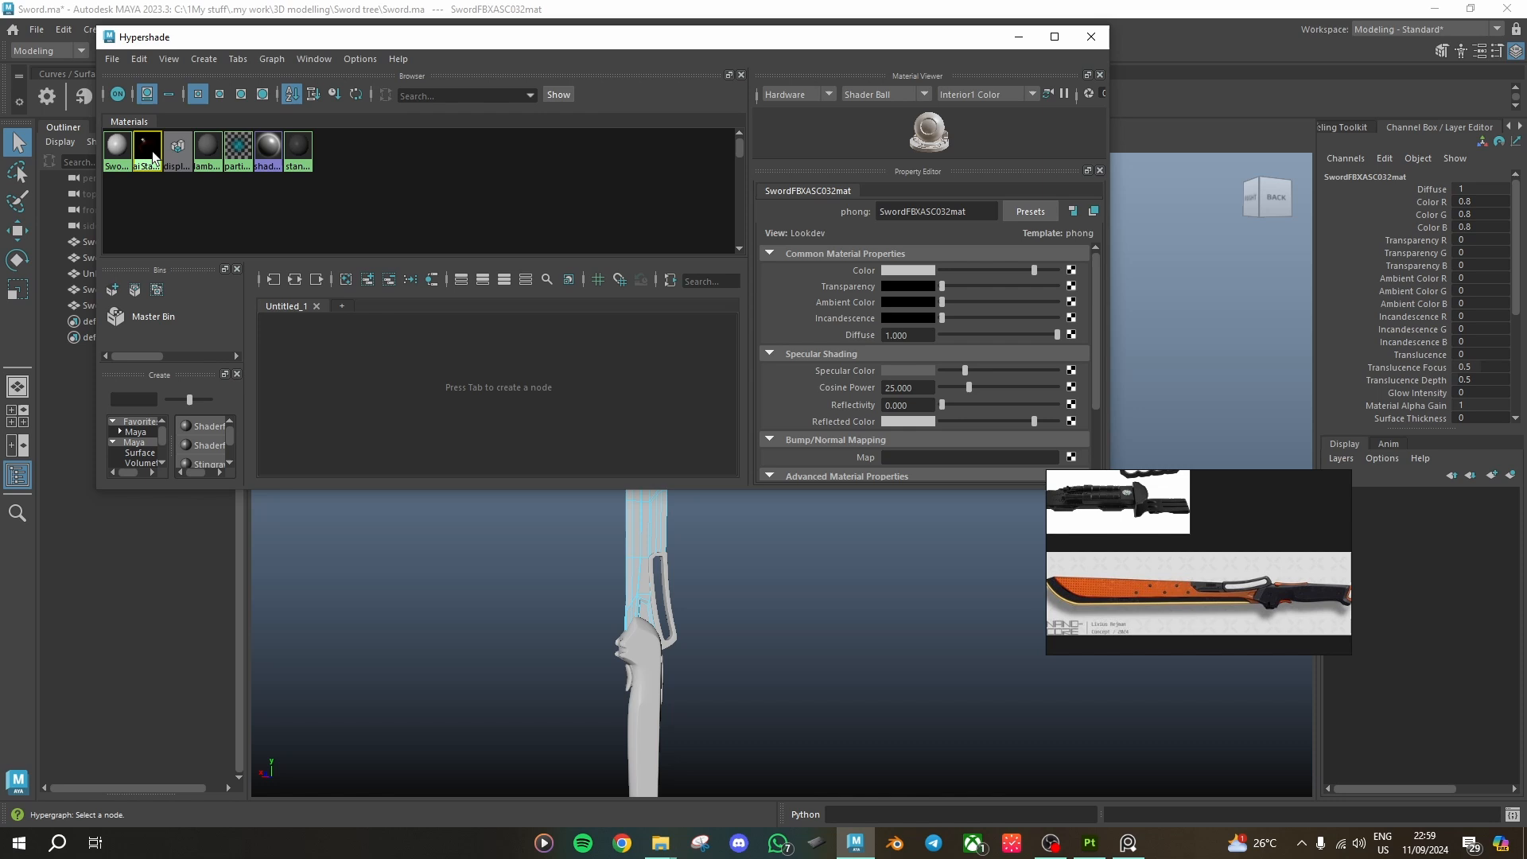
Step: Examine the remaining materials, including particleCloud1 and shaderGlow1, minimize the Hypershade, and preview the blade smoothed before returning it to unsmoothed display
left_click(208, 151)
left_click(237, 149)
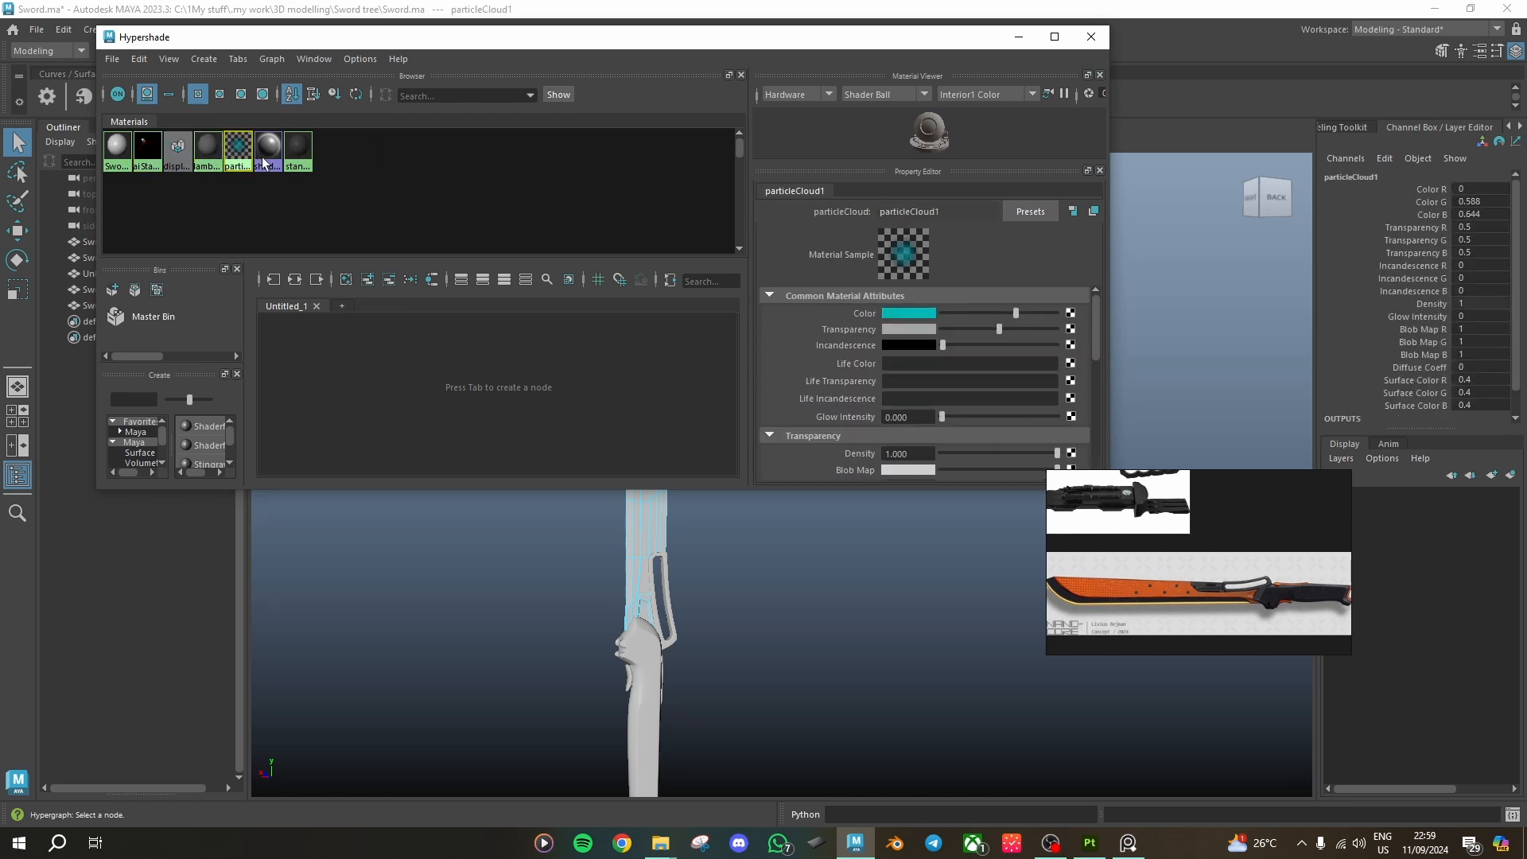
left_click_drag(270, 159, 298, 156)
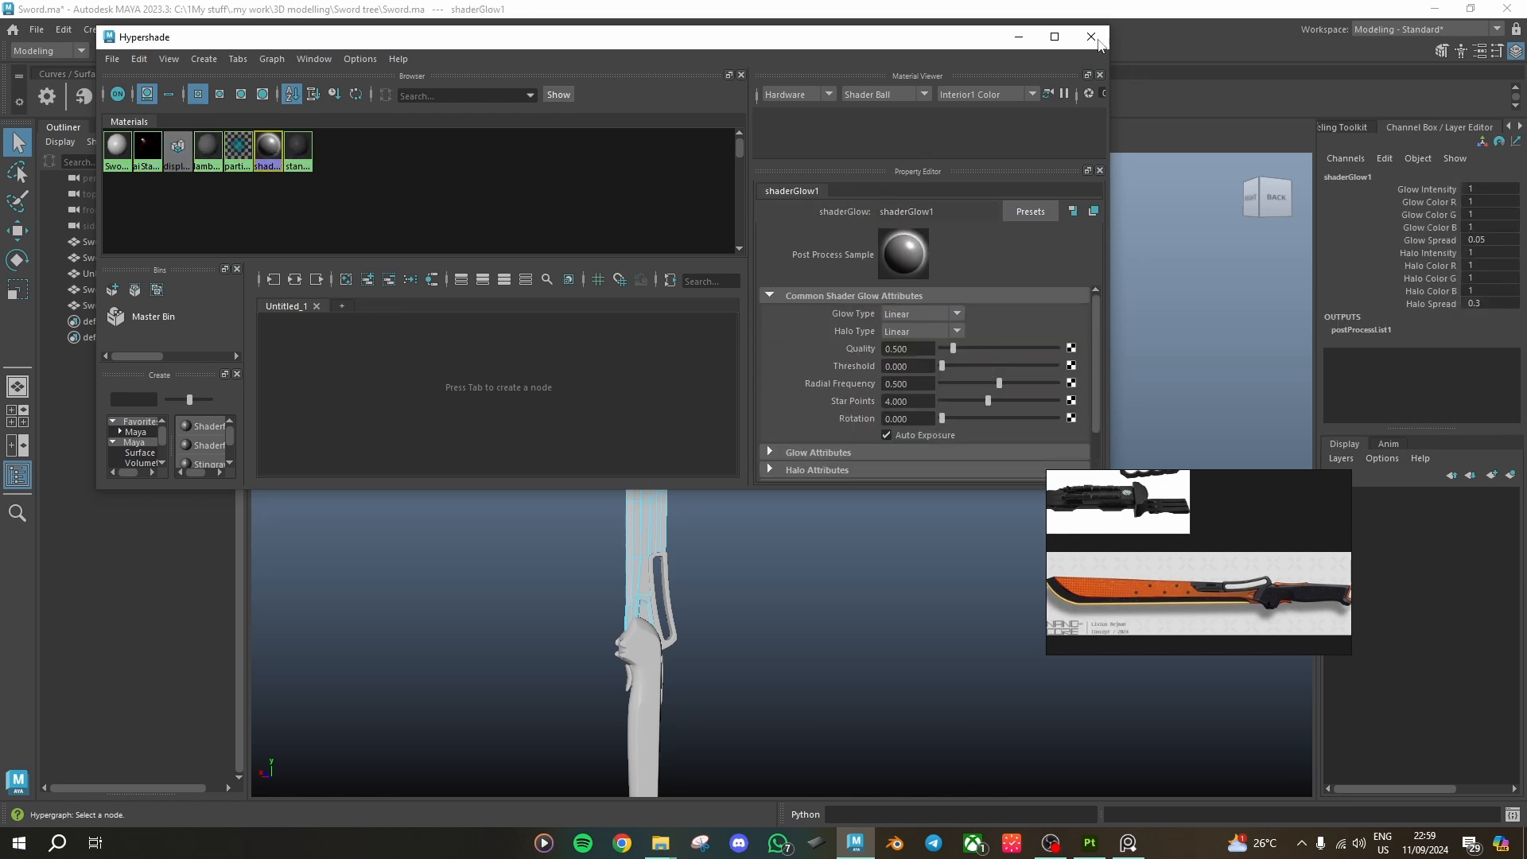
left_click(1019, 37)
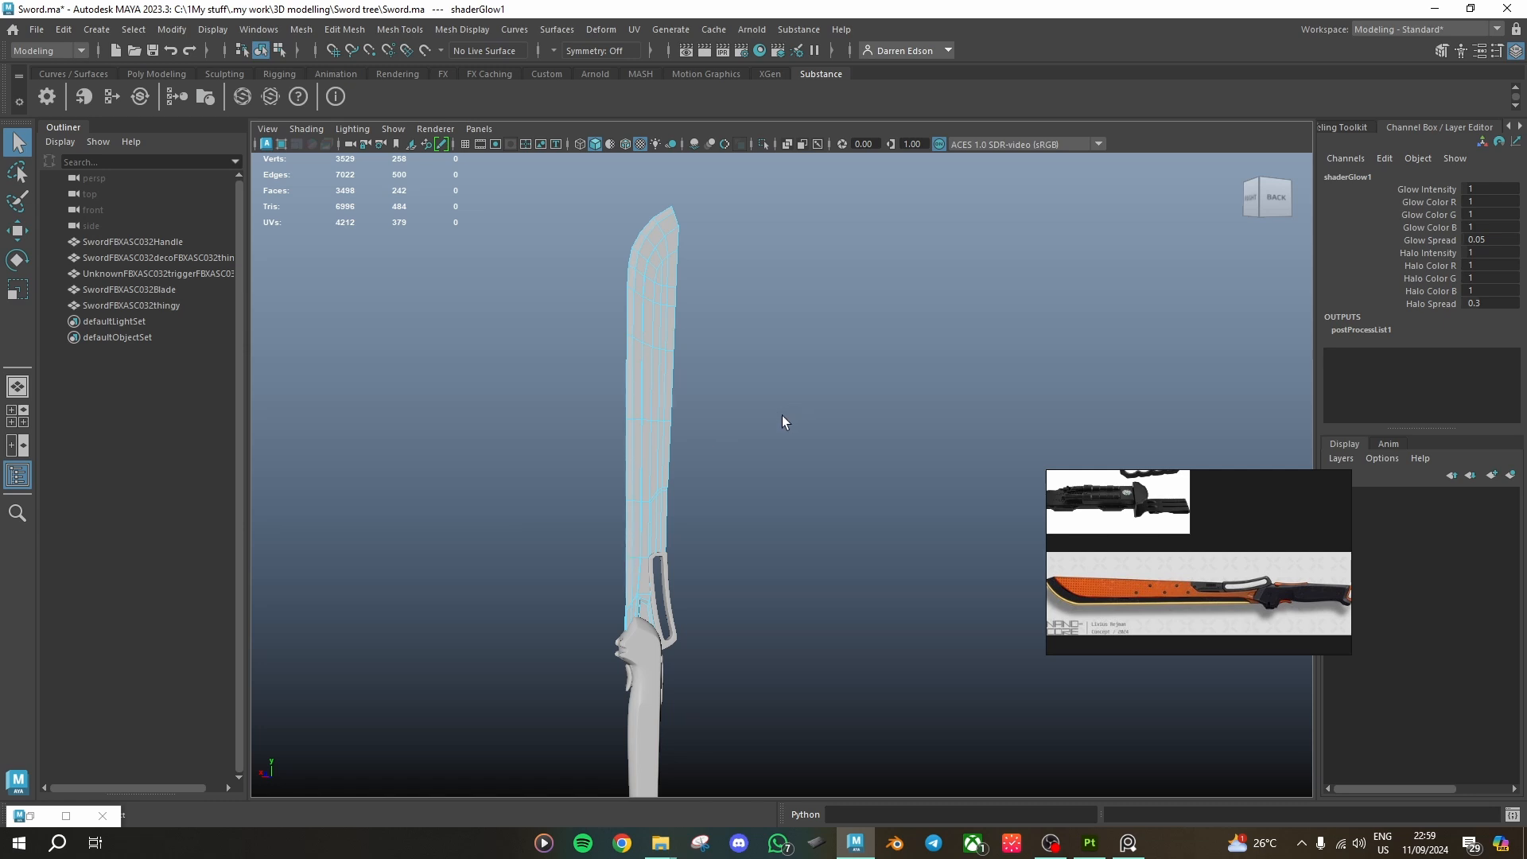
key("3")
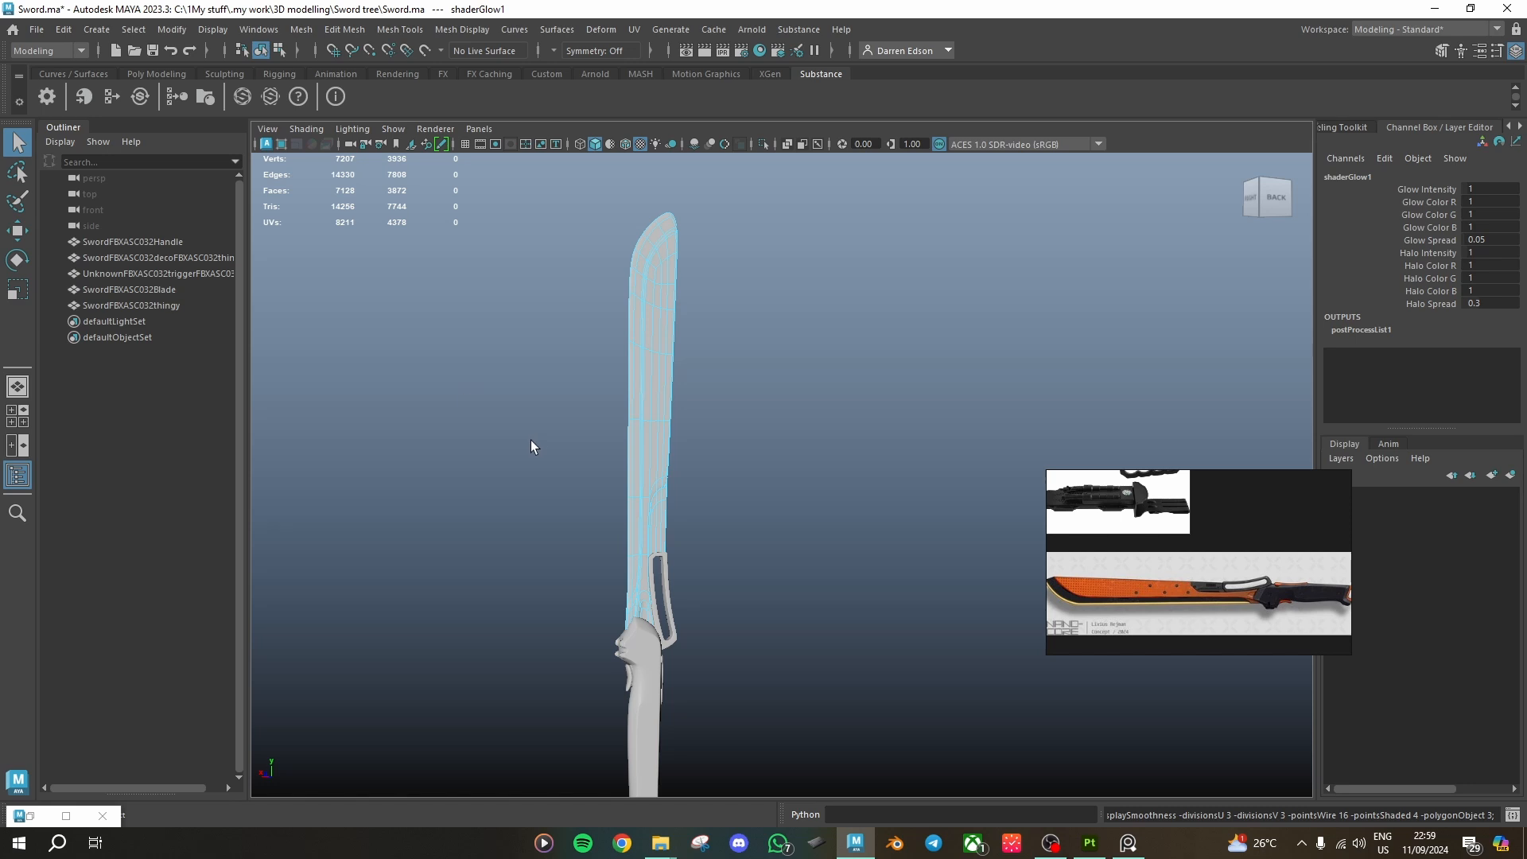
key("1")
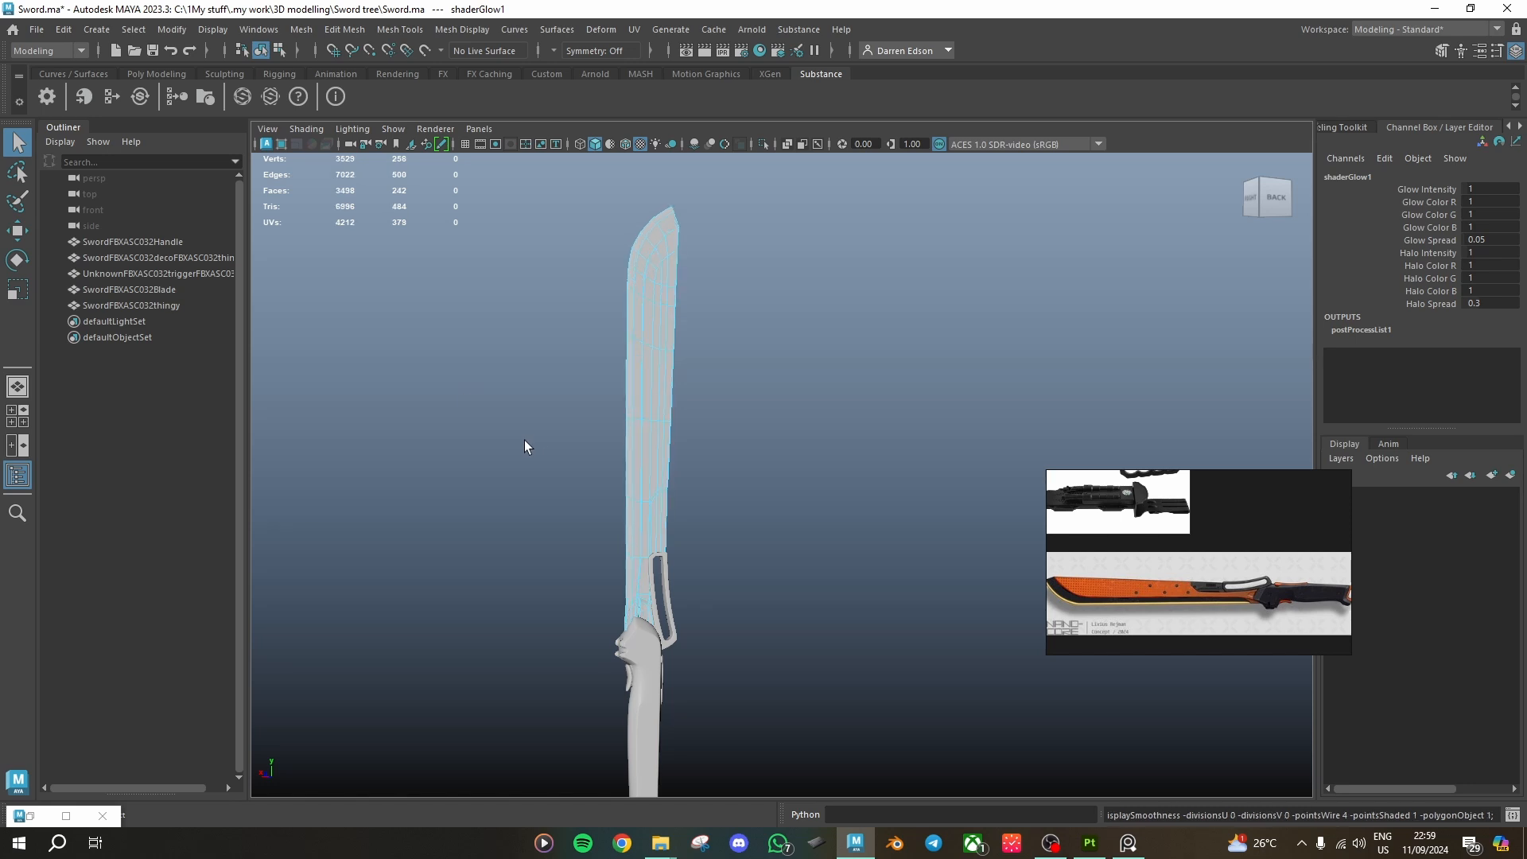
Step: Assign the existing material aiStandardSurface1 to the sword's blade
right_click_drag(525, 440, 577, 338)
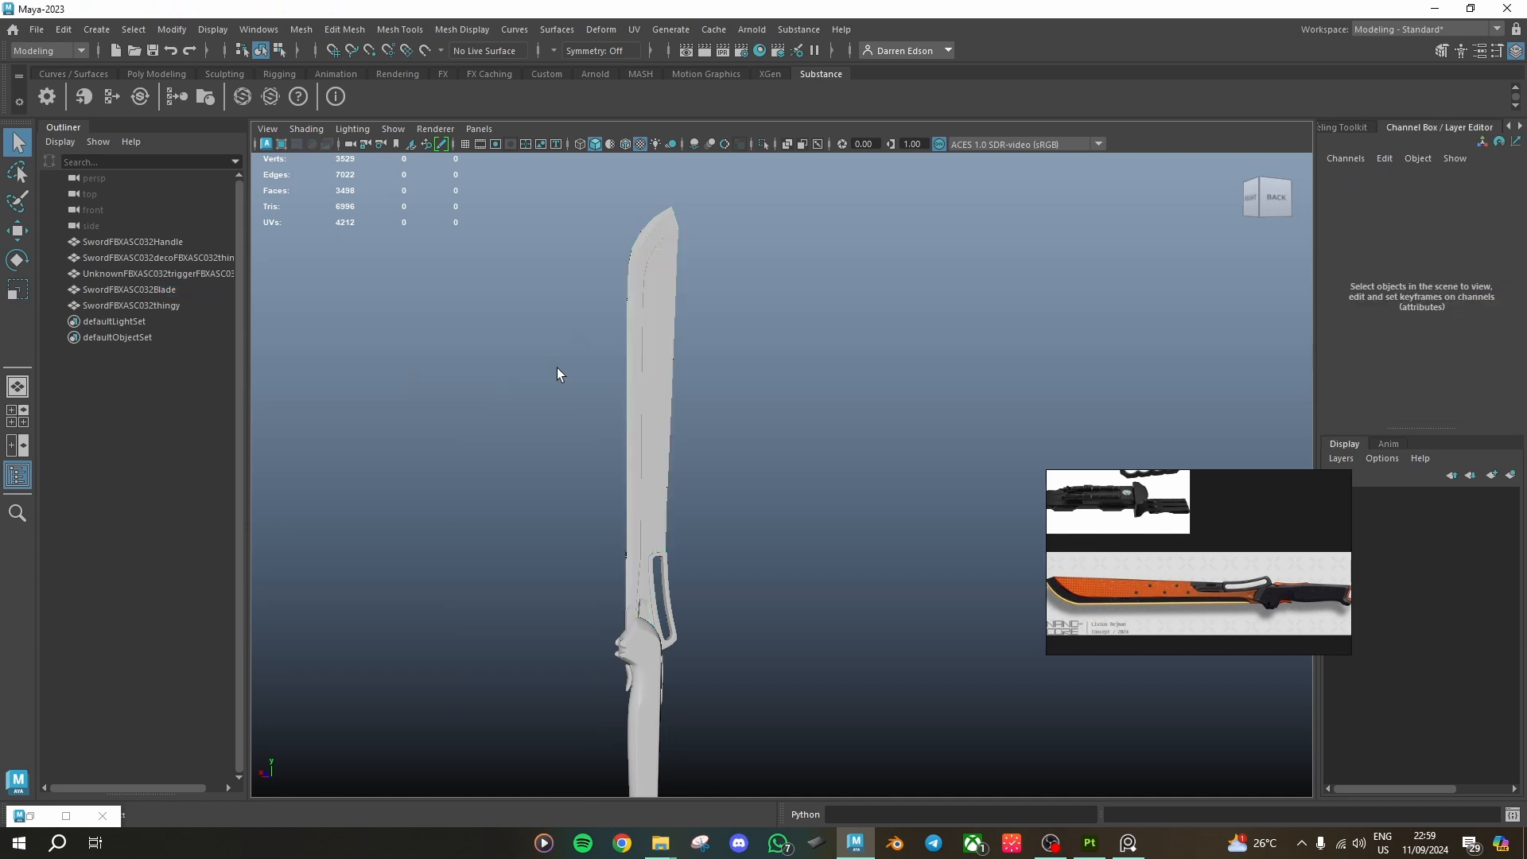
left_click(647, 376)
right_click_drag(647, 374, 794, 749)
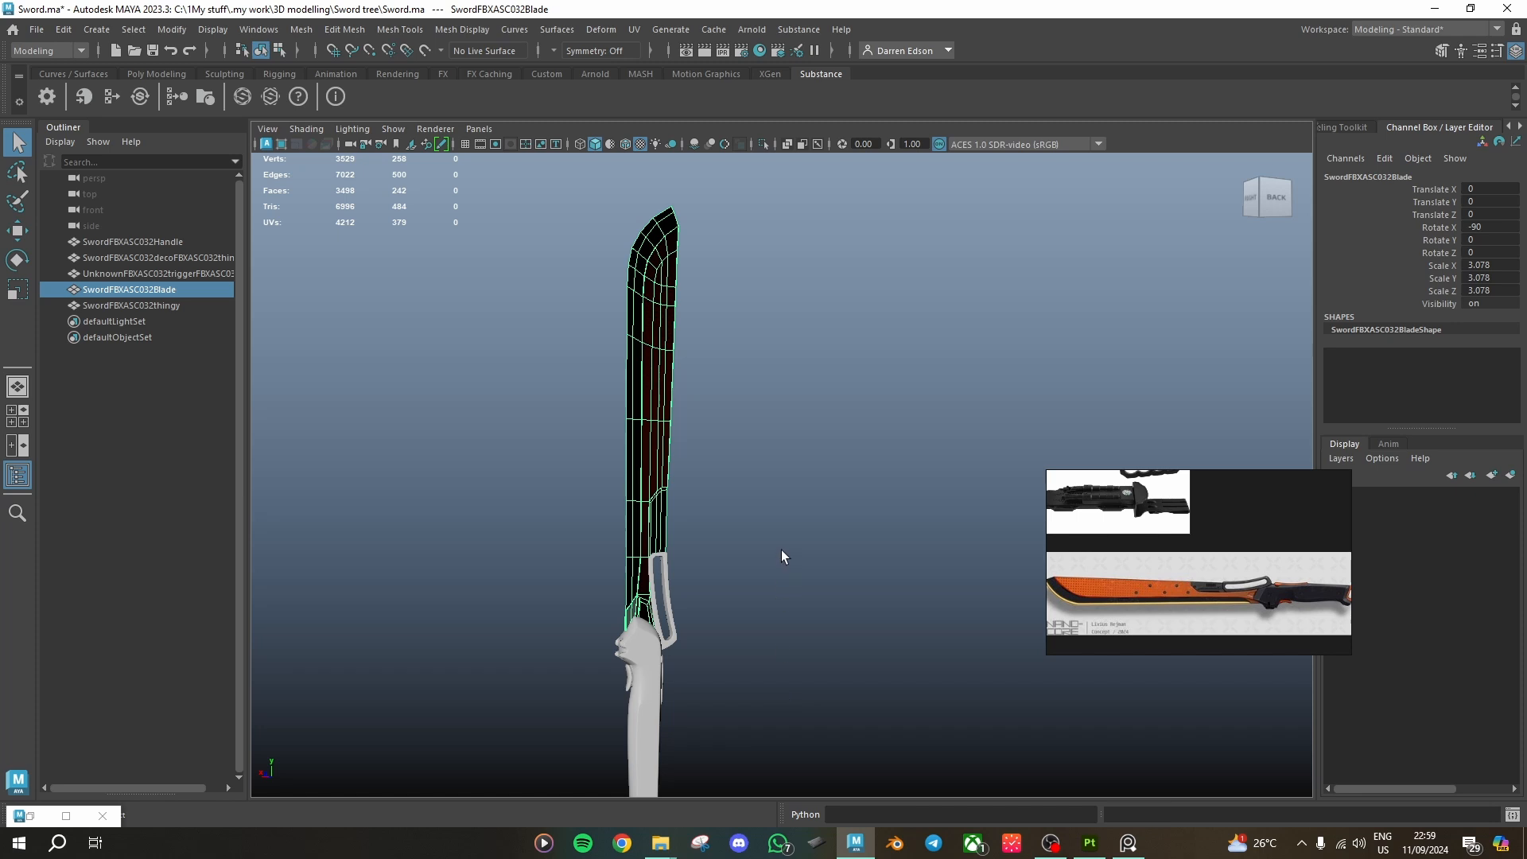
left_click(765, 509)
Step: Assign the existing material aiStandardSurface1 to the sword's handle
scroll(760, 501, "up", 5)
left_click_drag(605, 421, 695, 522, "alt")
scroll(695, 522, "down", 5)
left_click(715, 592)
right_click_drag(716, 593, 853, 746)
scroll(773, 668, "up", 3)
left_click(755, 652)
Step: Assign the existing material aiStandardSurface1 to the trigger piece on the handle
left_click_drag(755, 662, 735, 565, "alt")
scroll(735, 566, "up", 3)
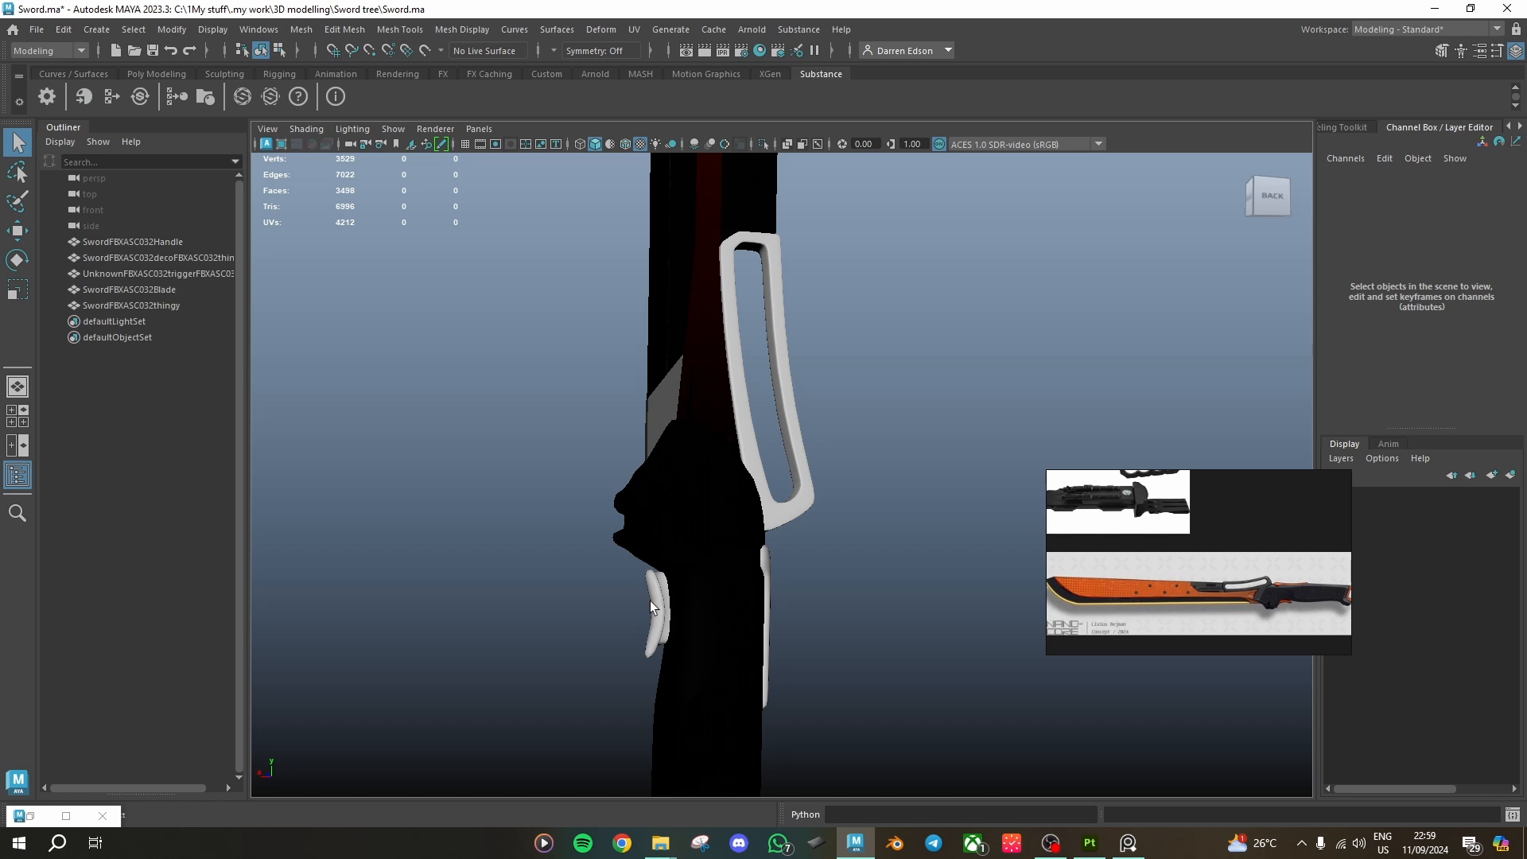
left_click(650, 600)
right_click(658, 606)
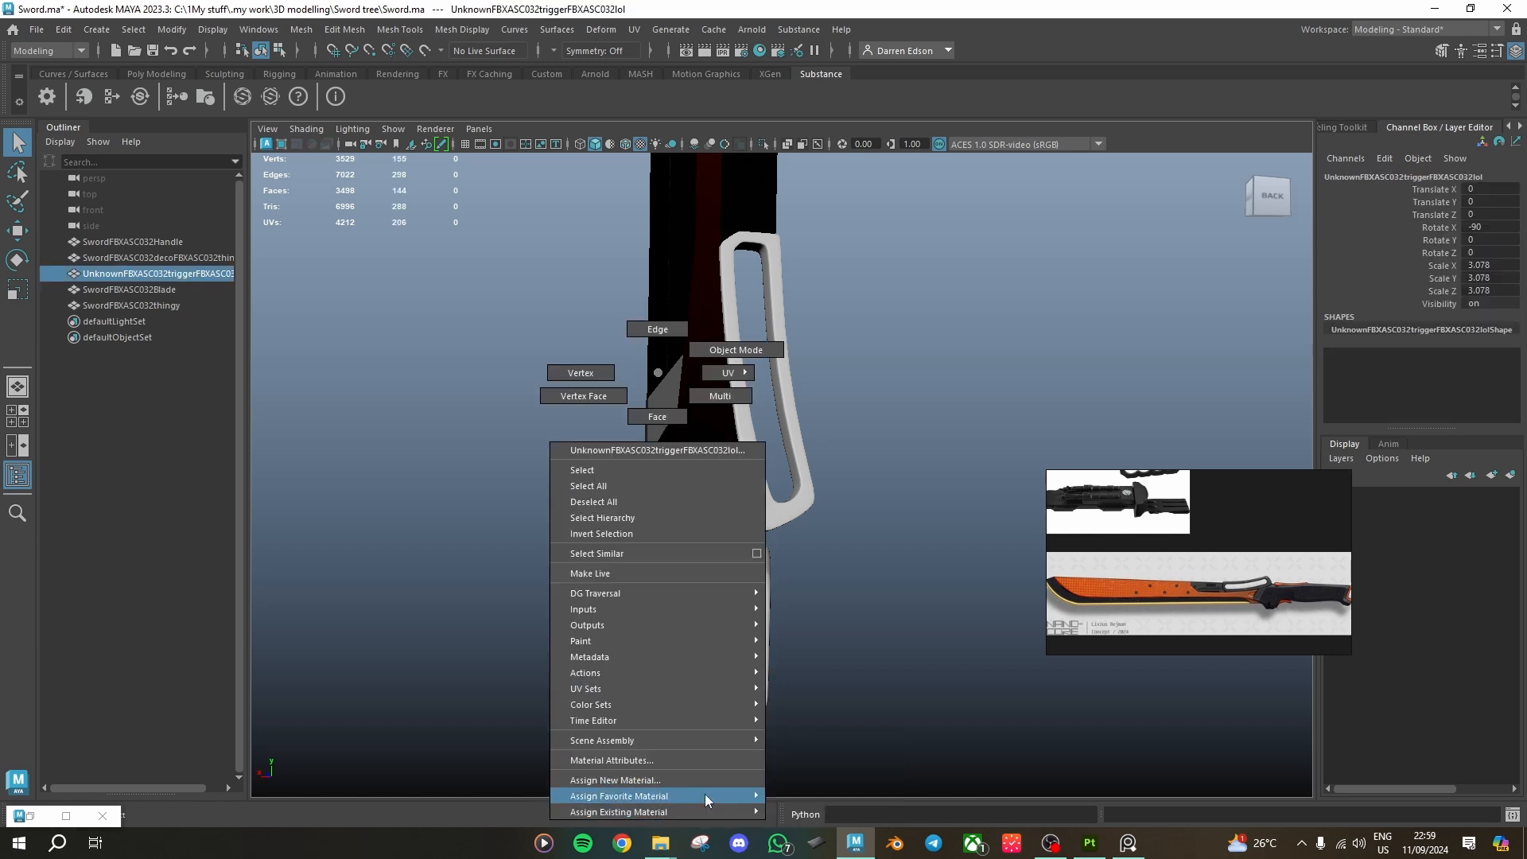
mouse_move(705, 798)
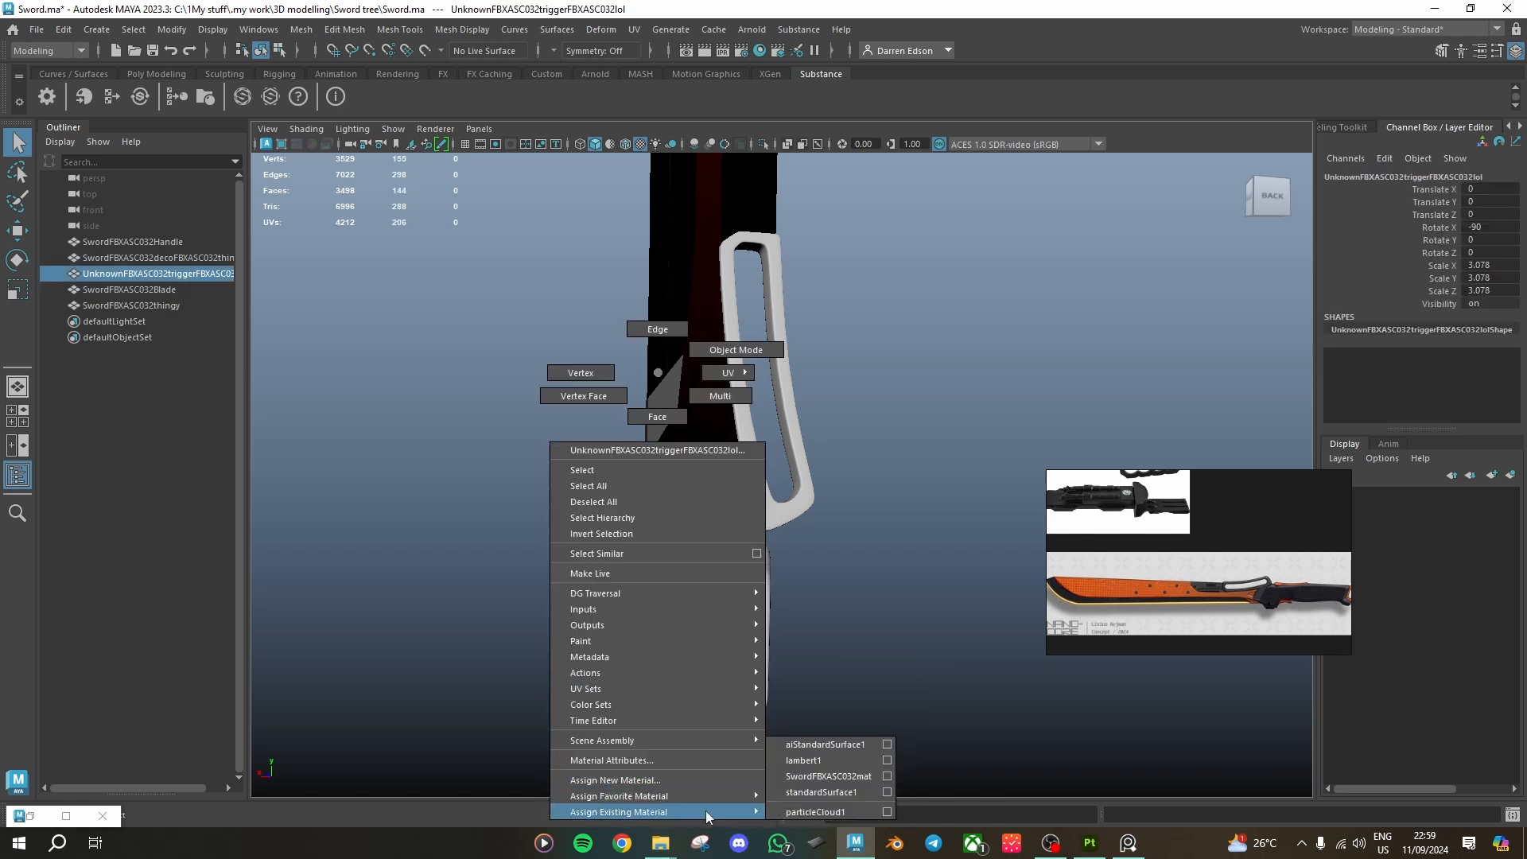
left_click(832, 747)
Step: Assign the existing material aiStandardSurface1 to the looped guard, SwordFBXASC032thingy
left_click(788, 523)
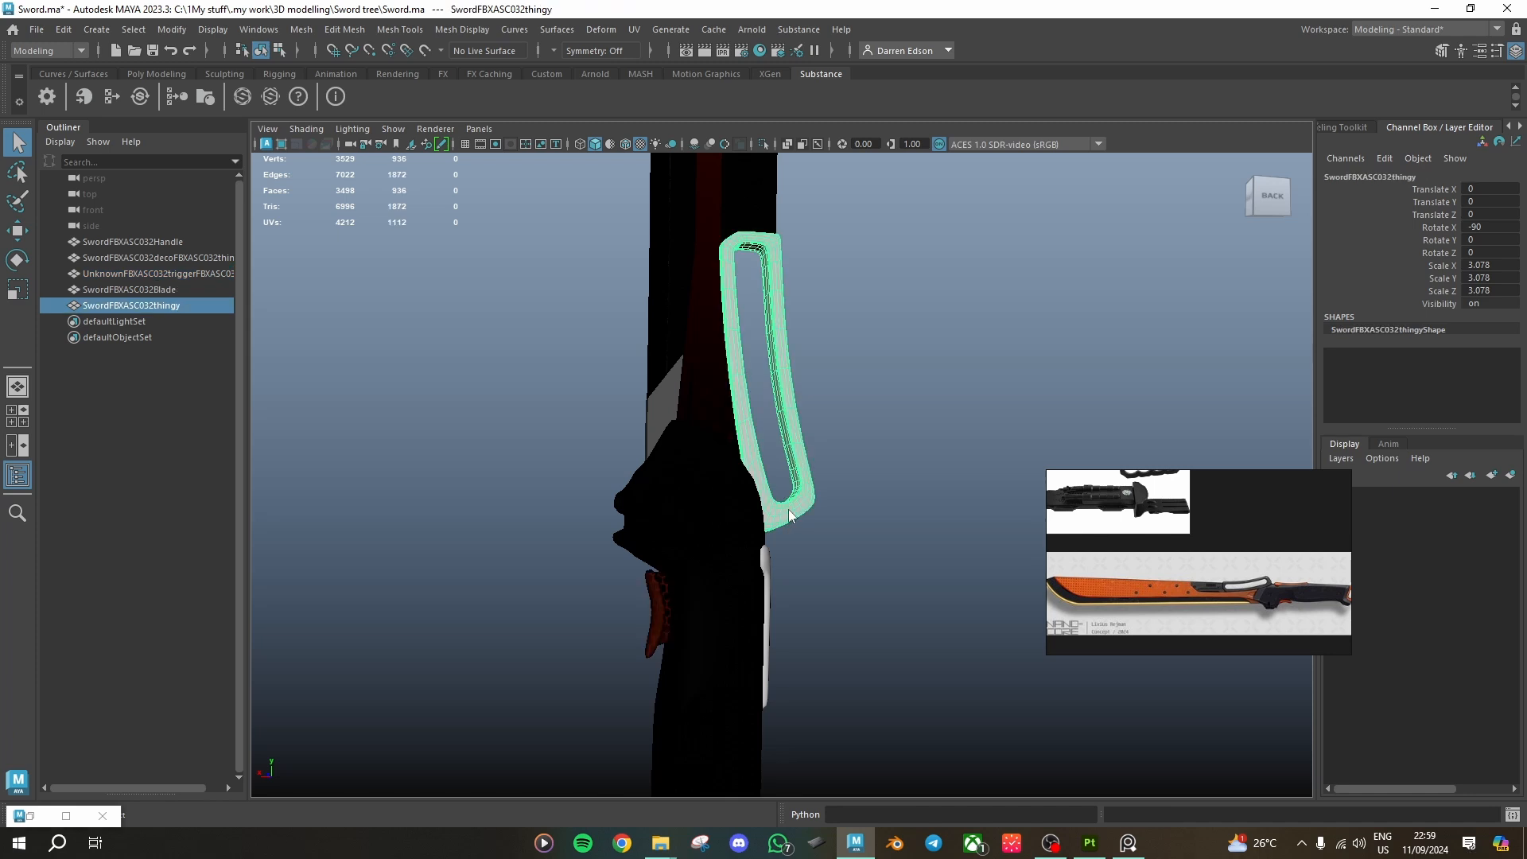
right_click(788, 509)
mouse_move(793, 808)
left_click(922, 745)
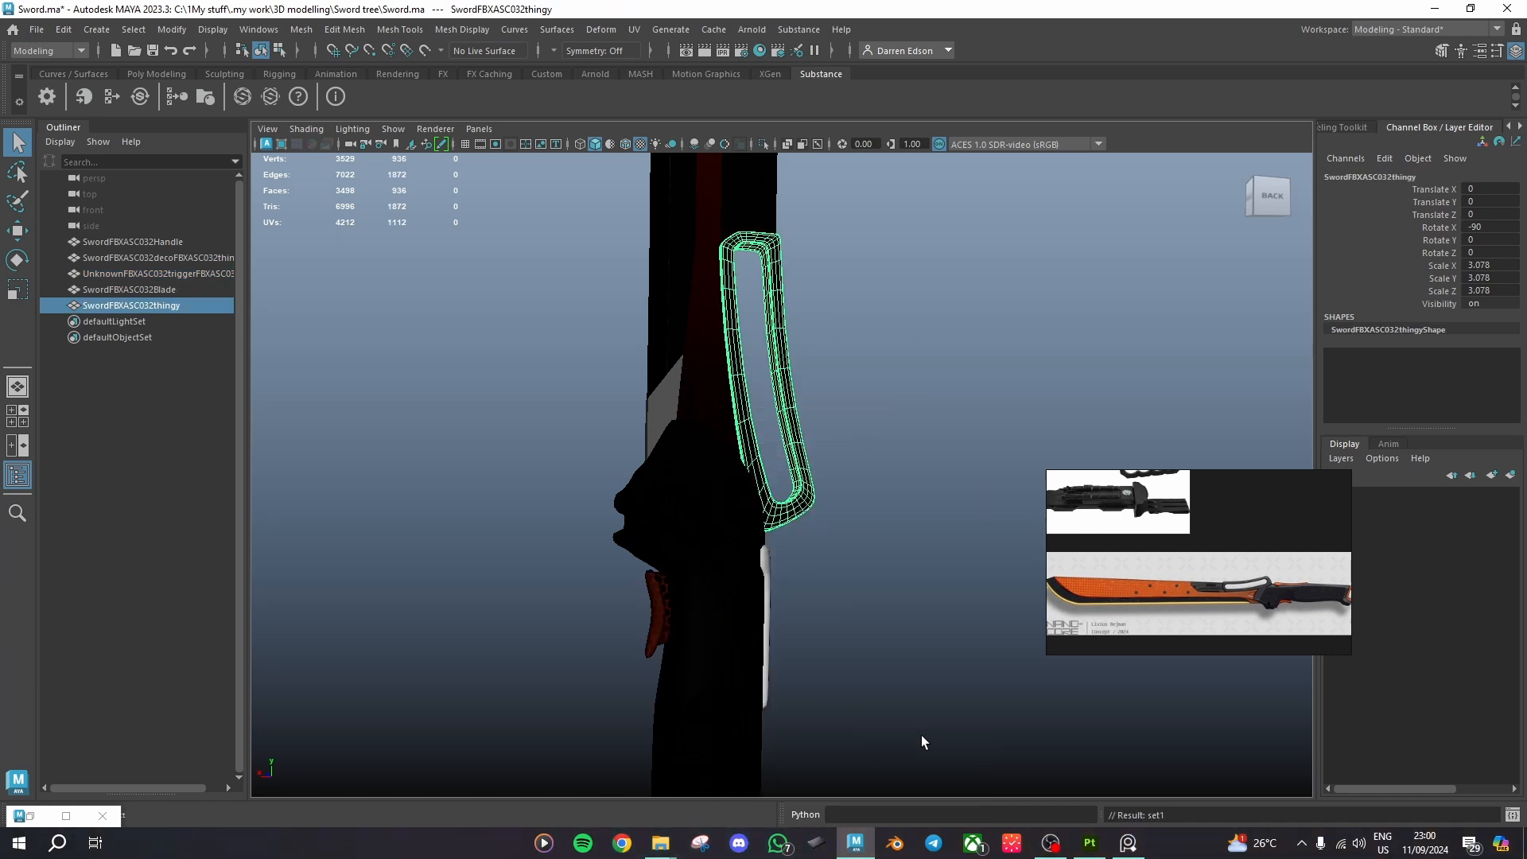
Step: Assign the existing material aiStandardSurface1 to the decorative strip along the back of the handle
left_click(764, 624)
right_click(852, 665)
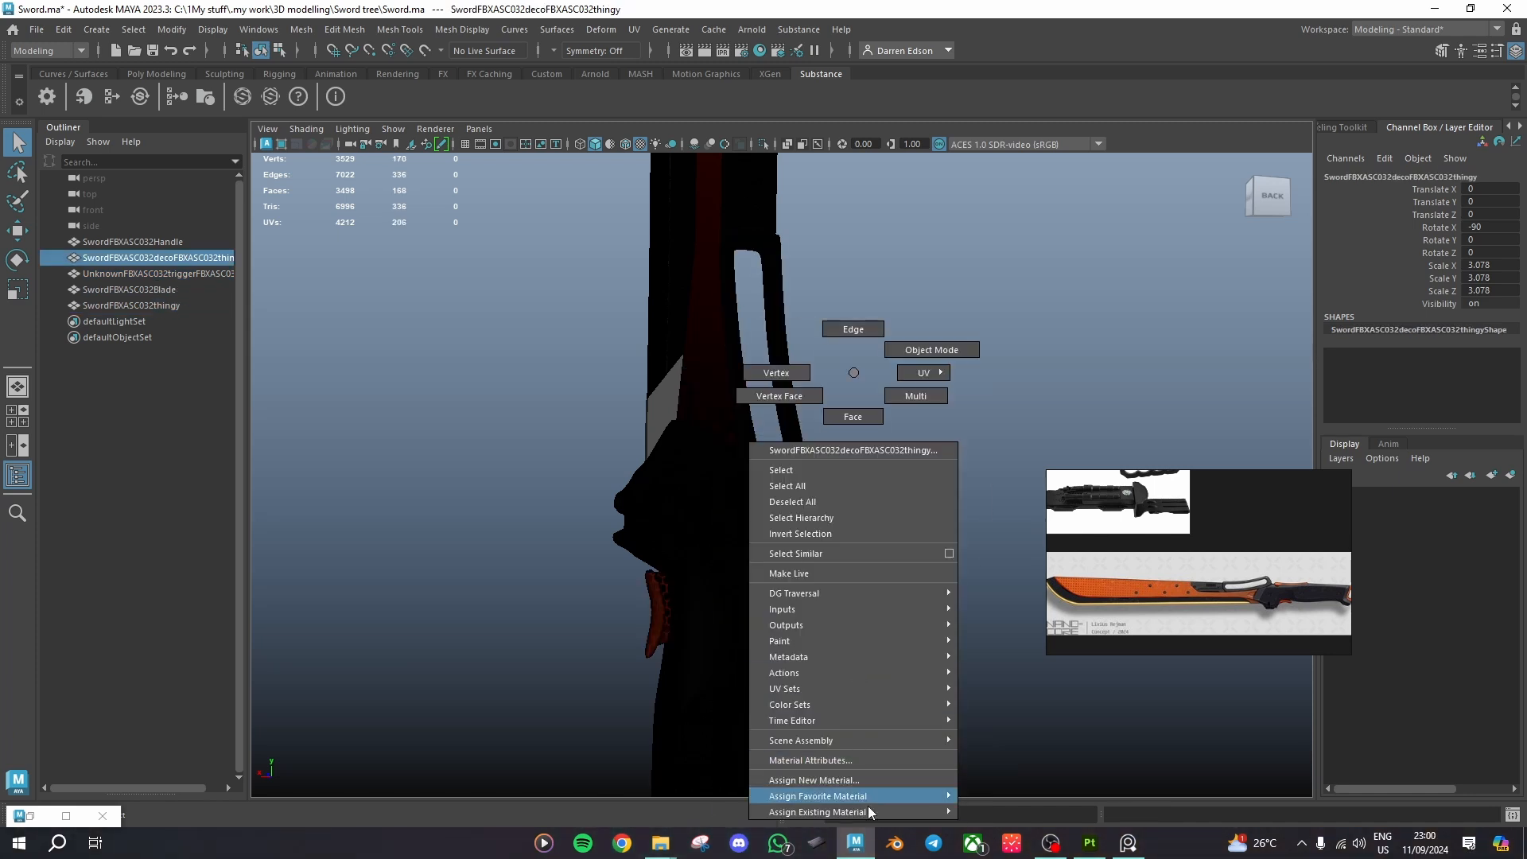
mouse_move(866, 807)
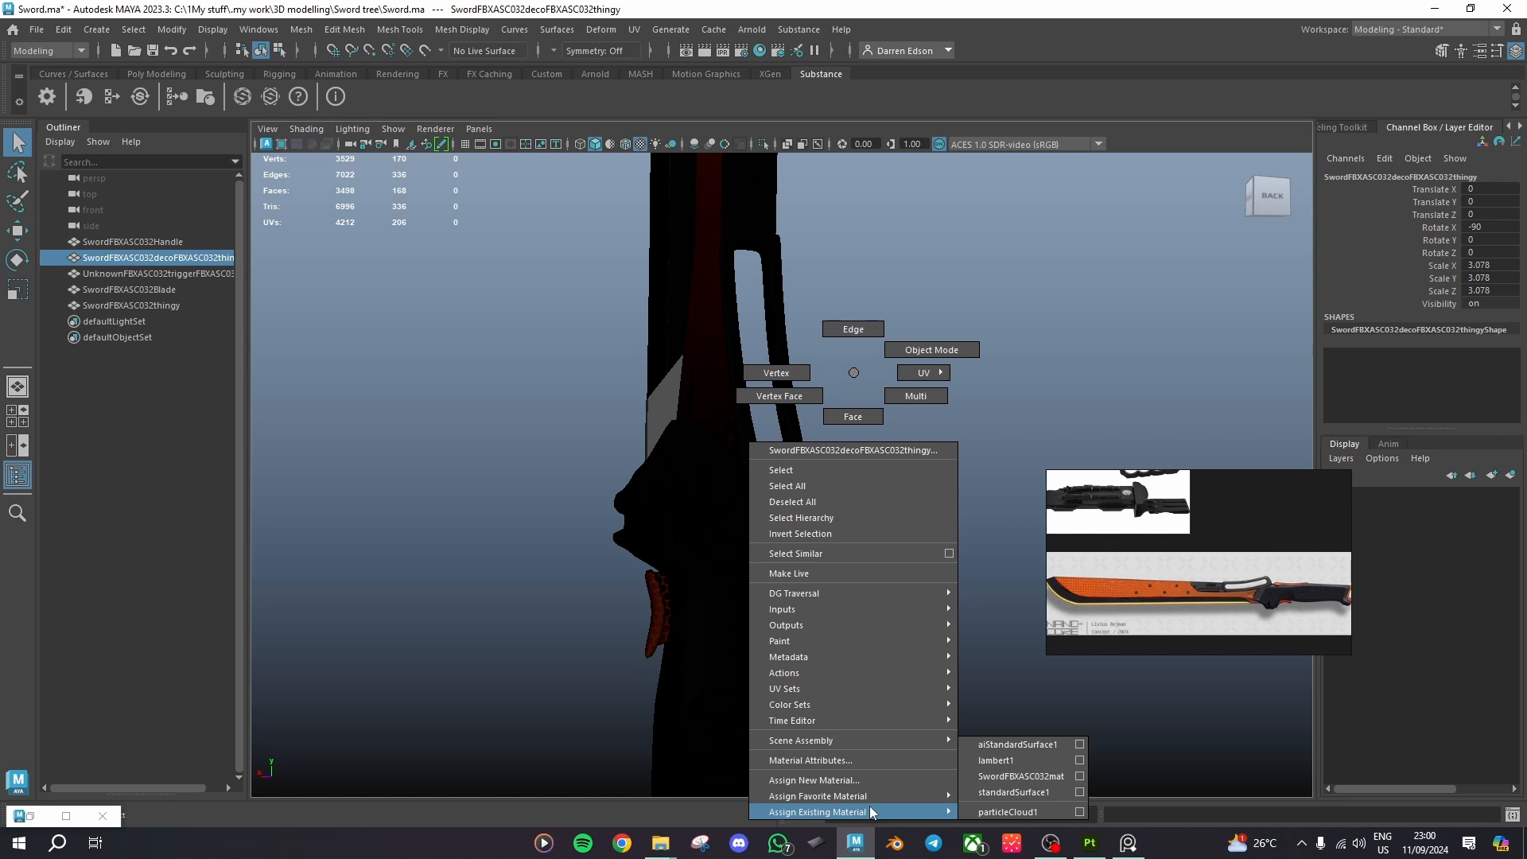
left_click(1022, 746)
left_click(910, 585)
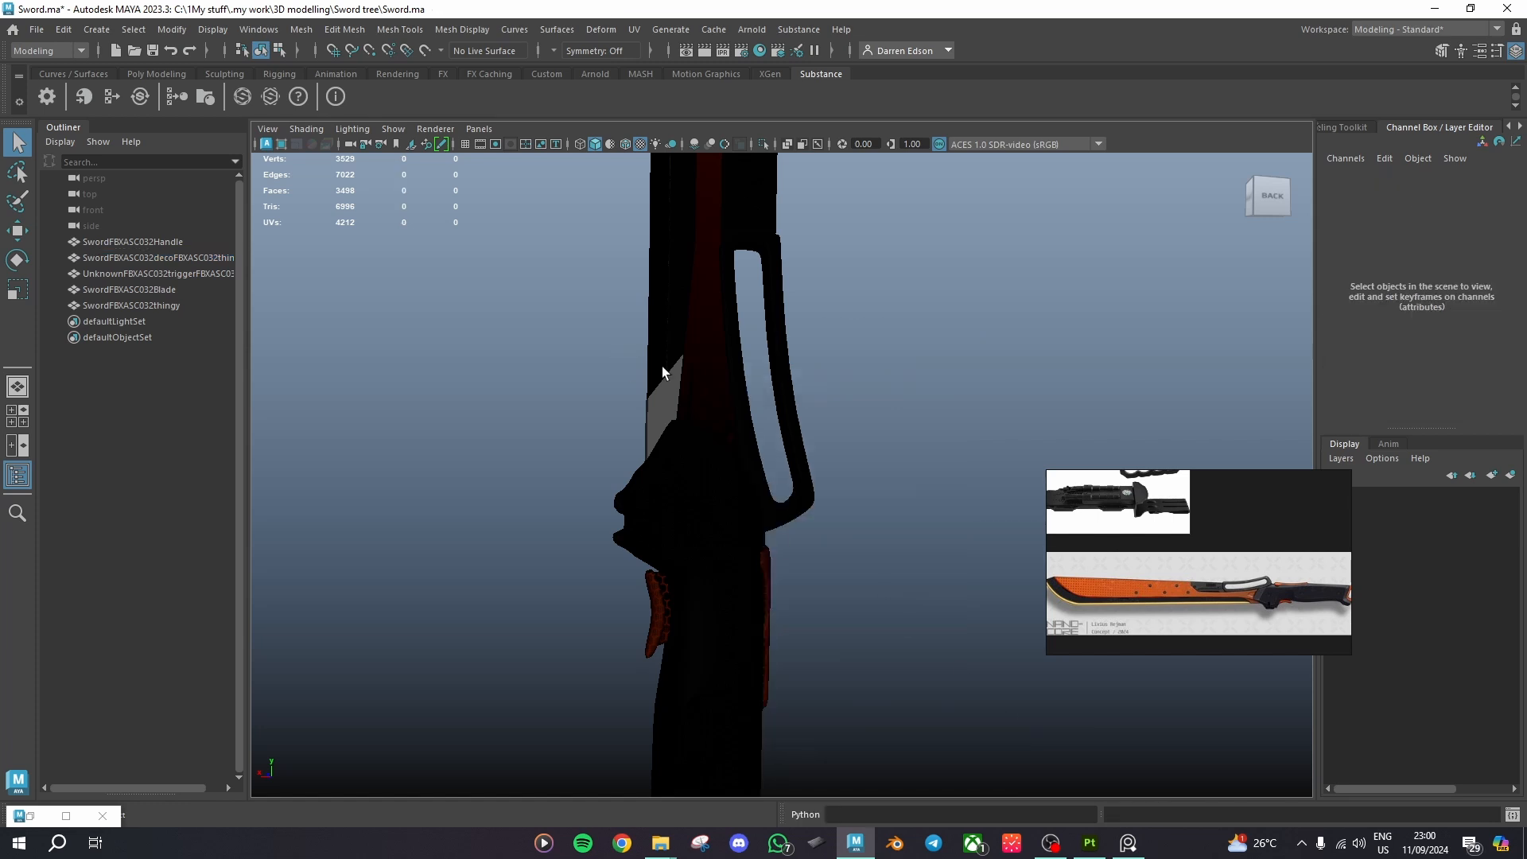
Step: Inspect the blade and guard, compare them with the textured sword in Substance 3D Painter, and return to Maya
left_click(711, 385)
middle_click_drag(730, 367, 716, 596, "alt")
left_click(828, 610)
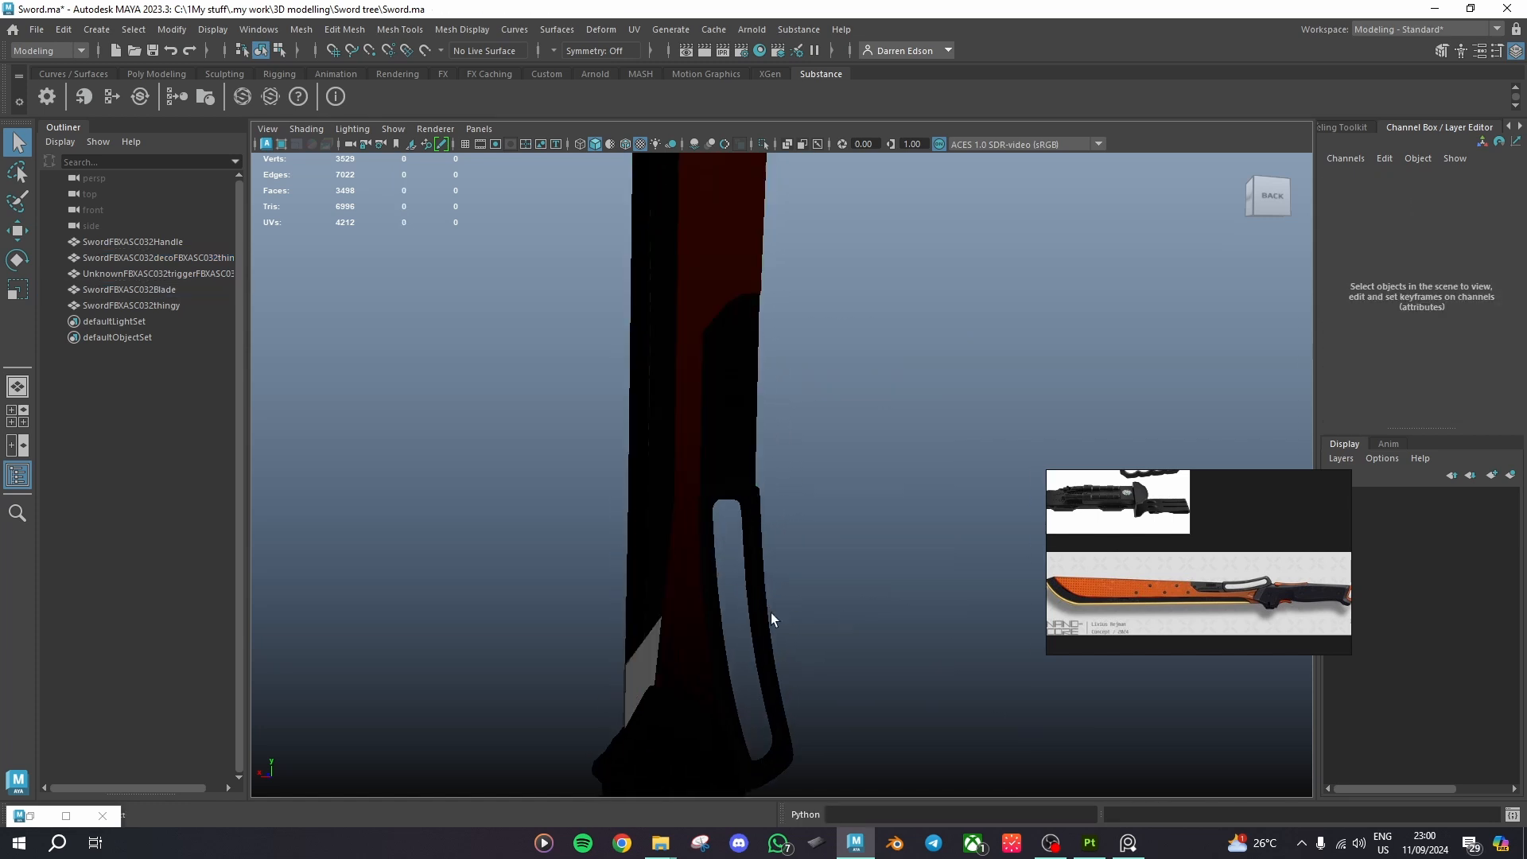
left_click_drag(771, 612, 664, 535, "alt")
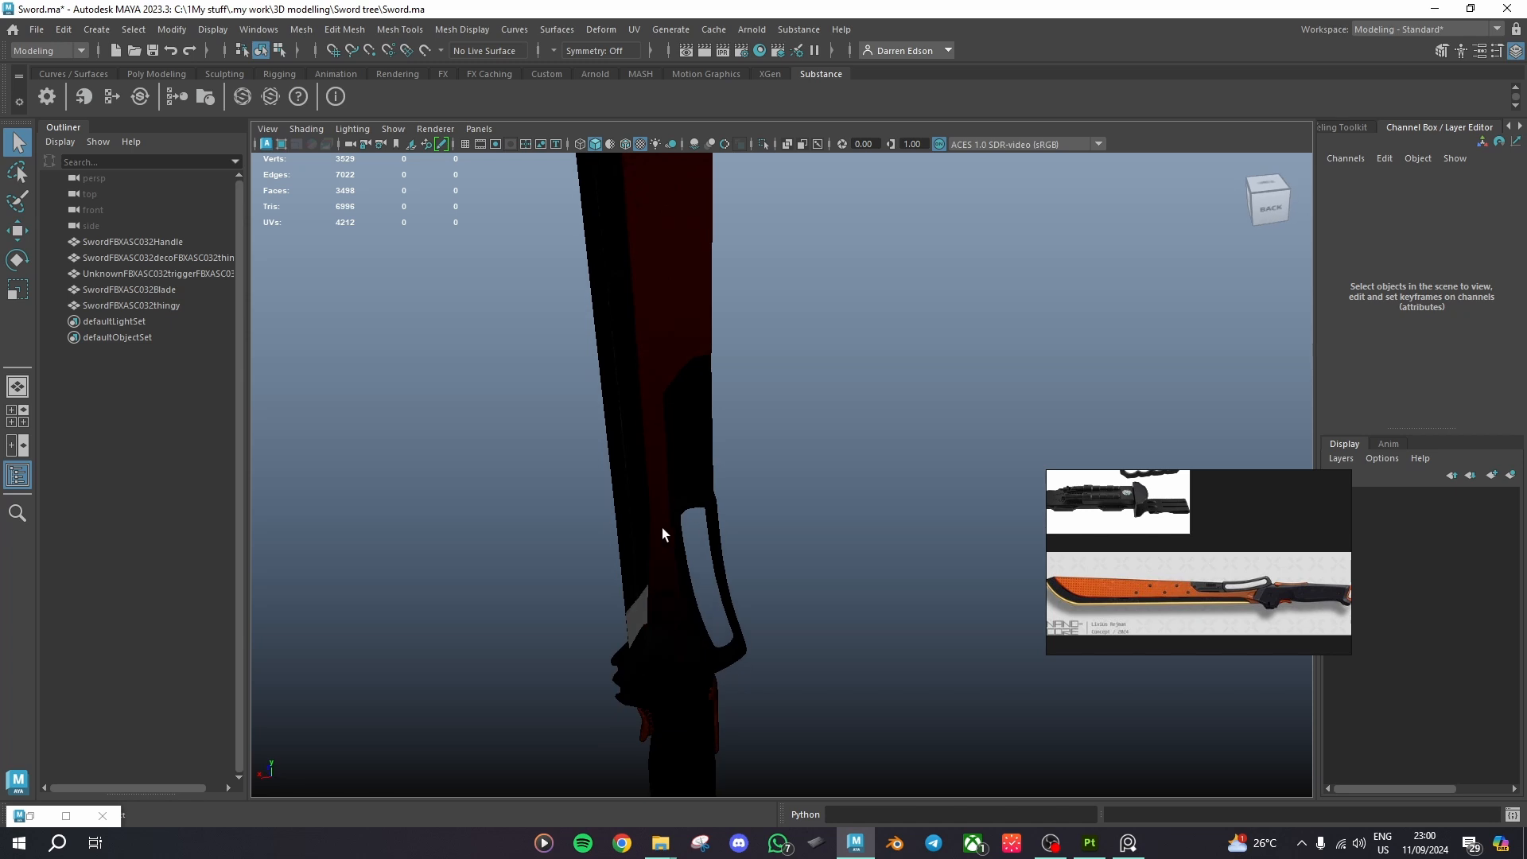
left_click(1092, 845)
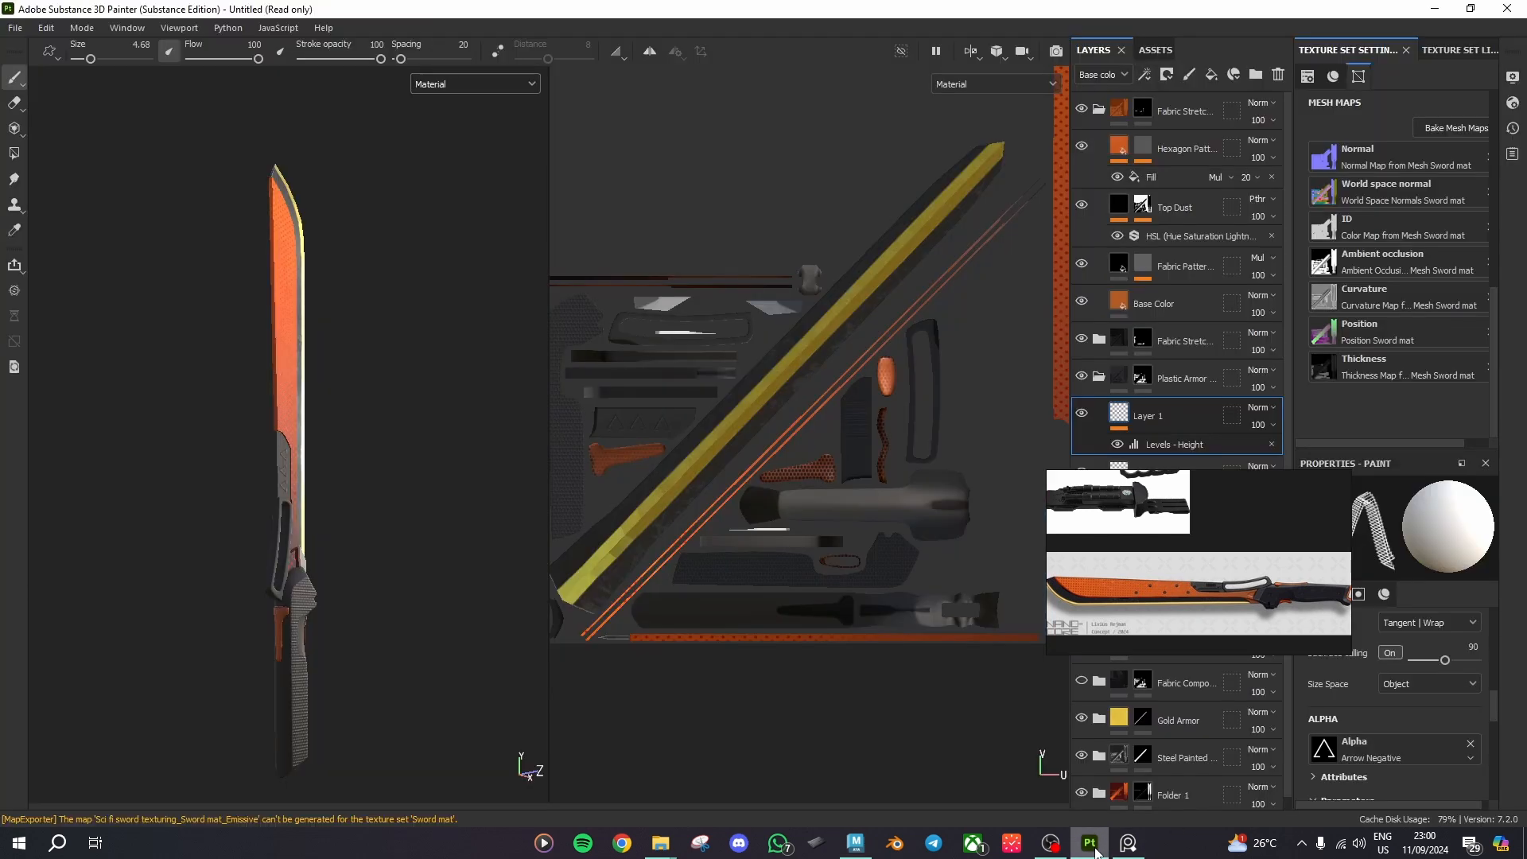
scroll(267, 672, "up", 3)
mouse_move(267, 673)
left_mouse_down("alt")
mouse_move(389, 655)
mouse_move(439, 665)
mouse_move(273, 699)
mouse_move(330, 685)
left_mouse_up("alt")
scroll(469, 667, "up", 3)
scroll(397, 628, "down", 5)
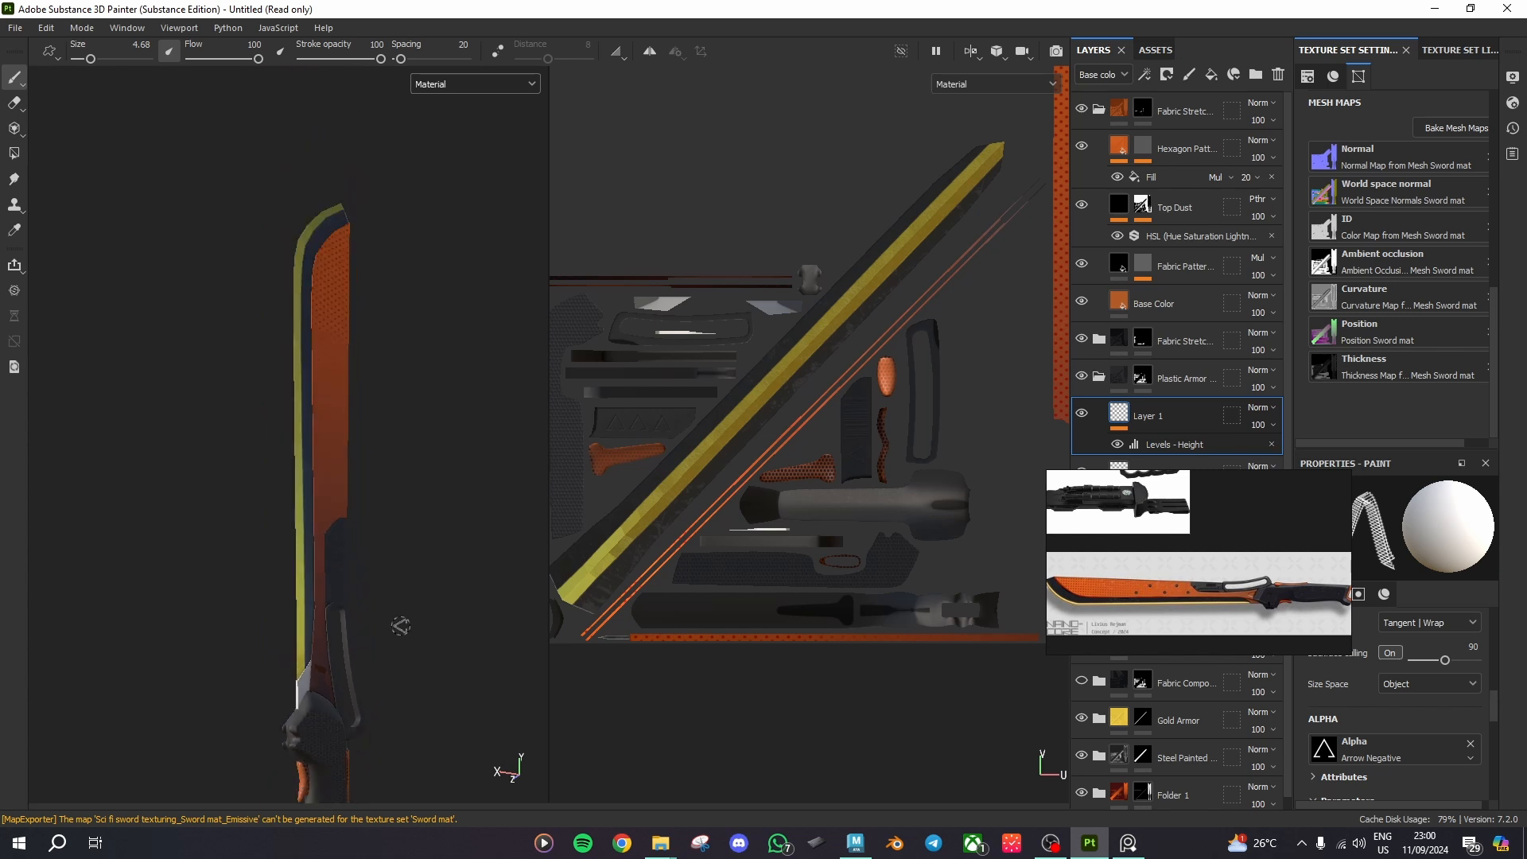
middle_click_drag(401, 585, 396, 550, "alt")
scroll(396, 551, "down", 3)
left_click(1090, 843)
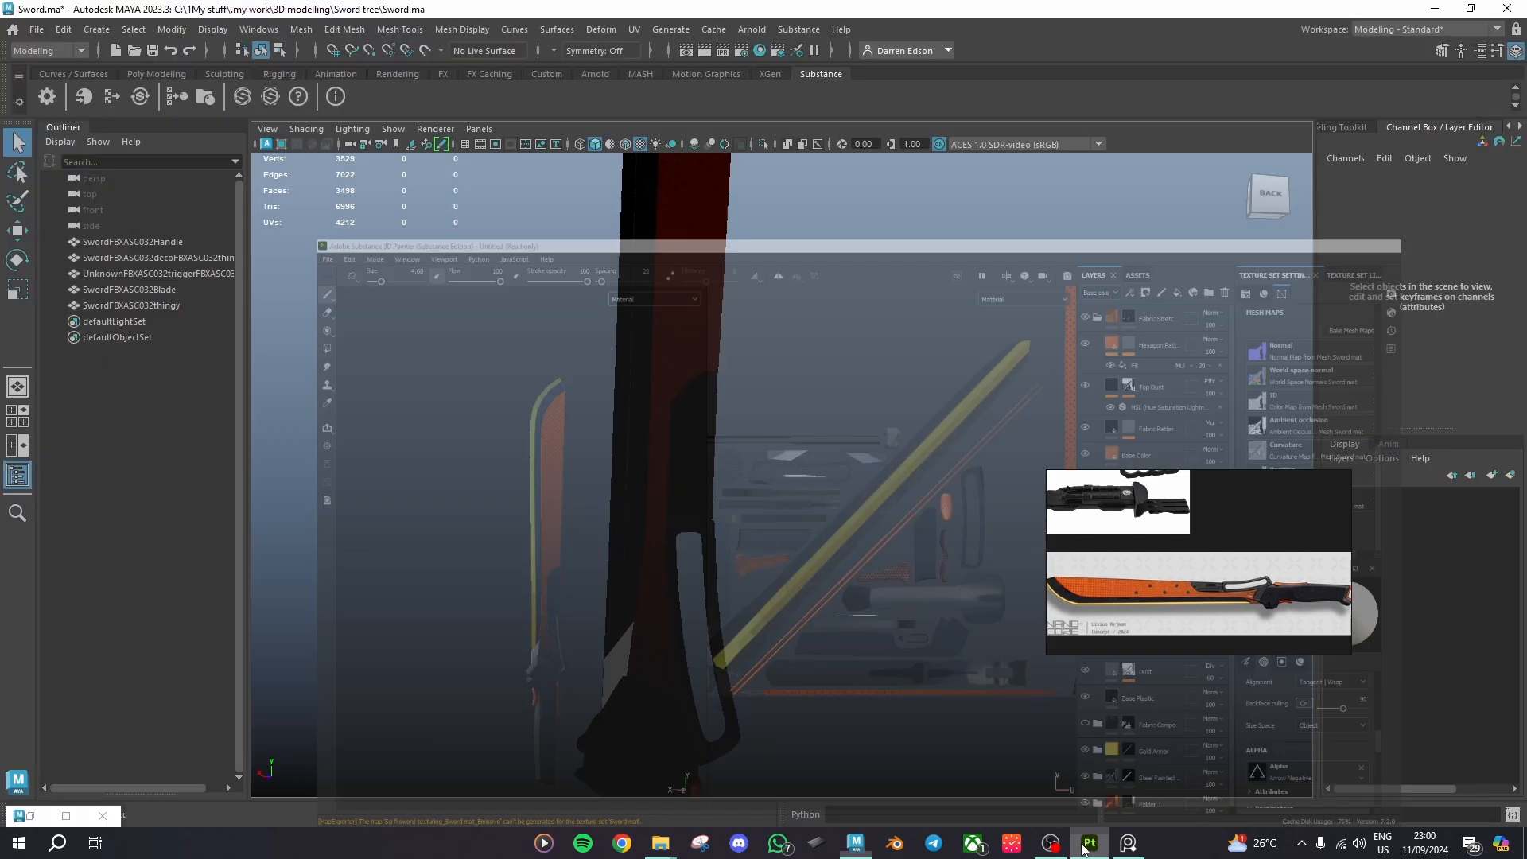
Step: Create a directional light in the scene and return to the full perspective view
scroll(688, 563, "down", 5)
left_click(755, 428)
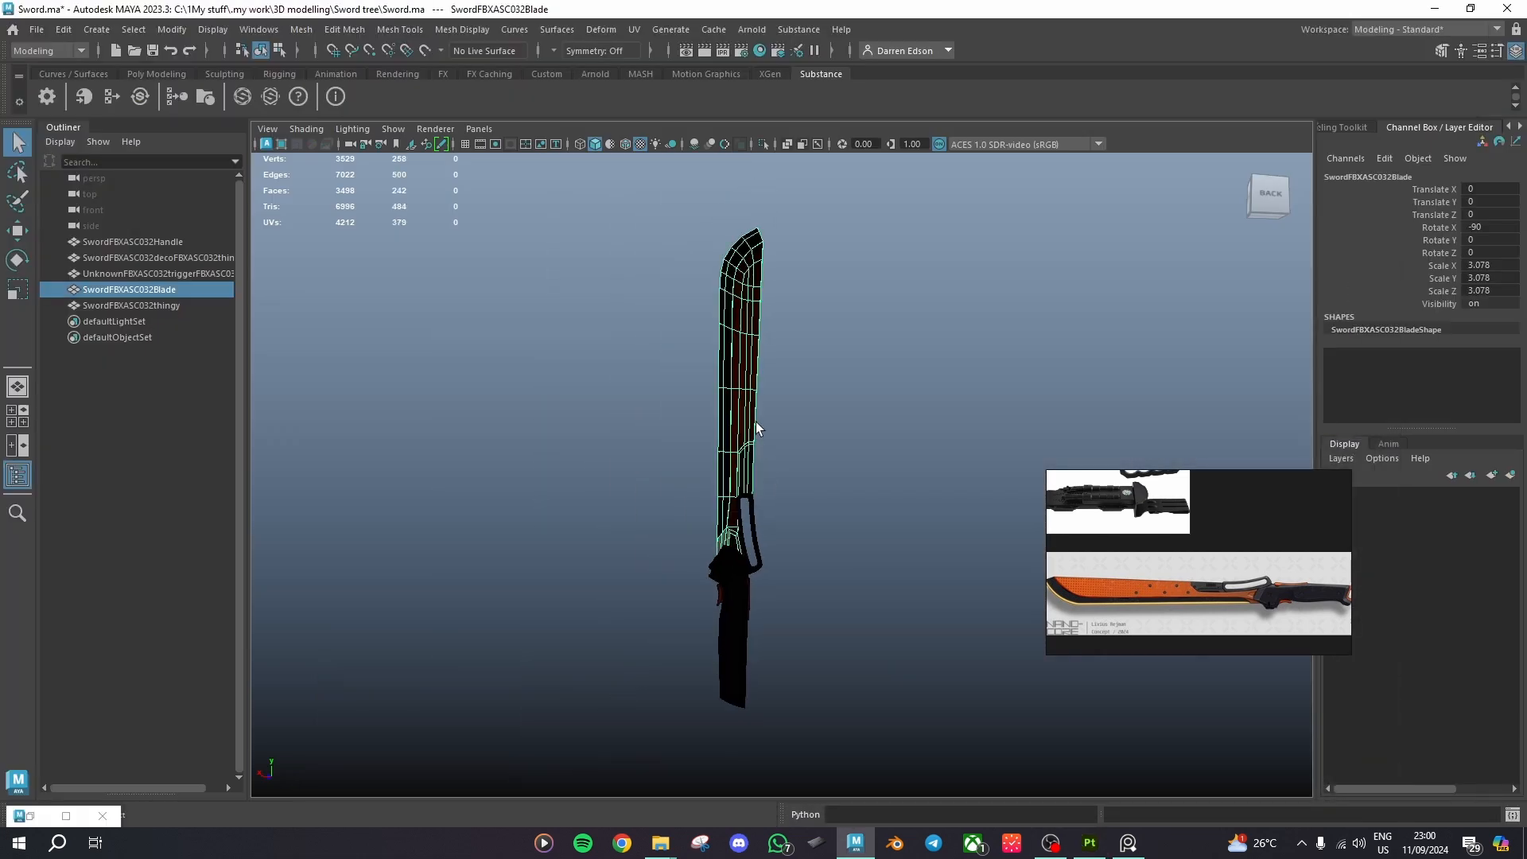
left_click(823, 393)
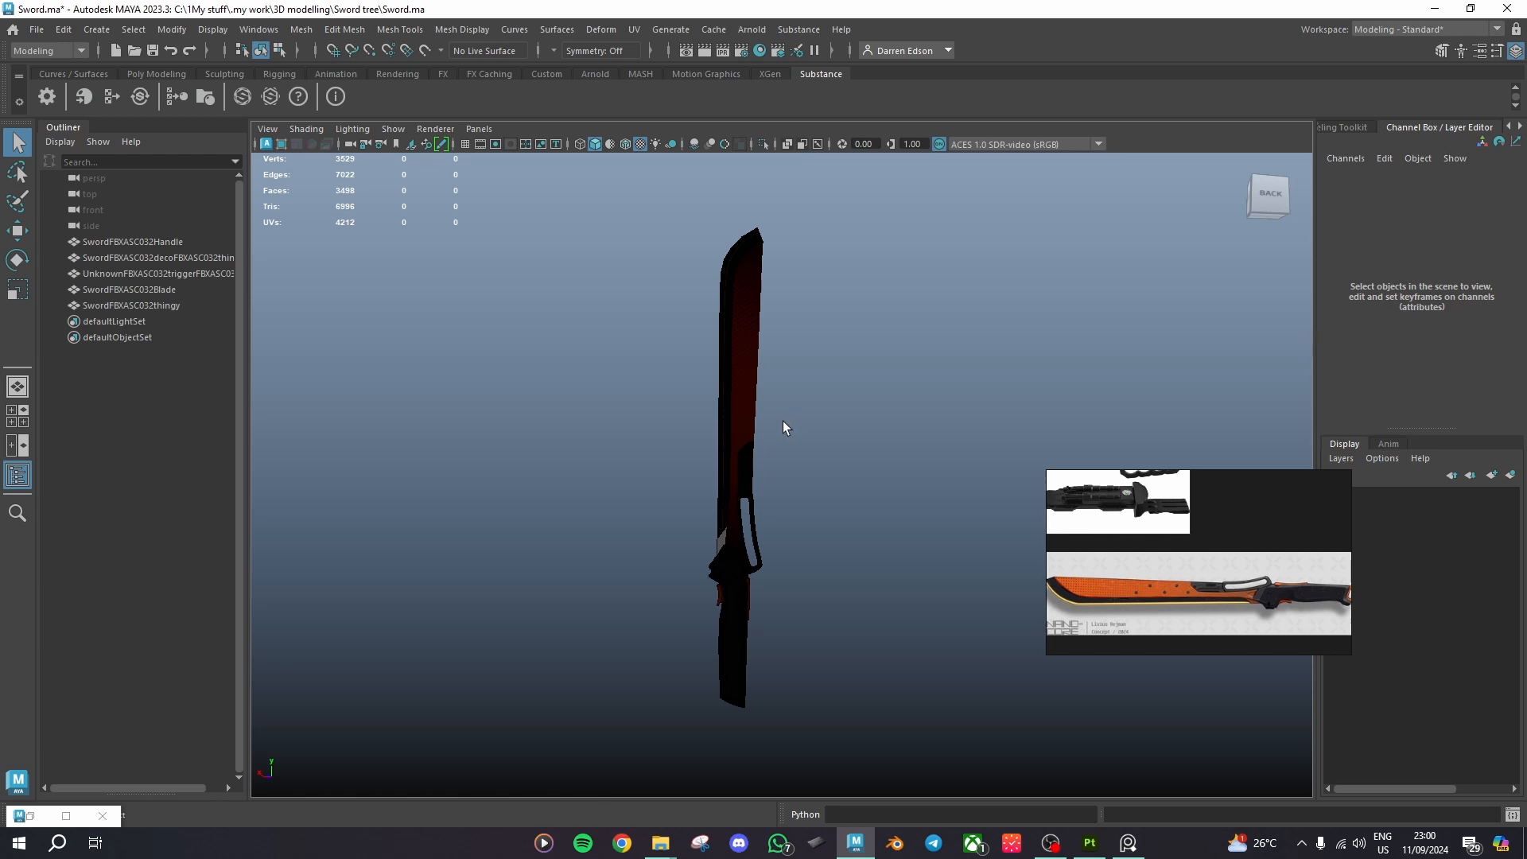
key("space")
left_click(641, 364)
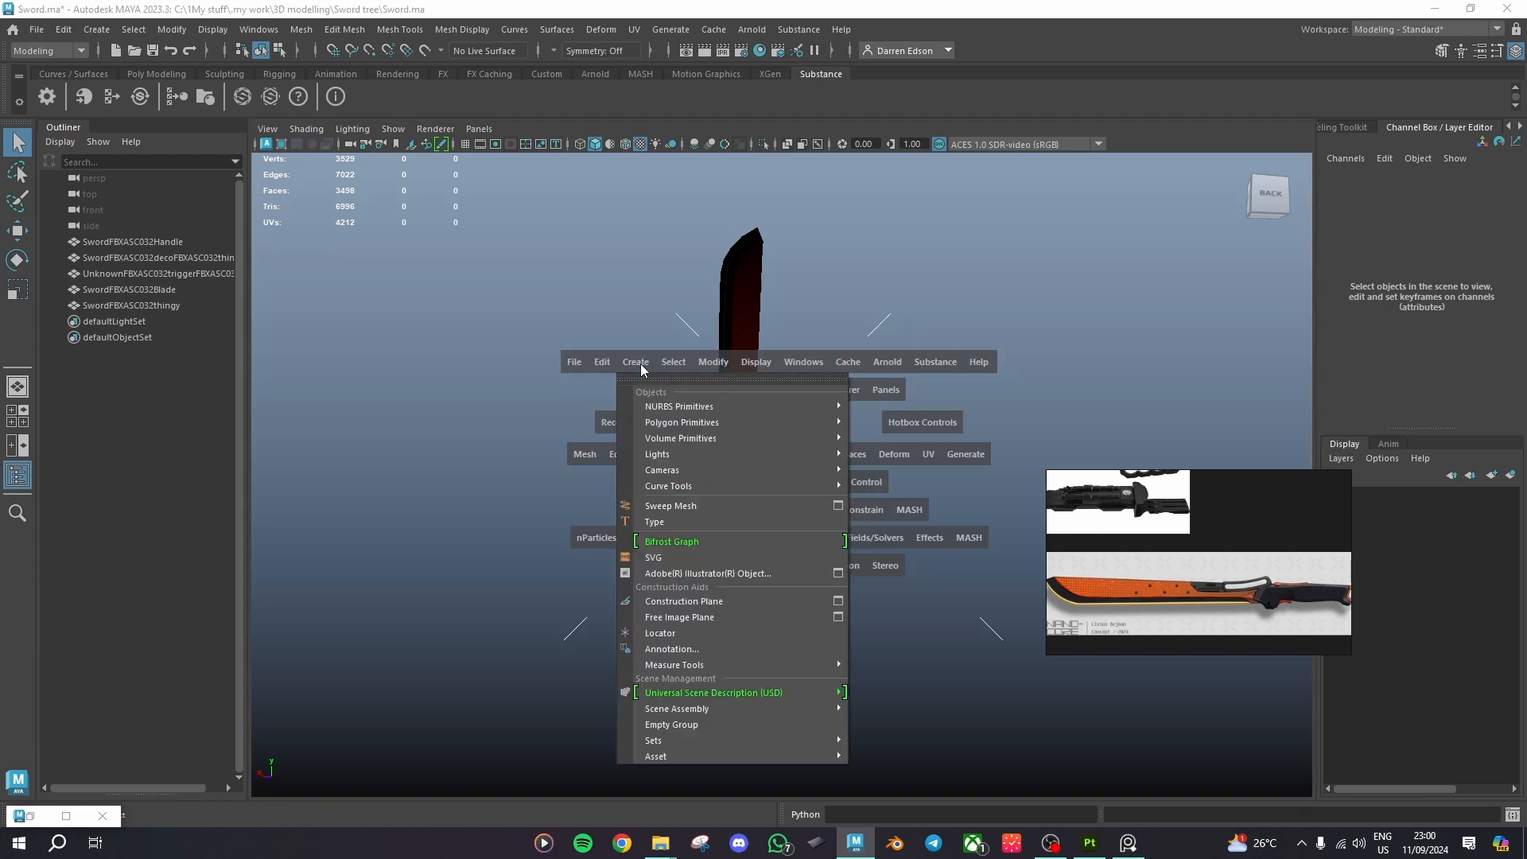
mouse_move(689, 453)
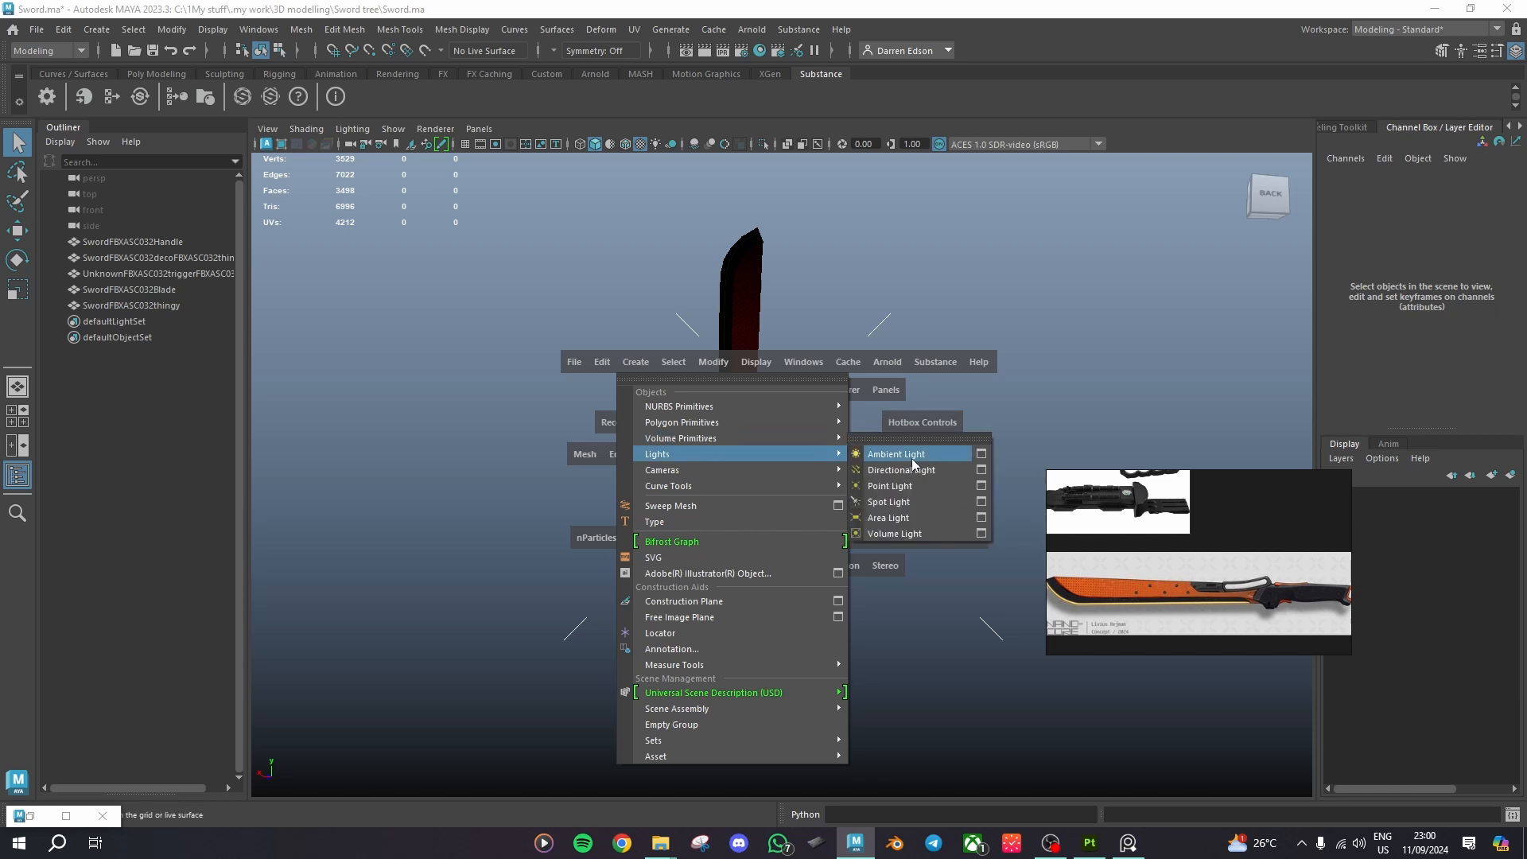
left_click(913, 464)
key("space")
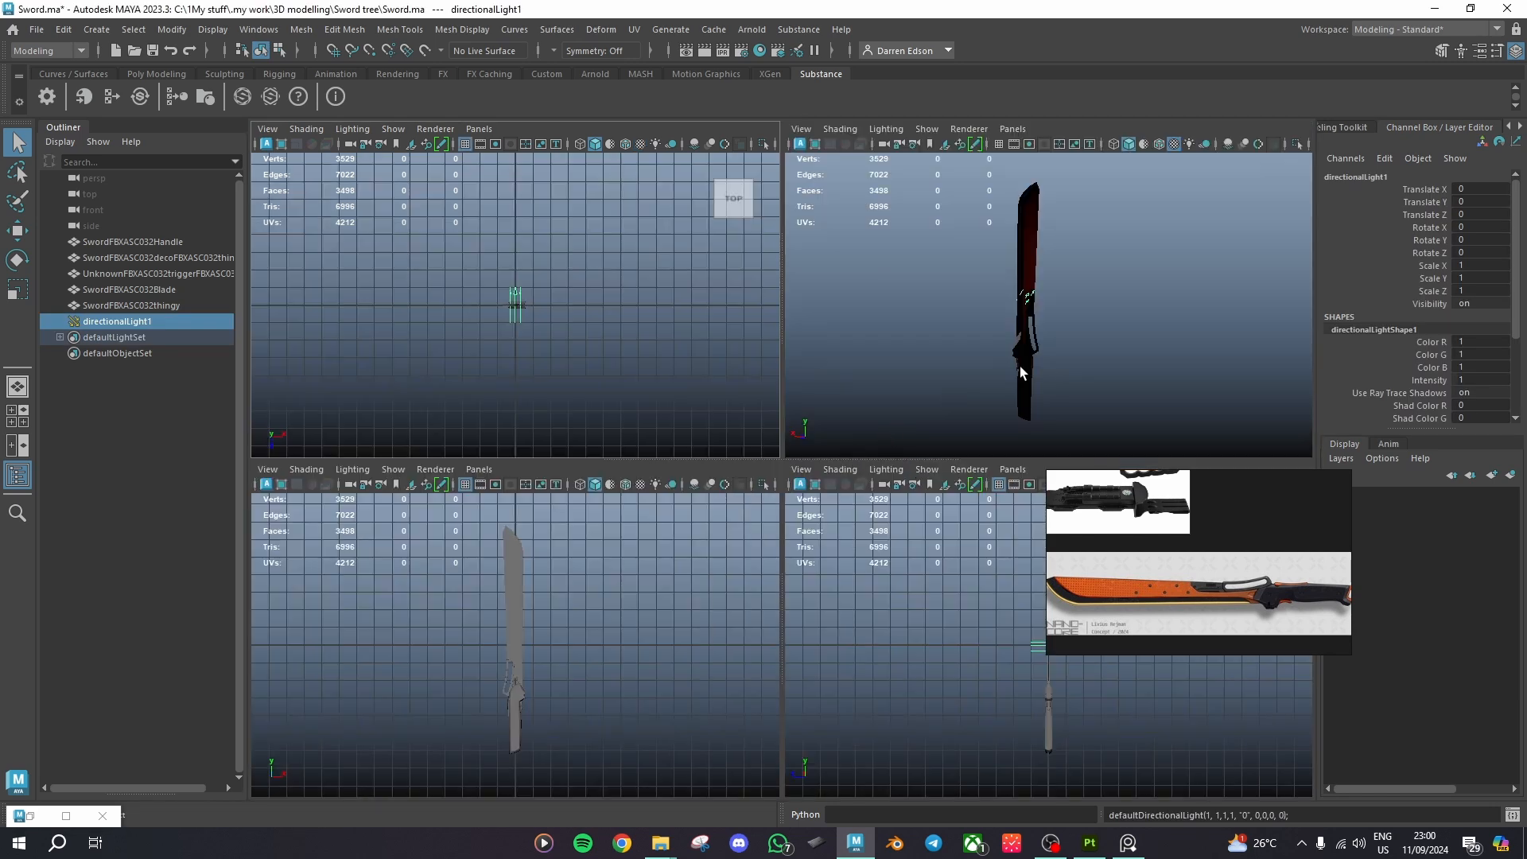
key("space")
Step: Move the directional light up and away from the sword to about X -0.46, Y 3.34, Z 2.66
scroll(837, 408, "up", 5)
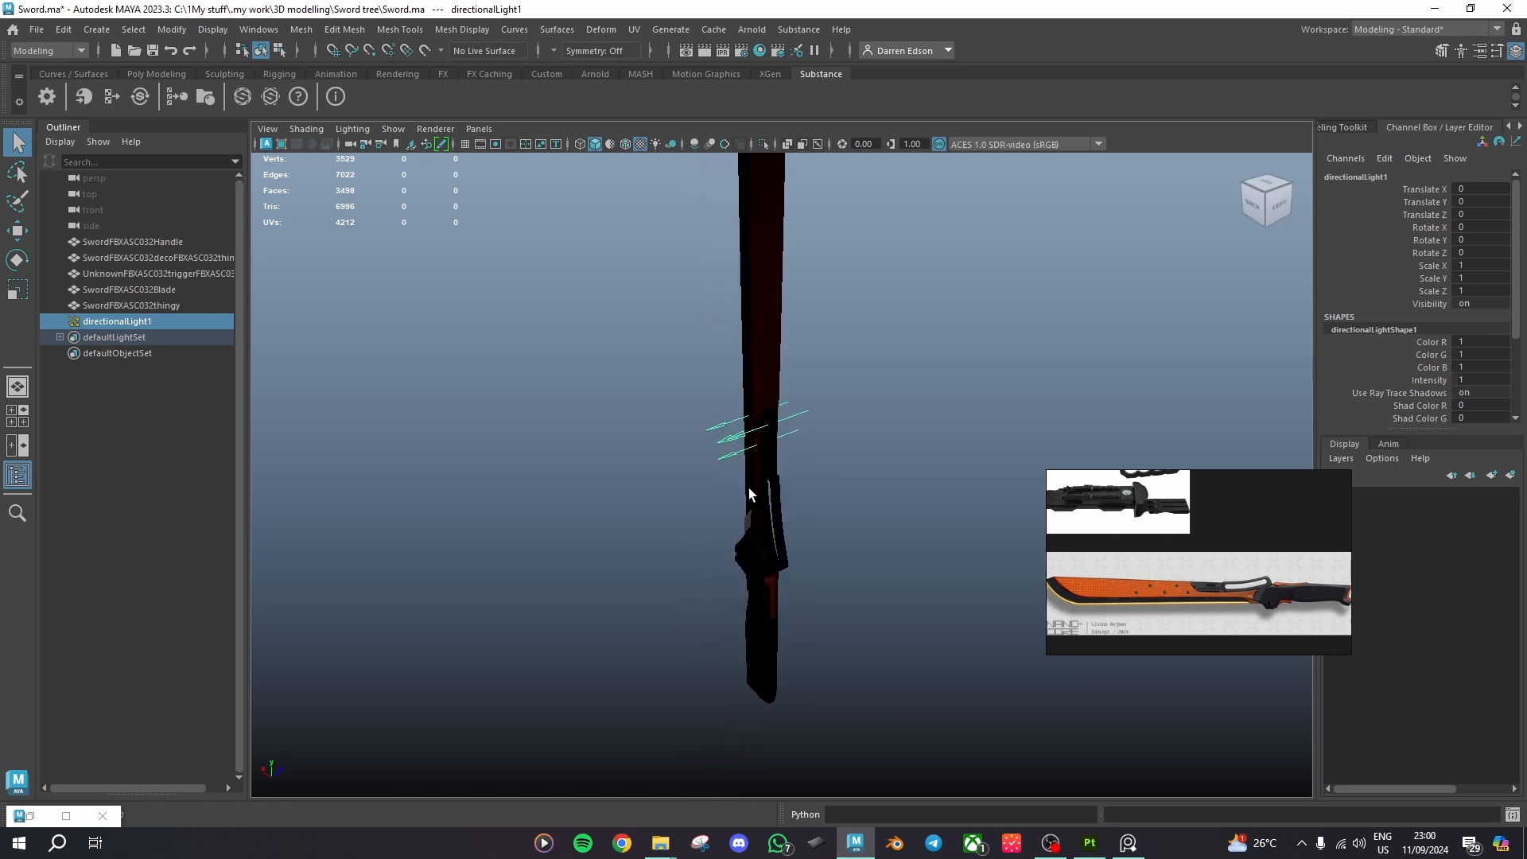
key("w")
left_click_drag(758, 393, 763, 244)
scroll(795, 331, "down", 5)
middle_click_drag(795, 370, 746, 455, "alt")
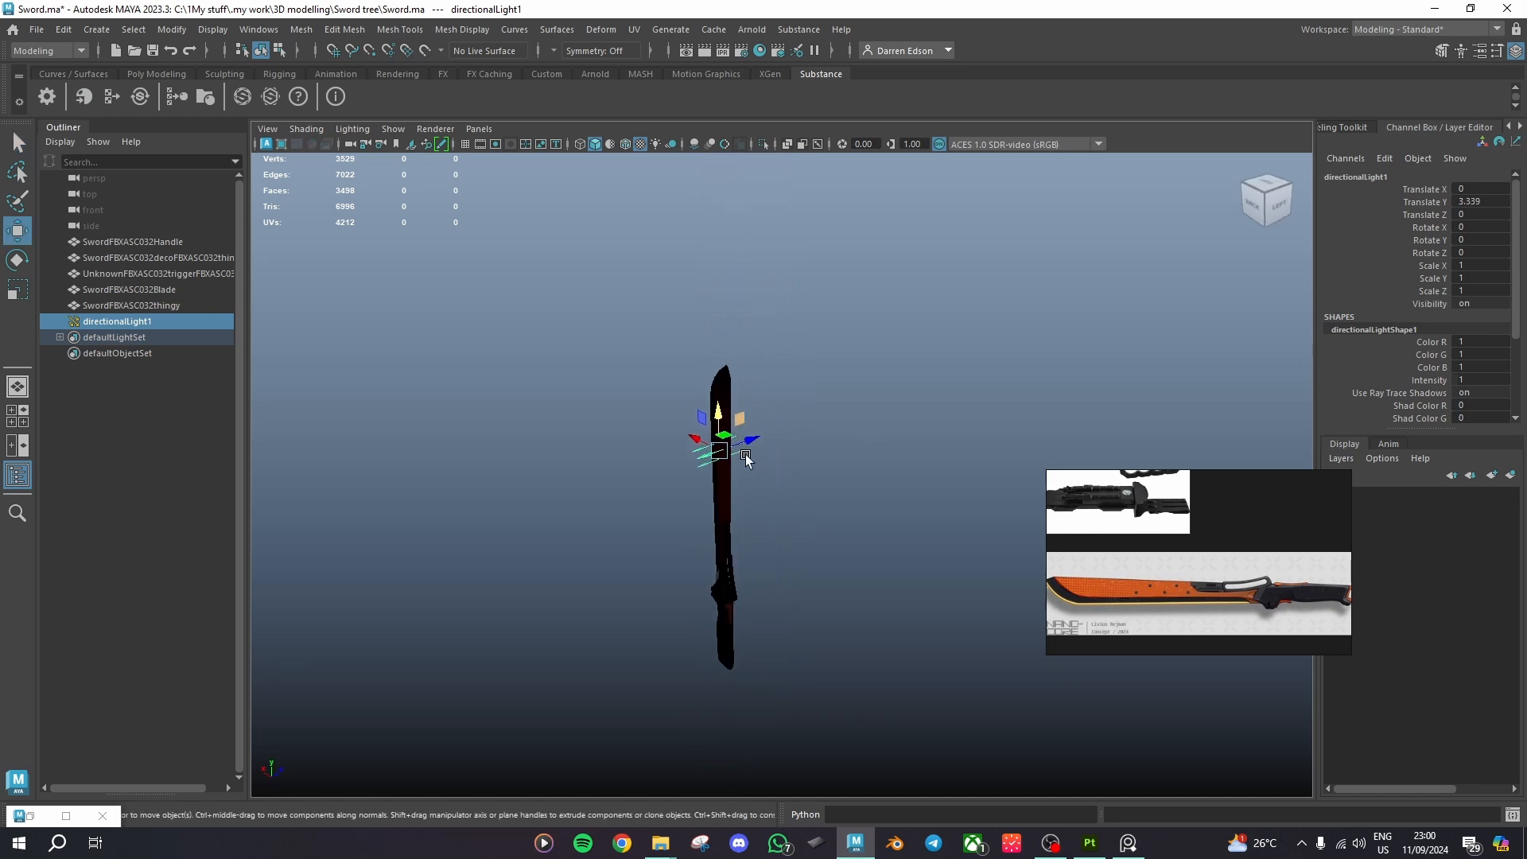
left_click_drag(746, 455, 730, 487, "alt")
left_click_drag(727, 429, 776, 406)
left_click_drag(824, 475, 833, 445, "alt")
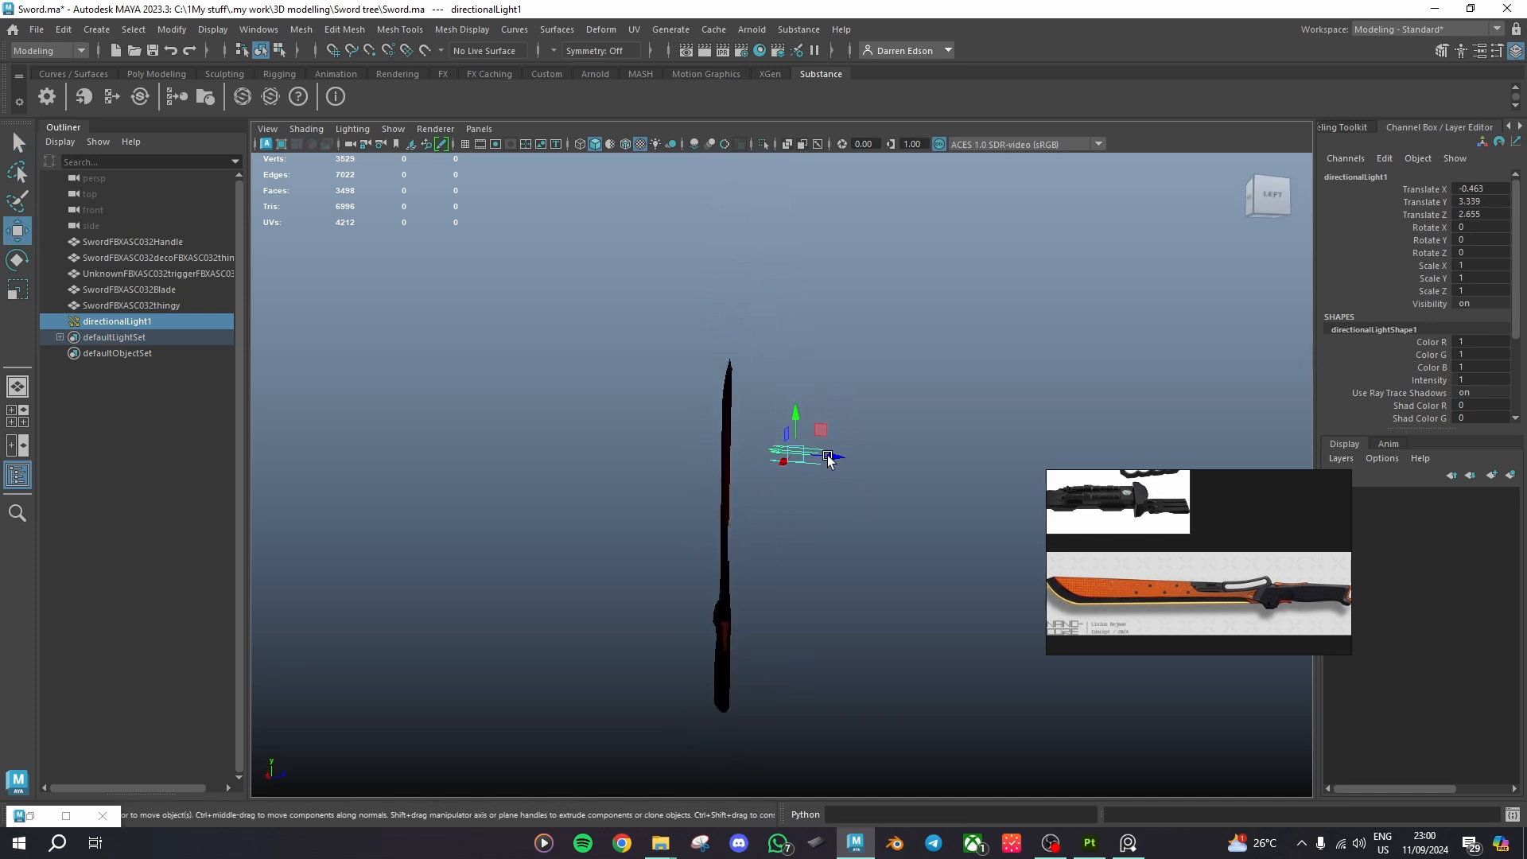
Step: Rotate the directional light to about -51.5 degrees in X and display the viewport using all scene lights
key("r")
key("e")
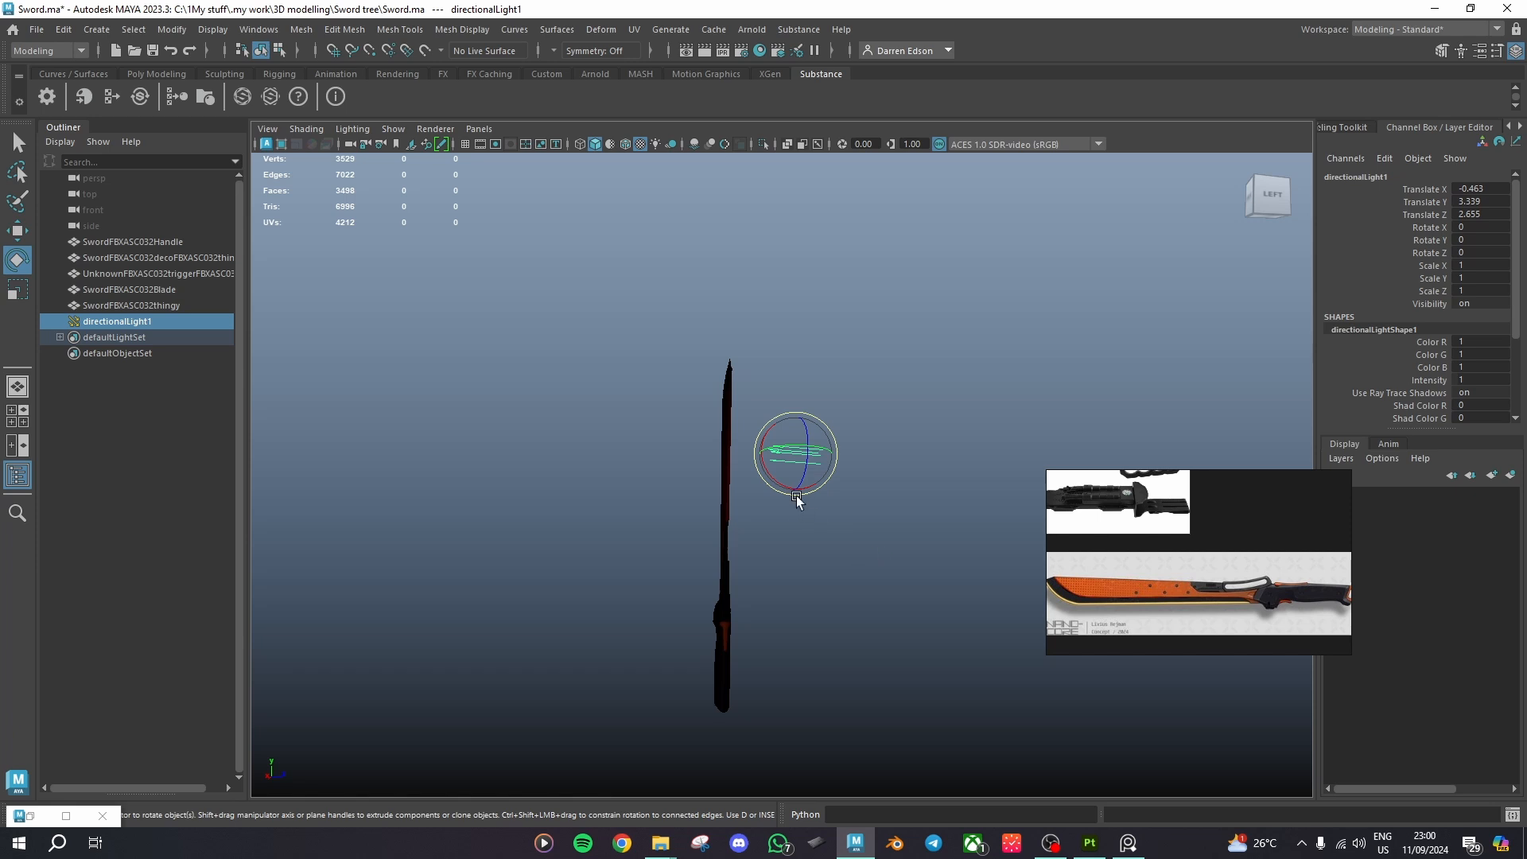
left_click_drag(796, 499, 675, 134)
left_click(650, 143)
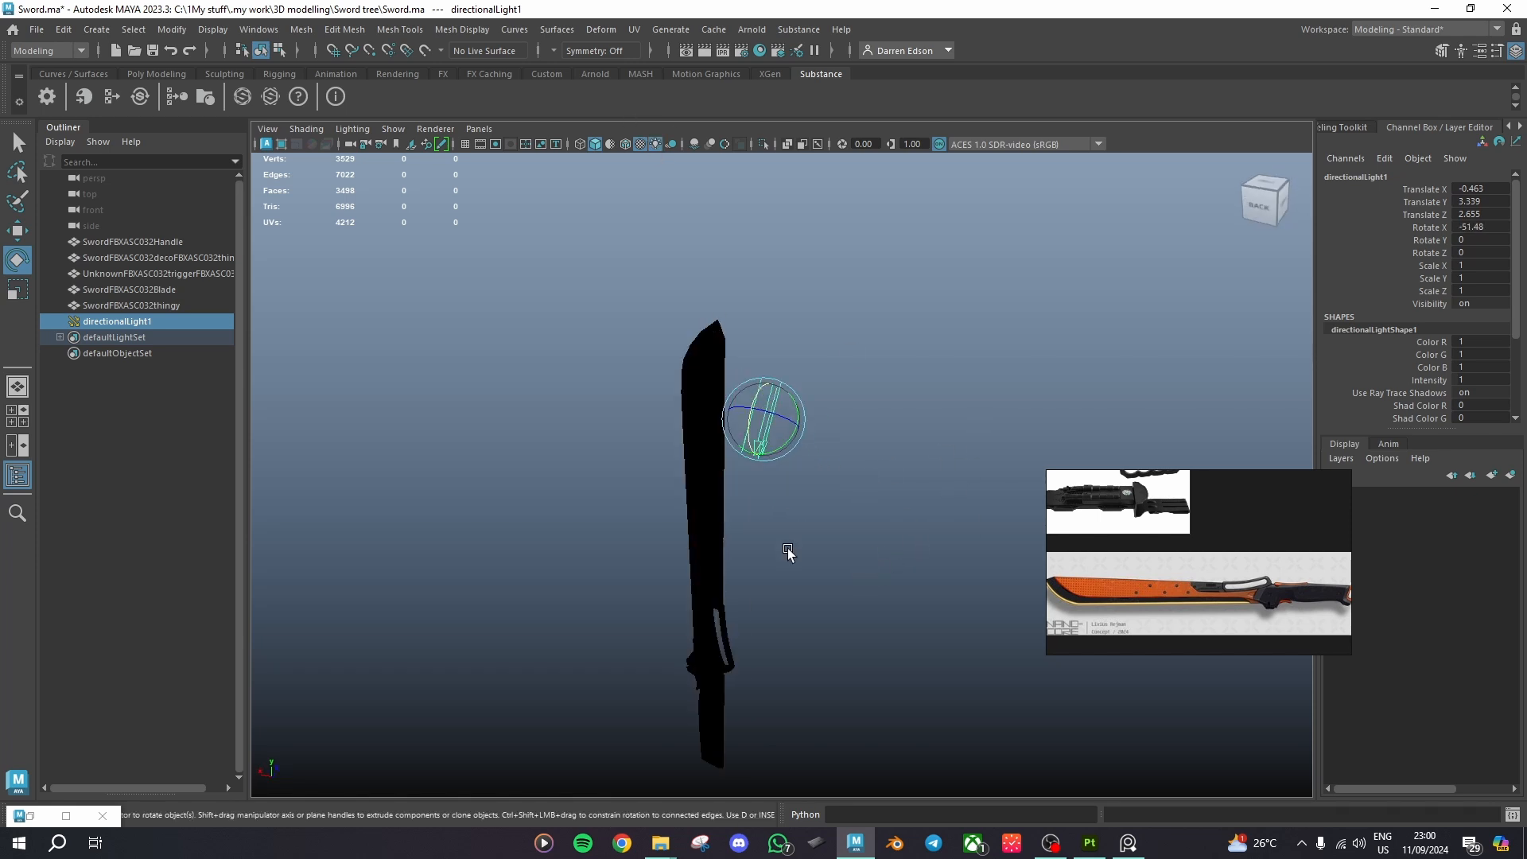
left_click_drag(787, 552, 1246, 535, "alt")
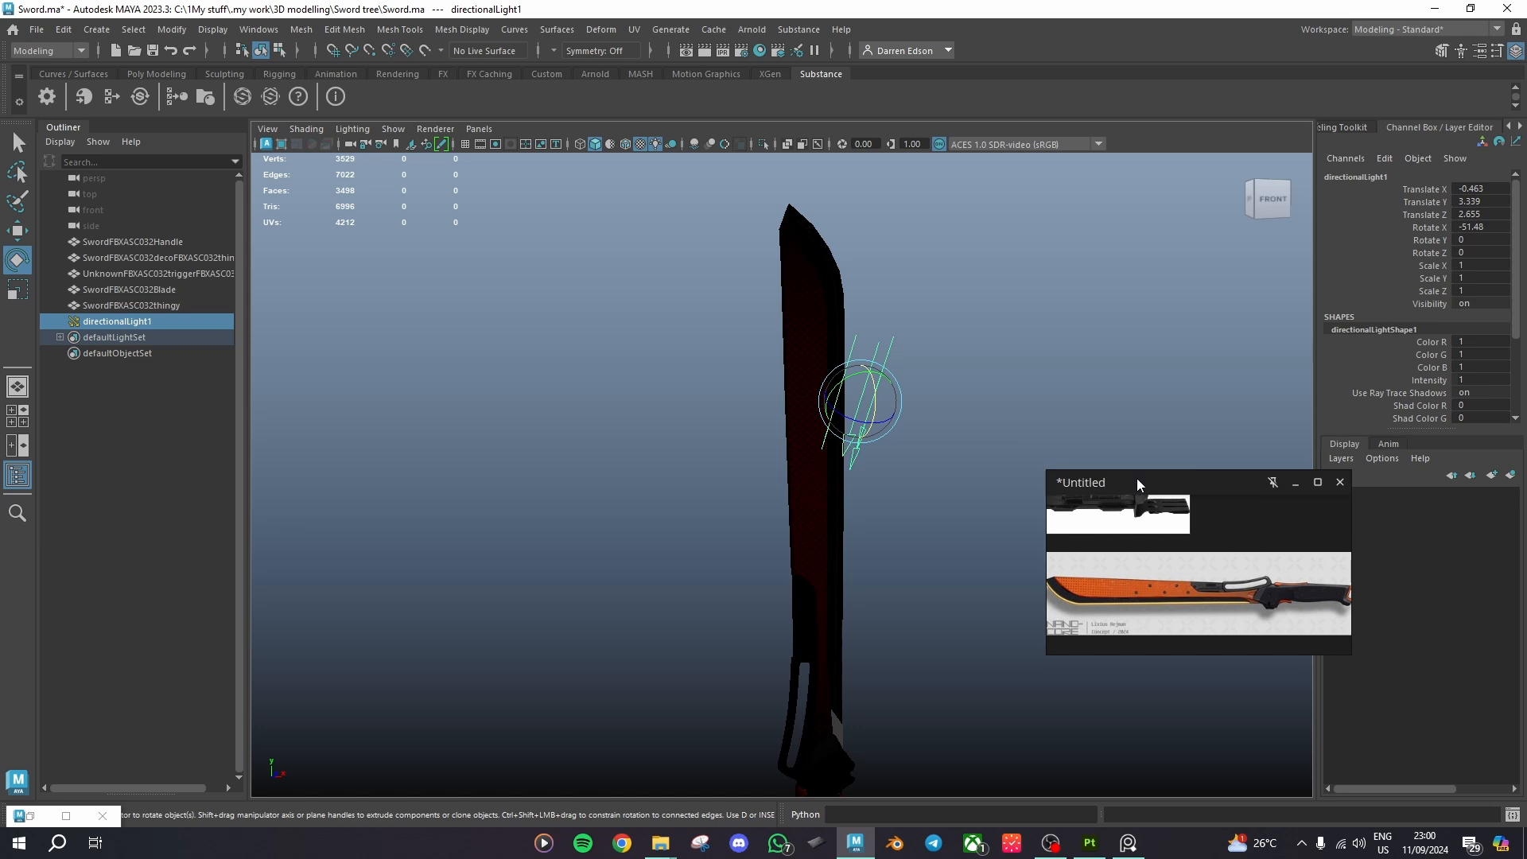
Step: Move the reference image to the other side of the sword and set the directional light's intensity to 10
left_click_drag(1123, 487, 345, 380)
left_click(1497, 129)
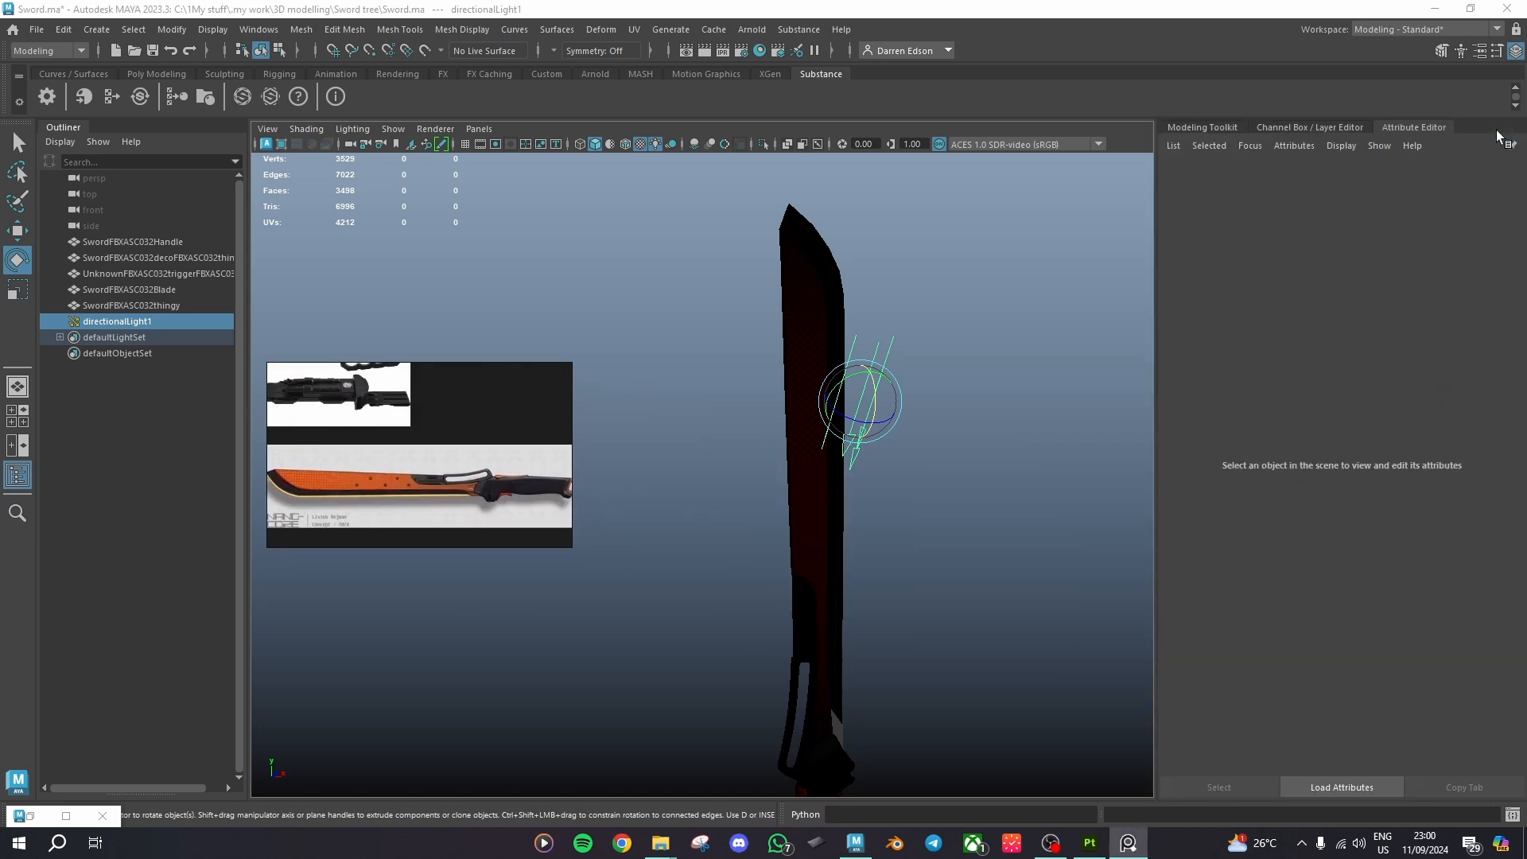
left_click_drag(1362, 372, 1495, 374)
left_click_drag(924, 535, 842, 565, "alt")
scroll(795, 529, "up", 5)
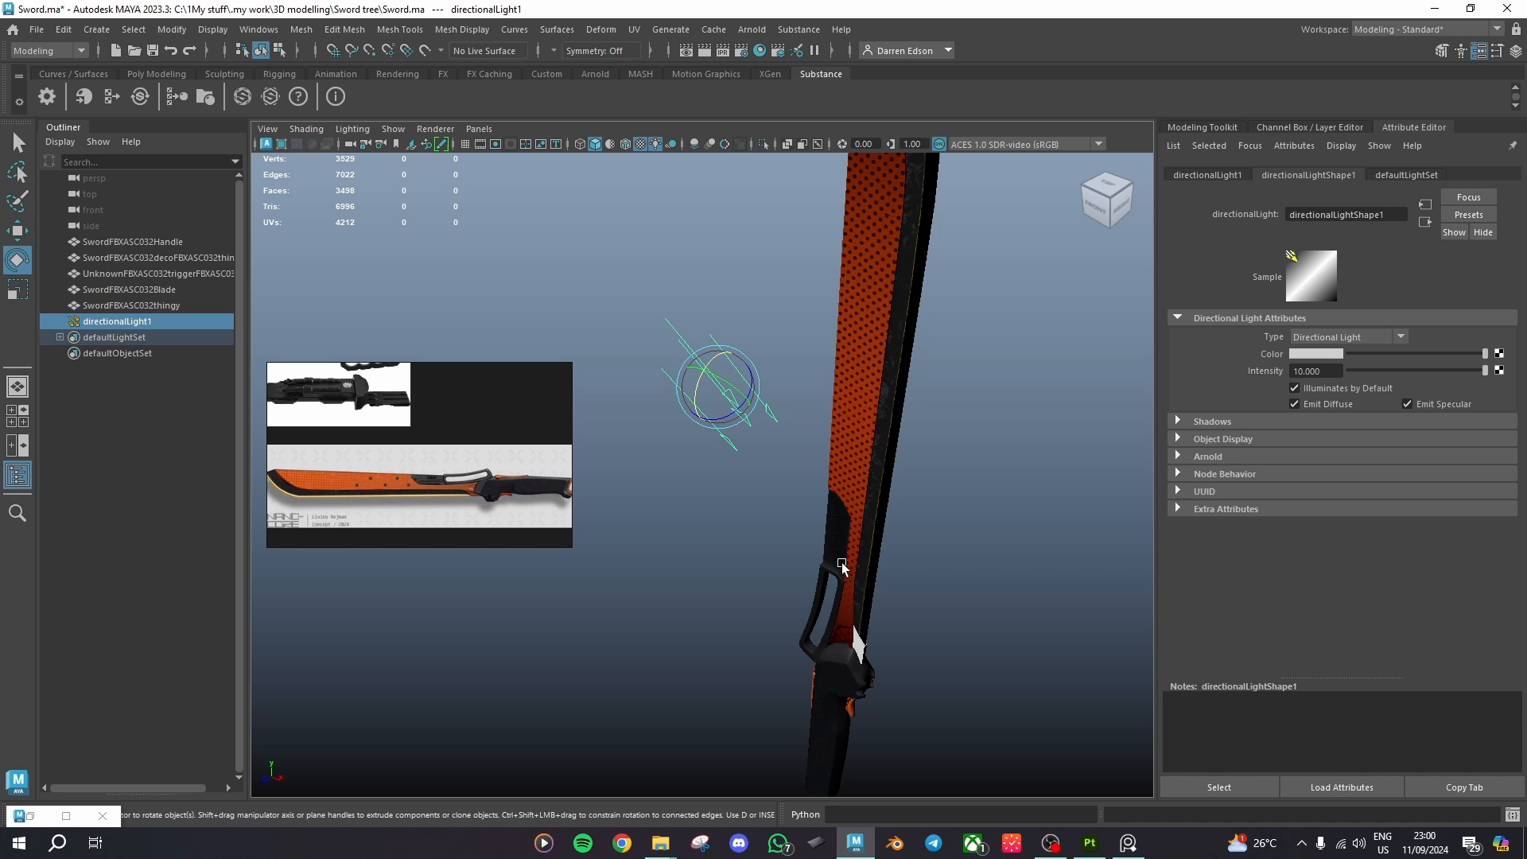
Step: Adjust the directional light's color and check the lit sword against the reference from several angles
left_click(1317, 353)
left_click(1435, 361)
left_click_drag(1435, 361, 1393, 399)
left_click(890, 522)
scroll(889, 521, "down", 6)
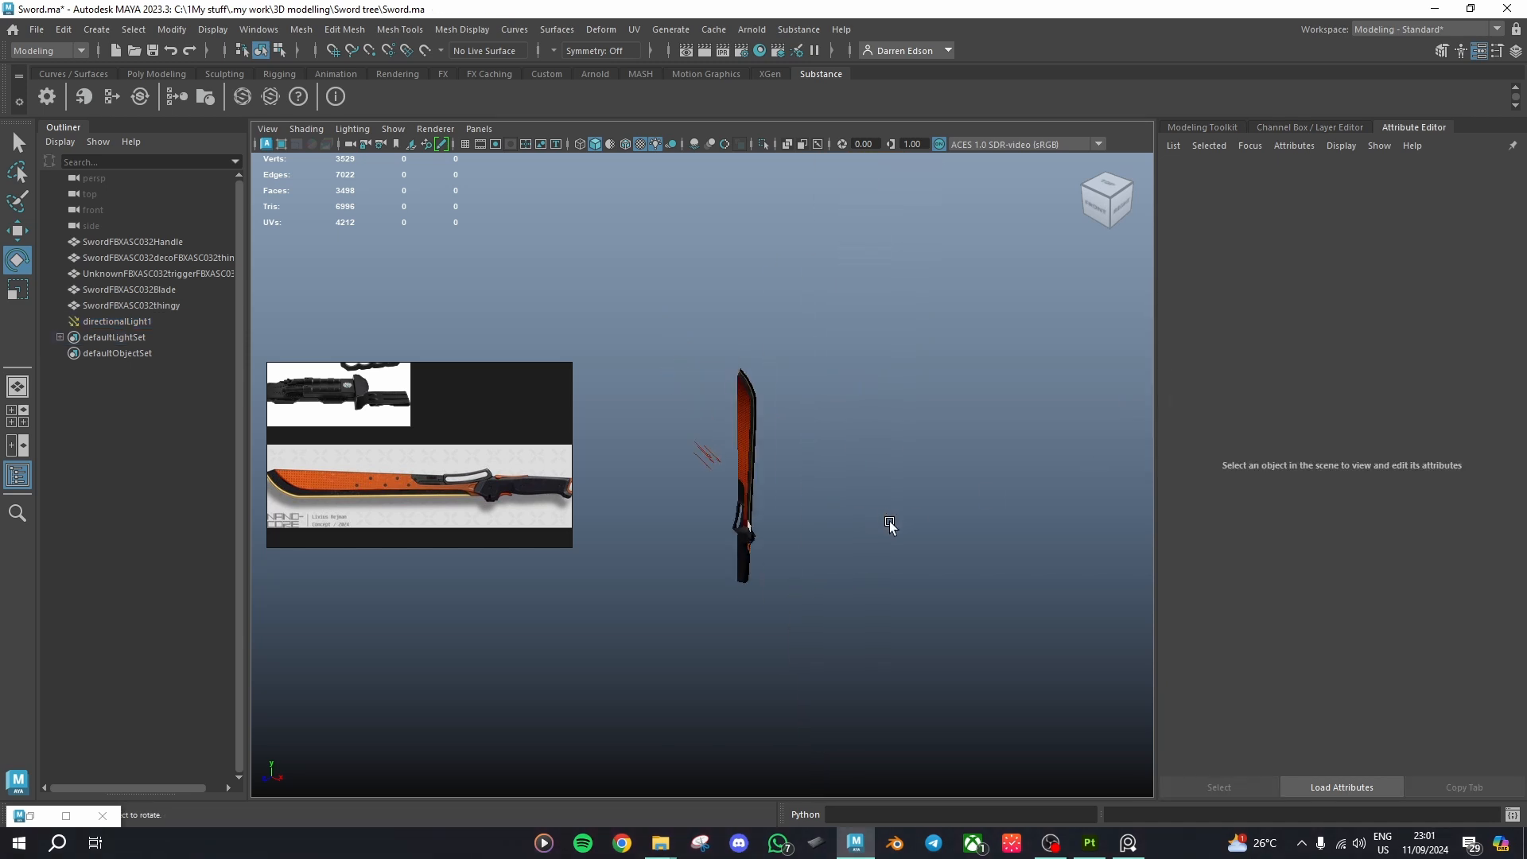
left_click_drag(890, 522, 808, 465, "alt")
scroll(808, 465, "up", 6)
middle_click_drag(927, 422, 852, 403, "alt")
scroll(852, 403, "down", 1)
left_click_drag(842, 430, 886, 497, "alt")
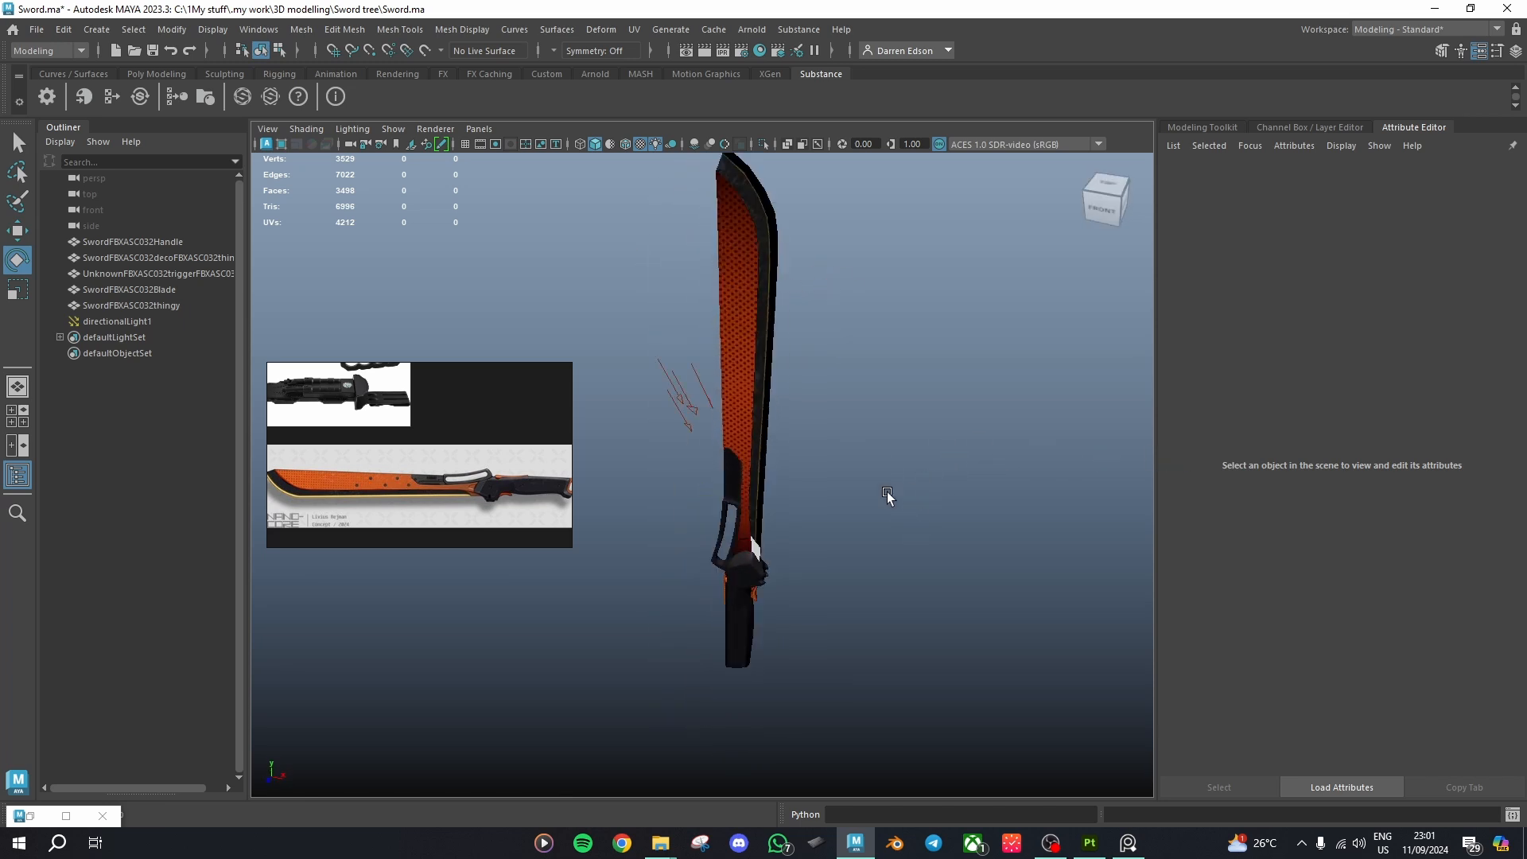
Step: Move the directional light up and sideways away from the blade so it sits clear of the sword
left_click(689, 403)
left_click_drag(743, 450, 767, 477, "alt")
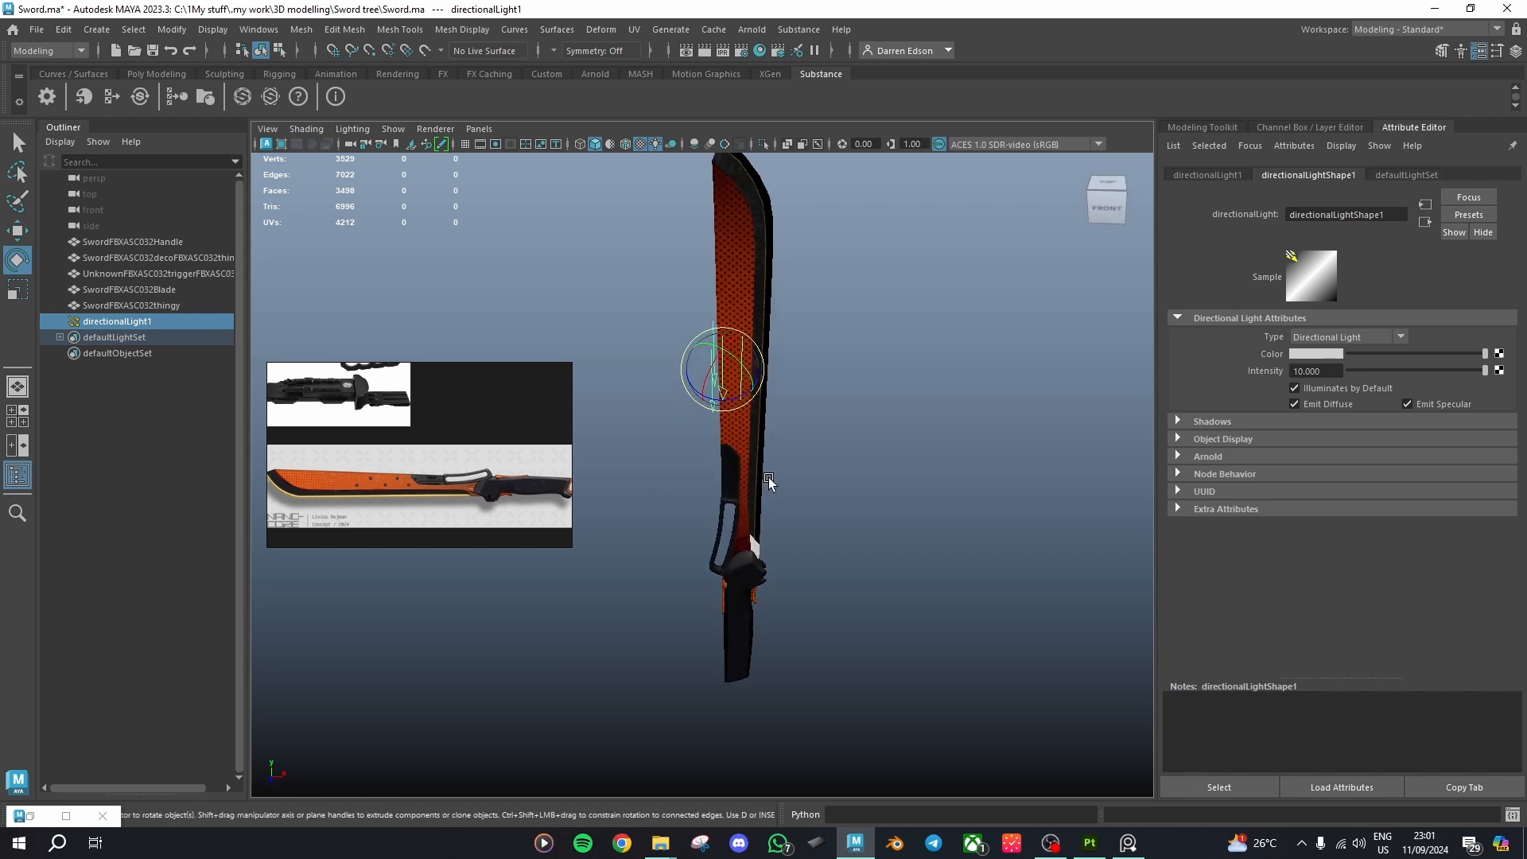
key("w")
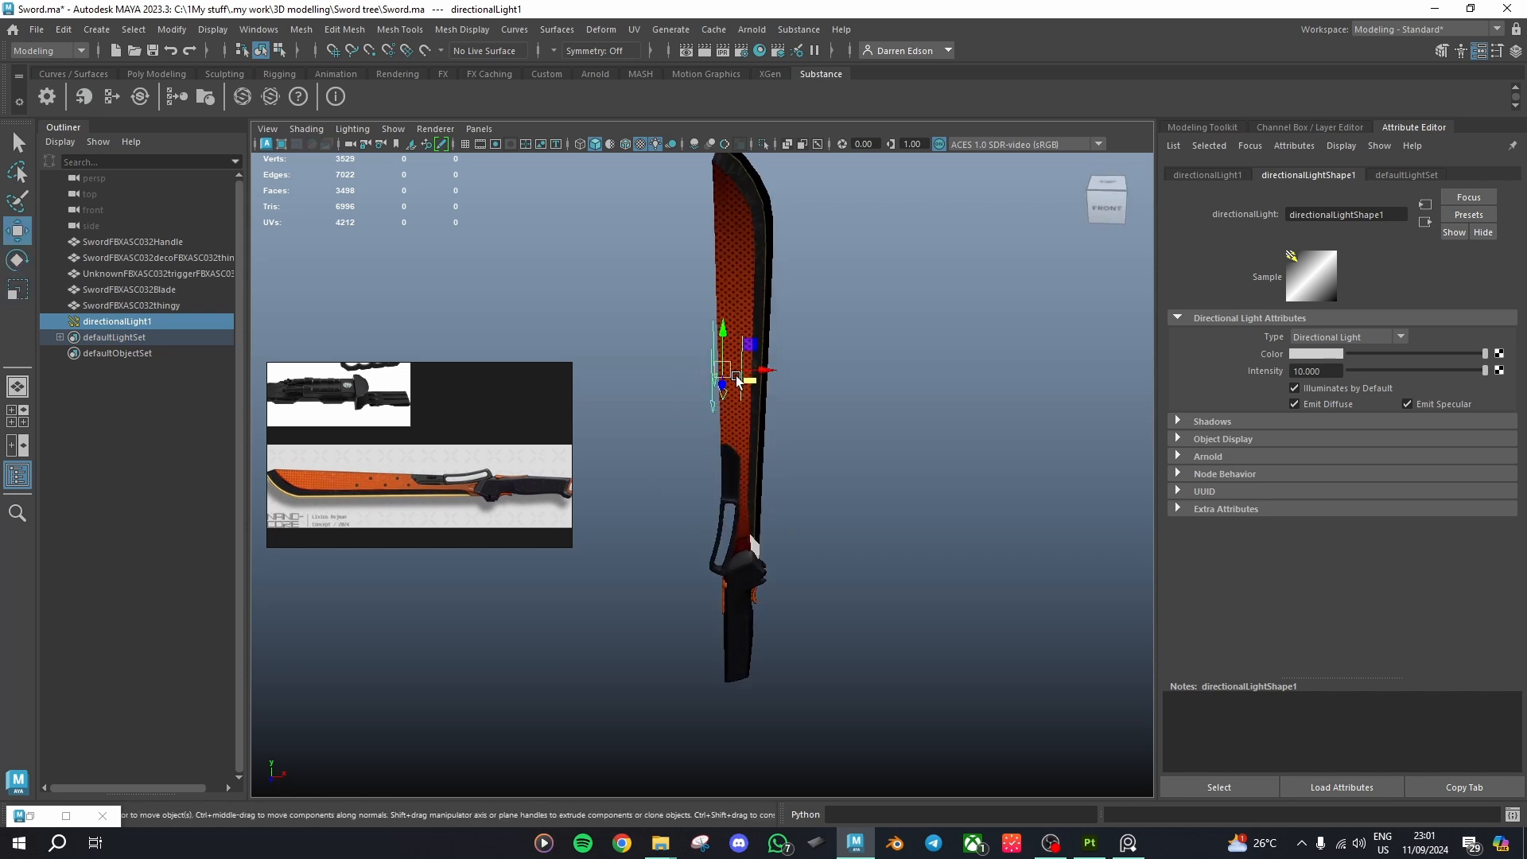
left_click_drag(738, 370, 612, 207)
left_click(953, 408)
Step: Examine the lit blade surface and its tip up close from several angles
left_click_drag(952, 409, 828, 425, "alt")
scroll(835, 427, "up", 5)
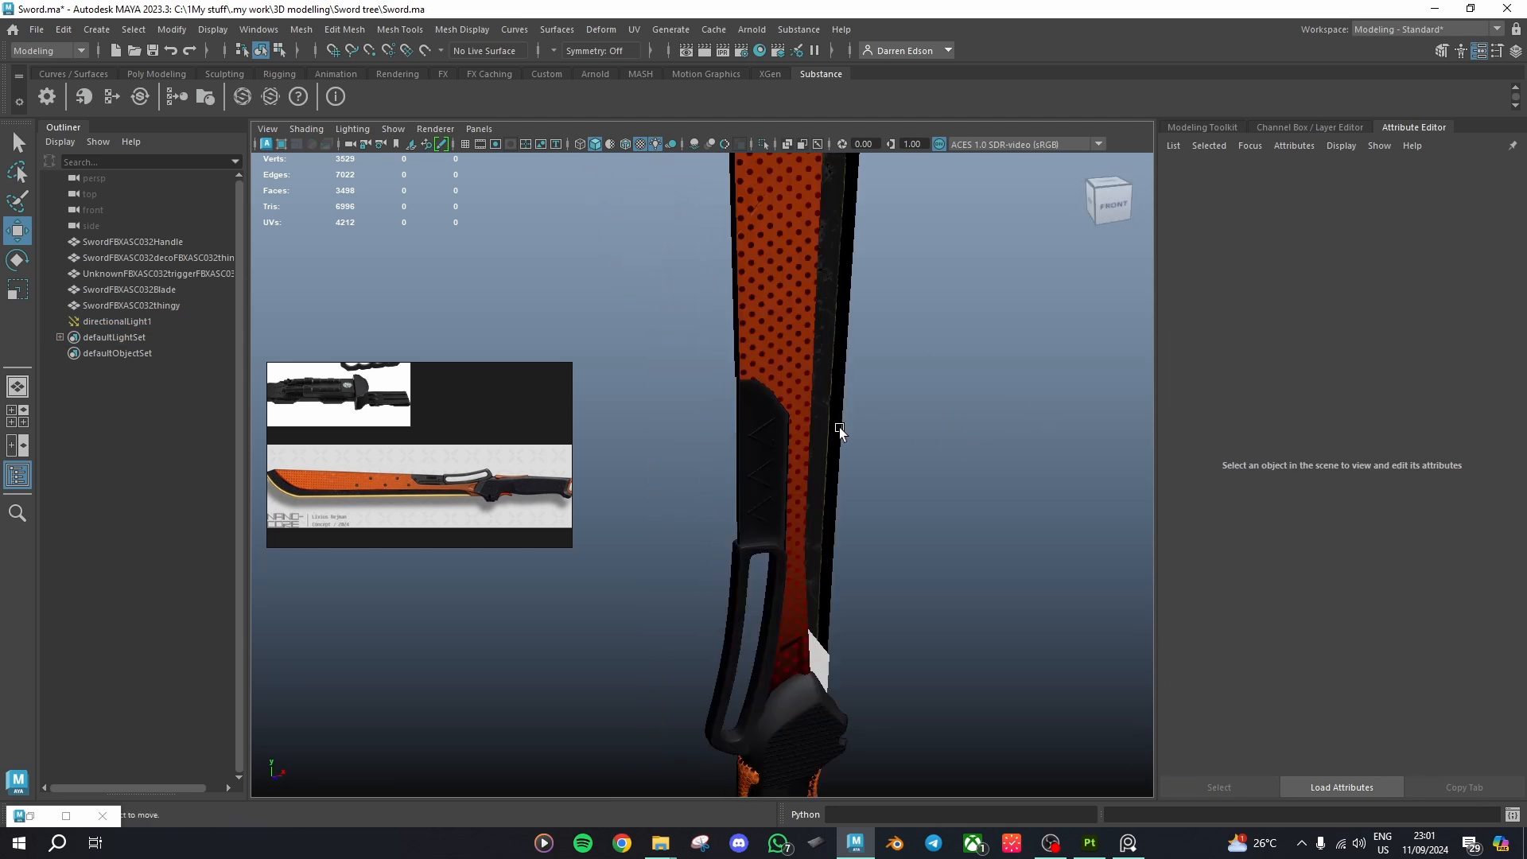
middle_click_drag(838, 427, 771, 662, "alt")
left_click_drag(771, 662, 745, 463, "alt")
scroll(755, 501, "down", 3)
left_click_drag(773, 566, 808, 533, "alt")
scroll(801, 490, "up", 4)
scroll(838, 414, "down", 4)
middle_click_drag(808, 533, 713, 664, "alt")
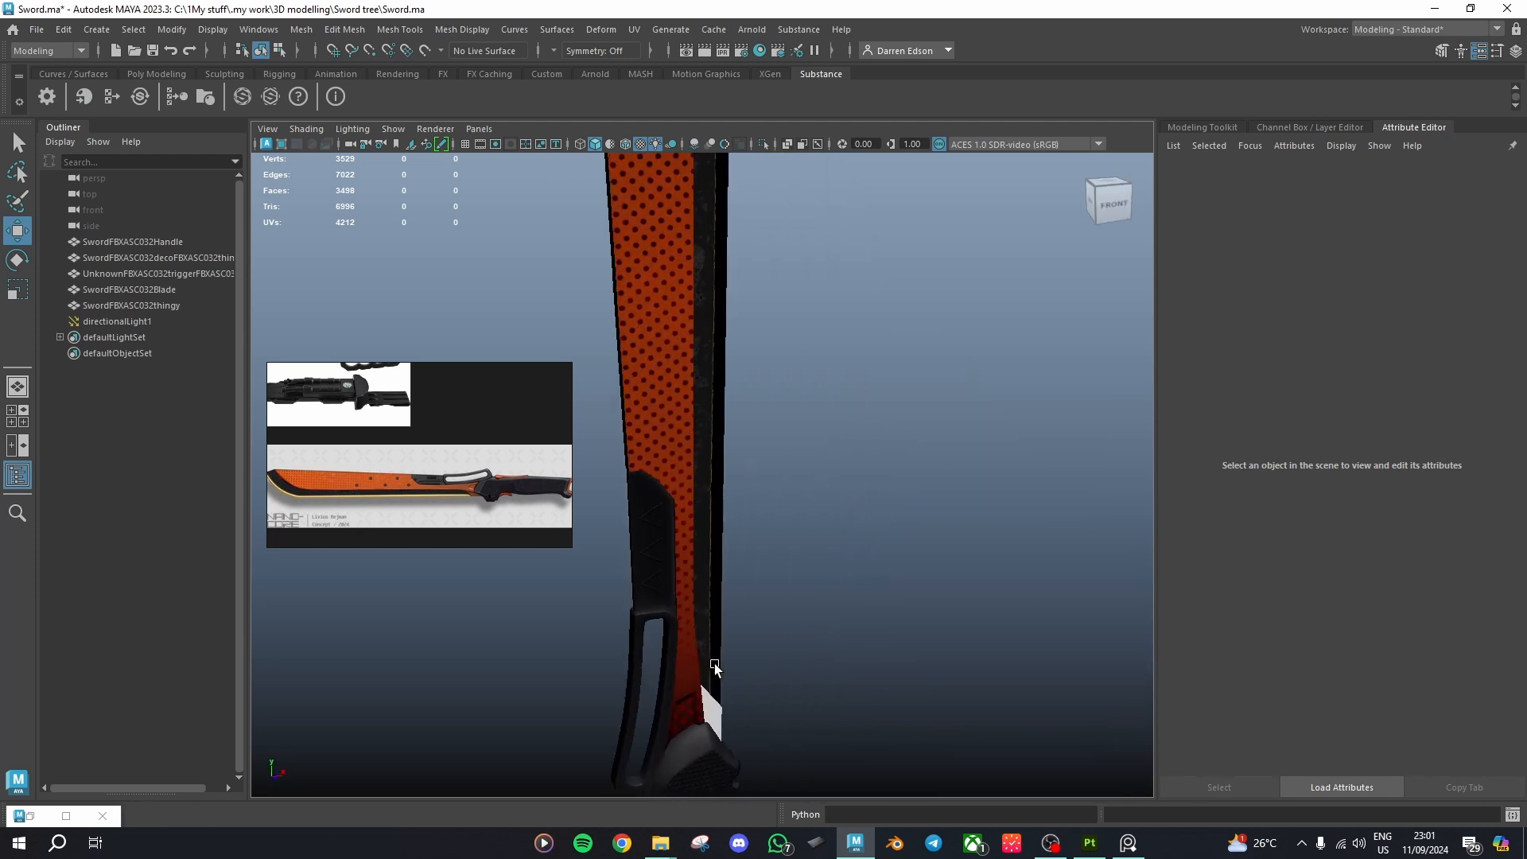
scroll(707, 481, "up", 2)
left_click_drag(707, 477, 789, 466, "alt")
scroll(789, 465, "up", 6)
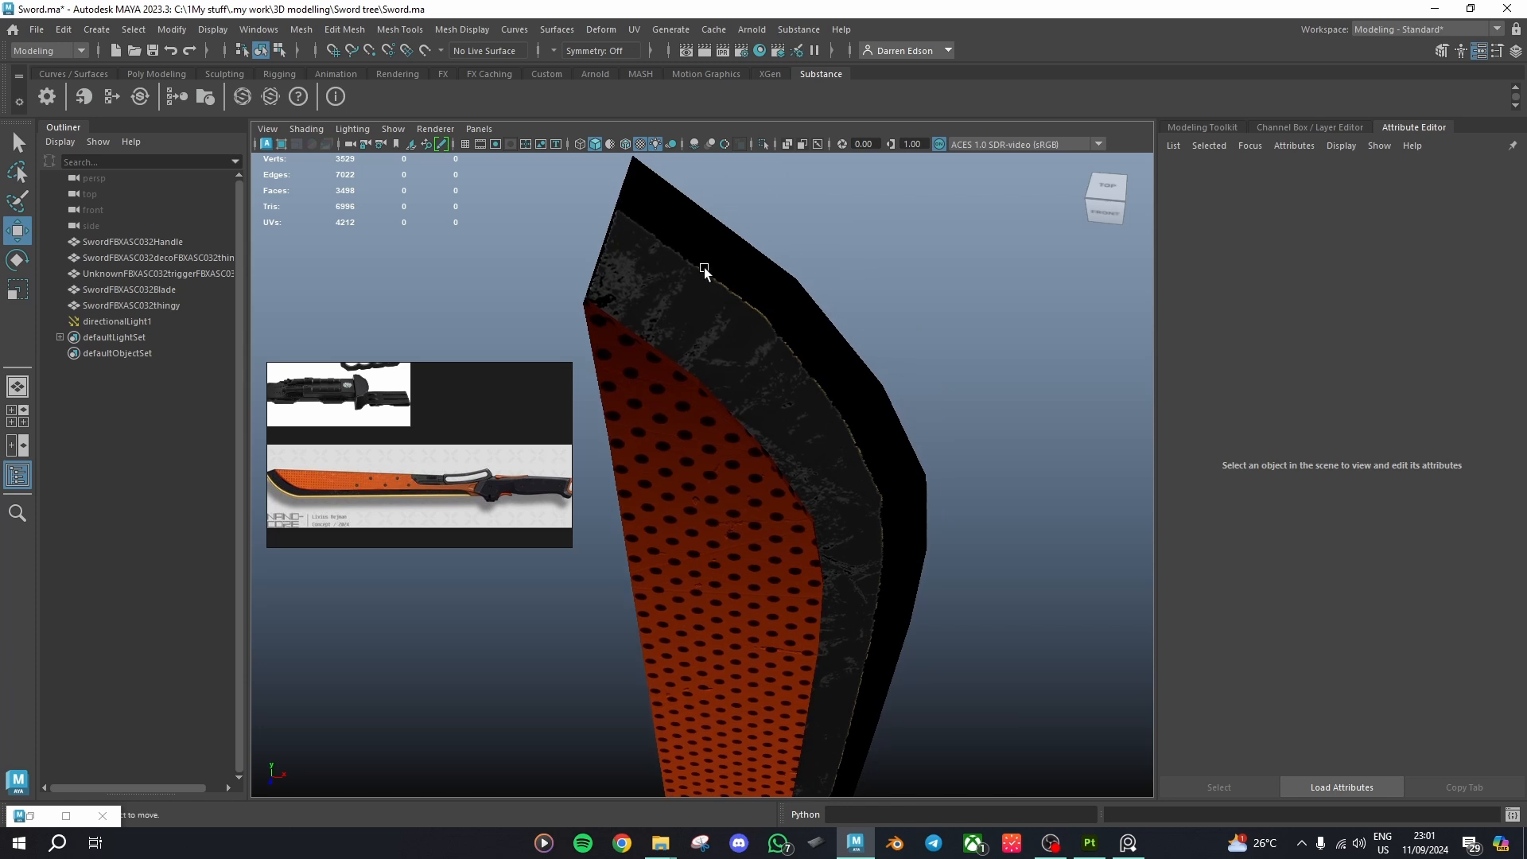
Step: Examine the lower blade, guard and handle under the directional light, ending on the whole sword
scroll(824, 425, "down", 7)
left_click_drag(880, 610, 763, 608, "alt")
scroll(785, 594, "up", 4)
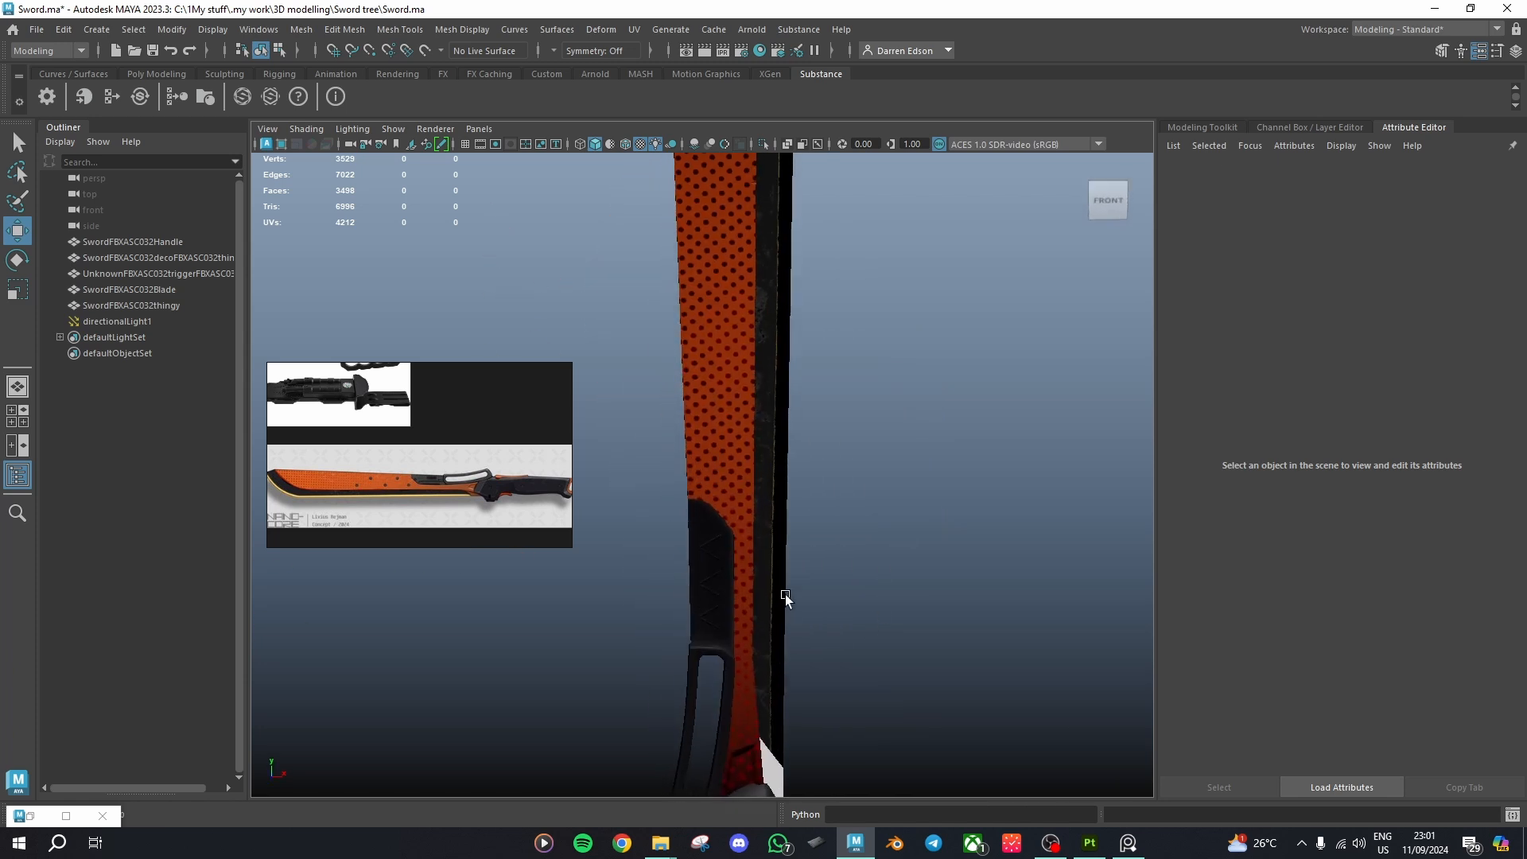
middle_click_drag(785, 594, 773, 306, "alt")
scroll(751, 496, "up", 4)
left_click_drag(862, 443, 750, 463, "alt")
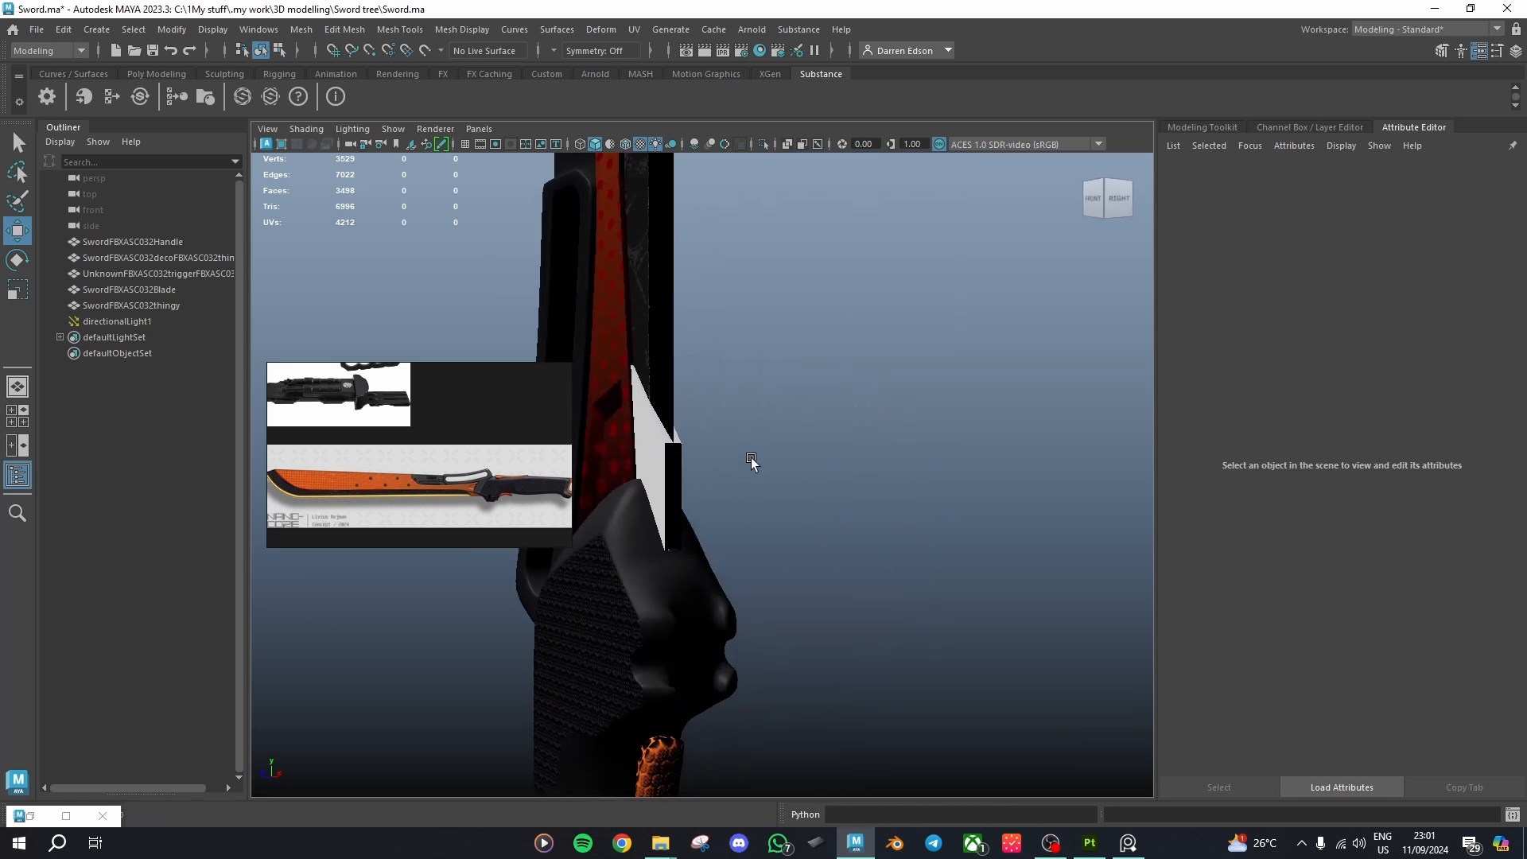
middle_click_drag(749, 463, 796, 325, "alt")
scroll(675, 571, "down", 4)
left_click_drag(675, 571, 814, 629, "alt")
middle_click_drag(758, 449, 655, 644, "alt")
scroll(691, 551, "down", 6)
middle_click_drag(691, 487, 710, 680, "alt")
scroll(757, 603, "down", 5)
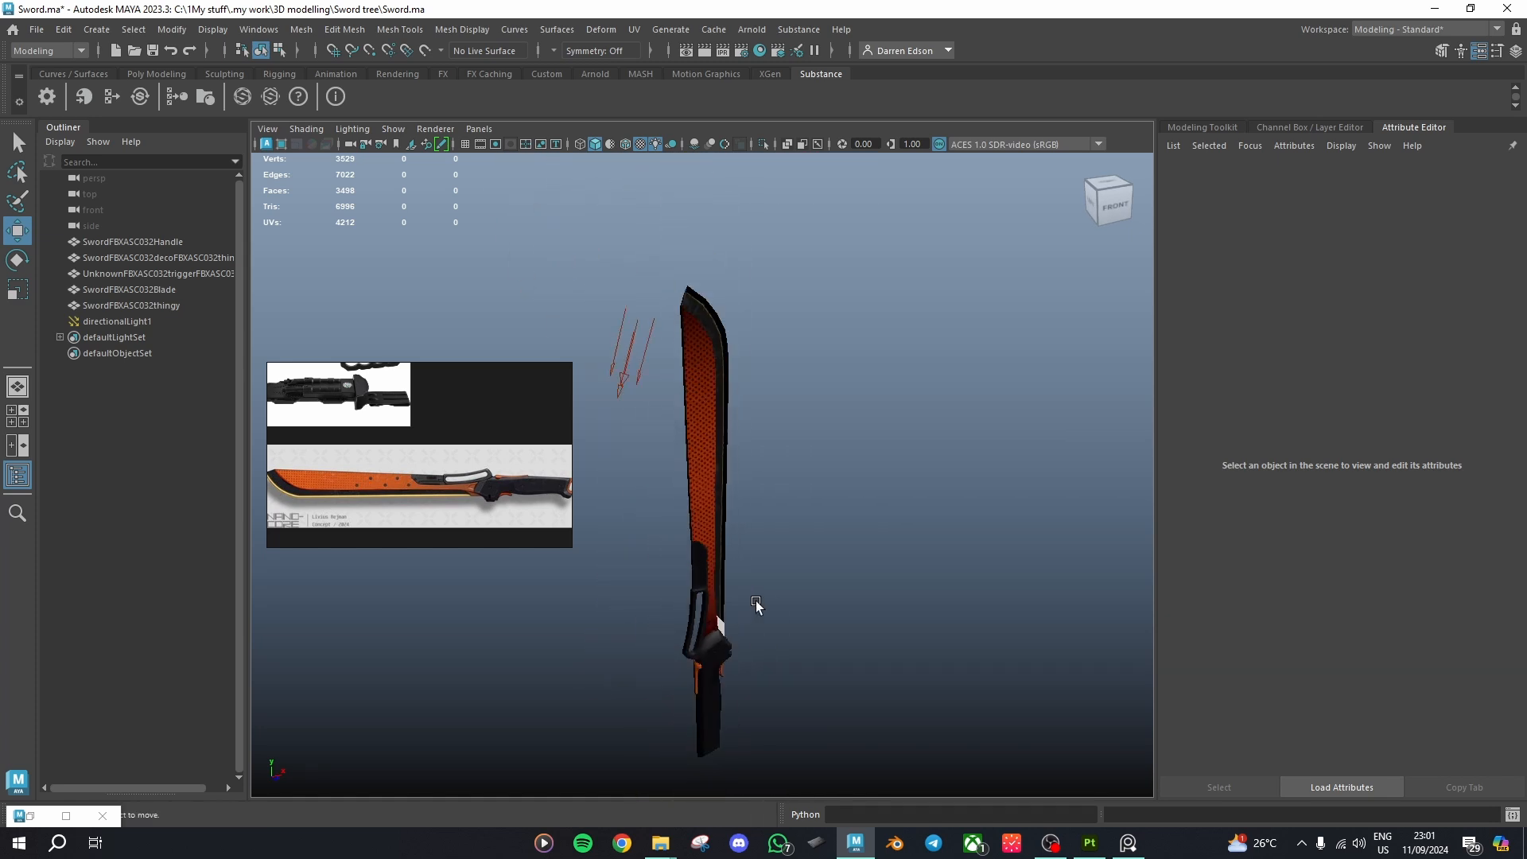
Step: Rotate the directional light so its rays angle down toward the sword, and deselect it
key("q")
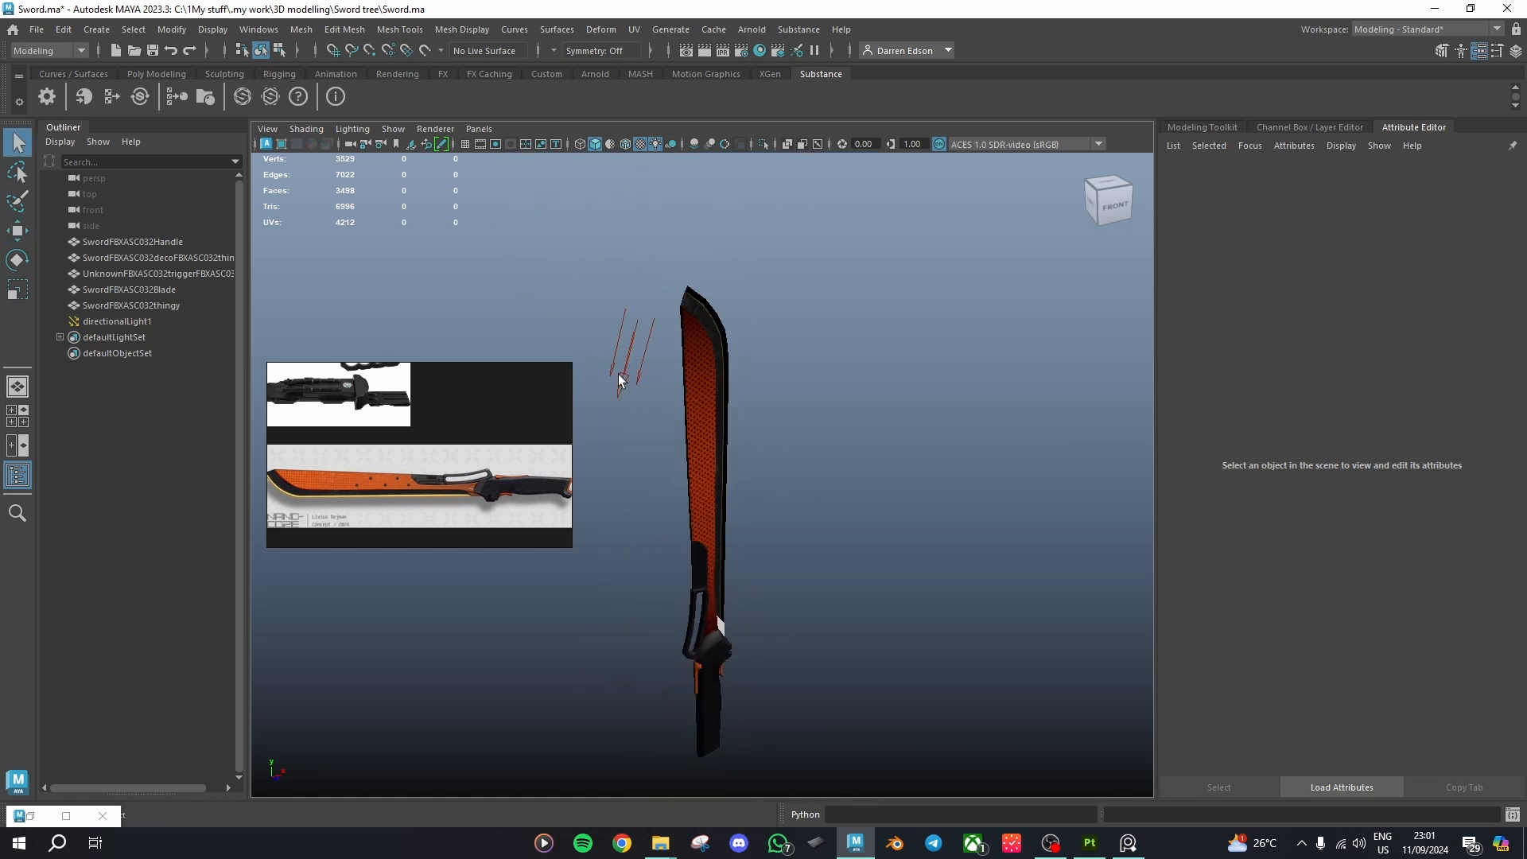
left_click(625, 381)
key("r")
key("e")
left_click_drag(663, 409, 649, 516, "alt")
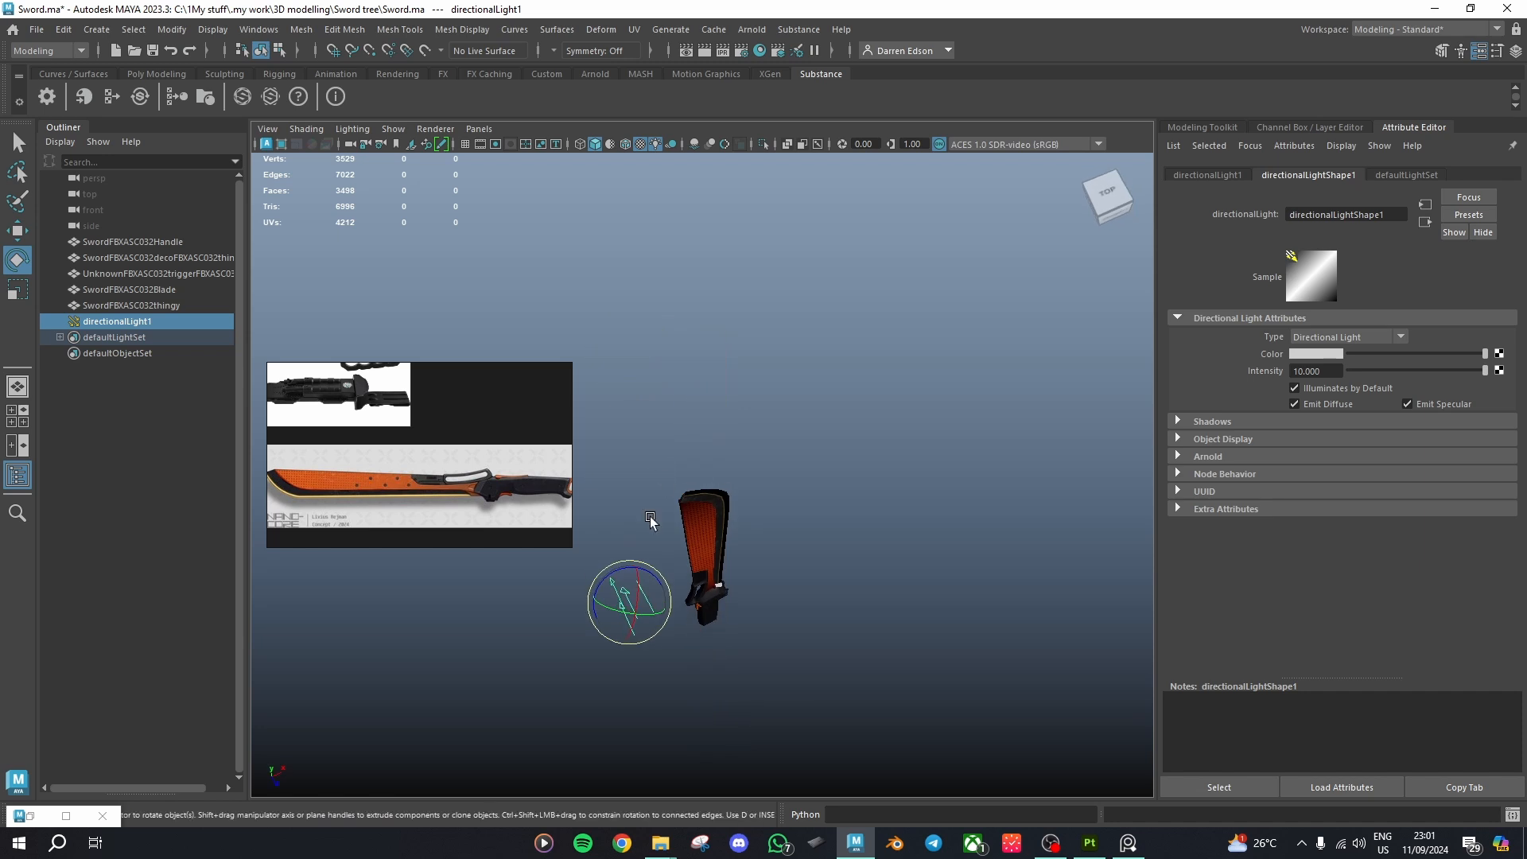
left_click_drag(607, 567, 775, 533)
left_click(780, 524)
key("q")
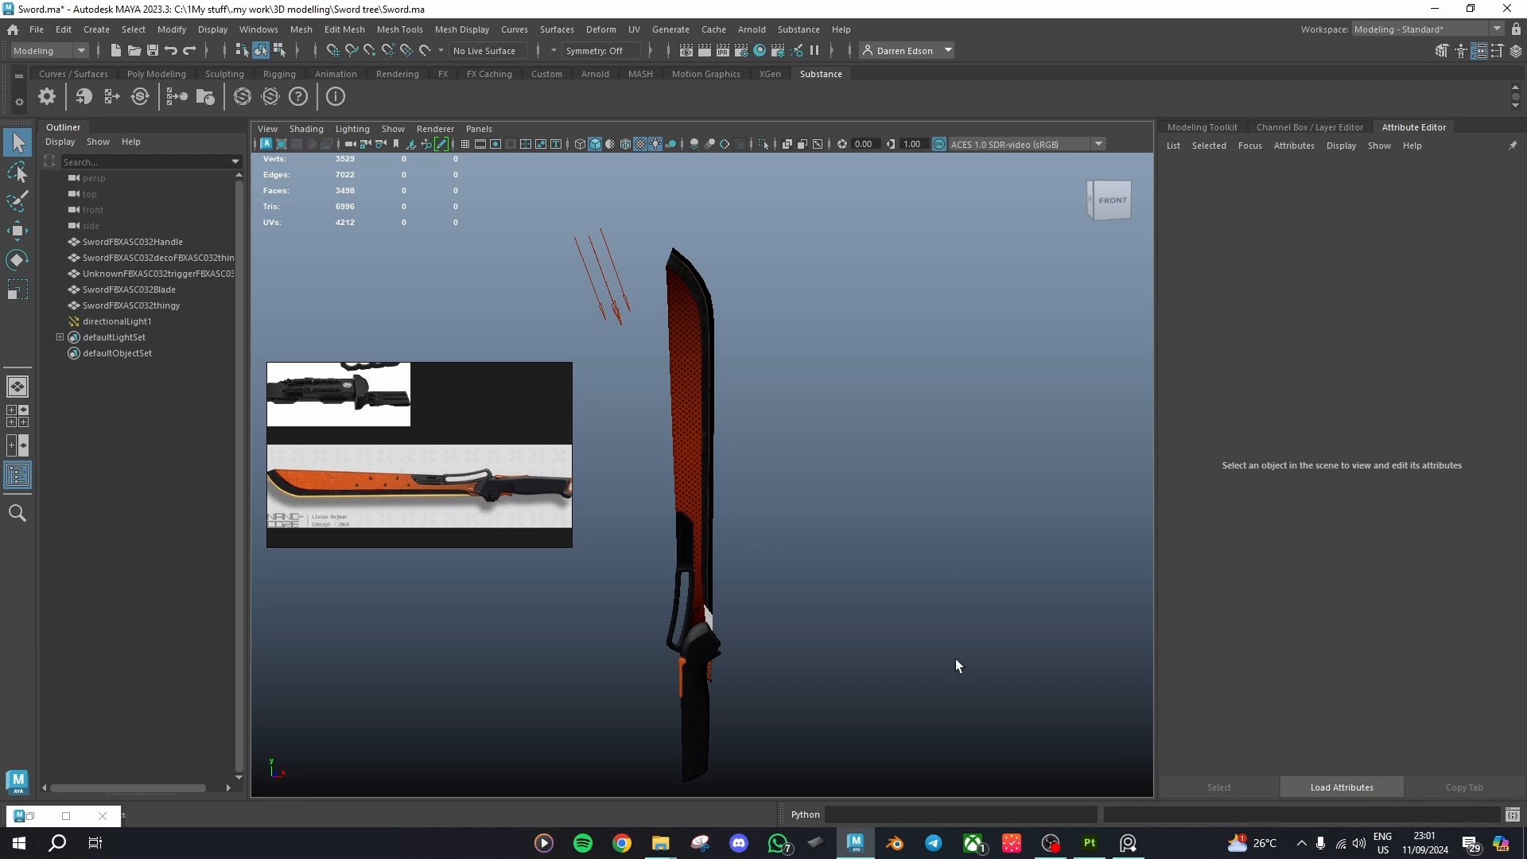
Step: Check the blade texture up close and the whole lit sword against the reference image from the front
scroll(866, 563, "down", 3)
scroll(866, 563, "up", 3)
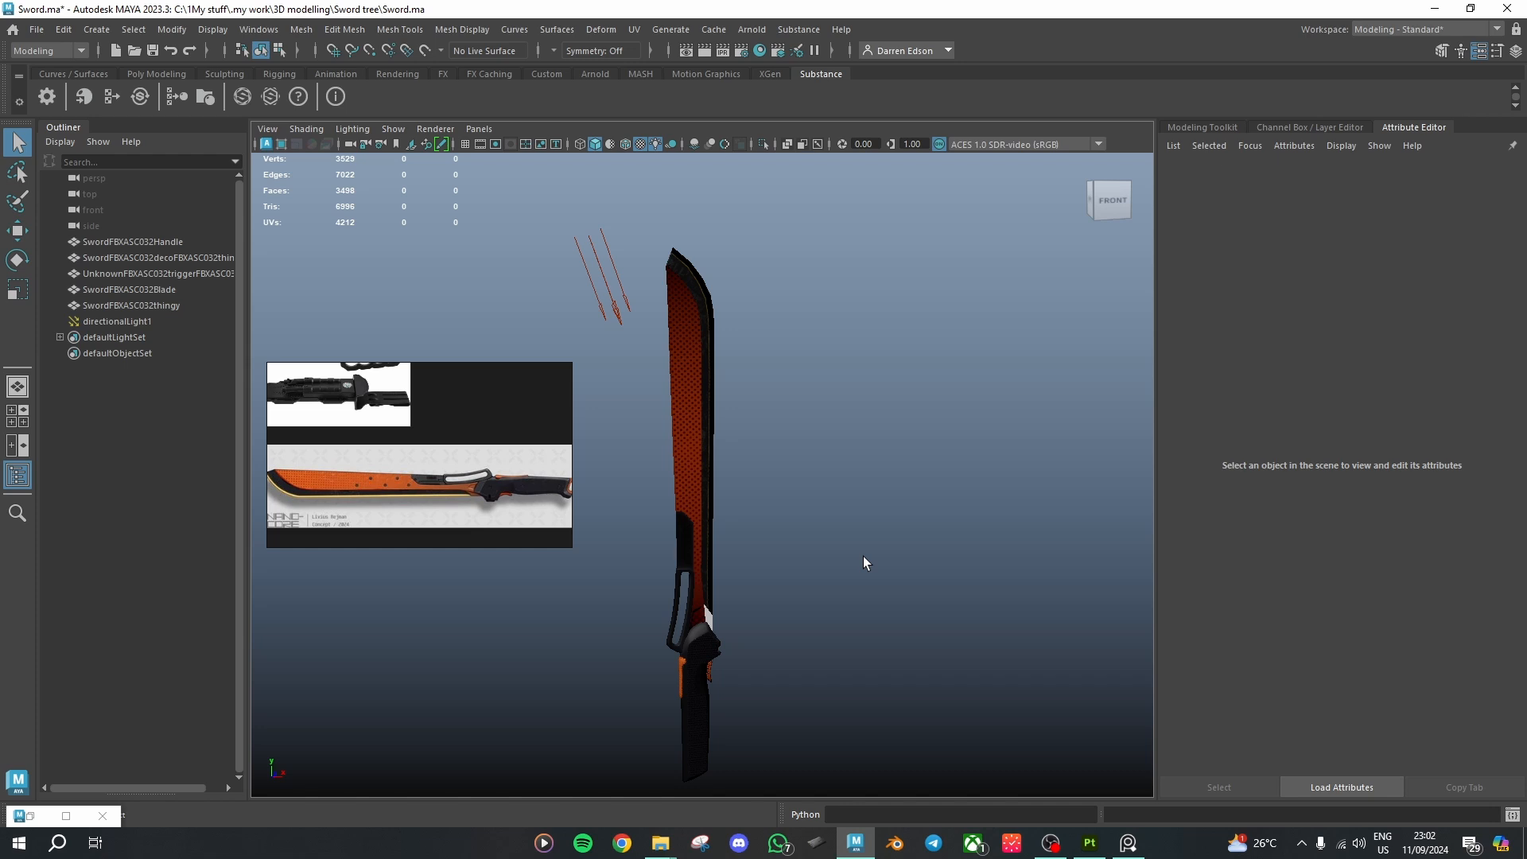
scroll(804, 531, "up", 5)
scroll(765, 517, "down", 5)
left_click(695, 550)
scroll(700, 541, "up", 5)
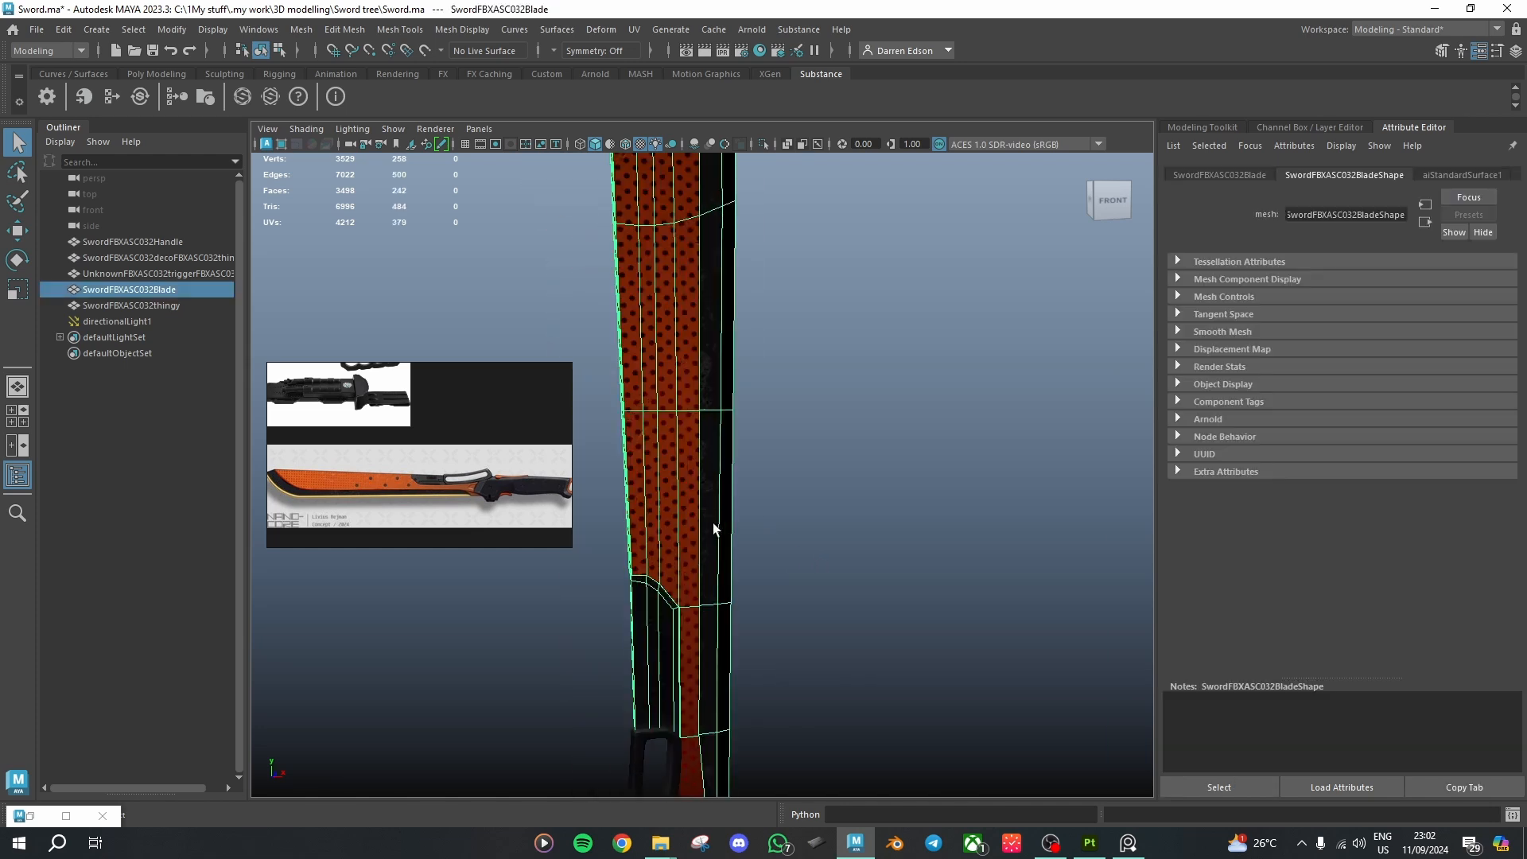
left_click(875, 566)
scroll(764, 584, "down", 5)
scroll(837, 585, "up", 3)
scroll(843, 580, "down", 5)
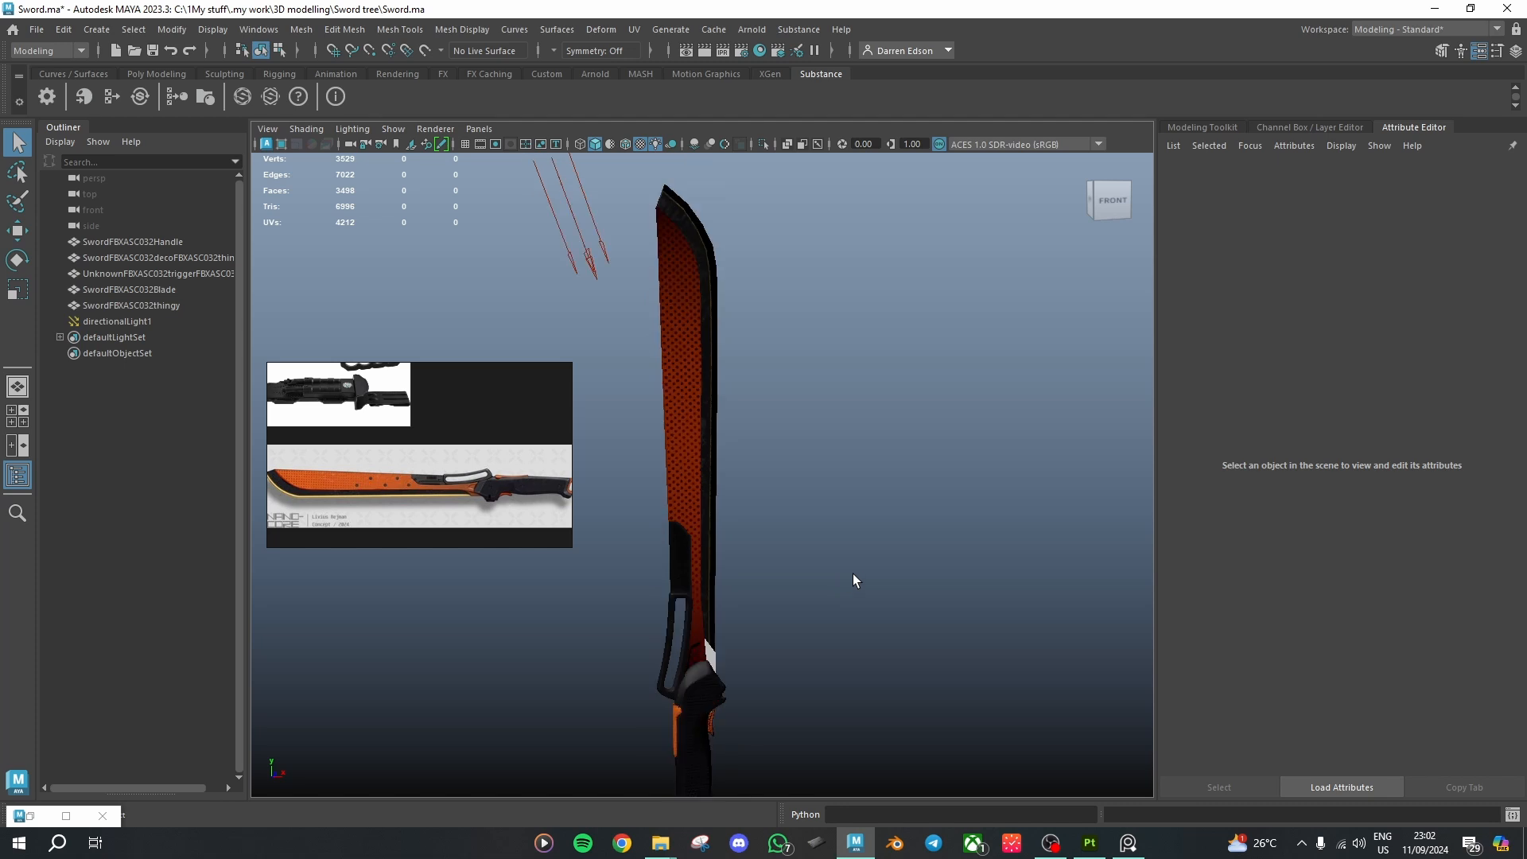
middle_click_drag(738, 573, 810, 560, "alt")
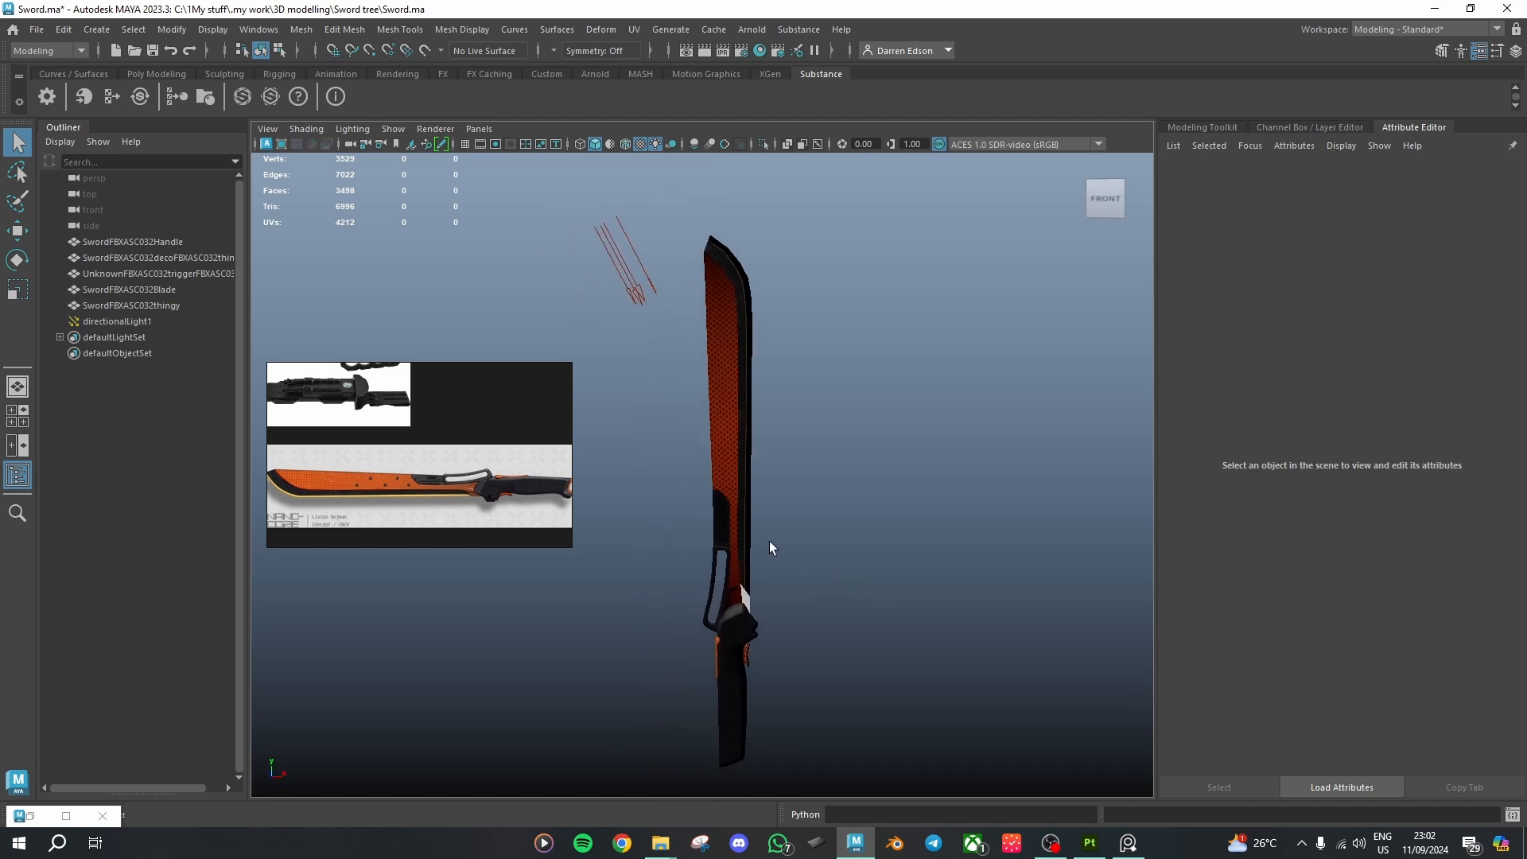
scroll(754, 519, "down", 2)
scroll(740, 515, "up", 2)
left_click_drag(774, 526, 691, 461, "alt")
left_click(646, 326)
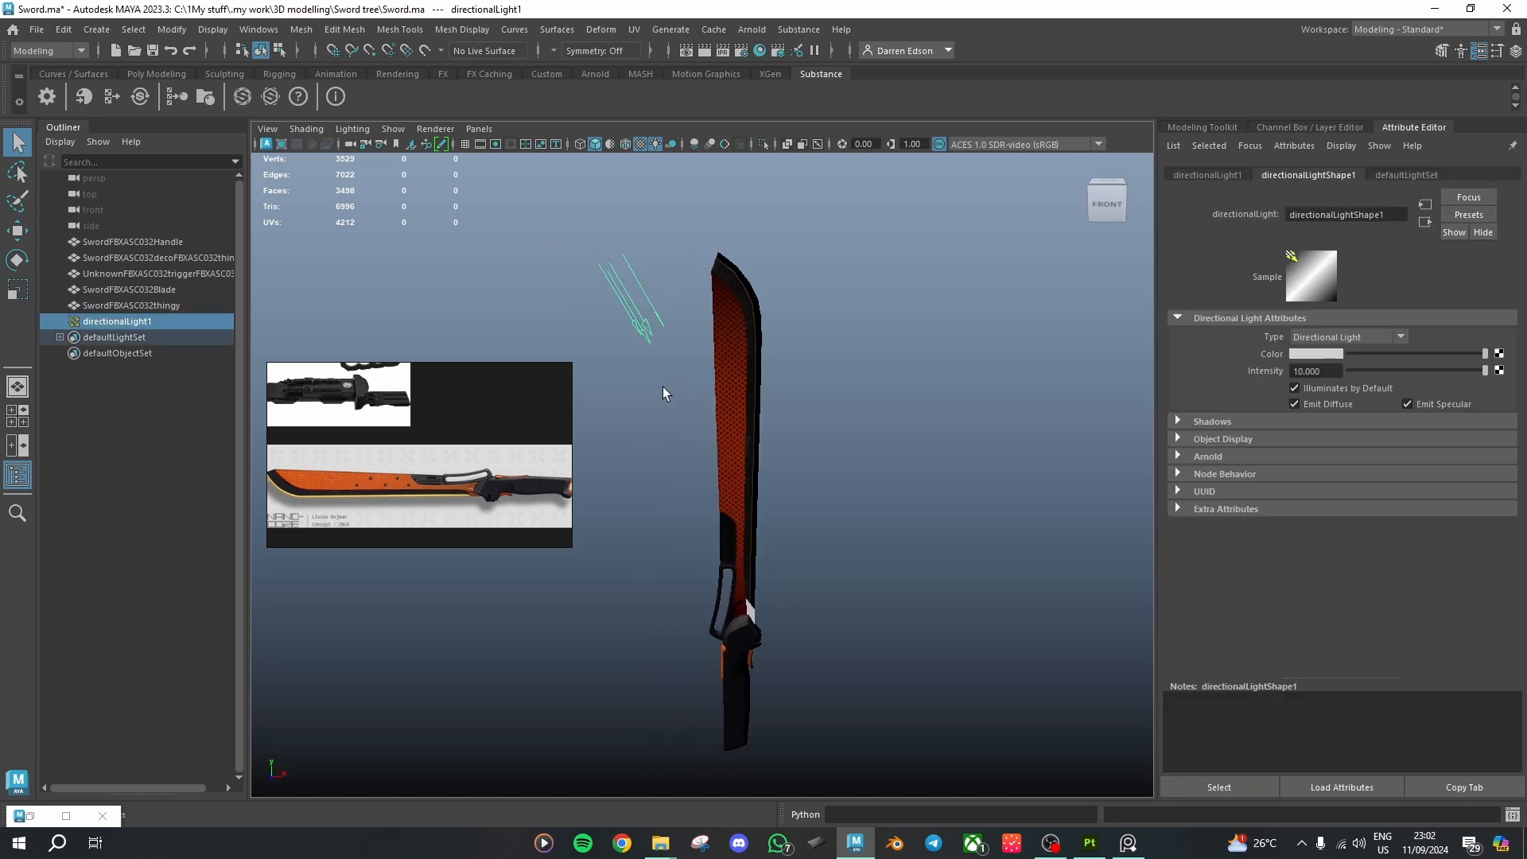
left_click(665, 393)
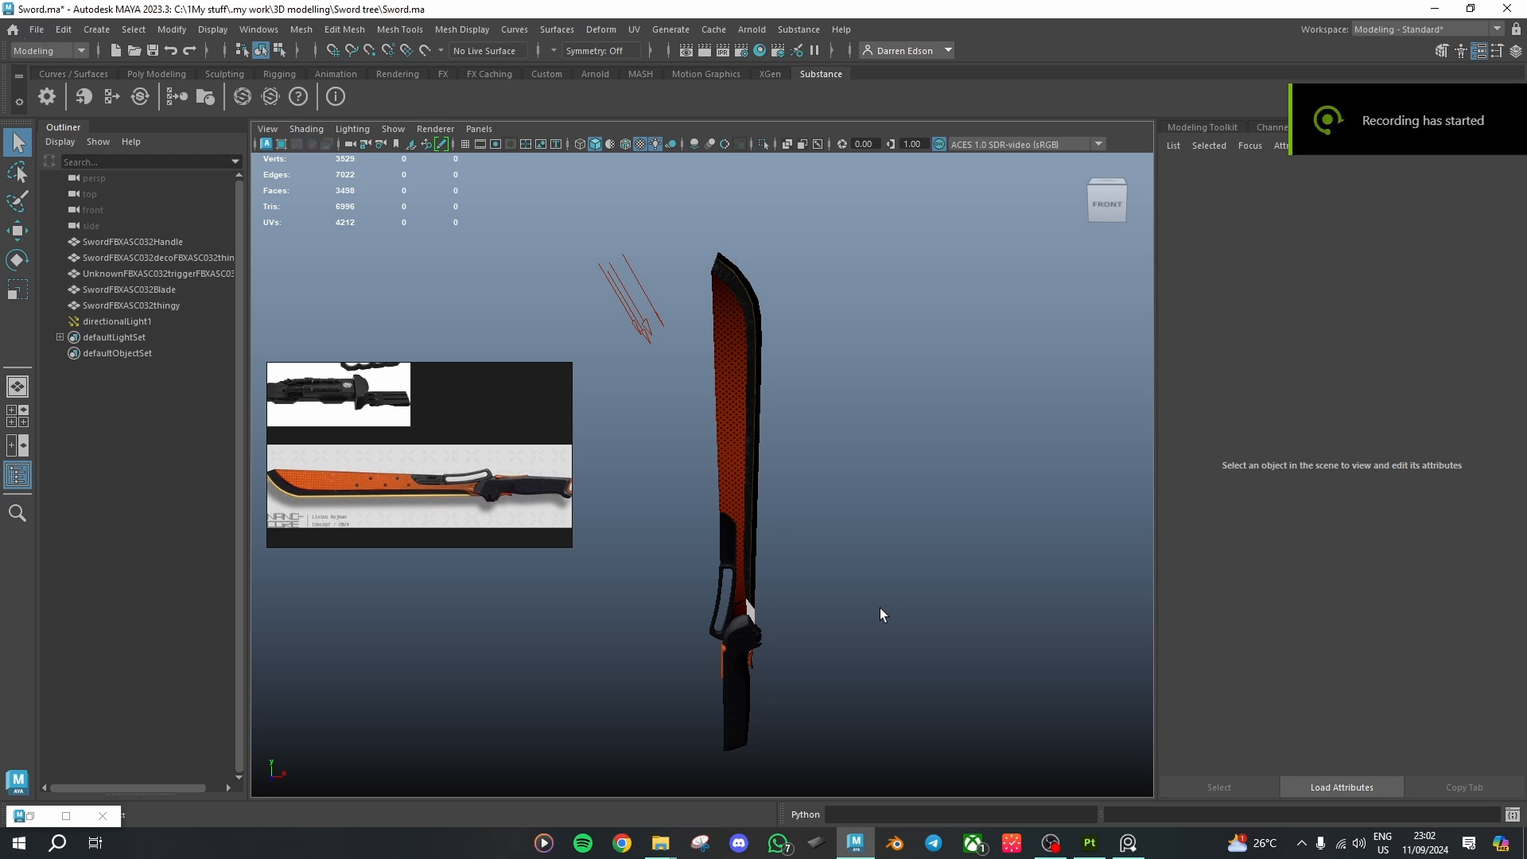
mouse_move(660, 842)
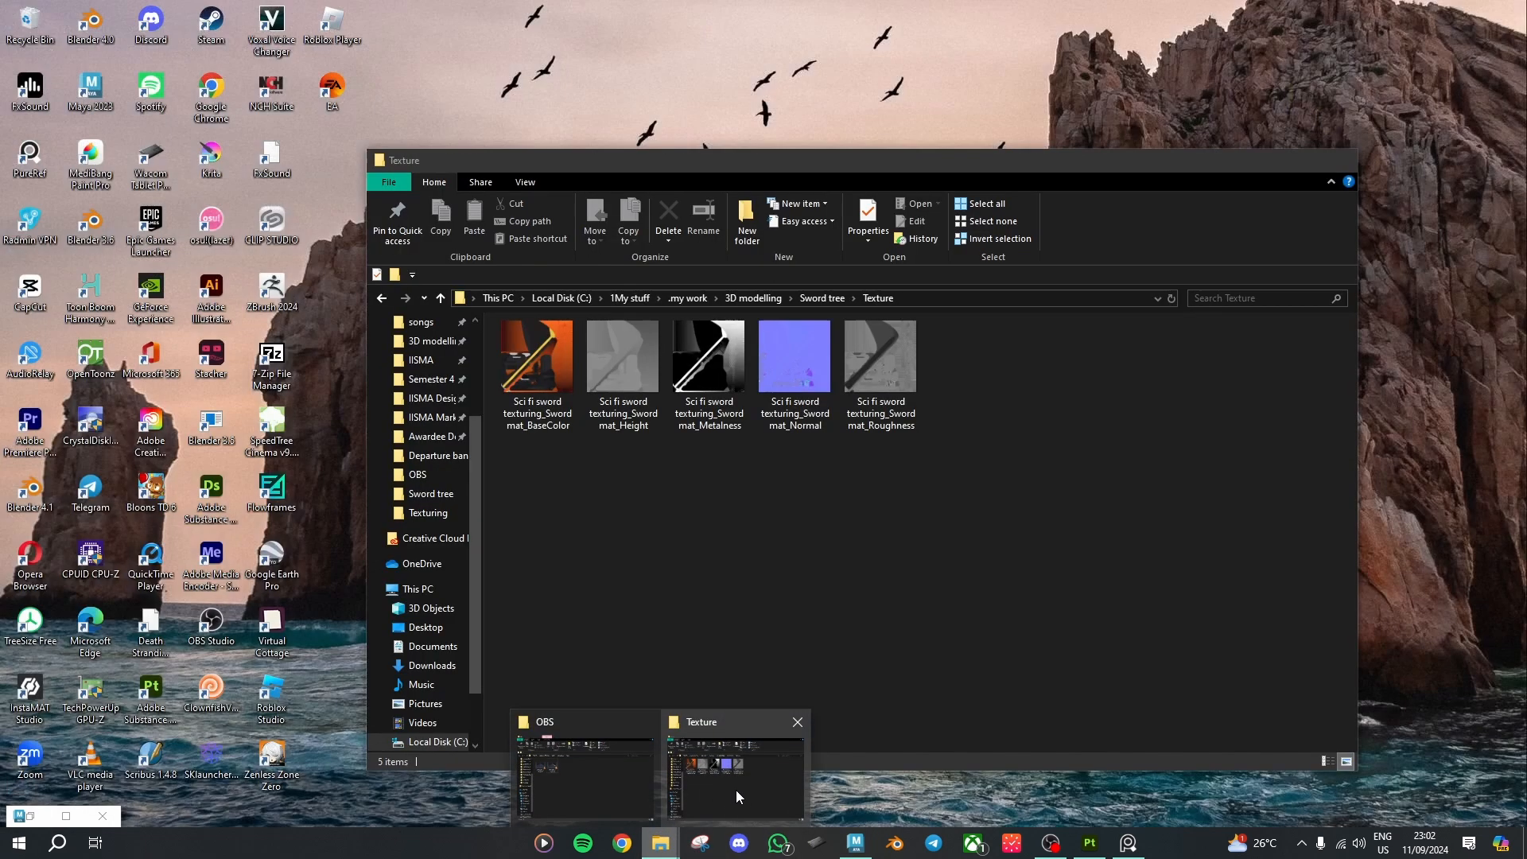
left_click(600, 770)
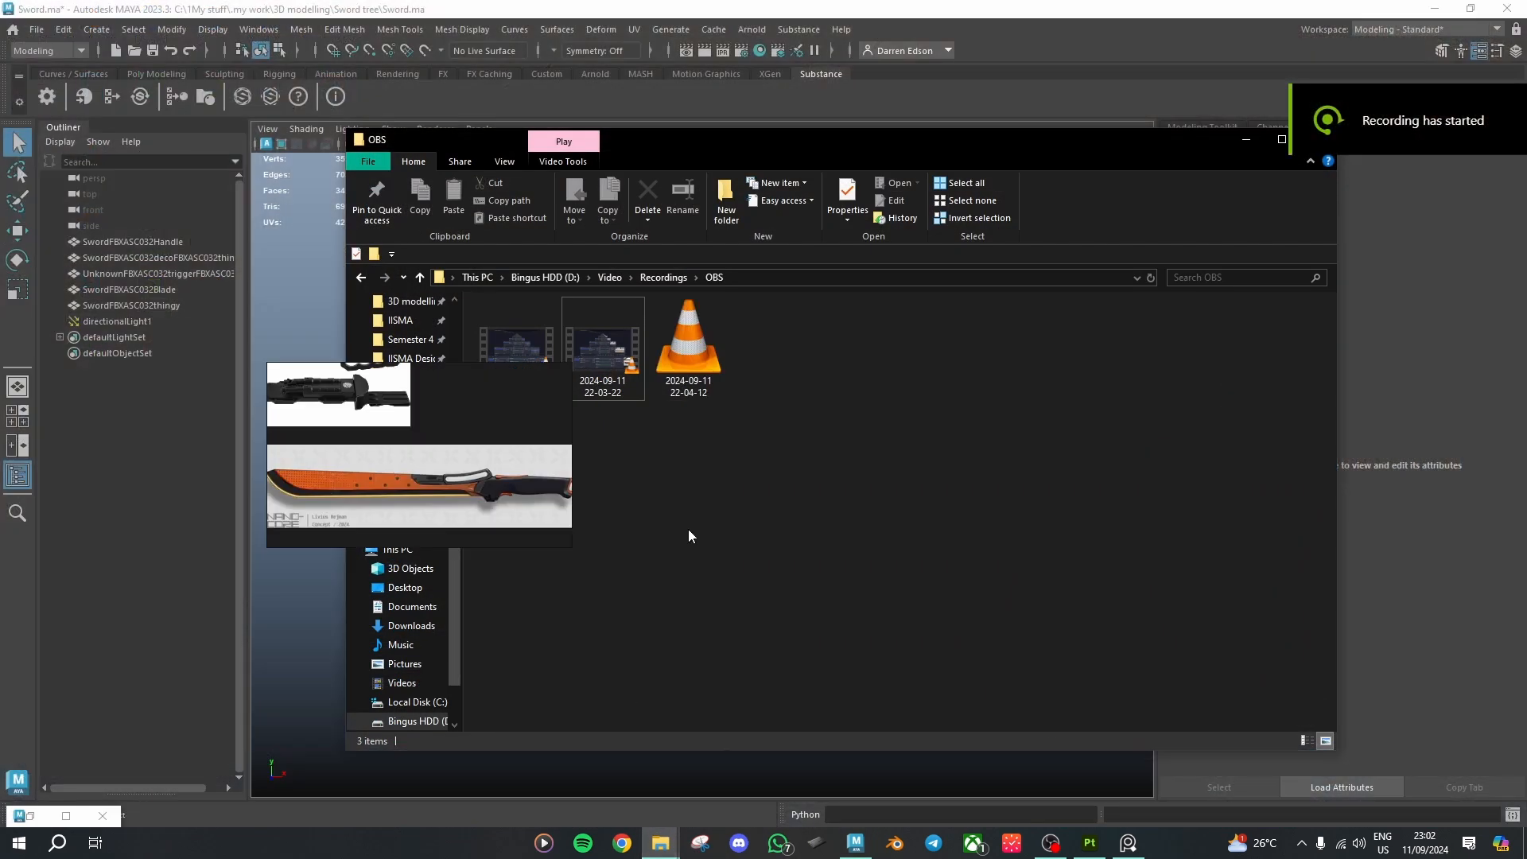
left_click(689, 350)
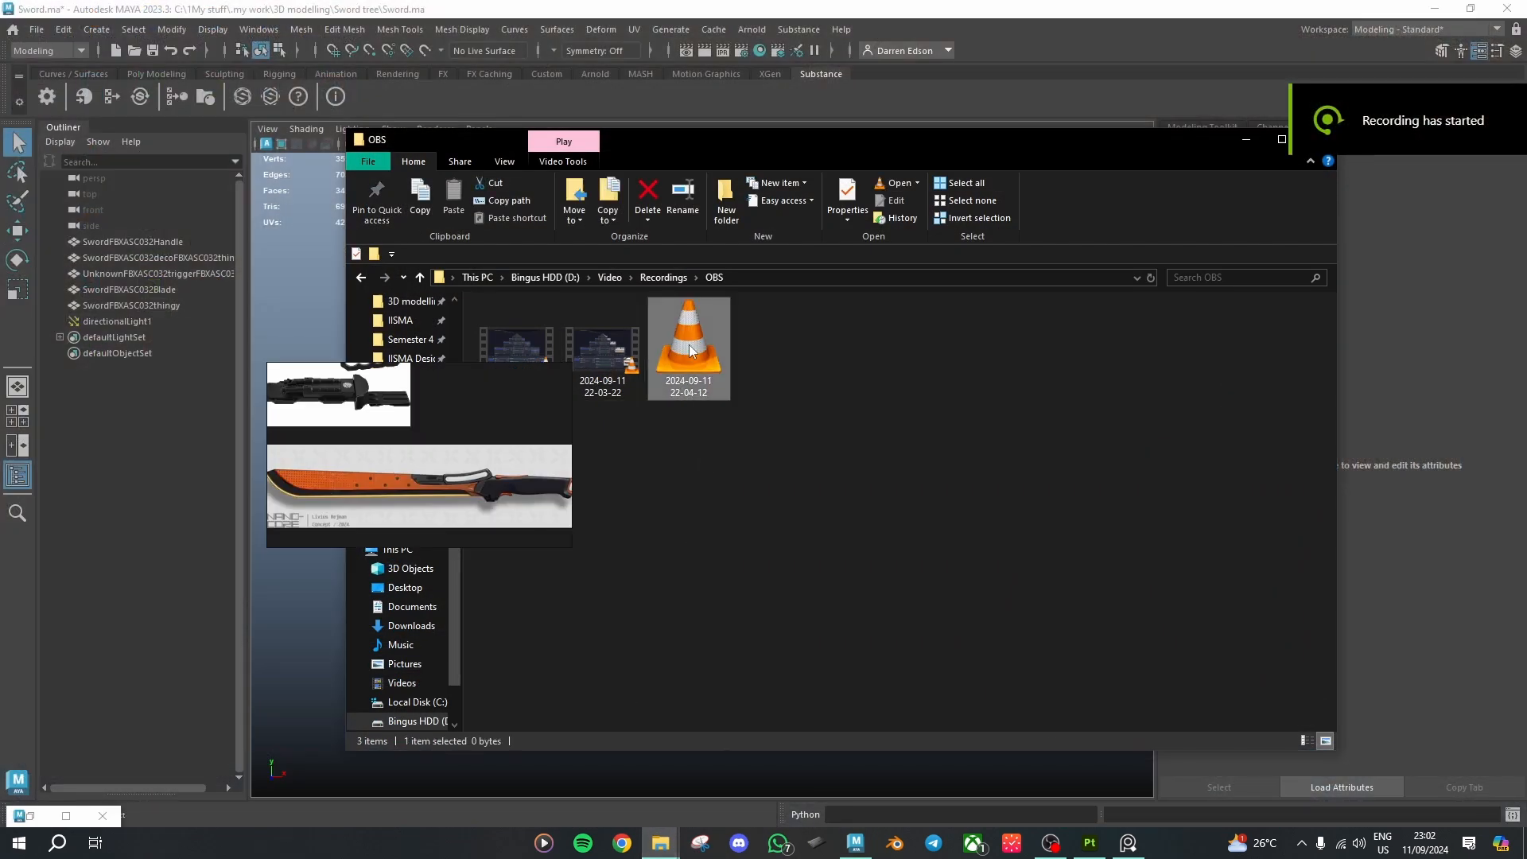
left_click(709, 512)
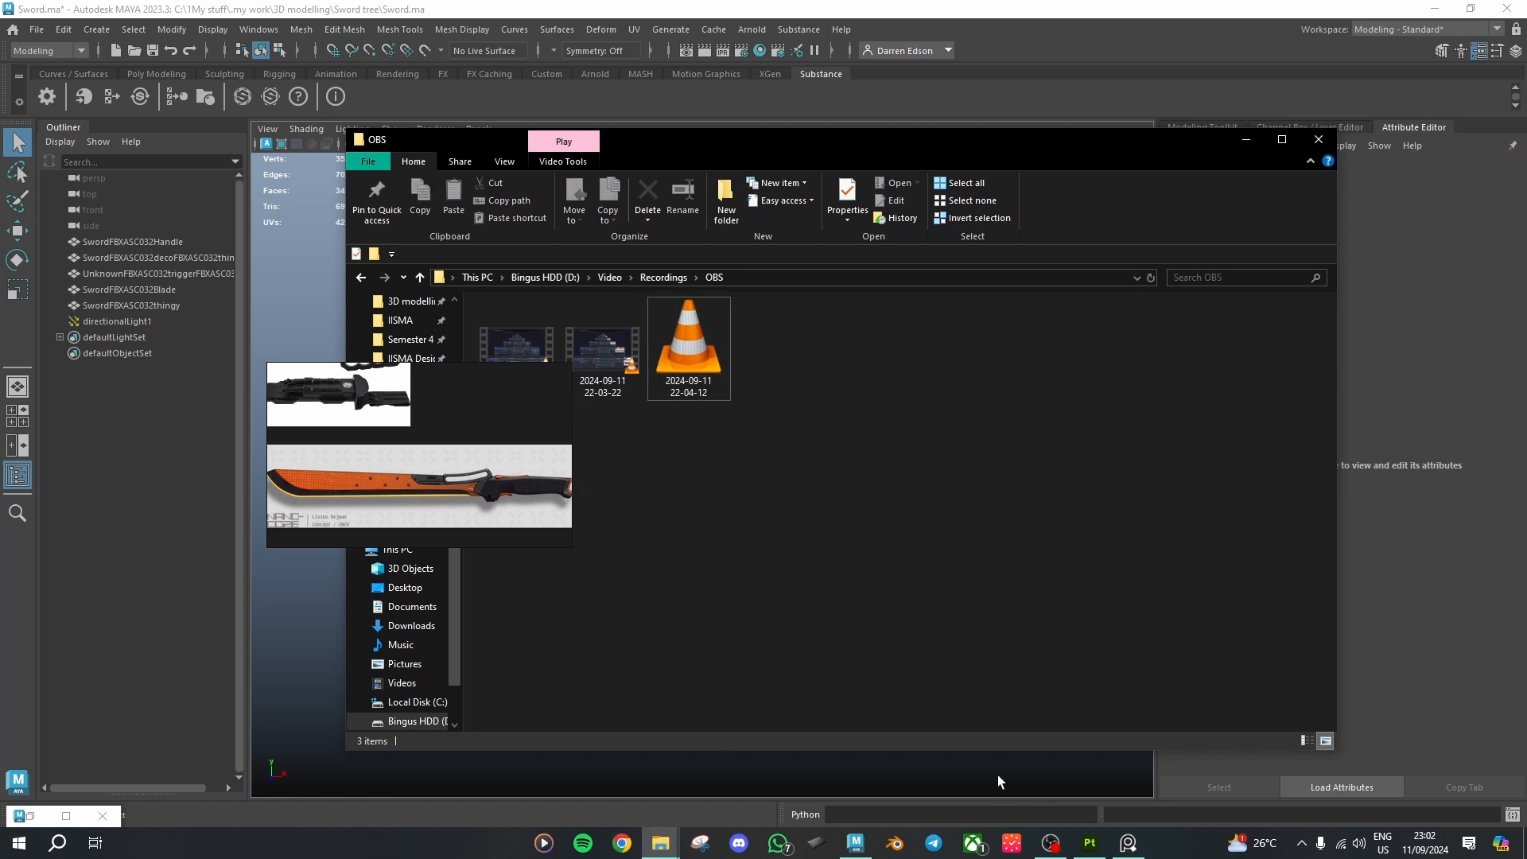